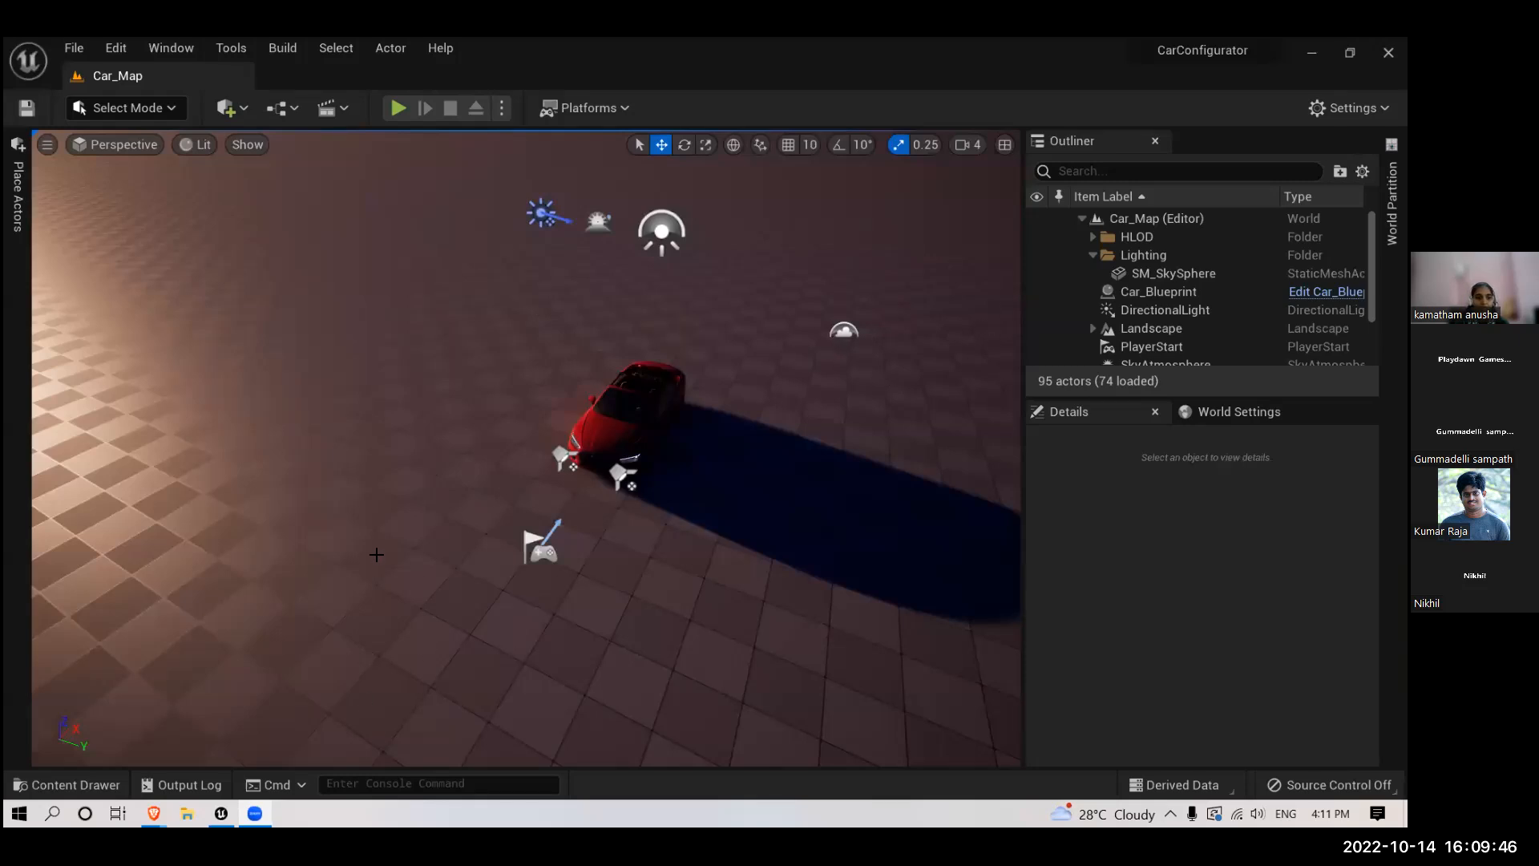
- Switch to the browser and play the "Lumen in UE5: Let there be light!" video in full screen
{"action": "mouse_move", "coordinate": [154, 814]}
{"action": "left_click", "coordinate": [344, 698]}
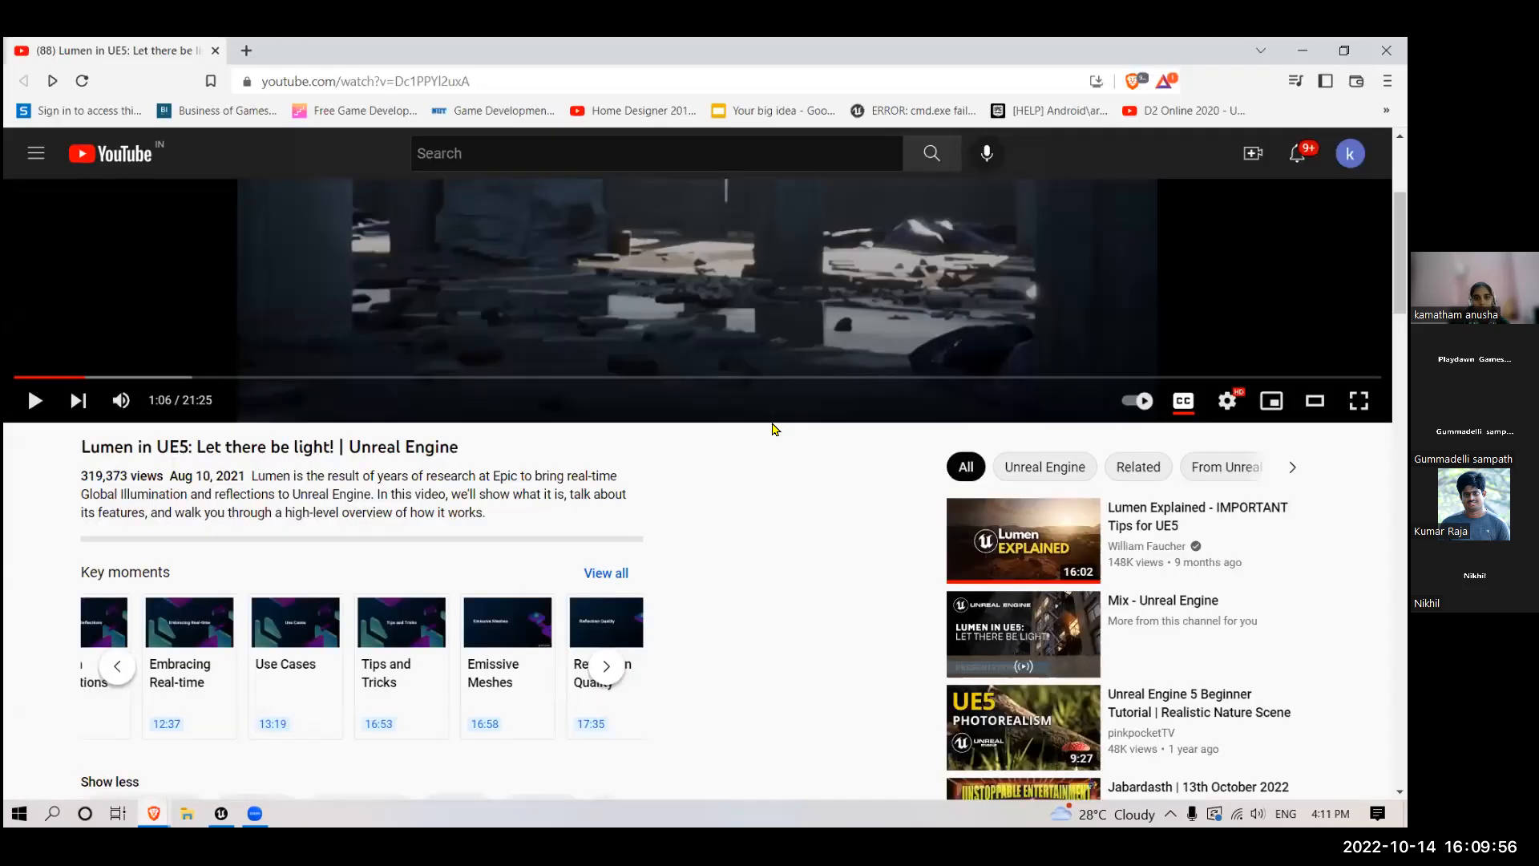
{"action": "scroll", "coordinate": [774, 429], "scroll_direction": "up", "scroll_amount": 3}
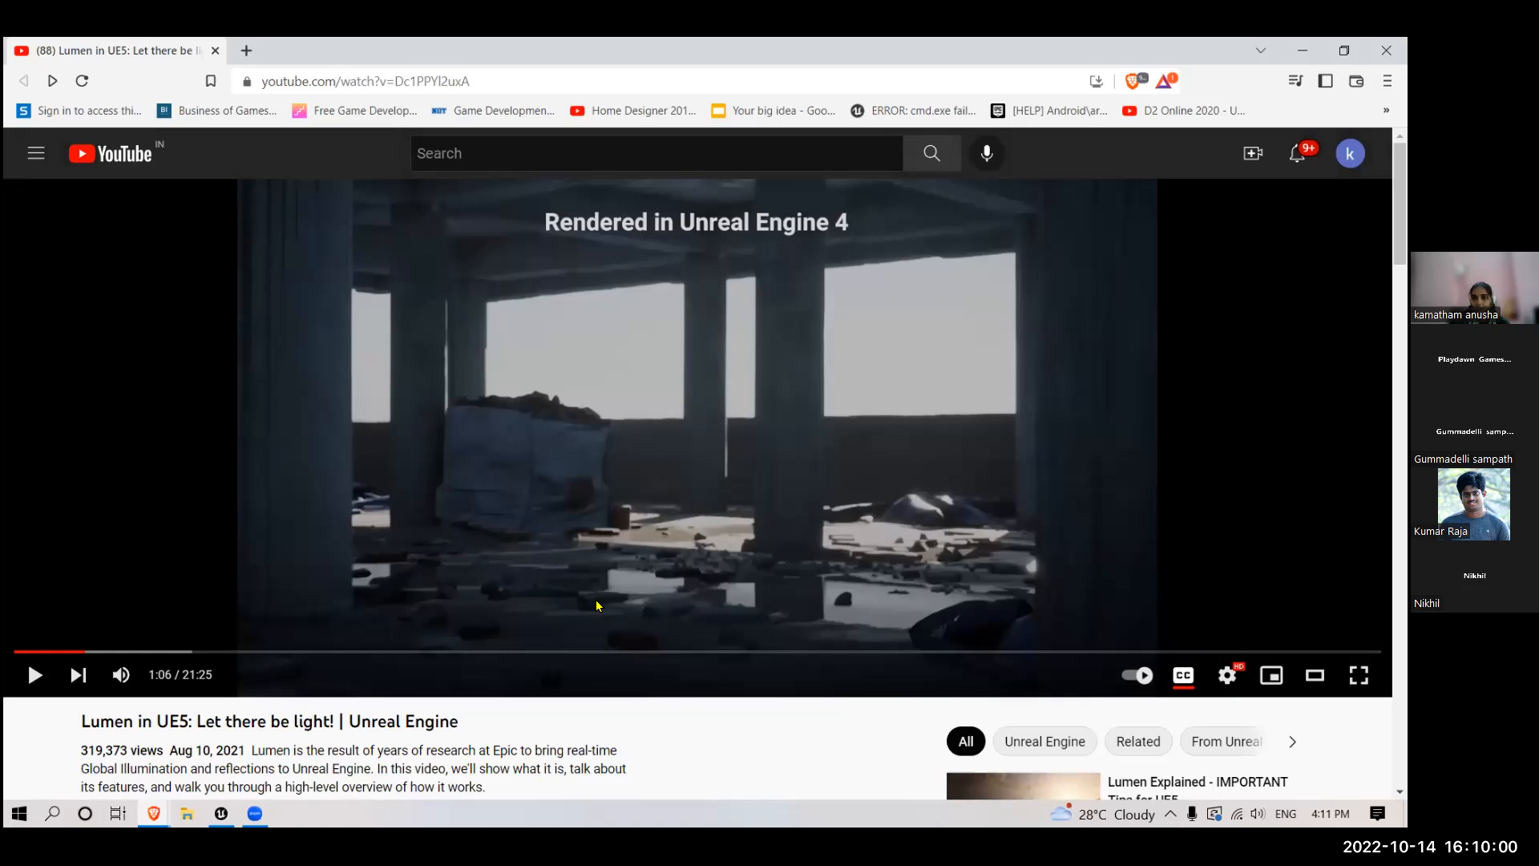
{"action": "left_click", "coordinate": [1359, 675]}
{"action": "left_click", "coordinate": [790, 472]}
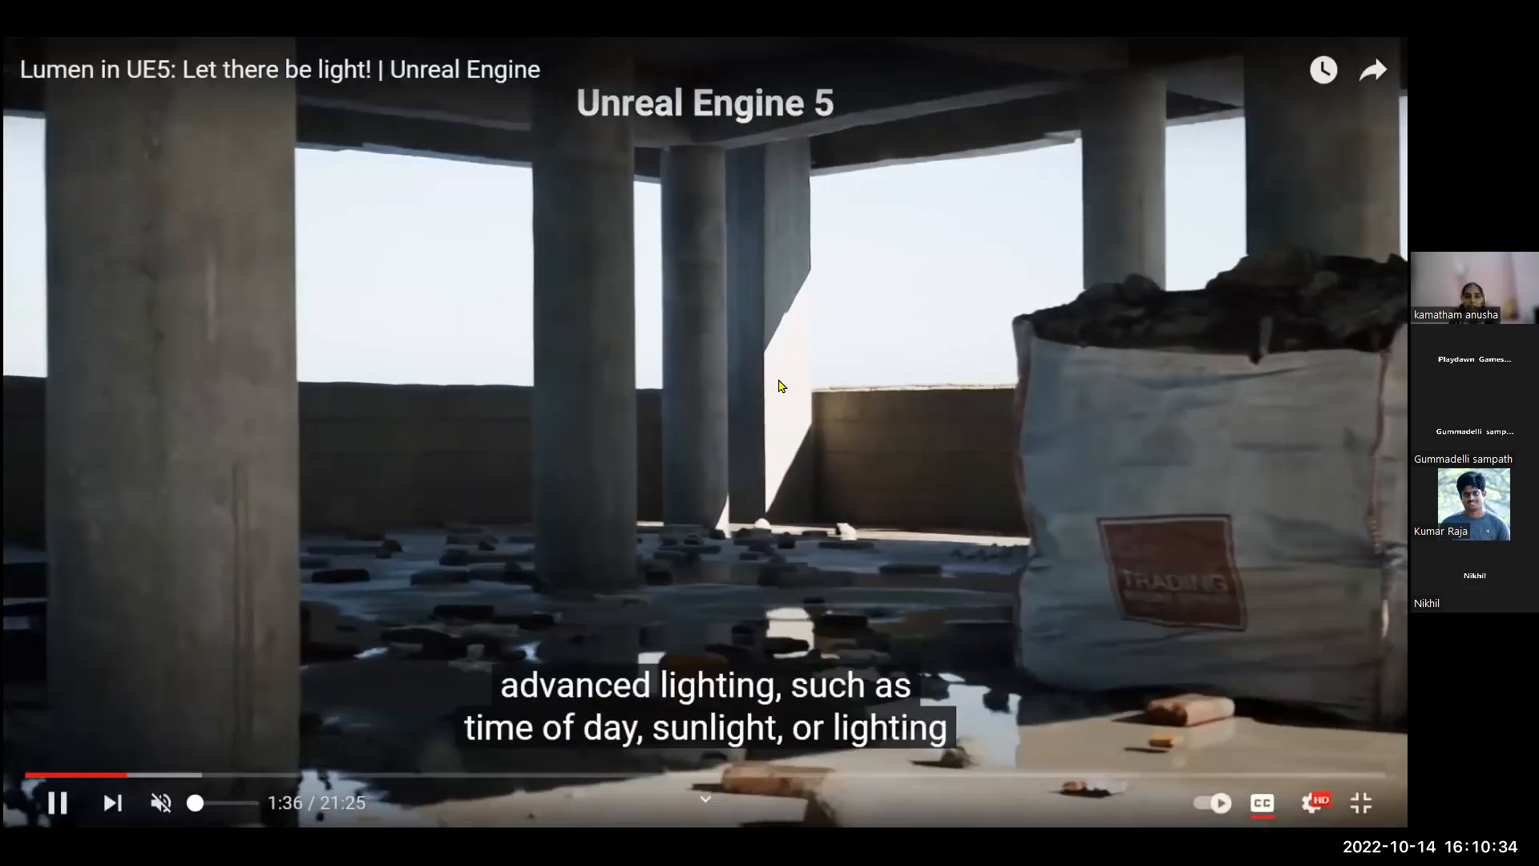
- Watch the Lumen video's global illumination section with pauses, exit full screen and return to the Unreal Editor
{"action": "left_click", "coordinate": [779, 380]}
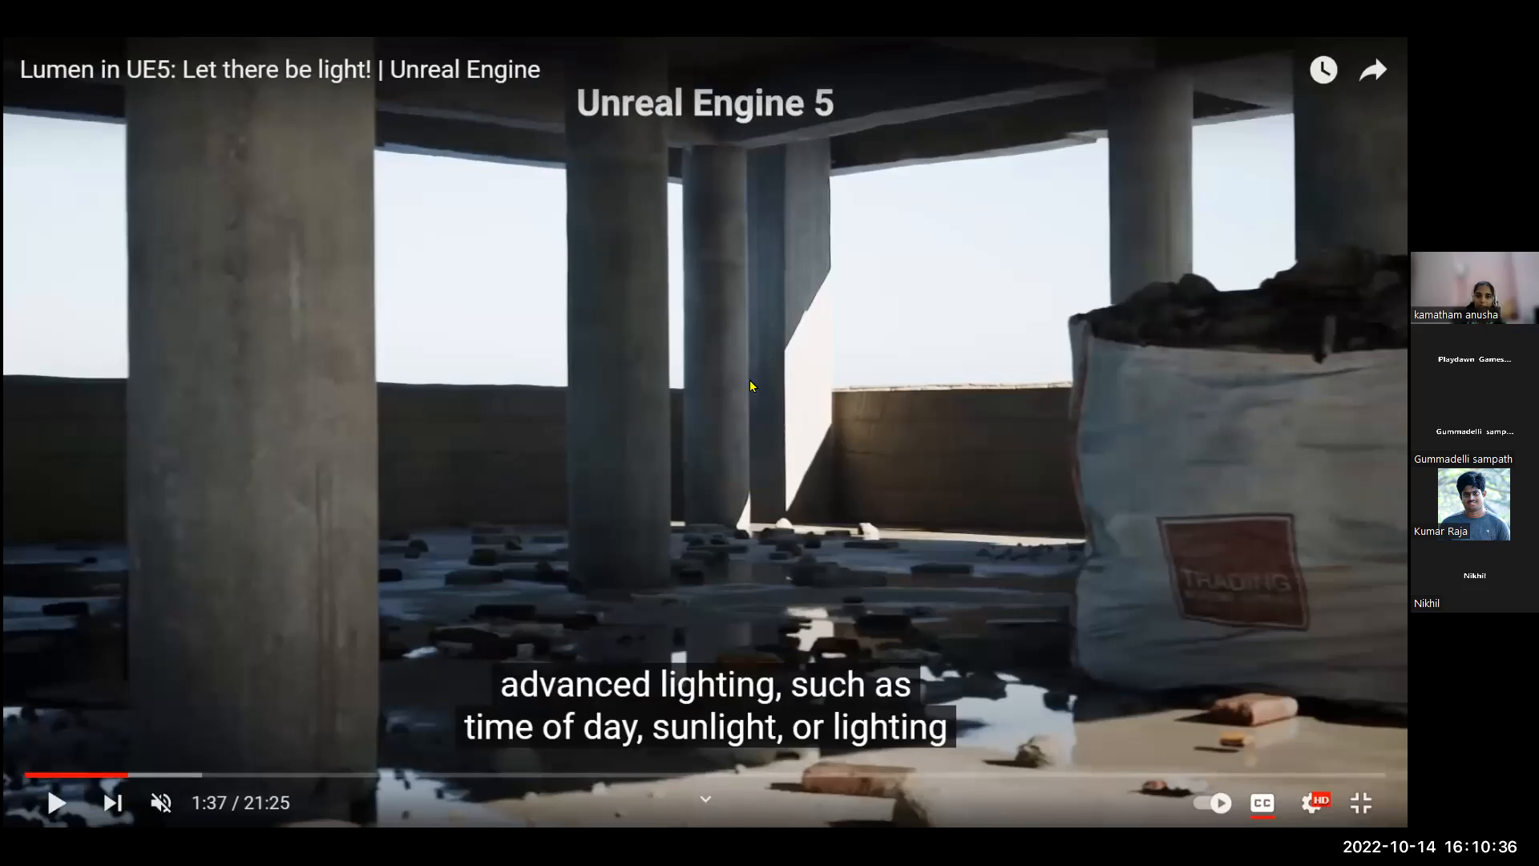
{"action": "left_click", "coordinate": [744, 402]}
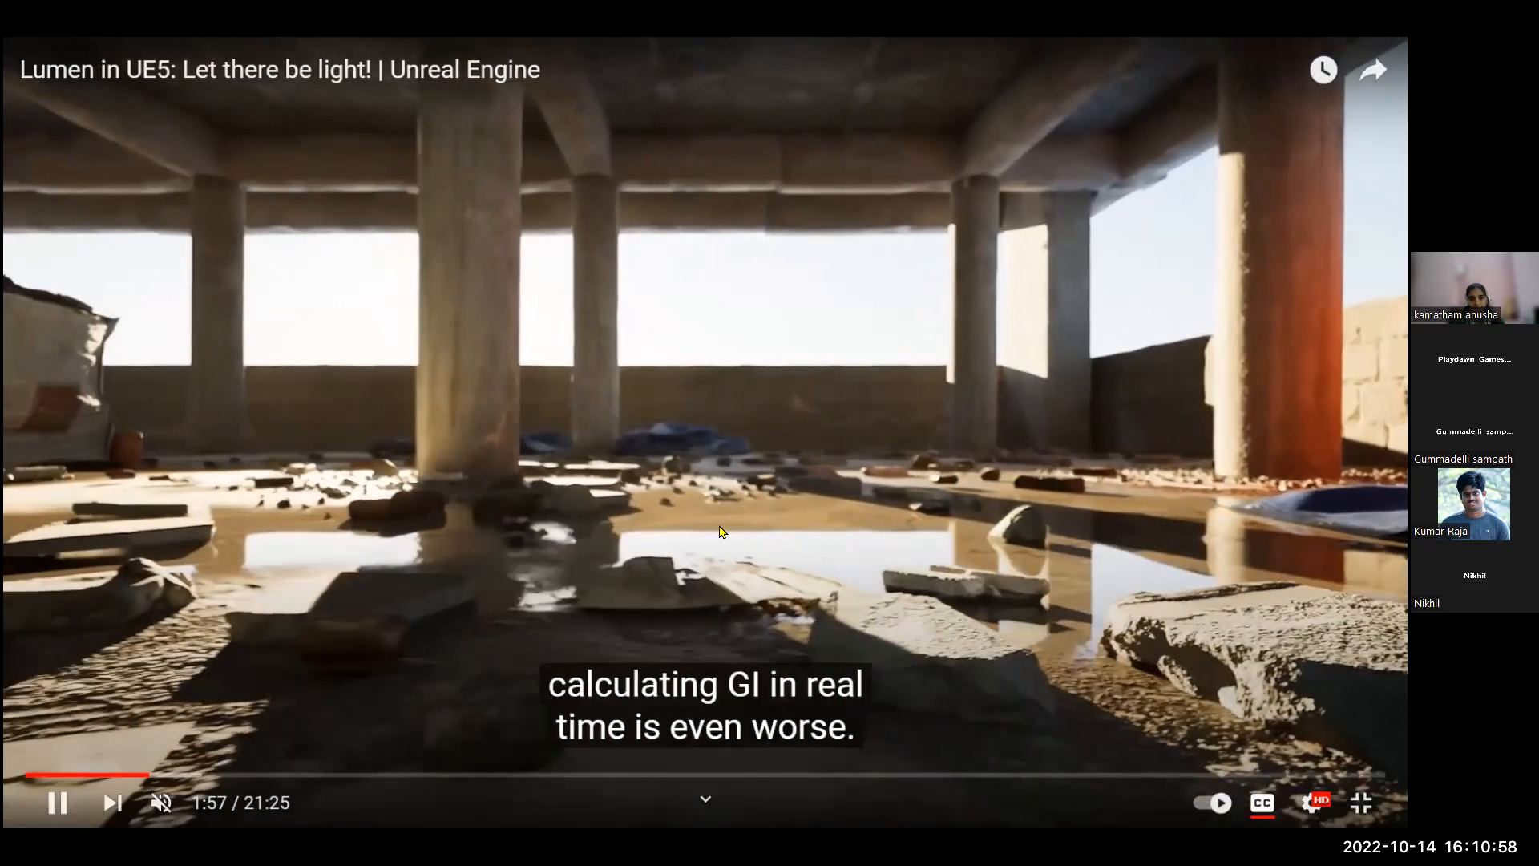
{"action": "left_click", "coordinate": [469, 645]}
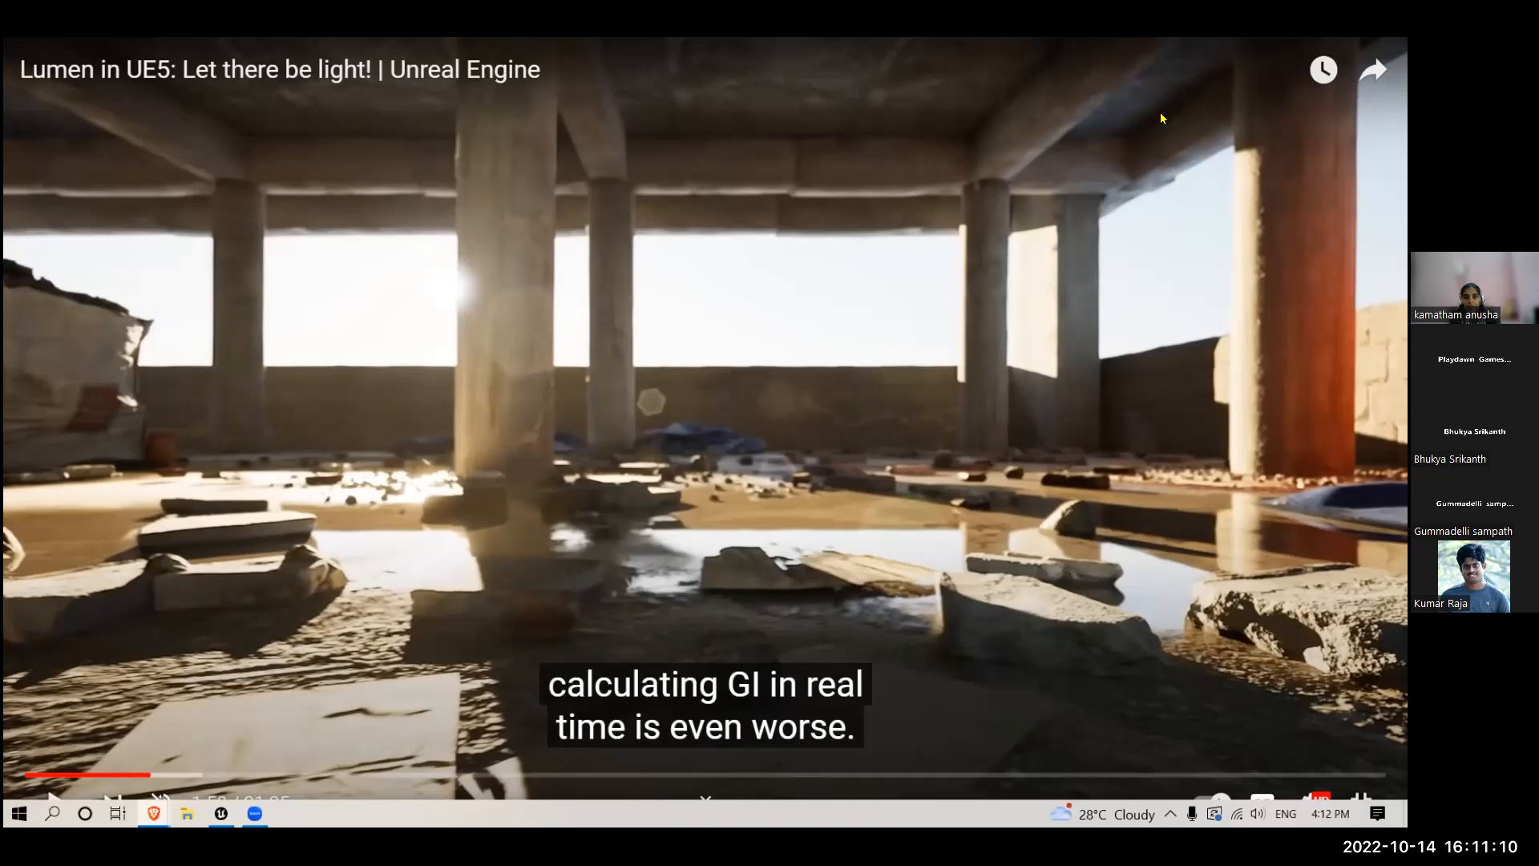
{"action": "left_click", "coordinate": [964, 239]}
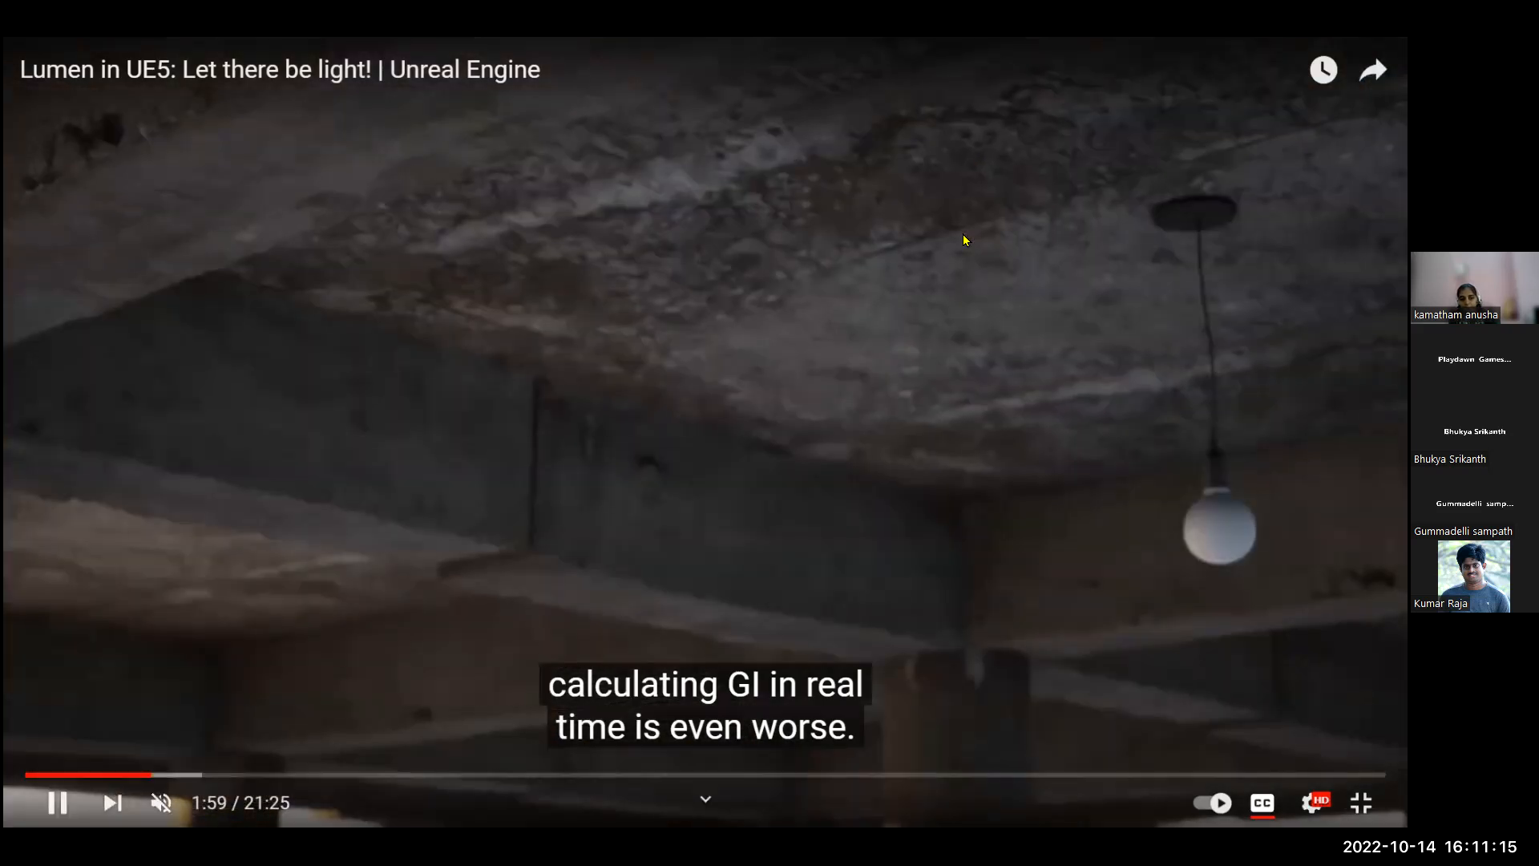
{"action": "double_click", "coordinate": [964, 240]}
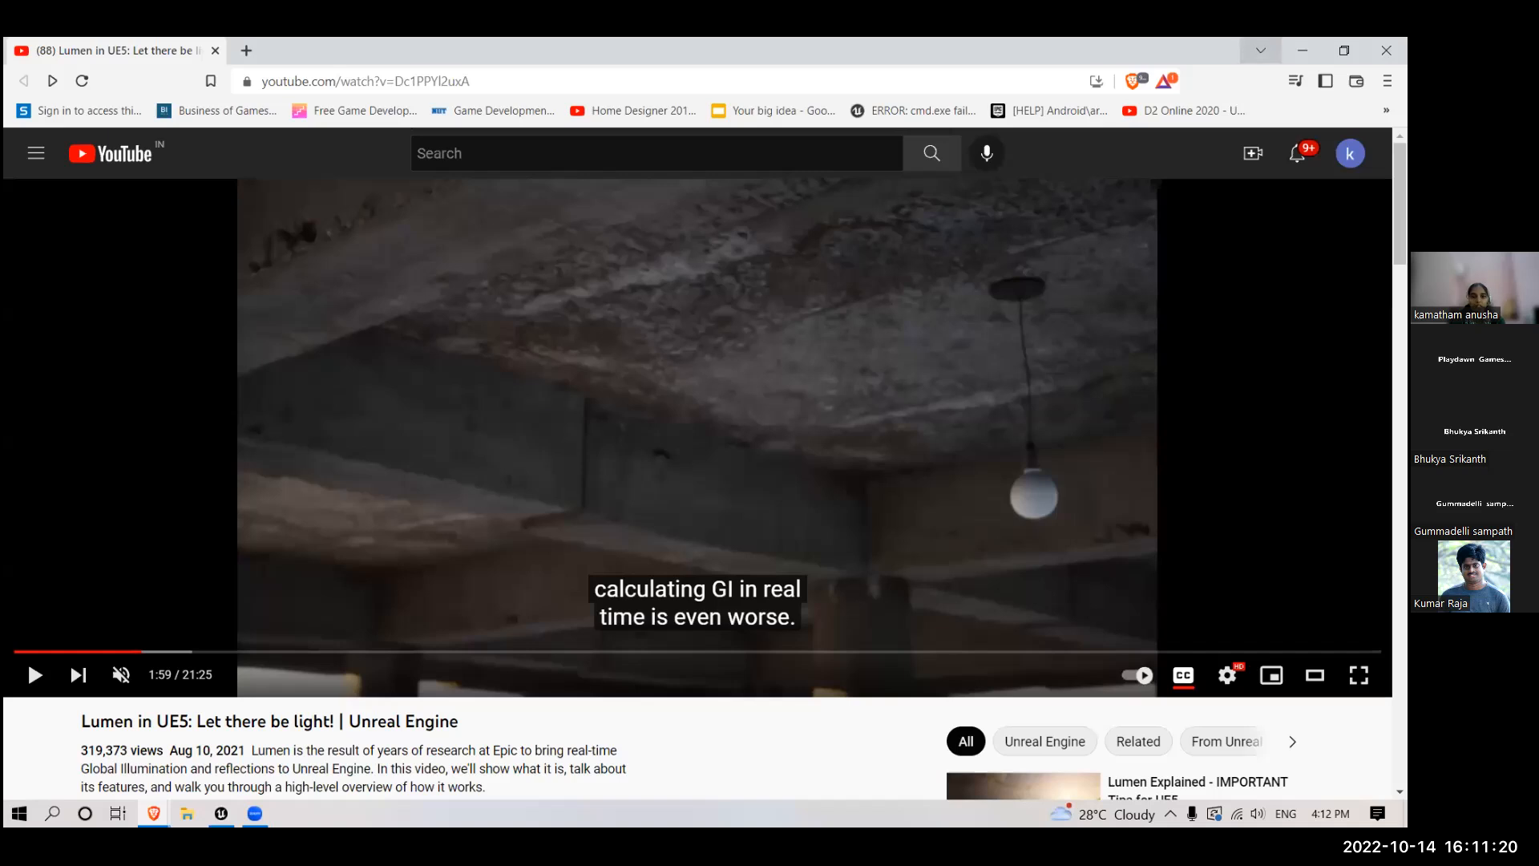
{"action": "left_click", "coordinate": [1303, 49]}
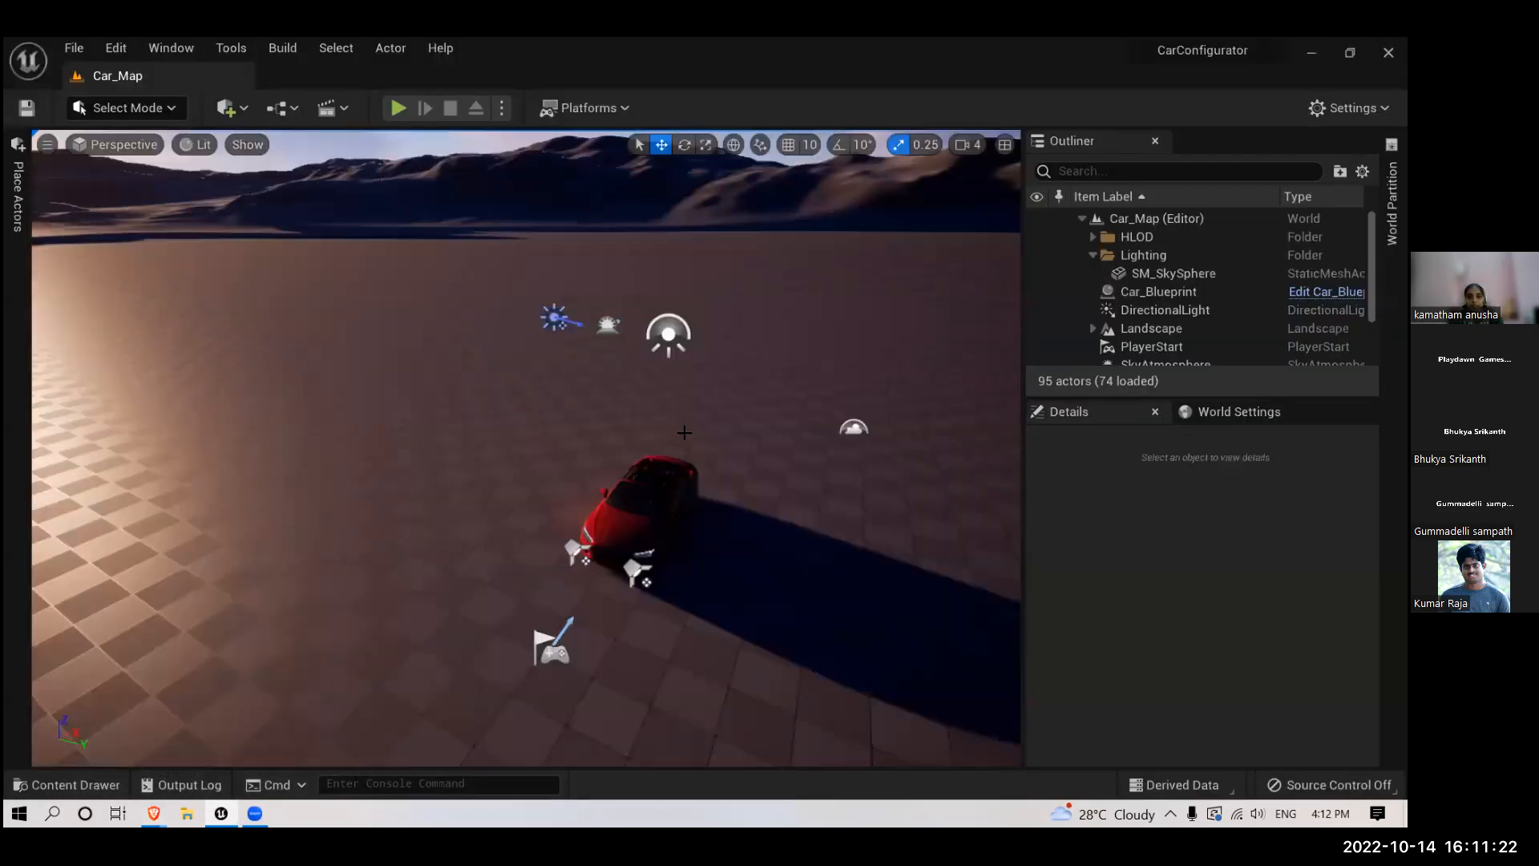
- Examine the red car and the shadow it casts on the ground in the Car_Map viewport
{"action": "scroll", "coordinate": [515, 502], "scroll_direction": "up", "scroll_amount": 8}
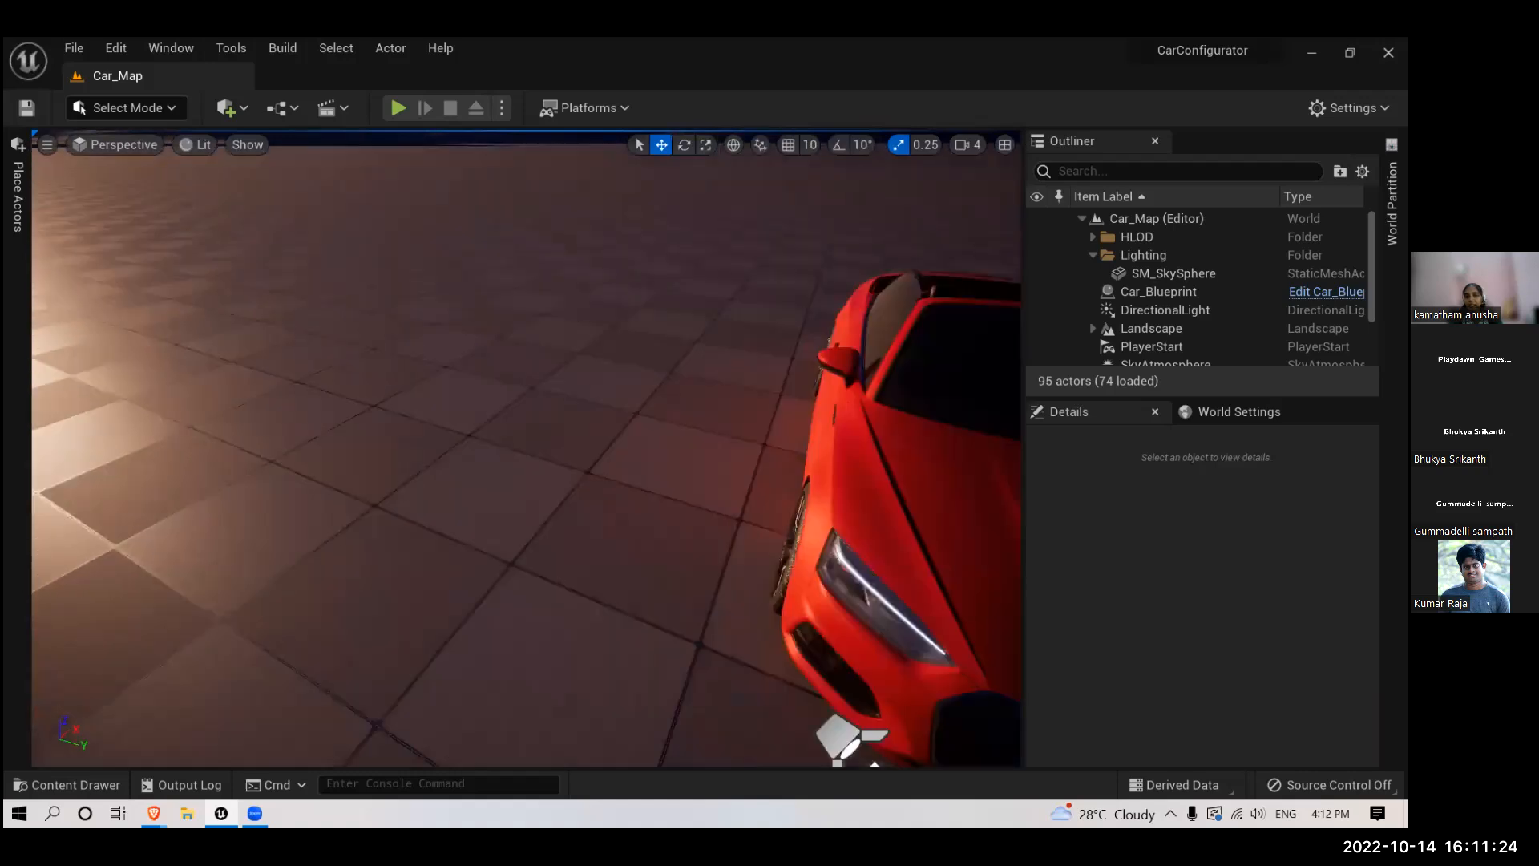
{"action": "right_click_drag", "start_coordinate": [516, 502], "coordinate": [643, 425]}
{"action": "scroll", "coordinate": [498, 546], "scroll_direction": "up", "scroll_amount": 3}
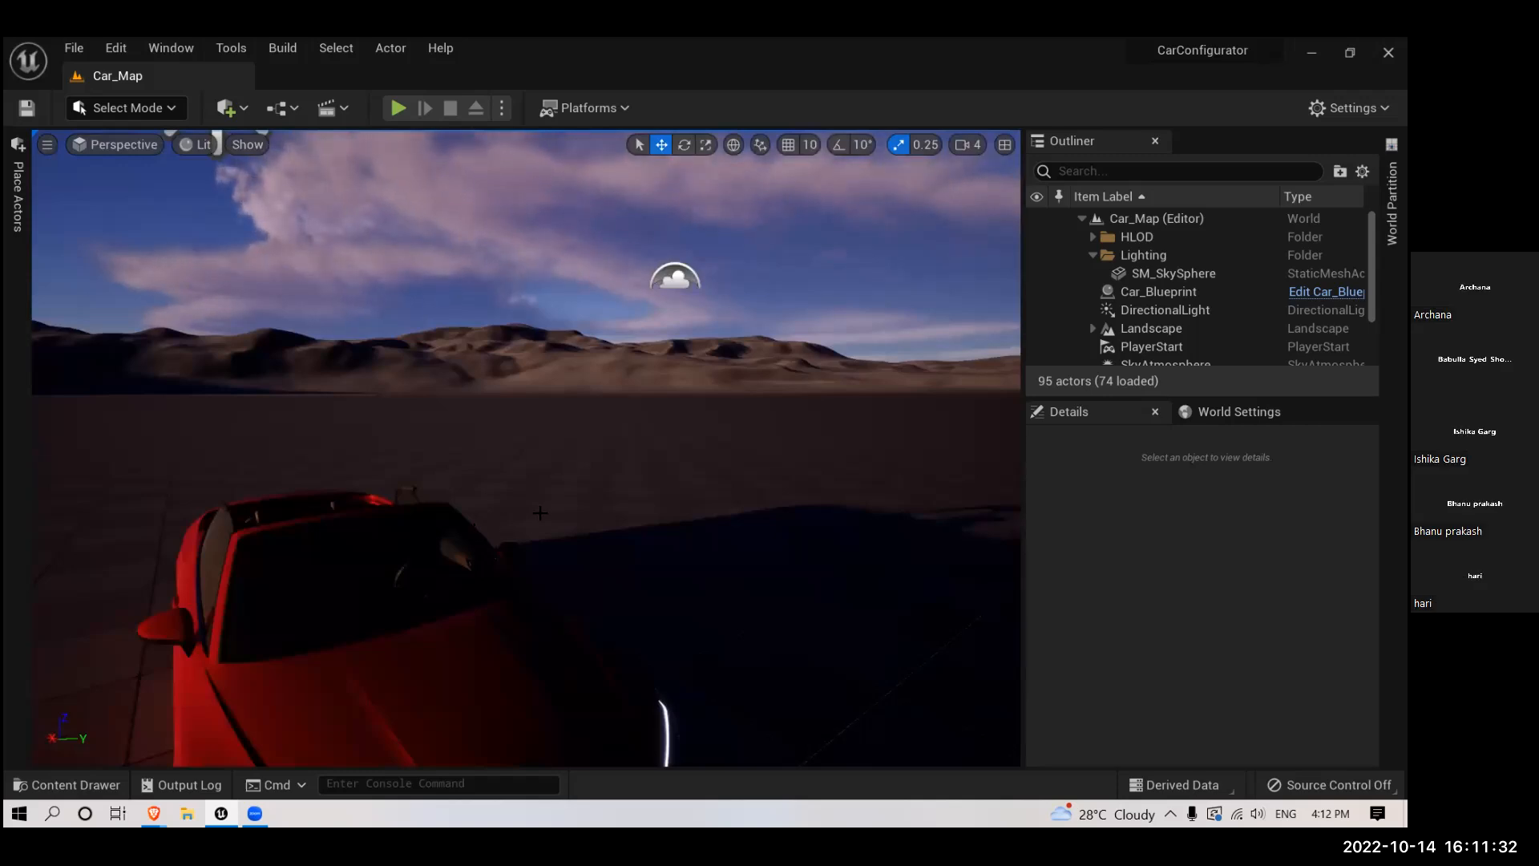
{"action": "right_click_drag", "start_coordinate": [535, 513], "coordinate": [401, 535]}
{"action": "scroll", "coordinate": [535, 513], "scroll_direction": "down", "scroll_amount": 5}
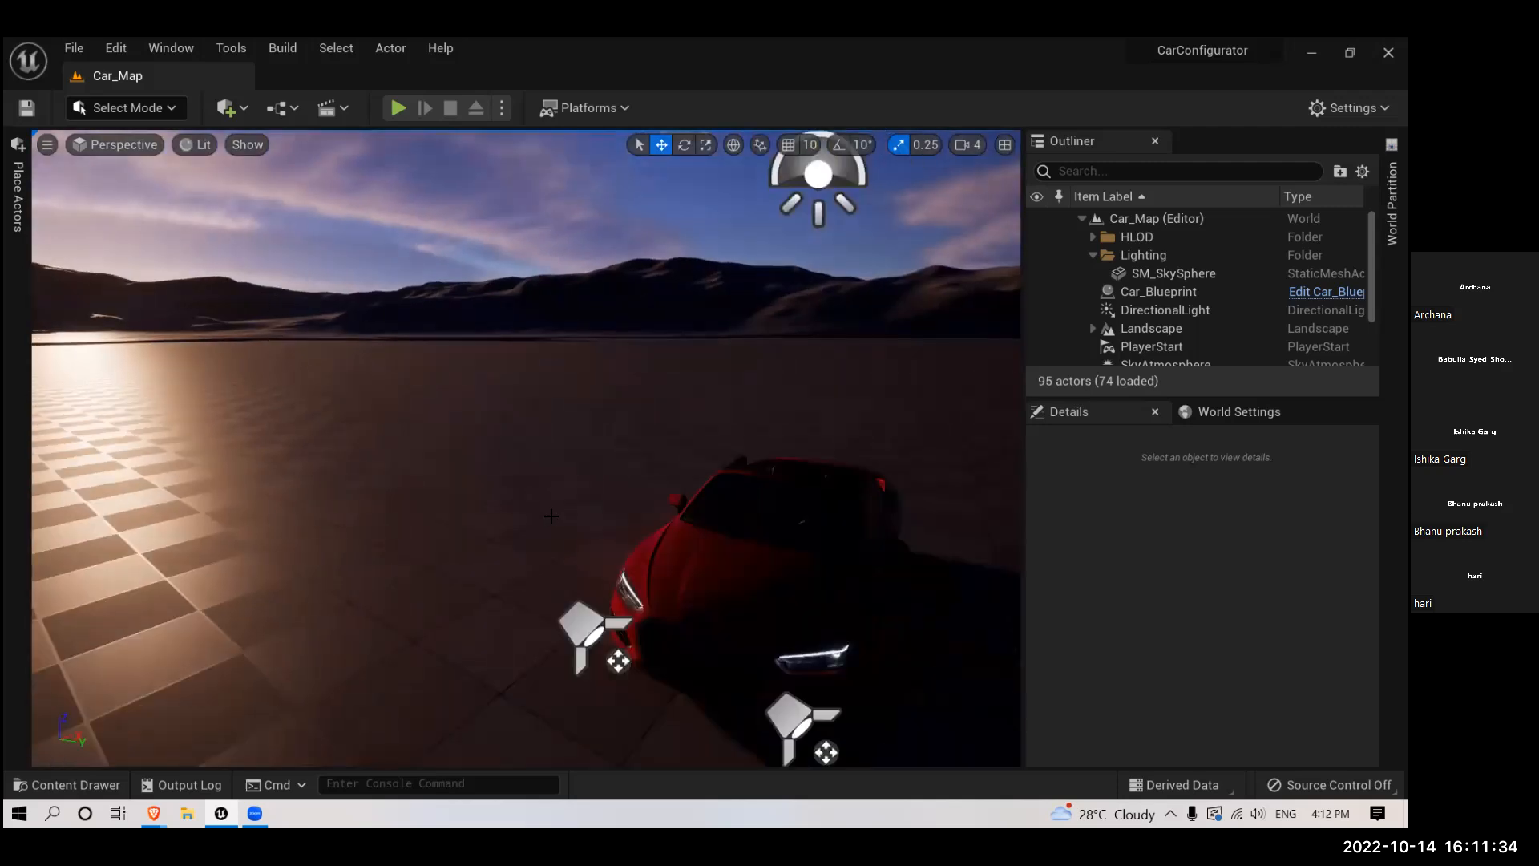
{"action": "right_click_drag", "start_coordinate": [535, 513], "coordinate": [621, 492]}
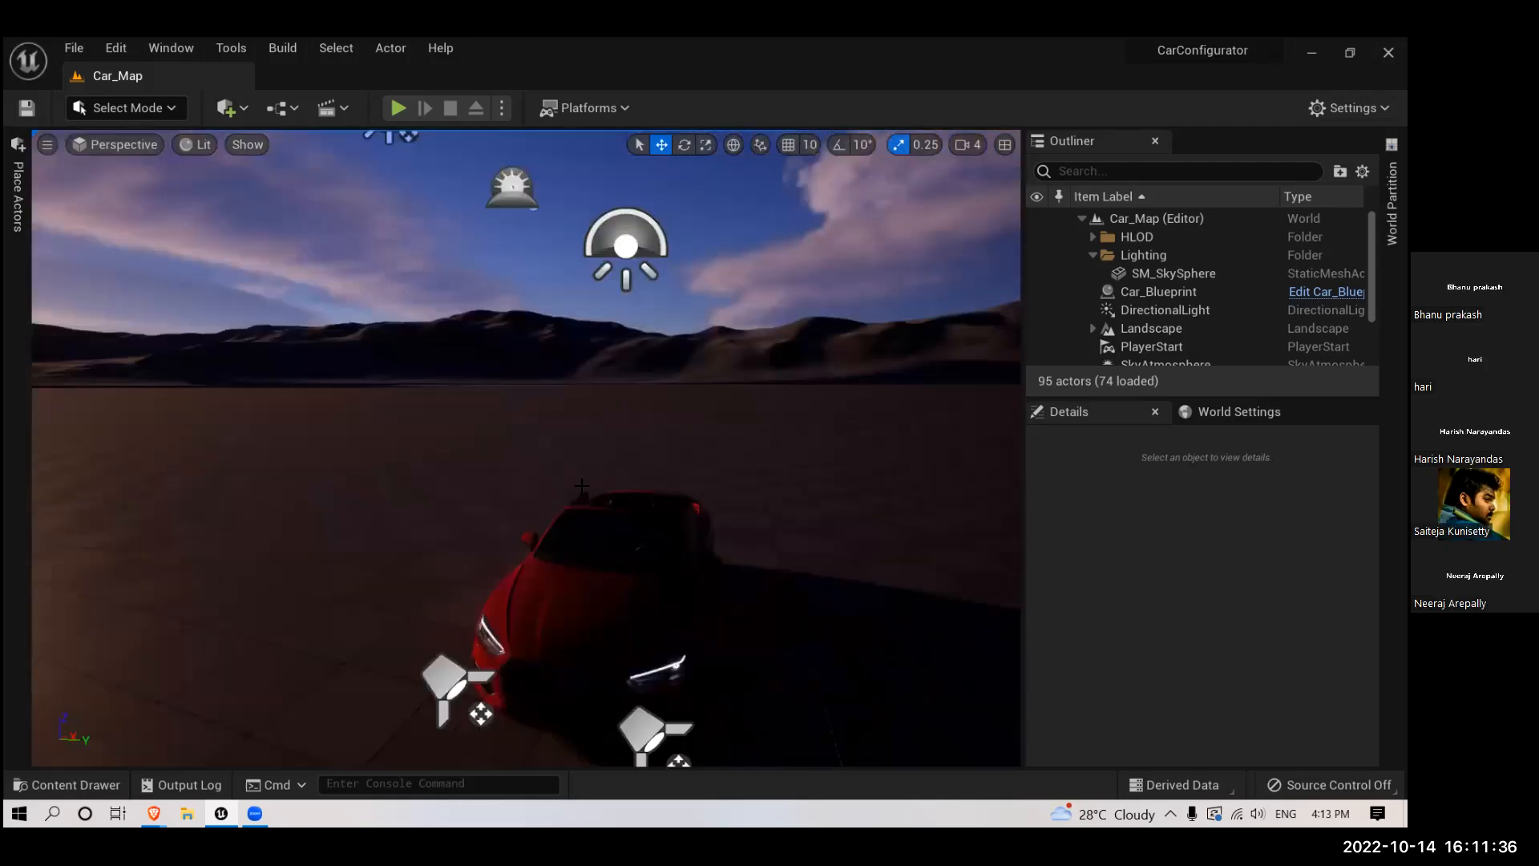
{"action": "scroll", "coordinate": [536, 513], "scroll_direction": "down", "scroll_amount": 2}
{"action": "scroll", "coordinate": [507, 485], "scroll_direction": "down", "scroll_amount": 3}
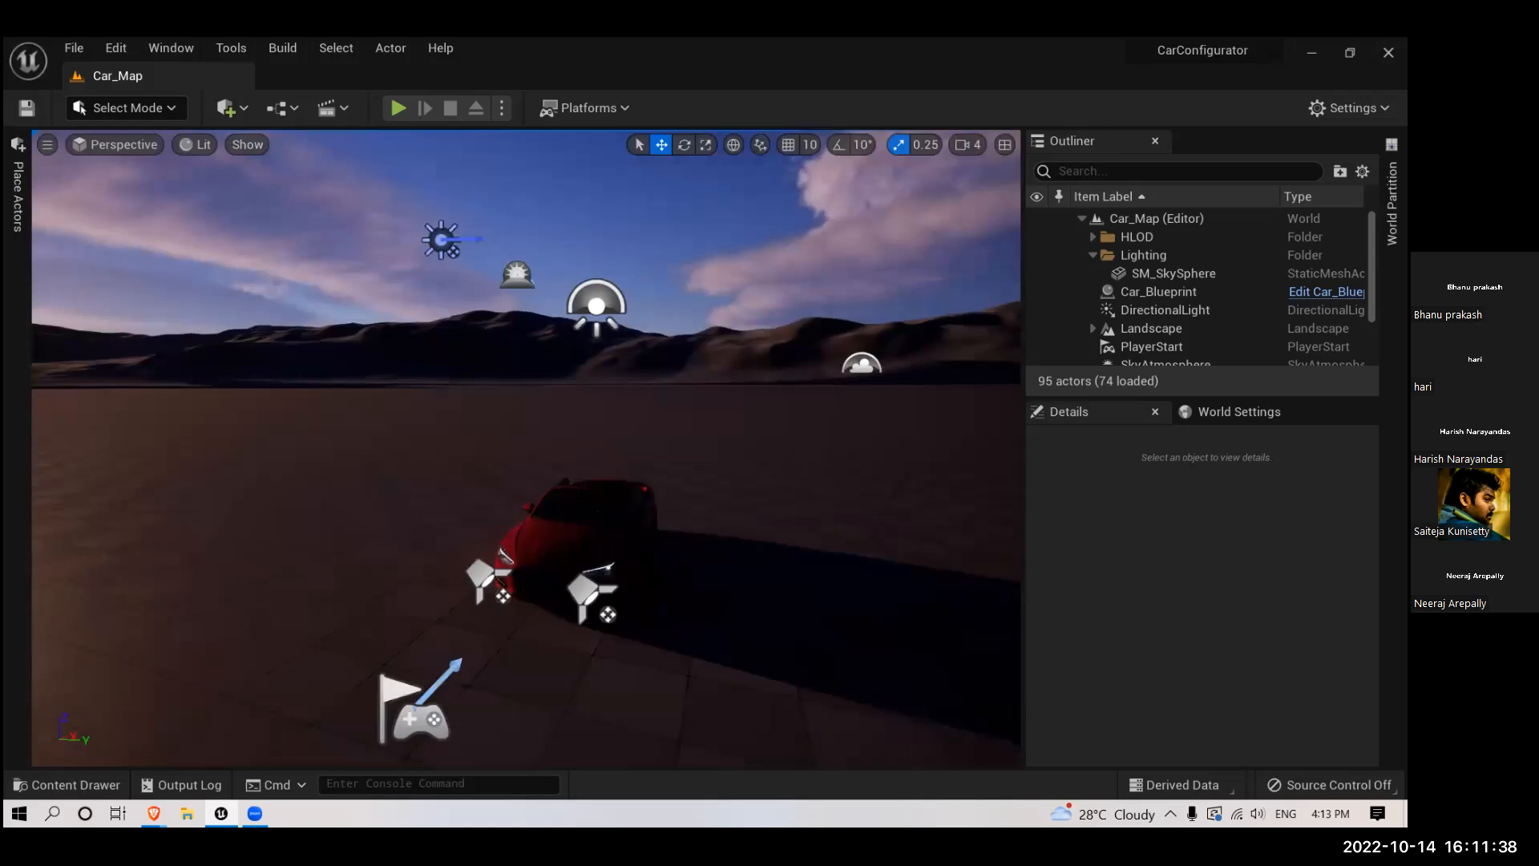
- Examine the sunlight reflecting on the ground around the car and the sky from several sides
{"action": "mouse_move", "coordinate": [508, 485]}
{"action": "right_mouse_down"}
{"action": "mouse_move", "coordinate": [510, 432]}
{"action": "mouse_move", "coordinate": [510, 461]}
{"action": "mouse_move", "coordinate": [481, 477]}
{"action": "mouse_move", "coordinate": [510, 483]}
{"action": "right_mouse_up"}
{"action": "mouse_move", "coordinate": [582, 580]}
{"action": "right_mouse_down"}
{"action": "mouse_move", "coordinate": [711, 549]}
{"action": "mouse_move", "coordinate": [728, 572]}
{"action": "mouse_move", "coordinate": [582, 579]}
{"action": "right_mouse_up"}
{"action": "left_click_drag", "start_coordinate": [594, 598], "coordinate": [440, 553]}
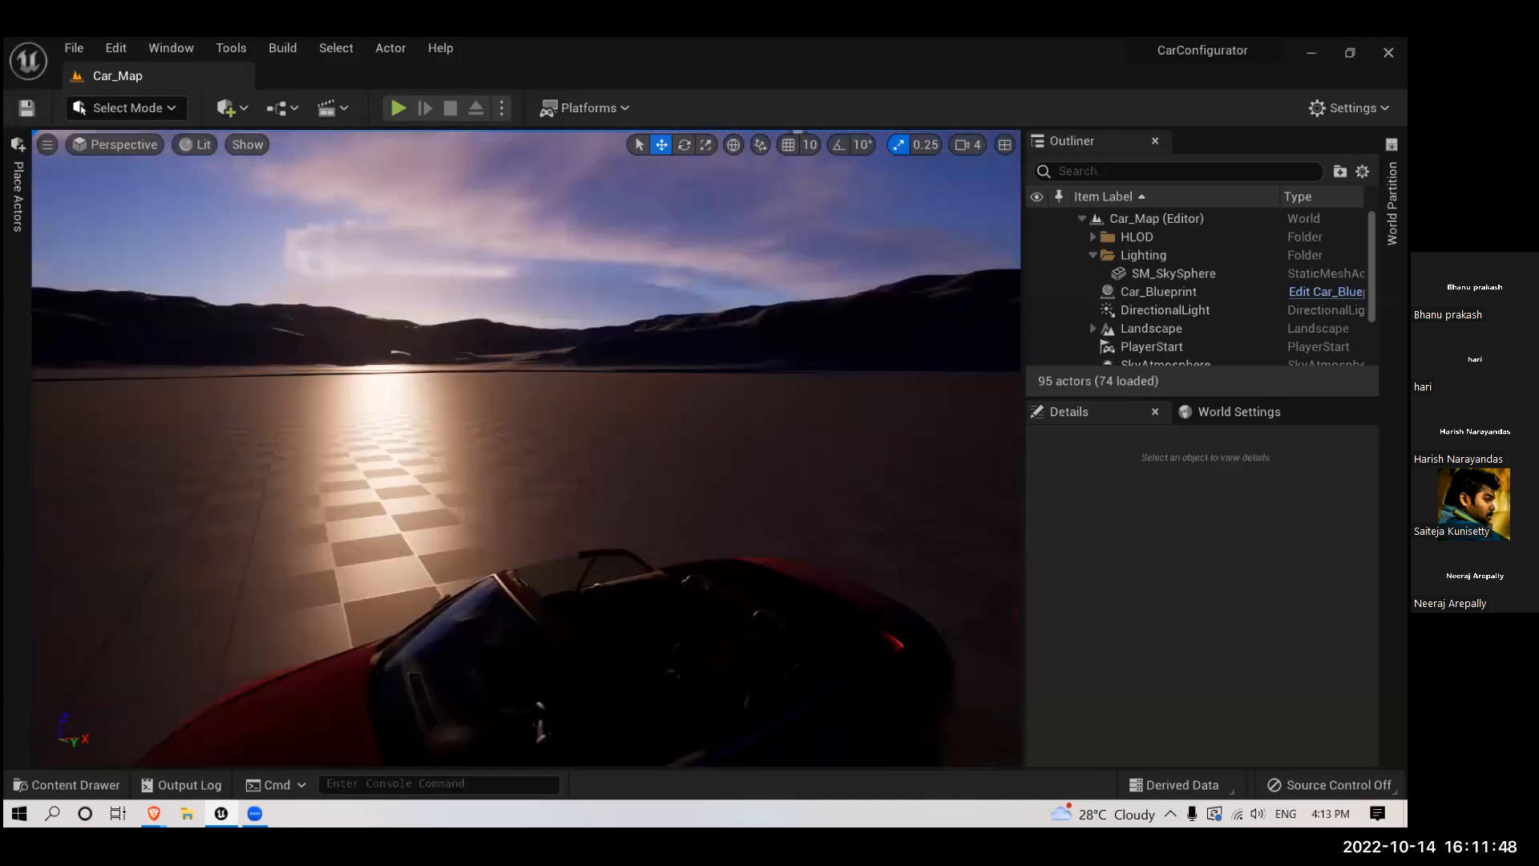
{"action": "left_click_drag", "start_coordinate": [434, 709], "coordinate": [357, 609]}
{"action": "left_click_drag", "start_coordinate": [409, 457], "coordinate": [420, 514]}
{"action": "right_click_drag", "start_coordinate": [529, 450], "coordinate": [507, 459]}
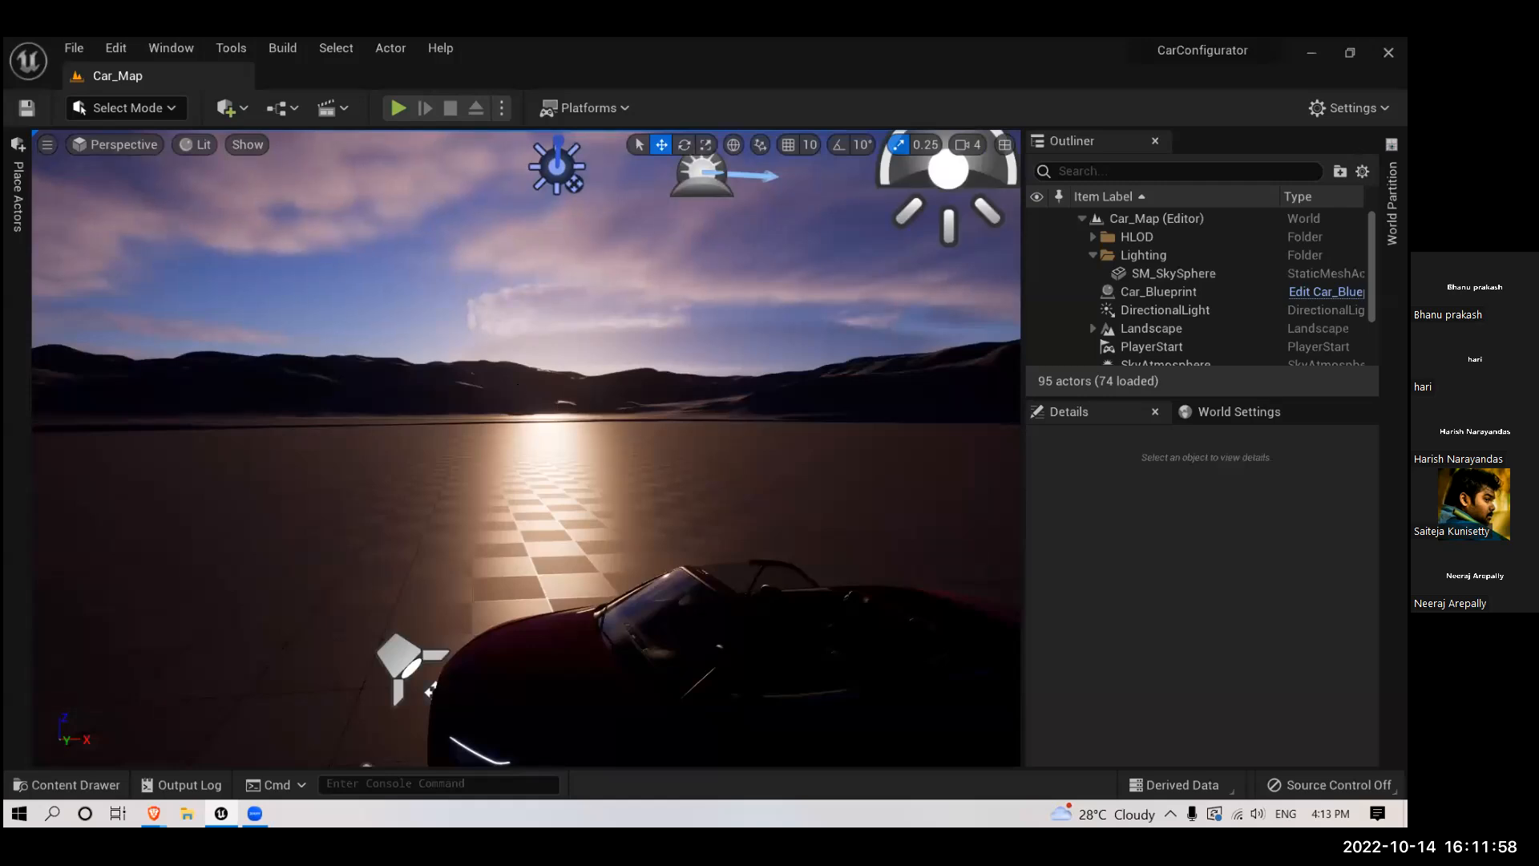
{"action": "key", "text": "w"}
{"action": "mouse_move", "coordinate": [518, 384]}
{"action": "right_mouse_down"}
{"action": "mouse_move", "coordinate": [598, 384]}
{"action": "mouse_move", "coordinate": [518, 384]}
{"action": "right_mouse_up"}
{"action": "mouse_move", "coordinate": [554, 399]}
{"action": "left_mouse_down"}
{"action": "mouse_move", "coordinate": [475, 479]}
{"action": "mouse_move", "coordinate": [555, 399]}
{"action": "mouse_move", "coordinate": [533, 465]}
{"action": "mouse_move", "coordinate": [573, 505]}
{"action": "mouse_move", "coordinate": [569, 416]}
{"action": "left_mouse_up"}
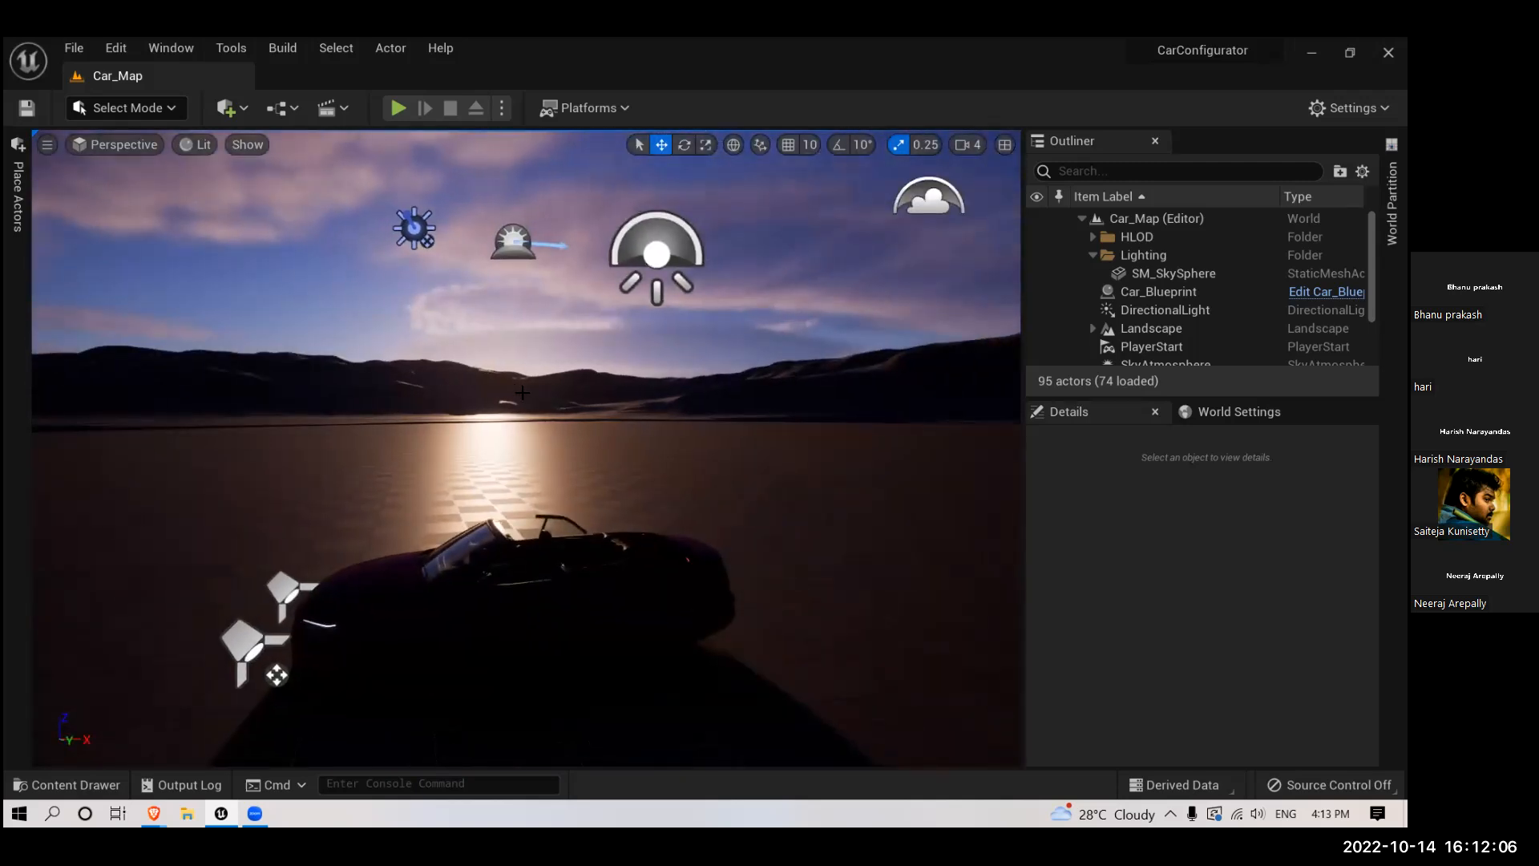
{"action": "left_click_drag", "start_coordinate": [509, 530], "coordinate": [621, 473]}
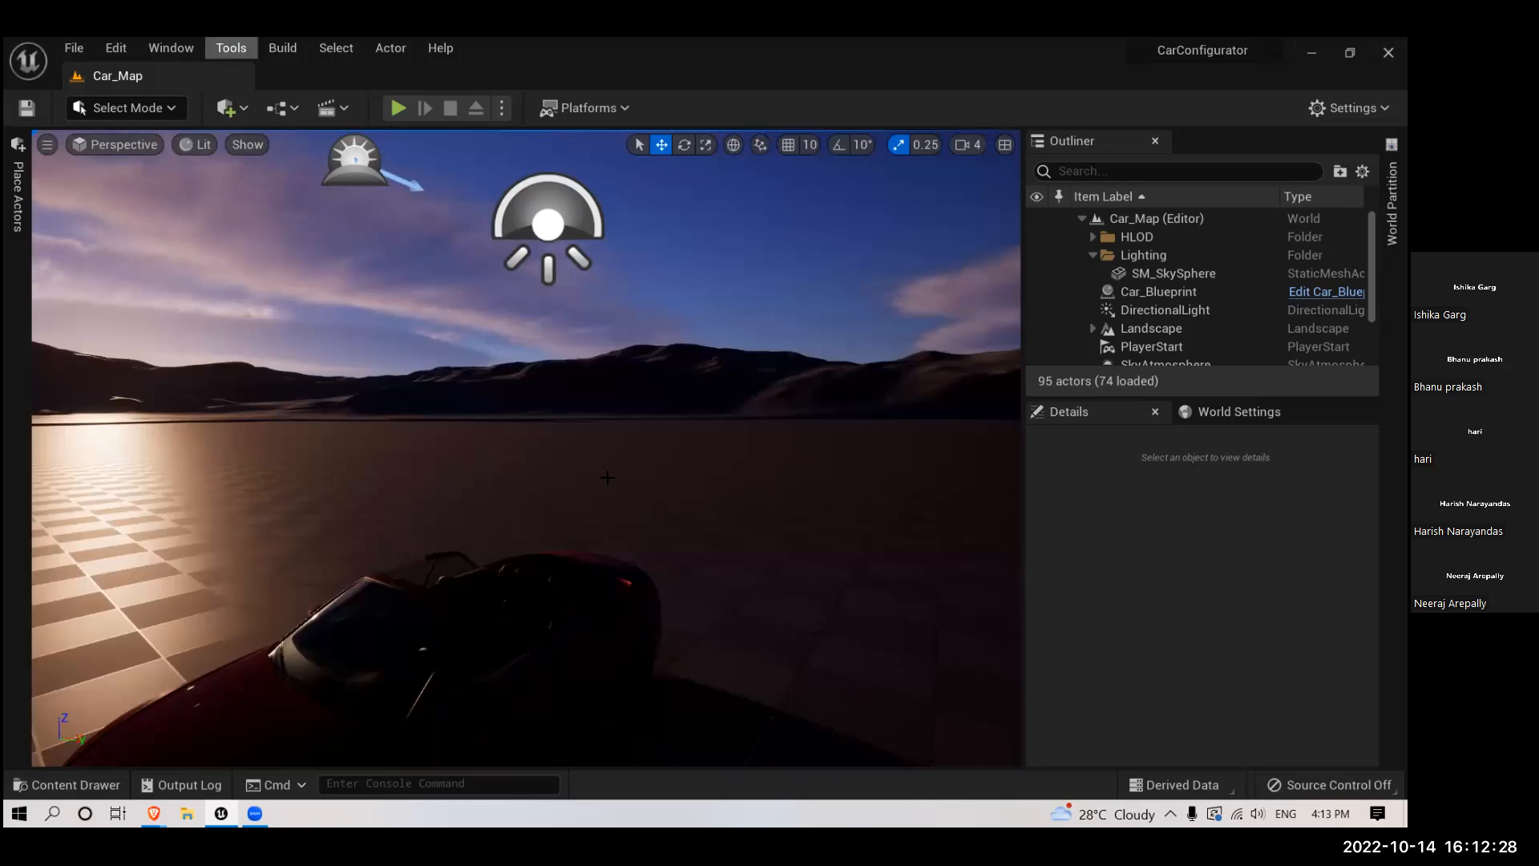
{"action": "left_click_drag", "start_coordinate": [561, 449], "coordinate": [696, 428]}
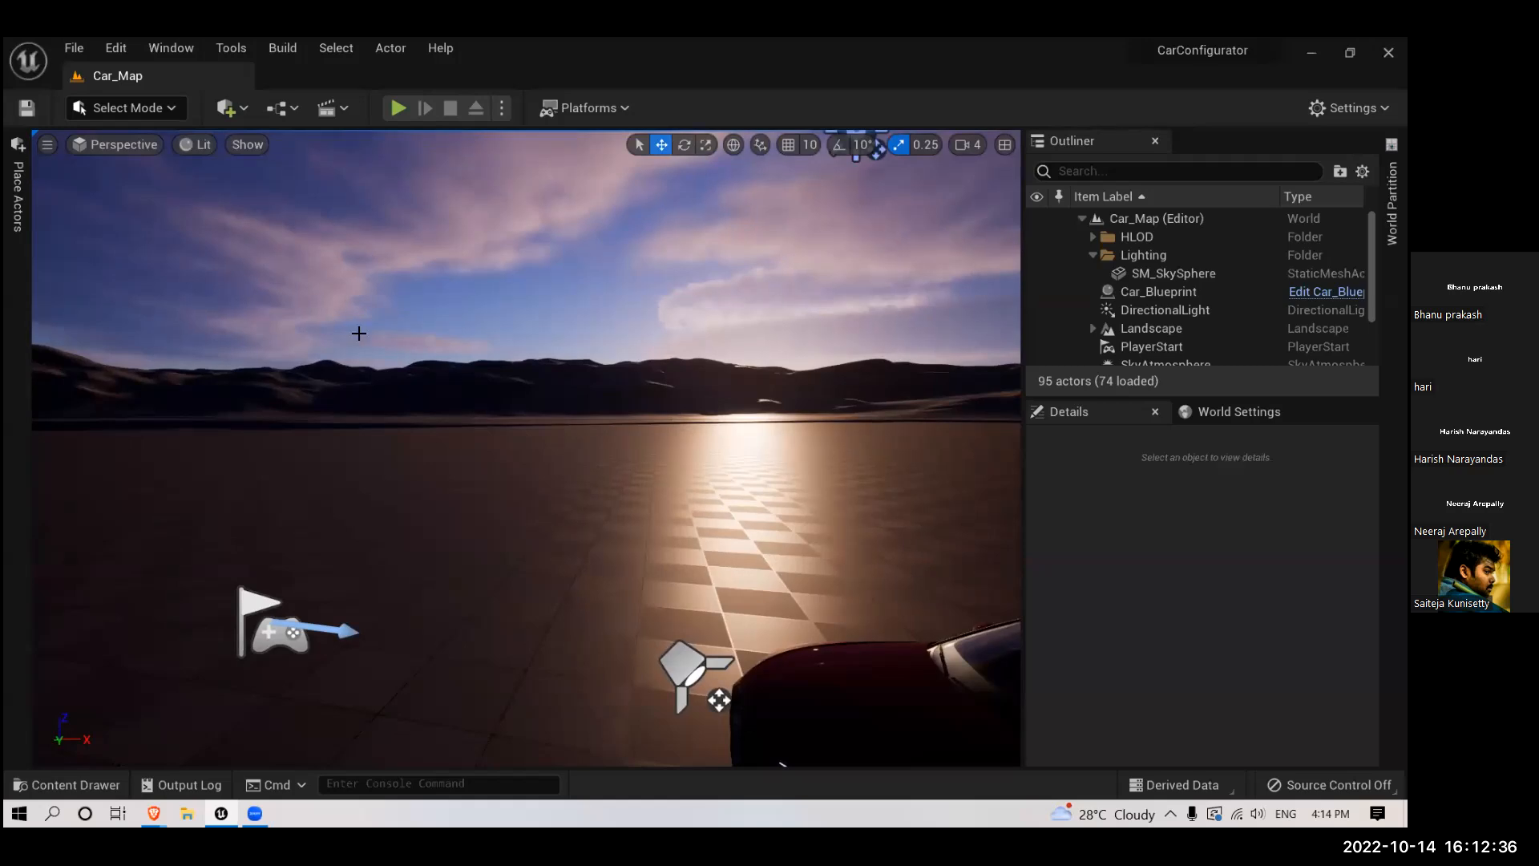
{"action": "right_click_drag", "start_coordinate": [426, 372], "coordinate": [521, 356]}
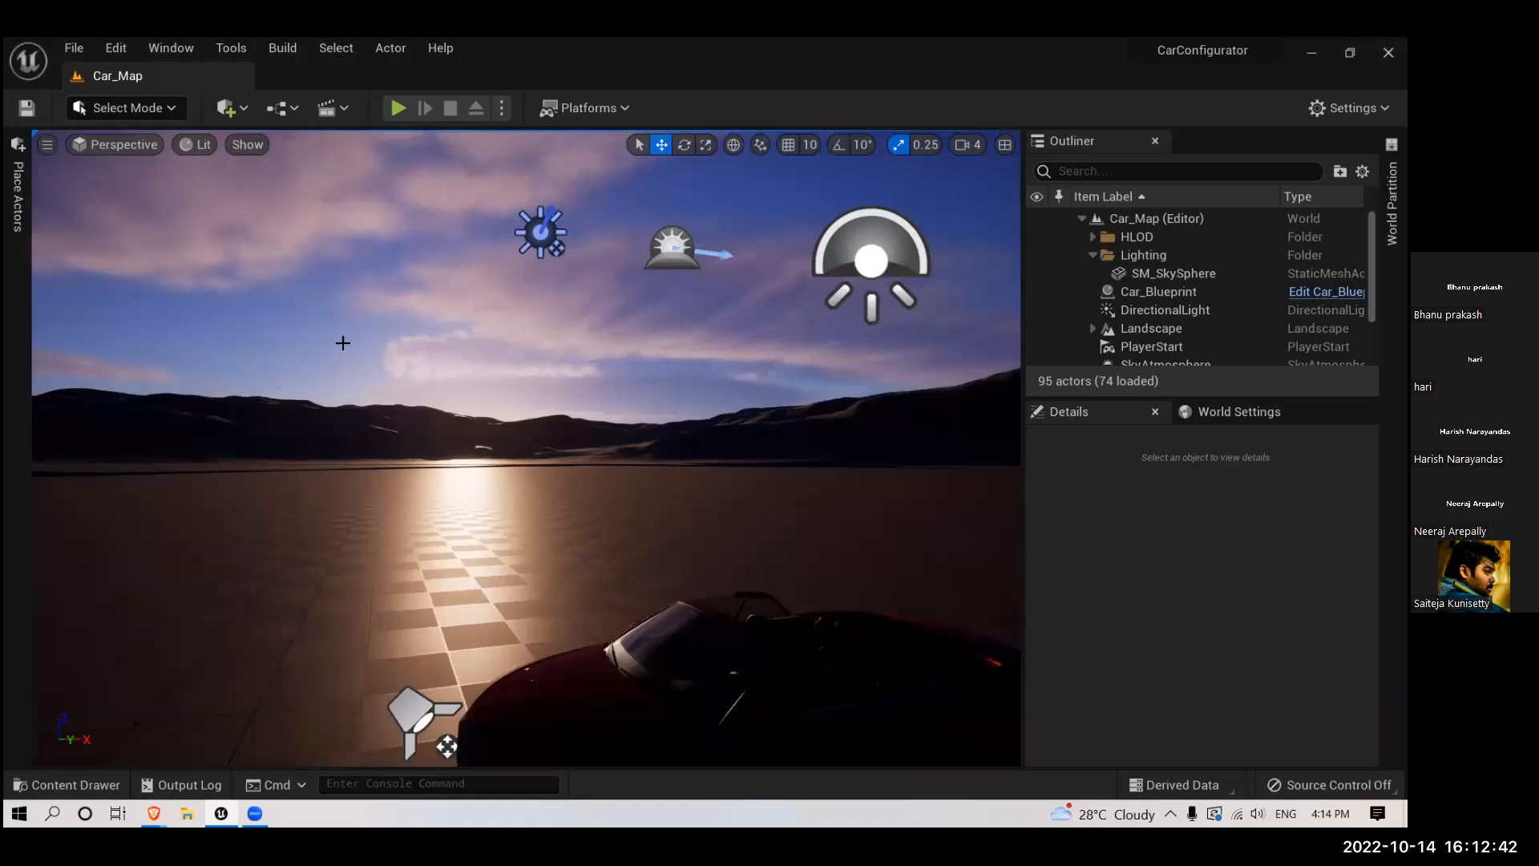
- Open the Project Settings, search them for "distance" and review the matching engine and rendering options
{"action": "left_click", "coordinate": [111, 51]}
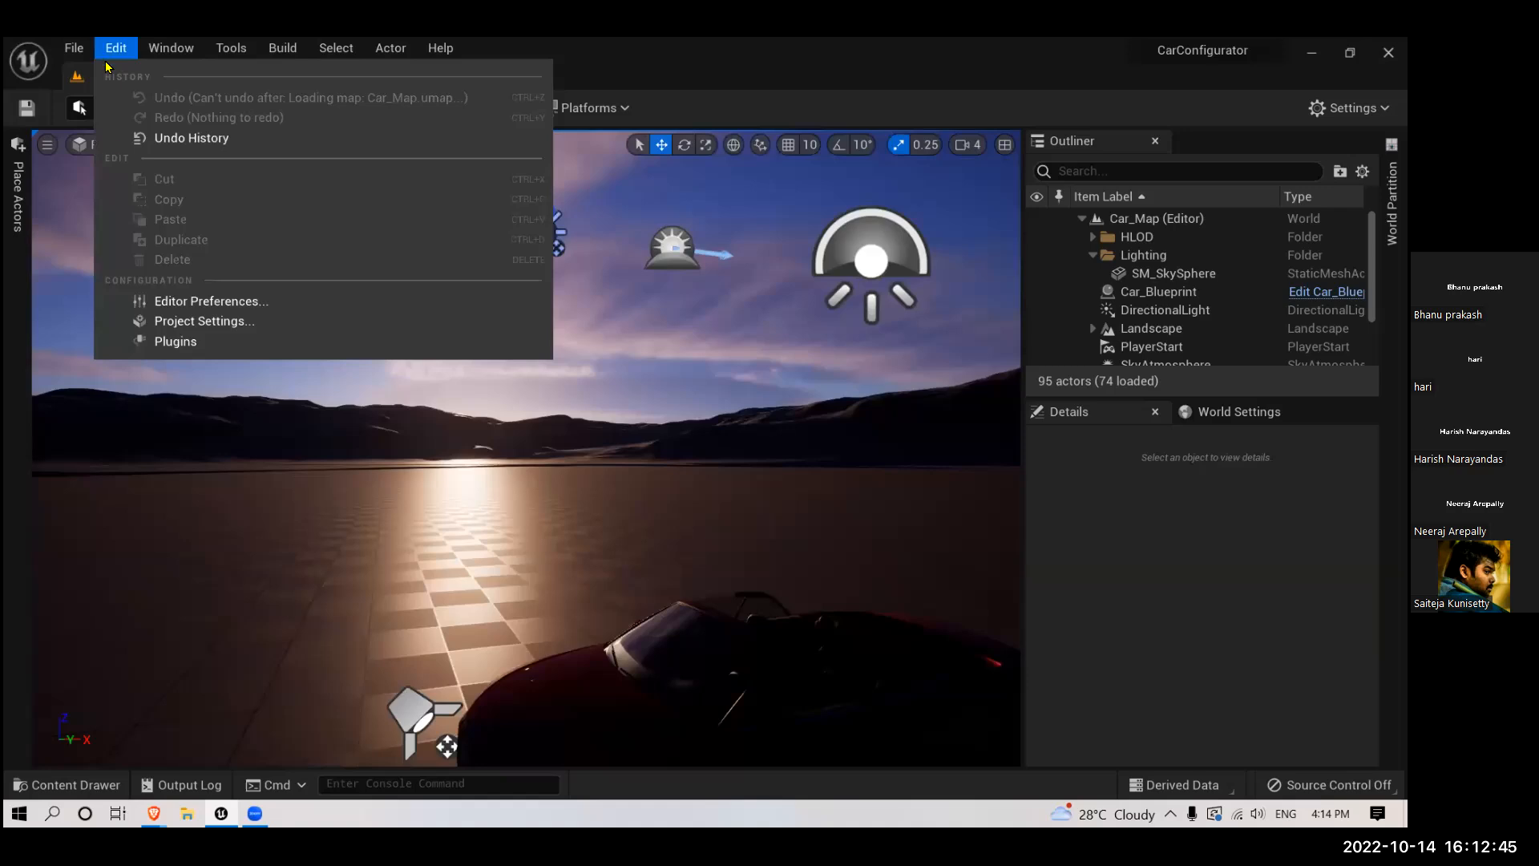
{"action": "left_click", "coordinate": [165, 324]}
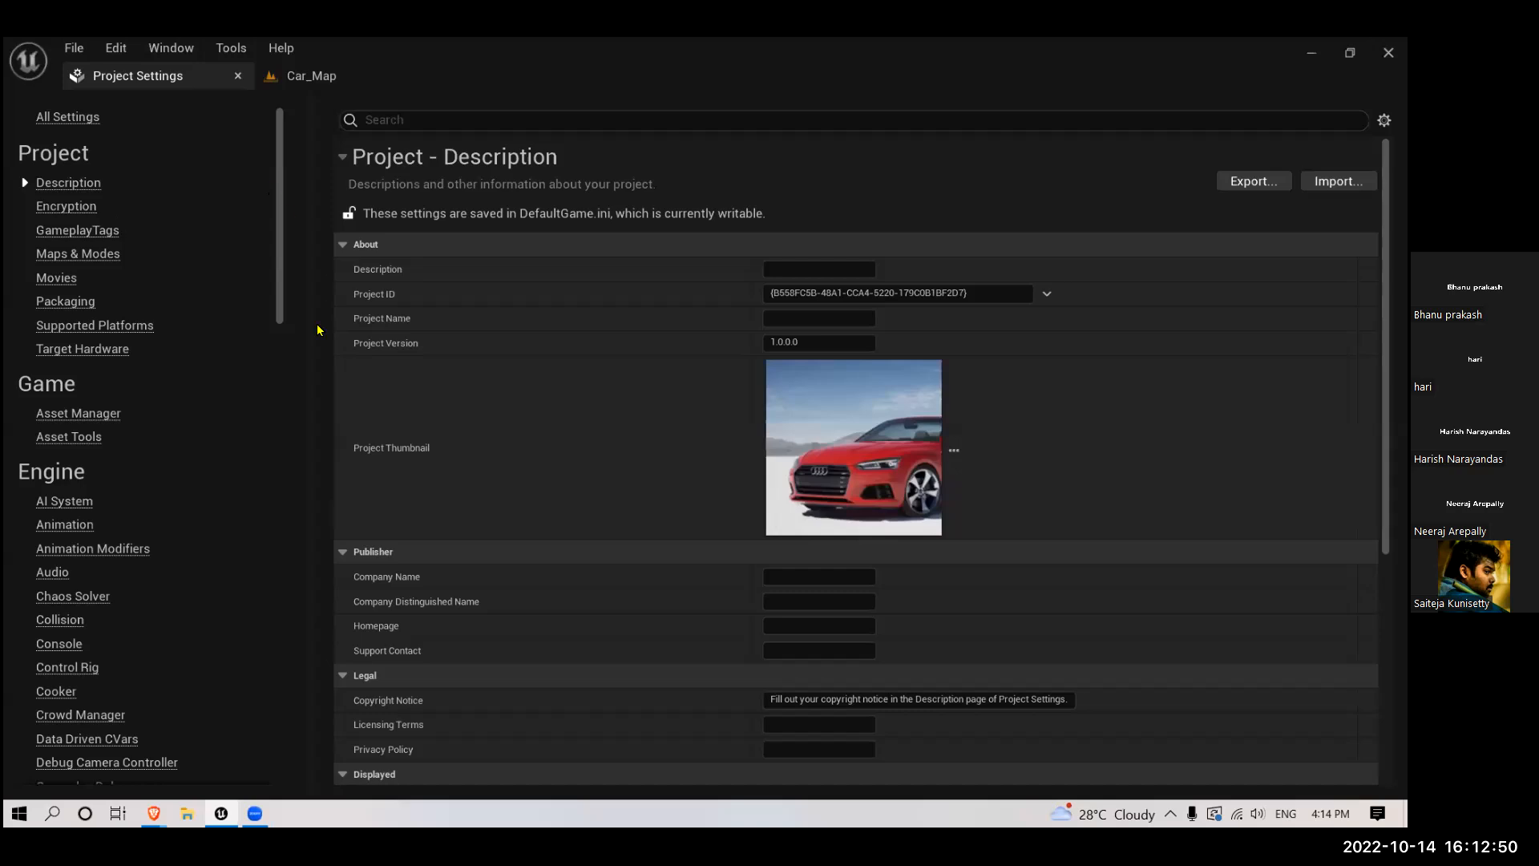
{"action": "left_click", "coordinate": [385, 121]}
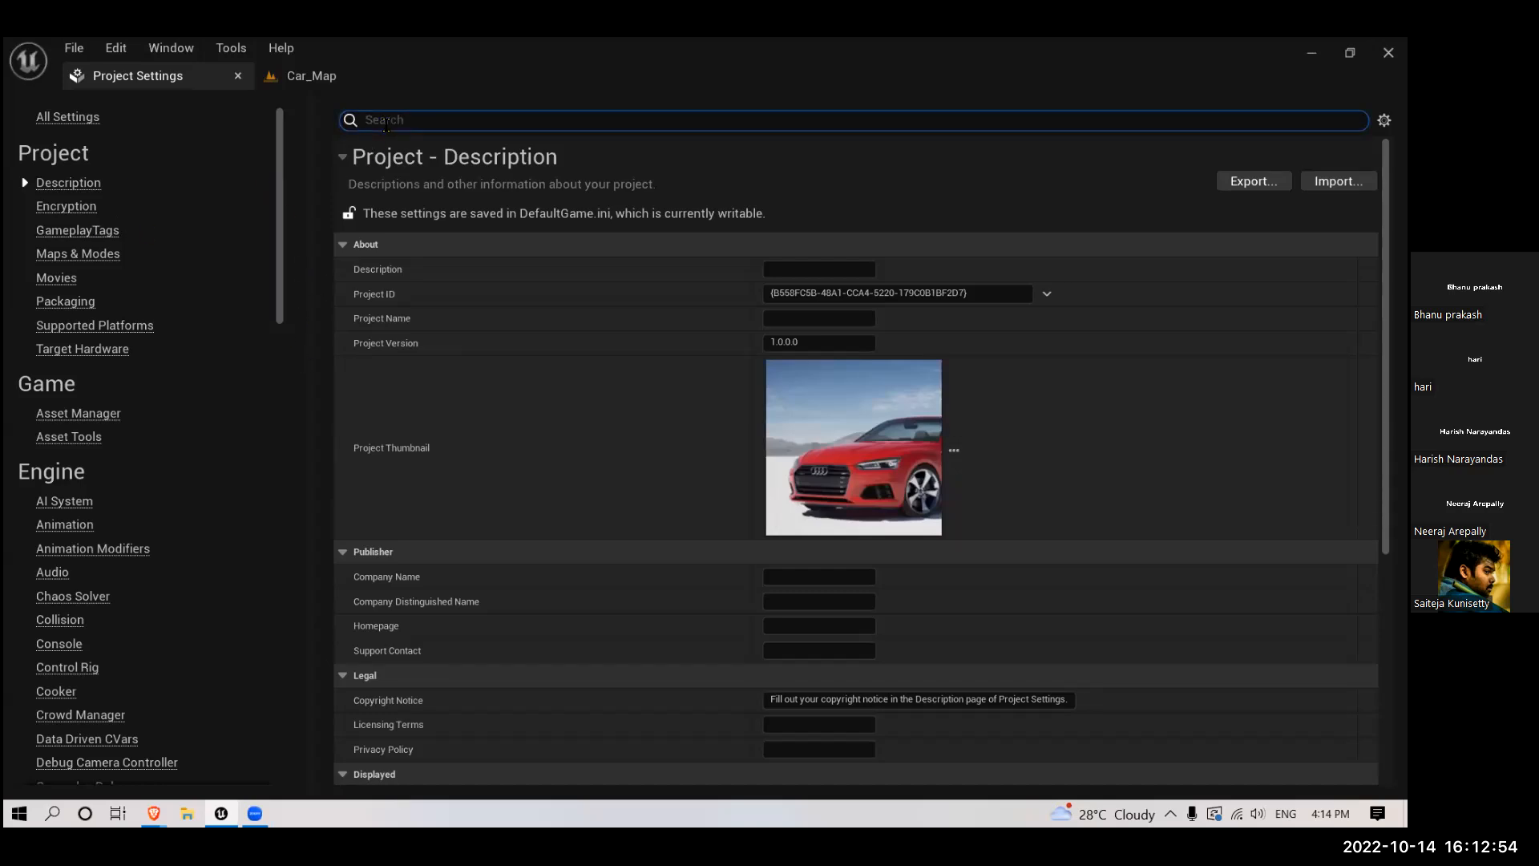
{"action": "type", "text": "distance"}
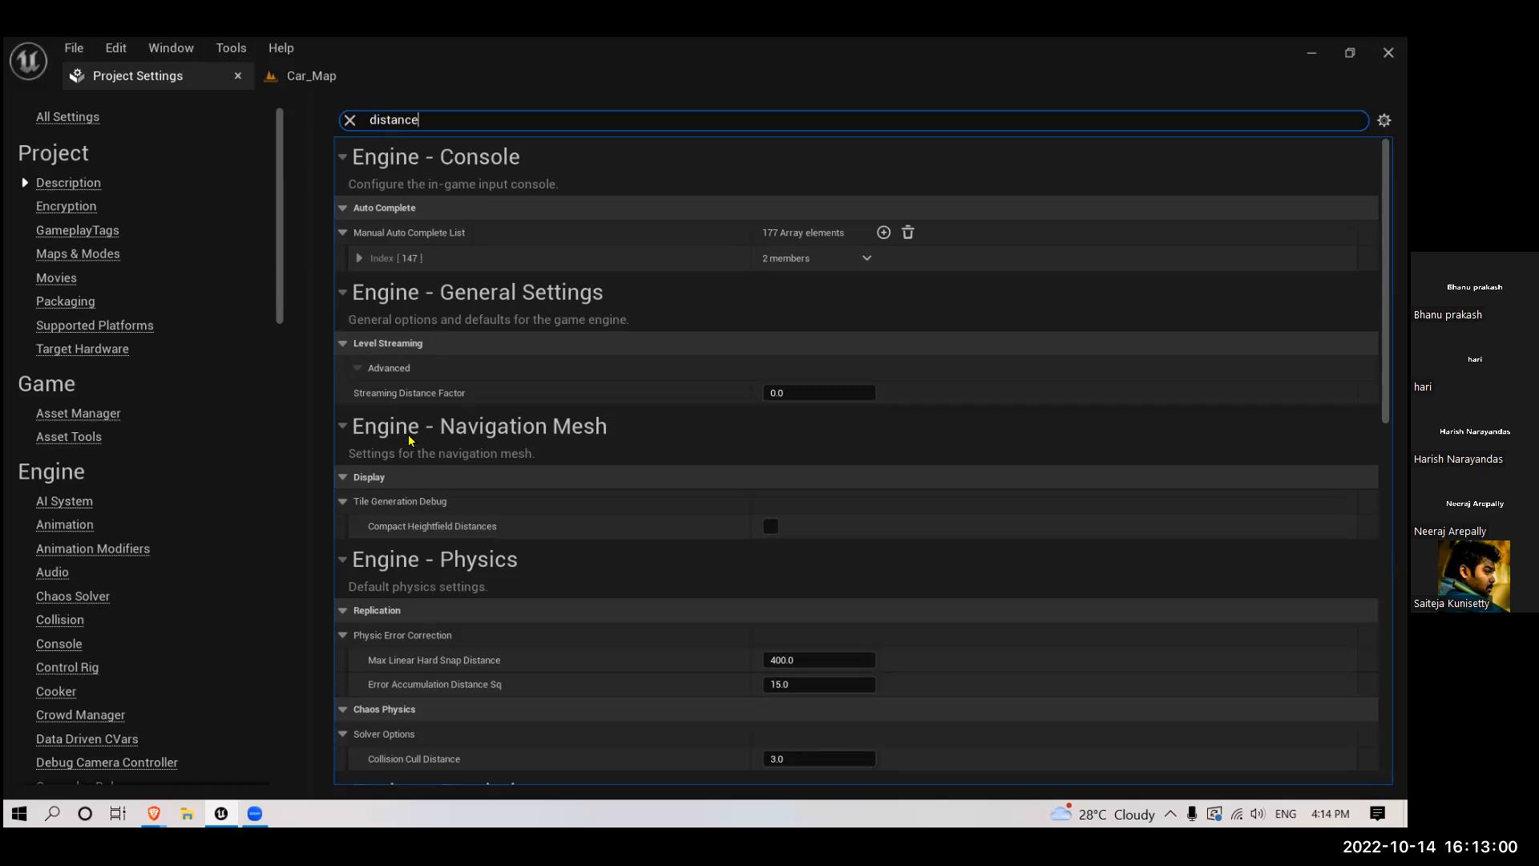
{"action": "scroll", "coordinate": [443, 529], "scroll_direction": "down", "scroll_amount": 2}
{"action": "scroll", "coordinate": [443, 528], "scroll_direction": "down", "scroll_amount": 5}
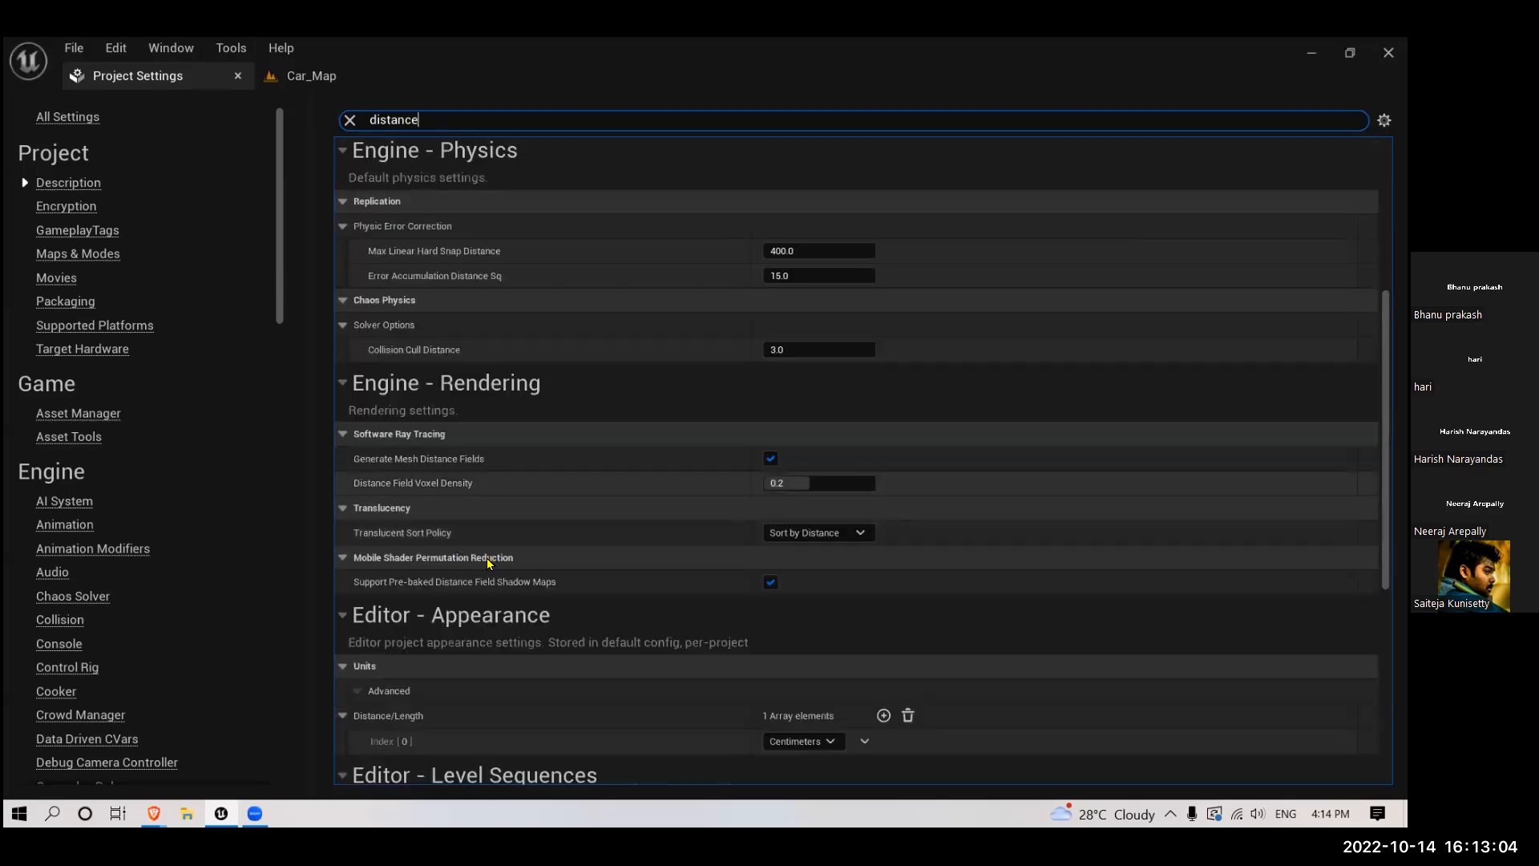
{"action": "scroll", "coordinate": [487, 562], "scroll_direction": "down", "scroll_amount": 2}
{"action": "scroll", "coordinate": [486, 568], "scroll_direction": "down", "scroll_amount": 1}
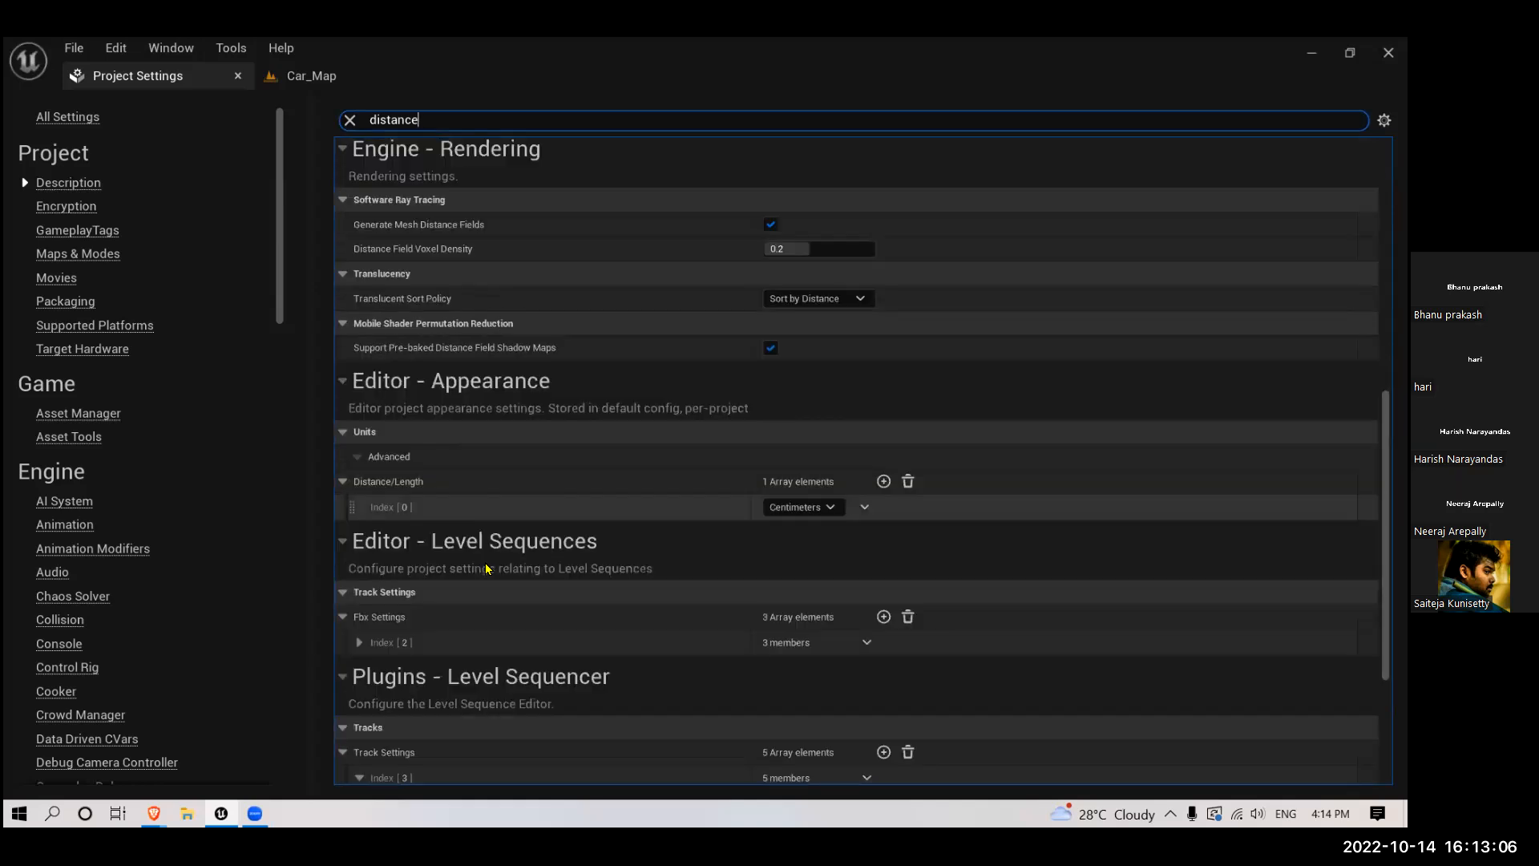
{"action": "scroll", "coordinate": [486, 568], "scroll_direction": "down", "scroll_amount": 3}
{"action": "scroll", "coordinate": [481, 566], "scroll_direction": "up", "scroll_amount": 8}
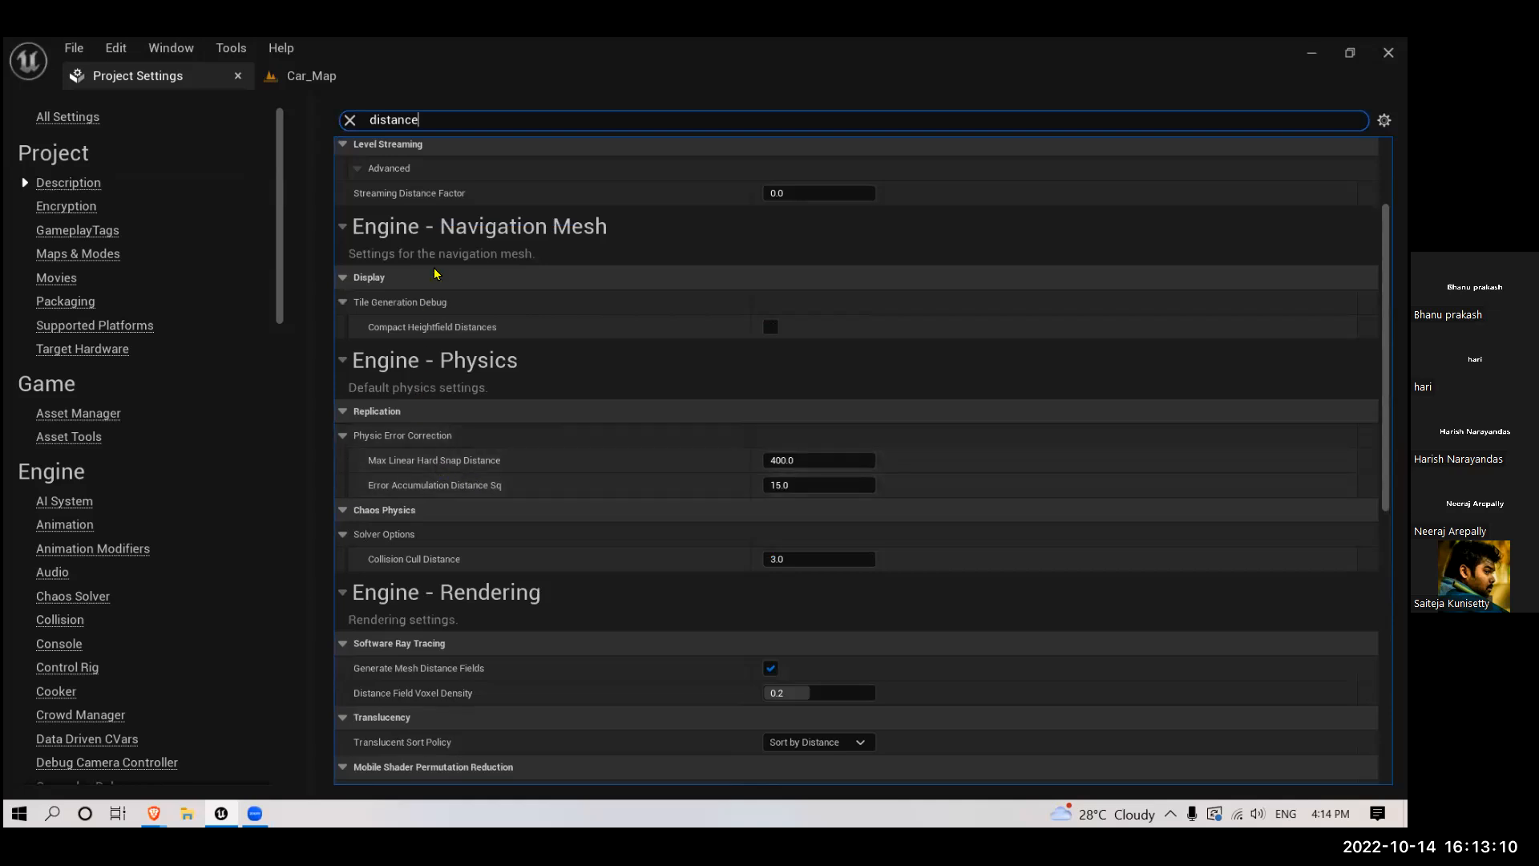
- Narrow the settings search to "generate dista" to check the Generate Mesh Distance Fields option
{"action": "left_click_drag", "start_coordinate": [425, 118], "coordinate": [59, 125]}
{"action": "type", "text": "generat"}
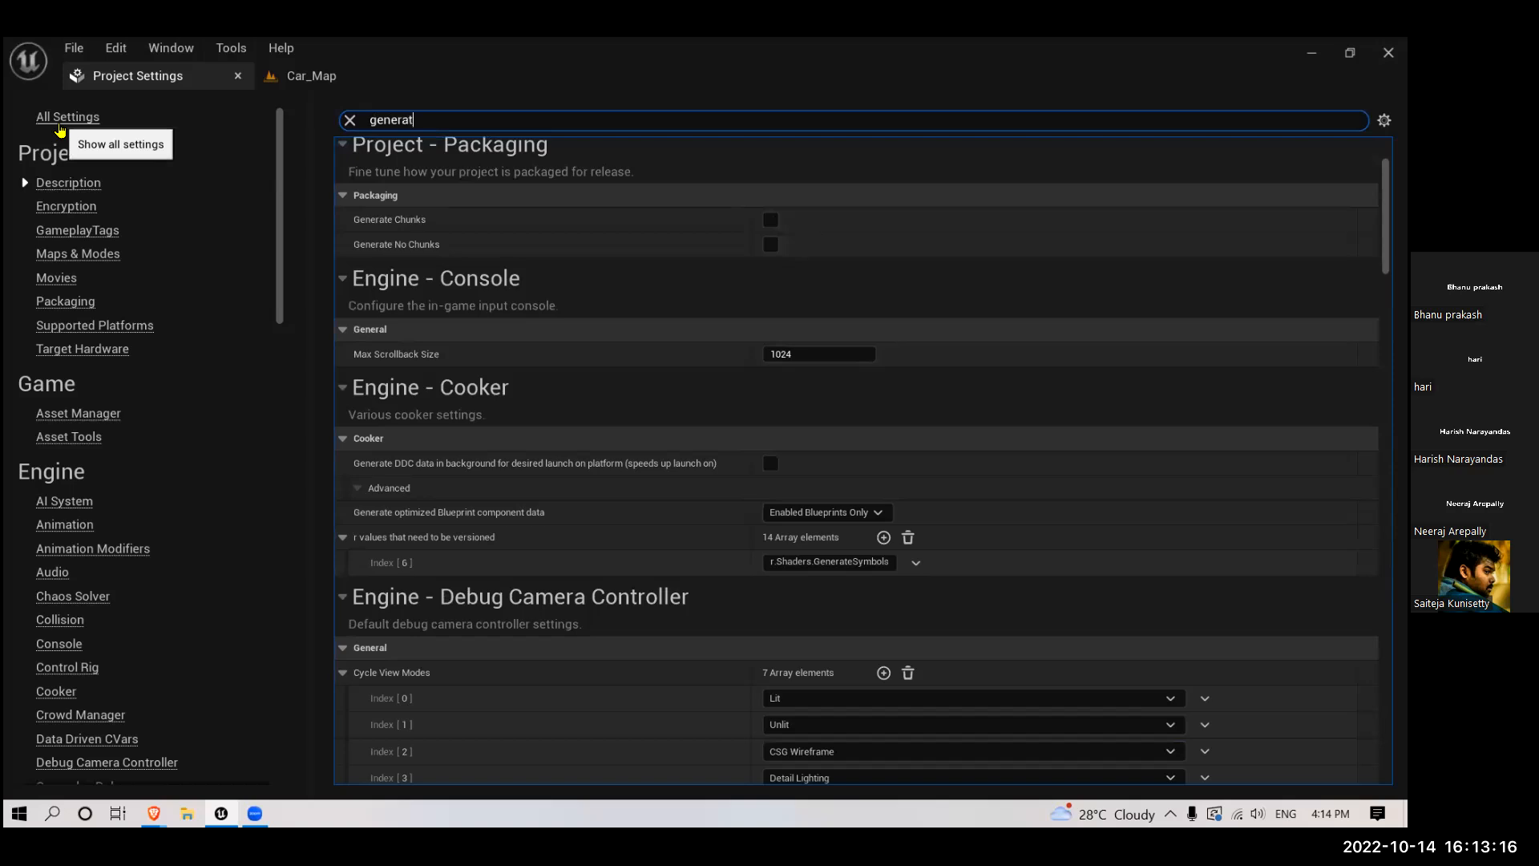
{"action": "type", "text": "e dista"}
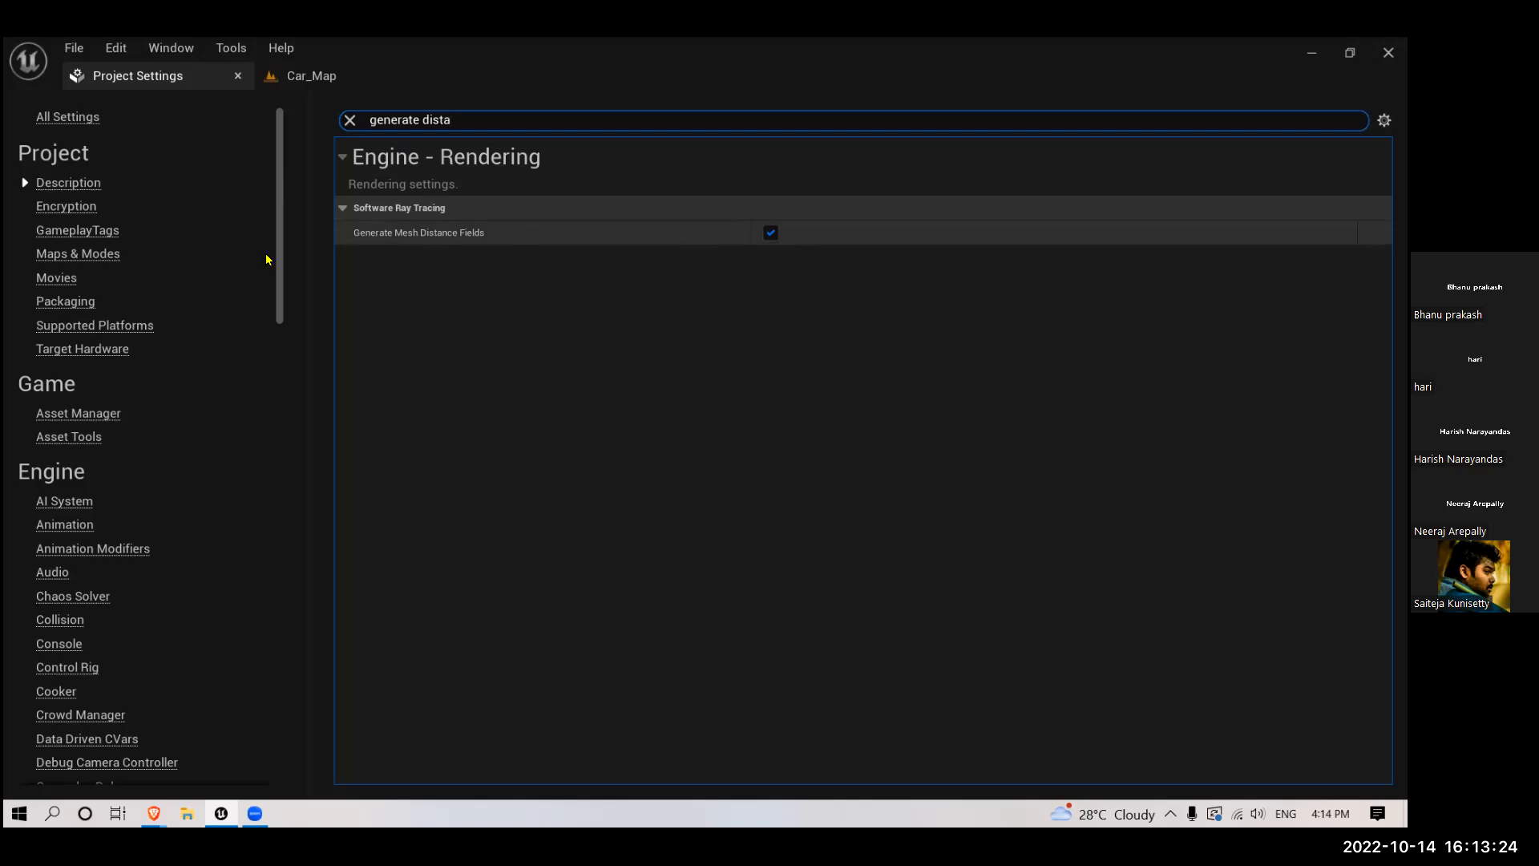
- Search the settings for "dynamic", choose Lumen as the Dynamic Global Illumination Method, and clear the search
{"action": "left_click", "coordinate": [352, 120]}
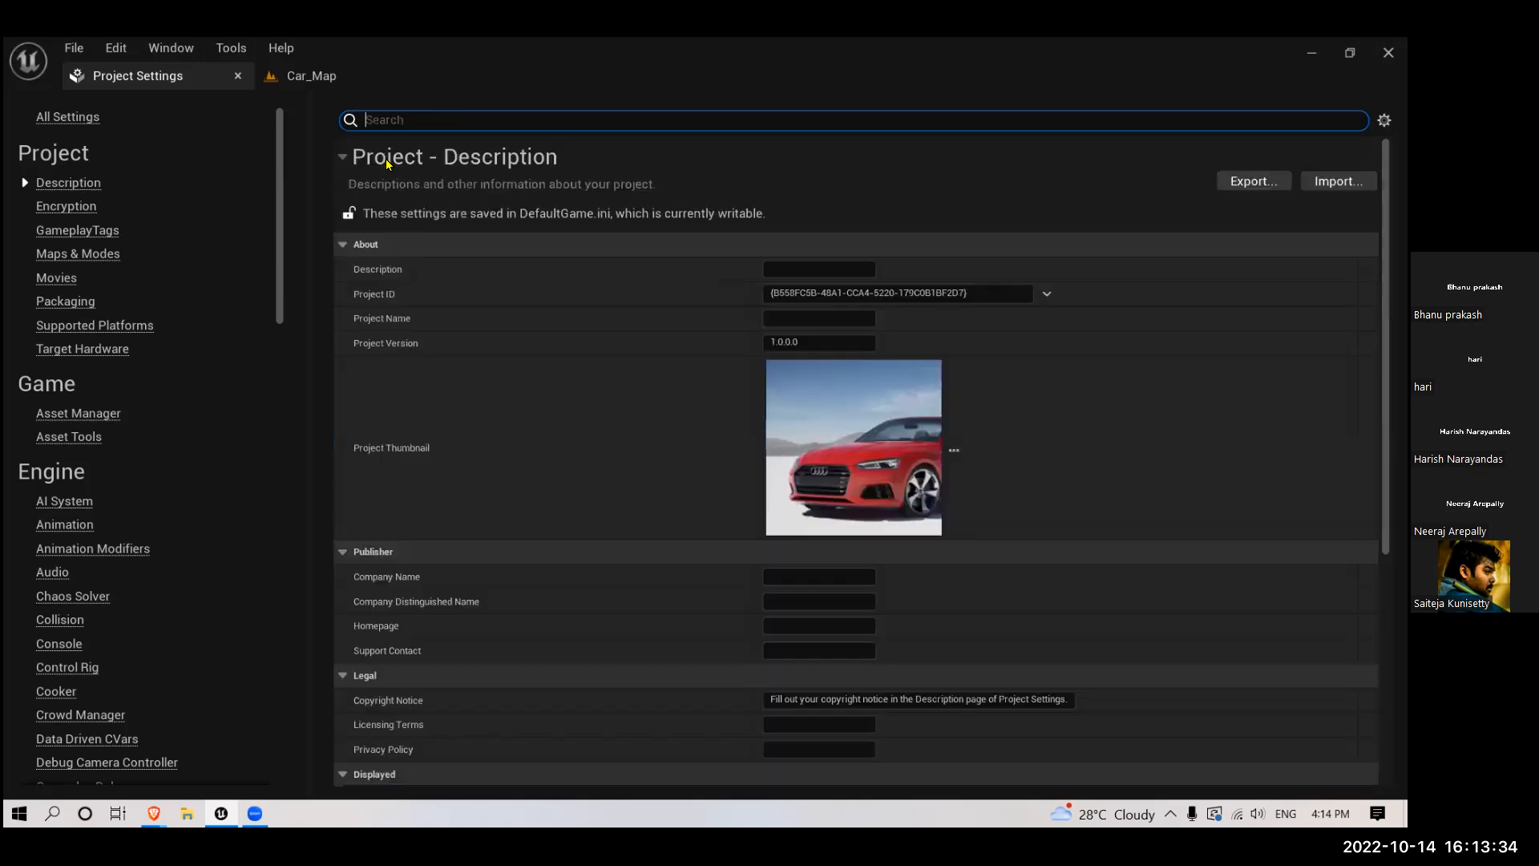
{"action": "type", "text": "dynamic"}
{"action": "scroll", "coordinate": [407, 473], "scroll_direction": "down", "scroll_amount": 3}
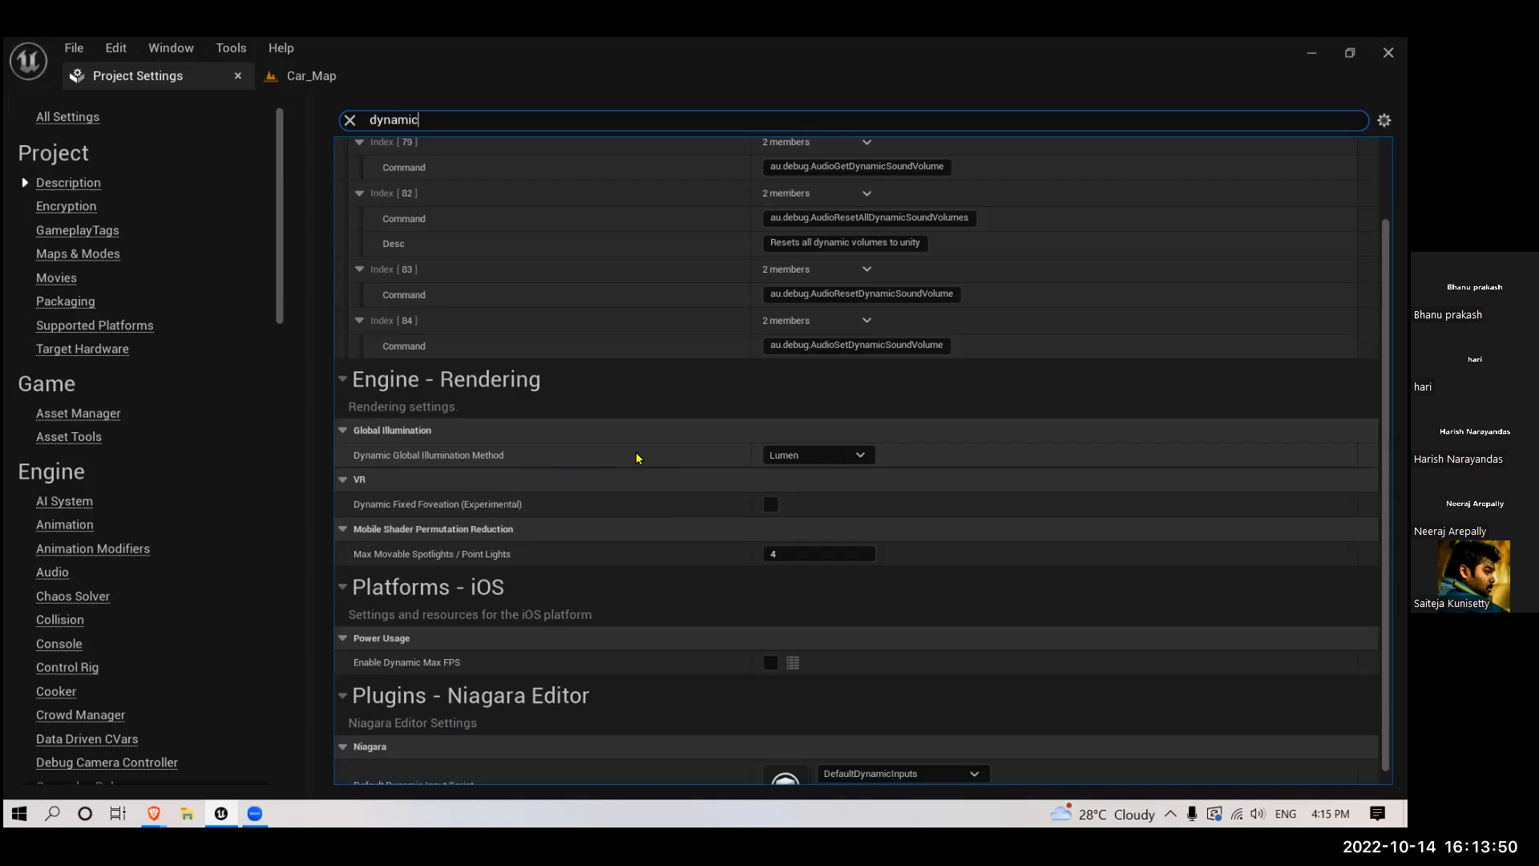
{"action": "left_click", "coordinate": [770, 456]}
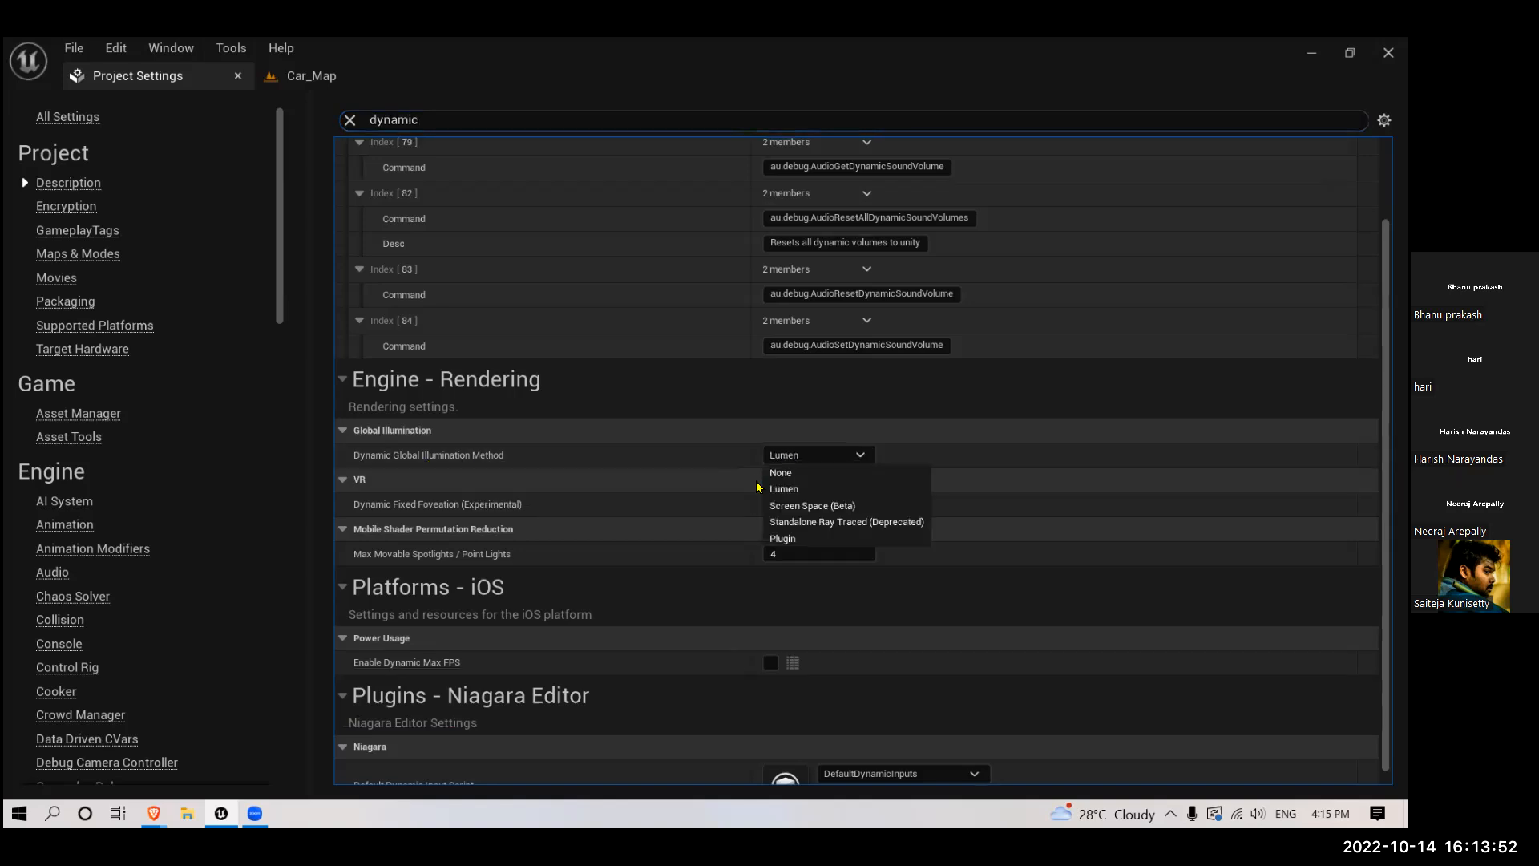
{"action": "left_click", "coordinate": [797, 492]}
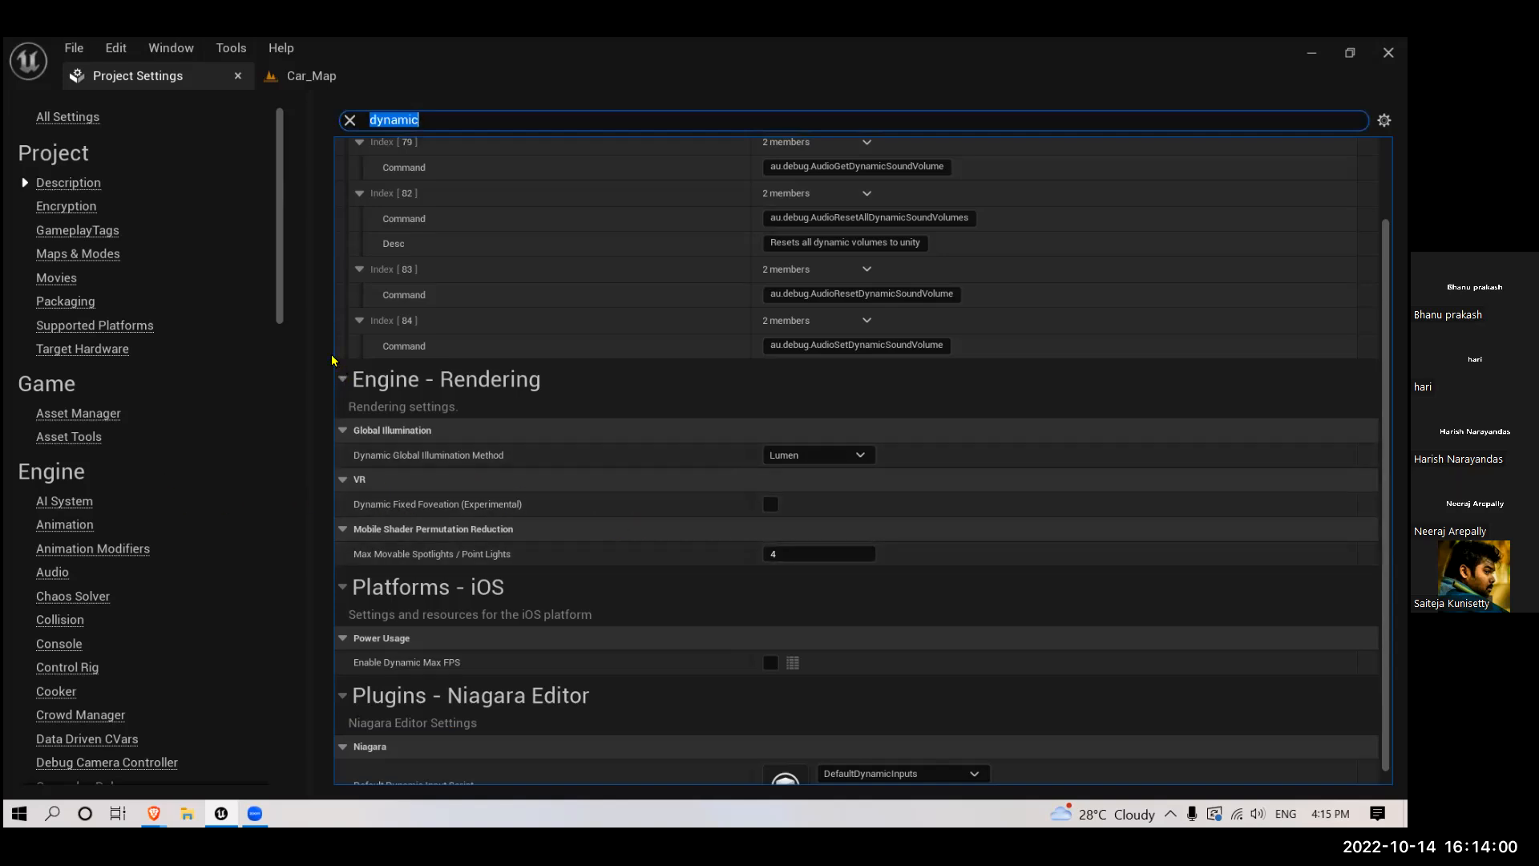
{"action": "left_click", "coordinate": [350, 124]}
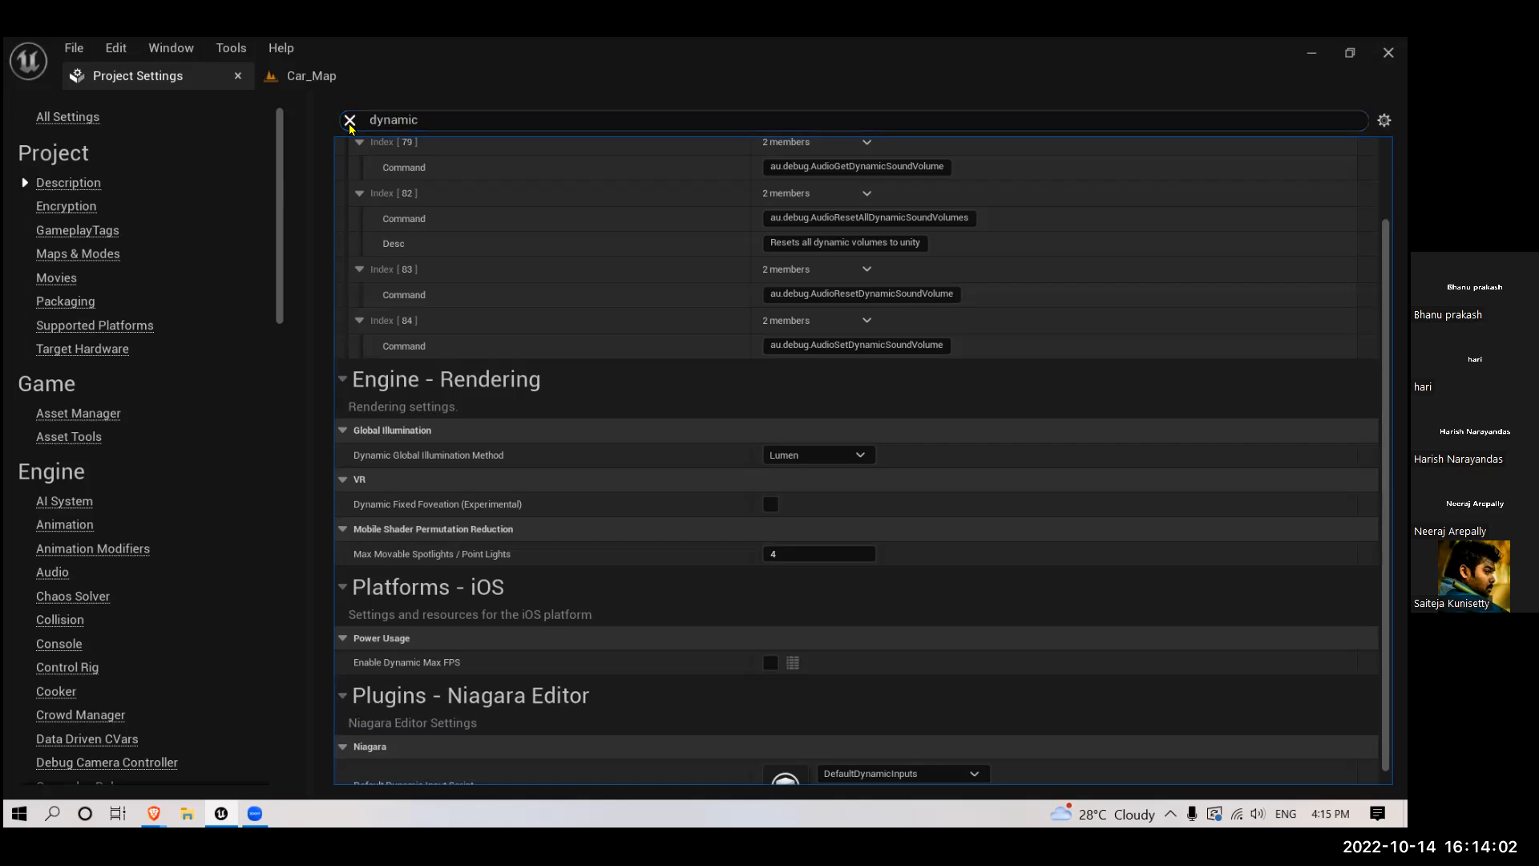
{"action": "left_click", "coordinate": [349, 122]}
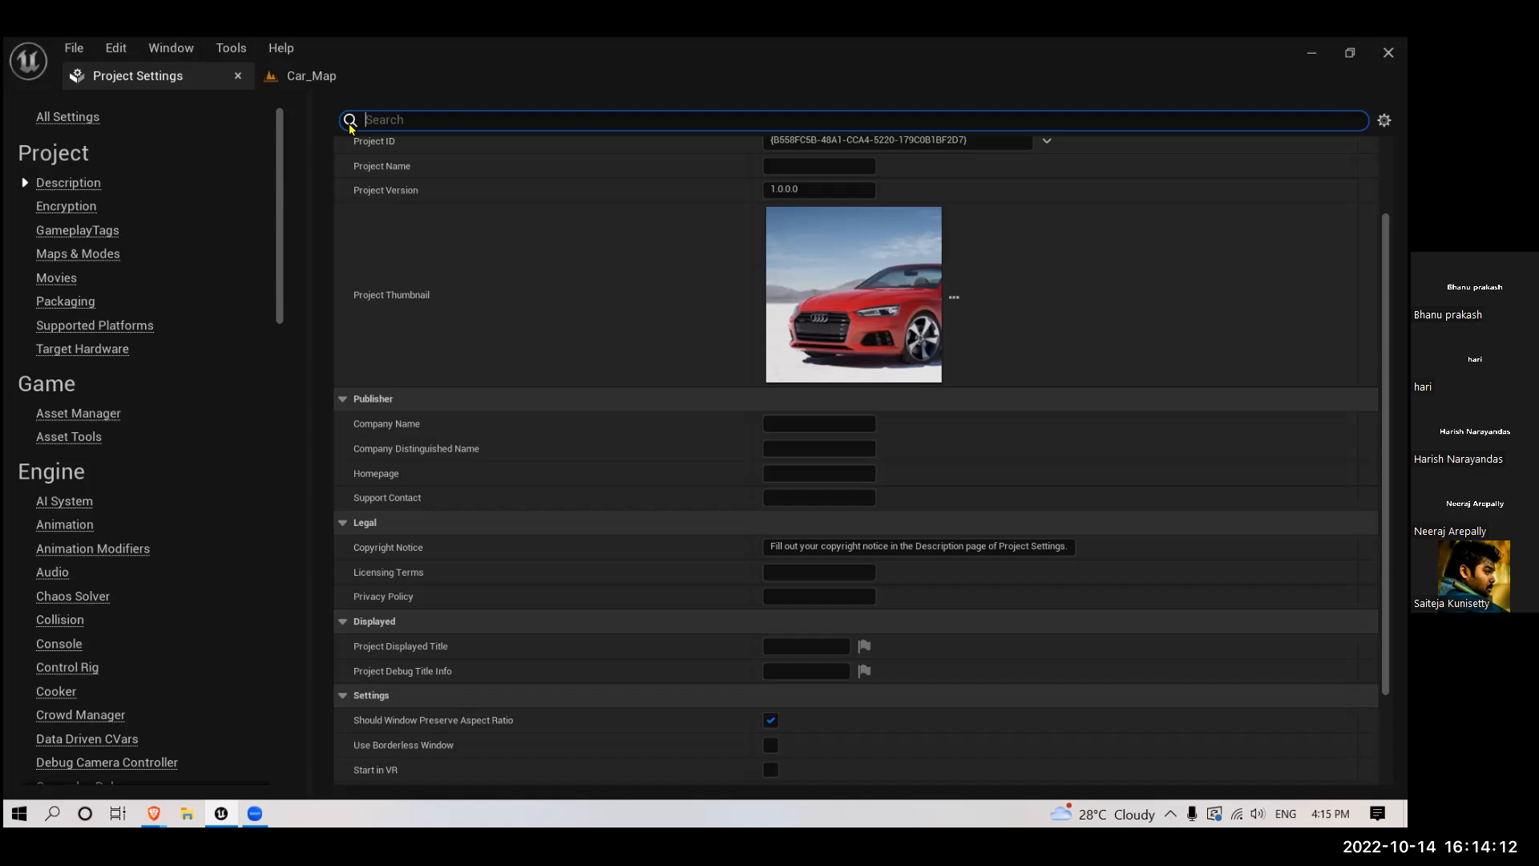
- Search the project settings for "reflec" to check the Reflection Method, and clear the search
{"action": "type", "text": "reflec"}
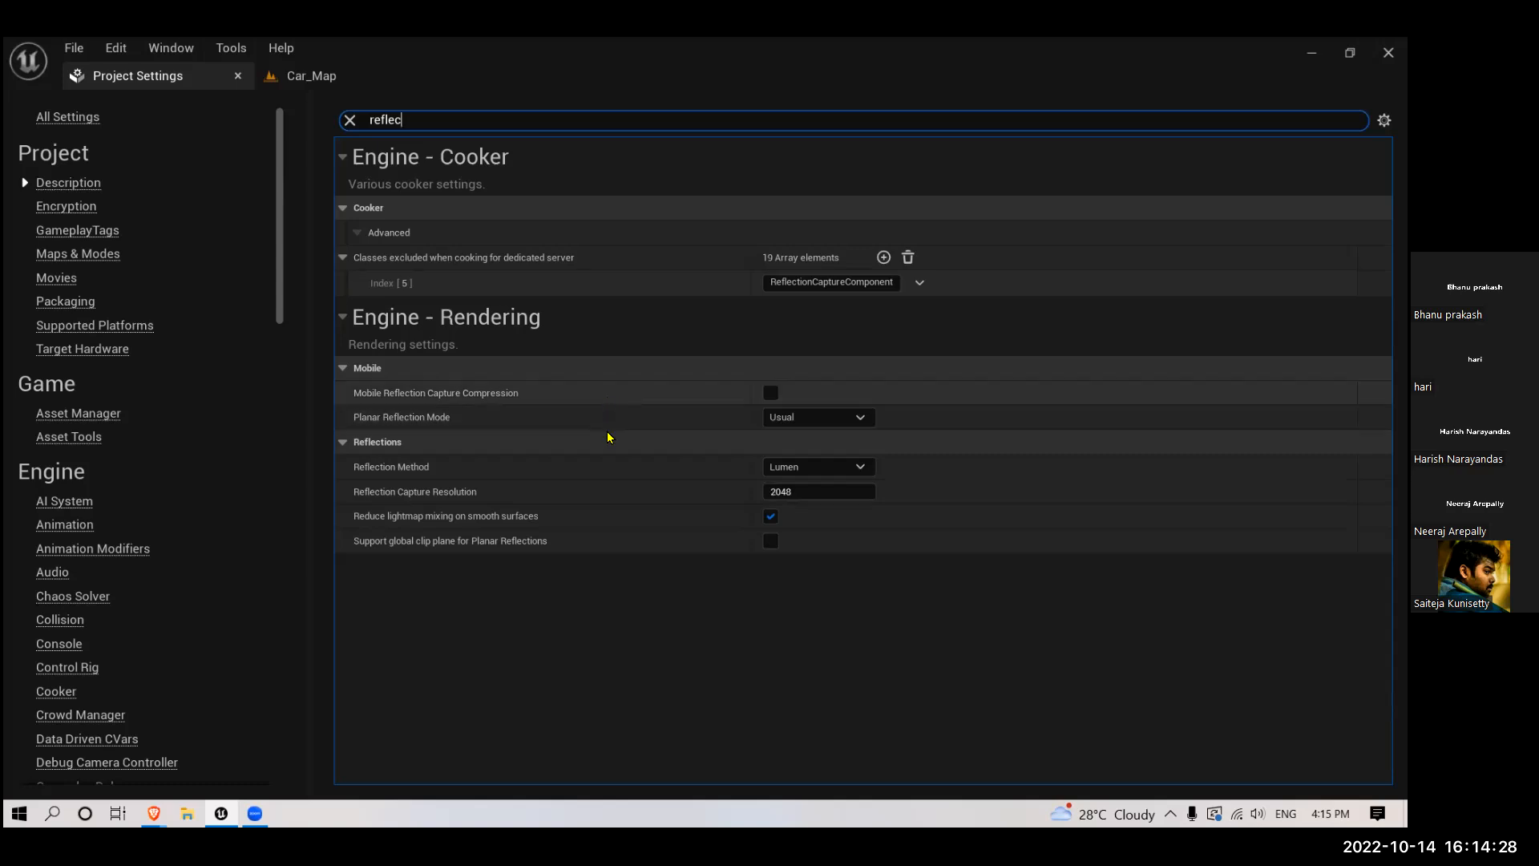
{"action": "left_click", "coordinate": [349, 121]}
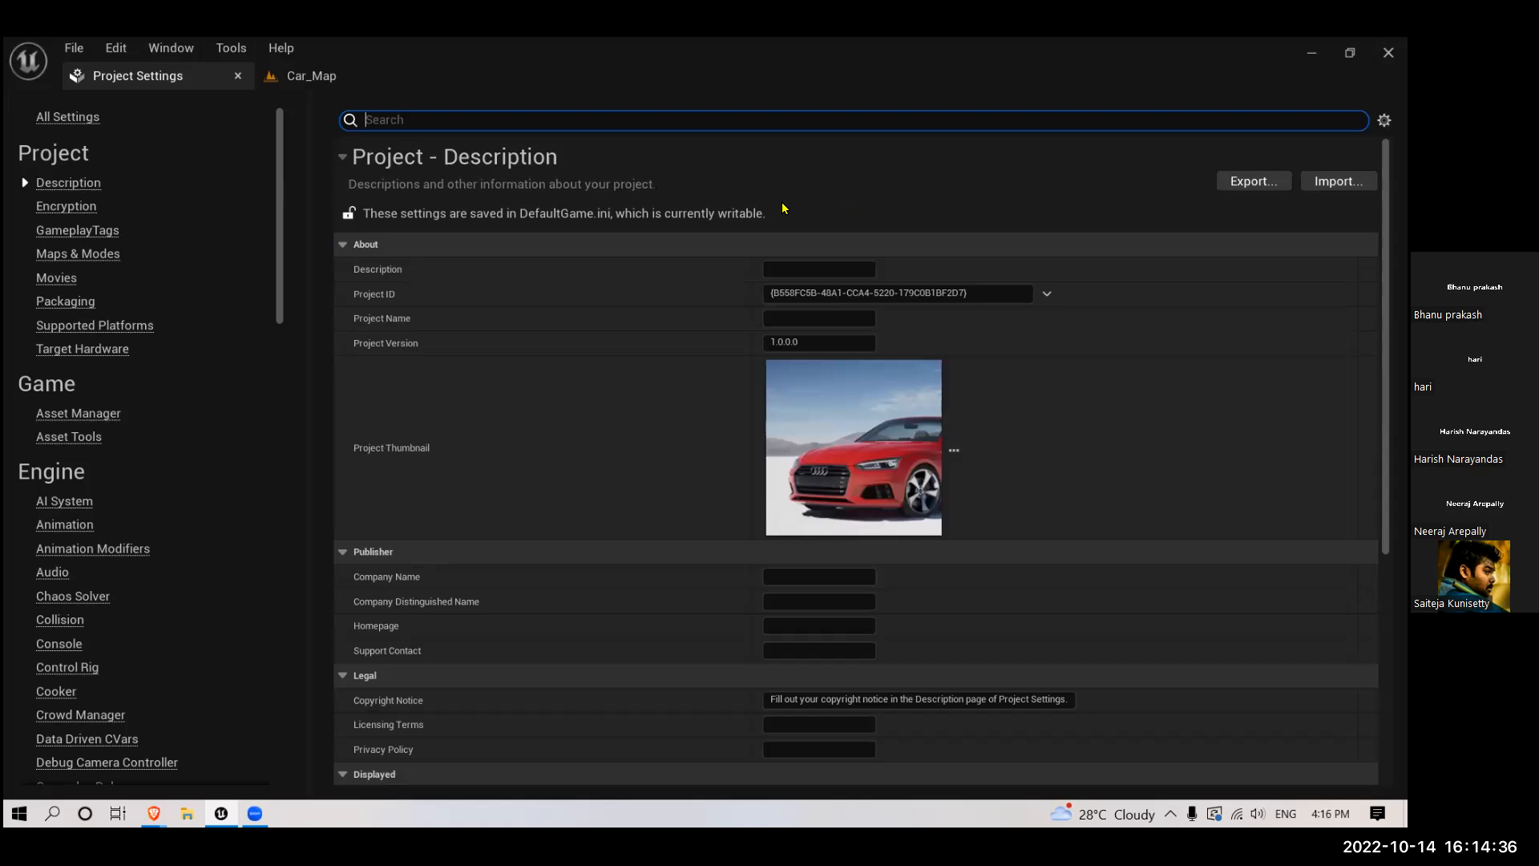
{"action": "left_click", "coordinate": [303, 80]}
{"action": "left_click", "coordinate": [171, 77]}
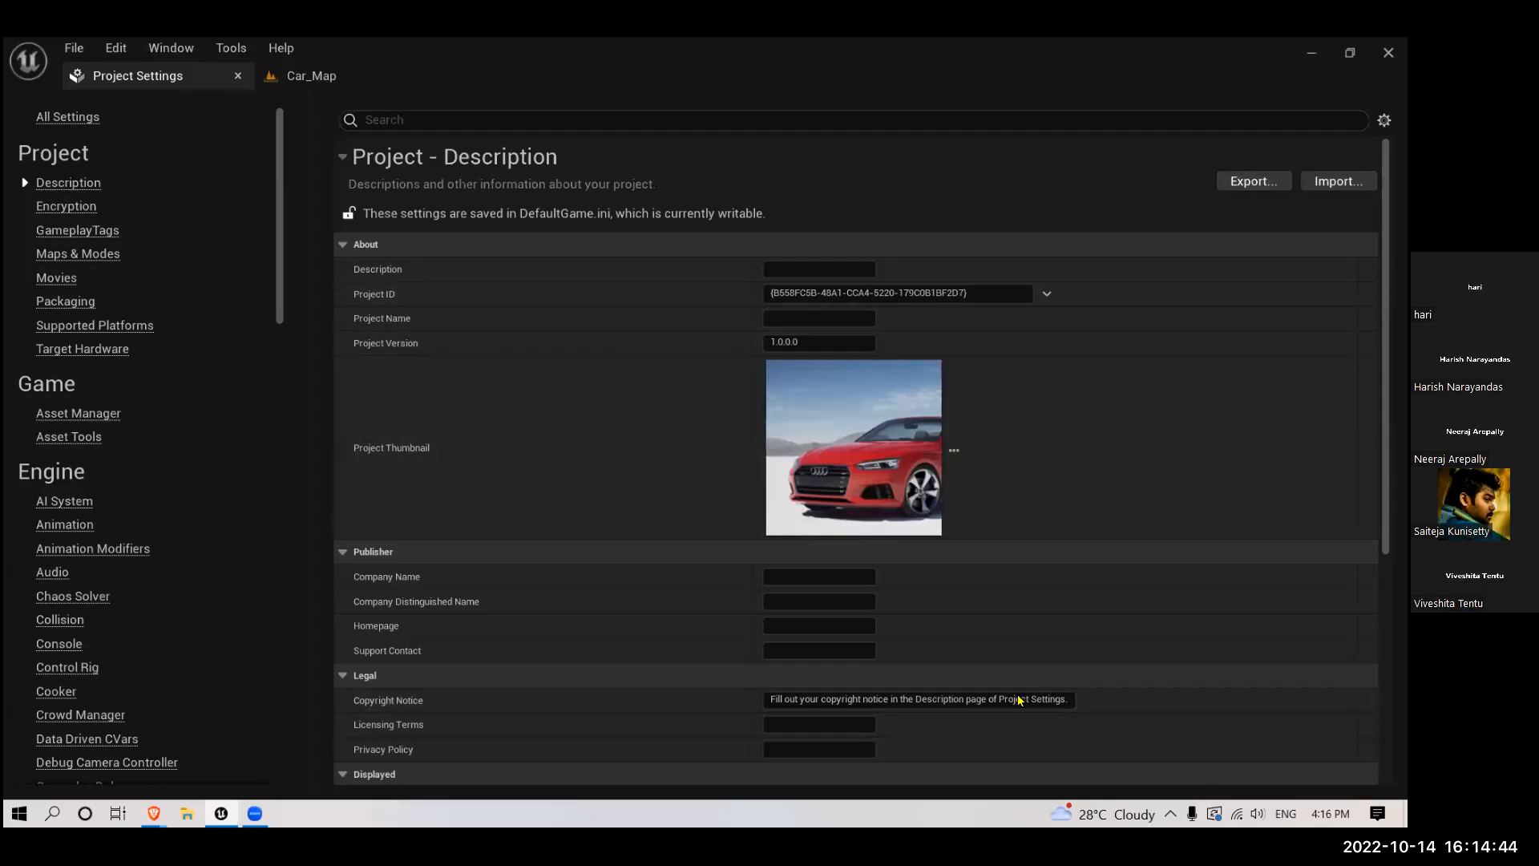
- Return to the Car_Map level and examine the sunlight reflected on the ground near the car
{"action": "left_click", "coordinate": [305, 76]}
{"action": "right_click_drag", "start_coordinate": [368, 509], "coordinate": [368, 509]}
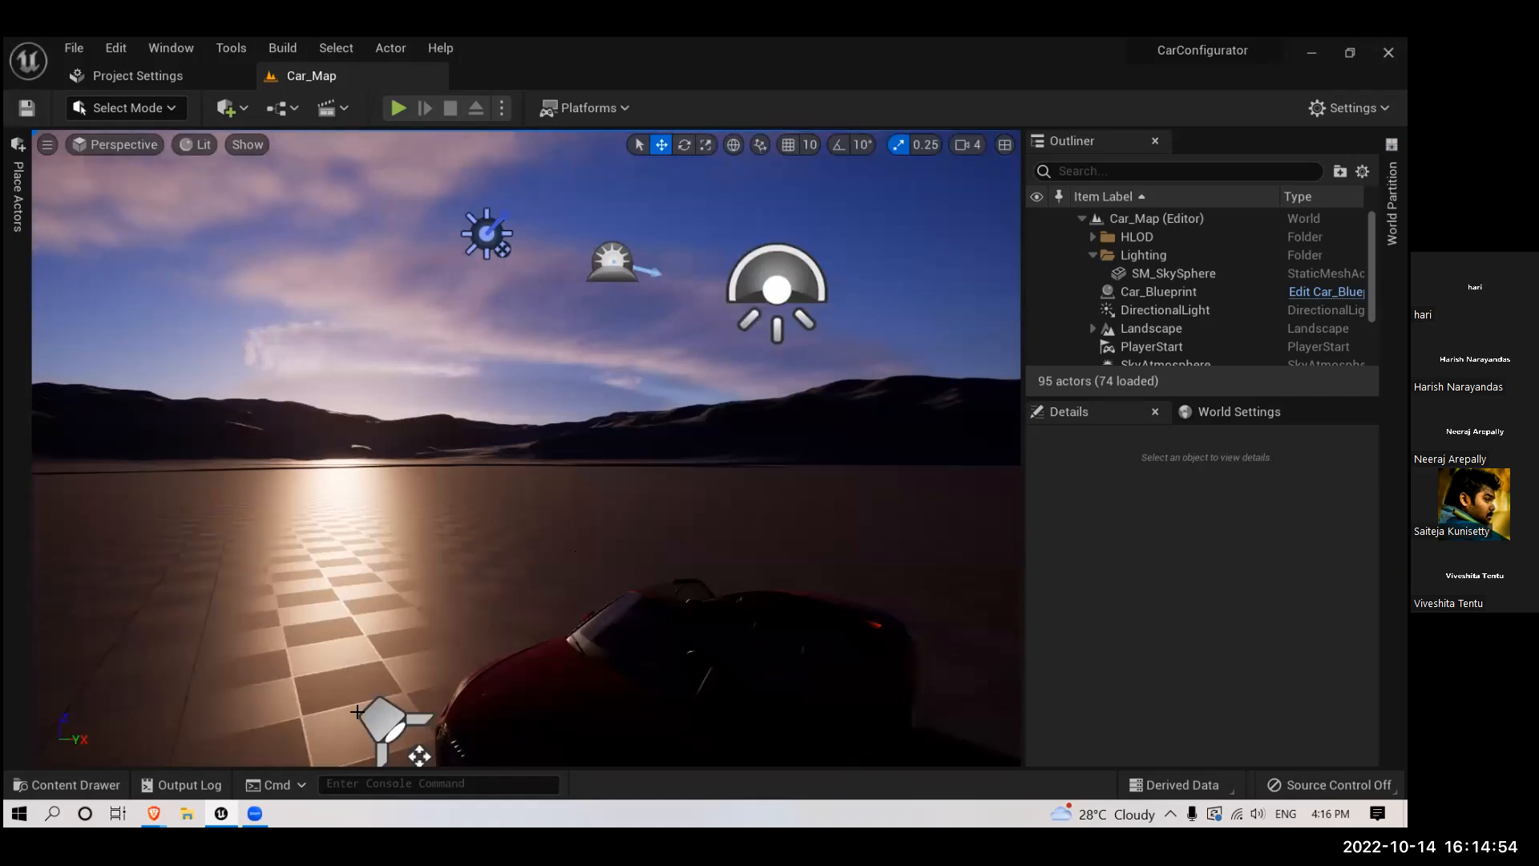
{"action": "left_click_drag", "start_coordinate": [566, 536], "coordinate": [354, 697]}
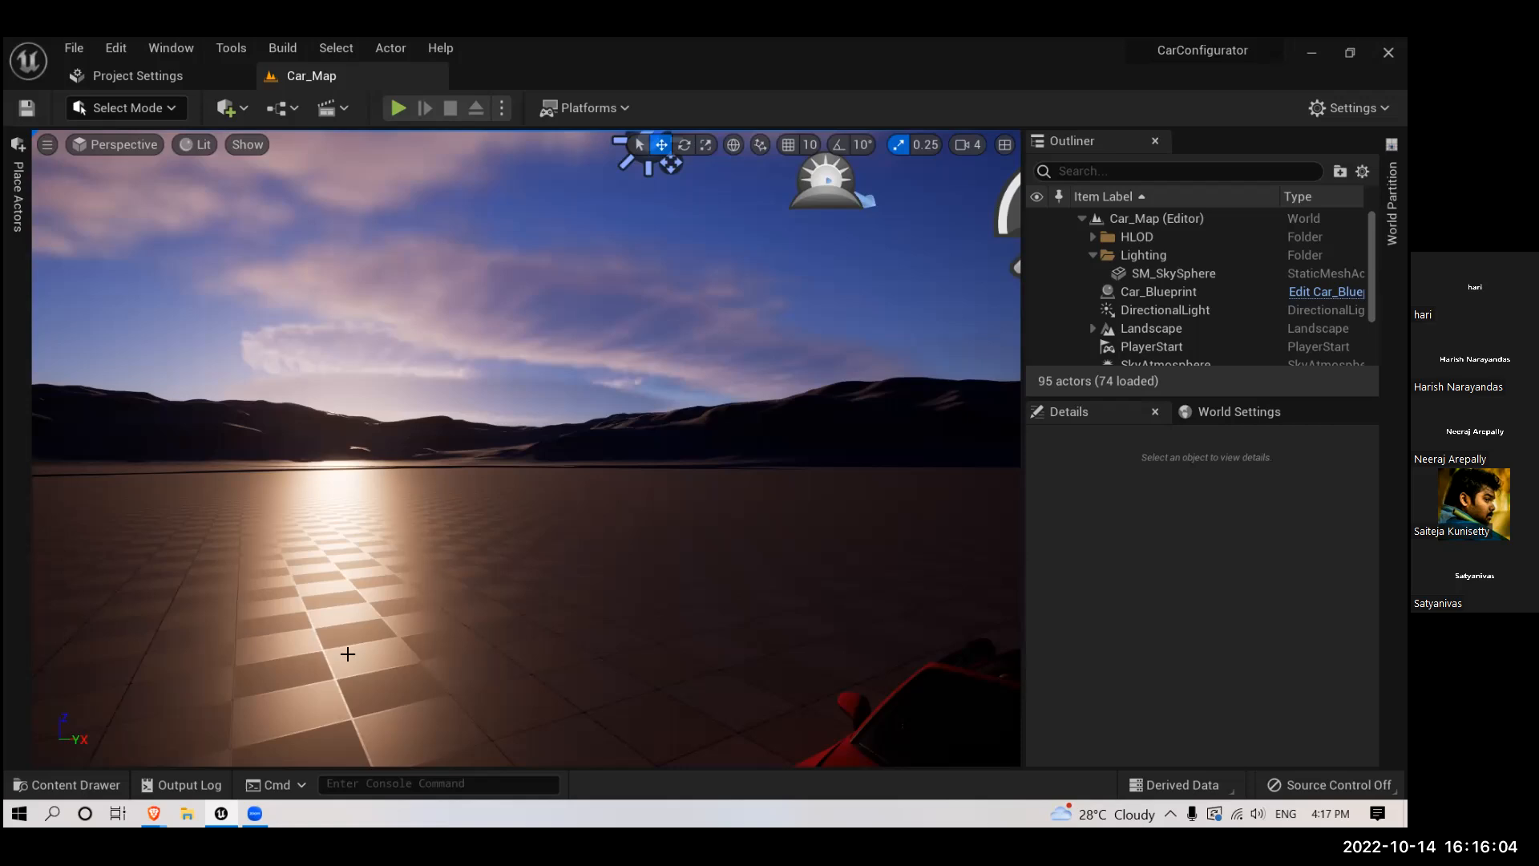
{"action": "right_click_drag", "start_coordinate": [593, 411], "coordinate": [594, 362]}
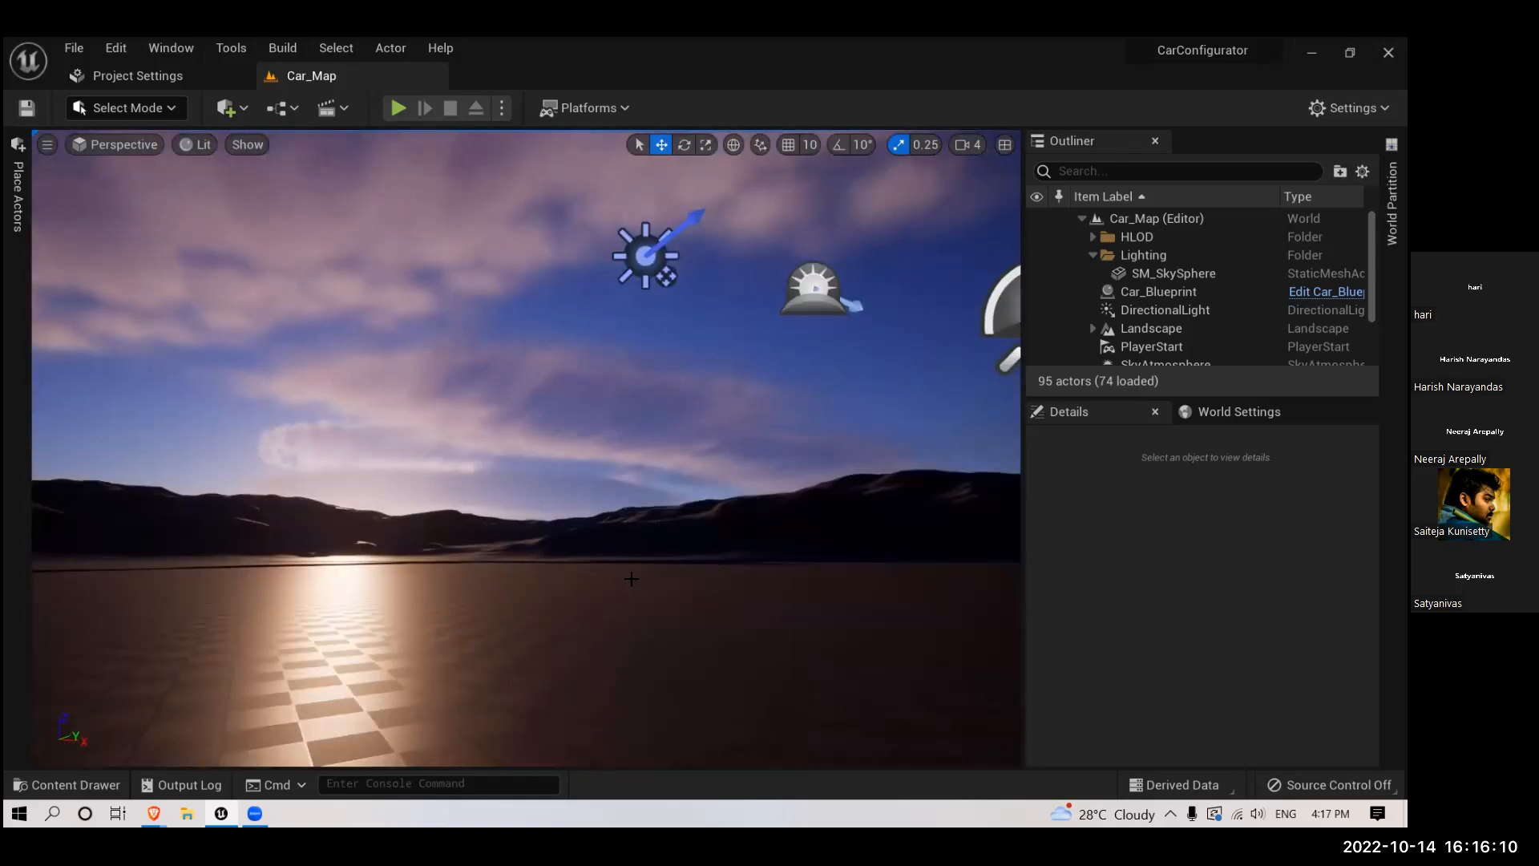
{"action": "right_click_drag", "start_coordinate": [444, 521], "coordinate": [459, 550]}
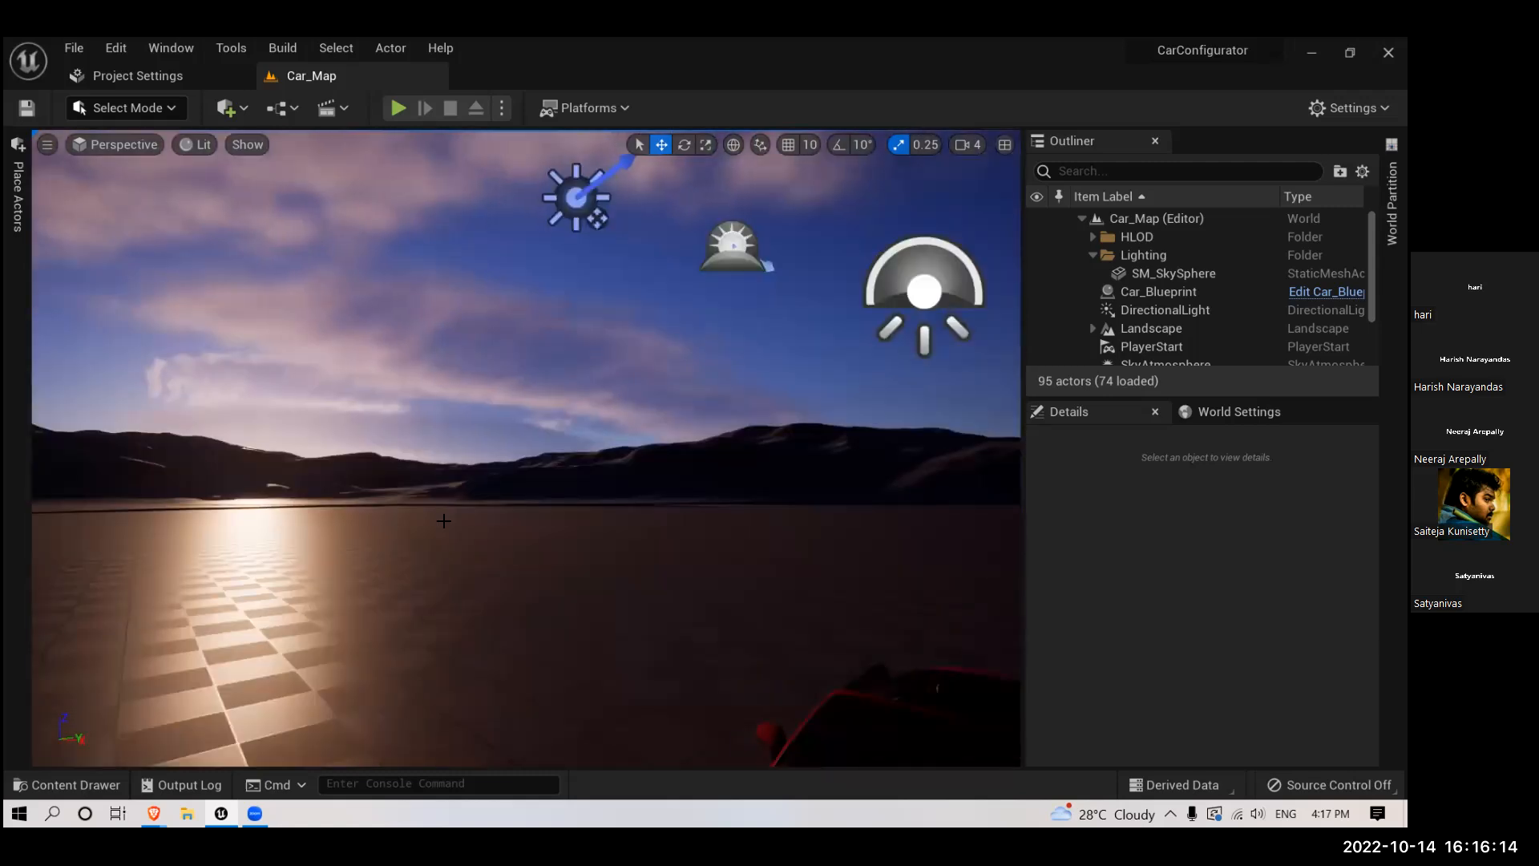
{"action": "right_click_drag", "start_coordinate": [284, 447], "coordinate": [276, 440]}
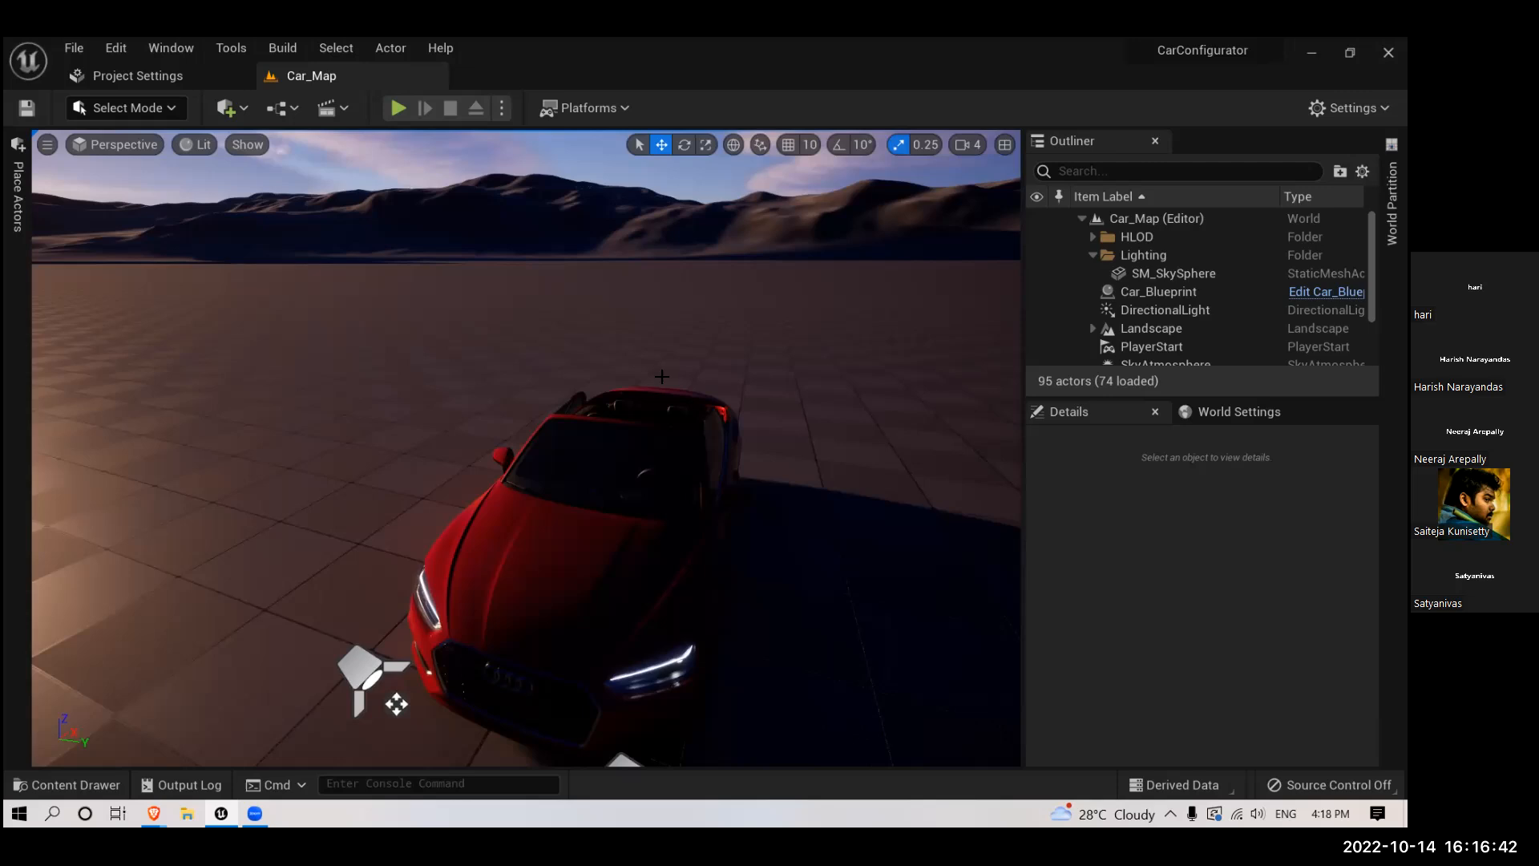
- Examine the car, its shadow and the surrounding light actors from several angles
{"action": "left_click_drag", "start_coordinate": [594, 345], "coordinate": [661, 553]}
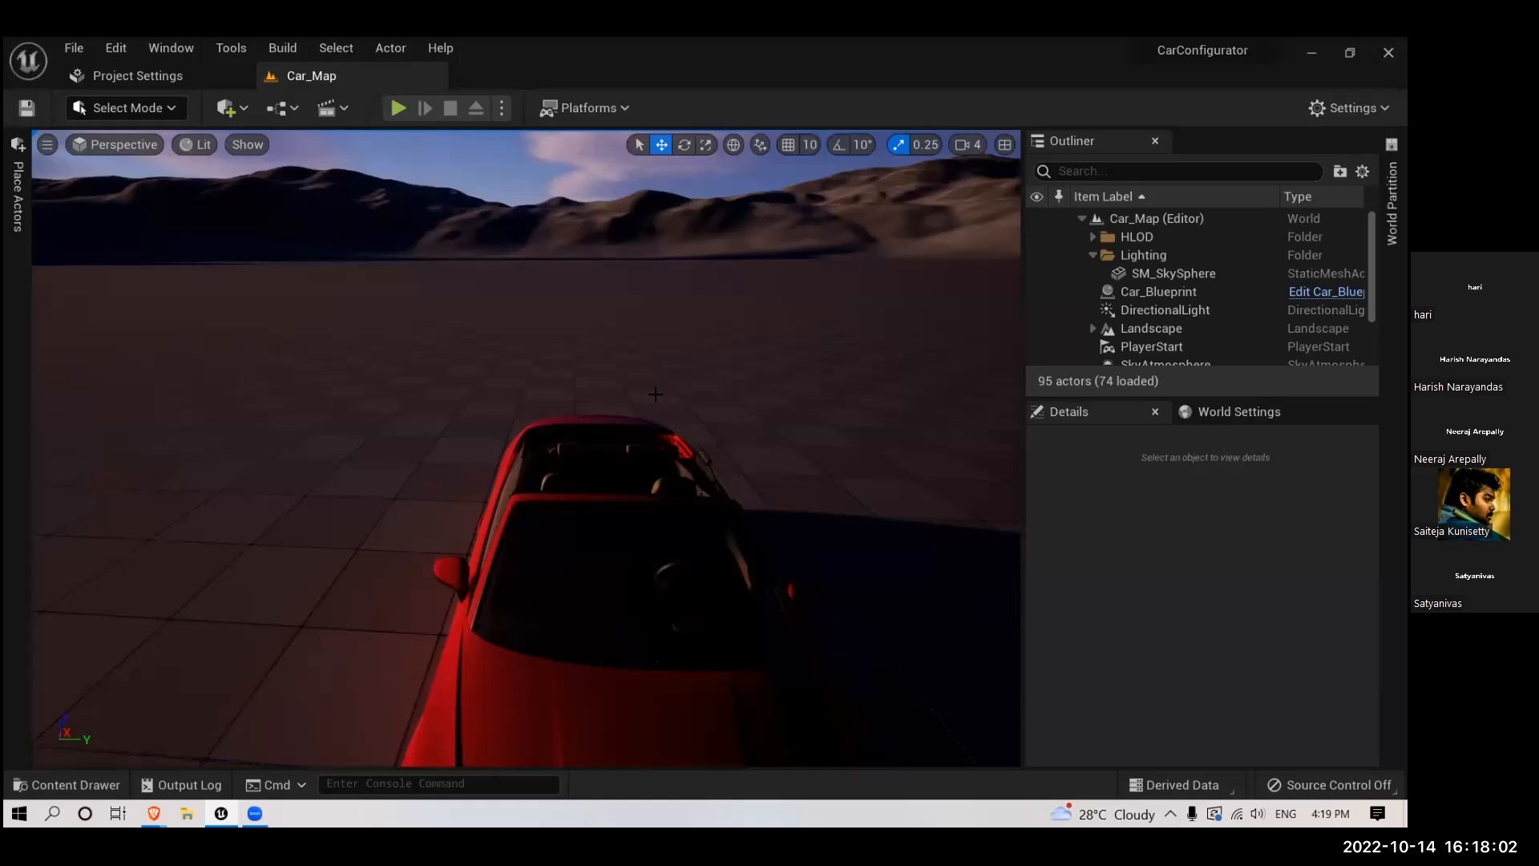
{"action": "right_click_drag", "start_coordinate": [518, 434], "coordinate": [417, 433]}
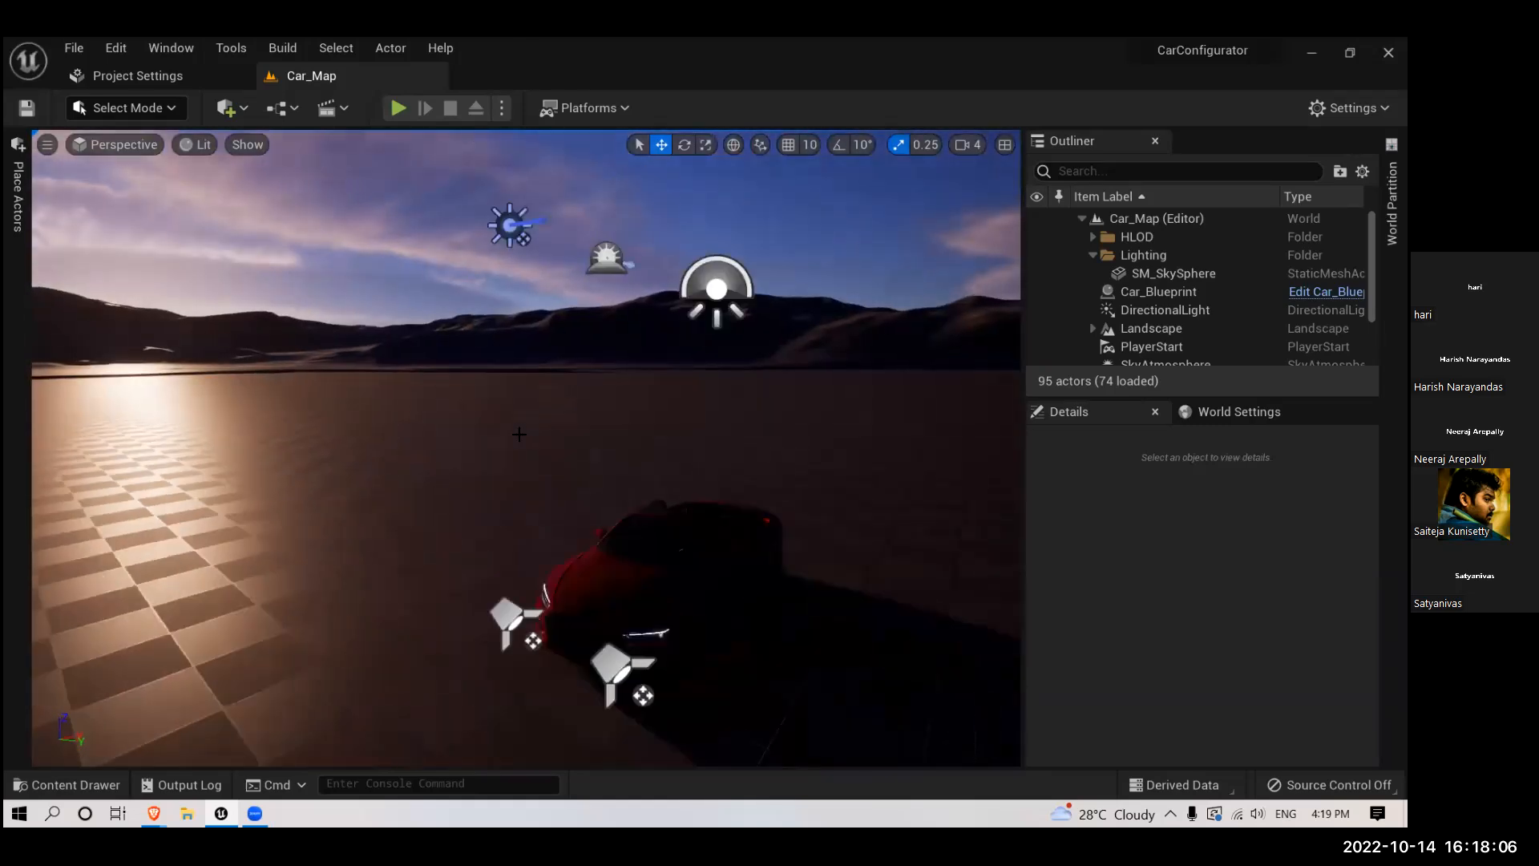
{"action": "scroll", "coordinate": [519, 434], "scroll_direction": "down", "scroll_amount": 3}
{"action": "right_click_drag", "start_coordinate": [744, 429], "coordinate": [866, 398]}
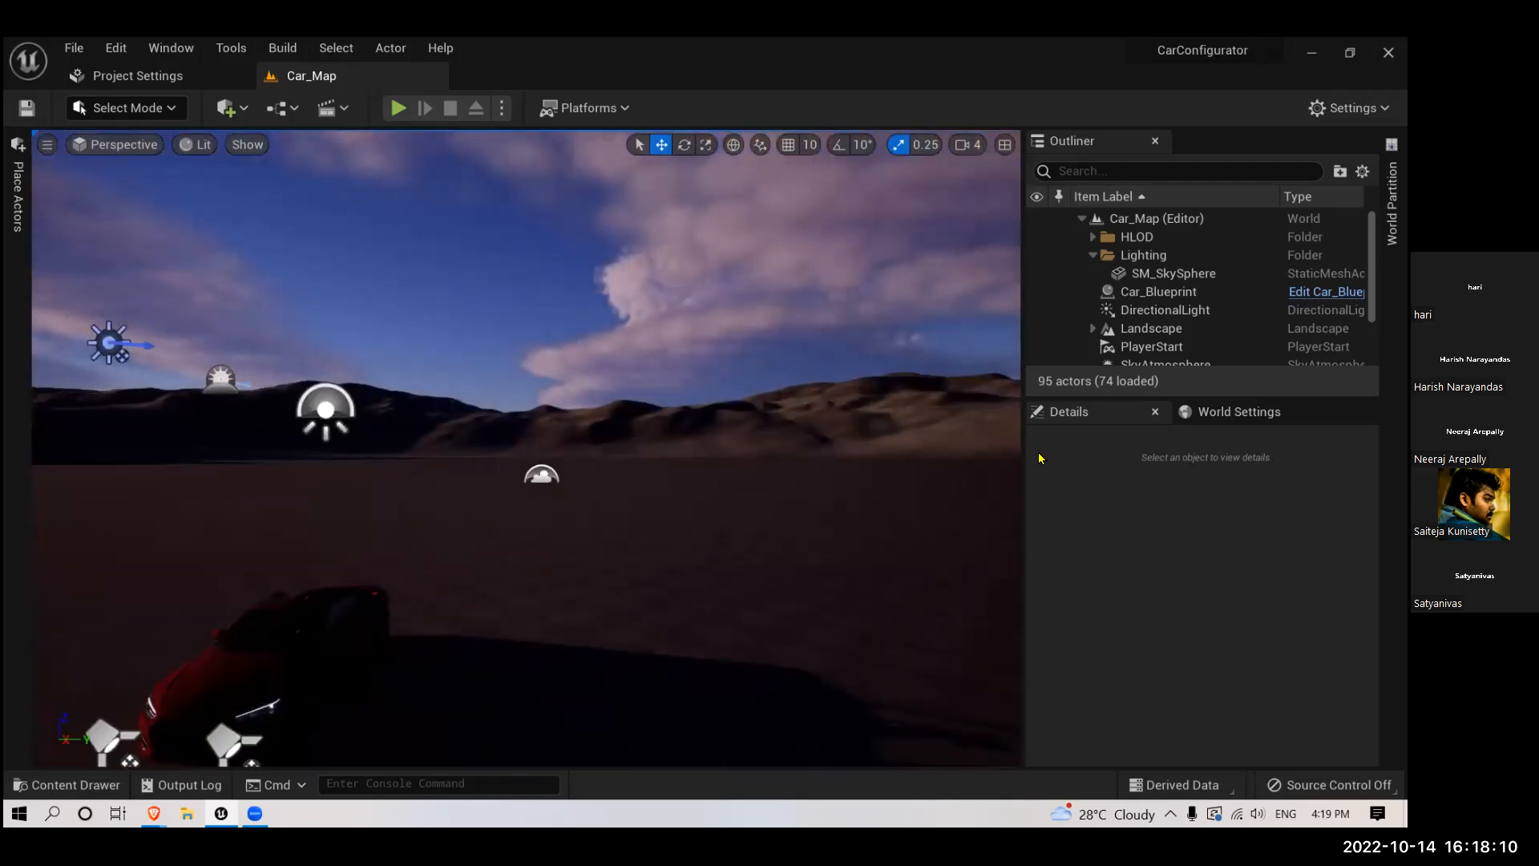
{"action": "right_click_drag", "start_coordinate": [435, 430], "coordinate": [321, 391]}
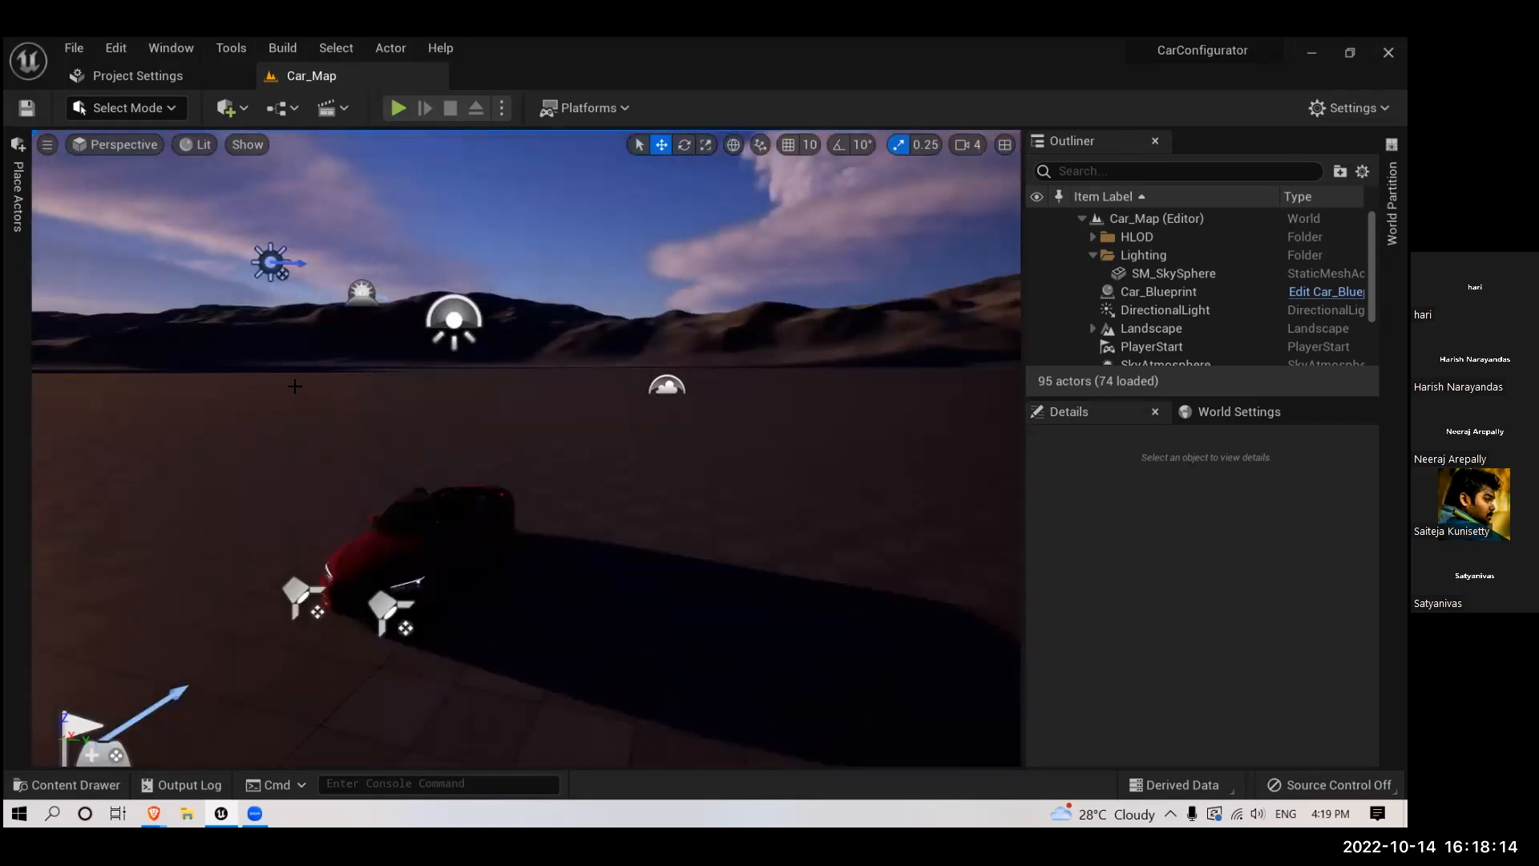
{"action": "right_click_drag", "start_coordinate": [325, 380], "coordinate": [341, 352]}
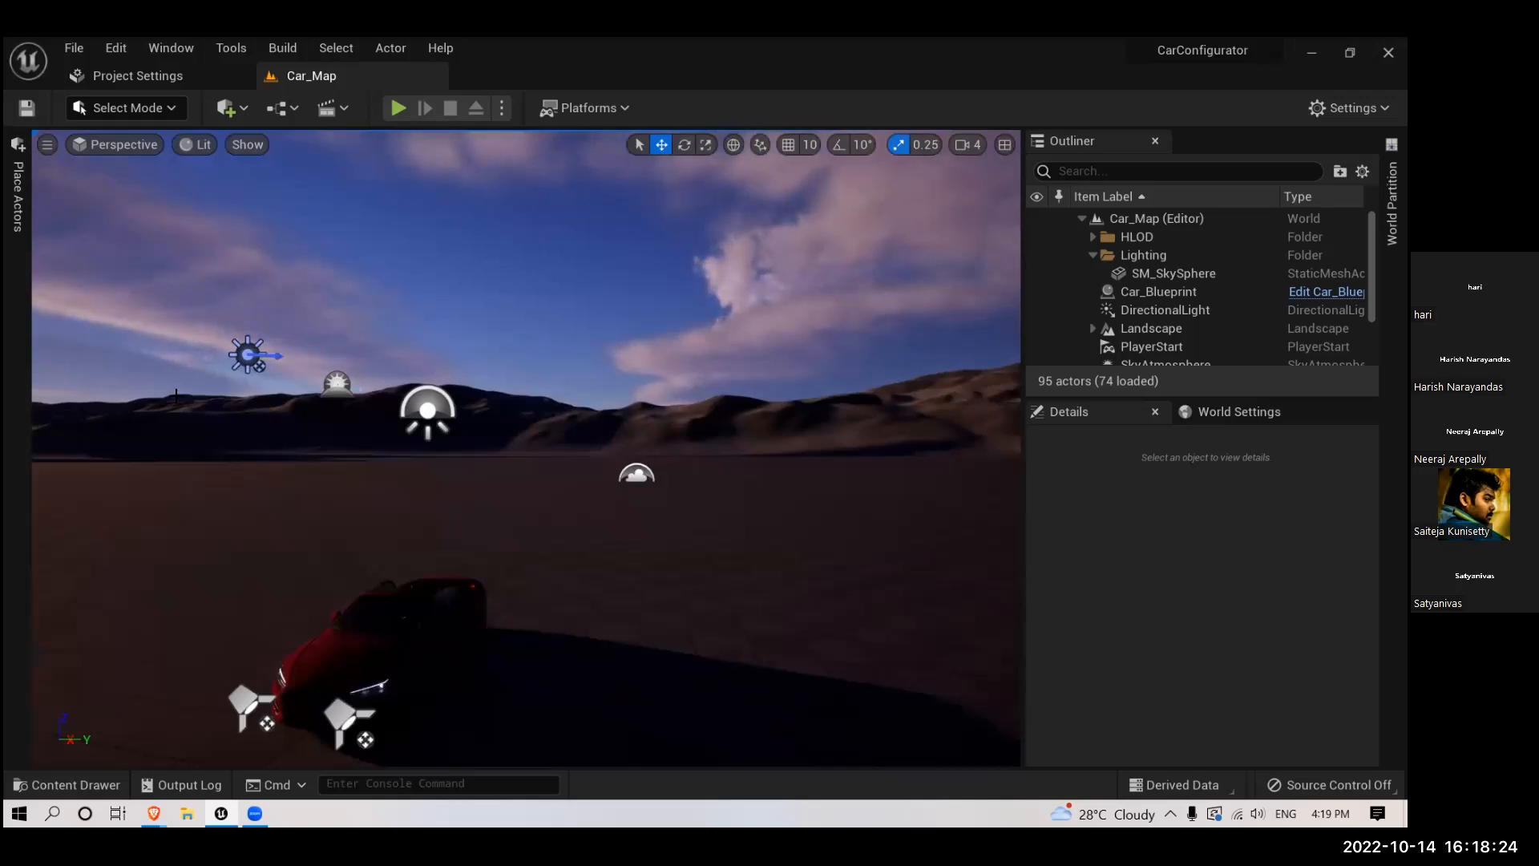
{"action": "right_click_drag", "start_coordinate": [558, 302], "coordinate": [609, 362]}
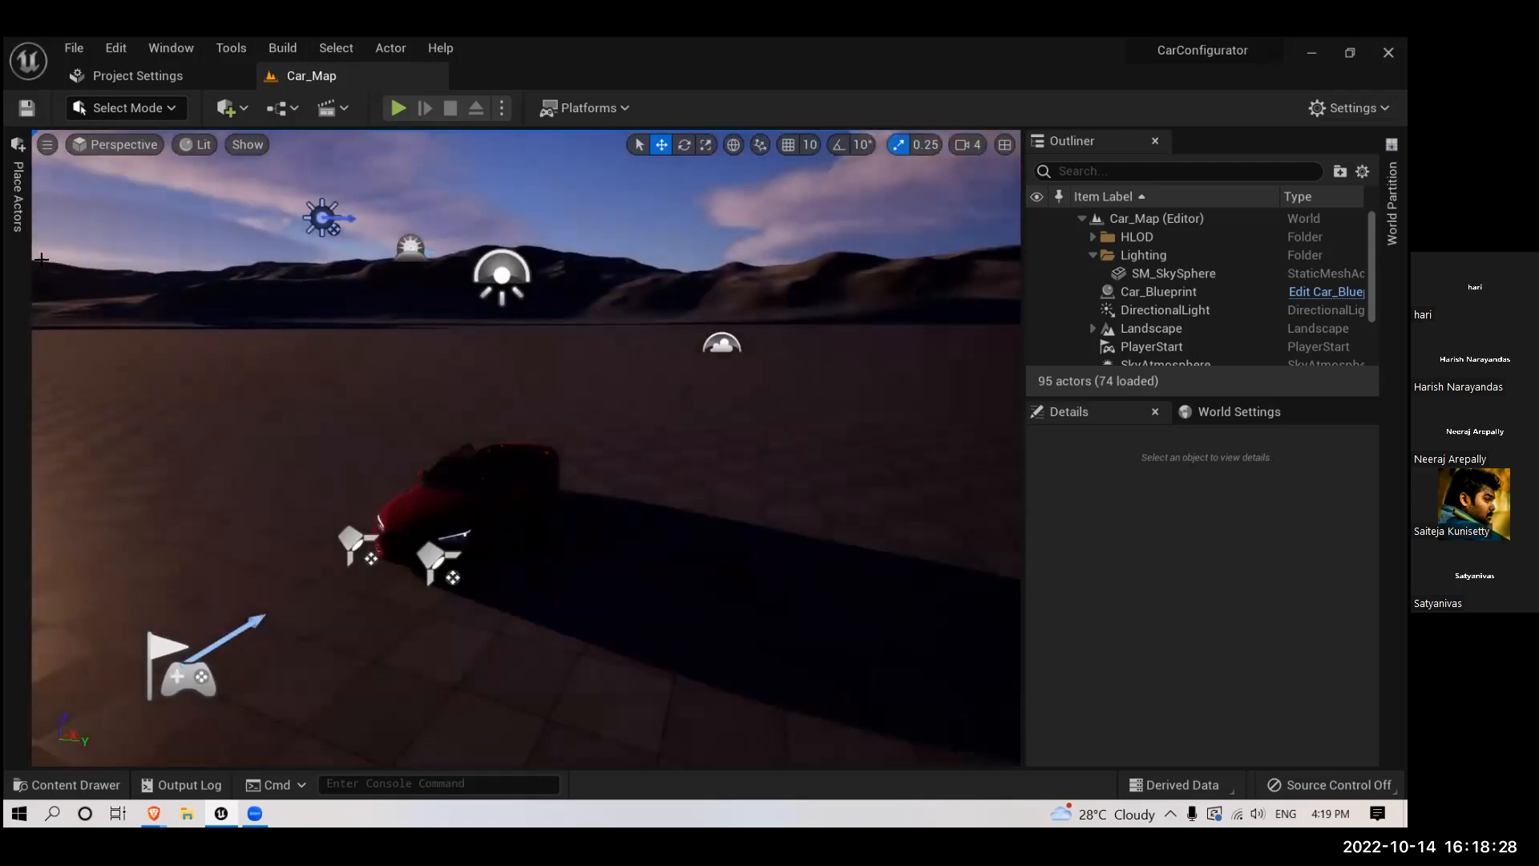
- Create a new level from the Empty Level template
{"action": "left_click", "coordinate": [68, 50]}
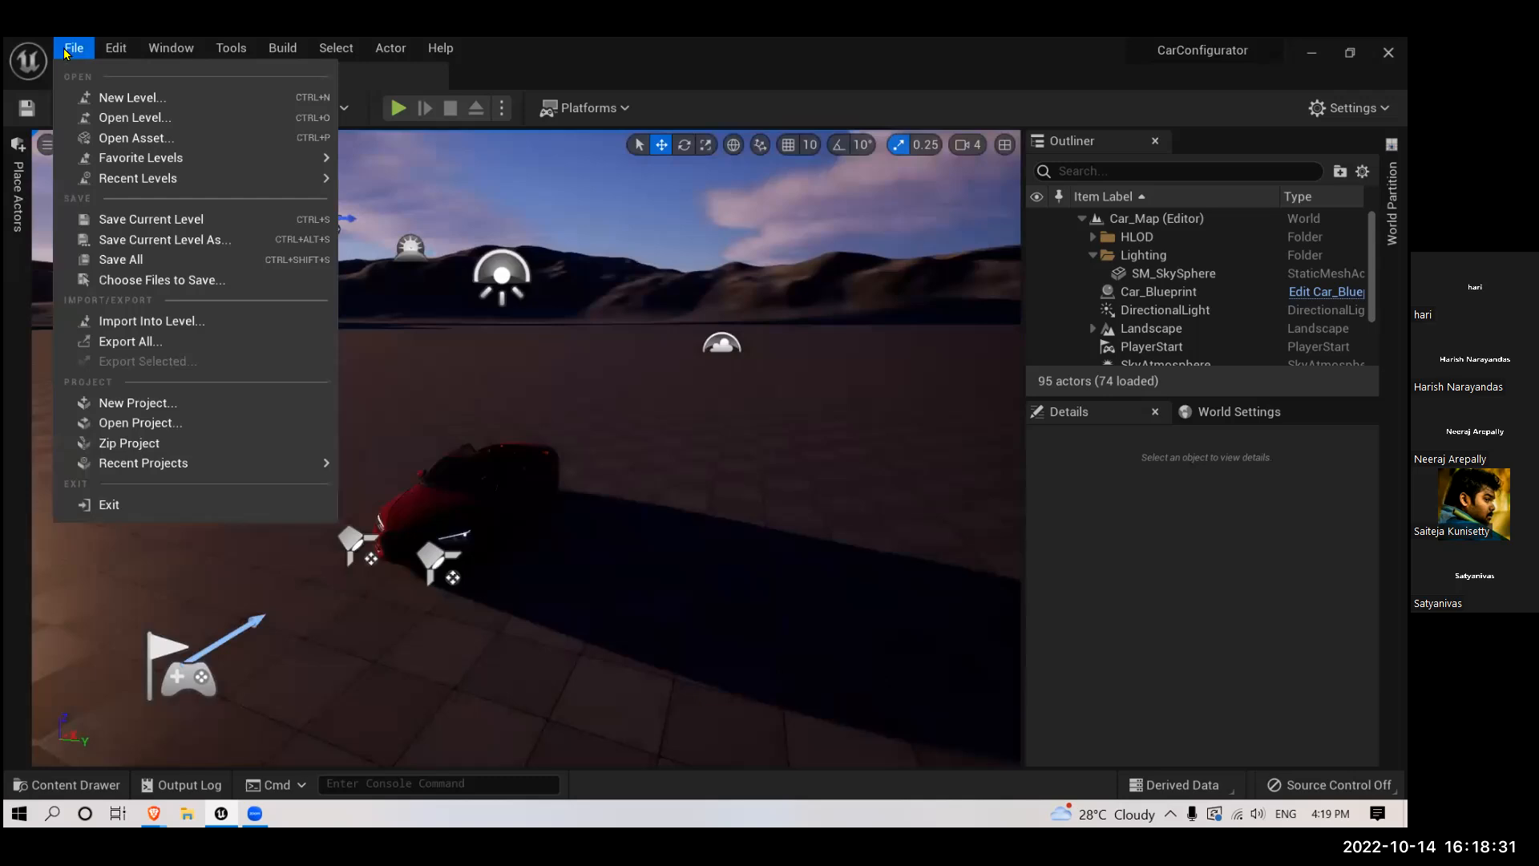
{"action": "left_click", "coordinate": [111, 100]}
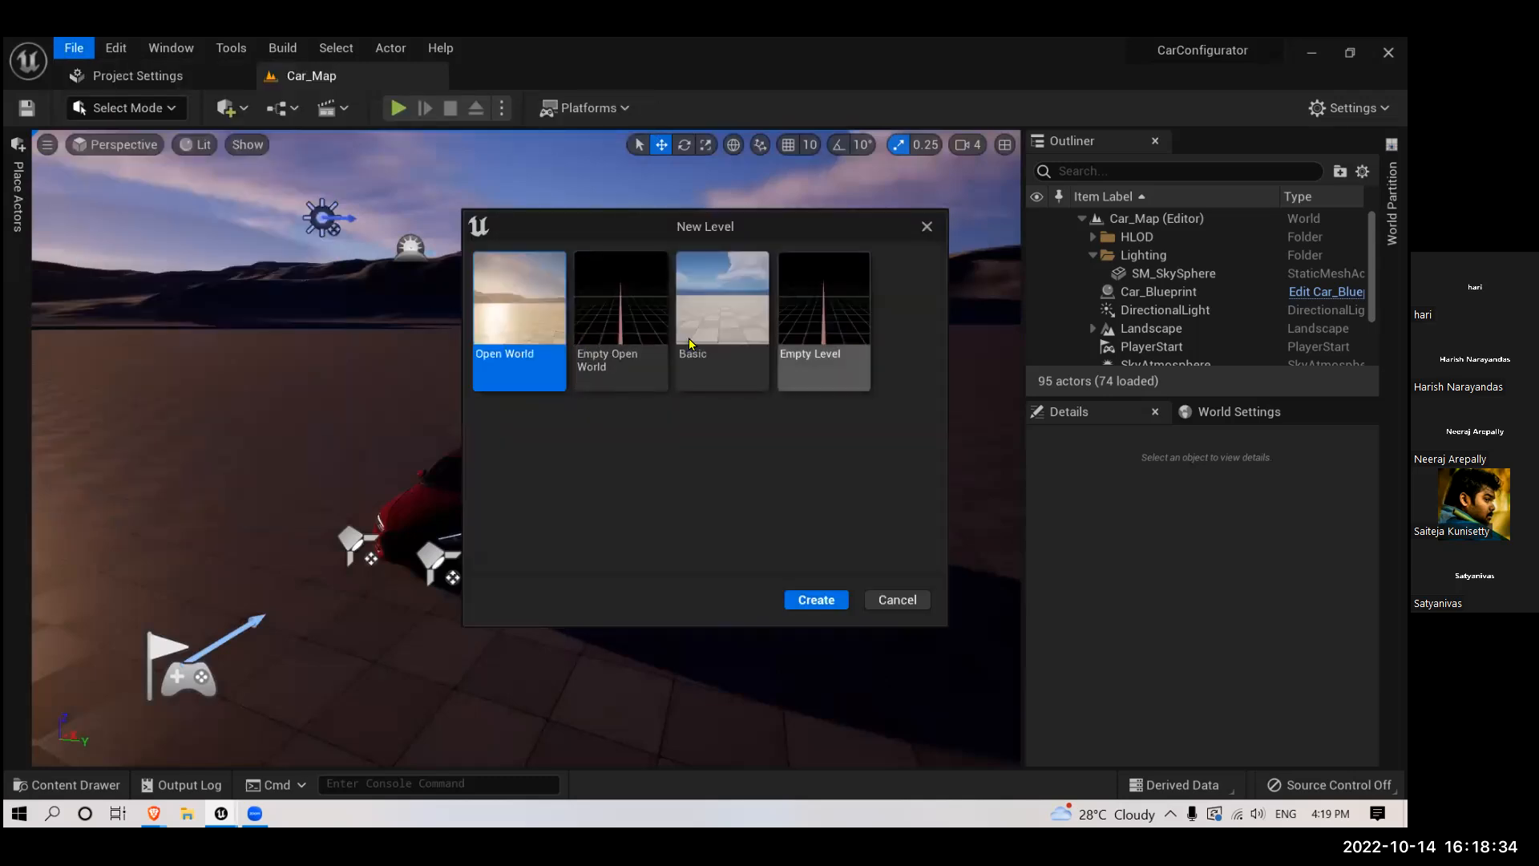
{"action": "left_click", "coordinate": [821, 320]}
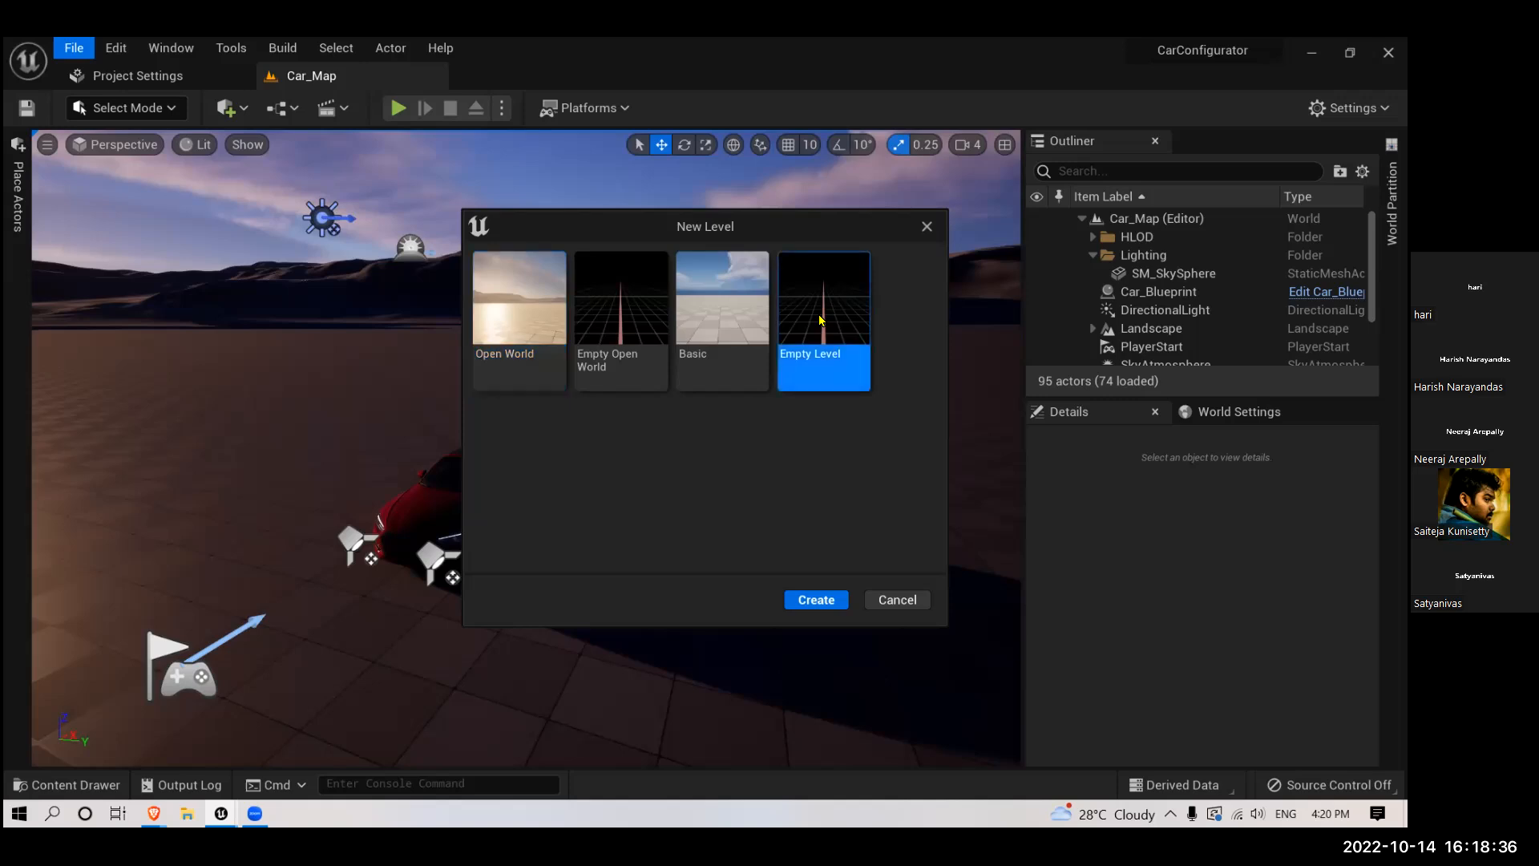
{"action": "left_click", "coordinate": [814, 608]}
{"action": "right_click_drag", "start_coordinate": [483, 436], "coordinate": [436, 532]}
{"action": "right_click_drag", "start_coordinate": [362, 386], "coordinate": [373, 313]}
{"action": "right_click_drag", "start_coordinate": [370, 415], "coordinate": [328, 395]}
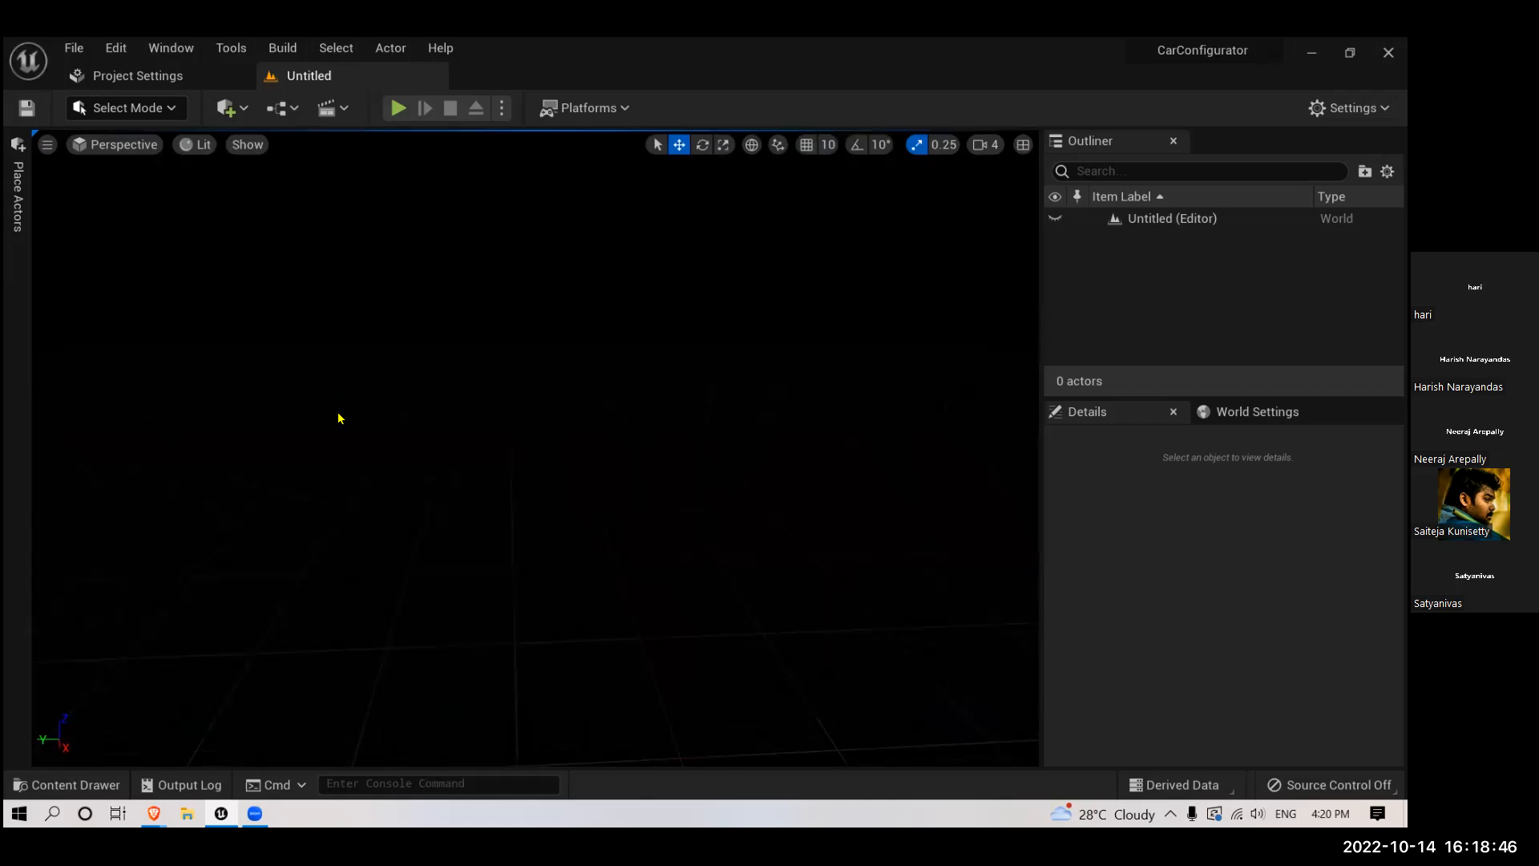
{"action": "right_click_drag", "start_coordinate": [331, 705], "coordinate": [345, 703]}
{"action": "right_click_drag", "start_coordinate": [503, 553], "coordinate": [475, 630]}
{"action": "right_click_drag", "start_coordinate": [317, 710], "coordinate": [344, 709]}
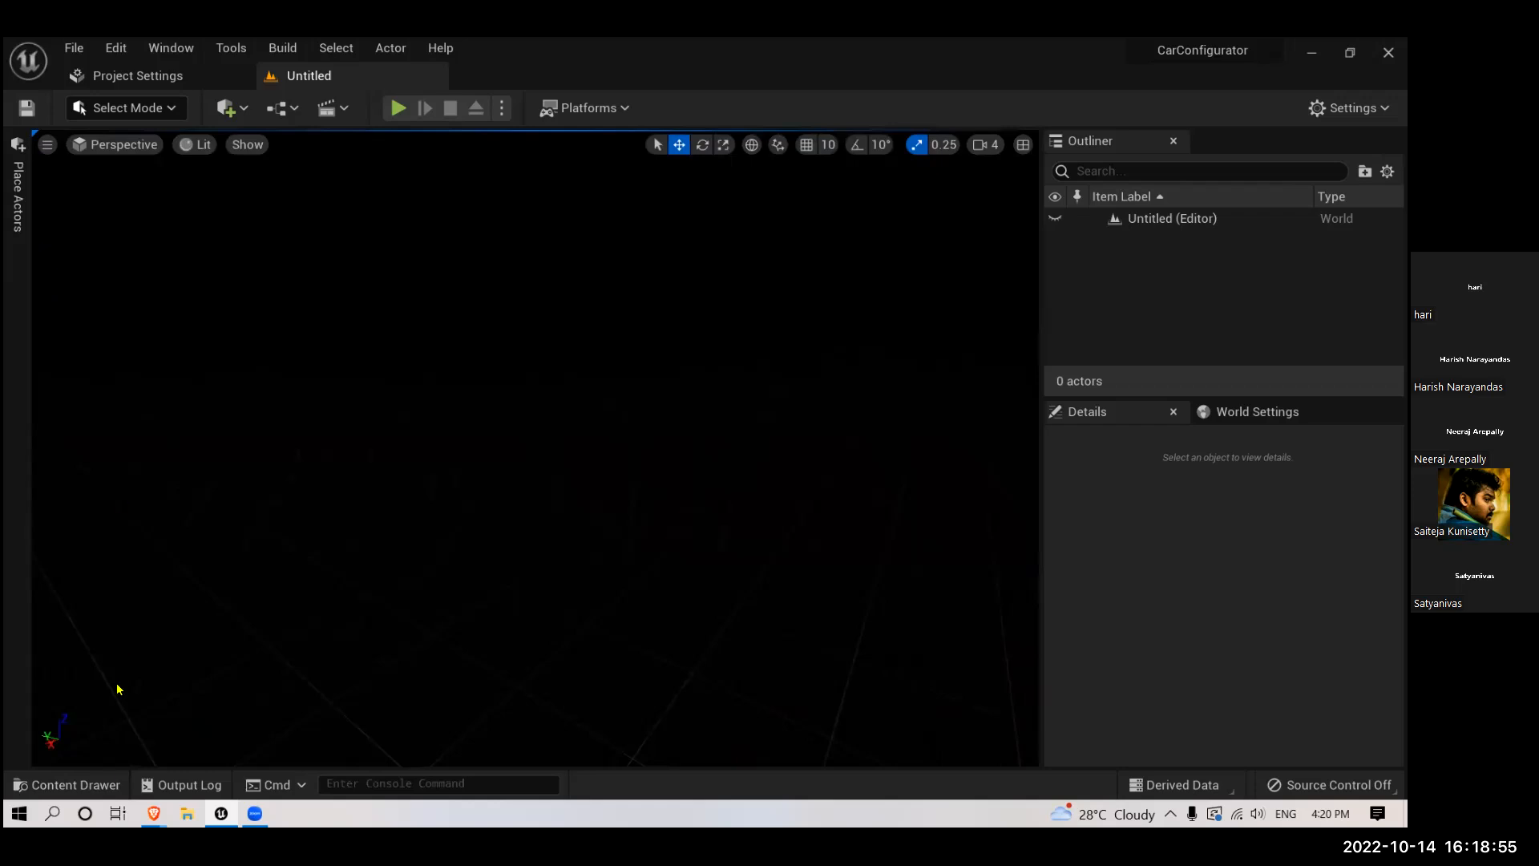
- Review the Starter Content pack among the addable features and content packs, and close the dialog without adding it
{"action": "left_click", "coordinate": [103, 781]}
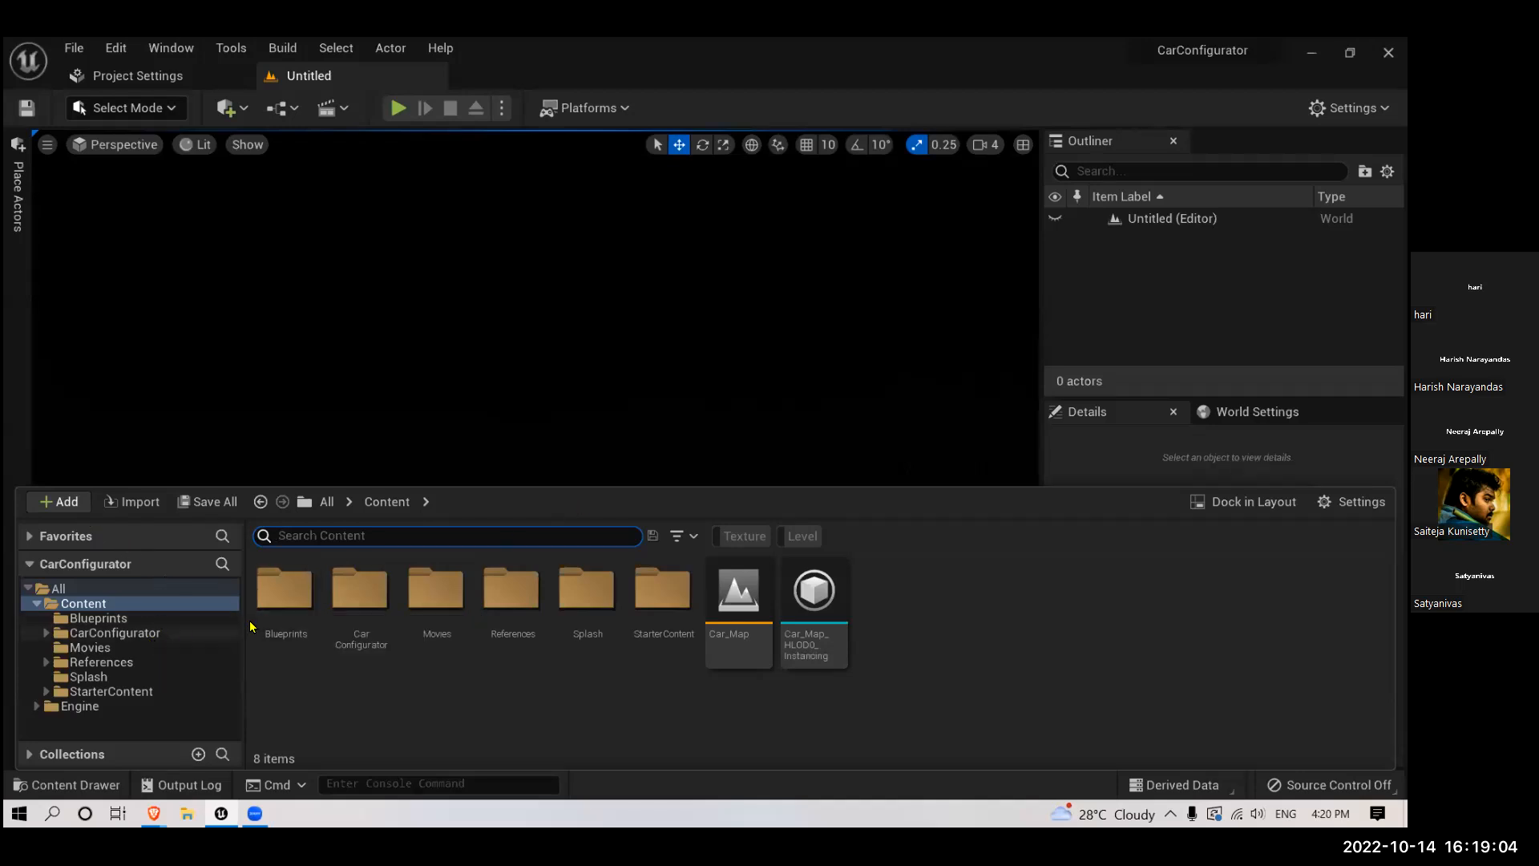
{"action": "left_click", "coordinate": [59, 503]}
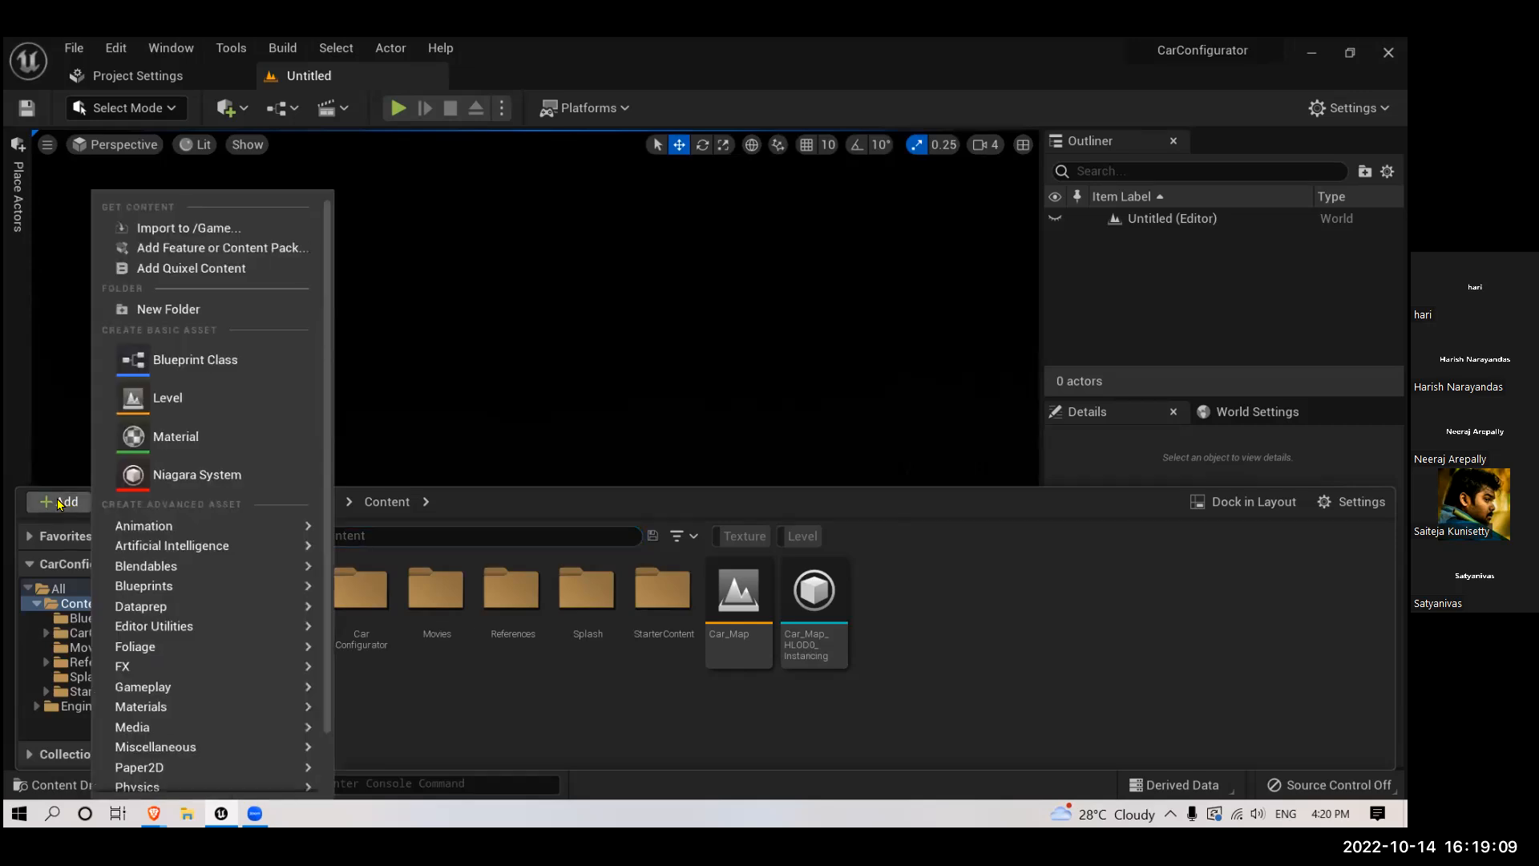
{"action": "left_click", "coordinate": [171, 250]}
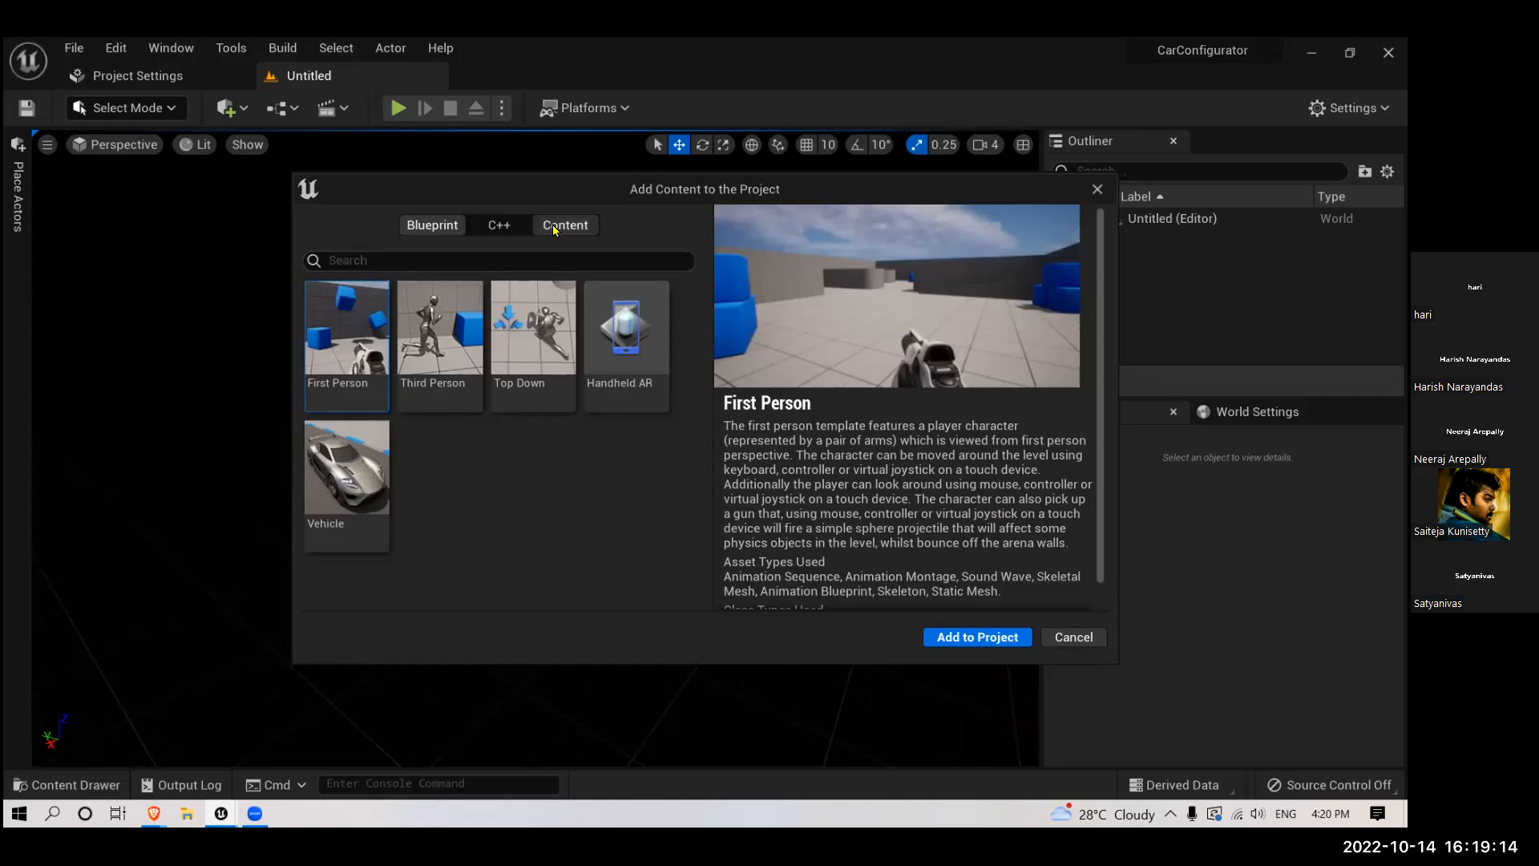
{"action": "left_click", "coordinate": [556, 228]}
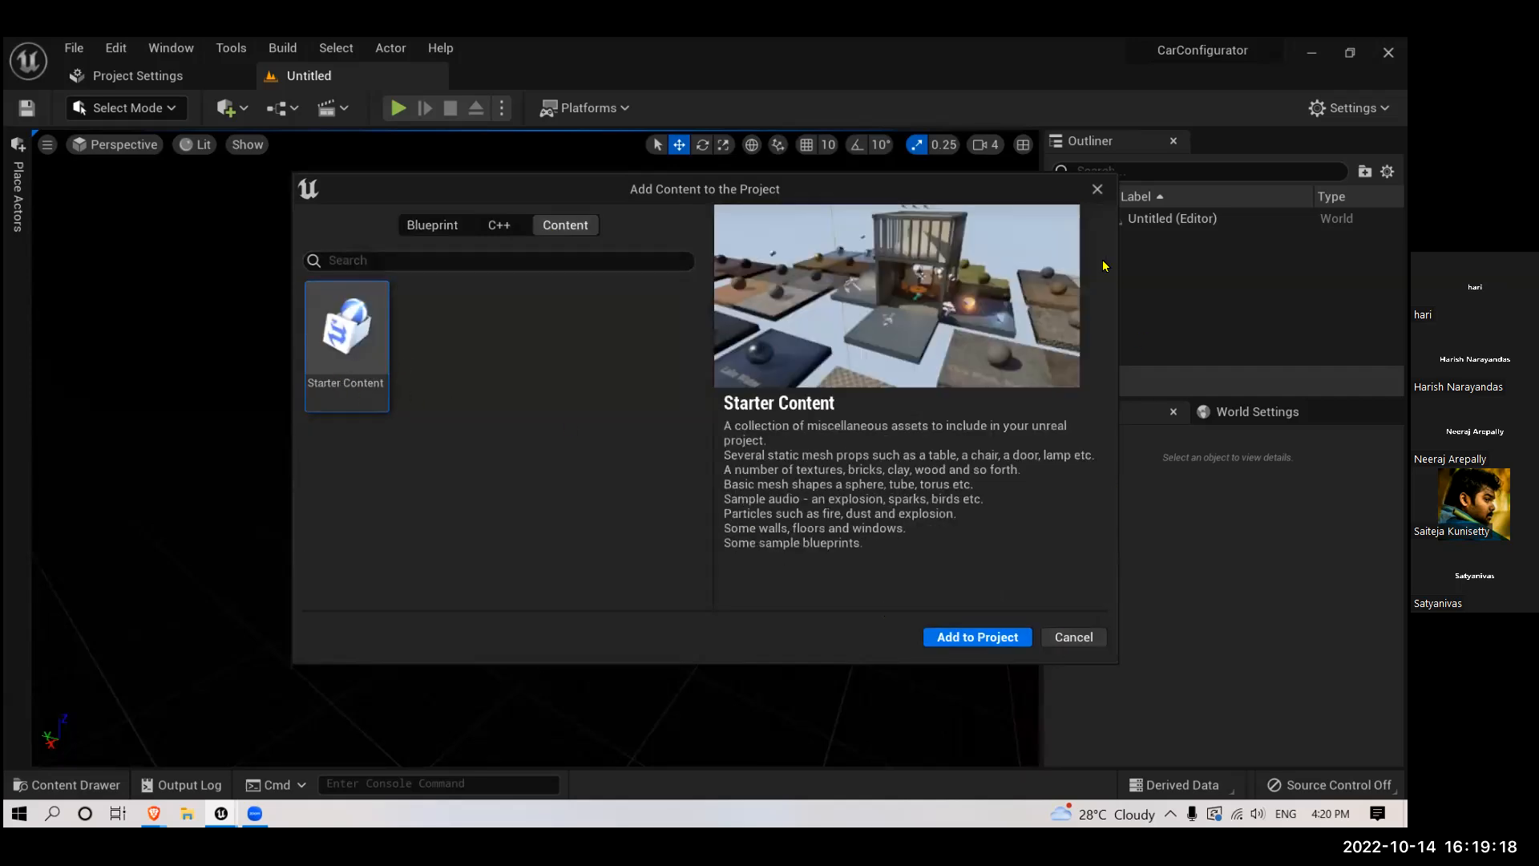
{"action": "left_click", "coordinate": [1097, 190]}
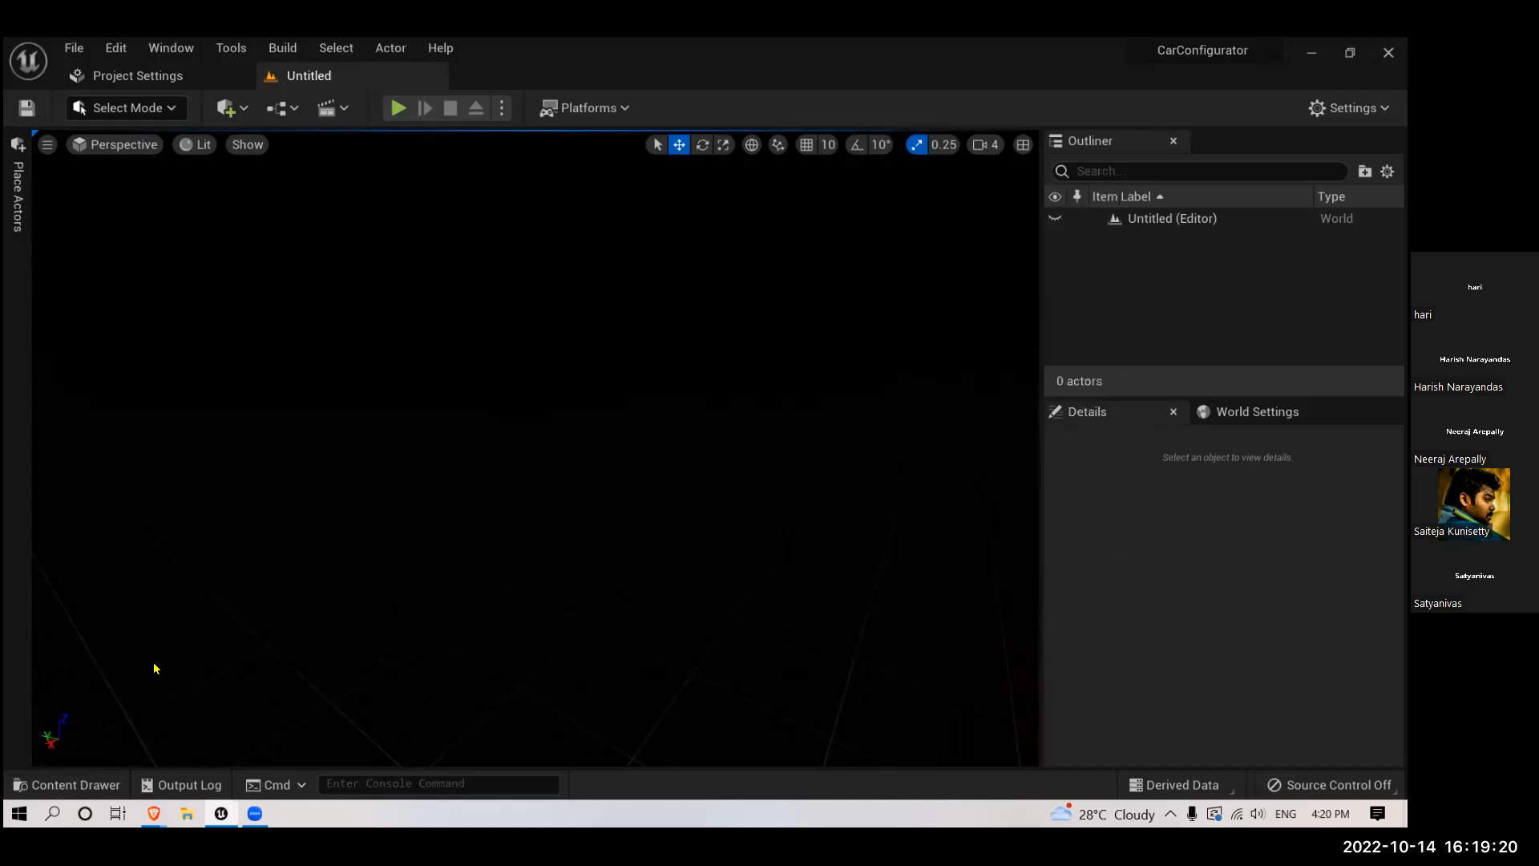
- Place the Wall_500x500 mesh from the StarterContent Architecture folder into the empty level
{"action": "left_click", "coordinate": [100, 783]}
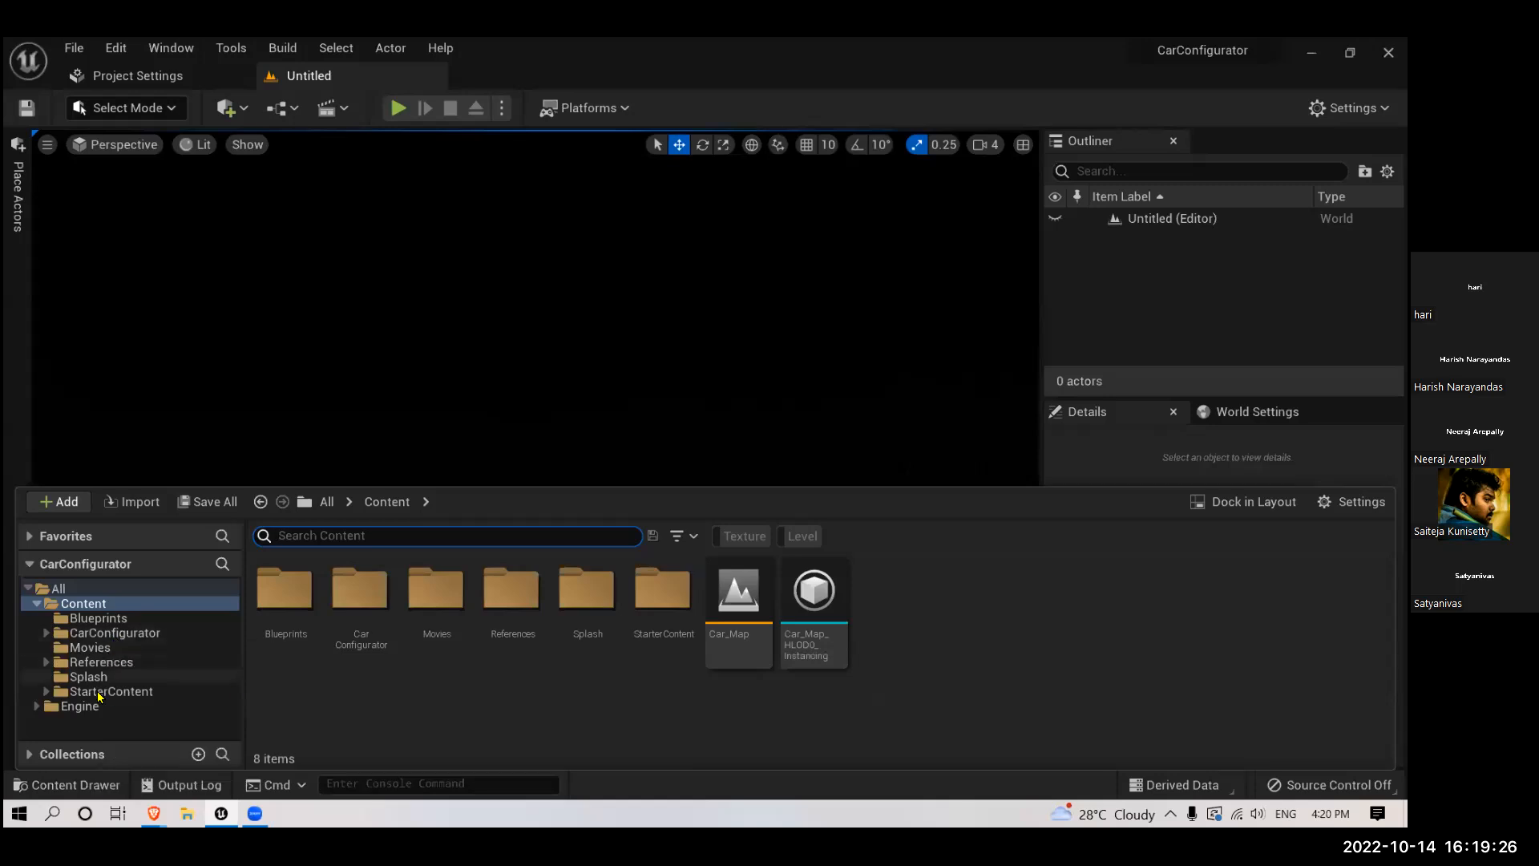
{"action": "left_click", "coordinate": [144, 691]}
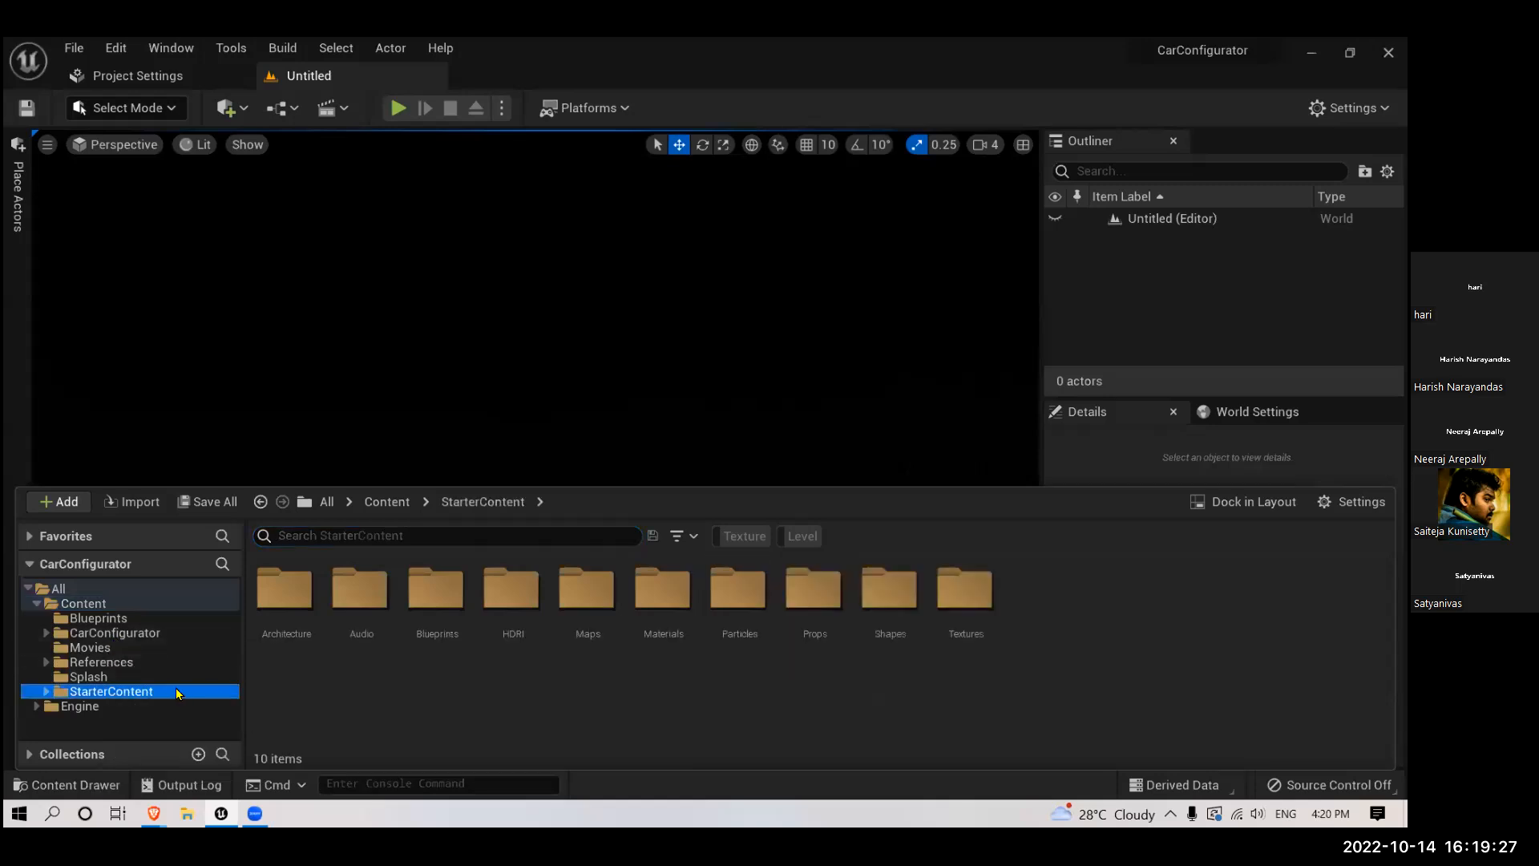
{"action": "double_click", "coordinate": [287, 633]}
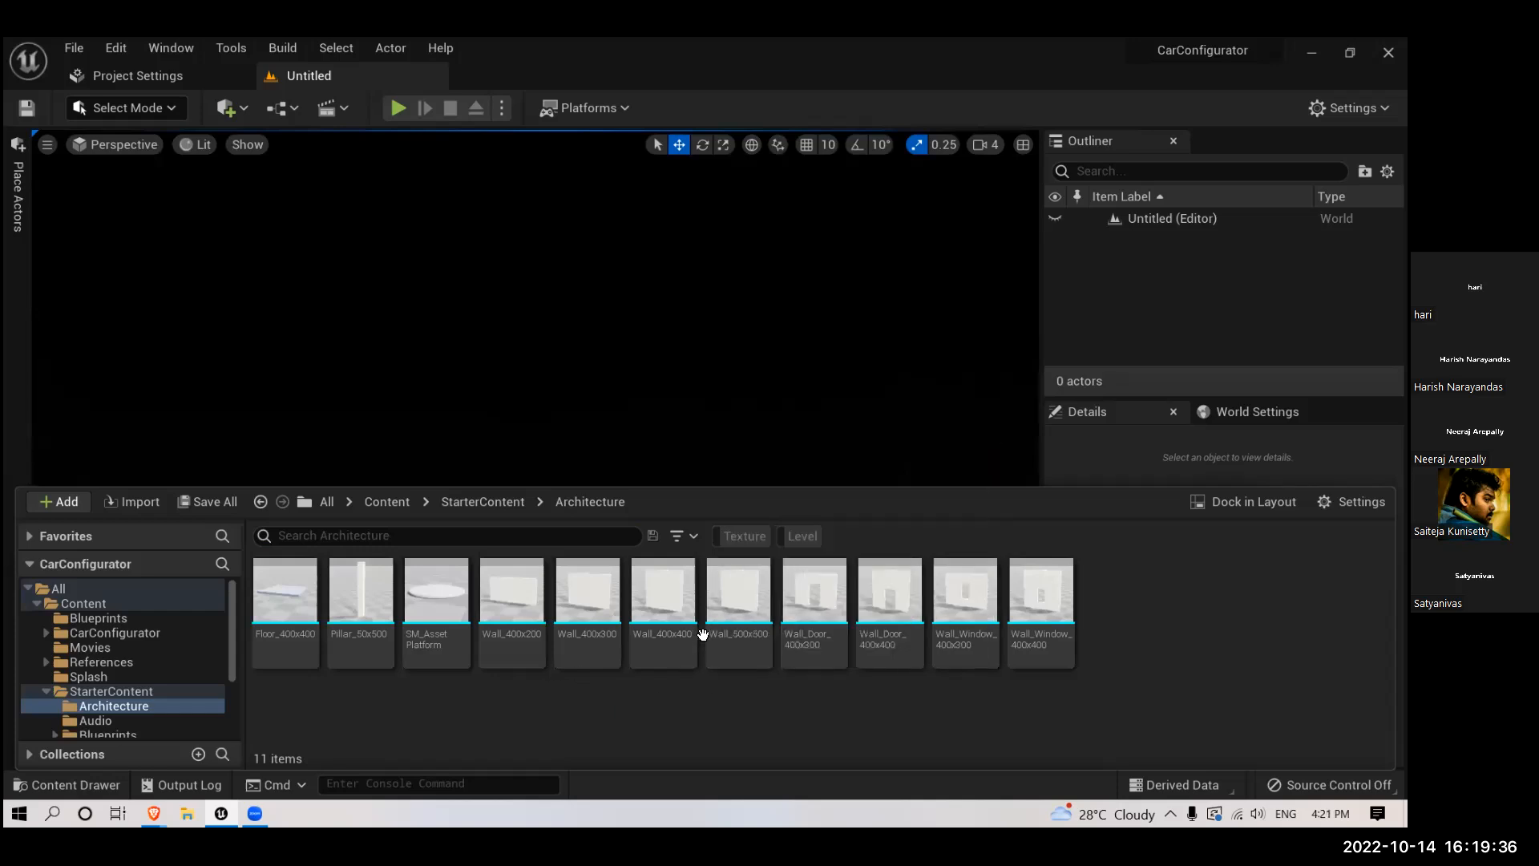
{"action": "left_click", "coordinate": [731, 662]}
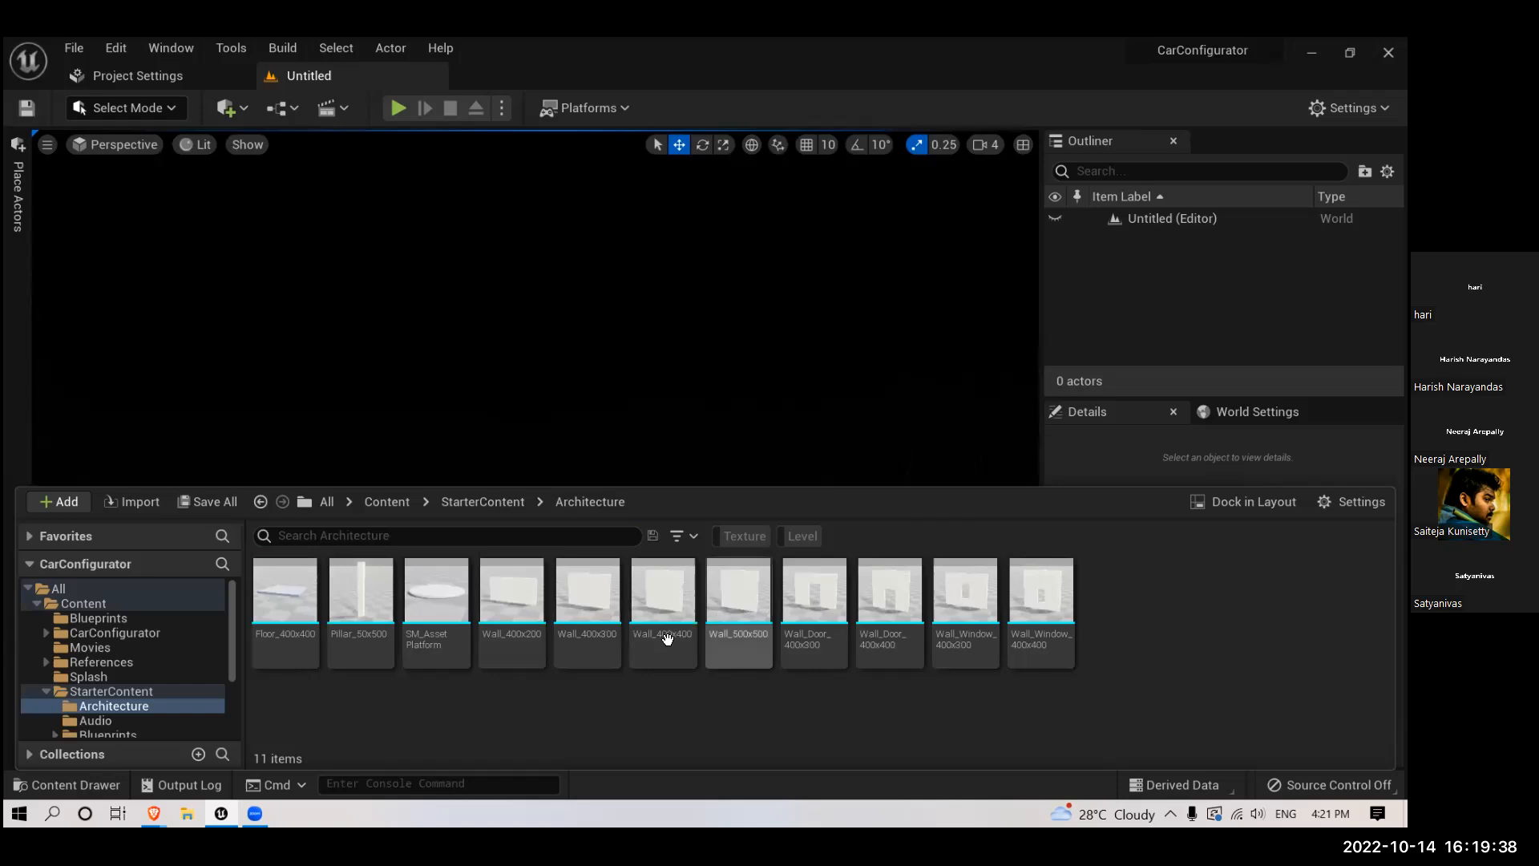
{"action": "left_click", "coordinate": [750, 664]}
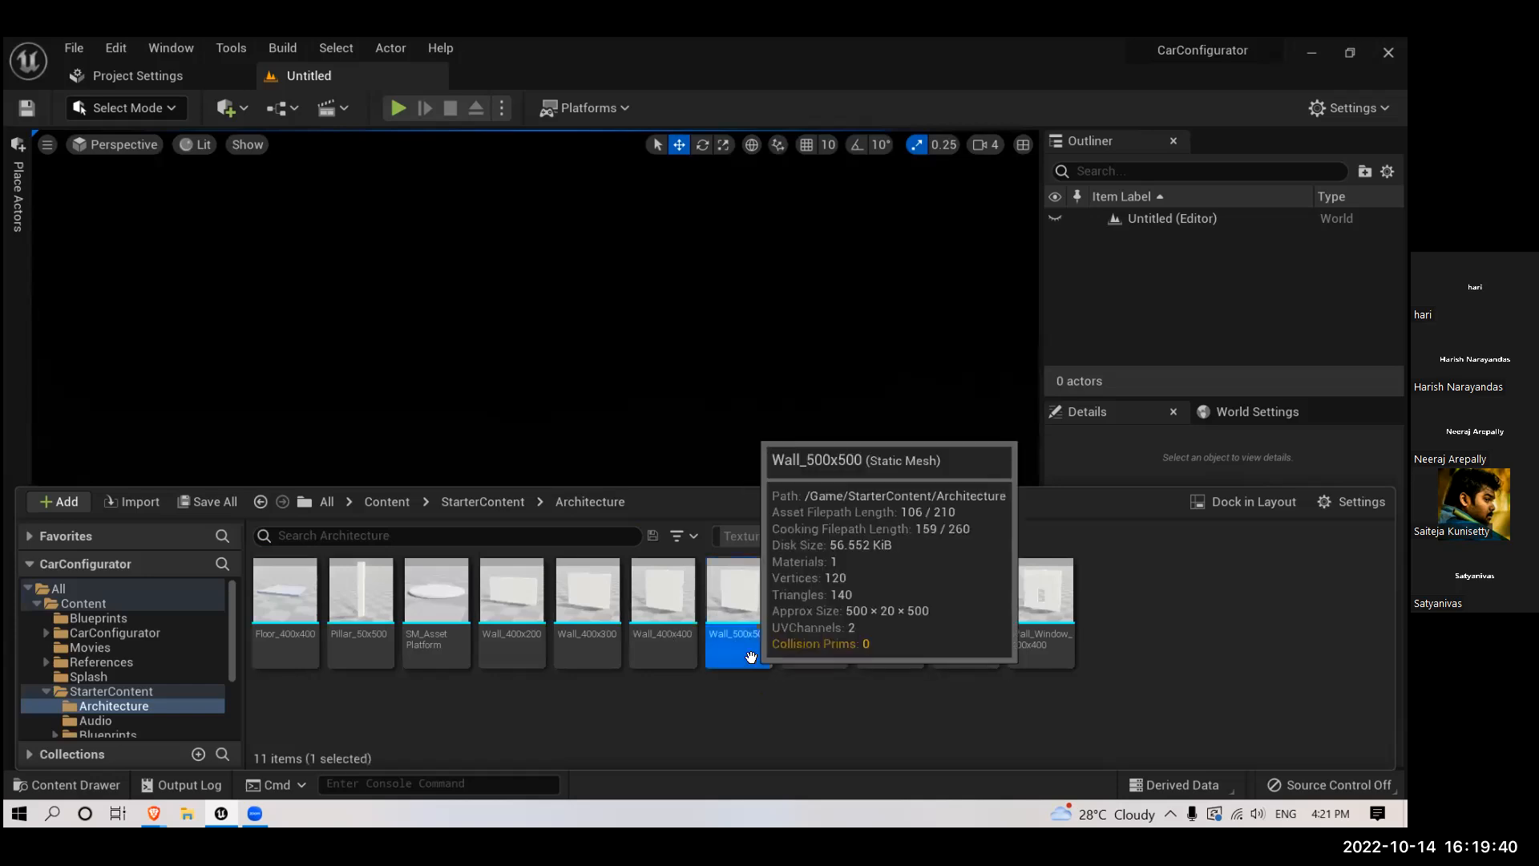
{"action": "left_click_drag", "start_coordinate": [750, 658], "coordinate": [545, 545]}
{"action": "right_click_drag", "start_coordinate": [485, 594], "coordinate": [378, 551]}
{"action": "scroll", "coordinate": [484, 594], "scroll_direction": "down", "scroll_amount": 4}
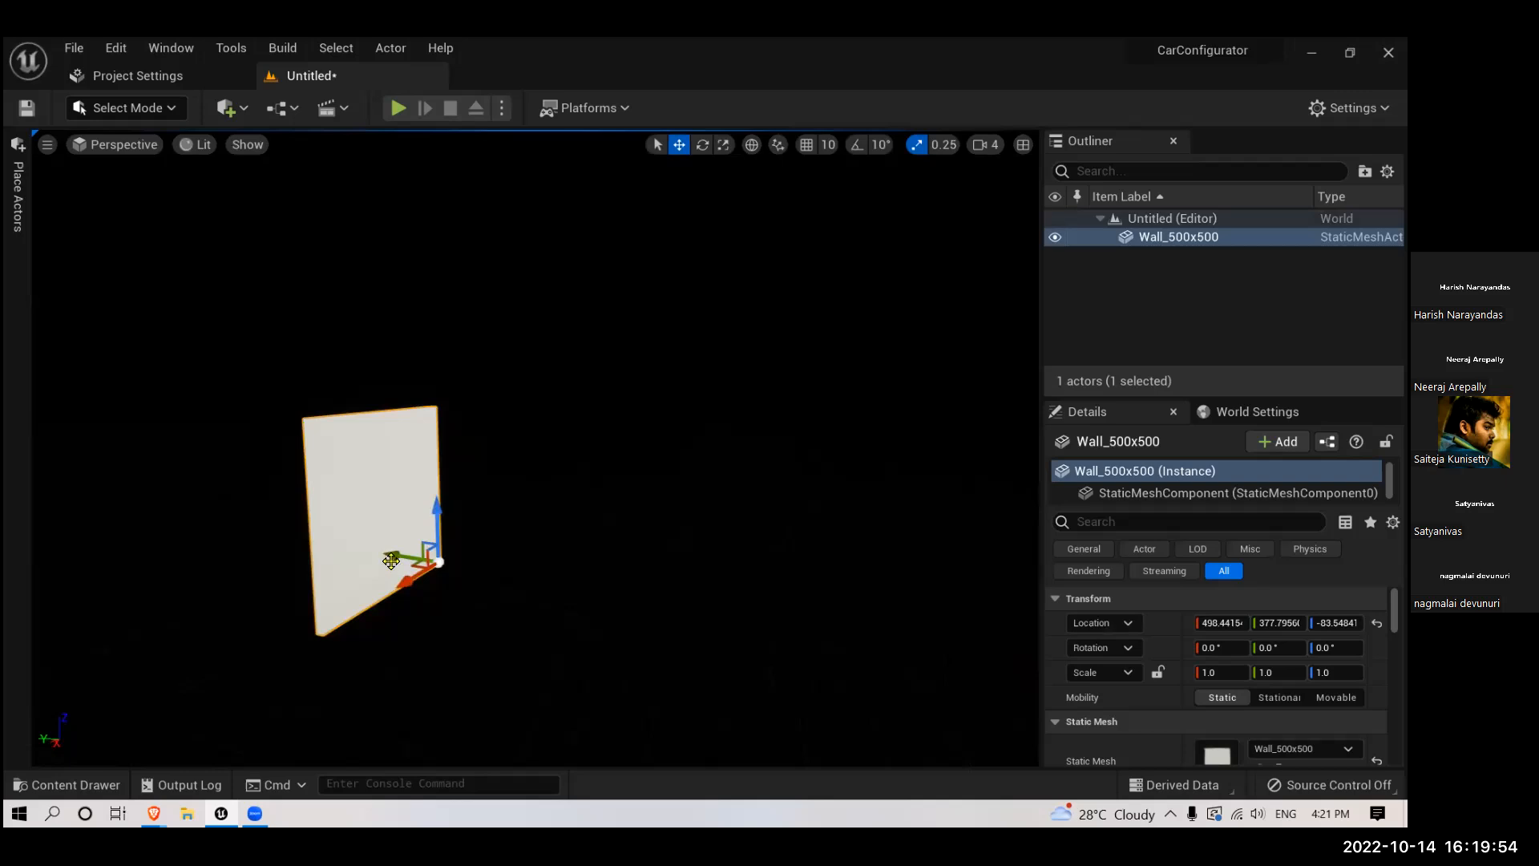
- In the top view, move the wall along the X axis to about -275
{"action": "key", "text": "alt+j"}
{"action": "scroll", "coordinate": [485, 551], "scroll_direction": "down", "scroll_amount": 5}
{"action": "right_click_drag", "start_coordinate": [576, 561], "coordinate": [456, 552]}
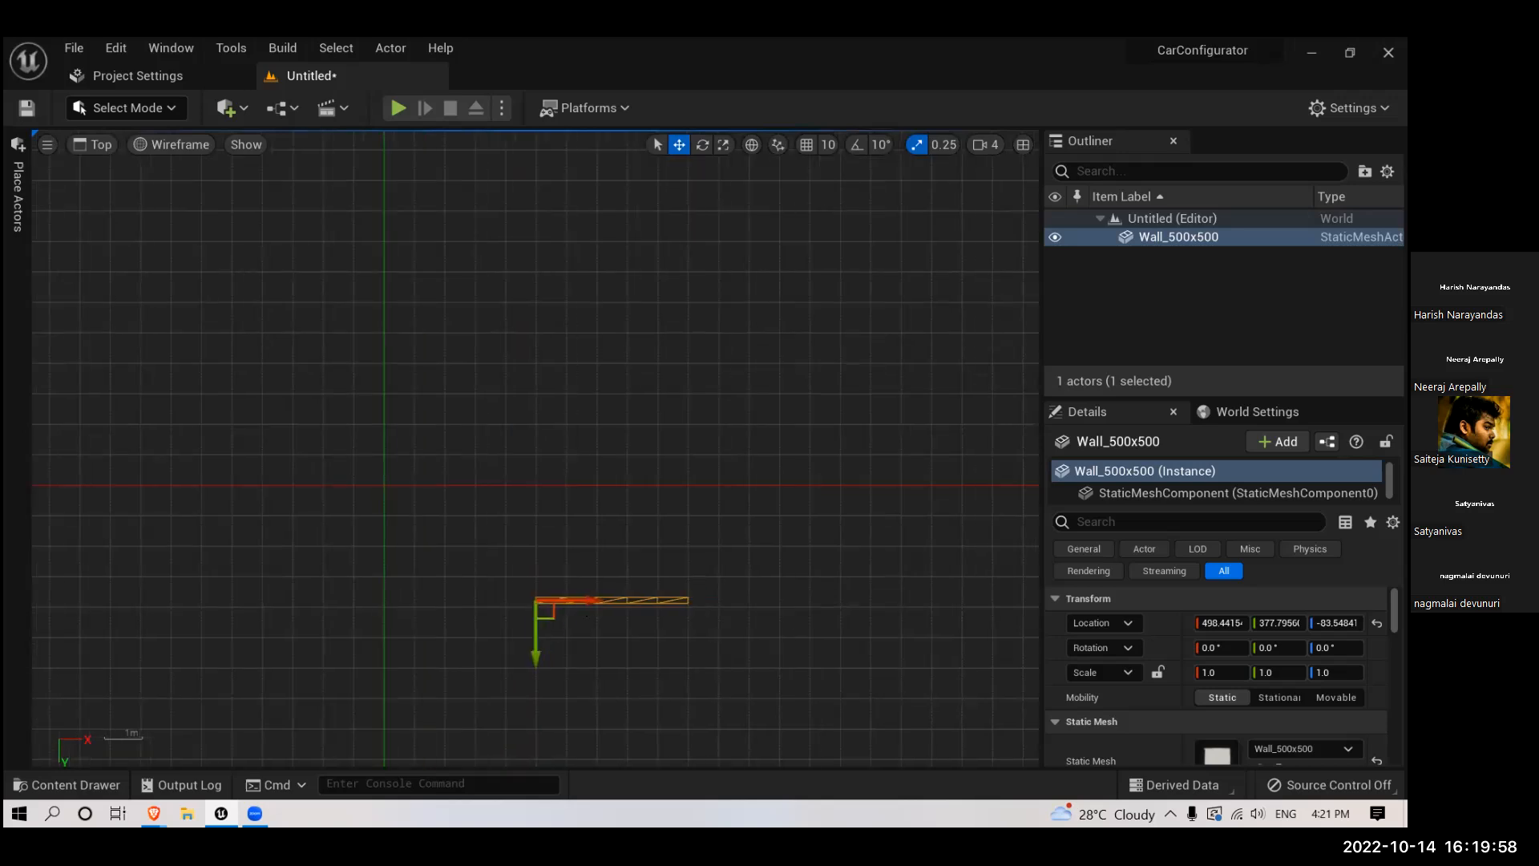
{"action": "left_click_drag", "start_coordinate": [586, 617], "coordinate": [360, 644]}
{"action": "right_click_drag", "start_coordinate": [360, 644], "coordinate": [562, 625]}
- Duplicate the wall twice along the Y axis, placing the copies at about Y -88 and Y 140
{"action": "left_click_drag", "start_coordinate": [501, 641], "coordinate": [503, 784], "text": "alt"}
{"action": "right_click_drag", "start_coordinate": [555, 574], "coordinate": [549, 468]}
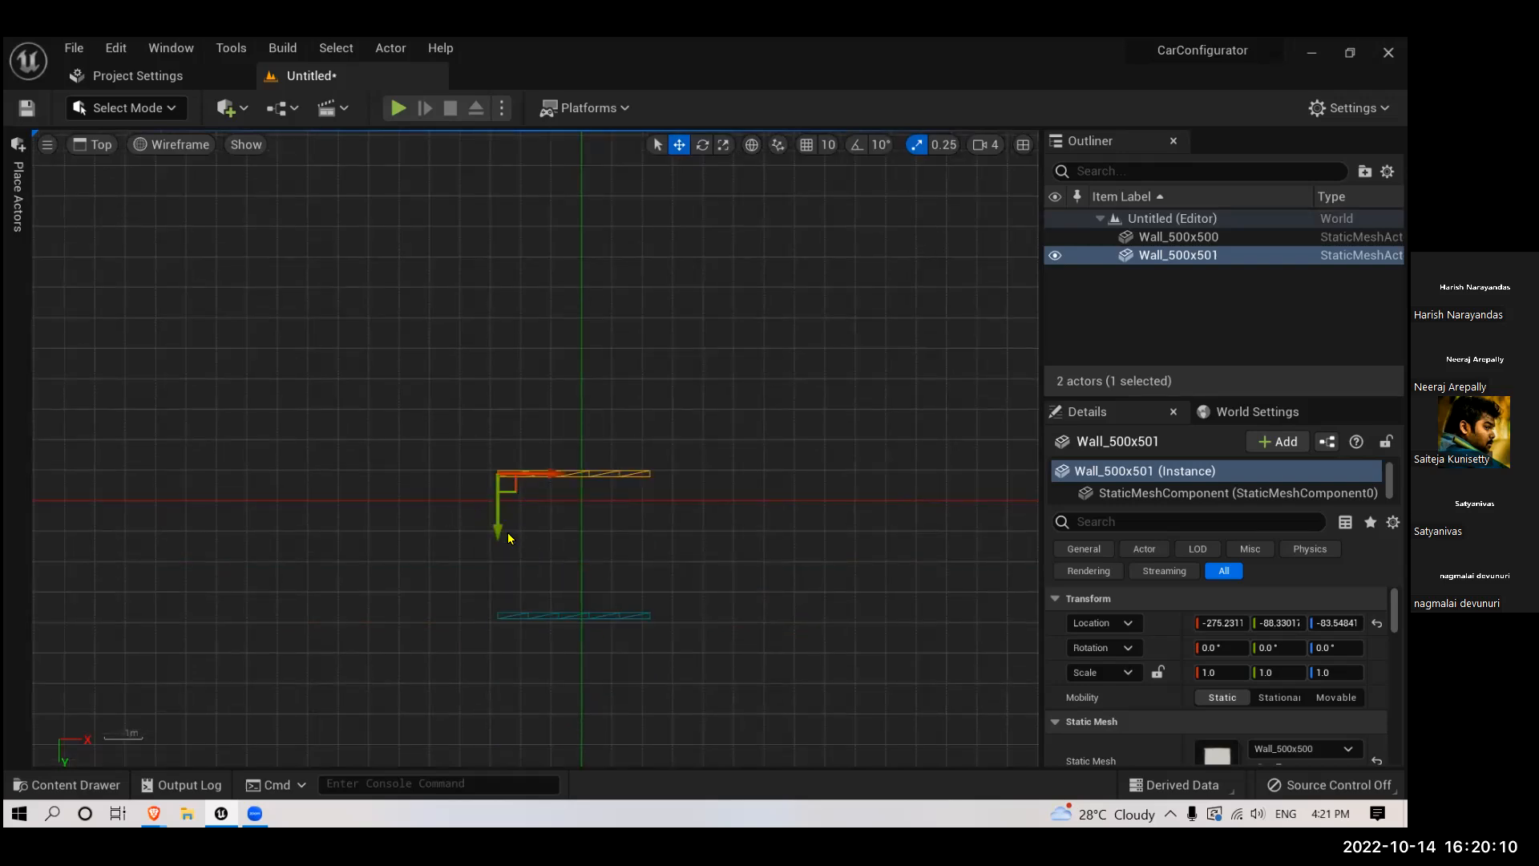
{"action": "left_click_drag", "start_coordinate": [498, 526], "coordinate": [499, 524], "text": "alt"}
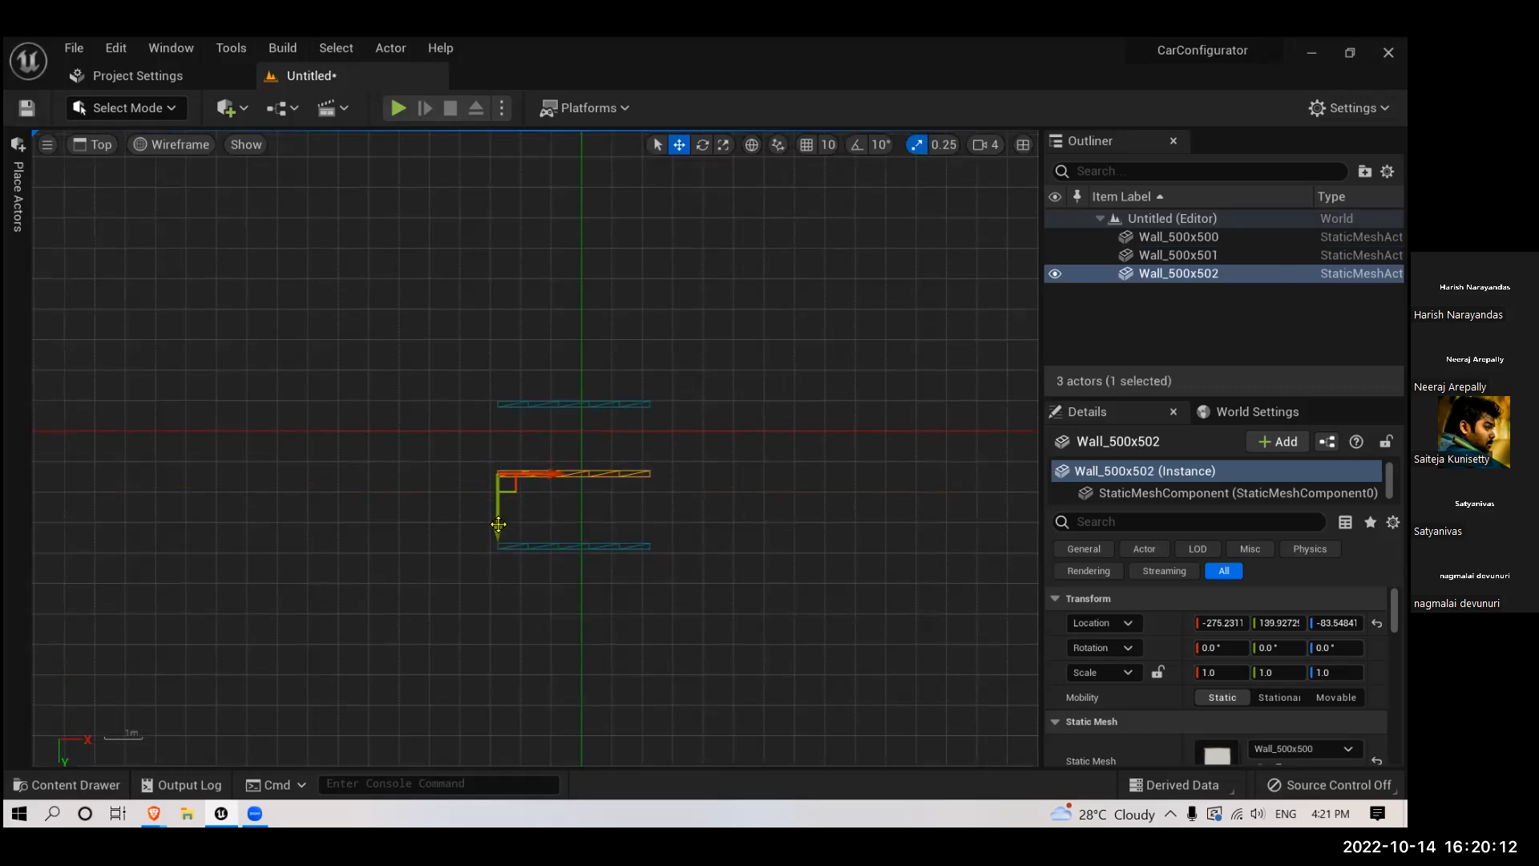
- Turn on 10° rotation snapping and rotate the middle wall copy by -90° about the vertical axis
{"action": "key", "text": "e"}
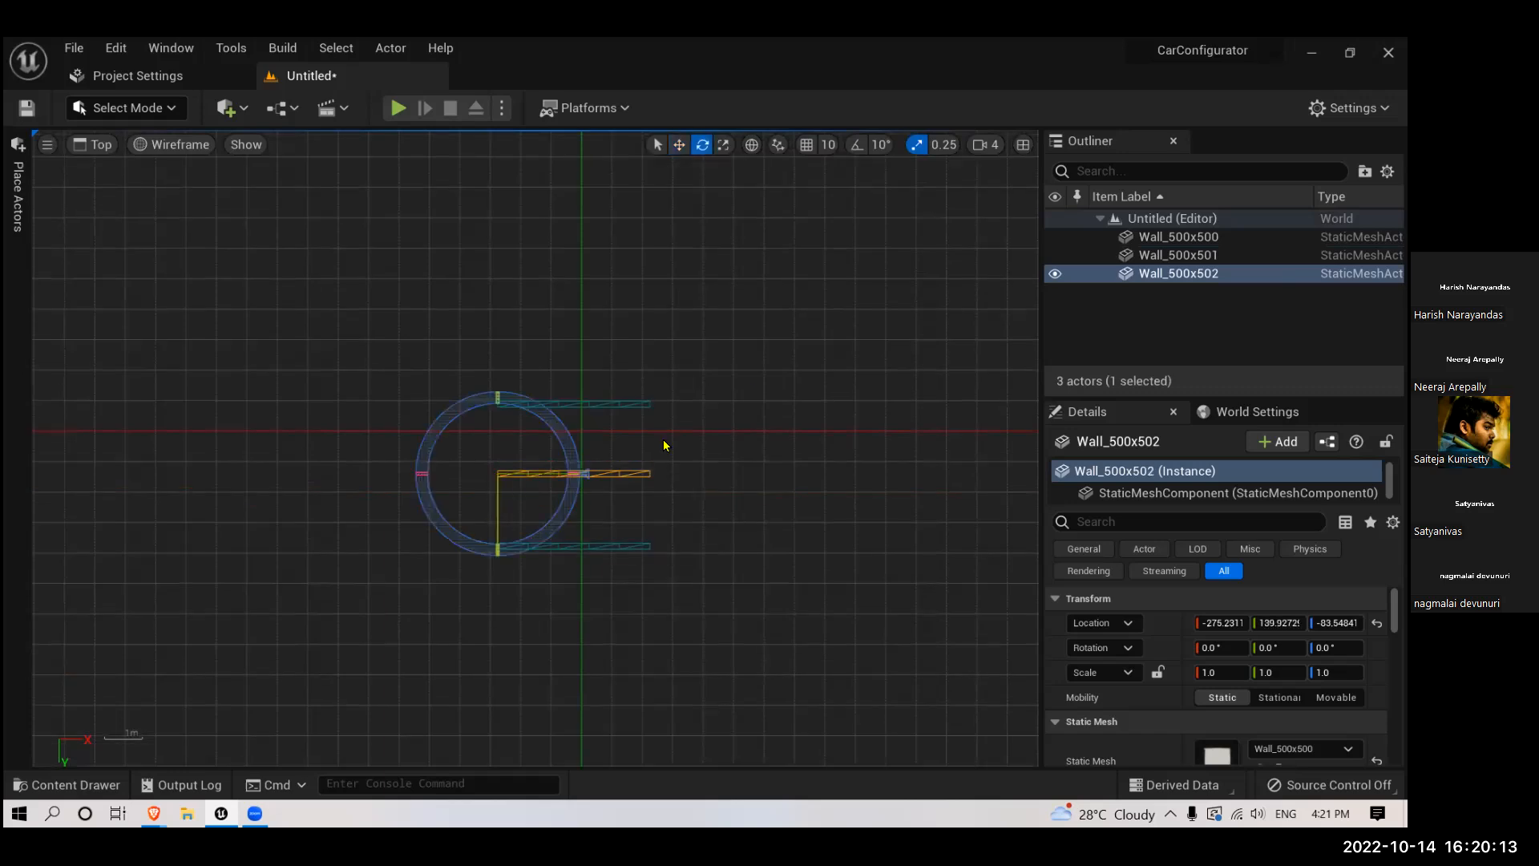
{"action": "left_click", "coordinate": [859, 147]}
{"action": "left_click_drag", "start_coordinate": [577, 457], "coordinate": [582, 344]}
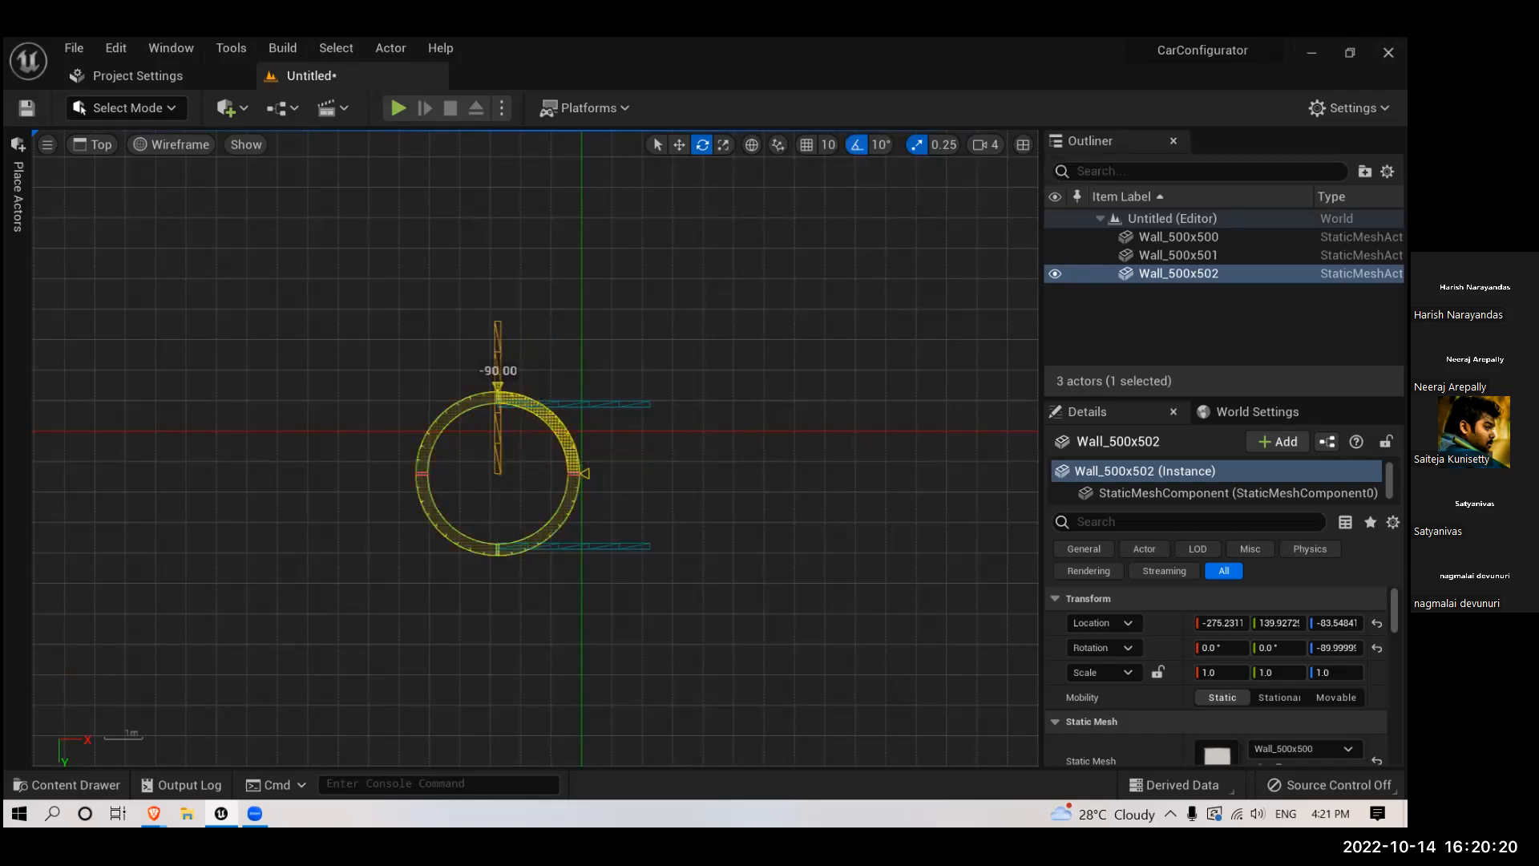
- Move the rotated wall to about X -285, Y 389 so it butts against the ends of the two parallel walls
{"action": "key", "text": "w"}
{"action": "left_click_drag", "start_coordinate": [501, 507], "coordinate": [502, 584]}
{"action": "scroll", "coordinate": [502, 579], "scroll_direction": "up", "scroll_amount": 5}
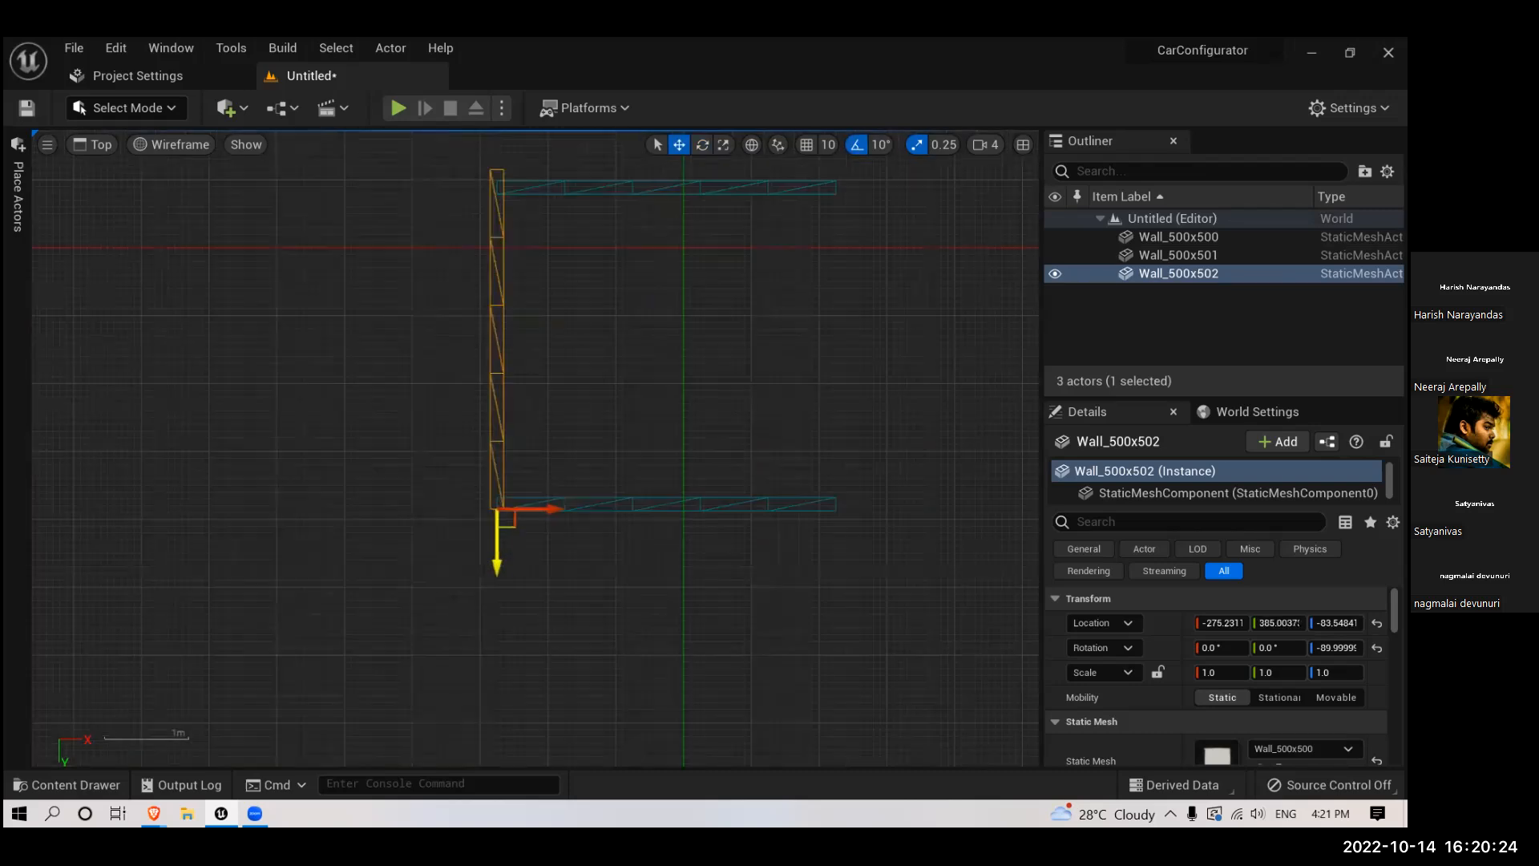
{"action": "mouse_move", "coordinate": [546, 509]}
{"action": "left_mouse_down"}
{"action": "mouse_move", "coordinate": [527, 510]}
{"action": "mouse_move", "coordinate": [534, 490]}
{"action": "left_mouse_up"}
{"action": "scroll", "coordinate": [496, 514], "scroll_direction": "up", "scroll_amount": 5}
{"action": "scroll", "coordinate": [526, 487], "scroll_direction": "up", "scroll_amount": 4}
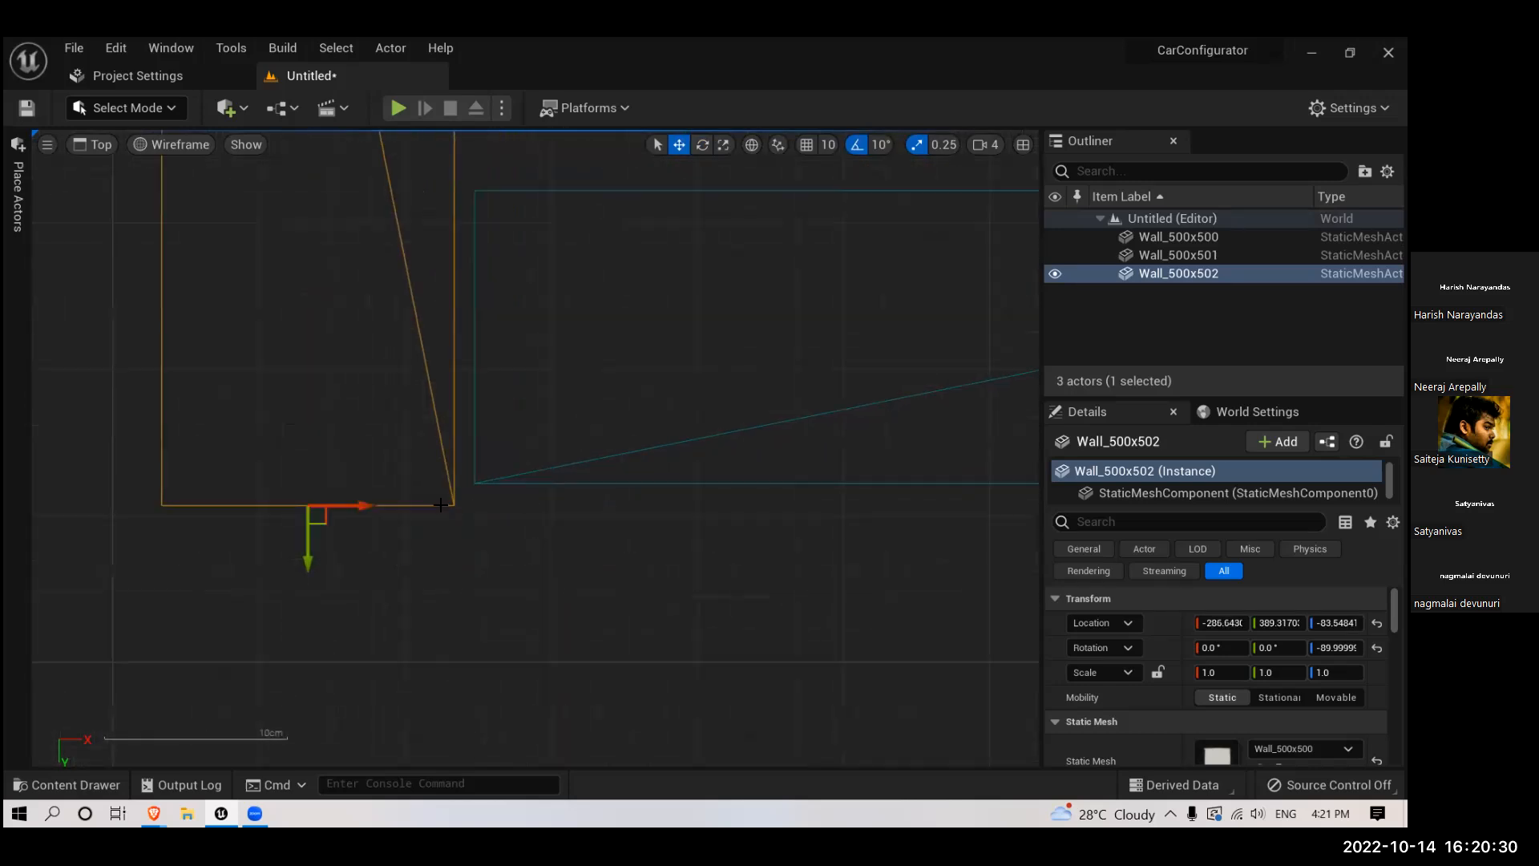
{"action": "left_click_drag", "start_coordinate": [357, 506], "coordinate": [390, 510]}
{"action": "scroll", "coordinate": [612, 450], "scroll_direction": "down", "scroll_amount": 4}
{"action": "scroll", "coordinate": [541, 613], "scroll_direction": "down", "scroll_amount": 2}
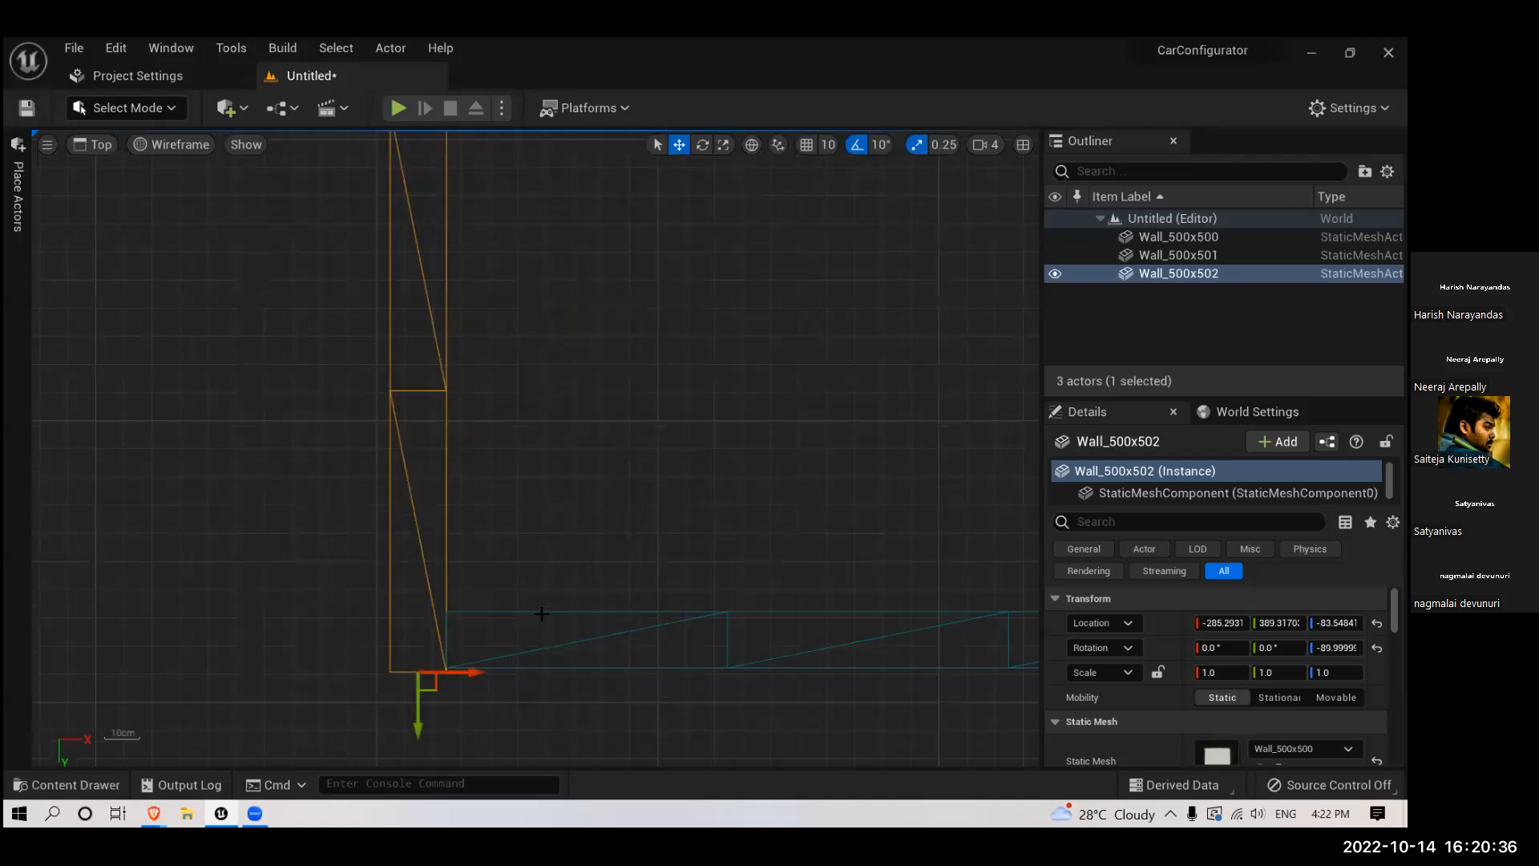
{"action": "scroll", "coordinate": [582, 603], "scroll_direction": "down", "scroll_amount": 5}
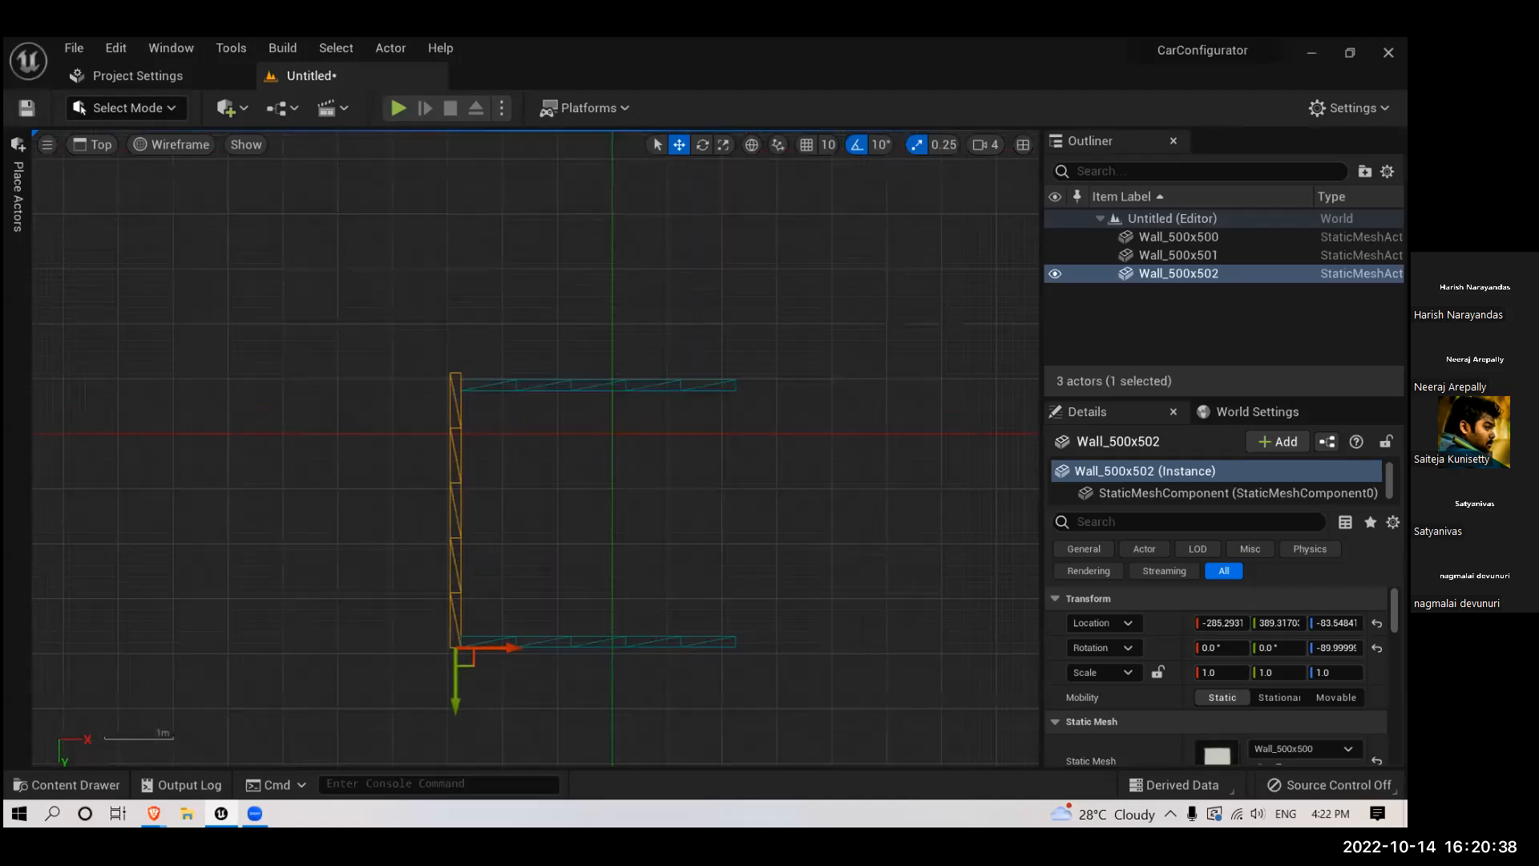
{"action": "right_click_drag", "start_coordinate": [581, 580], "coordinate": [559, 566]}
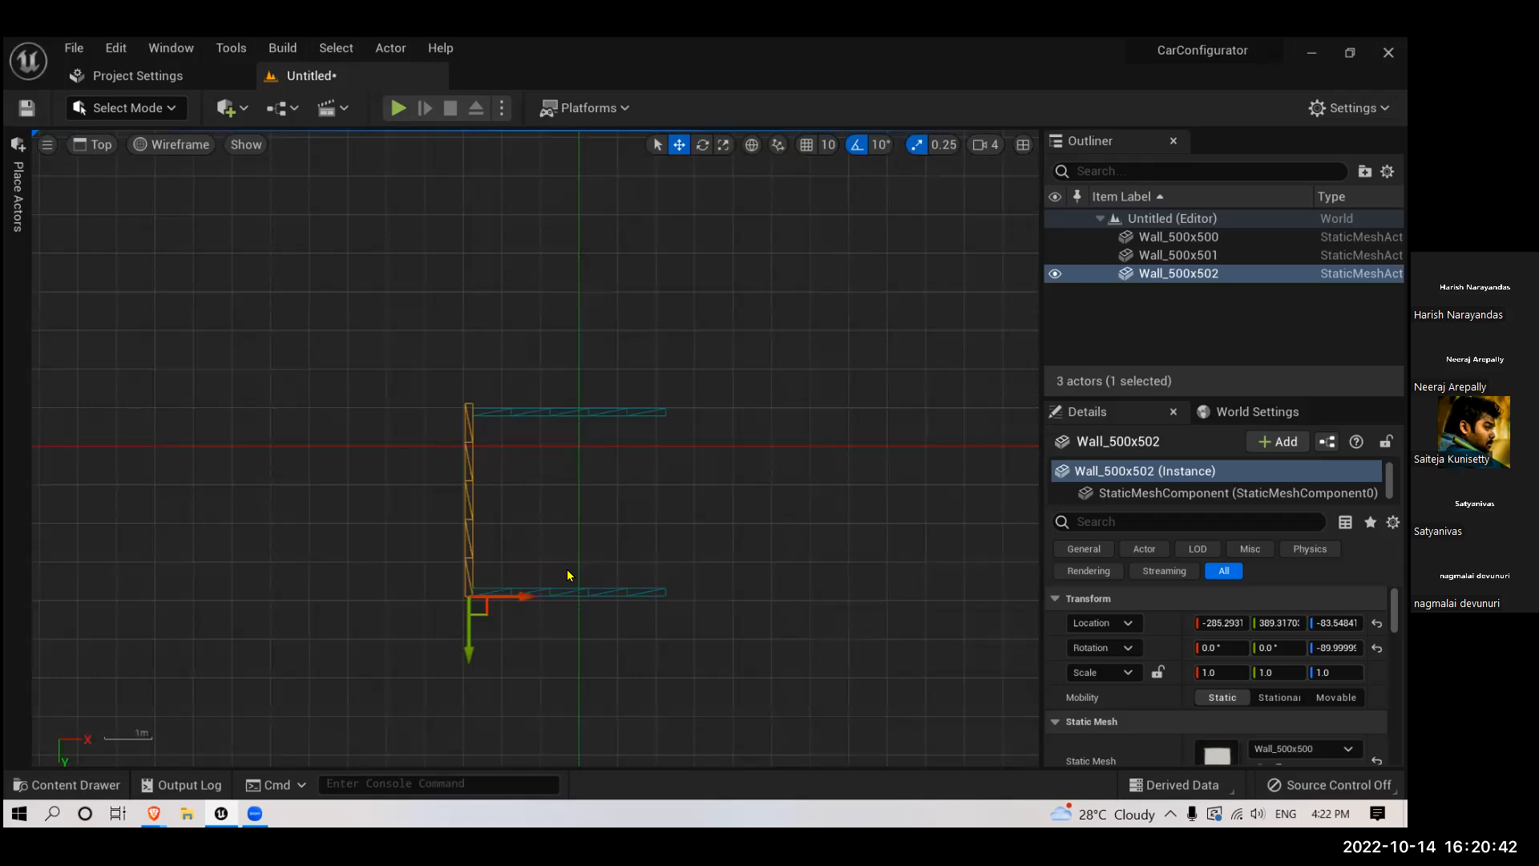
- Duplicate the end wall along X to about -202 and rotate the copy 90° so it lies flat as the floor
{"action": "key", "text": "alt+g"}
{"action": "scroll", "coordinate": [599, 569], "scroll_direction": "up", "scroll_amount": 8}
{"action": "right_click_drag", "start_coordinate": [601, 568], "coordinate": [661, 544]}
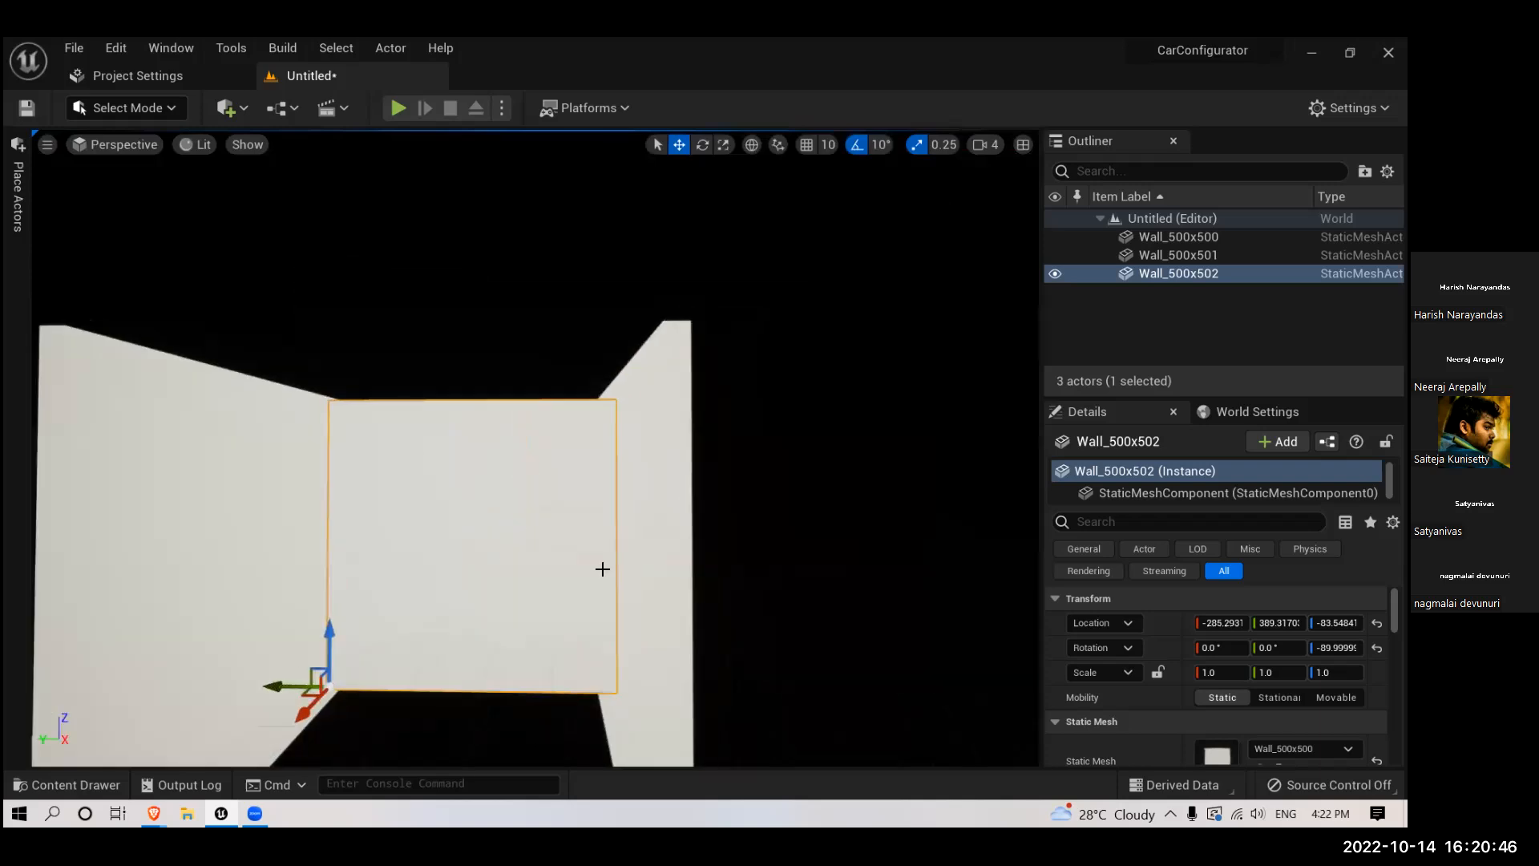
{"action": "scroll", "coordinate": [602, 569], "scroll_direction": "down", "scroll_amount": 5}
{"action": "right_click_drag", "start_coordinate": [548, 541], "coordinate": [556, 587]}
{"action": "scroll", "coordinate": [536, 529], "scroll_direction": "up", "scroll_amount": 2}
{"action": "scroll", "coordinate": [535, 533], "scroll_direction": "up", "scroll_amount": 3}
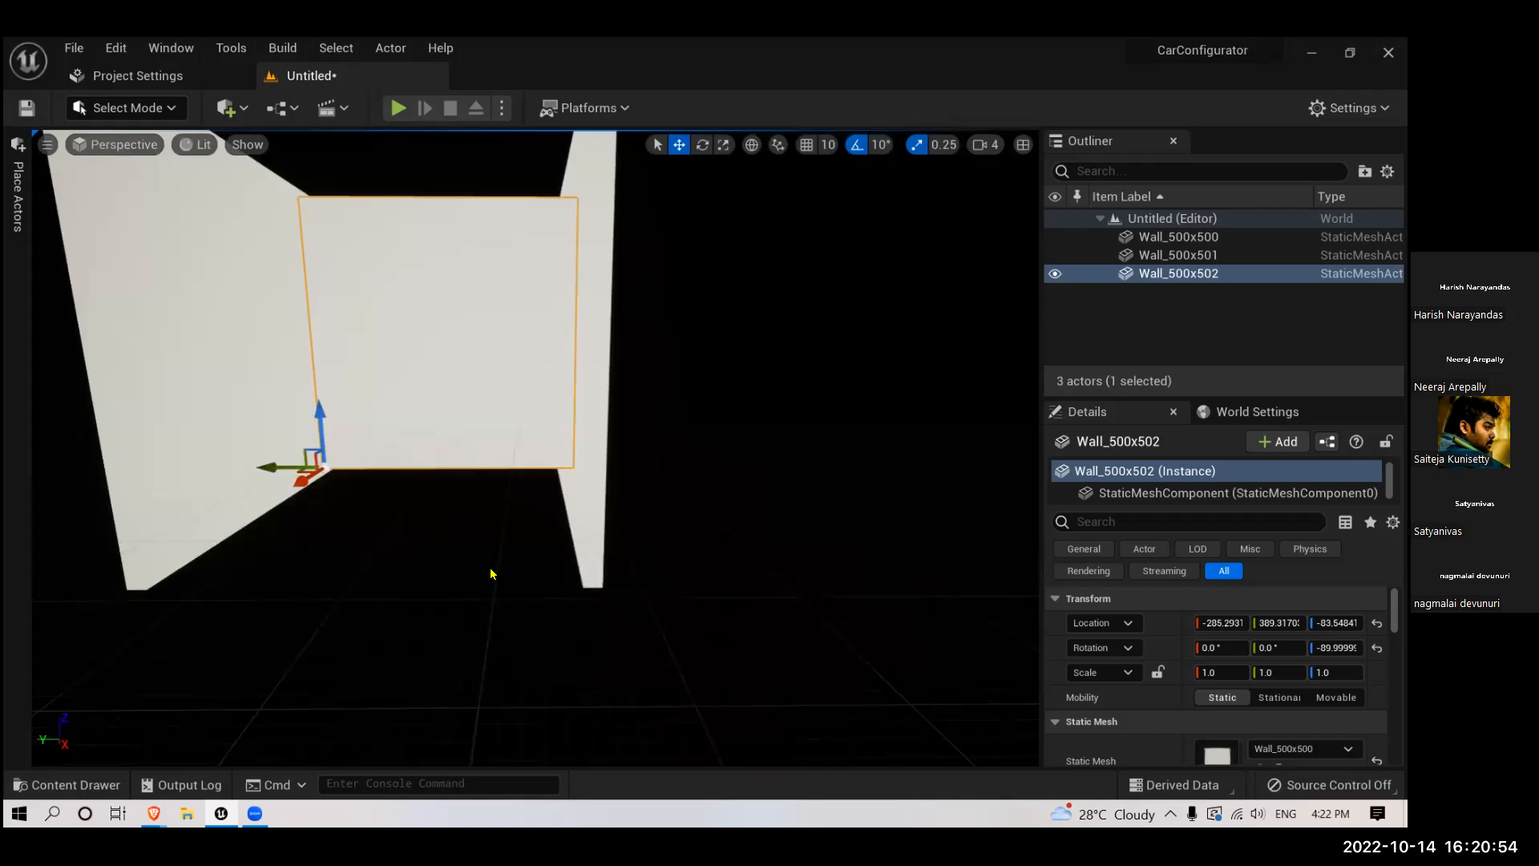
{"action": "scroll", "coordinate": [433, 516], "scroll_direction": "down", "scroll_amount": 4}
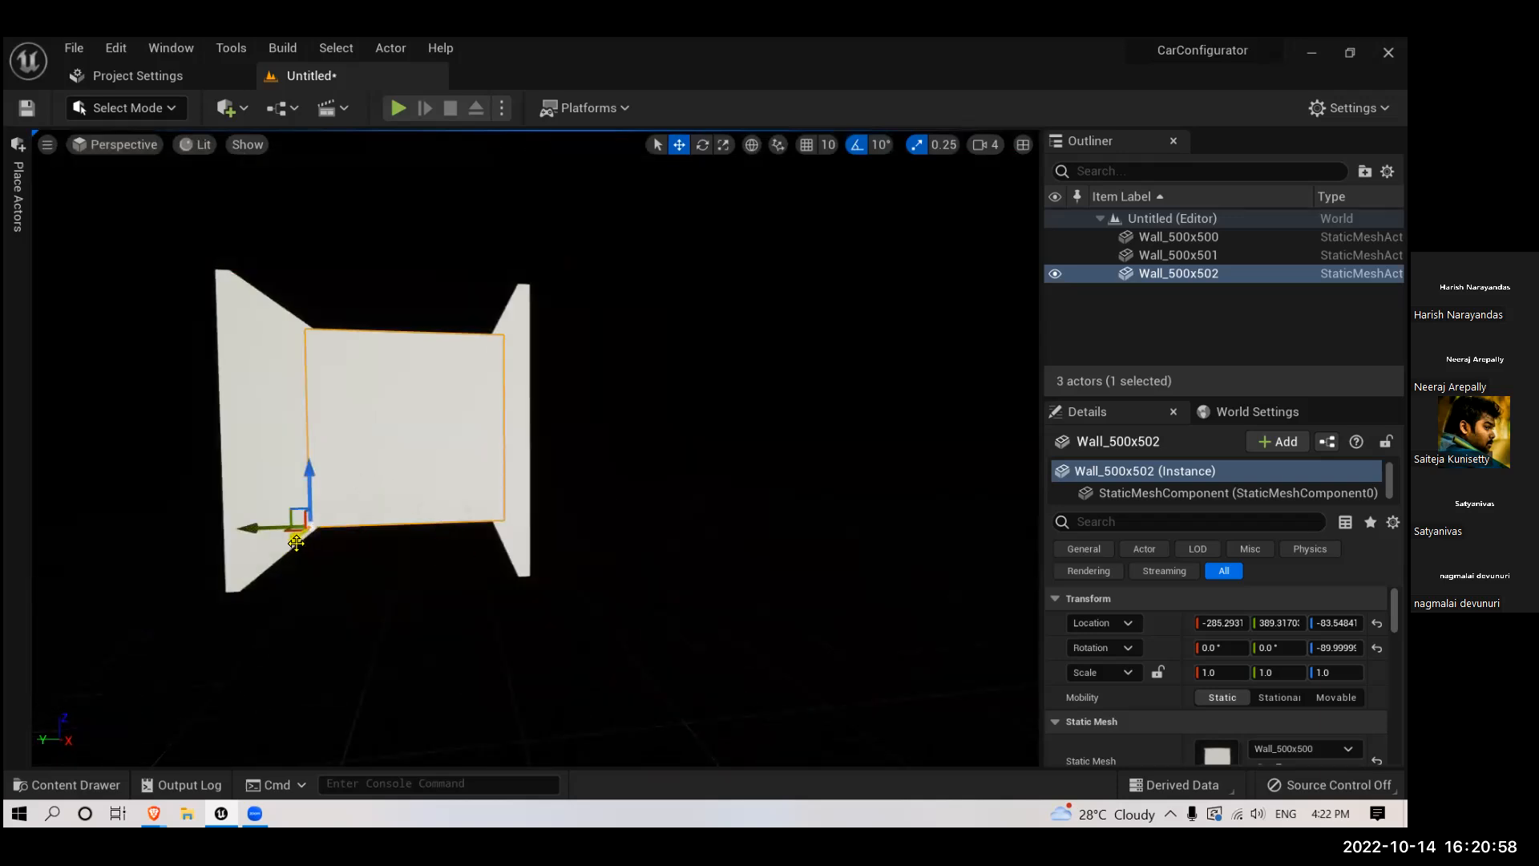
{"action": "left_click_drag", "start_coordinate": [296, 539], "coordinate": [326, 524], "text": "alt+shift"}
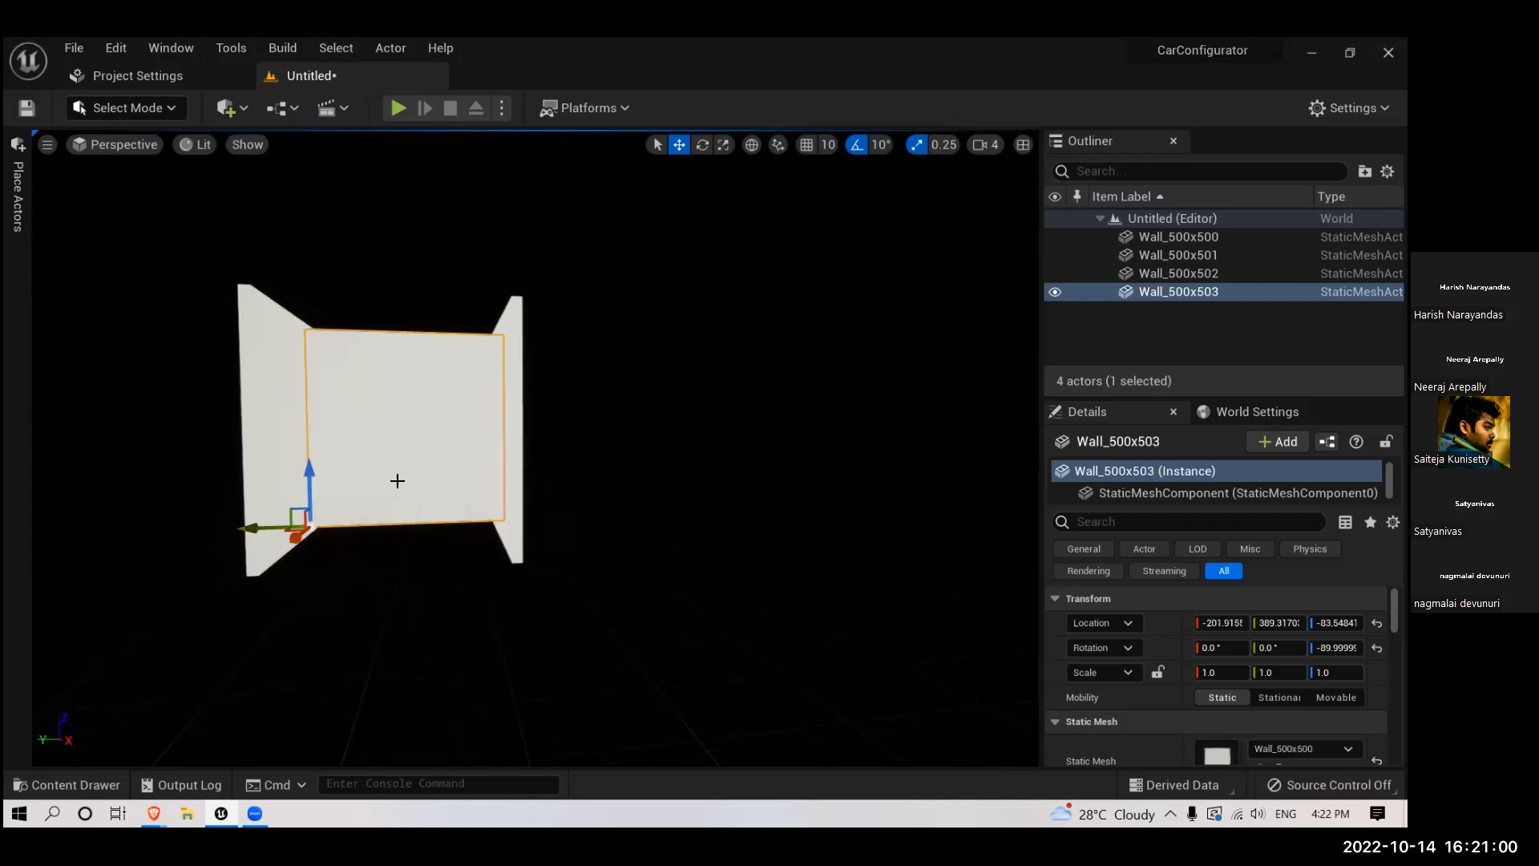
{"action": "key", "text": "e"}
{"action": "left_click_drag", "start_coordinate": [303, 471], "coordinate": [290, 530]}
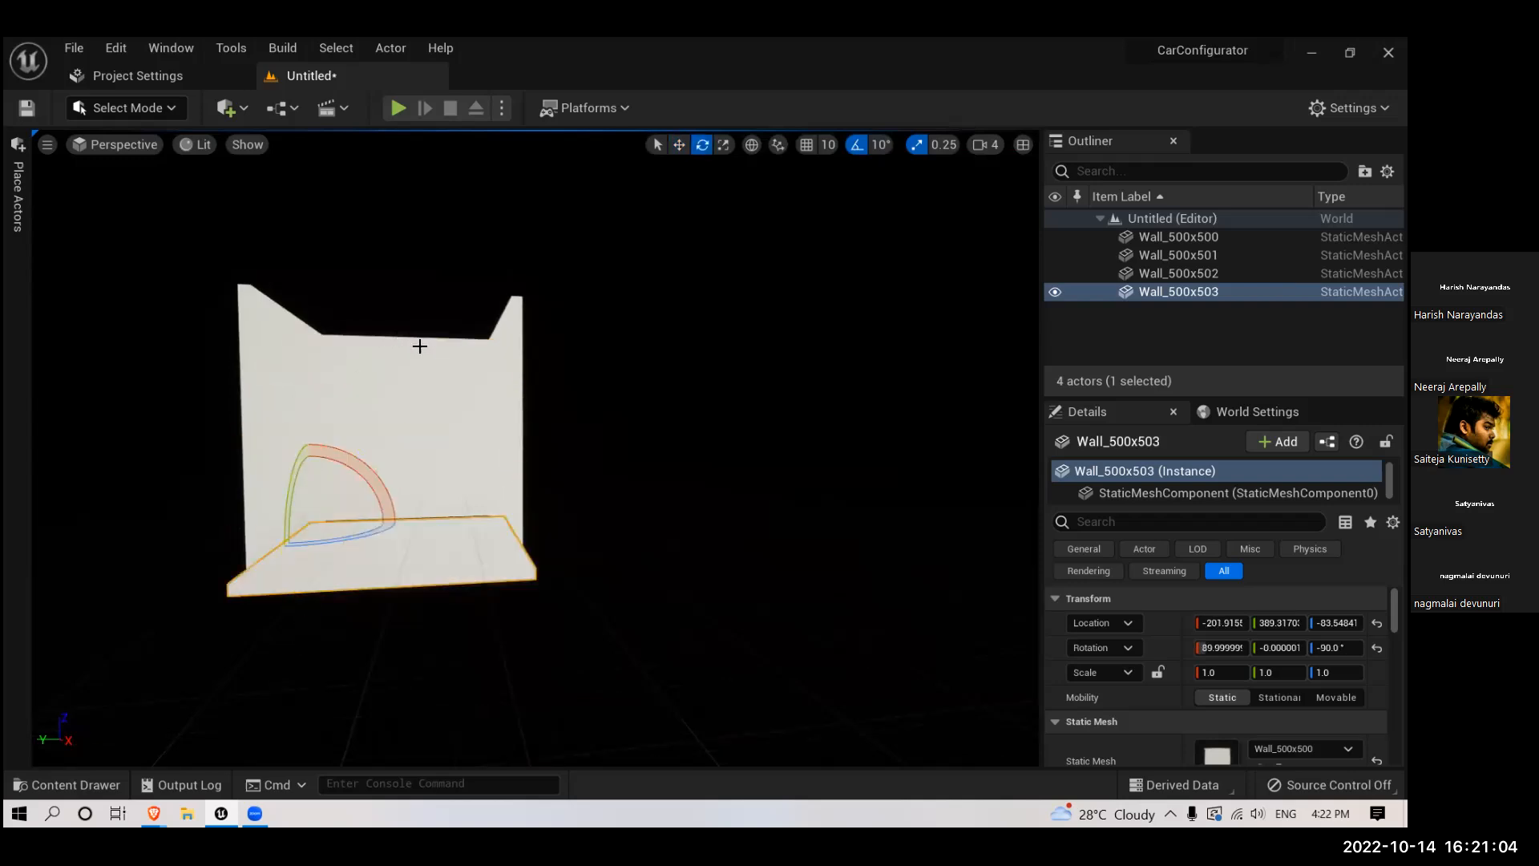
- In the top view, move the floor panel along X to about -274, flush with the end wall
{"action": "key", "text": "alt+j"}
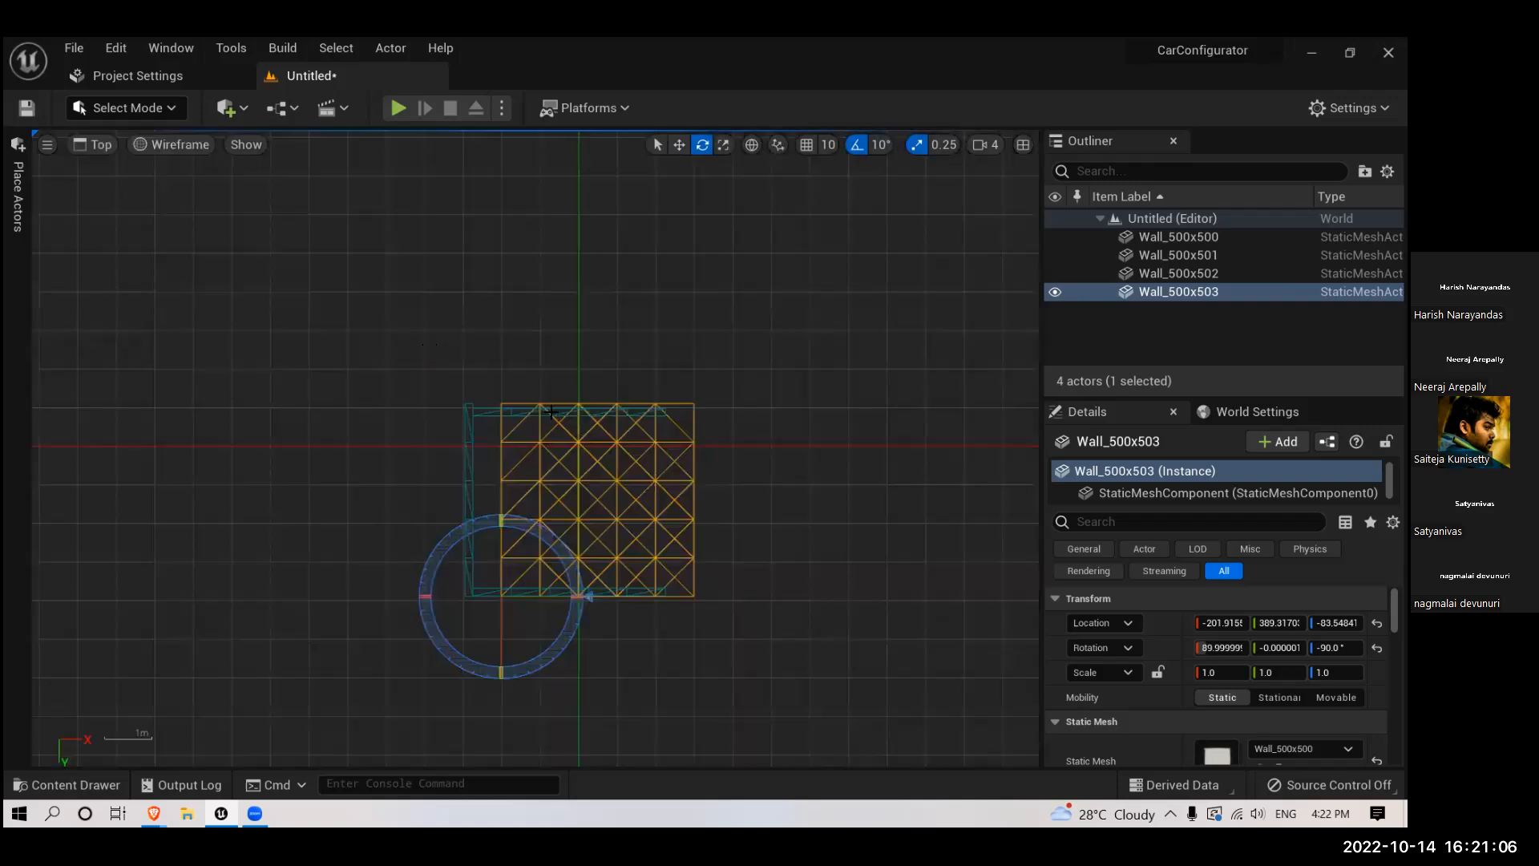
{"action": "key", "text": "w"}
{"action": "left_click_drag", "start_coordinate": [555, 608], "coordinate": [527, 611]}
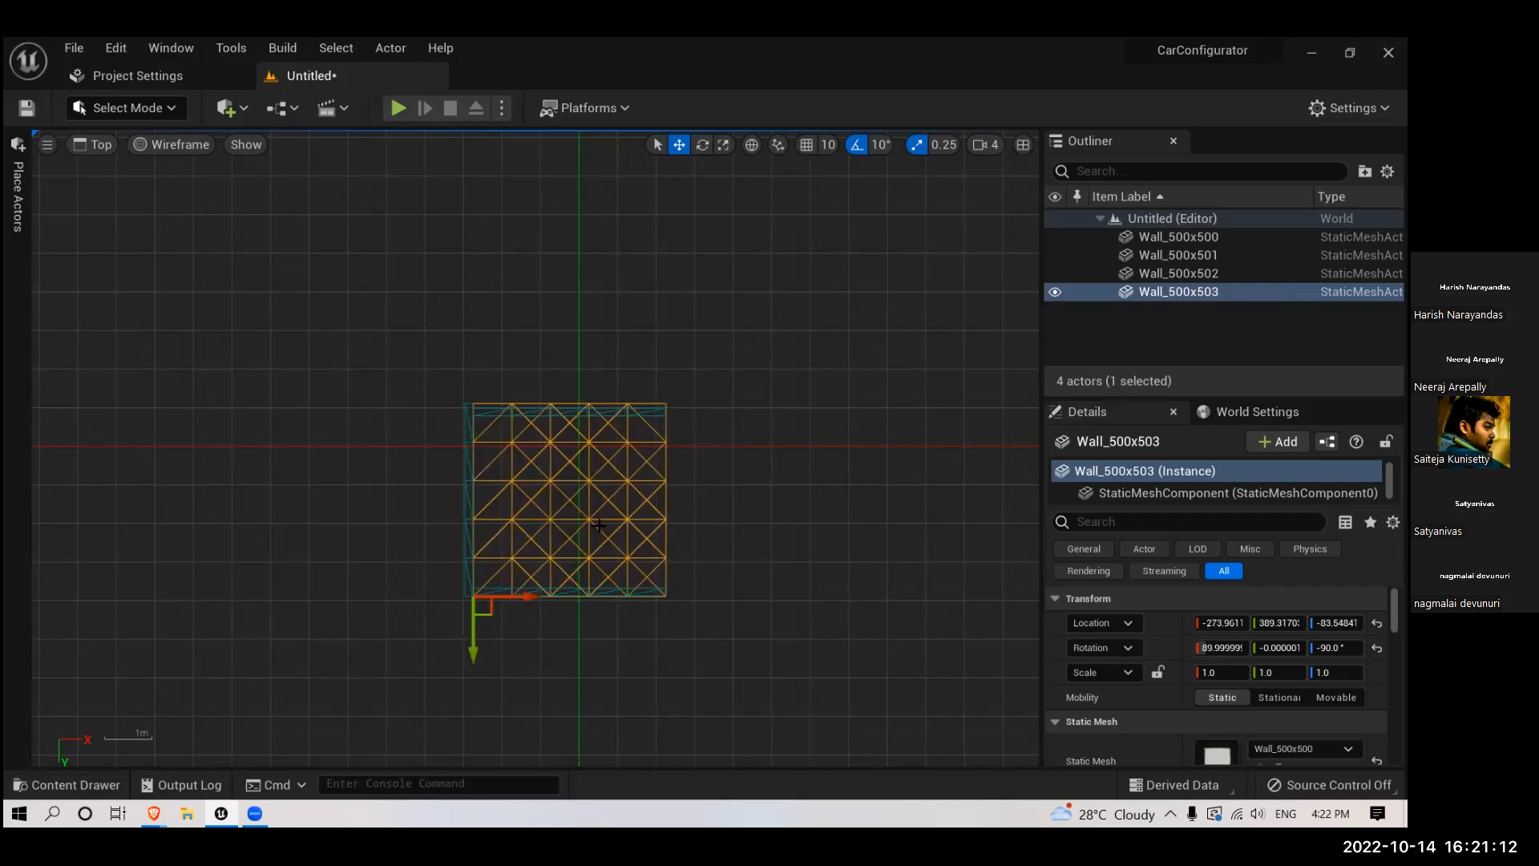
{"action": "scroll", "coordinate": [599, 525], "scroll_direction": "up", "scroll_amount": 1}
- Duplicate the floor panel upward as a ceiling and raise the copy to about Z 427 in the front view
{"action": "key", "text": "alt+g"}
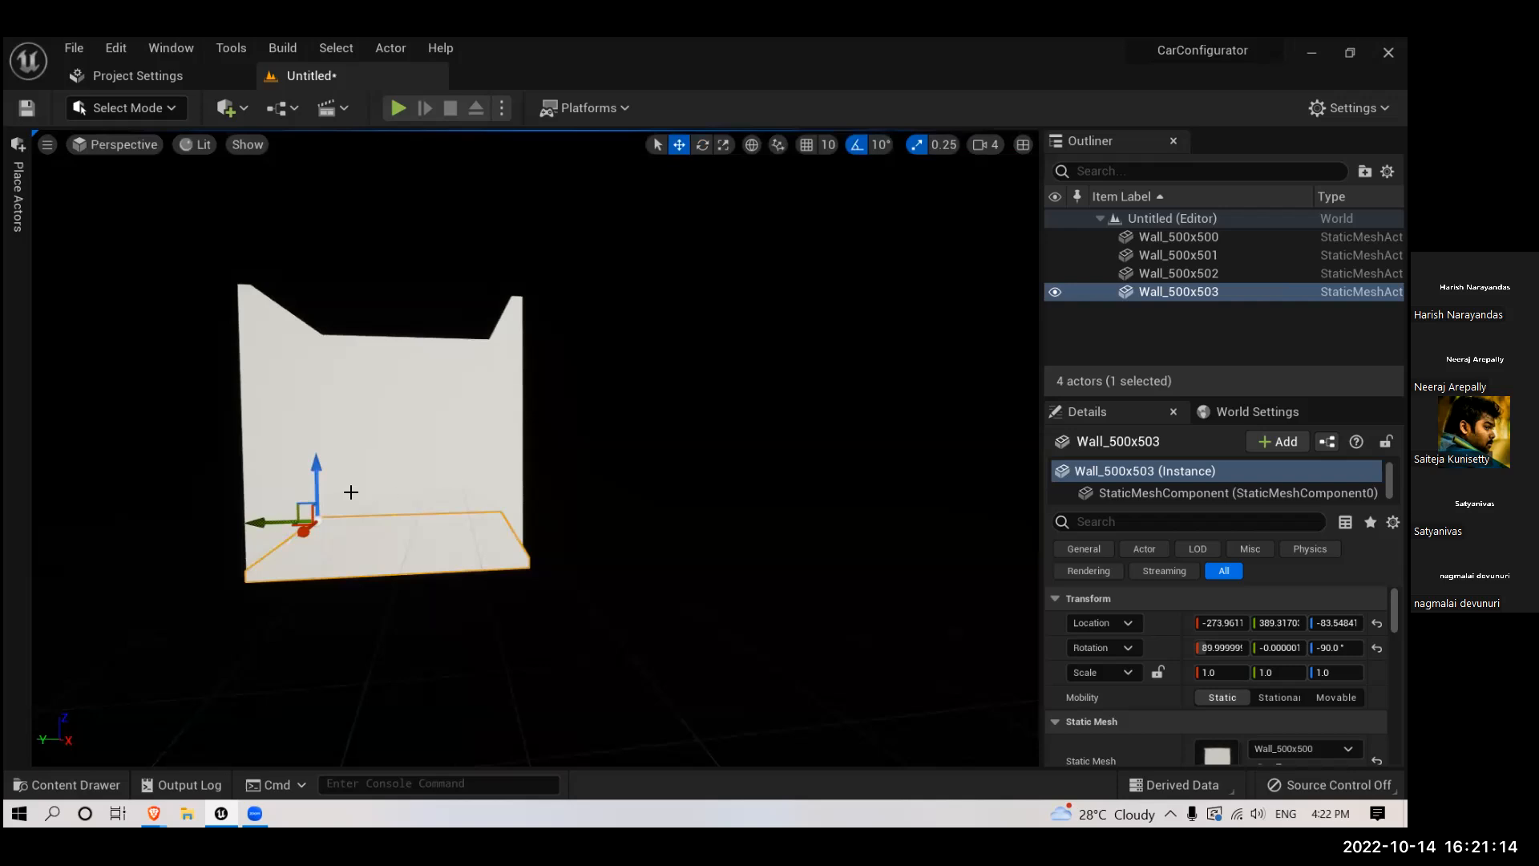
{"action": "left_click_drag", "start_coordinate": [318, 465], "coordinate": [318, 286], "text": "alt+shift"}
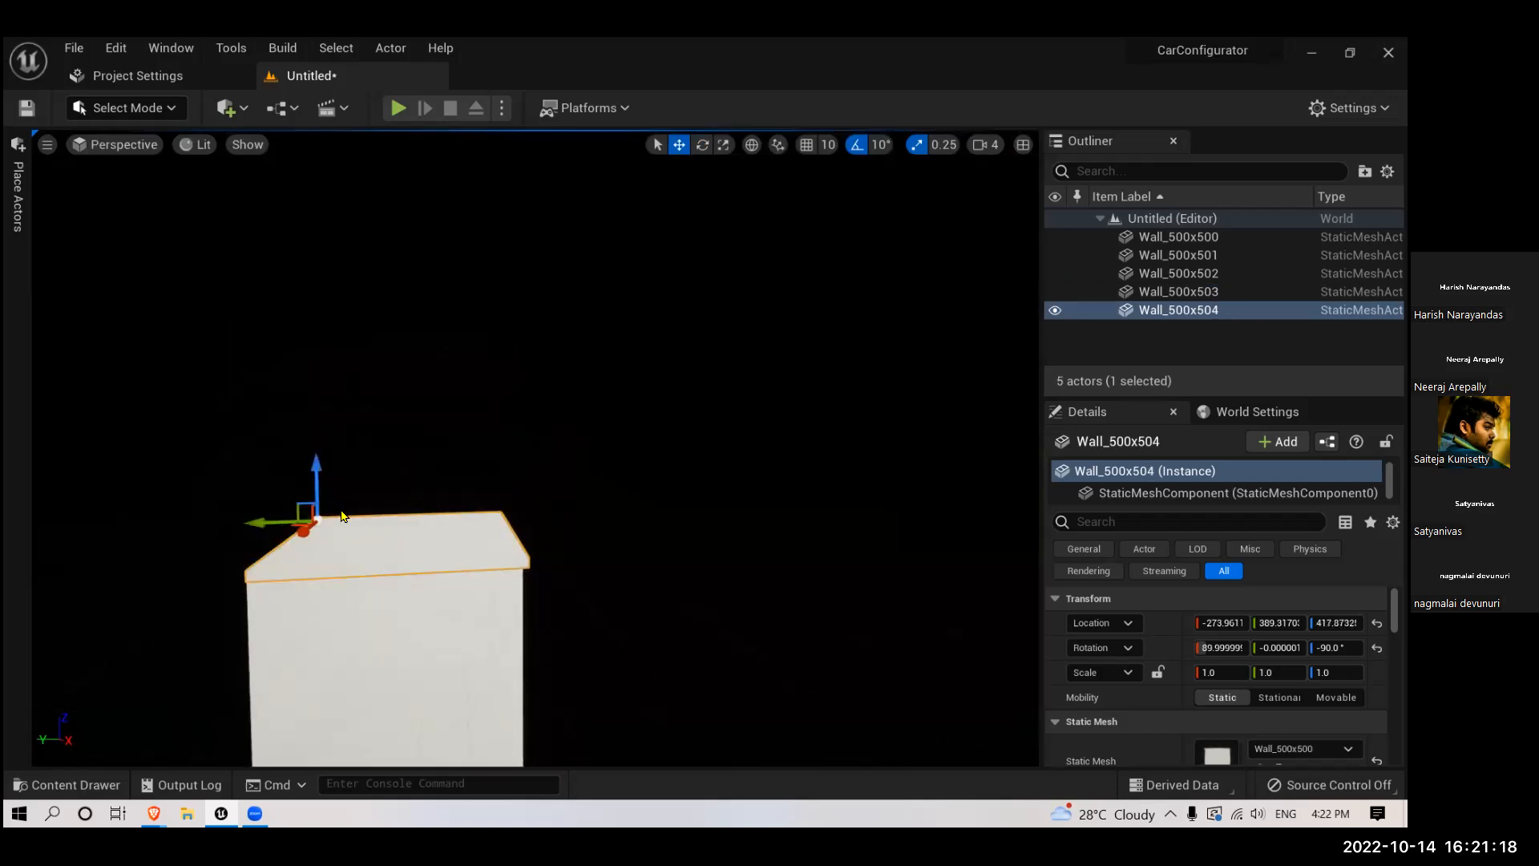
{"action": "key", "text": "alt+h"}
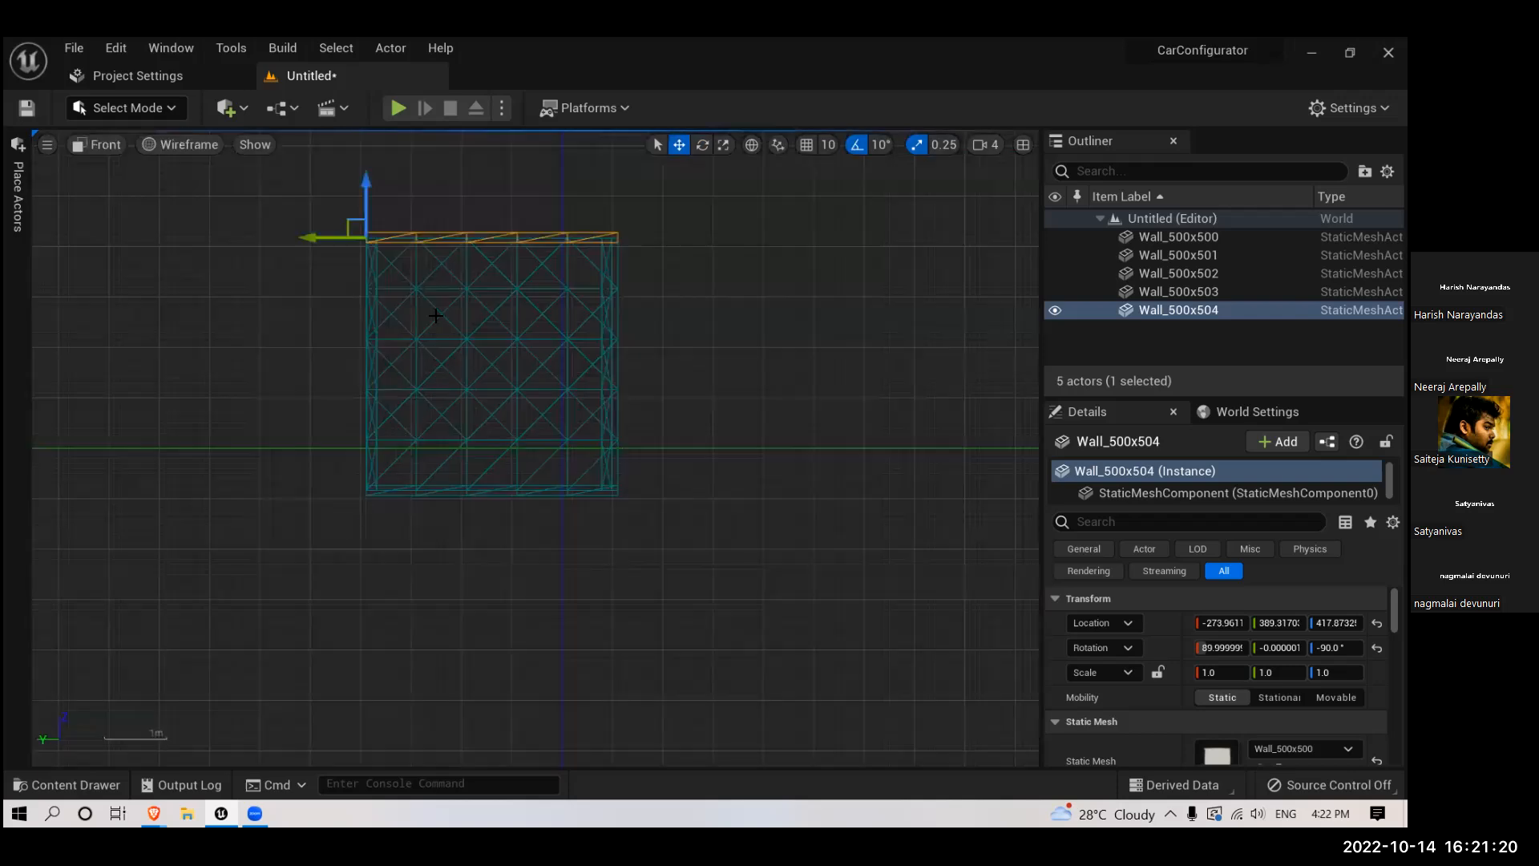
{"action": "scroll", "coordinate": [340, 440], "scroll_direction": "up", "scroll_amount": 8}
{"action": "left_click_drag", "start_coordinate": [219, 389], "coordinate": [215, 357]}
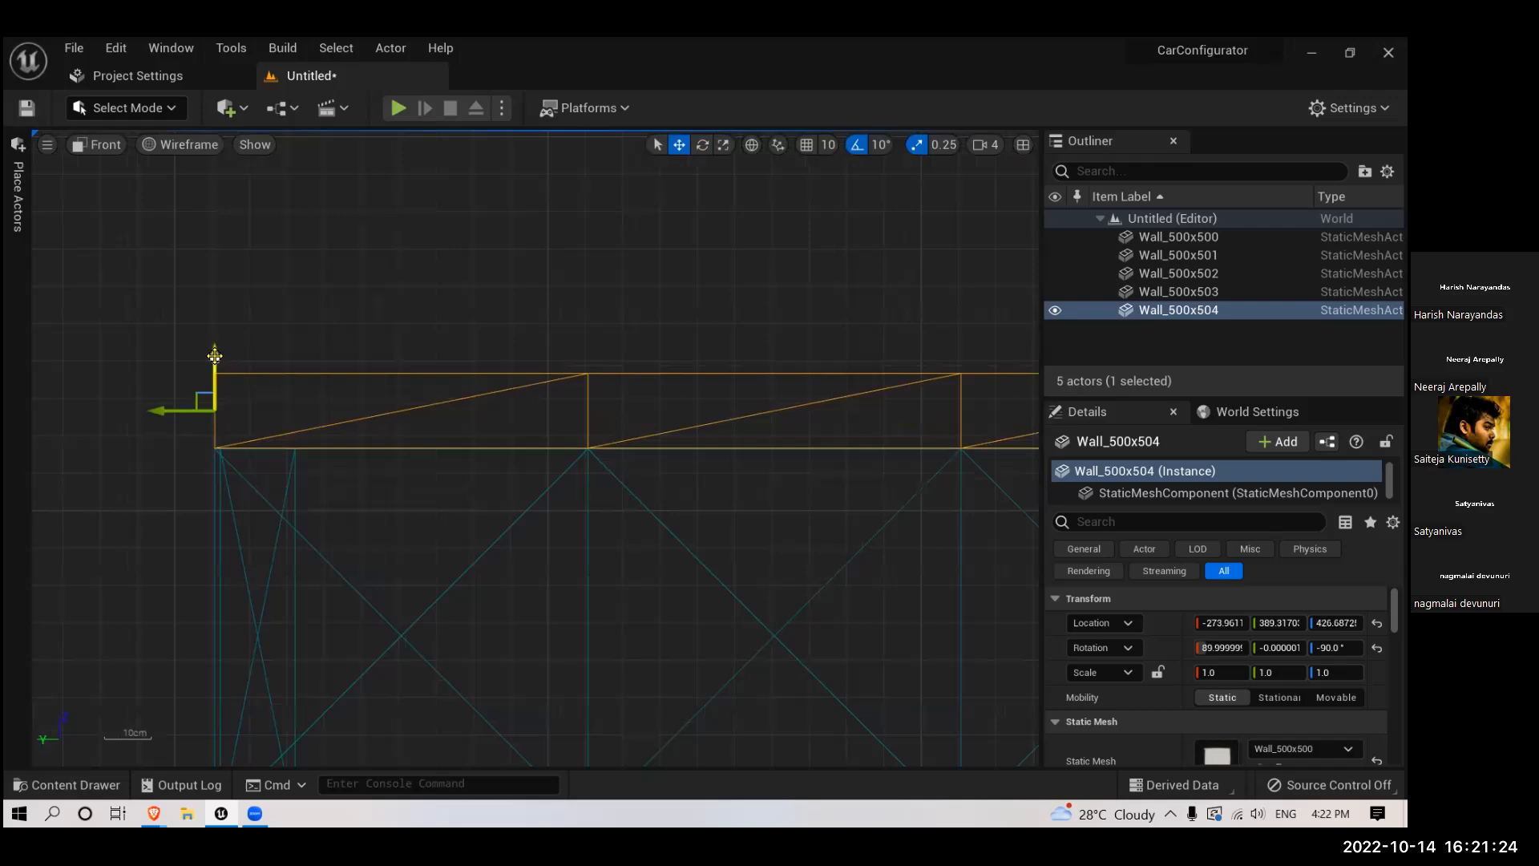
- Fine-tune the ceiling panel's height to about Z 426.45 so it rests on the wall tops
{"action": "scroll", "coordinate": [240, 437], "scroll_direction": "up", "scroll_amount": 5}
{"action": "left_click_drag", "start_coordinate": [104, 241], "coordinate": [102, 239]}
{"action": "key", "text": "ctrl+z"}
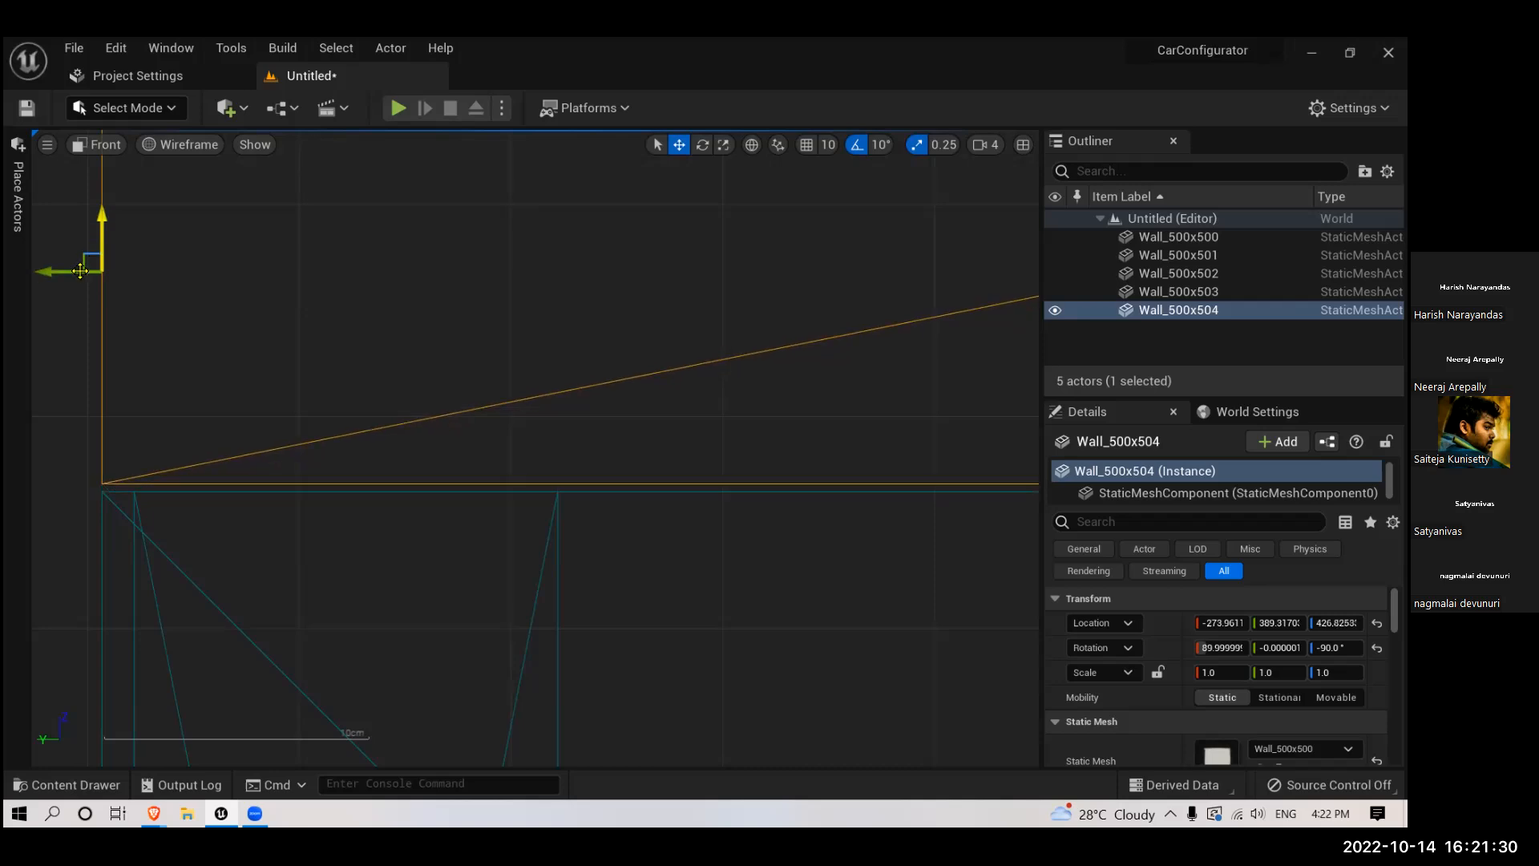
{"action": "mouse_move", "coordinate": [103, 232]}
{"action": "left_mouse_down"}
{"action": "mouse_move", "coordinate": [102, 189]}
{"action": "mouse_move", "coordinate": [108, 276]}
{"action": "mouse_move", "coordinate": [113, 225]}
{"action": "left_mouse_up"}
{"action": "mouse_move", "coordinate": [228, 381]}
{"action": "right_mouse_down"}
{"action": "mouse_move", "coordinate": [159, 396]}
{"action": "mouse_move", "coordinate": [206, 396]}
{"action": "right_mouse_up"}
{"action": "key", "text": "End"}
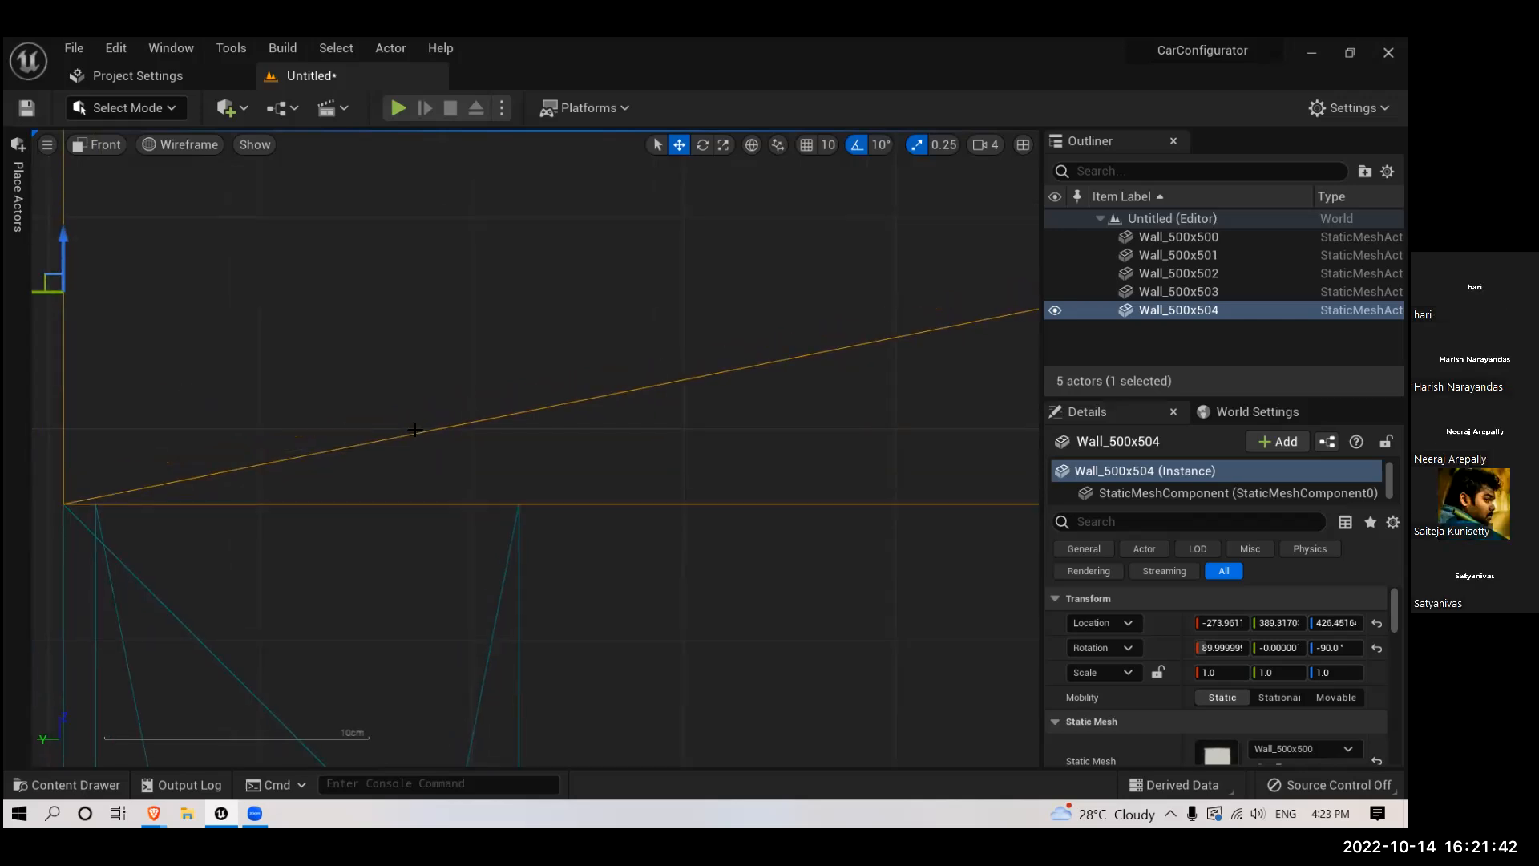
{"action": "right_click_drag", "start_coordinate": [466, 504], "coordinate": [400, 540]}
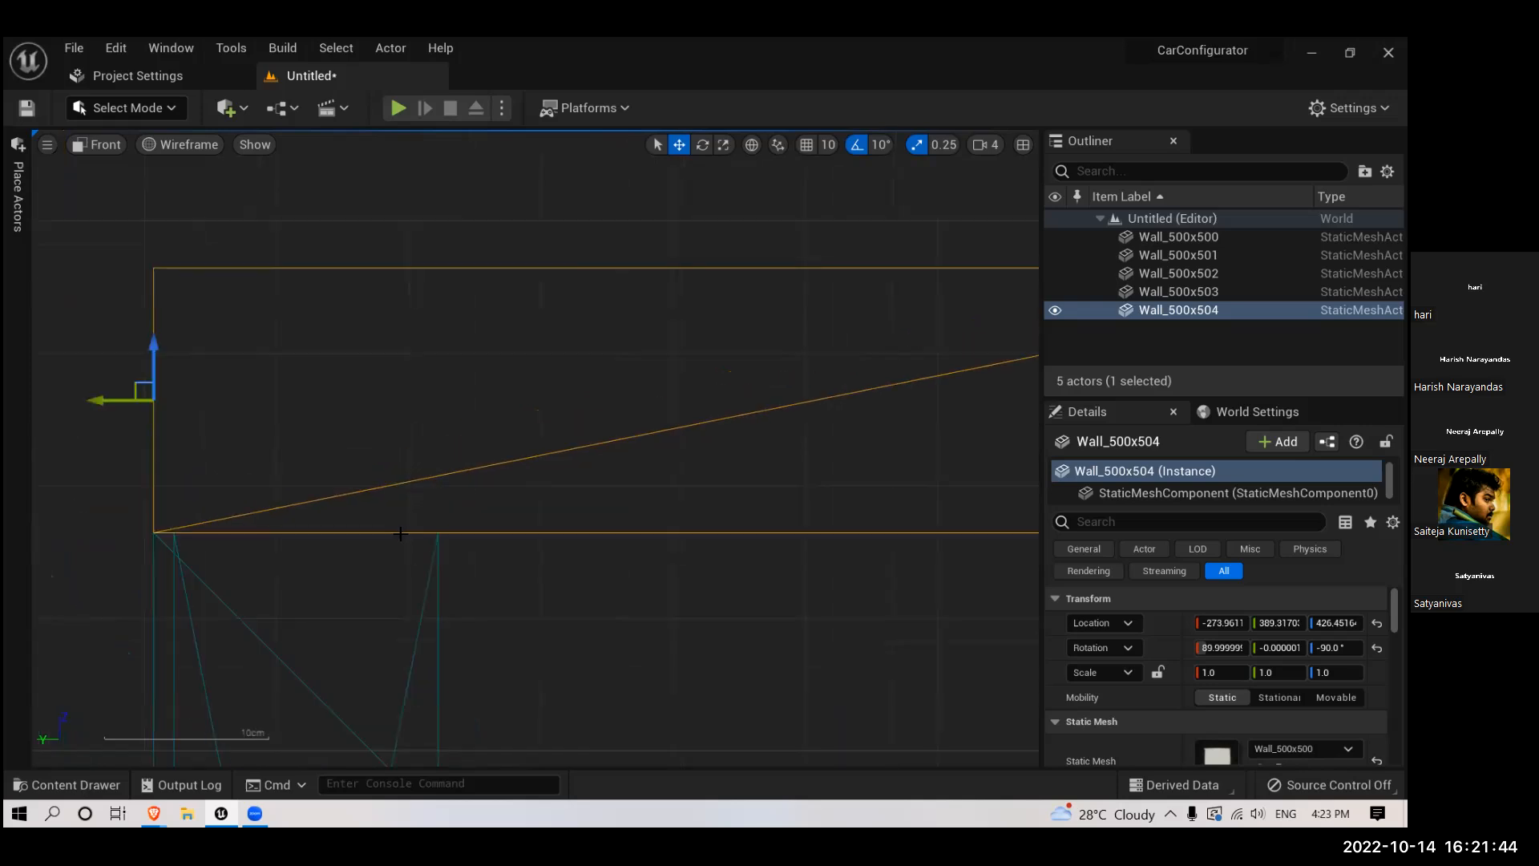
- Examine the assembled walls, floor and ceiling from outside in the perspective view
{"action": "key", "text": "alt+g"}
{"action": "scroll", "coordinate": [494, 588], "scroll_direction": "down", "scroll_amount": 1}
{"action": "scroll", "coordinate": [492, 586], "scroll_direction": "up", "scroll_amount": 6}
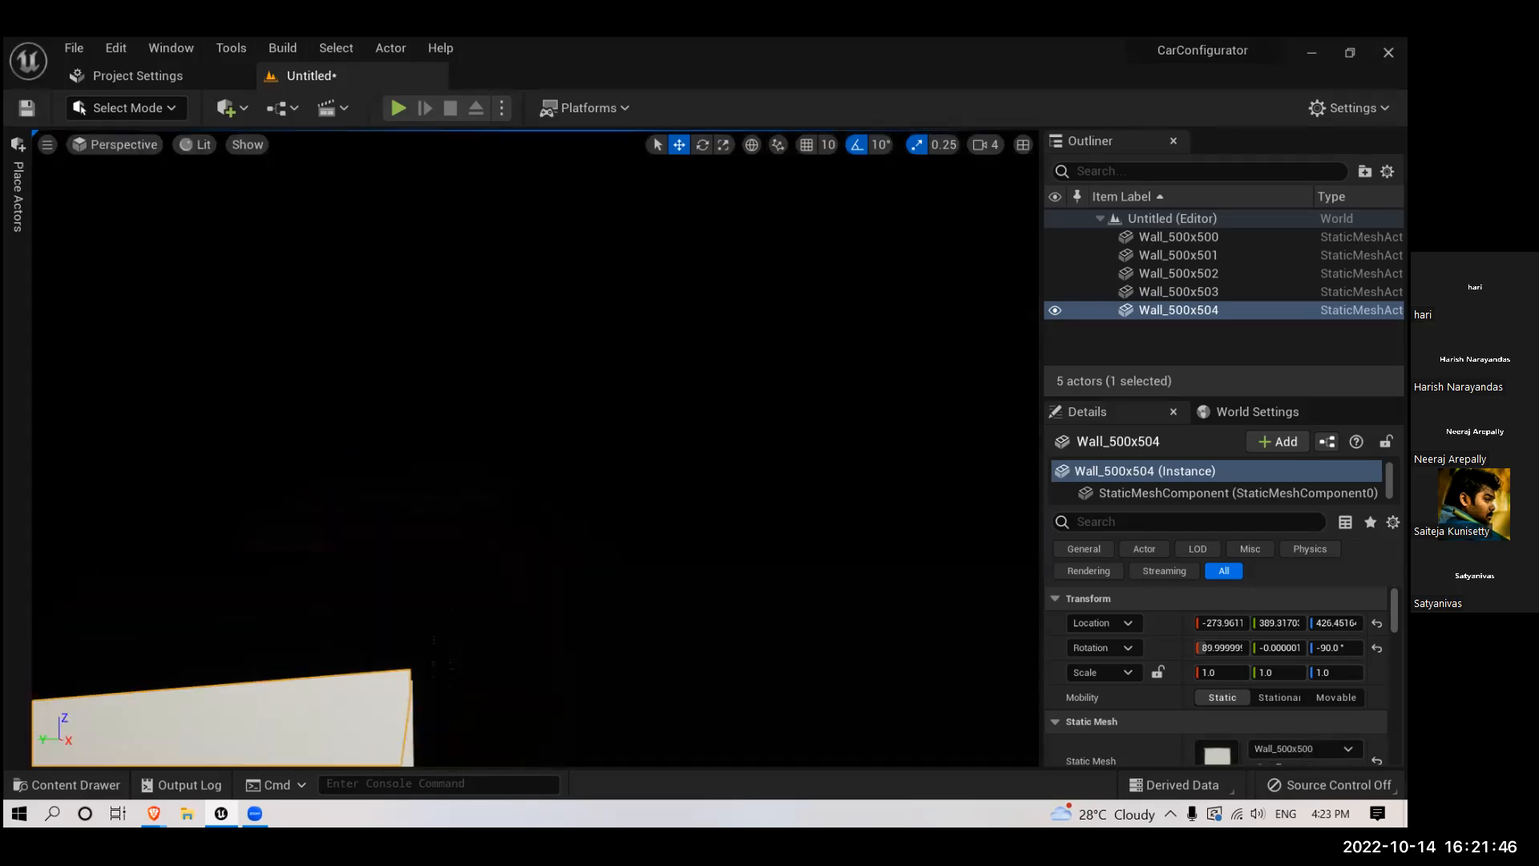
{"action": "right_click_drag", "start_coordinate": [536, 633], "coordinate": [360, 641]}
{"action": "scroll", "coordinate": [531, 623], "scroll_direction": "down", "scroll_amount": 8}
{"action": "right_click_drag", "start_coordinate": [536, 622], "coordinate": [481, 632]}
{"action": "scroll", "coordinate": [580, 638], "scroll_direction": "down", "scroll_amount": 5}
{"action": "scroll", "coordinate": [591, 639], "scroll_direction": "up", "scroll_amount": 5}
{"action": "right_click_drag", "start_coordinate": [591, 632], "coordinate": [627, 657]}
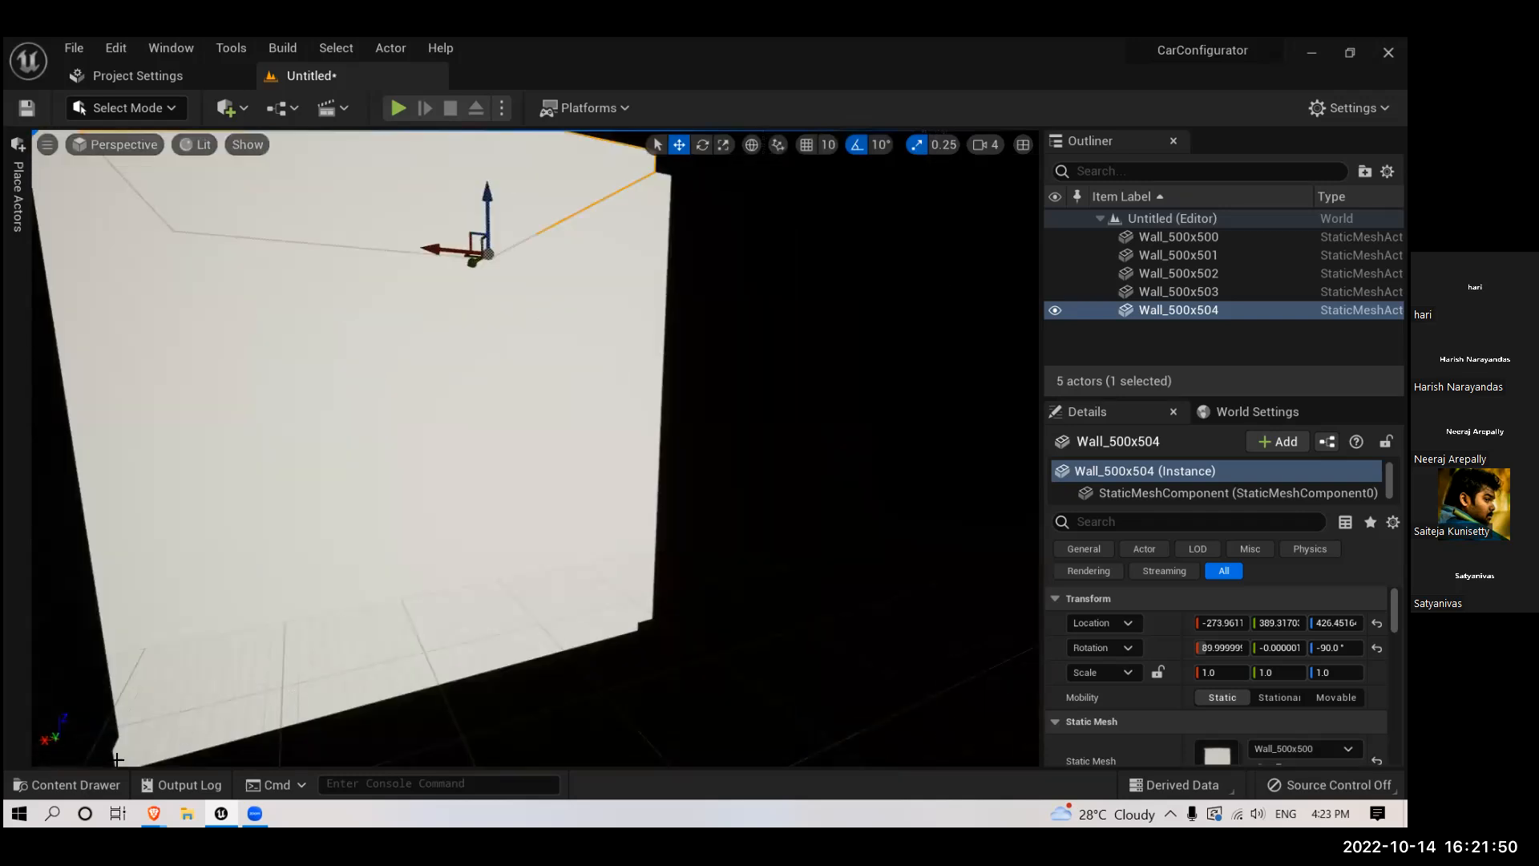
- Place the Wall_Door_400x400 mesh from the StarterContent Architecture folder beside the room
{"action": "left_click", "coordinate": [66, 785]}
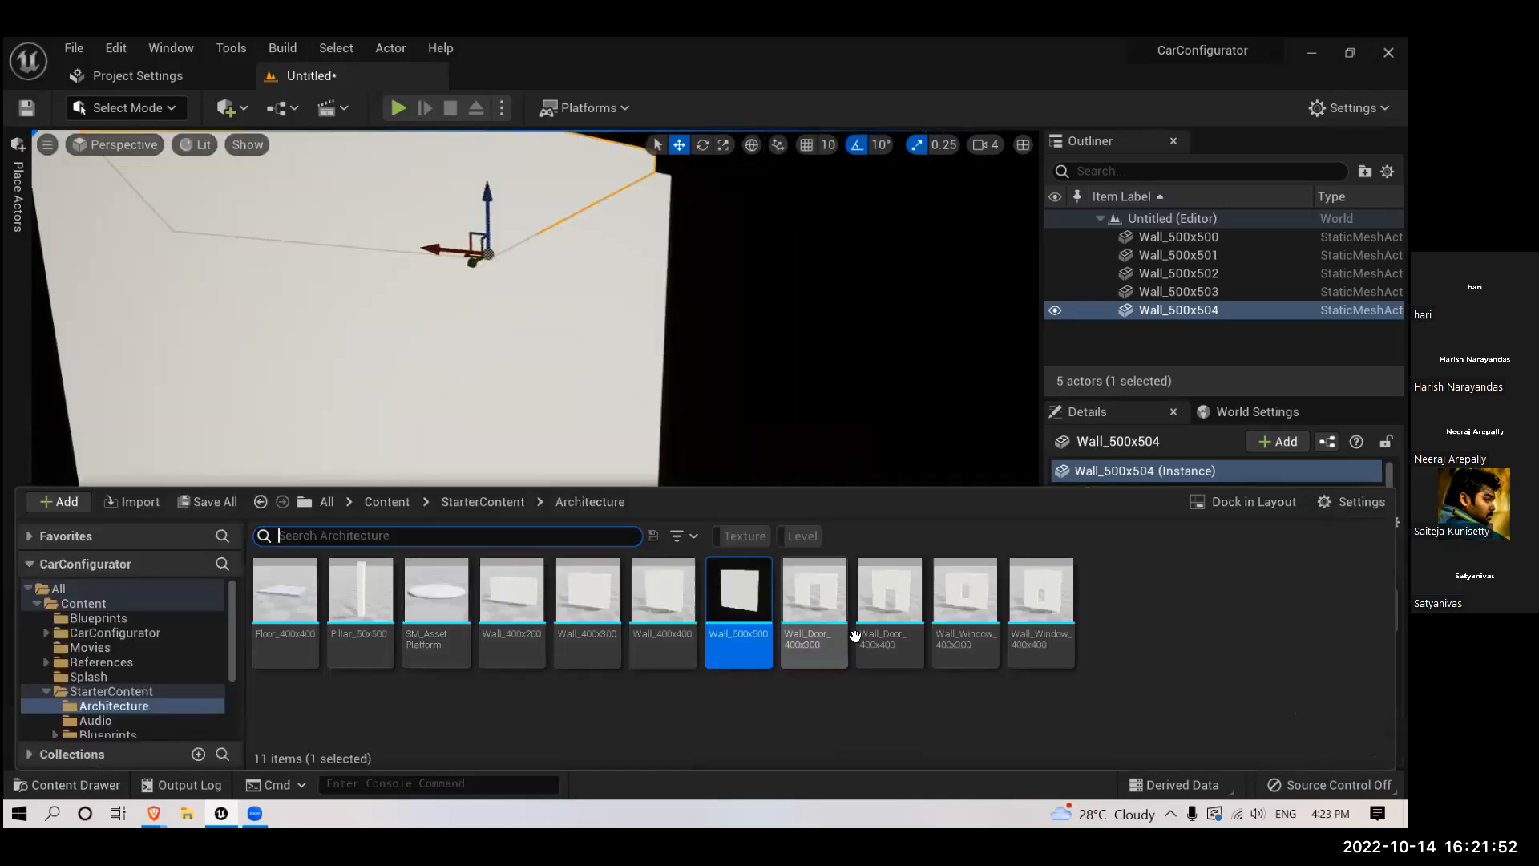
{"action": "left_click", "coordinate": [911, 670]}
{"action": "left_click_drag", "start_coordinate": [910, 671], "coordinate": [608, 636]}
{"action": "right_click_drag", "start_coordinate": [608, 636], "coordinate": [553, 631]}
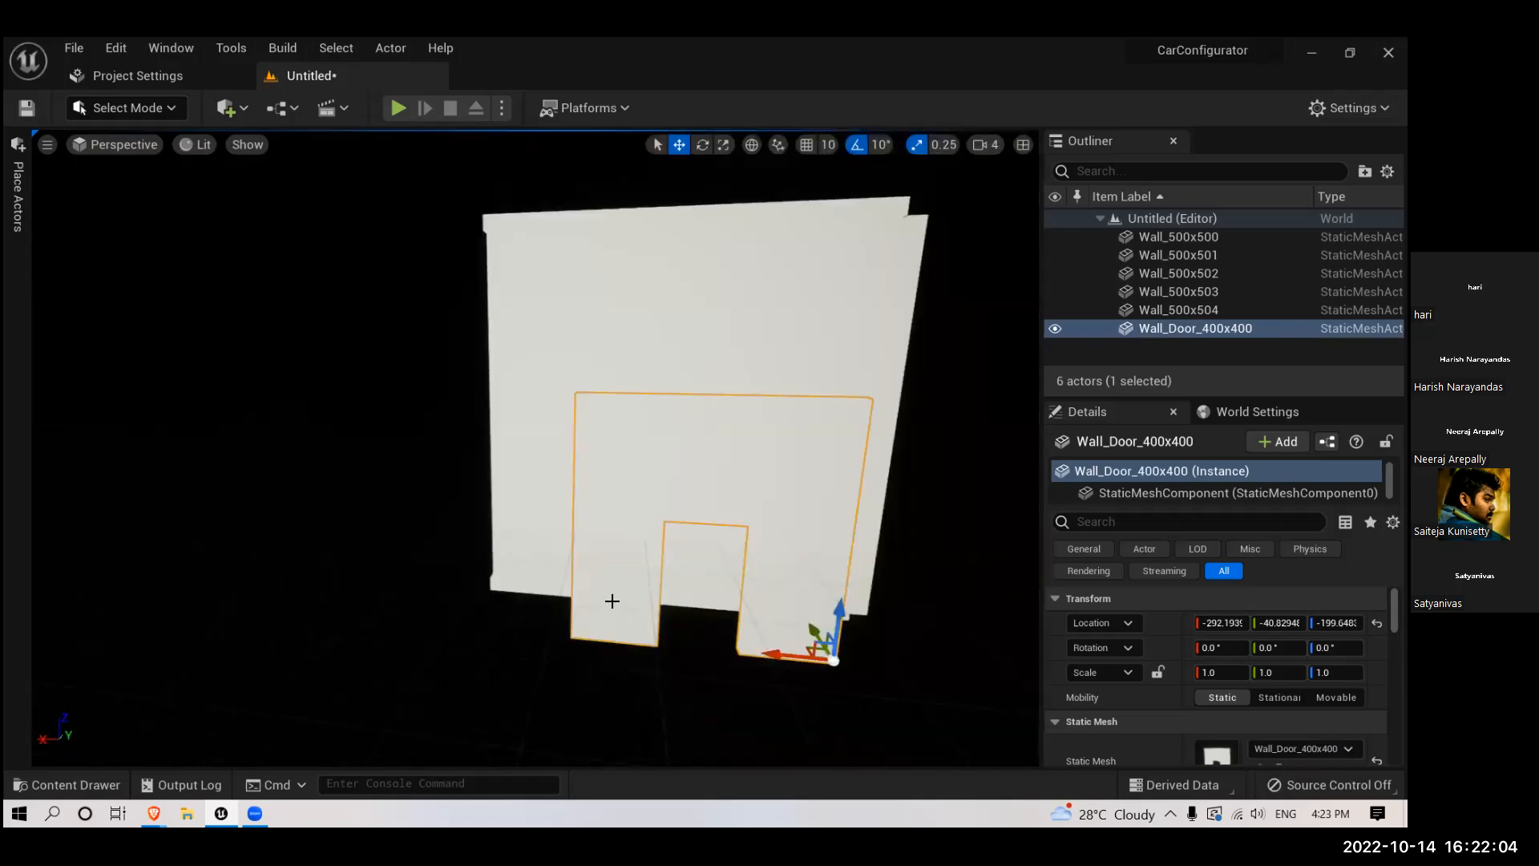
- In the front view, raise the door wall along Z to about -73 so its base sits at the floor
{"action": "key", "text": "alt+h"}
{"action": "scroll", "coordinate": [577, 560], "scroll_direction": "down", "scroll_amount": 7}
{"action": "right_click_drag", "start_coordinate": [722, 581], "coordinate": [658, 487]}
{"action": "scroll", "coordinate": [744, 517], "scroll_direction": "down", "scroll_amount": 8}
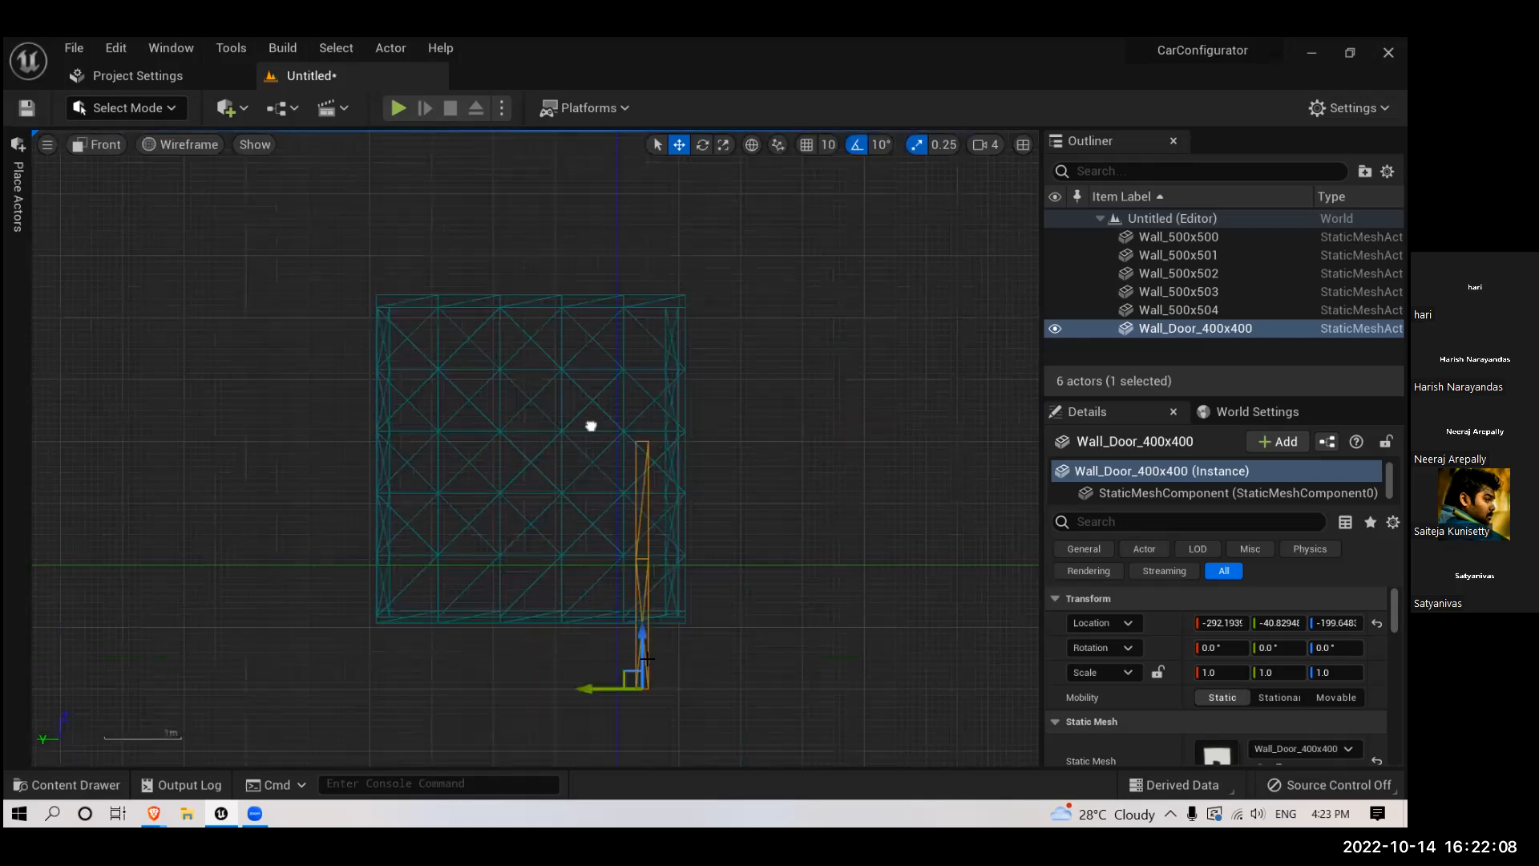
{"action": "left_click_drag", "start_coordinate": [640, 645], "coordinate": [638, 569]}
{"action": "scroll", "coordinate": [657, 663], "scroll_direction": "up", "scroll_amount": 6}
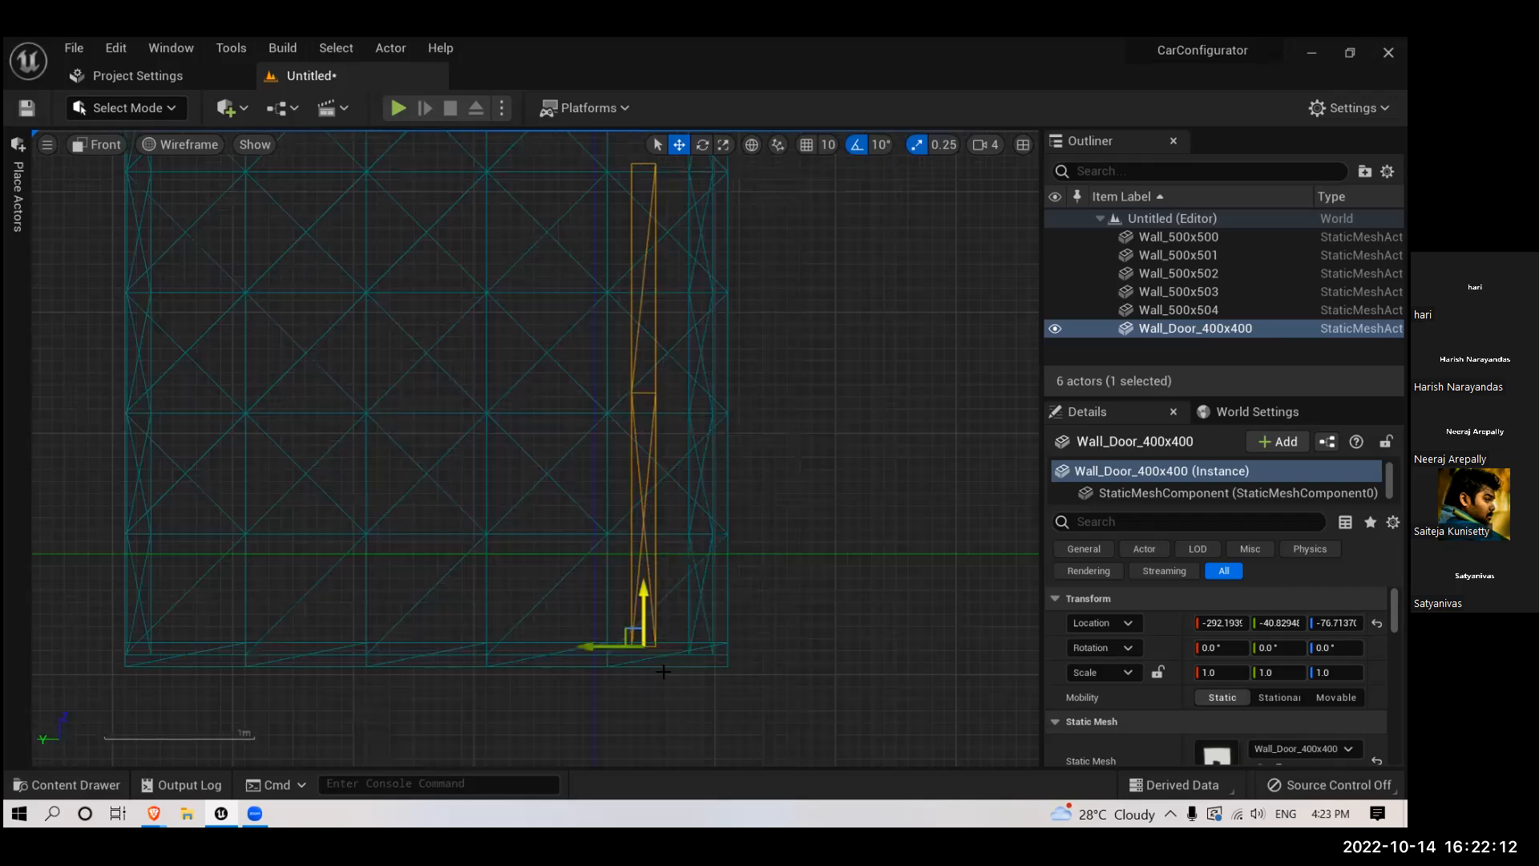
{"action": "left_click_drag", "start_coordinate": [631, 633], "coordinate": [626, 607]}
{"action": "scroll", "coordinate": [650, 642], "scroll_direction": "down", "scroll_amount": 6}
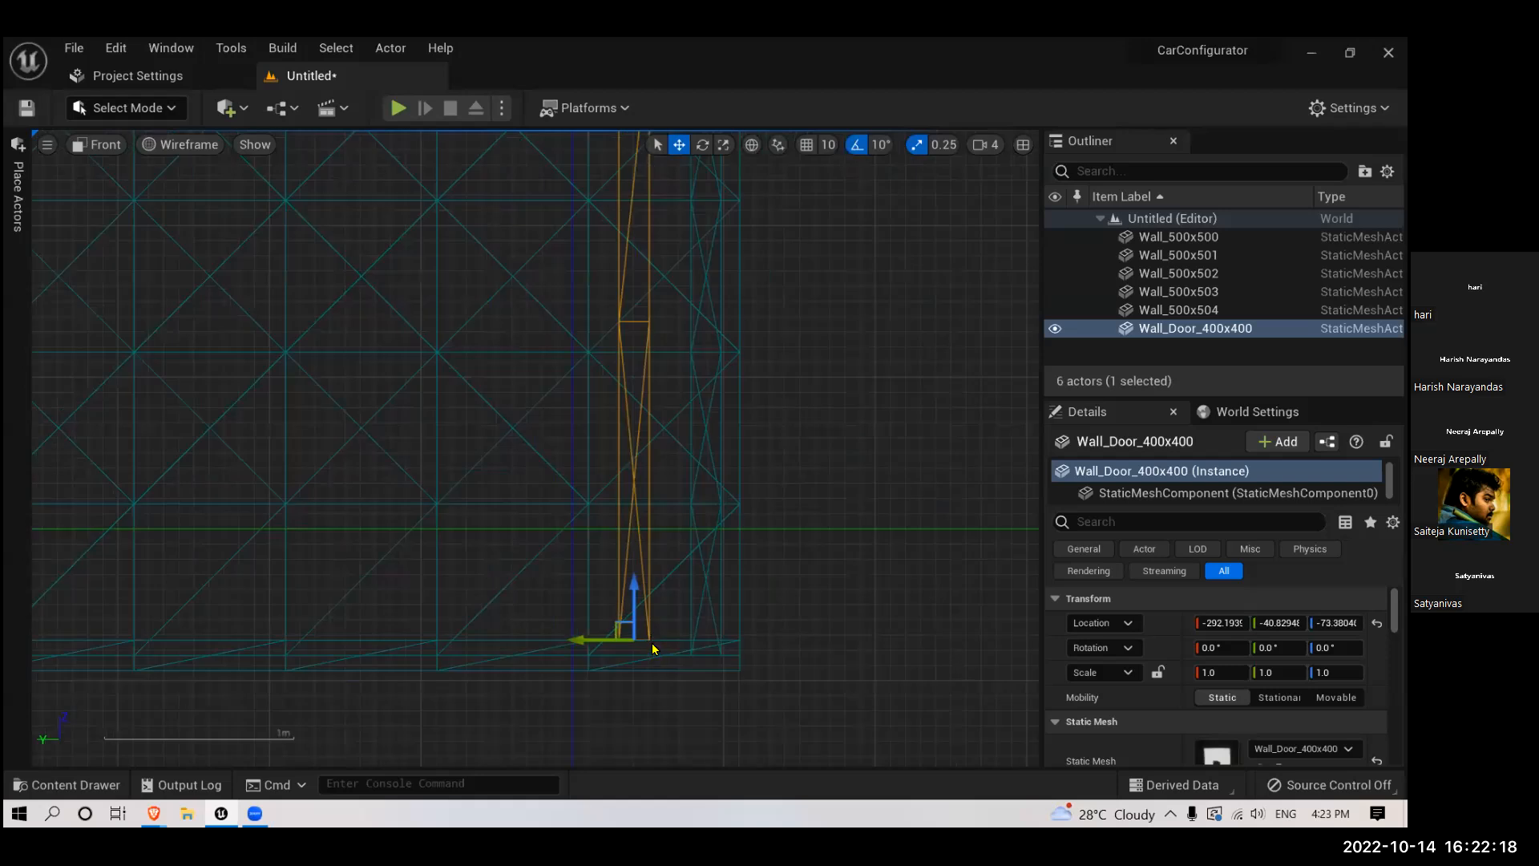
- In the top view, move the door wall along Y to about -100.5, at the room's outer edge
{"action": "key", "text": "alt+j"}
{"action": "right_click_drag", "start_coordinate": [656, 586], "coordinate": [601, 636]}
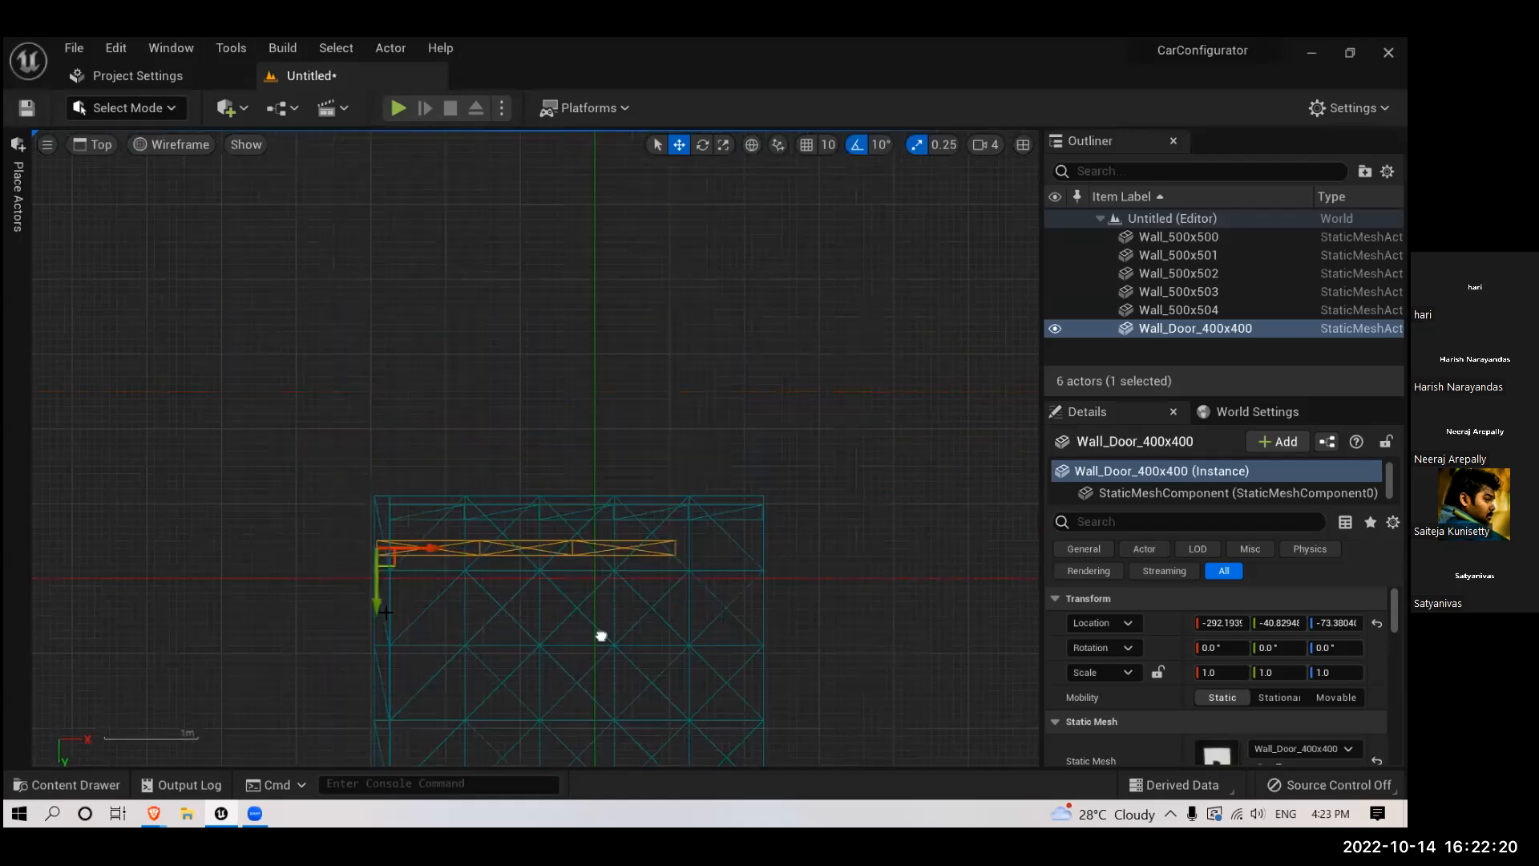
{"action": "left_click_drag", "start_coordinate": [376, 607], "coordinate": [379, 562]}
{"action": "scroll", "coordinate": [598, 526], "scroll_direction": "up", "scroll_amount": 4}
{"action": "right_click_drag", "start_coordinate": [602, 536], "coordinate": [530, 625]}
- Stretch the door wall along X to a scale of 1.31 with scale snapping off, and shift it to about X -297
{"action": "key", "text": "r"}
{"action": "left_click_drag", "start_coordinate": [186, 571], "coordinate": [224, 571]}
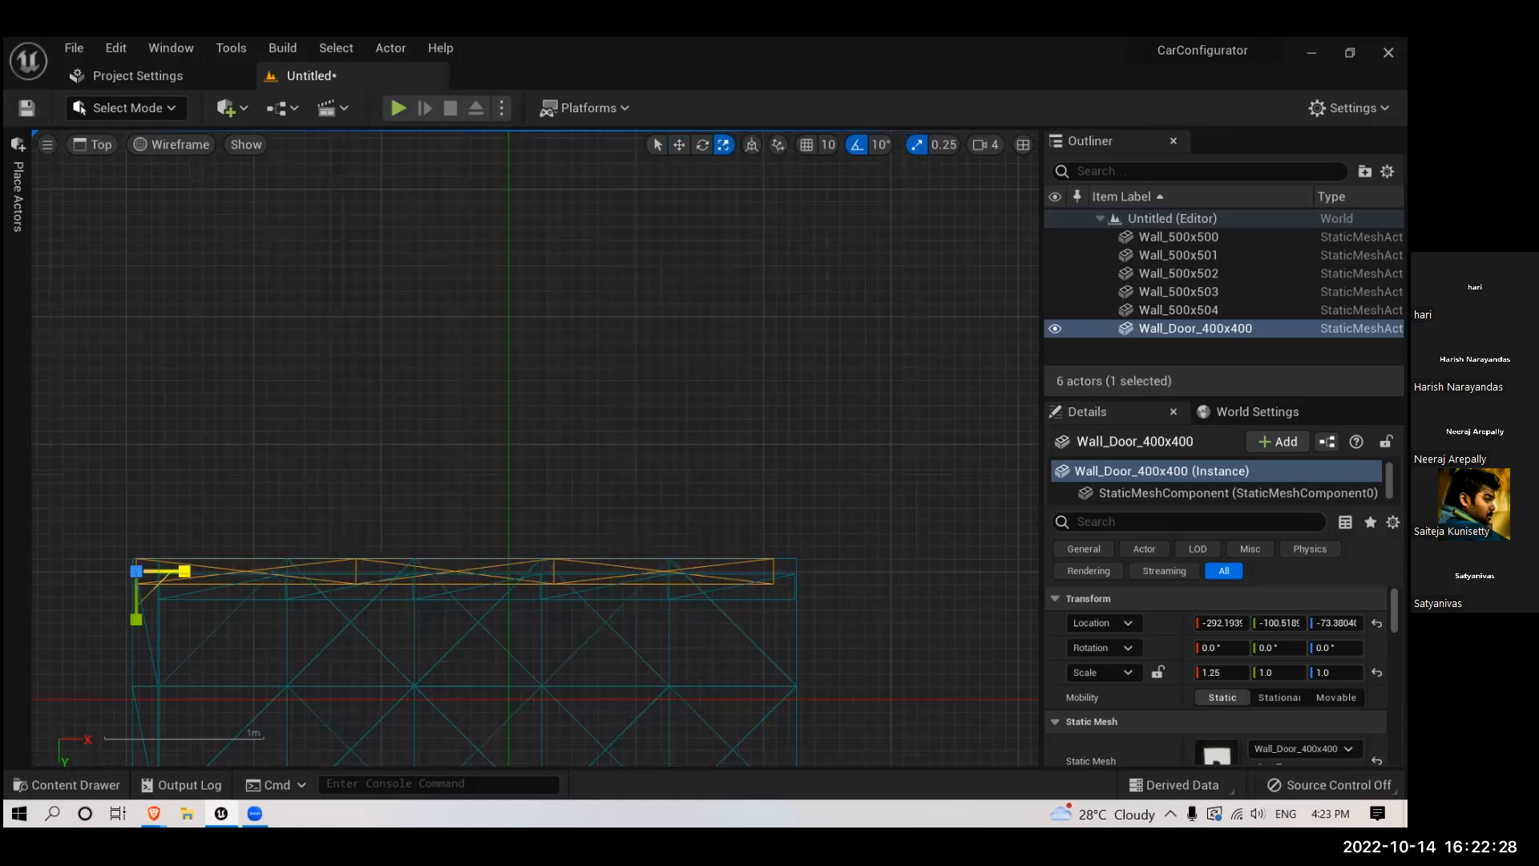
{"action": "left_click", "coordinate": [914, 146]}
{"action": "left_click_drag", "start_coordinate": [176, 565], "coordinate": [177, 577]}
{"action": "key", "text": "w"}
- In the front view, scale the door wall along Z to 1.23 so it reaches up to the ceiling
{"action": "key", "text": "alt+g"}
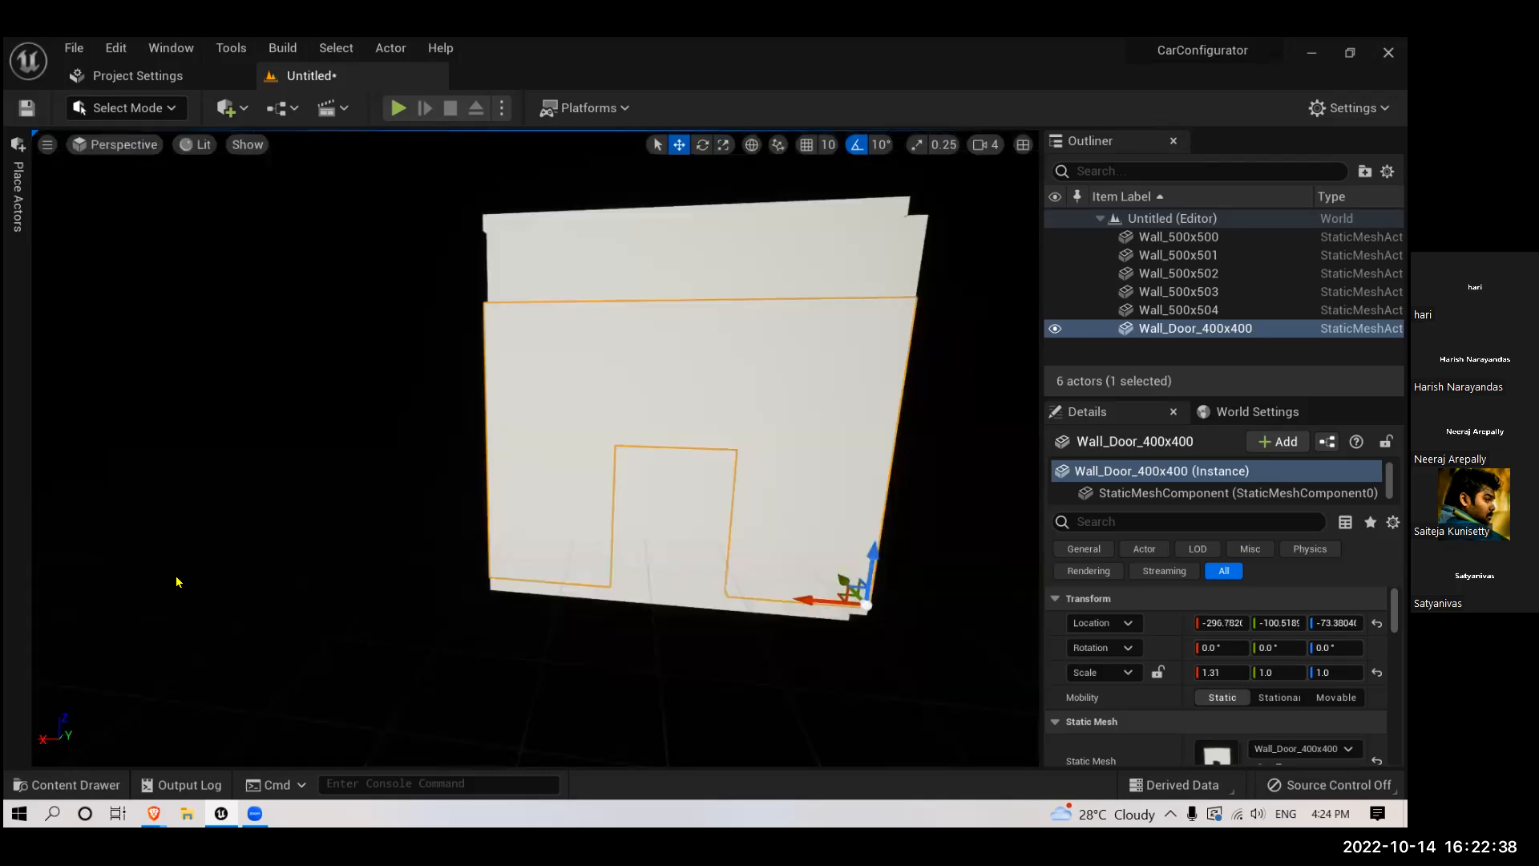
{"action": "scroll", "coordinate": [592, 532], "scroll_direction": "down", "scroll_amount": 5}
{"action": "right_click_drag", "start_coordinate": [591, 532], "coordinate": [613, 465]}
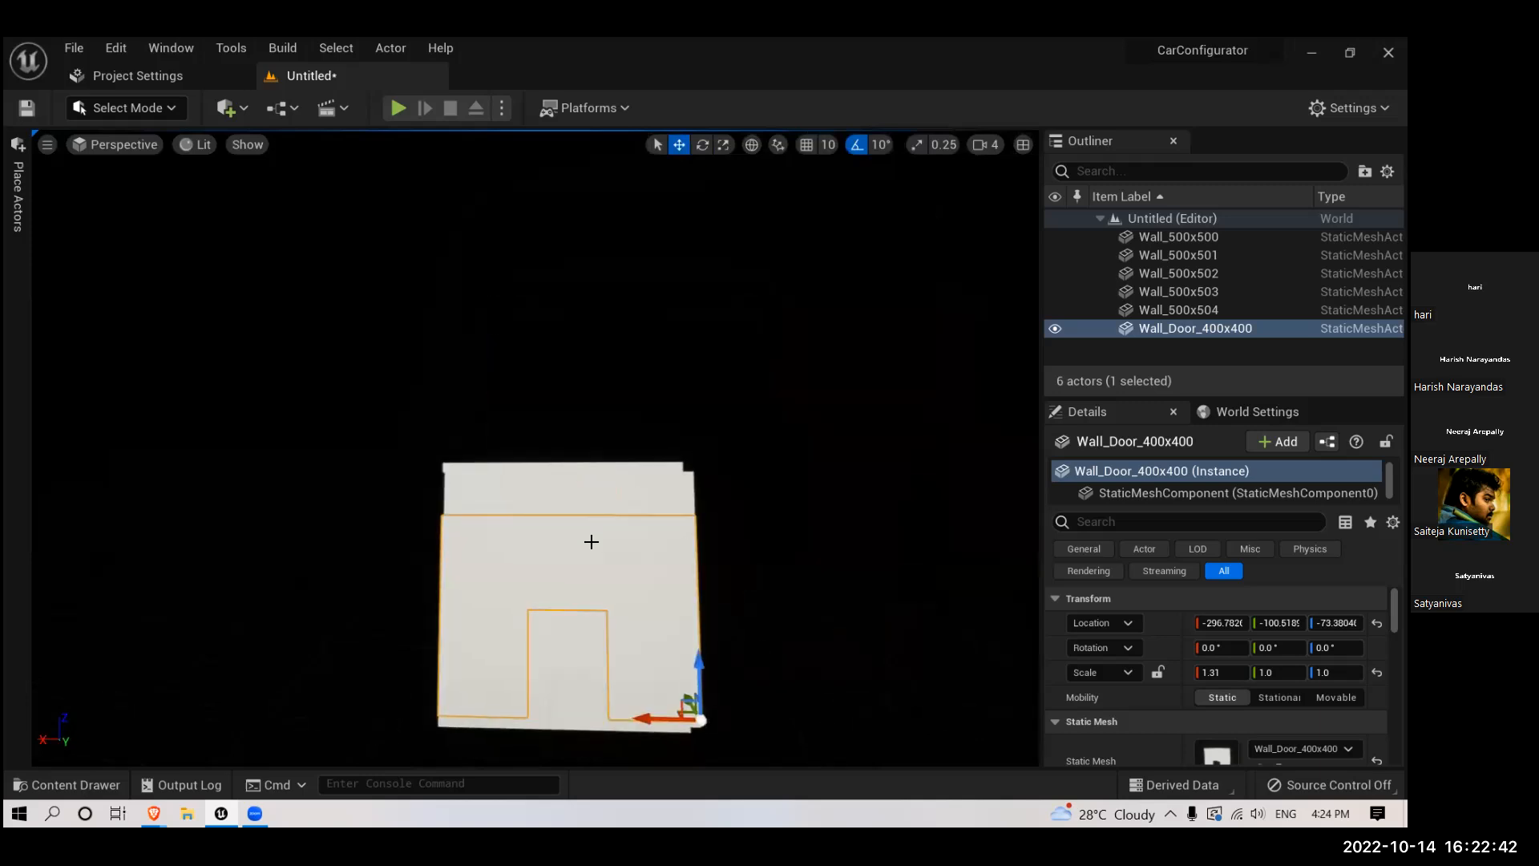
{"action": "key", "text": "alt+h"}
{"action": "scroll", "coordinate": [514, 566], "scroll_direction": "down", "scroll_amount": 4}
{"action": "scroll", "coordinate": [516, 550], "scroll_direction": "up", "scroll_amount": 4}
{"action": "scroll", "coordinate": [546, 519], "scroll_direction": "down", "scroll_amount": 3}
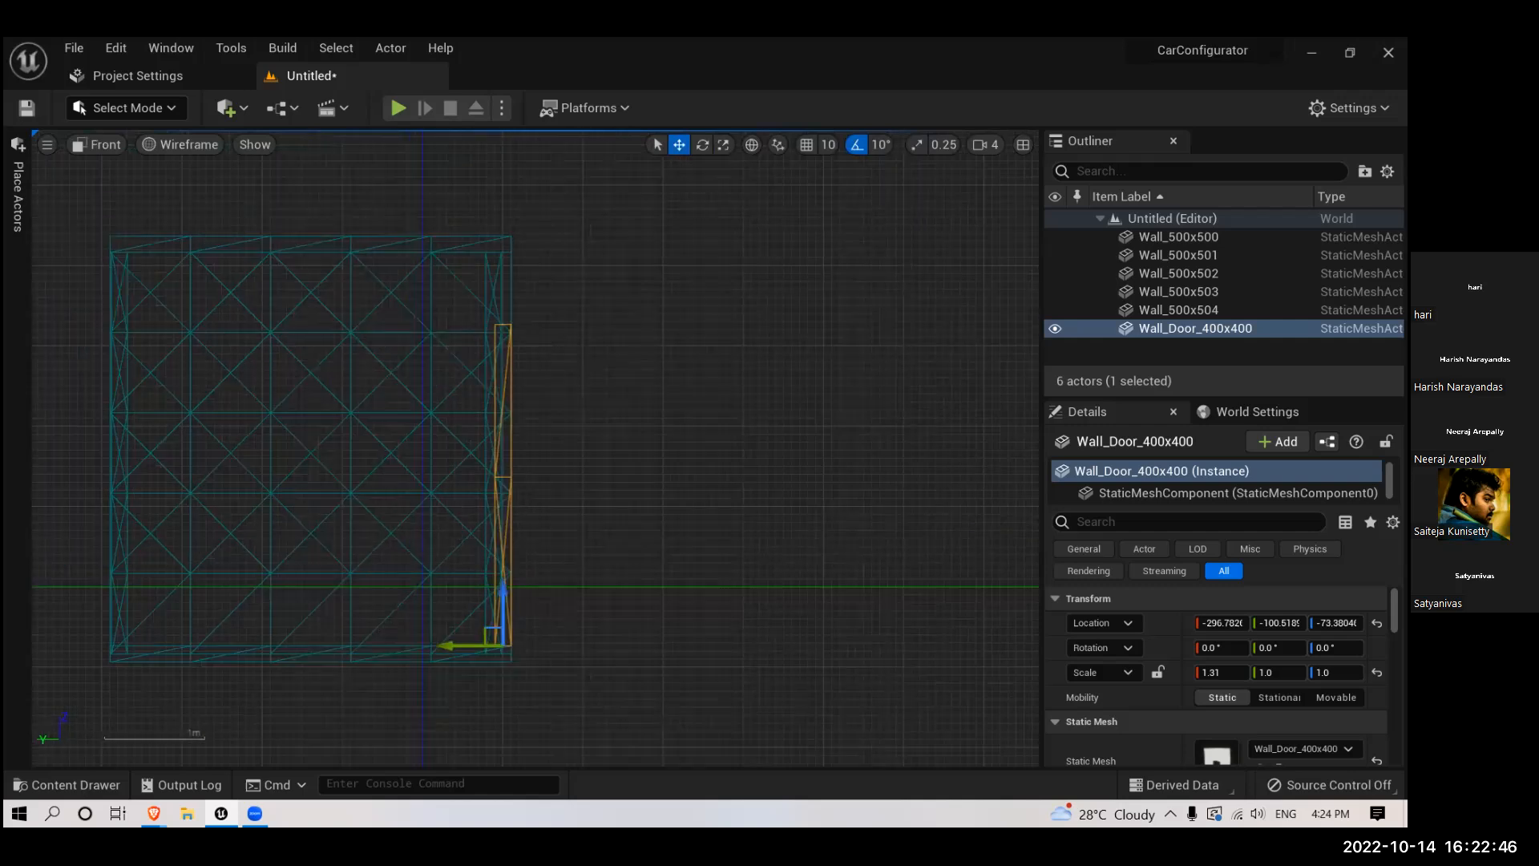
{"action": "scroll", "coordinate": [548, 594], "scroll_direction": "down", "scroll_amount": 1}
{"action": "scroll", "coordinate": [545, 651], "scroll_direction": "up", "scroll_amount": 6}
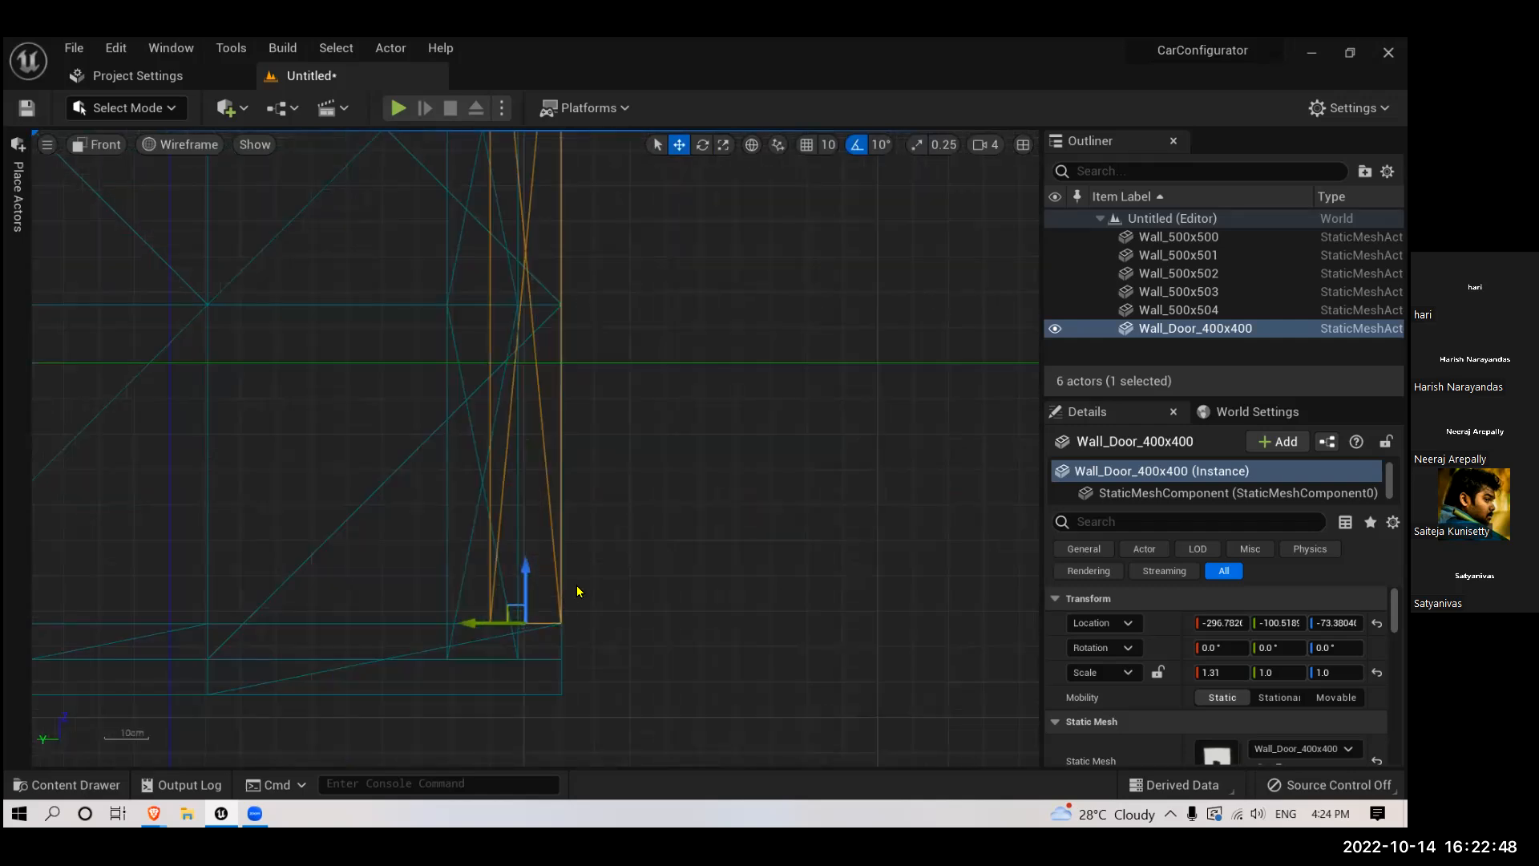
{"action": "scroll", "coordinate": [562, 570], "scroll_direction": "down", "scroll_amount": 6}
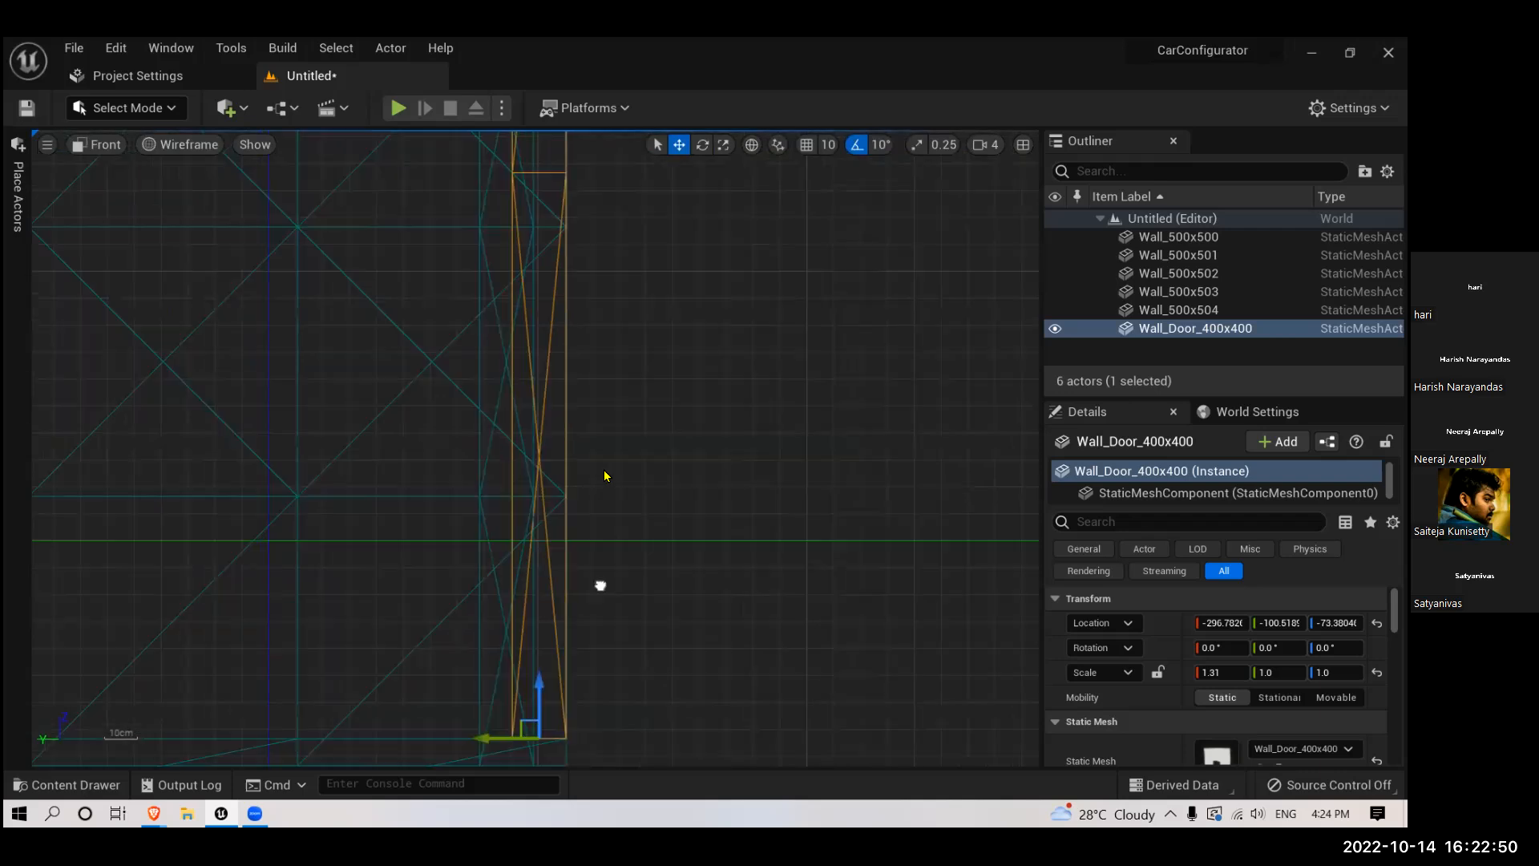
{"action": "right_click_drag", "start_coordinate": [621, 335], "coordinate": [610, 657]}
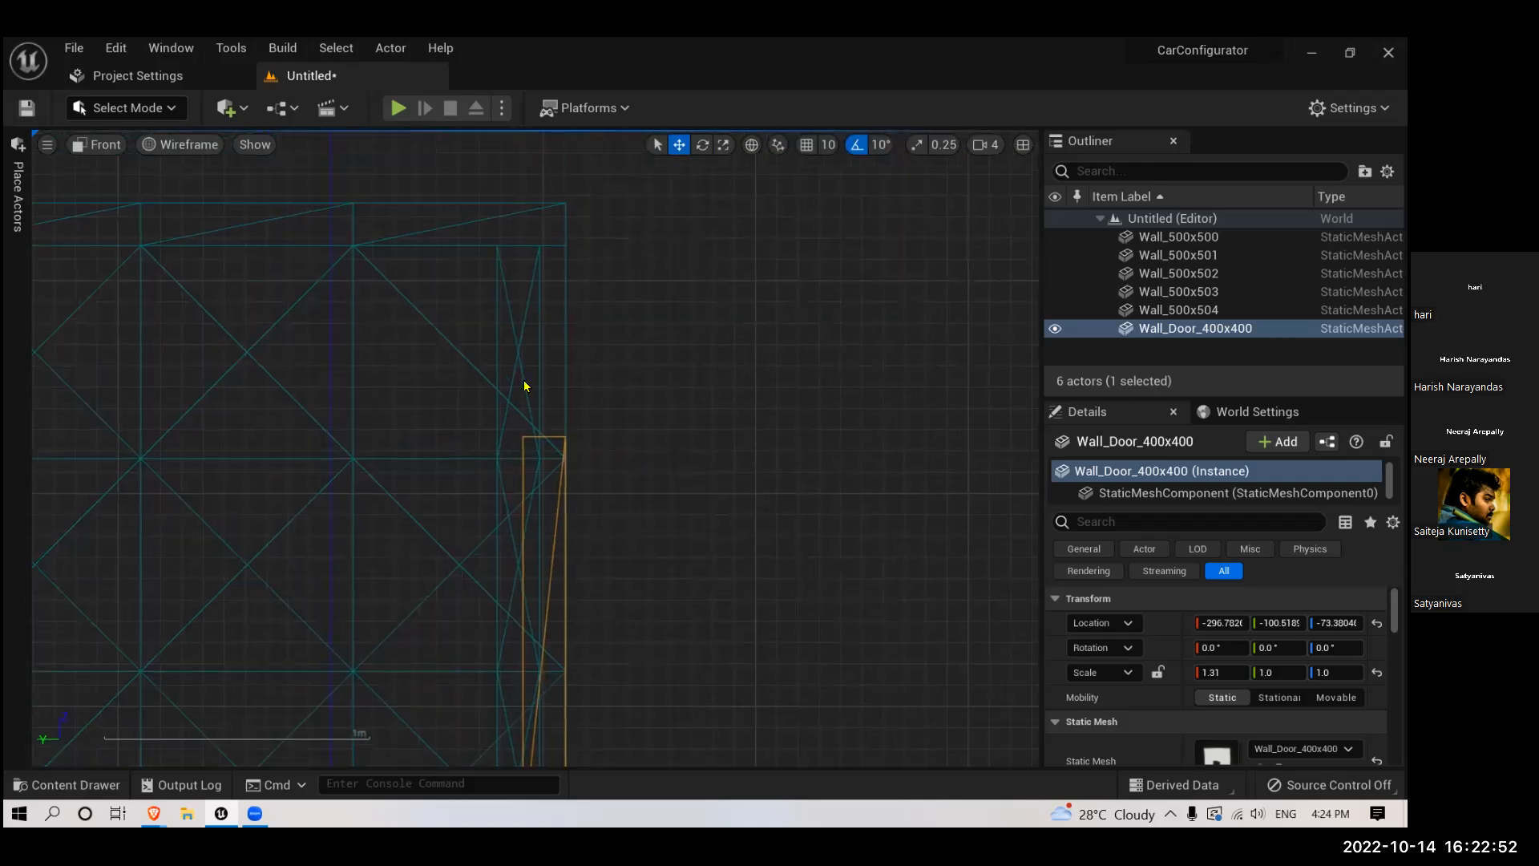
{"action": "key", "text": "r"}
{"action": "scroll", "coordinate": [592, 455], "scroll_direction": "down", "scroll_amount": 7}
{"action": "right_click_drag", "start_coordinate": [600, 452], "coordinate": [558, 311]}
{"action": "left_click_drag", "start_coordinate": [530, 633], "coordinate": [530, 544]}
{"action": "scroll", "coordinate": [570, 512], "scroll_direction": "down", "scroll_amount": 5}
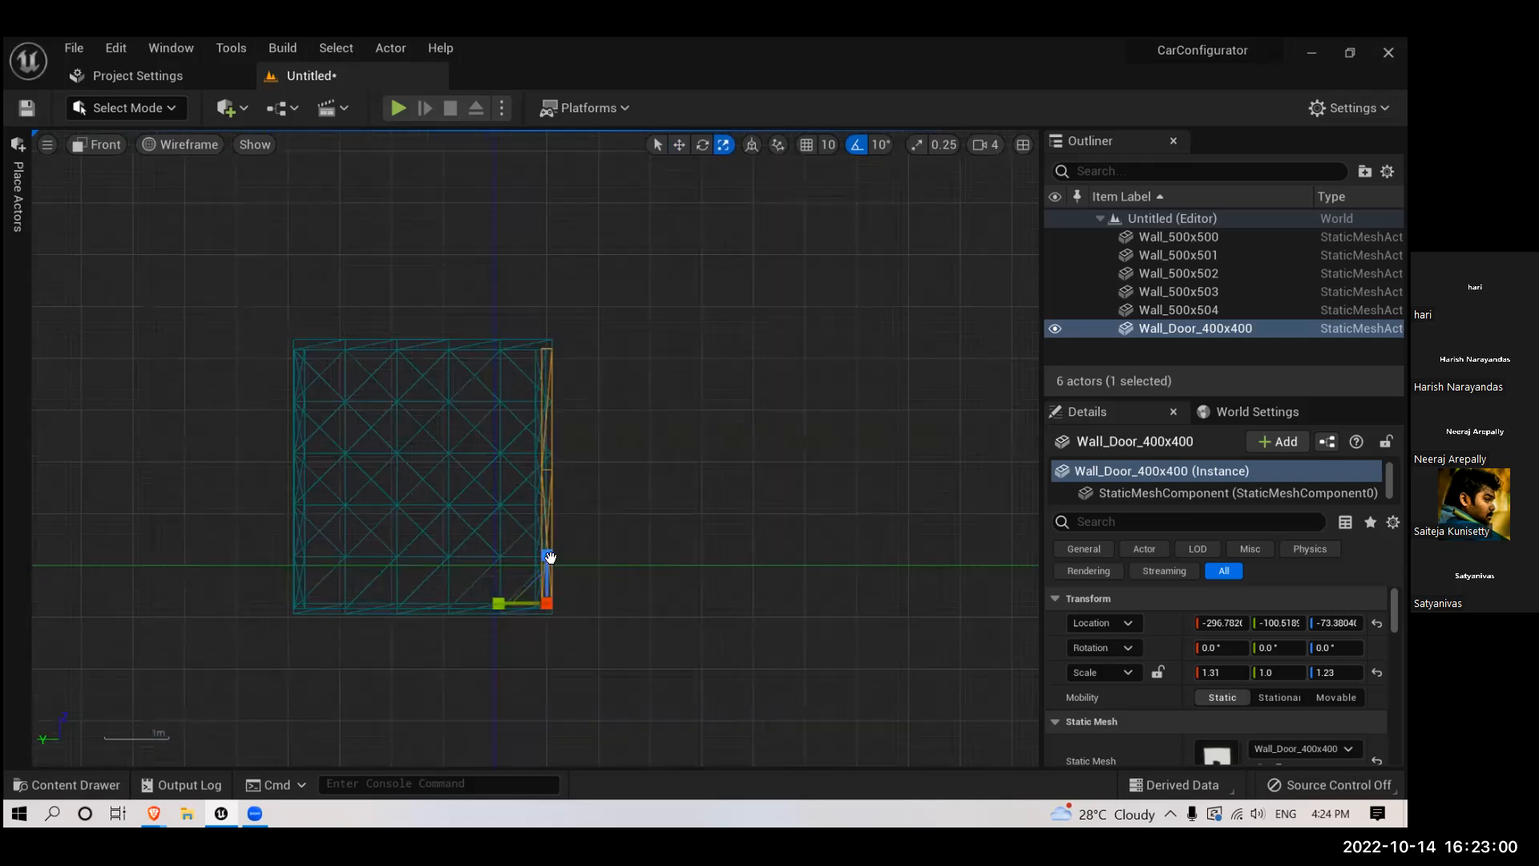
- Switch to the perspective view and inspect the completed room with its door wall from outside
{"action": "right_click_drag", "start_coordinate": [550, 558], "coordinate": [527, 613]}
{"action": "key", "text": "w"}
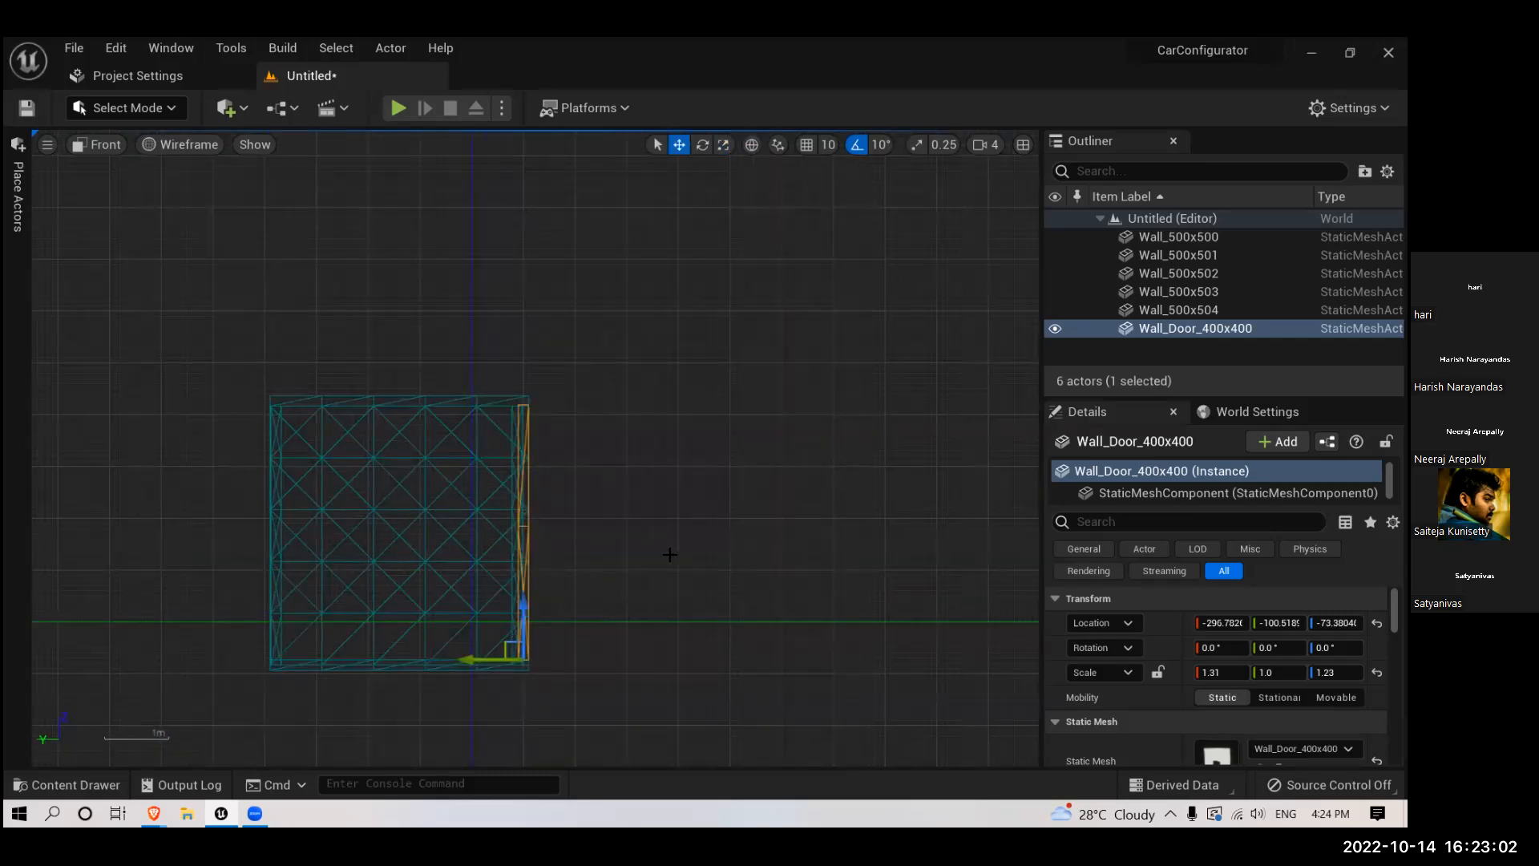
{"action": "key", "text": "alt+g"}
{"action": "scroll", "coordinate": [657, 541], "scroll_direction": "down", "scroll_amount": 2}
{"action": "middle_click_drag", "start_coordinate": [656, 541], "coordinate": [649, 533]}
{"action": "scroll", "coordinate": [649, 532], "scroll_direction": "up", "scroll_amount": 4}
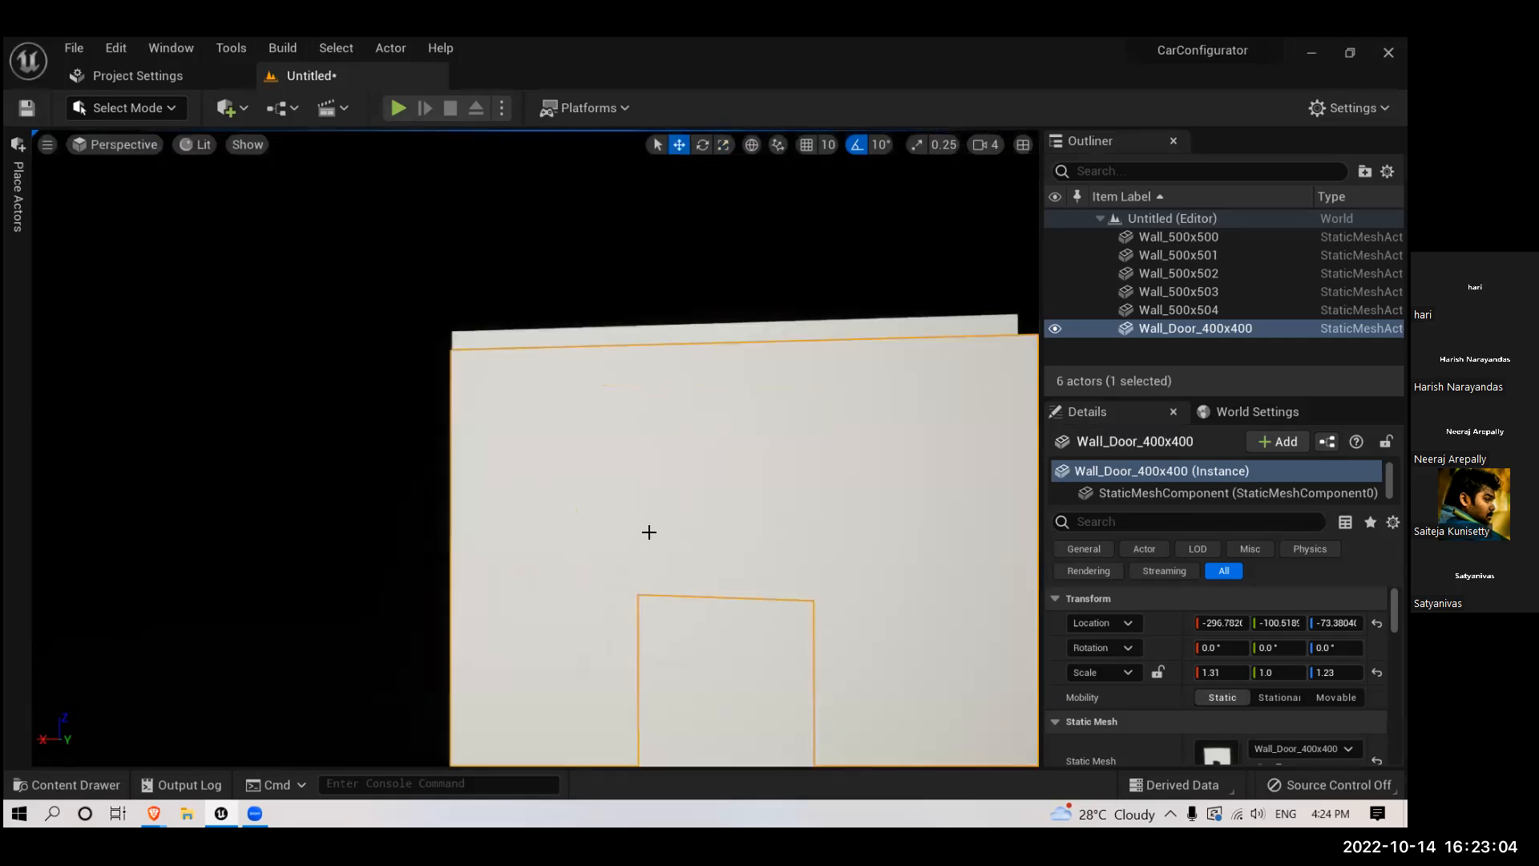
{"action": "scroll", "coordinate": [649, 533], "scroll_direction": "down", "scroll_amount": 2}
{"action": "right_click_drag", "start_coordinate": [650, 533], "coordinate": [610, 472]}
{"action": "scroll", "coordinate": [635, 525], "scroll_direction": "up", "scroll_amount": 5}
{"action": "scroll", "coordinate": [626, 513], "scroll_direction": "down", "scroll_amount": 5}
{"action": "scroll", "coordinate": [623, 505], "scroll_direction": "up", "scroll_amount": 4}
{"action": "scroll", "coordinate": [609, 471], "scroll_direction": "down", "scroll_amount": 1}
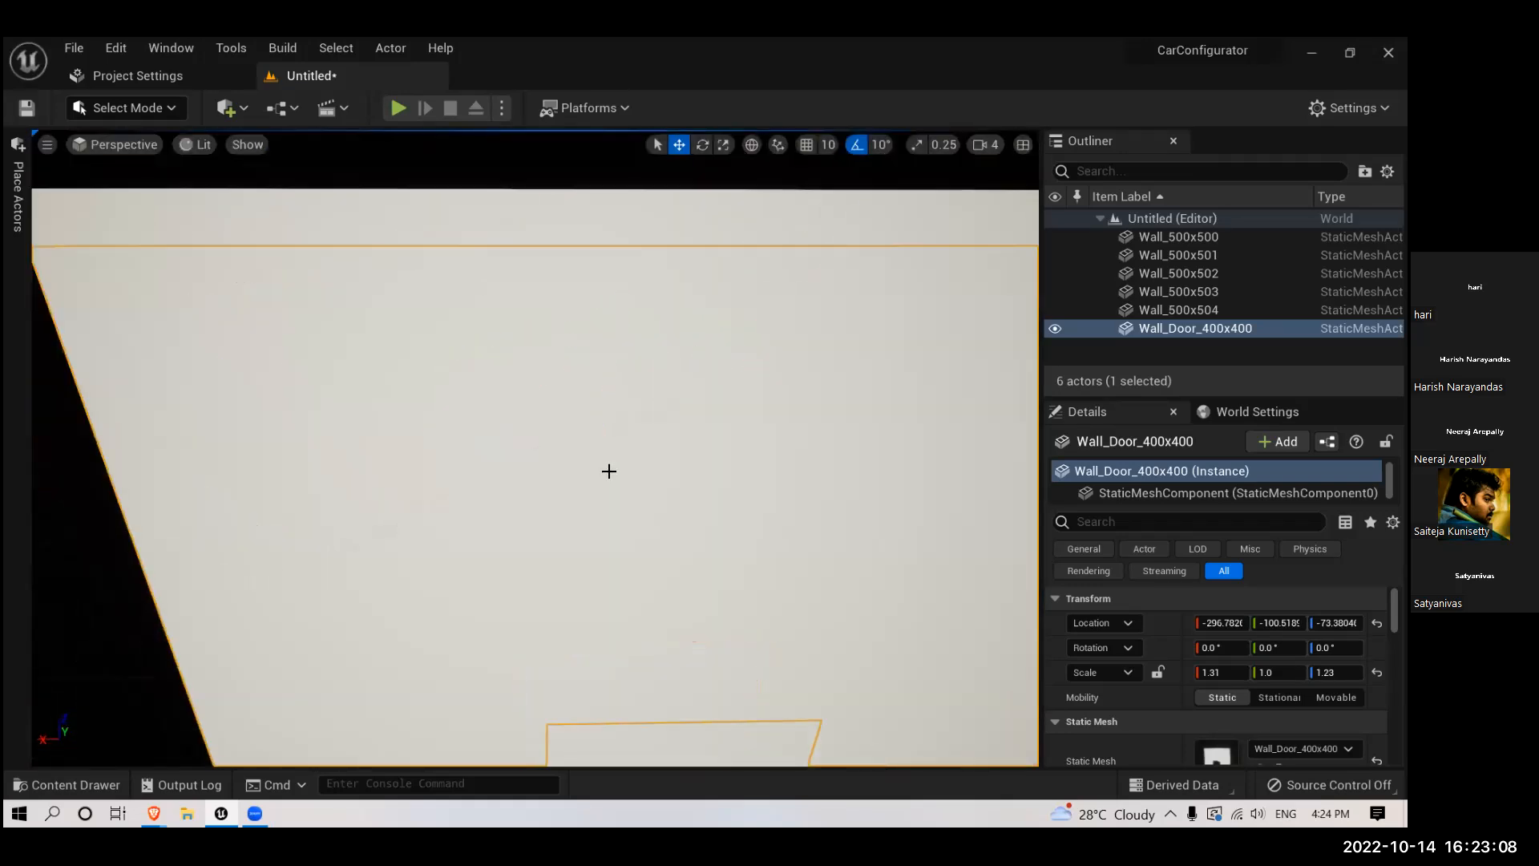
{"action": "scroll", "coordinate": [609, 472], "scroll_direction": "down", "scroll_amount": 5}
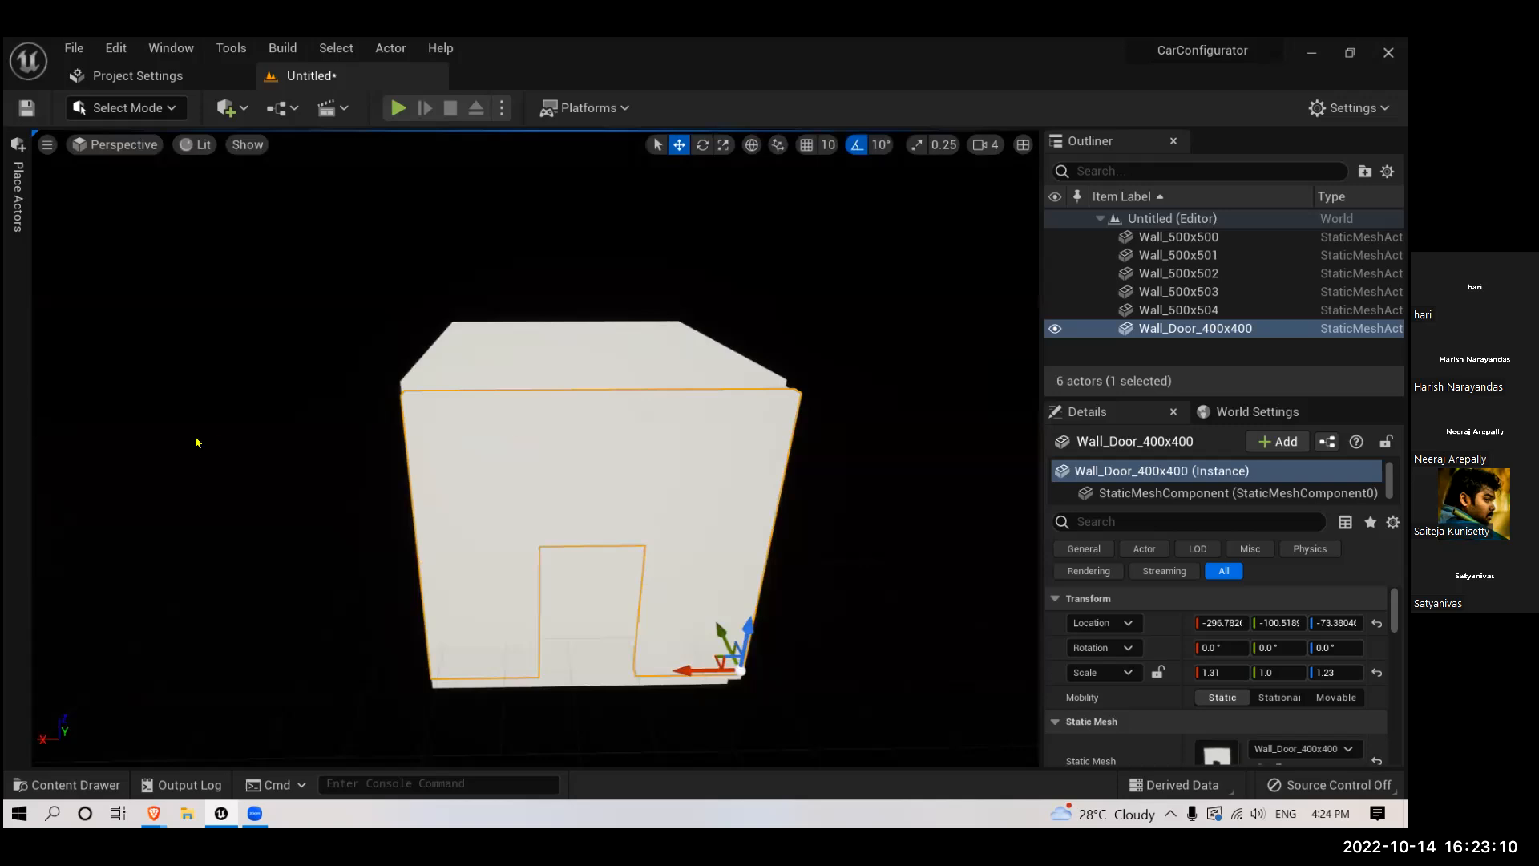
- Add a Directional Light at the room's door wall and set its mobility to Movable
{"action": "left_click", "coordinate": [17, 192]}
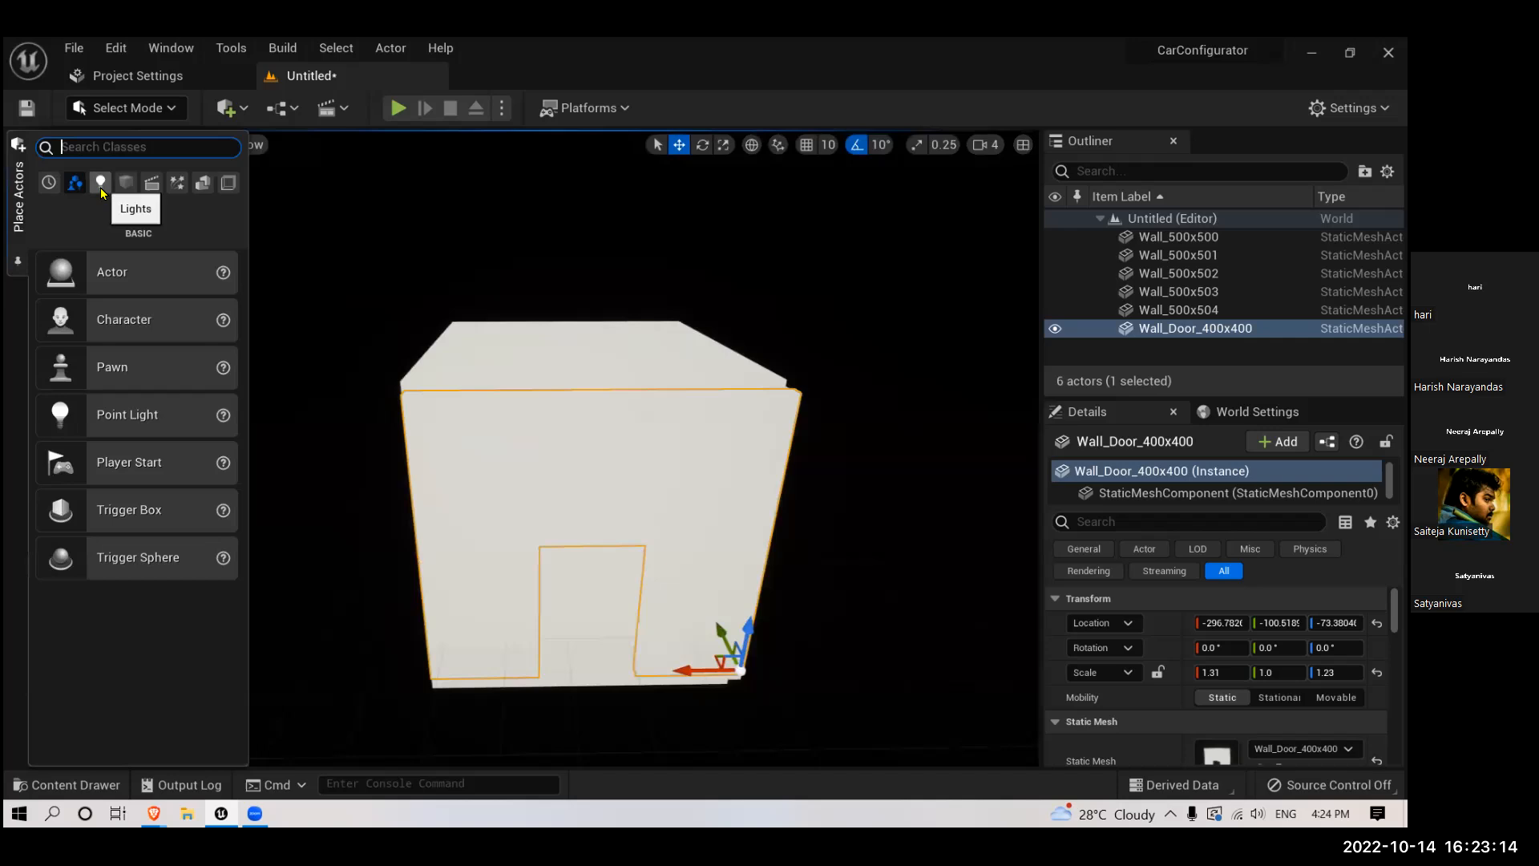
{"action": "left_click", "coordinate": [101, 186]}
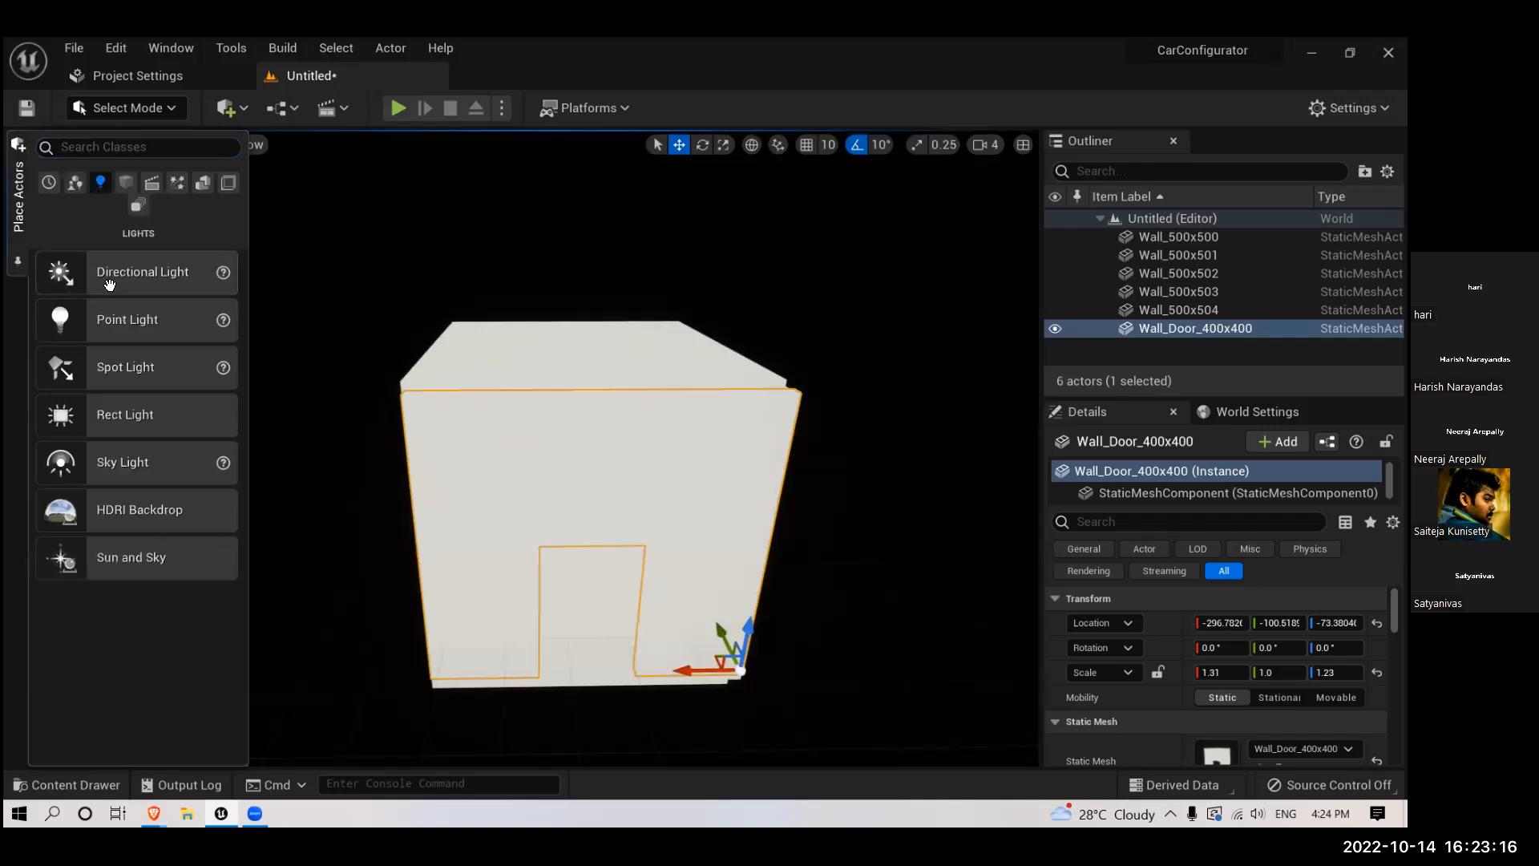
{"action": "left_click_drag", "start_coordinate": [113, 273], "coordinate": [607, 444]}
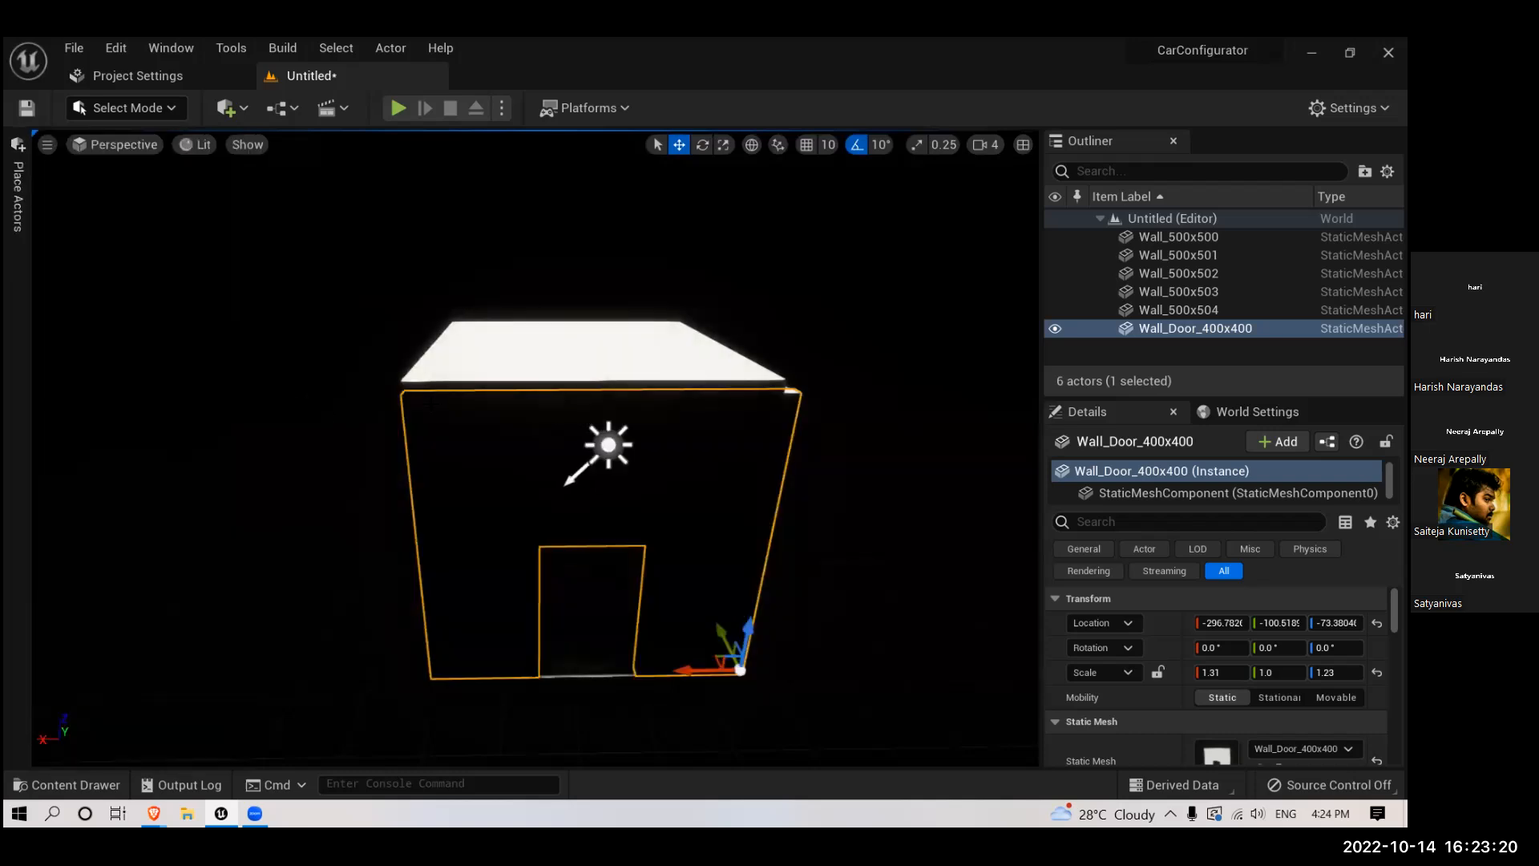
{"action": "scroll", "coordinate": [431, 408], "scroll_direction": "down", "scroll_amount": 4}
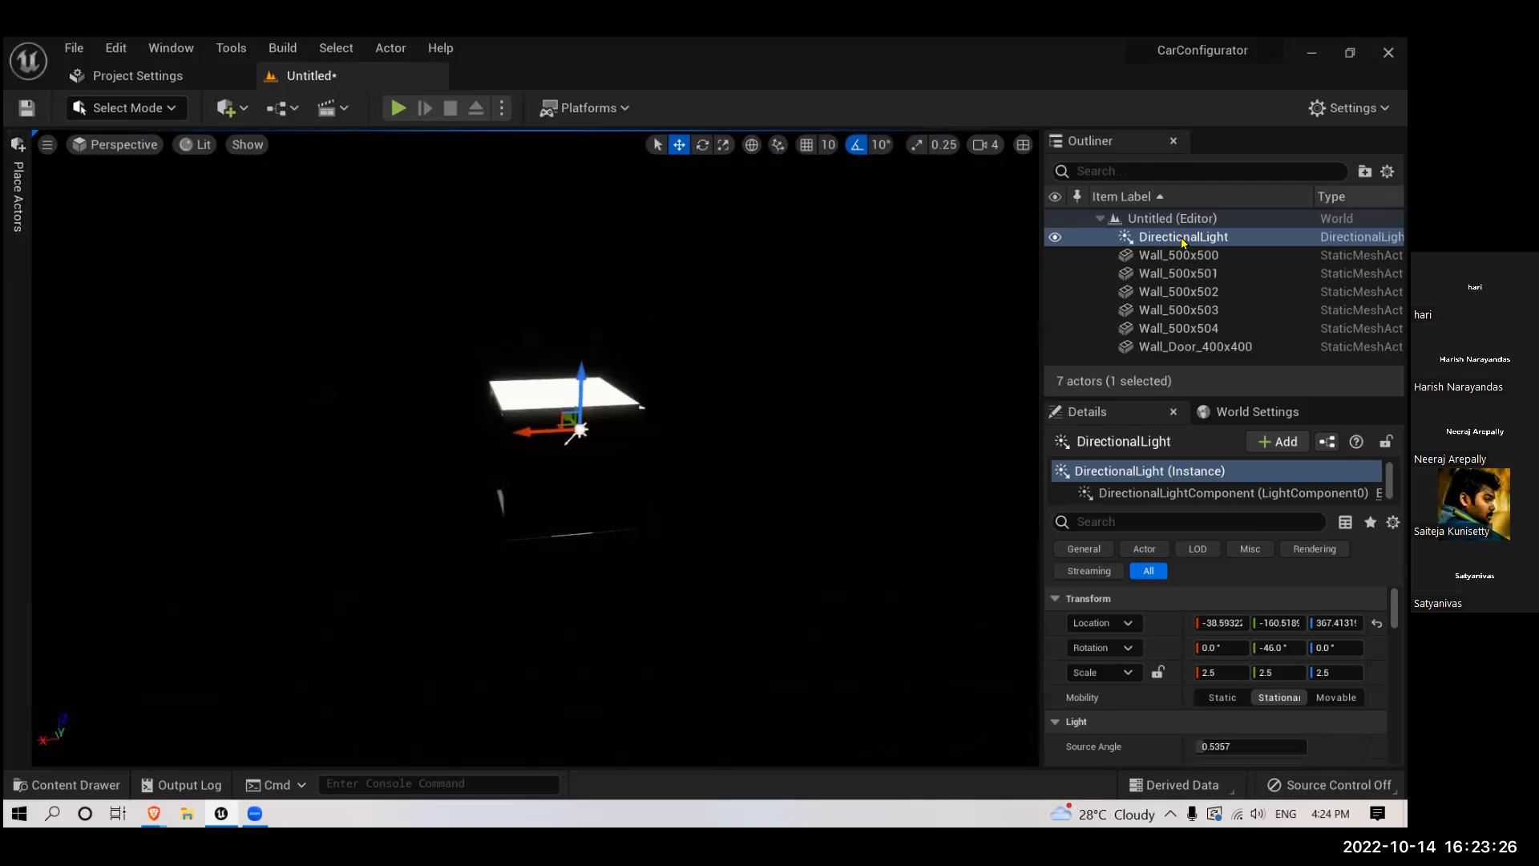
{"action": "left_click", "coordinate": [1337, 697]}
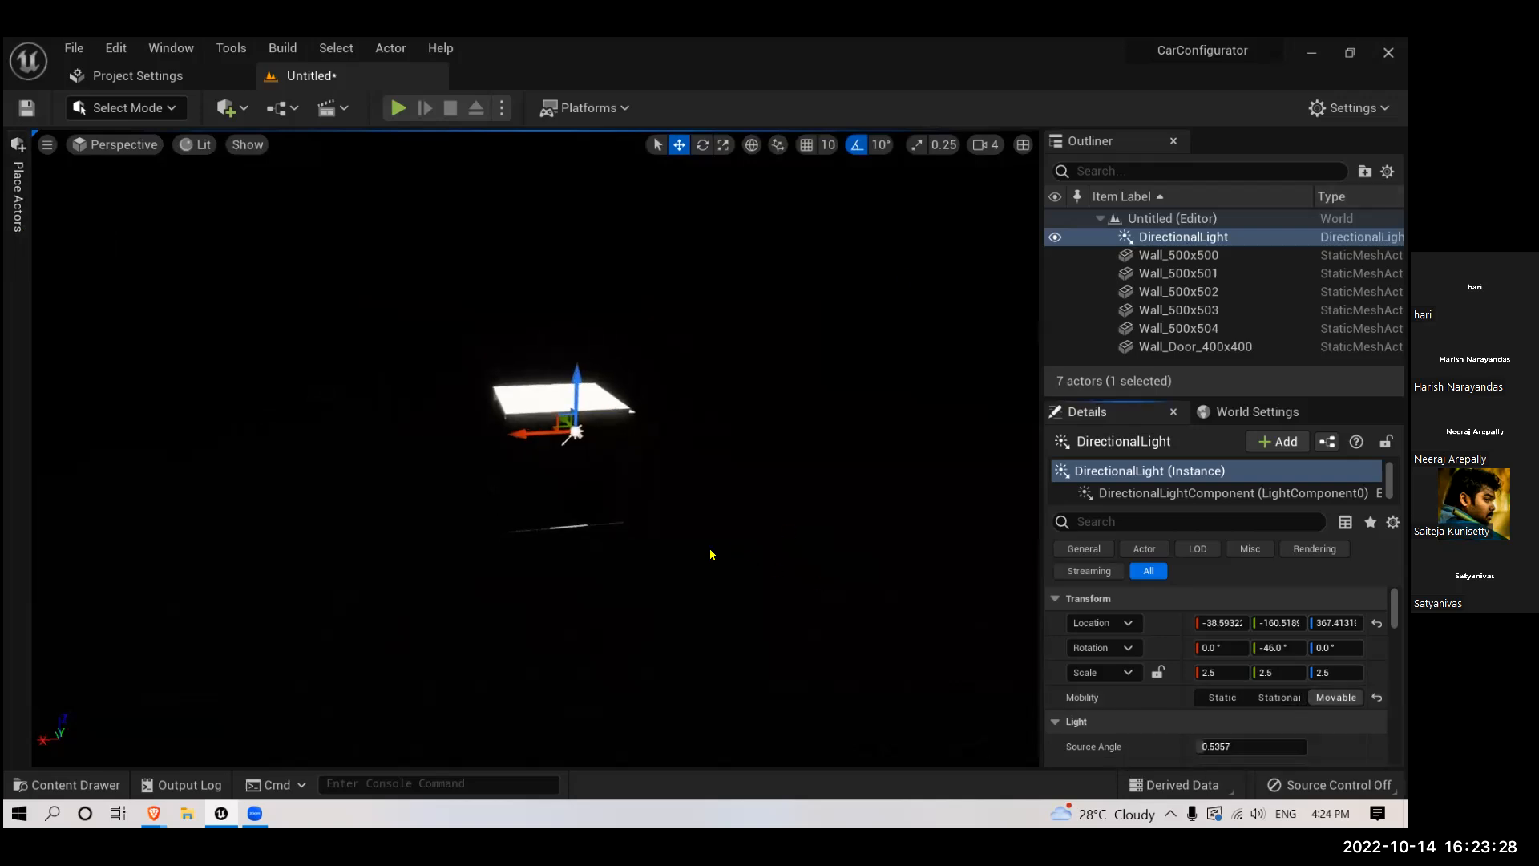
{"action": "right_click_drag", "start_coordinate": [712, 554], "coordinate": [729, 534]}
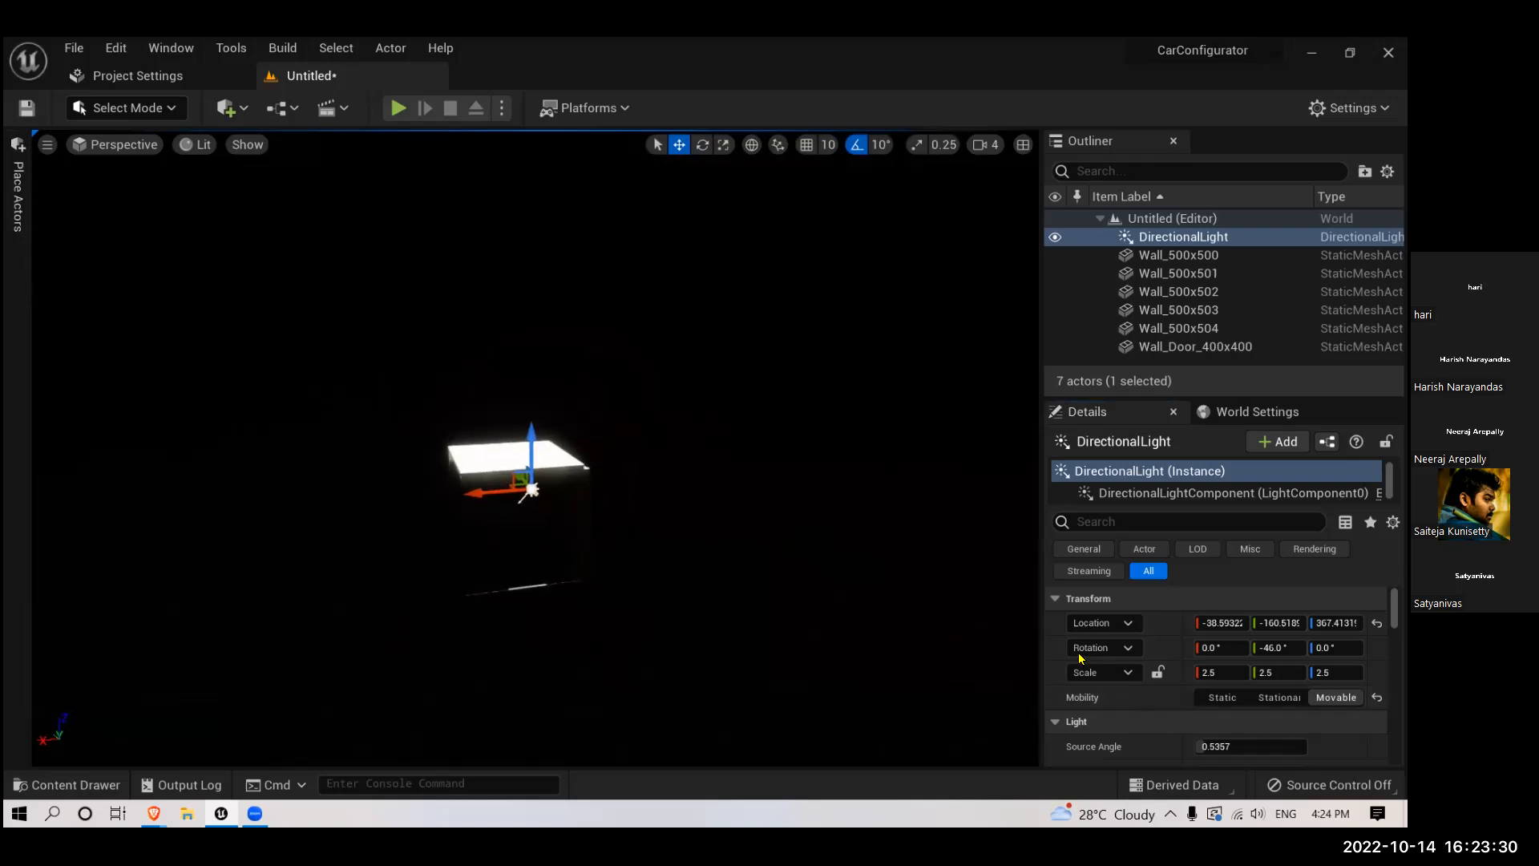
- Filter the directional light's properties for "atmo" to check its Atmosphere Sun Light option, and clear the filter
{"action": "left_click", "coordinate": [1099, 522]}
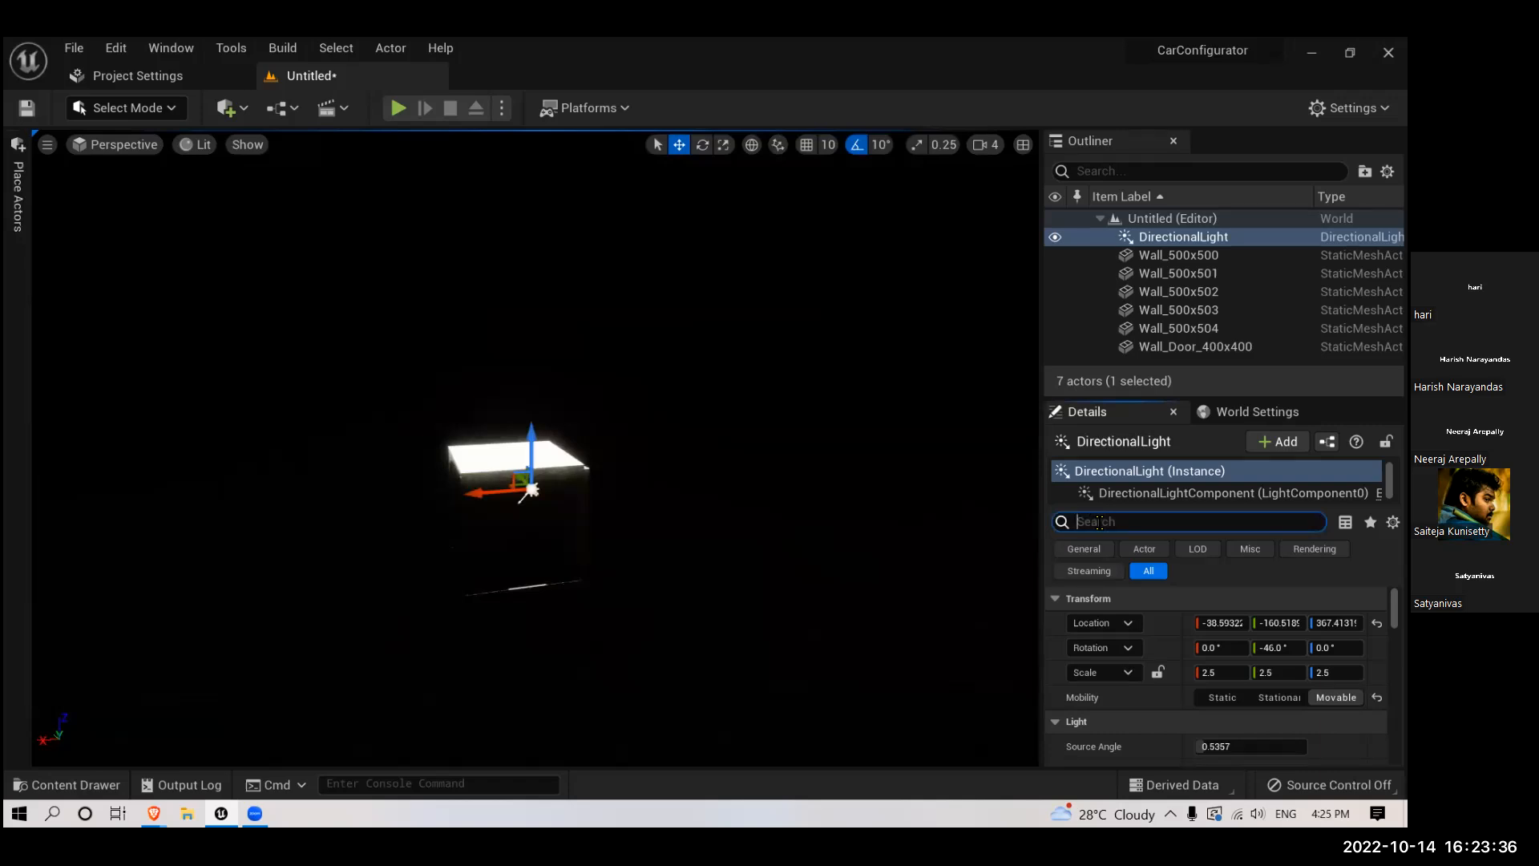
{"action": "type", "text": "atmo"}
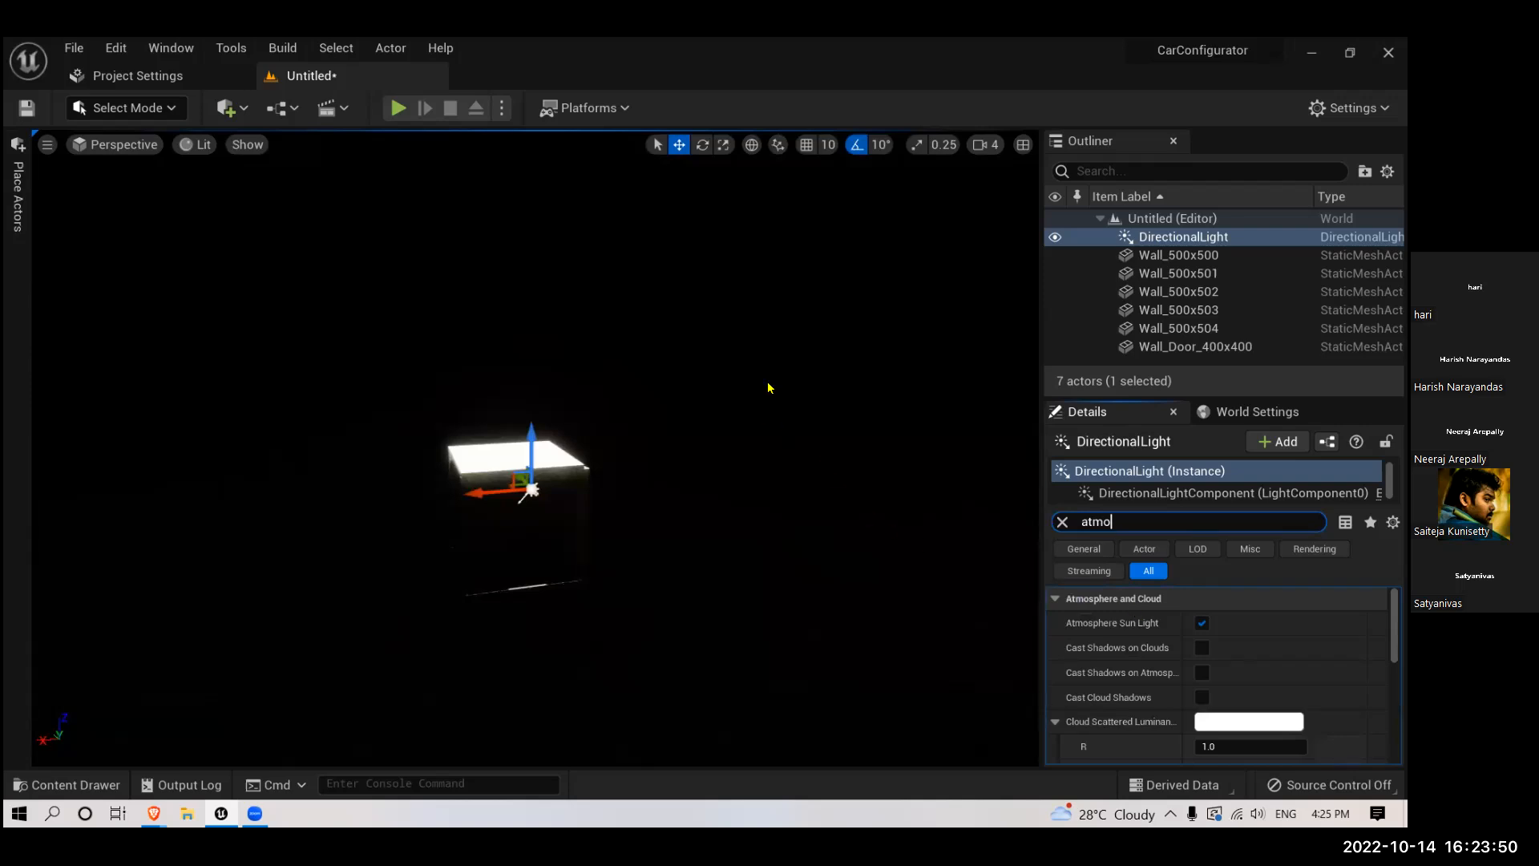
{"action": "right_click_drag", "start_coordinate": [652, 421], "coordinate": [654, 432]}
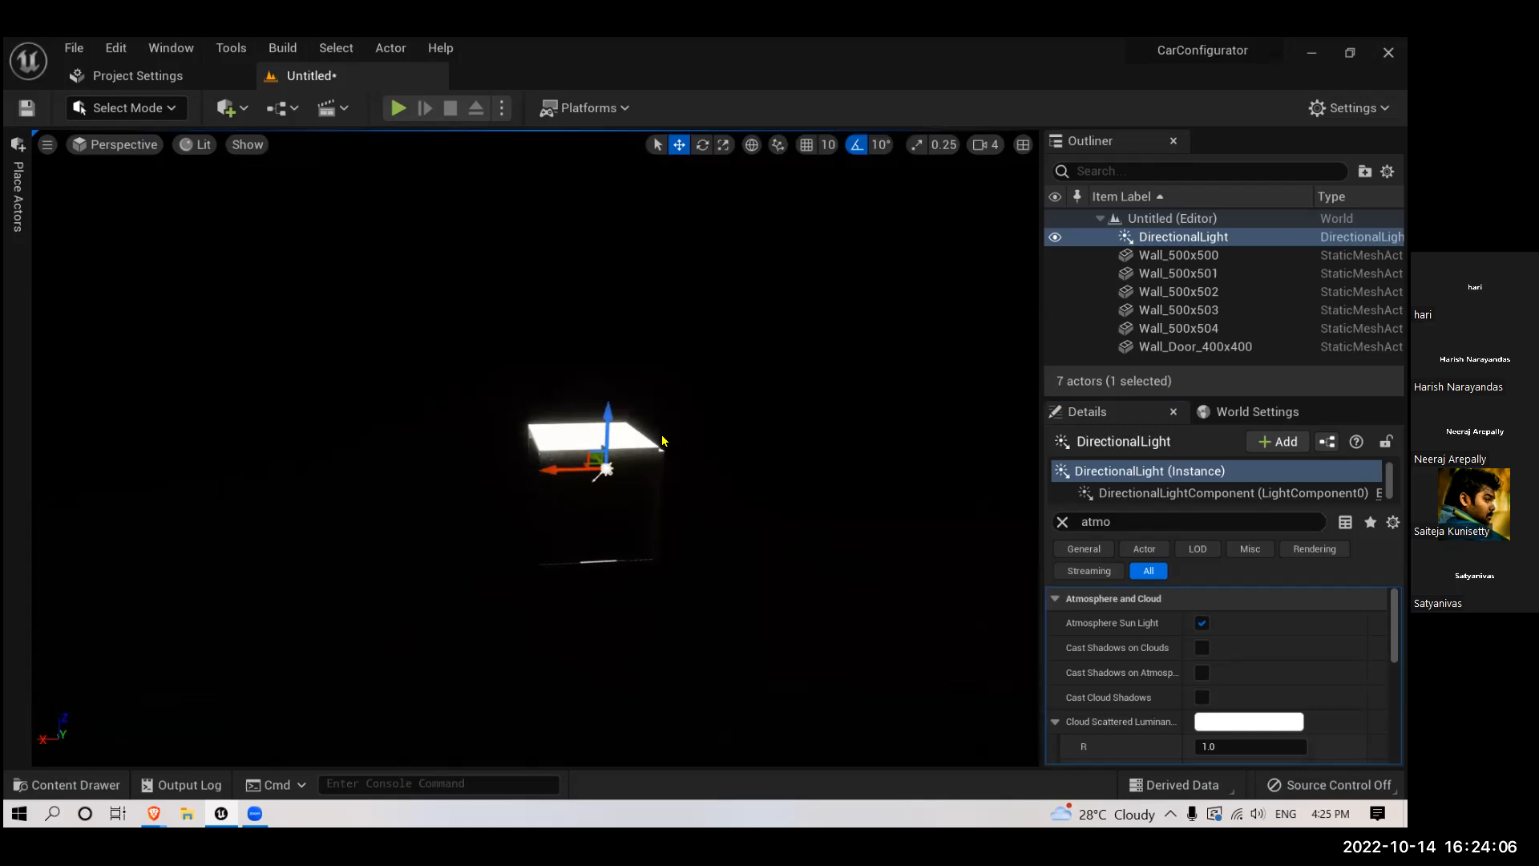
{"action": "right_click_drag", "start_coordinate": [562, 395], "coordinate": [610, 414]}
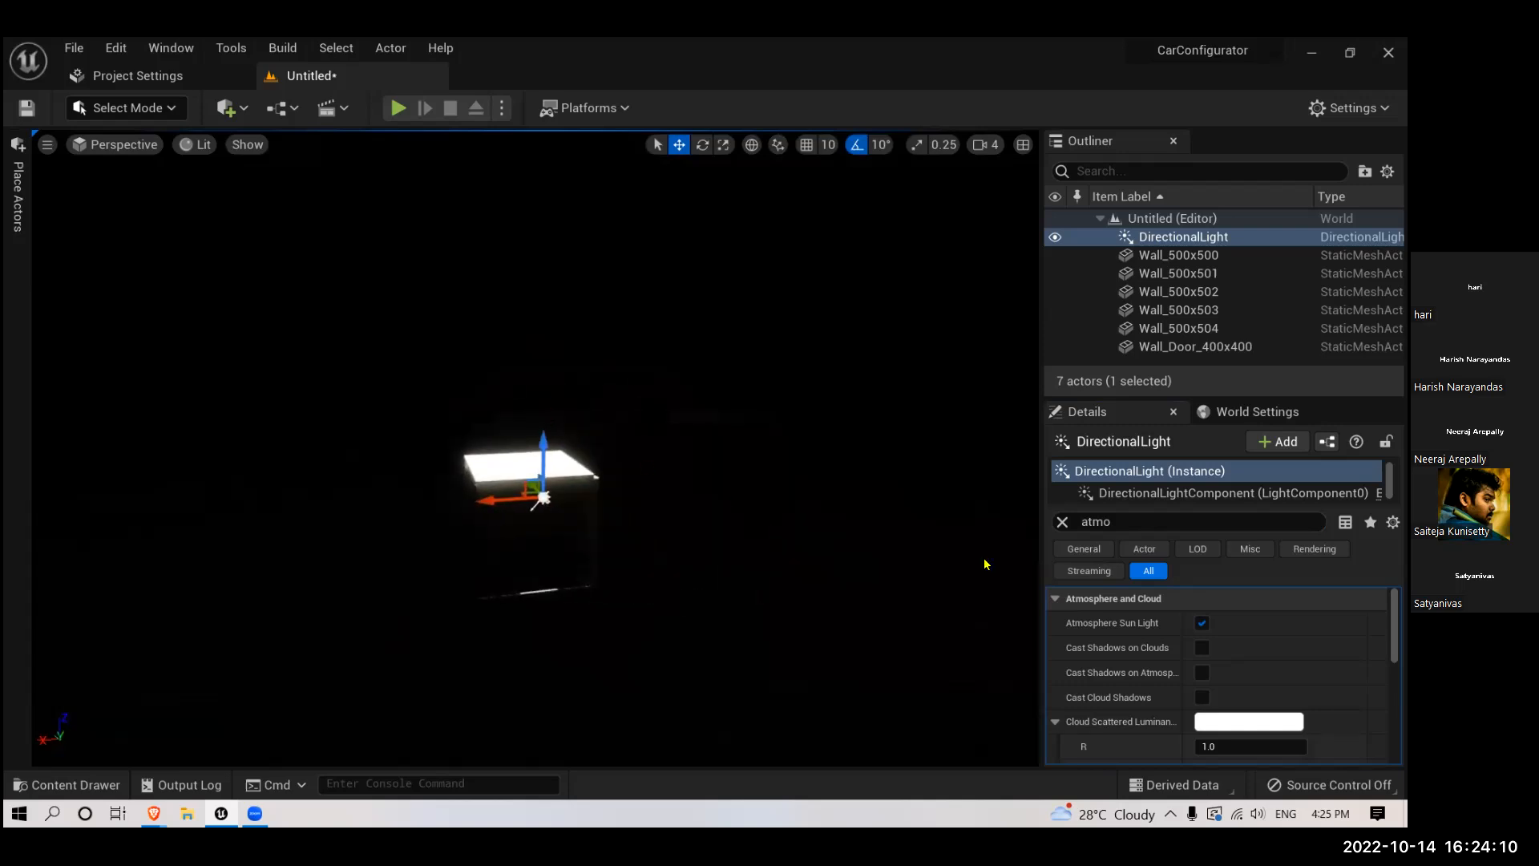
{"action": "left_click", "coordinate": [1064, 522]}
- Add a Sky Light and a Sky Atmosphere actor to the level near the room
{"action": "left_click", "coordinate": [14, 212]}
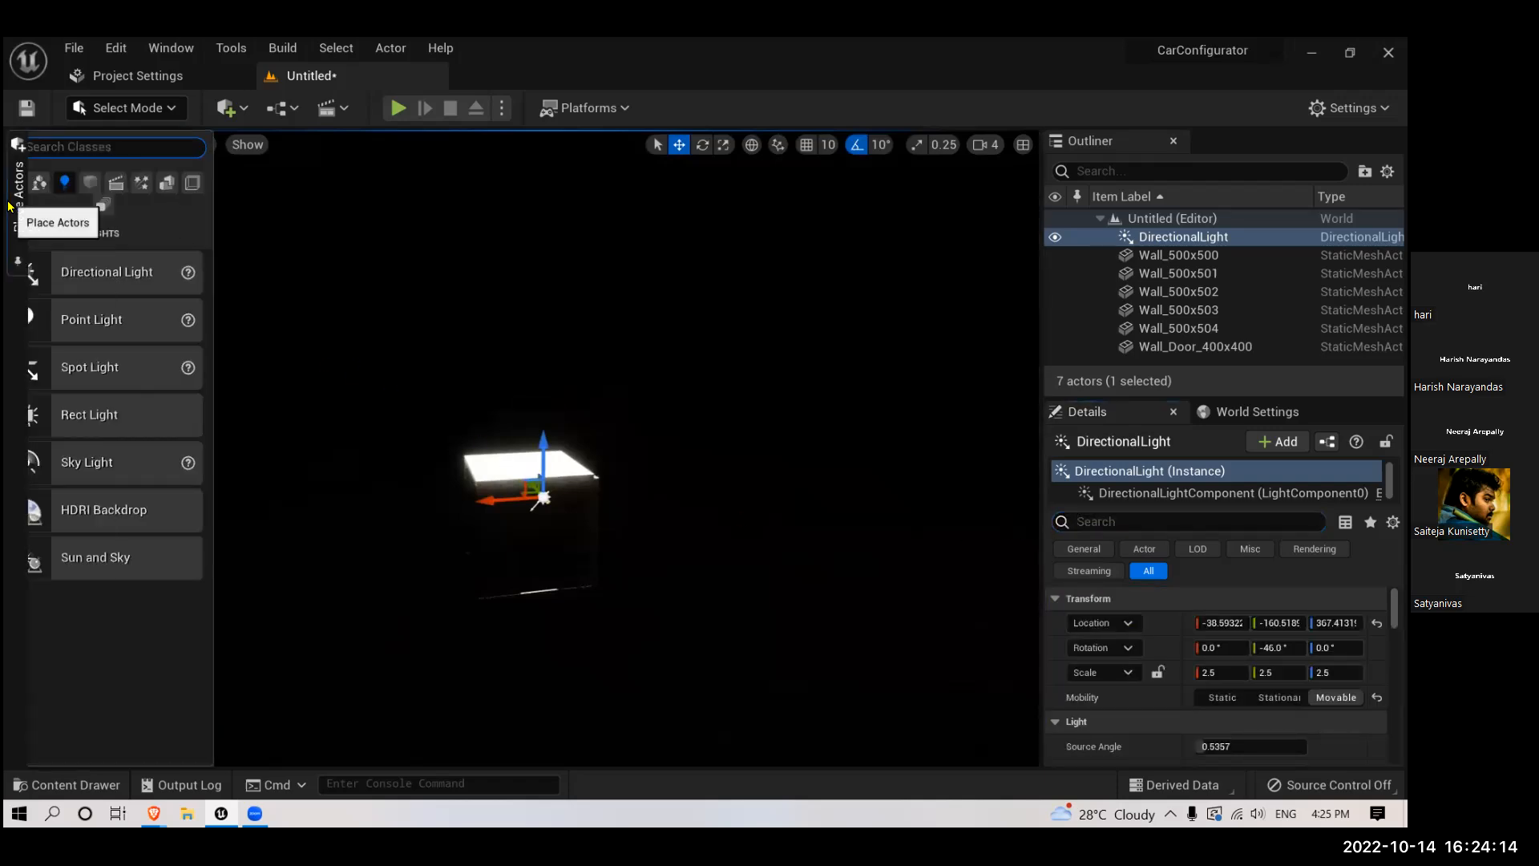
{"action": "left_click_drag", "start_coordinate": [138, 477], "coordinate": [627, 554]}
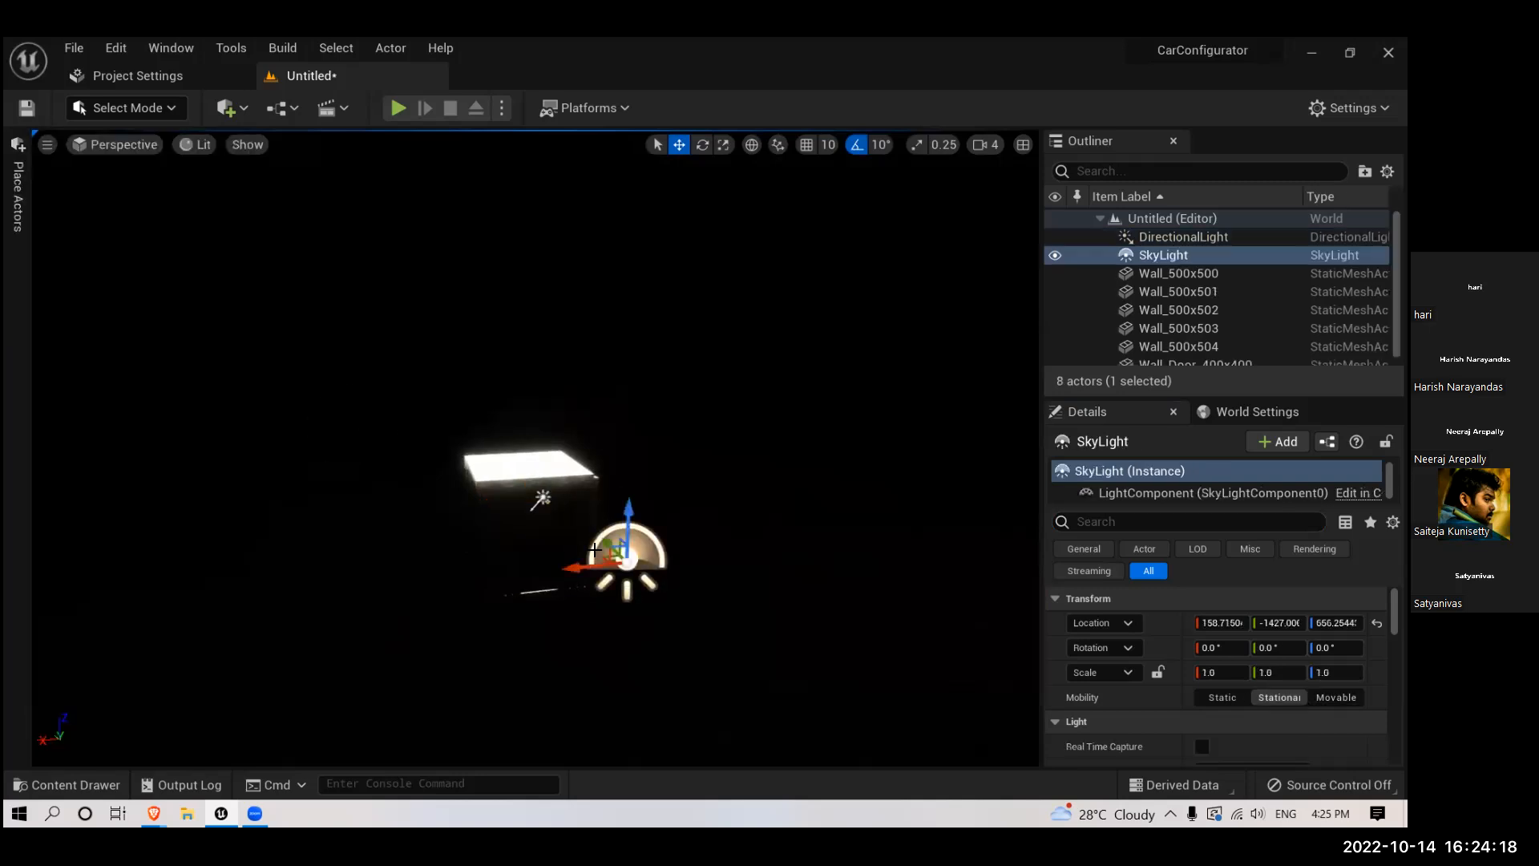
{"action": "left_click", "coordinate": [20, 228]}
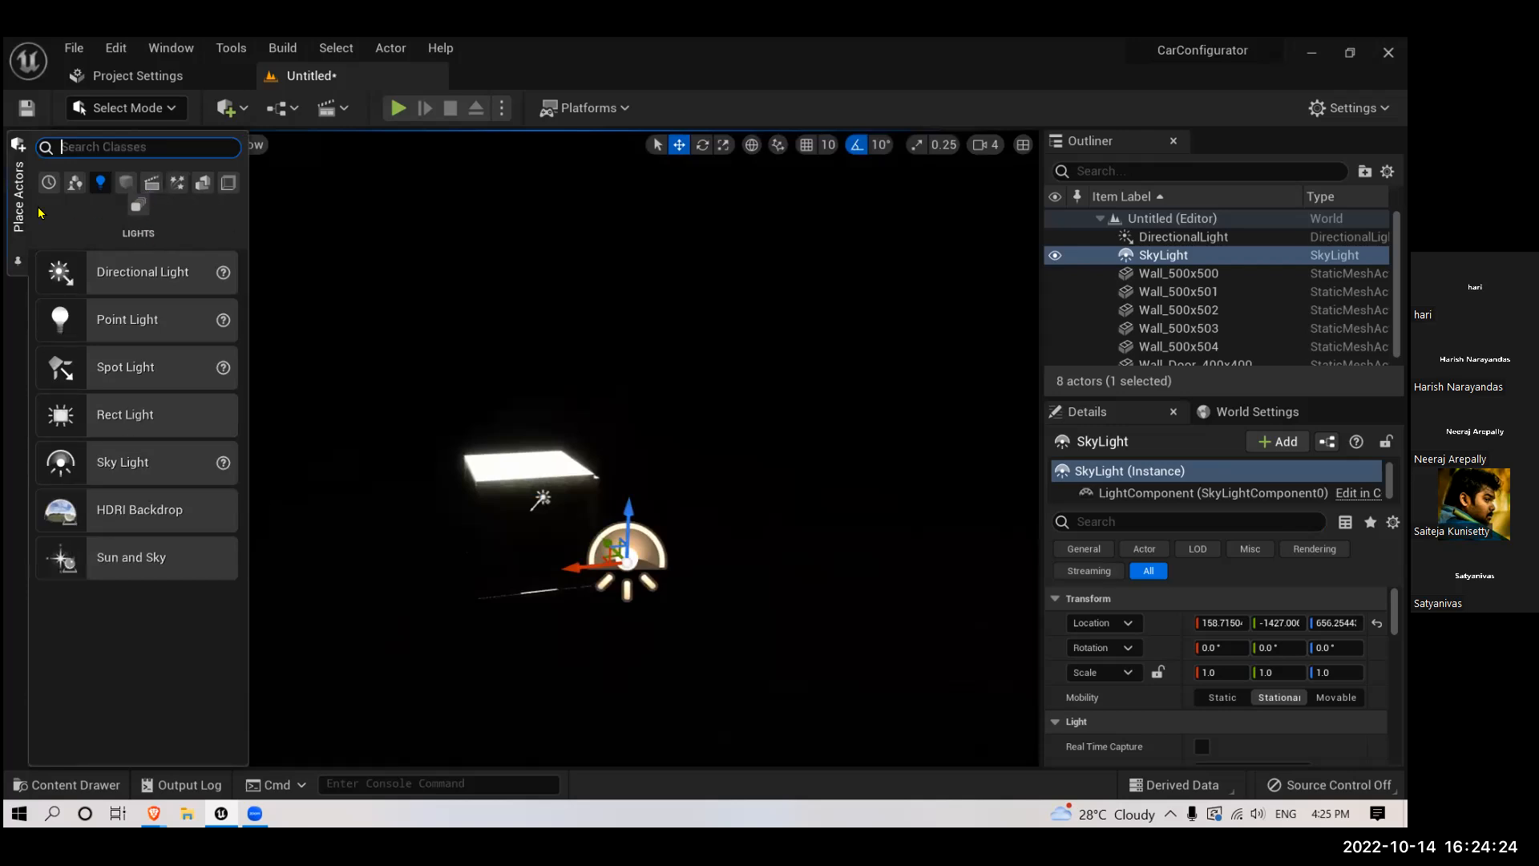
{"action": "left_click", "coordinate": [173, 189]}
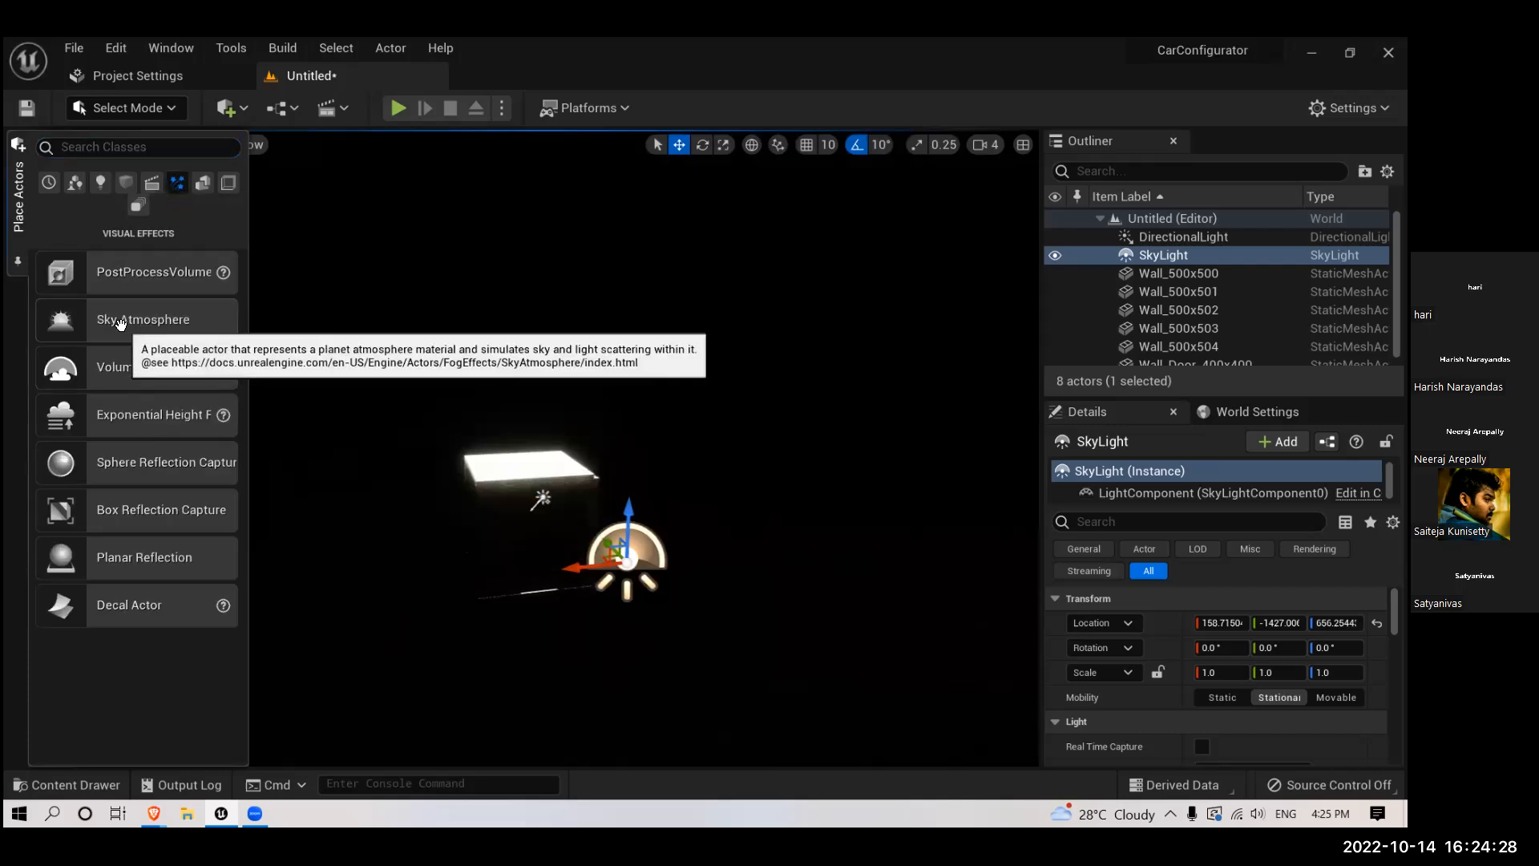
{"action": "left_click_drag", "start_coordinate": [121, 323], "coordinate": [642, 443]}
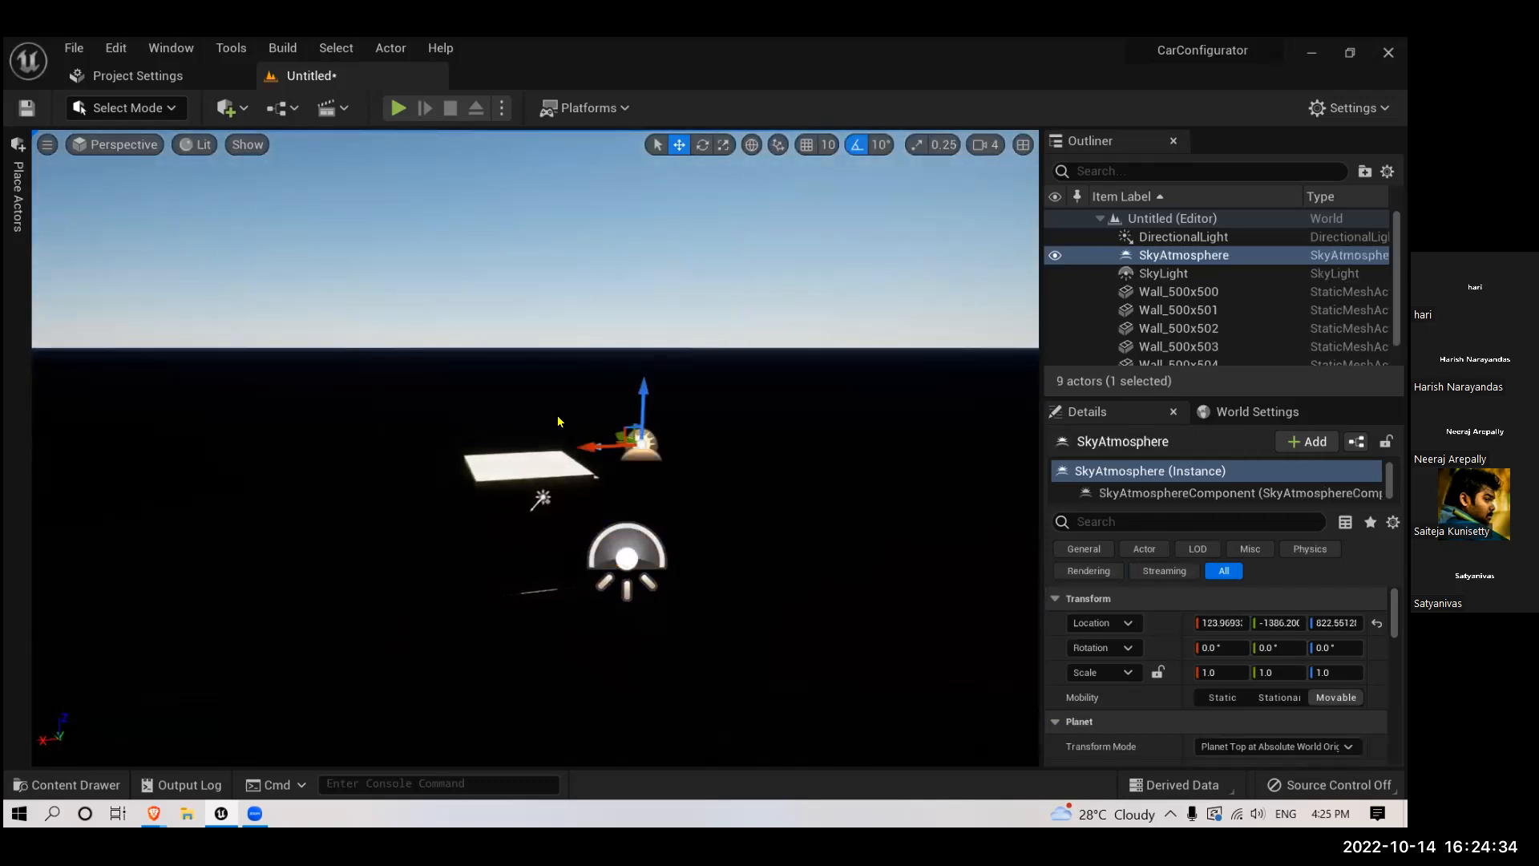
- Add an Exponential Height Fog actor to the level, above and beside the room
{"action": "right_click_drag", "start_coordinate": [643, 443], "coordinate": [380, 545]}
{"action": "mouse_move", "coordinate": [536, 517]}
{"action": "right_mouse_down"}
{"action": "mouse_move", "coordinate": [561, 497]}
{"action": "mouse_move", "coordinate": [540, 526]}
{"action": "right_mouse_up"}
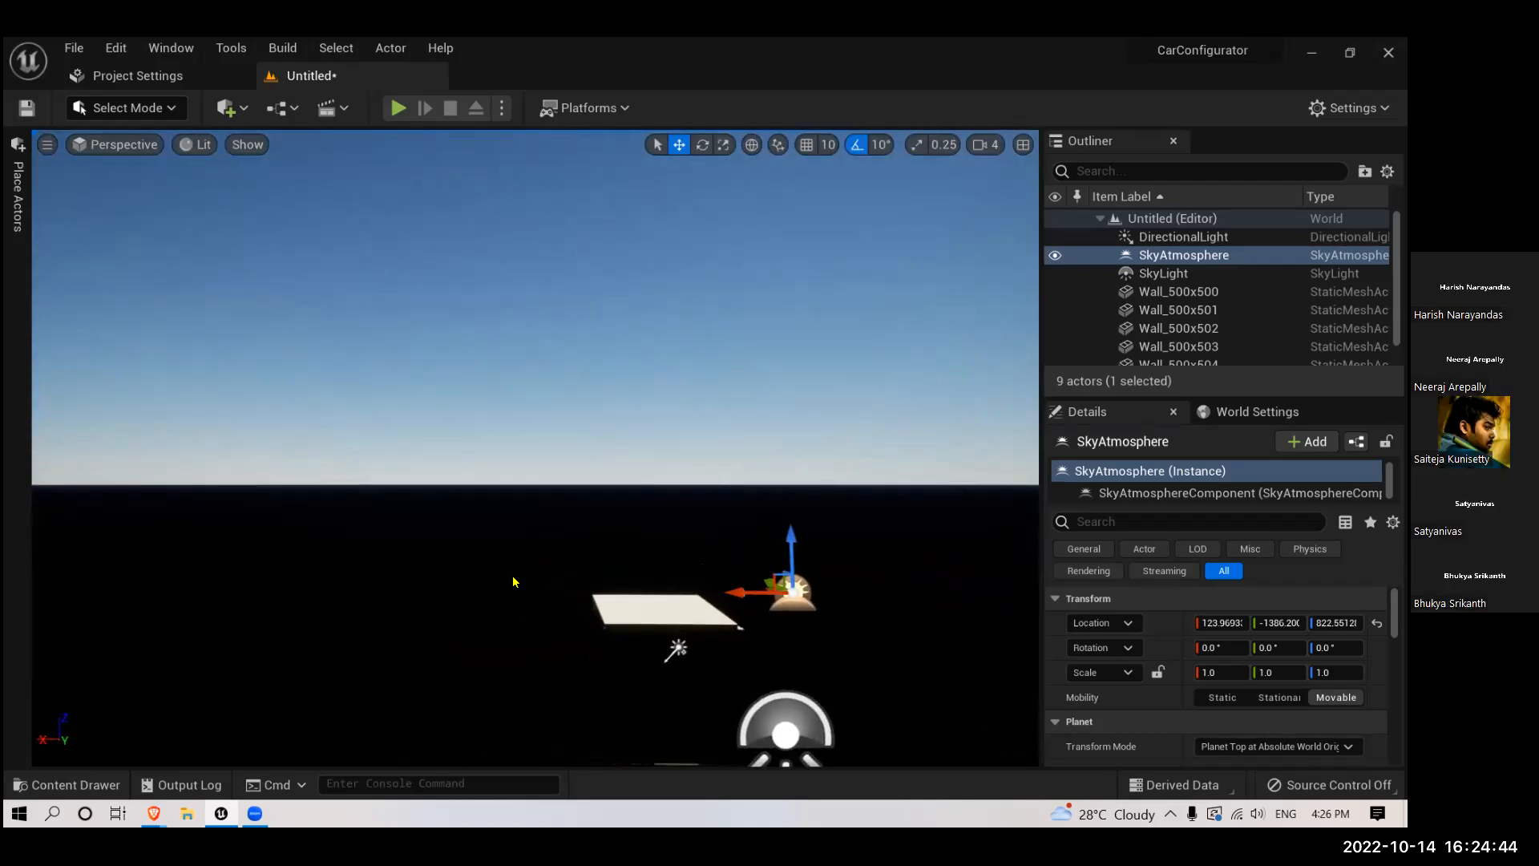
{"action": "scroll", "coordinate": [517, 583], "scroll_direction": "down", "scroll_amount": 3}
{"action": "scroll", "coordinate": [515, 581], "scroll_direction": "up", "scroll_amount": 4}
{"action": "right_click_drag", "start_coordinate": [516, 581], "coordinate": [368, 498]}
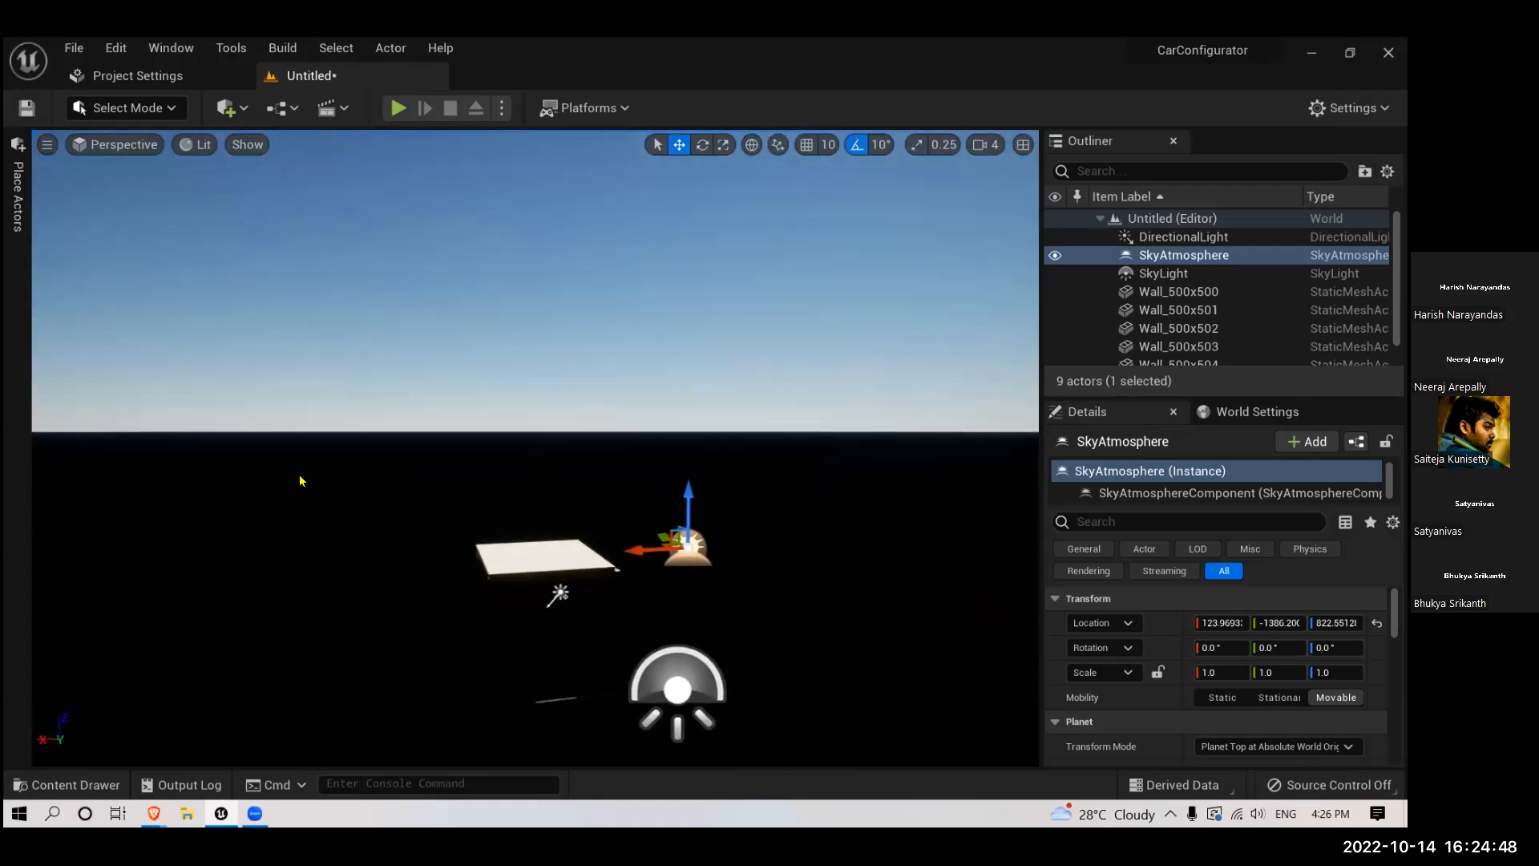
{"action": "scroll", "coordinate": [308, 483], "scroll_direction": "down", "scroll_amount": 2}
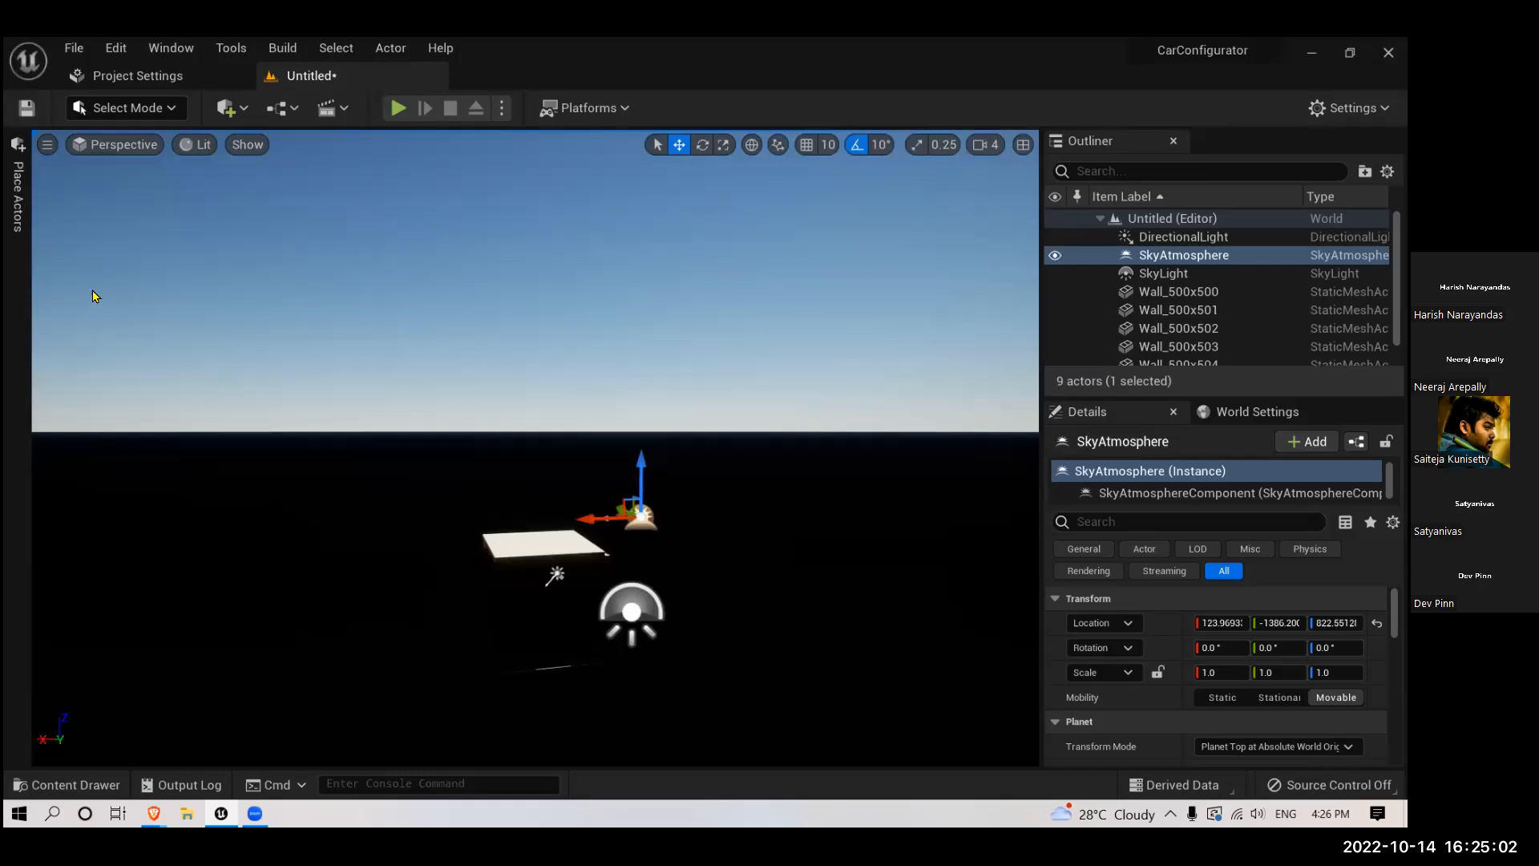
{"action": "left_click", "coordinate": [11, 204]}
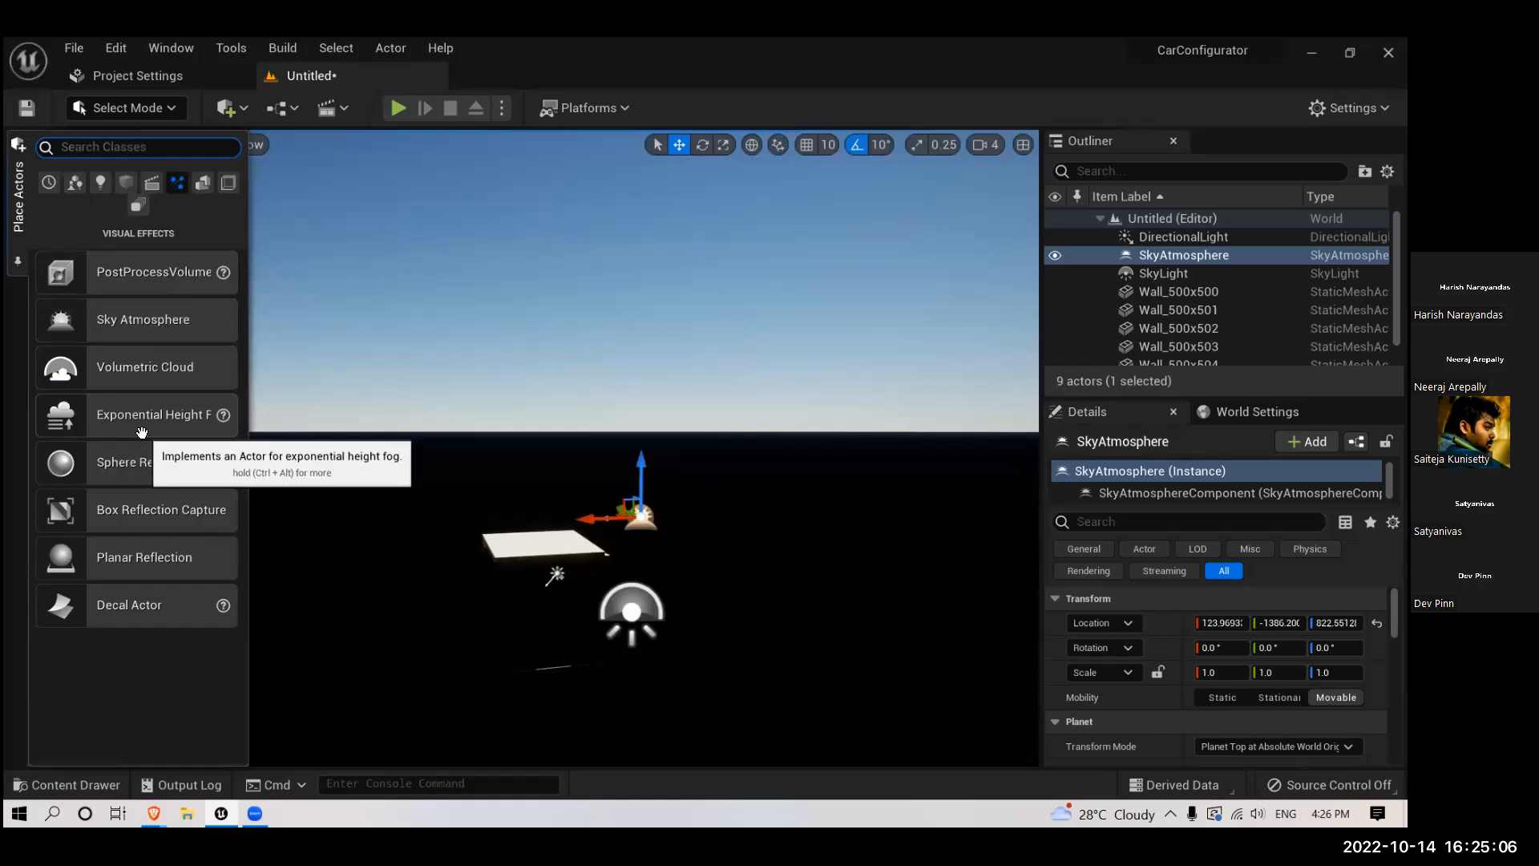
{"action": "left_click_drag", "start_coordinate": [106, 407], "coordinate": [395, 431]}
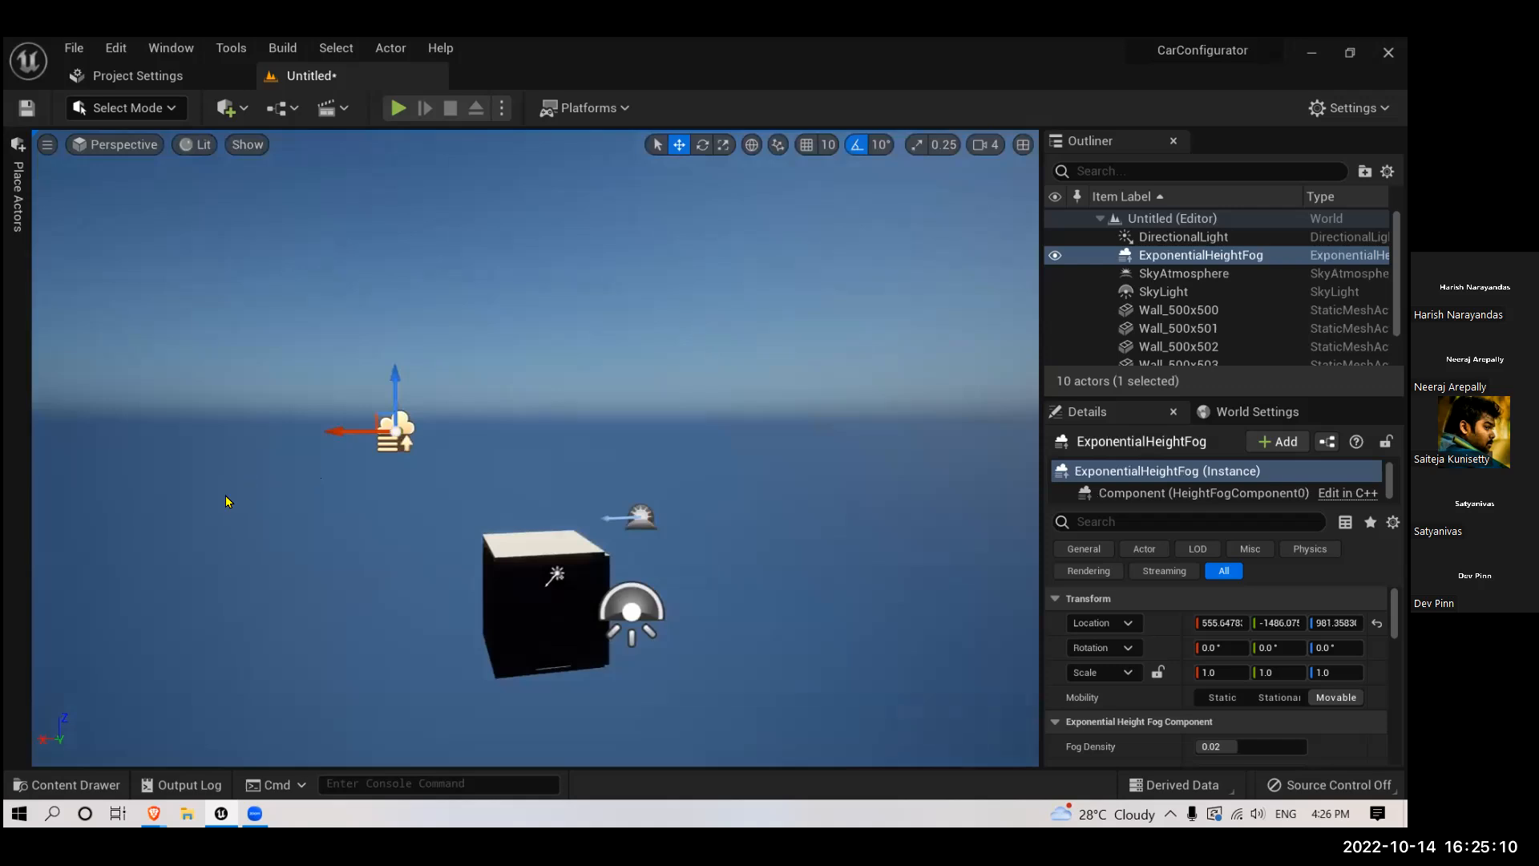
- Inspect the room and horizon with the height fog in place
{"action": "scroll", "coordinate": [329, 520], "scroll_direction": "up", "scroll_amount": 3}
{"action": "right_click_drag", "start_coordinate": [330, 520], "coordinate": [281, 517]}
{"action": "scroll", "coordinate": [323, 488], "scroll_direction": "down", "scroll_amount": 3}
{"action": "scroll", "coordinate": [315, 478], "scroll_direction": "up", "scroll_amount": 4}
{"action": "scroll", "coordinate": [315, 473], "scroll_direction": "down", "scroll_amount": 3}
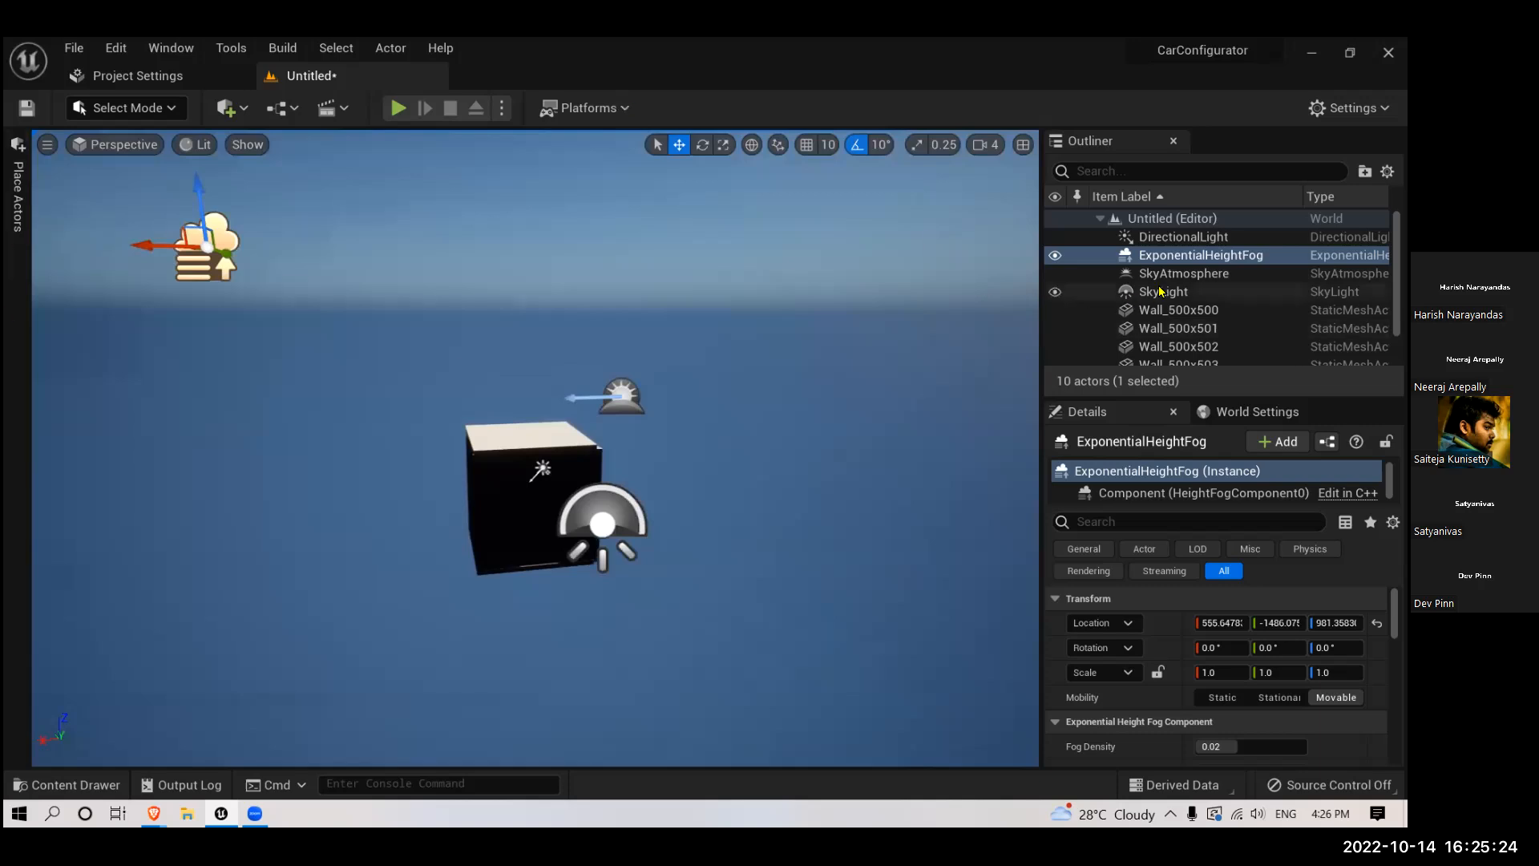
{"action": "scroll", "coordinate": [687, 416], "scroll_direction": "up", "scroll_amount": 3}
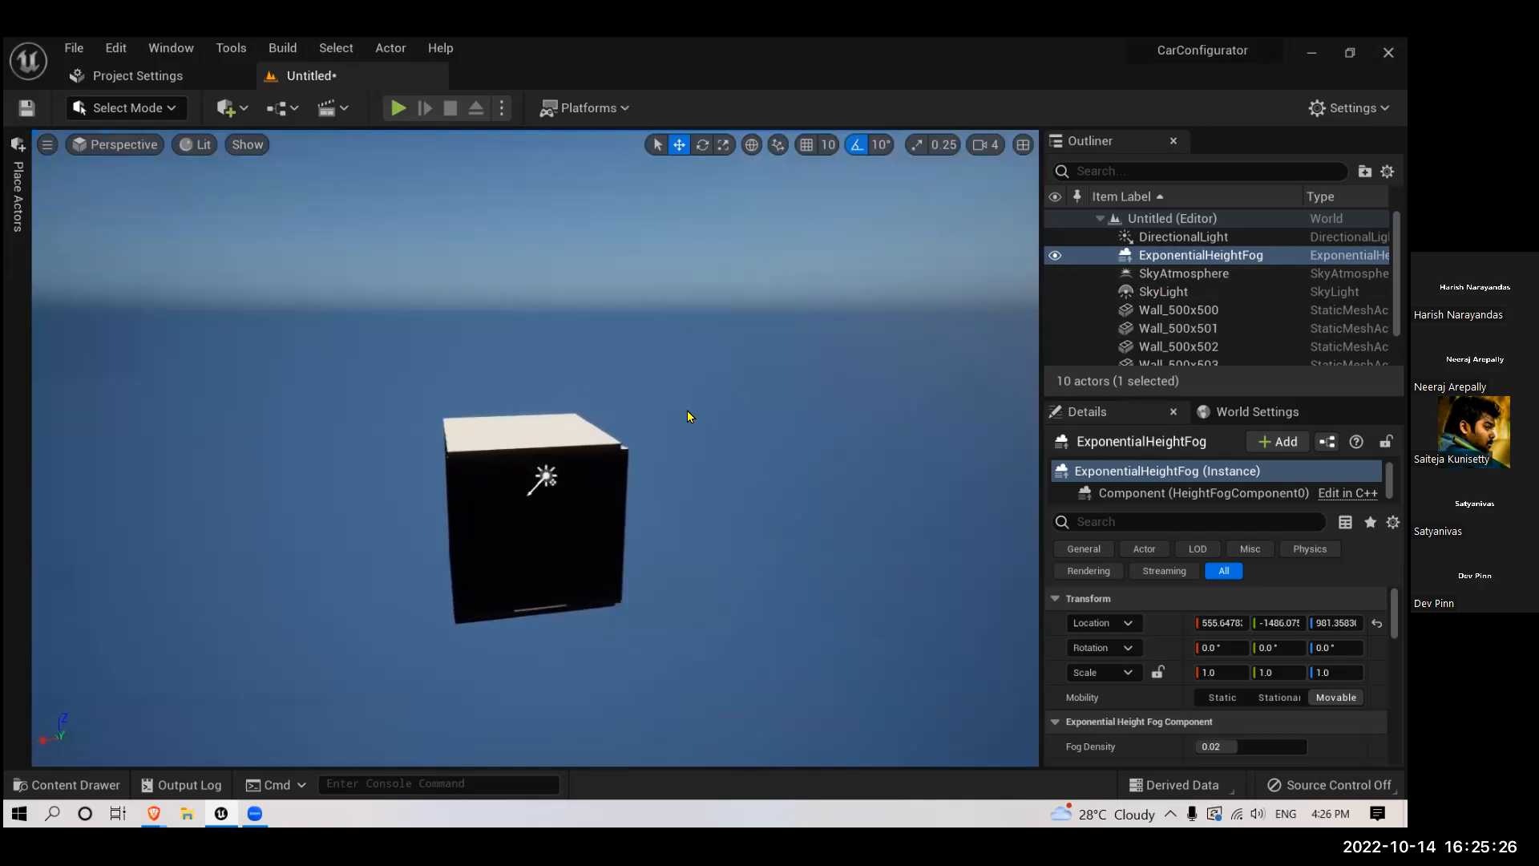
{"action": "scroll", "coordinate": [687, 416], "scroll_direction": "up", "scroll_amount": 2}
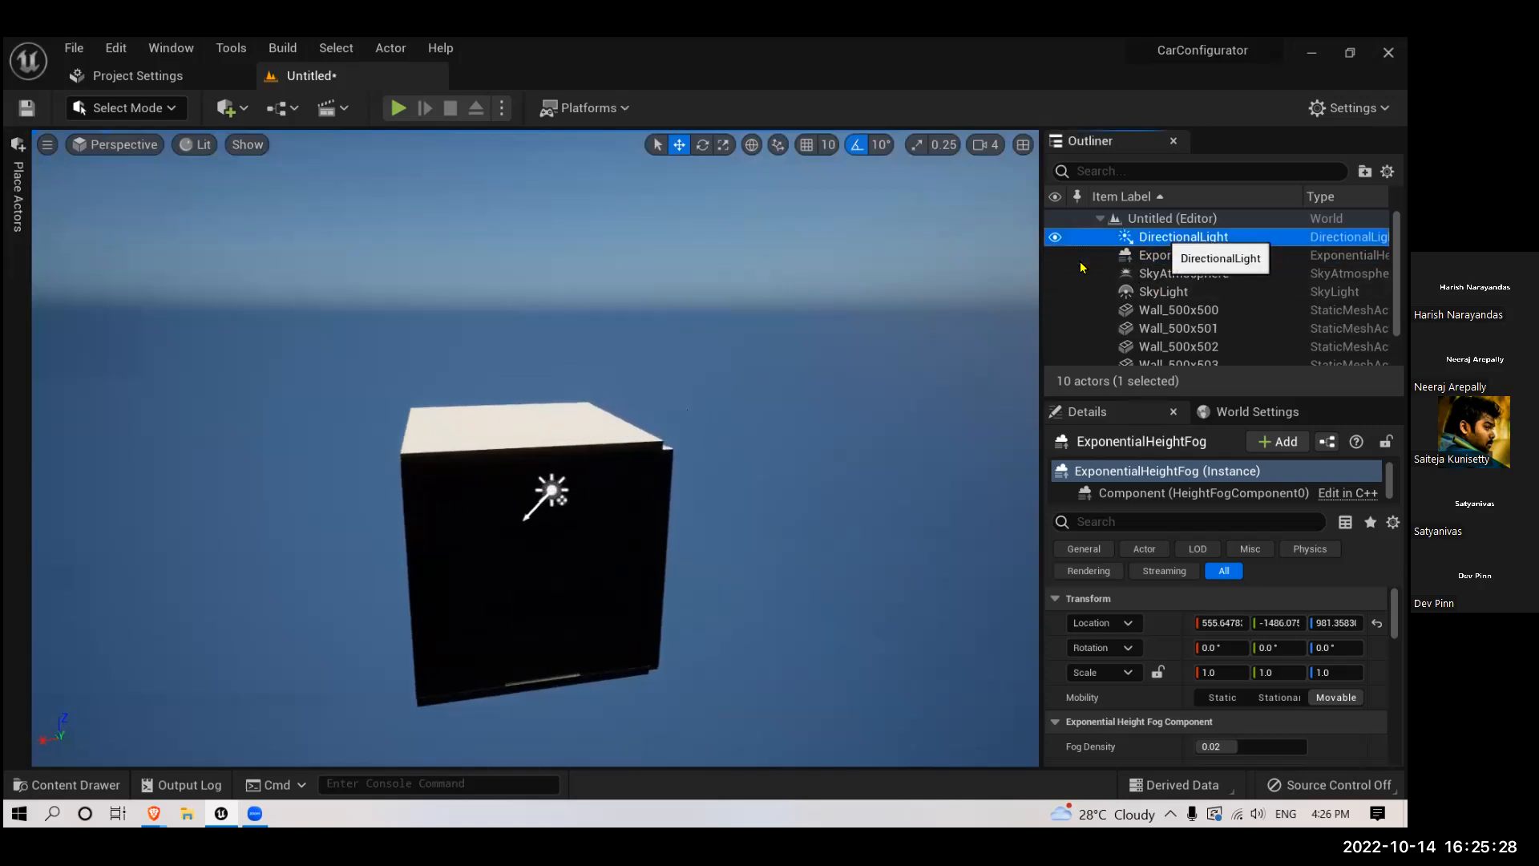
- Enable Use Temperature on the directional light and lower its temperature to about 2940 for a warm tint
{"action": "left_click", "coordinate": [1183, 236]}
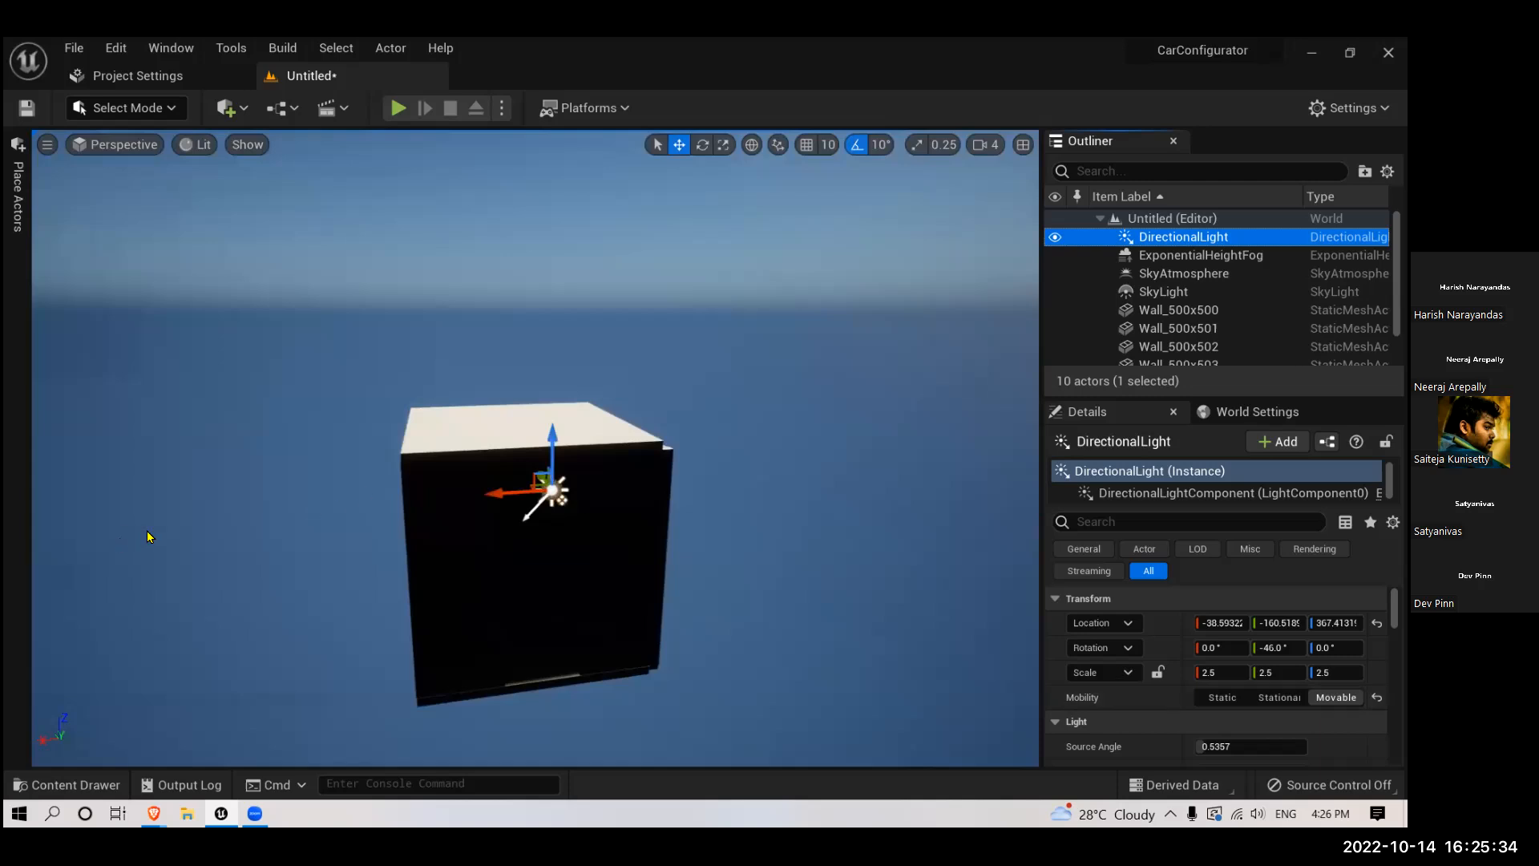
{"action": "scroll", "coordinate": [1194, 676], "scroll_direction": "down", "scroll_amount": 3}
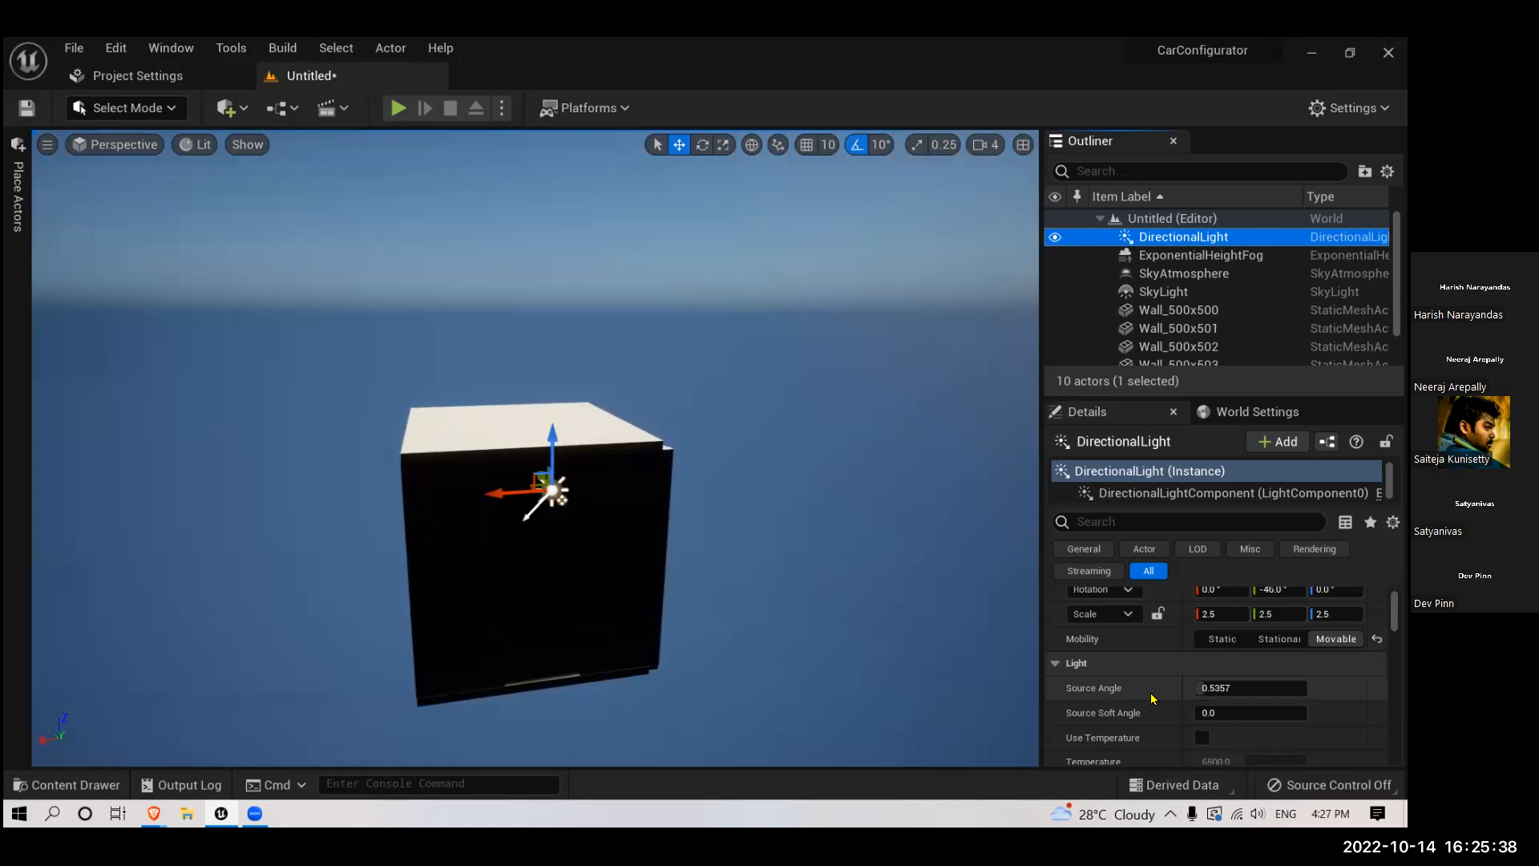
{"action": "scroll", "coordinate": [1155, 688], "scroll_direction": "down", "scroll_amount": 2}
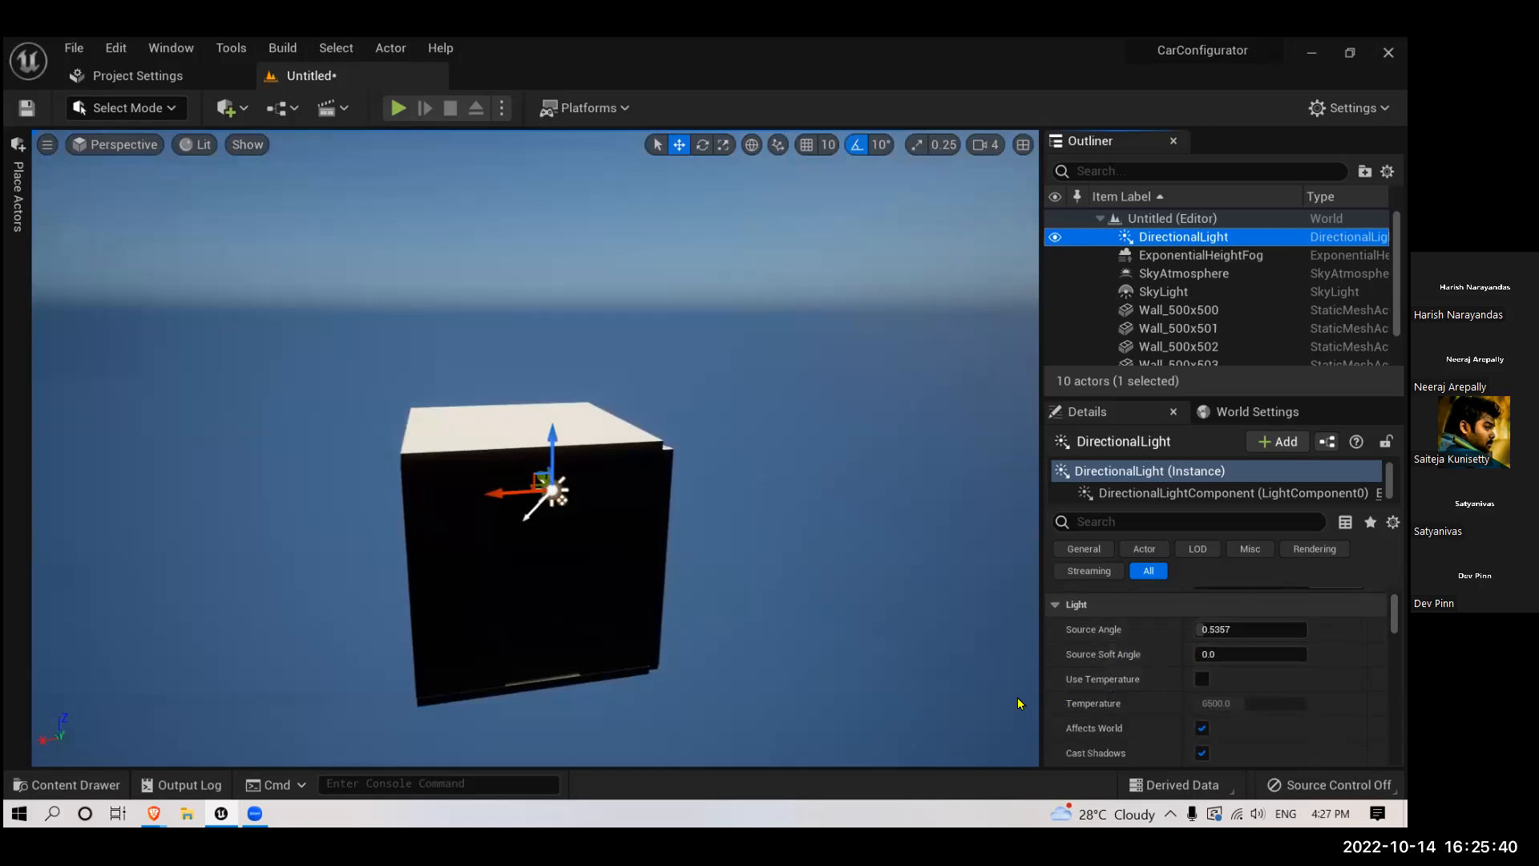
{"action": "left_click", "coordinate": [1201, 681]}
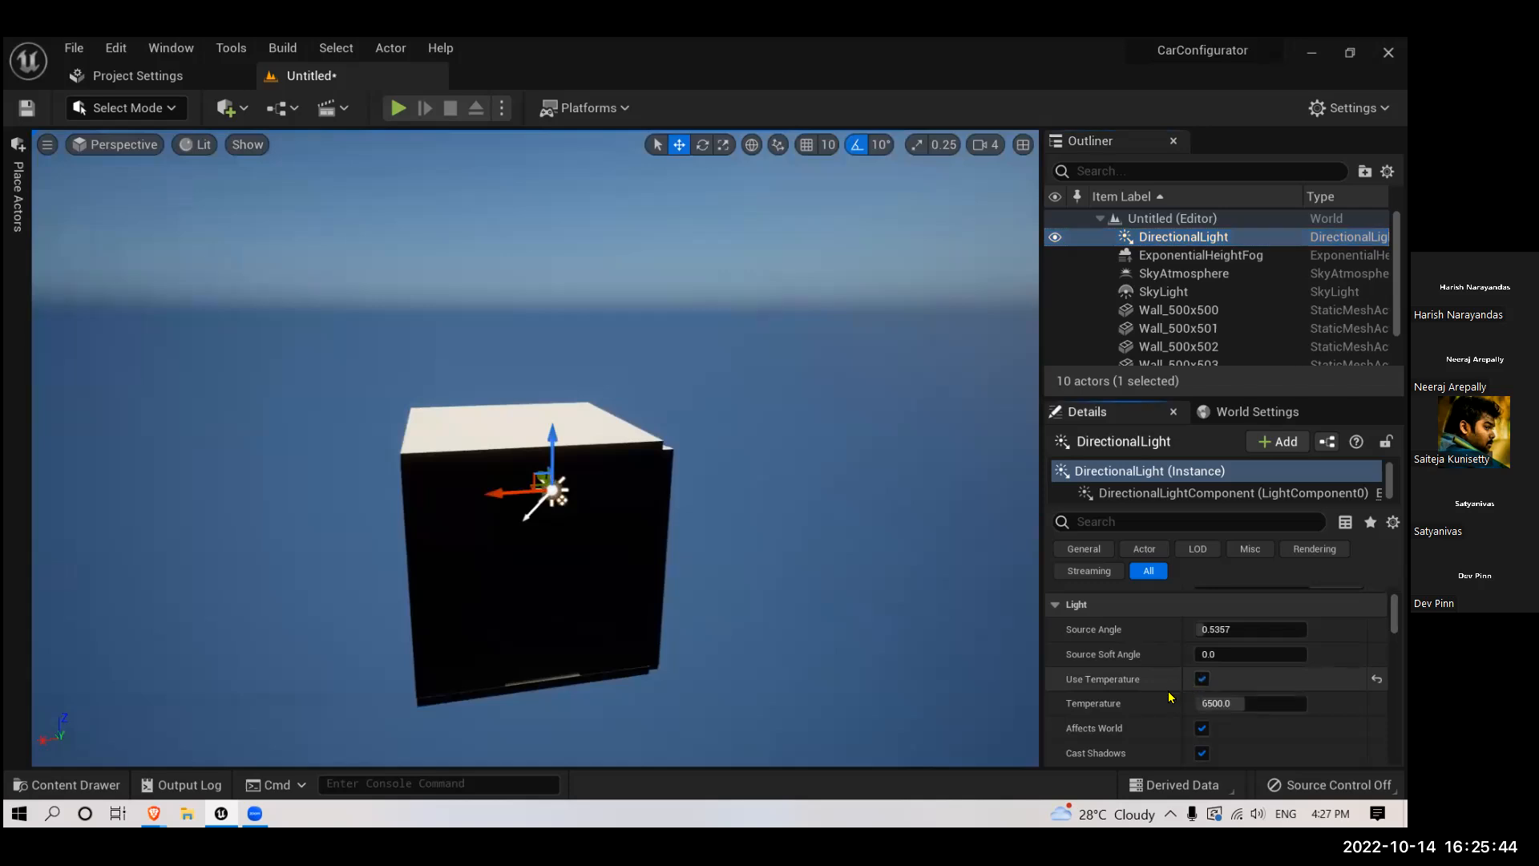
{"action": "scroll", "coordinate": [1170, 697], "scroll_direction": "down", "scroll_amount": 1}
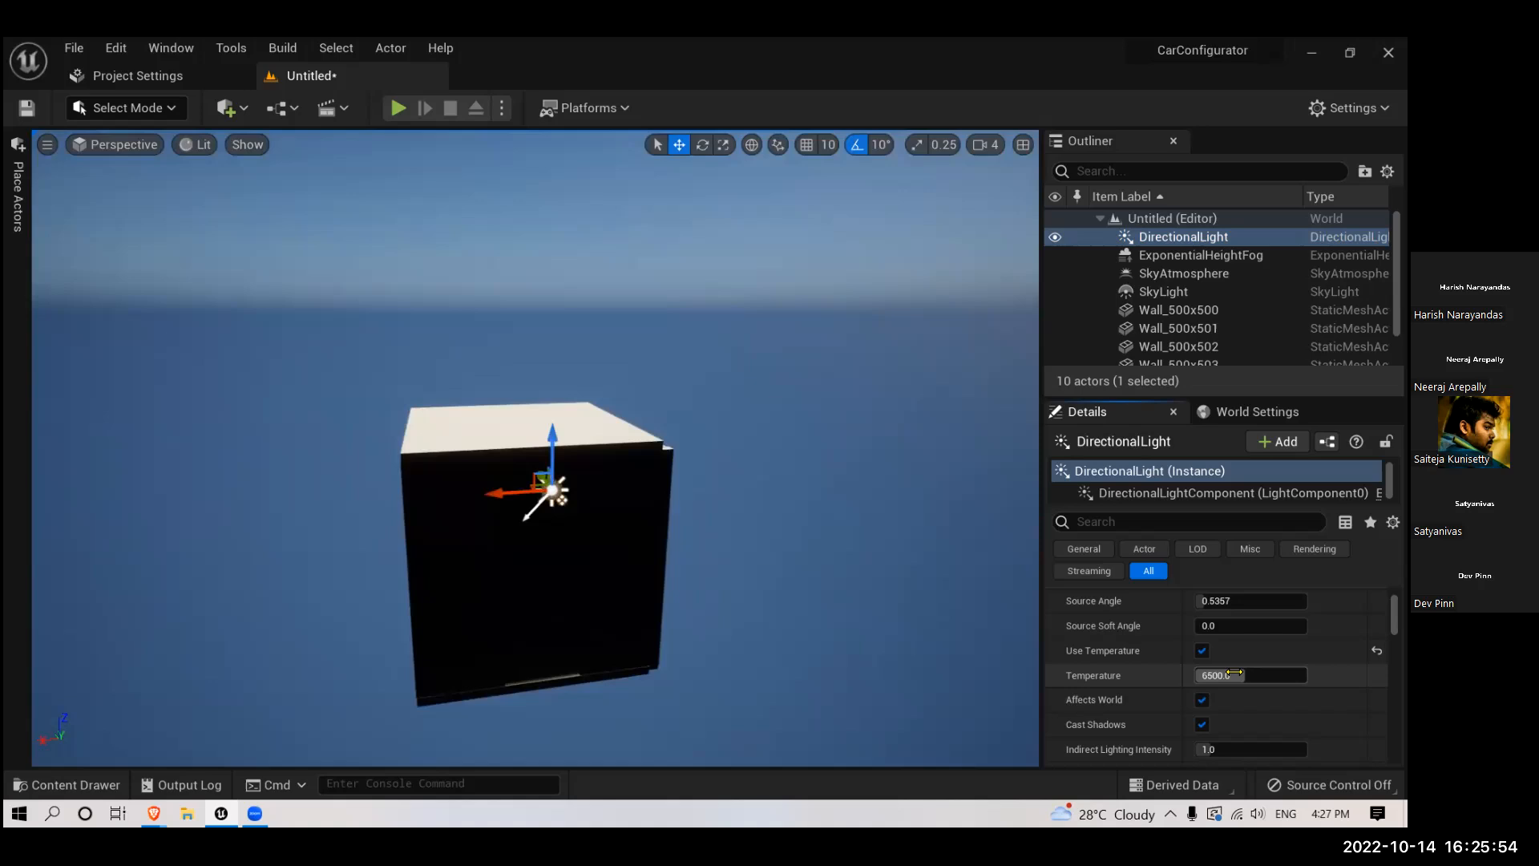
{"action": "left_click_drag", "start_coordinate": [1245, 676], "coordinate": [1205, 676]}
{"action": "right_click_drag", "start_coordinate": [762, 645], "coordinate": [781, 545]}
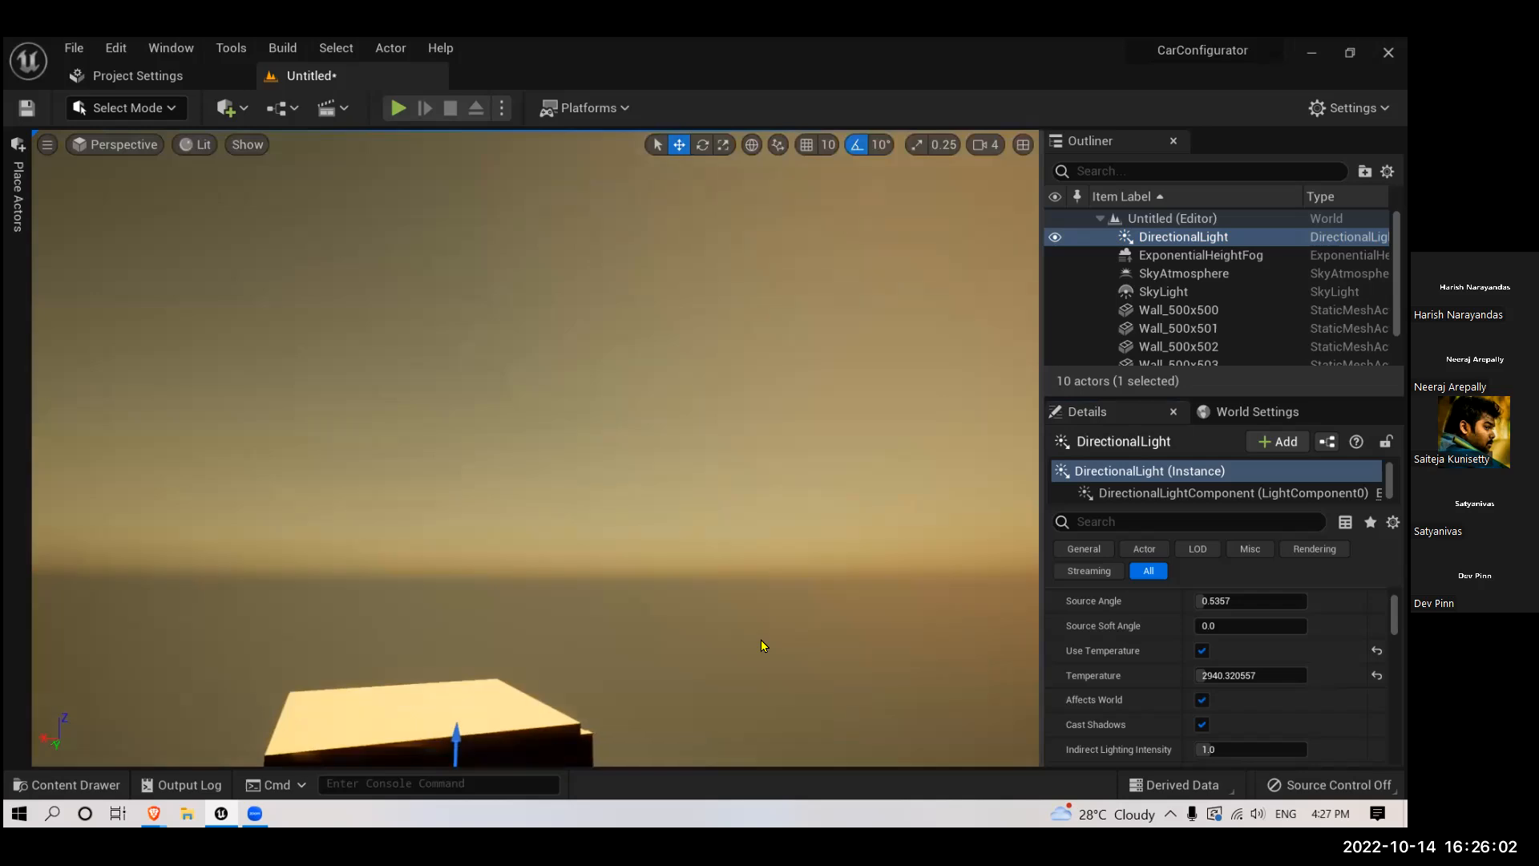
{"action": "scroll", "coordinate": [762, 644], "scroll_direction": "down", "scroll_amount": 3}
{"action": "left_click_drag", "start_coordinate": [1226, 676], "coordinate": [1204, 676]}
- Set the directional light's intensity to 2 lux
{"action": "scroll", "coordinate": [1139, 709], "scroll_direction": "down", "scroll_amount": 3}
{"action": "scroll", "coordinate": [1139, 709], "scroll_direction": "down", "scroll_amount": 1}
{"action": "left_click", "coordinate": [1225, 680]}
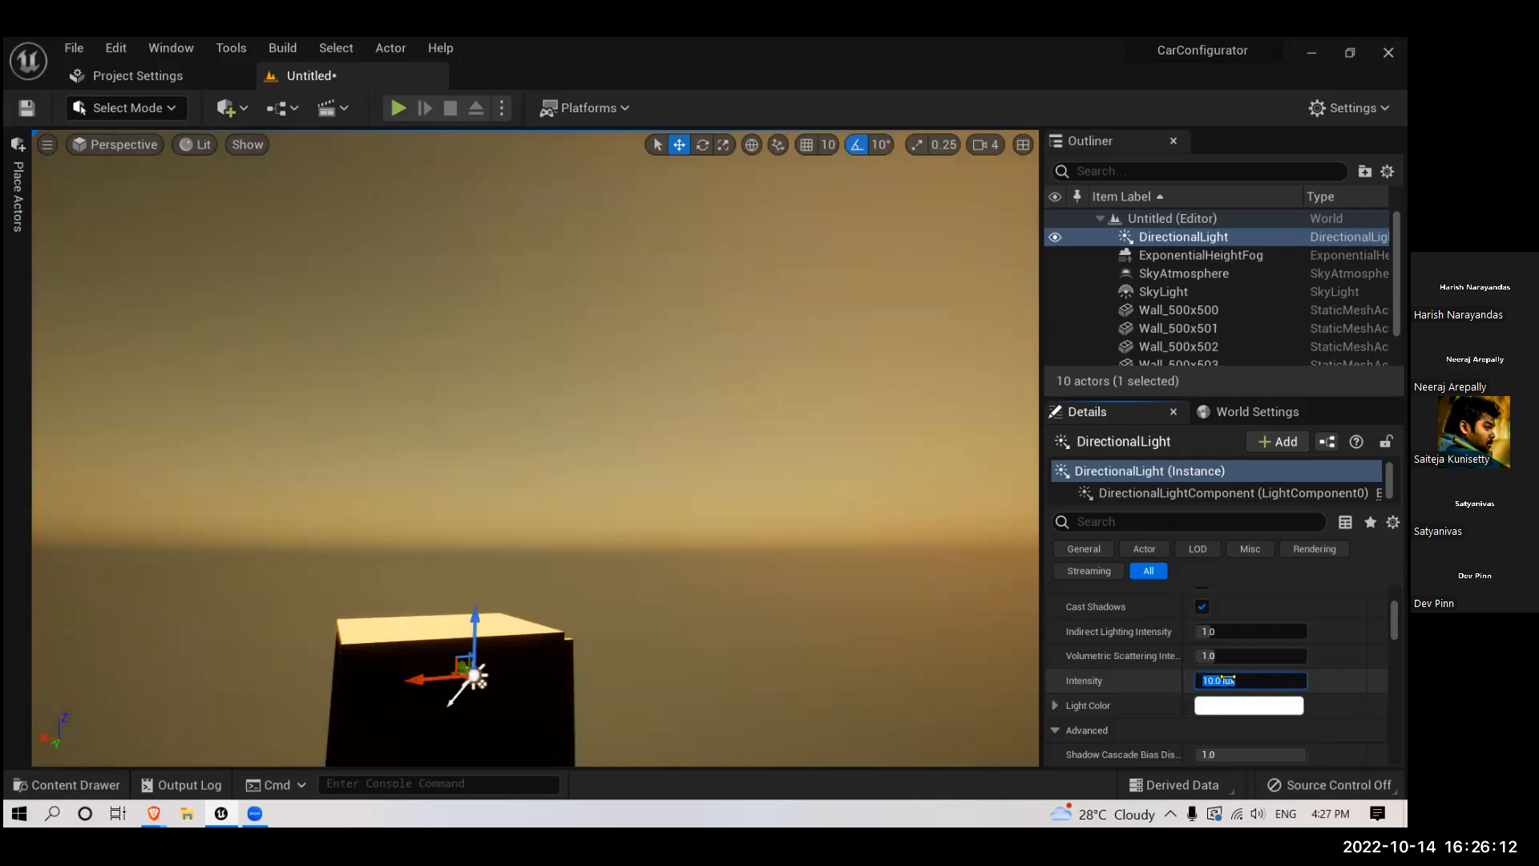
{"action": "type", "text": "2"}
{"action": "key", "text": "Return"}
{"action": "right_click_drag", "start_coordinate": [695, 617], "coordinate": [731, 635]}
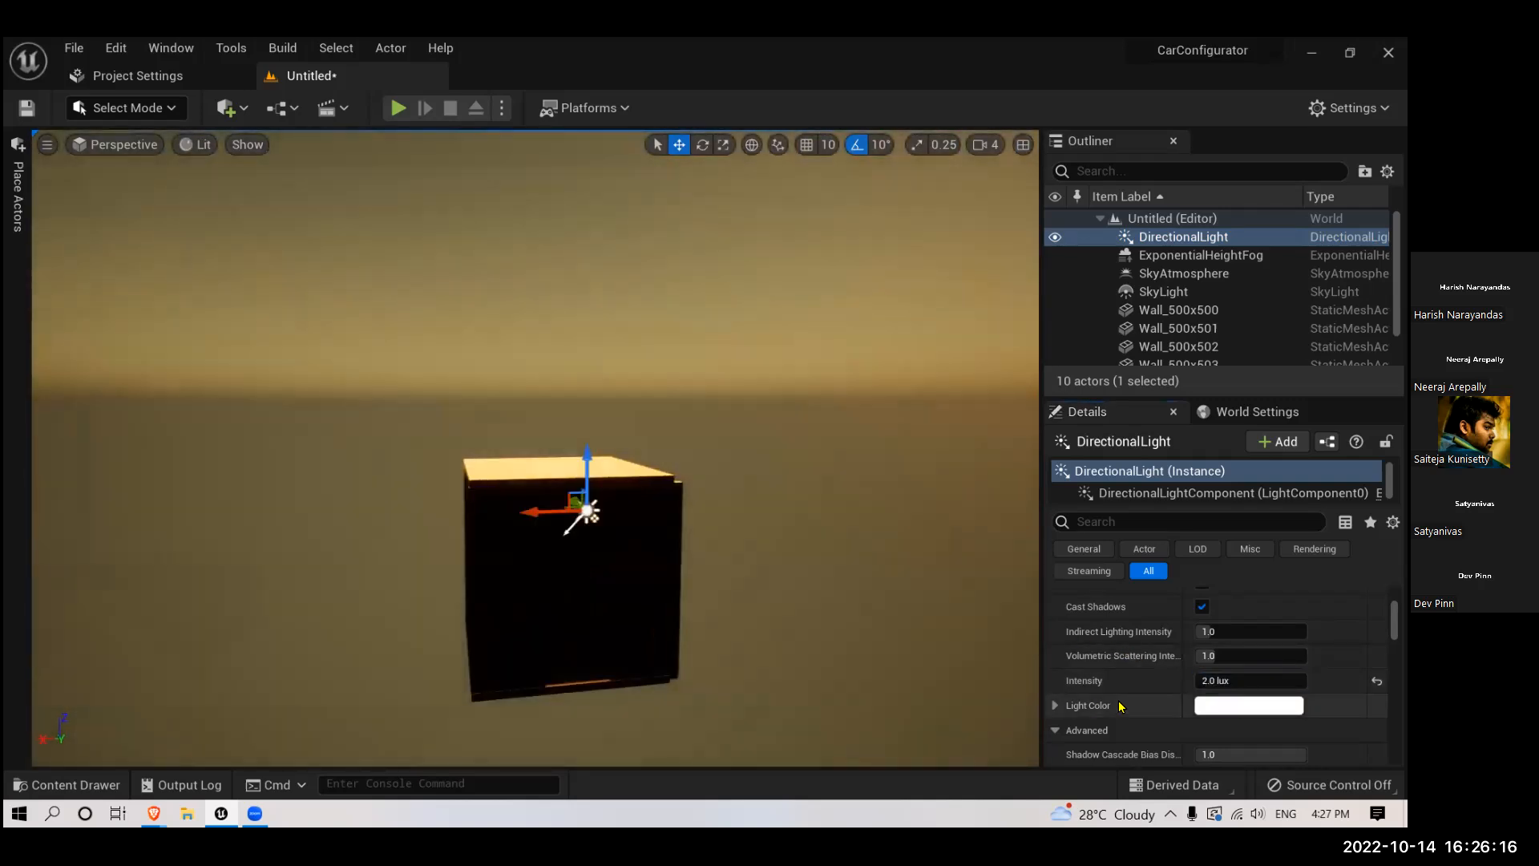
- Set the directional light's intensity to 5 lux
{"action": "left_click", "coordinate": [1224, 680]}
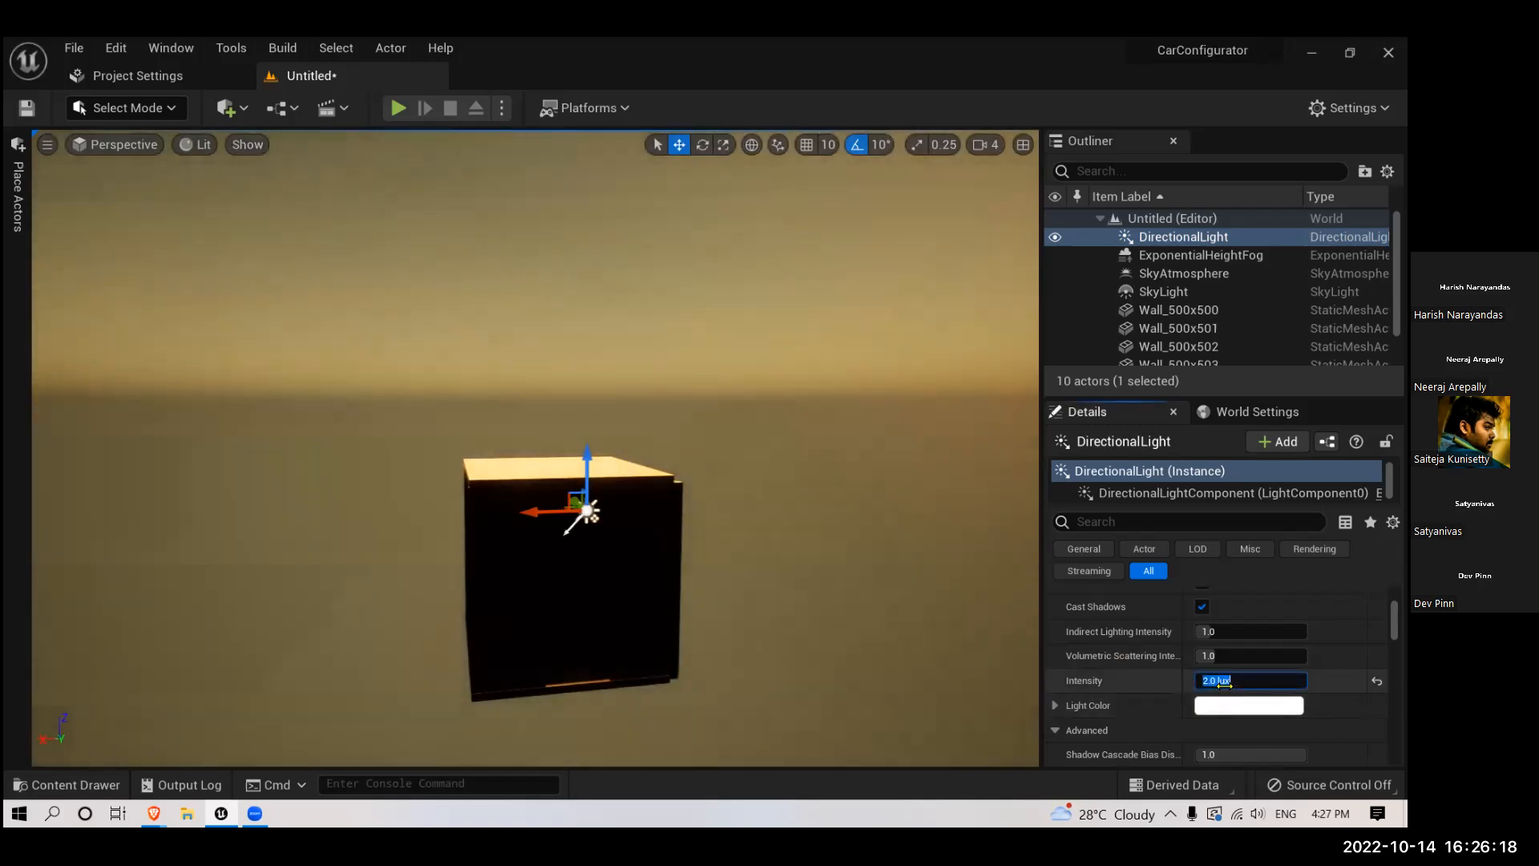
{"action": "type", "text": "5"}
{"action": "key", "text": "Return"}
{"action": "mouse_move", "coordinate": [792, 623]}
{"action": "right_mouse_down"}
{"action": "mouse_move", "coordinate": [777, 626]}
{"action": "mouse_move", "coordinate": [806, 611]}
{"action": "right_mouse_up"}
- Raise the directional light's temperature to about 4720 for a more neutral tint
{"action": "scroll", "coordinate": [1167, 650], "scroll_direction": "up", "scroll_amount": 3}
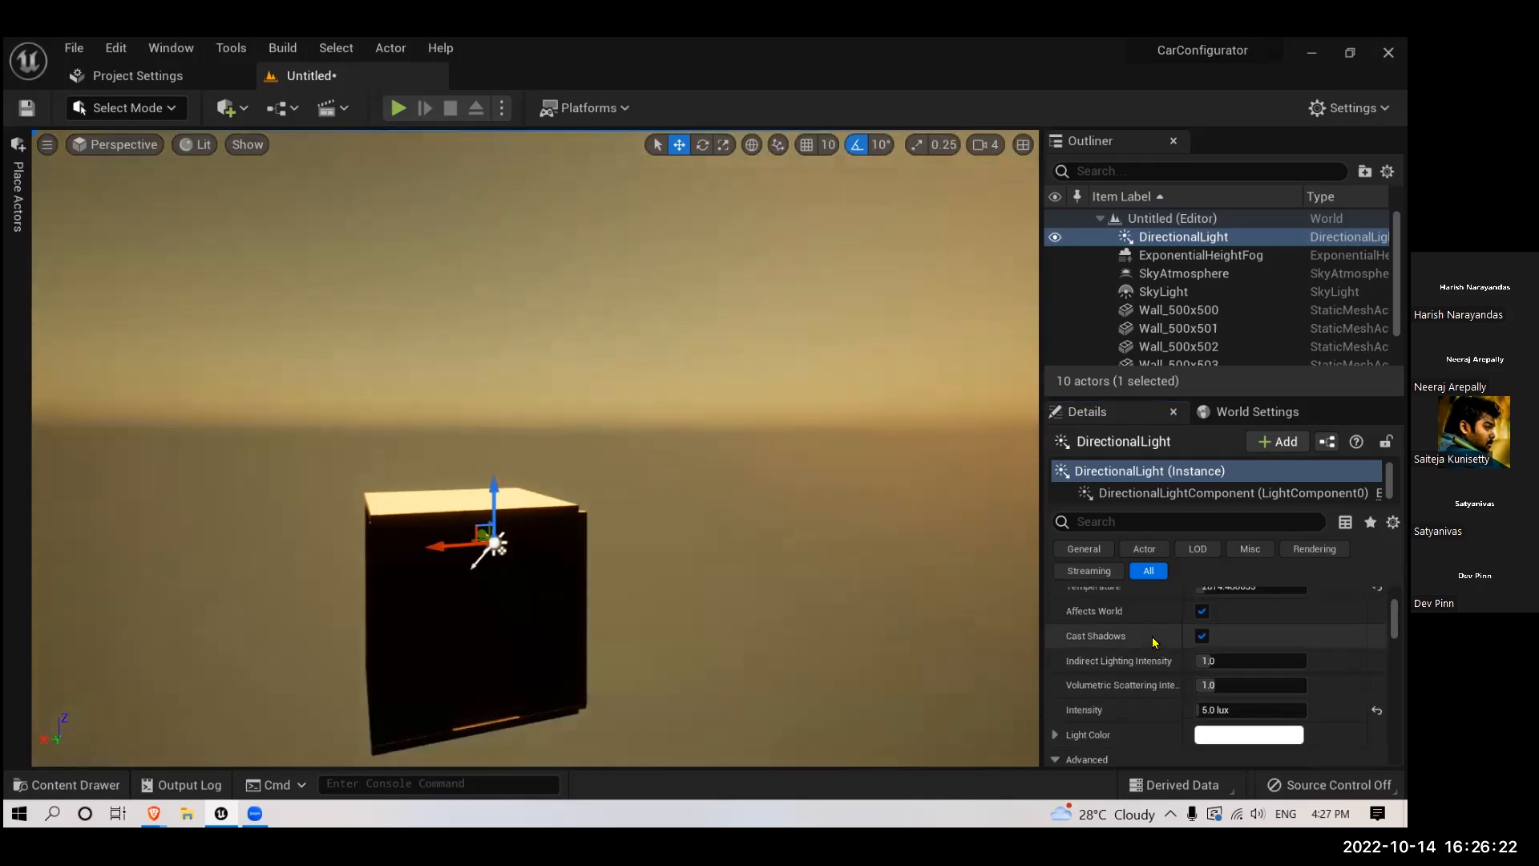
{"action": "left_click_drag", "start_coordinate": [1226, 672], "coordinate": [1249, 674]}
{"action": "right_click_drag", "start_coordinate": [742, 604], "coordinate": [742, 595]}
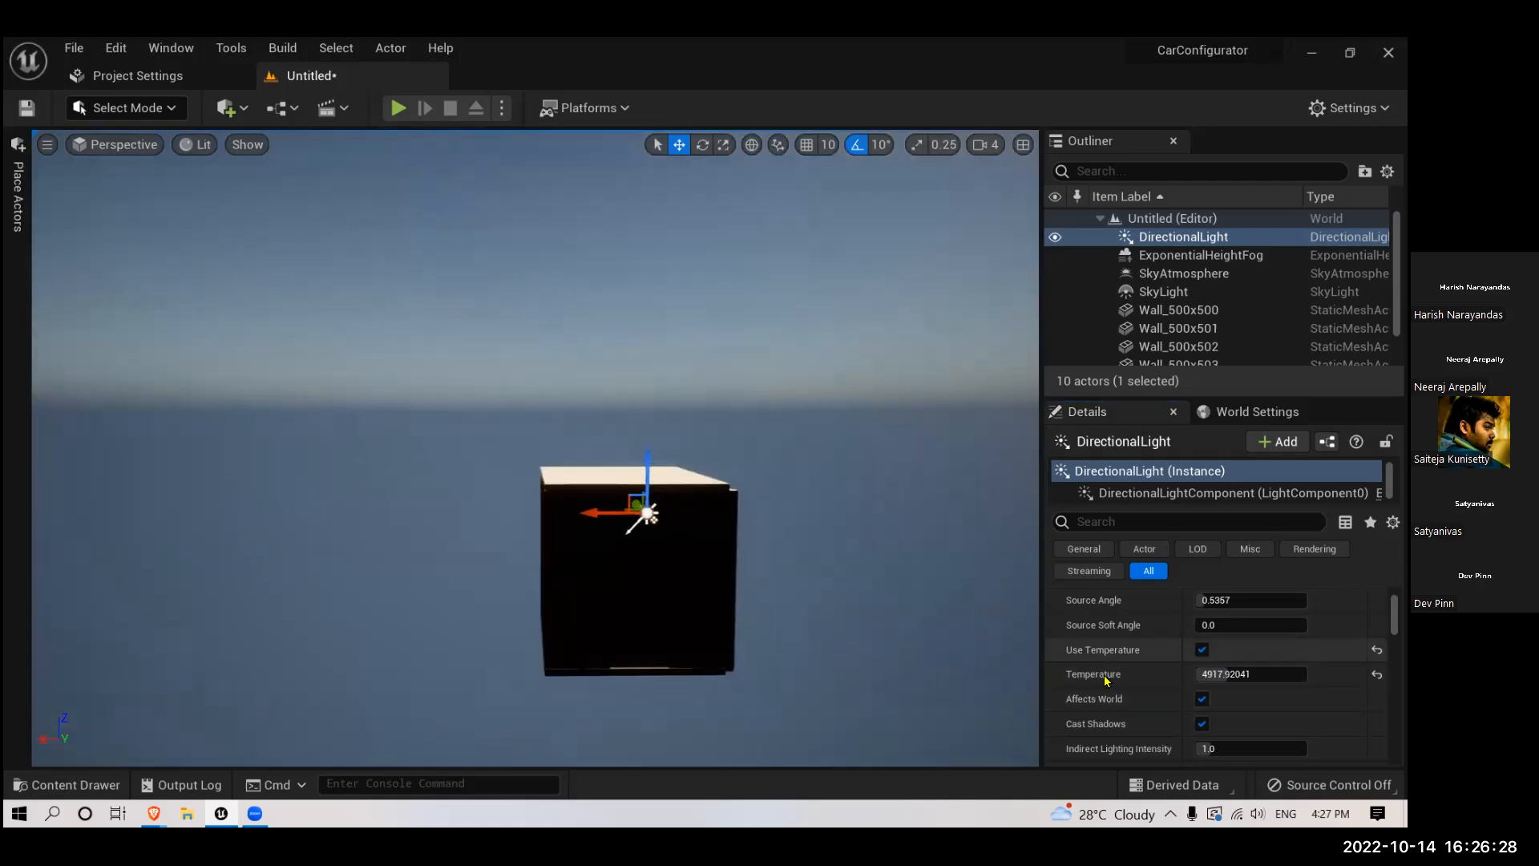
{"action": "scroll", "coordinate": [1123, 687], "scroll_direction": "down", "scroll_amount": 1}
{"action": "left_click_drag", "start_coordinate": [1226, 645], "coordinate": [1213, 647]}
- Review the directional light's remaining shadow, lighting channel and transform settings
{"action": "scroll", "coordinate": [1111, 704], "scroll_direction": "down", "scroll_amount": 5}
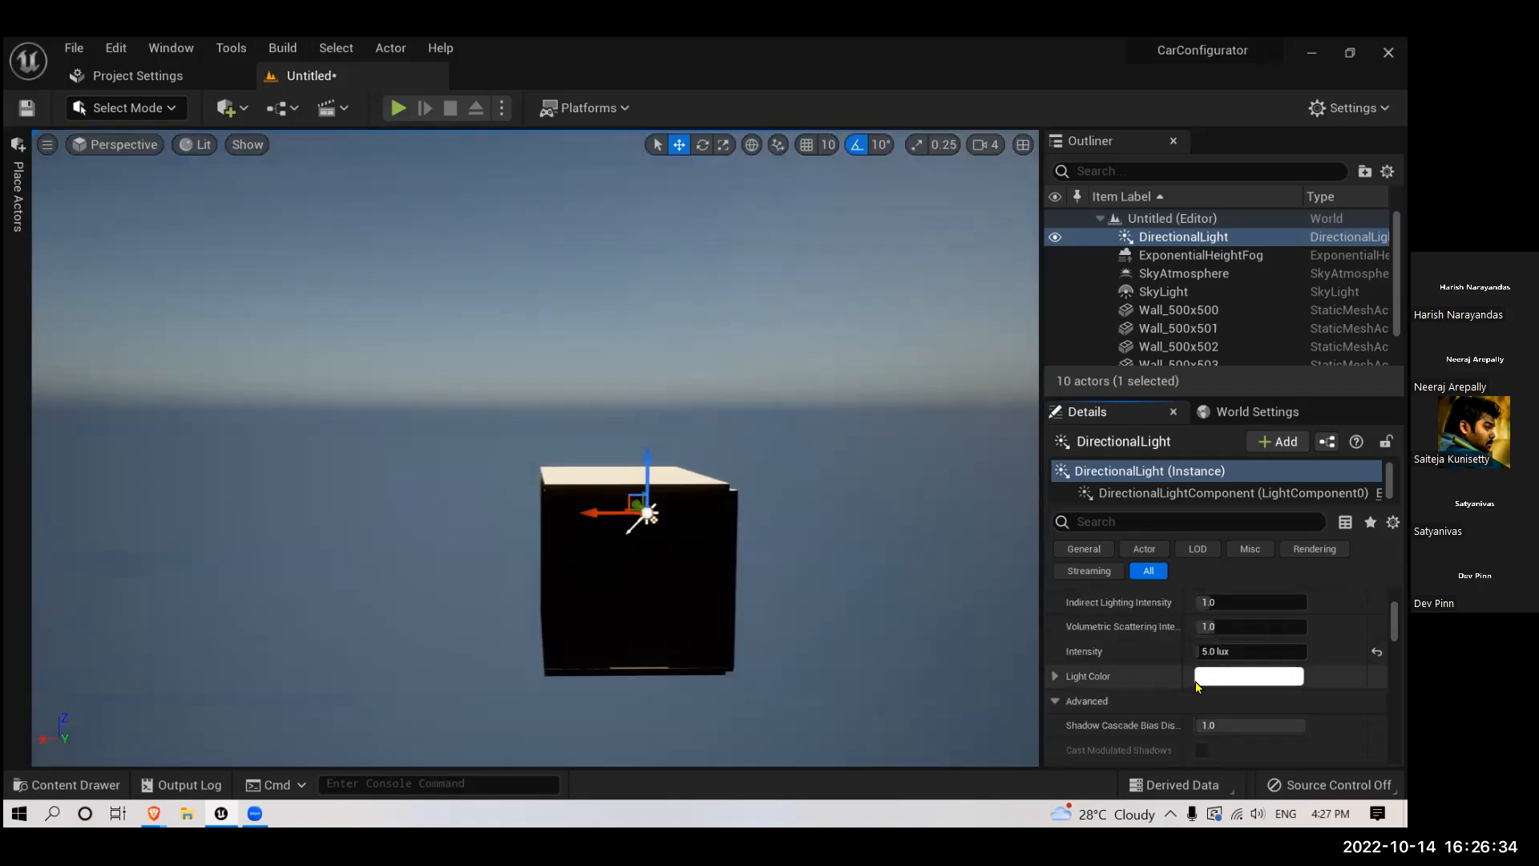
{"action": "scroll", "coordinate": [1196, 685], "scroll_direction": "down", "scroll_amount": 6}
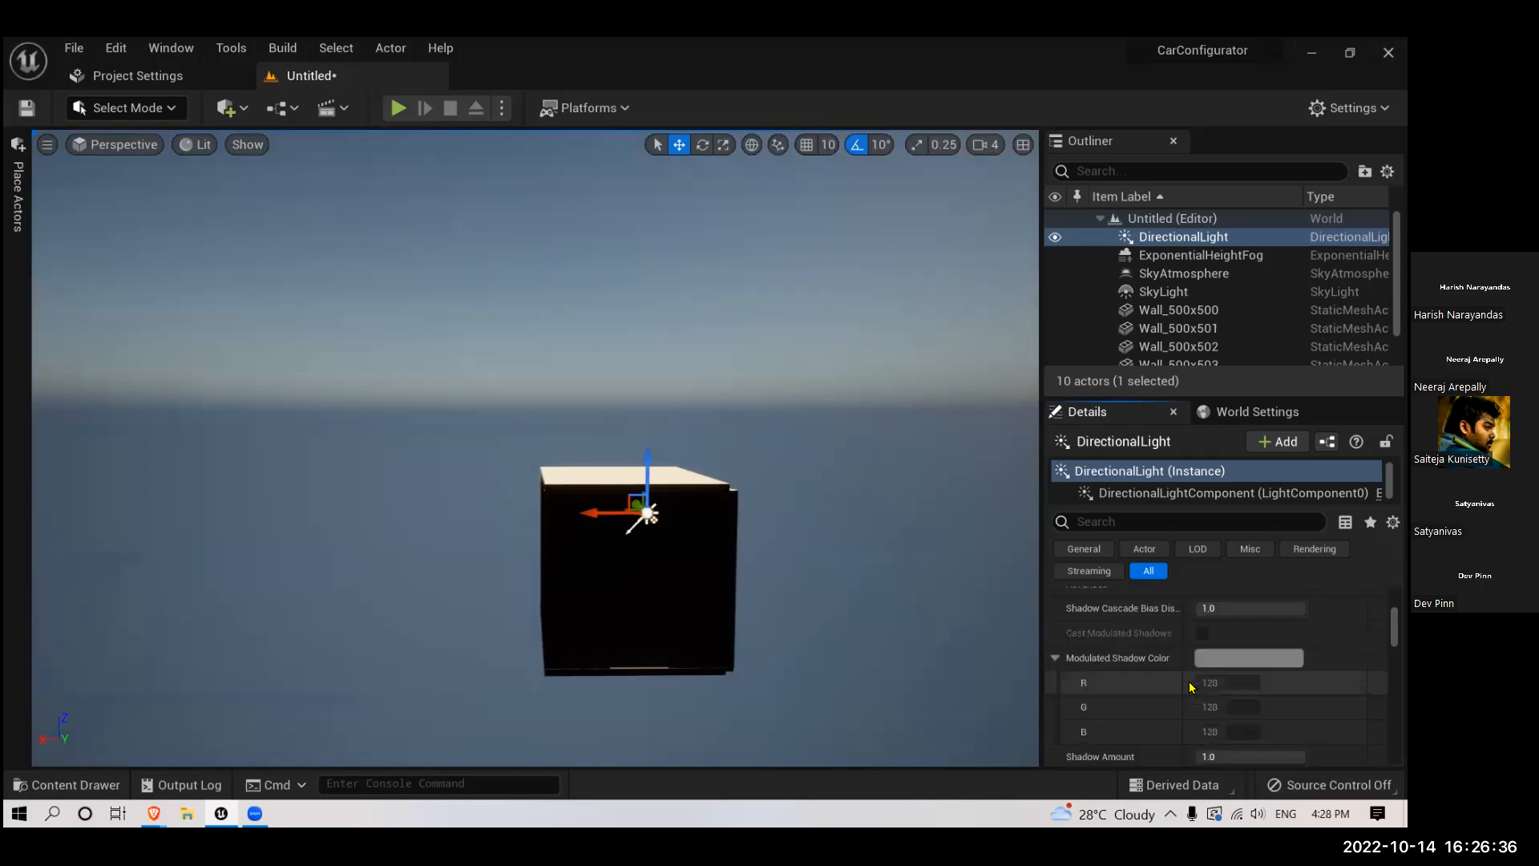
{"action": "scroll", "coordinate": [1189, 687], "scroll_direction": "down", "scroll_amount": 5}
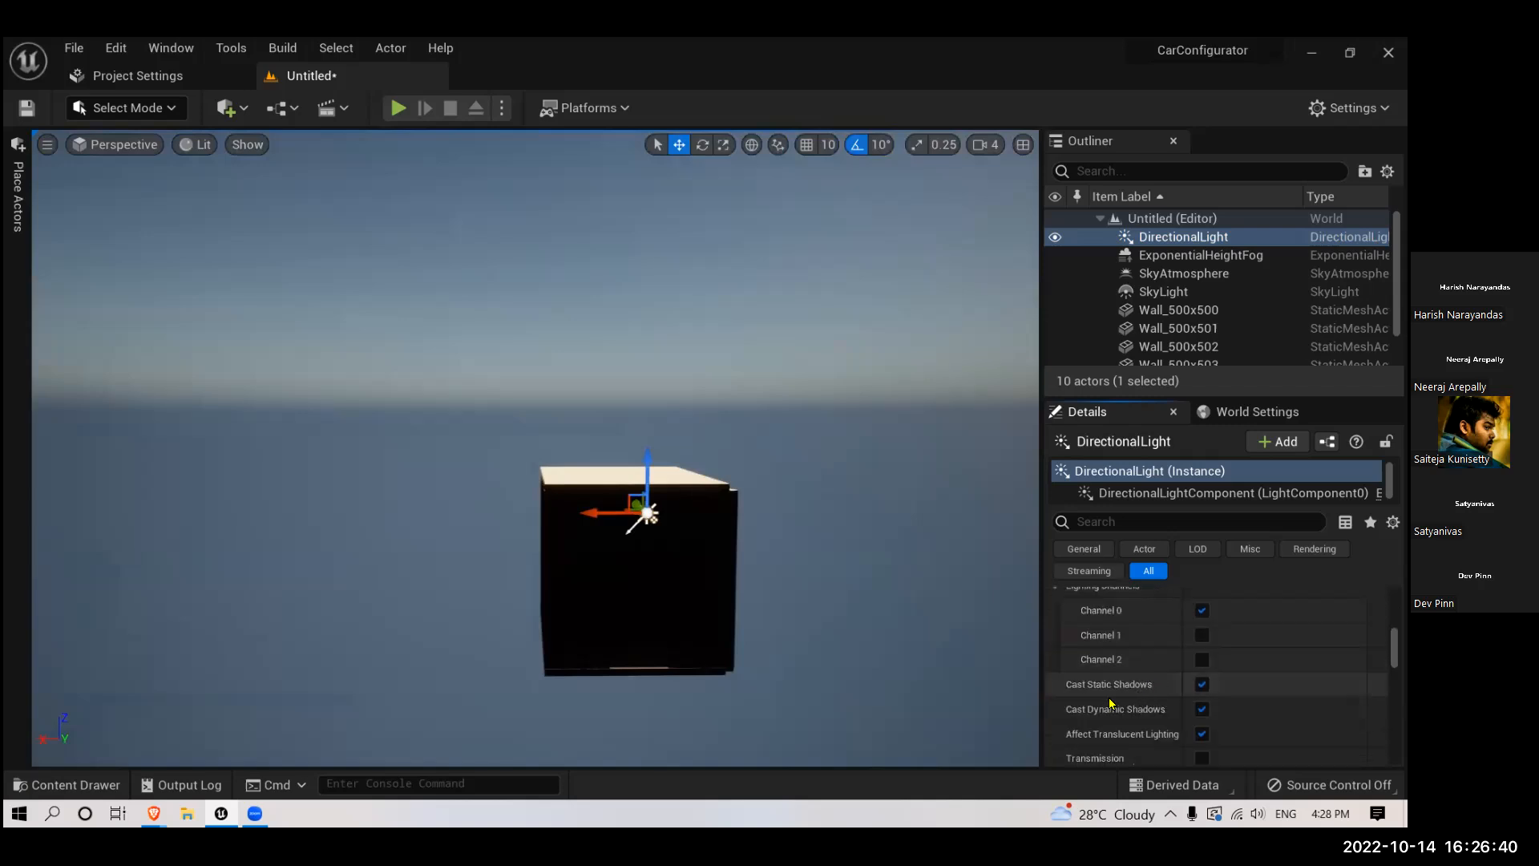
{"action": "scroll", "coordinate": [1230, 637], "scroll_direction": "up", "scroll_amount": 10}
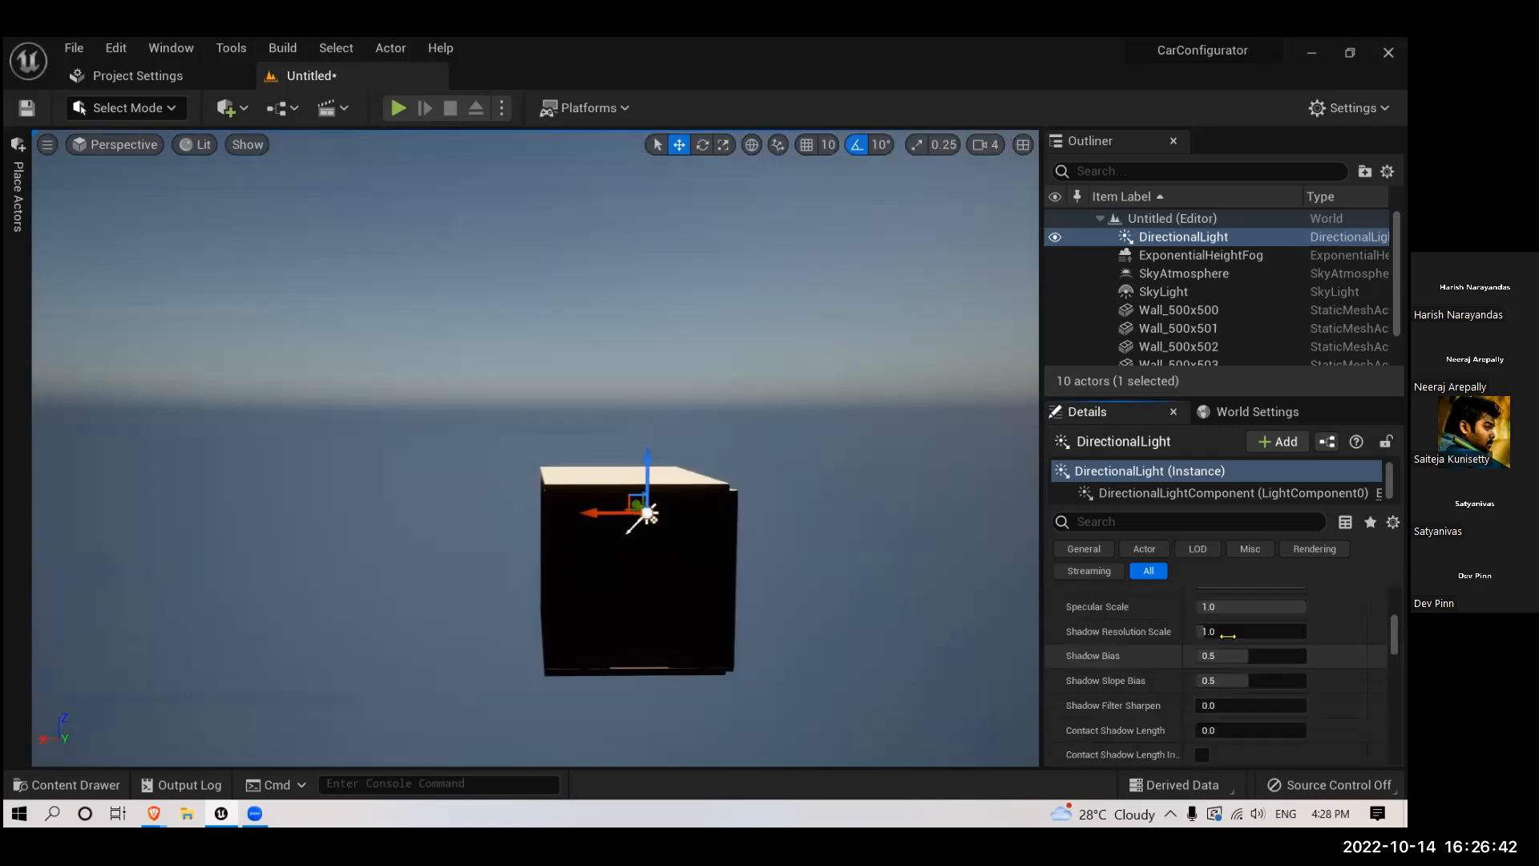
{"action": "scroll", "coordinate": [1237, 648], "scroll_direction": "up", "scroll_amount": 6}
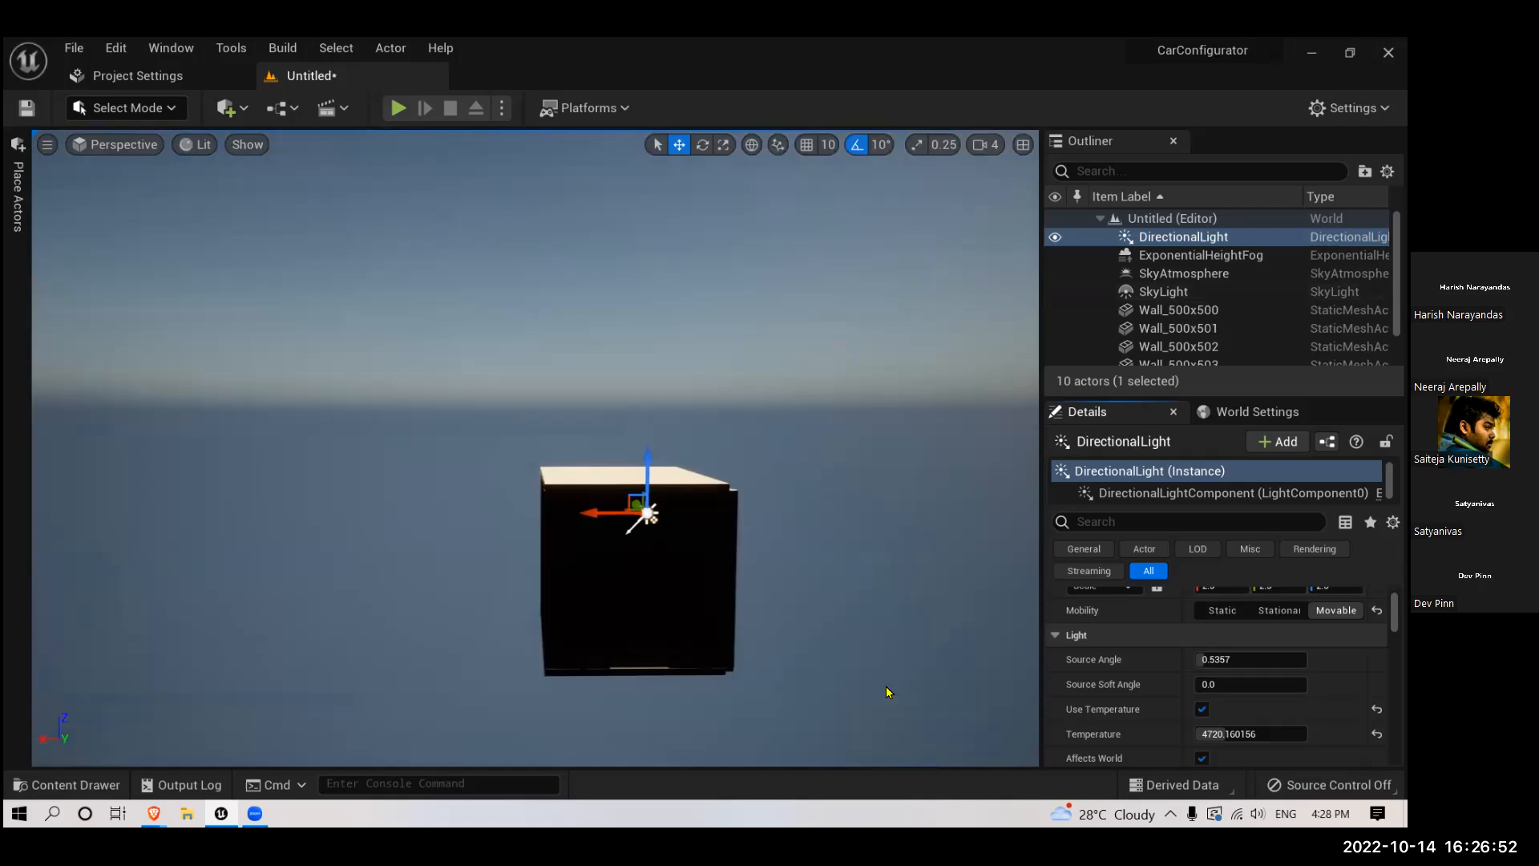
{"action": "scroll", "coordinate": [1133, 678], "scroll_direction": "up", "scroll_amount": 2}
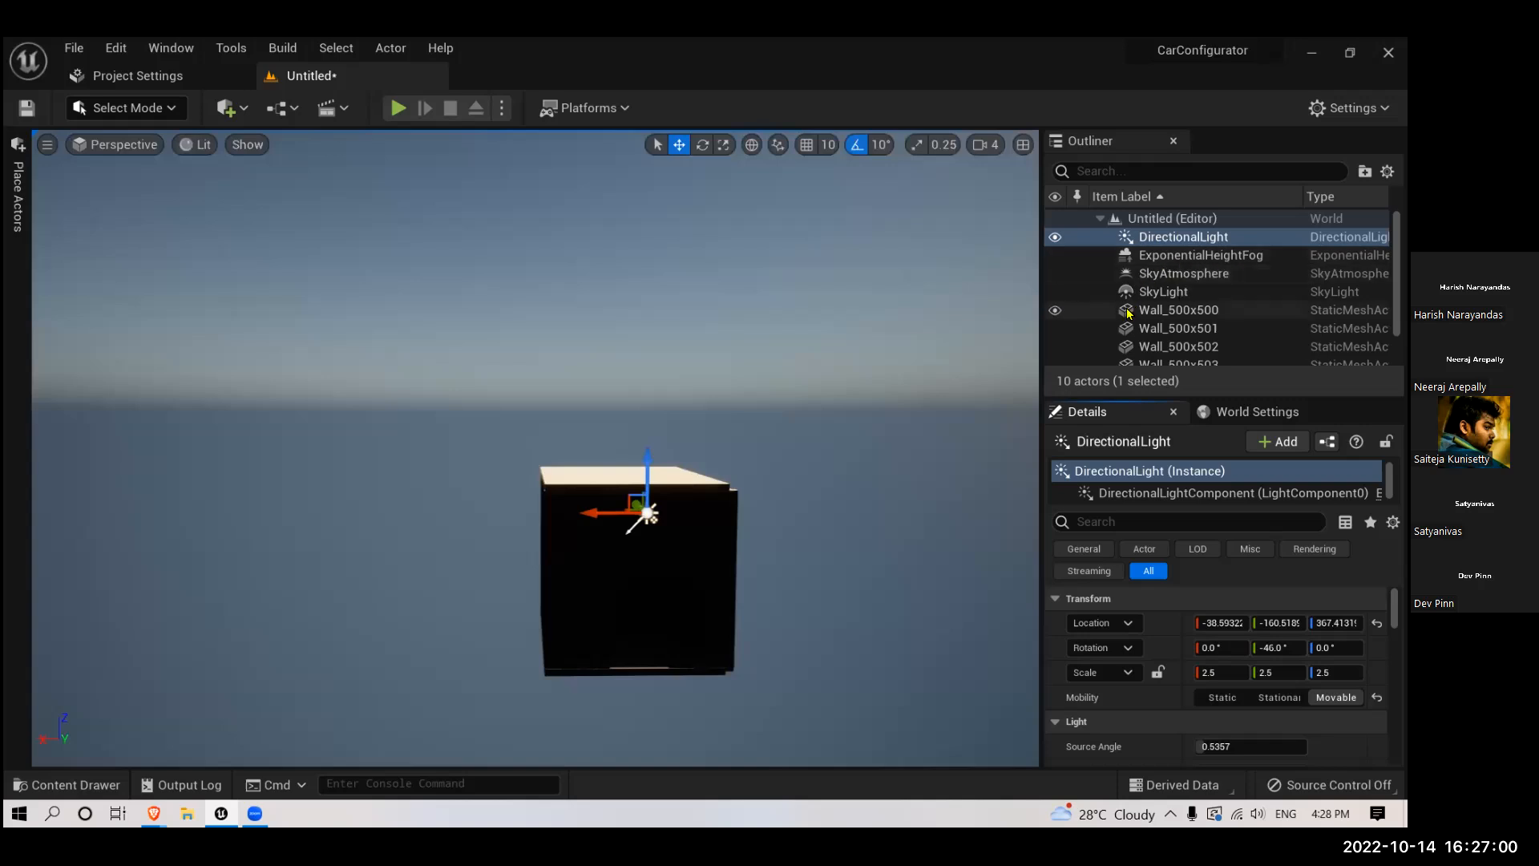
- Set the existing sky light's mobility to Movable and enable its Real Time Capture
{"action": "left_click", "coordinate": [1175, 296]}
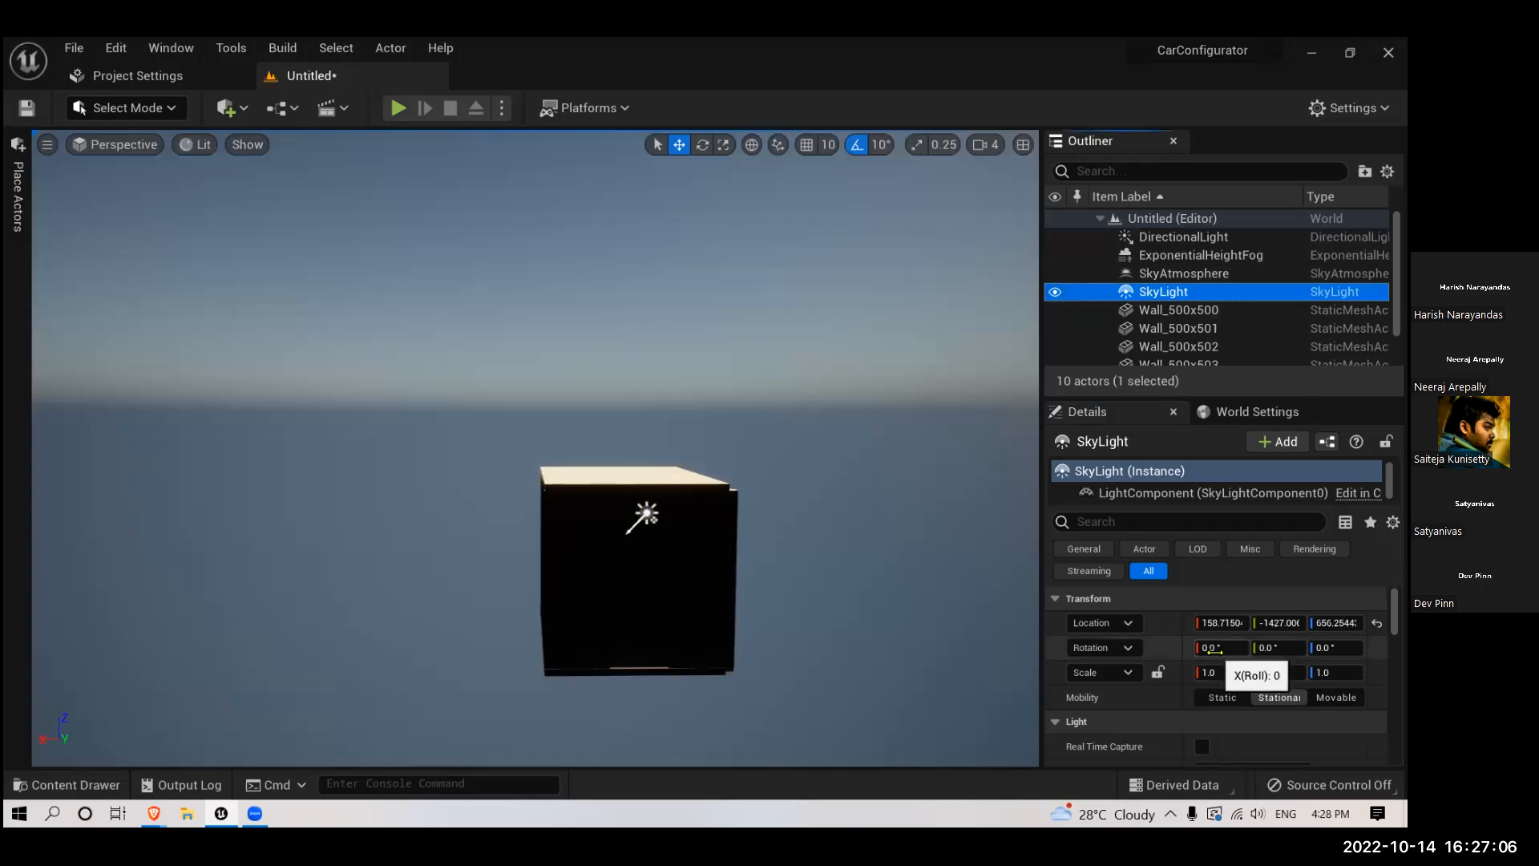
{"action": "scroll", "coordinate": [1256, 673], "scroll_direction": "down", "scroll_amount": 3}
{"action": "left_click", "coordinate": [1337, 609]}
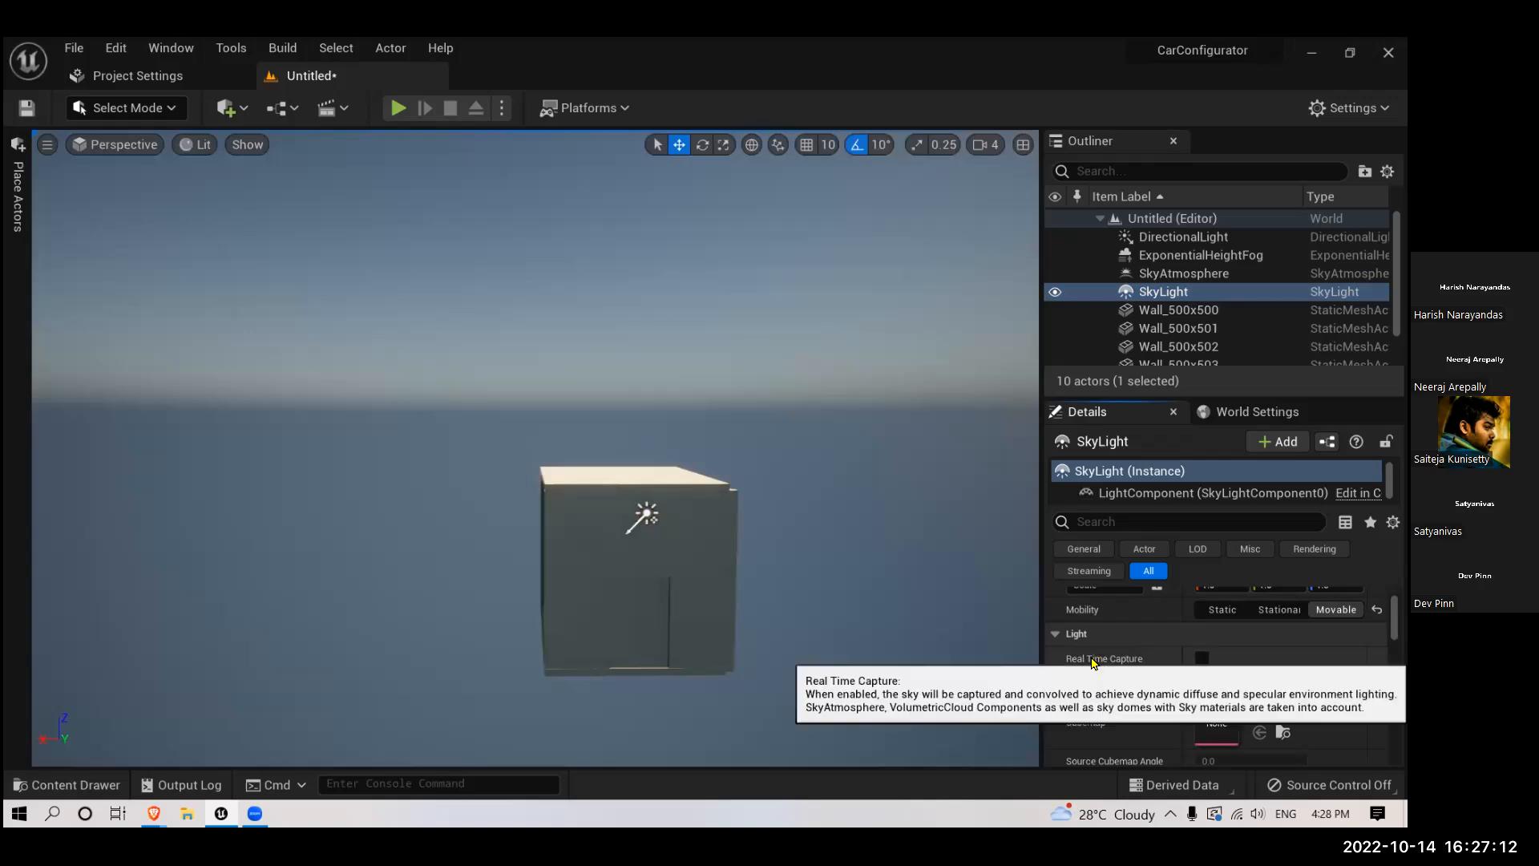
{"action": "left_click", "coordinate": [1202, 658]}
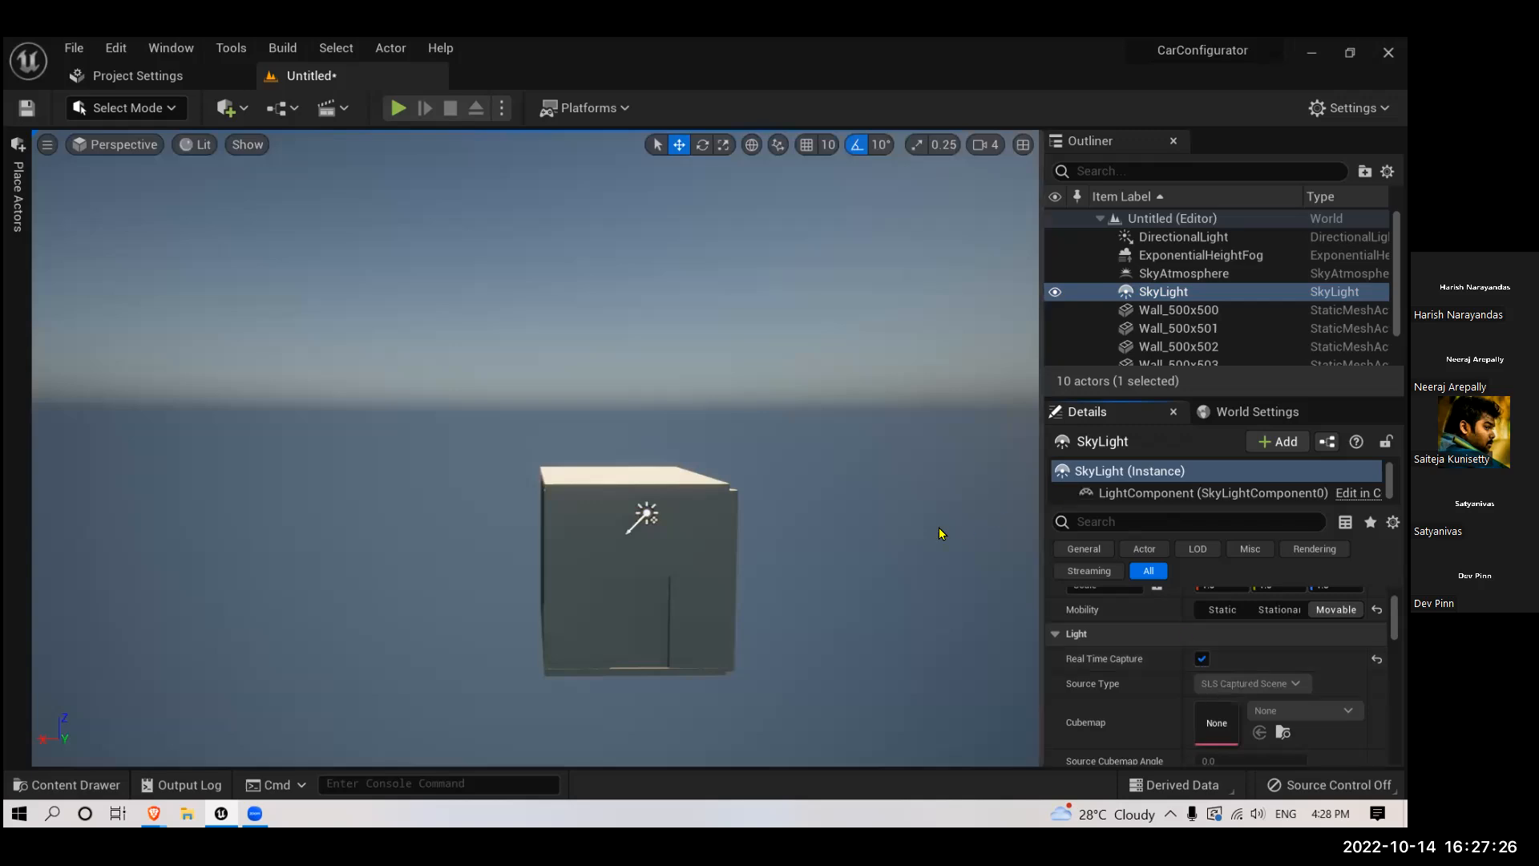
- Replace the existing sky light with a new Sky Light actor placed beside the room
{"action": "left_click", "coordinate": [1173, 297]}
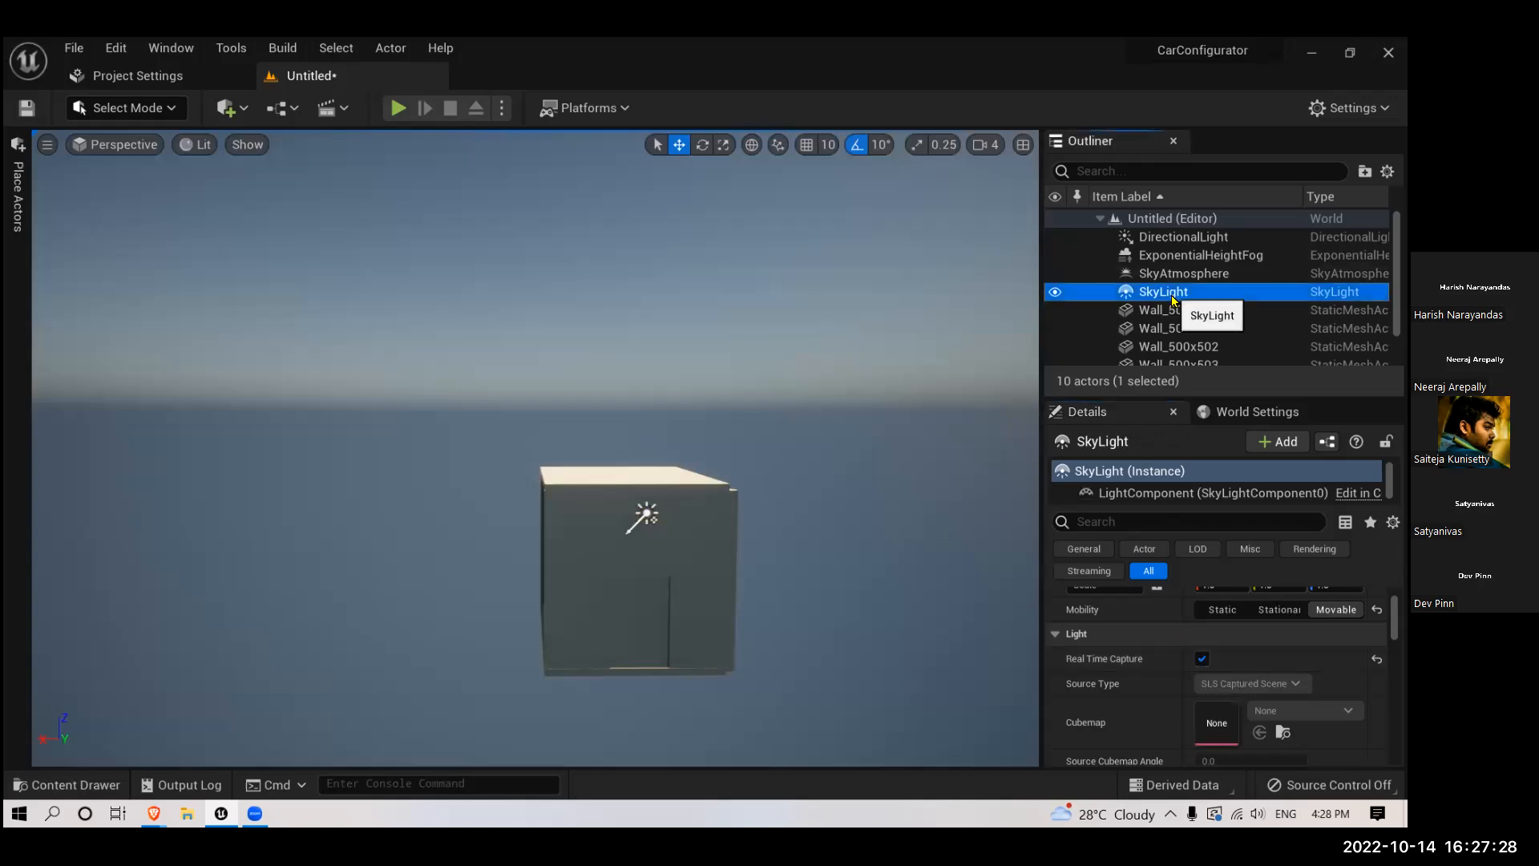
{"action": "key", "text": "Delete"}
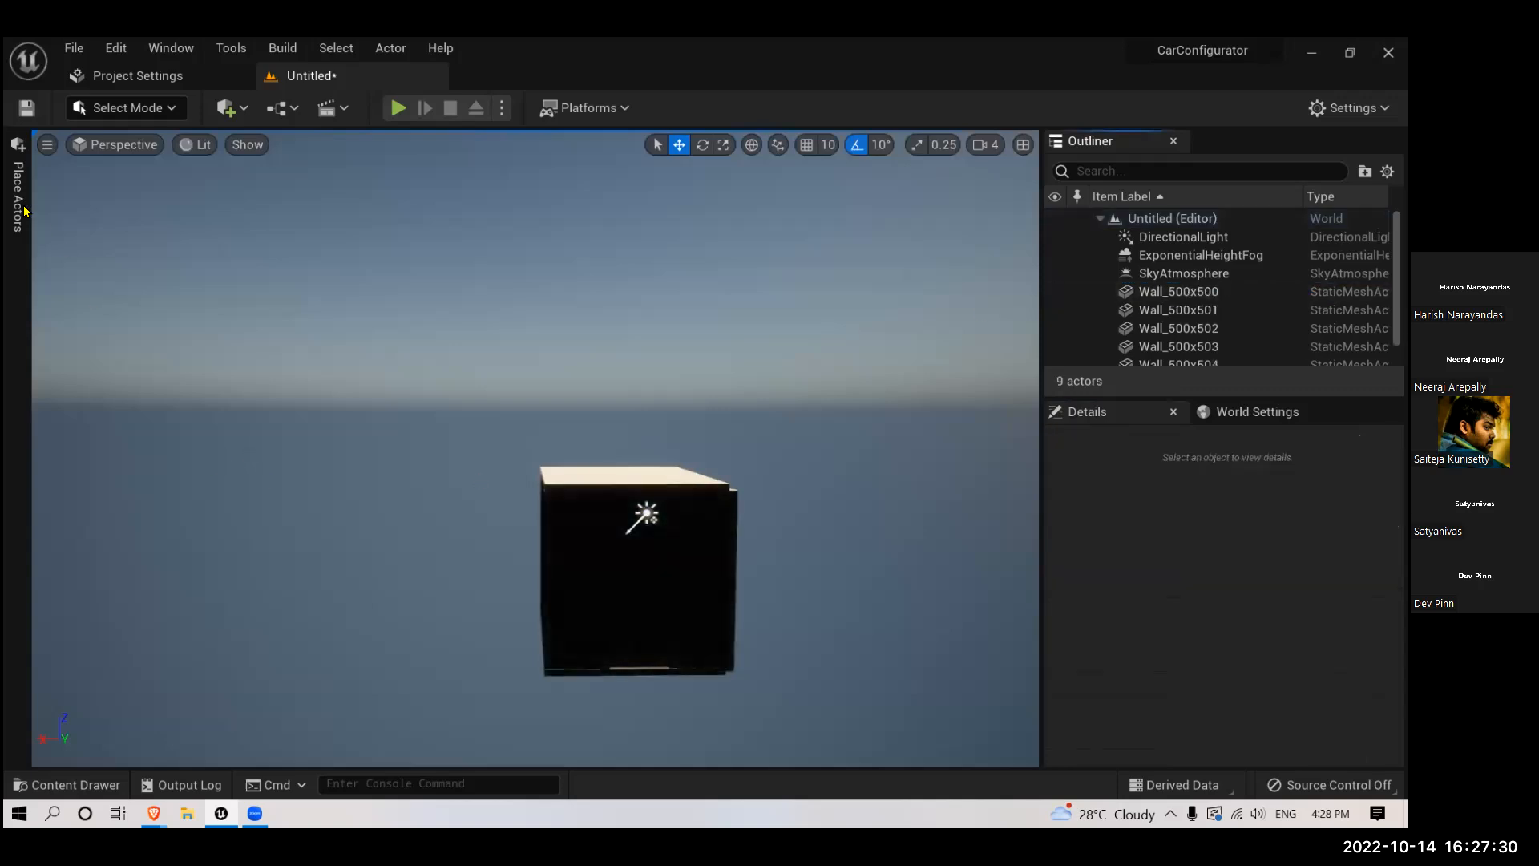
{"action": "left_click", "coordinate": [18, 200]}
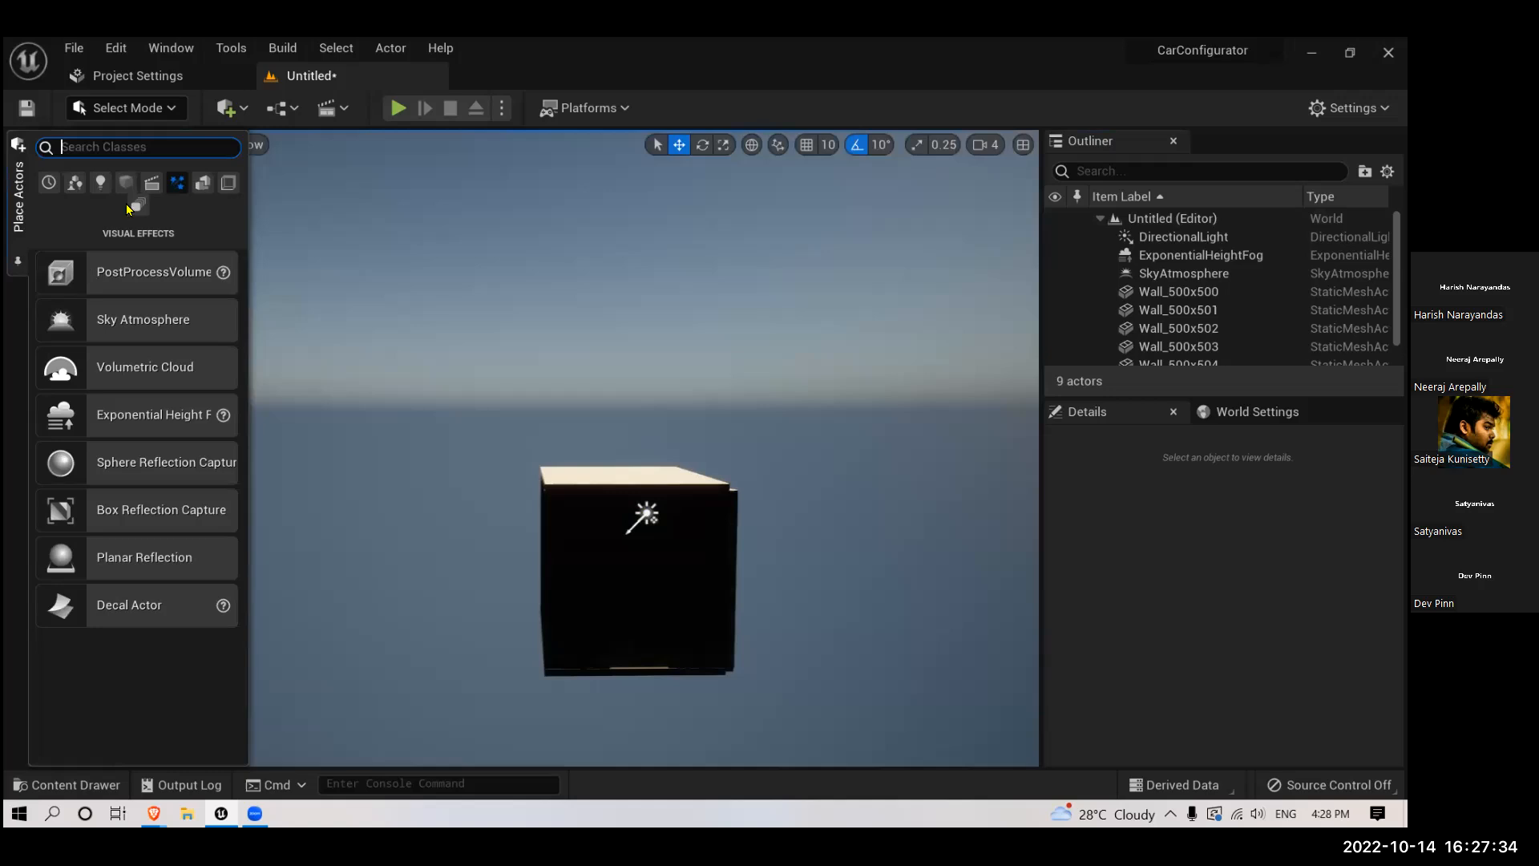
{"action": "left_click", "coordinate": [100, 183]}
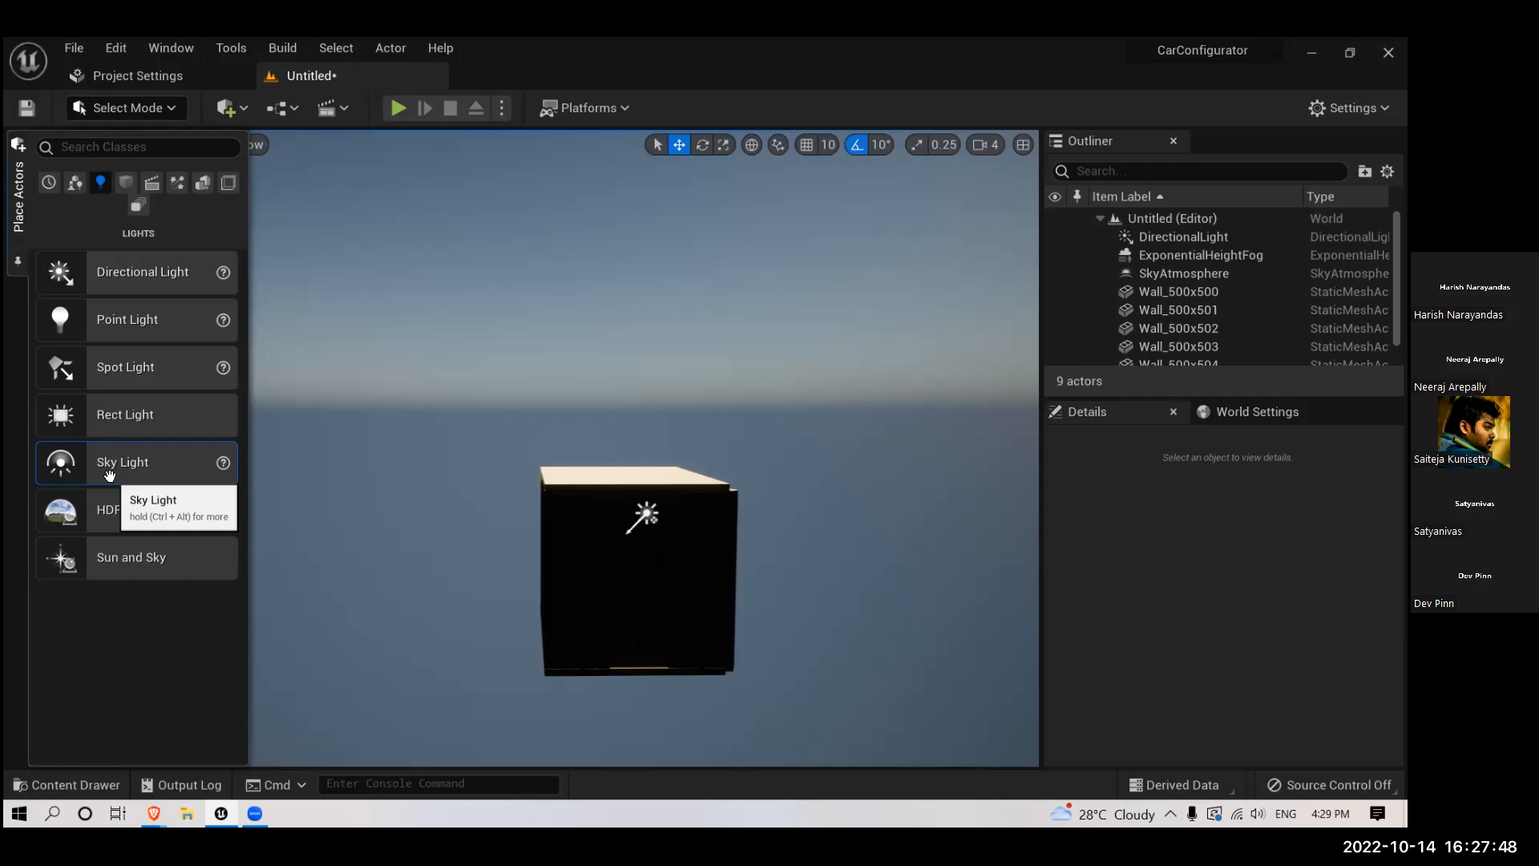
{"action": "left_click_drag", "start_coordinate": [110, 474], "coordinate": [322, 522]}
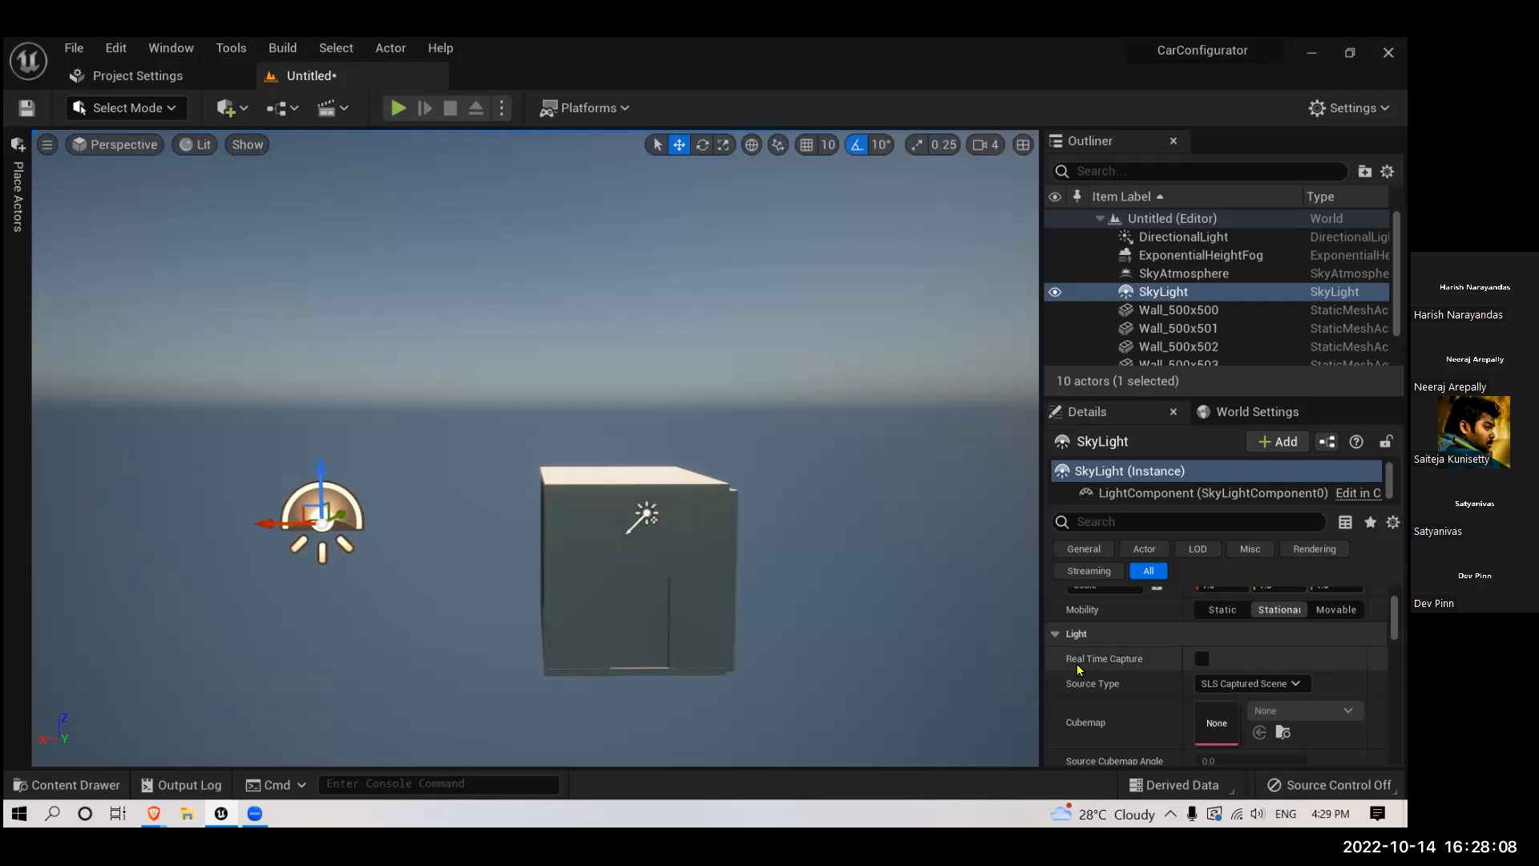
- Enable Real Time Capture on the new sky light and set its Cubemap Resolution to 512
{"action": "left_click", "coordinate": [1203, 659]}
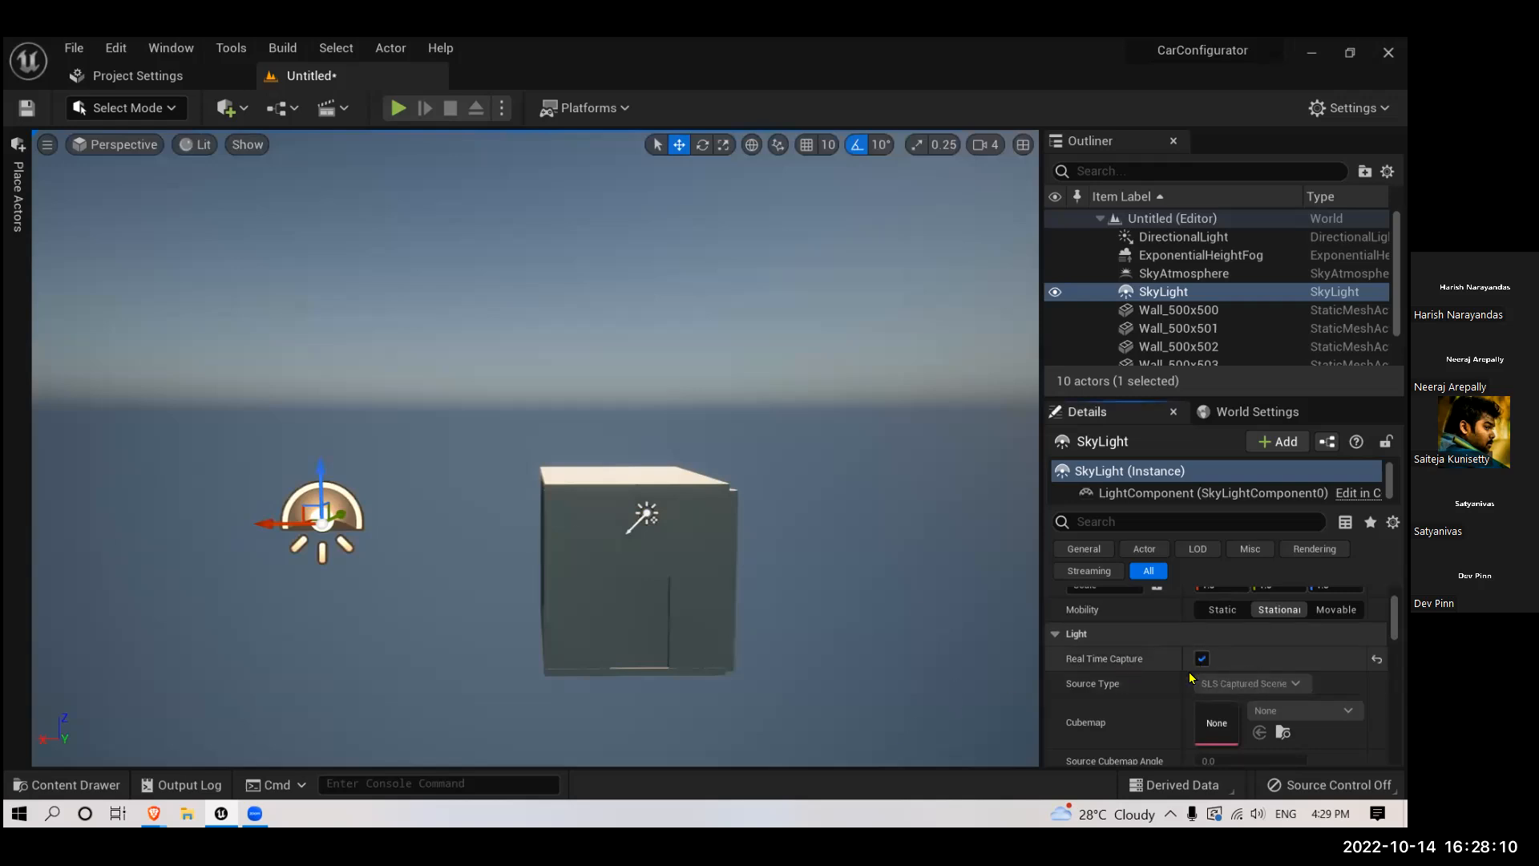
{"action": "scroll", "coordinate": [1128, 710], "scroll_direction": "down", "scroll_amount": 2}
{"action": "scroll", "coordinate": [1128, 711], "scroll_direction": "down", "scroll_amount": 1}
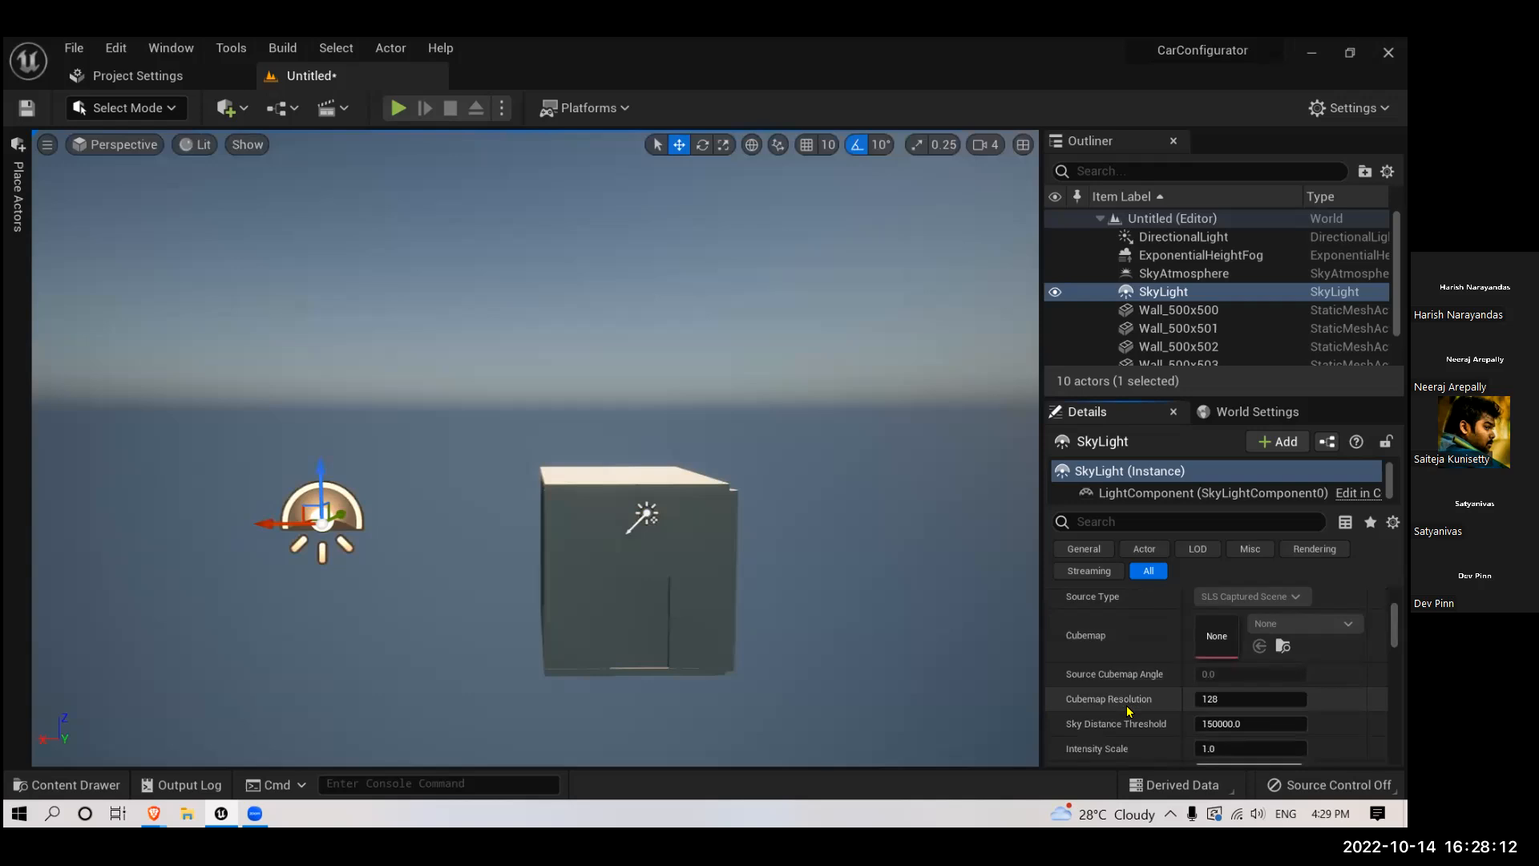
{"action": "scroll", "coordinate": [1128, 710], "scroll_direction": "up", "scroll_amount": 1}
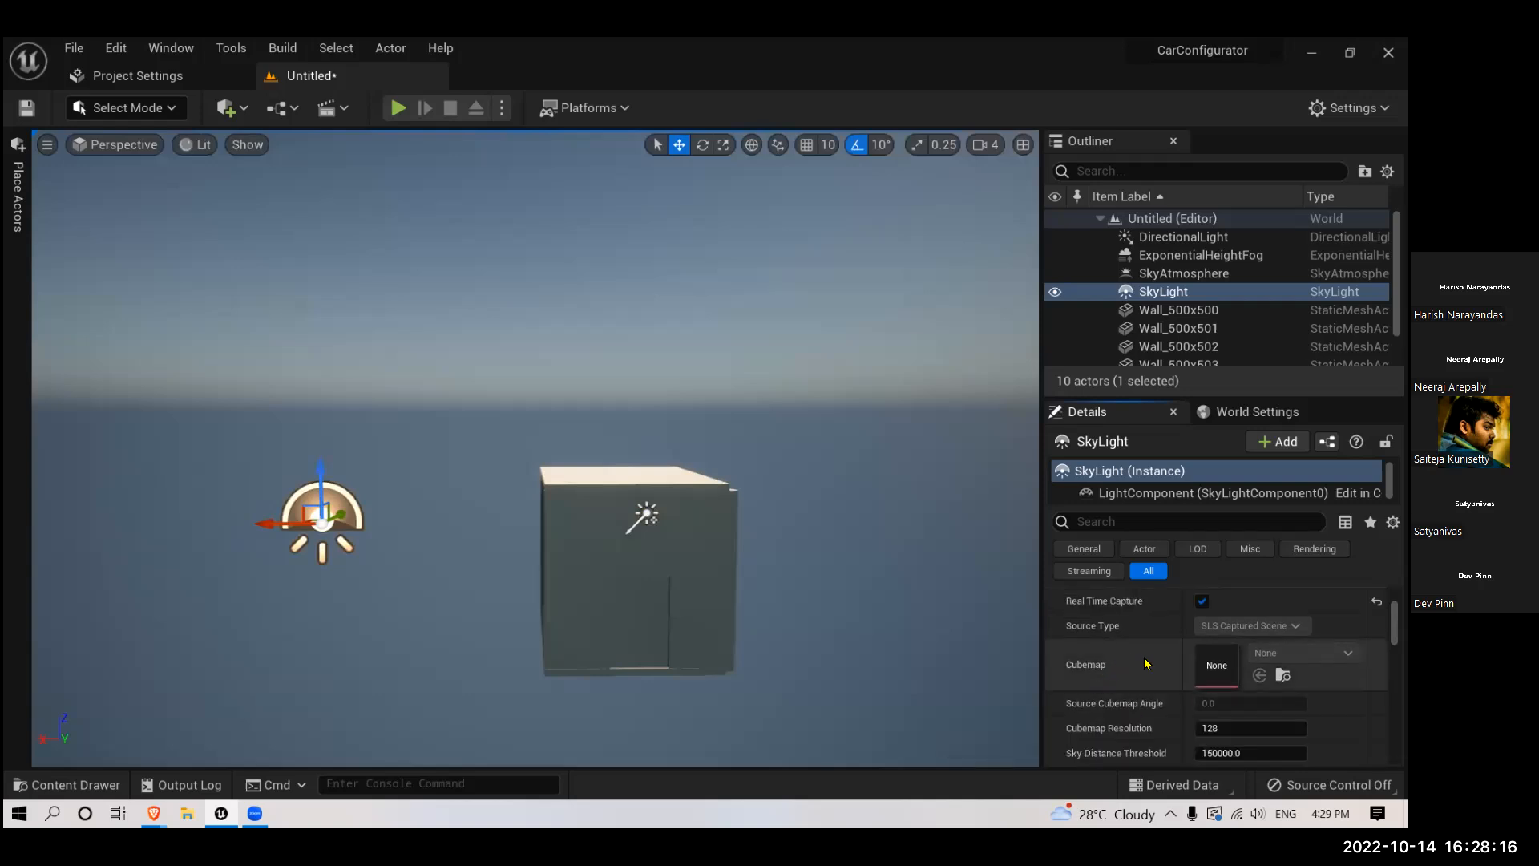
{"action": "scroll", "coordinate": [1137, 670], "scroll_direction": "down", "scroll_amount": 2}
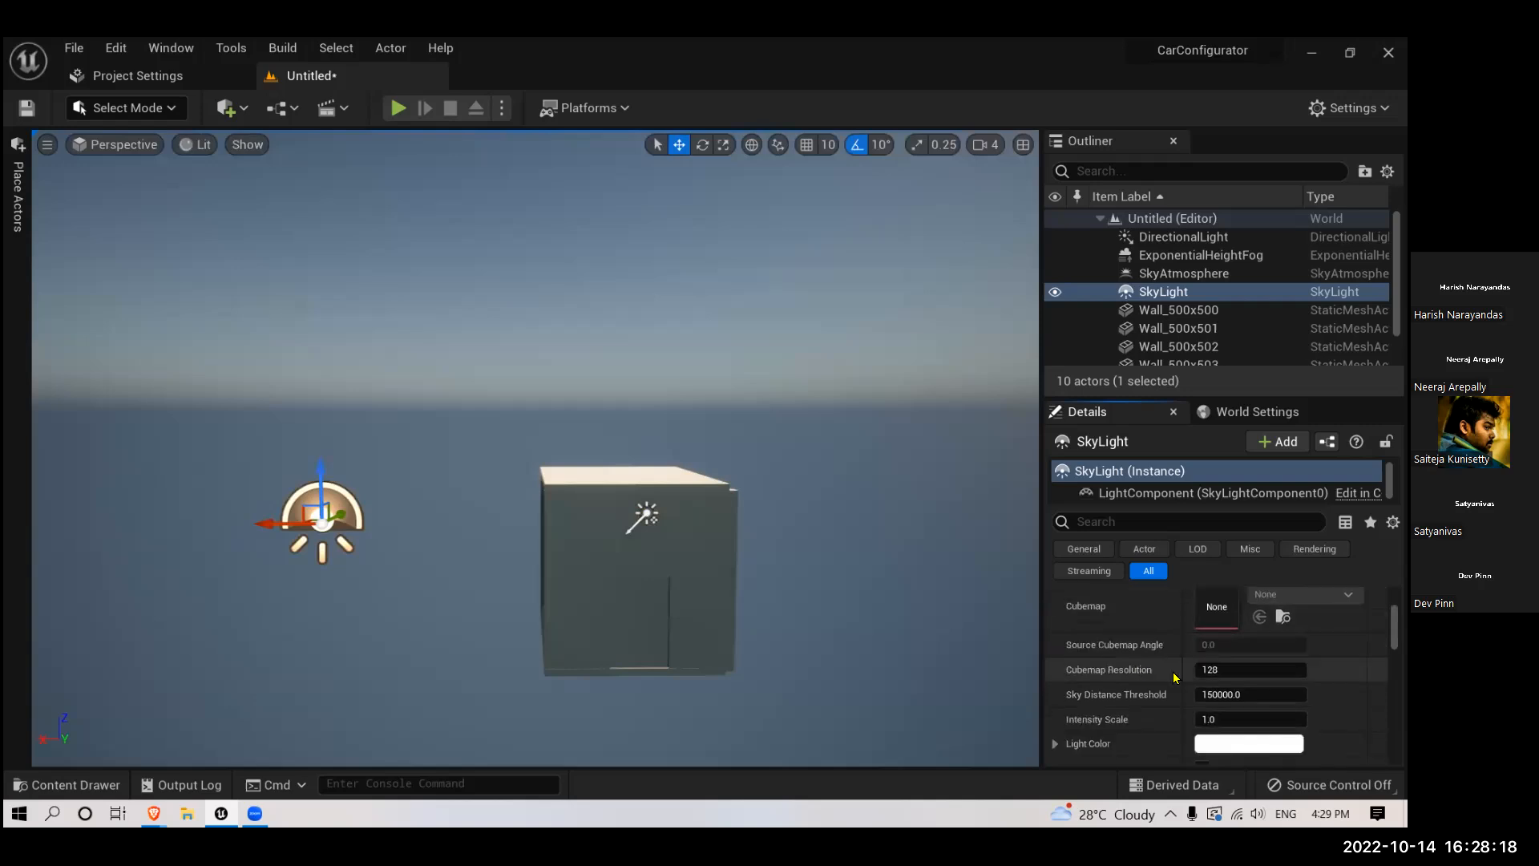
{"action": "left_click", "coordinate": [1208, 672]}
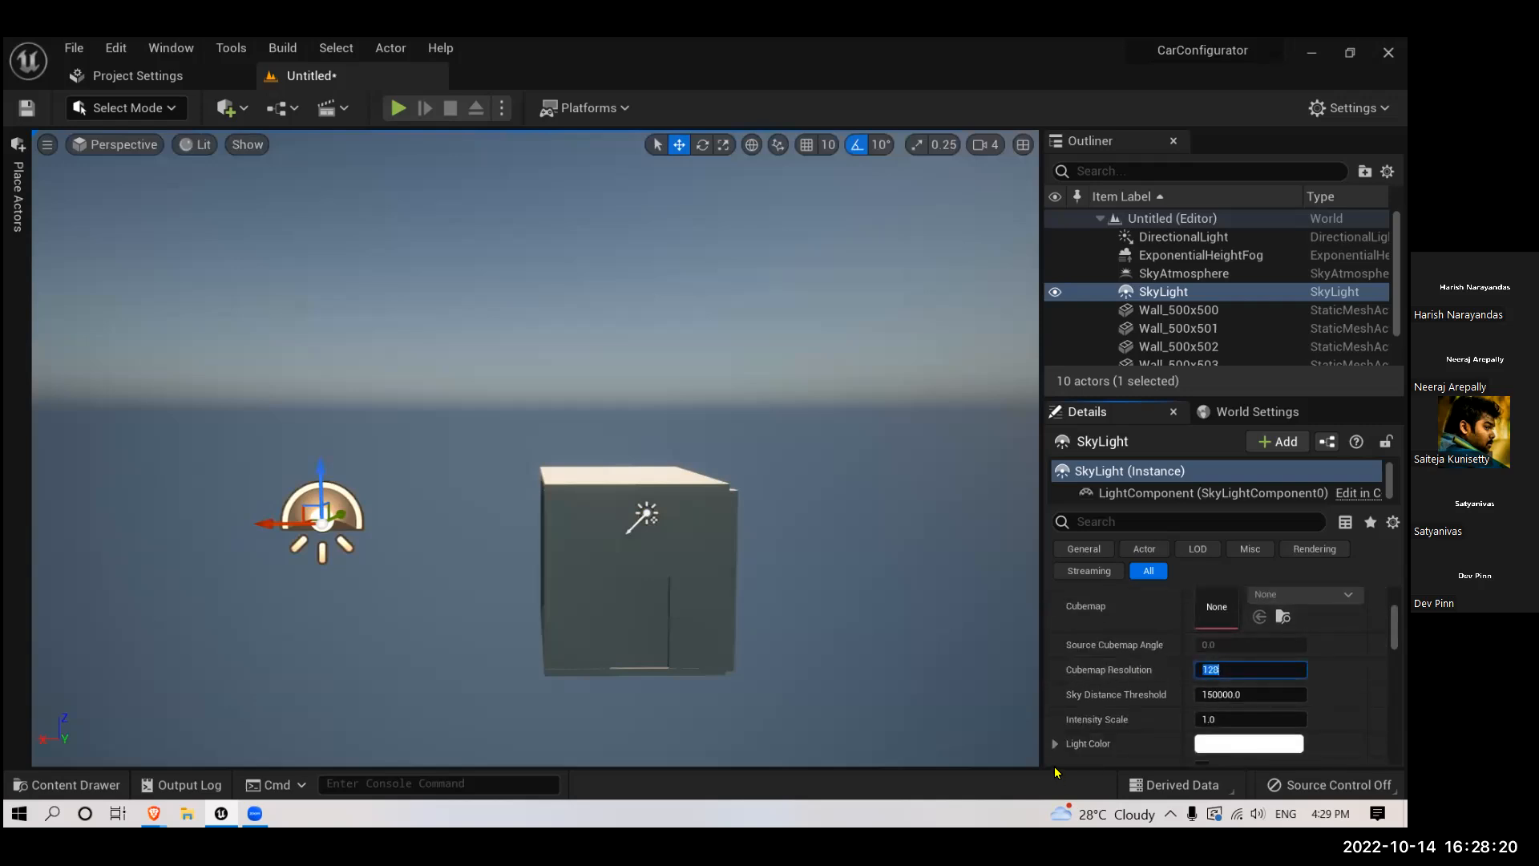
{"action": "type", "text": "512"}
{"action": "key", "text": "Return"}
- Try Intensity Scale values of 10, 5, 1 and 0.2 on the sky light
{"action": "scroll", "coordinate": [1170, 710], "scroll_direction": "down", "scroll_amount": 3}
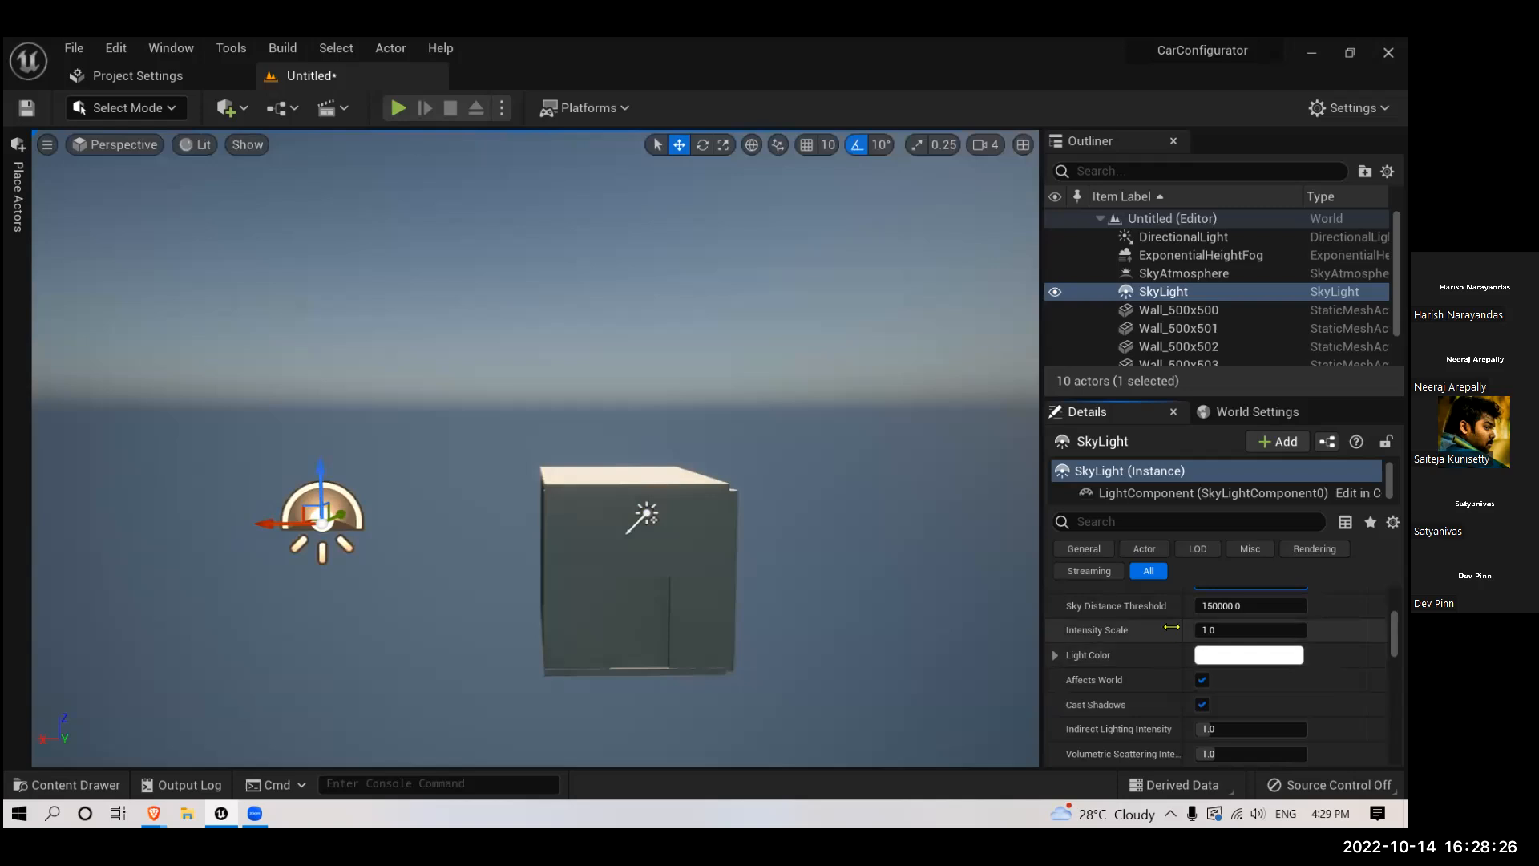
{"action": "left_click", "coordinate": [1213, 630]}
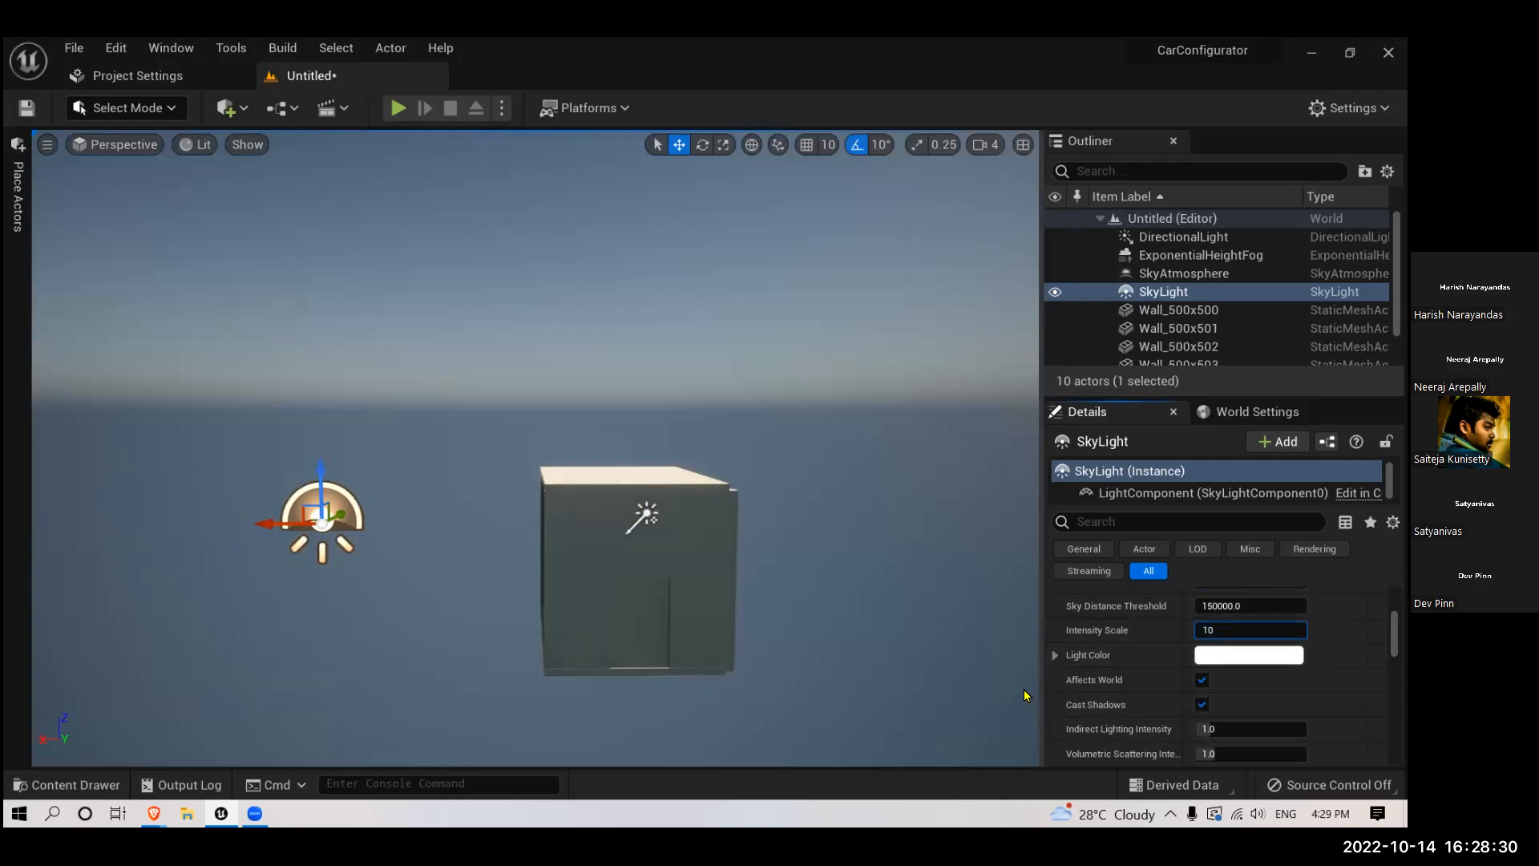
{"action": "type", "text": "10"}
{"action": "key", "text": "Return"}
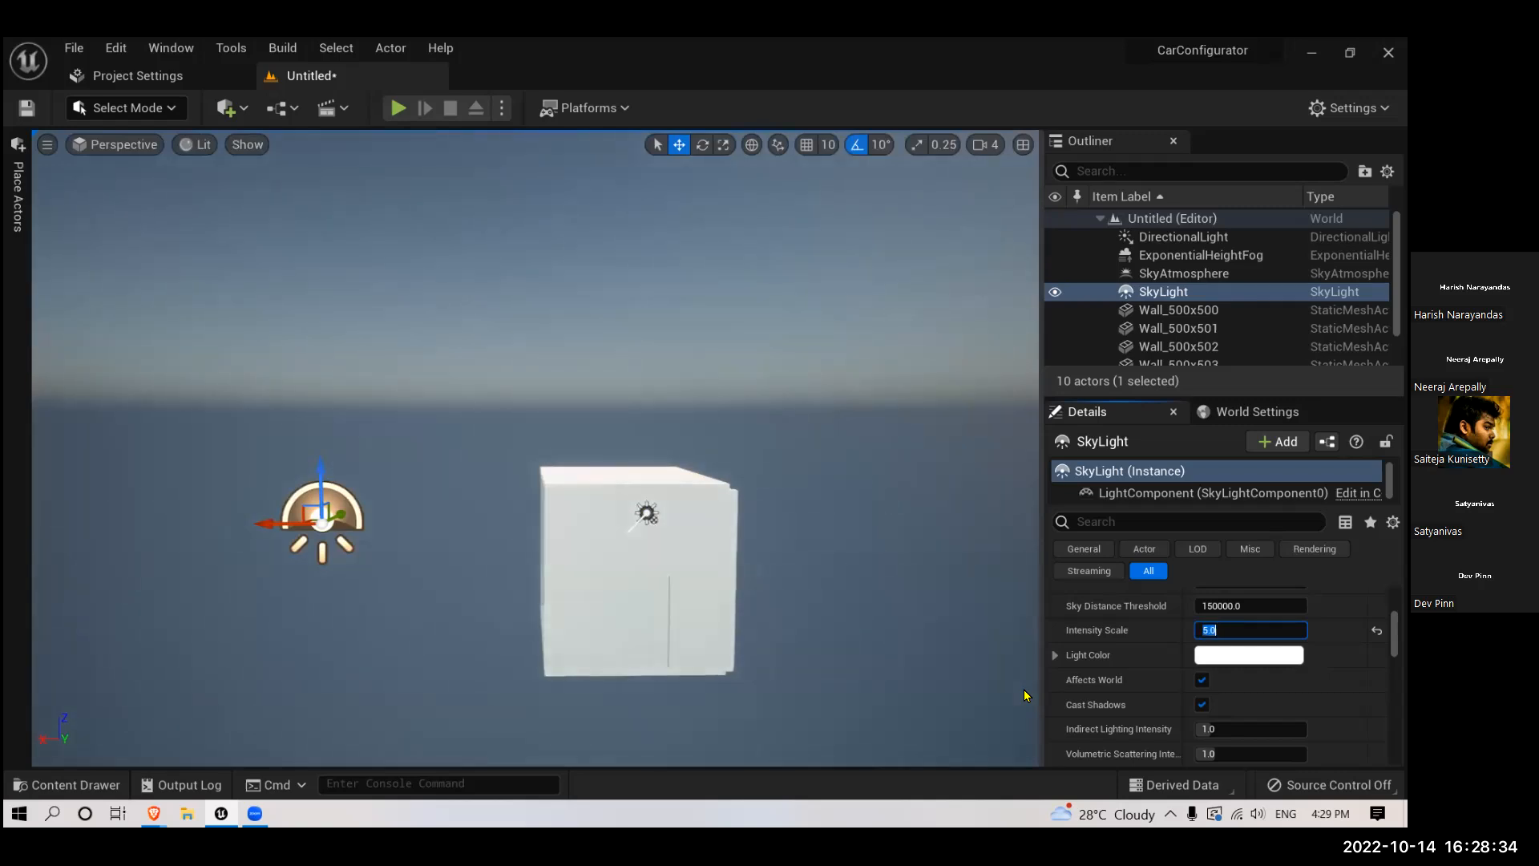
{"action": "key", "text": "Return"}
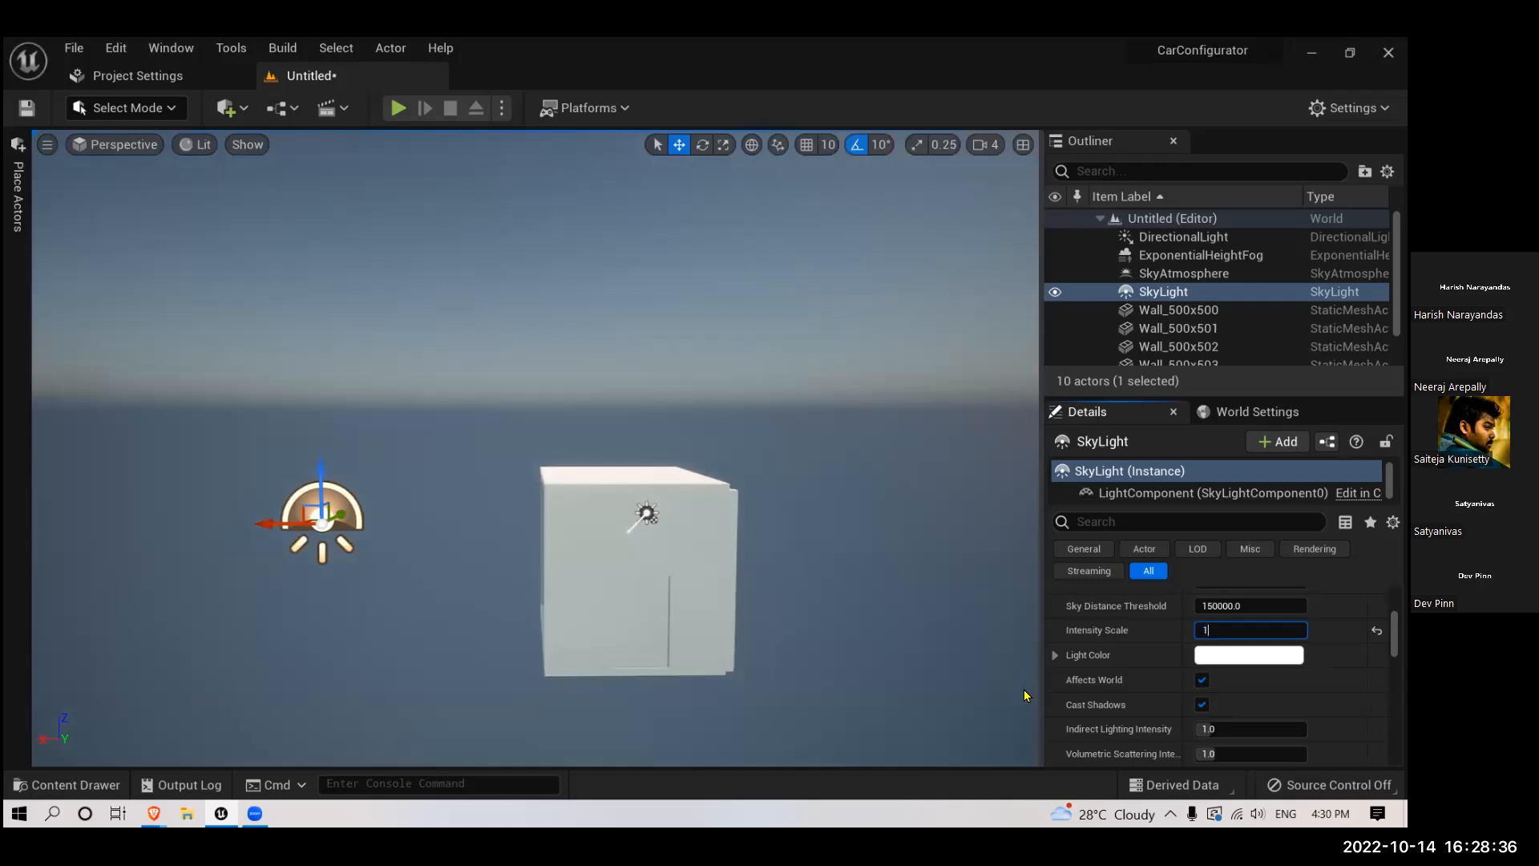
{"action": "key", "text": "Return"}
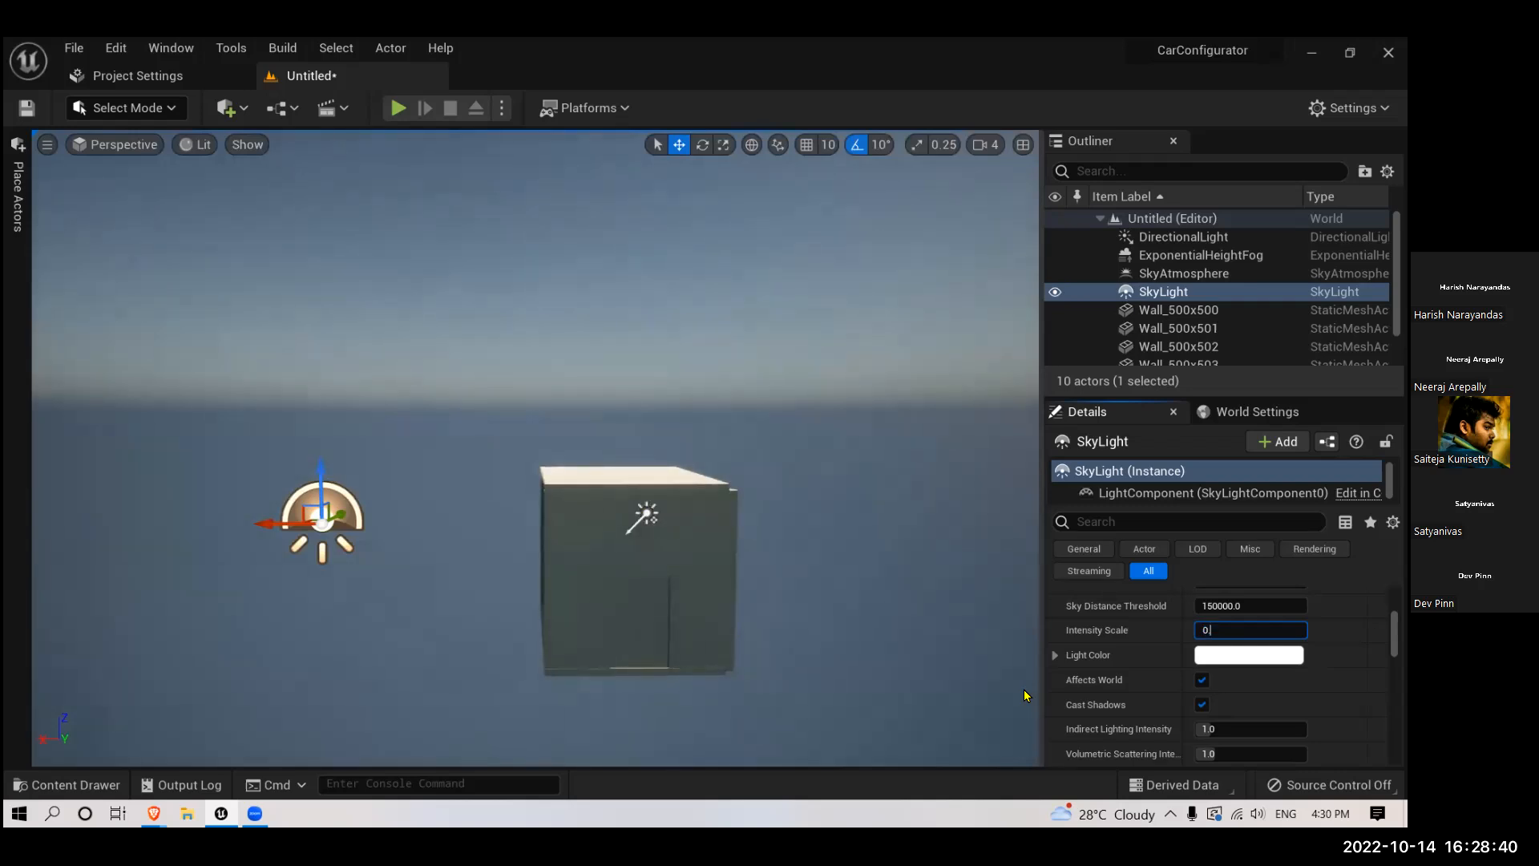
{"action": "type", "text": "0.2"}
{"action": "key", "text": "Return"}
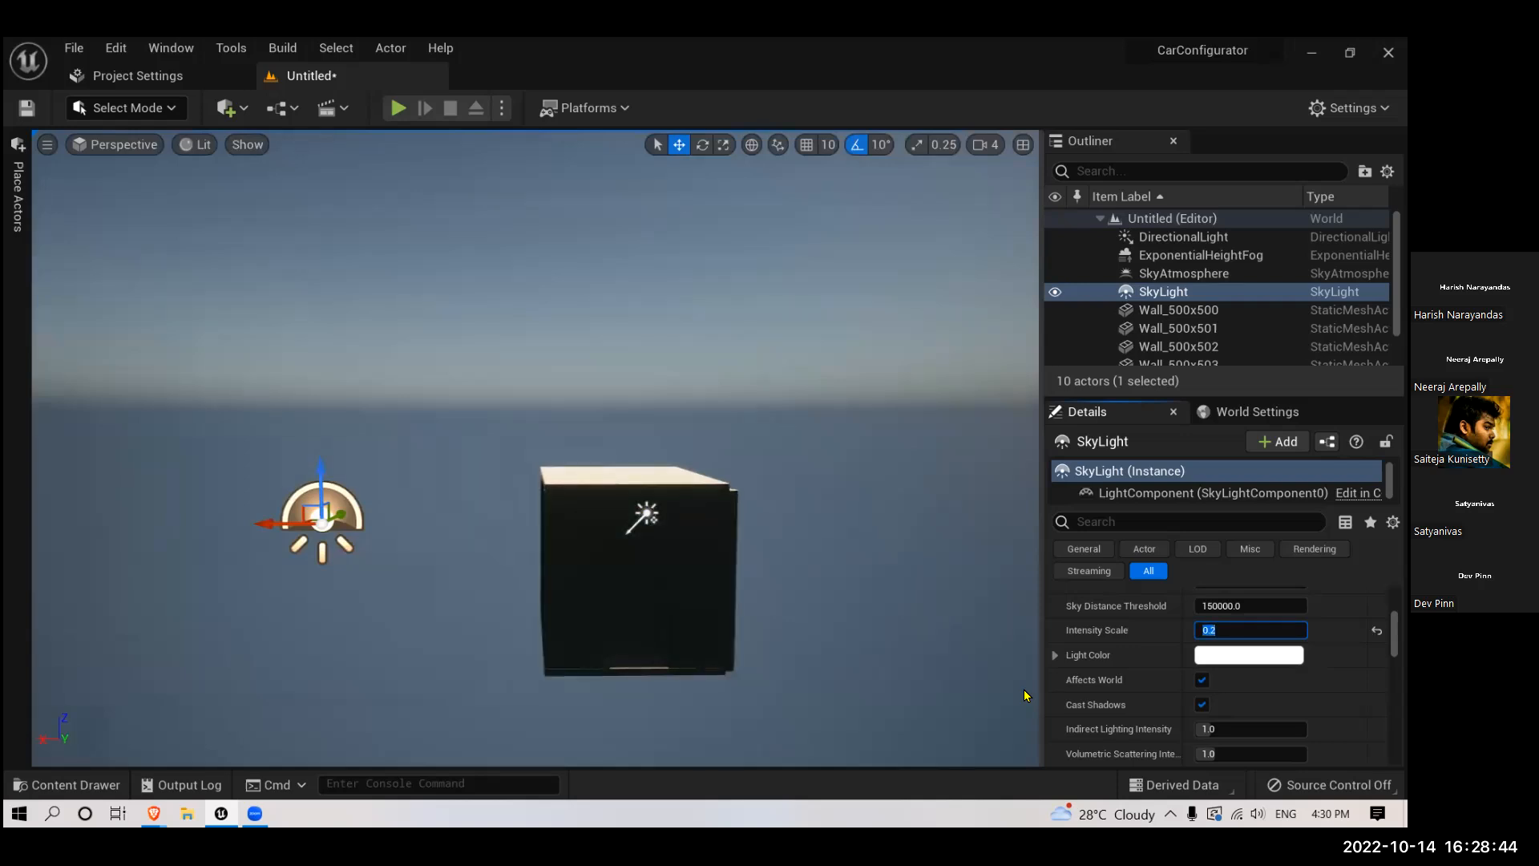
- Try an Intensity Scale of 1.5 on the sky light and check the room's doorway wall up close
{"action": "type", "text": "1.5"}
{"action": "key", "text": "Return"}
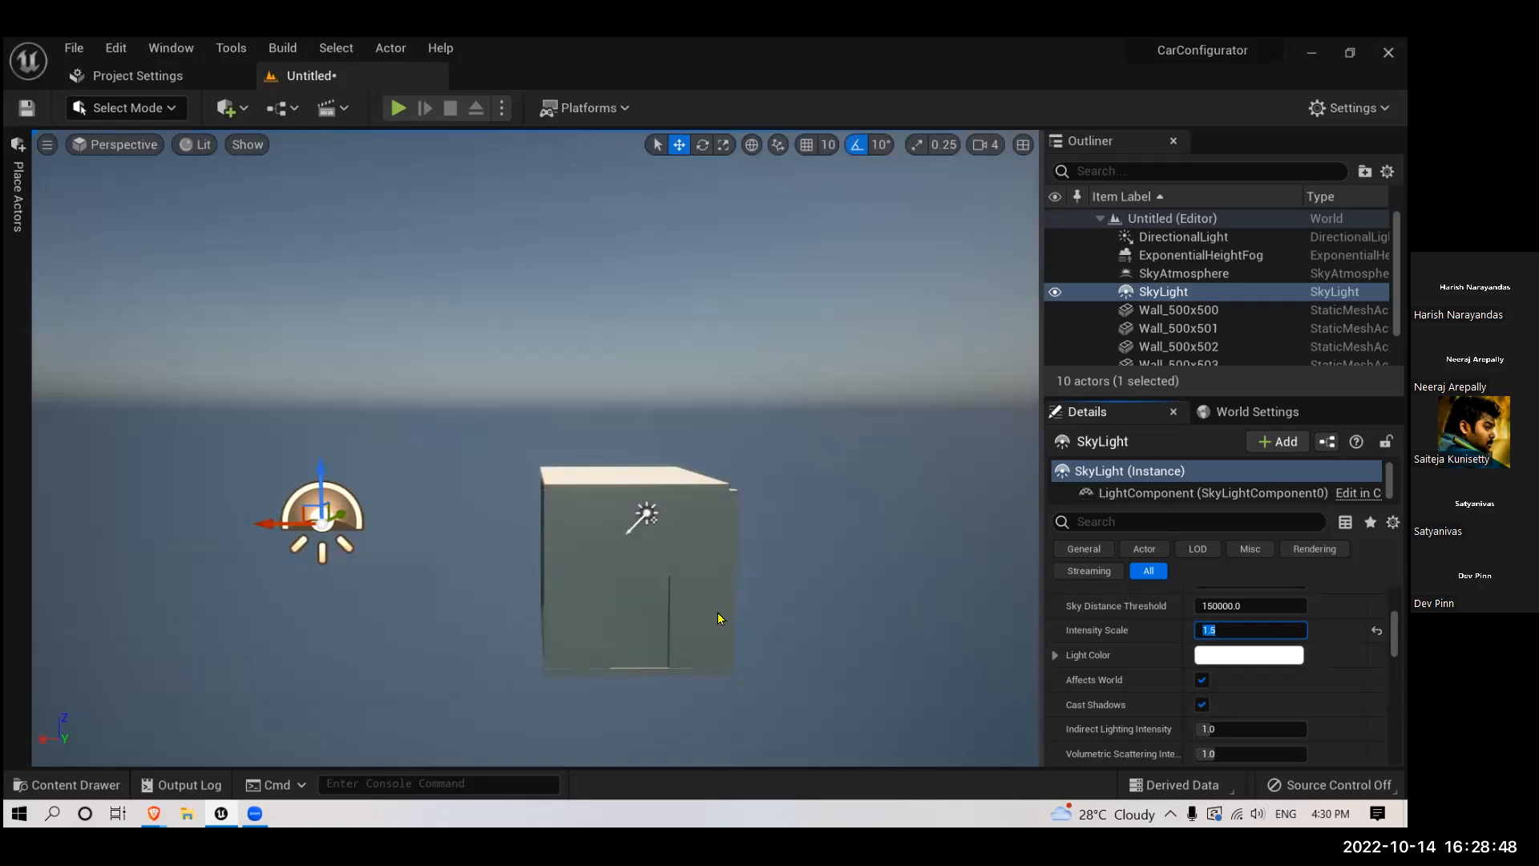
{"action": "scroll", "coordinate": [604, 597], "scroll_direction": "up", "scroll_amount": 4}
{"action": "right_click_drag", "start_coordinate": [604, 596], "coordinate": [661, 639]}
{"action": "key", "text": "w"}
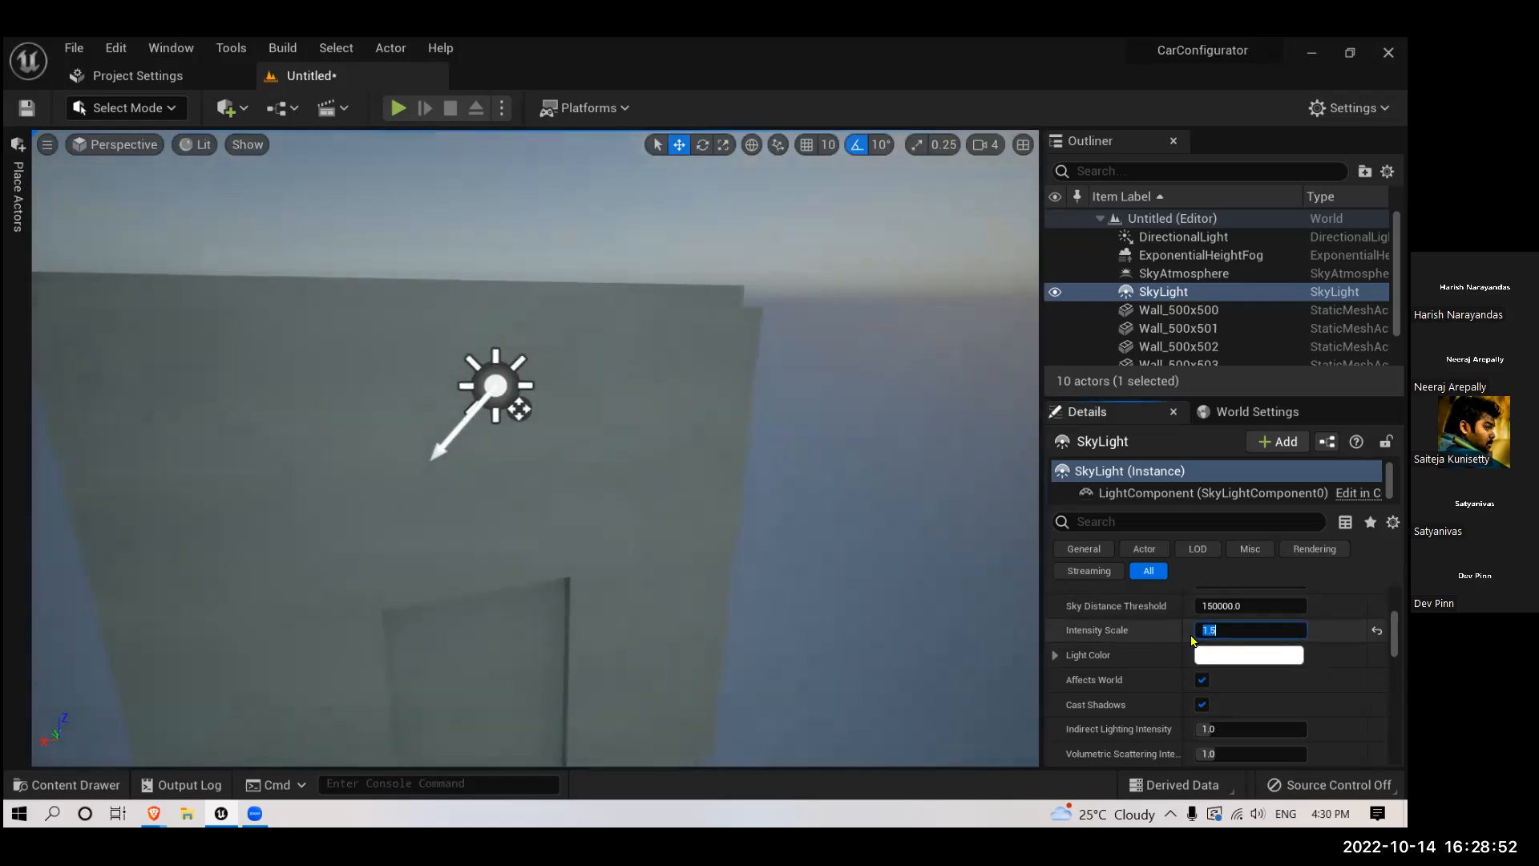
- Set the sky light's Intensity Scale to 3 and inspect the room's walls from outside and inside
{"action": "key", "text": "Return"}
{"action": "right_click_drag", "start_coordinate": [594, 567], "coordinate": [591, 573]}
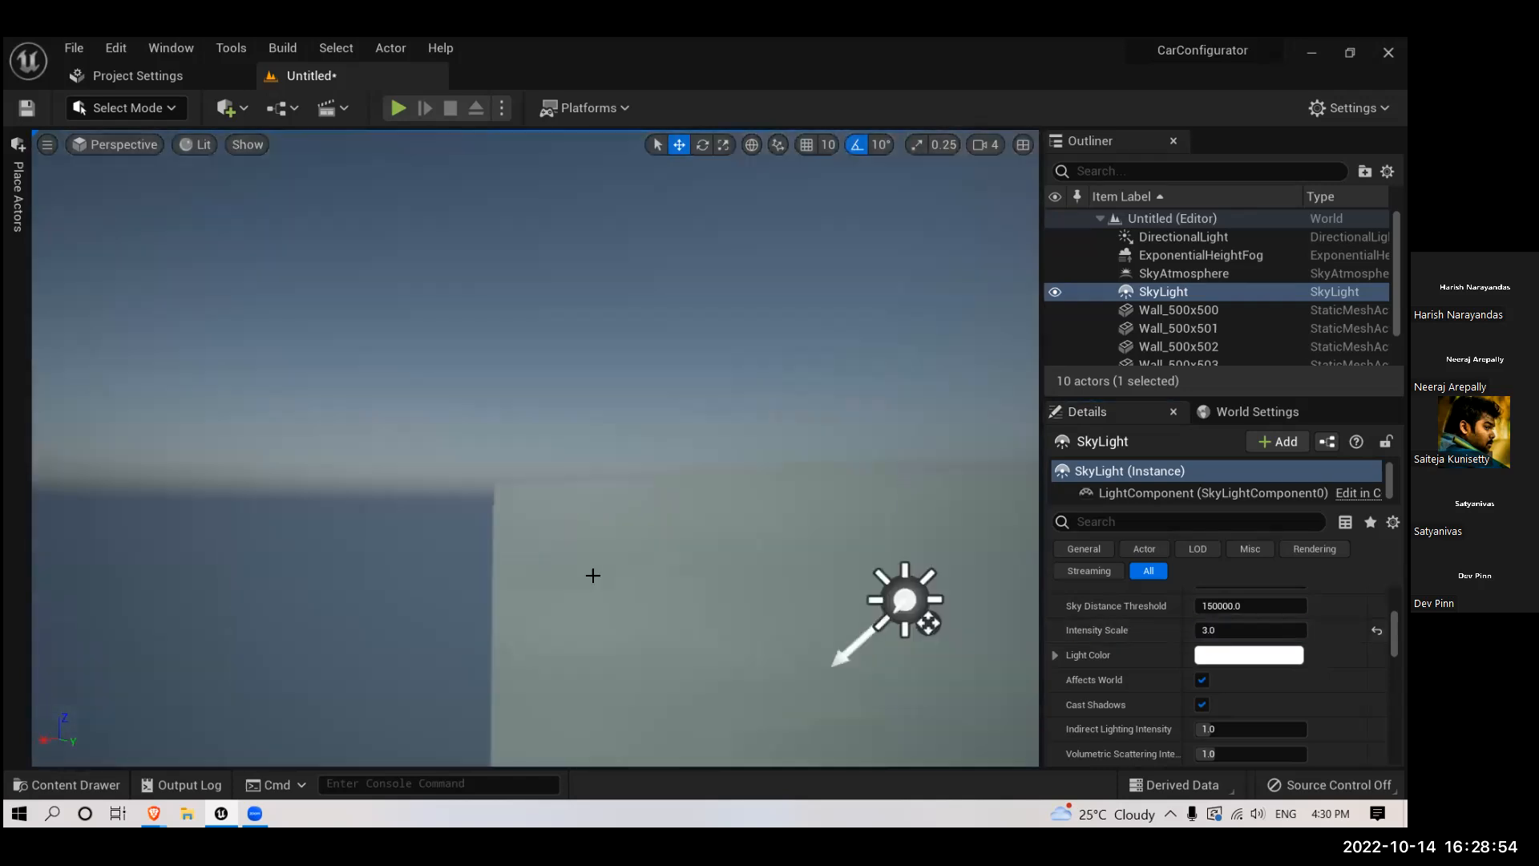
{"action": "scroll", "coordinate": [592, 573], "scroll_direction": "down", "scroll_amount": 4}
{"action": "right_click_drag", "start_coordinate": [690, 639], "coordinate": [691, 651]}
{"action": "scroll", "coordinate": [691, 651], "scroll_direction": "down", "scroll_amount": 1}
{"action": "scroll", "coordinate": [540, 644], "scroll_direction": "up", "scroll_amount": 5}
{"action": "right_click_drag", "start_coordinate": [540, 644], "coordinate": [579, 626]}
{"action": "scroll", "coordinate": [541, 645], "scroll_direction": "up", "scroll_amount": 3}
{"action": "scroll", "coordinate": [540, 644], "scroll_direction": "up", "scroll_amount": 3}
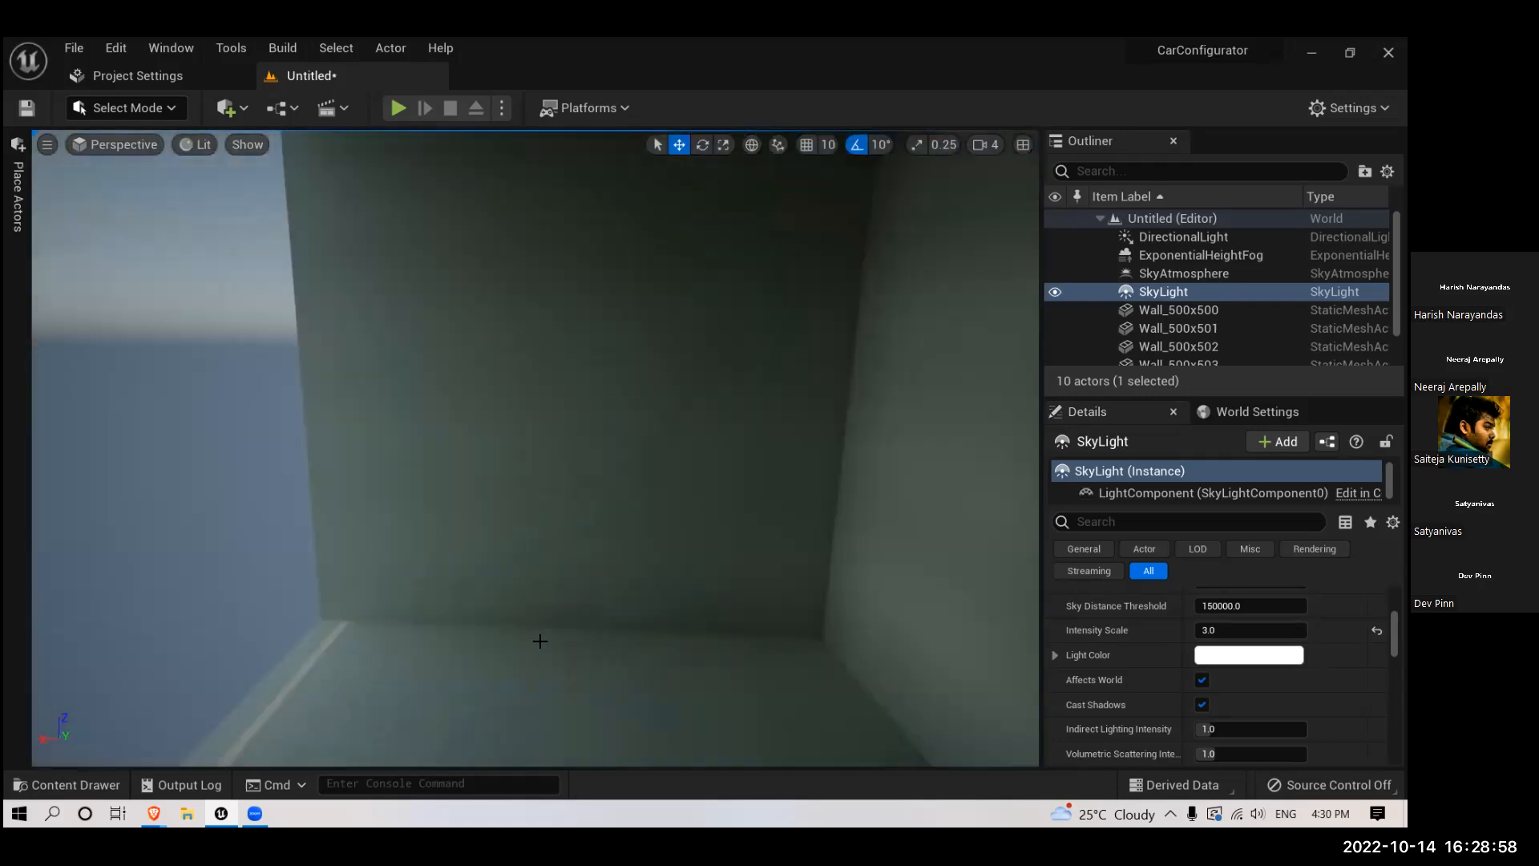
{"action": "scroll", "coordinate": [541, 641], "scroll_direction": "down", "scroll_amount": 2}
{"action": "scroll", "coordinate": [540, 642], "scroll_direction": "down", "scroll_amount": 3}
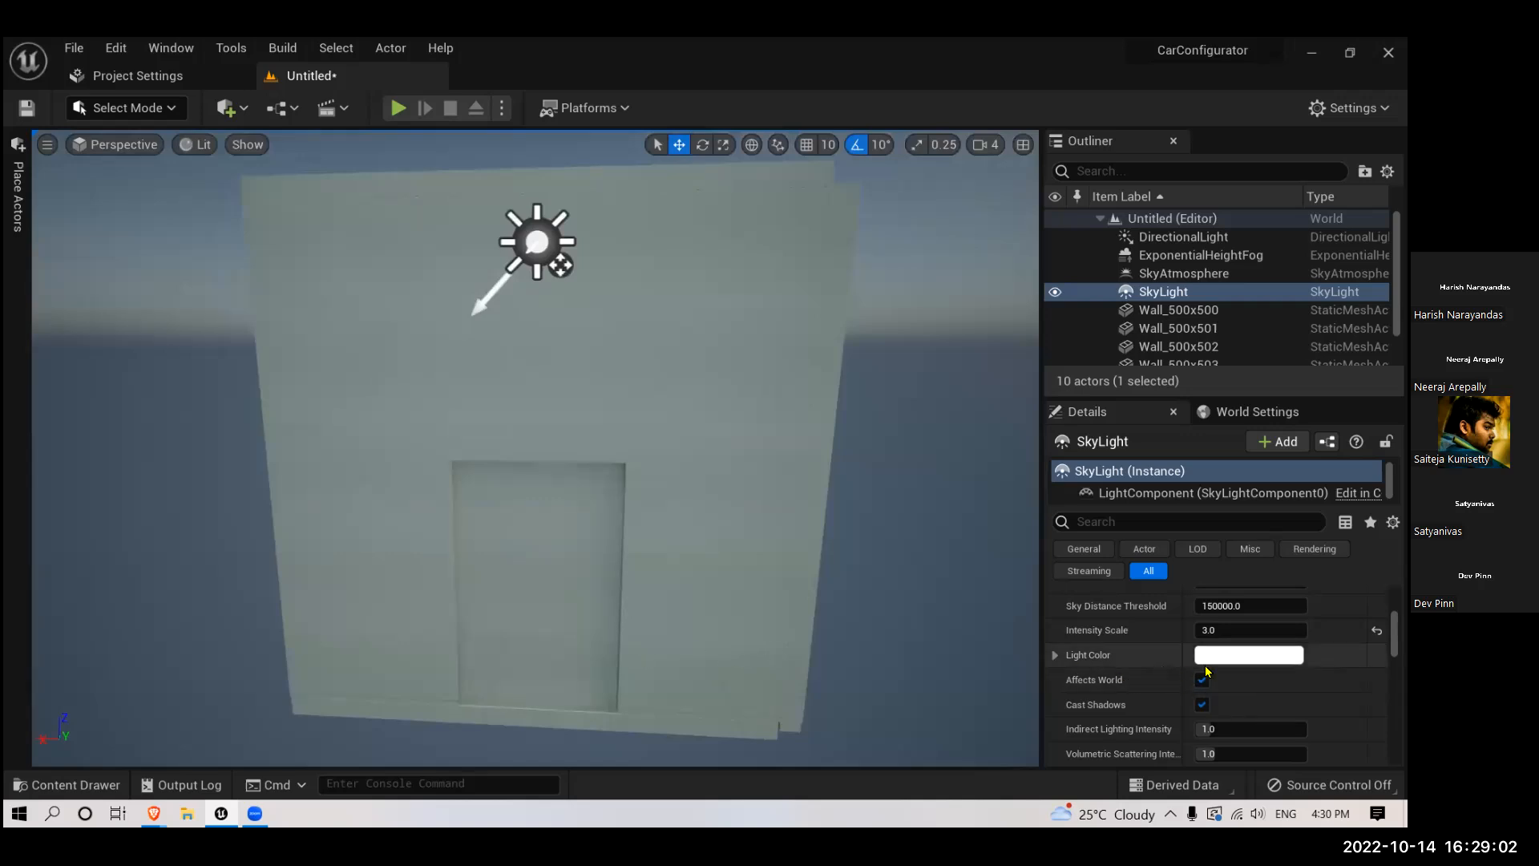
- Review the sky light's remaining shadow, lower hemisphere and actor settings
{"action": "scroll", "coordinate": [1169, 665], "scroll_direction": "down", "scroll_amount": 10}
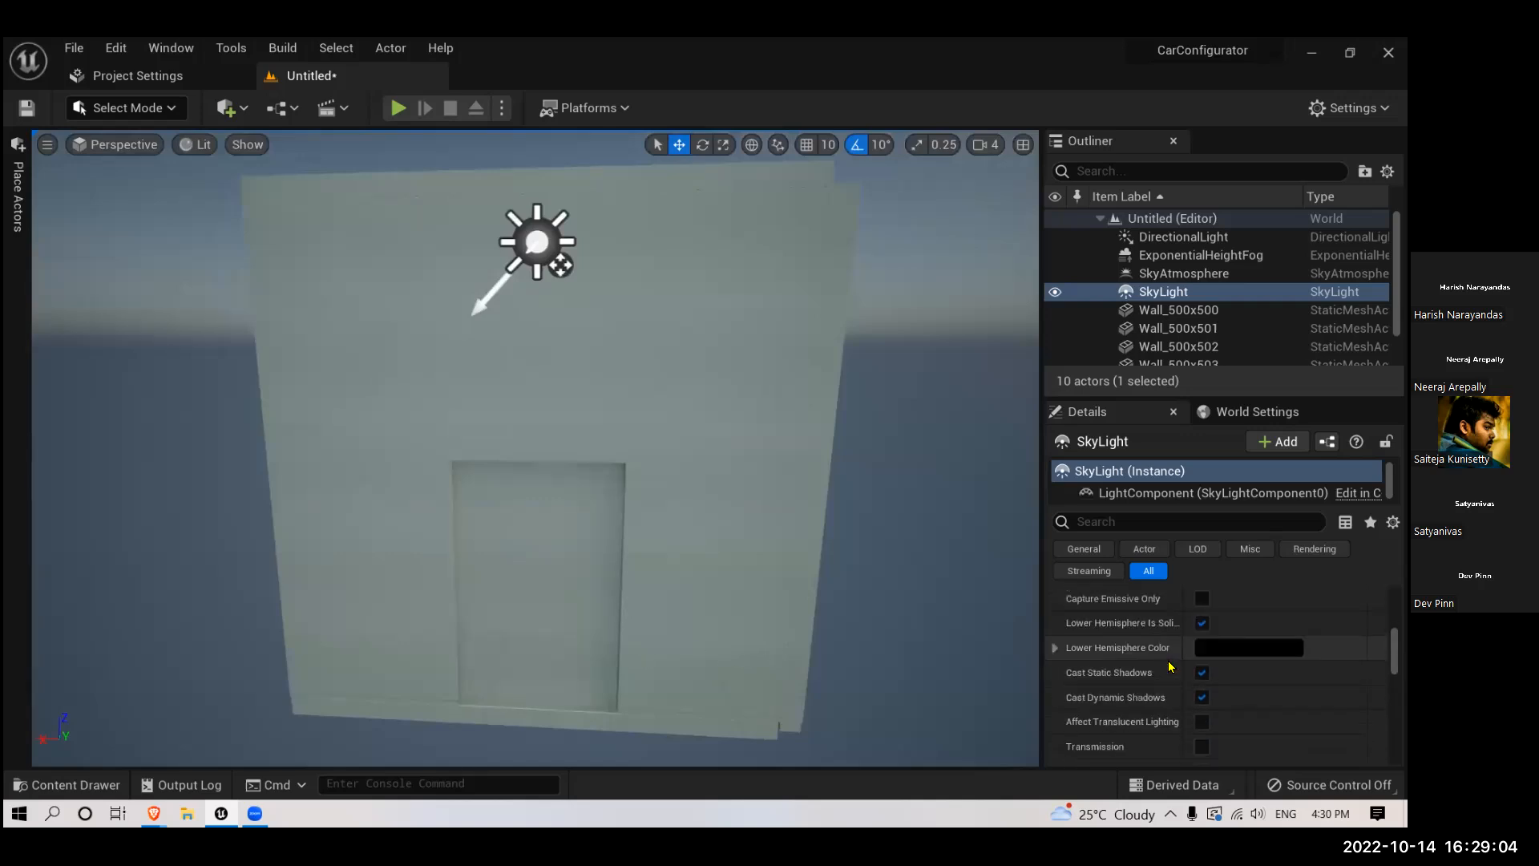
{"action": "scroll", "coordinate": [1169, 666], "scroll_direction": "down", "scroll_amount": 5}
{"action": "scroll", "coordinate": [1168, 666], "scroll_direction": "down", "scroll_amount": 10}
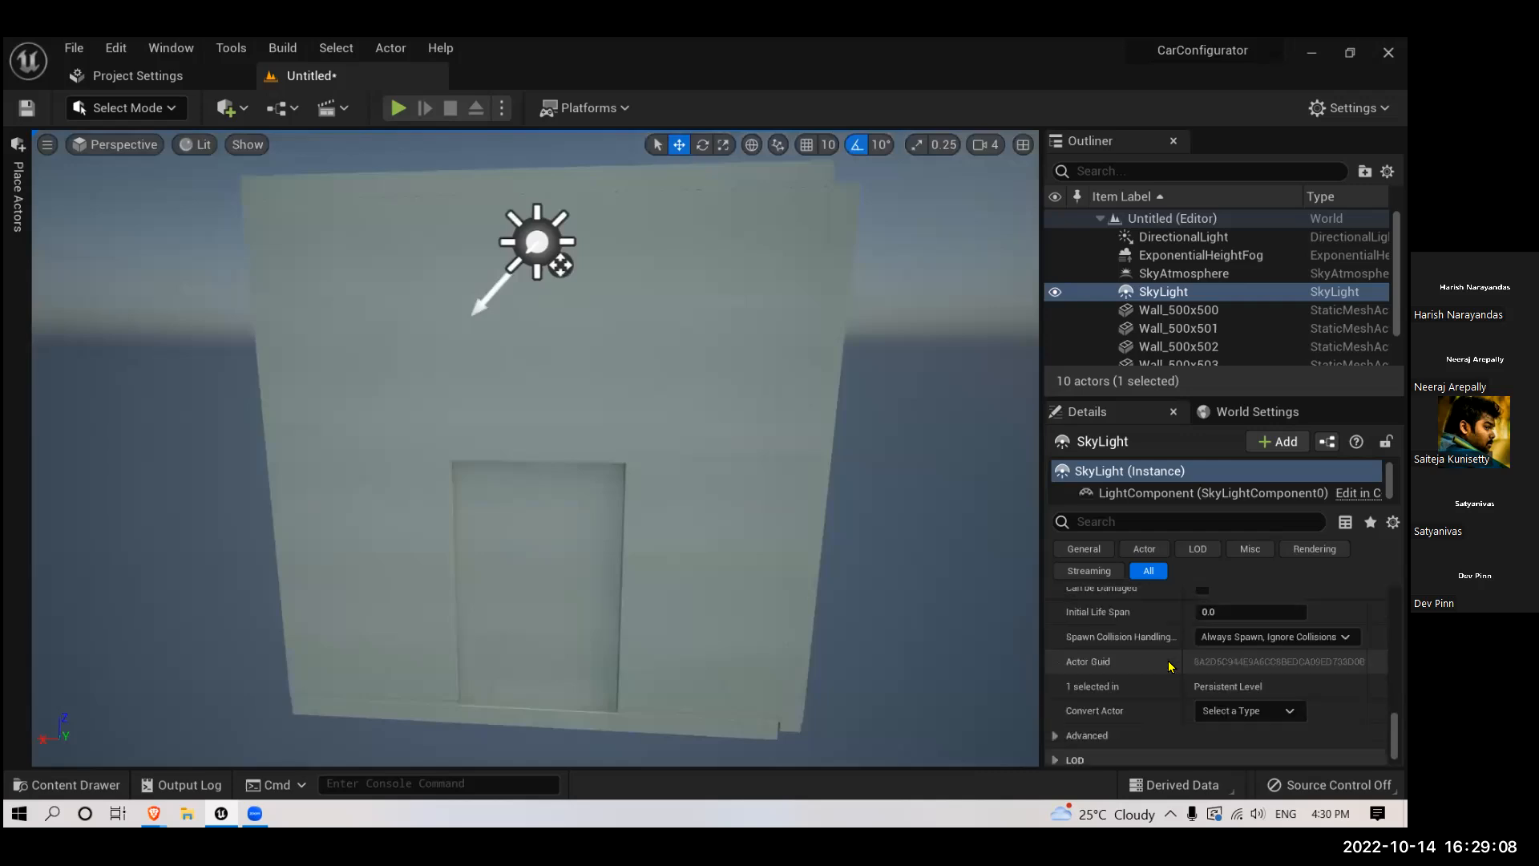
- Review the sky light's remaining rendering settings and the sky atmosphere's Rayleigh and Mie scattering settings
{"action": "scroll", "coordinate": [1169, 666], "scroll_direction": "down", "scroll_amount": 1}
{"action": "scroll", "coordinate": [1166, 665], "scroll_direction": "up", "scroll_amount": 4}
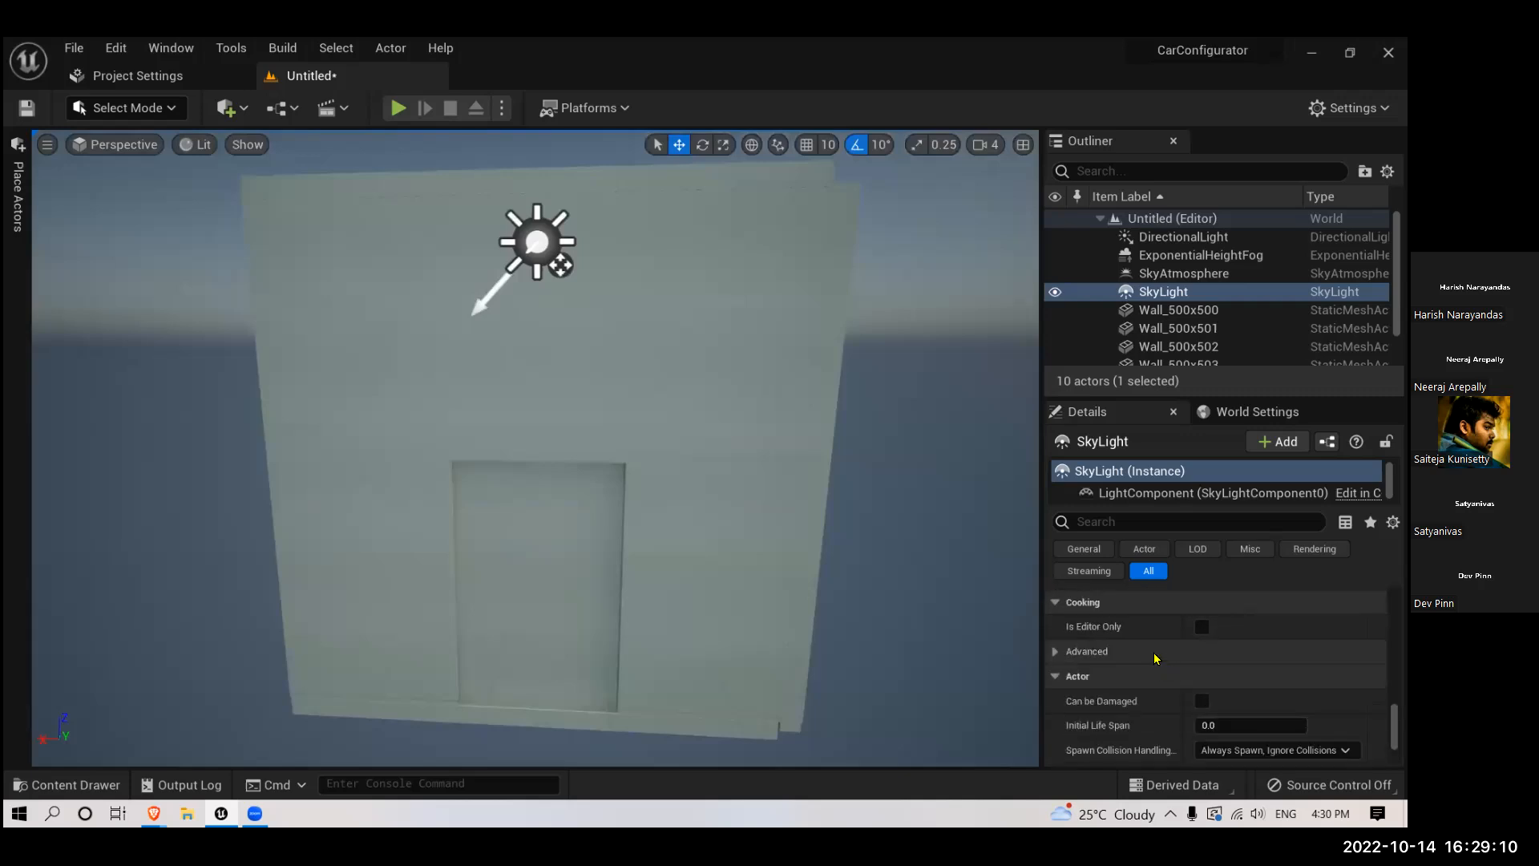
{"action": "scroll", "coordinate": [1165, 609], "scroll_direction": "up", "scroll_amount": 3}
{"action": "scroll", "coordinate": [1157, 627], "scroll_direction": "up", "scroll_amount": 6}
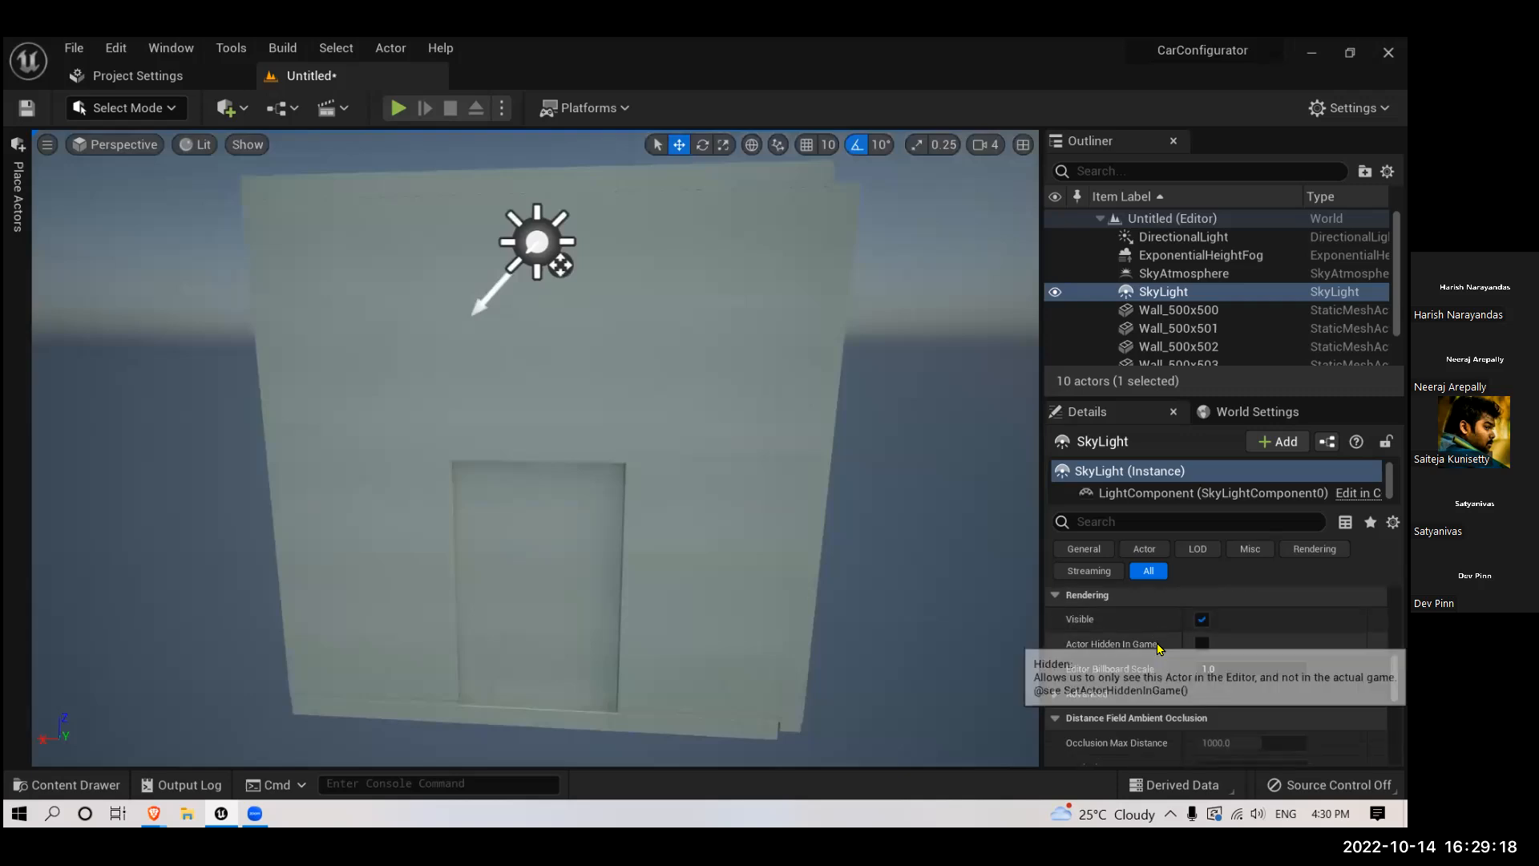
{"action": "left_click", "coordinate": [1183, 274]}
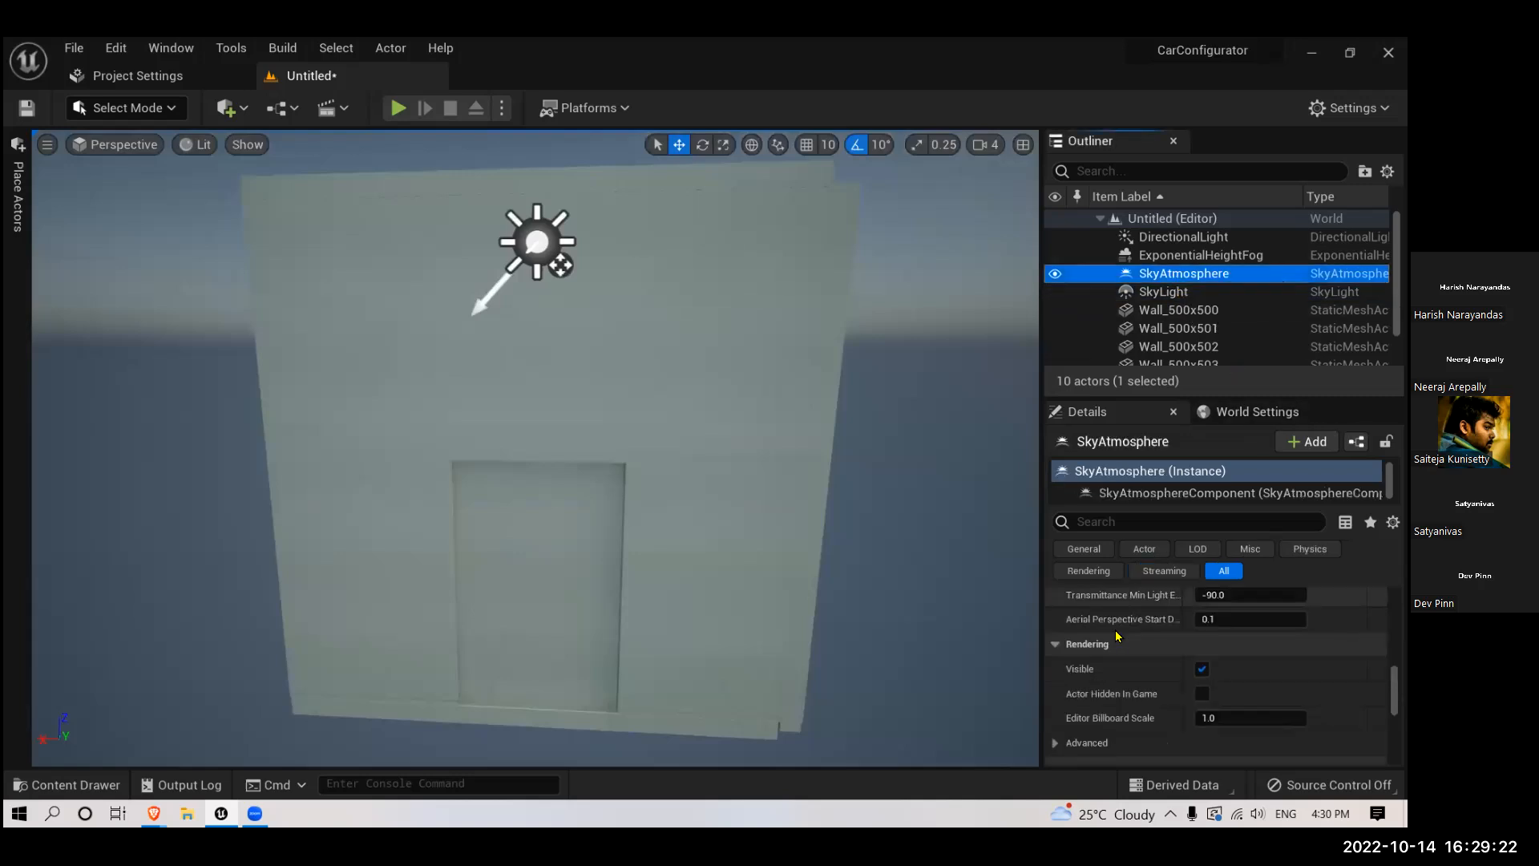
{"action": "scroll", "coordinate": [927, 580], "scroll_direction": "down", "scroll_amount": 6}
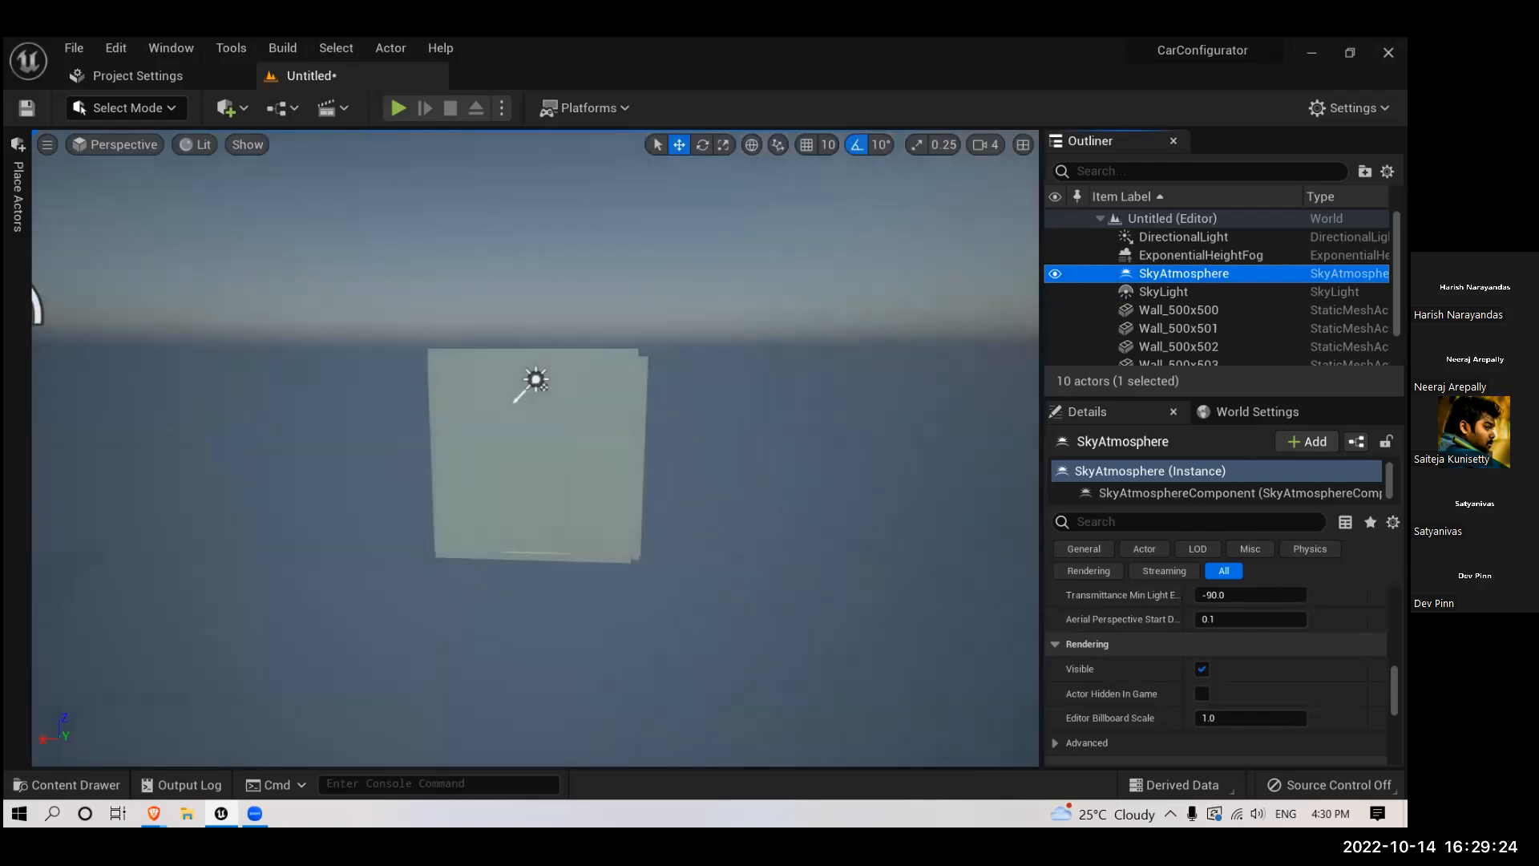
{"action": "scroll", "coordinate": [1175, 653], "scroll_direction": "up", "scroll_amount": 10}
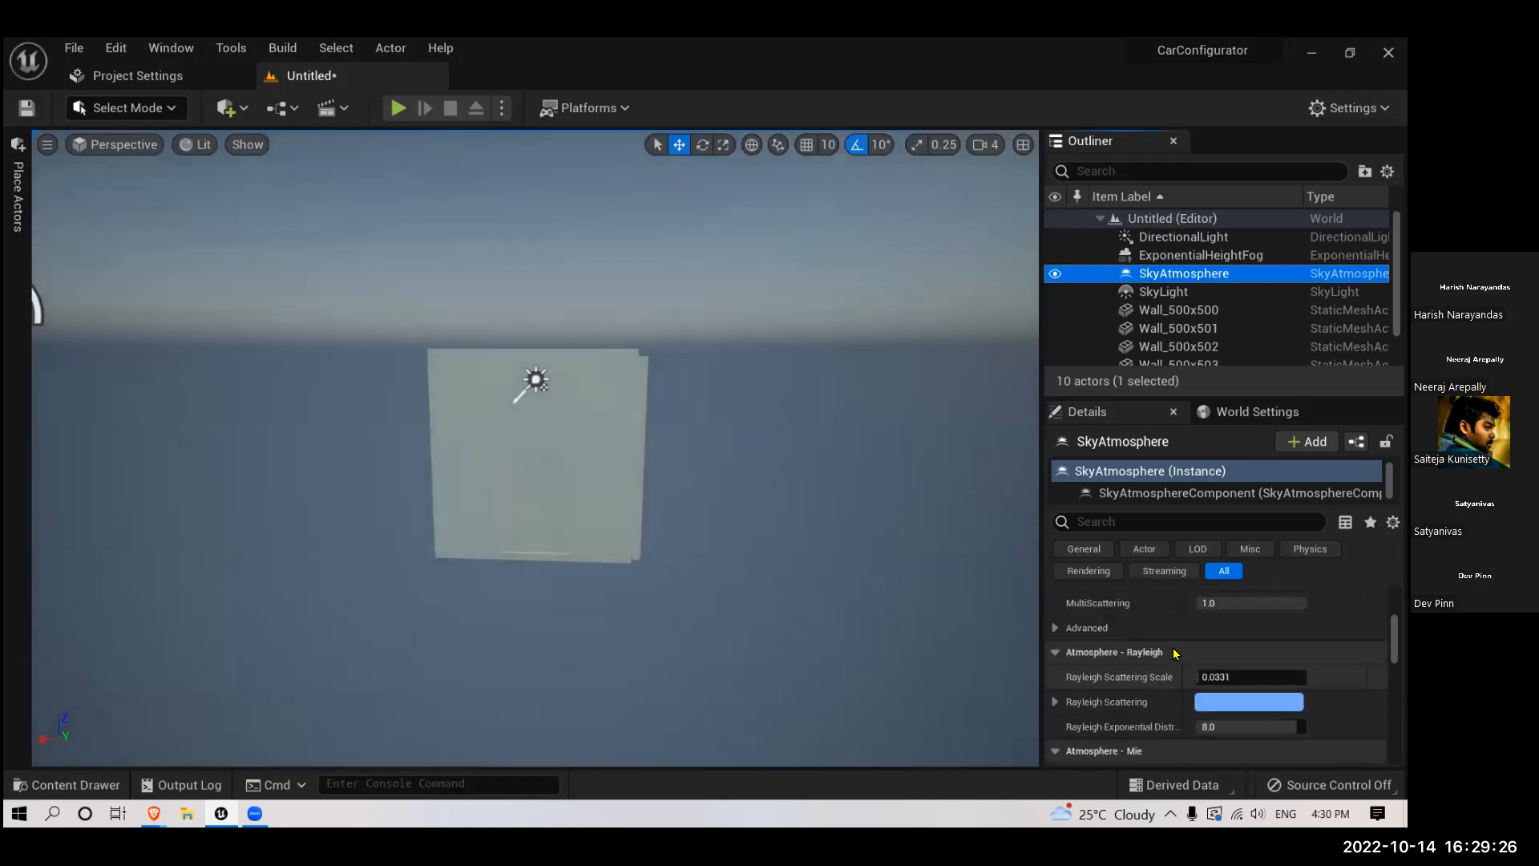
{"action": "scroll", "coordinate": [1175, 653], "scroll_direction": "up", "scroll_amount": 8}
{"action": "scroll", "coordinate": [1189, 634], "scroll_direction": "down", "scroll_amount": 10}
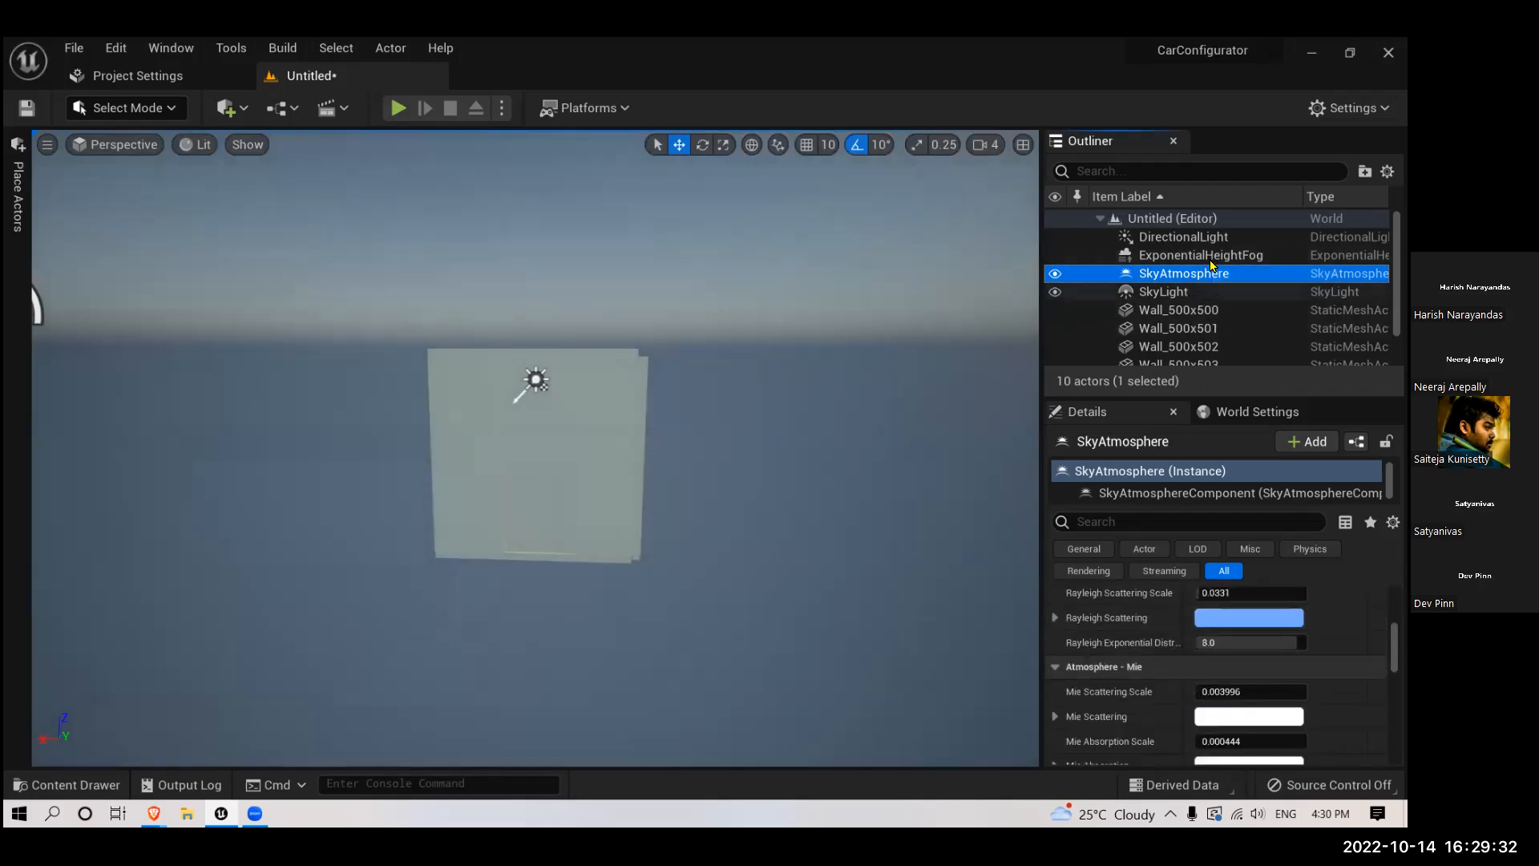
- Rotate the directional light so it shines directly onto the room's doorway wall
{"action": "right_click_drag", "start_coordinate": [883, 498], "coordinate": [735, 538]}
{"action": "scroll", "coordinate": [861, 515], "scroll_direction": "up", "scroll_amount": 2}
{"action": "left_click", "coordinate": [517, 459]}
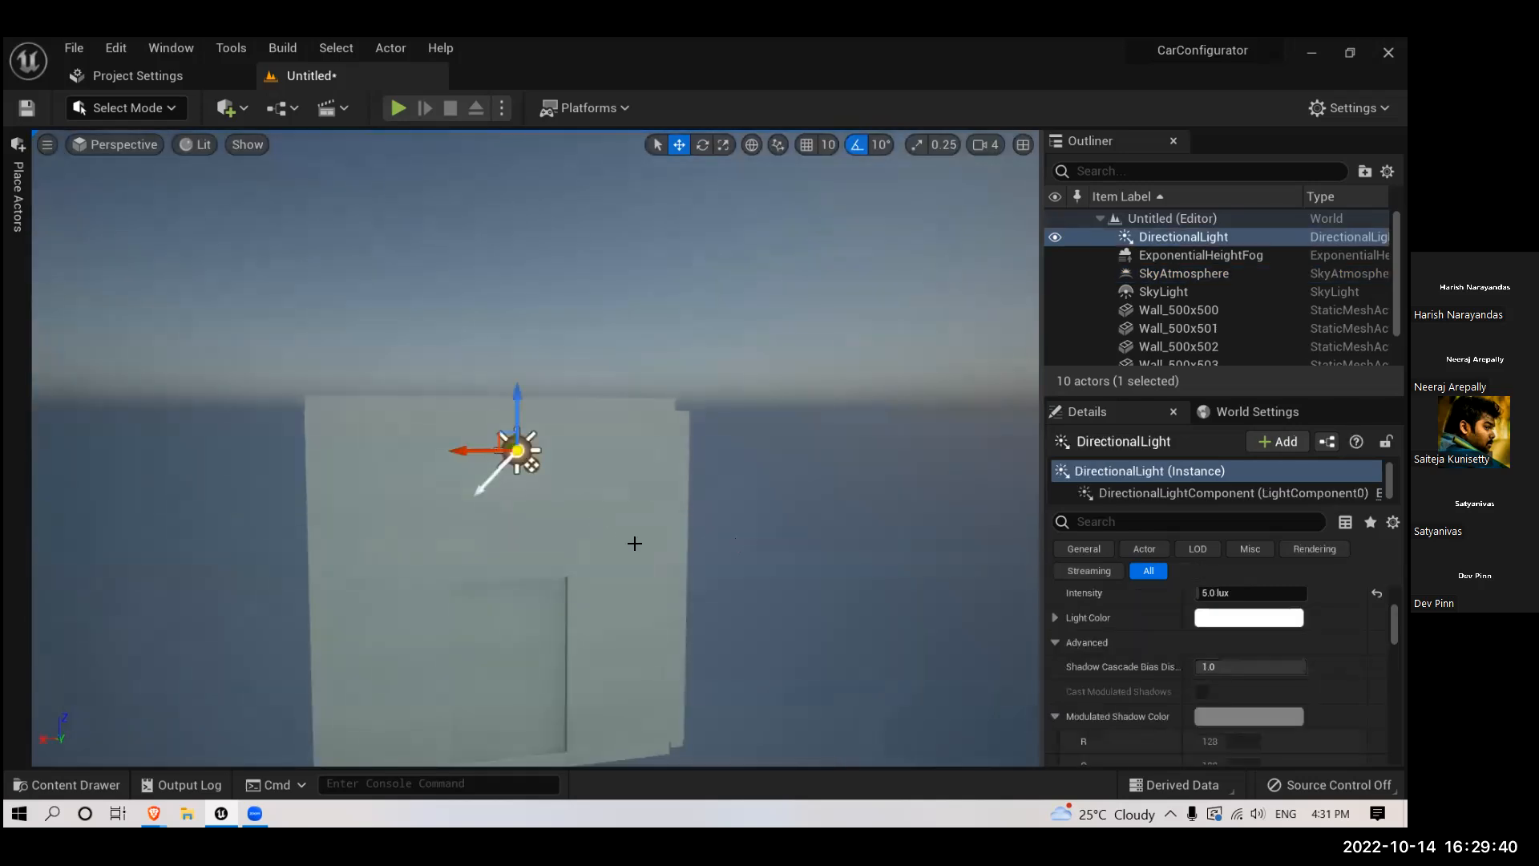
{"action": "key", "text": "f"}
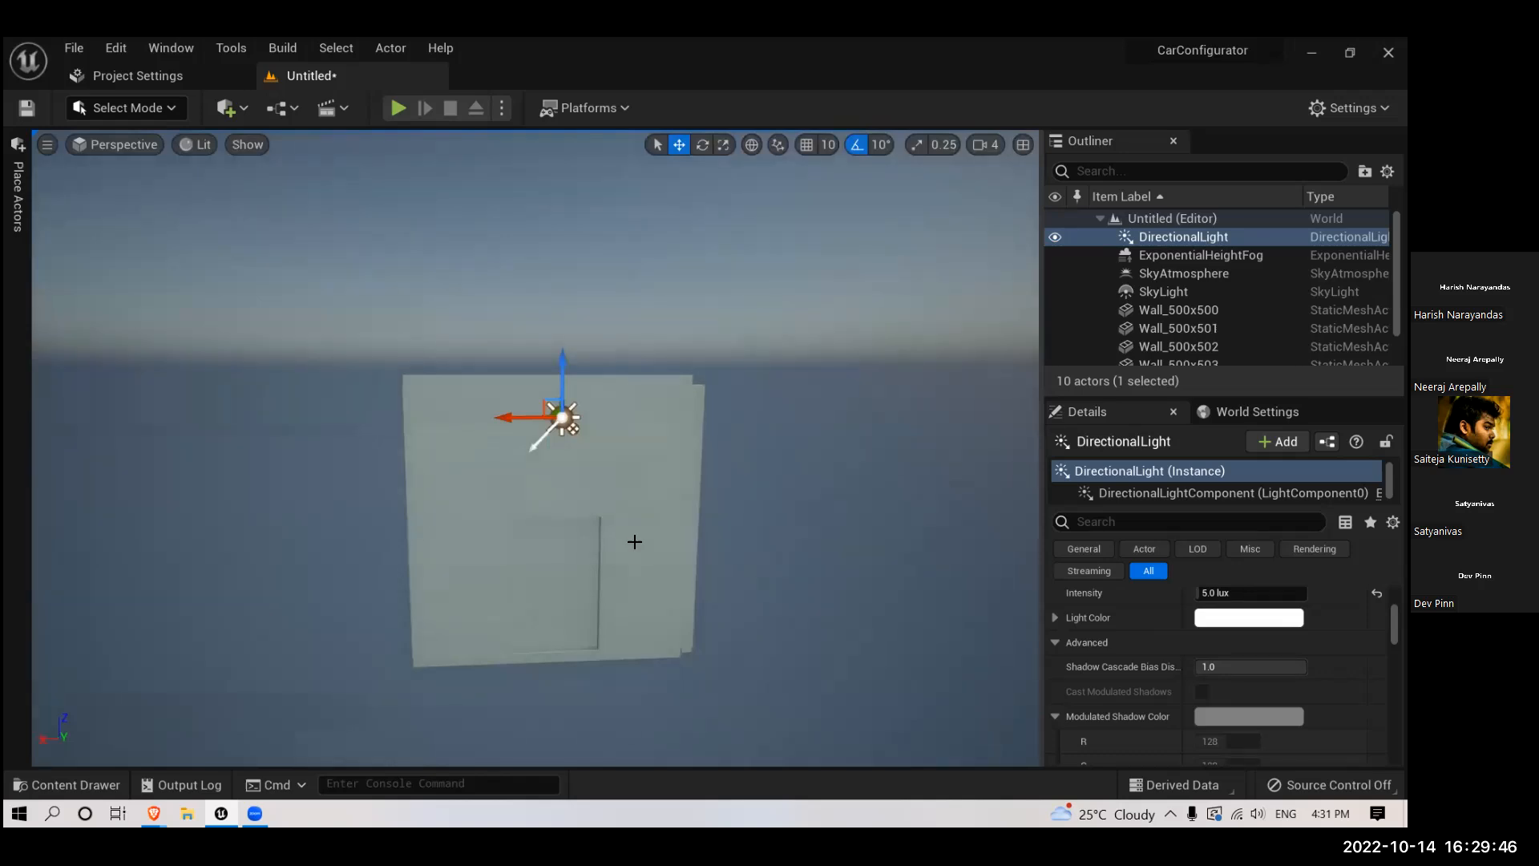
{"action": "scroll", "coordinate": [790, 553], "scroll_direction": "down", "scroll_amount": 4}
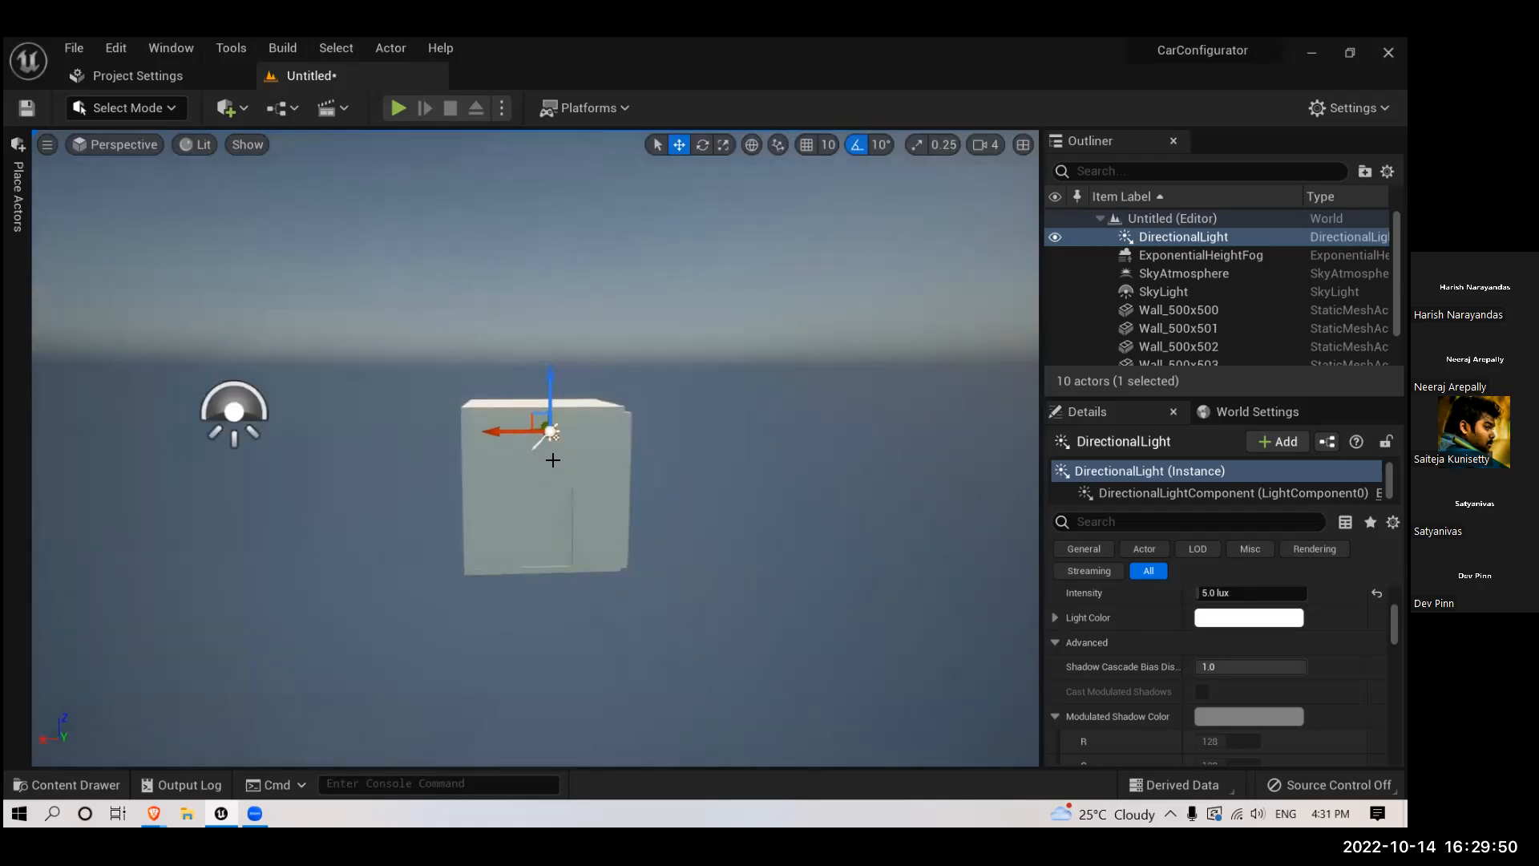
{"action": "right_click_drag", "start_coordinate": [576, 537], "coordinate": [553, 556]}
{"action": "key", "text": "e"}
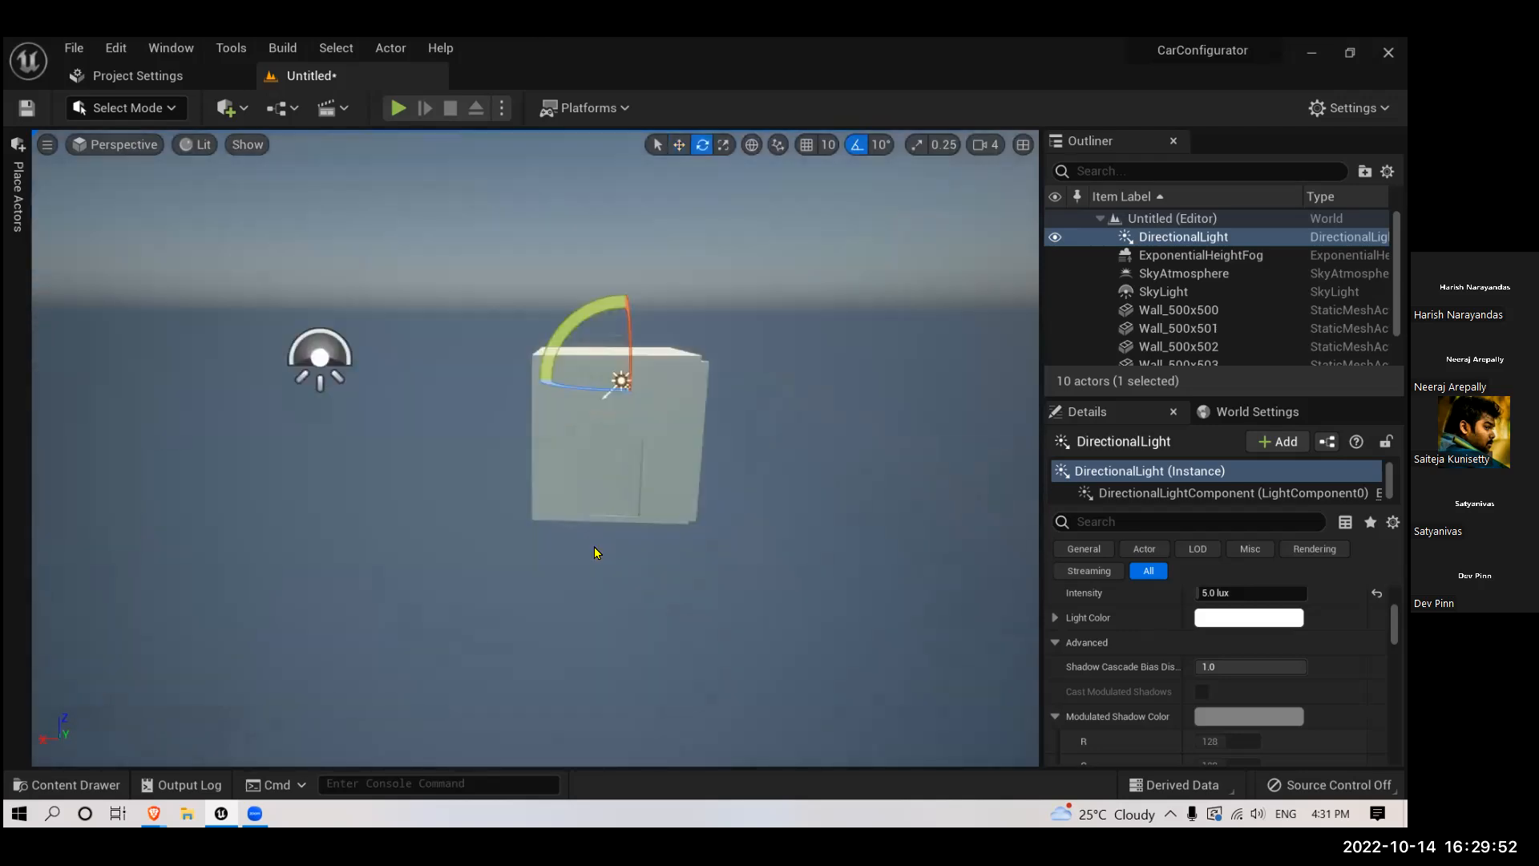
{"action": "mouse_move", "coordinate": [592, 387]}
{"action": "left_mouse_down"}
{"action": "mouse_move", "coordinate": [557, 410]}
{"action": "mouse_move", "coordinate": [675, 375]}
{"action": "left_mouse_up"}
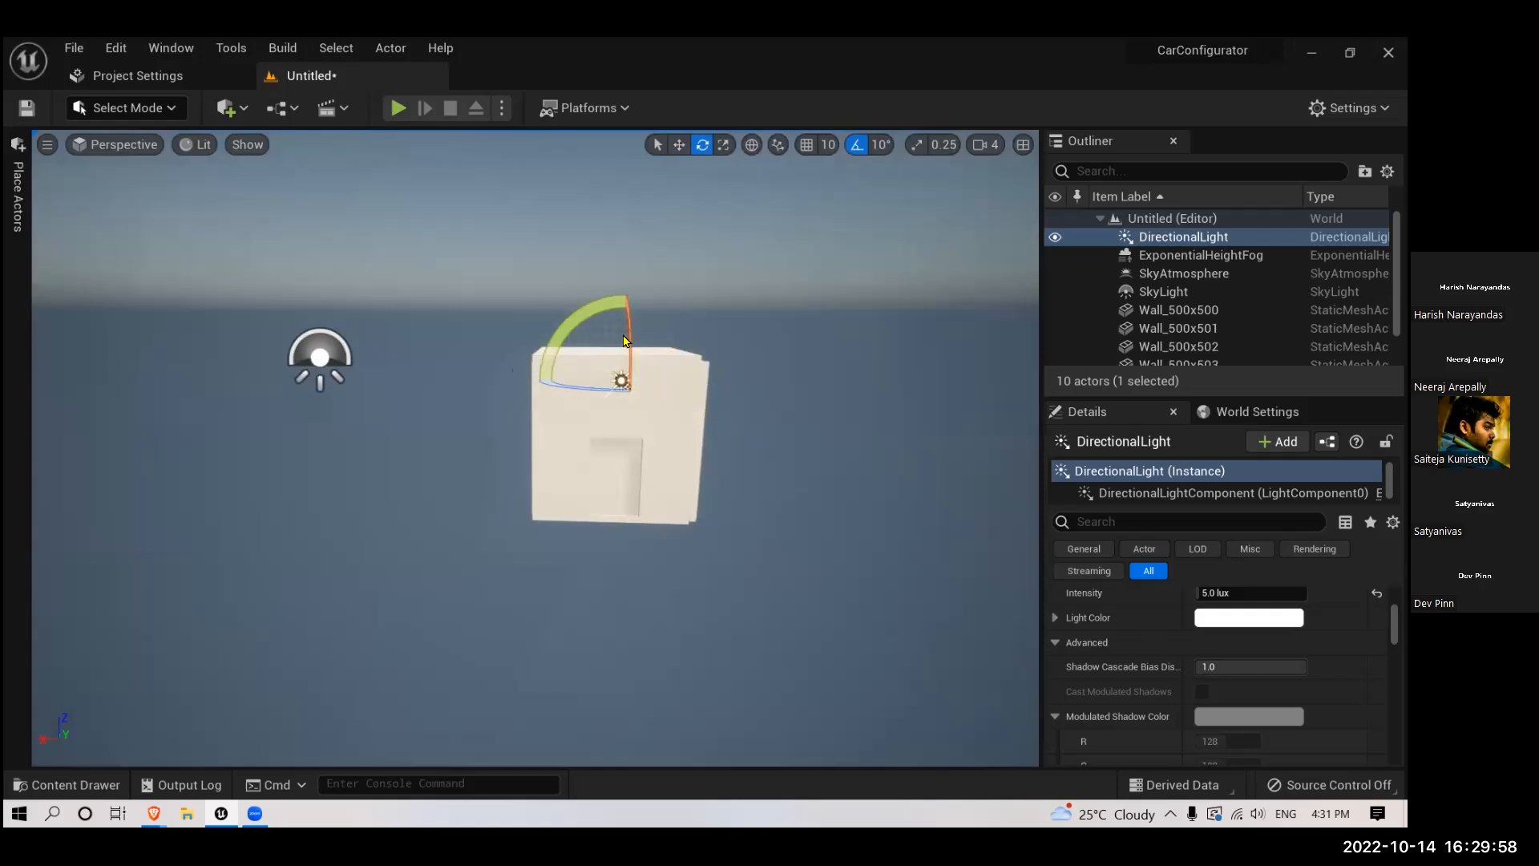
{"action": "right_click_drag", "start_coordinate": [513, 370], "coordinate": [522, 370]}
{"action": "left_click_drag", "start_coordinate": [620, 343], "coordinate": [645, 345]}
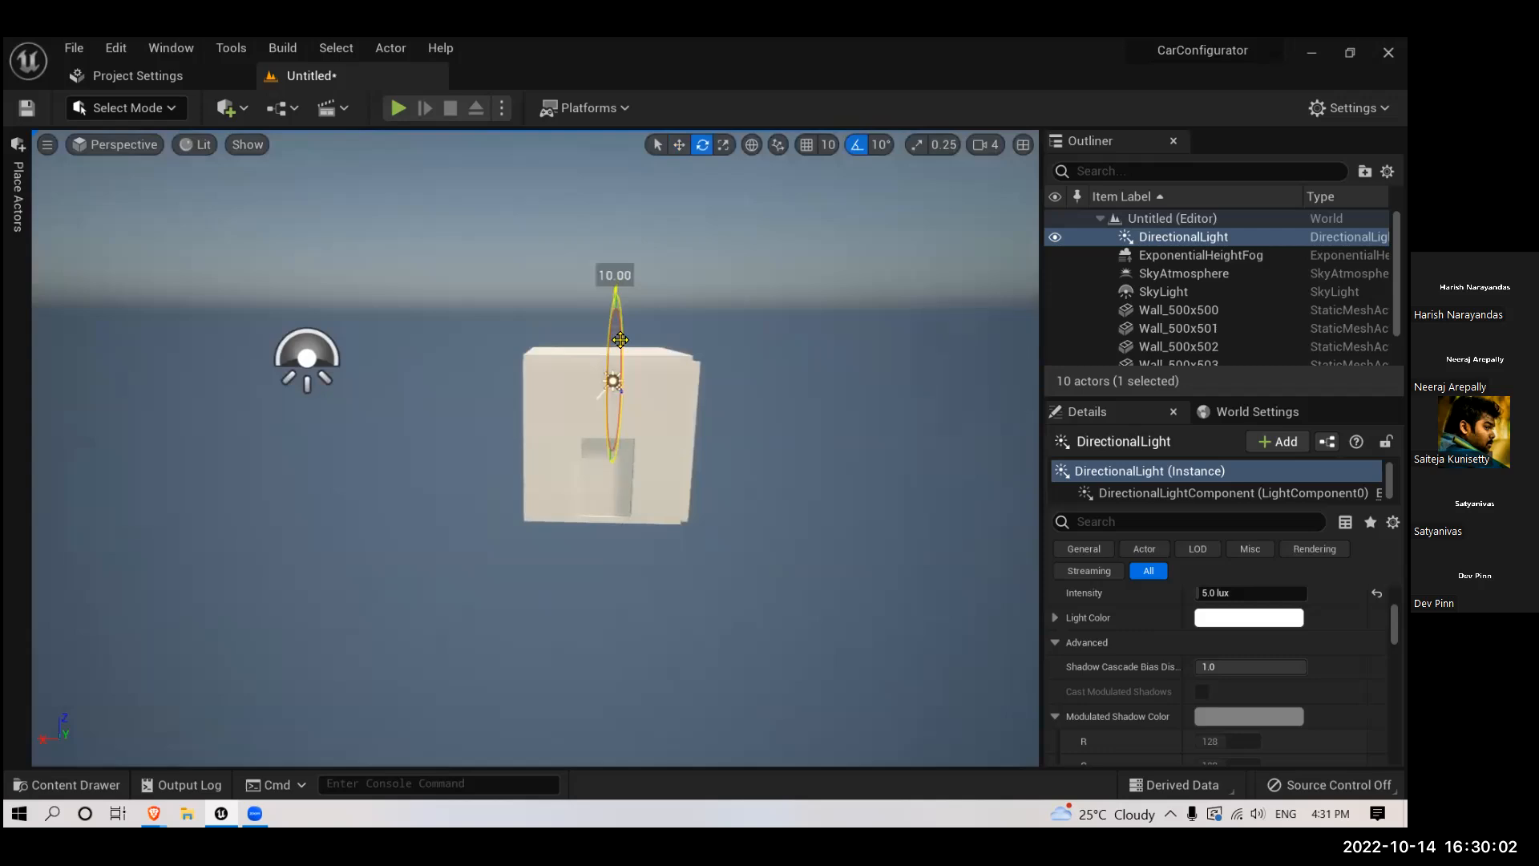
- Delete the wall that blocks the doorway and look through the opening
{"action": "scroll", "coordinate": [619, 532], "scroll_direction": "up", "scroll_amount": 12}
{"action": "mouse_move", "coordinate": [681, 569]}
{"action": "left_mouse_down"}
{"action": "mouse_move", "coordinate": [713, 568]}
{"action": "mouse_move", "coordinate": [702, 553]}
{"action": "mouse_move", "coordinate": [680, 569]}
{"action": "left_mouse_up"}
{"action": "left_click", "coordinate": [630, 585]}
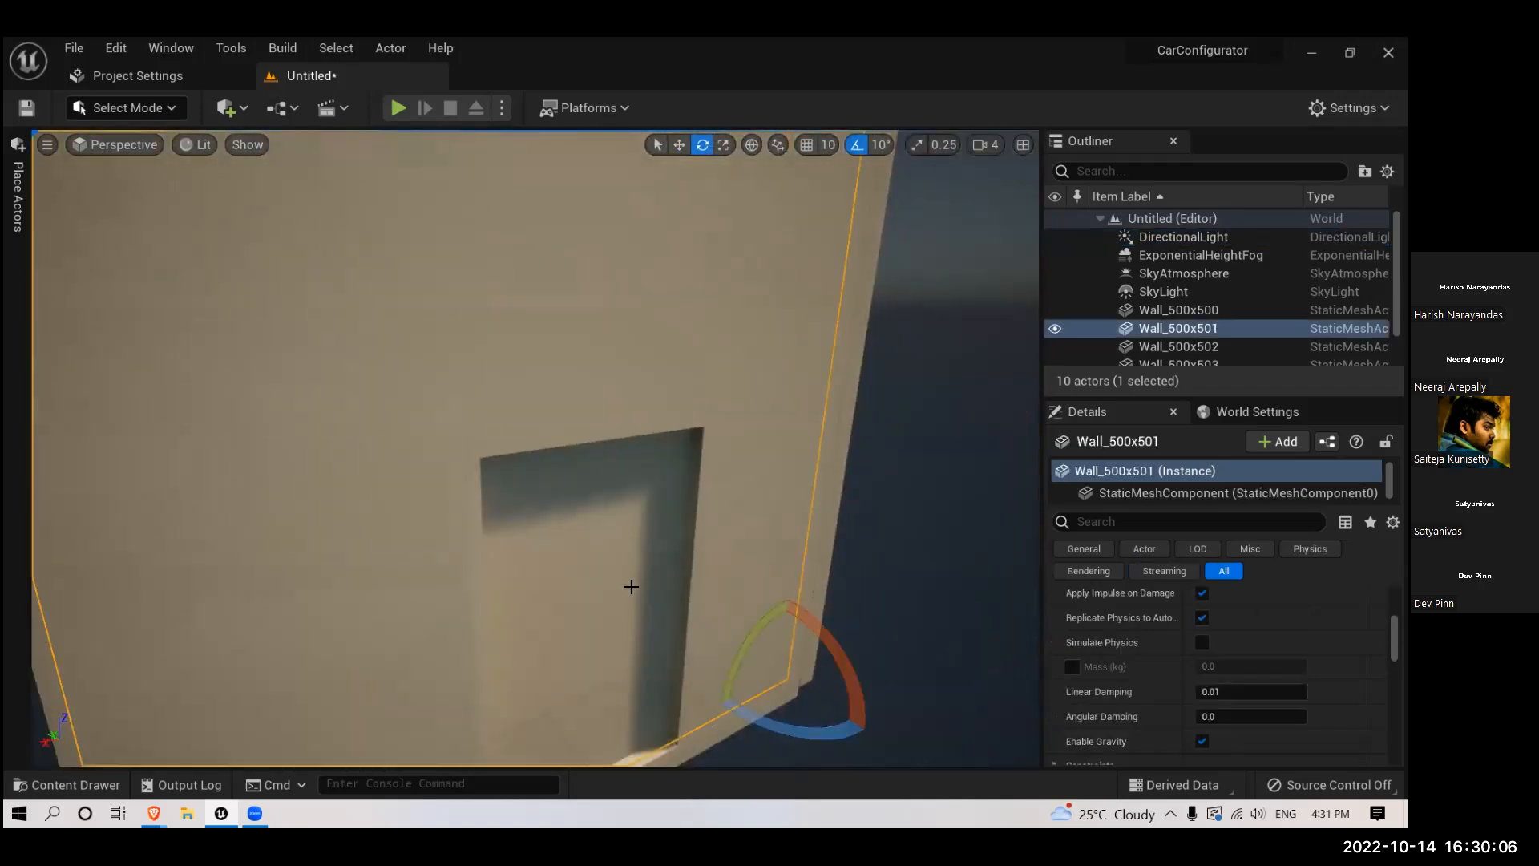
{"action": "key", "text": "f"}
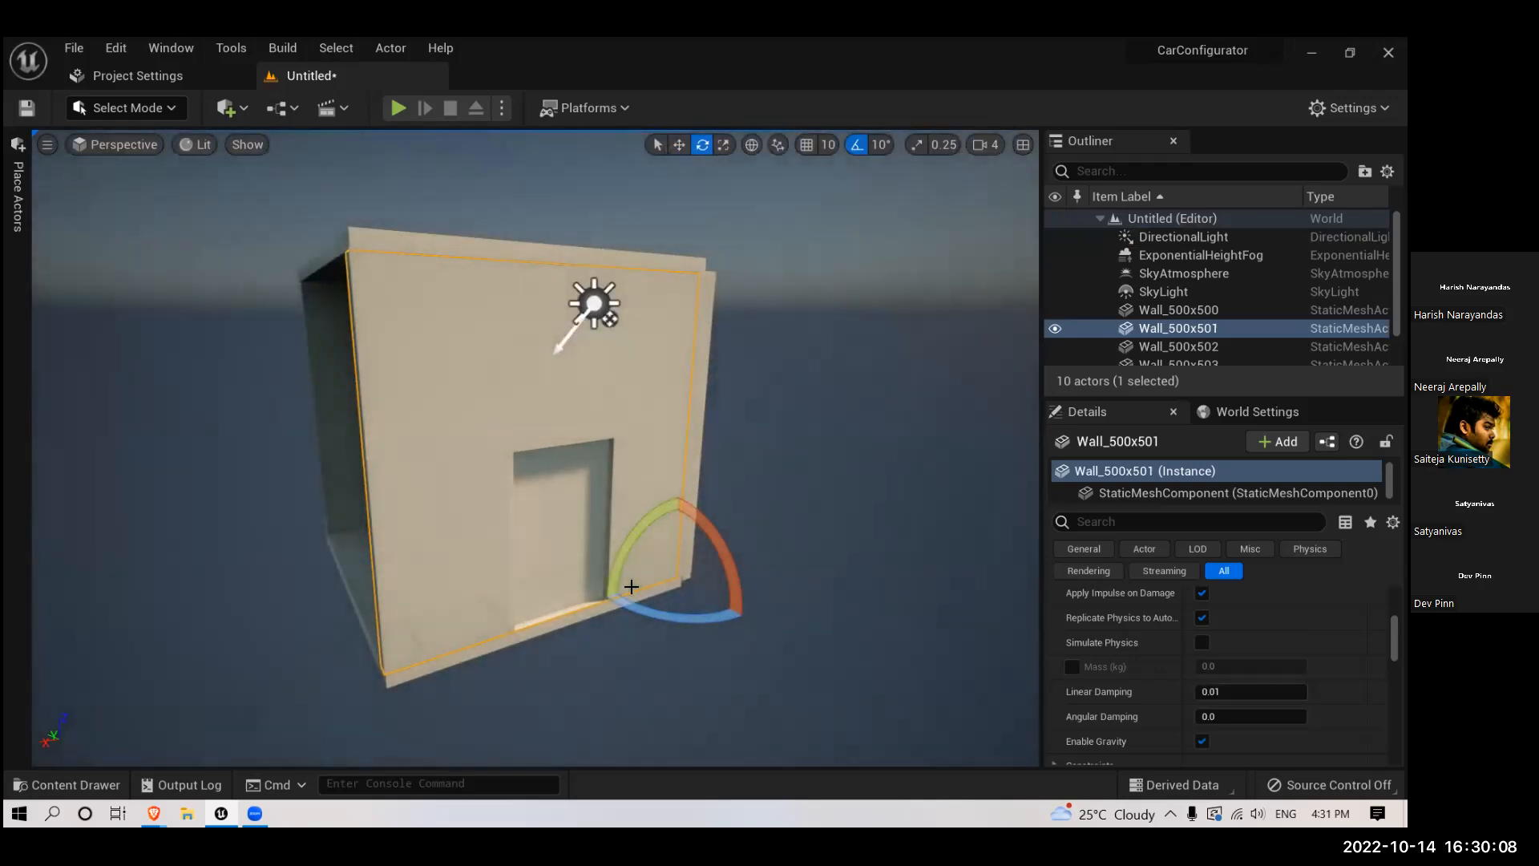
{"action": "key", "text": "Delete"}
{"action": "scroll", "coordinate": [609, 601], "scroll_direction": "up", "scroll_amount": 10}
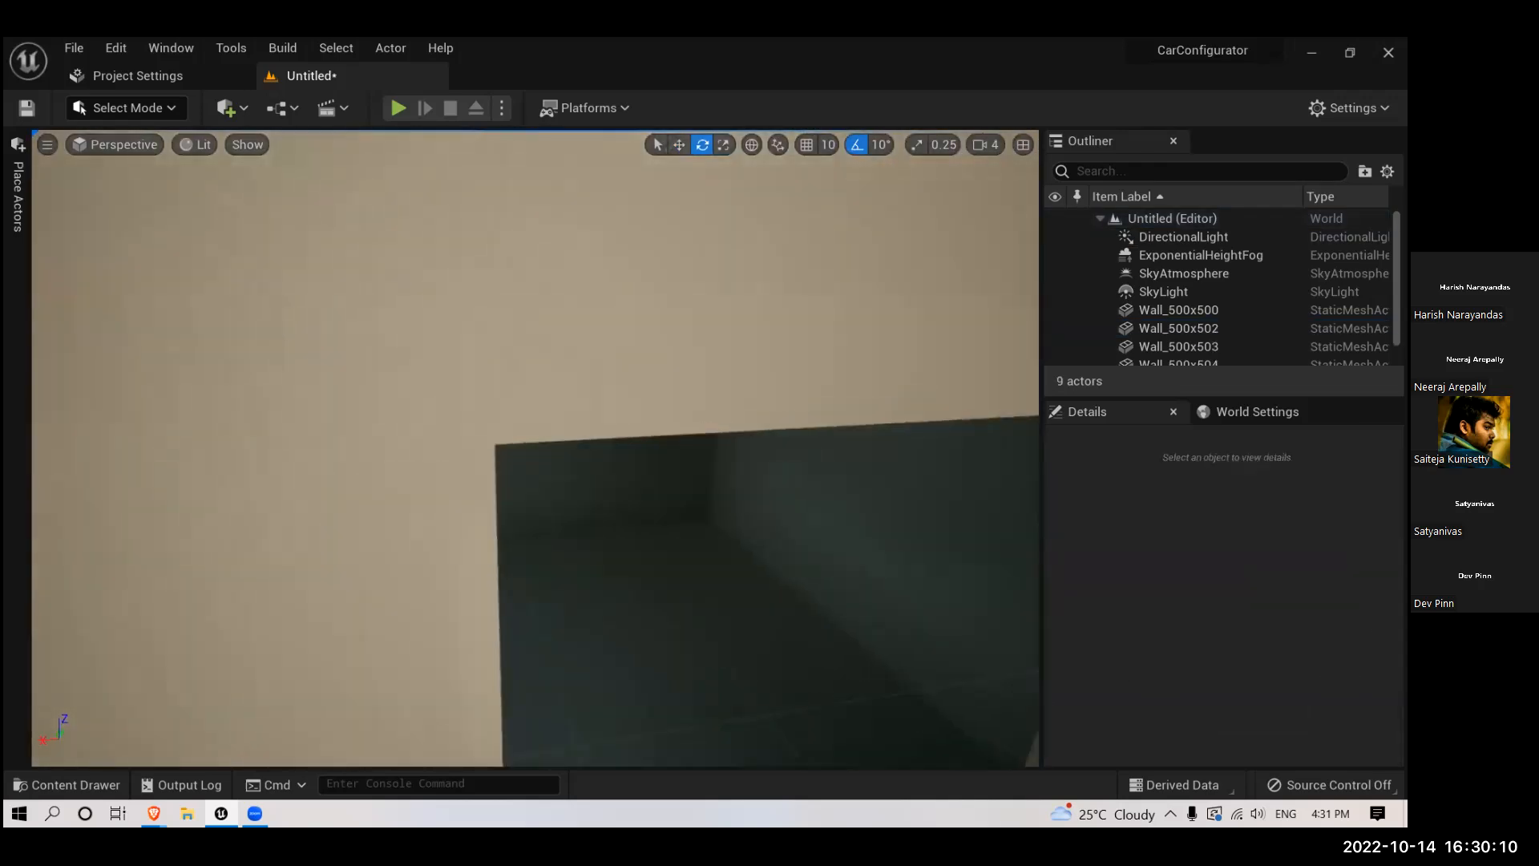
{"action": "scroll", "coordinate": [588, 615], "scroll_direction": "up", "scroll_amount": 5}
- Duplicate the wall opposite the room's open side and move the copy across to close that side
{"action": "right_click_drag", "start_coordinate": [588, 615], "coordinate": [769, 615]}
{"action": "scroll", "coordinate": [588, 615], "scroll_direction": "down", "scroll_amount": 12}
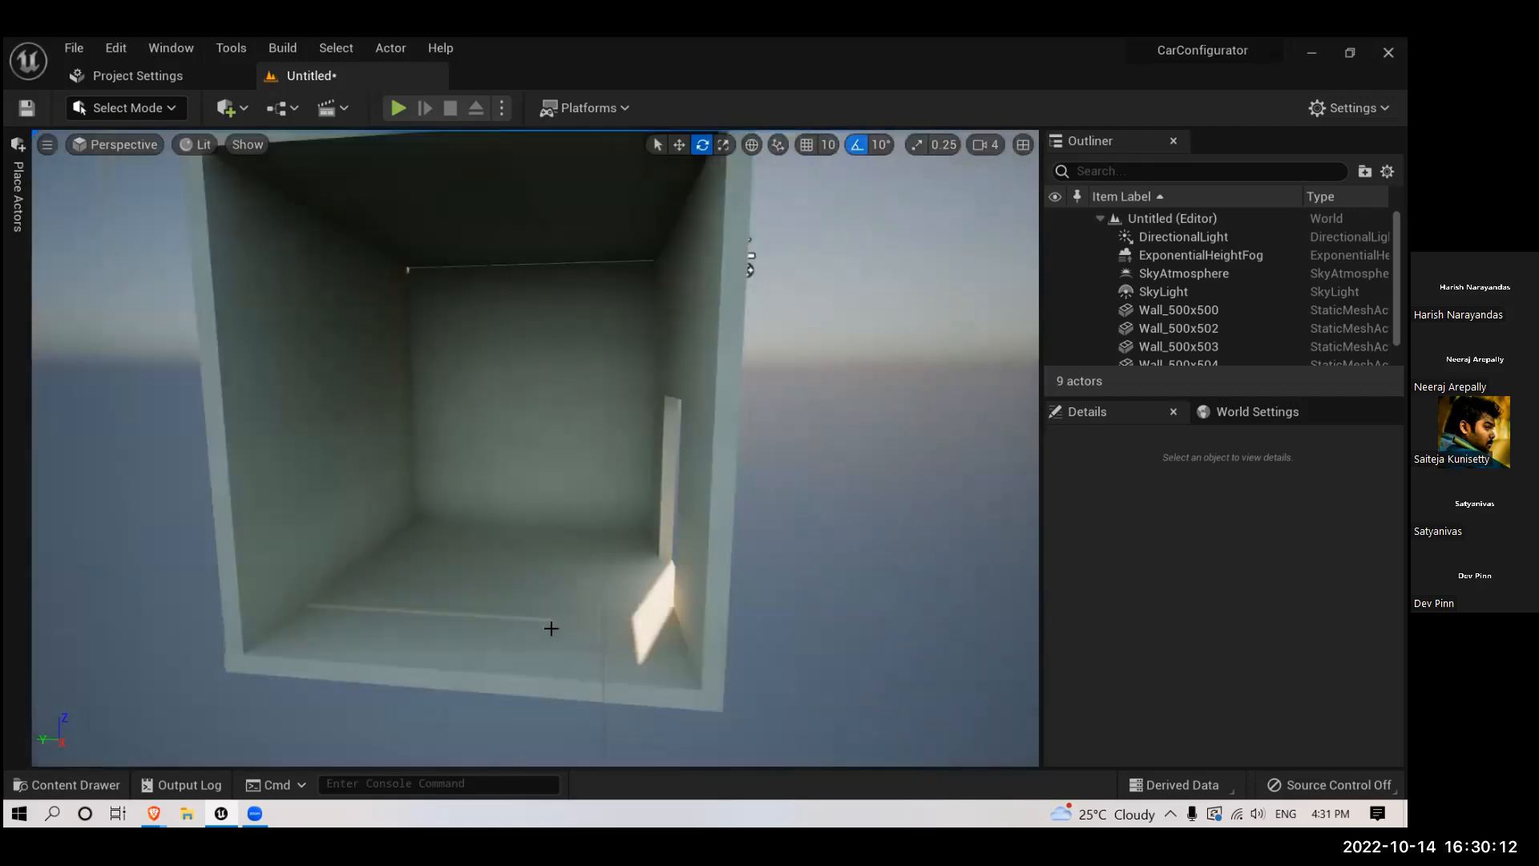
{"action": "scroll", "coordinate": [473, 625], "scroll_direction": "down", "scroll_amount": 5}
{"action": "right_click_drag", "start_coordinate": [448, 599], "coordinate": [436, 633]}
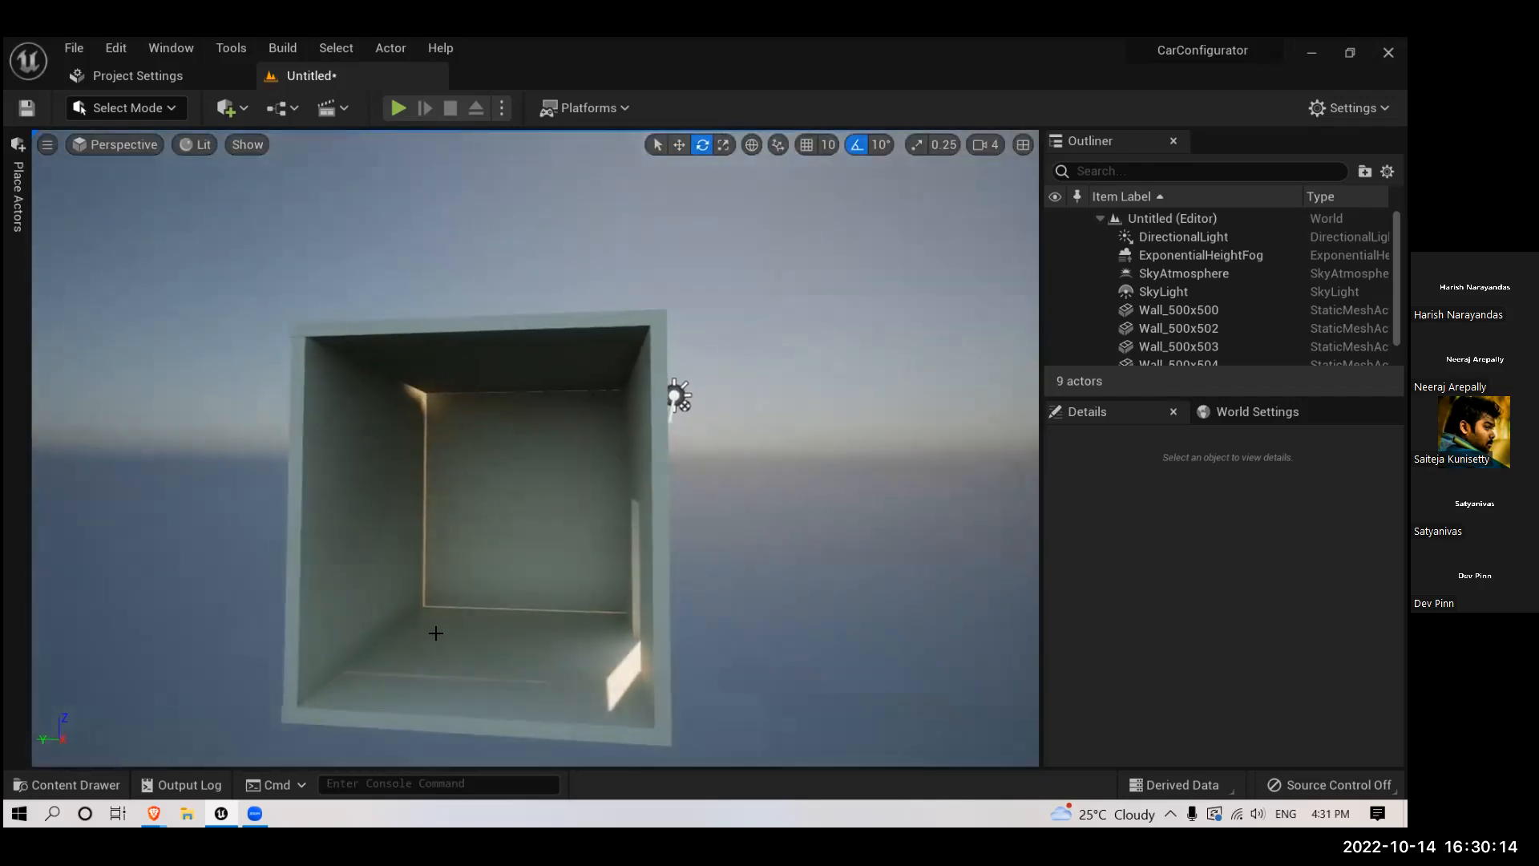
{"action": "left_click", "coordinate": [497, 568]}
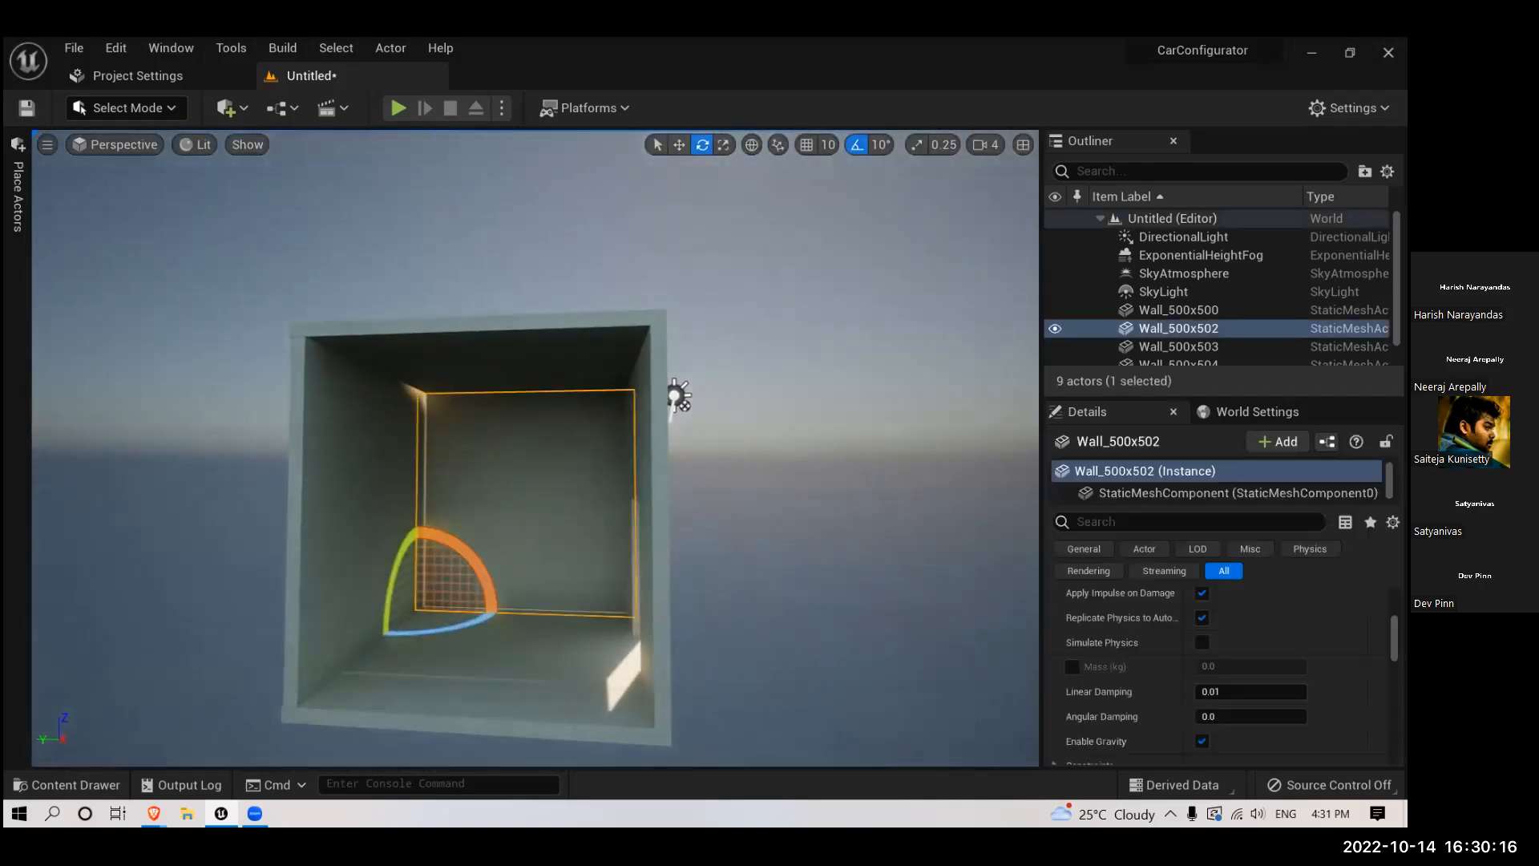
{"action": "right_click_drag", "start_coordinate": [529, 607], "coordinate": [449, 607]}
{"action": "key", "text": "w"}
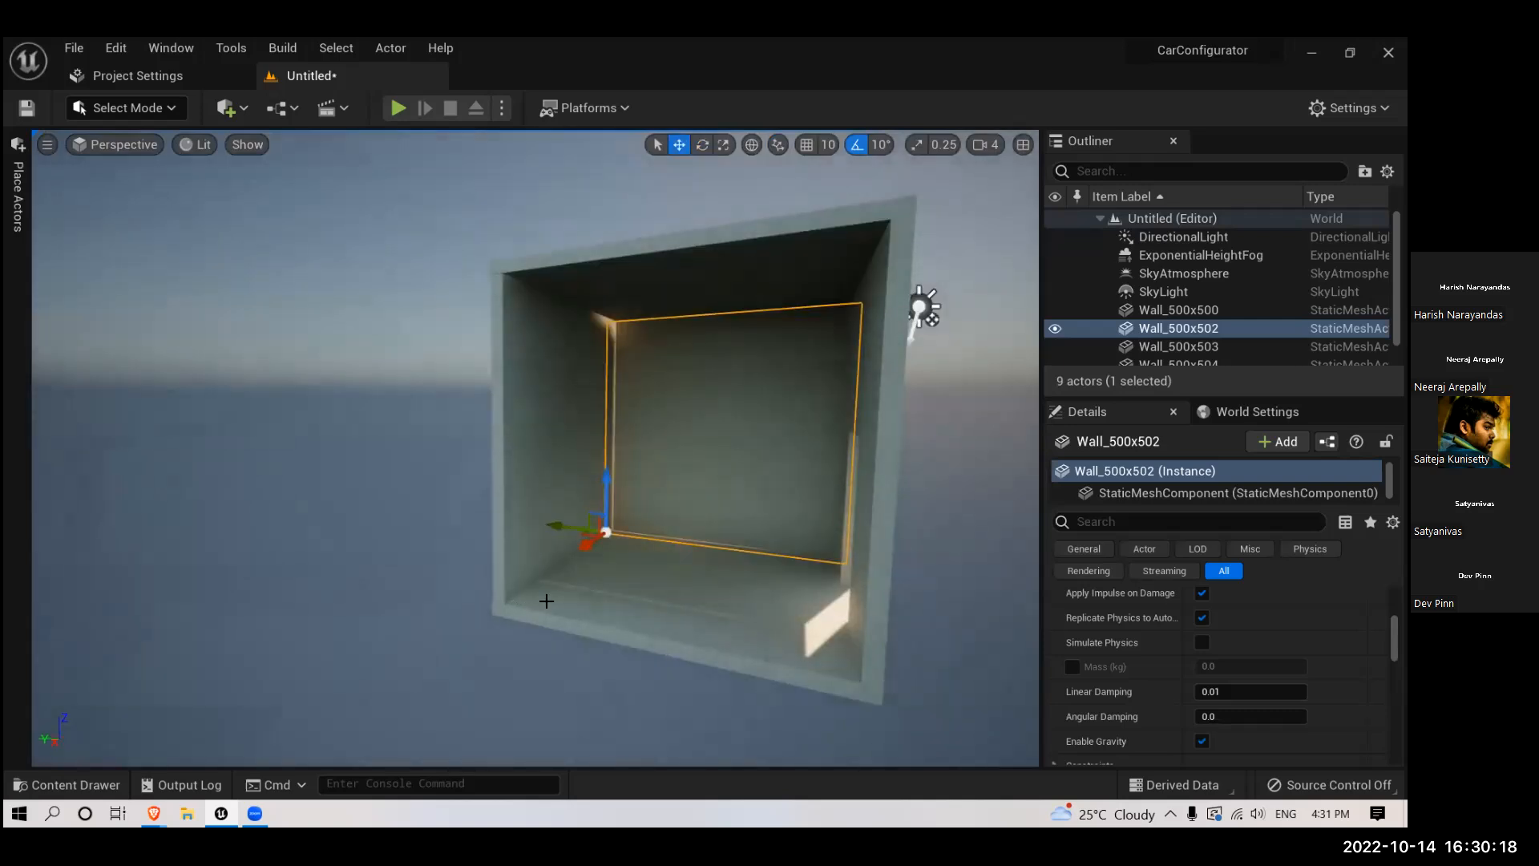
{"action": "left_click_drag", "start_coordinate": [585, 545], "coordinate": [479, 616], "text": "alt+shift"}
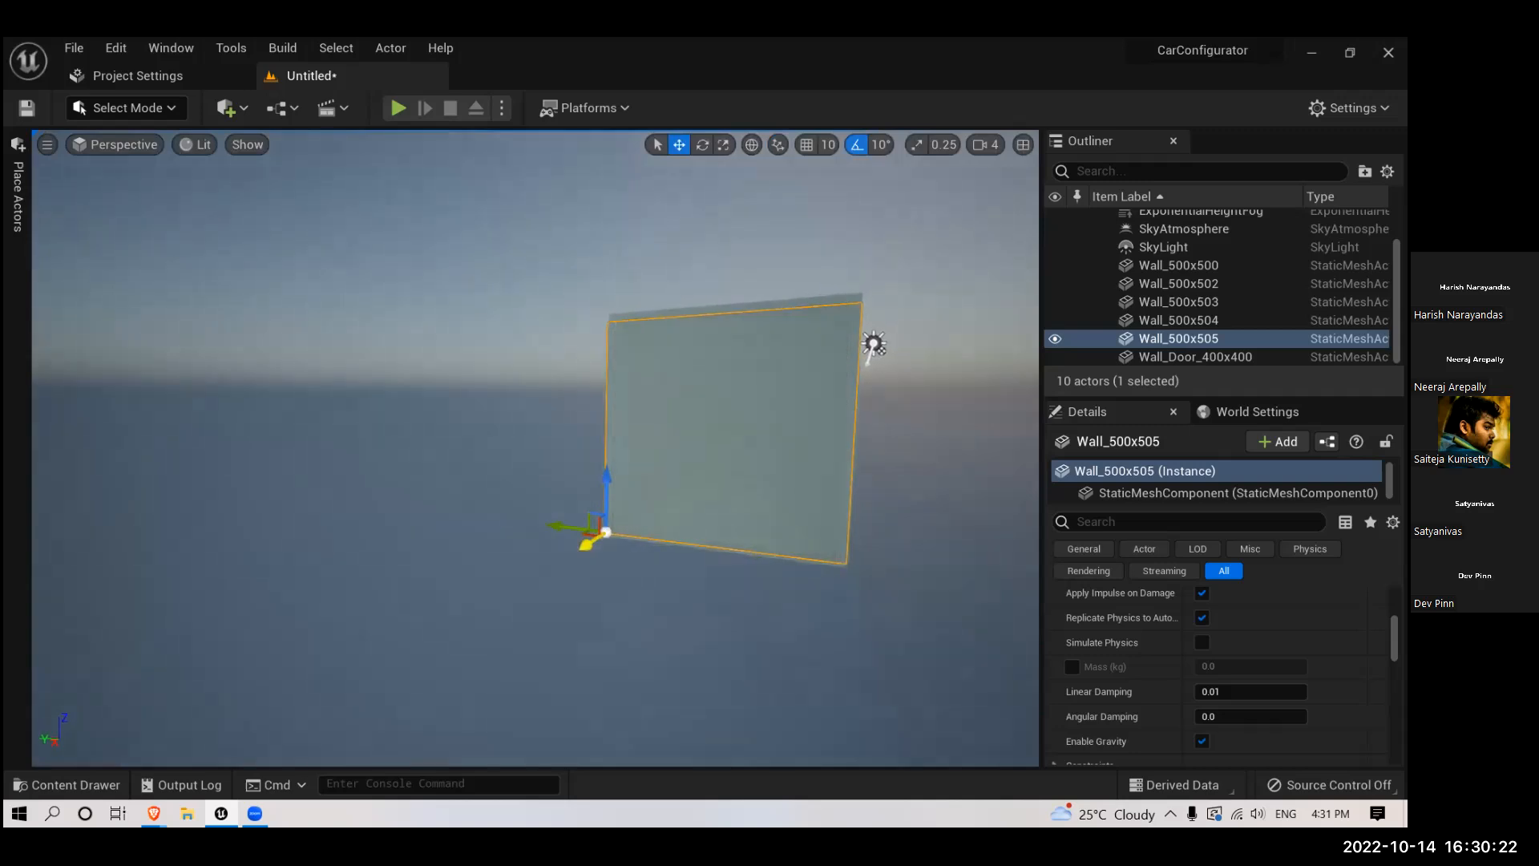
{"action": "key", "text": "w"}
{"action": "right_click_drag", "start_coordinate": [799, 525], "coordinate": [813, 526]}
{"action": "key", "text": "f"}
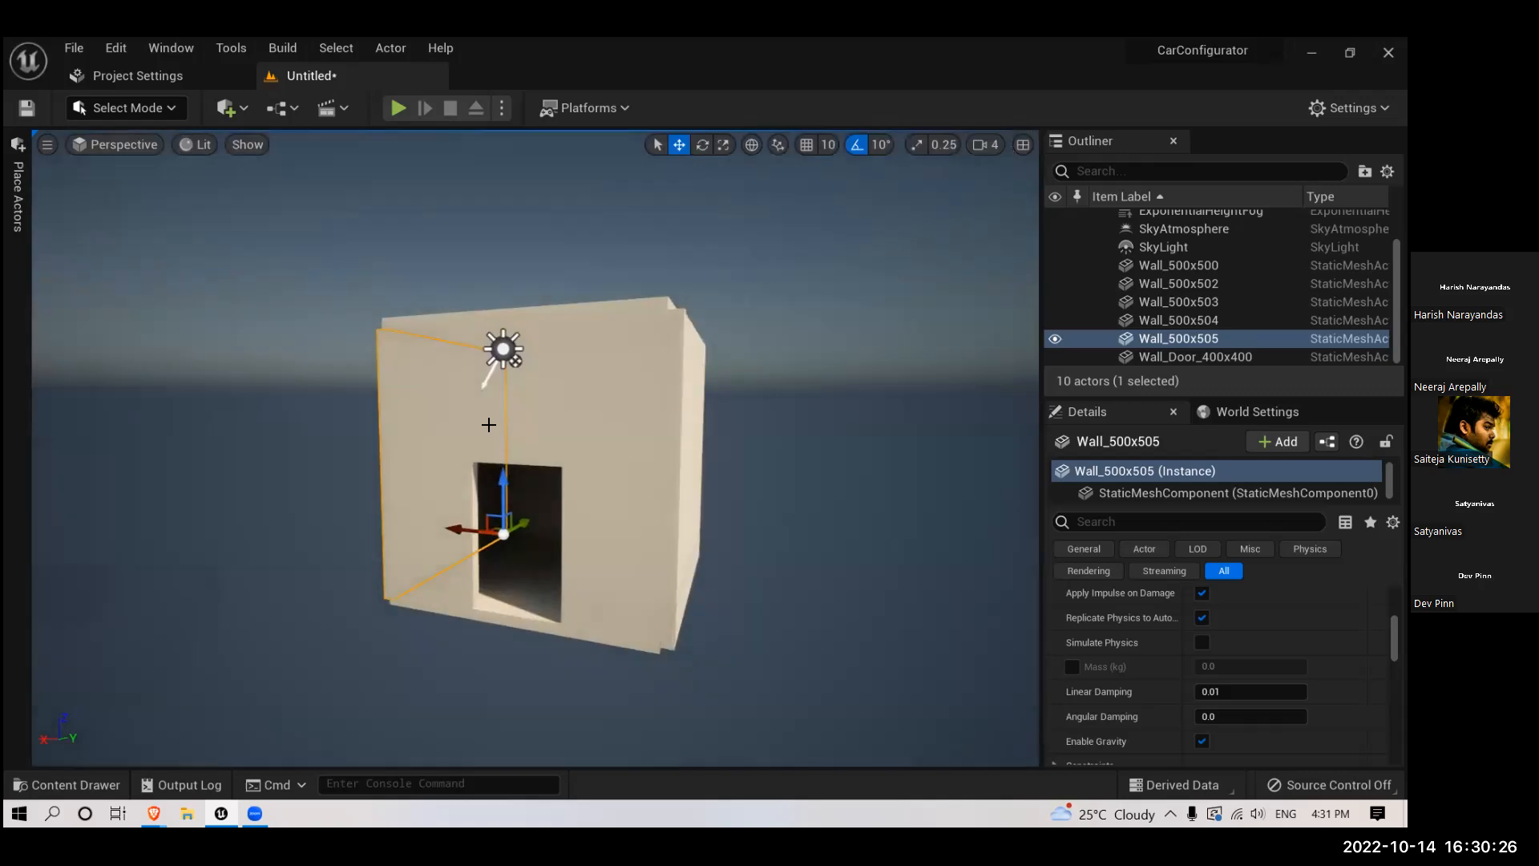
- Rotate the directional light so sunlight passes through the doorway onto the room's floor
{"action": "left_click", "coordinate": [504, 349]}
{"action": "key", "text": "e"}
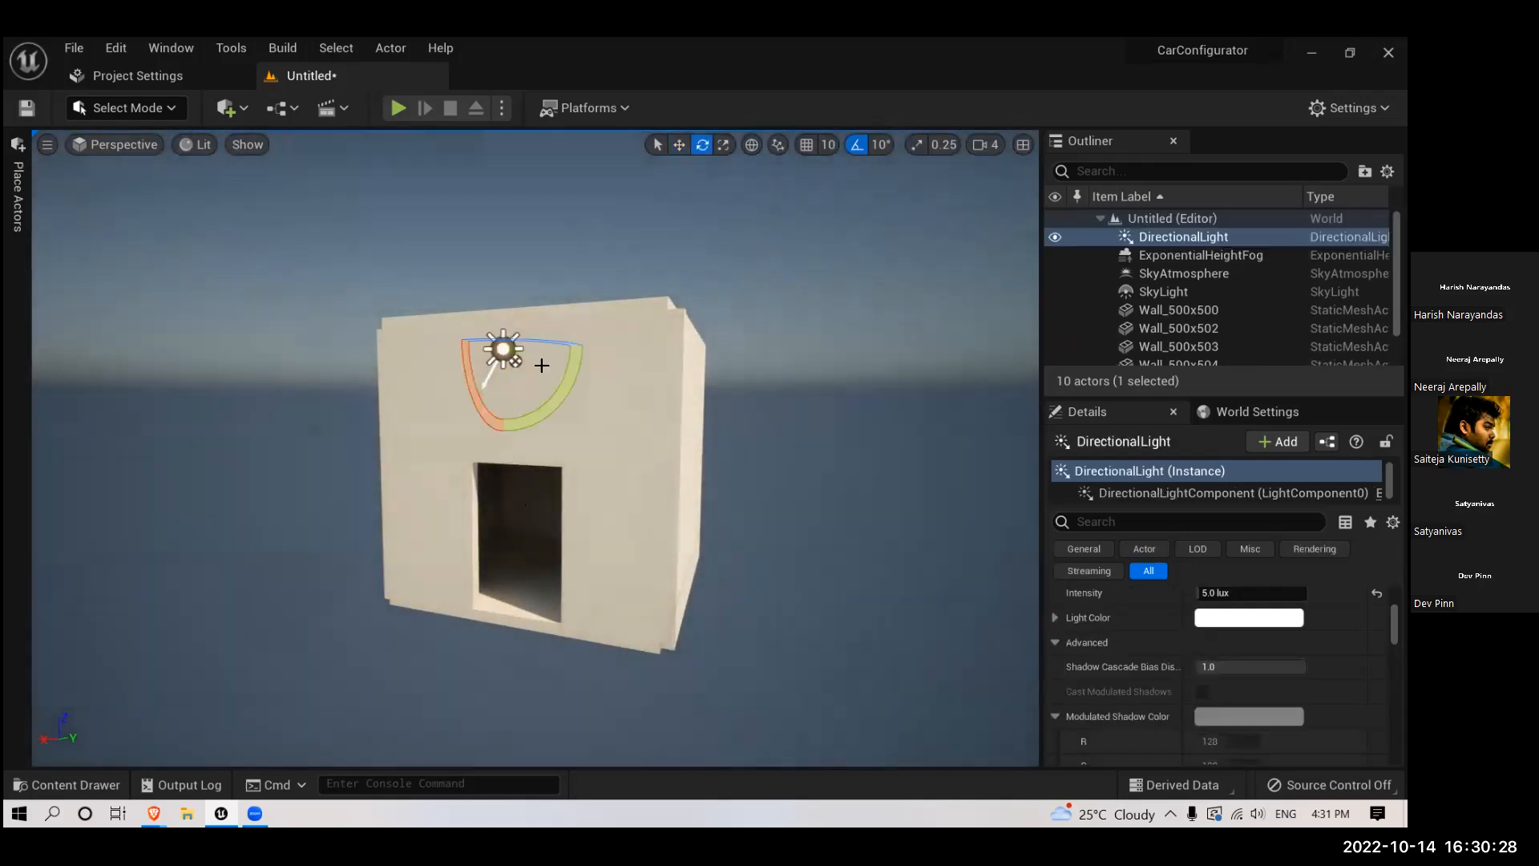
{"action": "left_click_drag", "start_coordinate": [550, 342], "coordinate": [565, 393]}
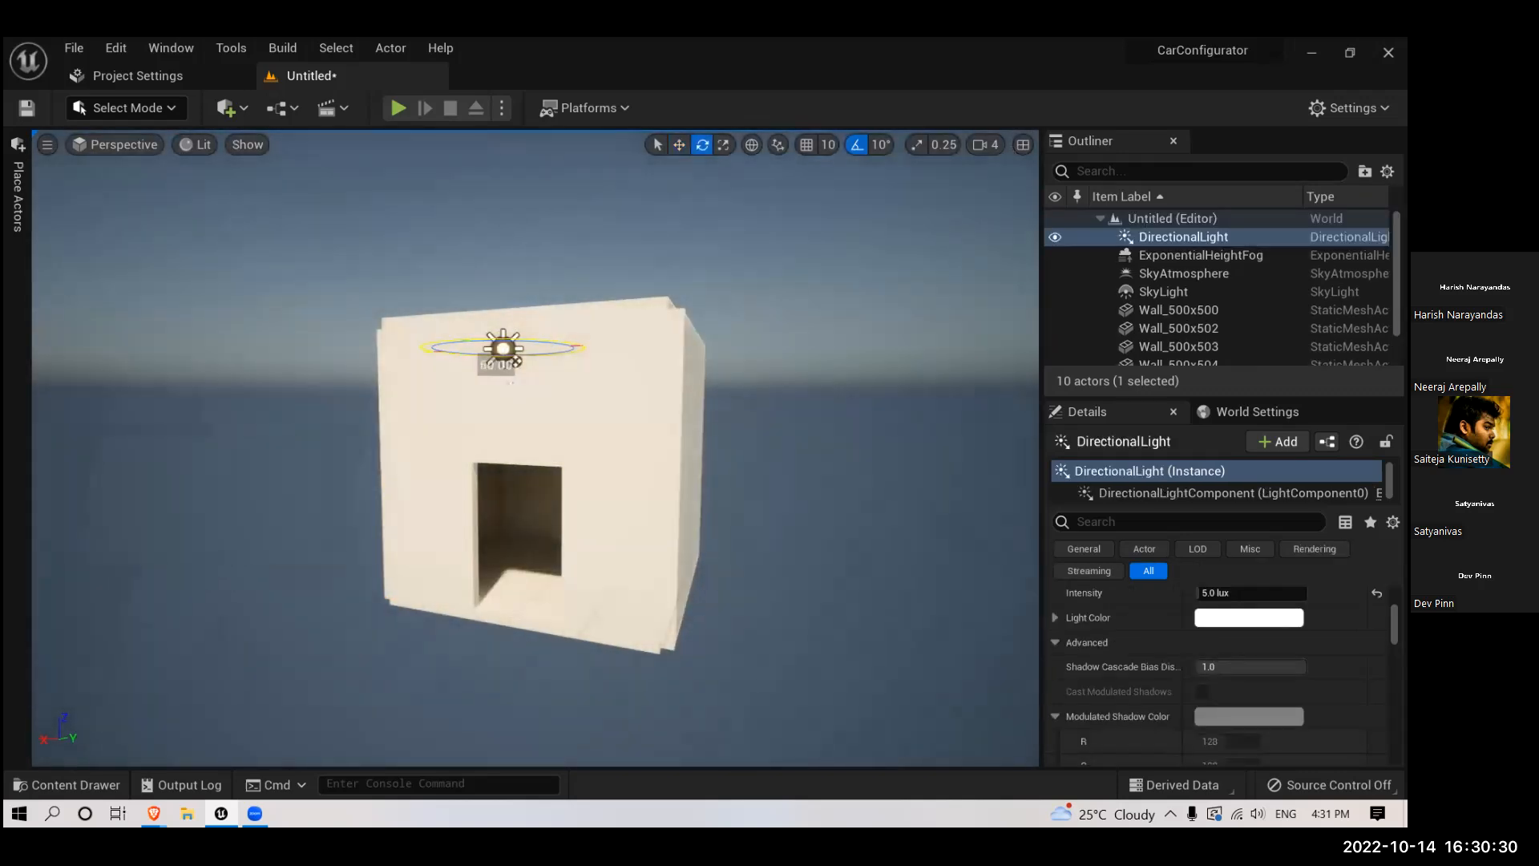
{"action": "left_click_drag", "start_coordinate": [593, 537], "coordinate": [599, 561]}
{"action": "scroll", "coordinate": [600, 563], "scroll_direction": "up", "scroll_amount": 2}
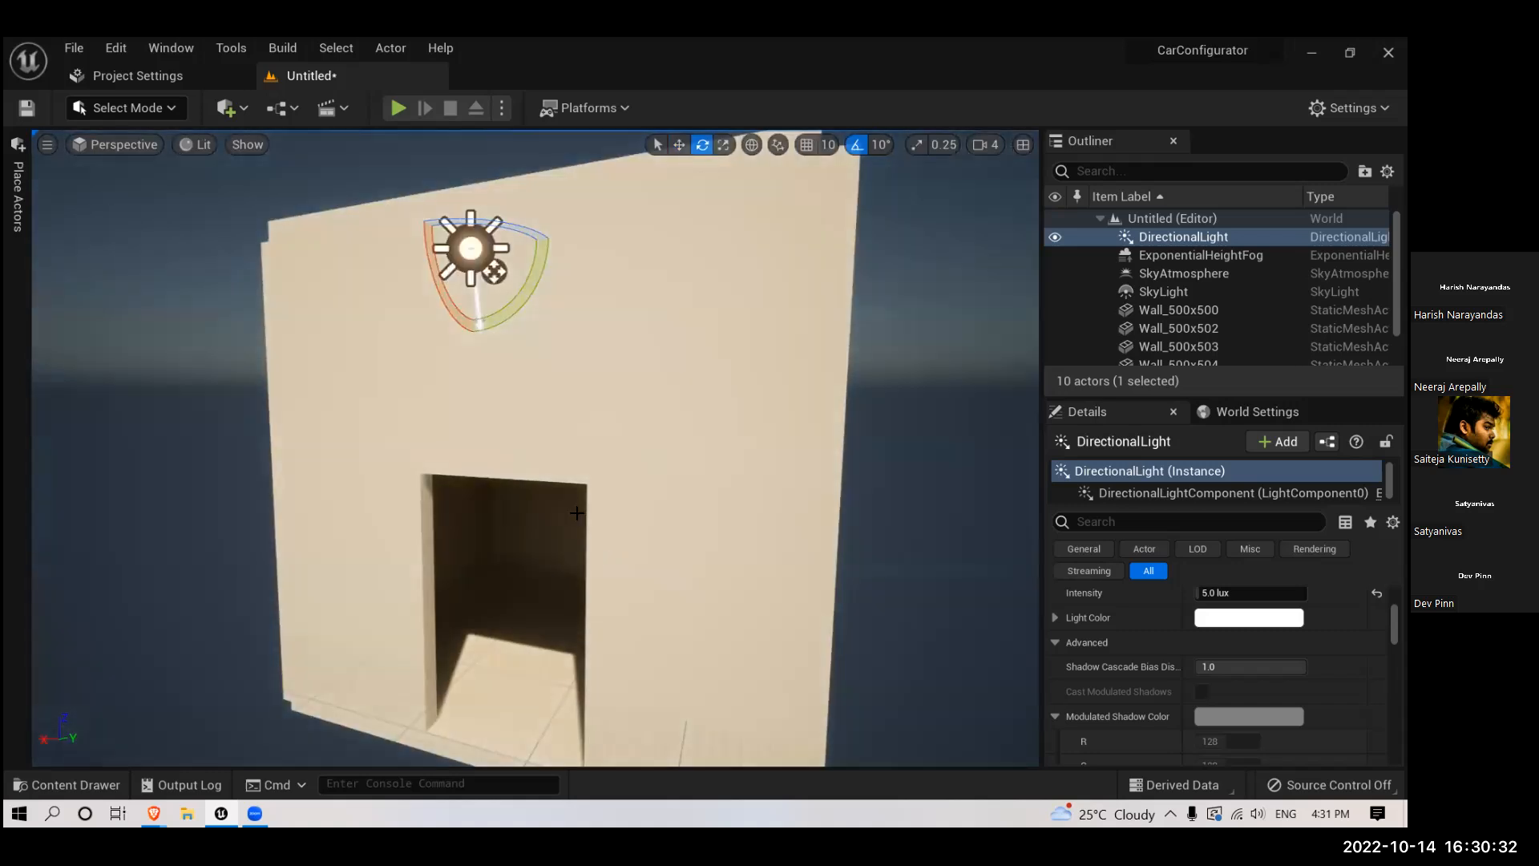
{"action": "scroll", "coordinate": [571, 499], "scroll_direction": "down", "scroll_amount": 1}
{"action": "mouse_move", "coordinate": [471, 366]}
{"action": "left_mouse_down"}
{"action": "mouse_move", "coordinate": [501, 391]}
{"action": "mouse_move", "coordinate": [537, 390]}
{"action": "left_mouse_up"}
- Examine the light entering through the doorway from inside the room
{"action": "scroll", "coordinate": [591, 587], "scroll_direction": "up", "scroll_amount": 3}
{"action": "scroll", "coordinate": [591, 587], "scroll_direction": "up", "scroll_amount": 8}
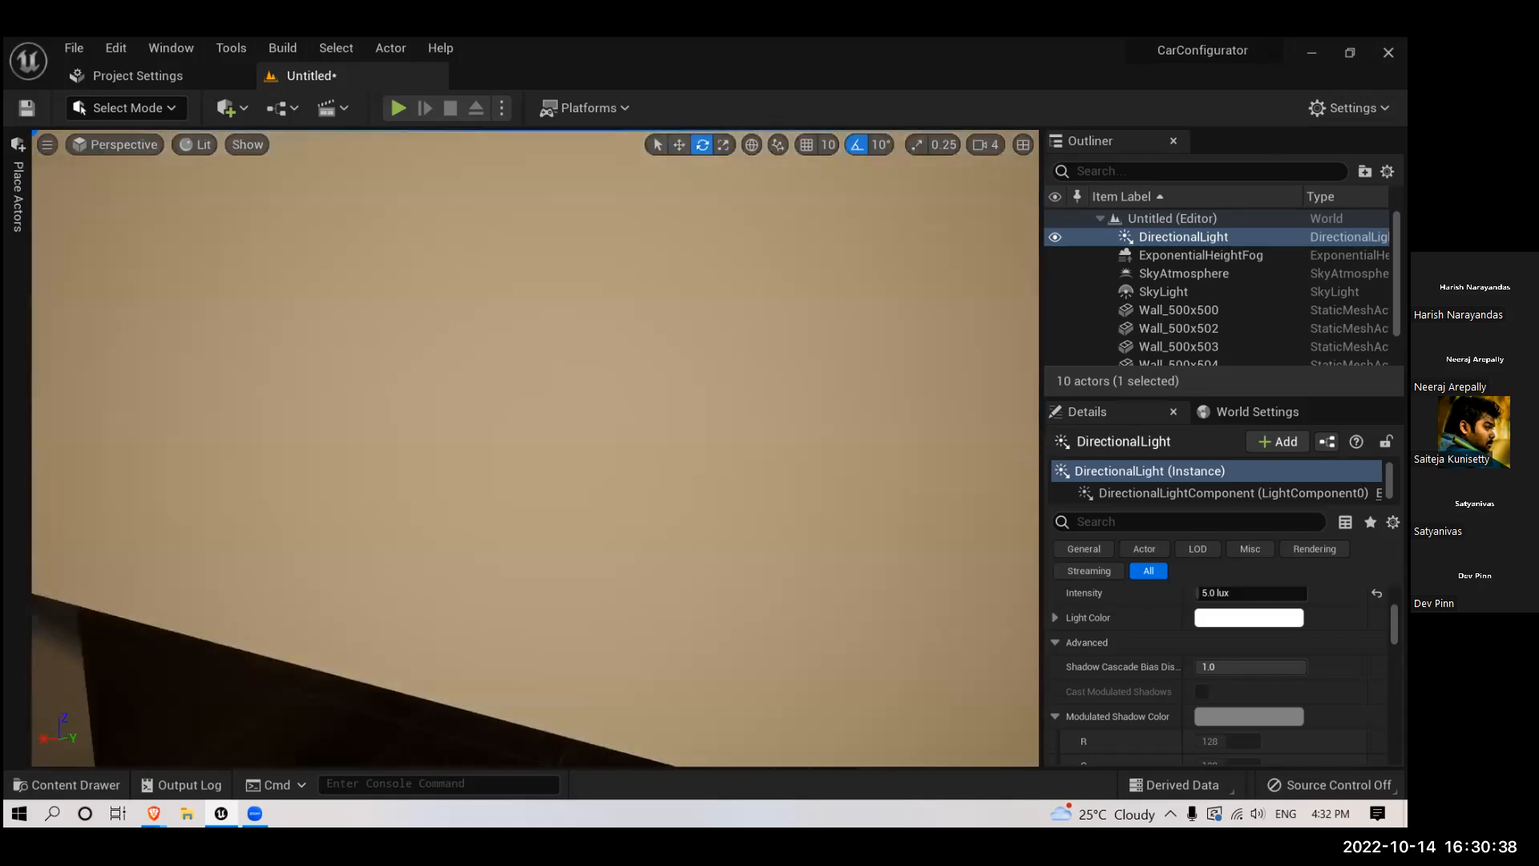
{"action": "scroll", "coordinate": [581, 564], "scroll_direction": "down", "scroll_amount": 4}
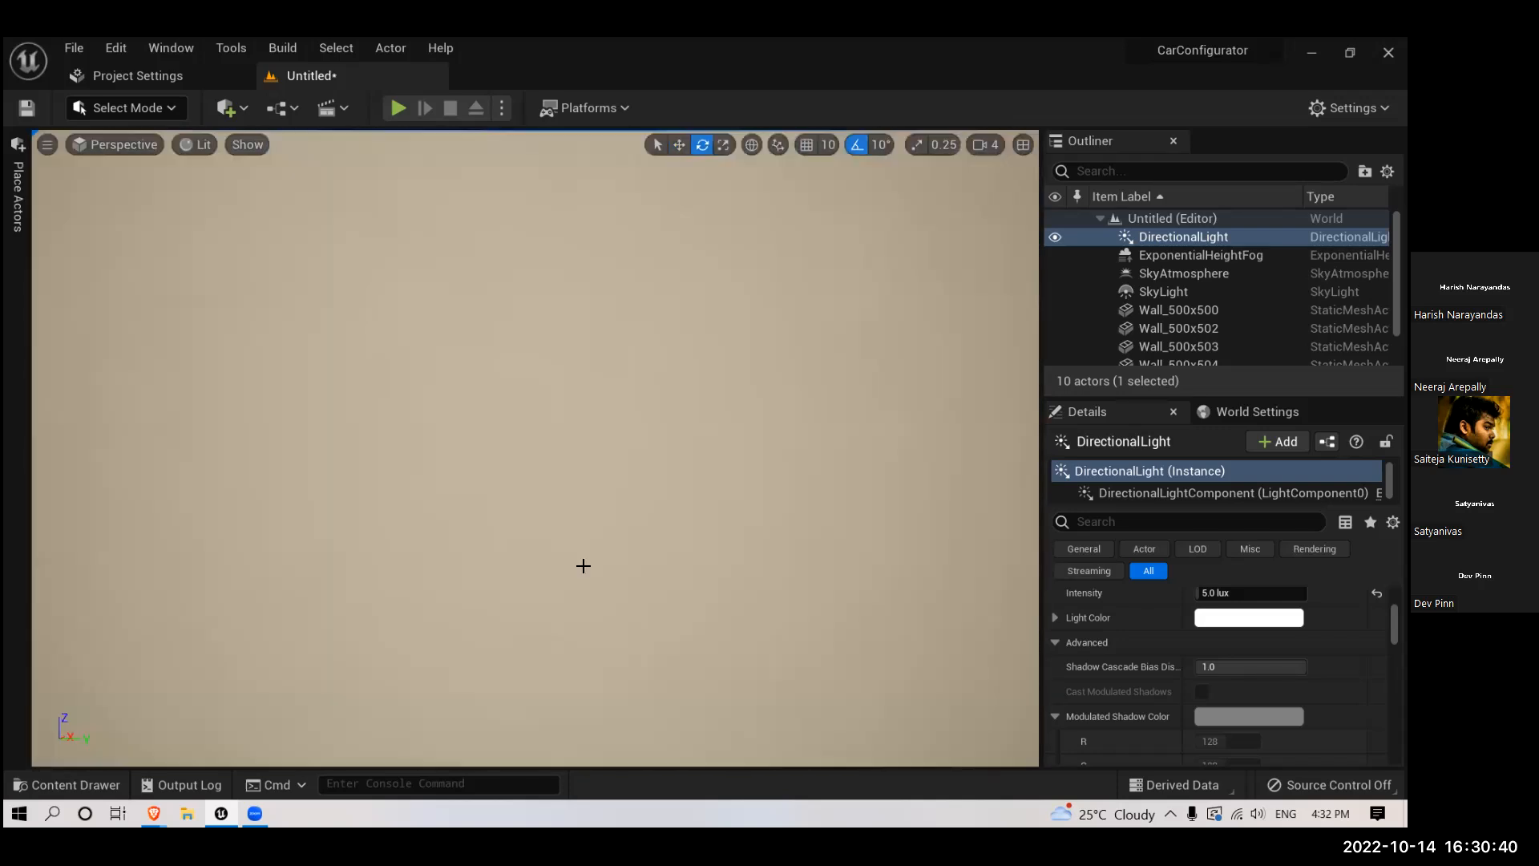
{"action": "scroll", "coordinate": [681, 536], "scroll_direction": "up", "scroll_amount": 1}
{"action": "scroll", "coordinate": [763, 597], "scroll_direction": "down", "scroll_amount": 8}
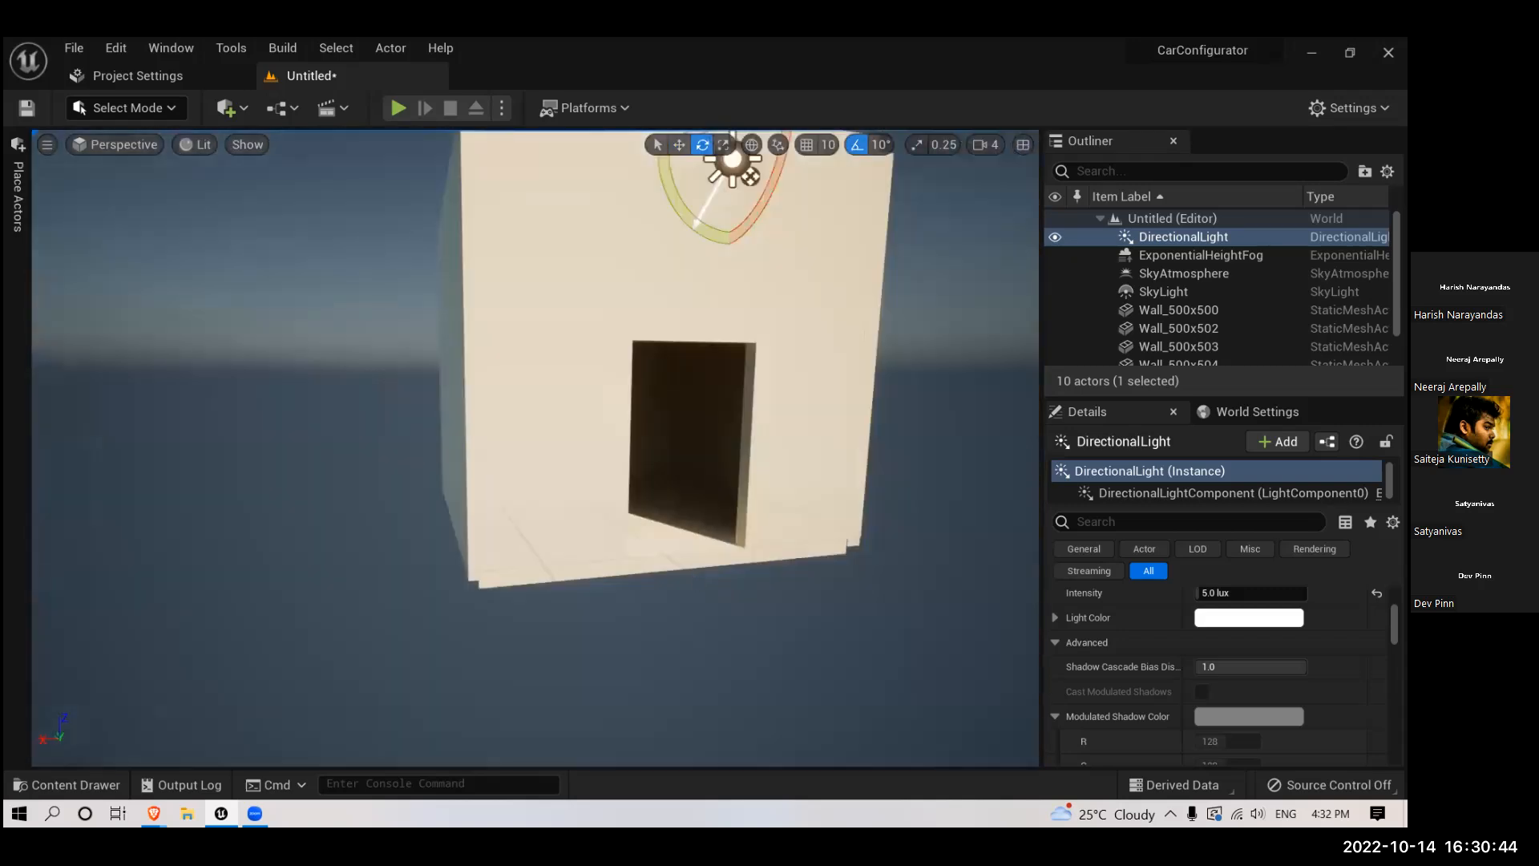
{"action": "right_click_drag", "start_coordinate": [676, 566], "coordinate": [598, 495]}
{"action": "scroll", "coordinate": [599, 494], "scroll_direction": "down", "scroll_amount": 6}
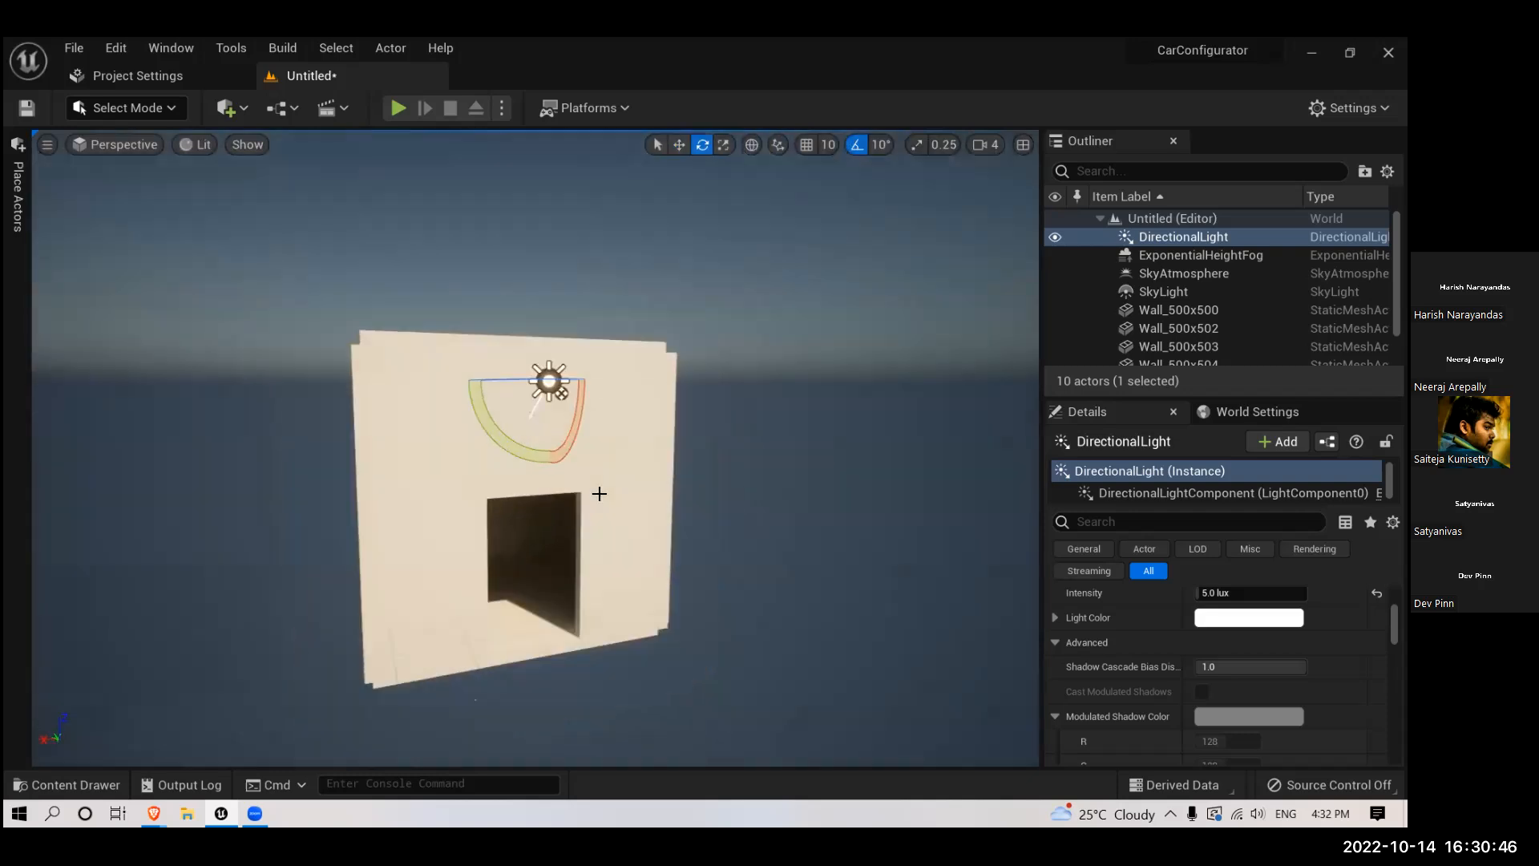
- Rotate the directional light further to change the angle of the sunlight through the doorway
{"action": "left_click_drag", "start_coordinate": [580, 410], "coordinate": [582, 433]}
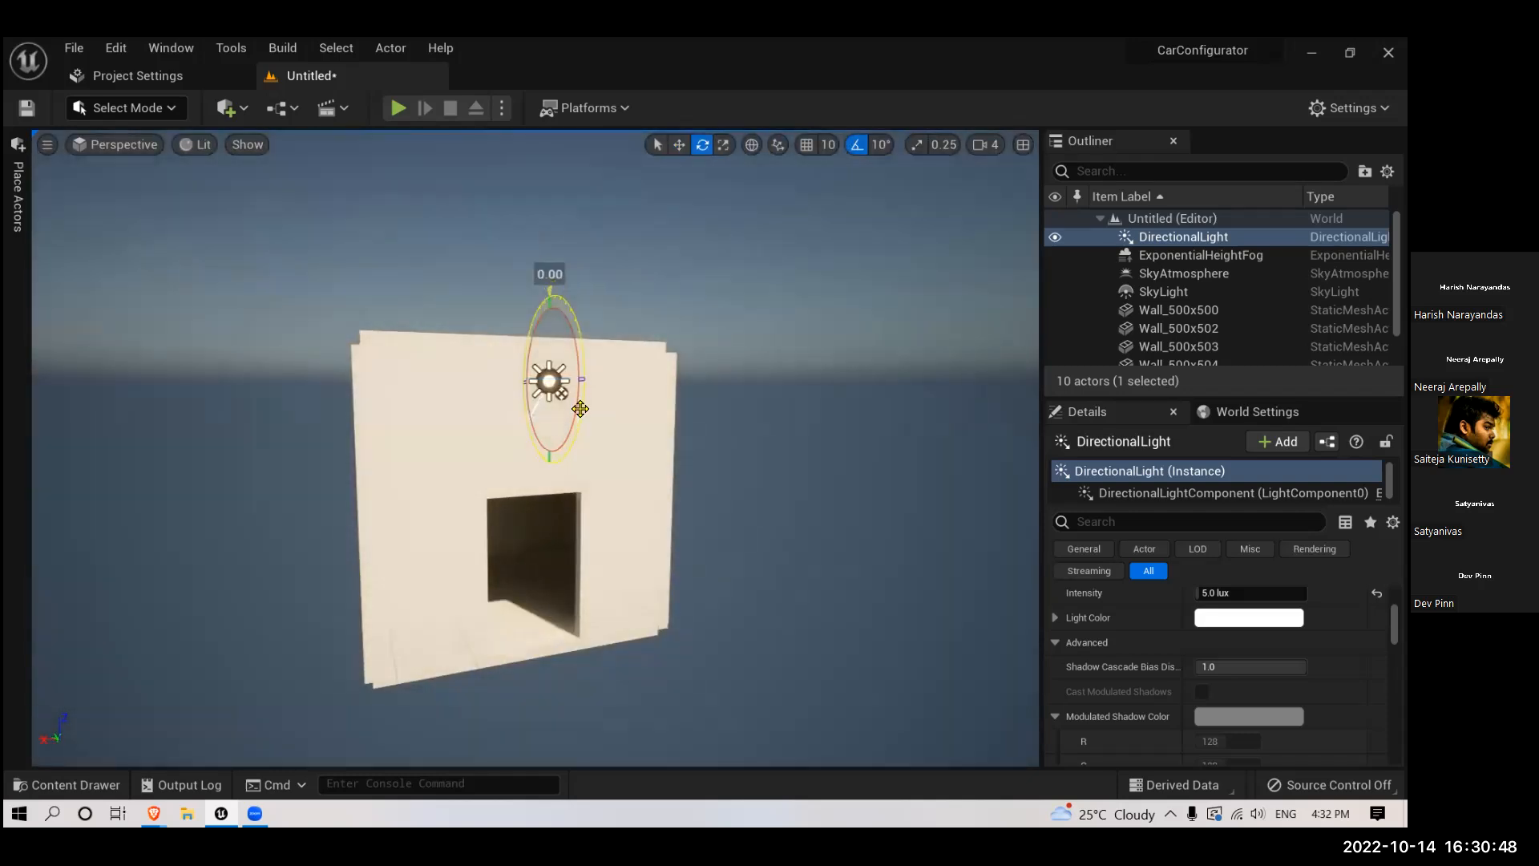
{"action": "scroll", "coordinate": [573, 420], "scroll_direction": "up", "scroll_amount": 7}
{"action": "right_click_drag", "start_coordinate": [572, 420], "coordinate": [563, 581]}
- Inspect the bounced light on the room's floor and walls from inside, with the new sun angle
{"action": "scroll", "coordinate": [573, 576], "scroll_direction": "down", "scroll_amount": 6}
{"action": "scroll", "coordinate": [598, 563], "scroll_direction": "up", "scroll_amount": 8}
{"action": "right_click_drag", "start_coordinate": [650, 563], "coordinate": [659, 481]}
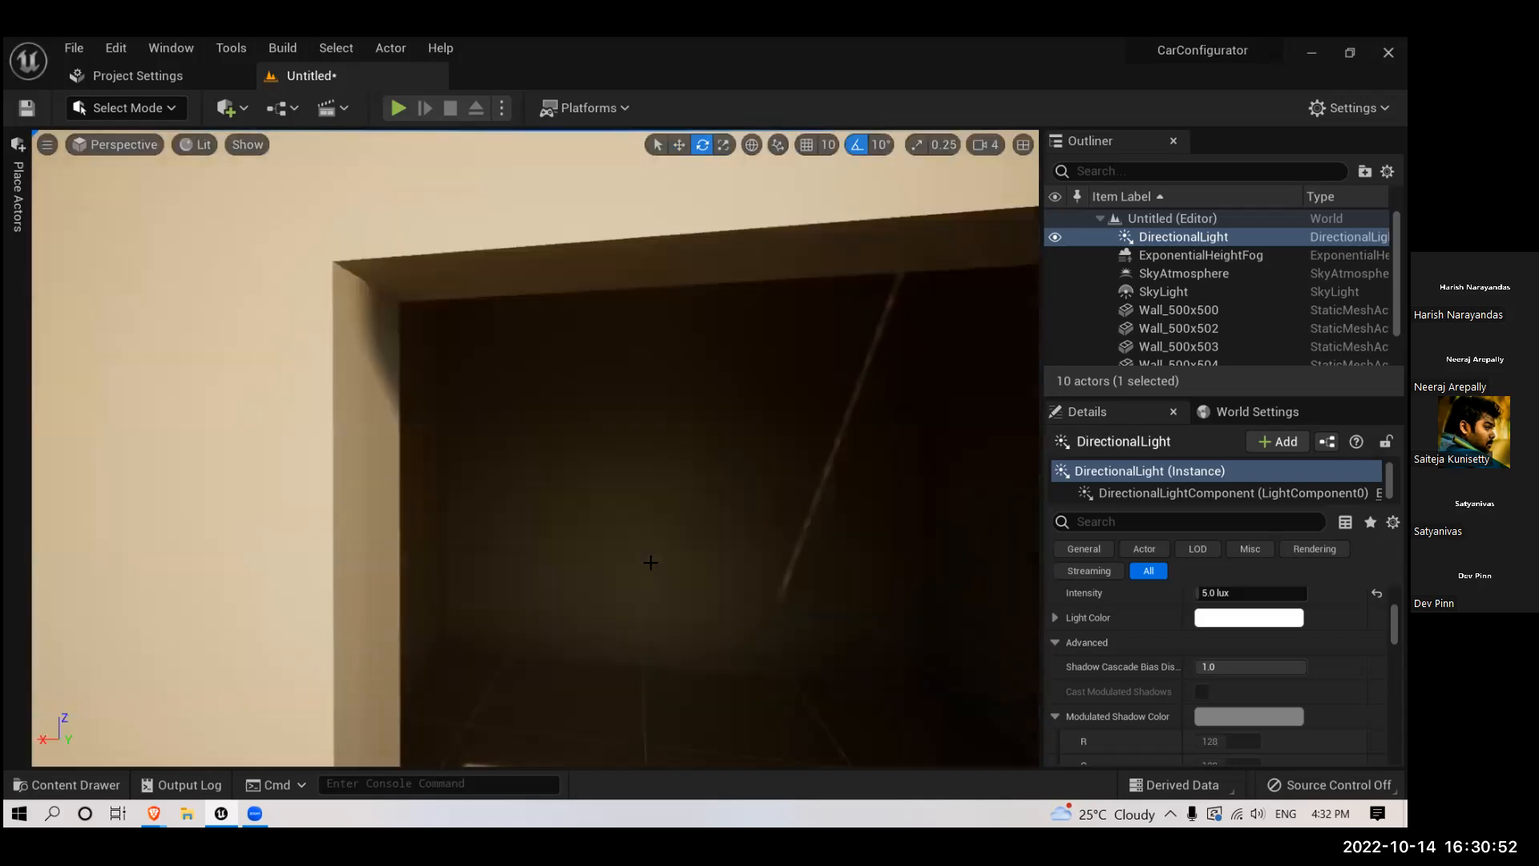
{"action": "scroll", "coordinate": [653, 560], "scroll_direction": "up", "scroll_amount": 4}
{"action": "right_click_drag", "start_coordinate": [855, 440], "coordinate": [805, 513]}
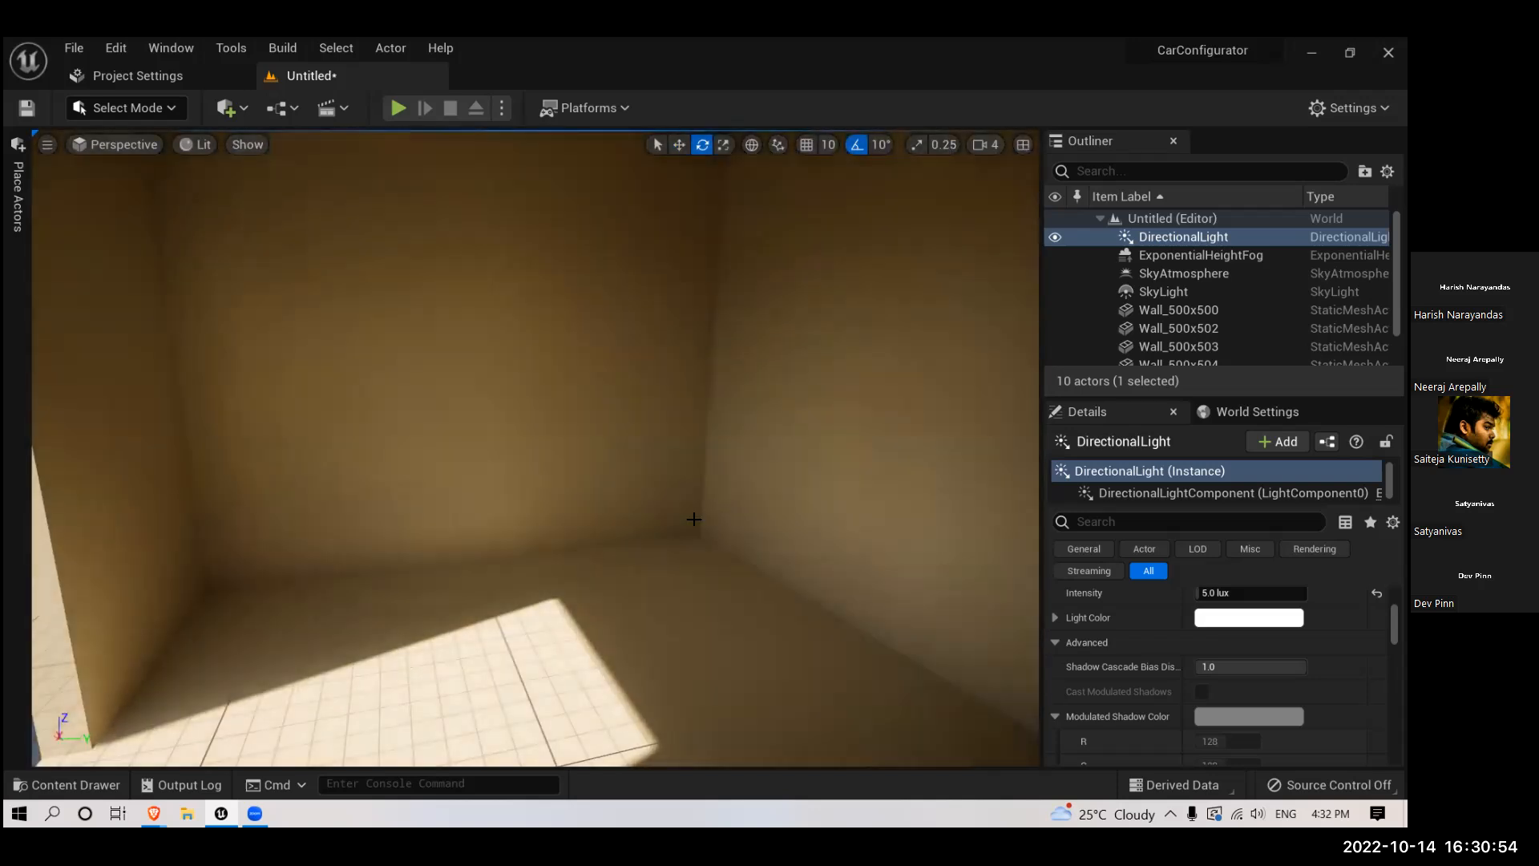
{"action": "right_click_drag", "start_coordinate": [691, 519], "coordinate": [577, 497]}
{"action": "scroll", "coordinate": [671, 536], "scroll_direction": "up", "scroll_amount": 5}
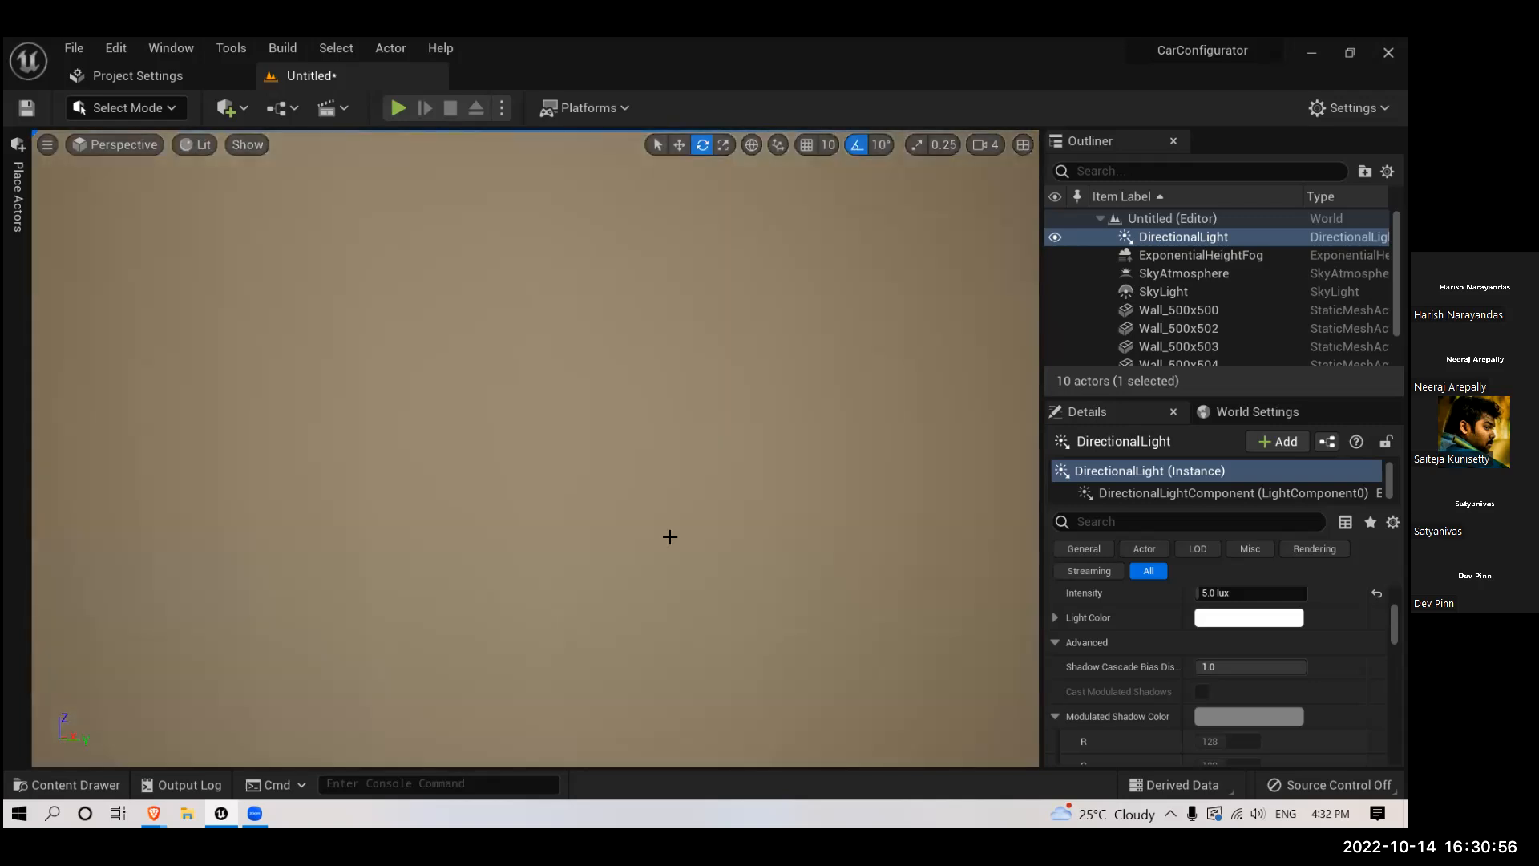
{"action": "scroll", "coordinate": [669, 536], "scroll_direction": "up", "scroll_amount": 2}
{"action": "scroll", "coordinate": [669, 536], "scroll_direction": "up", "scroll_amount": 3}
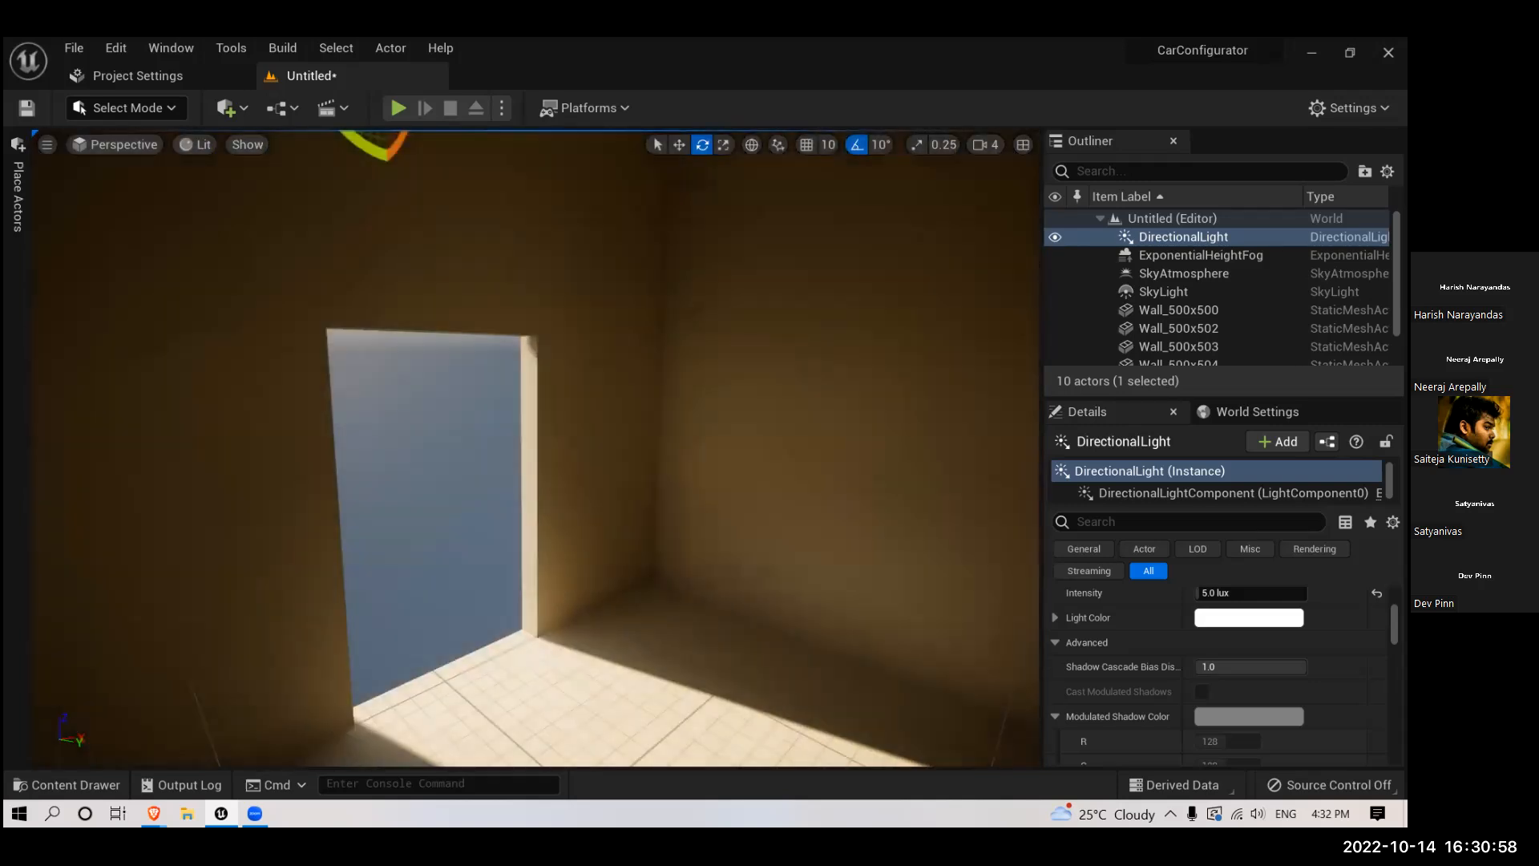
{"action": "right_click_drag", "start_coordinate": [669, 536], "coordinate": [858, 497]}
{"action": "key", "text": "f"}
{"action": "scroll", "coordinate": [775, 572], "scroll_direction": "down", "scroll_amount": 5}
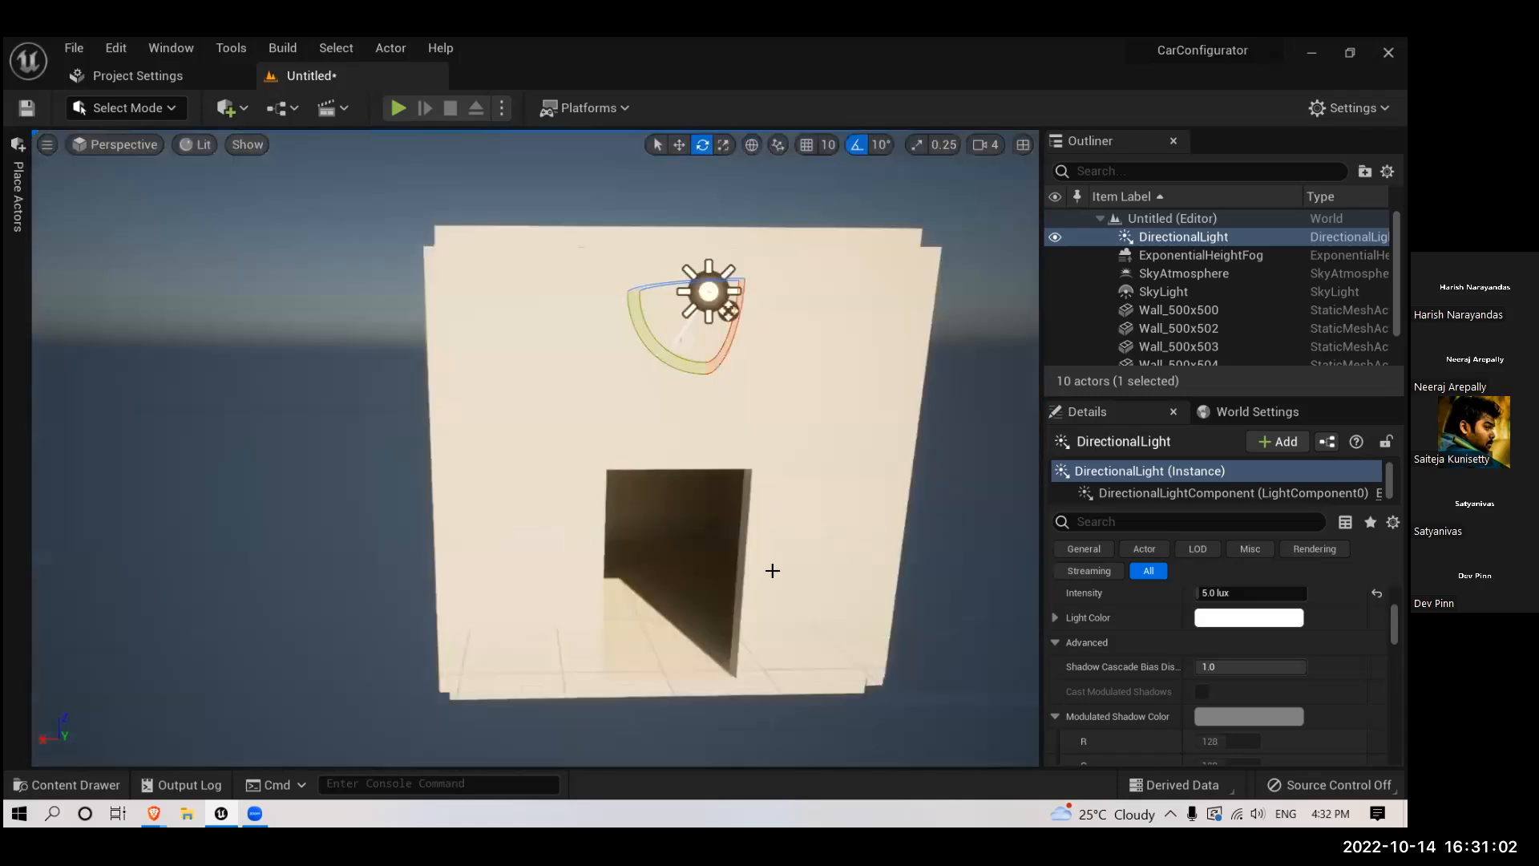
- Place the SM_Chair mesh from the StarterContent Props folder on the room's floor, just inside the doorway
{"action": "left_click", "coordinate": [42, 782]}
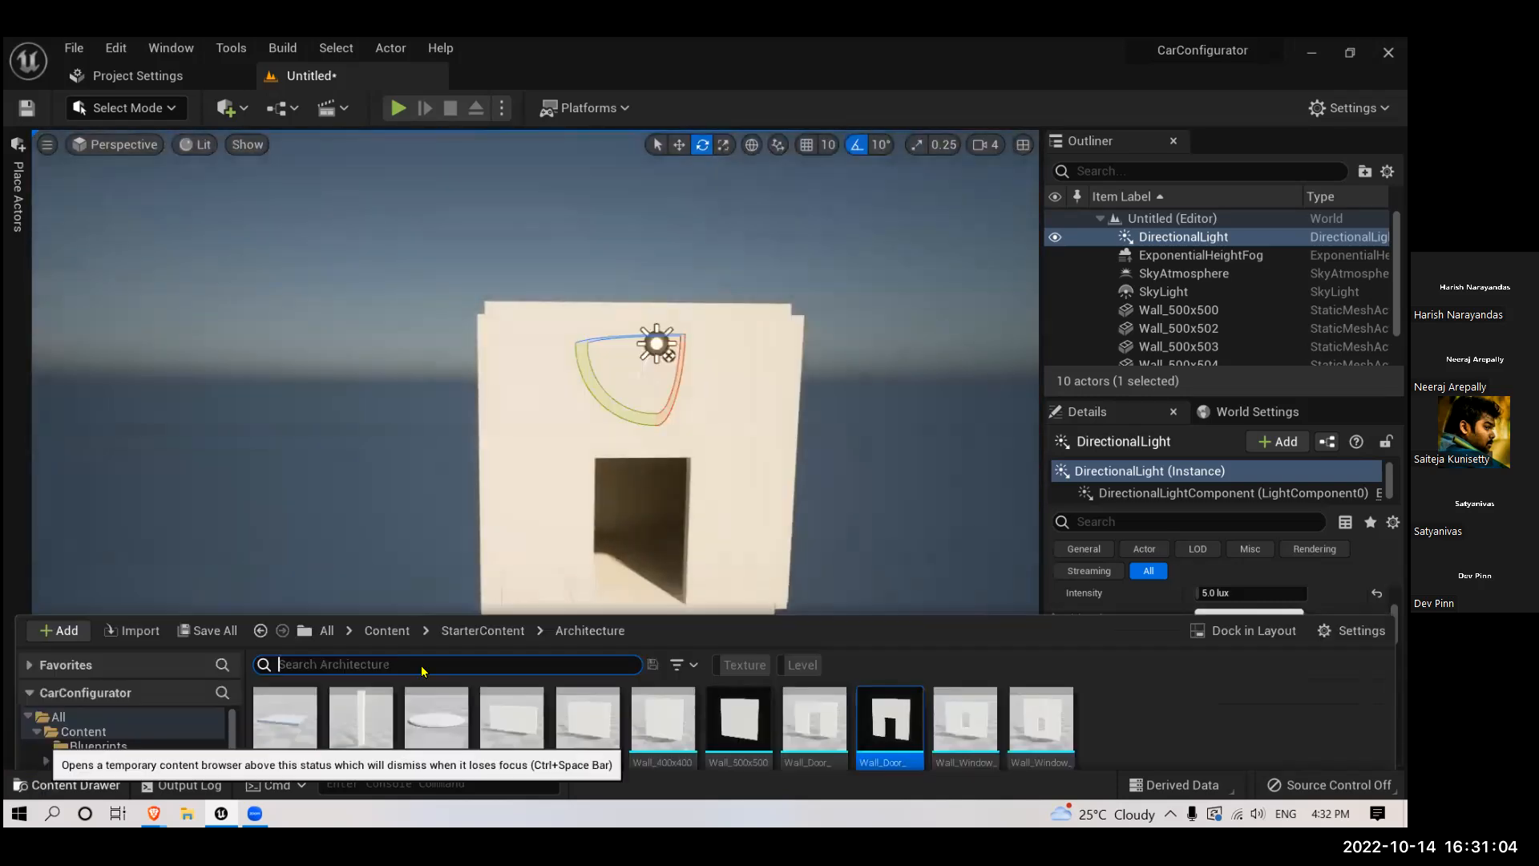
{"action": "left_click", "coordinate": [483, 502]}
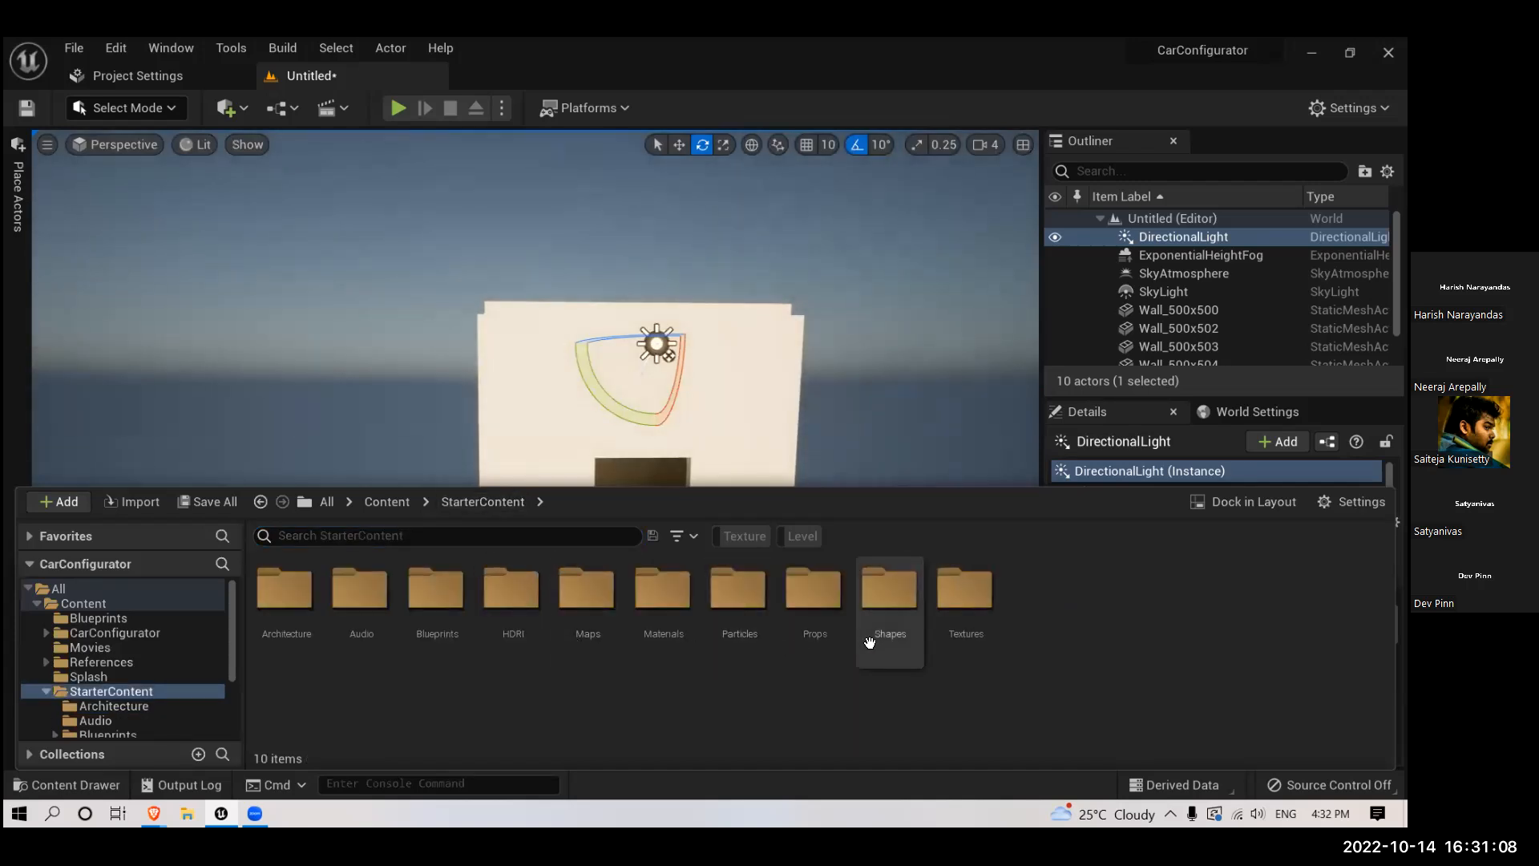
{"action": "double_click", "coordinate": [814, 633]}
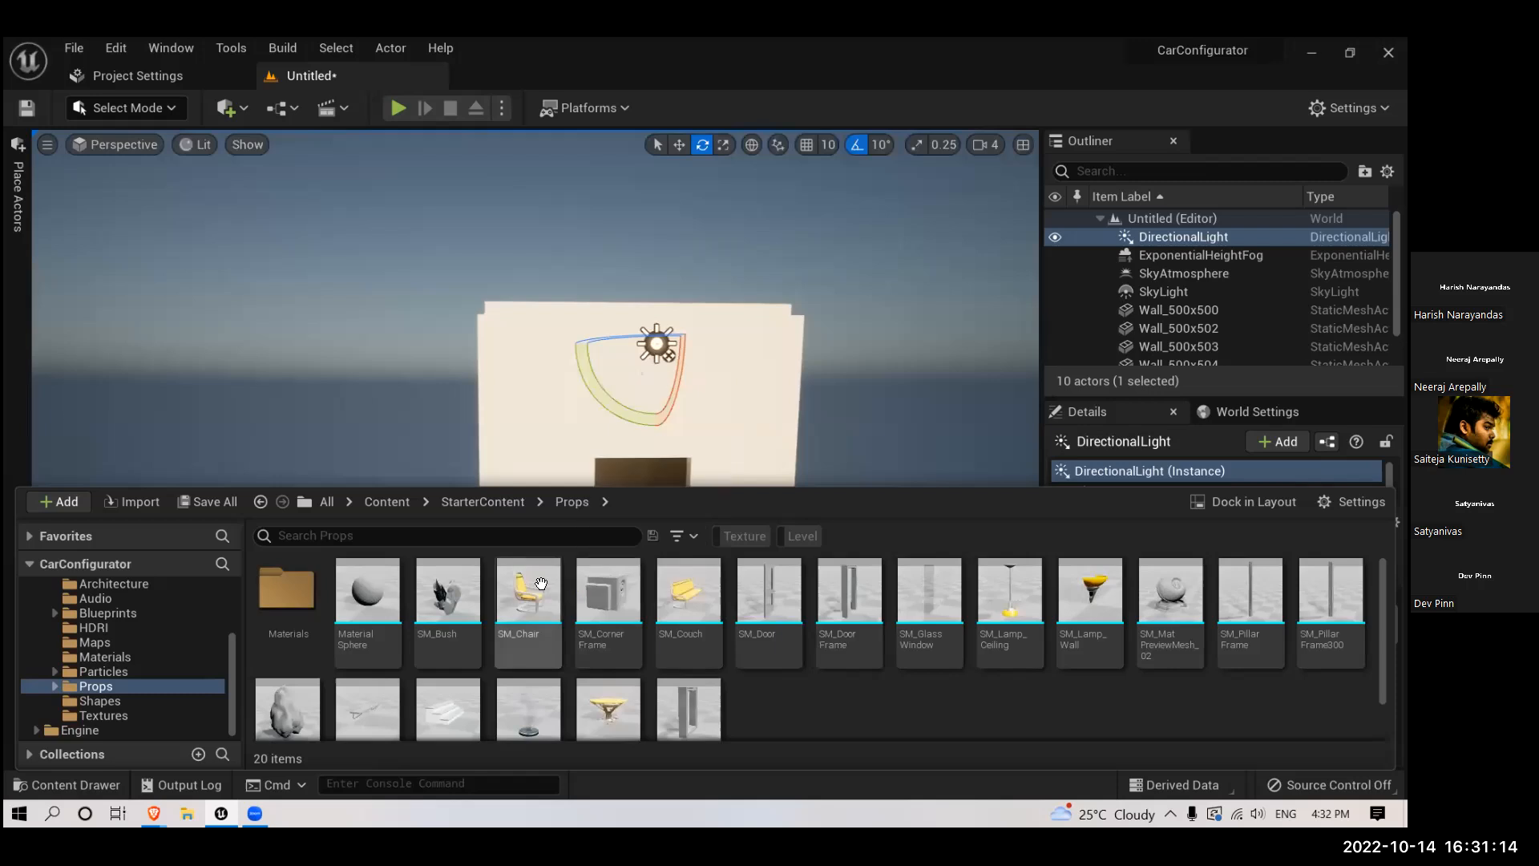
{"action": "left_click", "coordinate": [541, 585]}
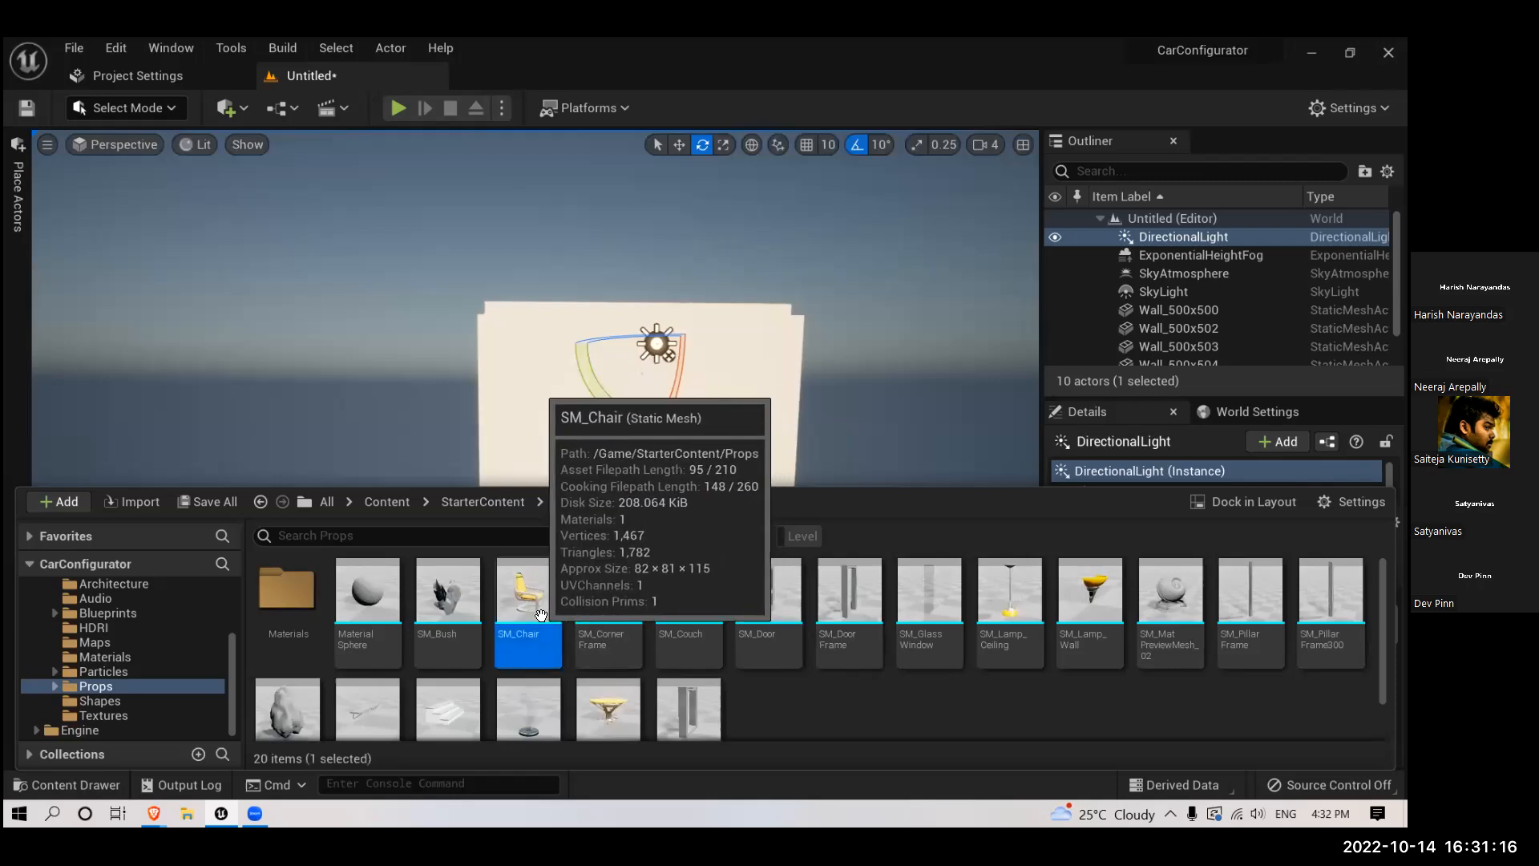
{"action": "mouse_move", "coordinate": [649, 529]}
{"action": "left_mouse_down"}
{"action": "mouse_move", "coordinate": [687, 509]}
{"action": "mouse_move", "coordinate": [671, 497]}
{"action": "mouse_move", "coordinate": [643, 547]}
{"action": "left_mouse_up"}
{"action": "left_click", "coordinate": [639, 567]}
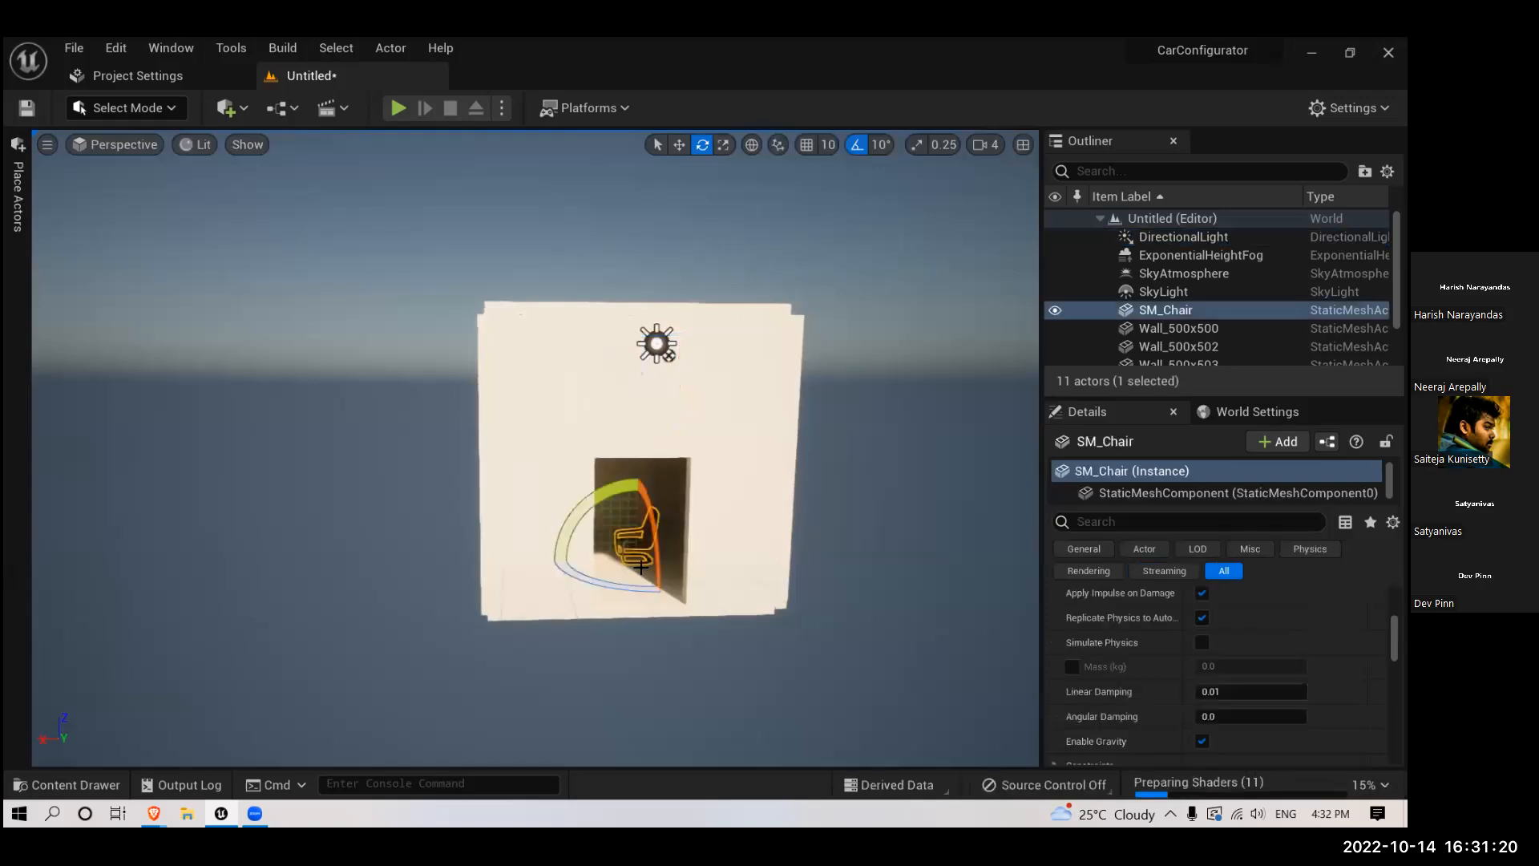
- Move the chair across the floor away from the sunlit patch, toward the nearby side wall
{"action": "scroll", "coordinate": [694, 607], "scroll_direction": "up", "scroll_amount": 10}
{"action": "key", "text": "f"}
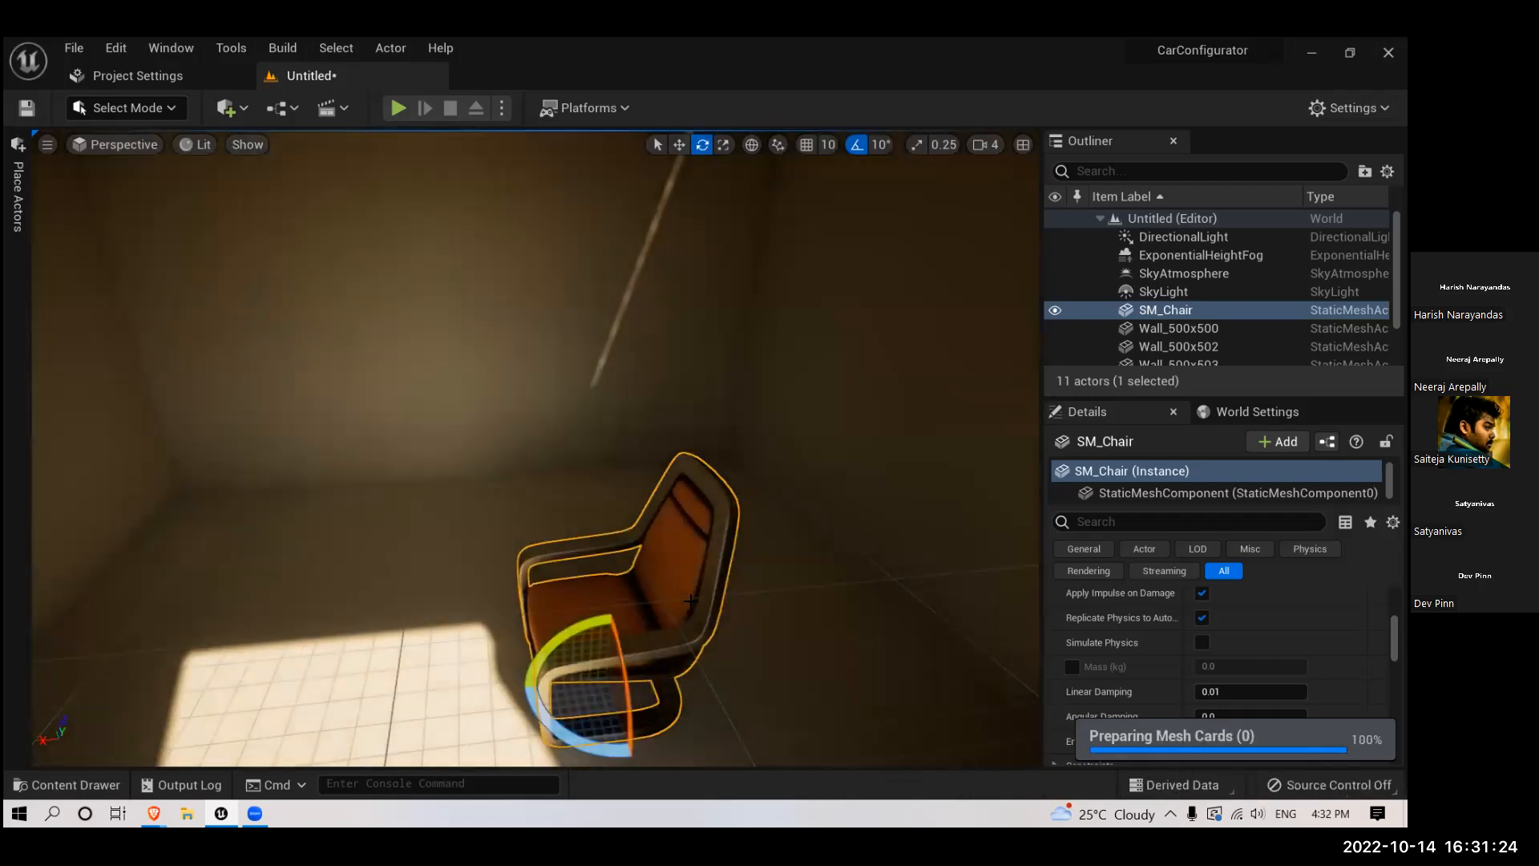
{"action": "key", "text": "w"}
{"action": "left_click_drag", "start_coordinate": [689, 600], "coordinate": [707, 637]}
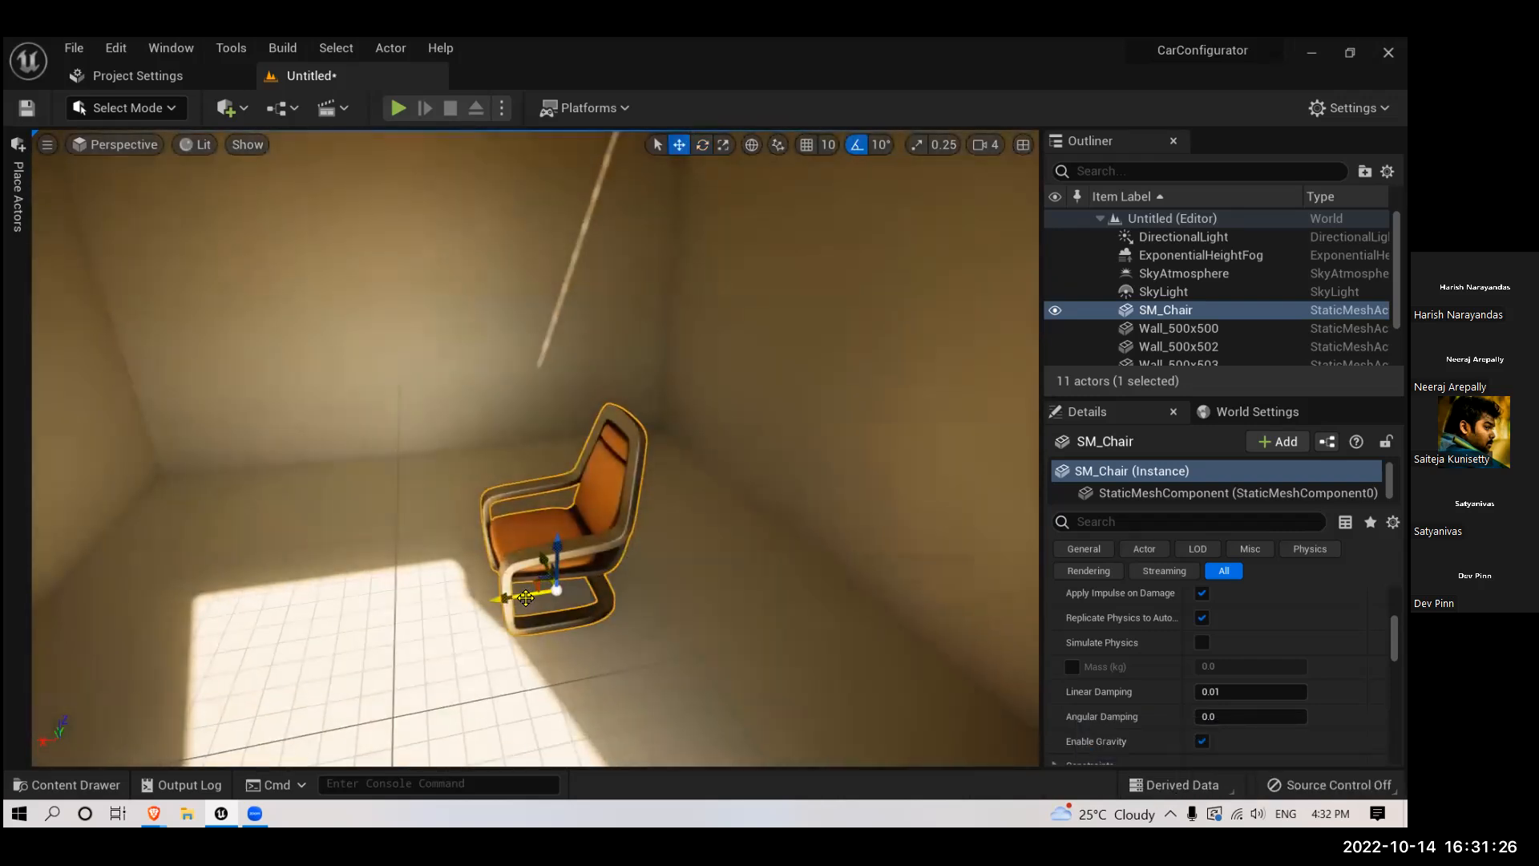
{"action": "left_click_drag", "start_coordinate": [525, 597], "coordinate": [546, 590]}
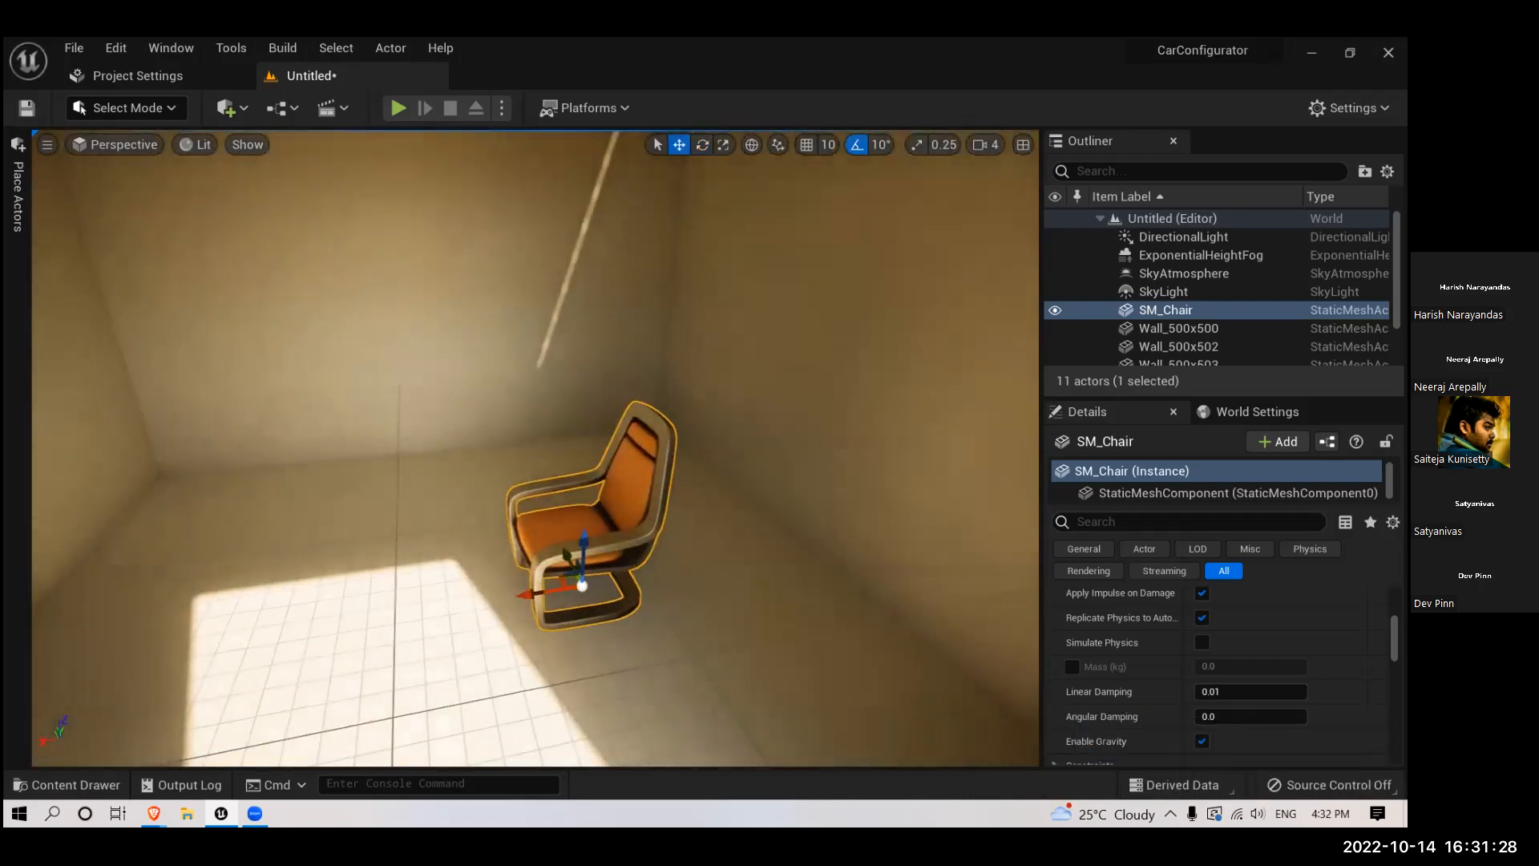
- Shift the ceiling panel Wall_500x504 slightly sideways to close the light gap at the room's corner
{"action": "key", "text": "s"}
{"action": "right_click_drag", "start_coordinate": [677, 543], "coordinate": [679, 401]}
{"action": "key", "text": "w"}
{"action": "key", "text": "s"}
{"action": "key", "text": "s"}
{"action": "scroll", "coordinate": [791, 492], "scroll_direction": "down", "scroll_amount": 6}
{"action": "scroll", "coordinate": [766, 474], "scroll_direction": "up", "scroll_amount": 6}
{"action": "scroll", "coordinate": [697, 447], "scroll_direction": "up", "scroll_amount": 3}
{"action": "left_click", "coordinate": [679, 401]}
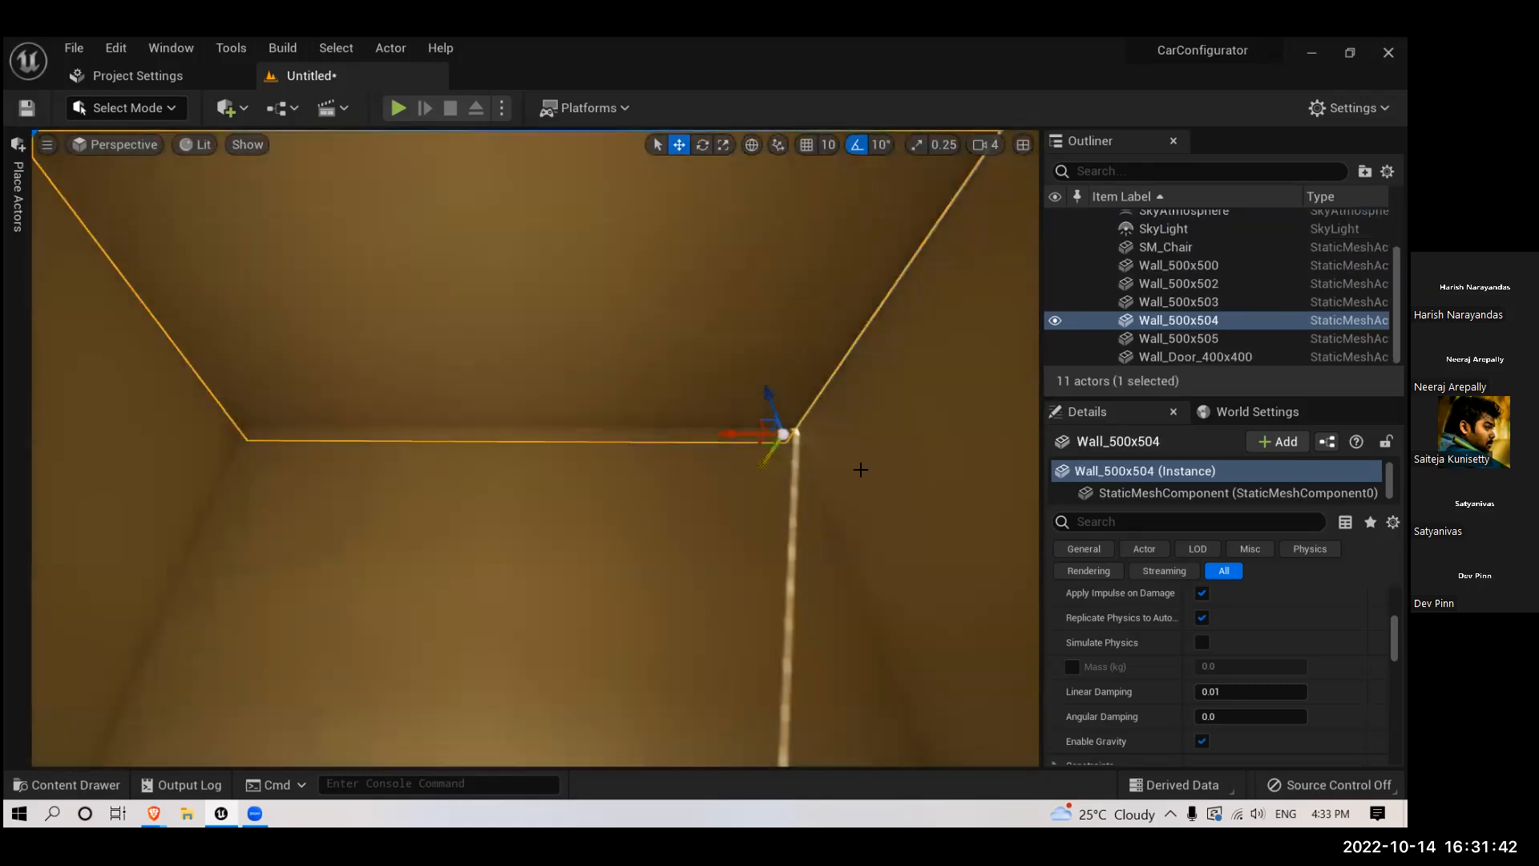
{"action": "left_click_drag", "start_coordinate": [736, 433], "coordinate": [744, 432]}
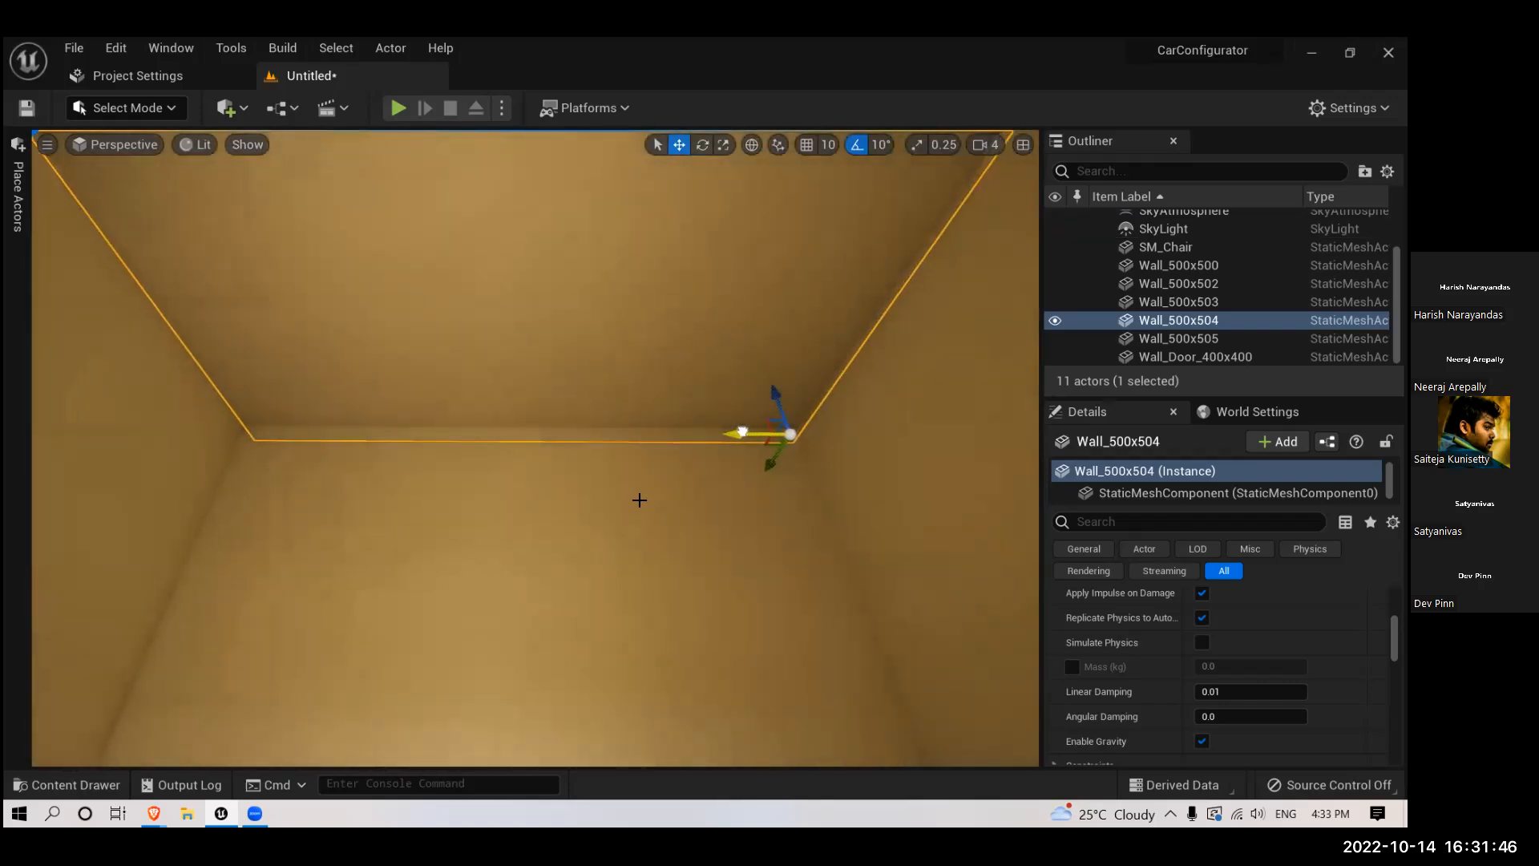
- Examine the lighting on the chair, floor and back wall from outside the doorway and from inside the room
{"action": "scroll", "coordinate": [639, 500], "scroll_direction": "down", "scroll_amount": 10}
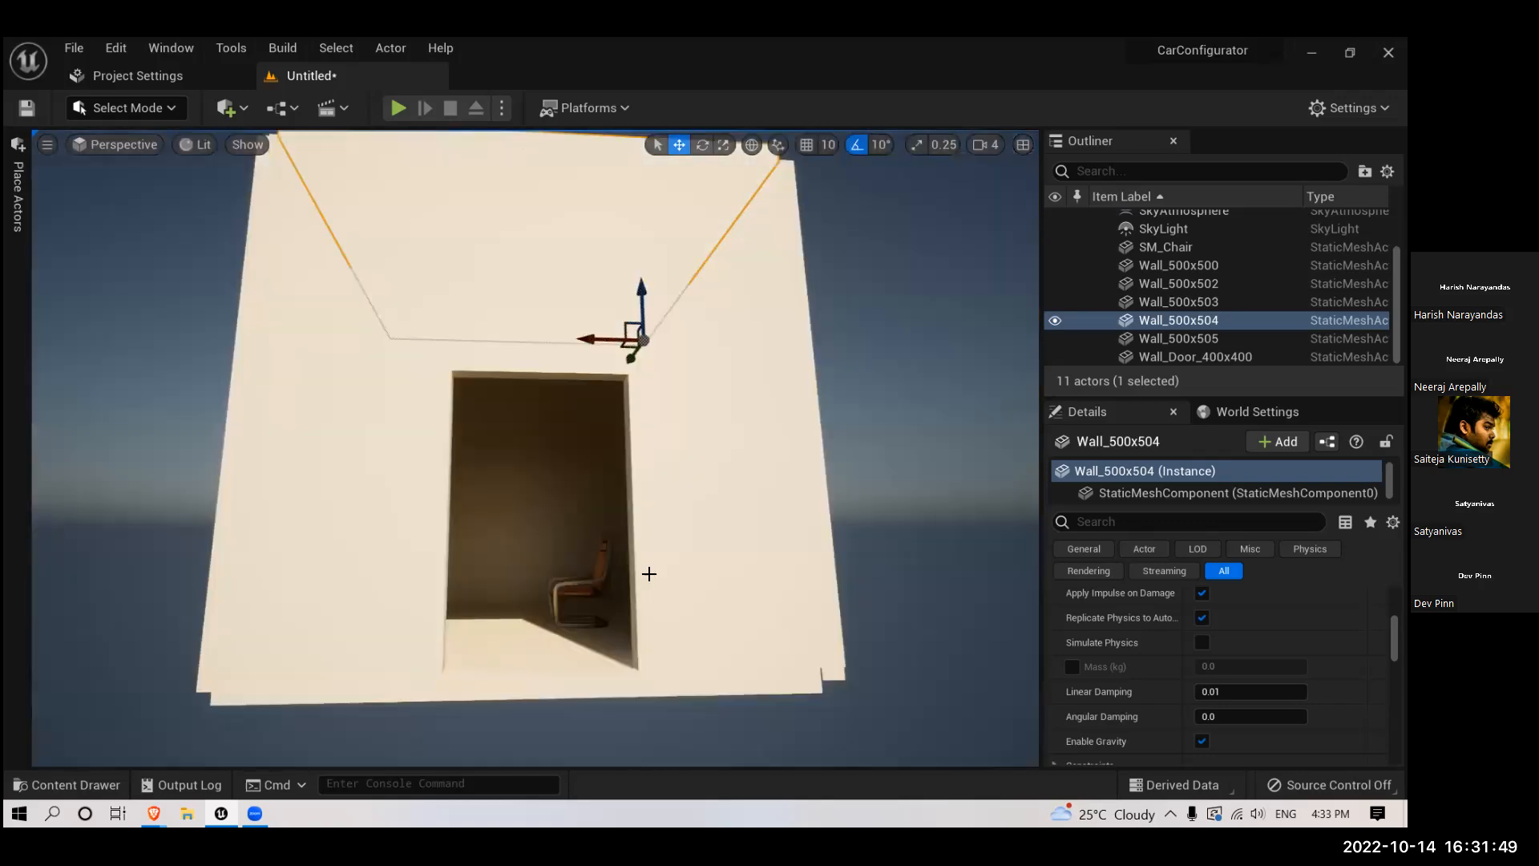
{"action": "scroll", "coordinate": [649, 574], "scroll_direction": "down", "scroll_amount": 4}
{"action": "right_click_drag", "start_coordinate": [650, 574], "coordinate": [669, 636]}
{"action": "scroll", "coordinate": [653, 581], "scroll_direction": "up", "scroll_amount": 8}
{"action": "scroll", "coordinate": [669, 636], "scroll_direction": "down", "scroll_amount": 8}
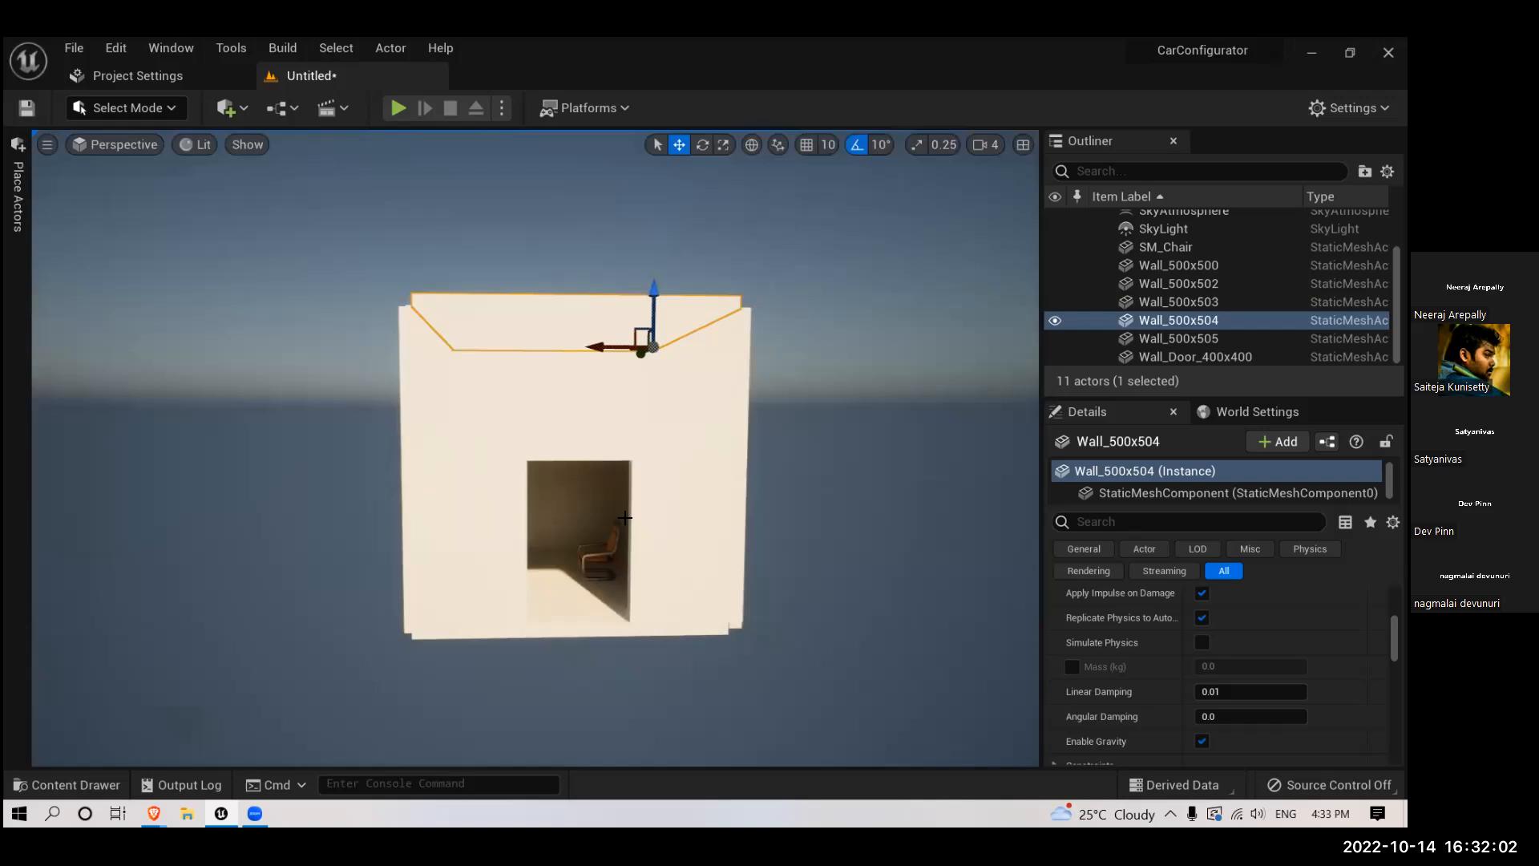
{"action": "scroll", "coordinate": [624, 516], "scroll_direction": "up", "scroll_amount": 2}
{"action": "scroll", "coordinate": [641, 554], "scroll_direction": "up", "scroll_amount": 4}
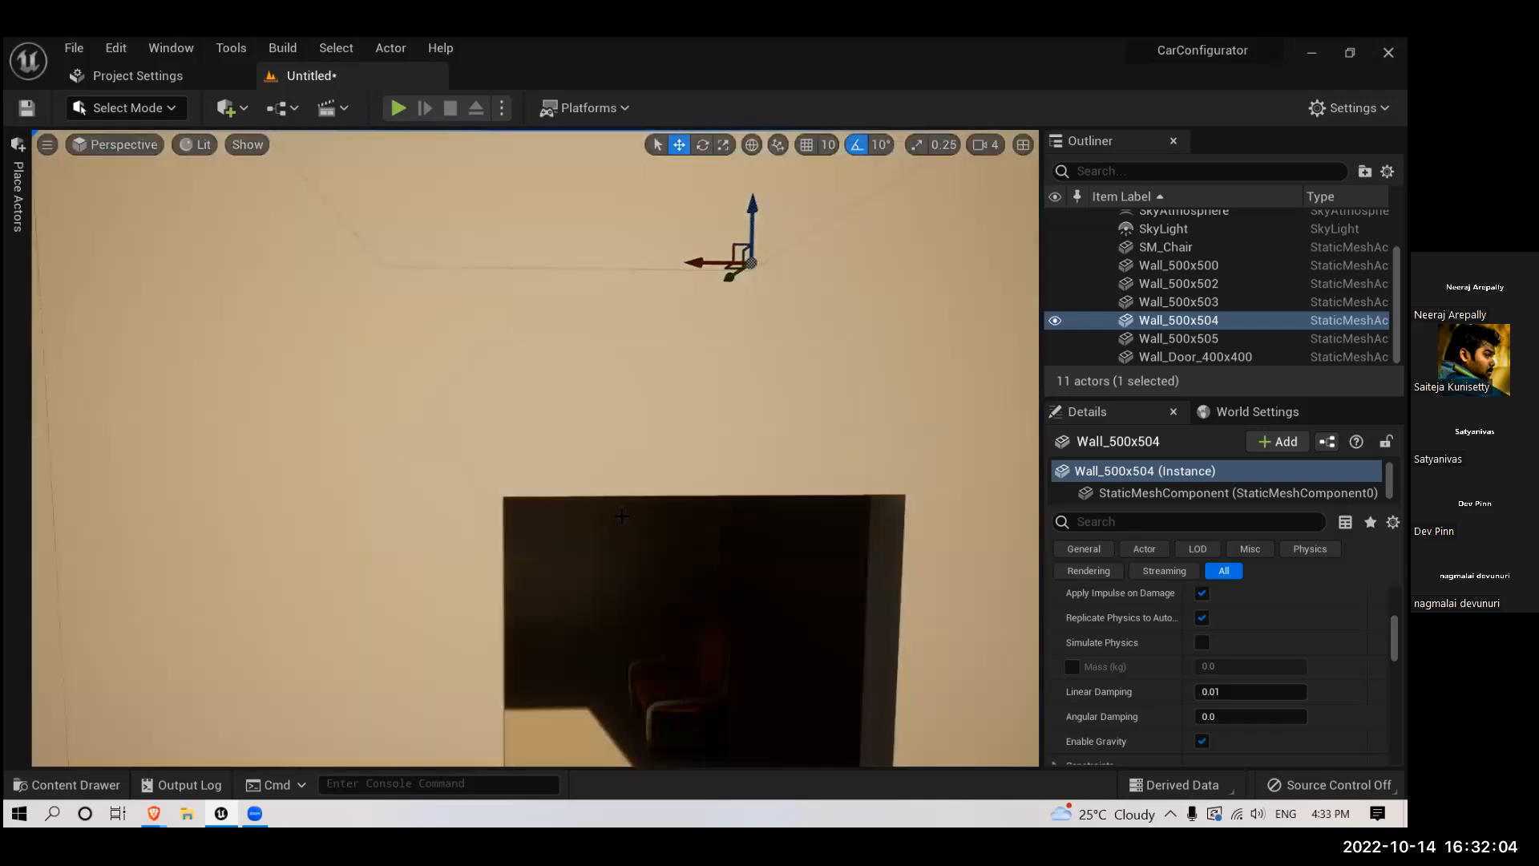
{"action": "scroll", "coordinate": [657, 584], "scroll_direction": "up", "scroll_amount": 4}
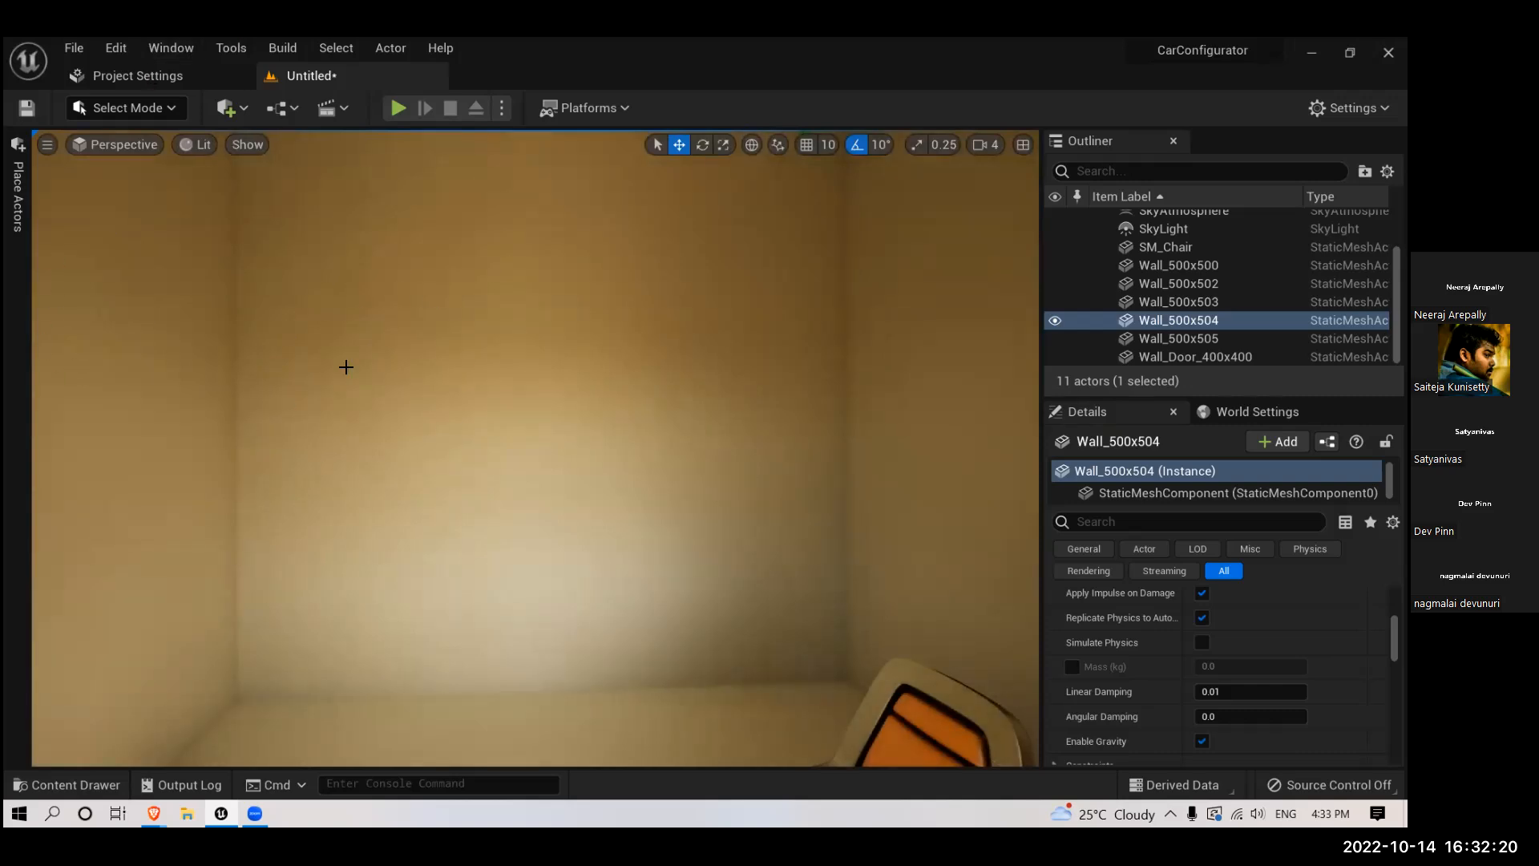
- Build all levels and review the available lighting quality options
{"action": "left_click", "coordinate": [282, 48]}
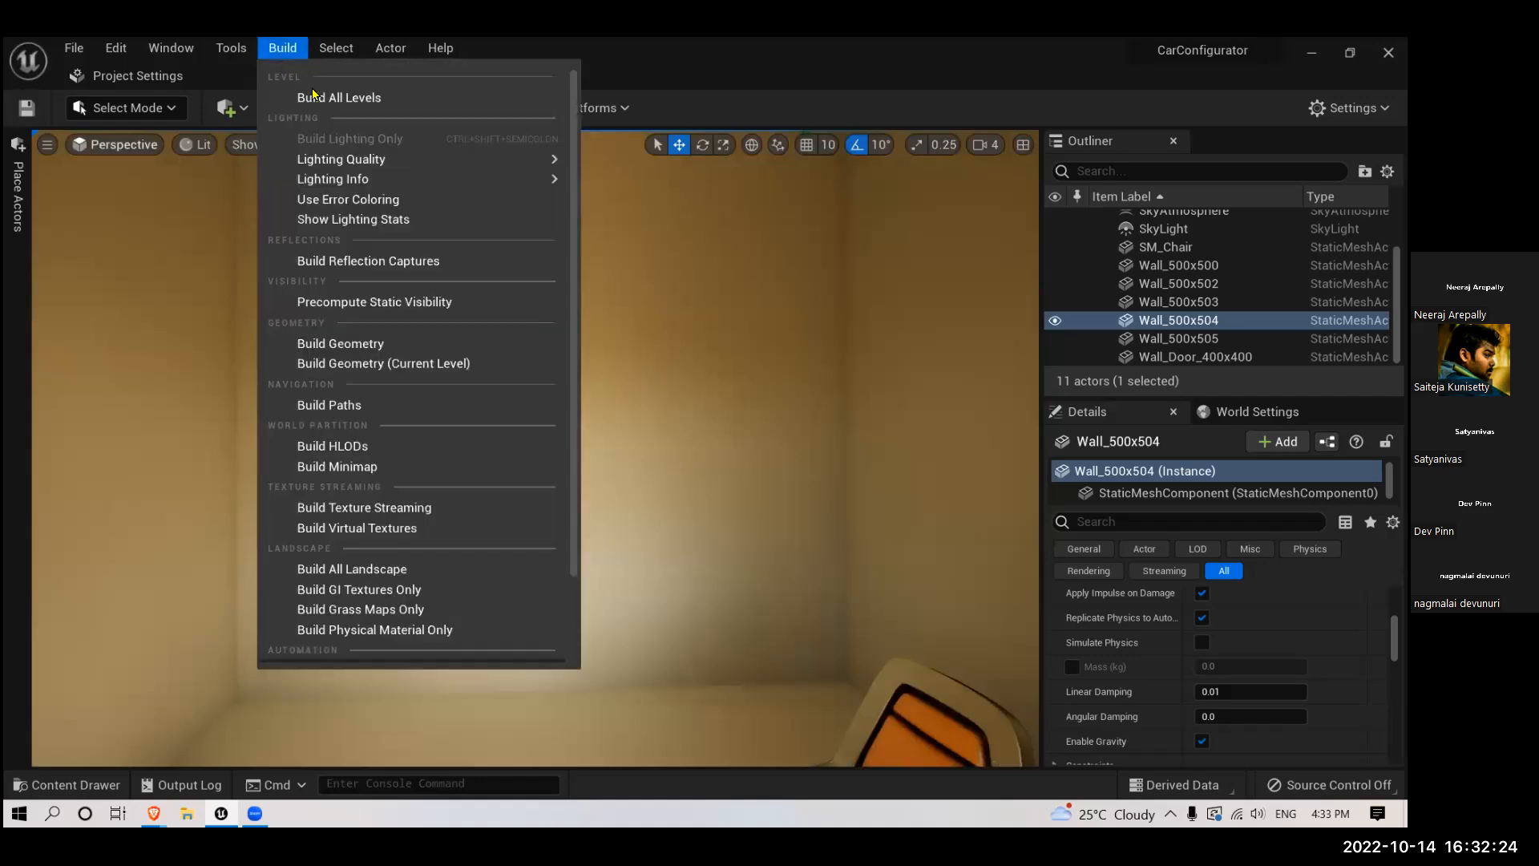
{"action": "mouse_move", "coordinate": [357, 160]}
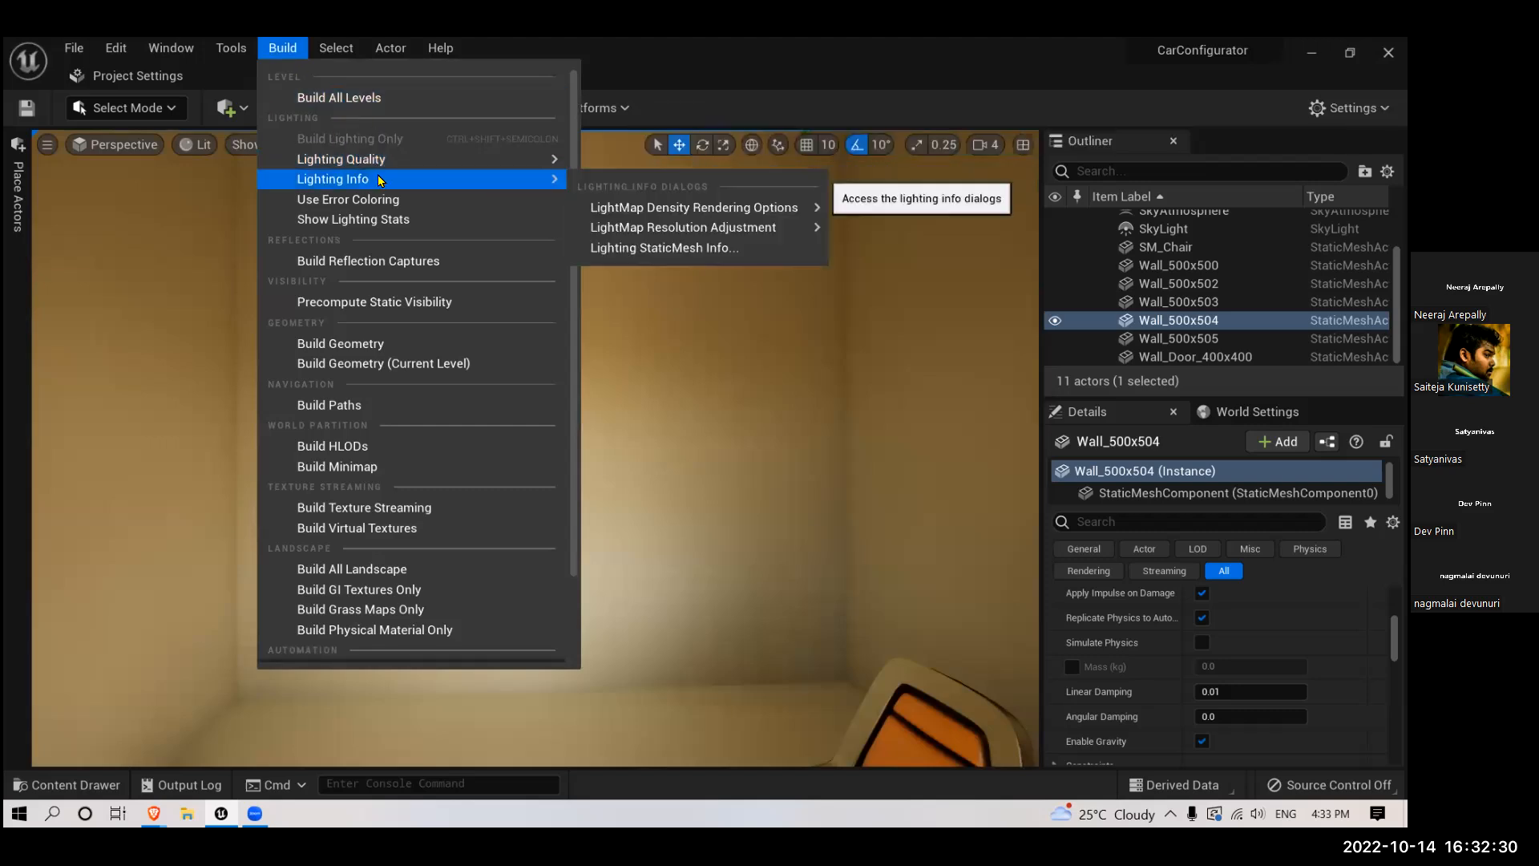
{"action": "left_click", "coordinate": [393, 96]}
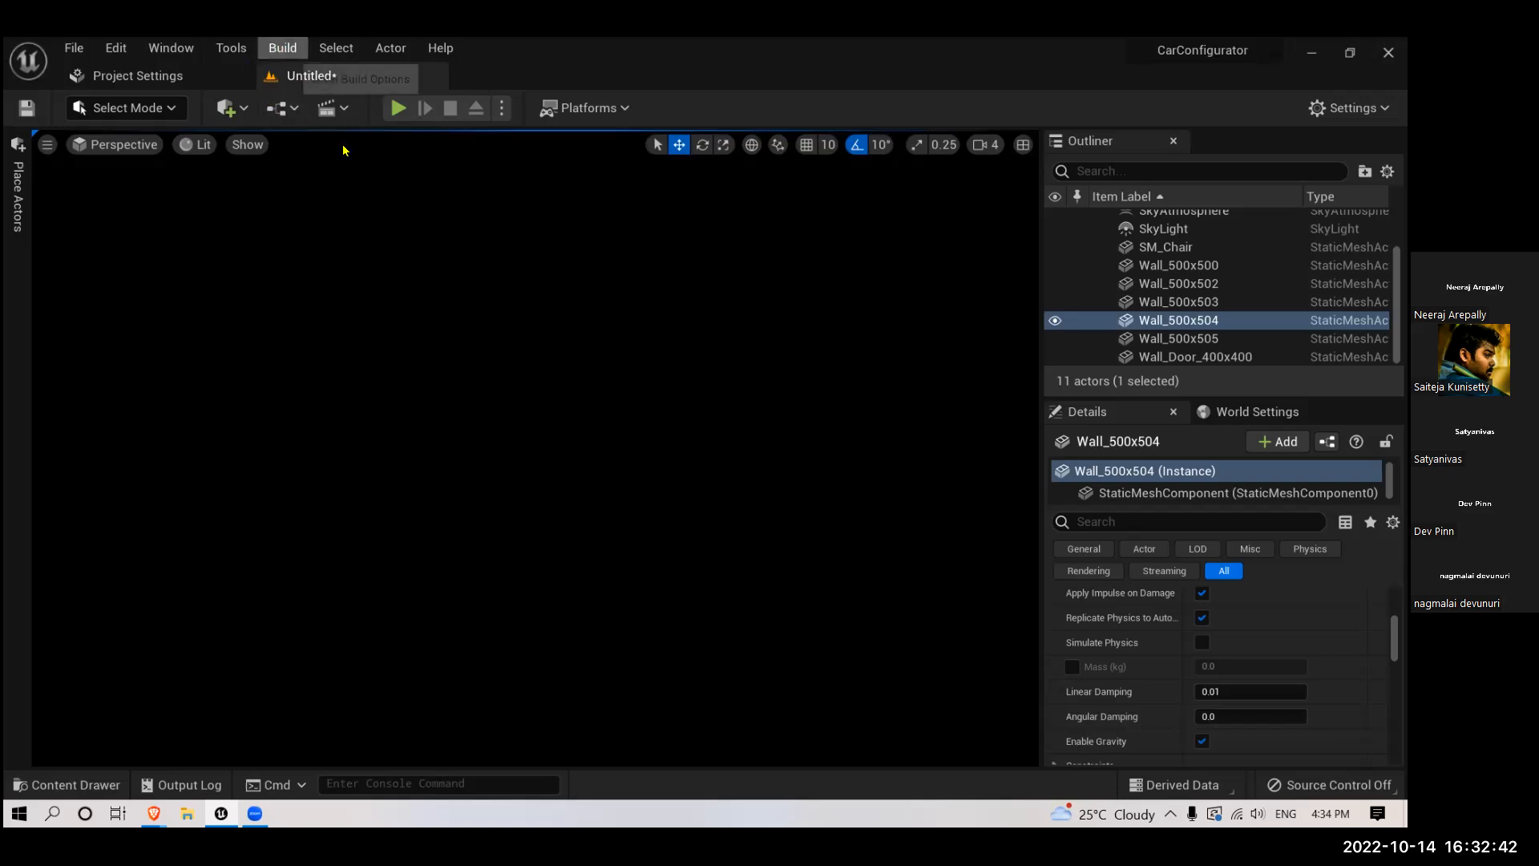
{"action": "left_click", "coordinate": [282, 47]}
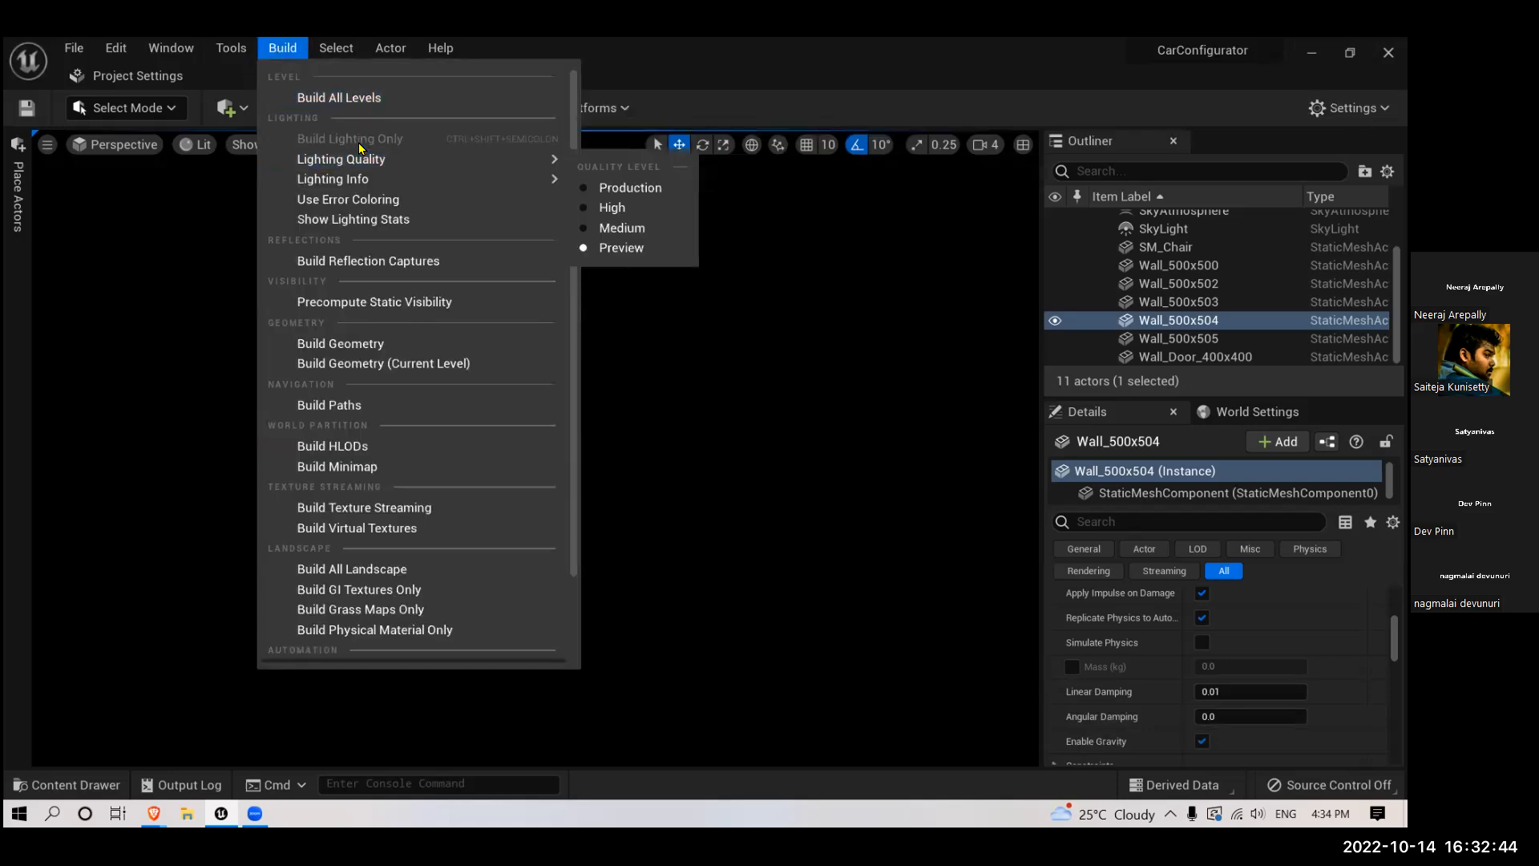
{"action": "left_click", "coordinate": [690, 337]}
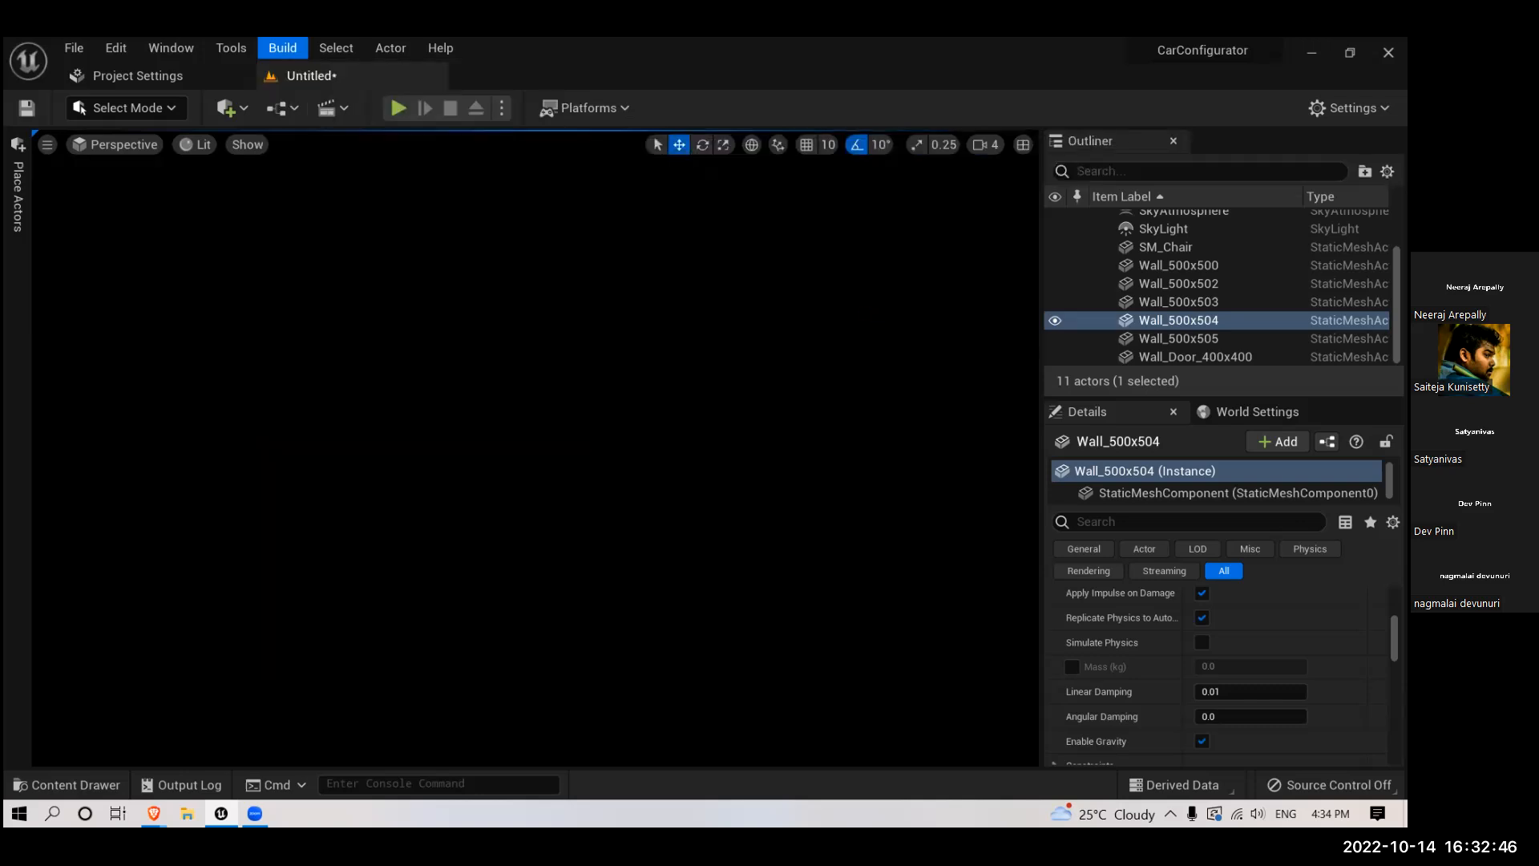
- Check the directional light's transform and mobility, and set the sky light's mobility to Stationary
{"action": "left_click", "coordinate": [1152, 324]}
{"action": "scroll", "coordinate": [1147, 244], "scroll_direction": "up", "scroll_amount": 3}
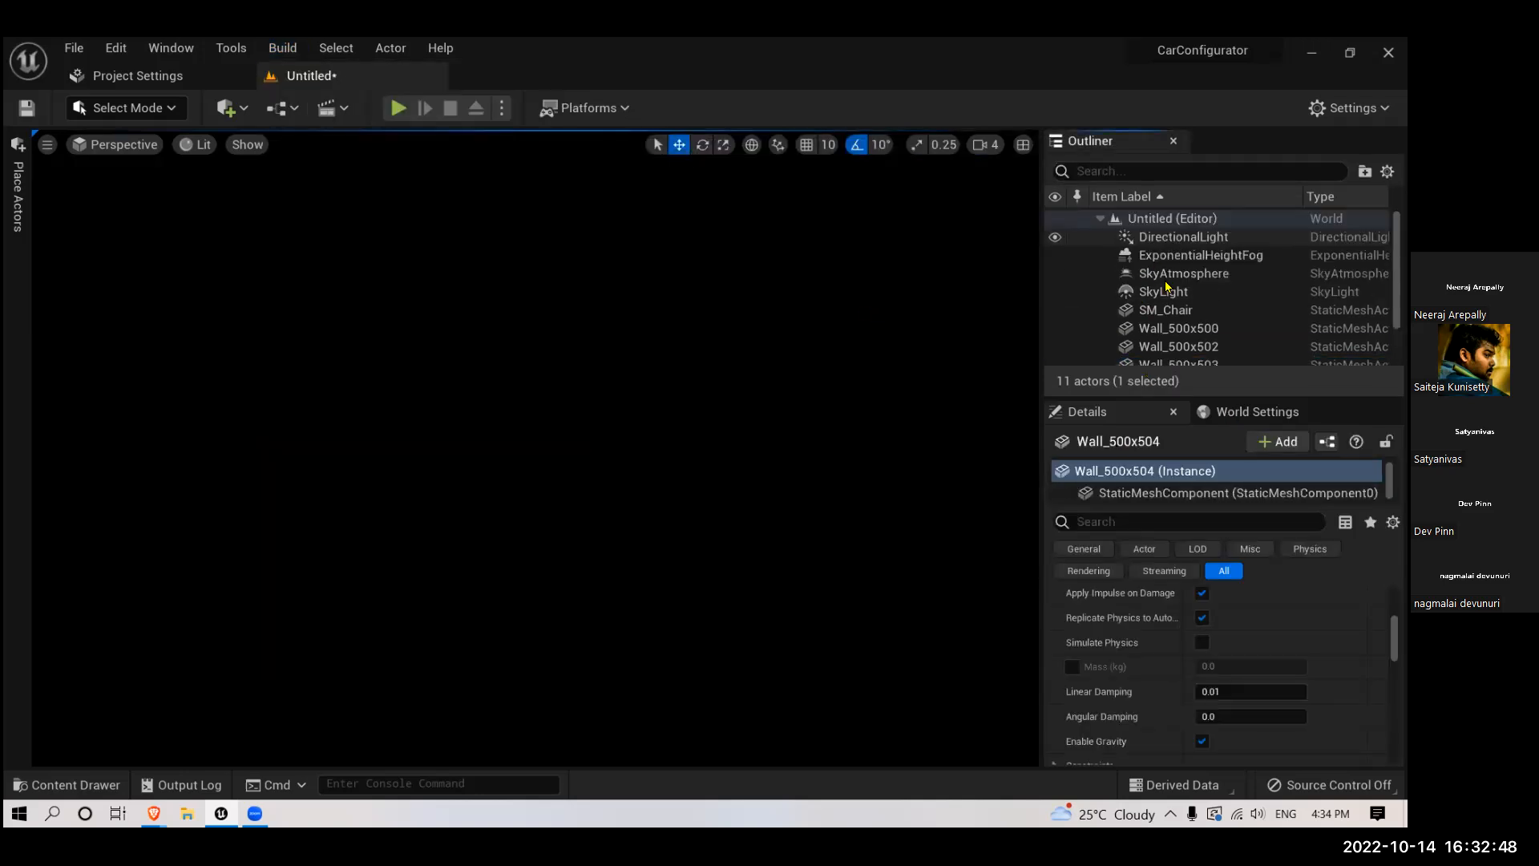
{"action": "left_click", "coordinate": [1179, 237]}
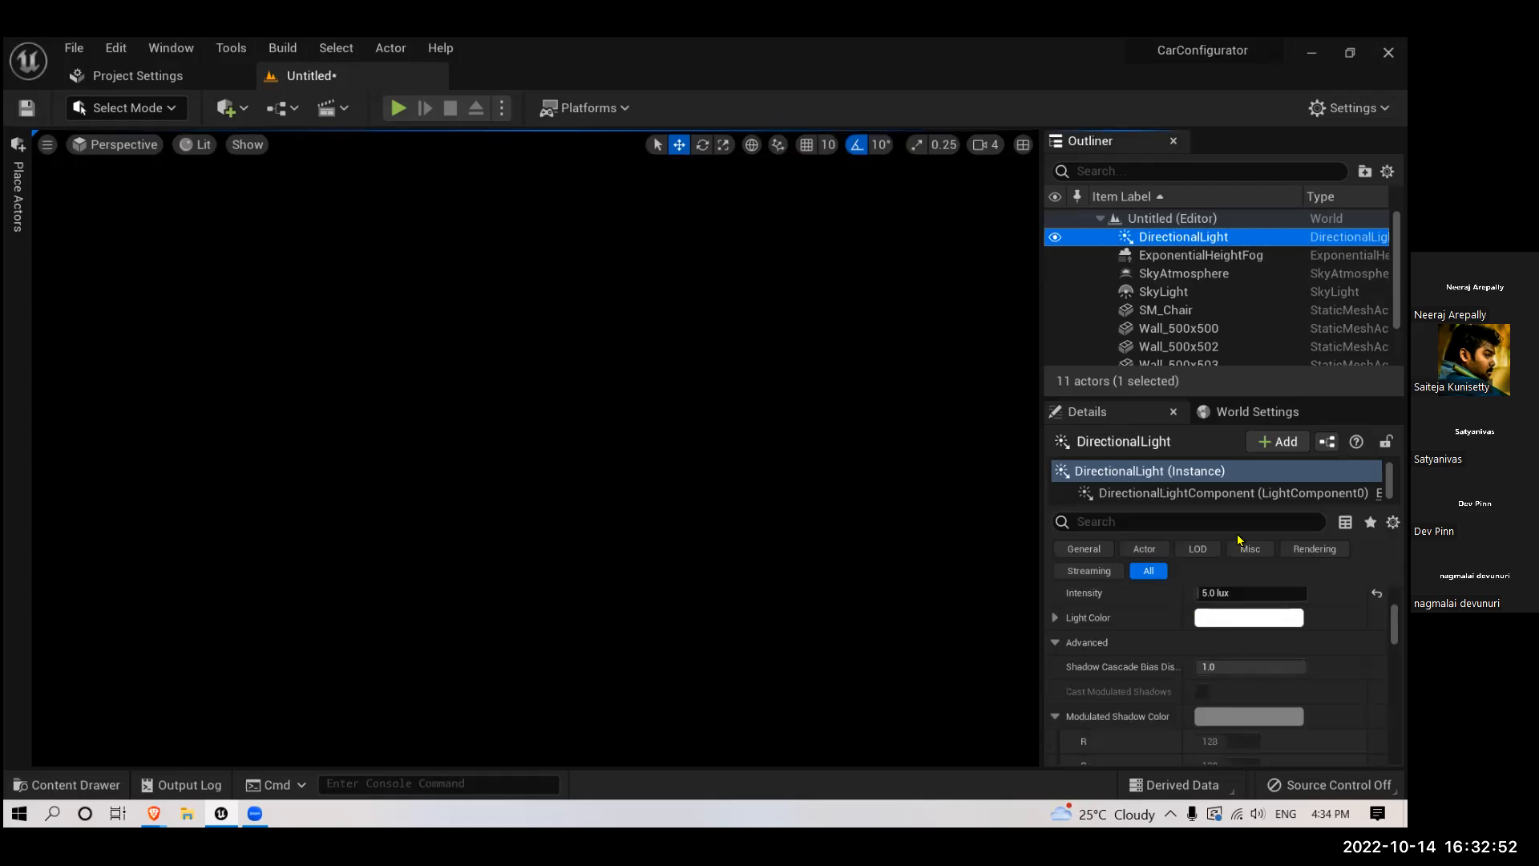
{"action": "scroll", "coordinate": [1246, 597], "scroll_direction": "up", "scroll_amount": 5}
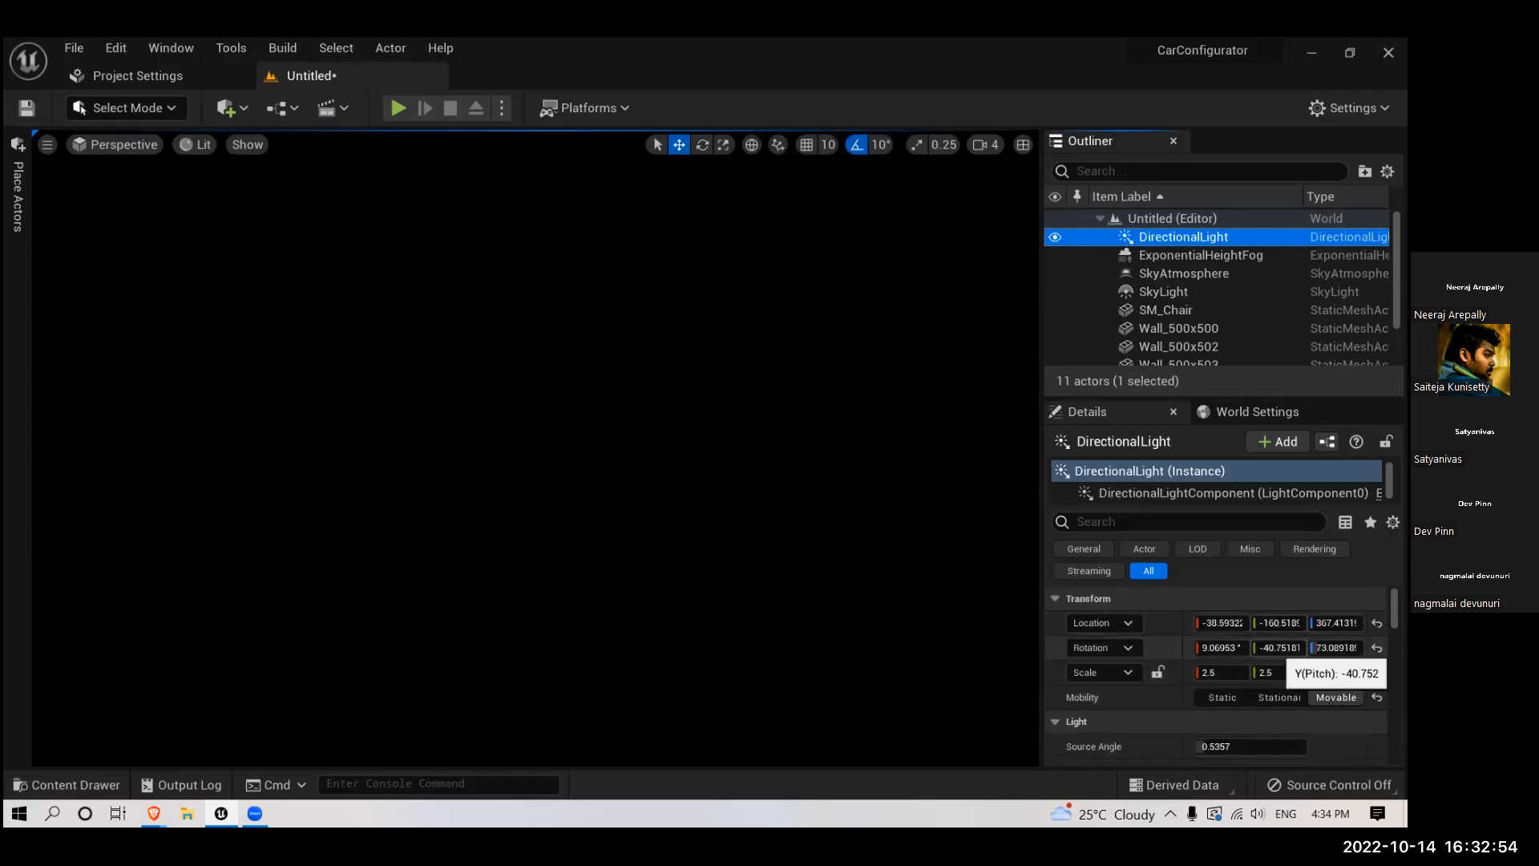
{"action": "left_click", "coordinate": [1166, 292]}
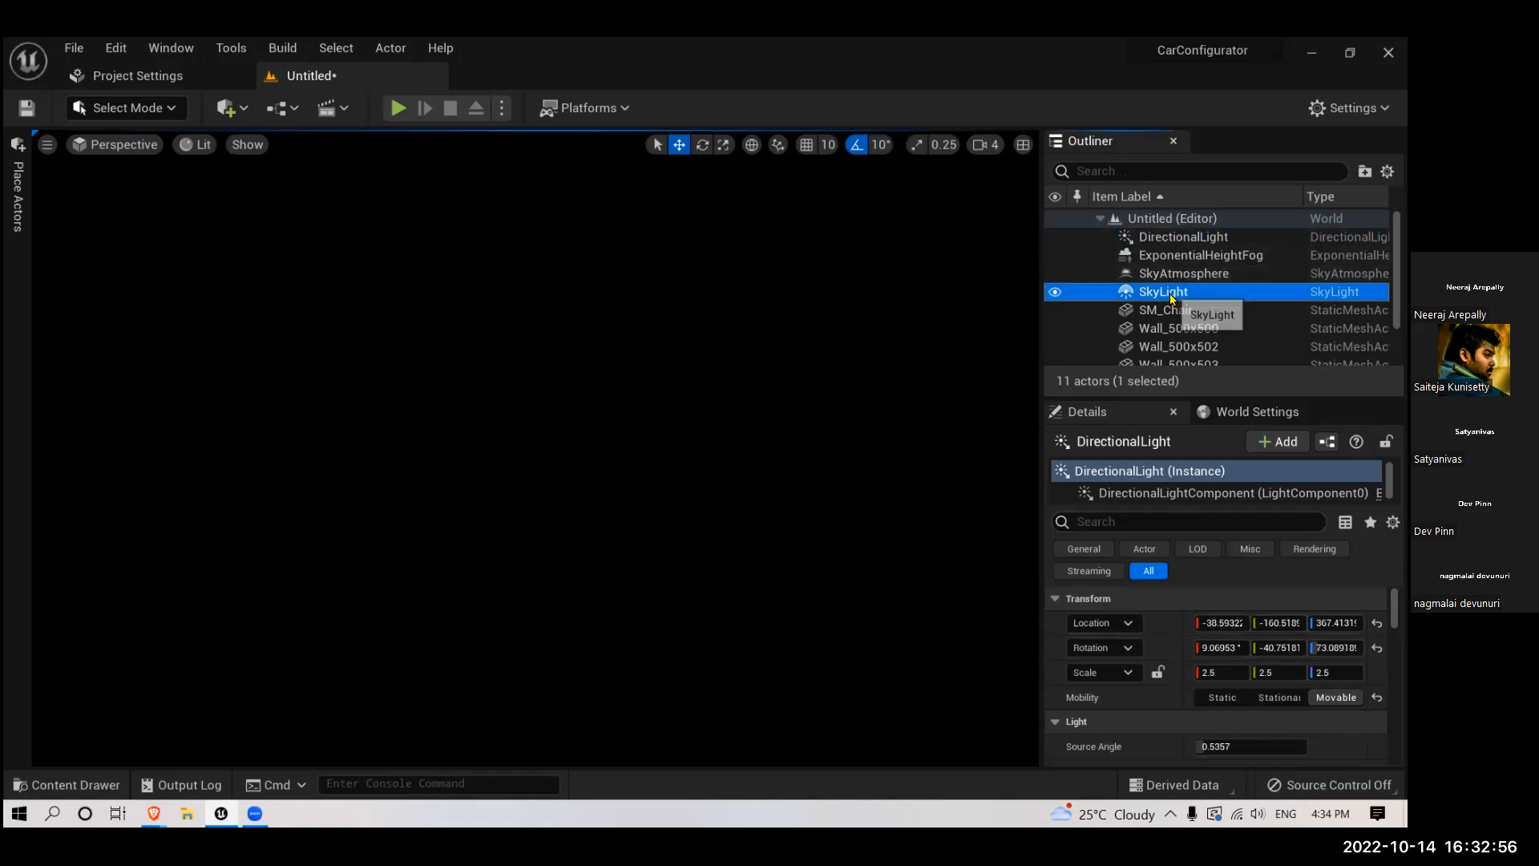
{"action": "left_click", "coordinate": [1336, 698]}
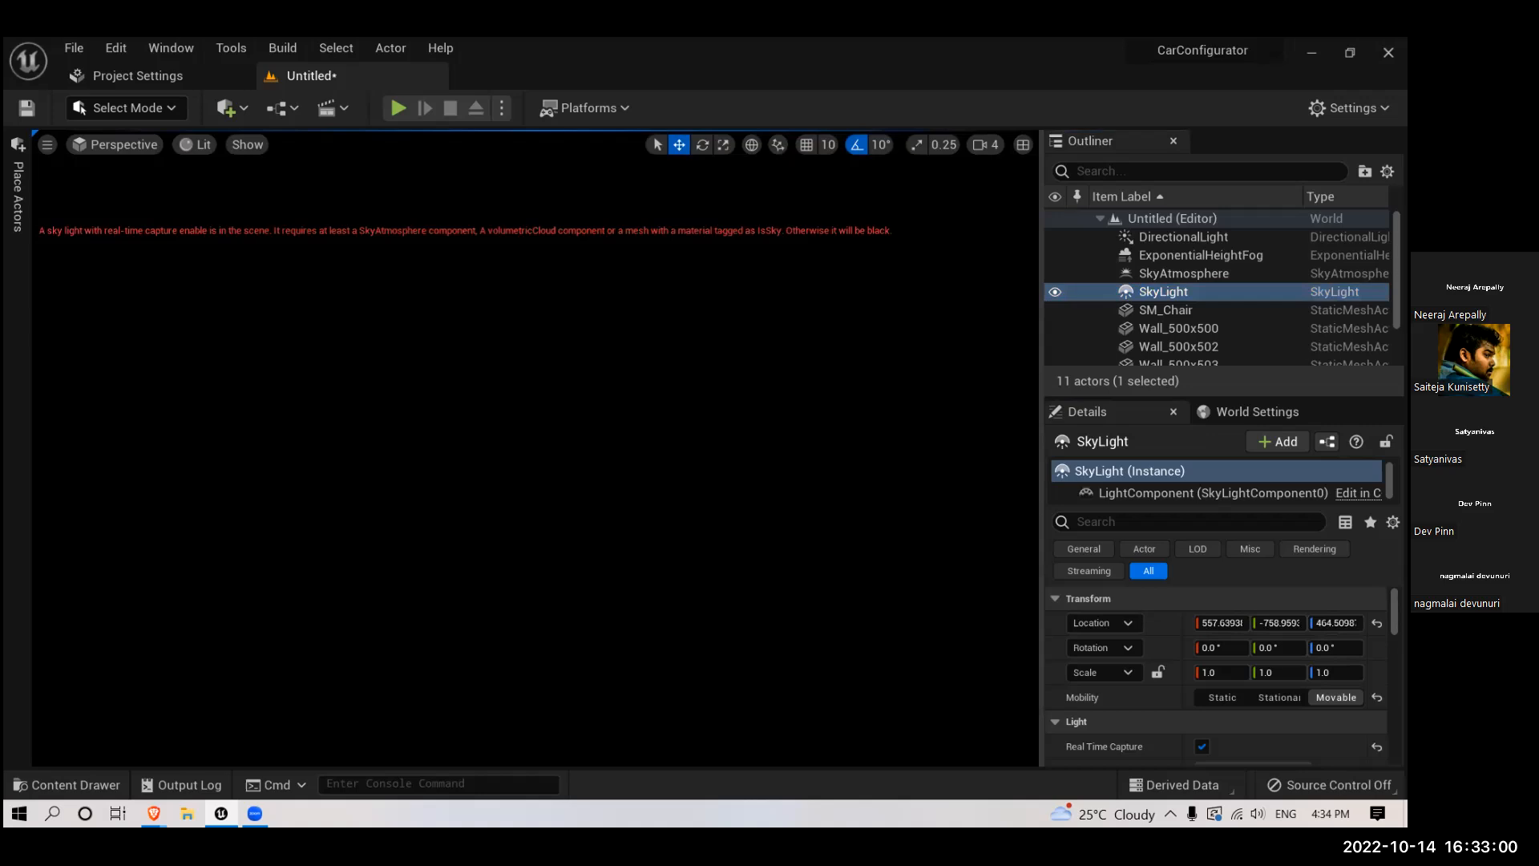
{"action": "left_click", "coordinate": [1278, 697]}
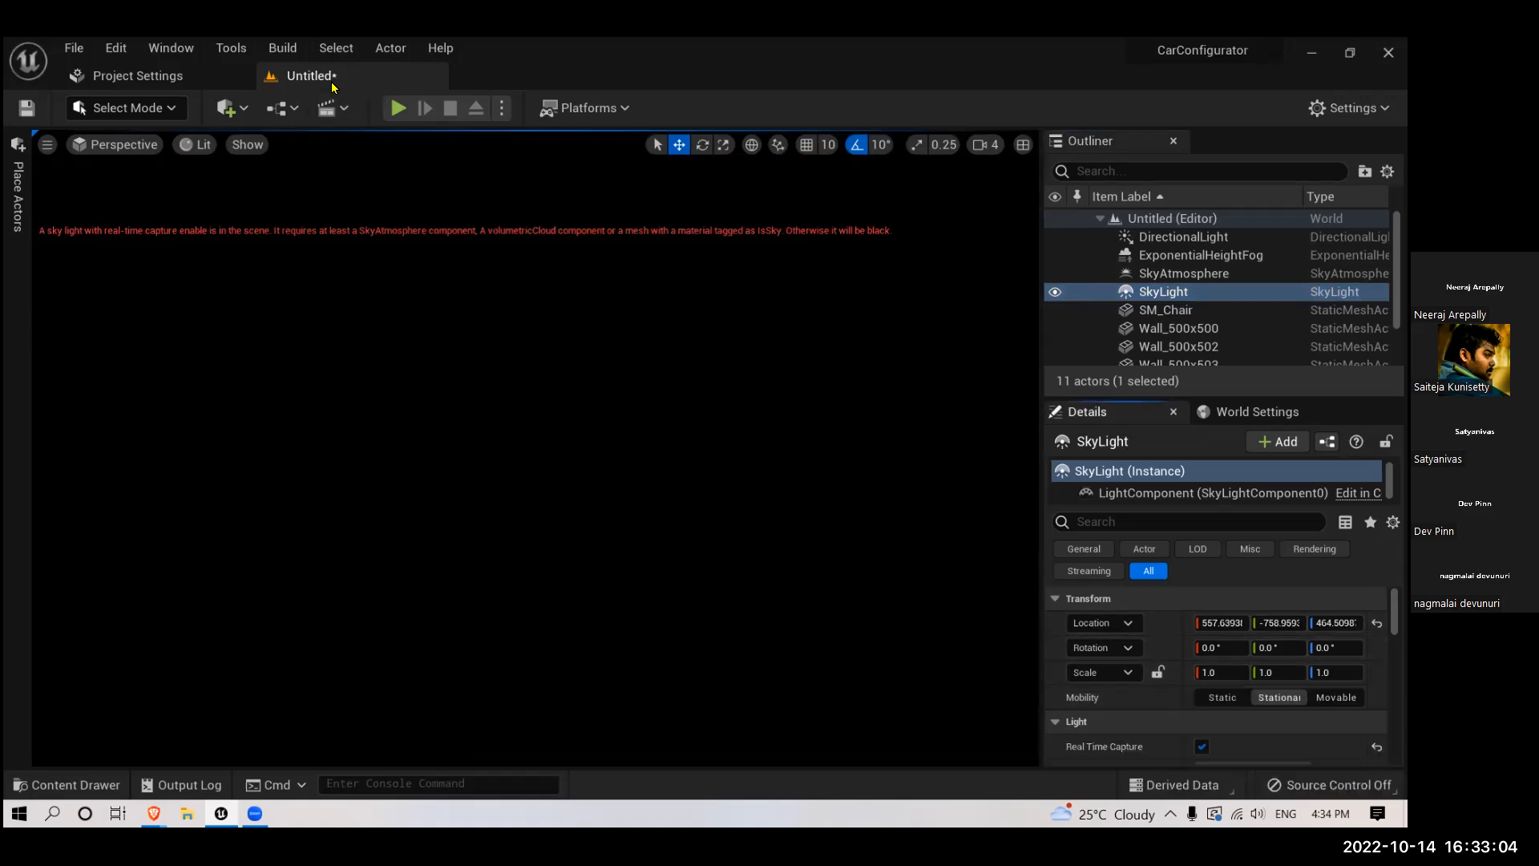
- Build the reflection captures and rebuild all levels with the stationary sky light
{"action": "left_click", "coordinate": [283, 48]}
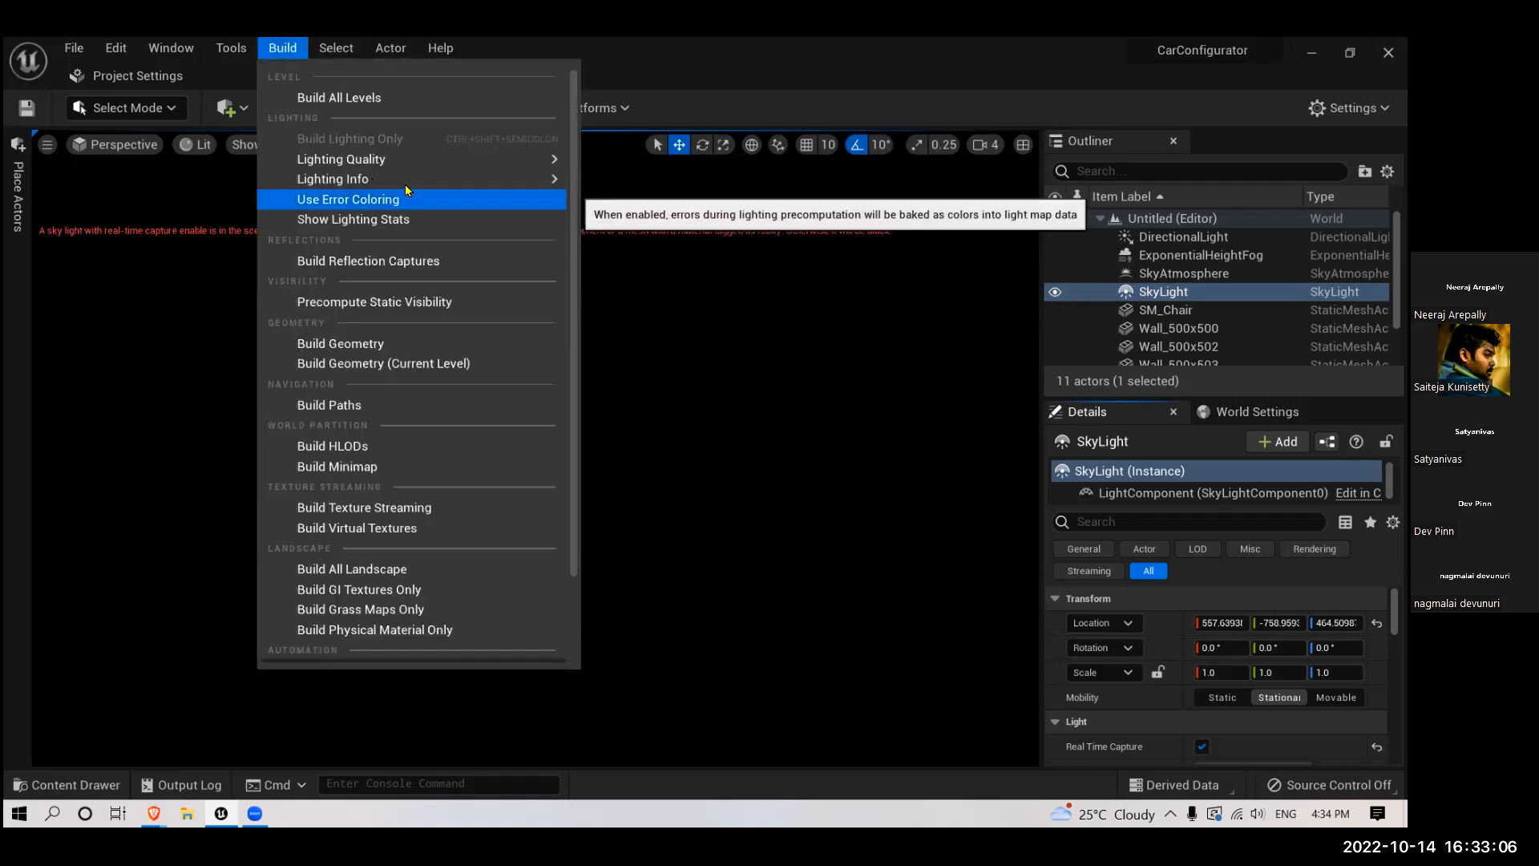
{"action": "mouse_move", "coordinate": [404, 180]}
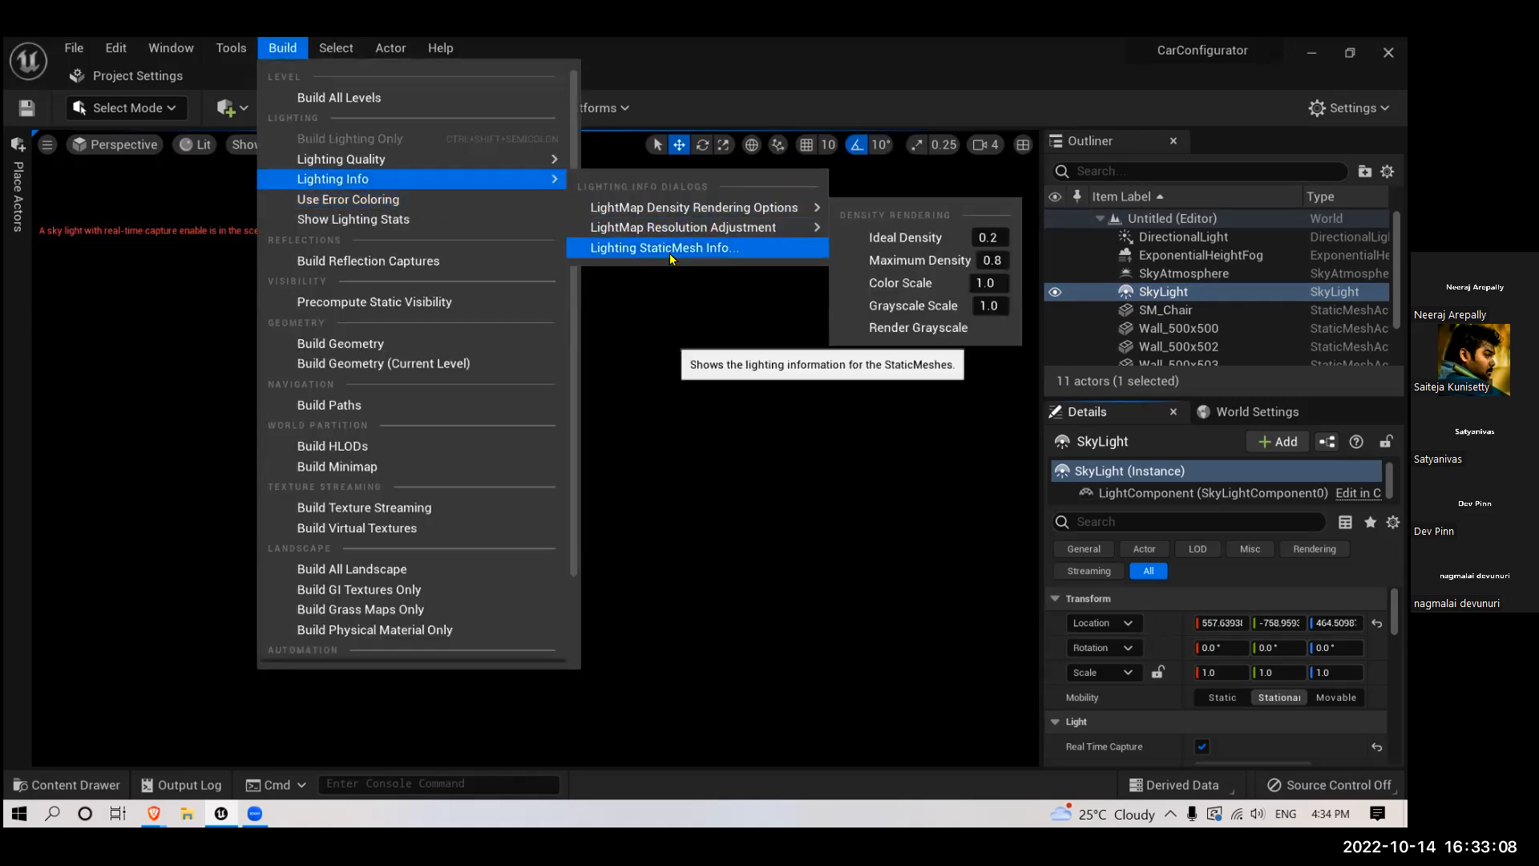
{"action": "left_click", "coordinate": [383, 267]}
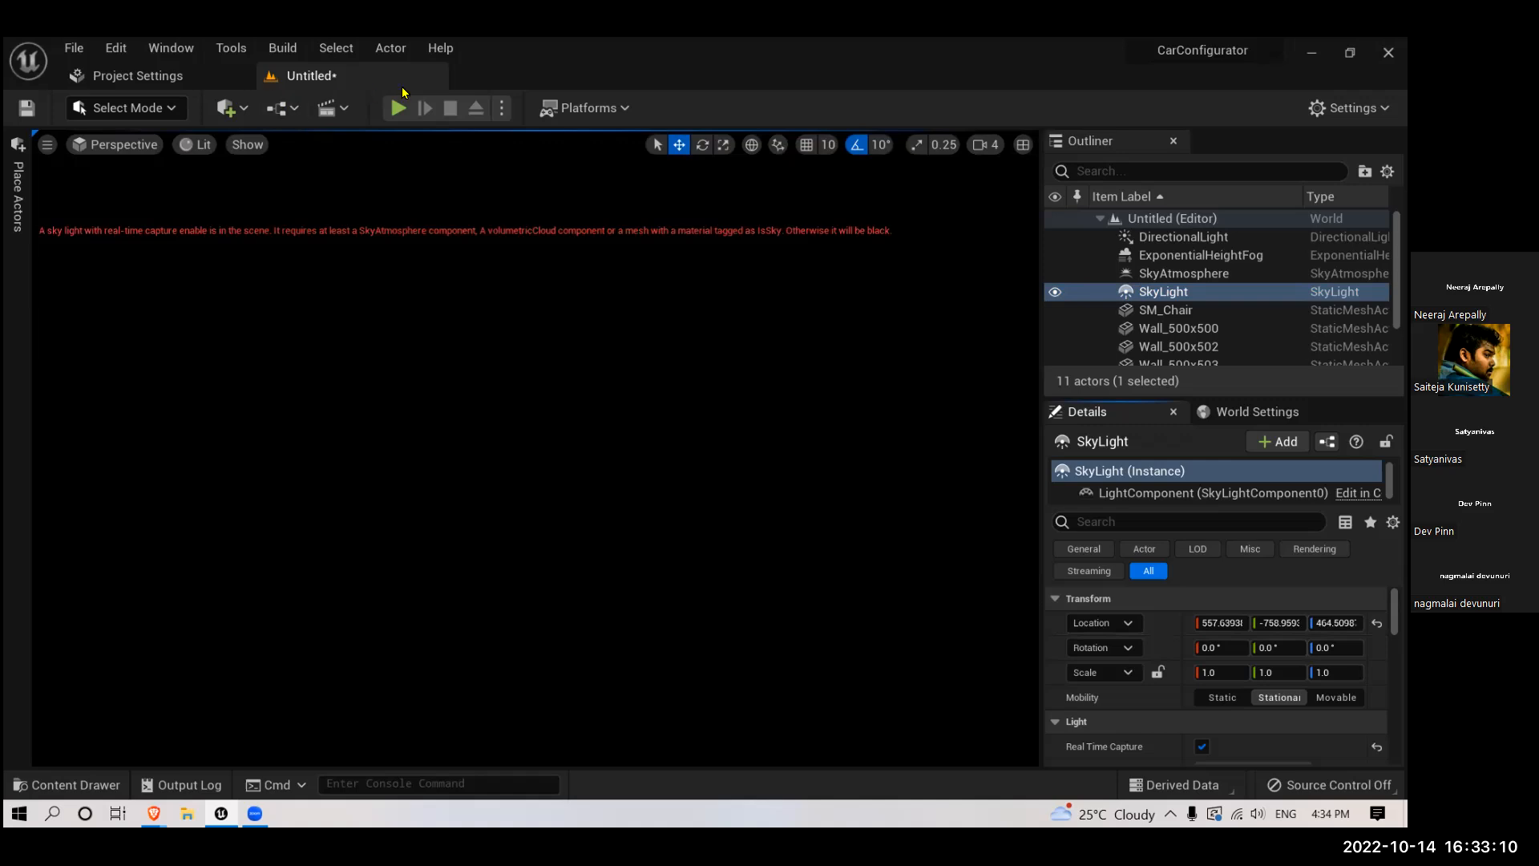
{"action": "left_click", "coordinate": [502, 112]}
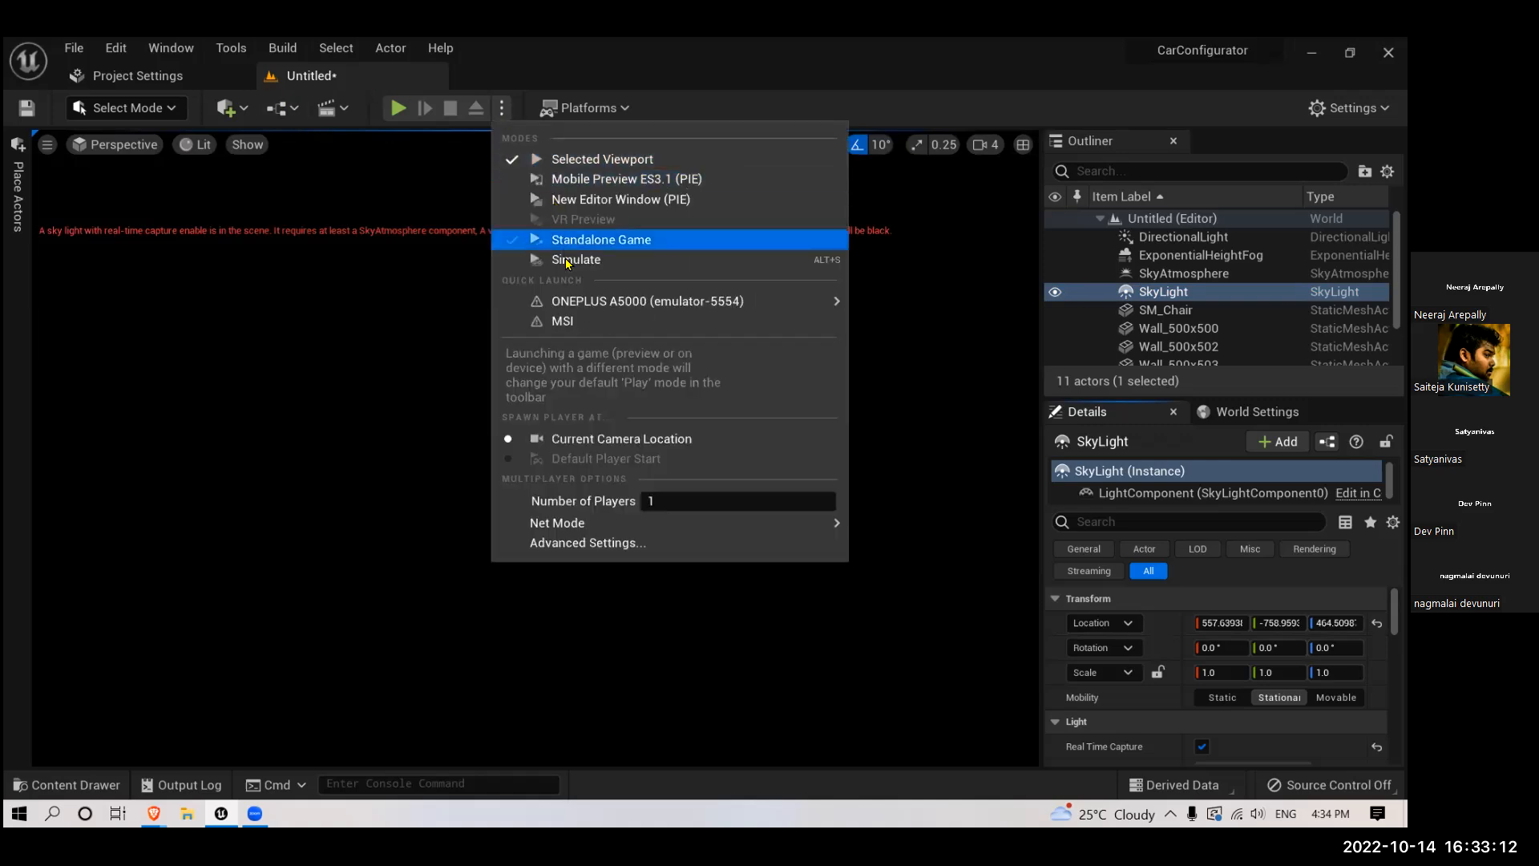
{"action": "left_click", "coordinate": [285, 48]}
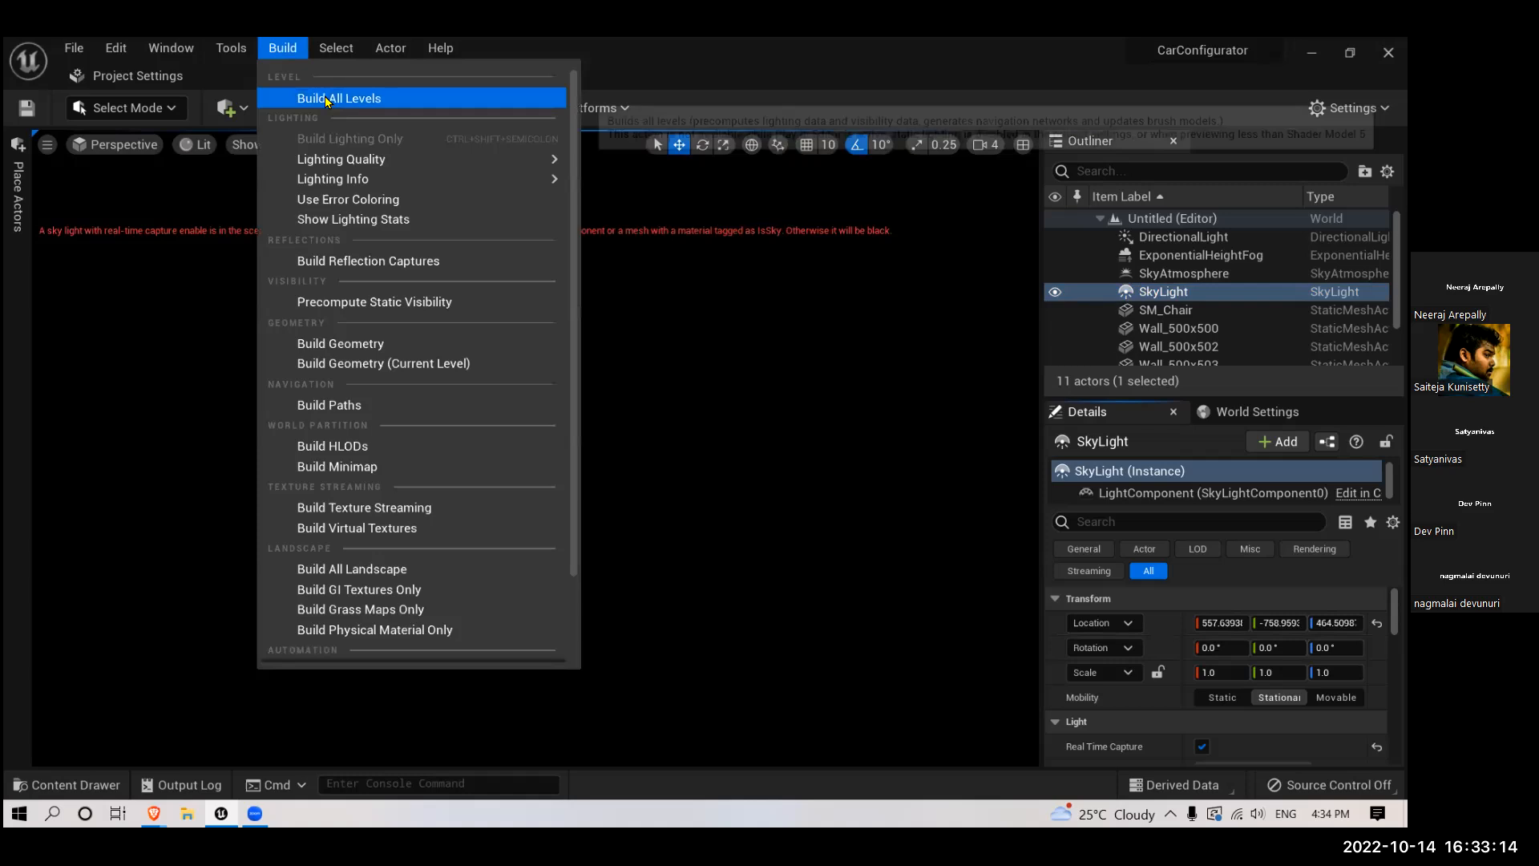
{"action": "left_click", "coordinate": [352, 97]}
- Set the directional light's temperature to about 6566 for a more neutral sunlight colour on the room
{"action": "scroll", "coordinate": [497, 262], "scroll_direction": "down", "scroll_amount": 4}
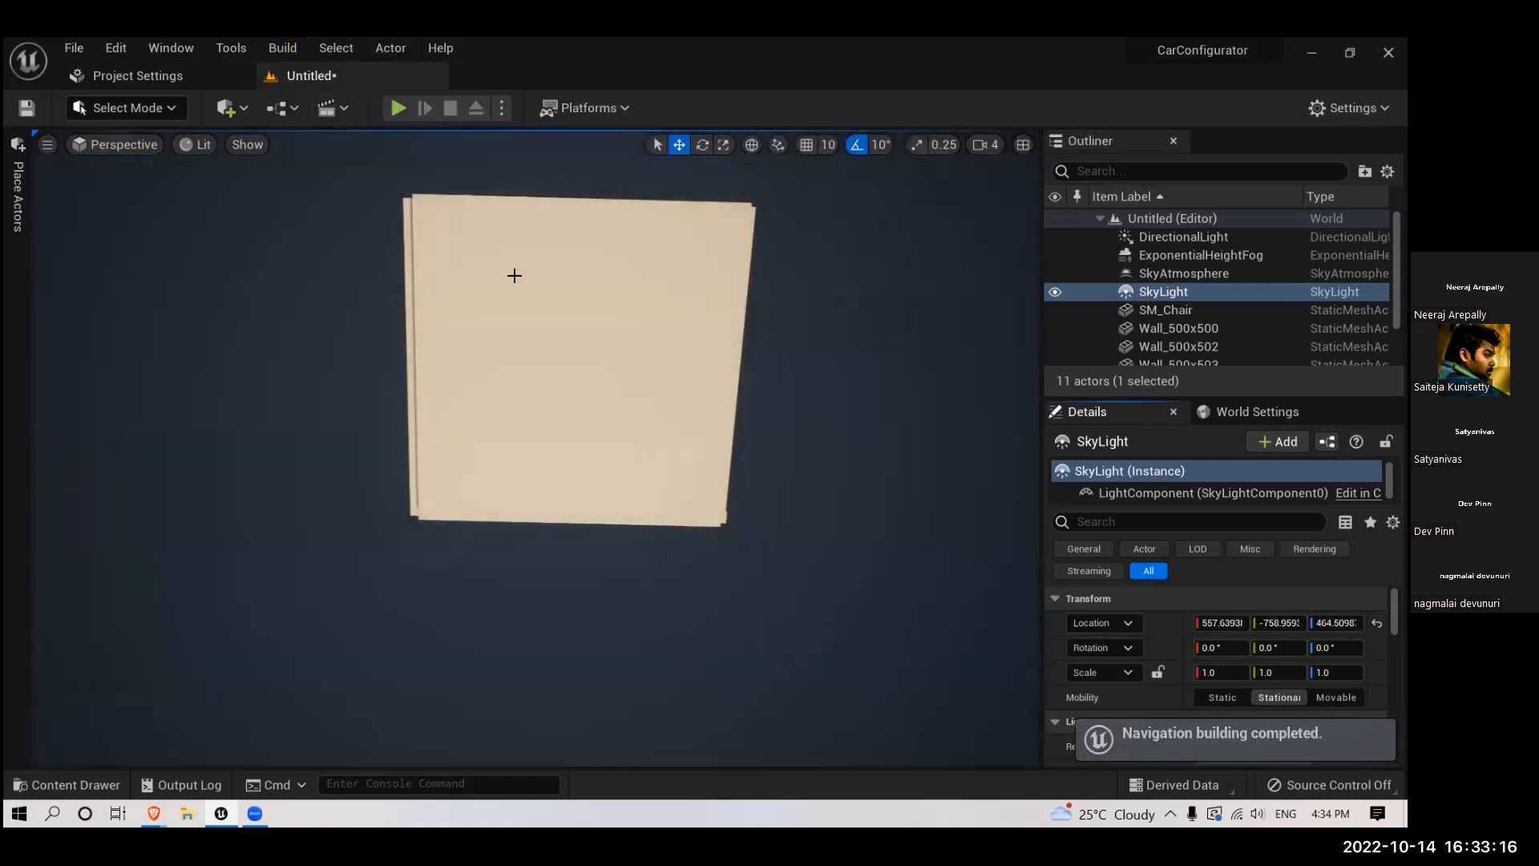
{"action": "right_click_drag", "start_coordinate": [534, 344], "coordinate": [622, 440]}
{"action": "key", "text": "w"}
{"action": "key", "text": "s"}
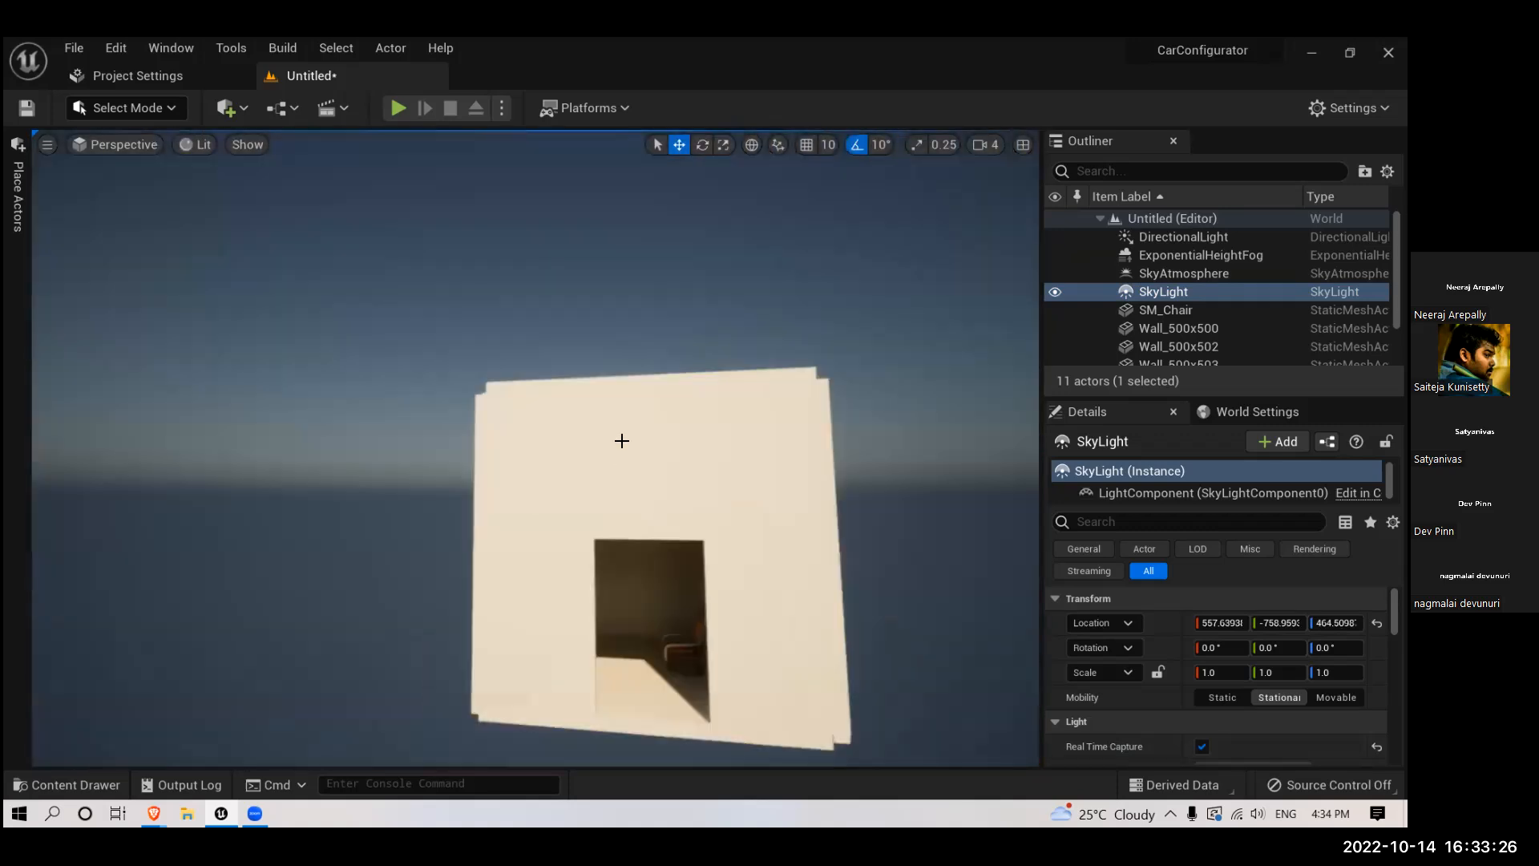
{"action": "left_click", "coordinate": [1184, 237]}
{"action": "key", "text": "f"}
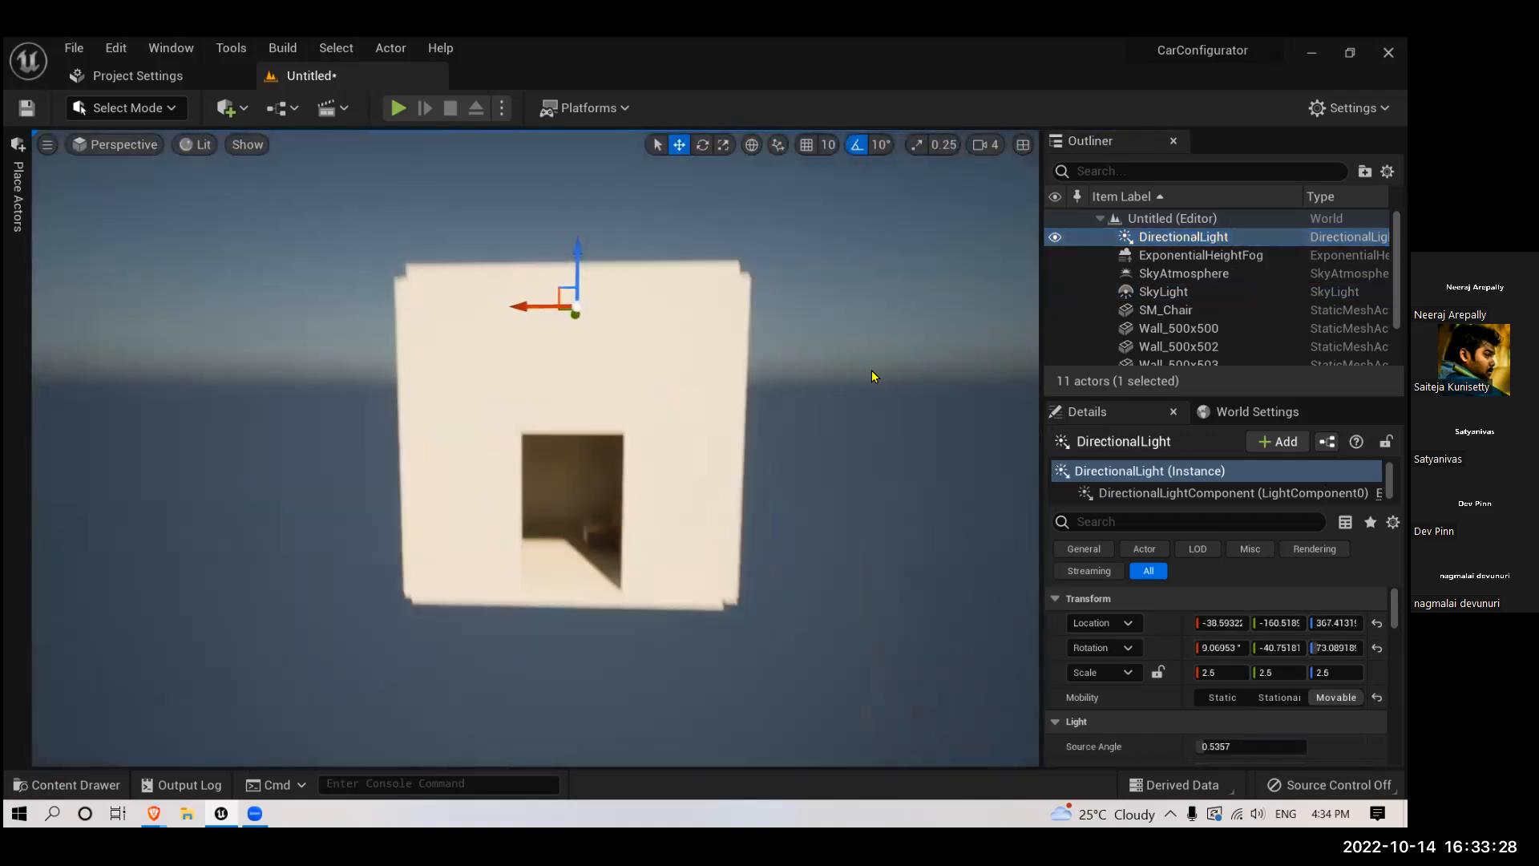
{"action": "mouse_move", "coordinate": [872, 370]}
{"action": "right_mouse_down"}
{"action": "mouse_move", "coordinate": [848, 384]}
{"action": "mouse_move", "coordinate": [867, 398]}
{"action": "right_mouse_up"}
{"action": "scroll", "coordinate": [1188, 659], "scroll_direction": "down", "scroll_amount": 5}
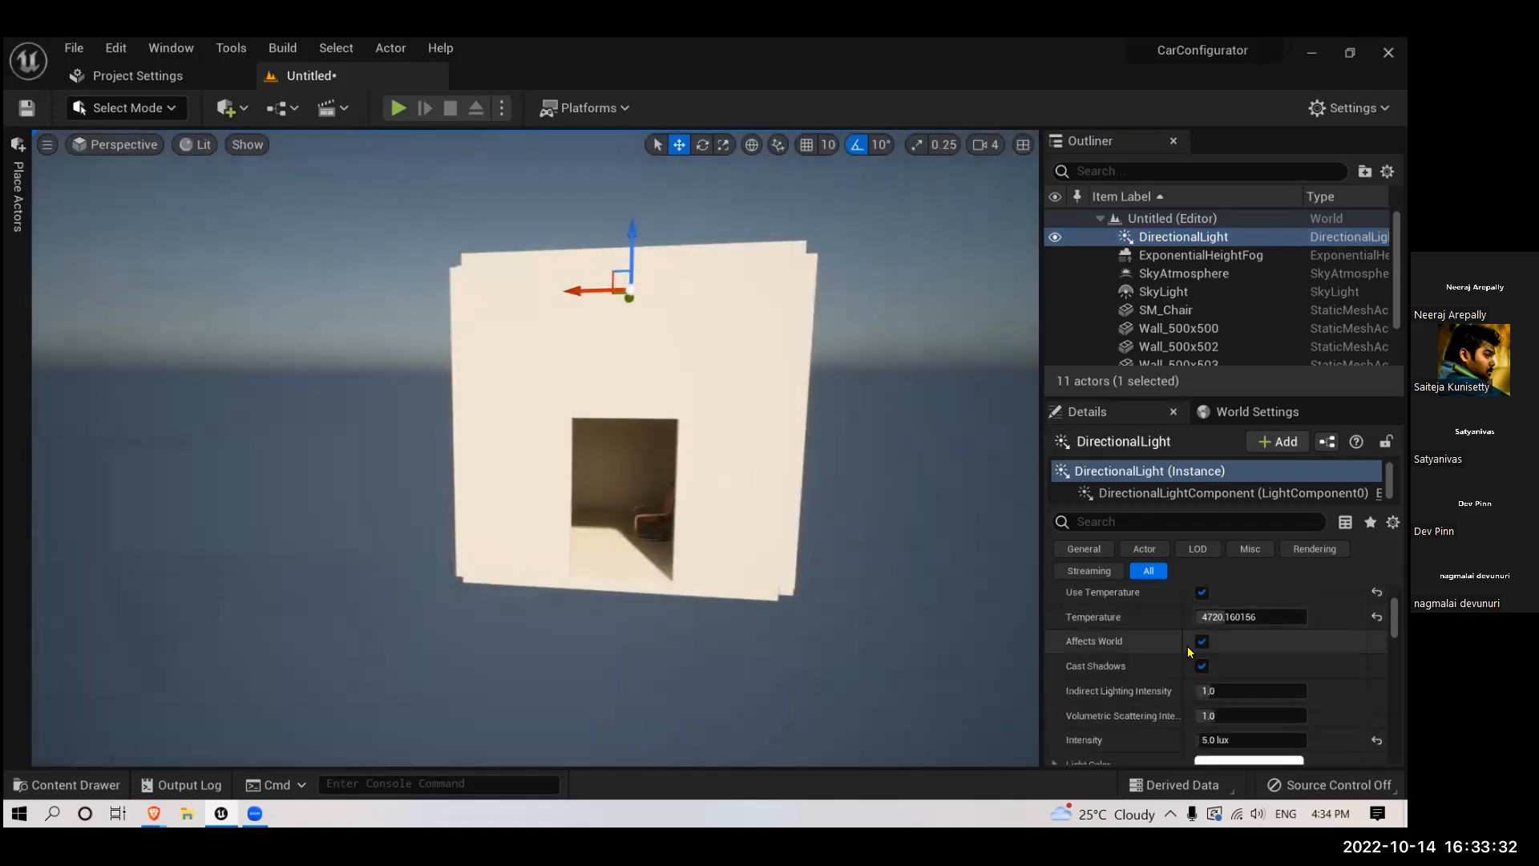
{"action": "left_click_drag", "start_coordinate": [1241, 617], "coordinate": [1224, 671]}
{"action": "scroll", "coordinate": [1223, 670], "scroll_direction": "down", "scroll_amount": 2}
{"action": "scroll", "coordinate": [1227, 666], "scroll_direction": "up", "scroll_amount": 3}
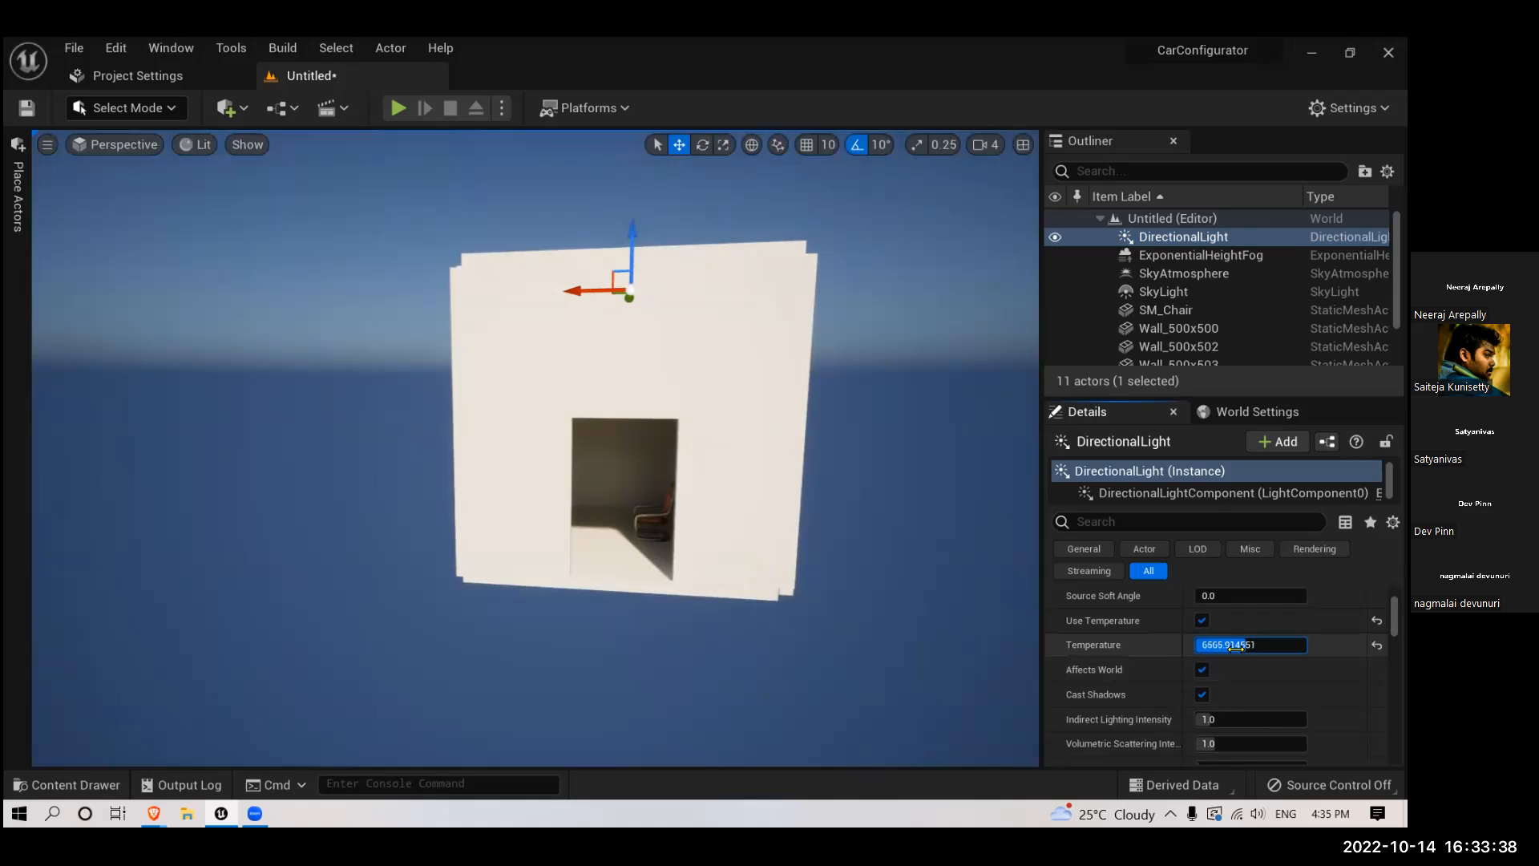
- Add a Volumetric Cloud actor from the visual effects to the sky around the room
{"action": "scroll", "coordinate": [822, 509], "scroll_direction": "down", "scroll_amount": 5}
{"action": "right_click_drag", "start_coordinate": [824, 508], "coordinate": [757, 439]}
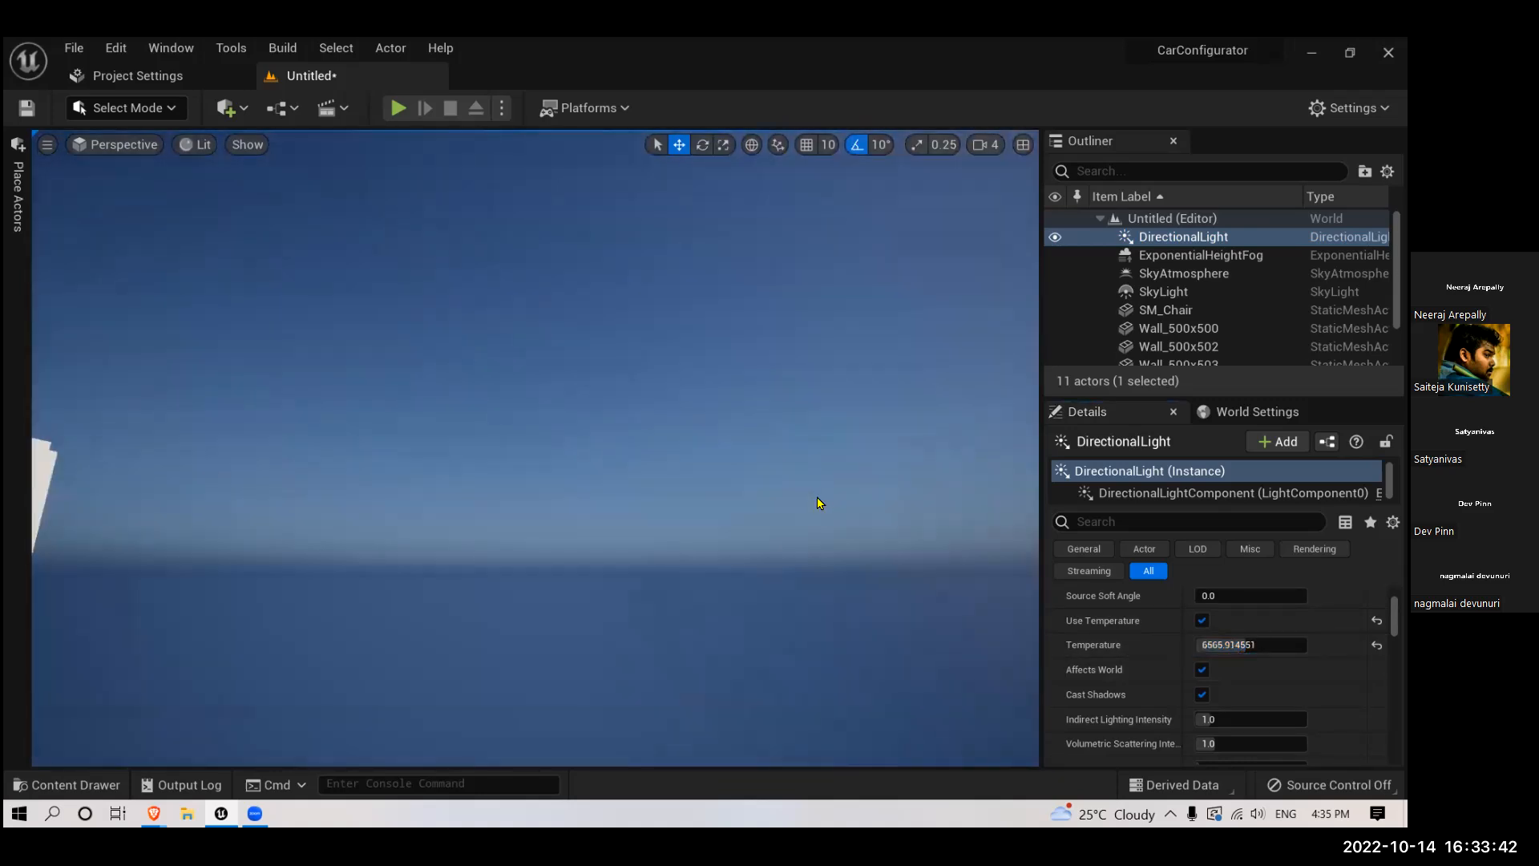
{"action": "scroll", "coordinate": [791, 479], "scroll_direction": "up", "scroll_amount": 3}
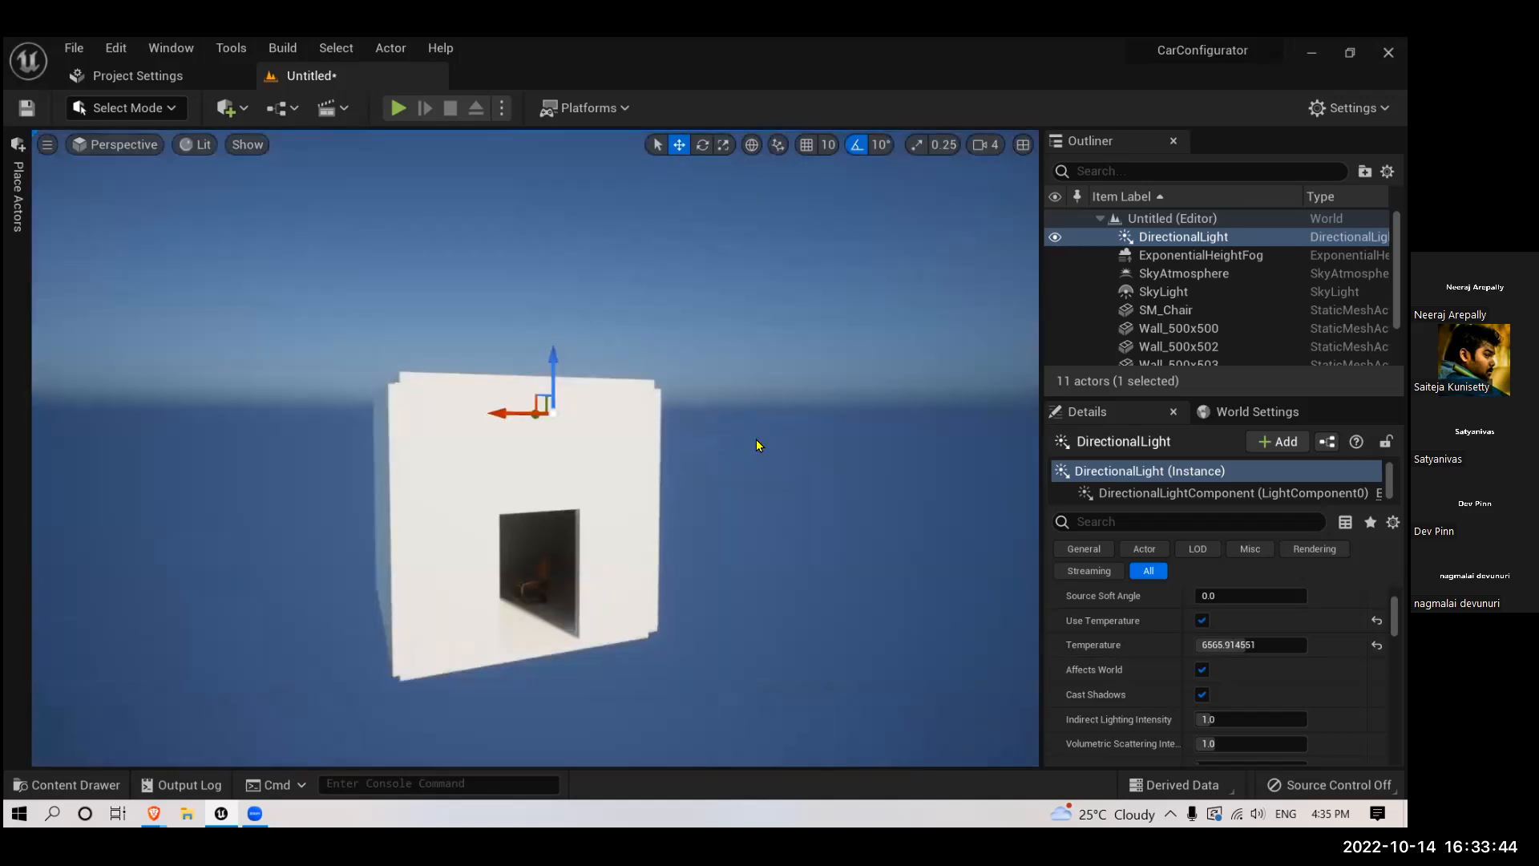
{"action": "scroll", "coordinate": [663, 333], "scroll_direction": "down", "scroll_amount": 4}
{"action": "scroll", "coordinate": [718, 390], "scroll_direction": "up", "scroll_amount": 3}
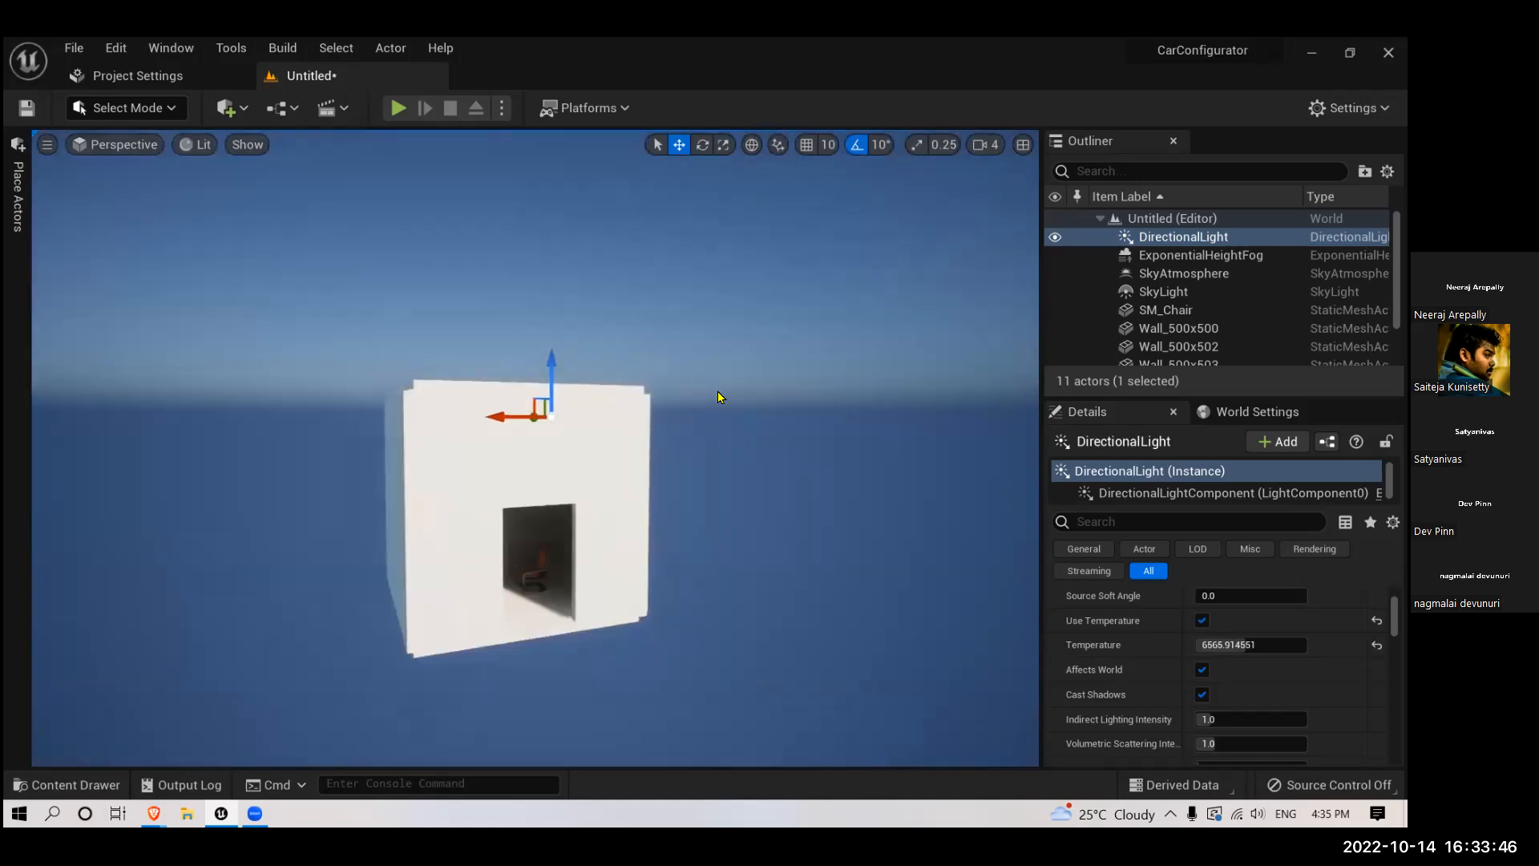
{"action": "left_click", "coordinate": [18, 218]}
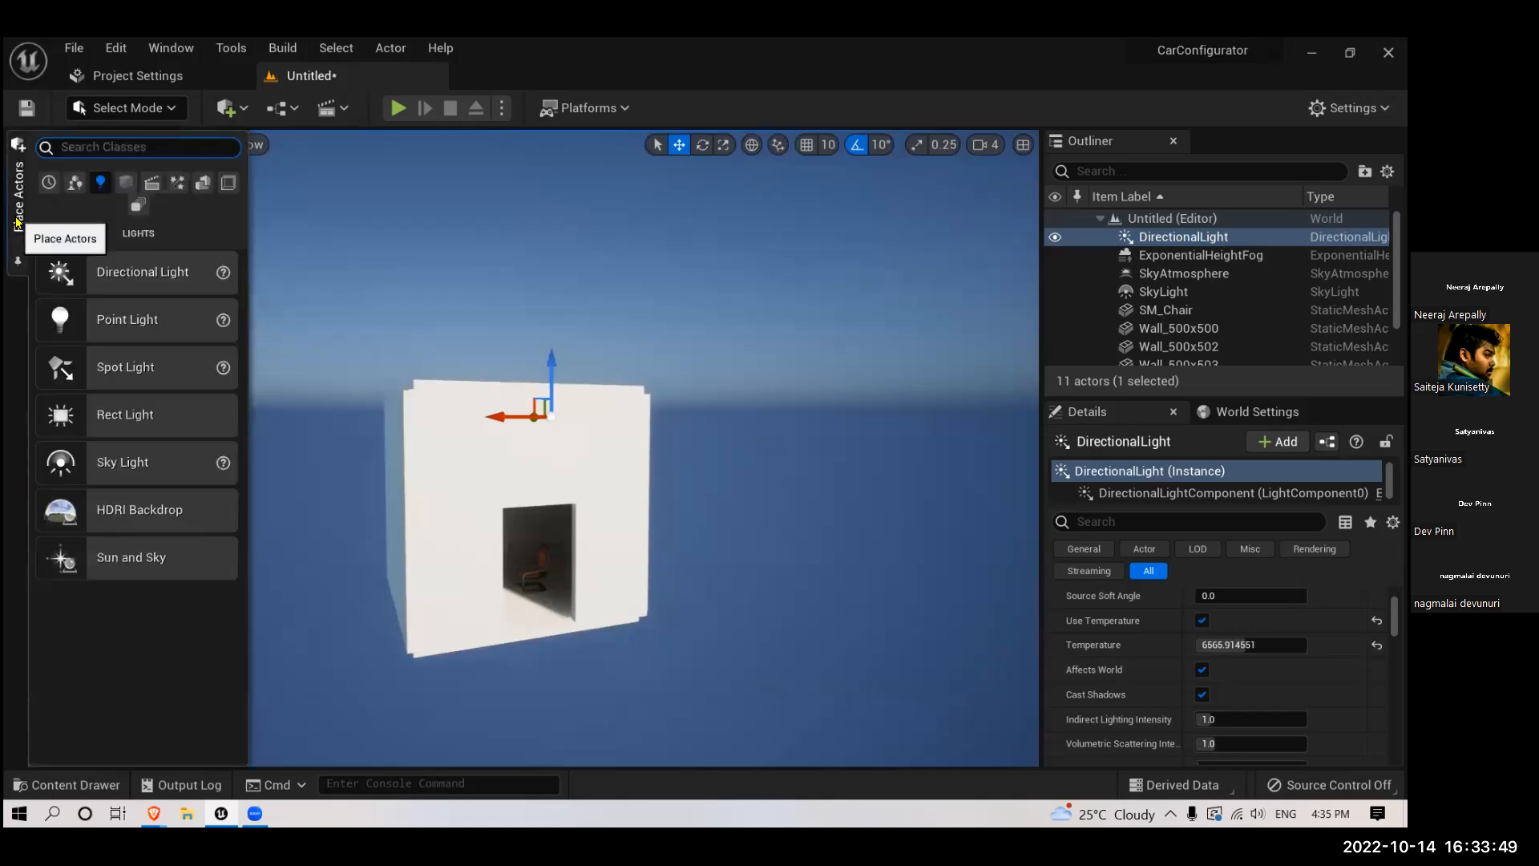
{"action": "left_click", "coordinate": [202, 183]}
{"action": "left_click", "coordinate": [225, 184]}
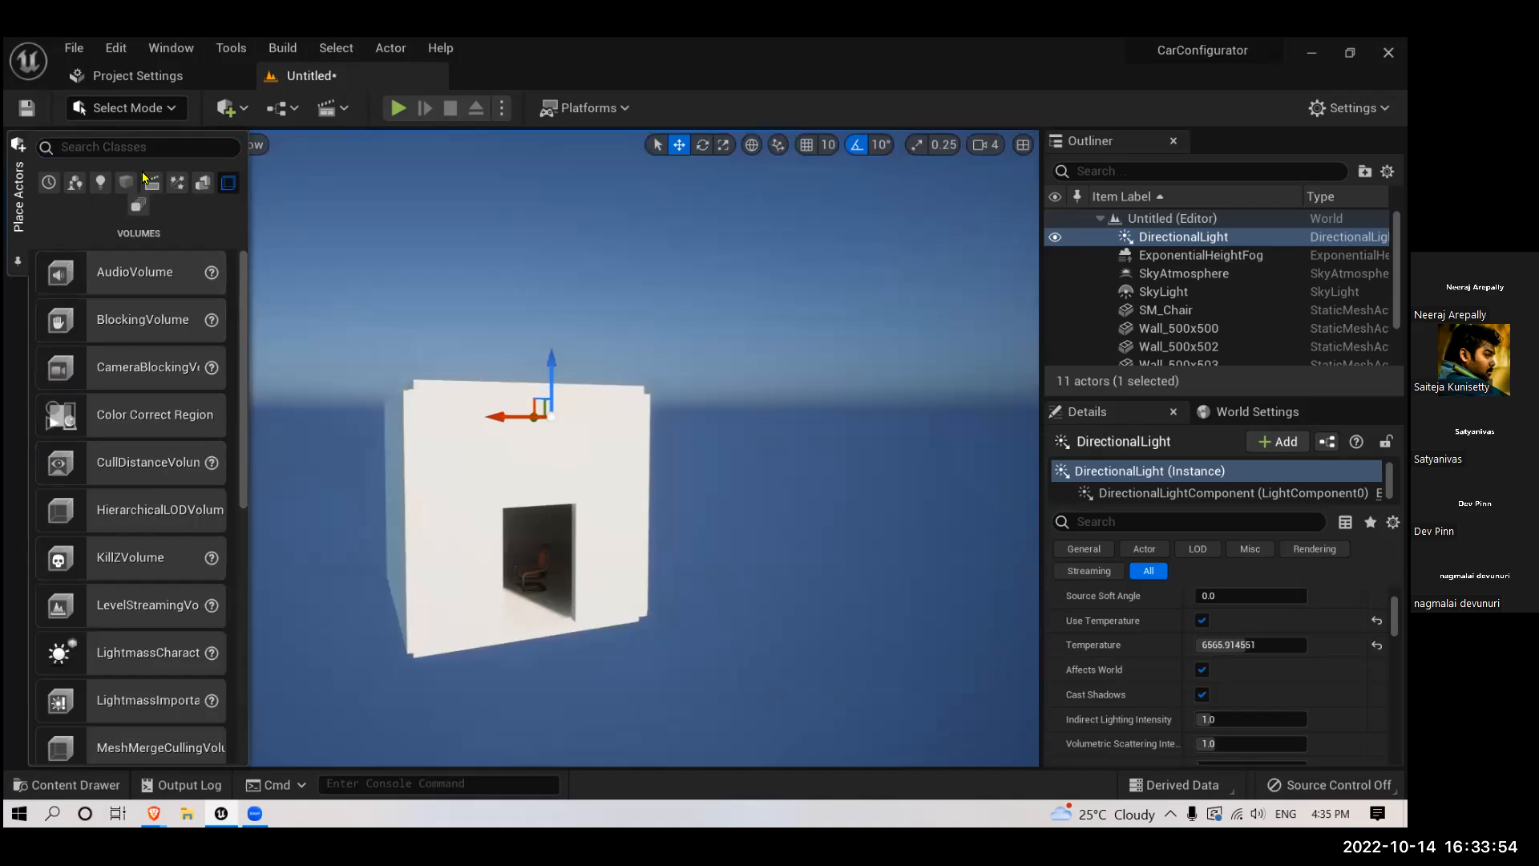
{"action": "left_click", "coordinate": [157, 148]}
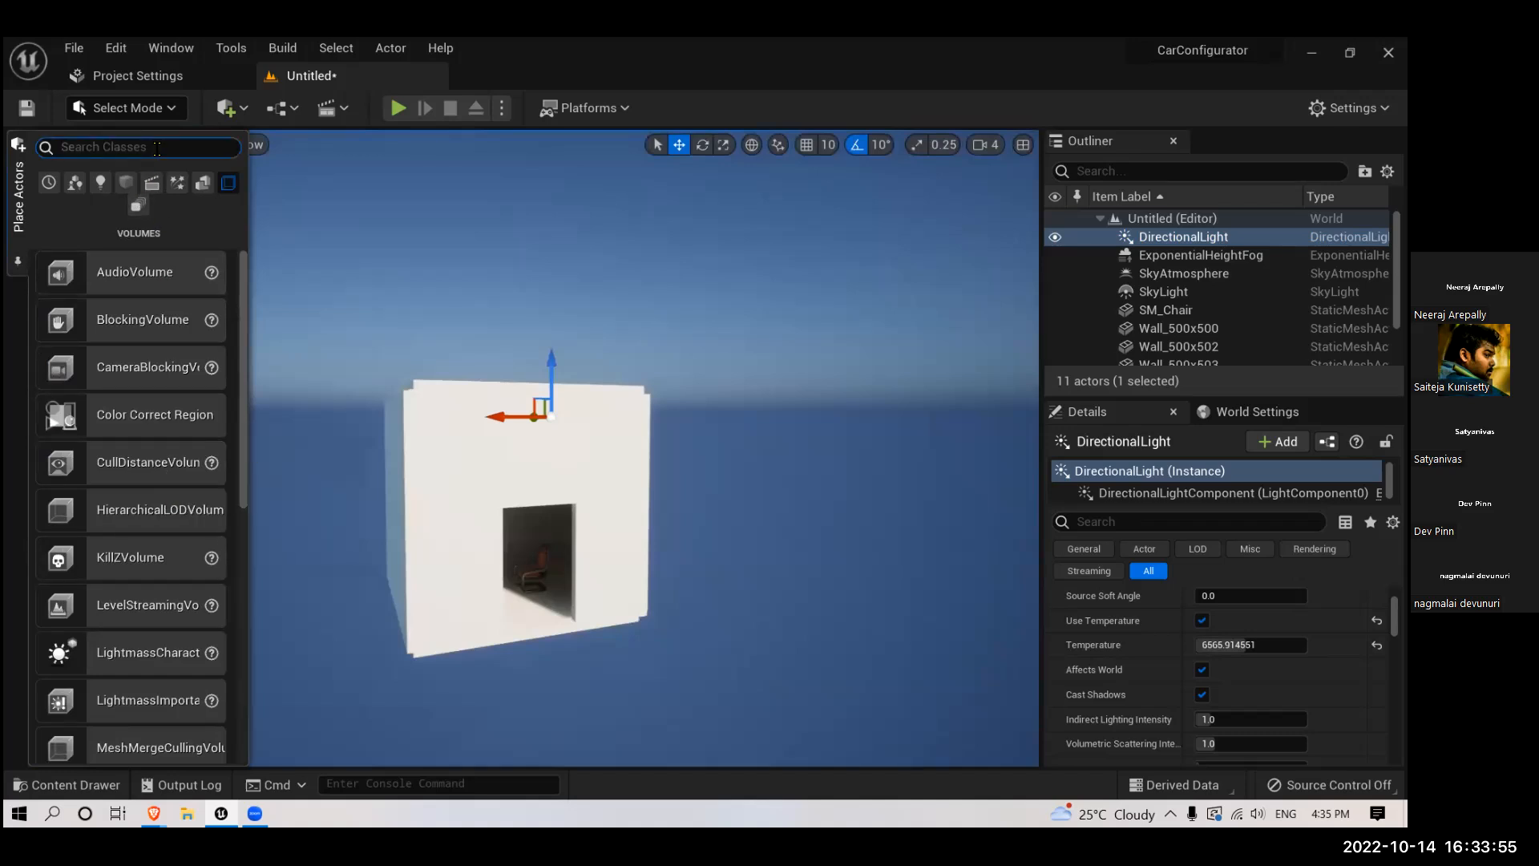
{"action": "left_click", "coordinate": [177, 183]}
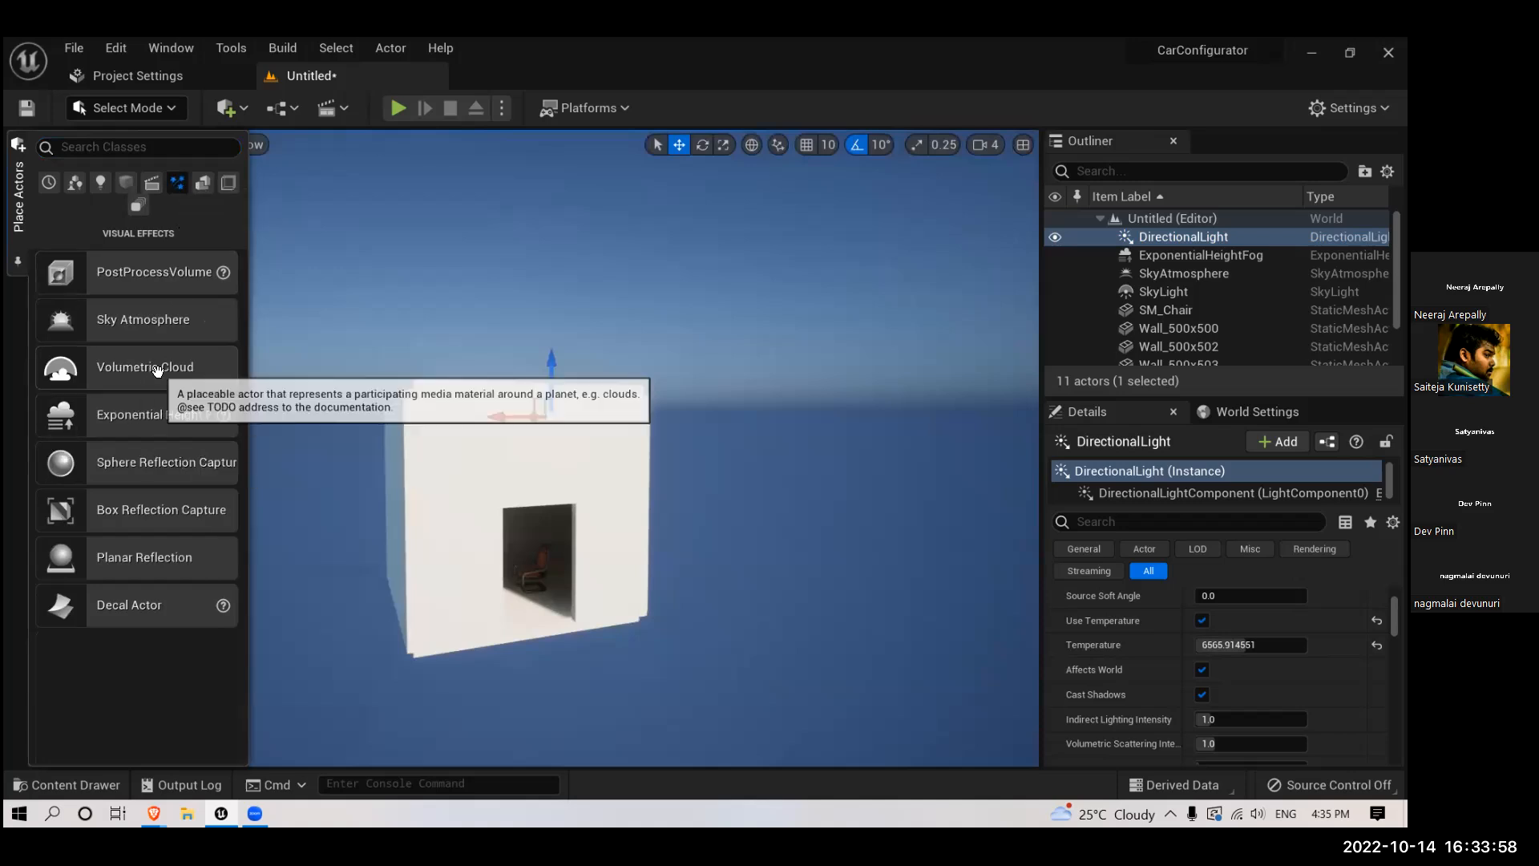
{"action": "left_click_drag", "start_coordinate": [155, 368], "coordinate": [645, 335]}
{"action": "right_click_drag", "start_coordinate": [606, 419], "coordinate": [611, 410]}
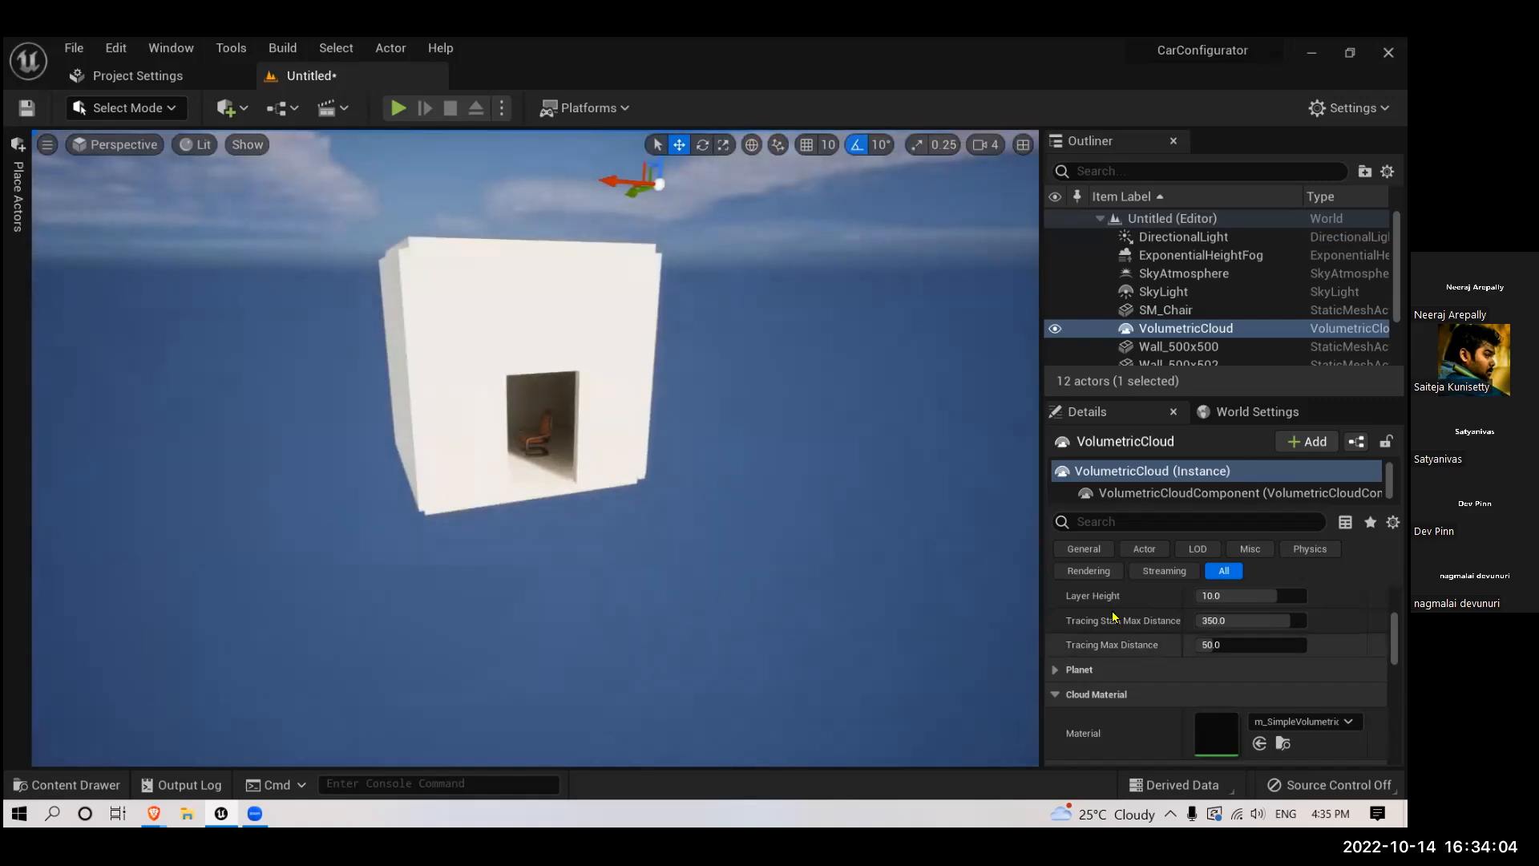
- Lower the volumetric cloud's layer bottom altitude to about 2.55 and its layer height to about 5.99
{"action": "scroll", "coordinate": [1113, 619], "scroll_direction": "up", "scroll_amount": 1}
{"action": "scroll", "coordinate": [1111, 618], "scroll_direction": "up", "scroll_amount": 2}
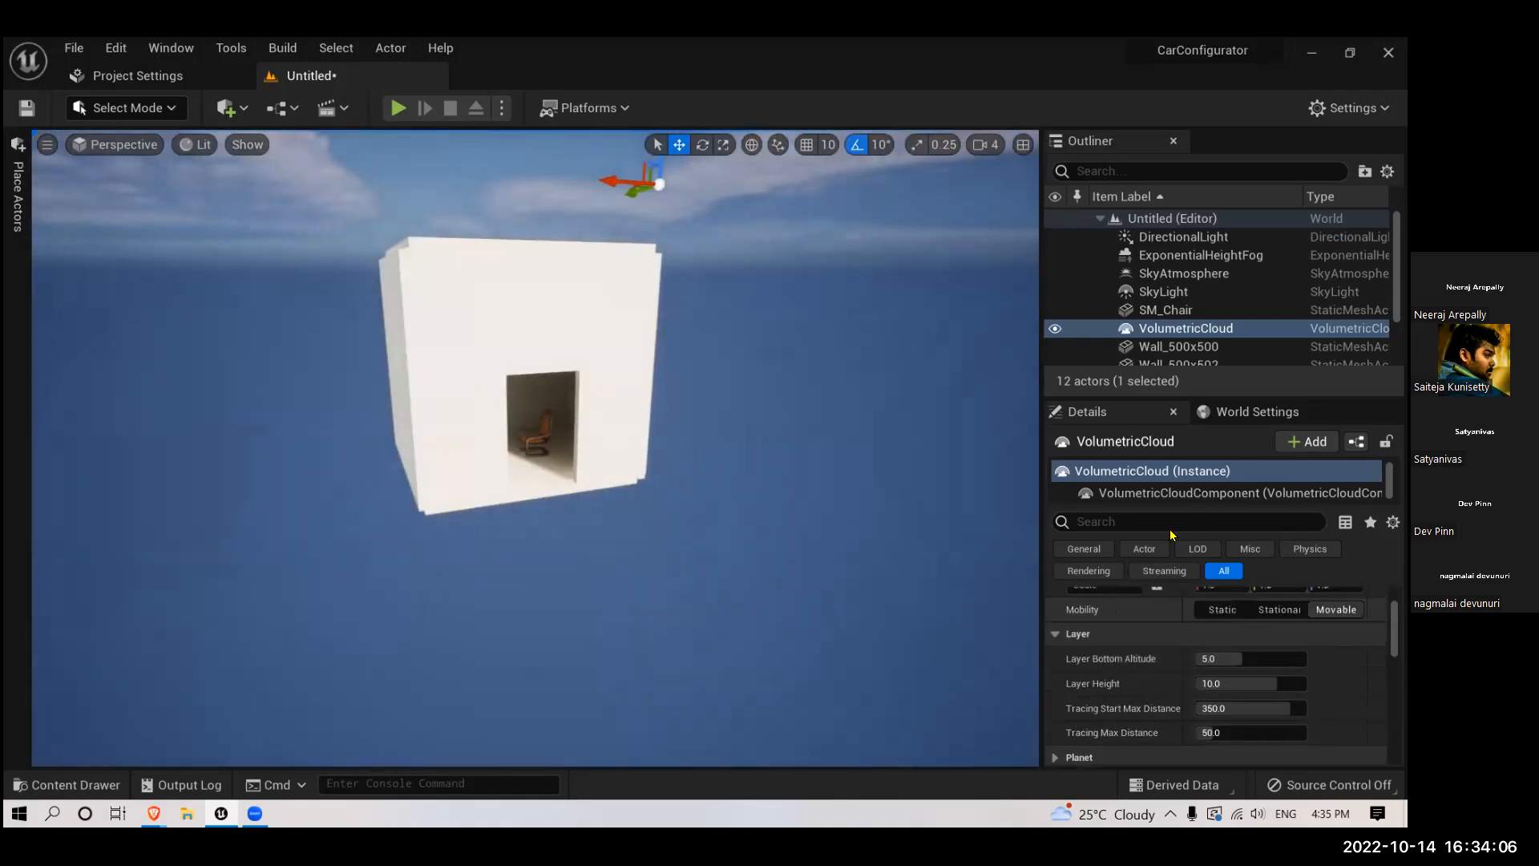
{"action": "scroll", "coordinate": [1155, 624], "scroll_direction": "down", "scroll_amount": 2}
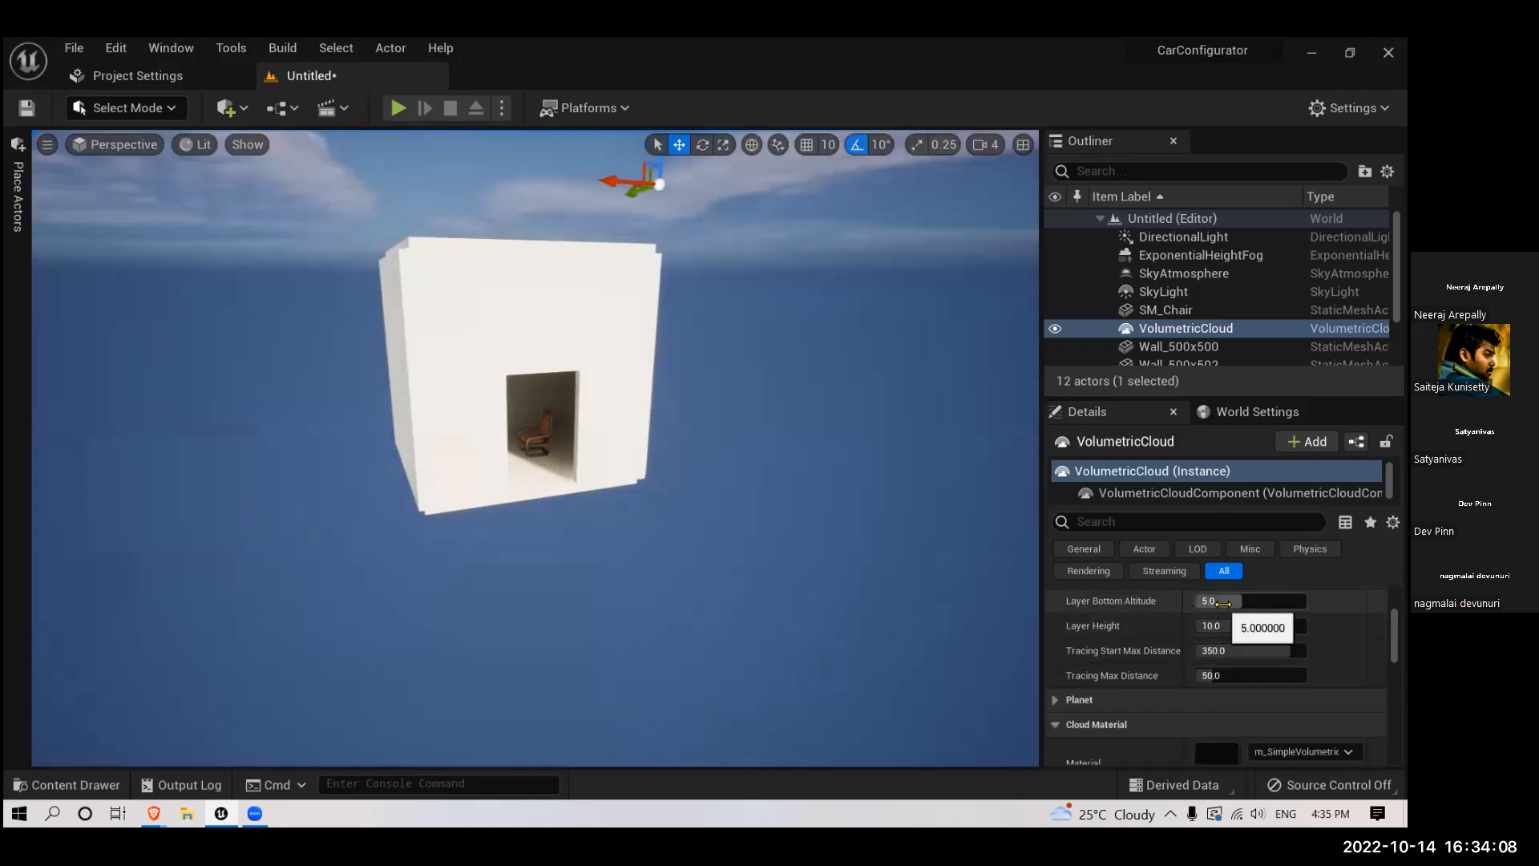
{"action": "mouse_move", "coordinate": [1229, 602]}
{"action": "left_mouse_down"}
{"action": "mouse_move", "coordinate": [1207, 603]}
{"action": "mouse_move", "coordinate": [1233, 625]}
{"action": "mouse_move", "coordinate": [1212, 625]}
{"action": "left_mouse_up"}
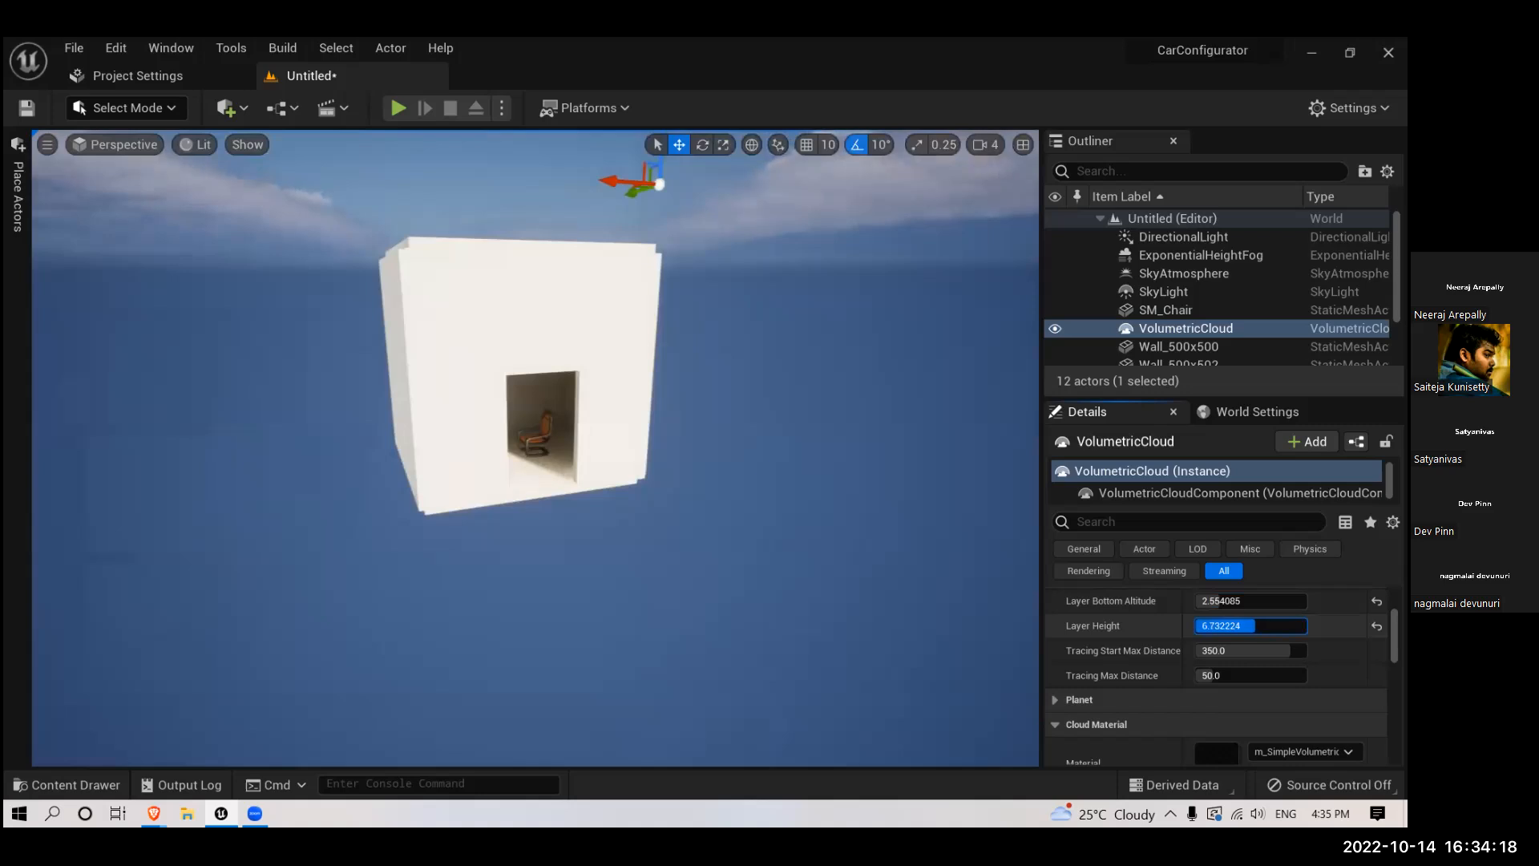
{"action": "left_click_drag", "start_coordinate": [1212, 626], "coordinate": [1209, 626]}
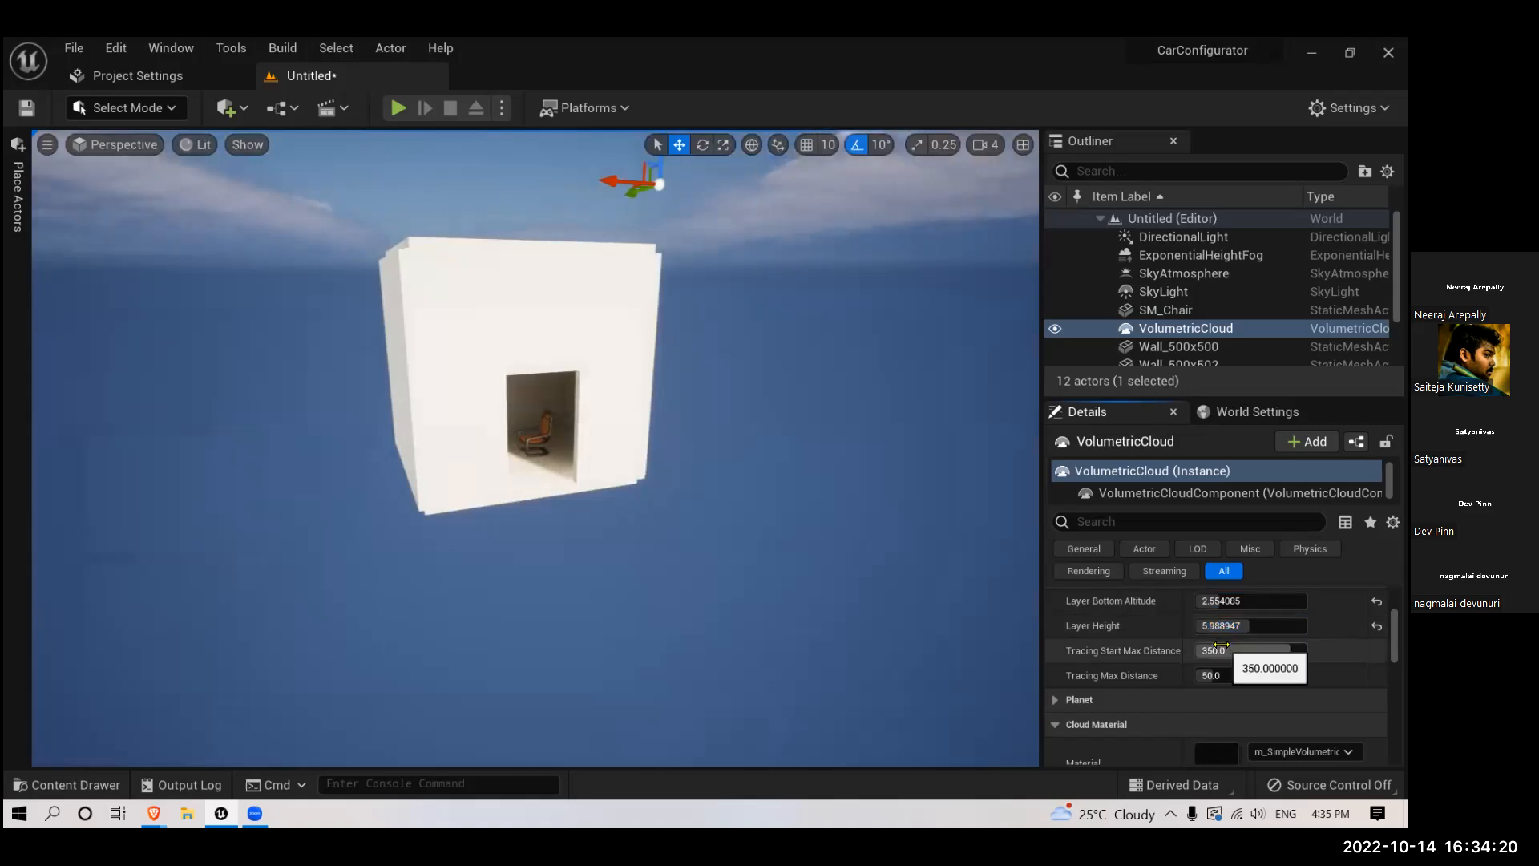
- Reduce the cloud's tracing start max distance to about 302.8 and its tracing max distance to about 29.2
{"action": "scroll", "coordinate": [1230, 650], "scroll_direction": "down", "scroll_amount": 1}
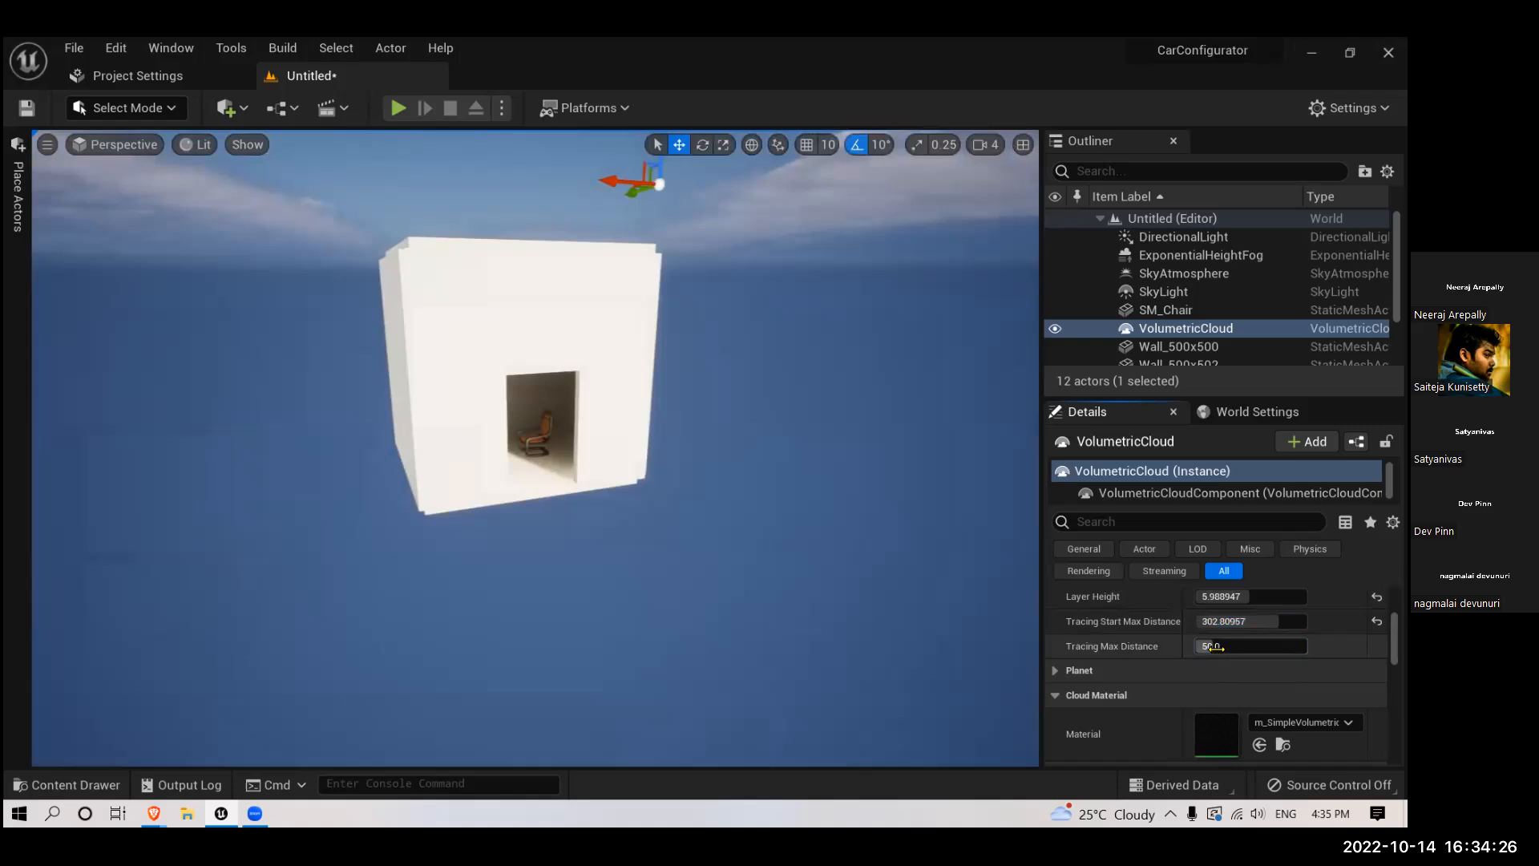
{"action": "left_click_drag", "start_coordinate": [1209, 646], "coordinate": [1211, 646]}
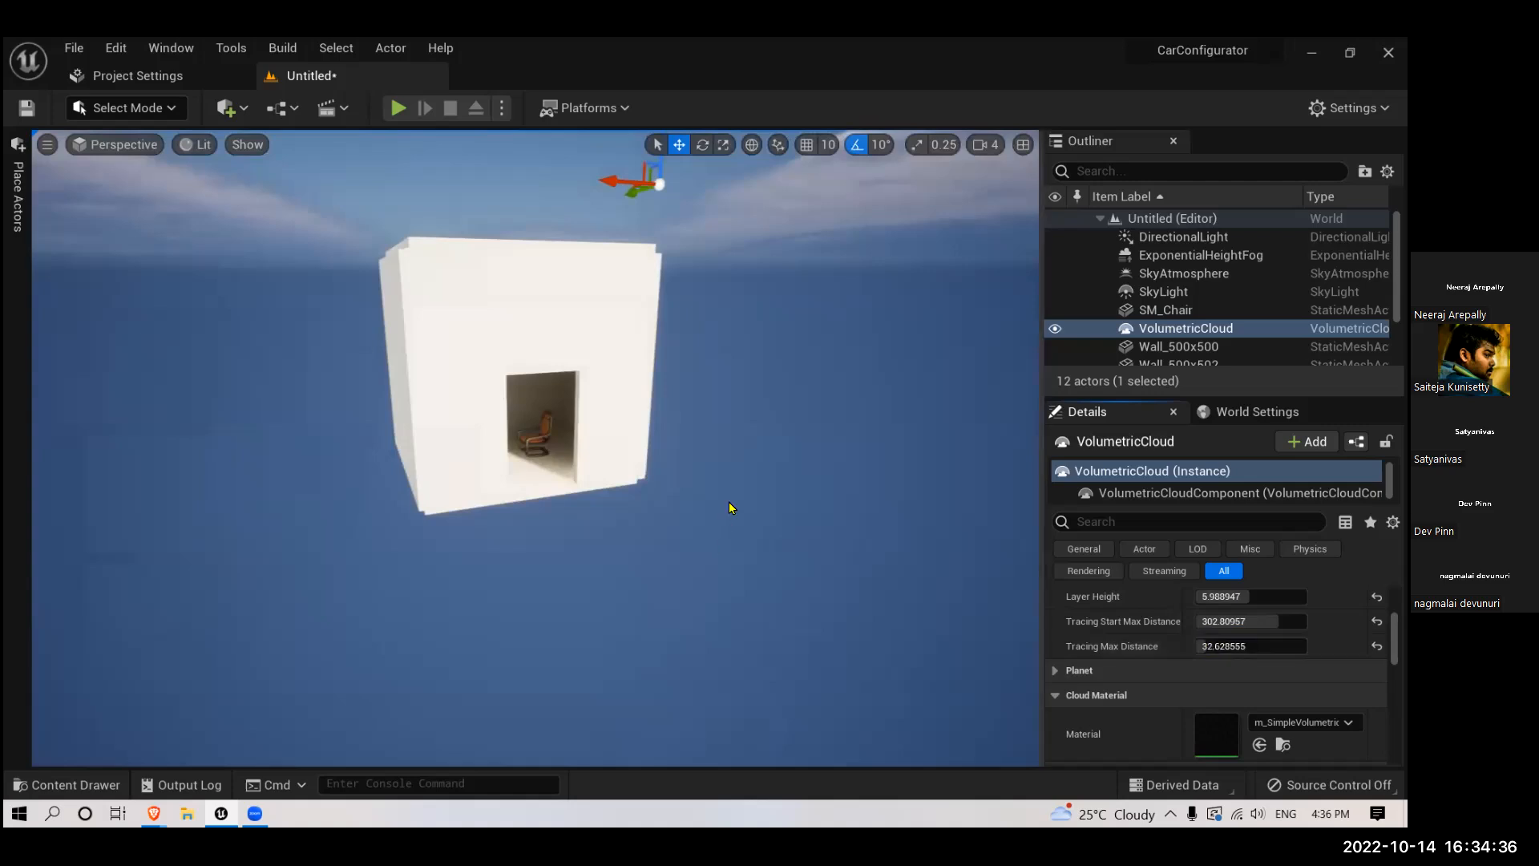
{"action": "left_click_drag", "start_coordinate": [1227, 642], "coordinate": [1220, 646]}
- Examine the room's exterior and the chair inside the doorway under the adjusted clouds
{"action": "right_click_drag", "start_coordinate": [768, 465], "coordinate": [790, 328]}
{"action": "right_click_drag", "start_coordinate": [754, 376], "coordinate": [818, 451]}
{"action": "scroll", "coordinate": [772, 452], "scroll_direction": "up", "scroll_amount": 10}
{"action": "scroll", "coordinate": [675, 457], "scroll_direction": "up", "scroll_amount": 5}
{"action": "scroll", "coordinate": [675, 457], "scroll_direction": "down", "scroll_amount": 5}
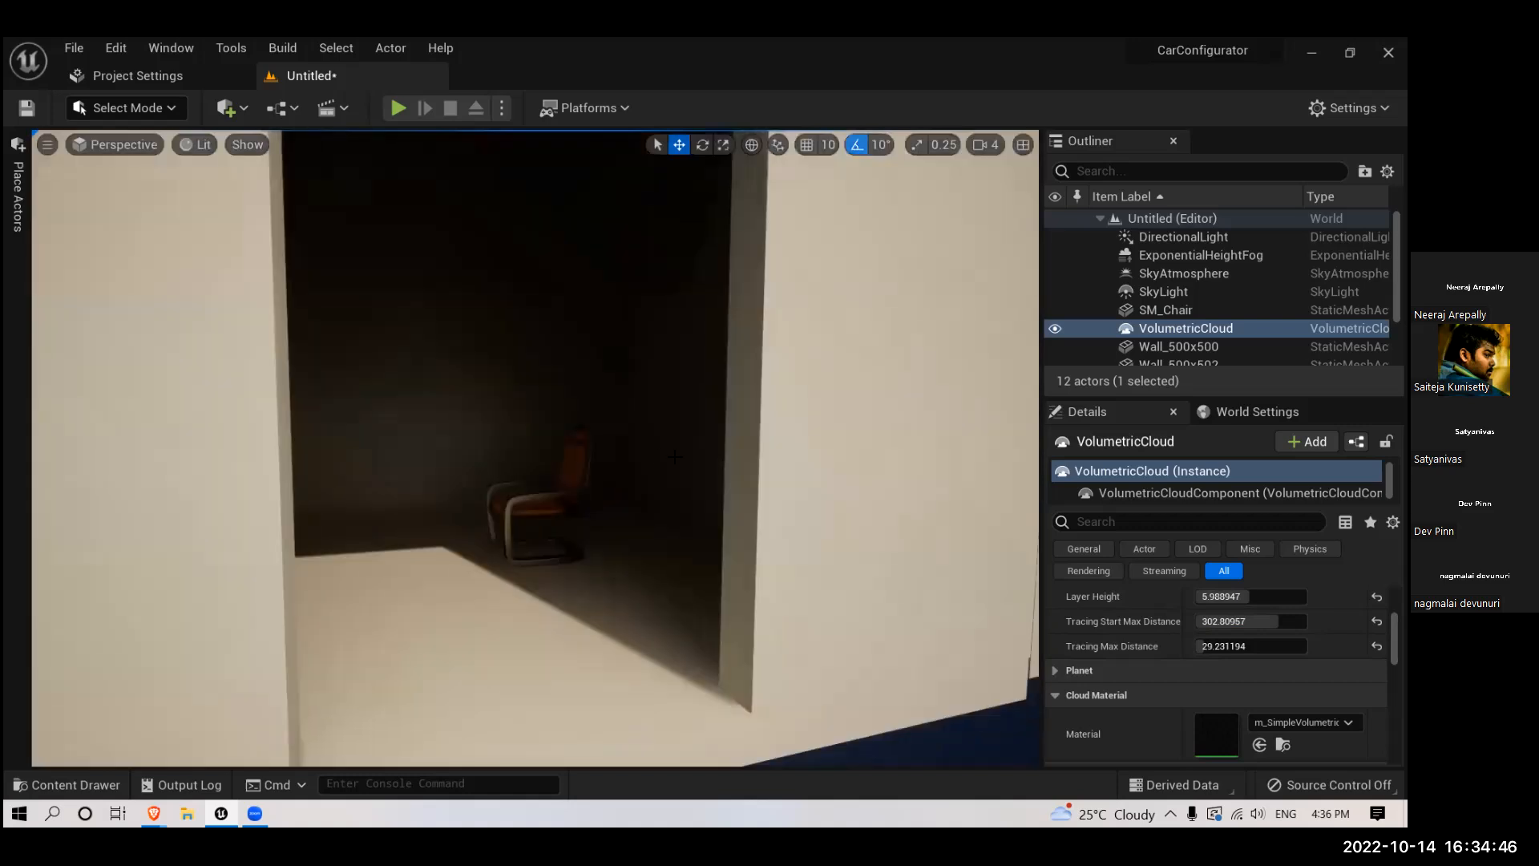
{"action": "scroll", "coordinate": [655, 456], "scroll_direction": "down", "scroll_amount": 4}
{"action": "scroll", "coordinate": [653, 456], "scroll_direction": "up", "scroll_amount": 4}
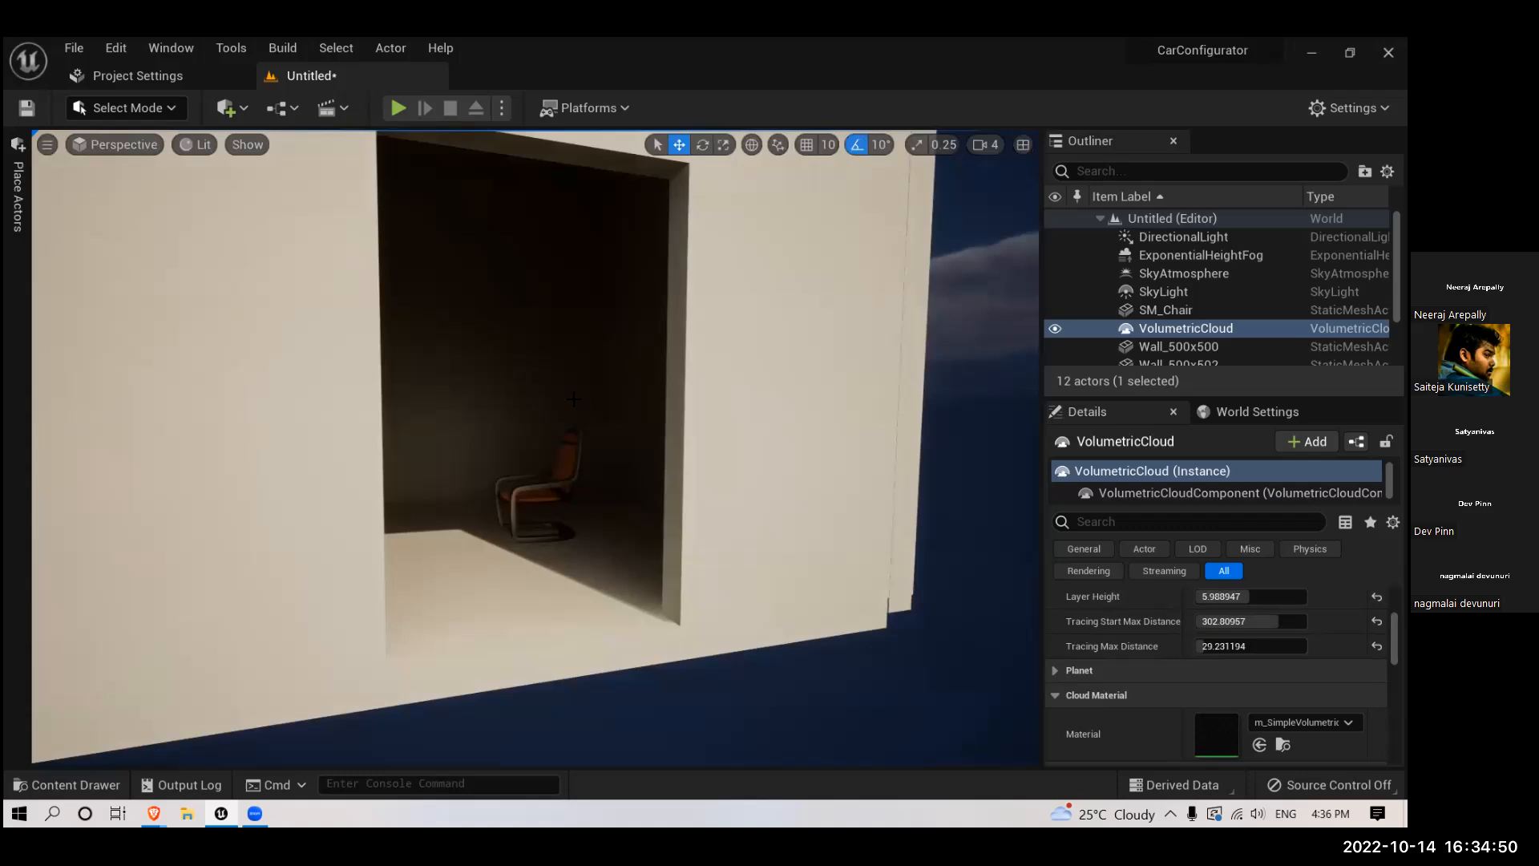
- Place a PostProcessVolume inside the room at the chair and raise it to a height of about 49 units
{"action": "left_click", "coordinate": [13, 182]}
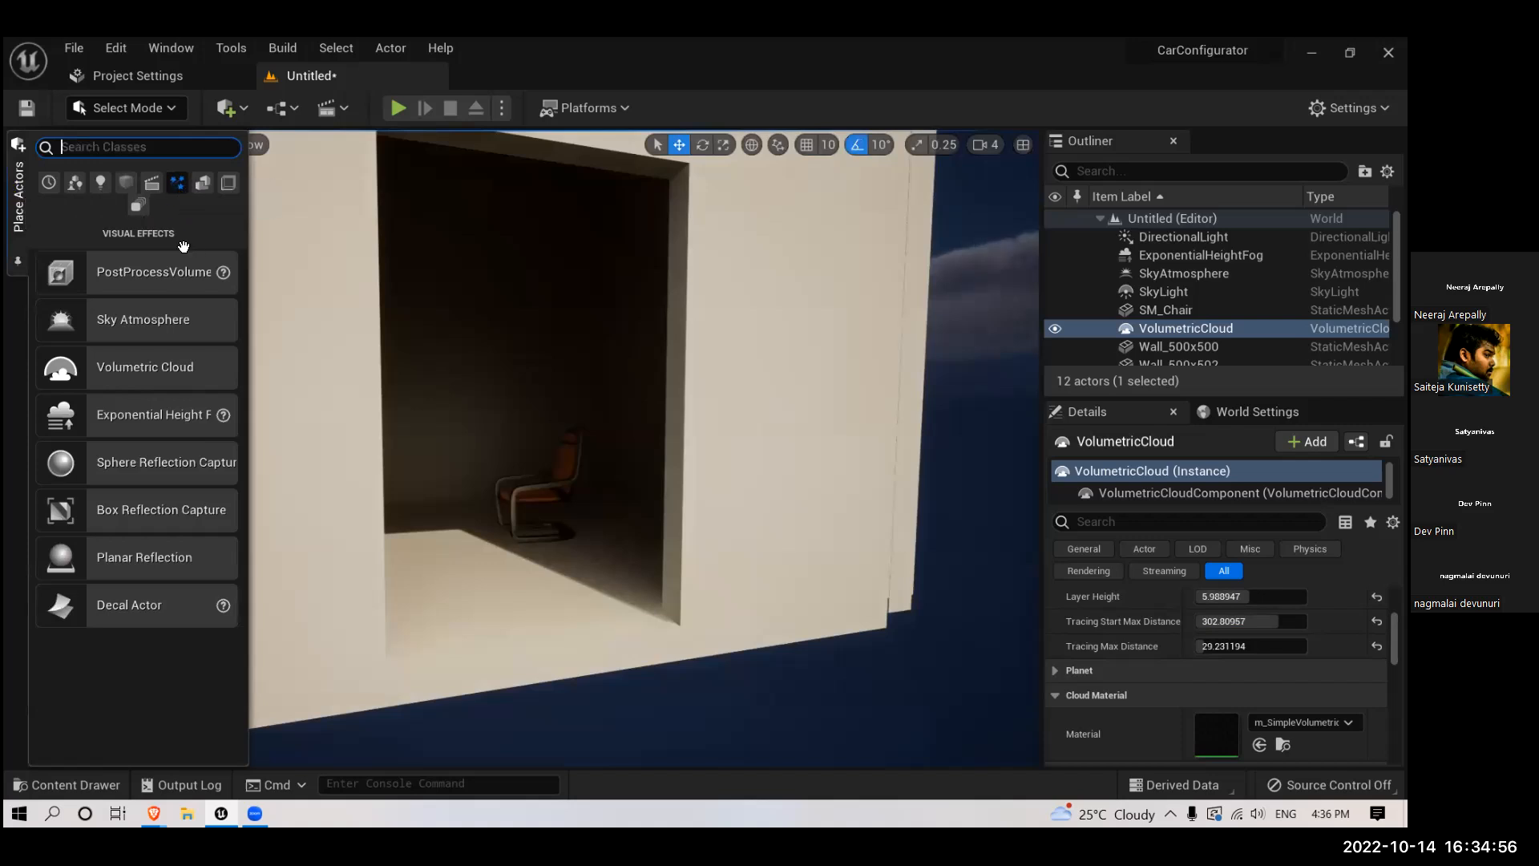
{"action": "left_click_drag", "start_coordinate": [157, 280], "coordinate": [539, 482]}
{"action": "scroll", "coordinate": [514, 422], "scroll_direction": "down", "scroll_amount": 5}
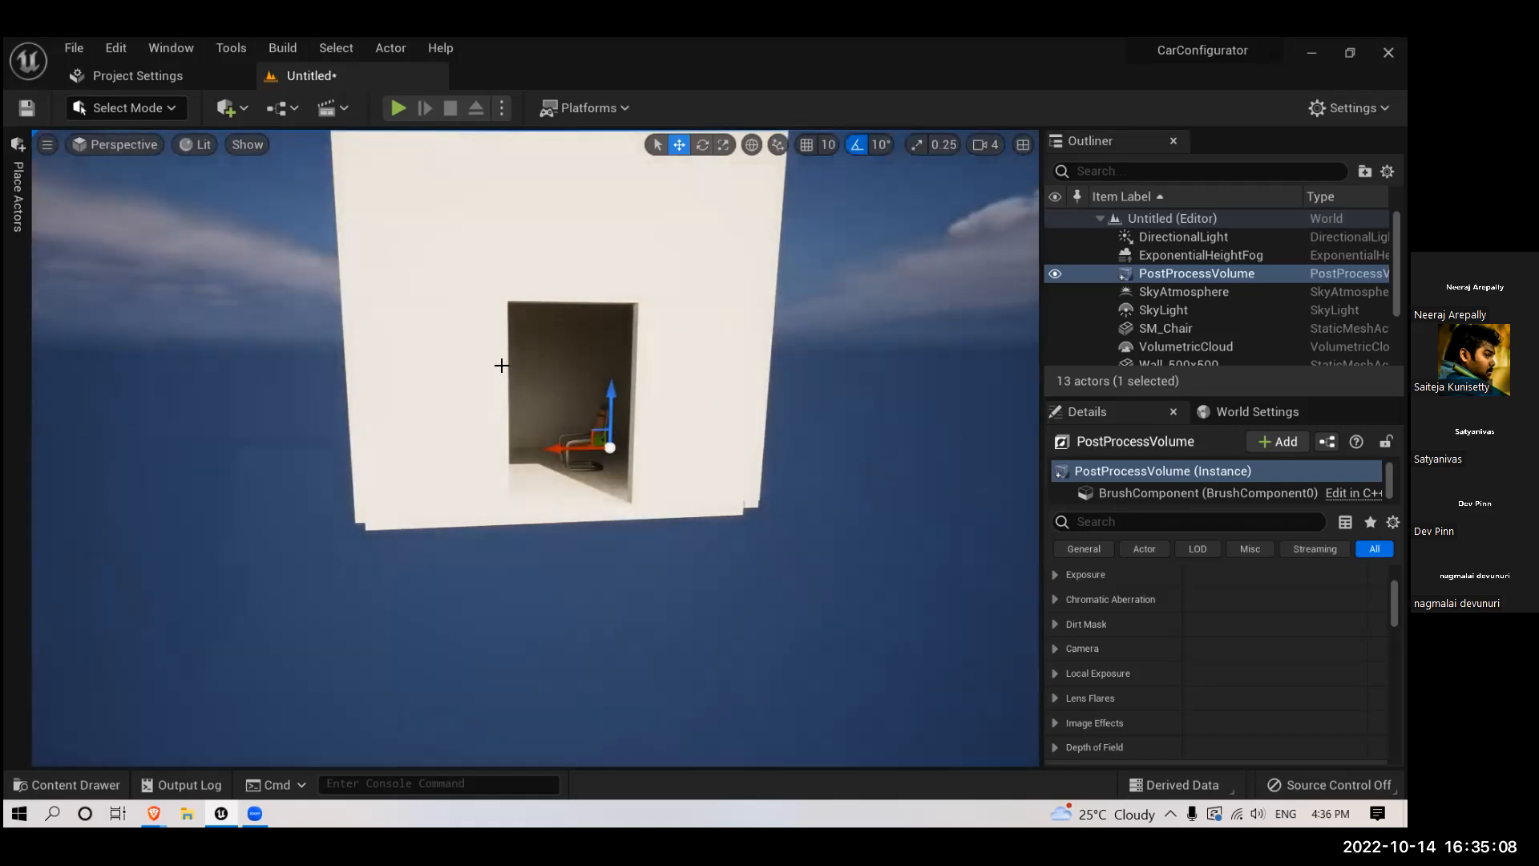
{"action": "scroll", "coordinate": [545, 429], "scroll_direction": "up", "scroll_amount": 5}
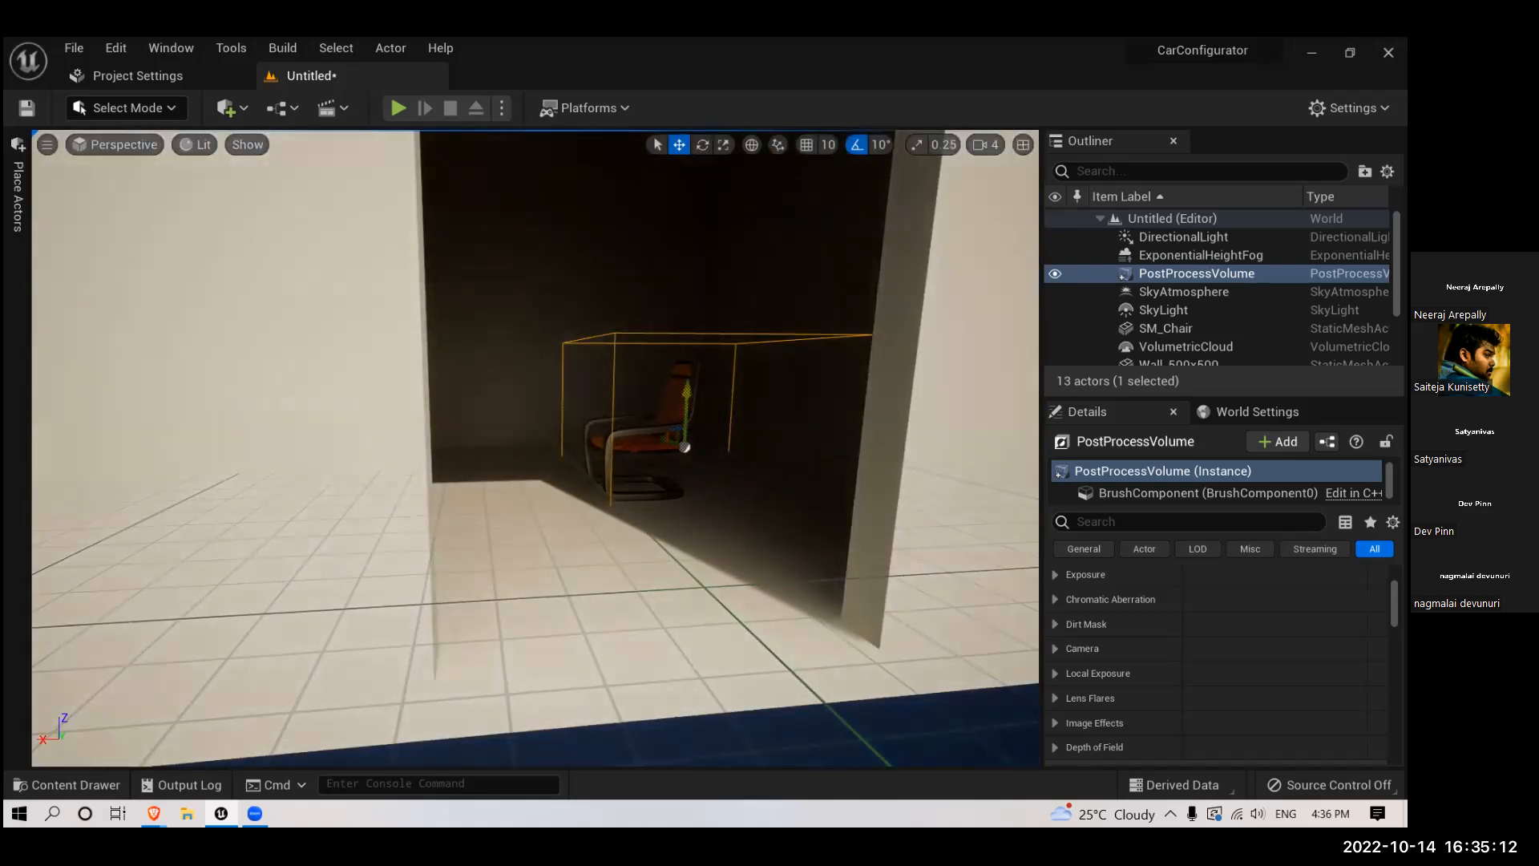
{"action": "left_click_drag", "start_coordinate": [684, 389], "coordinate": [683, 285]}
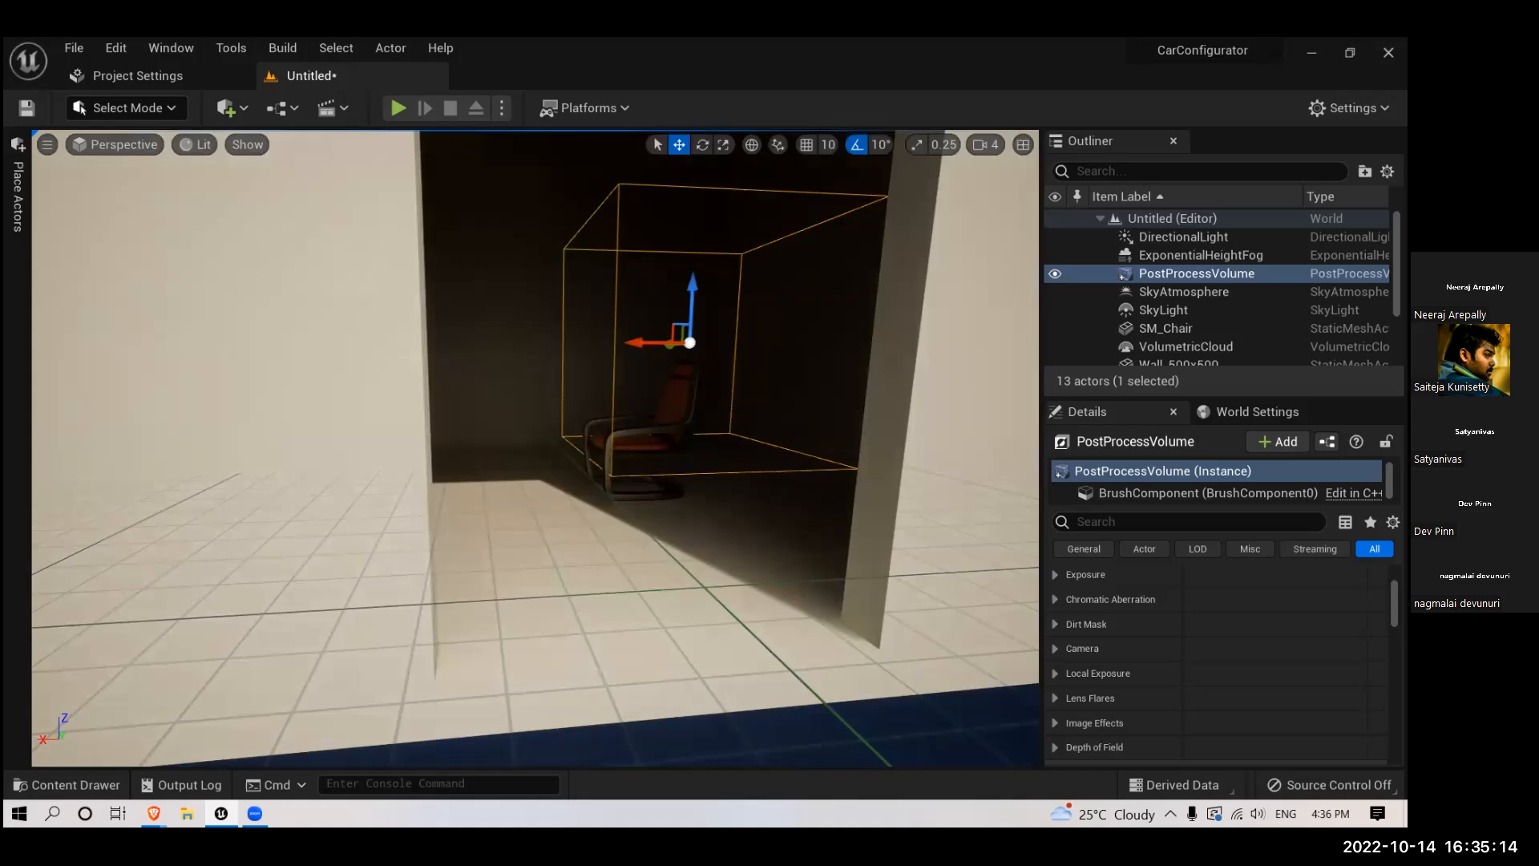
{"action": "left_click", "coordinate": [617, 330]}
{"action": "left_click", "coordinate": [573, 397]}
- Search the post process volume's properties for "infin" to find its Infinite Extent (Unbound) setting
{"action": "scroll", "coordinate": [228, 391], "scroll_direction": "down", "scroll_amount": 6}
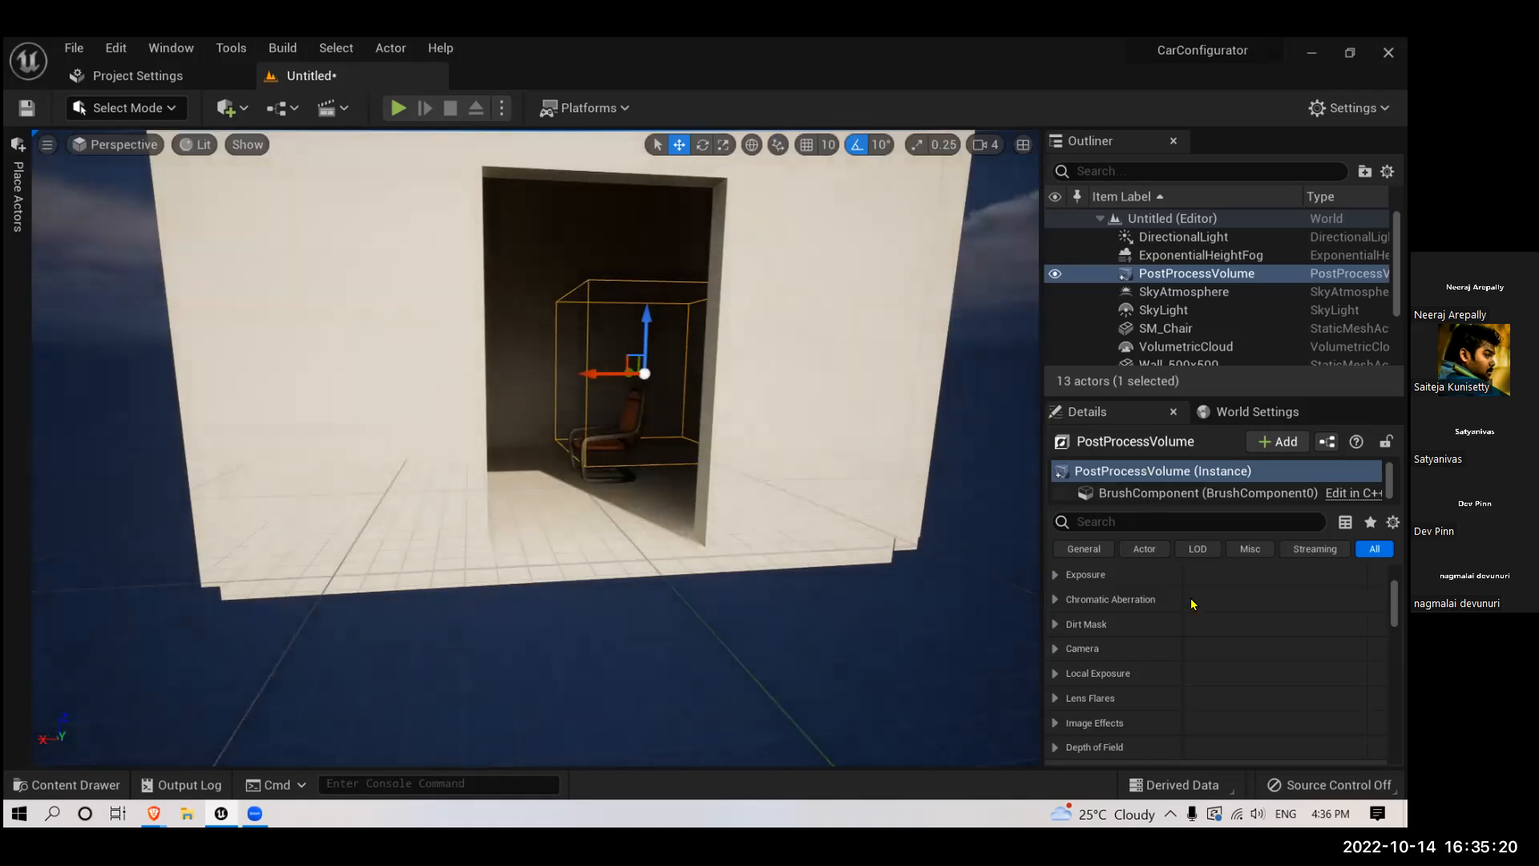
{"action": "scroll", "coordinate": [1183, 610], "scroll_direction": "up", "scroll_amount": 4}
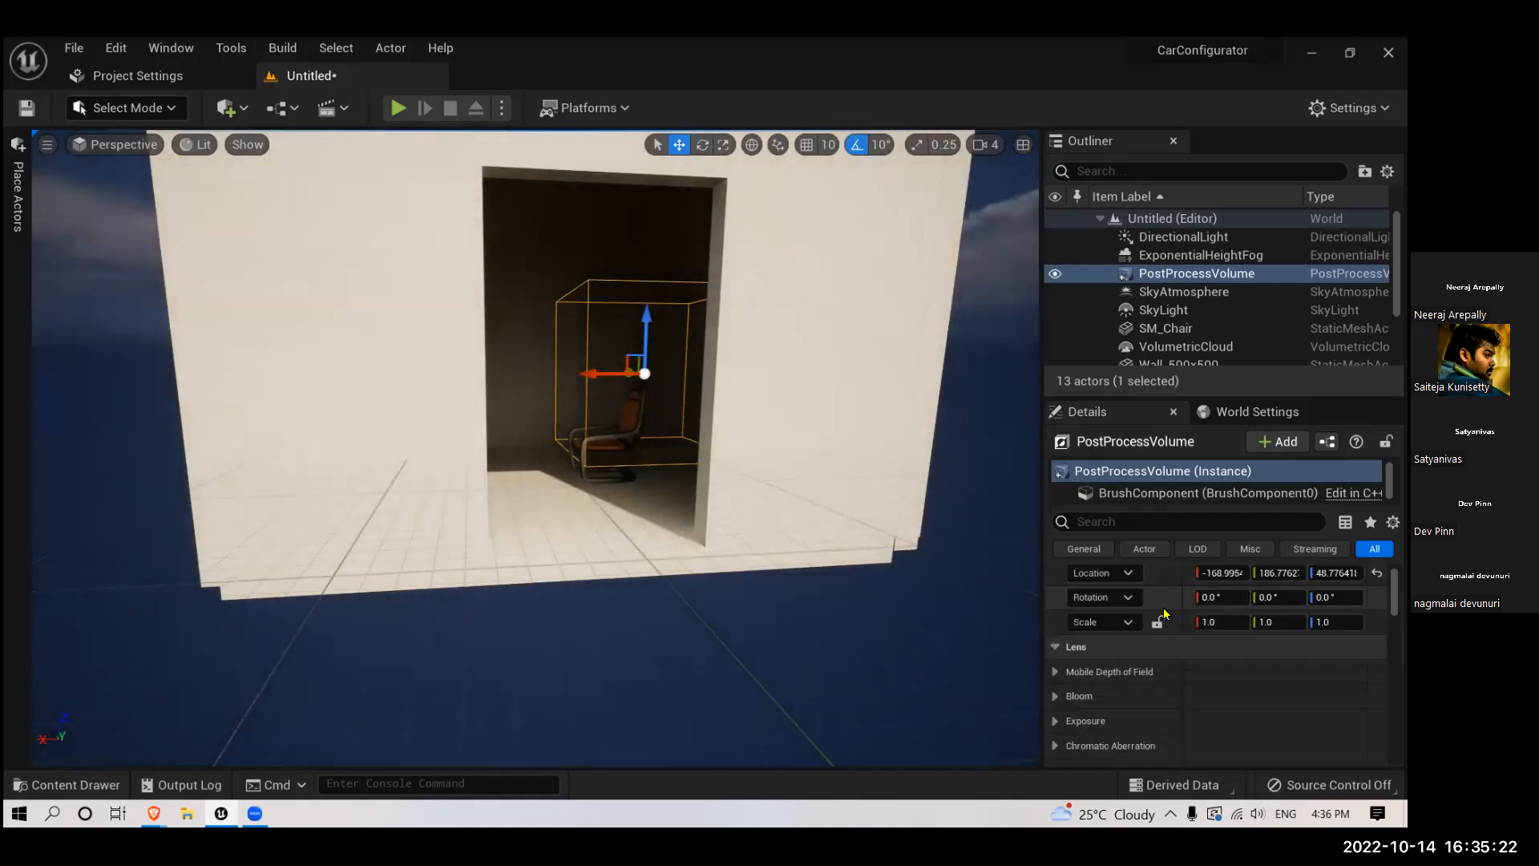
{"action": "scroll", "coordinate": [1128, 625], "scroll_direction": "down", "scroll_amount": 2}
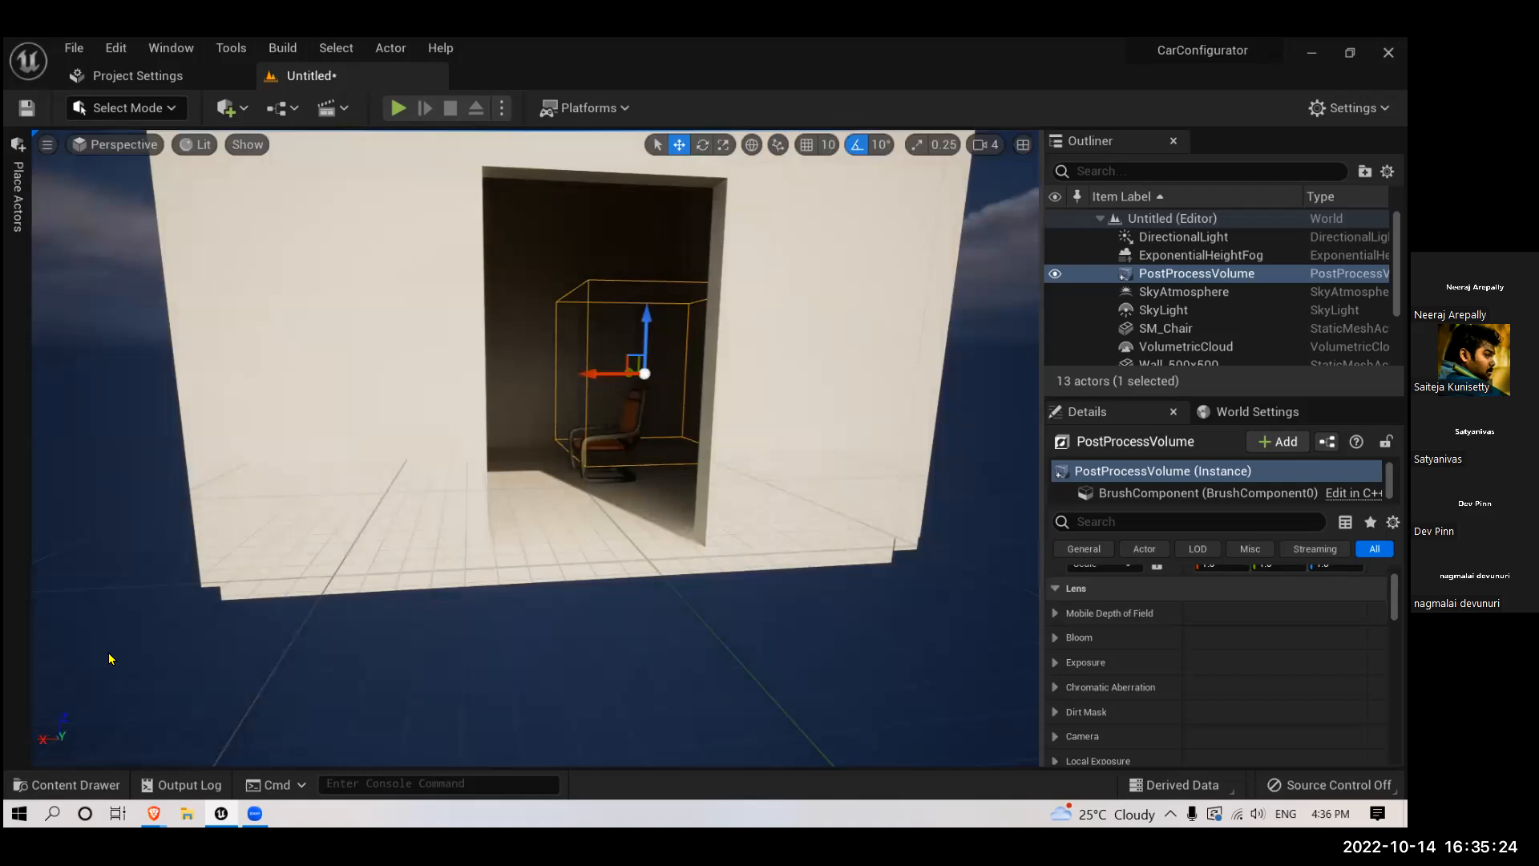
{"action": "left_click", "coordinate": [1183, 522]}
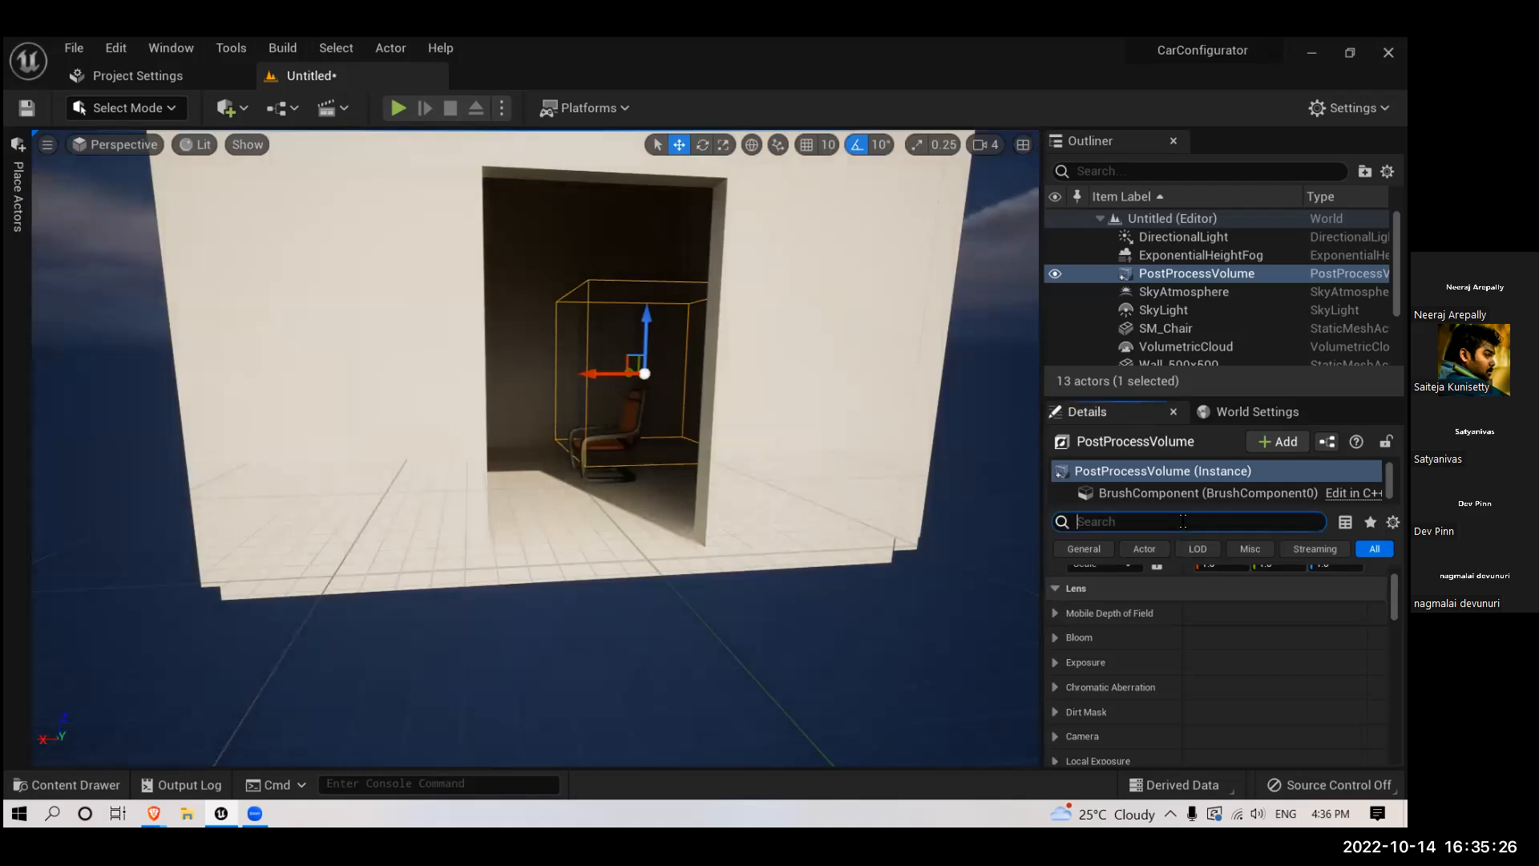
{"action": "type", "text": "infin"}
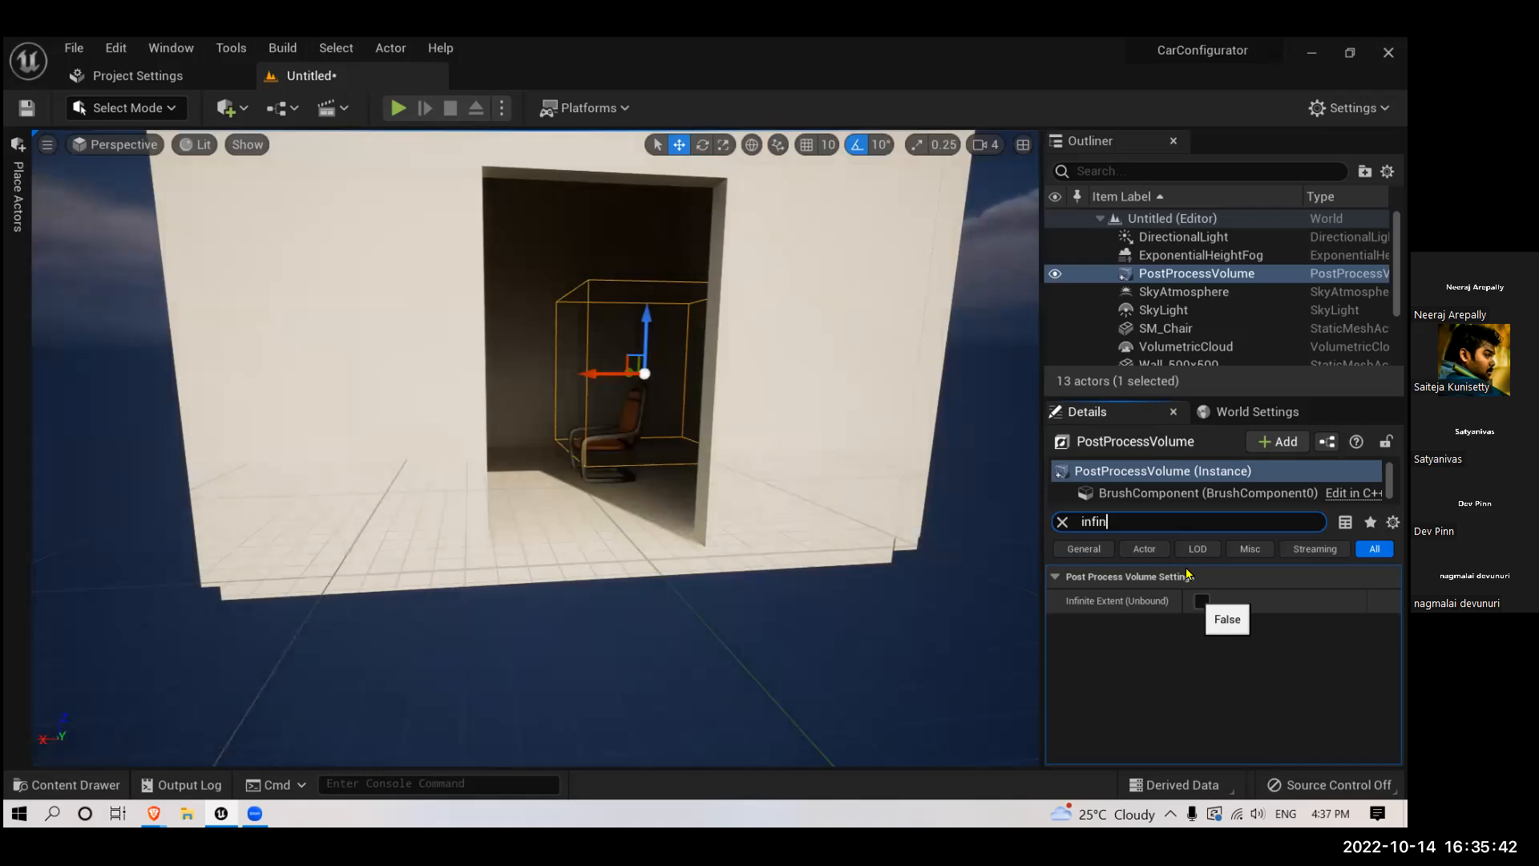
- Examine the post process volume's bounds and its effect on the lighting from inside the room around the chair
{"action": "right_click_drag", "start_coordinate": [773, 336], "coordinate": [796, 369]}
{"action": "key", "text": "w"}
{"action": "scroll", "coordinate": [769, 323], "scroll_direction": "down", "scroll_amount": 5}
{"action": "scroll", "coordinate": [694, 364], "scroll_direction": "up", "scroll_amount": 3}
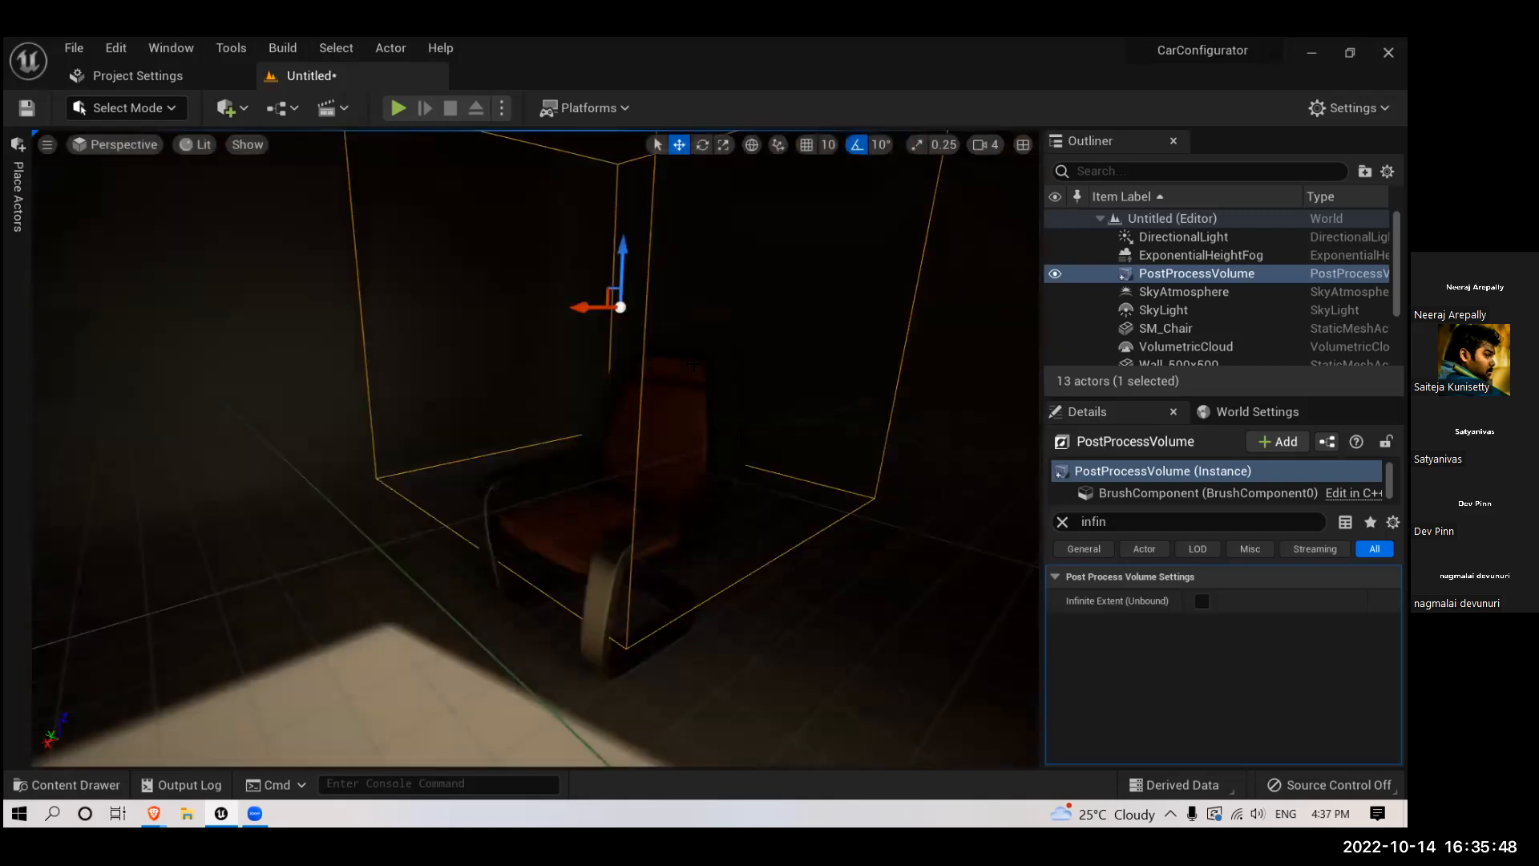
{"action": "left_click_drag", "start_coordinate": [695, 364], "coordinate": [61, 256]}
{"action": "right_click_drag", "start_coordinate": [532, 410], "coordinate": [722, 414]}
{"action": "mouse_move", "coordinate": [571, 444]}
{"action": "right_mouse_down"}
{"action": "mouse_move", "coordinate": [529, 442]}
{"action": "mouse_move", "coordinate": [572, 443]}
{"action": "right_mouse_up"}
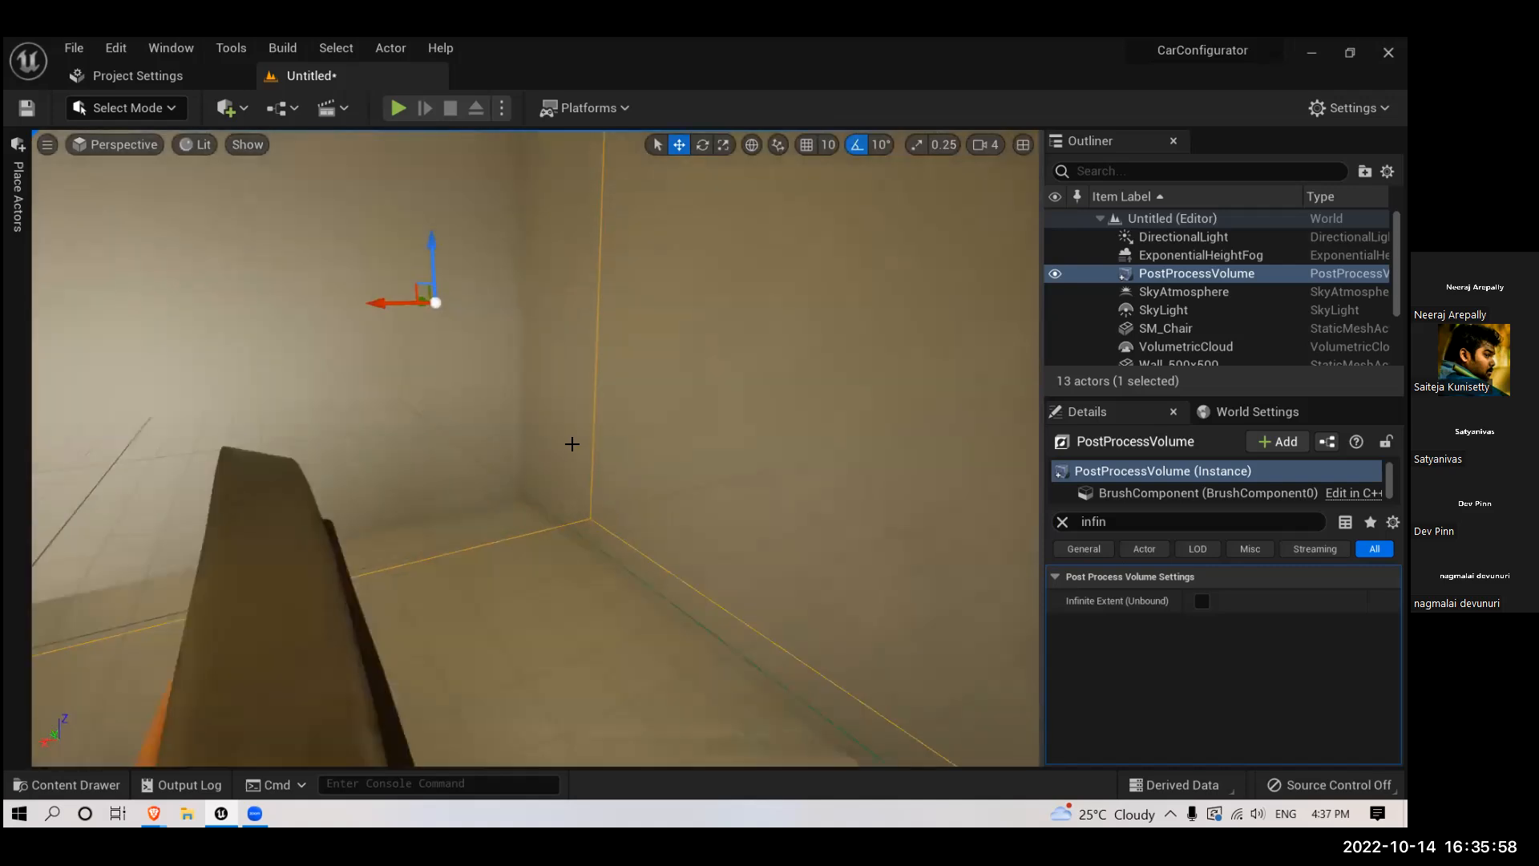
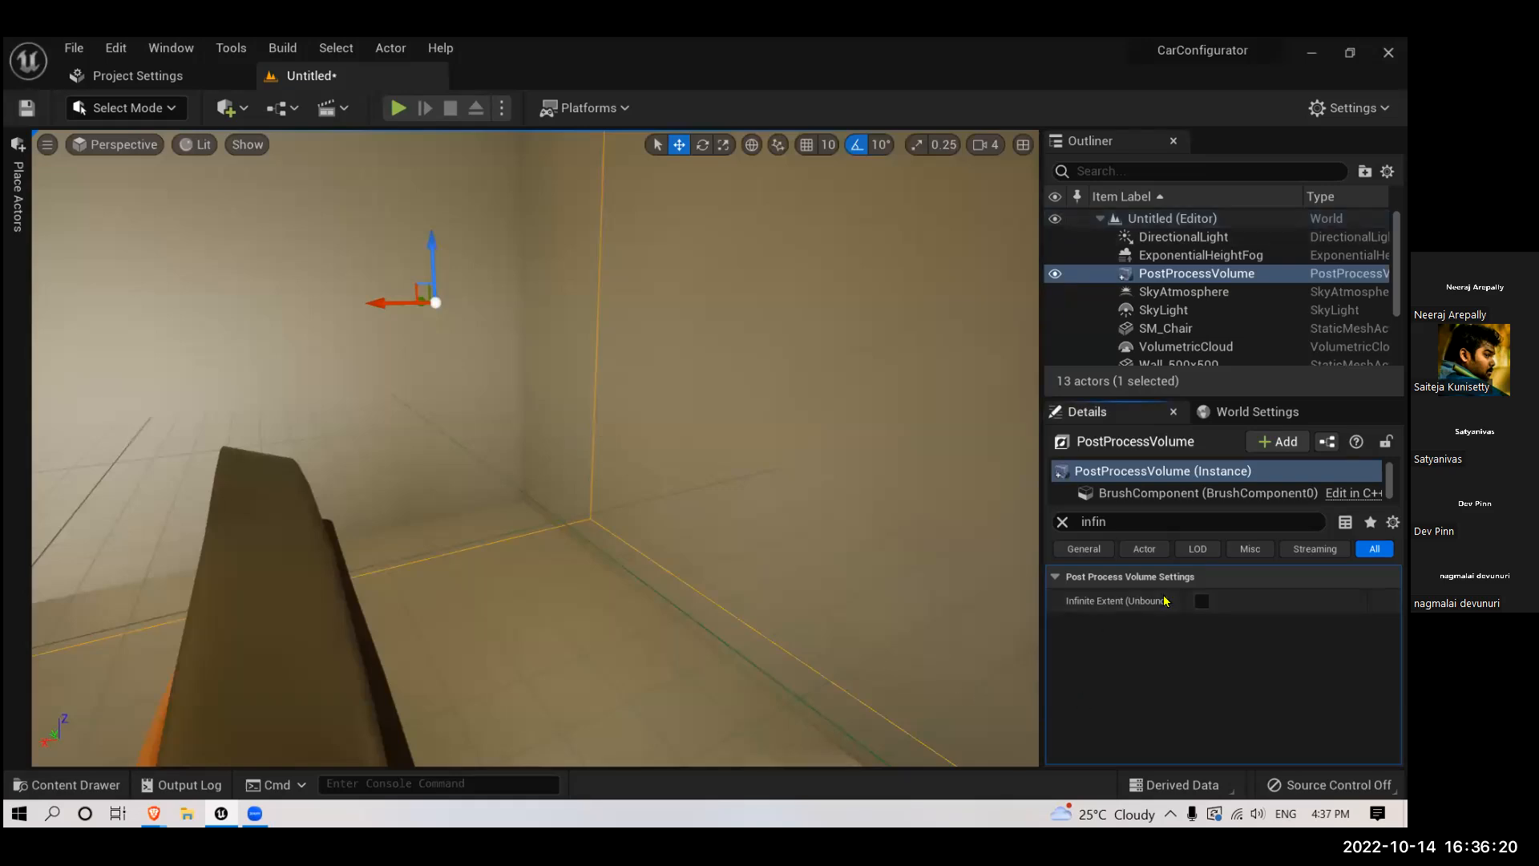
- Enable Infinite Extent (Unbound) on the post process volume and clear the property search to reach its Bloom settings
{"action": "left_click", "coordinate": [1202, 601]}
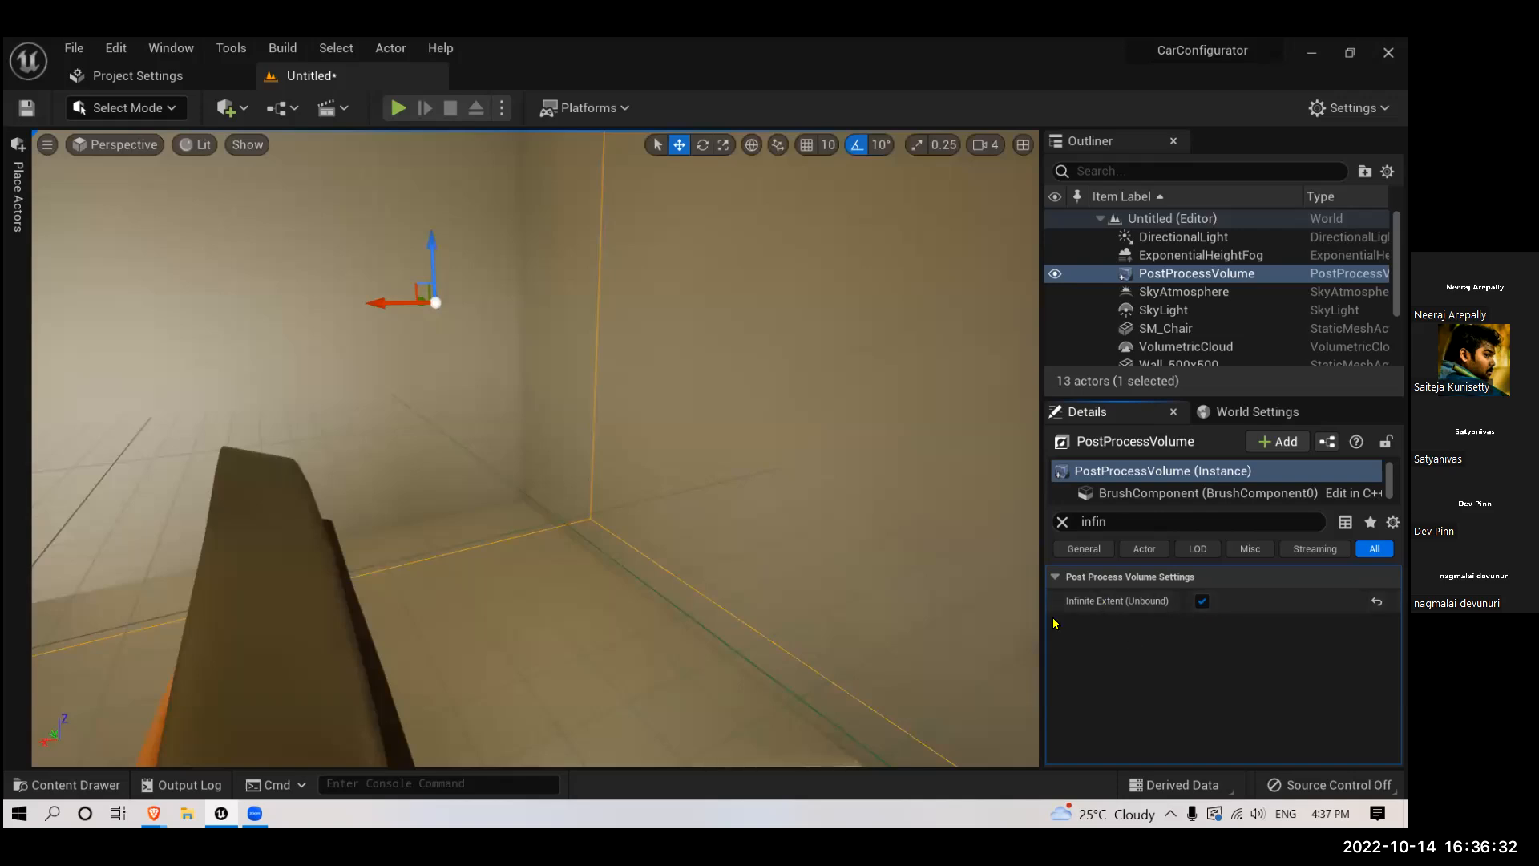
{"action": "left_click", "coordinate": [1062, 522]}
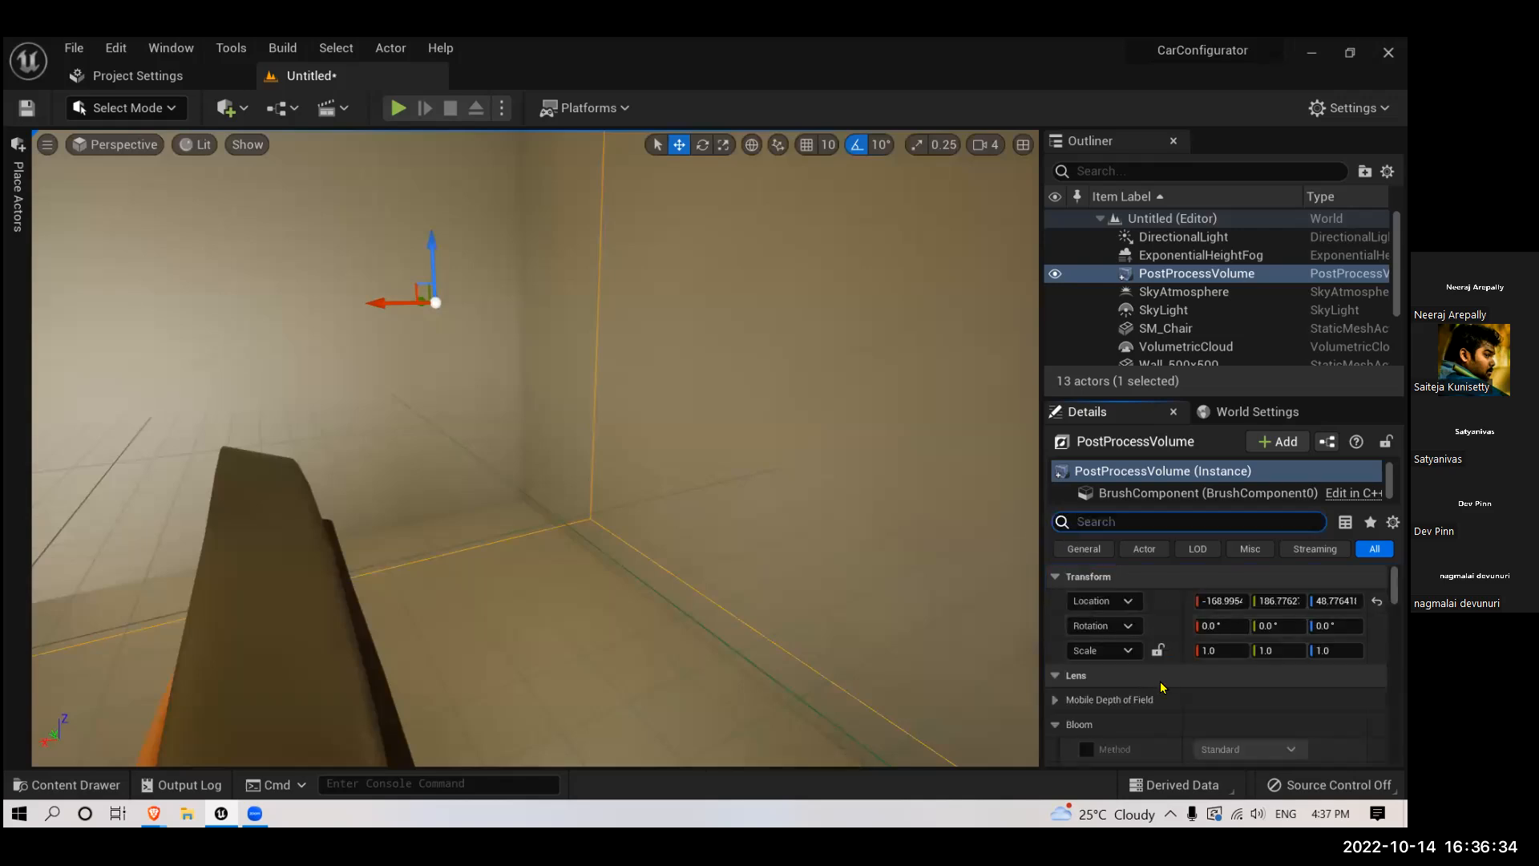
{"action": "scroll", "coordinate": [1186, 671], "scroll_direction": "down", "scroll_amount": 1}
{"action": "scroll", "coordinate": [1186, 671], "scroll_direction": "down", "scroll_amount": 2}
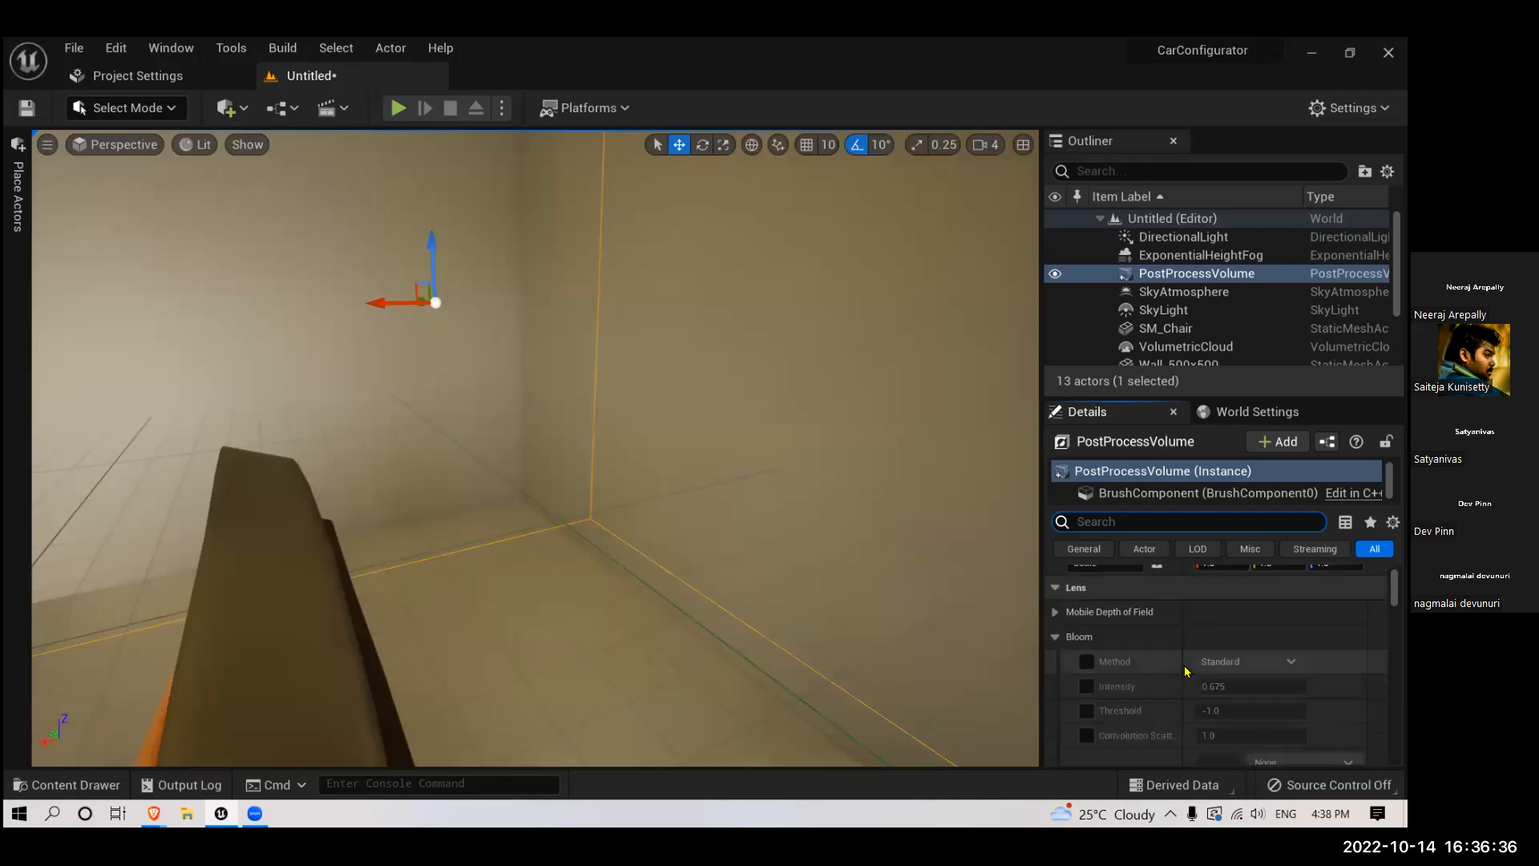
- Examine how the unbound post process volume affects the room and chair from inside and outside, and review its Bloom and Exposure settings
{"action": "key", "text": "f"}
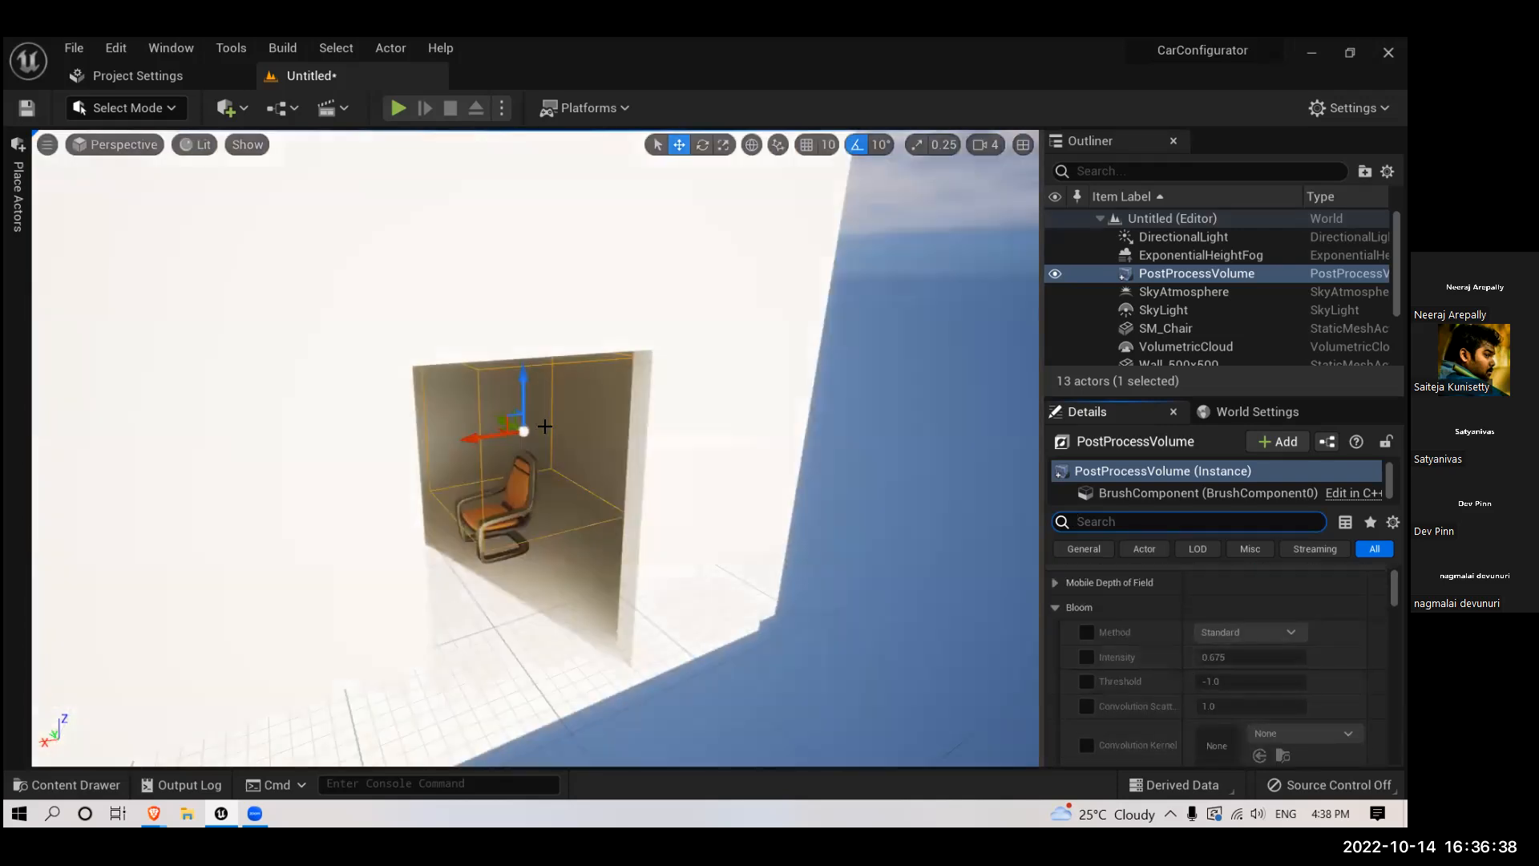
{"action": "scroll", "coordinate": [587, 503], "scroll_direction": "up", "scroll_amount": 10}
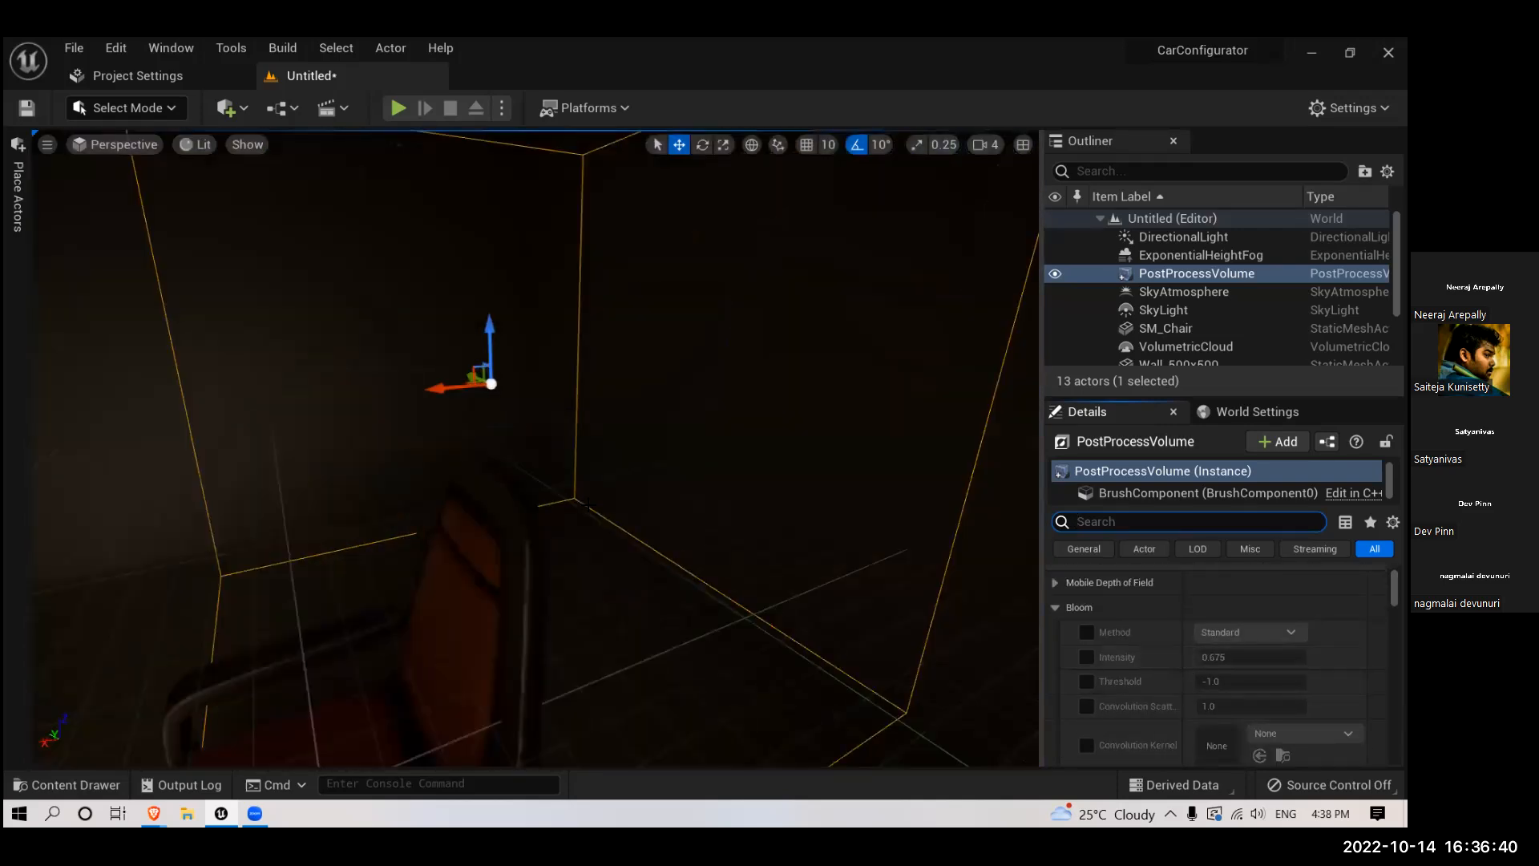
{"action": "scroll", "coordinate": [578, 502], "scroll_direction": "down", "scroll_amount": 4}
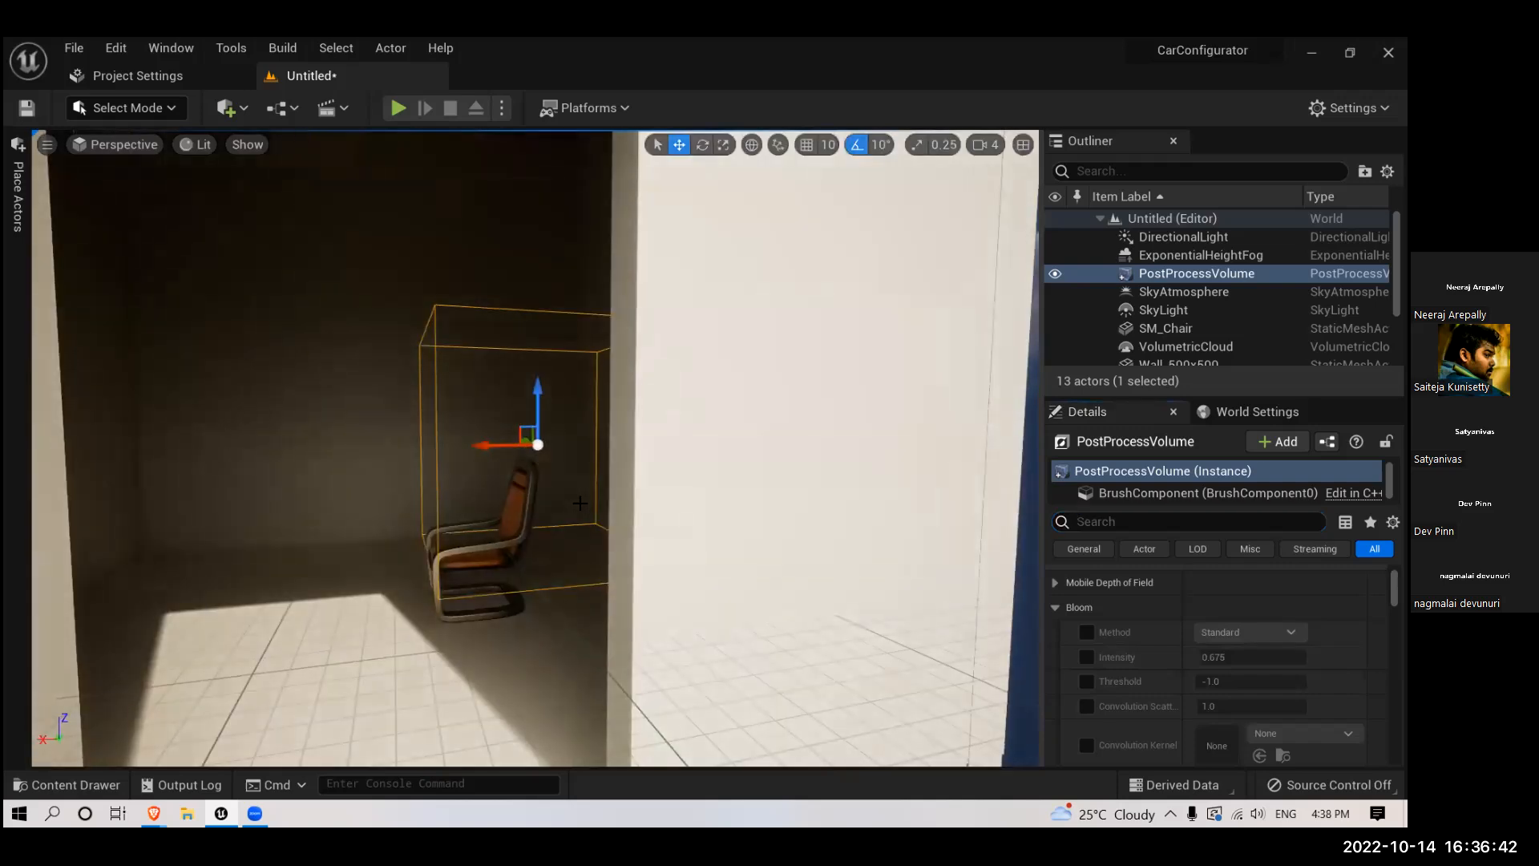
{"action": "scroll", "coordinate": [575, 502], "scroll_direction": "down", "scroll_amount": 4}
{"action": "scroll", "coordinate": [1120, 627], "scroll_direction": "down", "scroll_amount": 6}
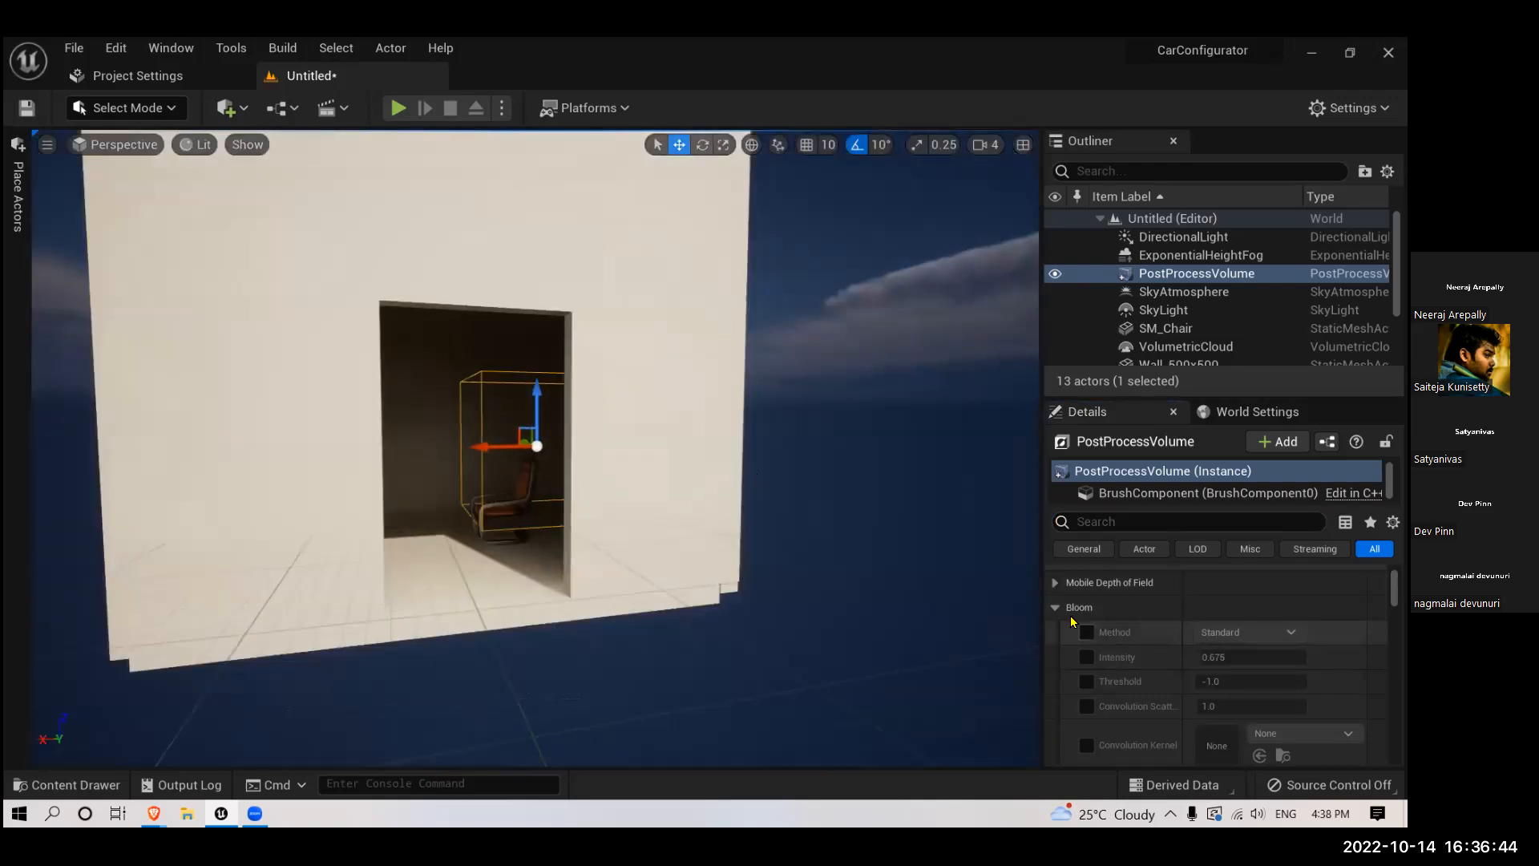
{"action": "scroll", "coordinate": [1121, 628], "scroll_direction": "down", "scroll_amount": 3}
{"action": "scroll", "coordinate": [1091, 625], "scroll_direction": "up", "scroll_amount": 5}
{"action": "left_click", "coordinate": [1071, 636]}
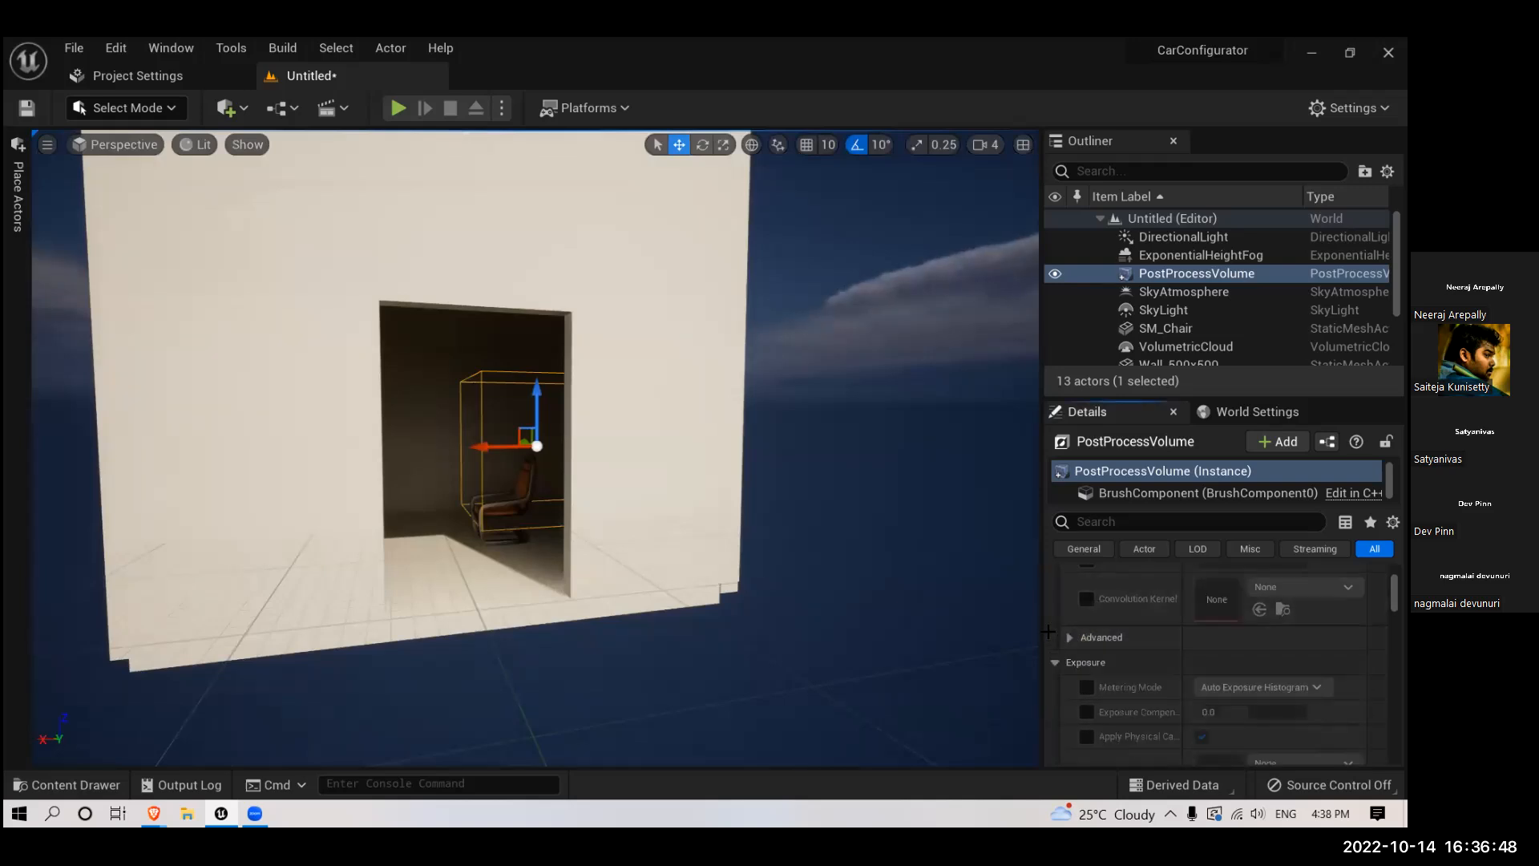
{"action": "scroll", "coordinate": [536, 485], "scroll_direction": "down", "scroll_amount": 3}
{"action": "scroll", "coordinate": [535, 485], "scroll_direction": "up", "scroll_amount": 5}
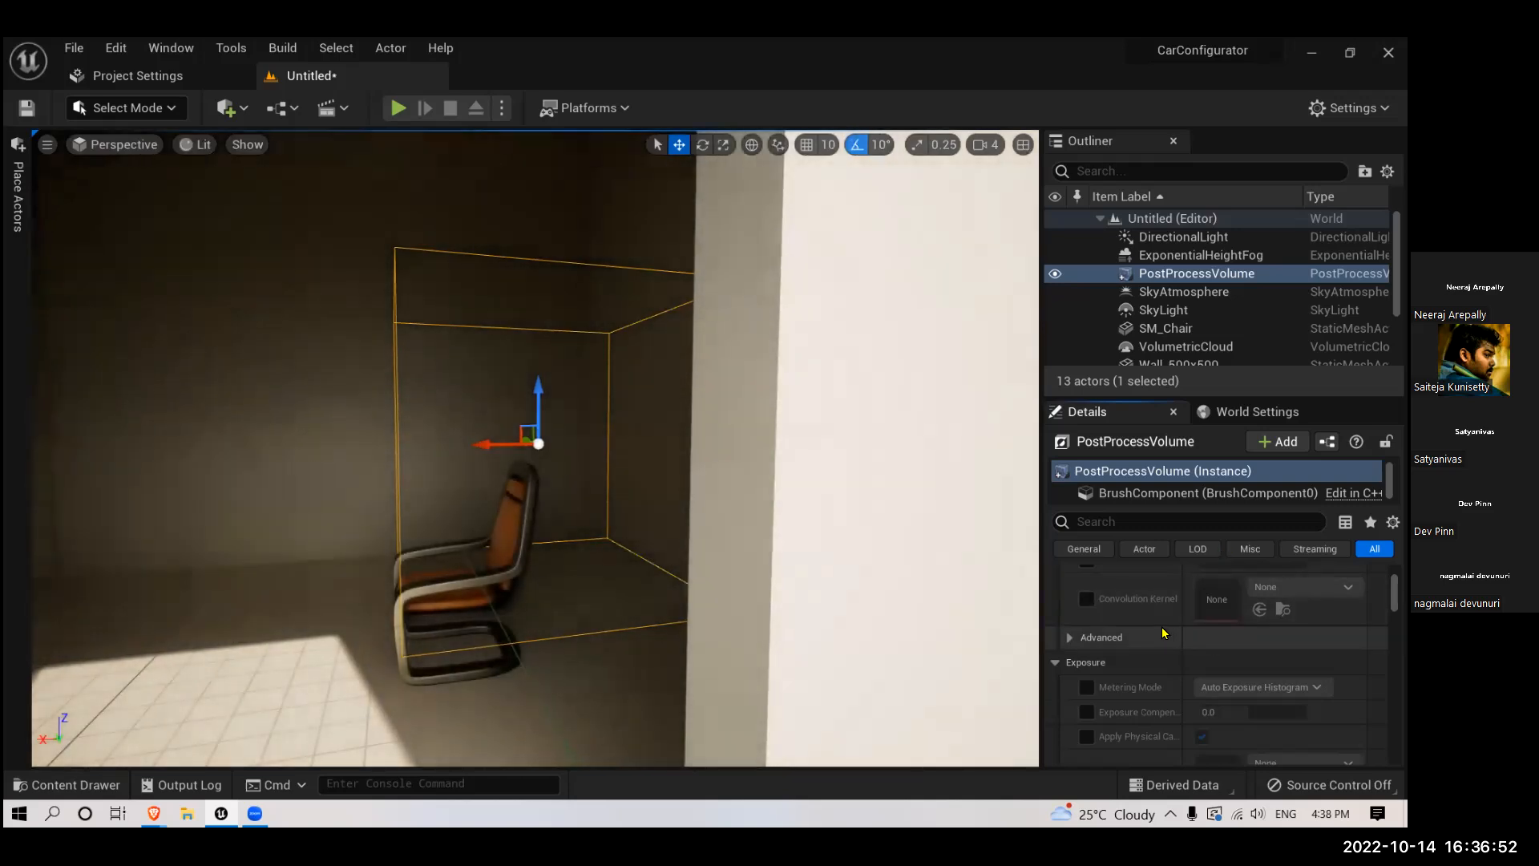
- Enable the Metering Mode and Exposure Compensation overrides on the post process volume and set the compensation to 1.0
{"action": "scroll", "coordinate": [1164, 633], "scroll_direction": "down", "scroll_amount": 3}
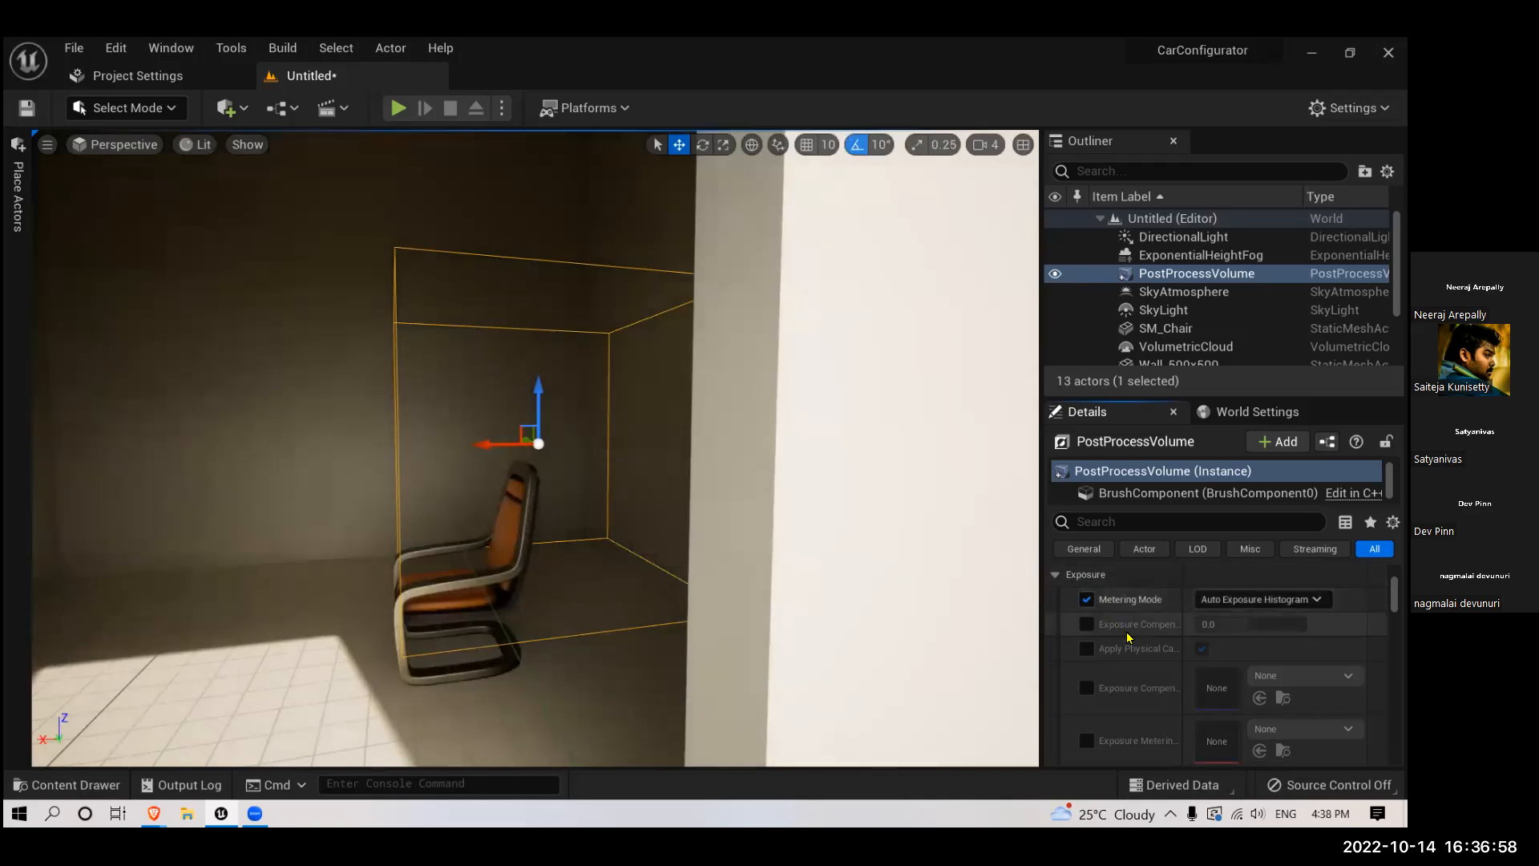
{"action": "scroll", "coordinate": [1149, 641], "scroll_direction": "down", "scroll_amount": 2}
{"action": "scroll", "coordinate": [1146, 637], "scroll_direction": "up", "scroll_amount": 2}
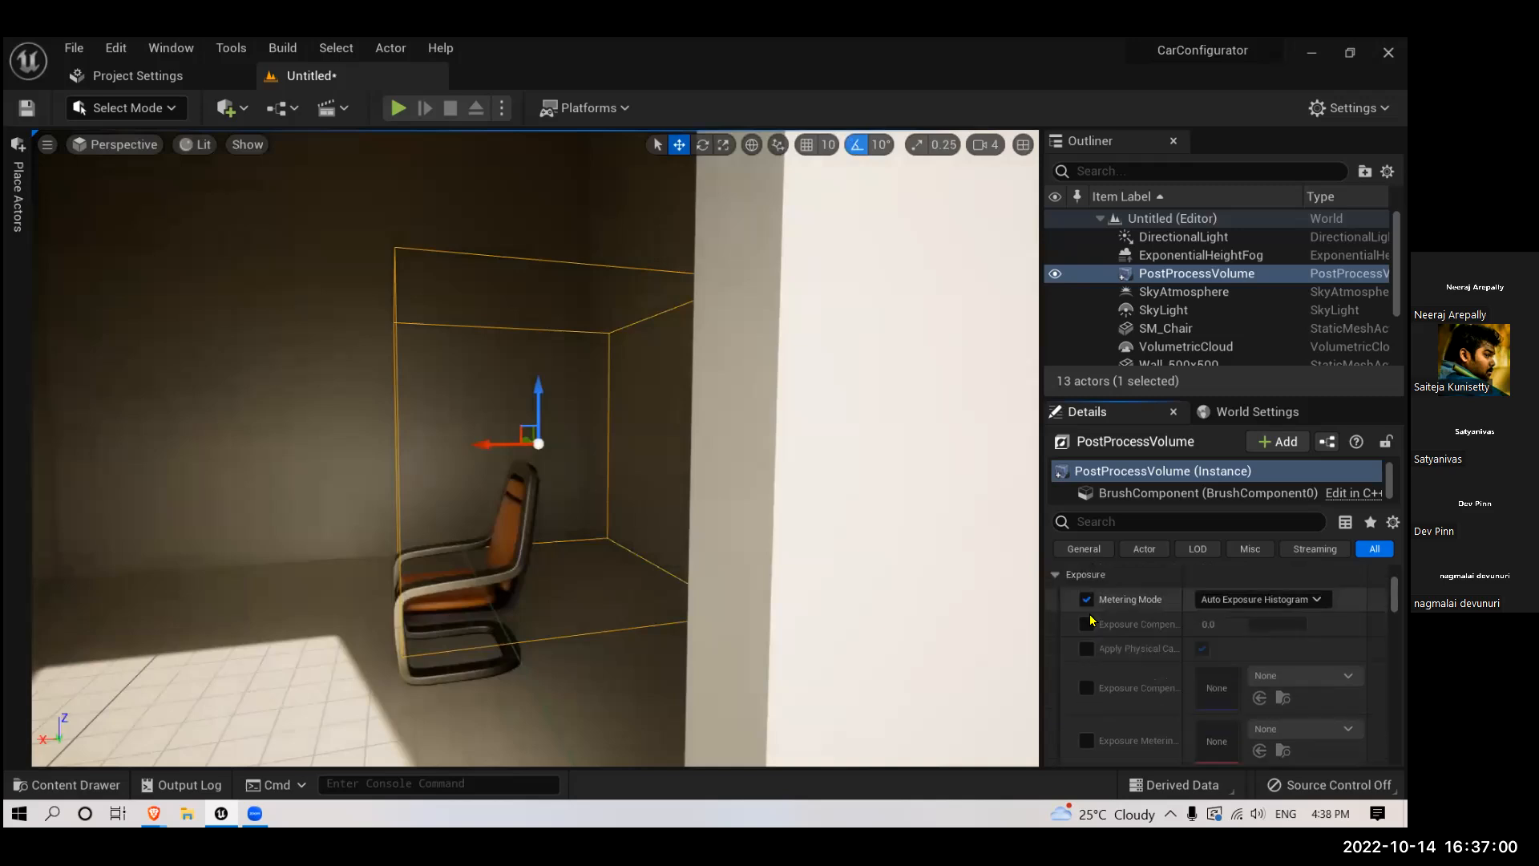
{"action": "left_click", "coordinate": [1086, 625]}
{"action": "left_click", "coordinate": [1211, 624]}
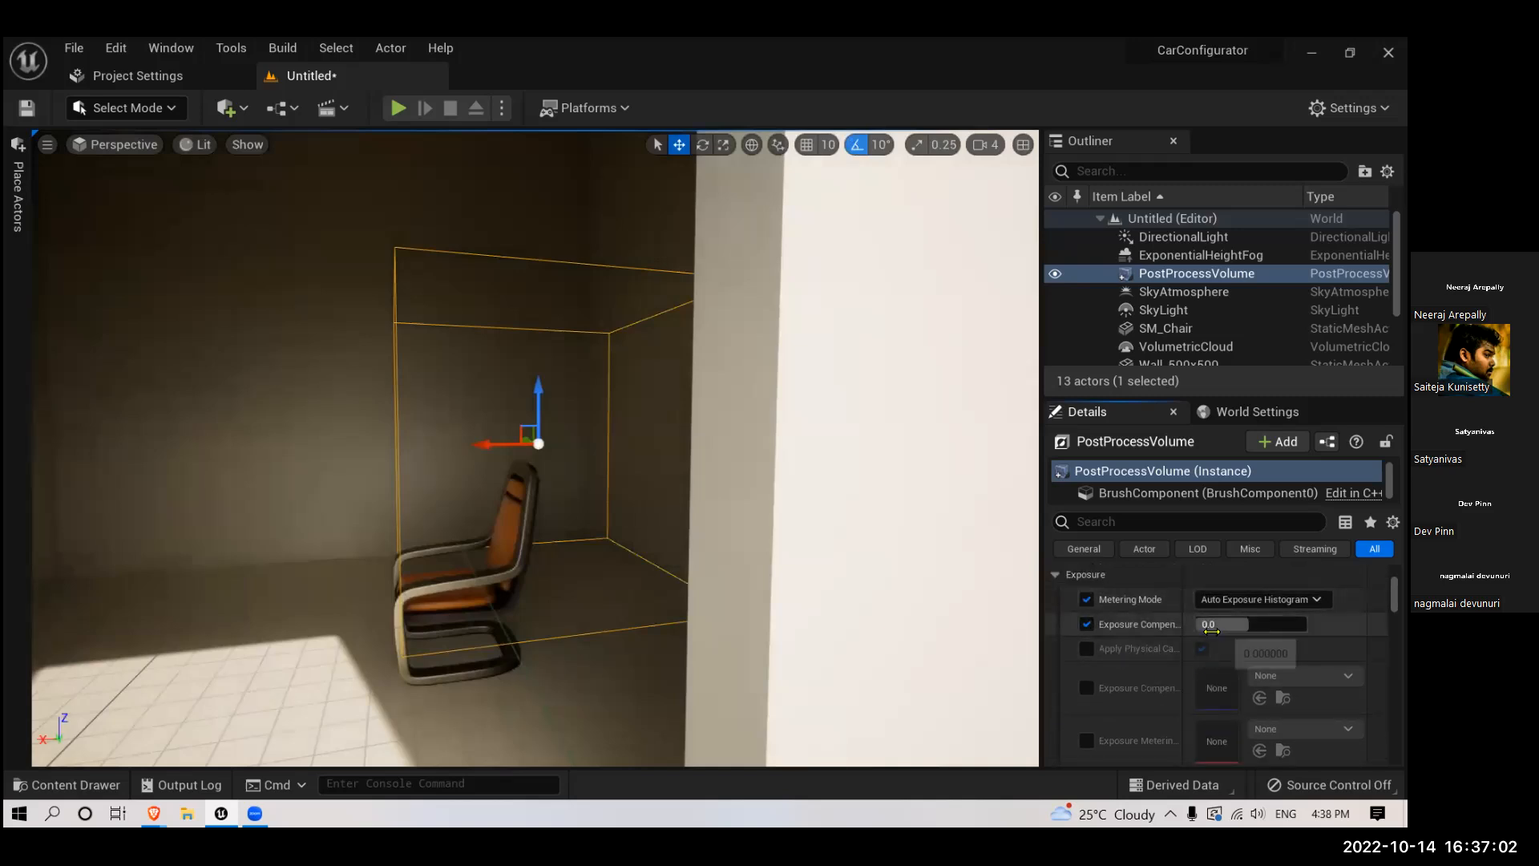
{"action": "key", "text": "Return"}
- Examine the exposure change while moving the view between the room's exterior and the chair inside the doorway
{"action": "right_click_drag", "start_coordinate": [687, 516], "coordinate": [695, 485]}
{"action": "key", "text": "w"}
{"action": "key", "text": "s"}
{"action": "key", "text": "w"}
{"action": "key", "text": "s"}
{"action": "key", "text": "w"}
{"action": "key", "text": "s"}
{"action": "scroll", "coordinate": [695, 486], "scroll_direction": "down", "scroll_amount": 4}
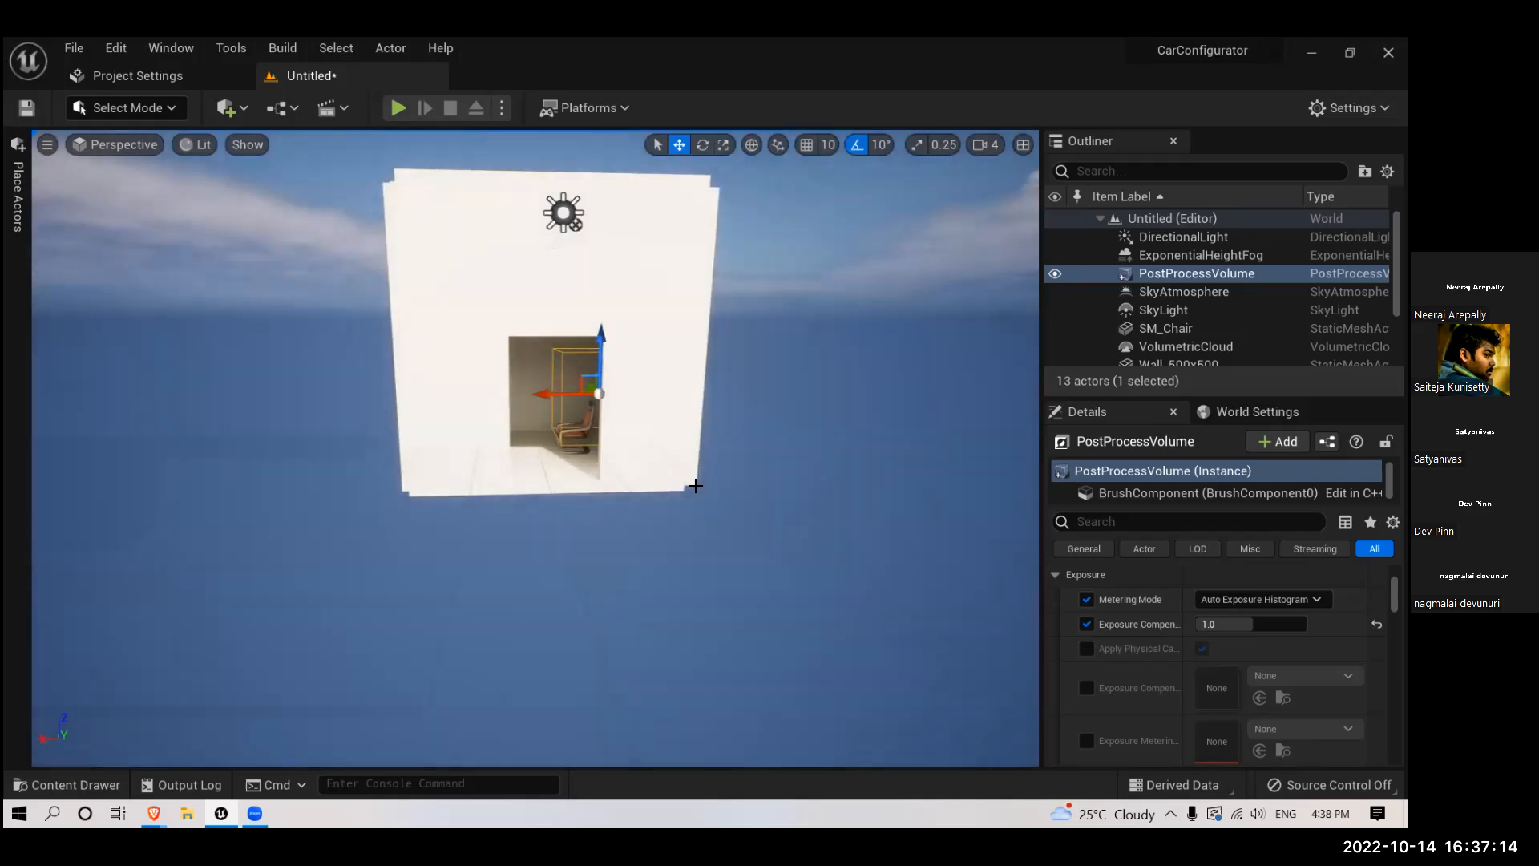
{"action": "scroll", "coordinate": [695, 486], "scroll_direction": "down", "scroll_amount": 8}
{"action": "scroll", "coordinate": [694, 489], "scroll_direction": "up", "scroll_amount": 10}
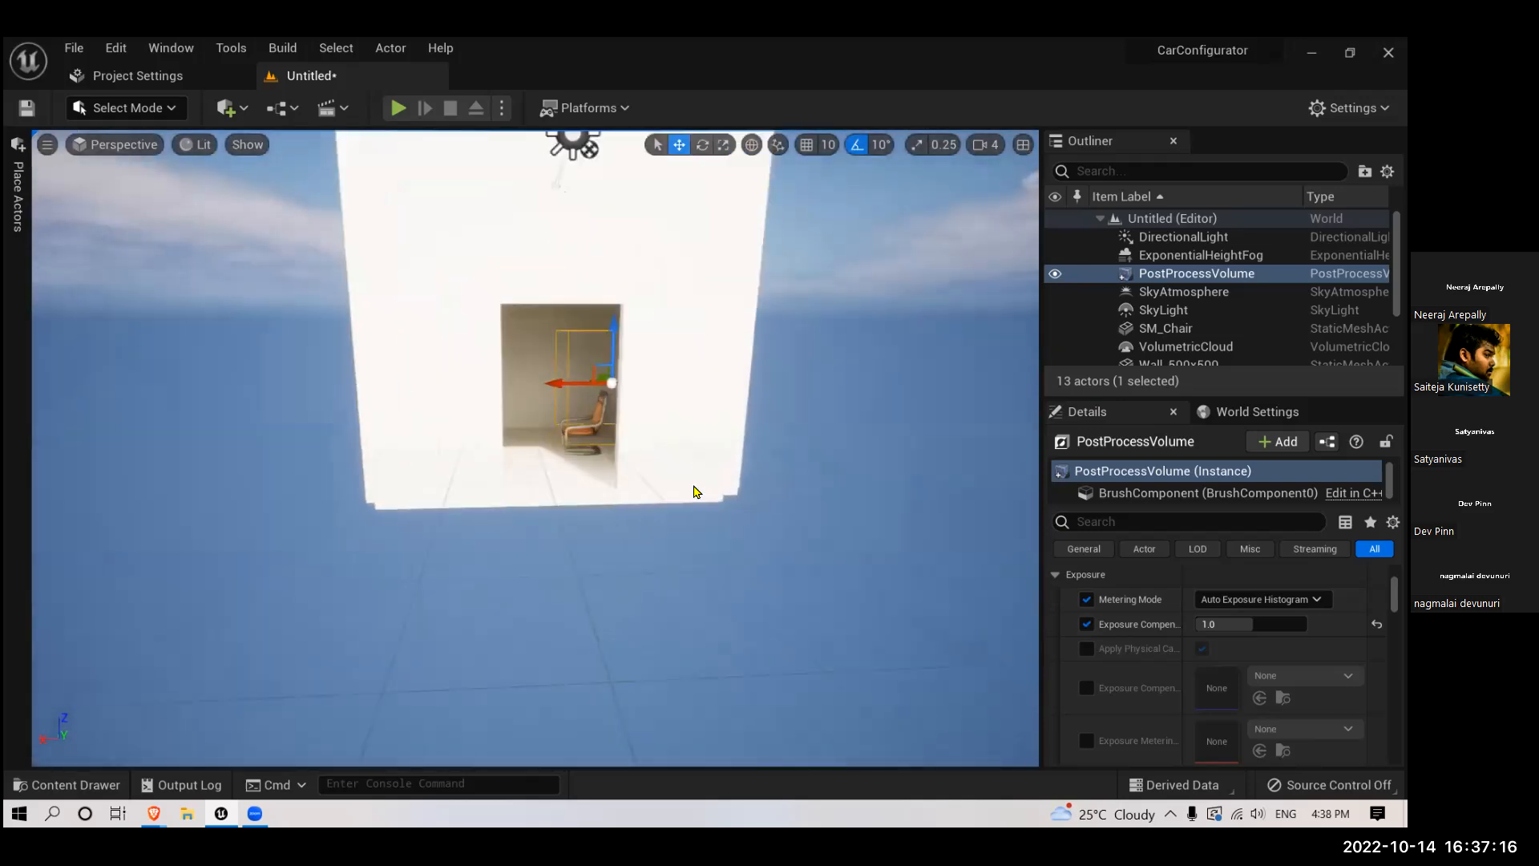
{"action": "scroll", "coordinate": [695, 488], "scroll_direction": "up", "scroll_amount": 6}
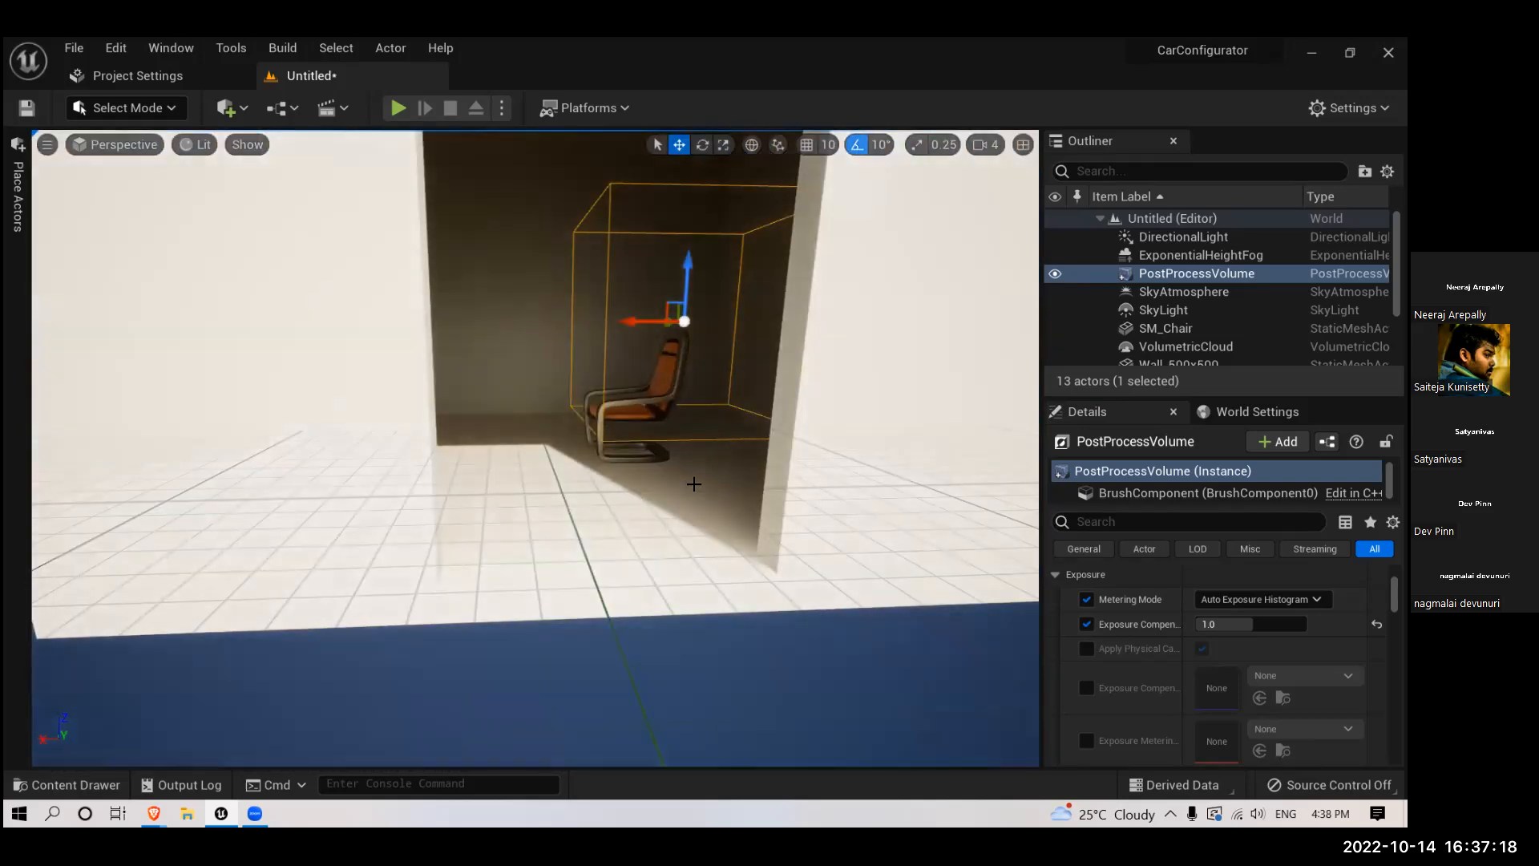
{"action": "scroll", "coordinate": [695, 485], "scroll_direction": "down", "scroll_amount": 5}
- Enable the Min EV100 and Max EV100 overrides in the Exposure settings and set both values to 1.0
{"action": "scroll", "coordinate": [1133, 601], "scroll_direction": "down", "scroll_amount": 4}
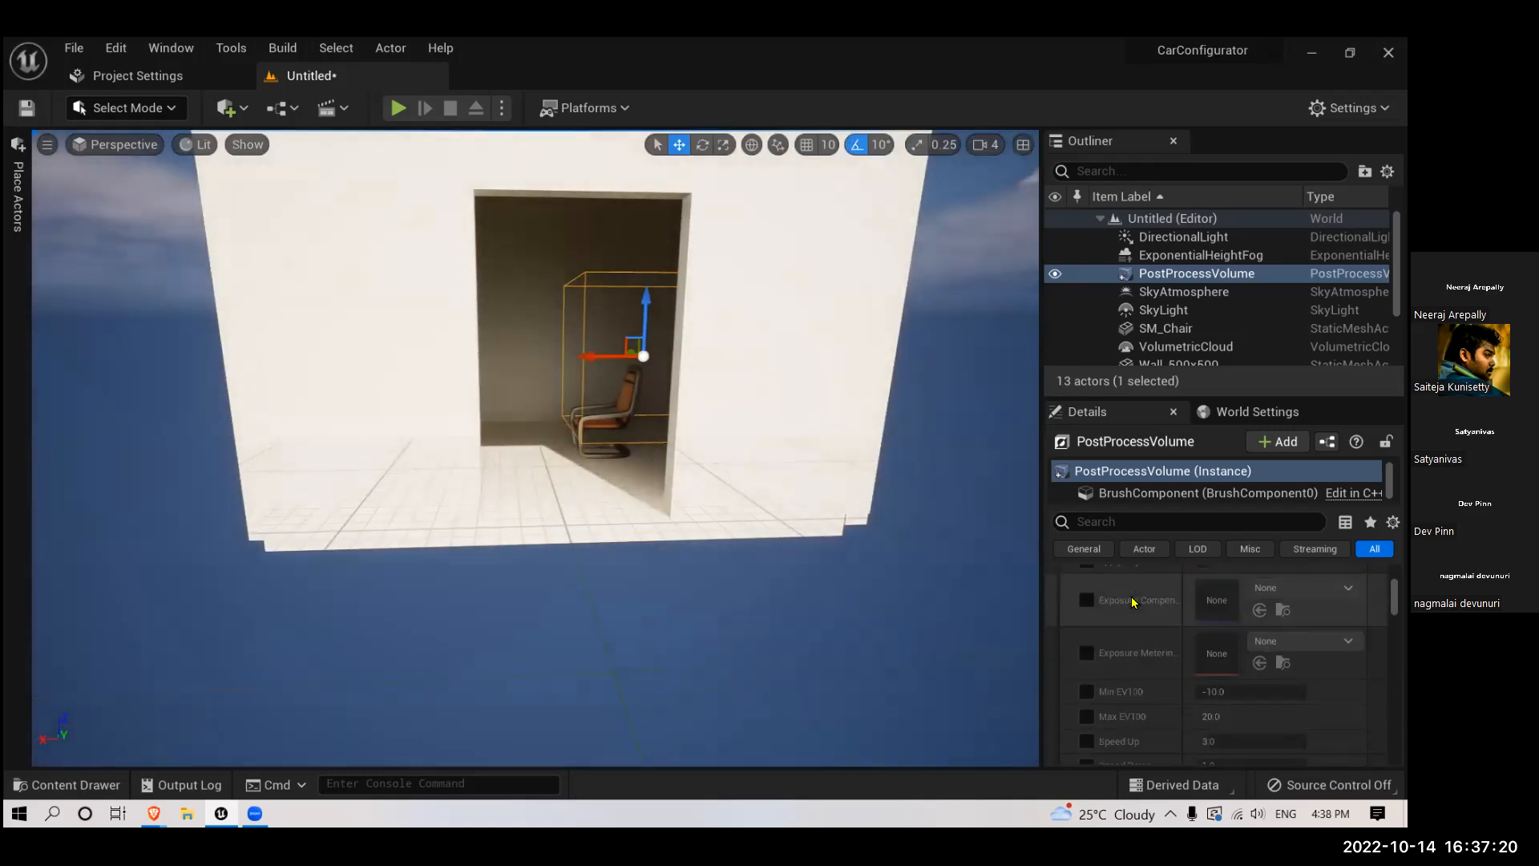
{"action": "scroll", "coordinate": [1117, 641], "scroll_direction": "down", "scroll_amount": 2}
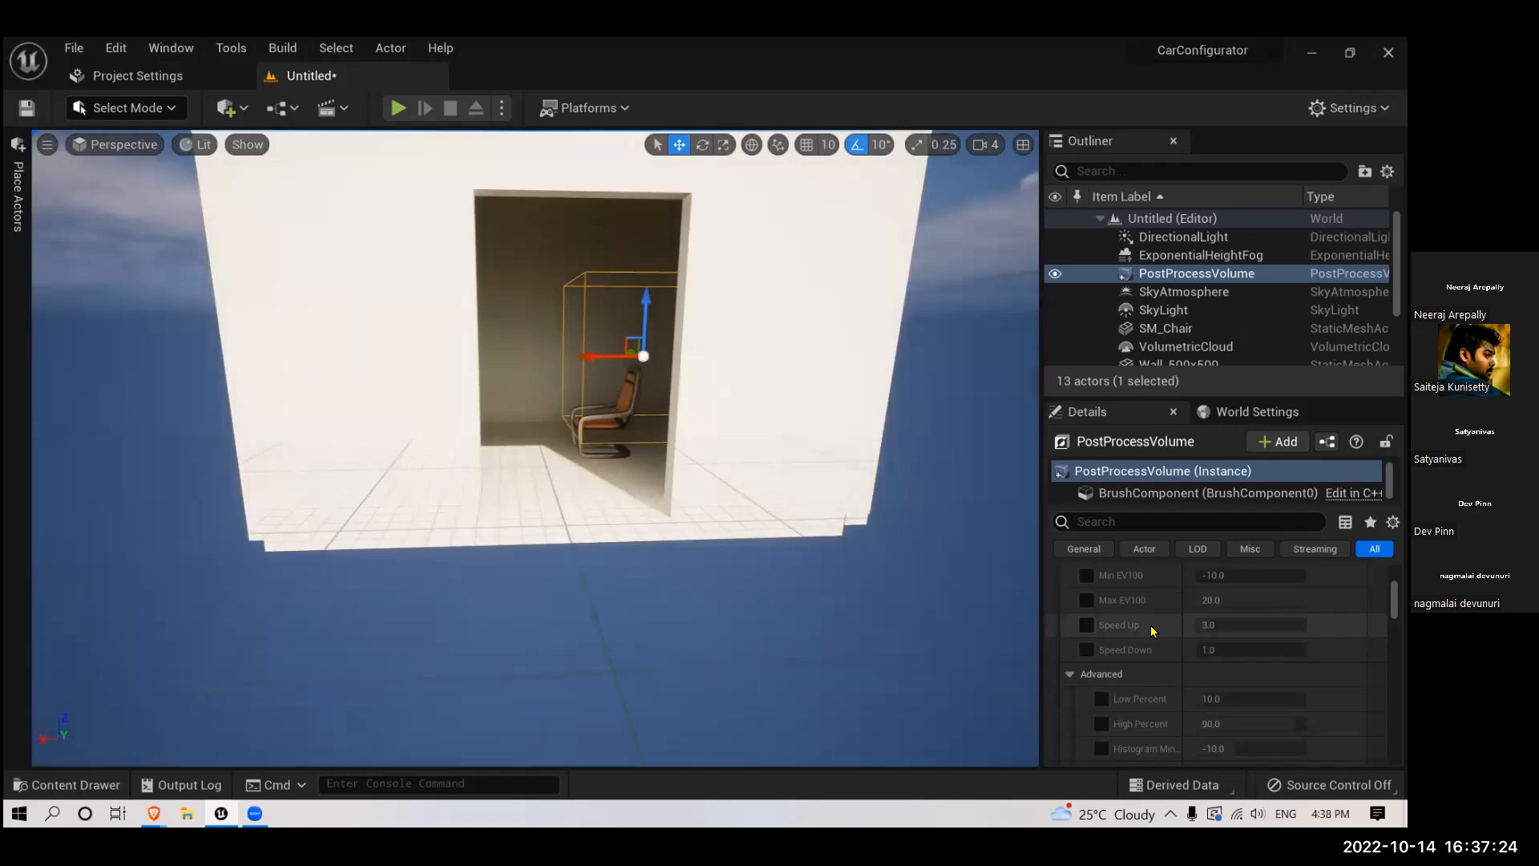
{"action": "scroll", "coordinate": [1151, 624], "scroll_direction": "up", "scroll_amount": 1}
{"action": "left_click", "coordinate": [1086, 604]}
{"action": "left_click", "coordinate": [1086, 630]}
{"action": "left_click", "coordinate": [1211, 606]}
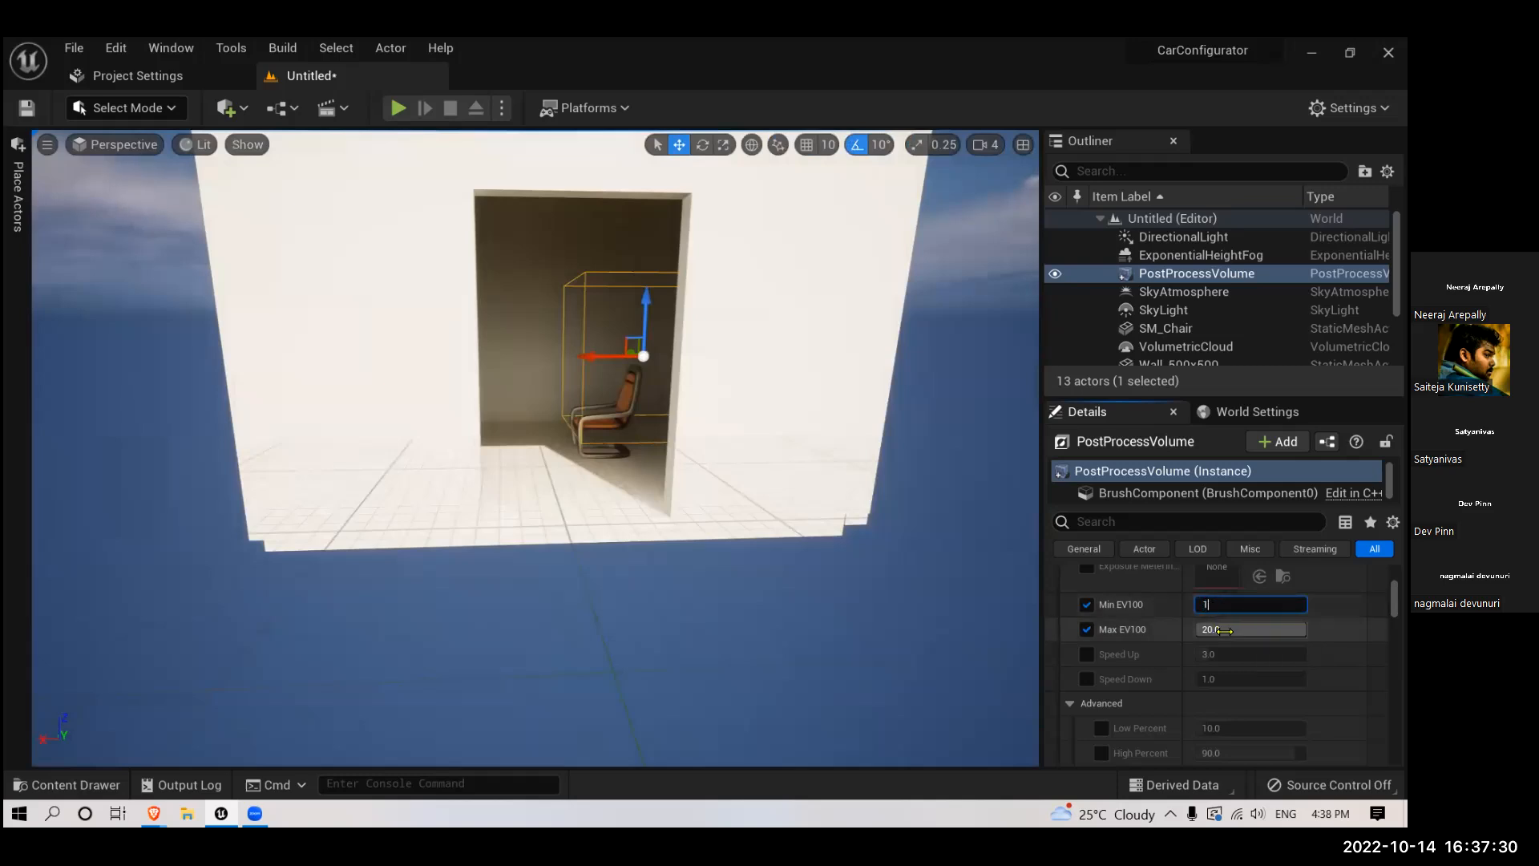
{"action": "left_click", "coordinate": [1225, 632]}
{"action": "type", "text": "1"}
{"action": "key", "text": "Return"}
- Examine the lighting with the locked exposure range by moving repeatedly in and out of the room
{"action": "right_click_drag", "start_coordinate": [728, 464], "coordinate": [707, 508]}
{"action": "key", "text": "s"}
{"action": "key", "text": "w"}
{"action": "key", "text": "s"}
{"action": "key", "text": "w"}
{"action": "key", "text": "s"}
{"action": "key", "text": "w"}
{"action": "key", "text": "s"}
{"action": "key", "text": "s"}
{"action": "key", "text": "w"}
{"action": "key", "text": "s"}
{"action": "key", "text": "w"}
{"action": "key", "text": "s"}
{"action": "key", "text": "w"}
{"action": "key", "text": "s"}
{"action": "key", "text": "w"}
{"action": "key", "text": "s"}
{"action": "key", "text": "w"}
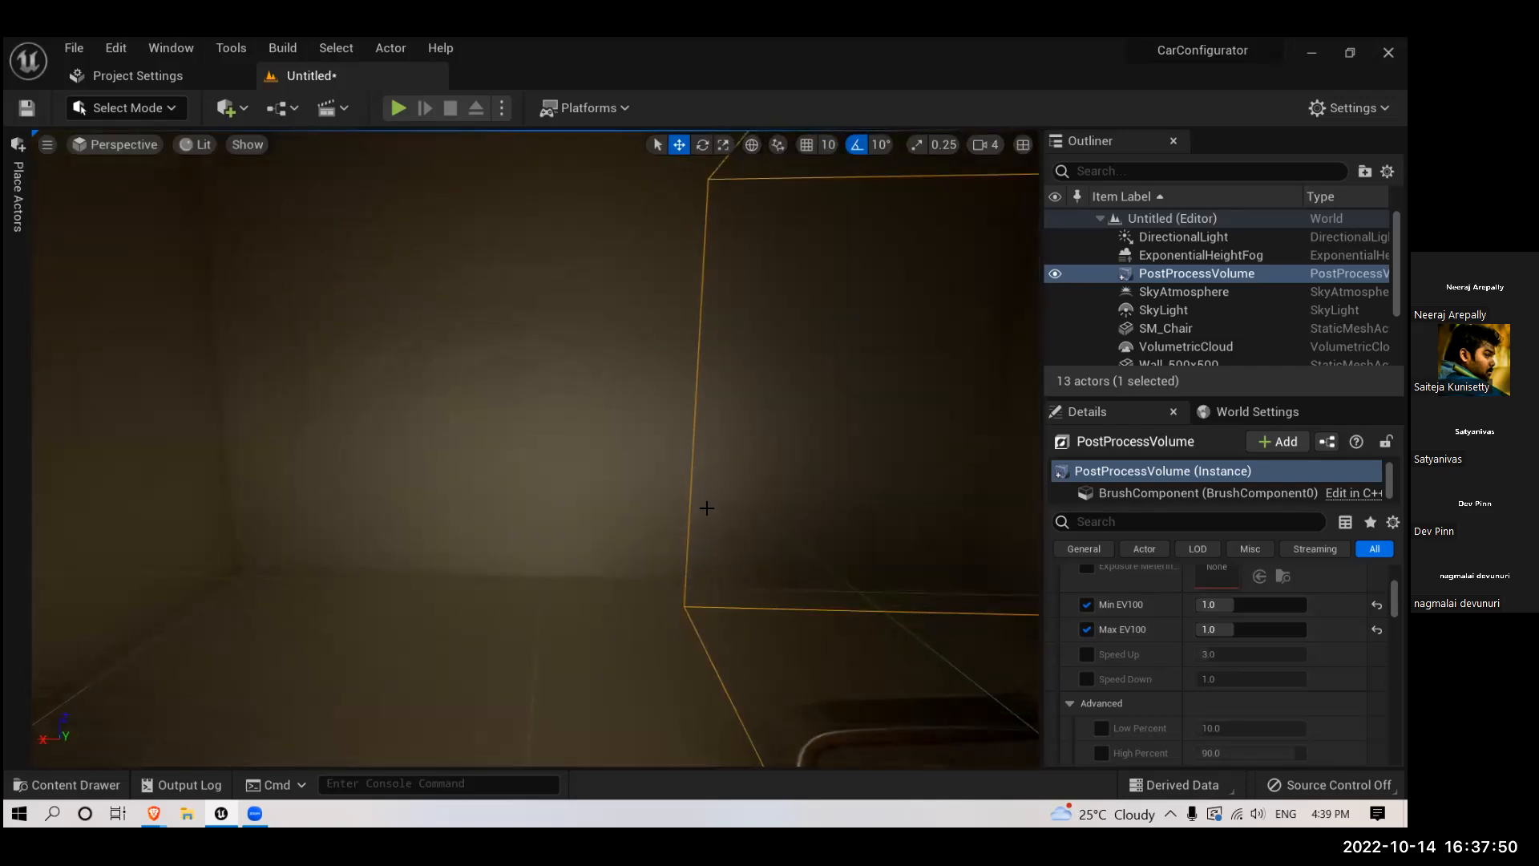
{"action": "key", "text": "s"}
{"action": "right_click_drag", "start_coordinate": [690, 439], "coordinate": [687, 436]}
{"action": "key", "text": "w"}
{"action": "key", "text": "s"}
- Reset Min EV100 and Max EV100 to their default values and compare the lighting outside and inside the room
{"action": "scroll", "coordinate": [1097, 650], "scroll_direction": "up", "scroll_amount": 2}
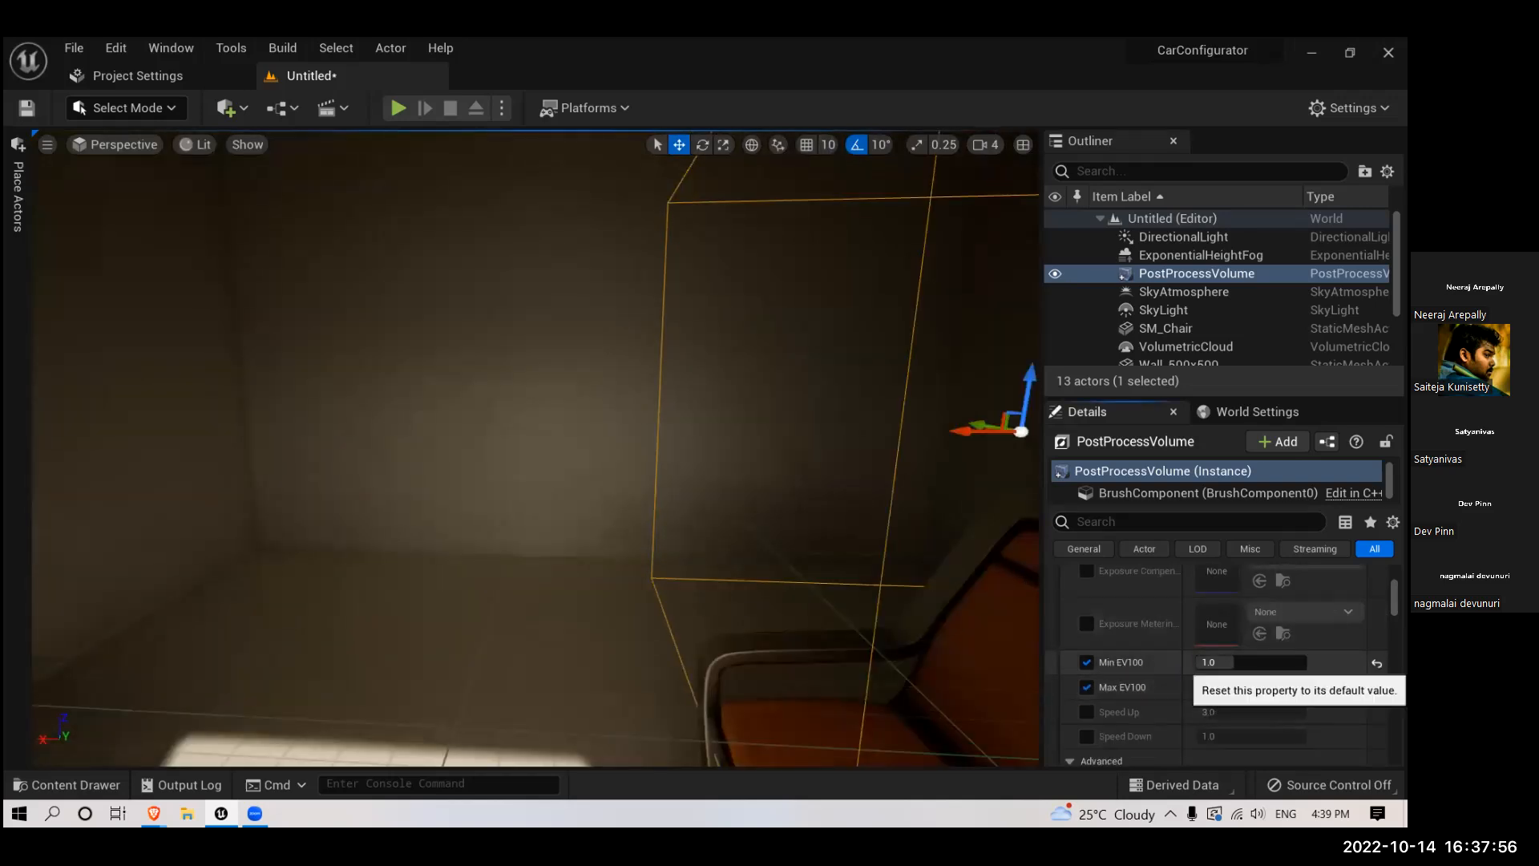
{"action": "left_click", "coordinate": [1376, 663]}
{"action": "left_click", "coordinate": [1377, 687]}
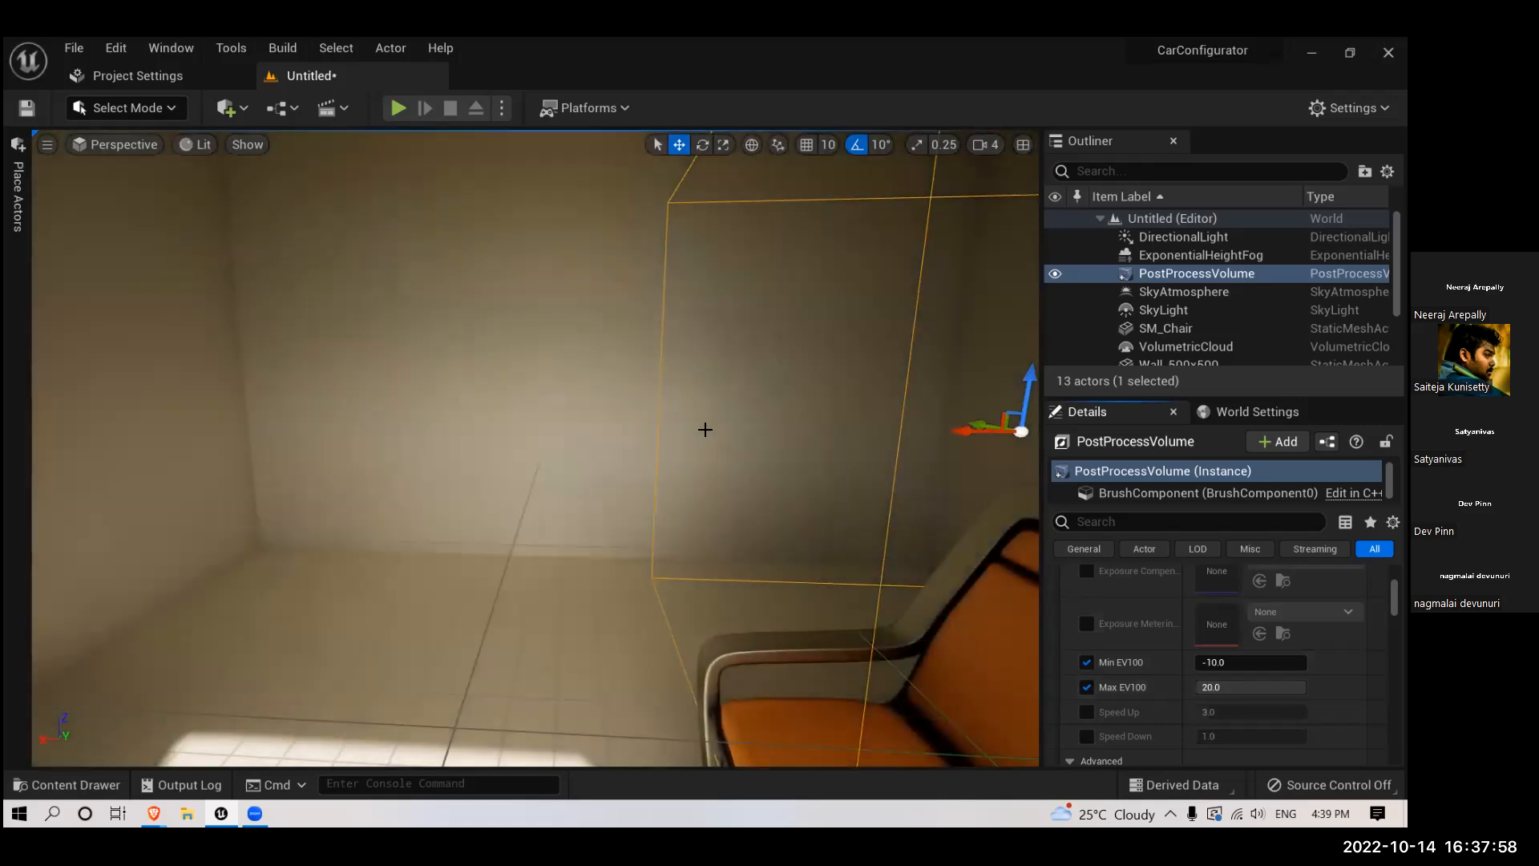
{"action": "right_click_drag", "start_coordinate": [705, 429], "coordinate": [705, 432]}
{"action": "key", "text": "s"}
{"action": "mouse_move", "coordinate": [705, 432]}
{"action": "left_mouse_down"}
{"action": "mouse_move", "coordinate": [704, 452]}
{"action": "mouse_move", "coordinate": [702, 419]}
{"action": "left_mouse_up"}
{"action": "scroll", "coordinate": [682, 421], "scroll_direction": "down", "scroll_amount": 10}
{"action": "scroll", "coordinate": [660, 422], "scroll_direction": "up", "scroll_amount": 10}
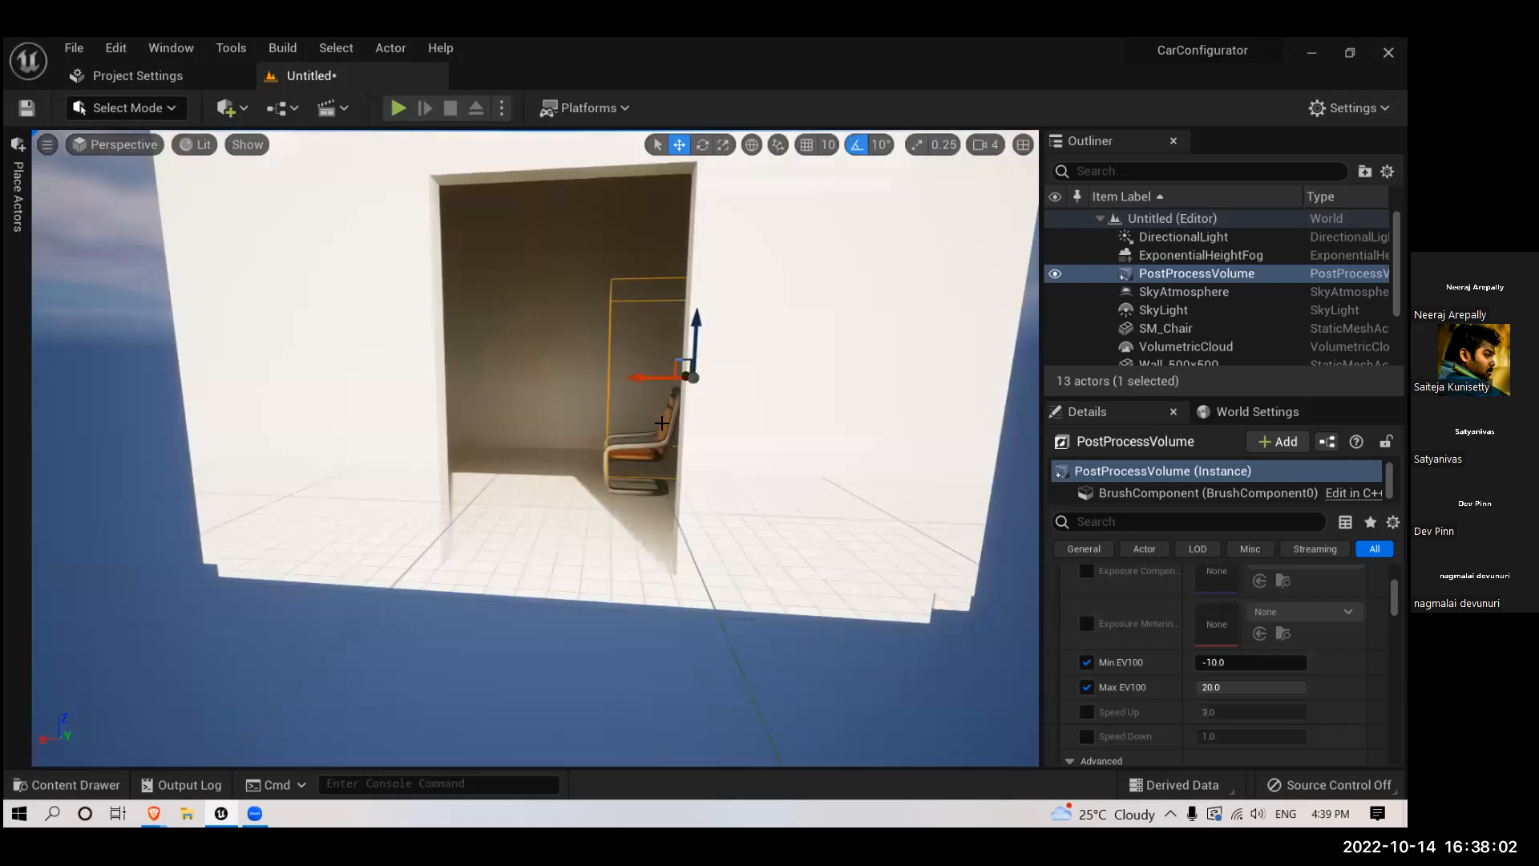
{"action": "right_click_drag", "start_coordinate": [639, 430], "coordinate": [639, 429]}
{"action": "scroll", "coordinate": [639, 430], "scroll_direction": "up", "scroll_amount": 5}
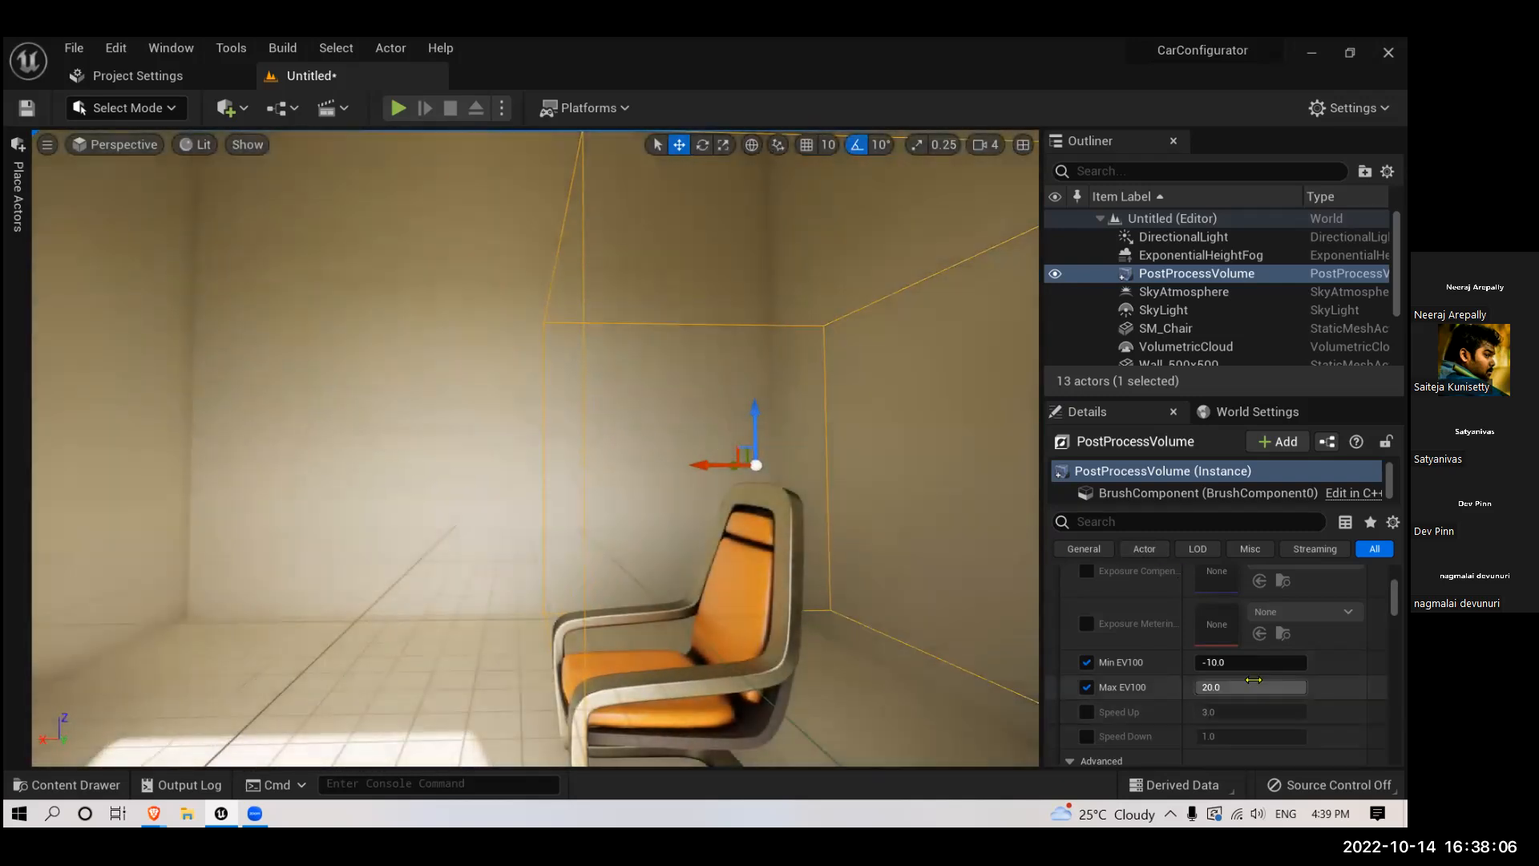
- Set both Min EV100 and Max EV100 of the post process volume back to 1.0
{"action": "left_click", "coordinate": [1216, 663]}
{"action": "type", "text": "1"}
{"action": "key", "text": "Tab"}
{"action": "type", "text": "1"}
{"action": "key", "text": "Return"}
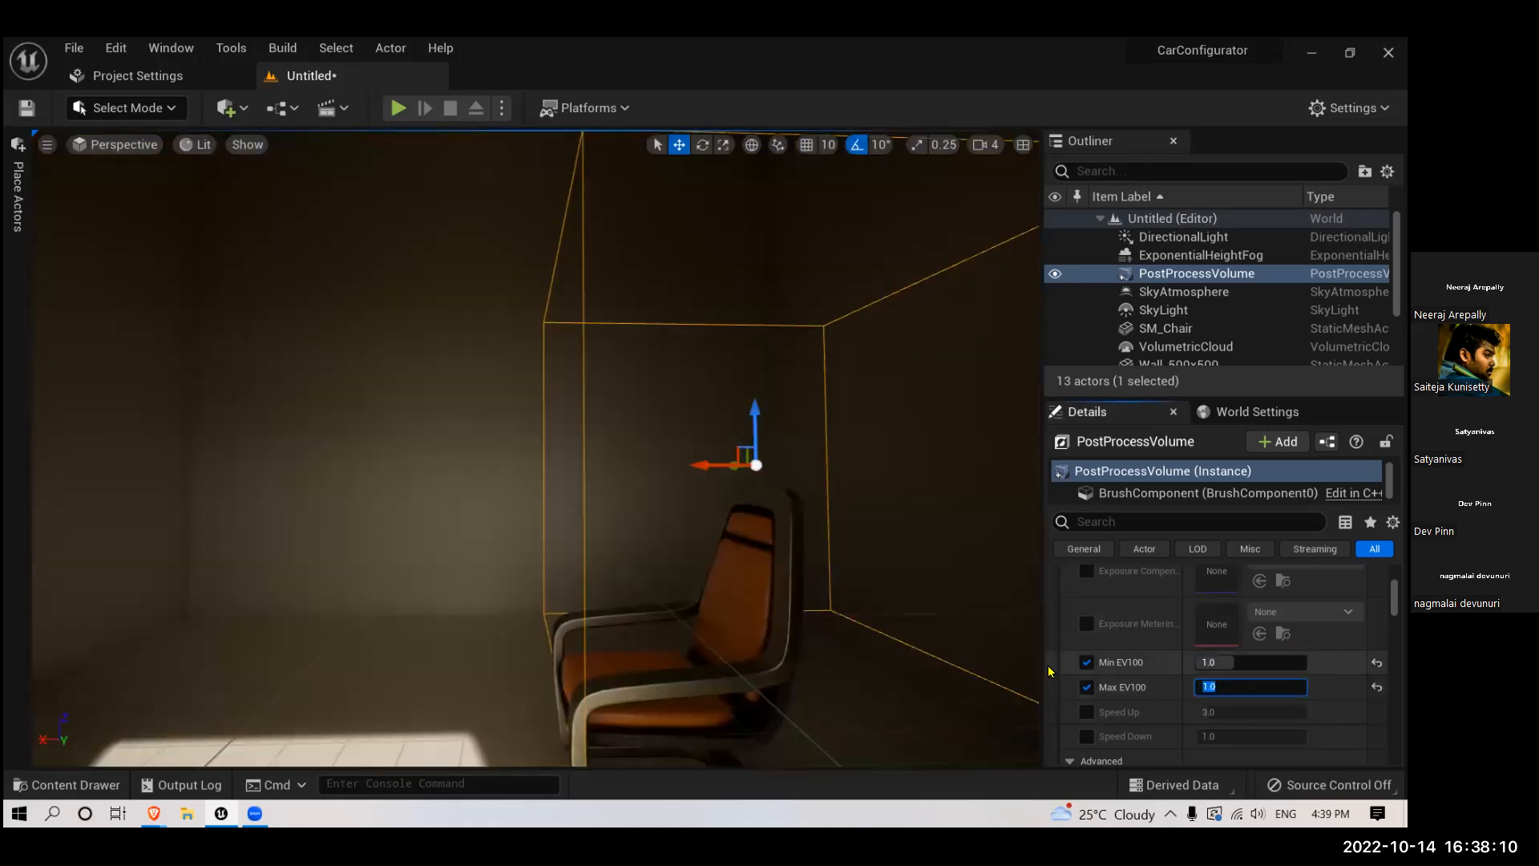
- Check the room's brightness near and far from the doorway, and review the volume's Dirt Mask and Camera settings
{"action": "scroll", "coordinate": [670, 505], "scroll_direction": "down", "scroll_amount": 6}
{"action": "scroll", "coordinate": [669, 508], "scroll_direction": "up", "scroll_amount": 6}
{"action": "right_click_drag", "start_coordinate": [669, 508], "coordinate": [687, 552]}
{"action": "scroll", "coordinate": [669, 508], "scroll_direction": "down", "scroll_amount": 6}
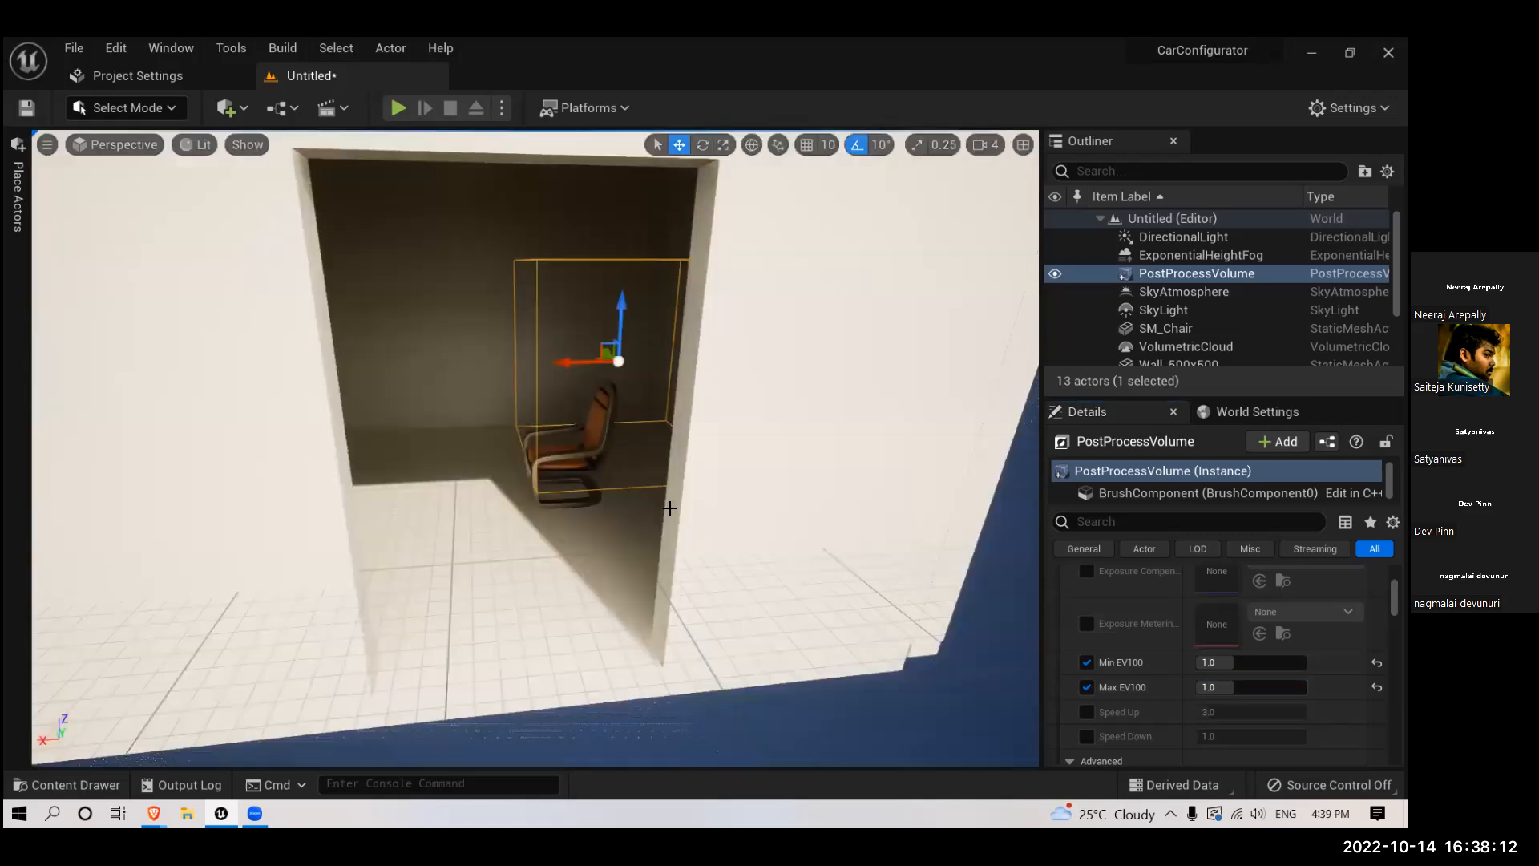
{"action": "scroll", "coordinate": [669, 509], "scroll_direction": "down", "scroll_amount": 6}
{"action": "scroll", "coordinate": [1215, 703], "scroll_direction": "up", "scroll_amount": 4}
{"action": "scroll", "coordinate": [1215, 704], "scroll_direction": "up", "scroll_amount": 3}
{"action": "scroll", "coordinate": [1209, 664], "scroll_direction": "down", "scroll_amount": 5}
{"action": "scroll", "coordinate": [1205, 663], "scroll_direction": "down", "scroll_amount": 5}
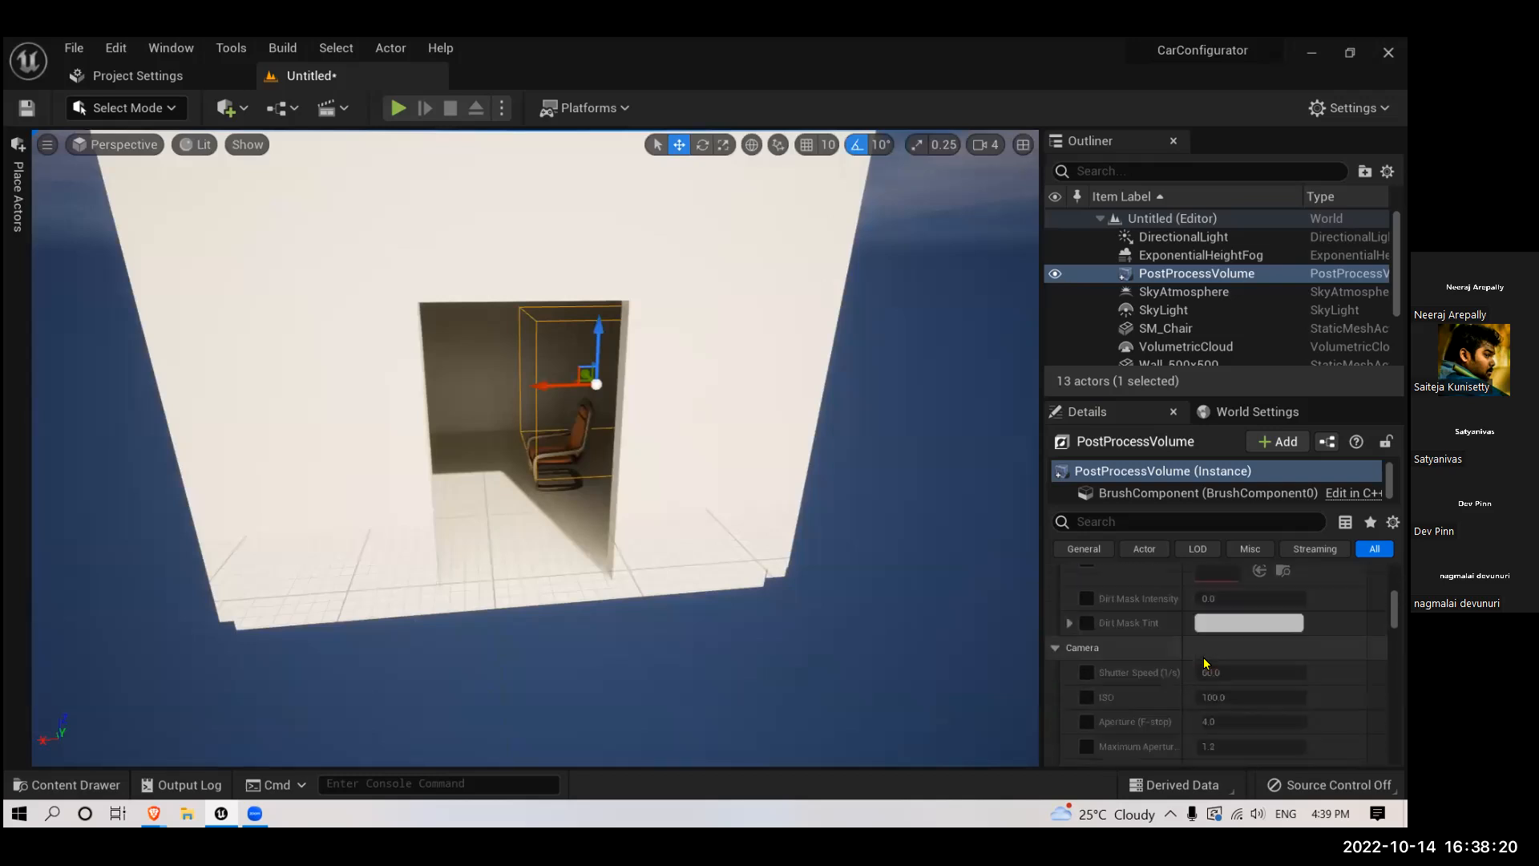
{"action": "scroll", "coordinate": [1205, 663], "scroll_direction": "up", "scroll_amount": 2}
- Search the post process volume's properties for "lumen" and enable the Global Illumination Method override with Lumen selected
{"action": "left_click", "coordinate": [1143, 522]}
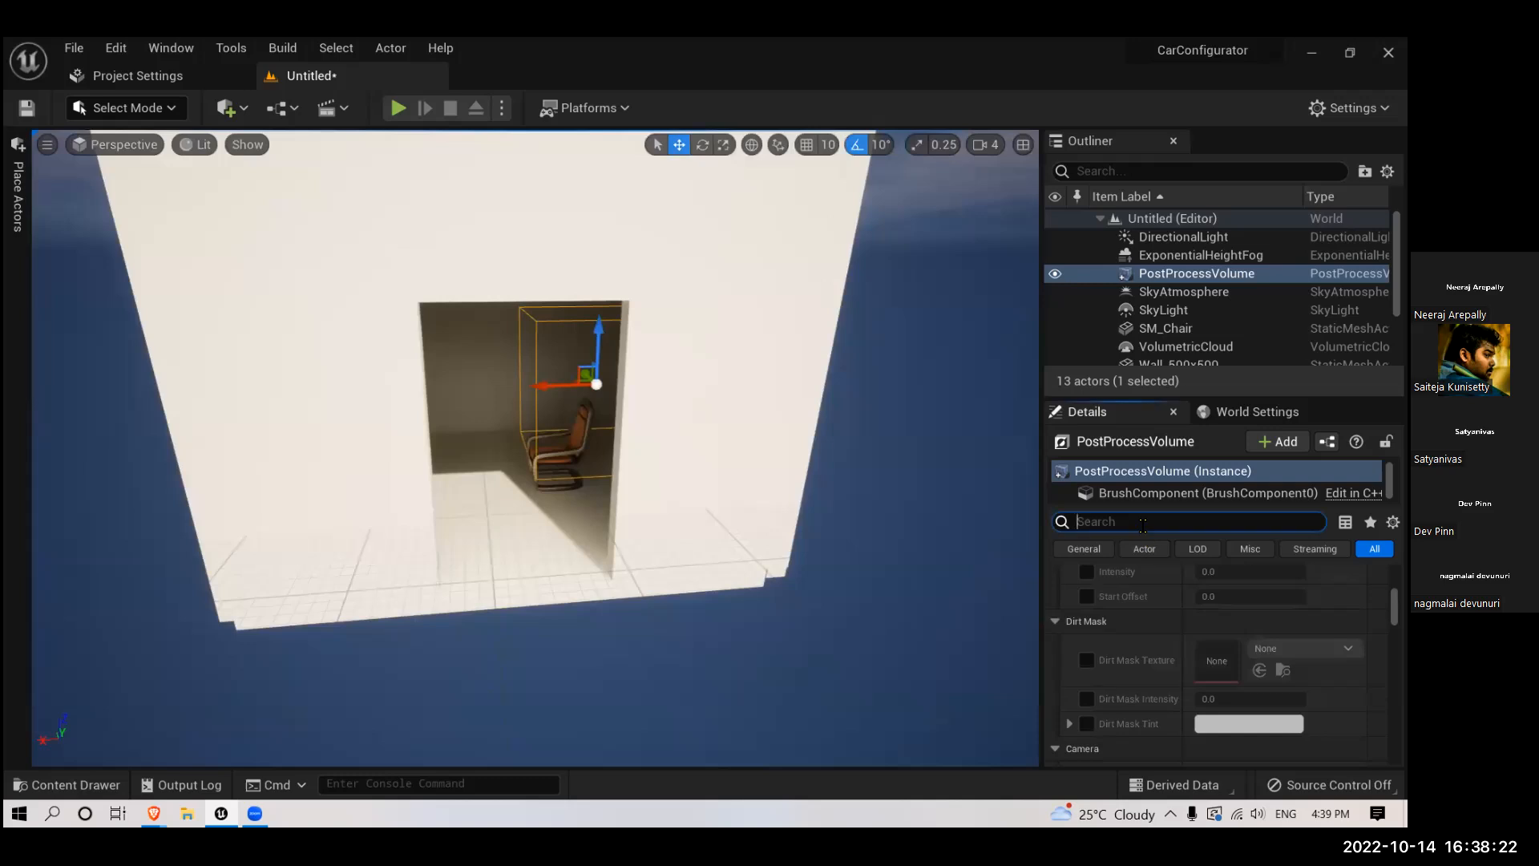
{"action": "type", "text": "l"}
{"action": "type", "text": "m"}
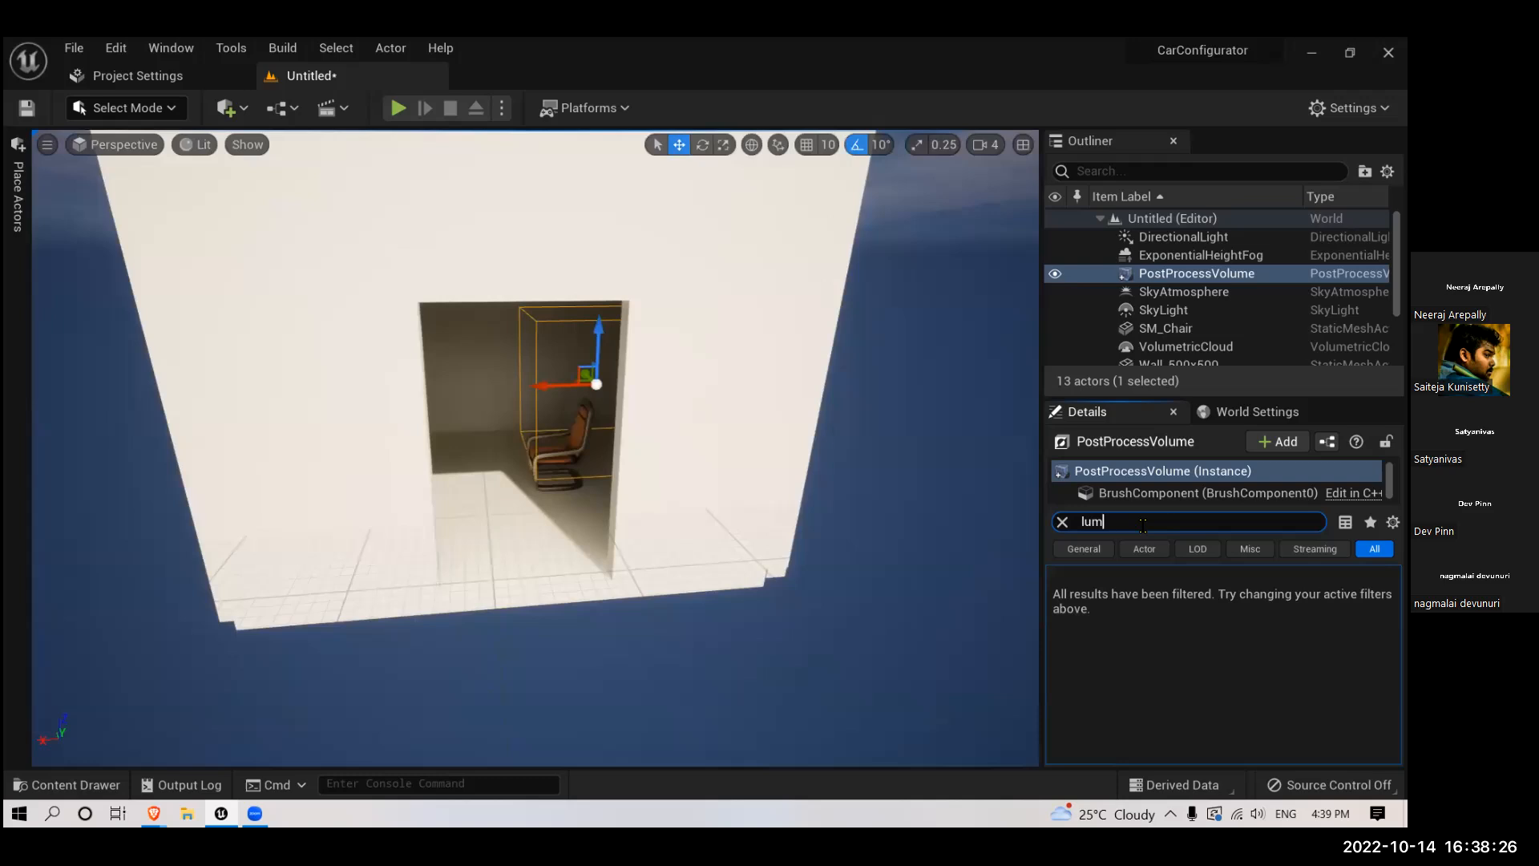
{"action": "type", "text": "nen"}
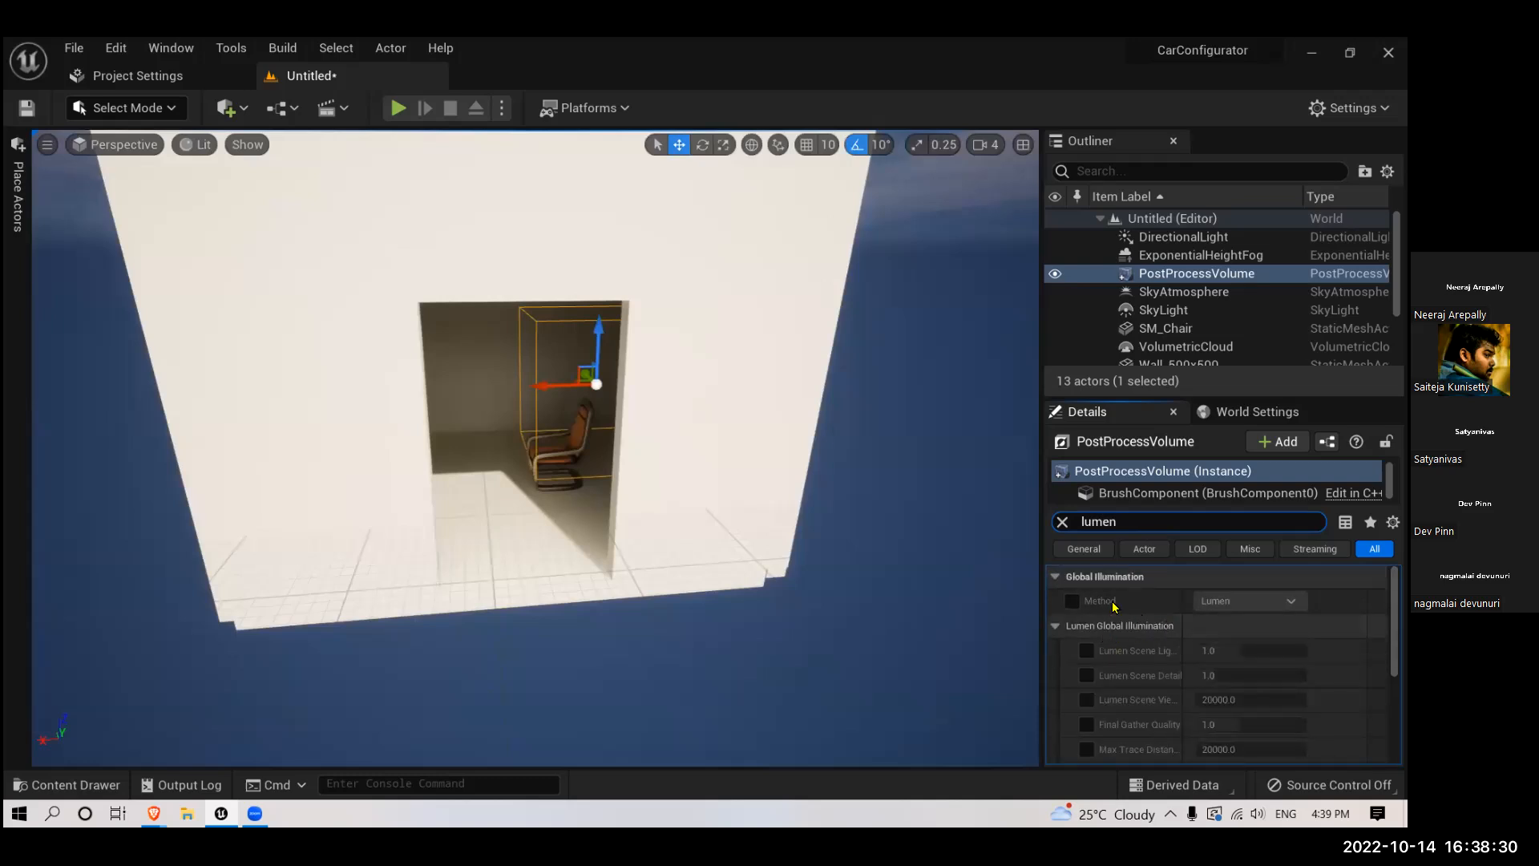
{"action": "left_click", "coordinate": [1072, 601]}
{"action": "left_click", "coordinate": [1239, 602]}
{"action": "left_click", "coordinate": [1224, 632]}
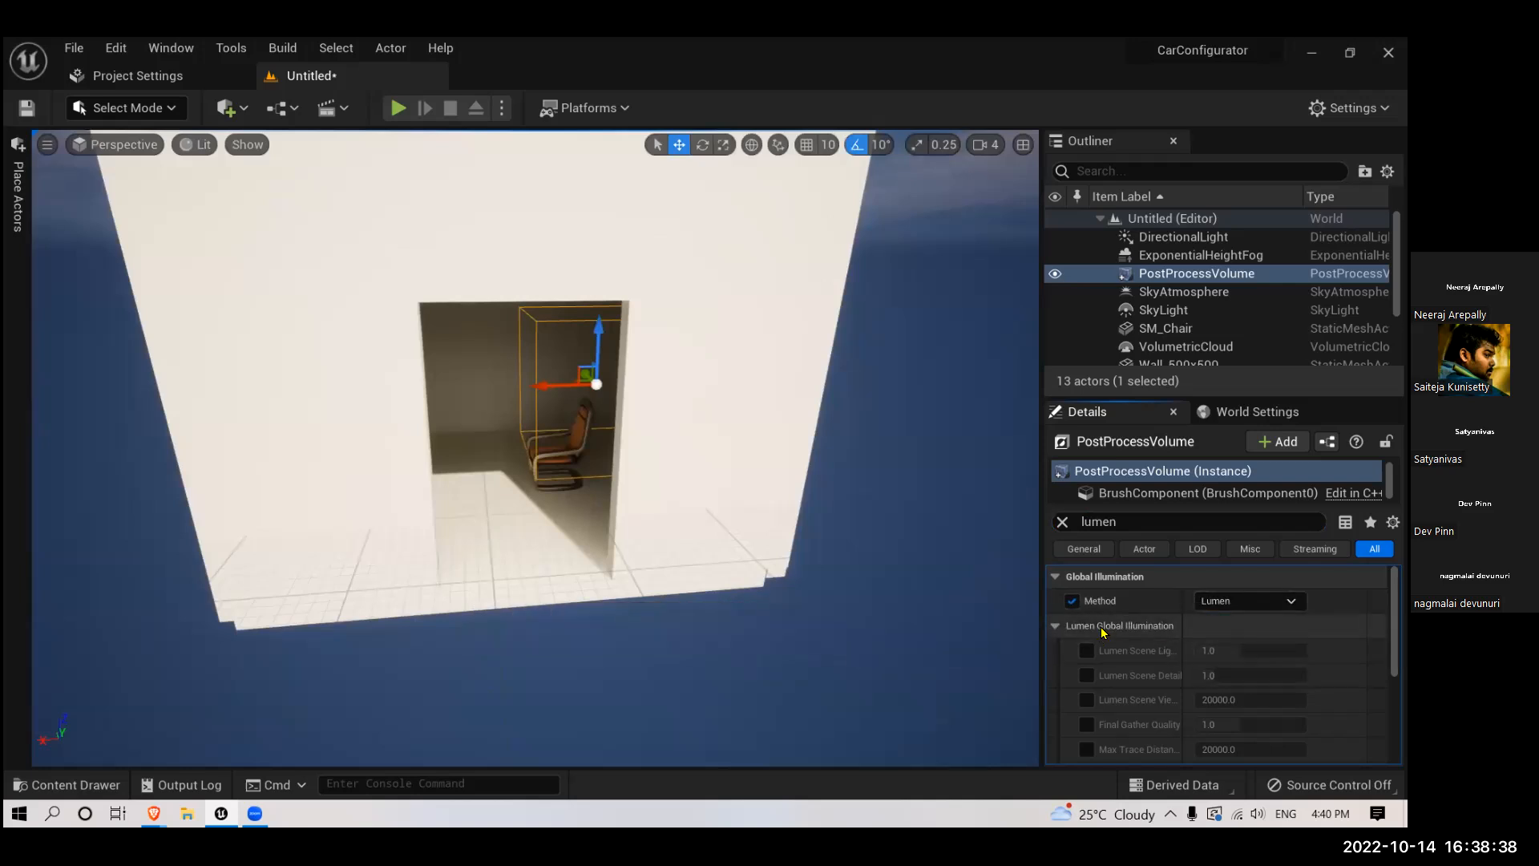
- Enable the Lumen Global Illumination overrides for scene lighting quality, scene detail, scene view distance, final gather quality and max trace distance
{"action": "scroll", "coordinate": [1131, 652], "scroll_direction": "down", "scroll_amount": 1}
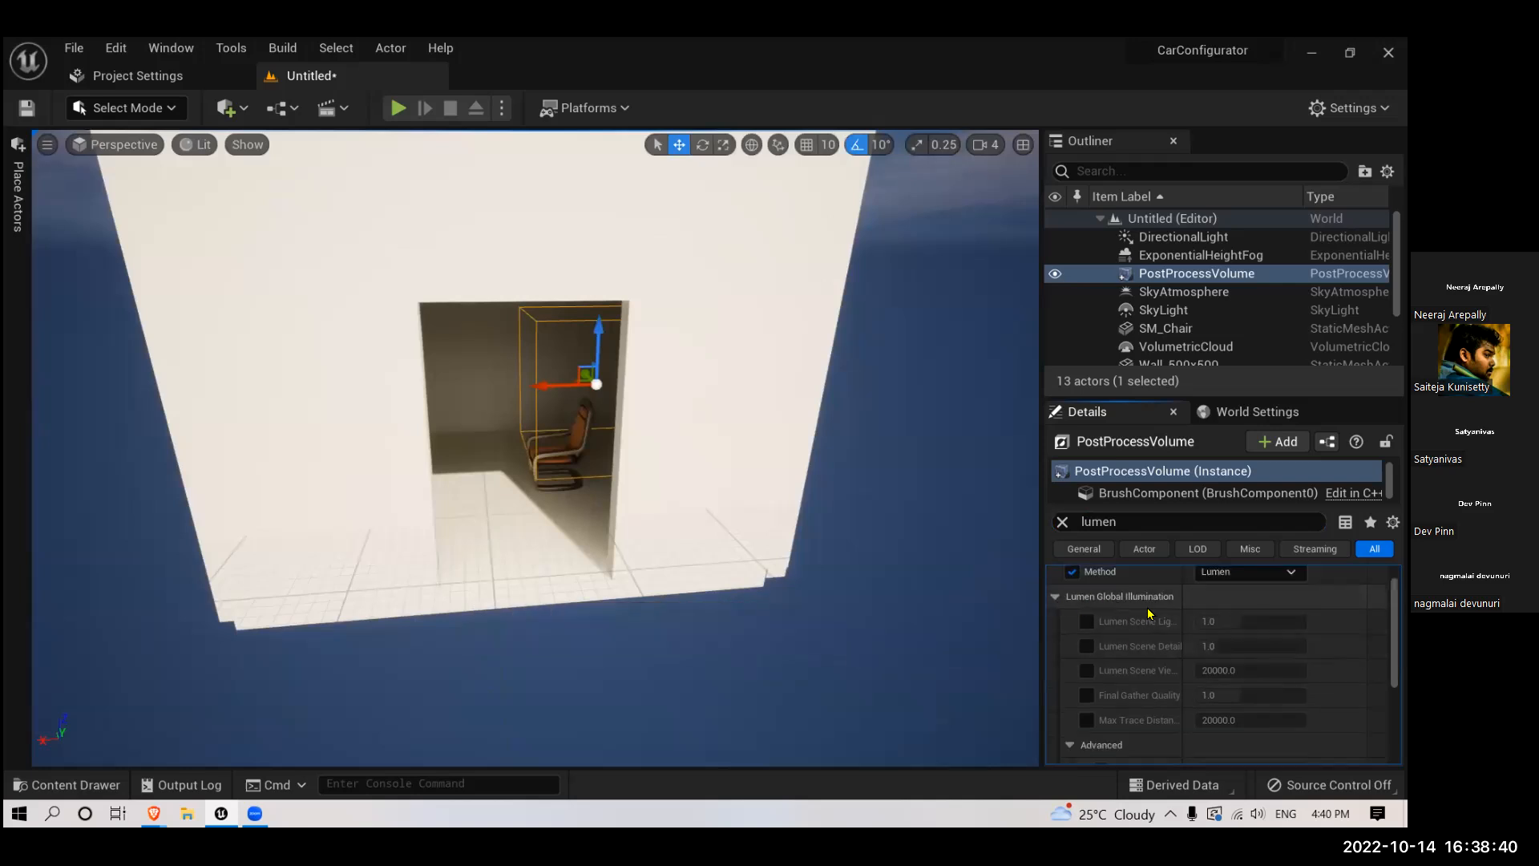
{"action": "left_click", "coordinate": [1087, 621]}
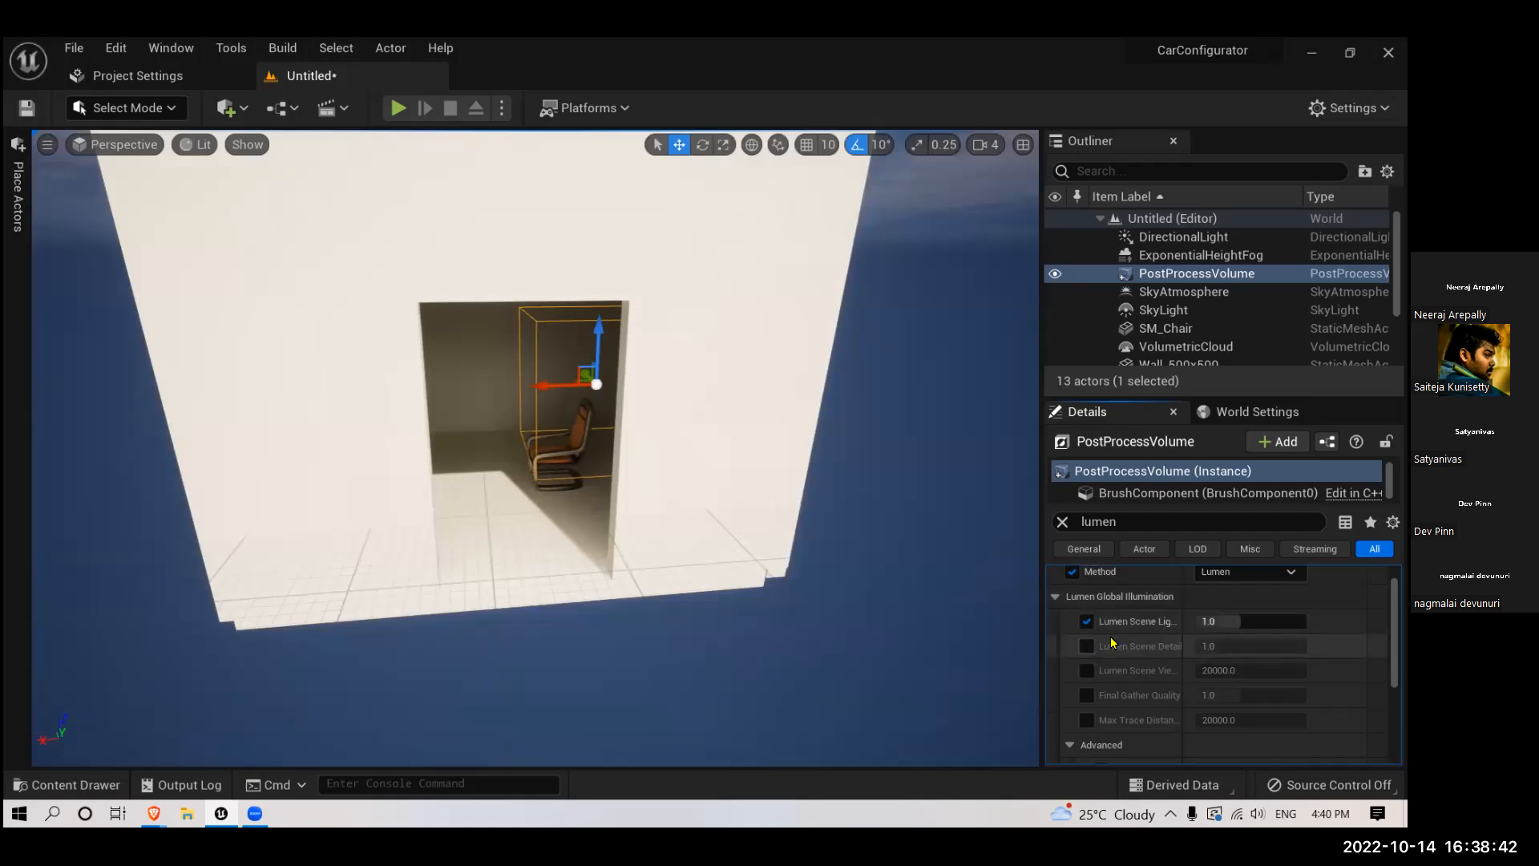
{"action": "left_click", "coordinate": [1087, 646]}
{"action": "scroll", "coordinate": [1112, 639], "scroll_direction": "down", "scroll_amount": 2}
{"action": "left_click", "coordinate": [1087, 613]}
{"action": "left_click", "coordinate": [1088, 637]}
{"action": "left_click", "coordinate": [1087, 662]}
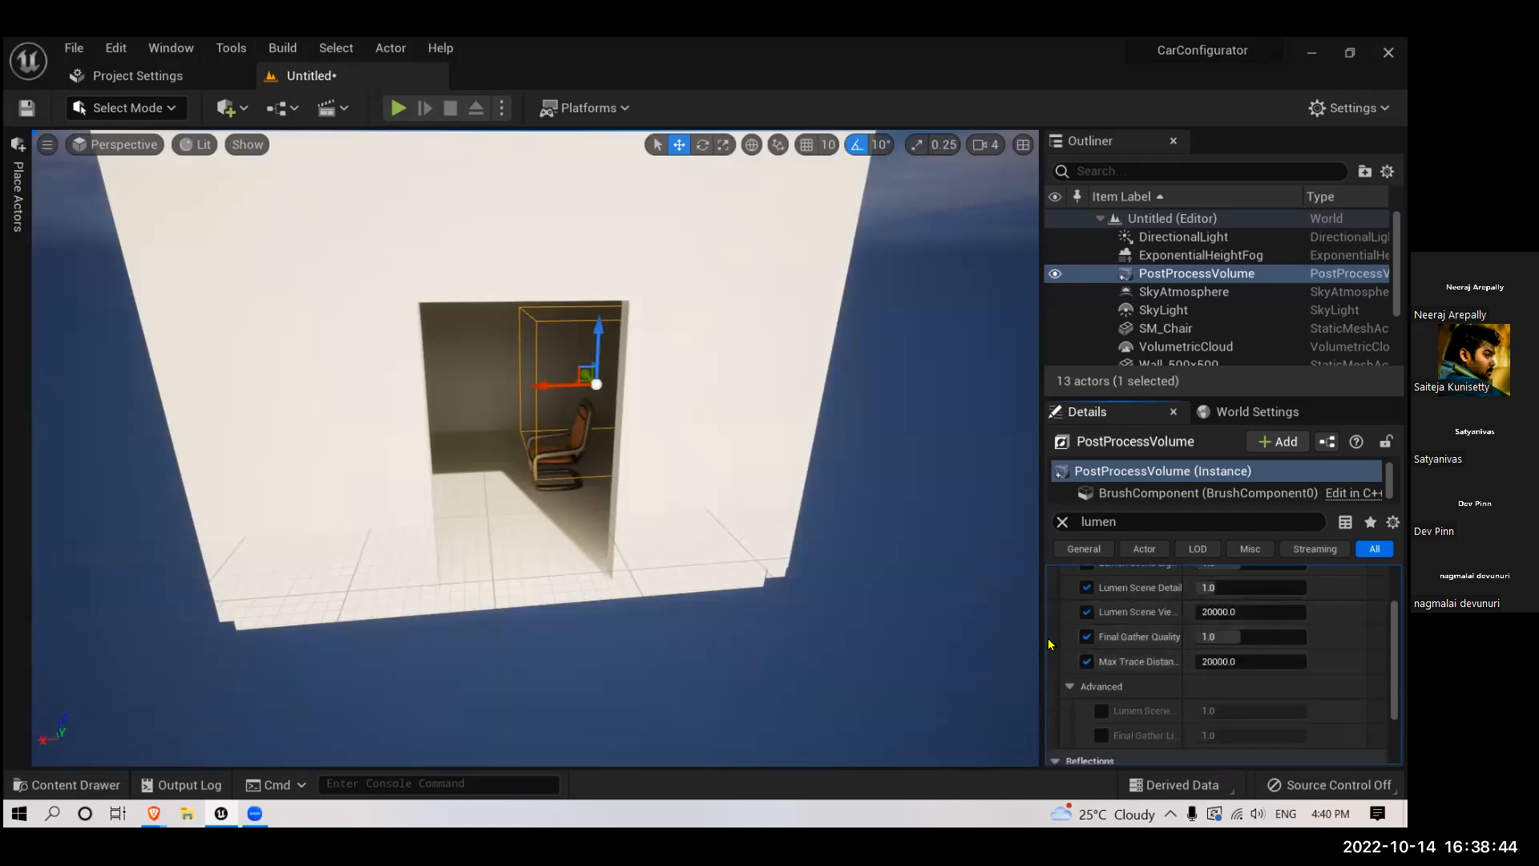
- Widen the details area and its property-name column to make the full Lumen setting names readable
{"action": "left_click_drag", "start_coordinate": [1043, 637], "coordinate": [954, 637]}
{"action": "scroll", "coordinate": [1126, 637], "scroll_direction": "down", "scroll_amount": 2}
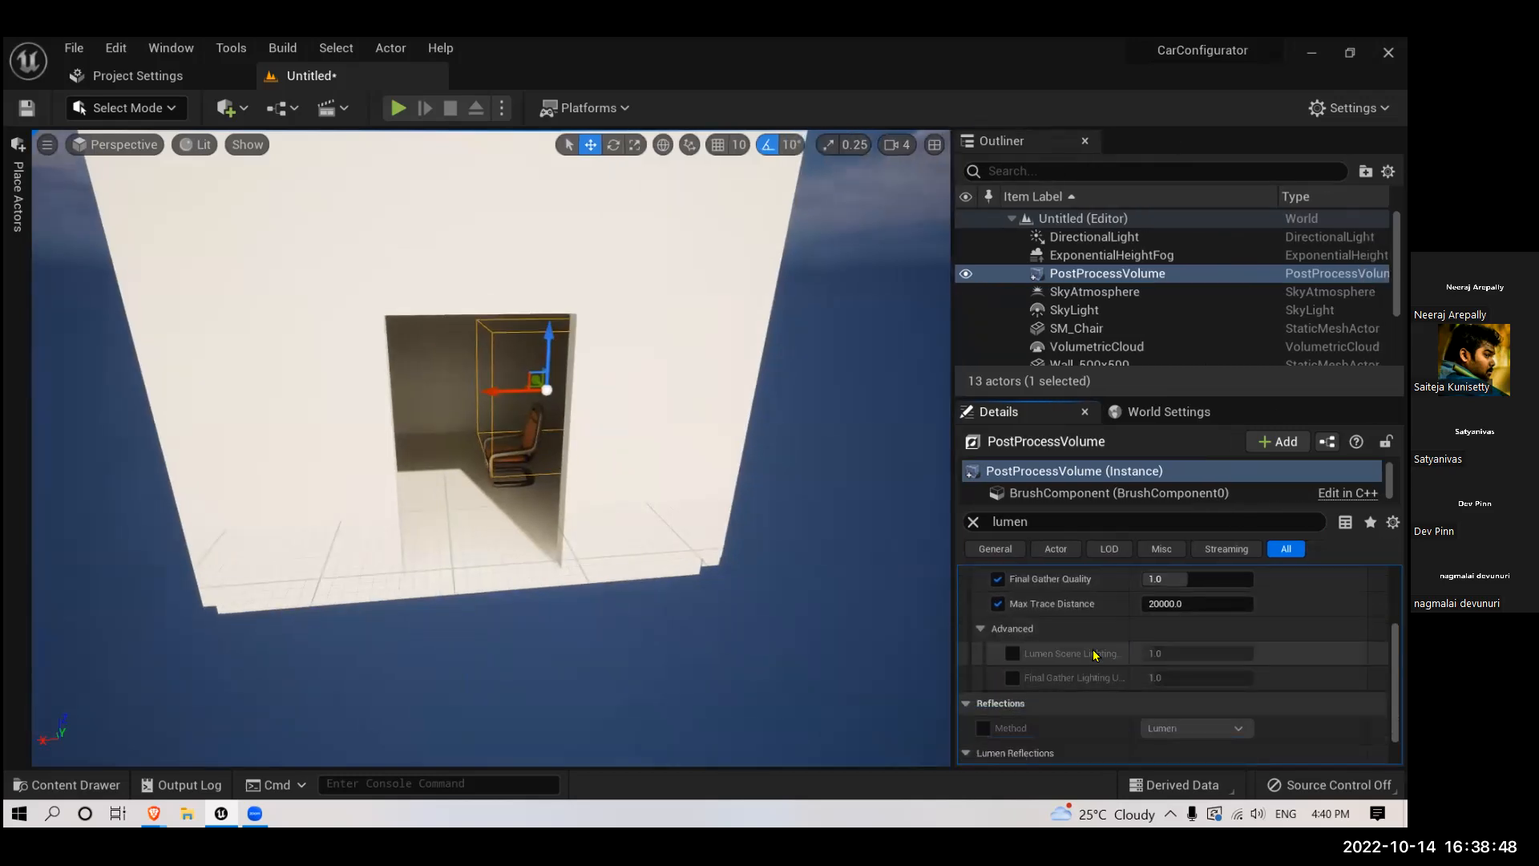
{"action": "scroll", "coordinate": [1093, 651], "scroll_direction": "up", "scroll_amount": 4}
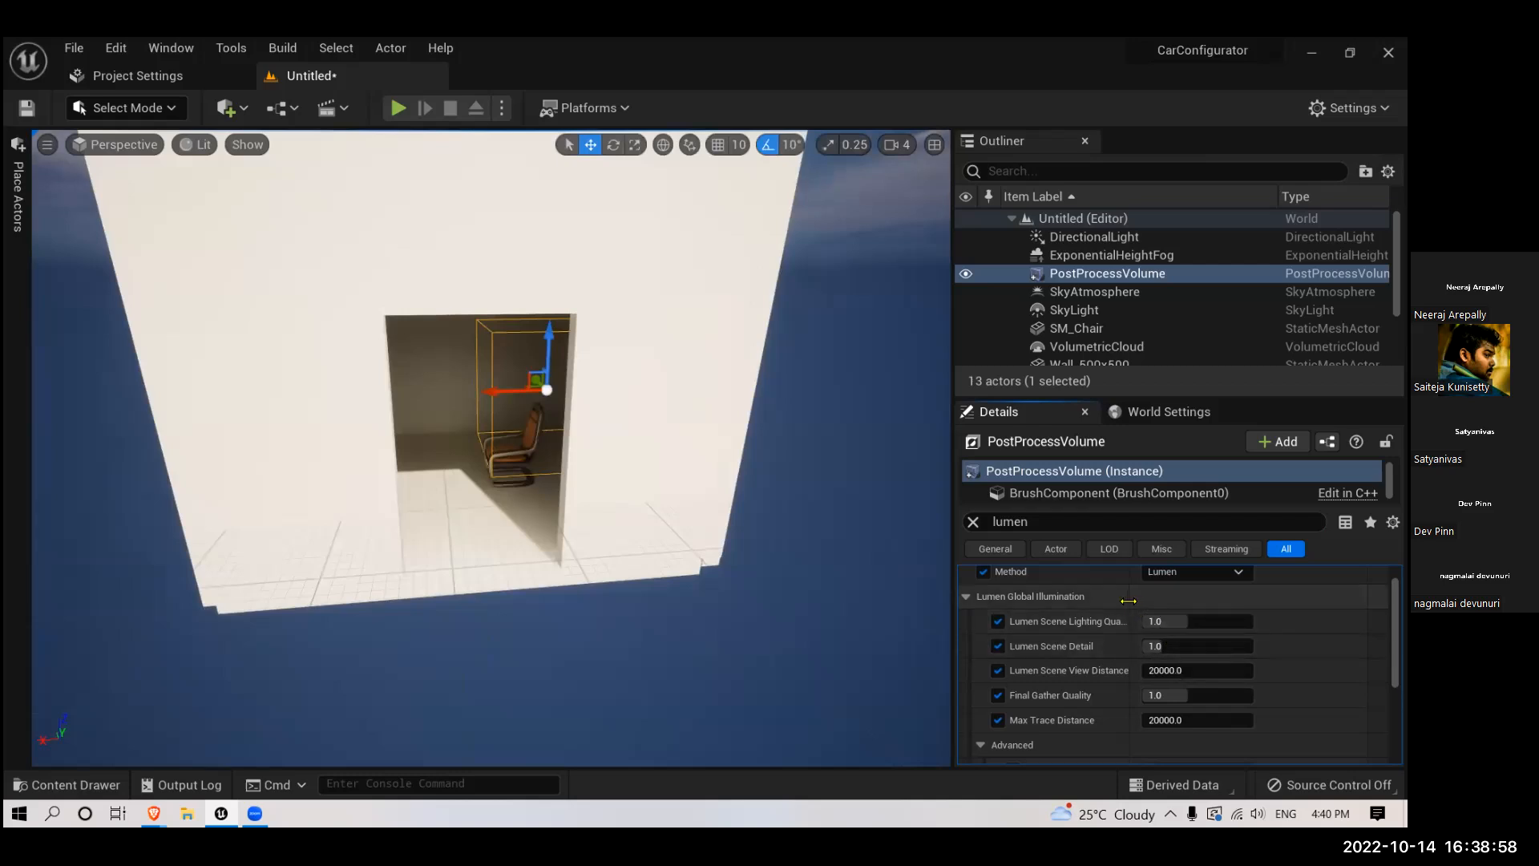
{"action": "left_click_drag", "start_coordinate": [1129, 602], "coordinate": [1176, 614]}
- Set the post process volume's Lumen Scene Lighting Quality to 1.5 and Lumen Scene Detail to 2.0
{"action": "left_click", "coordinate": [1232, 622]}
{"action": "type", "text": "1"}
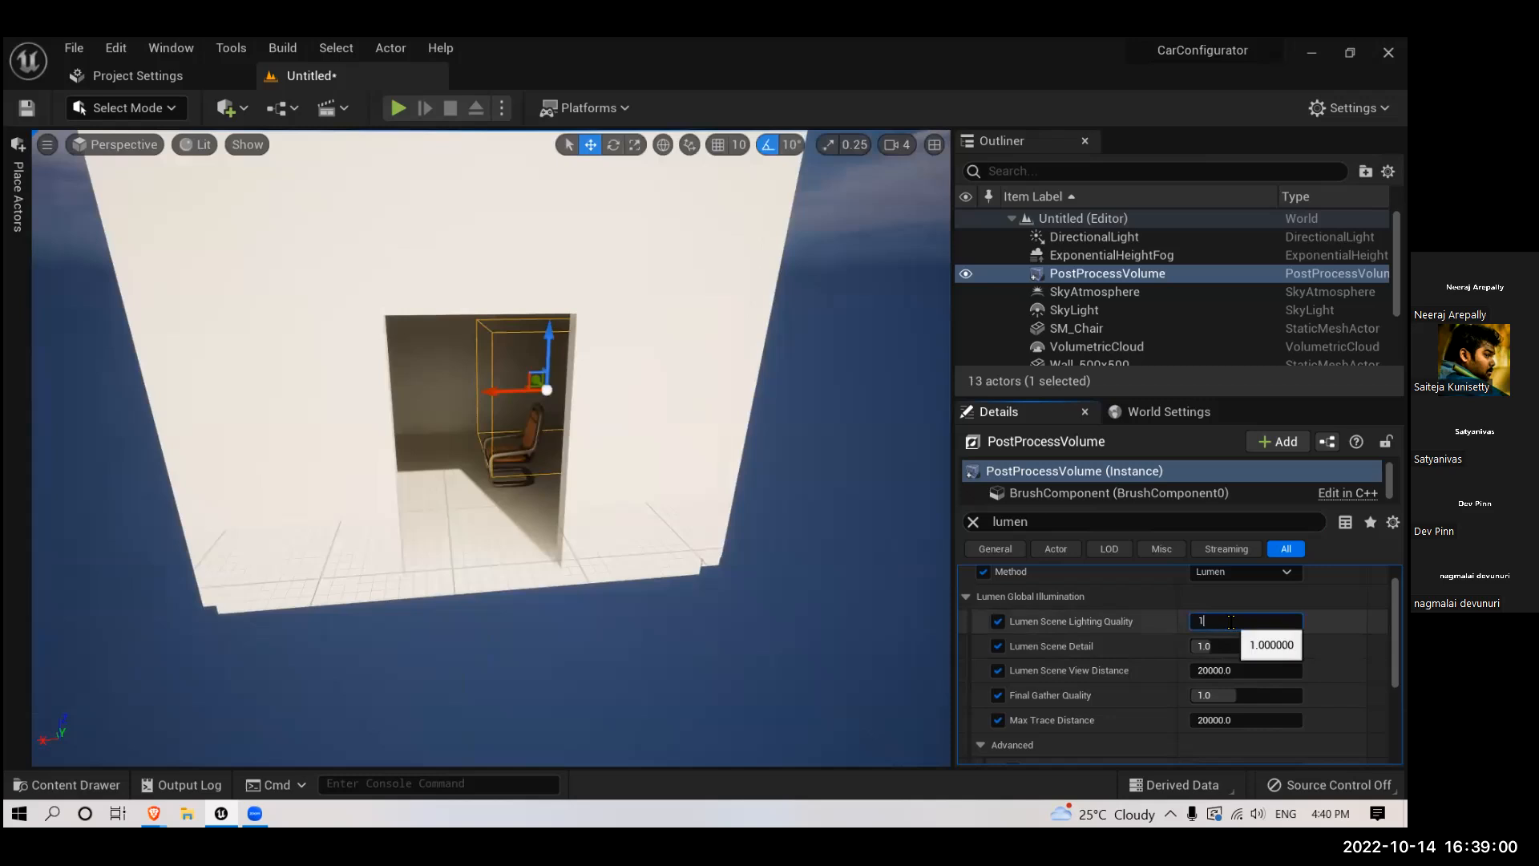
{"action": "key", "text": "Return"}
{"action": "key", "text": "Return"}
{"action": "left_click", "coordinate": [1208, 646]}
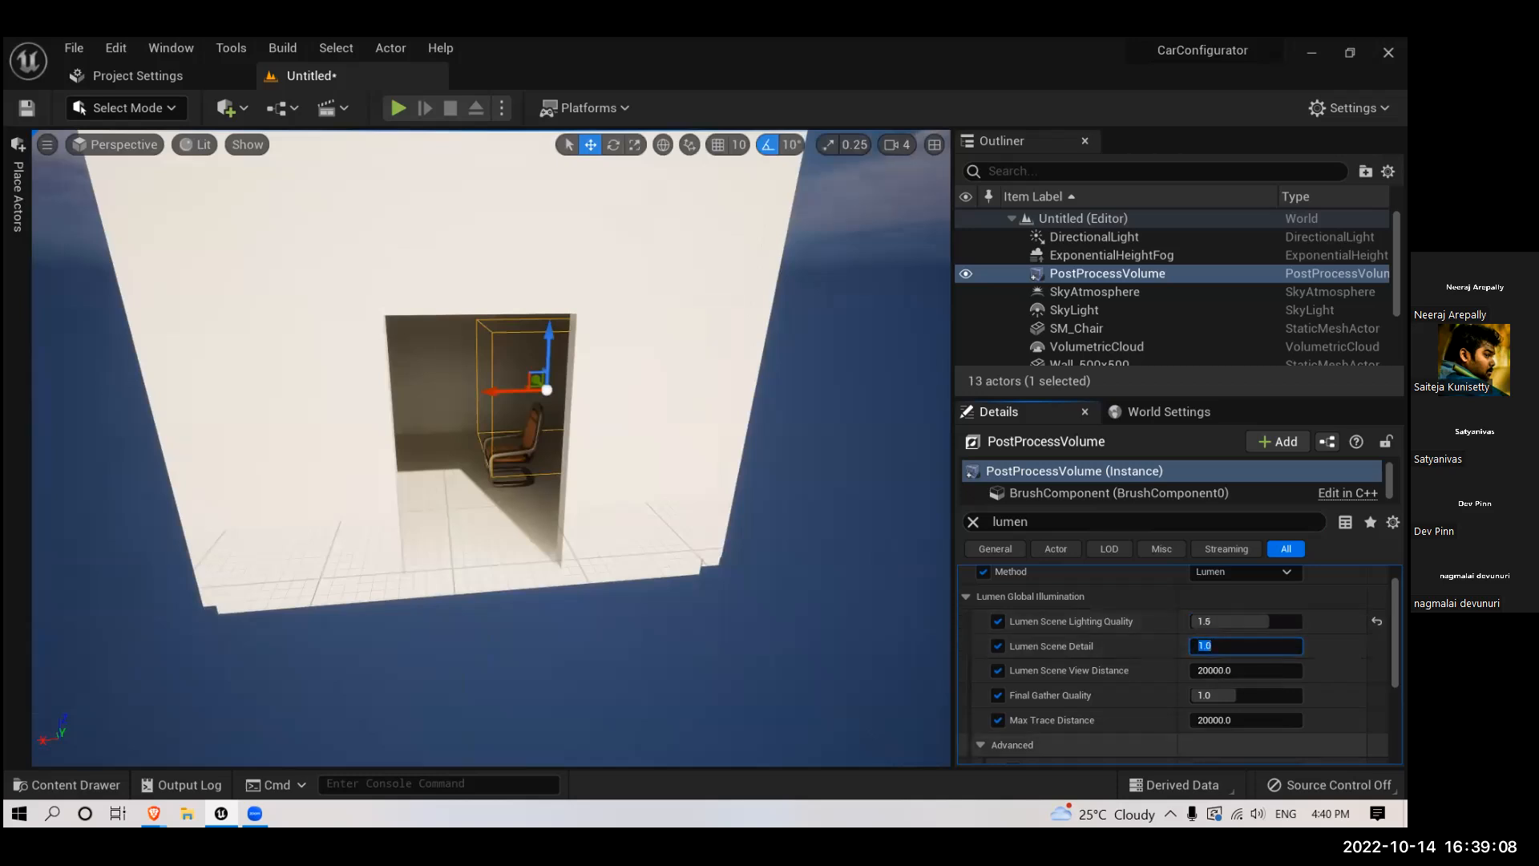
{"action": "type", "text": "2"}
{"action": "key", "text": "Return"}
- Set the Lumen Scene View Distance of the post process volume to 40000
{"action": "left_click", "coordinate": [1221, 669]}
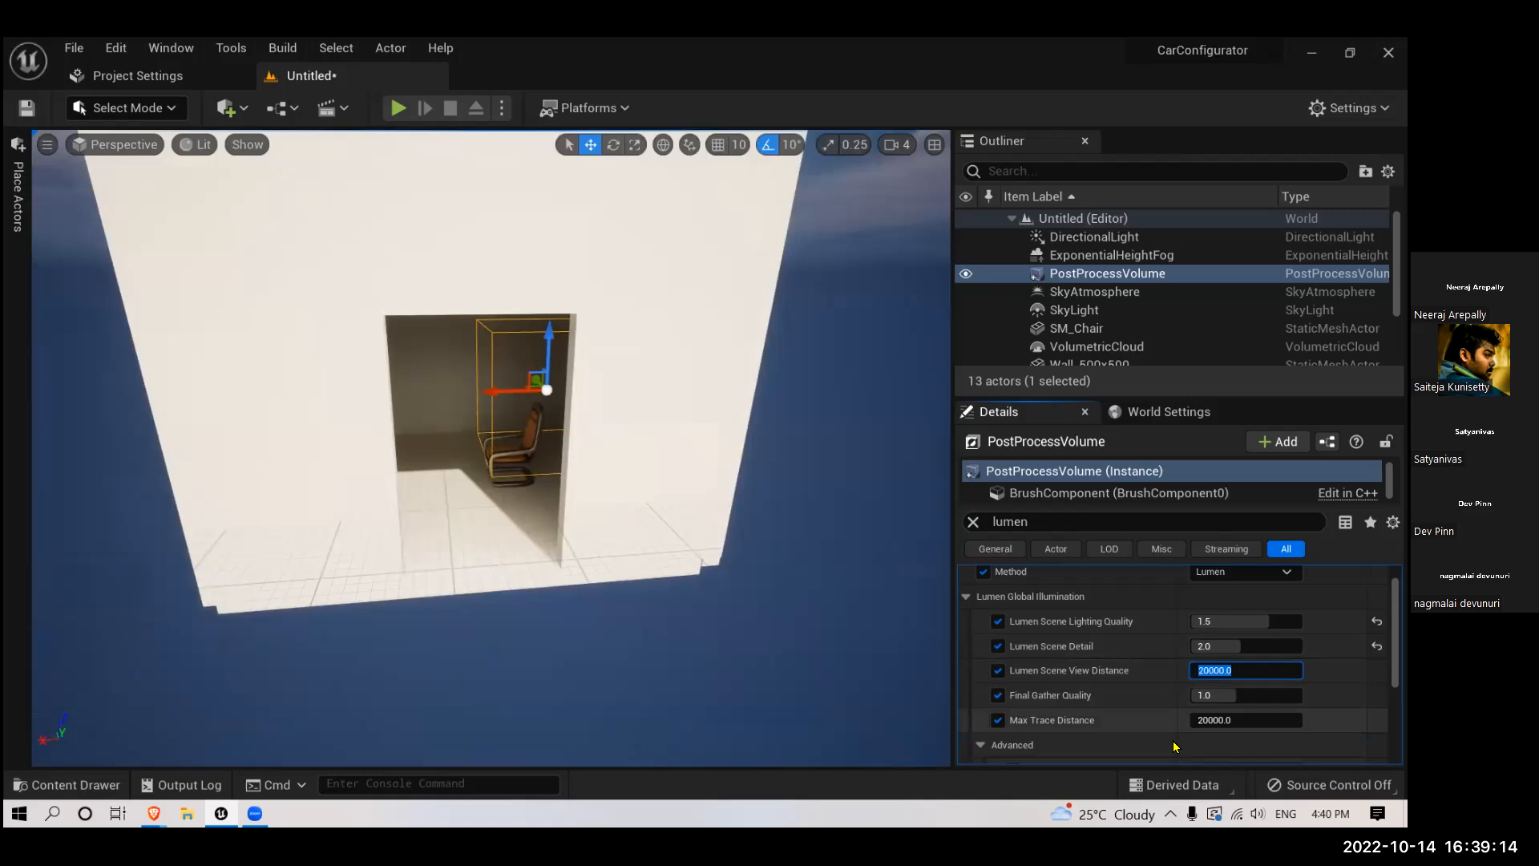
{"action": "left_click", "coordinate": [1202, 670]}
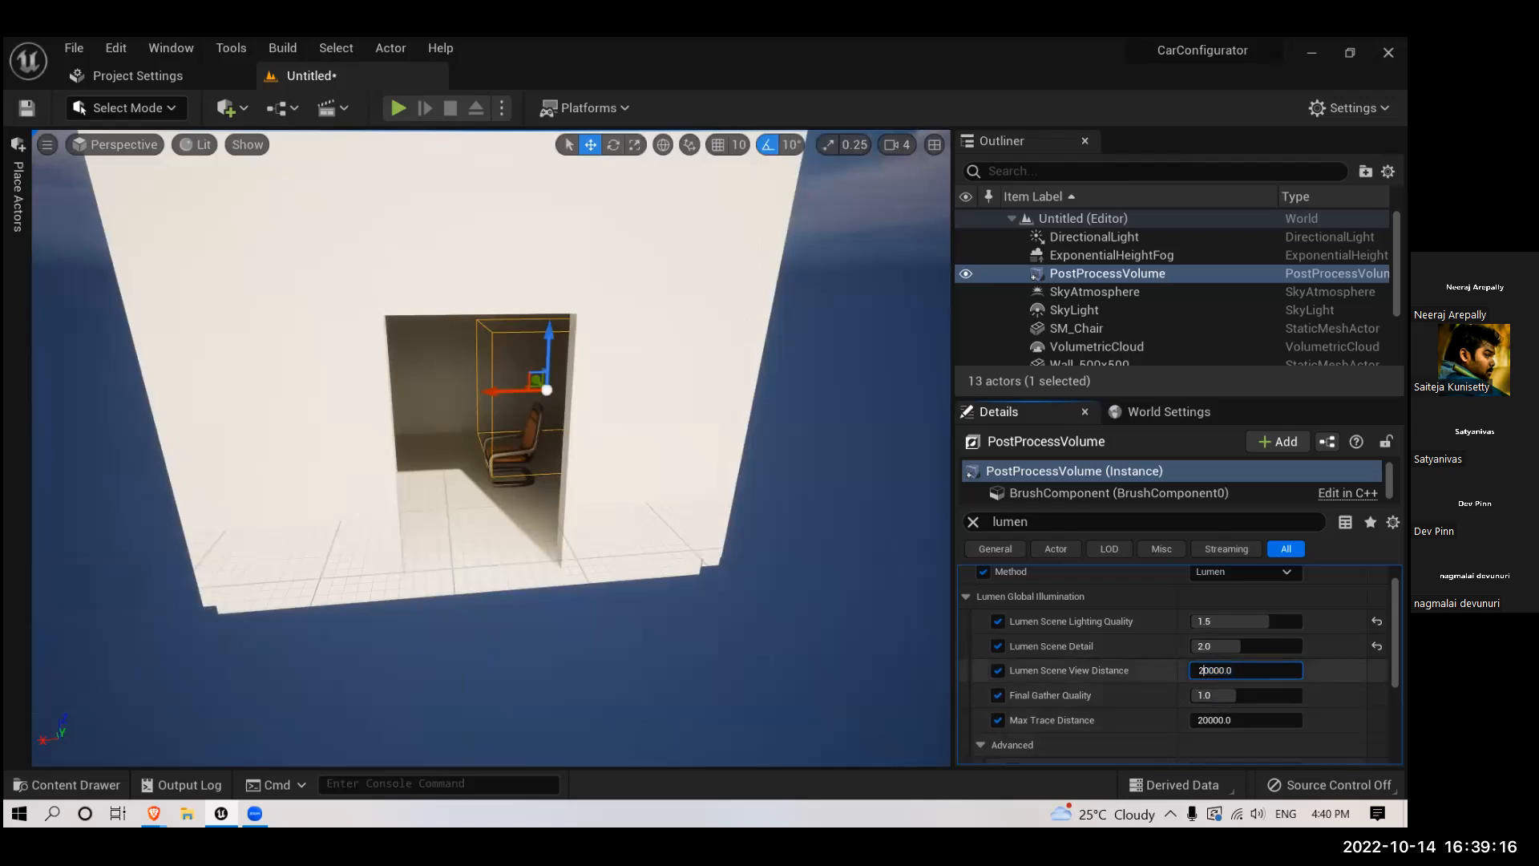
{"action": "type", "text": "4"}
{"action": "key", "text": "Tab"}
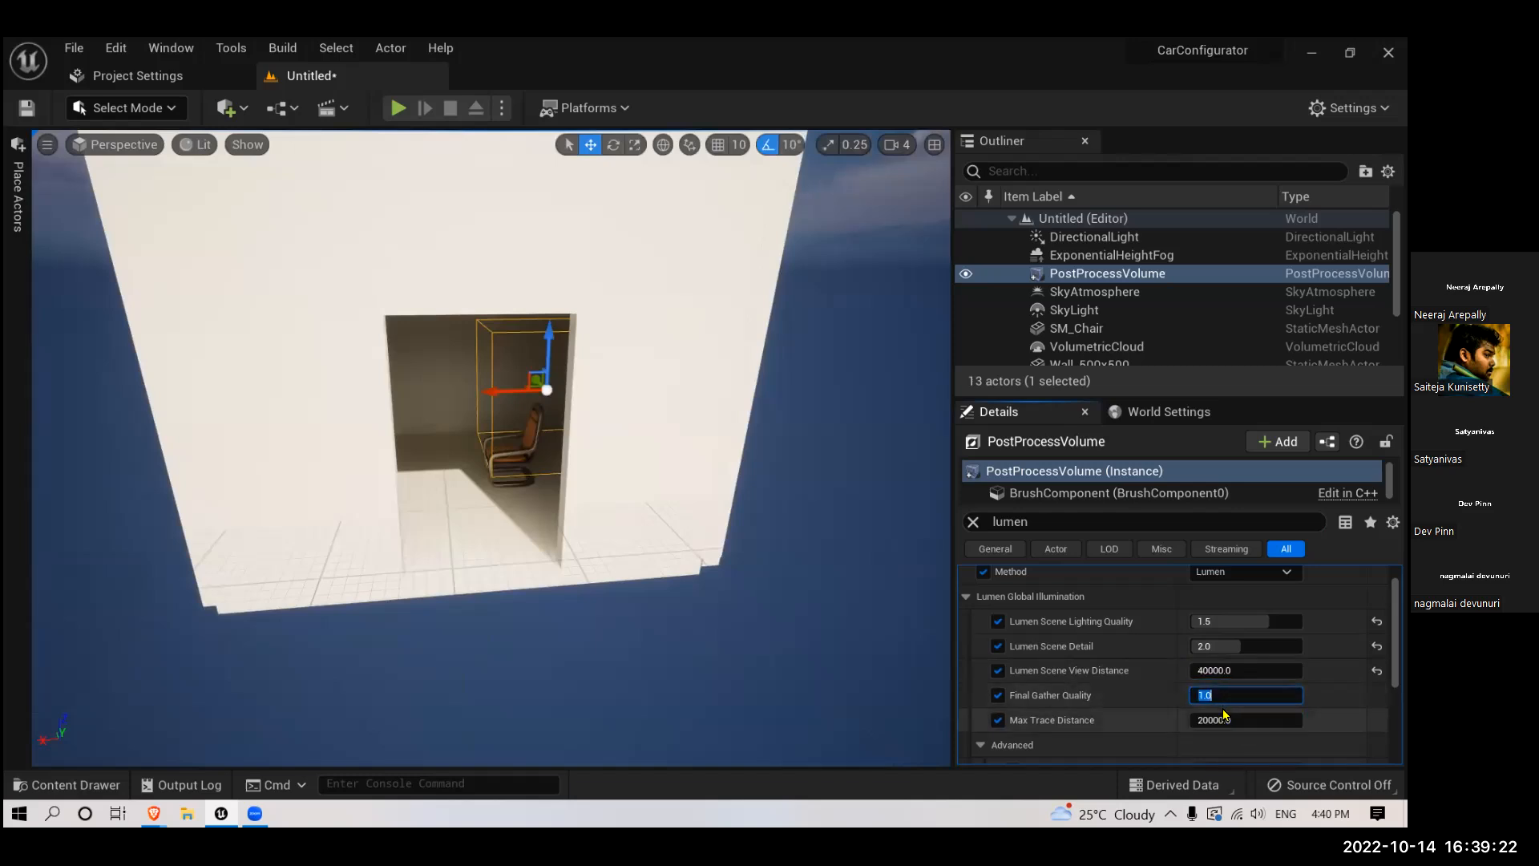
- Set Final Gather Quality to 2.0 and Max Trace Distance to 40000
{"action": "type", "text": "2"}
{"action": "scroll", "coordinate": [1230, 713], "scroll_direction": "down", "scroll_amount": 1}
{"action": "key", "text": "Tab"}
{"action": "left_click", "coordinate": [1211, 695]}
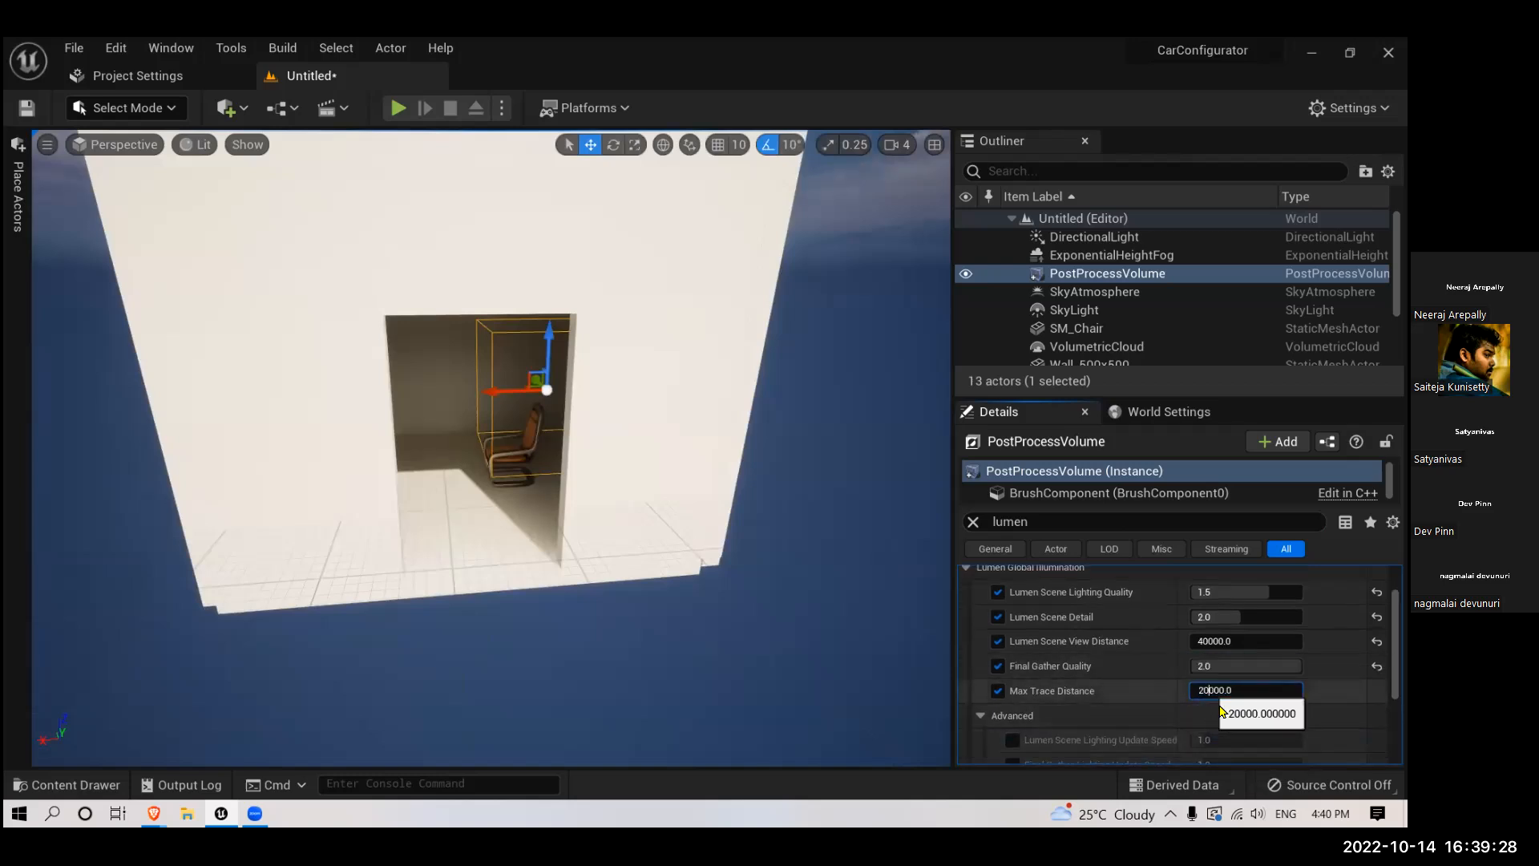
{"action": "key", "text": "BackSpace"}
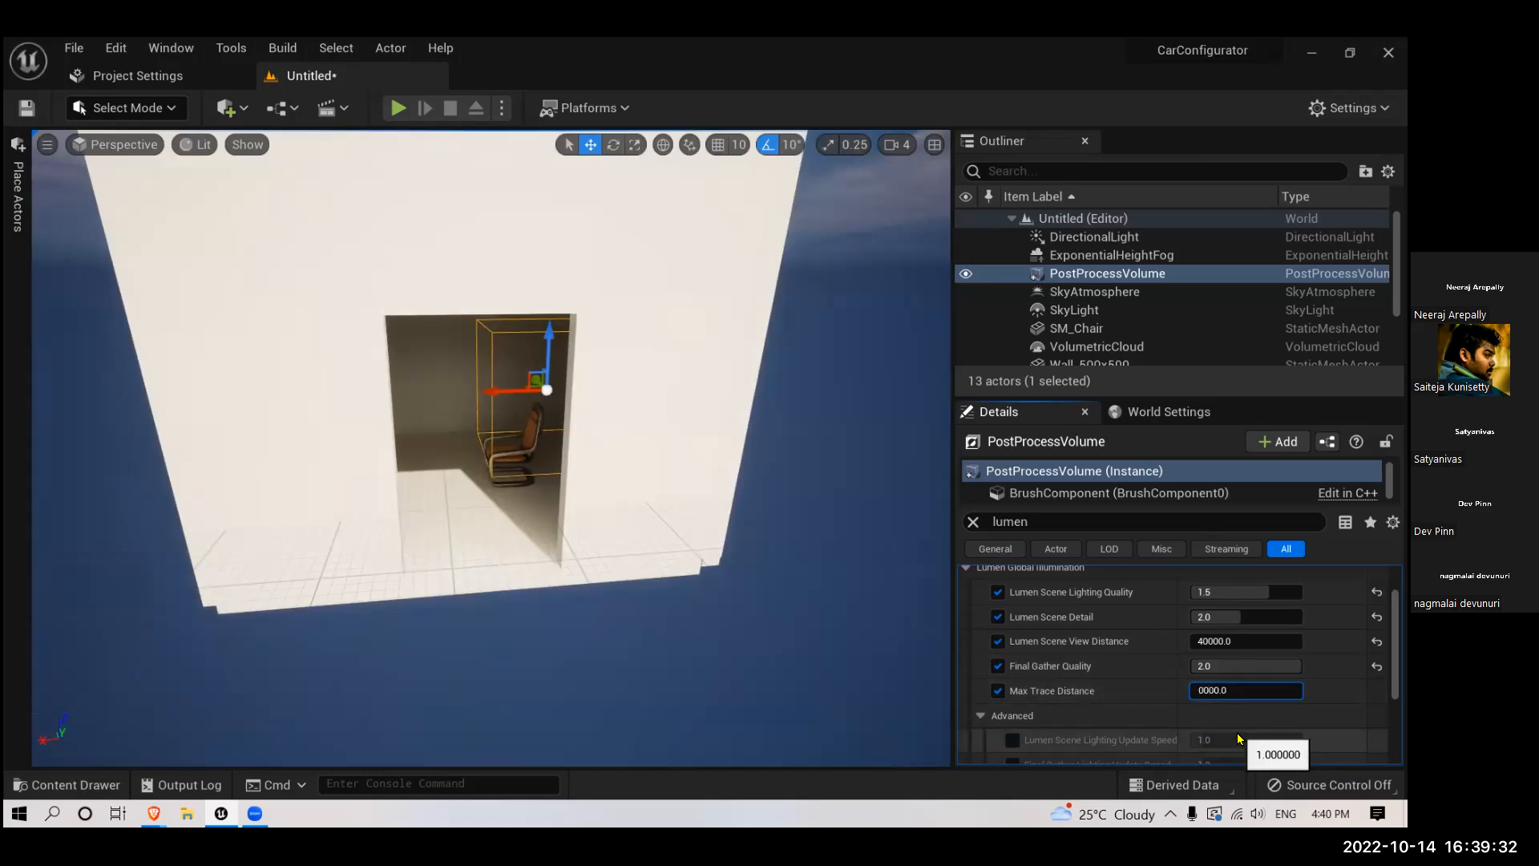
{"action": "type", "text": "4"}
- Enable the advanced overrides for Lumen Scene Lighting Update Speed and Final Gather Lighting Update Speed
{"action": "scroll", "coordinate": [1122, 697], "scroll_direction": "down", "scroll_amount": 3}
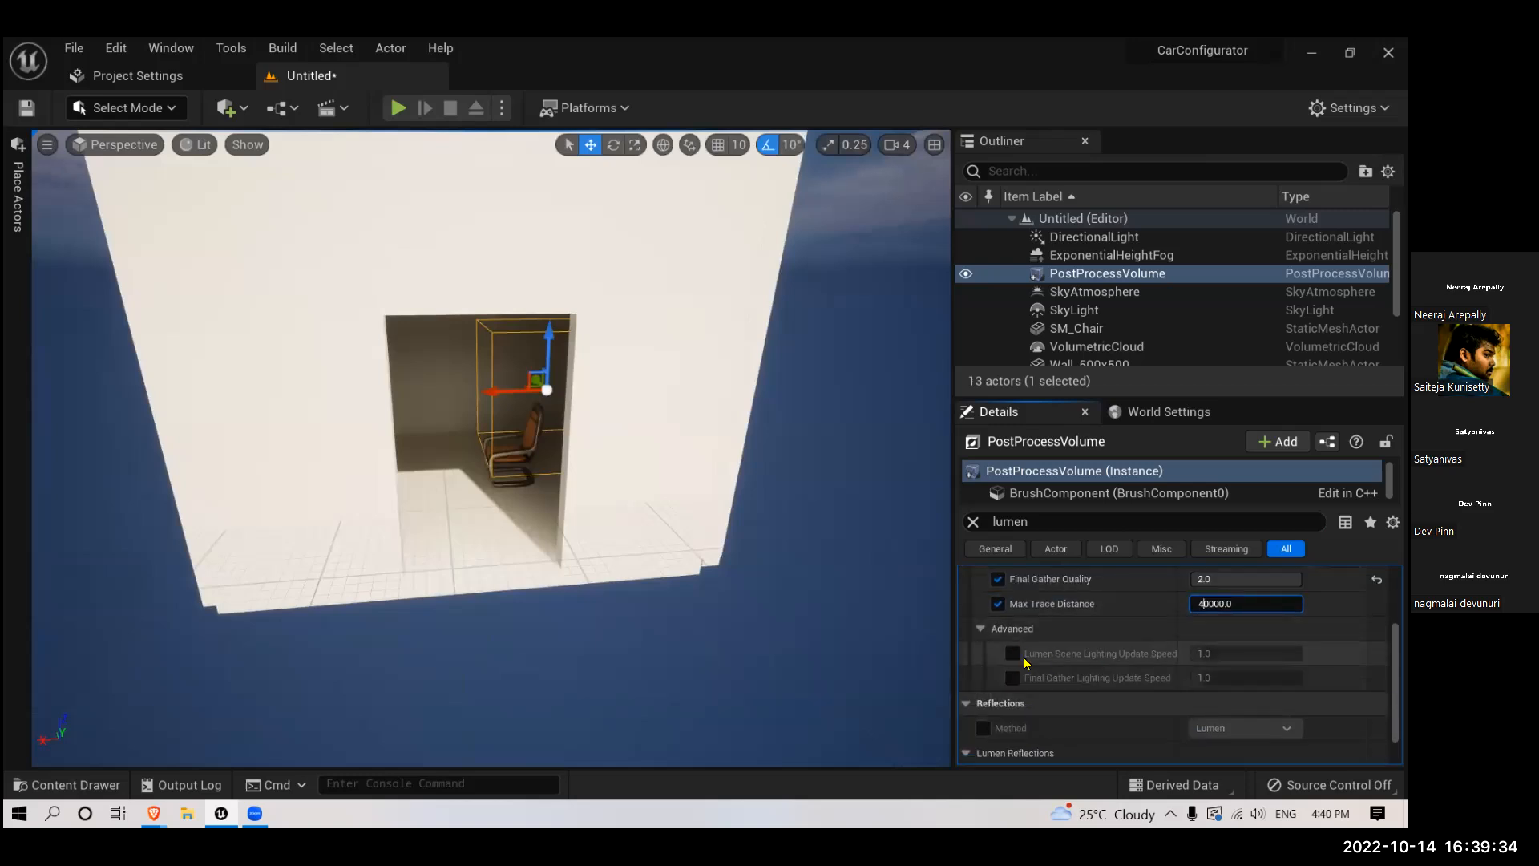
{"action": "left_click", "coordinate": [1012, 653]}
{"action": "left_click", "coordinate": [1014, 678]}
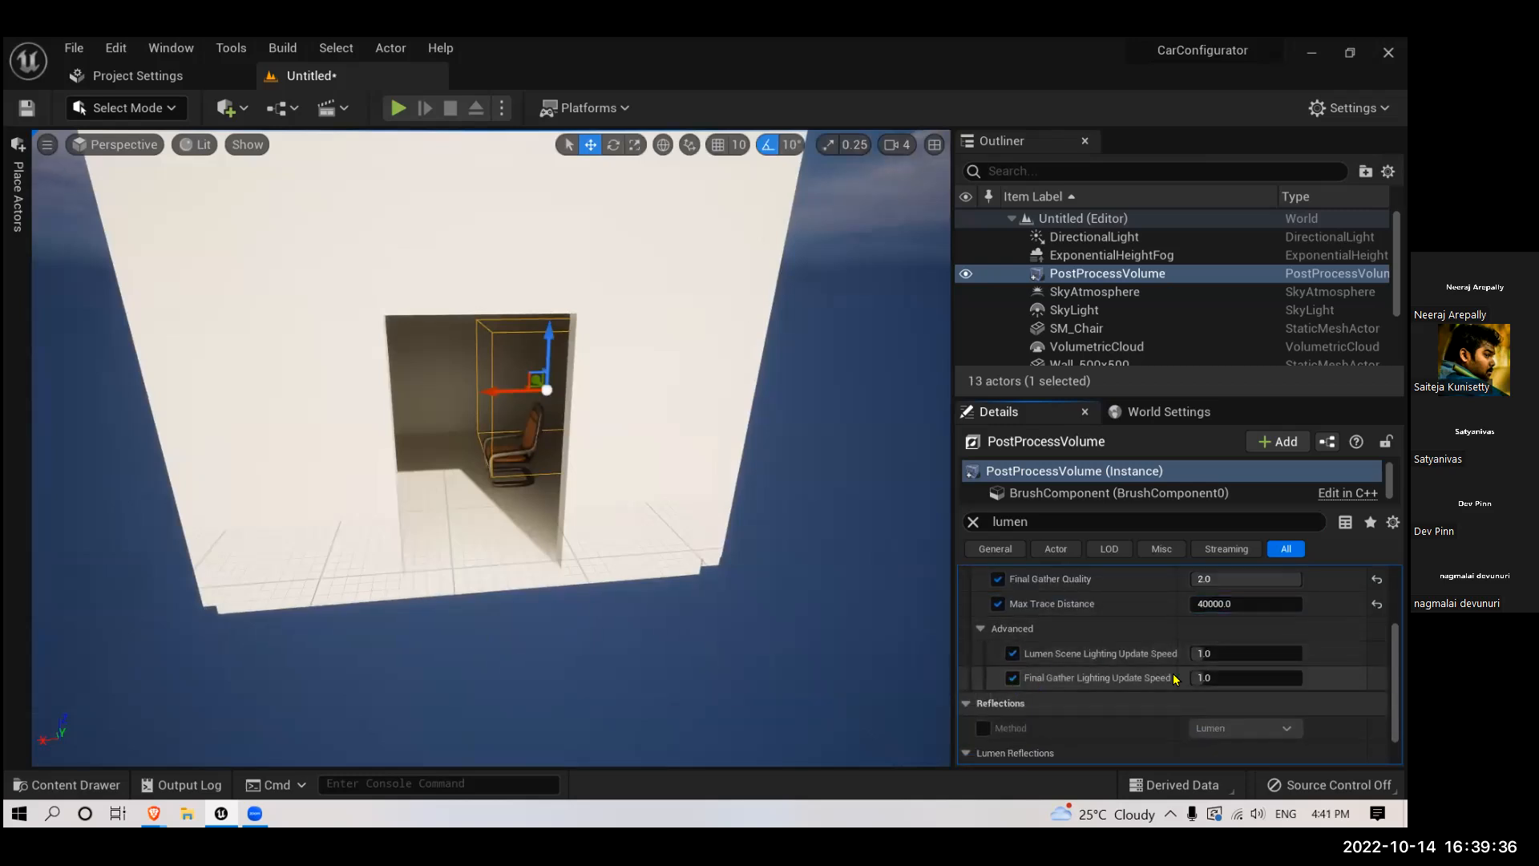
- Enable the Reflections Method override with Lumen and the Quality and Ray Lighting Mode overrides, setting the reflection Quality to 2.0
{"action": "scroll", "coordinate": [1175, 679], "scroll_direction": "down", "scroll_amount": 2}
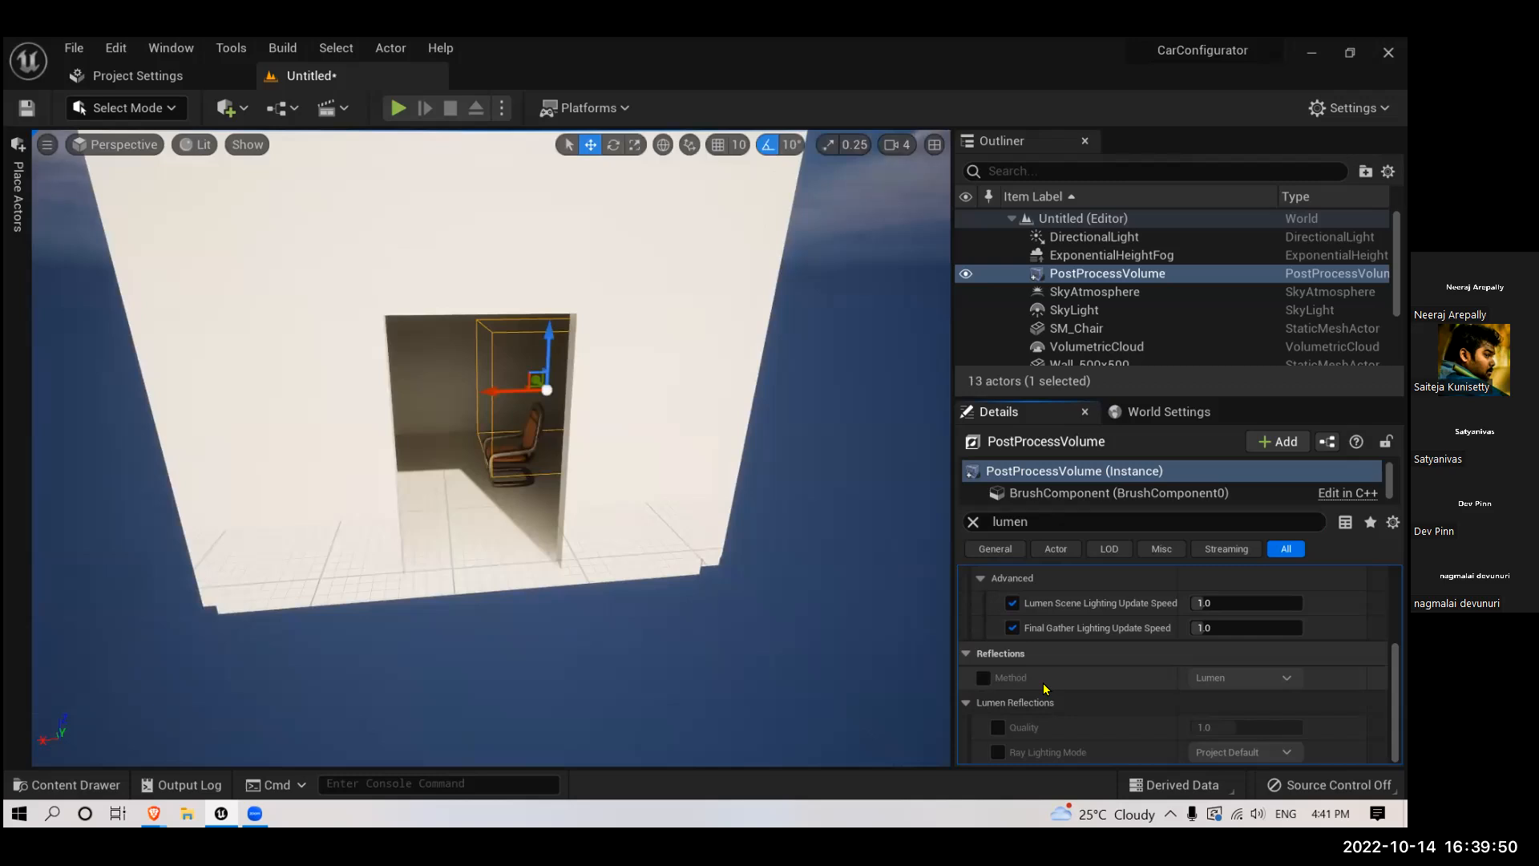
{"action": "left_click", "coordinate": [983, 679]}
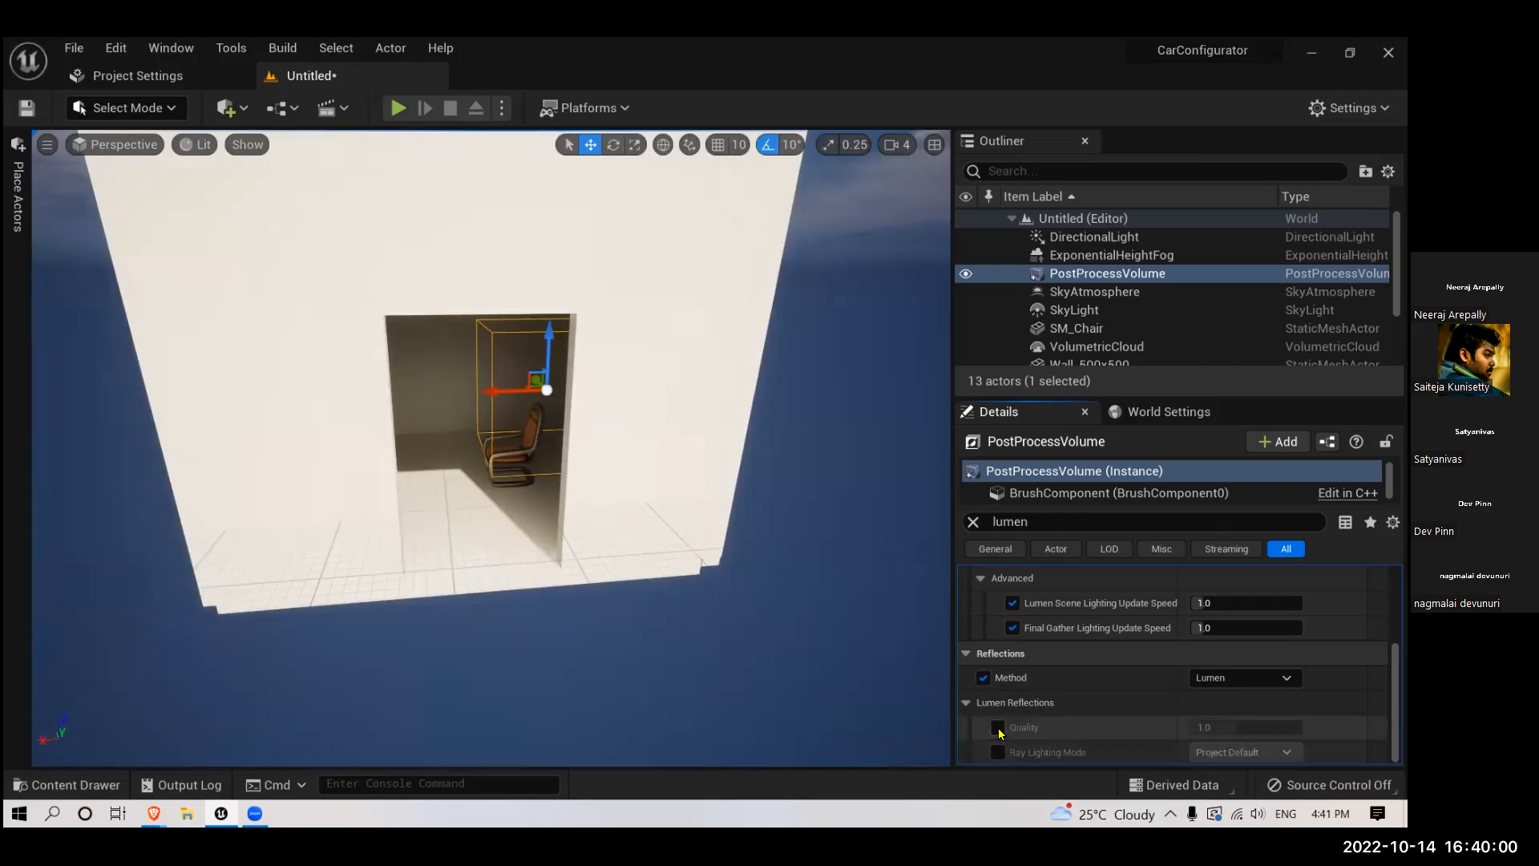
{"action": "left_click", "coordinate": [999, 752]}
{"action": "left_click", "coordinate": [998, 727]}
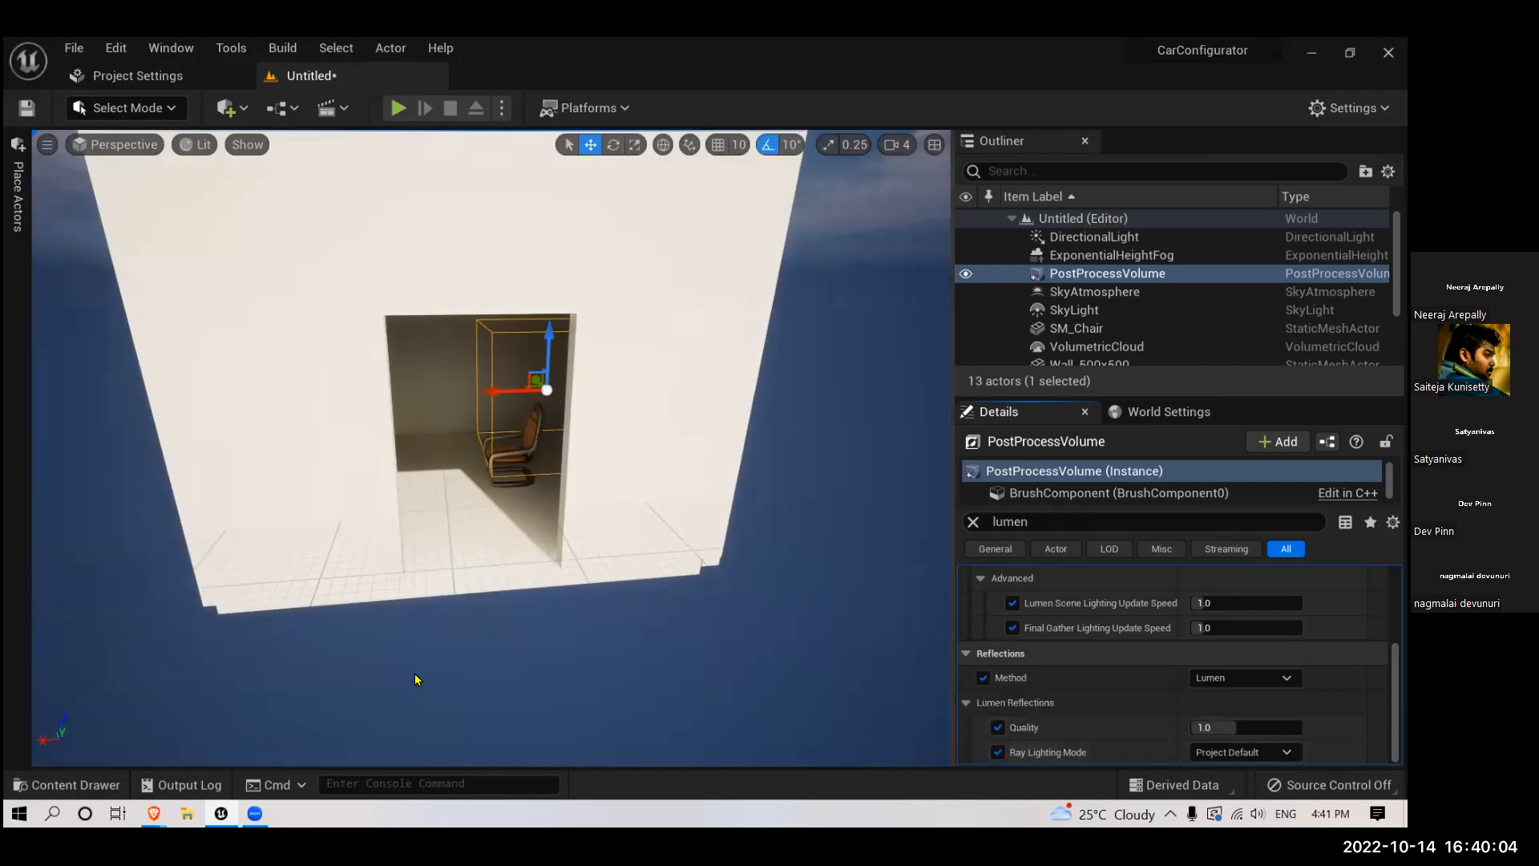
{"action": "left_click", "coordinate": [1219, 727]}
{"action": "type", "text": "2"}
{"action": "key", "text": "Return"}
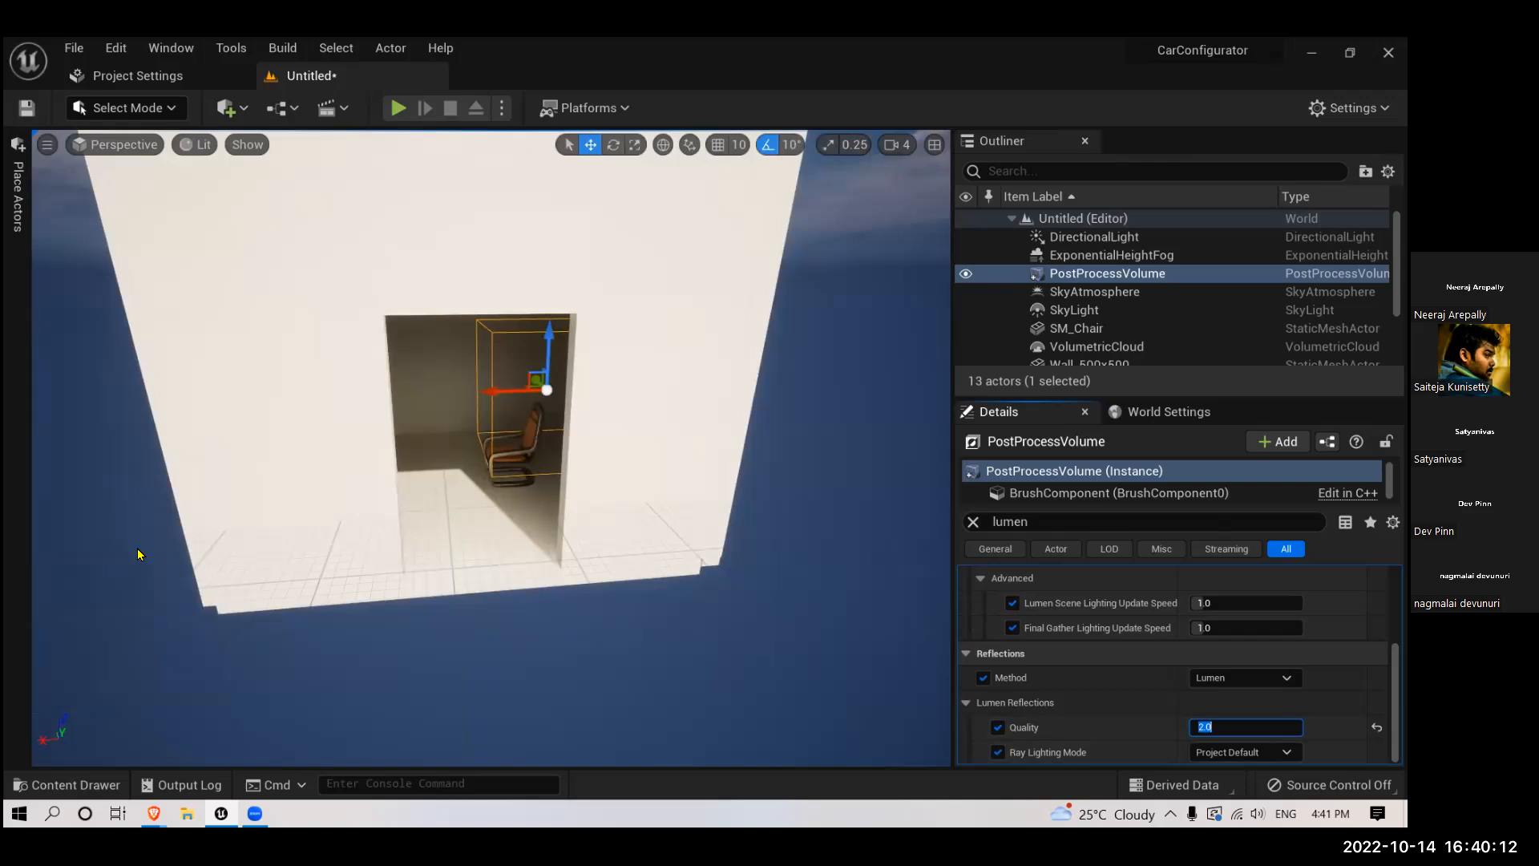
- Examine the chair and lit floor from several angles, comparing the room with the Lumen Reflections Method override off and on
{"action": "right_click_drag", "start_coordinate": [455, 501], "coordinate": [519, 492]}
{"action": "key", "text": "w"}
{"action": "key", "text": "g"}
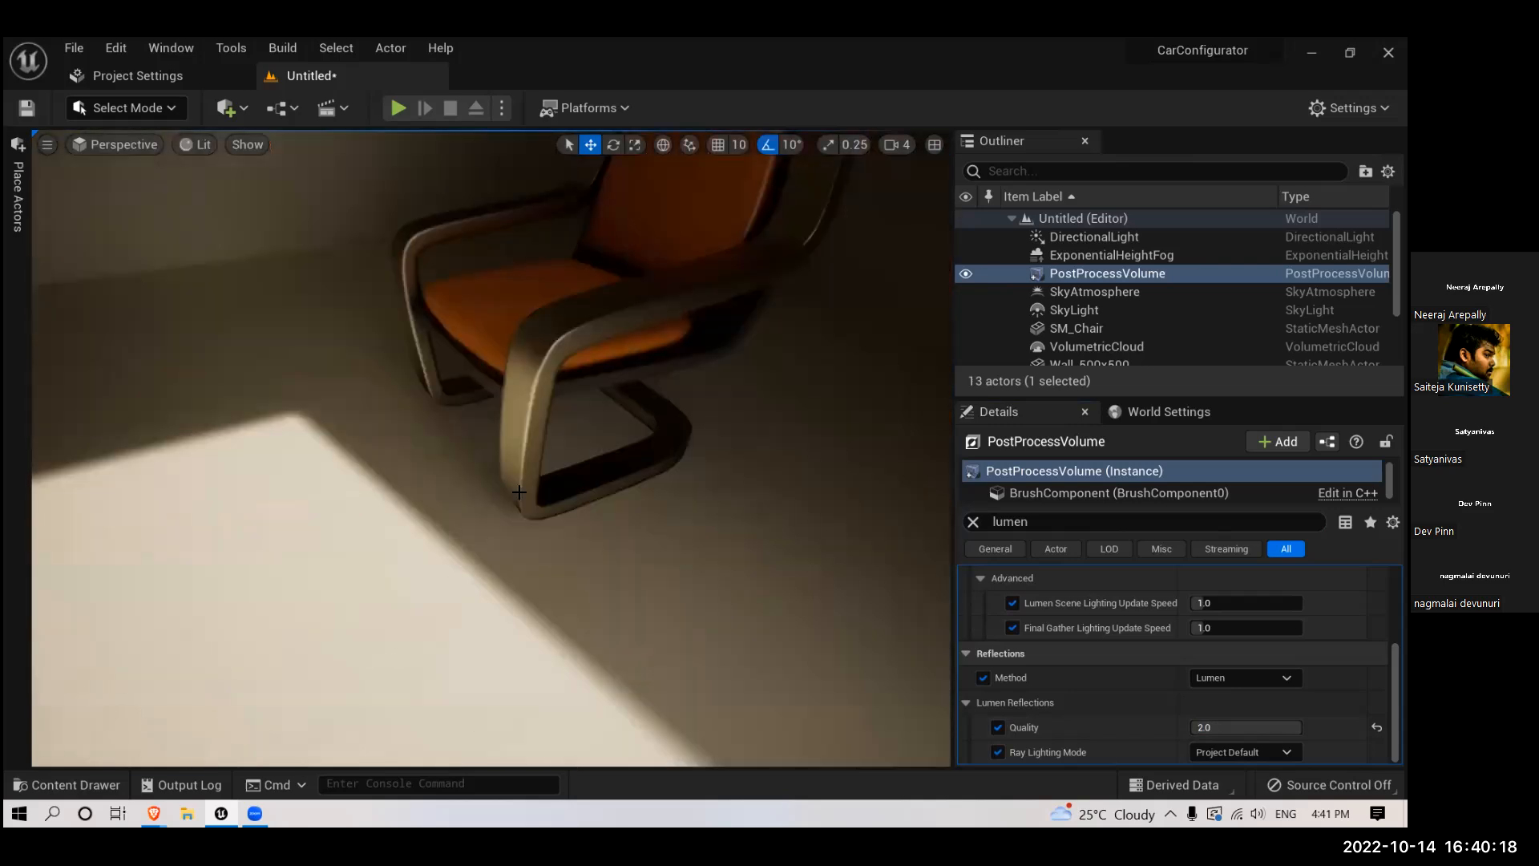
{"action": "scroll", "coordinate": [520, 492], "scroll_direction": "down", "scroll_amount": 3}
{"action": "key", "text": "w"}
{"action": "right_click_drag", "start_coordinate": [286, 463], "coordinate": [286, 462]}
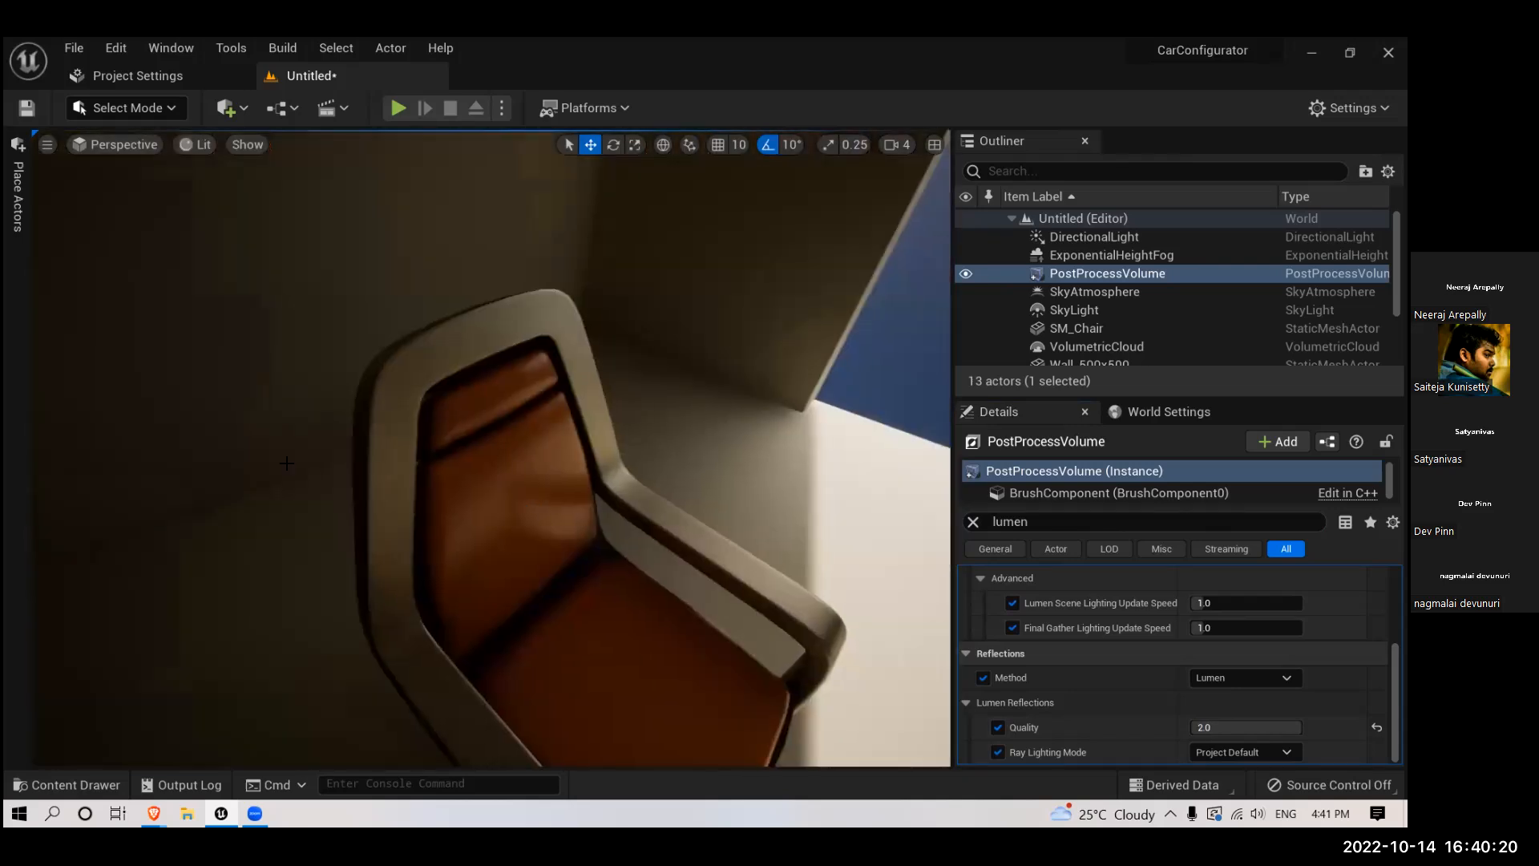
{"action": "key", "text": "s"}
{"action": "right_click_drag", "start_coordinate": [542, 455], "coordinate": [611, 476]}
{"action": "key", "text": "w"}
{"action": "key", "text": "s"}
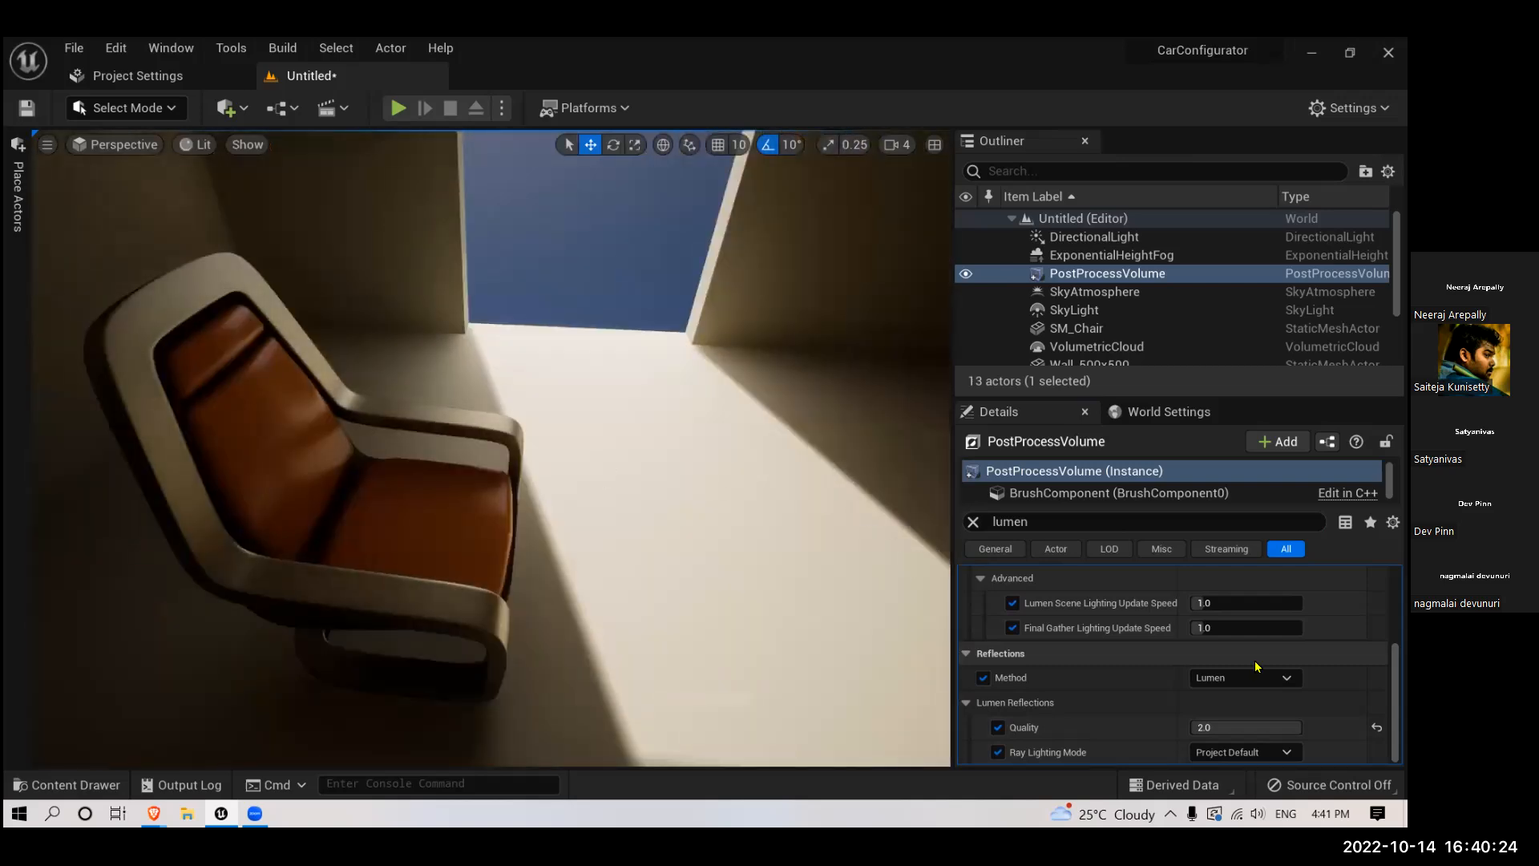
{"action": "left_click", "coordinate": [984, 678]}
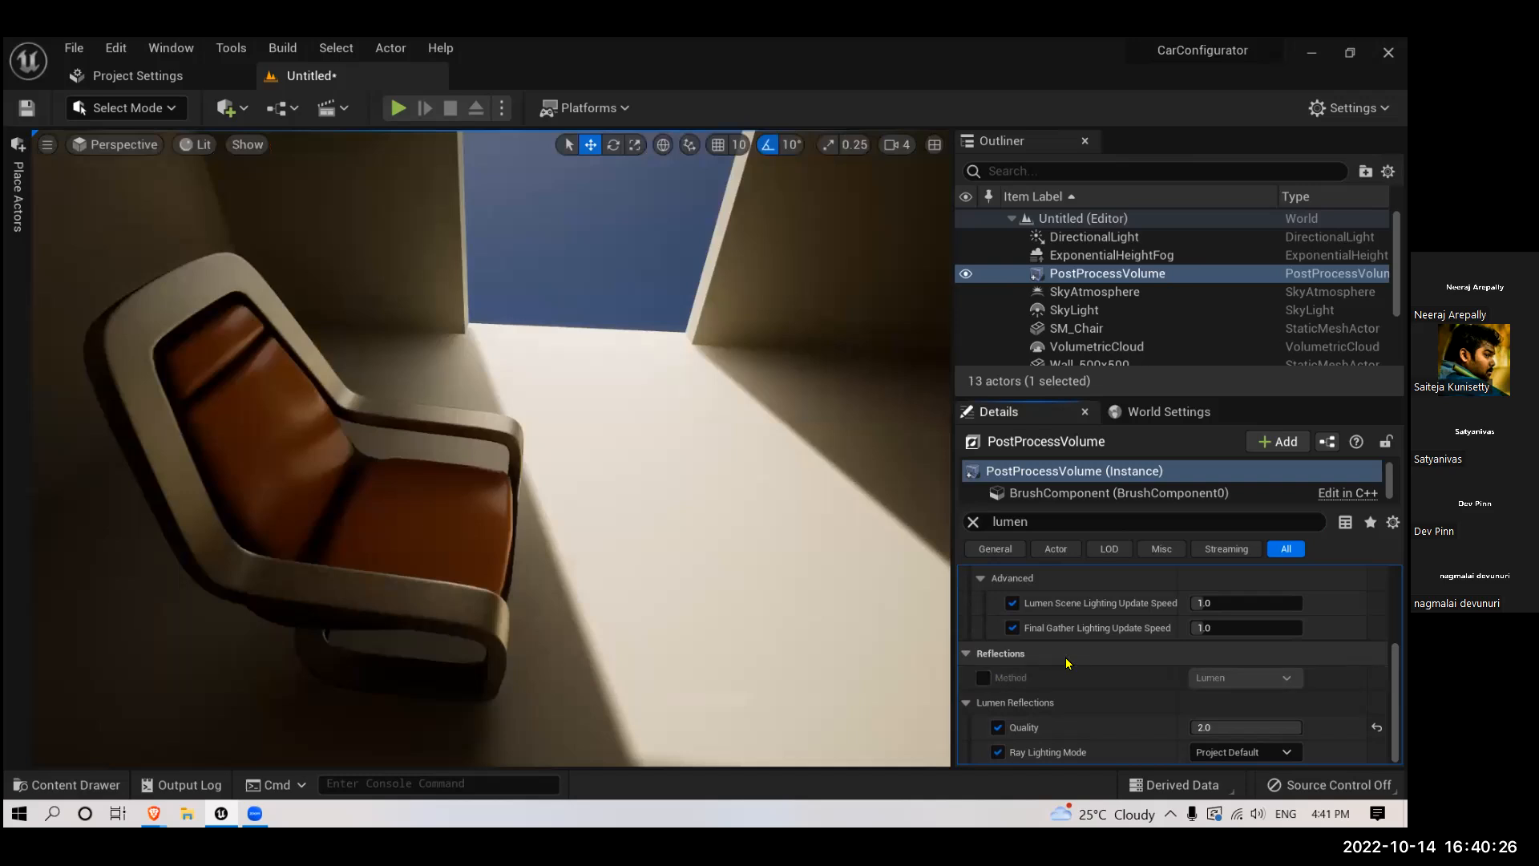
{"action": "left_click", "coordinate": [983, 678]}
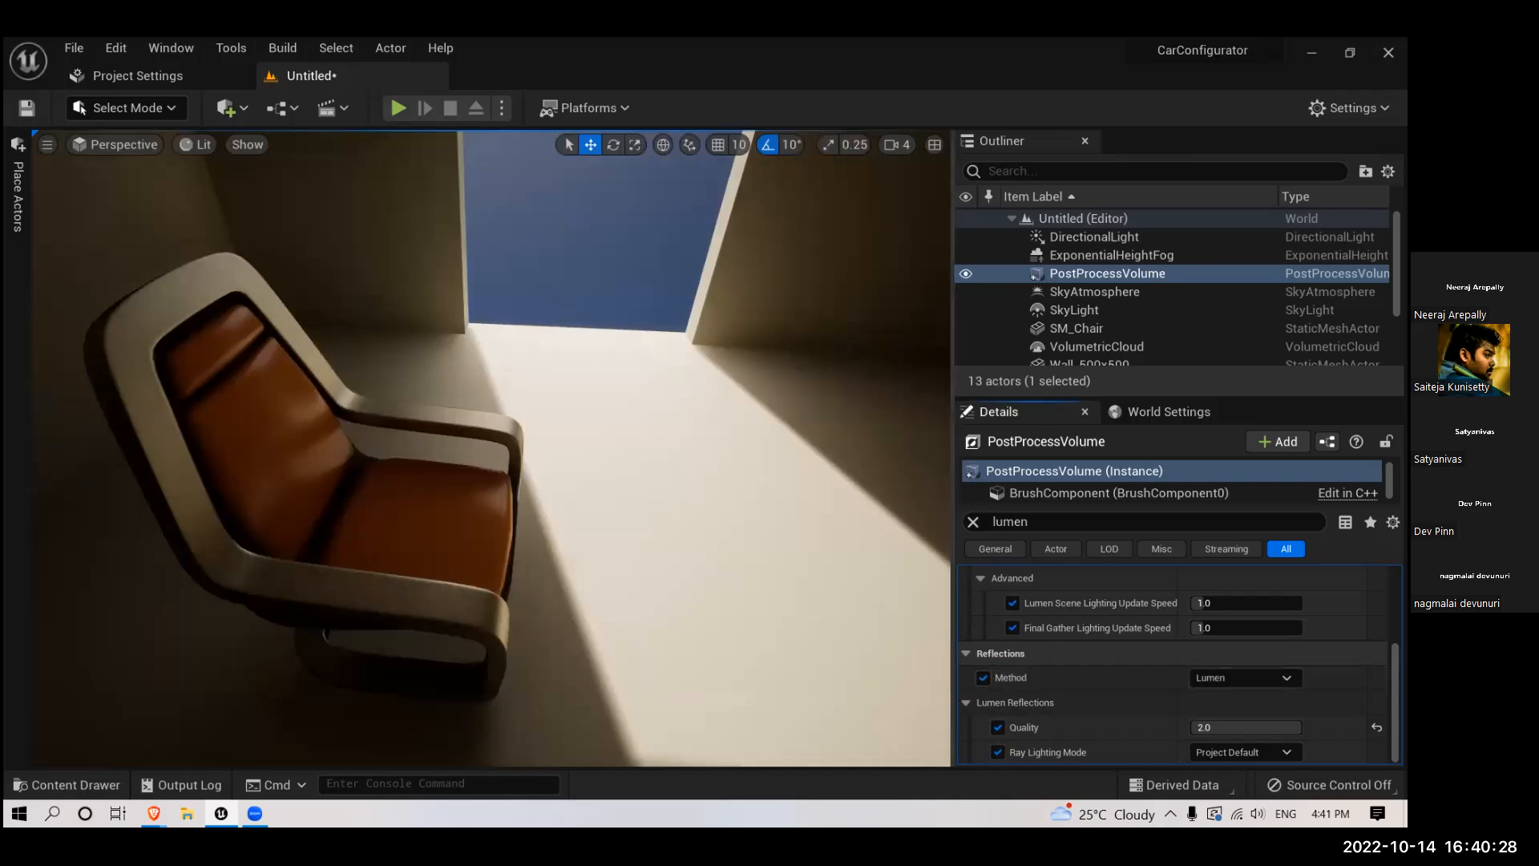
- Try the chair in the doorway's light patch, place it on the shaded floor beside the patch, and clear the property search
{"action": "right_click_drag", "start_coordinate": [512, 436], "coordinate": [512, 436]}
{"action": "key", "text": "s"}
{"action": "left_click", "coordinate": [415, 392]}
{"action": "left_click_drag", "start_coordinate": [428, 441], "coordinate": [553, 364]}
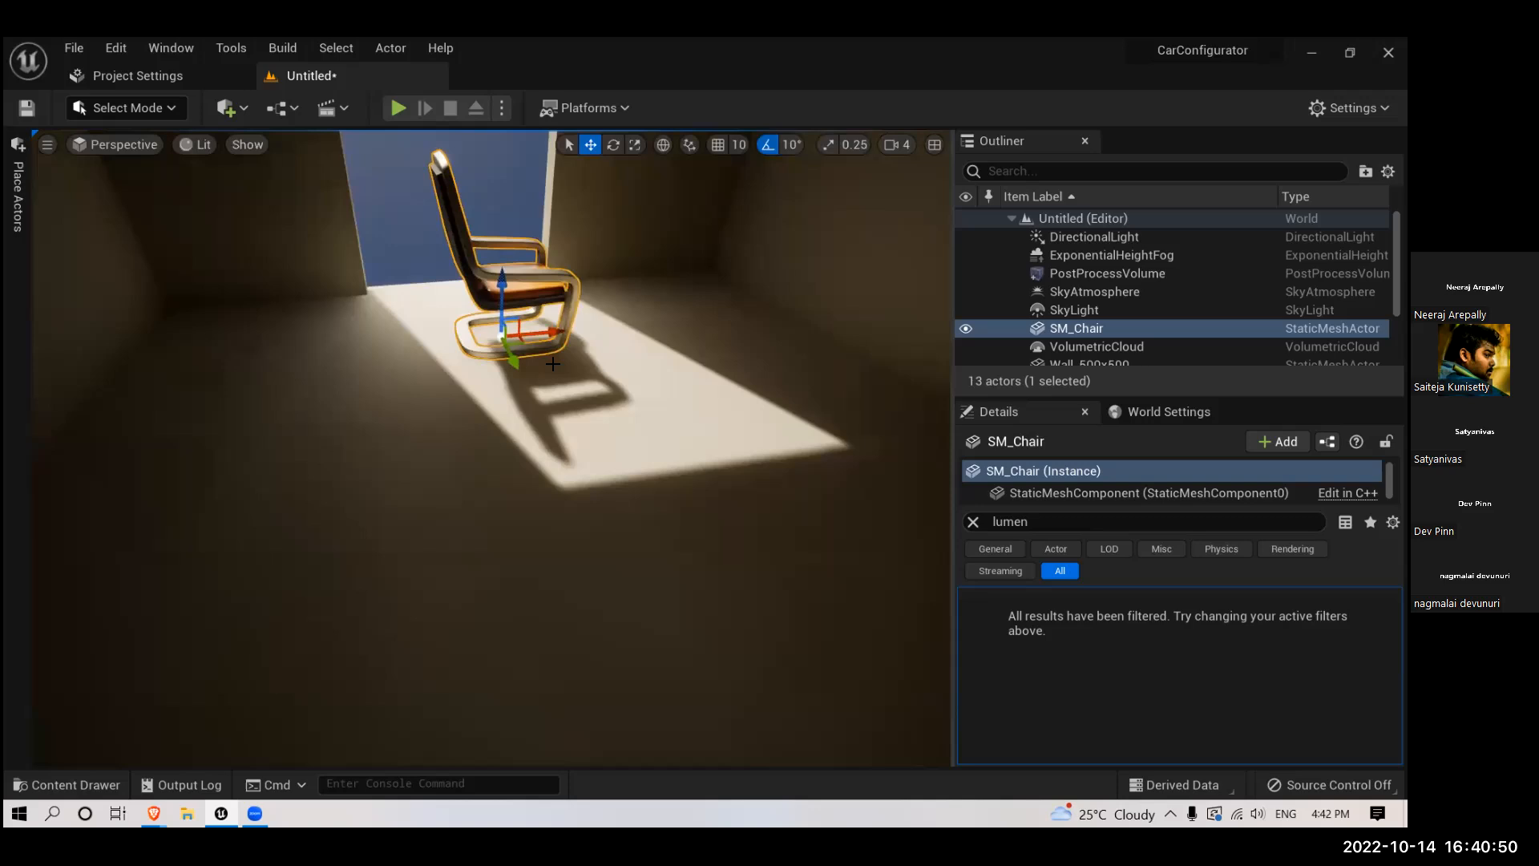
{"action": "left_click_drag", "start_coordinate": [542, 337], "coordinate": [346, 398]}
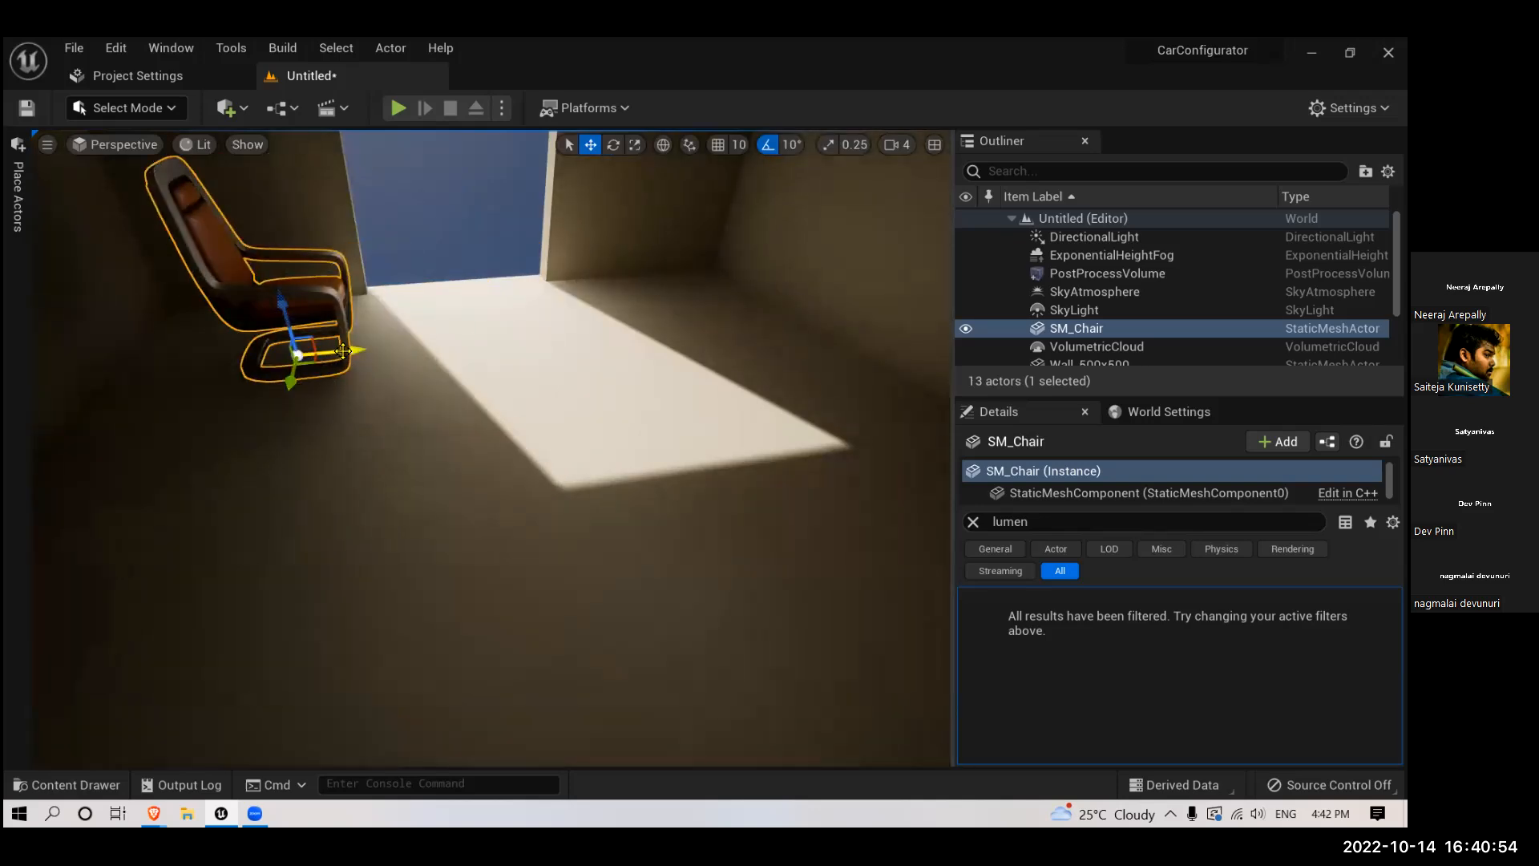
{"action": "left_click_drag", "start_coordinate": [301, 386], "coordinate": [528, 458]}
{"action": "right_click_drag", "start_coordinate": [527, 458], "coordinate": [595, 539]}
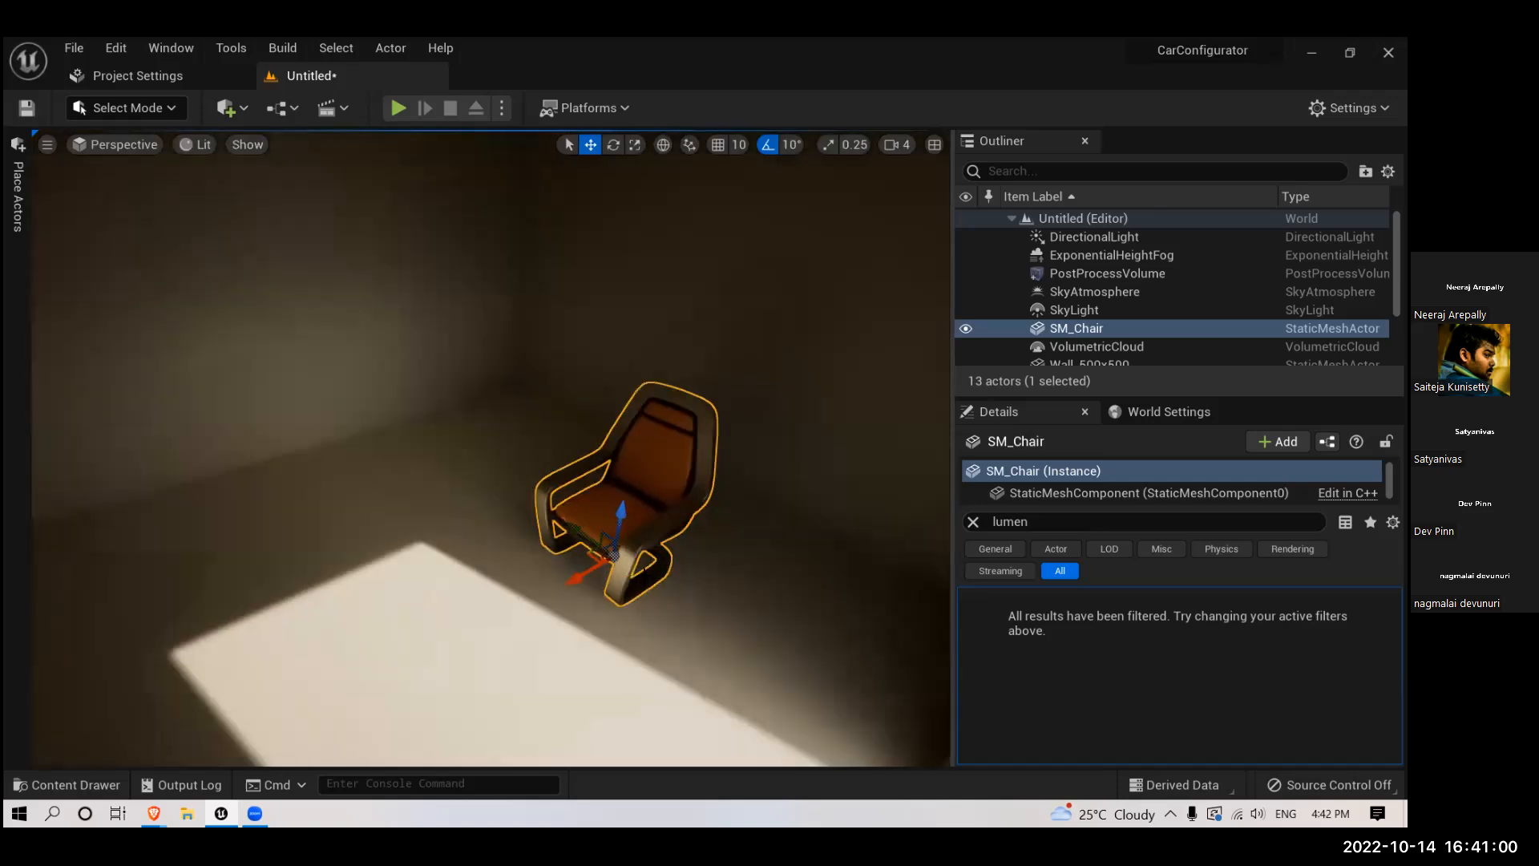
{"action": "left_click_drag", "start_coordinate": [597, 549], "coordinate": [553, 553]}
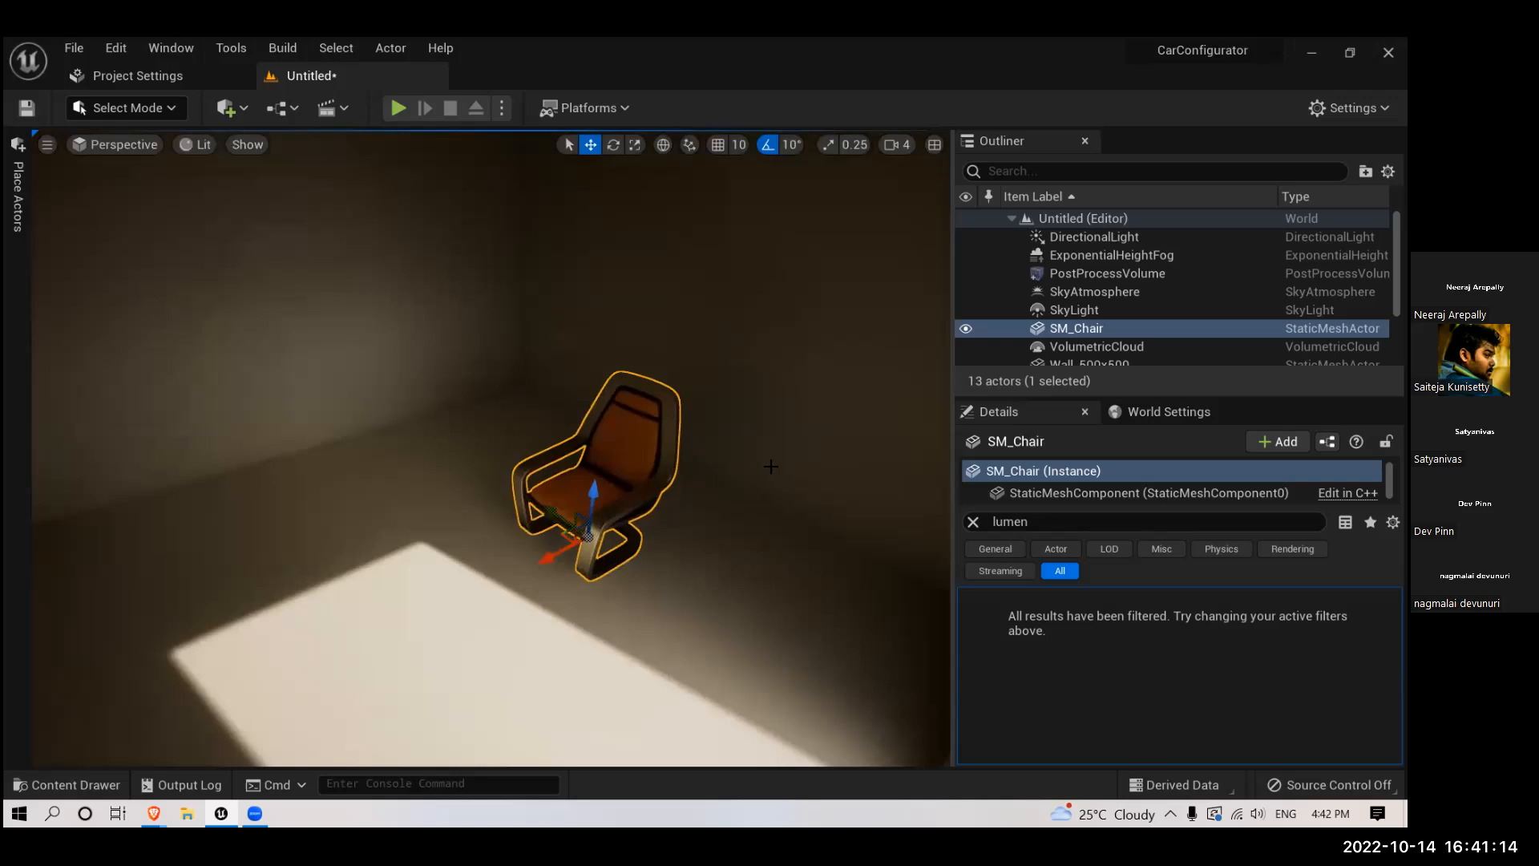
{"action": "left_click", "coordinate": [973, 521]}
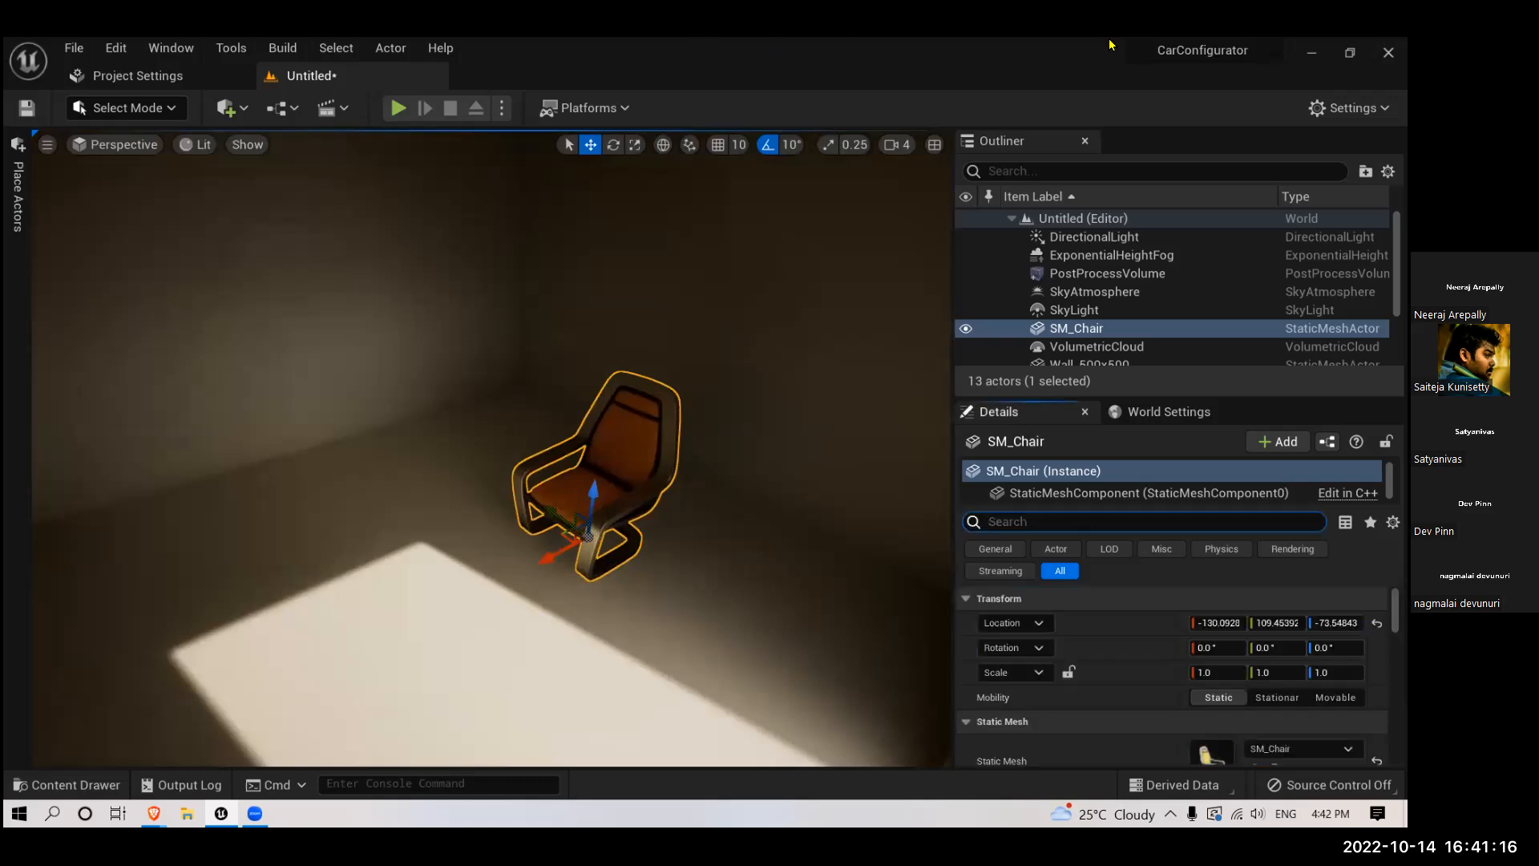
- Place the SM_MatPreviewMesh_02 prop from the starter content inside the room, behind the chair near the back wall
{"action": "right_click_drag", "start_coordinate": [515, 632], "coordinate": [508, 522]}
{"action": "scroll", "coordinate": [543, 570], "scroll_direction": "down", "scroll_amount": 3}
{"action": "scroll", "coordinate": [569, 553], "scroll_direction": "up", "scroll_amount": 4}
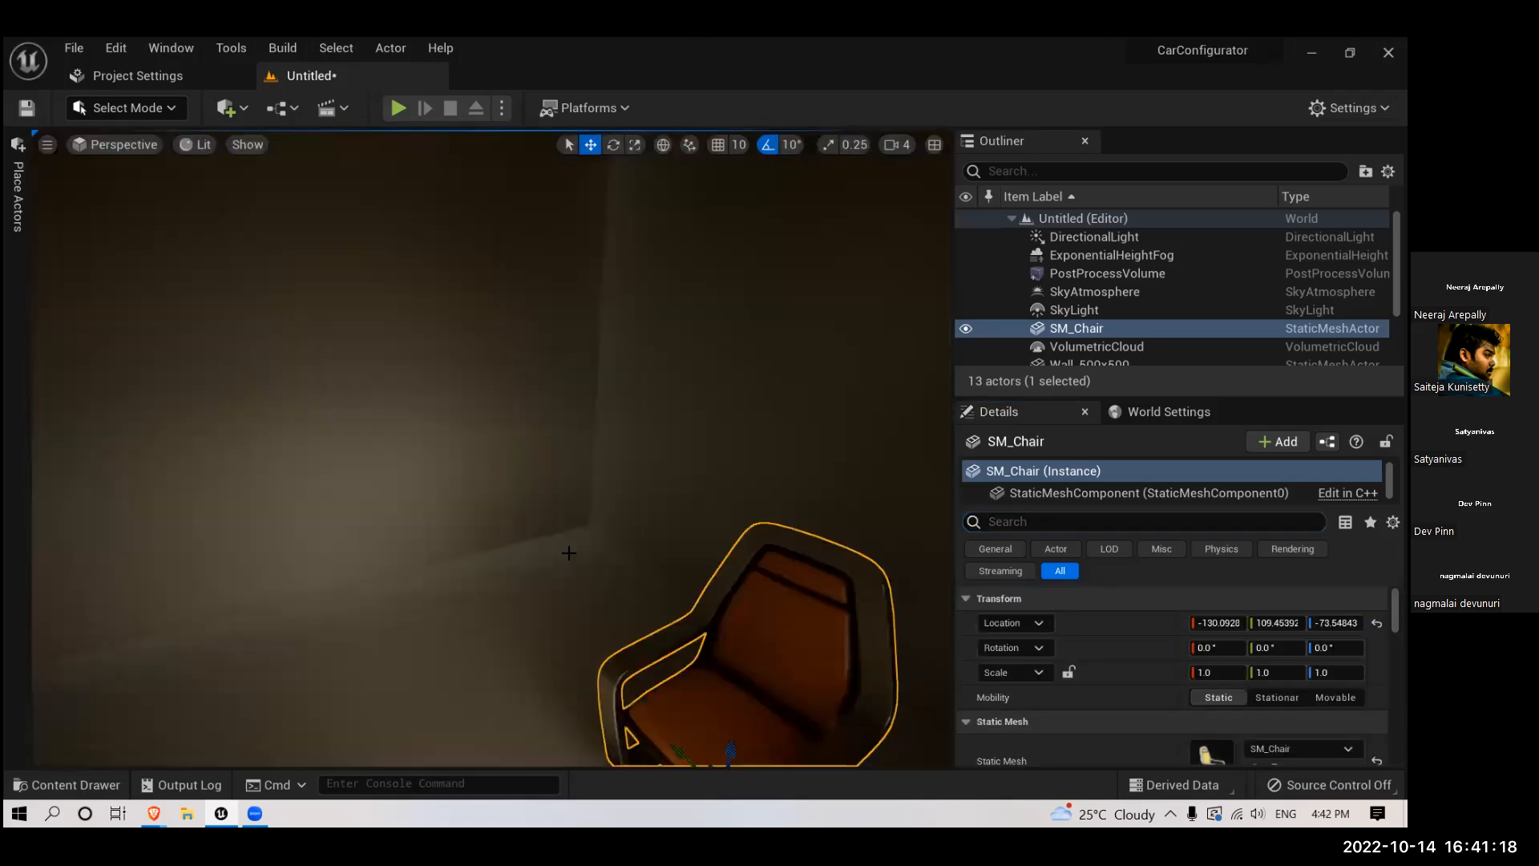
{"action": "scroll", "coordinate": [568, 553], "scroll_direction": "up", "scroll_amount": 4}
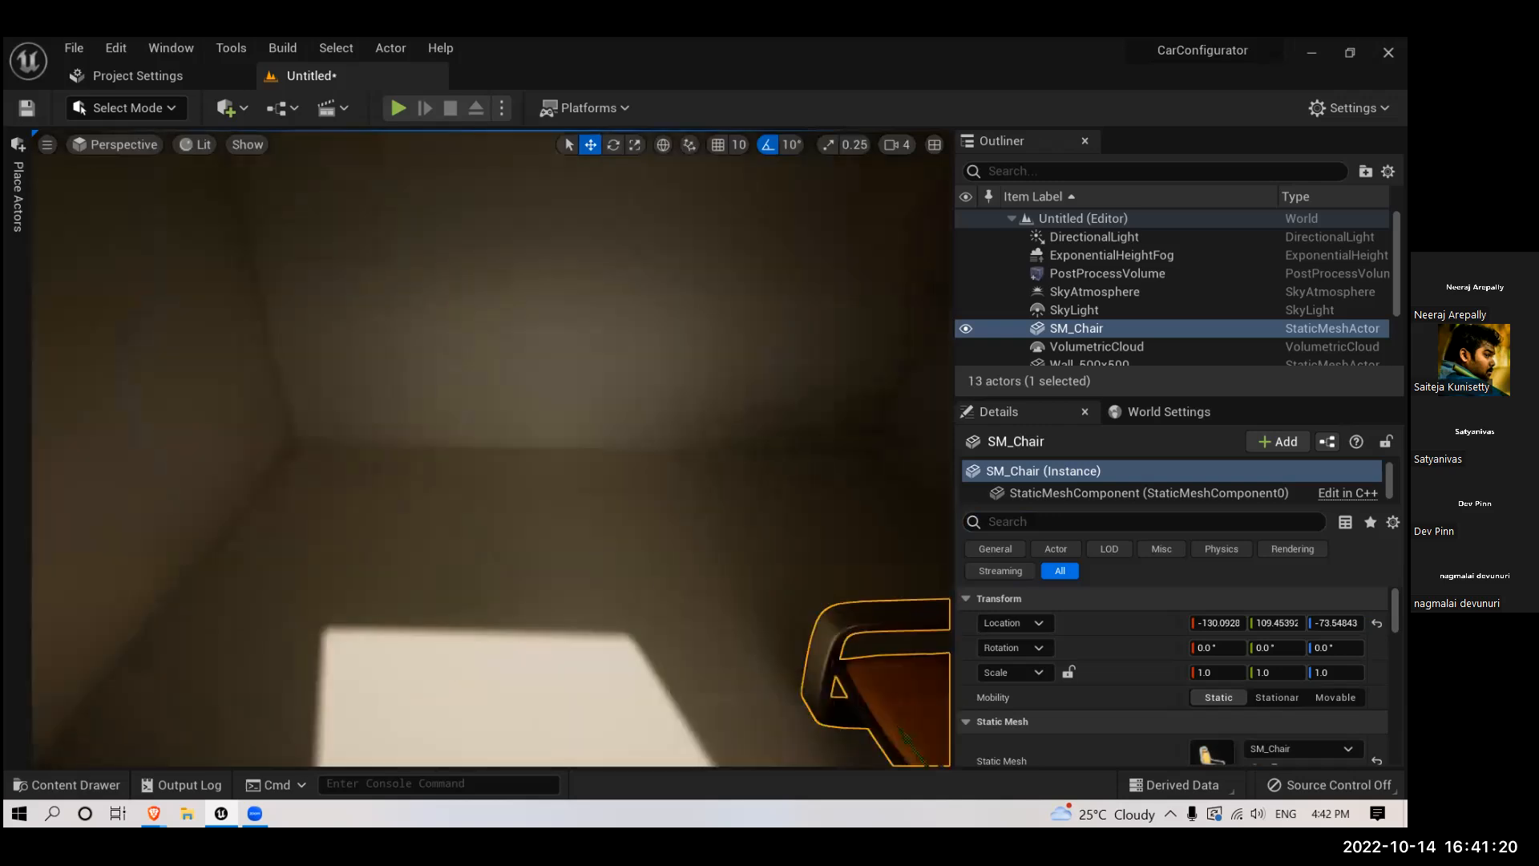
{"action": "left_click", "coordinate": [71, 785]}
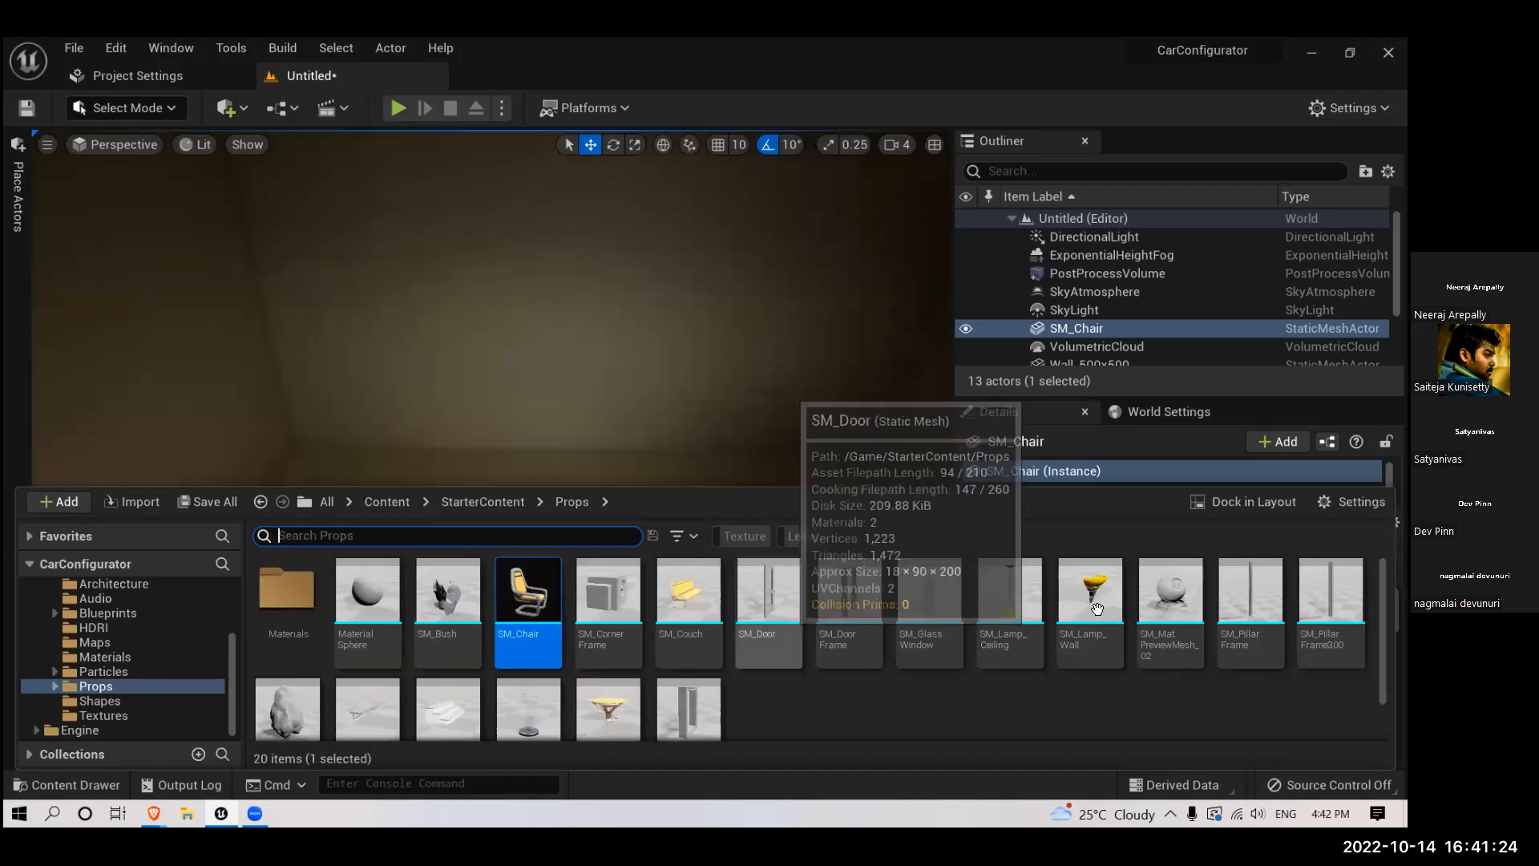
{"action": "scroll", "coordinate": [1125, 602], "scroll_direction": "down", "scroll_amount": 2}
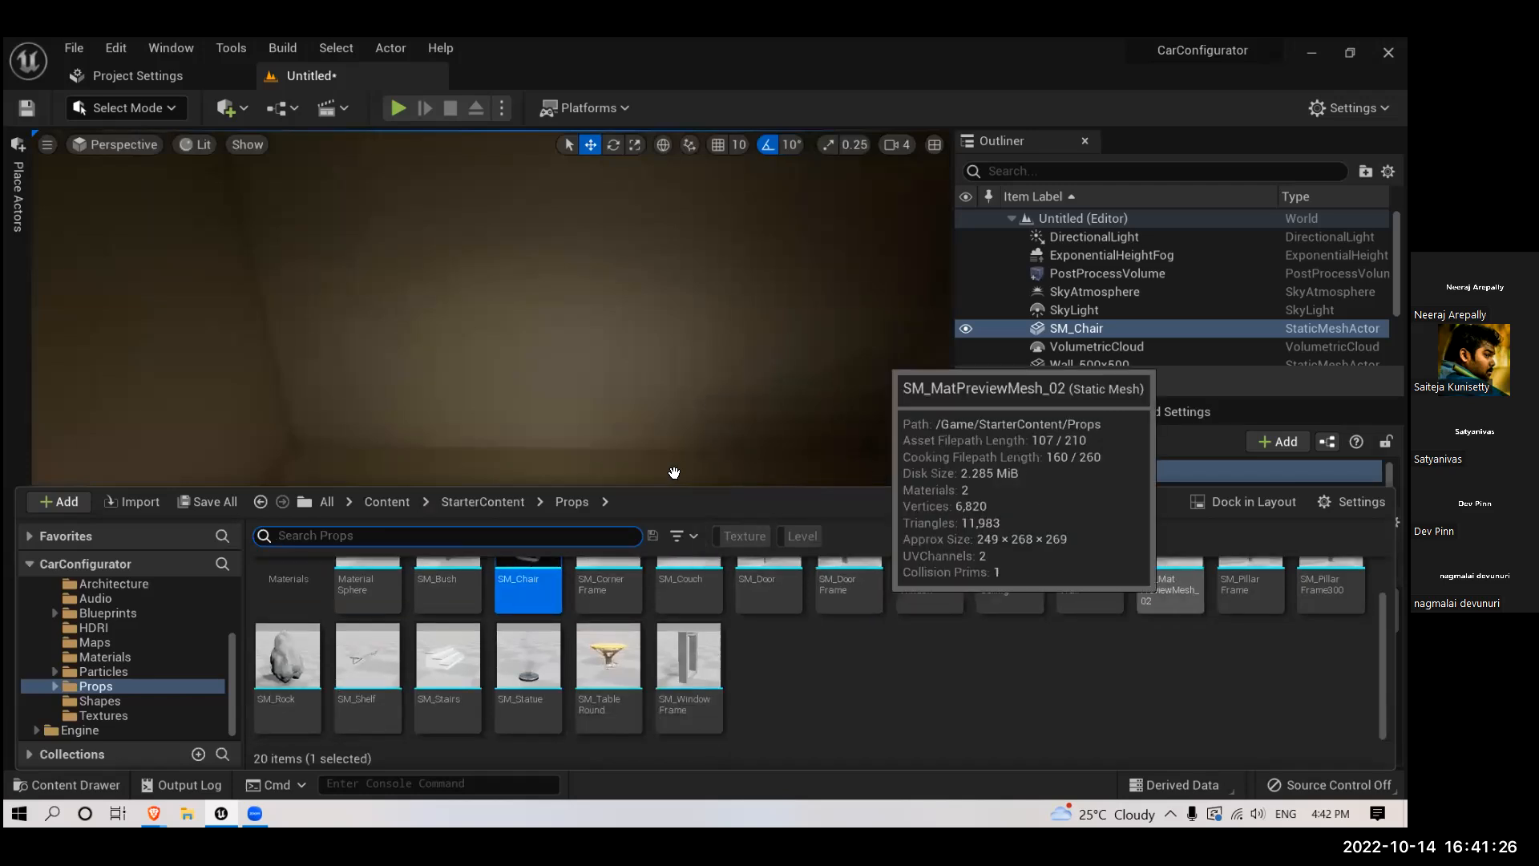
{"action": "left_click_drag", "start_coordinate": [675, 473], "coordinate": [681, 516]}
- Filter the project assets by Material and list them from the whole Content folder
{"action": "left_click", "coordinate": [63, 783]}
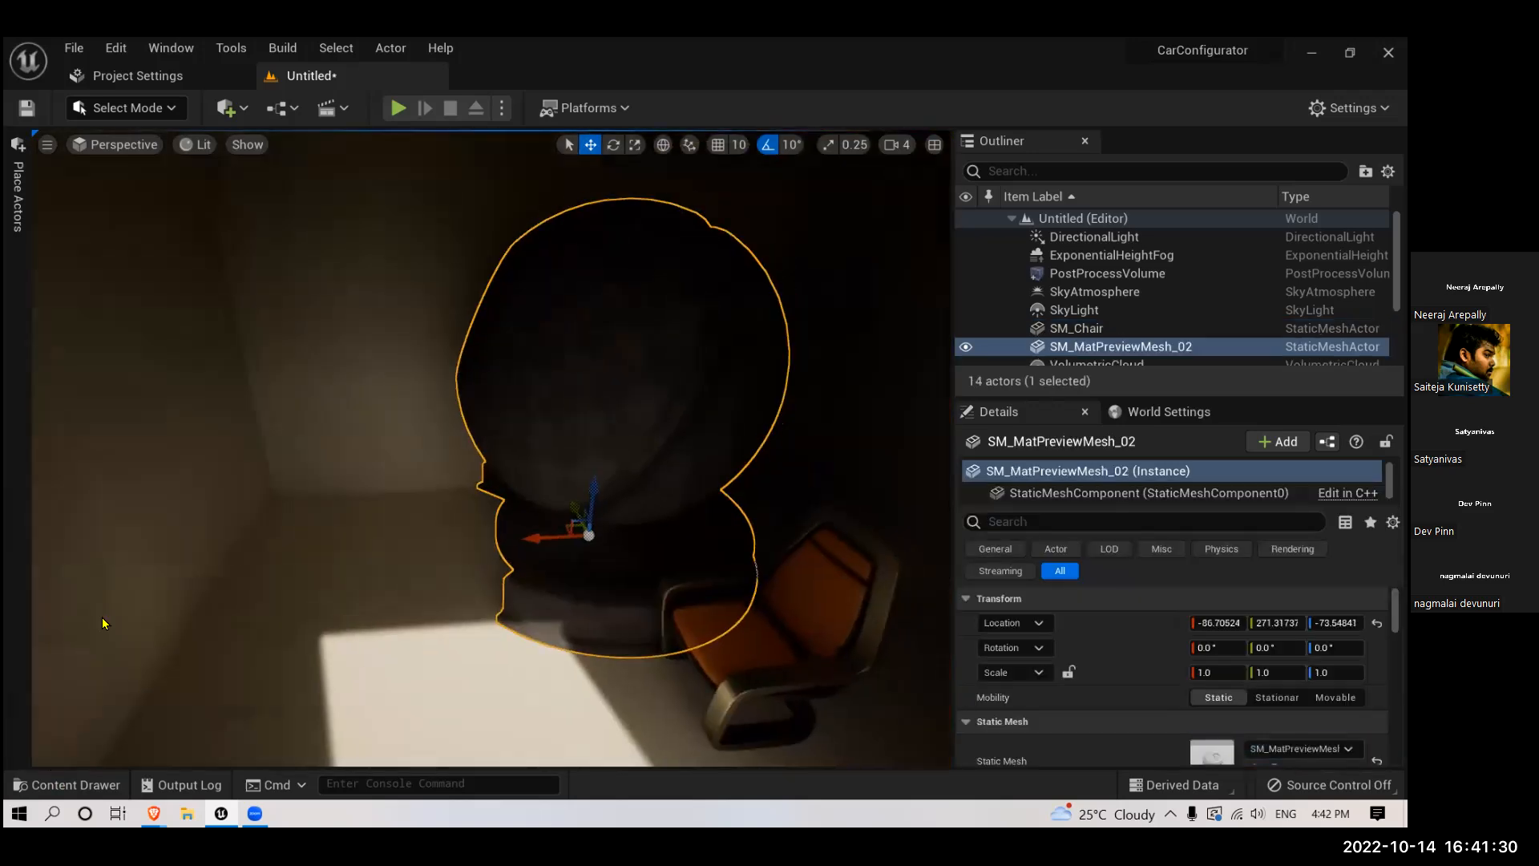
{"action": "left_click", "coordinate": [116, 583]}
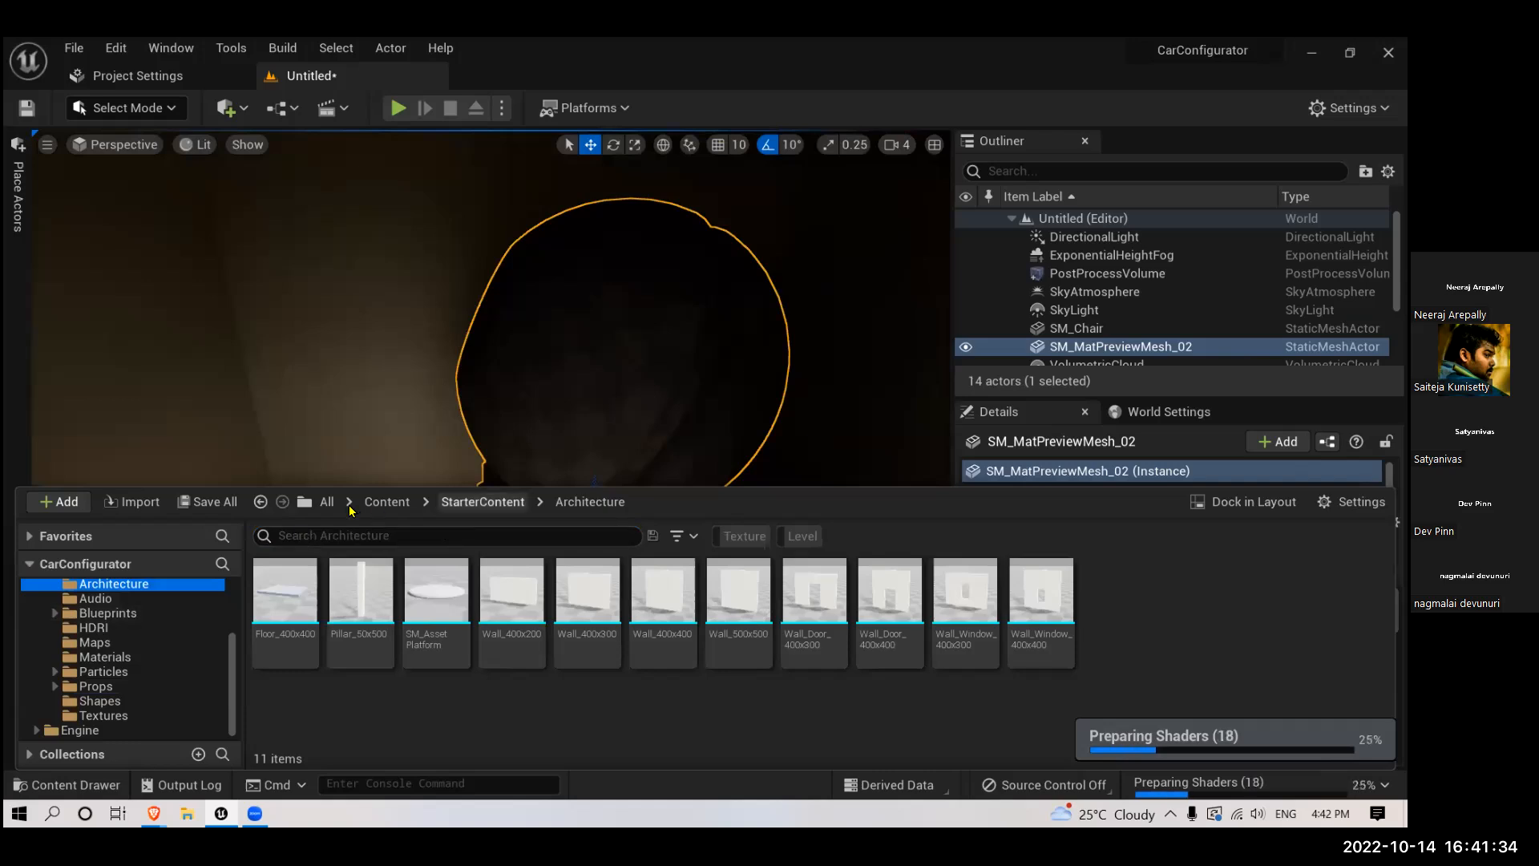
{"action": "left_click", "coordinate": [682, 535]}
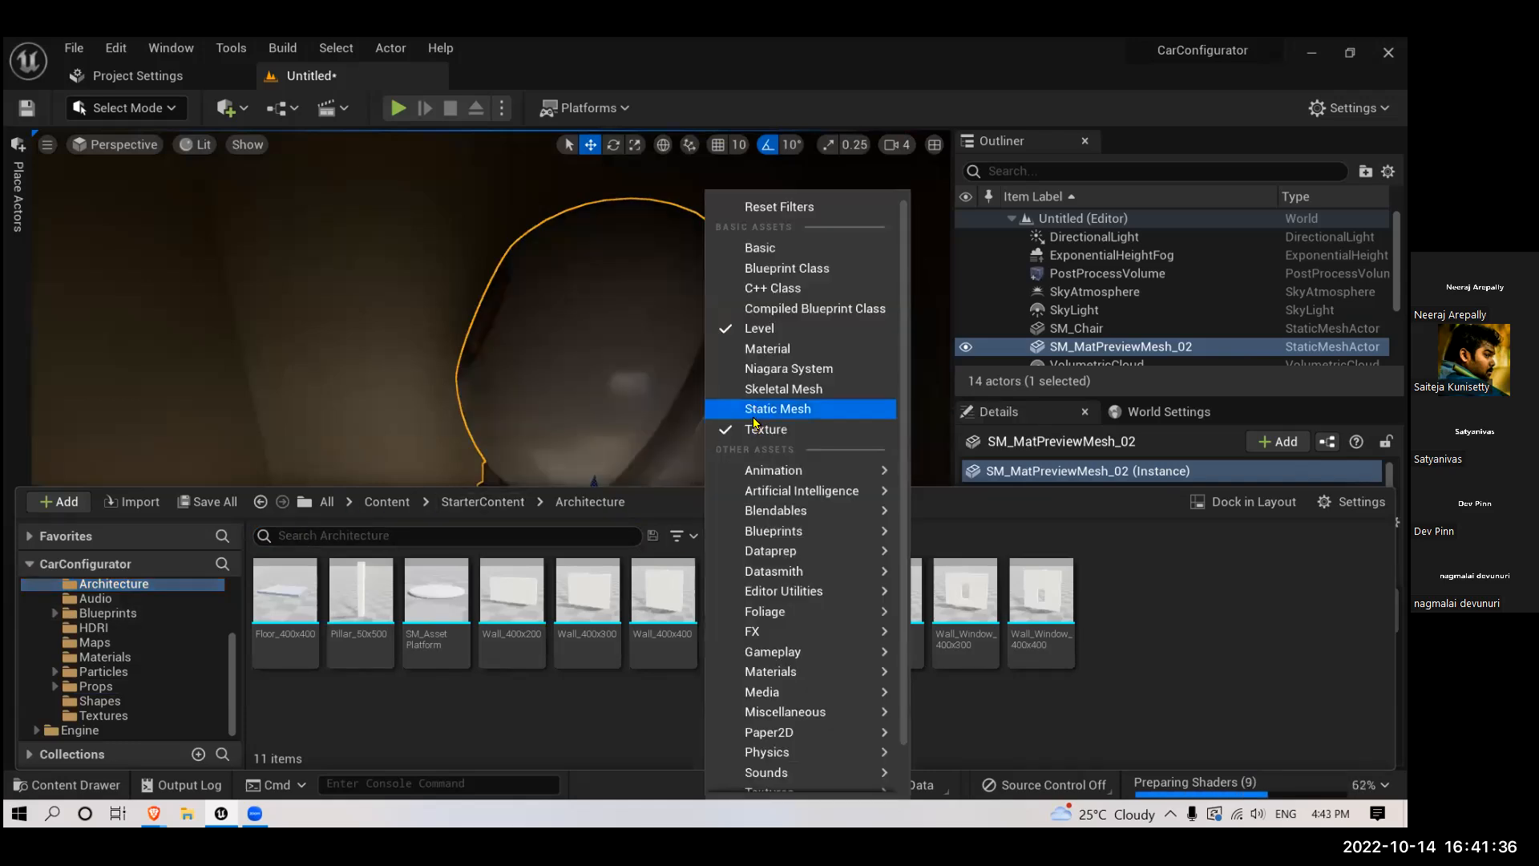
{"action": "left_click", "coordinate": [694, 545]}
{"action": "left_click", "coordinate": [697, 545]}
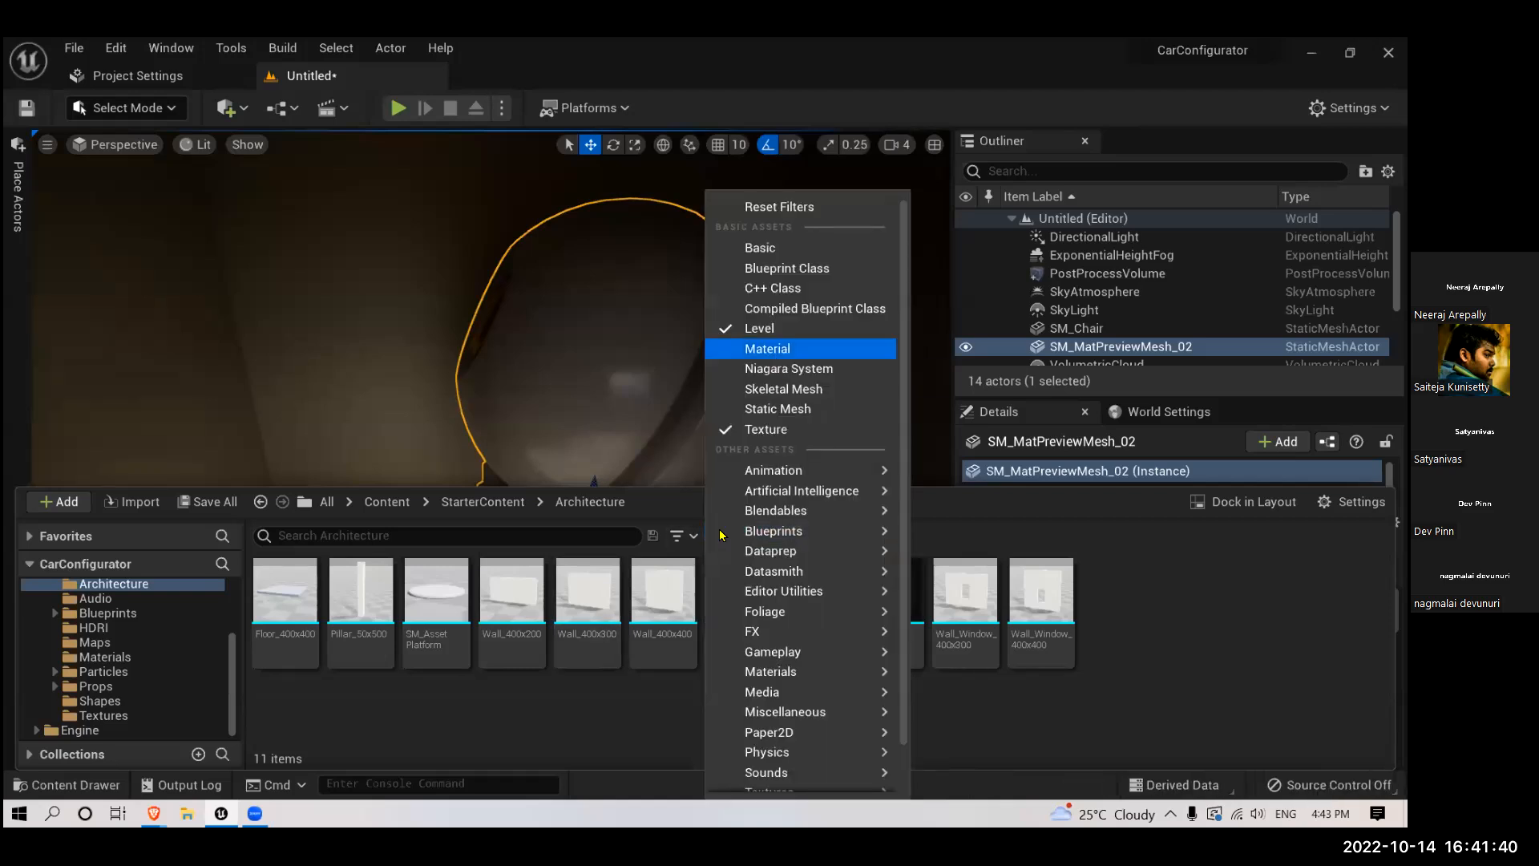
{"action": "left_click", "coordinate": [768, 349]}
{"action": "left_click", "coordinate": [392, 502]}
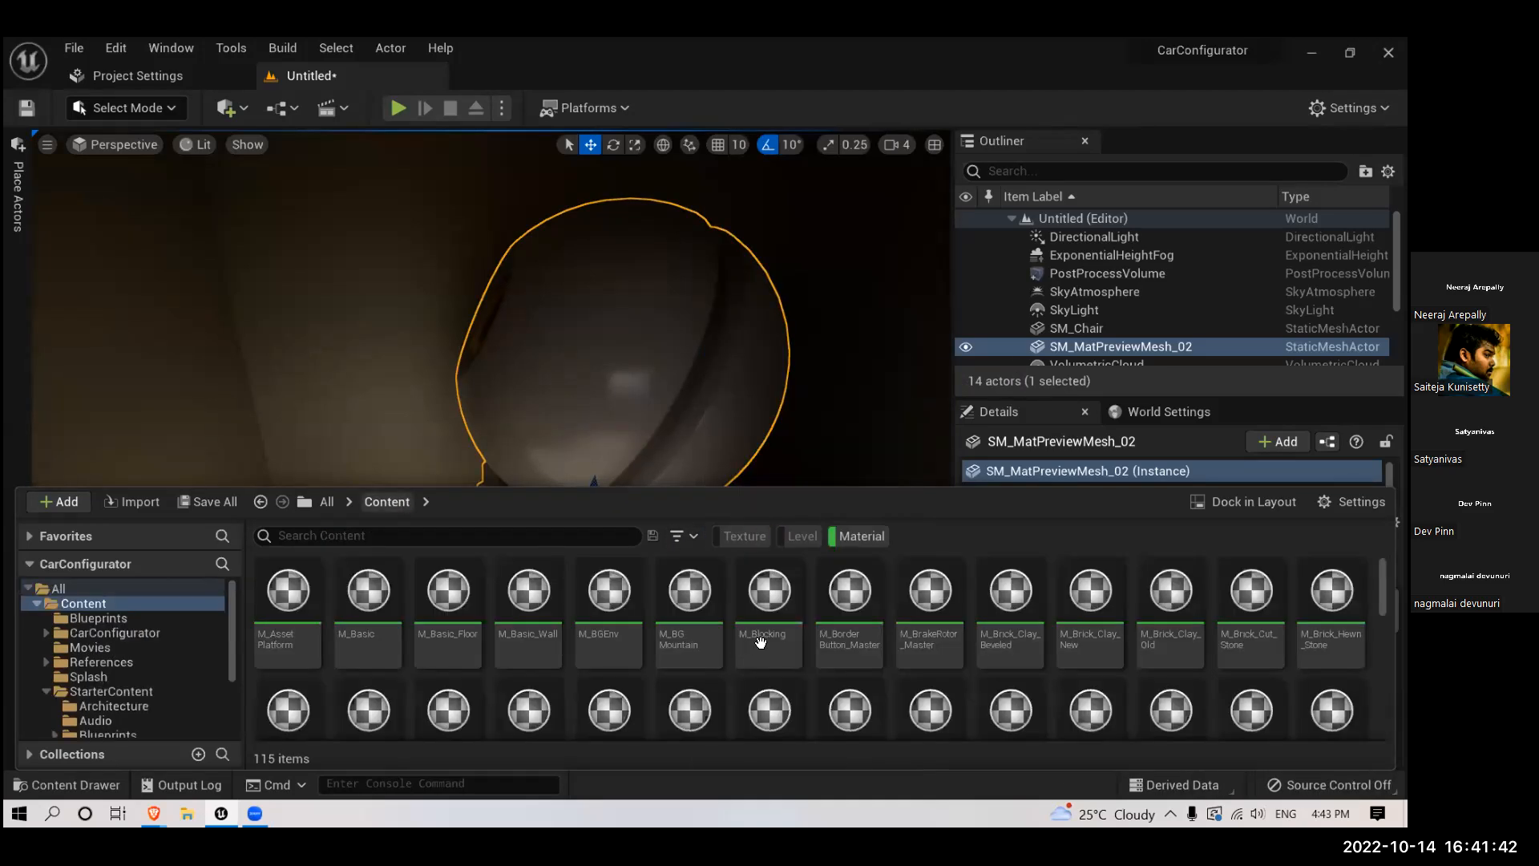
- Find the hexagonal M_Tech_Hex_Tile_Pulse material among the project materials and apply it to the preview mesh
{"action": "scroll", "coordinate": [804, 651], "scroll_direction": "down", "scroll_amount": 5}
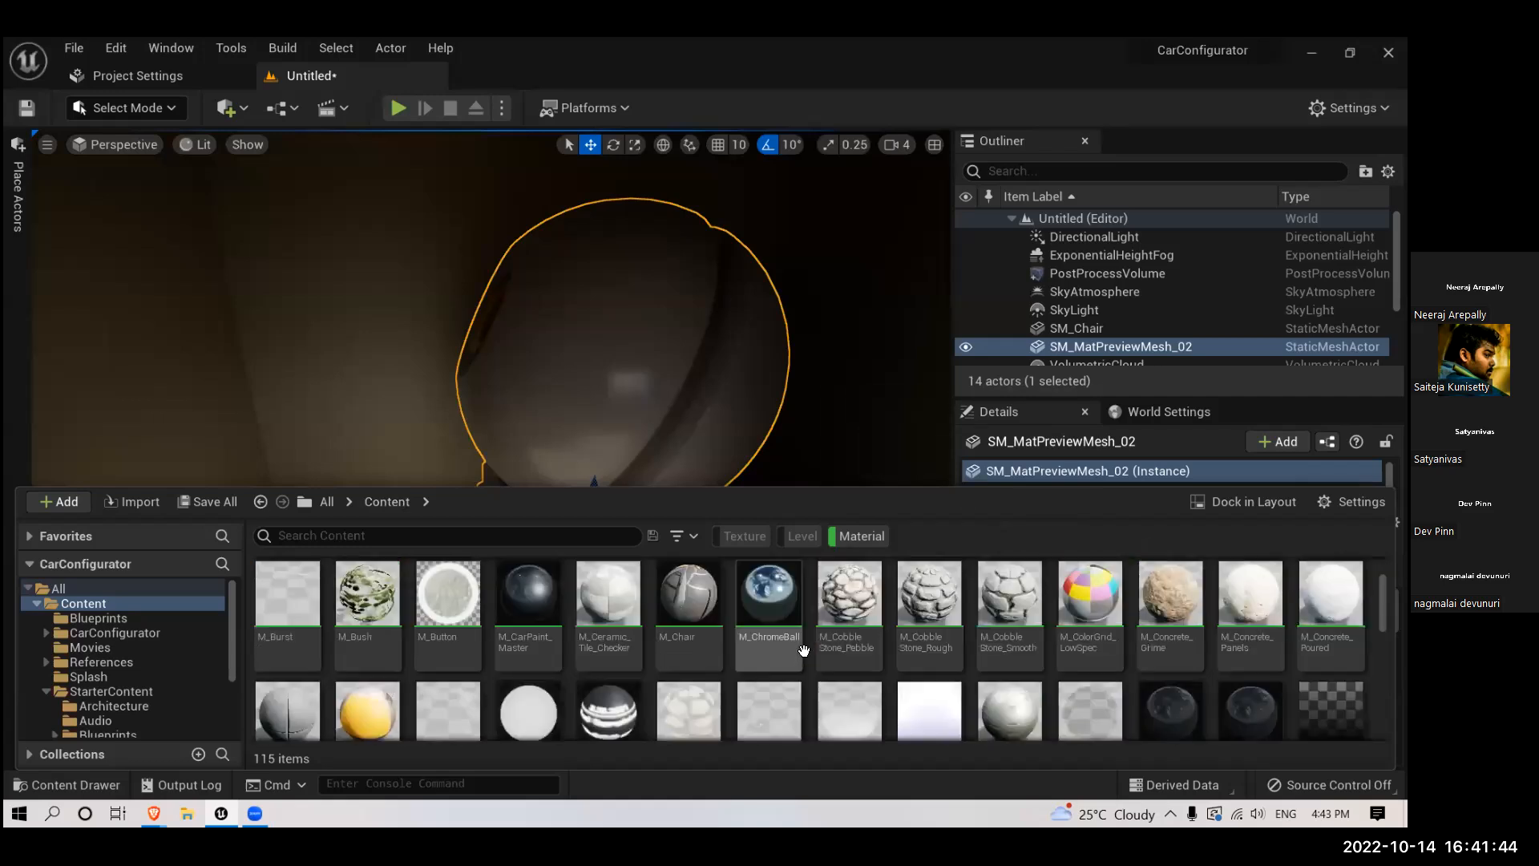
{"action": "scroll", "coordinate": [804, 651], "scroll_direction": "down", "scroll_amount": 5}
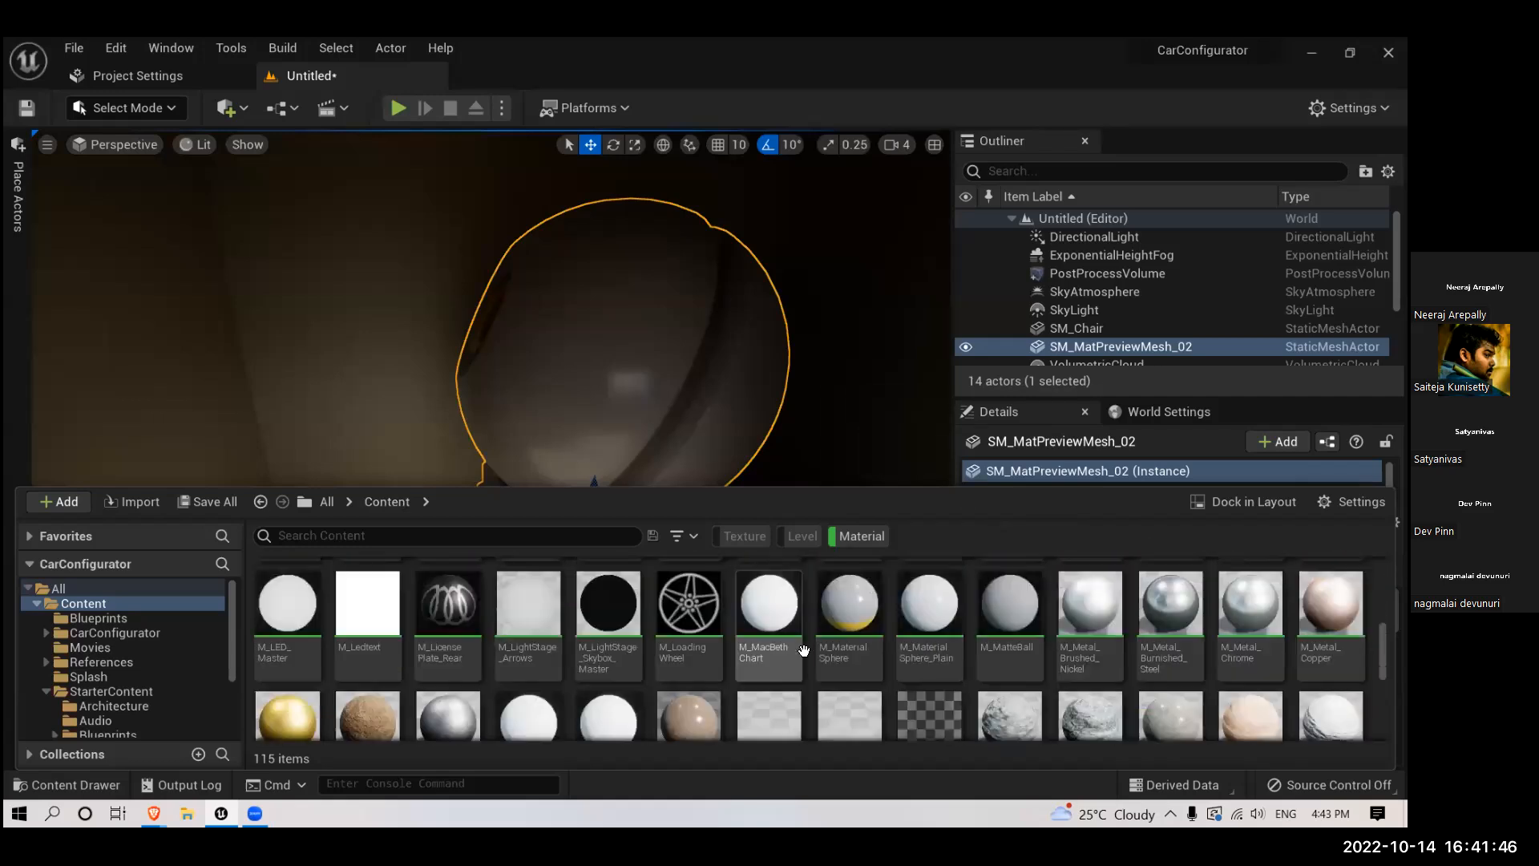
{"action": "scroll", "coordinate": [804, 651], "scroll_direction": "down", "scroll_amount": 6}
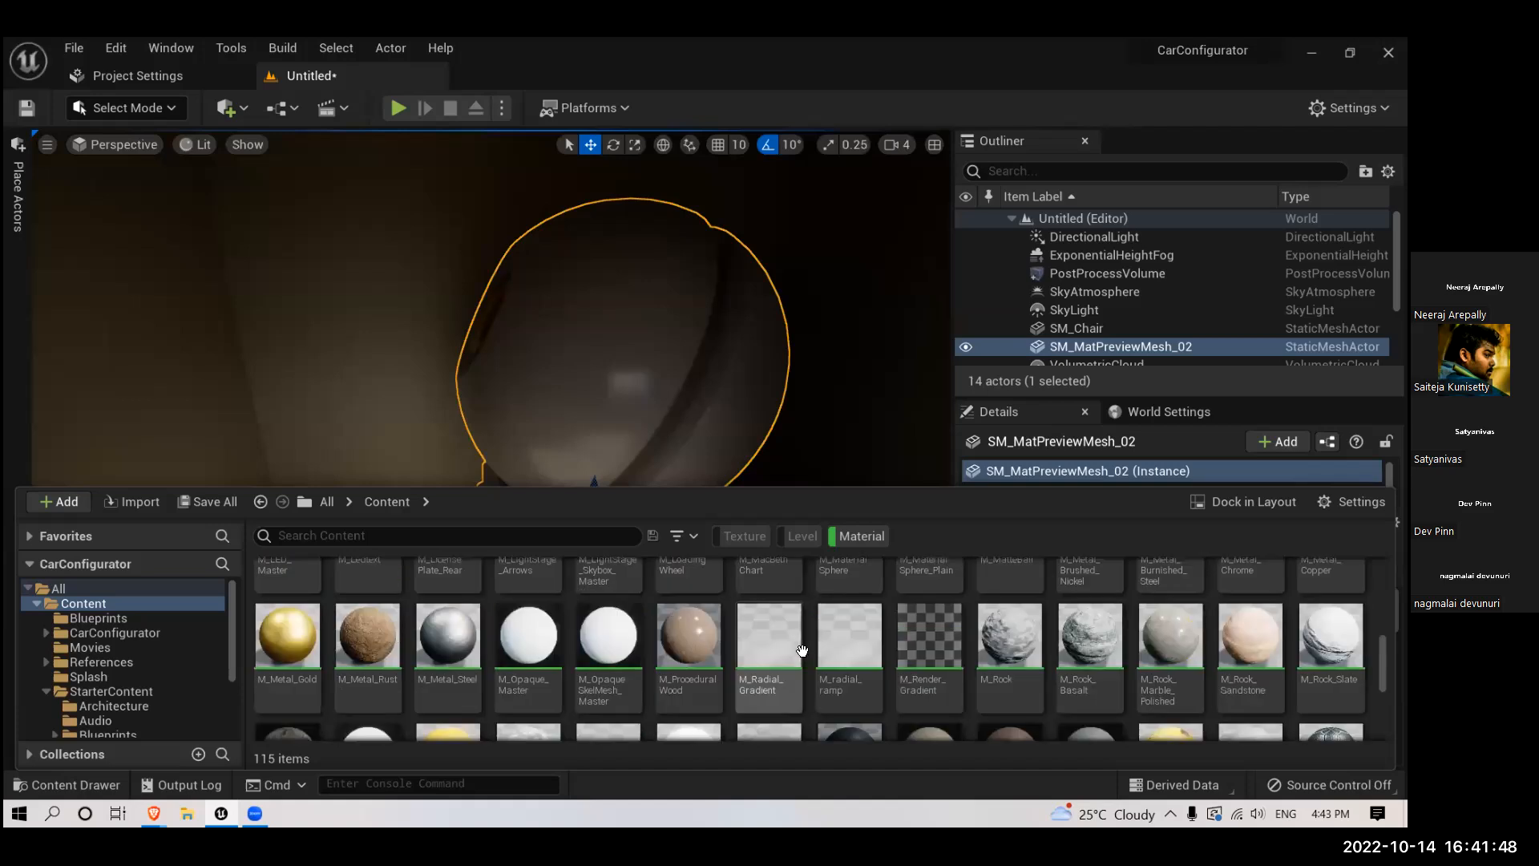
{"action": "scroll", "coordinate": [803, 651], "scroll_direction": "down", "scroll_amount": 2}
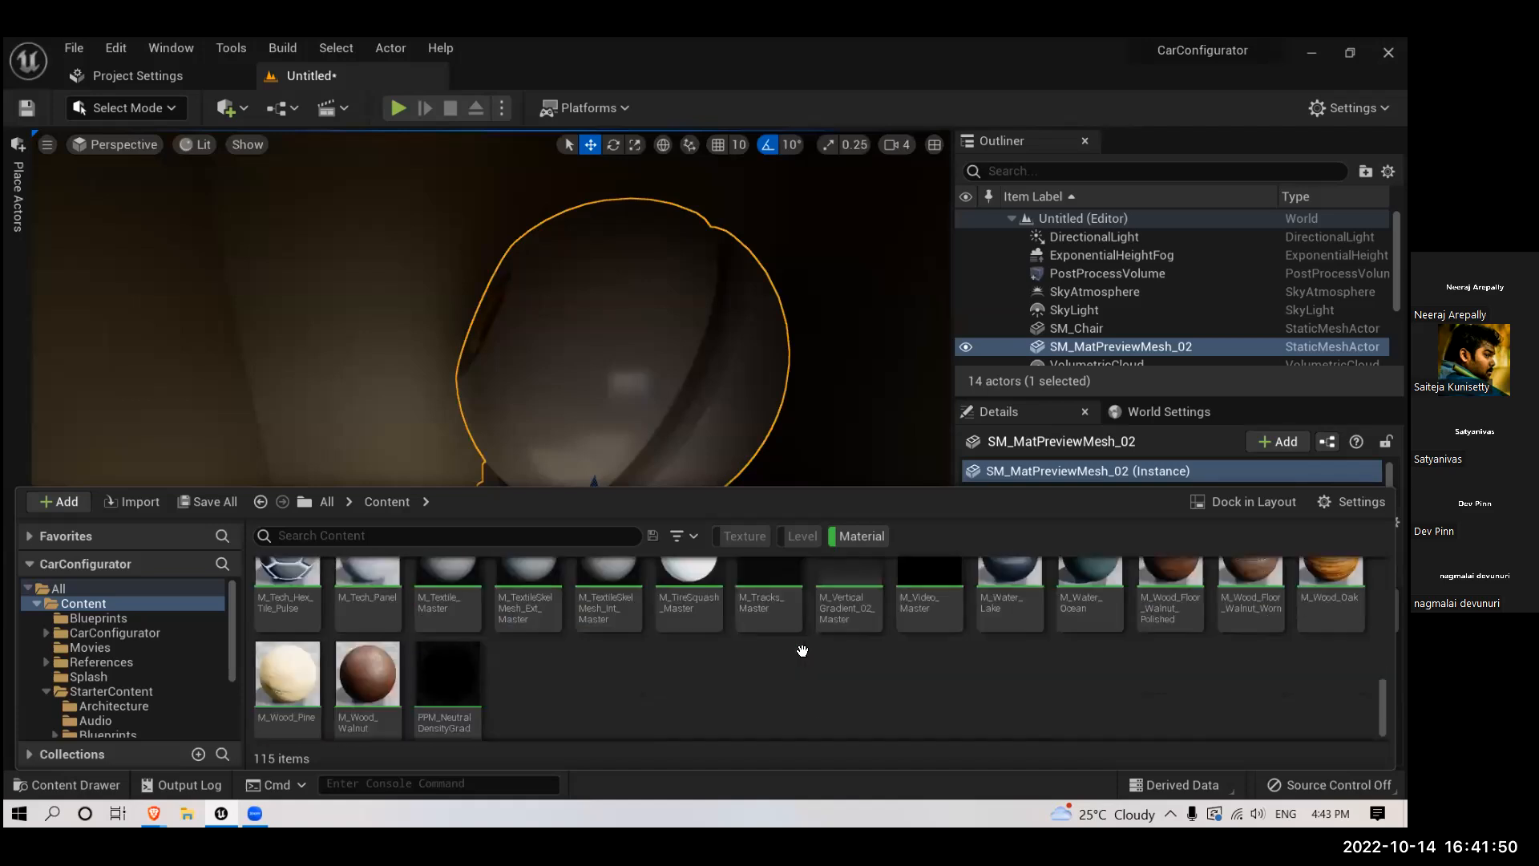
{"action": "scroll", "coordinate": [802, 651], "scroll_direction": "up", "scroll_amount": 3}
{"action": "left_click_drag", "start_coordinate": [287, 682], "coordinate": [601, 398]}
- Scale the preview mesh down uniformly to about 0.36 and return to the move tool
{"action": "right_click_drag", "start_coordinate": [662, 412], "coordinate": [662, 485]}
{"action": "scroll", "coordinate": [662, 412], "scroll_direction": "down", "scroll_amount": 2}
{"action": "scroll", "coordinate": [662, 412], "scroll_direction": "up", "scroll_amount": 2}
{"action": "scroll", "coordinate": [662, 412], "scroll_direction": "up", "scroll_amount": 2}
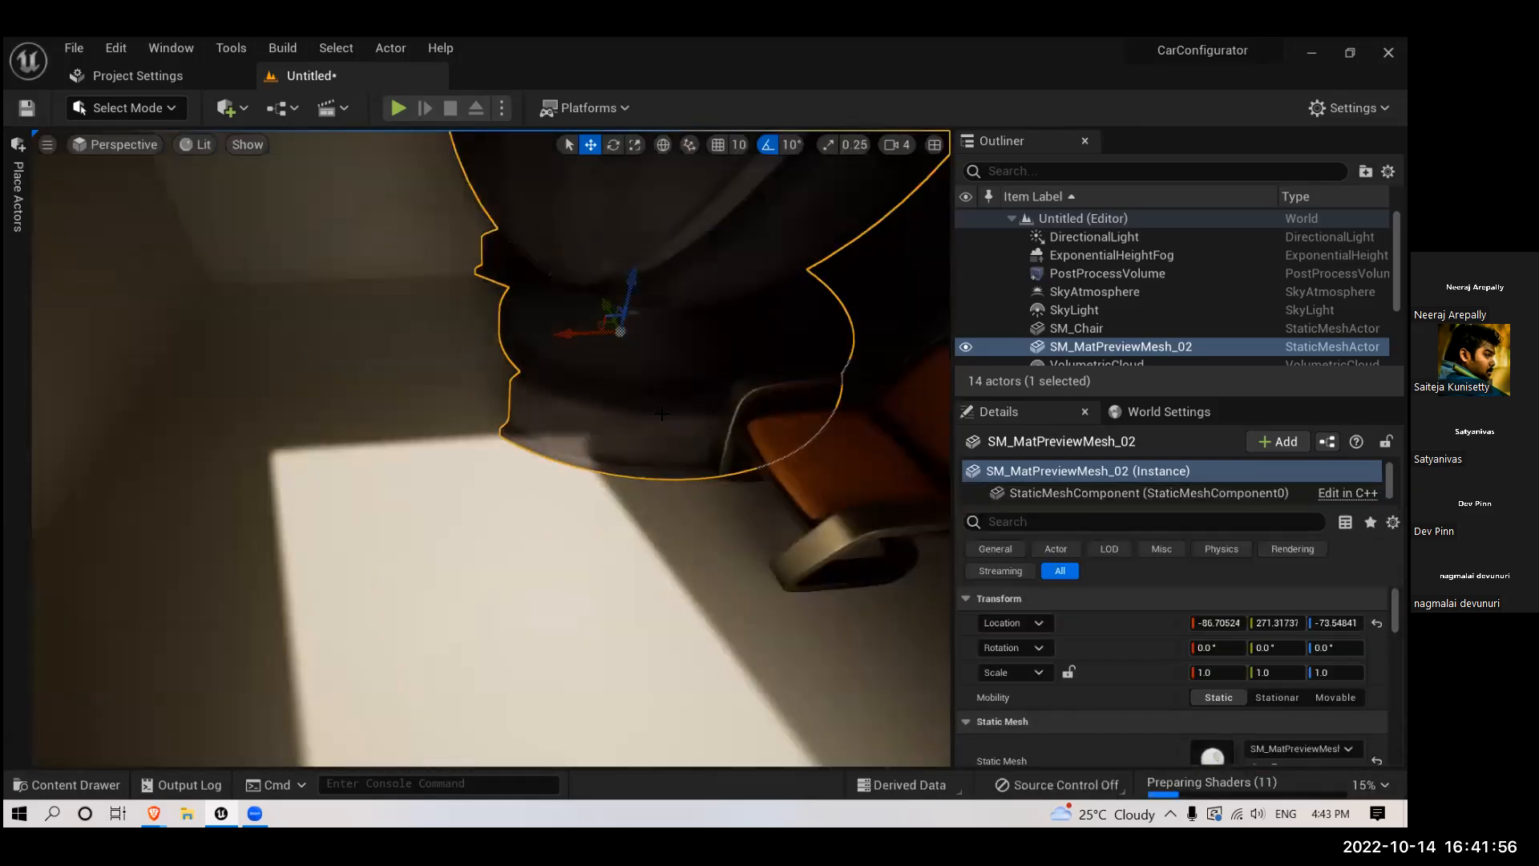
{"action": "key", "text": "r"}
{"action": "left_click_drag", "start_coordinate": [621, 332], "coordinate": [643, 416]}
{"action": "key", "text": "w"}
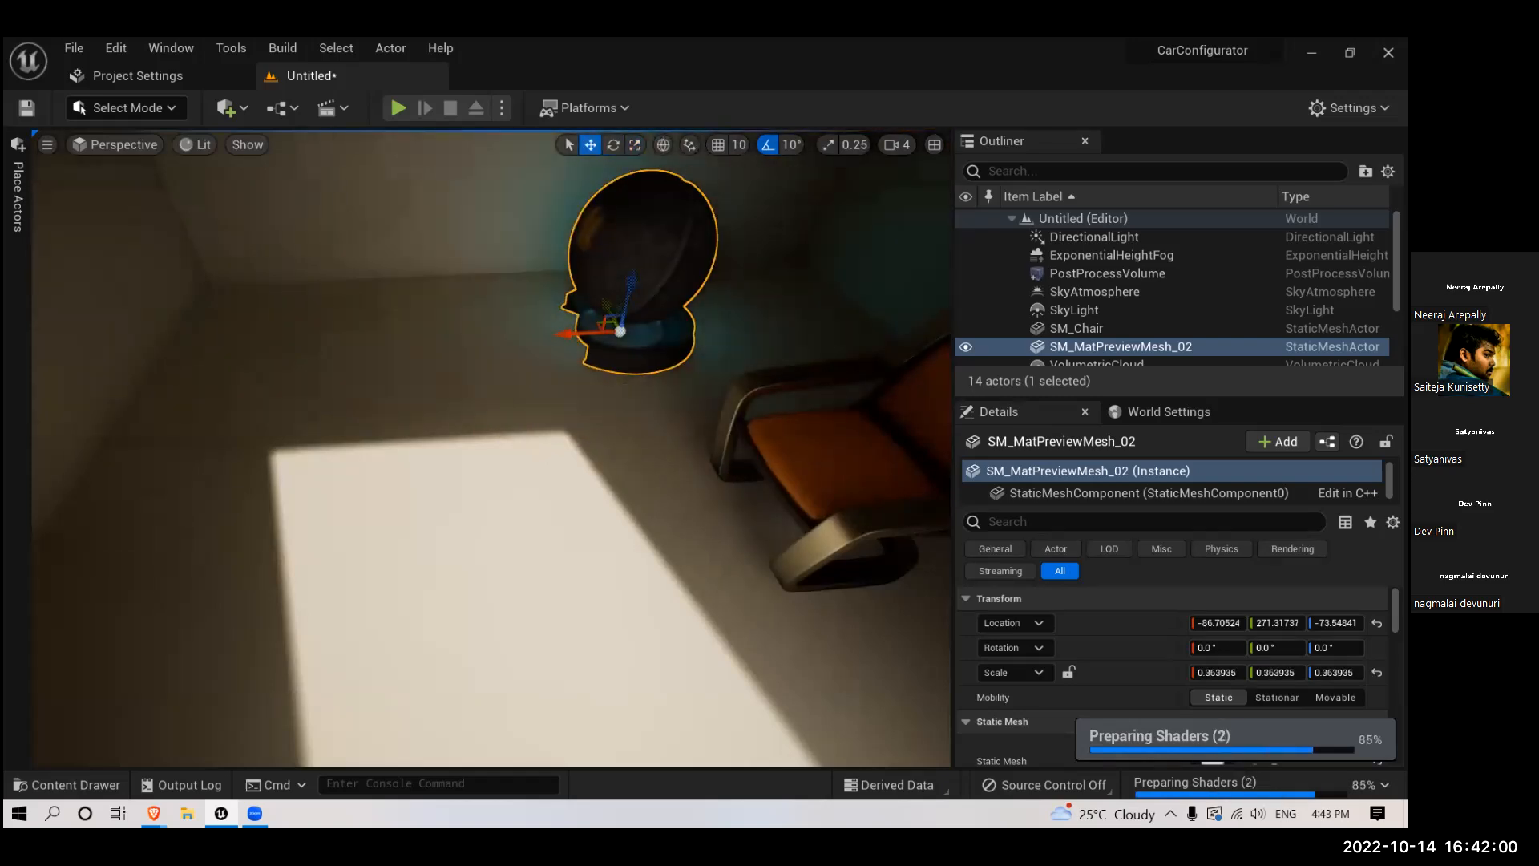
- Move the glowing preview mesh along the back wall into the corner behind the chair, at X about -171
{"action": "right_click_drag", "start_coordinate": [644, 416], "coordinate": [673, 373]}
{"action": "right_click_drag", "start_coordinate": [645, 427], "coordinate": [662, 353]}
{"action": "right_click_drag", "start_coordinate": [374, 537], "coordinate": [425, 539]}
{"action": "left_click_drag", "start_coordinate": [396, 561], "coordinate": [391, 630]}
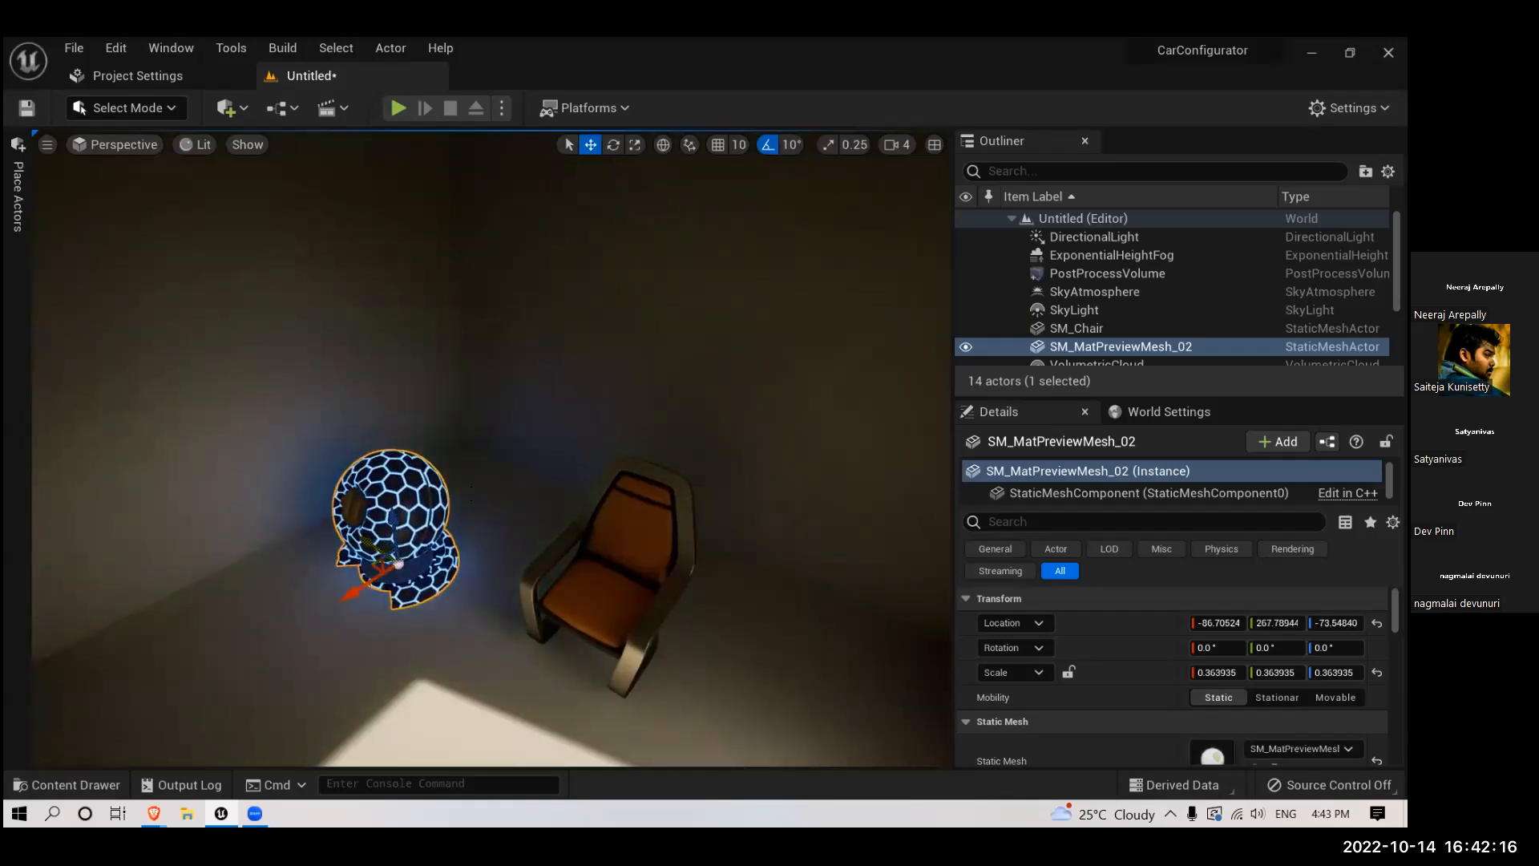
{"action": "left_click_drag", "start_coordinate": [472, 493], "coordinate": [434, 517]}
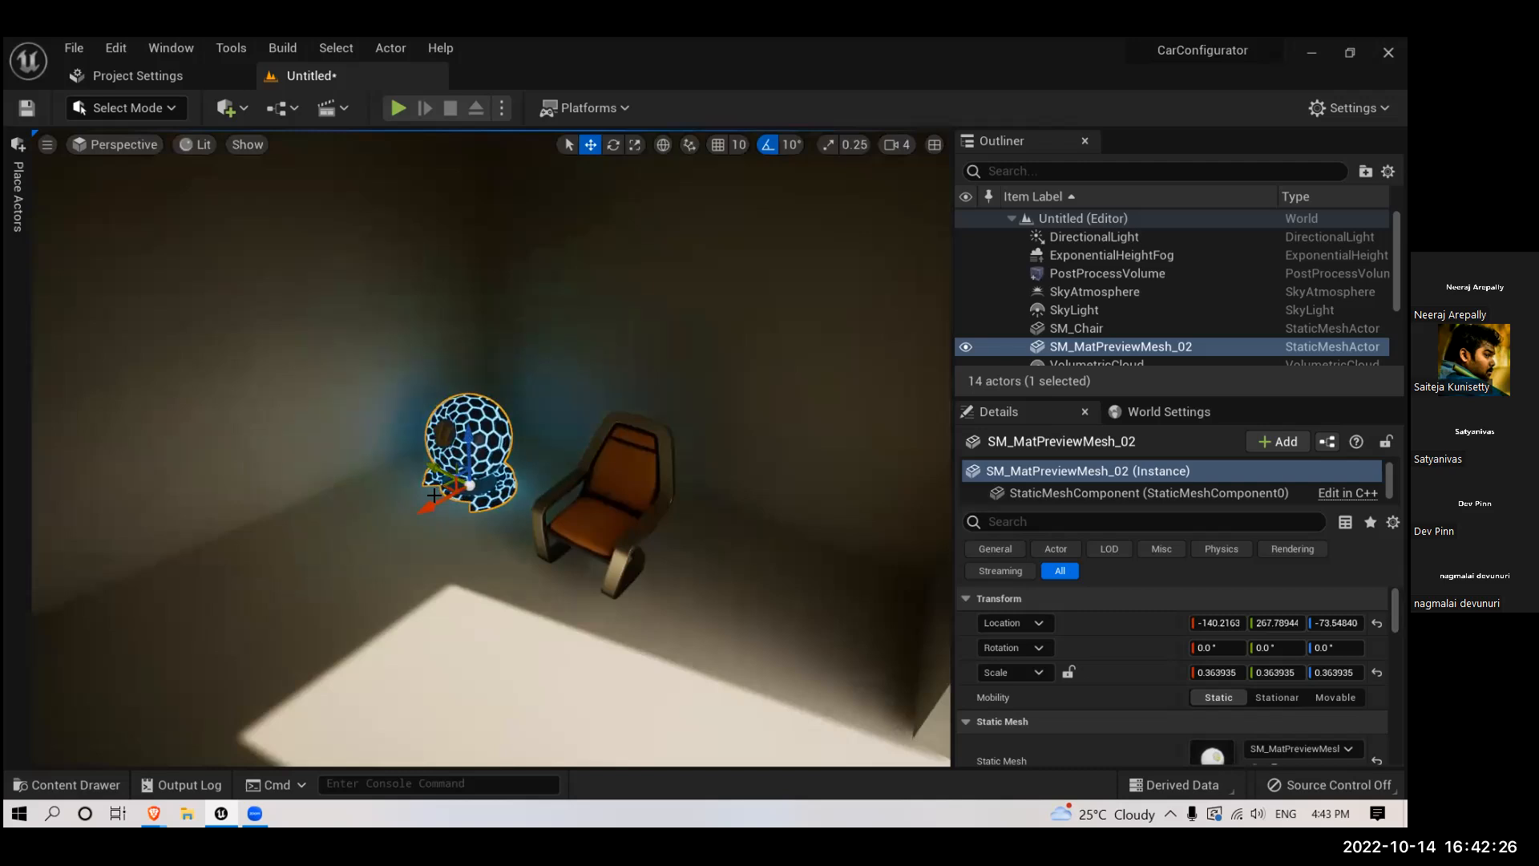
{"action": "left_click_drag", "start_coordinate": [448, 493], "coordinate": [447, 484]}
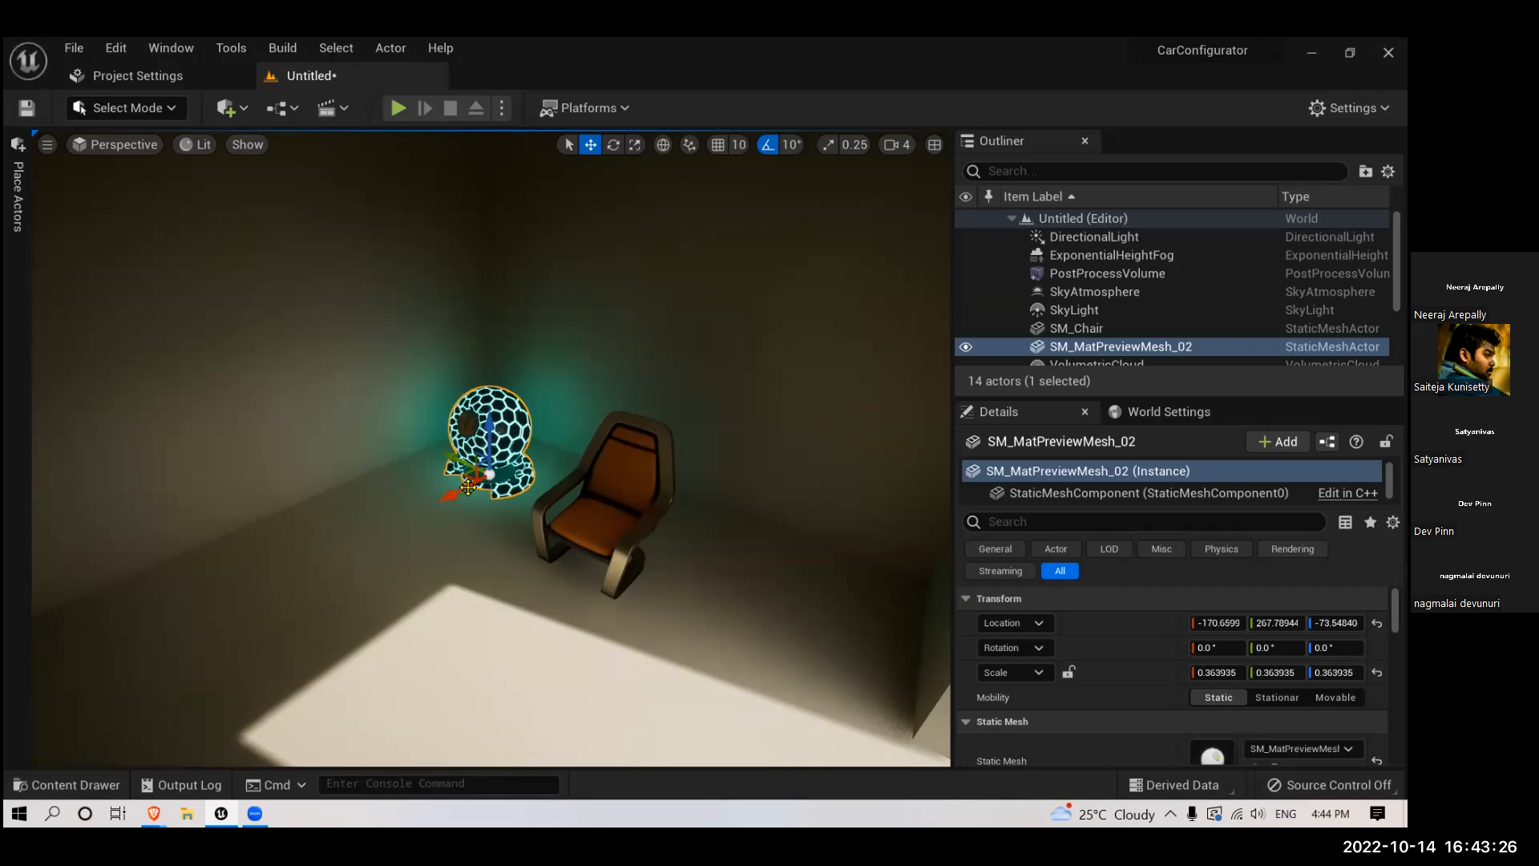
- Slide the preview mesh back and forth along the back wall to show its moving glow, leaving it at X about 14
{"action": "left_click_drag", "start_coordinate": [469, 485], "coordinate": [343, 550]}
{"action": "key", "text": "f"}
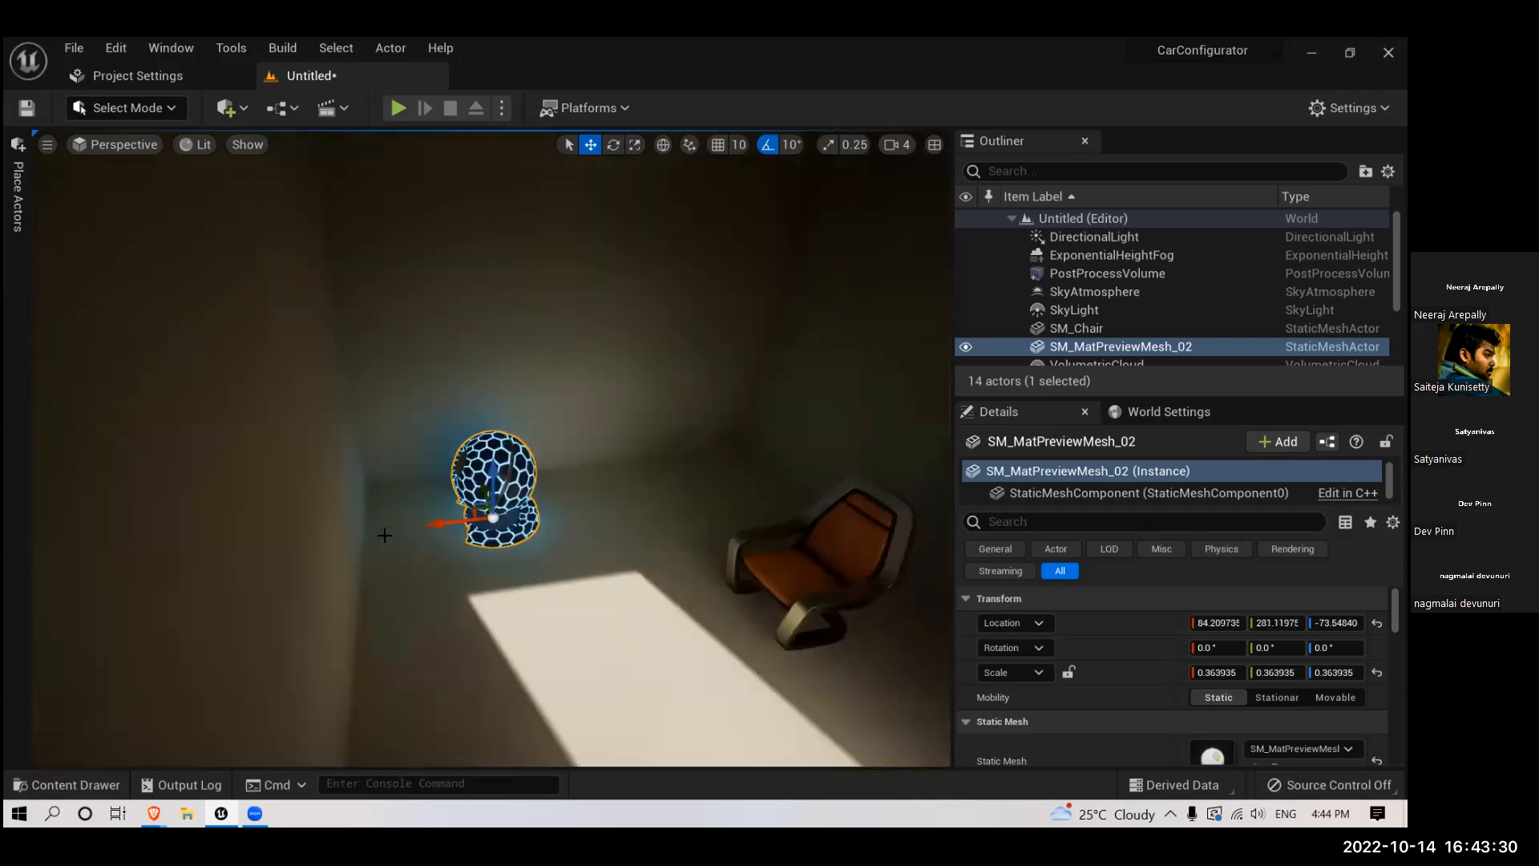
{"action": "left_click_drag", "start_coordinate": [440, 522], "coordinate": [474, 520]}
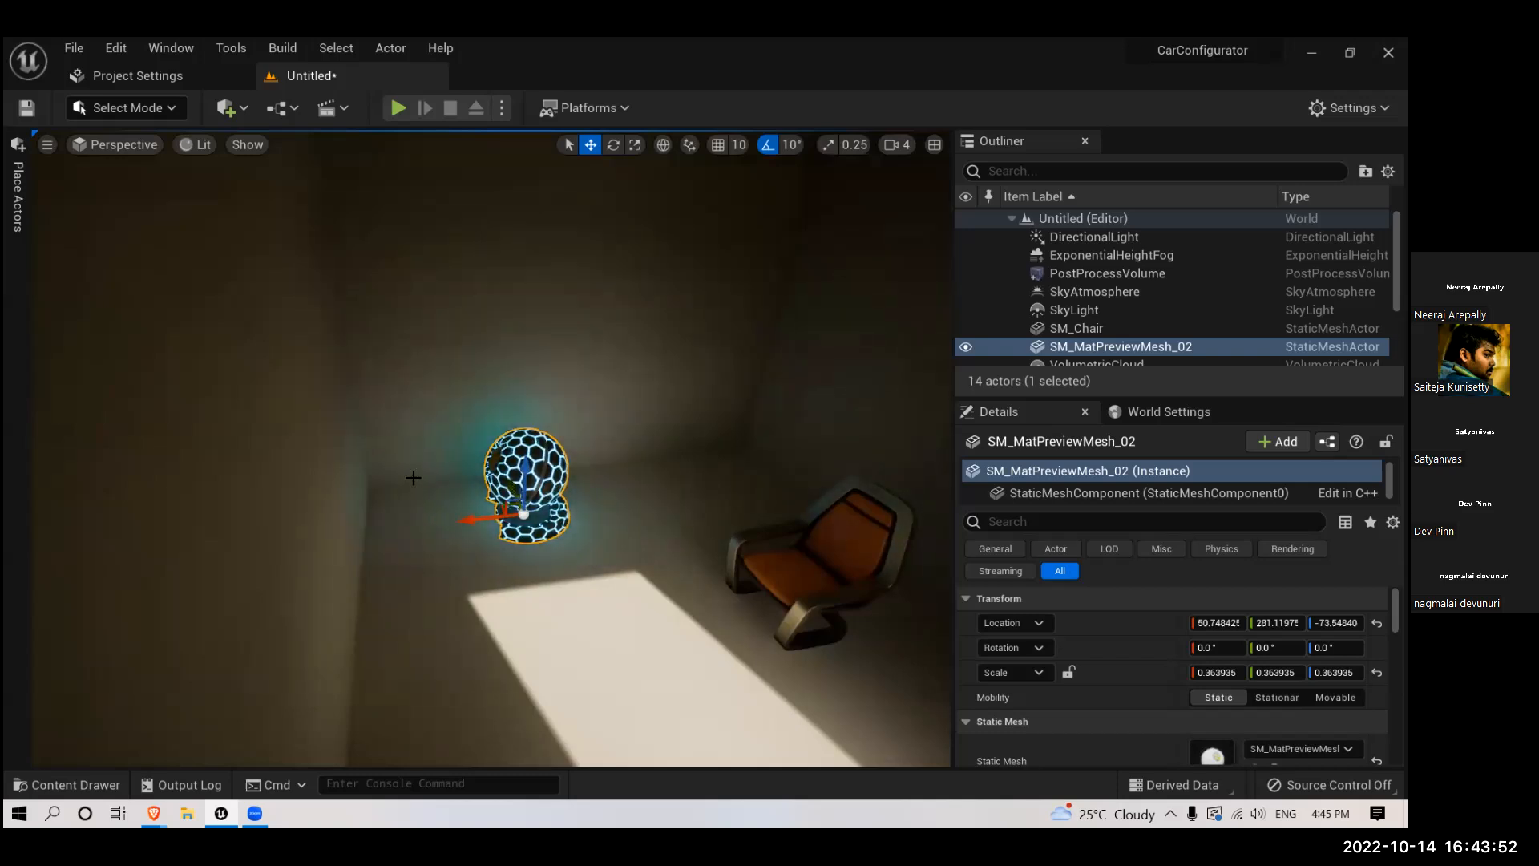
{"action": "left_click_drag", "start_coordinate": [465, 520], "coordinate": [527, 498]}
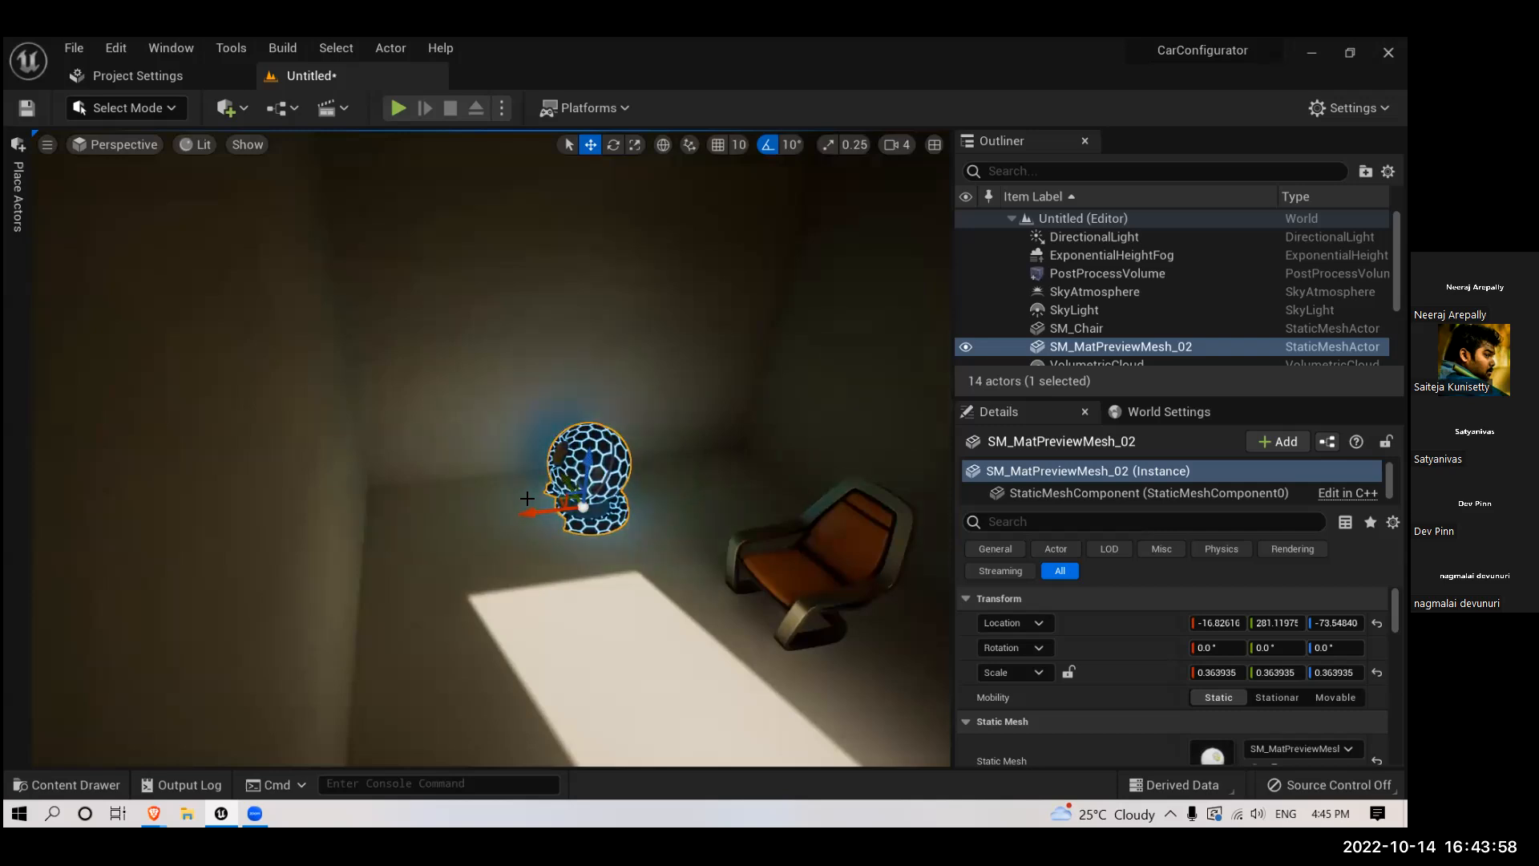
{"action": "left_click_drag", "start_coordinate": [527, 512], "coordinate": [497, 517]}
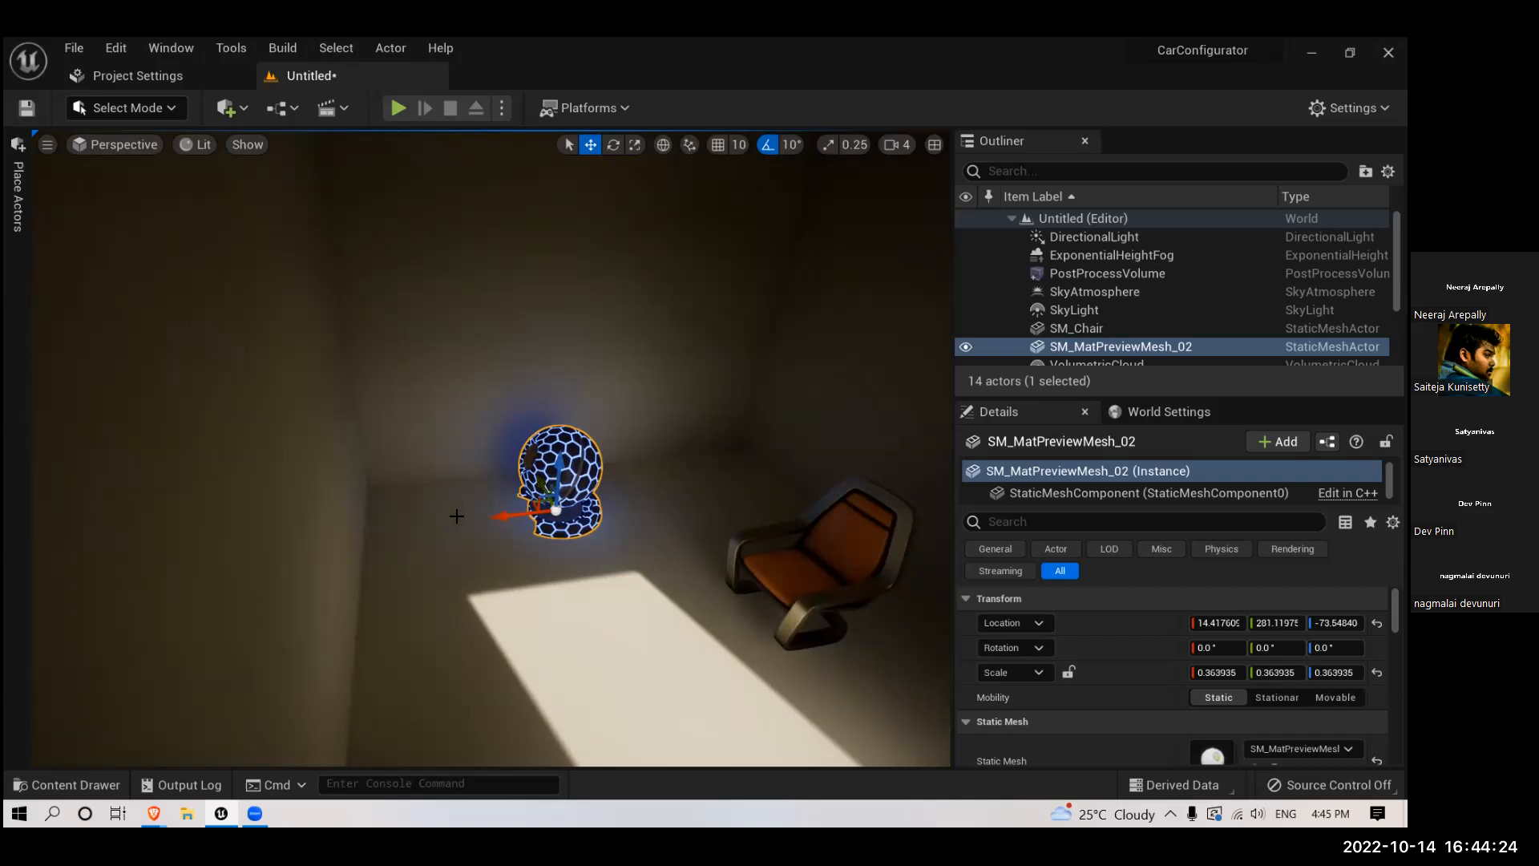
- Replace the preview mesh's glowing material with the M_Shelf material from the project materials
{"action": "left_click_drag", "start_coordinate": [632, 529], "coordinate": [633, 417]}
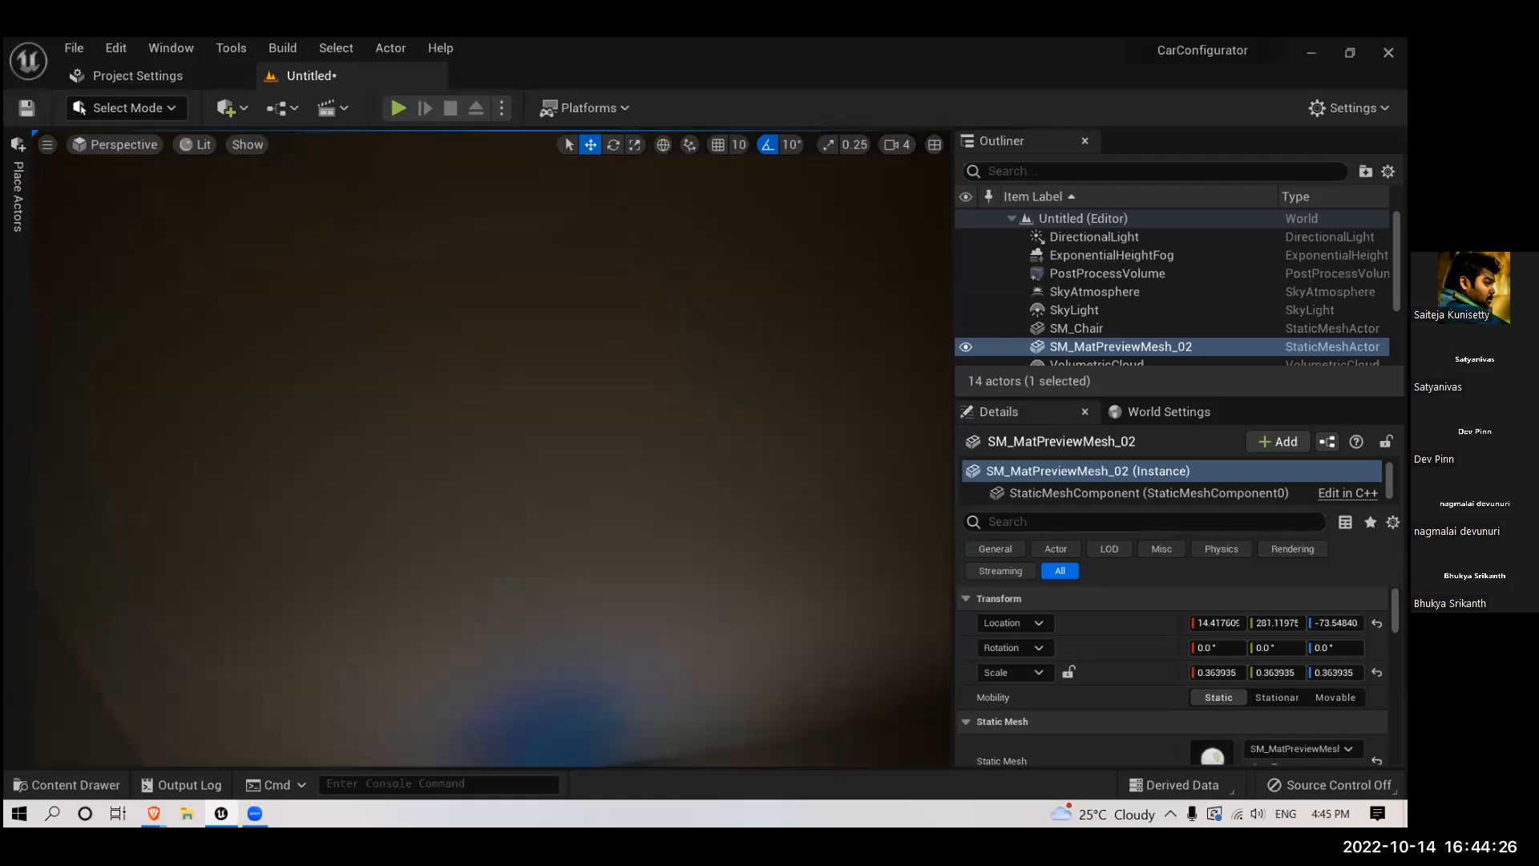
{"action": "left_click_drag", "start_coordinate": [534, 546], "coordinate": [535, 657]}
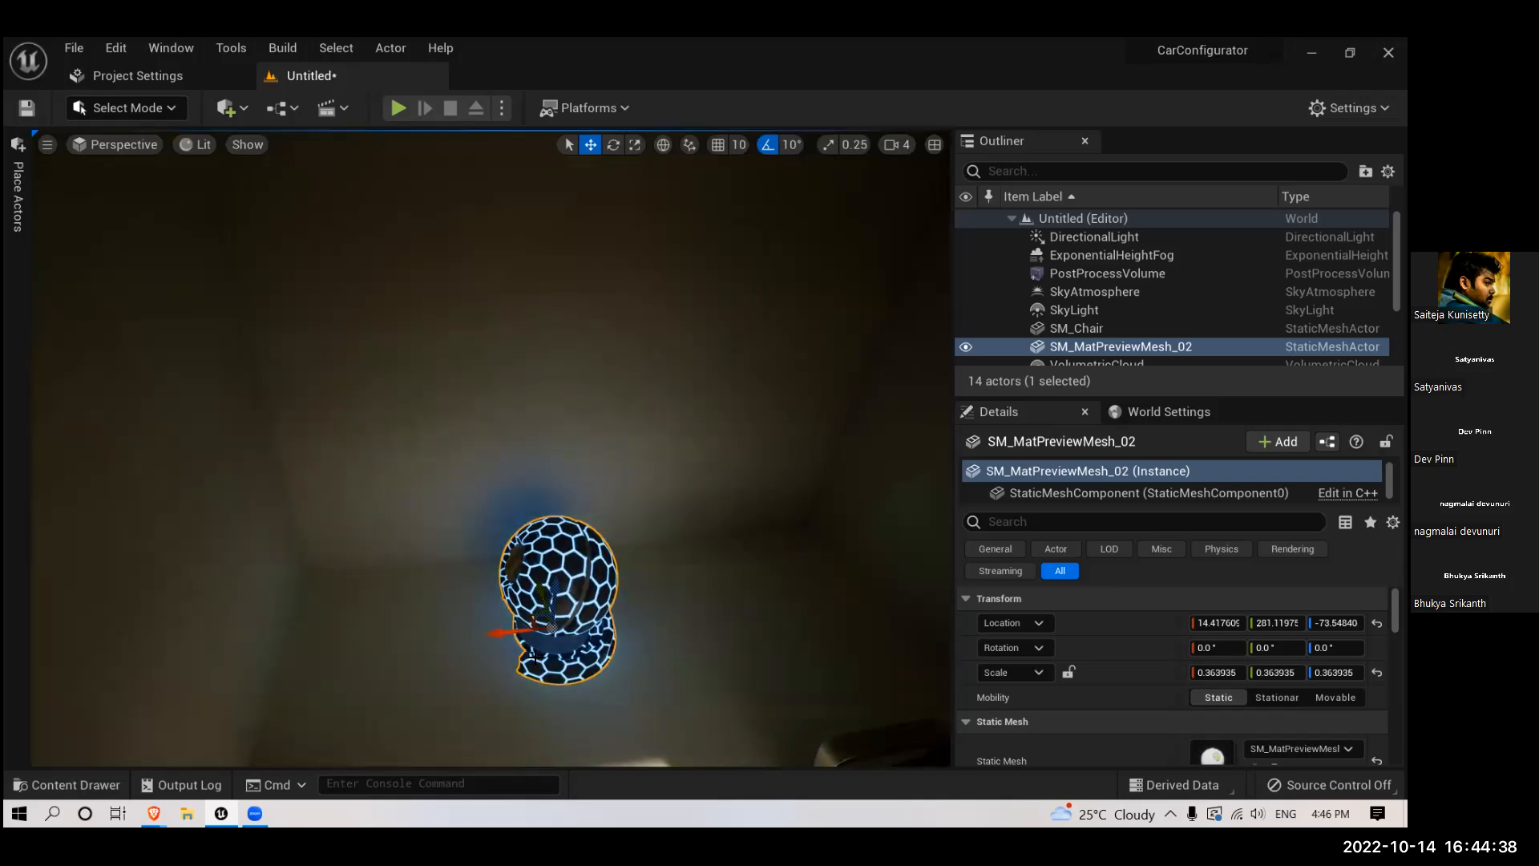
{"action": "left_click", "coordinate": [101, 785]}
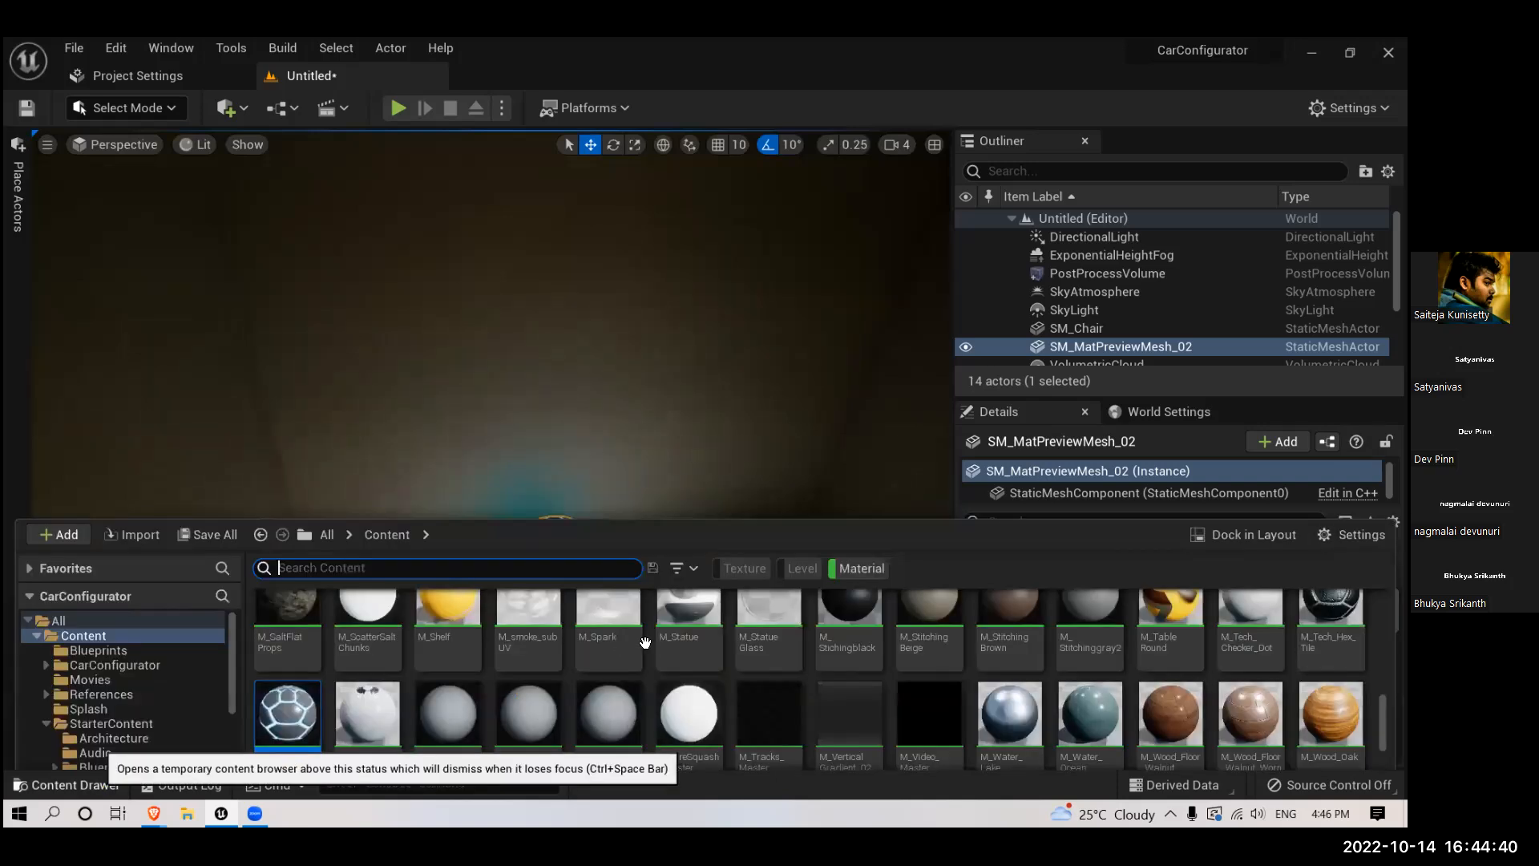
{"action": "scroll", "coordinate": [1081, 703], "scroll_direction": "up", "scroll_amount": 2}
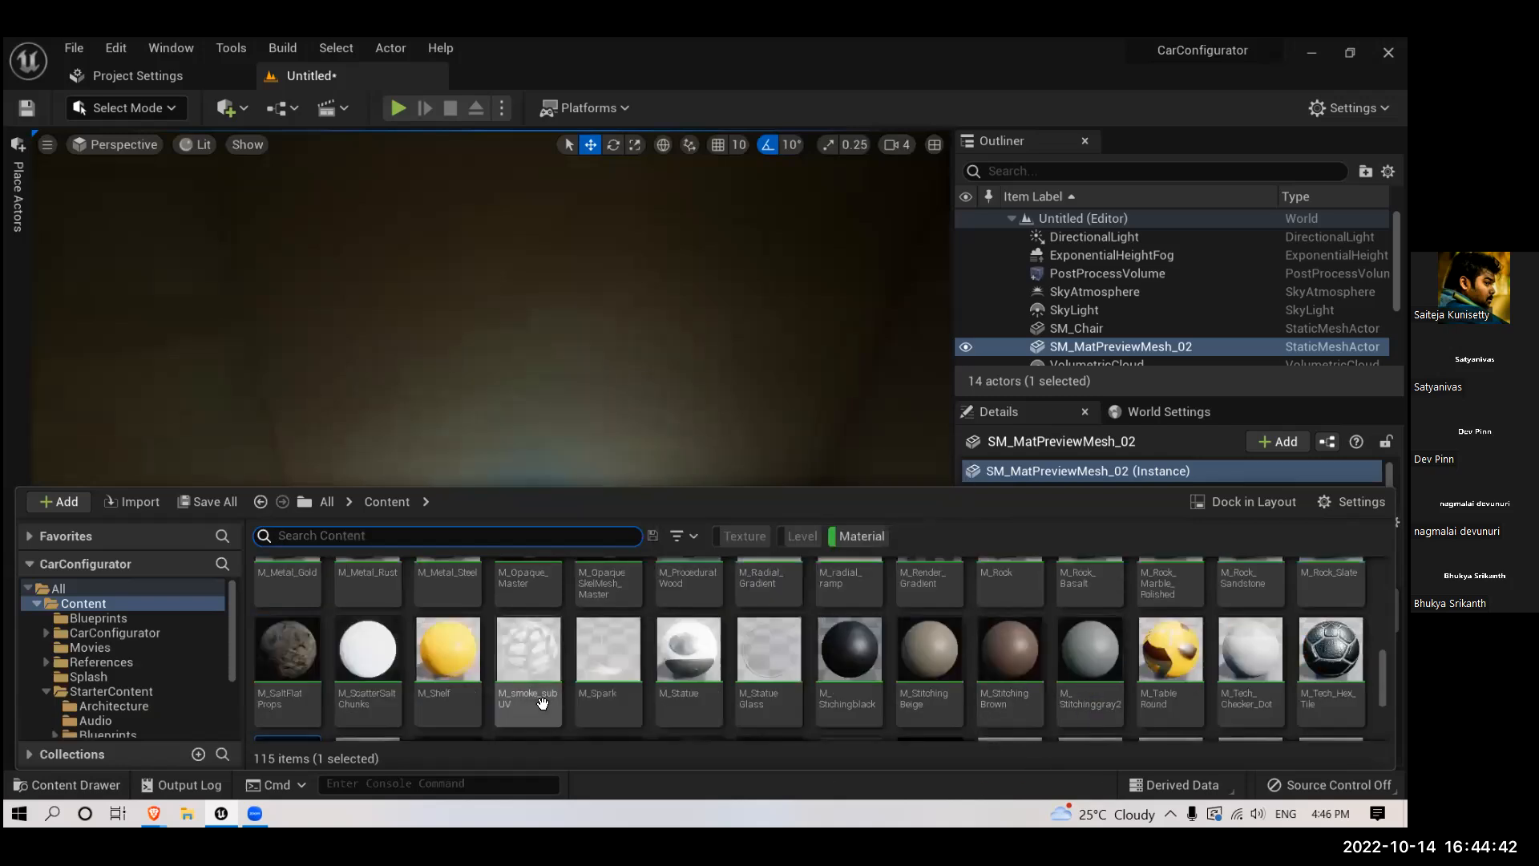
{"action": "scroll", "coordinate": [533, 695], "scroll_direction": "up", "scroll_amount": 1}
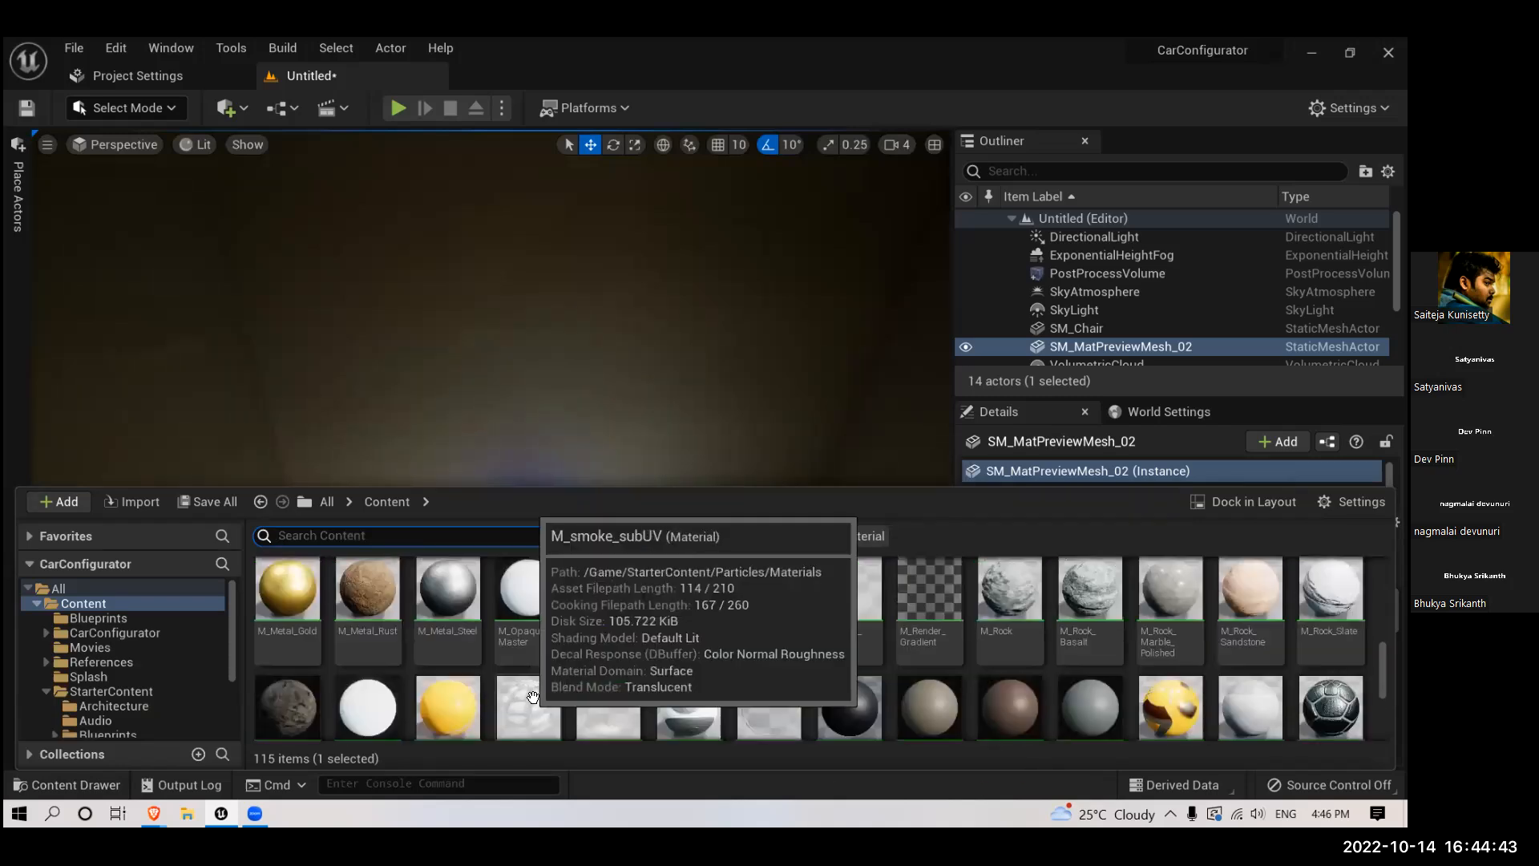
{"action": "left_click", "coordinate": [602, 427]}
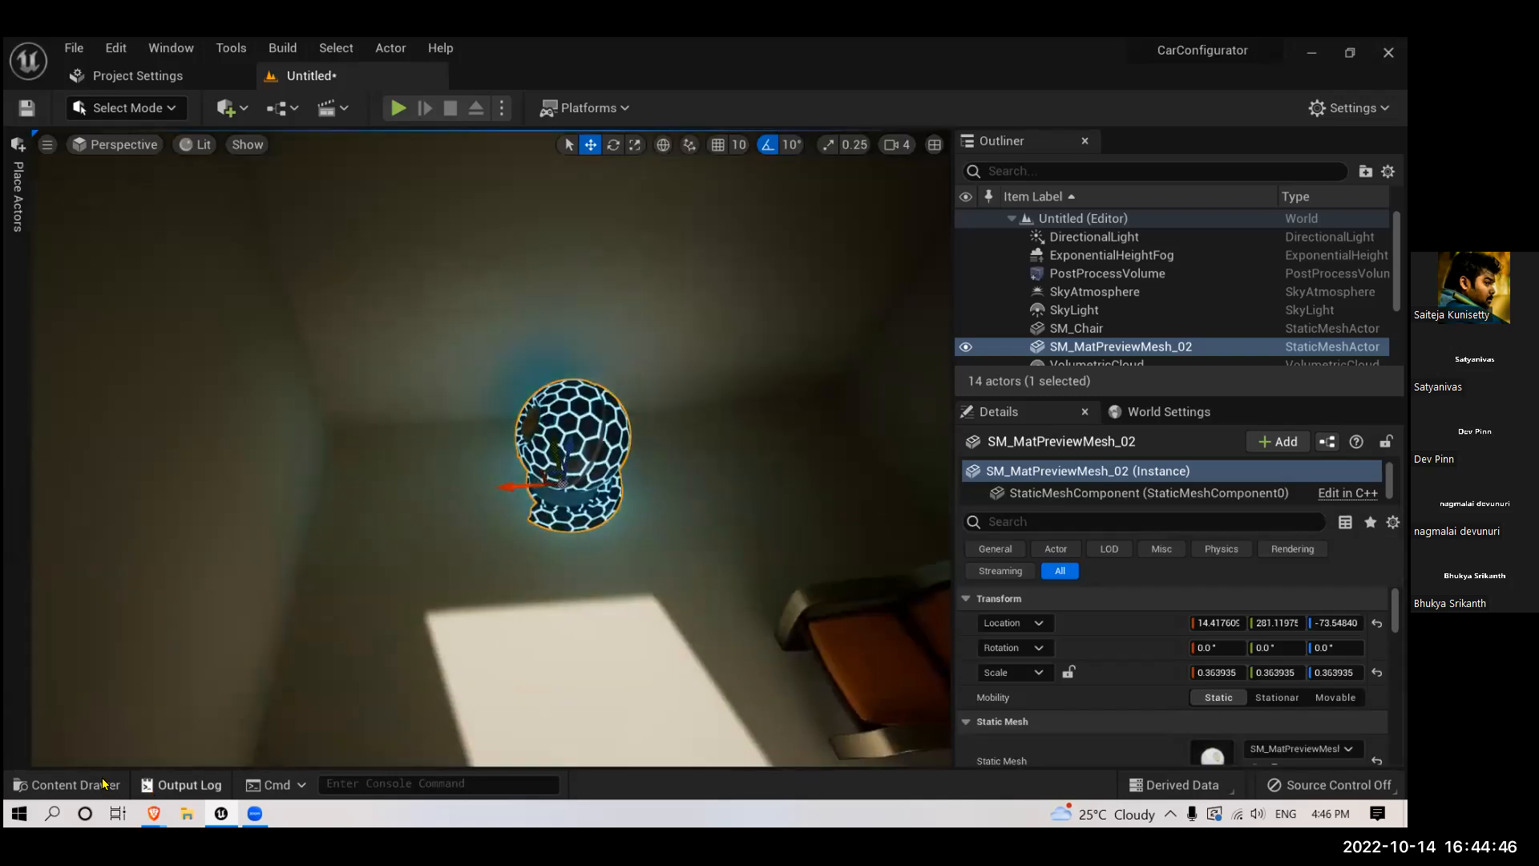
{"action": "left_click", "coordinate": [100, 785]}
{"action": "scroll", "coordinate": [461, 713], "scroll_direction": "down", "scroll_amount": 2}
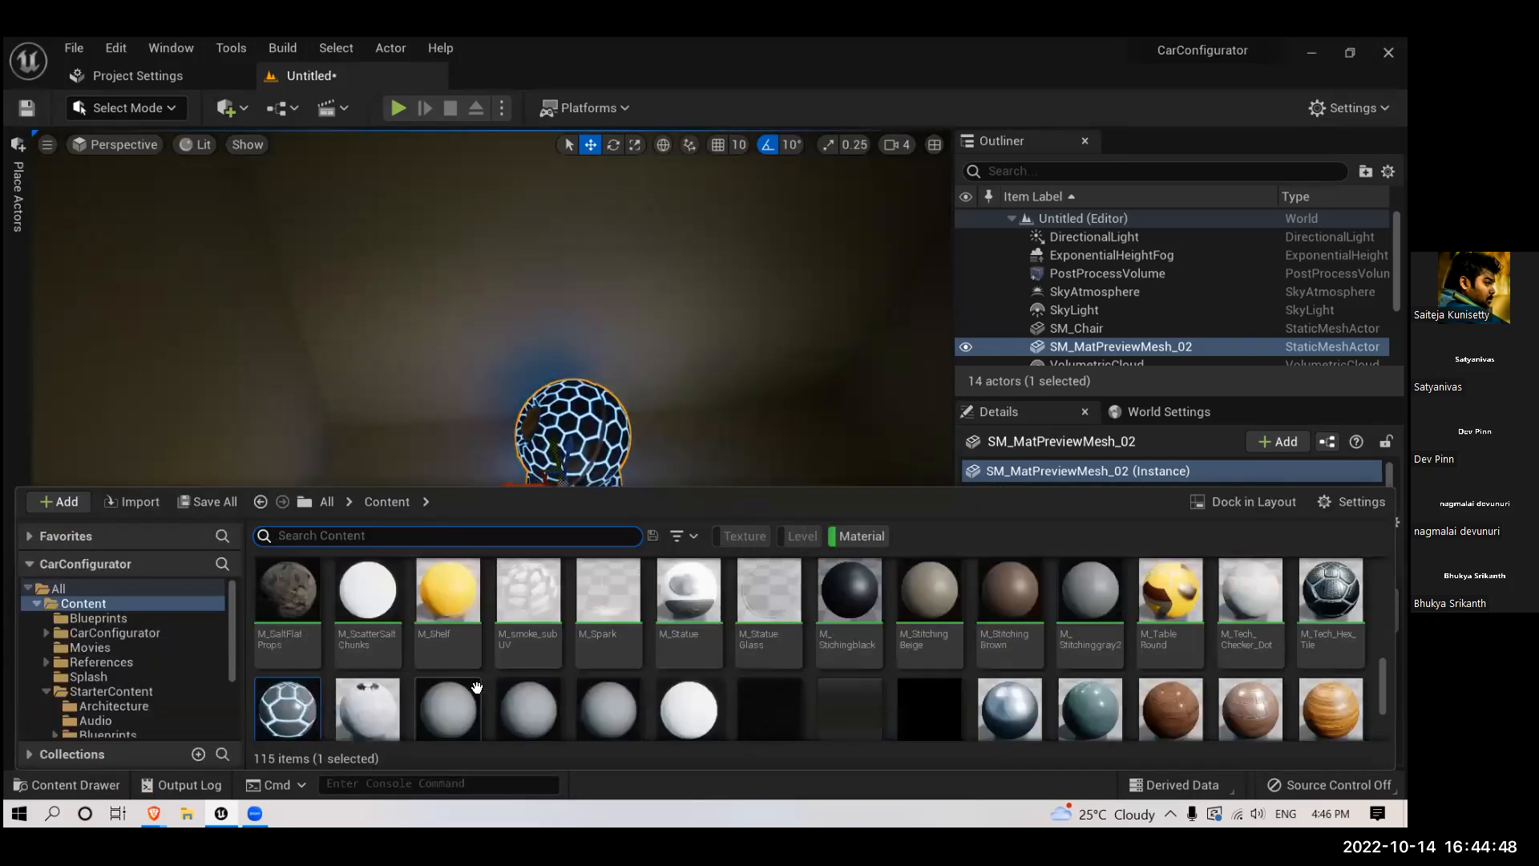
{"action": "left_click", "coordinate": [447, 593]}
{"action": "left_click_drag", "start_coordinate": [448, 593], "coordinate": [595, 470]}
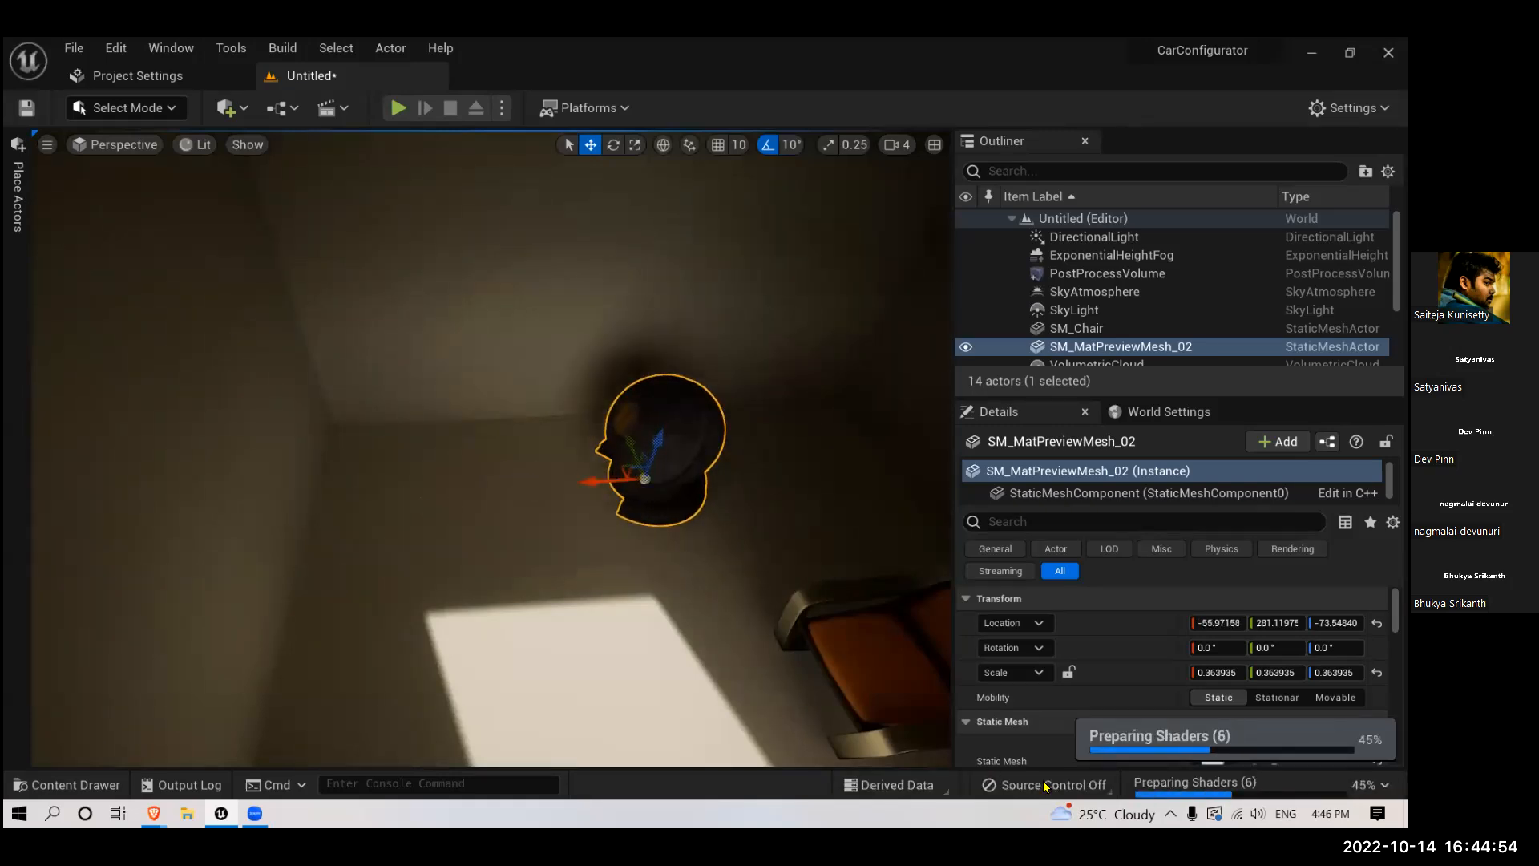
- Move the preview mesh along the back wall to X about -5 and examine its reflections close up
{"action": "left_click_drag", "start_coordinate": [595, 481], "coordinate": [537, 511]}
{"action": "scroll", "coordinate": [492, 505], "scroll_direction": "up", "scroll_amount": 4}
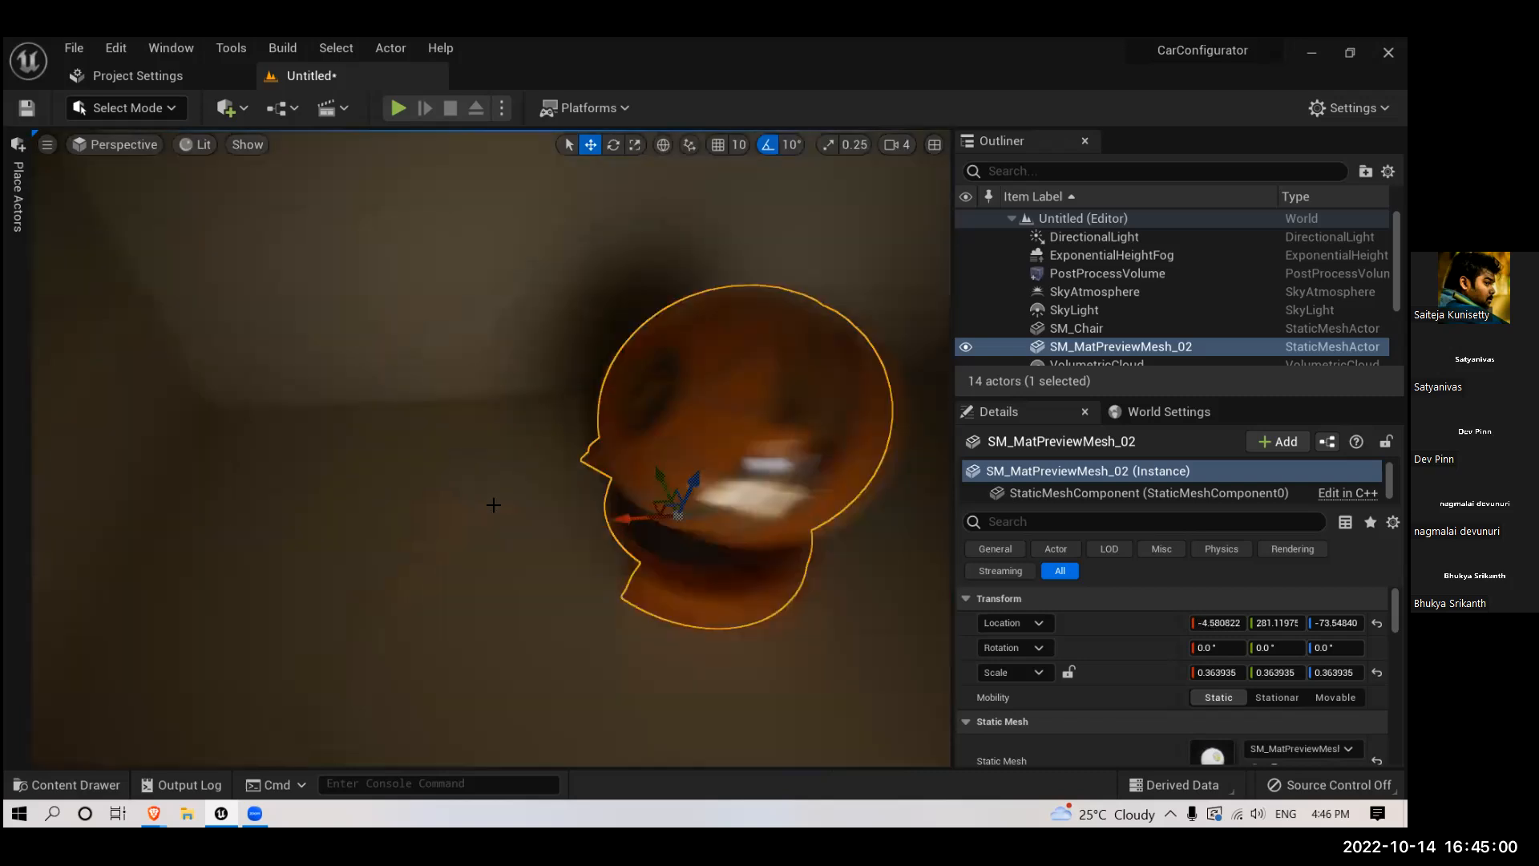
{"action": "right_click_drag", "start_coordinate": [492, 503], "coordinate": [573, 477]}
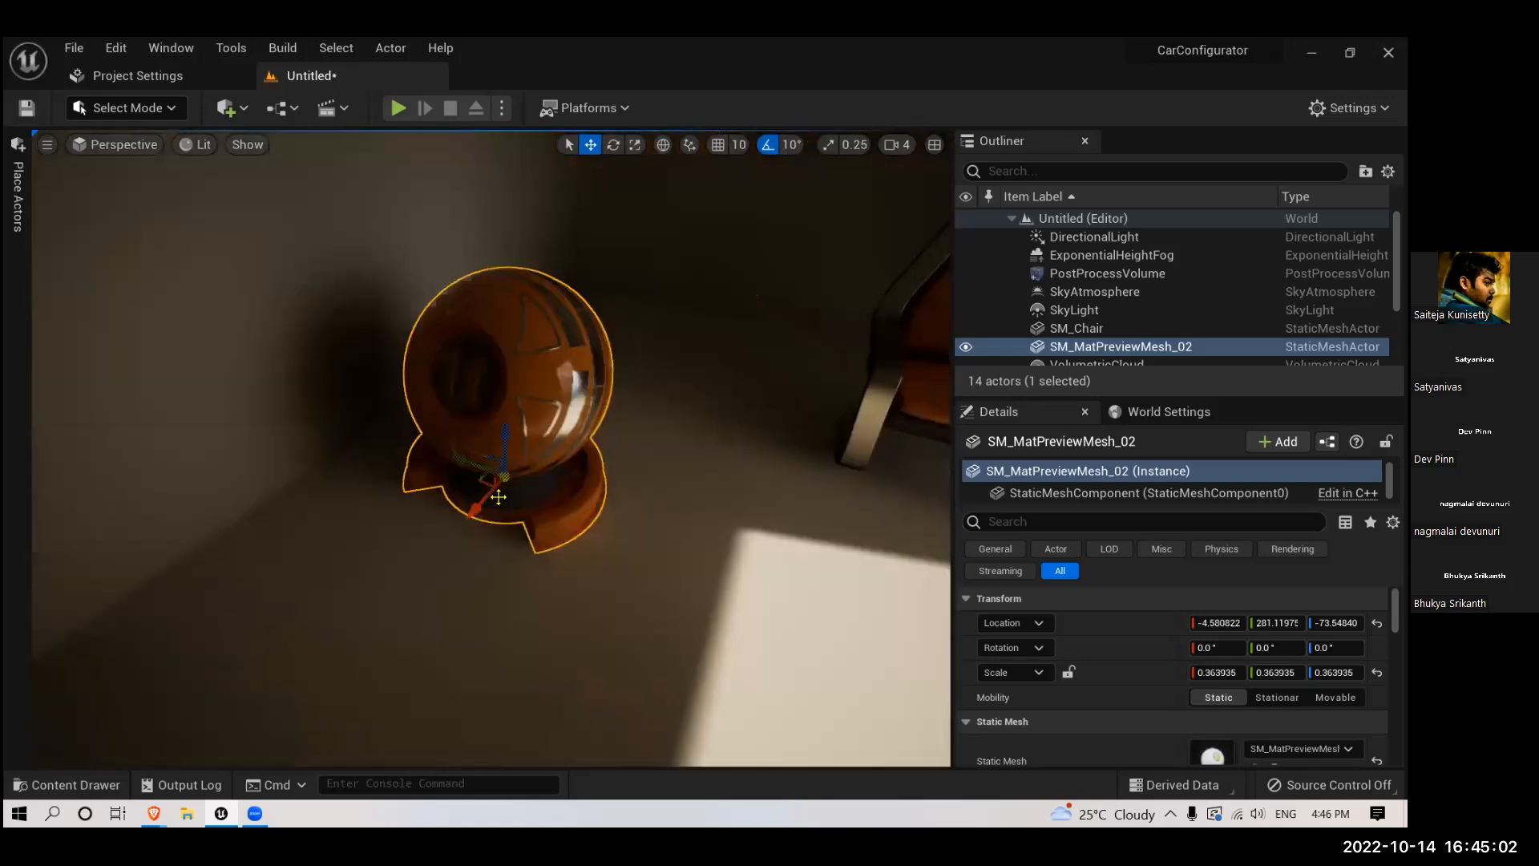
{"action": "left_click_drag", "start_coordinate": [473, 469], "coordinate": [448, 465]}
{"action": "right_click_drag", "start_coordinate": [481, 534], "coordinate": [481, 533]}
{"action": "scroll", "coordinate": [481, 533], "scroll_direction": "down", "scroll_amount": 5}
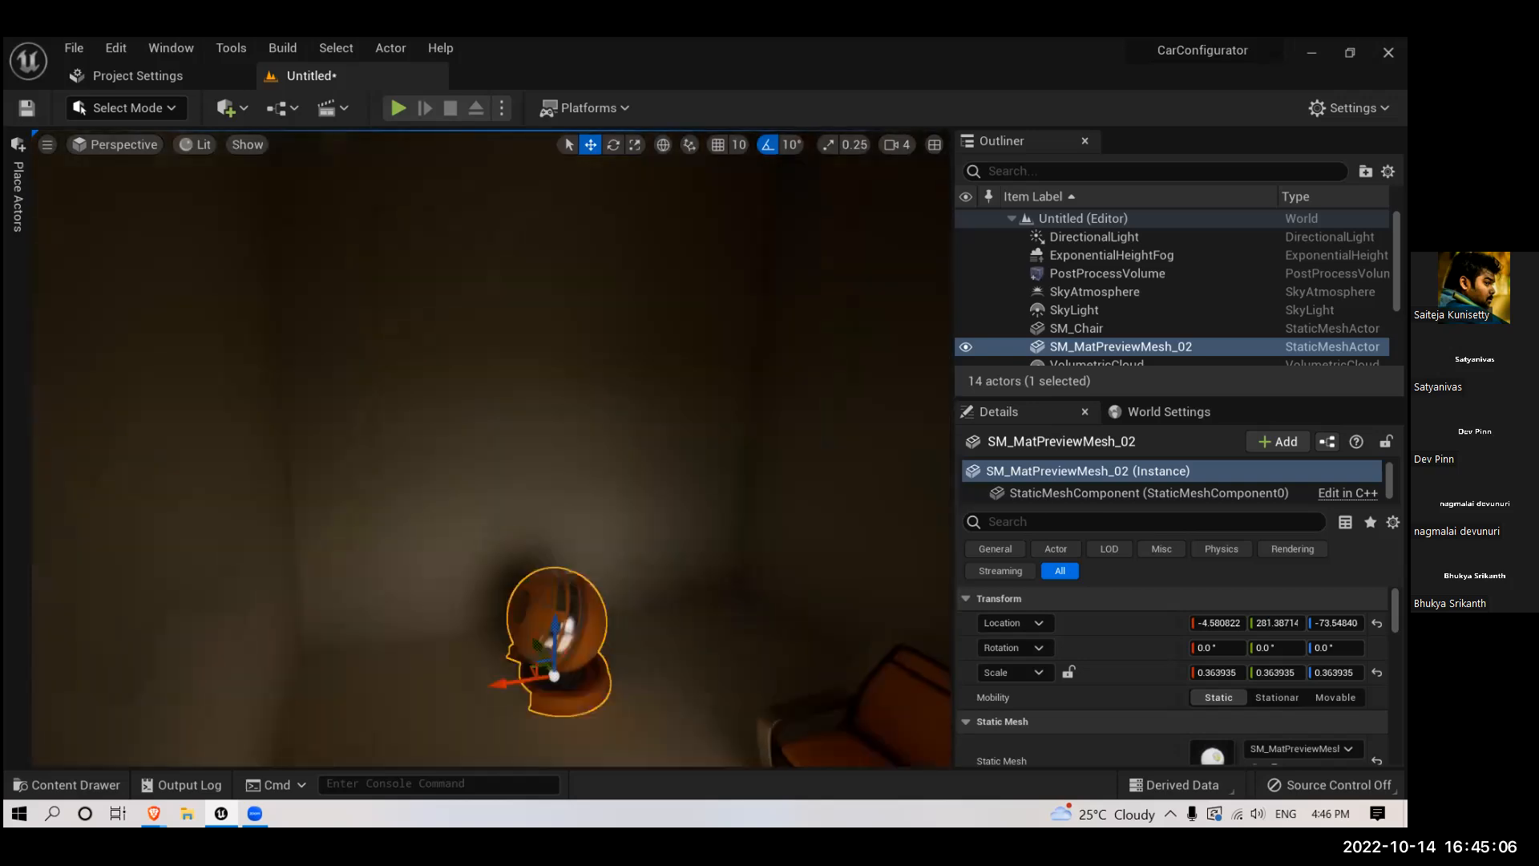
- Find the directional light by searching the scene's actors for "dire" and set its intensity to 10 lux
{"action": "left_click", "coordinate": [698, 420]}
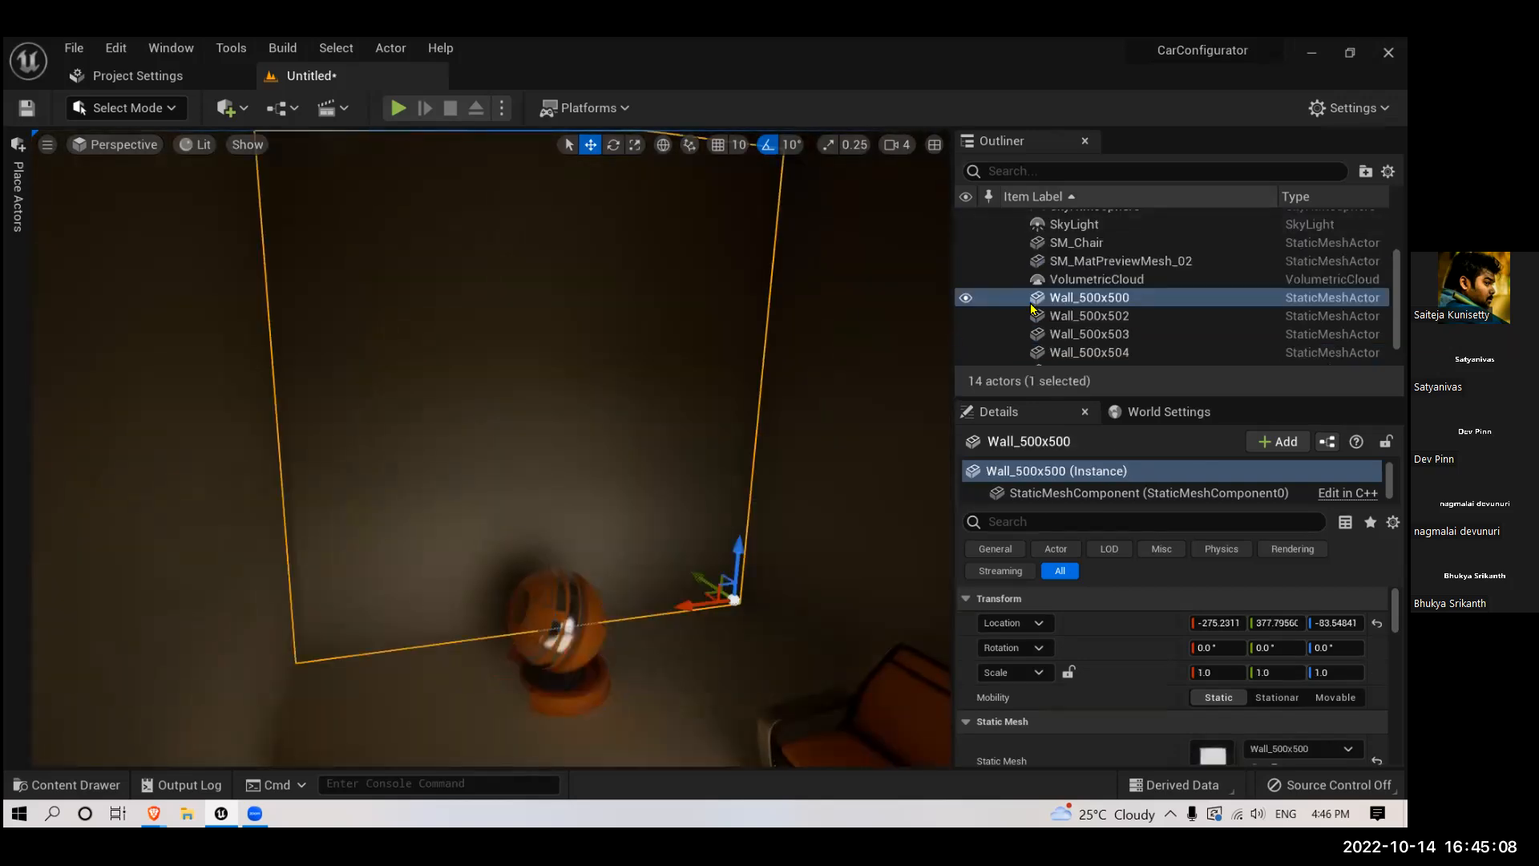
{"action": "left_click", "coordinate": [1102, 171]}
{"action": "type", "text": "dire"}
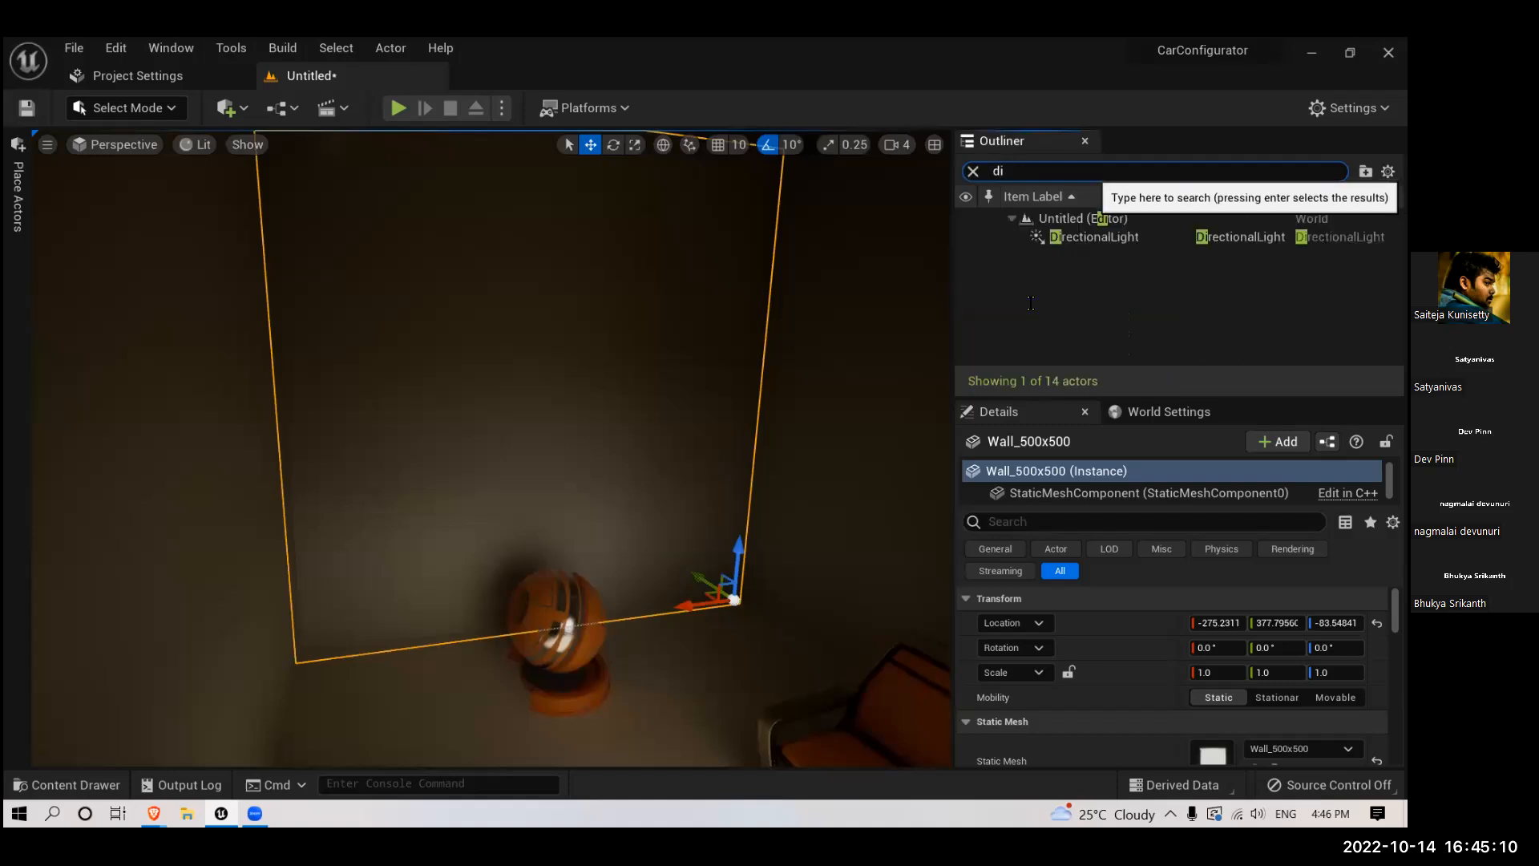
{"action": "left_click", "coordinate": [1096, 237]}
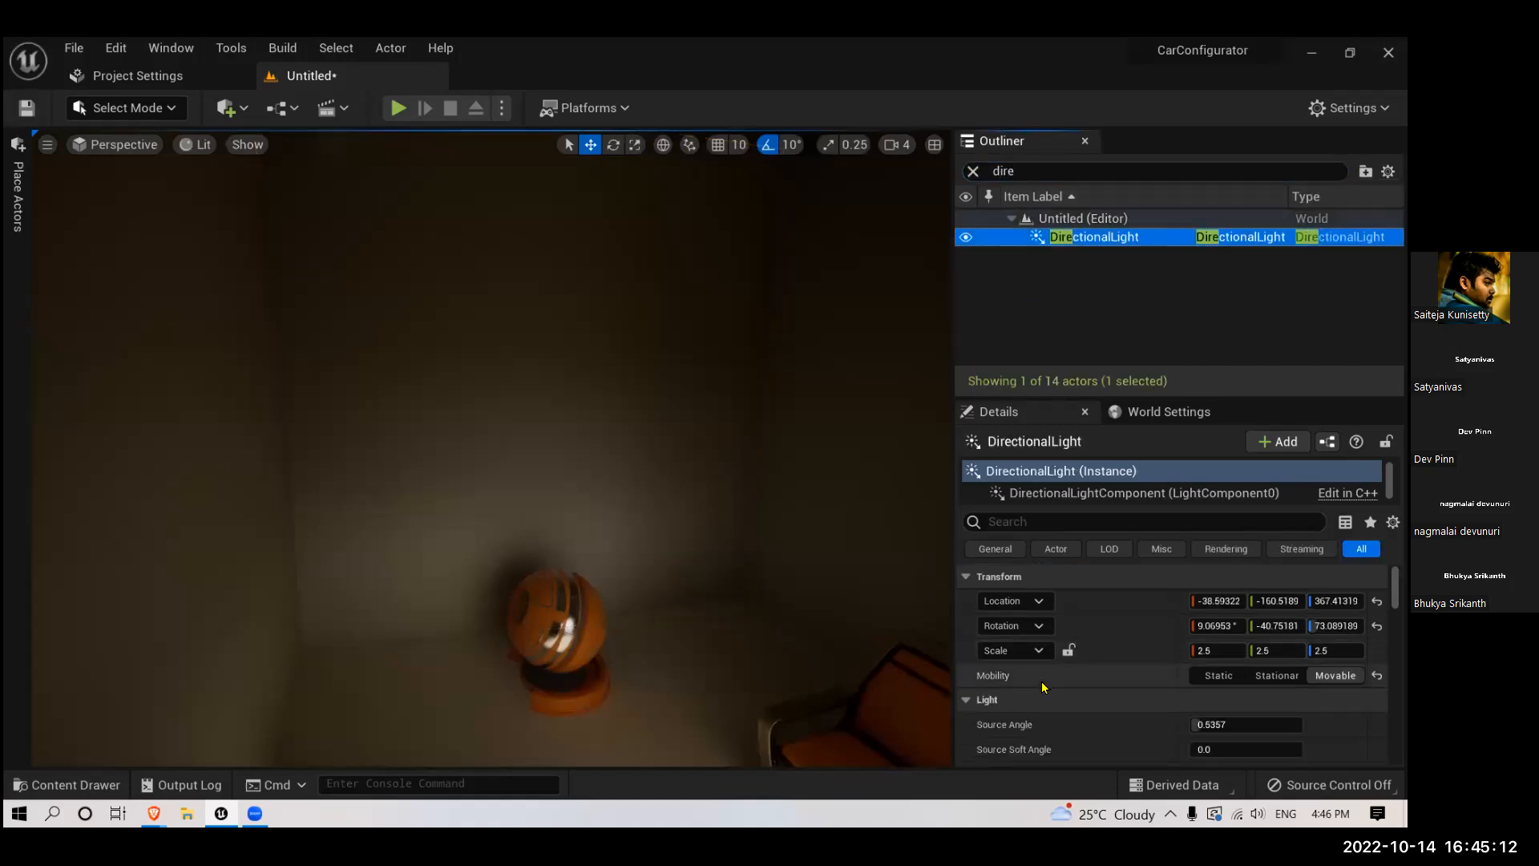
{"action": "scroll", "coordinate": [1043, 687], "scroll_direction": "down", "scroll_amount": 6}
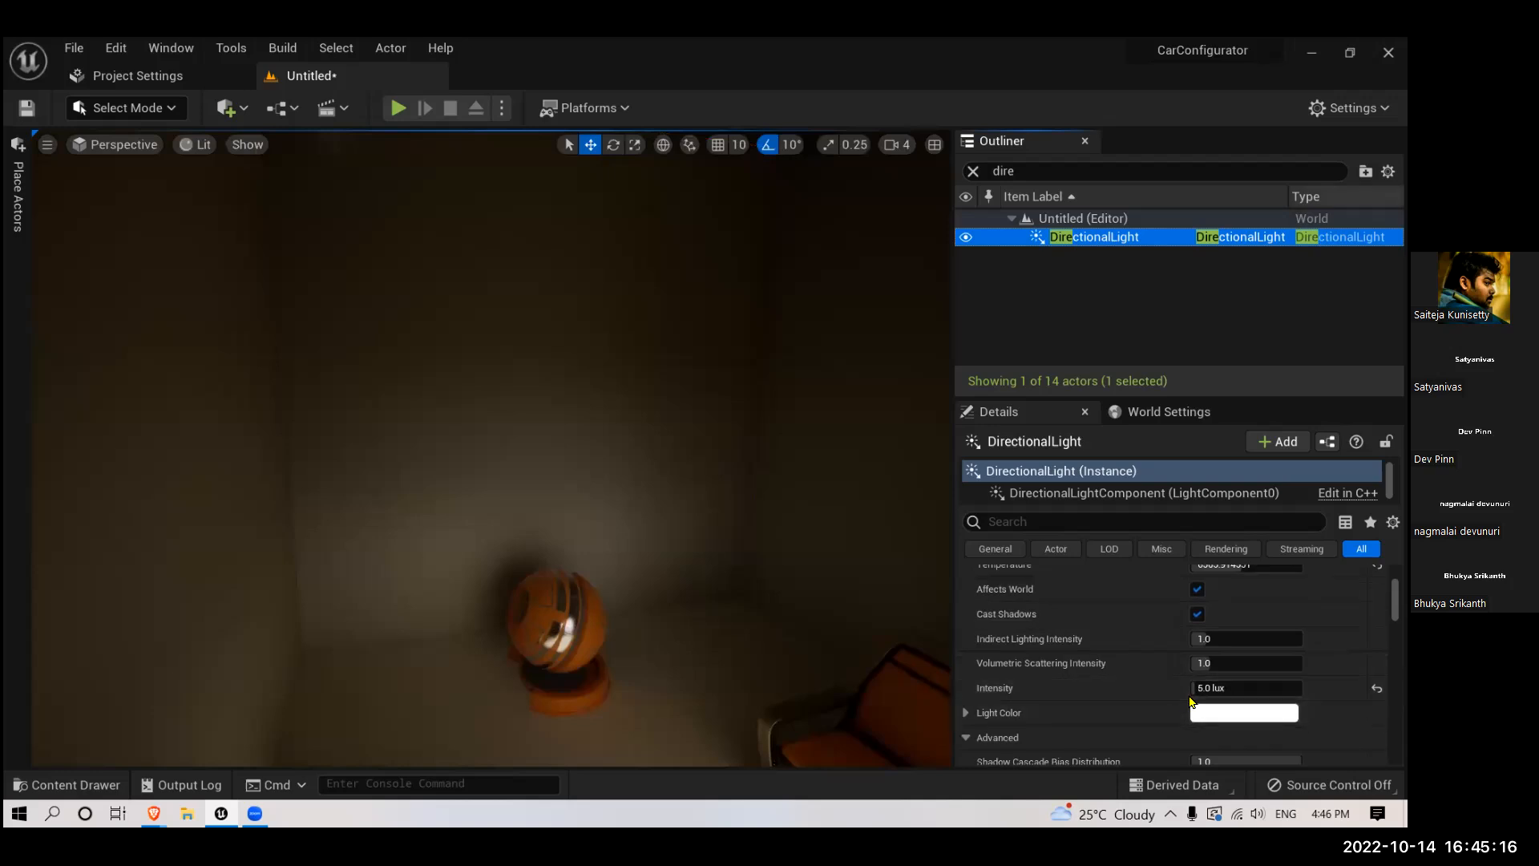
{"action": "left_click", "coordinate": [1240, 688]}
{"action": "type", "text": "10"}
{"action": "key", "text": "Return"}
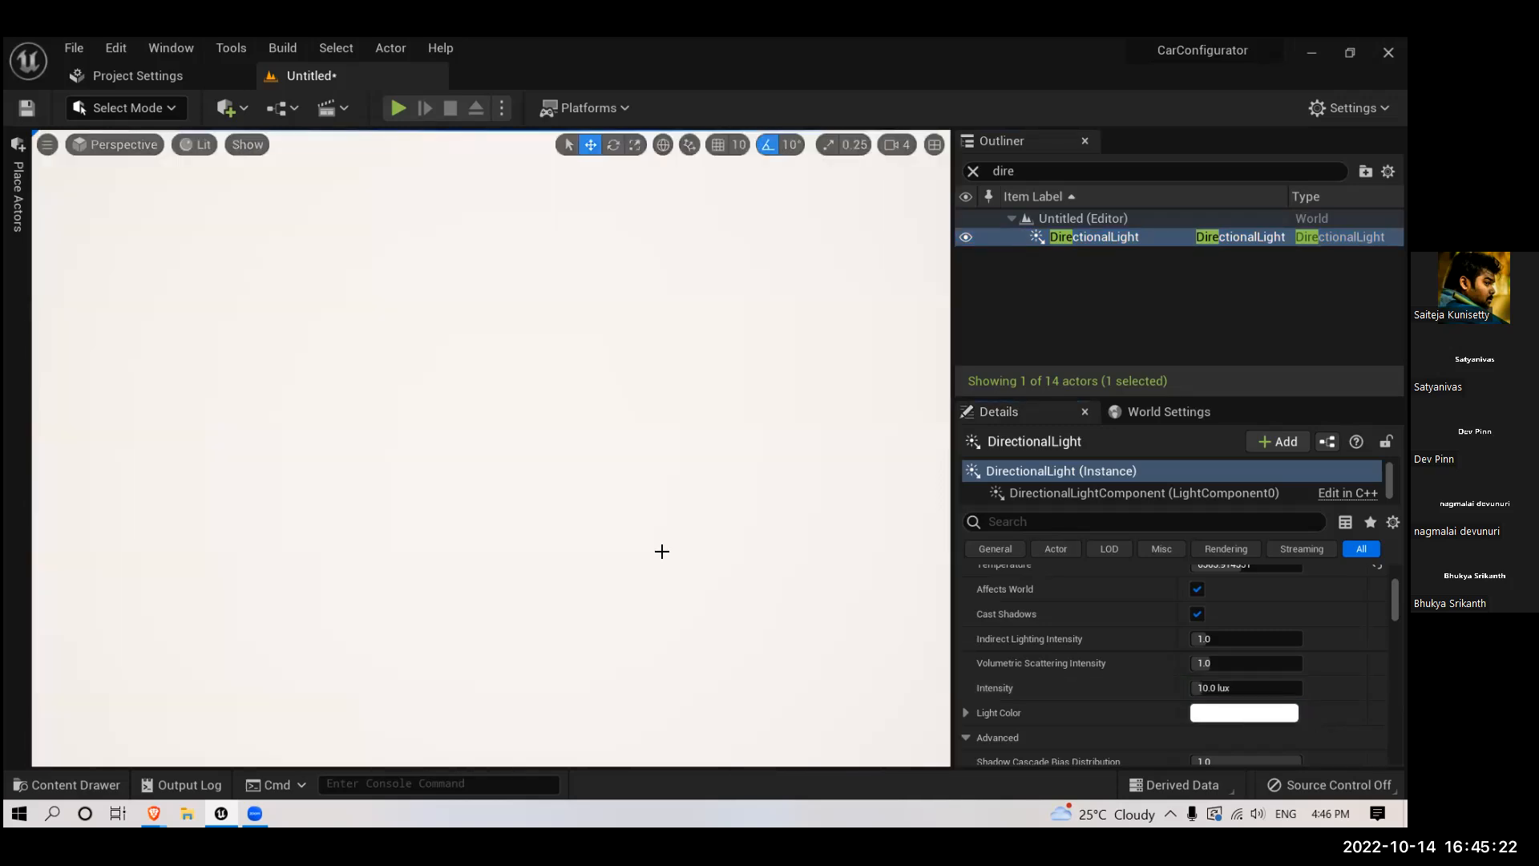
- Shift the preview mesh slightly along the back wall and apply the M_Metal_Gold material to it
{"action": "scroll", "coordinate": [662, 545], "scroll_direction": "down", "scroll_amount": 5}
{"action": "scroll", "coordinate": [660, 545], "scroll_direction": "up", "scroll_amount": 4}
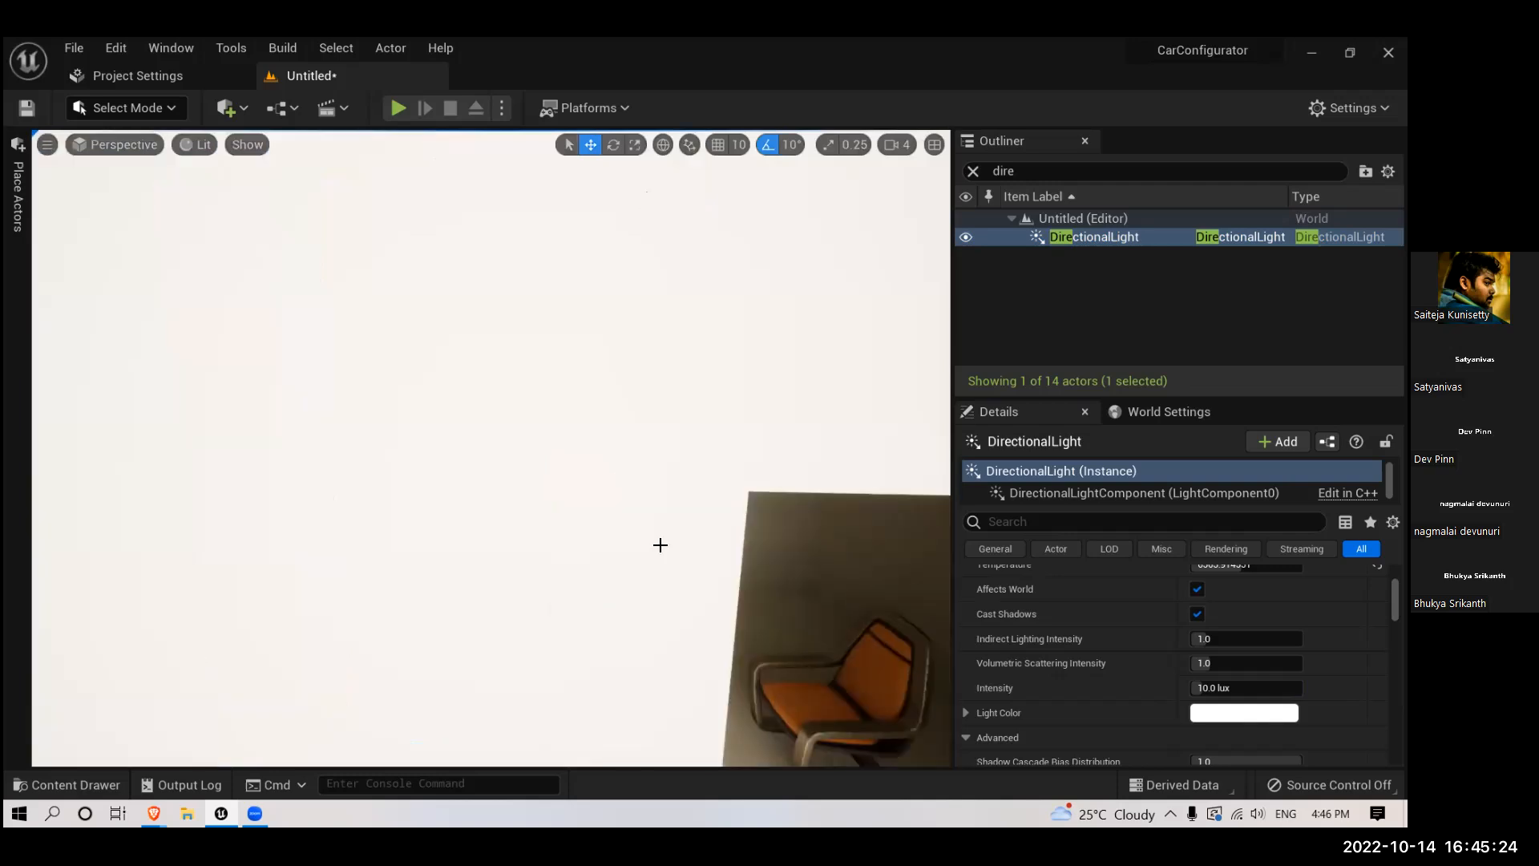
{"action": "scroll", "coordinate": [633, 533], "scroll_direction": "up", "scroll_amount": 5}
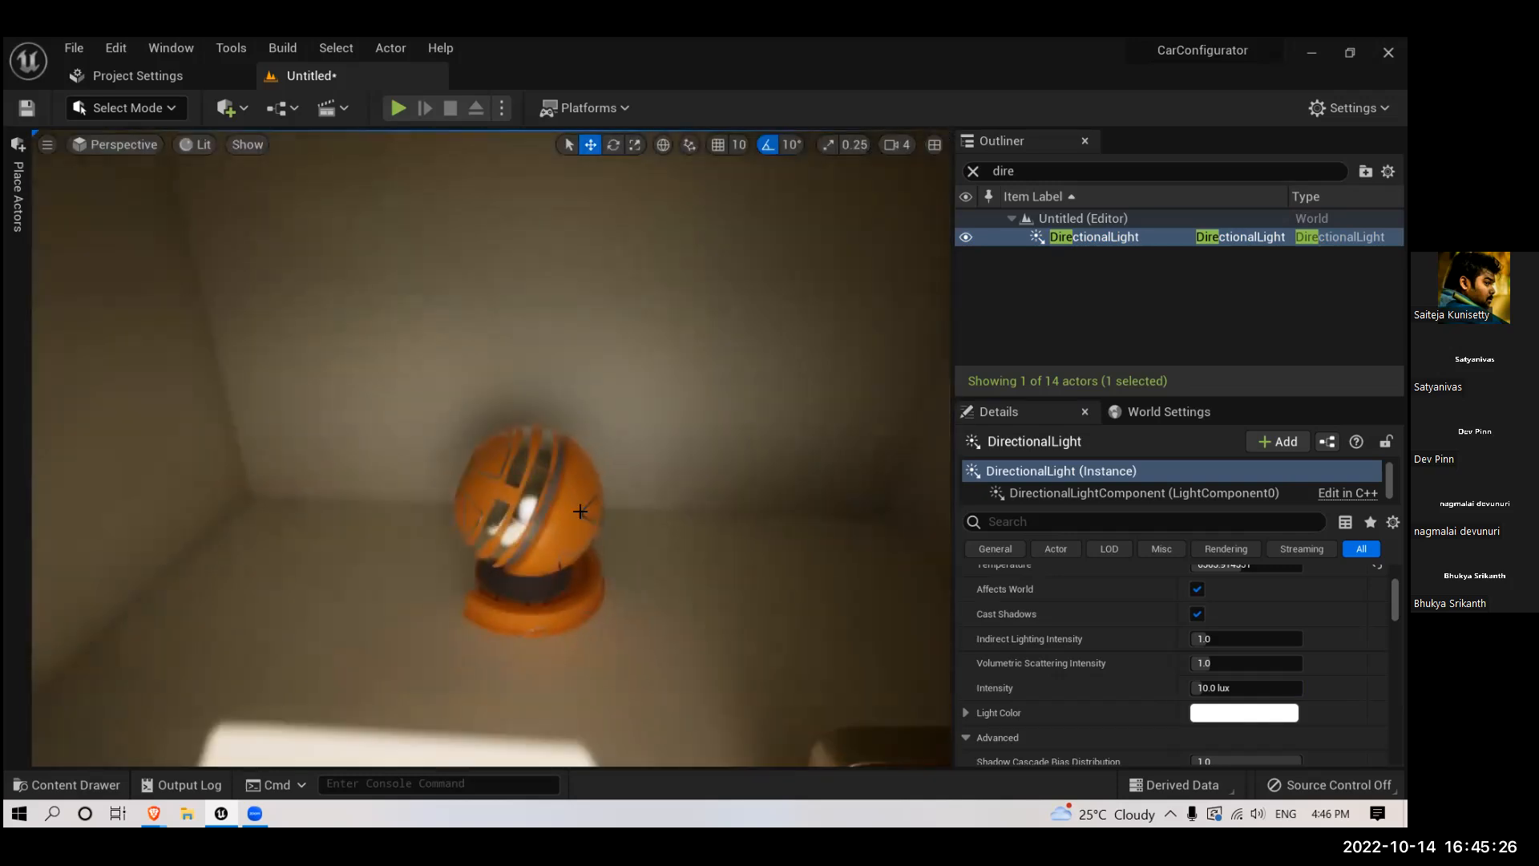
{"action": "left_click", "coordinate": [535, 543]}
{"action": "mouse_move", "coordinate": [481, 575]}
{"action": "left_mouse_down"}
{"action": "mouse_move", "coordinate": [646, 582]}
{"action": "mouse_move", "coordinate": [442, 577]}
{"action": "mouse_move", "coordinate": [500, 578]}
{"action": "left_mouse_up"}
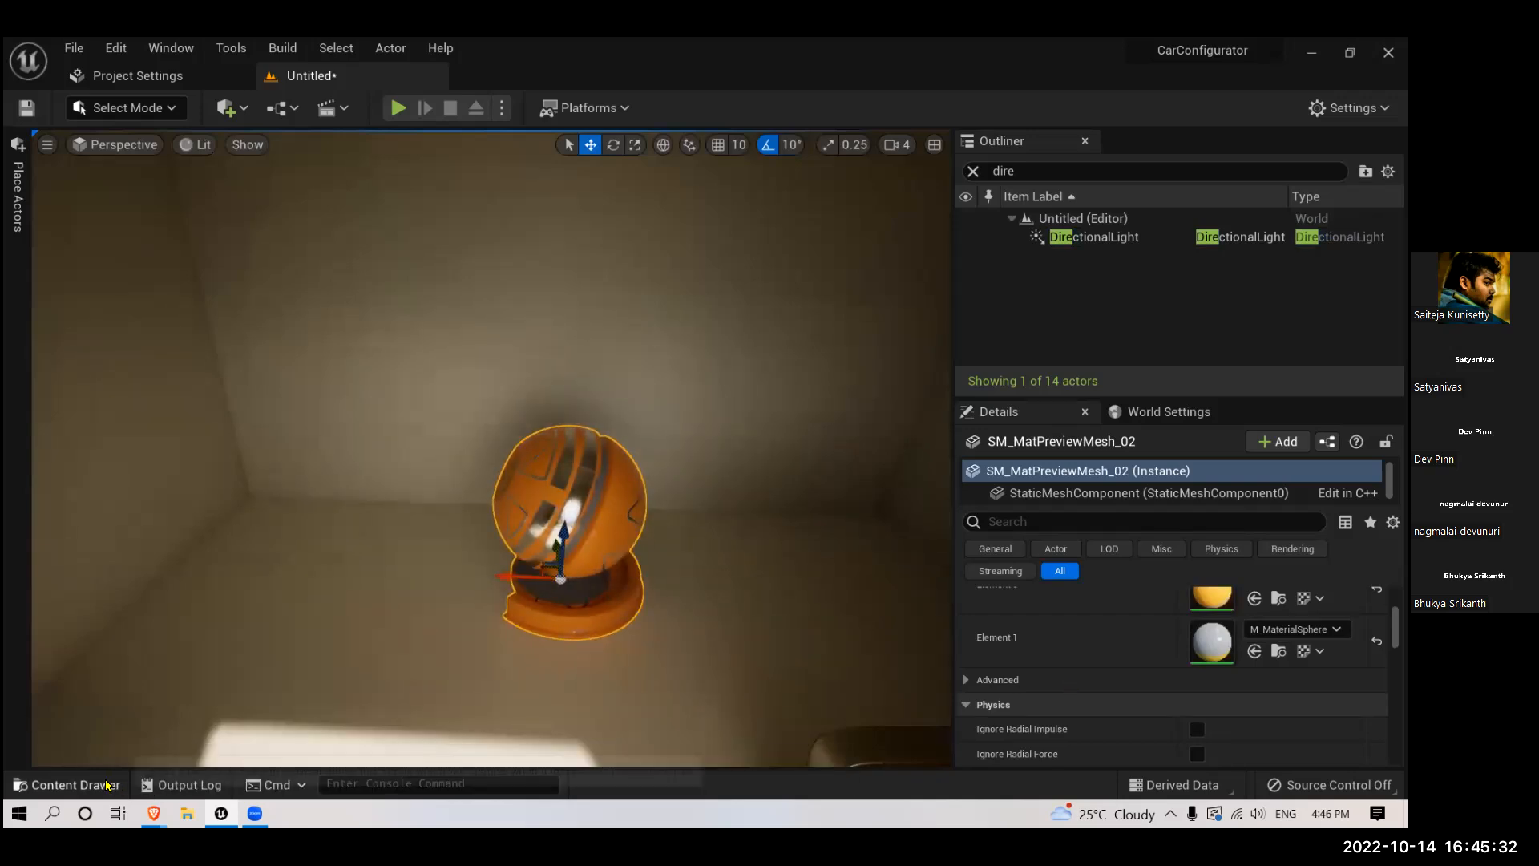
{"action": "left_click", "coordinate": [68, 785]}
{"action": "scroll", "coordinate": [354, 602], "scroll_direction": "up", "scroll_amount": 5}
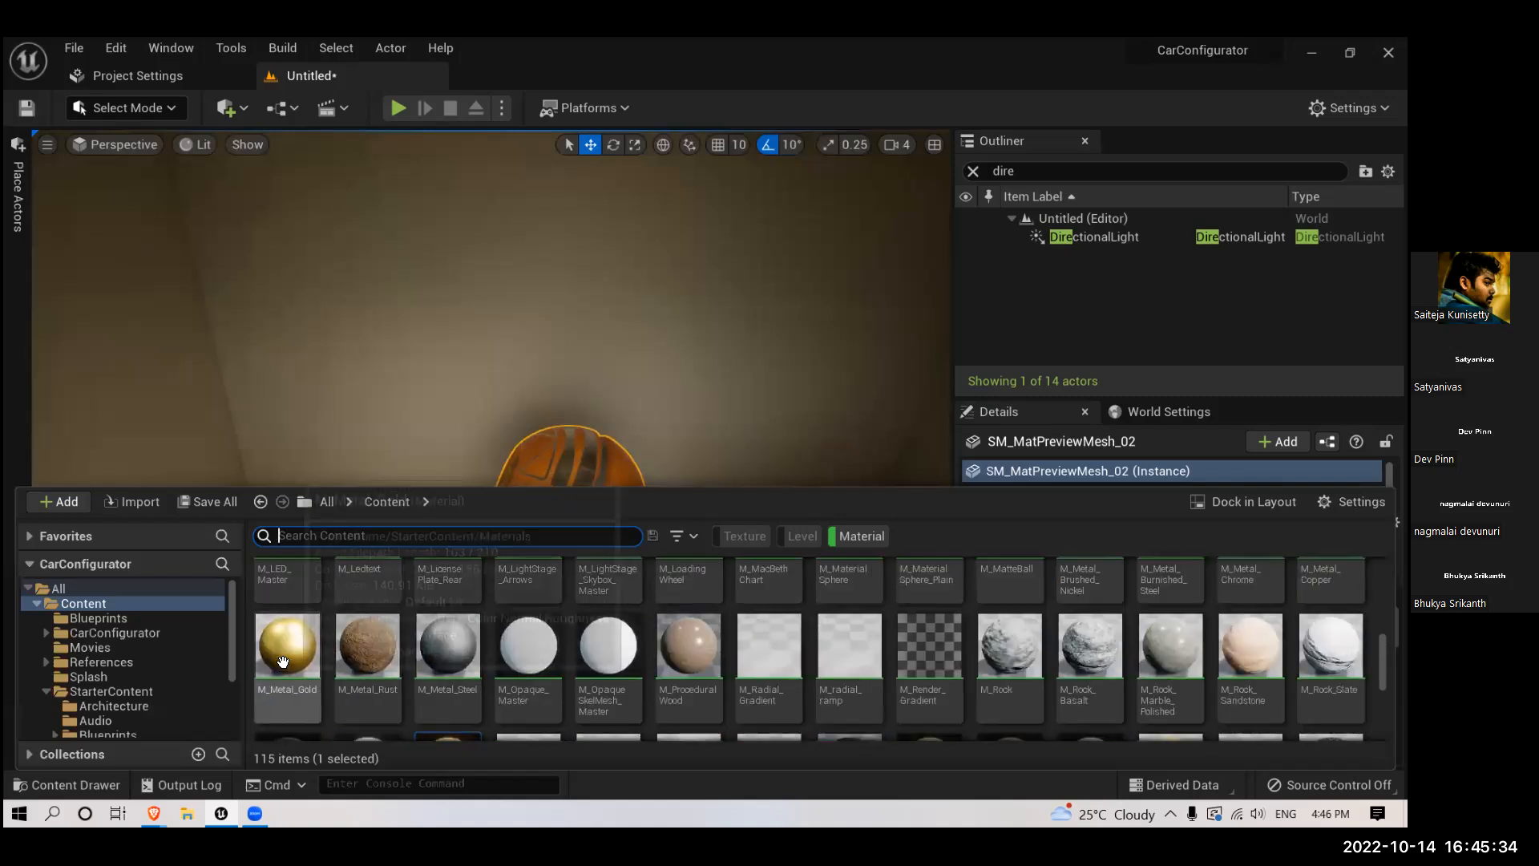
{"action": "left_click_drag", "start_coordinate": [282, 661], "coordinate": [563, 453]}
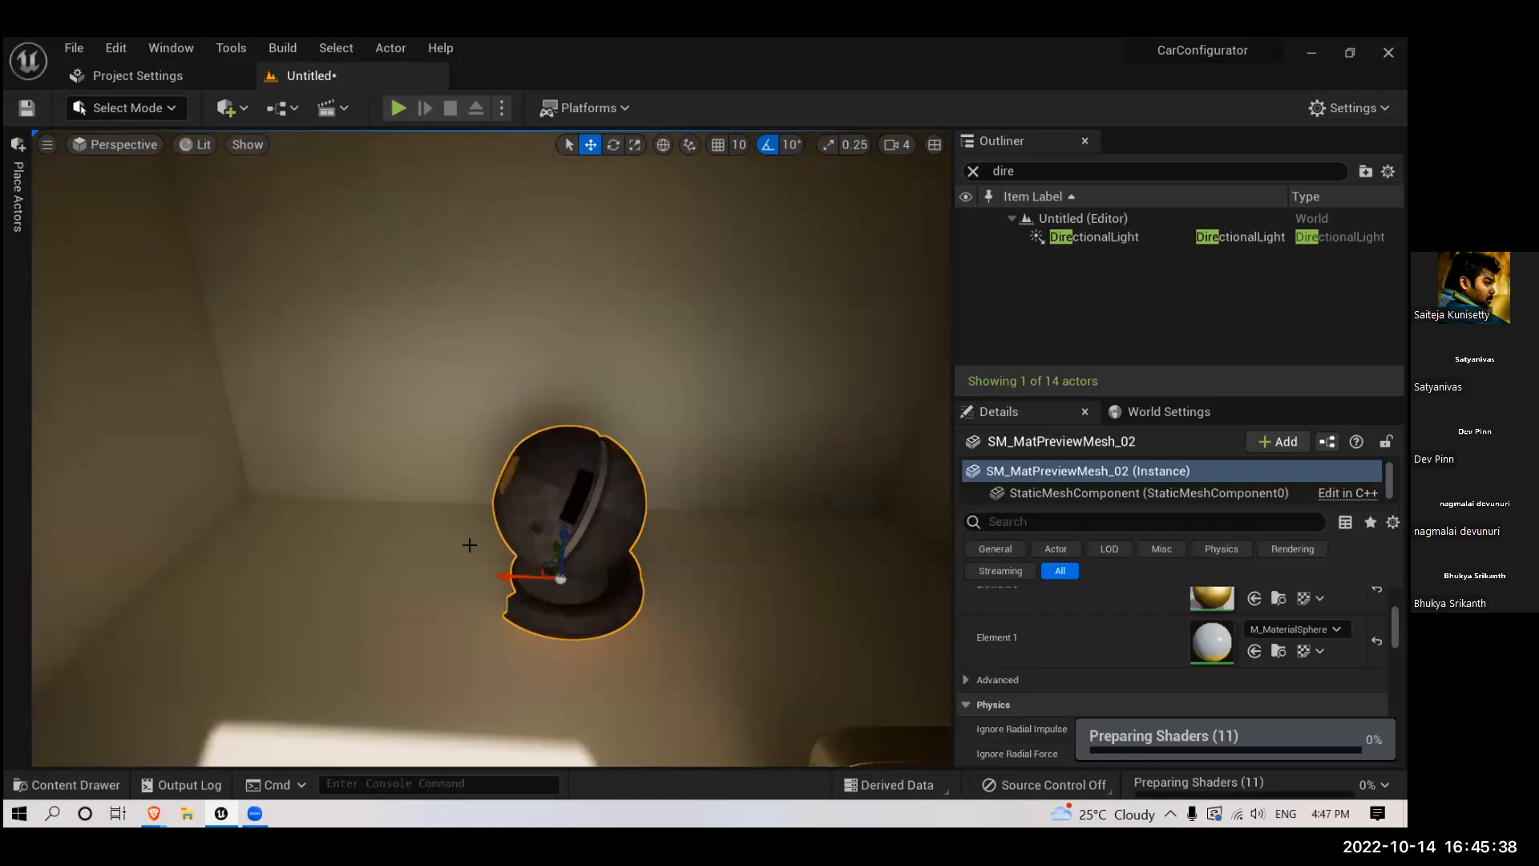
- Slide the gold preview mesh further along the back wall, and select the chair with the lit doorway in view
{"action": "left_click_drag", "start_coordinate": [508, 577], "coordinate": [541, 575]}
{"action": "mouse_move", "coordinate": [490, 585]}
{"action": "right_mouse_down"}
{"action": "mouse_move", "coordinate": [553, 641]}
{"action": "mouse_move", "coordinate": [481, 585]}
{"action": "mouse_move", "coordinate": [477, 558]}
{"action": "mouse_move", "coordinate": [479, 594]}
{"action": "right_mouse_up"}
{"action": "left_click", "coordinate": [479, 594]}
{"action": "left_click_drag", "start_coordinate": [479, 594], "coordinate": [442, 624]}
- Find the Sphere Reflection Capture by searching the placeable actors for "sphe" and place it in the room near the chair
{"action": "left_click", "coordinate": [7, 225]}
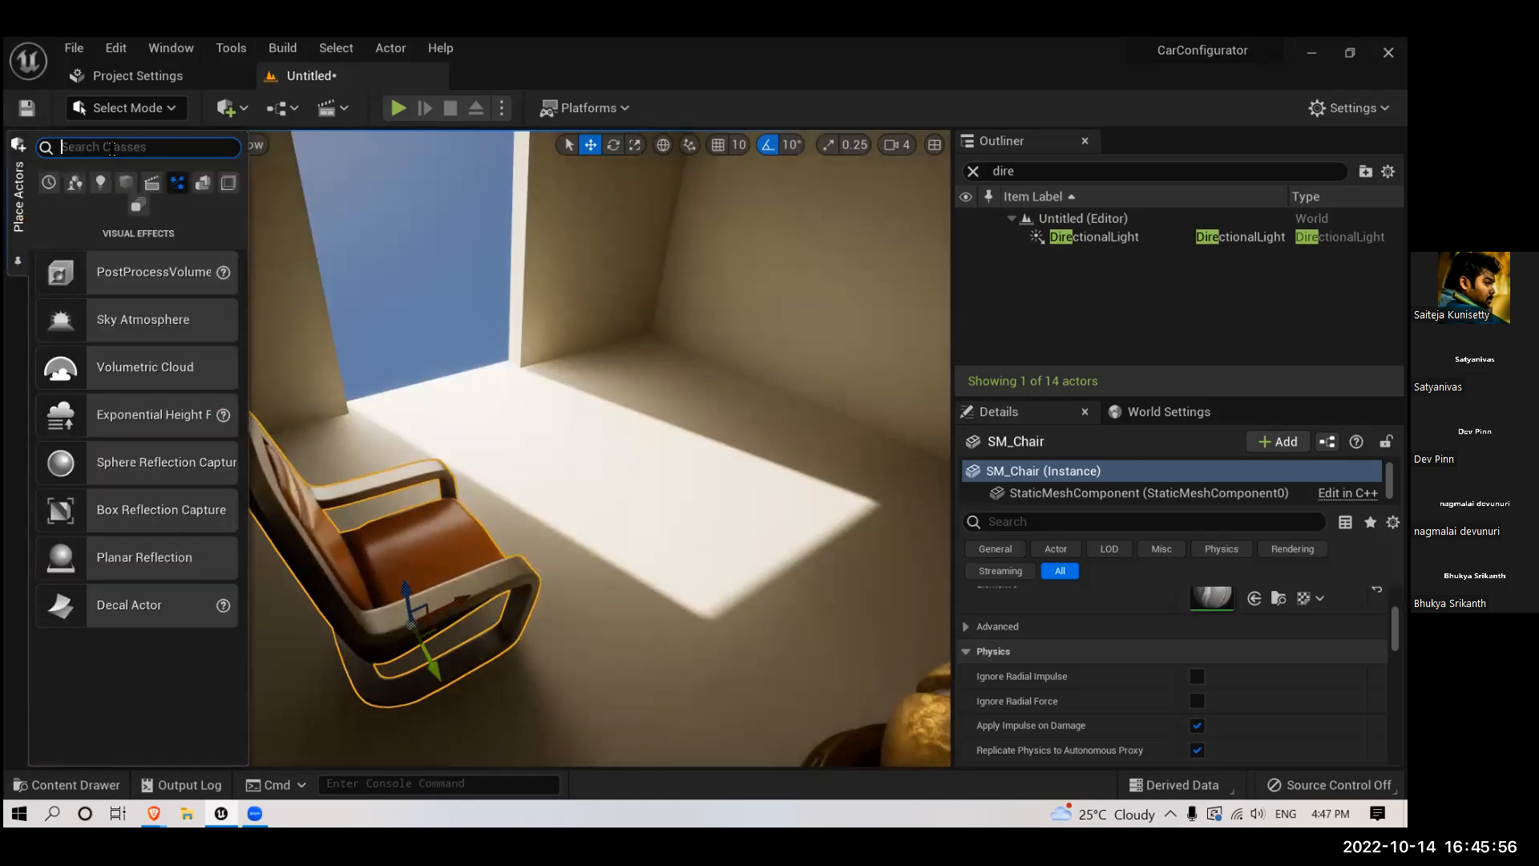
{"action": "type", "text": "sphere"}
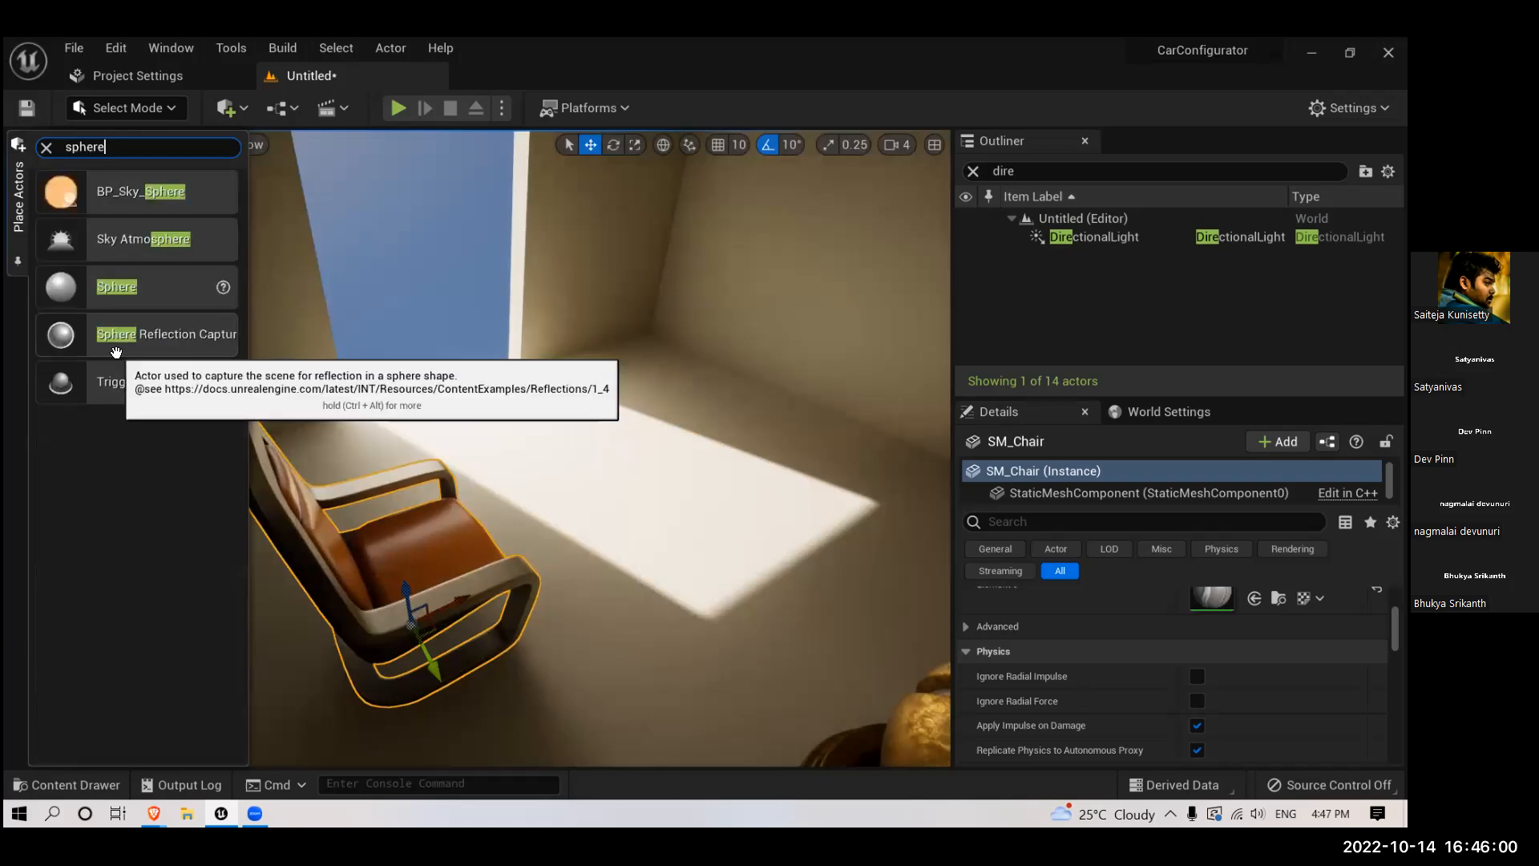
{"action": "left_click_drag", "start_coordinate": [115, 349], "coordinate": [481, 449]}
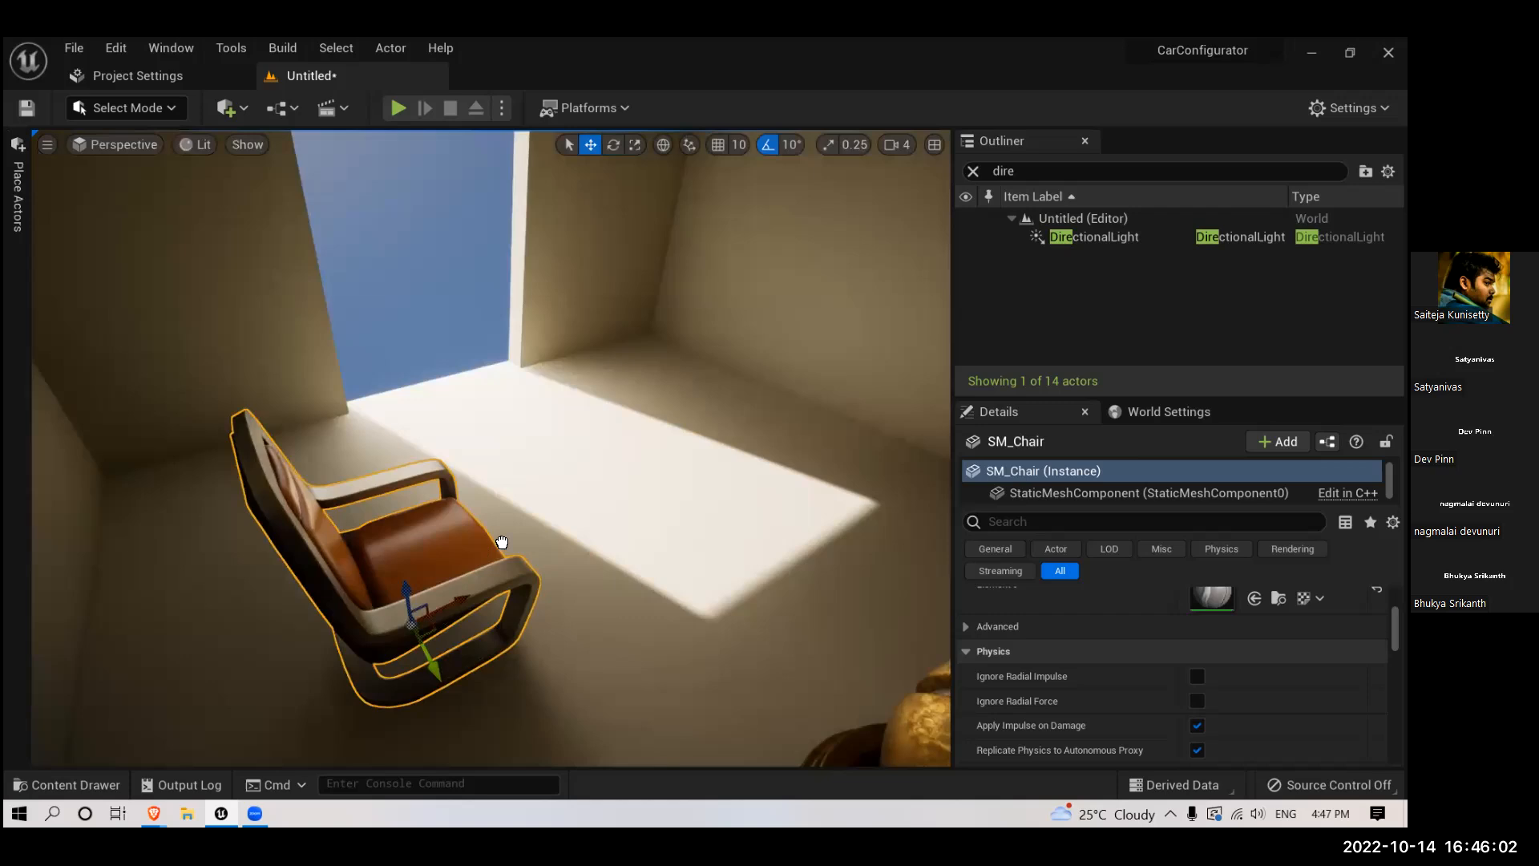
{"action": "scroll", "coordinate": [519, 514], "scroll_direction": "up", "scroll_amount": 5}
{"action": "scroll", "coordinate": [517, 510], "scroll_direction": "down", "scroll_amount": 2}
{"action": "right_click_drag", "start_coordinate": [516, 508], "coordinate": [433, 373]}
- Move the sphere reflection capture across the room onto the gold preview mesh
{"action": "scroll", "coordinate": [446, 481], "scroll_direction": "down", "scroll_amount": 4}
{"action": "scroll", "coordinate": [433, 373], "scroll_direction": "down", "scroll_amount": 4}
{"action": "left_click_drag", "start_coordinate": [452, 364], "coordinate": [381, 470]}
{"action": "left_click_drag", "start_coordinate": [424, 401], "coordinate": [579, 429]}
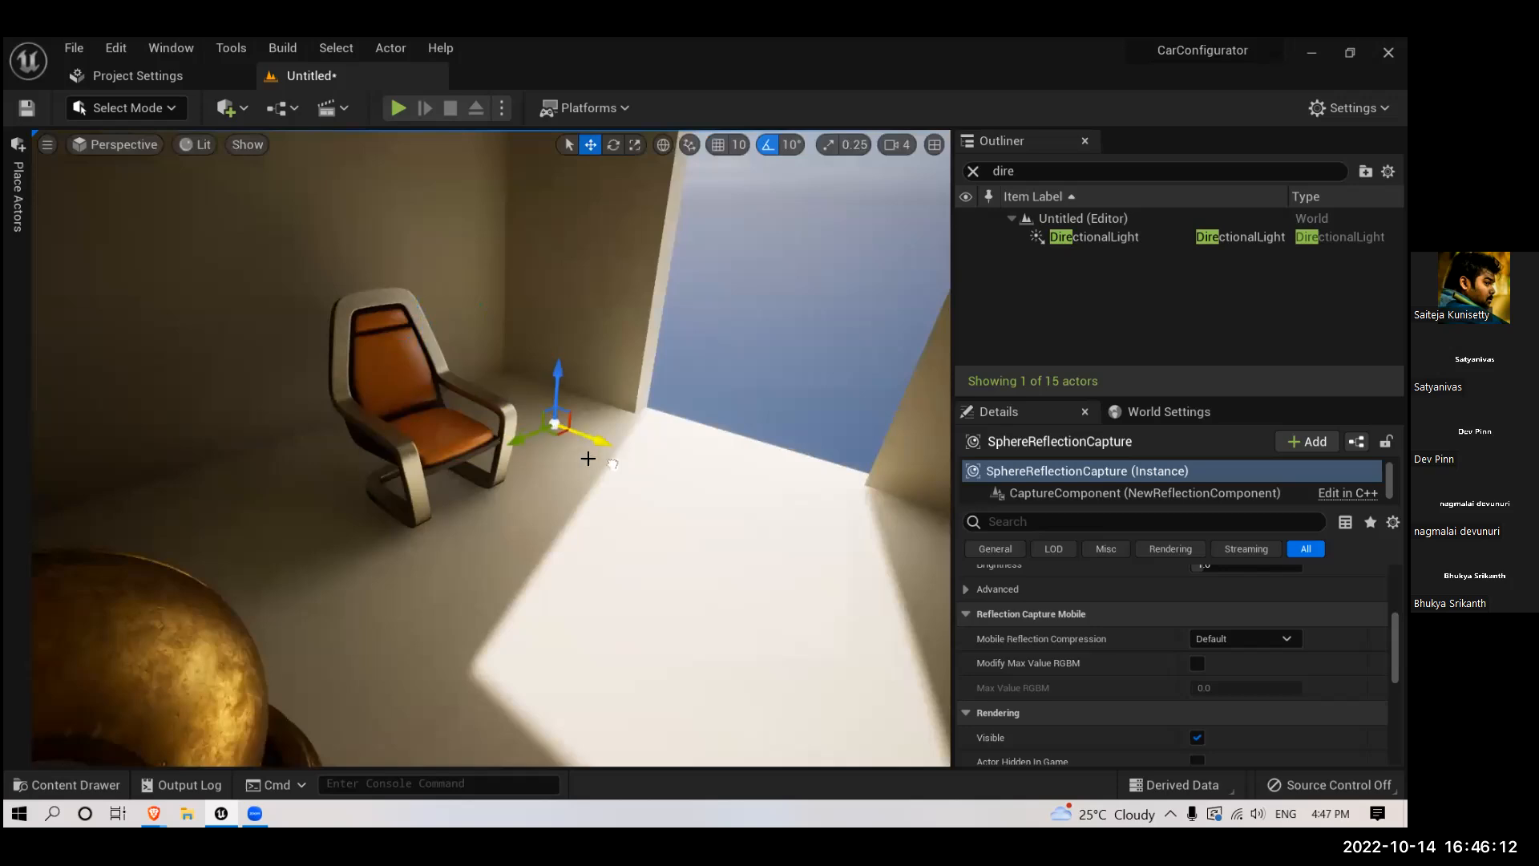
{"action": "scroll", "coordinate": [578, 522], "scroll_direction": "up", "scroll_amount": 5}
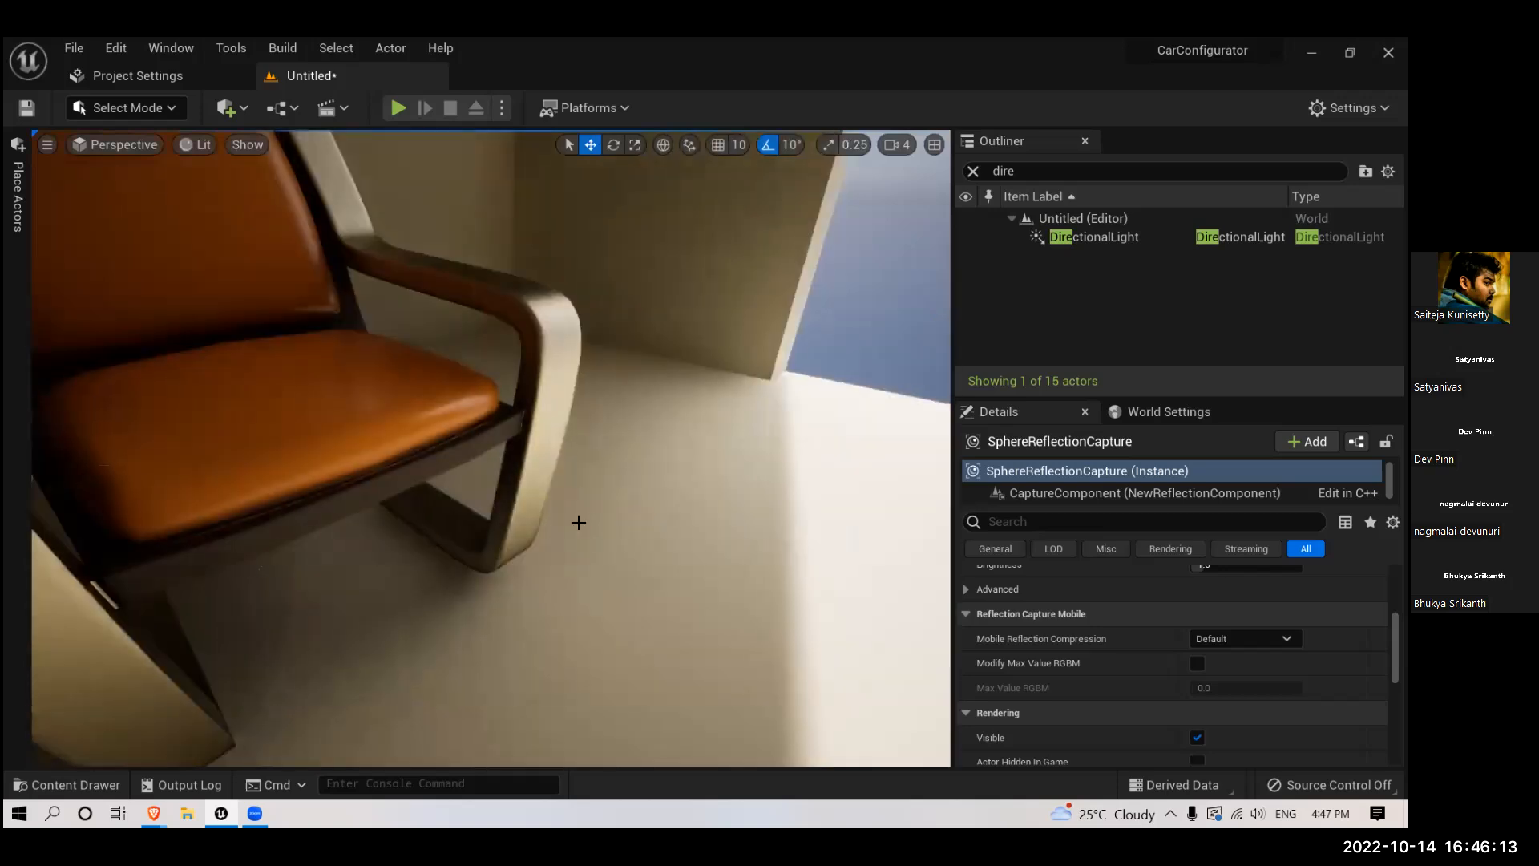
{"action": "scroll", "coordinate": [578, 522], "scroll_direction": "down", "scroll_amount": 8}
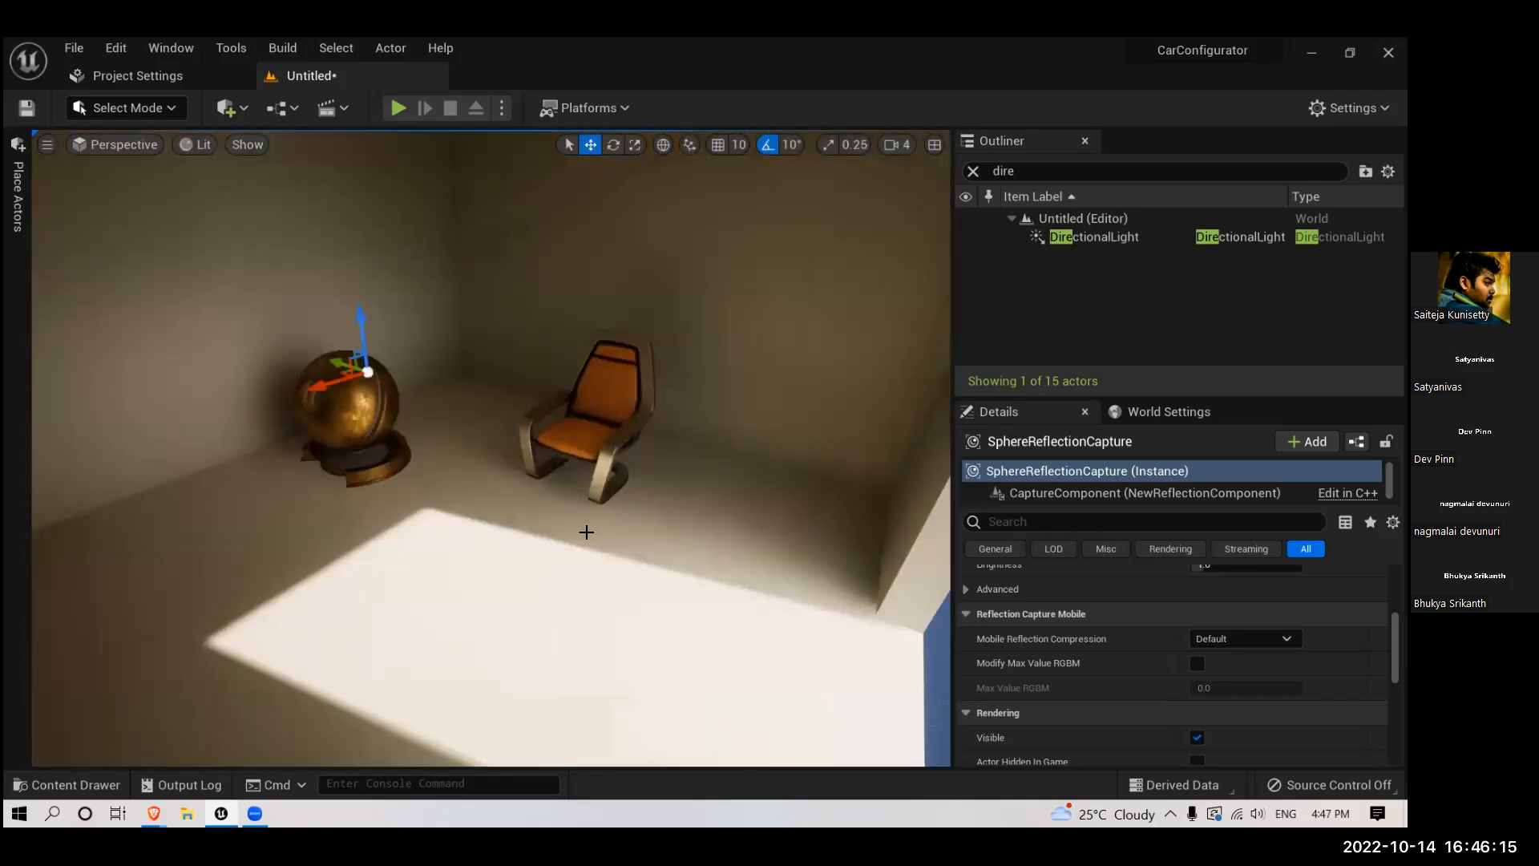
{"action": "mouse_move", "coordinate": [328, 385]}
{"action": "left_mouse_down"}
{"action": "mouse_move", "coordinate": [258, 410]}
{"action": "mouse_move", "coordinate": [347, 395]}
{"action": "mouse_move", "coordinate": [310, 405]}
{"action": "left_mouse_up"}
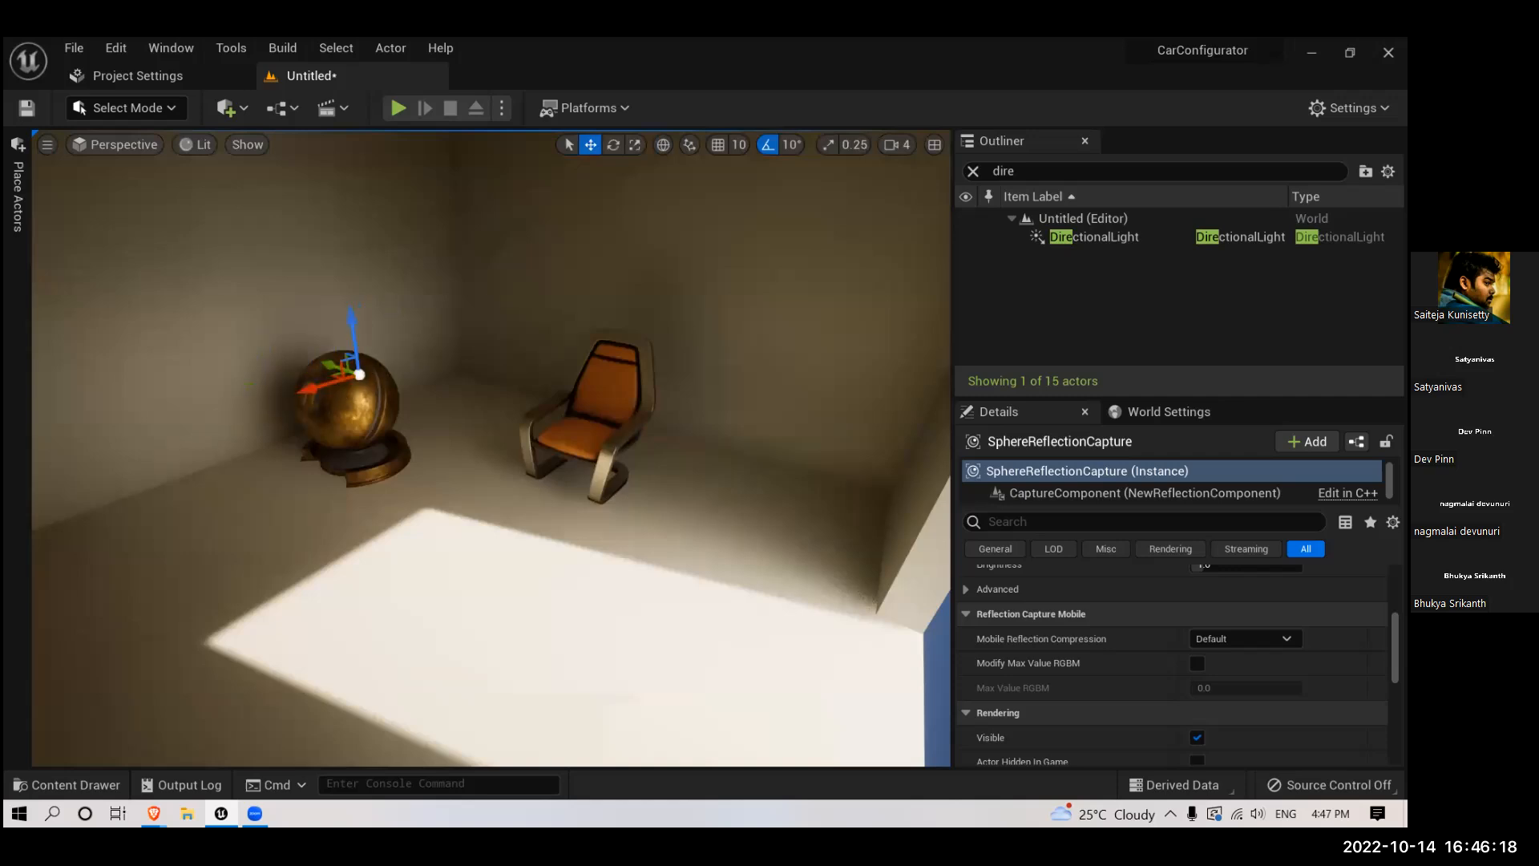
- Try the sphere reflection capture in front of the chair, and delete it from the room
{"action": "key", "text": "Delete"}
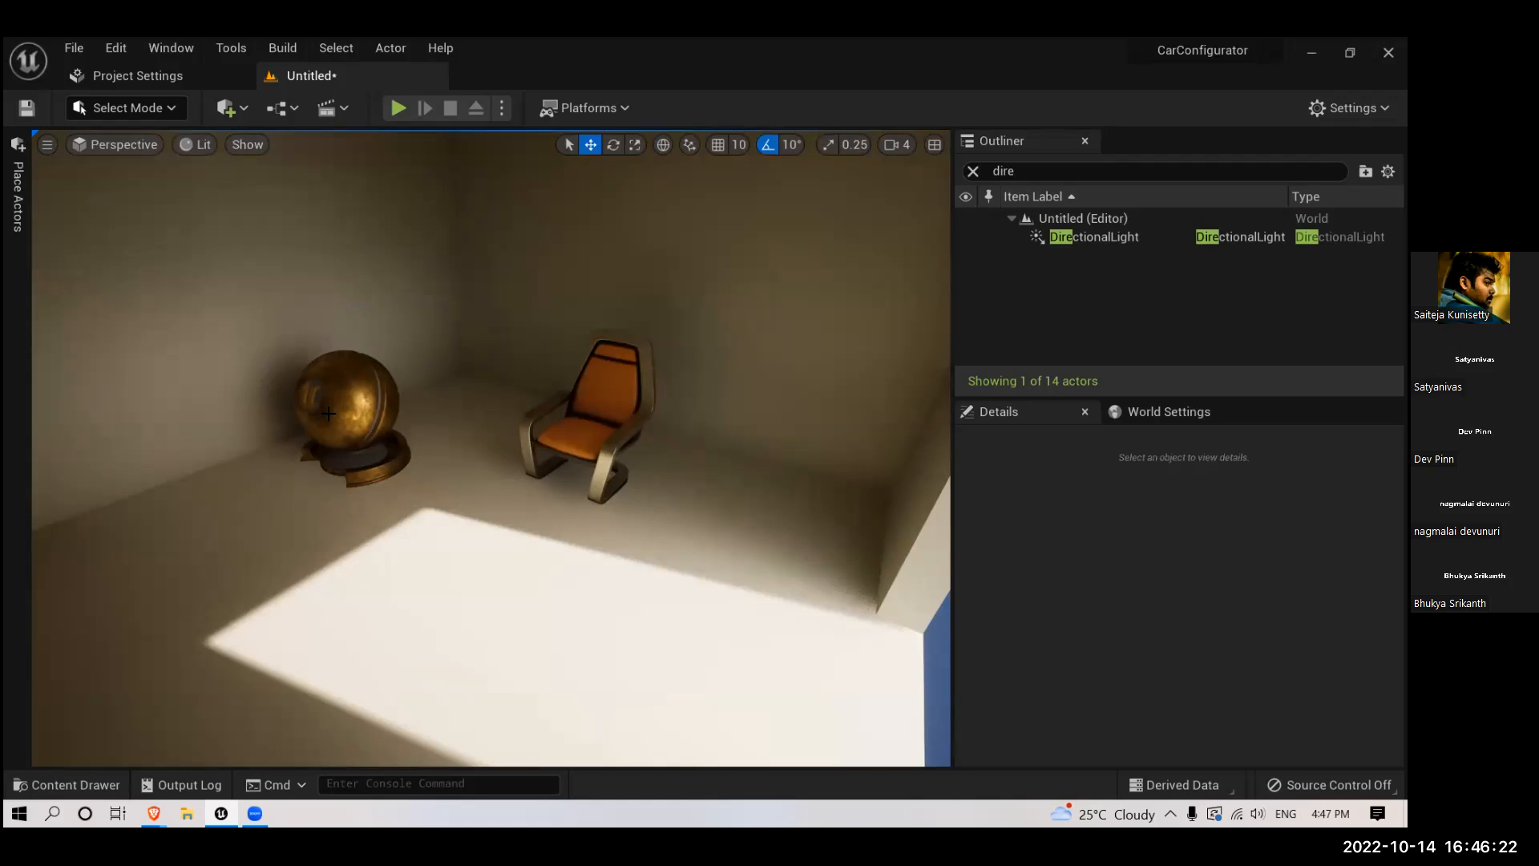
{"action": "key", "text": "ctrl+z"}
{"action": "left_click_drag", "start_coordinate": [358, 373], "coordinate": [498, 450]}
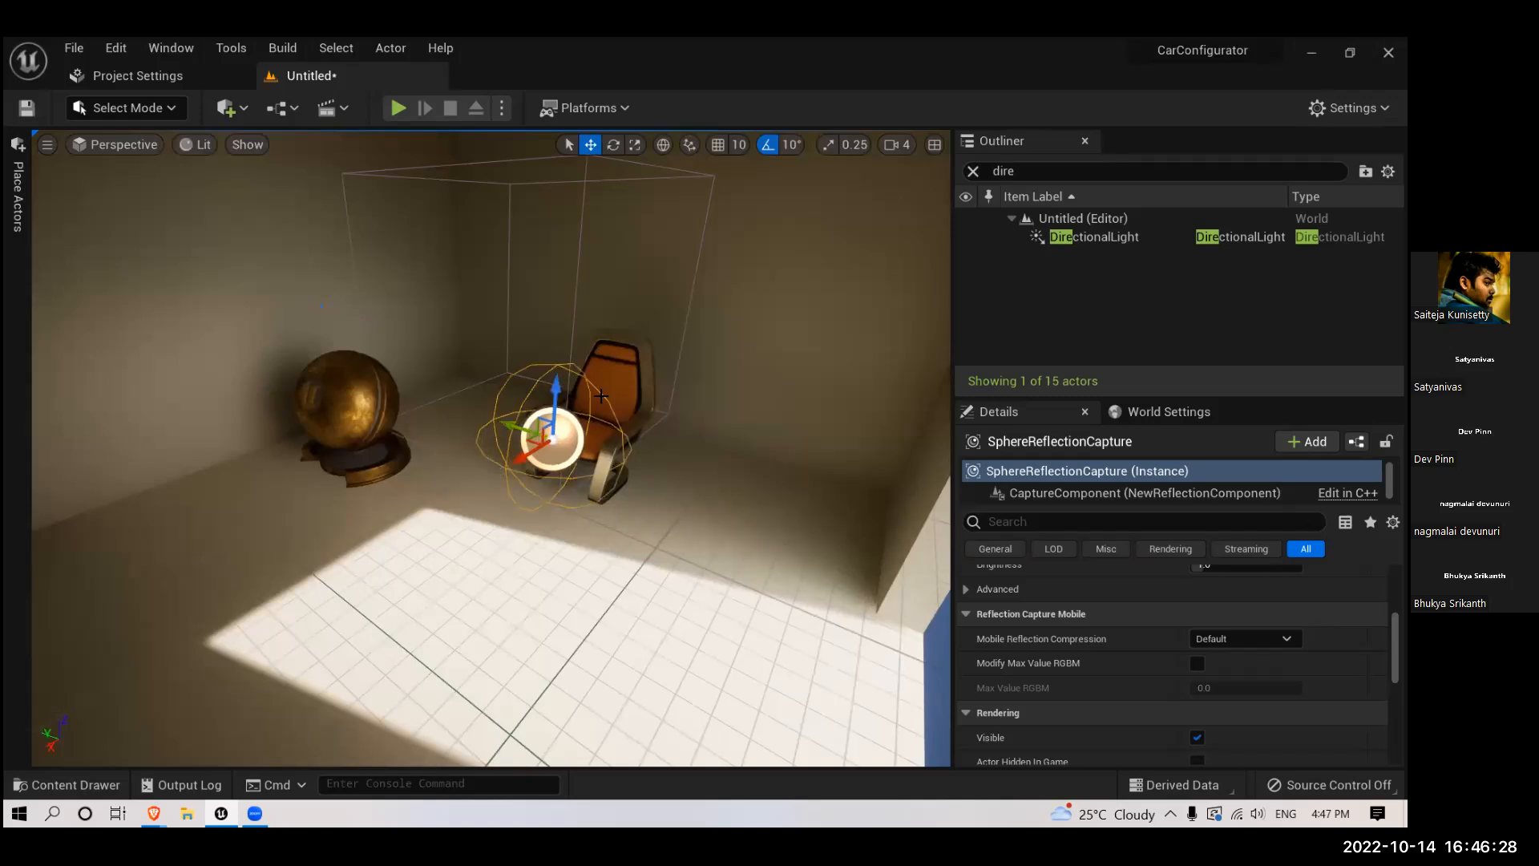
{"action": "key", "text": "Delete"}
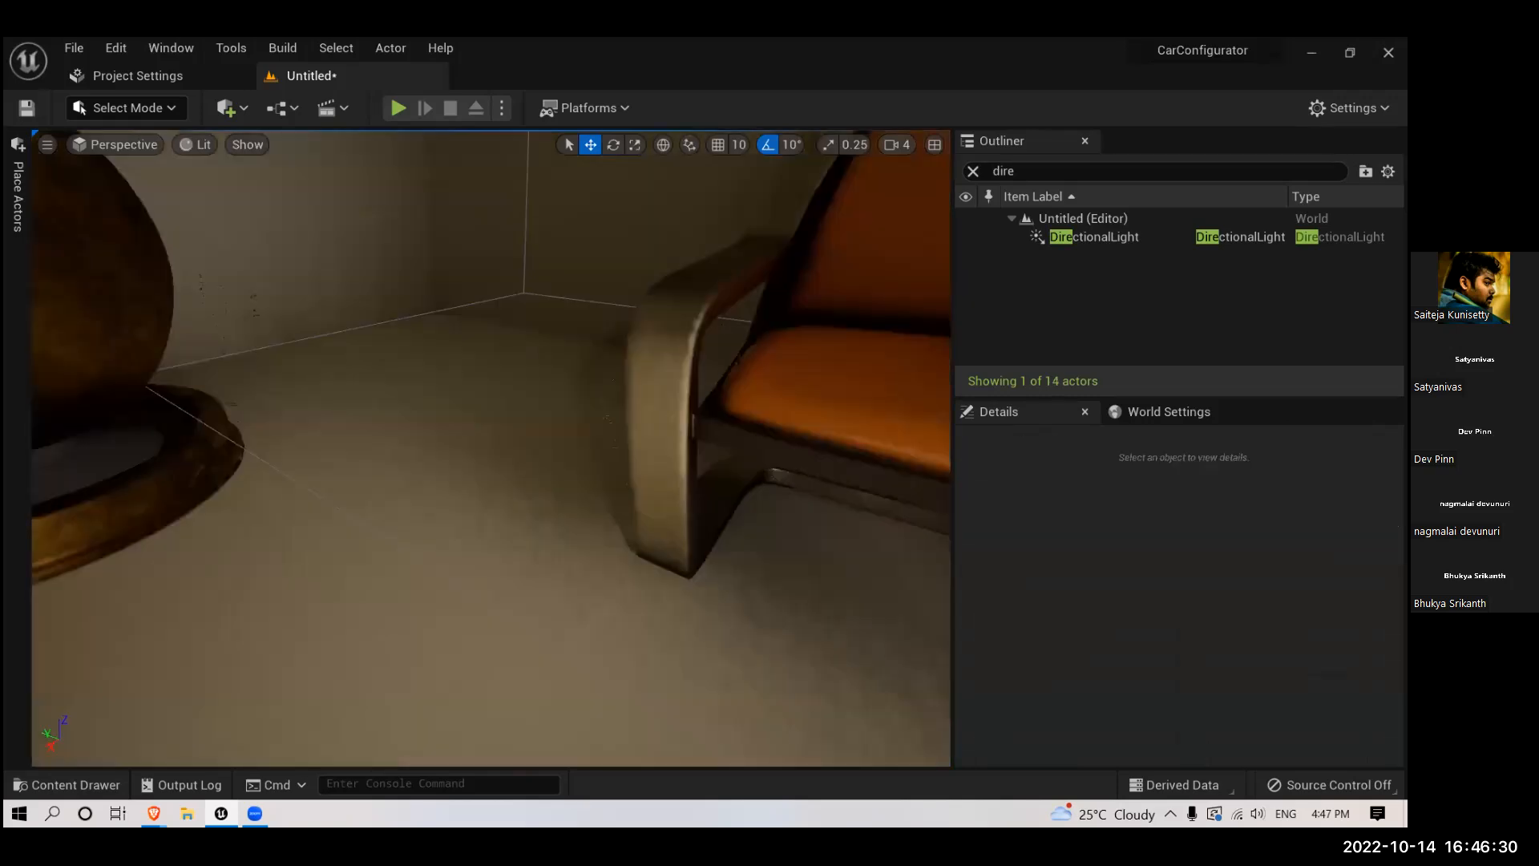
- Examine the lighting on the room's walls, ceiling corner, chair and gold preview mesh
{"action": "scroll", "coordinate": [558, 455], "scroll_direction": "up", "scroll_amount": 5}
{"action": "scroll", "coordinate": [559, 455], "scroll_direction": "down", "scroll_amount": 10}
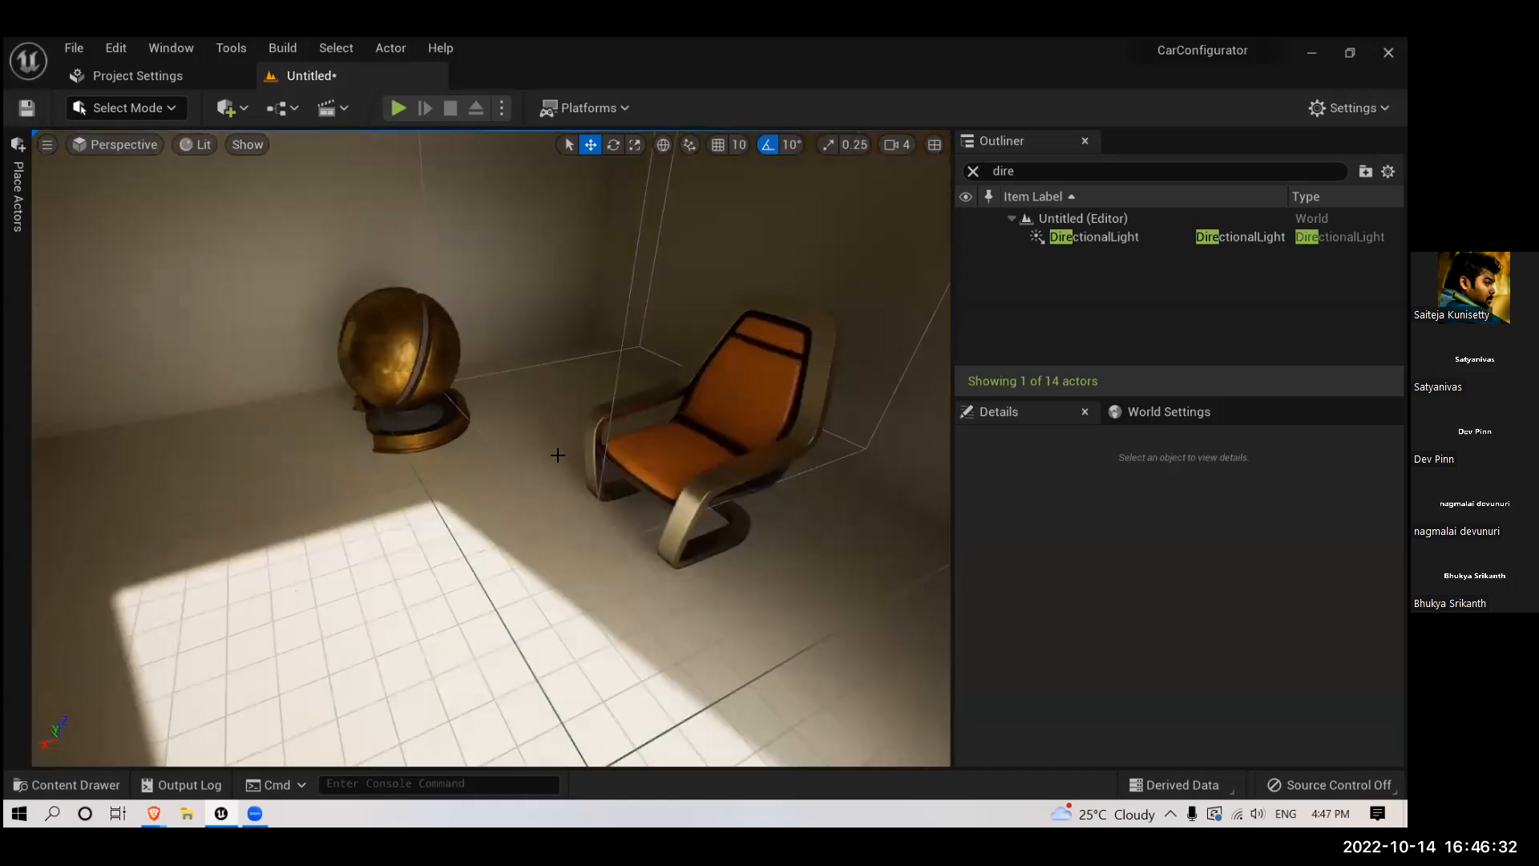
{"action": "scroll", "coordinate": [558, 455], "scroll_direction": "up", "scroll_amount": 5}
{"action": "scroll", "coordinate": [558, 455], "scroll_direction": "down", "scroll_amount": 6}
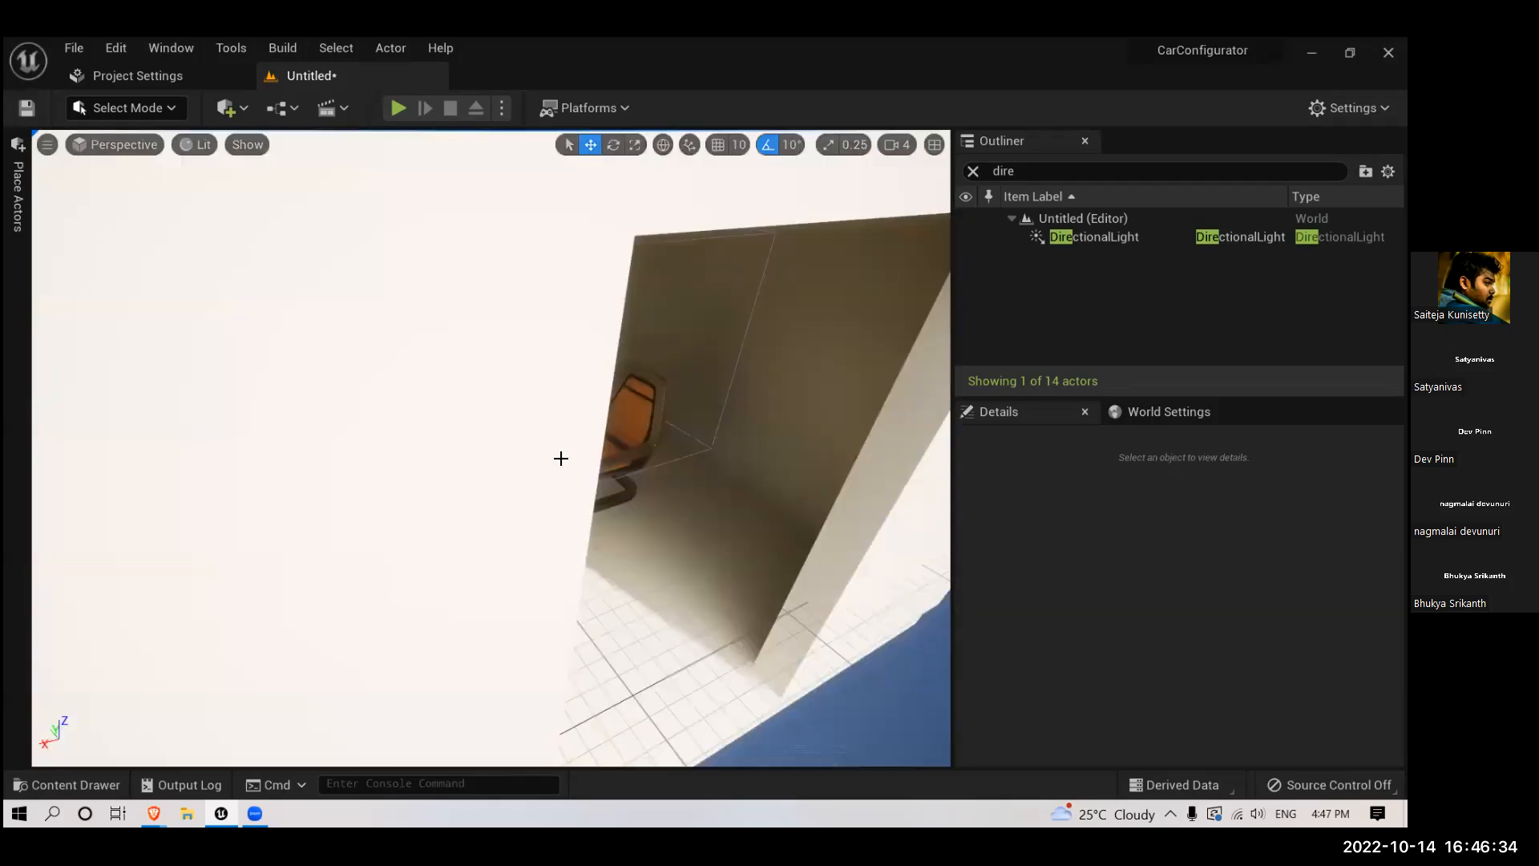
{"action": "scroll", "coordinate": [558, 455], "scroll_direction": "up", "scroll_amount": 4}
{"action": "right_click_drag", "start_coordinate": [416, 419], "coordinate": [385, 356]}
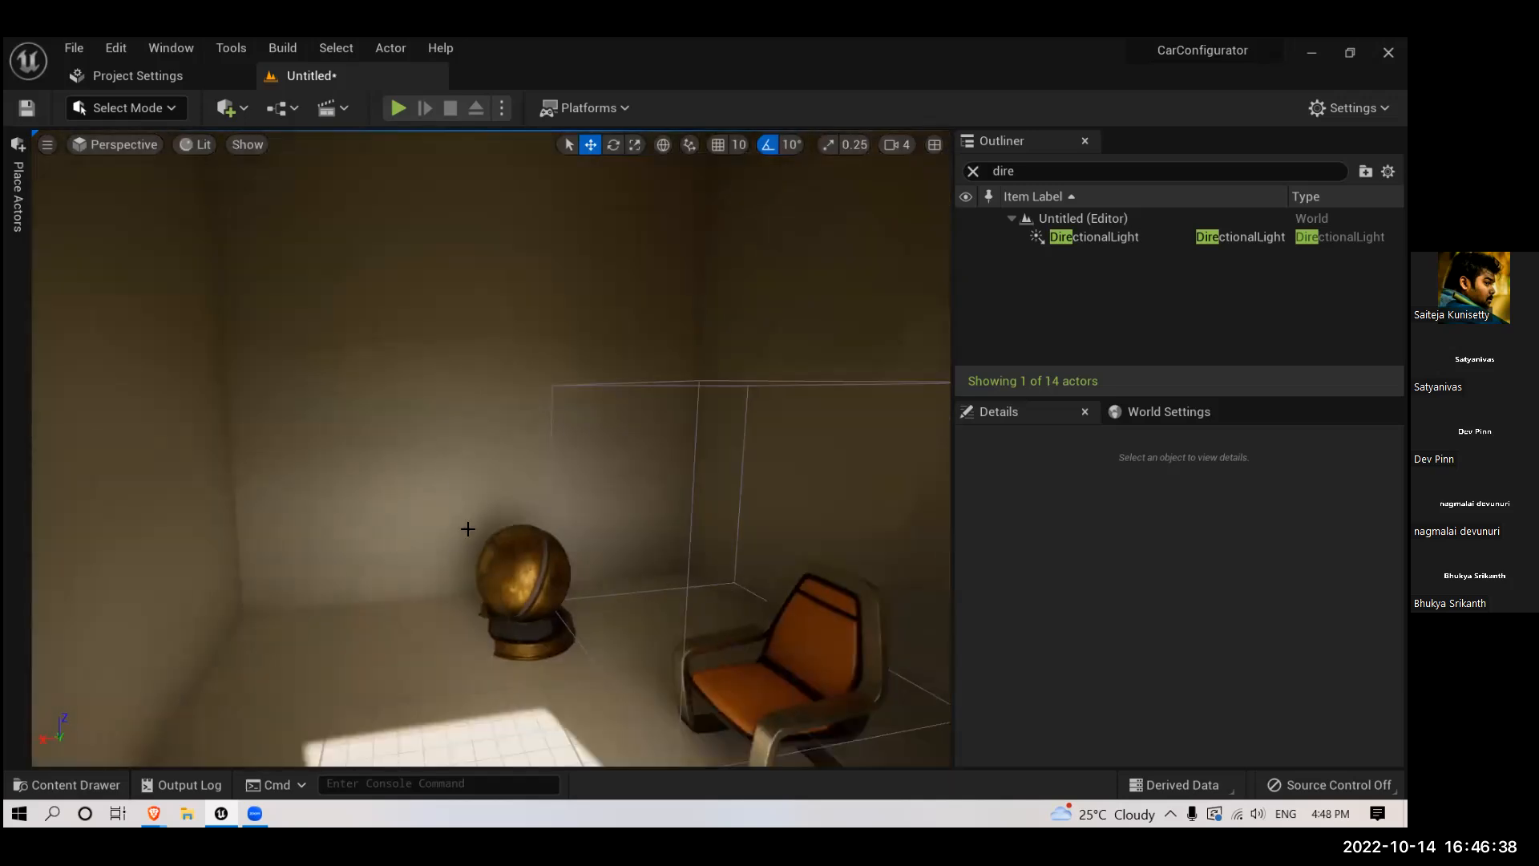
{"action": "scroll", "coordinate": [468, 530], "scroll_direction": "down", "scroll_amount": 4}
{"action": "scroll", "coordinate": [837, 449], "scroll_direction": "up", "scroll_amount": 5}
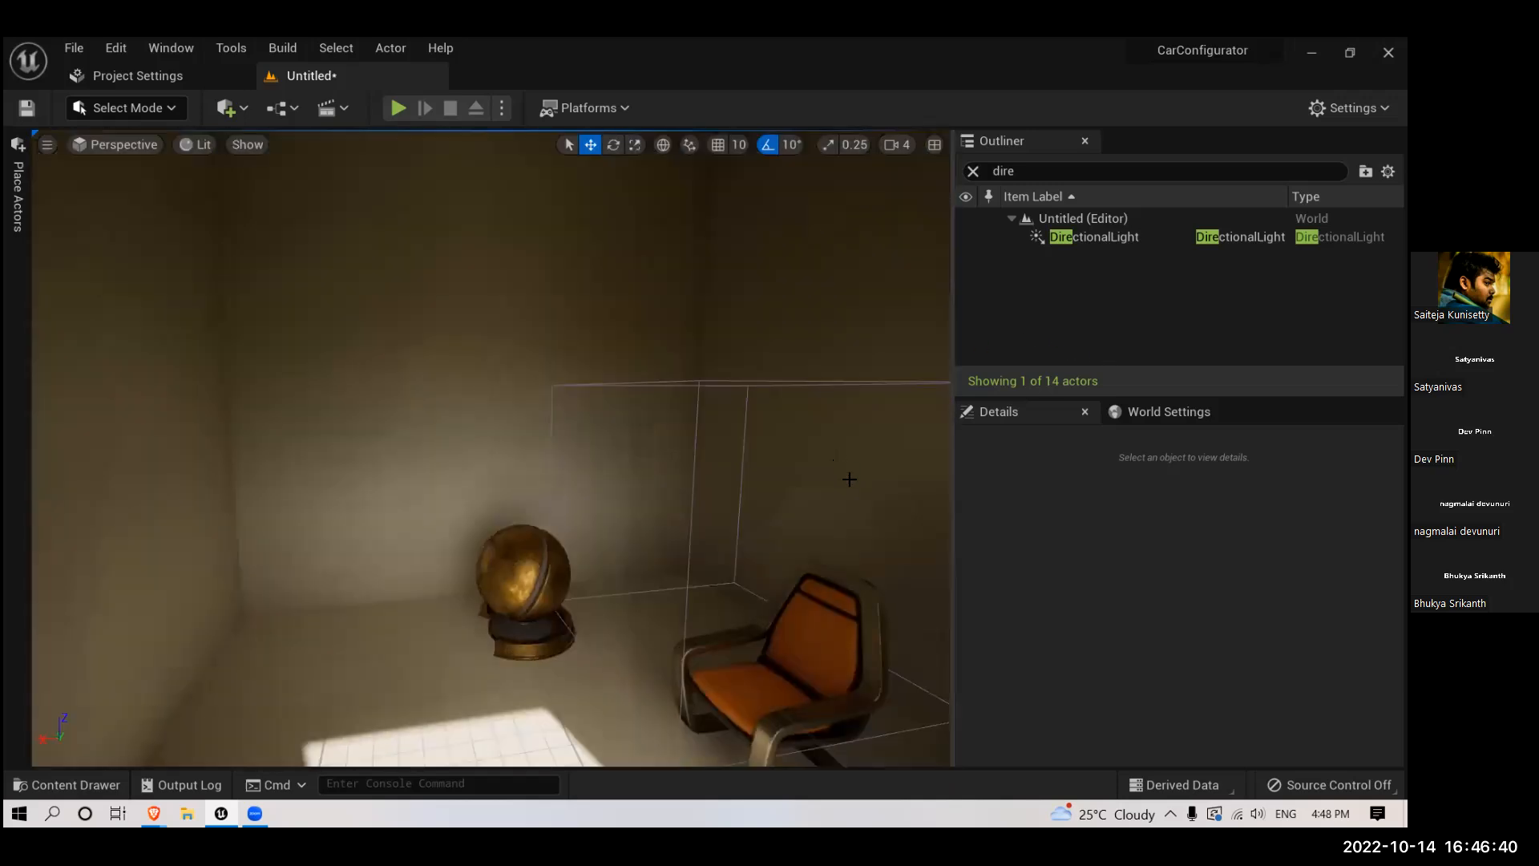
{"action": "right_click_drag", "start_coordinate": [513, 449], "coordinate": [574, 405]}
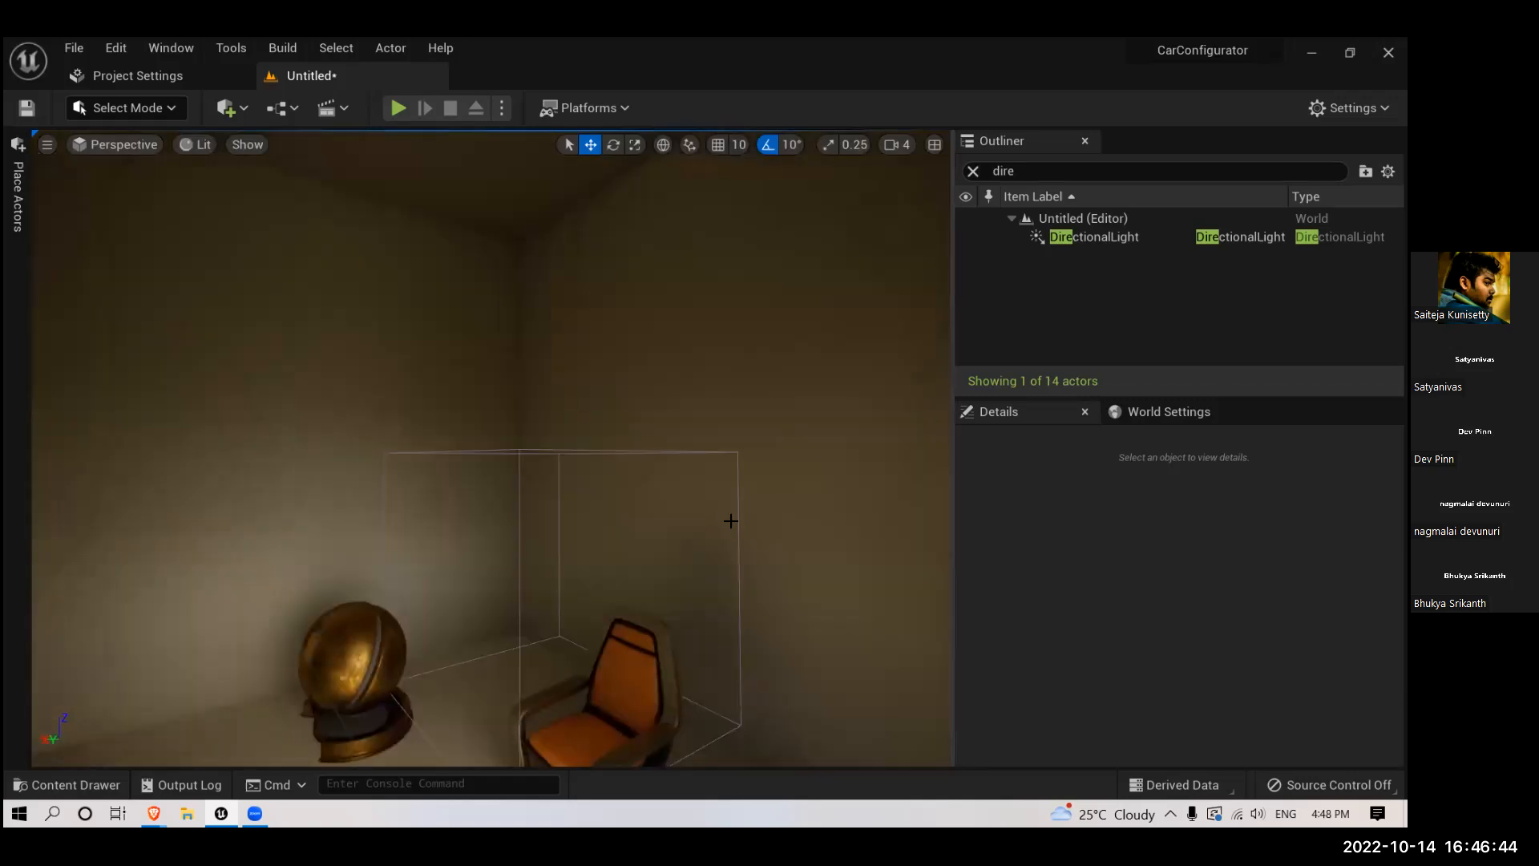
{"action": "right_click_drag", "start_coordinate": [729, 519], "coordinate": [705, 337]}
- Build all levels and check the lighting around the gold preview mesh and chair
{"action": "left_click", "coordinate": [282, 48]}
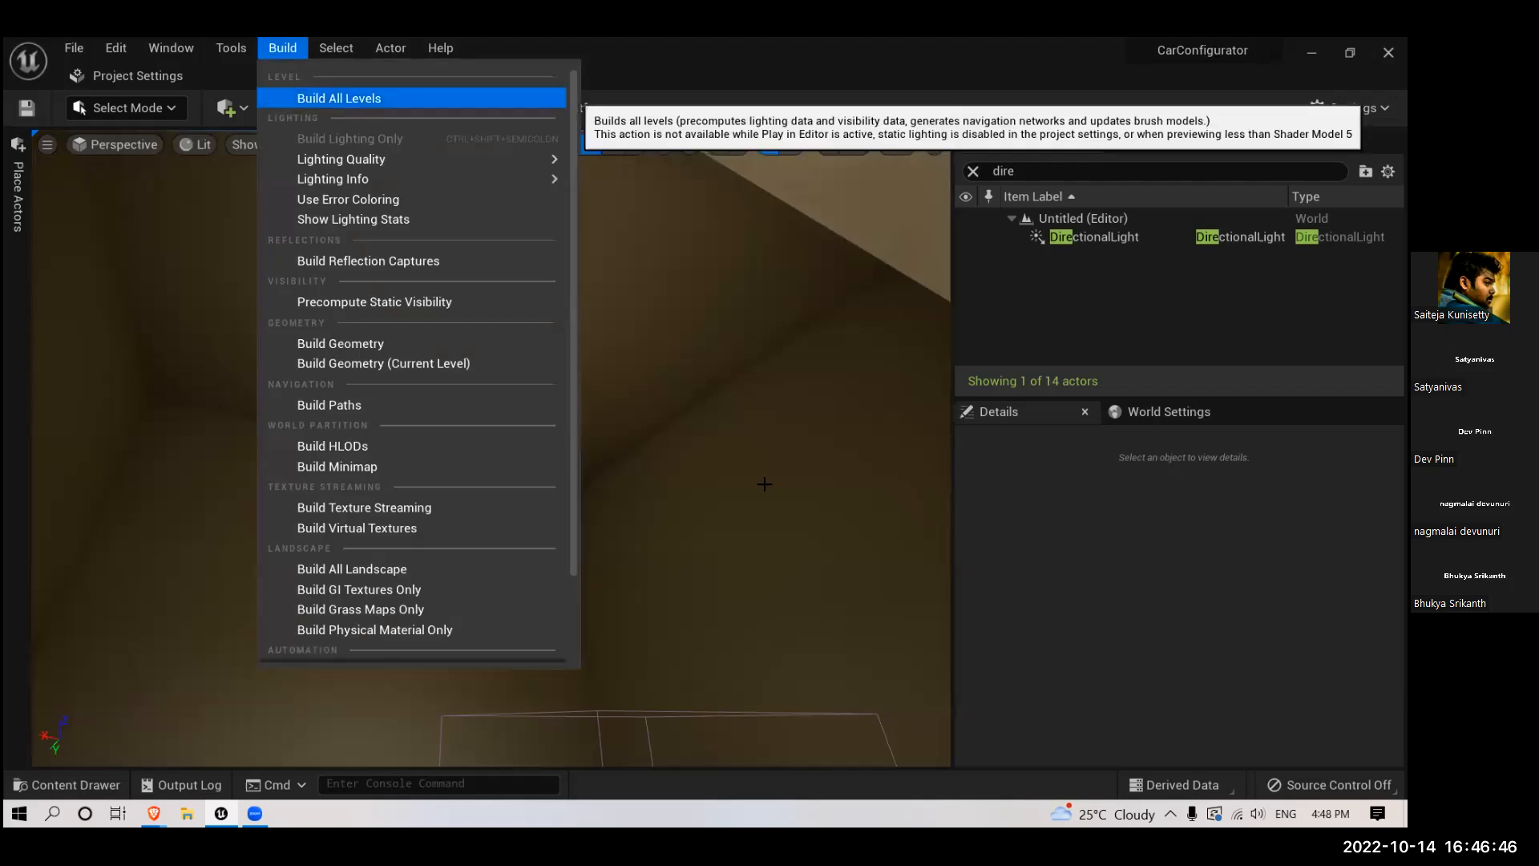
{"action": "left_click", "coordinate": [331, 100]}
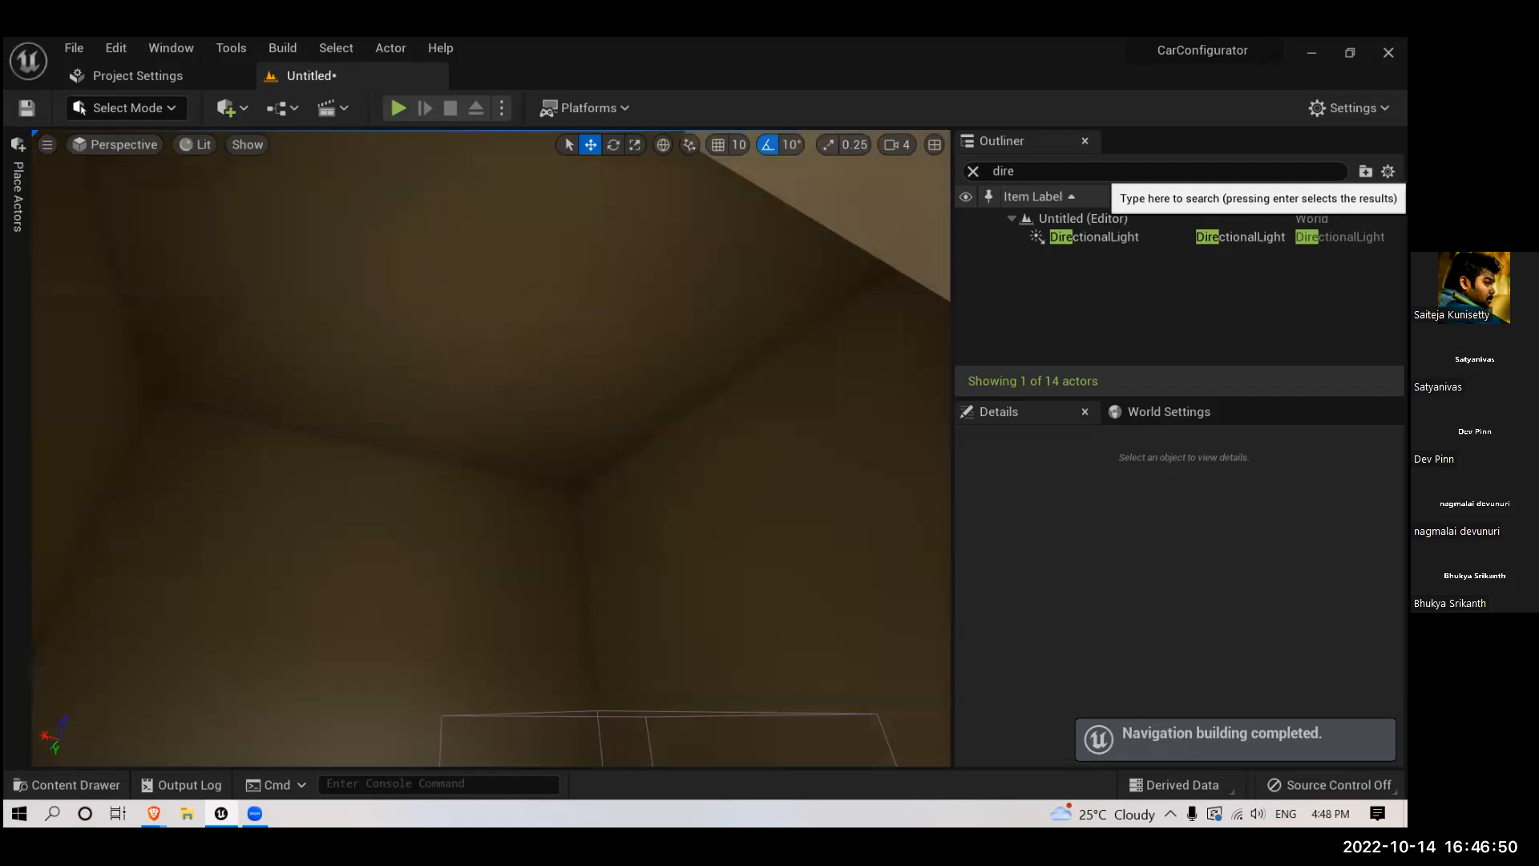
{"action": "right_click_drag", "start_coordinate": [452, 295], "coordinate": [454, 470]}
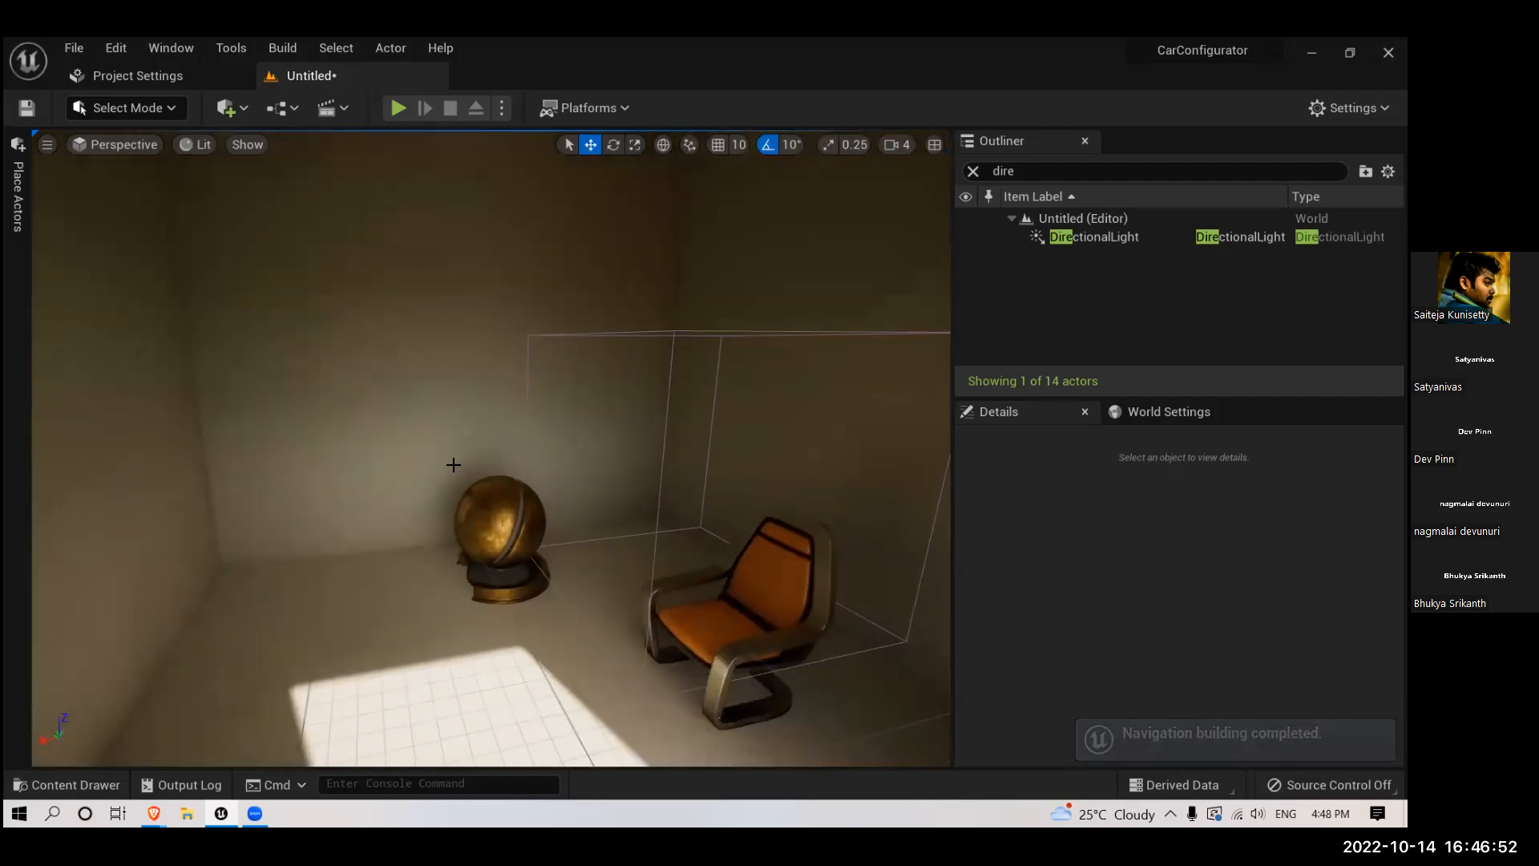
{"action": "scroll", "coordinate": [454, 467], "scroll_direction": "down", "scroll_amount": 10}
{"action": "scroll", "coordinate": [452, 295], "scroll_direction": "up", "scroll_amount": 10}
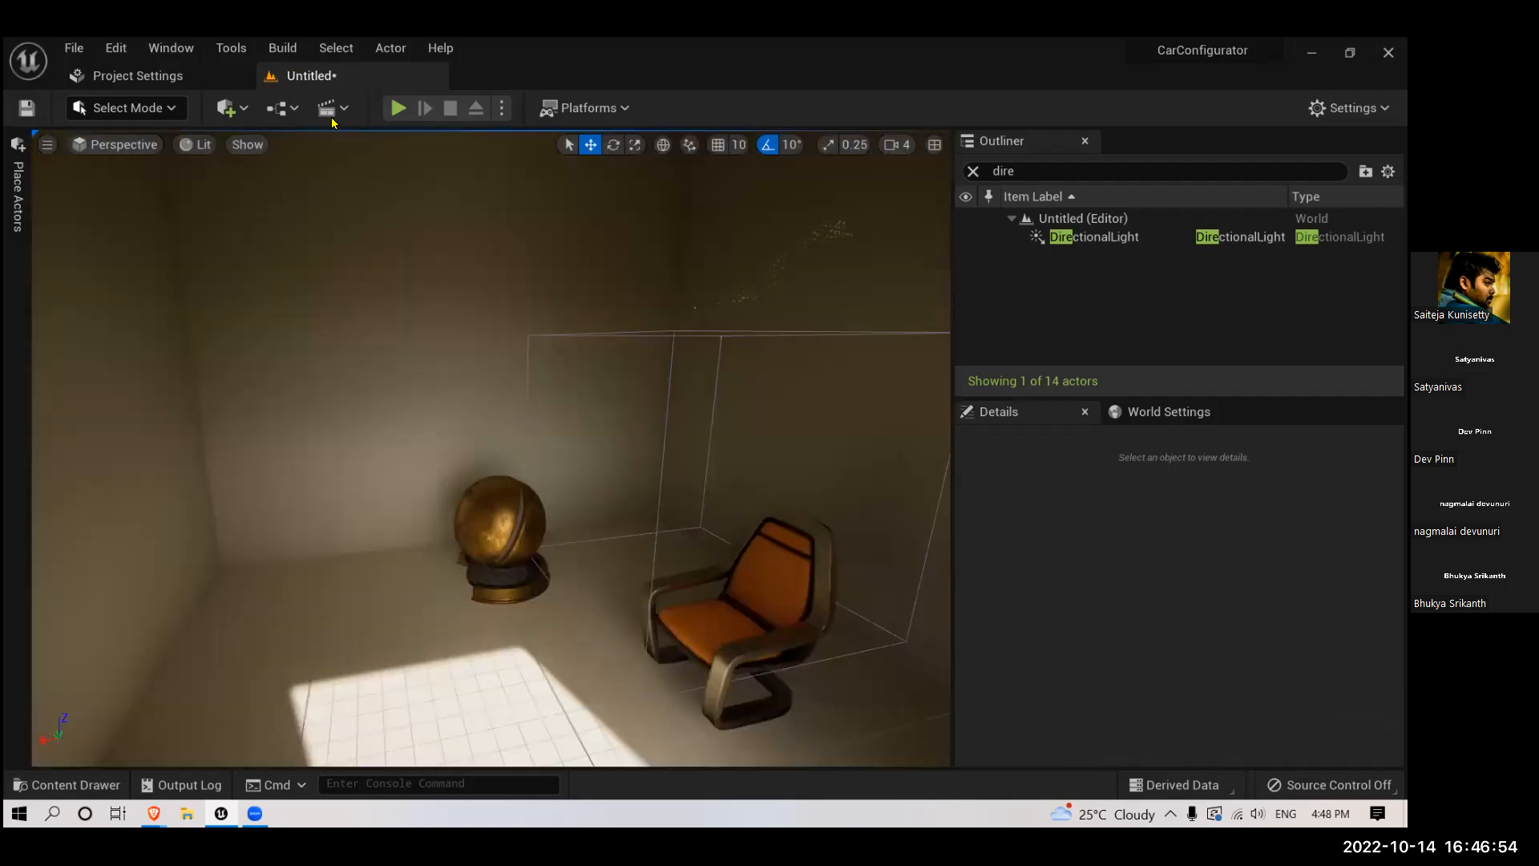
- Build all levels again and inspect the room from outside and at its inner ceiling corner
{"action": "left_click", "coordinate": [330, 108]}
{"action": "left_click", "coordinate": [344, 96]}
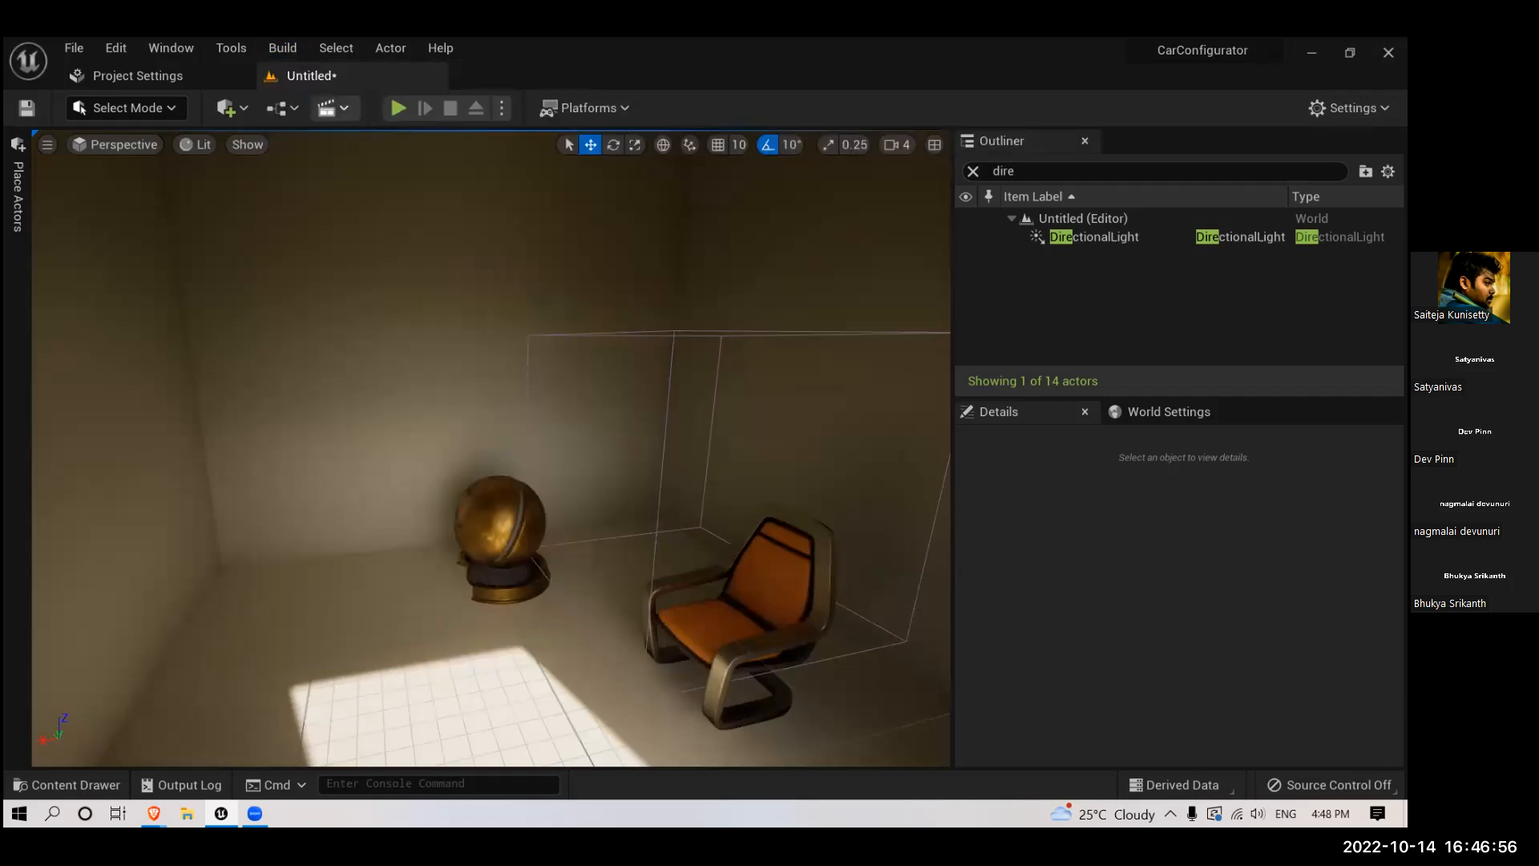
{"action": "scroll", "coordinate": [587, 389], "scroll_direction": "down", "scroll_amount": 8}
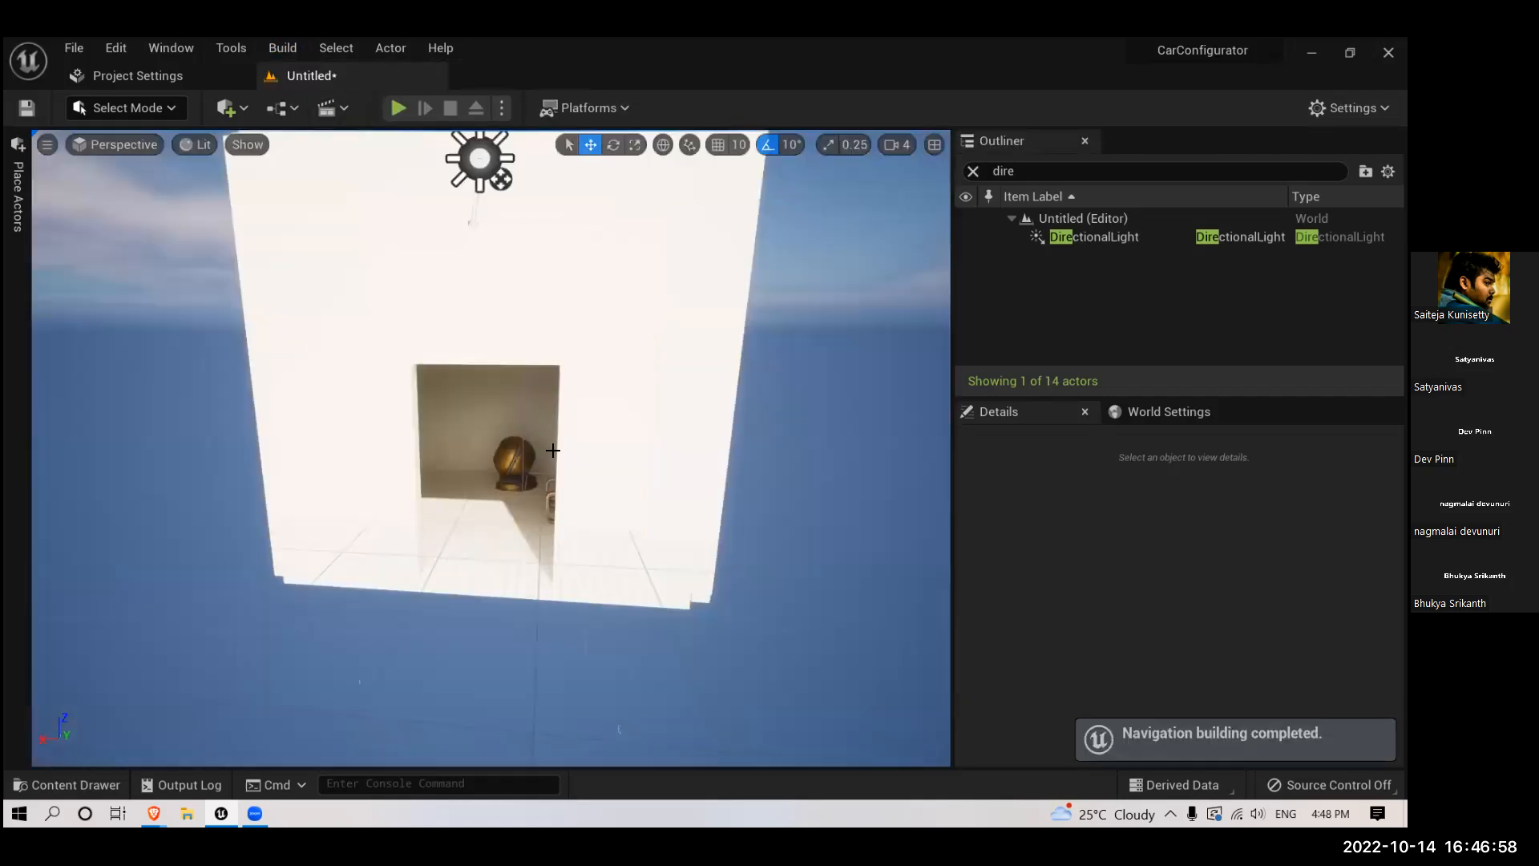
{"action": "scroll", "coordinate": [554, 439], "scroll_direction": "up", "scroll_amount": 5}
{"action": "scroll", "coordinate": [554, 438], "scroll_direction": "up", "scroll_amount": 8}
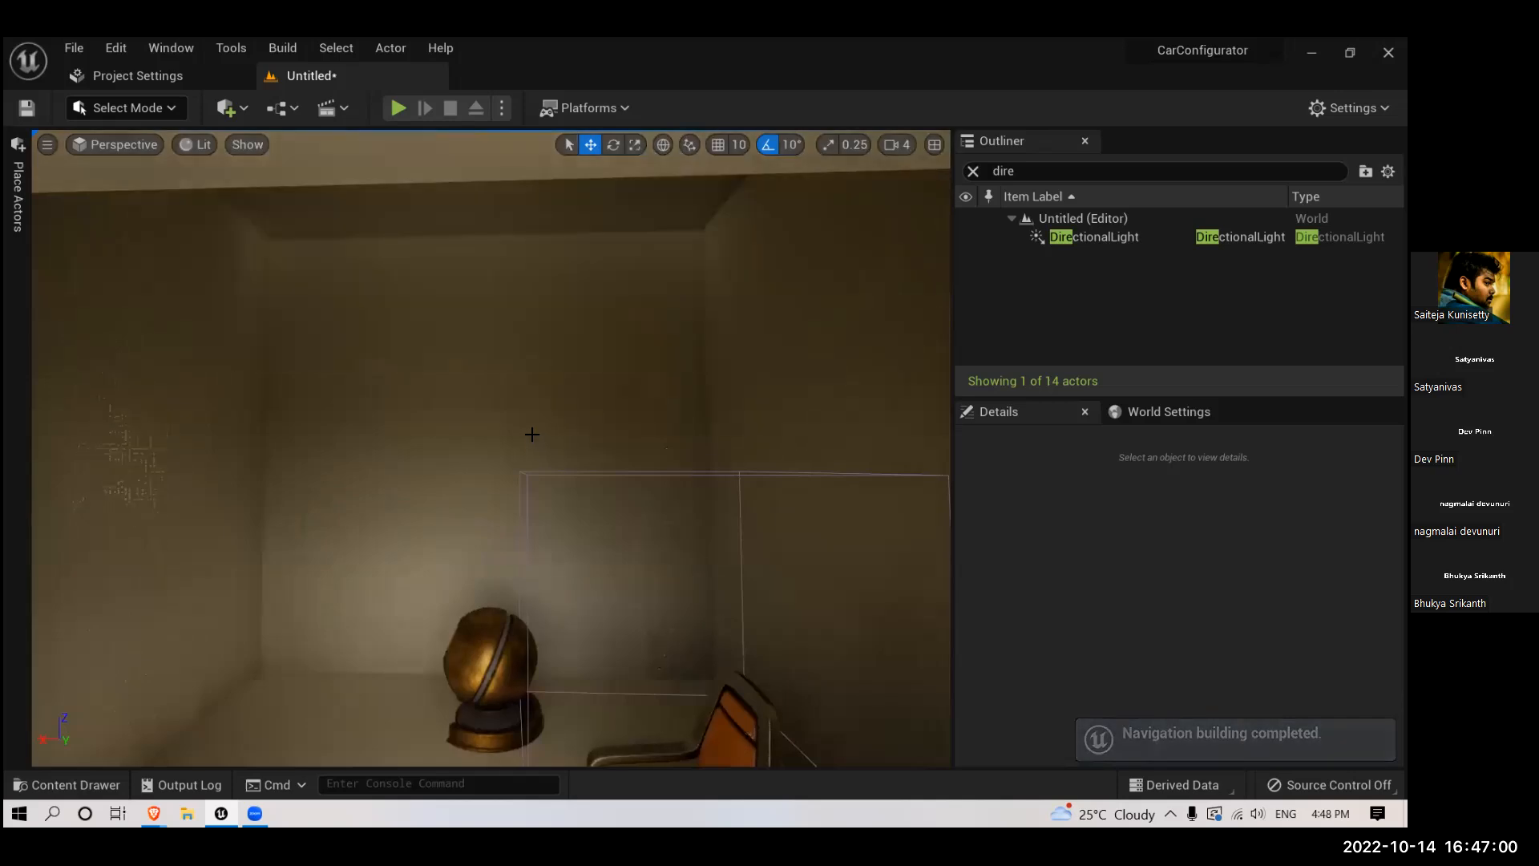
{"action": "scroll", "coordinate": [448, 437], "scroll_direction": "down", "scroll_amount": 6}
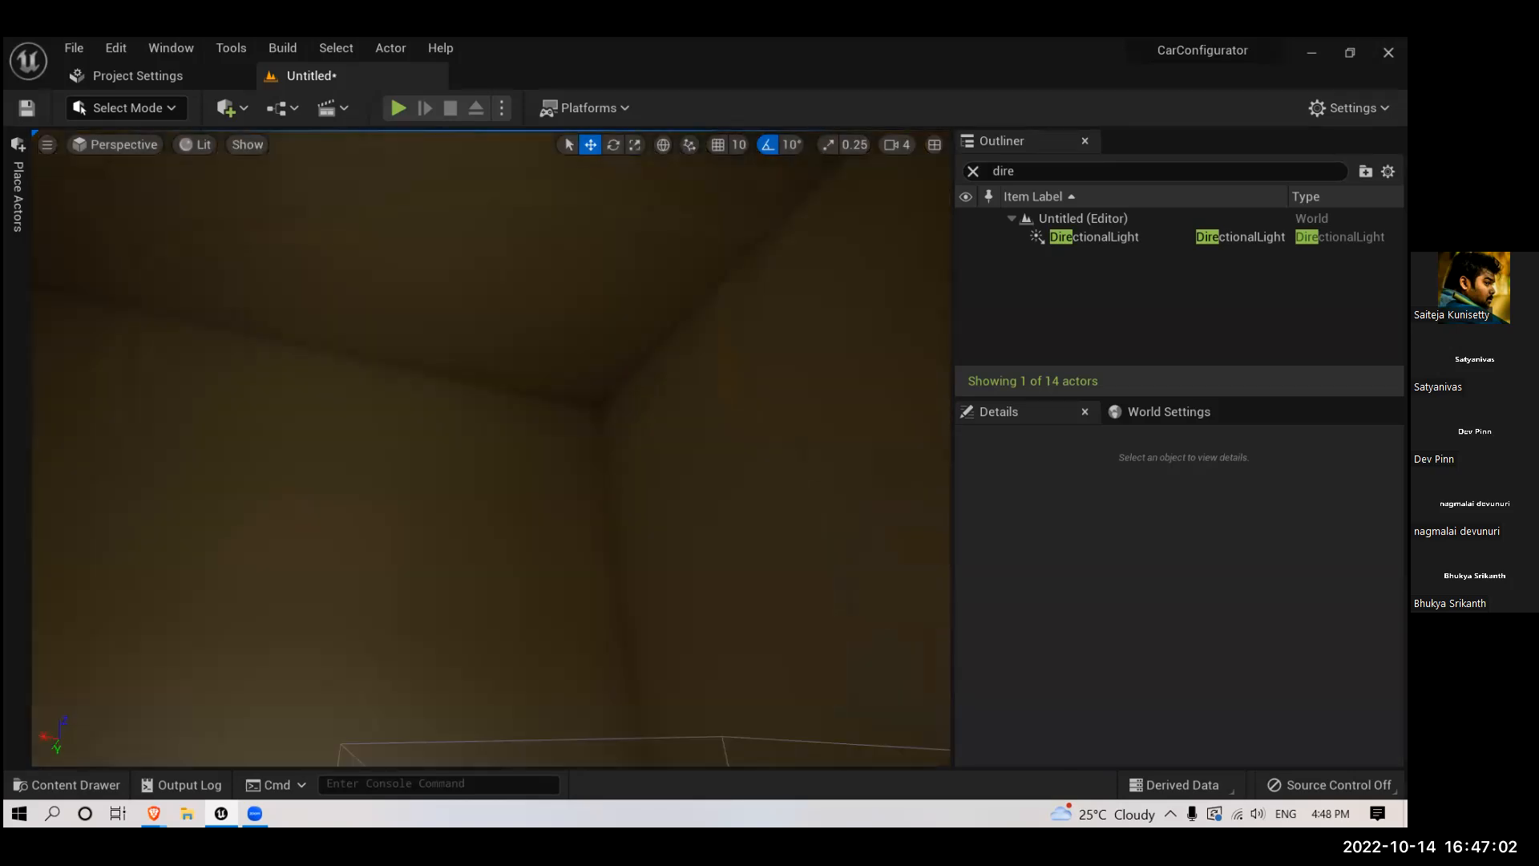
{"action": "scroll", "coordinate": [447, 437], "scroll_direction": "down", "scroll_amount": 6}
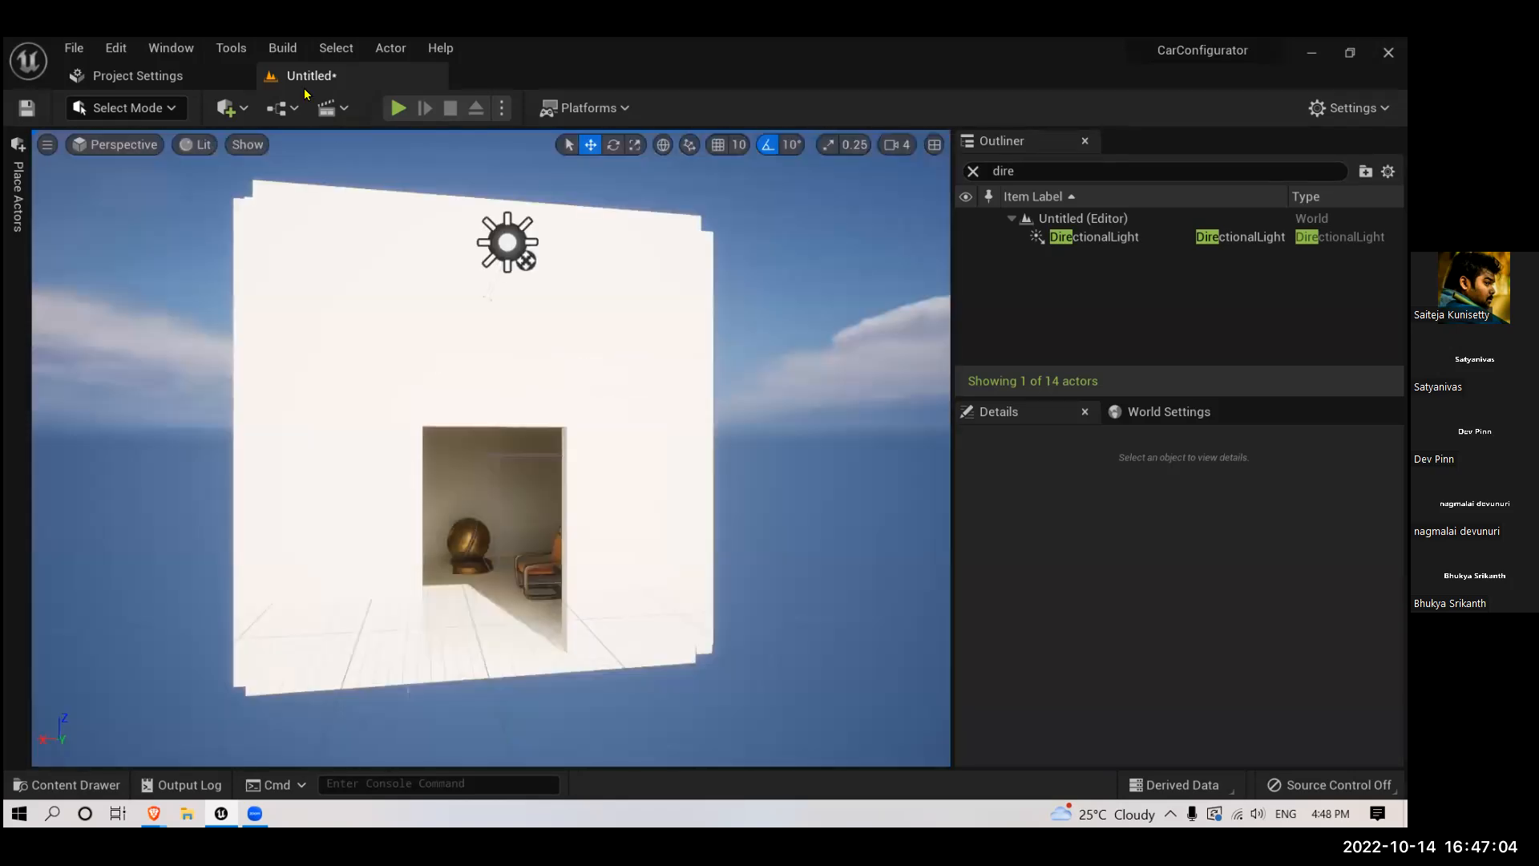
- Review the lighting build and quality options, and examine the light on the room's ceiling corner and doorway
{"action": "left_click", "coordinate": [280, 49]}
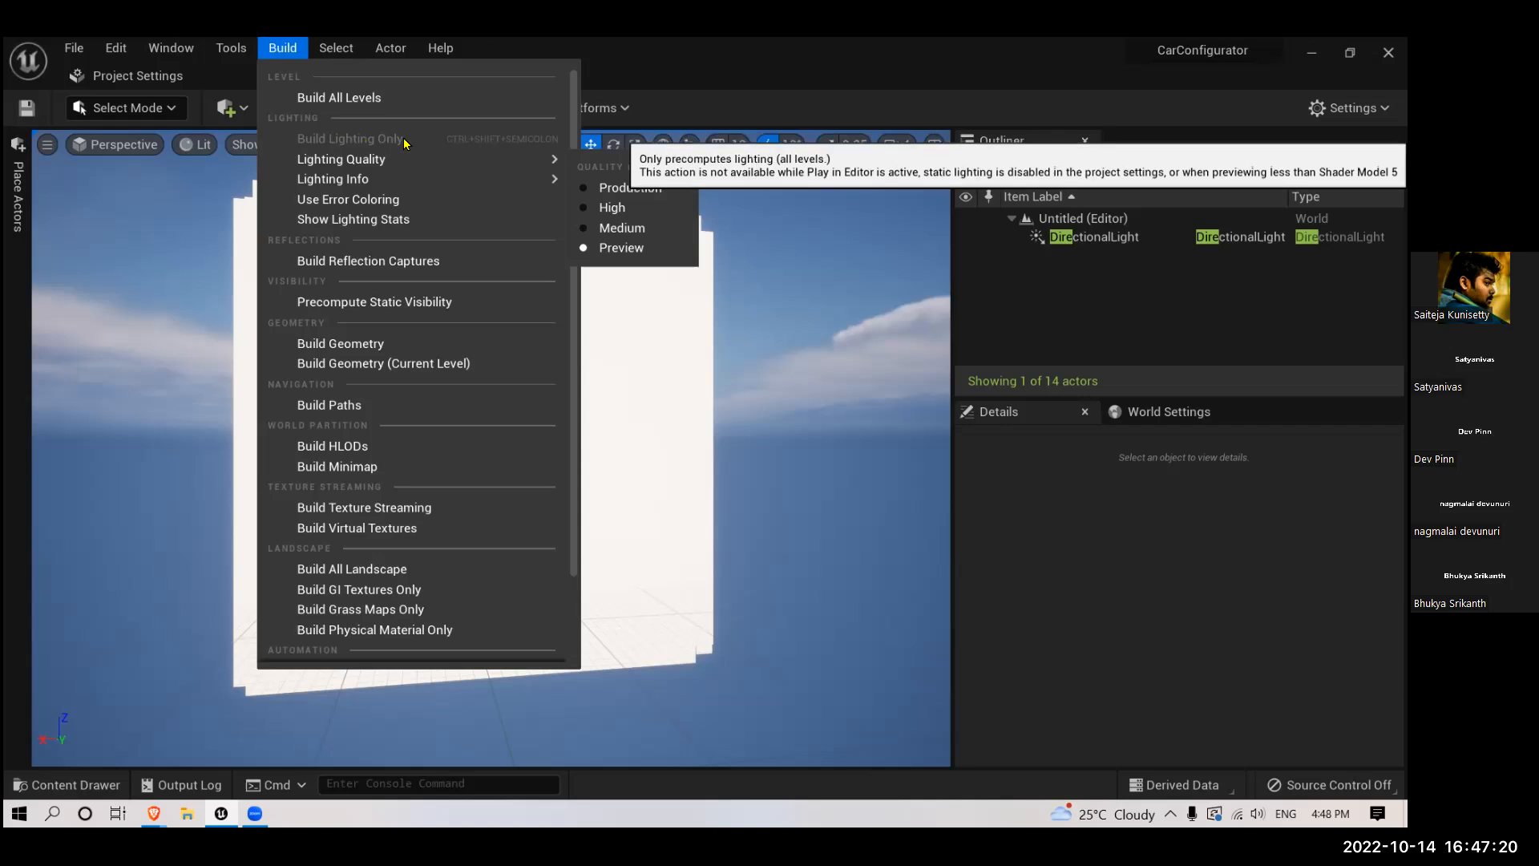
{"action": "key", "text": "w"}
{"action": "right_click_drag", "start_coordinate": [641, 401], "coordinate": [697, 281]}
{"action": "key", "text": "w"}
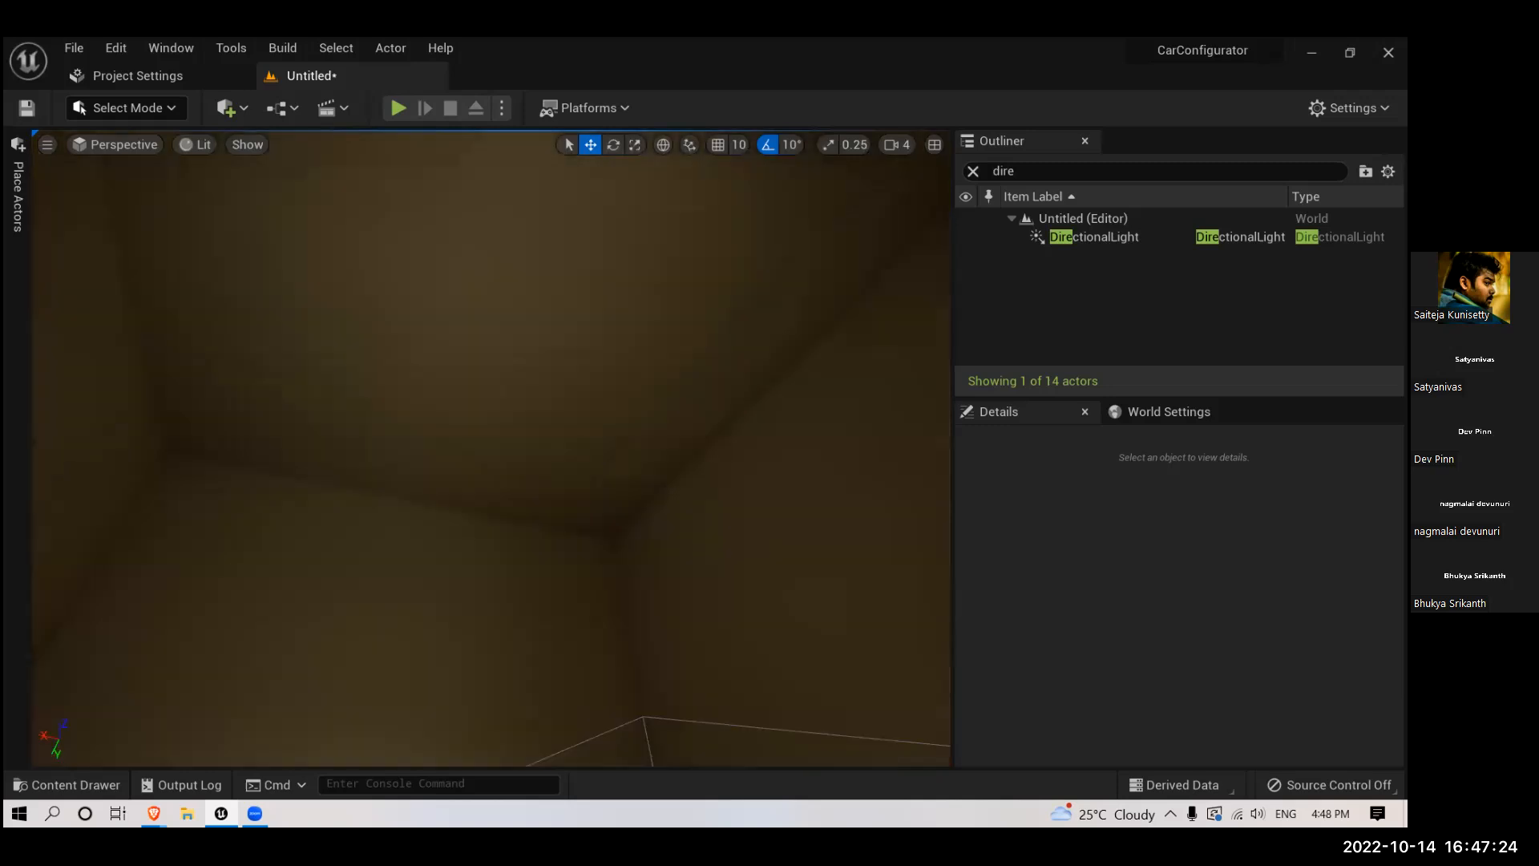
{"action": "right_click_drag", "start_coordinate": [612, 495], "coordinate": [612, 561]}
{"action": "scroll", "coordinate": [612, 495], "scroll_direction": "up", "scroll_amount": 3}
{"action": "mouse_move", "coordinate": [611, 495]}
{"action": "right_mouse_down"}
{"action": "mouse_move", "coordinate": [641, 533]}
{"action": "mouse_move", "coordinate": [604, 502]}
{"action": "right_mouse_up"}
{"action": "scroll", "coordinate": [611, 498], "scroll_direction": "down", "scroll_amount": 5}
{"action": "scroll", "coordinate": [607, 500], "scroll_direction": "up", "scroll_amount": 4}
{"action": "scroll", "coordinate": [604, 502], "scroll_direction": "down", "scroll_amount": 4}
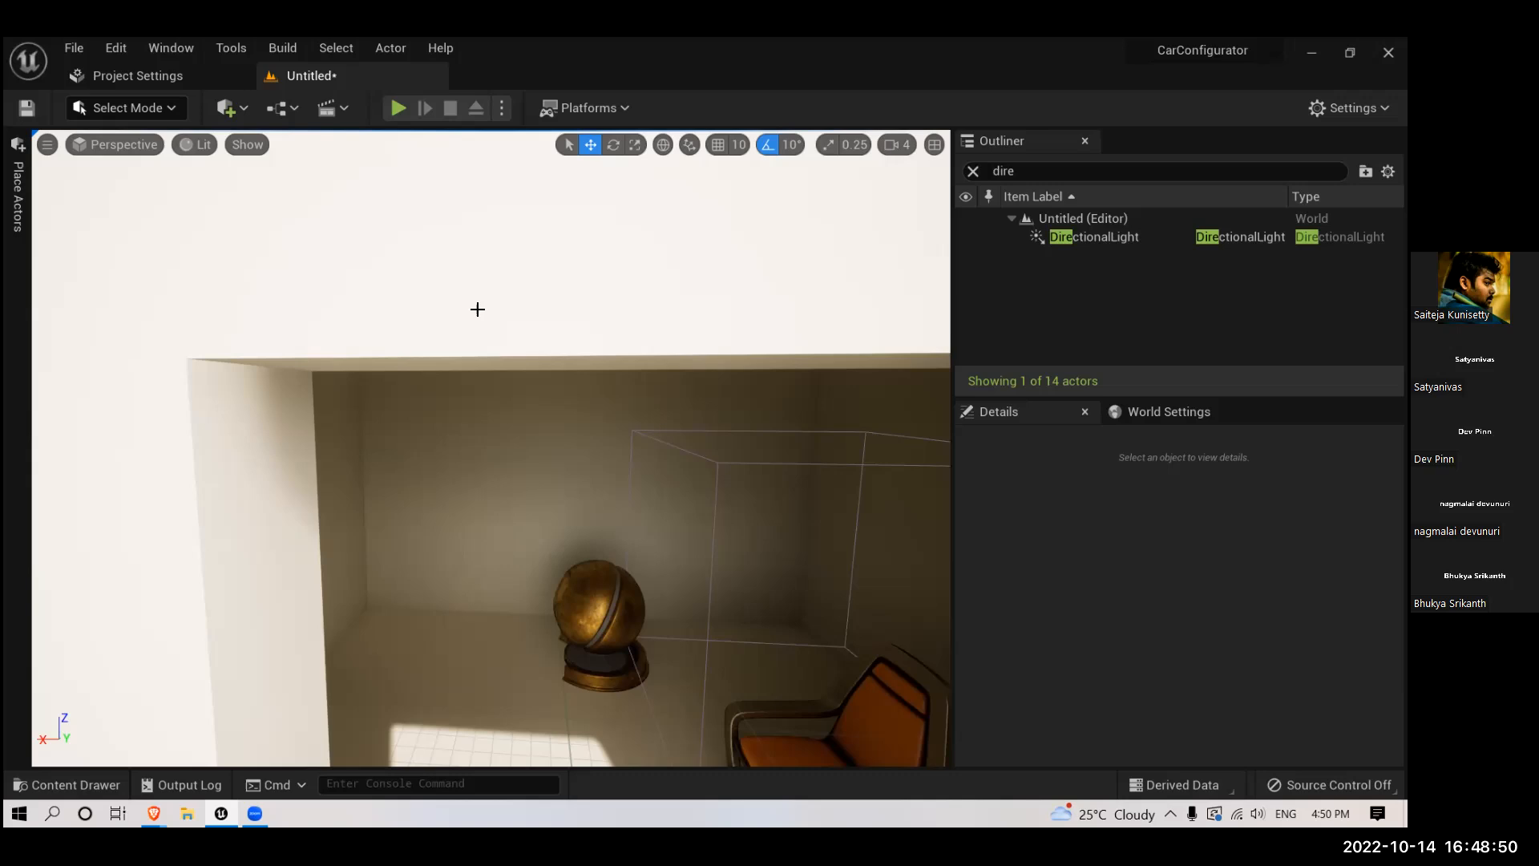
- Examine the room's bright front wall and its dim interior through the doorway from a distance
{"action": "scroll", "coordinate": [596, 433], "scroll_direction": "down", "scroll_amount": 5}
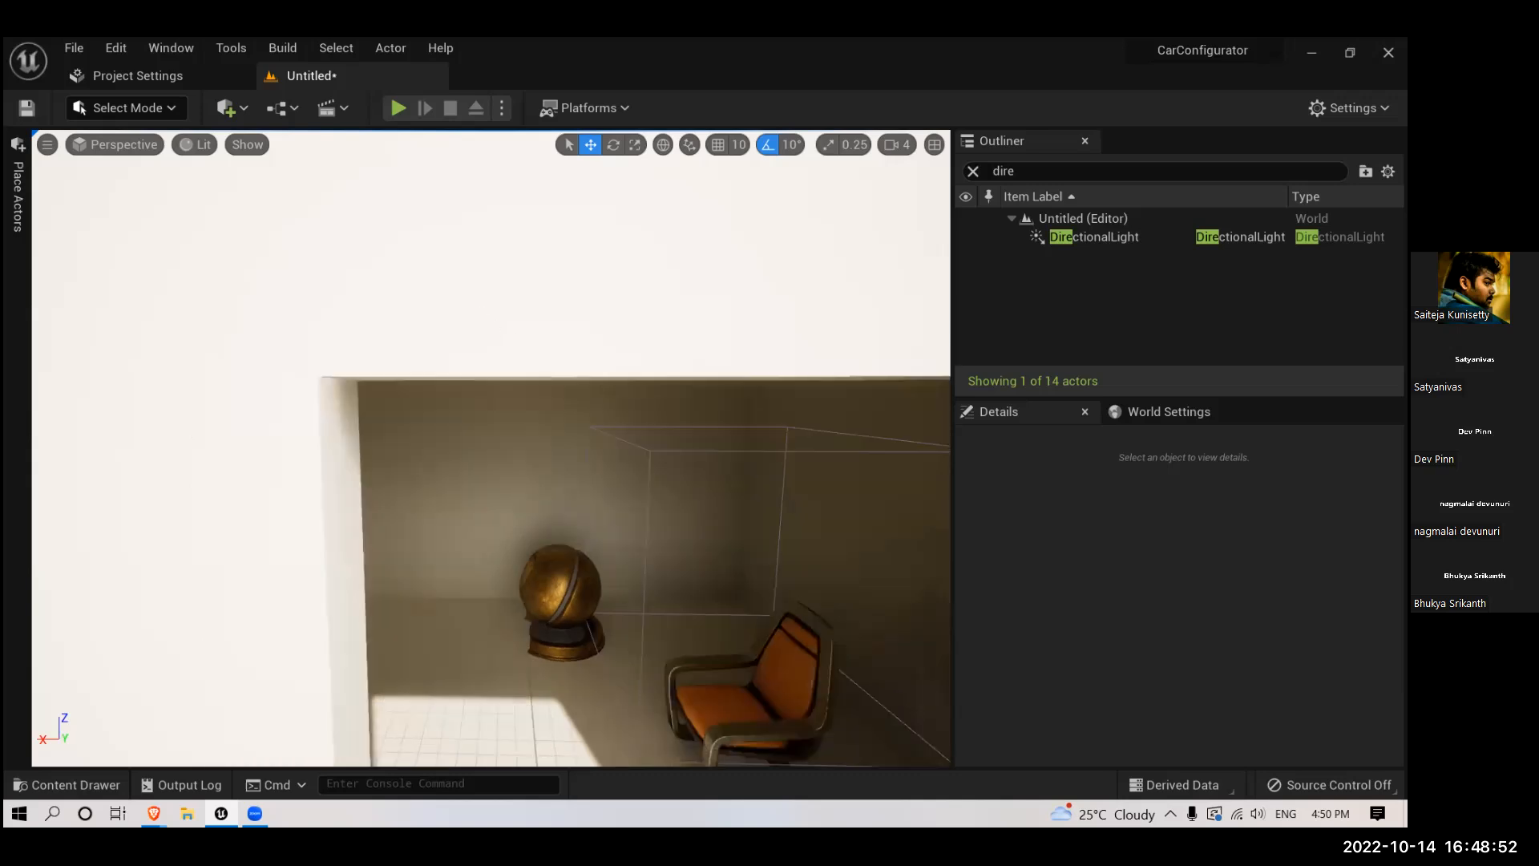
{"action": "right_click_drag", "start_coordinate": [596, 433], "coordinate": [591, 433]}
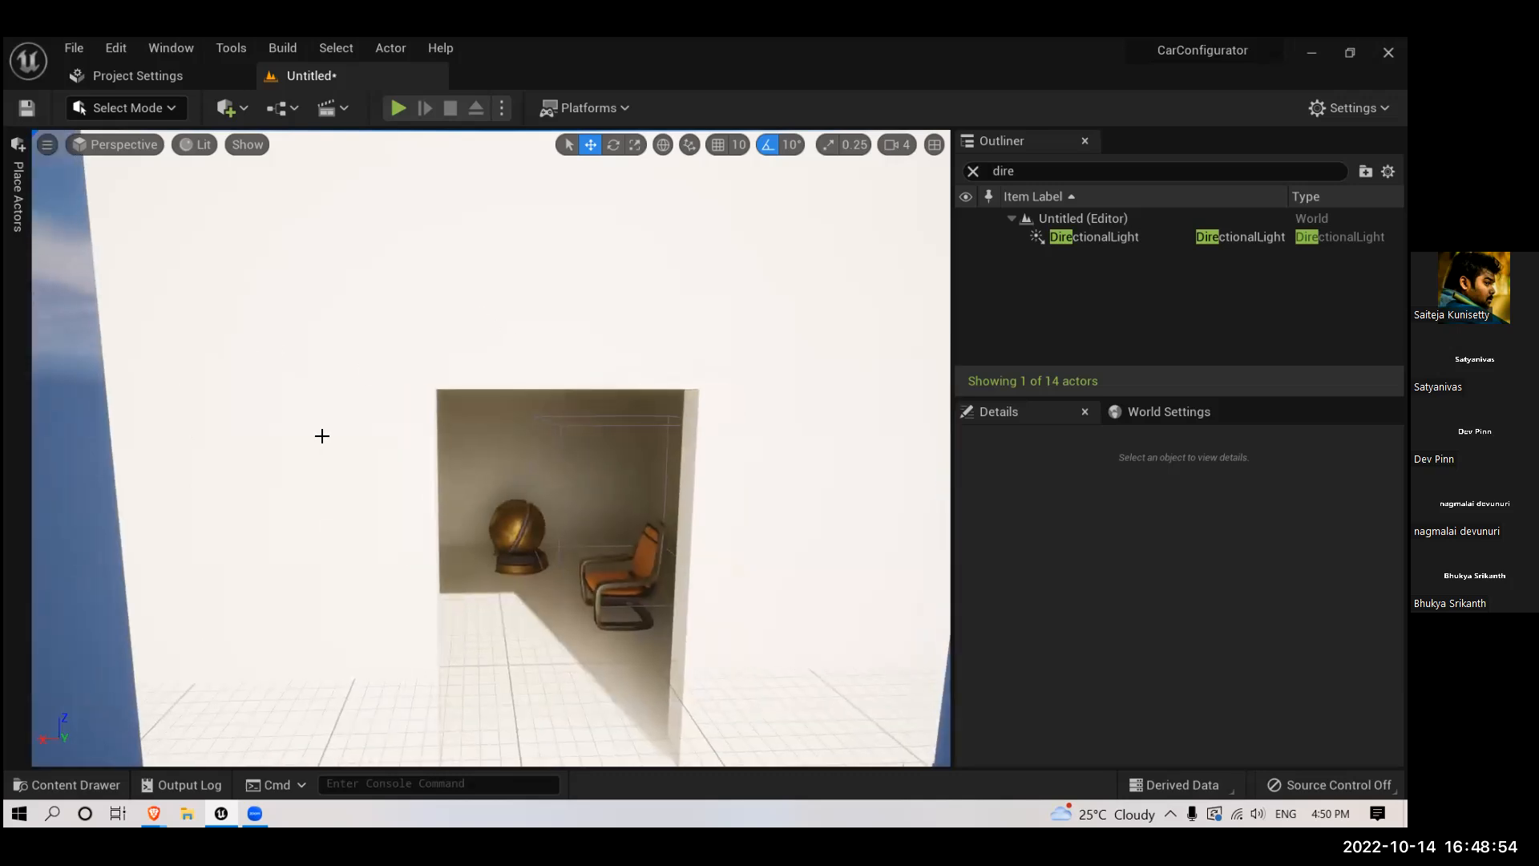
{"action": "left_click_drag", "start_coordinate": [559, 410], "coordinate": [574, 441]}
{"action": "right_click_drag", "start_coordinate": [574, 441], "coordinate": [447, 439]}
{"action": "scroll", "coordinate": [546, 419], "scroll_direction": "down", "scroll_amount": 5}
{"action": "scroll", "coordinate": [546, 419], "scroll_direction": "up", "scroll_amount": 5}
{"action": "scroll", "coordinate": [438, 422], "scroll_direction": "down", "scroll_amount": 5}
{"action": "scroll", "coordinate": [437, 423], "scroll_direction": "up", "scroll_amount": 4}
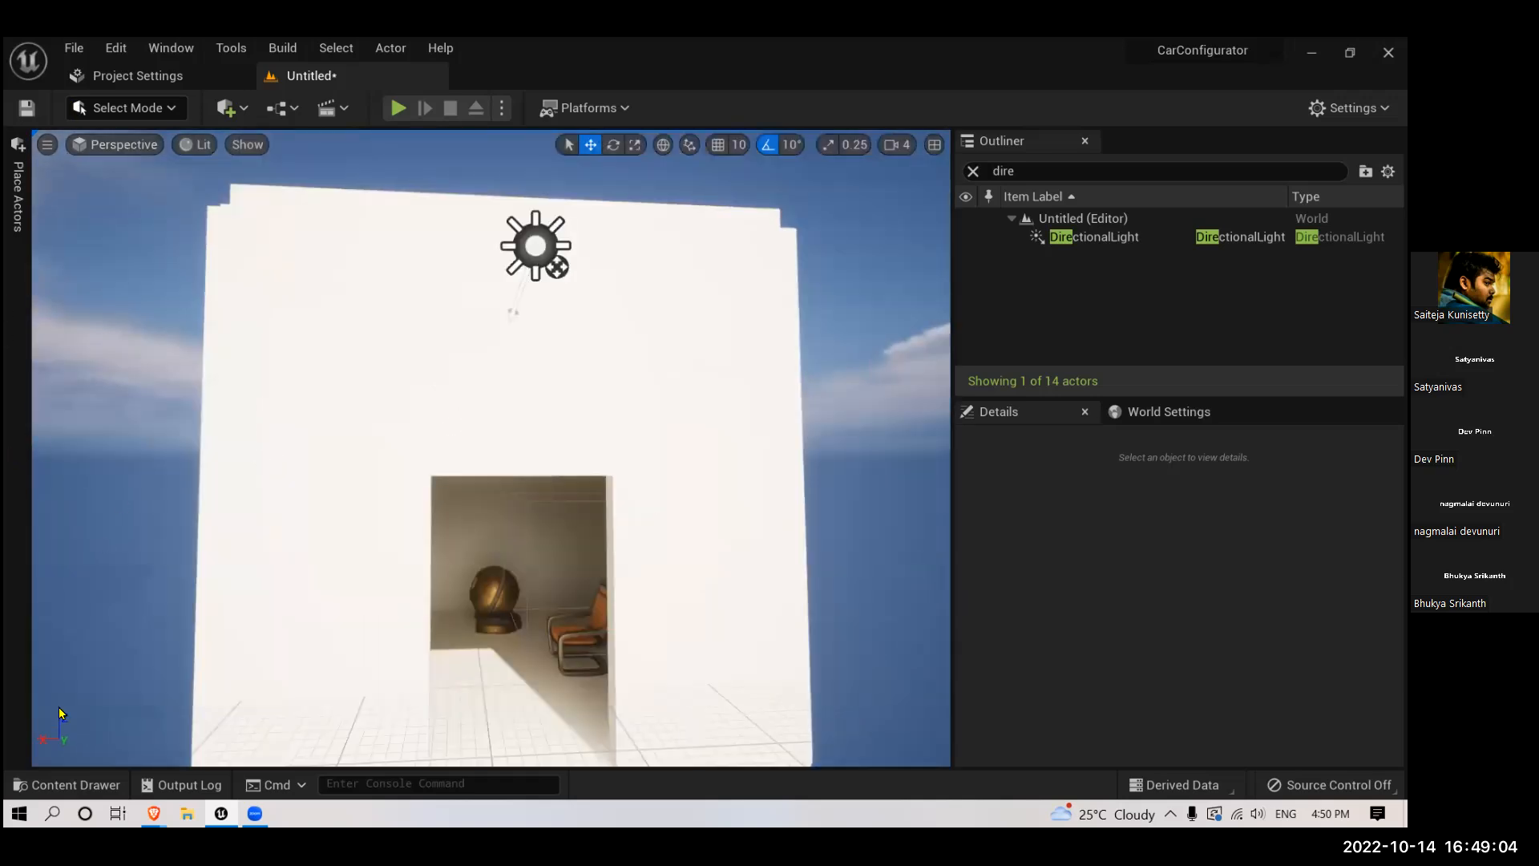
- Open the Car_Map level from the Content folder, saving the current untitled level as INterio
{"action": "left_click", "coordinate": [56, 782]}
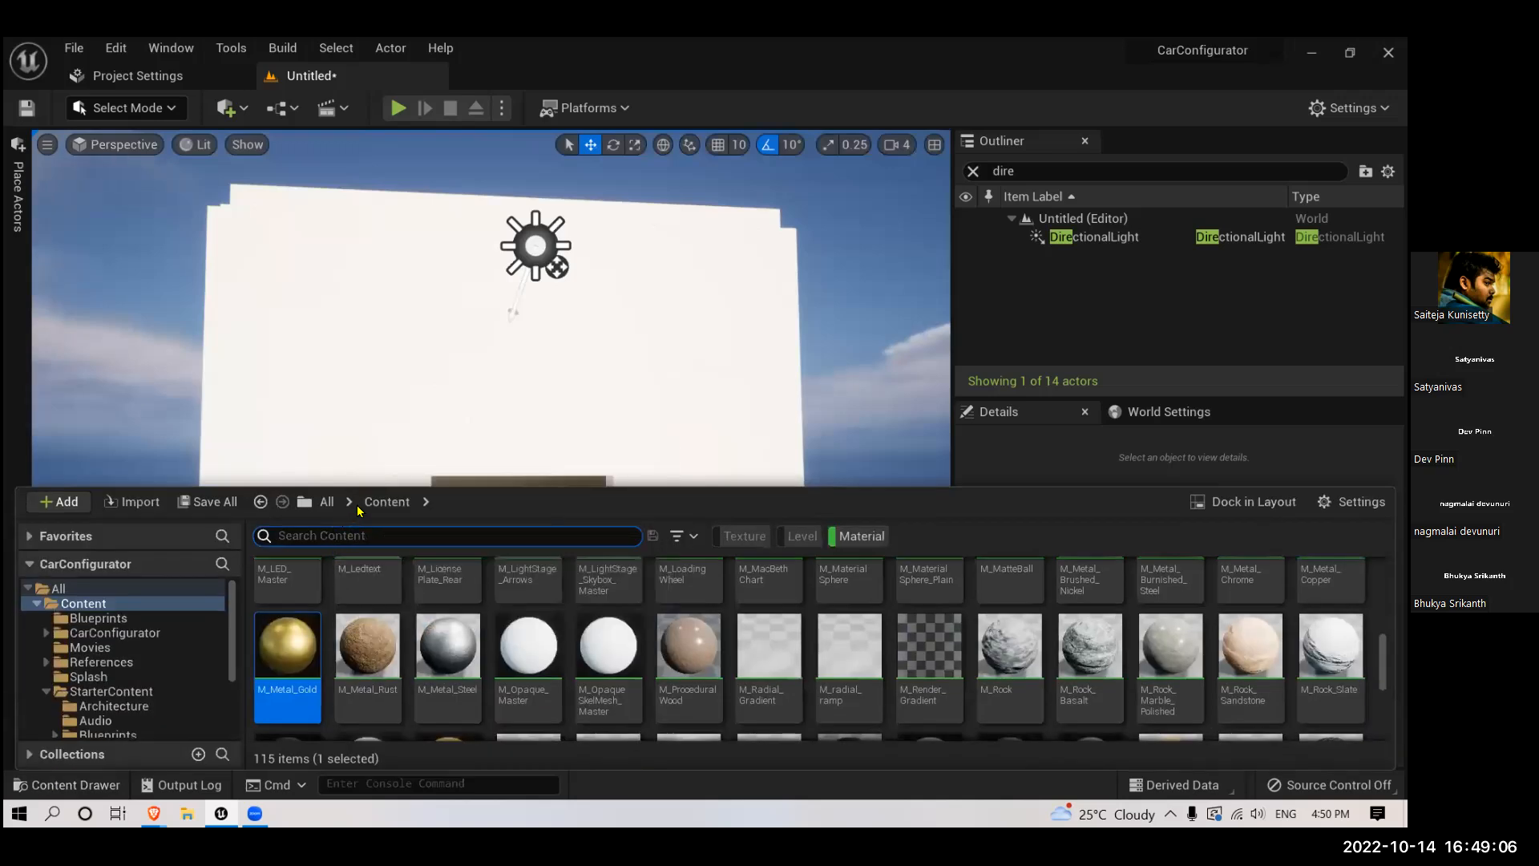
{"action": "left_click", "coordinate": [860, 542]}
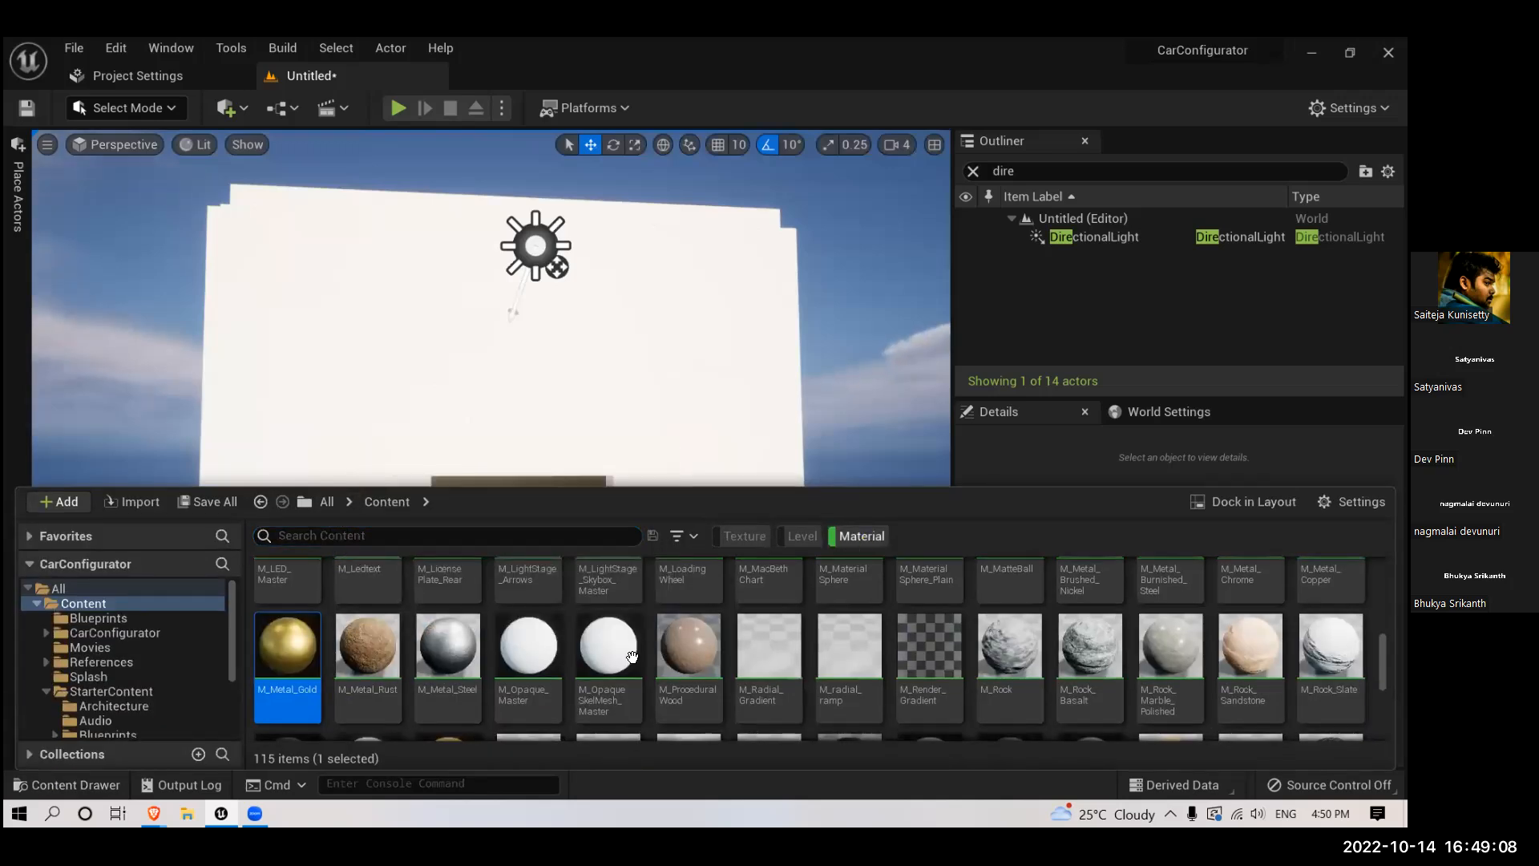
{"action": "double_click", "coordinate": [715, 652]}
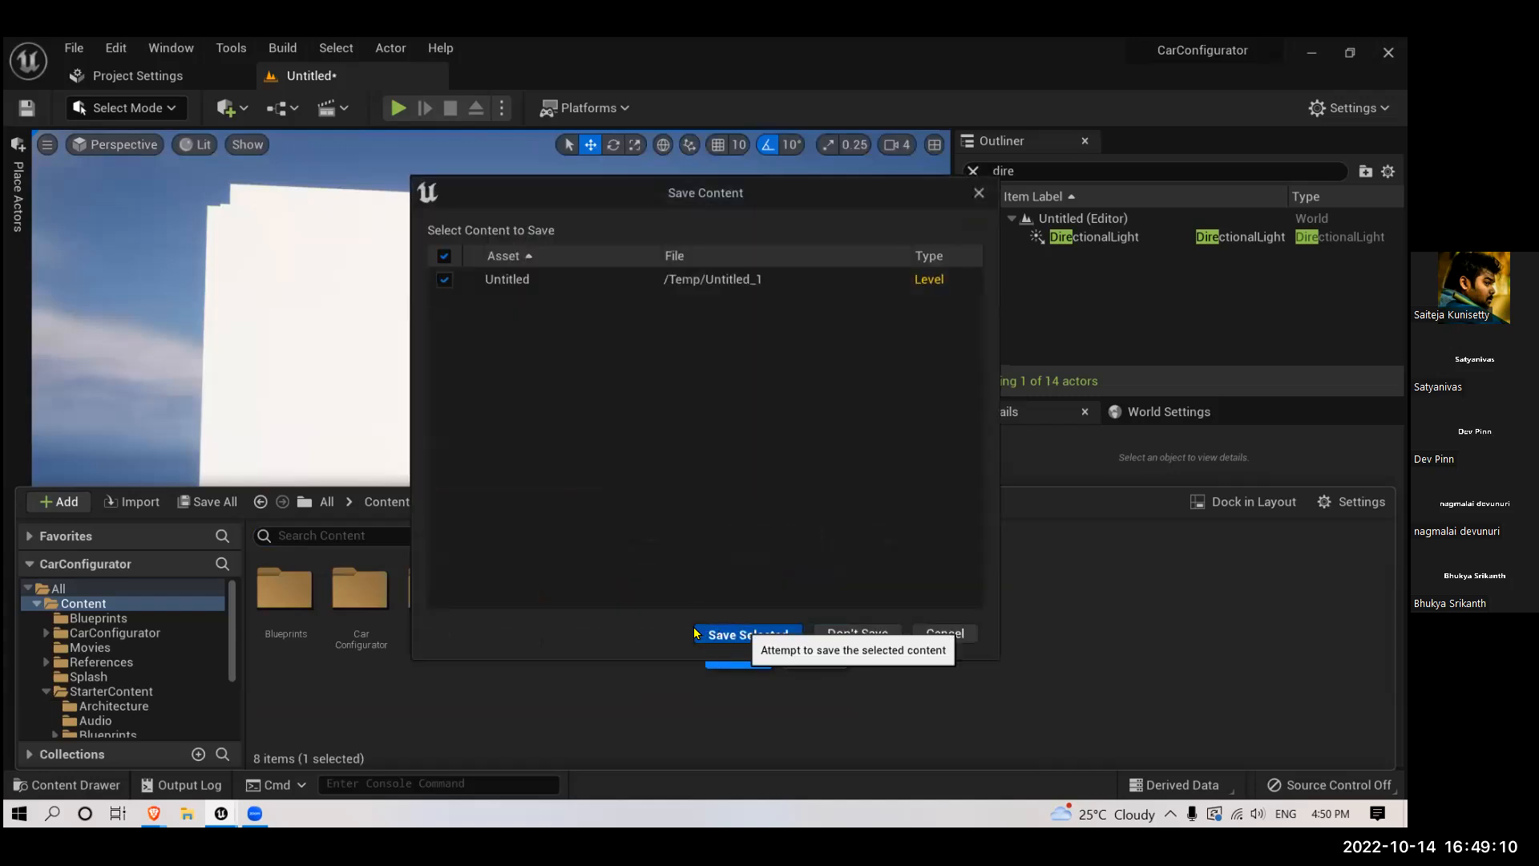
{"action": "left_click", "coordinate": [726, 632]}
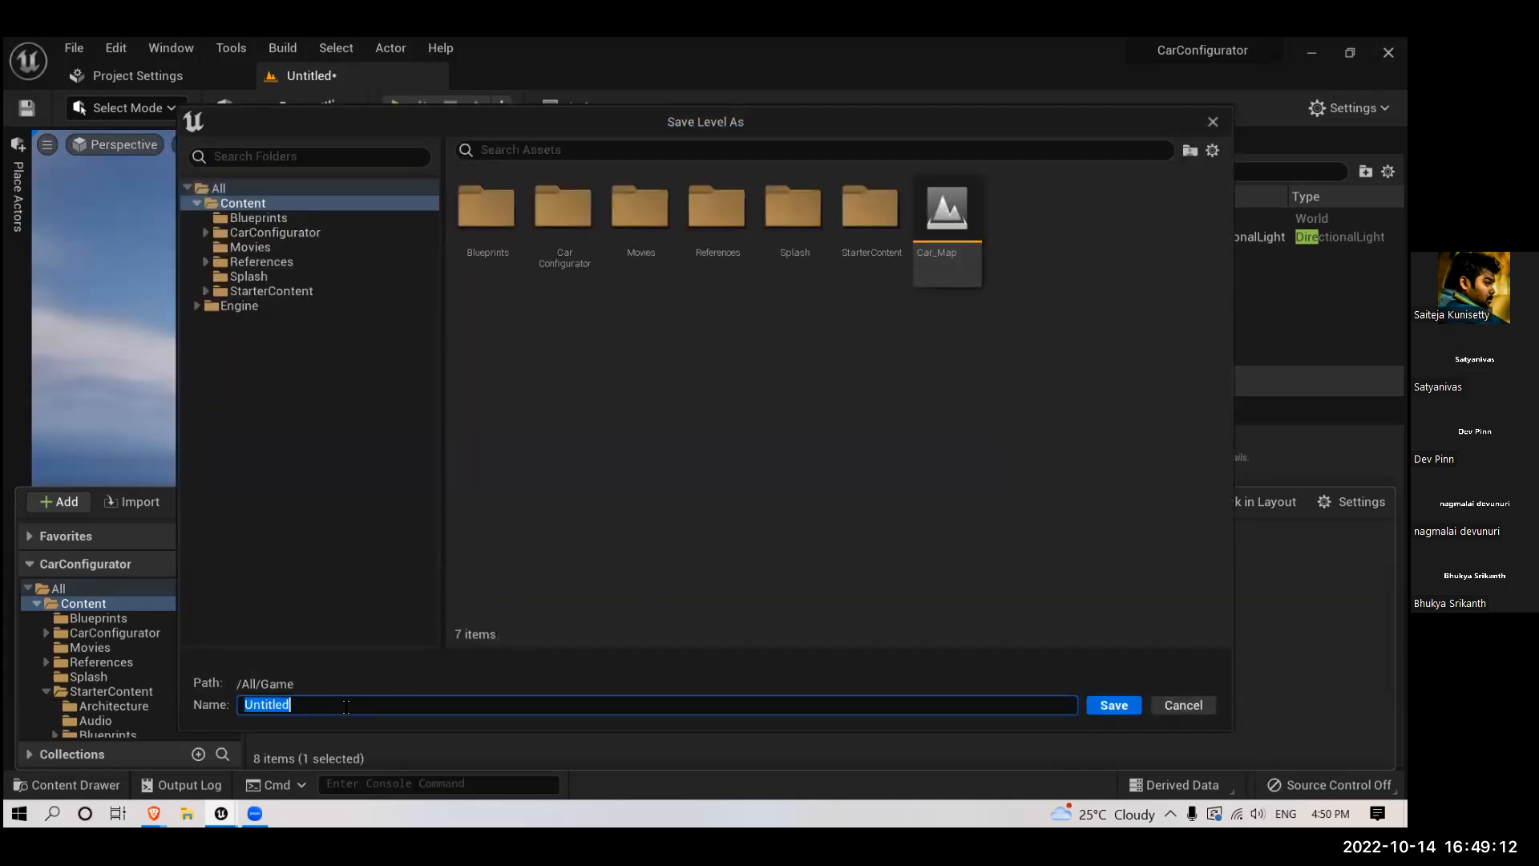
{"action": "type", "text": "INterior"}
{"action": "key", "text": "Return"}
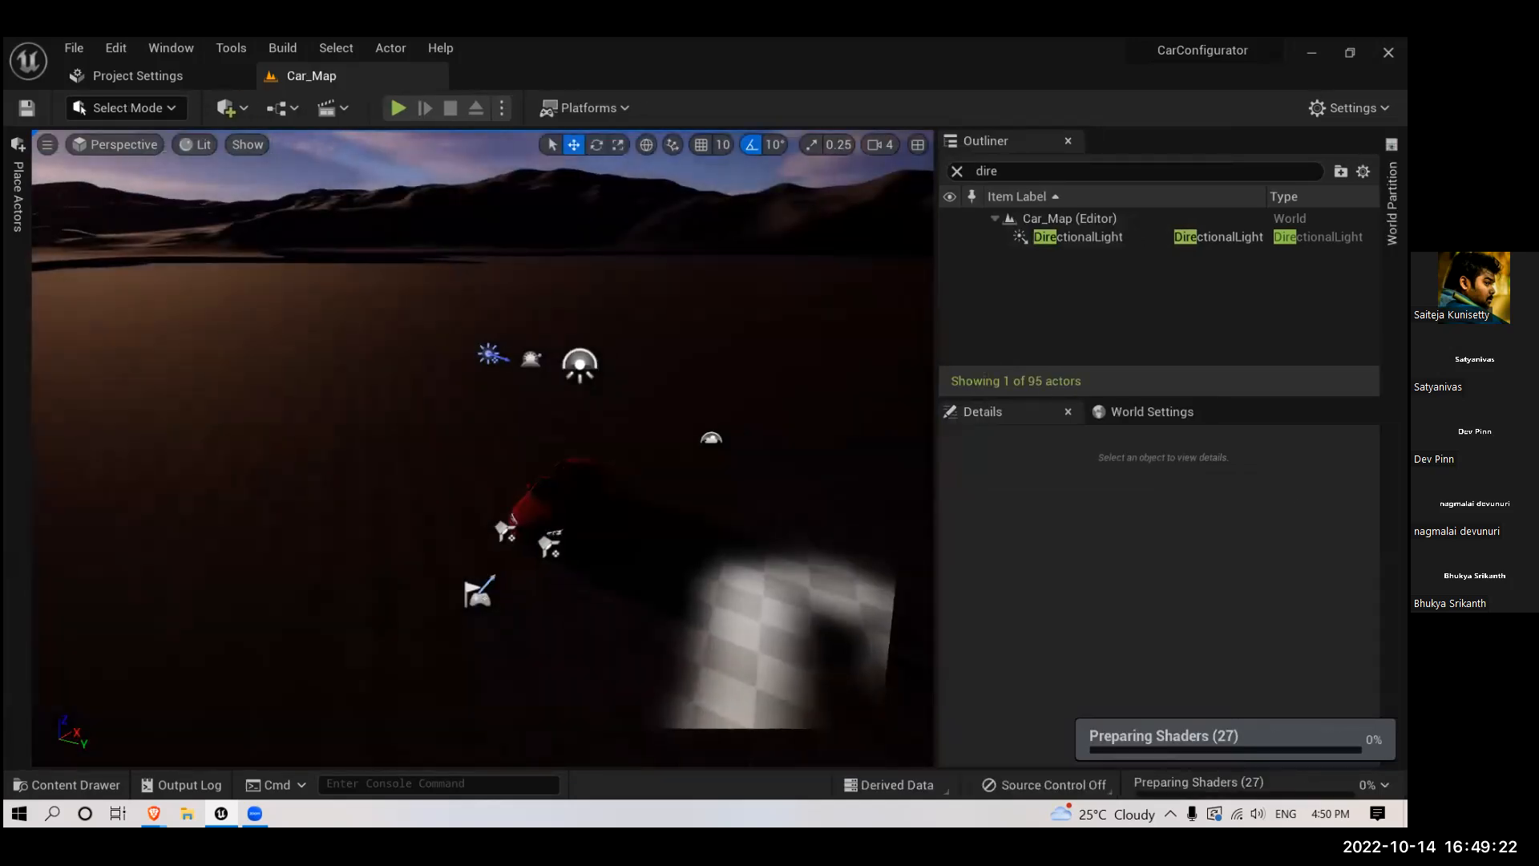
- Delete the existing DirectionalLight actor from the level
{"action": "right_click_drag", "start_coordinate": [622, 457], "coordinate": [681, 545]}
{"action": "scroll", "coordinate": [527, 493], "scroll_direction": "up", "scroll_amount": 2}
{"action": "scroll", "coordinate": [527, 492], "scroll_direction": "down", "scroll_amount": 3}
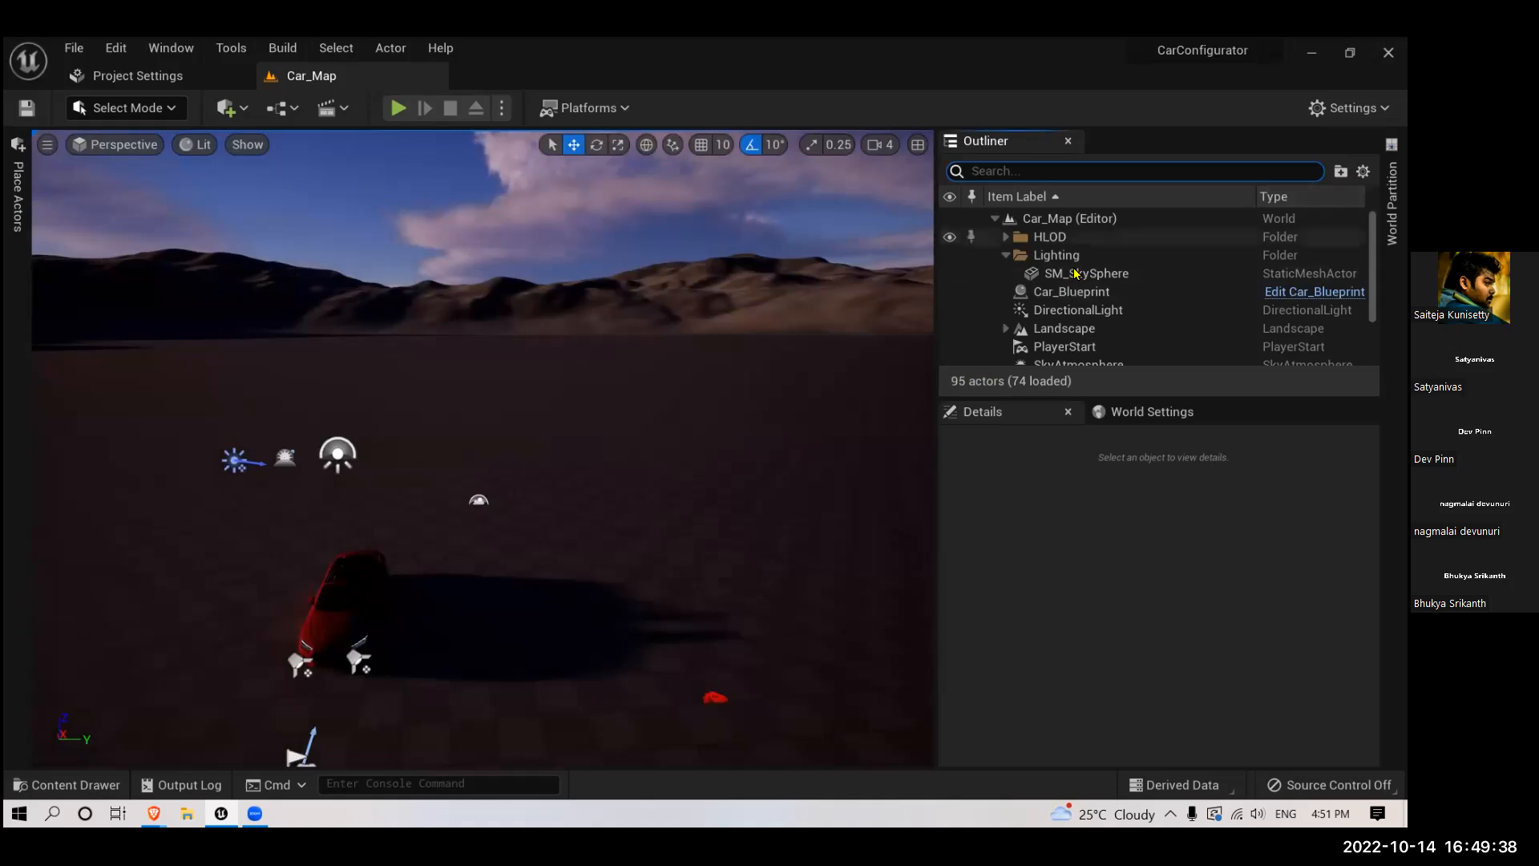
{"action": "left_click", "coordinate": [1078, 313]}
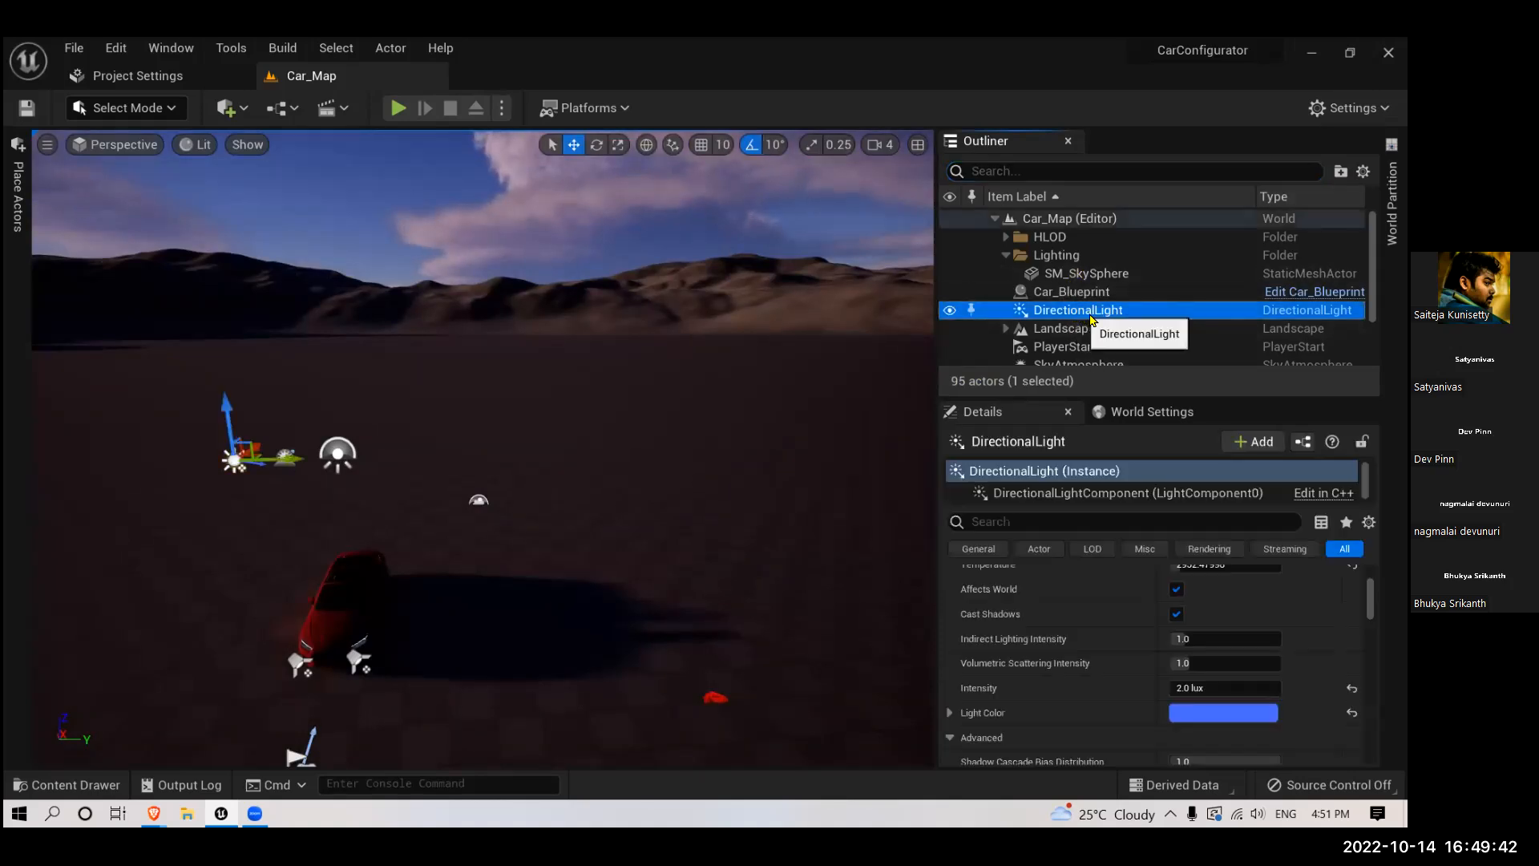
{"action": "key", "text": "Delete"}
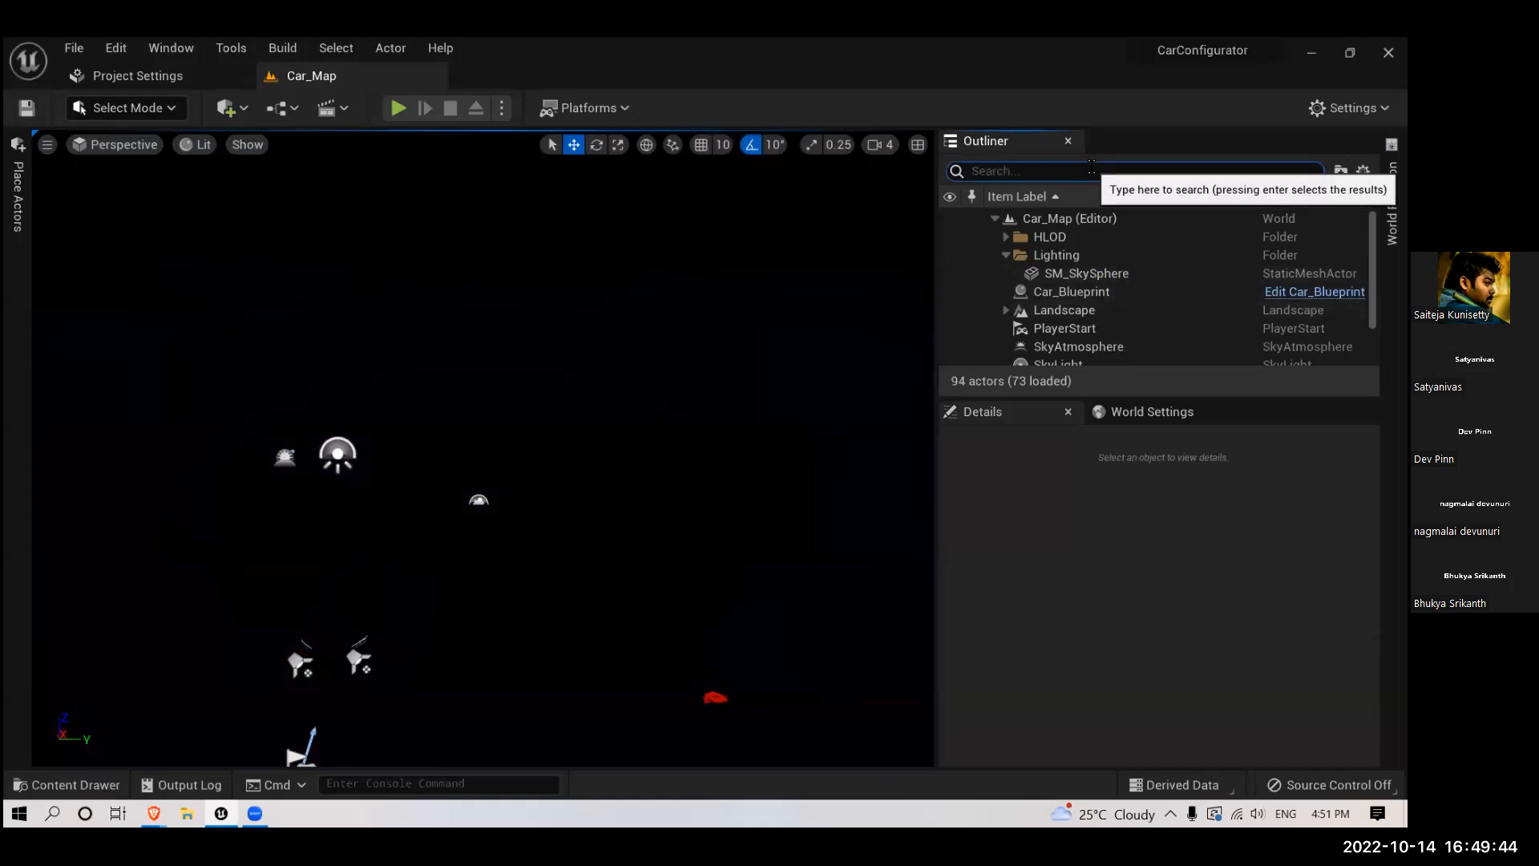
- Find the sky actors and delete the SkyAtmosphere and SkyLight, keeping SM_SkySphere
{"action": "type", "text": "sky"}
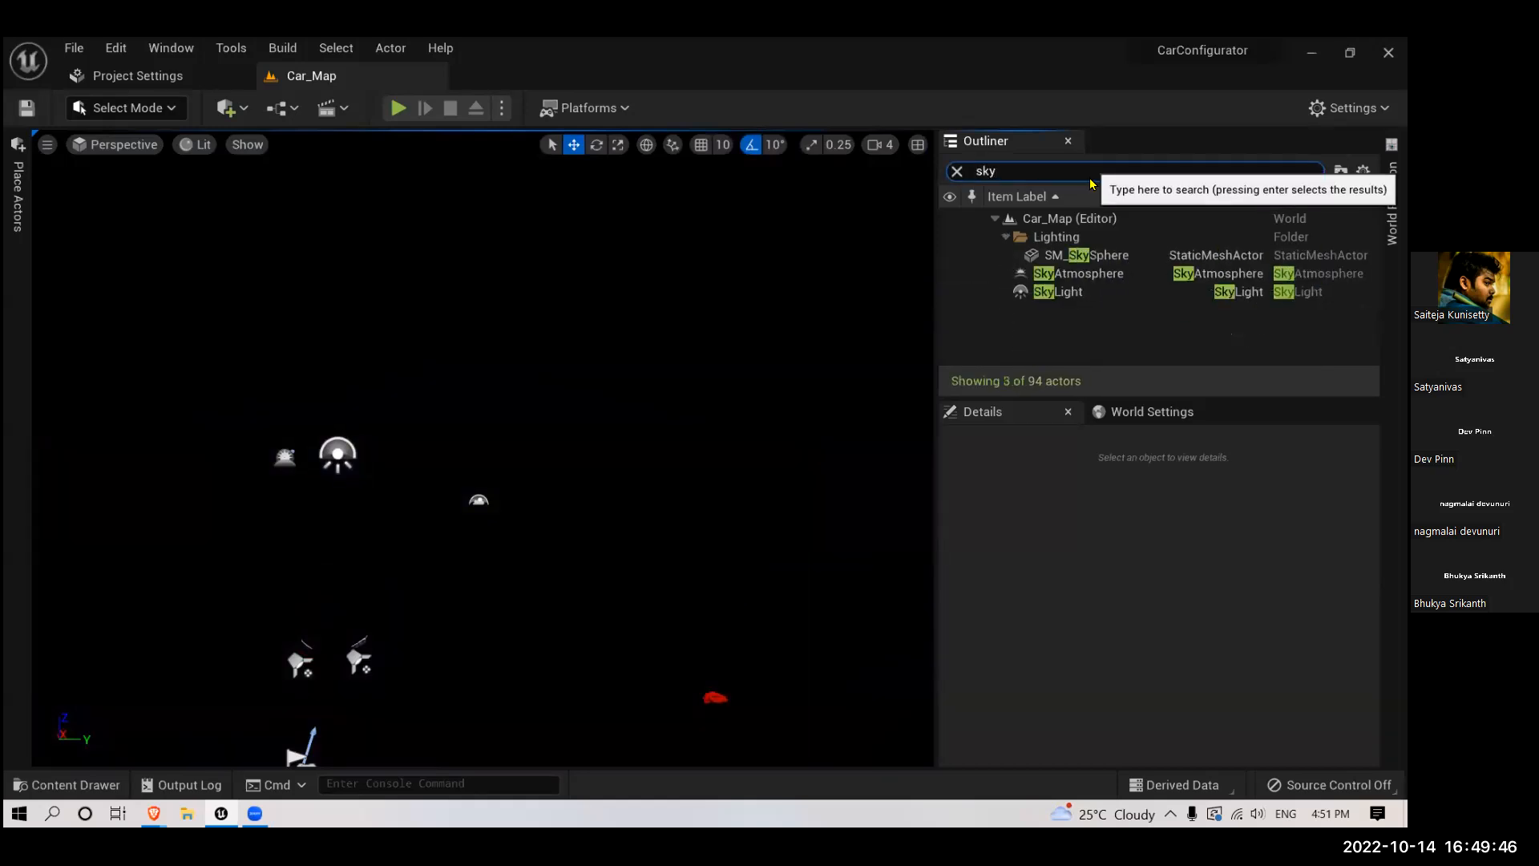
{"action": "left_click", "coordinate": [1075, 275]}
{"action": "key", "text": "Delete"}
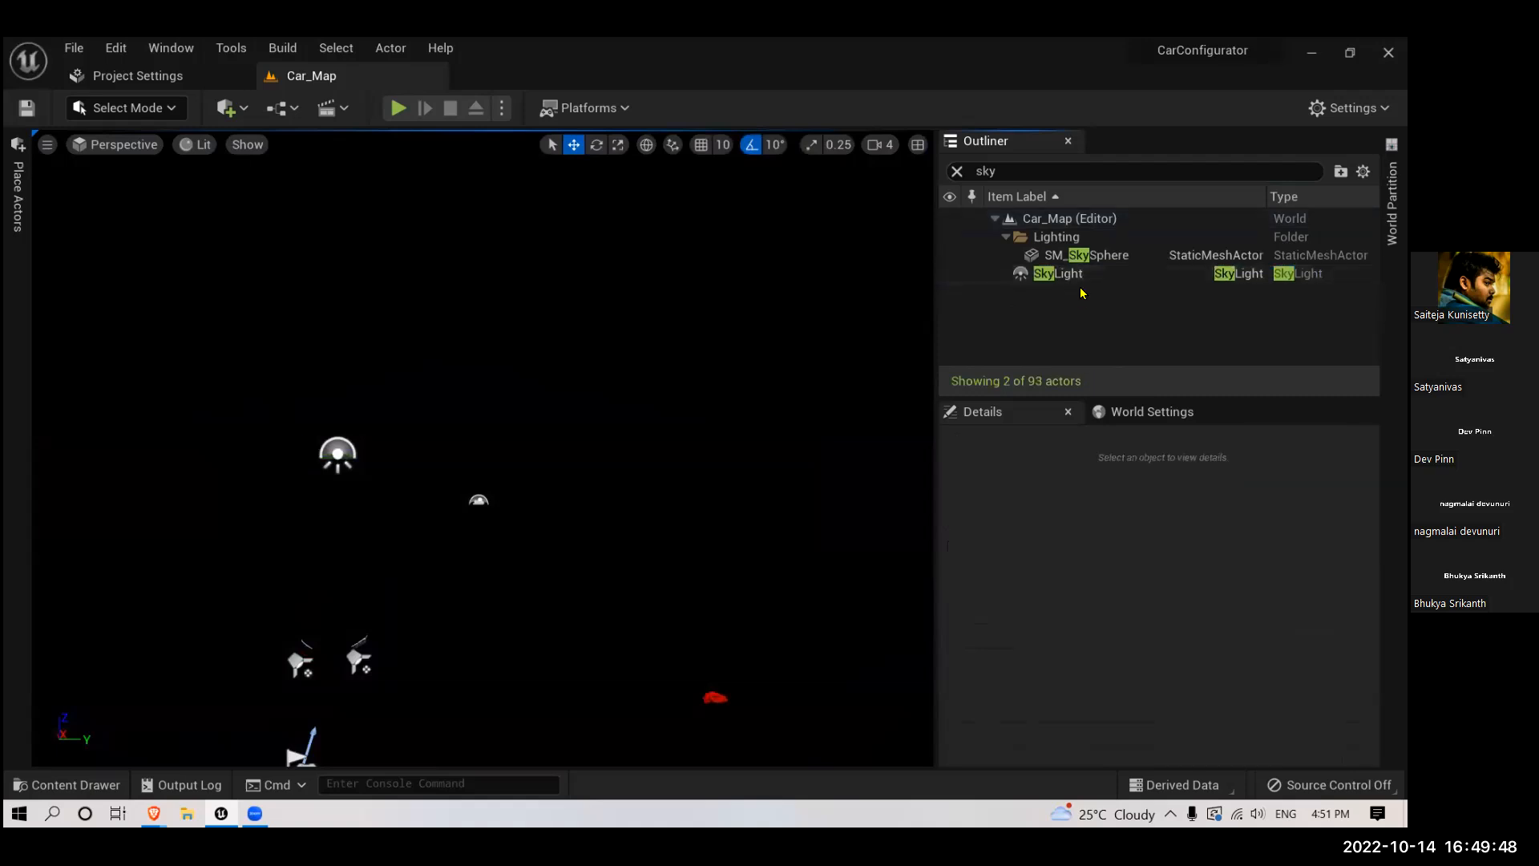
{"action": "left_click", "coordinate": [1080, 281]}
{"action": "key", "text": "Delete"}
- Find and delete the VolumetricCloud actor, then clear the actor filter
{"action": "left_click", "coordinate": [1050, 172]}
{"action": "type", "text": "vol"}
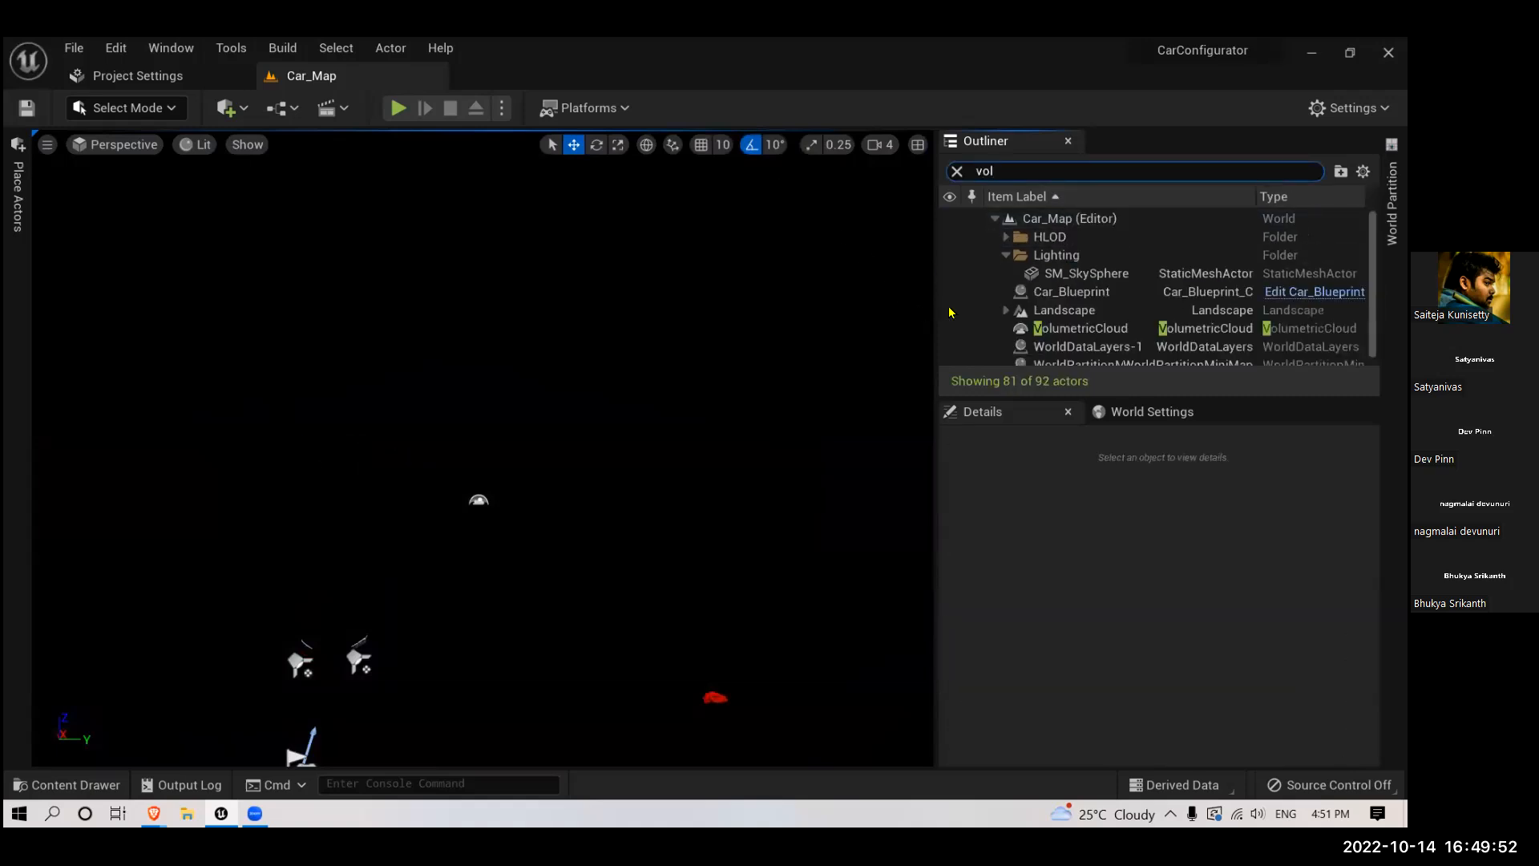
{"action": "left_click", "coordinate": [1052, 240]}
{"action": "key", "text": "Delete"}
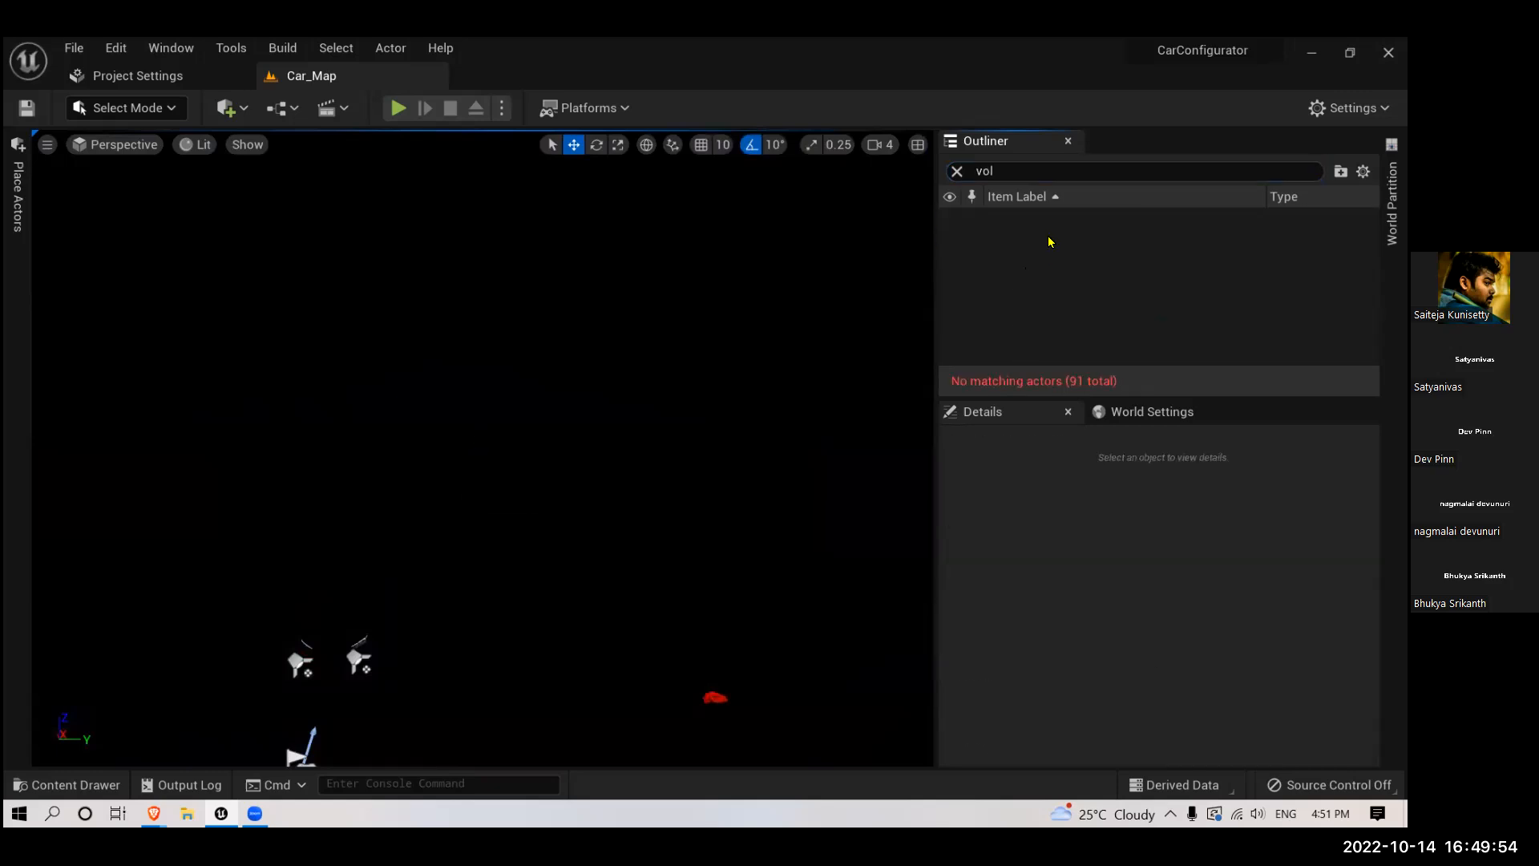
{"action": "left_click", "coordinate": [959, 172]}
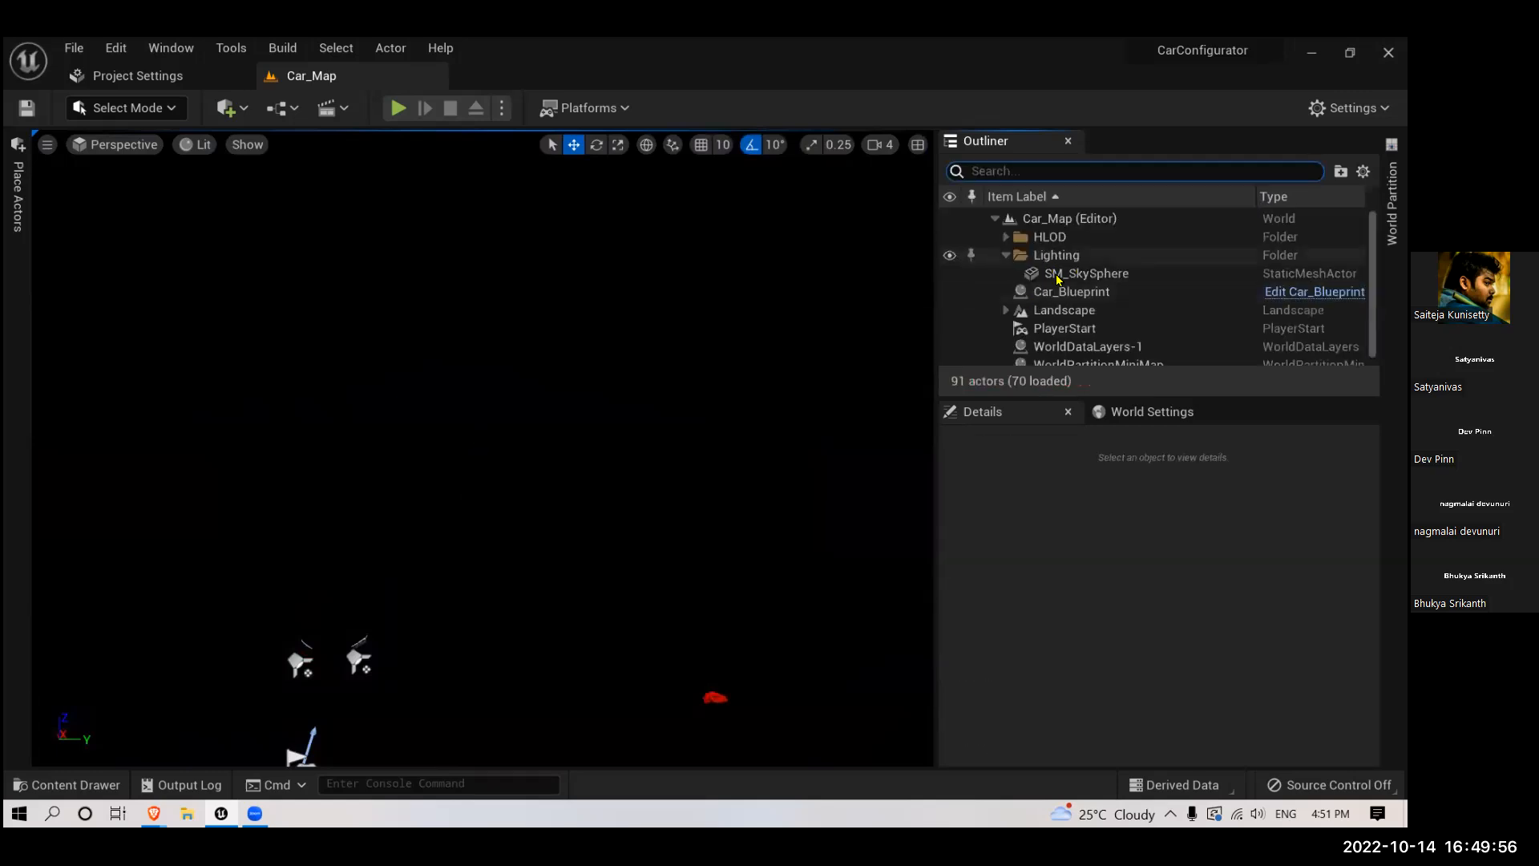
- Place a new Directional Light on the ground beside the car
{"action": "mouse_move", "coordinate": [712, 420]}
{"action": "right_mouse_down"}
{"action": "mouse_move", "coordinate": [513, 489]}
{"action": "mouse_move", "coordinate": [561, 589]}
{"action": "mouse_move", "coordinate": [714, 553]}
{"action": "mouse_move", "coordinate": [679, 553]}
{"action": "mouse_move", "coordinate": [691, 514]}
{"action": "mouse_move", "coordinate": [669, 490]}
{"action": "right_mouse_up"}
{"action": "key", "text": "w"}
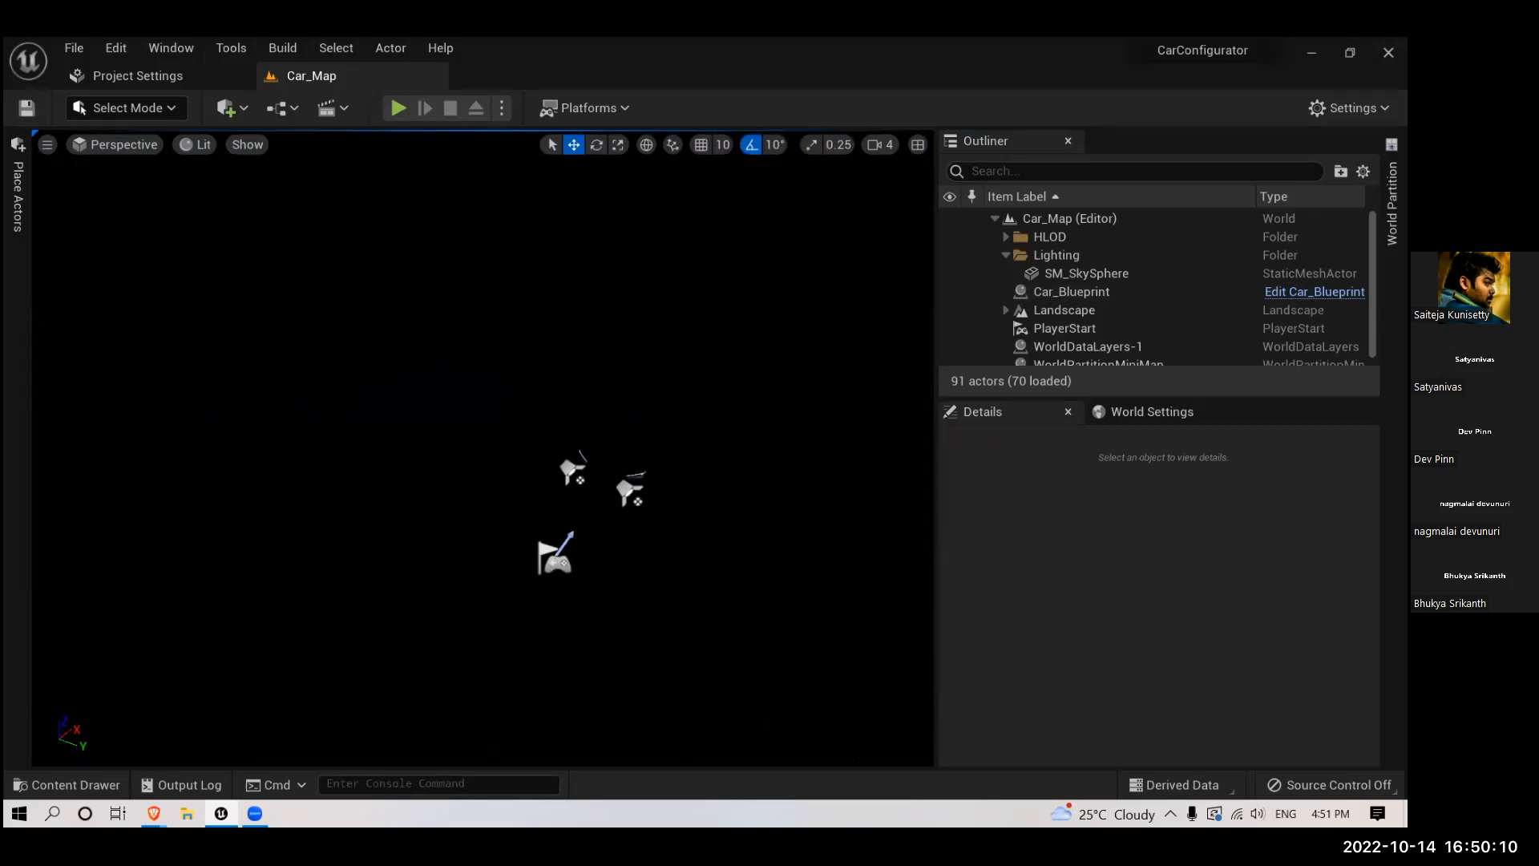
{"action": "mouse_move", "coordinate": [670, 490]}
{"action": "right_mouse_down"}
{"action": "mouse_move", "coordinate": [634, 481]}
{"action": "mouse_move", "coordinate": [662, 496]}
{"action": "right_mouse_up"}
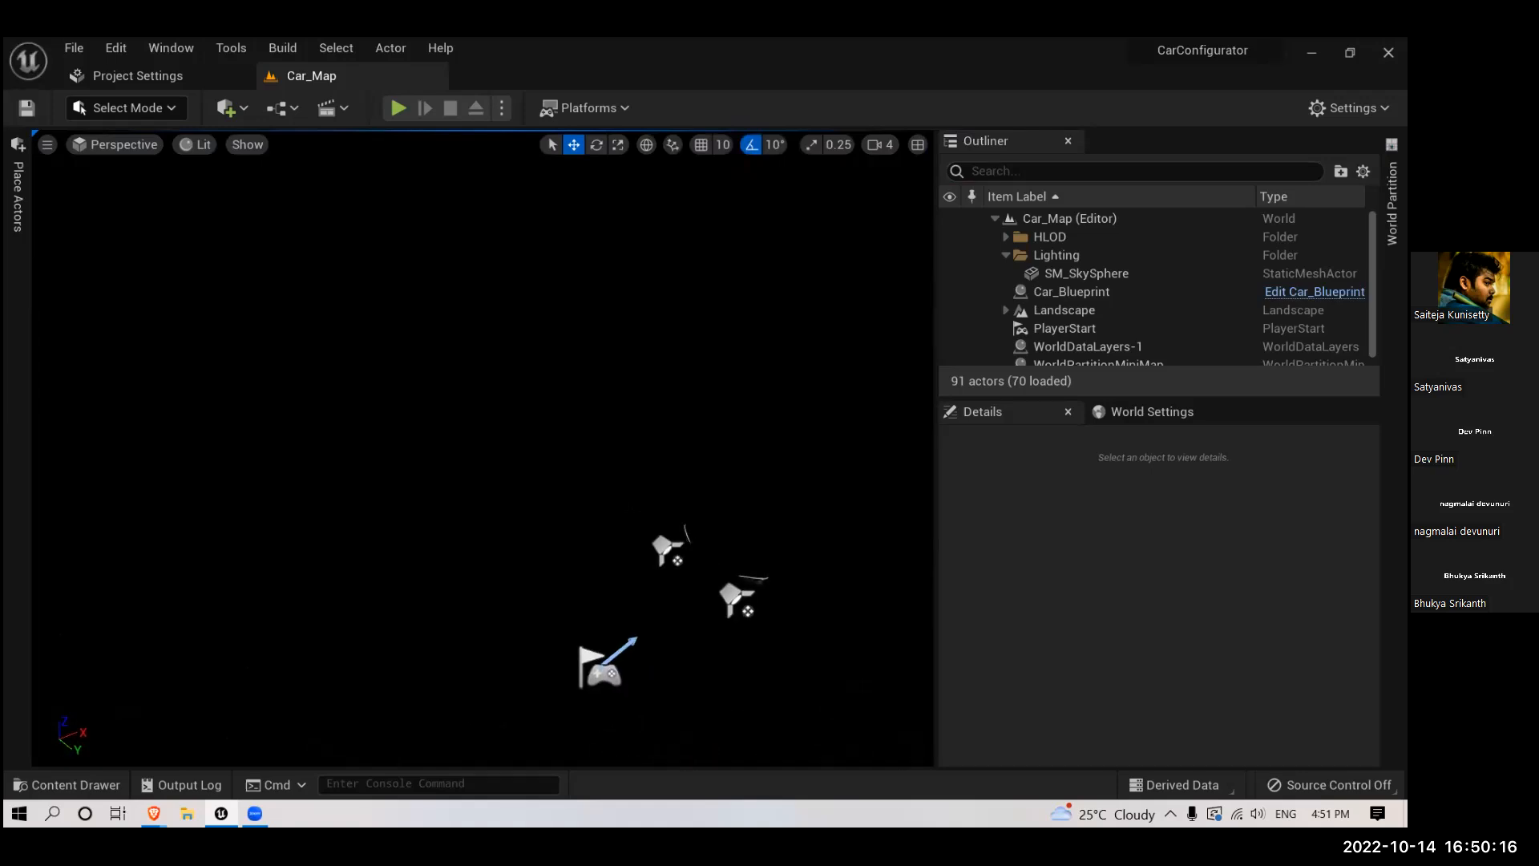
{"action": "left_click", "coordinate": [16, 215]}
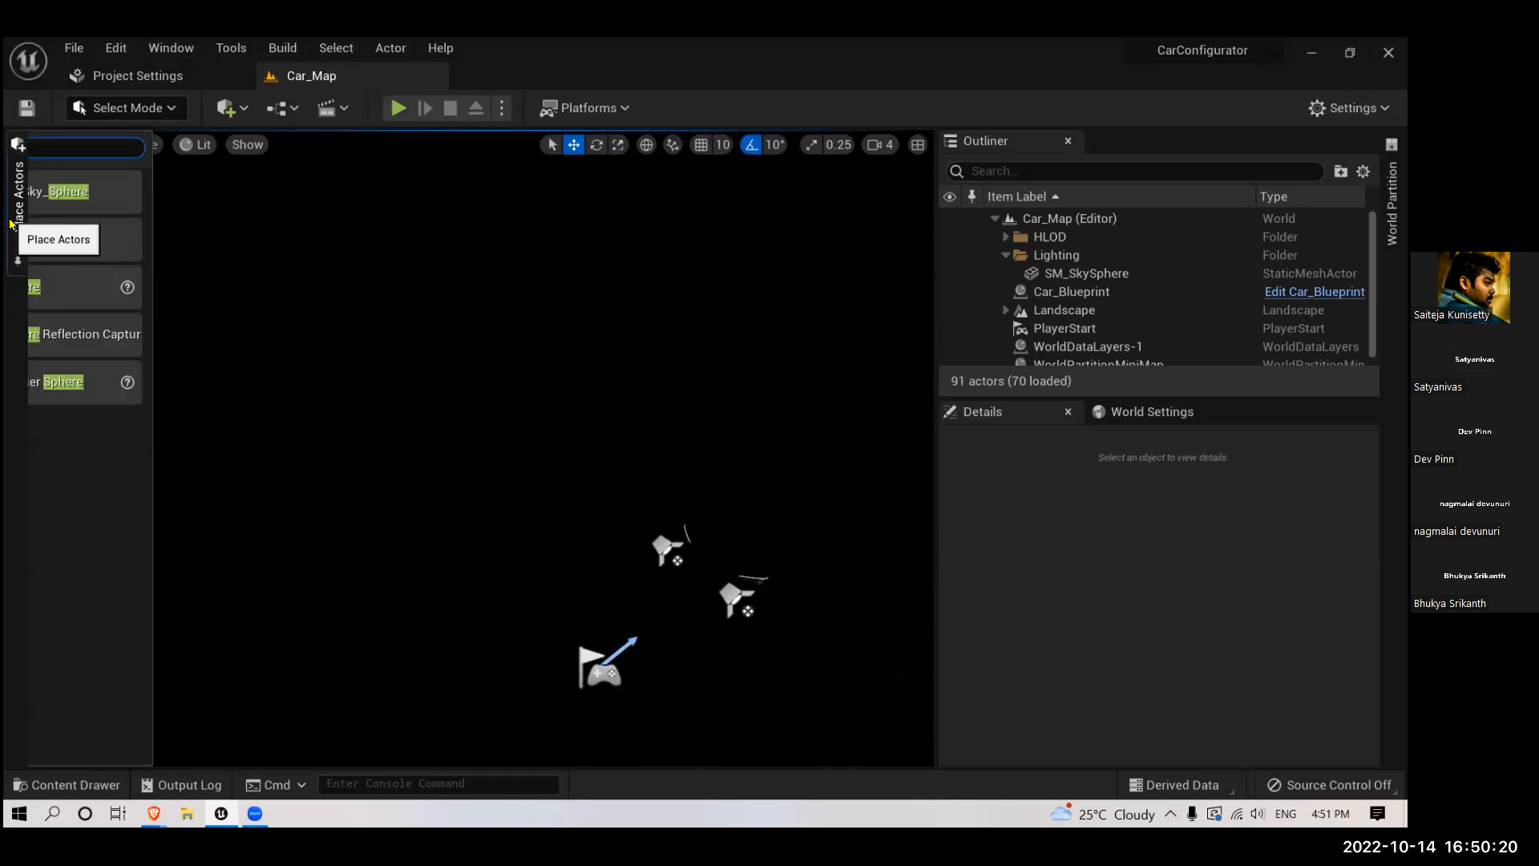
{"action": "left_click", "coordinate": [46, 147]}
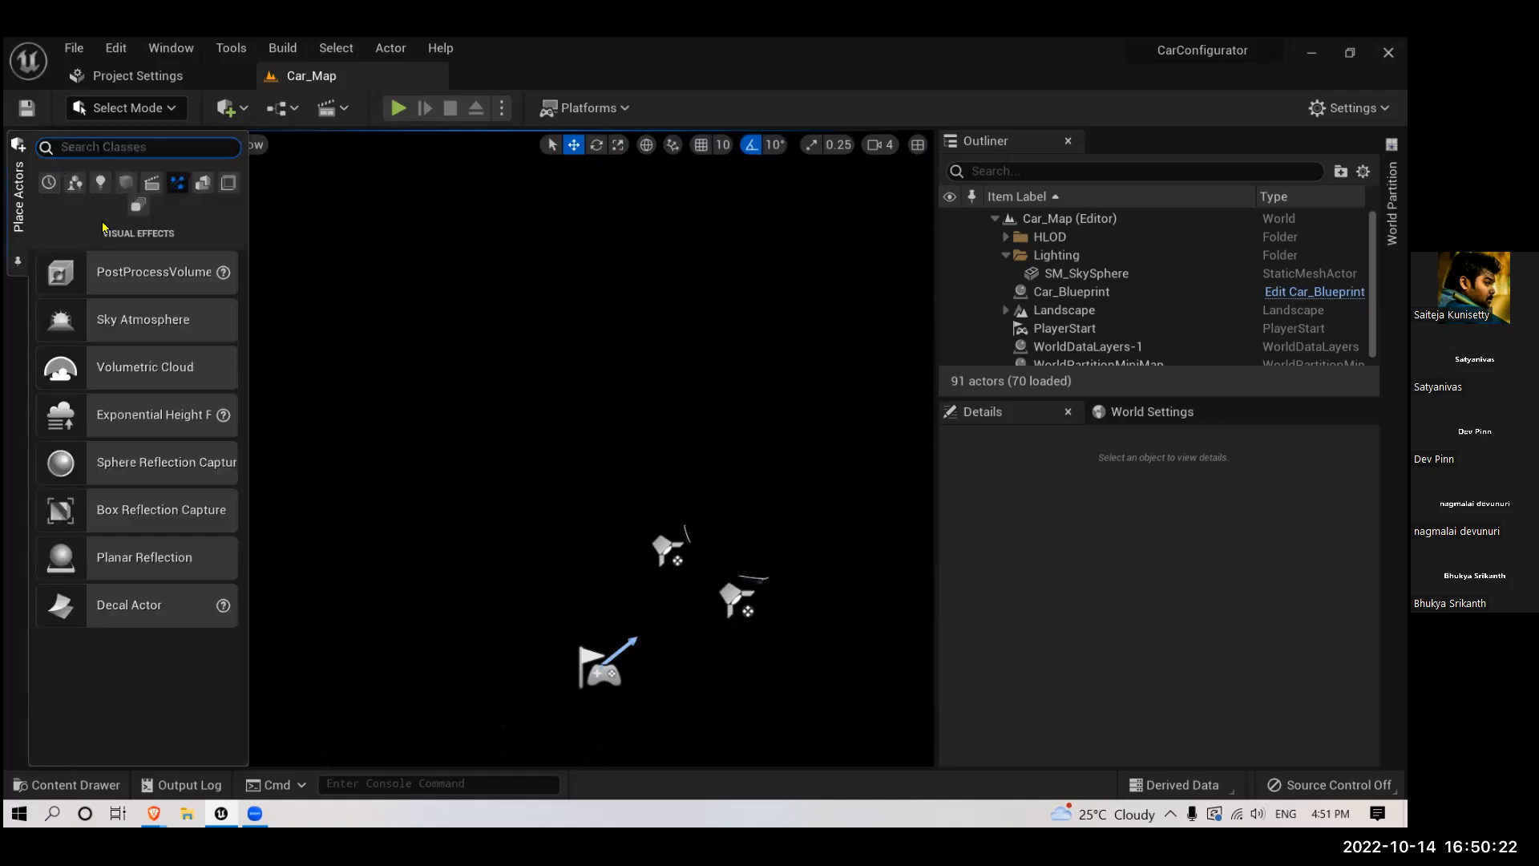
{"action": "left_click", "coordinate": [100, 182]}
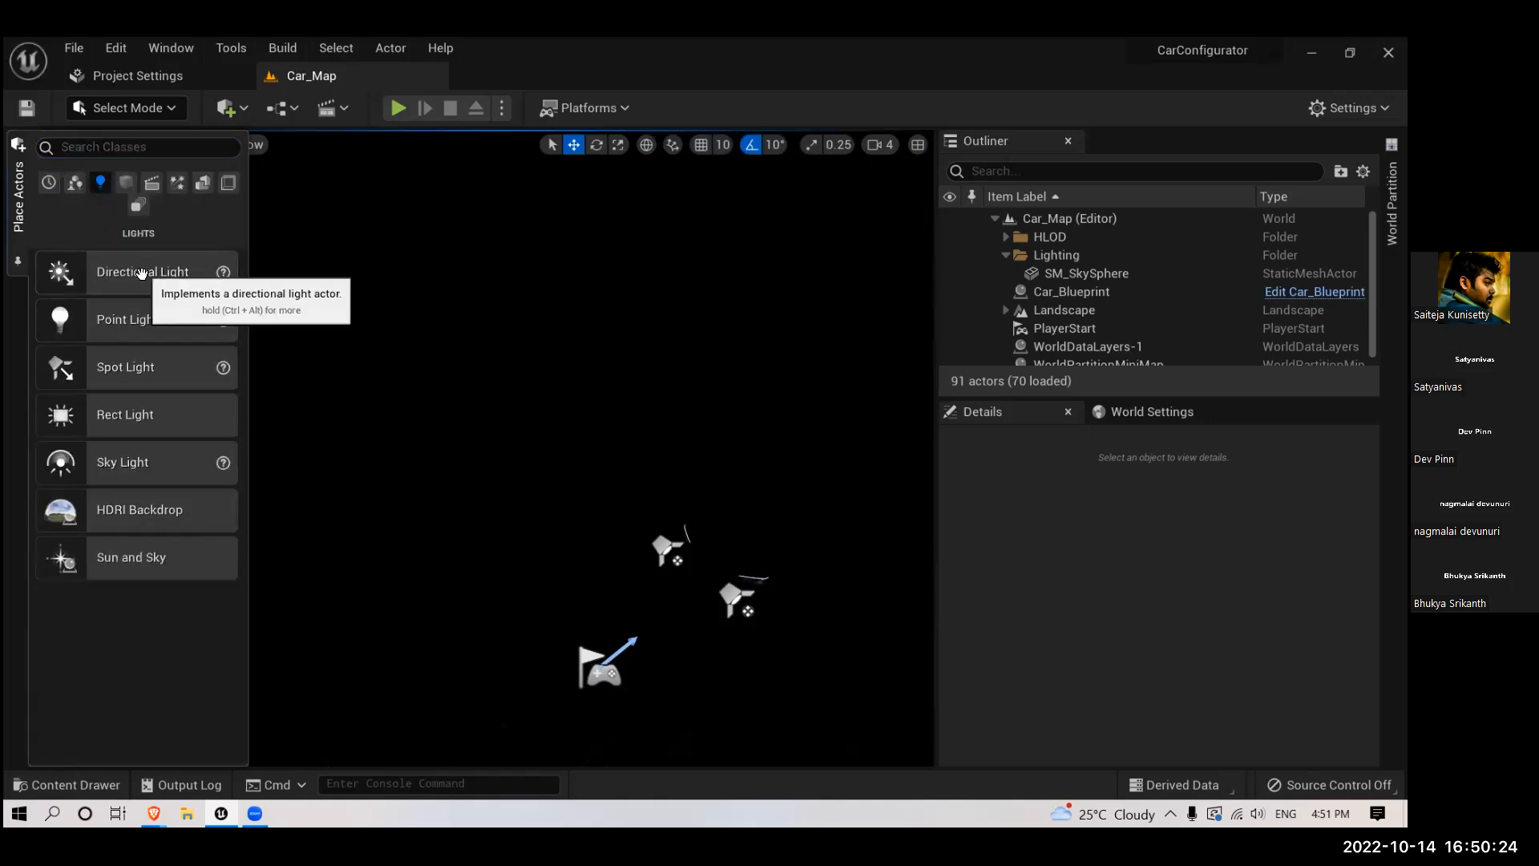
{"action": "left_click", "coordinate": [545, 410]}
{"action": "left_click_drag", "start_coordinate": [545, 411], "coordinate": [547, 451]}
{"action": "right_click_drag", "start_coordinate": [460, 510], "coordinate": [482, 515]}
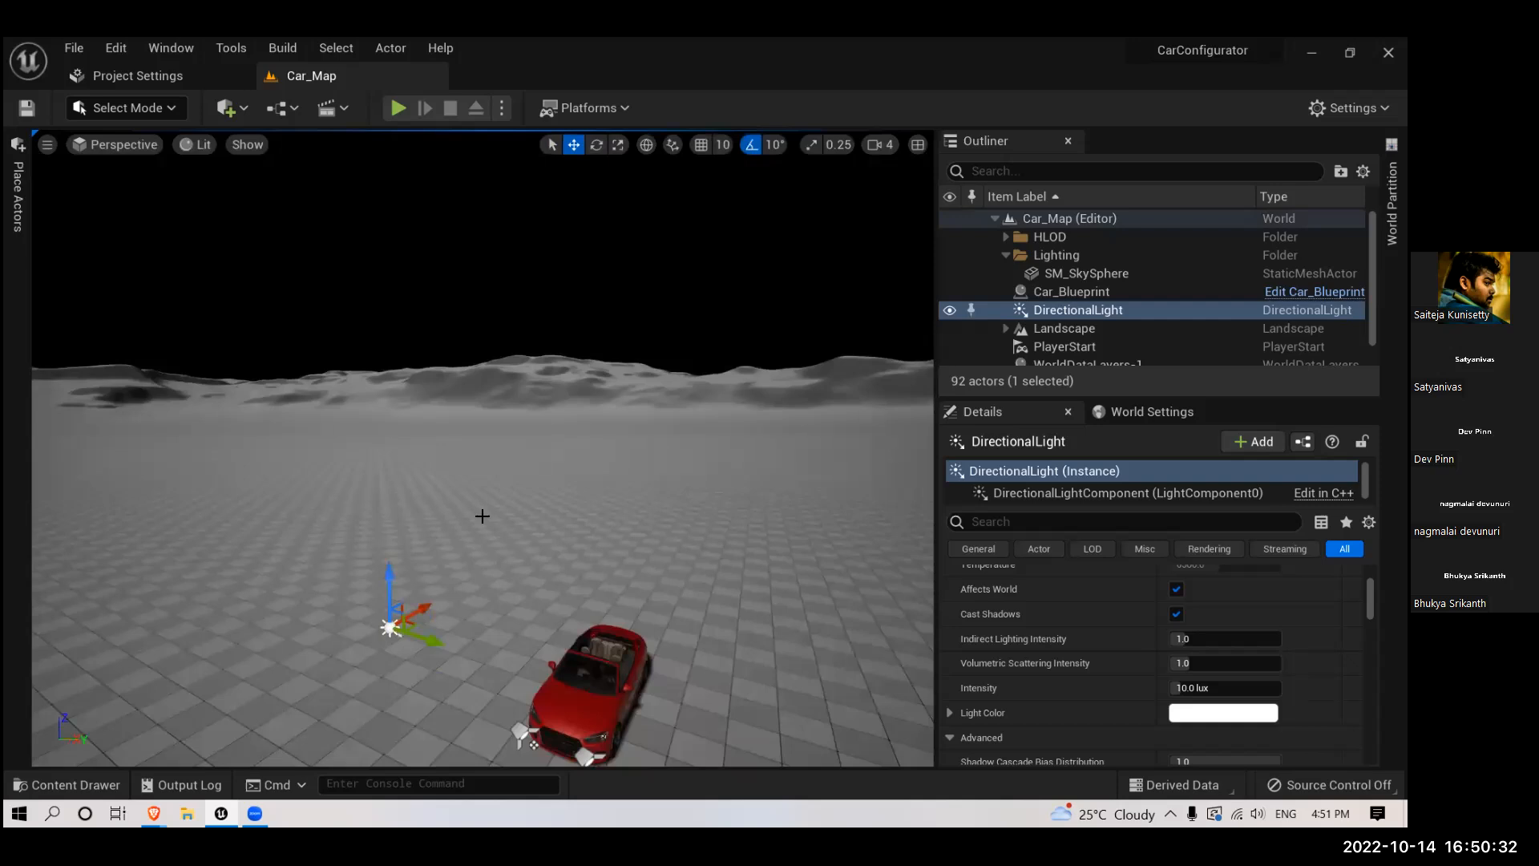
{"action": "right_click_drag", "start_coordinate": [425, 364], "coordinate": [485, 411]}
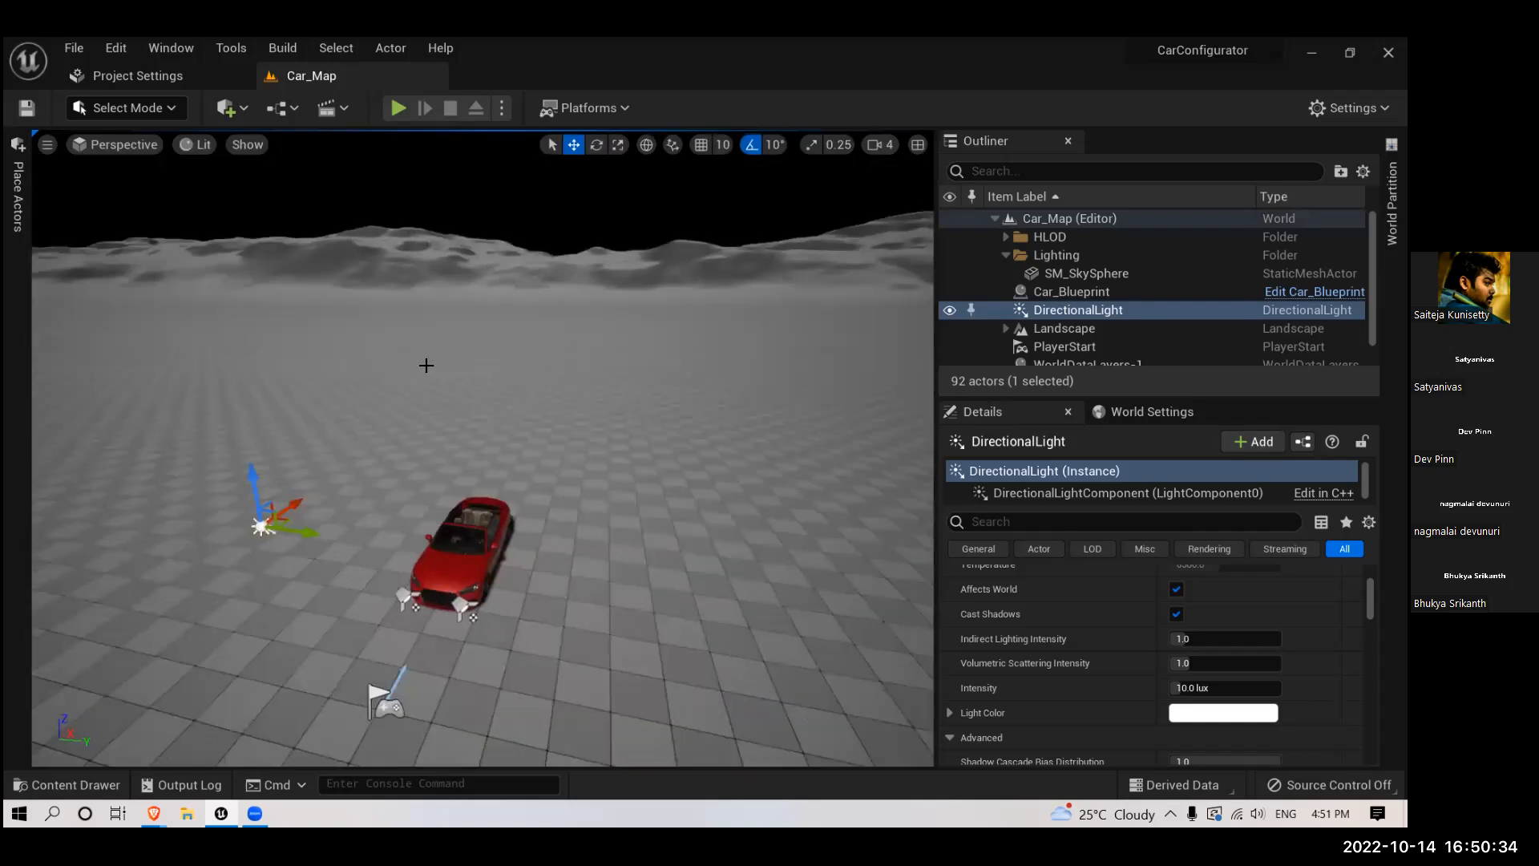
{"action": "scroll", "coordinate": [433, 385], "scroll_direction": "down", "scroll_amount": 2}
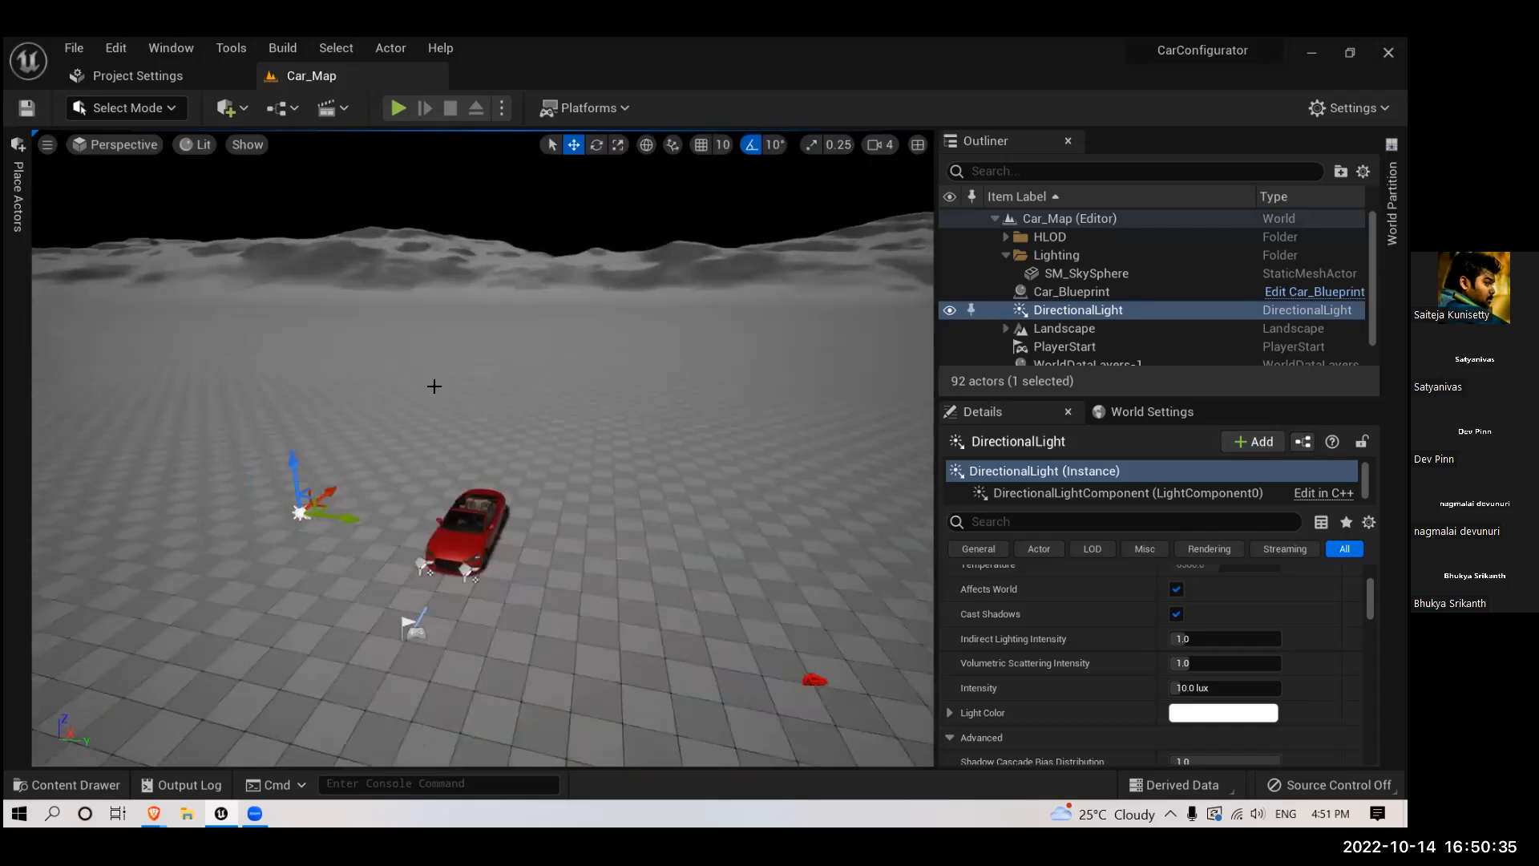
- Place a Sky Light just behind the car and add a Sky Atmosphere to the level
{"action": "left_click", "coordinate": [20, 244]}
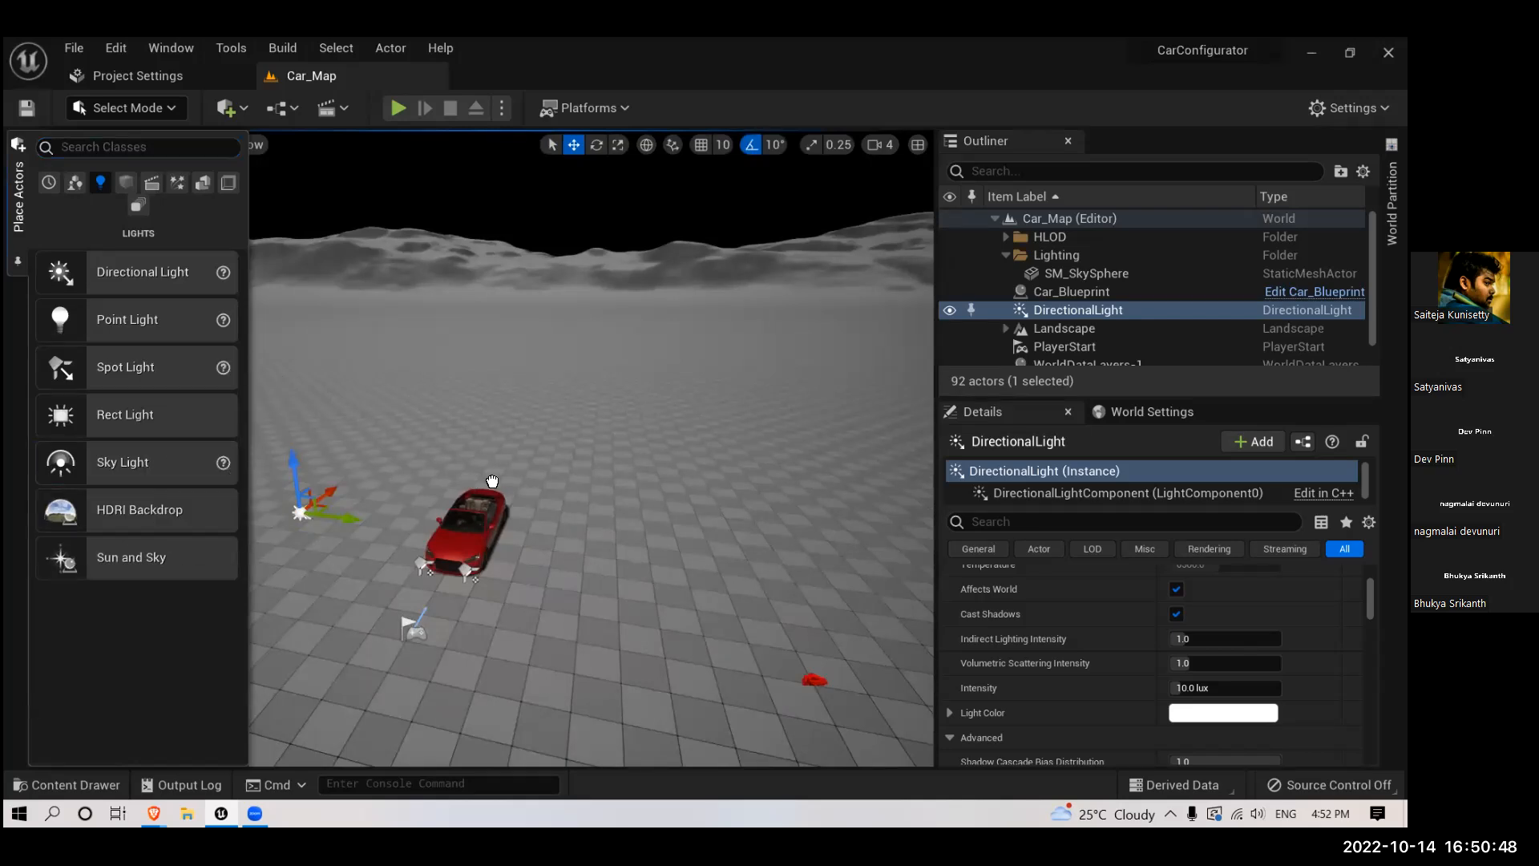
{"action": "left_click_drag", "start_coordinate": [492, 481], "coordinate": [493, 477]}
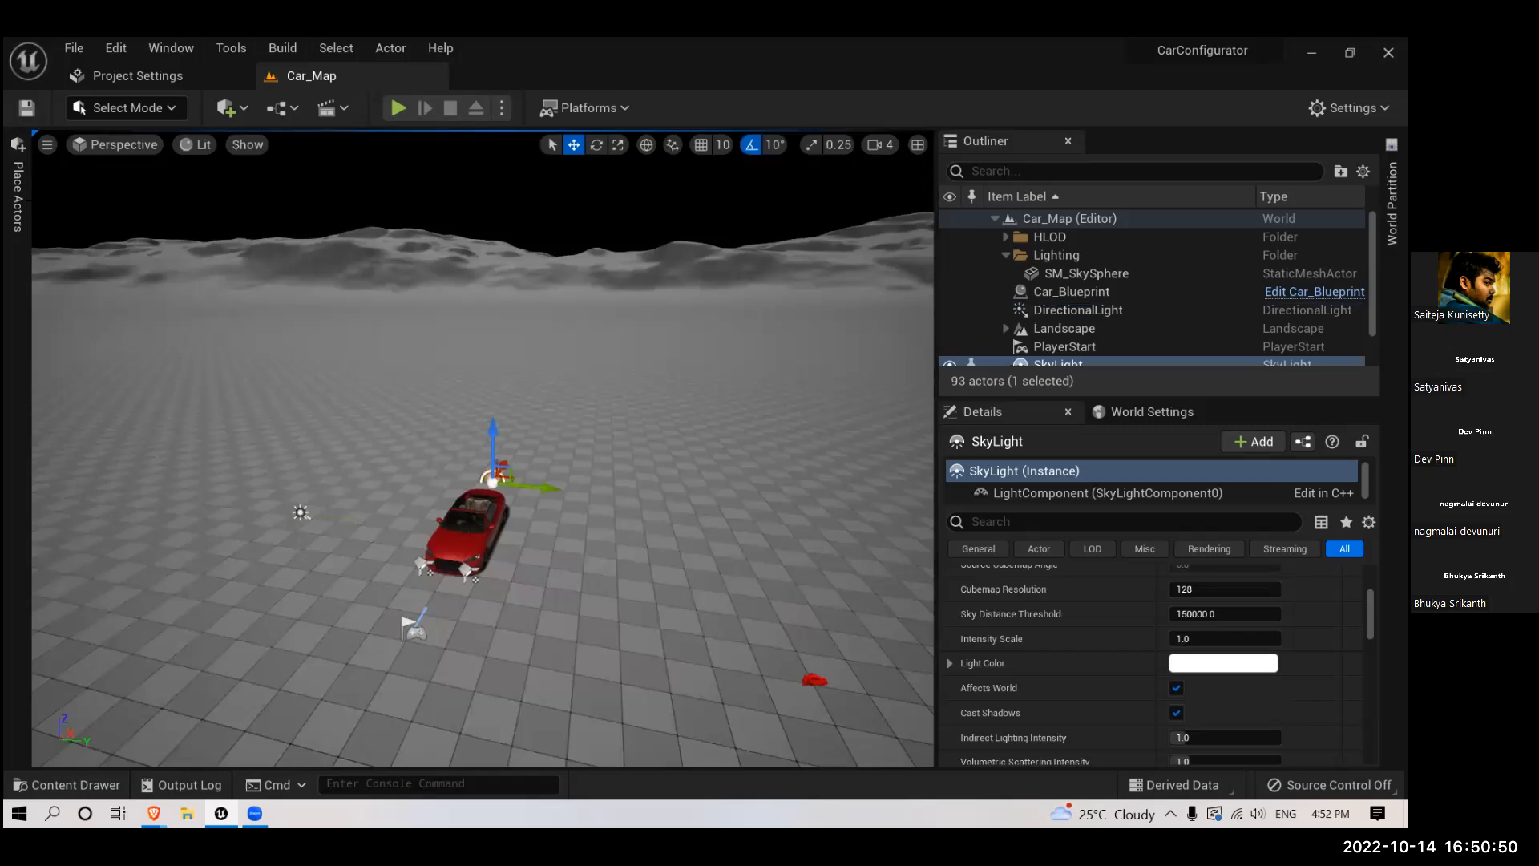
{"action": "left_click", "coordinate": [19, 197]}
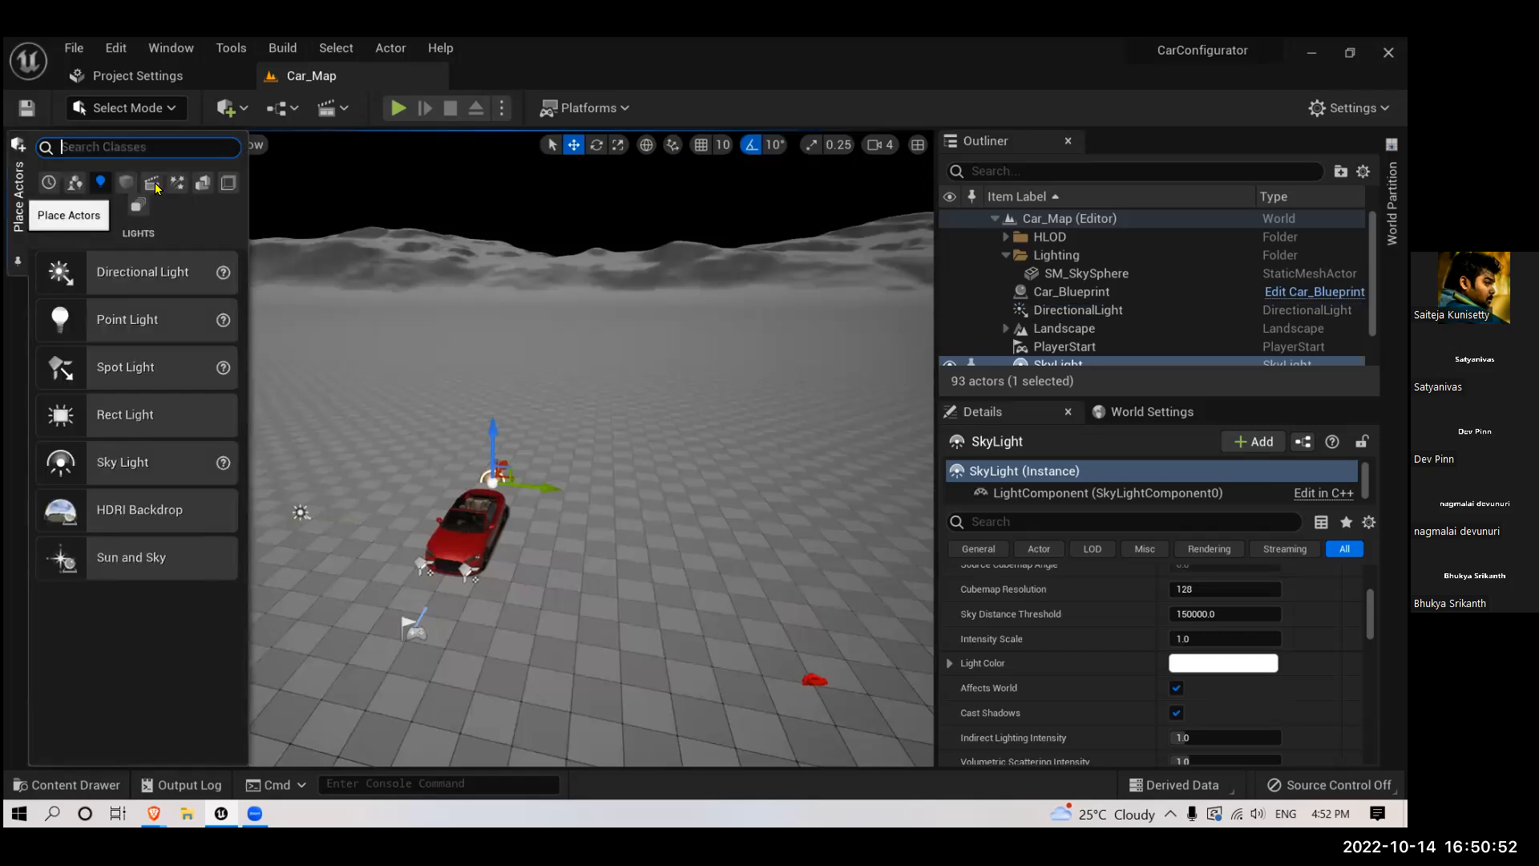
{"action": "left_click", "coordinate": [177, 182]}
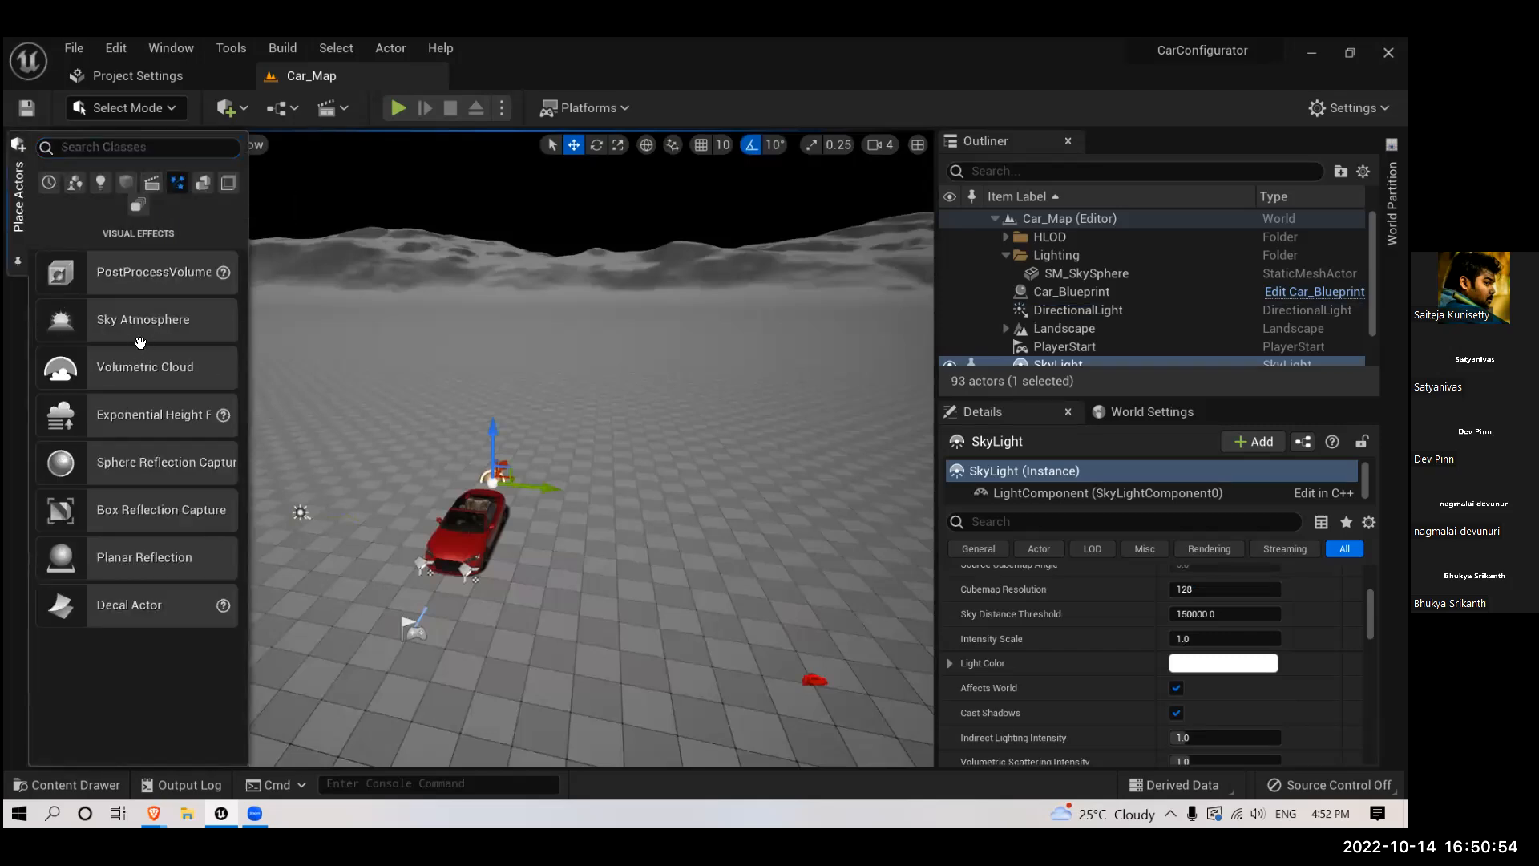
{"action": "left_click_drag", "start_coordinate": [175, 321], "coordinate": [131, 319]}
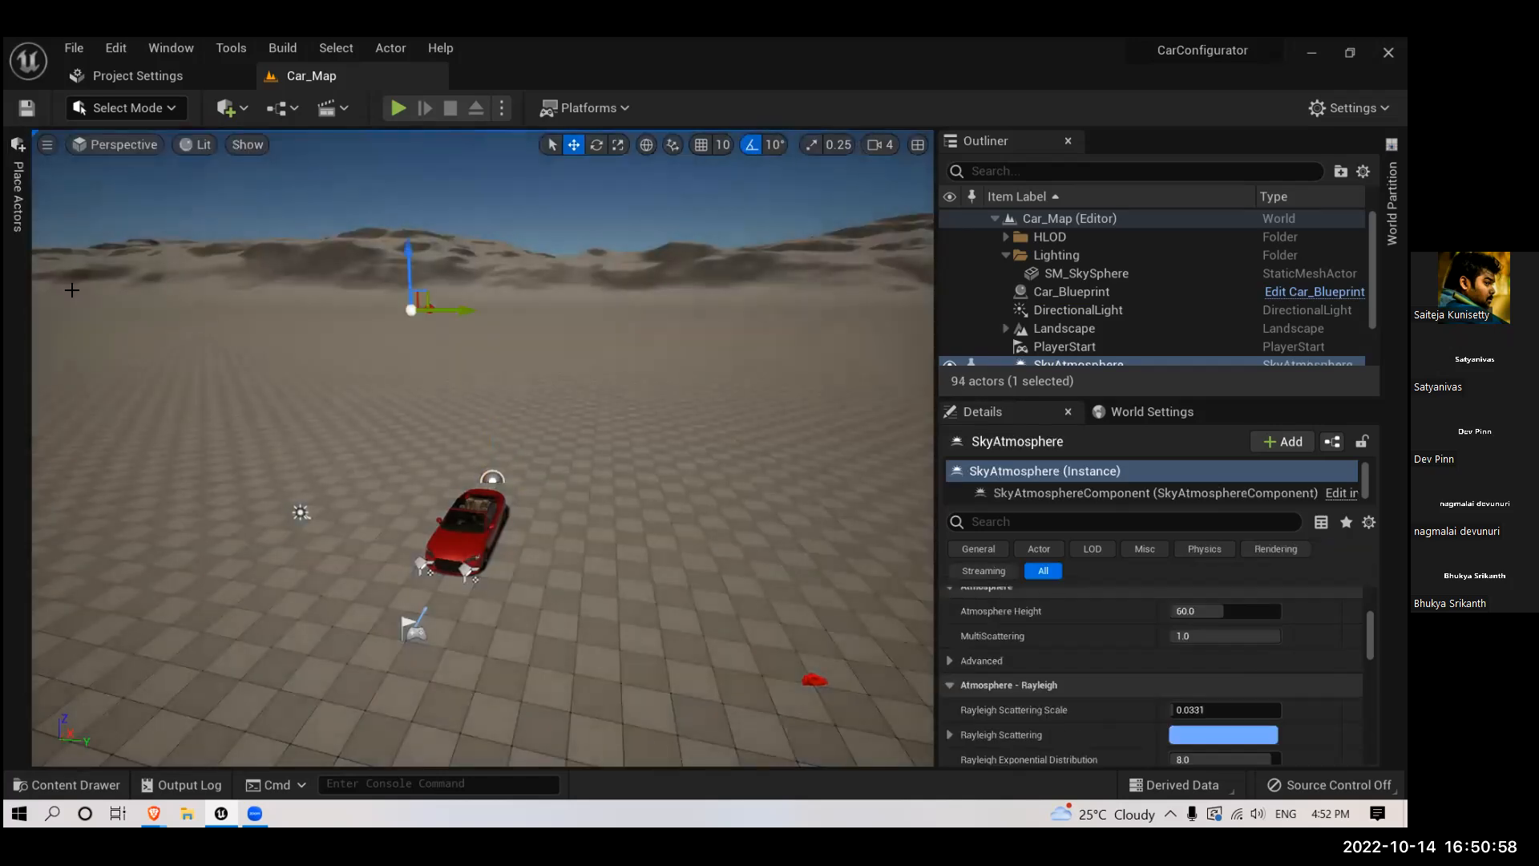
{"action": "left_click", "coordinate": [18, 228]}
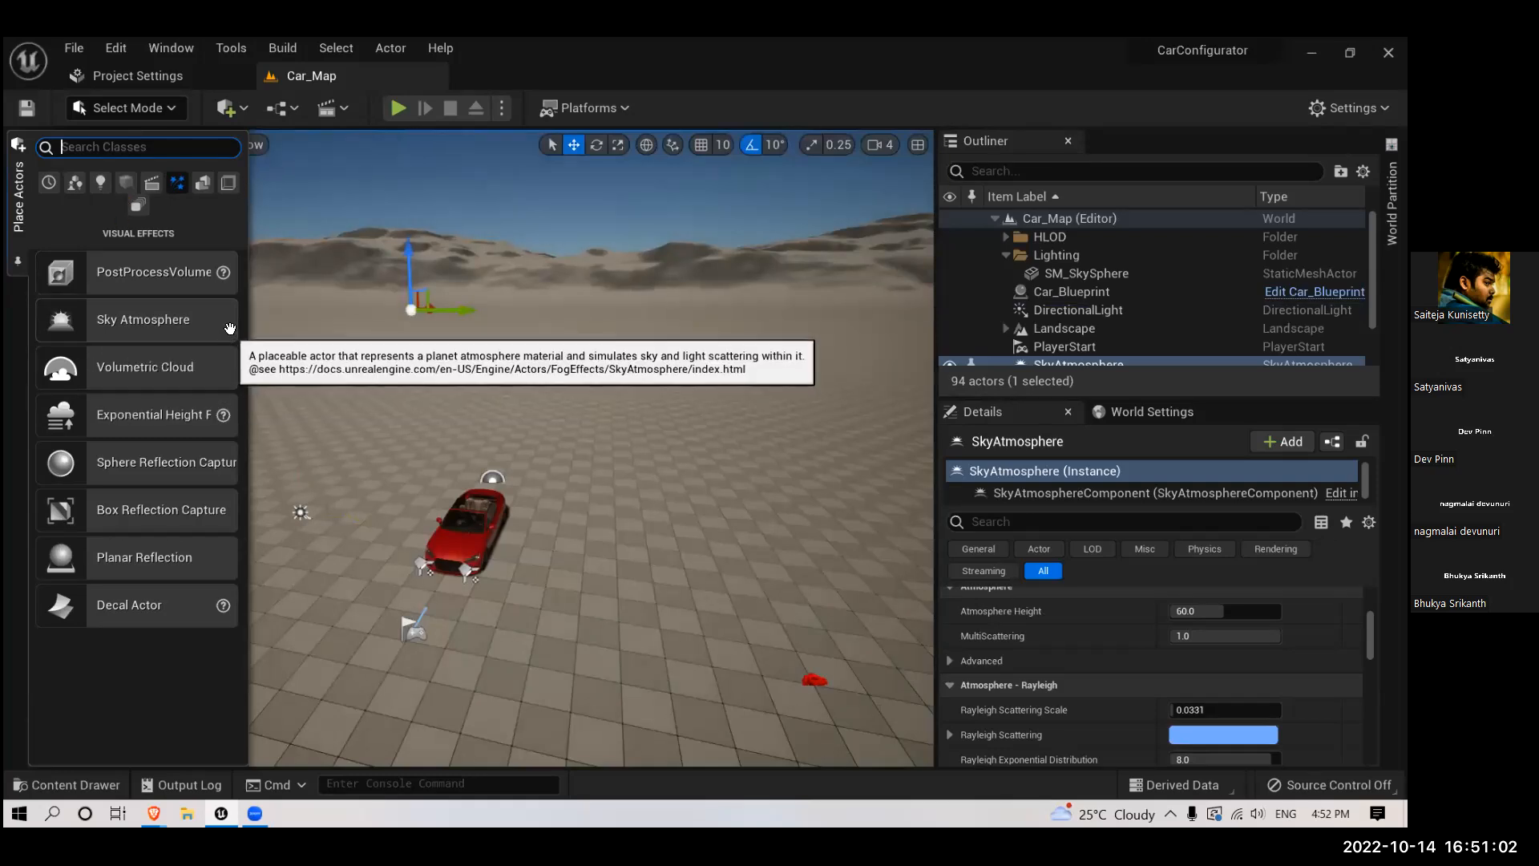
{"action": "right_click_drag", "start_coordinate": [281, 322], "coordinate": [553, 409]}
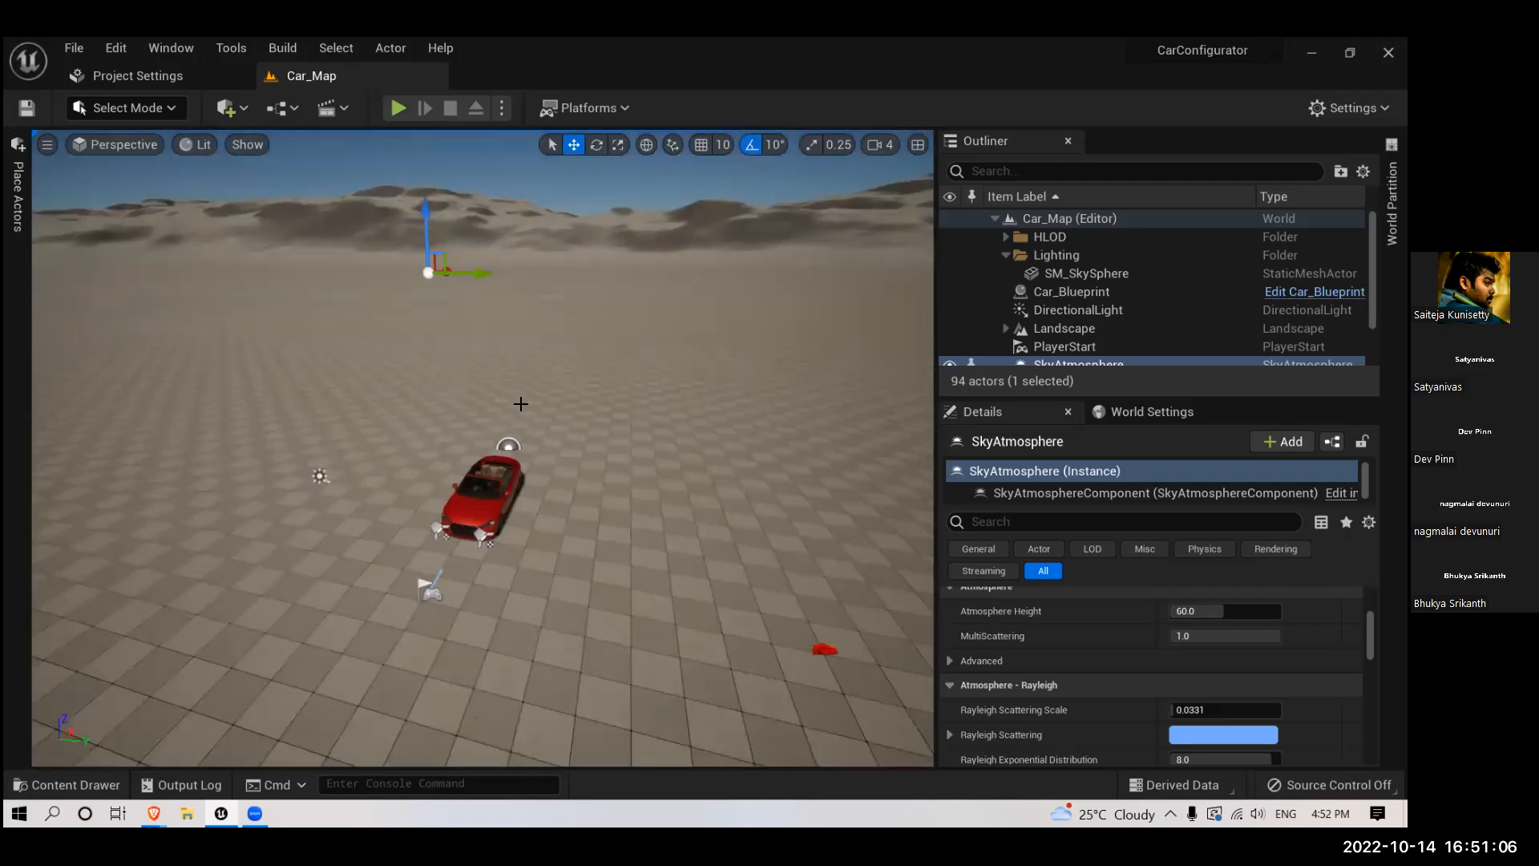
- Examine the directional light's mobility and light properties, filtering its details by "atmos" to review the Atmosphere and Cloud settings
{"action": "left_click", "coordinate": [320, 476]}
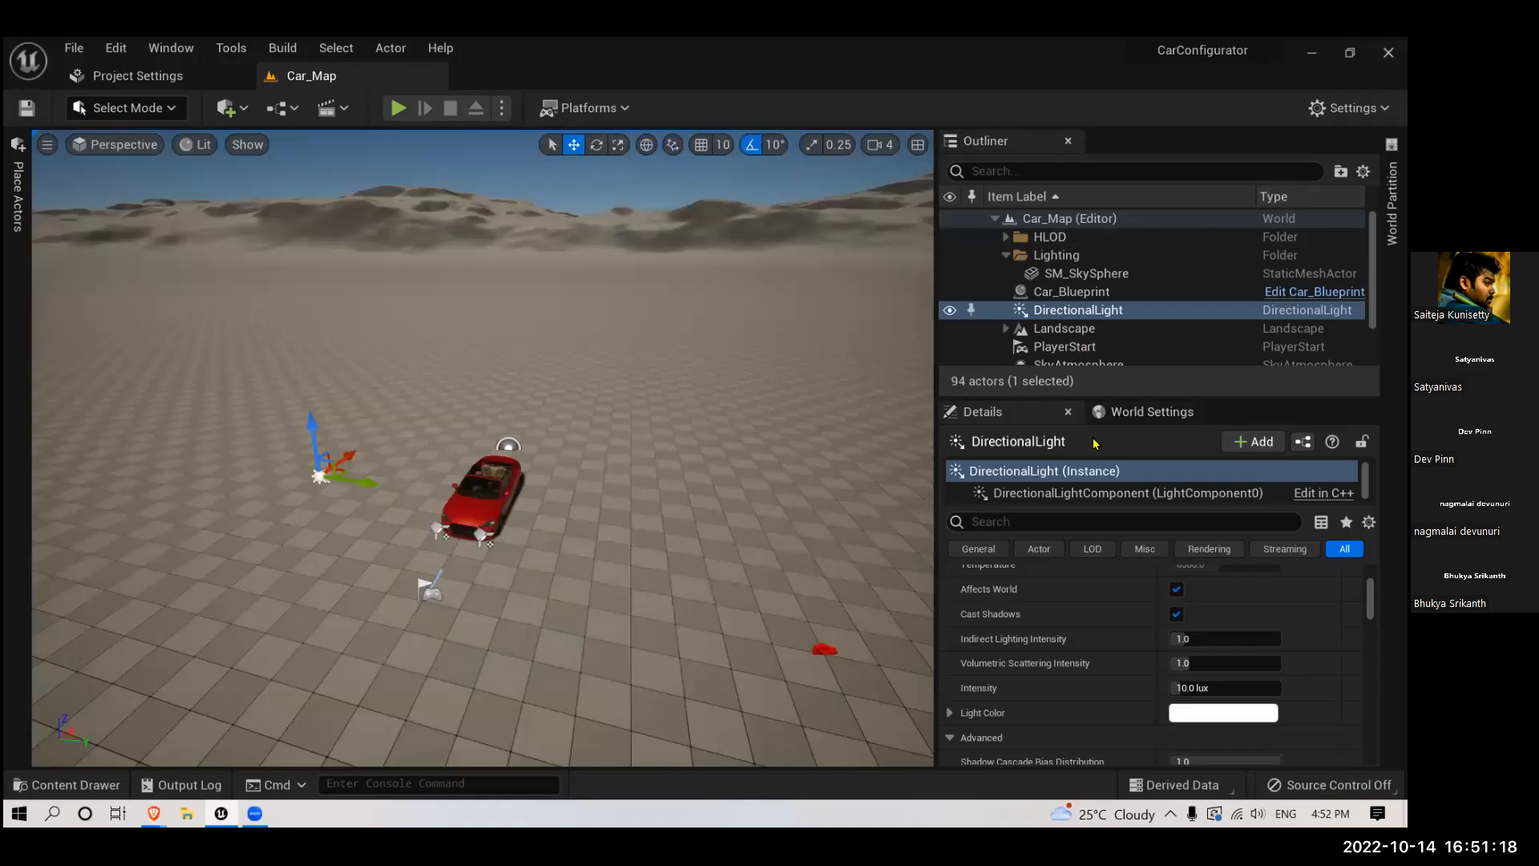
{"action": "scroll", "coordinate": [1055, 606], "scroll_direction": "up", "scroll_amount": 5}
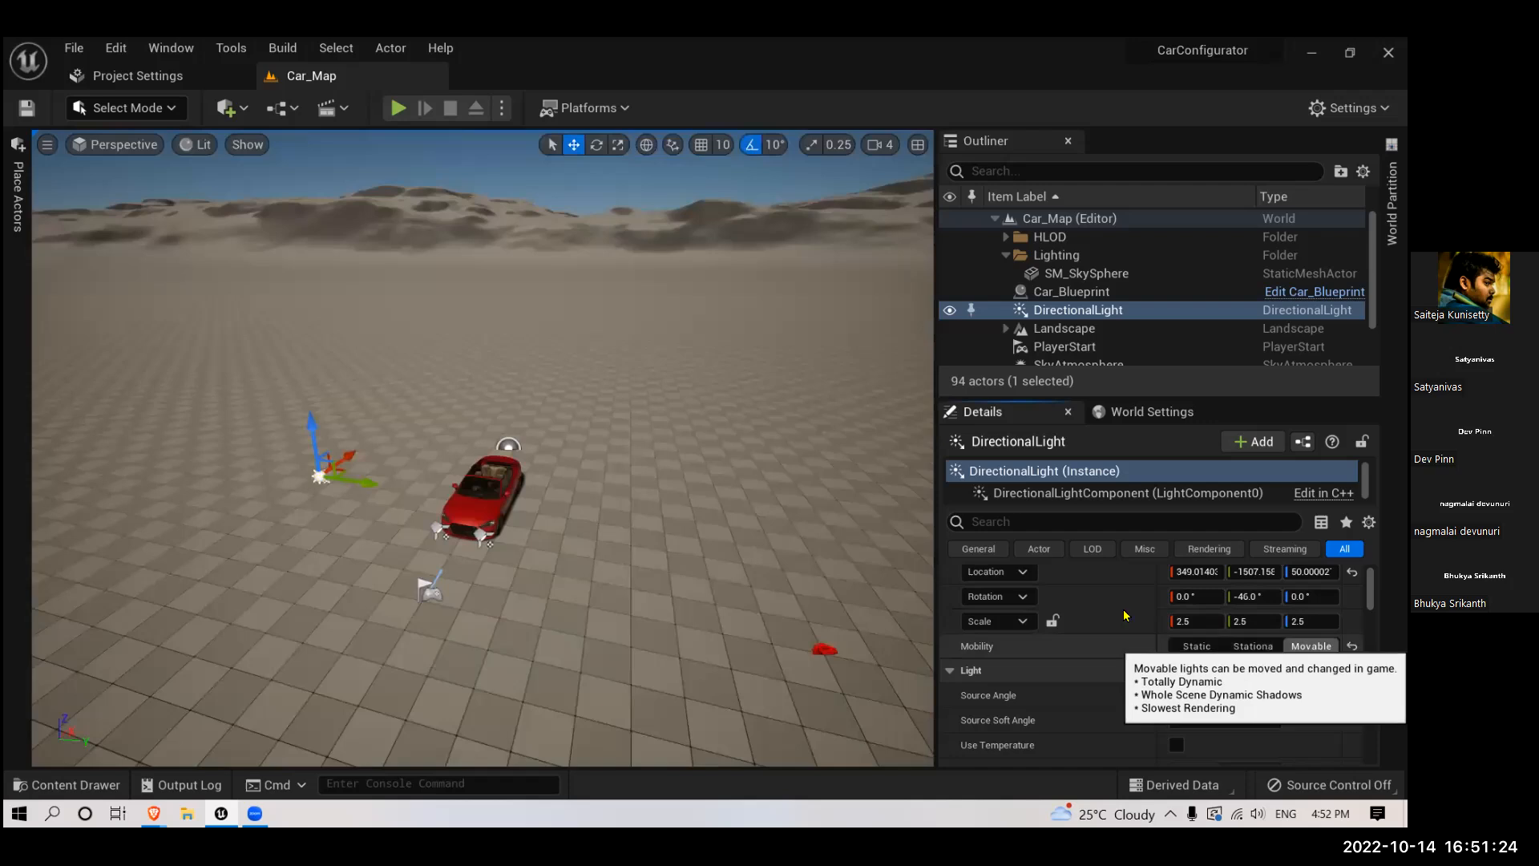
{"action": "scroll", "coordinate": [1128, 617], "scroll_direction": "down", "scroll_amount": 2}
{"action": "left_click", "coordinate": [1058, 521]}
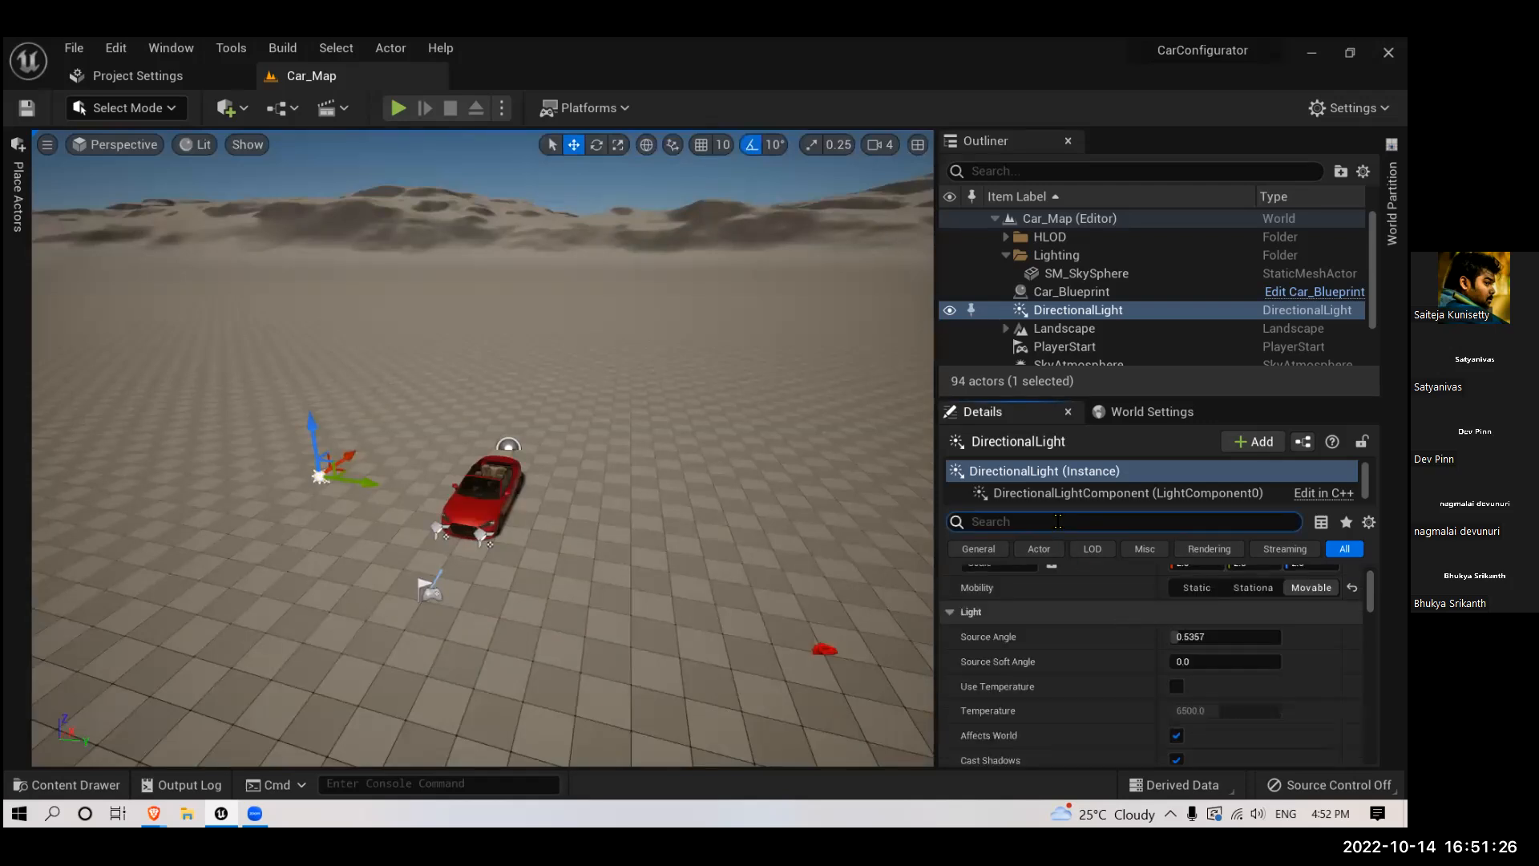
{"action": "type", "text": "atmo"}
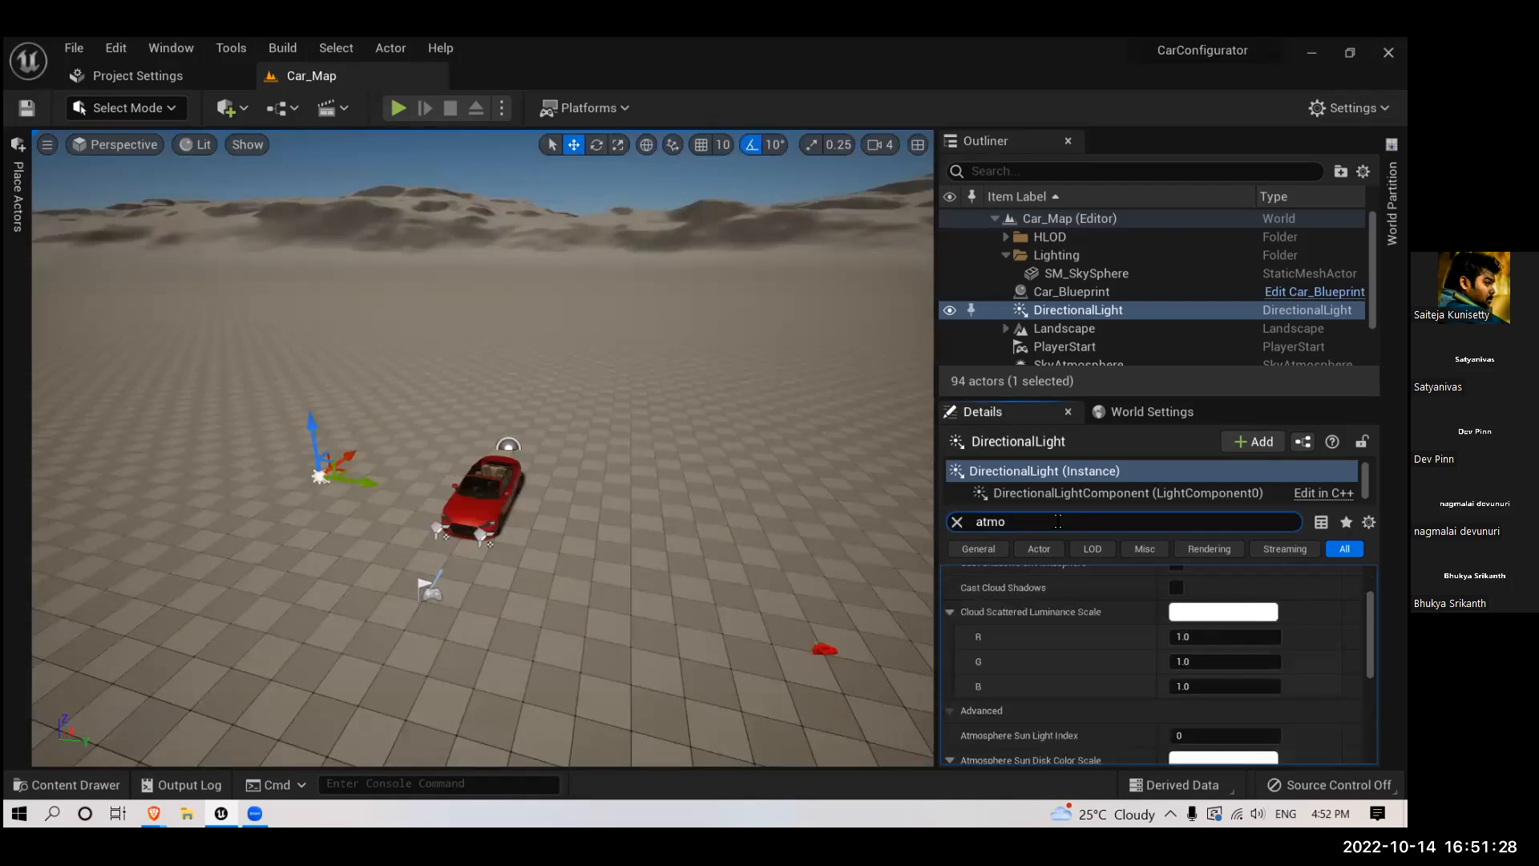
{"action": "type", "text": "s"}
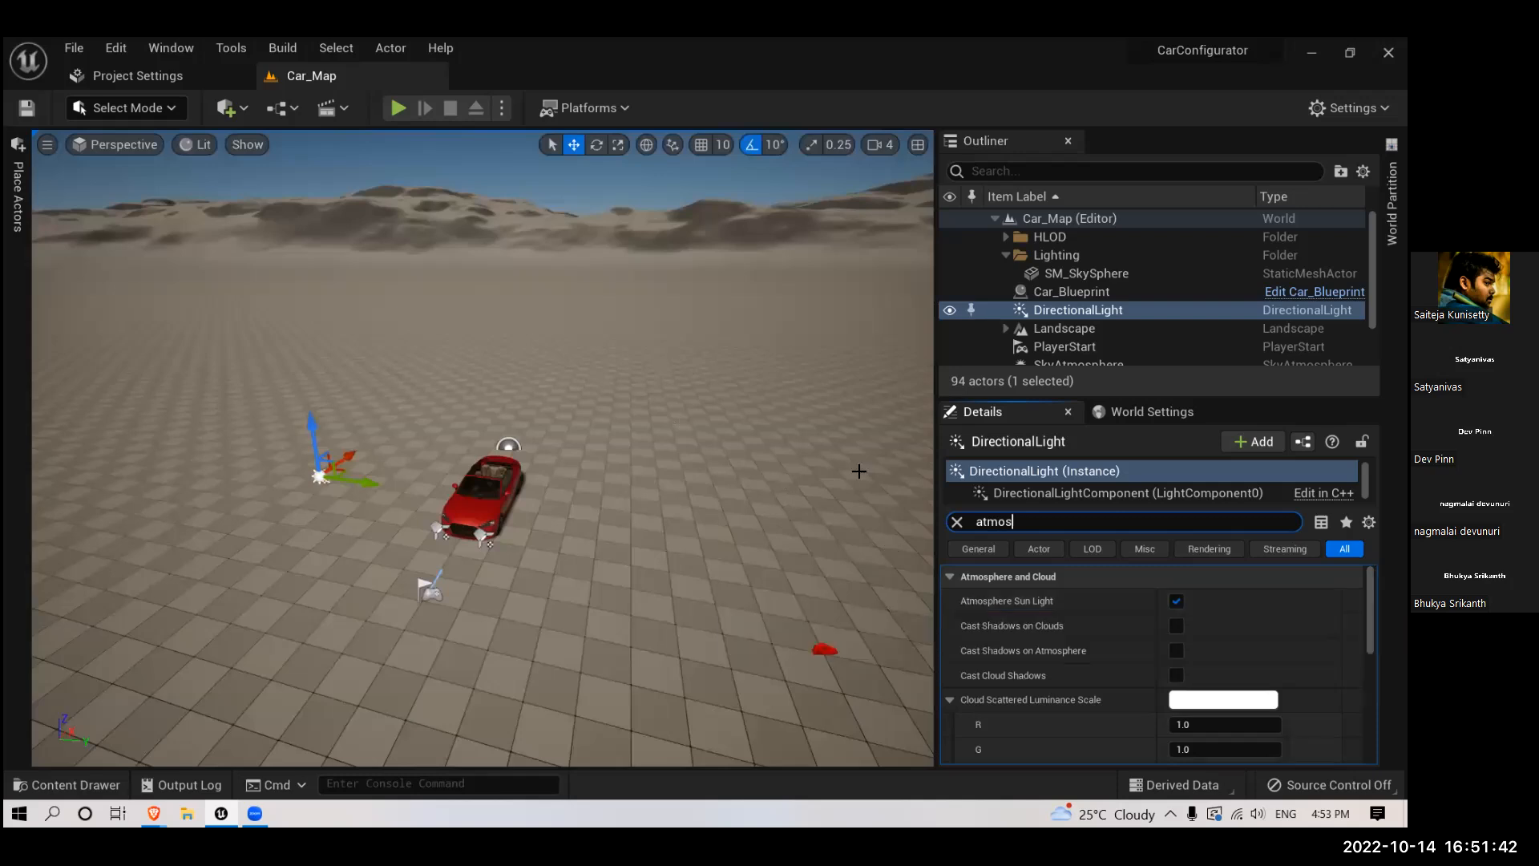
{"action": "left_click", "coordinate": [957, 522]}
{"action": "scroll", "coordinate": [1139, 646], "scroll_direction": "down", "scroll_amount": 2}
{"action": "scroll", "coordinate": [1139, 645], "scroll_direction": "down", "scroll_amount": 4}
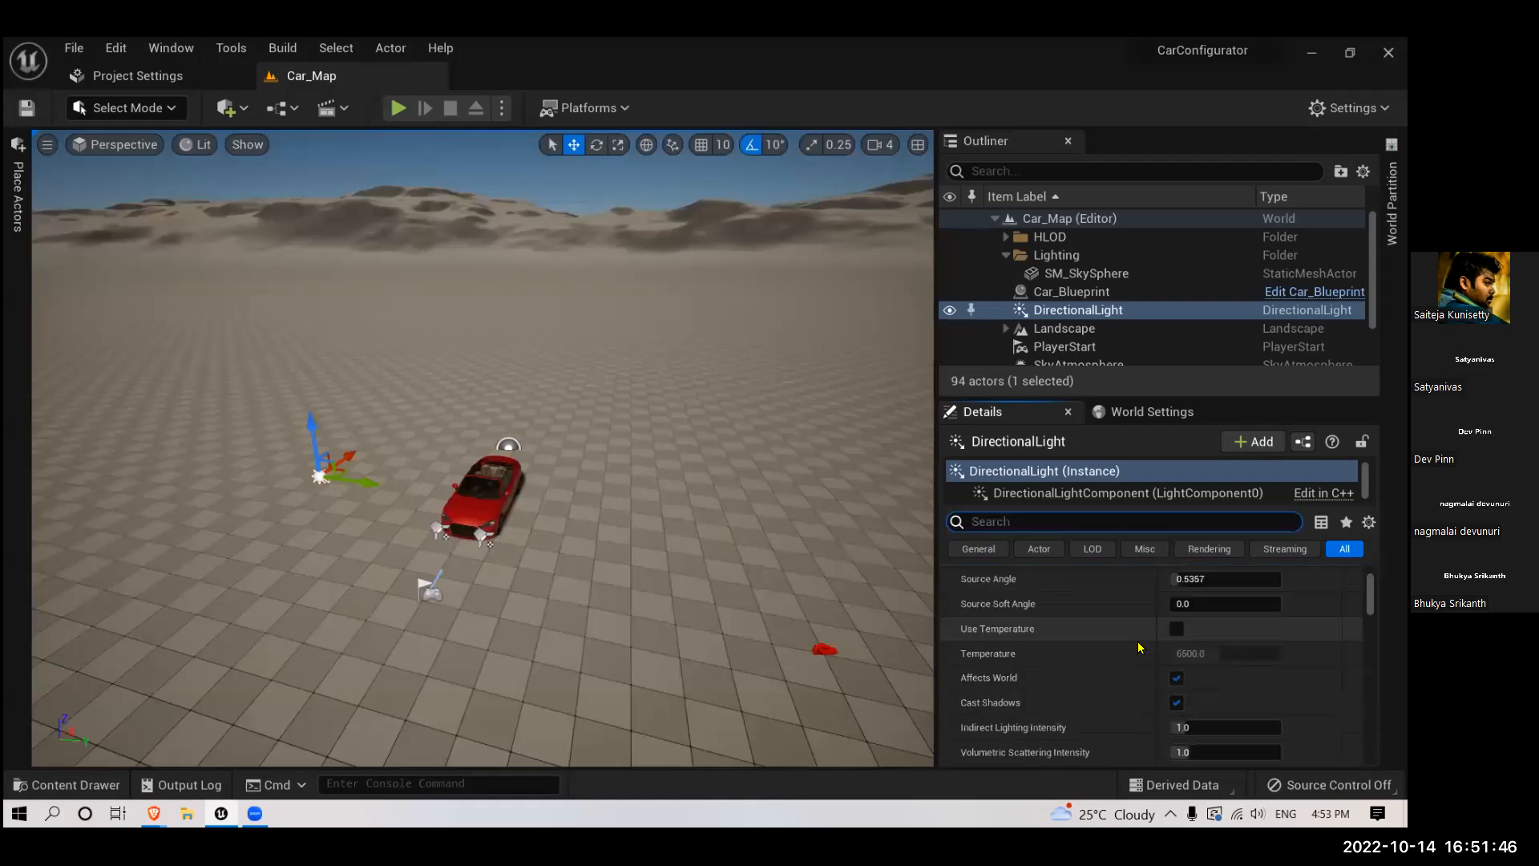
- Rotate the atmosphere sun light interactively until the sun stands in the sky above the mountains behind the car
{"action": "right_click_drag", "start_coordinate": [588, 555], "coordinate": [588, 556]}
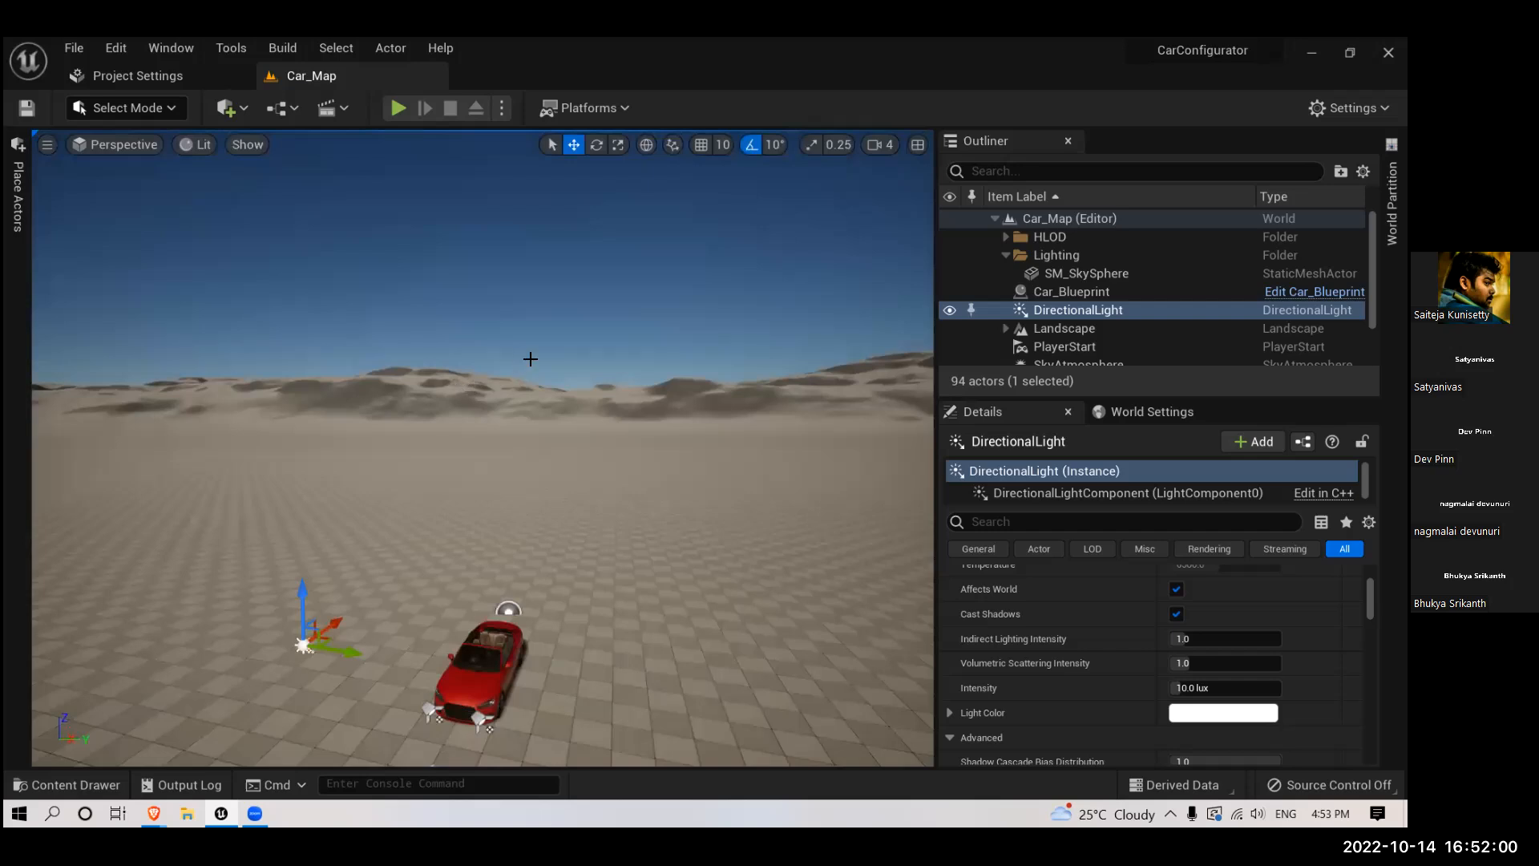
{"action": "left_click", "coordinate": [521, 417]}
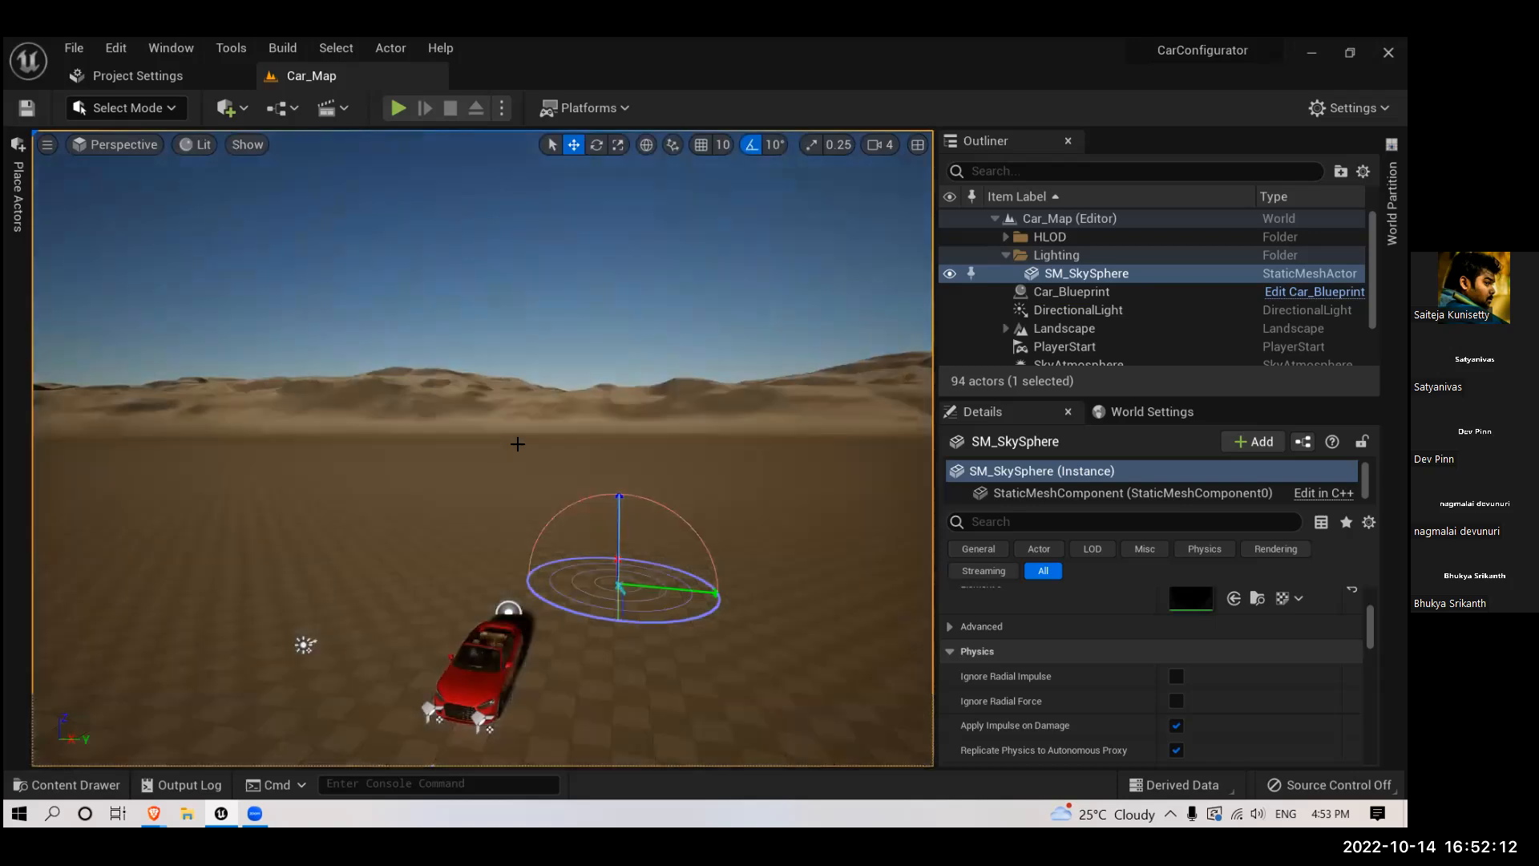
{"action": "key", "text": "ctrl+l"}
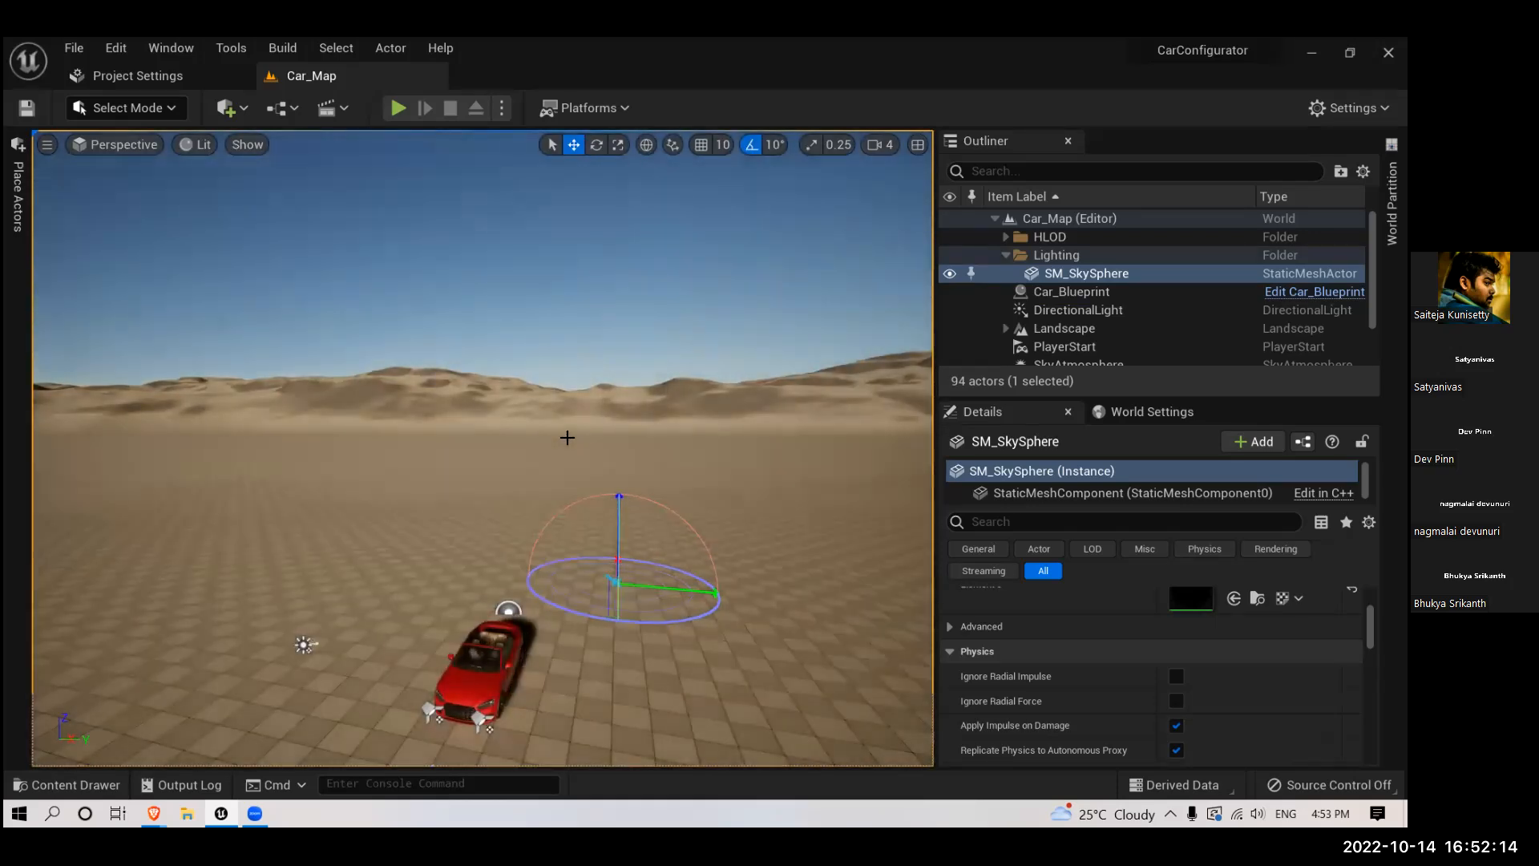
{"action": "key", "text": "ctrl+l"}
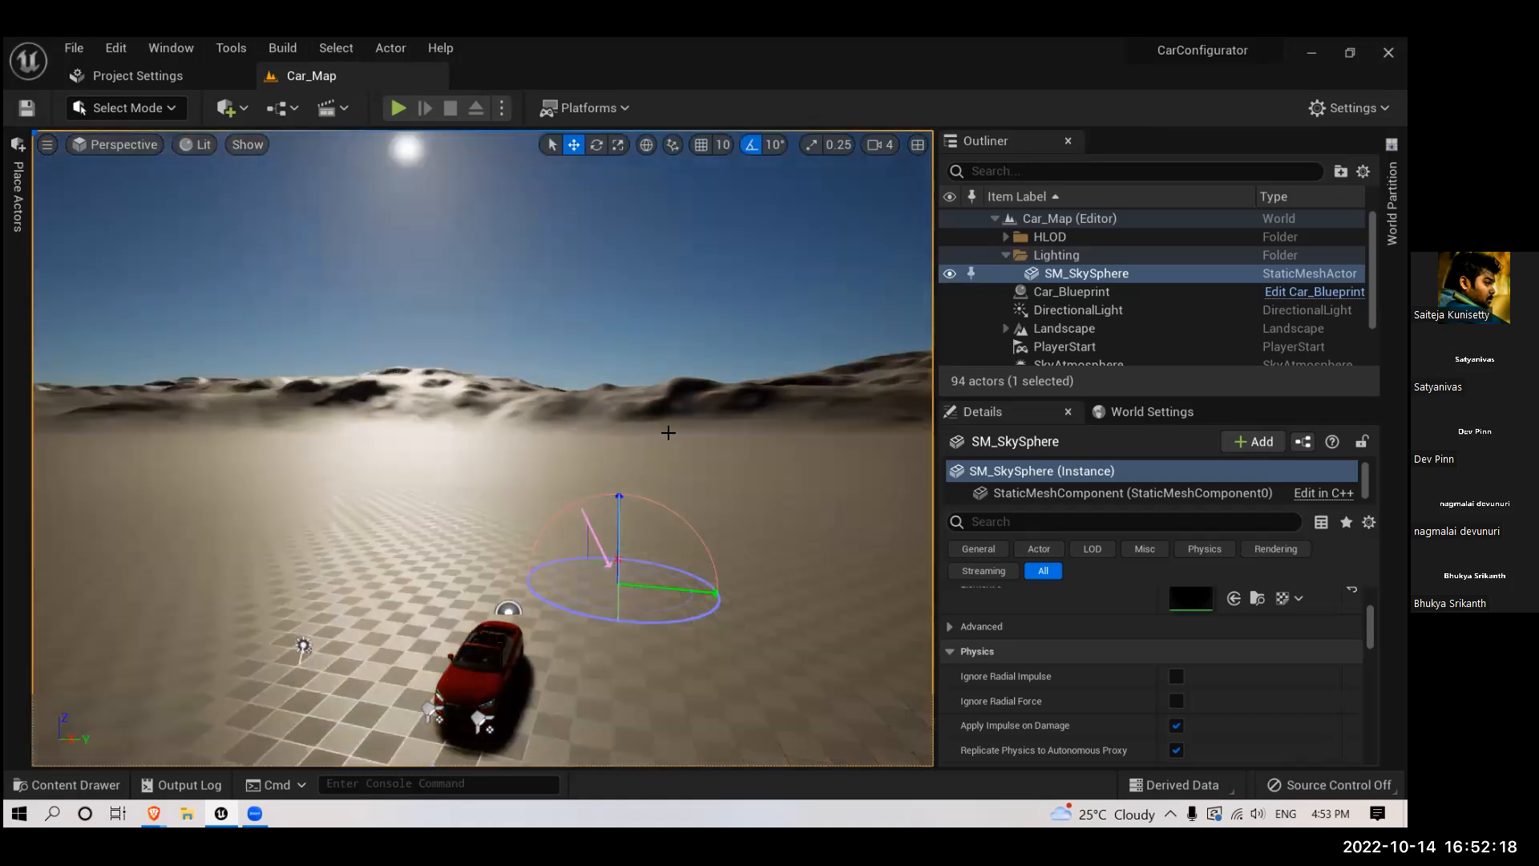
{"action": "key", "text": "ctrl+l"}
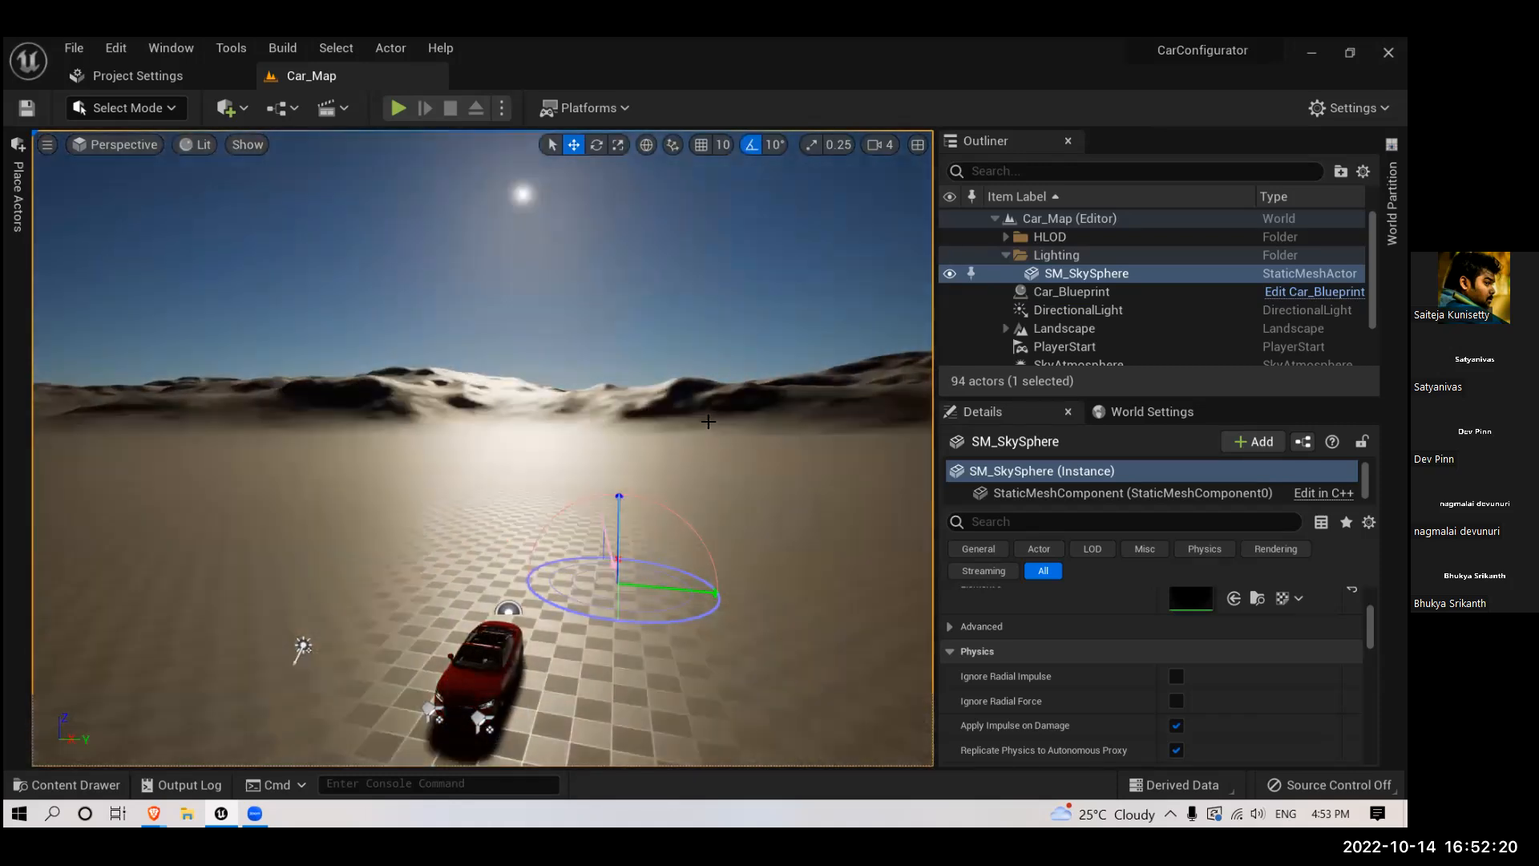
{"action": "key", "text": "ctrl+l"}
{"action": "key", "text": "ctrl+l"}
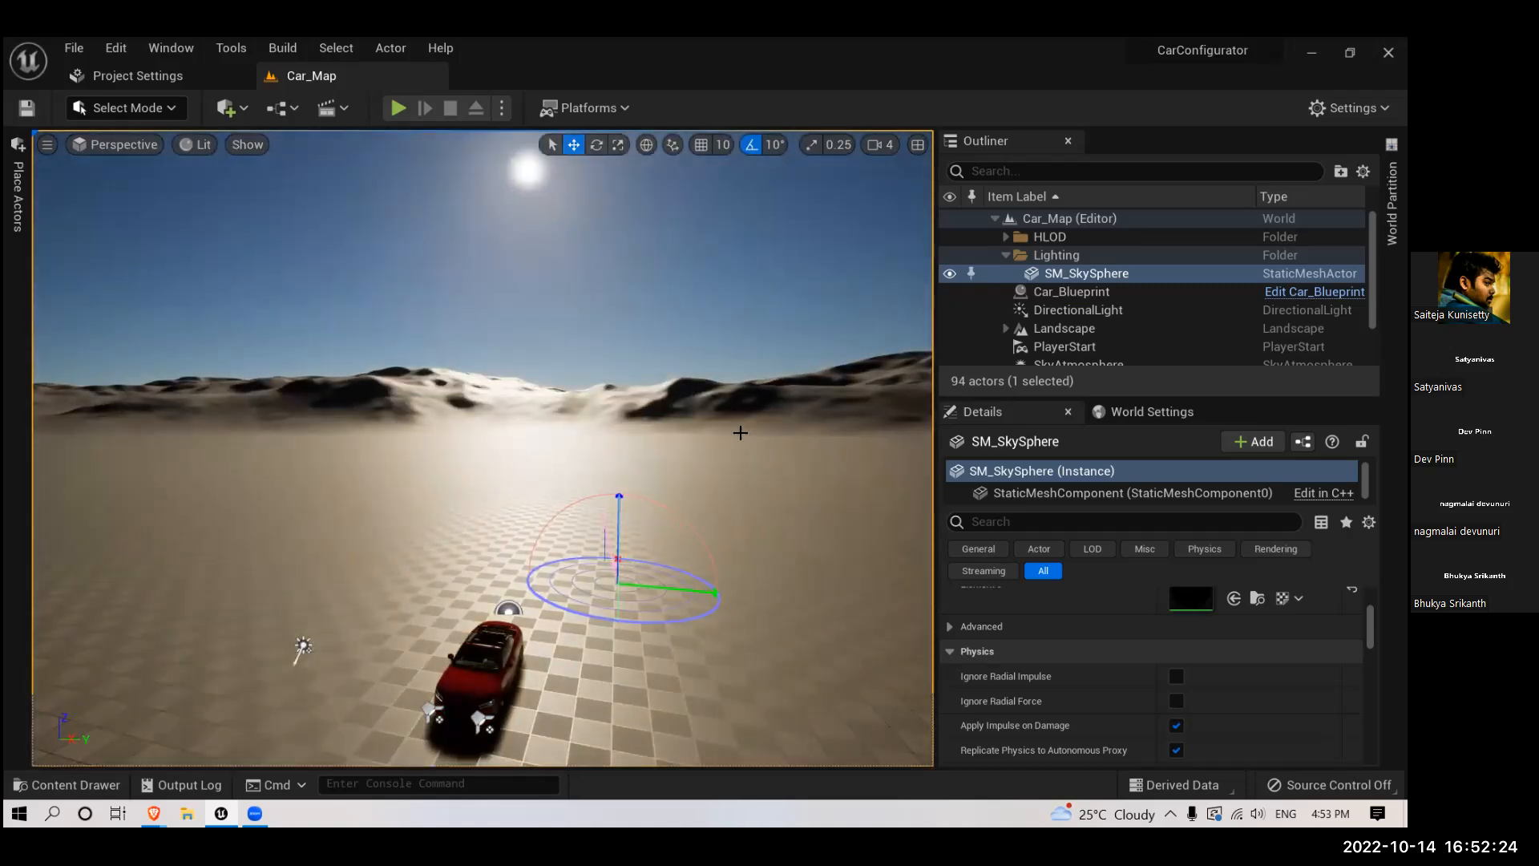
- Lower the atmosphere sun to a sunset behind the mountains, and raise it high again for full daylight
{"action": "key", "text": "ctrl+l"}
{"action": "key", "text": "ctrl+l"}
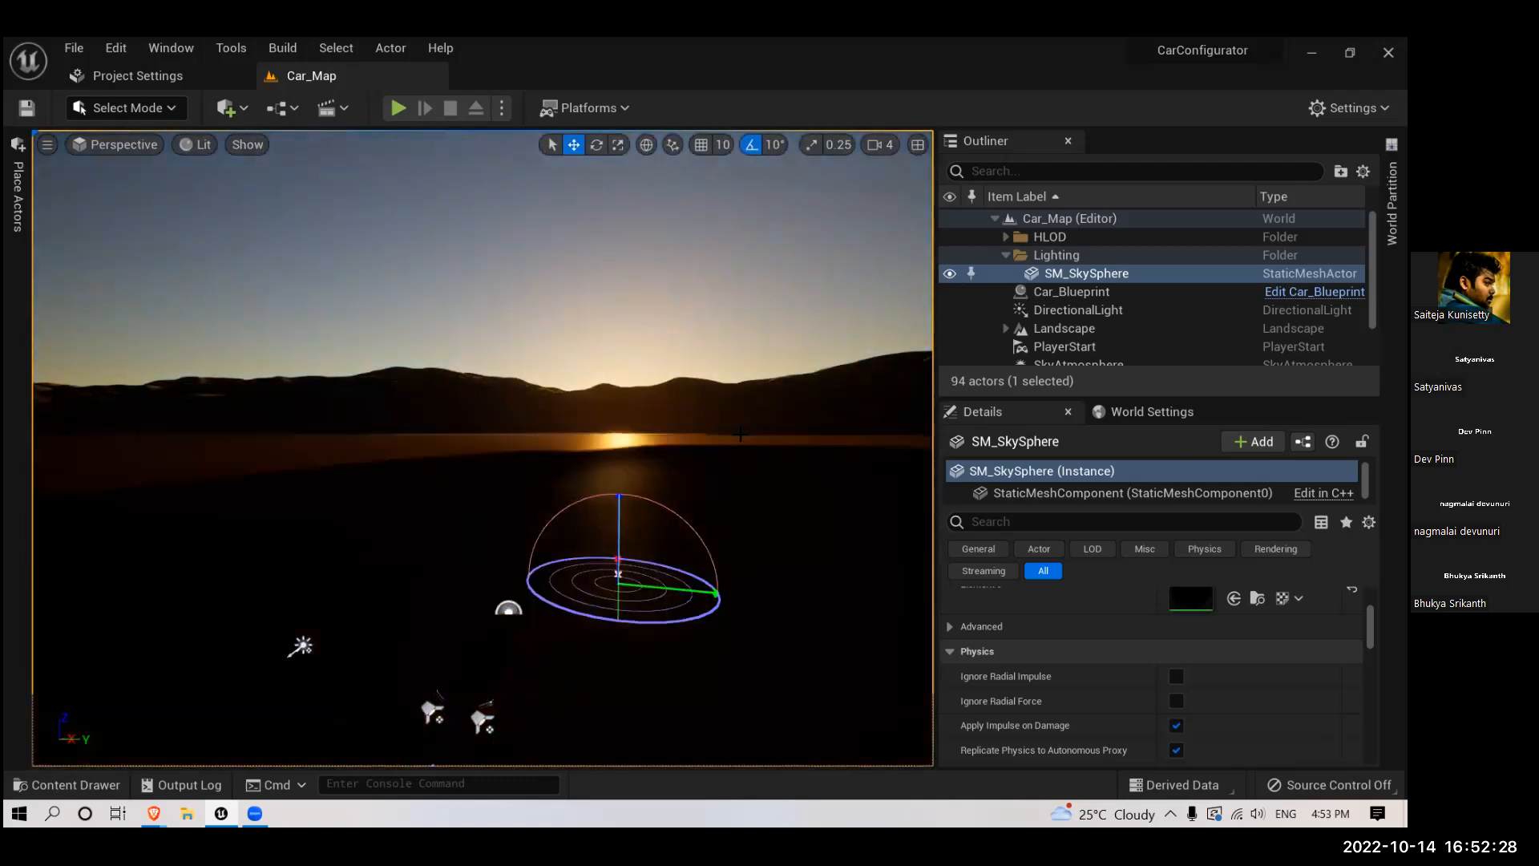
{"action": "key", "text": "ctrl+l"}
{"action": "key", "text": "ctrl+l"}
{"action": "key", "text": "ctrl+l"}
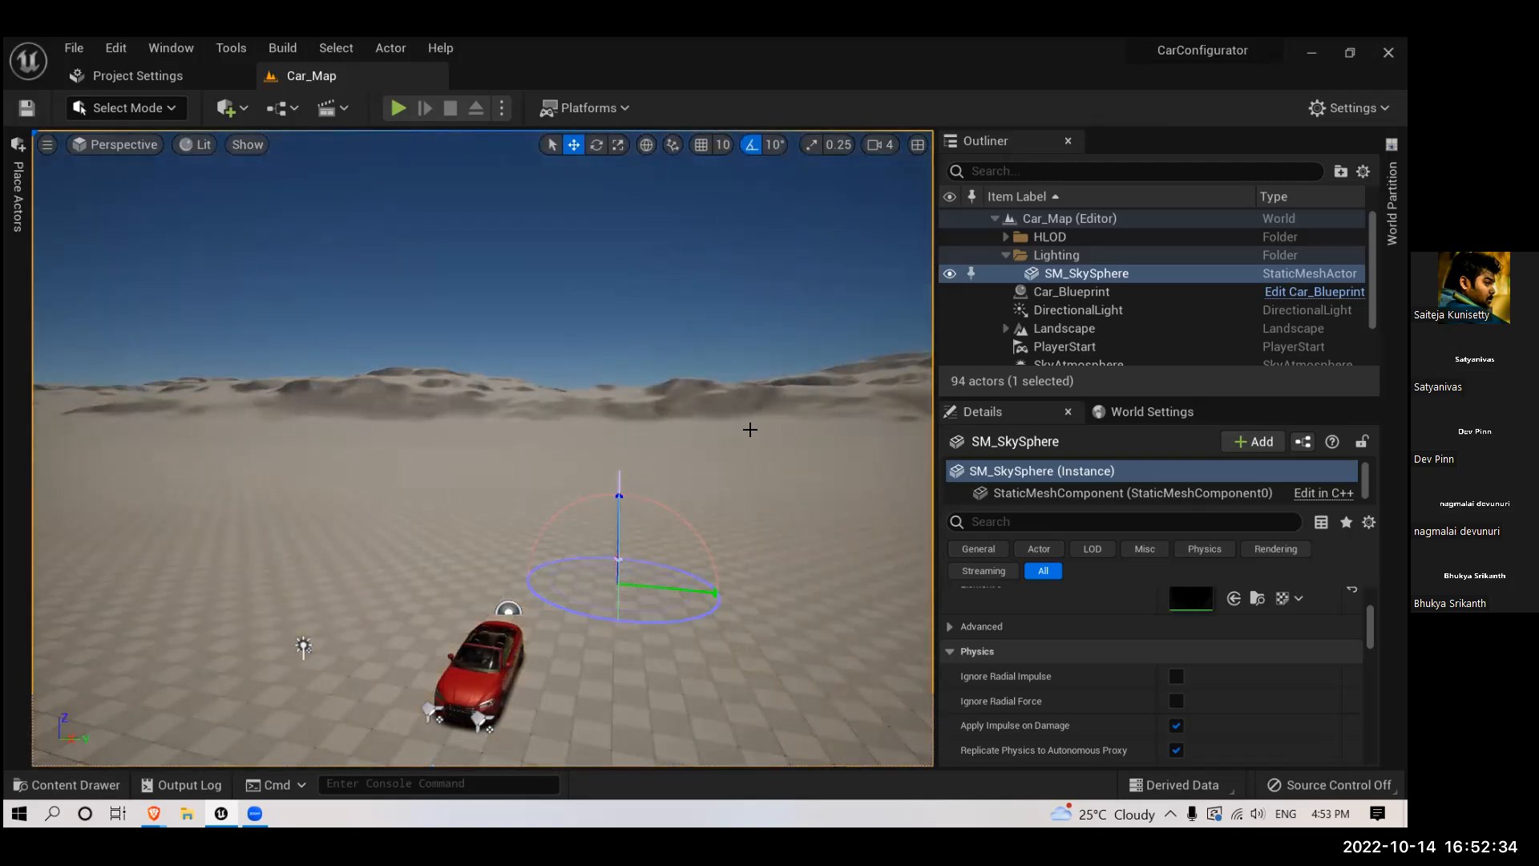
- Rotate the atmosphere sun with the car in view, from night through low angles casting long shadows to bright overhead daylight
{"action": "left_click_drag", "start_coordinate": [748, 421], "coordinate": [736, 148], "text": "alt"}
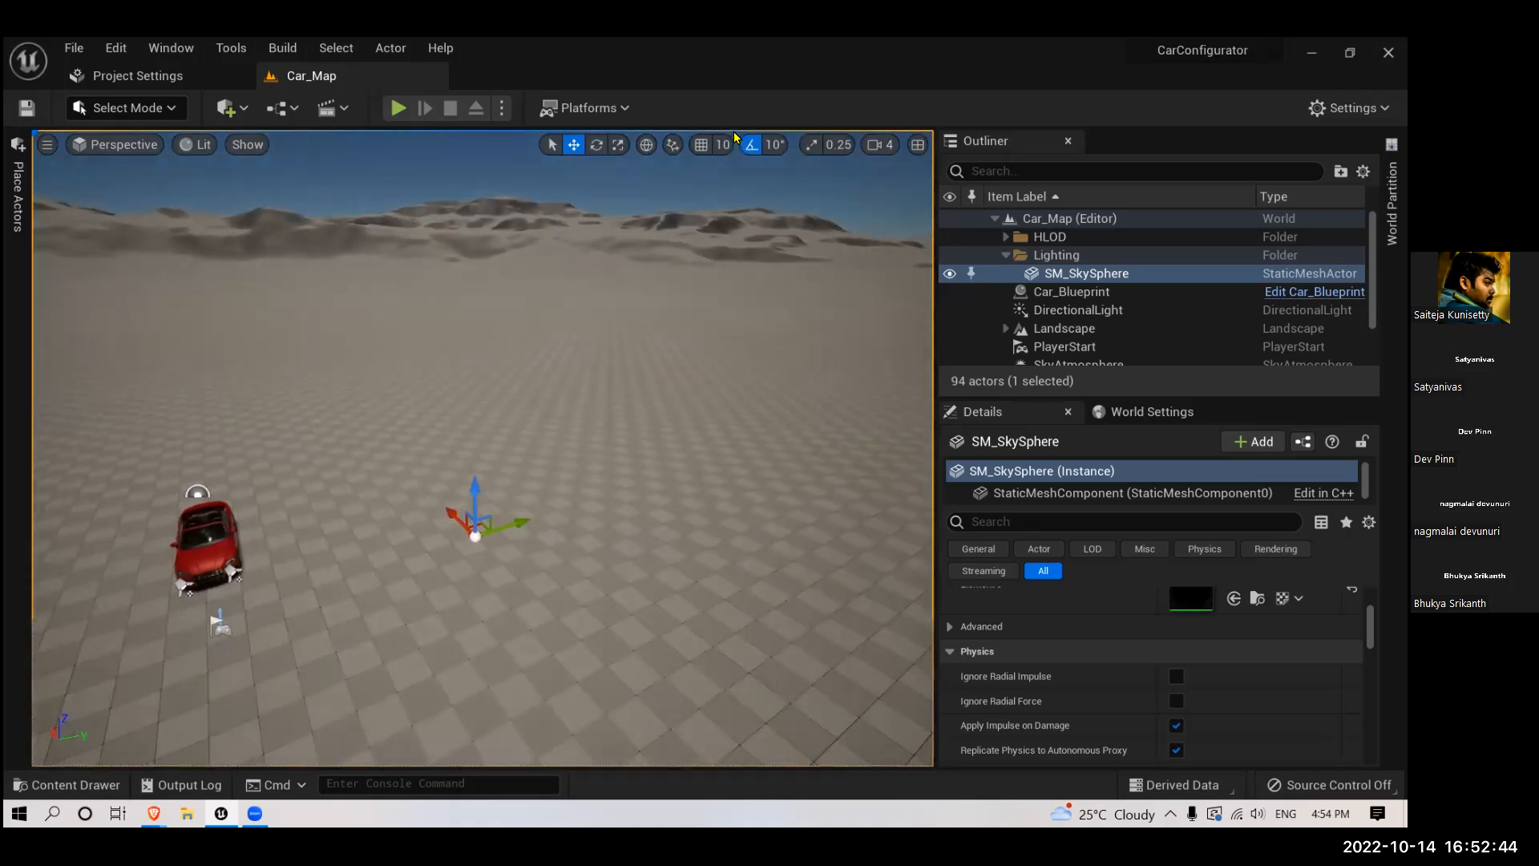
{"action": "key", "text": "ctrl+l"}
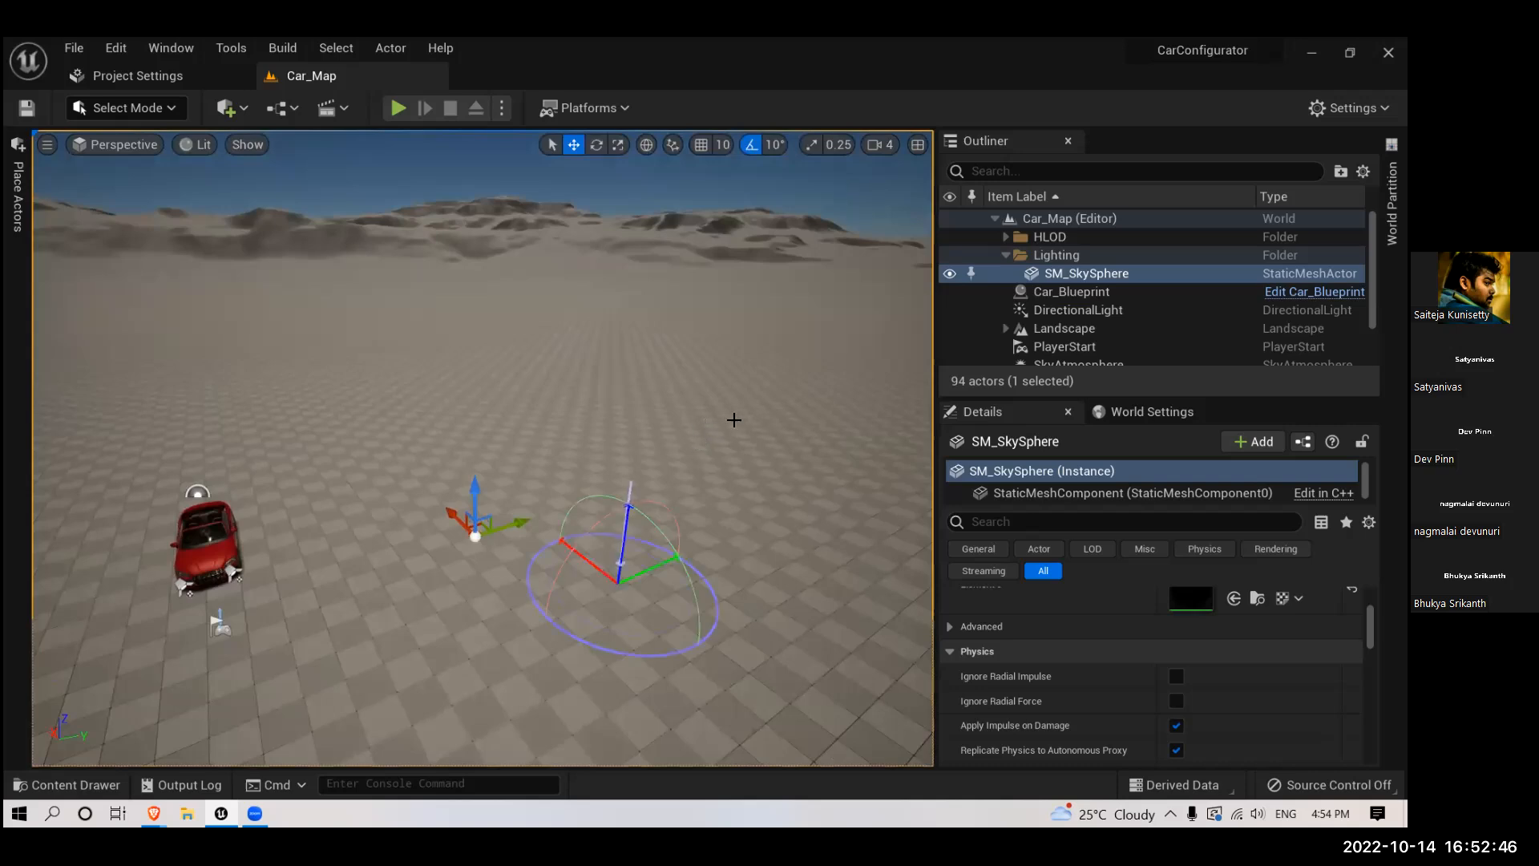
{"action": "key", "text": "ctrl+l"}
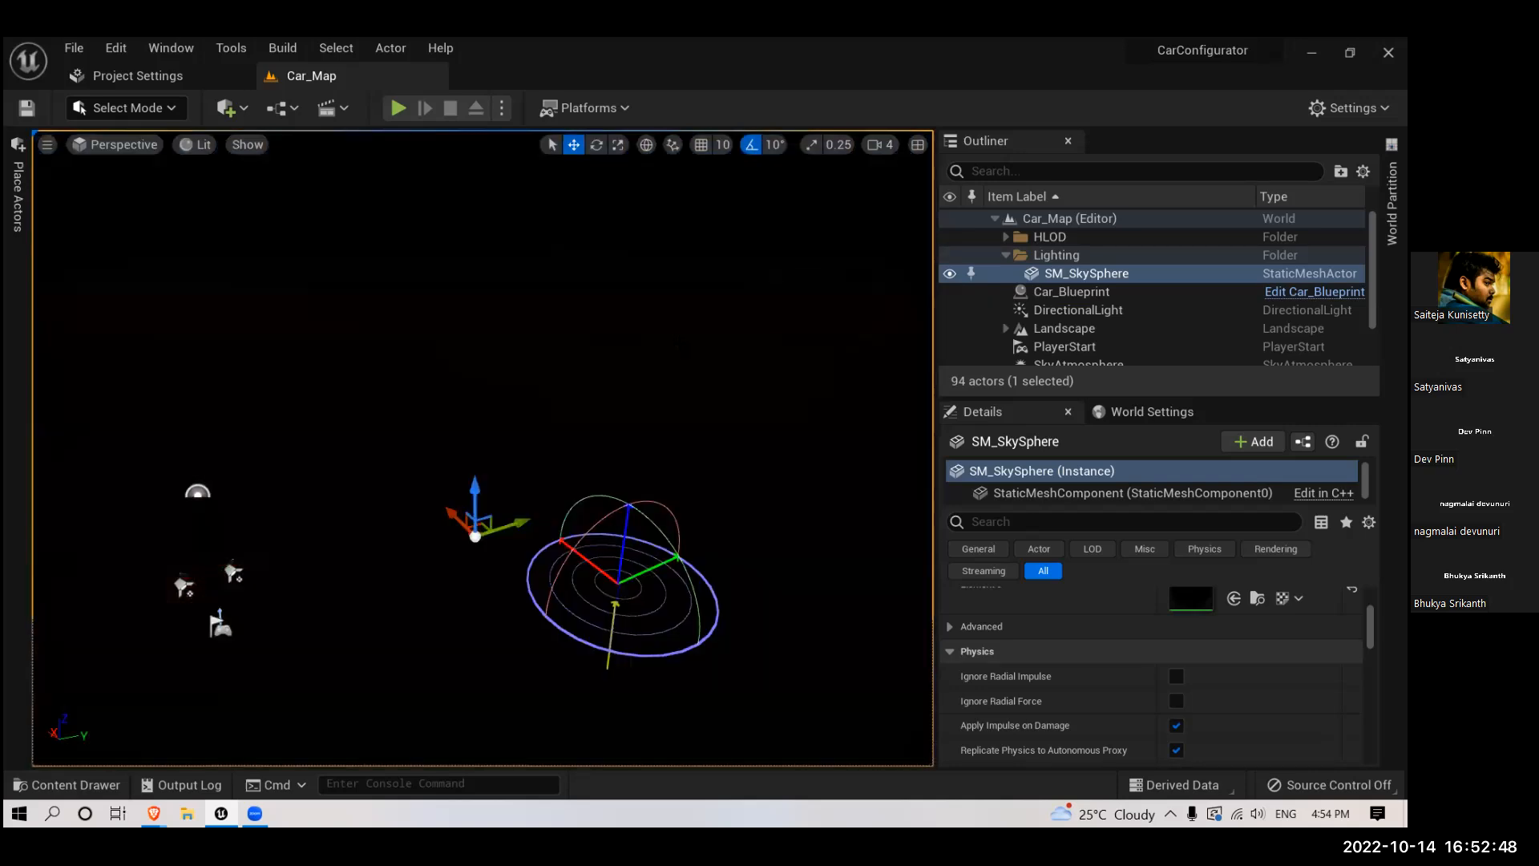
{"action": "key", "text": "ctrl+l"}
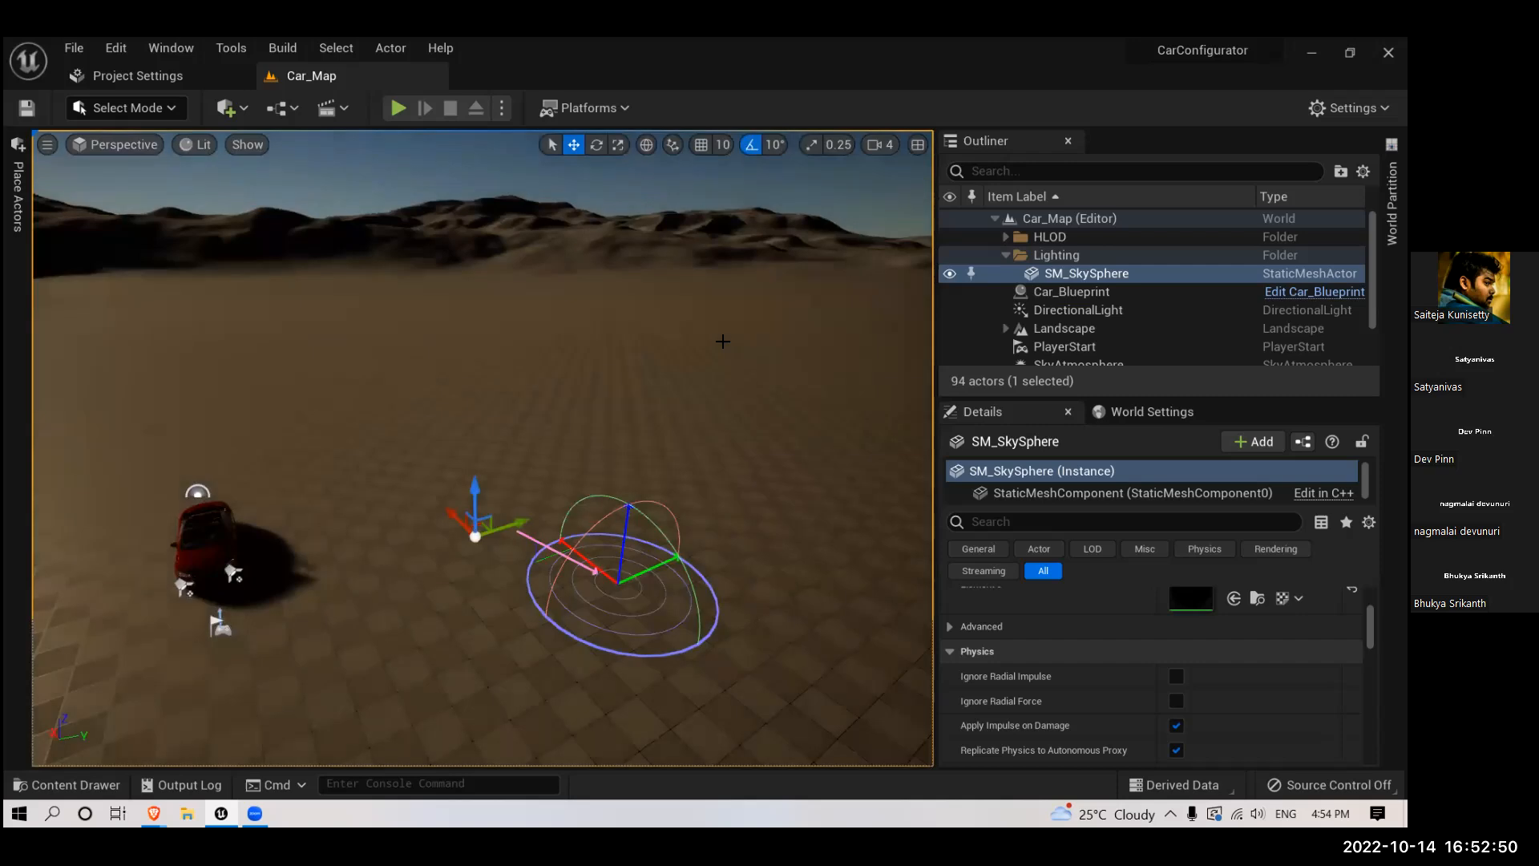
{"action": "key", "text": "ctrl+l"}
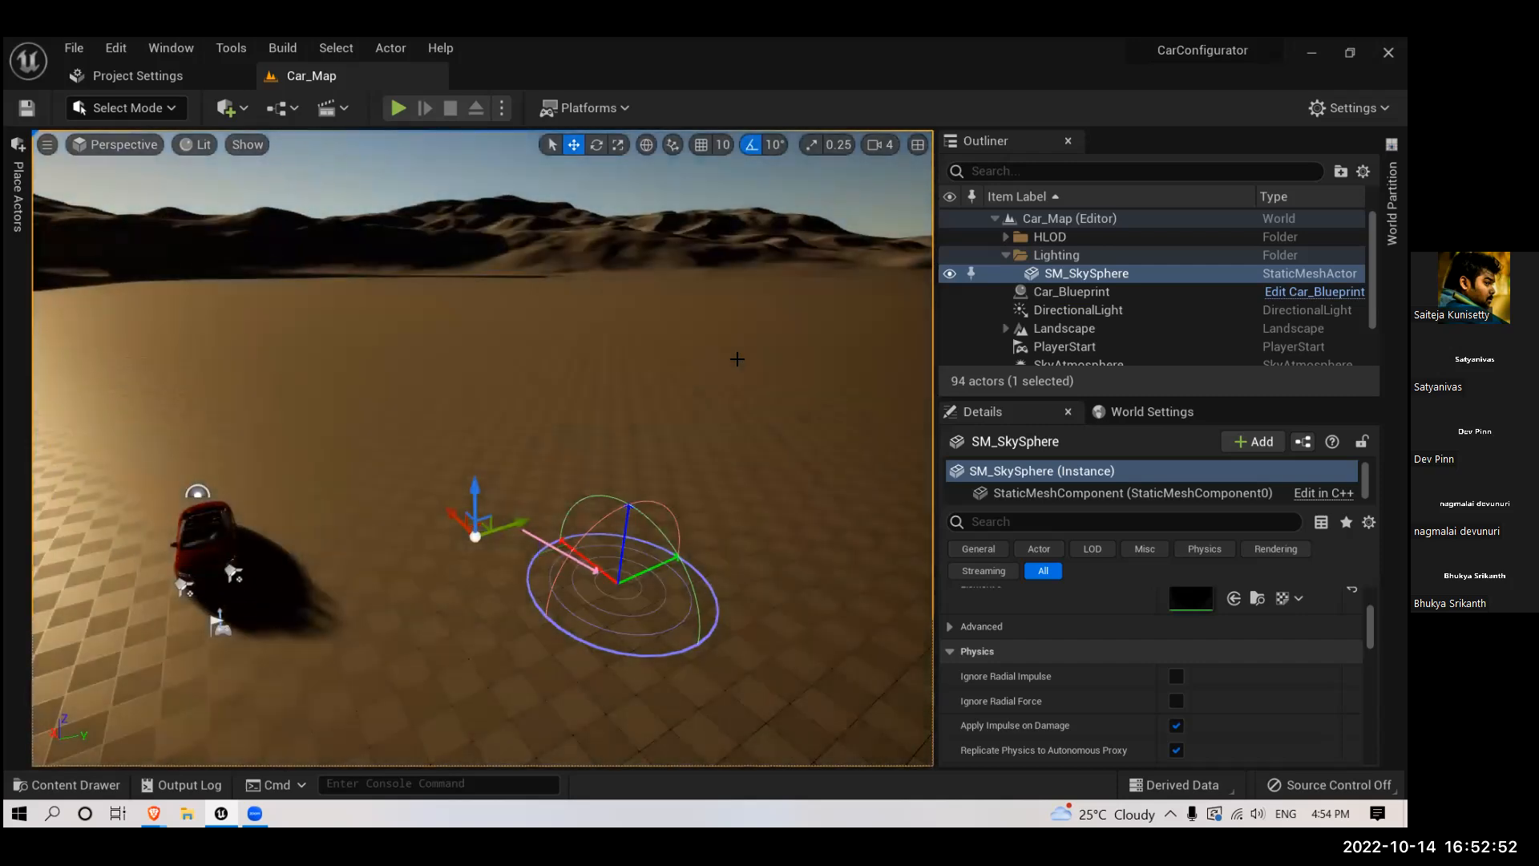
{"action": "key", "text": "ctrl+l"}
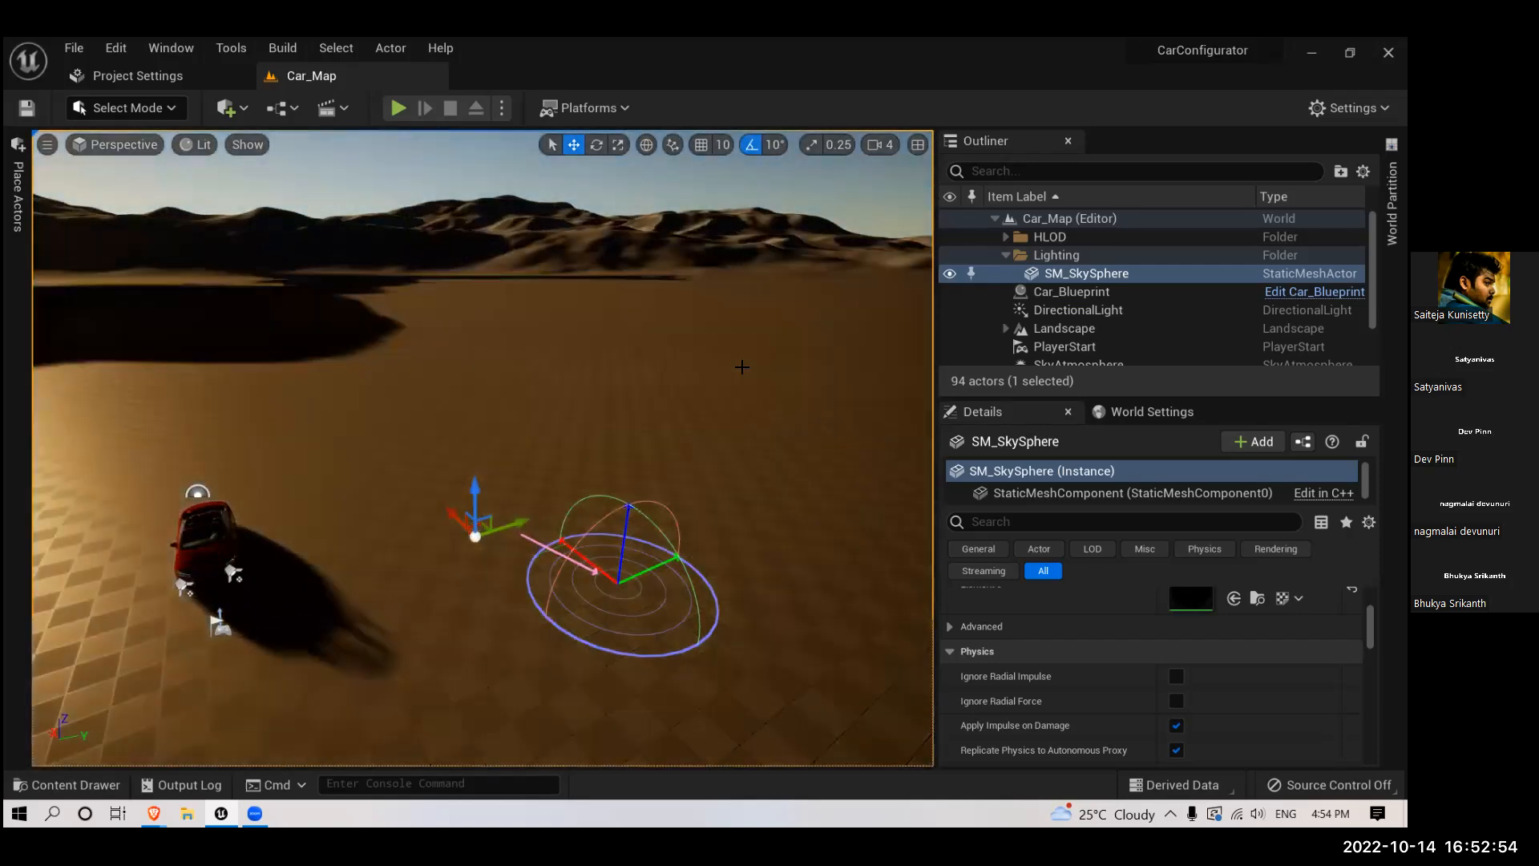
{"action": "key", "text": "ctrl+l"}
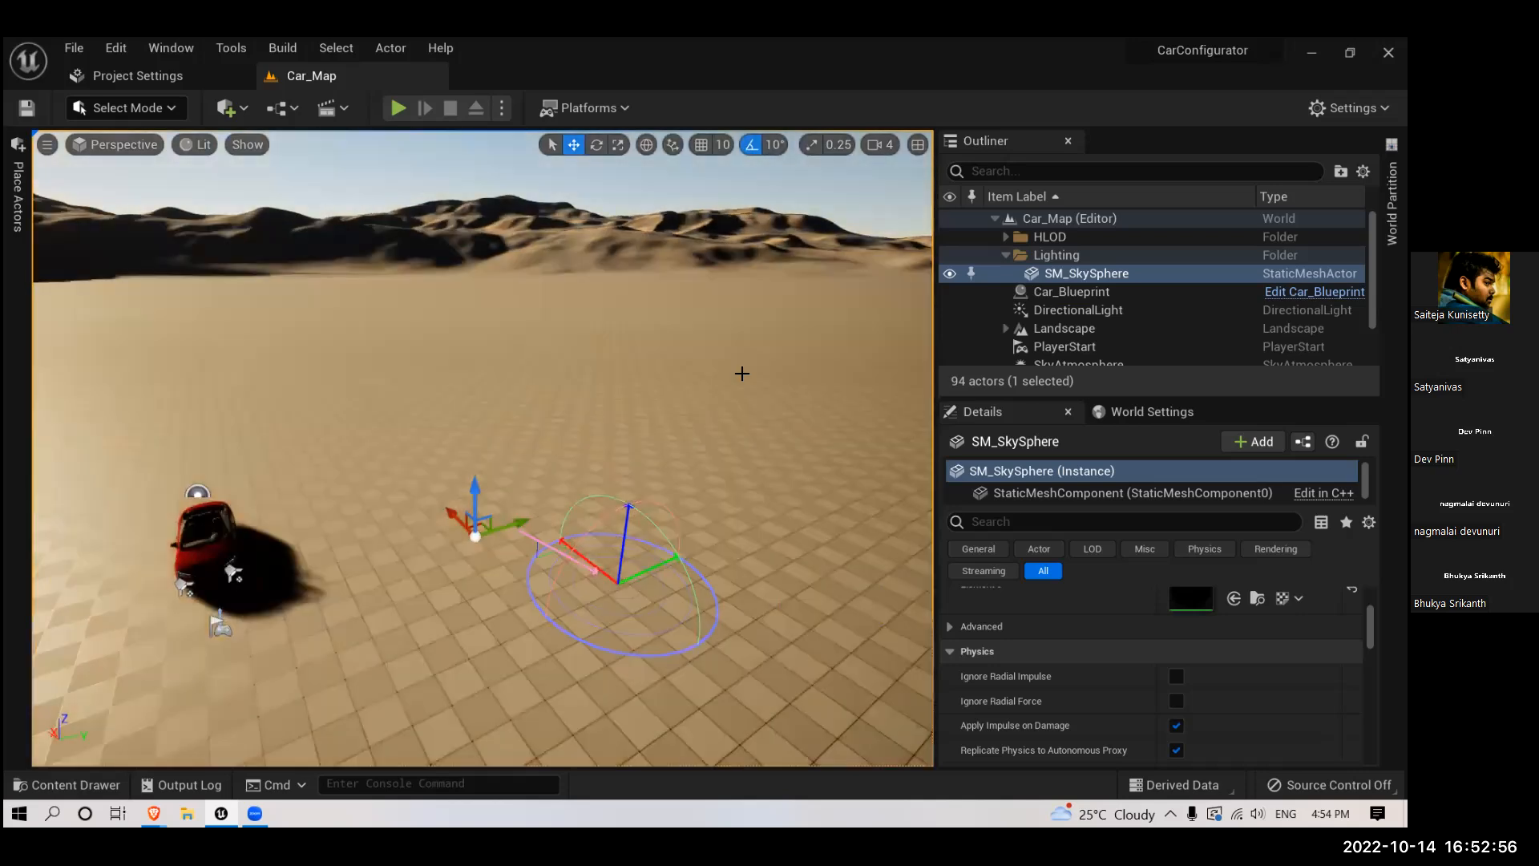
{"action": "key", "text": "ctrl+l"}
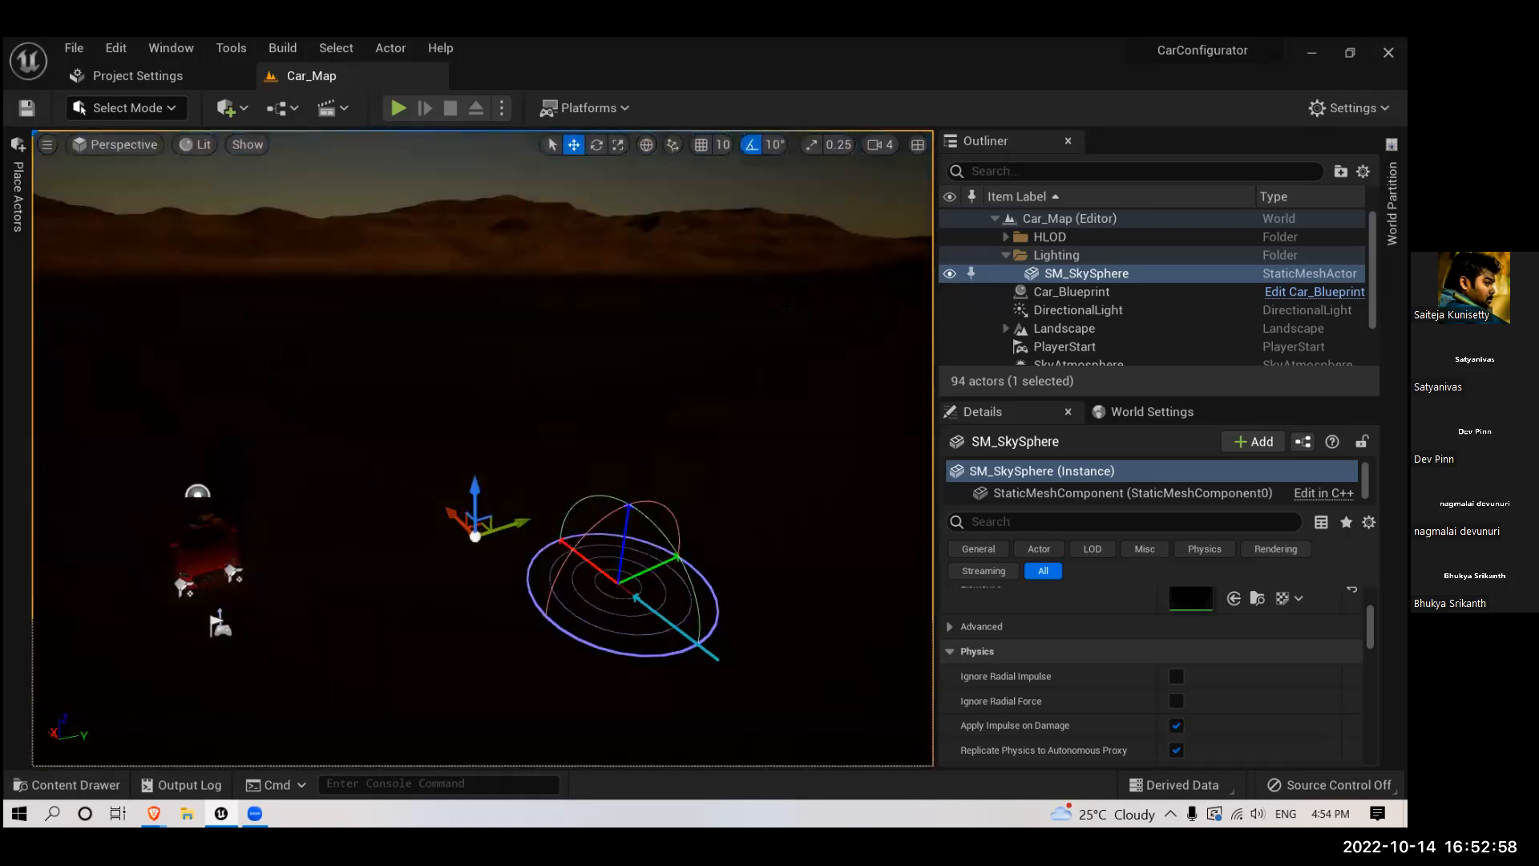
{"action": "key", "text": "ctrl+l"}
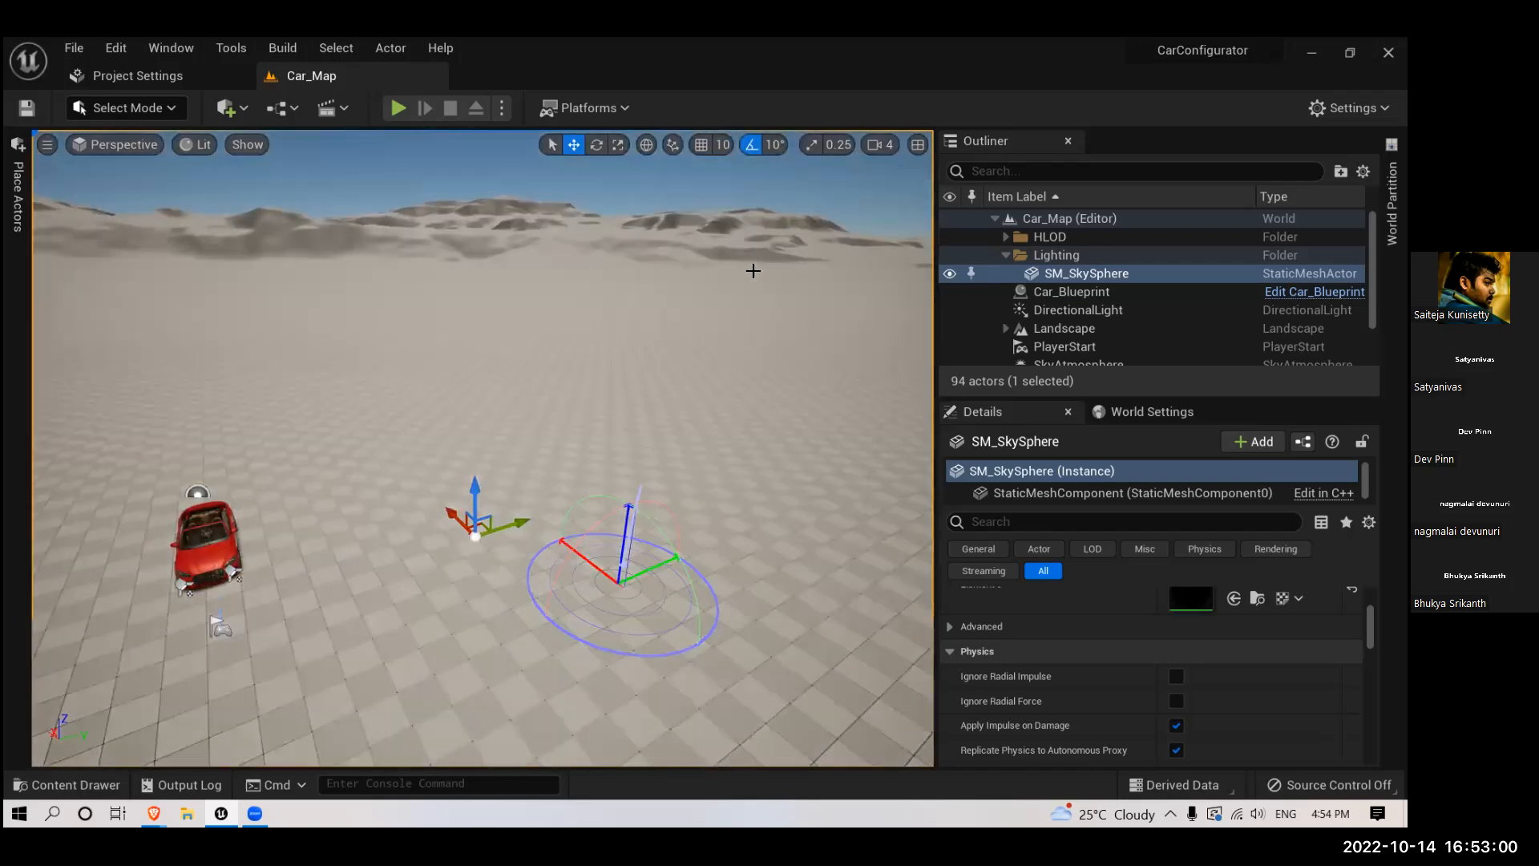
- Lower the atmosphere sun while facing the dunes until the foreground falls into shadow
{"action": "right_click_drag", "start_coordinate": [593, 505], "coordinate": [617, 537]}
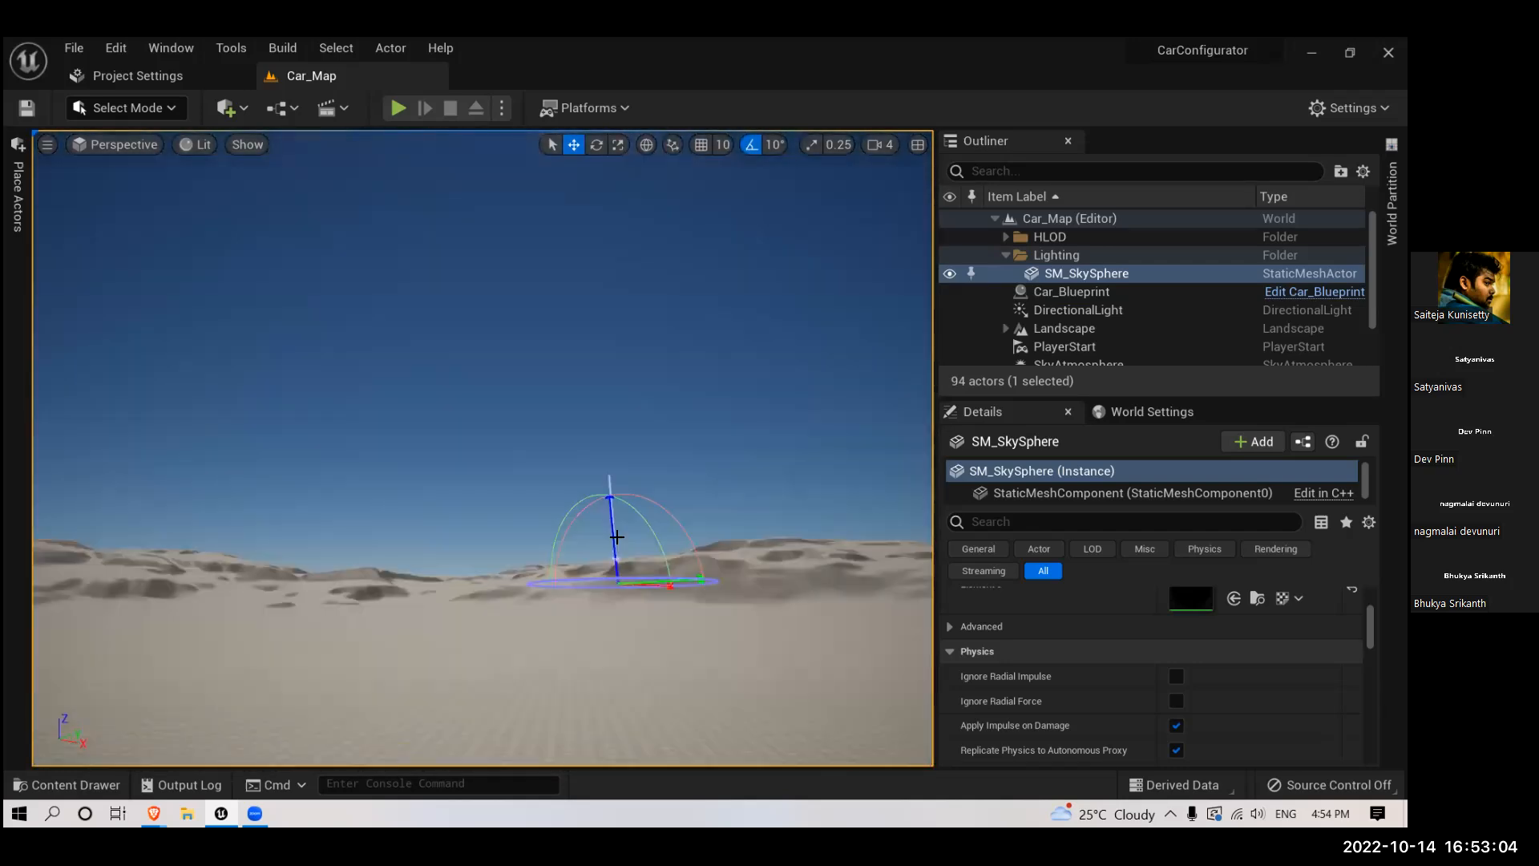
{"action": "key", "text": "ctrl+l"}
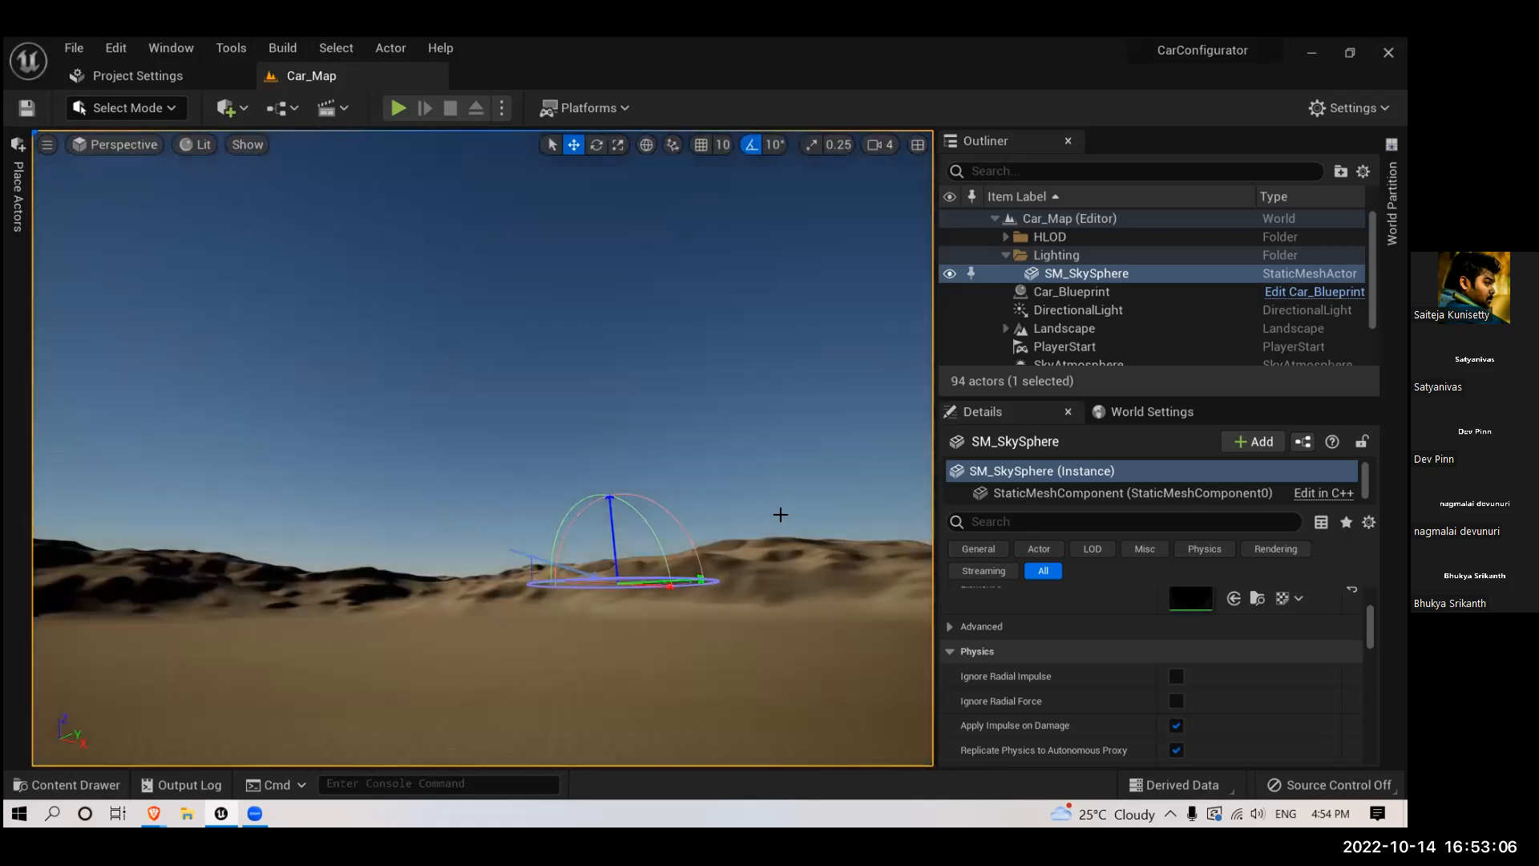
{"action": "key", "text": "ctrl+l"}
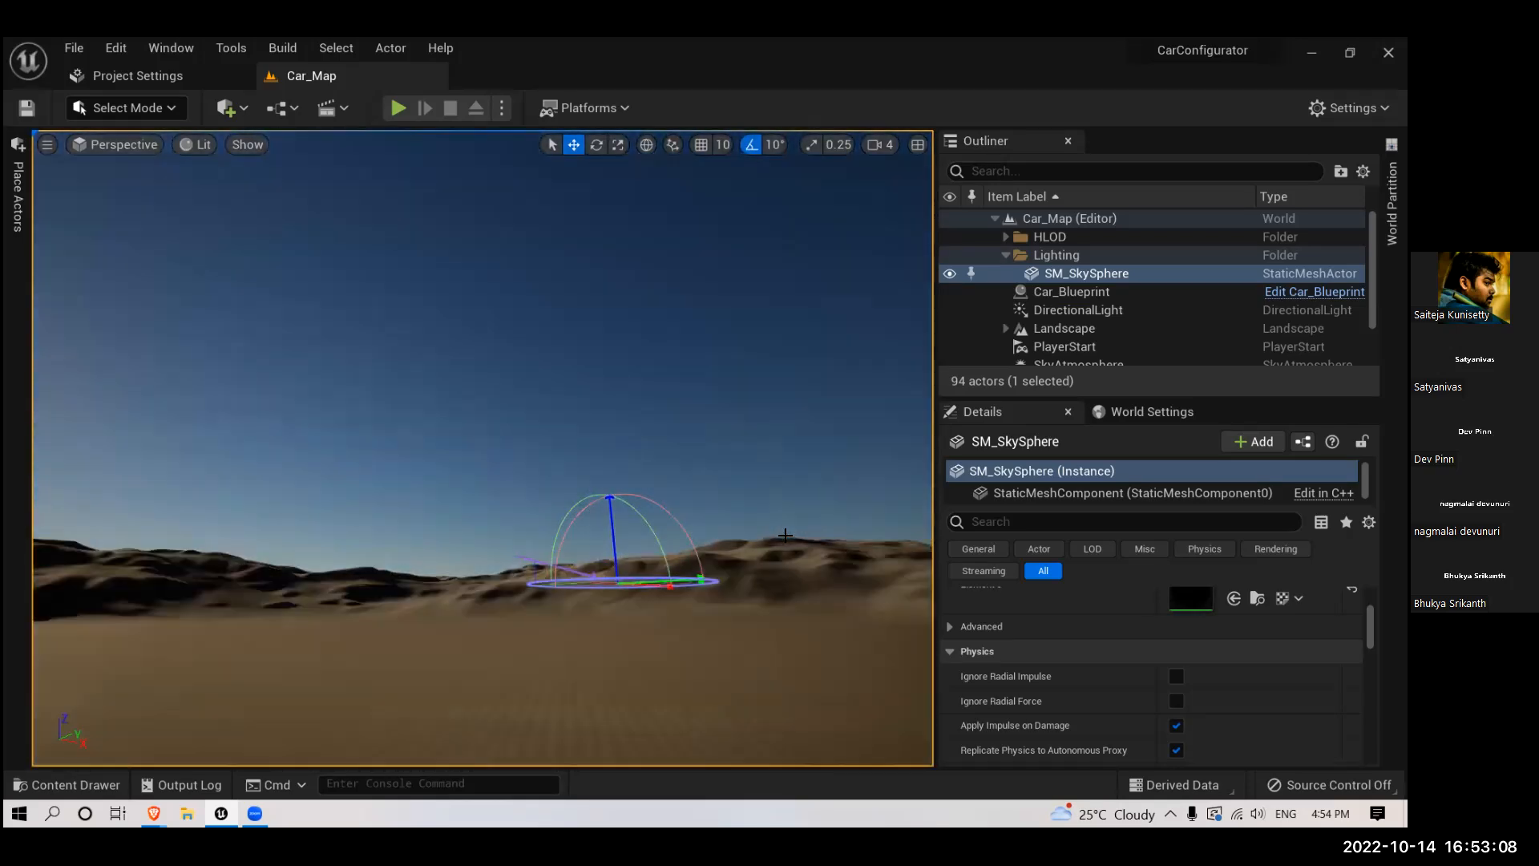
{"action": "key", "text": "ctrl+l"}
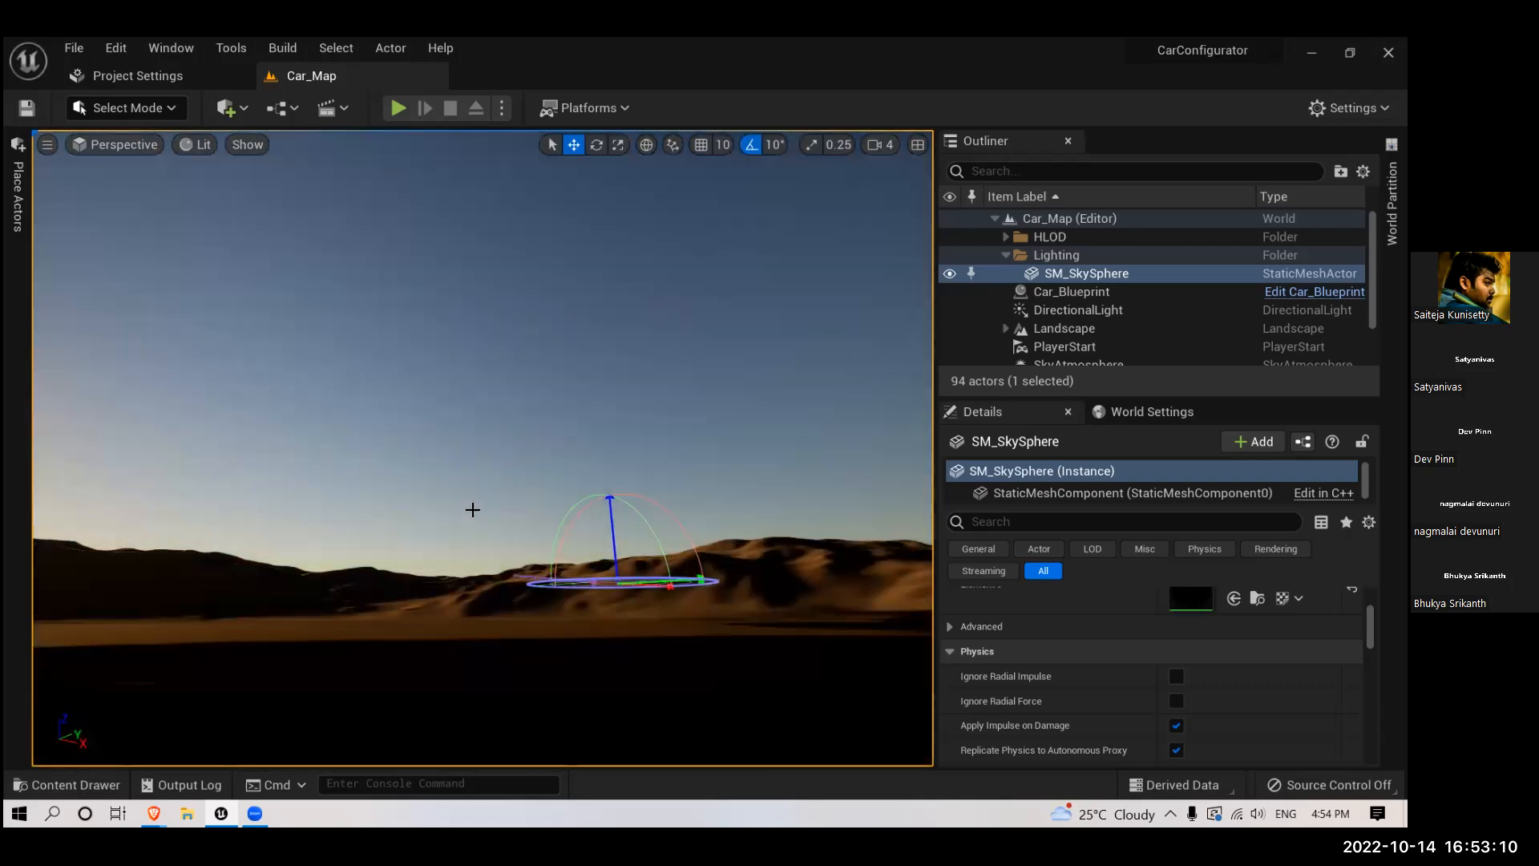
- Face the sun and swing it between high in the sky and just above the mountains
{"action": "right_click_drag", "start_coordinate": [484, 492], "coordinate": [542, 519]}
{"action": "scroll", "coordinate": [542, 520], "scroll_direction": "down", "scroll_amount": 2}
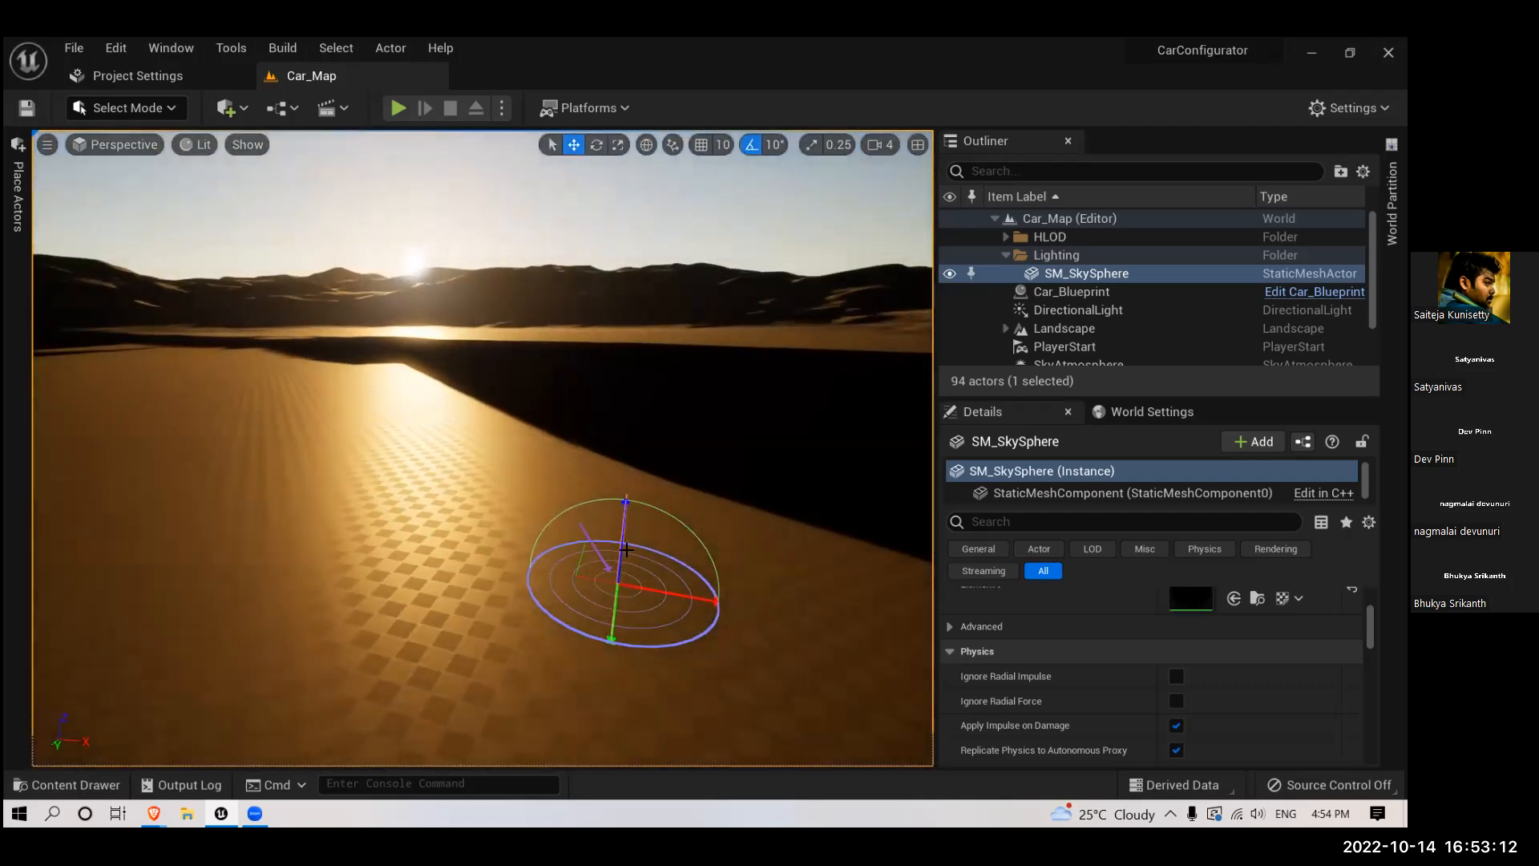
{"action": "key", "text": "ctrl+l"}
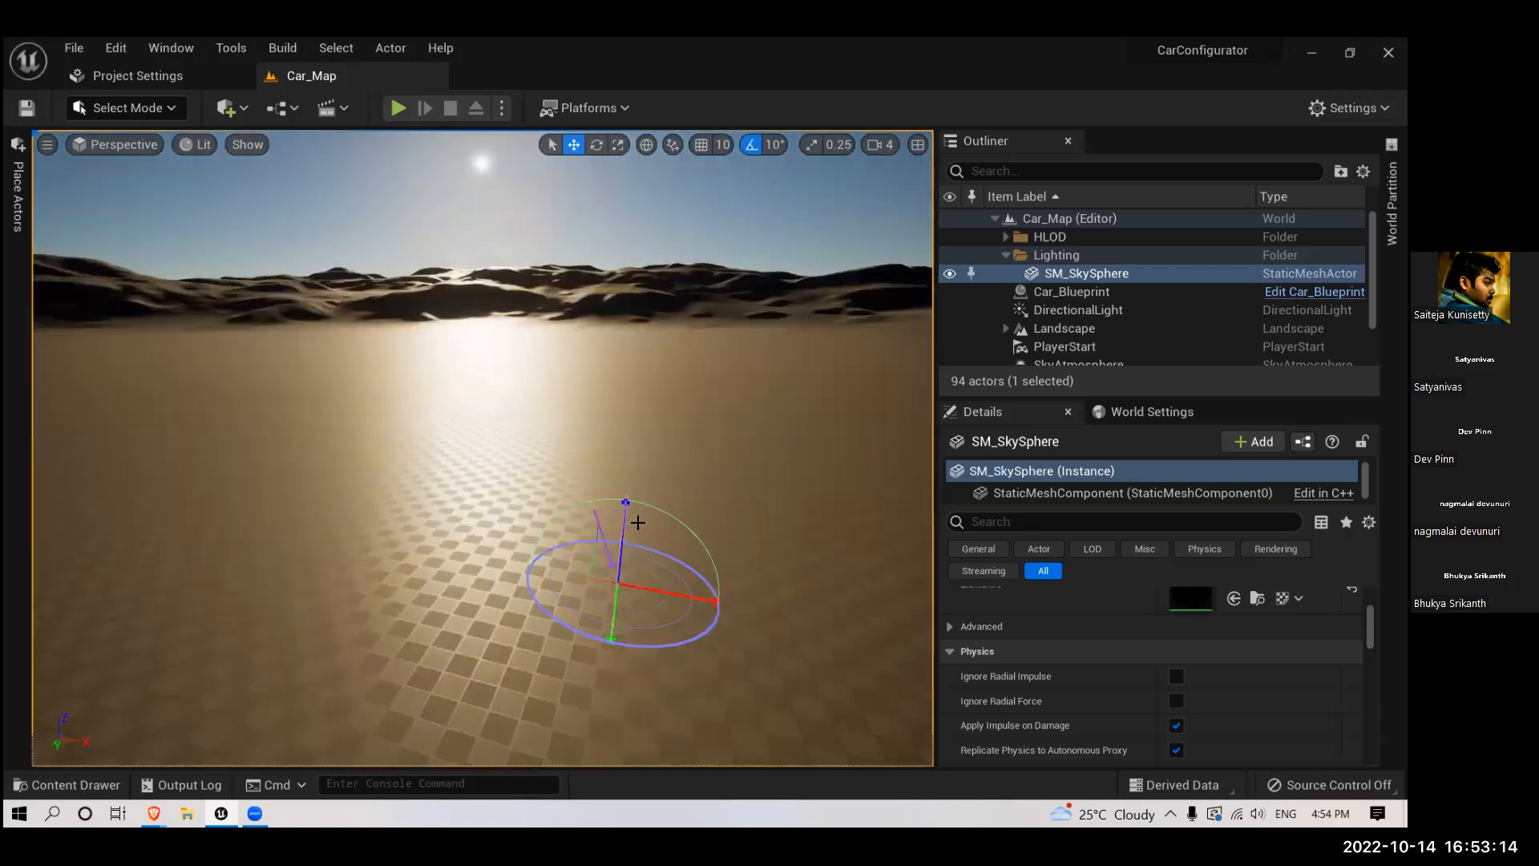
{"action": "key", "text": "ctrl+l"}
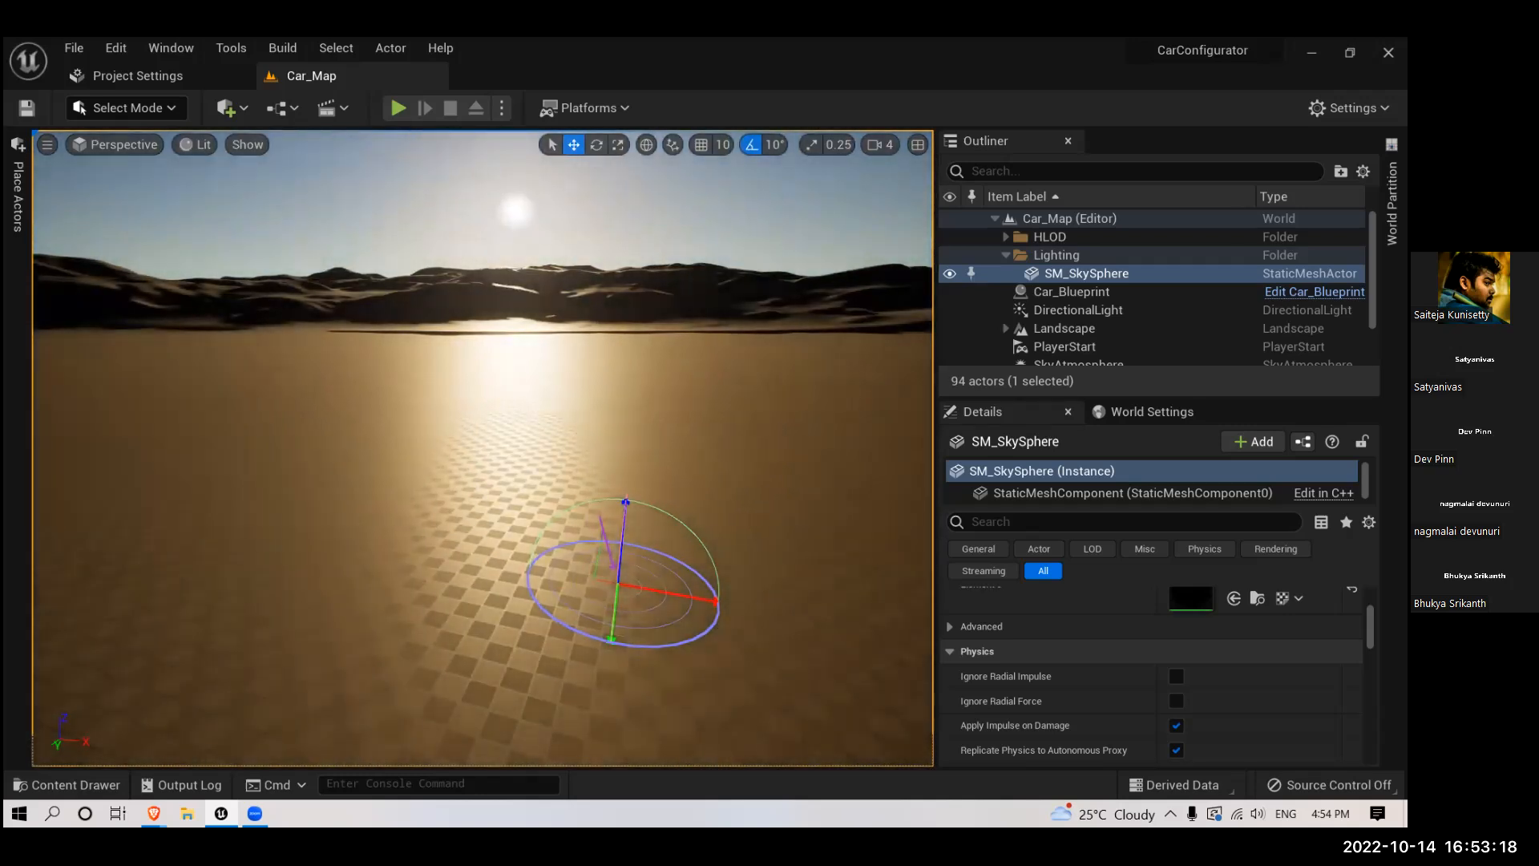
{"action": "key", "text": "ctrl+l"}
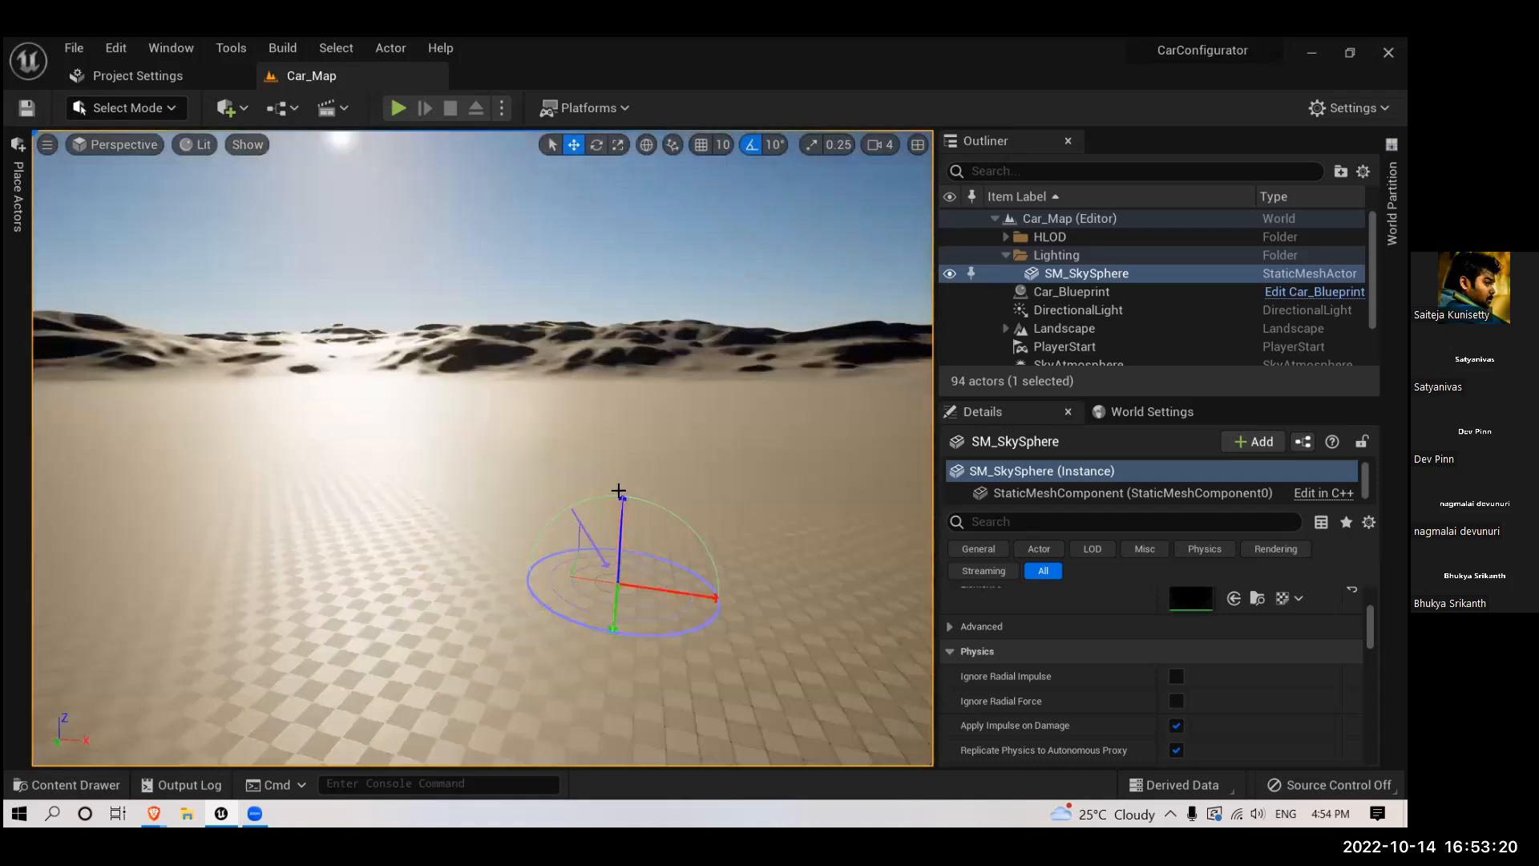
{"action": "key", "text": "ctrl+l"}
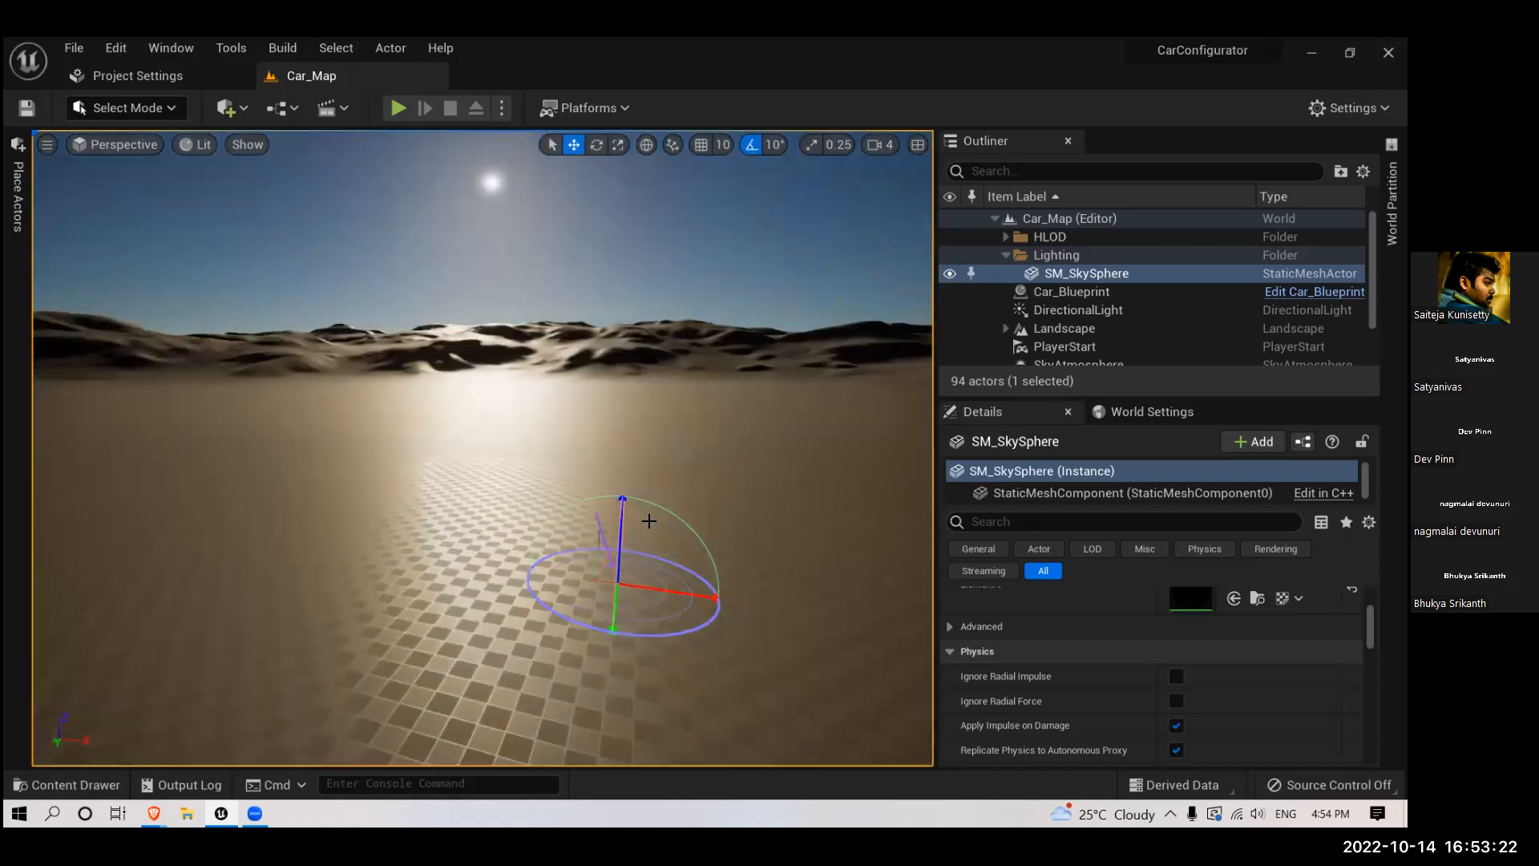
{"action": "key", "text": "ctrl+l"}
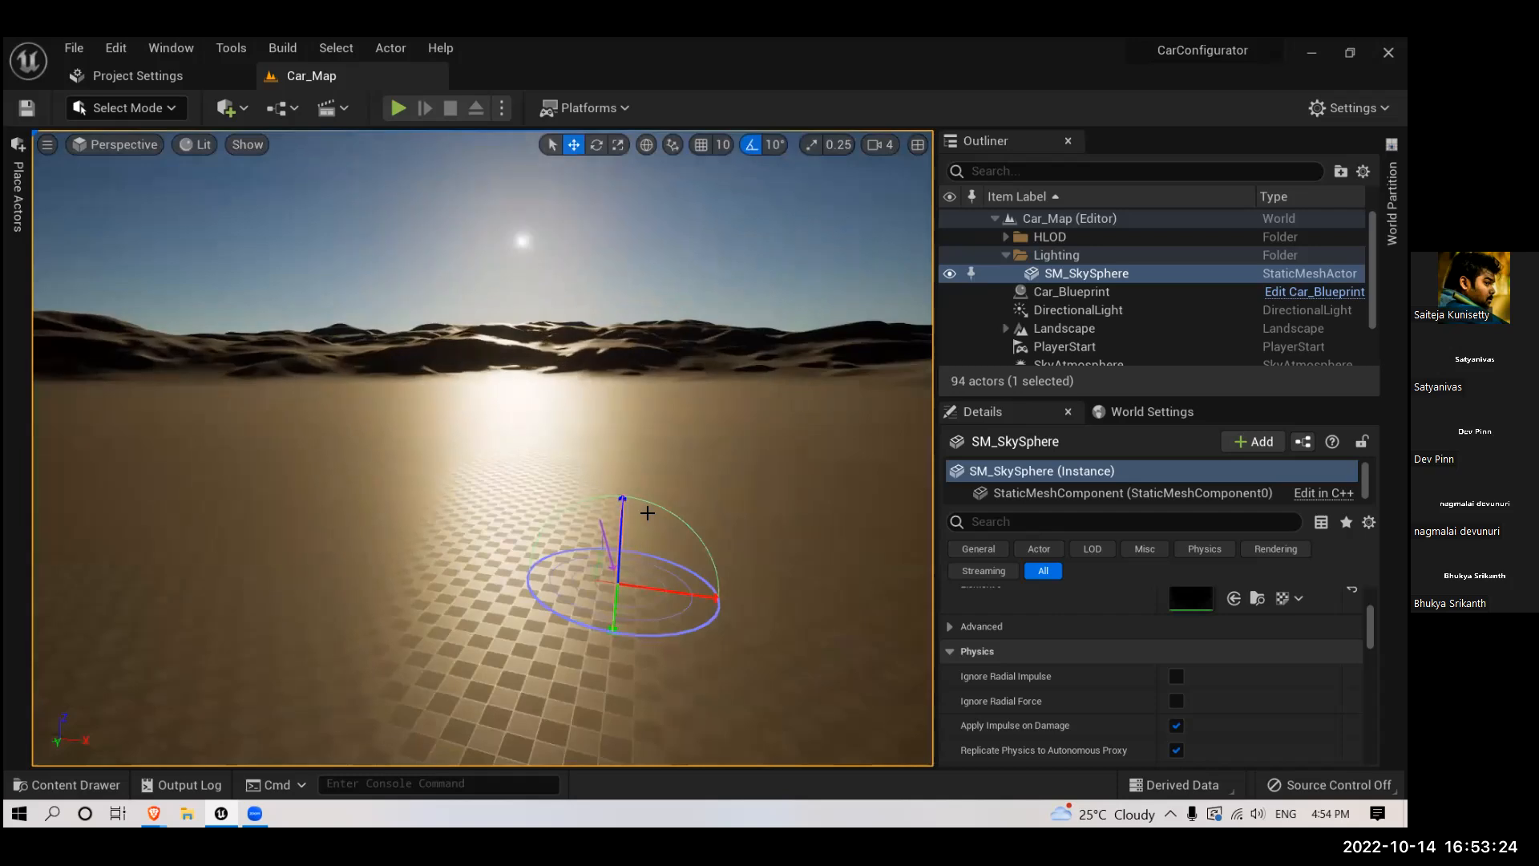
{"action": "key", "text": "ctrl+l"}
{"action": "key", "text": "ctrl+l"}
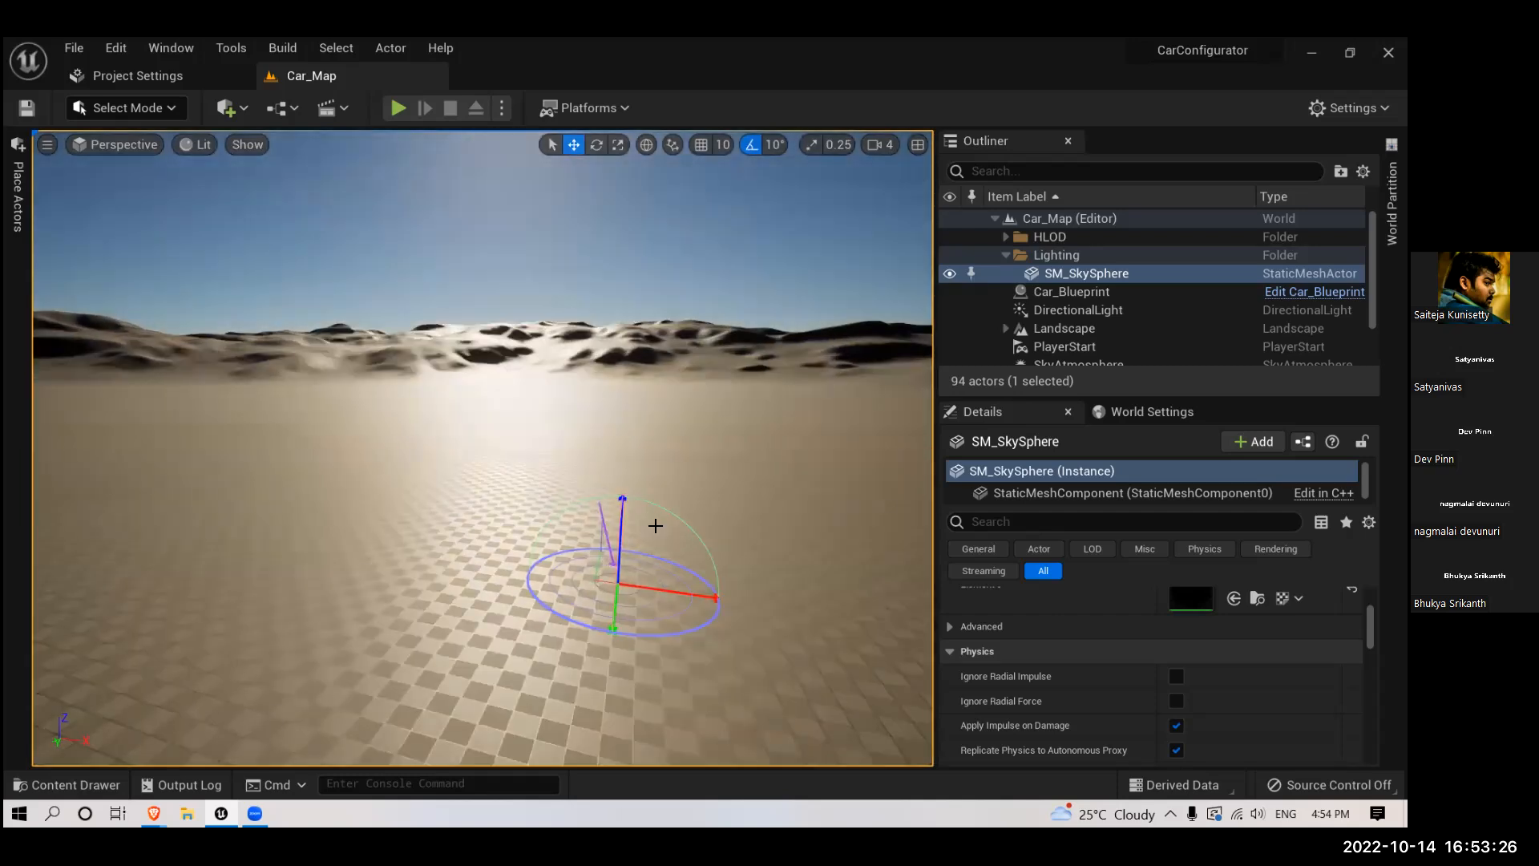
{"action": "key", "text": "ctrl+l"}
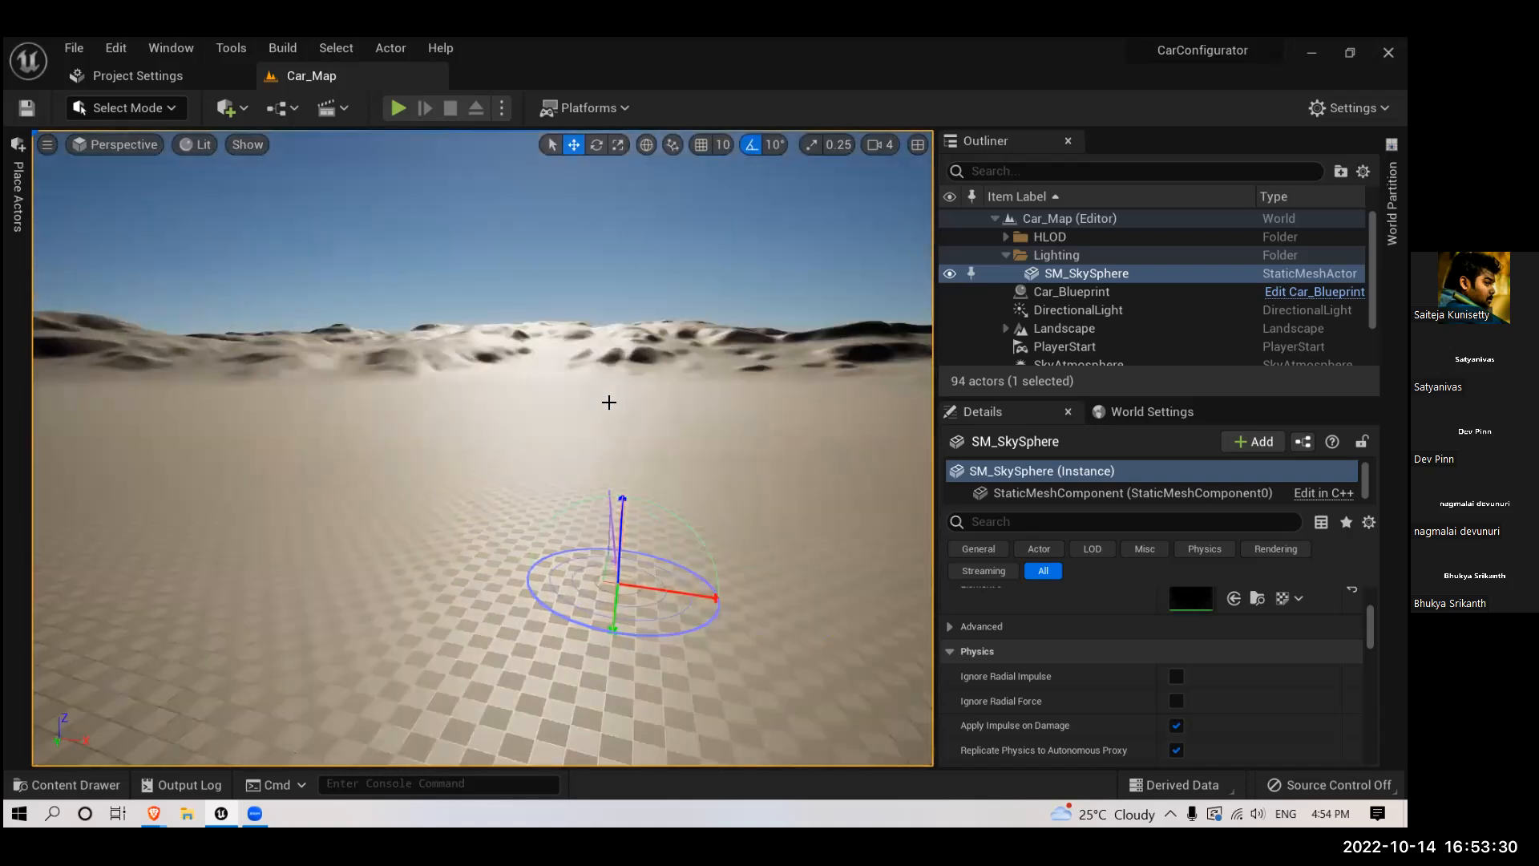
{"action": "key", "text": "ctrl+l"}
- Show the viewport full screen with the Rotate tool active, and sweep the sun through dusk and daylight into full night
{"action": "left_click_drag", "start_coordinate": [688, 475], "coordinate": [676, 491], "text": "alt"}
{"action": "right_click_drag", "start_coordinate": [675, 490], "coordinate": [615, 630]}
{"action": "key", "text": "F11"}
{"action": "key", "text": "e"}
{"action": "right_click_drag", "start_coordinate": [611, 502], "coordinate": [452, 451]}
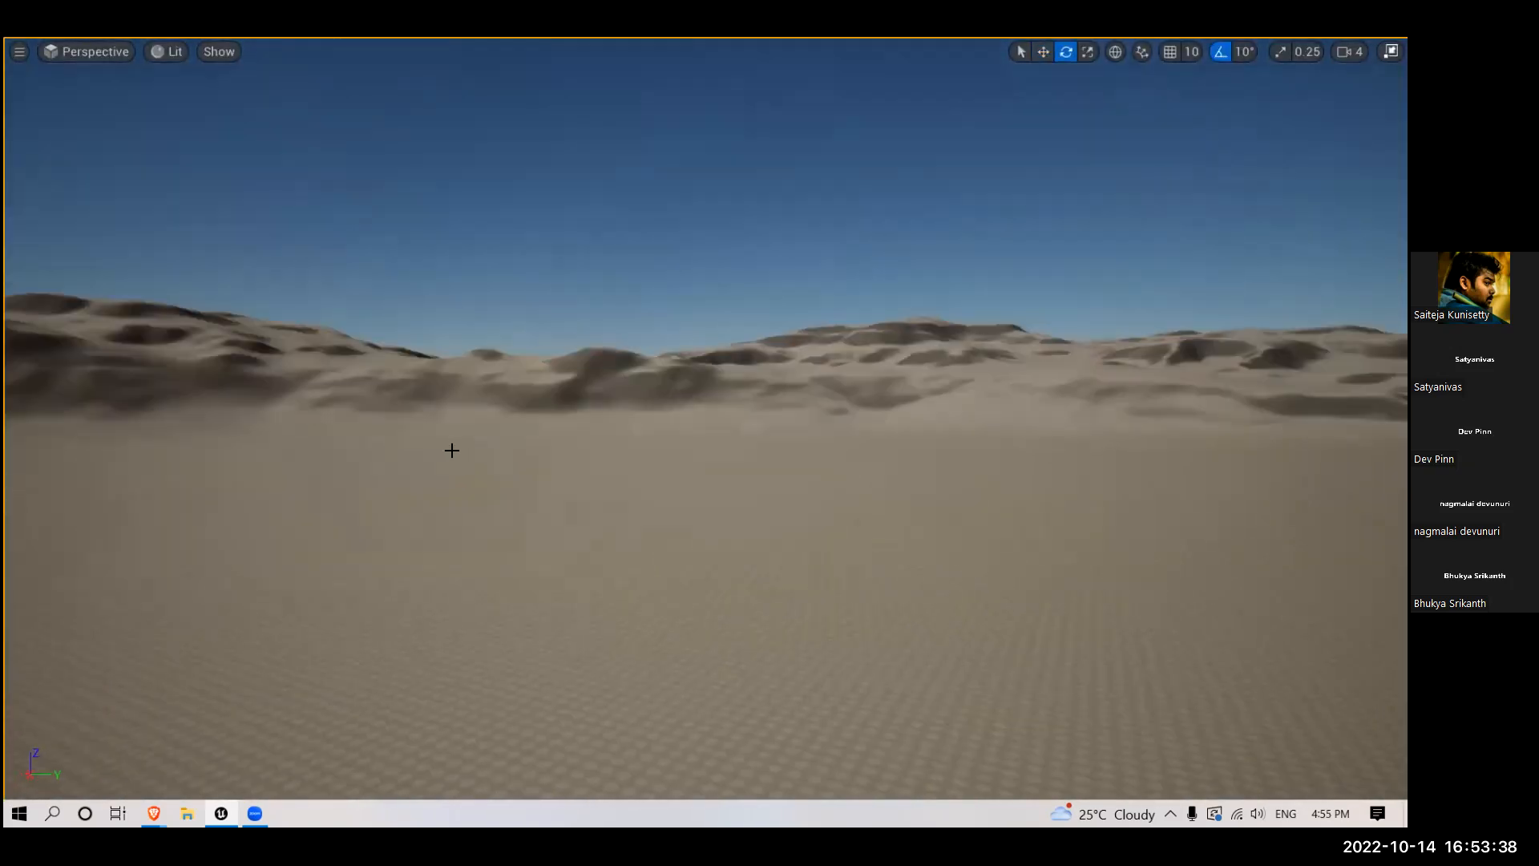
{"action": "key", "text": "ctrl+l"}
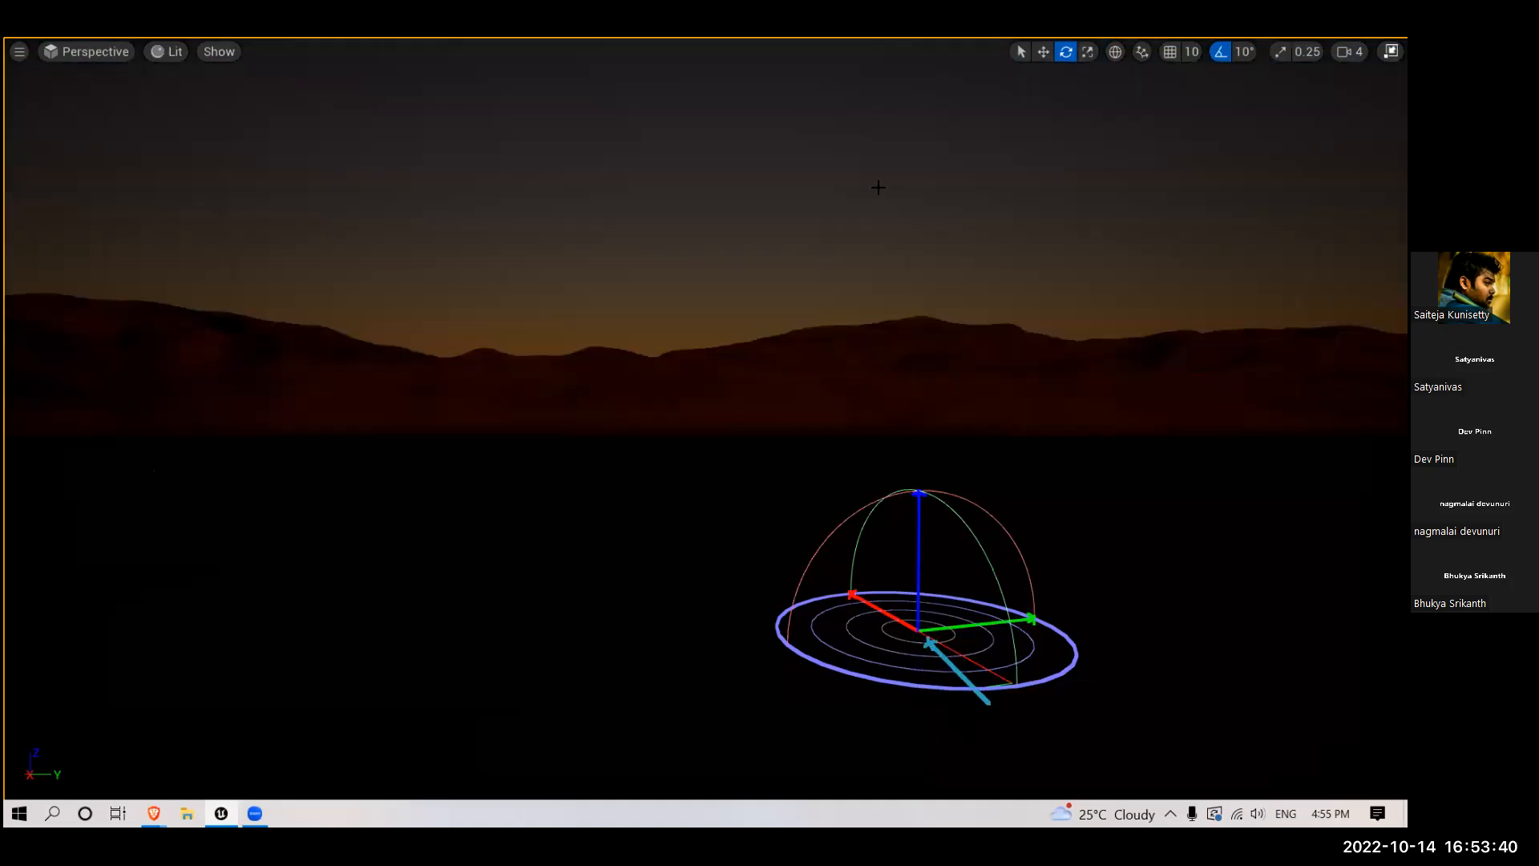
{"action": "key", "text": "ctrl+l"}
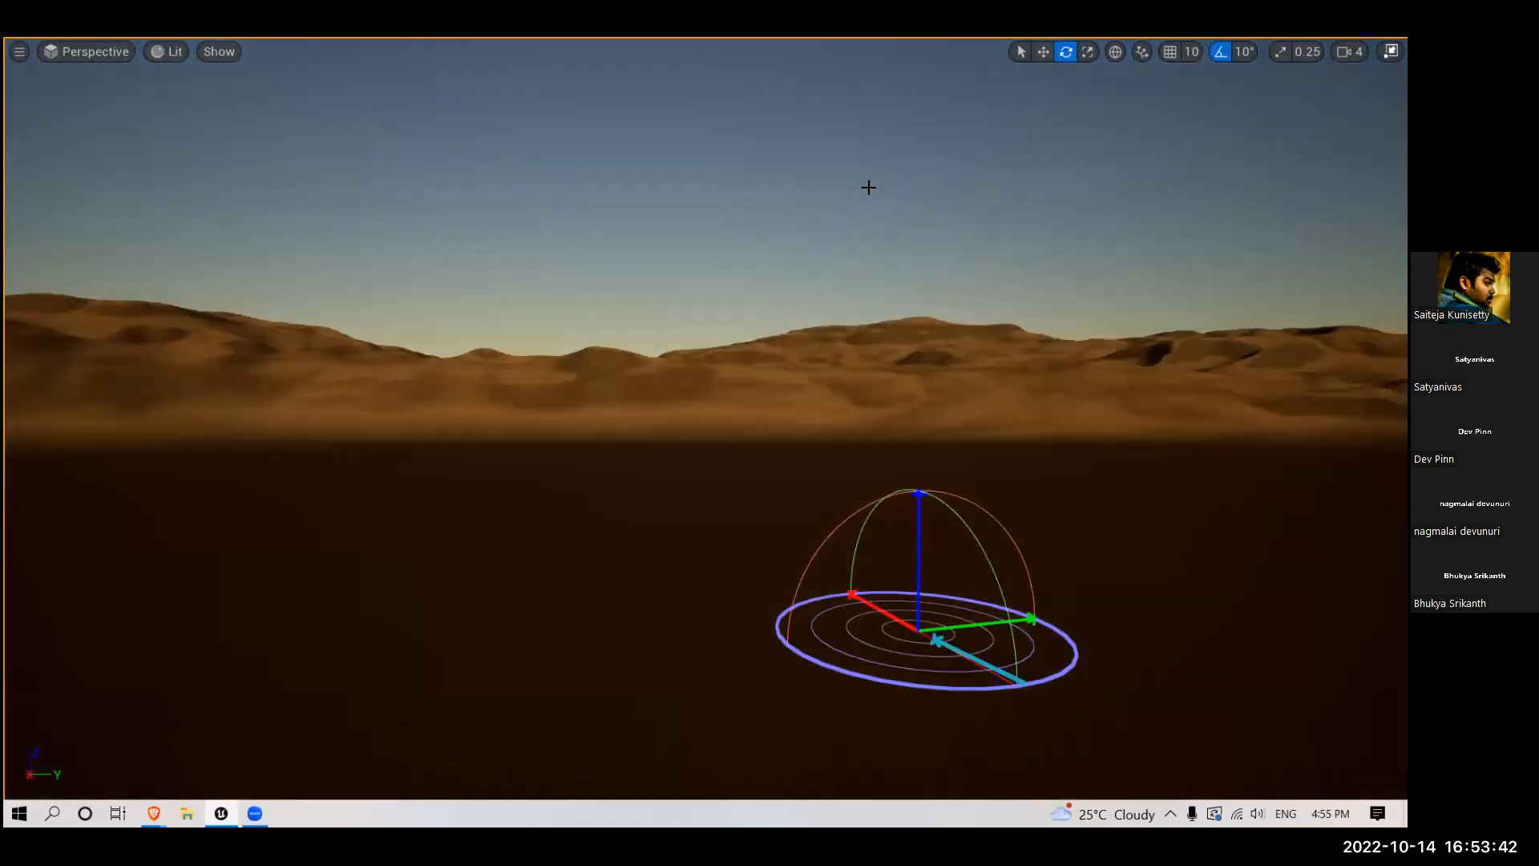
{"action": "key", "text": "ctrl+l"}
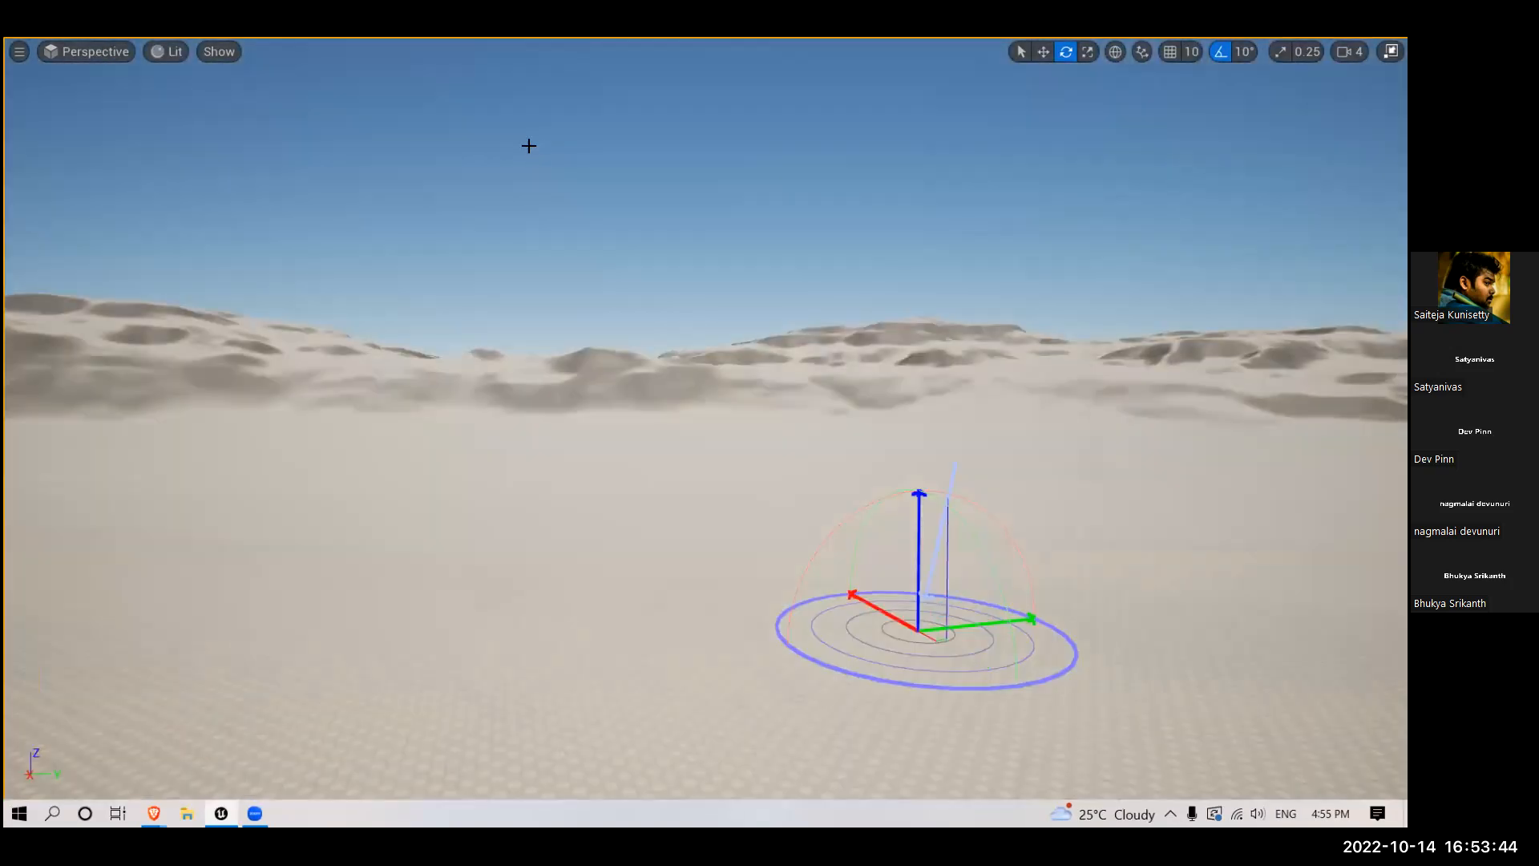
{"action": "key", "text": "ctrl+l"}
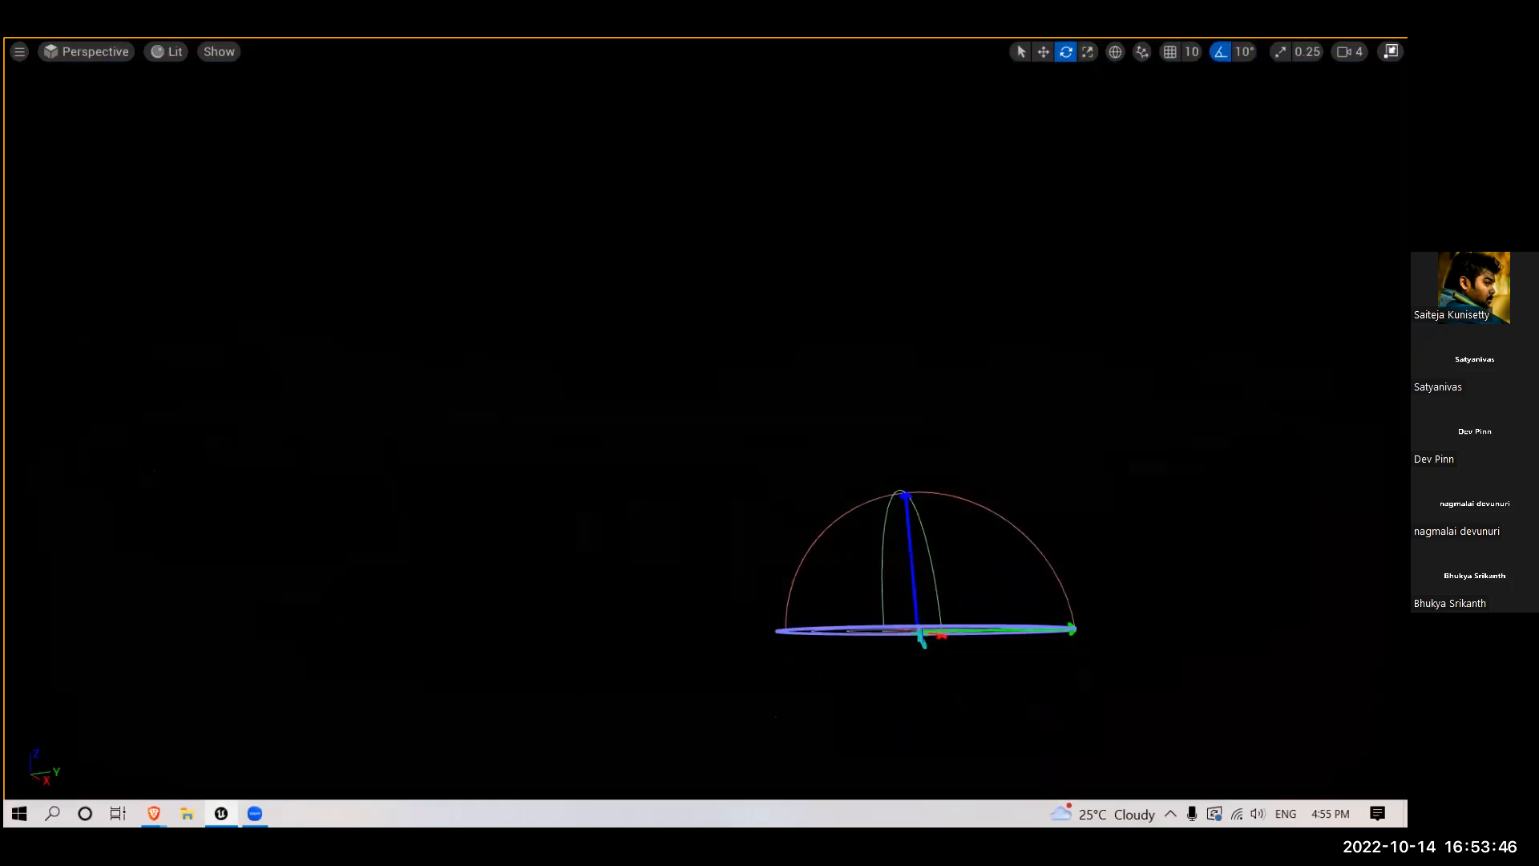
{"action": "key", "text": "ctrl+l"}
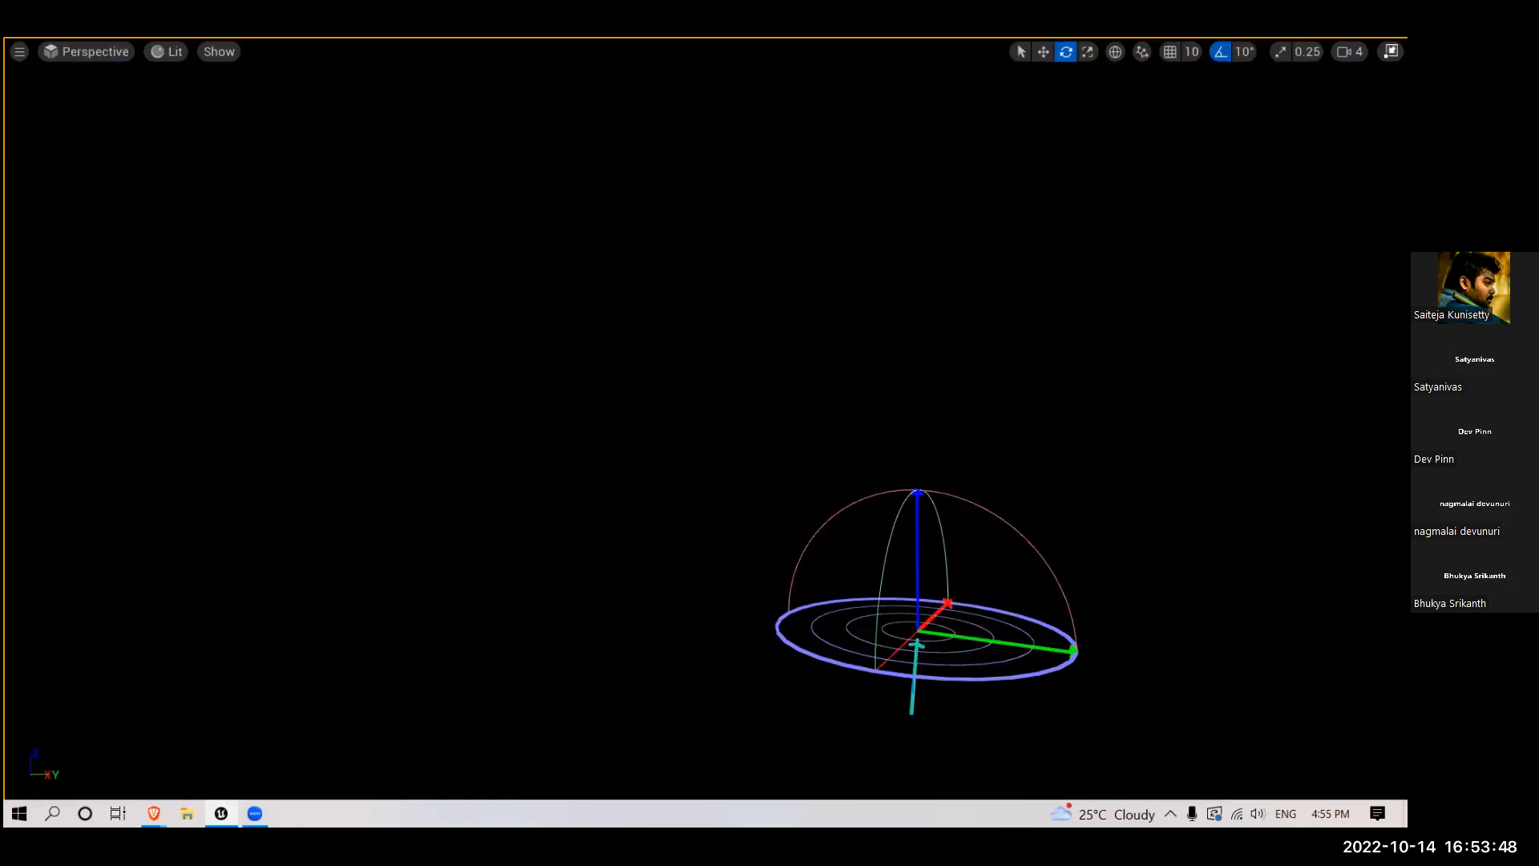
{"action": "left_click", "coordinate": [761, 393]}
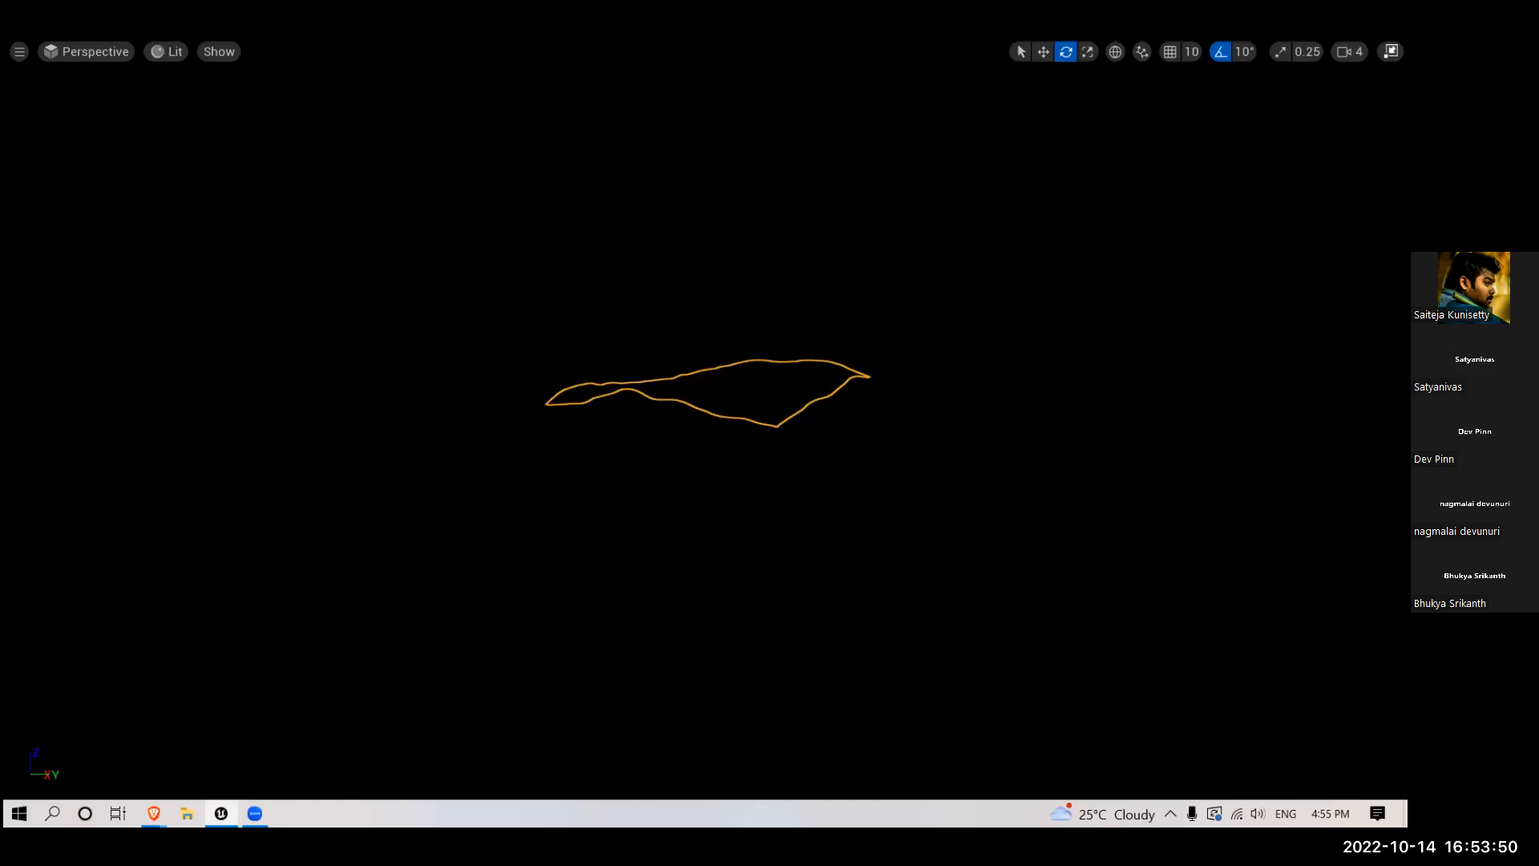
- Leave the full-screen view and rotate the atmosphere sun out of the night until it stands low above the mountains
{"action": "key", "text": "F11"}
{"action": "left_click", "coordinate": [545, 337]}
{"action": "key", "text": "ctrl+l"}
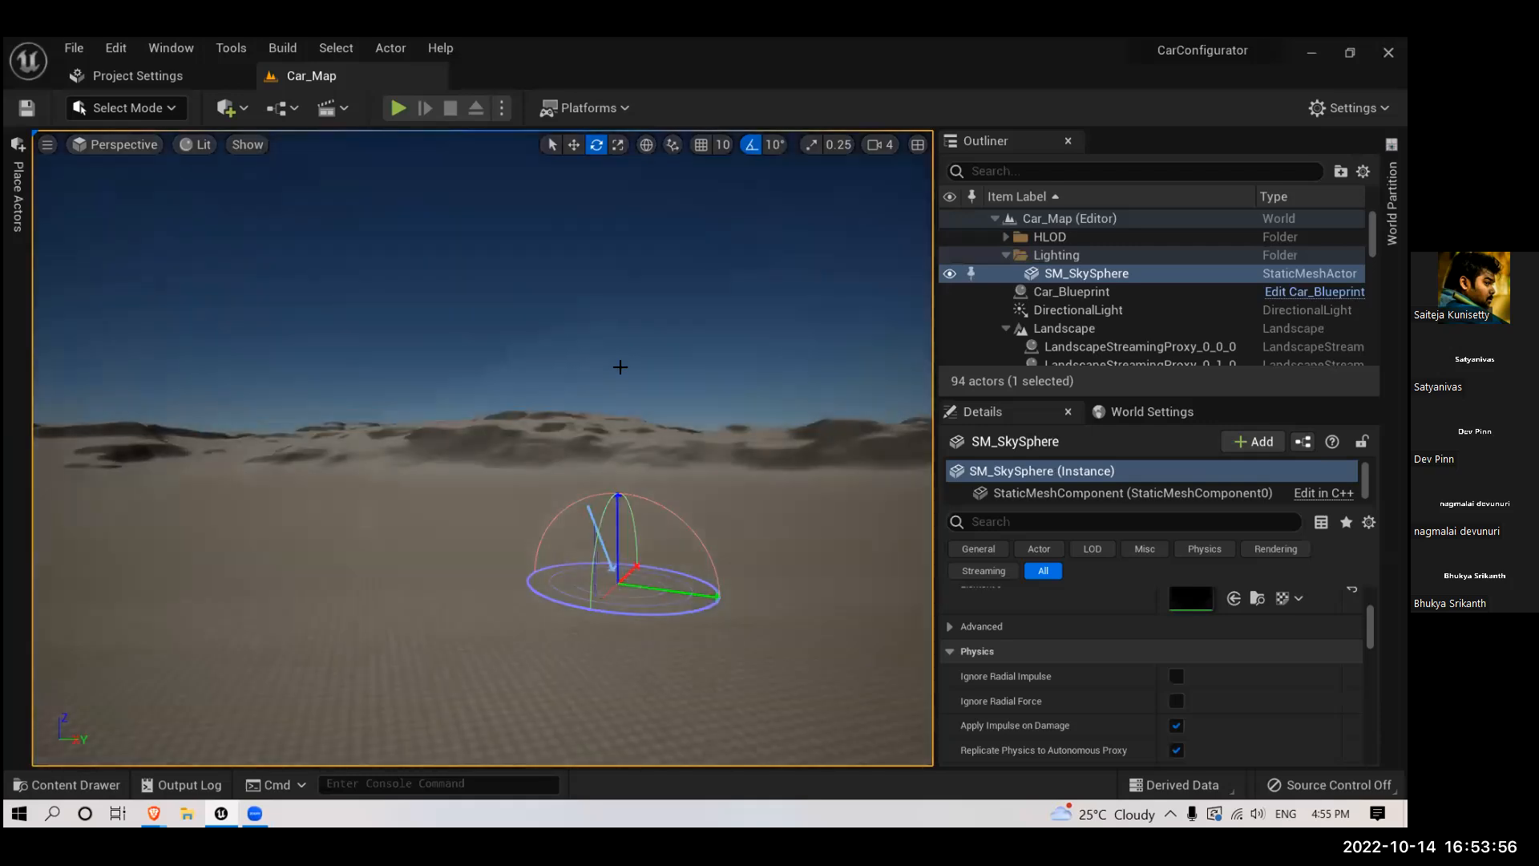
{"action": "key", "text": "ctrl+l"}
{"action": "key", "text": "ctrl+l"}
{"action": "key", "text": "ctrl+l"}
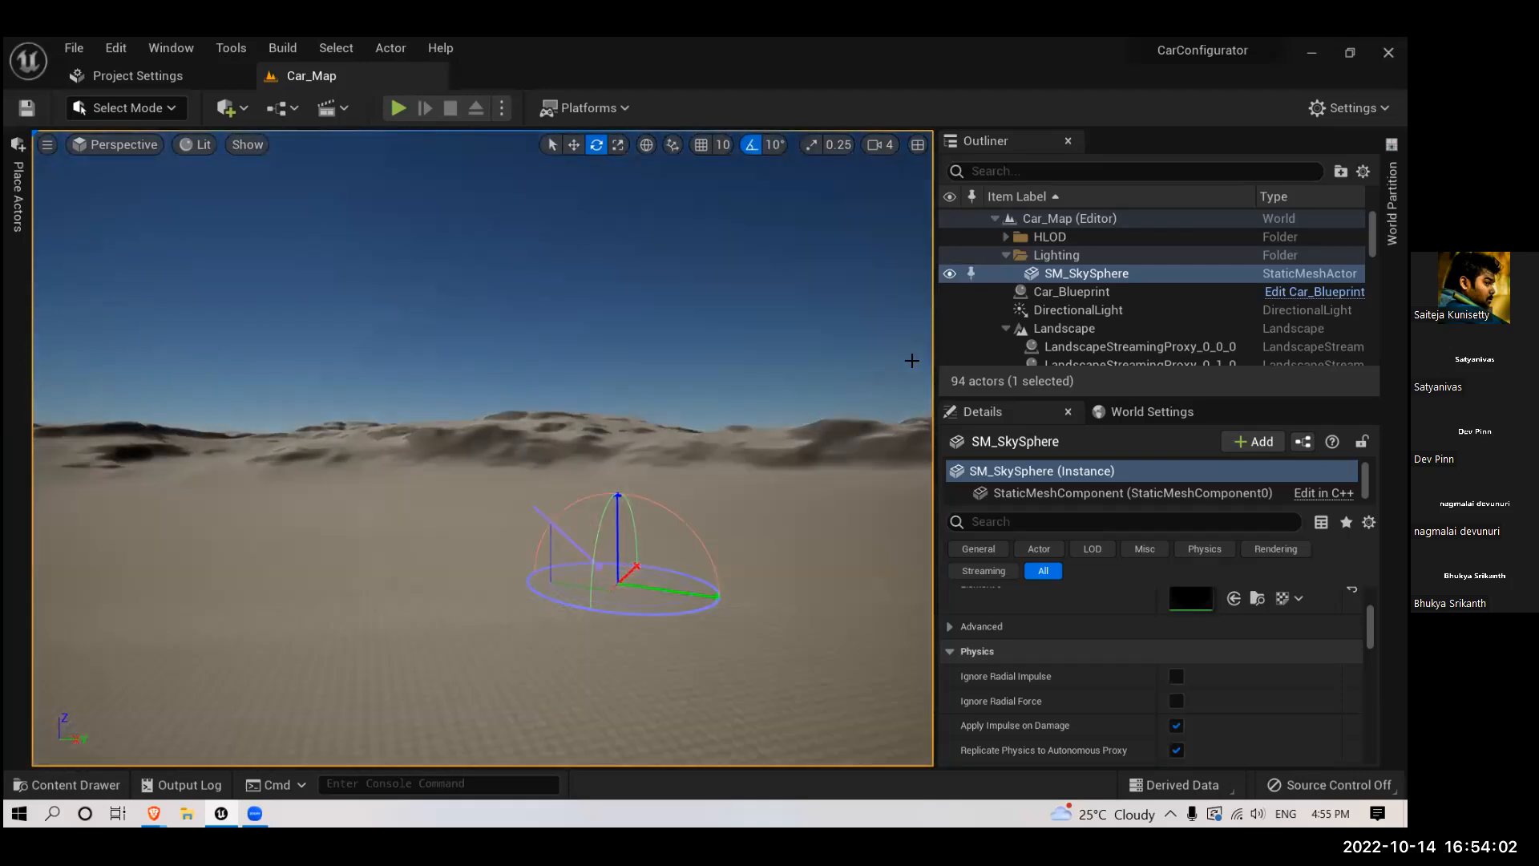
{"action": "key", "text": "ctrl+l"}
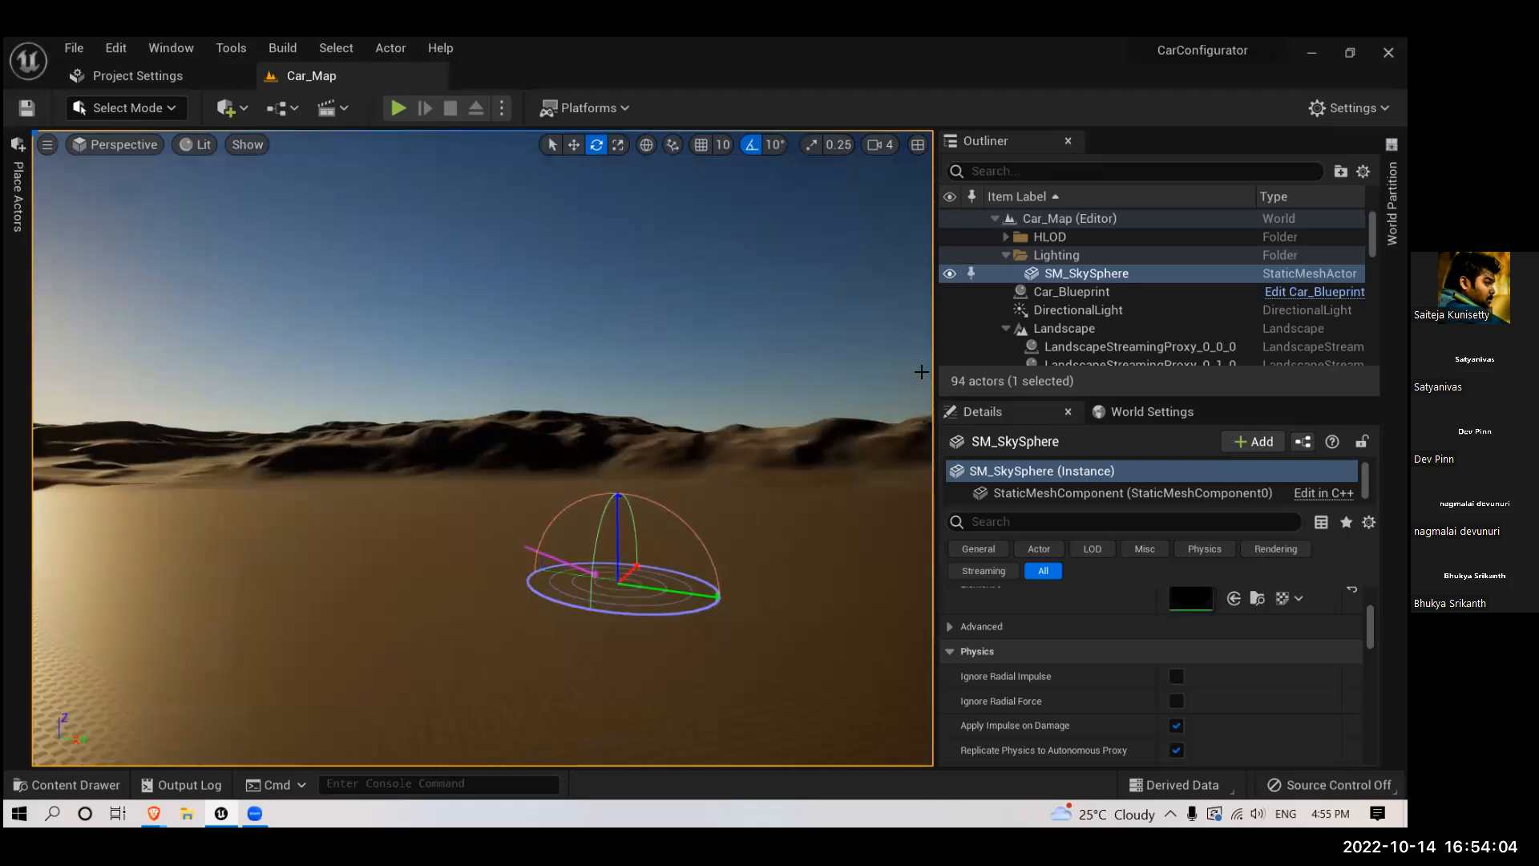
{"action": "left_click_drag", "start_coordinate": [744, 378], "coordinate": [778, 400], "text": "alt"}
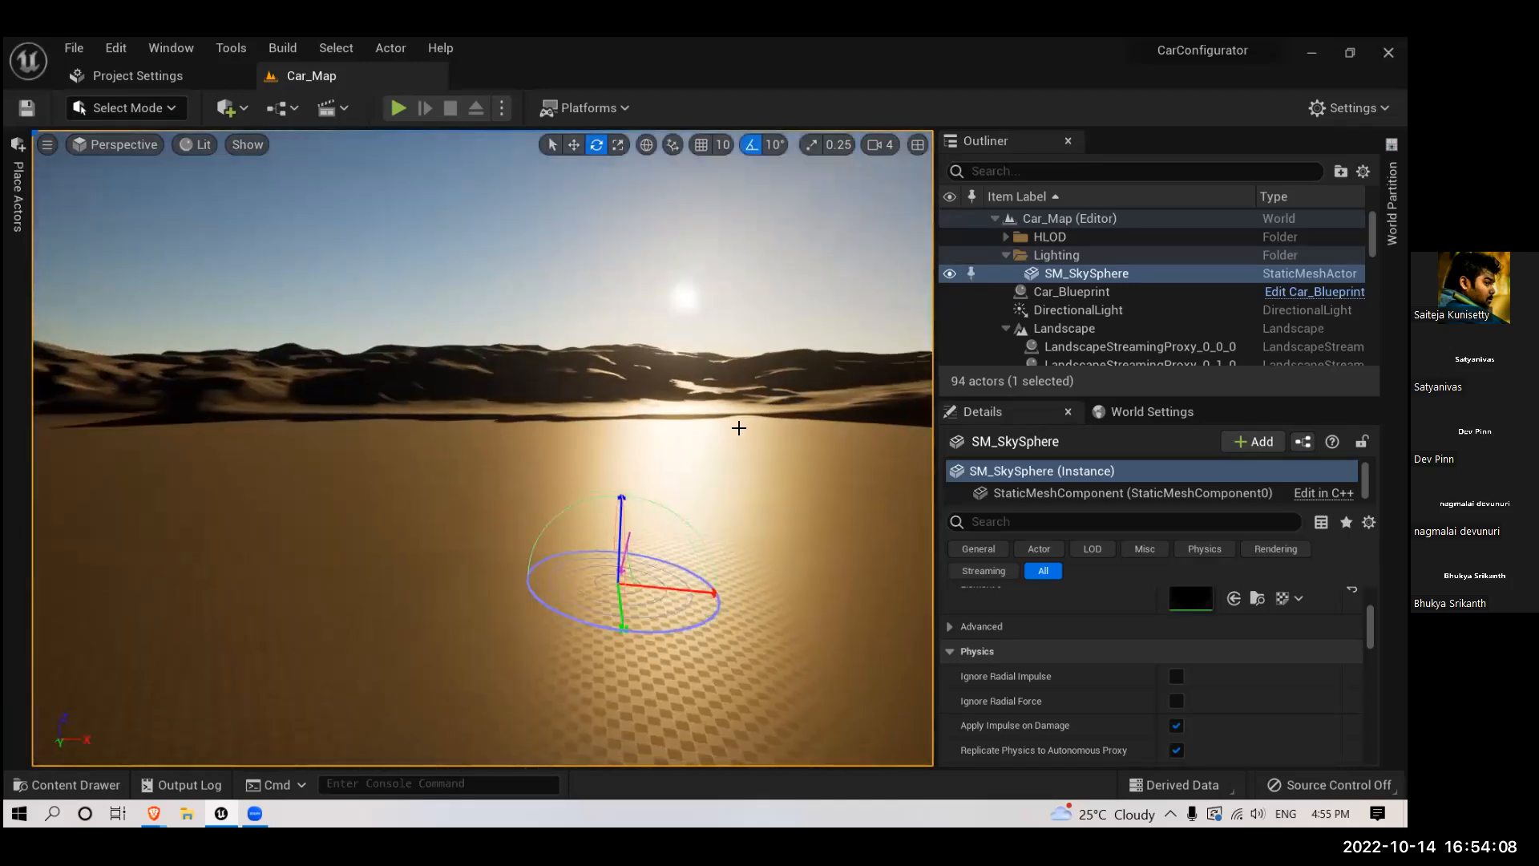
{"action": "left_click", "coordinate": [731, 498]}
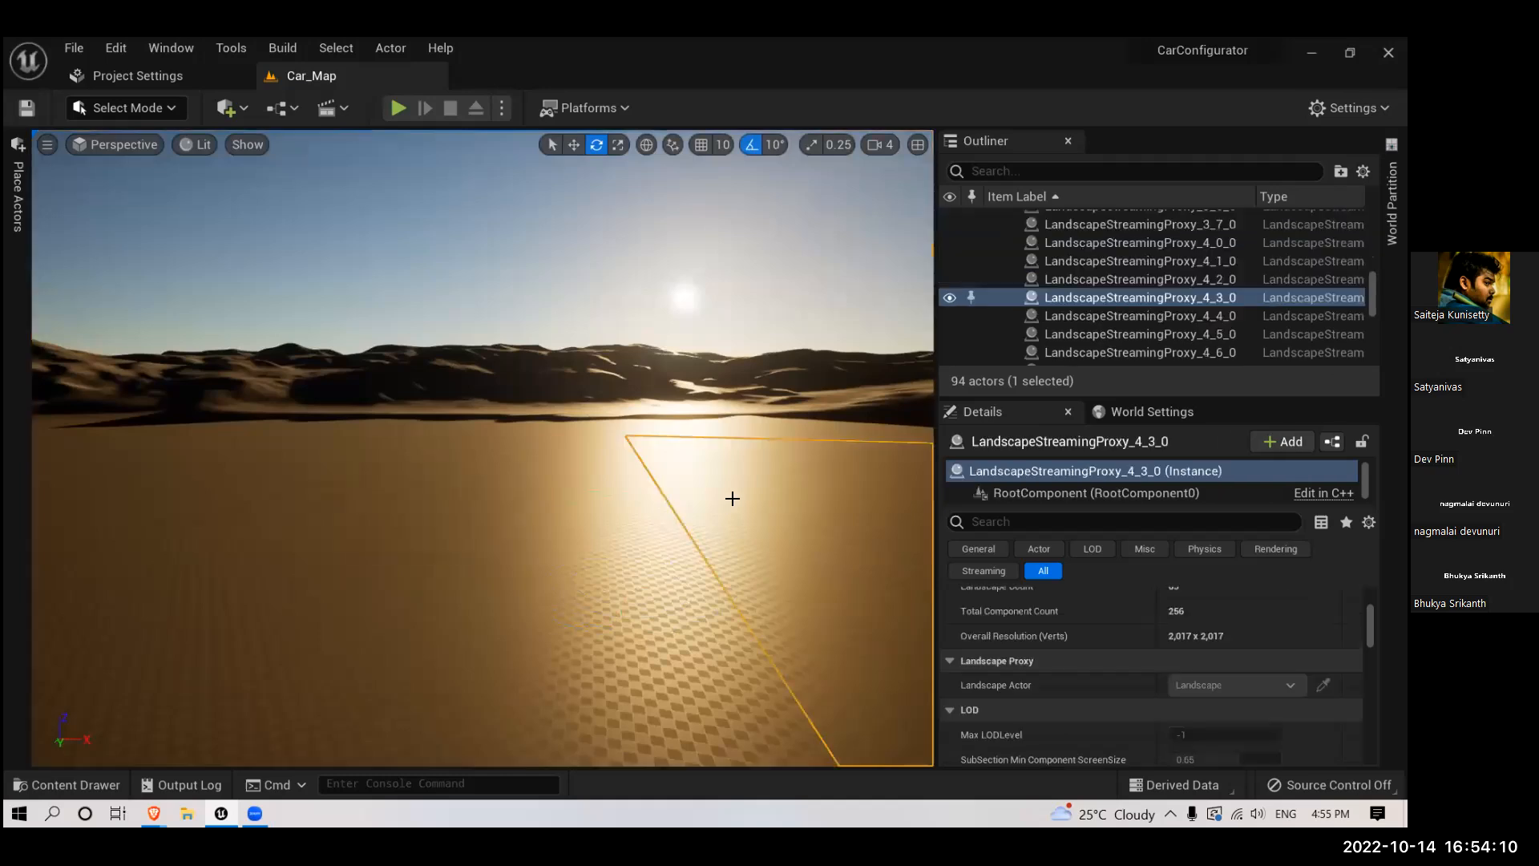
- Sweep the atmosphere sun through higher daylight, sunset behind the mountains and overhead midday into full night
{"action": "key", "text": "ctrl+l"}
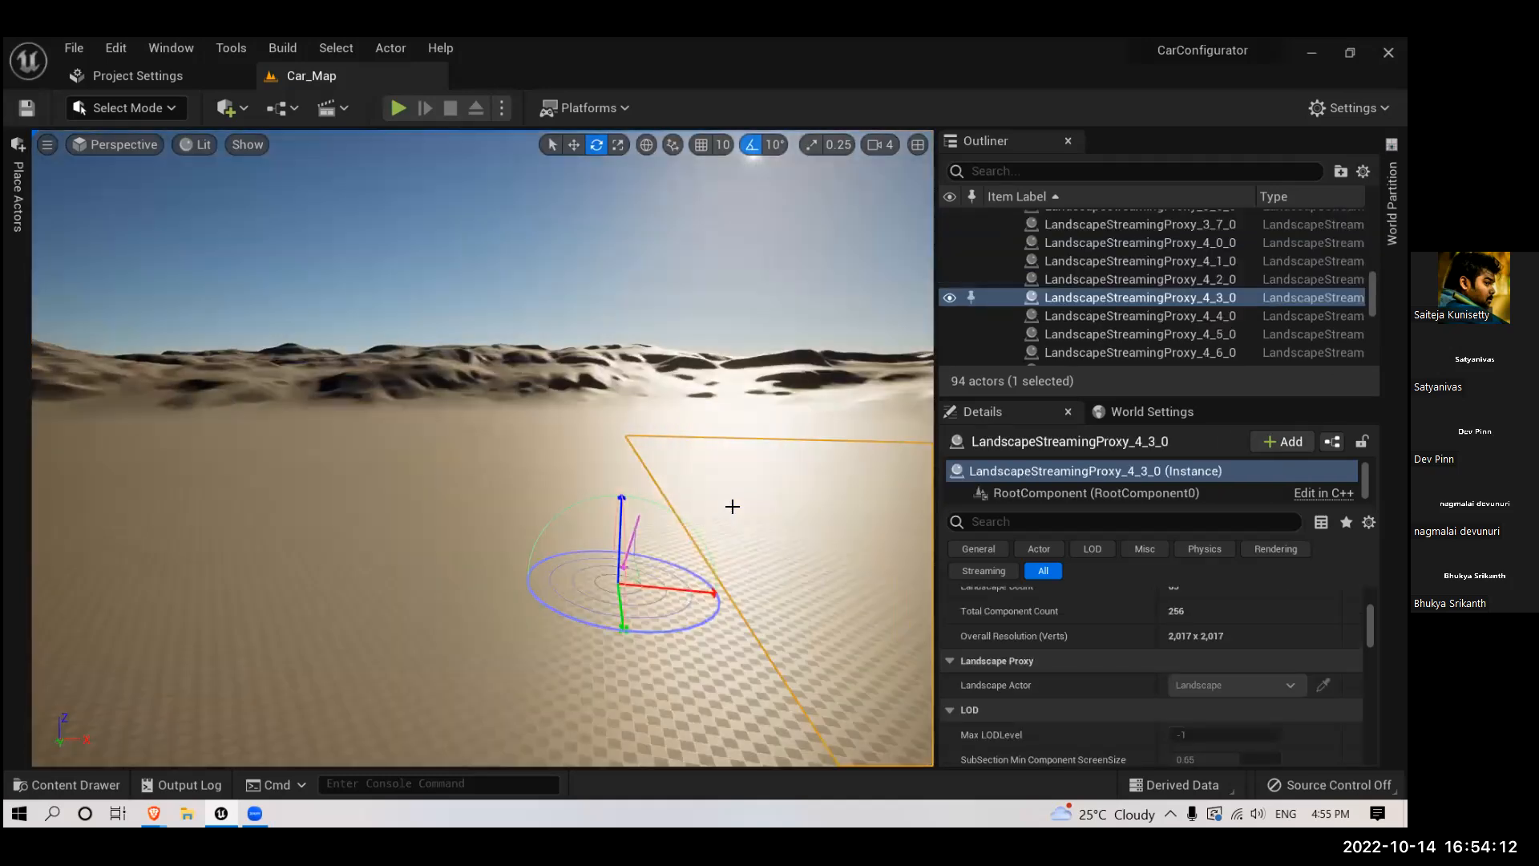
{"action": "key", "text": "ctrl+l"}
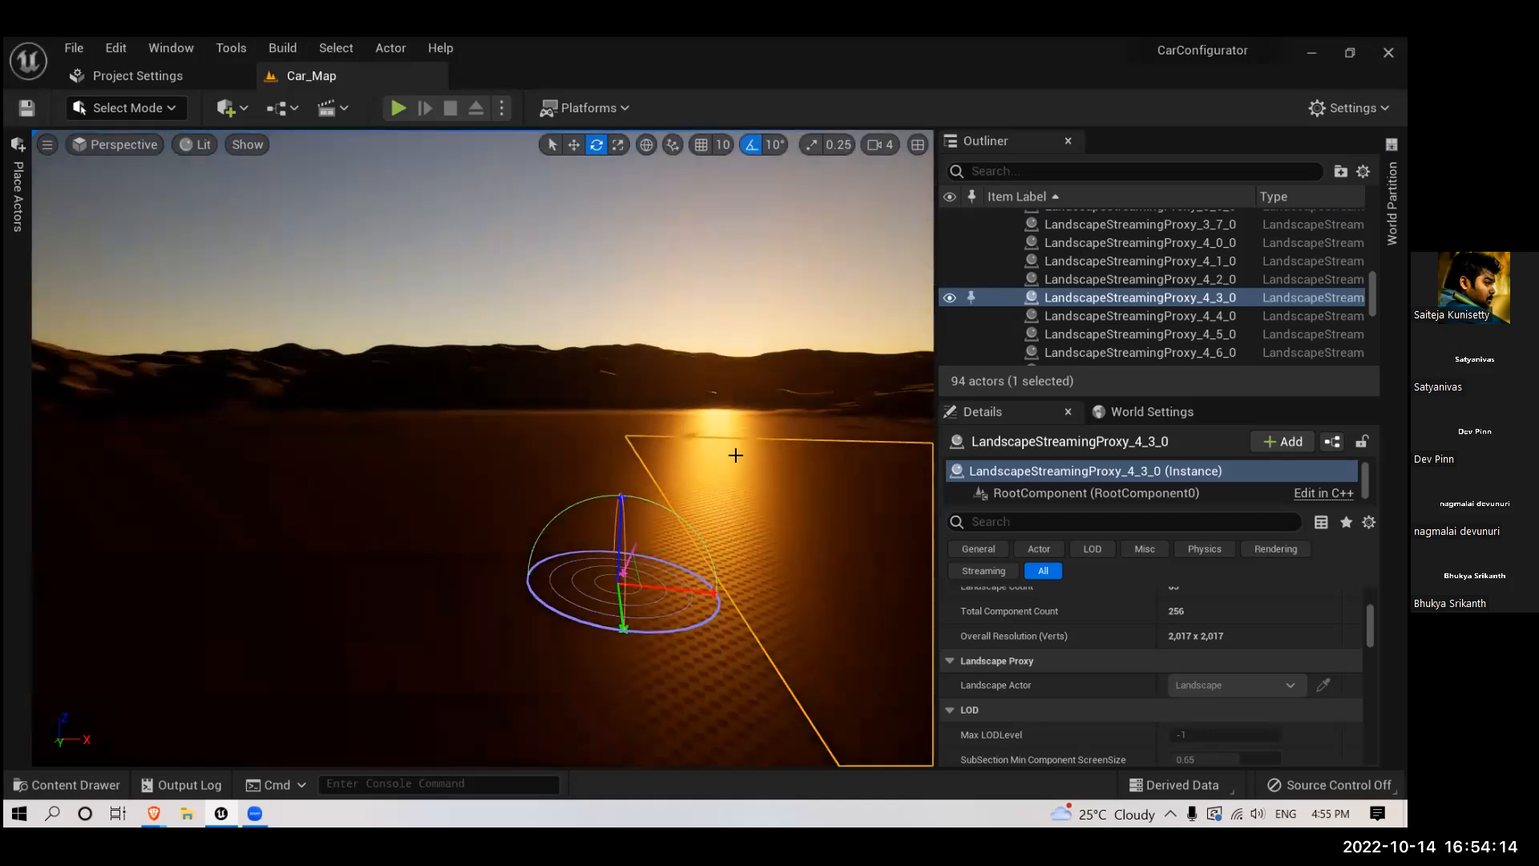
{"action": "key", "text": "ctrl+l"}
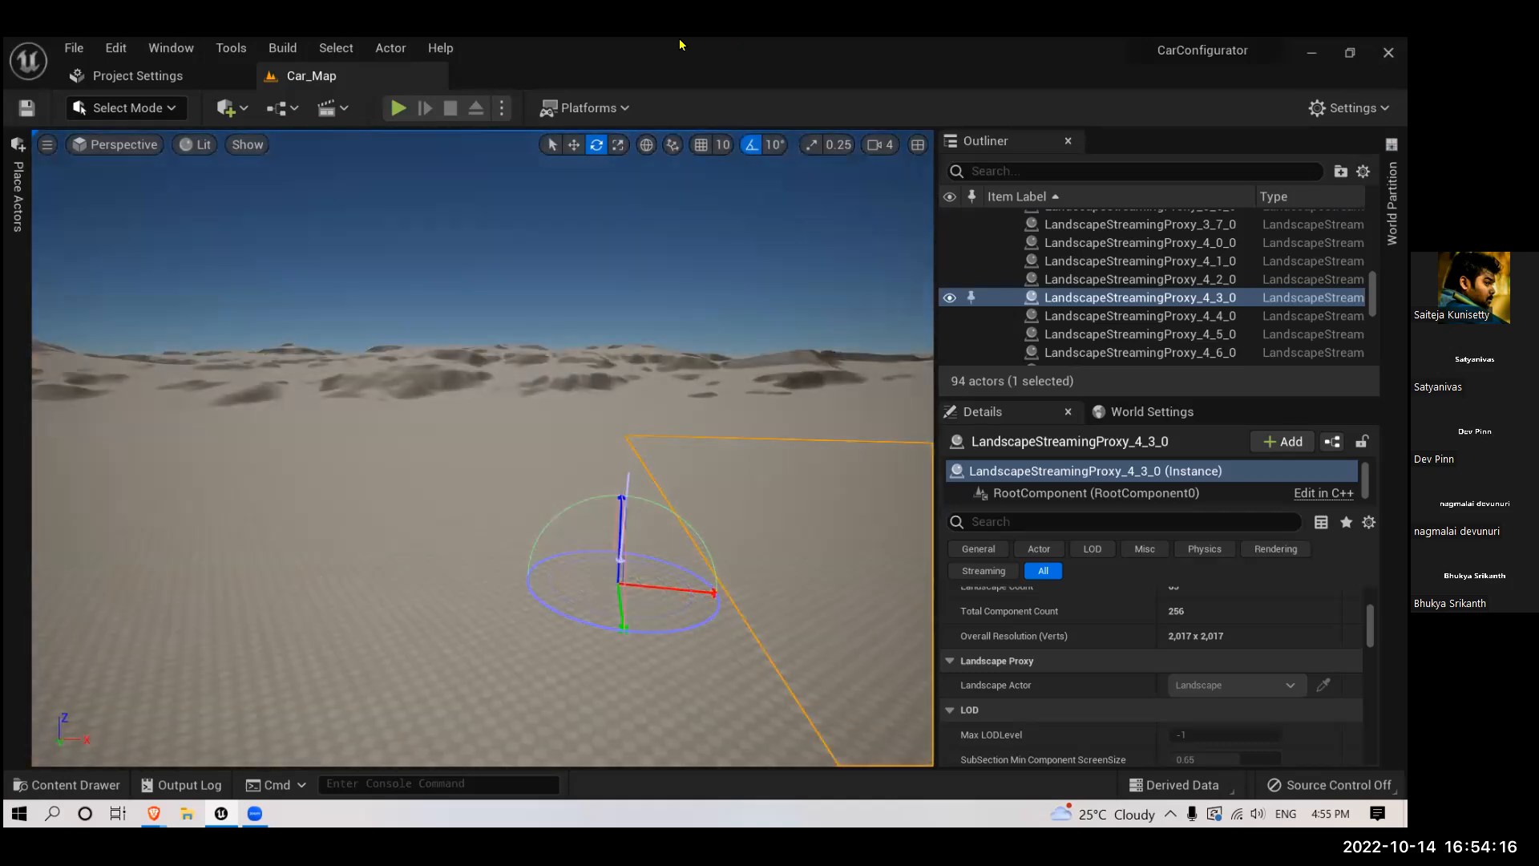
{"action": "key", "text": "ctrl+l"}
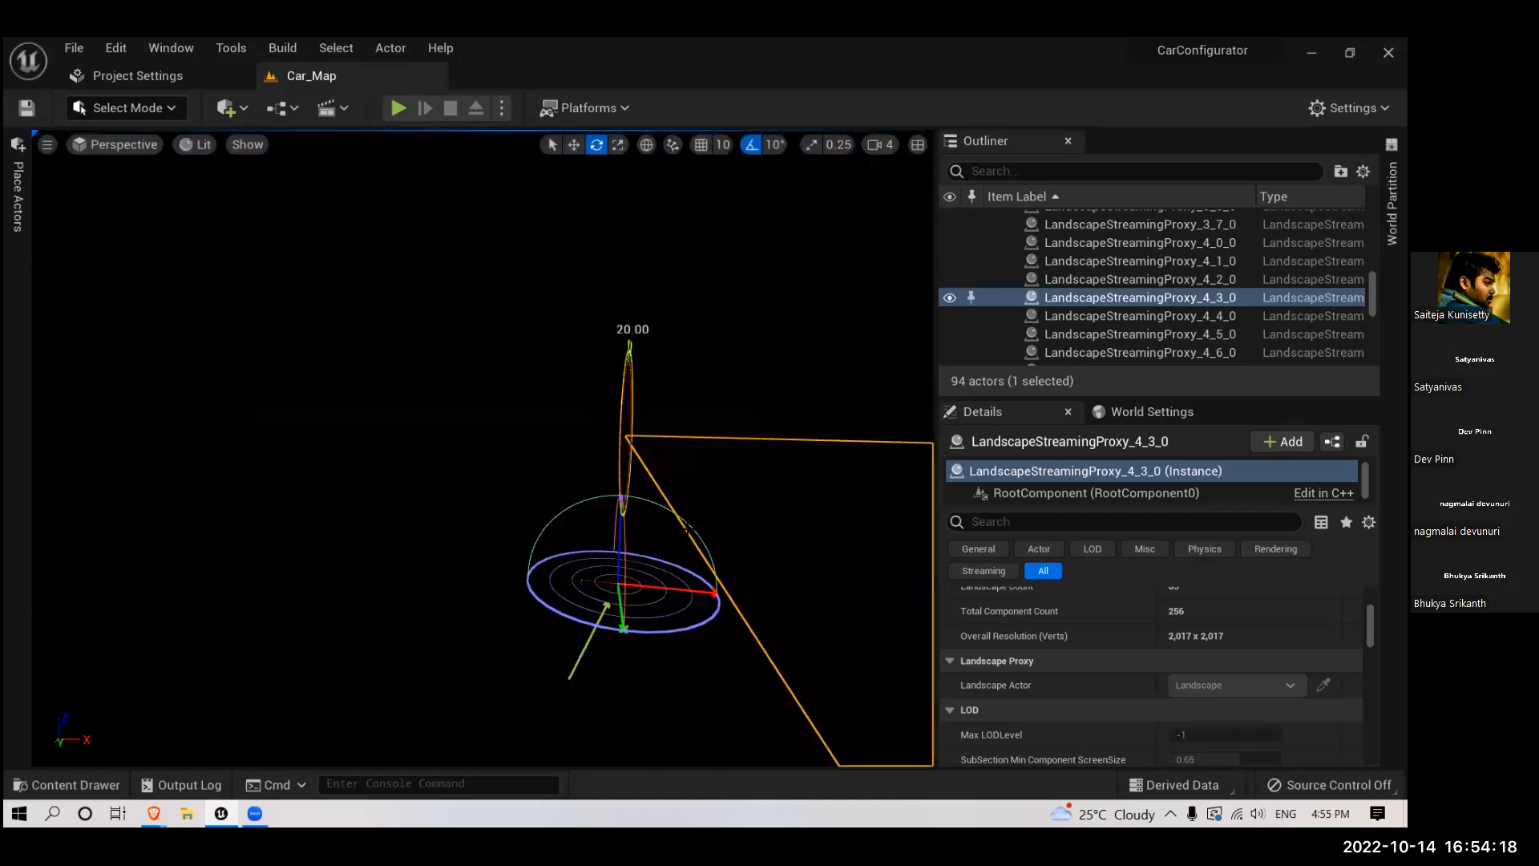
- Rotate the atmosphere sun out of the night through side-lit dunes and bright daylight, then back into complete darkness
{"action": "key", "text": "ctrl+l"}
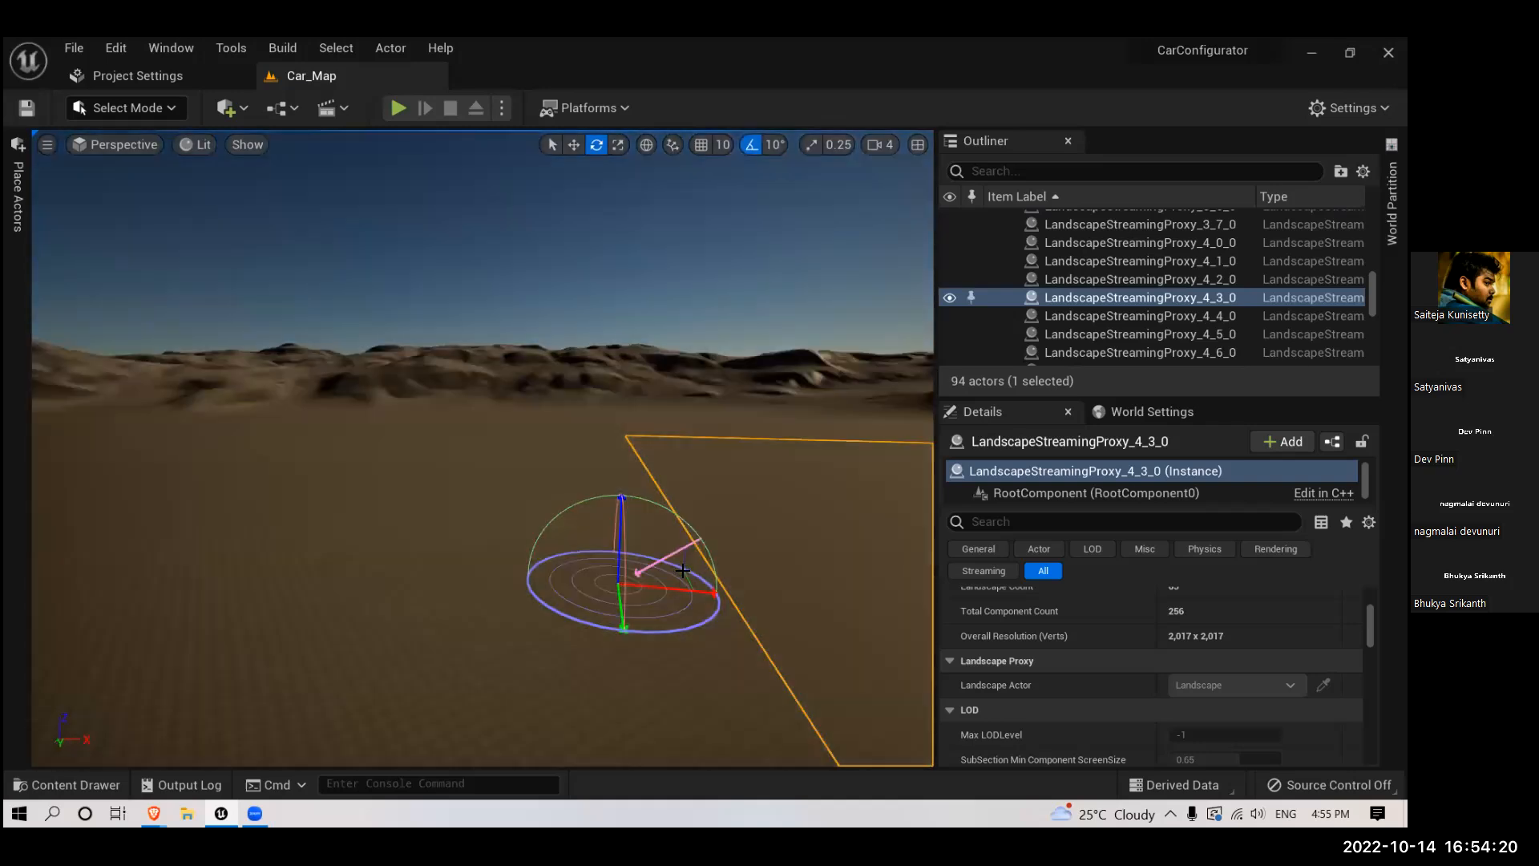
{"action": "key", "text": "ctrl+l"}
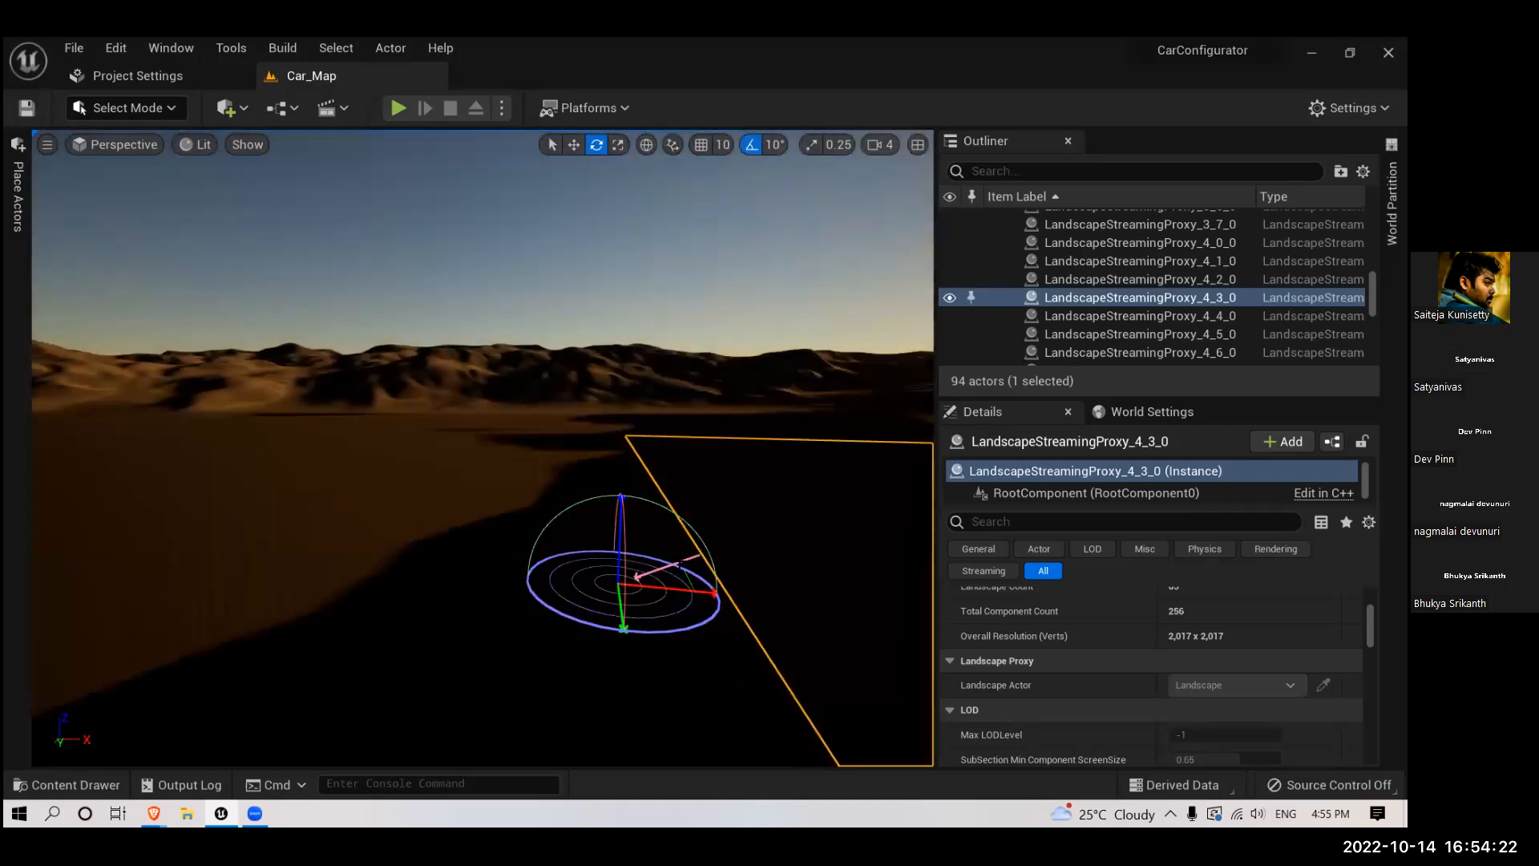
{"action": "key", "text": "ctrl+l"}
{"action": "key", "text": "ctrl+l"}
{"action": "key", "text": "ctrl+l"}
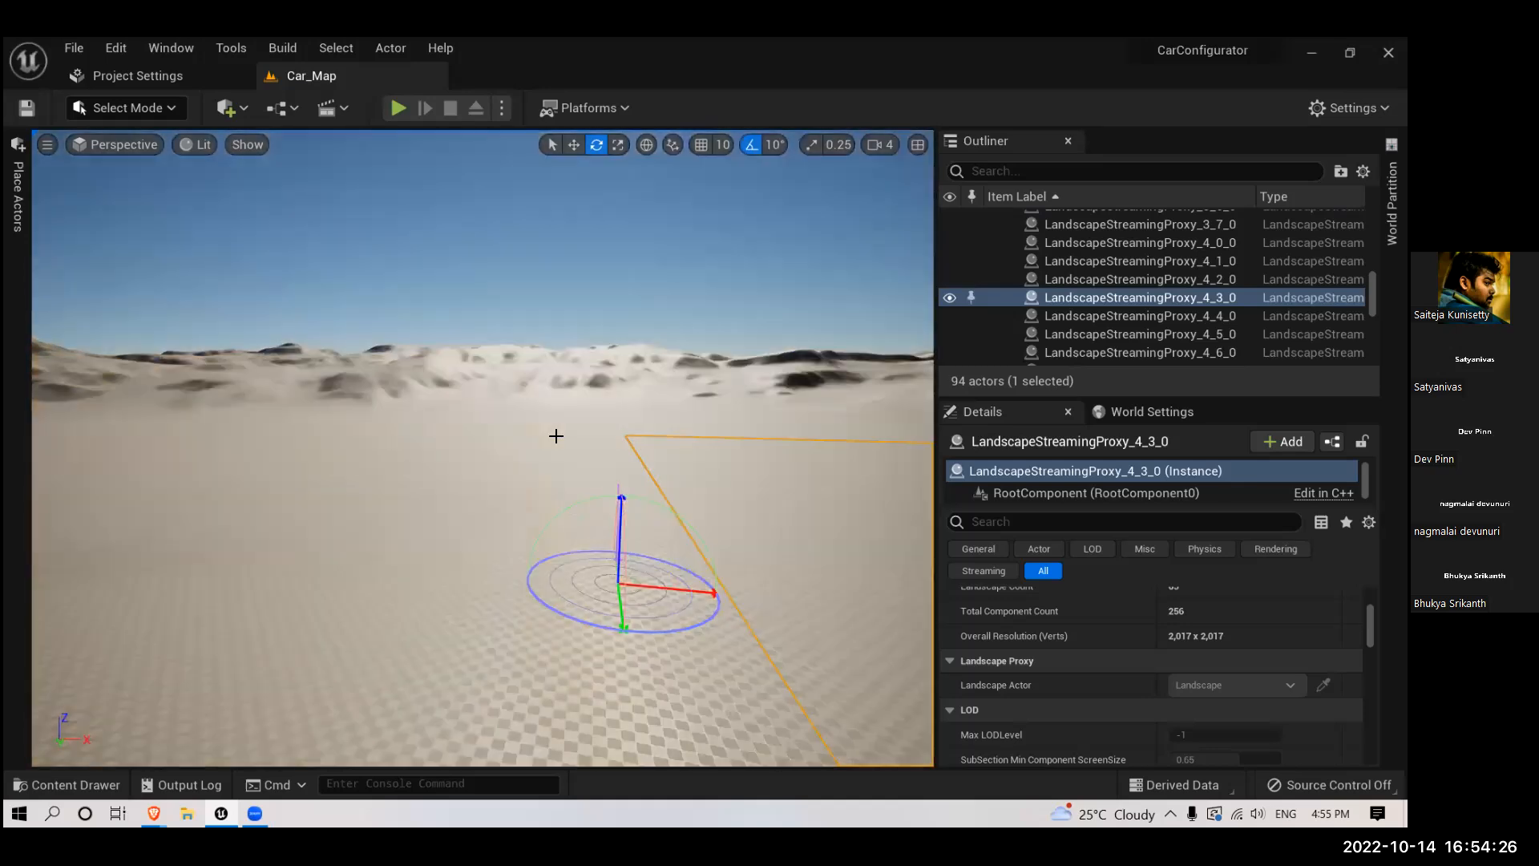
{"action": "key", "text": "ctrl+l"}
{"action": "right_click_drag", "start_coordinate": [607, 467], "coordinate": [730, 513]}
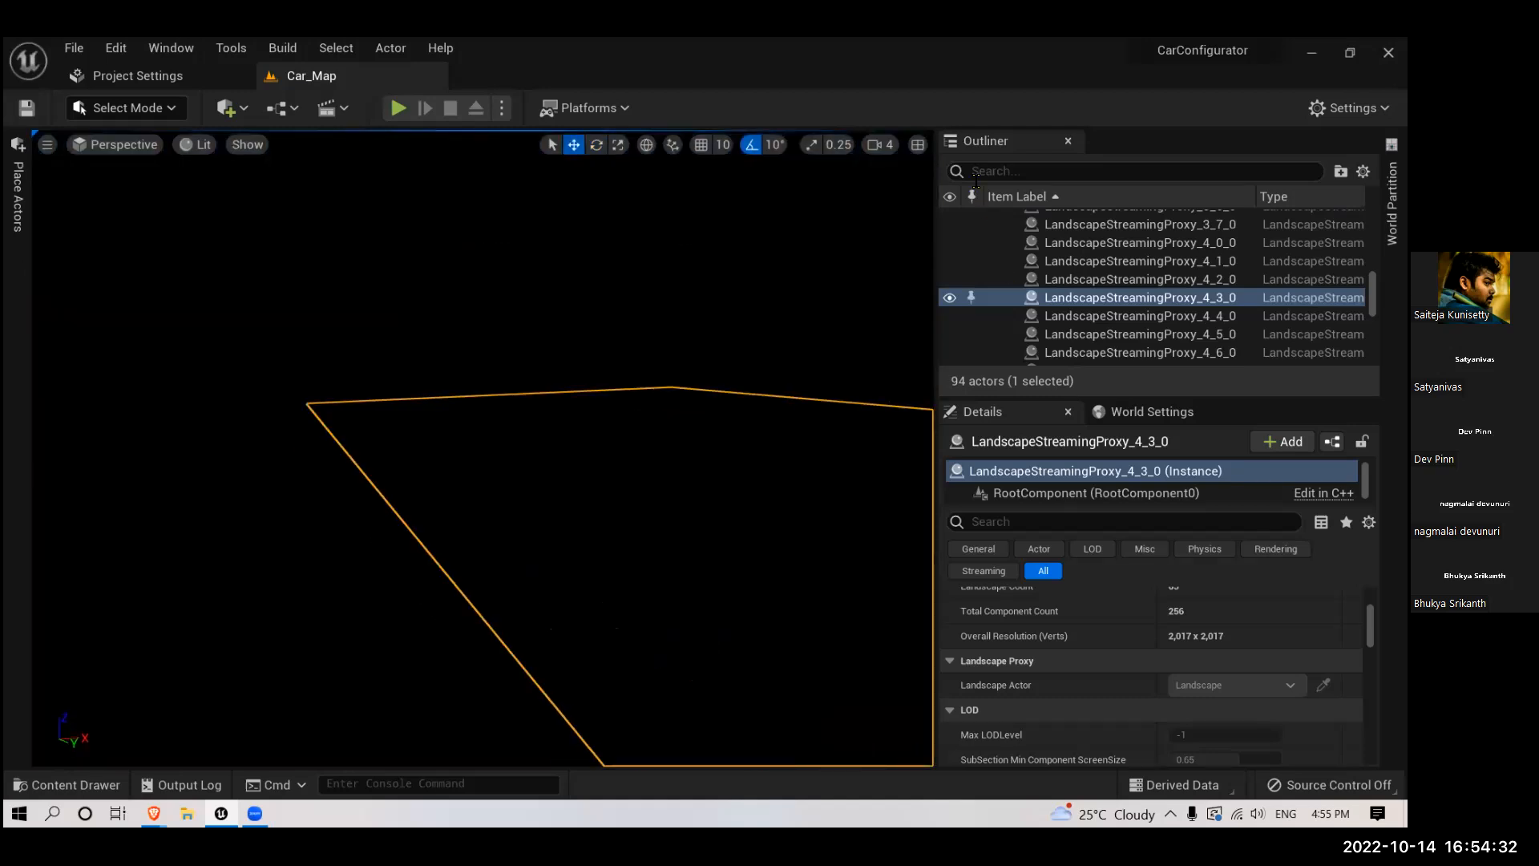
- Search the level's actors for "dire", select the DirectionalLight, check its rotation, and clear the search
{"action": "left_click", "coordinate": [982, 170]}
{"action": "type", "text": "dire"}
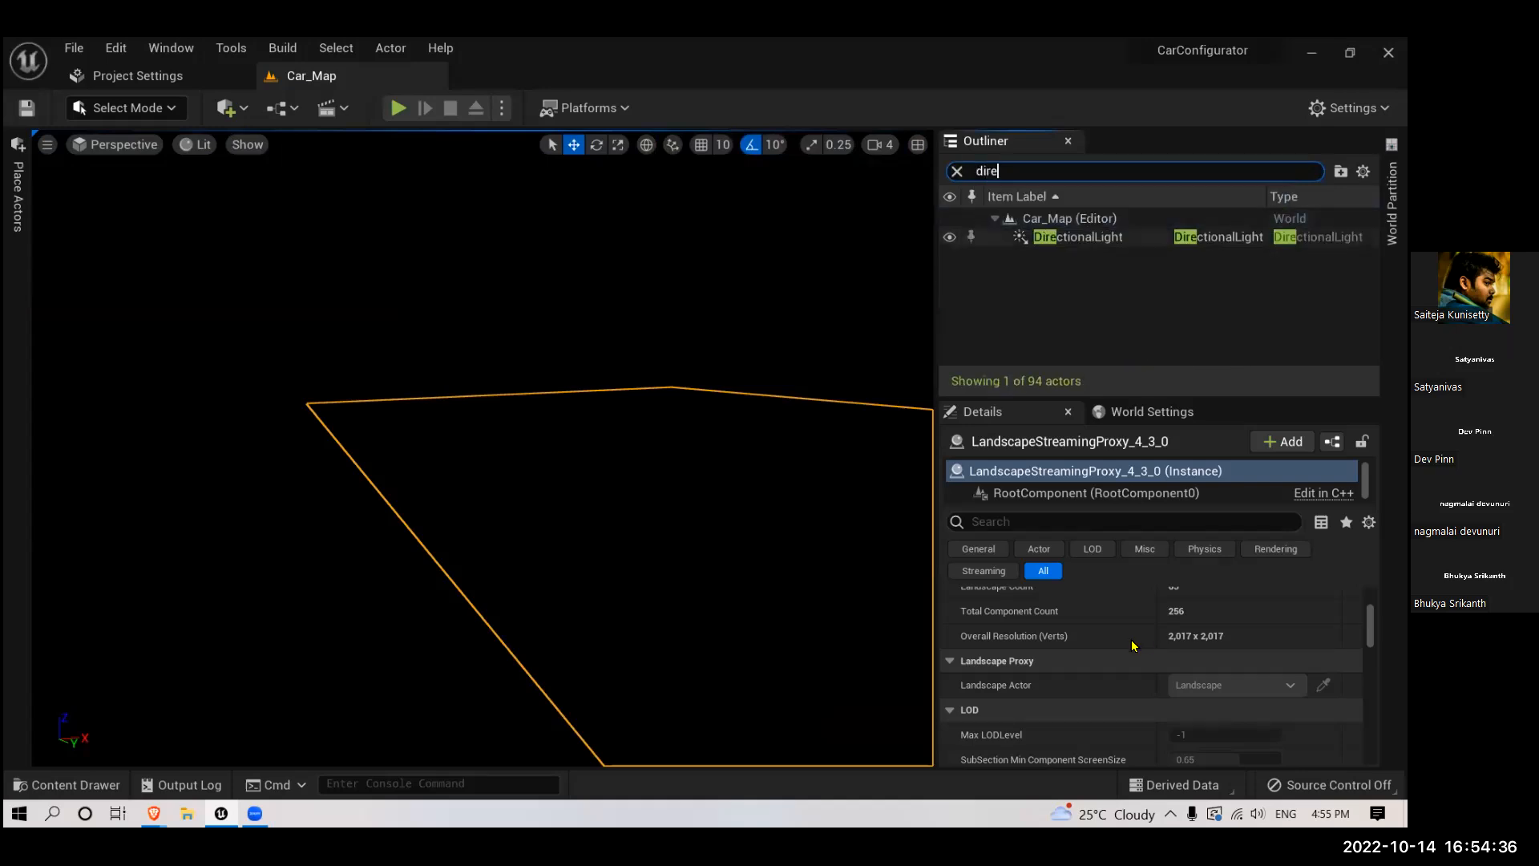
{"action": "key", "text": "Return"}
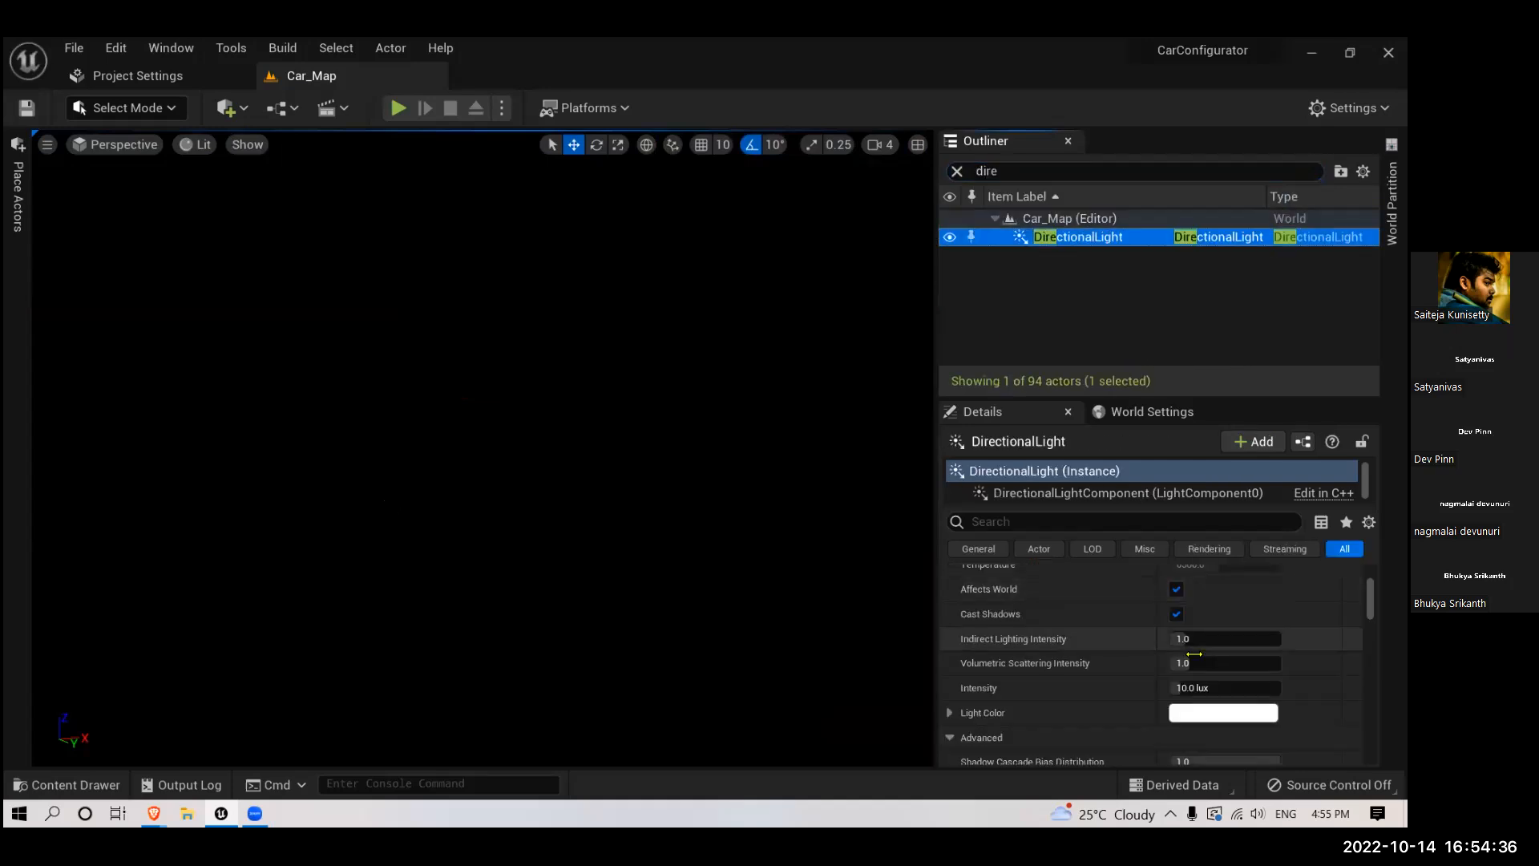
{"action": "scroll", "coordinate": [1058, 657], "scroll_direction": "up", "scroll_amount": 5}
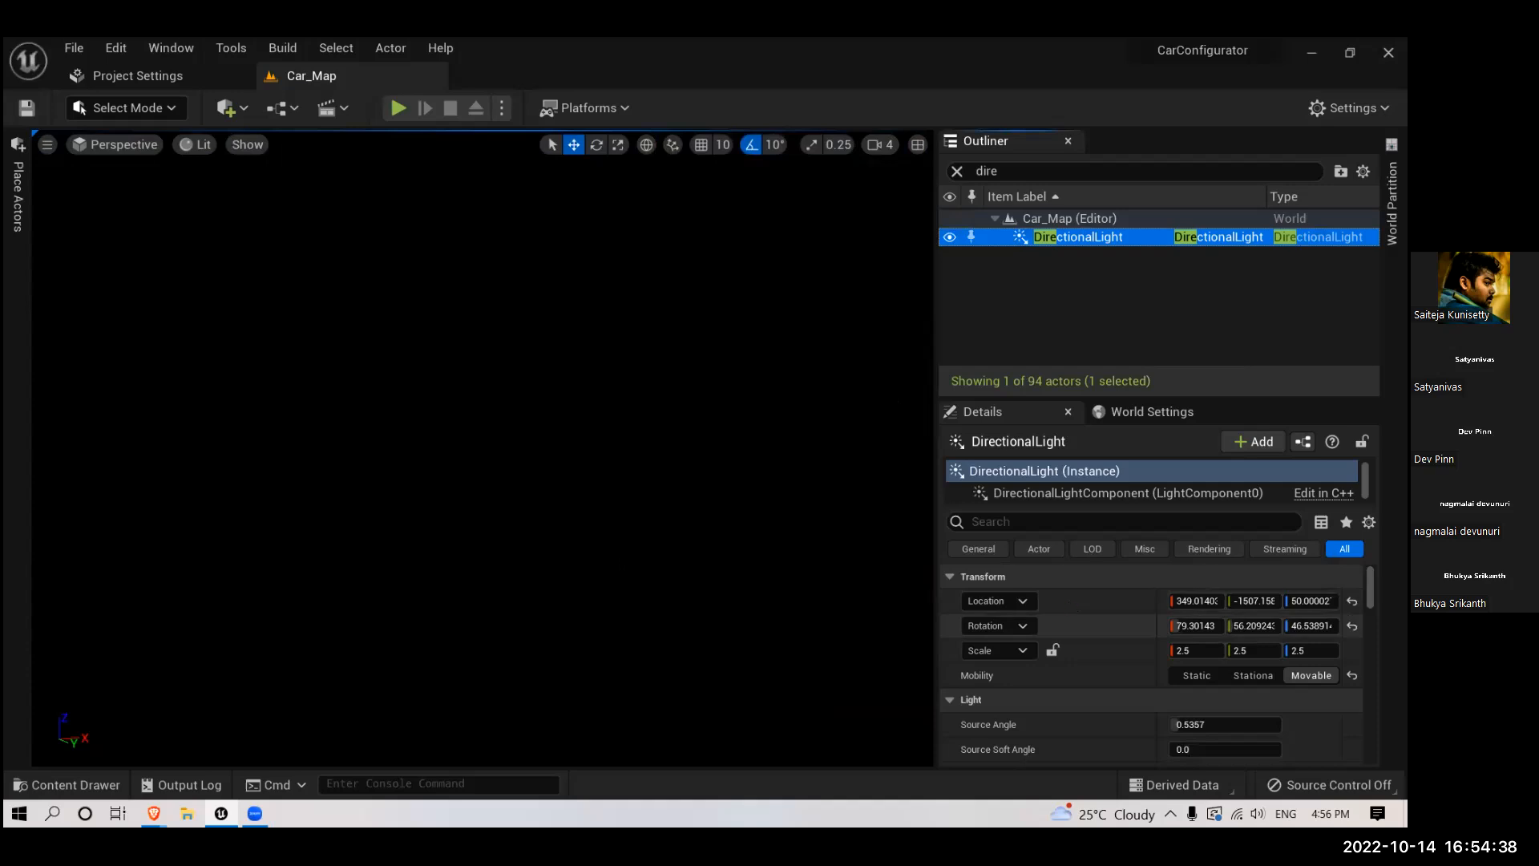
{"action": "right_click_drag", "start_coordinate": [657, 321], "coordinate": [946, 212]}
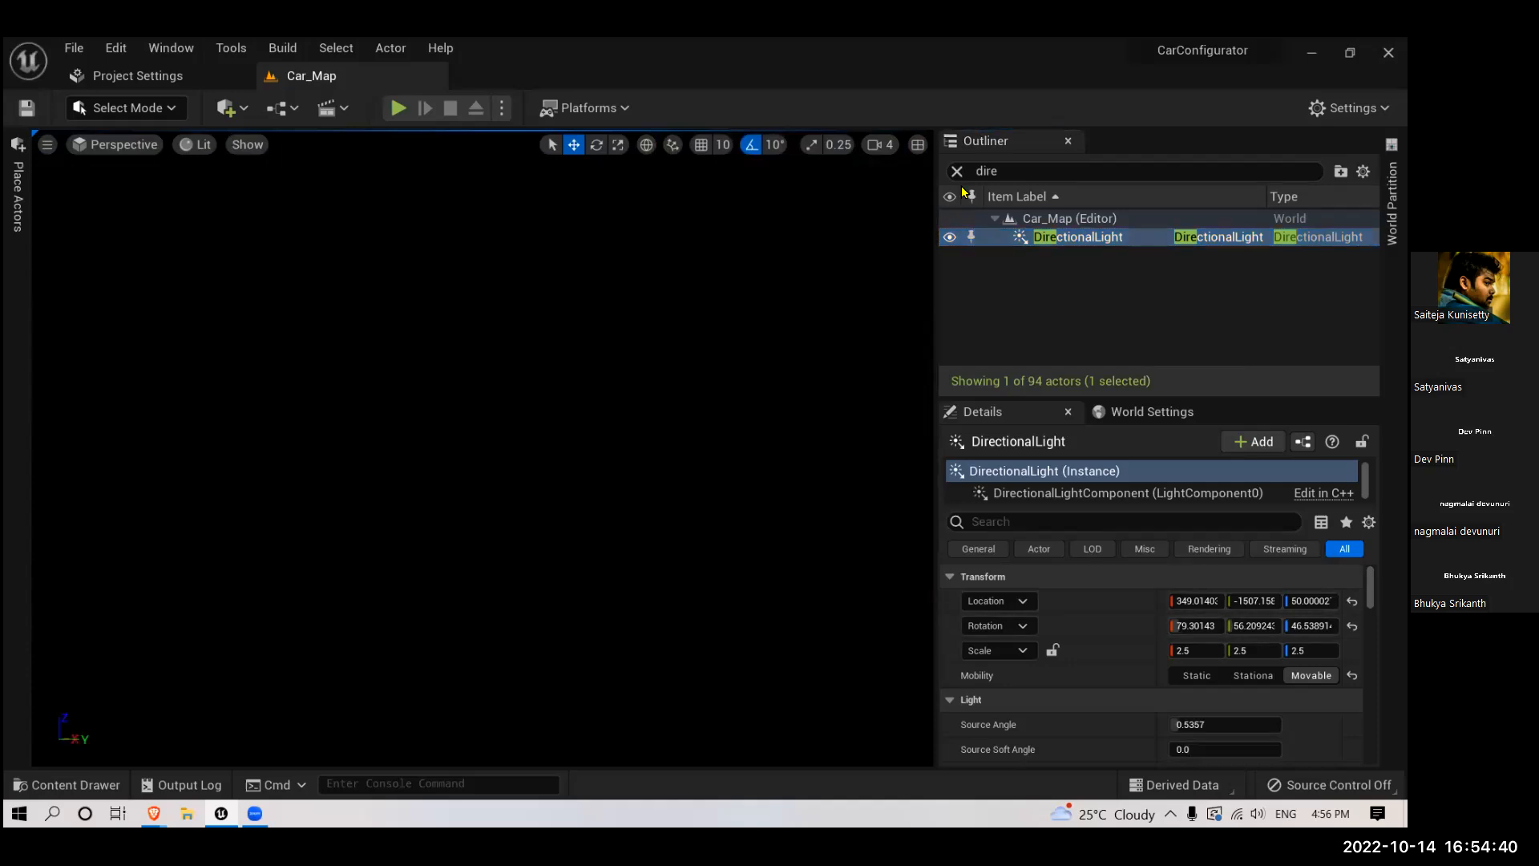
{"action": "left_click", "coordinate": [957, 171]}
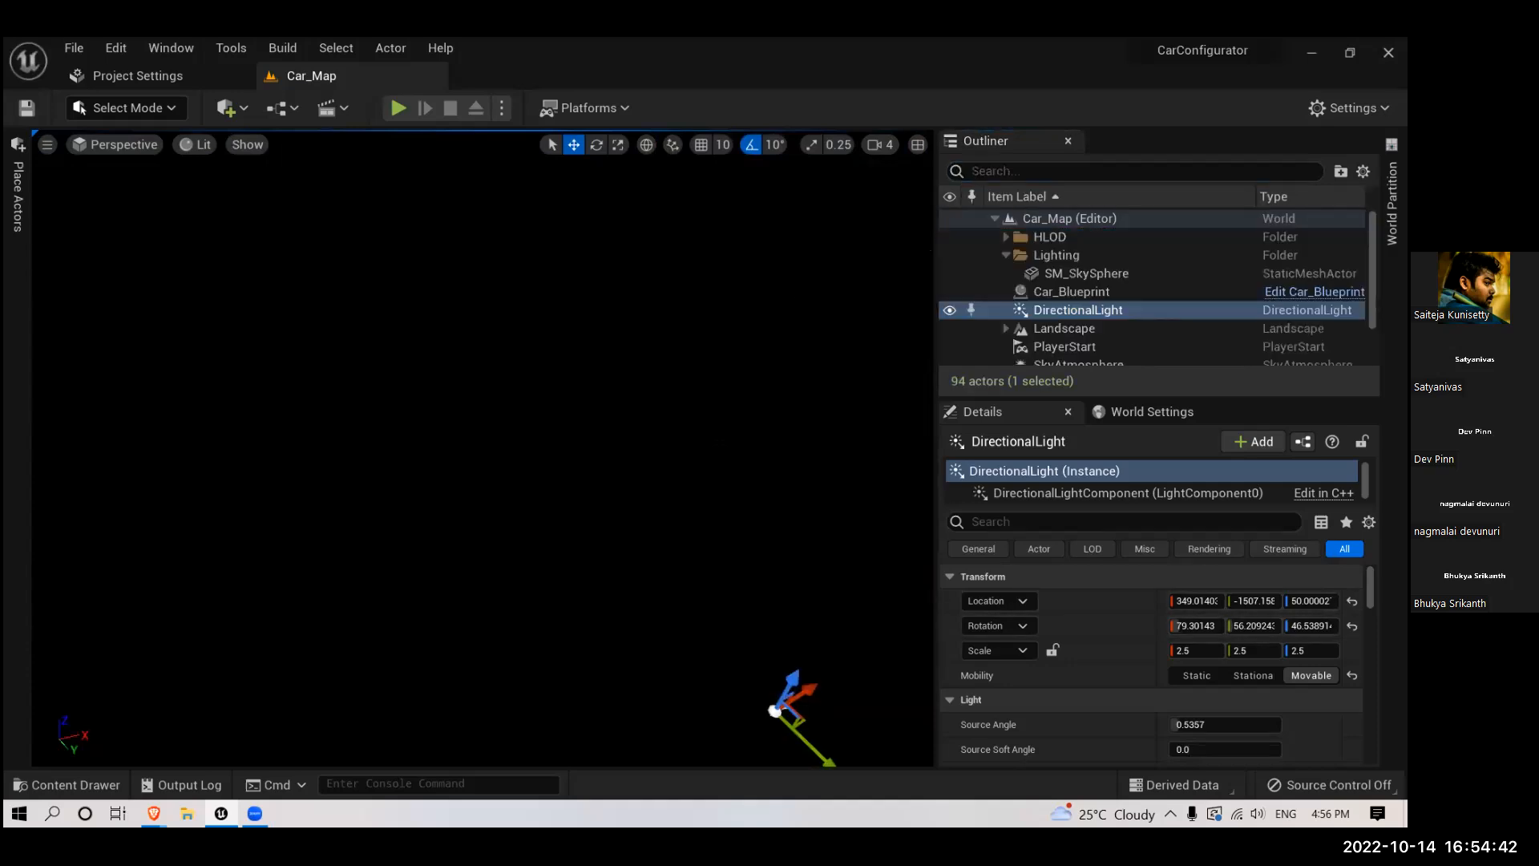
- Rotate the atmosphere sun out of the night into warm daylight above the dunes and face the sun
{"action": "key", "text": "ctrl+l"}
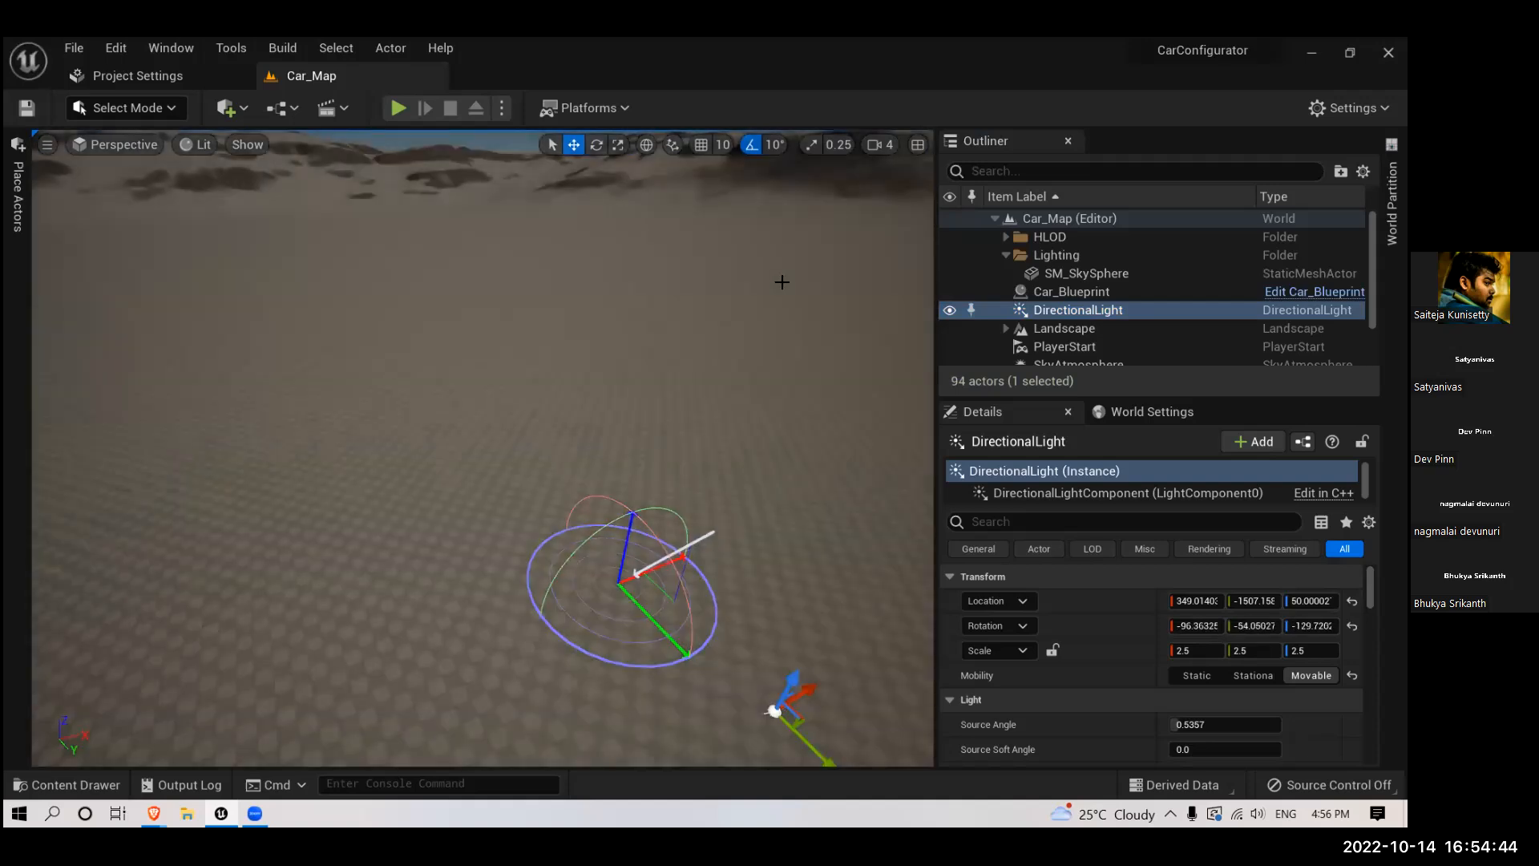
{"action": "key", "text": "ctrl+l"}
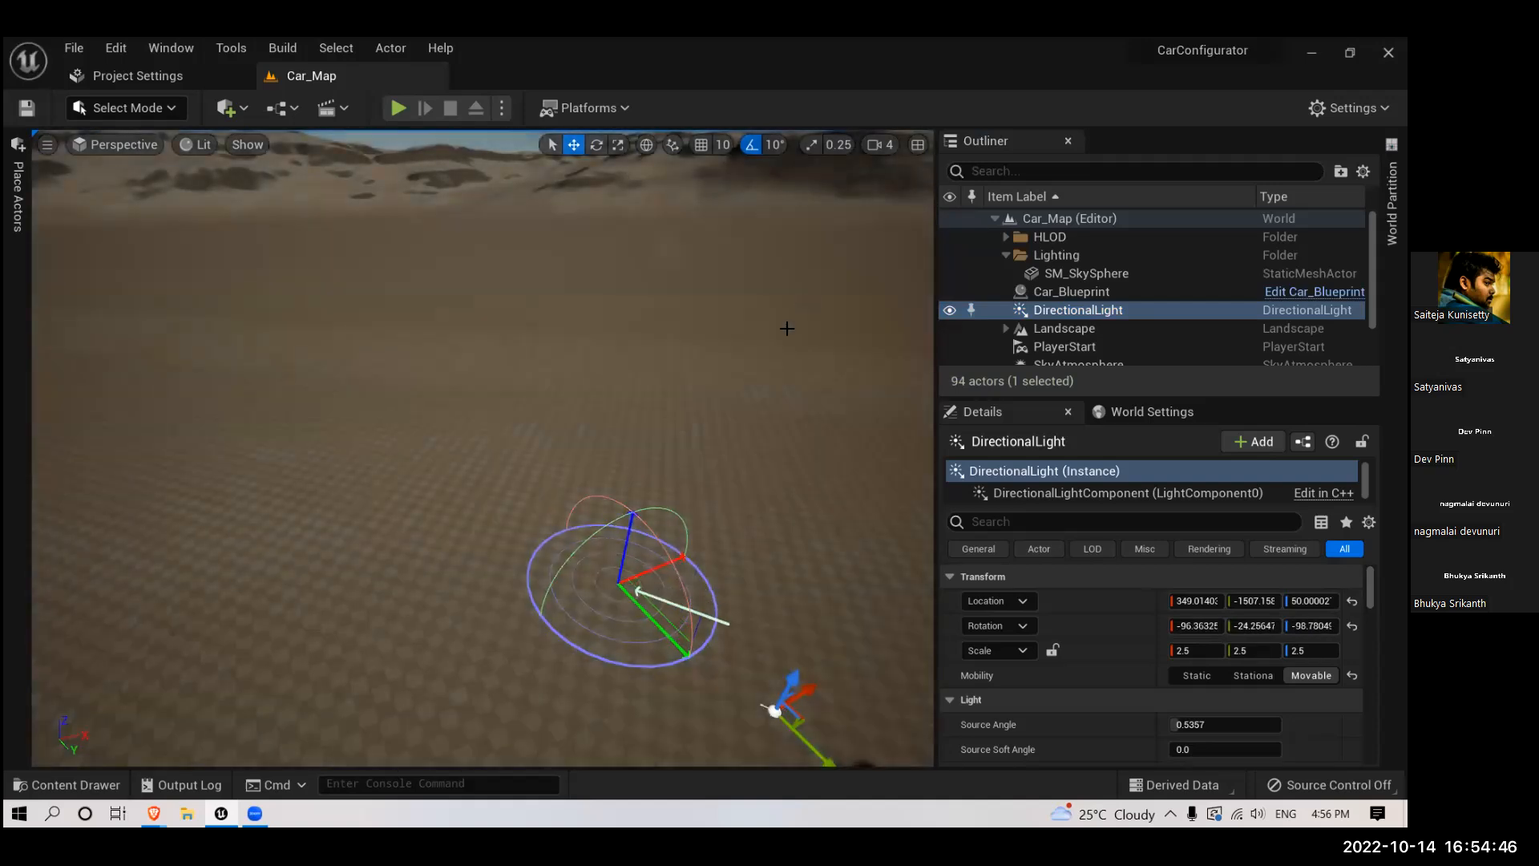
{"action": "key", "text": "ctrl+l"}
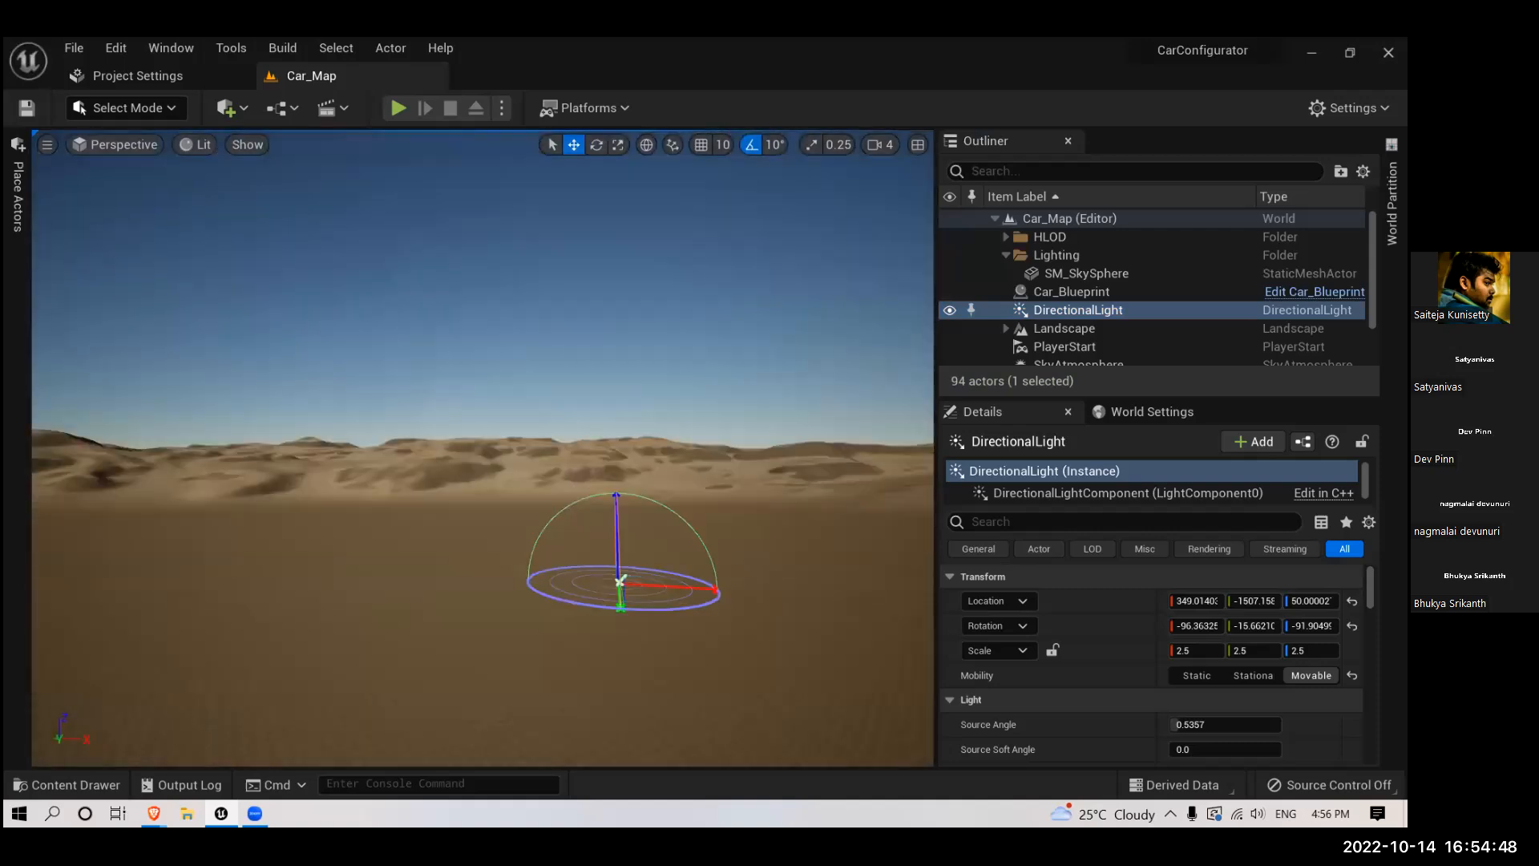
{"action": "right_click_drag", "start_coordinate": [751, 441], "coordinate": [459, 599]}
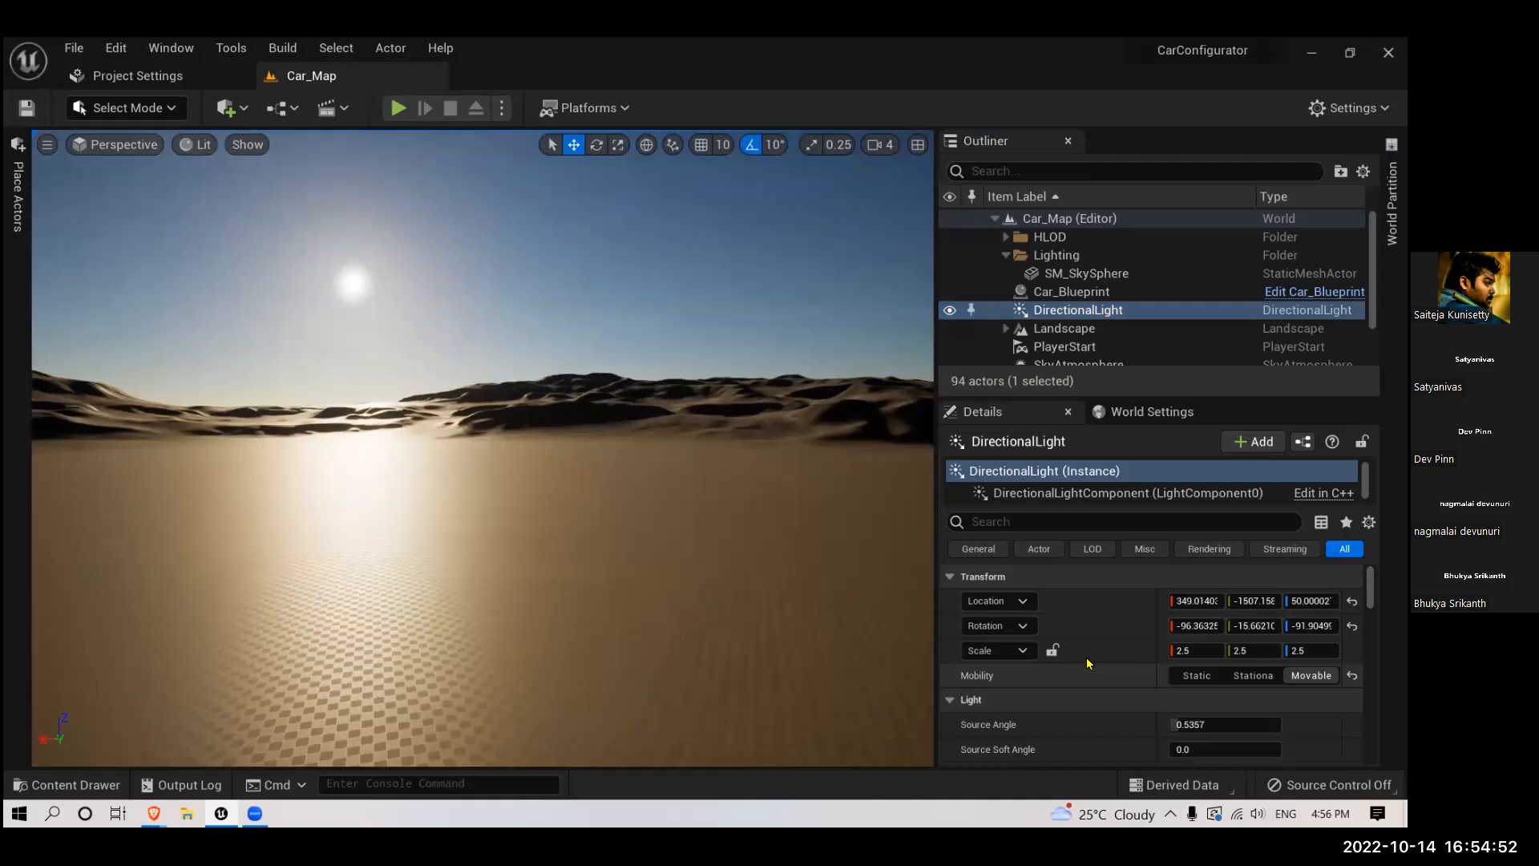
- Examine the DirectionalLight's transform and light properties, from source angle to indirect lighting intensity
{"action": "scroll", "coordinate": [1128, 679], "scroll_direction": "down", "scroll_amount": 5}
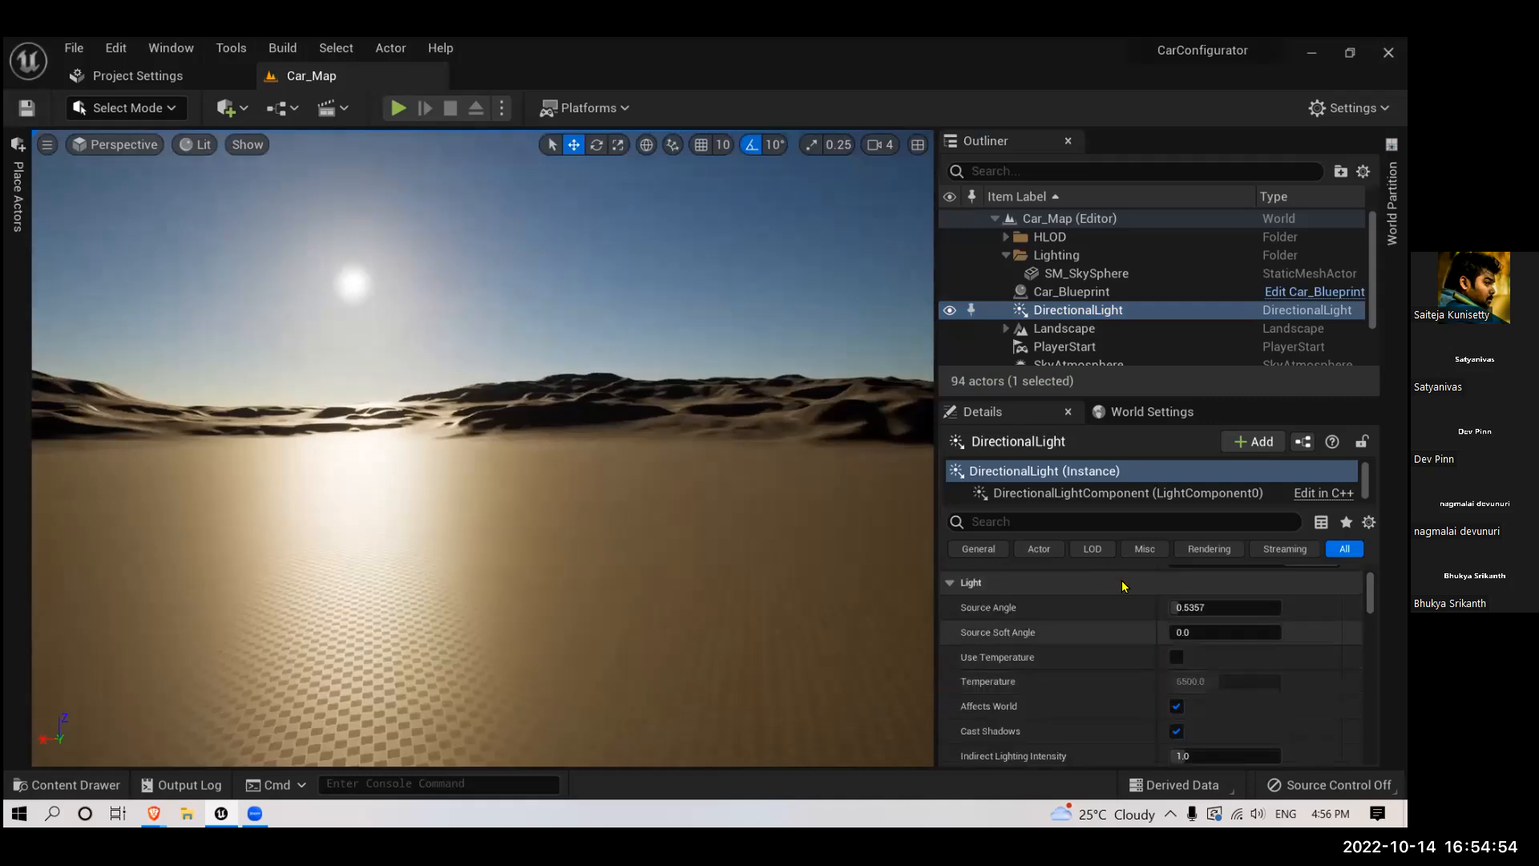
{"action": "scroll", "coordinate": [1123, 633], "scroll_direction": "up", "scroll_amount": 2}
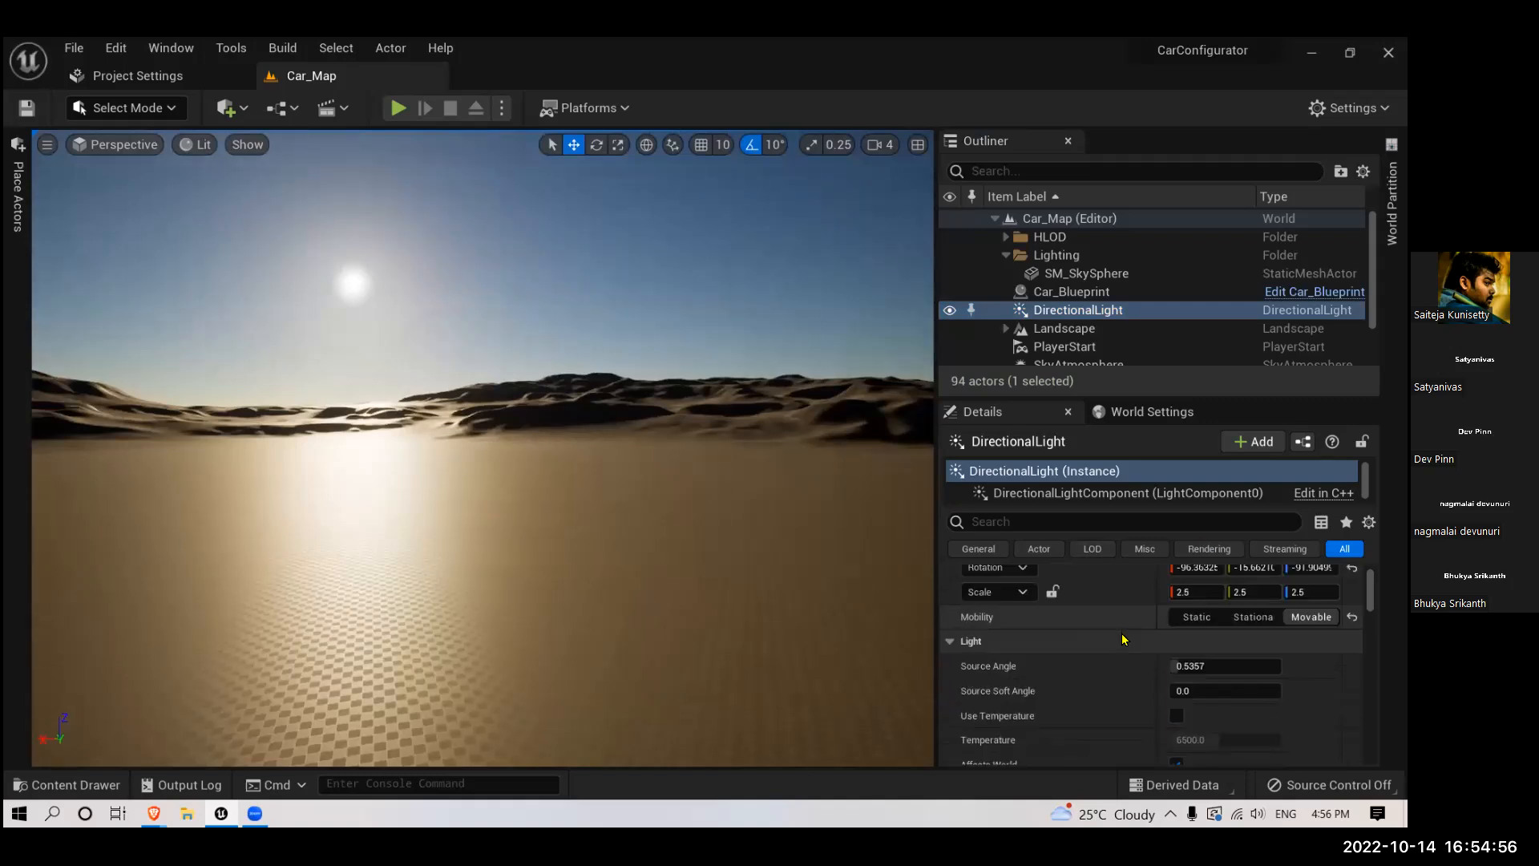
{"action": "scroll", "coordinate": [1123, 641], "scroll_direction": "down", "scroll_amount": 3}
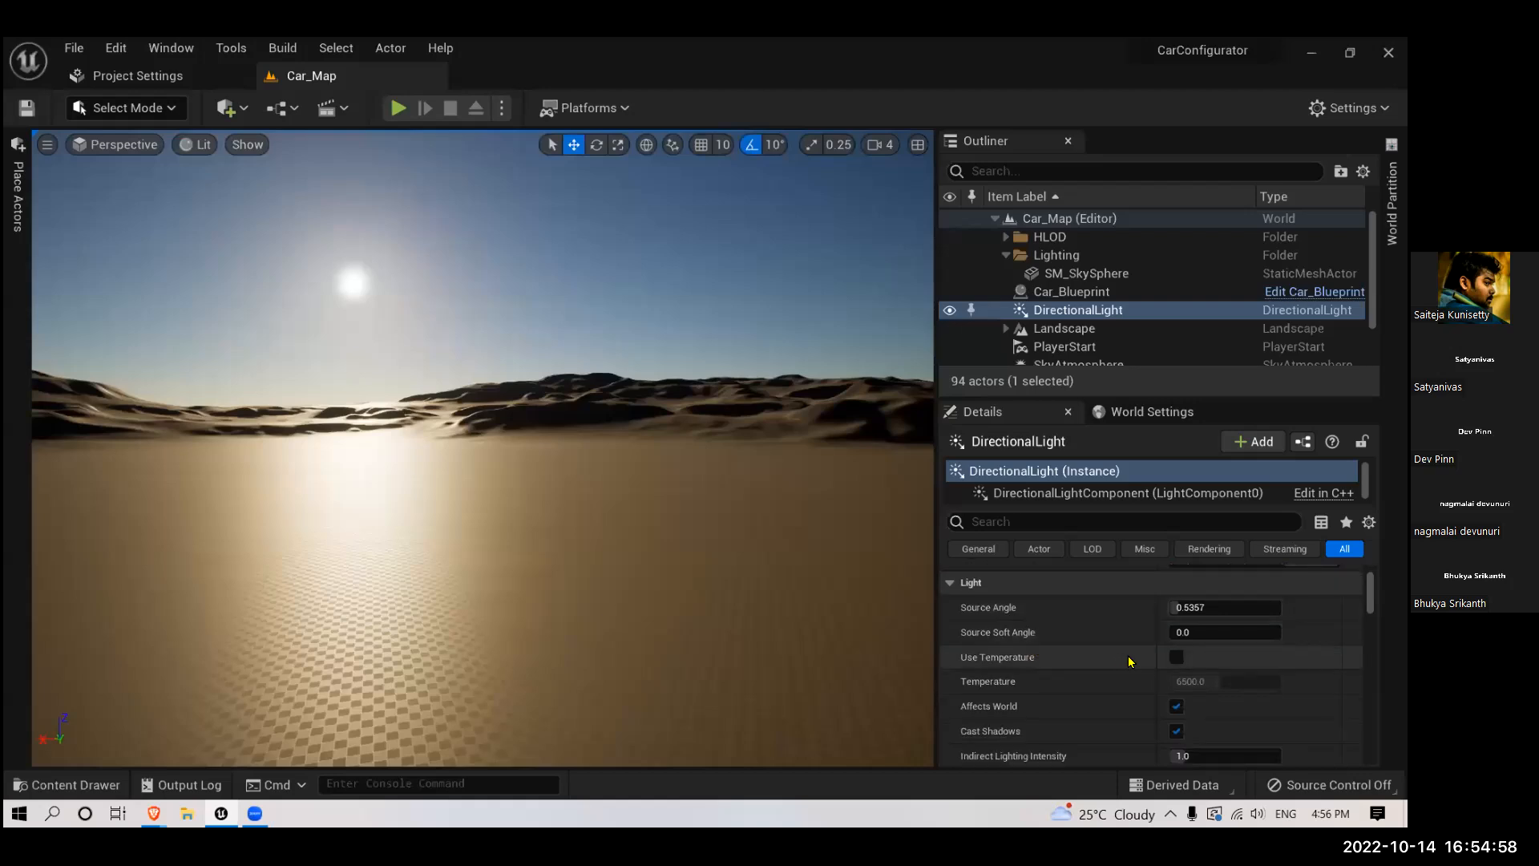
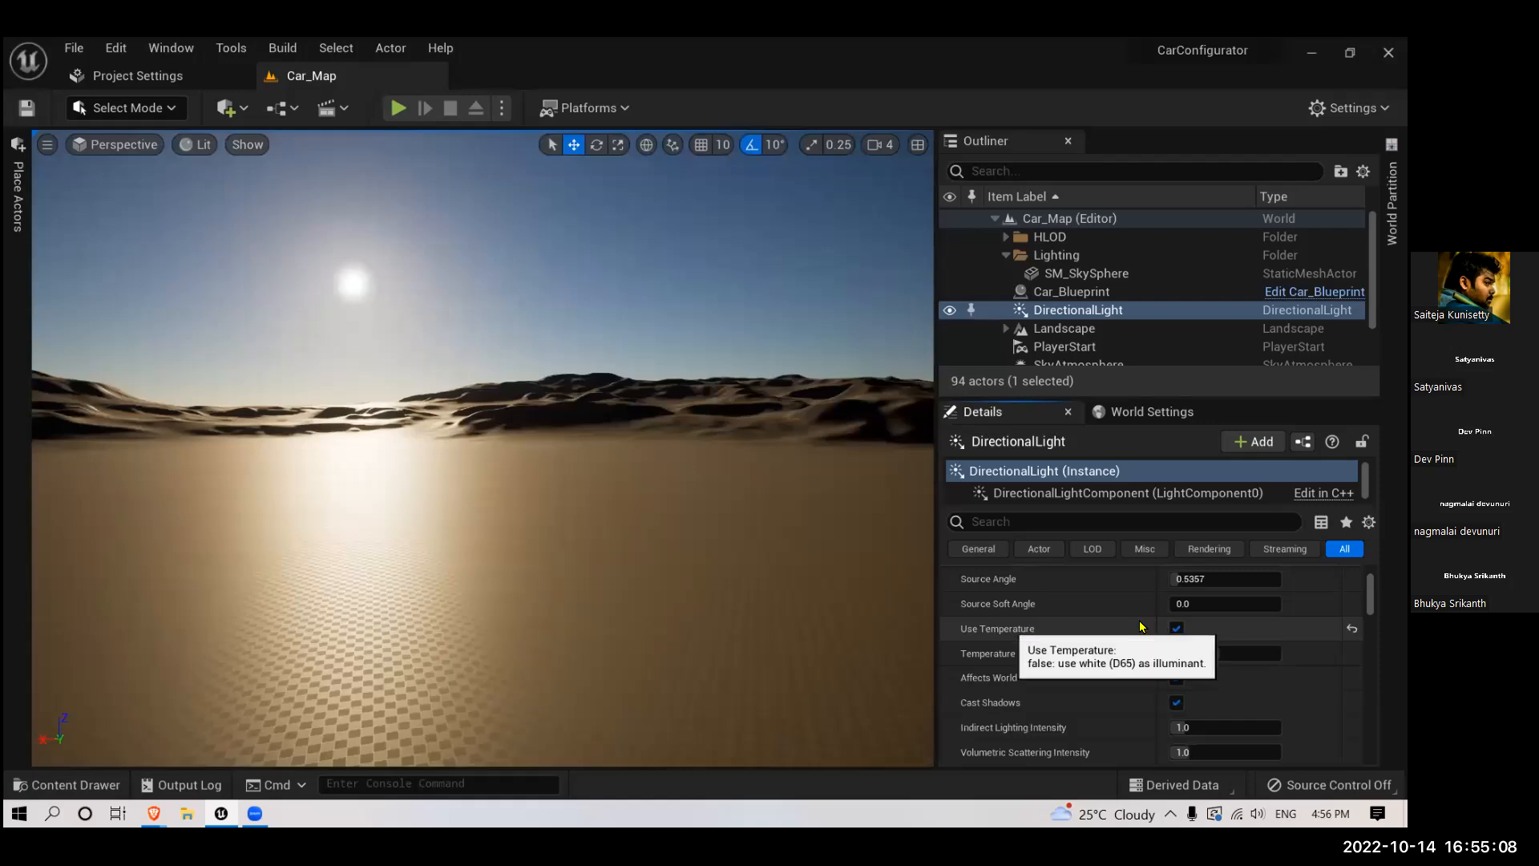
- Switch the DirectionalLight's Use Temperature off and back on, and lower Temperature to about 2820 for an orange sunset tint
{"action": "left_click", "coordinate": [1180, 632]}
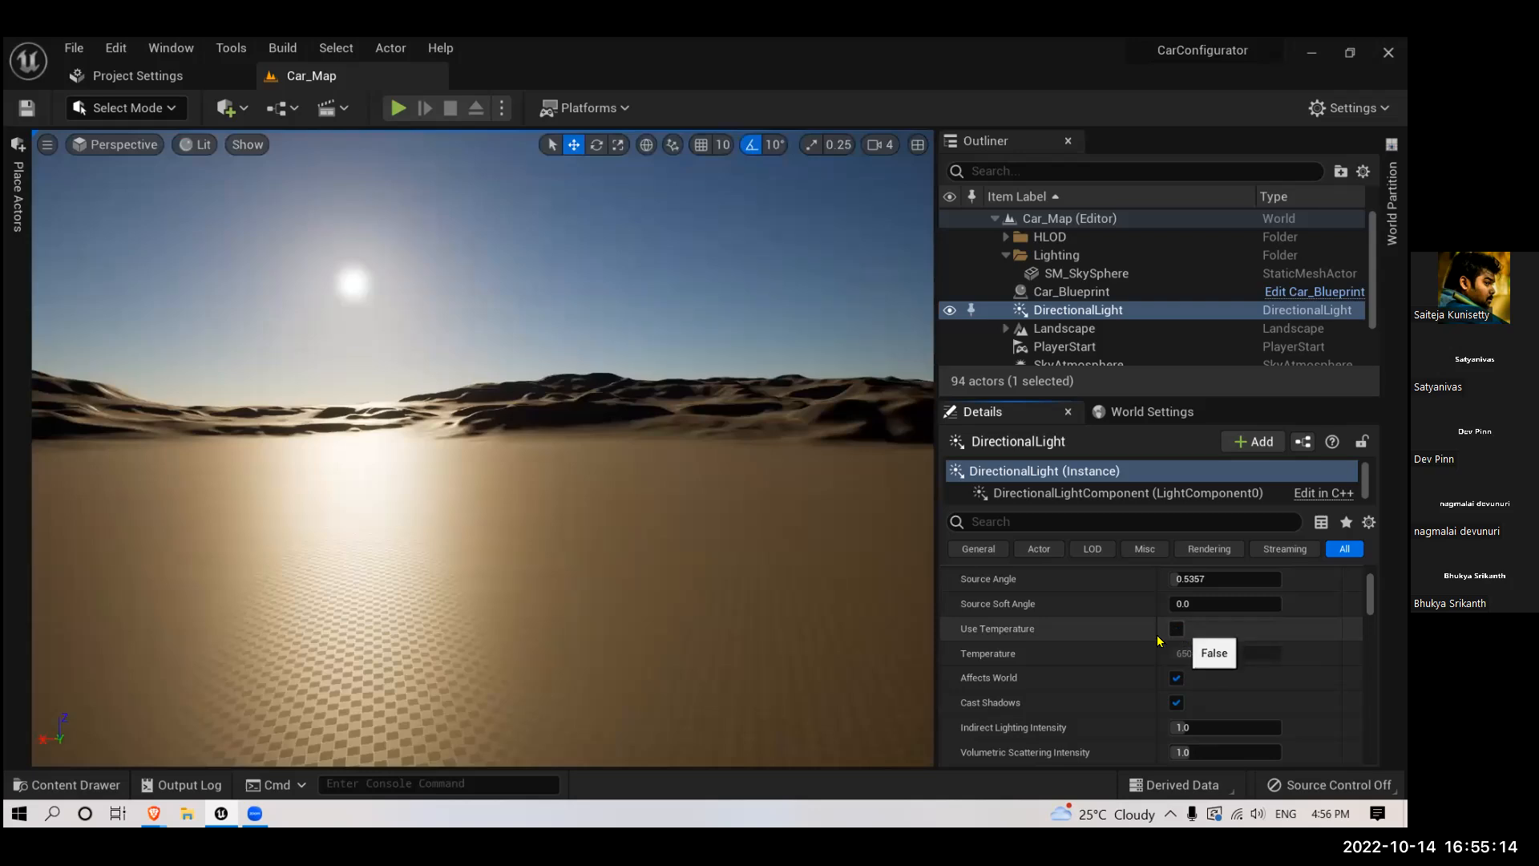
{"action": "left_click", "coordinate": [1176, 628]}
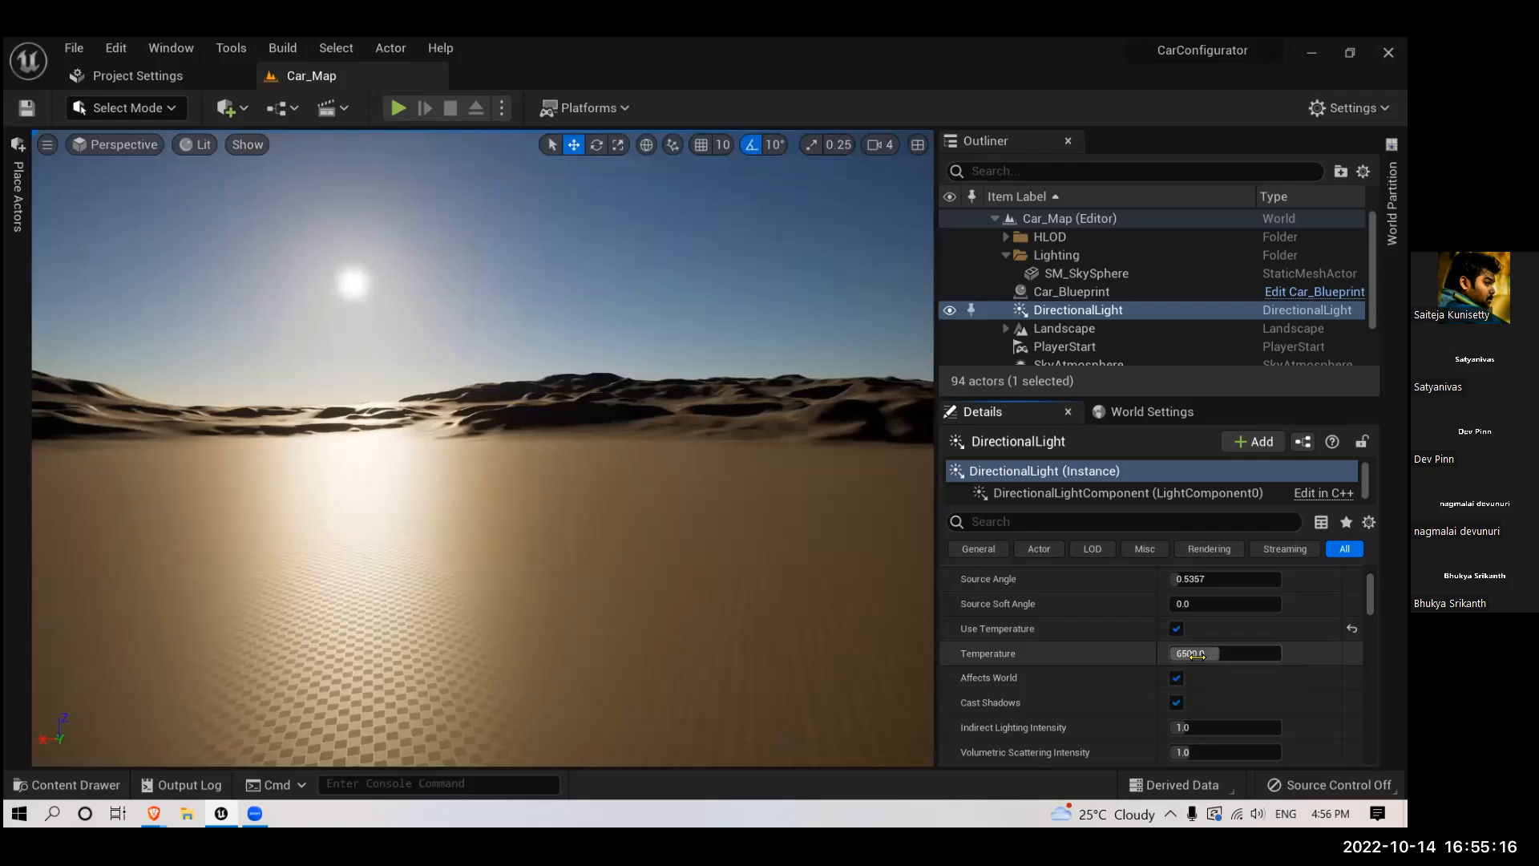
{"action": "mouse_move", "coordinate": [1225, 653]}
{"action": "left_mouse_down"}
{"action": "mouse_move", "coordinate": [1172, 653]}
{"action": "mouse_move", "coordinate": [1210, 667]}
{"action": "mouse_move", "coordinate": [1201, 654]}
{"action": "left_mouse_up"}
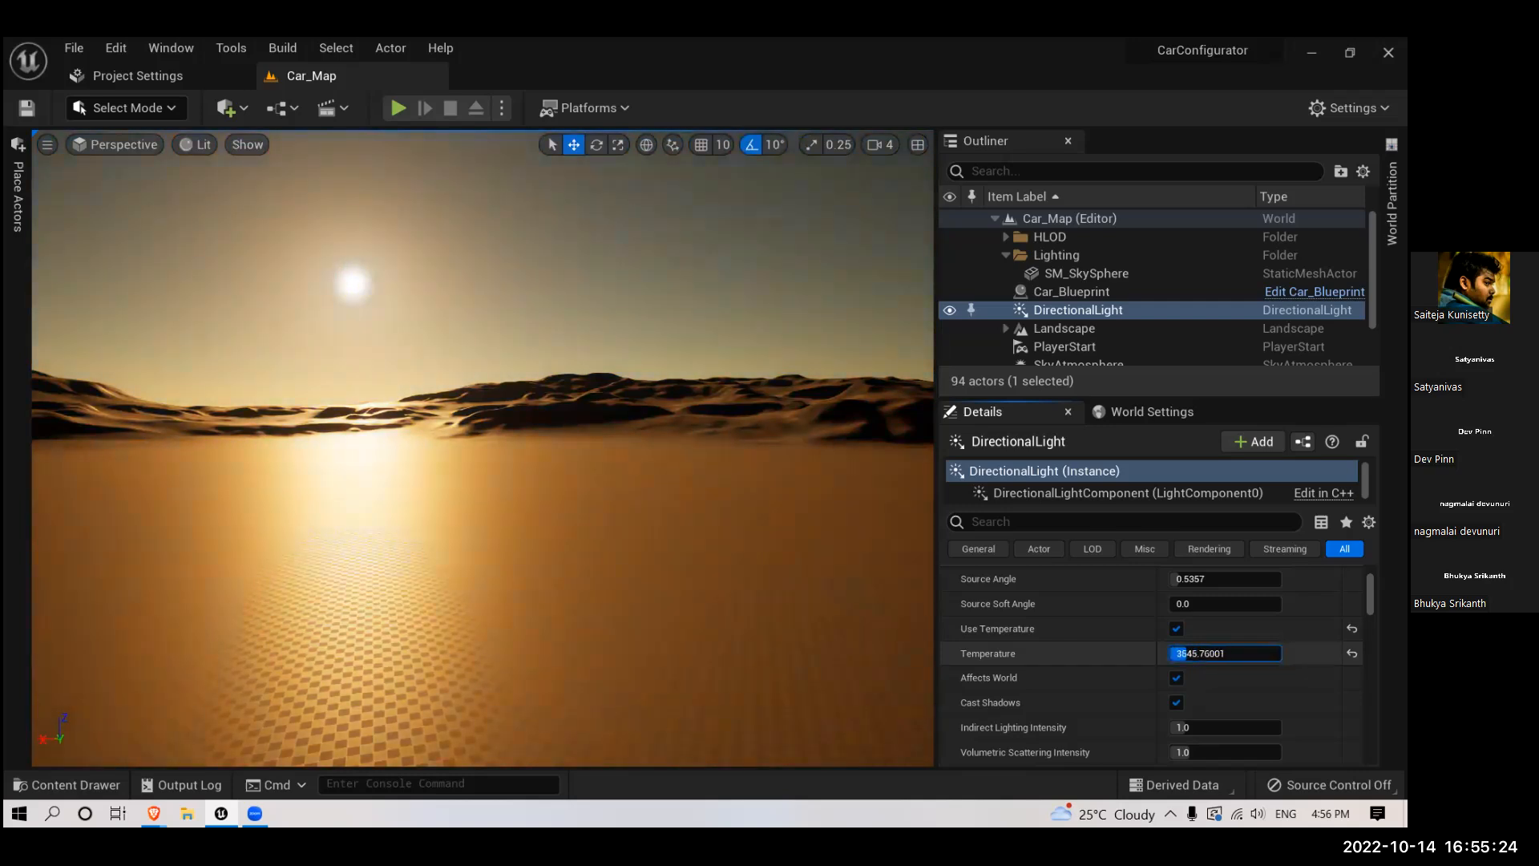
{"action": "left_click_drag", "start_coordinate": [1195, 653], "coordinate": [1176, 654]}
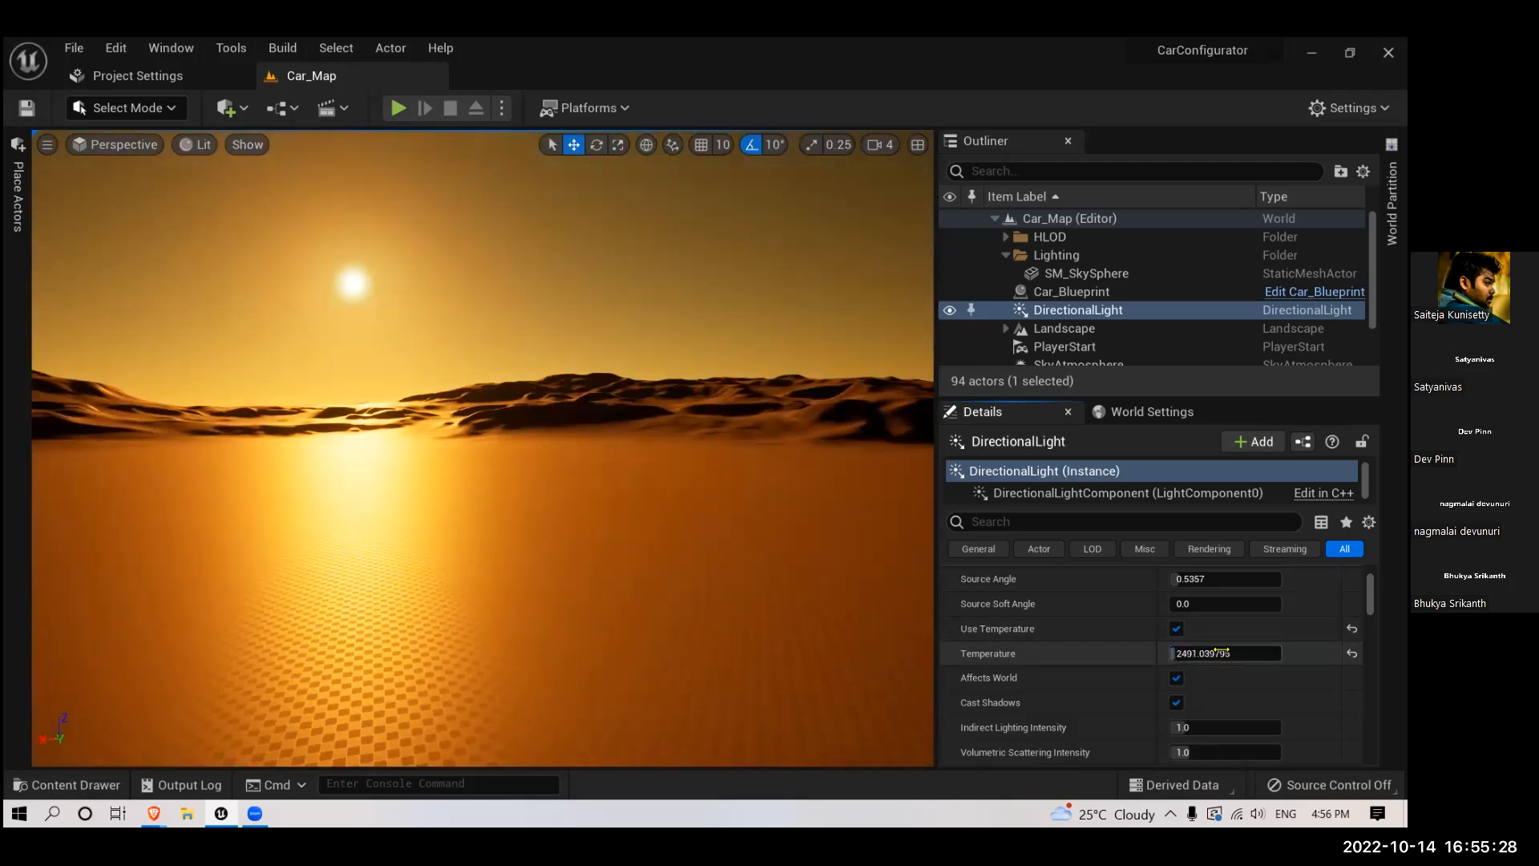
{"action": "right_click_drag", "start_coordinate": [718, 529], "coordinate": [1065, 657]}
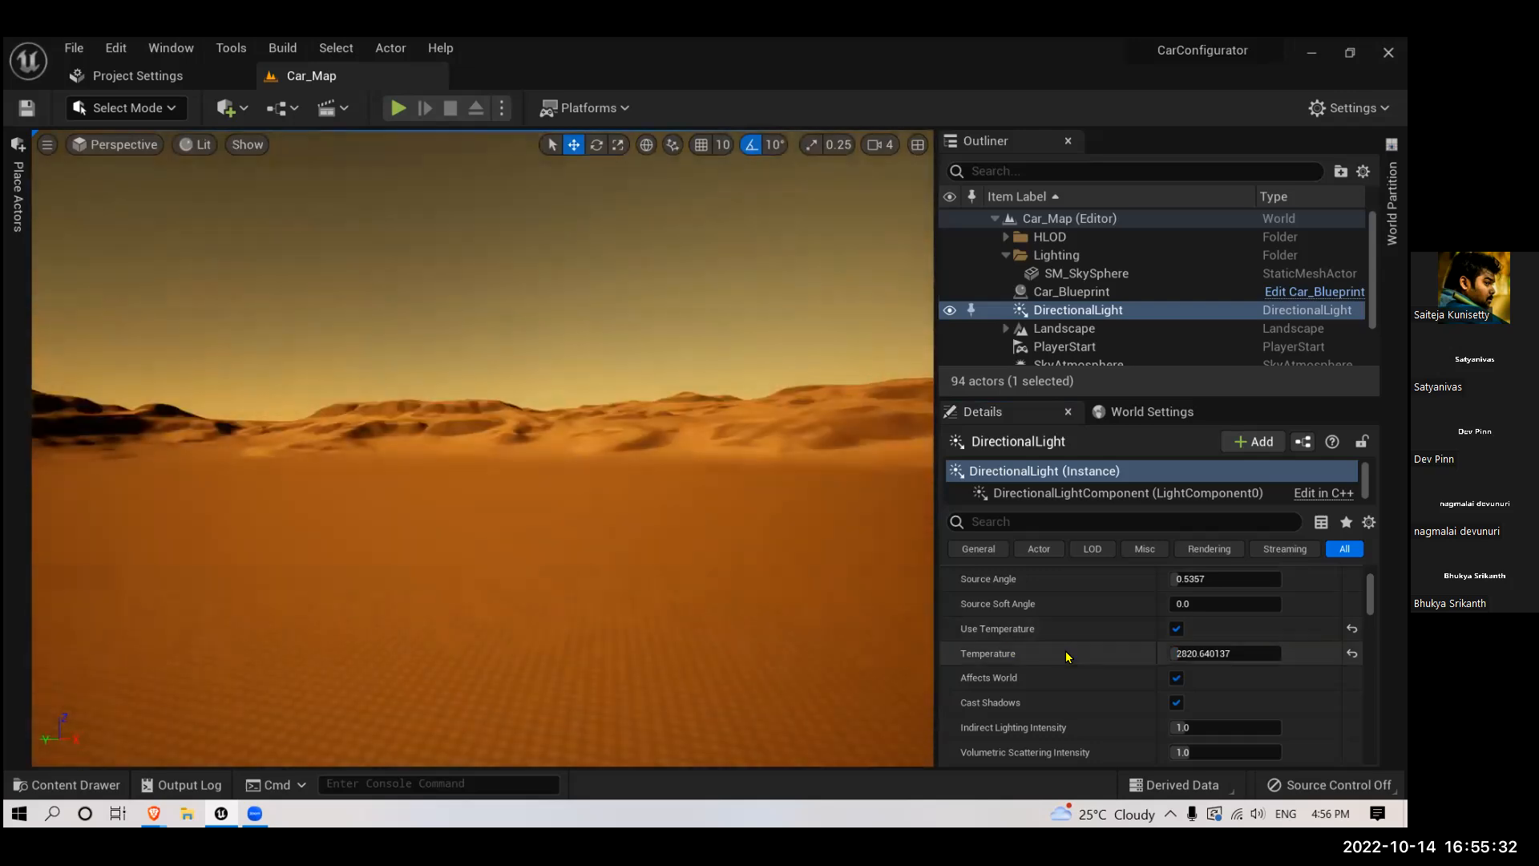
- Set the DirectionalLight's Intensity to 2 lux
{"action": "scroll", "coordinate": [1065, 656], "scroll_direction": "down", "scroll_amount": 3}
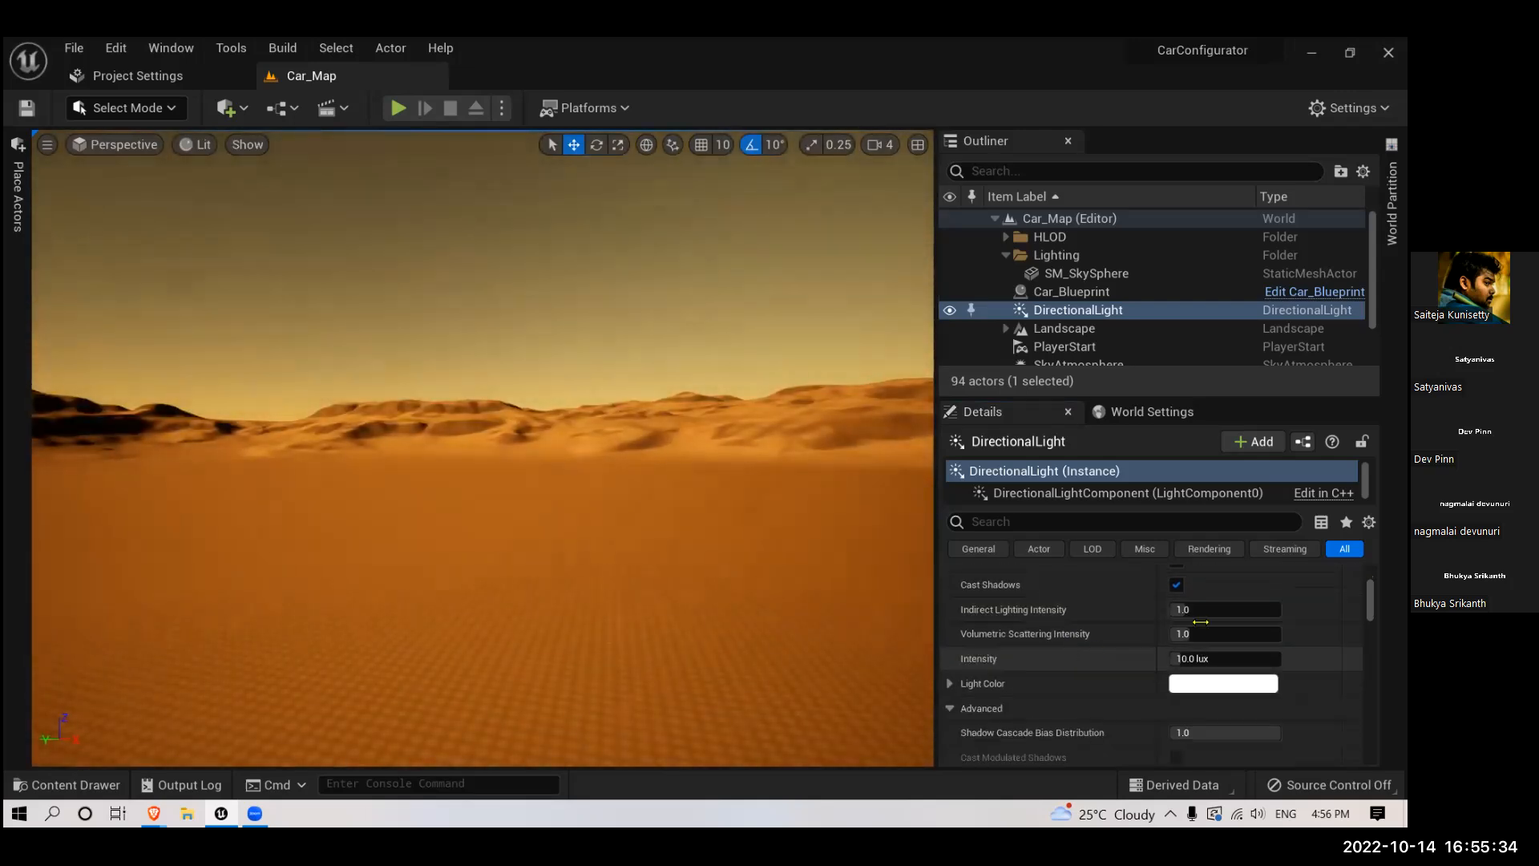
{"action": "scroll", "coordinate": [1200, 621], "scroll_direction": "down", "scroll_amount": 1}
{"action": "left_click", "coordinate": [1201, 630]}
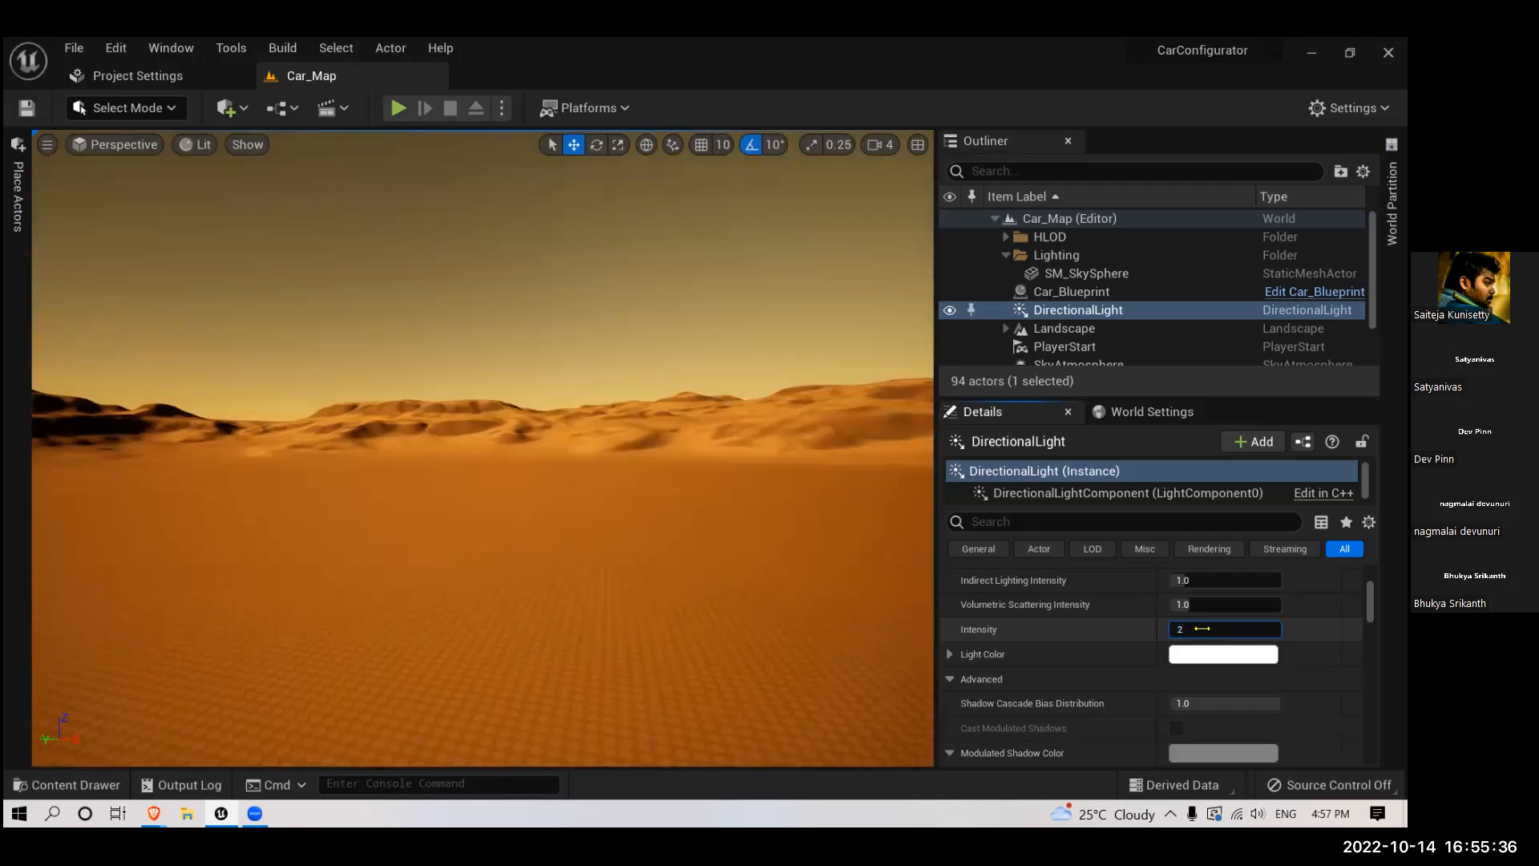
{"action": "type", "text": "2"}
{"action": "key", "text": "Return"}
{"action": "scroll", "coordinate": [1202, 629], "scroll_direction": "down", "scroll_amount": 1}
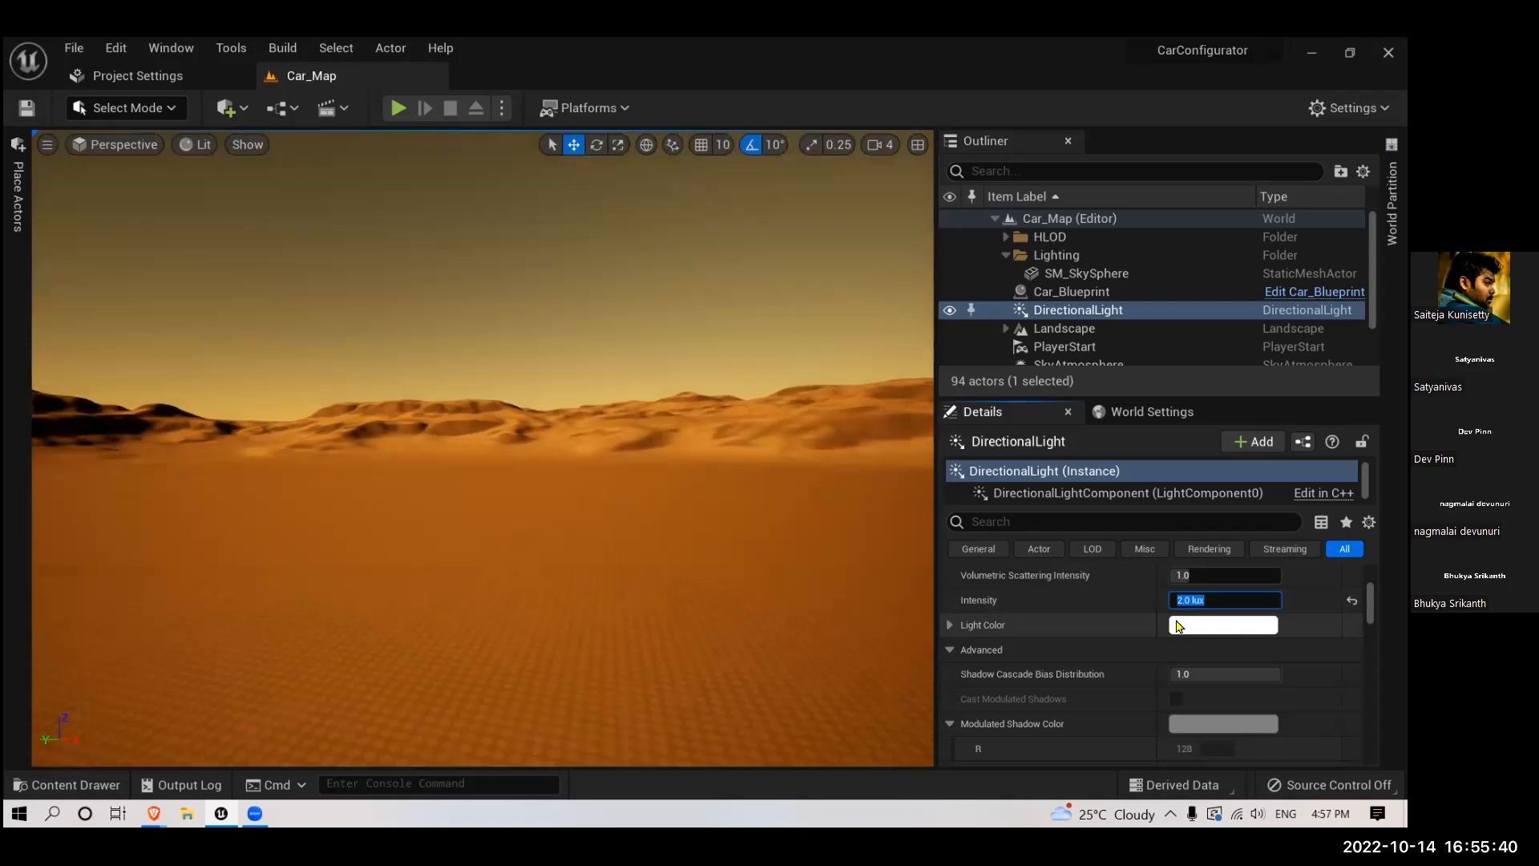
- Change the DirectionalLight's Light Color to light blue, hex sRGB 70ADFF, and check the dunes under the new tint
{"action": "left_click", "coordinate": [1180, 626]}
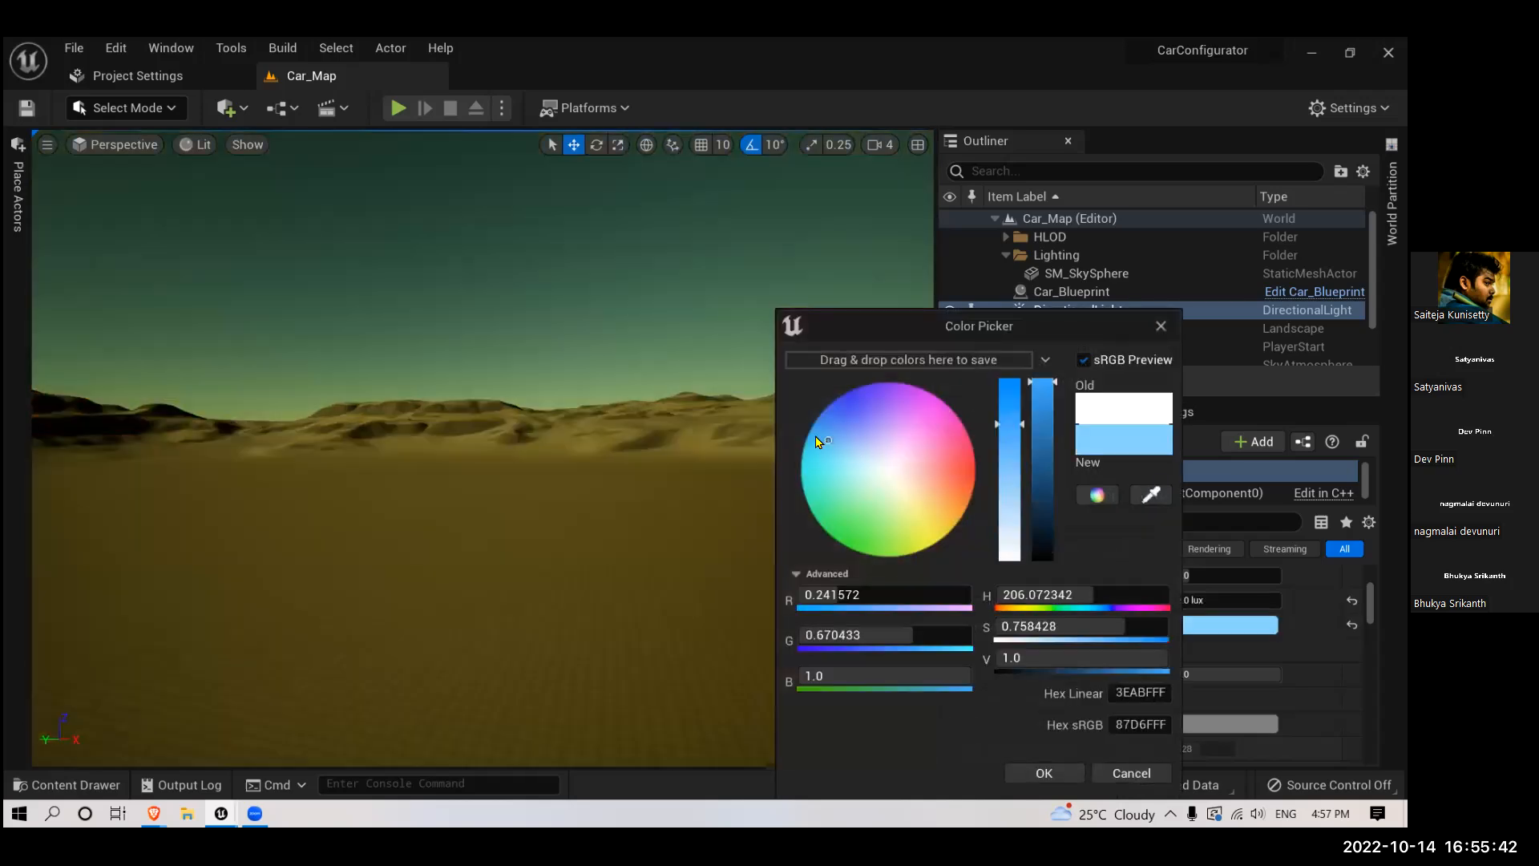
{"action": "left_click", "coordinate": [817, 436]}
{"action": "mouse_move", "coordinate": [817, 437]}
{"action": "left_mouse_down"}
{"action": "mouse_move", "coordinate": [822, 414]}
{"action": "mouse_move", "coordinate": [835, 426]}
{"action": "left_mouse_up"}
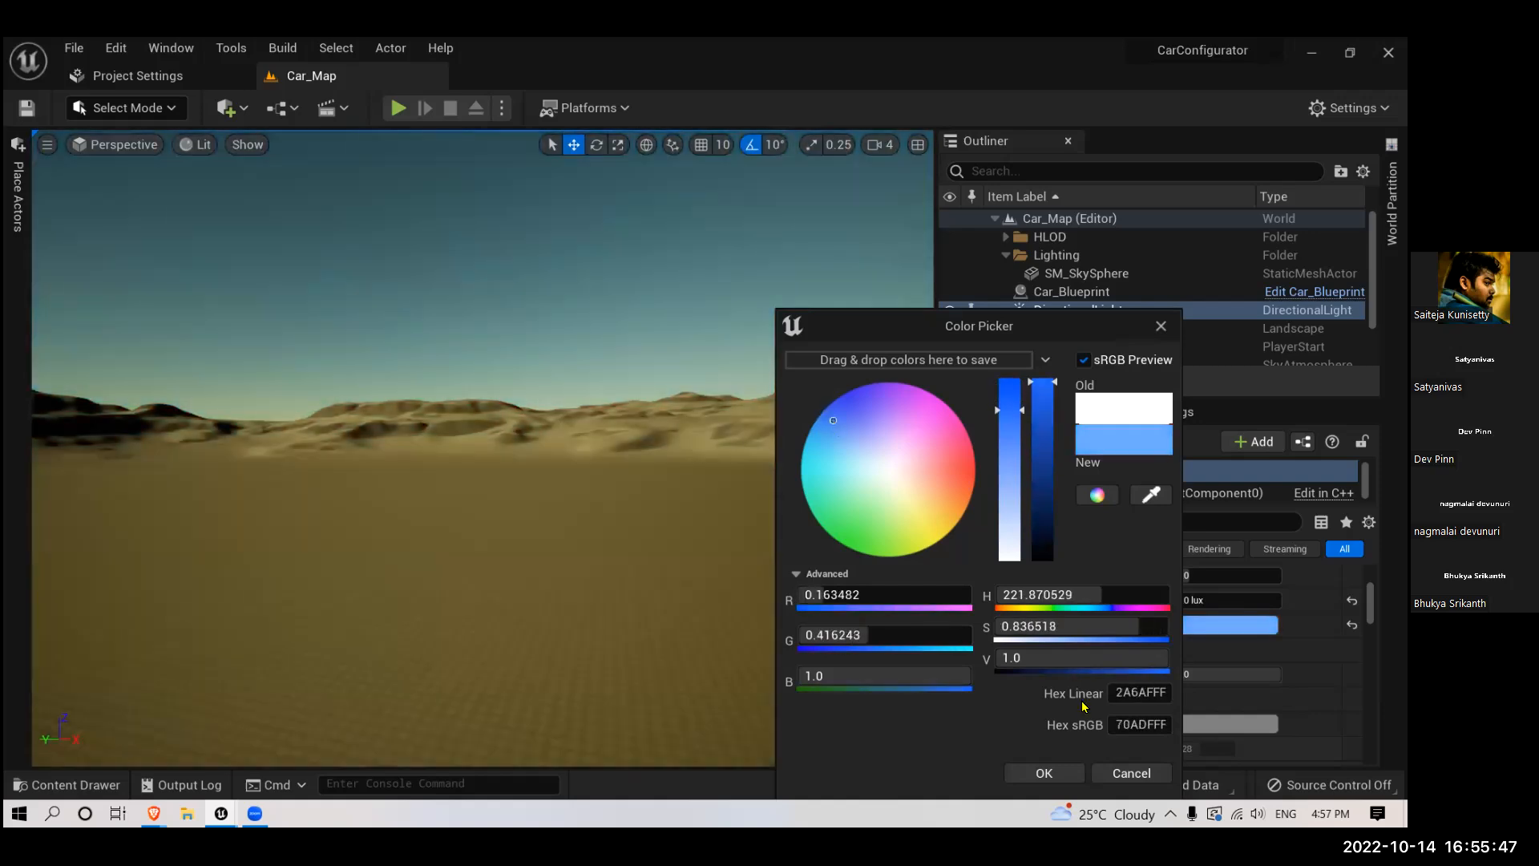
{"action": "left_click", "coordinate": [1079, 772]}
{"action": "right_click_drag", "start_coordinate": [756, 481], "coordinate": [1122, 484]}
{"action": "right_click_drag", "start_coordinate": [740, 510], "coordinate": [842, 509]}
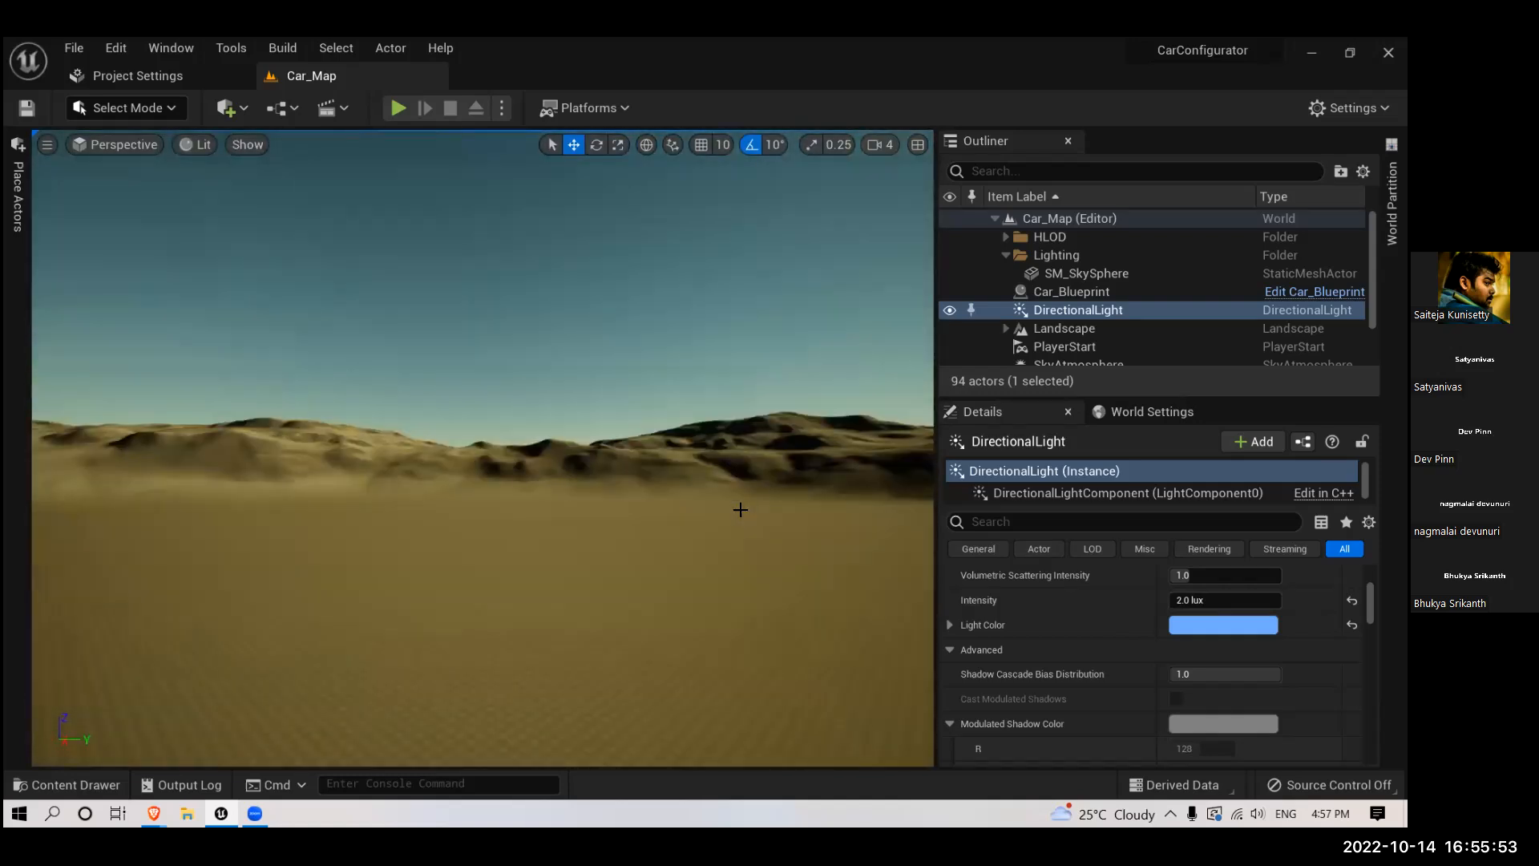
- Search the level's actors for "sky", and enable Real Time Capture on the SkyLight
{"action": "scroll", "coordinate": [1080, 664], "scroll_direction": "down", "scroll_amount": 3}
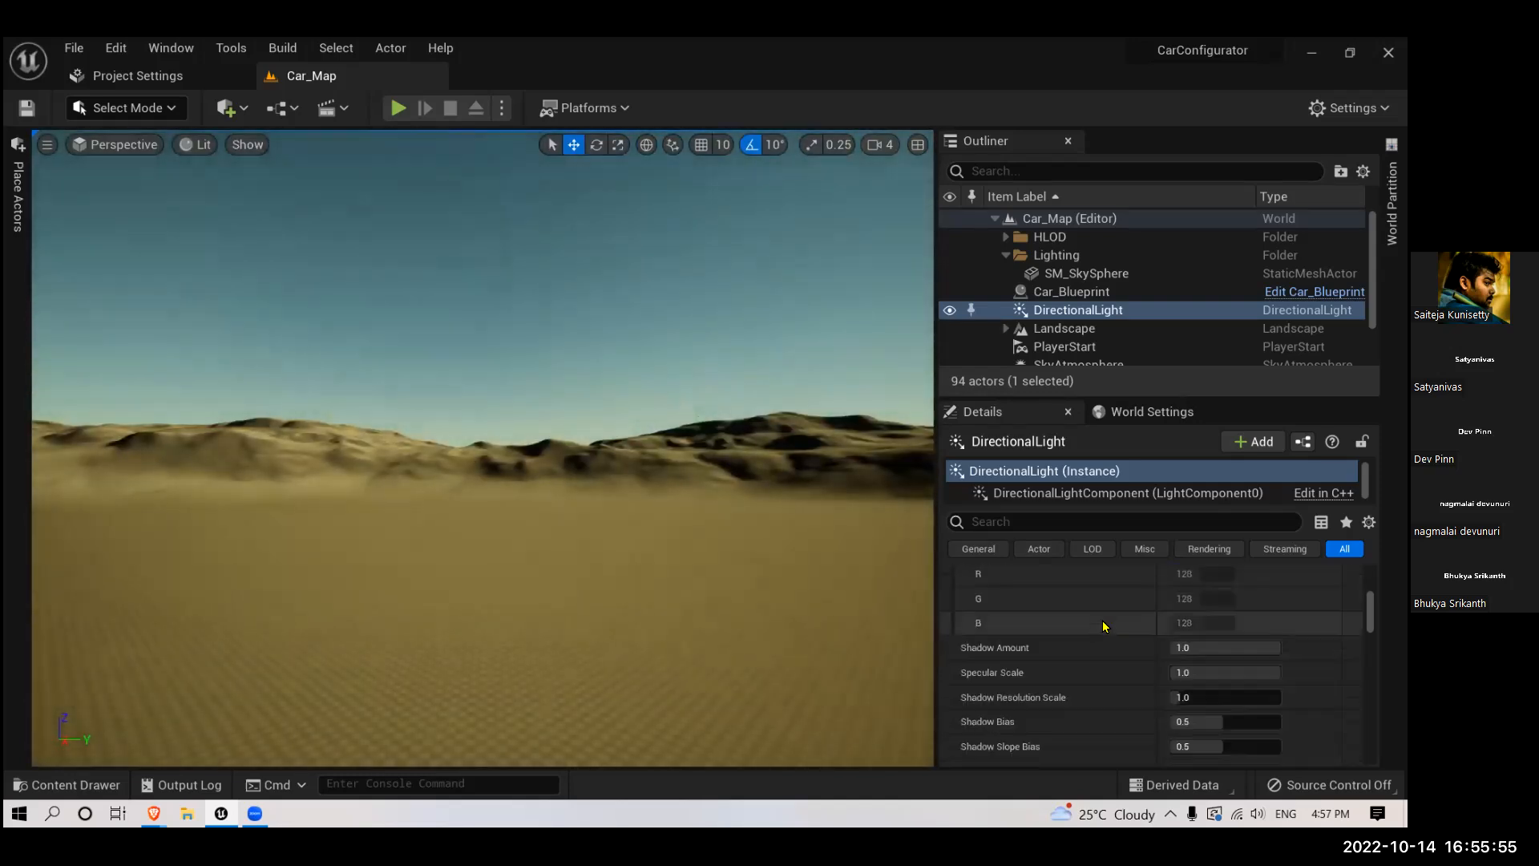
{"action": "scroll", "coordinate": [1093, 639], "scroll_direction": "down", "scroll_amount": 5}
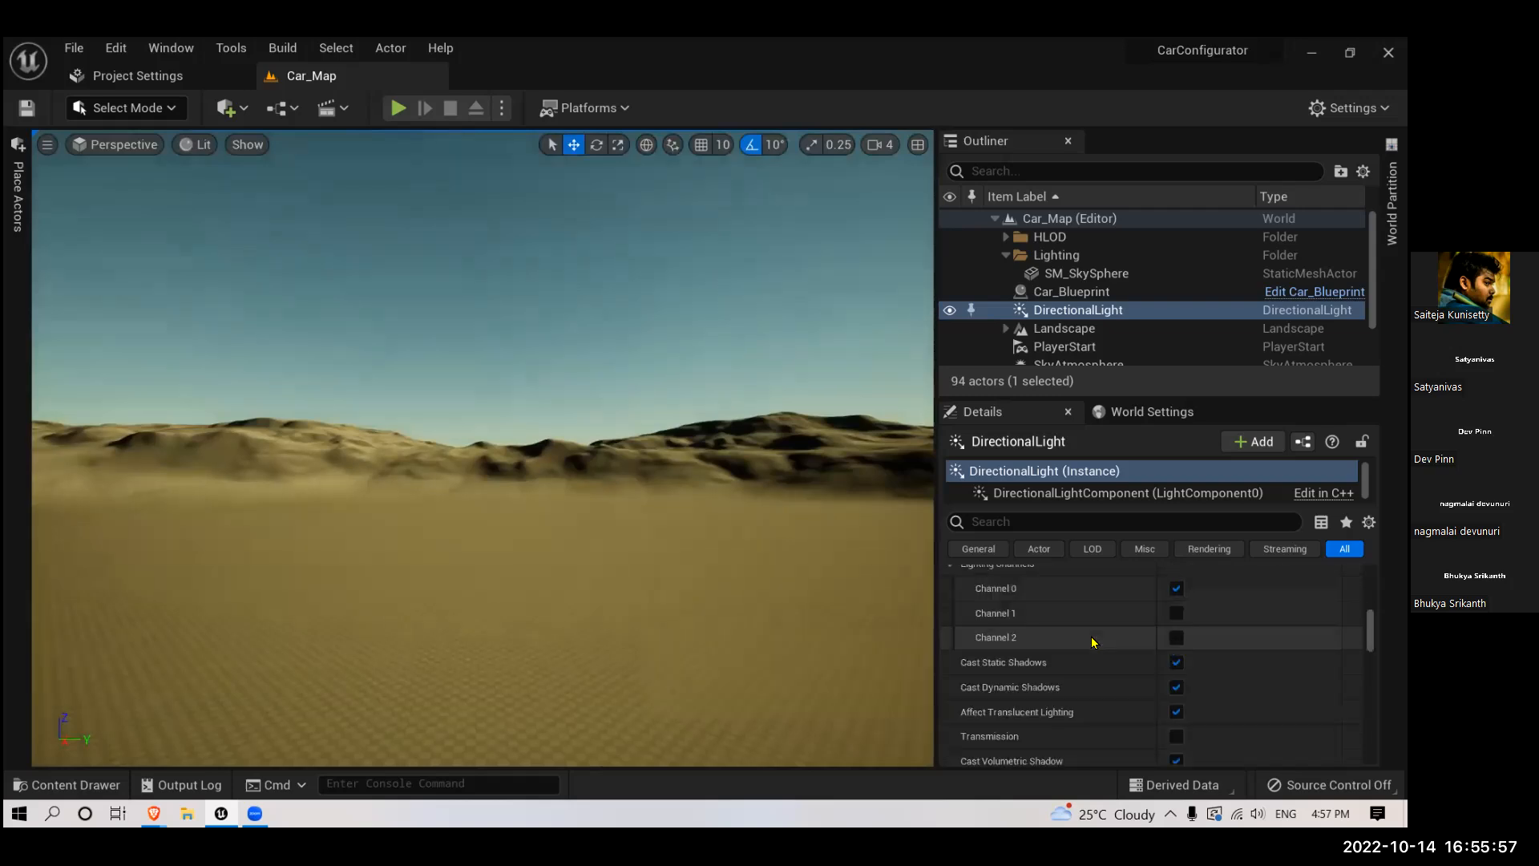
{"action": "scroll", "coordinate": [1093, 639], "scroll_direction": "up", "scroll_amount": 6}
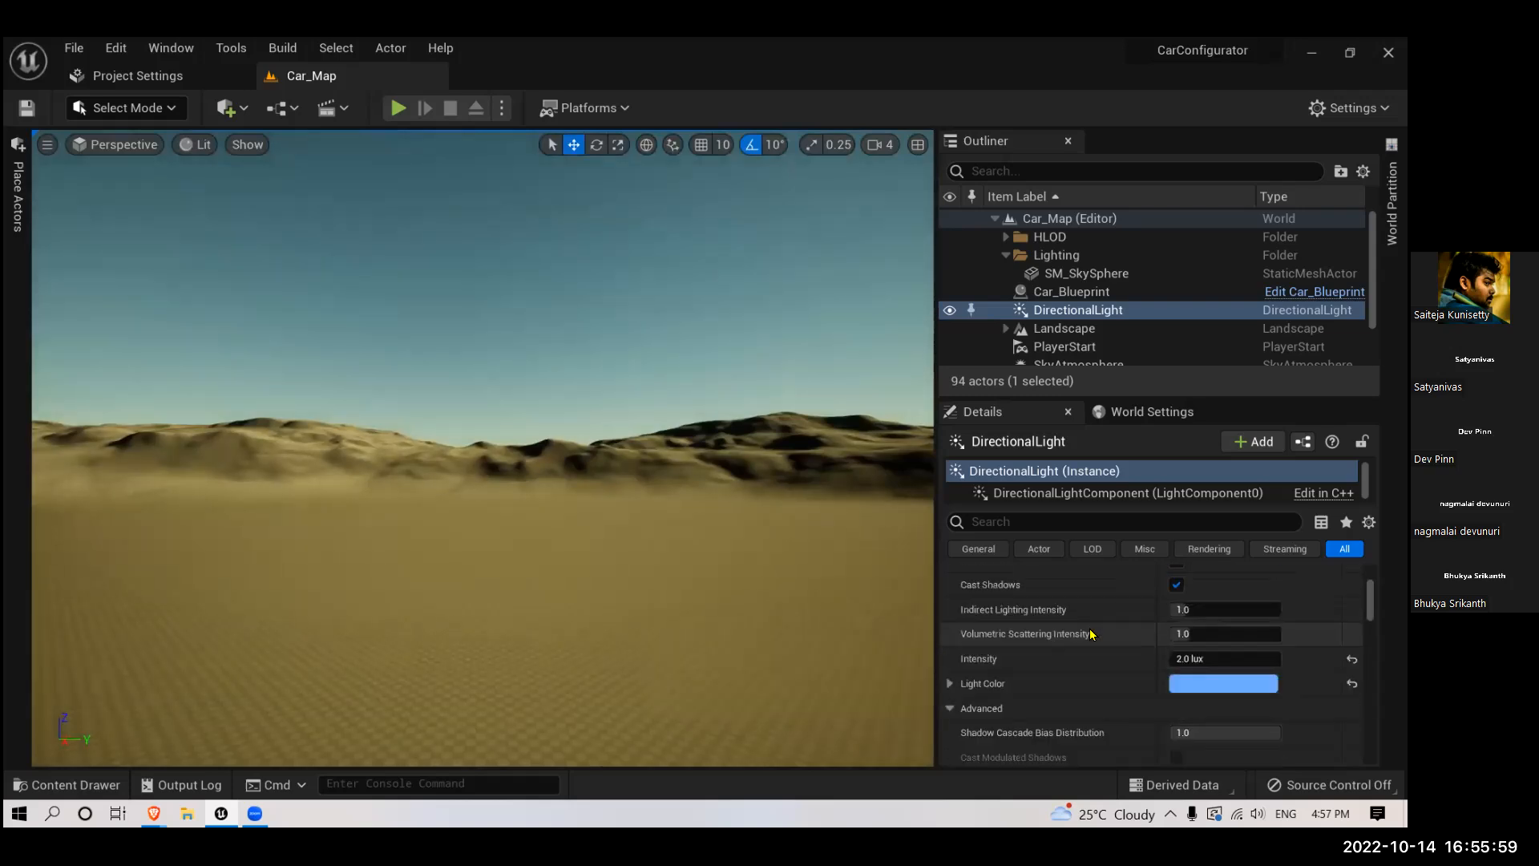
{"action": "scroll", "coordinate": [1091, 635], "scroll_direction": "up", "scroll_amount": 2}
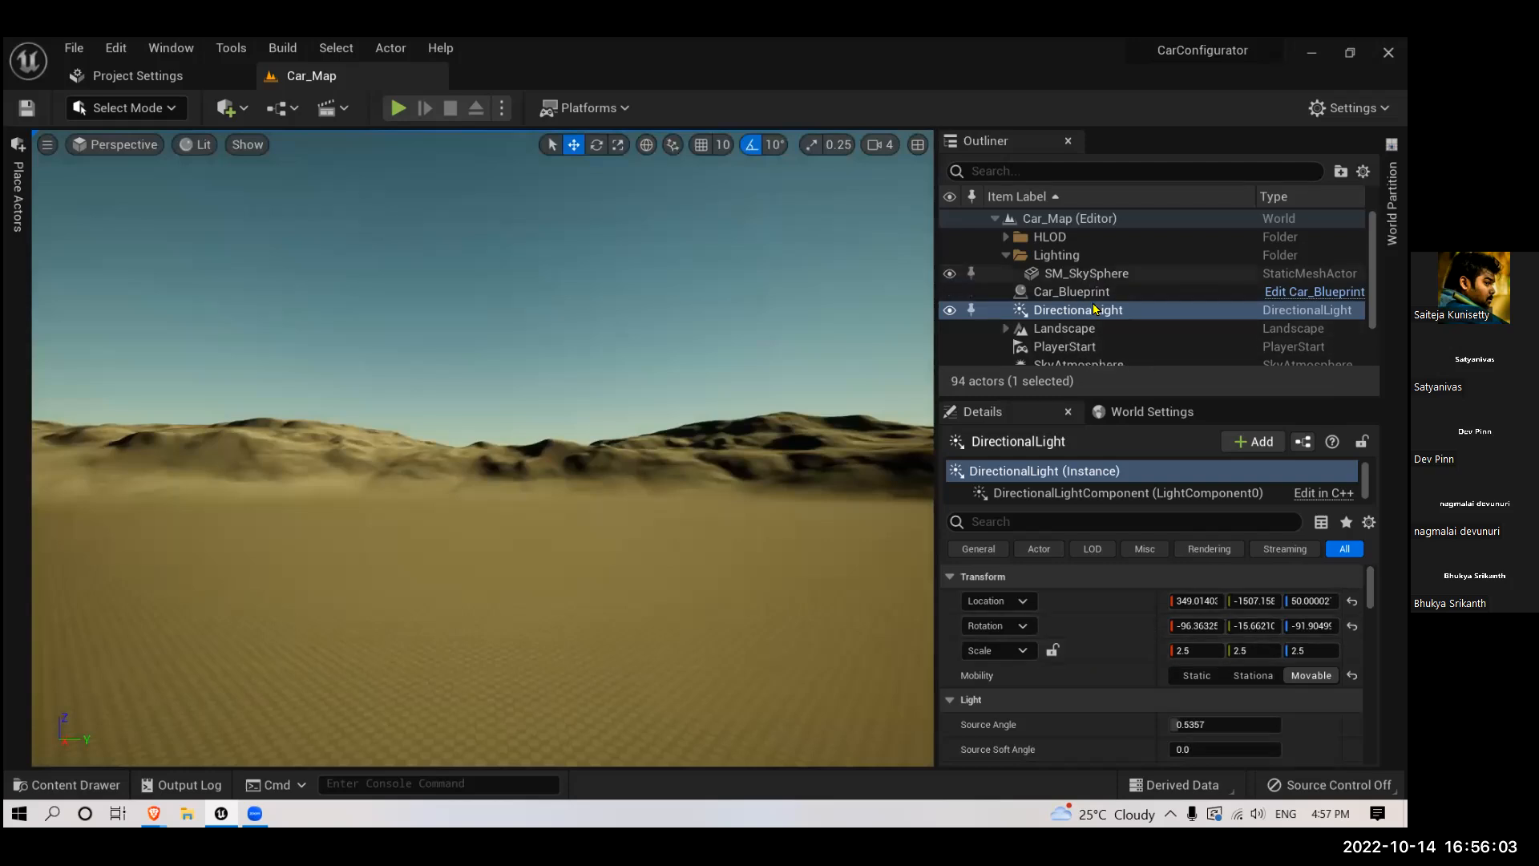
{"action": "left_click", "coordinate": [1071, 171]}
{"action": "type", "text": "sky"}
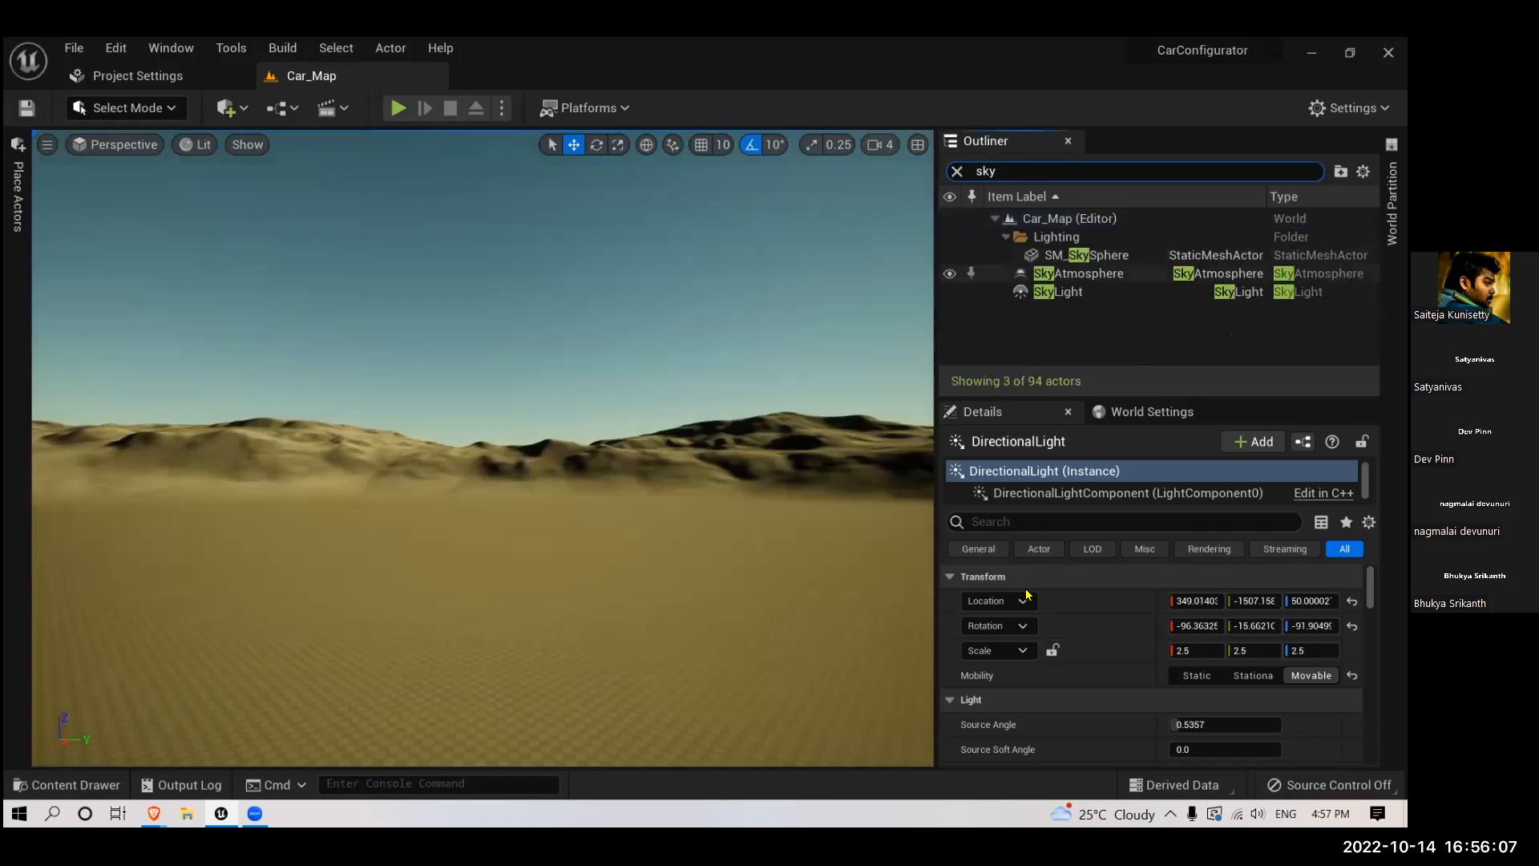
{"action": "left_click", "coordinate": [1067, 292]}
{"action": "scroll", "coordinate": [1117, 657], "scroll_direction": "down", "scroll_amount": 2}
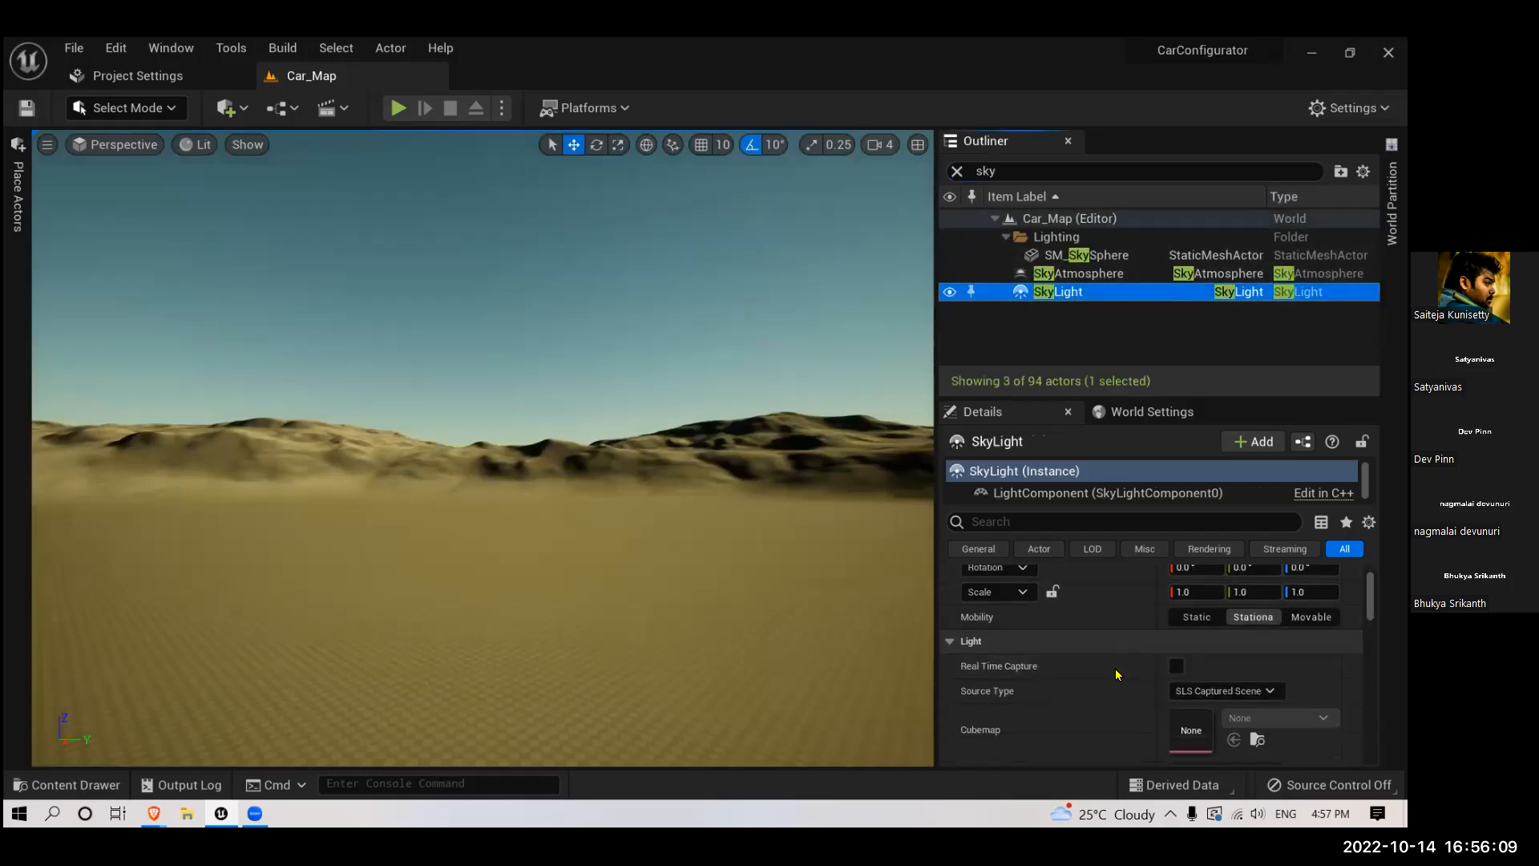
{"action": "left_click", "coordinate": [1176, 666]}
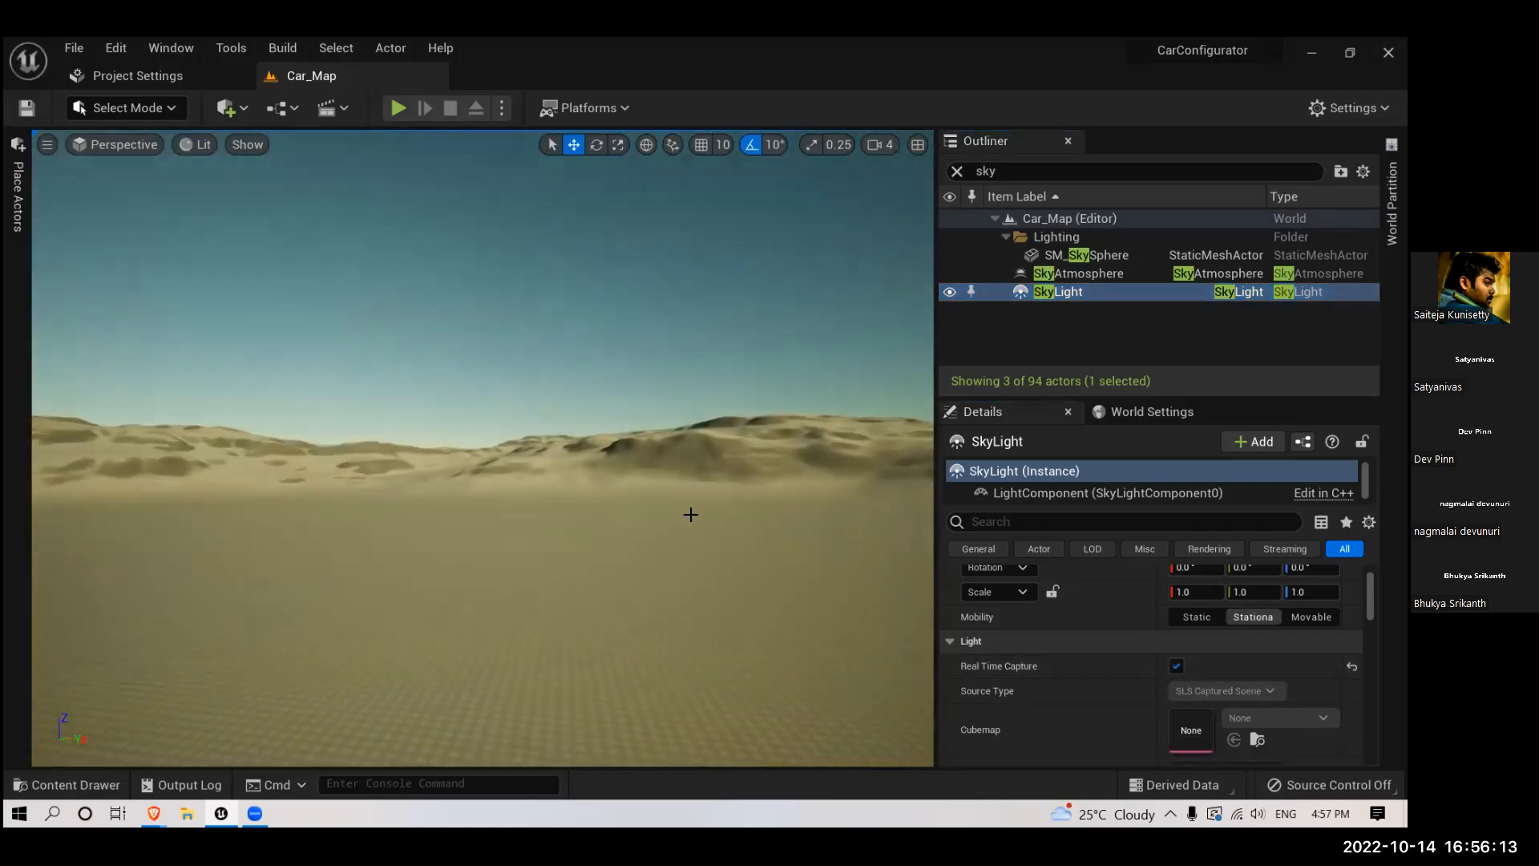
- Frame the red car in the viewport, and reselect the SkyLight to reach its light settings
{"action": "right_click_drag", "start_coordinate": [694, 502], "coordinate": [340, 553]}
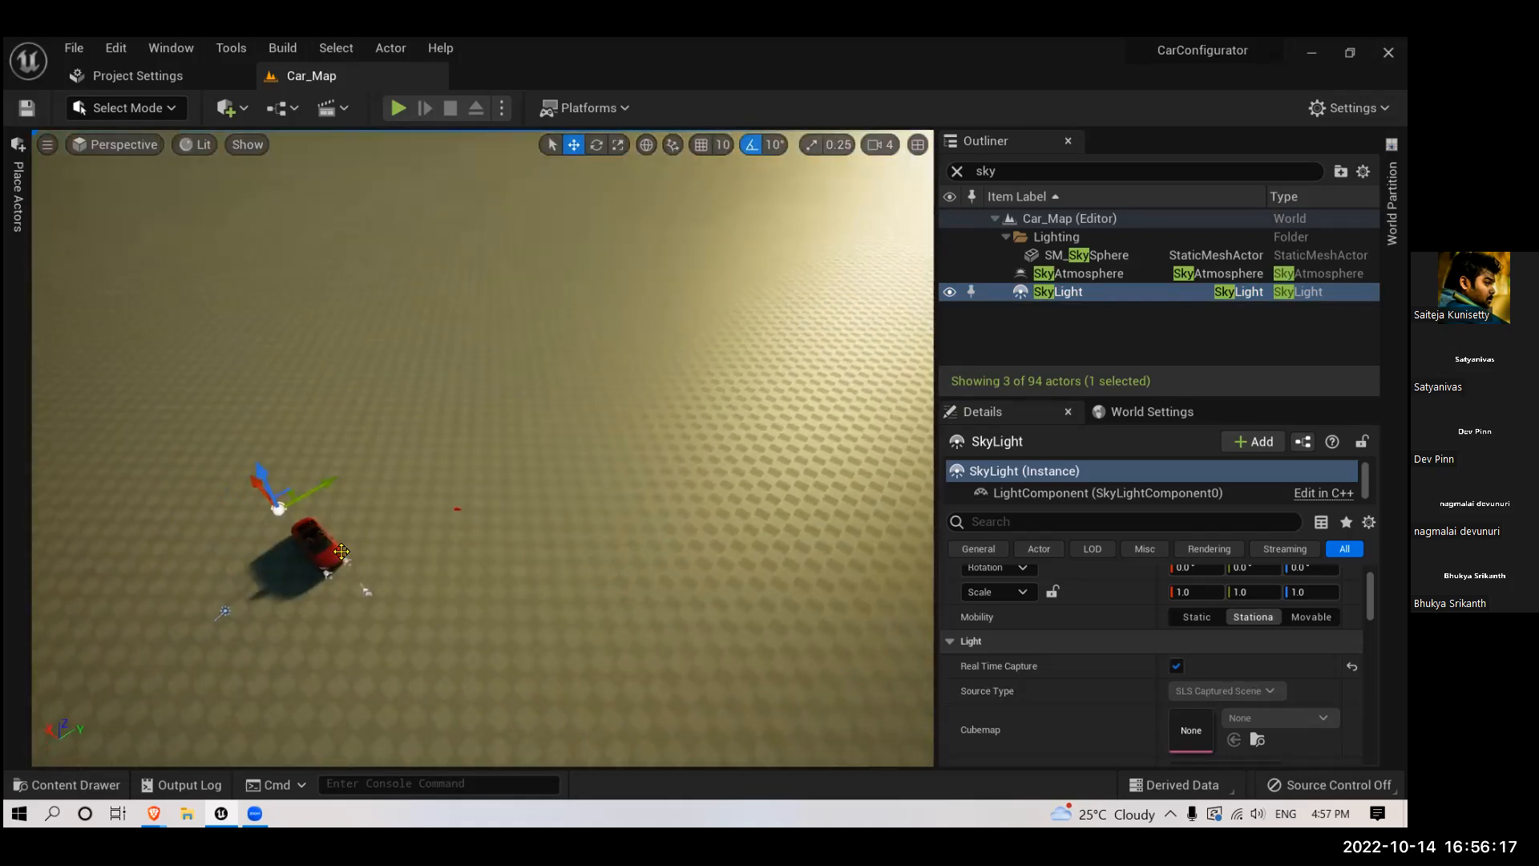
{"action": "left_click", "coordinate": [342, 551]}
{"action": "key", "text": "f"}
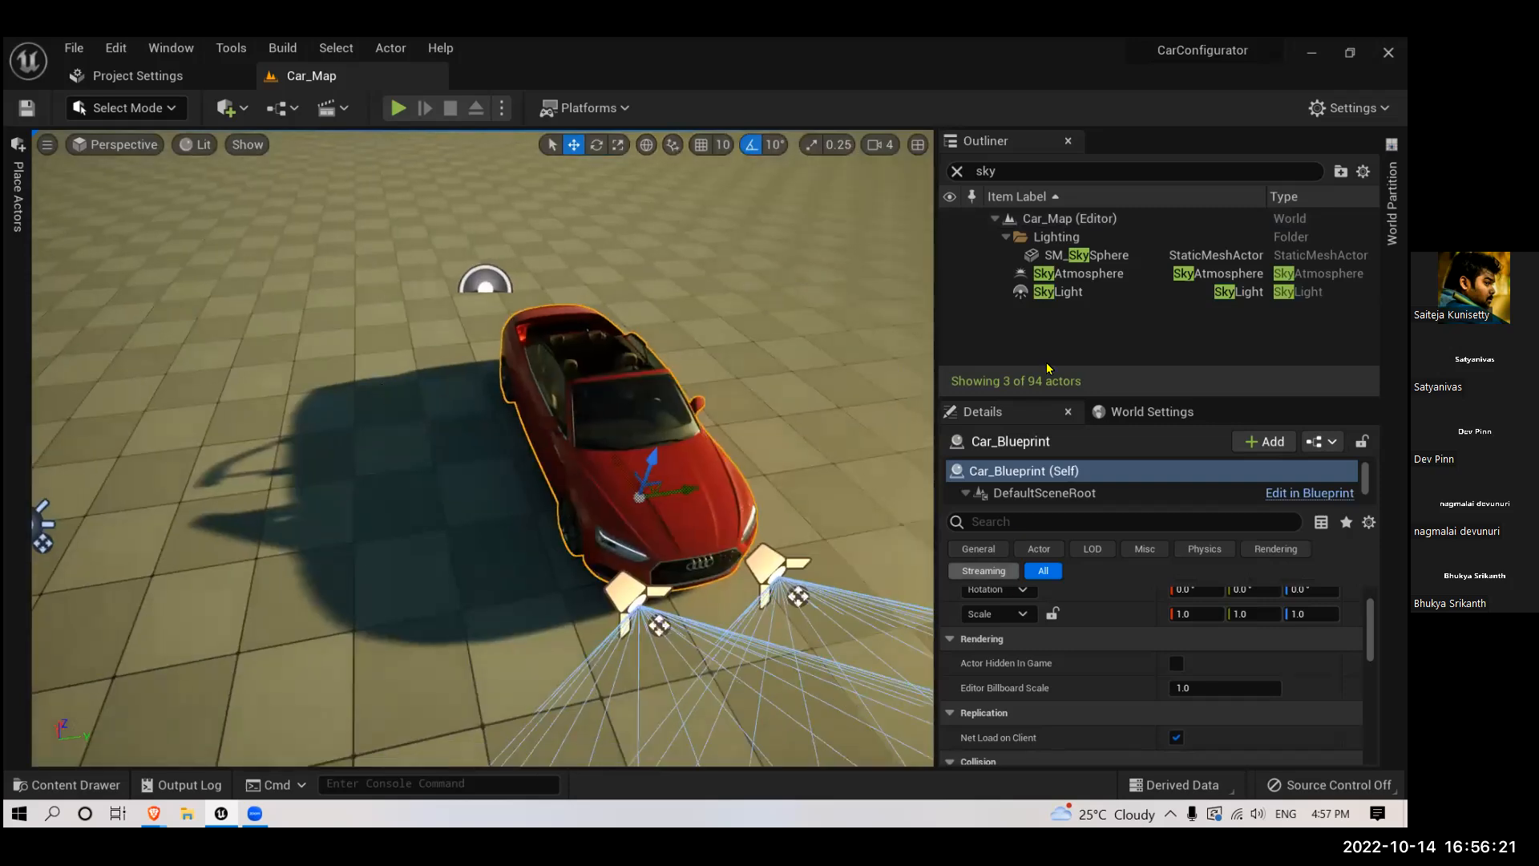
{"action": "left_click", "coordinate": [1057, 291]}
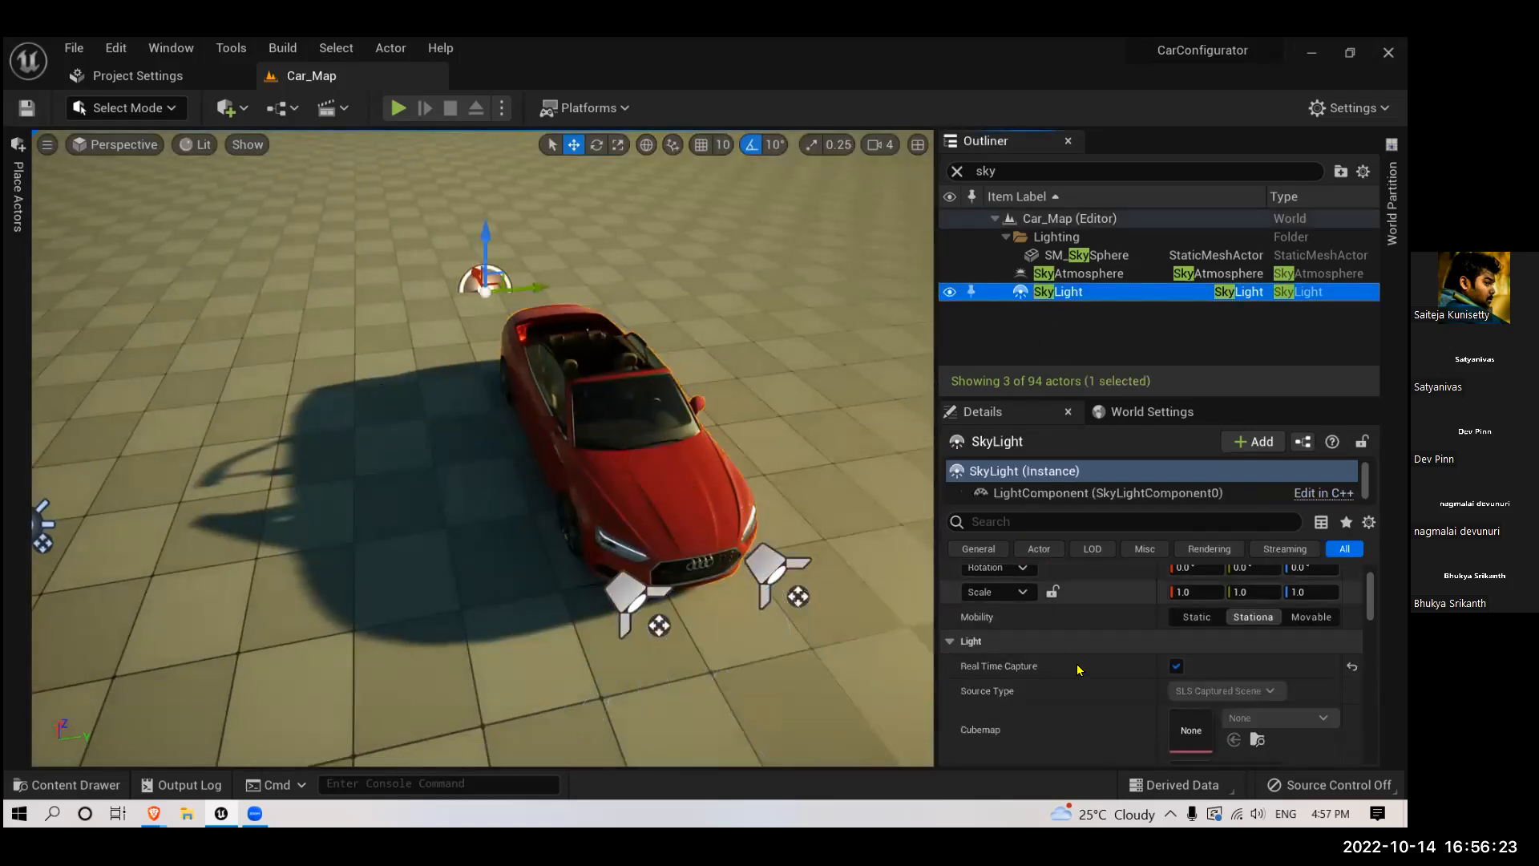
{"action": "scroll", "coordinate": [1077, 652], "scroll_direction": "down", "scroll_amount": 5}
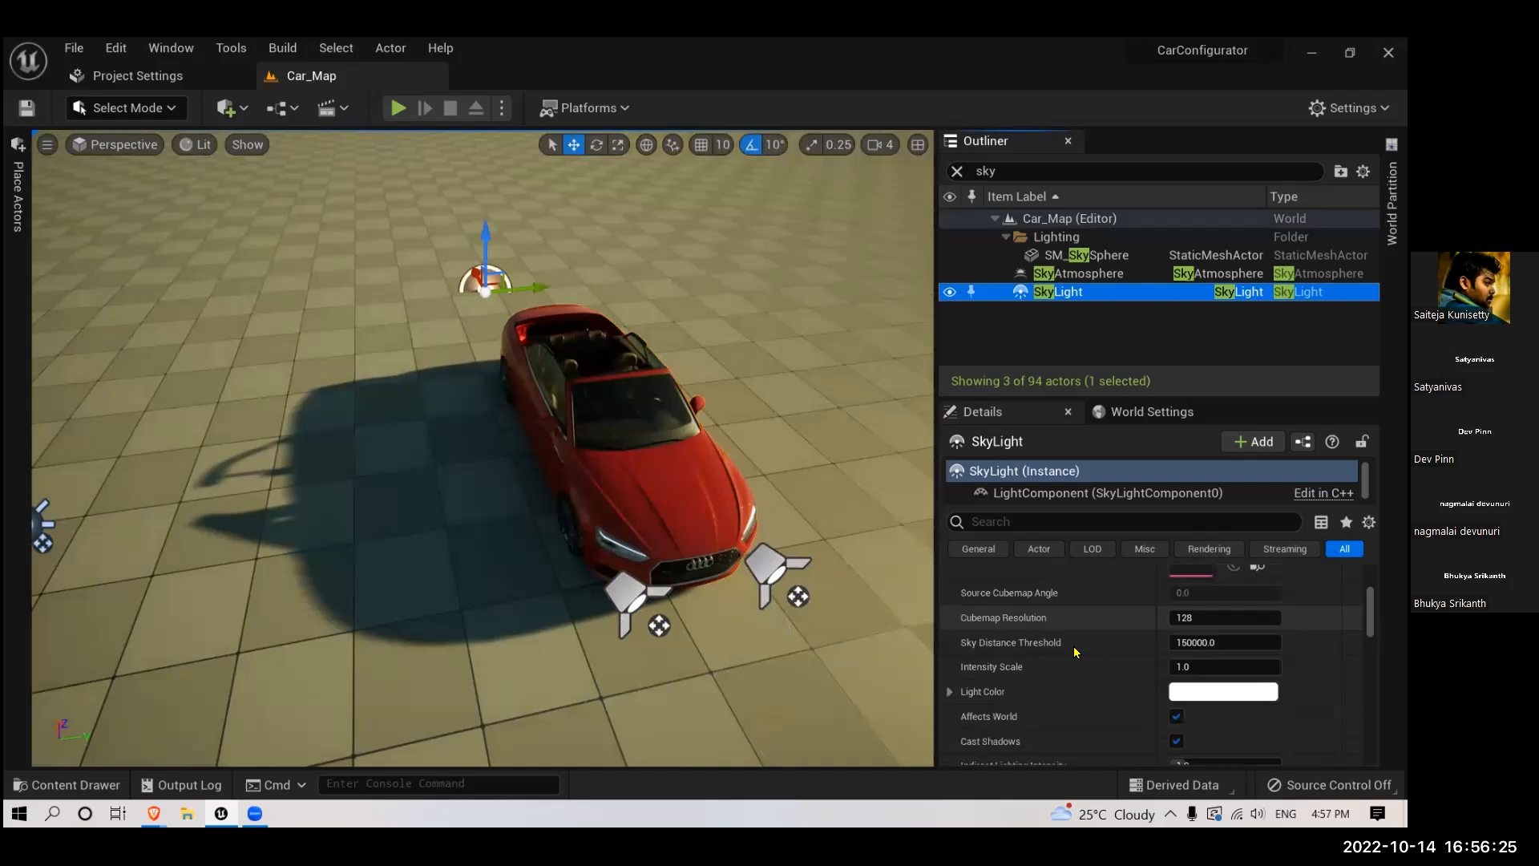
{"action": "scroll", "coordinate": [1077, 653], "scroll_direction": "down", "scroll_amount": 1}
{"action": "scroll", "coordinate": [1077, 653], "scroll_direction": "down", "scroll_amount": 1}
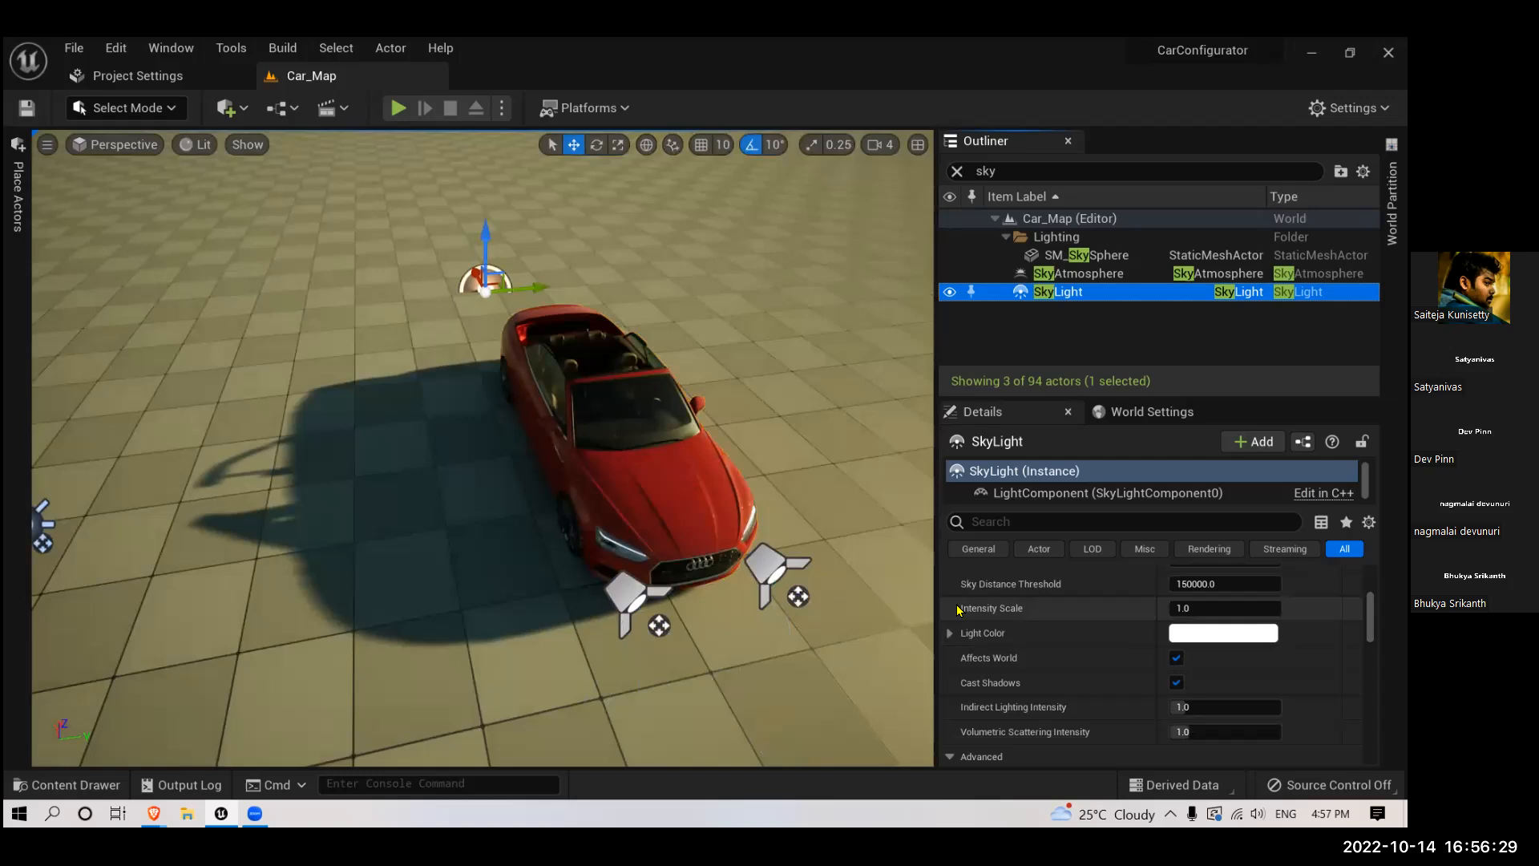
- Set the SkyLight's Intensity Scale to 10 and inspect the lighting around the car
{"action": "left_click", "coordinate": [1188, 607]}
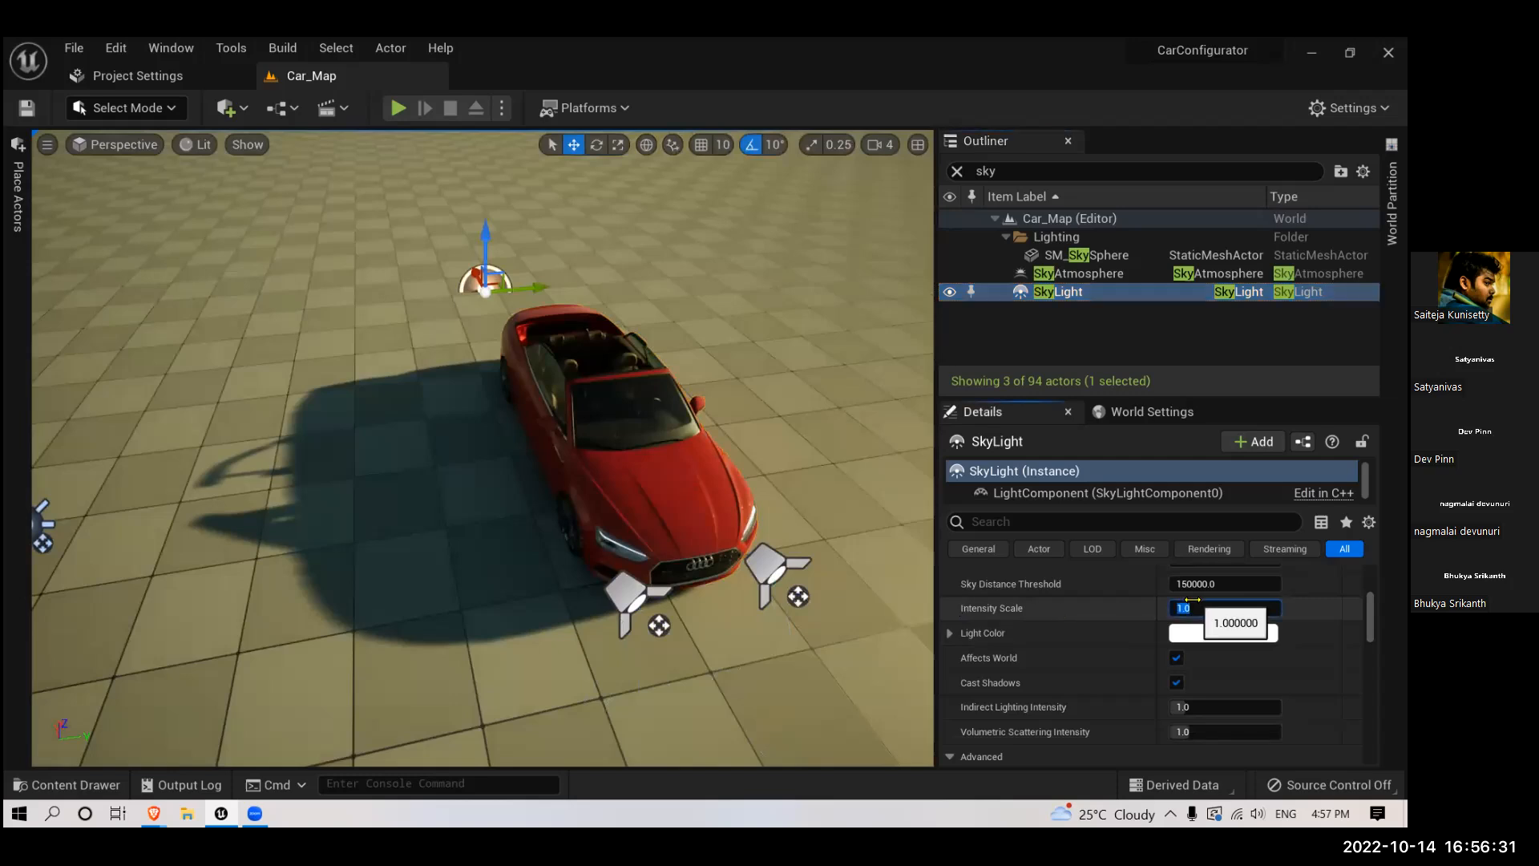
{"action": "type", "text": "10"}
{"action": "key", "text": "Return"}
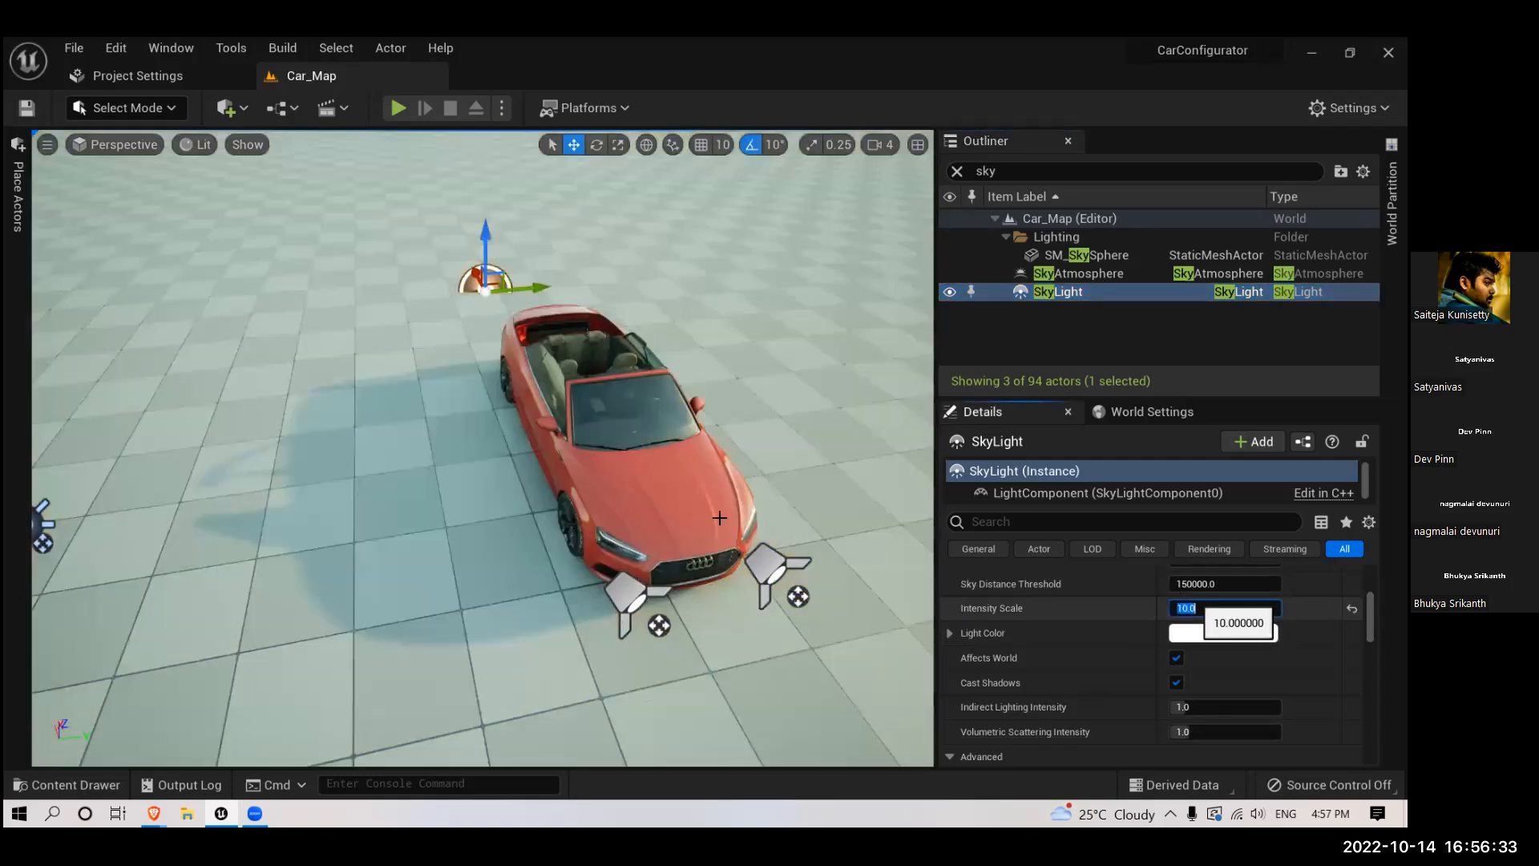
{"action": "right_click_drag", "start_coordinate": [580, 464], "coordinate": [673, 501]}
{"action": "scroll", "coordinate": [584, 491], "scroll_direction": "down", "scroll_amount": 4}
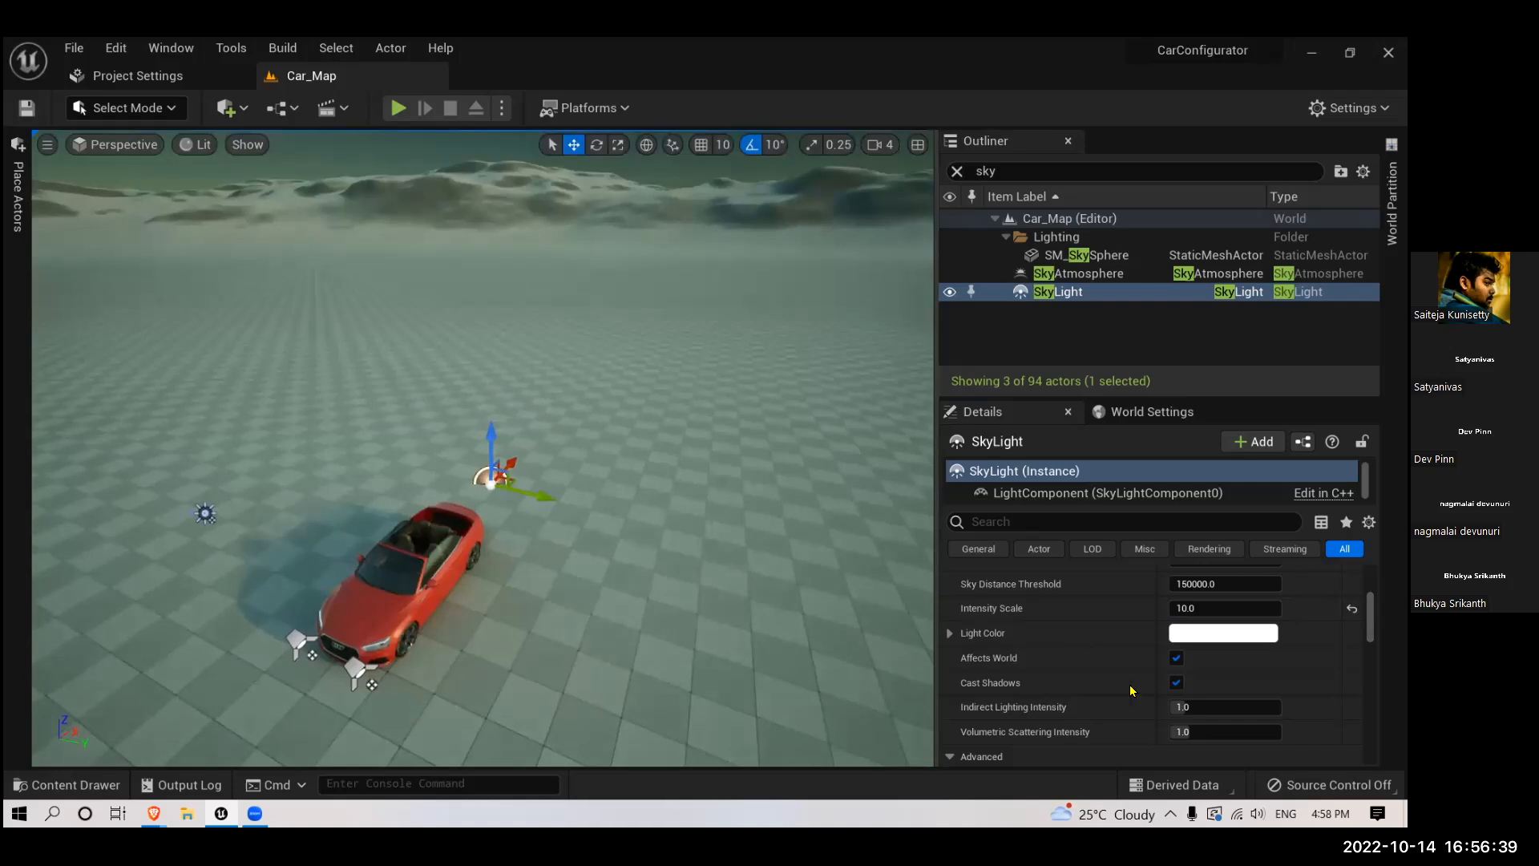
- Try the SkyLight's Intensity Scale at 15 and at 5
{"action": "left_click", "coordinate": [1198, 613]}
{"action": "type", "text": "15"}
{"action": "key", "text": "Return"}
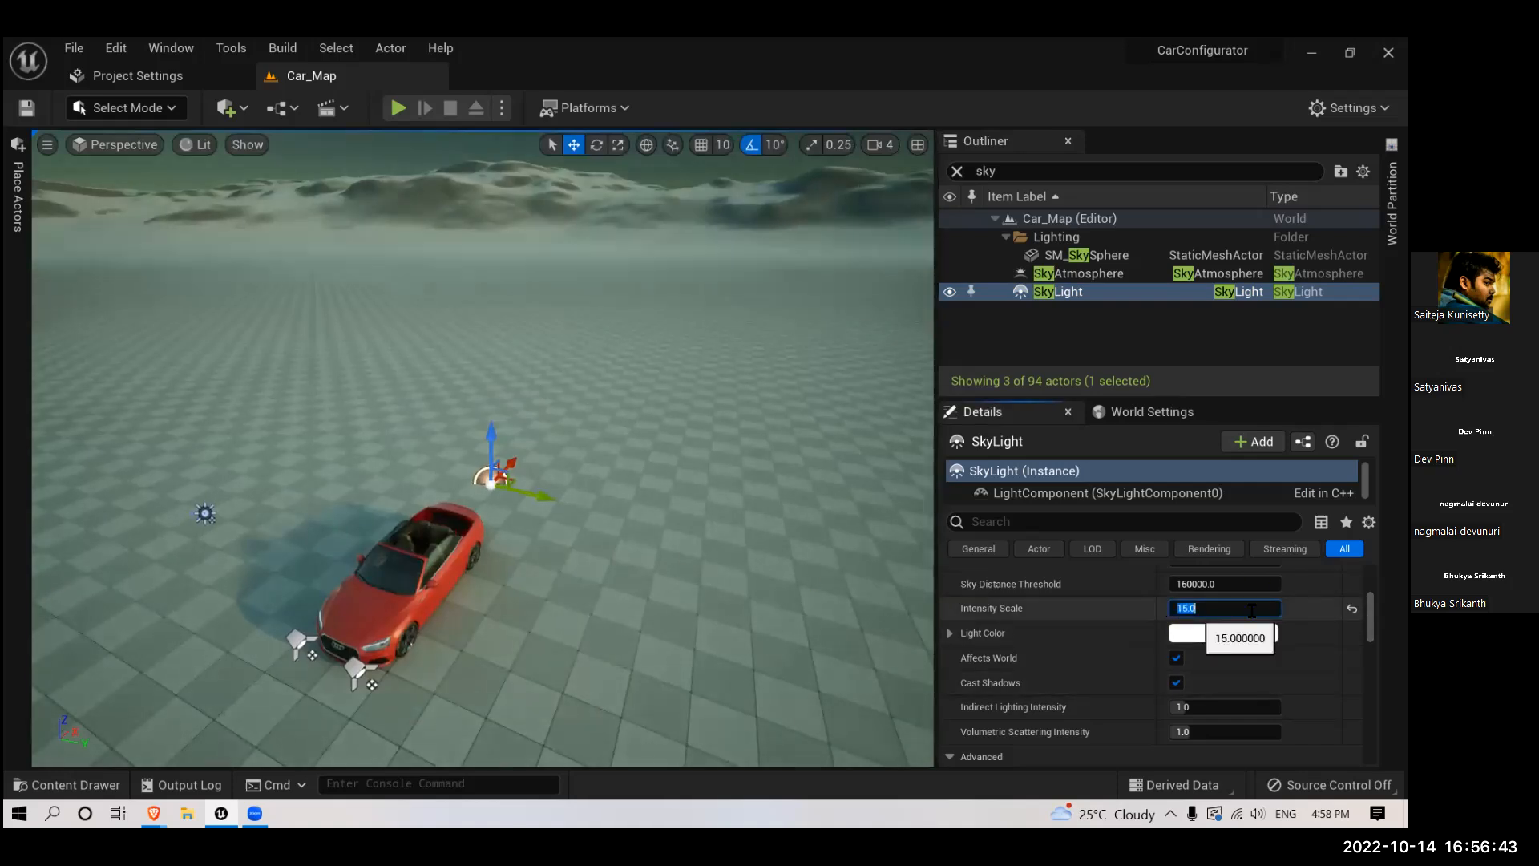
{"action": "type", "text": "5"}
{"action": "key", "text": "Return"}
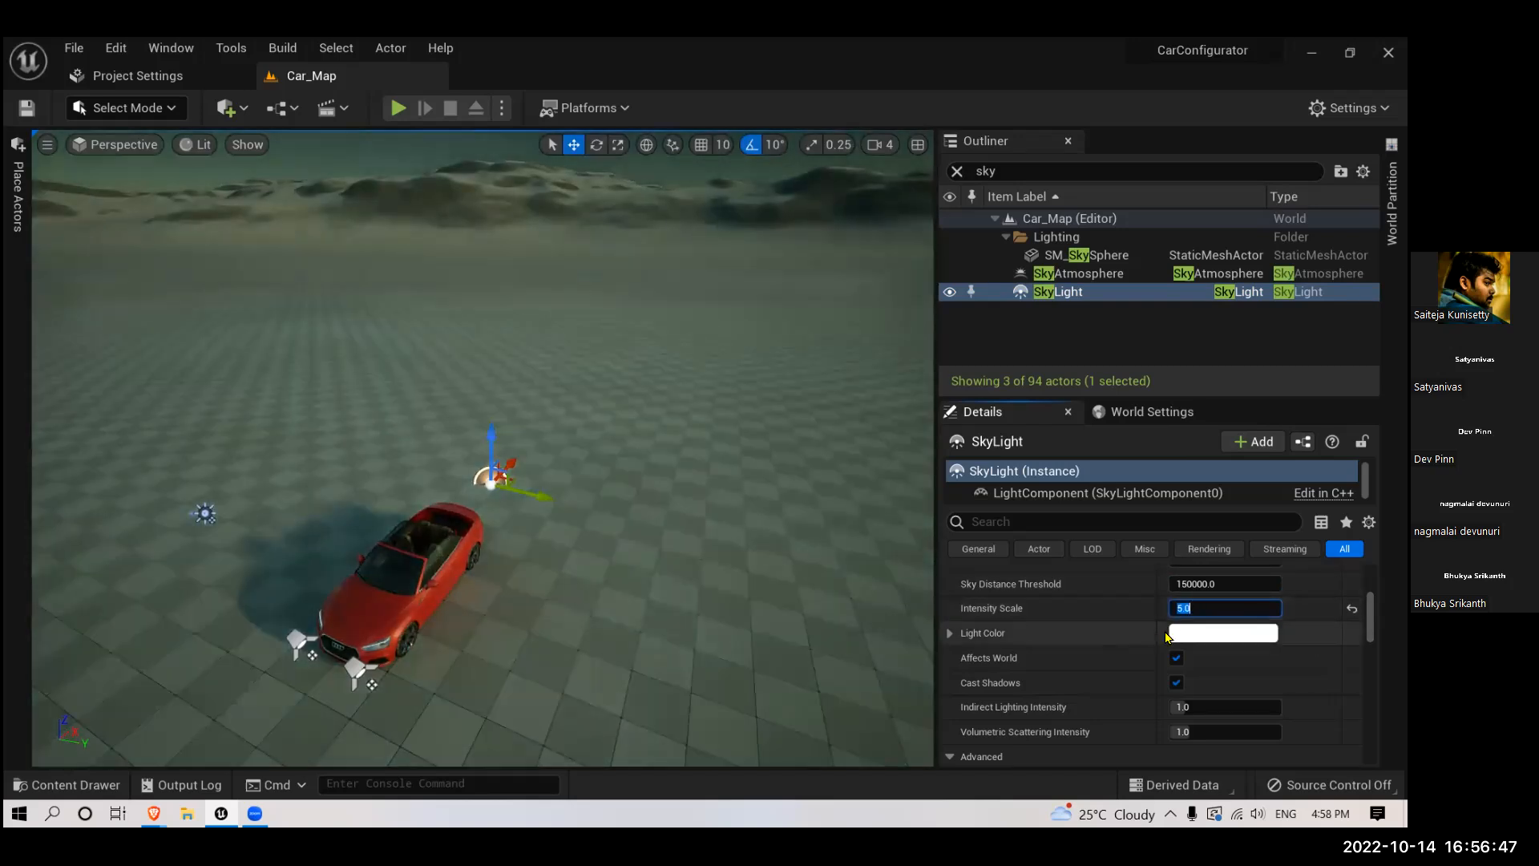
- Set the SkyLight's Intensity Scale to 2 and inspect the car and its shadow up close
{"action": "type", "text": "2"}
{"action": "key", "text": "Return"}
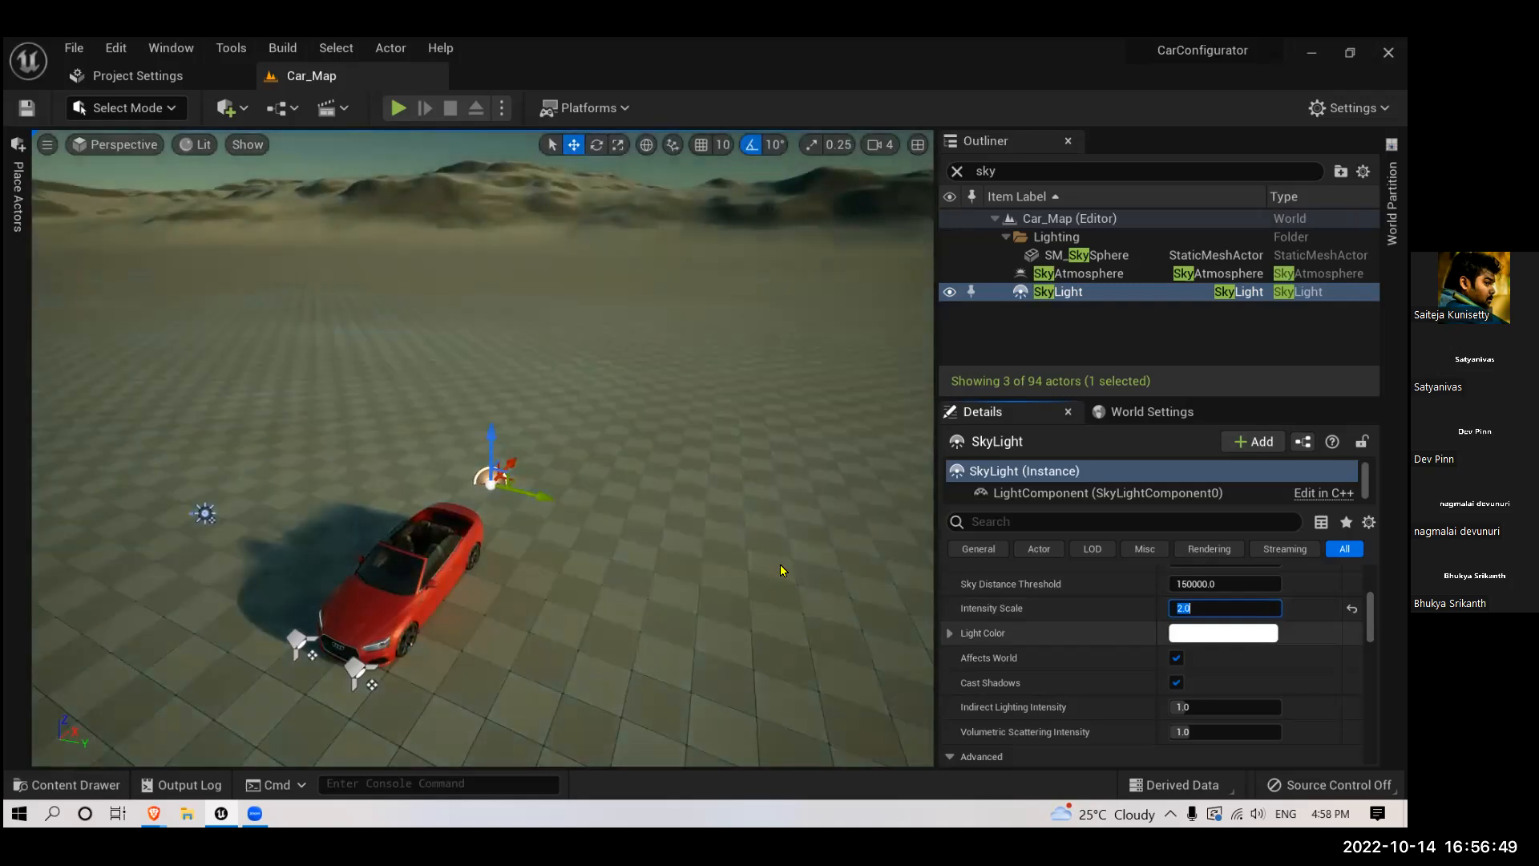
{"action": "right_click_drag", "start_coordinate": [656, 513], "coordinate": [610, 554]}
{"action": "scroll", "coordinate": [650, 519], "scroll_direction": "up", "scroll_amount": 3}
{"action": "right_click_drag", "start_coordinate": [572, 501], "coordinate": [689, 499]}
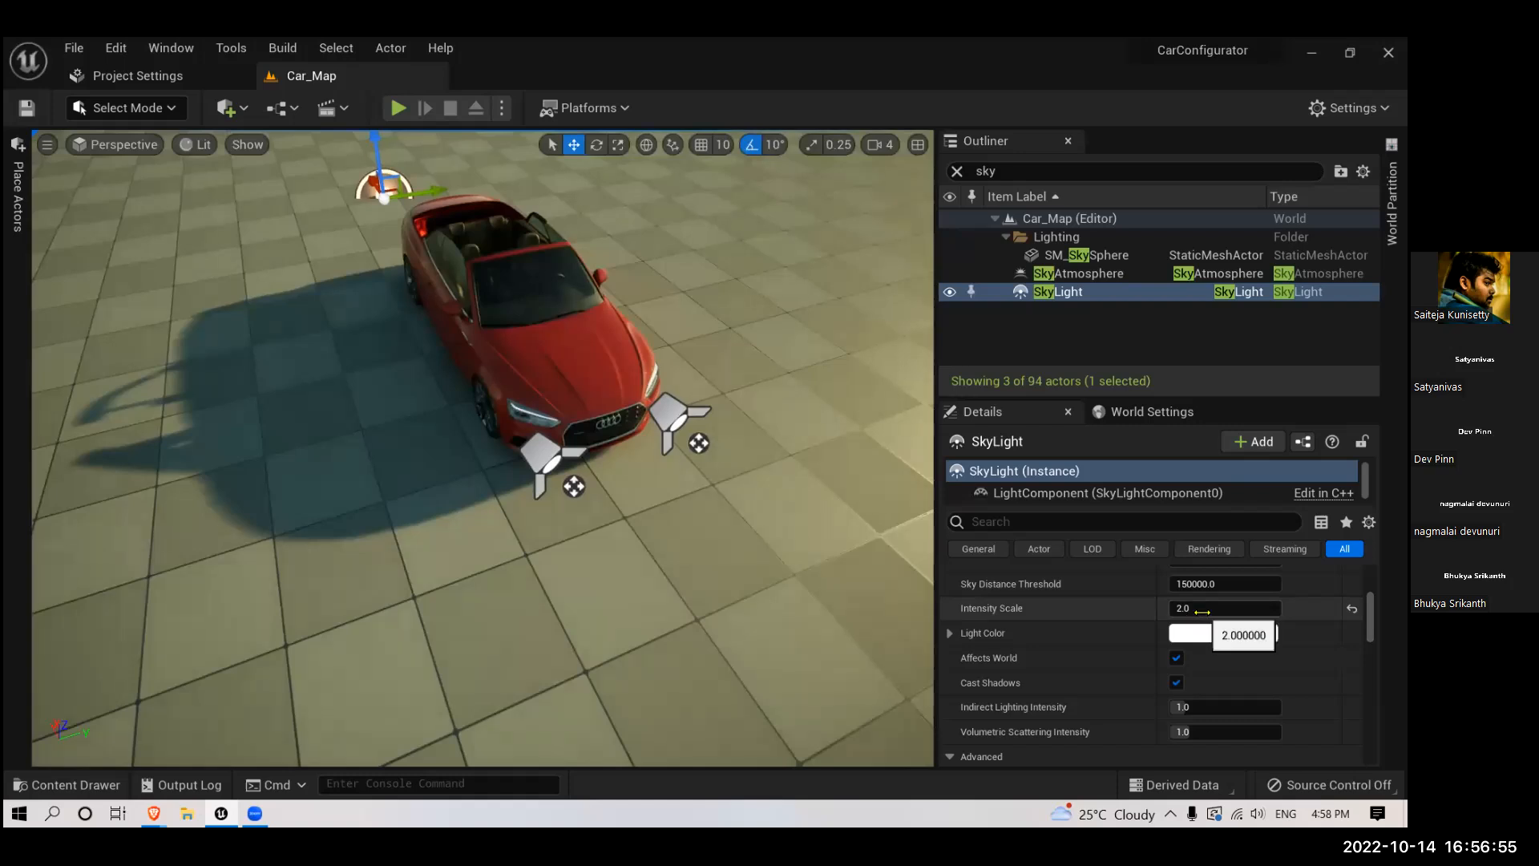
{"action": "left_click", "coordinate": [1201, 611]}
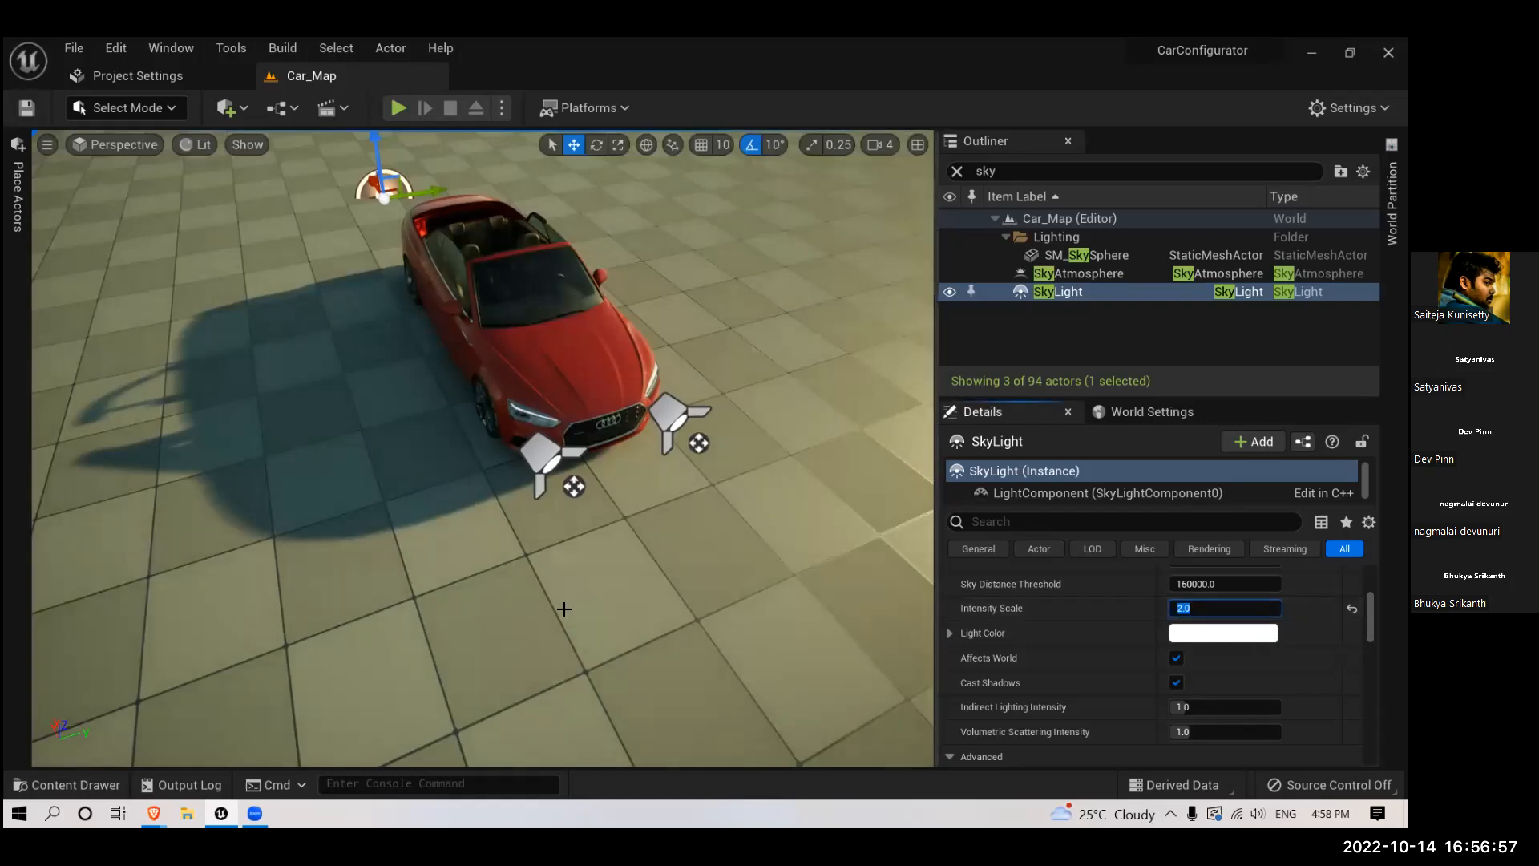
{"action": "right_click_drag", "start_coordinate": [472, 565], "coordinate": [425, 538]}
- Select the SkyAtmosphere, review its planet and atmosphere scattering properties, and clear the actor search
{"action": "scroll", "coordinate": [560, 594], "scroll_direction": "down", "scroll_amount": 2}
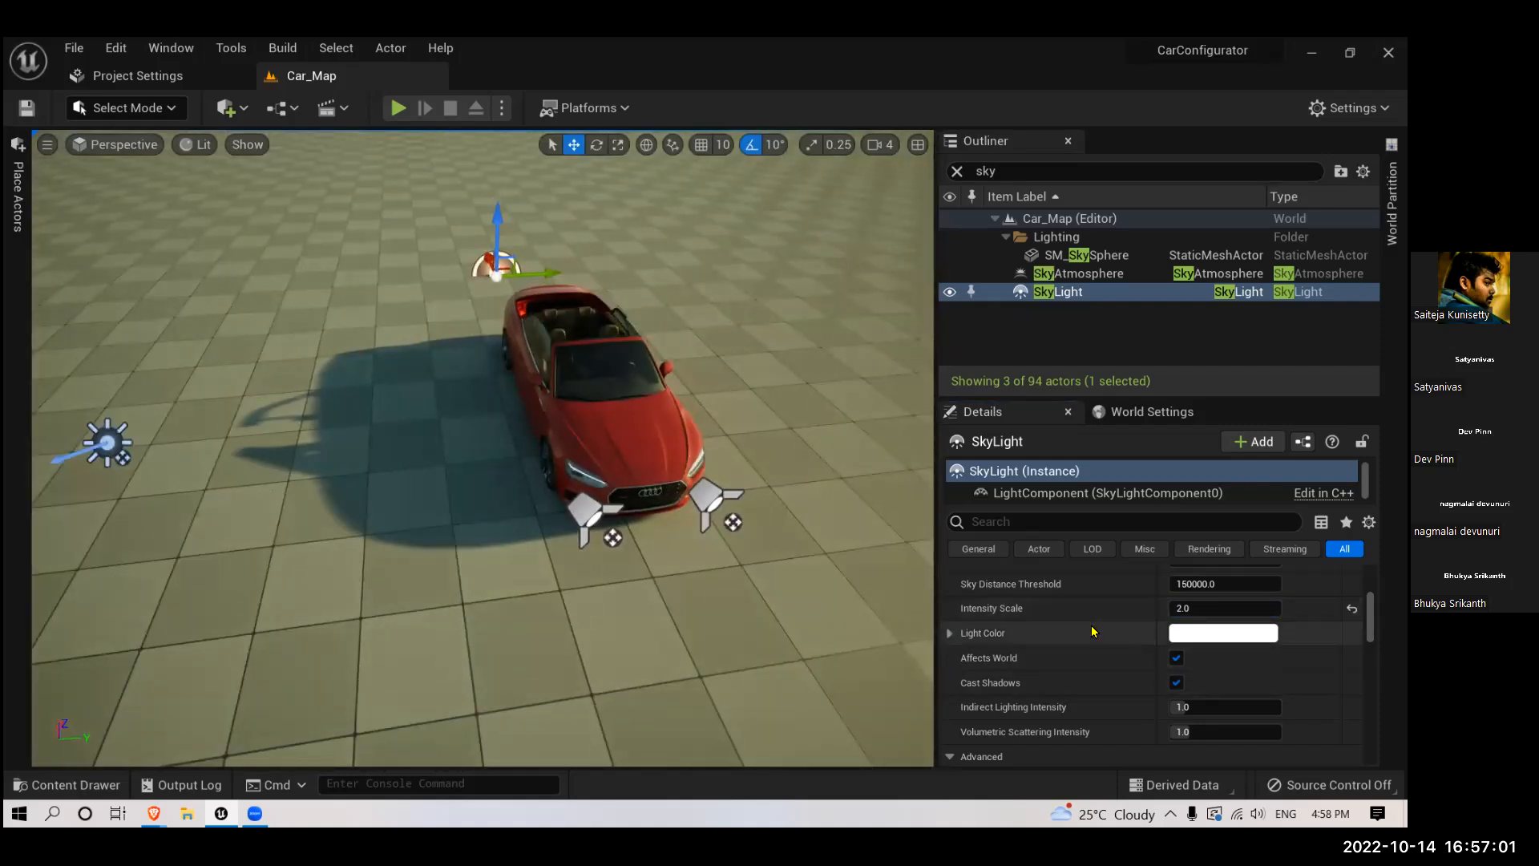
{"action": "scroll", "coordinate": [1095, 631], "scroll_direction": "down", "scroll_amount": 2}
{"action": "scroll", "coordinate": [1096, 631], "scroll_direction": "up", "scroll_amount": 3}
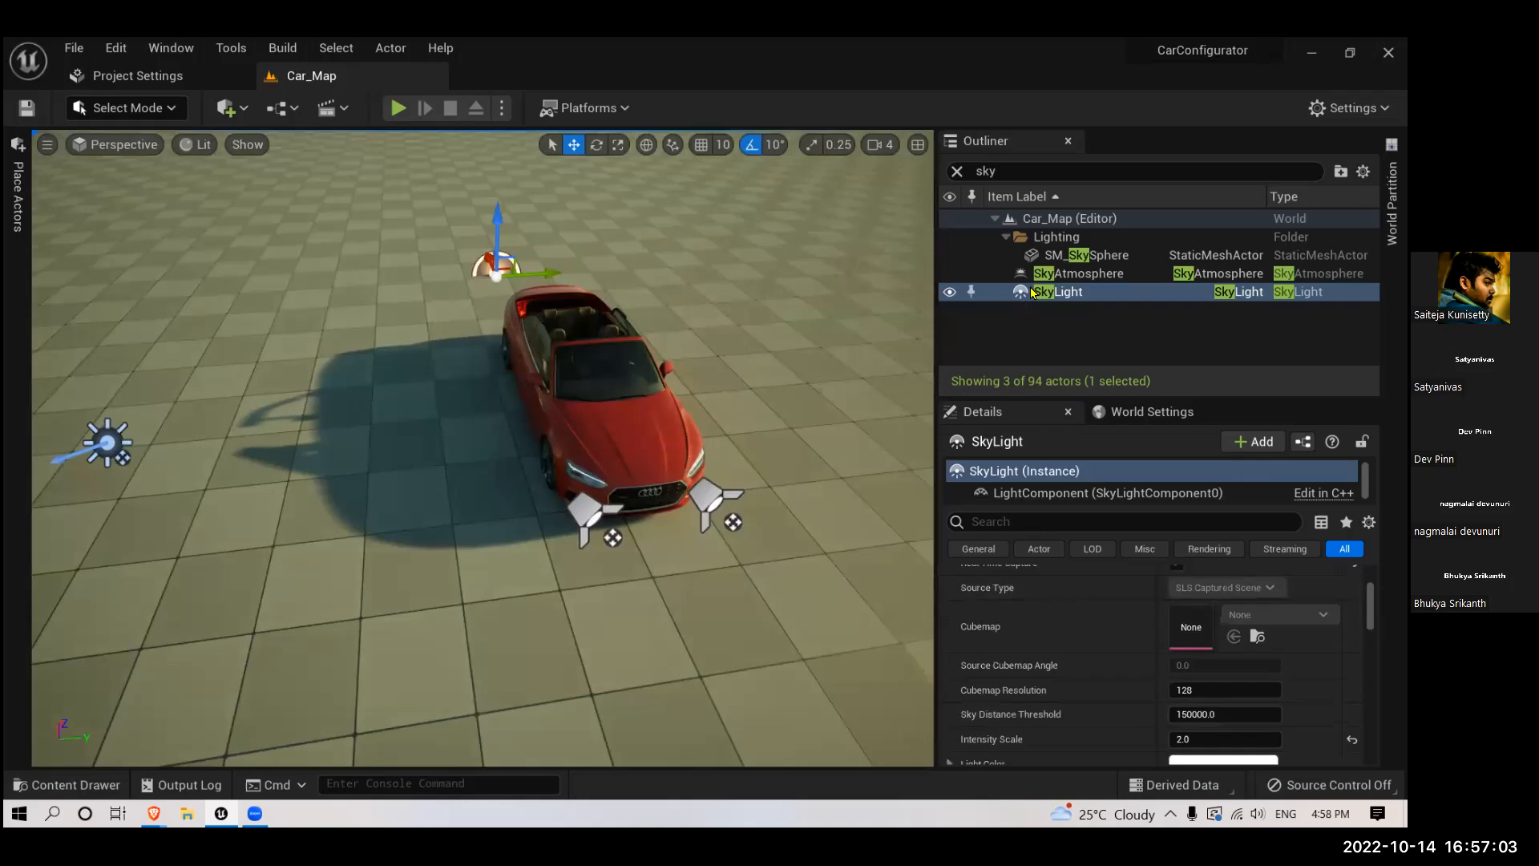
{"action": "left_click", "coordinate": [1079, 274]}
{"action": "scroll", "coordinate": [1070, 641], "scroll_direction": "up", "scroll_amount": 3}
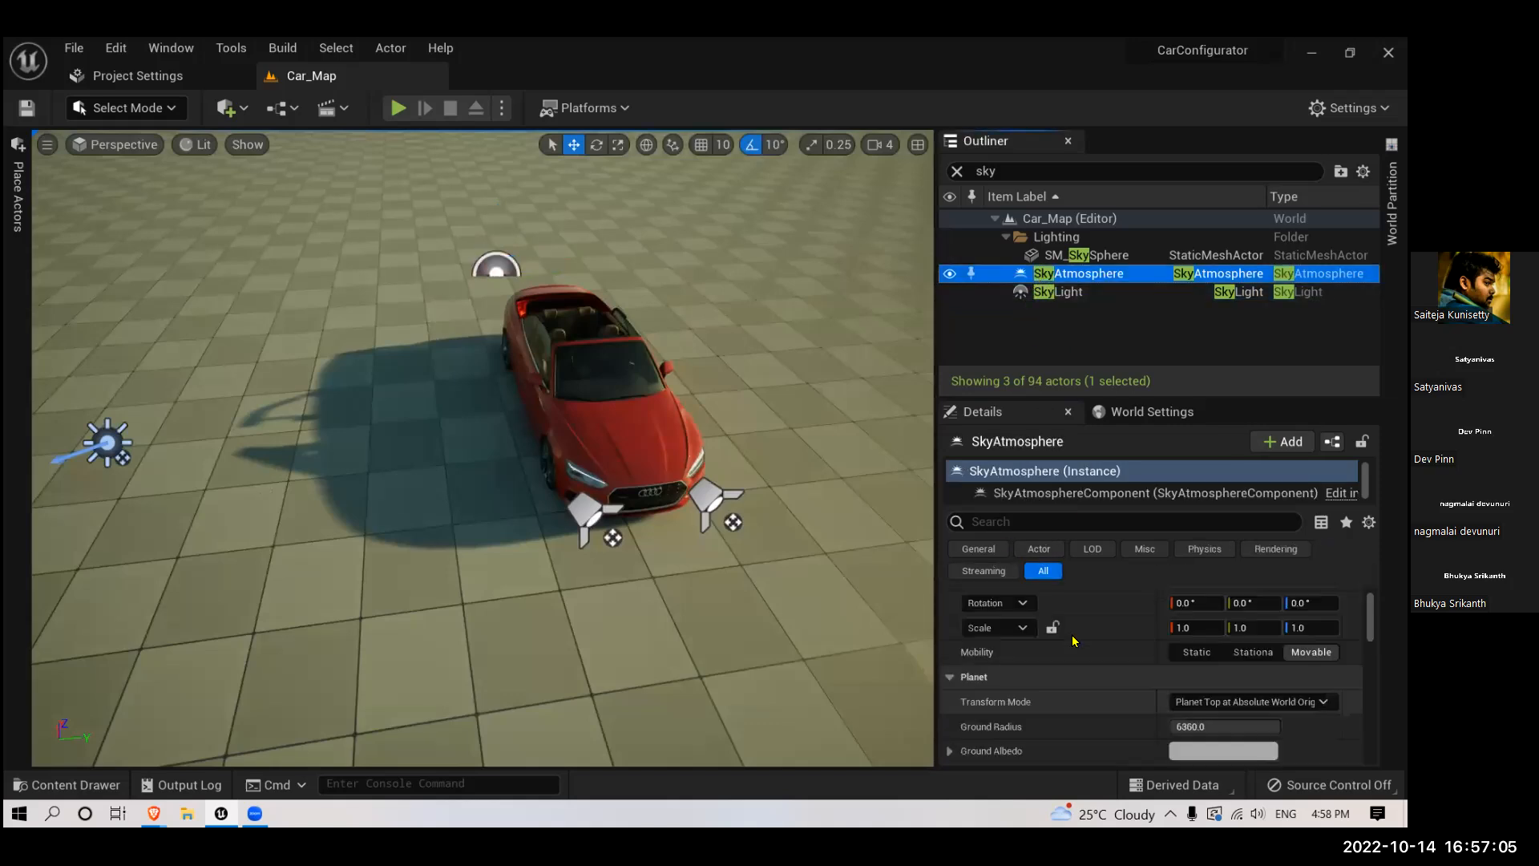
{"action": "scroll", "coordinate": [1075, 642], "scroll_direction": "down", "scroll_amount": 3}
{"action": "scroll", "coordinate": [1075, 641], "scroll_direction": "down", "scroll_amount": 2}
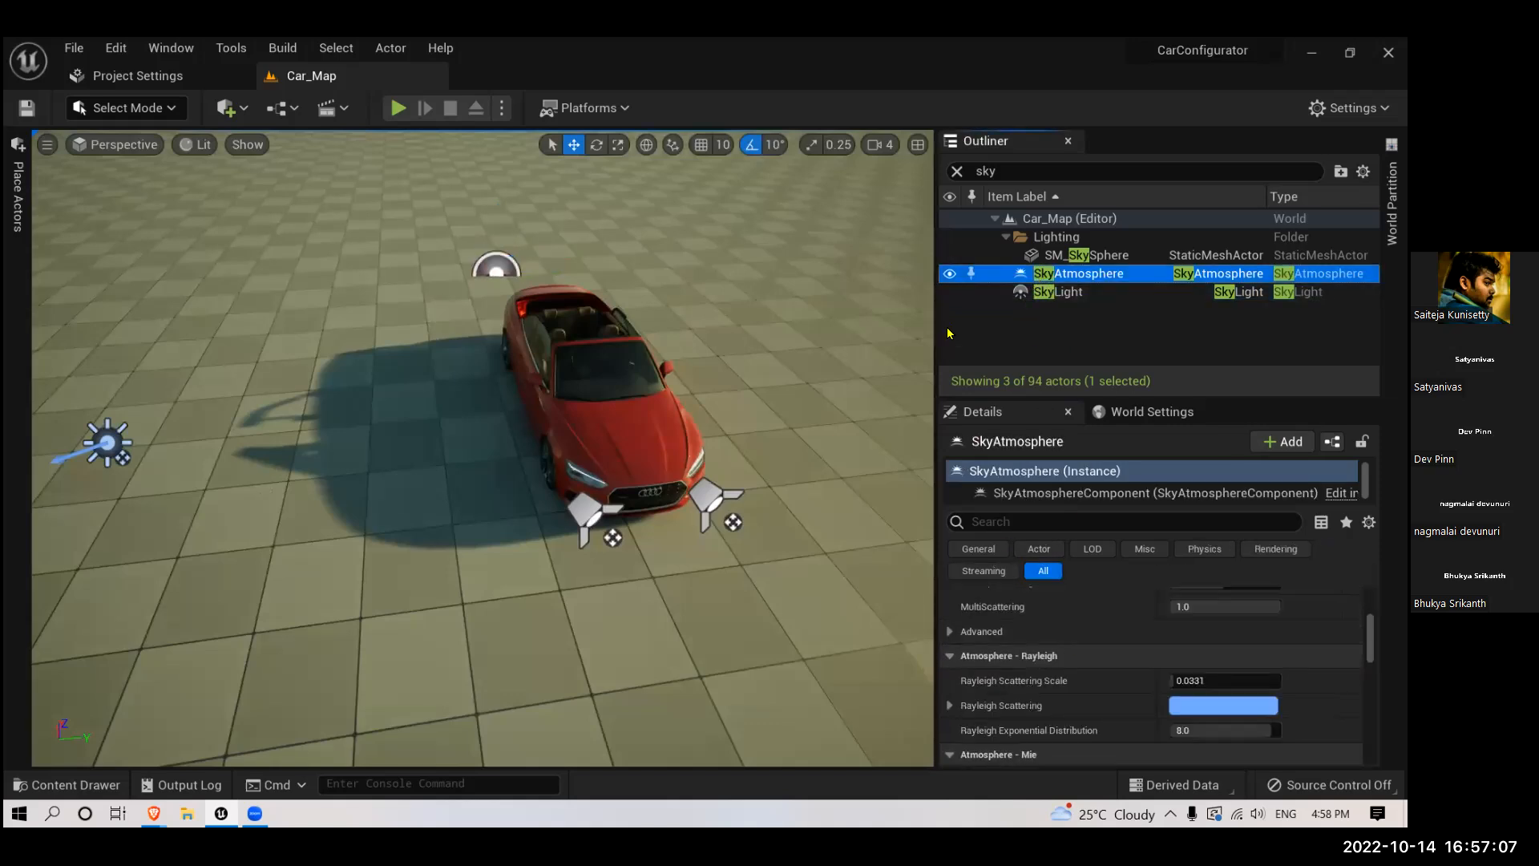
{"action": "left_click", "coordinate": [957, 171]}
- Examine the car and its shadow under the adjusted lighting from a distance and from above
{"action": "right_click_drag", "start_coordinate": [720, 433], "coordinate": [685, 449]}
{"action": "left_click_drag", "start_coordinate": [695, 372], "coordinate": [778, 461]}
{"action": "right_click_drag", "start_coordinate": [694, 372], "coordinate": [741, 324]}
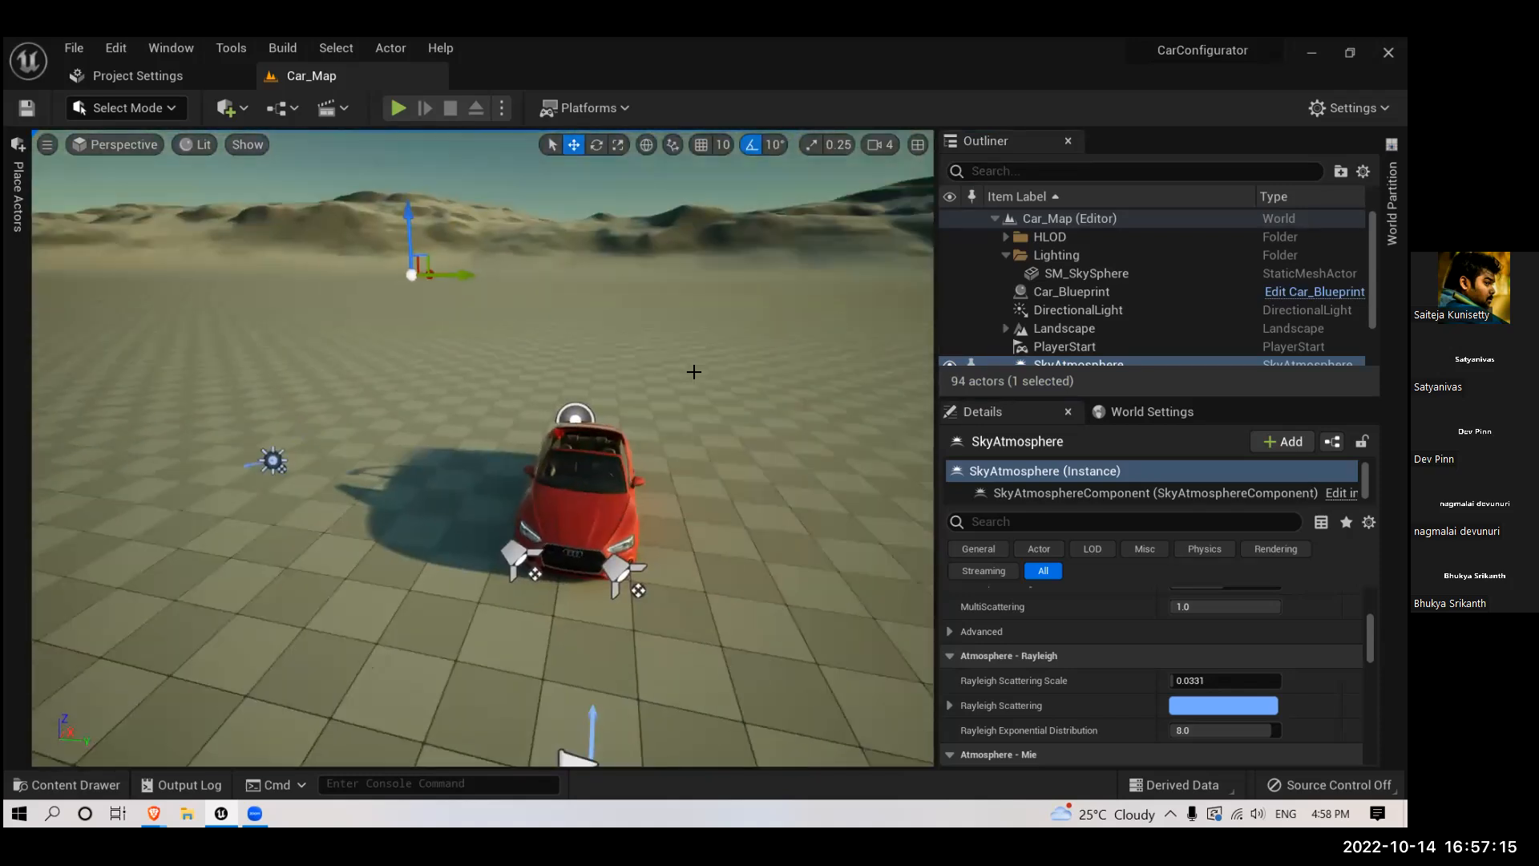
{"action": "left_click_drag", "start_coordinate": [545, 603], "coordinate": [501, 531]}
{"action": "right_click_drag", "start_coordinate": [481, 543], "coordinate": [501, 609]}
{"action": "mouse_move", "coordinate": [435, 444]}
{"action": "left_mouse_down"}
{"action": "mouse_move", "coordinate": [481, 517]}
{"action": "mouse_move", "coordinate": [445, 458]}
{"action": "left_mouse_up"}
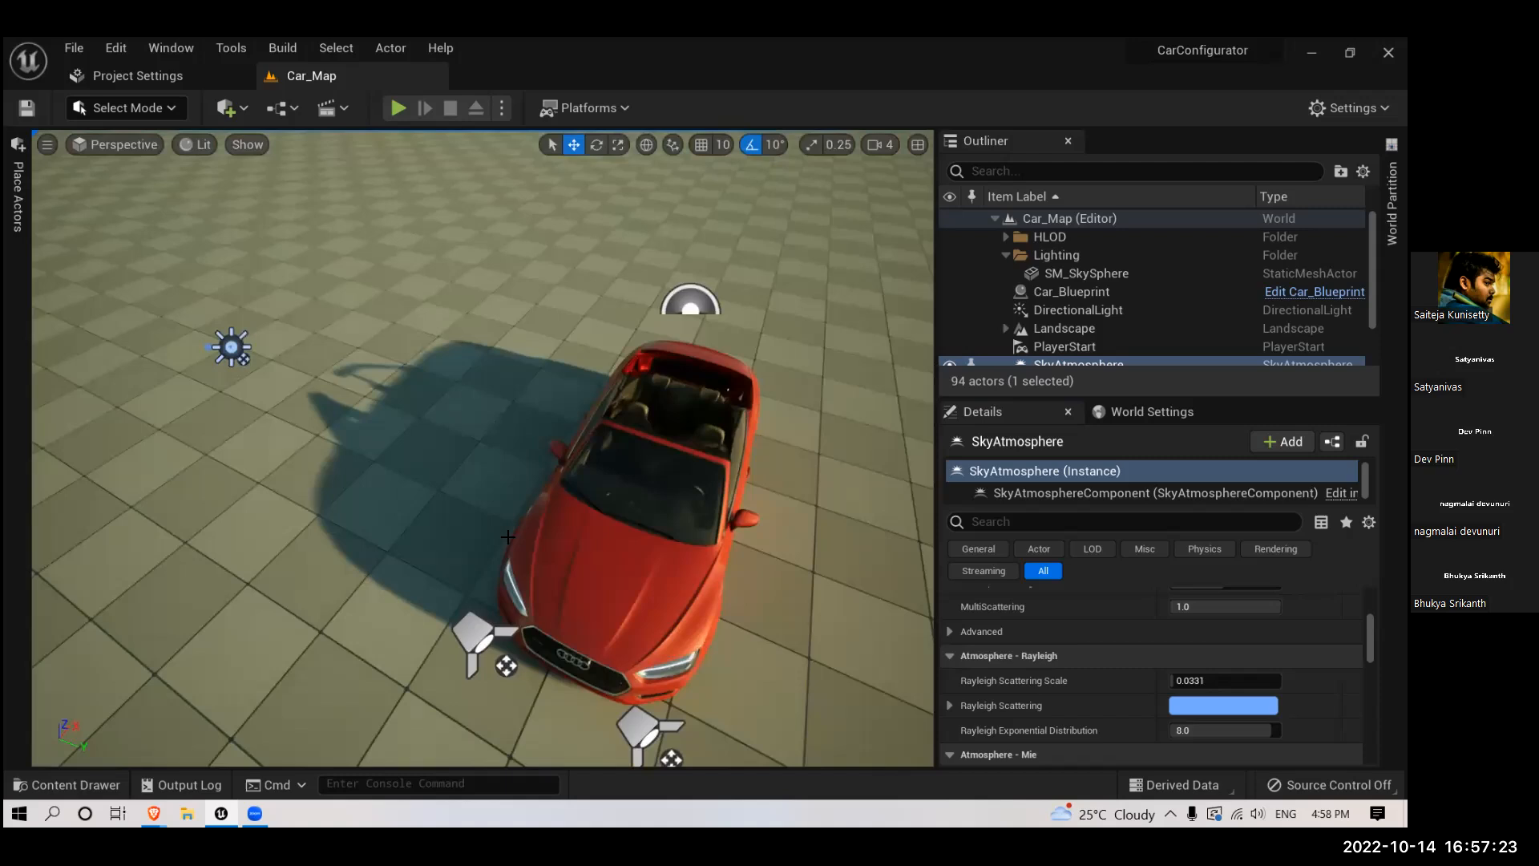
- Rotate the DirectionalLight's direction so the car's shadow falls on the opposite side of the car
{"action": "right_click_drag", "start_coordinate": [570, 402], "coordinate": [544, 414]}
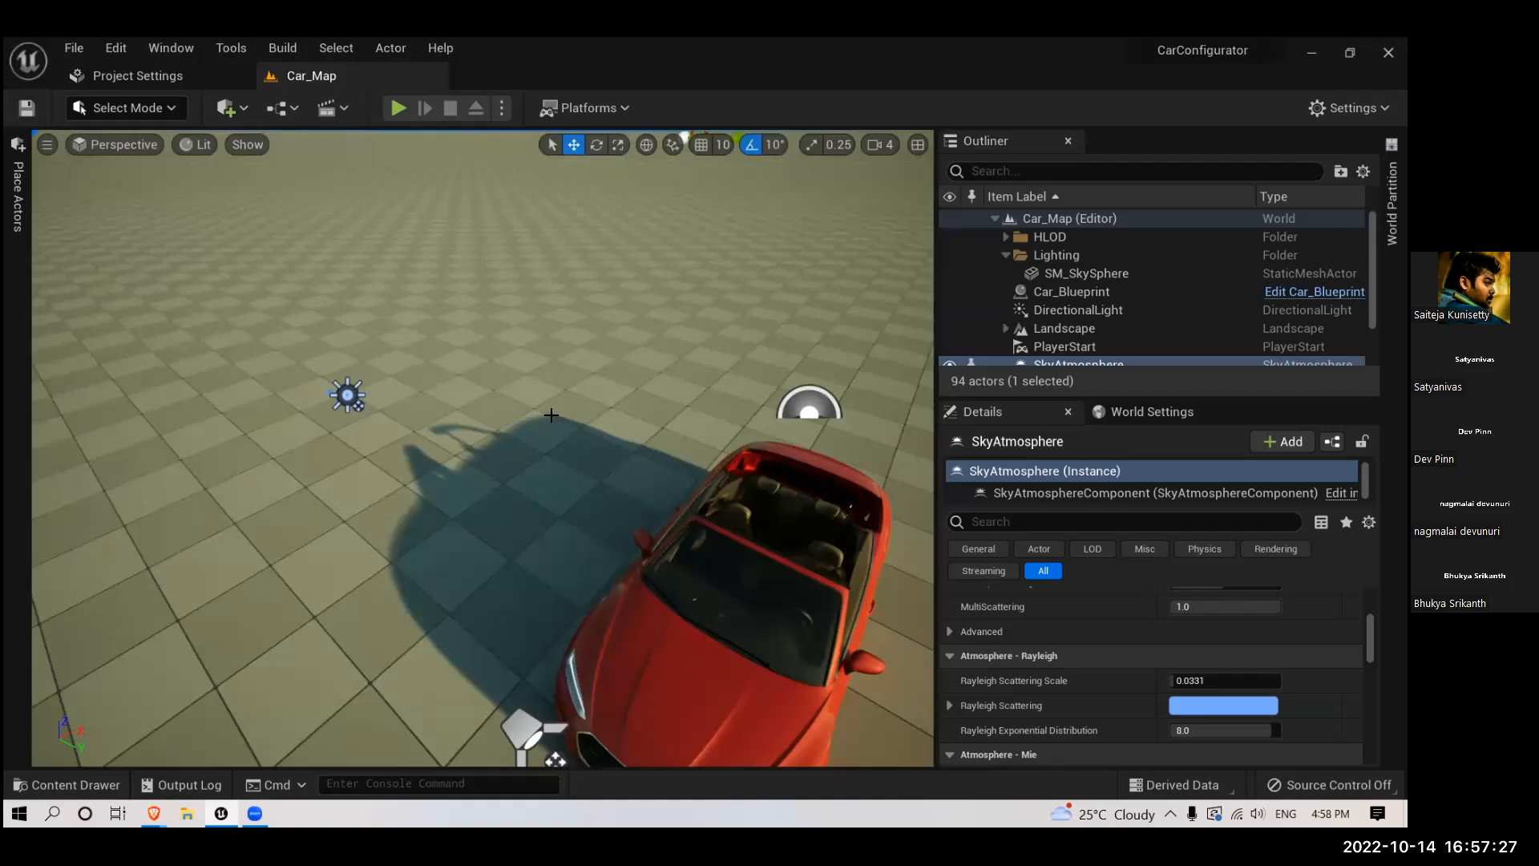
{"action": "key", "text": "ctrl+l"}
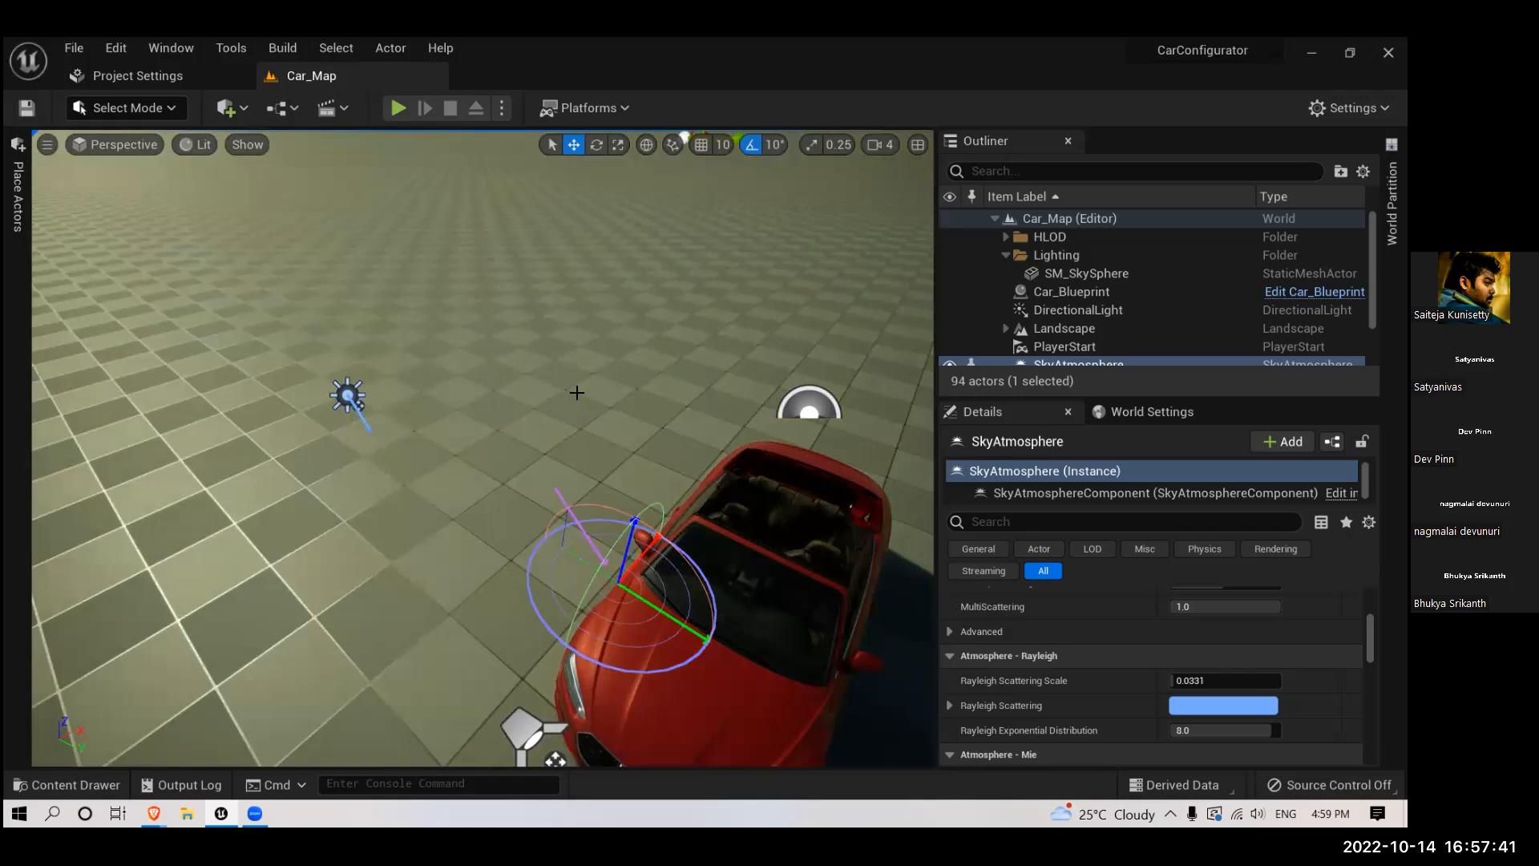
{"action": "left_click", "coordinate": [587, 414]}
{"action": "left_click_drag", "start_coordinate": [583, 395], "coordinate": [610, 342]}
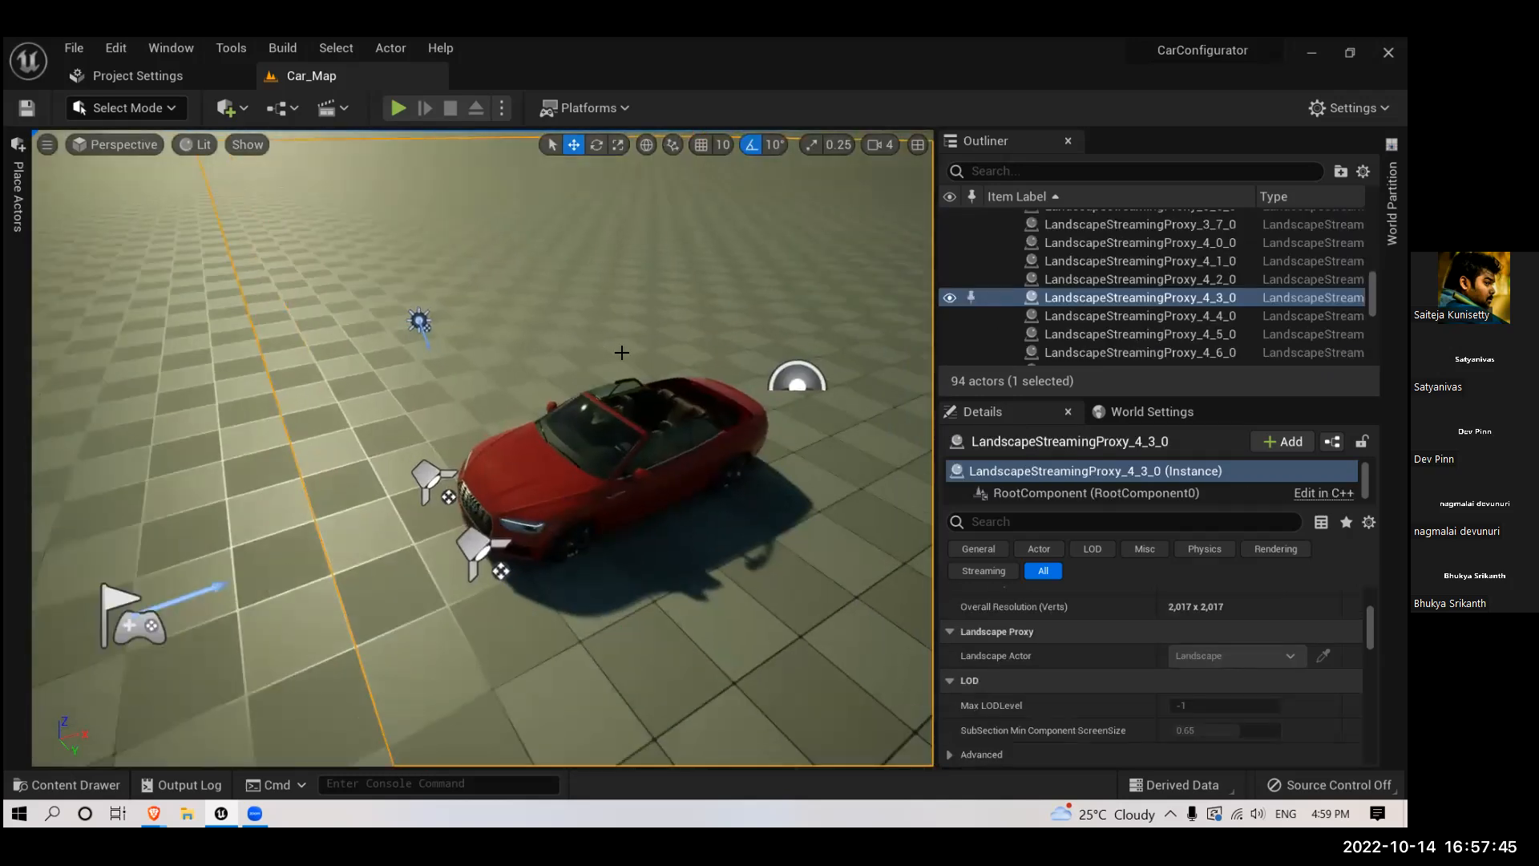
- Rotate the sun direction further to shift the car's shadow, and view the car from its side
{"action": "key", "text": "ctrl+l"}
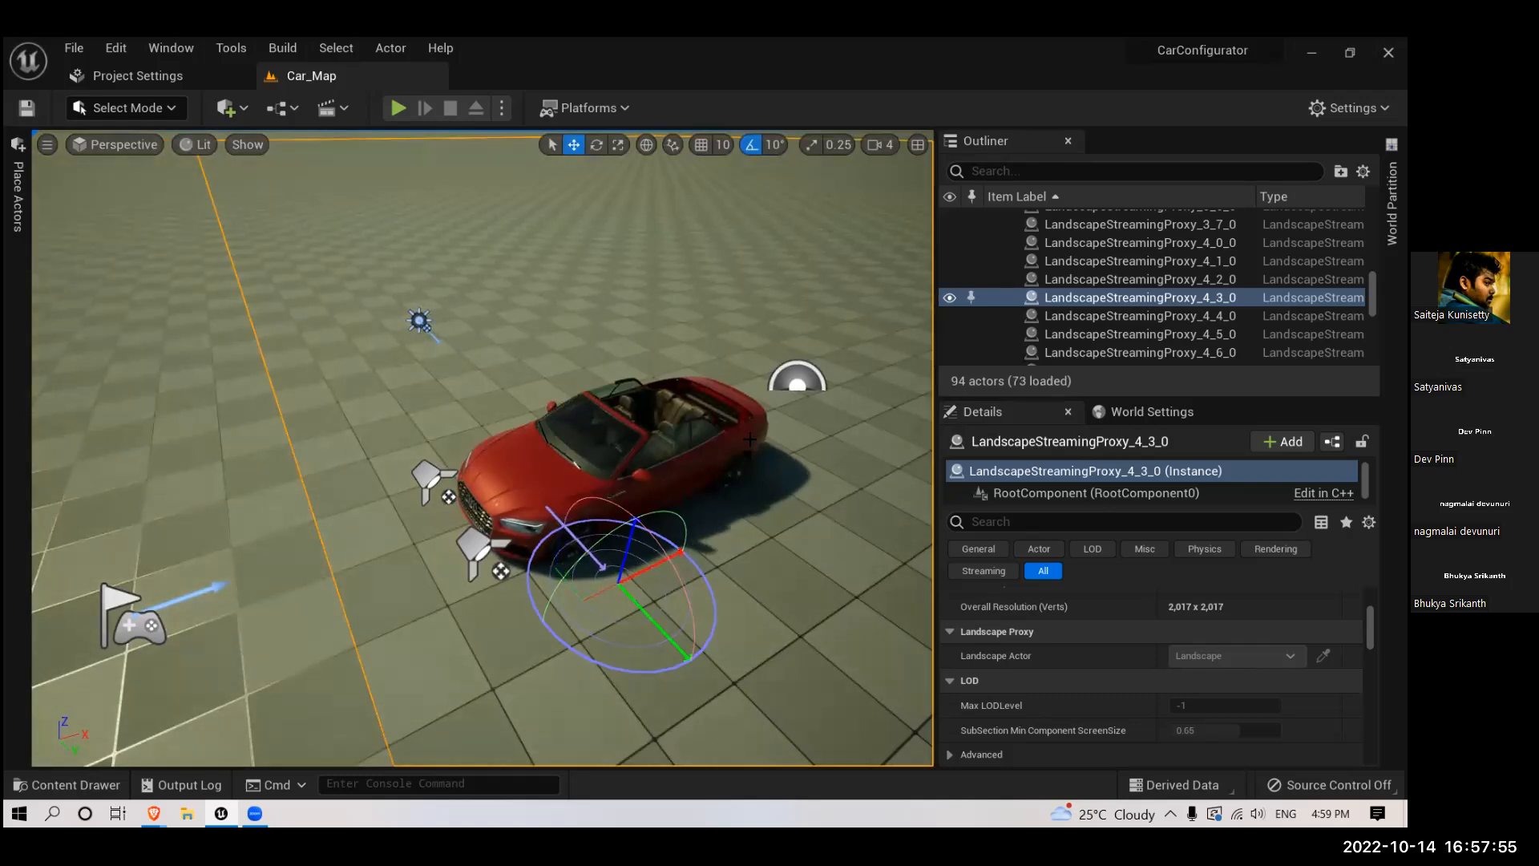
{"action": "right_click_drag", "start_coordinate": [618, 582], "coordinate": [786, 588]}
{"action": "left_click_drag", "start_coordinate": [786, 588], "coordinate": [780, 604]}
{"action": "right_click_drag", "start_coordinate": [779, 604], "coordinate": [533, 602]}
{"action": "right_click_drag", "start_coordinate": [745, 446], "coordinate": [759, 422]}
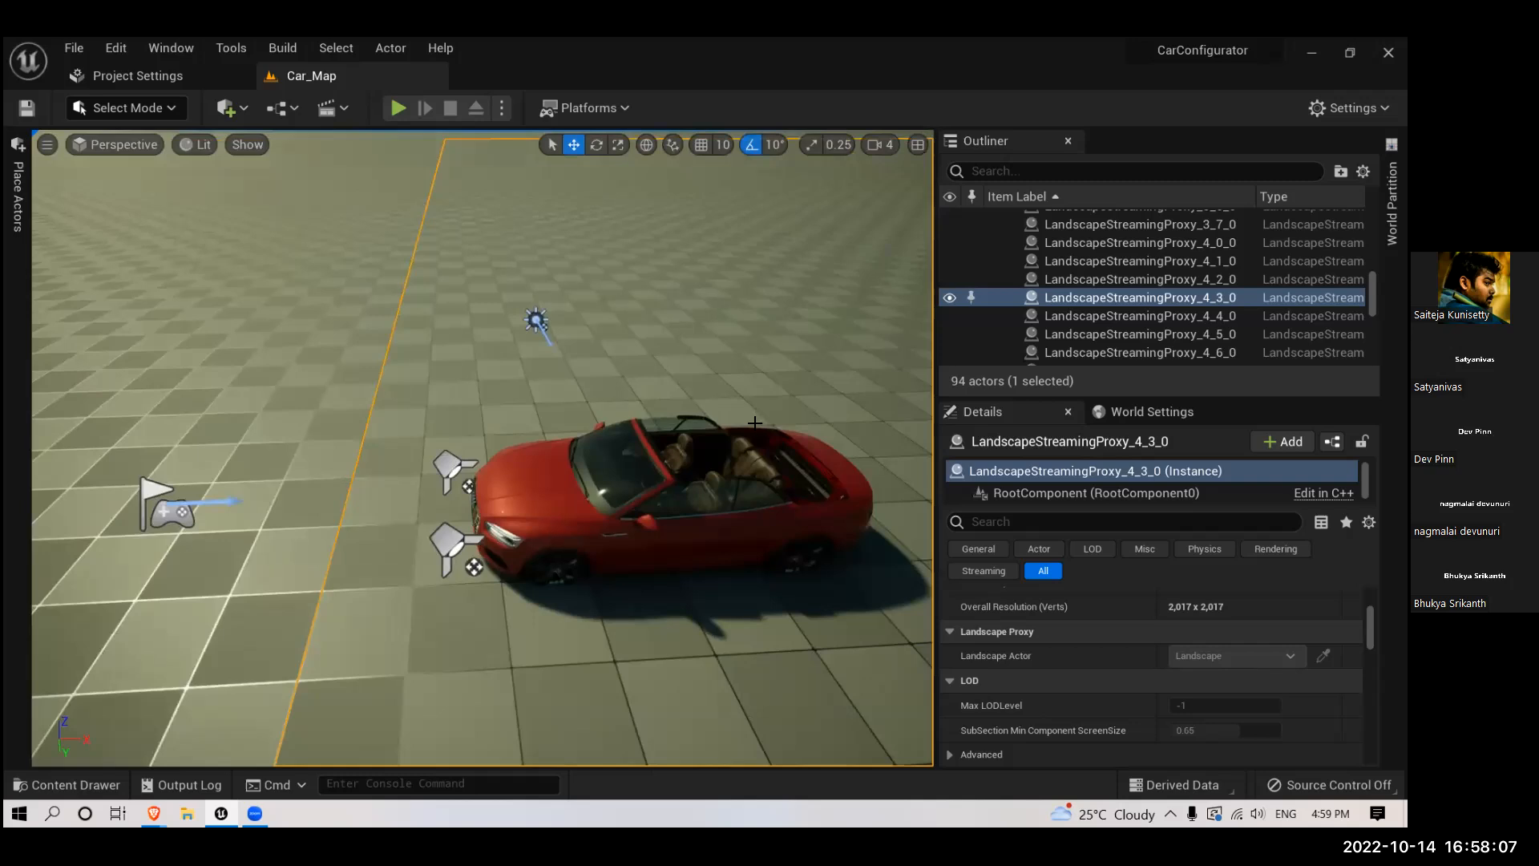
- Adjust the sun direction once more for a shorter shadow beneath the car, and inspect the car and shadow up close
{"action": "key", "text": "ctrl+l"}
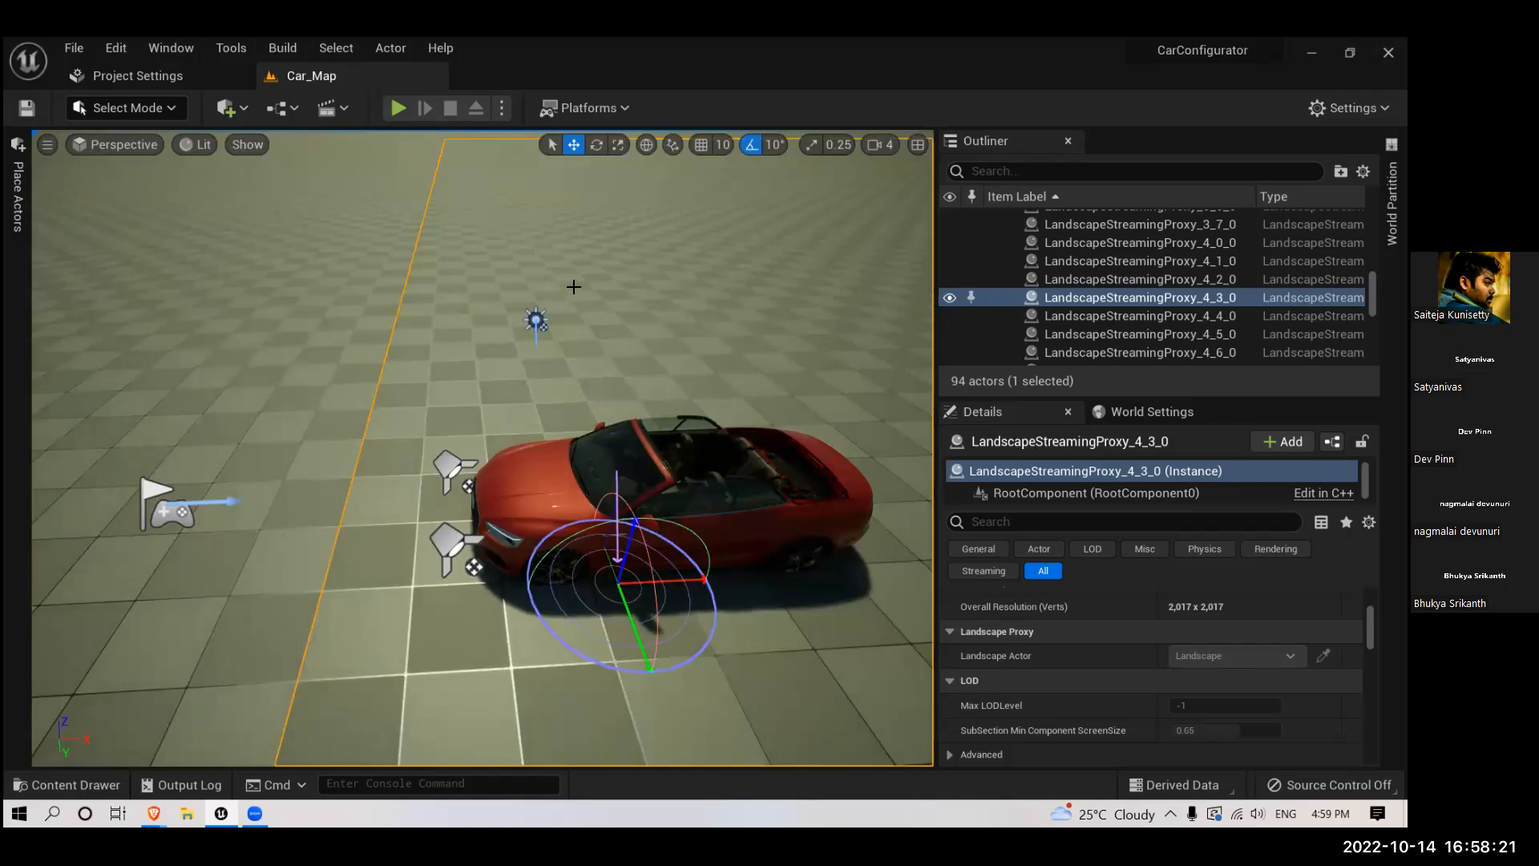
{"action": "left_click_drag", "start_coordinate": [566, 283], "coordinate": [573, 253], "text": "alt"}
{"action": "mouse_move", "coordinate": [732, 382]}
{"action": "left_mouse_down", "text": "alt"}
{"action": "mouse_move", "coordinate": [625, 385]}
{"action": "mouse_move", "coordinate": [732, 381]}
{"action": "left_mouse_up", "text": "alt"}
{"action": "left_click_drag", "start_coordinate": [684, 446], "coordinate": [641, 441], "text": "alt"}
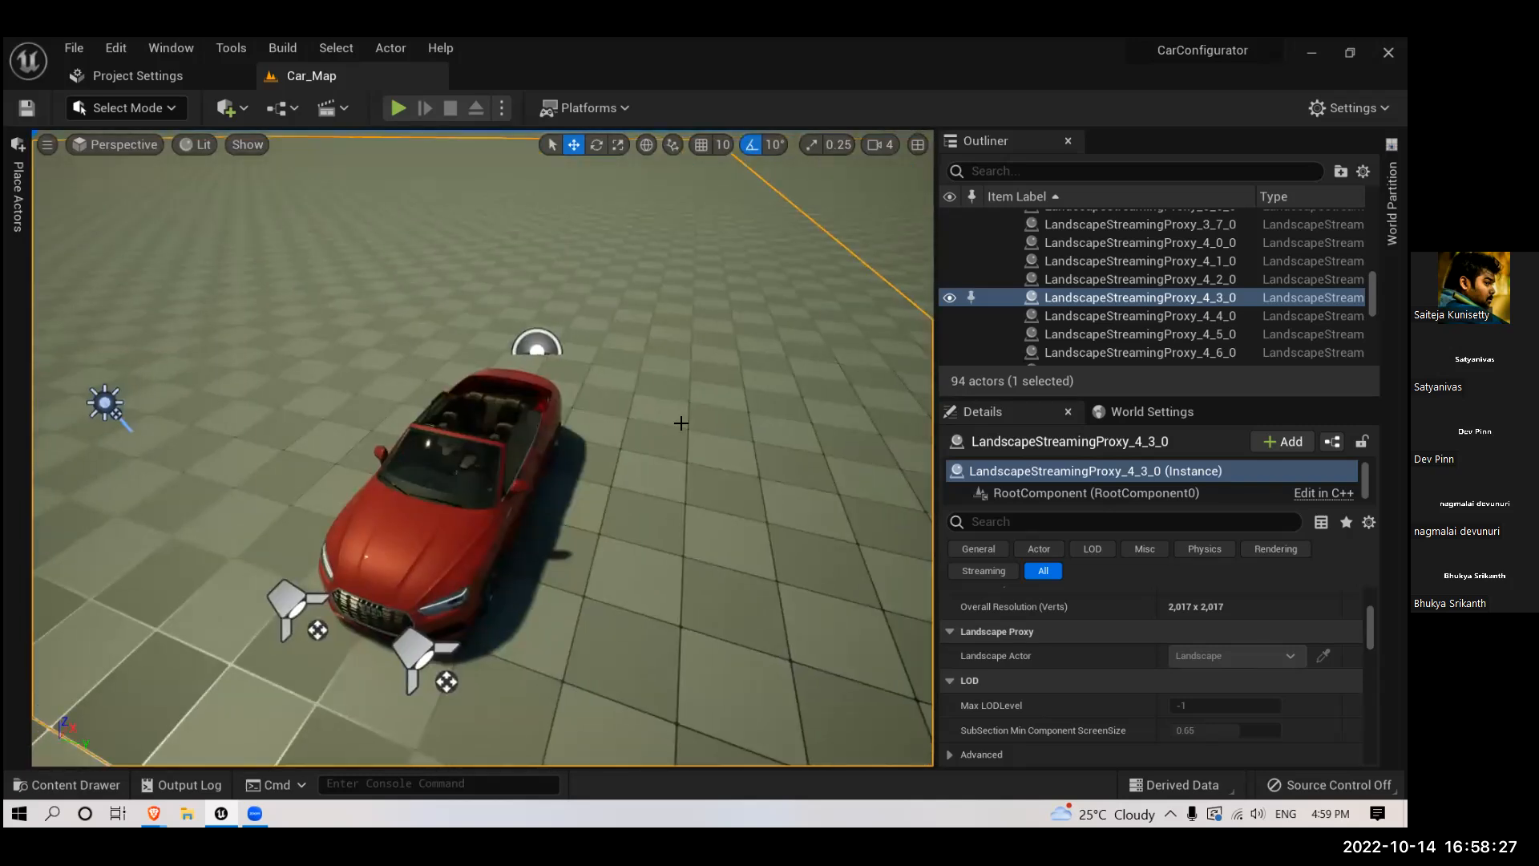
{"action": "scroll", "coordinate": [681, 419], "scroll_direction": "up", "scroll_amount": 5}
{"action": "left_click_drag", "start_coordinate": [681, 366], "coordinate": [964, 559], "text": "alt"}
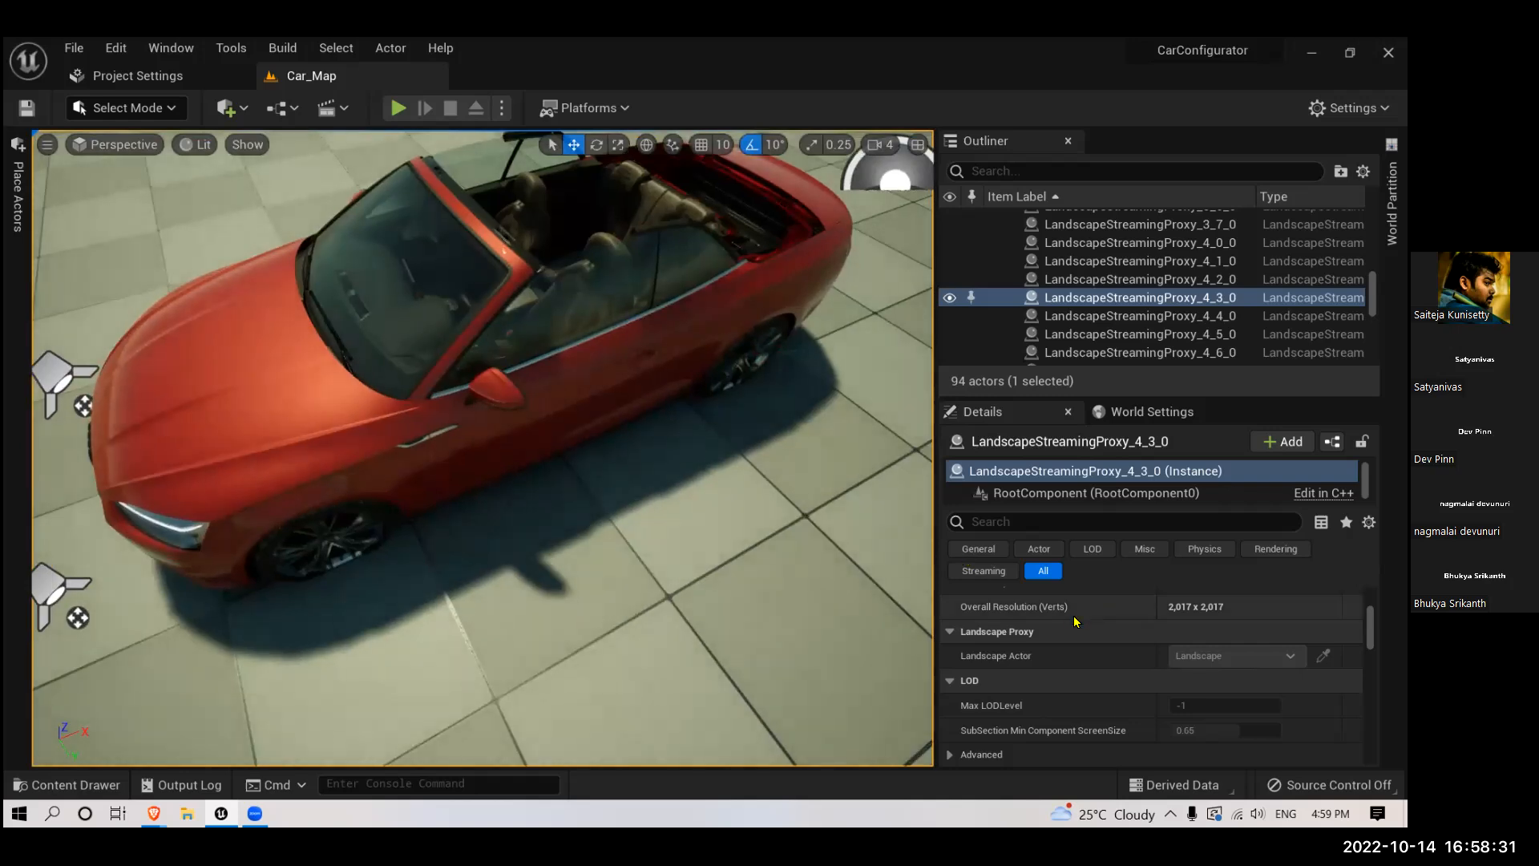
- Find the SkyLight by filtering the actors for "sky" and try its Intensity Scale at 10
{"action": "scroll", "coordinate": [1053, 610], "scroll_direction": "up", "scroll_amount": 3}
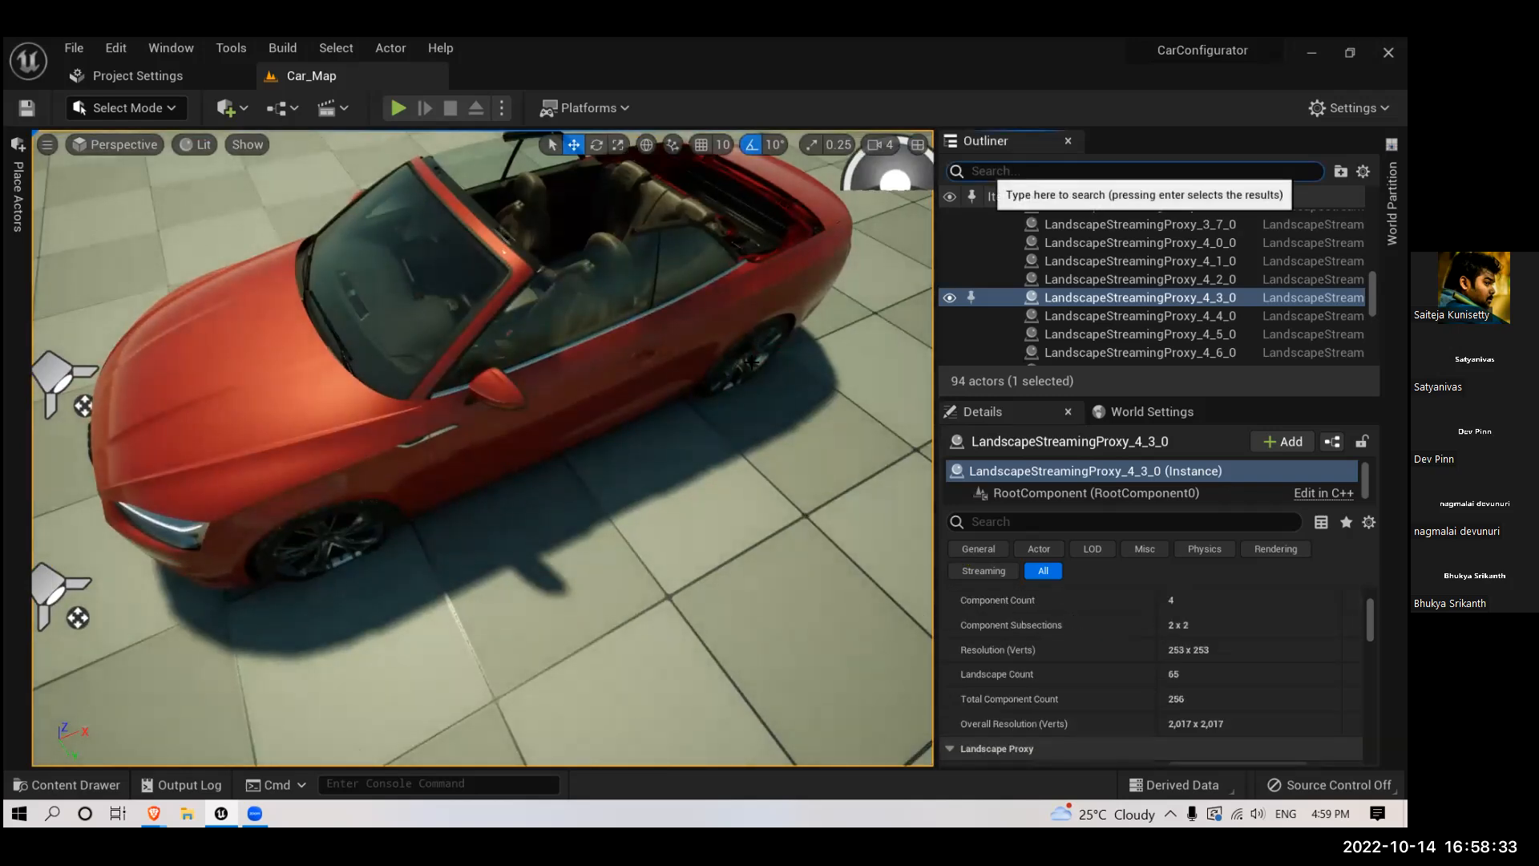
{"action": "type", "text": "sky"}
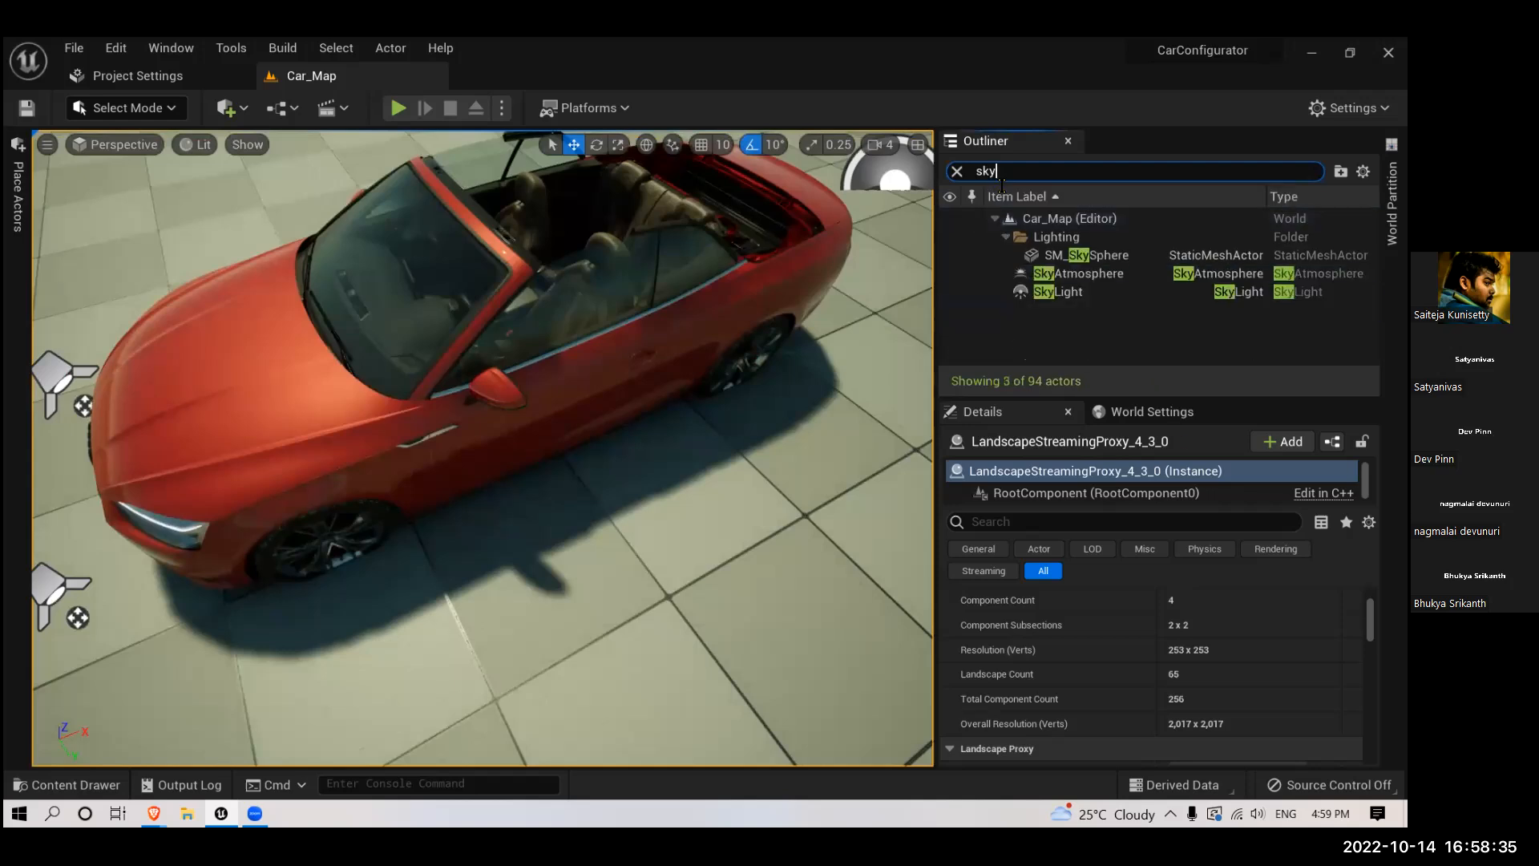
{"action": "scroll", "coordinate": [1163, 633], "scroll_direction": "up", "scroll_amount": 4}
{"action": "left_click", "coordinate": [1058, 292]}
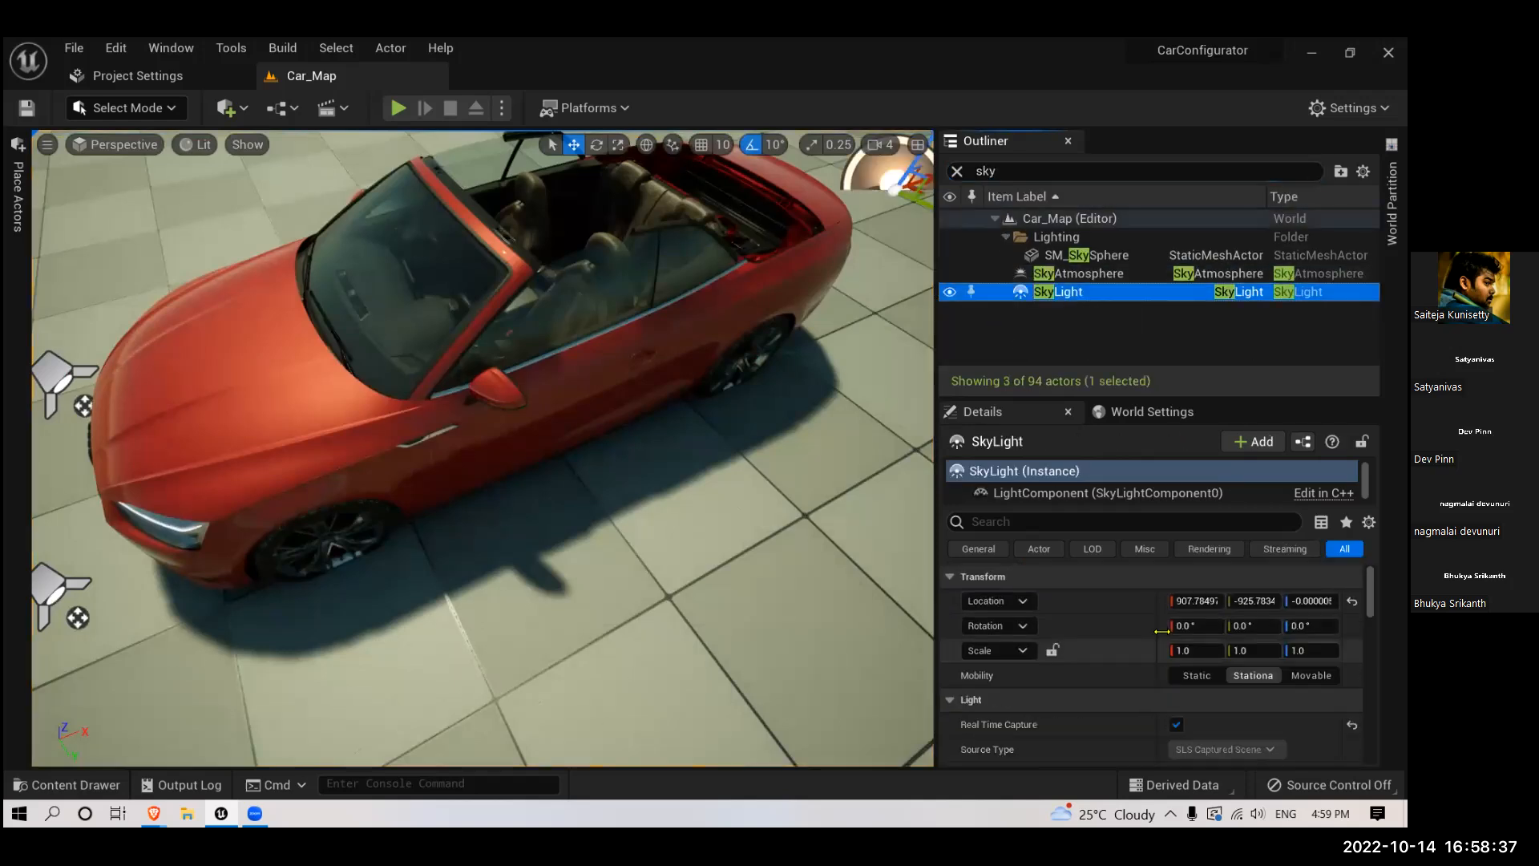
{"action": "scroll", "coordinate": [1128, 671], "scroll_direction": "down", "scroll_amount": 5}
{"action": "type", "text": "10"}
{"action": "key", "text": "Return"}
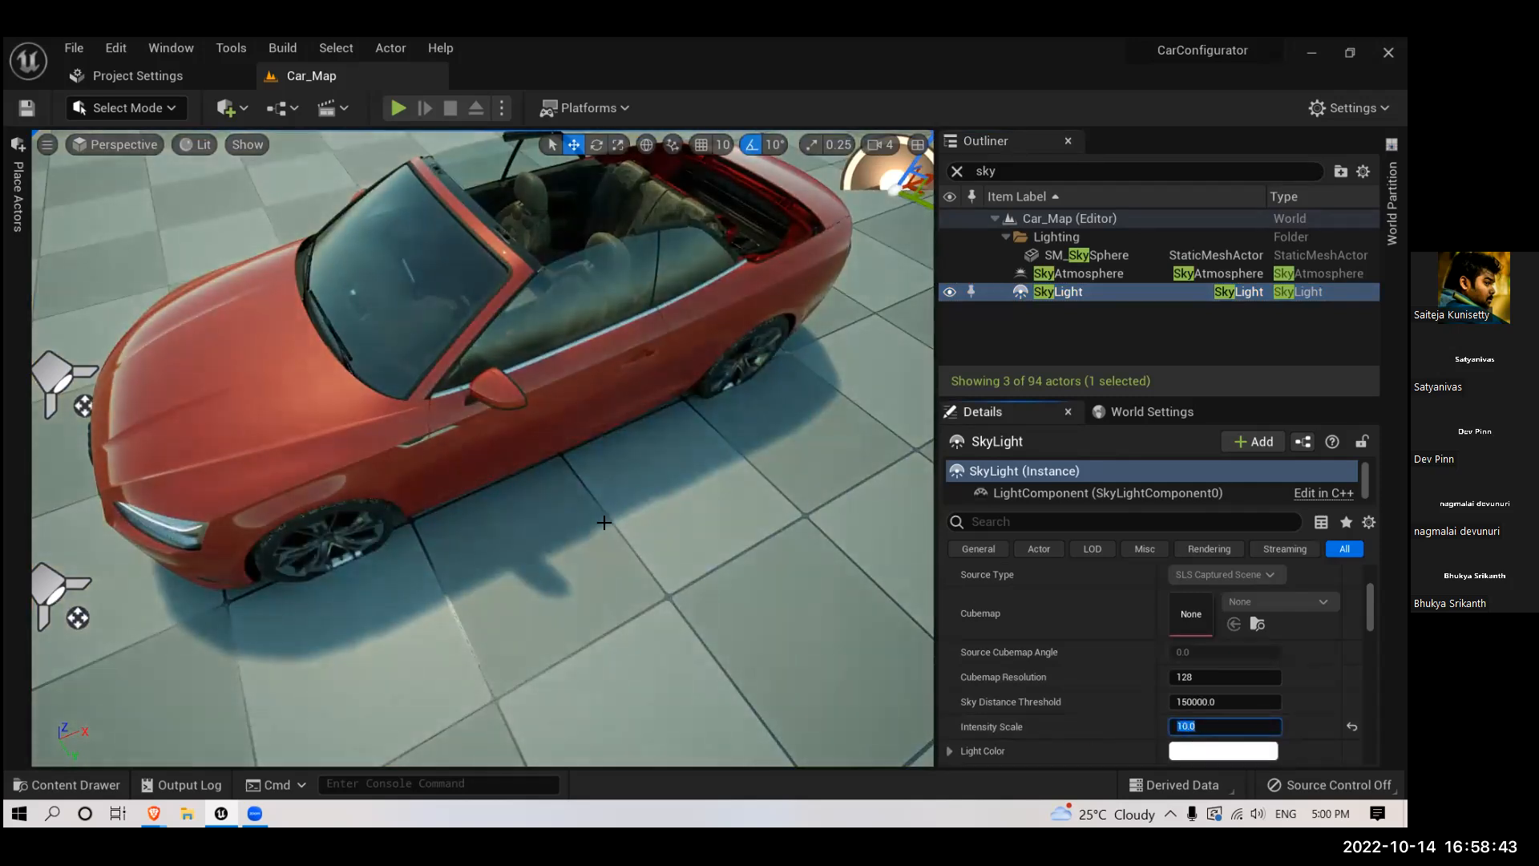
{"action": "scroll", "coordinate": [684, 503], "scroll_direction": "down", "scroll_amount": 3}
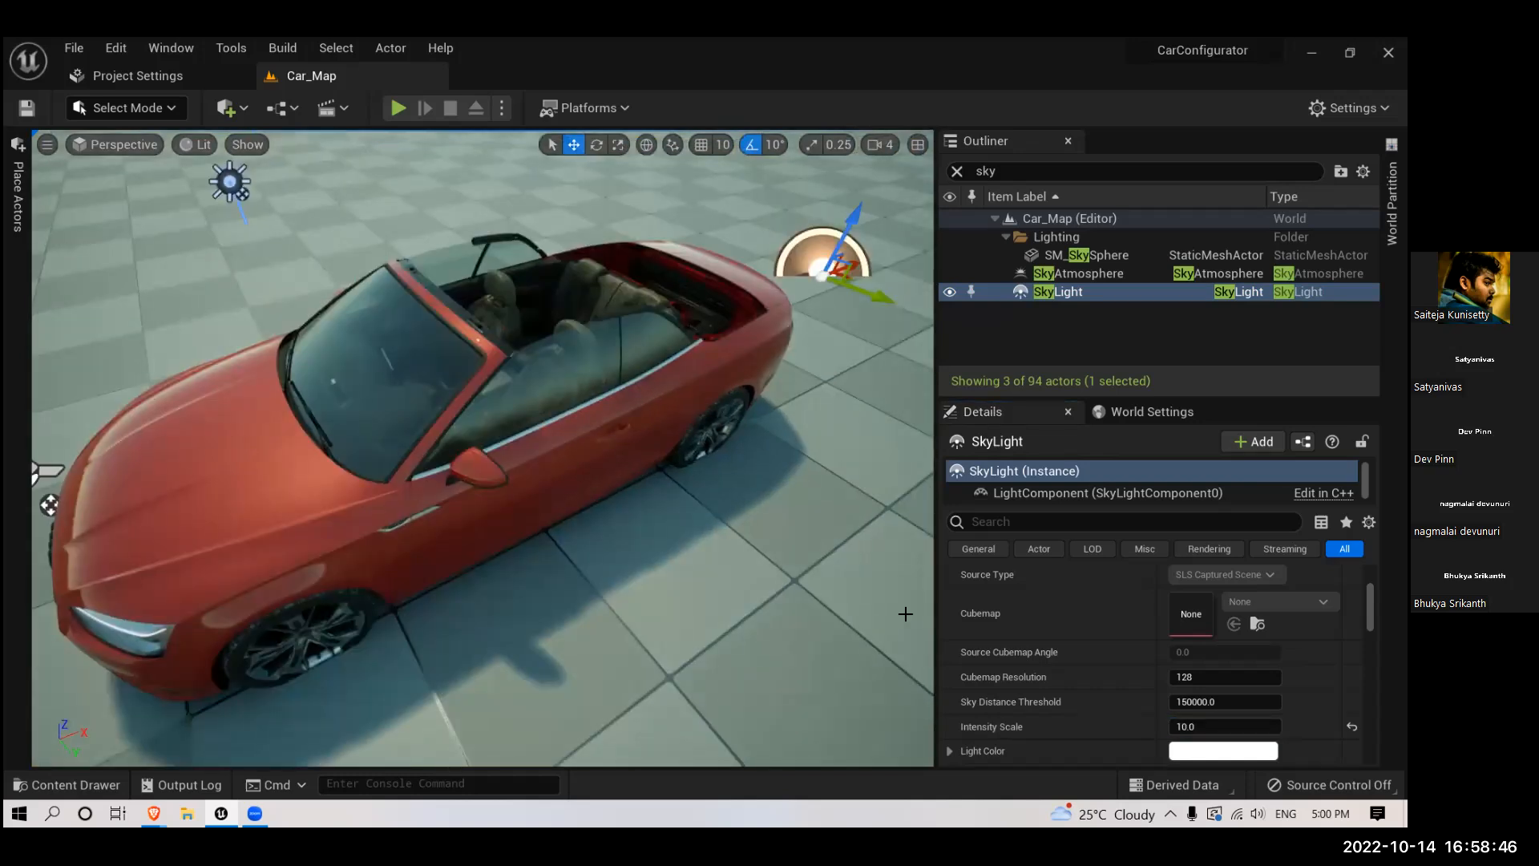
- Set the SkyLight's Intensity Scale to 2 and check the car against the wider landscape
{"action": "left_click", "coordinate": [1208, 727]}
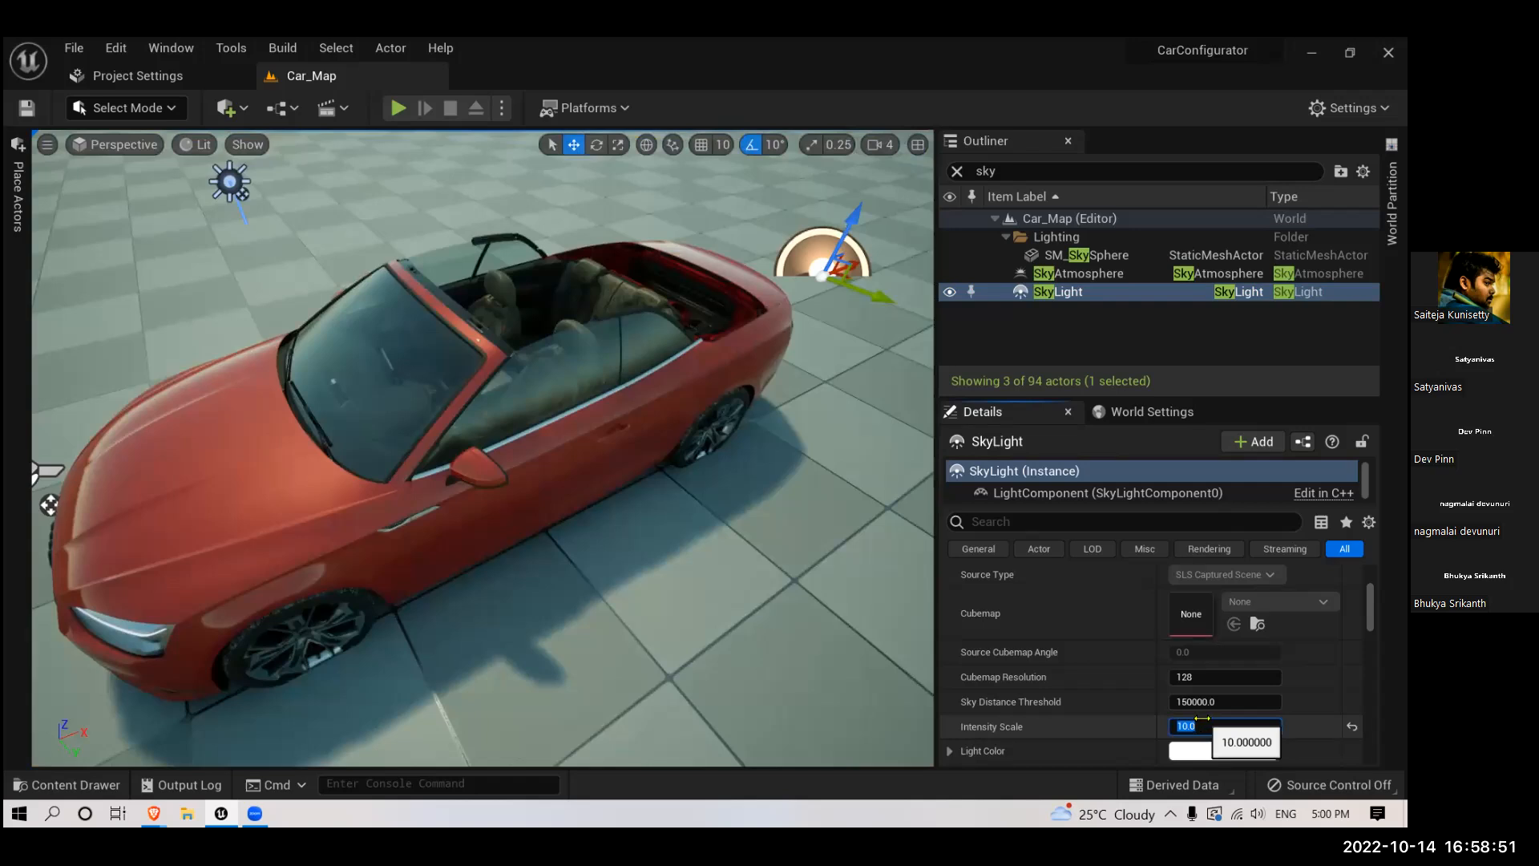
{"action": "key", "text": "Return"}
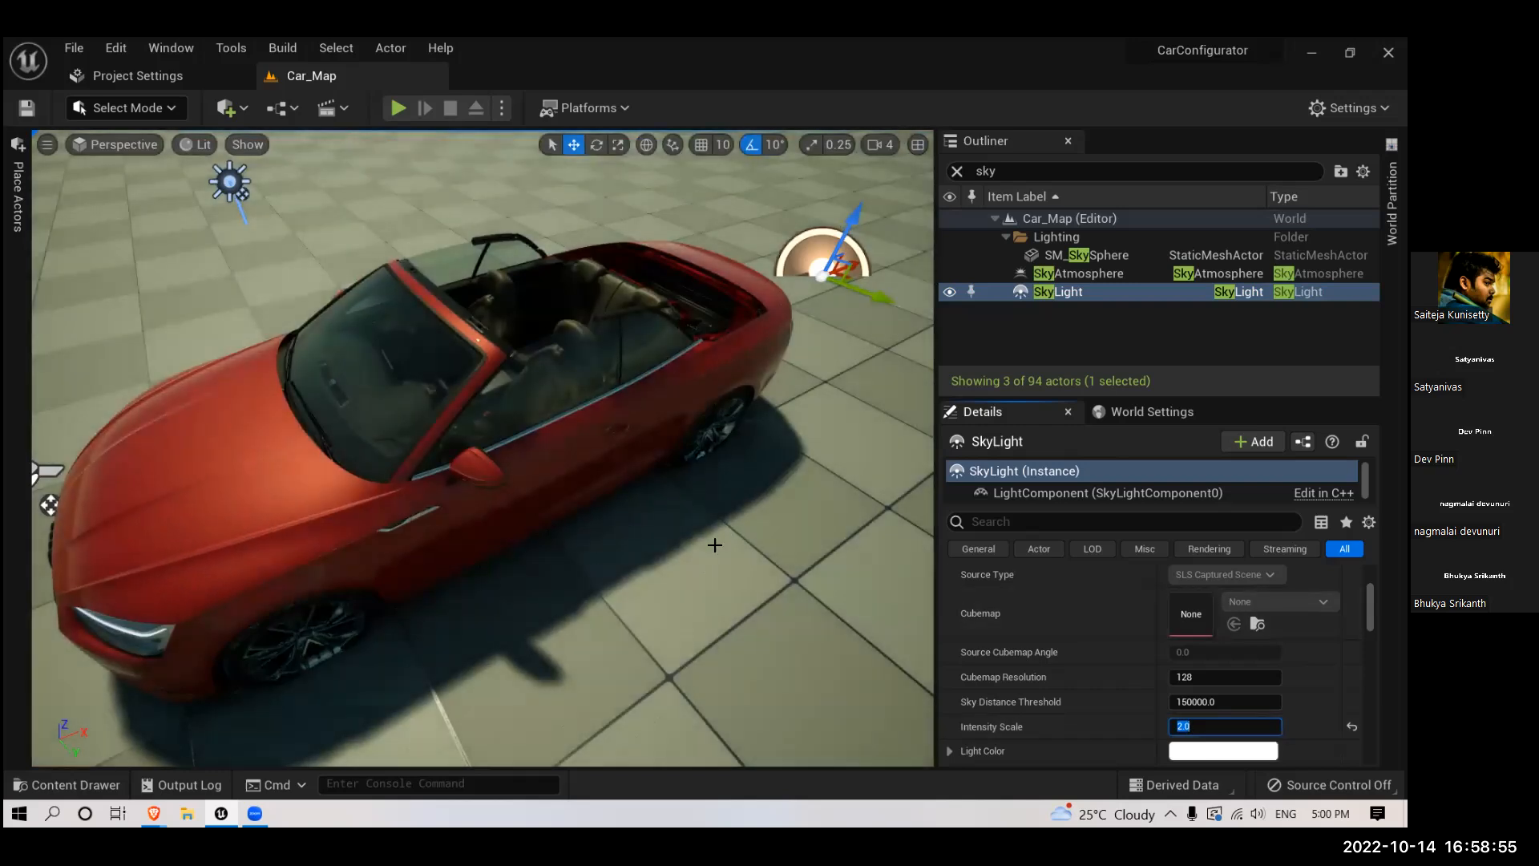
{"action": "right_click_drag", "start_coordinate": [689, 575], "coordinate": [1027, 592]}
{"action": "scroll", "coordinate": [659, 571], "scroll_direction": "down", "scroll_amount": 4}
{"action": "scroll", "coordinate": [658, 570], "scroll_direction": "up", "scroll_amount": 5}
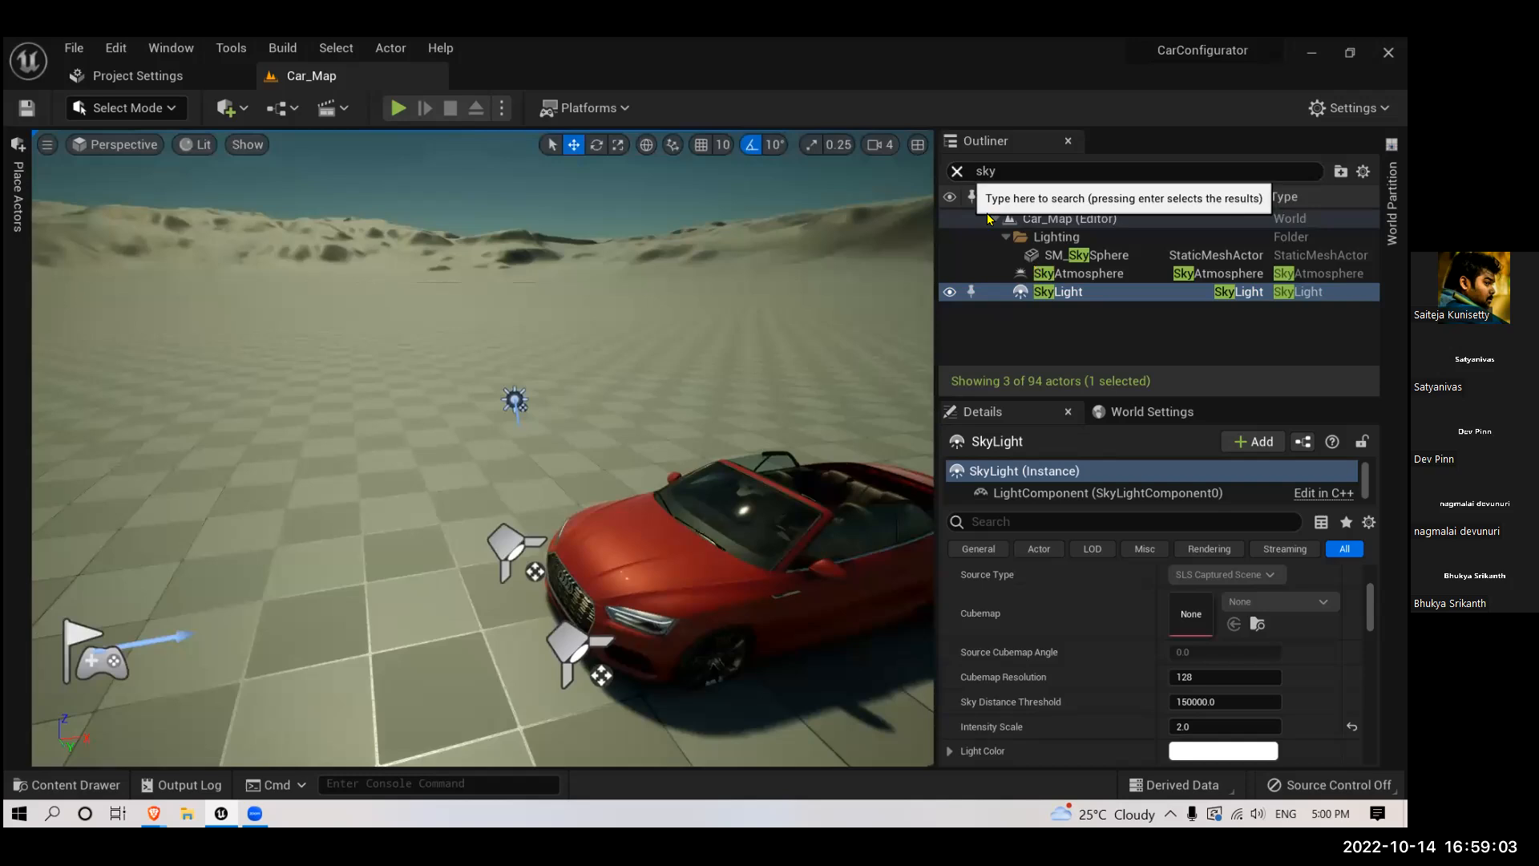
- Clear the actor search, select the DirectionalLight, and lower its Temperature to about 2837
{"action": "left_click", "coordinate": [956, 170]}
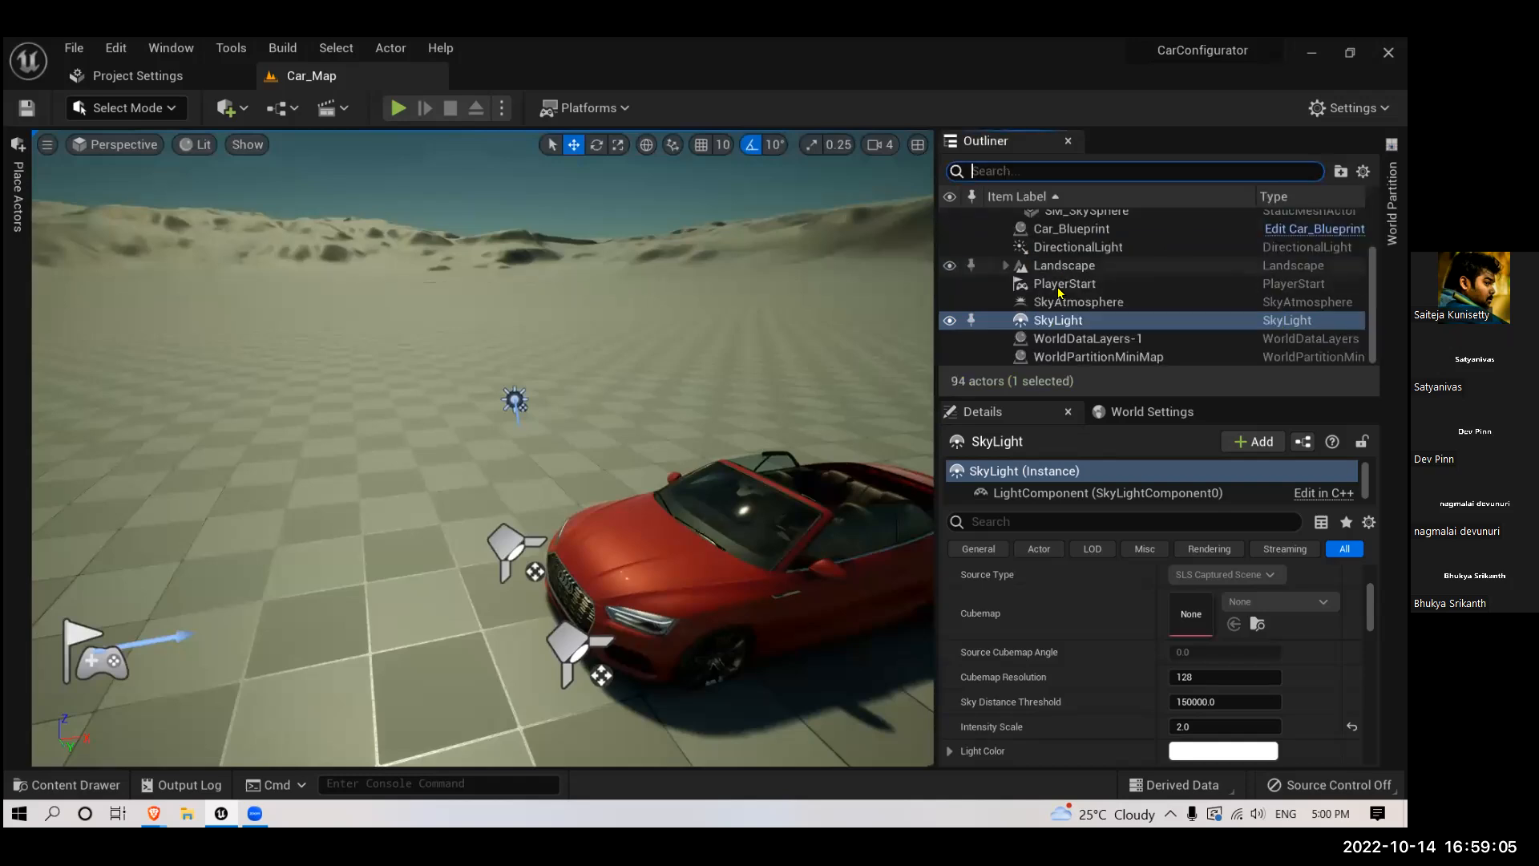
{"action": "left_click", "coordinate": [1062, 247]}
{"action": "scroll", "coordinate": [1110, 656], "scroll_direction": "down", "scroll_amount": 3}
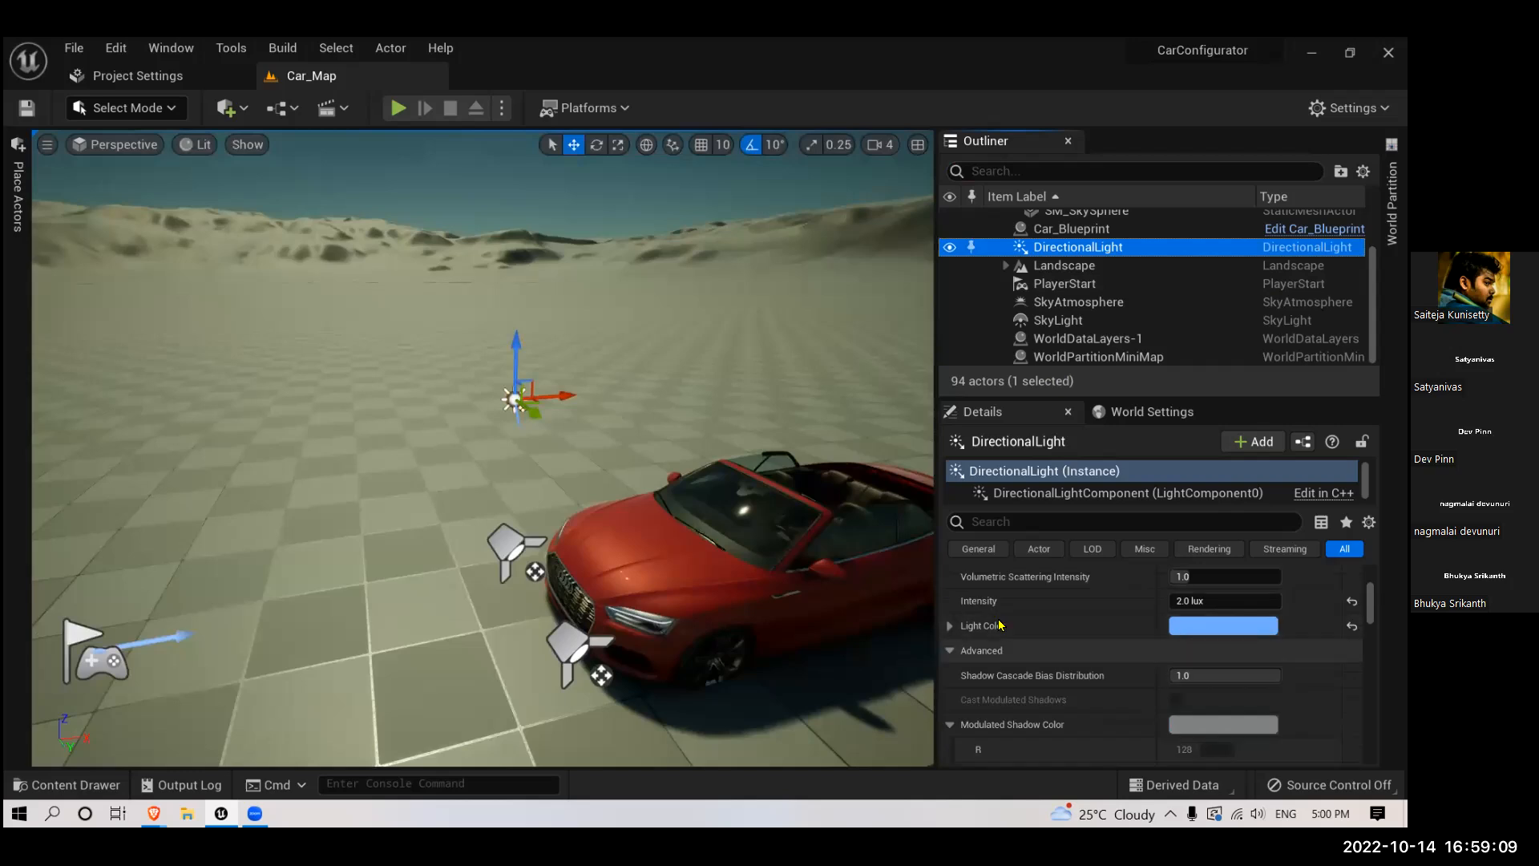
{"action": "right_click_drag", "start_coordinate": [850, 525], "coordinate": [855, 529]}
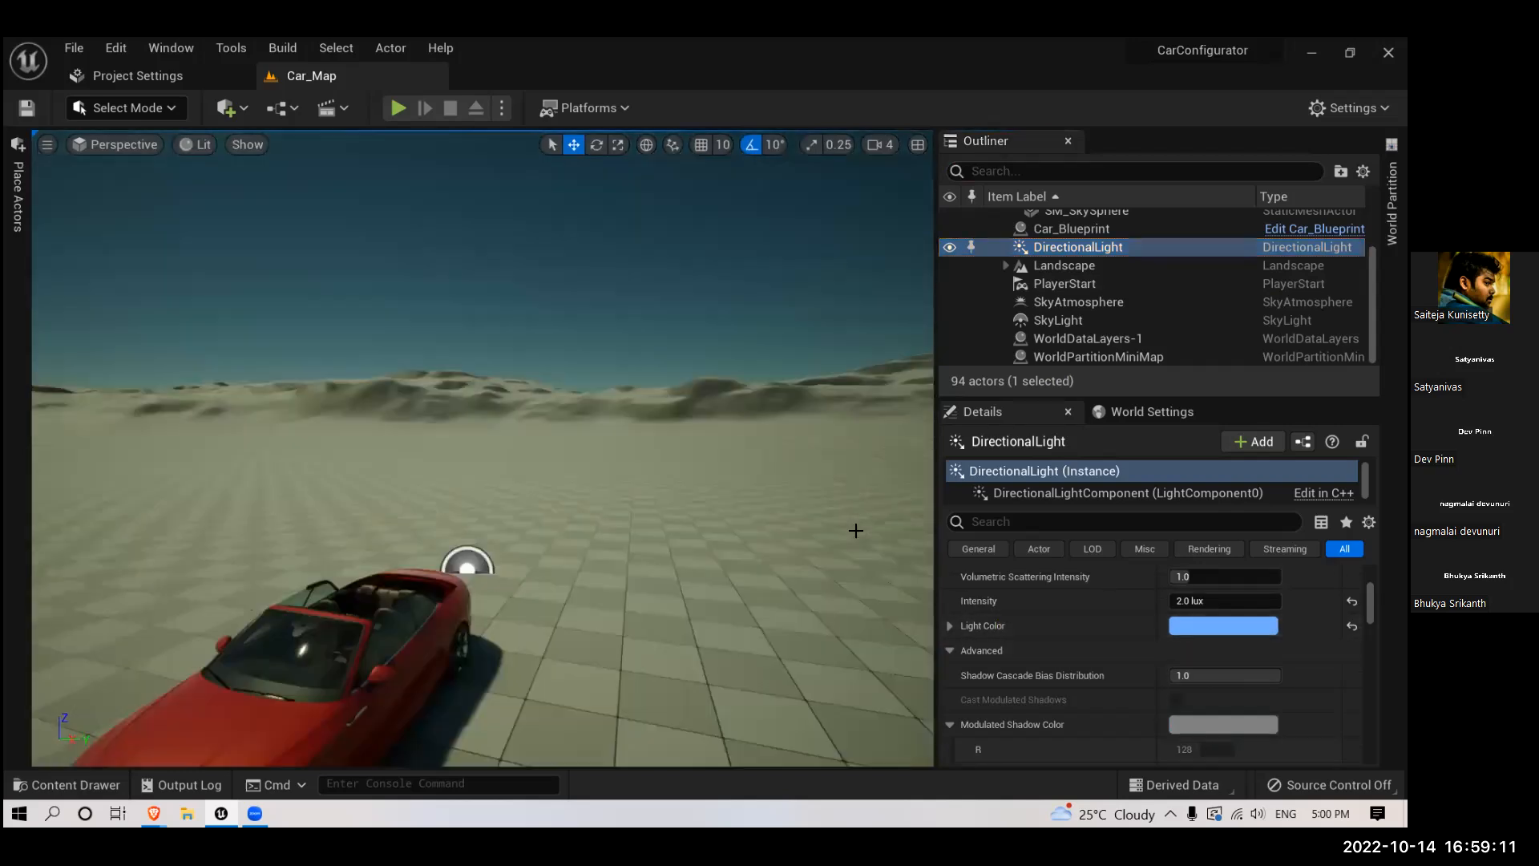
{"action": "scroll", "coordinate": [1179, 634], "scroll_direction": "up", "scroll_amount": 5}
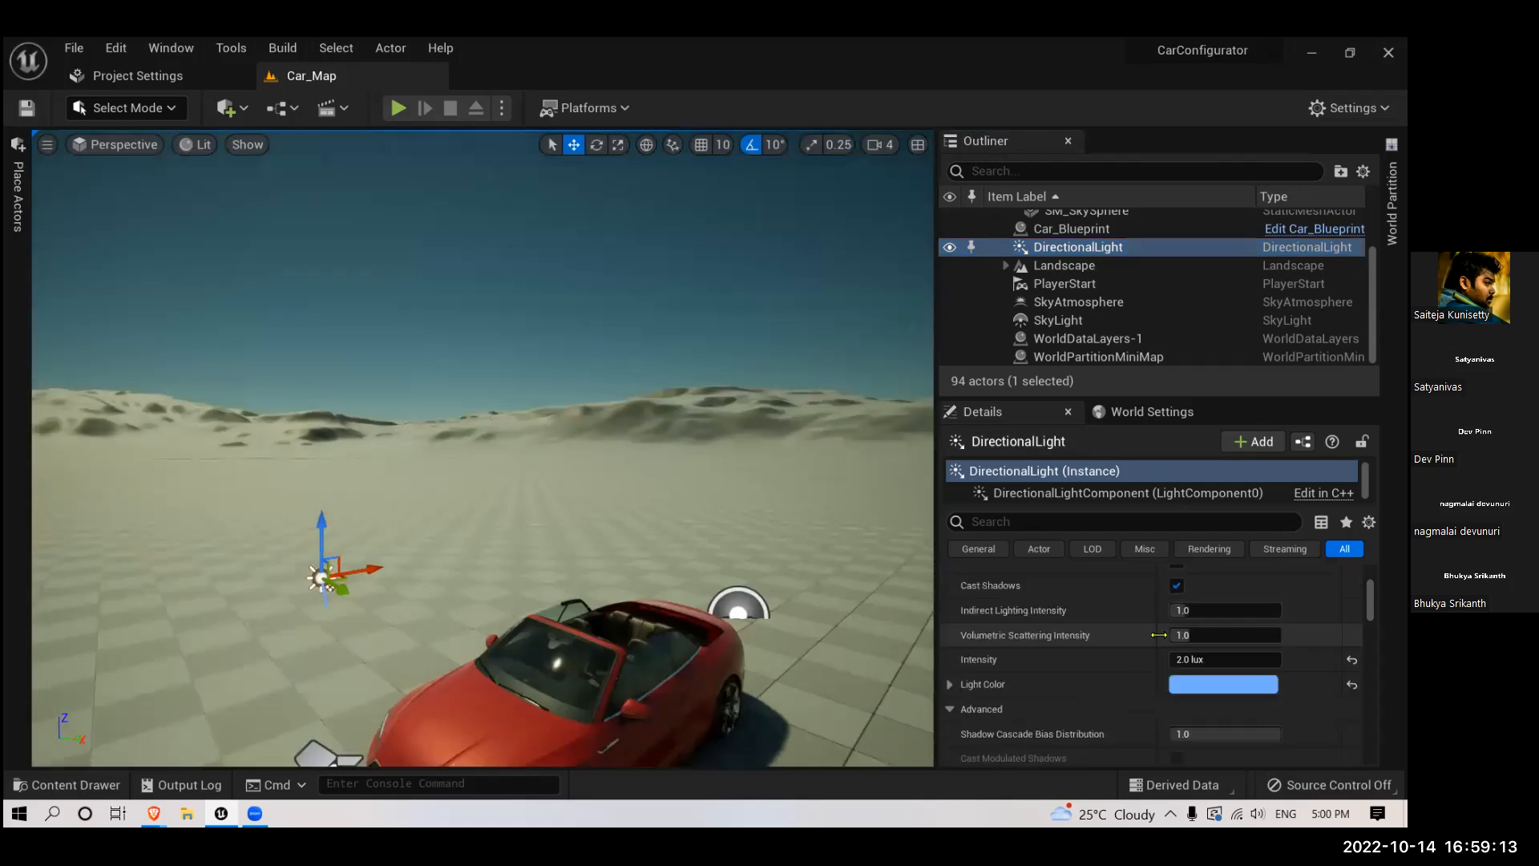
{"action": "mouse_move", "coordinate": [1194, 626]}
{"action": "left_mouse_down"}
{"action": "mouse_move", "coordinate": [1282, 626]}
{"action": "mouse_move", "coordinate": [1183, 627]}
{"action": "left_mouse_up"}
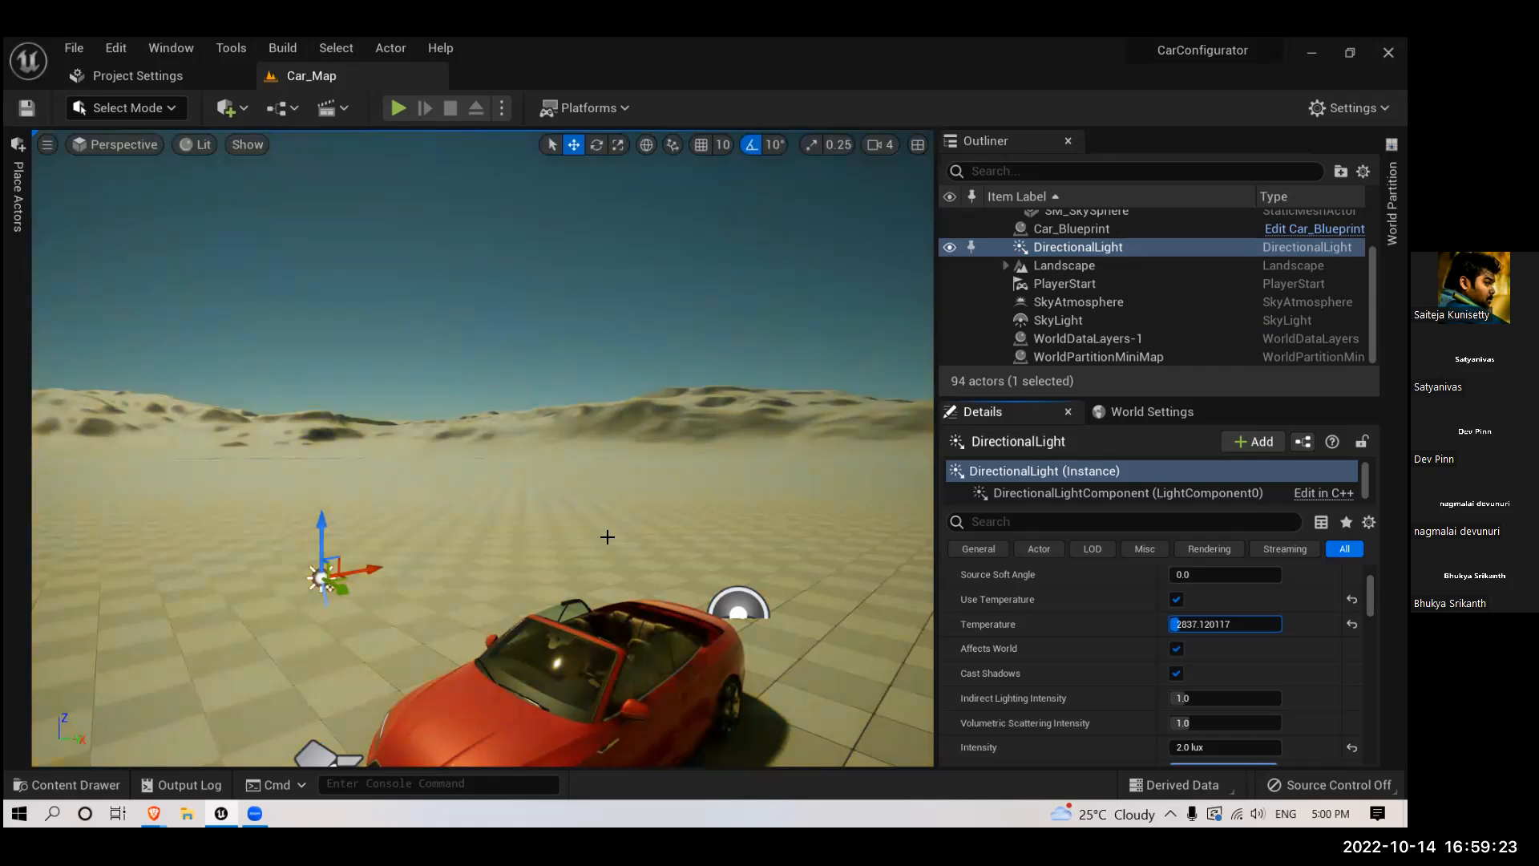
- Try the DirectionalLight's Temperature at about 2310 and about 2639, comparing the sky and terrain colors
{"action": "left_click_drag", "start_coordinate": [966, 579], "coordinate": [1160, 603]}
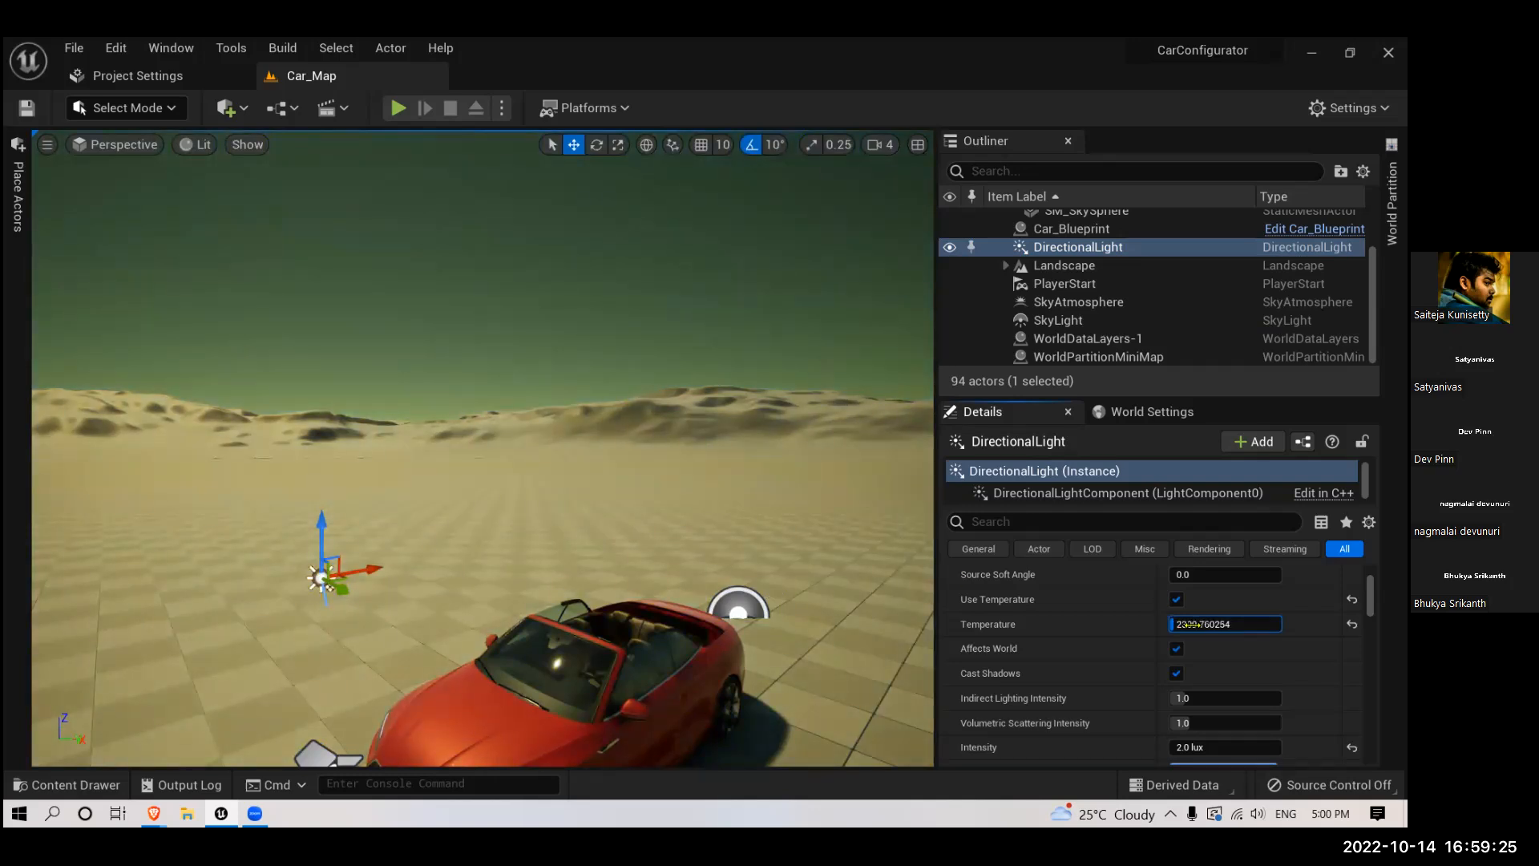
{"action": "mouse_move", "coordinate": [698, 597]}
{"action": "right_mouse_down"}
{"action": "mouse_move", "coordinate": [529, 597]}
{"action": "mouse_move", "coordinate": [697, 598]}
{"action": "right_mouse_up"}
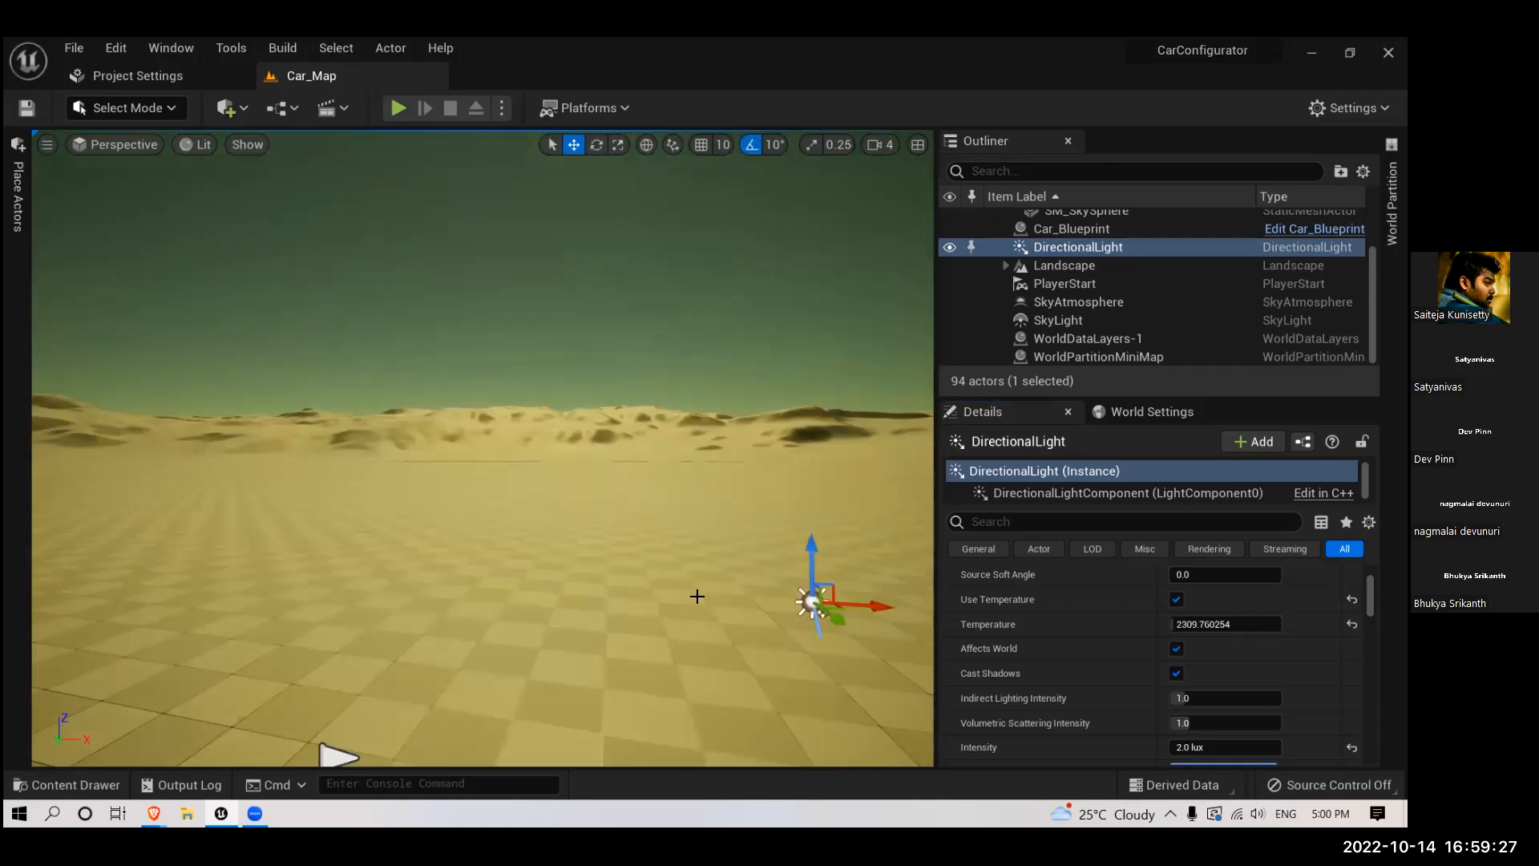
{"action": "left_click_drag", "start_coordinate": [1179, 623], "coordinate": [1186, 624]}
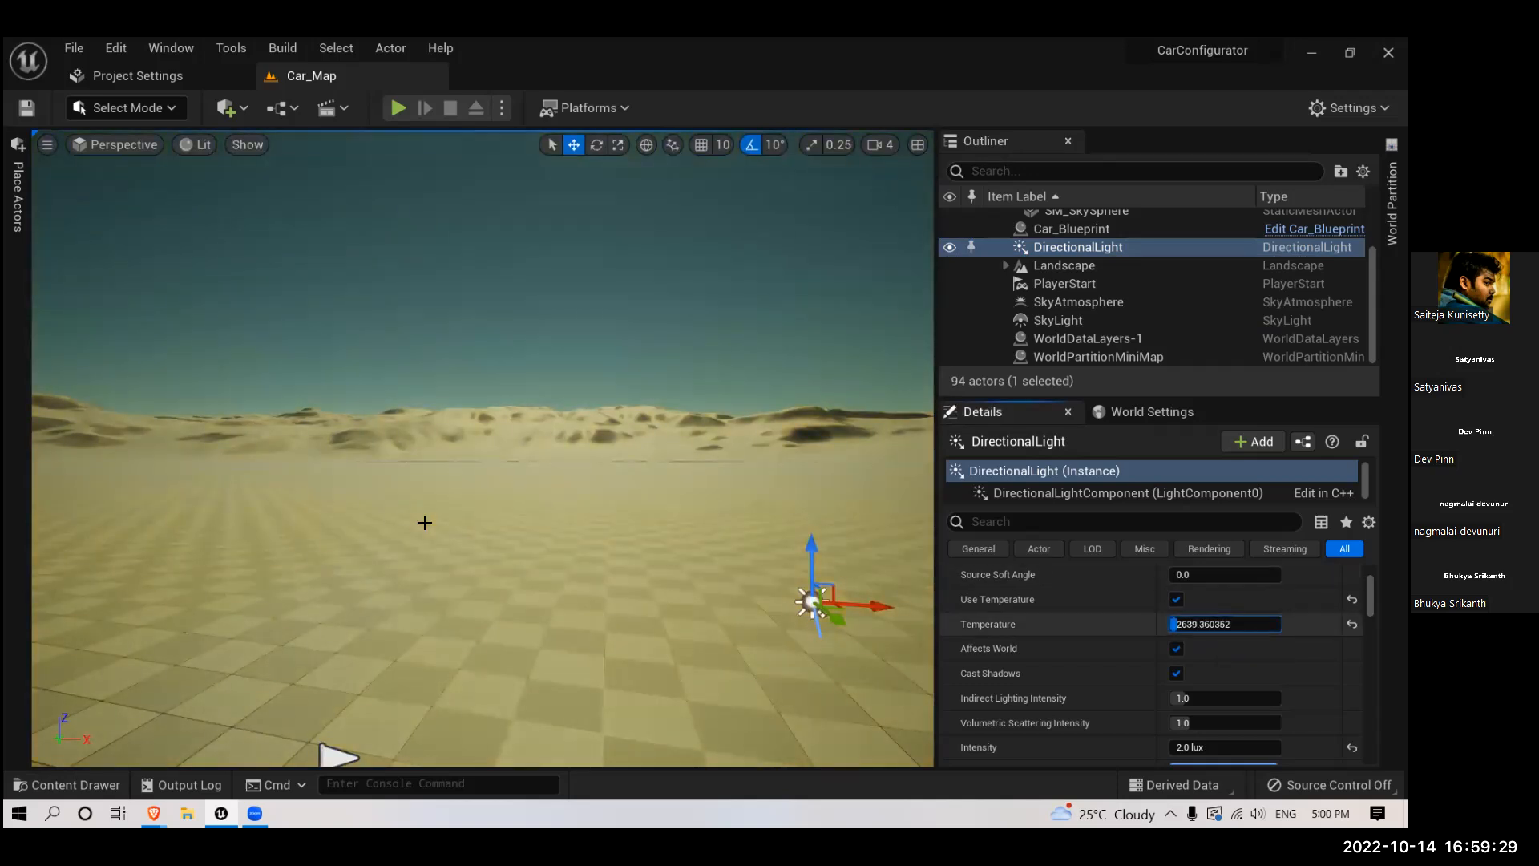
{"action": "right_click_drag", "start_coordinate": [439, 525], "coordinate": [539, 525]}
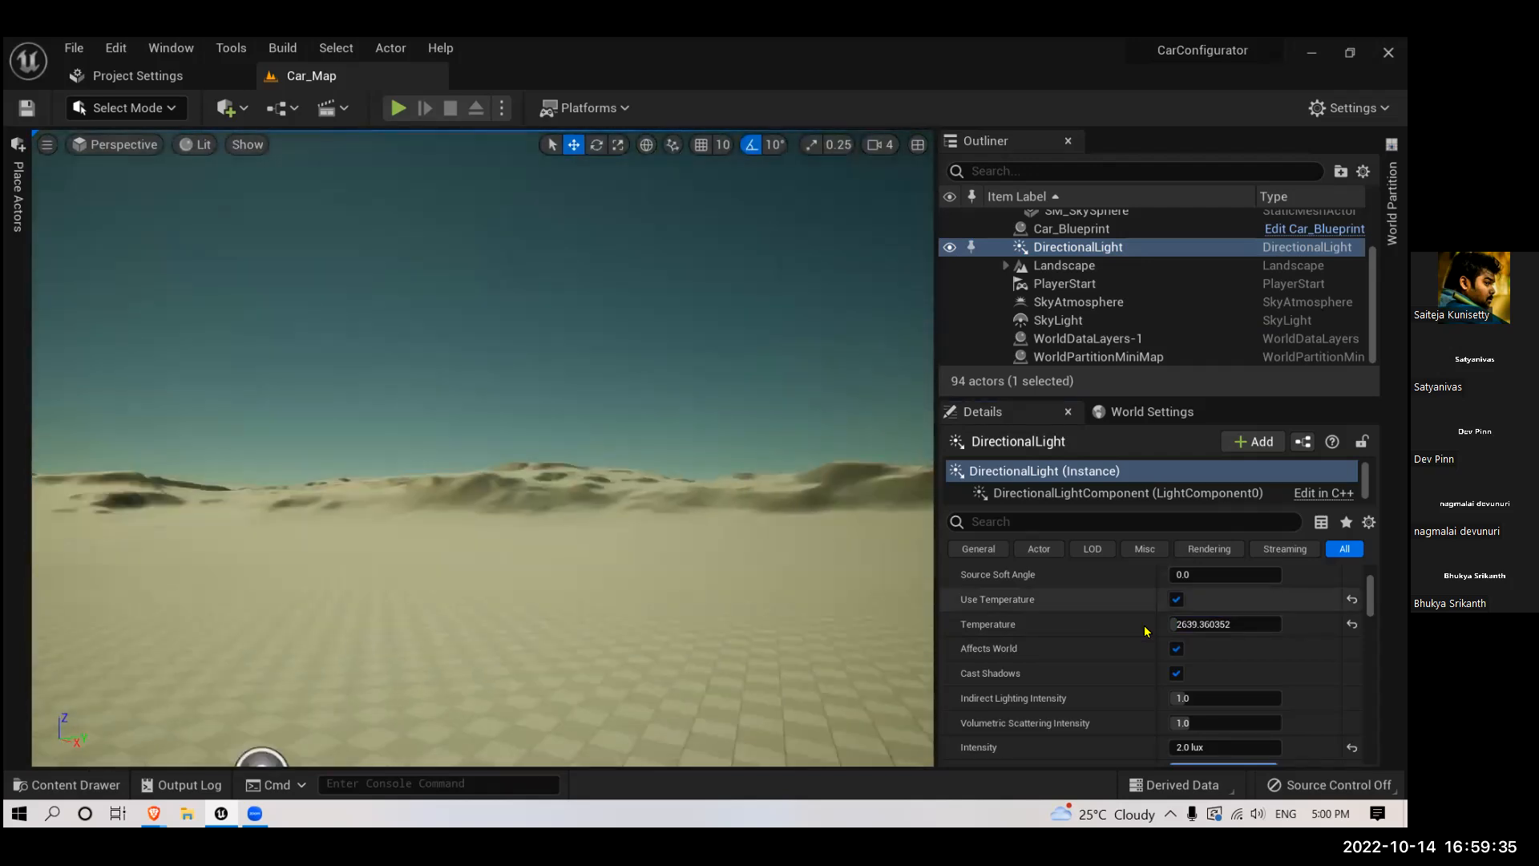
- Set the DirectionalLight's Temperature to about 2969 and bring the car back into view
{"action": "left_click_drag", "start_coordinate": [1200, 626], "coordinate": [1209, 625]}
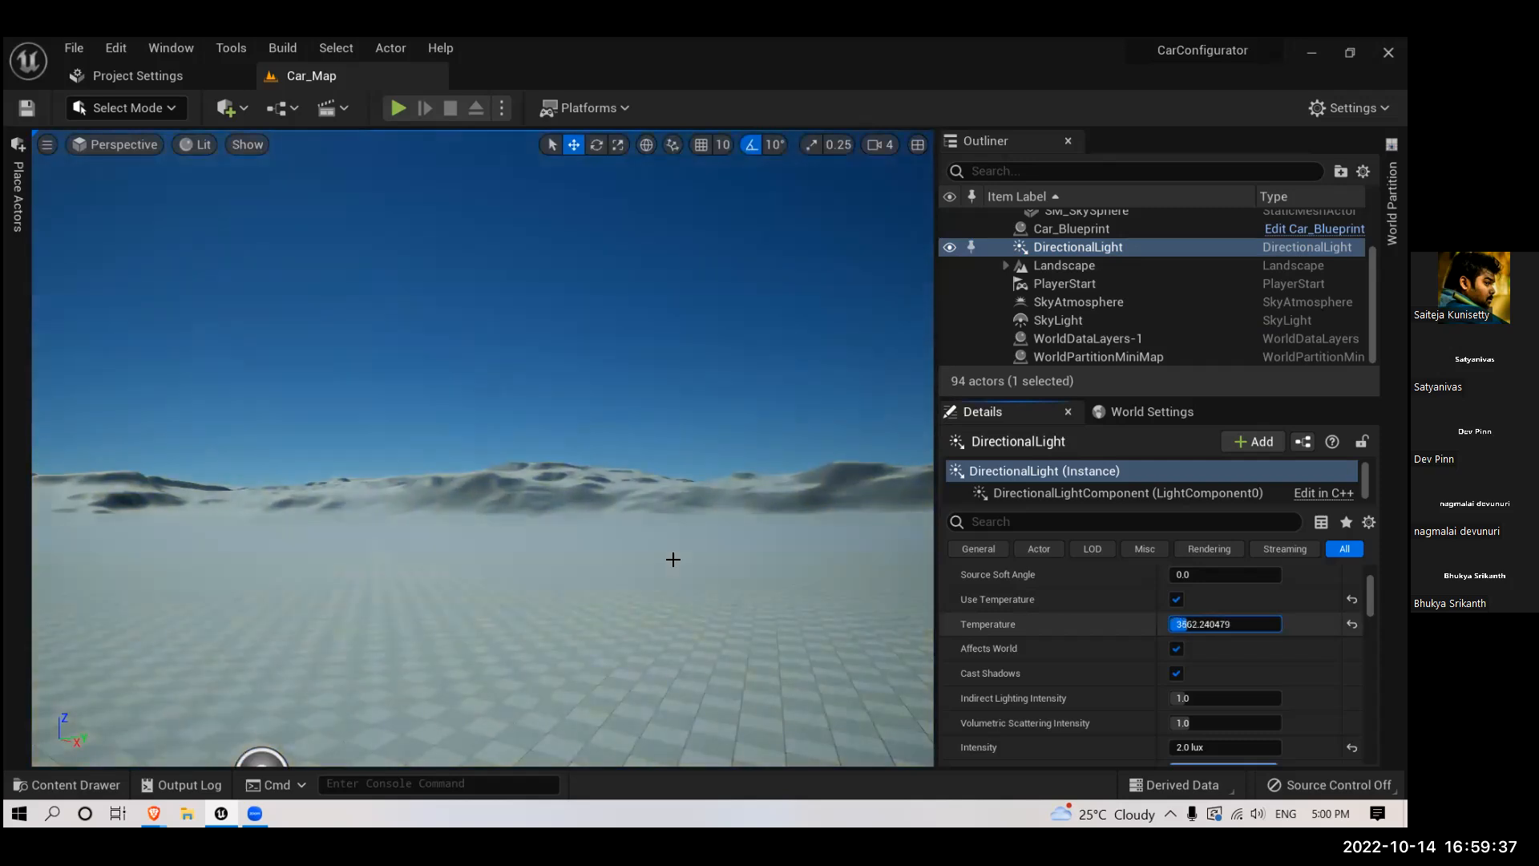
{"action": "right_click_drag", "start_coordinate": [511, 482], "coordinate": [458, 451]}
{"action": "right_click_drag", "start_coordinate": [5, 279], "coordinate": [5, 198]}
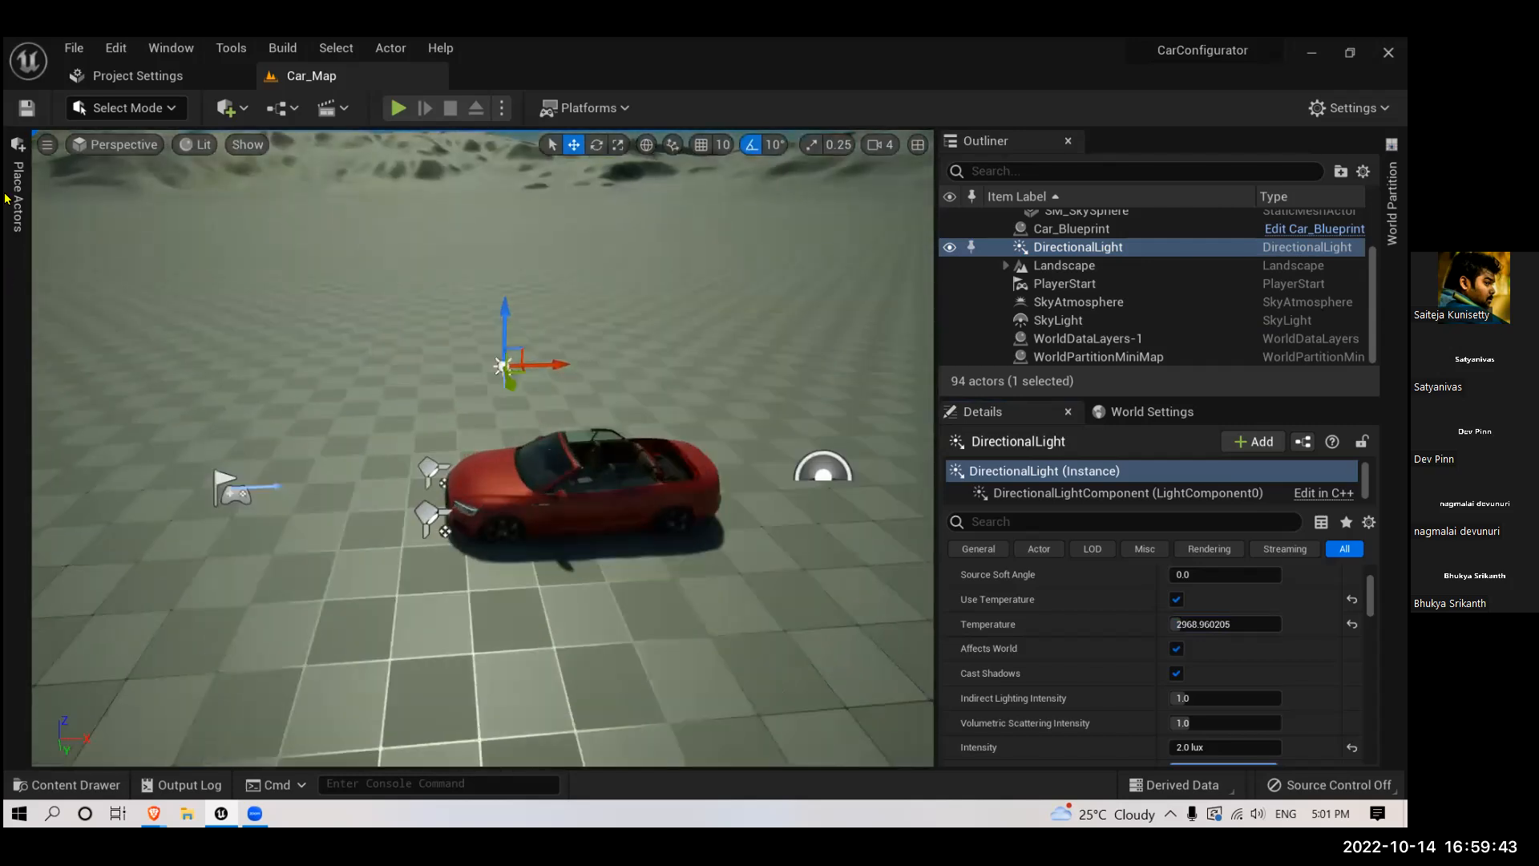
- Add a Volumetric Cloud actor from the visual effects actors to the level and view the sky
{"action": "left_click", "coordinate": [20, 215]}
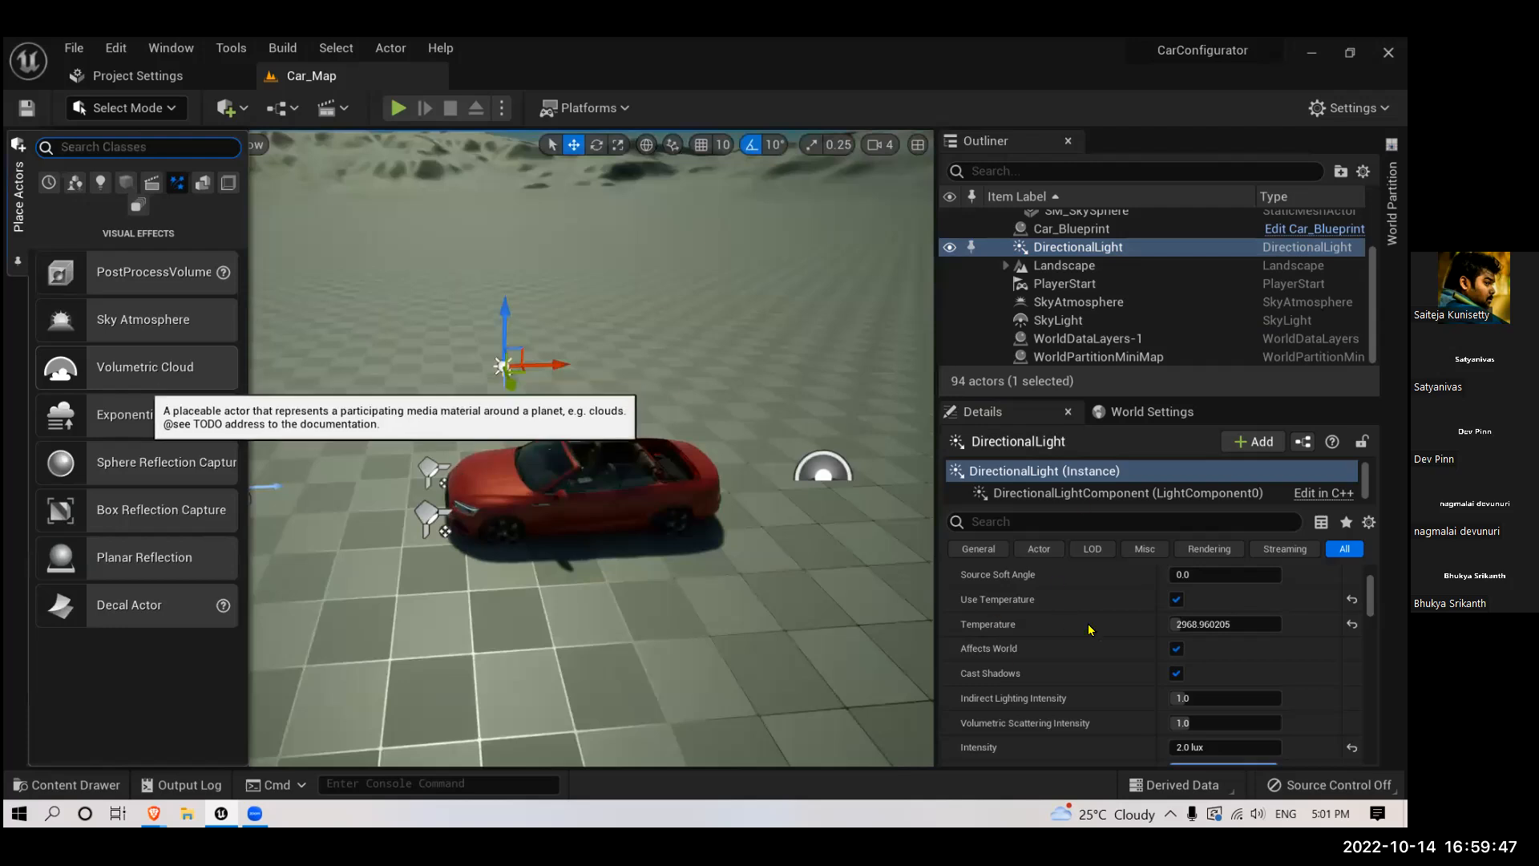
{"action": "left_click", "coordinate": [1060, 616]}
{"action": "left_click_drag", "start_coordinate": [1078, 627], "coordinate": [1086, 631]}
{"action": "right_click_drag", "start_coordinate": [1085, 630], "coordinate": [1113, 629]}
{"action": "scroll", "coordinate": [1113, 627], "scroll_direction": "up", "scroll_amount": 3}
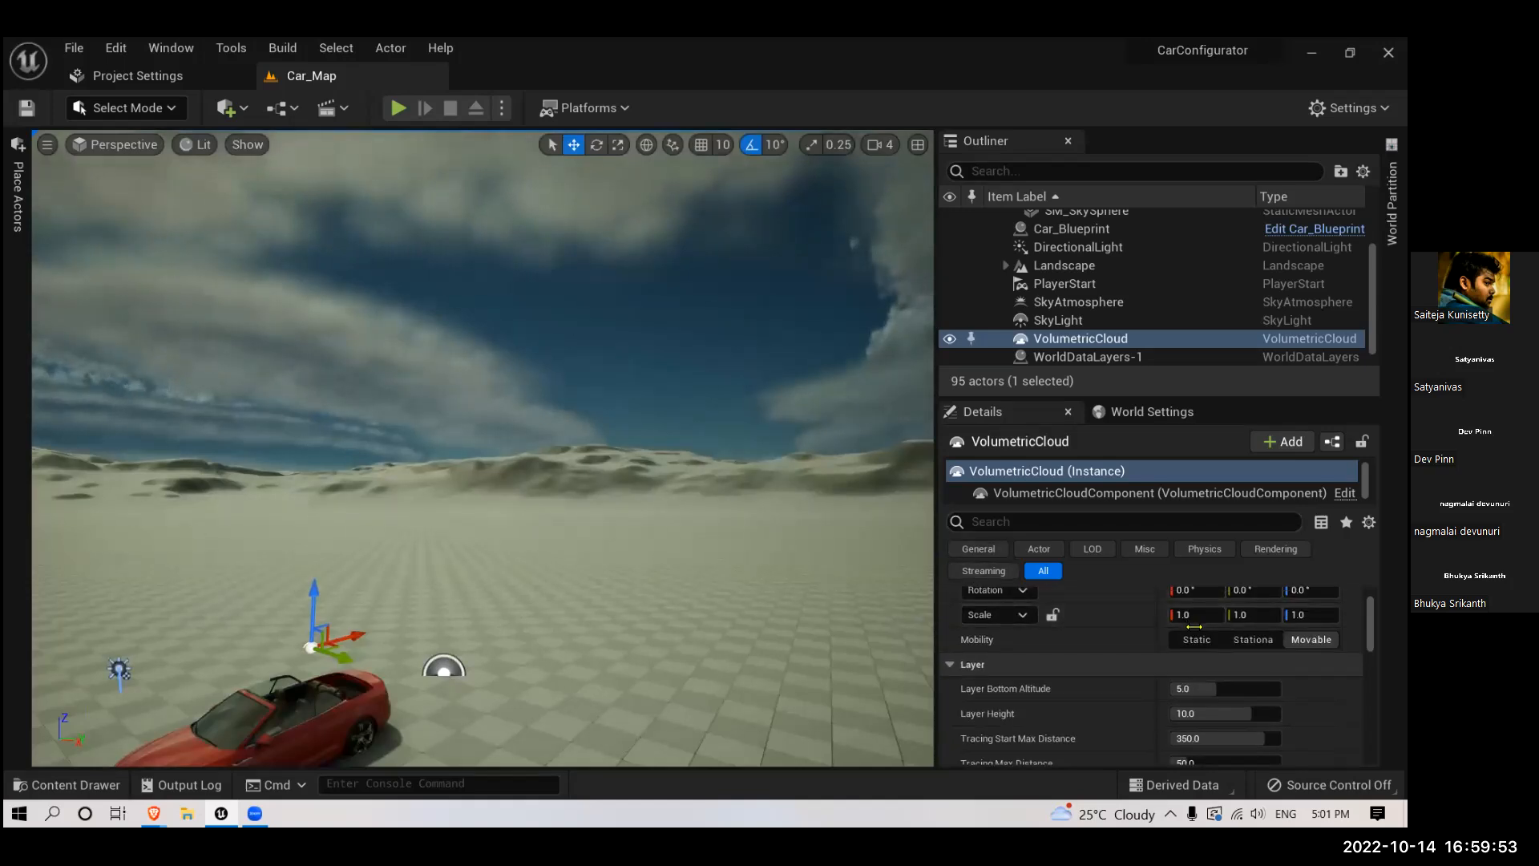
- Lower the VolumetricCloud's Layer Bottom Altitude to about 3.08 and its Layer Height to about 4.78
{"action": "scroll", "coordinate": [1194, 626], "scroll_direction": "up", "scroll_amount": 2}
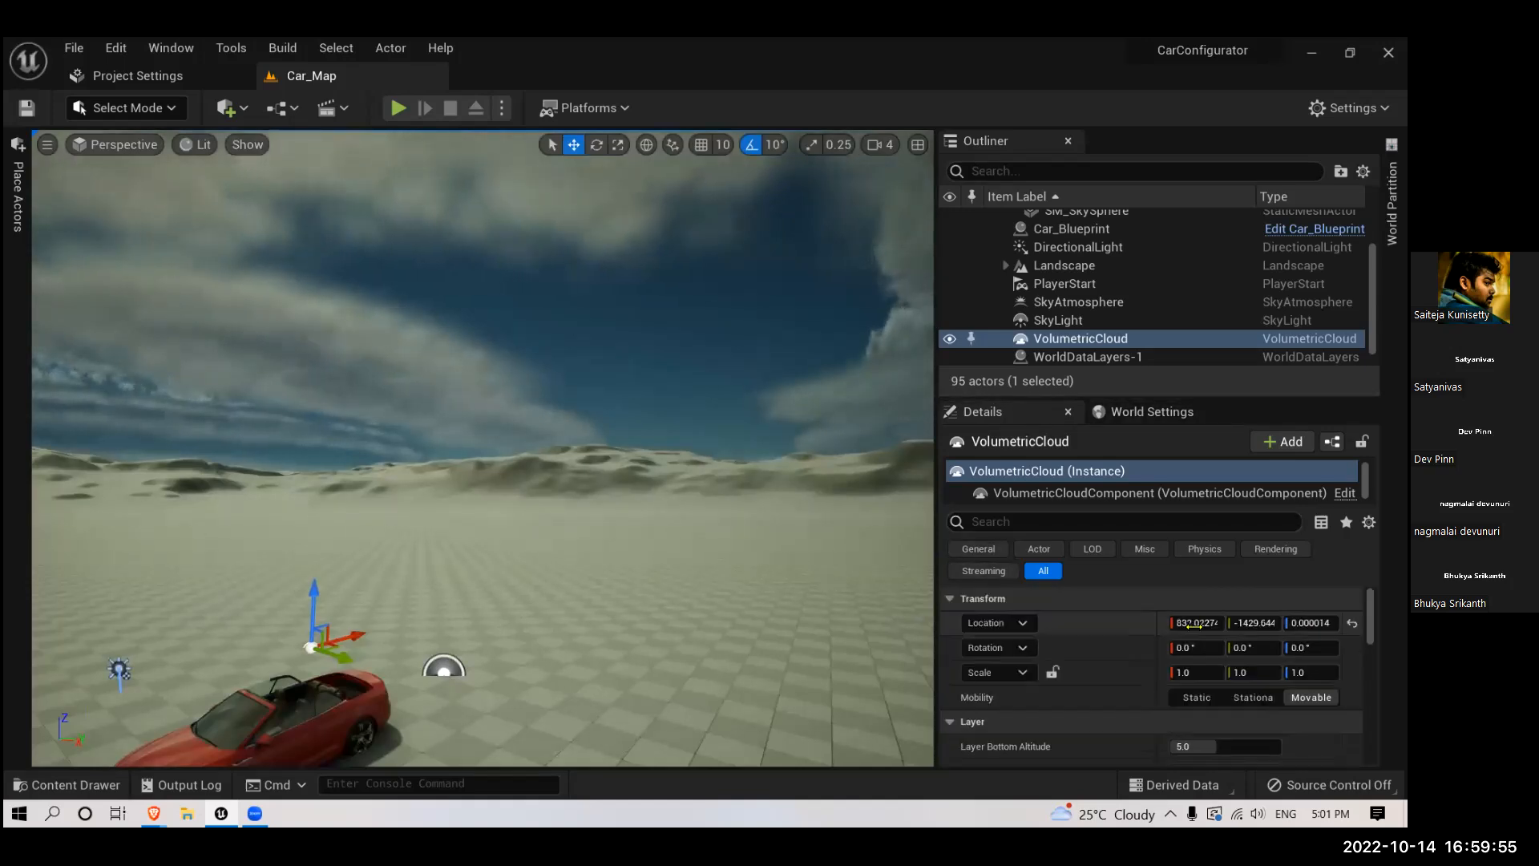
{"action": "scroll", "coordinate": [1191, 625], "scroll_direction": "down", "scroll_amount": 3}
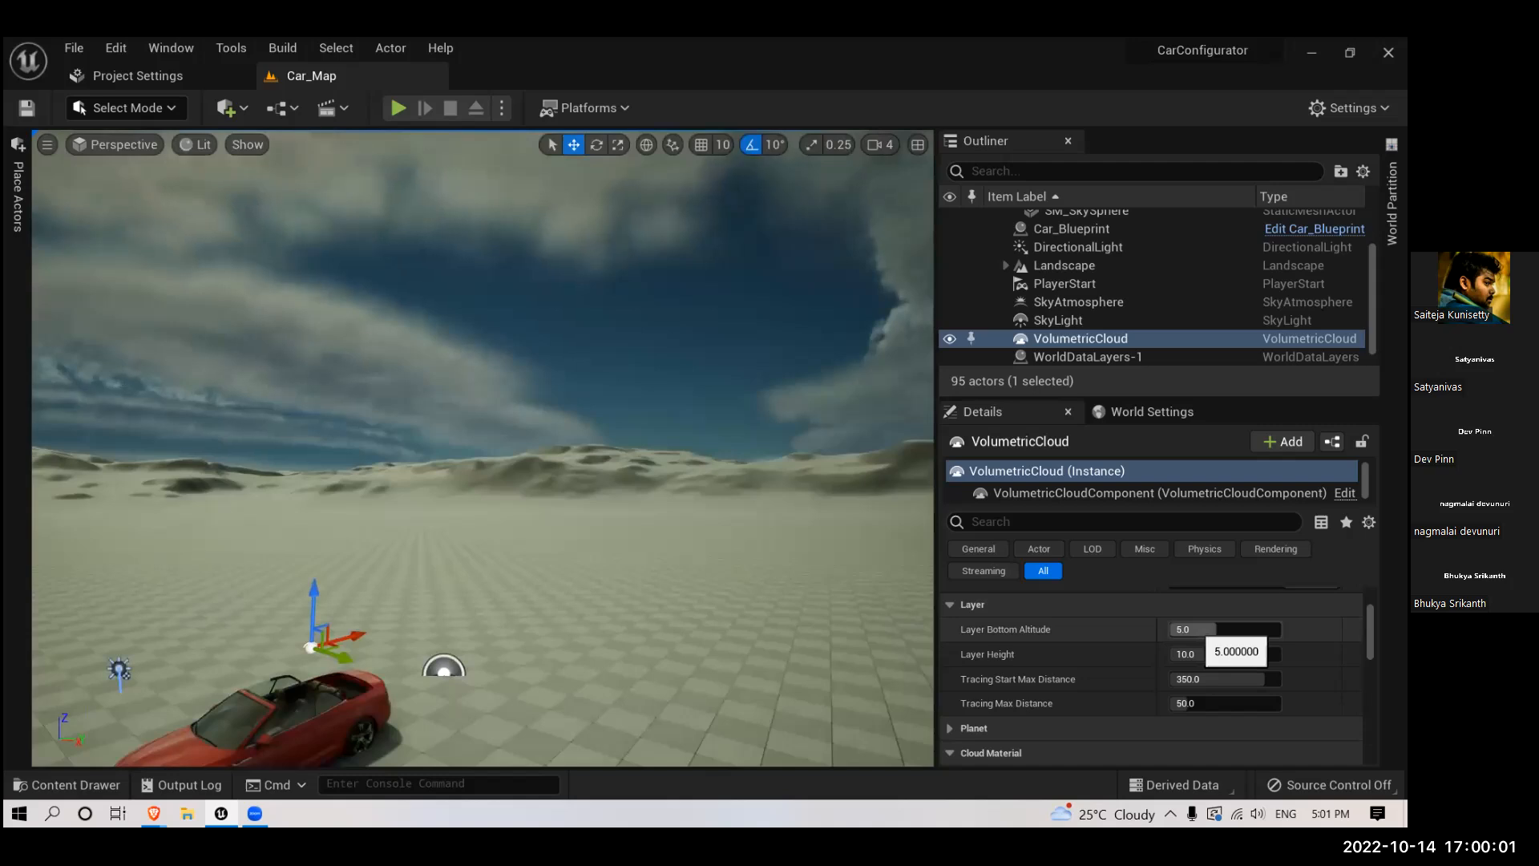
{"action": "left_click_drag", "start_coordinate": [1216, 630], "coordinate": [1190, 674]}
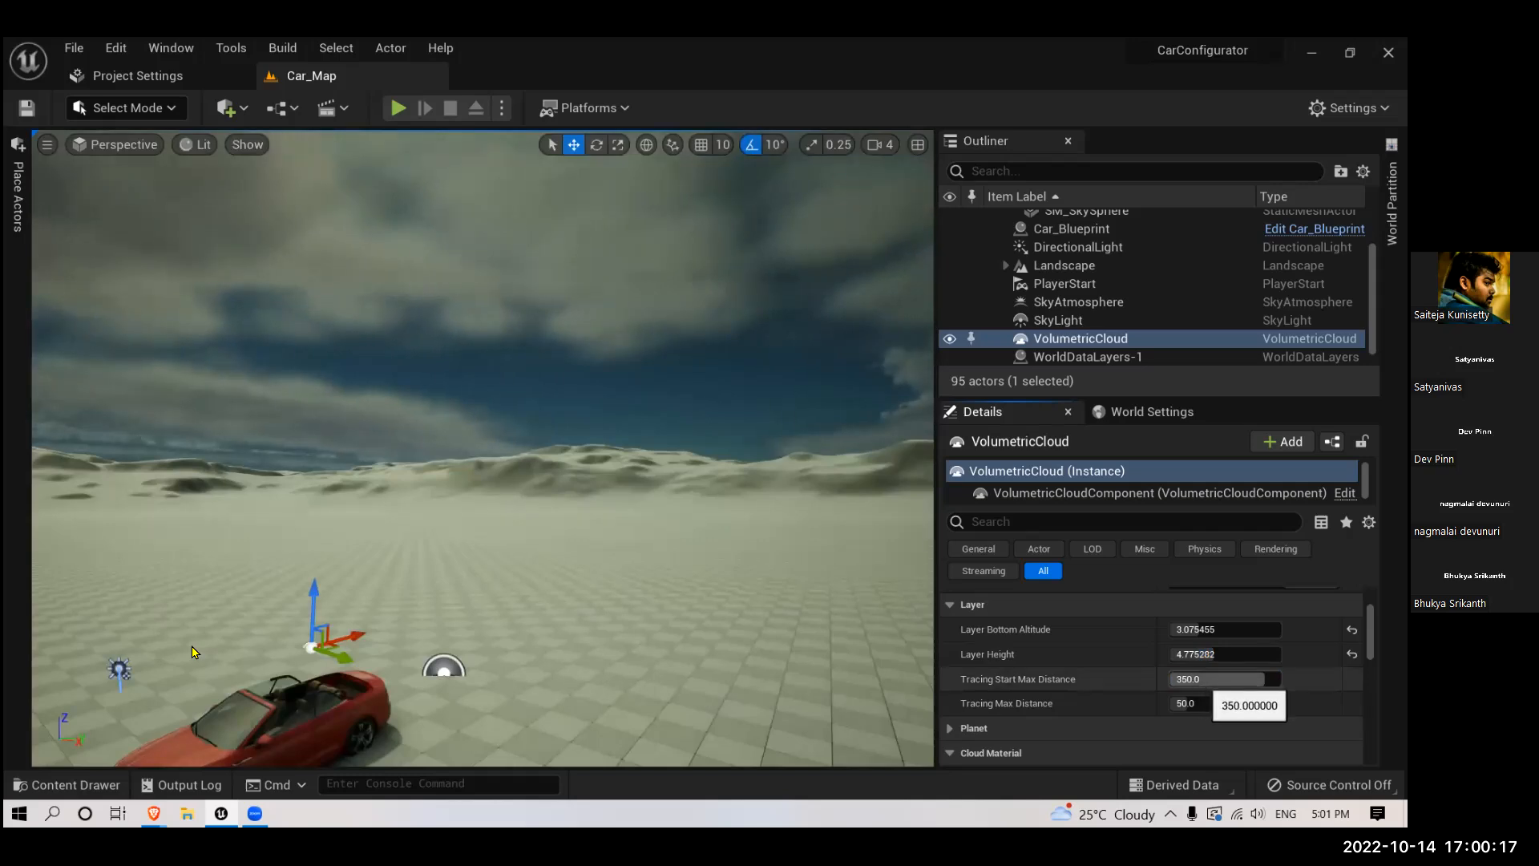
- Try the VolumetricCloud's Tracing Start Max Distance at about 303 and Tracing Max Distance at about 31, viewing the clouds around the car
{"action": "mouse_move", "coordinate": [1195, 680]}
{"action": "left_mouse_down"}
{"action": "mouse_move", "coordinate": [1172, 679]}
{"action": "mouse_move", "coordinate": [1272, 679]}
{"action": "mouse_move", "coordinate": [1251, 679]}
{"action": "left_mouse_up"}
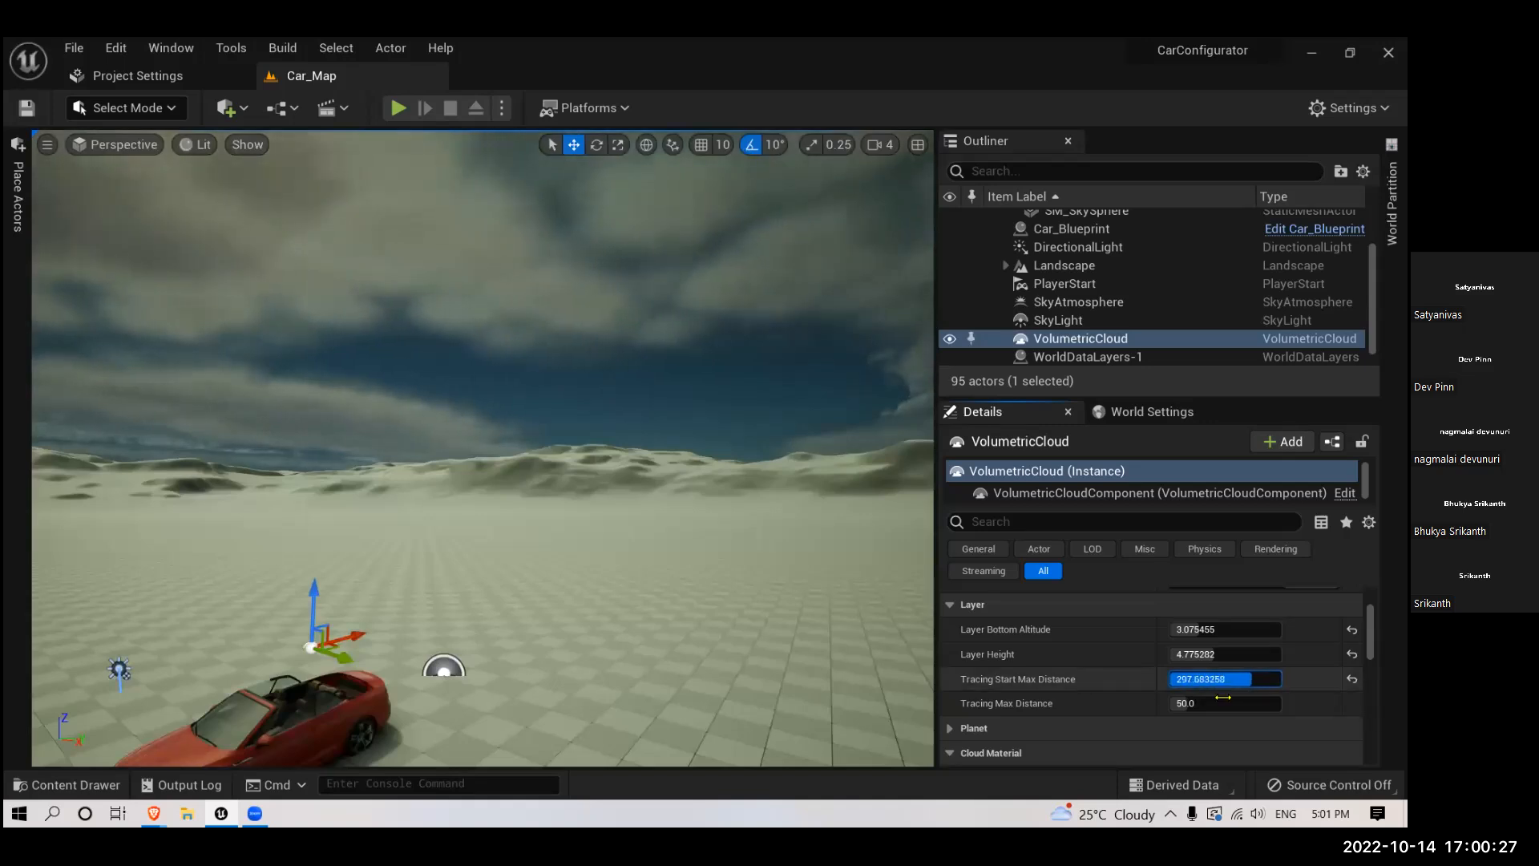
{"action": "left_click_drag", "start_coordinate": [1205, 702], "coordinate": [1194, 702]}
{"action": "right_click_drag", "start_coordinate": [778, 485], "coordinate": [561, 481]}
{"action": "scroll", "coordinate": [777, 484], "scroll_direction": "down", "scroll_amount": 5}
{"action": "right_click_drag", "start_coordinate": [778, 484], "coordinate": [986, 345]}
{"action": "right_click_drag", "start_coordinate": [778, 345], "coordinate": [672, 473]}
{"action": "scroll", "coordinate": [672, 473], "scroll_direction": "down", "scroll_amount": 2}
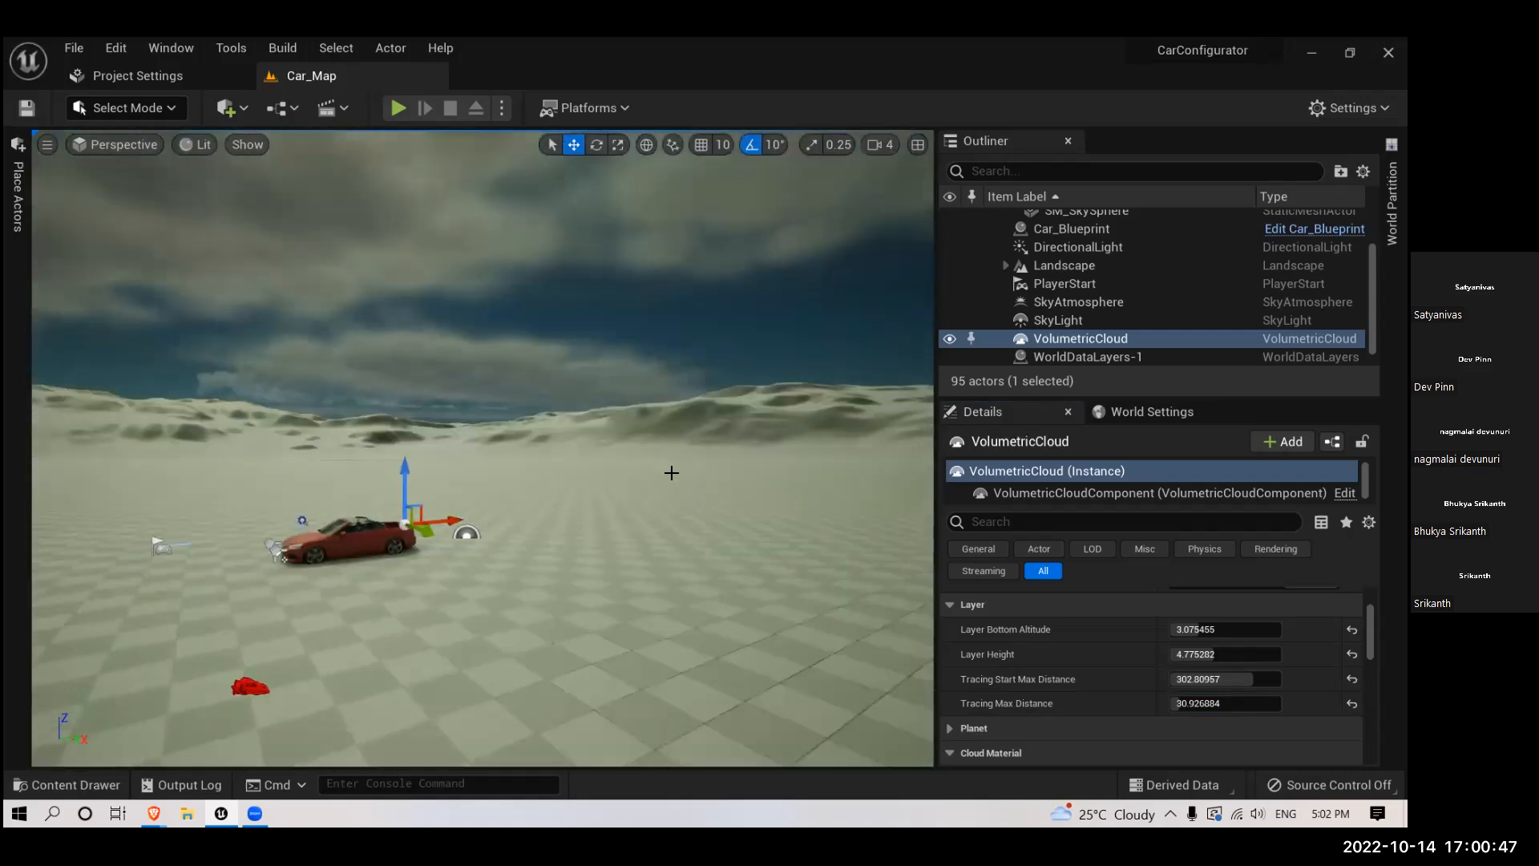
- Set the VolumetricCloud's Layer Bottom Altitude to about 4.33, Layer Height to about 3.73, Tracing Start Max Distance to about 285, and Tracing Max Distance to 1.0
{"action": "right_click_drag", "start_coordinate": [921, 586], "coordinate": [1098, 613]}
{"action": "mouse_move", "coordinate": [1199, 629]}
{"action": "left_mouse_down"}
{"action": "mouse_move", "coordinate": [1217, 654]}
{"action": "mouse_move", "coordinate": [1201, 654]}
{"action": "mouse_move", "coordinate": [1207, 706]}
{"action": "mouse_move", "coordinate": [1319, 705]}
{"action": "mouse_move", "coordinate": [1169, 705]}
{"action": "left_mouse_up"}
{"action": "mouse_move", "coordinate": [526, 408]}
{"action": "right_mouse_down"}
{"action": "mouse_move", "coordinate": [409, 337]}
{"action": "mouse_move", "coordinate": [352, 232]}
{"action": "mouse_move", "coordinate": [465, 377]}
{"action": "right_mouse_up"}
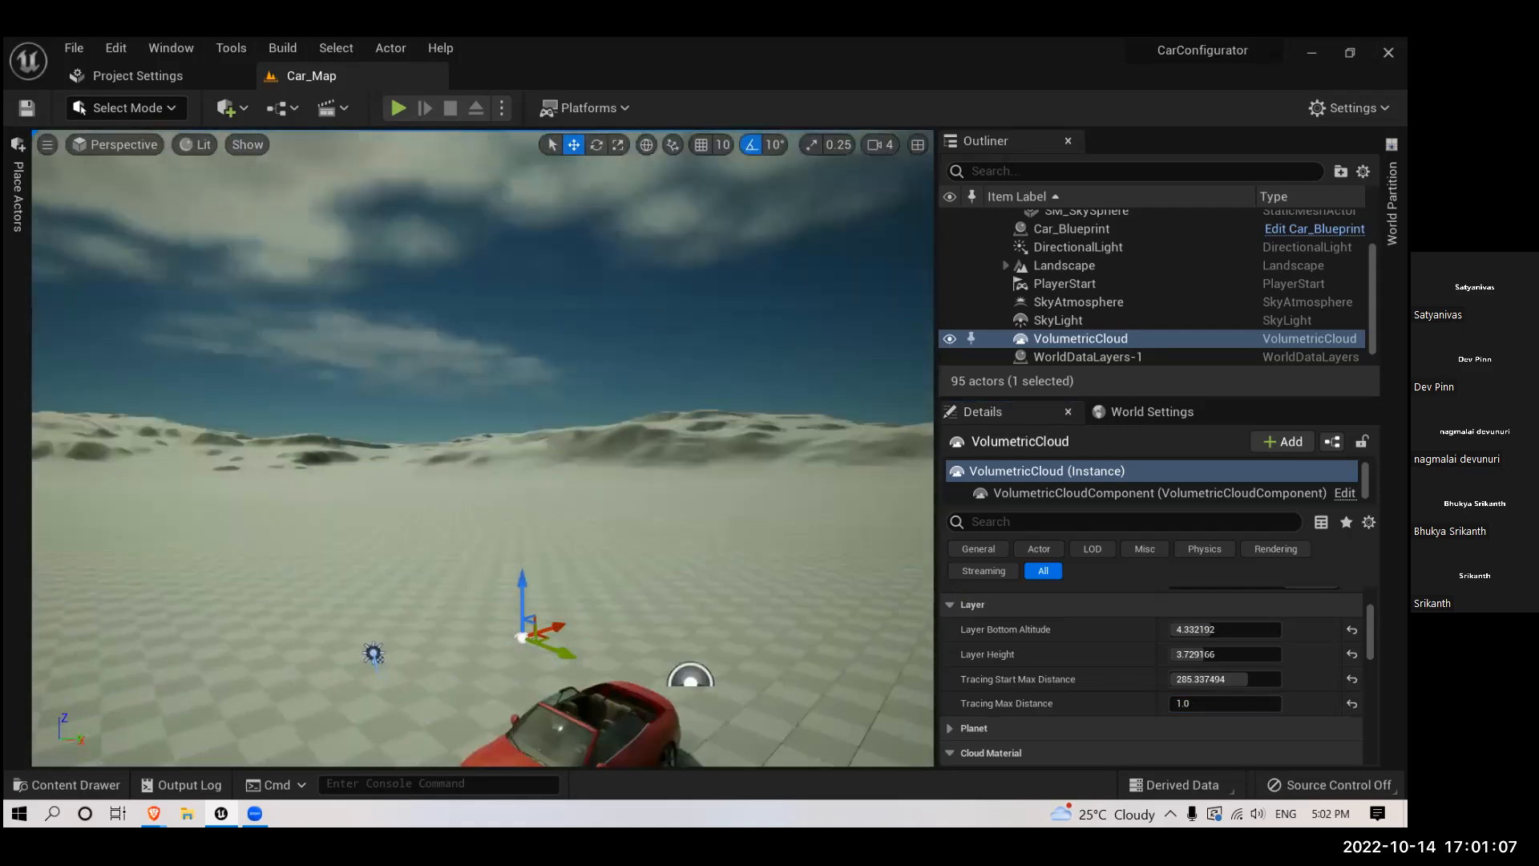
- Try the VolumetricCloud's Tracing Max Distance at about 10.67, viewing the sky around the car and browsing its remaining properties
{"action": "mouse_move", "coordinate": [1189, 703]}
{"action": "left_mouse_down"}
{"action": "mouse_move", "coordinate": [1212, 703]}
{"action": "mouse_move", "coordinate": [1172, 703]}
{"action": "left_mouse_up"}
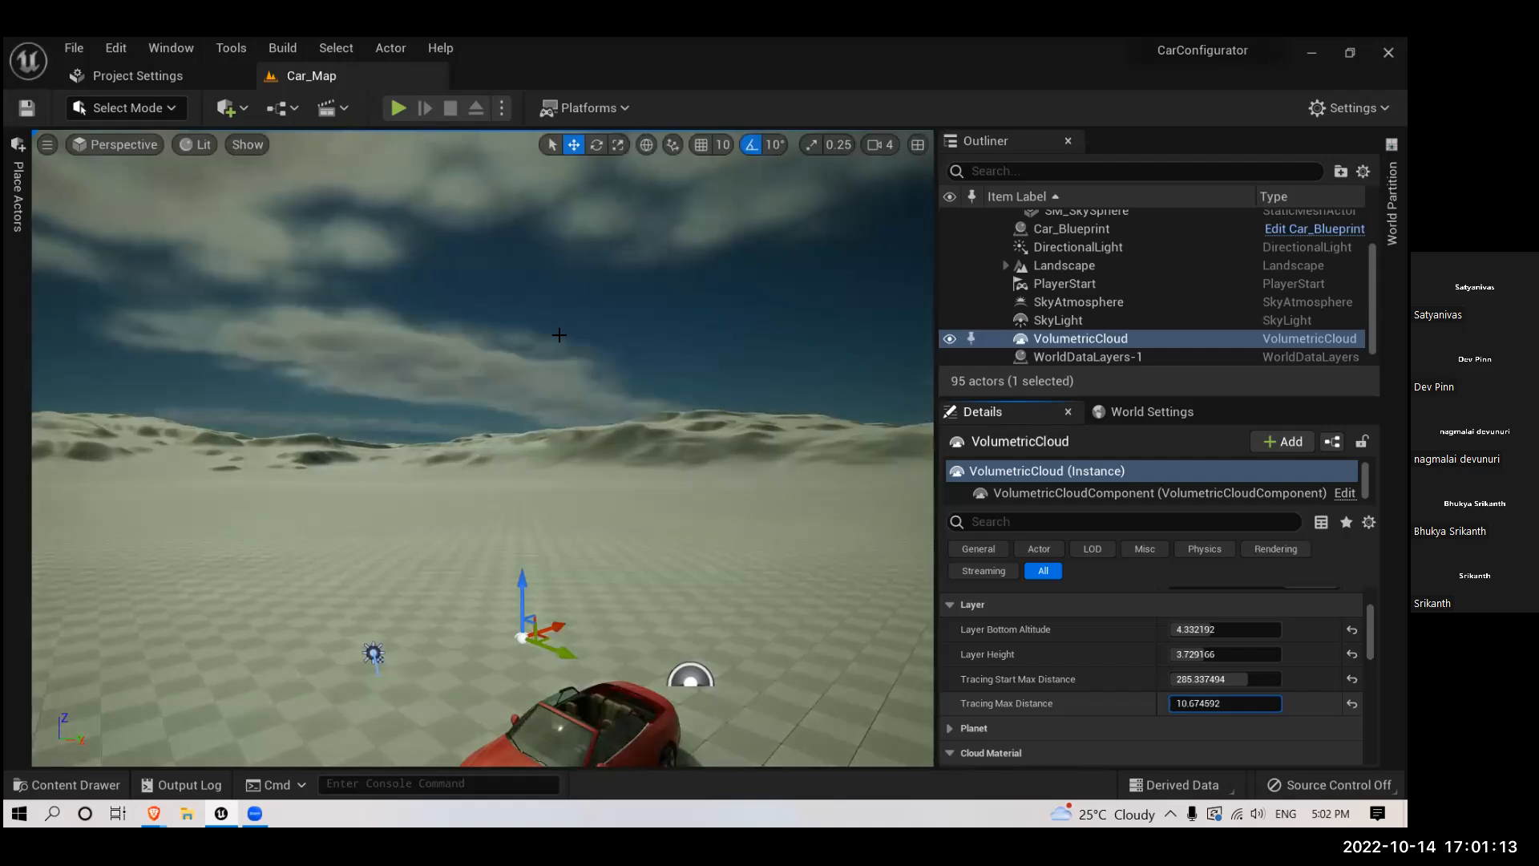
{"action": "mouse_move", "coordinate": [508, 338]}
{"action": "right_mouse_down"}
{"action": "mouse_move", "coordinate": [633, 321]}
{"action": "mouse_move", "coordinate": [722, 184]}
{"action": "mouse_move", "coordinate": [642, 321]}
{"action": "mouse_move", "coordinate": [561, 361]}
{"action": "mouse_move", "coordinate": [497, 344]}
{"action": "mouse_move", "coordinate": [776, 488]}
{"action": "mouse_move", "coordinate": [769, 393]}
{"action": "mouse_move", "coordinate": [729, 541]}
{"action": "right_mouse_up"}
{"action": "right_click_drag", "start_coordinate": [932, 594], "coordinate": [882, 601]}
{"action": "scroll", "coordinate": [1250, 658], "scroll_direction": "down", "scroll_amount": 10}
{"action": "scroll", "coordinate": [1250, 658], "scroll_direction": "down", "scroll_amount": 2}
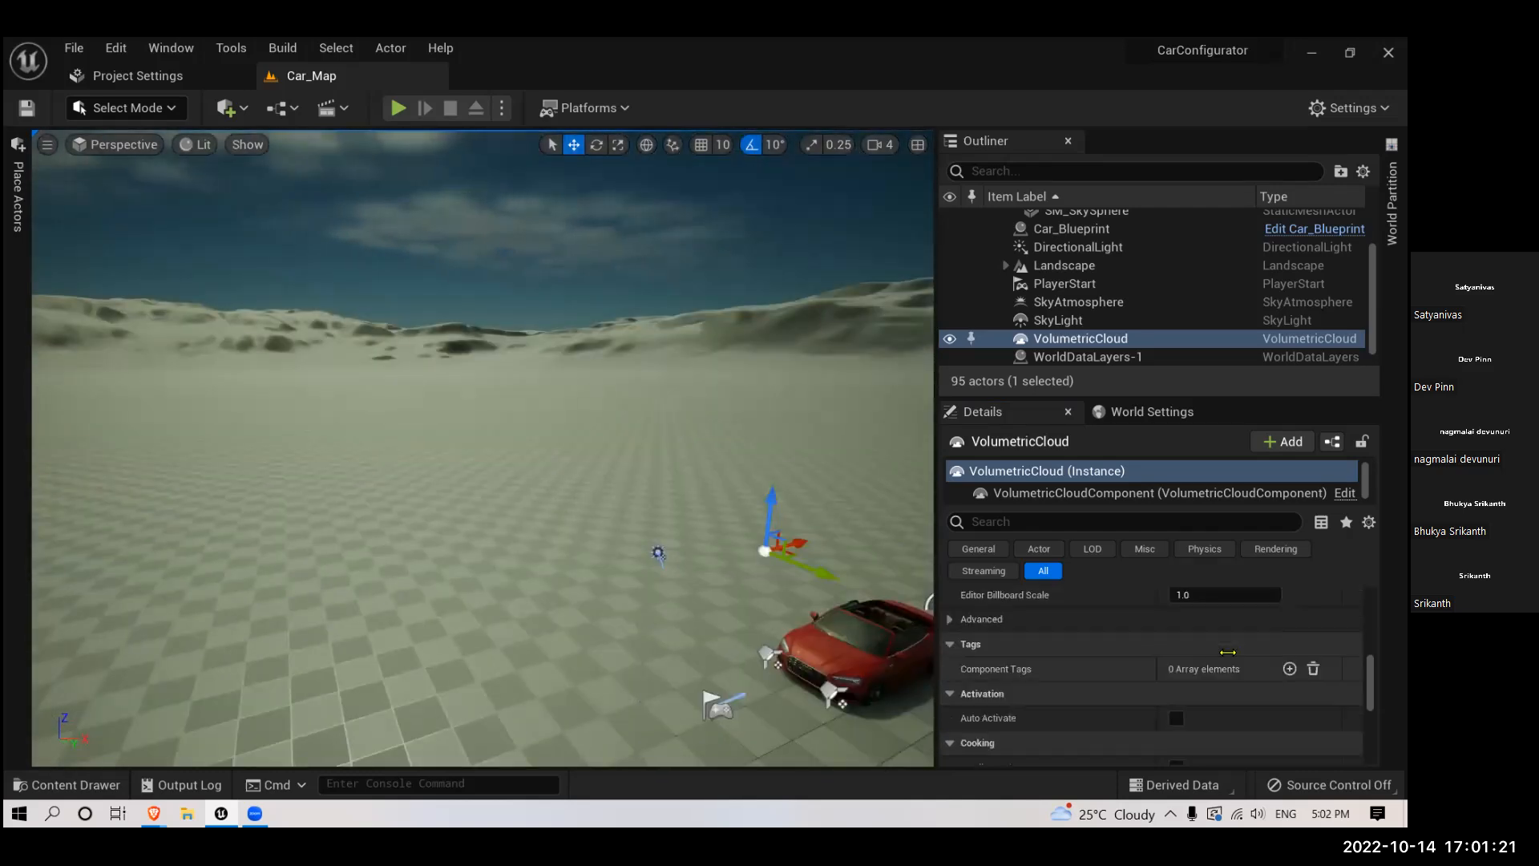
{"action": "scroll", "coordinate": [1144, 642], "scroll_direction": "down", "scroll_amount": 3}
{"action": "scroll", "coordinate": [1193, 677], "scroll_direction": "up", "scroll_amount": 5}
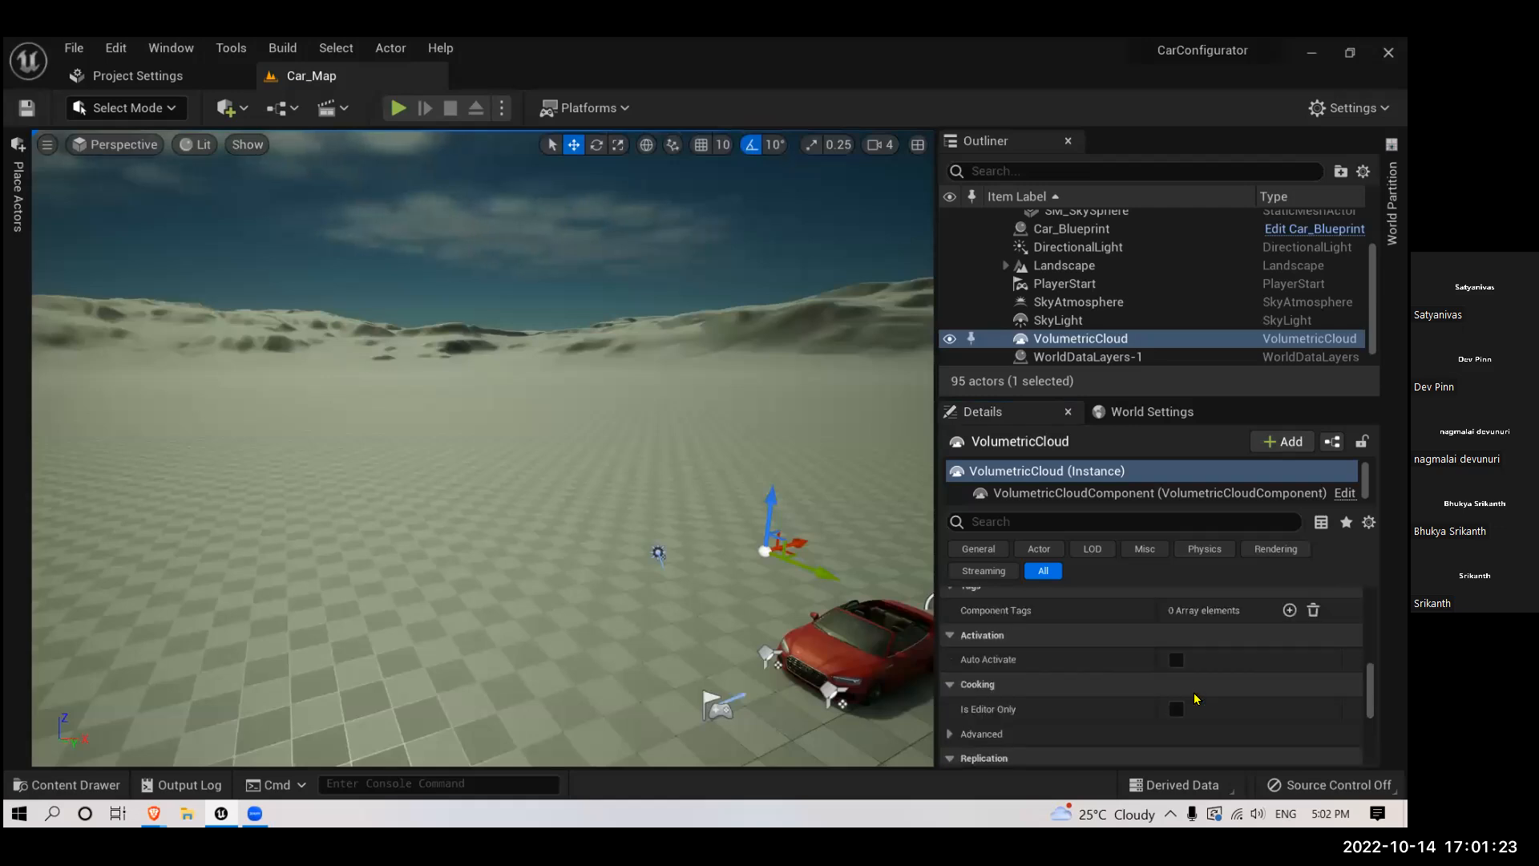
{"action": "scroll", "coordinate": [1193, 678], "scroll_direction": "up", "scroll_amount": 5}
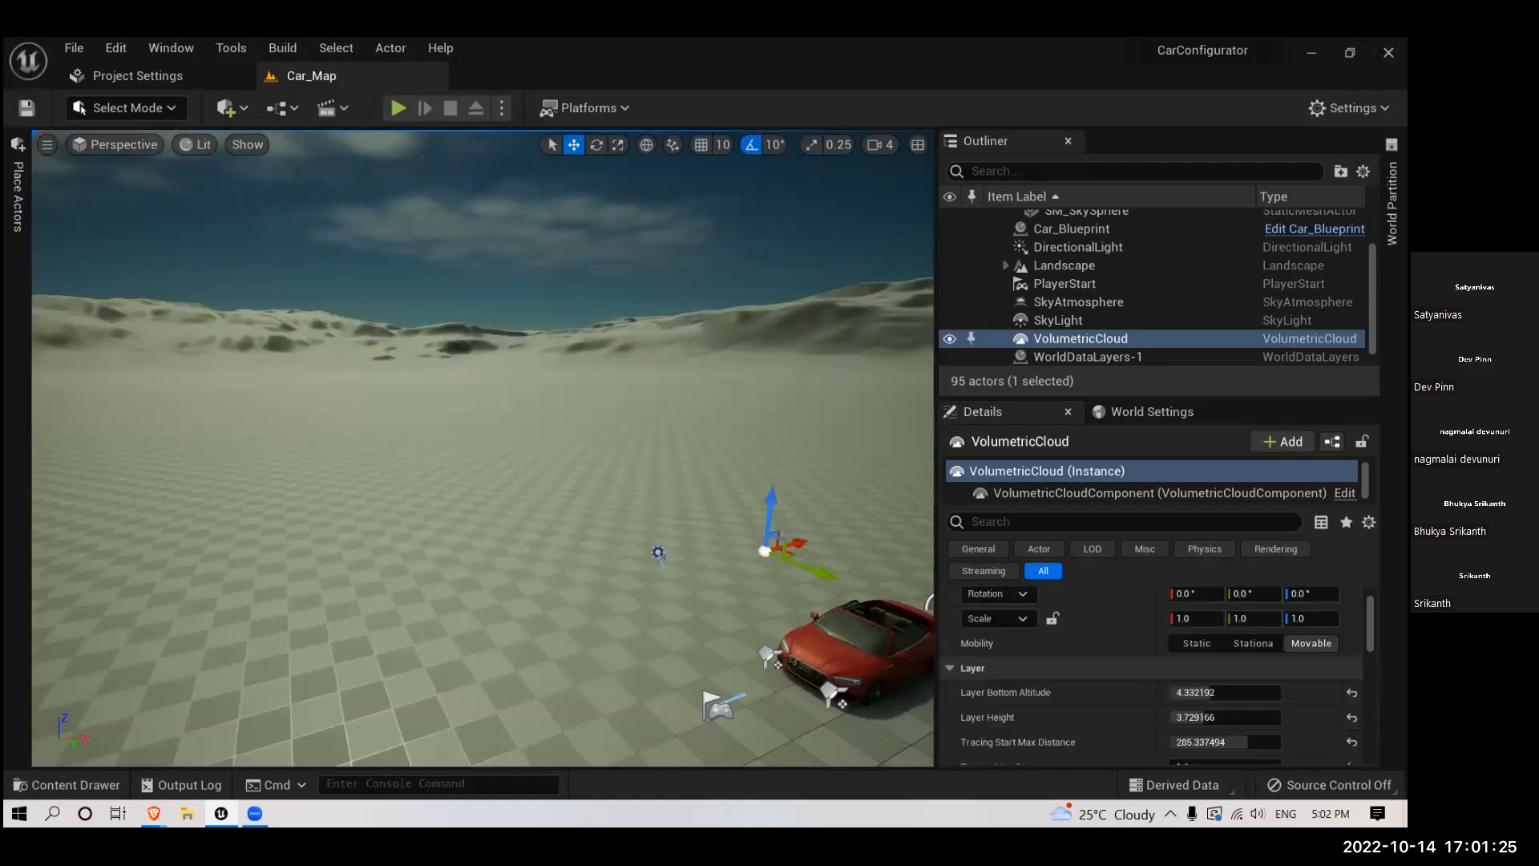
- Try the VolumetricCloud's Layer Bottom Altitude at about 8.13 and Layer Height at about 16.1, viewing the sky above the hills
{"action": "left_click_drag", "start_coordinate": [1202, 692], "coordinate": [1235, 716]}
{"action": "right_click_drag", "start_coordinate": [721, 449], "coordinate": [690, 292]}
{"action": "left_click_drag", "start_coordinate": [1191, 717], "coordinate": [1280, 717]}
{"action": "mouse_move", "coordinate": [748, 465]}
{"action": "right_mouse_down"}
{"action": "mouse_move", "coordinate": [721, 361]}
{"action": "mouse_move", "coordinate": [693, 416]}
{"action": "mouse_move", "coordinate": [745, 489]}
{"action": "mouse_move", "coordinate": [753, 401]}
{"action": "mouse_move", "coordinate": [757, 454]}
{"action": "right_mouse_up"}
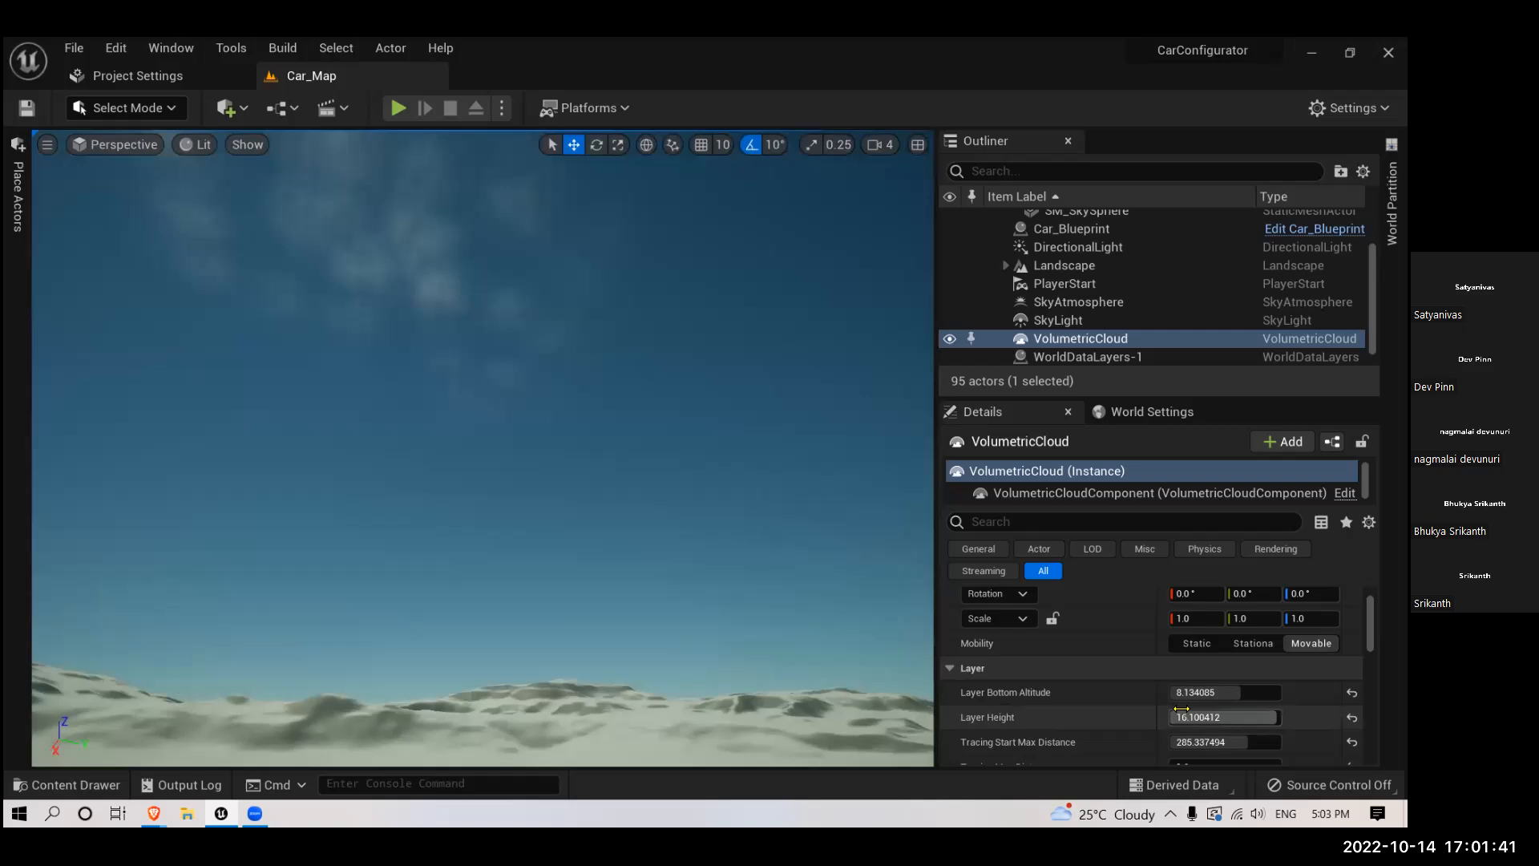
- Try VolumetricCloud Layer Height values of about 4.32, 7.57, and 3.61, comparing the cloud shapes over the hills
{"action": "left_click_drag", "start_coordinate": [1262, 717], "coordinate": [1211, 718]}
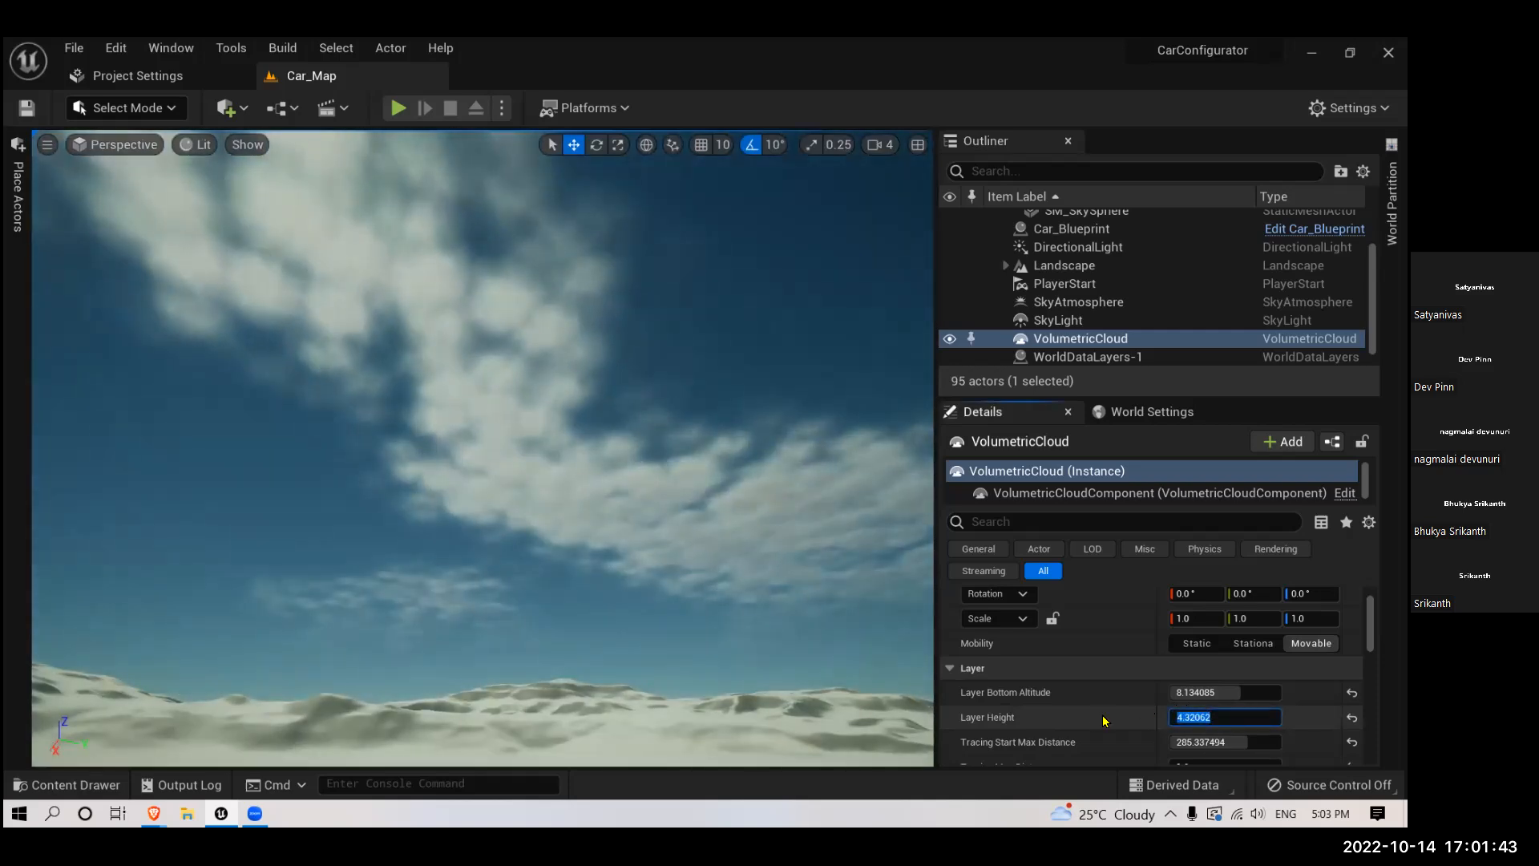
{"action": "left_click", "coordinate": [1227, 712]}
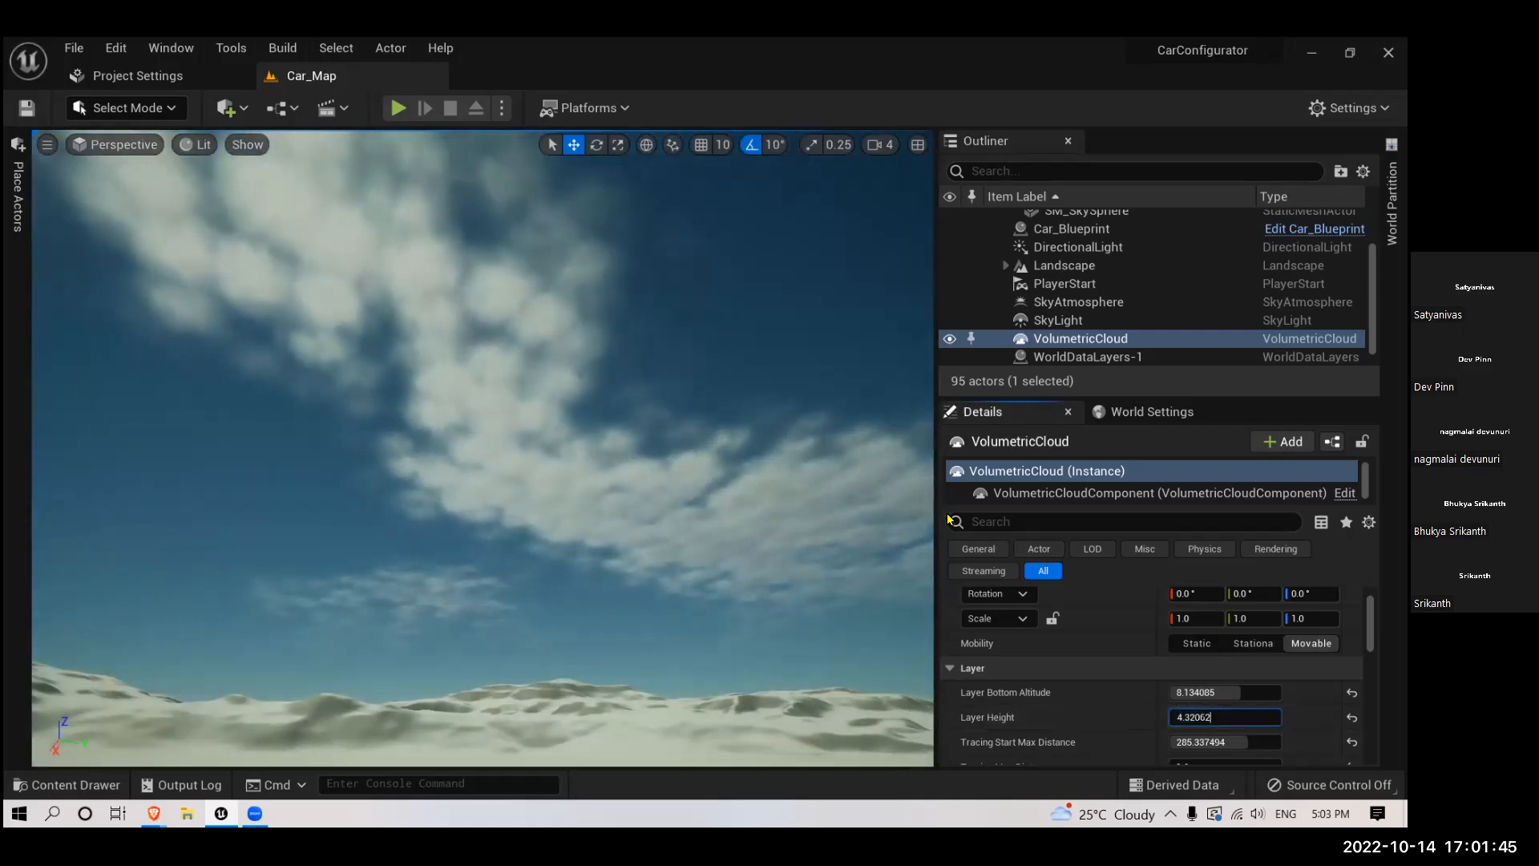
{"action": "left_click_drag", "start_coordinate": [1192, 717], "coordinate": [1267, 718]}
{"action": "right_click_drag", "start_coordinate": [590, 495], "coordinate": [659, 477]}
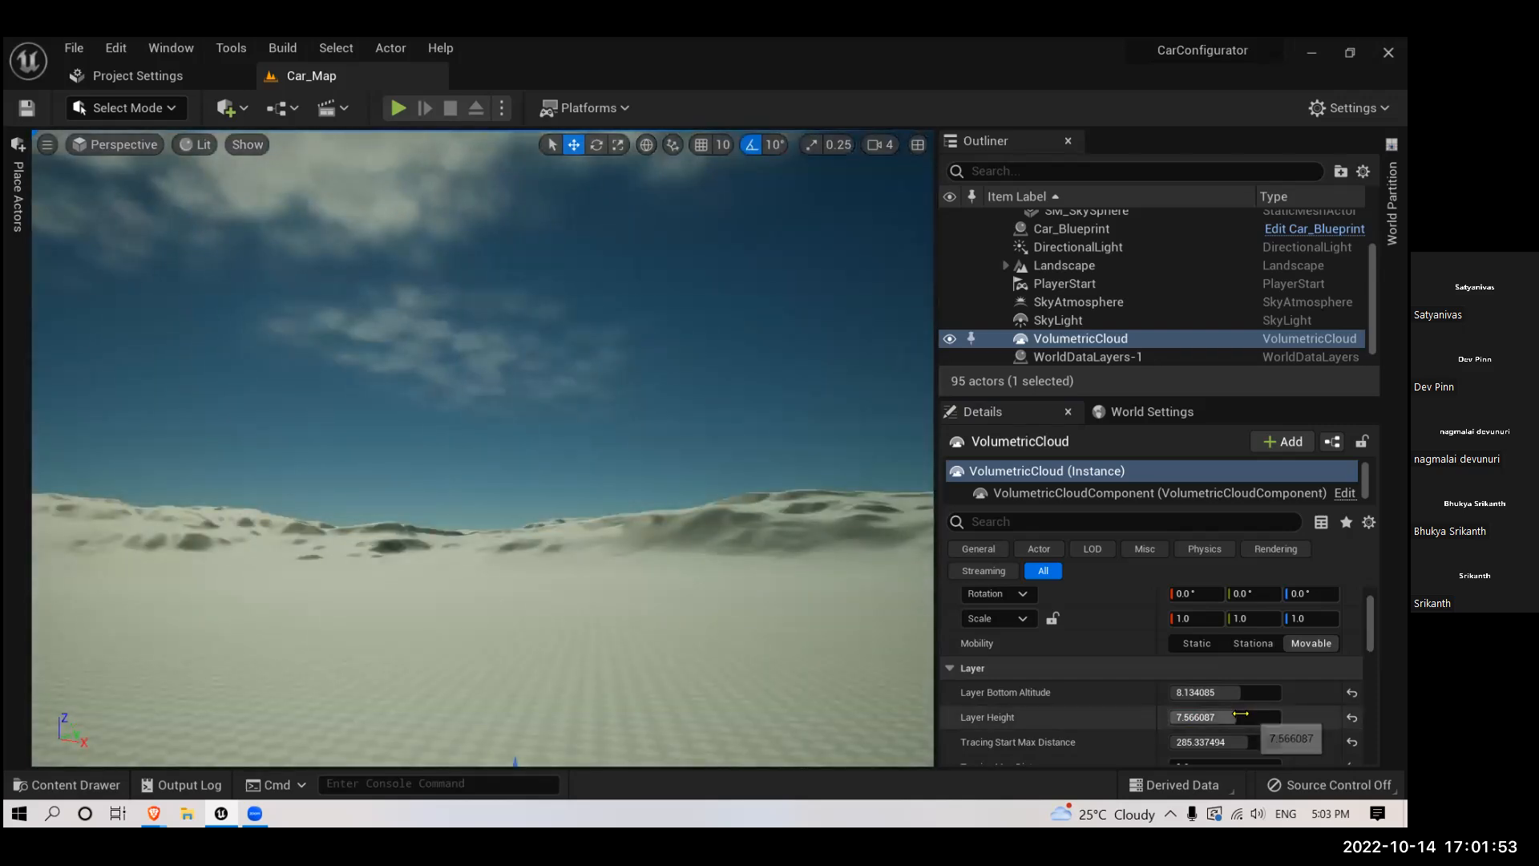
{"action": "left_click_drag", "start_coordinate": [1251, 716], "coordinate": [1231, 717]}
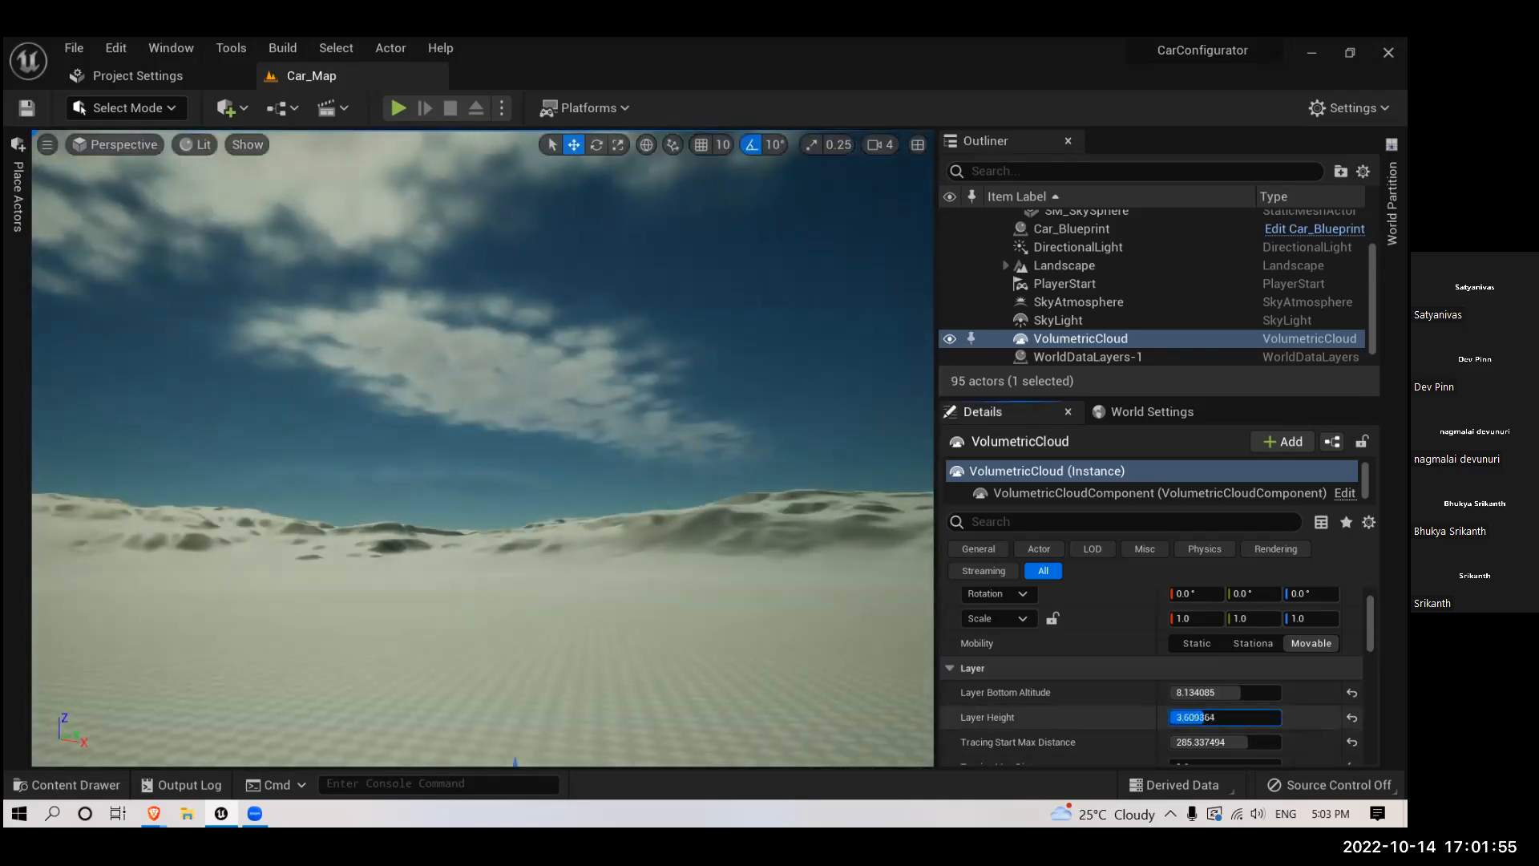
{"action": "right_click_drag", "start_coordinate": [752, 498], "coordinate": [642, 473]}
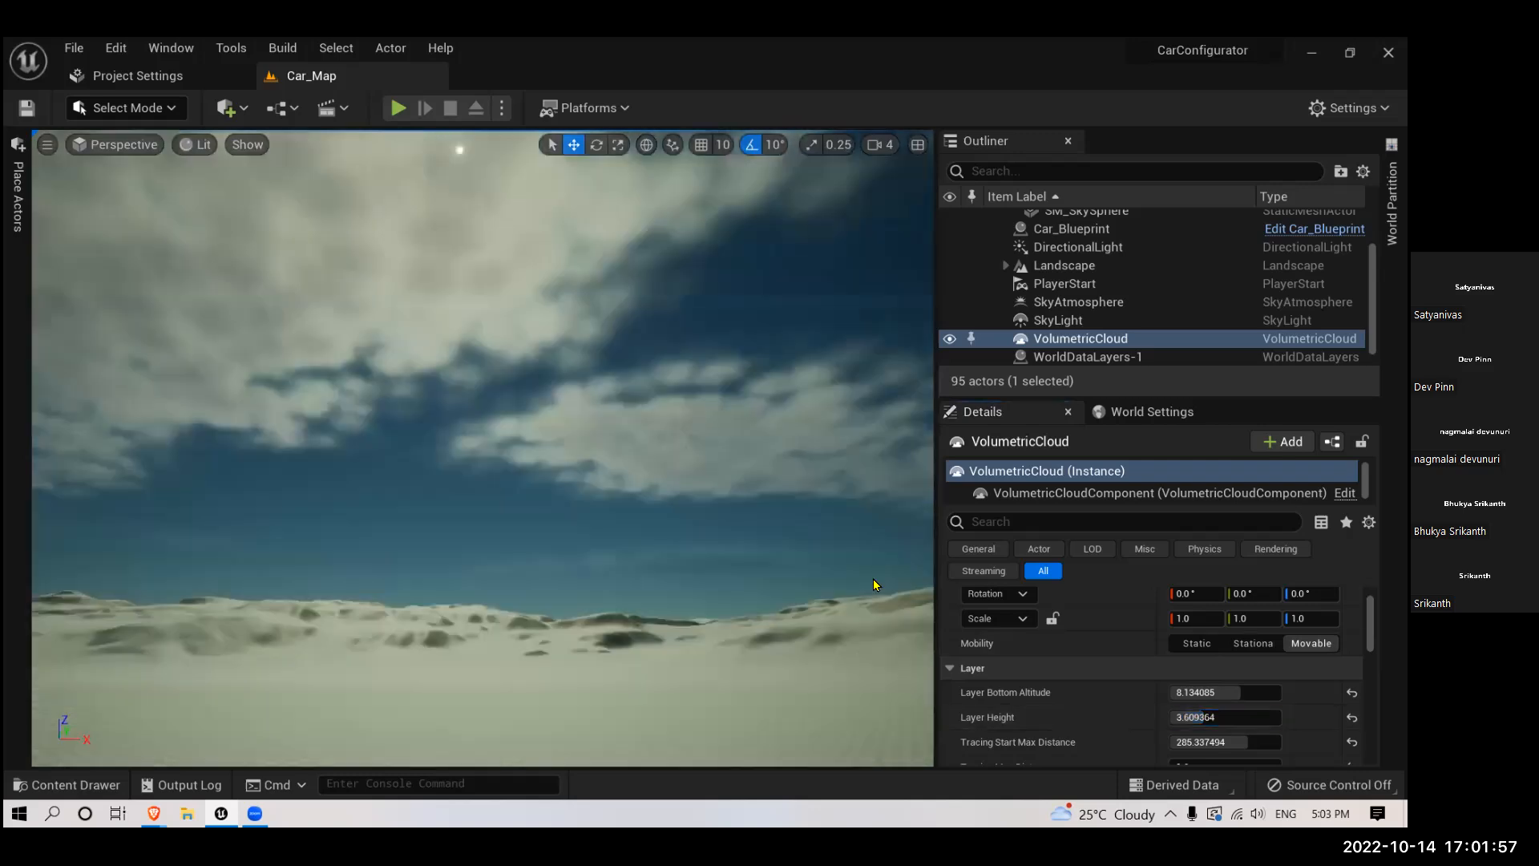
- Set the VolumetricCloud's Layer Bottom Altitude to about 3.30, Layer Height to about 3.92, Tracing Start Max Distance to about 300, and Tracing Max Distance to about 2.60
{"action": "mouse_move", "coordinate": [1232, 693]}
{"action": "left_mouse_down"}
{"action": "mouse_move", "coordinate": [1273, 692]}
{"action": "mouse_move", "coordinate": [1208, 691]}
{"action": "left_mouse_up"}
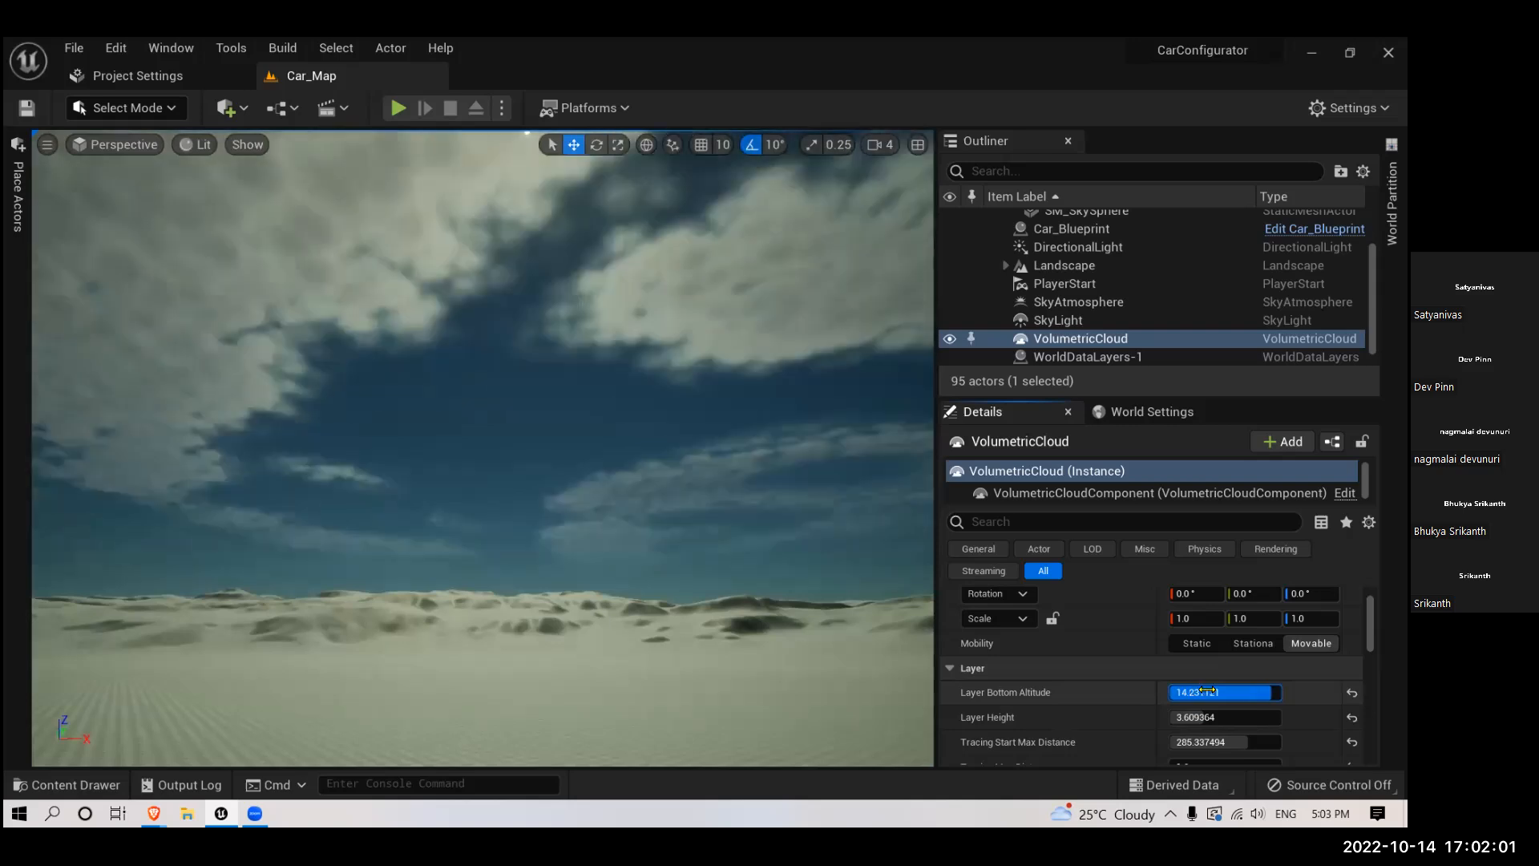
{"action": "right_click_drag", "start_coordinate": [494, 426], "coordinate": [513, 297]}
{"action": "scroll", "coordinate": [481, 369], "scroll_direction": "down", "scroll_amount": 3}
{"action": "mouse_move", "coordinate": [1190, 688]}
{"action": "left_mouse_down"}
{"action": "mouse_move", "coordinate": [1079, 688]}
{"action": "mouse_move", "coordinate": [1242, 713]}
{"action": "mouse_move", "coordinate": [1203, 740]}
{"action": "mouse_move", "coordinate": [1234, 740]}
{"action": "mouse_move", "coordinate": [1183, 731]}
{"action": "left_mouse_up"}
{"action": "scroll", "coordinate": [1183, 731], "scroll_direction": "down", "scroll_amount": 3}
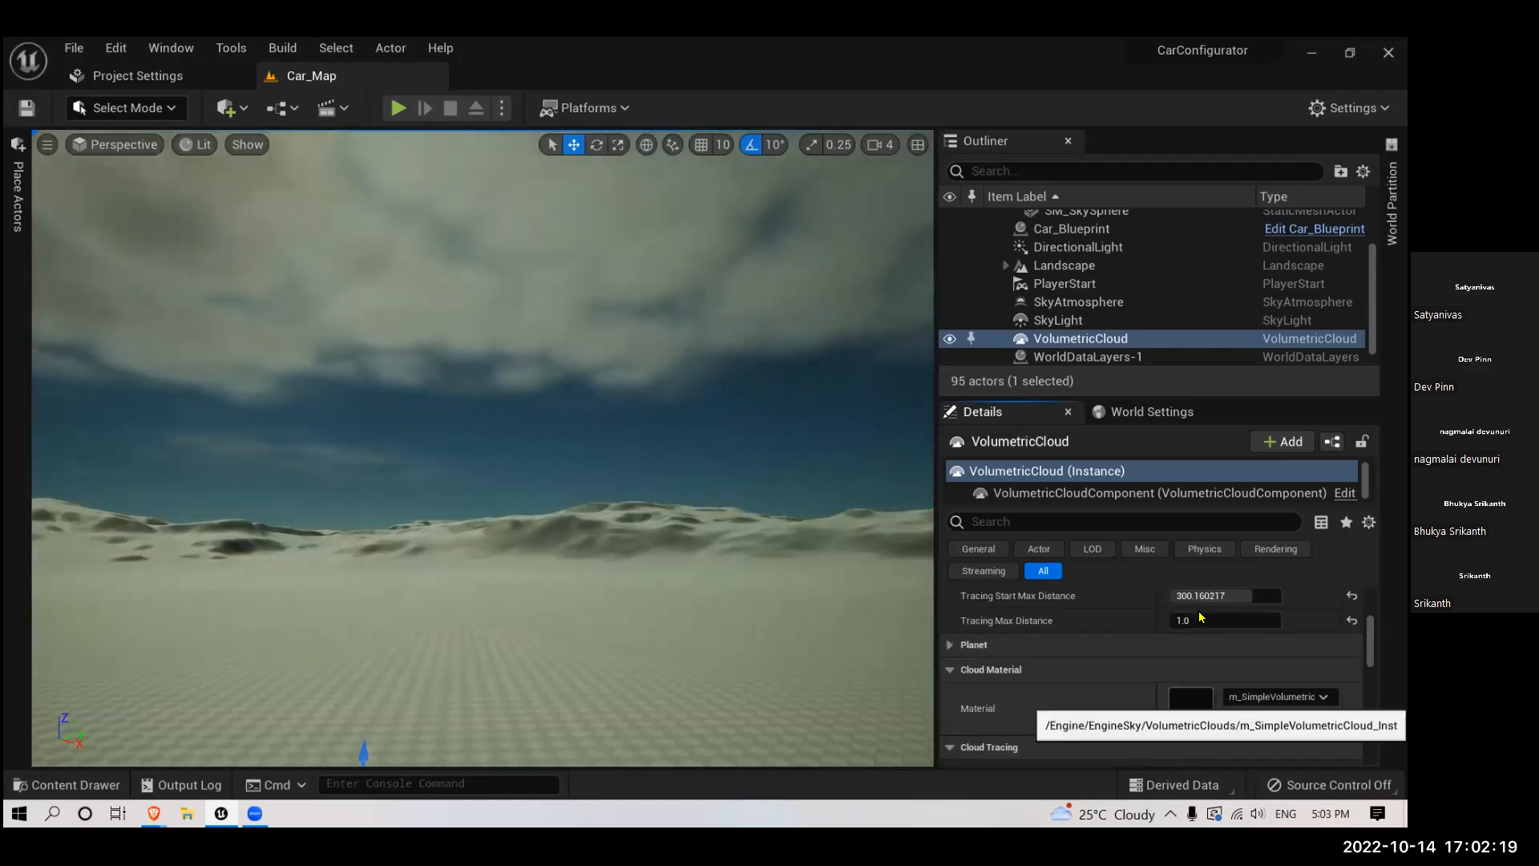
{"action": "mouse_move", "coordinate": [1200, 653]}
{"action": "left_mouse_down"}
{"action": "mouse_move", "coordinate": [1217, 654]}
{"action": "mouse_move", "coordinate": [1195, 651]}
{"action": "left_mouse_up"}
{"action": "mouse_move", "coordinate": [604, 446]}
{"action": "right_mouse_down"}
{"action": "mouse_move", "coordinate": [593, 345]}
{"action": "mouse_move", "coordinate": [593, 437]}
{"action": "mouse_move", "coordinate": [718, 471]}
{"action": "right_mouse_up"}
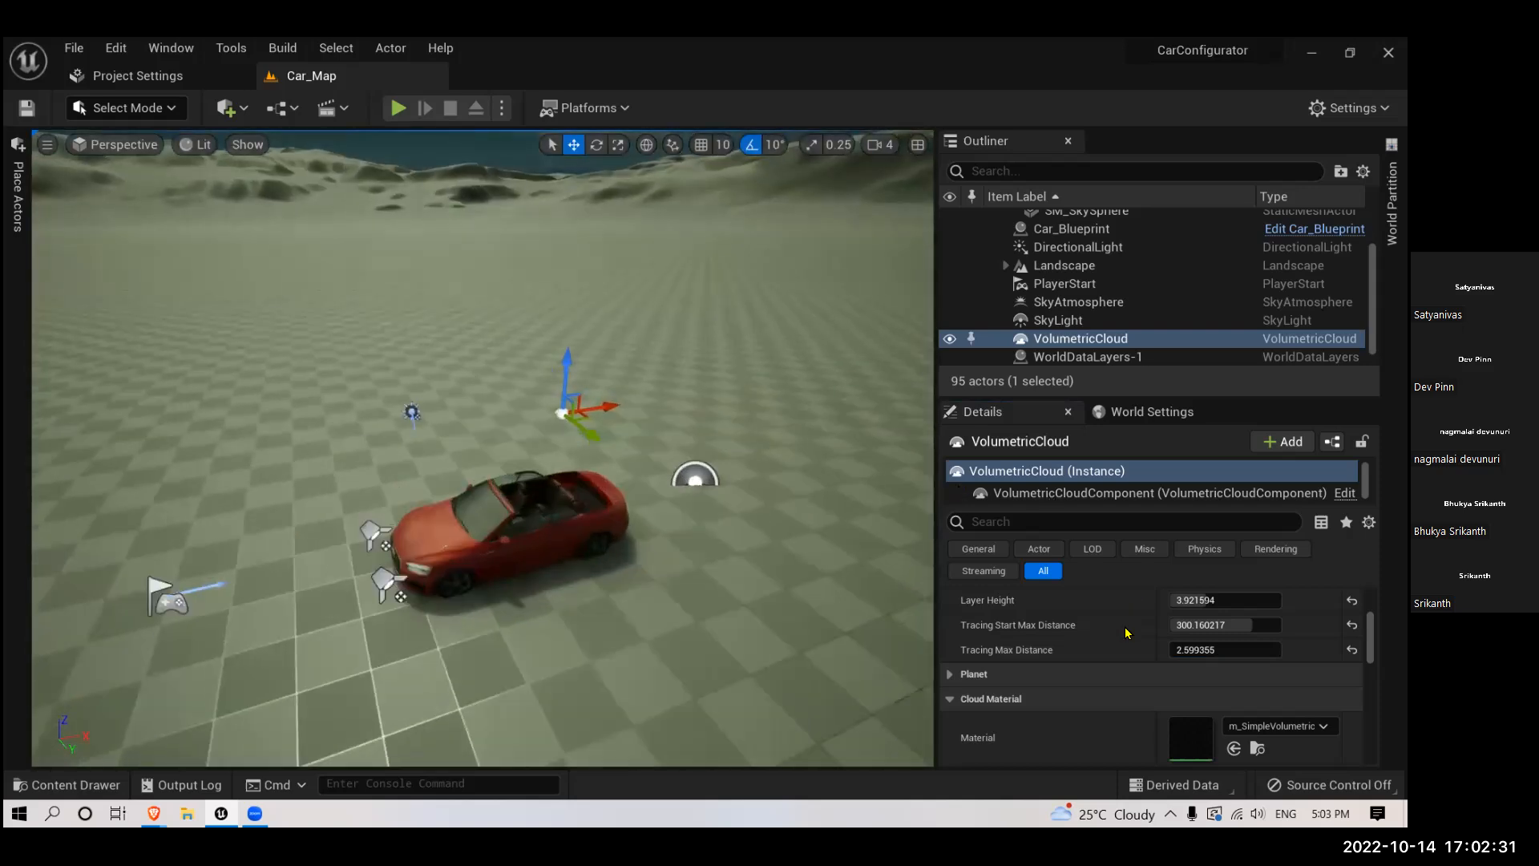
{"action": "scroll", "coordinate": [1127, 634], "scroll_direction": "up", "scroll_amount": 3}
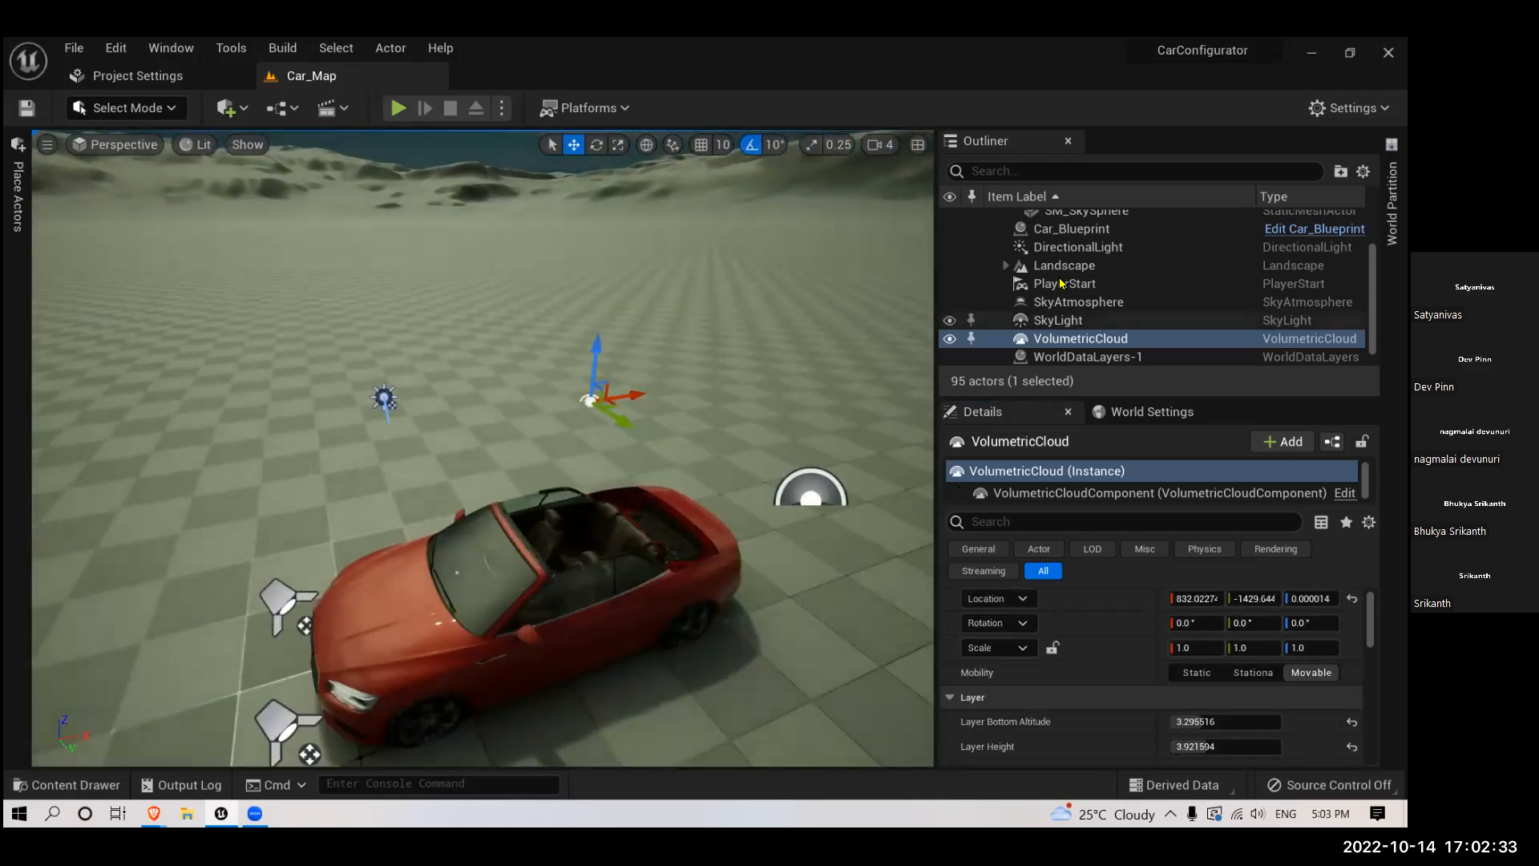
- Select the DirectionalLight, rotate it to about -41.1°, -17.2°, -151.0°, and view the relit car and clouds
{"action": "left_click", "coordinate": [1078, 247]}
{"action": "key", "text": "f"}
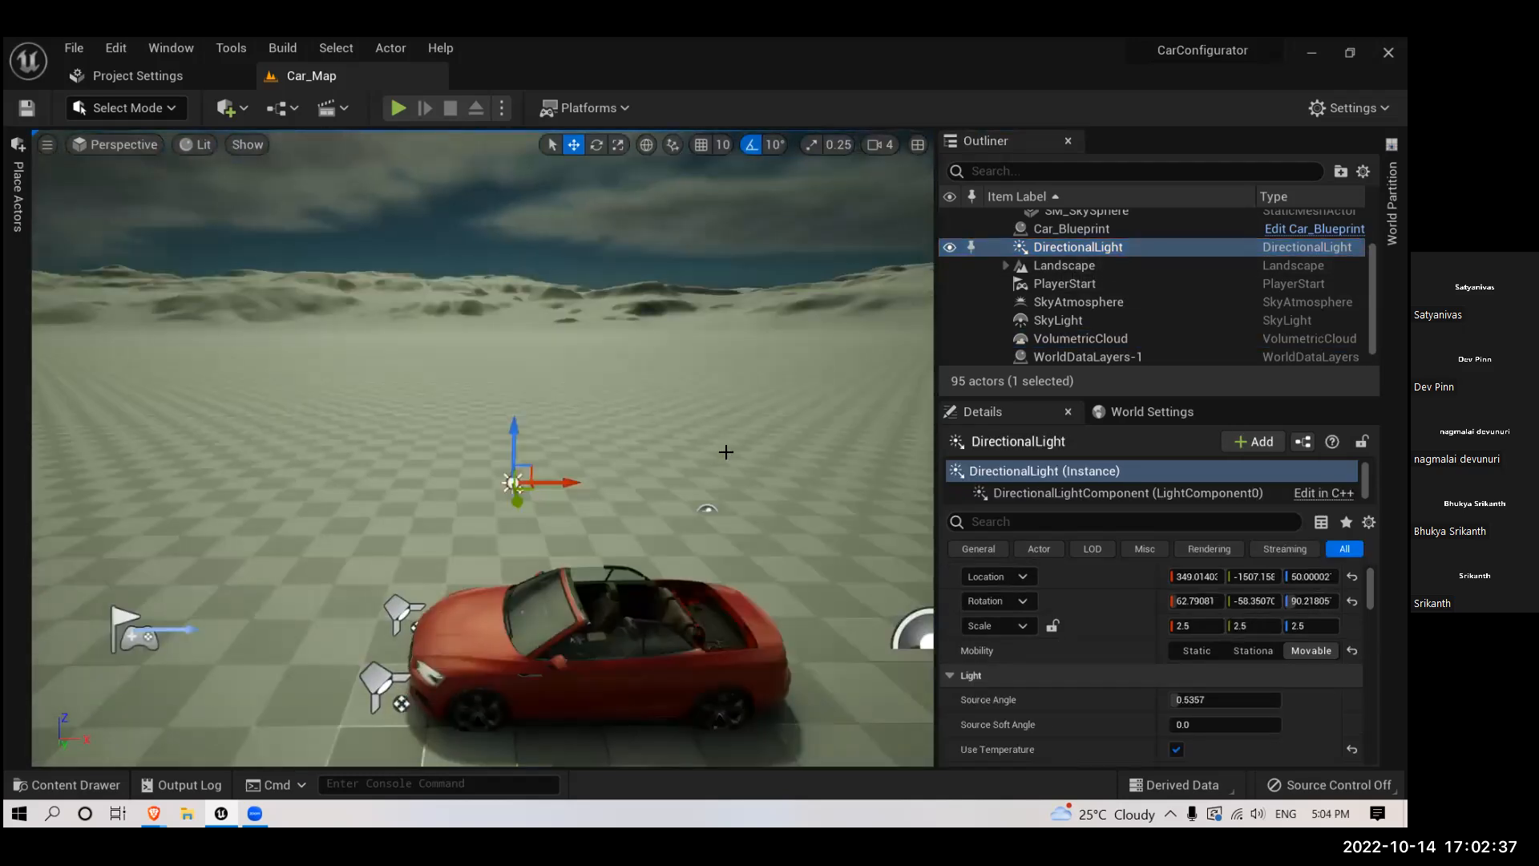
{"action": "key", "text": "ctrl+l"}
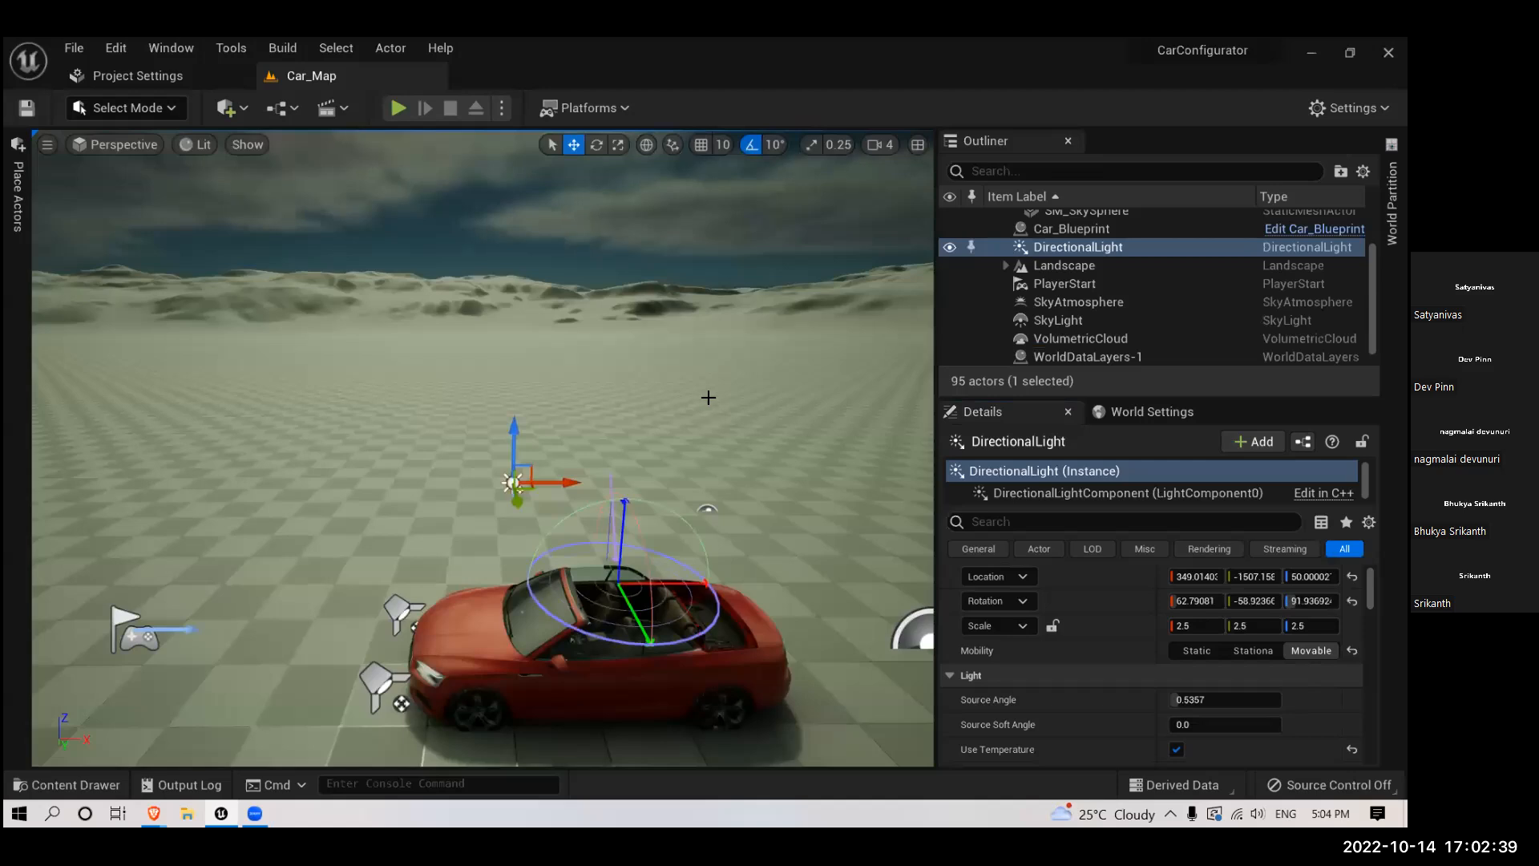
{"action": "key", "text": "ctrl+l"}
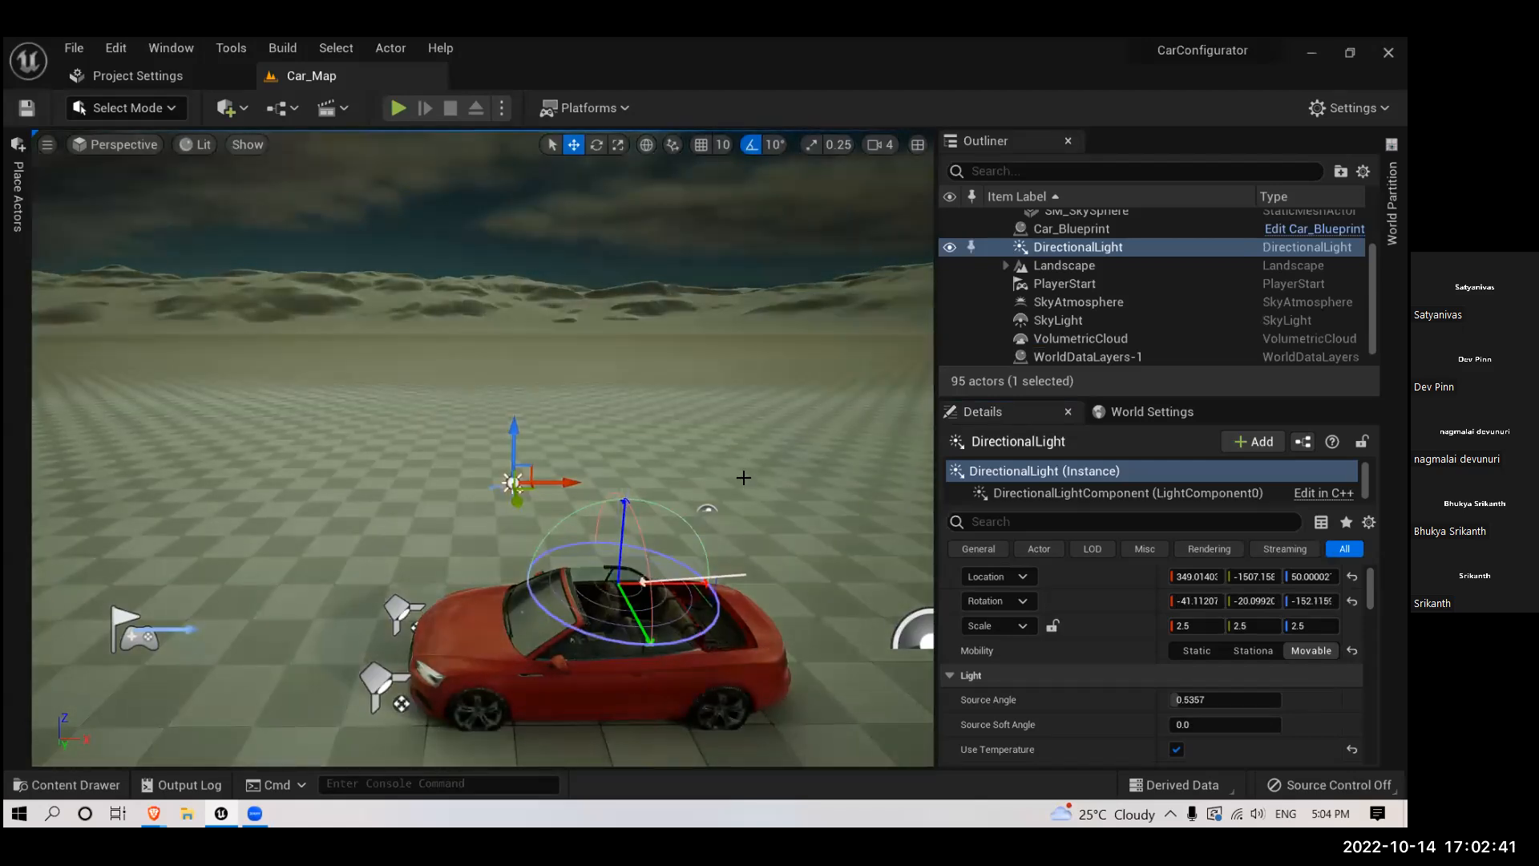
{"action": "right_click_drag", "start_coordinate": [747, 420], "coordinate": [906, 373]}
{"action": "right_click_drag", "start_coordinate": [595, 467], "coordinate": [481, 505]}
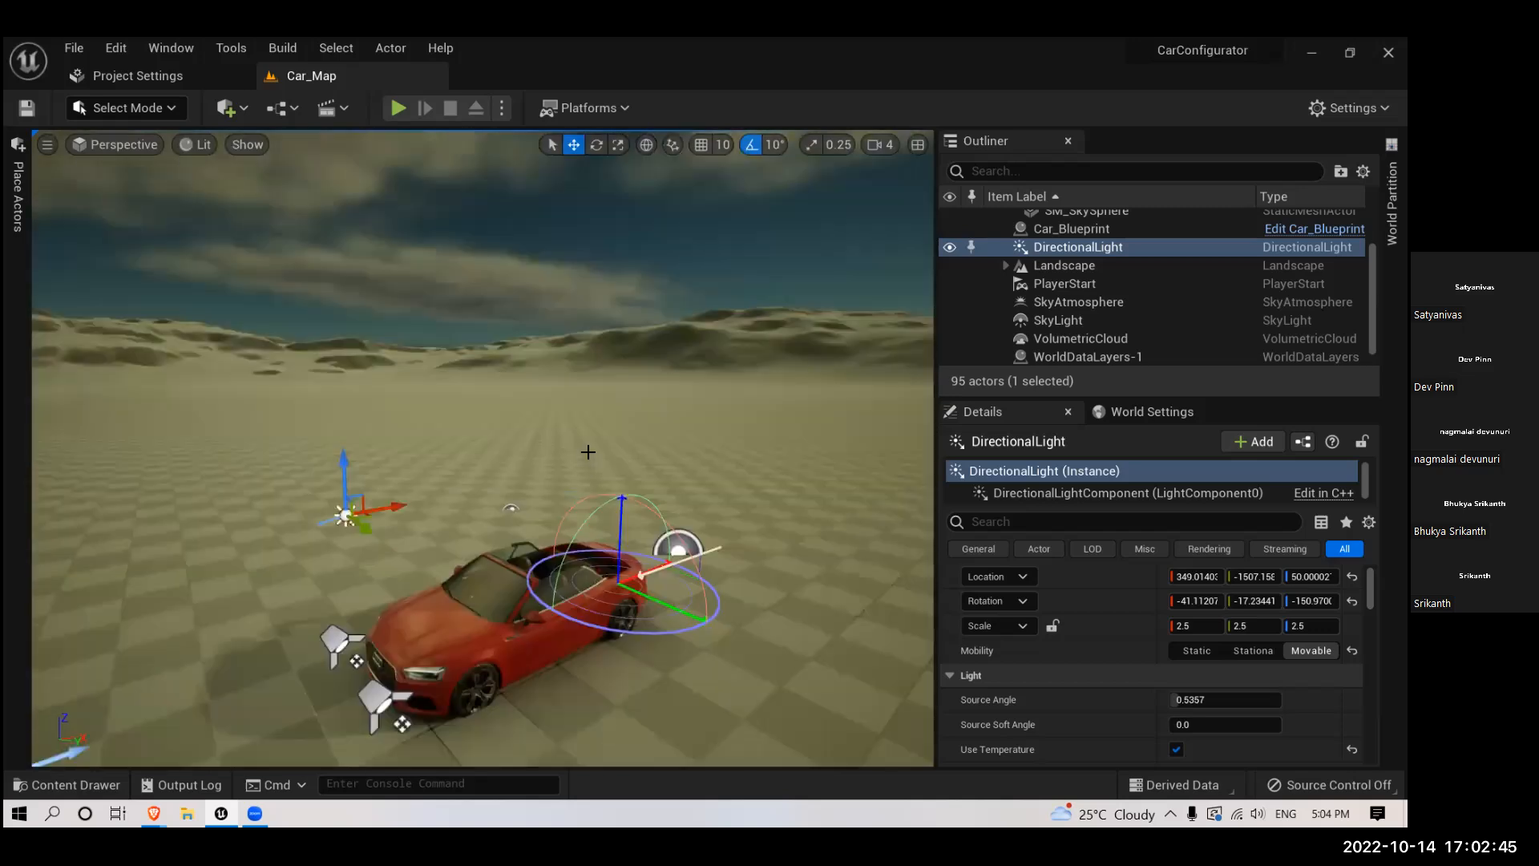
{"action": "scroll", "coordinate": [590, 446], "scroll_direction": "down", "scroll_amount": 5}
{"action": "right_click_drag", "start_coordinate": [592, 444], "coordinate": [641, 385]}
{"action": "scroll", "coordinate": [591, 443], "scroll_direction": "up", "scroll_amount": 5}
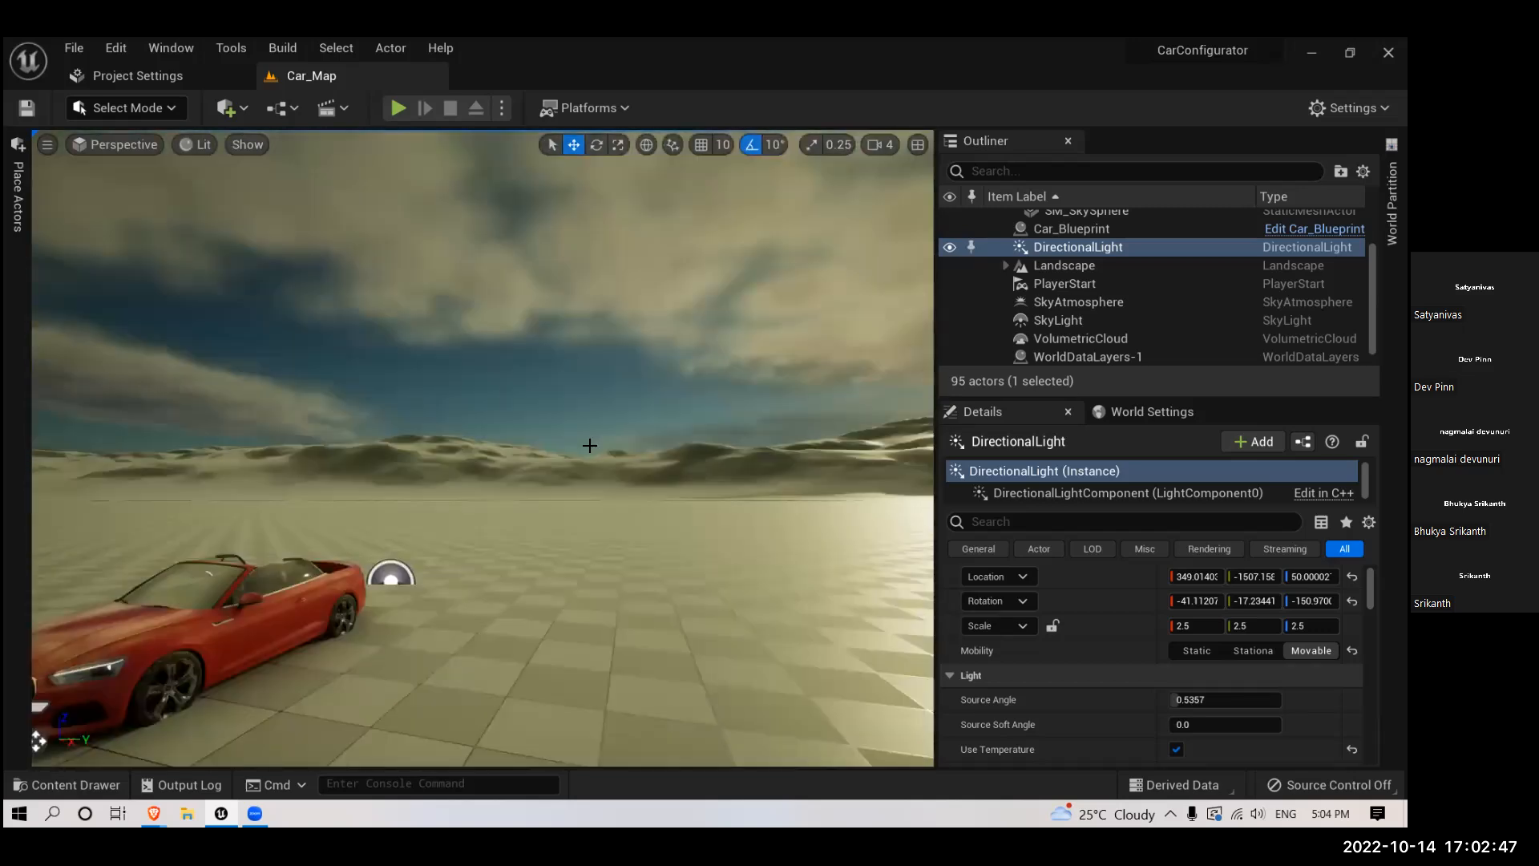
- Try a fully saturated blue Light Color on the DirectionalLight, with hue about 230, and view the tinted car and landscape
{"action": "right_click_drag", "start_coordinate": [1095, 672], "coordinate": [1067, 606]}
{"action": "scroll", "coordinate": [1123, 666], "scroll_direction": "down", "scroll_amount": 5}
{"action": "scroll", "coordinate": [1125, 682], "scroll_direction": "down", "scroll_amount": 2}
{"action": "left_click", "coordinate": [1223, 659]}
{"action": "left_click_drag", "start_coordinate": [882, 481], "coordinate": [844, 423]}
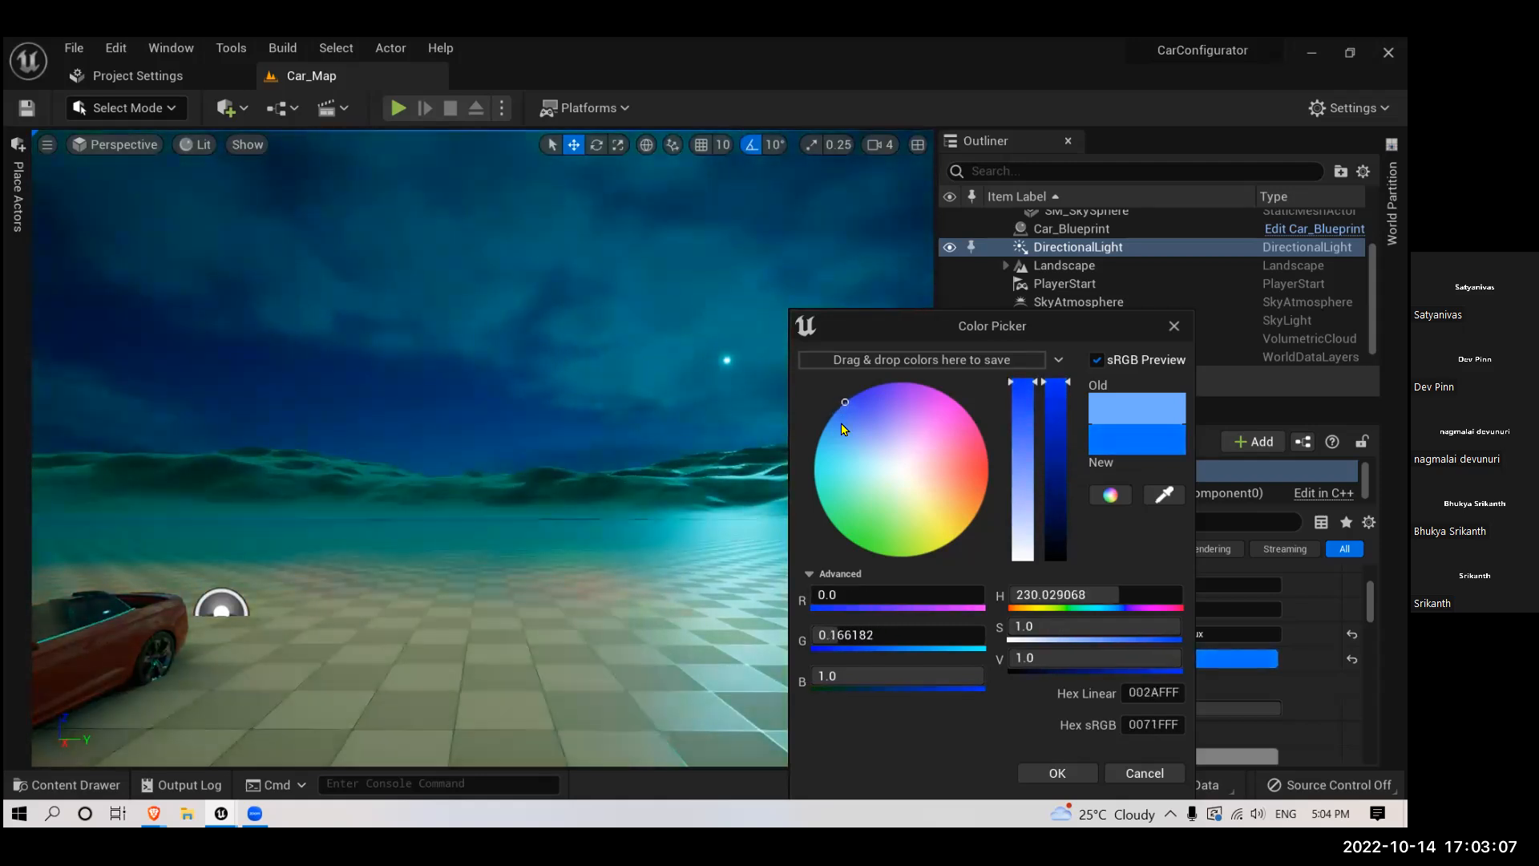
{"action": "key", "text": "Return"}
{"action": "right_click_drag", "start_coordinate": [838, 436], "coordinate": [831, 401]}
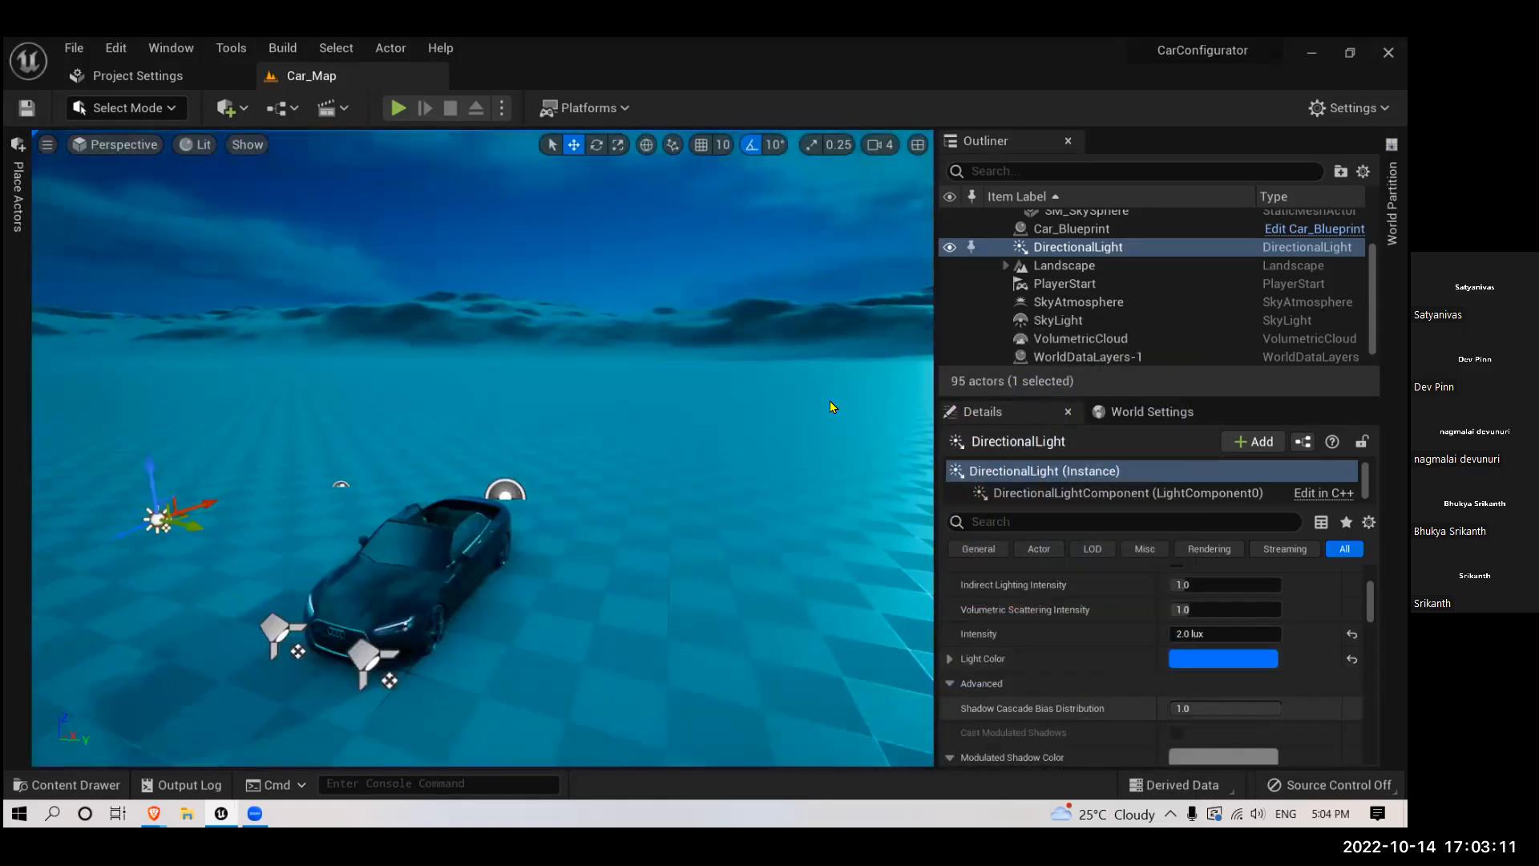
- Set the DirectionalLight's Light Color to a softer blue with hue about 230 and saturation about 0.93, inspecting the car's shadow
{"action": "left_click", "coordinate": [1223, 659]}
{"action": "left_click", "coordinate": [862, 413]}
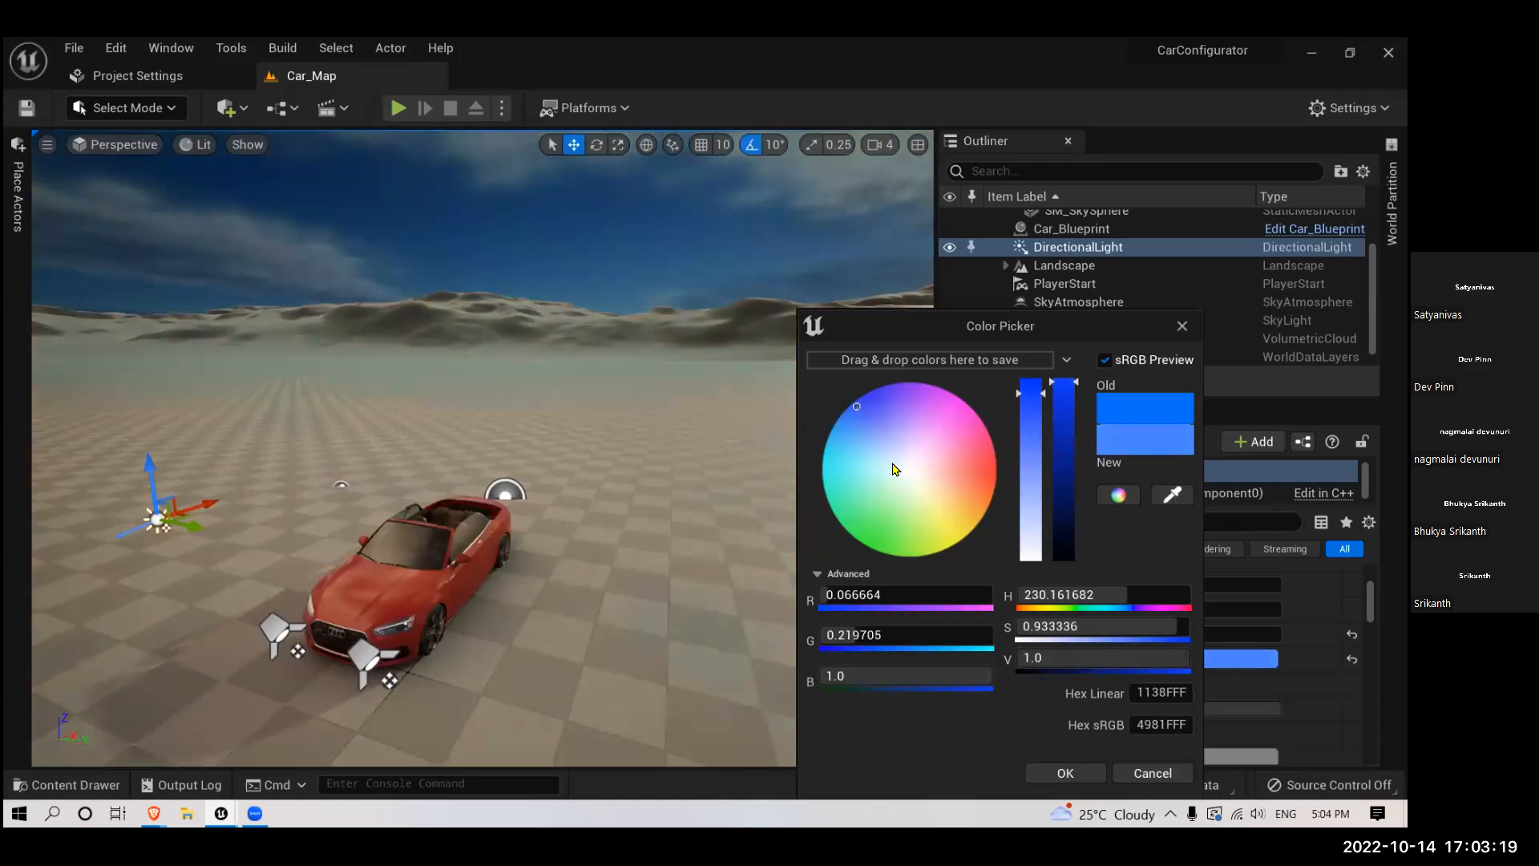
{"action": "right_click_drag", "start_coordinate": [859, 420], "coordinate": [856, 418]}
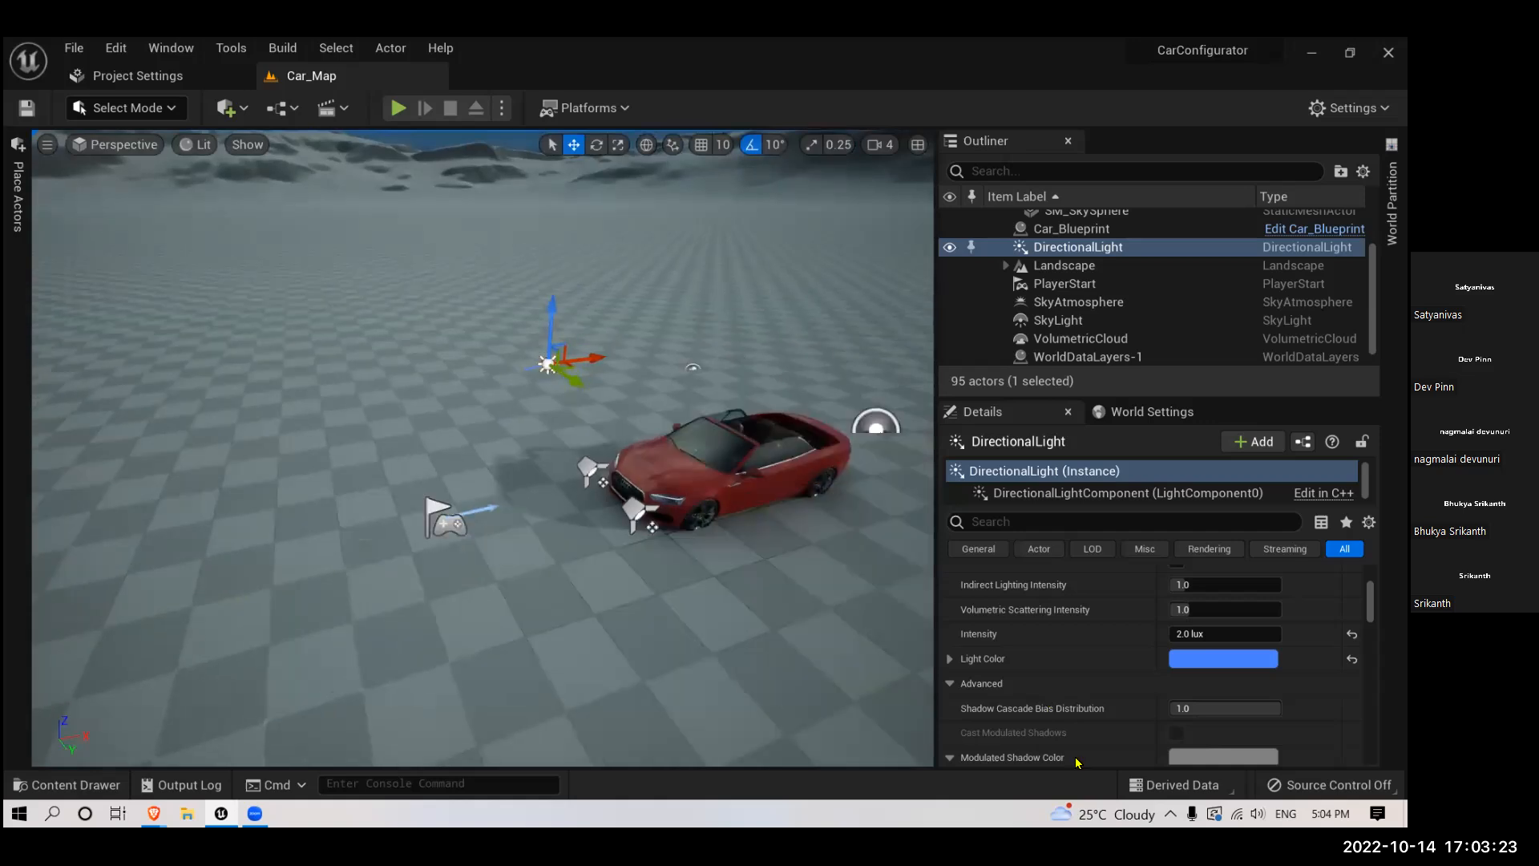
{"action": "right_click_drag", "start_coordinate": [708, 548], "coordinate": [743, 426]}
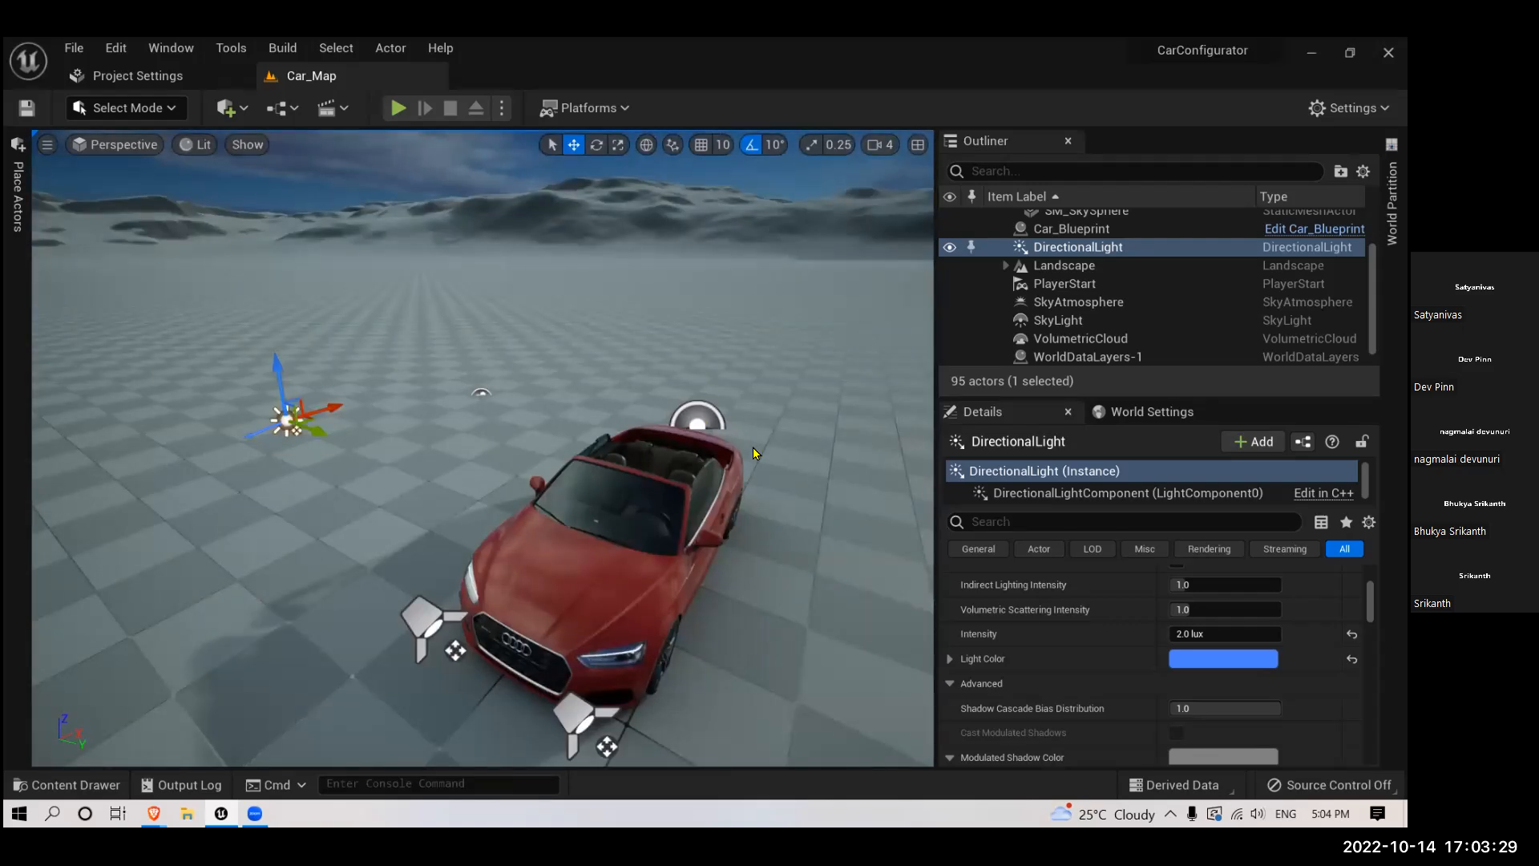
{"action": "right_click_drag", "start_coordinate": [657, 448], "coordinate": [658, 530]}
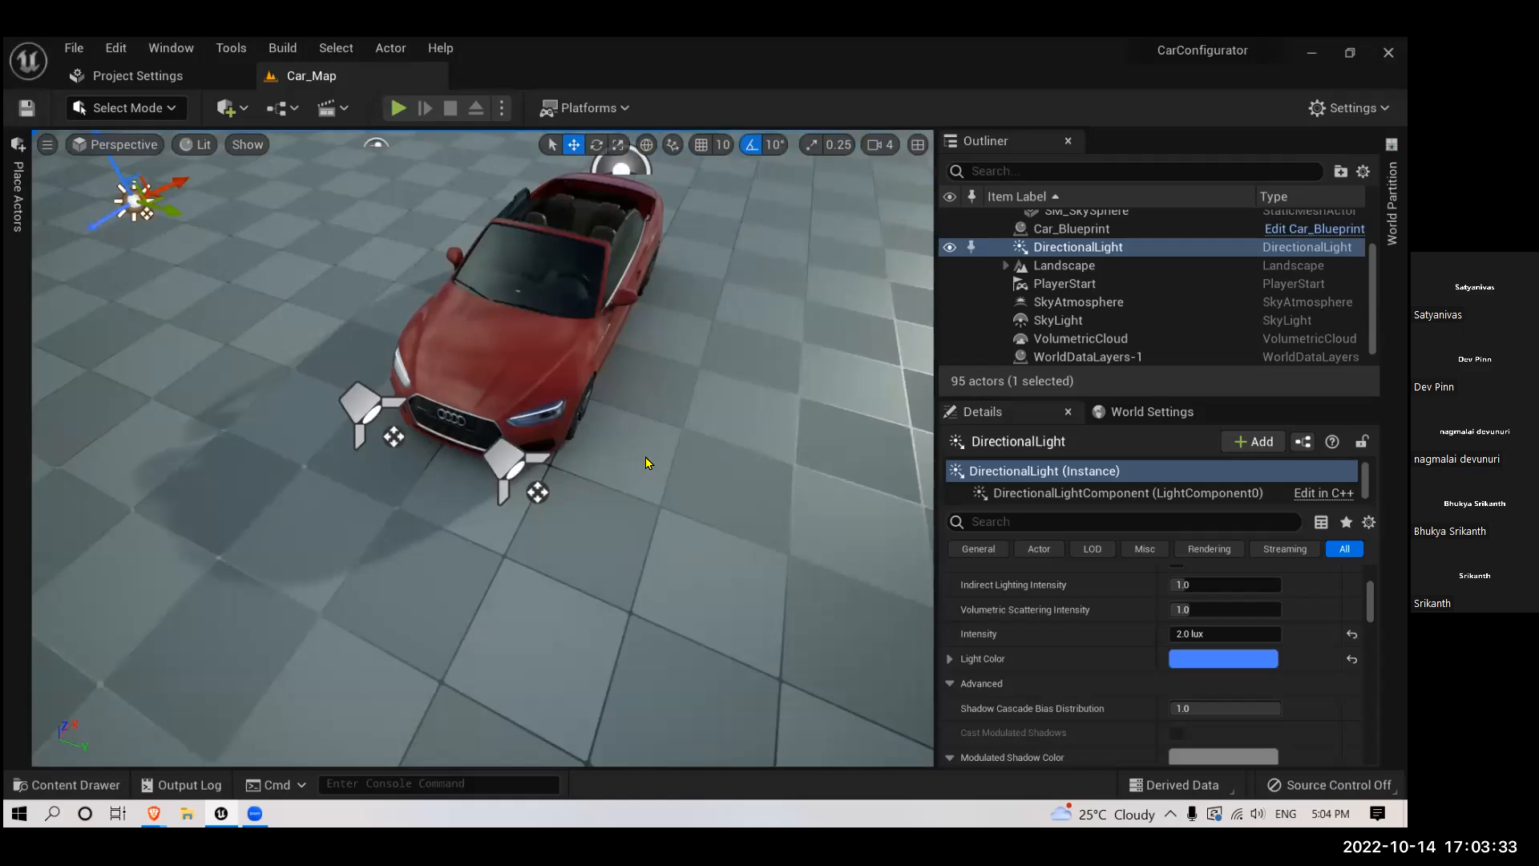
{"action": "right_click_drag", "start_coordinate": [680, 476], "coordinate": [648, 453]}
- Rotate the DirectionalLight interactively around the car until its shadow falls behind the body, with bright reflections on the floor in front
{"action": "key", "text": "ctrl+l"}
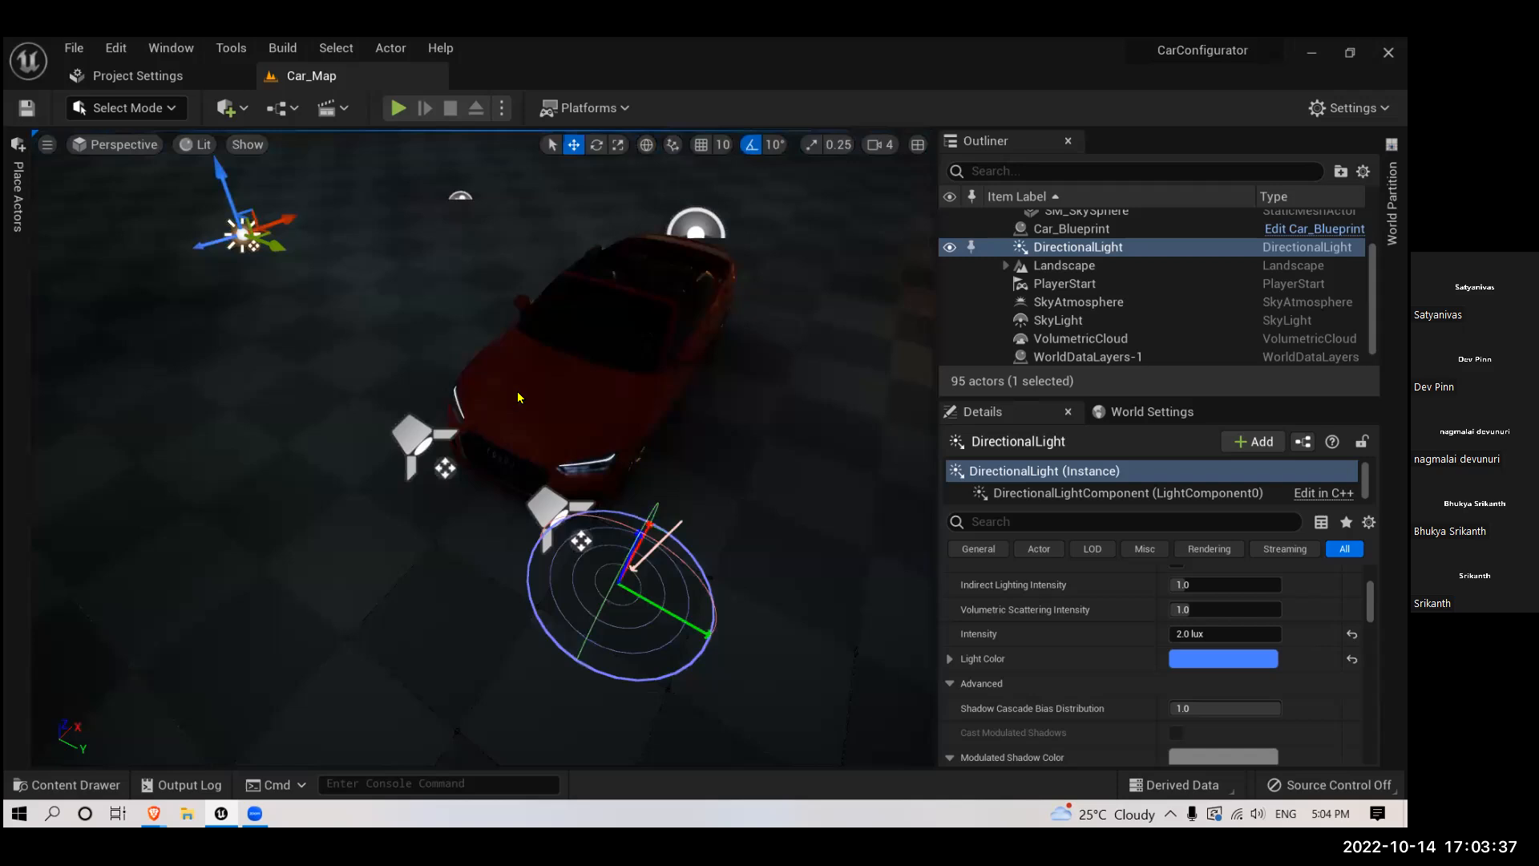
{"action": "key", "text": "ctrl+l"}
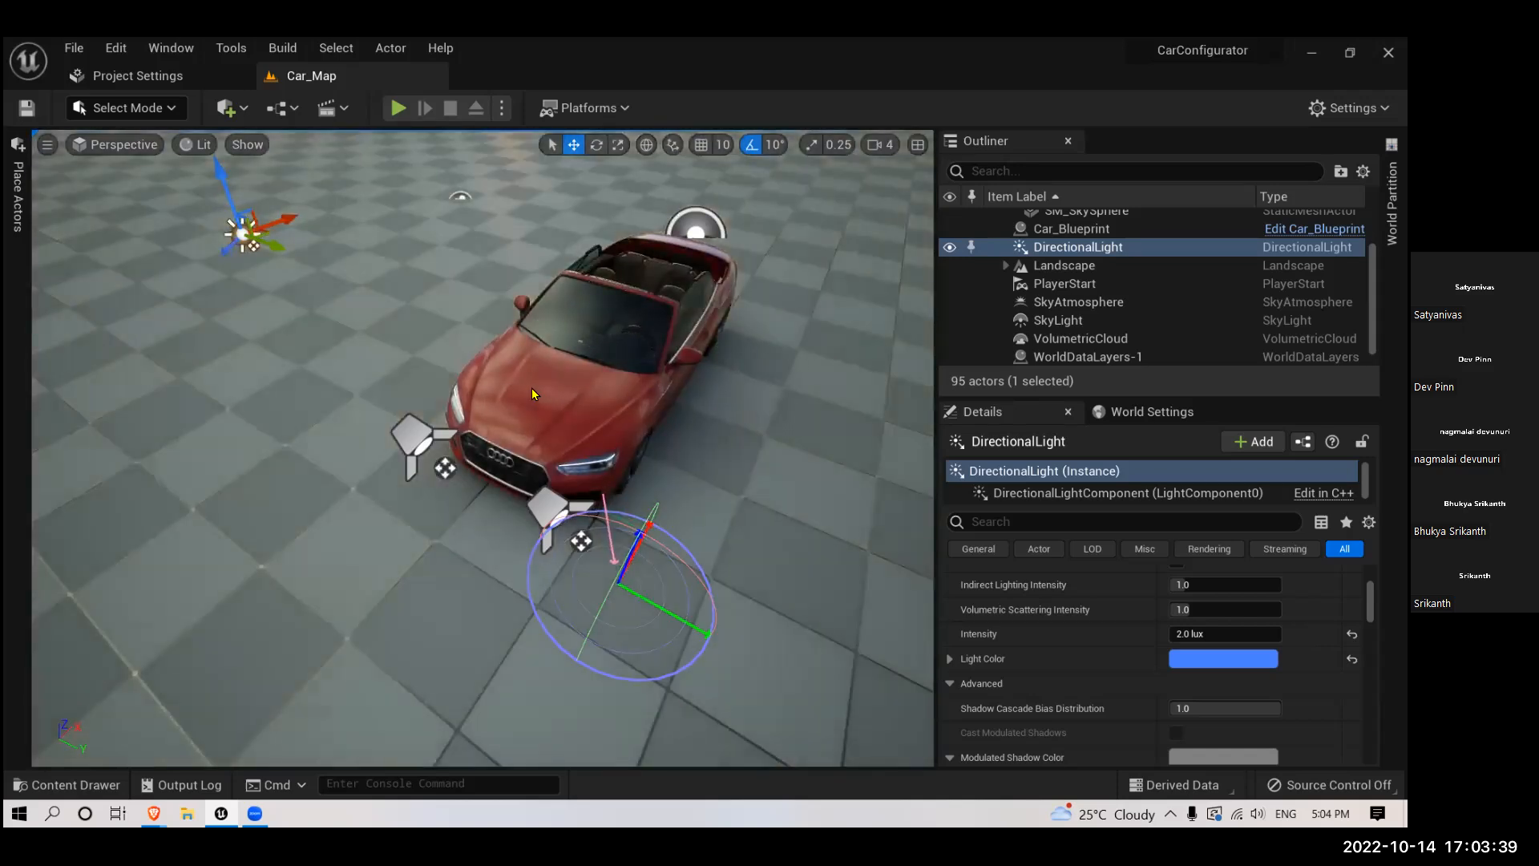
{"action": "key", "text": "ctrl+l"}
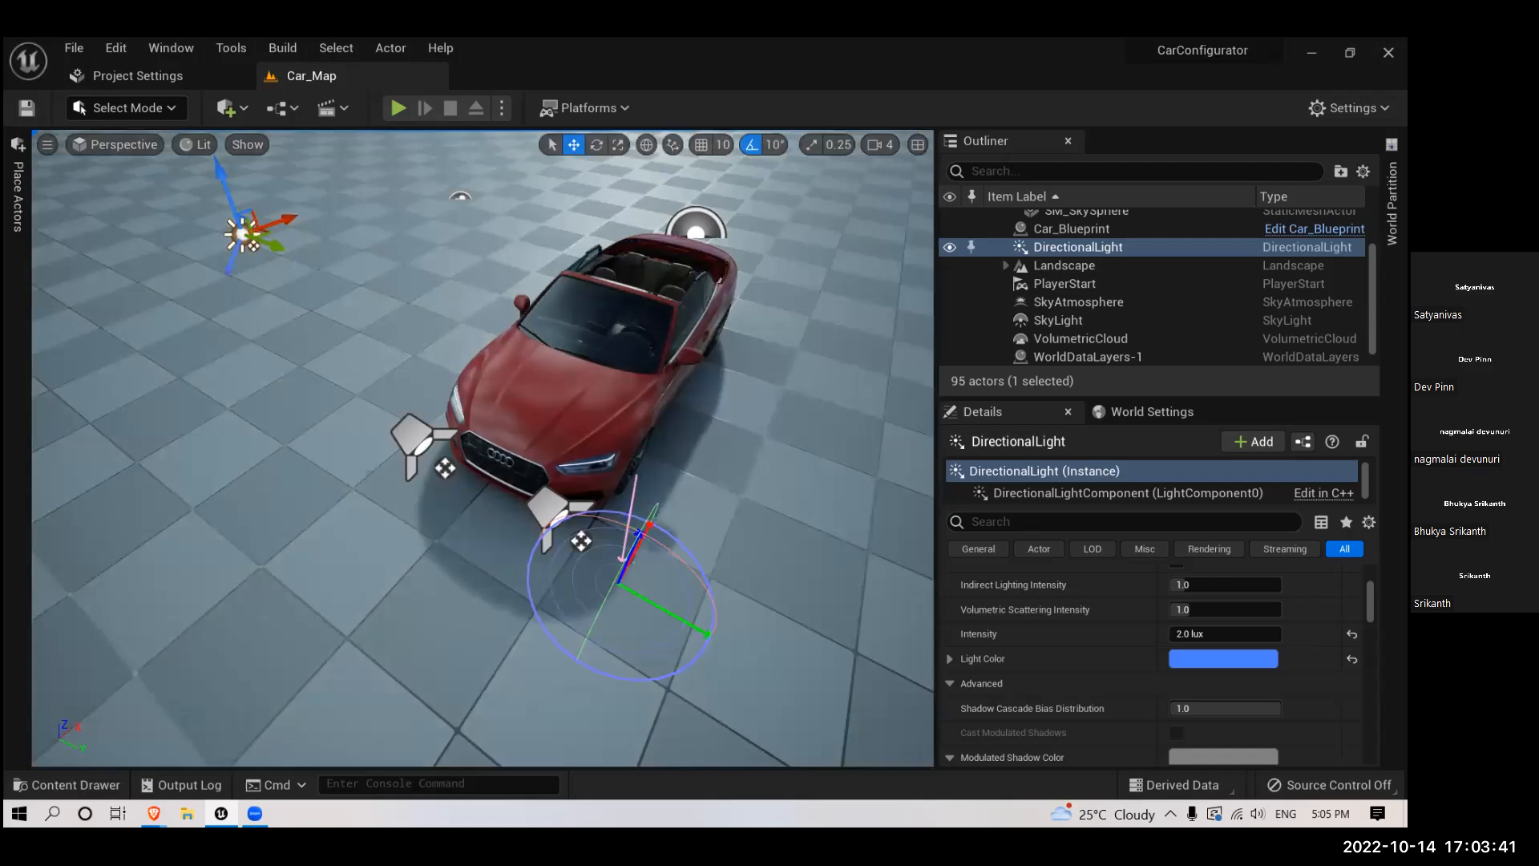
{"action": "key", "text": "ctrl+l"}
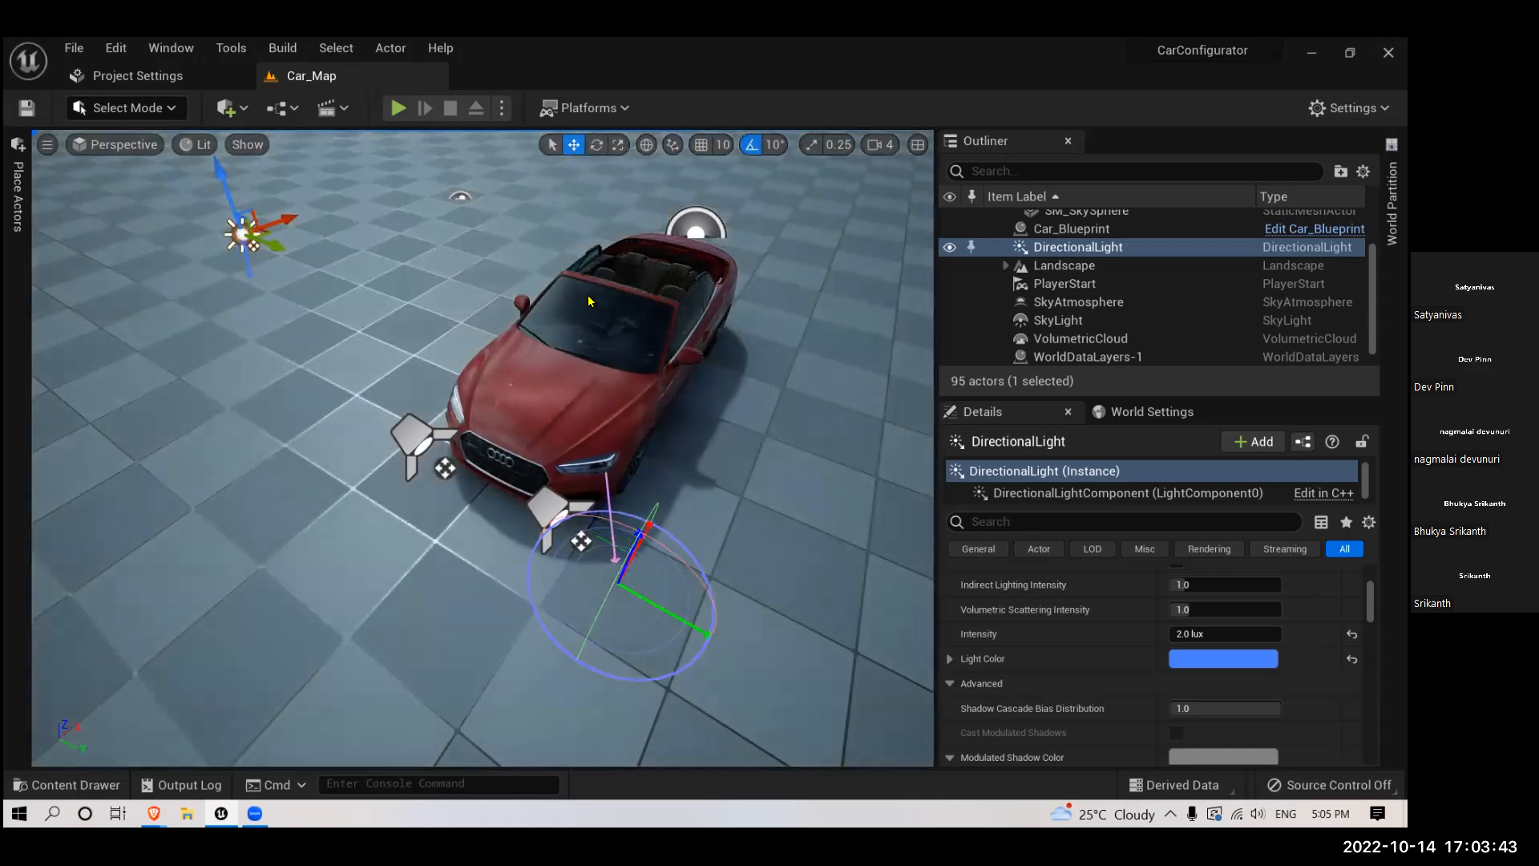
{"action": "key", "text": "ctrl+l"}
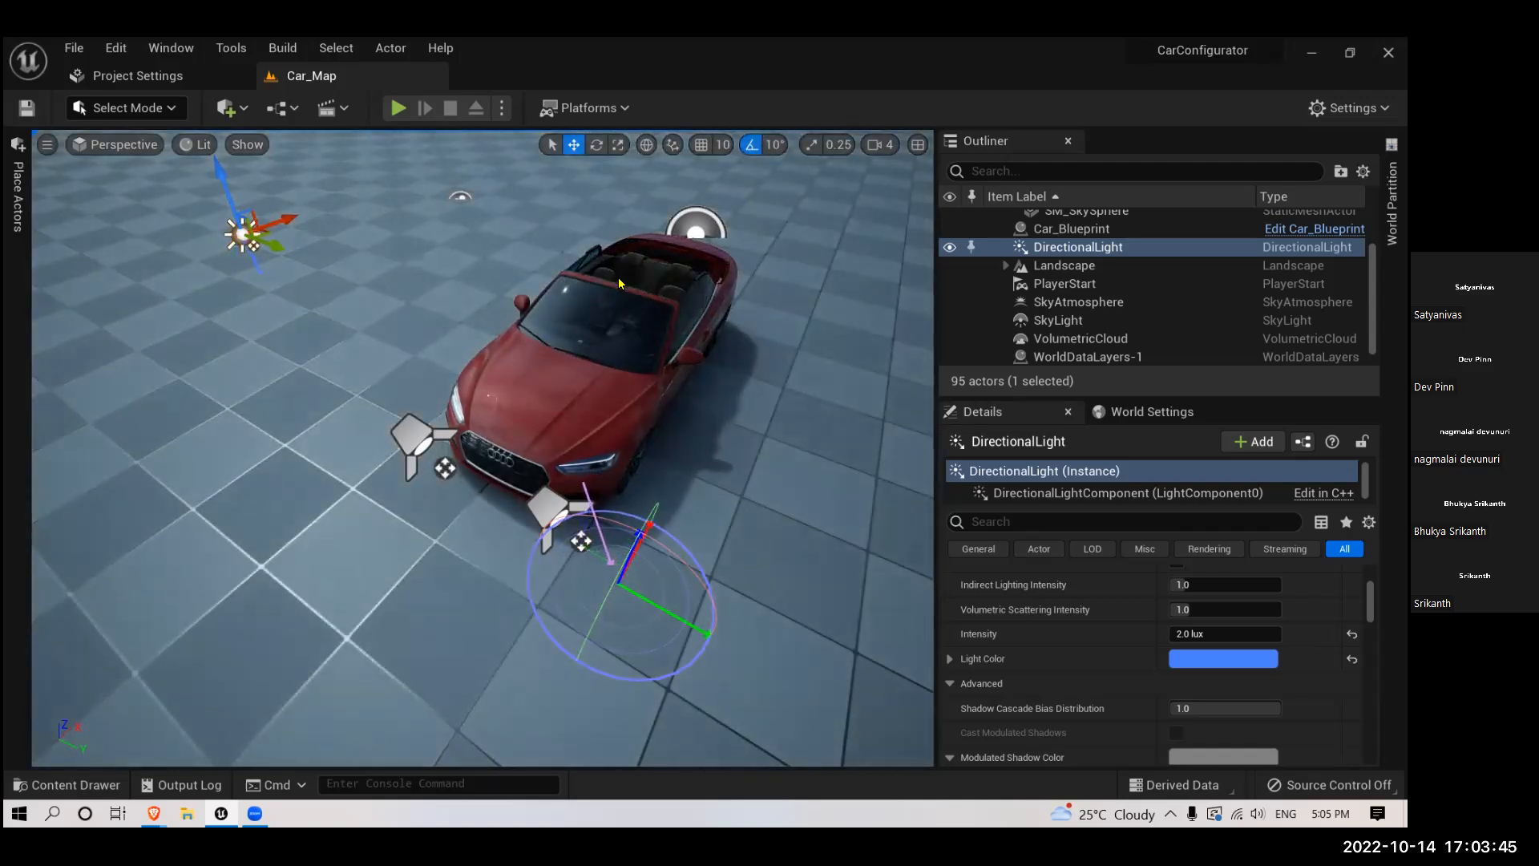
{"action": "key", "text": "ctrl+l"}
{"action": "key", "text": "ctrl+l"}
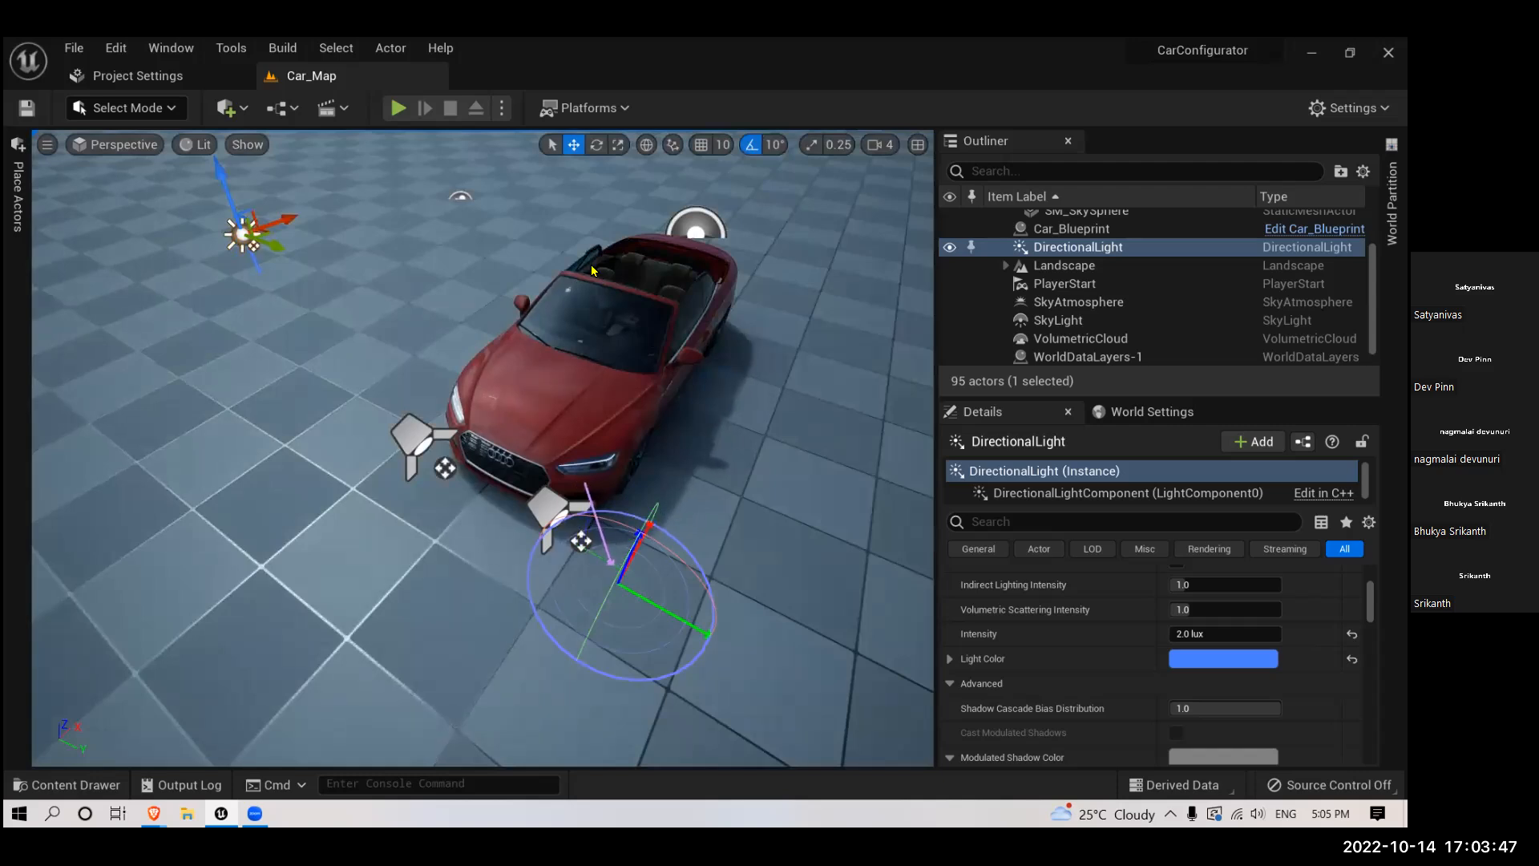
{"action": "key", "text": "ctrl+l"}
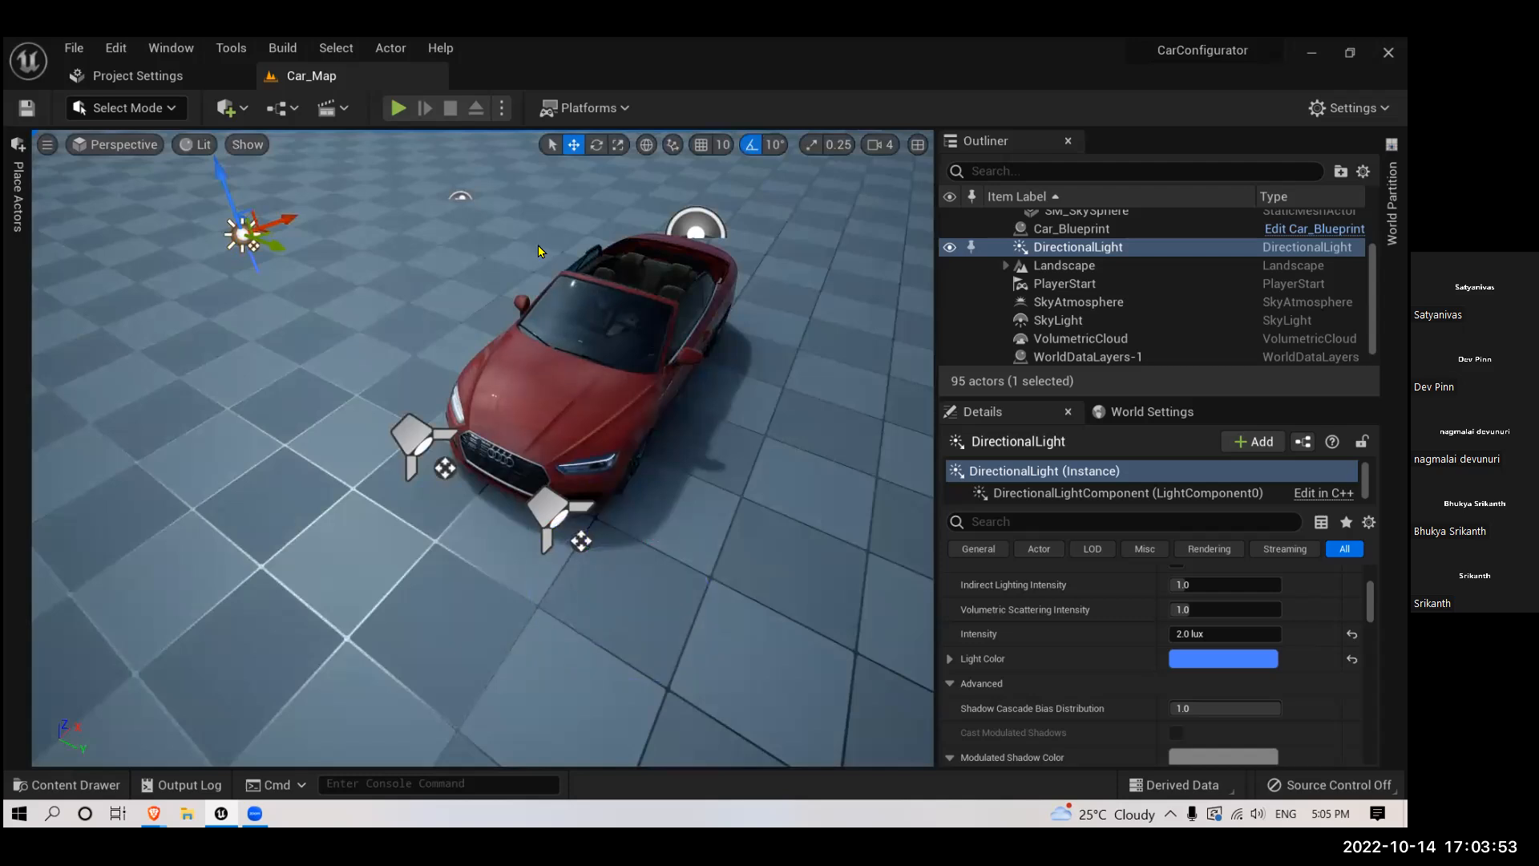
- Select the VolumetricCloud and set its Layer Bottom Altitude to about 5.42 and Layer Height to about 5.24
{"action": "left_click", "coordinate": [539, 249]}
{"action": "right_click_drag", "start_coordinate": [539, 244], "coordinate": [558, 301]}
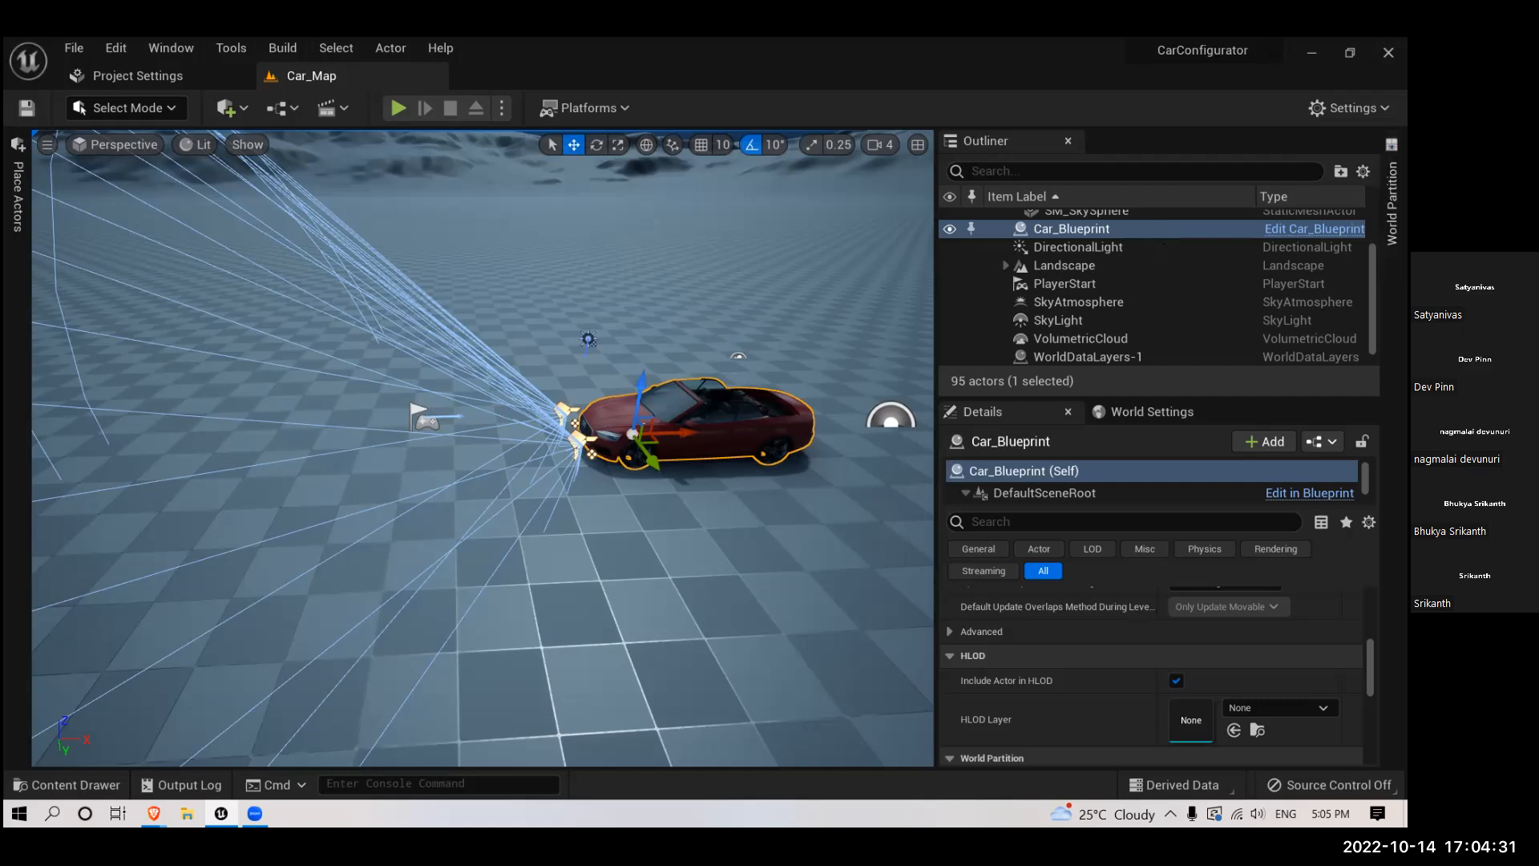
{"action": "right_click_drag", "start_coordinate": [703, 300], "coordinate": [653, 465]}
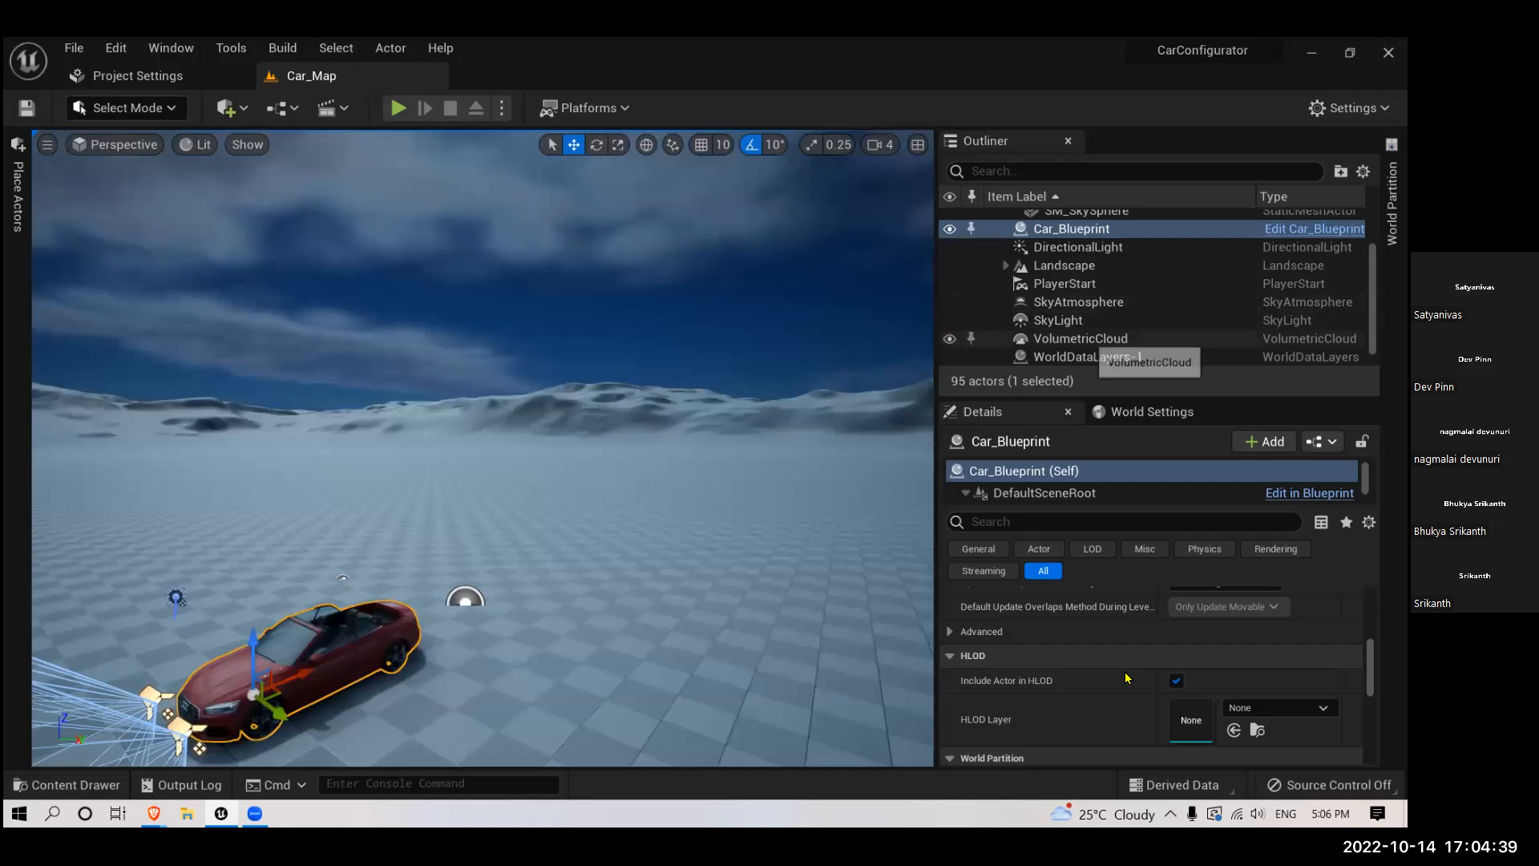
{"action": "left_click", "coordinate": [1099, 338]}
{"action": "scroll", "coordinate": [1122, 666], "scroll_direction": "up", "scroll_amount": 2}
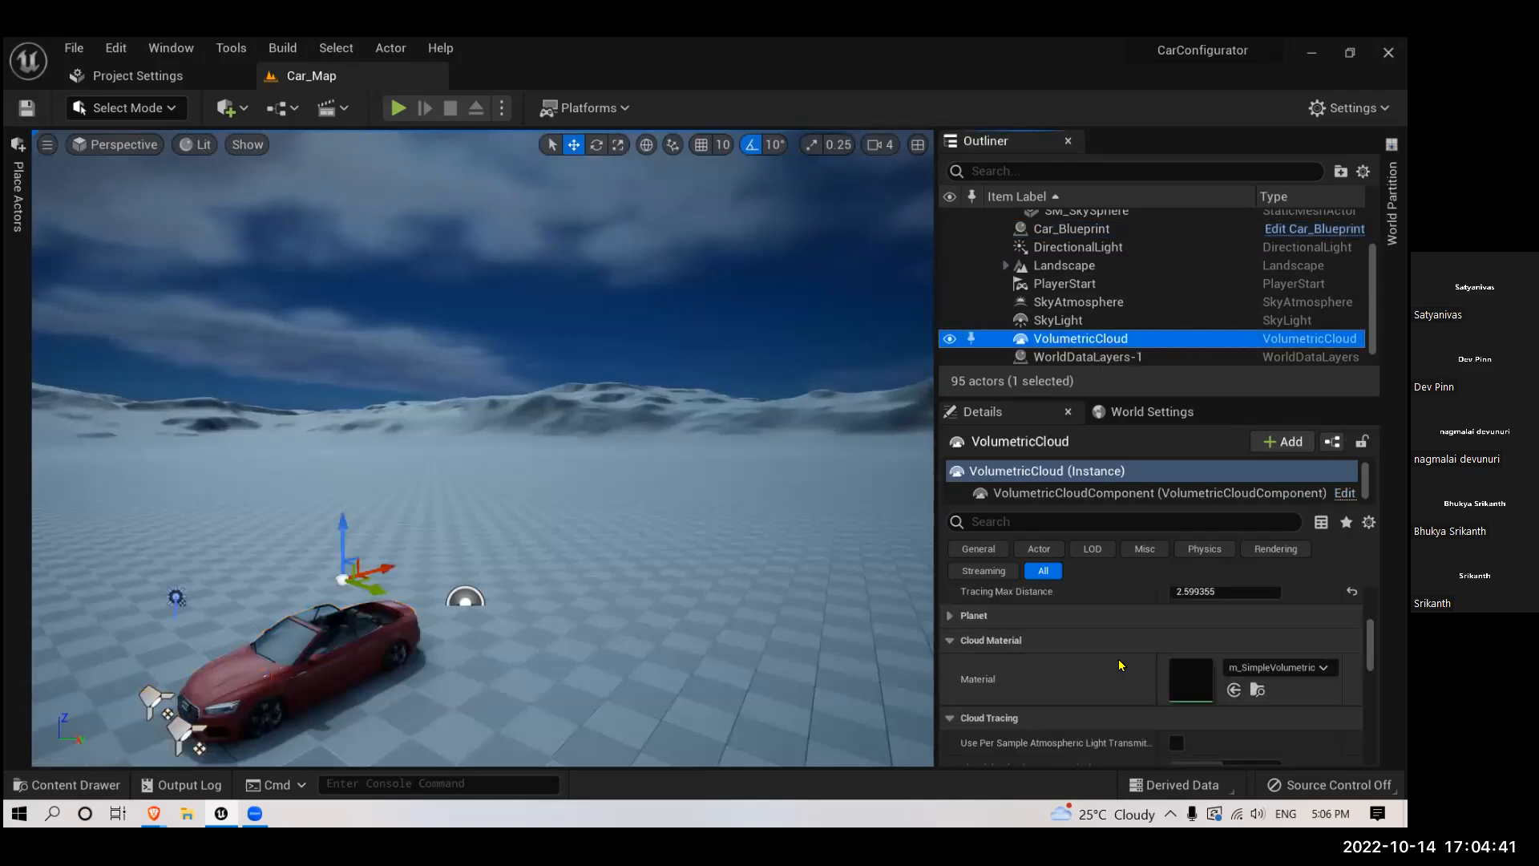
{"action": "scroll", "coordinate": [1120, 664], "scroll_direction": "up", "scroll_amount": 5}
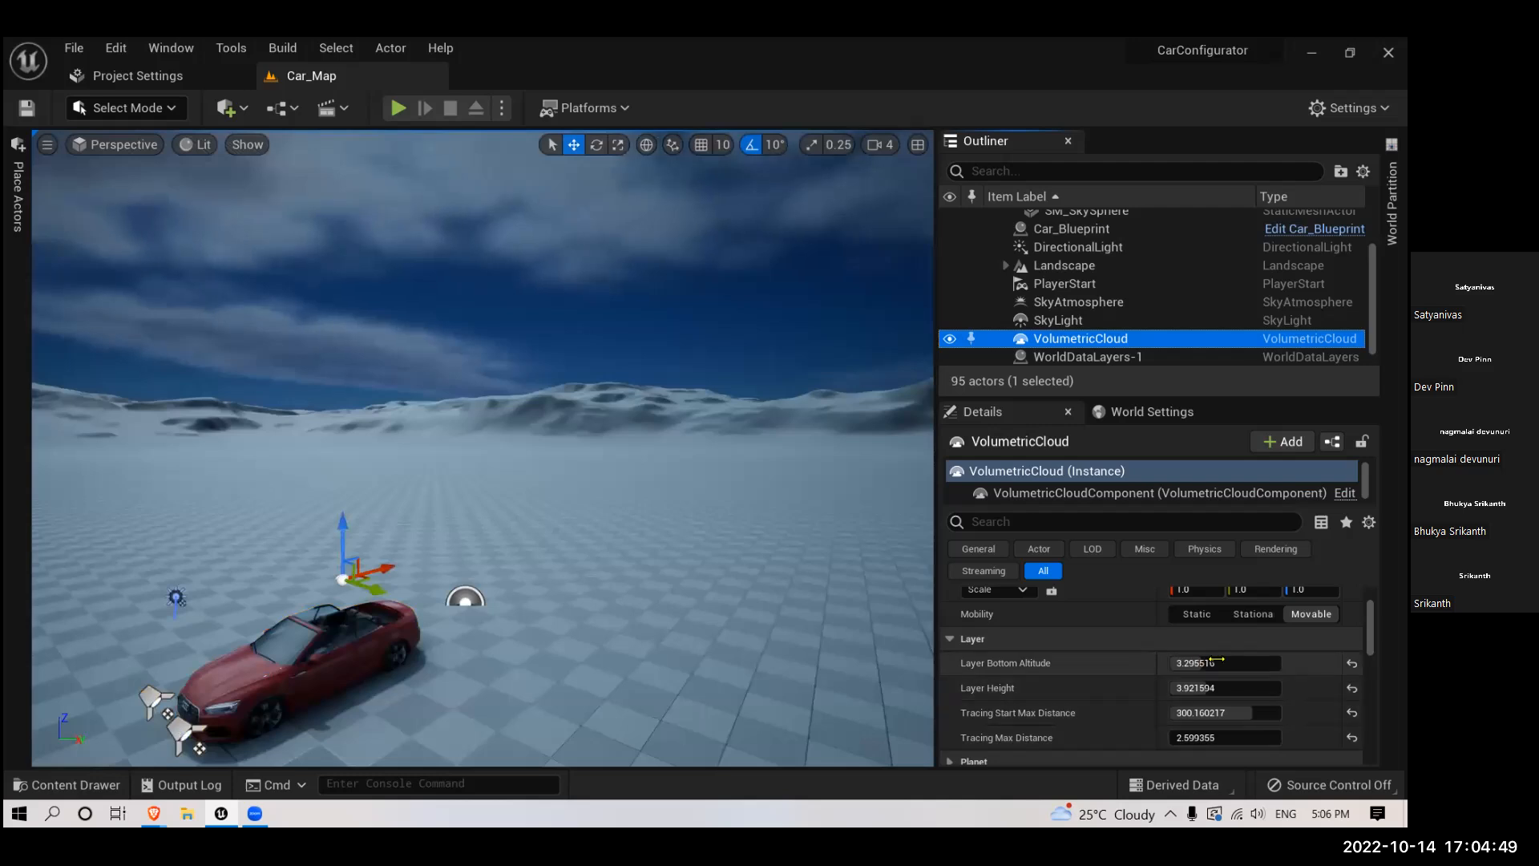
{"action": "left_click_drag", "start_coordinate": [1221, 658], "coordinate": [1249, 692]}
{"action": "left_click", "coordinate": [1216, 692]}
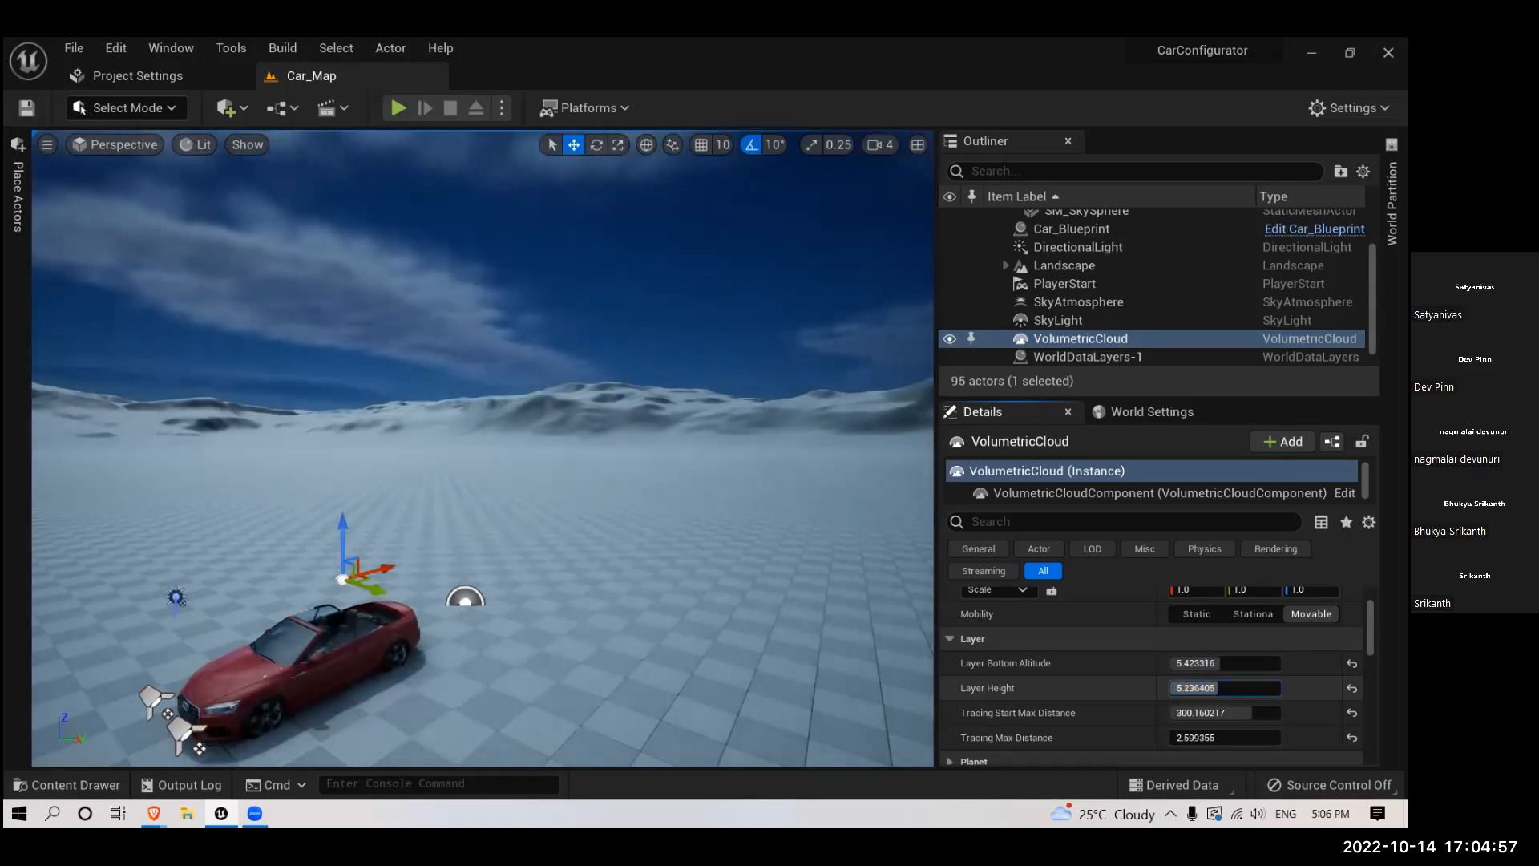
- Examine the adjusted clouds, the horizon and the lit red car from several distances and angles
{"action": "right_click_drag", "start_coordinate": [513, 417], "coordinate": [417, 481]}
{"action": "right_click_drag", "start_coordinate": [462, 391], "coordinate": [585, 337]}
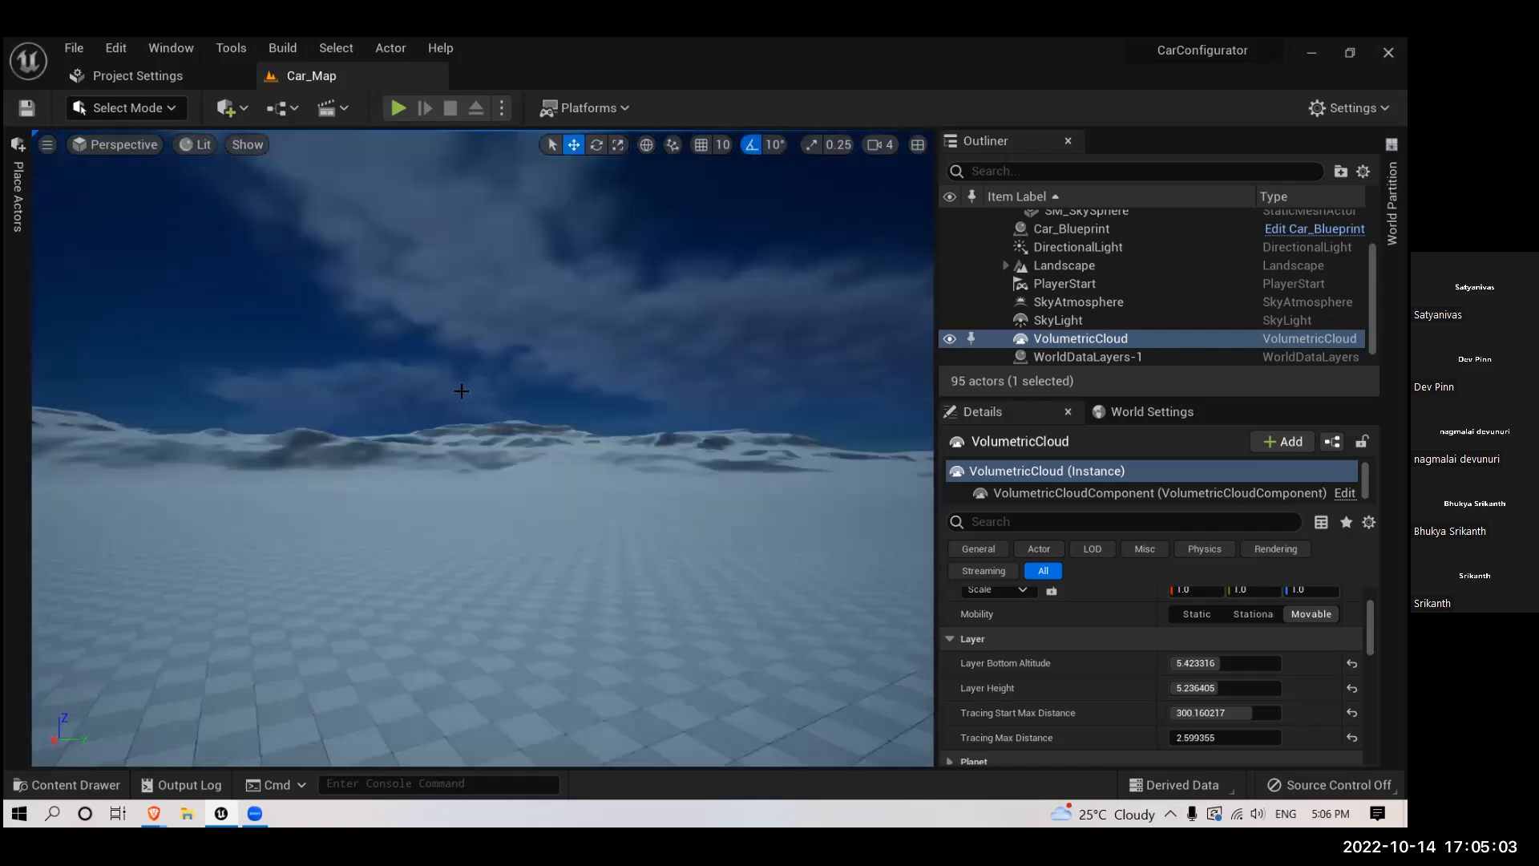
{"action": "right_click_drag", "start_coordinate": [457, 389], "coordinate": [455, 388]}
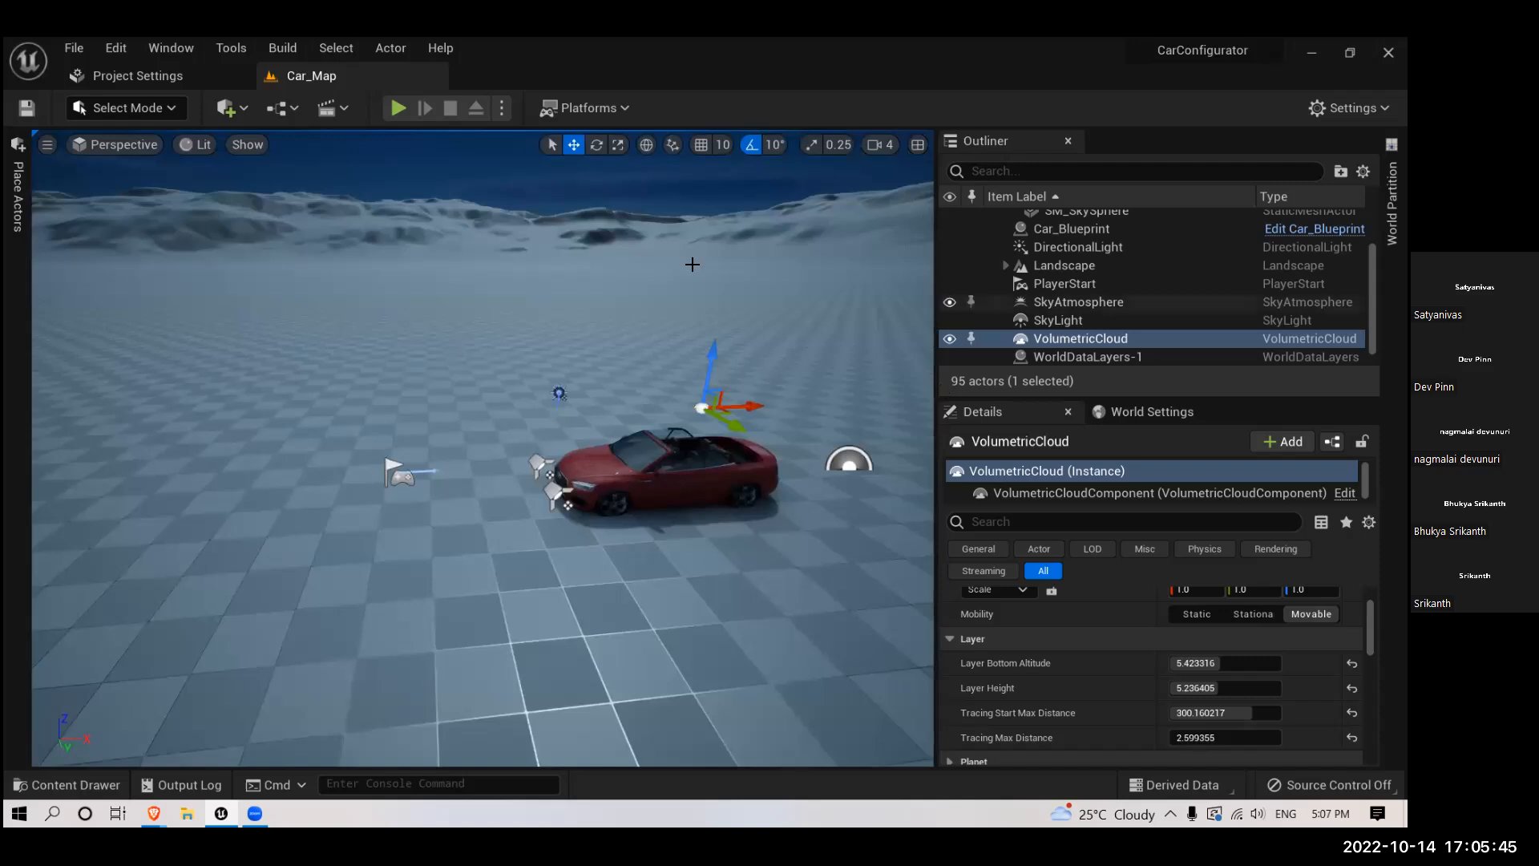
{"action": "right_click_drag", "start_coordinate": [695, 261], "coordinate": [695, 262]}
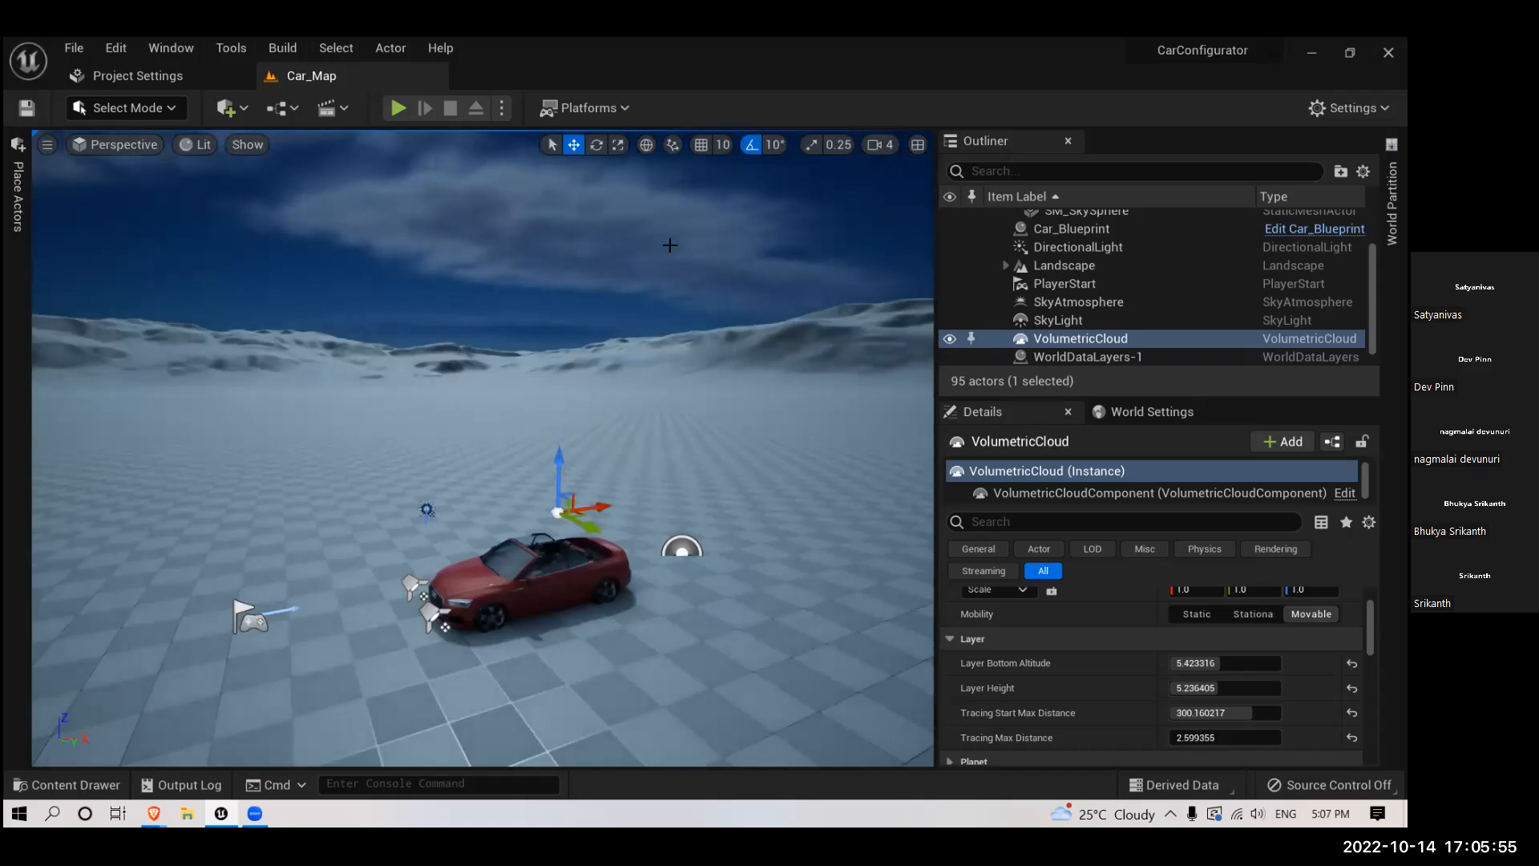
{"action": "right_click_drag", "start_coordinate": [491, 463], "coordinate": [491, 534]}
{"action": "scroll", "coordinate": [491, 464], "scroll_direction": "up", "scroll_amount": 3}
{"action": "scroll", "coordinate": [308, 462], "scroll_direction": "up", "scroll_amount": 2}
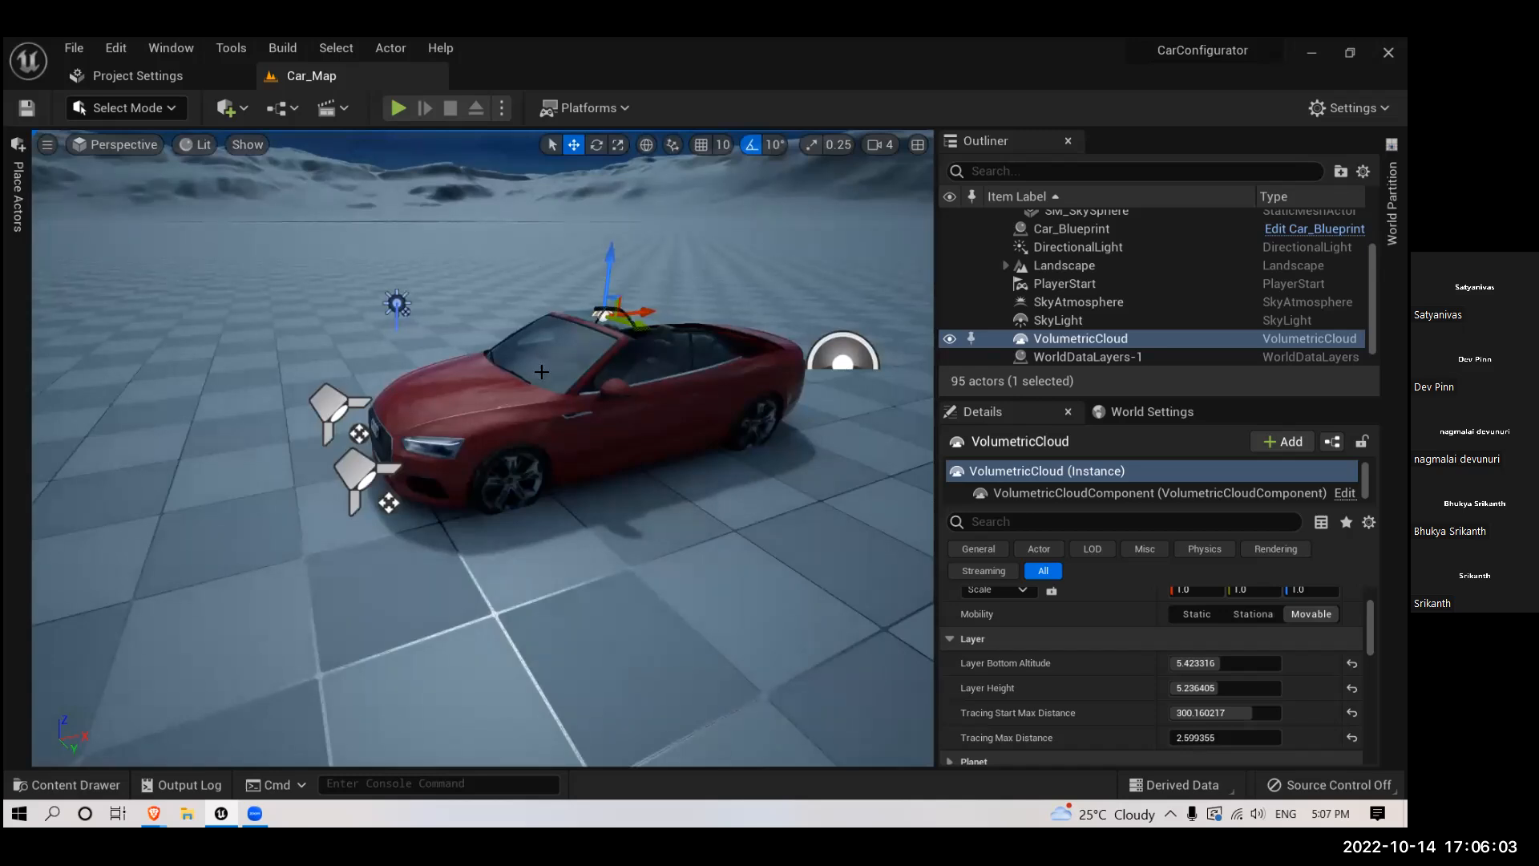
{"action": "right_click_drag", "start_coordinate": [520, 422], "coordinate": [519, 421]}
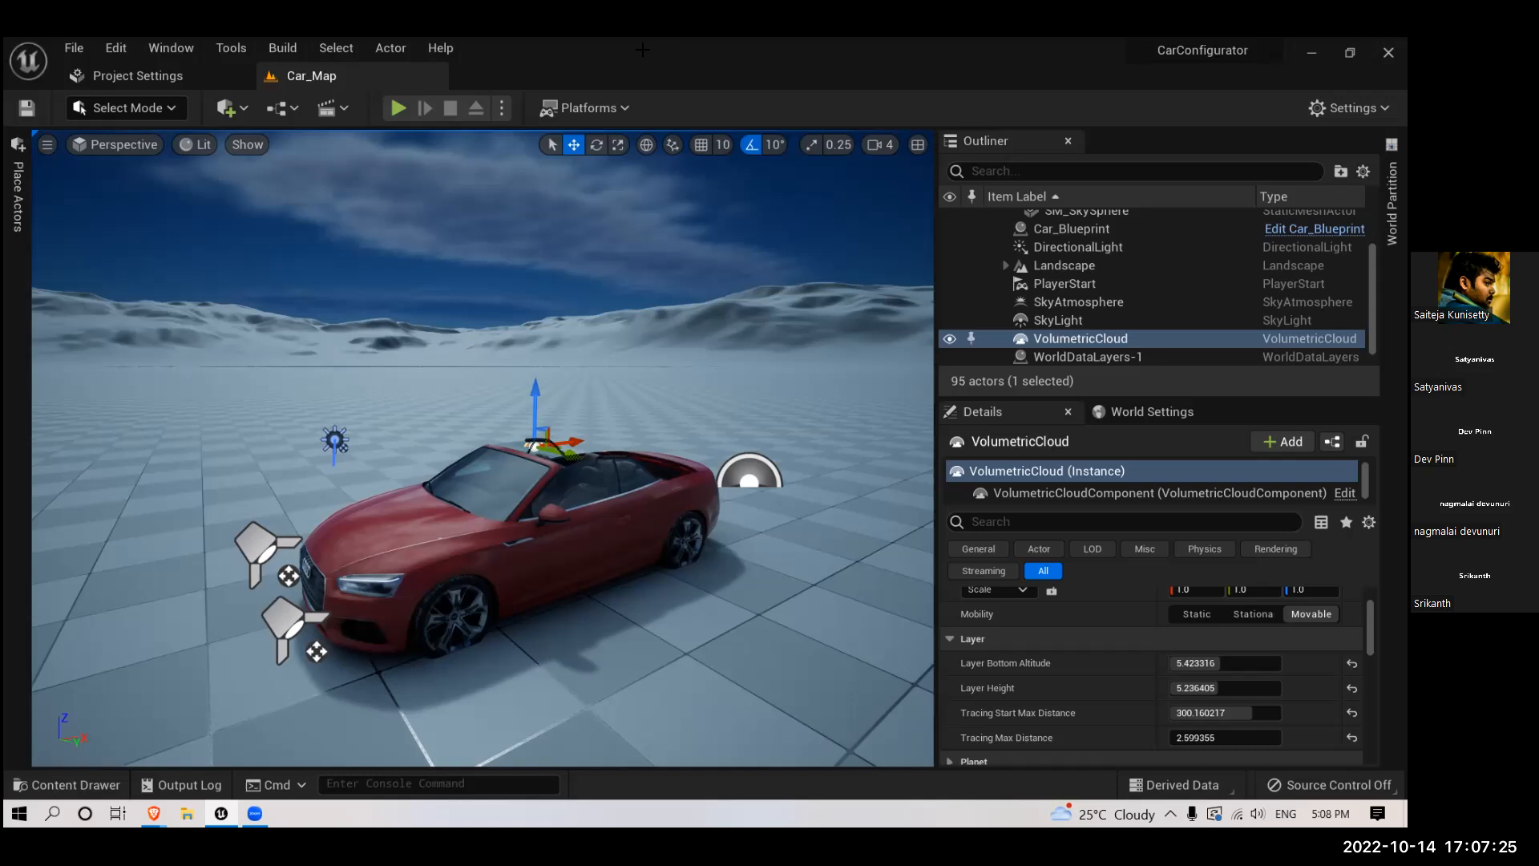
{"action": "left_click", "coordinate": [17, 196]}
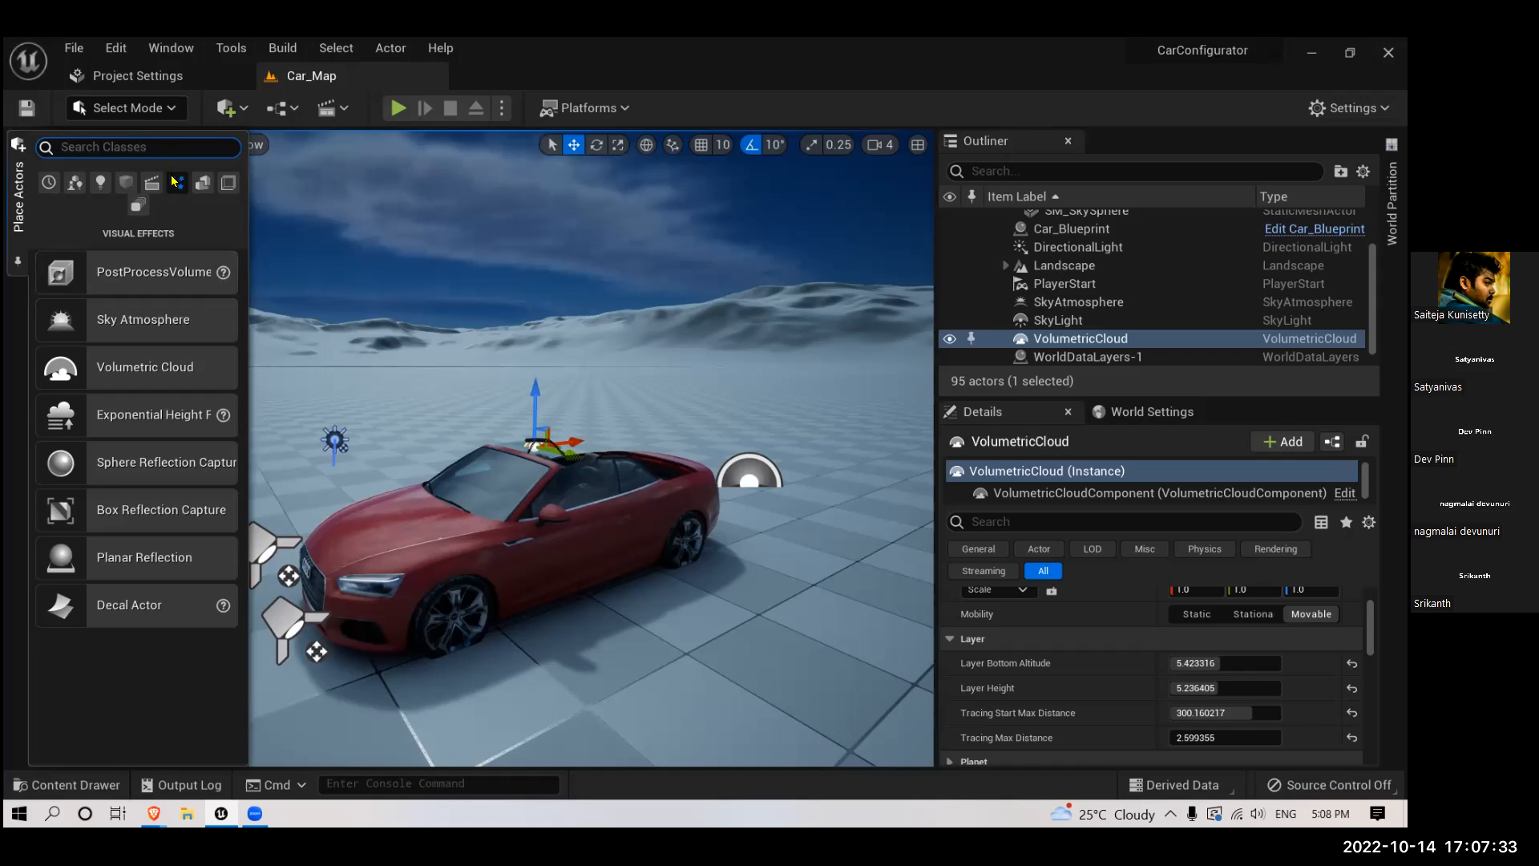
{"action": "mouse_move", "coordinate": [585, 328]}
{"action": "right_mouse_down"}
{"action": "mouse_move", "coordinate": [579, 310]}
{"action": "mouse_move", "coordinate": [682, 245]}
{"action": "mouse_move", "coordinate": [834, 255]}
{"action": "mouse_move", "coordinate": [706, 312]}
{"action": "mouse_move", "coordinate": [584, 329]}
{"action": "right_mouse_up"}
{"action": "left_click_drag", "start_coordinate": [583, 273], "coordinate": [595, 315]}
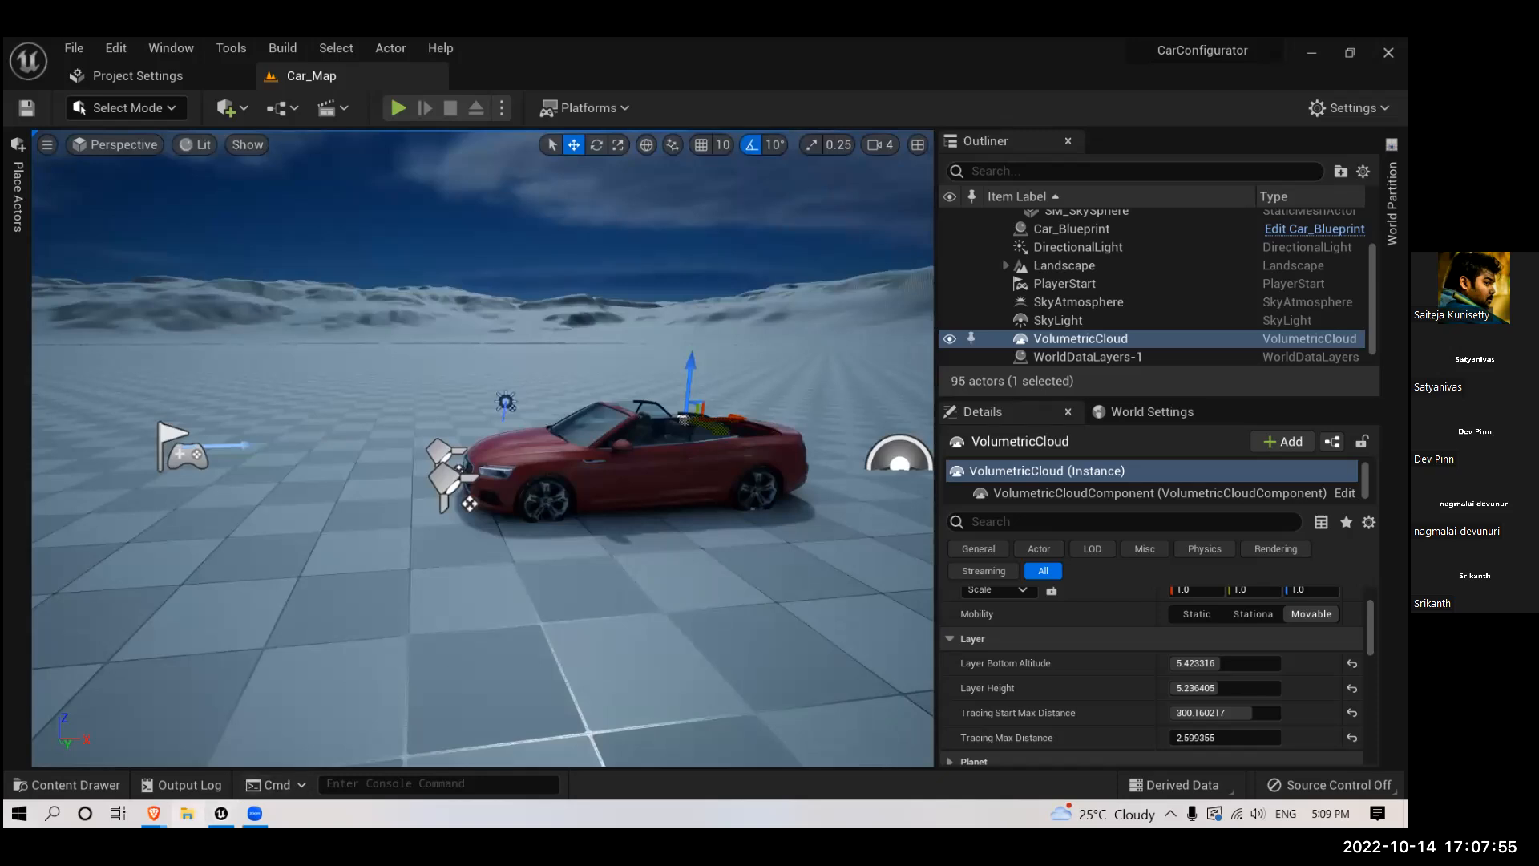
- Switch to the Epic Games Launcher and search its Marketplace for "ultra amic sky"
{"action": "key", "text": "super"}
{"action": "type", "text": "epic"}
{"action": "key", "text": "Return"}
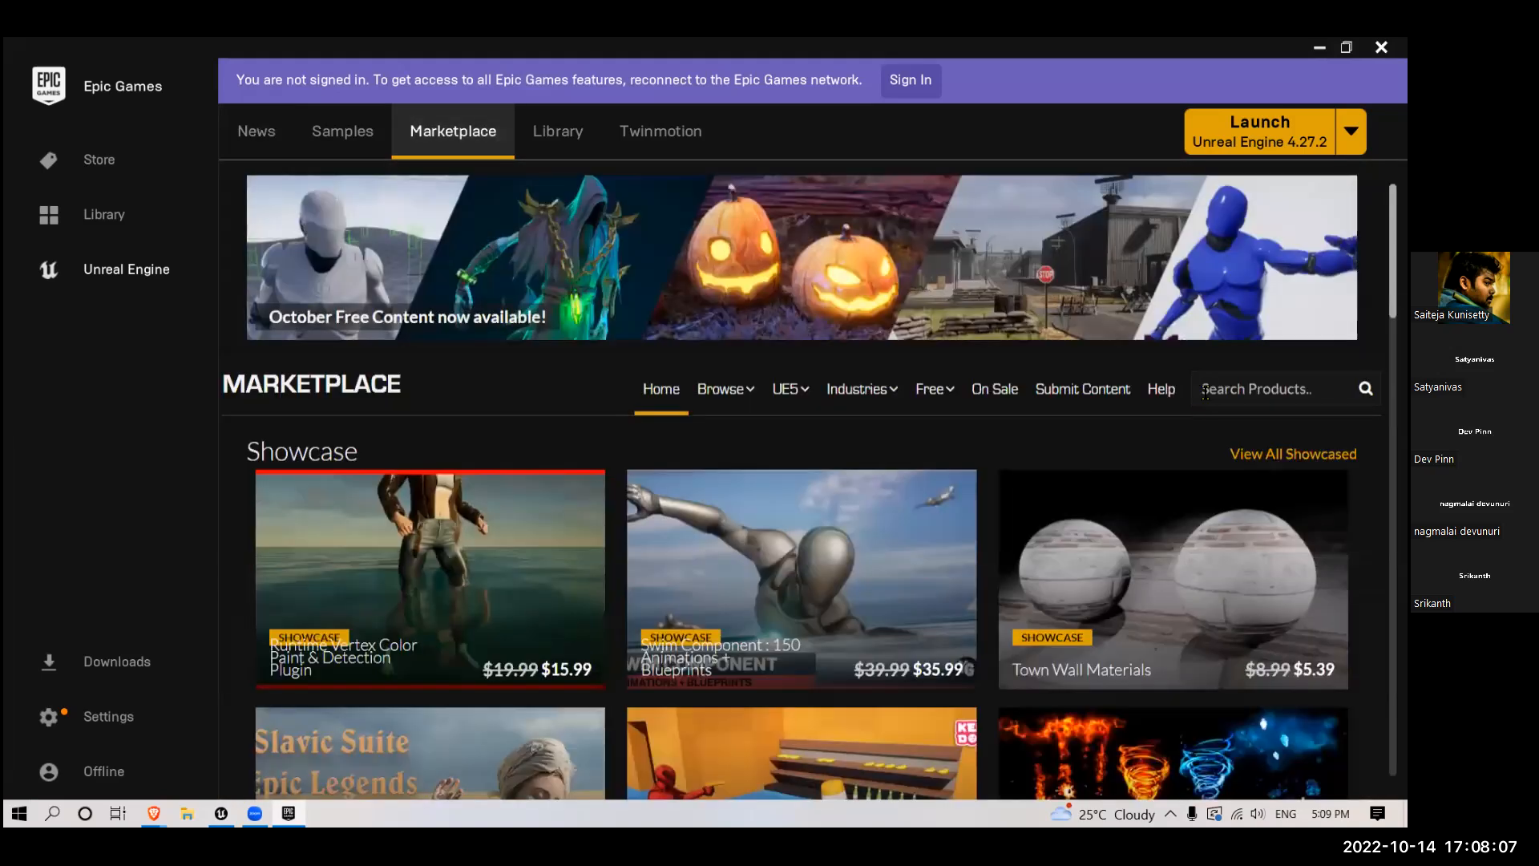
{"action": "left_click", "coordinate": [1205, 391]}
{"action": "type", "text": "ultra amic sky"}
{"action": "key", "text": "Return"}
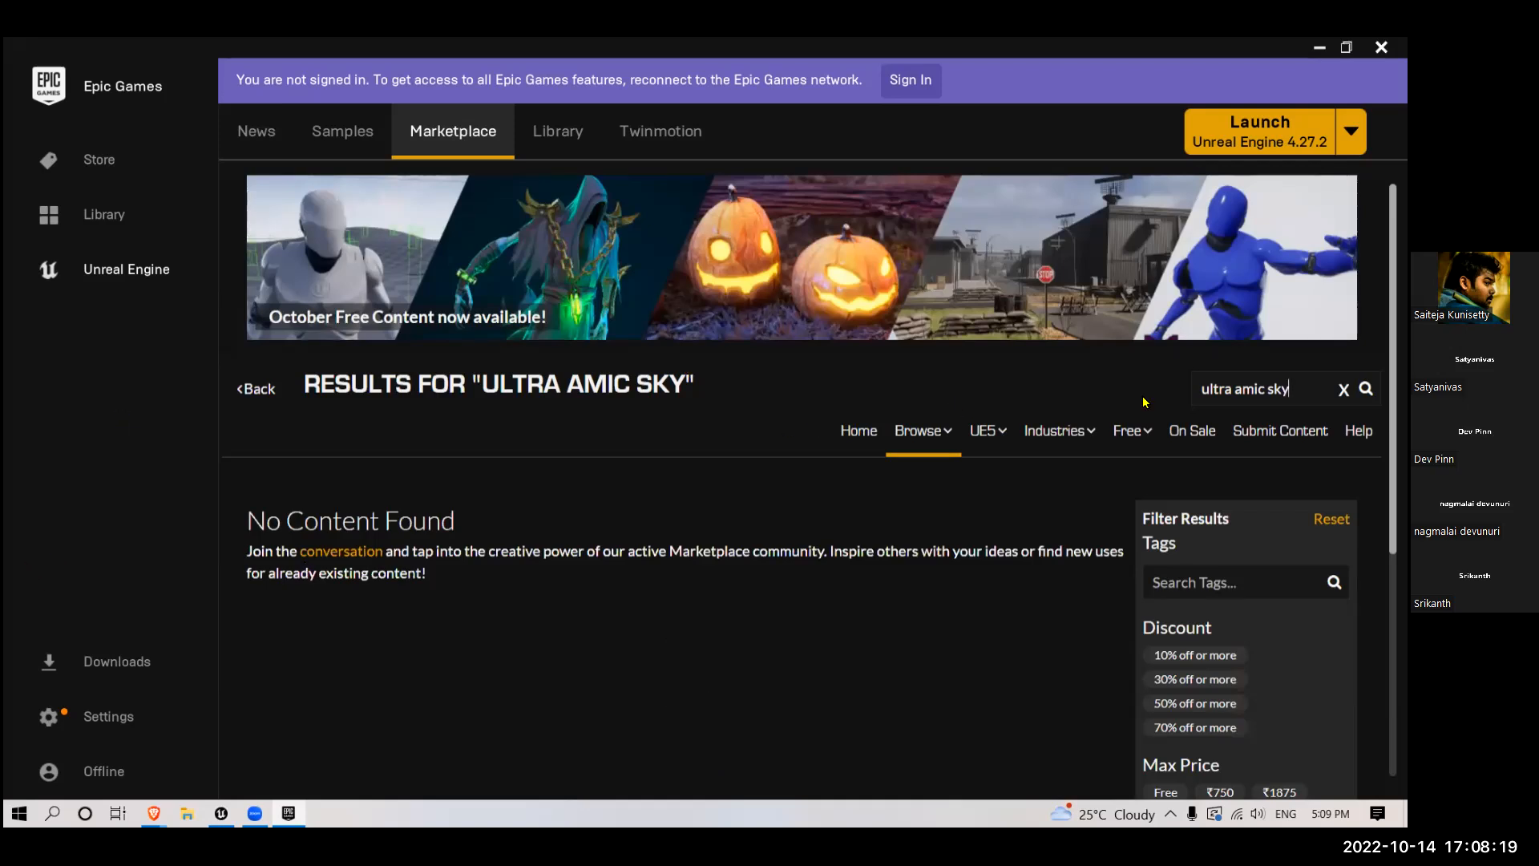
- Correct the Marketplace search to "ultra dynamic sky"
{"action": "left_click", "coordinate": [1234, 388]}
{"action": "key", "text": "Right"}
{"action": "type", "text": "d"}
{"action": "key", "text": "Return"}
{"action": "key", "text": "BackSpace"}
{"action": "key", "text": "BackSpace"}
{"action": "type", "text": "dyna"}
{"action": "key", "text": "Return"}
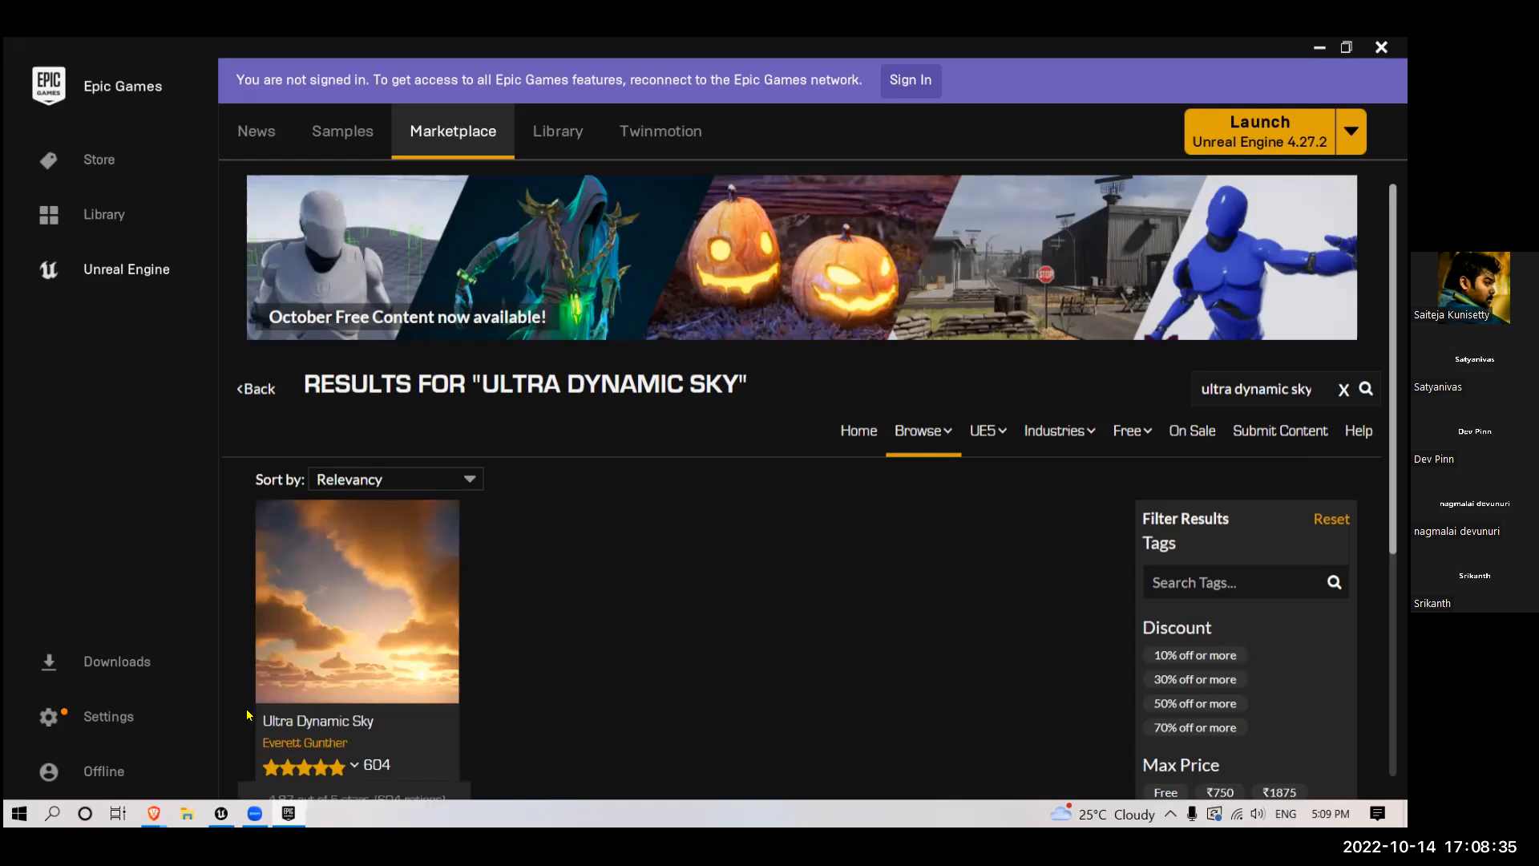
- Open the Ultra Dynamic Sky product page and examine its price, description and supported engine versions
{"action": "left_click", "coordinate": [291, 575]}
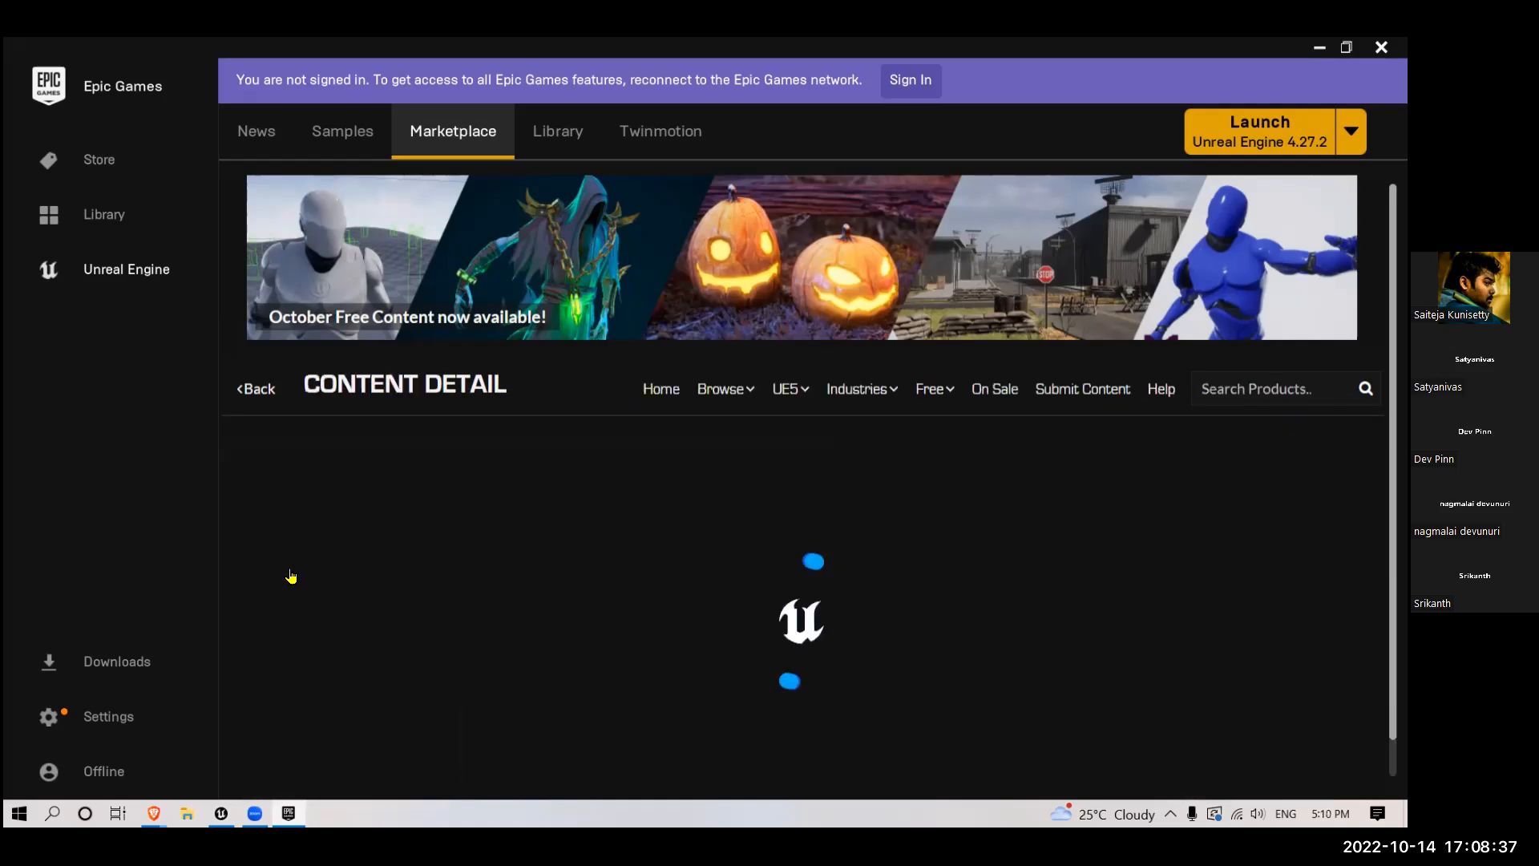
{"action": "scroll", "coordinate": [814, 550], "scroll_direction": "down", "scroll_amount": 3}
{"action": "scroll", "coordinate": [505, 533], "scroll_direction": "up", "scroll_amount": 2}
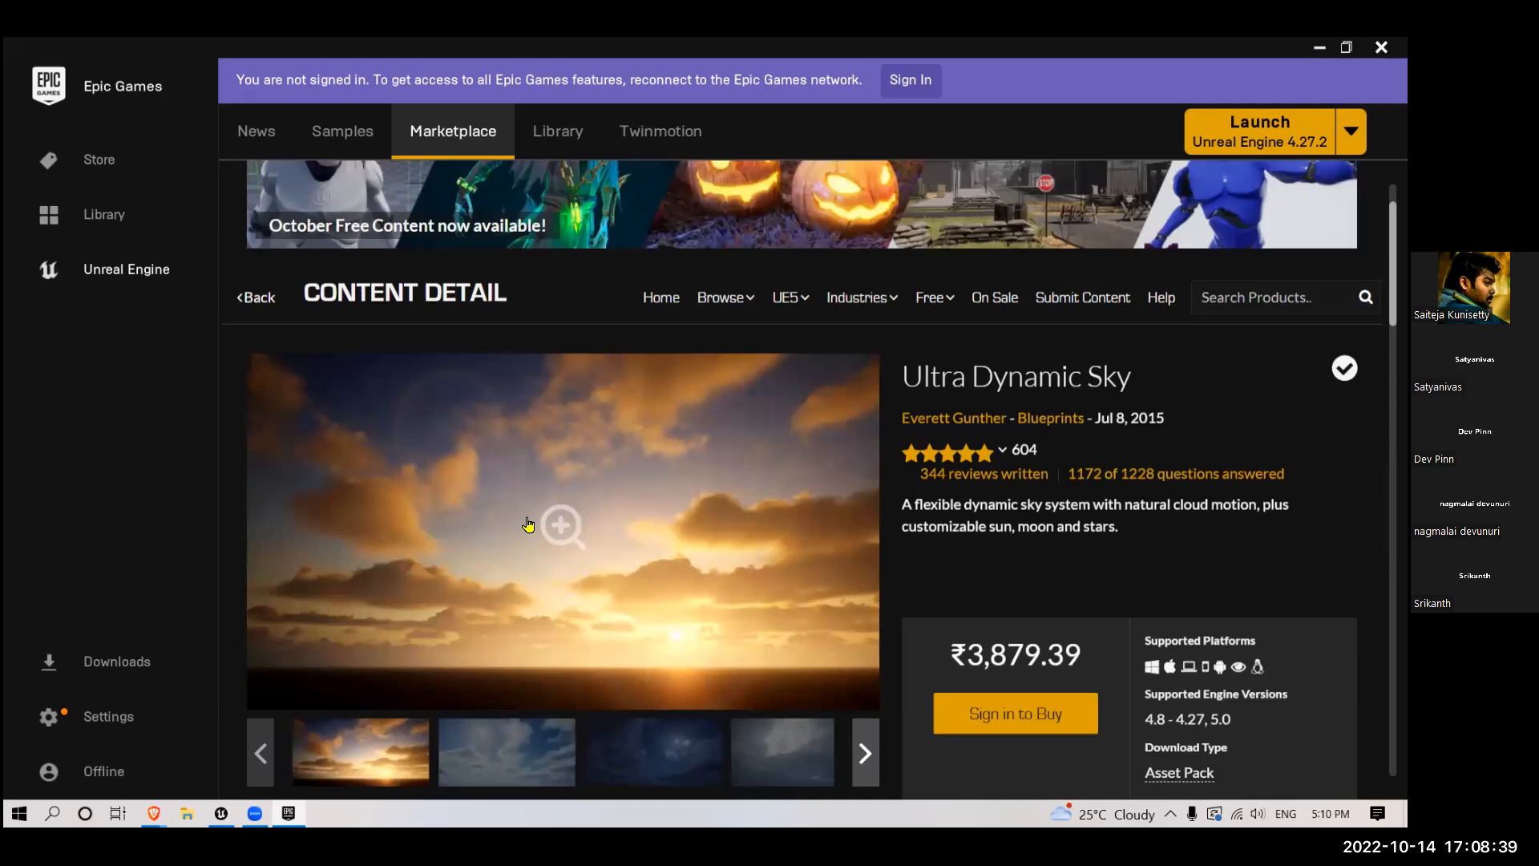
{"action": "scroll", "coordinate": [529, 524], "scroll_direction": "down", "scroll_amount": 1}
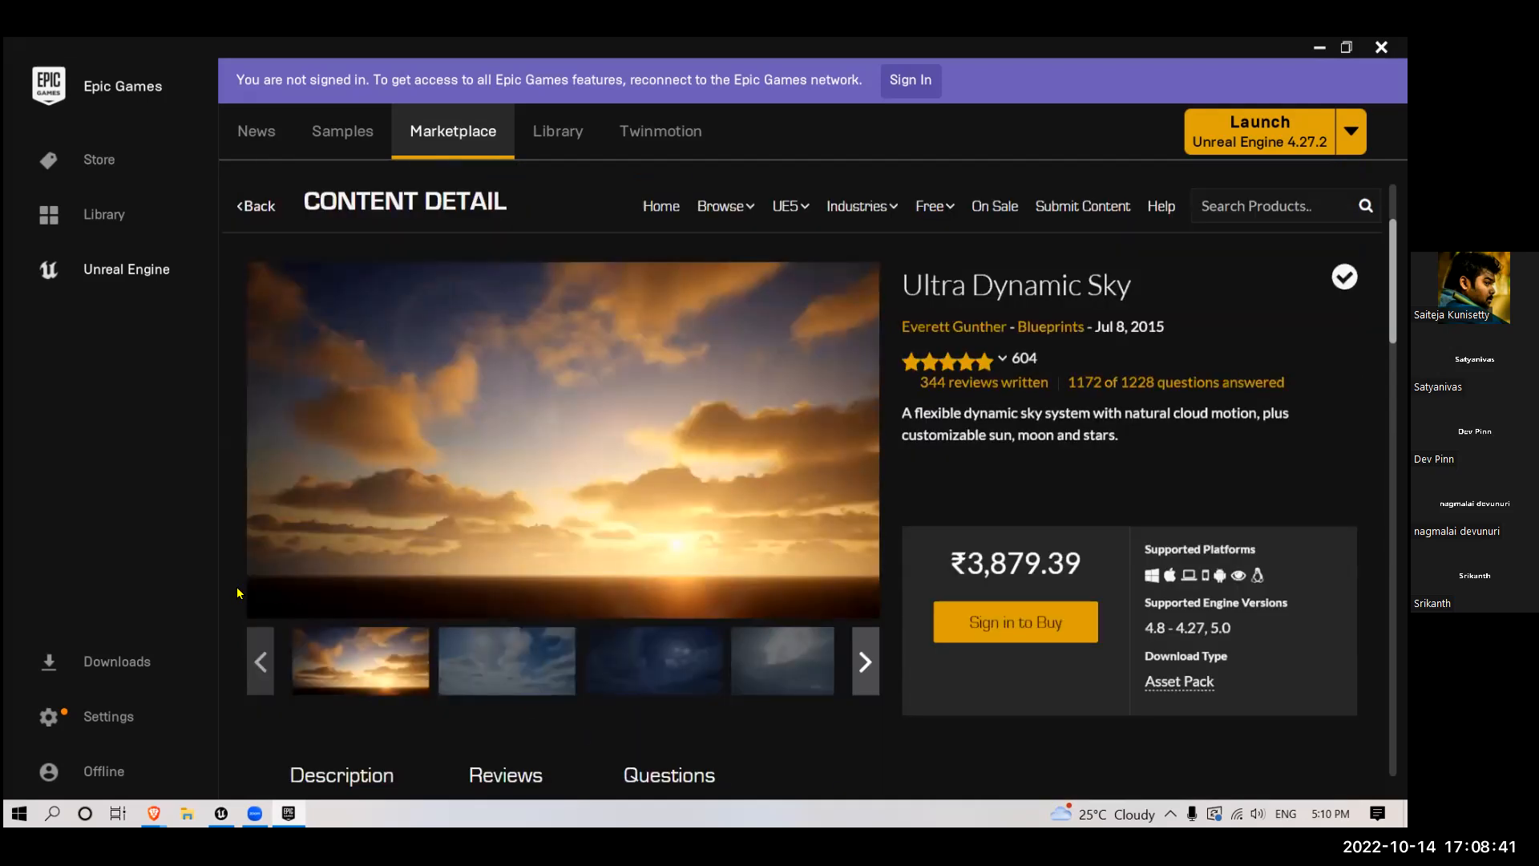
- Browse Ultra Dynamic Sky's preview images, including day, night, aurora and cloud-type comparison, and return to the Unreal Editor
{"action": "left_click", "coordinate": [492, 670]}
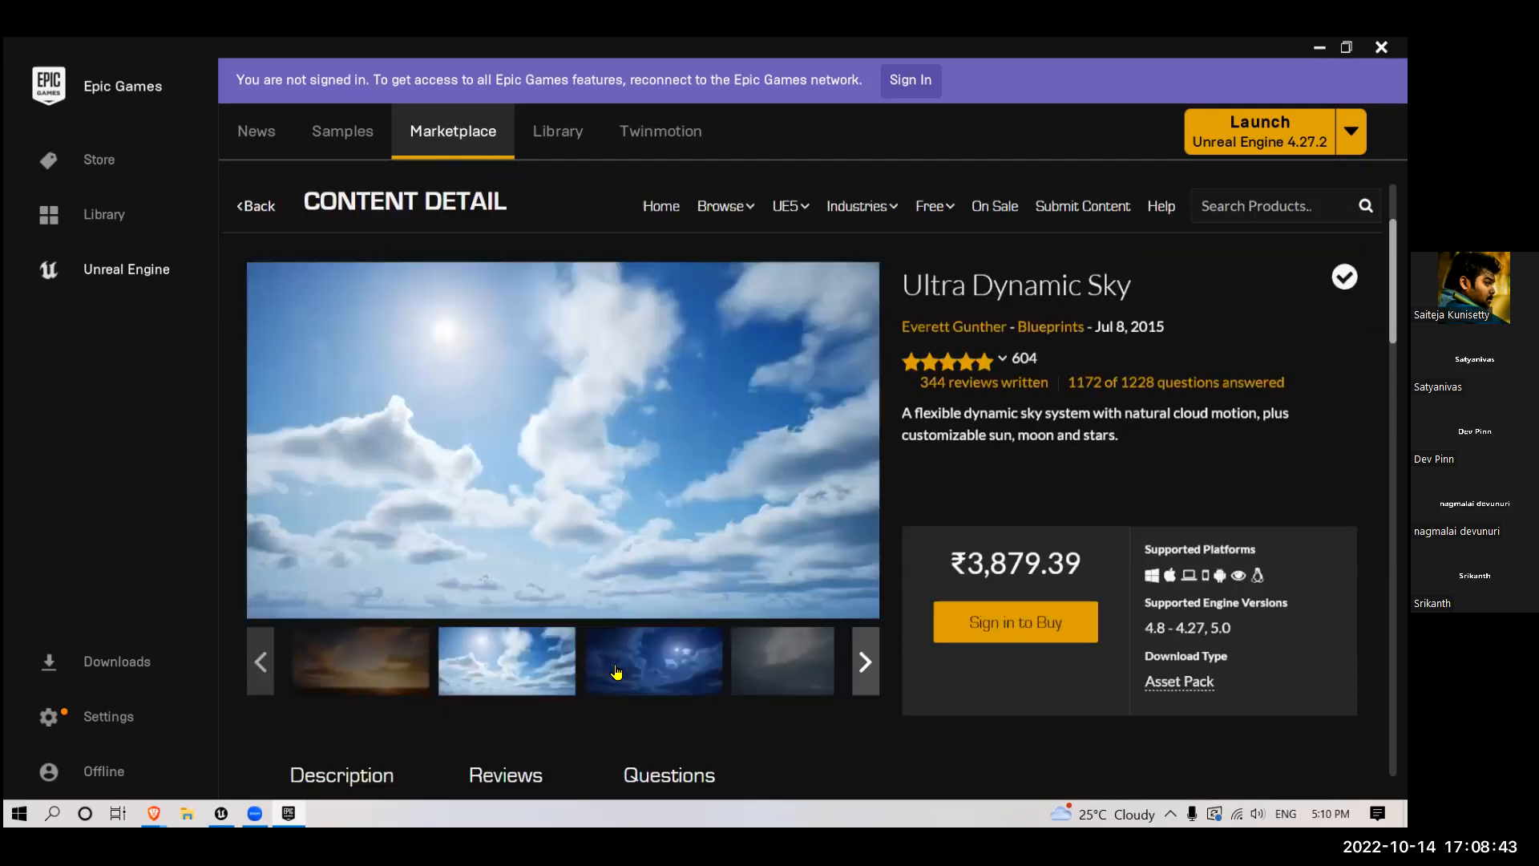
{"action": "left_click", "coordinate": [659, 665]}
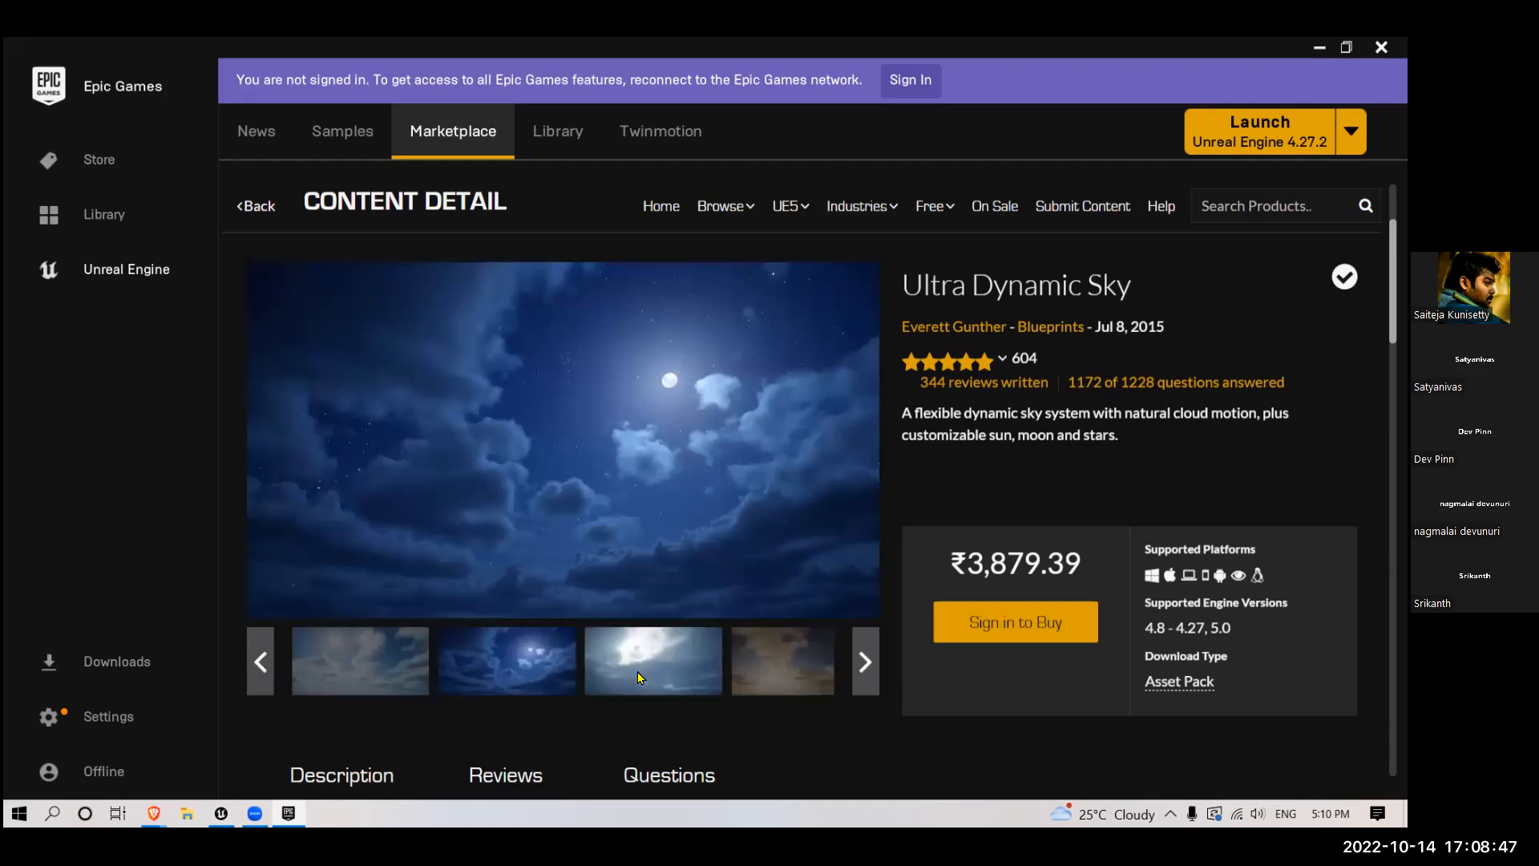
{"action": "left_click", "coordinate": [638, 672]}
{"action": "left_click", "coordinate": [679, 672]}
{"action": "left_click", "coordinate": [676, 651]}
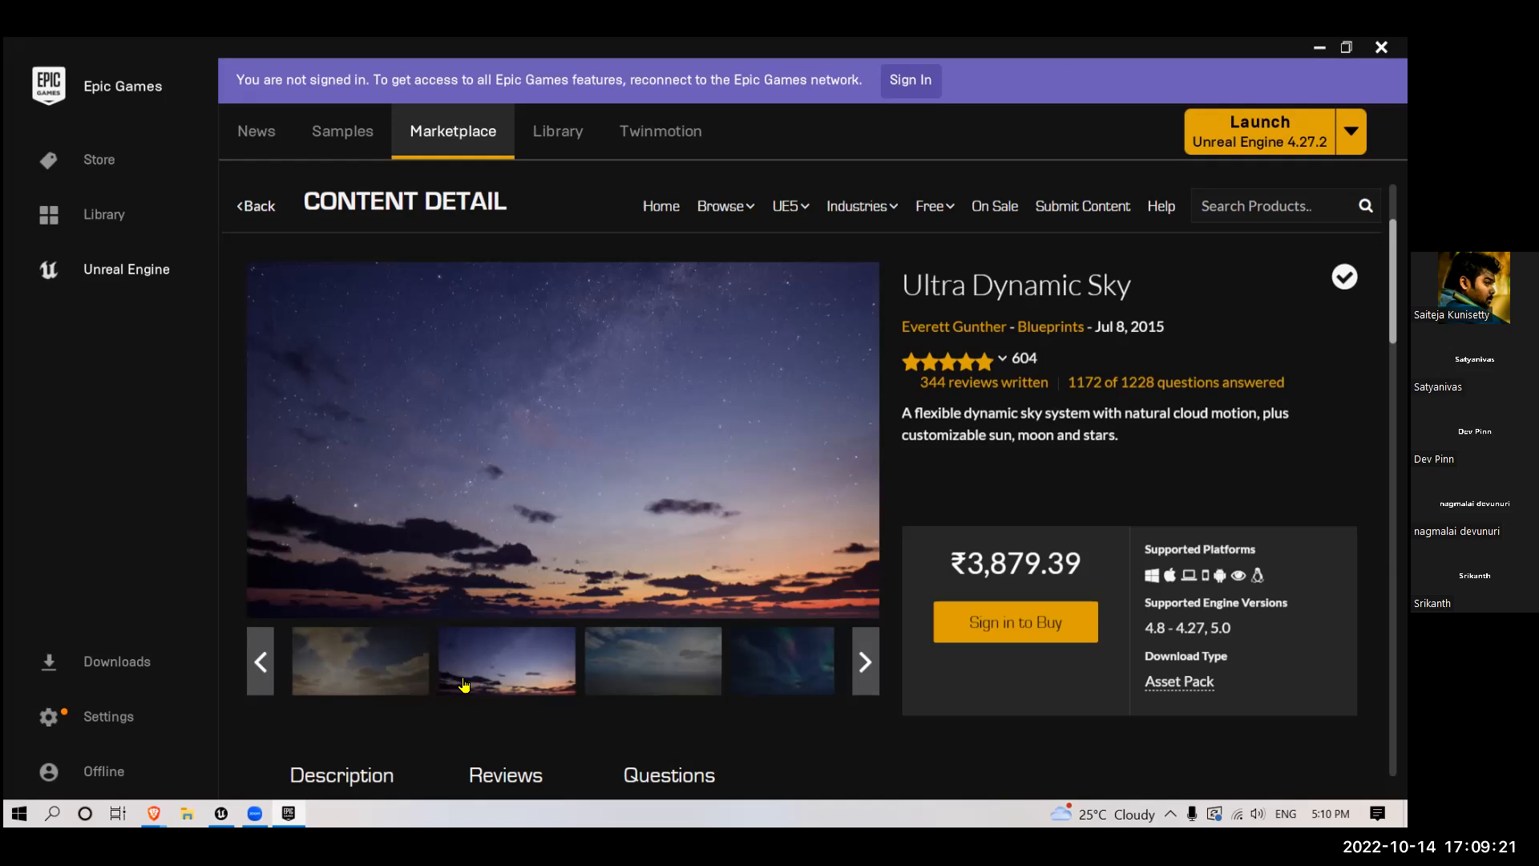
{"action": "left_click", "coordinate": [625, 685]}
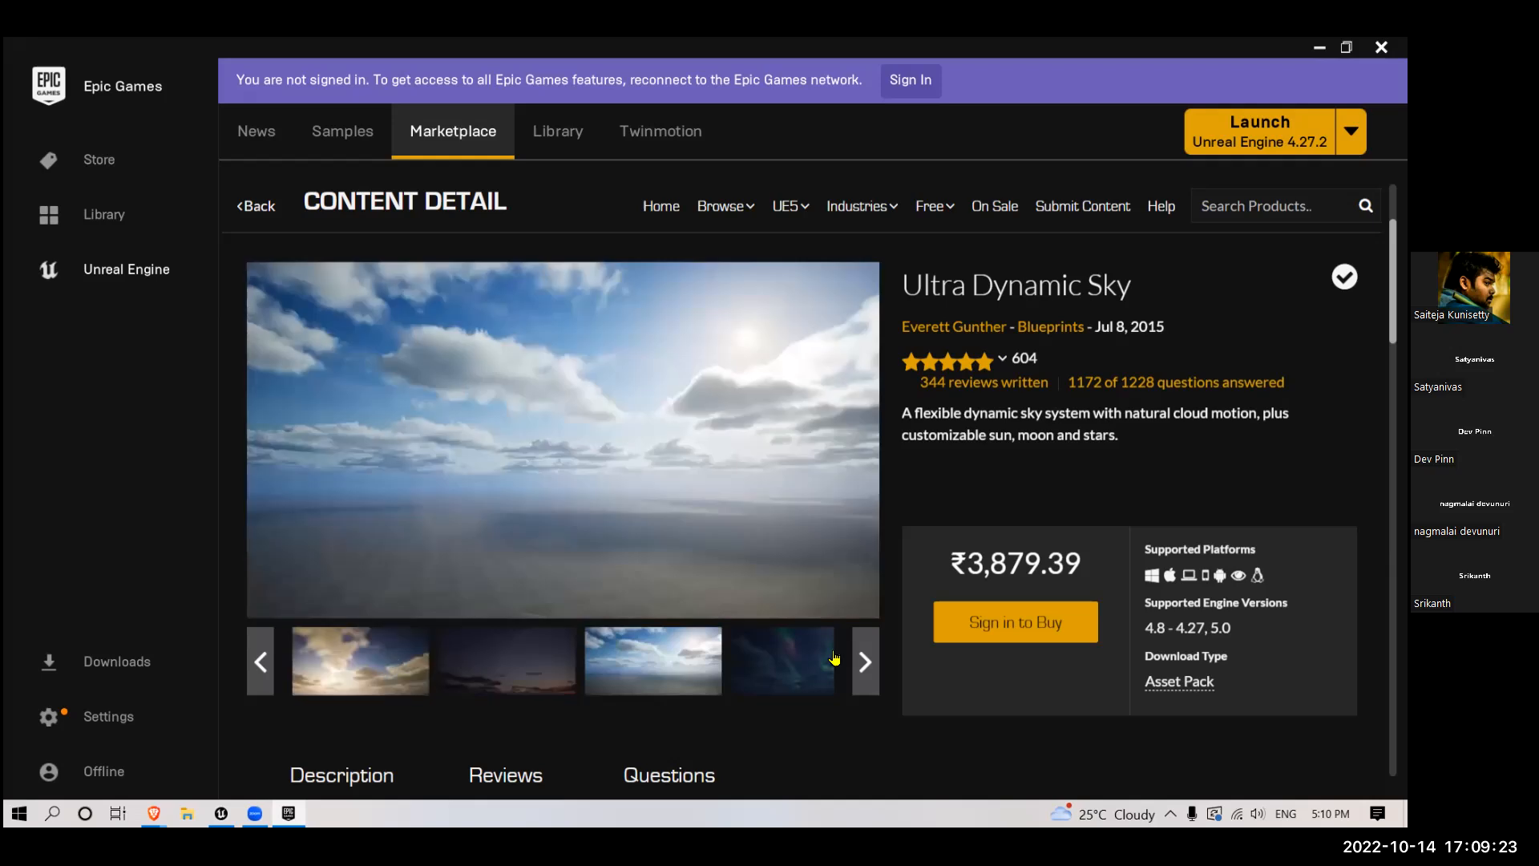
{"action": "left_click", "coordinate": [808, 666]}
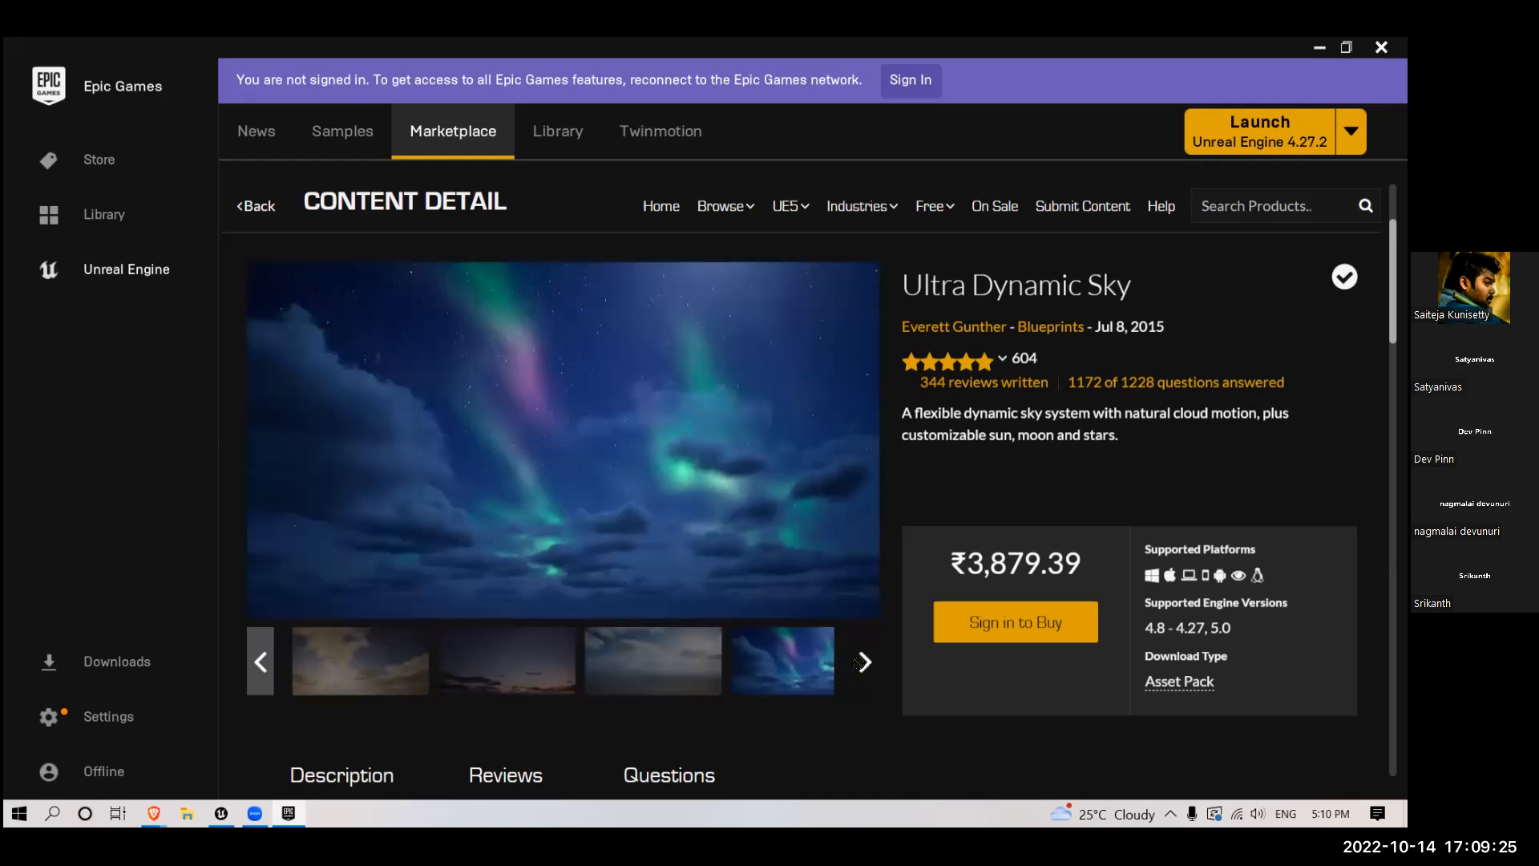
{"action": "left_click", "coordinate": [863, 662]}
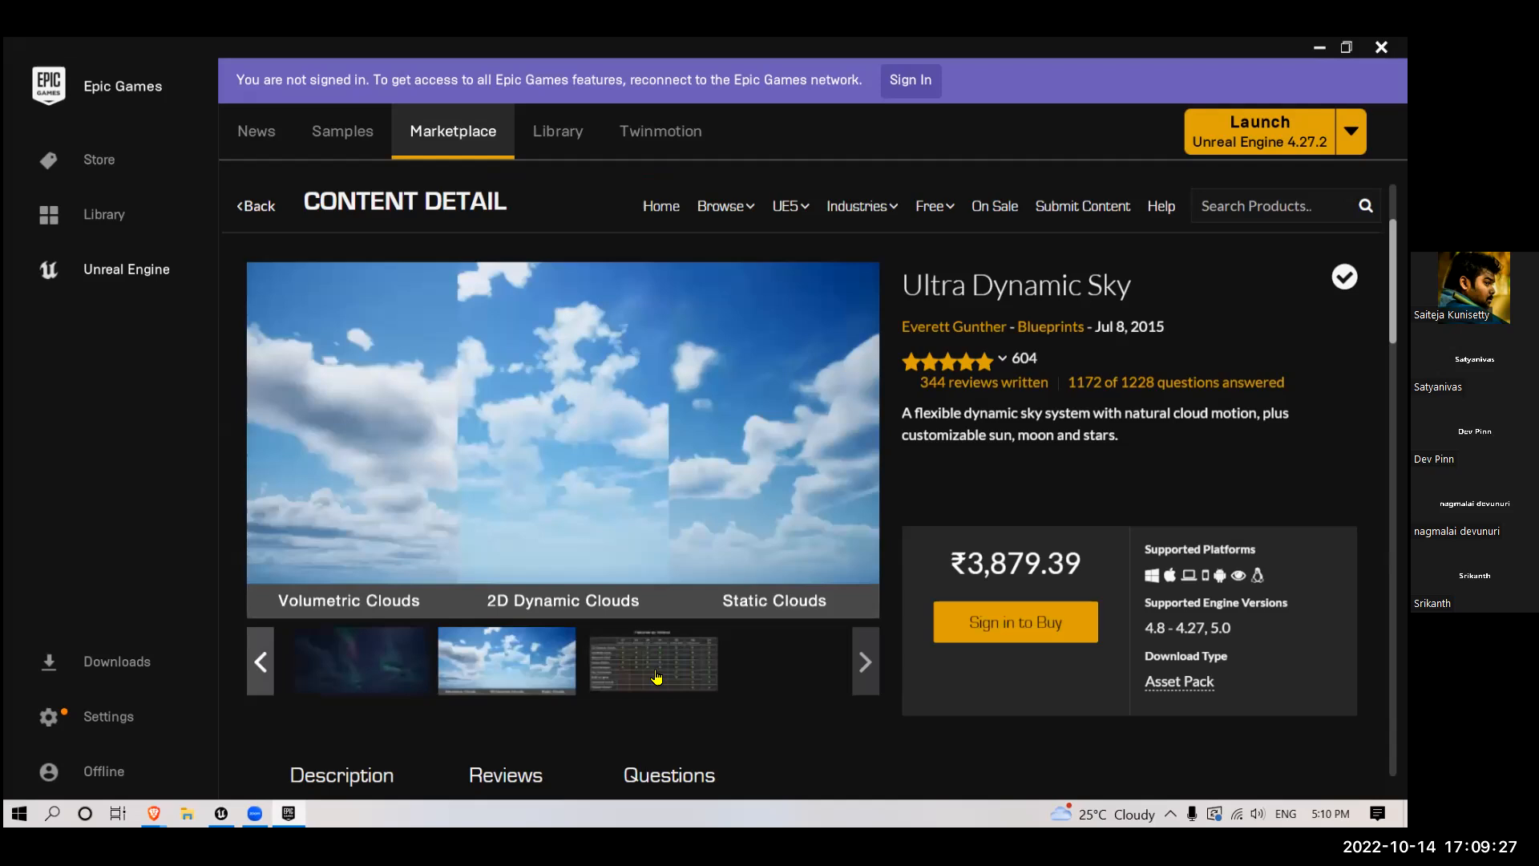
{"action": "left_click", "coordinate": [656, 677]}
{"action": "left_click", "coordinate": [1319, 48]}
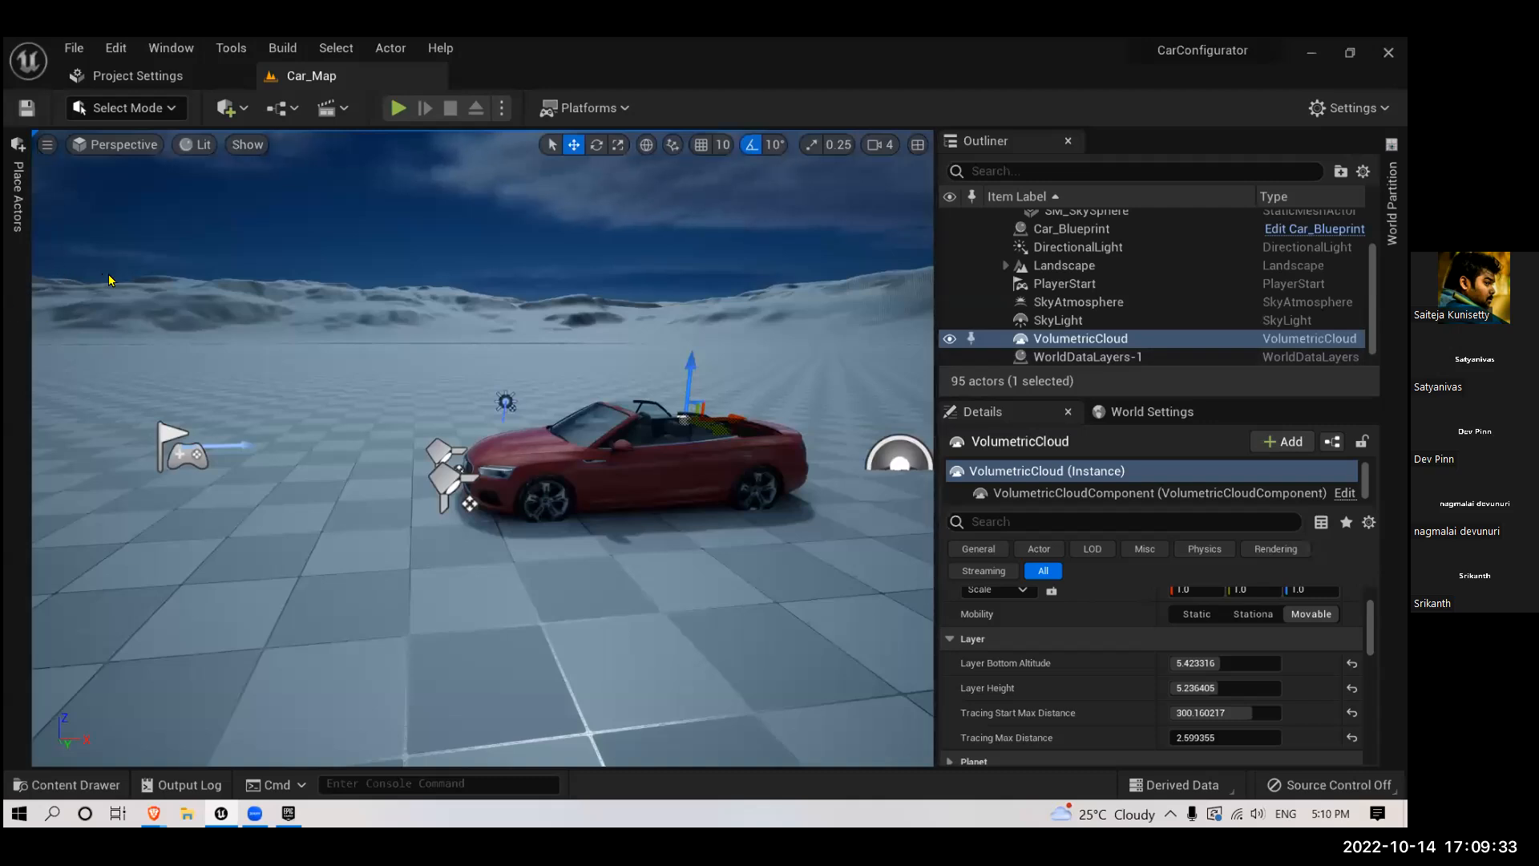
- Find the sky sphere actor by searching for "sky" and place BP_Sky_Sphere in the level beside the car's front
{"action": "left_click", "coordinate": [20, 232]}
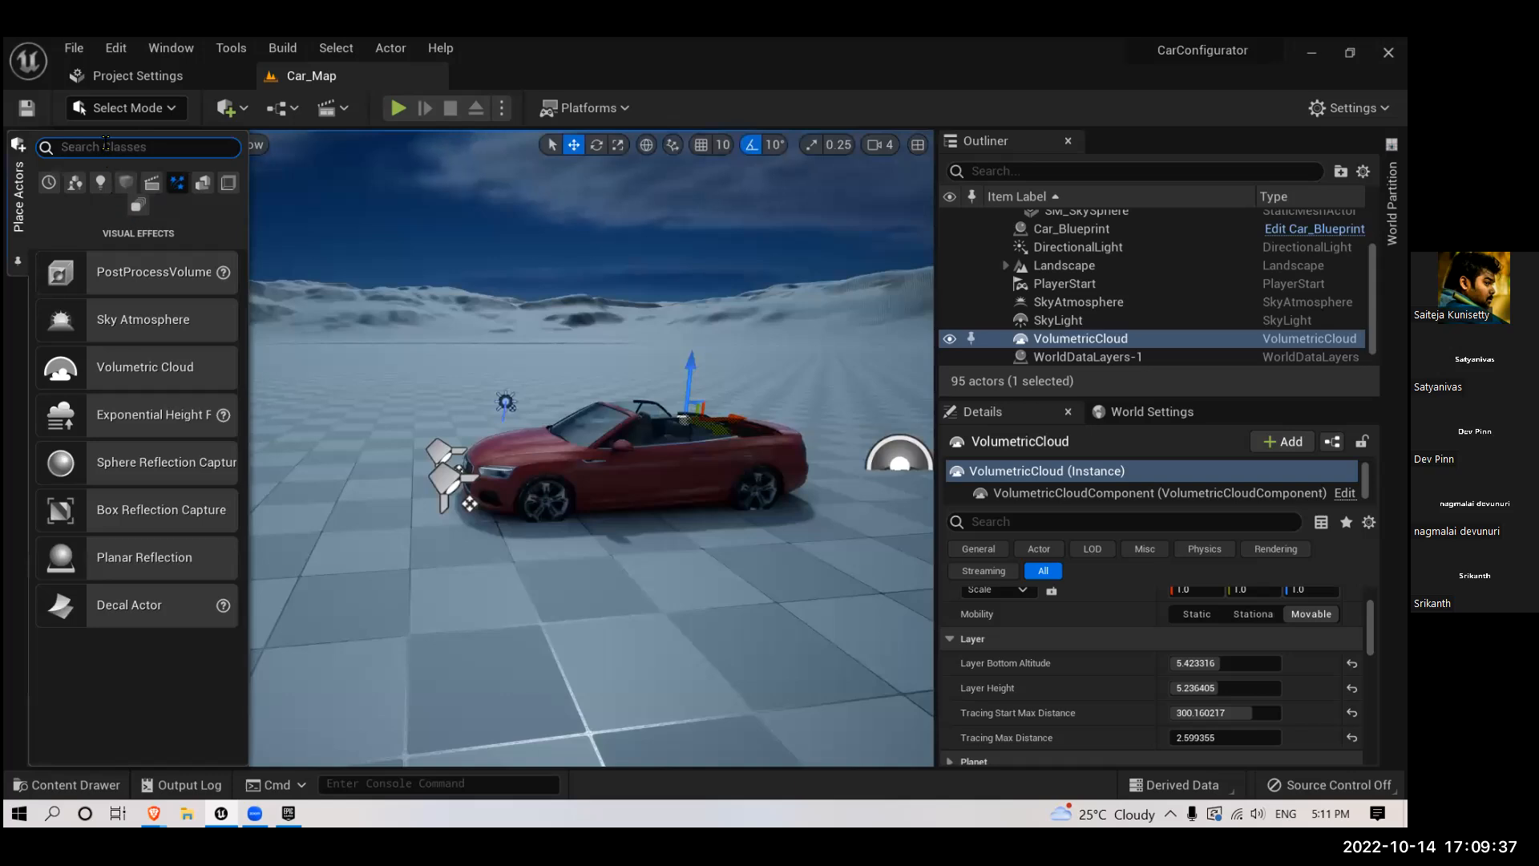
{"action": "type", "text": "sk"}
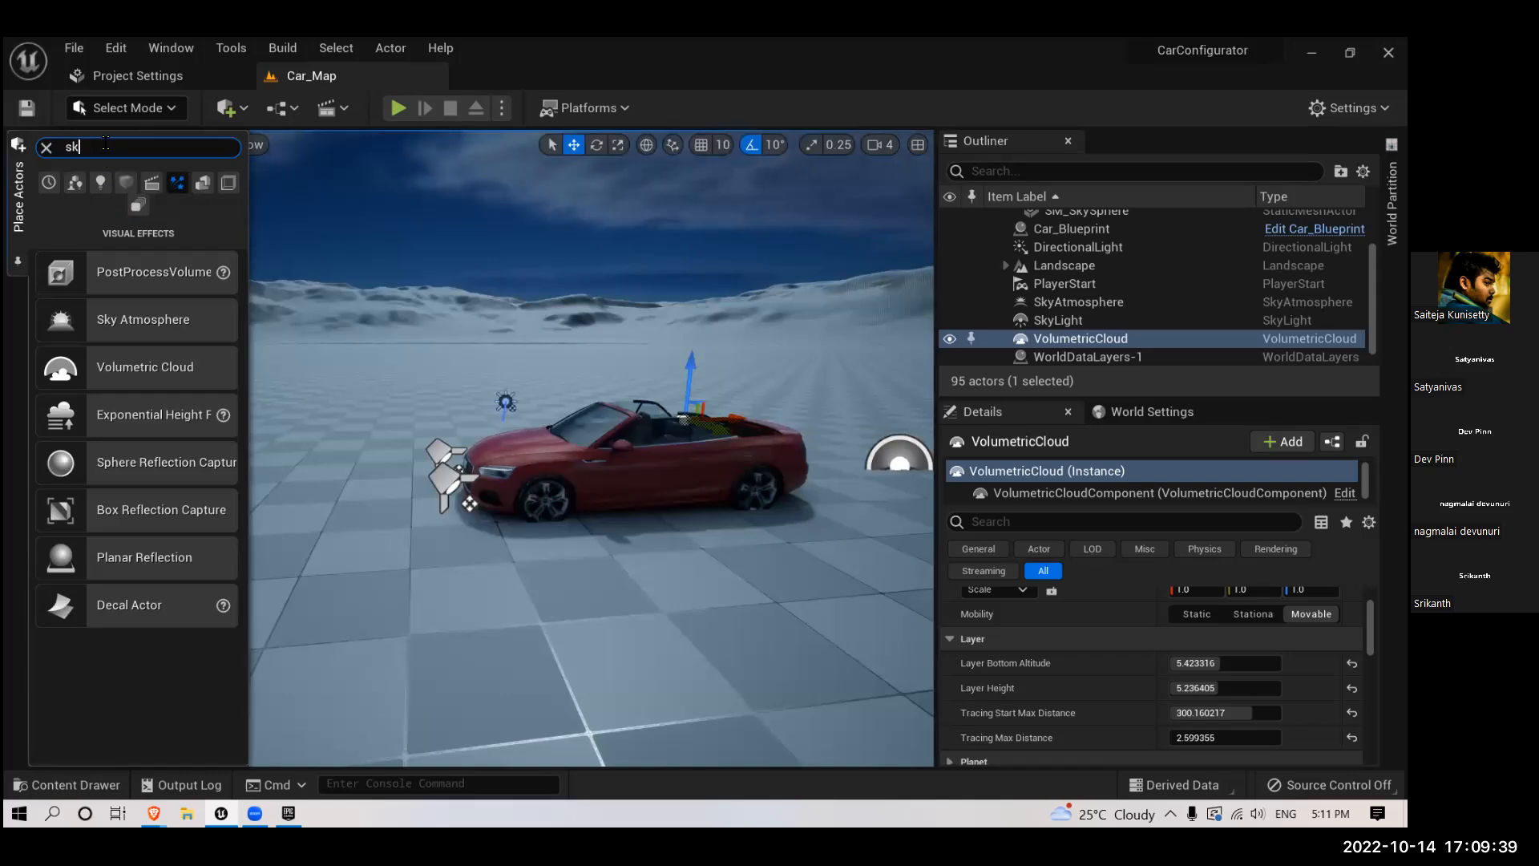
{"action": "type", "text": "y"}
{"action": "left_click_drag", "start_coordinate": [779, 296], "coordinate": [461, 411]}
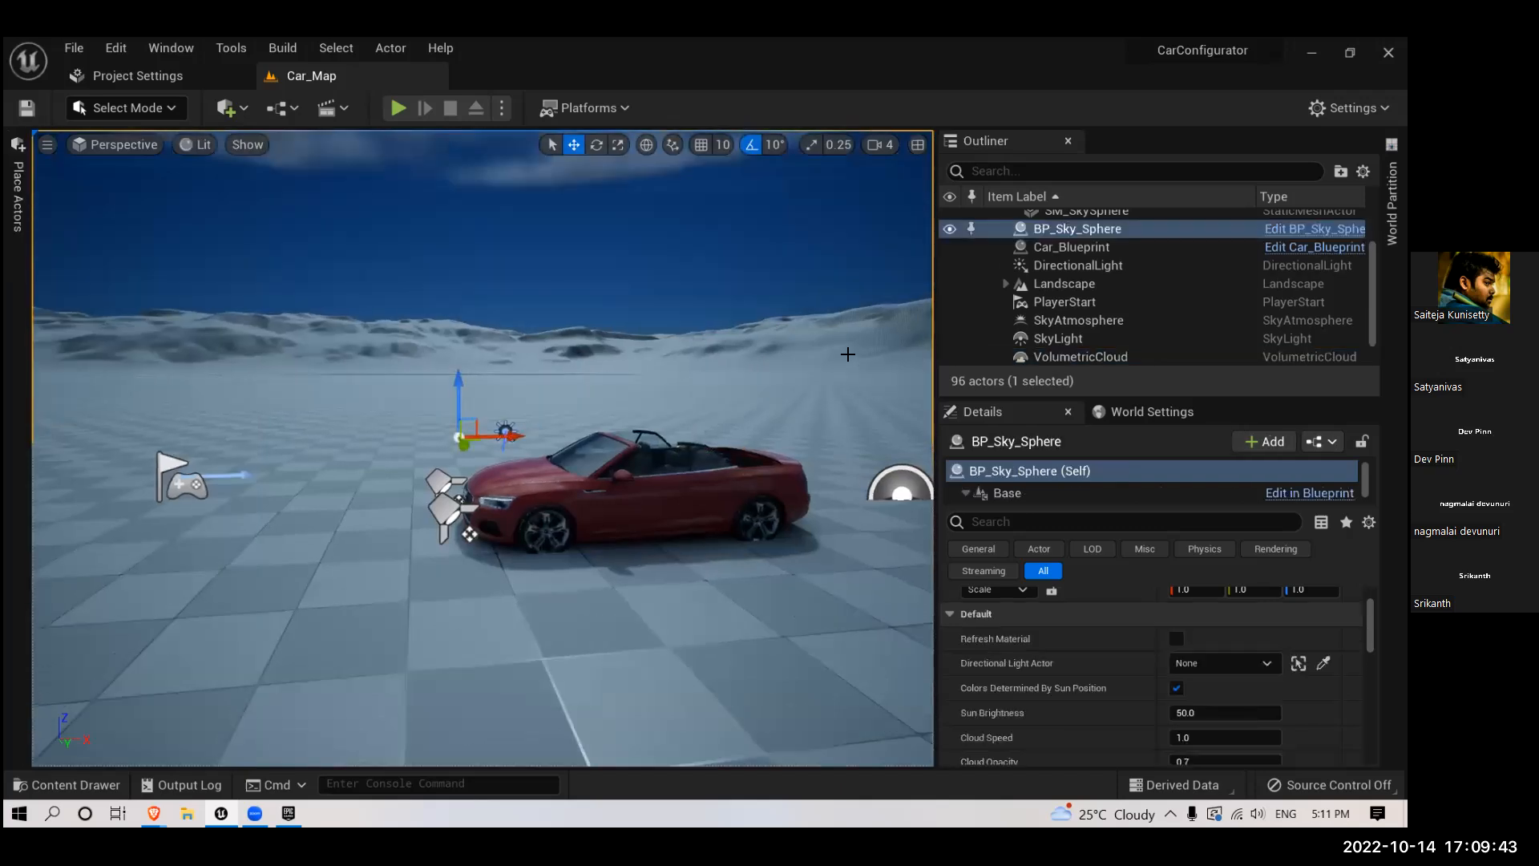
- Hide the VolumetricCloud actor and view the clear blue sky above the car
{"action": "right_click_drag", "start_coordinate": [848, 354], "coordinate": [854, 314]}
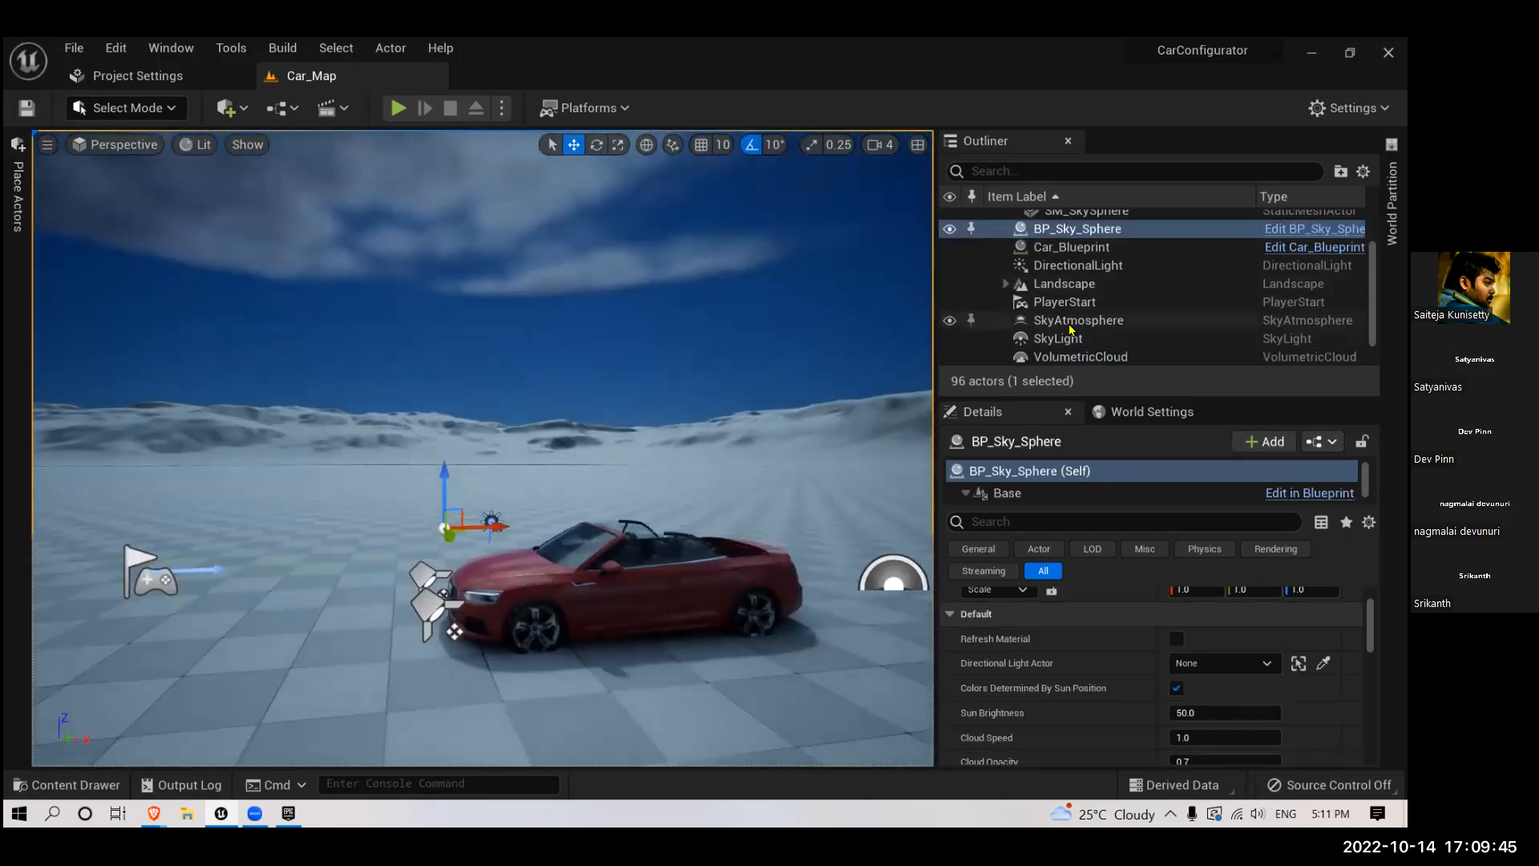
{"action": "left_click", "coordinate": [950, 358]}
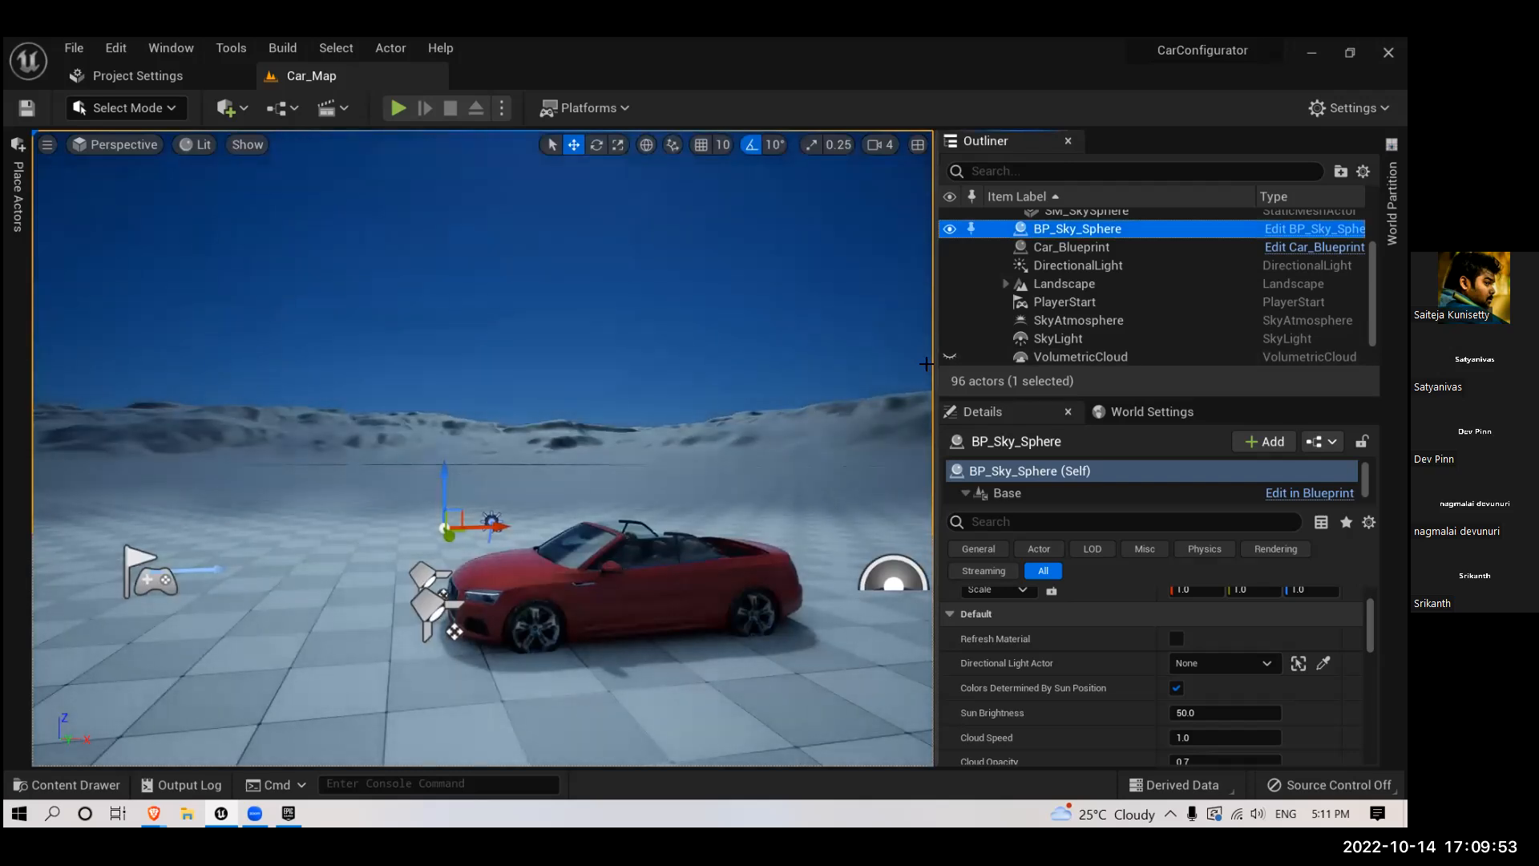
{"action": "right_click_drag", "start_coordinate": [657, 397], "coordinate": [682, 402]}
- Assign the level's DirectionalLight as the Directional Light Actor of BP_Sky_Sphere
{"action": "left_click", "coordinate": [1078, 229]}
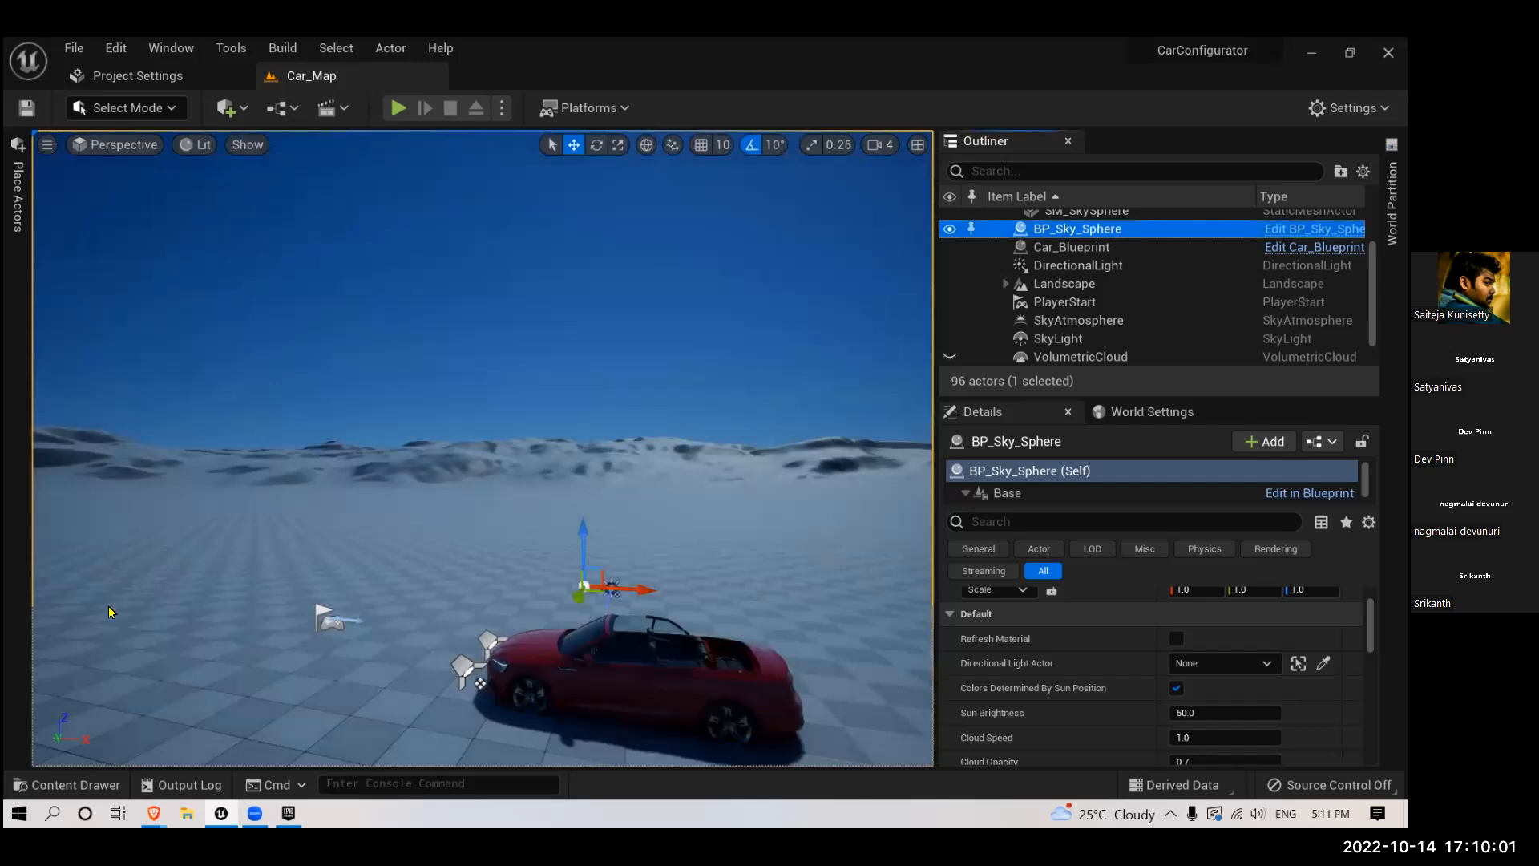
{"action": "scroll", "coordinate": [1096, 646], "scroll_direction": "up", "scroll_amount": 2}
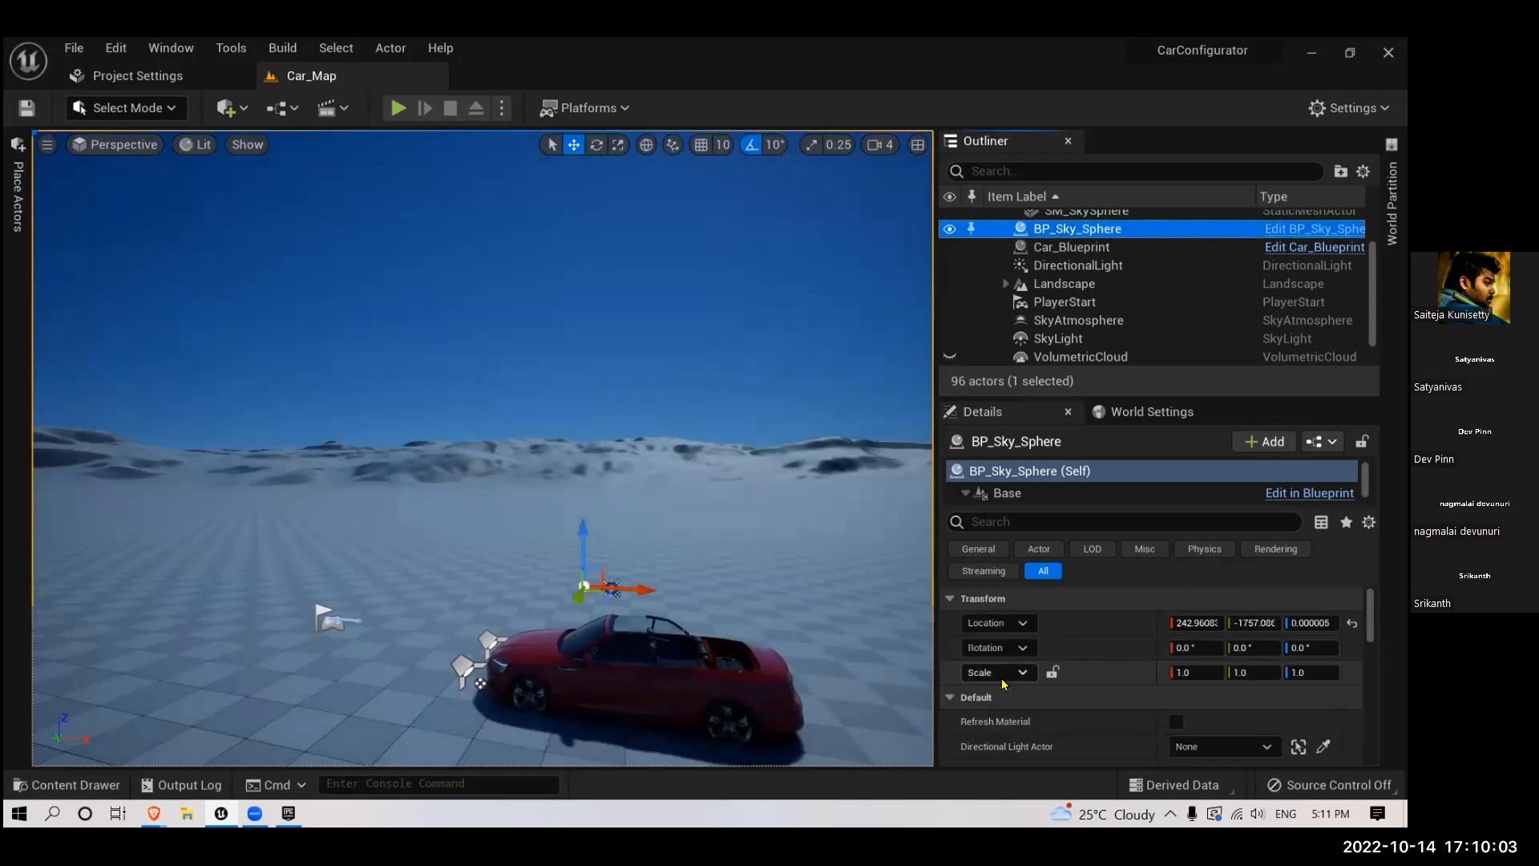
{"action": "scroll", "coordinate": [1096, 646], "scroll_direction": "down", "scroll_amount": 1}
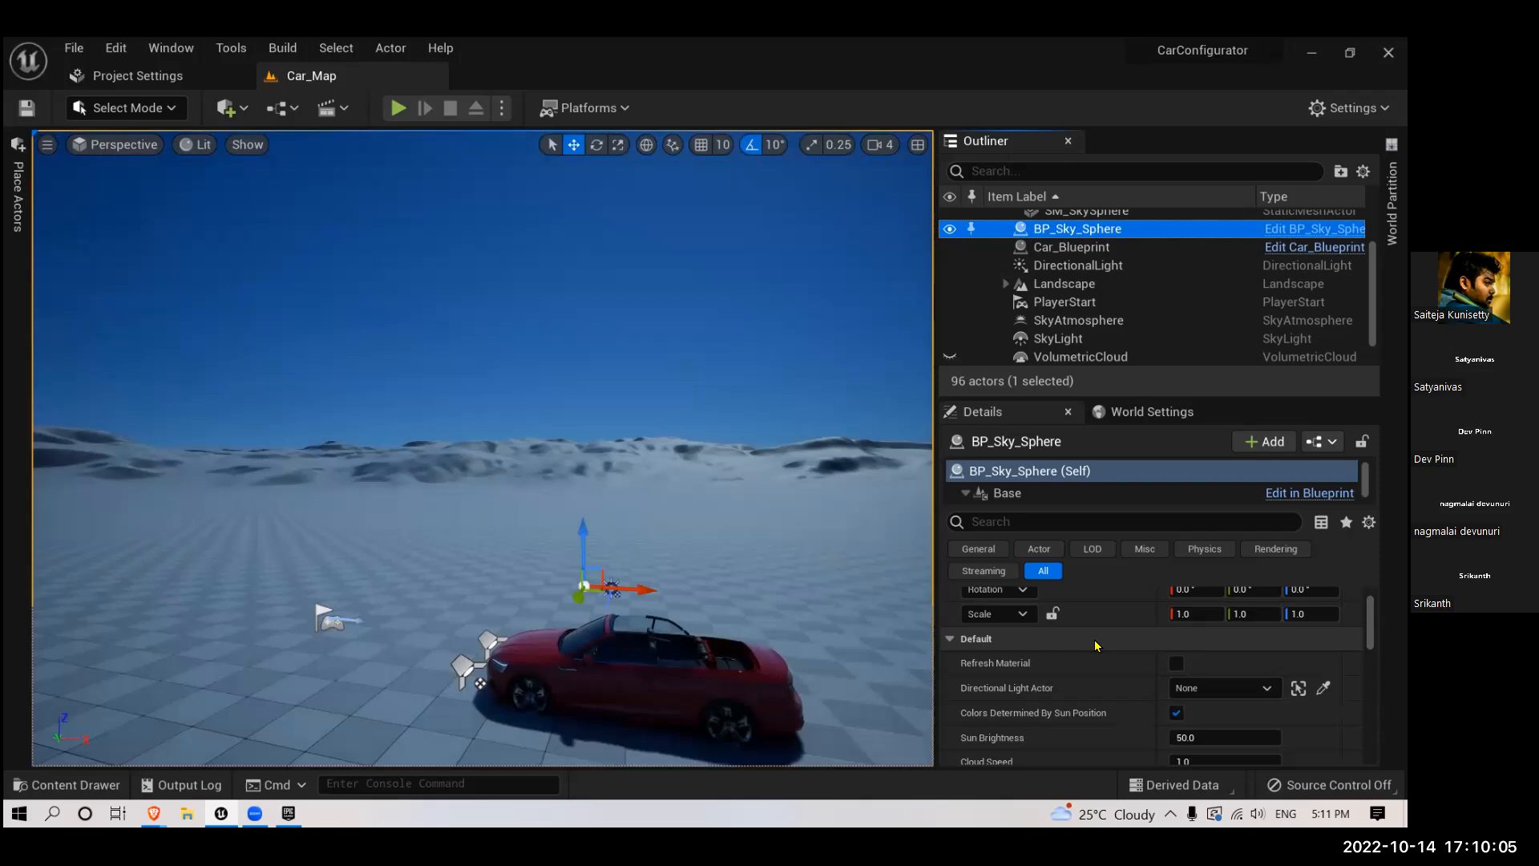
{"action": "scroll", "coordinate": [1082, 652], "scroll_direction": "down", "scroll_amount": 1}
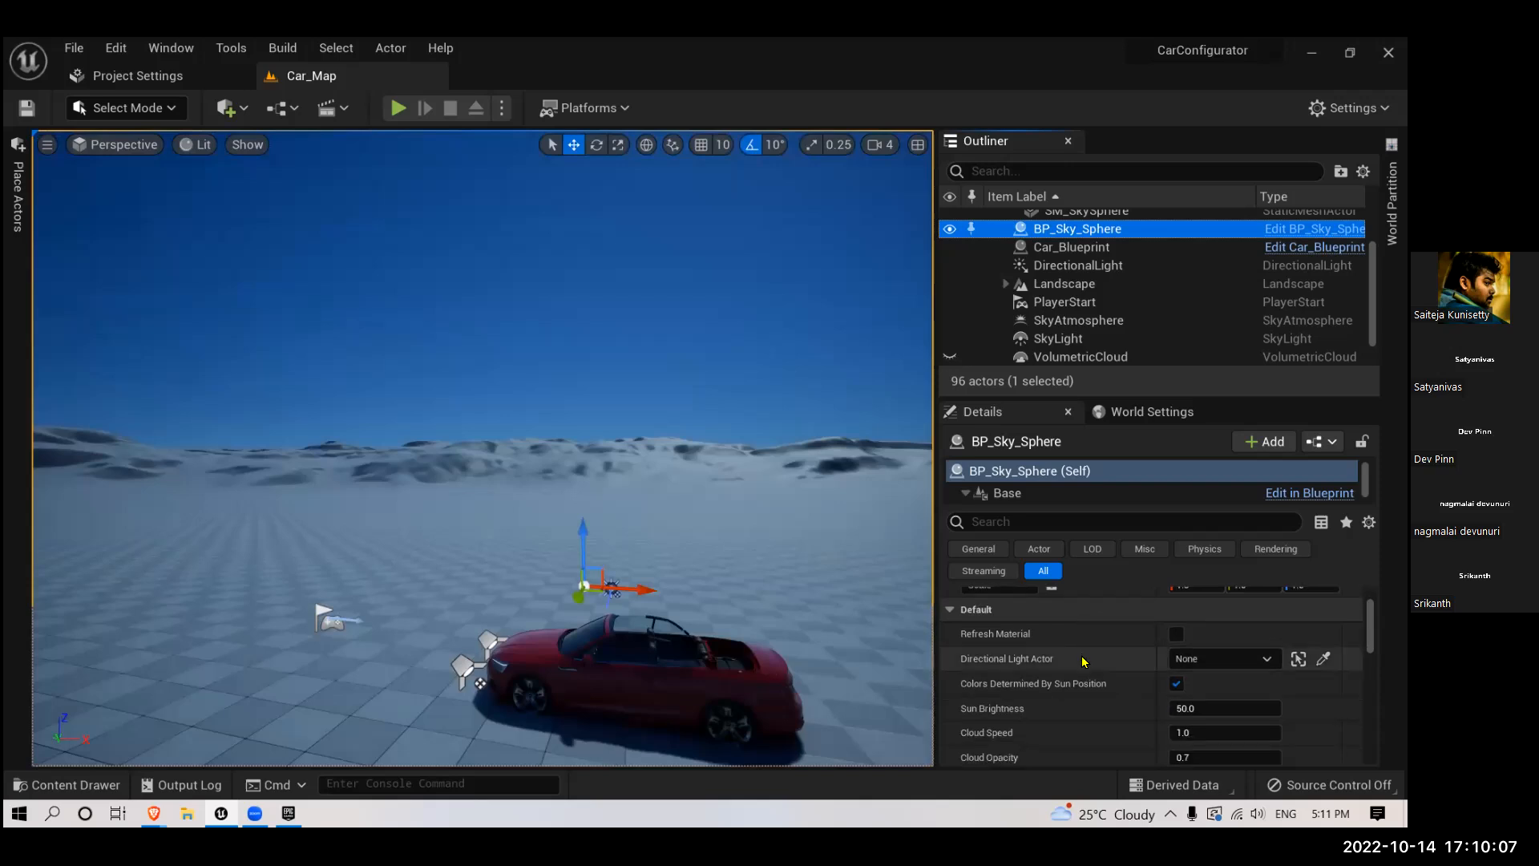
{"action": "scroll", "coordinate": [1082, 661], "scroll_direction": "down", "scroll_amount": 1}
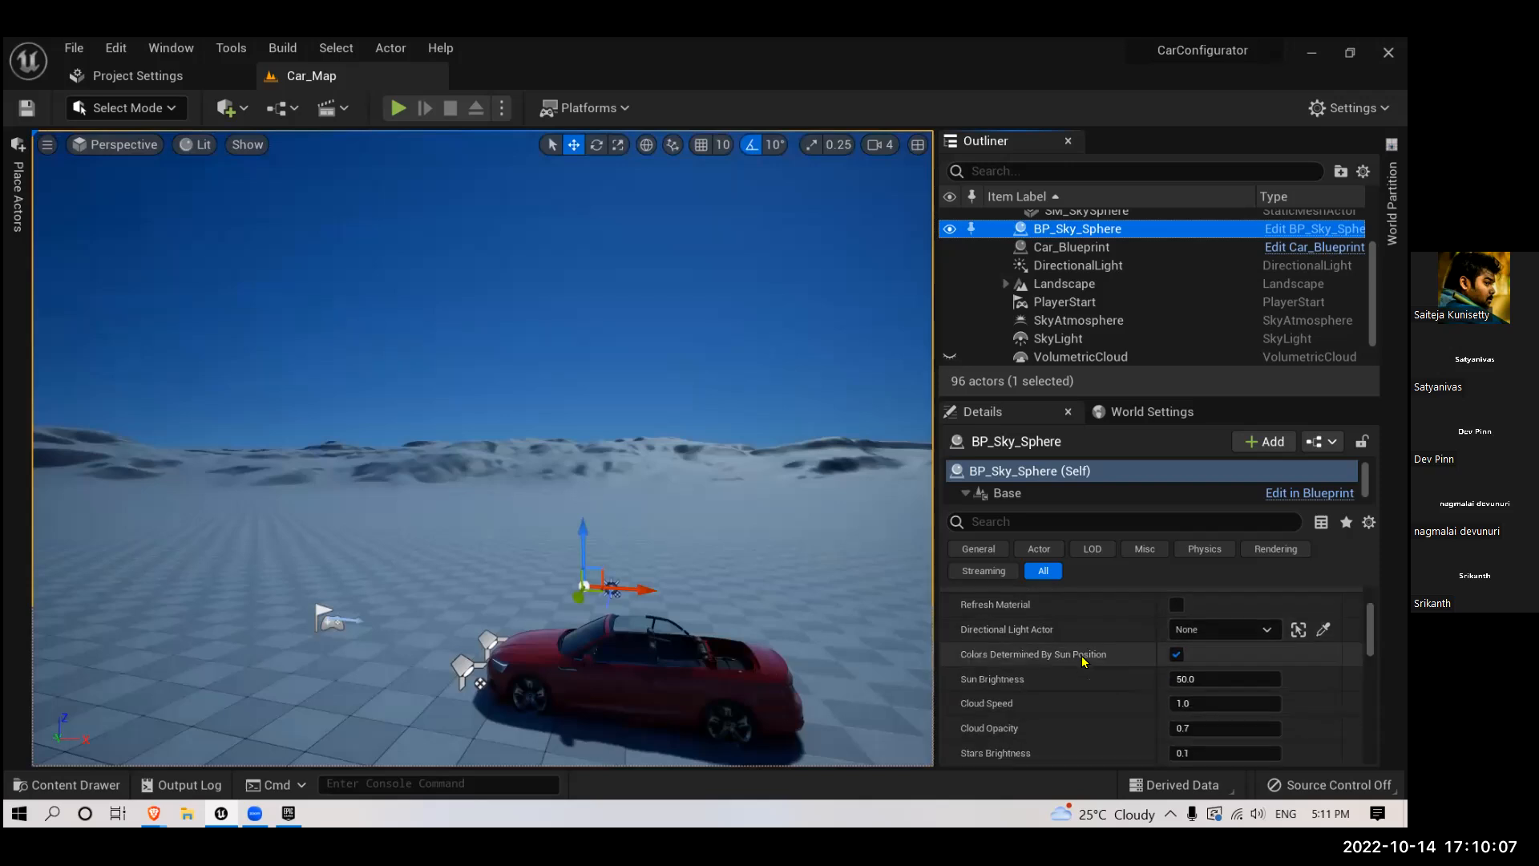
{"action": "left_click", "coordinate": [1182, 630]}
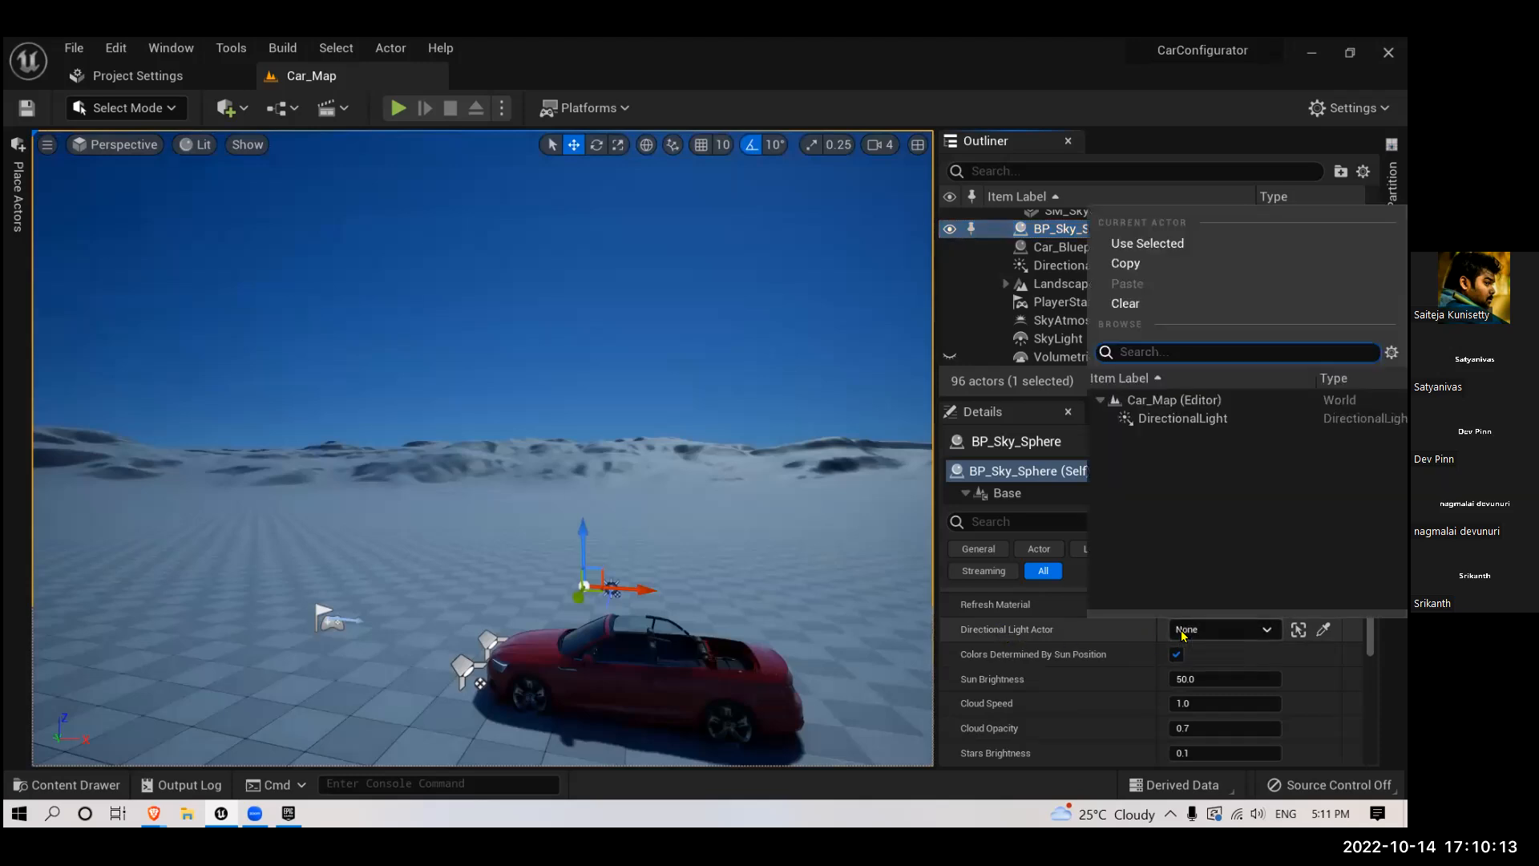
{"action": "left_click", "coordinate": [1172, 418]}
{"action": "mouse_move", "coordinate": [714, 510]}
{"action": "right_mouse_down"}
{"action": "mouse_move", "coordinate": [714, 353]}
{"action": "mouse_move", "coordinate": [698, 517]}
{"action": "right_mouse_up"}
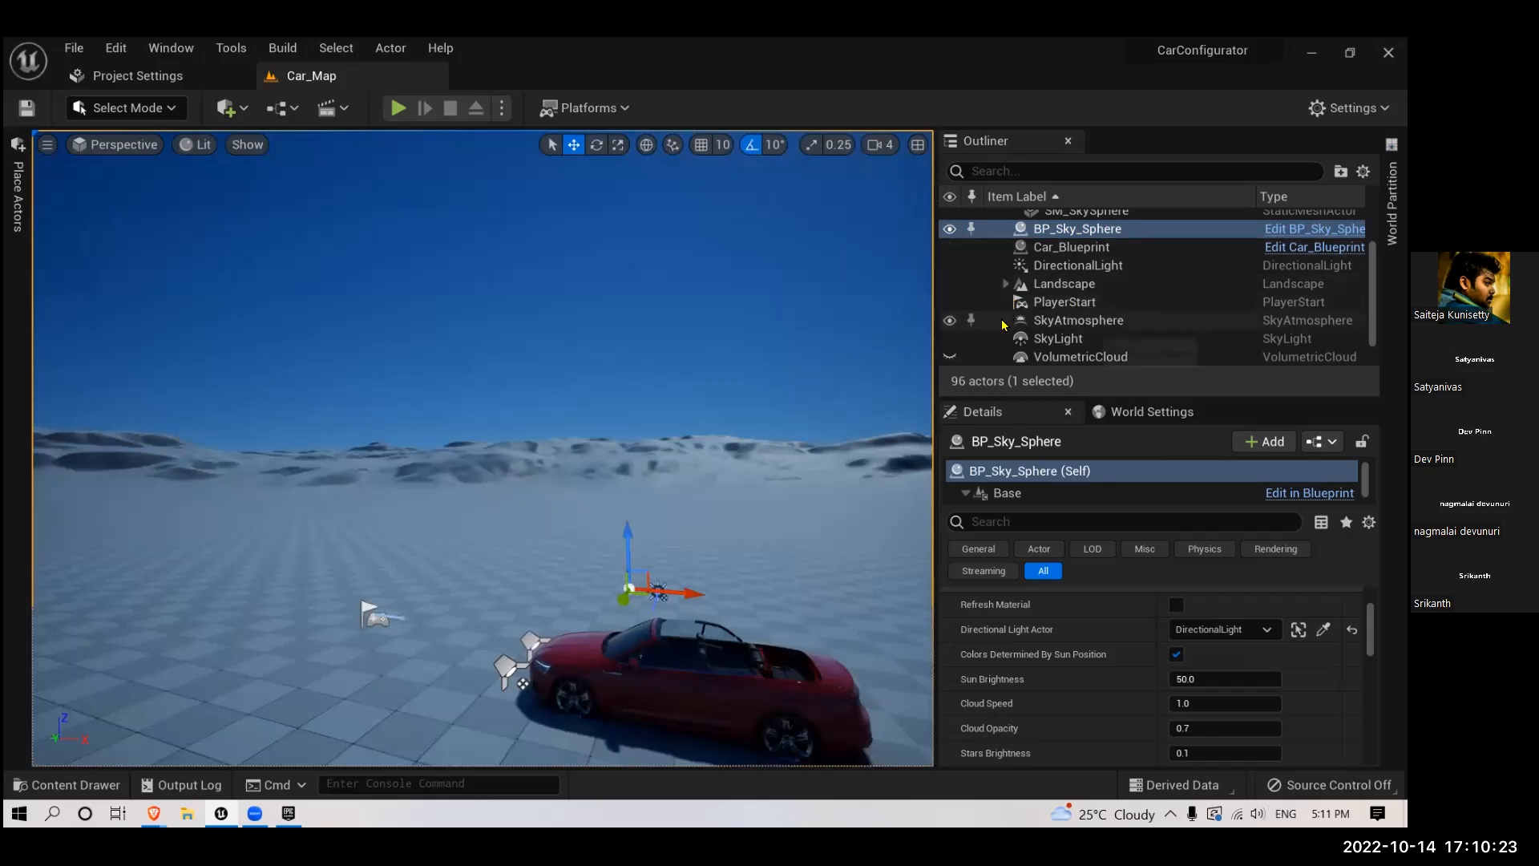
- Hide the SkyAtmosphere actor and reselect BP_Sky_Sphere without renaming it
{"action": "left_click", "coordinate": [949, 320]}
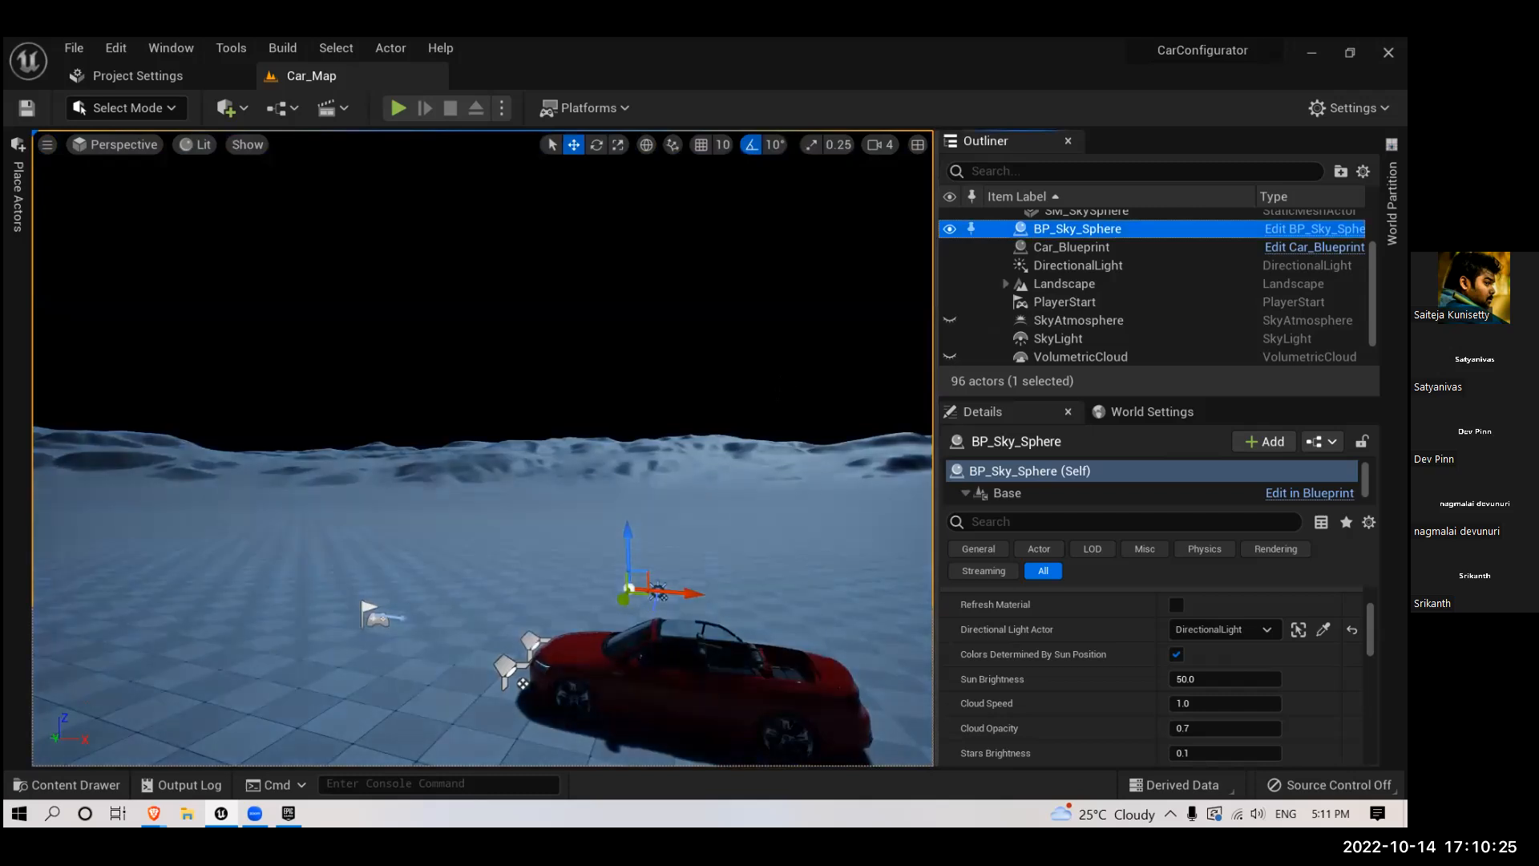
{"action": "scroll", "coordinate": [1078, 319], "scroll_direction": "up", "scroll_amount": 3}
{"action": "left_click", "coordinate": [1076, 292]}
{"action": "scroll", "coordinate": [1078, 653], "scroll_direction": "up", "scroll_amount": 1}
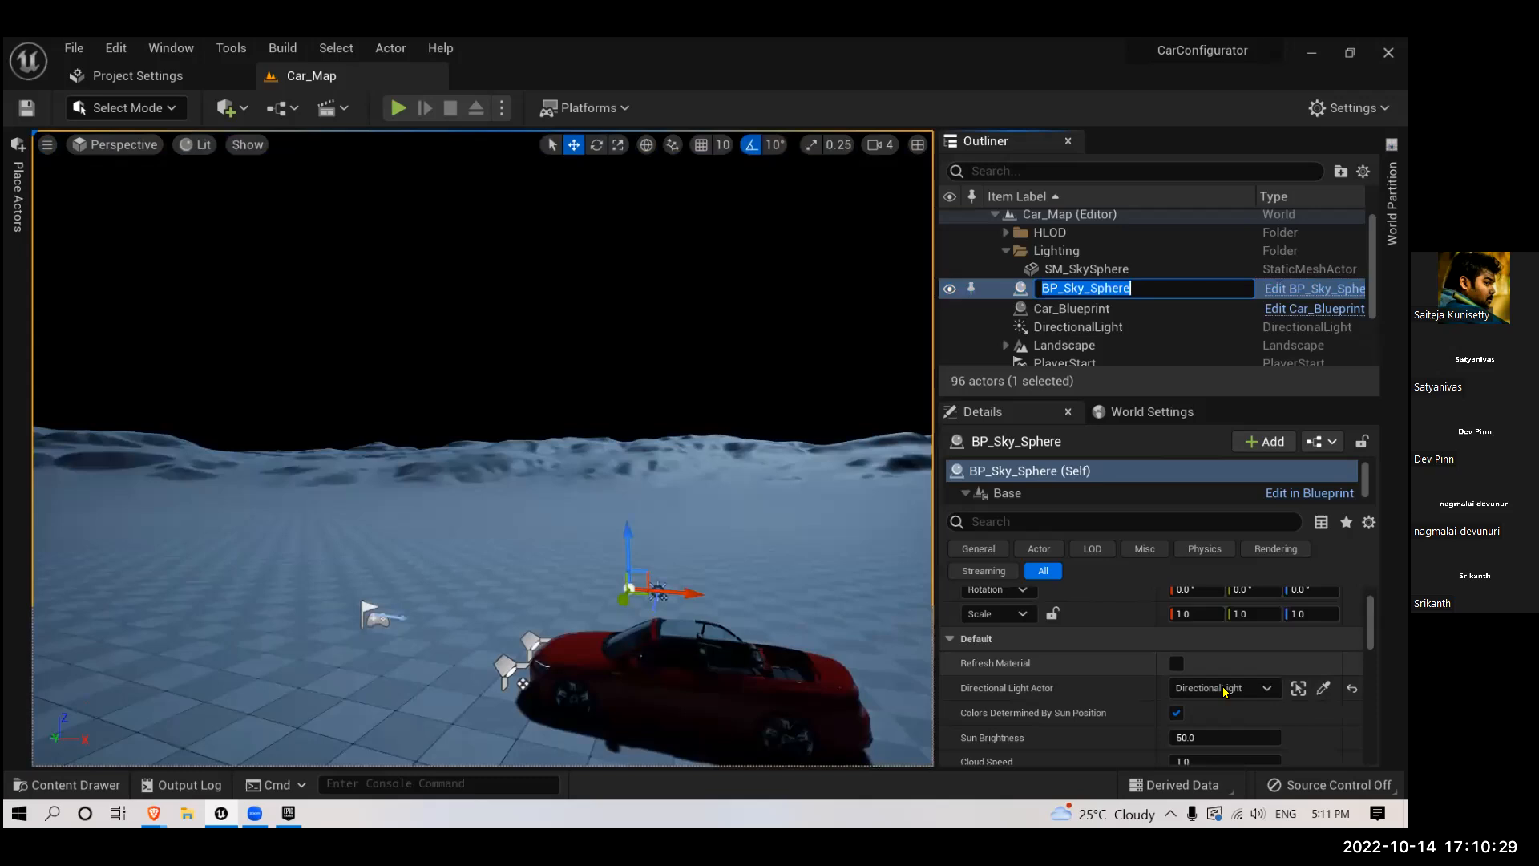
{"action": "key", "text": "Escape"}
- Disable Colors Determined By Sun Position on BP_Sky_Sphere and review its default and override settings
{"action": "scroll", "coordinate": [1164, 655], "scroll_direction": "down", "scroll_amount": 2}
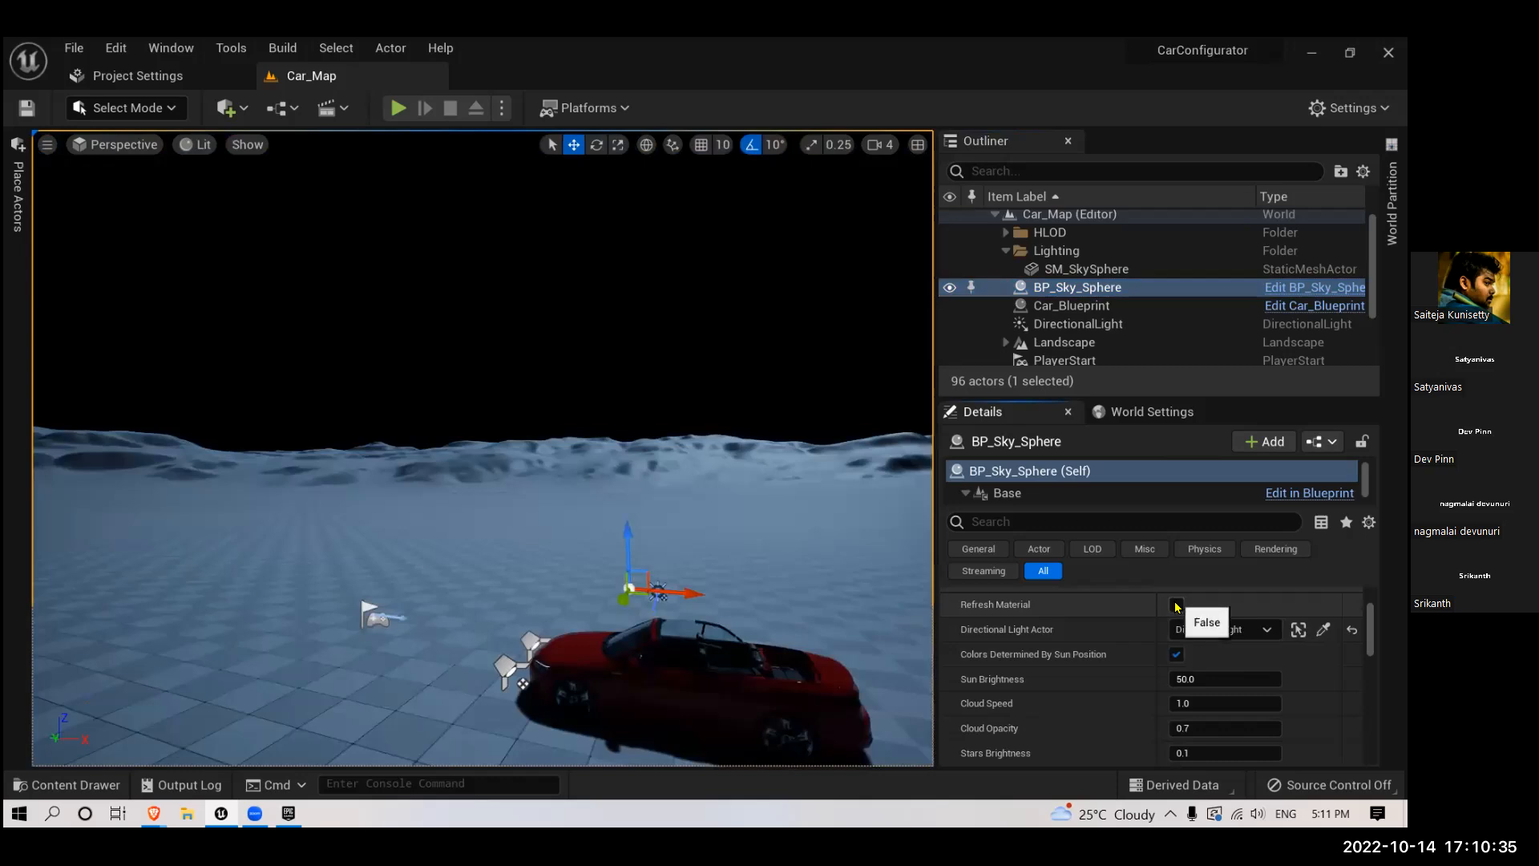
{"action": "scroll", "coordinate": [1122, 611], "scroll_direction": "down", "scroll_amount": 2}
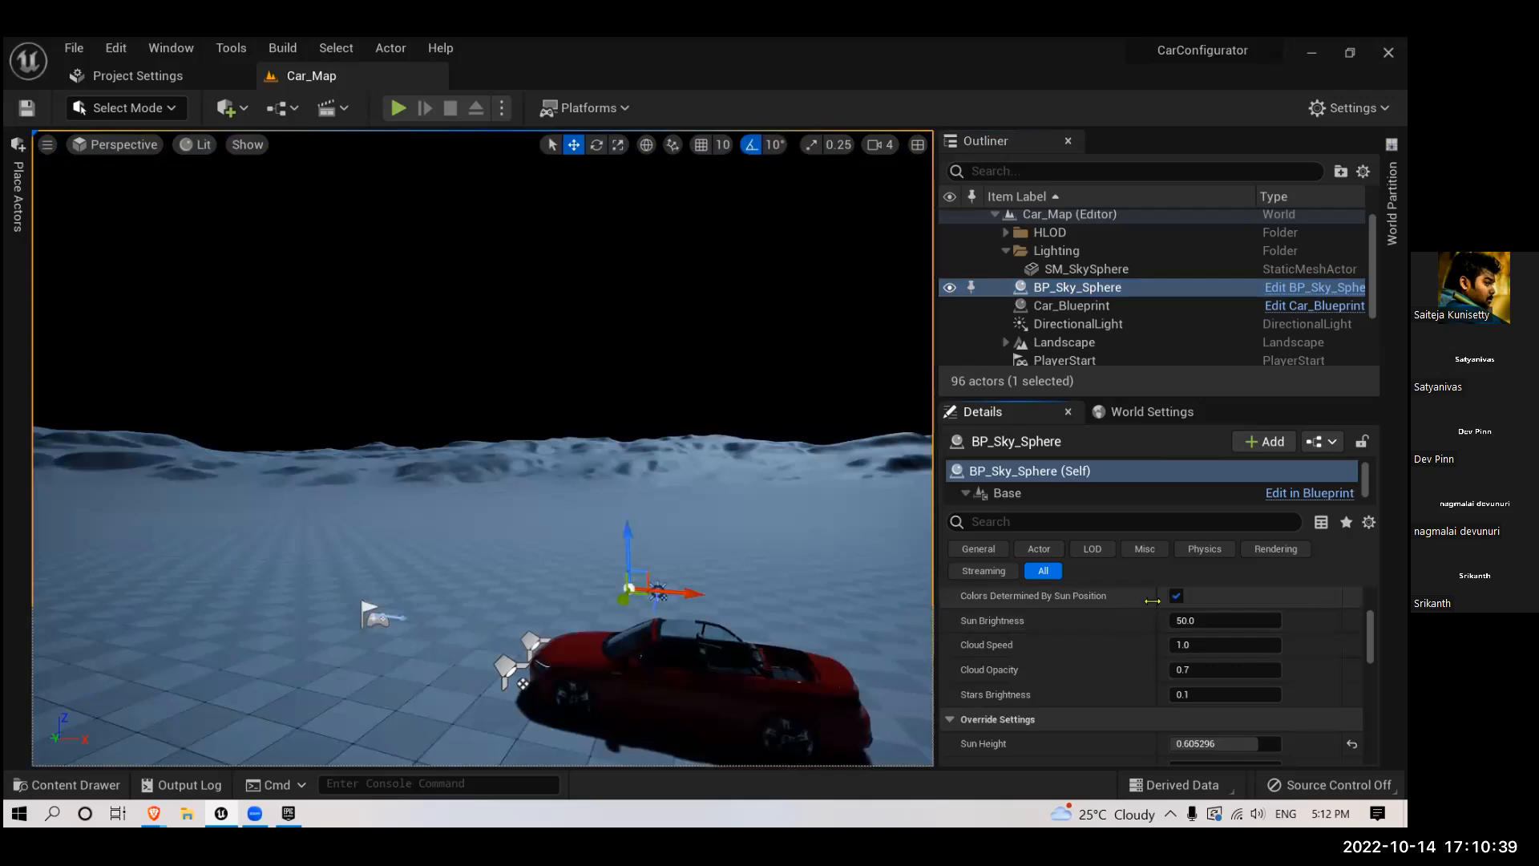
{"action": "left_click", "coordinate": [1176, 596]}
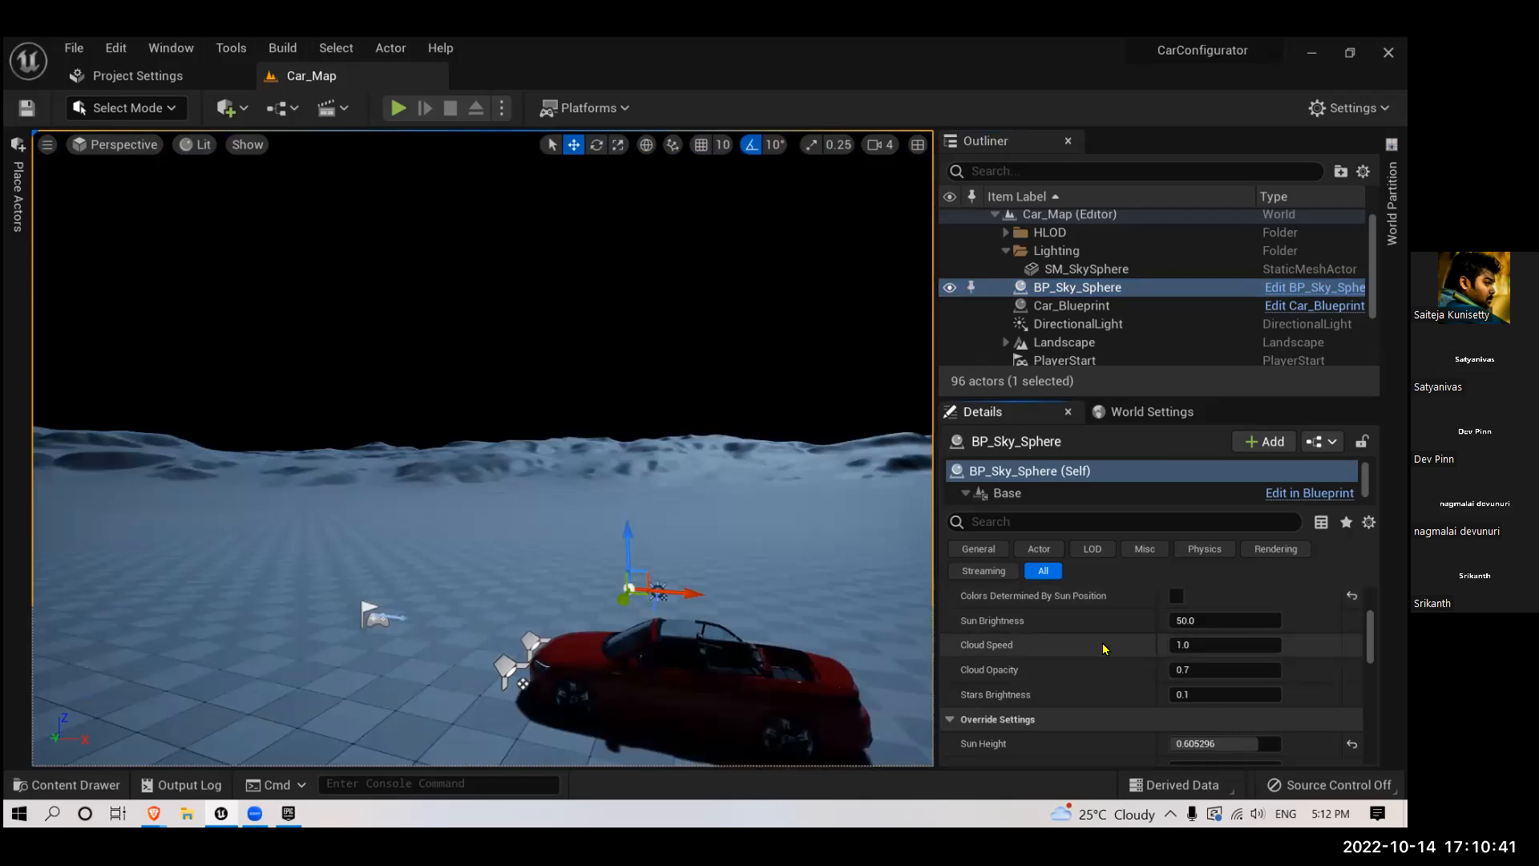
{"action": "scroll", "coordinate": [1195, 625], "scroll_direction": "down", "scroll_amount": 2}
{"action": "scroll", "coordinate": [1195, 625], "scroll_direction": "down", "scroll_amount": 2}
{"action": "scroll", "coordinate": [1200, 642], "scroll_direction": "up", "scroll_amount": 4}
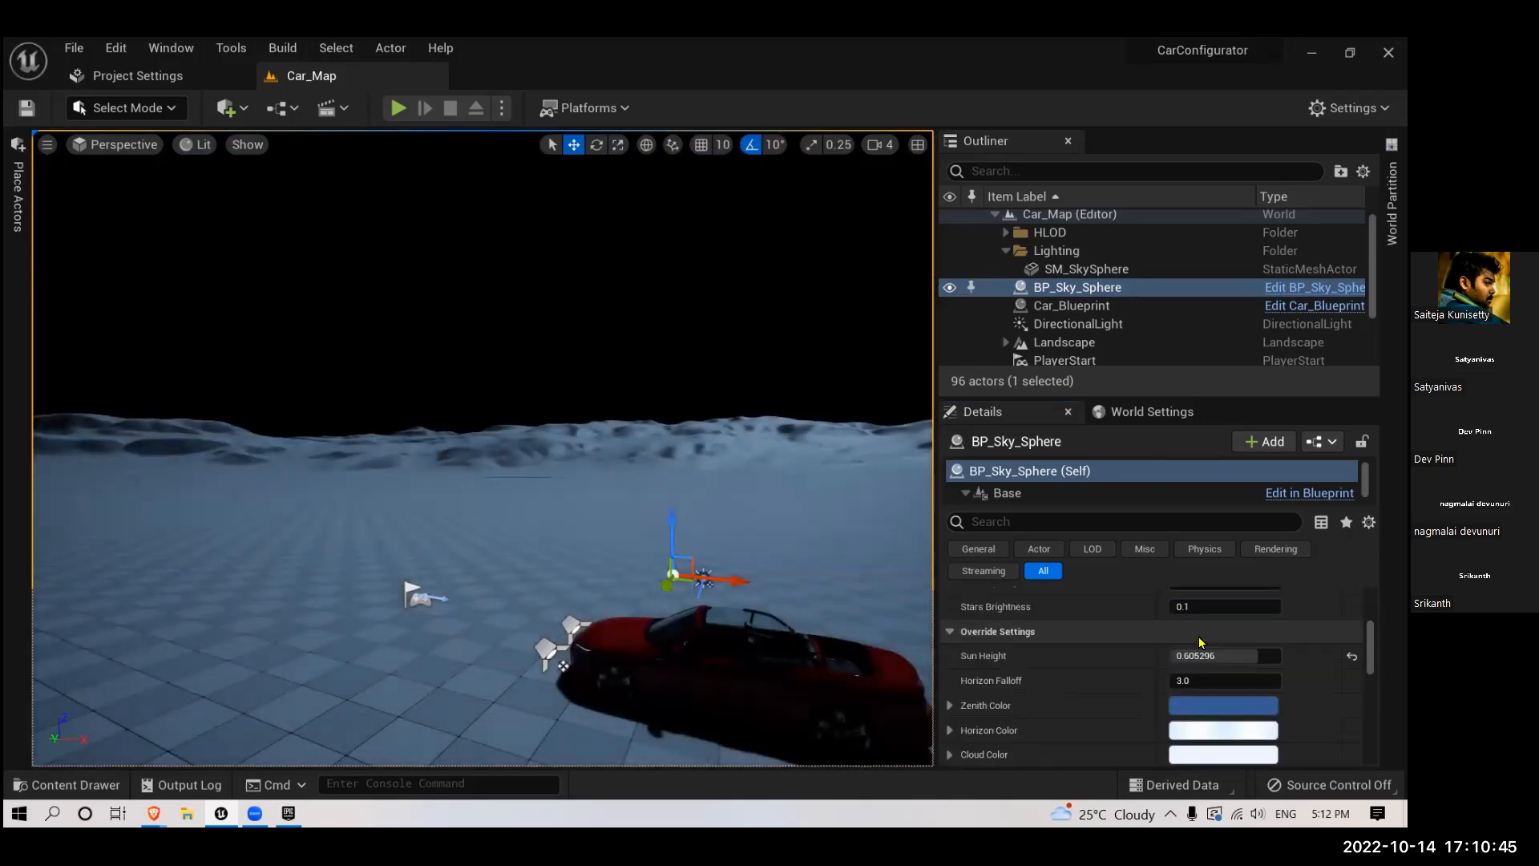
{"action": "scroll", "coordinate": [1201, 642], "scroll_direction": "up", "scroll_amount": 2}
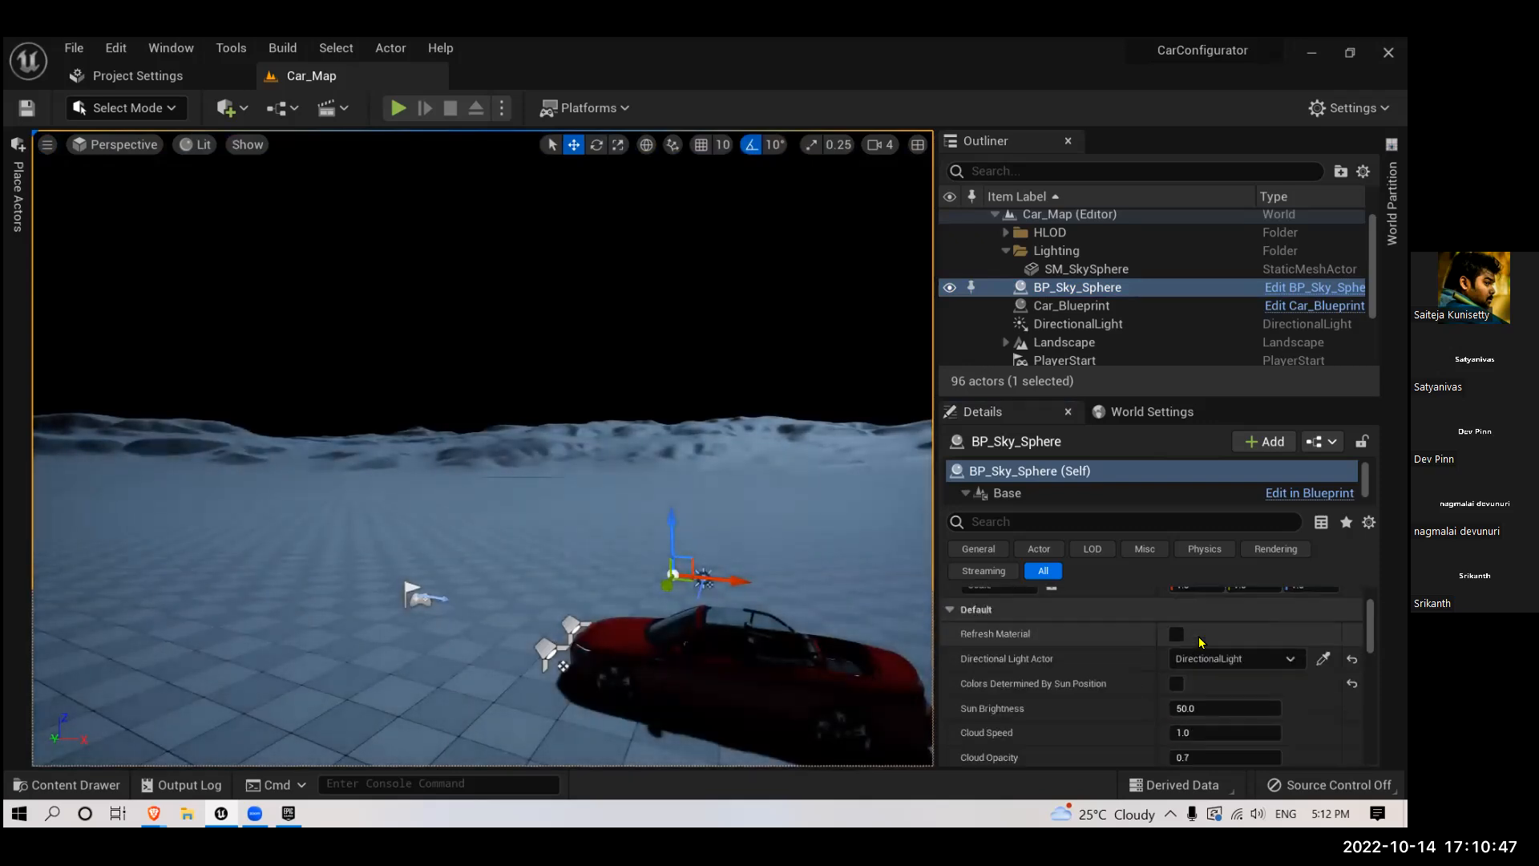
{"action": "scroll", "coordinate": [1201, 642], "scroll_direction": "up", "scroll_amount": 3}
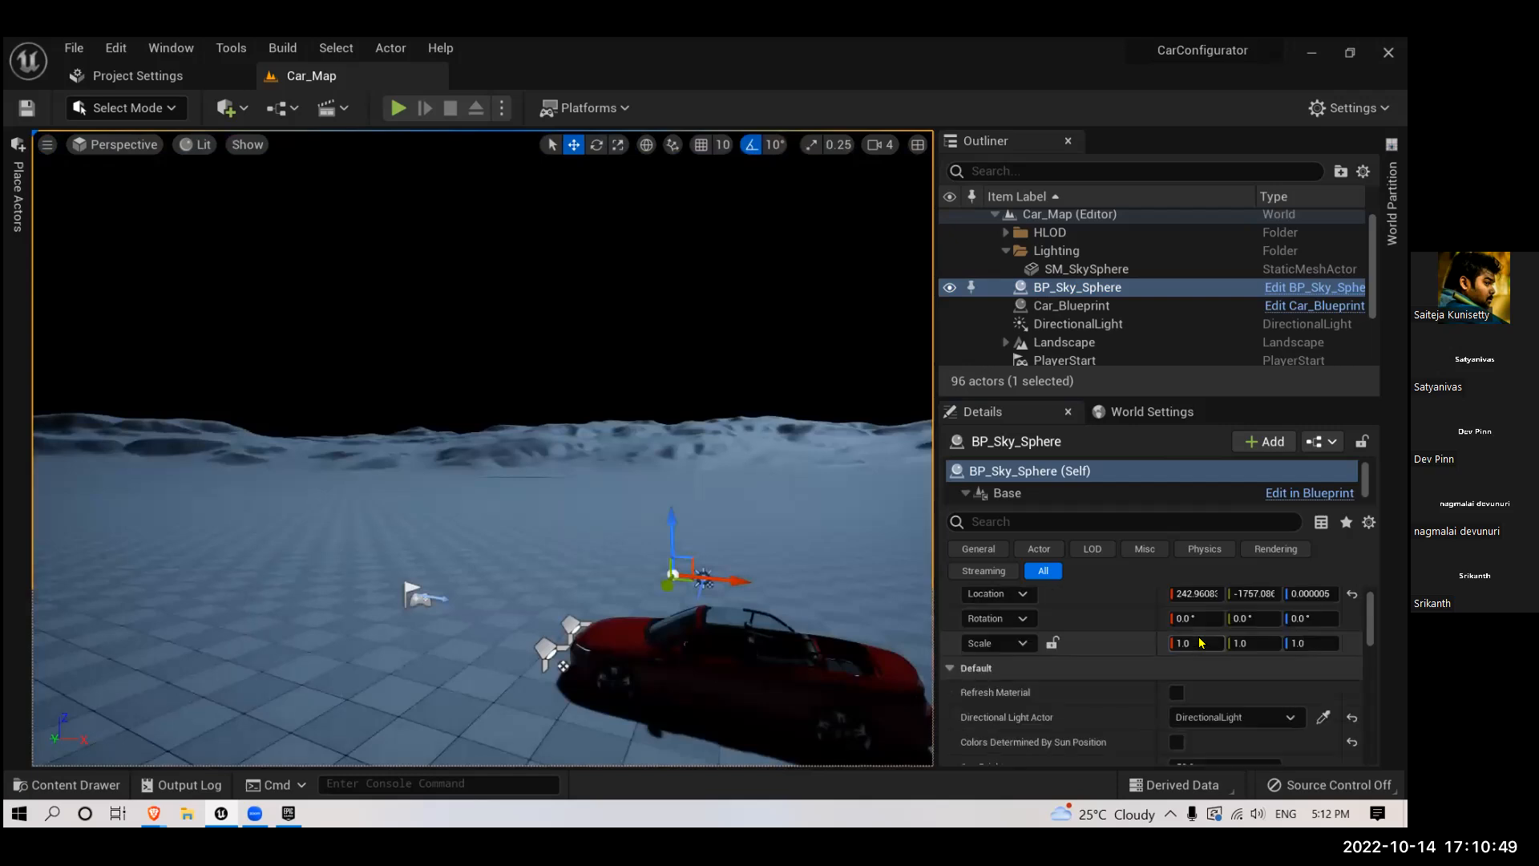
- Delete both BP_Sky_Sphere and DirectionalLight from the level, accepting the broken references
{"action": "left_click", "coordinate": [1072, 306]}
{"action": "left_click", "coordinate": [1079, 324]}
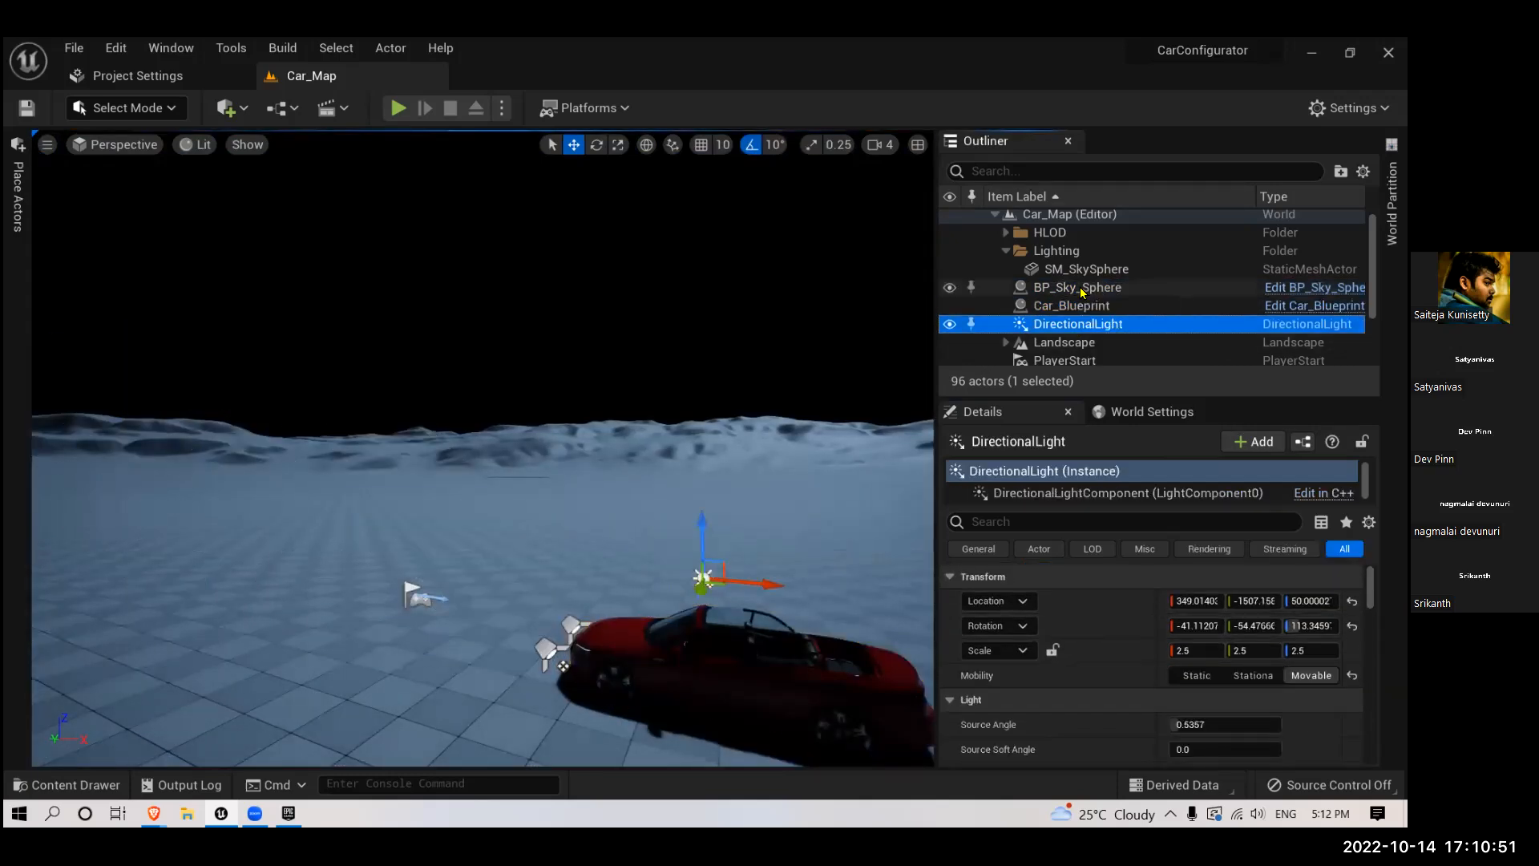
{"action": "left_click", "coordinate": [1078, 289], "text": "ctrl"}
{"action": "key", "text": "Delete"}
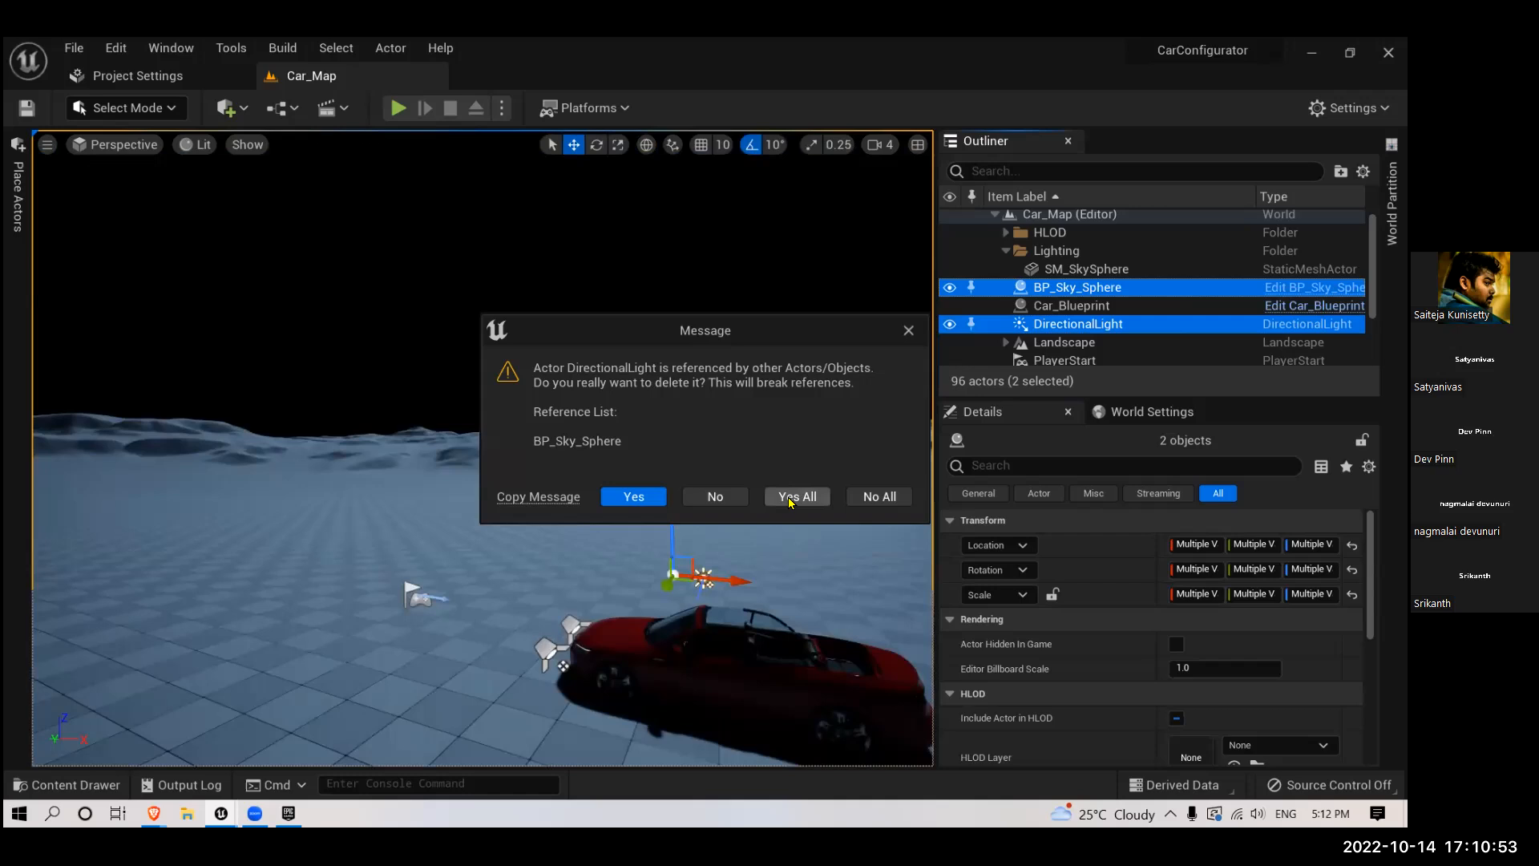
{"action": "left_click", "coordinate": [798, 498]}
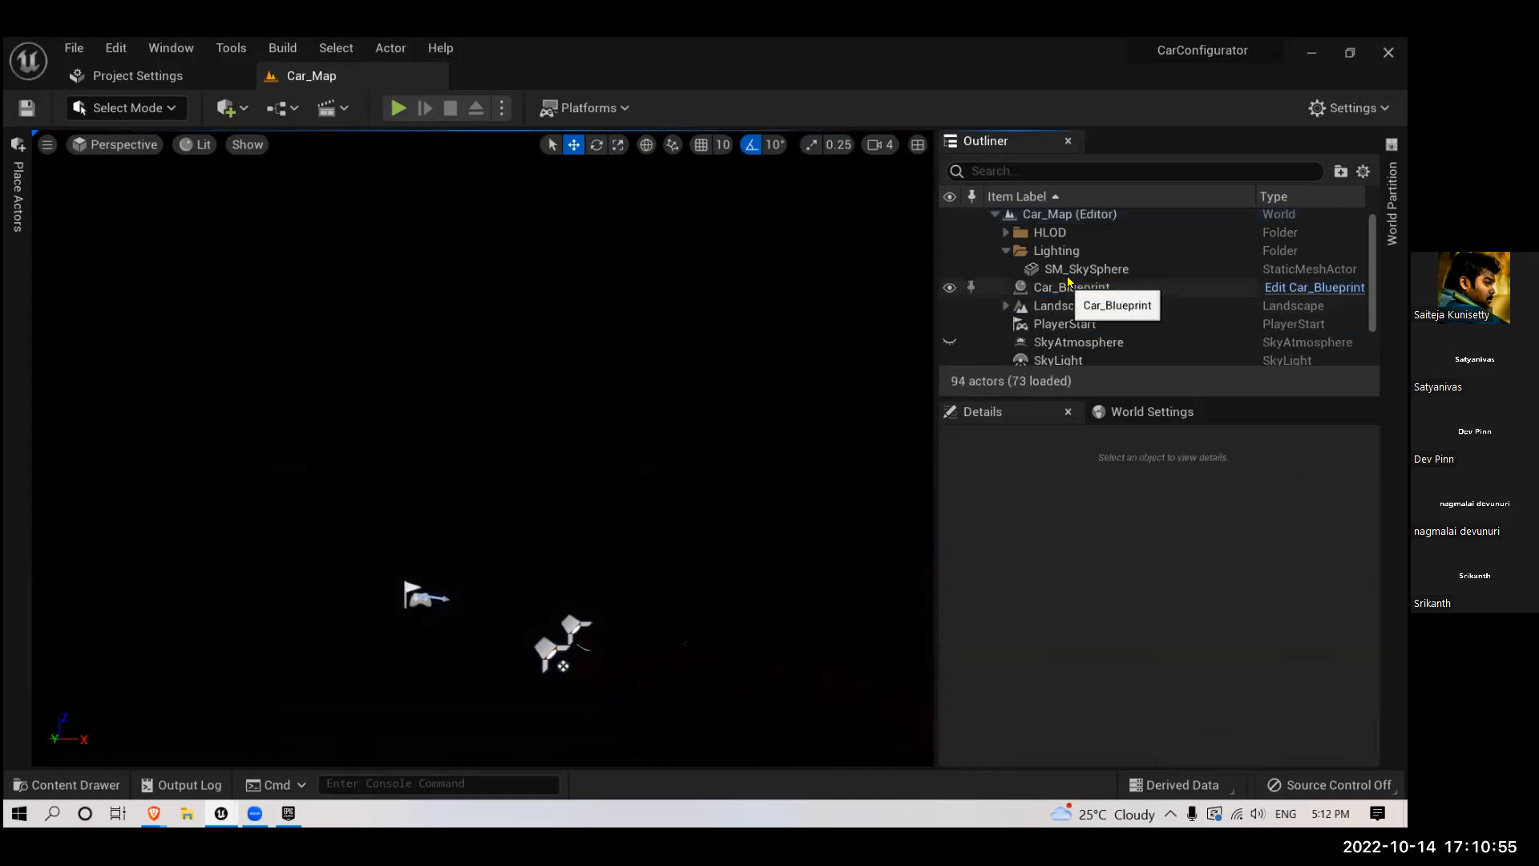
- Delete the SkyAtmosphere, VolumetricCloud and SkyLight actors from the level
{"action": "scroll", "coordinate": [1081, 335], "scroll_direction": "down", "scroll_amount": 1}
{"action": "left_click", "coordinate": [1078, 313]}
{"action": "key", "text": "Delete"}
{"action": "left_click", "coordinate": [1078, 331]}
{"action": "key", "text": "Delete"}
{"action": "left_click", "coordinate": [1075, 319]}
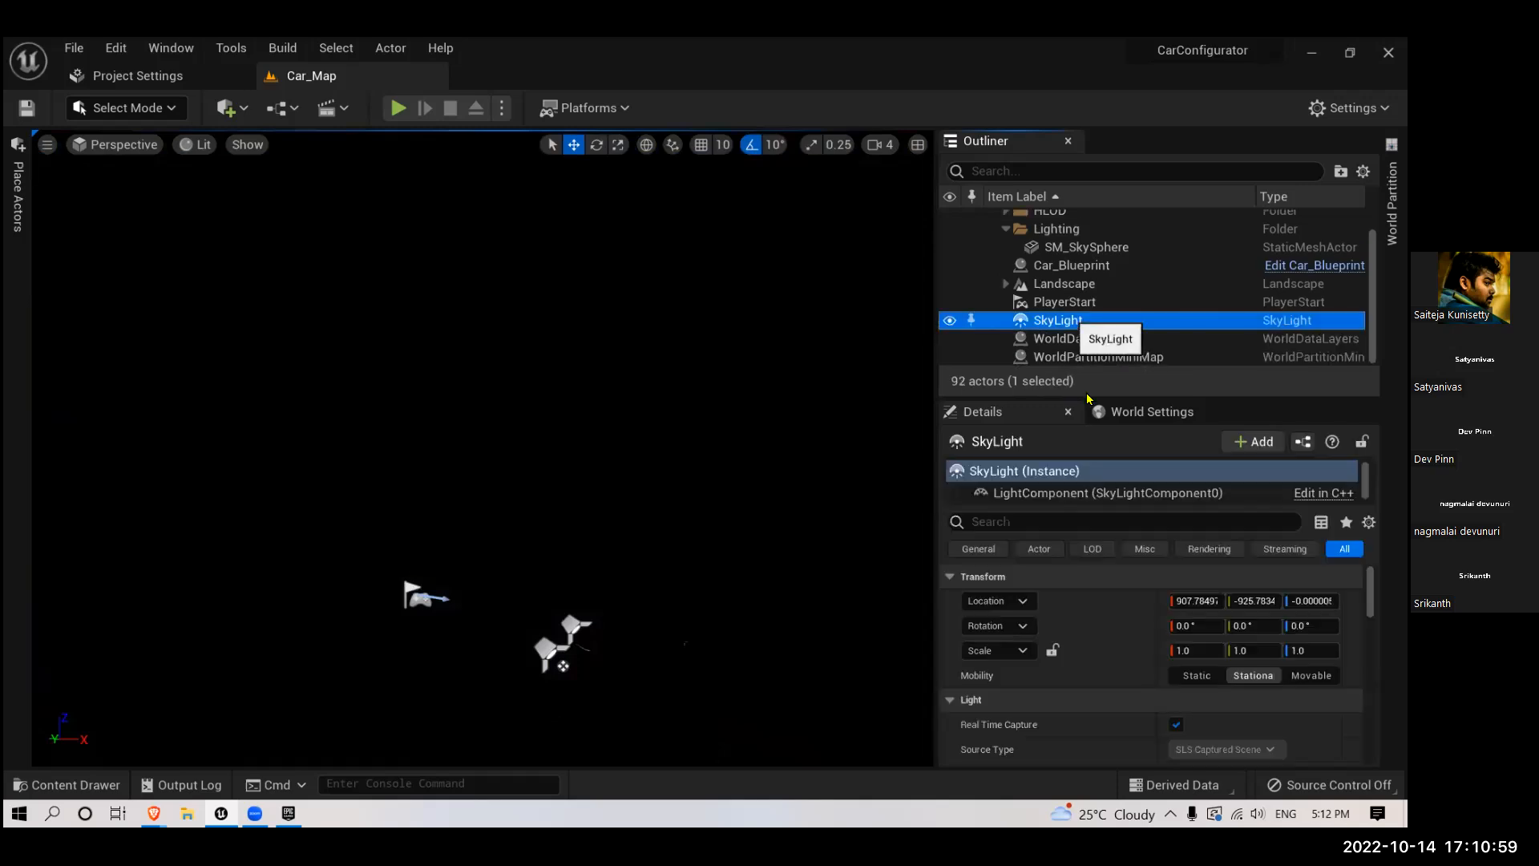
{"action": "key", "text": "Delete"}
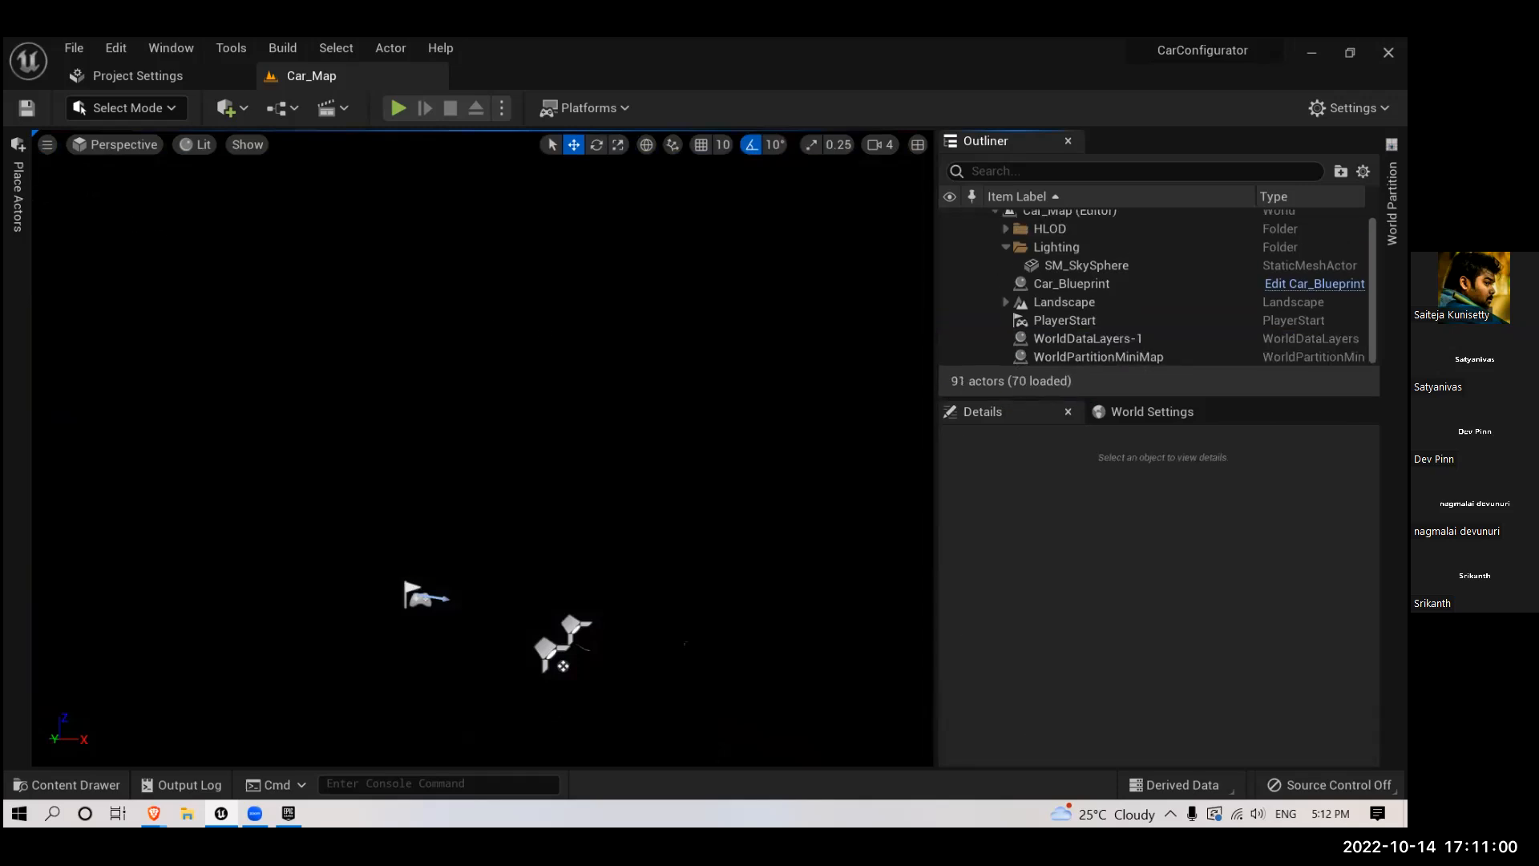
- Place a new BP_Sky_Sphere in the emptied level, above the car
{"action": "left_click", "coordinate": [18, 197]}
{"action": "left_click_drag", "start_coordinate": [155, 266], "coordinate": [654, 402]}
{"action": "mouse_move", "coordinate": [655, 402]}
{"action": "right_mouse_down"}
{"action": "mouse_move", "coordinate": [738, 389]}
{"action": "mouse_move", "coordinate": [682, 389]}
{"action": "right_mouse_up"}
- Clear the "sky" actor search and place a new directional light above the car
{"action": "left_click", "coordinate": [18, 186]}
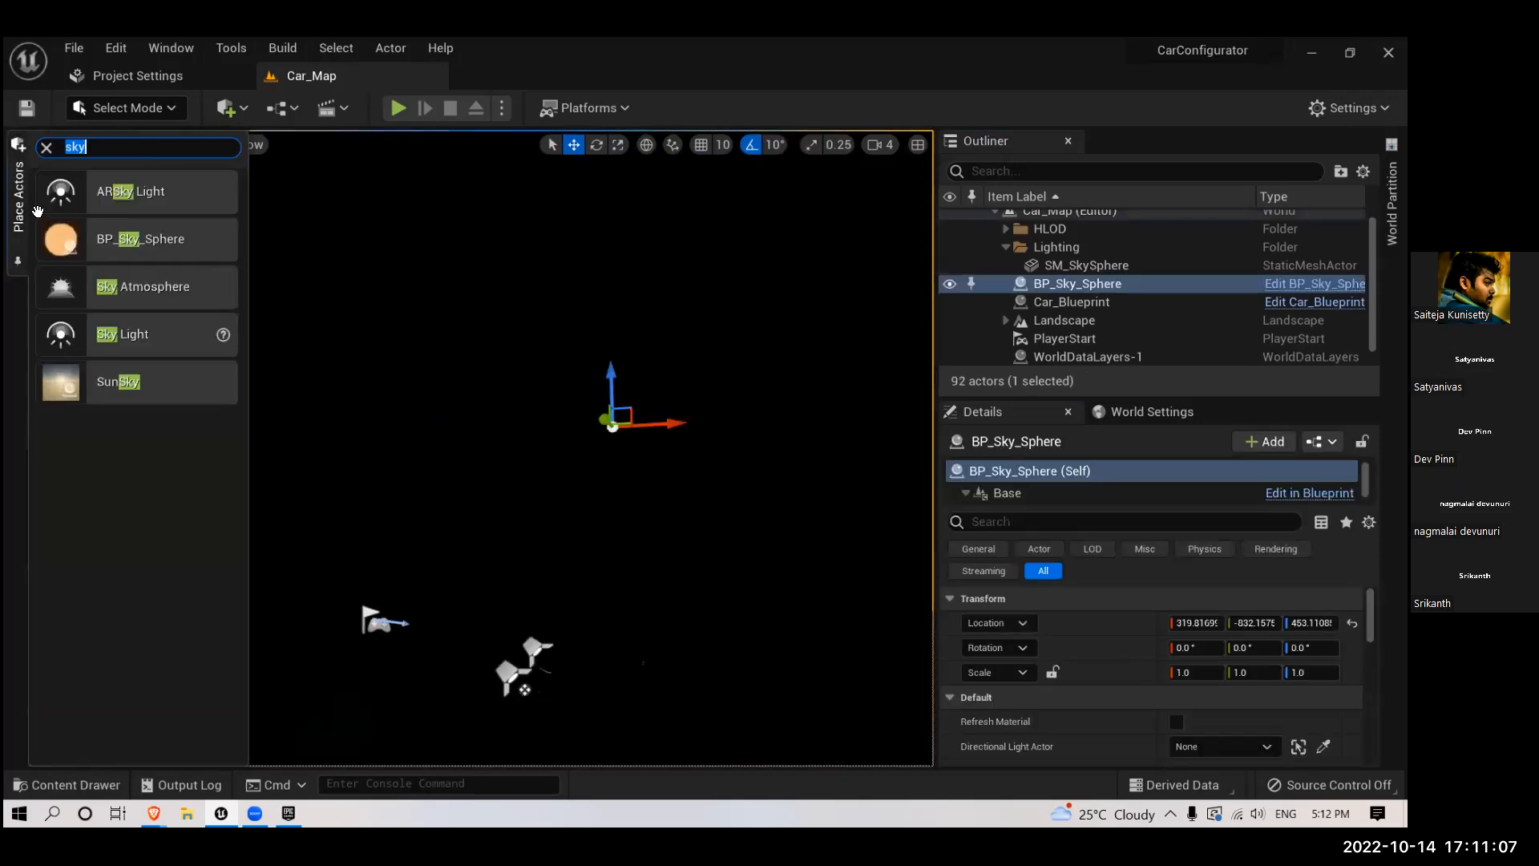
{"action": "key", "text": "BackSpace"}
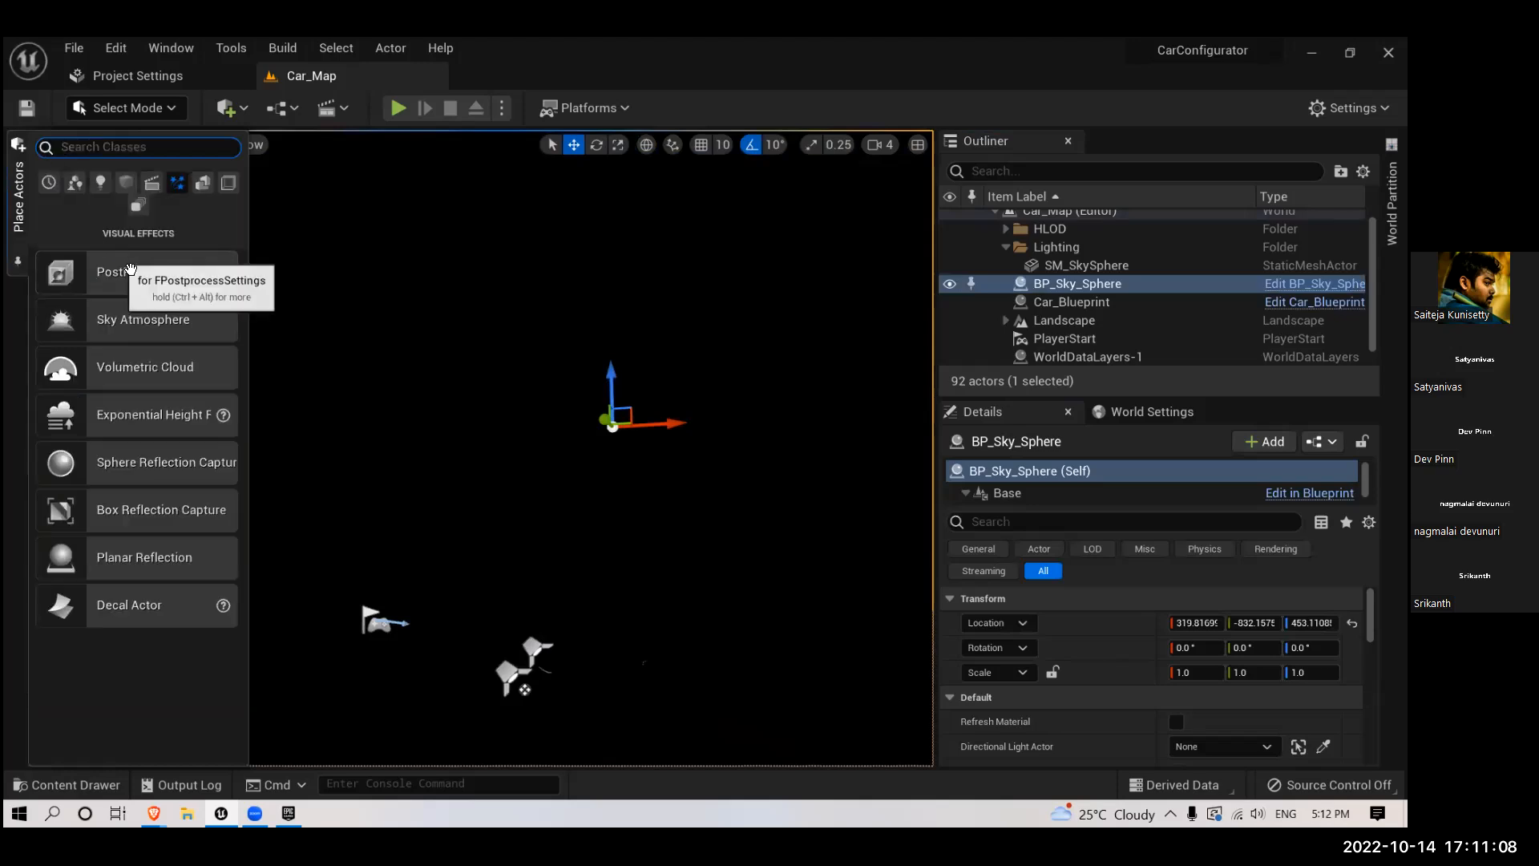
{"action": "left_click", "coordinate": [100, 182]}
{"action": "left_click_drag", "start_coordinate": [137, 271], "coordinate": [532, 375]}
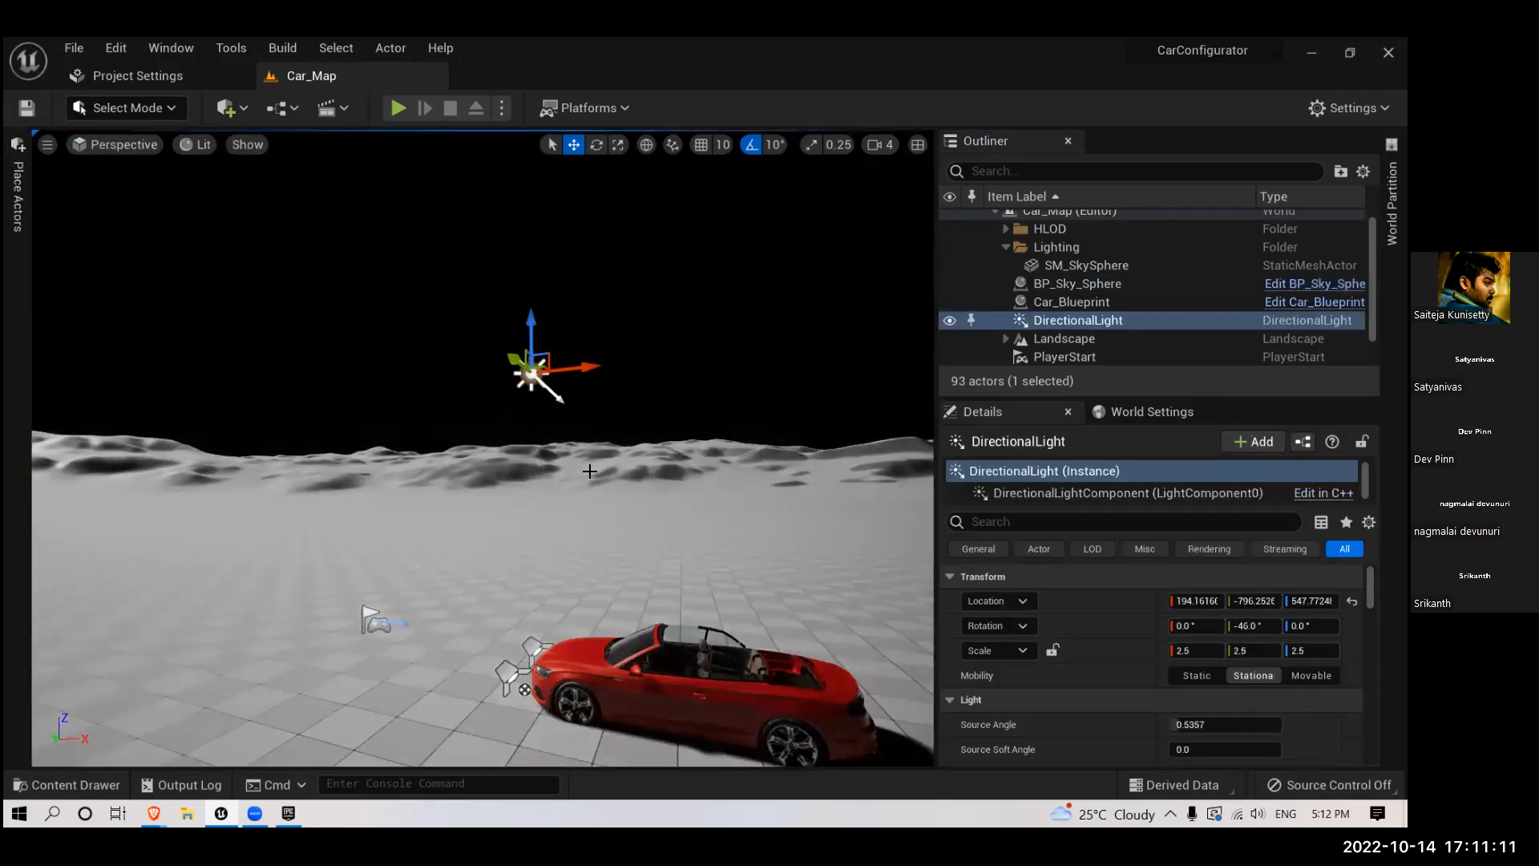
{"action": "right_click_drag", "start_coordinate": [748, 502], "coordinate": [795, 537]}
{"action": "scroll", "coordinate": [1056, 624], "scroll_direction": "down", "scroll_amount": 1}
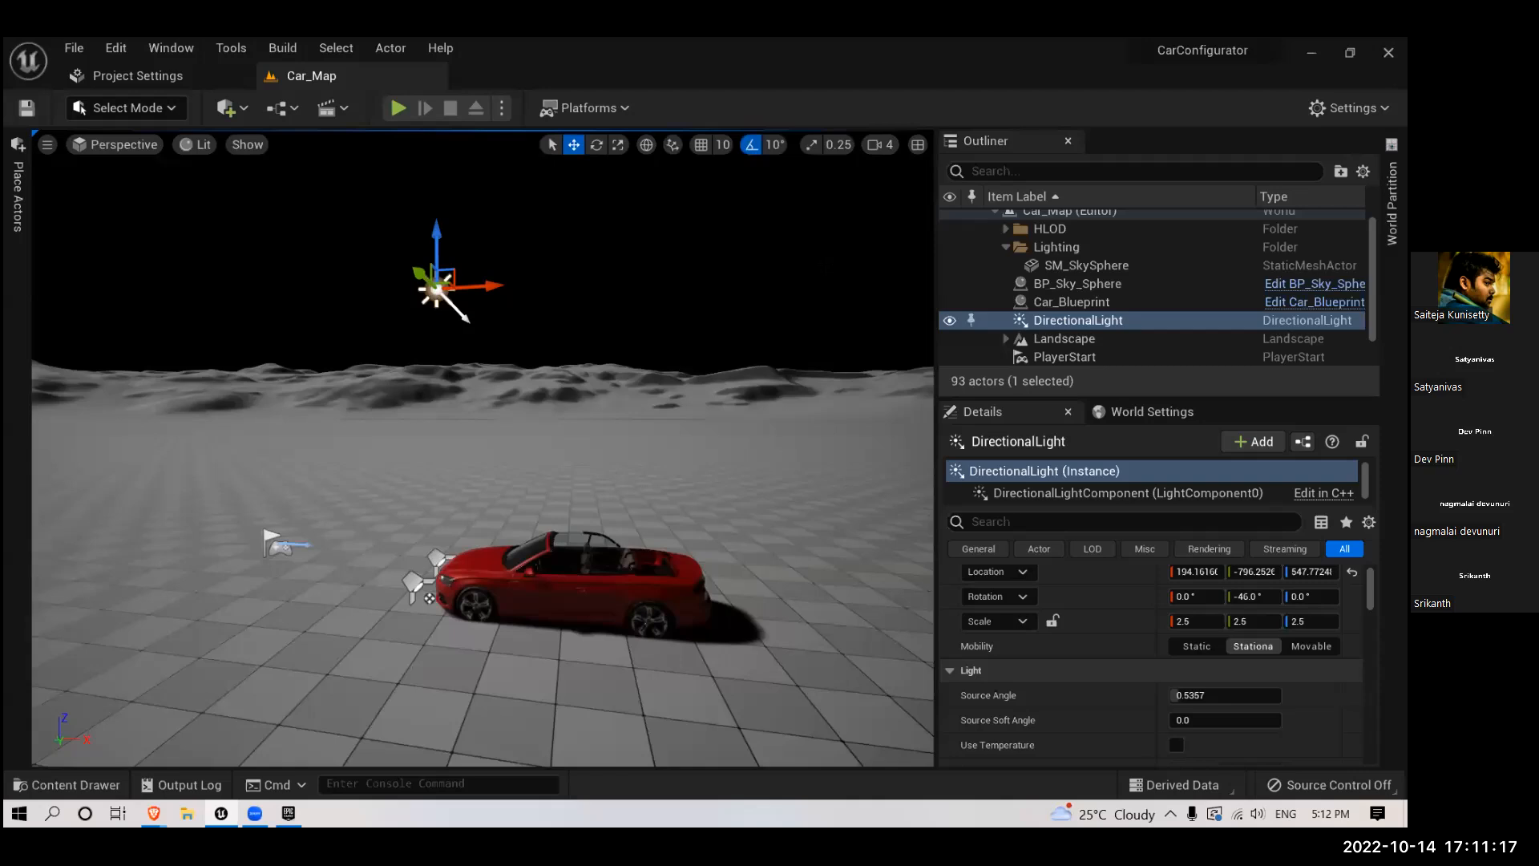
- Link the newly placed DirectionalLight to the new BP_Sky_Sphere as its Directional Light Actor
{"action": "left_click", "coordinate": [1042, 284]}
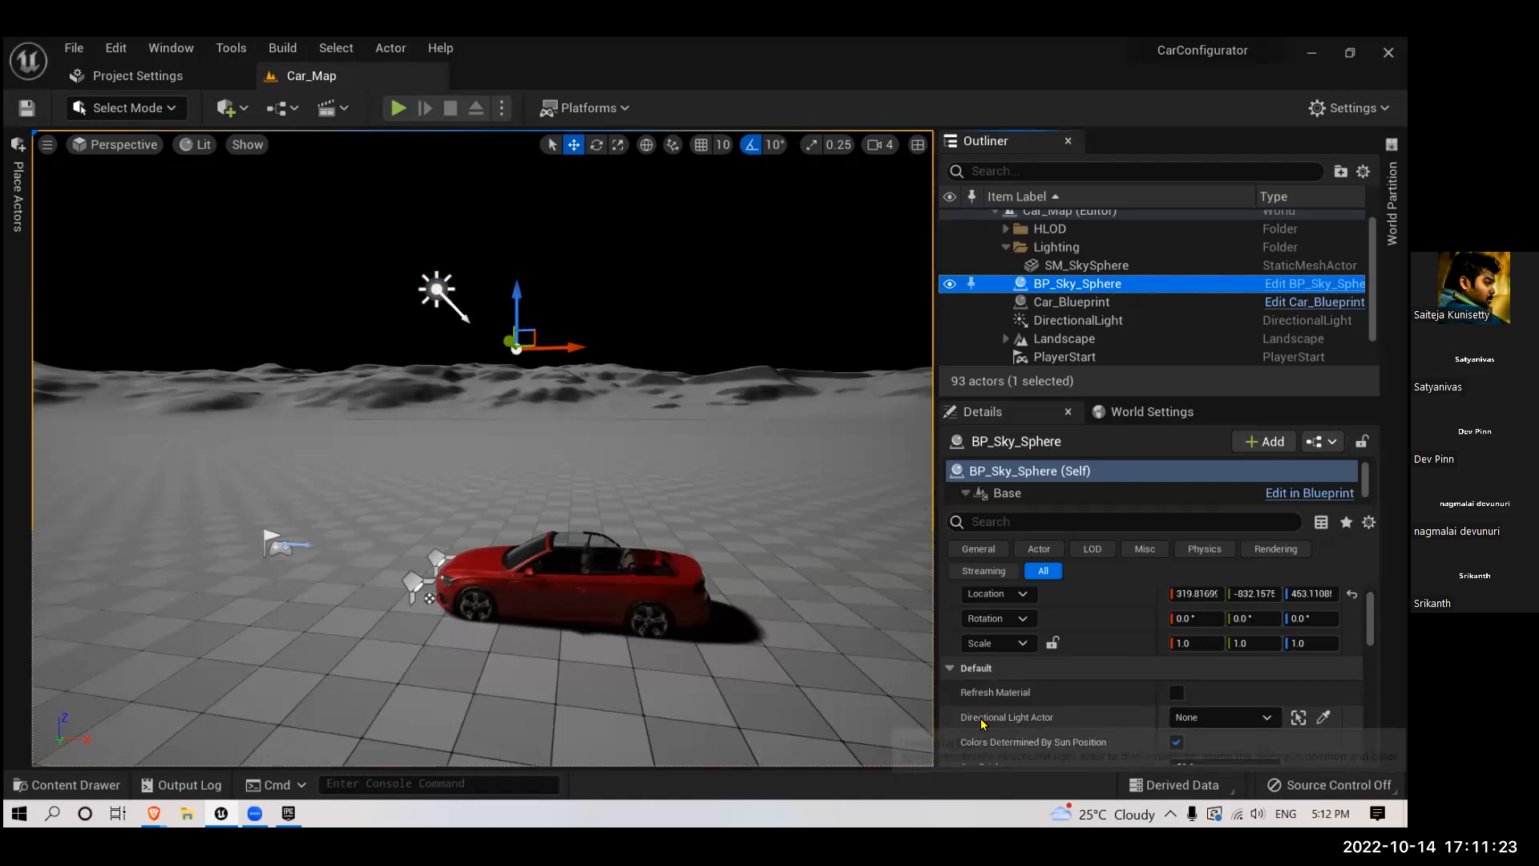
{"action": "left_click", "coordinate": [1191, 717]}
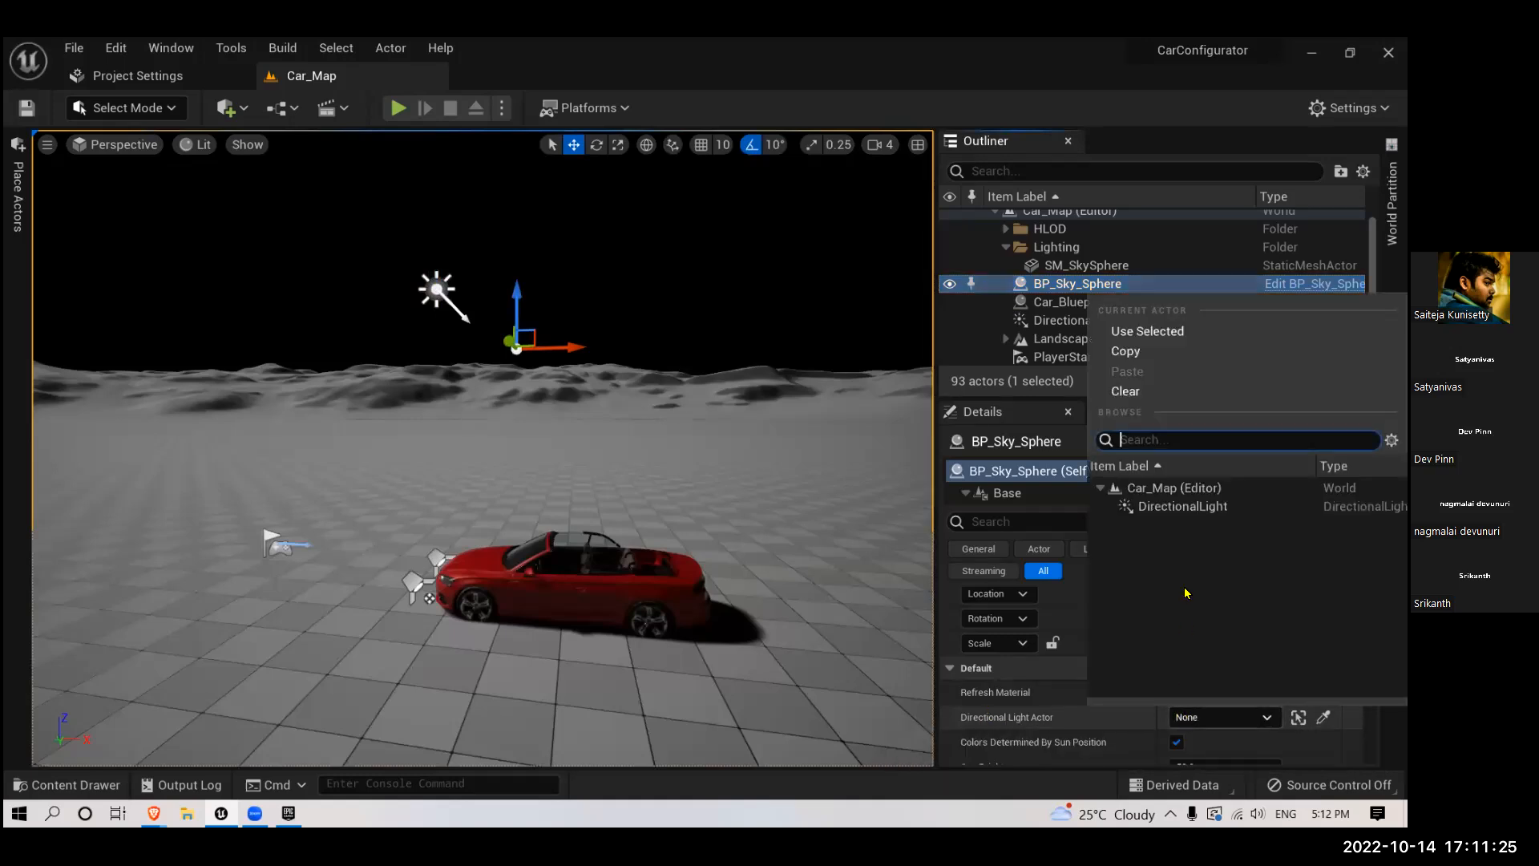
{"action": "left_click", "coordinate": [1170, 507]}
- Inspect the sky above the terrain and go through BP_Sky_Sphere's properties, from sun and cloud settings to collision and actor options
{"action": "right_click_drag", "start_coordinate": [770, 503], "coordinate": [641, 662]}
{"action": "scroll", "coordinate": [618, 626], "scroll_direction": "up", "scroll_amount": 4}
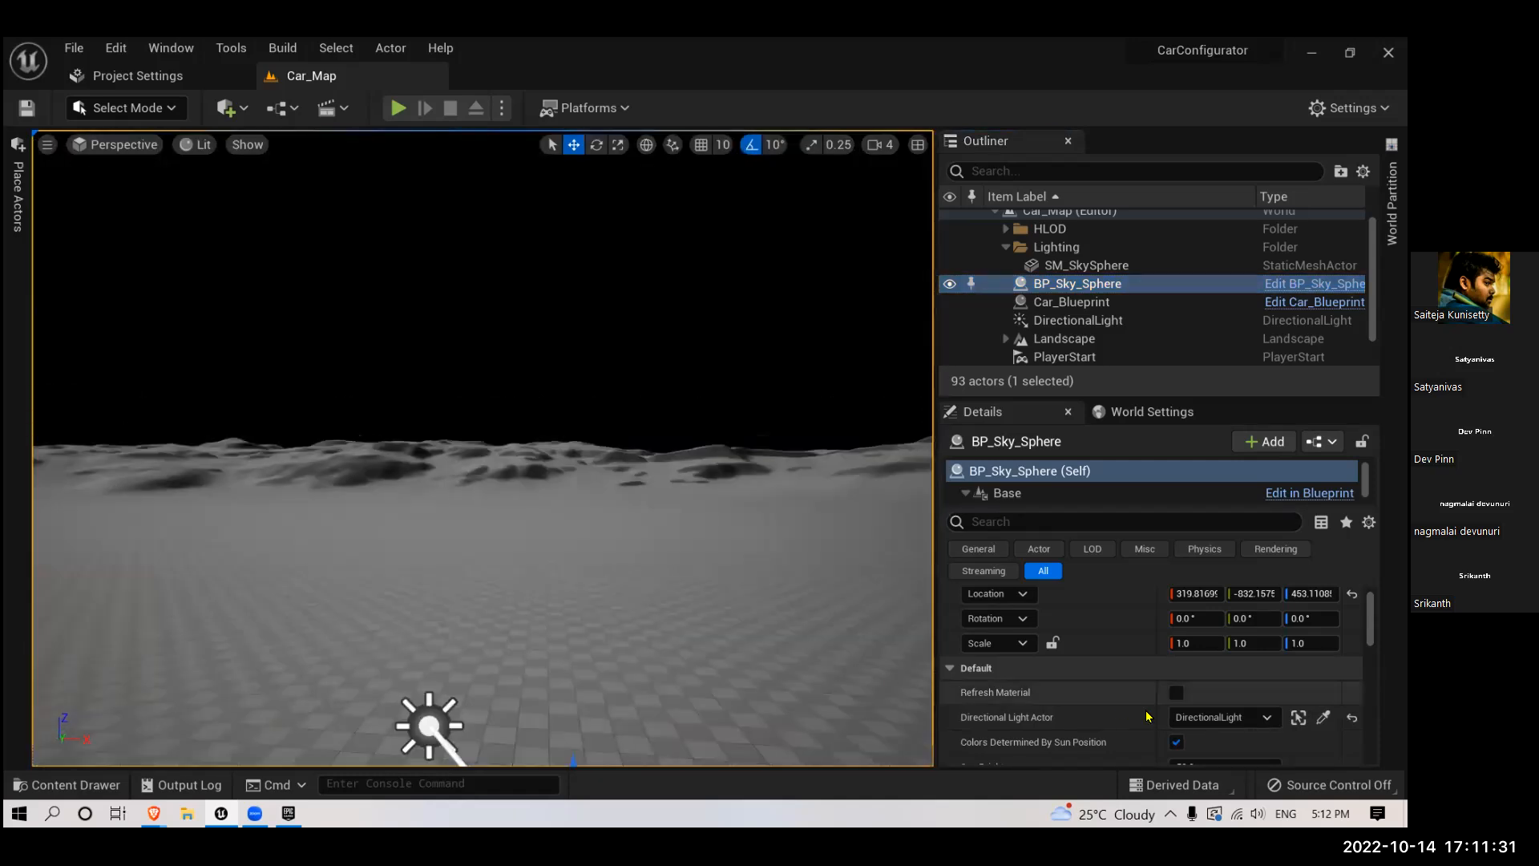
{"action": "left_click", "coordinate": [1043, 523]}
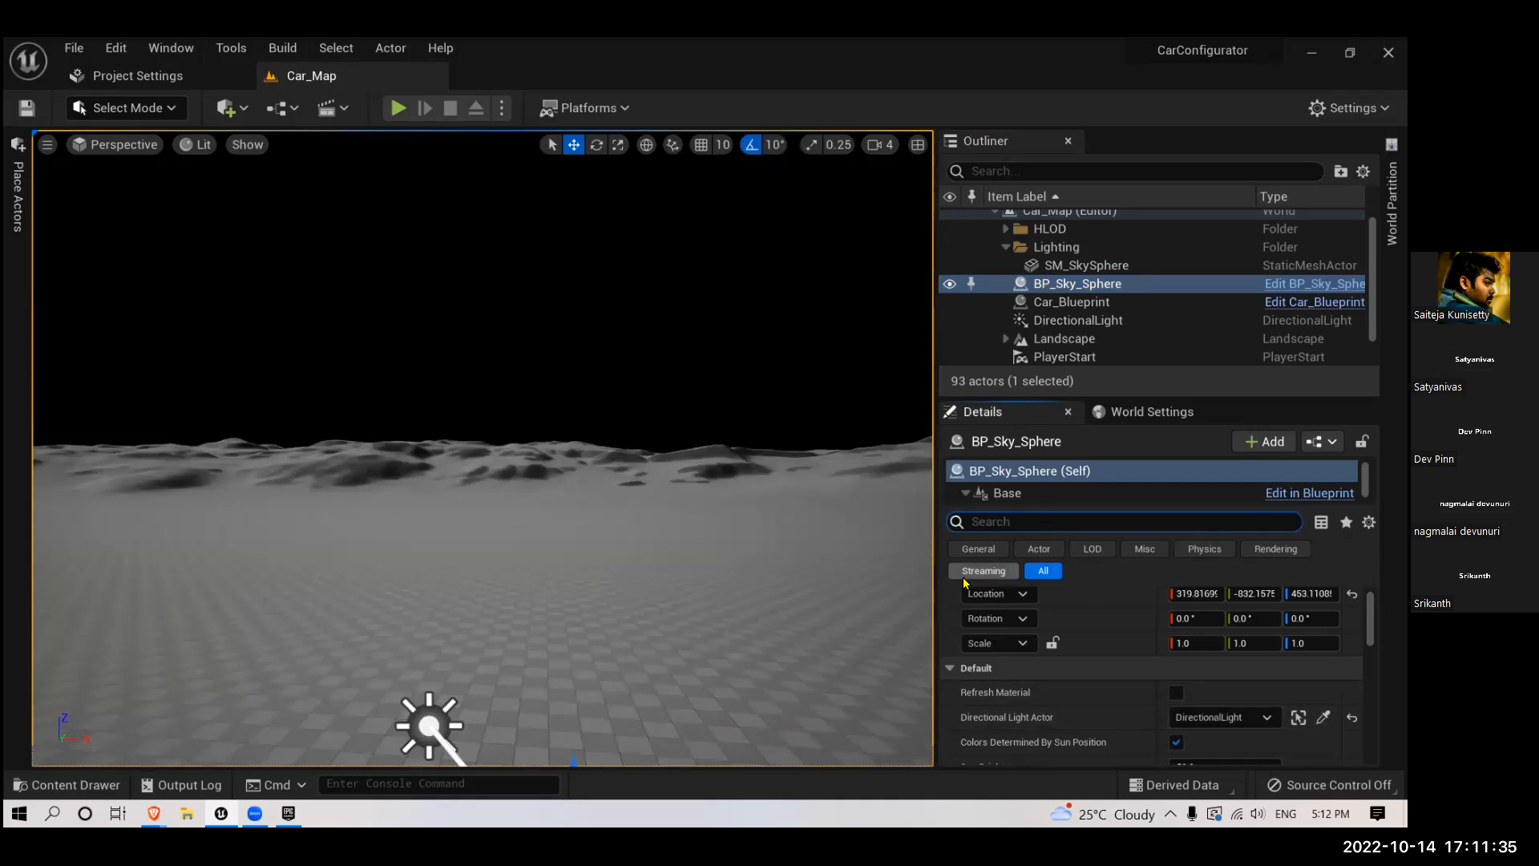
{"action": "scroll", "coordinate": [1002, 633], "scroll_direction": "down", "scroll_amount": 5}
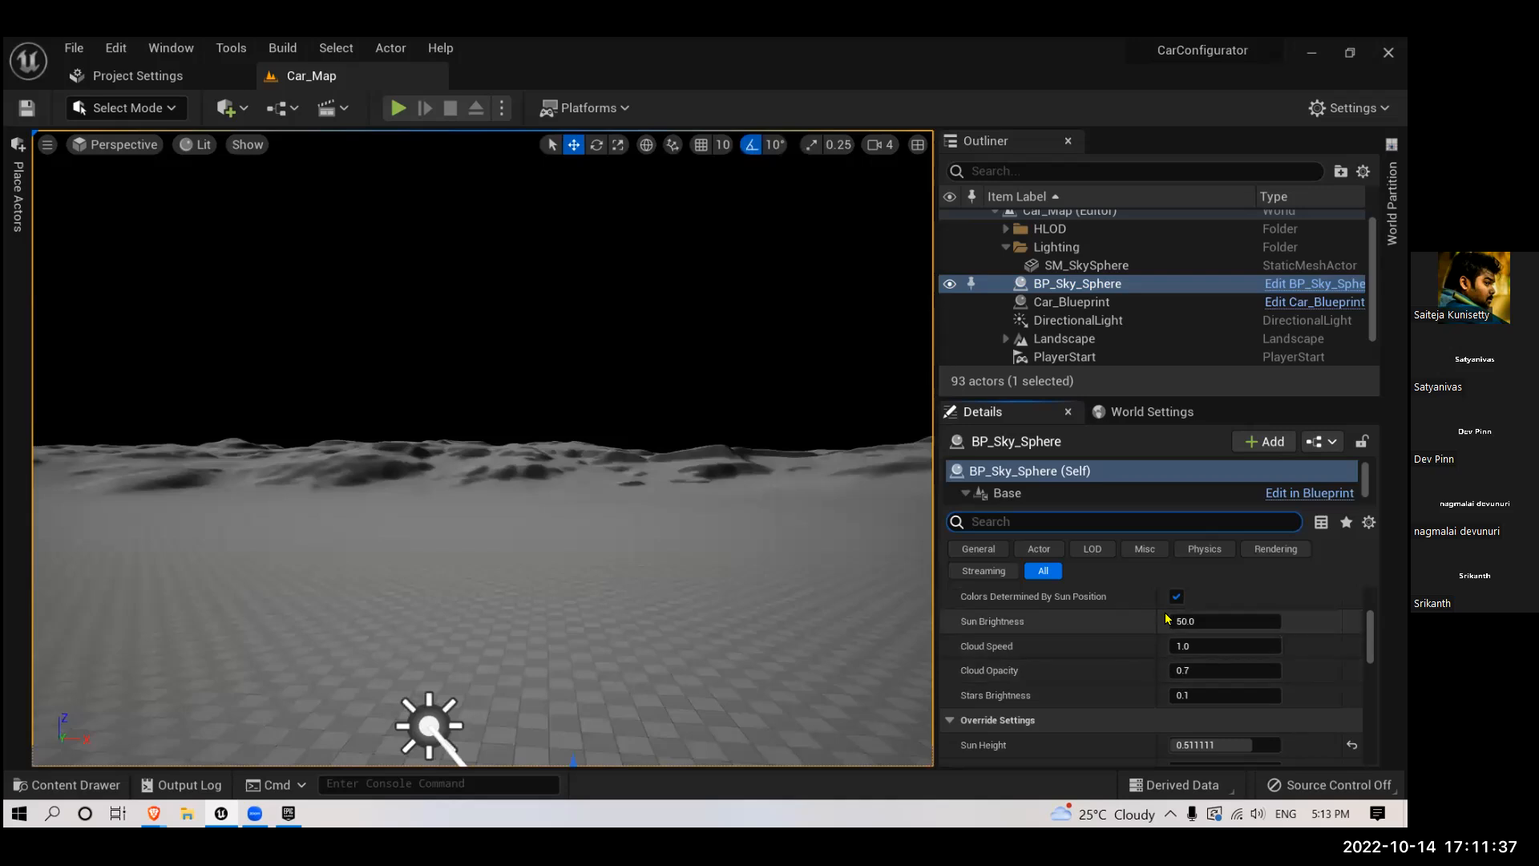
{"action": "scroll", "coordinate": [1105, 673], "scroll_direction": "down", "scroll_amount": 3}
{"action": "scroll", "coordinate": [1105, 673], "scroll_direction": "down", "scroll_amount": 5}
{"action": "scroll", "coordinate": [1104, 675], "scroll_direction": "down", "scroll_amount": 3}
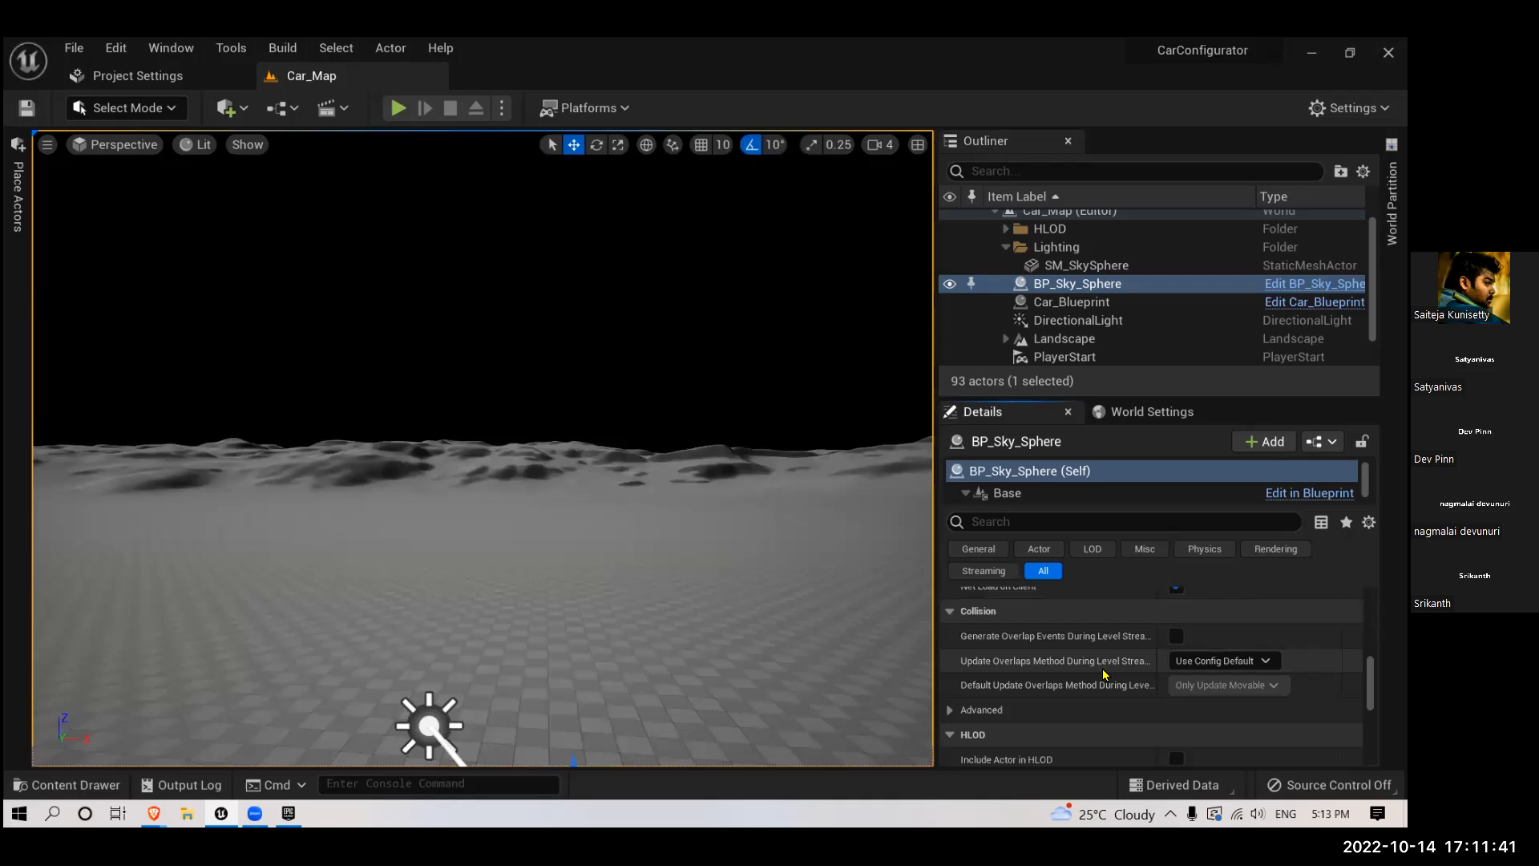
{"action": "scroll", "coordinate": [1105, 674], "scroll_direction": "down", "scroll_amount": 6}
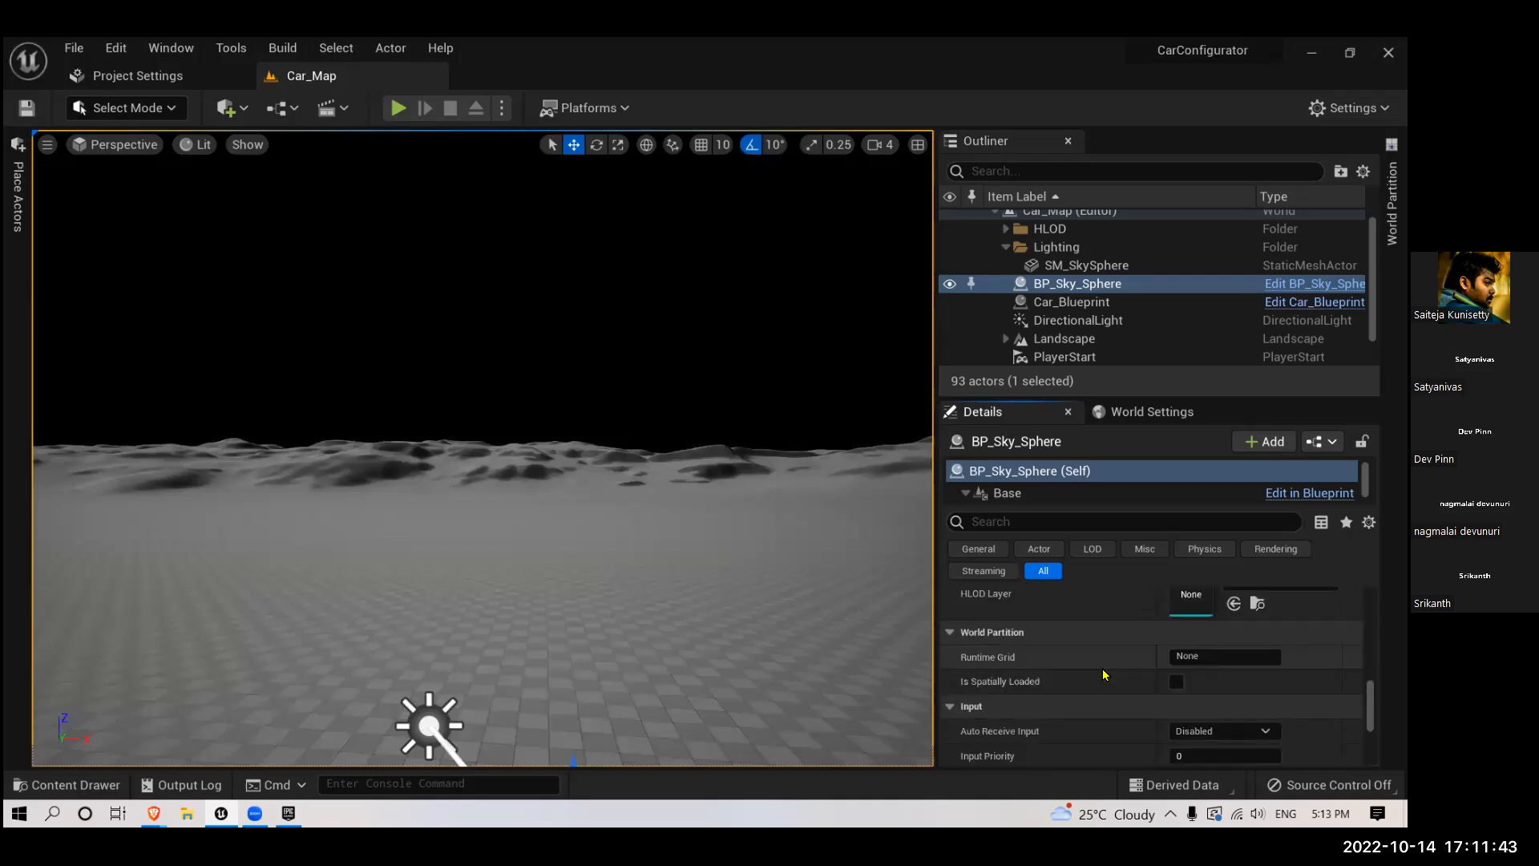
- Select the DirectionalLight and filter its properties by "atmos" to find the Atmosphere and Cloud settings
{"action": "left_click", "coordinate": [1057, 320]}
{"action": "scroll", "coordinate": [1097, 648], "scroll_direction": "up", "scroll_amount": 10}
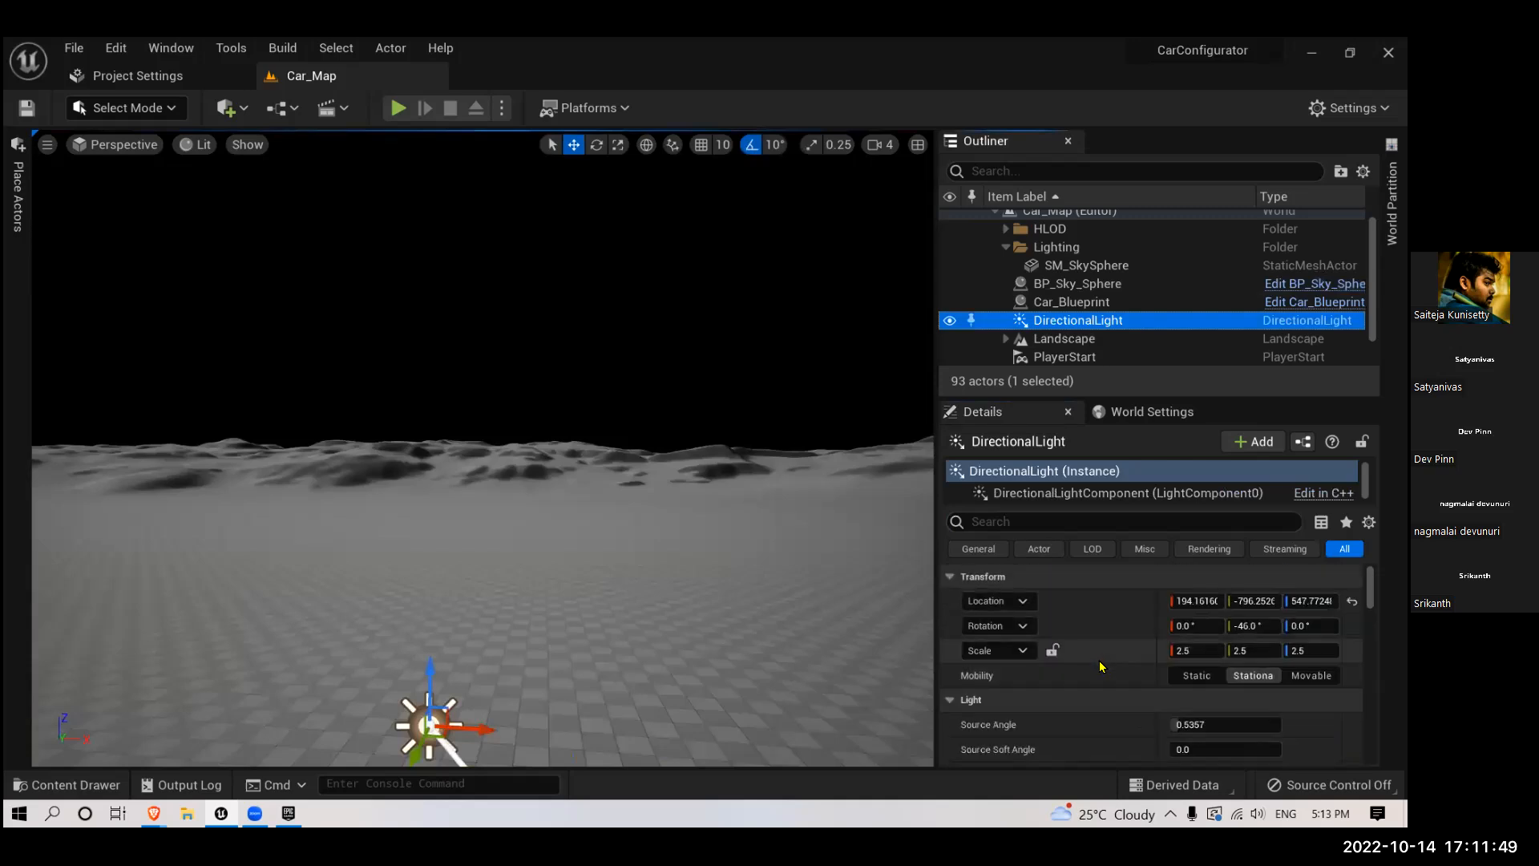
{"action": "scroll", "coordinate": [1101, 666], "scroll_direction": "down", "scroll_amount": 3}
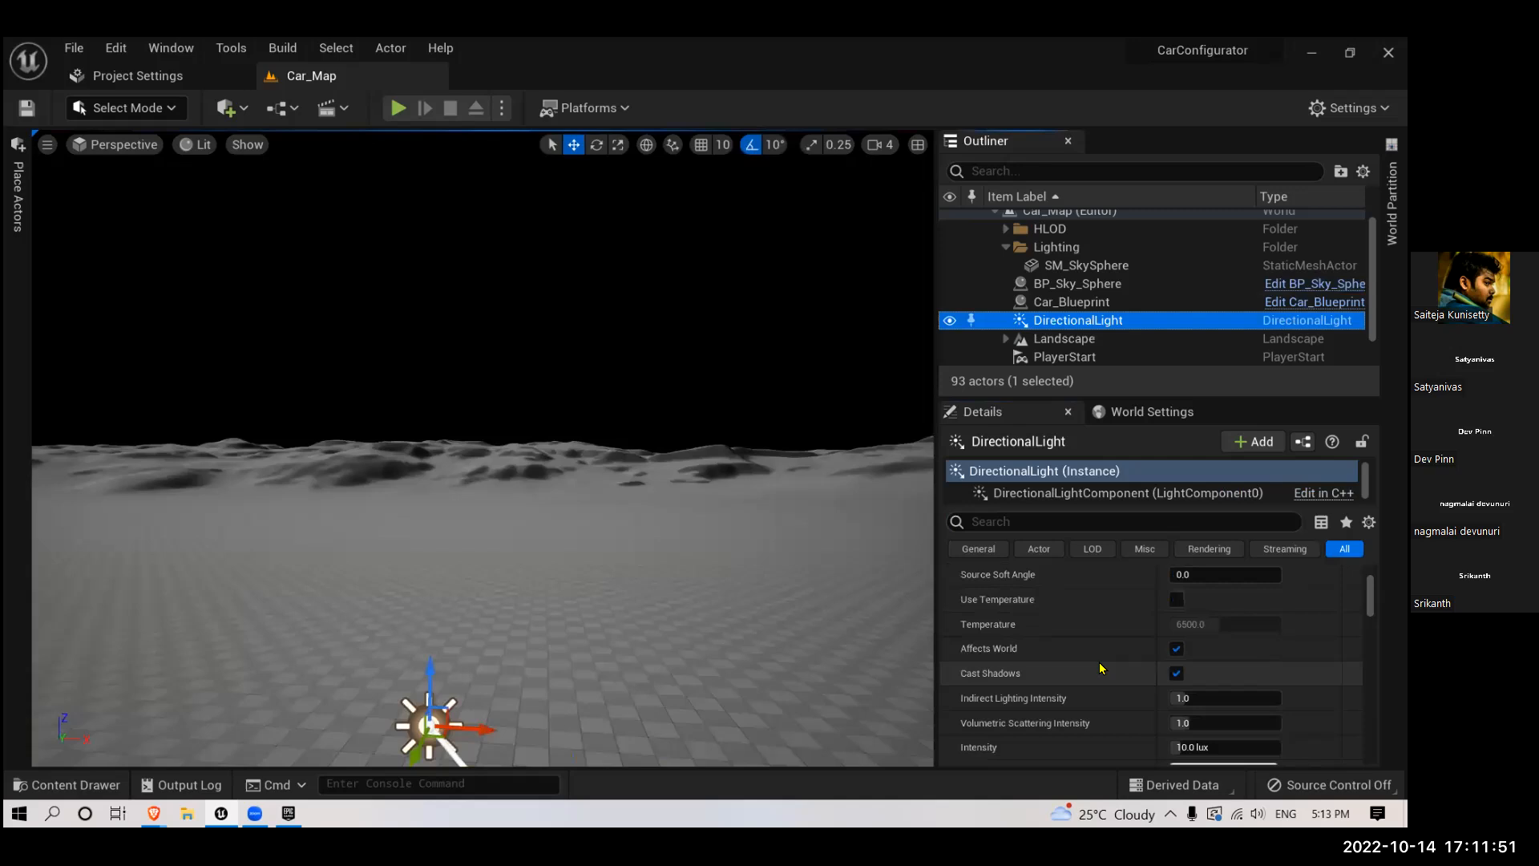
{"action": "scroll", "coordinate": [1098, 667], "scroll_direction": "up", "scroll_amount": 3}
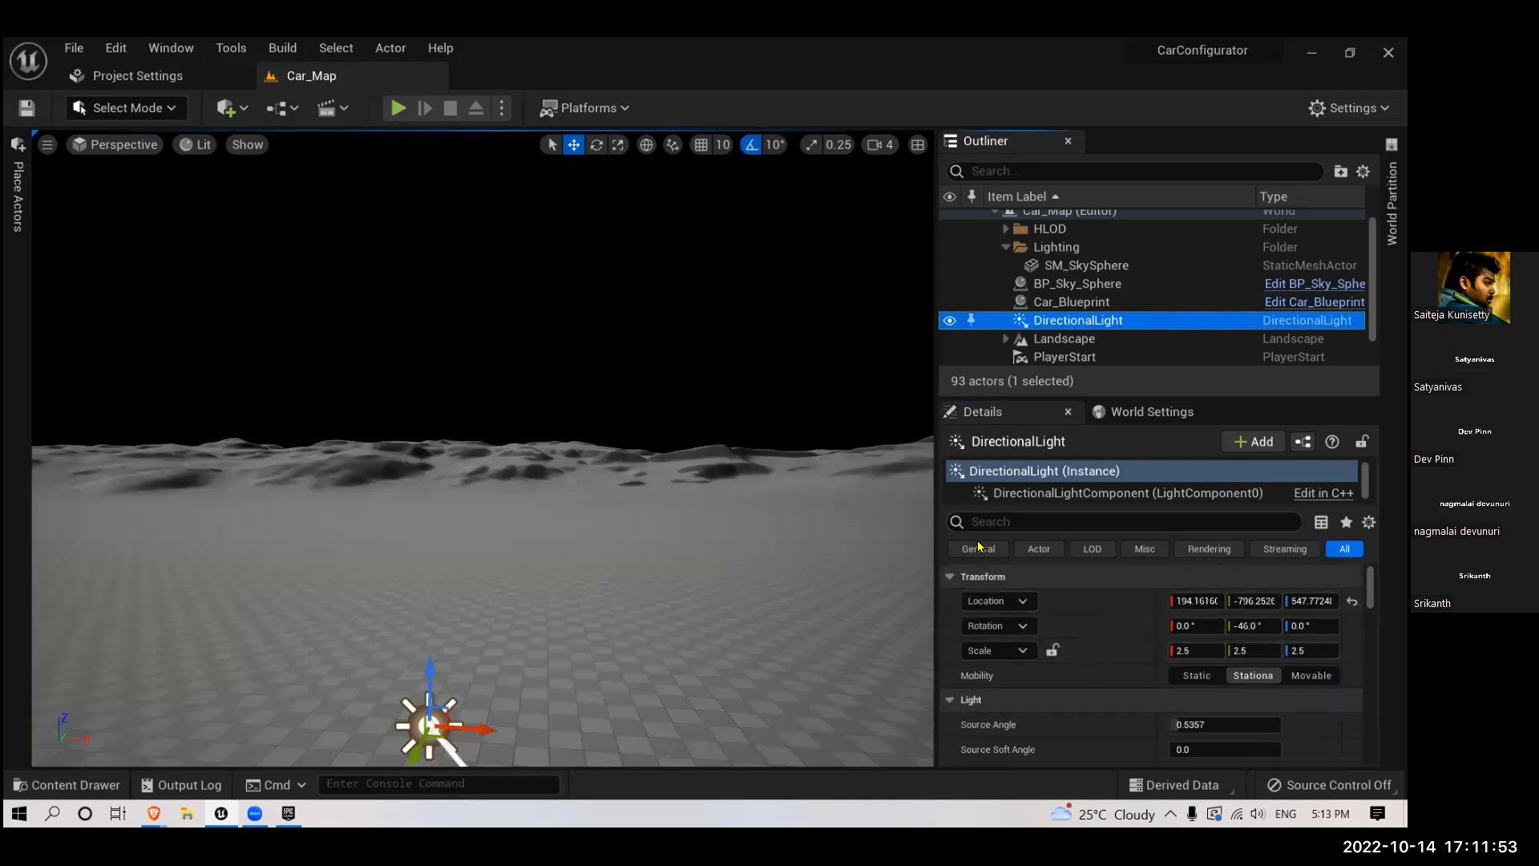
{"action": "left_click", "coordinate": [997, 521]}
{"action": "type", "text": "atmos"}
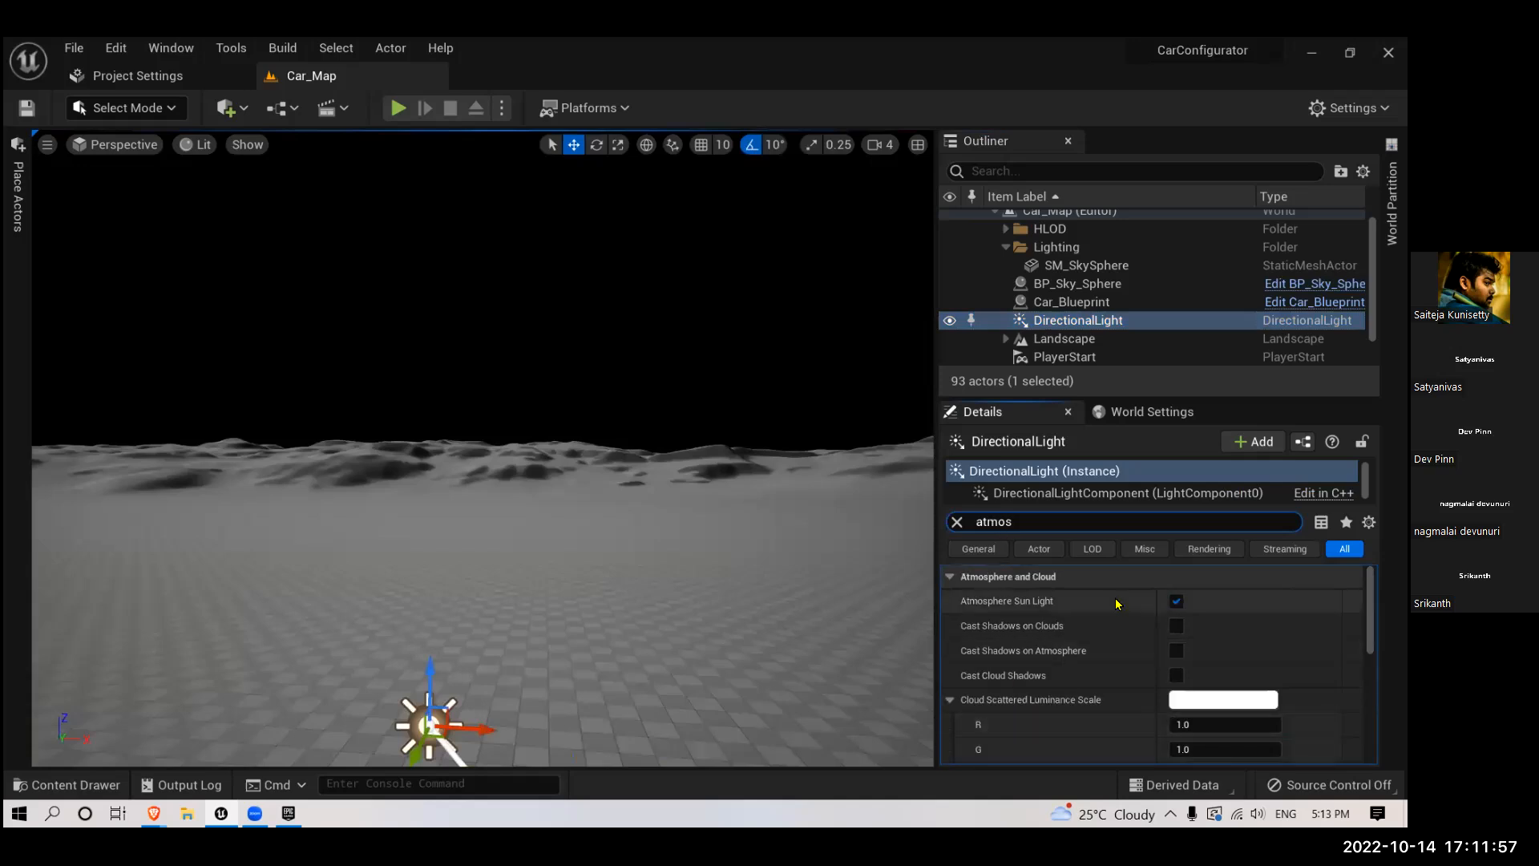
- Turn off Atmosphere Sun Light for the DirectionalLight and look around the sky
{"action": "left_click", "coordinate": [1177, 601]}
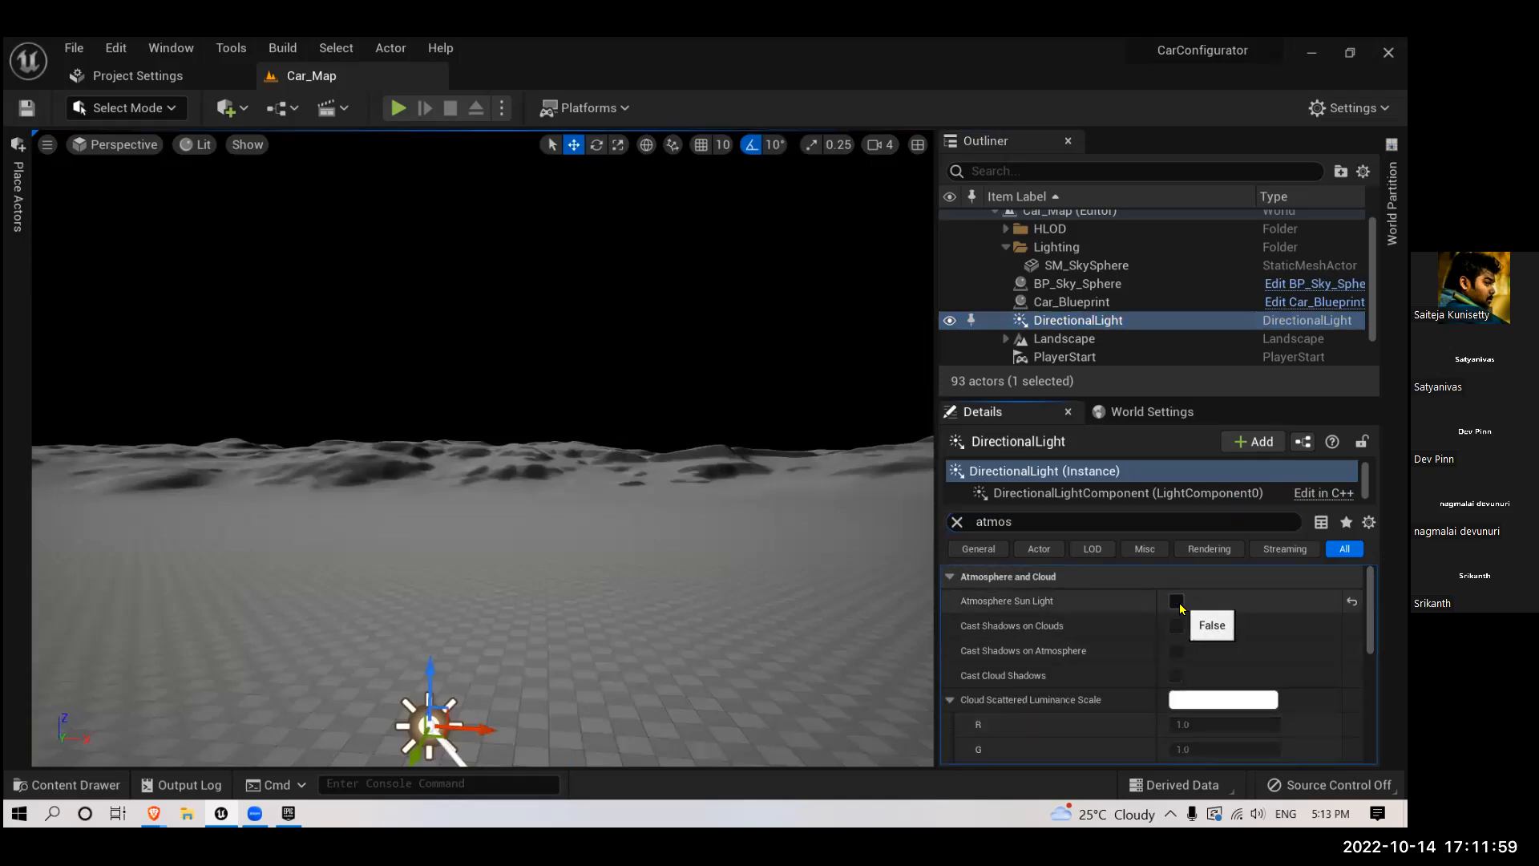
{"action": "left_click", "coordinate": [1180, 607]}
{"action": "left_click", "coordinate": [1180, 608]}
{"action": "right_click_drag", "start_coordinate": [729, 565], "coordinate": [561, 530]}
{"action": "mouse_move", "coordinate": [712, 556]}
{"action": "right_mouse_down"}
{"action": "mouse_move", "coordinate": [698, 352]}
{"action": "mouse_move", "coordinate": [537, 393]}
{"action": "mouse_move", "coordinate": [725, 573]}
{"action": "right_mouse_up"}
- Inspect BP_Sky_Sphere and Car_Blueprint by focusing the view on each and looking around them
{"action": "left_click", "coordinate": [1047, 285]}
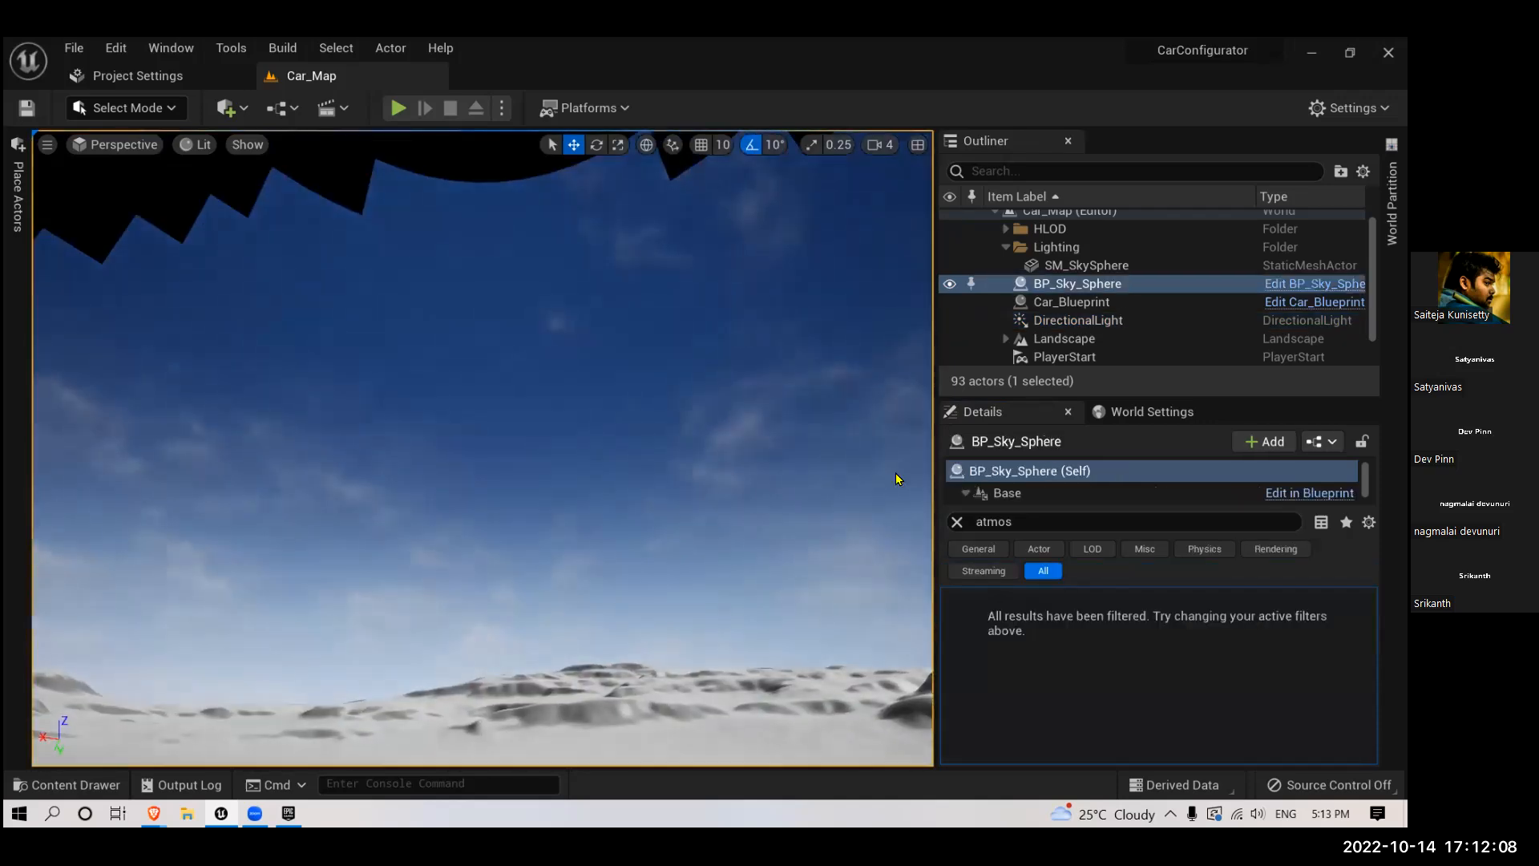
{"action": "key", "text": "f"}
{"action": "right_click_drag", "start_coordinate": [581, 563], "coordinate": [574, 495]}
{"action": "double_click", "coordinate": [1064, 301]}
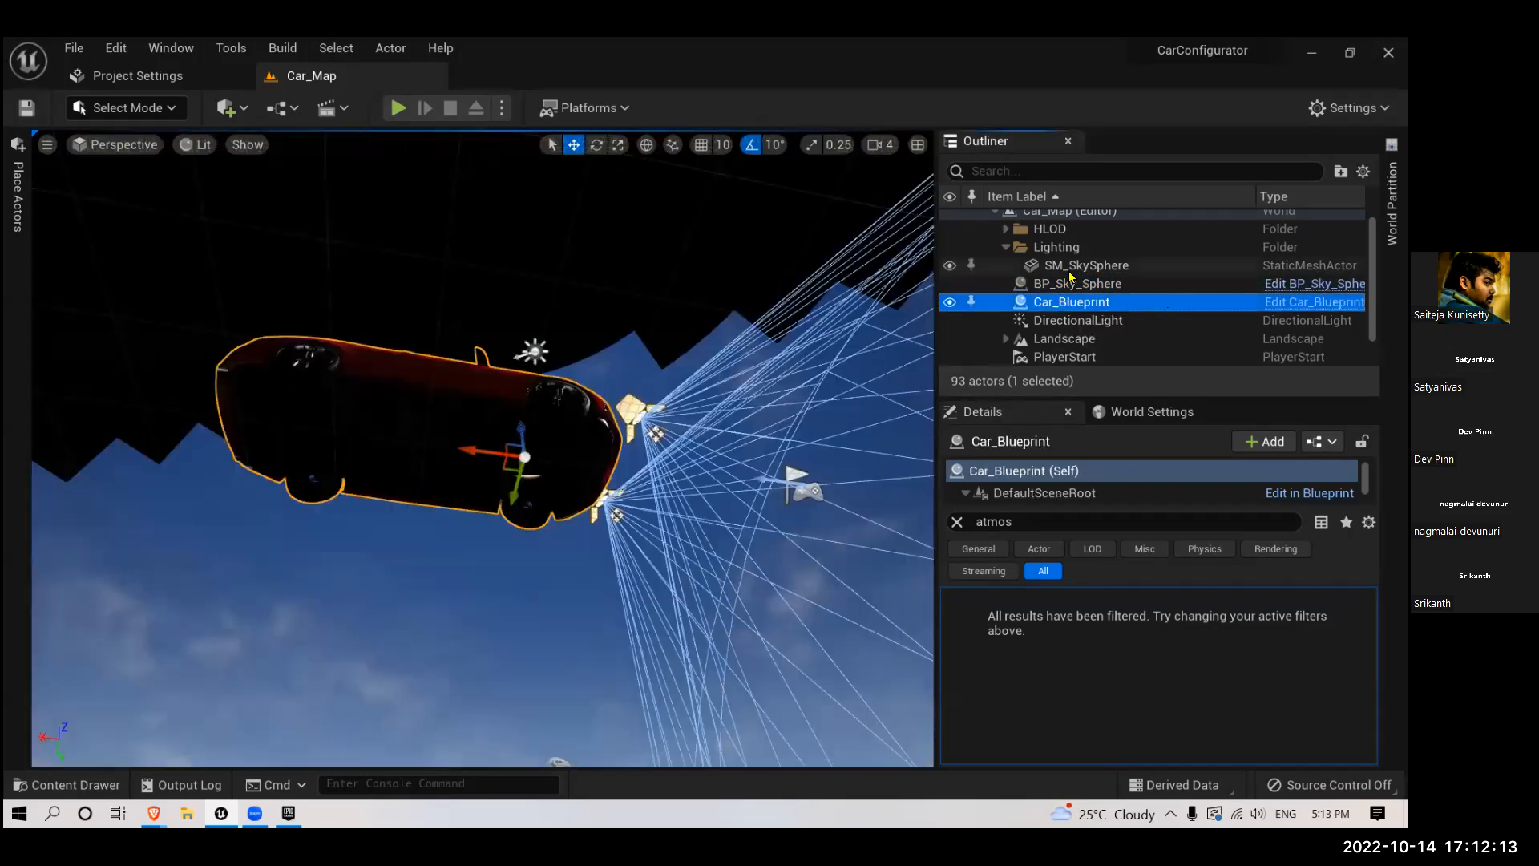
{"action": "left_click_drag", "start_coordinate": [497, 449], "coordinate": [505, 606], "text": "alt"}
{"action": "right_click_drag", "start_coordinate": [481, 481], "coordinate": [811, 457]}
- Delete the SM_SkySphere actor from the Lighting folder and check the sky above the terrain
{"action": "left_click", "coordinate": [1087, 265]}
{"action": "key", "text": "Delete"}
{"action": "right_click_drag", "start_coordinate": [669, 449], "coordinate": [576, 484]}
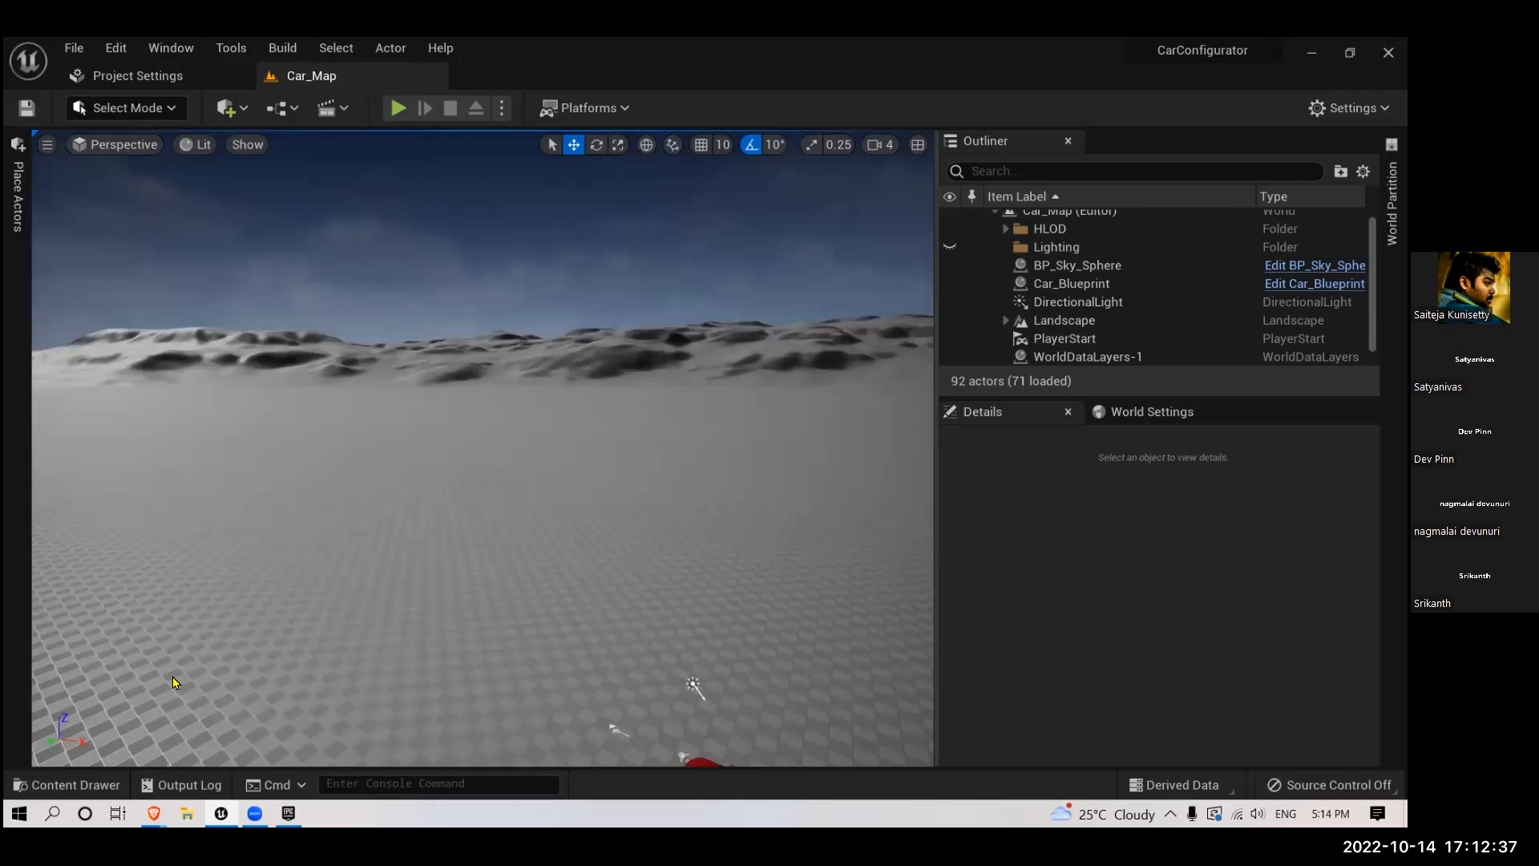
{"action": "mouse_move", "coordinate": [481, 400]}
{"action": "right_mouse_down"}
{"action": "mouse_move", "coordinate": [487, 417]}
{"action": "mouse_move", "coordinate": [493, 403]}
{"action": "right_mouse_up"}
{"action": "right_click_drag", "start_coordinate": [613, 425], "coordinate": [613, 437]}
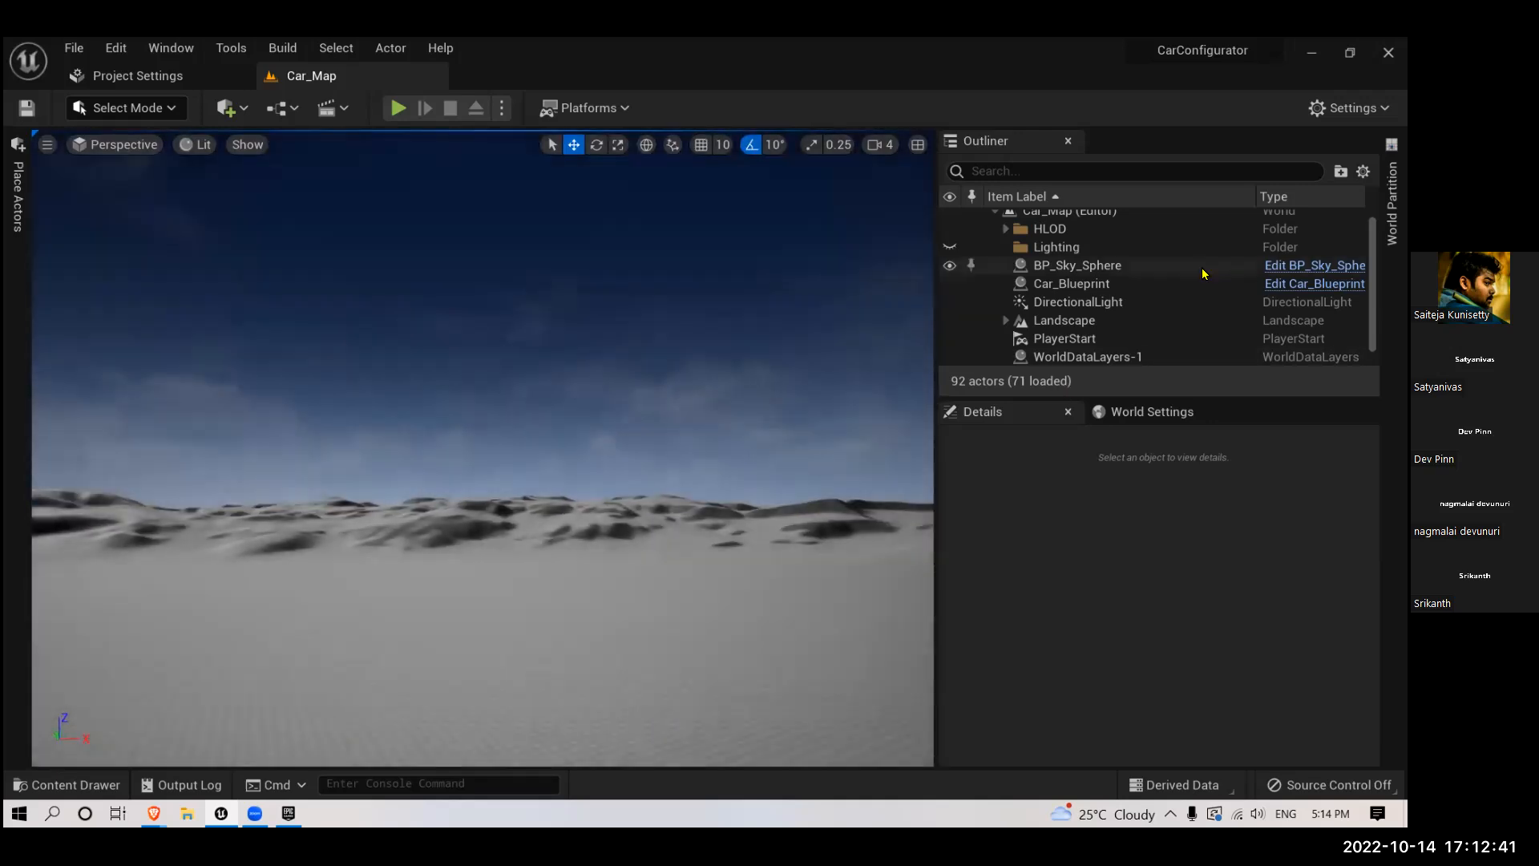
- Clear the "atmos" property filter and assign DirectionalLight as BP_Sky_Sphere's Directional Light Actor
{"action": "left_click", "coordinate": [1120, 265]}
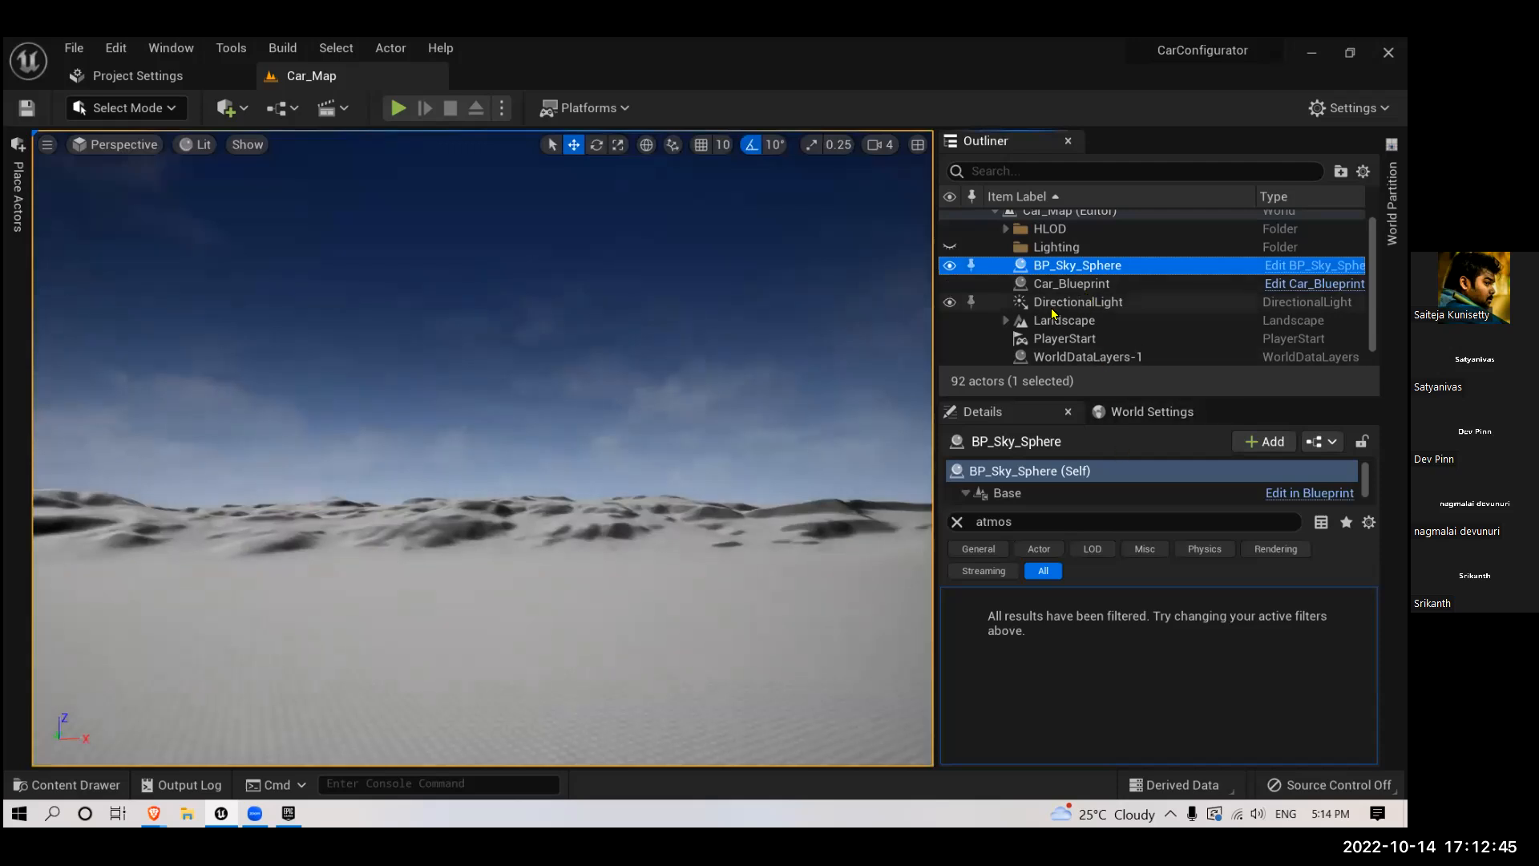
{"action": "left_click", "coordinate": [1090, 305]}
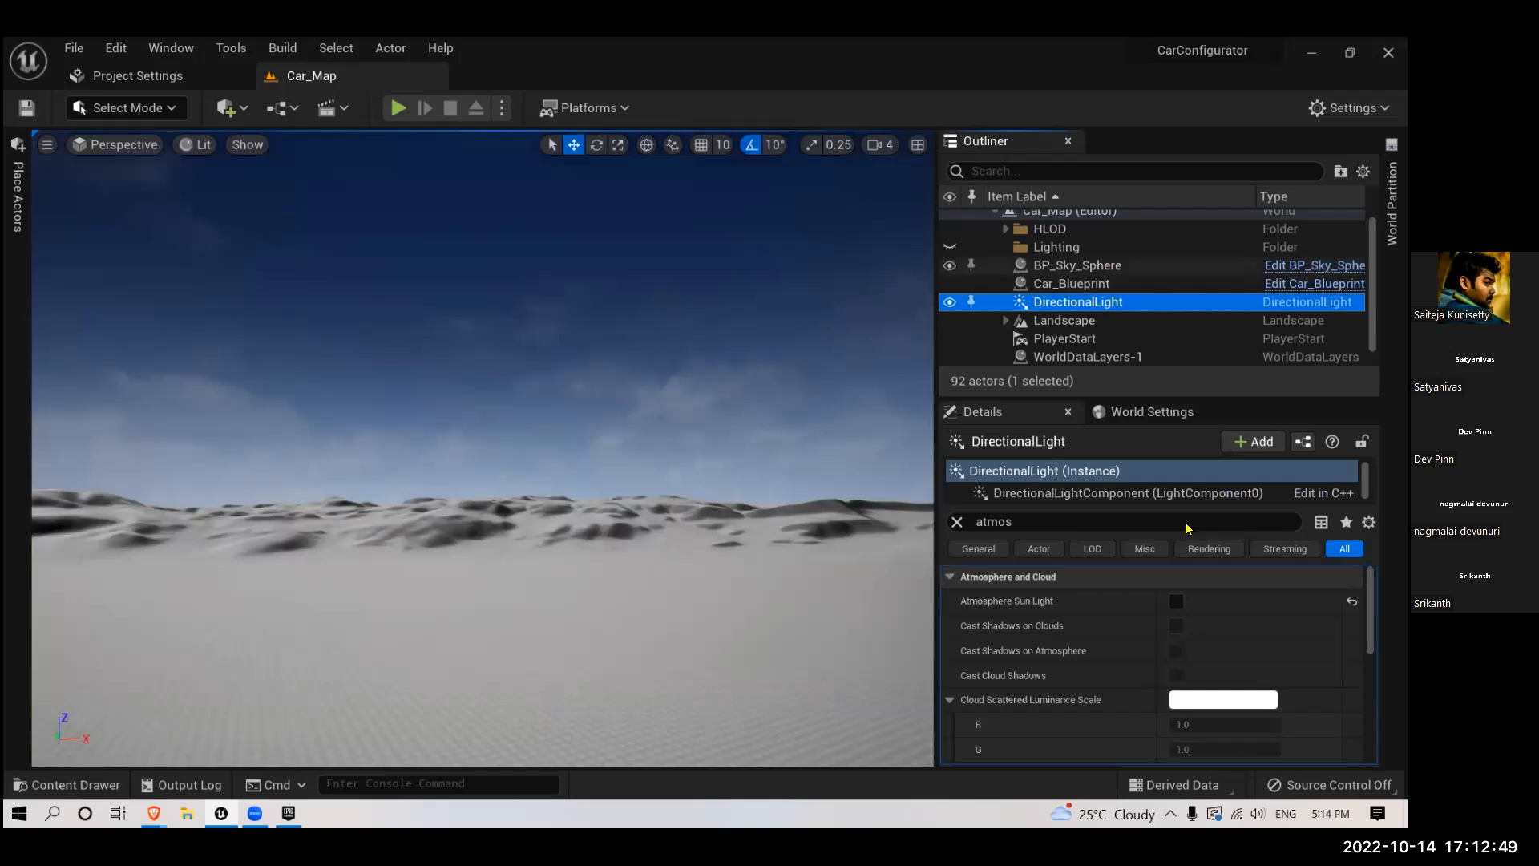
{"action": "left_click", "coordinate": [1078, 266]}
{"action": "left_click", "coordinate": [956, 523]}
{"action": "scroll", "coordinate": [1115, 631], "scroll_direction": "down", "scroll_amount": 3}
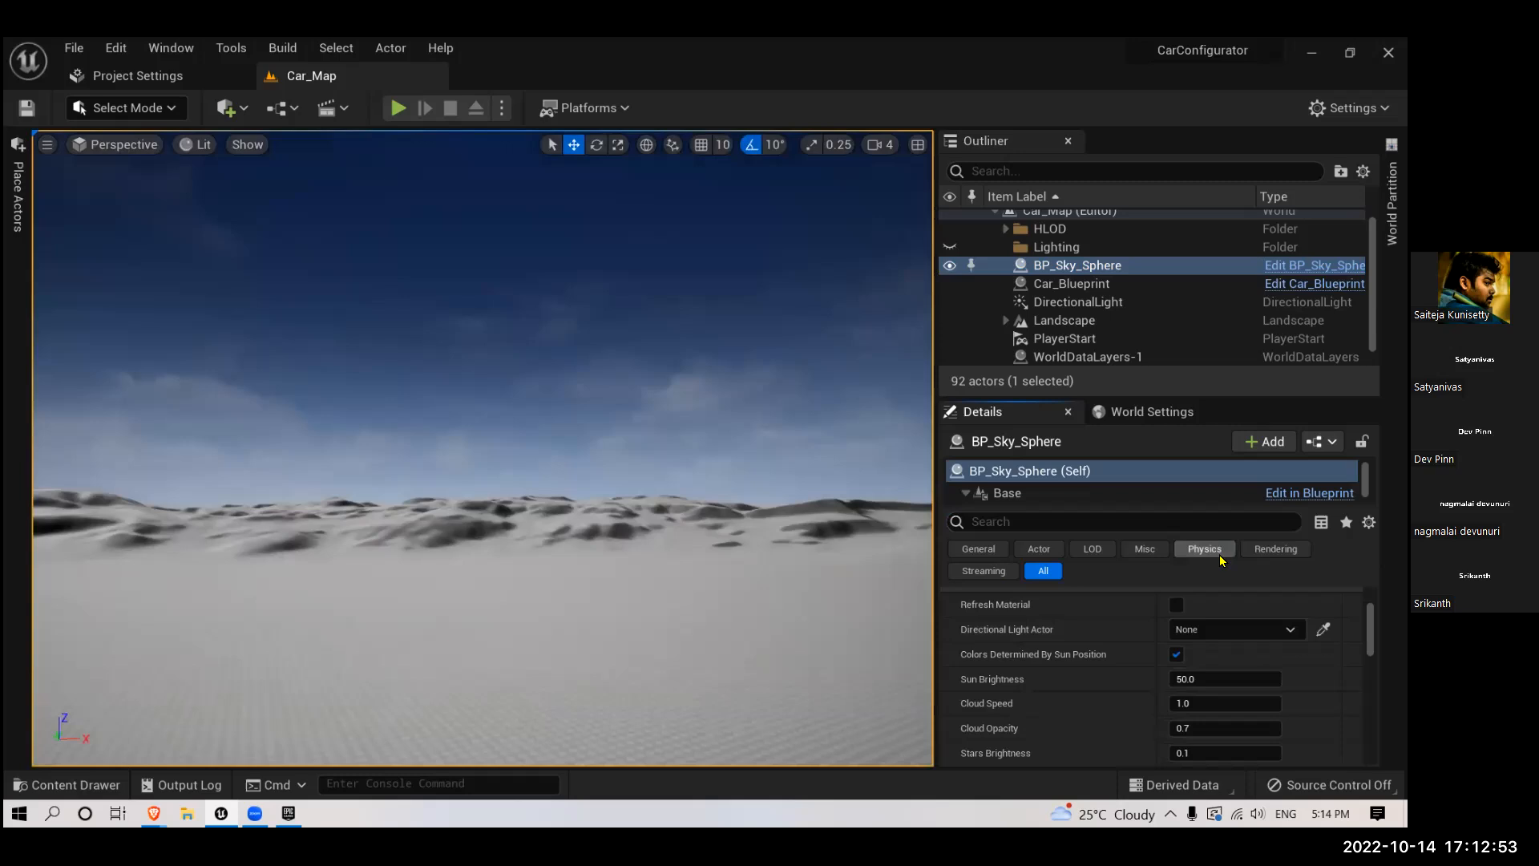
{"action": "left_click", "coordinate": [1227, 630]}
{"action": "left_click", "coordinate": [1183, 418]}
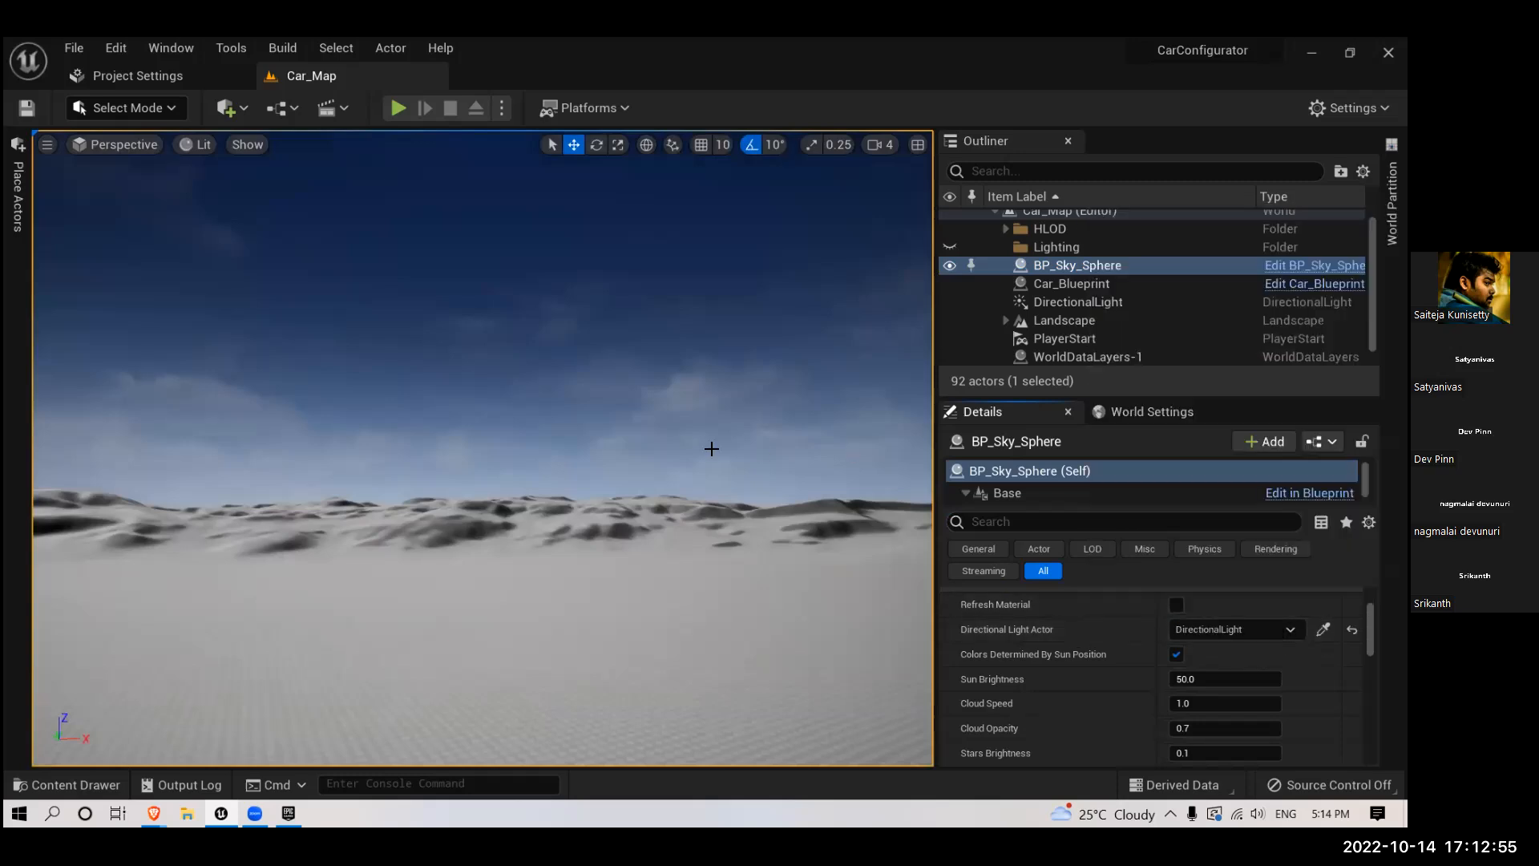
{"action": "right_click_drag", "start_coordinate": [679, 396], "coordinate": [679, 395]}
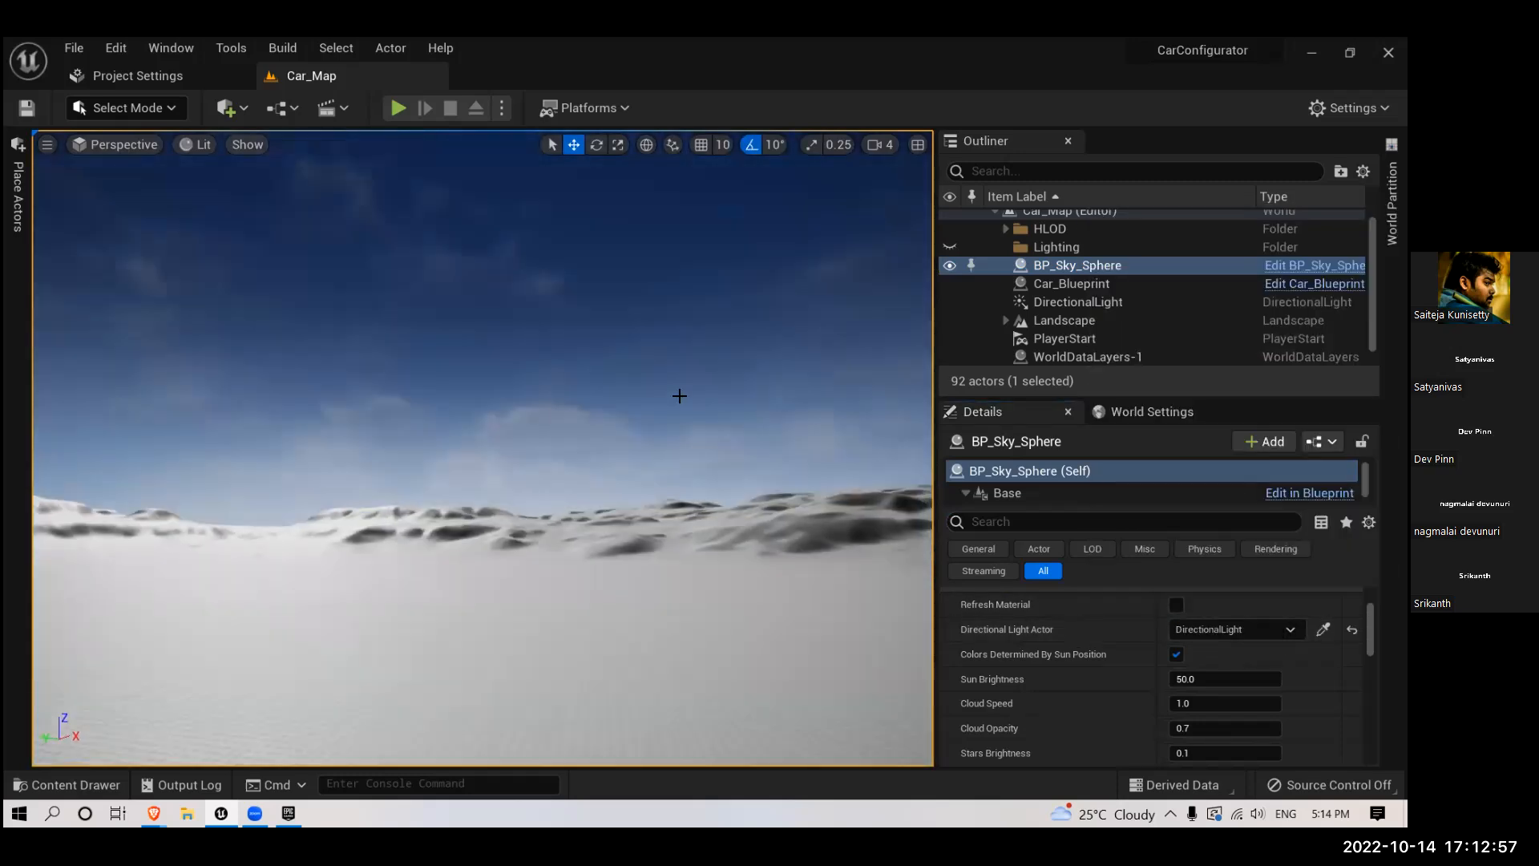
{"action": "right_click_drag", "start_coordinate": [743, 353], "coordinate": [743, 353]}
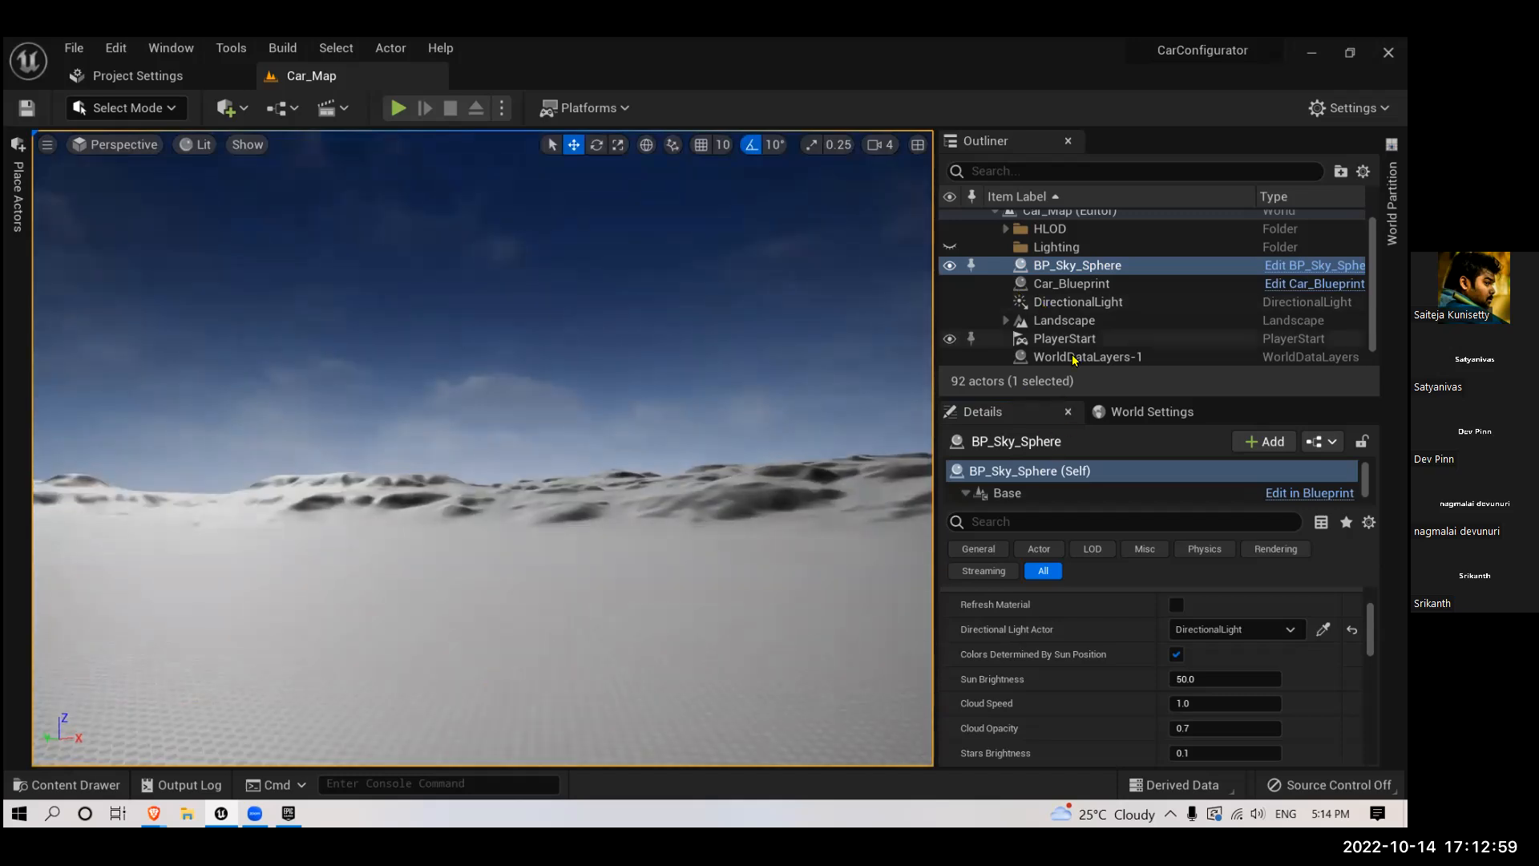
- Set BP_Sky_Sphere's Sun Brightness to about 444.7, Cloud Speed to about 2.77, Cloud Opacity to about 1.05 and Stars Brightness to about 352.1
{"action": "scroll", "coordinate": [1085, 629], "scroll_direction": "up", "scroll_amount": 3}
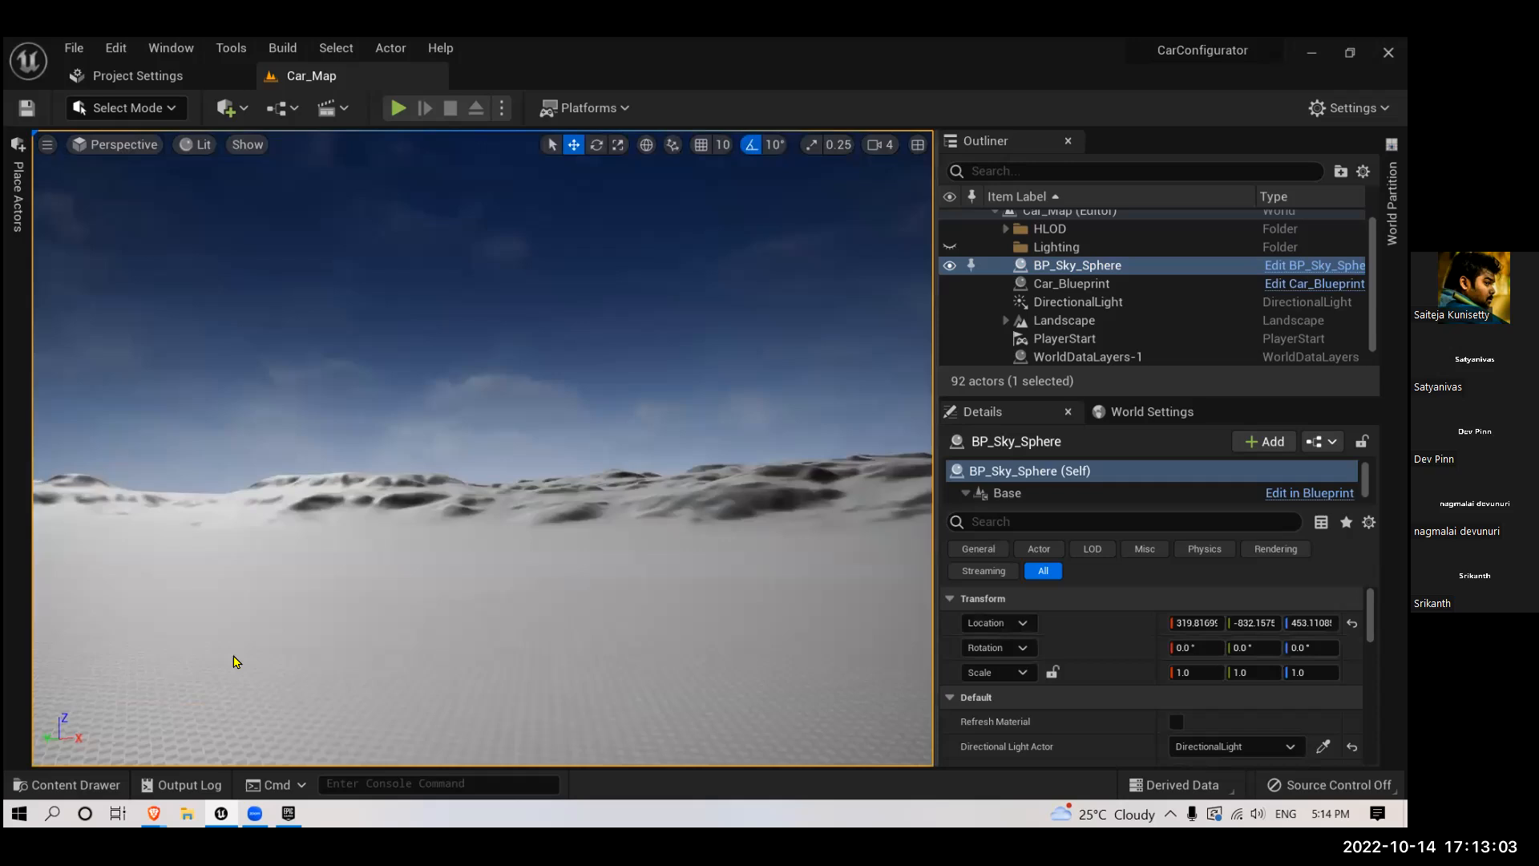
{"action": "scroll", "coordinate": [1070, 673], "scroll_direction": "down", "scroll_amount": 3}
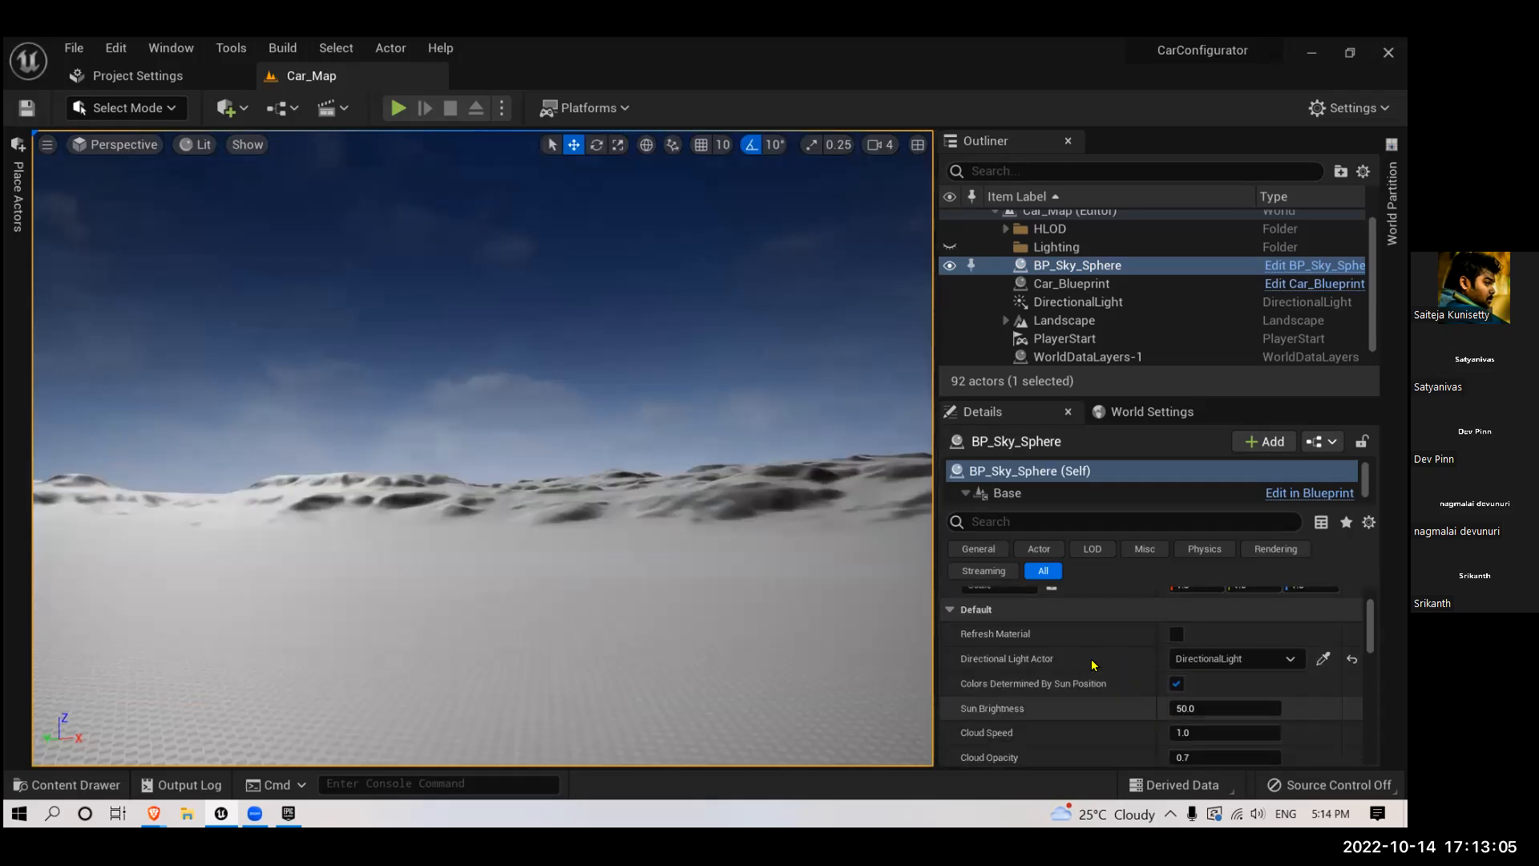
{"action": "scroll", "coordinate": [1047, 676], "scroll_direction": "down", "scroll_amount": 2}
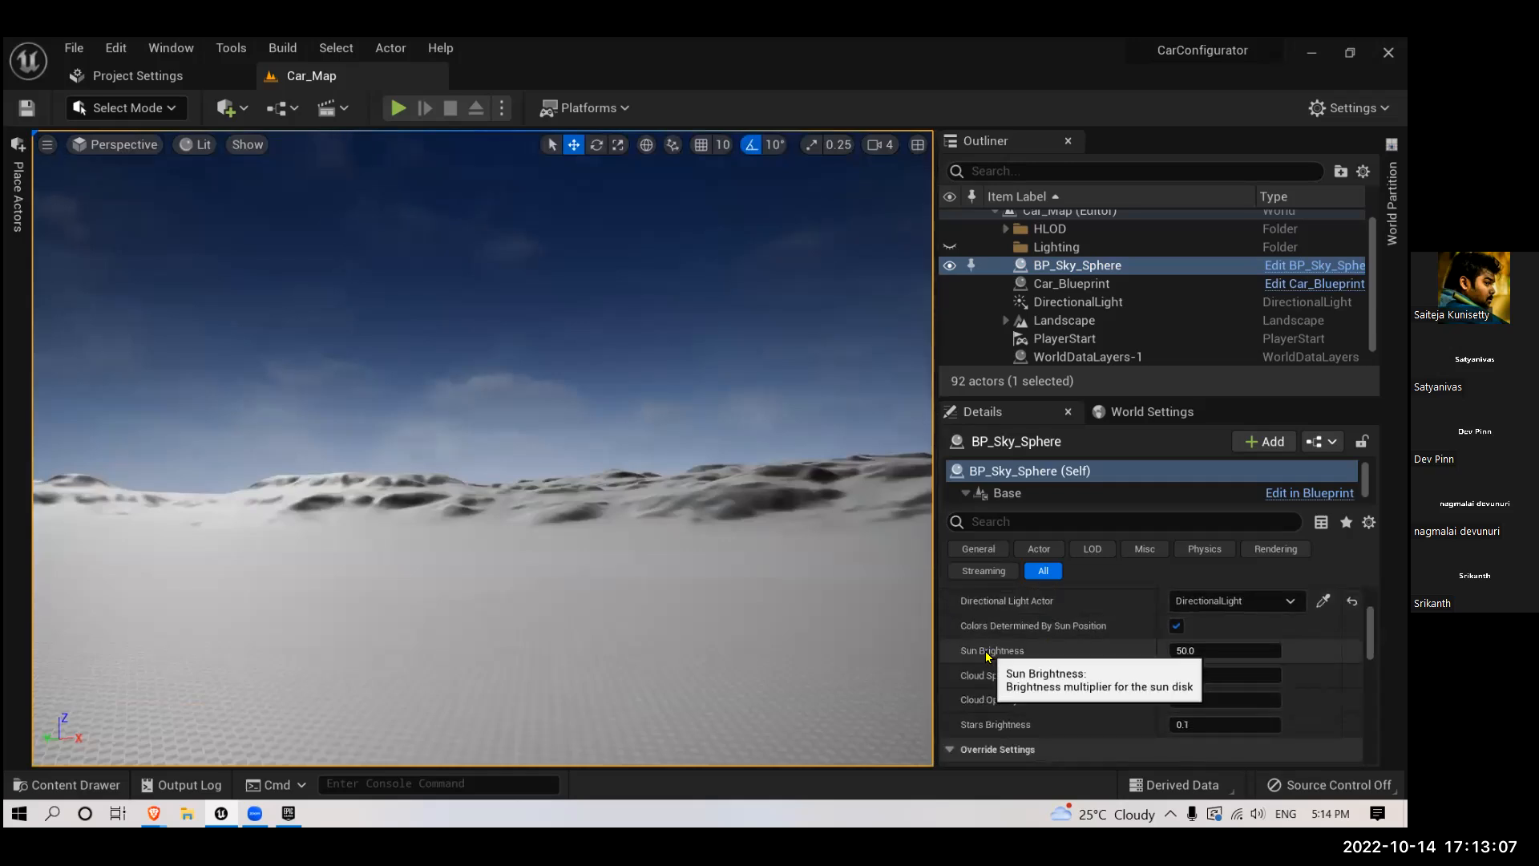
{"action": "left_click_drag", "start_coordinate": [1187, 652], "coordinate": [1230, 676]}
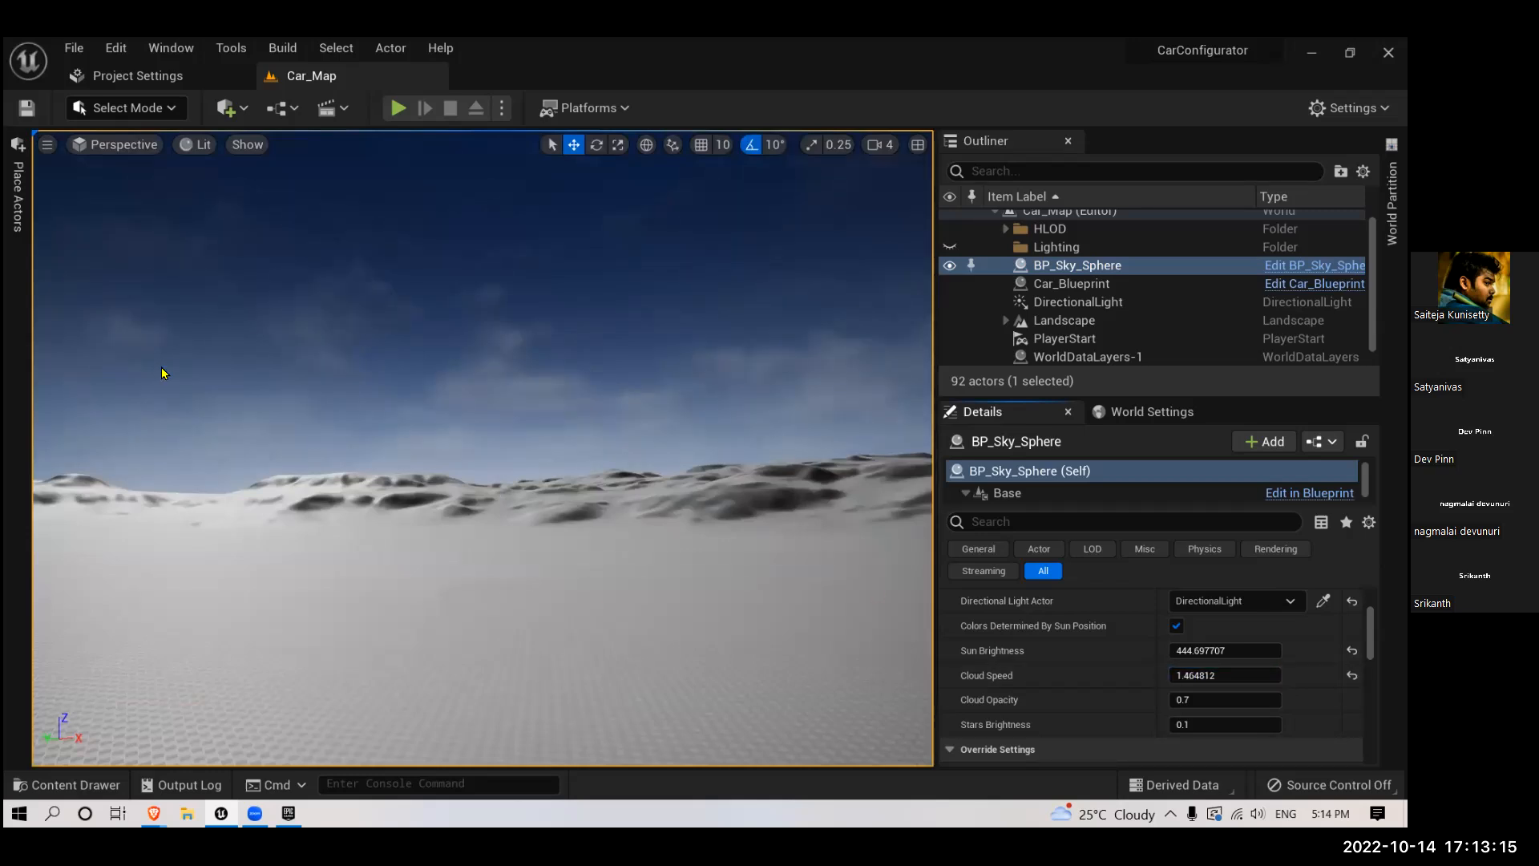
{"action": "left_click_drag", "start_coordinate": [1202, 676], "coordinate": [1251, 724]}
{"action": "mouse_move", "coordinate": [732, 421]}
{"action": "right_mouse_down"}
{"action": "mouse_move", "coordinate": [732, 321]}
{"action": "mouse_move", "coordinate": [731, 421]}
{"action": "right_mouse_up"}
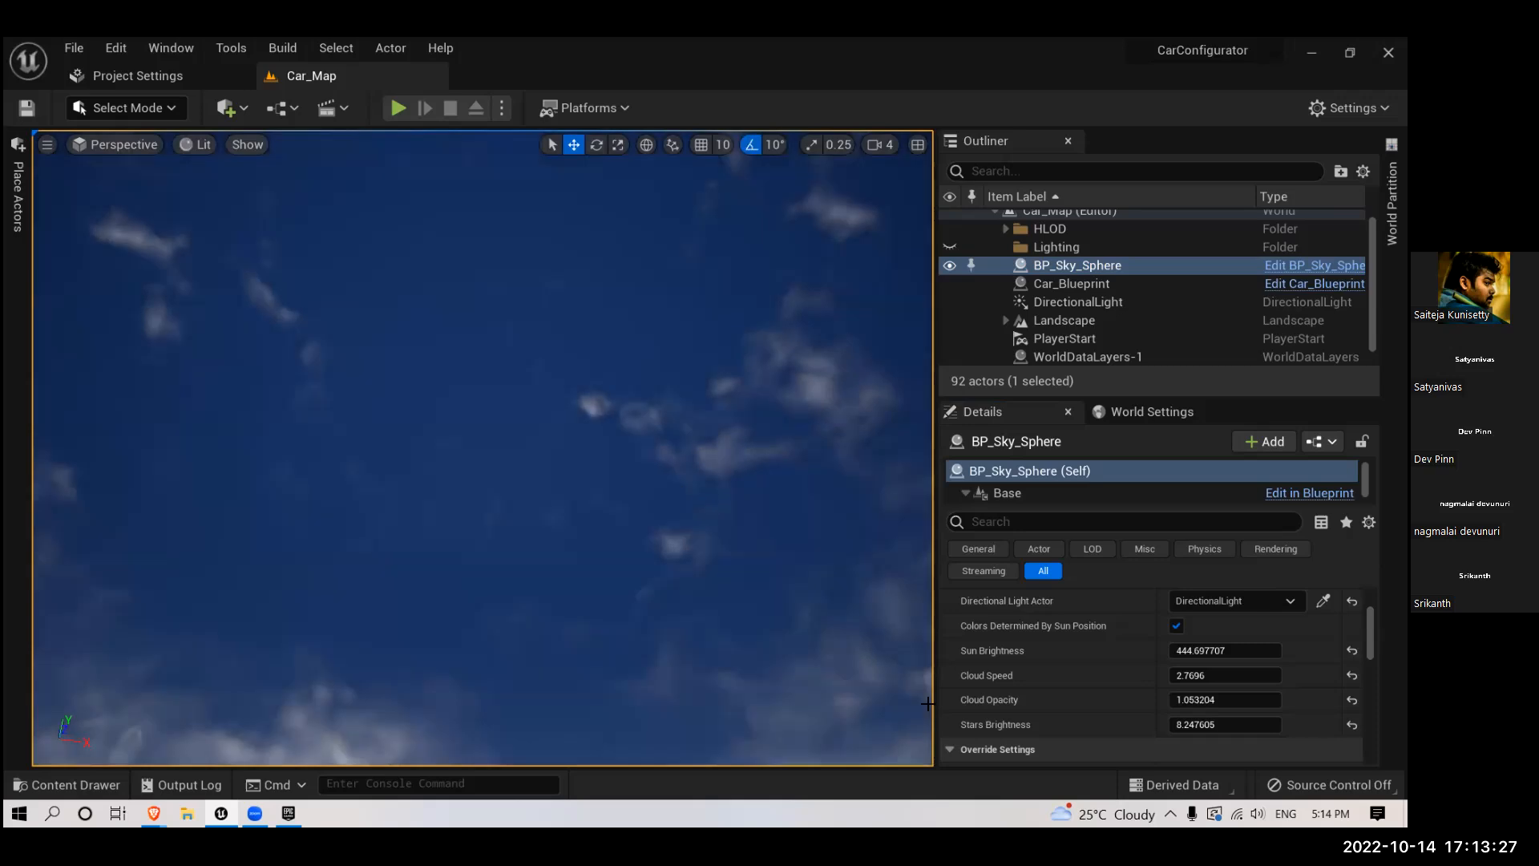
{"action": "left_click_drag", "start_coordinate": [1225, 723], "coordinate": [1190, 724]}
{"action": "mouse_move", "coordinate": [502, 302]}
{"action": "right_mouse_down"}
{"action": "mouse_move", "coordinate": [538, 310]}
{"action": "mouse_move", "coordinate": [519, 321]}
{"action": "right_mouse_up"}
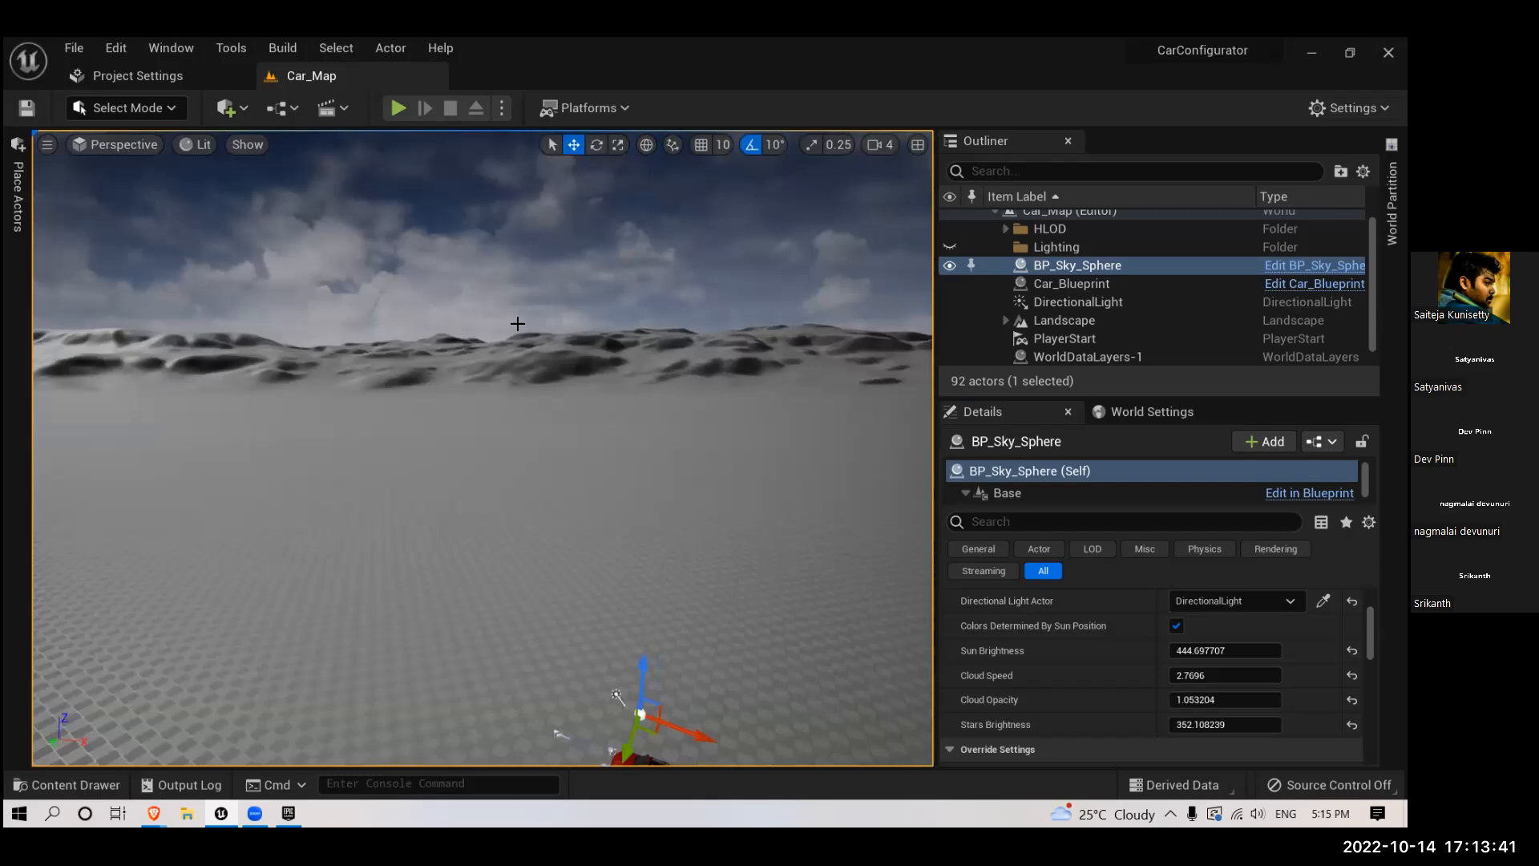
- Try to change the sun's direction interactively with the atmosphere light gizmo while watching the sky
{"action": "key", "text": "ctrl+l"}
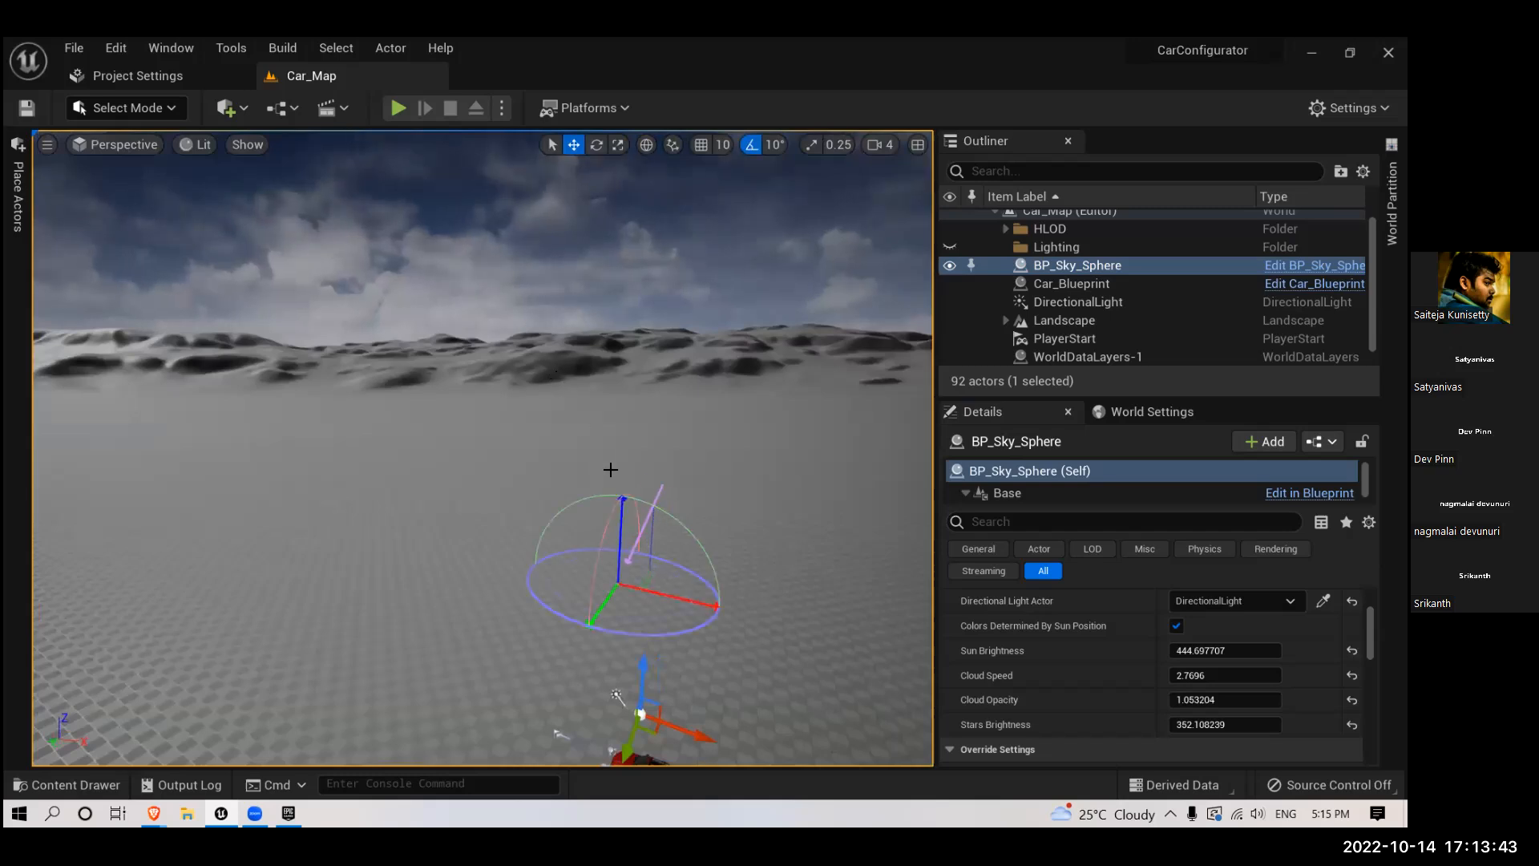
{"action": "right_click_drag", "start_coordinate": [317, 388], "coordinate": [318, 309]}
{"action": "right_click_drag", "start_coordinate": [634, 494], "coordinate": [693, 471]}
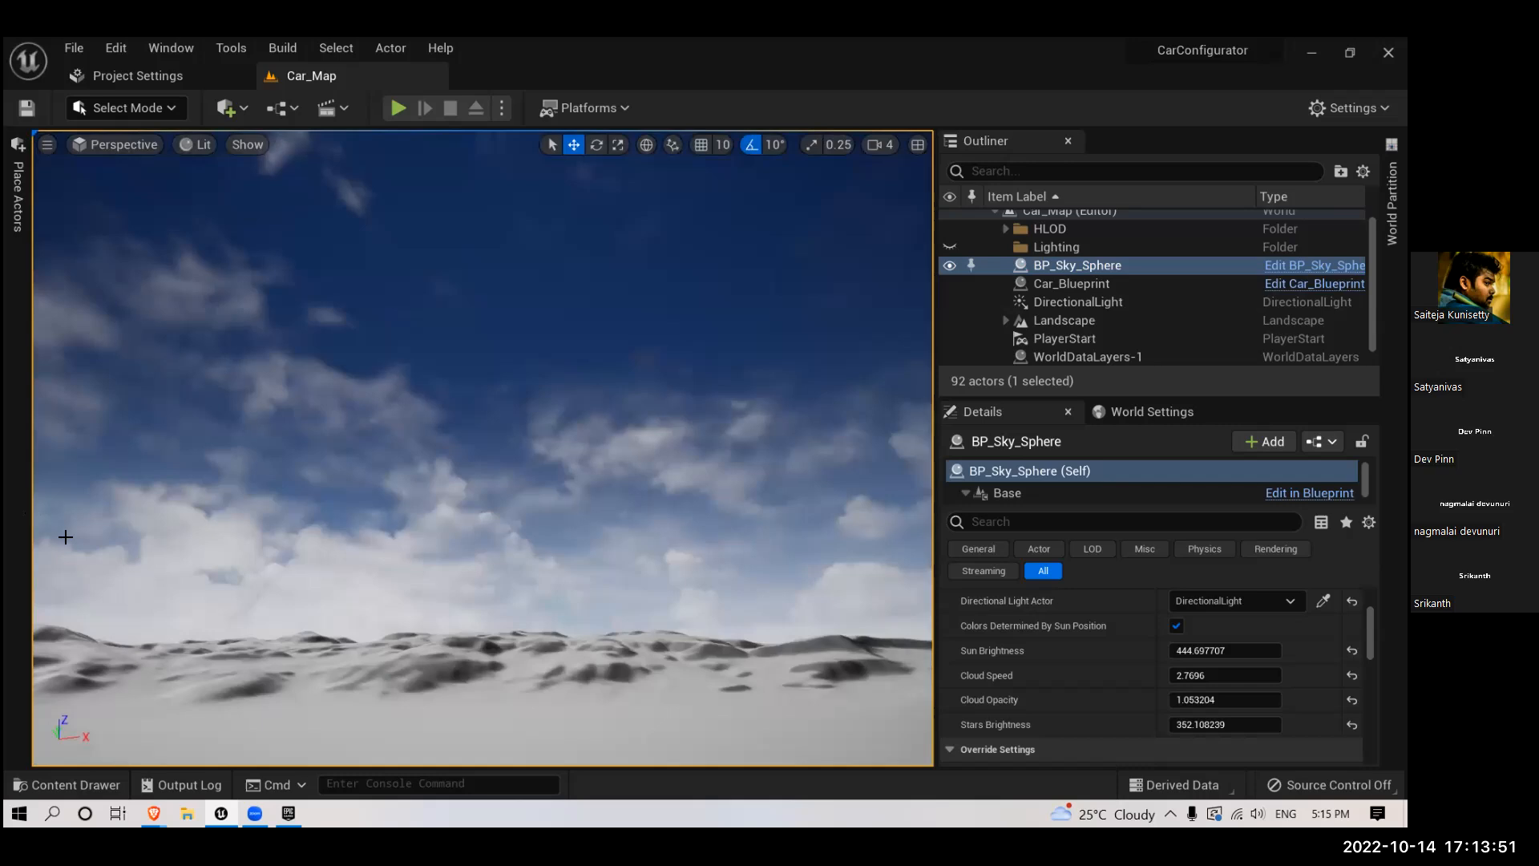
{"action": "scroll", "coordinate": [1079, 673], "scroll_direction": "up", "scroll_amount": 3}
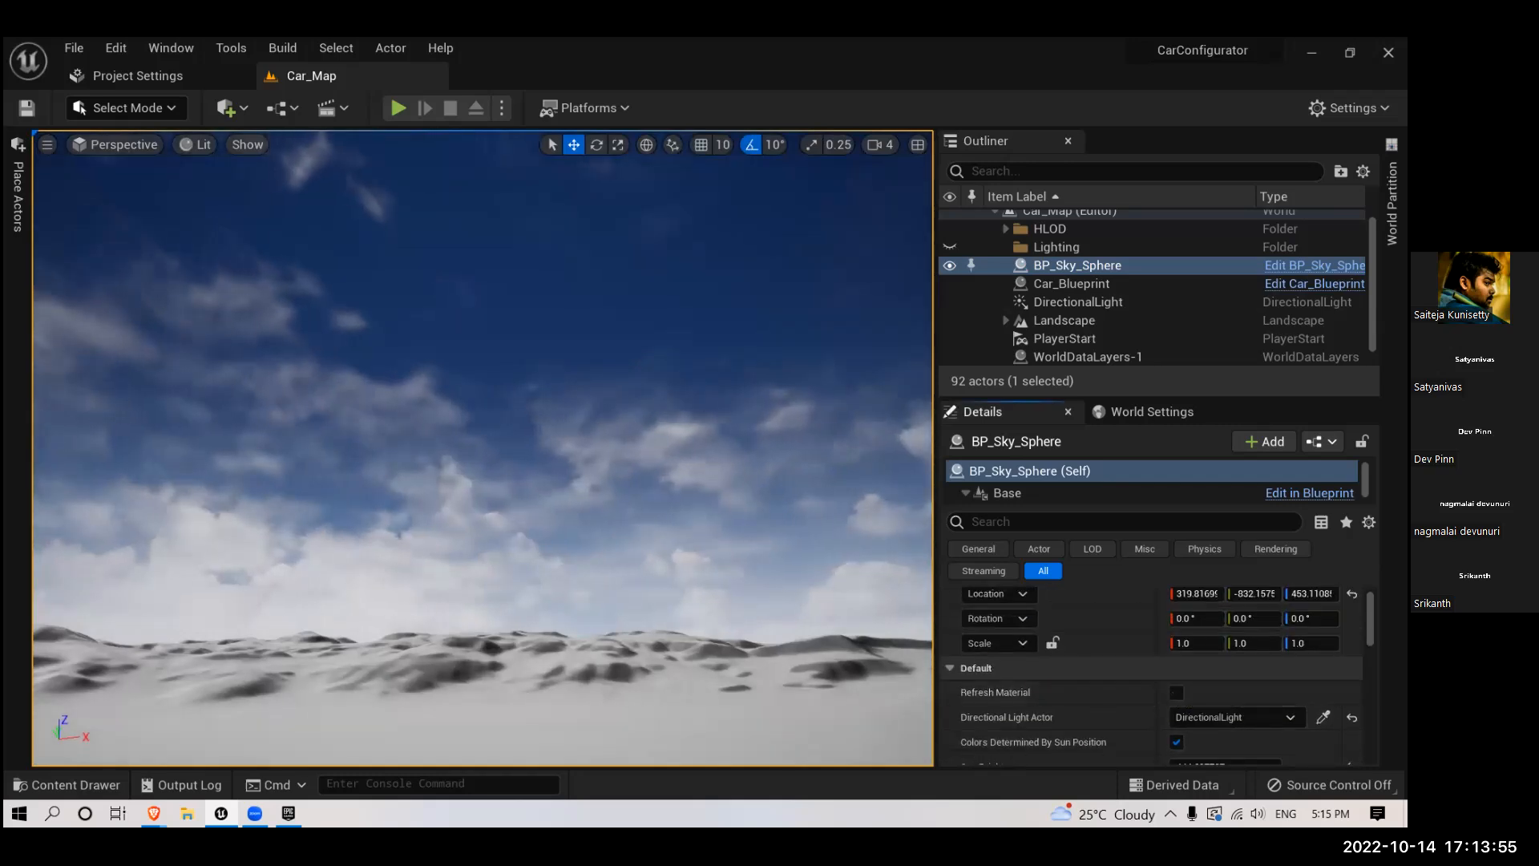
- Select the DirectionalLight and rotate it about Y to -6° for a low sun over the terrain
{"action": "right_click_drag", "start_coordinate": [641, 560], "coordinate": [615, 601]}
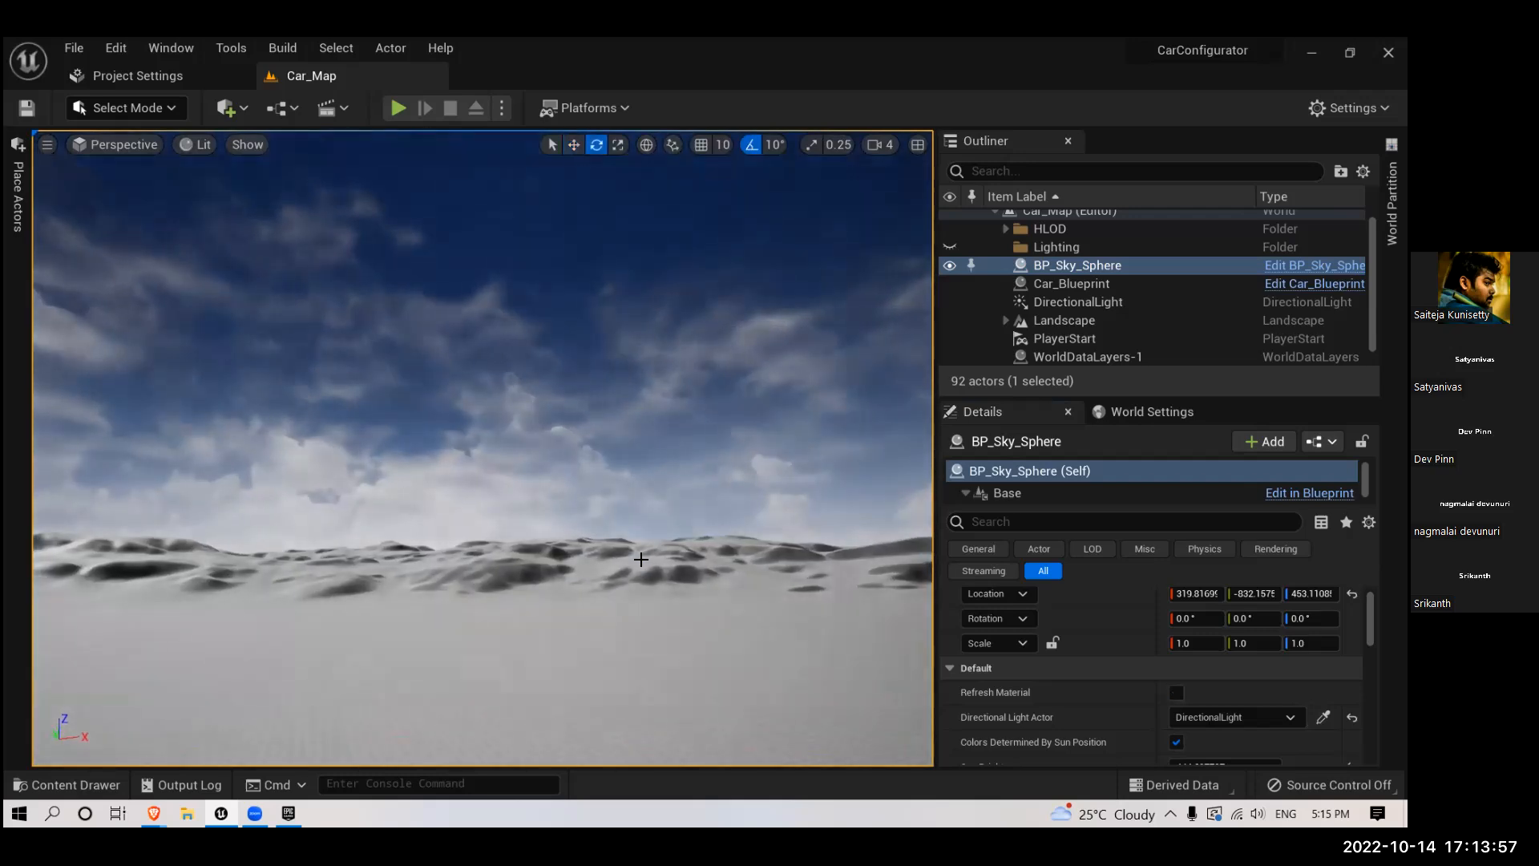
{"action": "right_click_drag", "start_coordinate": [647, 552], "coordinate": [577, 563]}
{"action": "left_click", "coordinate": [1154, 284]}
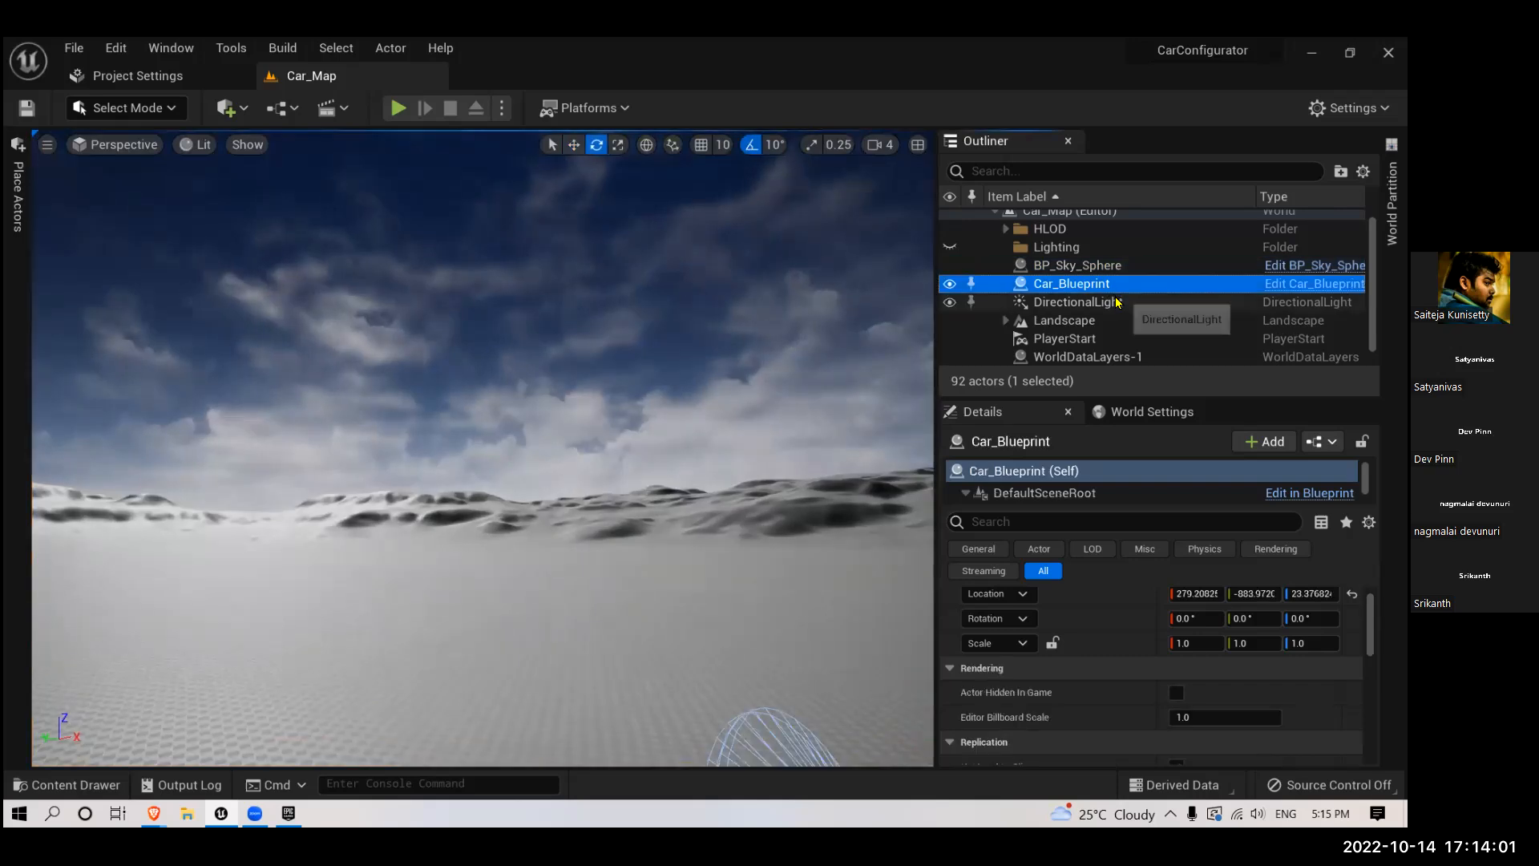
{"action": "left_click", "coordinate": [1090, 302]}
{"action": "right_click_drag", "start_coordinate": [713, 529], "coordinate": [754, 563]}
{"action": "left_click_drag", "start_coordinate": [687, 563], "coordinate": [709, 649]}
{"action": "mouse_move", "coordinate": [481, 654]}
{"action": "right_mouse_down"}
{"action": "mouse_move", "coordinate": [491, 634]}
{"action": "mouse_move", "coordinate": [494, 673]}
{"action": "right_mouse_up"}
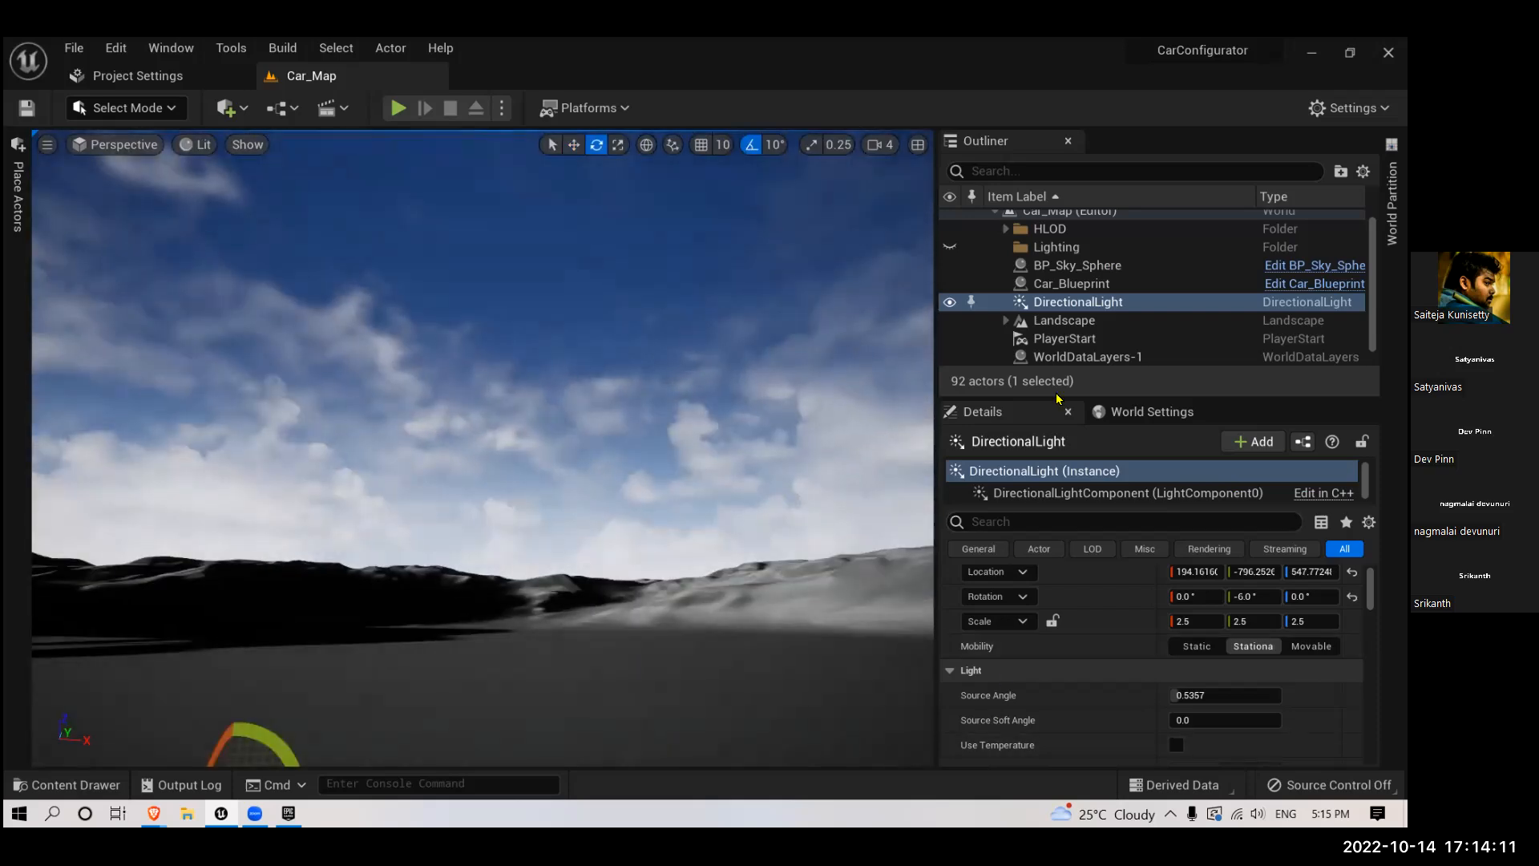
- Adjust BP_Sky_Sphere's Stars Brightness to about 94.5 while checking the sky overhead
{"action": "left_click", "coordinate": [1109, 269]}
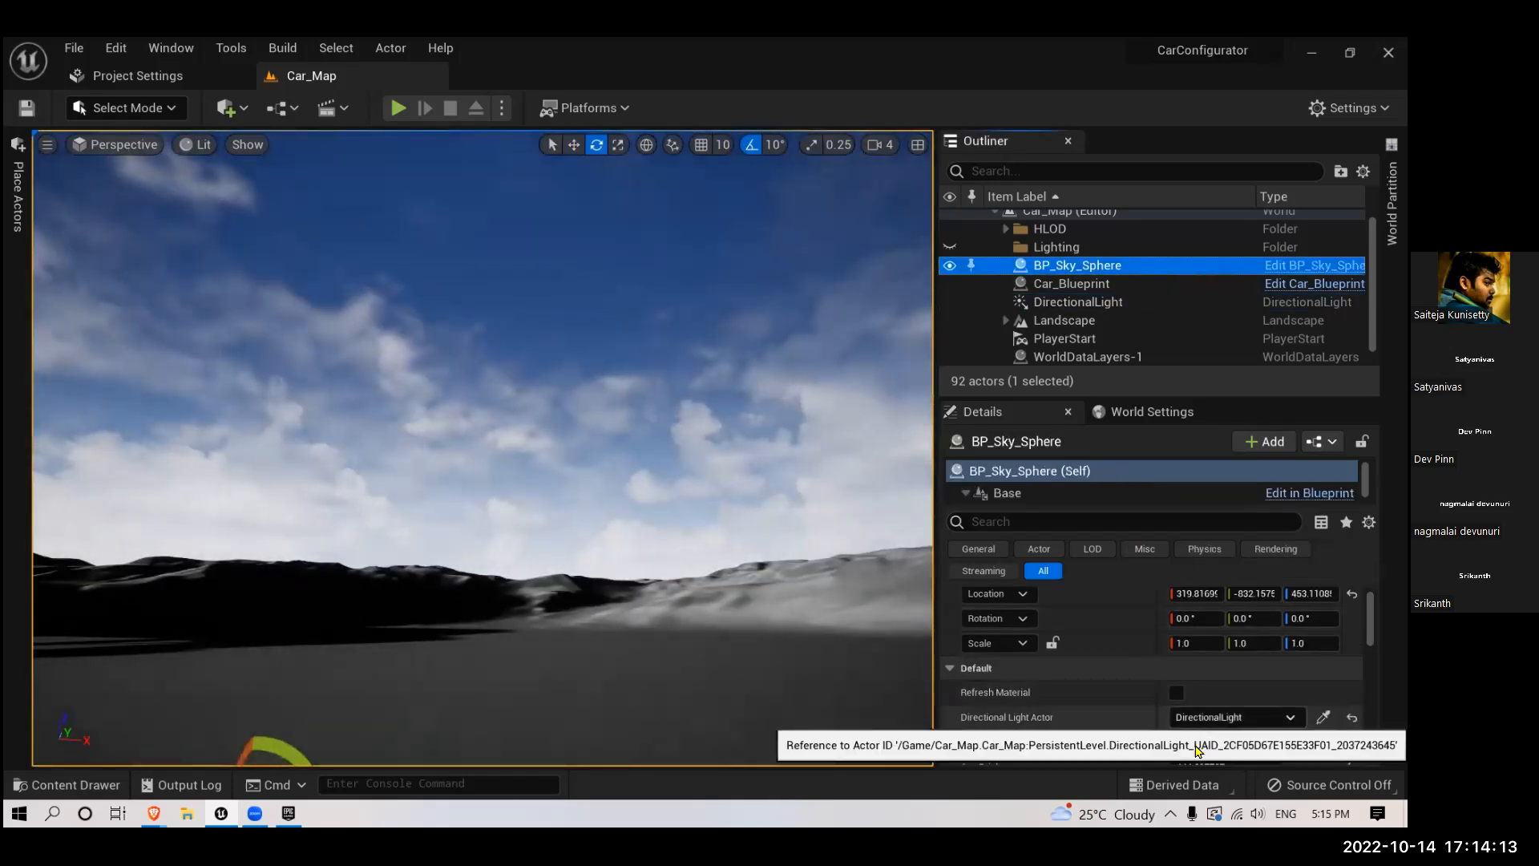
{"action": "scroll", "coordinate": [1209, 746], "scroll_direction": "down", "scroll_amount": 2}
{"action": "scroll", "coordinate": [1209, 745], "scroll_direction": "down", "scroll_amount": 1}
{"action": "left_click_drag", "start_coordinate": [1203, 696], "coordinate": [1239, 696]}
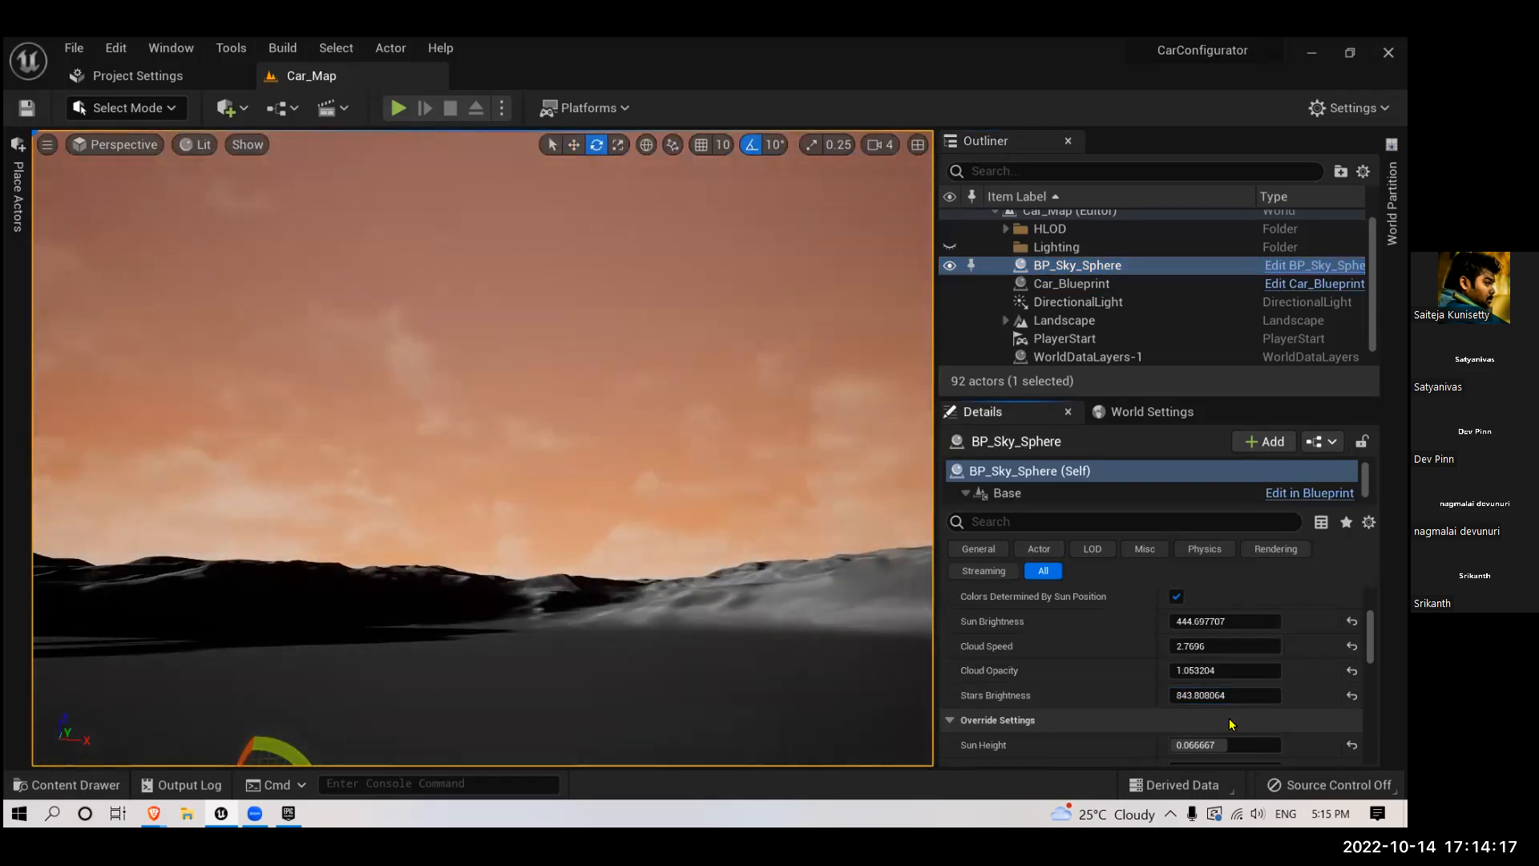
{"action": "left_click_drag", "start_coordinate": [1211, 695], "coordinate": [1251, 695]}
{"action": "right_click_drag", "start_coordinate": [481, 449], "coordinate": [473, 376]}
{"action": "left_click_drag", "start_coordinate": [1209, 696], "coordinate": [1347, 696]}
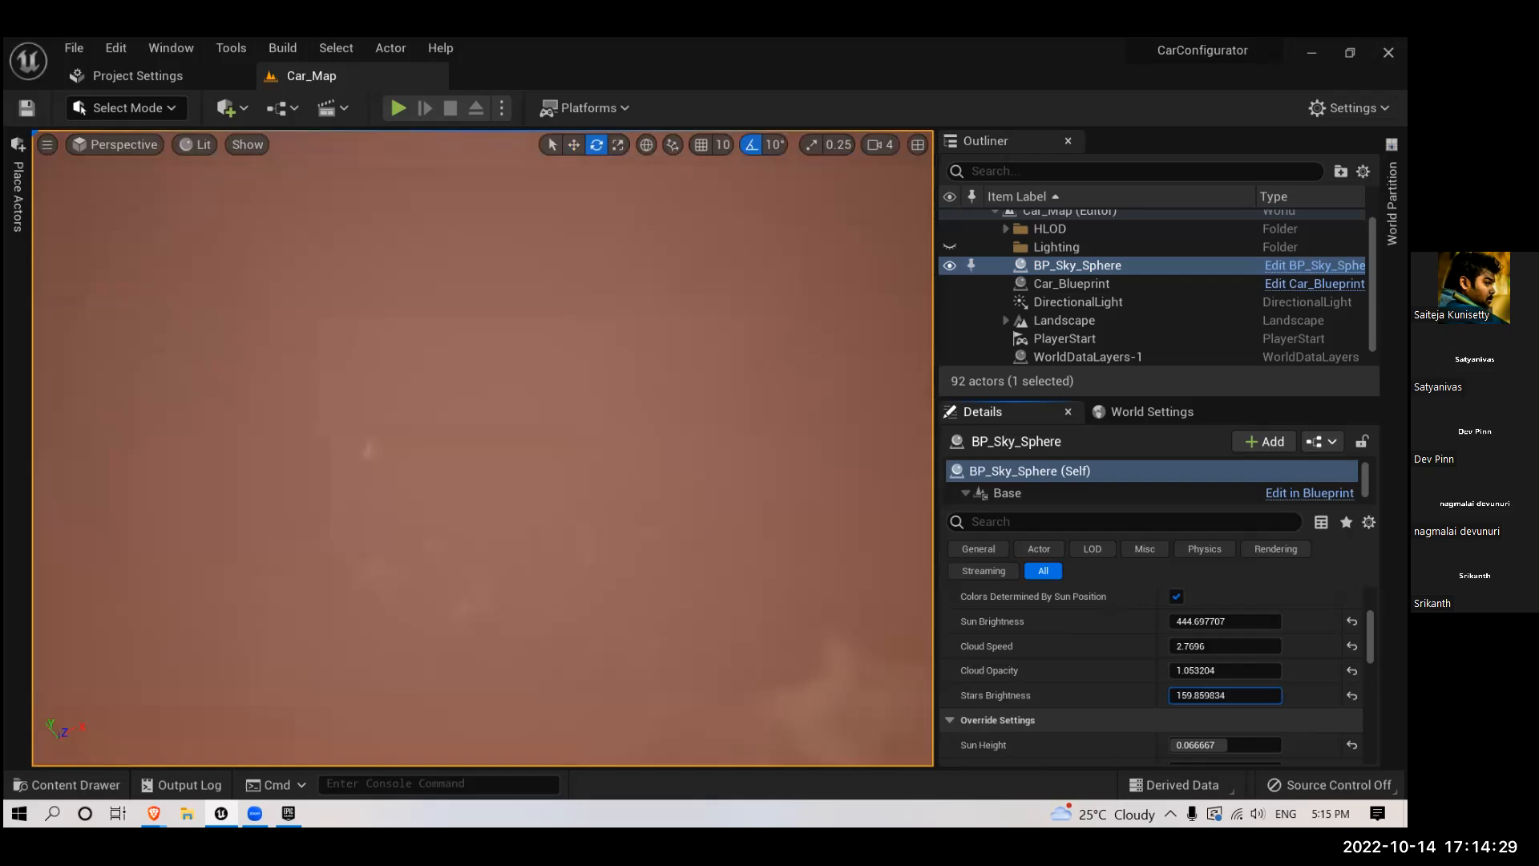
- Set BP_Sky_Sphere's Cloud Opacity to about 1.18 and view the clouds above the car
{"action": "left_click_drag", "start_coordinate": [1203, 670], "coordinate": [1220, 671]}
{"action": "right_click_drag", "start_coordinate": [582, 554], "coordinate": [581, 729]}
{"action": "right_click_drag", "start_coordinate": [770, 649], "coordinate": [866, 653]}
{"action": "key", "text": "w"}
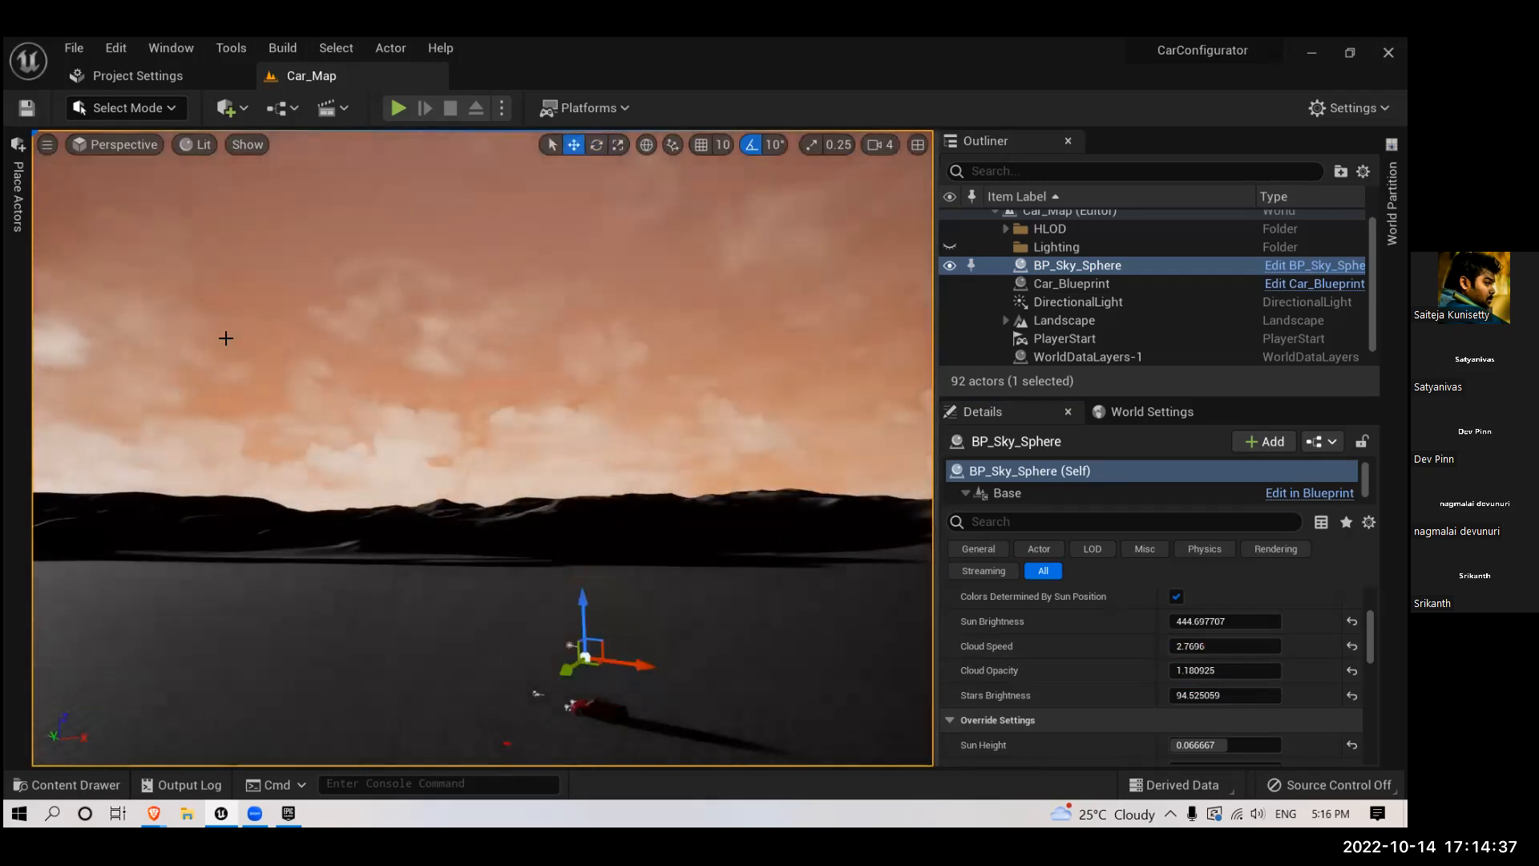
- Place a Sky Atmosphere actor from the visual effects actors into the level above the car
{"action": "left_click", "coordinate": [23, 202]}
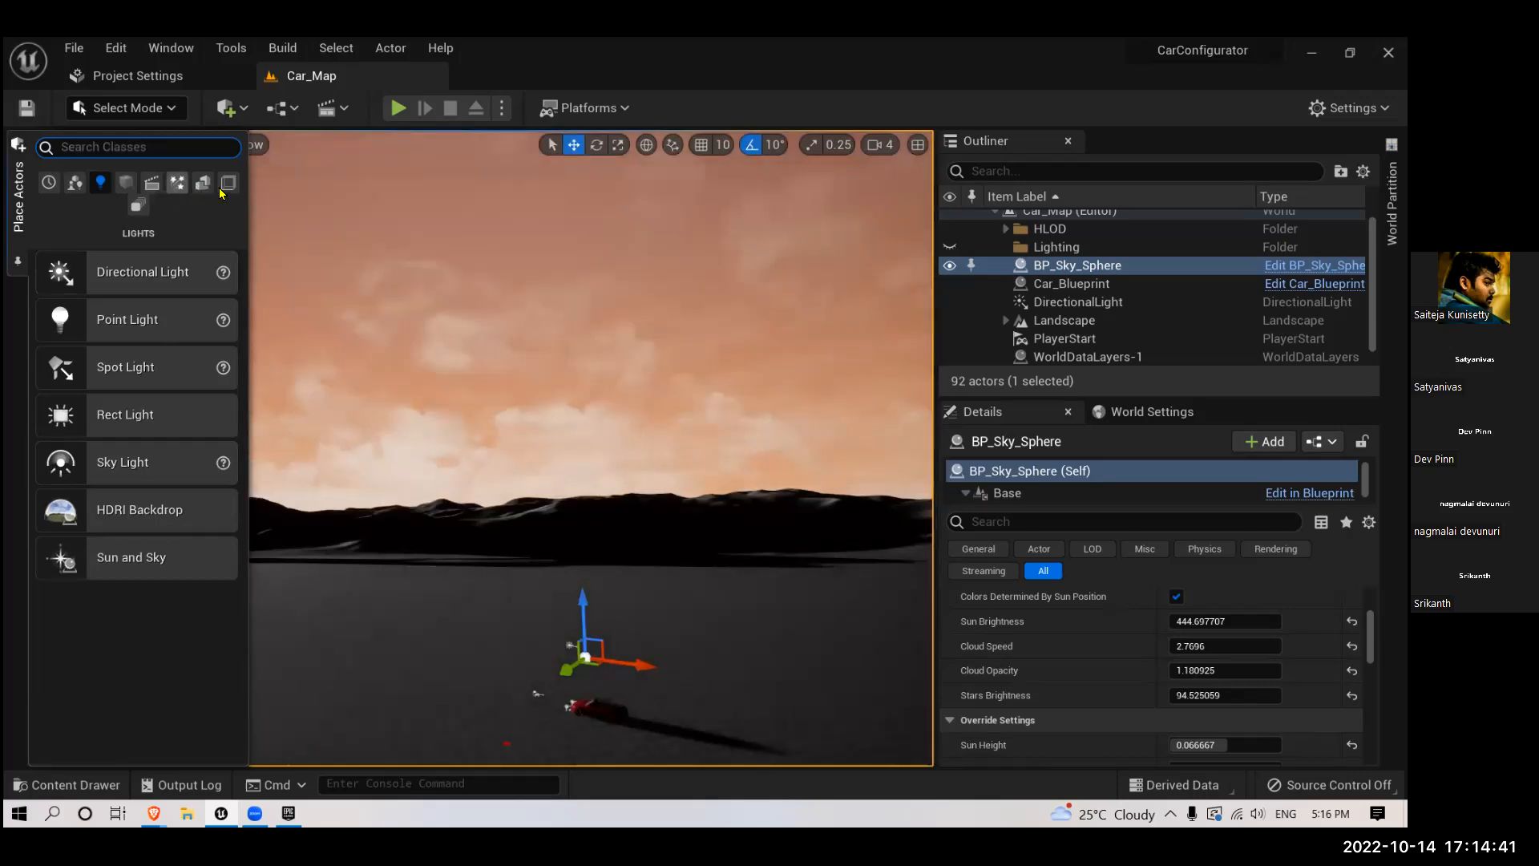
{"action": "left_click", "coordinate": [178, 183]}
{"action": "left_click_drag", "start_coordinate": [149, 317], "coordinate": [602, 471]}
{"action": "right_click_drag", "start_coordinate": [625, 440], "coordinate": [614, 493]}
- Try the atmosphere light gizmo again to move the sun with the newly placed actor in the level
{"action": "left_click", "coordinate": [724, 357]}
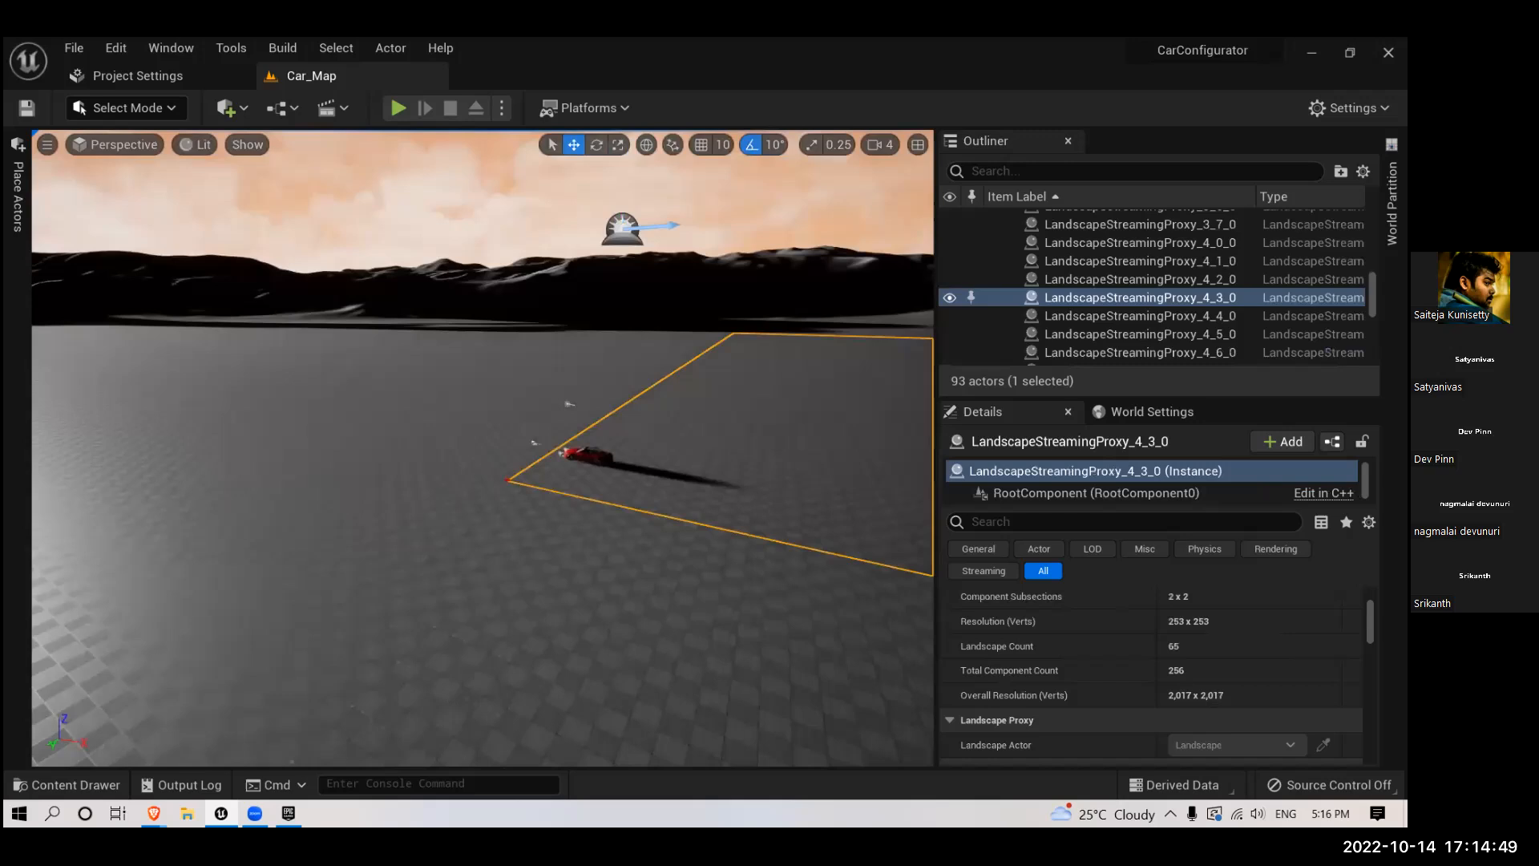
{"action": "left_click", "coordinate": [766, 255]}
{"action": "left_click", "coordinate": [766, 256]}
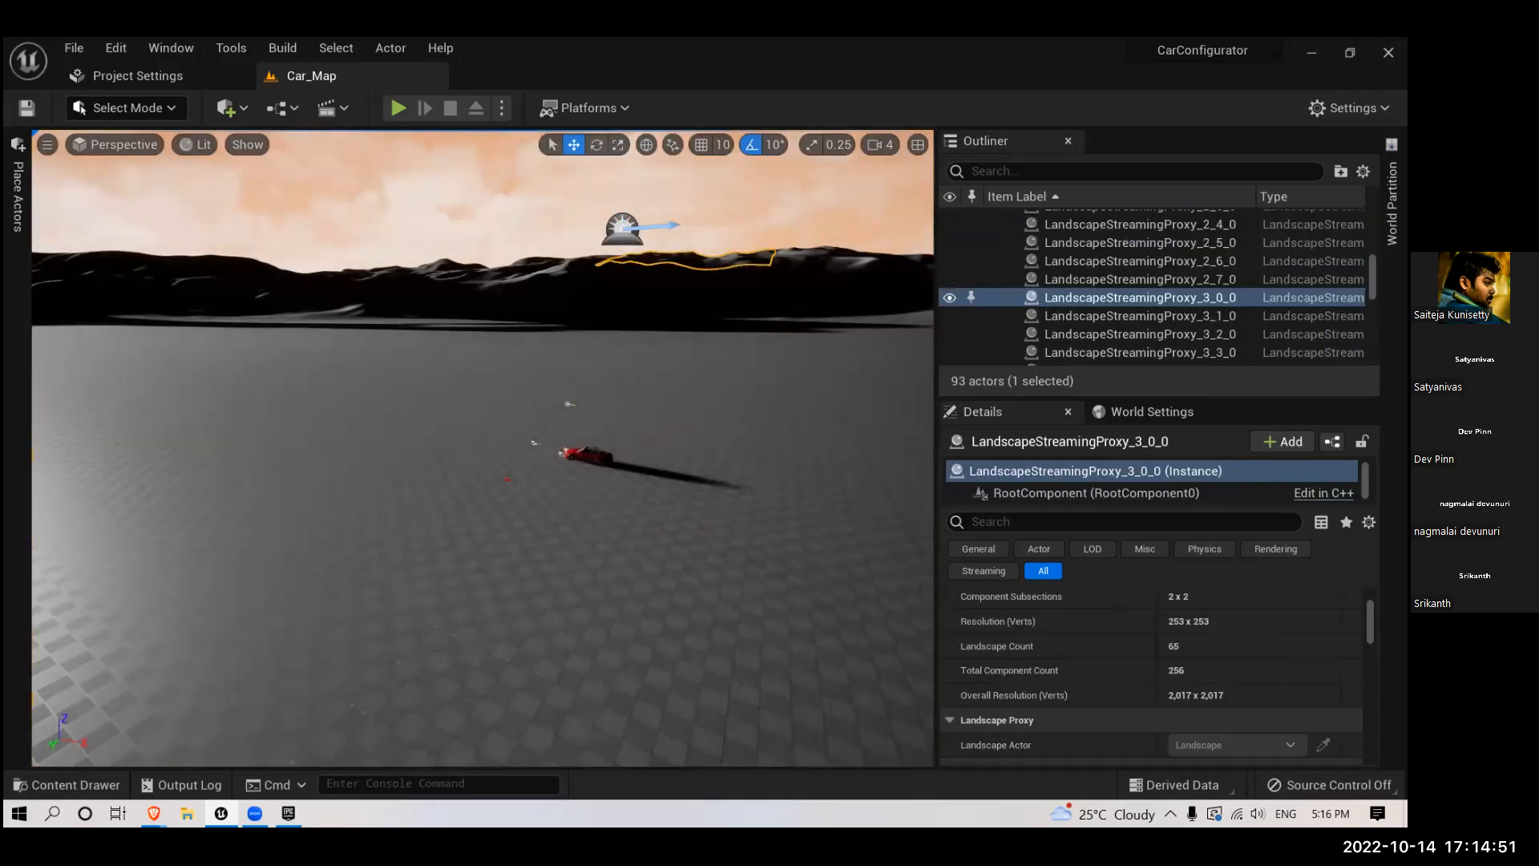
{"action": "key", "text": "ctrl+l"}
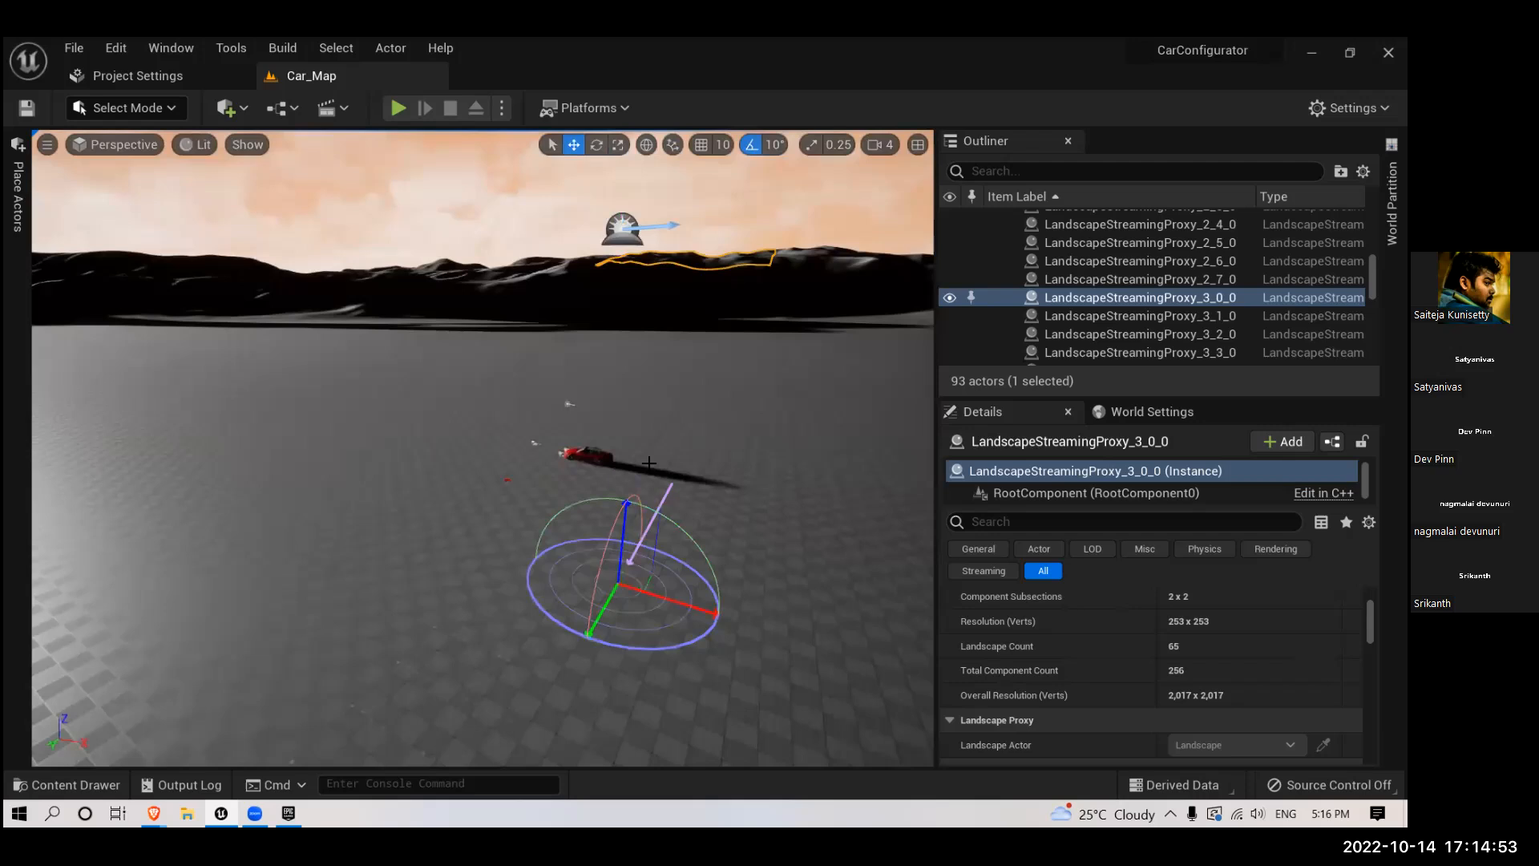
{"action": "left_click", "coordinate": [817, 478]}
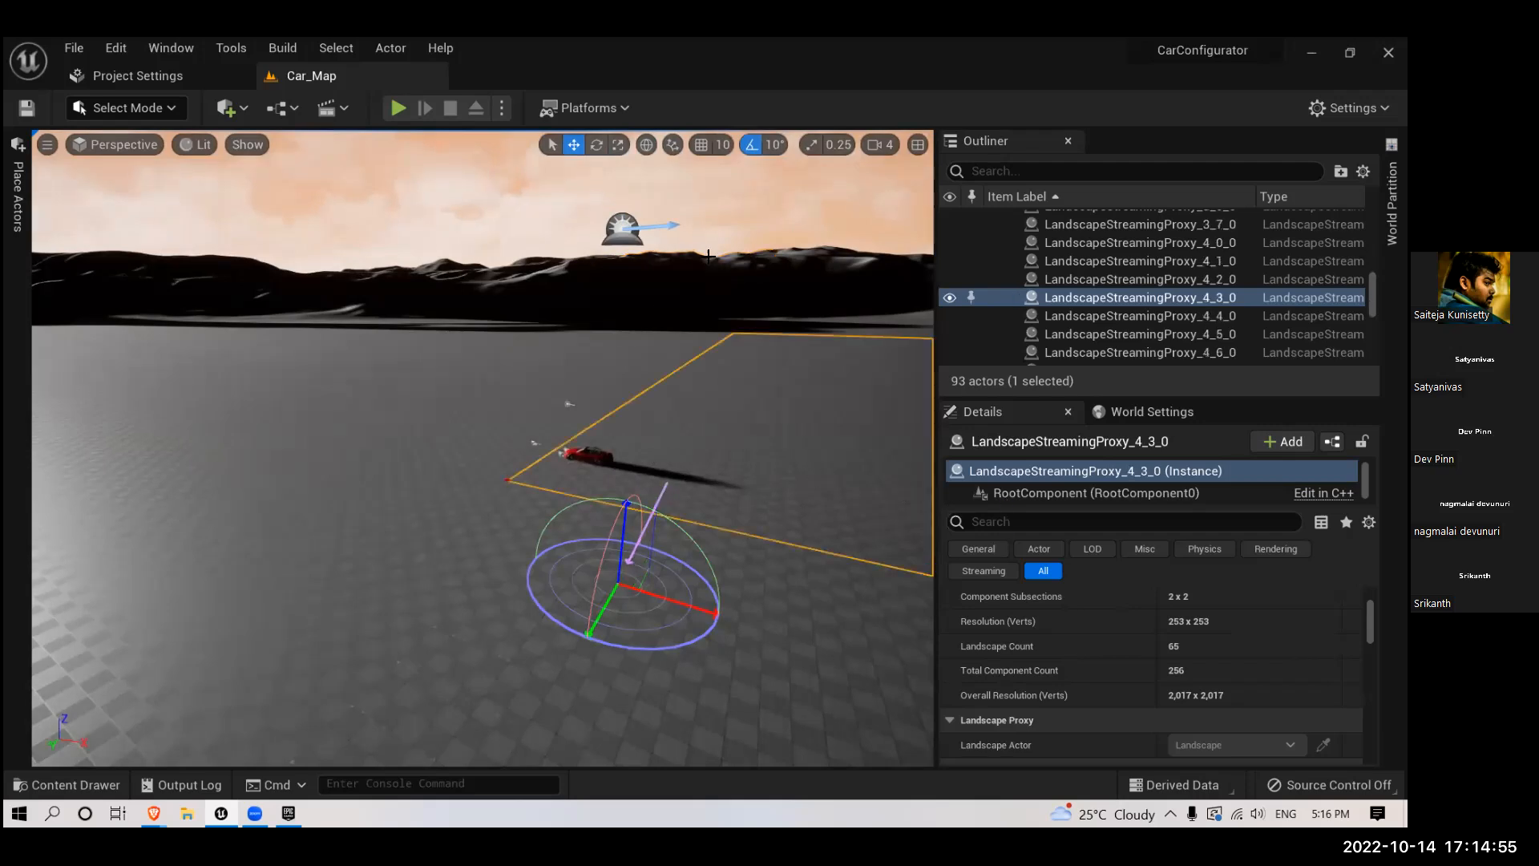
- Enable Atmosphere Sun Light on the DirectionalLight by filtering its details for "atmos" and view the level
{"action": "left_click", "coordinate": [569, 400]}
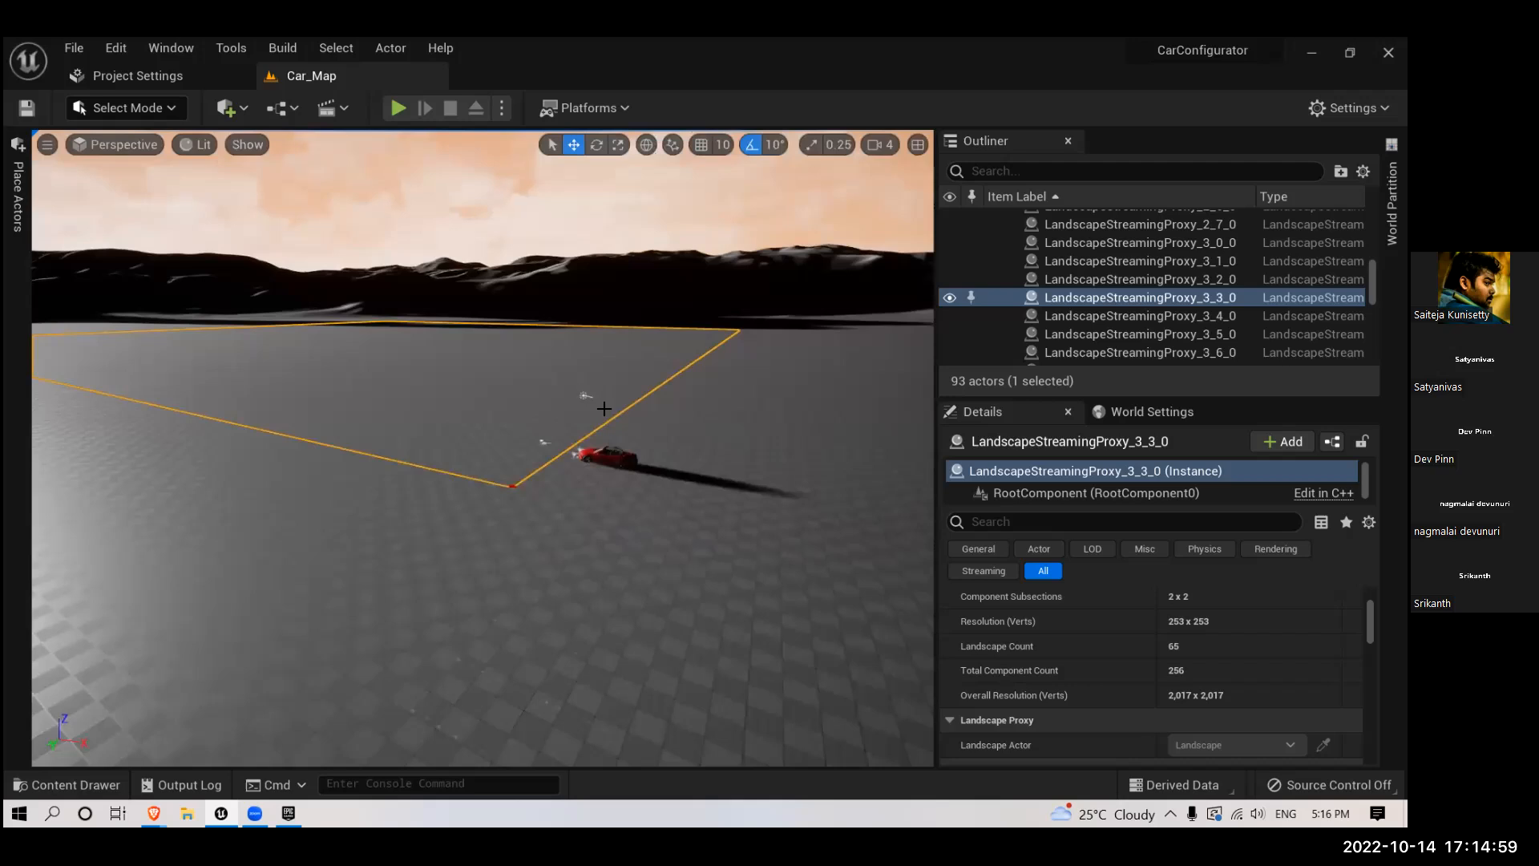
{"action": "left_click", "coordinate": [584, 396]}
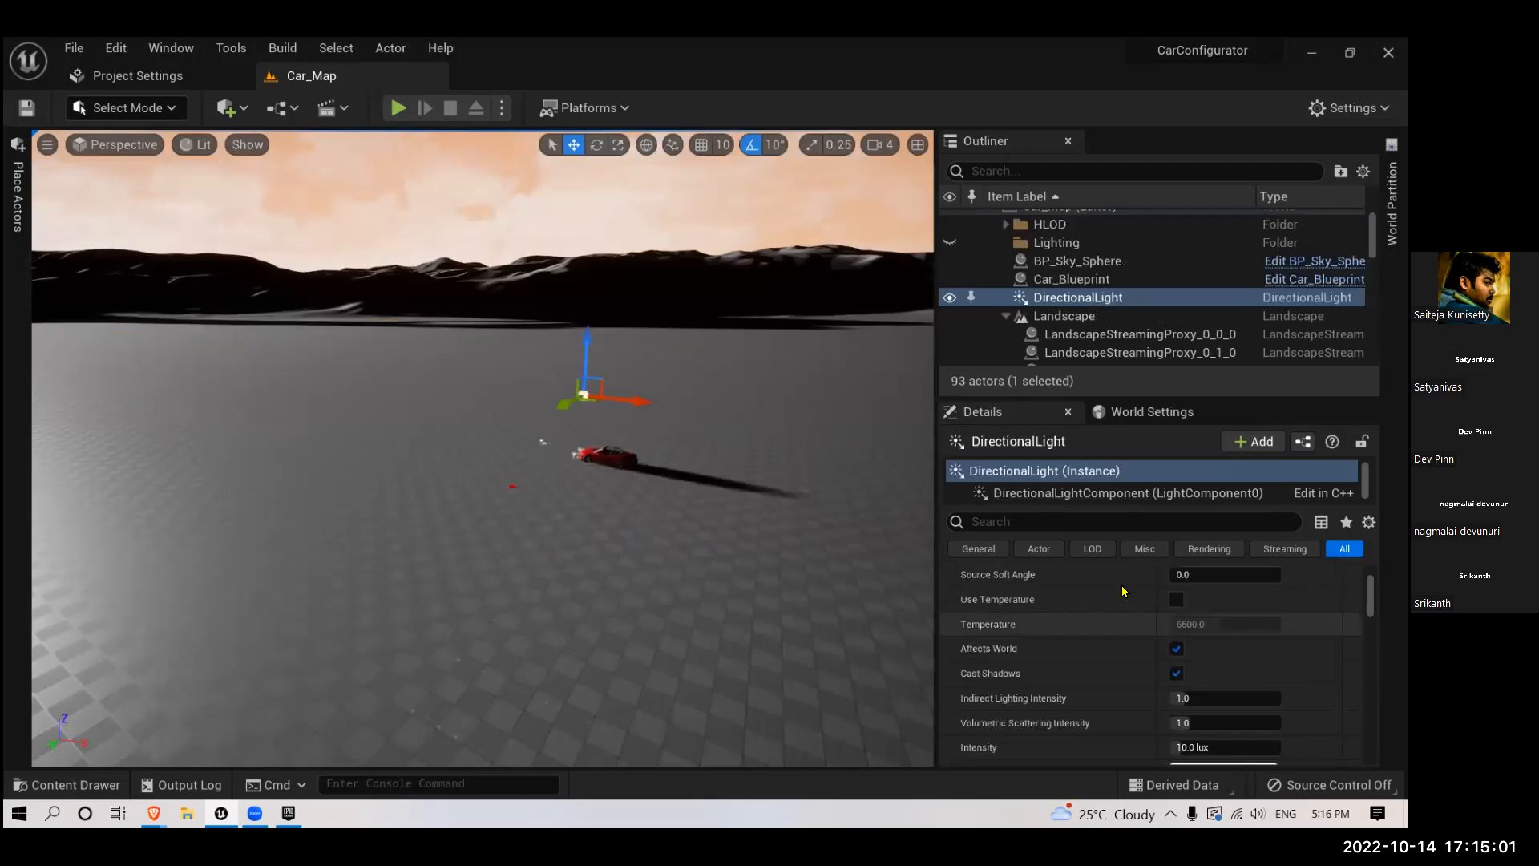
{"action": "left_click", "coordinate": [1033, 521]}
{"action": "type", "text": "at"}
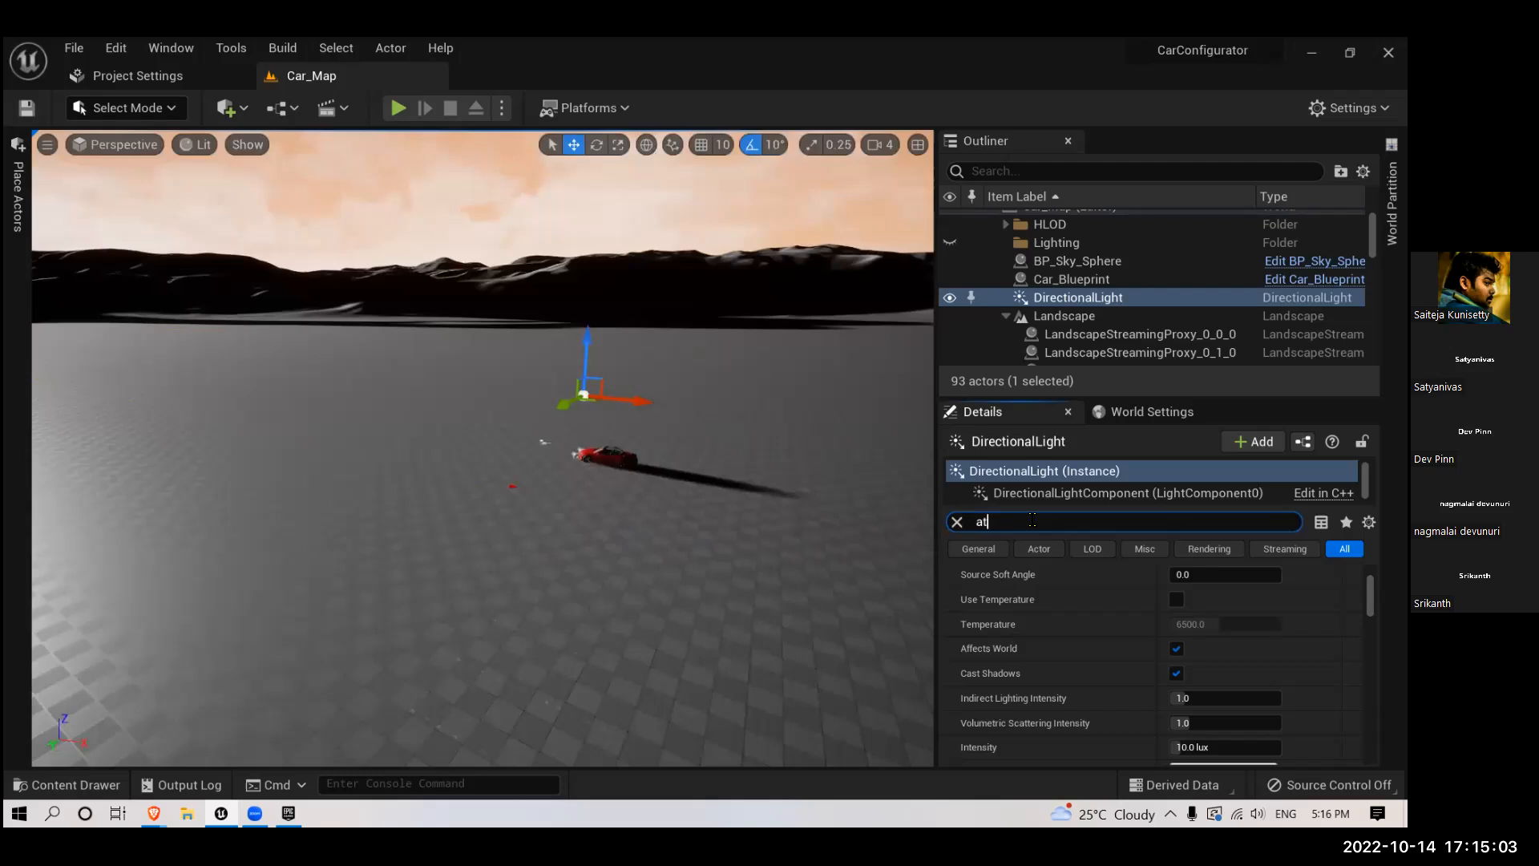
{"action": "type", "text": "mos"}
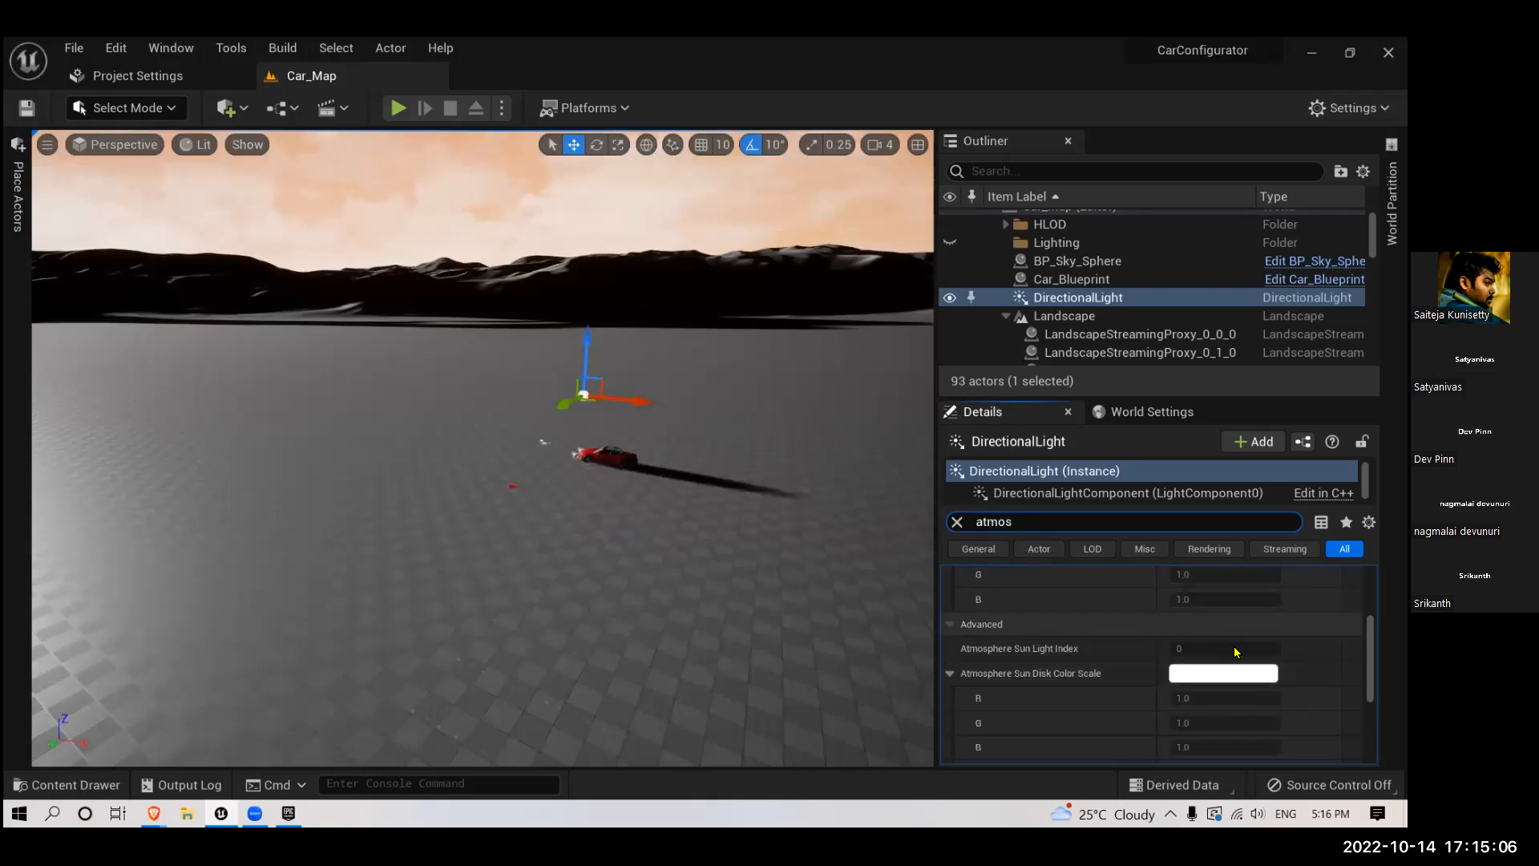
{"action": "scroll", "coordinate": [1167, 622], "scroll_direction": "up", "scroll_amount": 4}
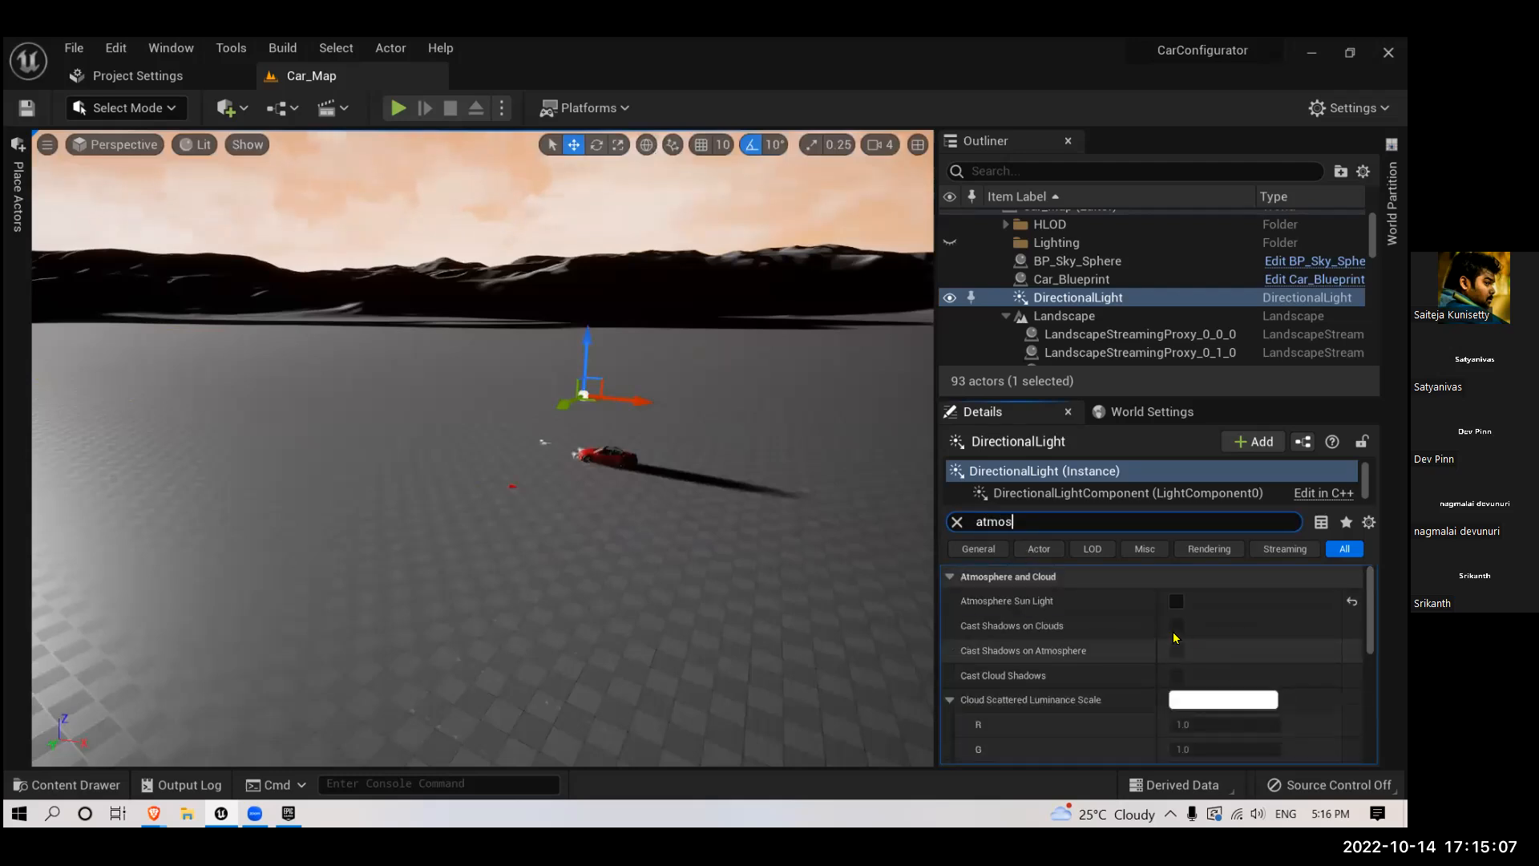
{"action": "left_click", "coordinate": [1175, 602]}
{"action": "right_click_drag", "start_coordinate": [716, 514], "coordinate": [718, 444]}
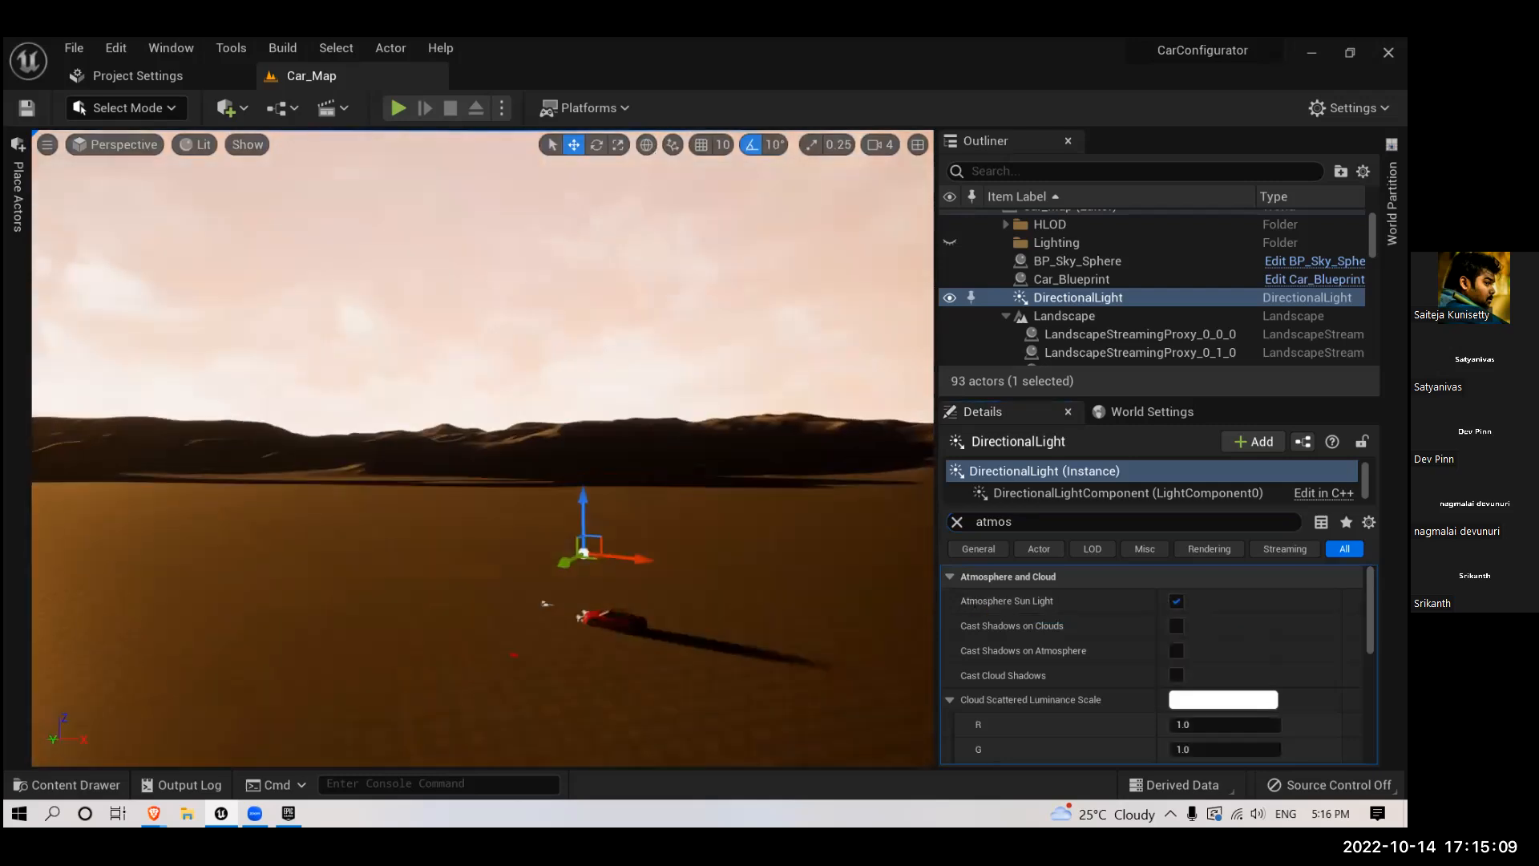
- Reposition the sun with the atmosphere light gizmo, swinging it across the horizon until the landscape around the car darkens
{"action": "right_click_drag", "start_coordinate": [716, 515], "coordinate": [727, 520]}
{"action": "key", "text": "ctrl+l"}
{"action": "key", "text": "ctrl+l"}
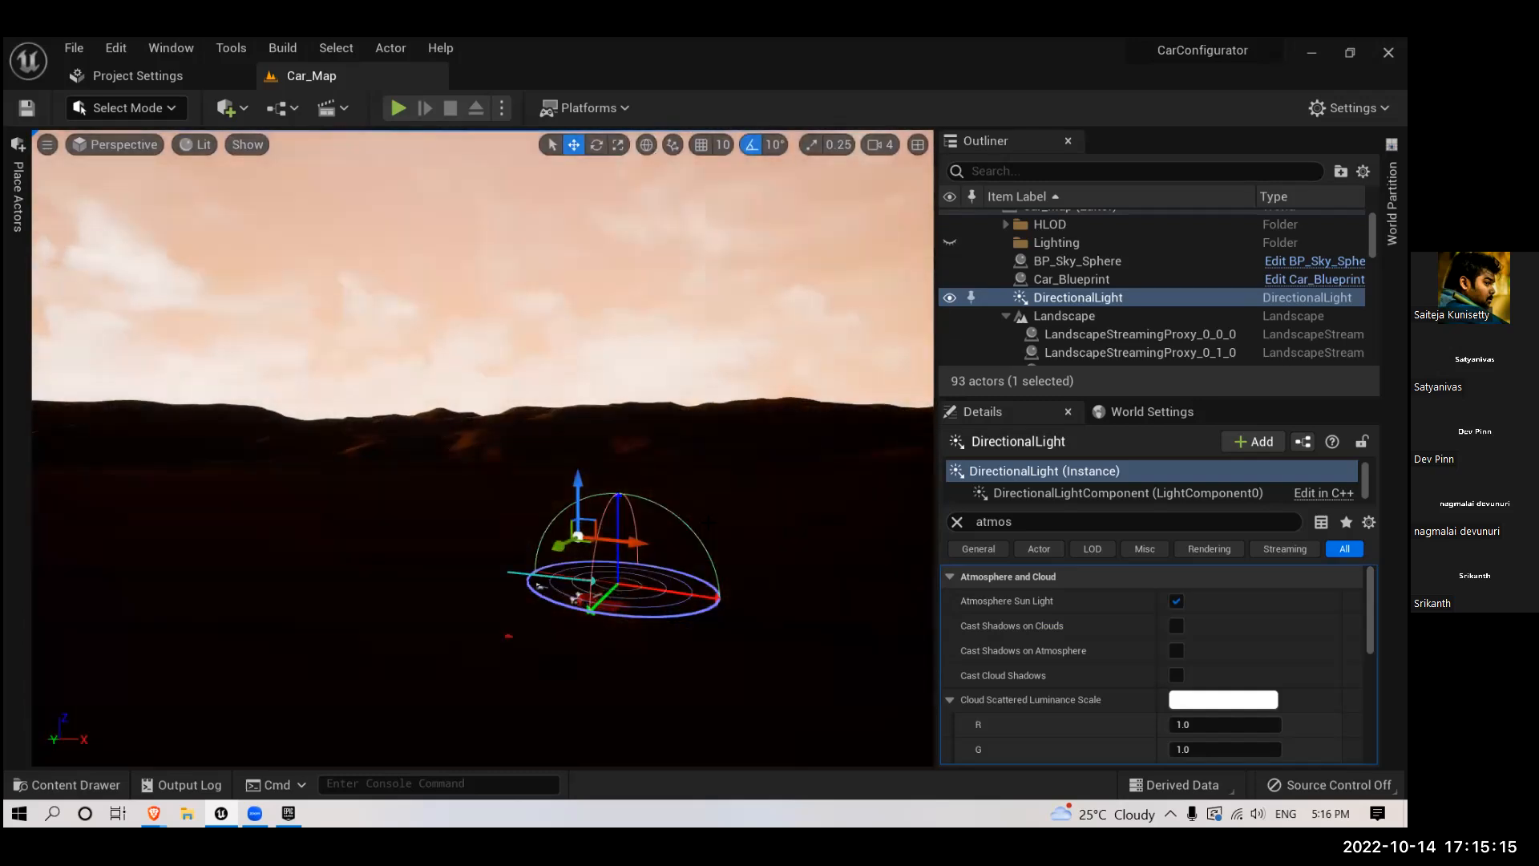
{"action": "key", "text": "ctrl+l"}
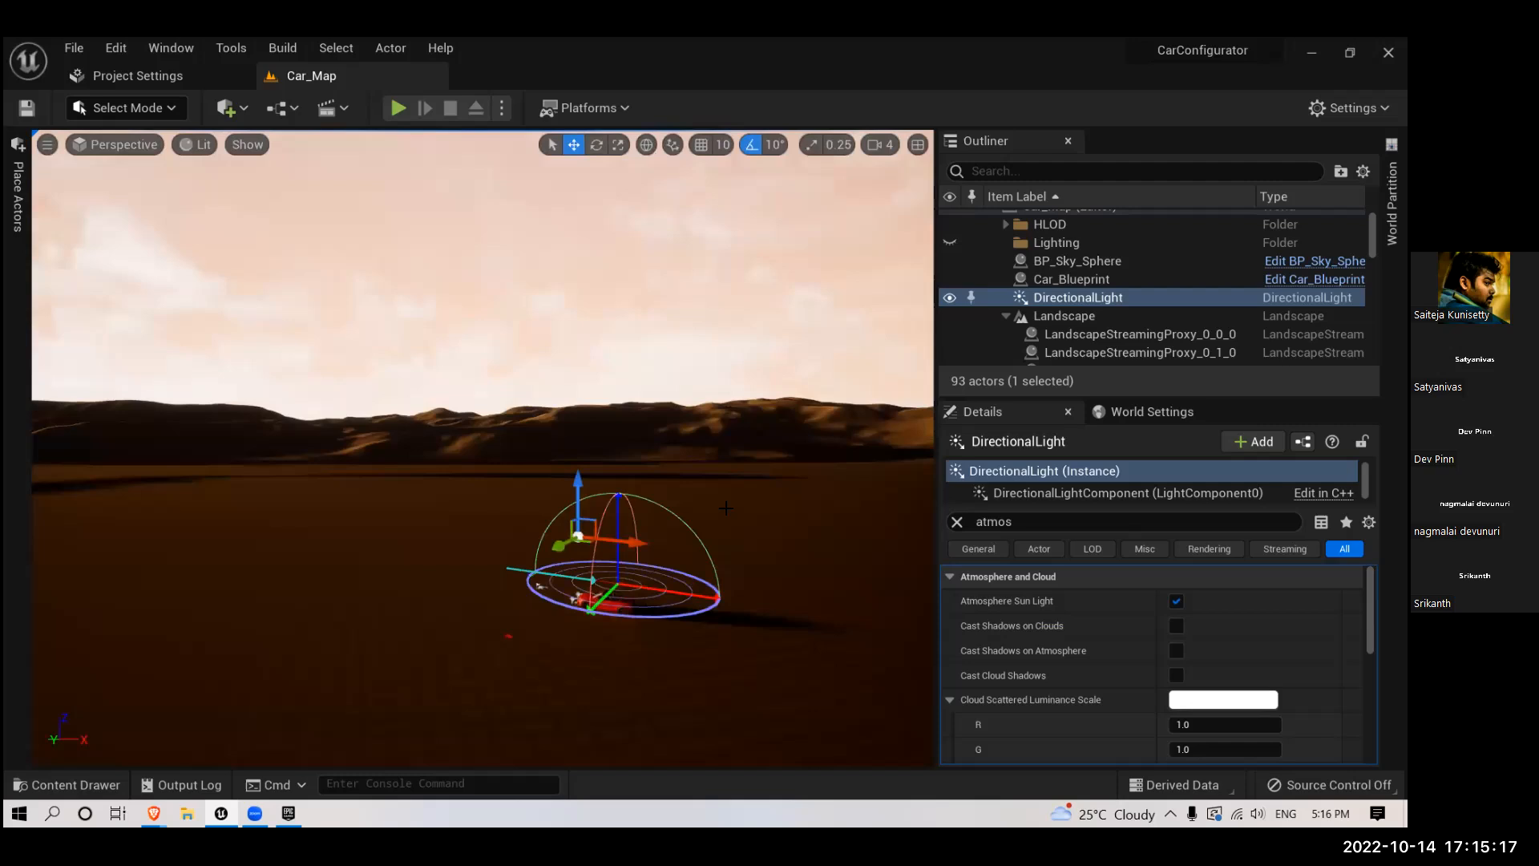
{"action": "left_click", "coordinate": [726, 508]}
{"action": "key", "text": "ctrl+l"}
{"action": "right_click_drag", "start_coordinate": [789, 463], "coordinate": [660, 497]}
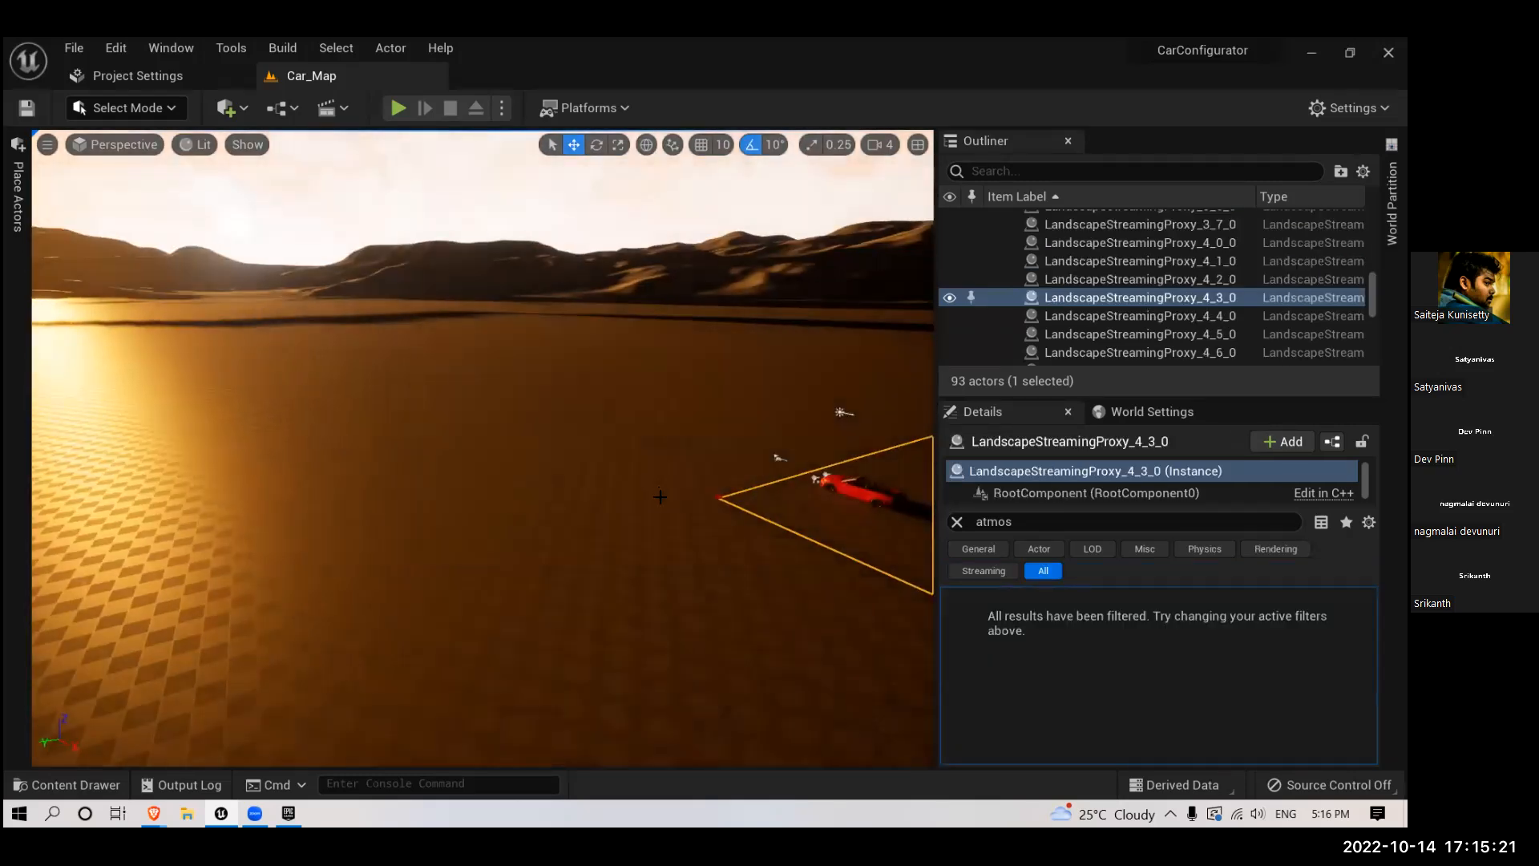
{"action": "key", "text": "ctrl+l"}
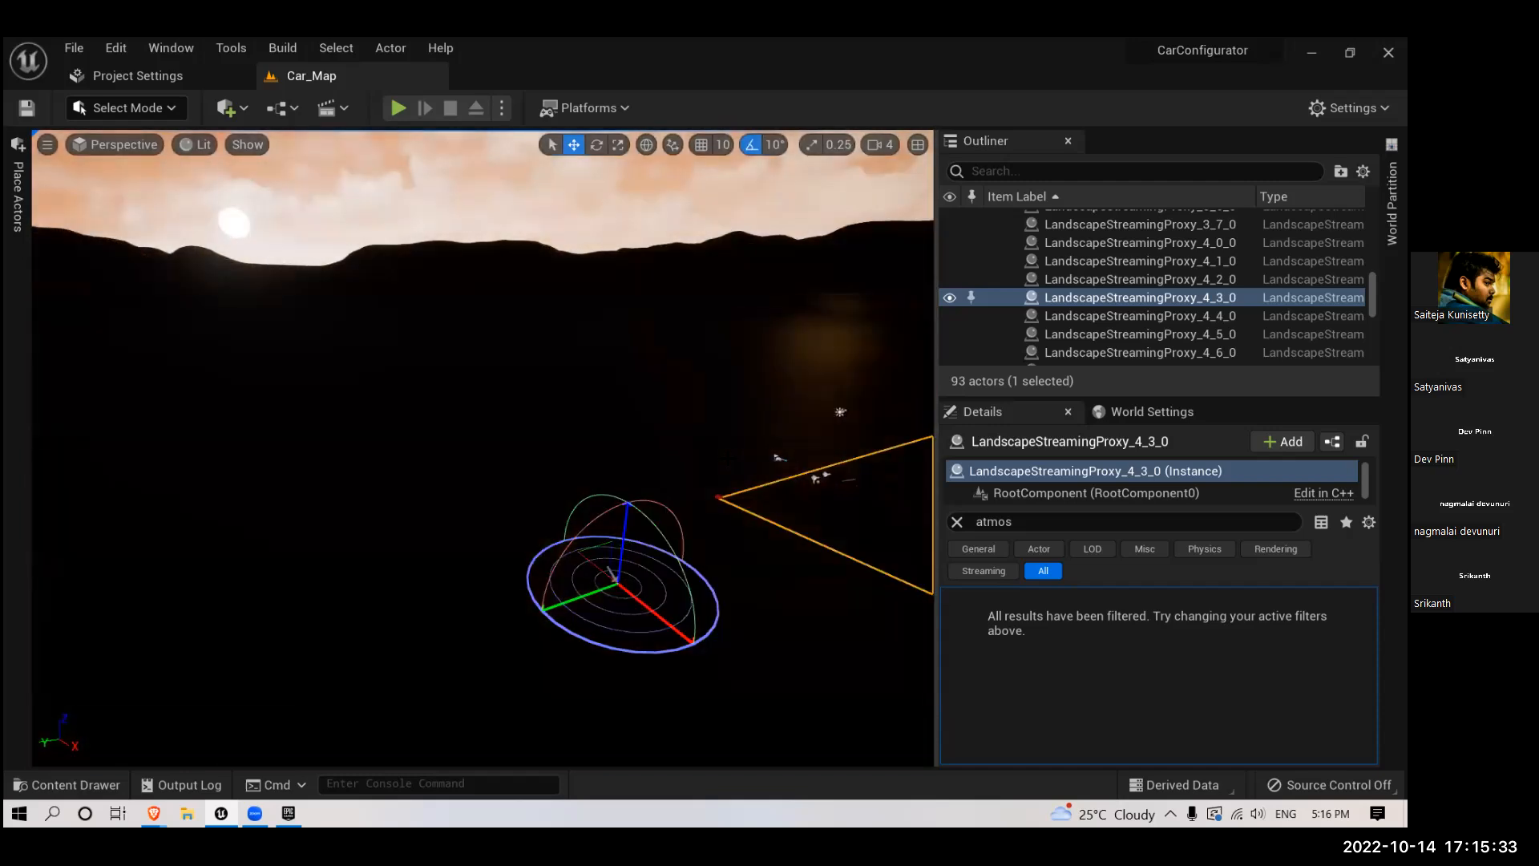
{"action": "right_click_drag", "start_coordinate": [728, 463], "coordinate": [898, 437]}
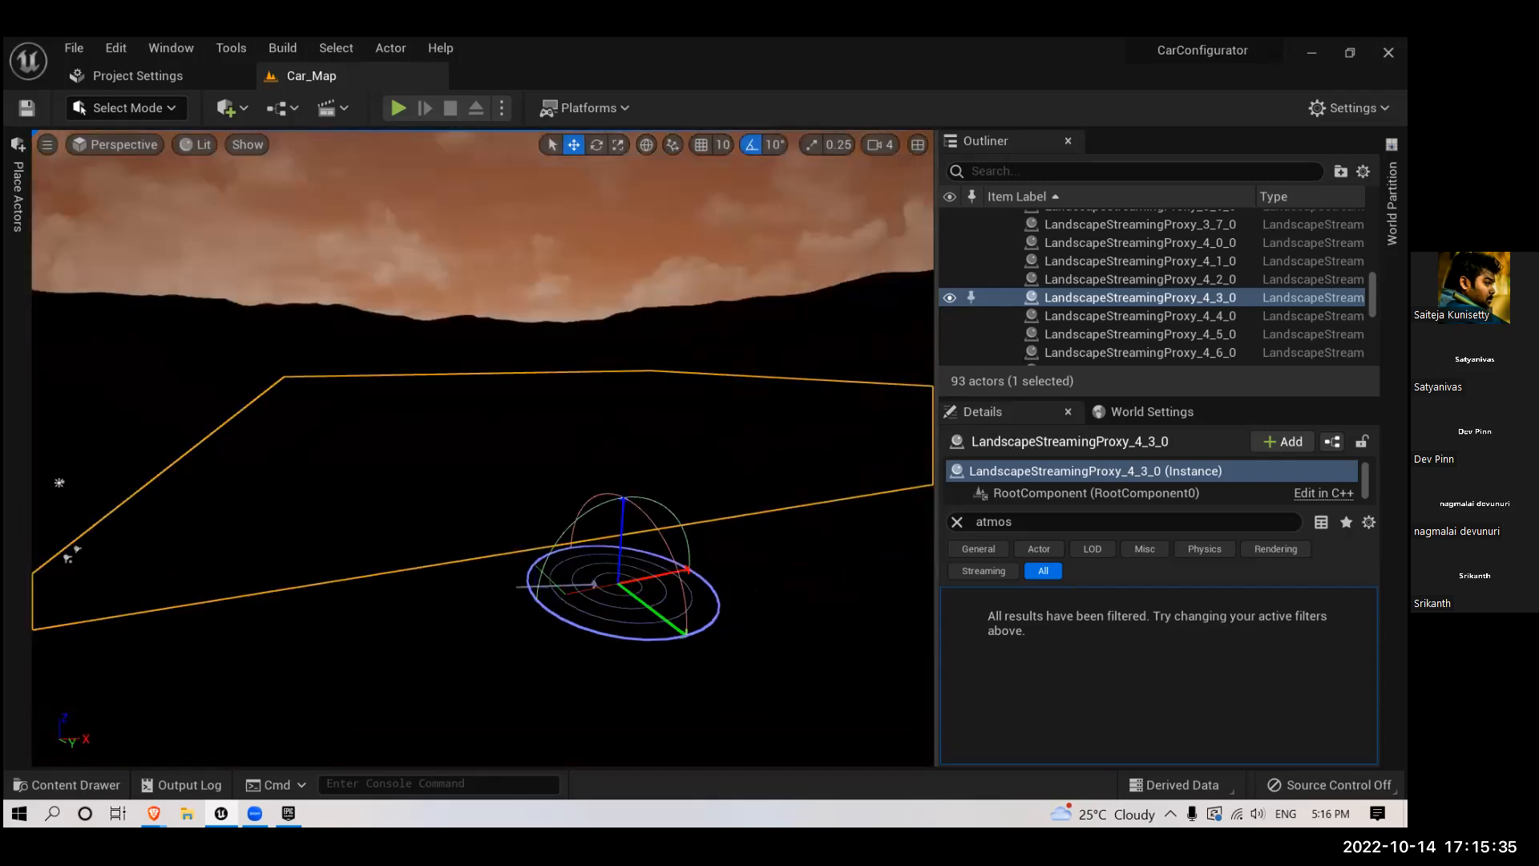
{"action": "right_click_drag", "start_coordinate": [898, 585], "coordinate": [762, 558]}
{"action": "left_click", "coordinate": [866, 451]}
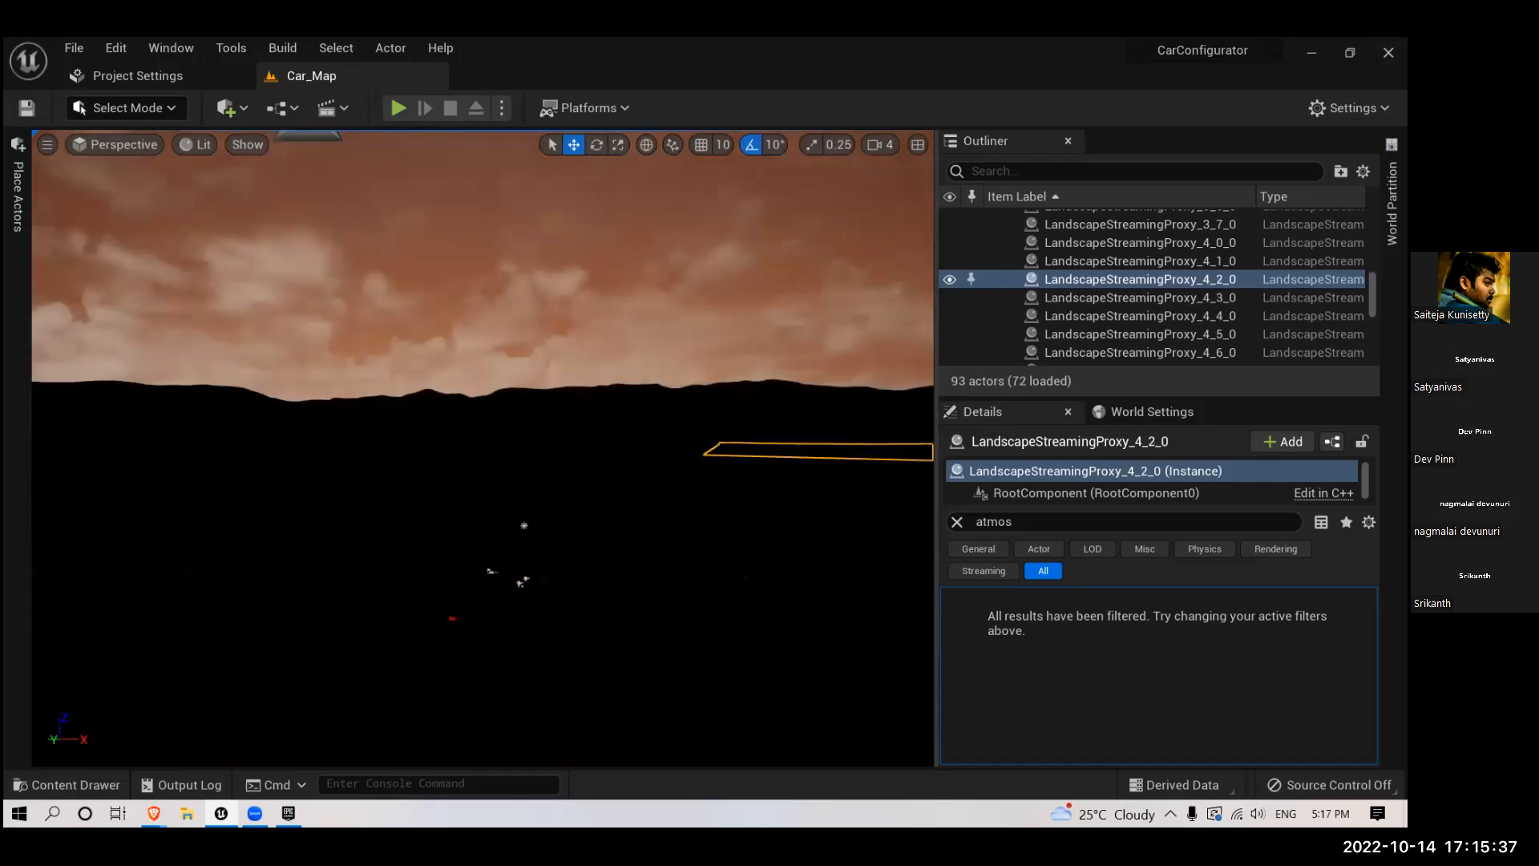
- Clear the details filter and reduce BP_Sky_Sphere's Stars Brightness to about 2.75 while checking the sky
{"action": "left_click", "coordinate": [961, 522]}
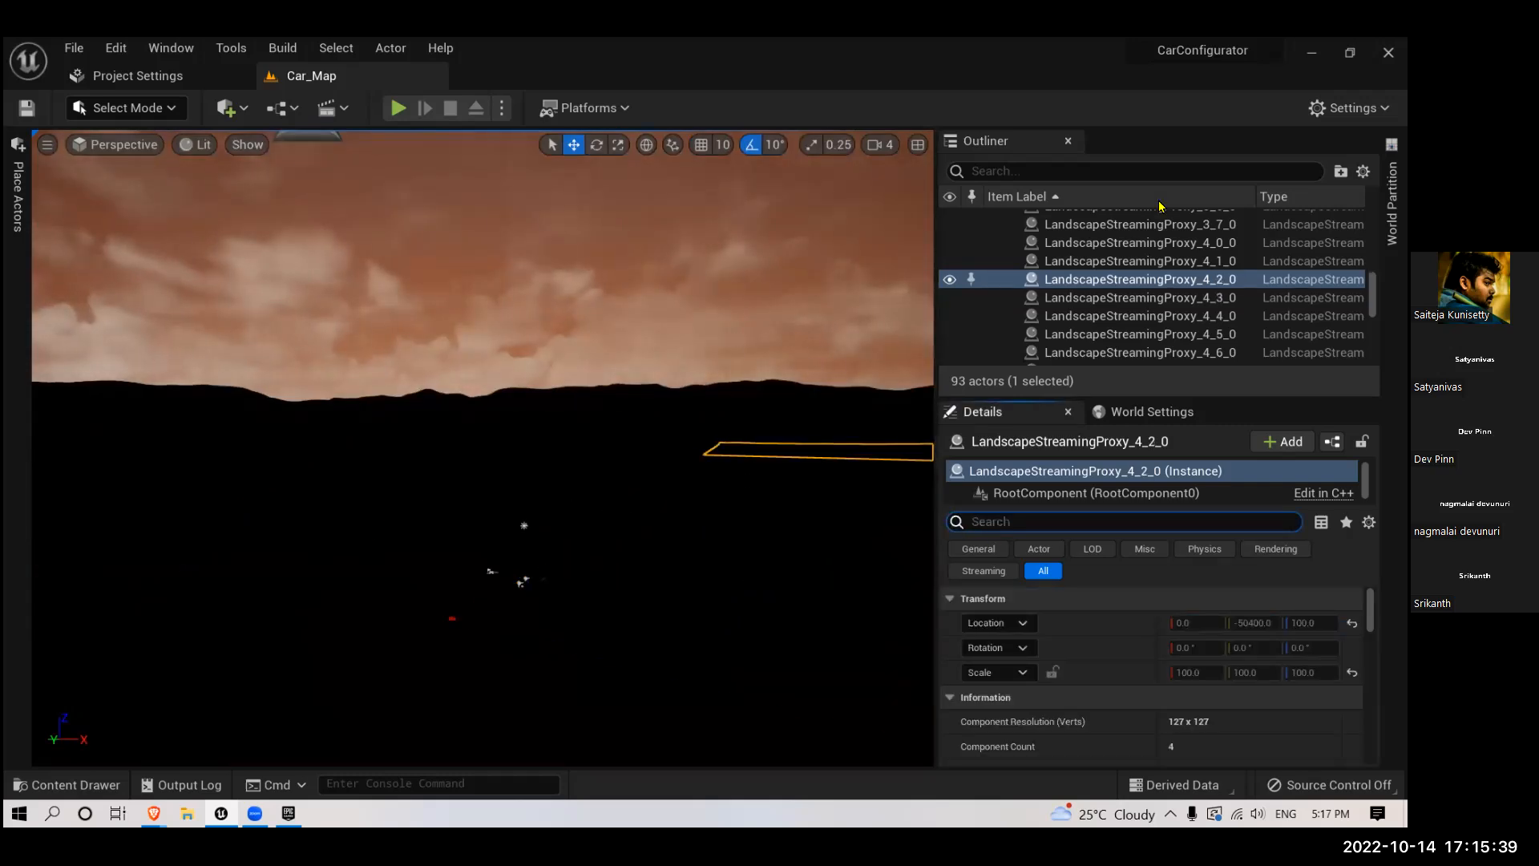
{"action": "scroll", "coordinate": [1126, 258], "scroll_direction": "up", "scroll_amount": 6}
{"action": "scroll", "coordinate": [1199, 301], "scroll_direction": "up", "scroll_amount": 5}
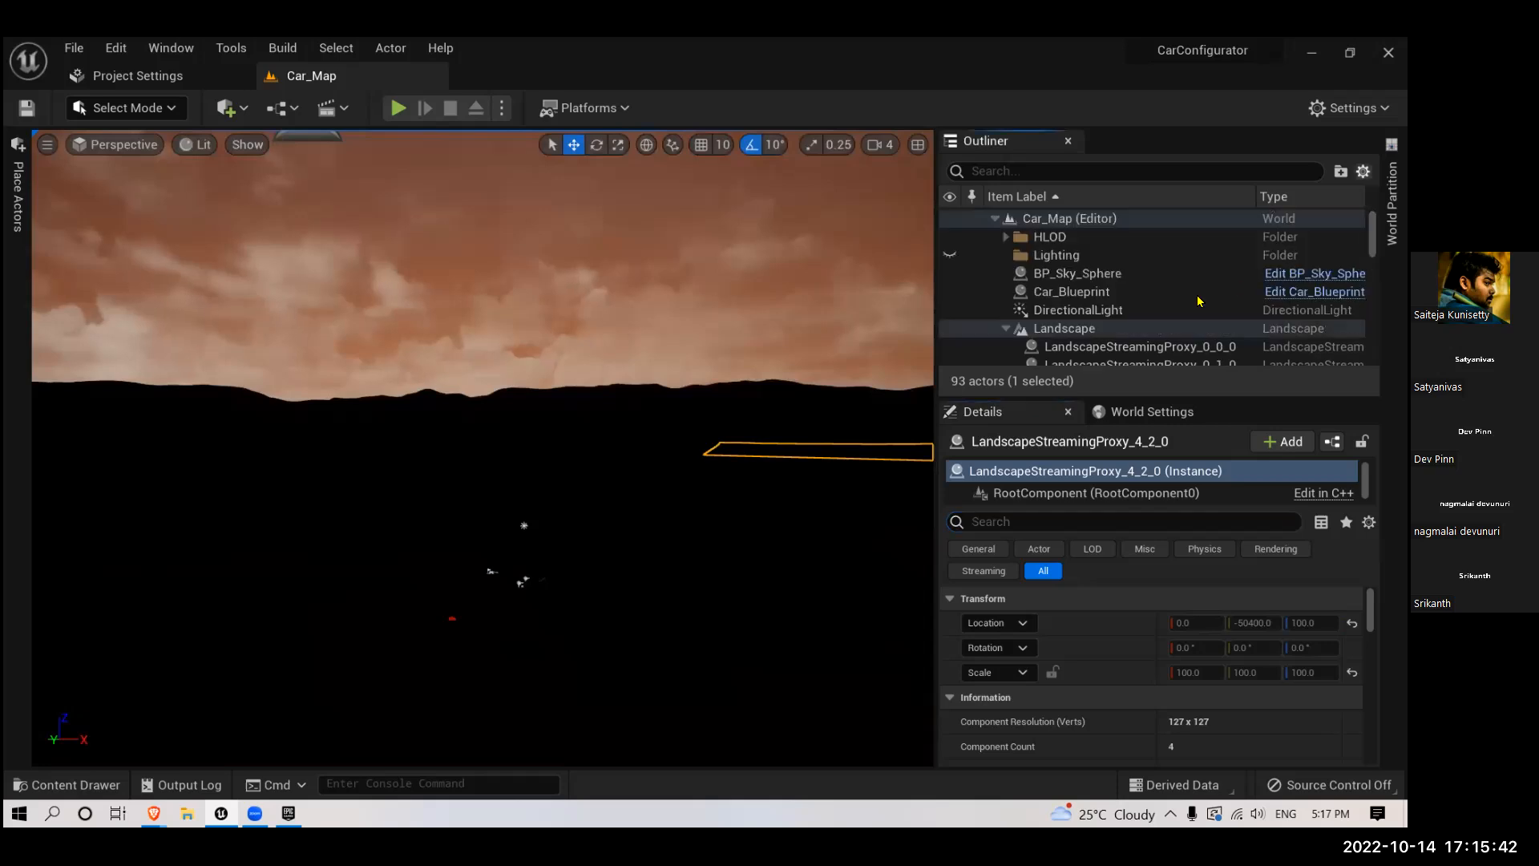
{"action": "left_click", "coordinate": [1058, 274]}
{"action": "scroll", "coordinate": [1245, 698], "scroll_direction": "down", "scroll_amount": 5}
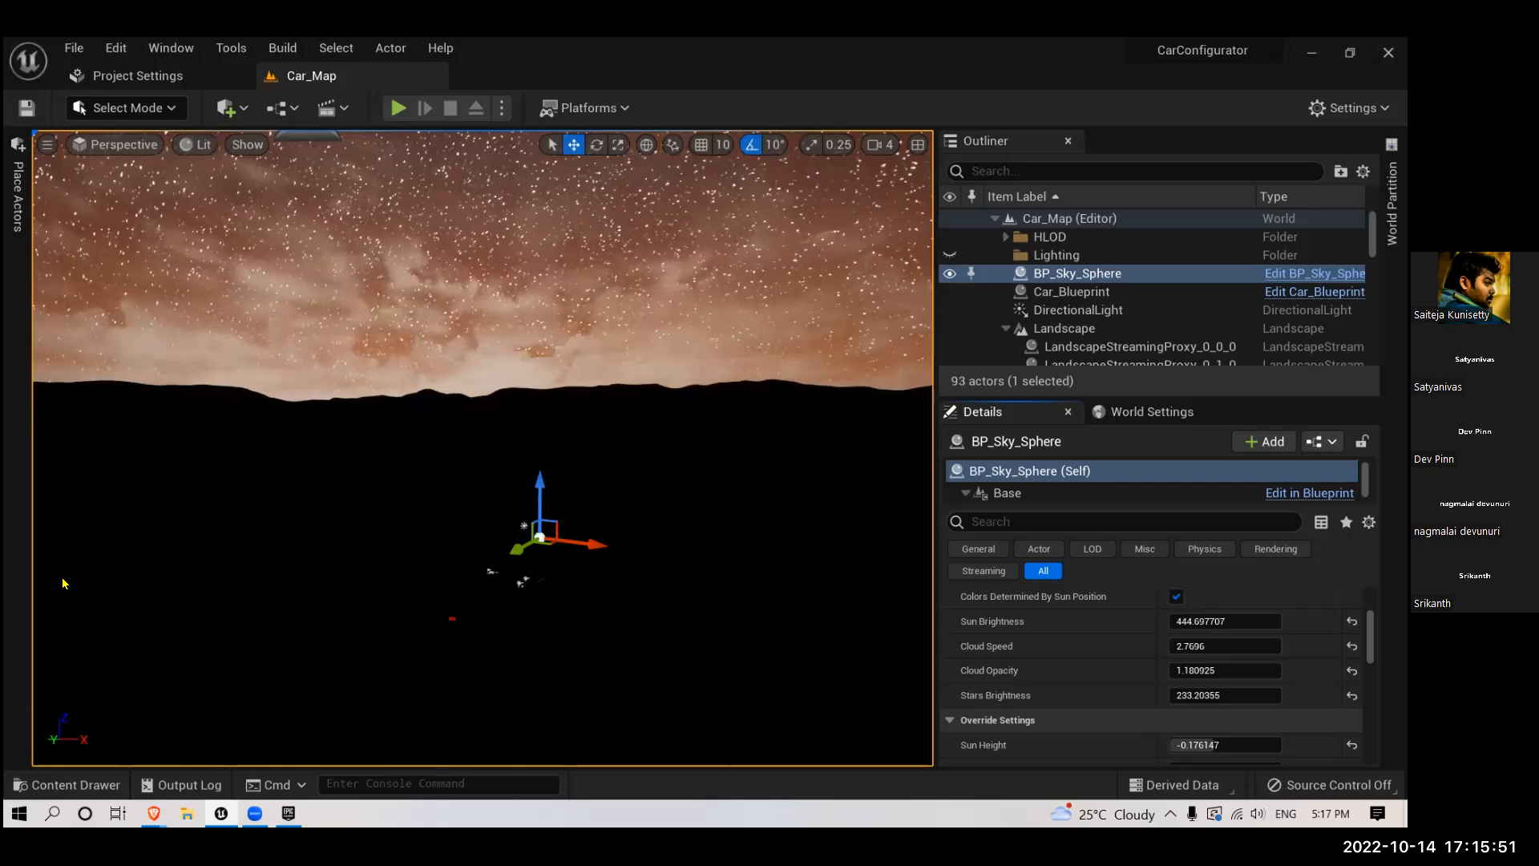
{"action": "left_click_drag", "start_coordinate": [1227, 695], "coordinate": [1172, 695]}
{"action": "right_click_drag", "start_coordinate": [782, 499], "coordinate": [828, 591]}
{"action": "mouse_move", "coordinate": [1211, 695]}
{"action": "left_mouse_down"}
{"action": "mouse_move", "coordinate": [1259, 695]}
{"action": "mouse_move", "coordinate": [1199, 700]}
{"action": "left_mouse_up"}
{"action": "right_click_drag", "start_coordinate": [715, 489], "coordinate": [716, 541]}
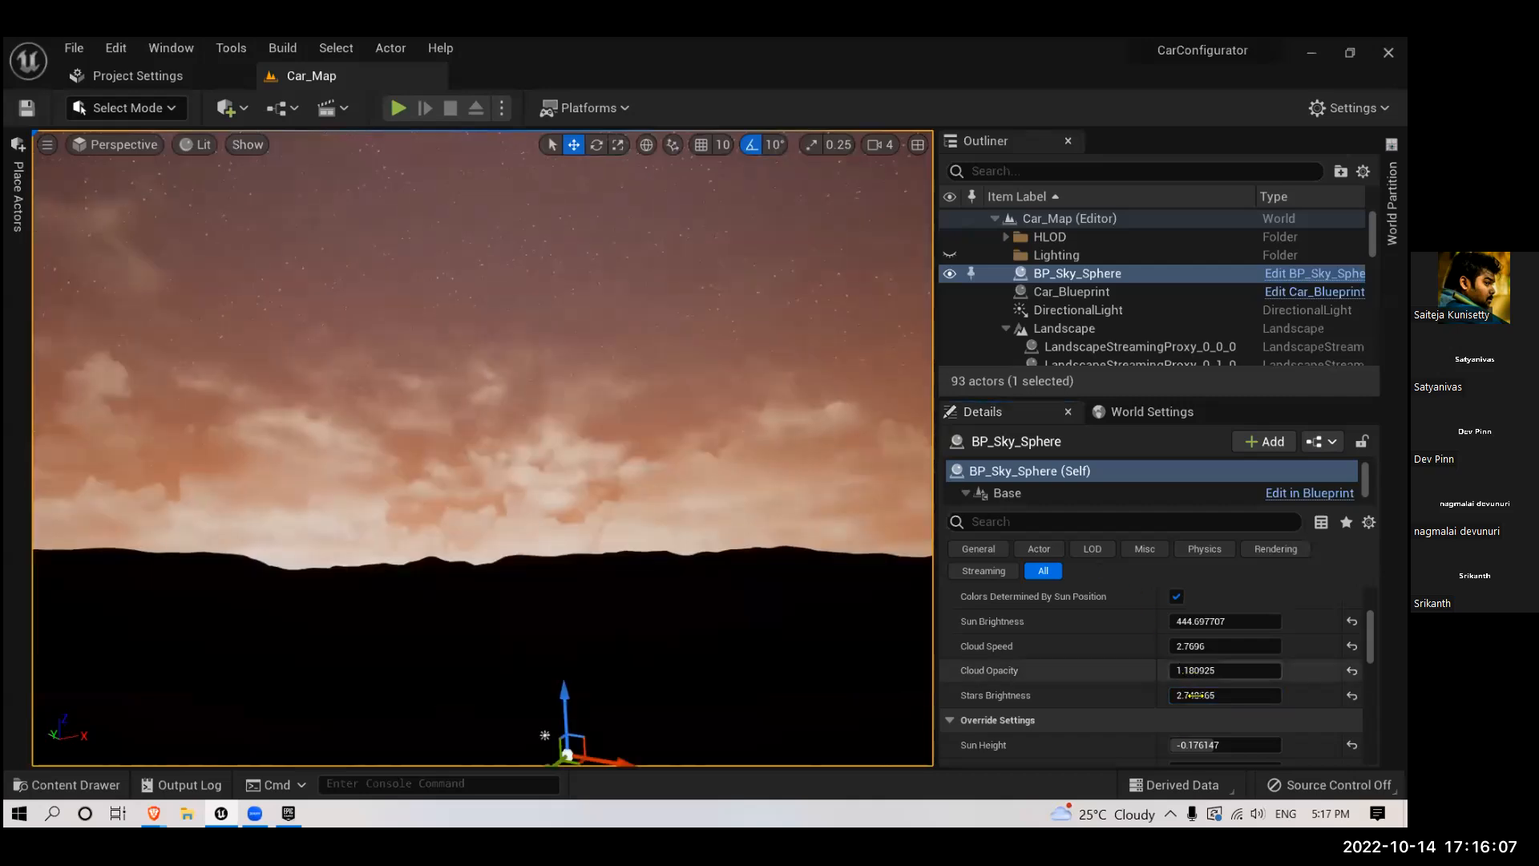
- Raise BP_Sky_Sphere's Stars Brightness to about 6.29 and view the night sky over the mountains
{"action": "left_click_drag", "start_coordinate": [1199, 695], "coordinate": [1220, 695]}
{"action": "right_click_drag", "start_coordinate": [541, 445], "coordinate": [546, 500]}
{"action": "scroll", "coordinate": [536, 454], "scroll_direction": "up", "scroll_amount": 3}
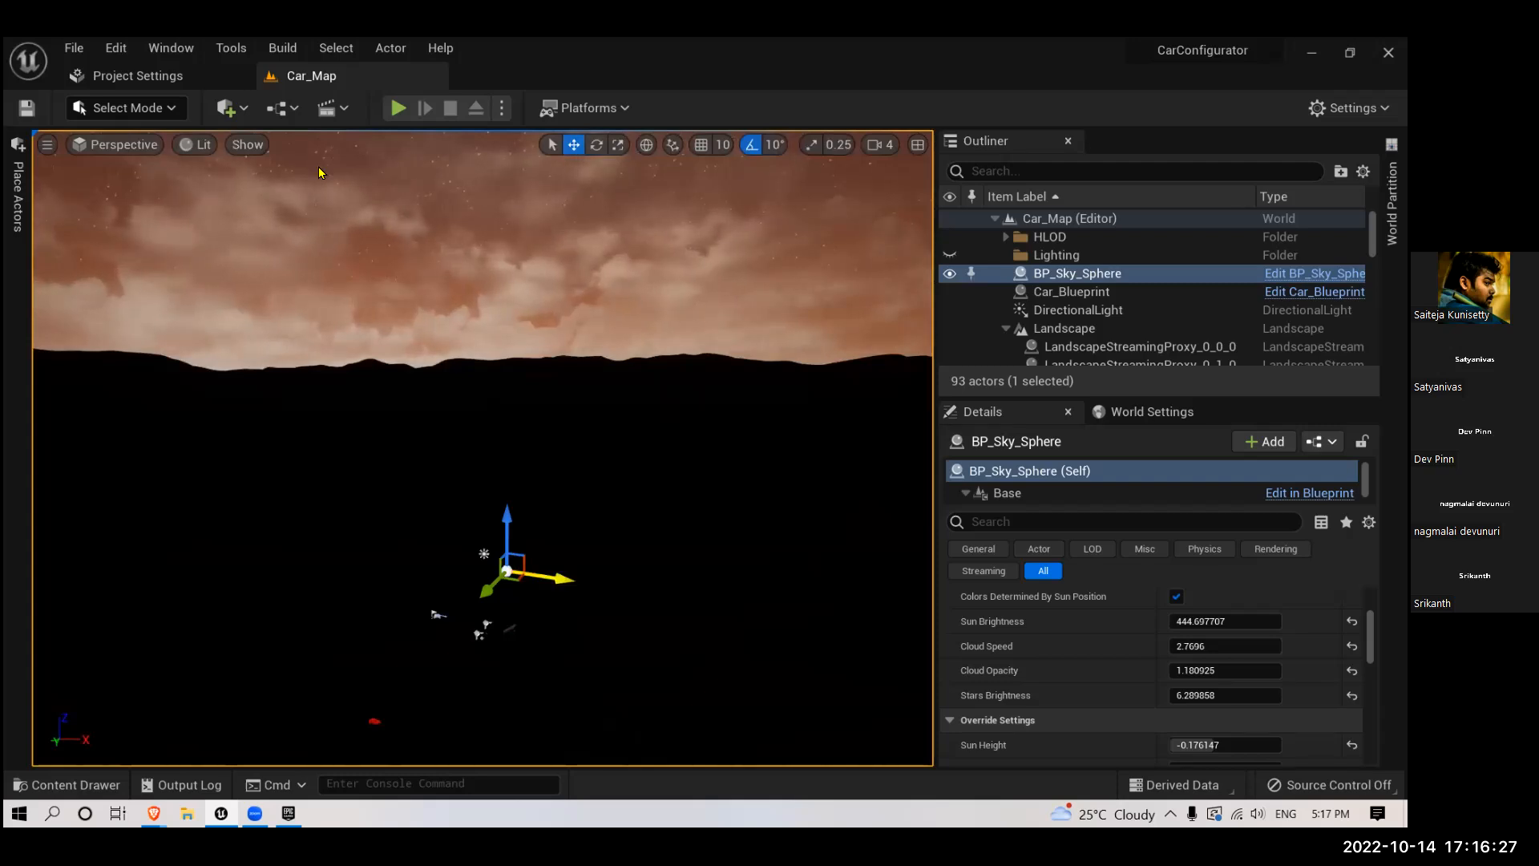
{"action": "right_click_drag", "start_coordinate": [786, 295], "coordinate": [758, 337]}
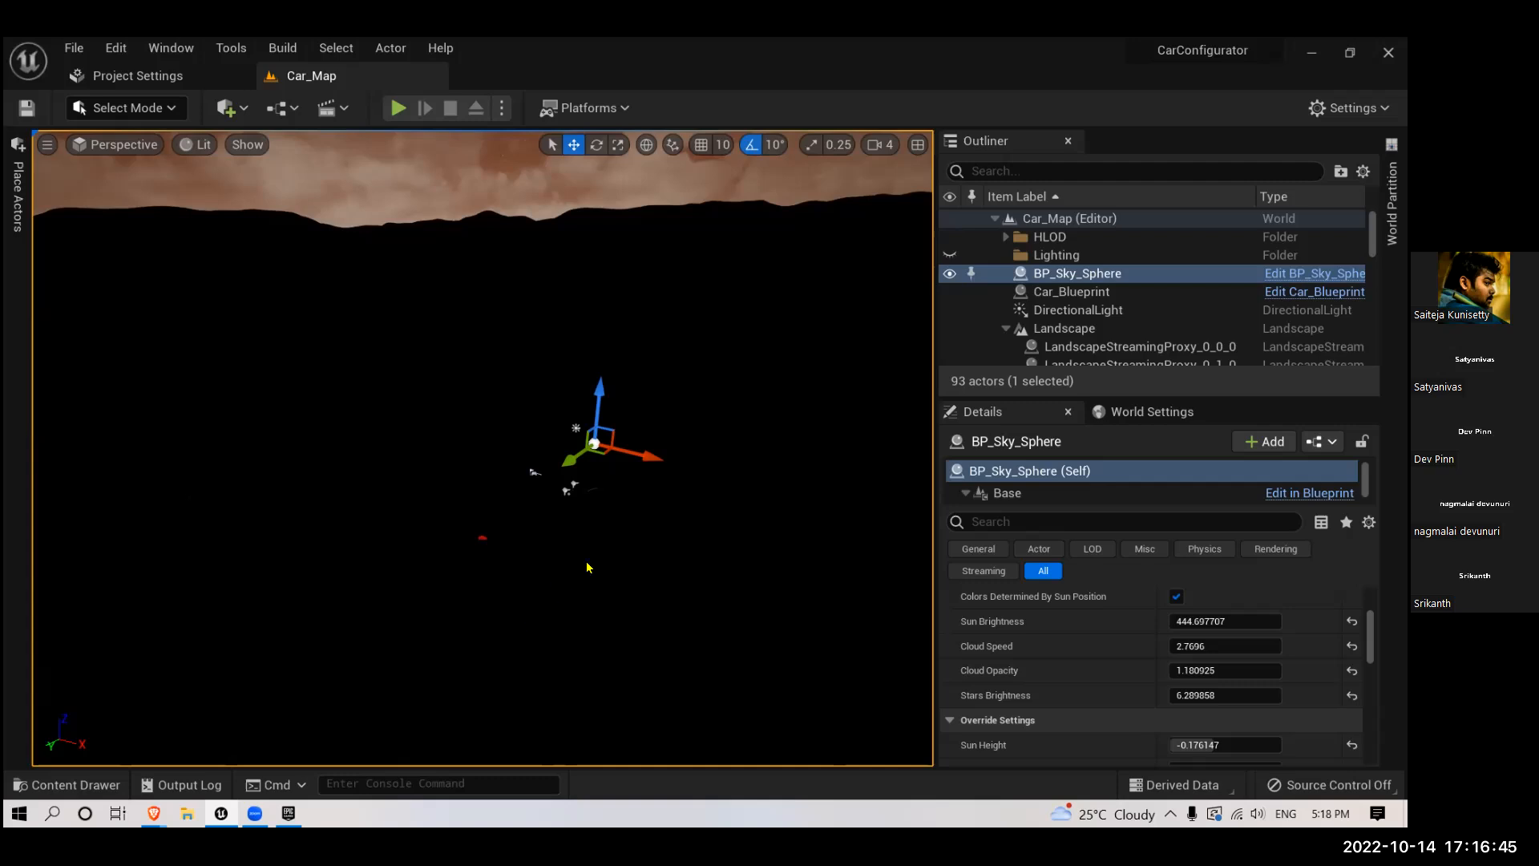
- Switch to the Epic Games Launcher and browse the Ultra Dynamic Sky preview images on its Marketplace page
{"action": "key", "text": "alt+Tab"}
{"action": "left_click", "coordinate": [469, 661]}
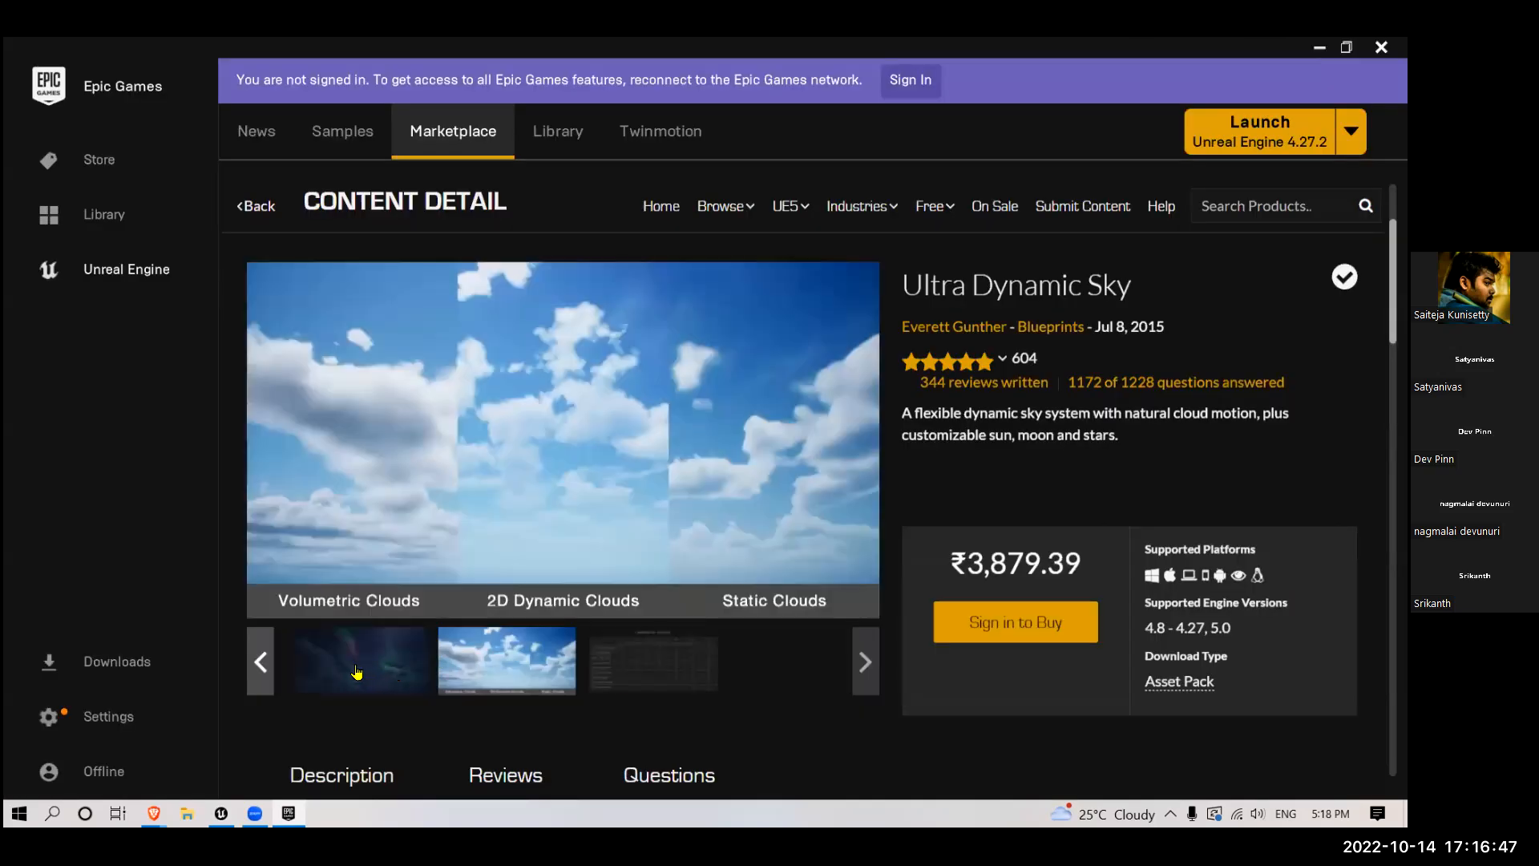
{"action": "left_click", "coordinate": [324, 675]}
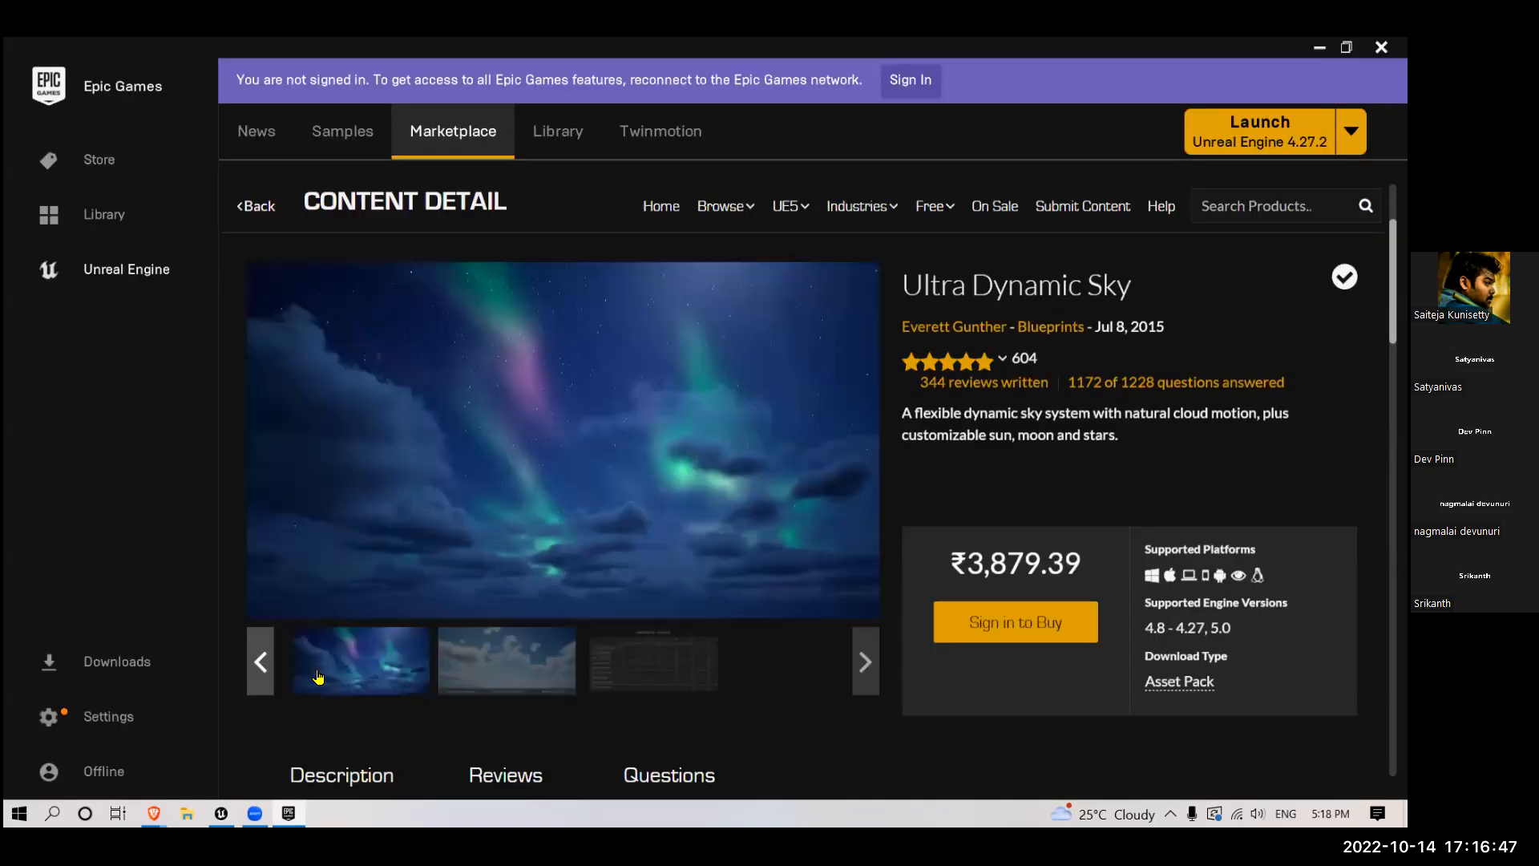
{"action": "left_click", "coordinate": [265, 670]}
{"action": "left_click", "coordinate": [407, 688]}
{"action": "left_click", "coordinate": [266, 670]}
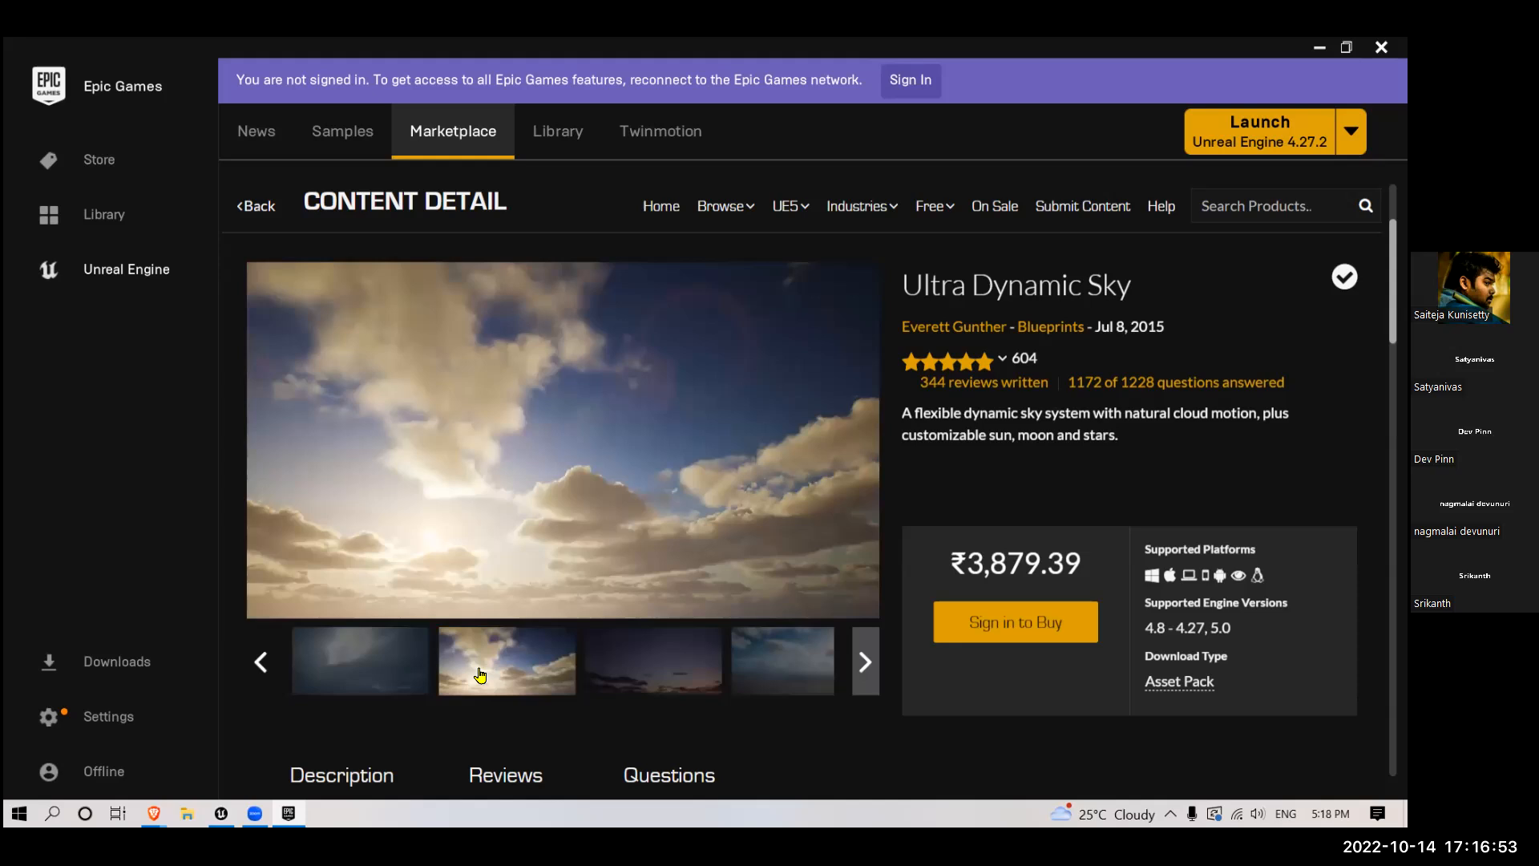
{"action": "left_click", "coordinate": [264, 672]}
{"action": "left_click", "coordinate": [332, 676]}
{"action": "left_click", "coordinate": [265, 670]}
{"action": "left_click", "coordinate": [473, 672]}
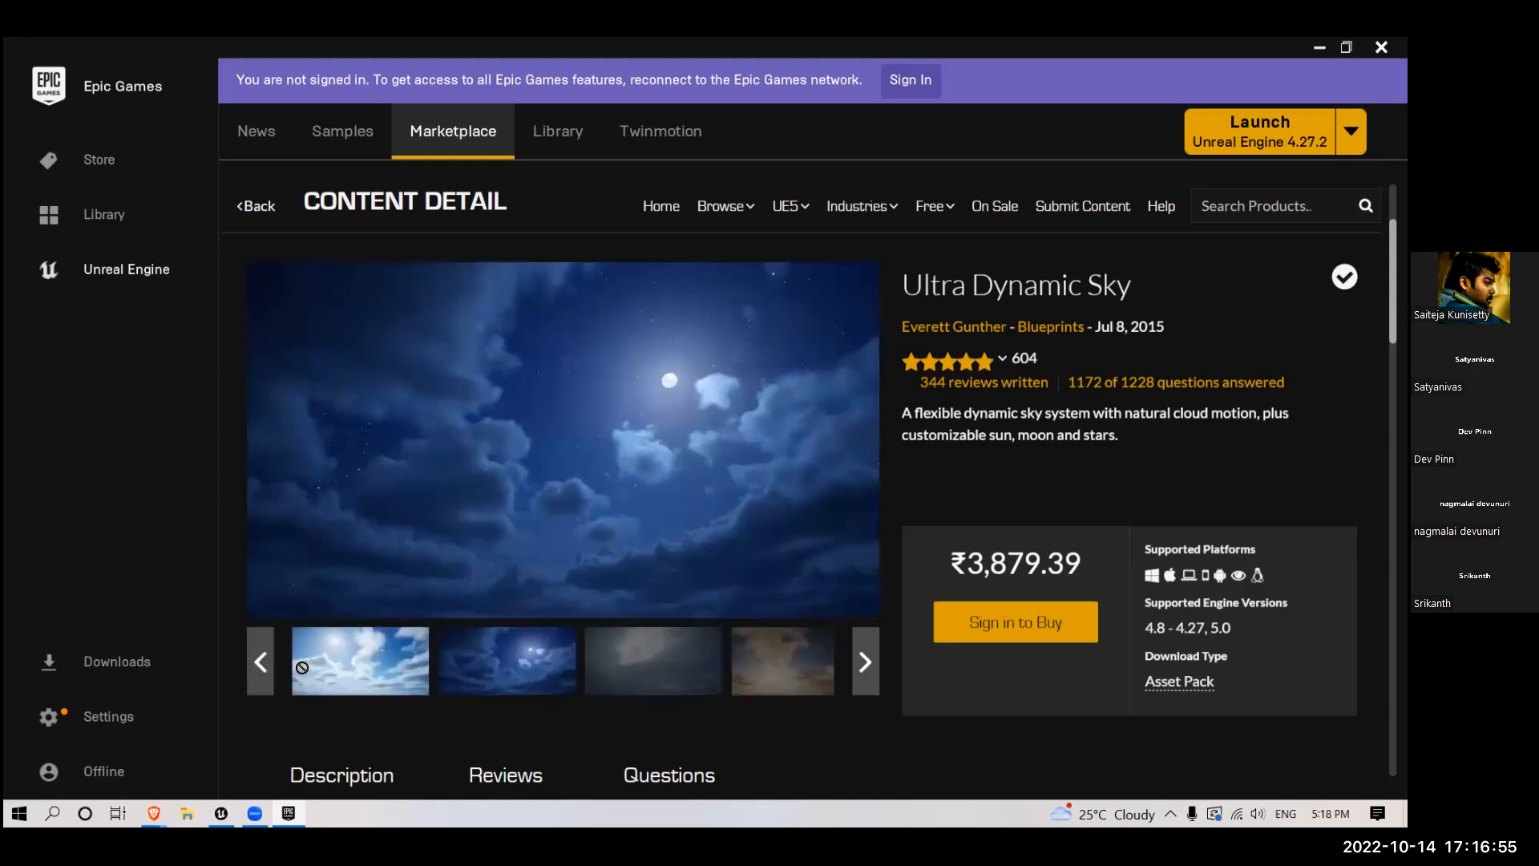
{"action": "left_click", "coordinate": [263, 671]}
{"action": "left_click", "coordinate": [302, 675]}
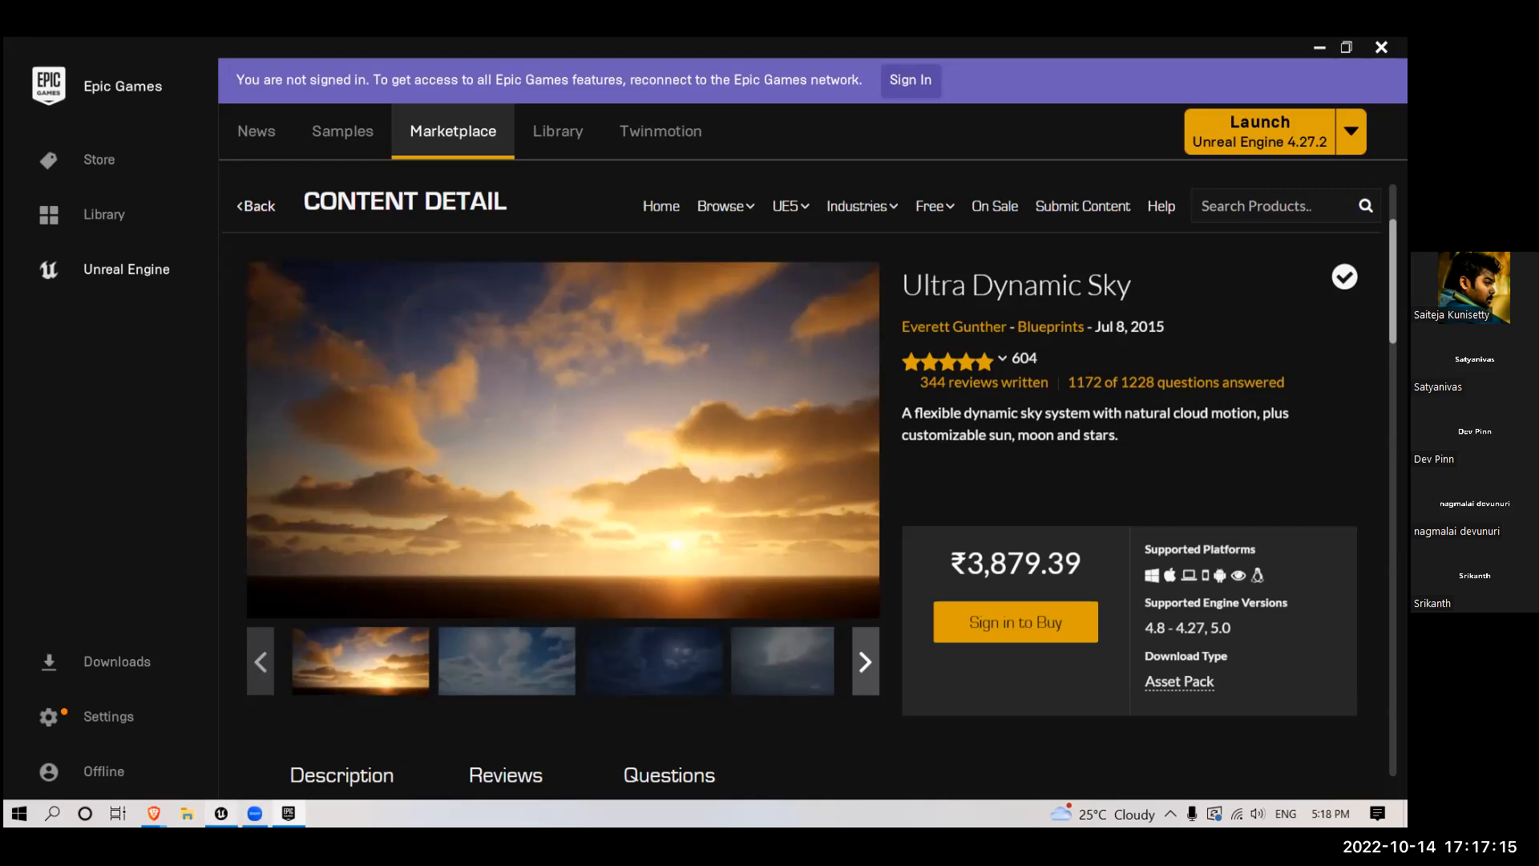
- Switch back to Unreal Editor and undo the latest Stars Brightness edits and the DirectionalLight's Atmosphere Sun Light change
{"action": "key", "text": "alt+Tab"}
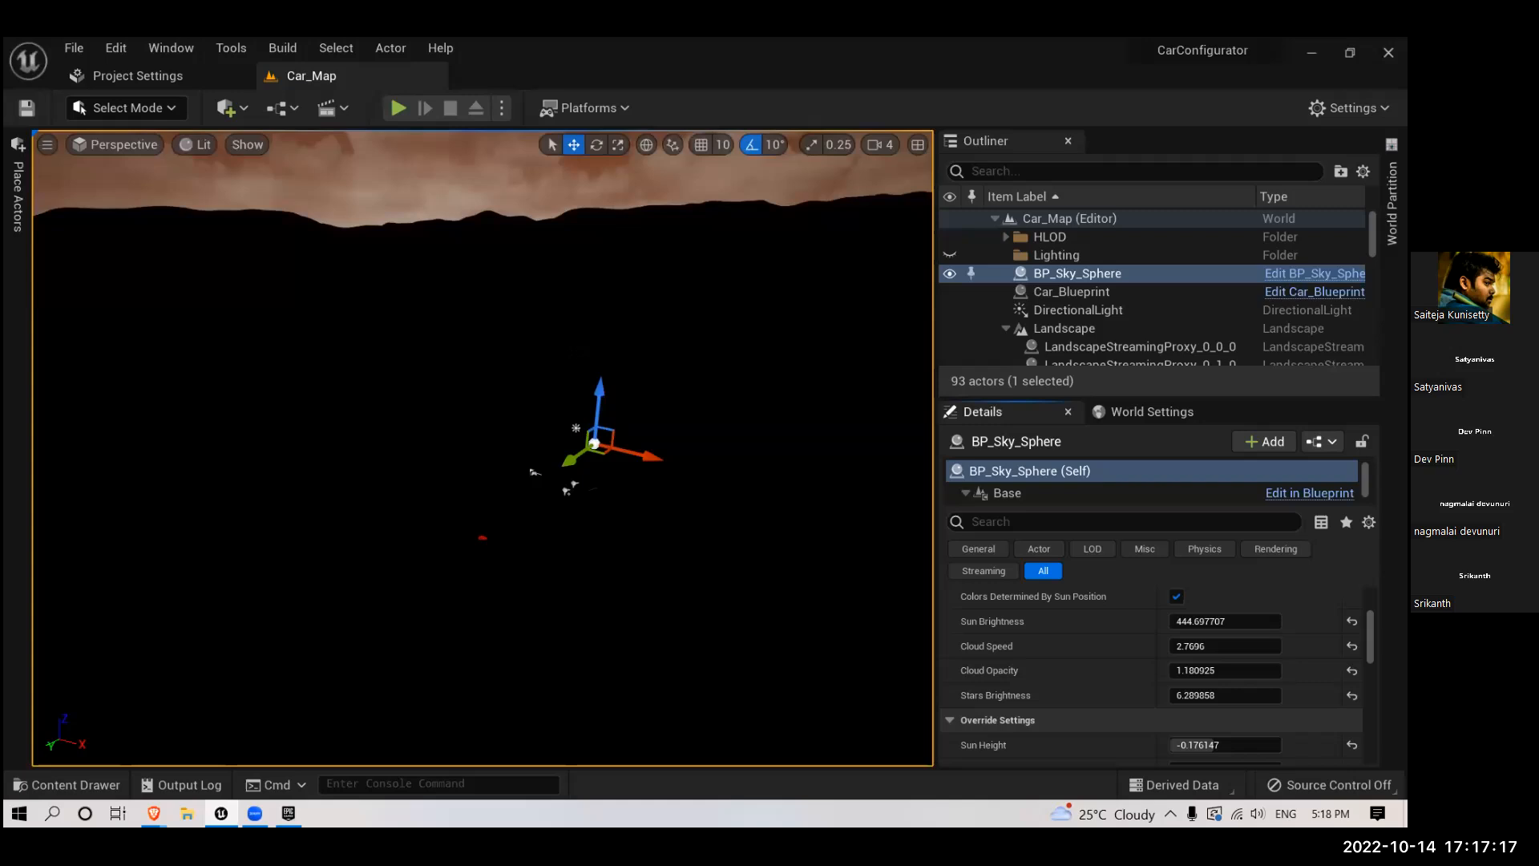
{"action": "right_click_drag", "start_coordinate": [611, 217], "coordinate": [611, 217]}
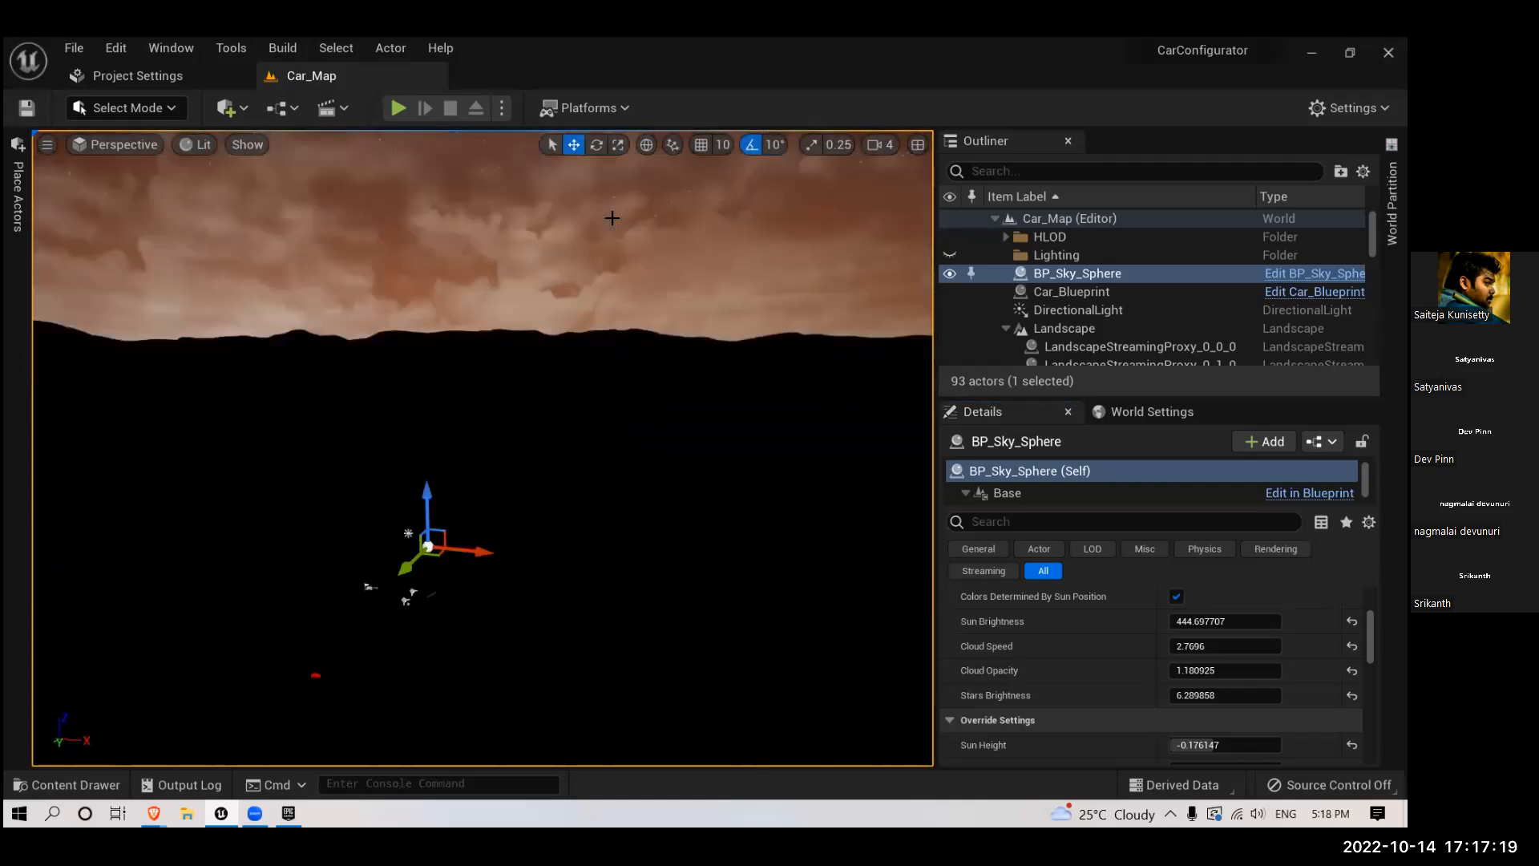
{"action": "key", "text": "ctrl+z"}
{"action": "key", "text": "ctrl+z"}
{"action": "key", "text": "ctrl+z"}
{"action": "key", "text": "ctrl+z"}
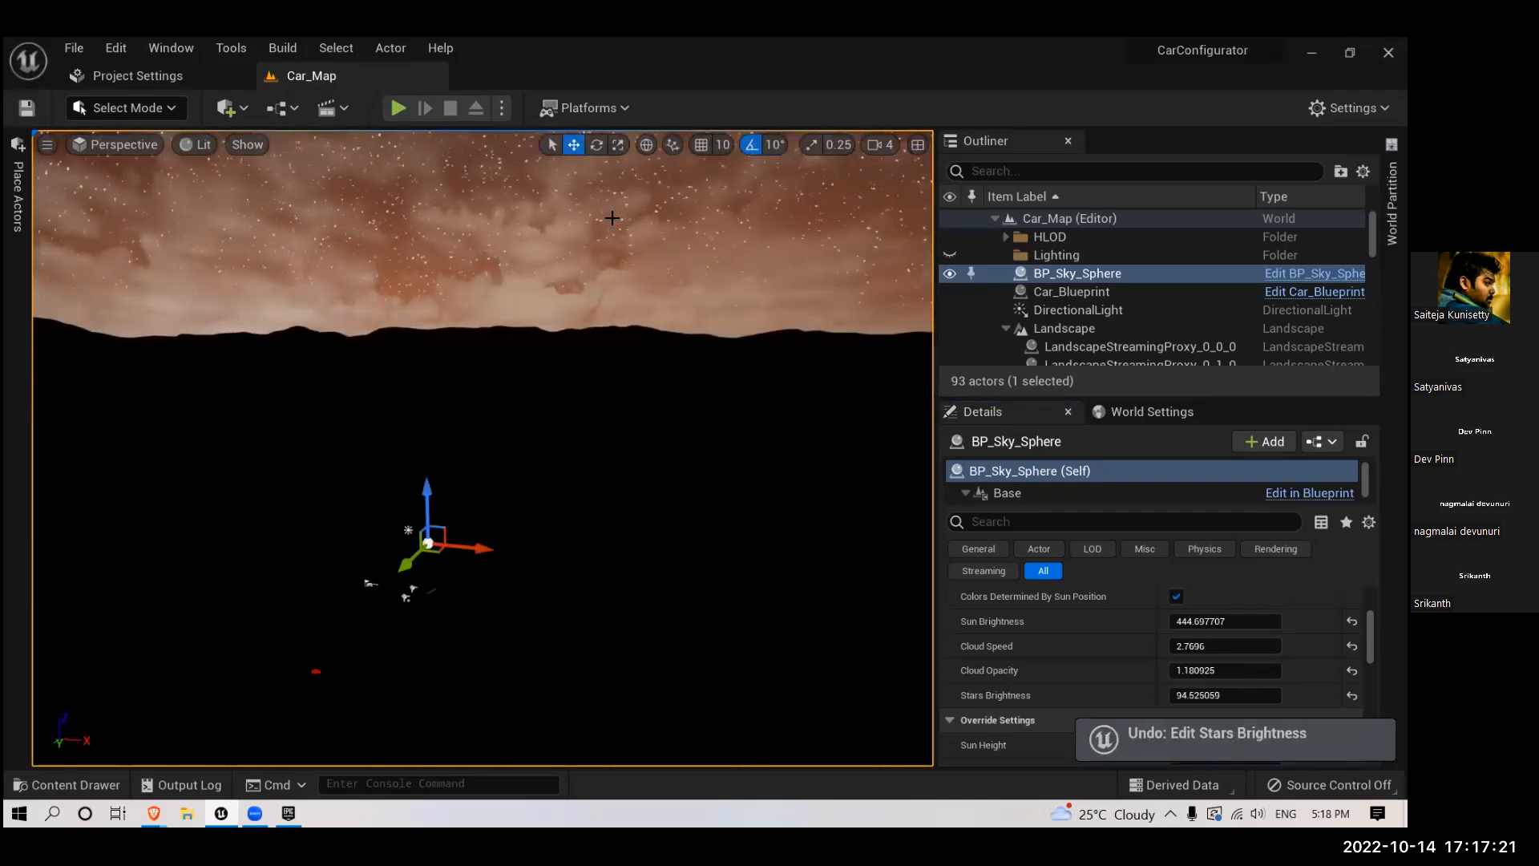
{"action": "key", "text": "ctrl+z"}
{"action": "key", "text": "ctrl+z"}
{"action": "key", "text": "ctrl+z"}
{"action": "key", "text": "ctrl+z"}
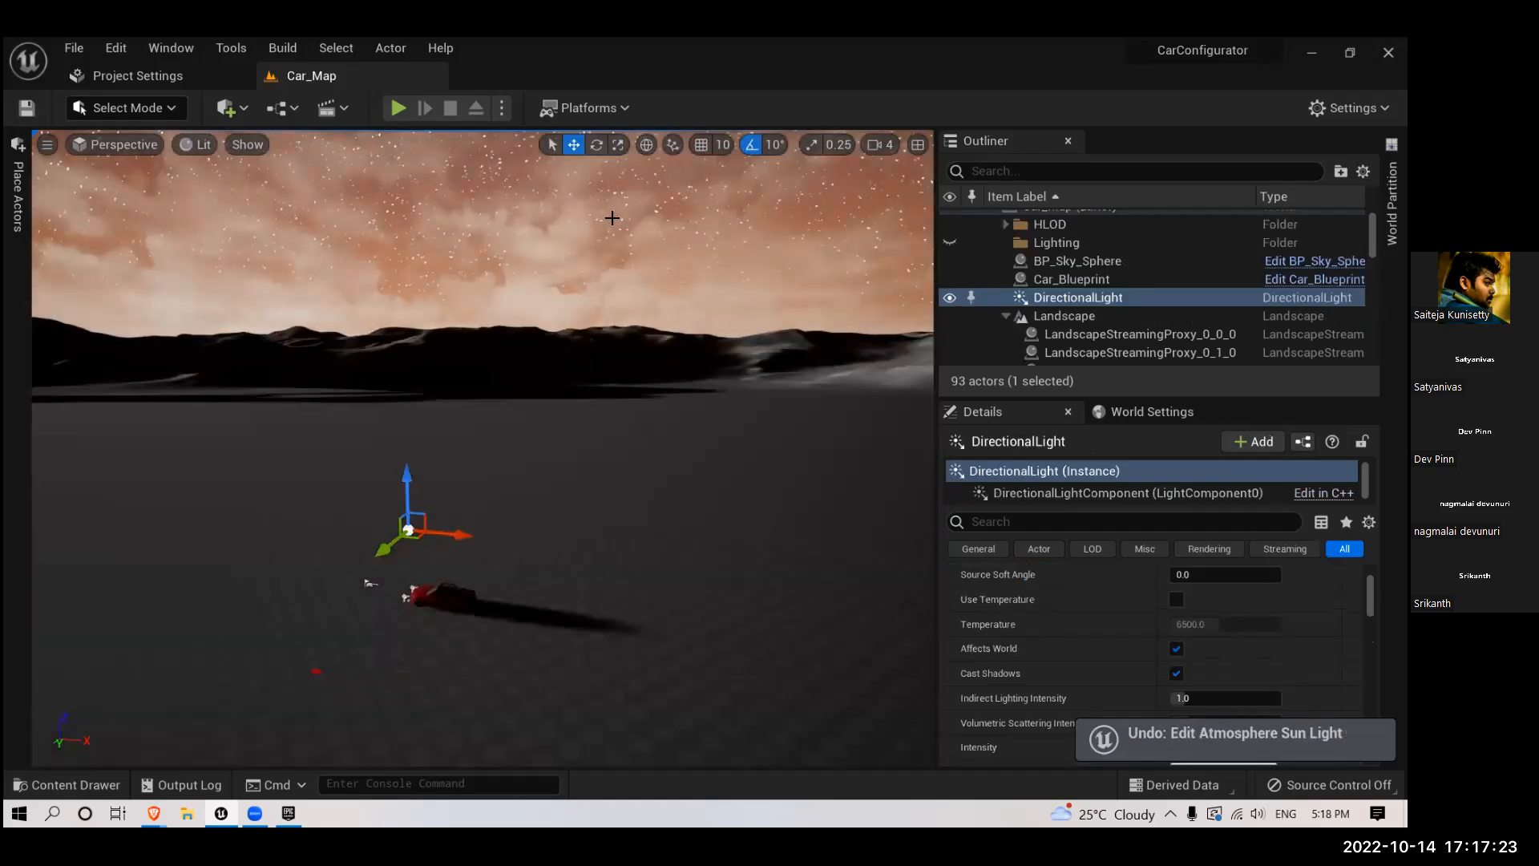
- Undo the Sky Atmosphere placement and the preceding Cloud Opacity and Stars Brightness edits on BP_Sky_Sphere
{"action": "key", "text": "ctrl+z"}
{"action": "key", "text": "ctrl+z"}
{"action": "key", "text": "ctrl+z"}
{"action": "key", "text": "ctrl+z"}
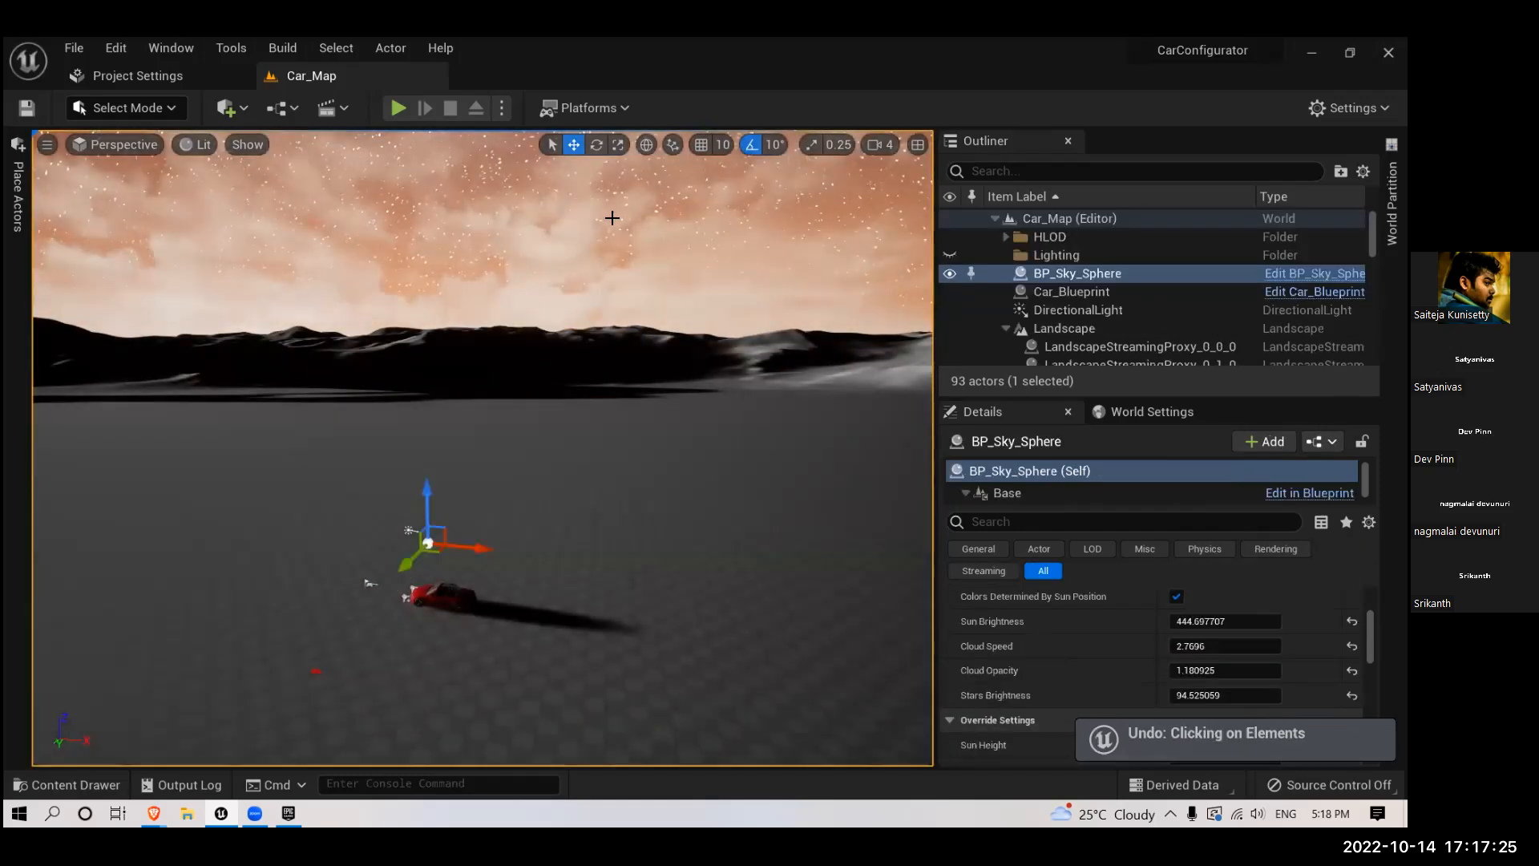
{"action": "key", "text": "ctrl+z"}
{"action": "key", "text": "ctrl+z"}
{"action": "key", "text": "ctrl+z"}
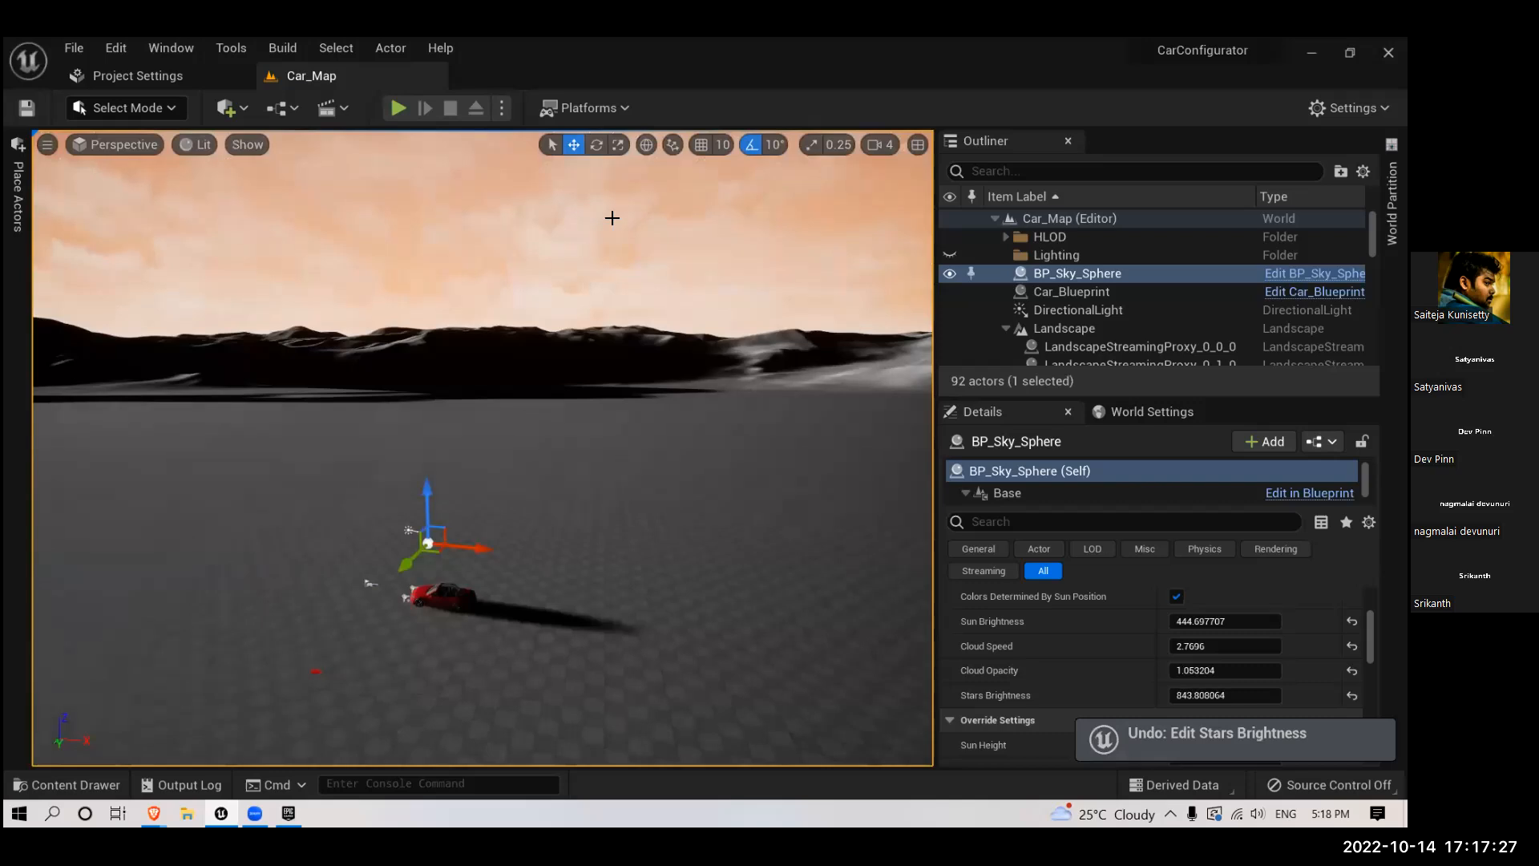
- Undo the earlier BP_Sky_Sphere material refreshes and the Stars Brightness, Cloud Opacity and Cloud Speed edits
{"action": "key", "text": "ctrl+z"}
{"action": "key", "text": "ctrl+z"}
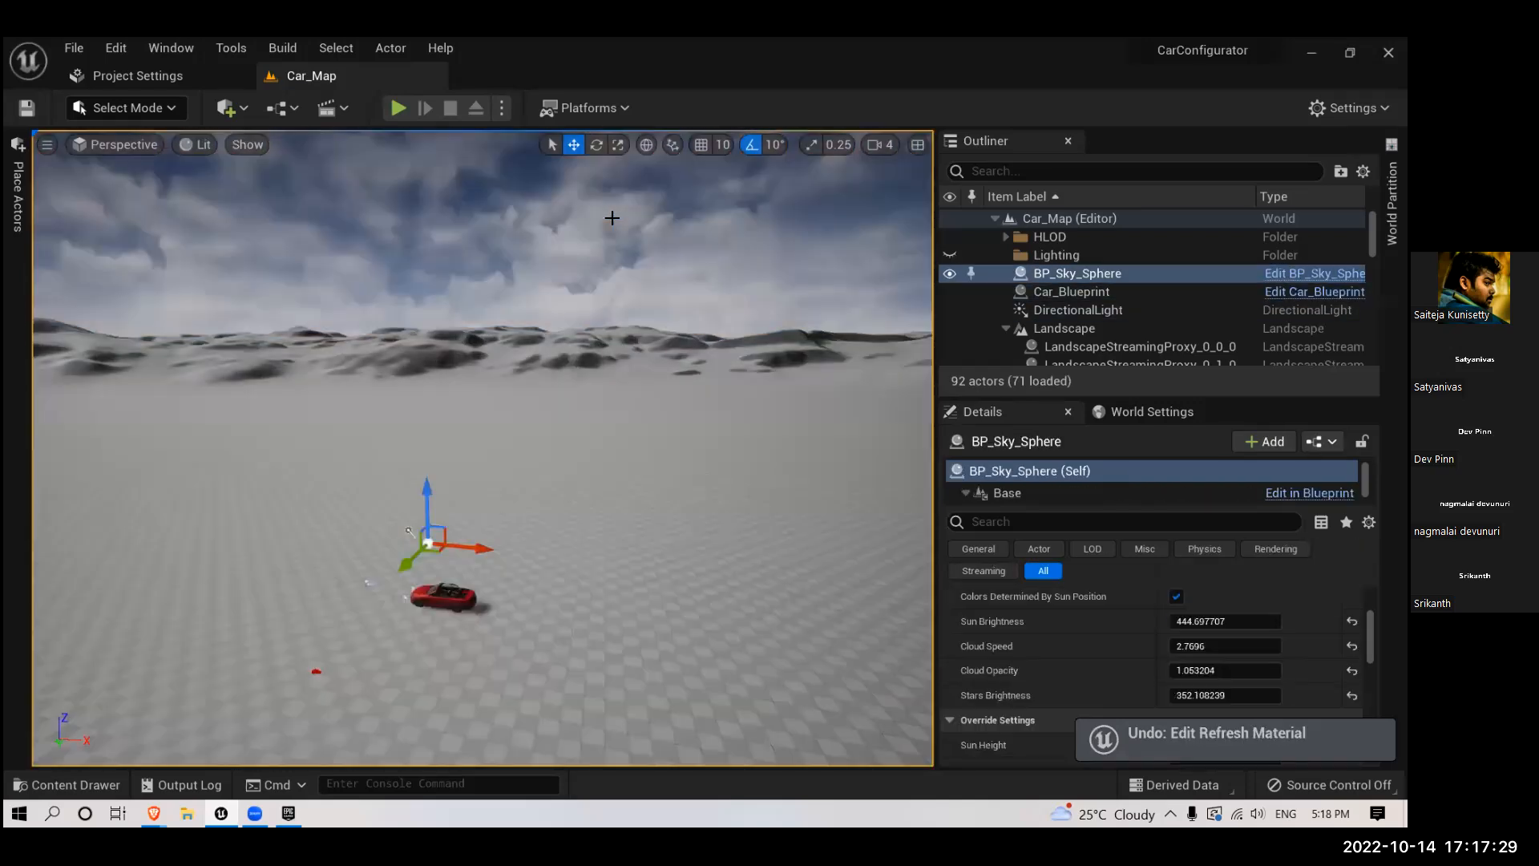
{"action": "key", "text": "ctrl+z"}
{"action": "key", "text": "ctrl+z"}
{"action": "key", "text": "ctrl+z"}
{"action": "key", "text": "ctrl+z"}
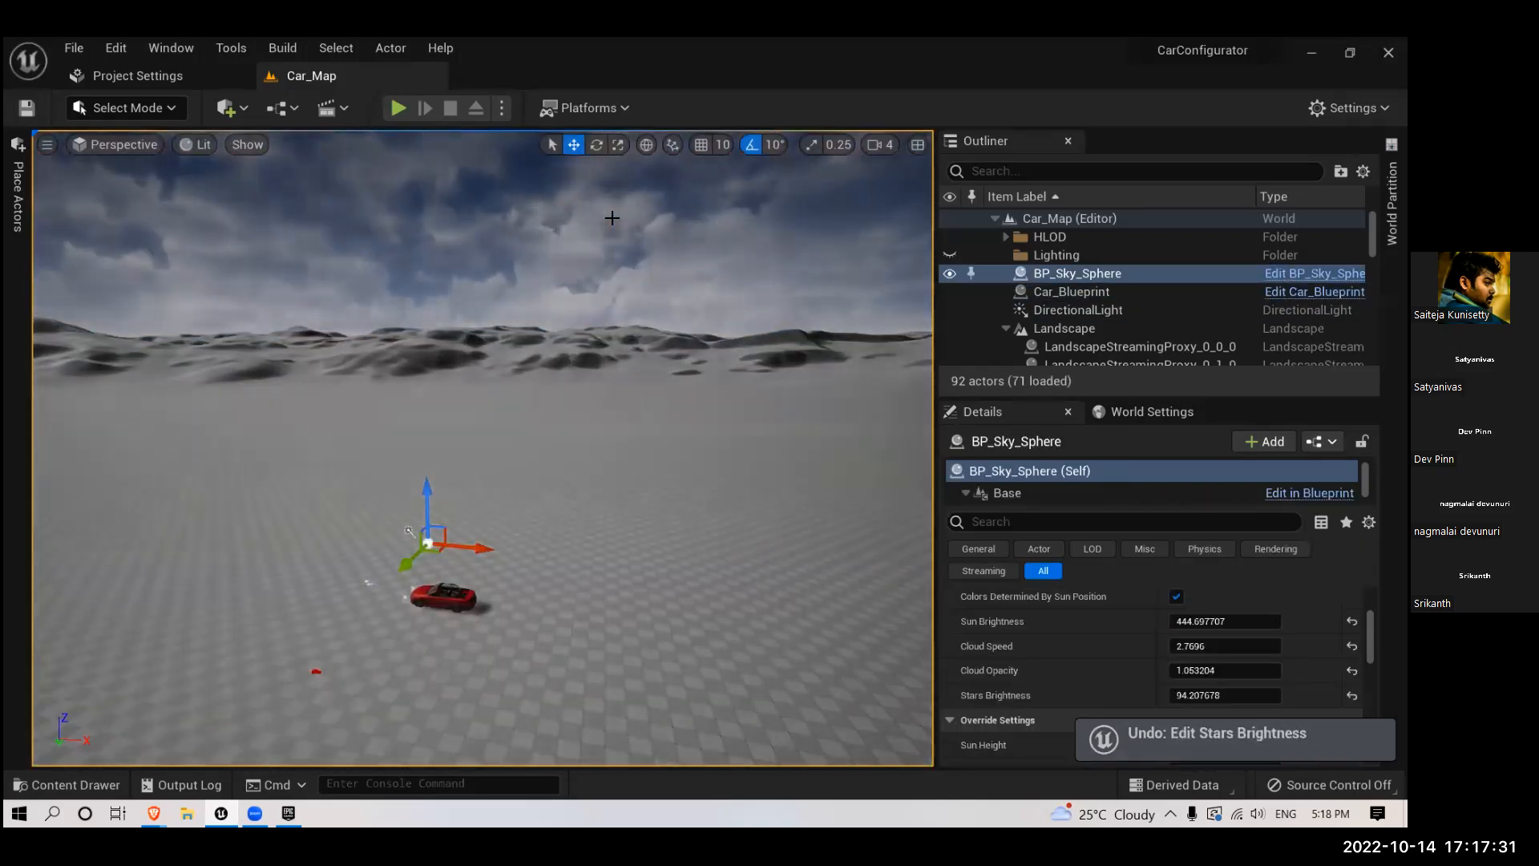
{"action": "key", "text": "ctrl+z"}
{"action": "key", "text": "ctrl+z"}
{"action": "key", "text": "ctrl+z"}
{"action": "key", "text": "ctrl+z"}
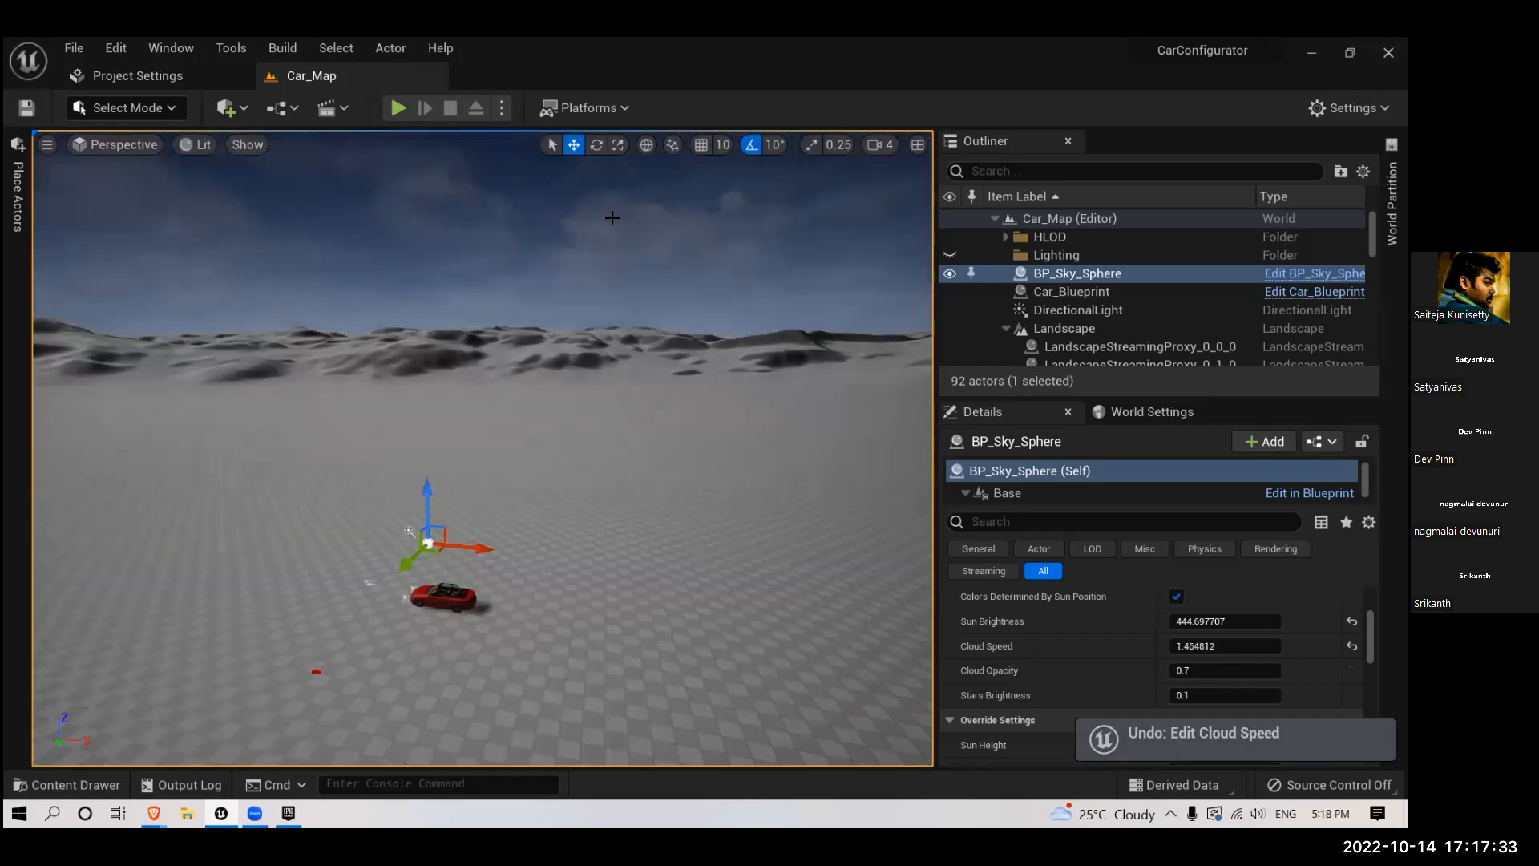
- Undo back through the Atmosphere Sun Light edit, bringing SM_SkySphere back into the Lighting folder
{"action": "key", "text": "ctrl+z"}
{"action": "key", "text": "ctrl+z"}
{"action": "key", "text": "ctrl+z"}
{"action": "key", "text": "ctrl+z"}
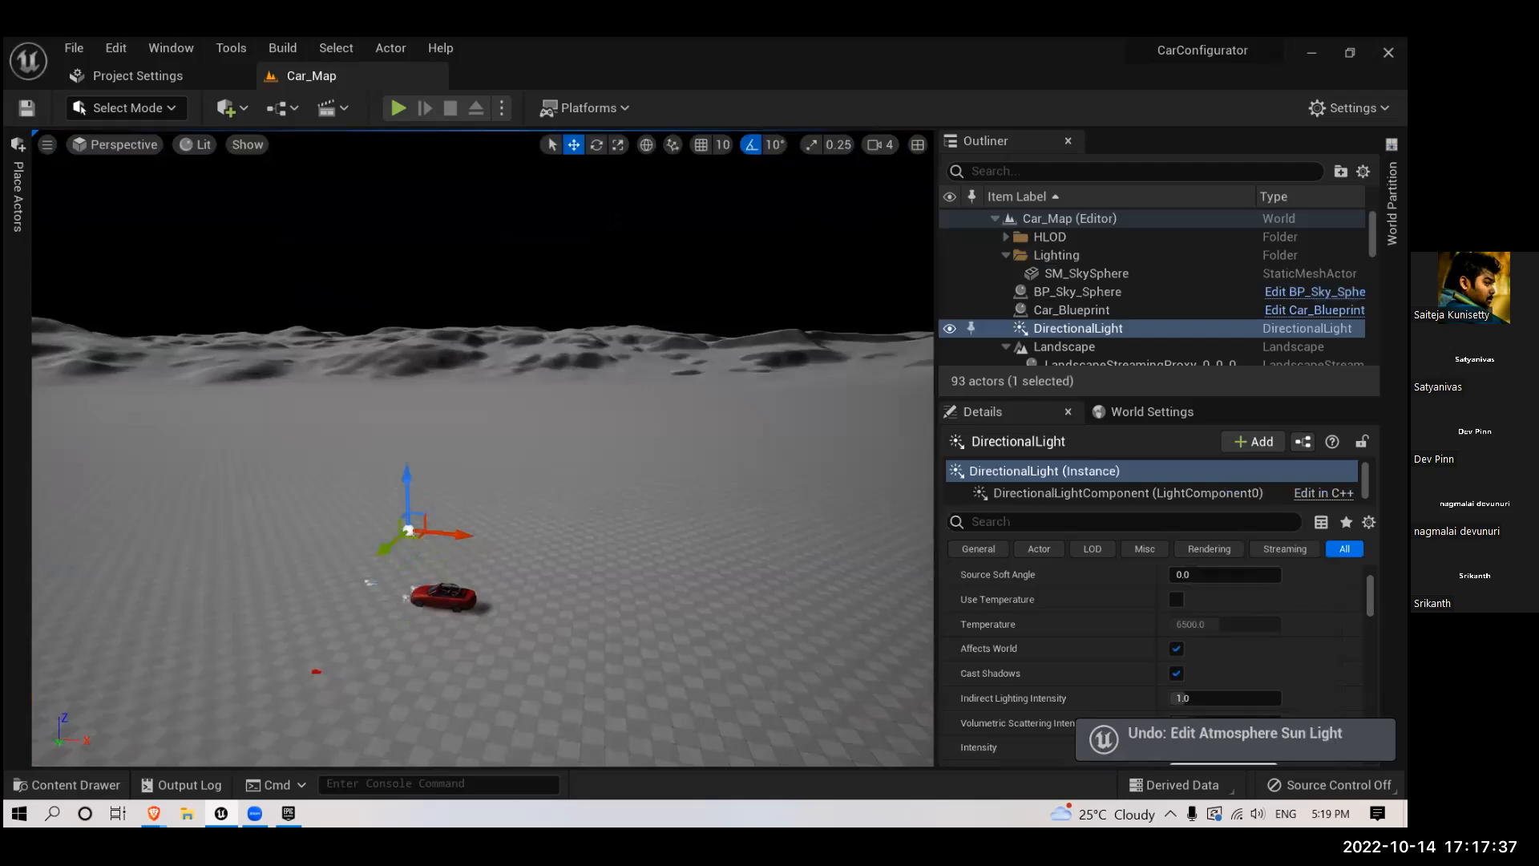
- Undo the Colors Determined By Sun Position edit and the creation of the BP_Sky_Sphere and DirectionalLight actors
{"action": "key", "text": "ctrl+z"}
{"action": "key", "text": "ctrl+z"}
{"action": "key", "text": "ctrl+z"}
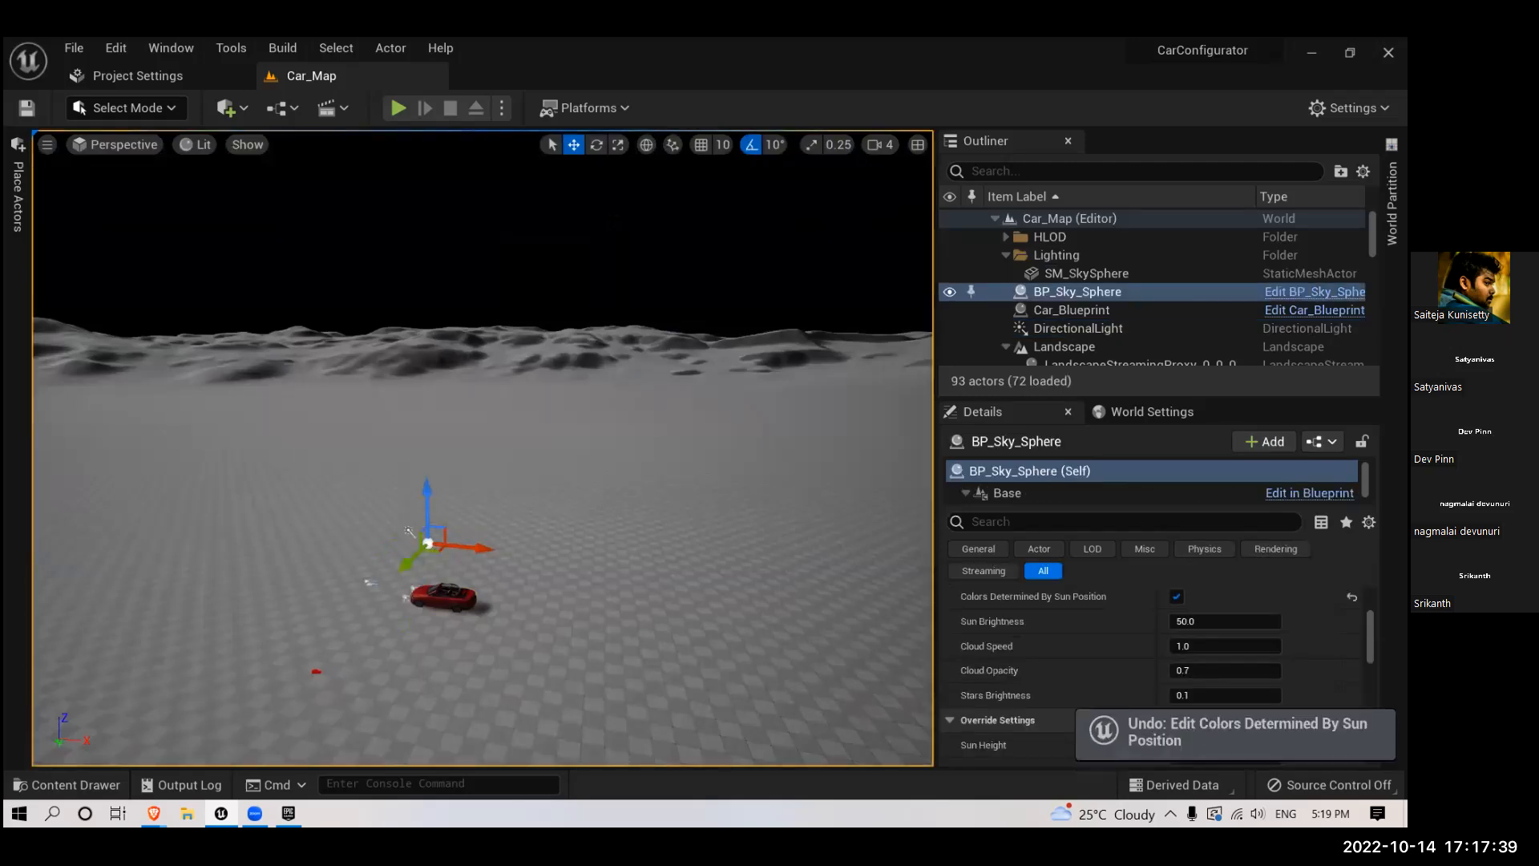
{"action": "key", "text": "ctrl+z"}
{"action": "key", "text": "ctrl+z"}
{"action": "key", "text": "ctrl+z"}
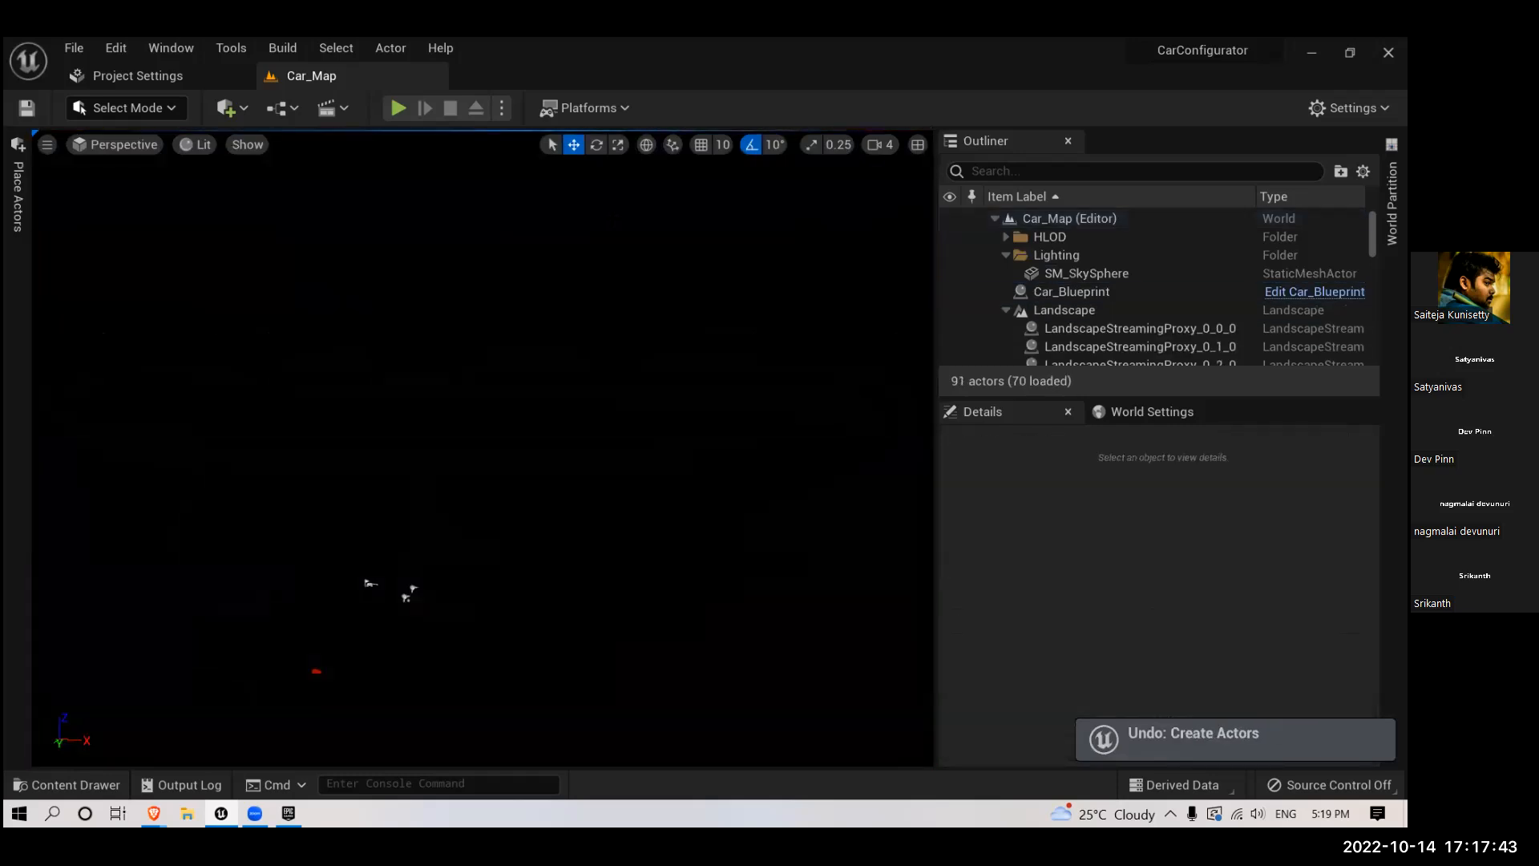
- Undo the removal of the SkyLight, SkyAtmosphere and VolumetricCloud actors from Car_Map
{"action": "key", "text": "ctrl+z"}
{"action": "key", "text": "ctrl+z"}
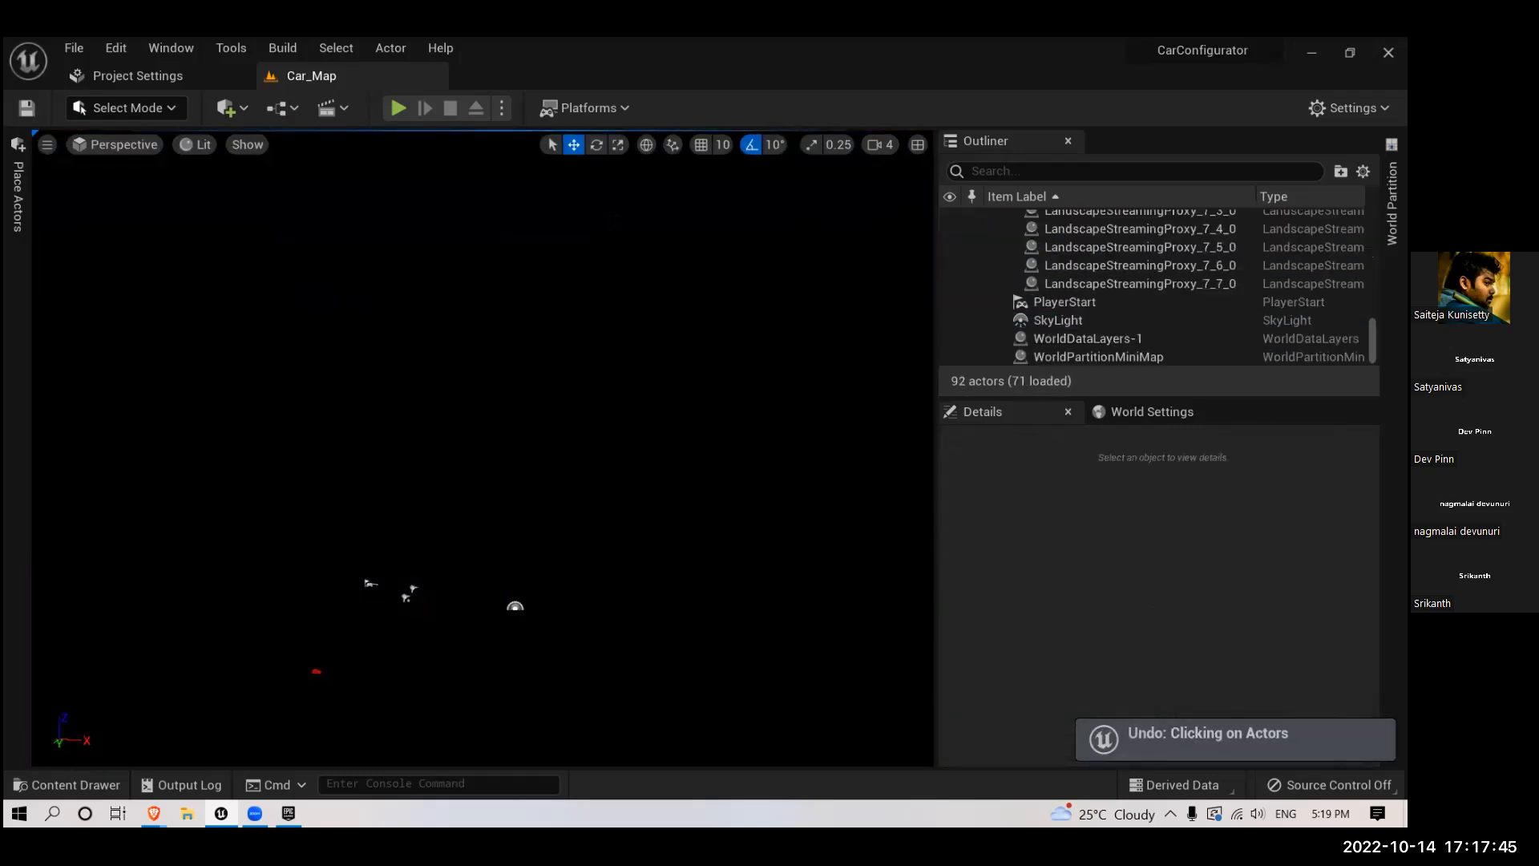
{"action": "key", "text": "ctrl+z"}
{"action": "key", "text": "ctrl+z"}
{"action": "key", "text": "ctrl+z"}
{"action": "key", "text": "ctrl+z"}
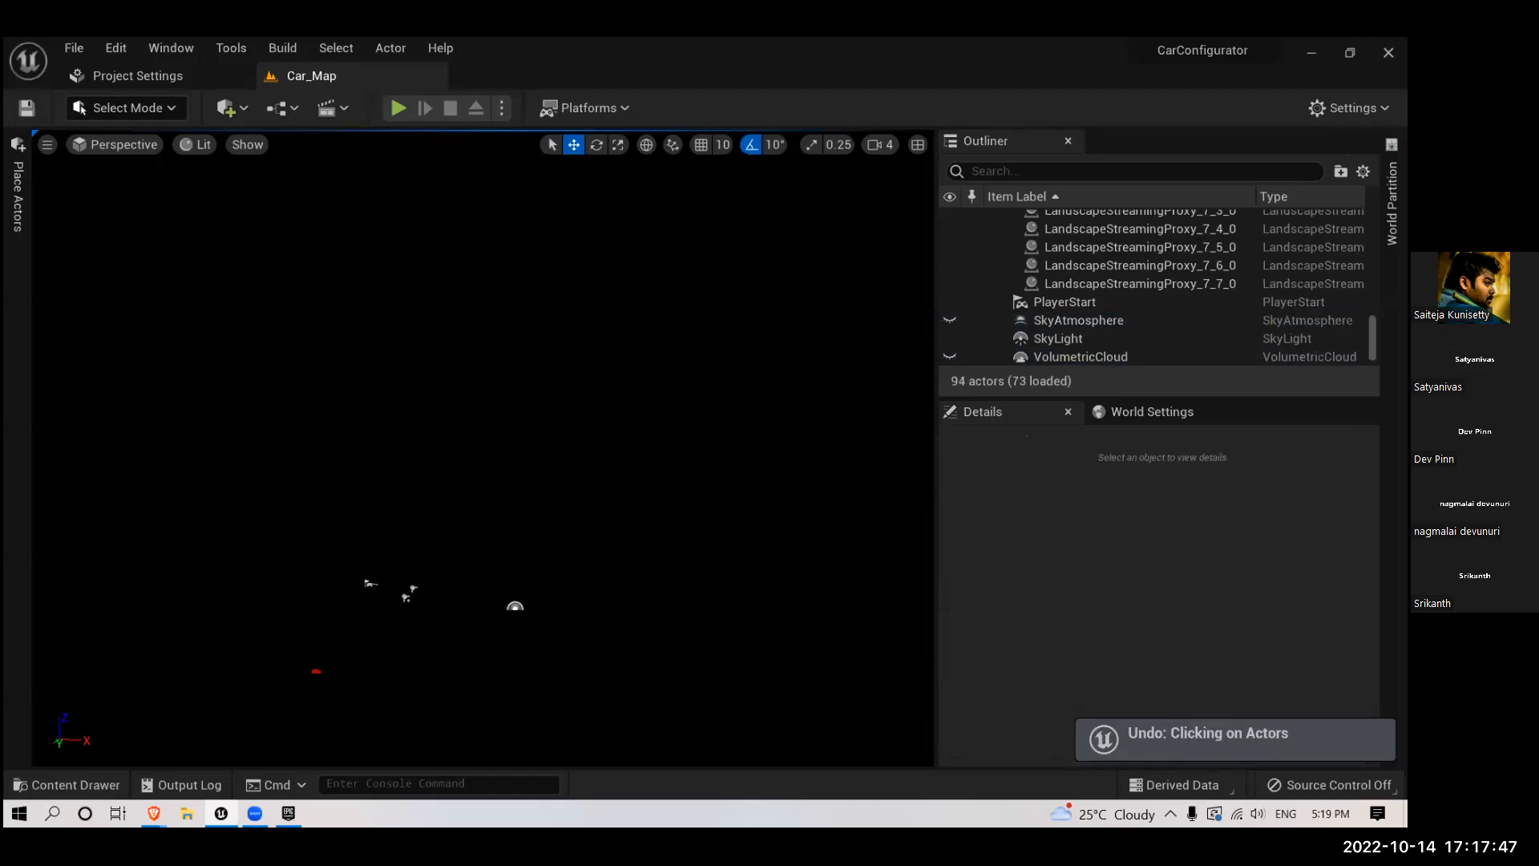
- Undo further back to restore the deleted BP_Sky_Sphere and DirectionalLight actors
{"action": "key", "text": "ctrl+z"}
{"action": "key", "text": "ctrl+z"}
{"action": "key", "text": "ctrl+z"}
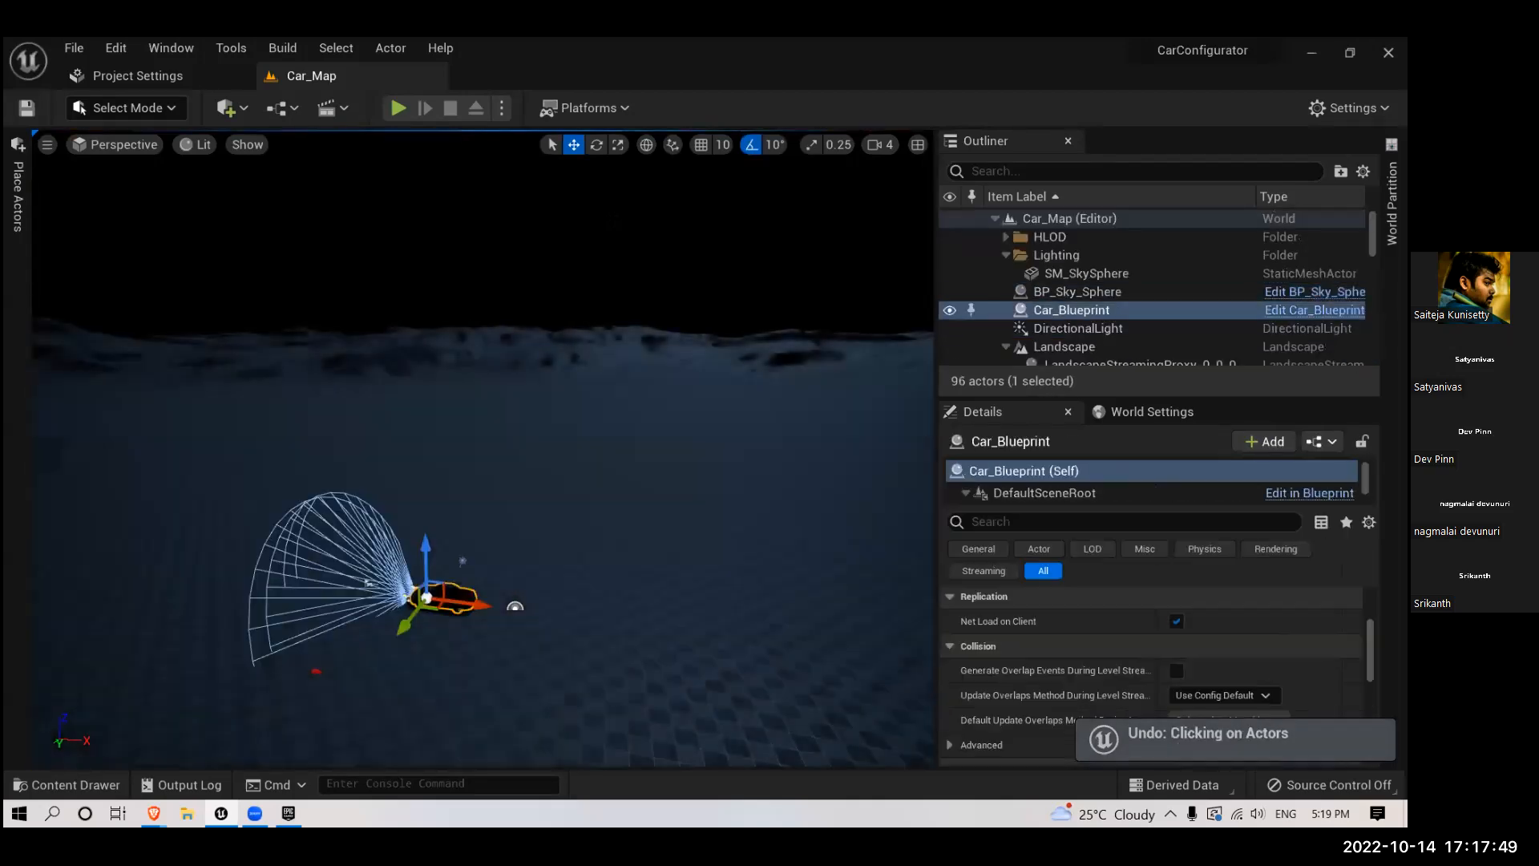
- Undo the Refresh Material edits on BP_Sky_Sphere and the creation of that actor
{"action": "key", "text": "ctrl+z"}
{"action": "key", "text": "ctrl+z"}
{"action": "key", "text": "ctrl+z"}
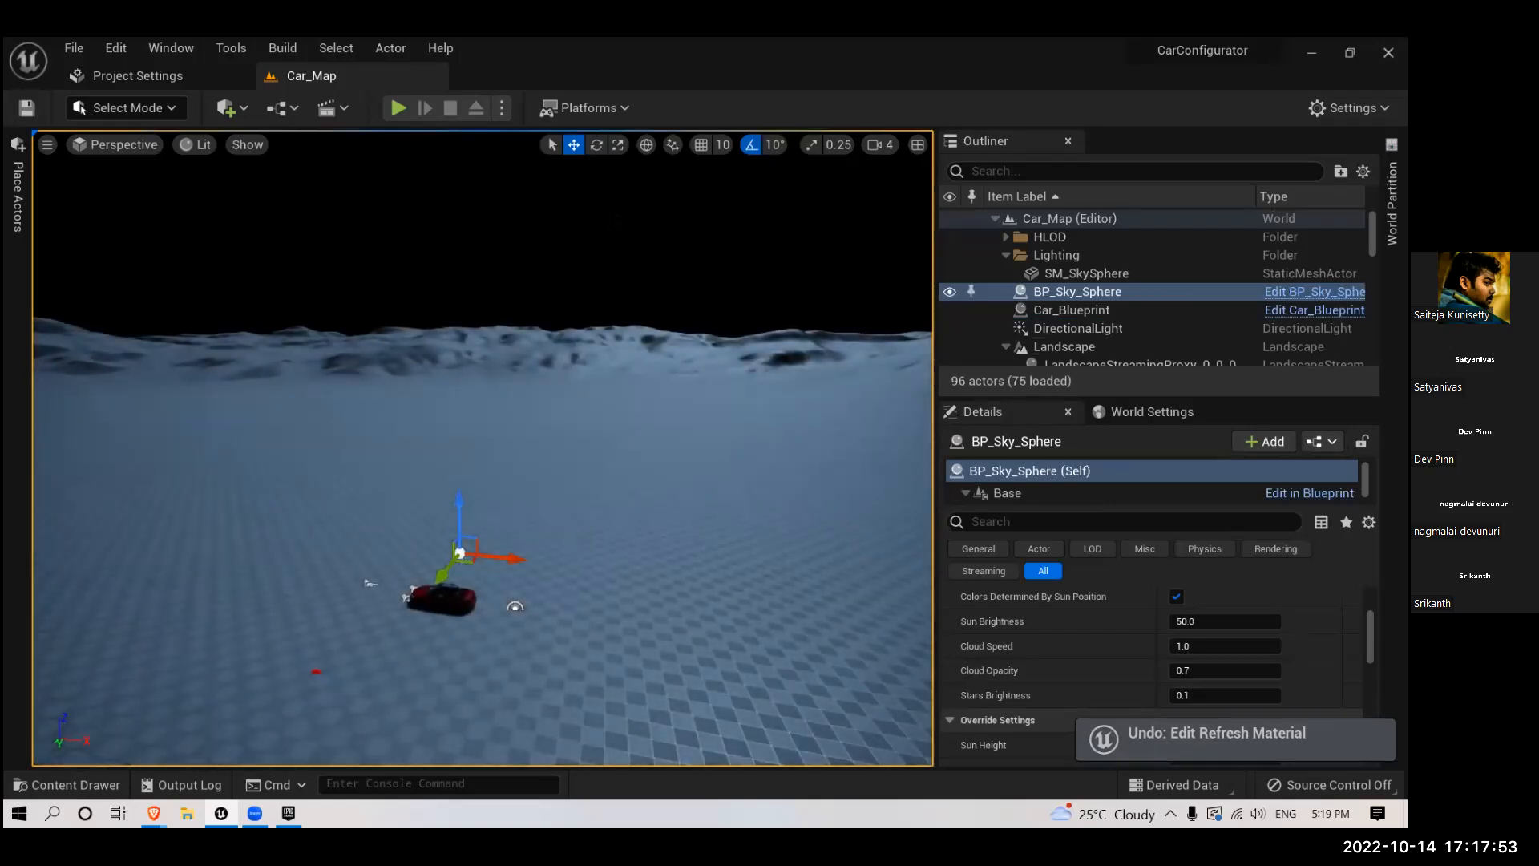
{"action": "key", "text": "ctrl+z"}
{"action": "key", "text": "ctrl+z"}
{"action": "key", "text": "ctrl+z"}
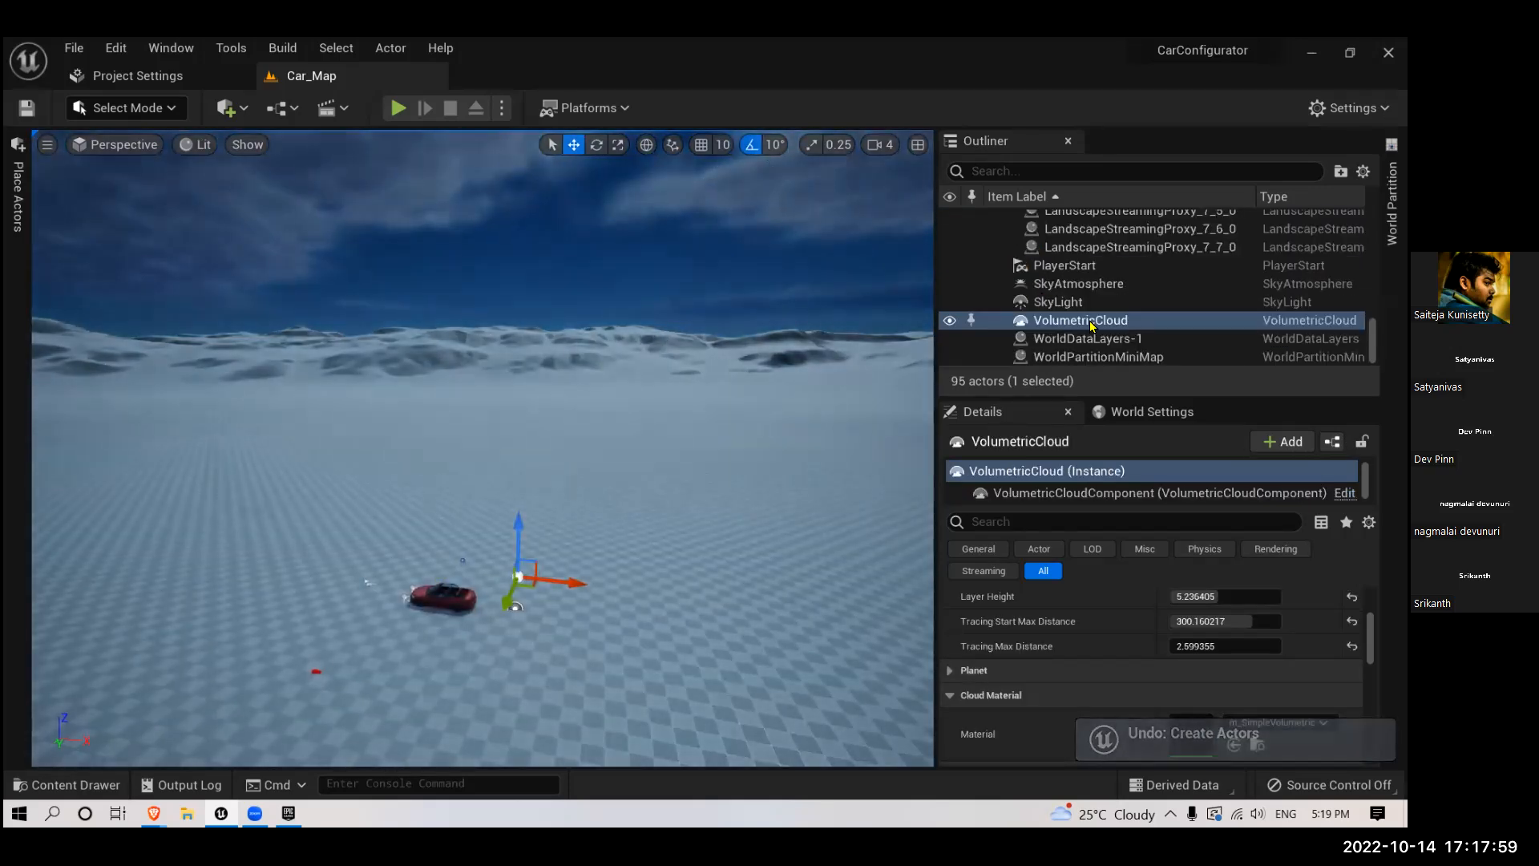
- Search the Outliner for "bp" to check for a remaining BP_Sky_Sphere actor
{"action": "scroll", "coordinate": [1042, 273], "scroll_direction": "up", "scroll_amount": 10}
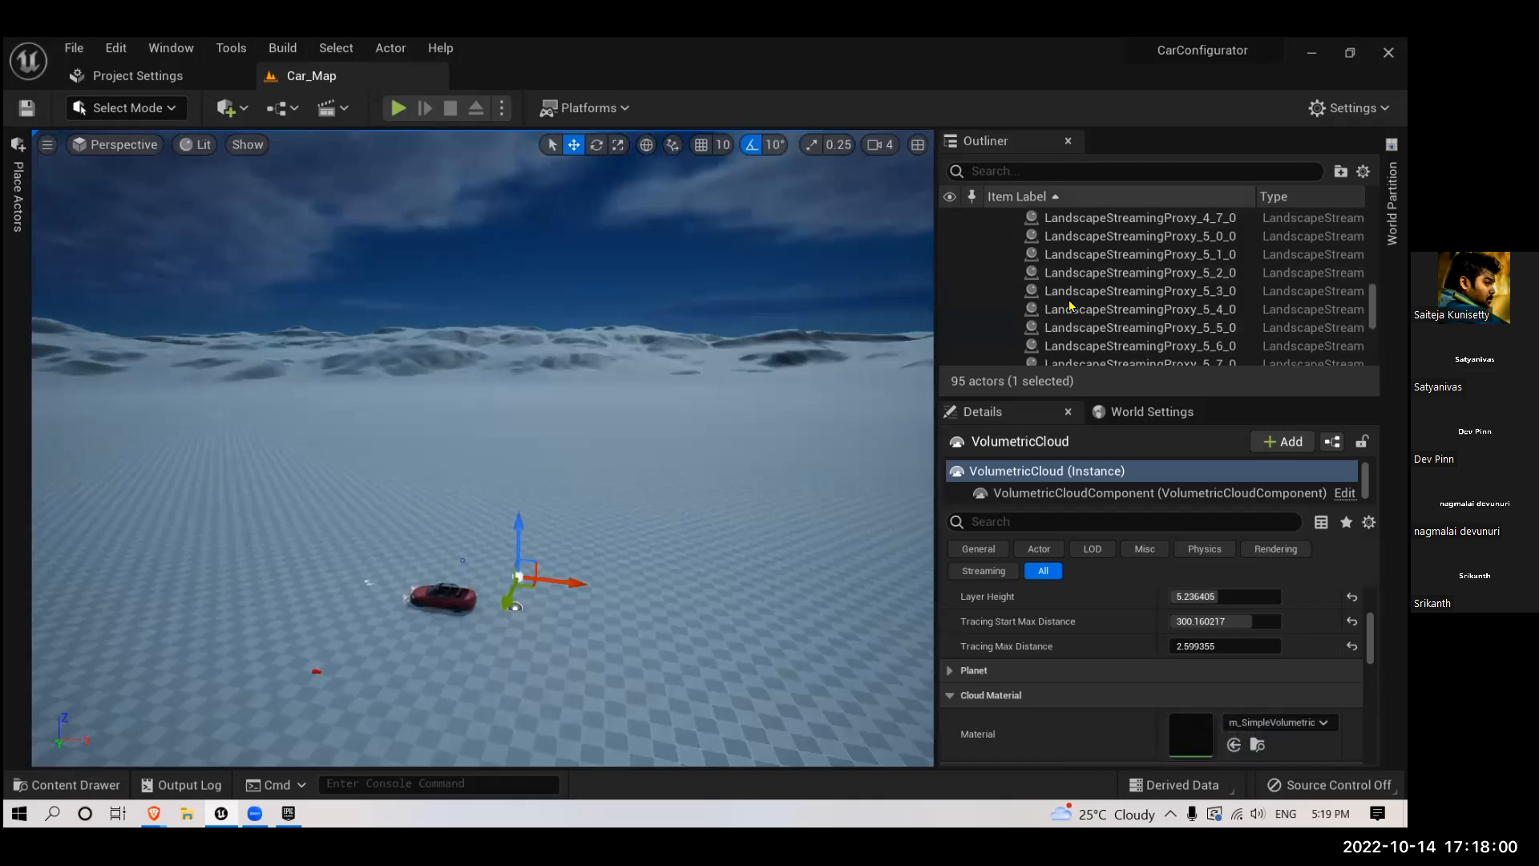
{"action": "left_click", "coordinate": [991, 171]}
{"action": "type", "text": "bp"}
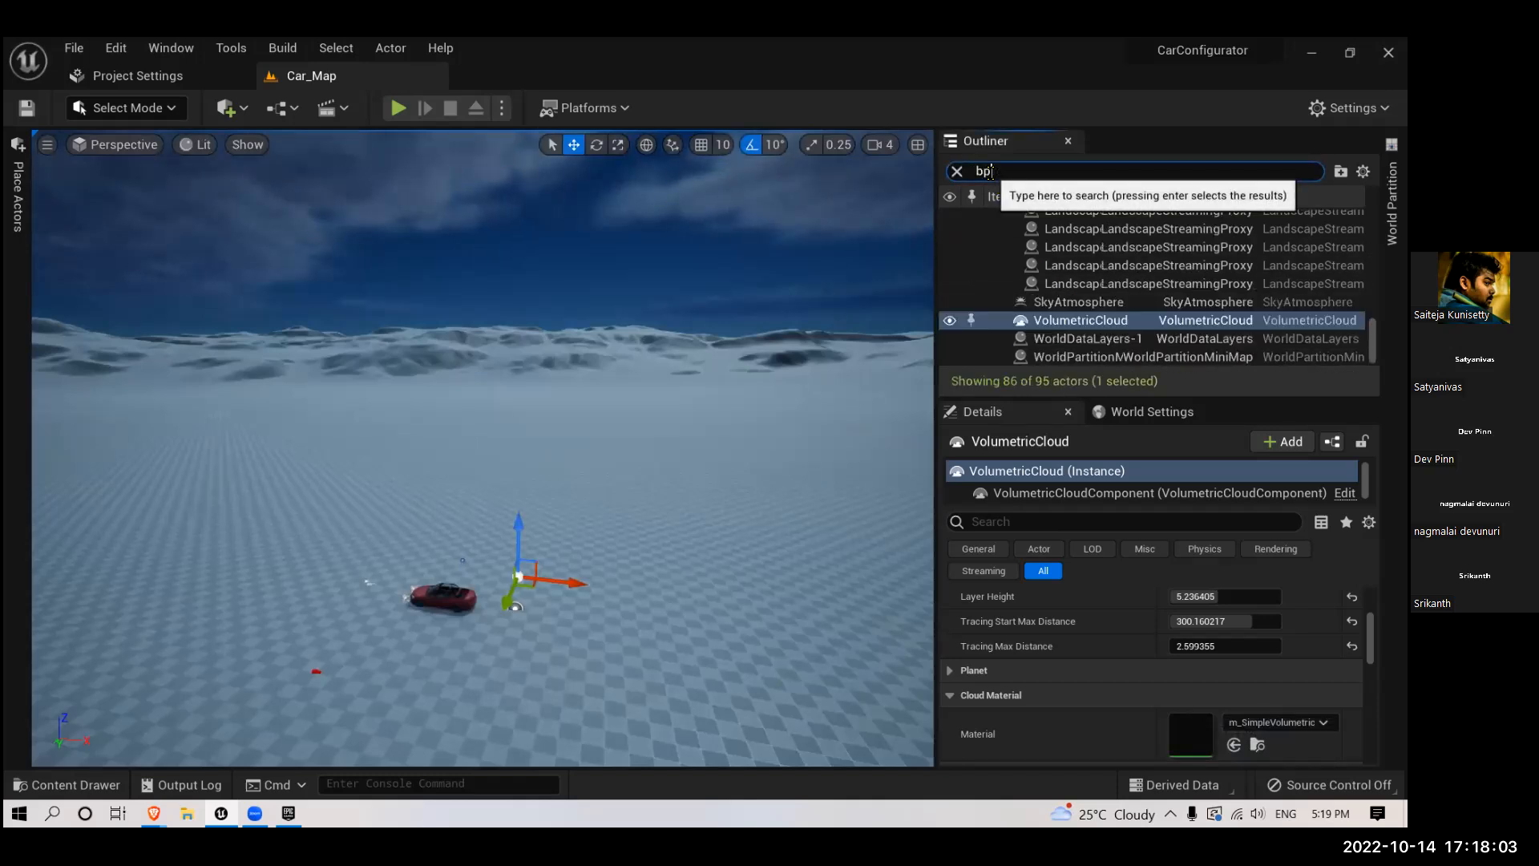
{"action": "type", "text": "_"}
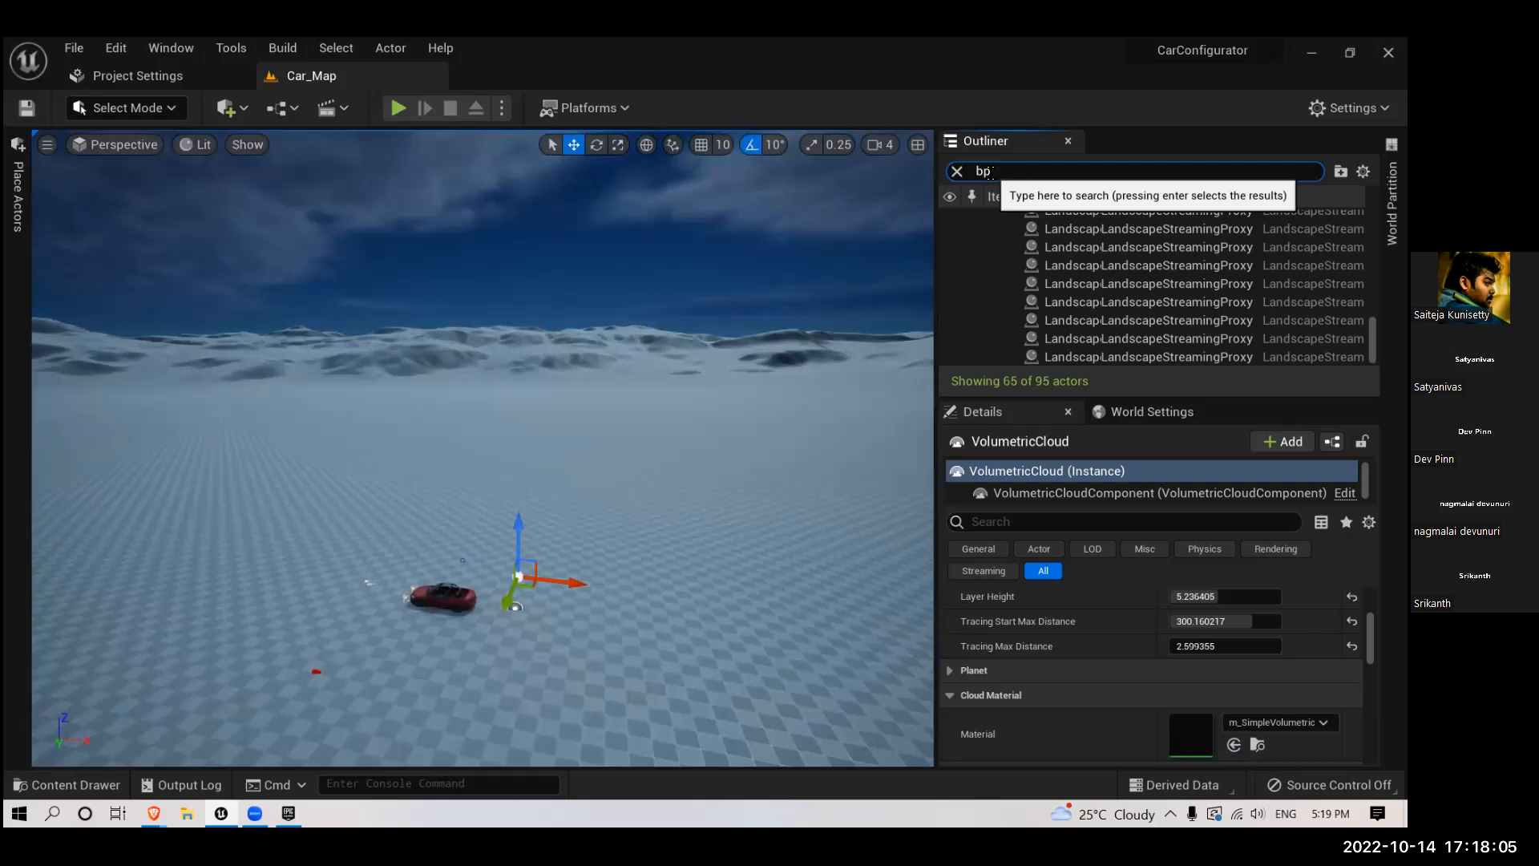
{"action": "type", "text": "s"}
{"action": "key", "text": "BackSpace"}
{"action": "key", "text": "BackSpace"}
{"action": "key", "text": "BackSpace"}
{"action": "key", "text": "BackSpace"}
- Filter the Outliner by "sky", select the SkyAtmosphere actor and clear the filter
{"action": "type", "text": "sky"}
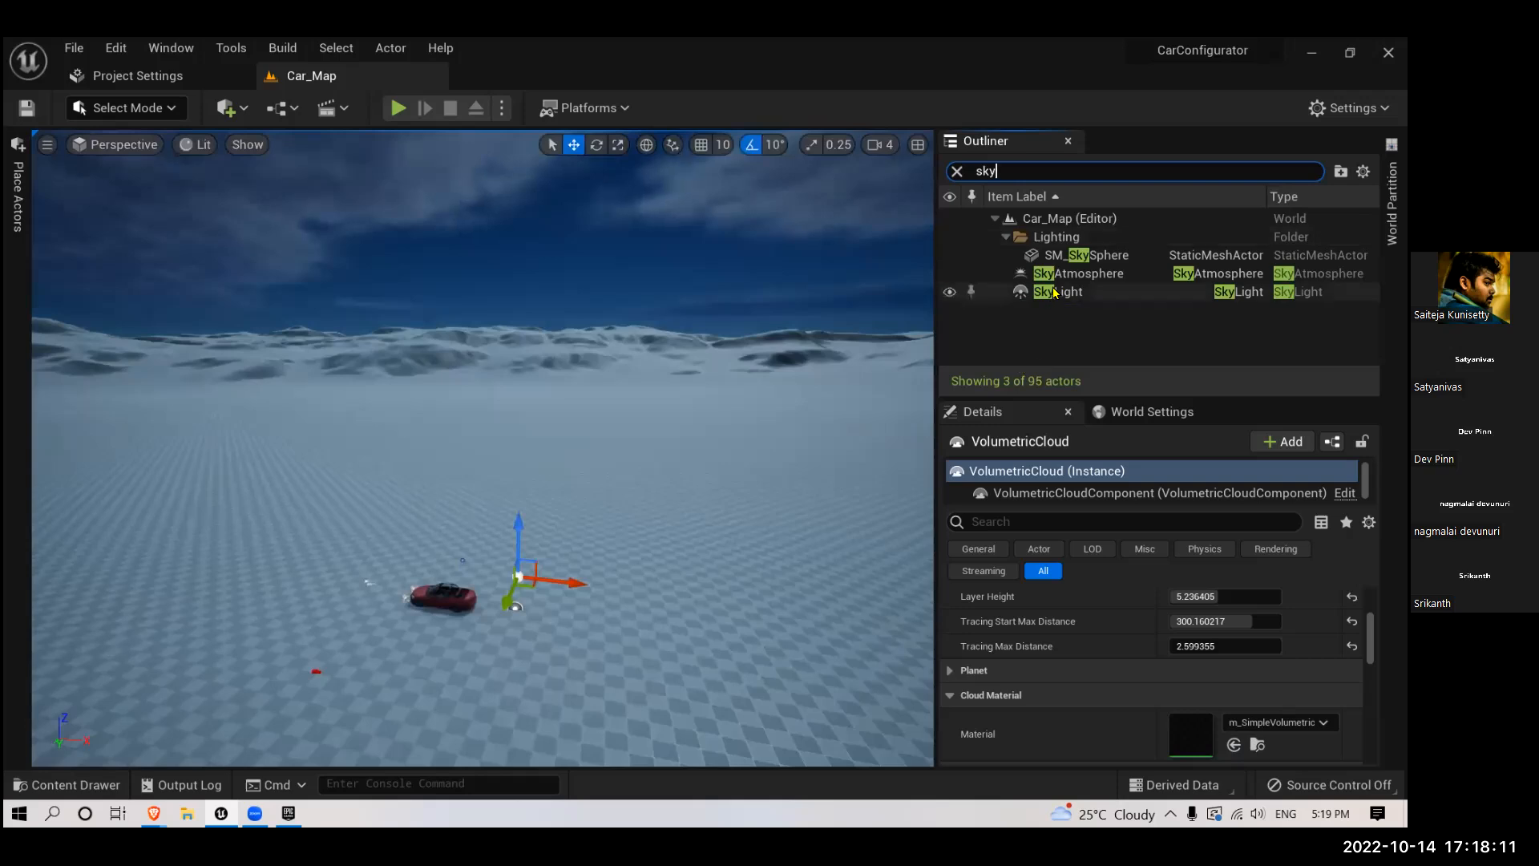
{"action": "left_click", "coordinate": [1060, 291]}
{"action": "left_click", "coordinate": [1074, 274]}
{"action": "left_click", "coordinate": [957, 171]}
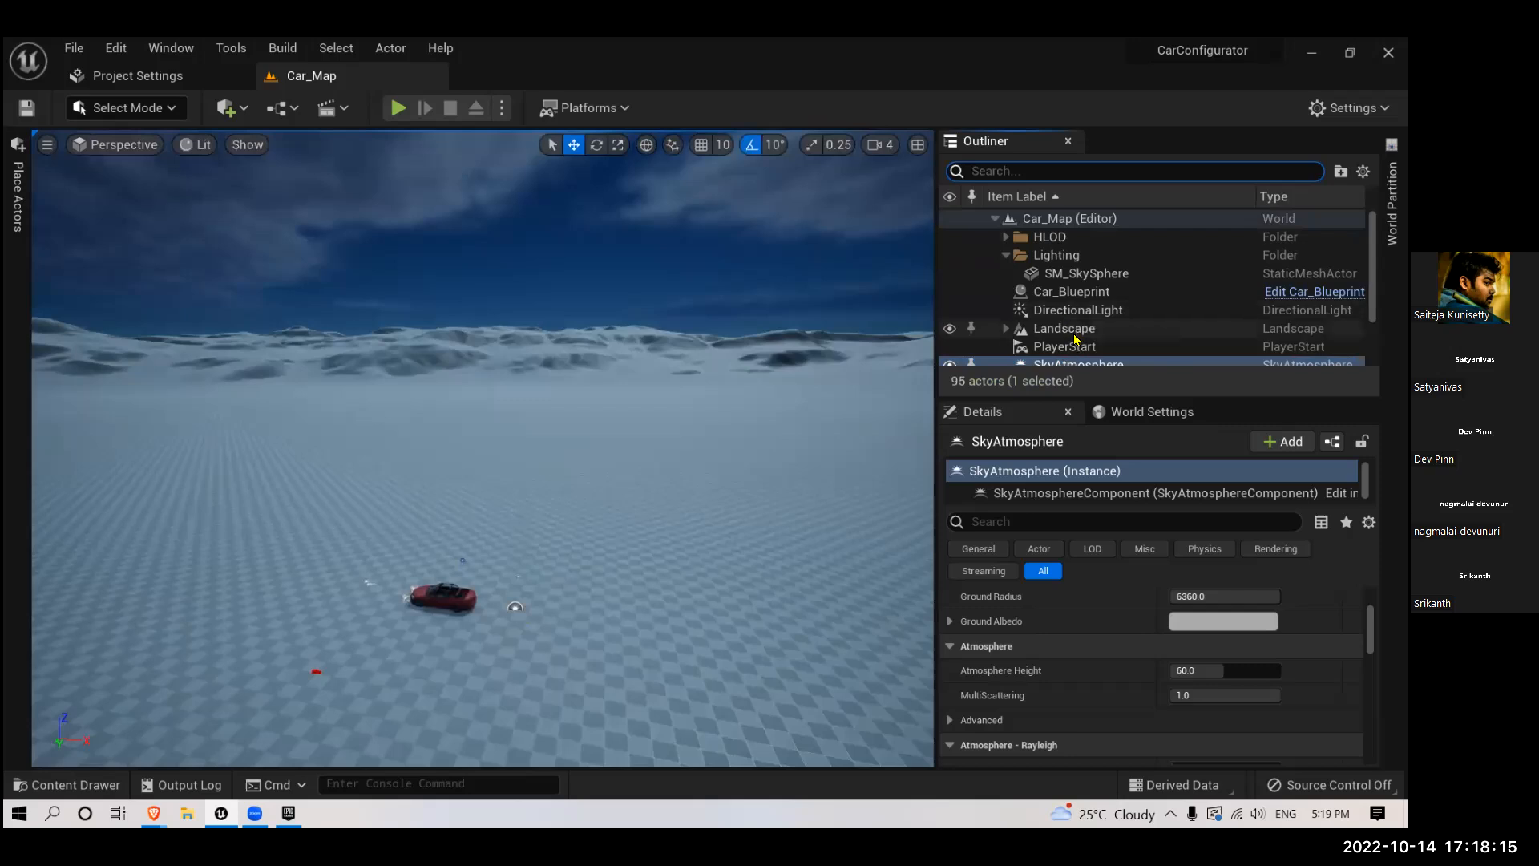
- Search the Outliner for "vol" to check for the VolumetricCloud actor, and clear the search
{"action": "type", "text": "v"}
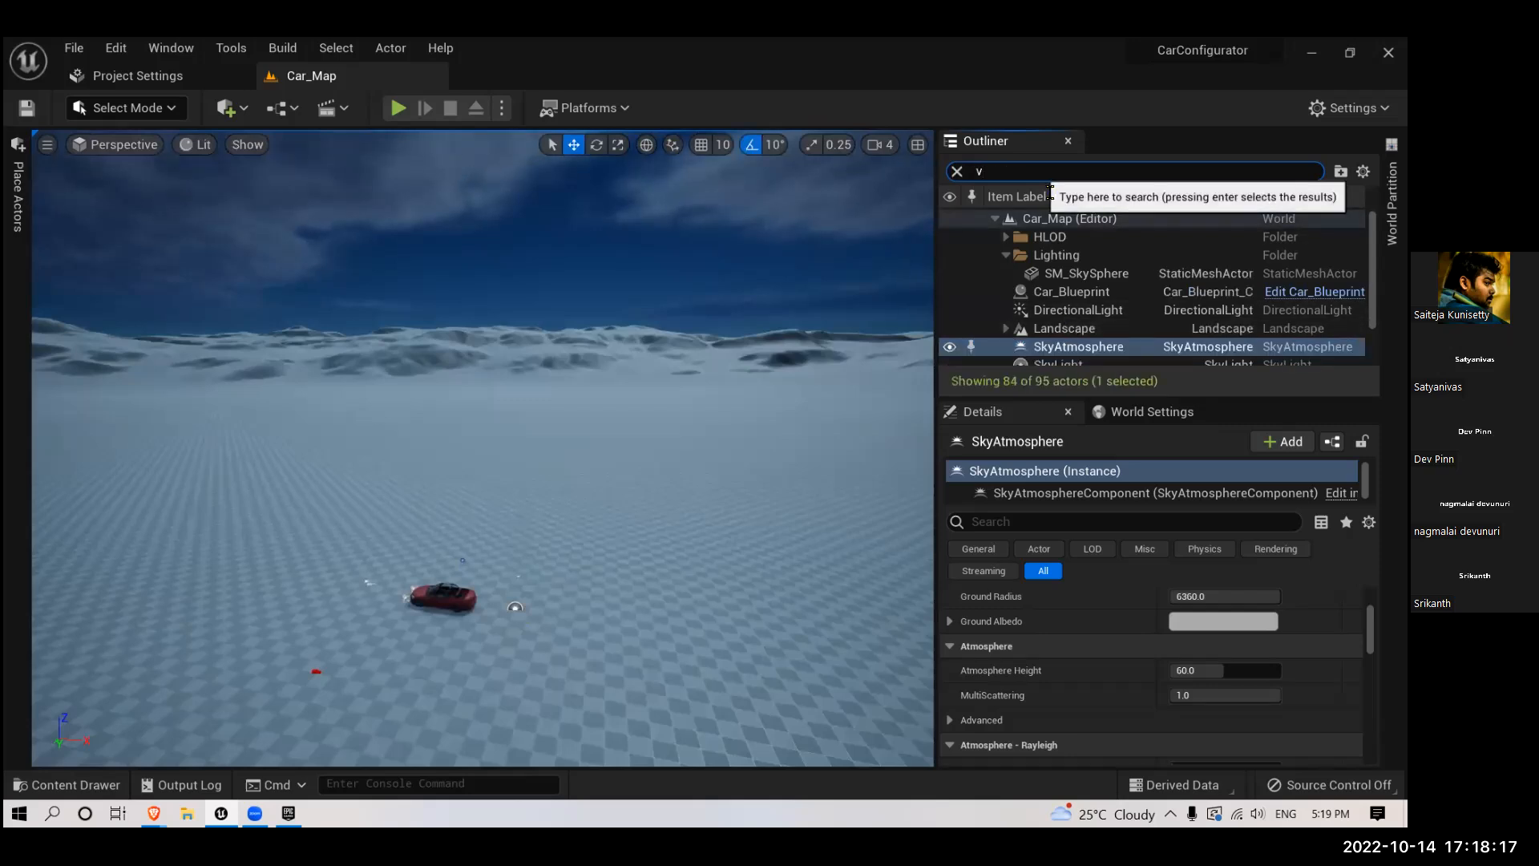
{"action": "type", "text": "ol"}
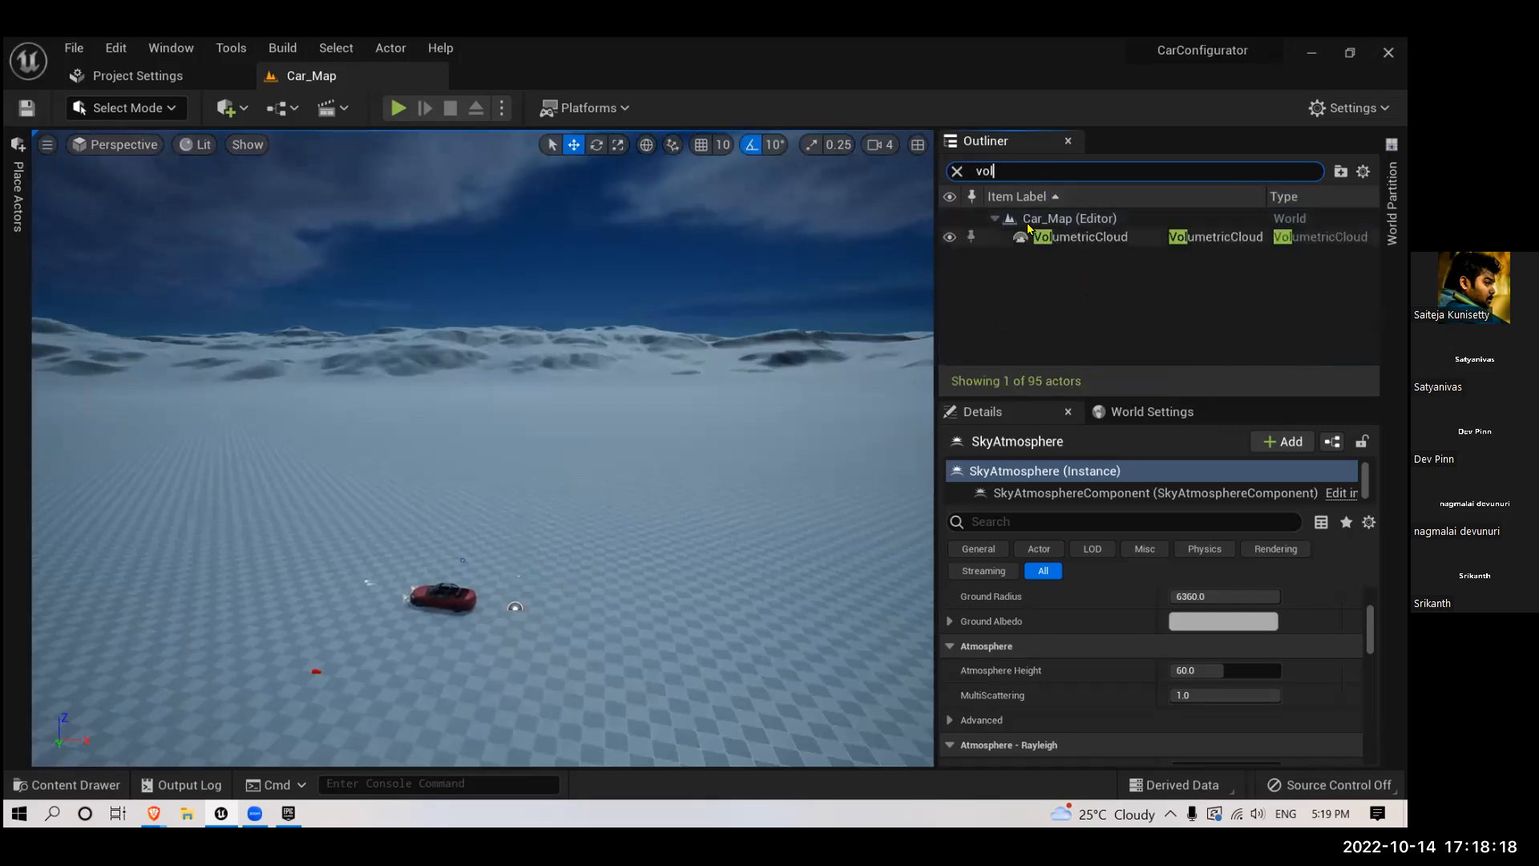
{"action": "left_click", "coordinate": [957, 171]}
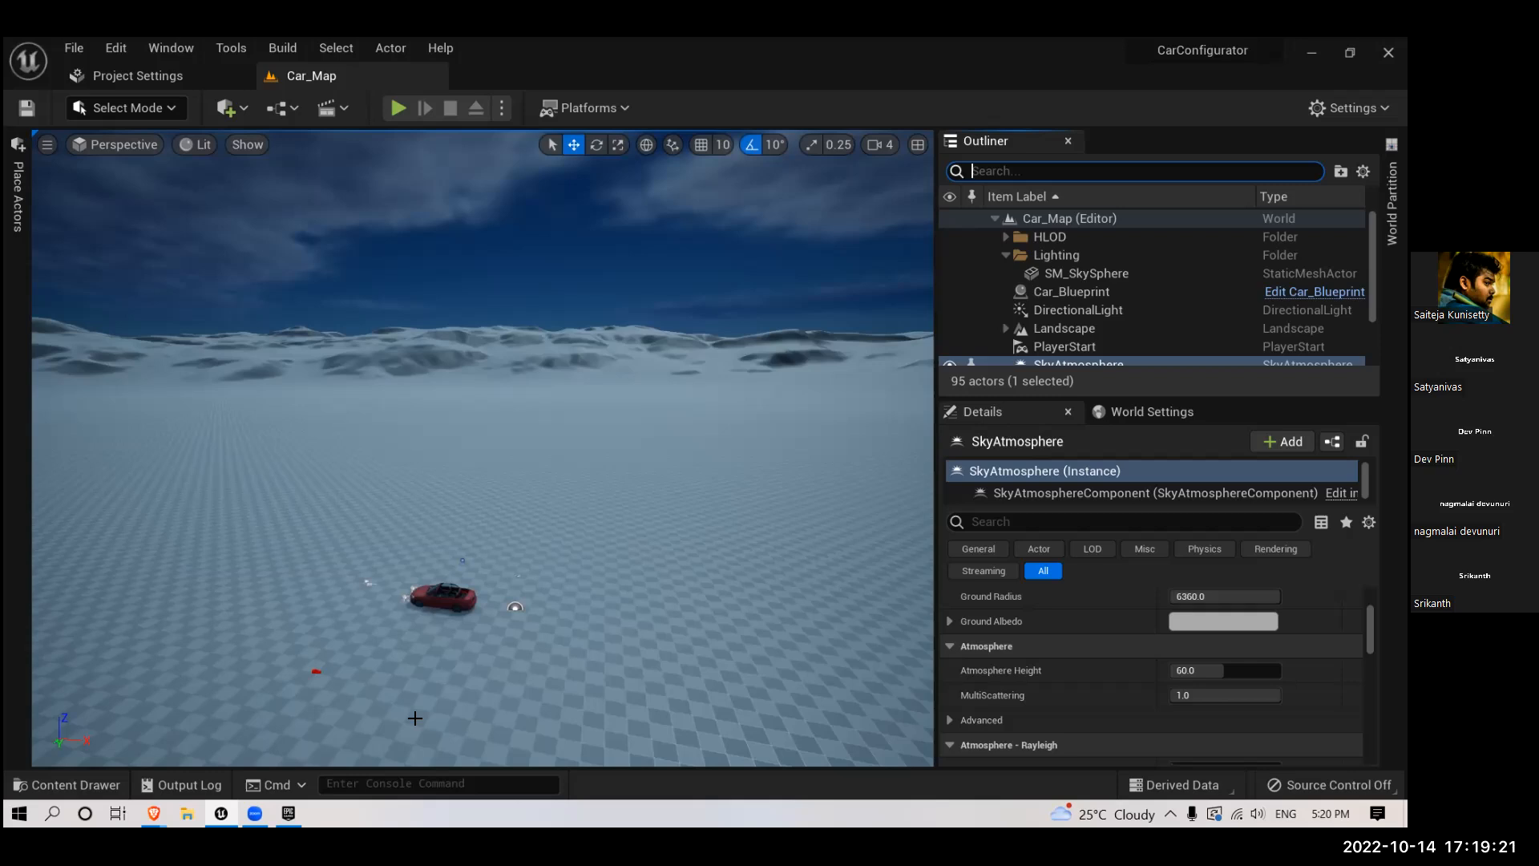
- Select the Car_Blueprint actor by picking the red car in the Car_Map viewport
{"action": "right_click_drag", "start_coordinate": [494, 556], "coordinate": [442, 616]}
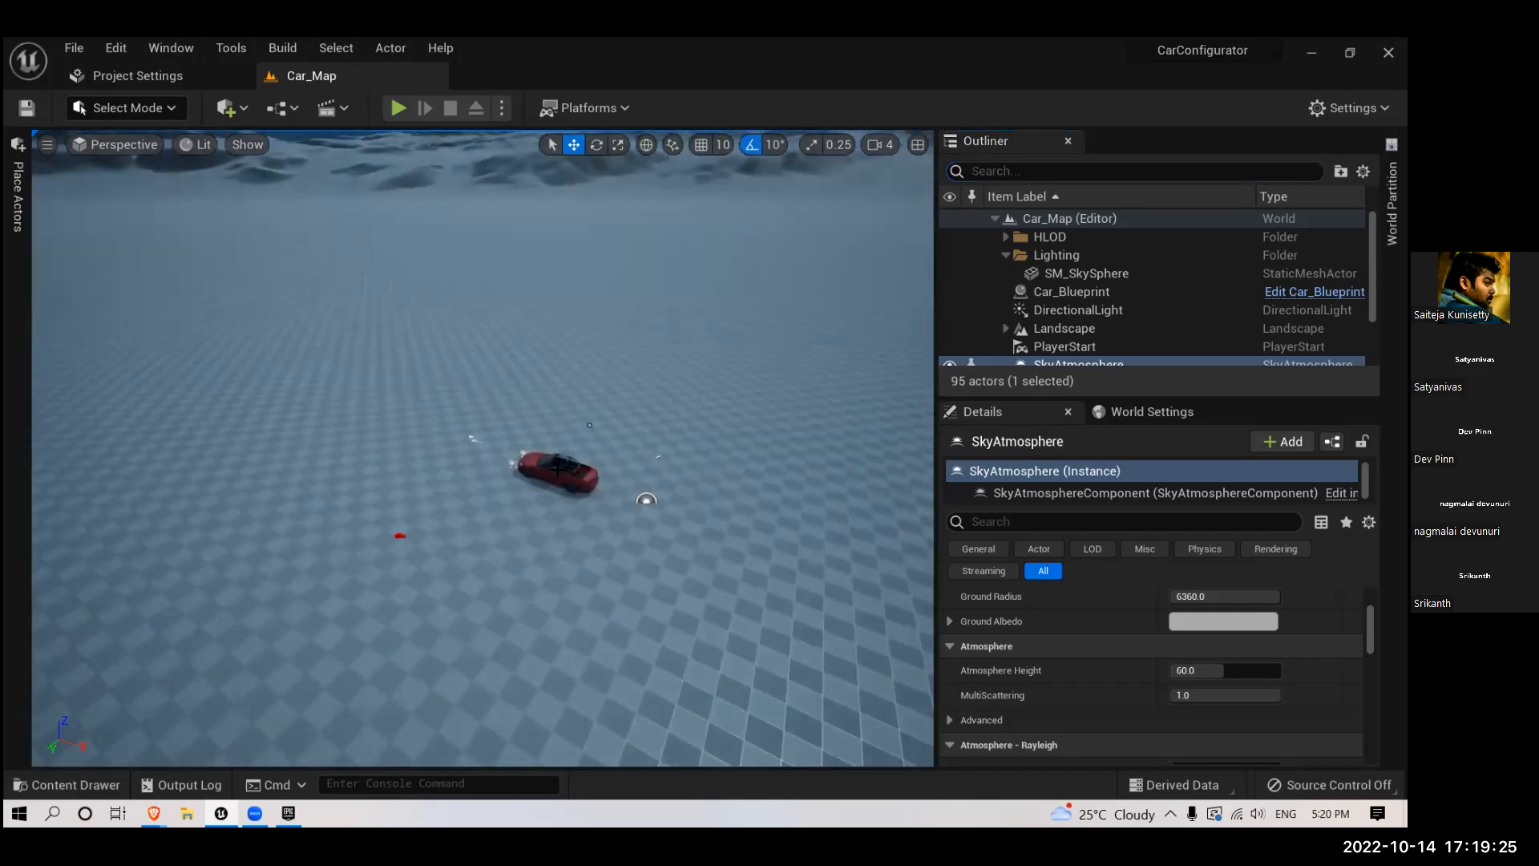
{"action": "right_click_drag", "start_coordinate": [558, 470], "coordinate": [559, 474]}
{"action": "scroll", "coordinate": [559, 482], "scroll_direction": "up", "scroll_amount": 2}
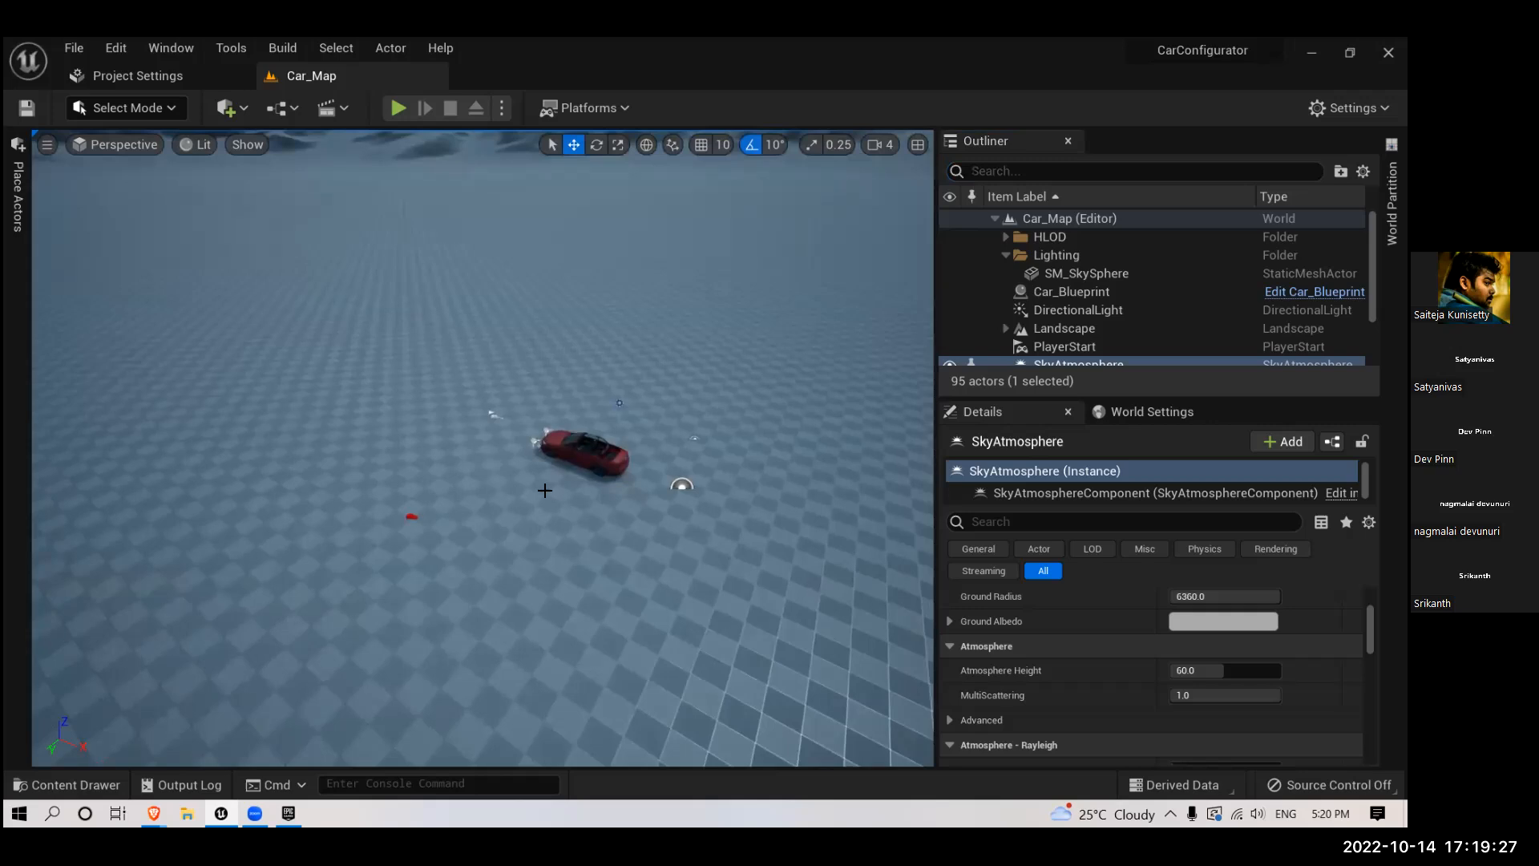
{"action": "scroll", "coordinate": [541, 497], "scroll_direction": "up", "scroll_amount": 9}
{"action": "scroll", "coordinate": [529, 543], "scroll_direction": "up", "scroll_amount": 5}
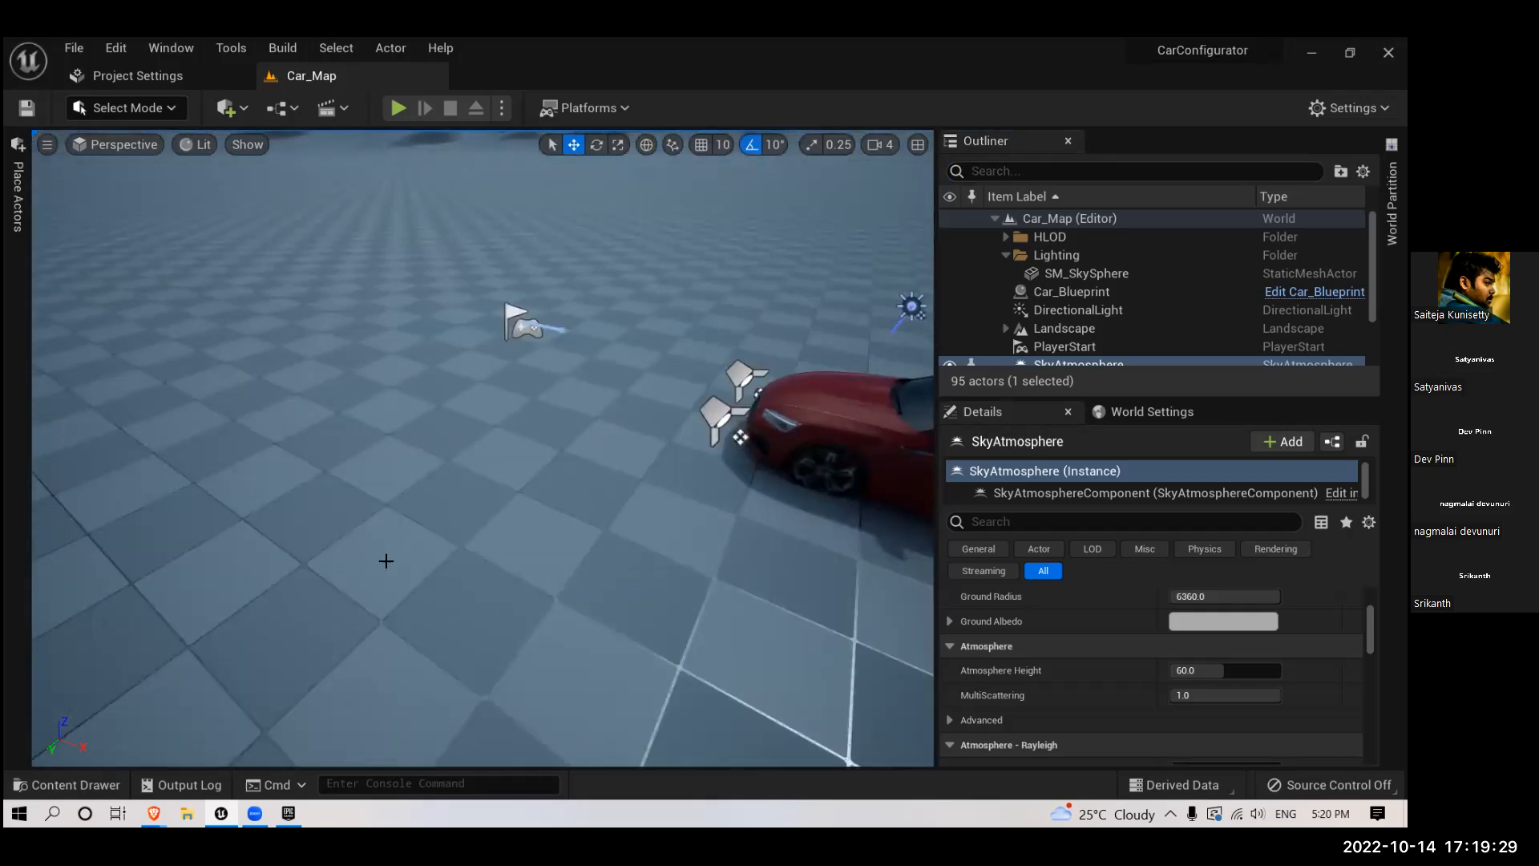
{"action": "right_click_drag", "start_coordinate": [385, 561], "coordinate": [511, 546]}
{"action": "scroll", "coordinate": [517, 556], "scroll_direction": "up", "scroll_amount": 4}
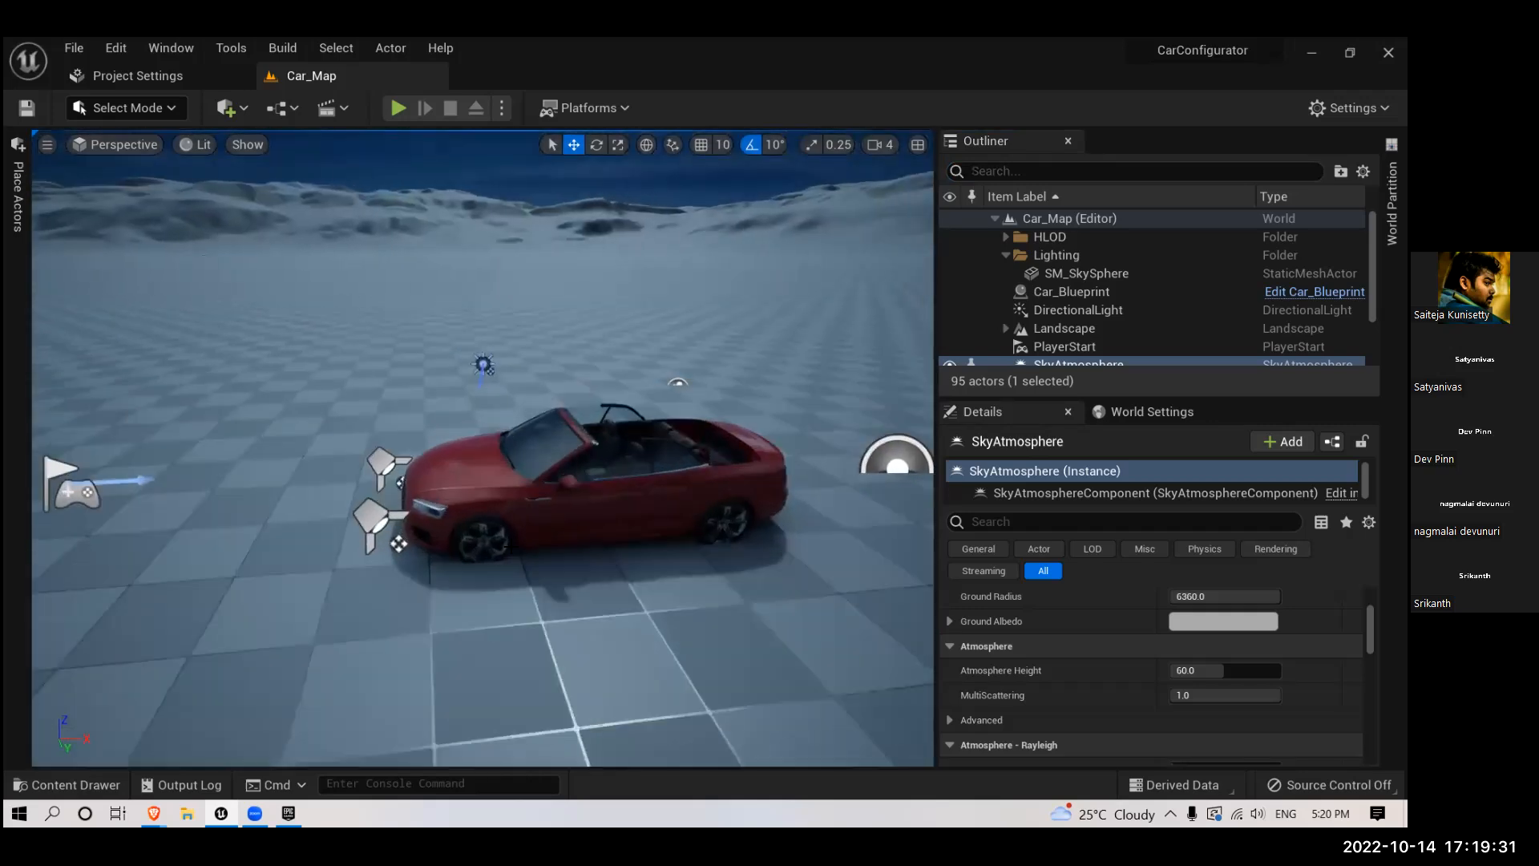
{"action": "scroll", "coordinate": [531, 557], "scroll_direction": "up", "scroll_amount": 3}
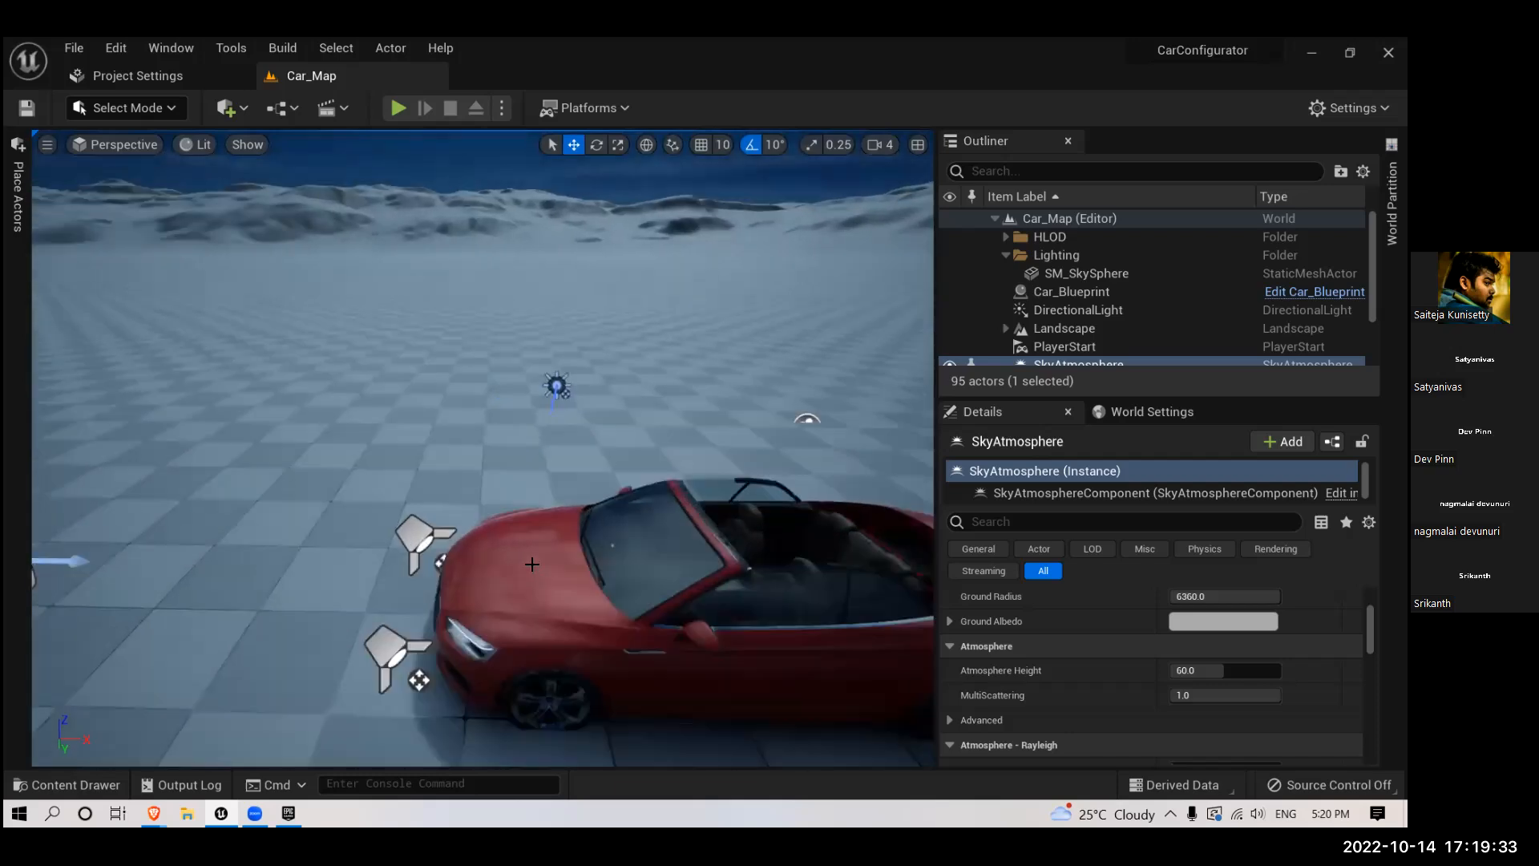
{"action": "mouse_move", "coordinate": [404, 617]}
{"action": "left_mouse_down"}
{"action": "mouse_move", "coordinate": [388, 591]}
{"action": "mouse_move", "coordinate": [380, 619]}
{"action": "mouse_move", "coordinate": [404, 617]}
{"action": "left_mouse_up"}
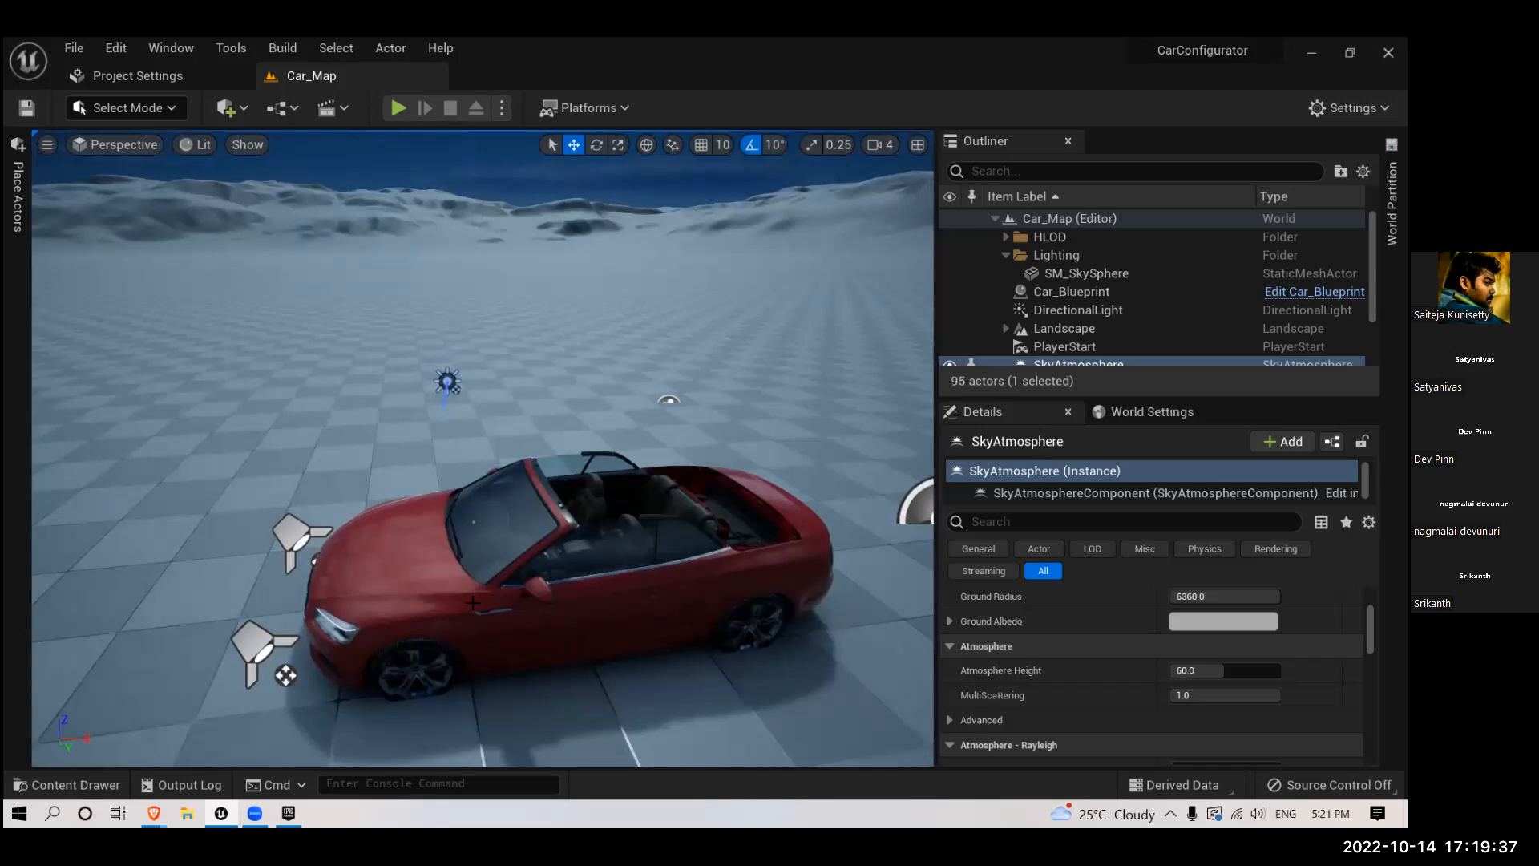
{"action": "left_click", "coordinate": [565, 597]}
{"action": "right_click_drag", "start_coordinate": [592, 546], "coordinate": [586, 541]}
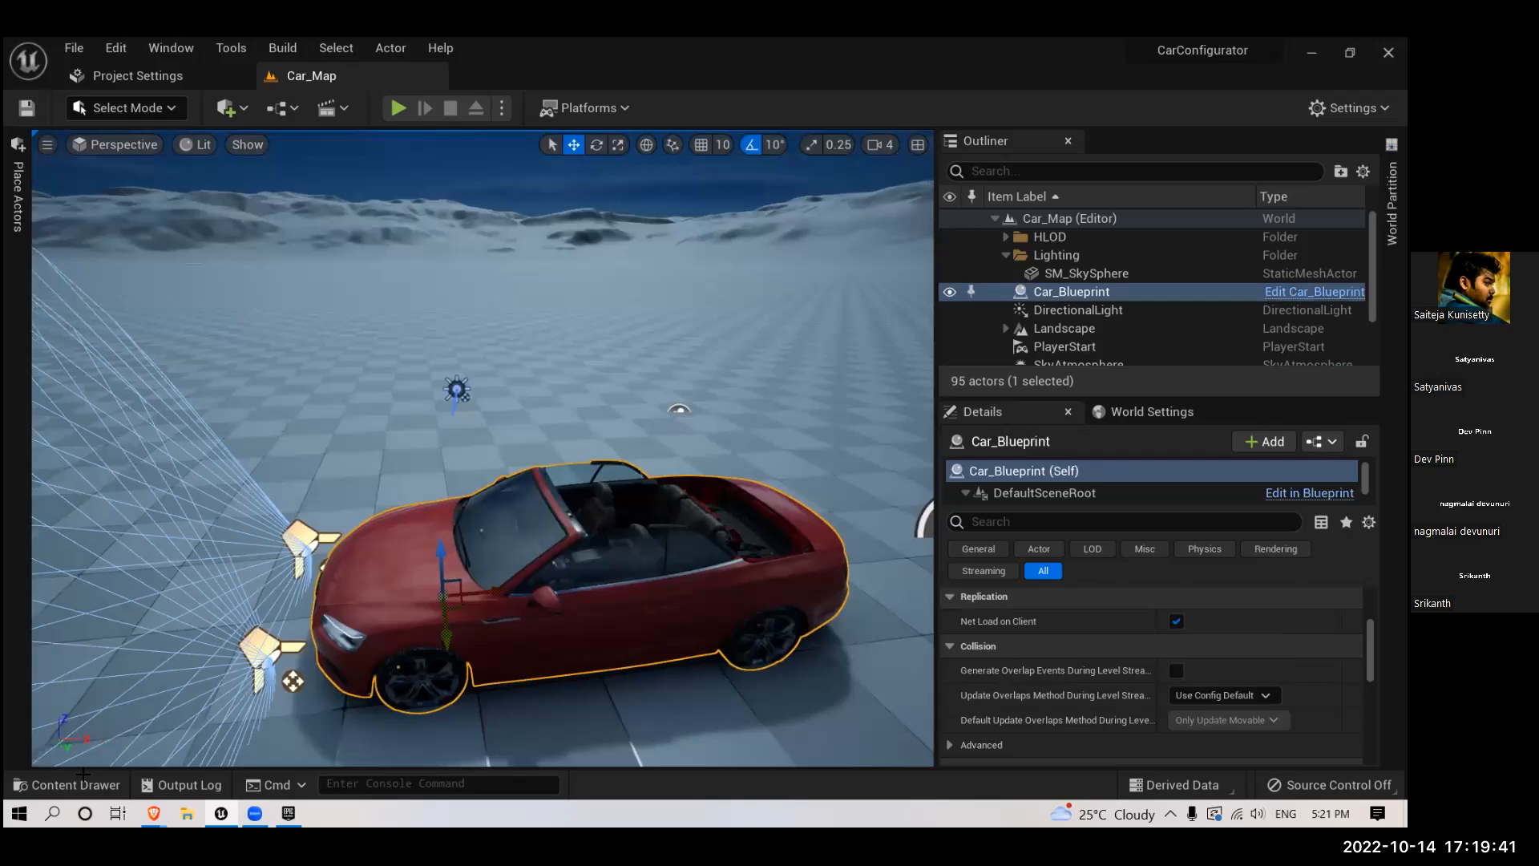
- Create a new Blueprint Class with Actor as parent in the Content folder, name it CarBP and open it
{"action": "left_click", "coordinate": [76, 784]}
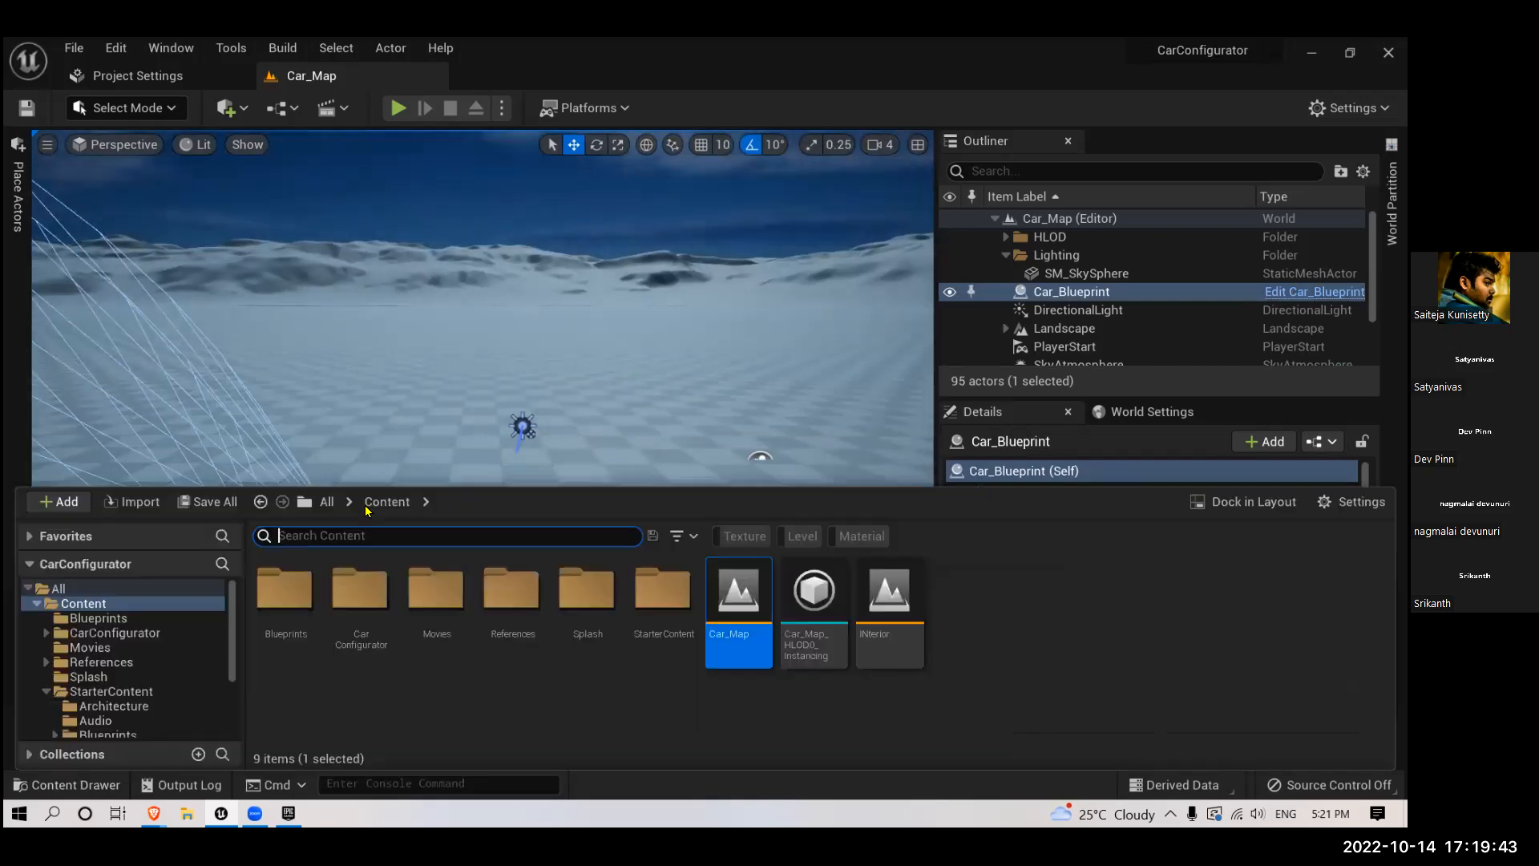
{"action": "left_click", "coordinate": [969, 664]}
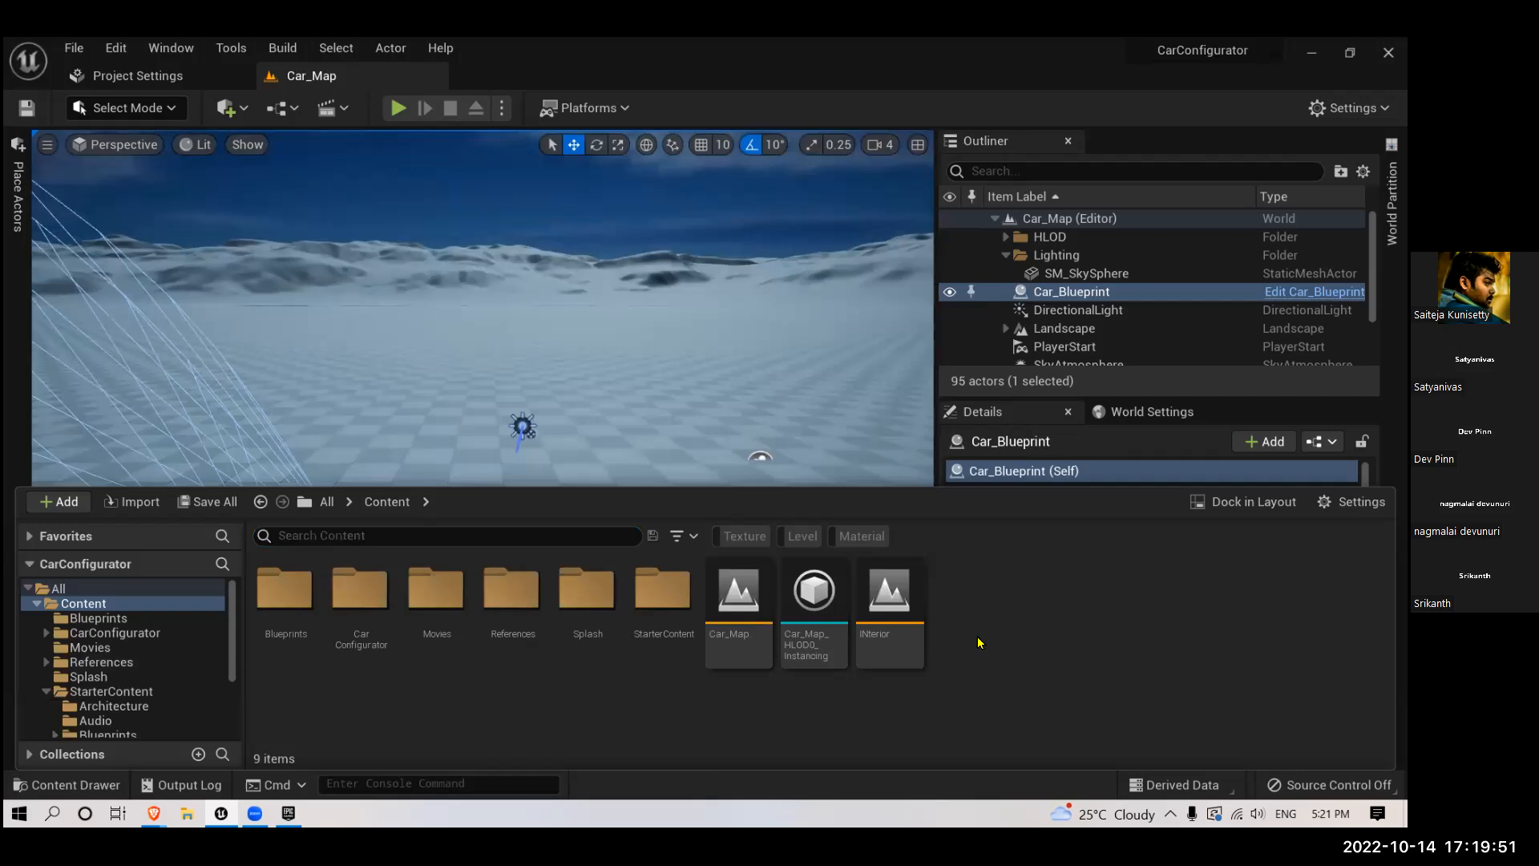
{"action": "right_click", "coordinate": [978, 641]}
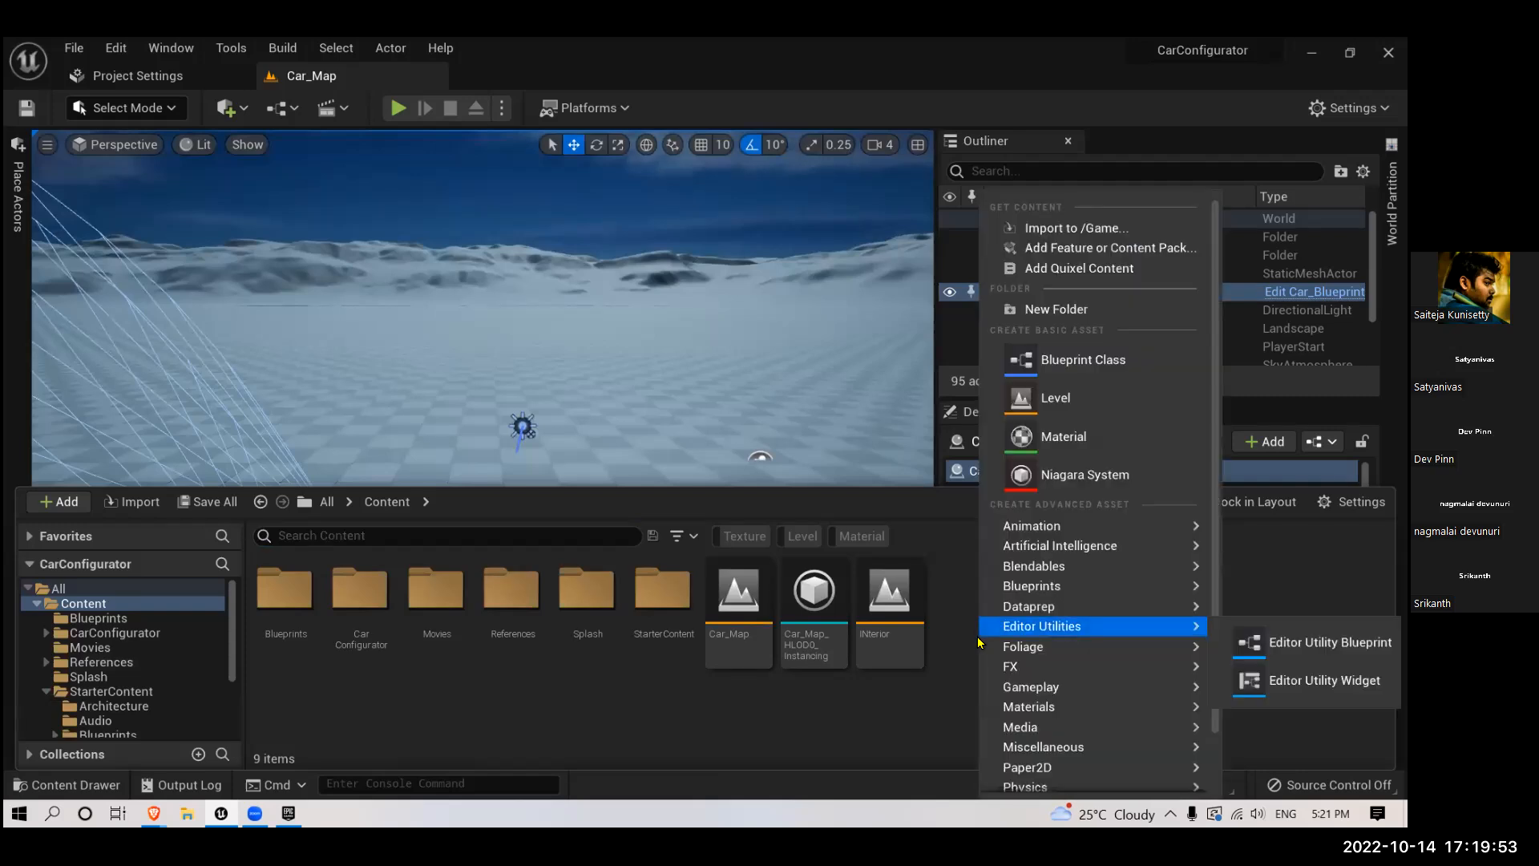
{"action": "left_click", "coordinate": [1037, 364]}
{"action": "left_click", "coordinate": [506, 287]}
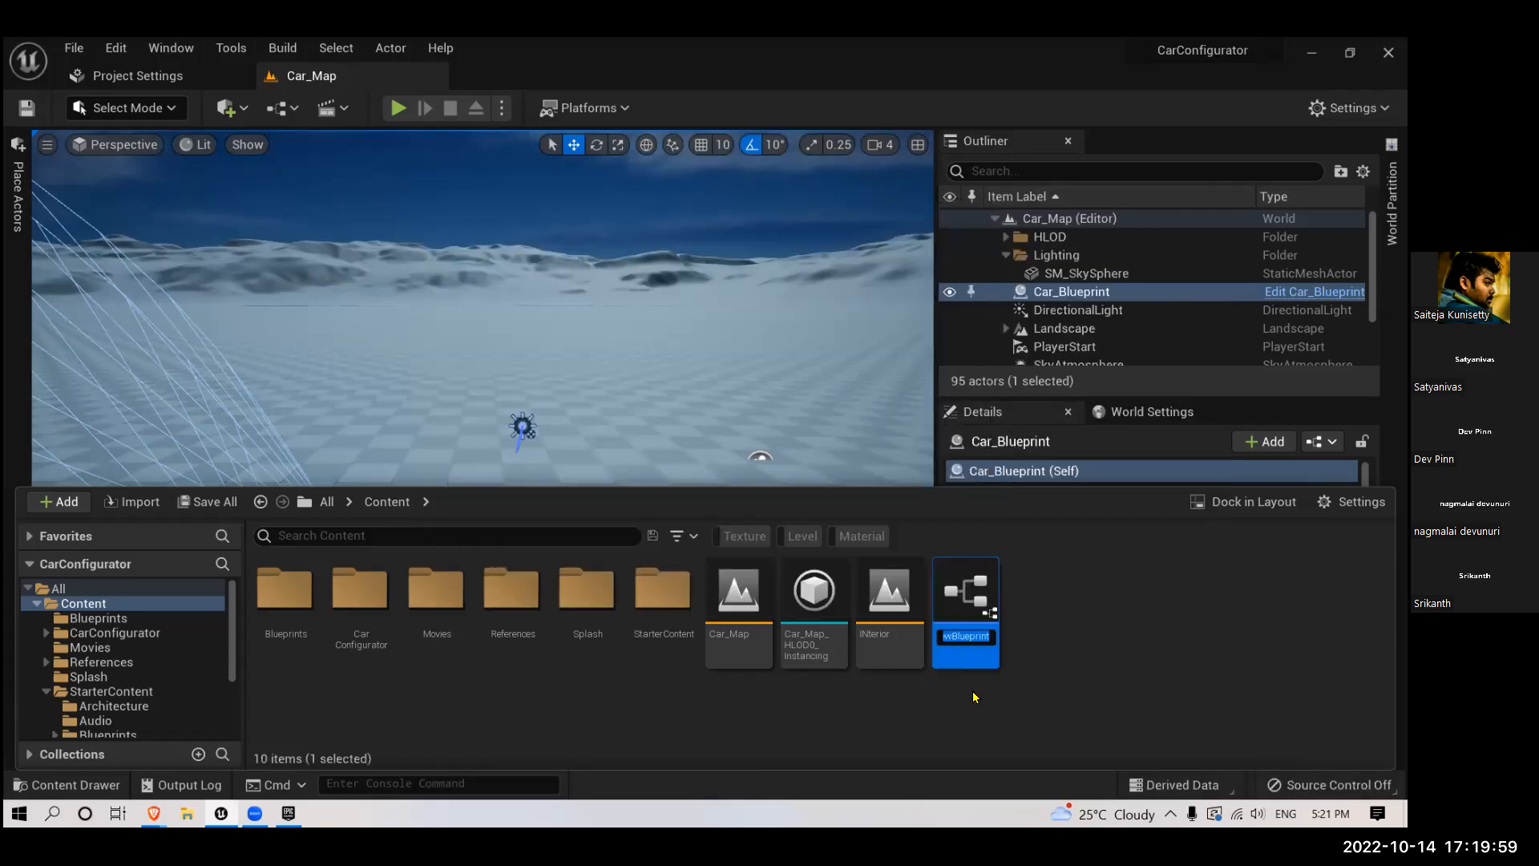
{"action": "type", "text": "CarV"}
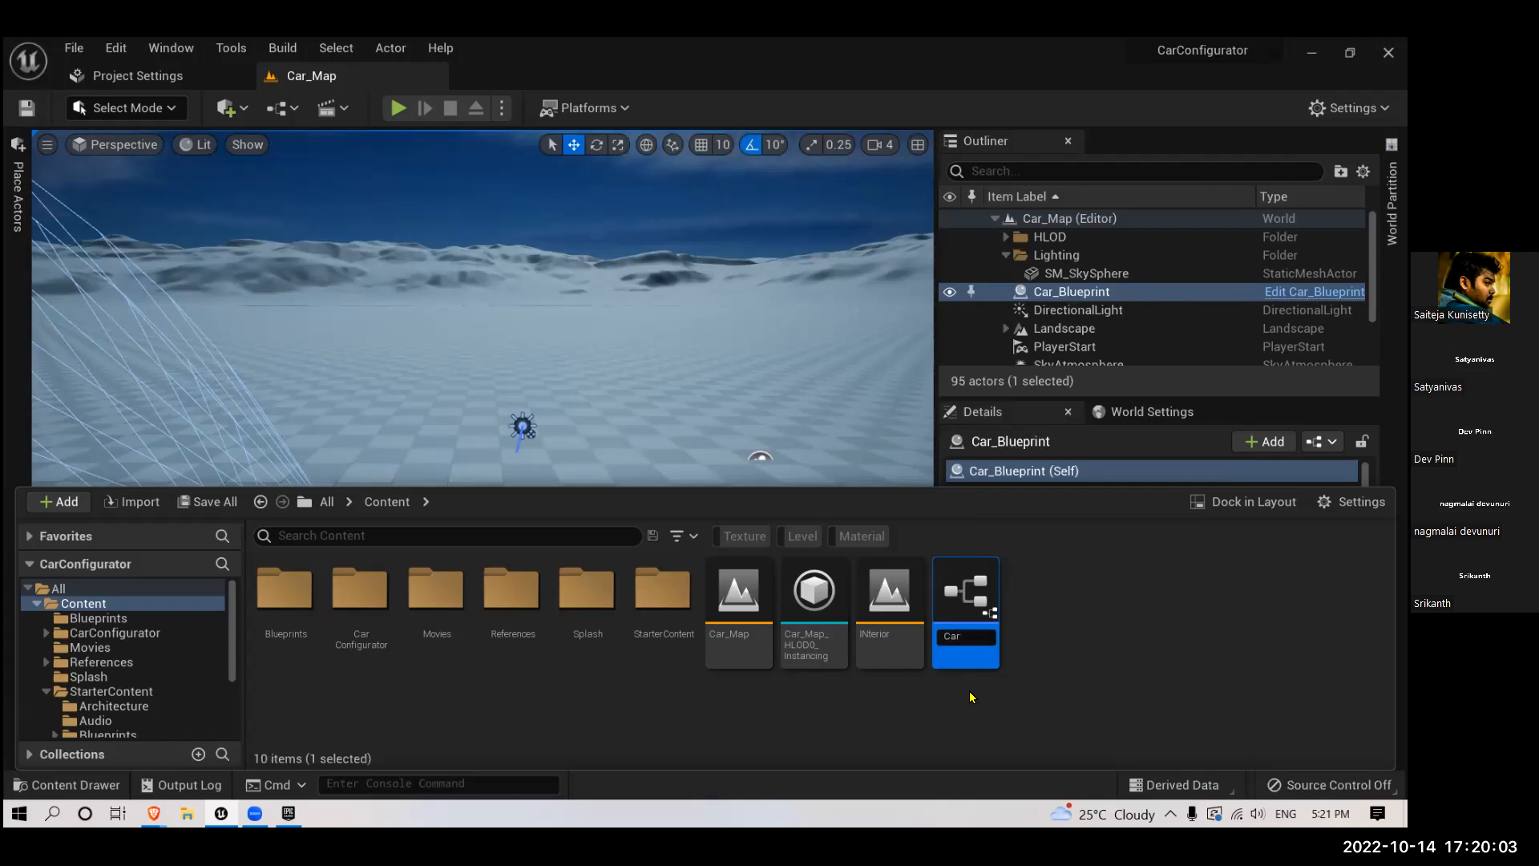
{"action": "key", "text": "Return"}
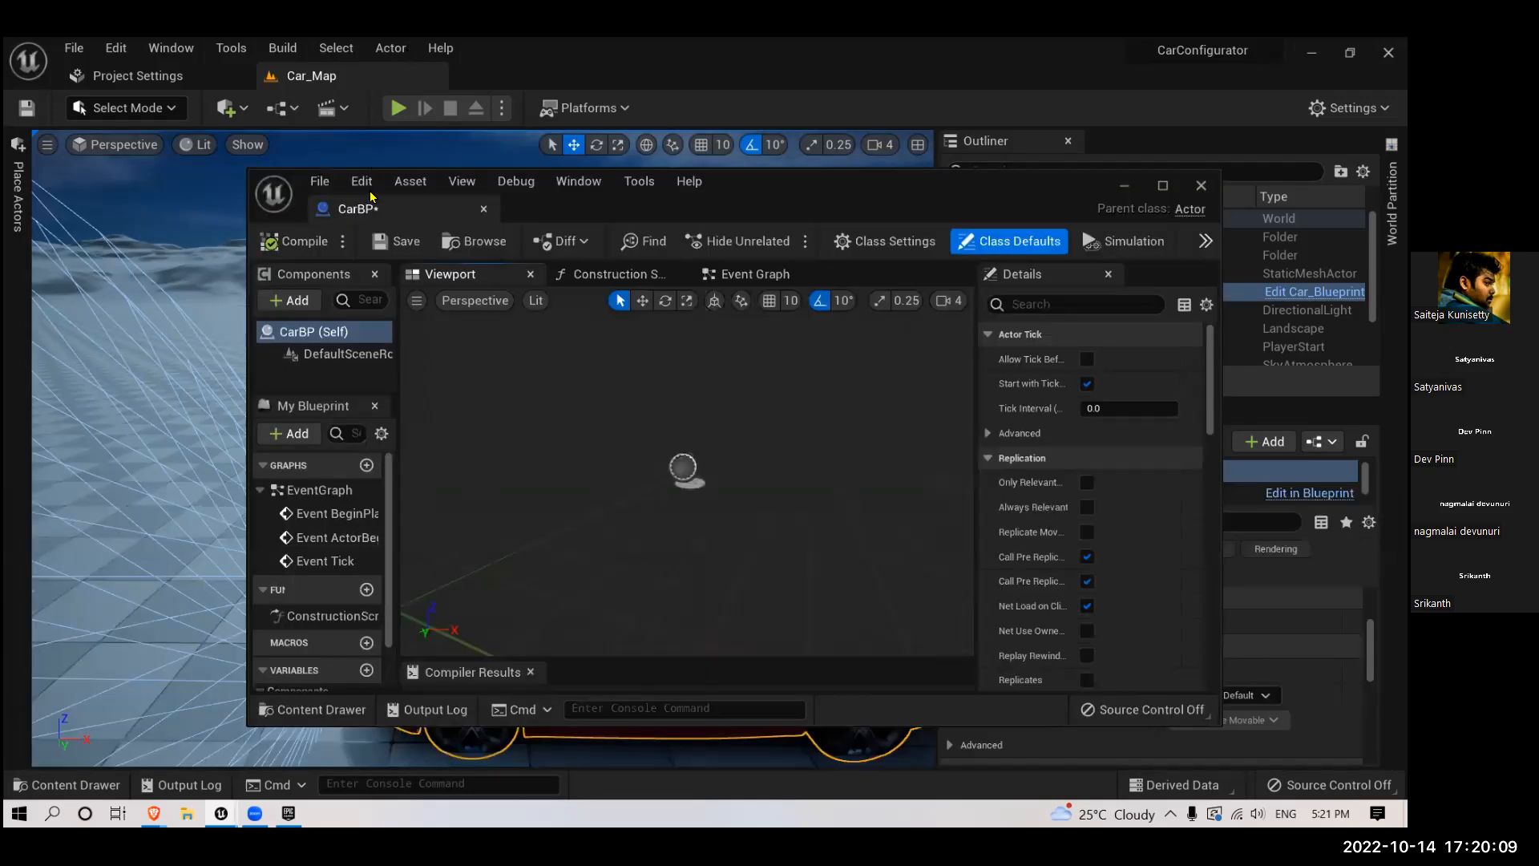
- Dock the floating CarBP editor in the main window and close Project Settings
{"action": "left_click_drag", "start_coordinate": [371, 214], "coordinate": [486, 71]}
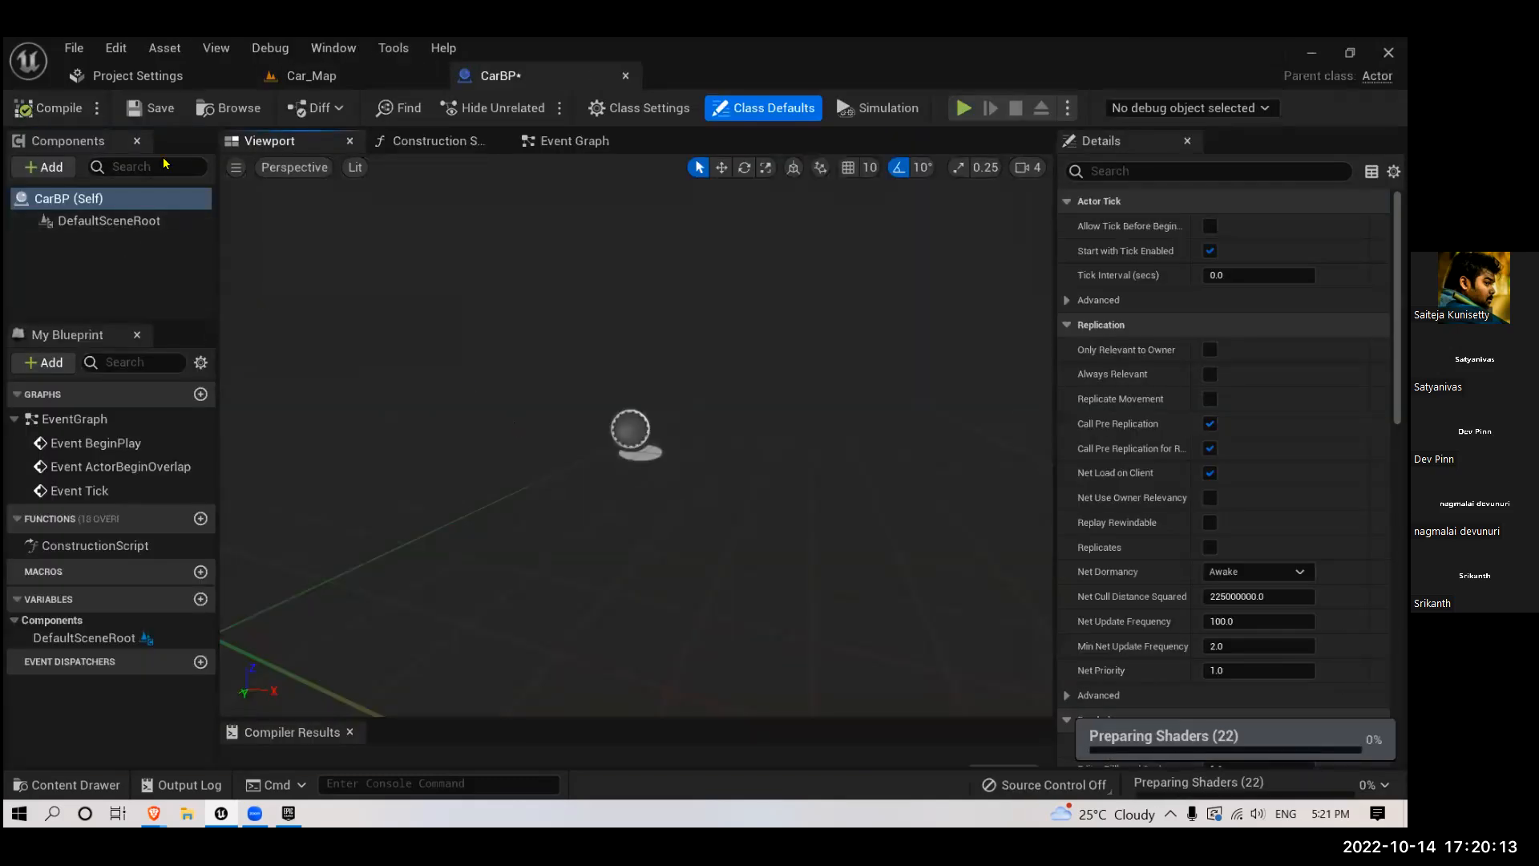
{"action": "left_click", "coordinate": [238, 75]}
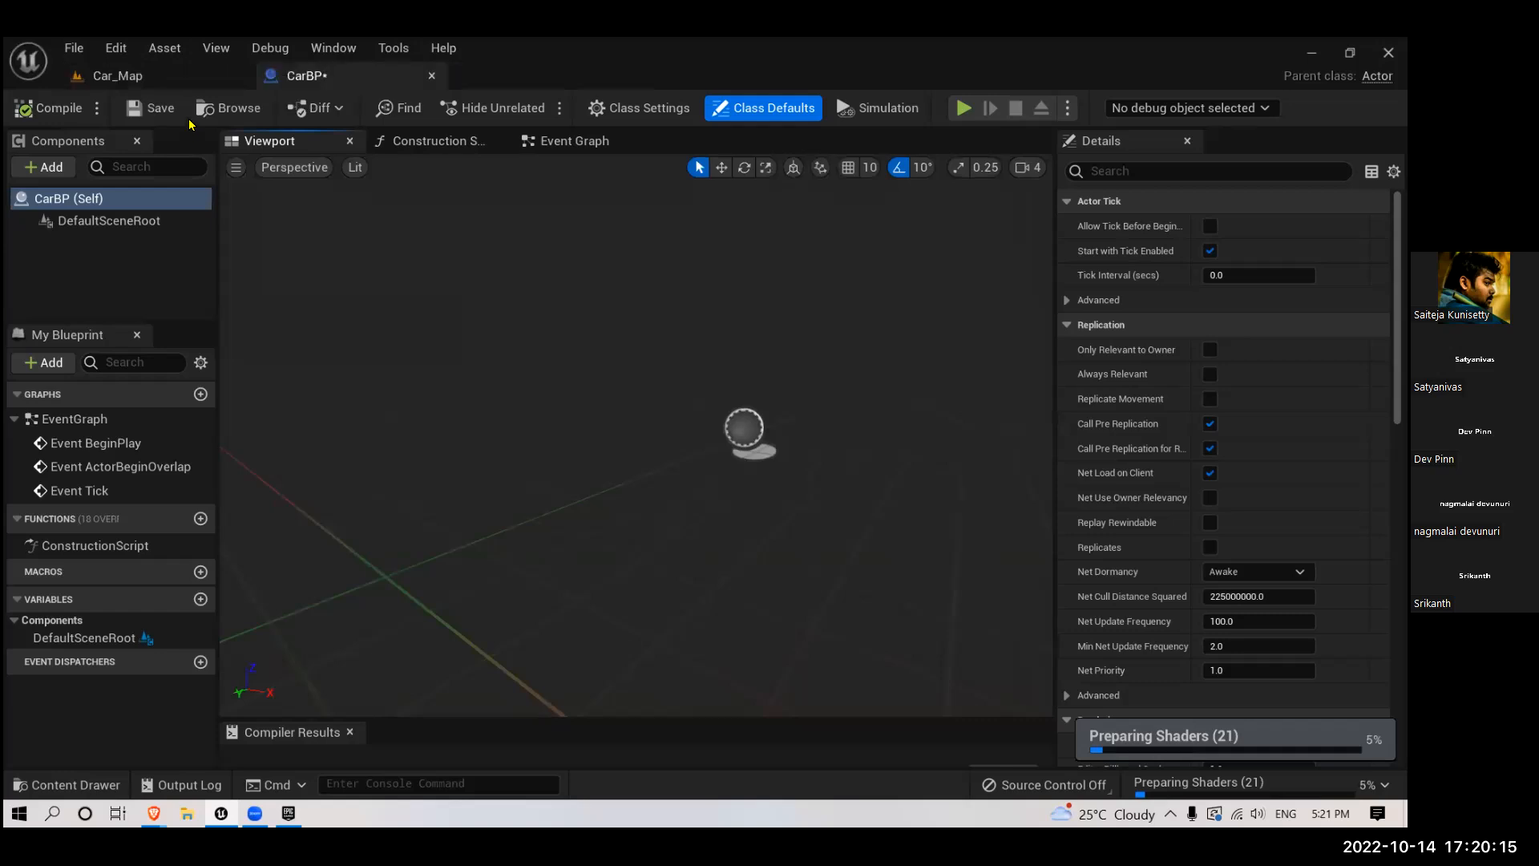
- Add all static meshes from the CarConfigurator/Car/Meshes folder to CarBP as components
{"action": "left_click", "coordinate": [134, 78]}
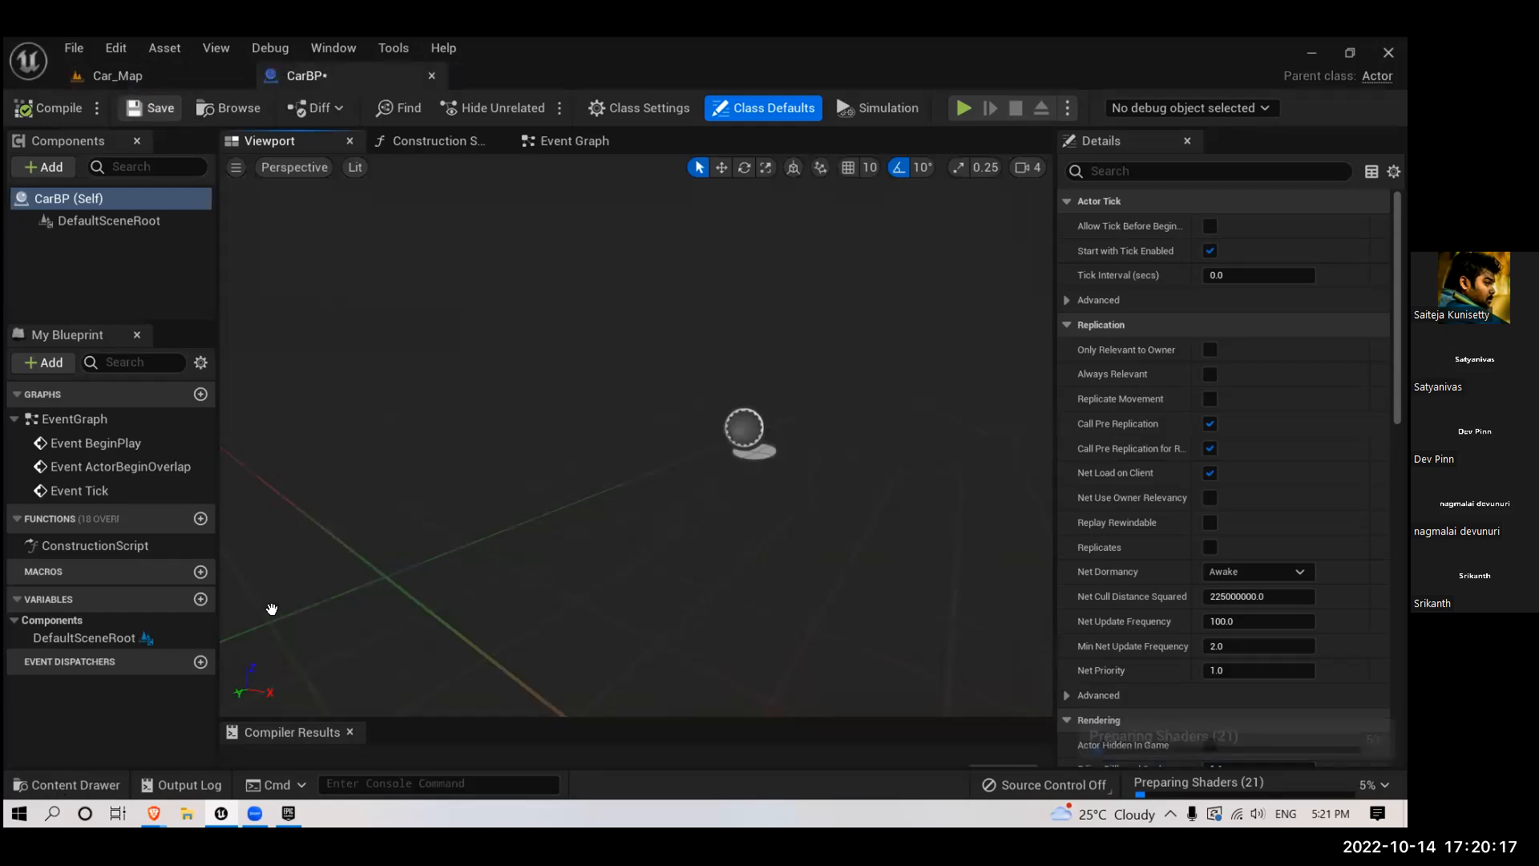
{"action": "key", "text": "ctrl+space"}
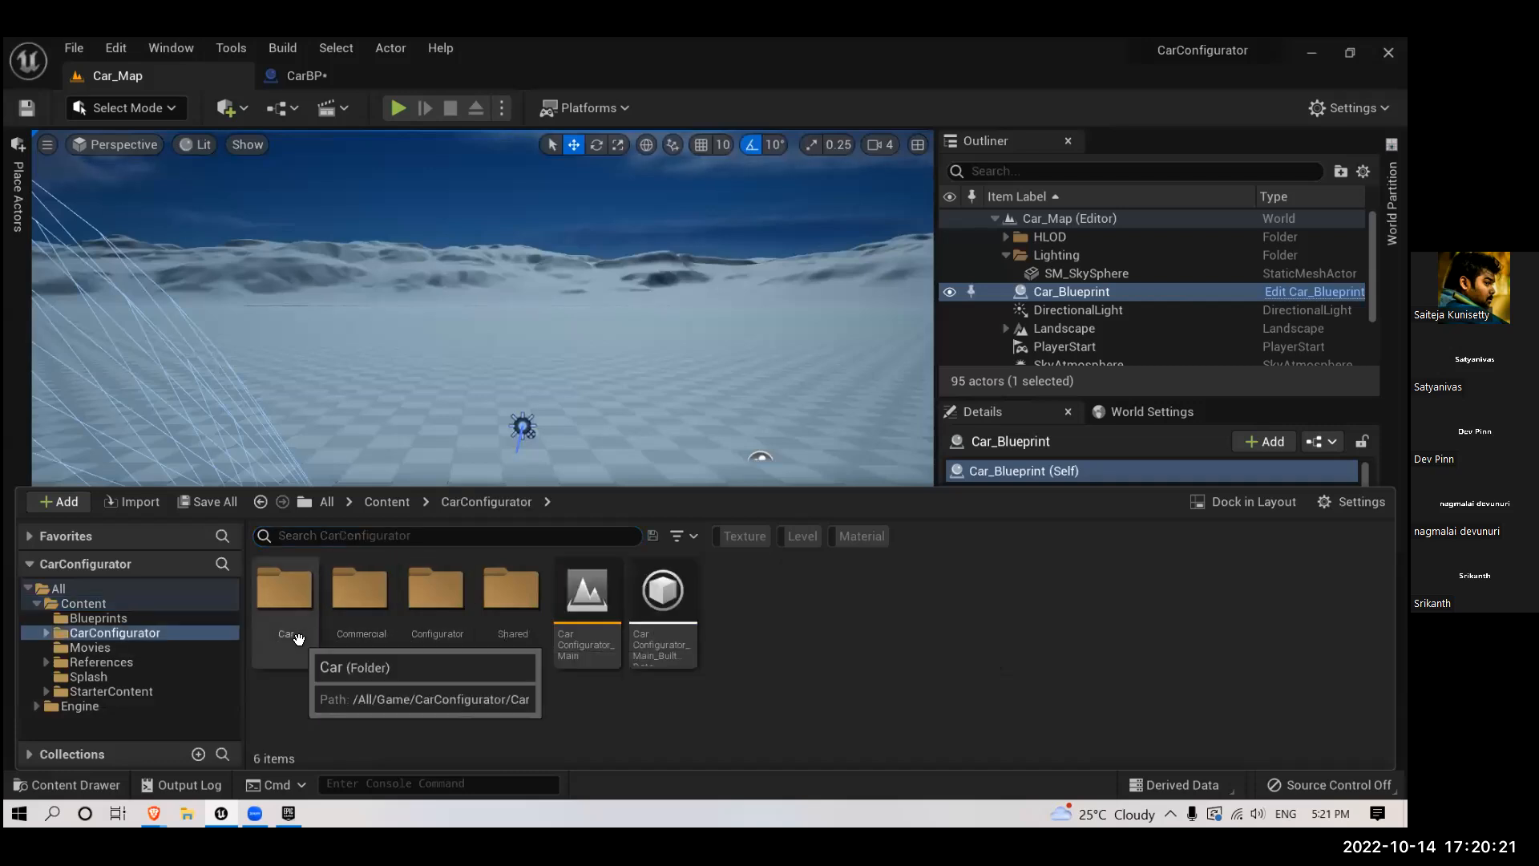
{"action": "double_click", "coordinate": [302, 635]}
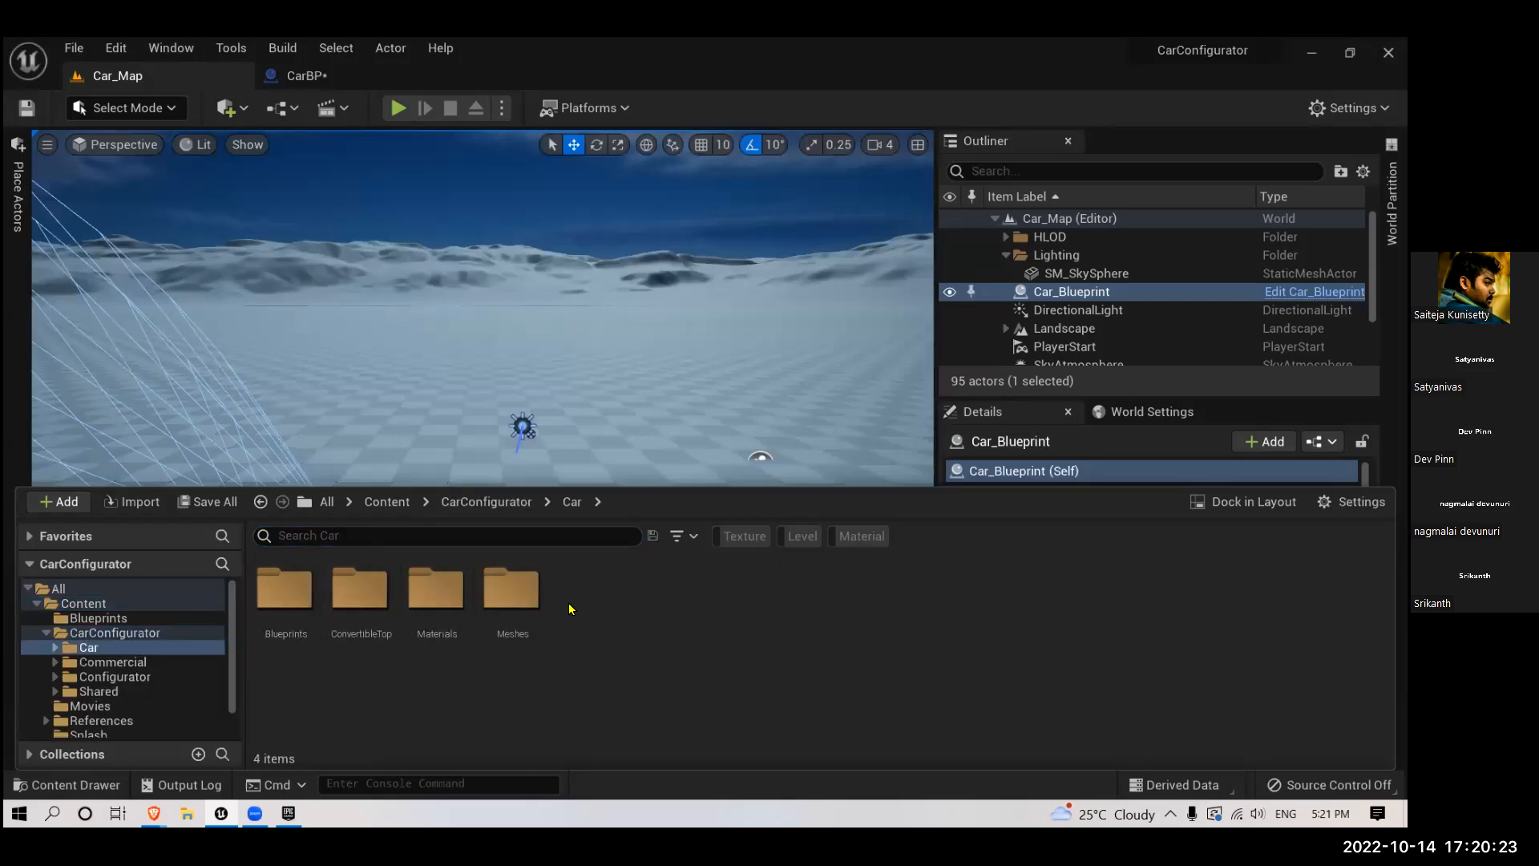
{"action": "double_click", "coordinate": [499, 637]}
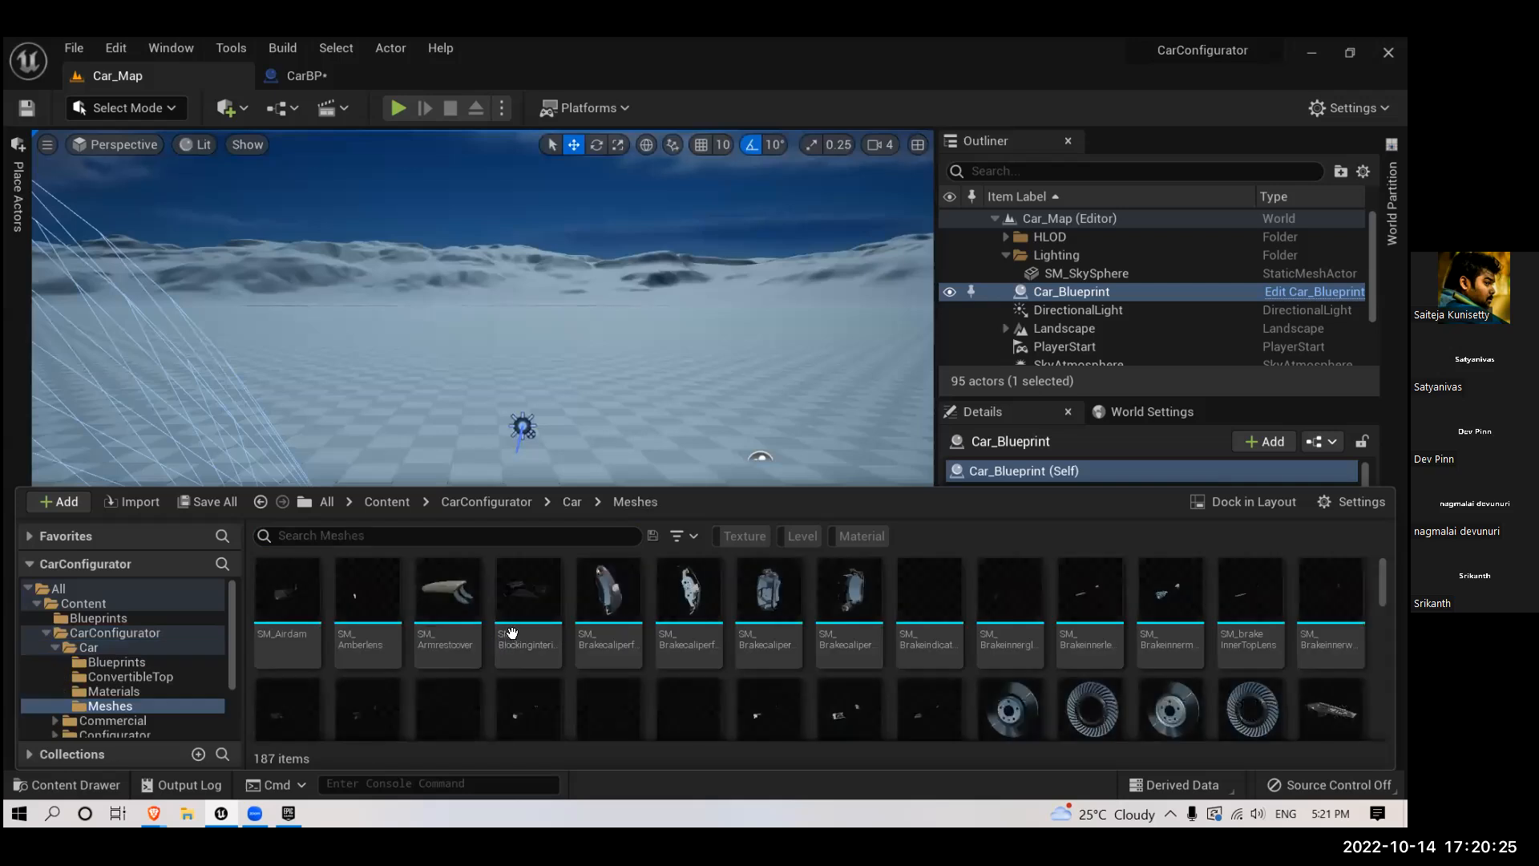
{"action": "left_click", "coordinate": [505, 634]}
{"action": "key", "text": "ctrl+a"}
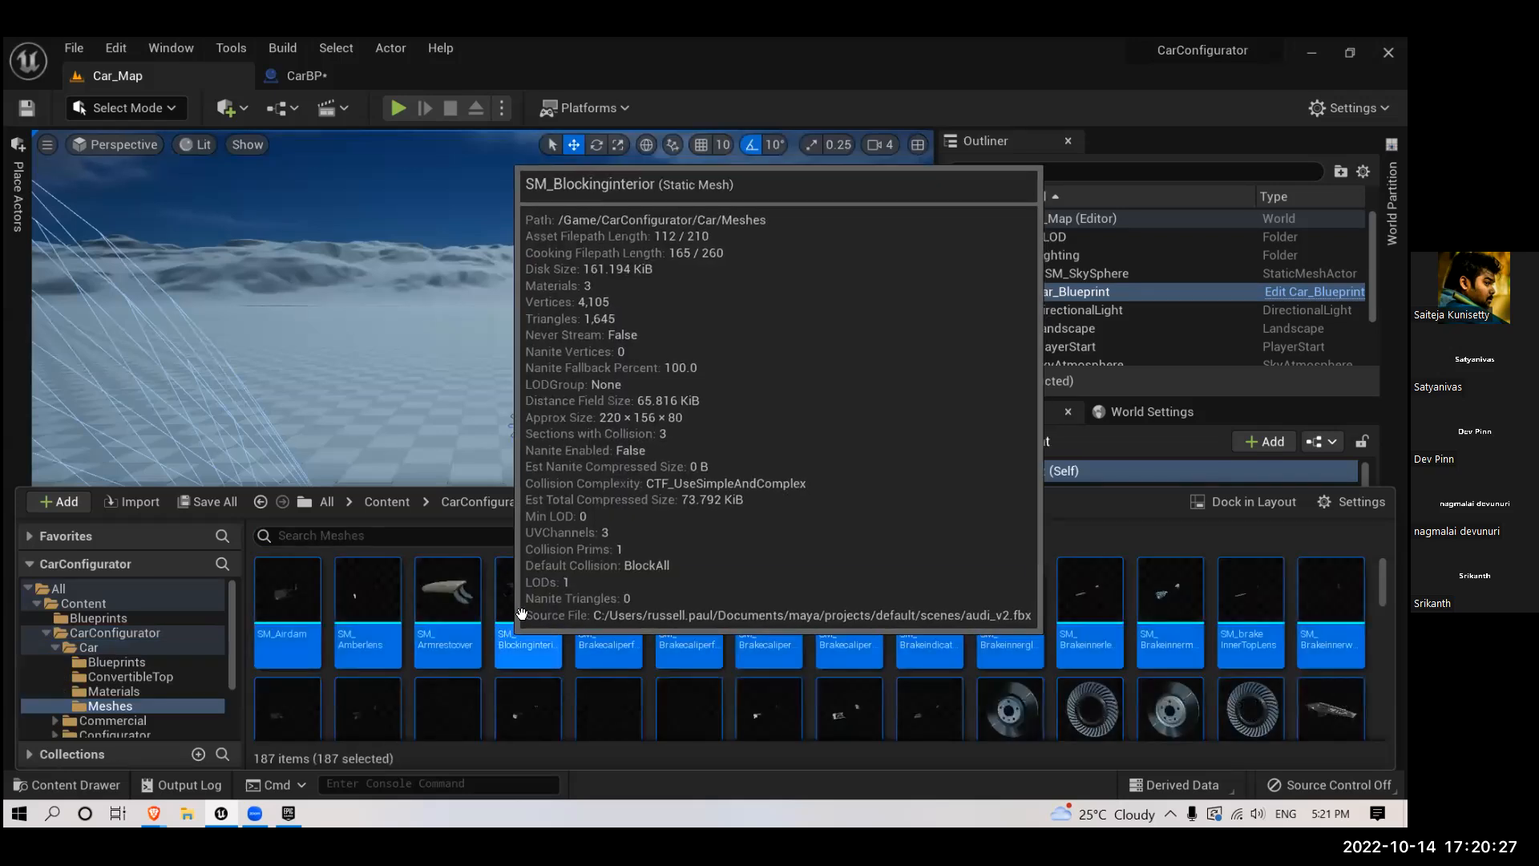
{"action": "left_click_drag", "start_coordinate": [375, 175], "coordinate": [113, 267]}
- Examine the assembled car in the CarBP viewport up close and from a distance
{"action": "right_click_drag", "start_coordinate": [522, 224], "coordinate": [599, 272]}
{"action": "scroll", "coordinate": [621, 396], "scroll_direction": "down", "scroll_amount": 8}
{"action": "scroll", "coordinate": [621, 397], "scroll_direction": "up", "scroll_amount": 5}
{"action": "scroll", "coordinate": [621, 397], "scroll_direction": "up", "scroll_amount": 4}
{"action": "scroll", "coordinate": [613, 541], "scroll_direction": "down", "scroll_amount": 6}
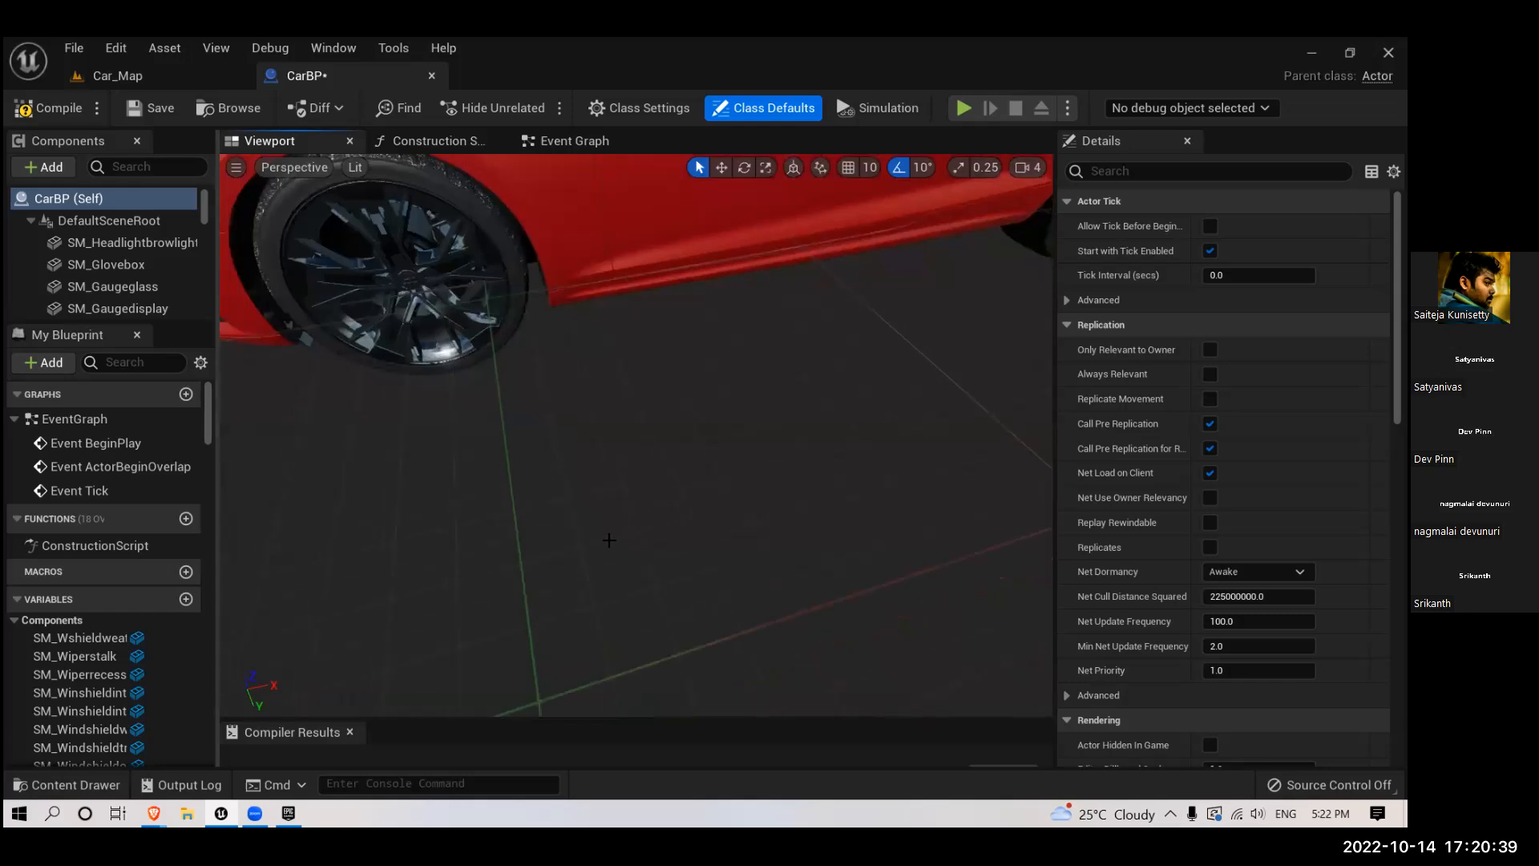
{"action": "scroll", "coordinate": [614, 541], "scroll_direction": "up", "scroll_amount": 6}
{"action": "scroll", "coordinate": [613, 541], "scroll_direction": "down", "scroll_amount": 5}
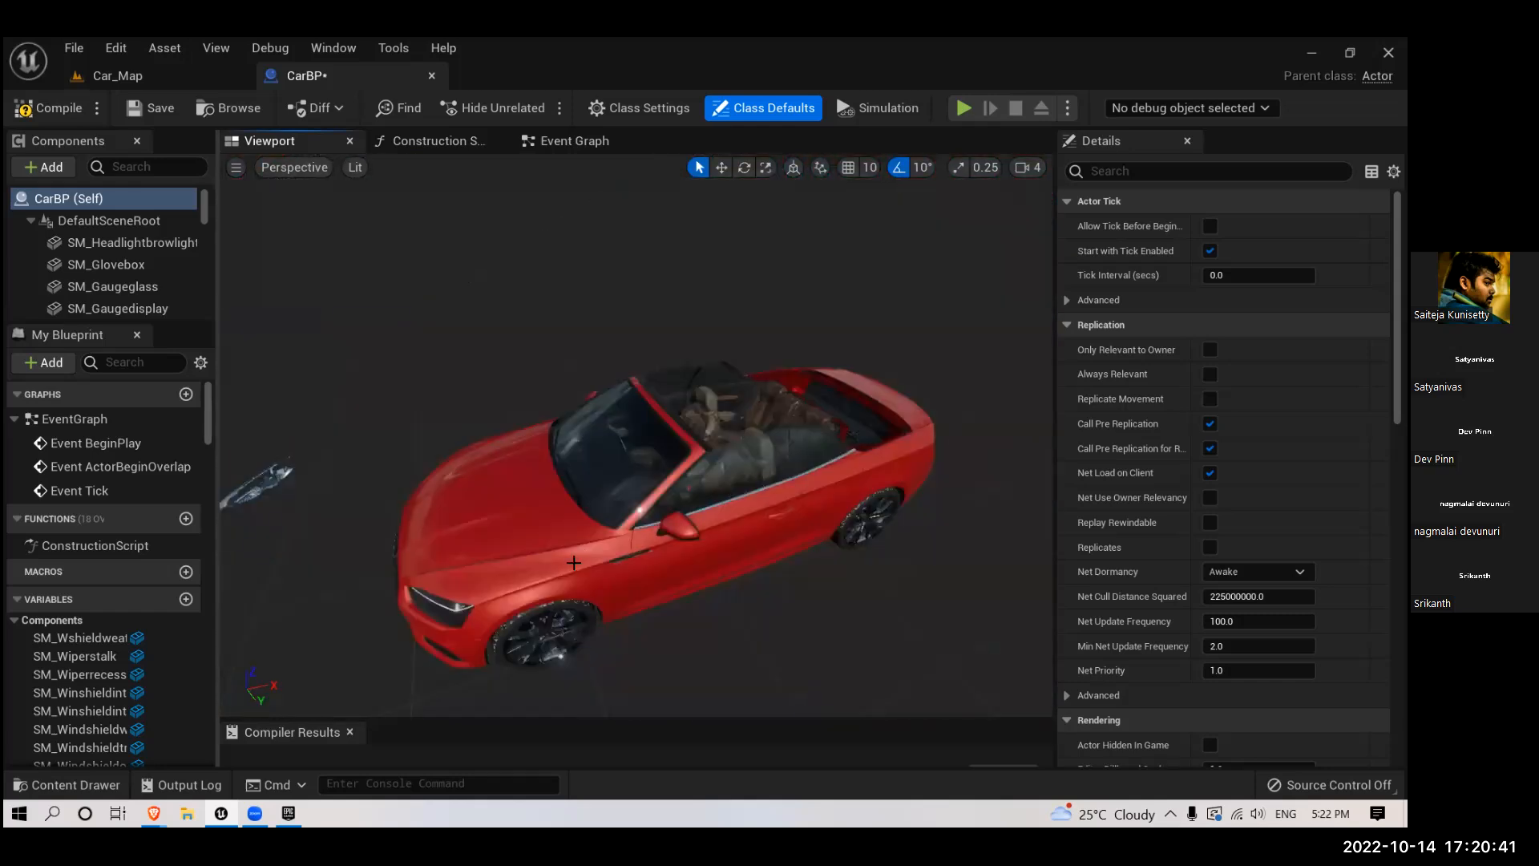
{"action": "scroll", "coordinate": [566, 580], "scroll_direction": "up", "scroll_amount": 3}
{"action": "scroll", "coordinate": [566, 580], "scroll_direction": "down", "scroll_amount": 5}
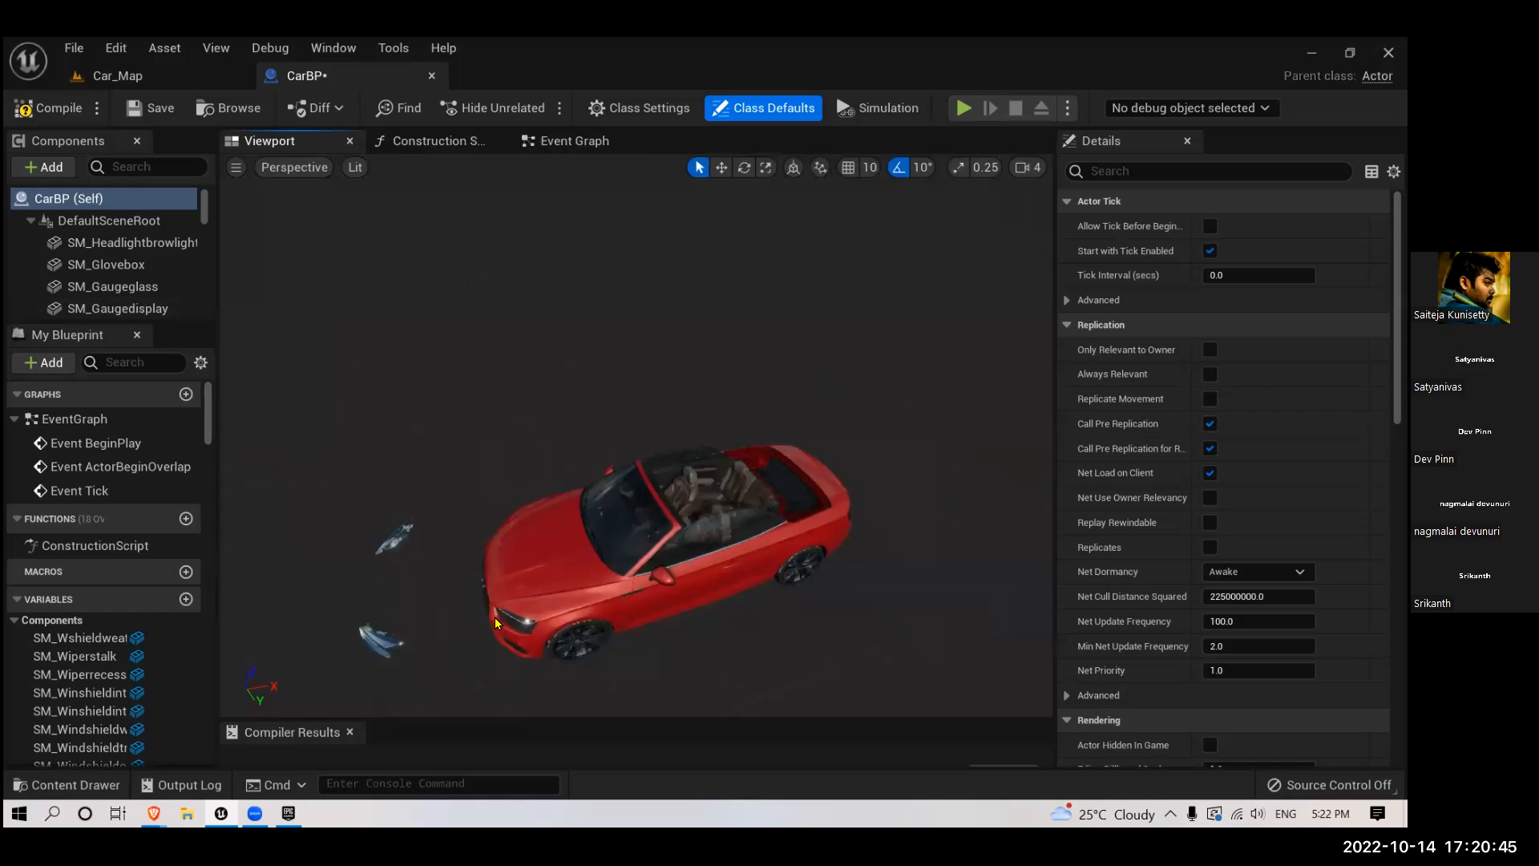
- Add a Spot Light component to CarBP and move it ahead of the car's front, to X about -164
{"action": "left_click", "coordinate": [44, 168]}
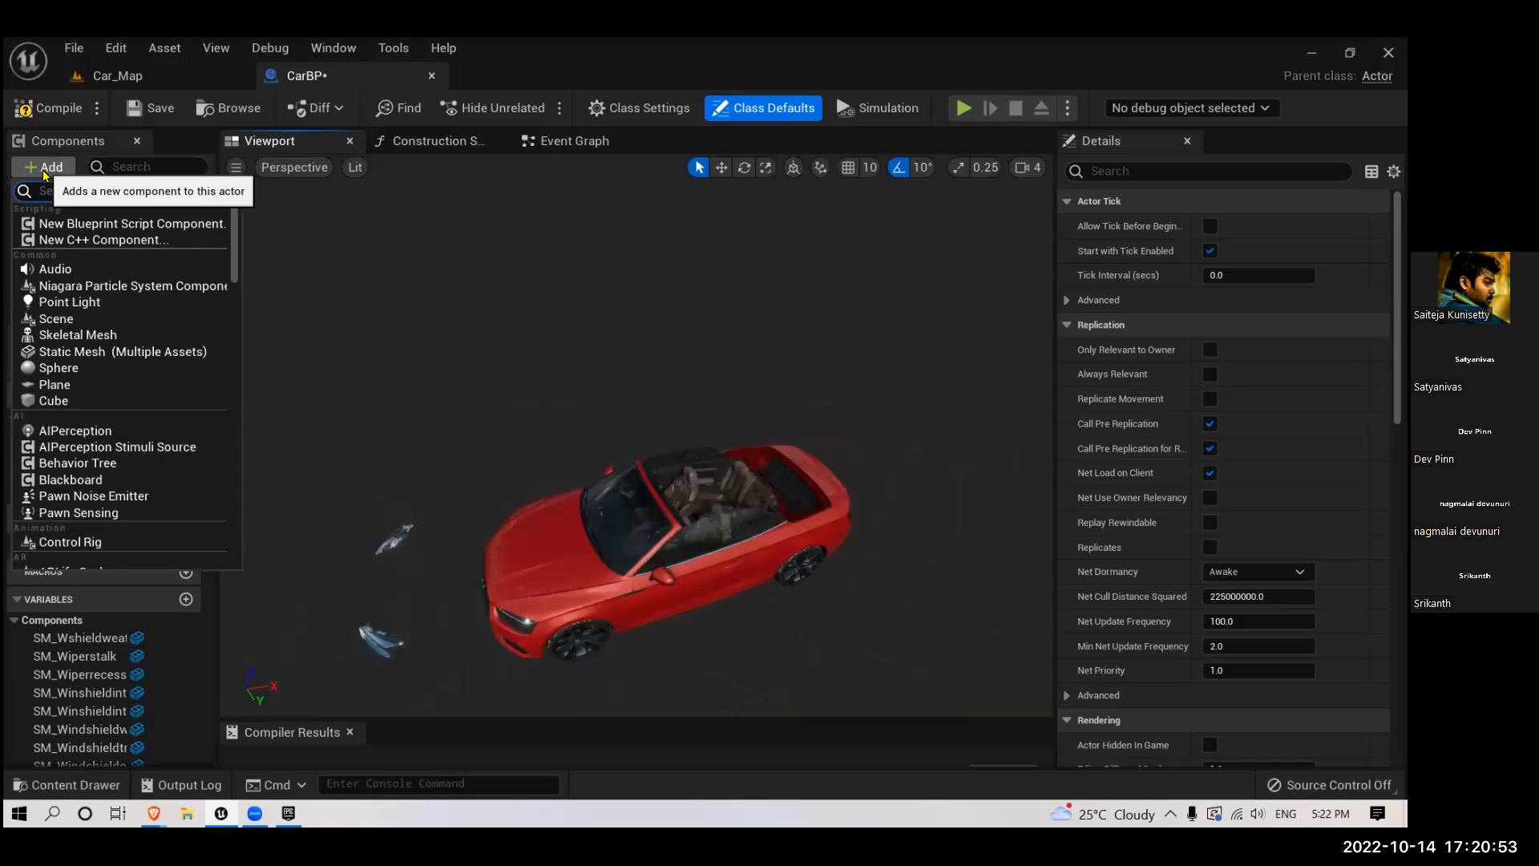
{"action": "type", "text": "spot"}
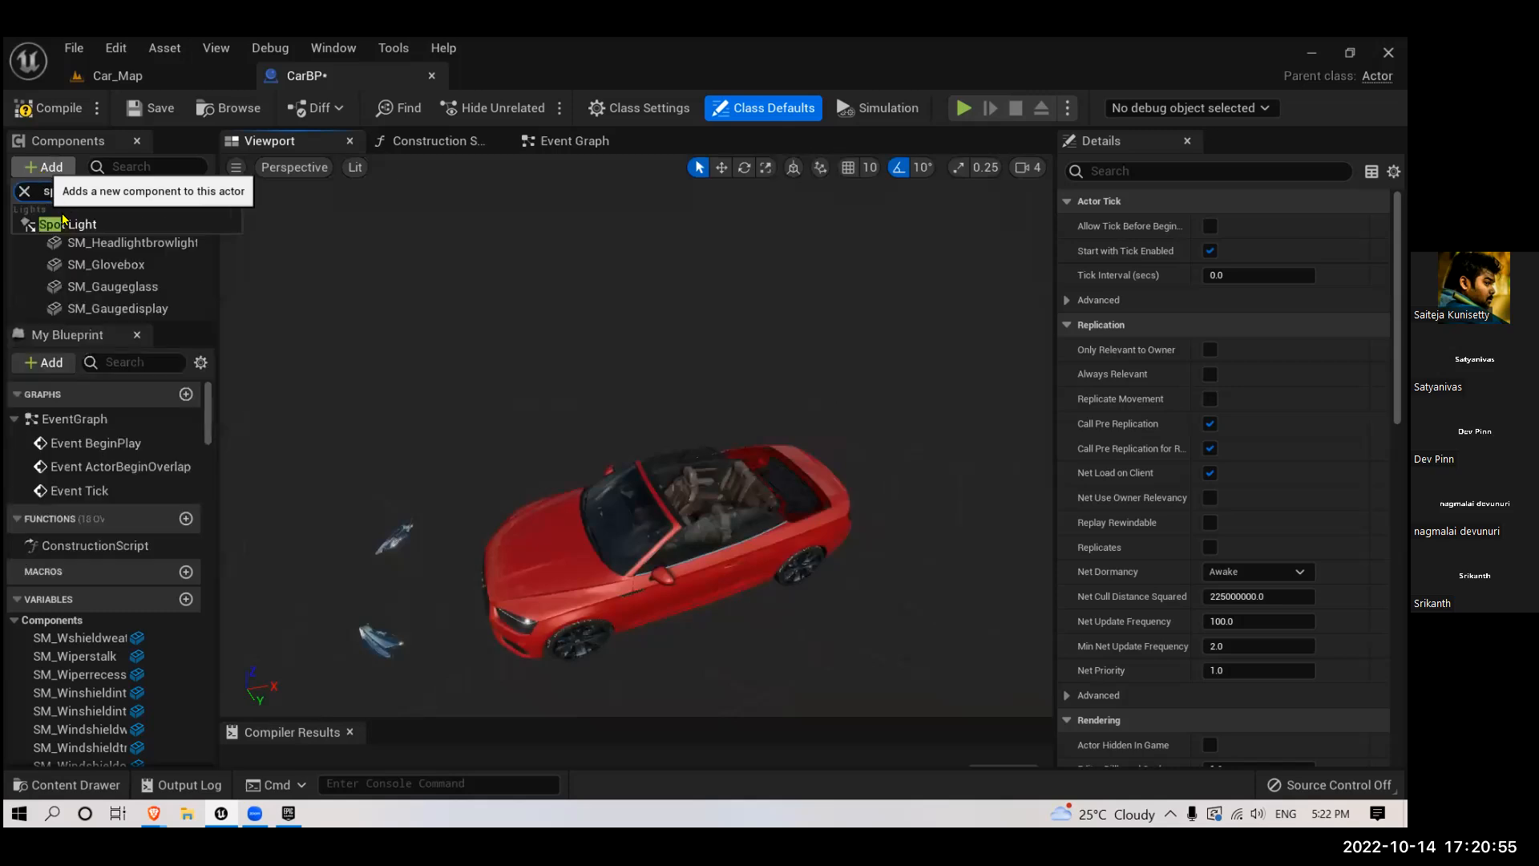
{"action": "key", "text": "Return"}
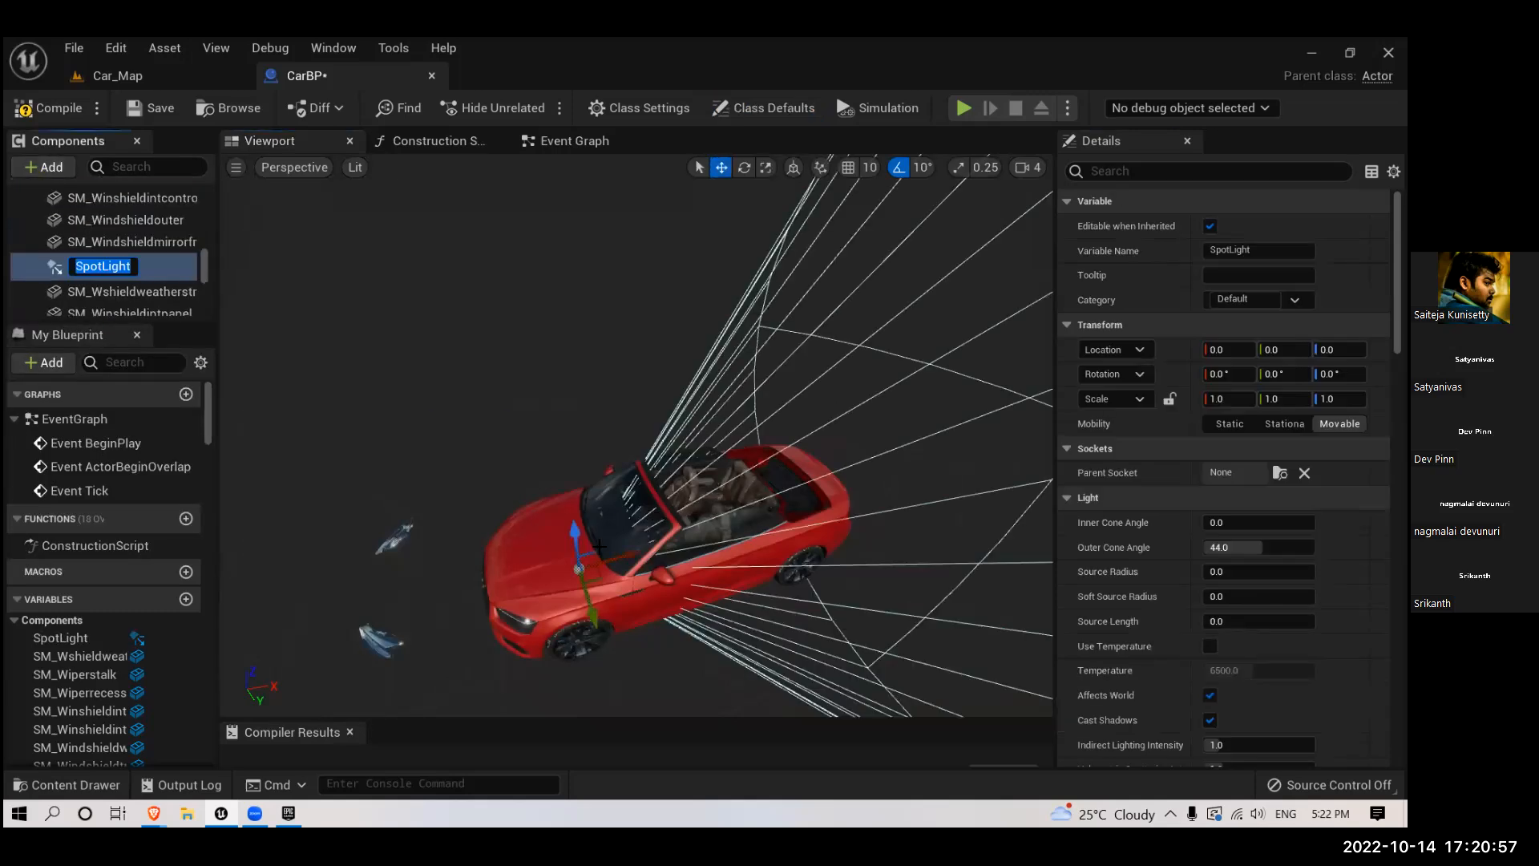
{"action": "left_click_drag", "start_coordinate": [614, 562], "coordinate": [443, 630]}
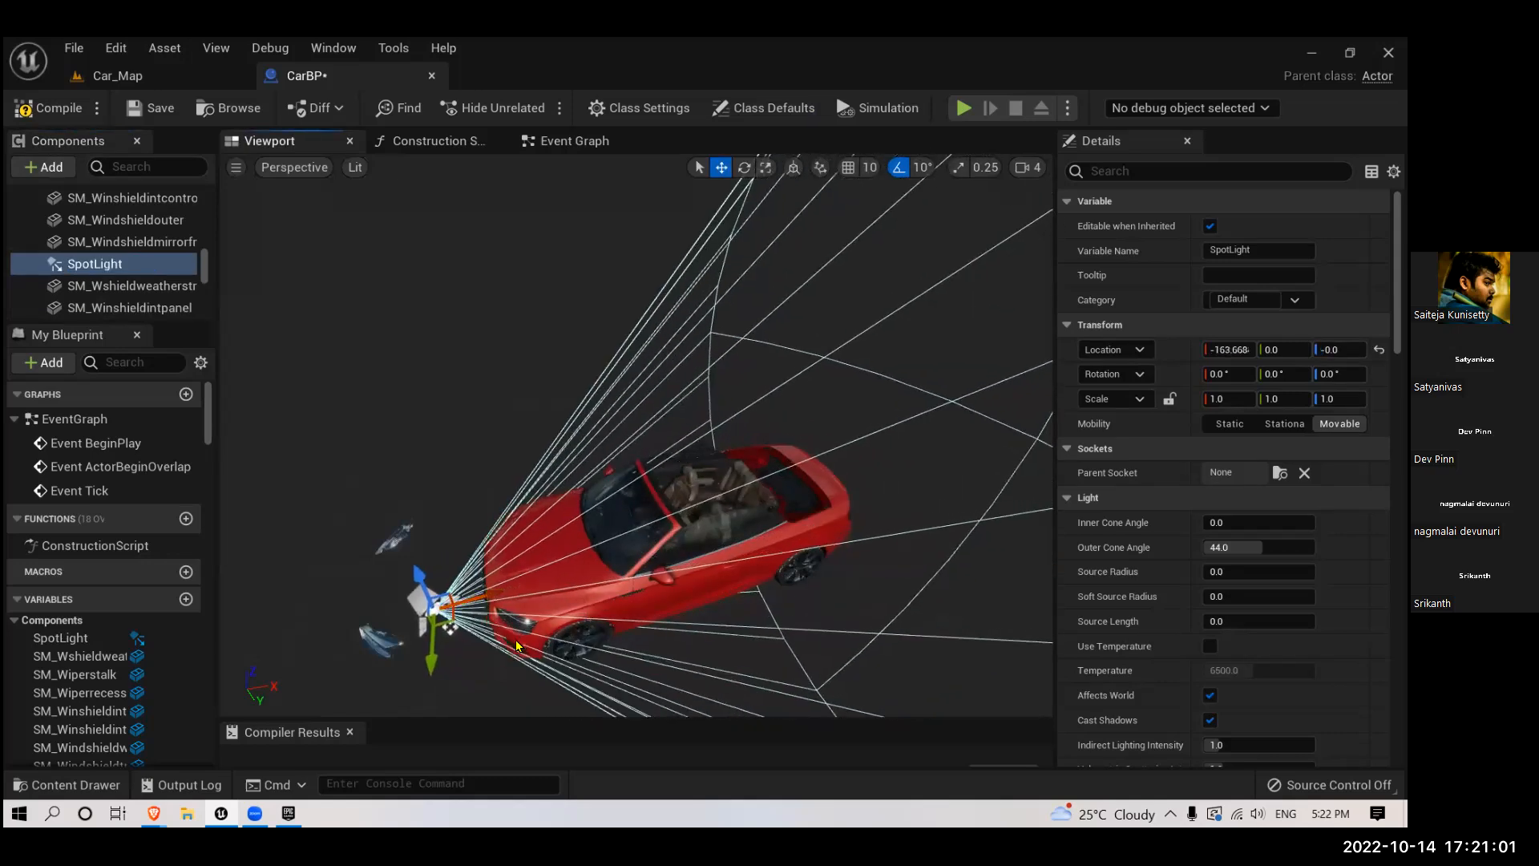
- Rotate the spotlight 180 degrees about Z so its cone points forward, away from the car
{"action": "scroll", "coordinate": [521, 629], "scroll_direction": "up", "scroll_amount": 5}
{"action": "right_click_drag", "start_coordinate": [521, 624], "coordinate": [569, 627]}
{"action": "scroll", "coordinate": [566, 628], "scroll_direction": "down", "scroll_amount": 6}
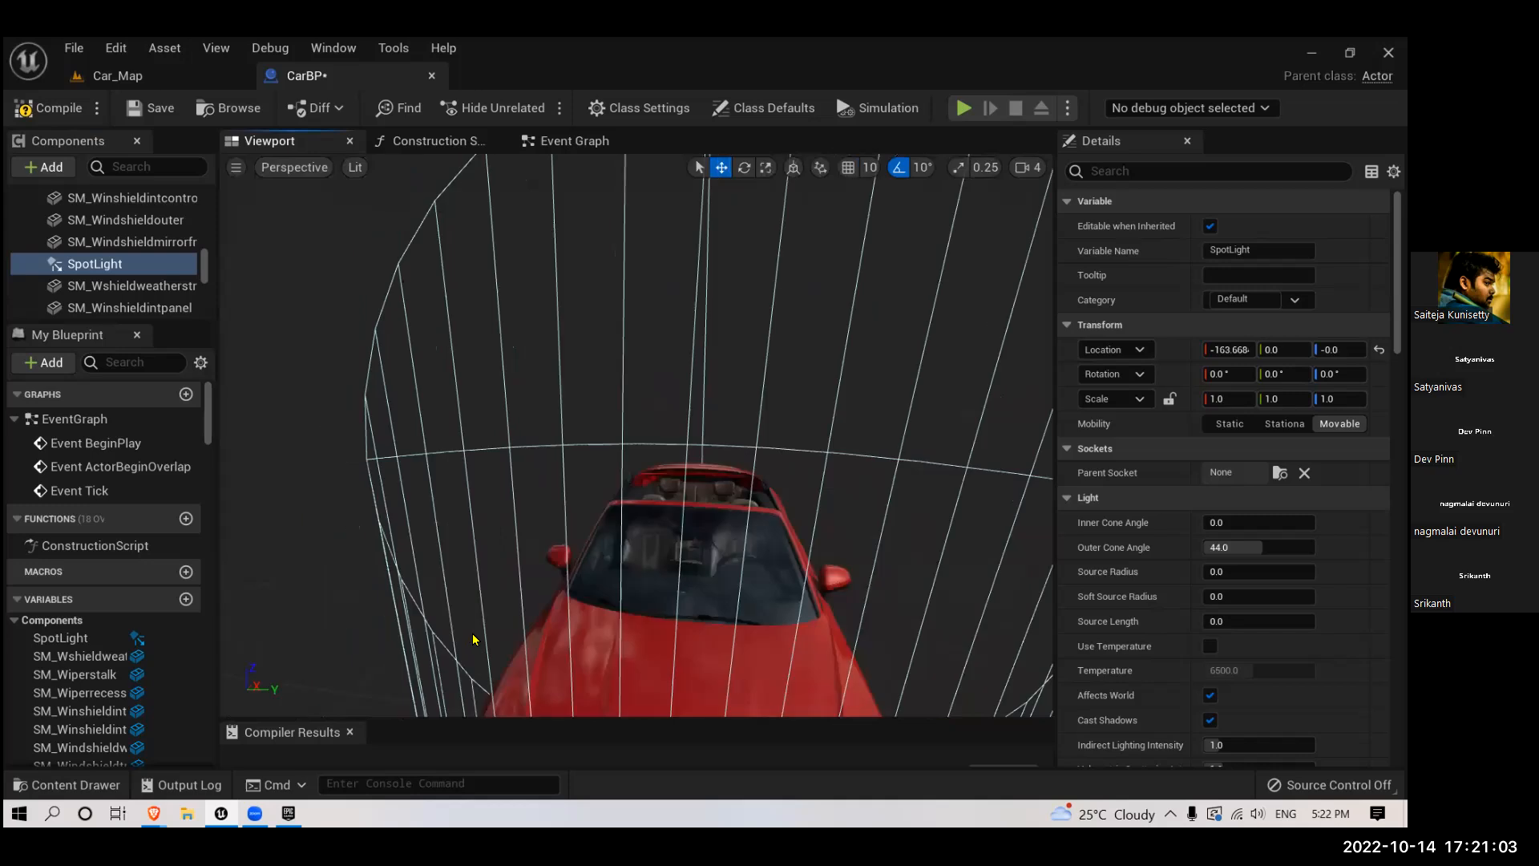
{"action": "right_click_drag", "start_coordinate": [630, 561], "coordinate": [633, 590]}
{"action": "scroll", "coordinate": [648, 592], "scroll_direction": "down", "scroll_amount": 1}
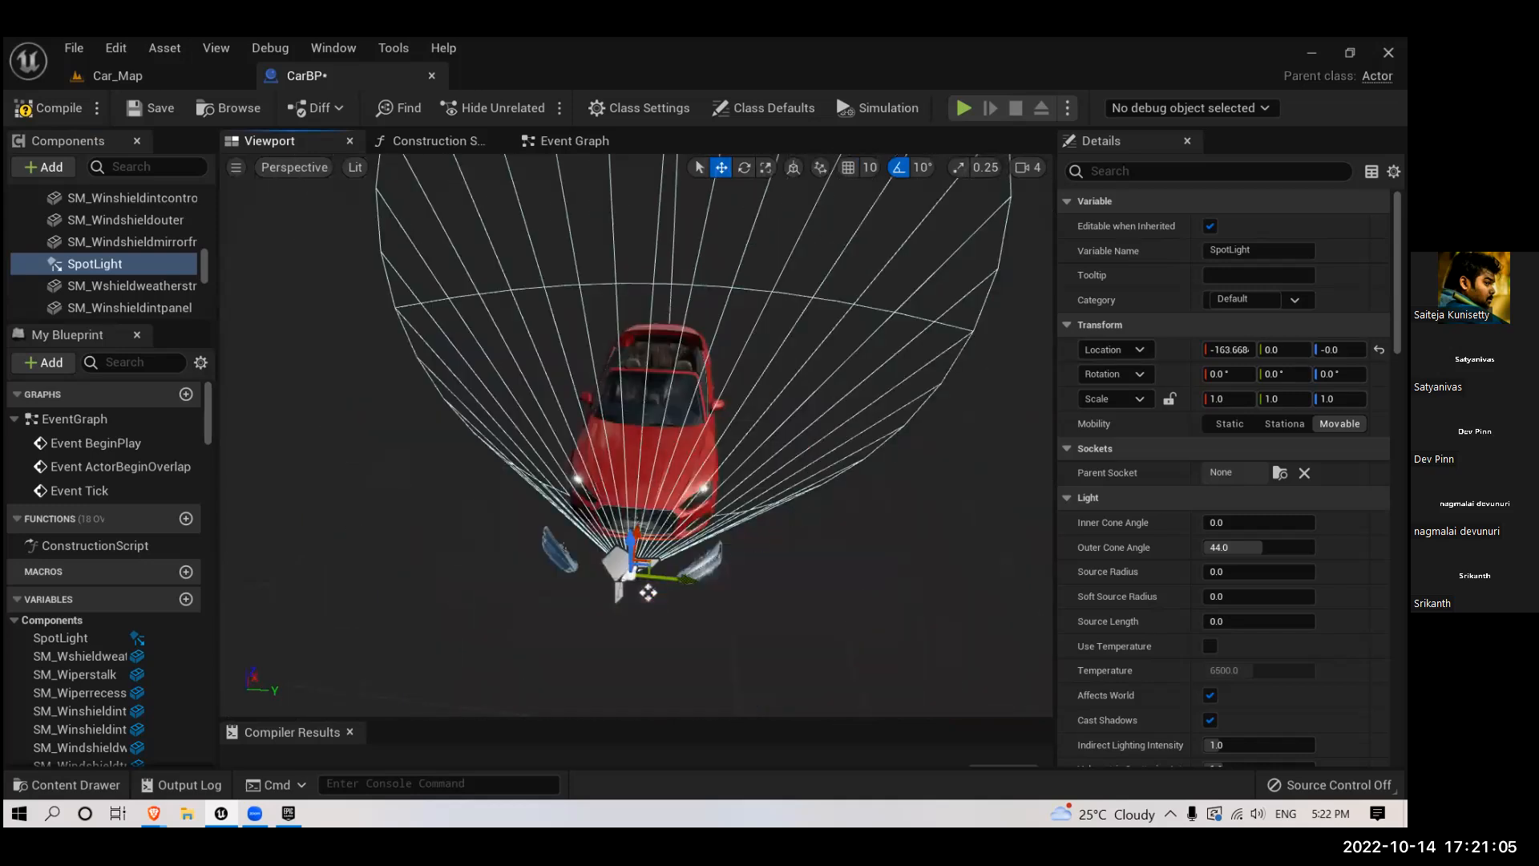
{"action": "scroll", "coordinate": [648, 591], "scroll_direction": "up", "scroll_amount": 1}
{"action": "key", "text": "e"}
{"action": "scroll", "coordinate": [646, 564], "scroll_direction": "down", "scroll_amount": 1}
{"action": "mouse_move", "coordinate": [646, 564]}
{"action": "left_mouse_down"}
{"action": "mouse_move", "coordinate": [645, 542]}
{"action": "mouse_move", "coordinate": [656, 564]}
{"action": "left_mouse_up"}
- Move the spotlight back to the car's front end, to X about -63
{"action": "key", "text": "w"}
{"action": "right_click_drag", "start_coordinate": [614, 444], "coordinate": [769, 550]}
{"action": "left_click_drag", "start_coordinate": [653, 434], "coordinate": [789, 479]}
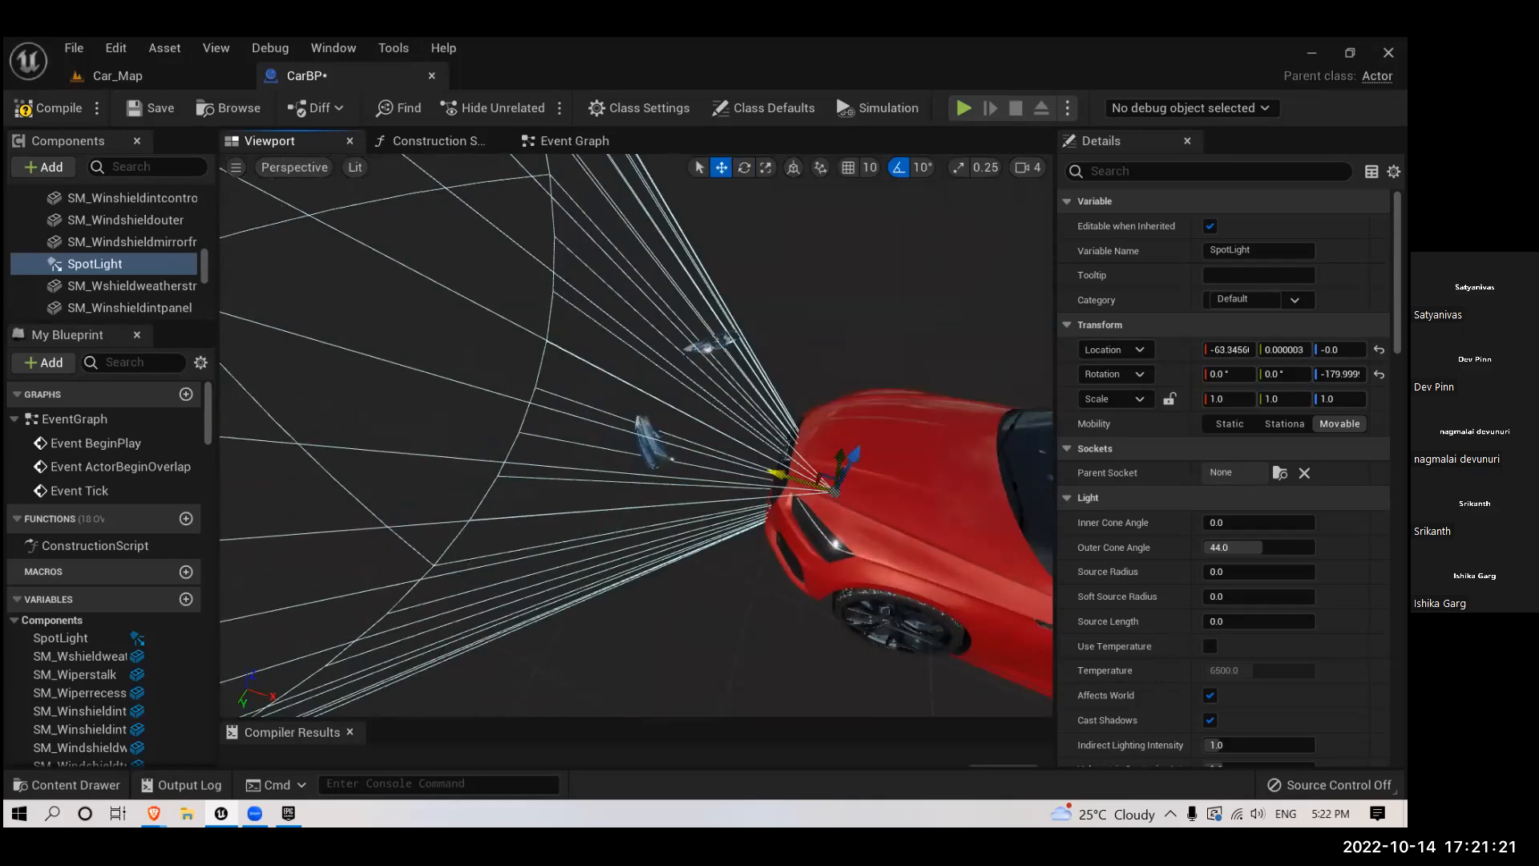
- Shift the spotlight sideways along Y from the car's centre line toward one headlight
{"action": "scroll", "coordinate": [574, 405], "scroll_direction": "up", "scroll_amount": 6}
{"action": "right_click_drag", "start_coordinate": [543, 374], "coordinate": [750, 308]}
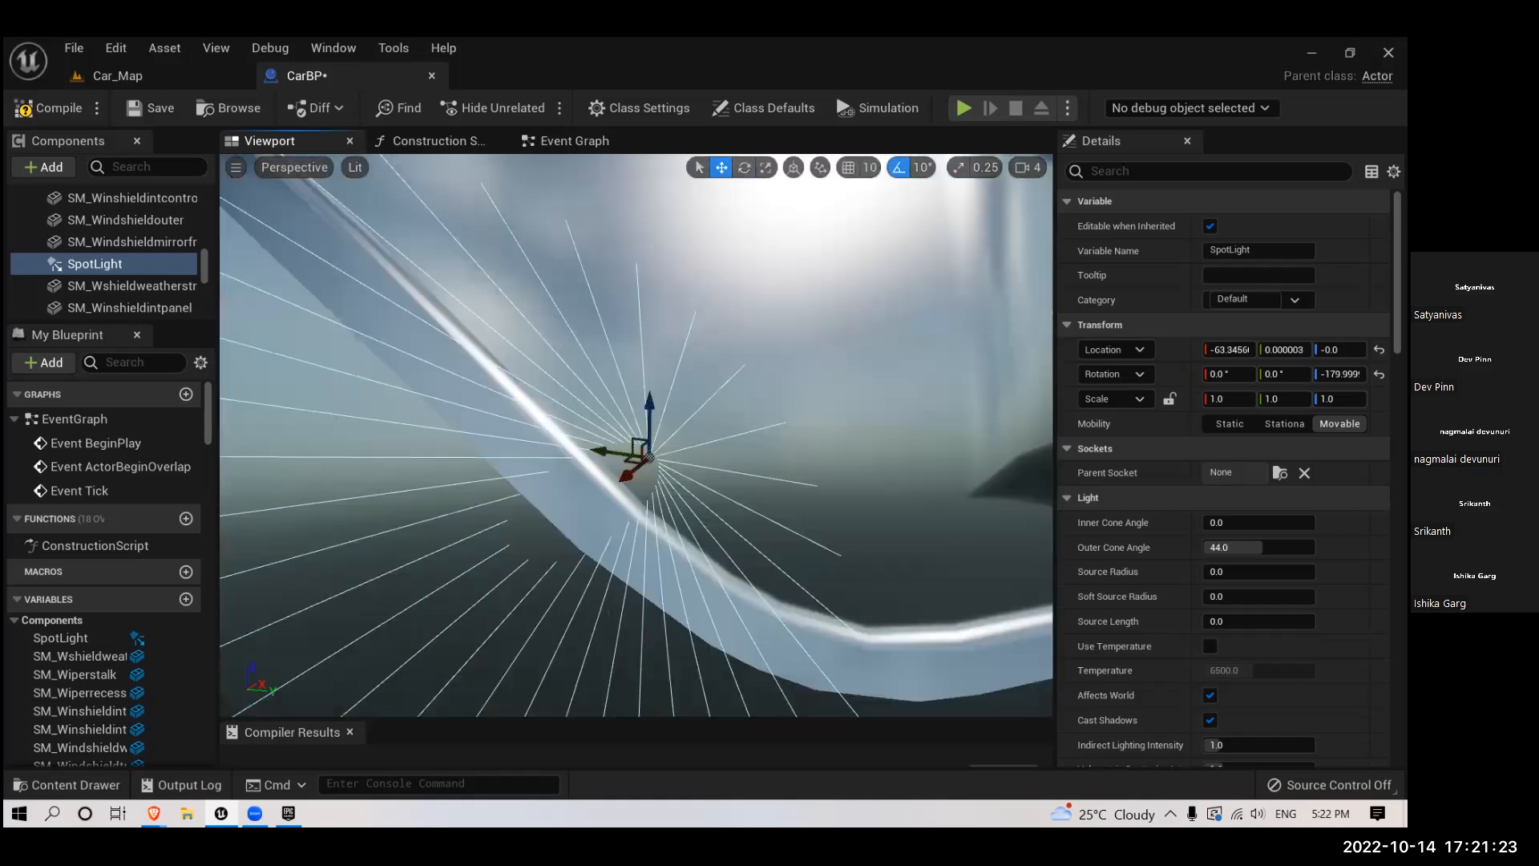
{"action": "scroll", "coordinate": [636, 436], "scroll_direction": "down", "scroll_amount": 5}
{"action": "right_click_drag", "start_coordinate": [637, 435], "coordinate": [638, 521]}
{"action": "scroll", "coordinate": [638, 435], "scroll_direction": "up", "scroll_amount": 5}
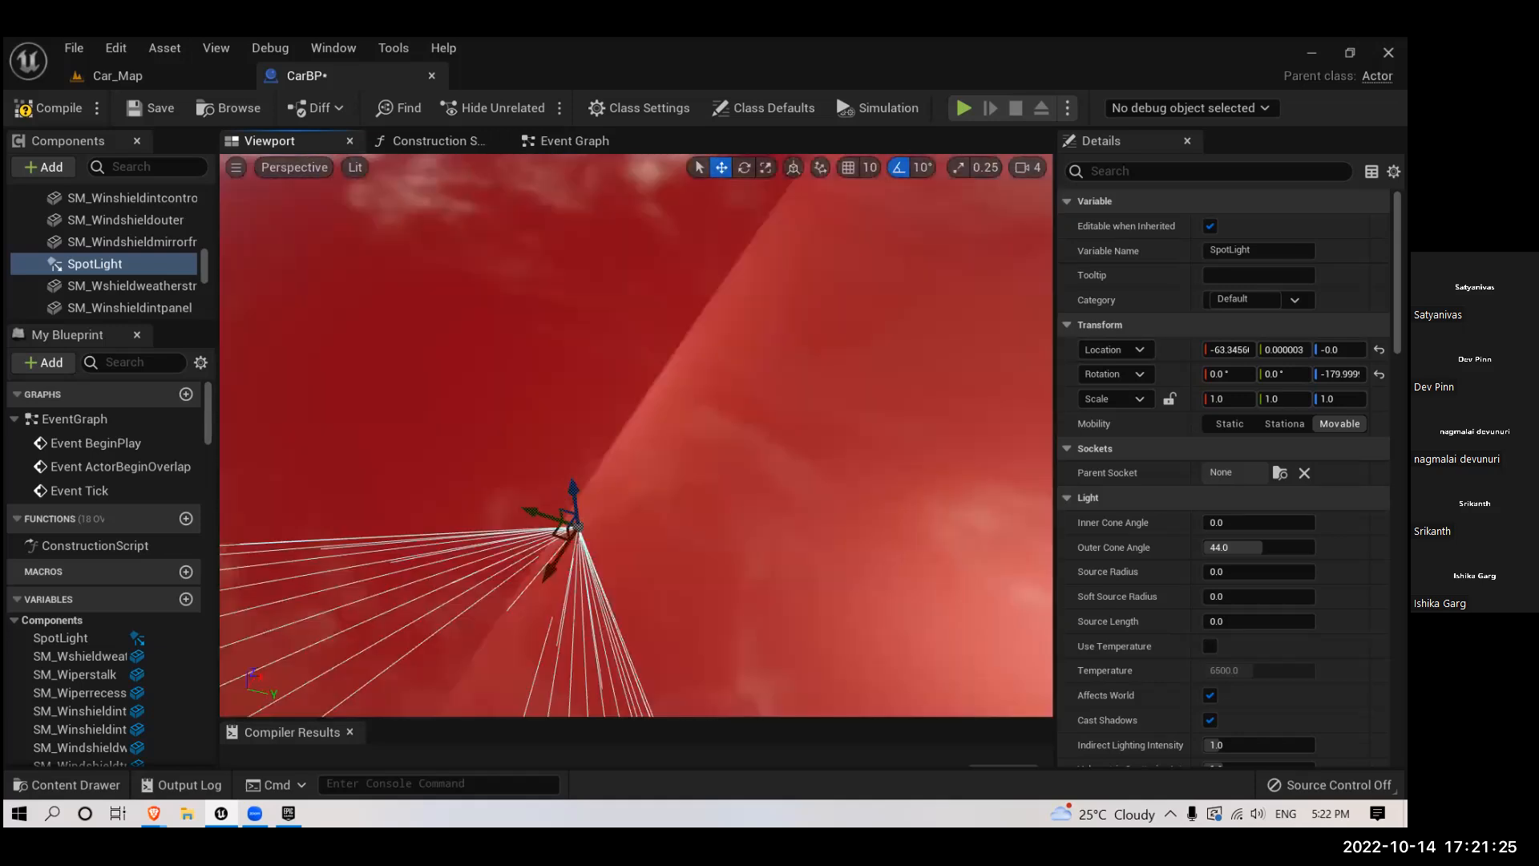
{"action": "scroll", "coordinate": [561, 436], "scroll_direction": "down", "scroll_amount": 6}
{"action": "left_click_drag", "start_coordinate": [524, 367], "coordinate": [818, 399]}
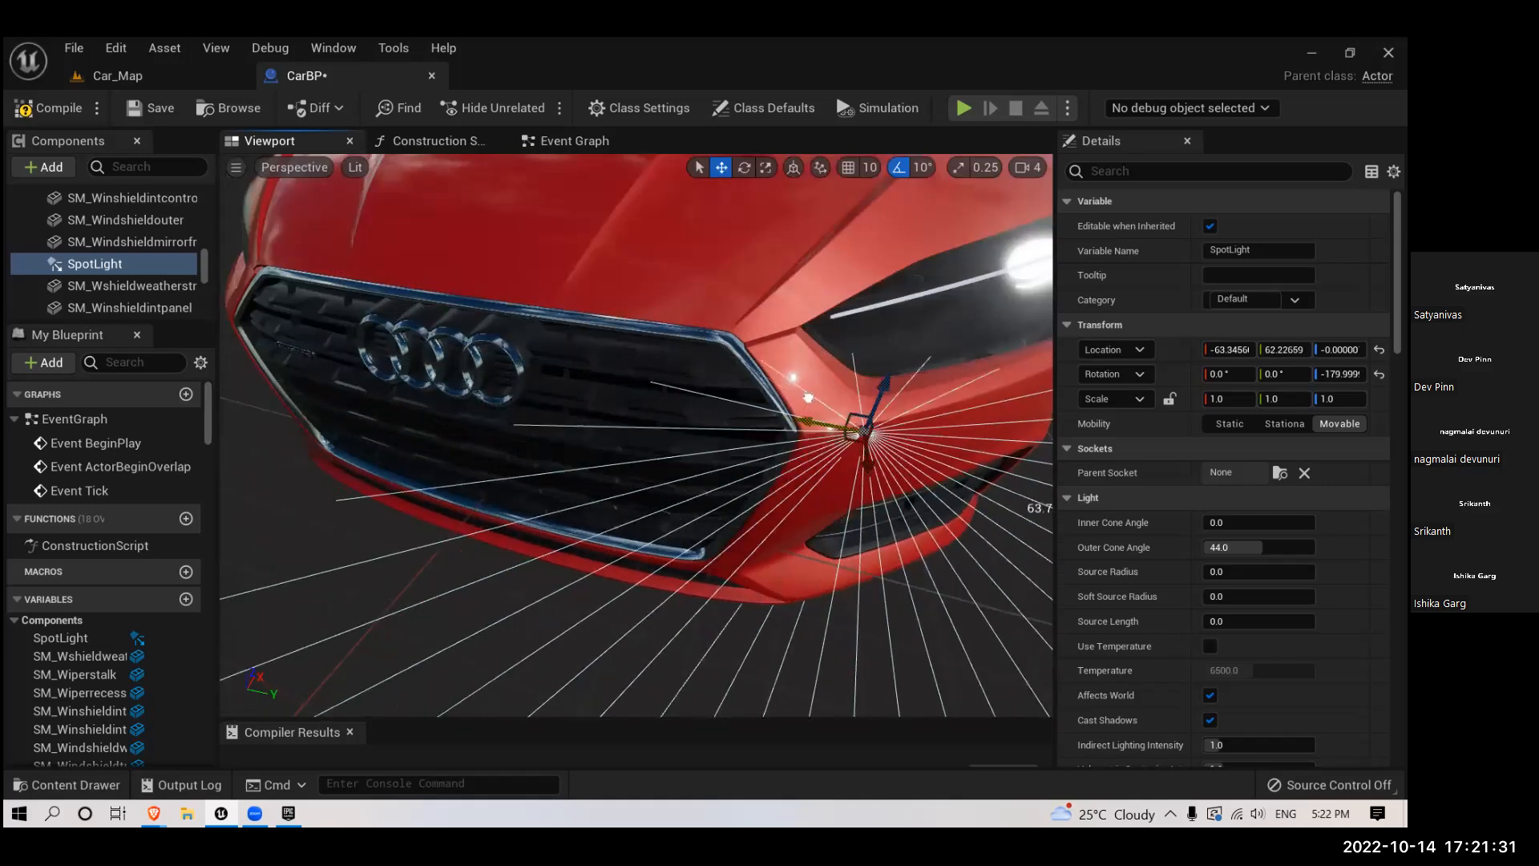
{"action": "right_click_drag", "start_coordinate": [818, 399], "coordinate": [914, 400]}
- Raise the spotlight and move it forward into the headlight, to about X -84, Y 67, Z 36
{"action": "left_click_drag", "start_coordinate": [651, 407], "coordinate": [654, 293]}
{"action": "left_click_drag", "start_coordinate": [653, 293], "coordinate": [775, 396]}
{"action": "right_click_drag", "start_coordinate": [741, 386], "coordinate": [777, 355]}
{"action": "left_click_drag", "start_coordinate": [776, 464], "coordinate": [758, 395]}
{"action": "right_click_drag", "start_coordinate": [689, 320], "coordinate": [834, 293]}
{"action": "left_click_drag", "start_coordinate": [837, 275], "coordinate": [833, 291]}
{"action": "left_click_drag", "start_coordinate": [839, 360], "coordinate": [730, 441]}
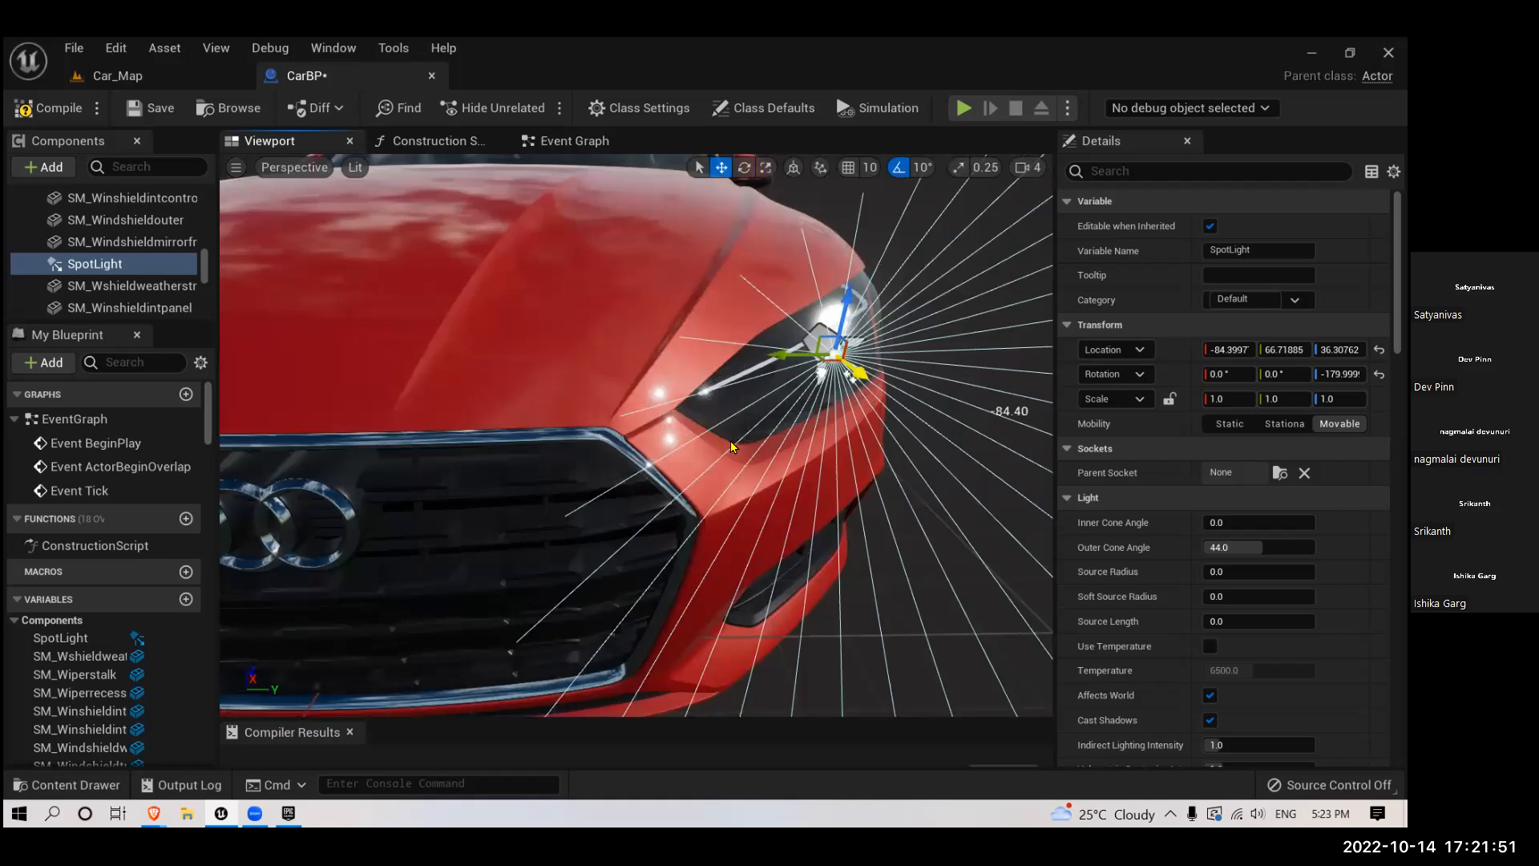
- Set the spotlight's inner cone angle to 35 and its outer cone angle to 40
{"action": "key", "text": "f"}
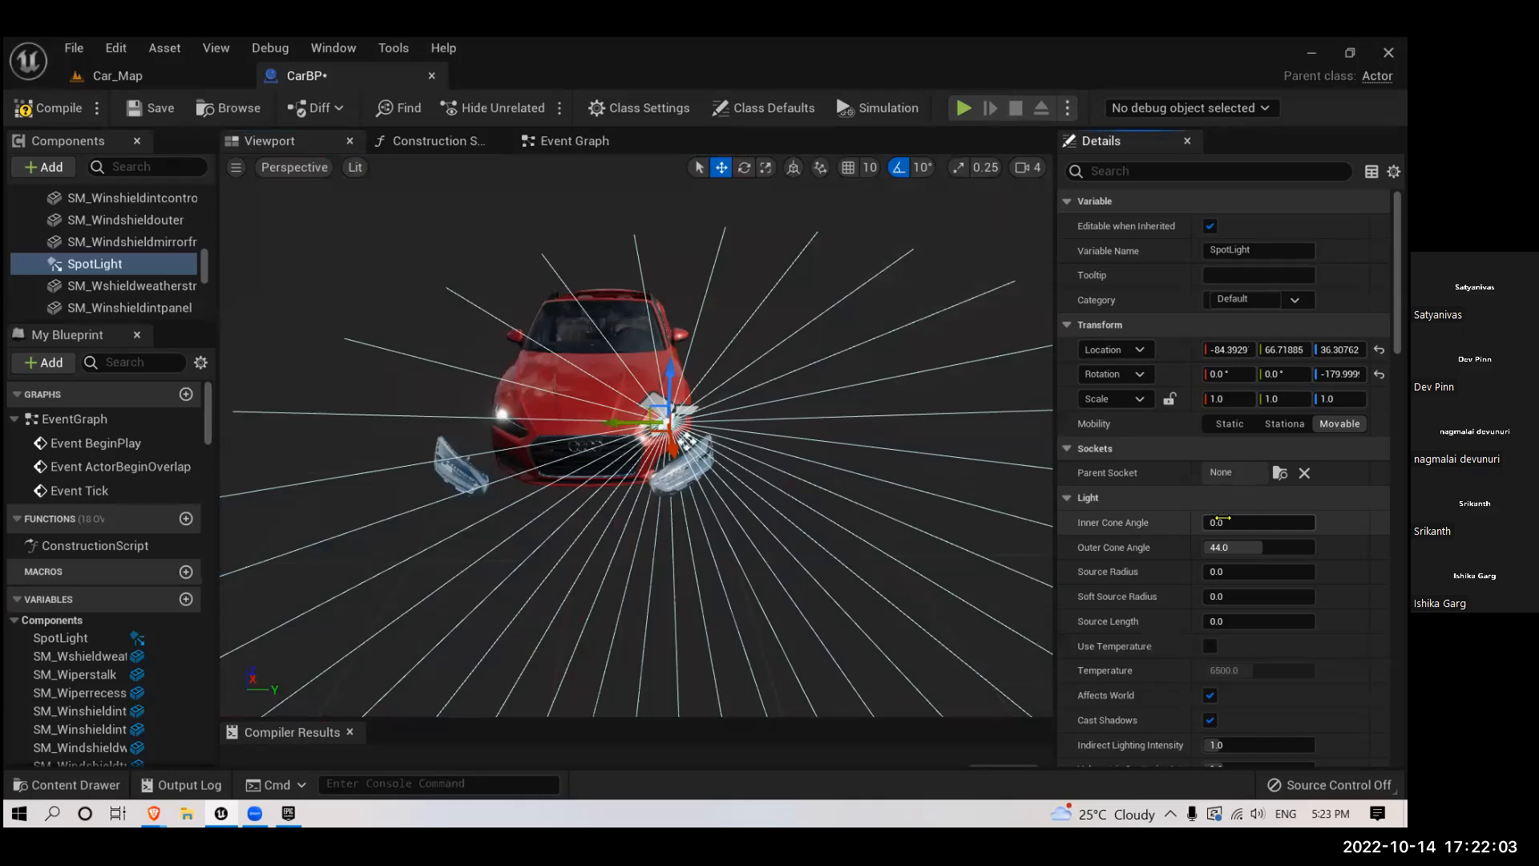
{"action": "left_click_drag", "start_coordinate": [1249, 516], "coordinate": [1313, 517]}
{"action": "left_click", "coordinate": [1249, 522]}
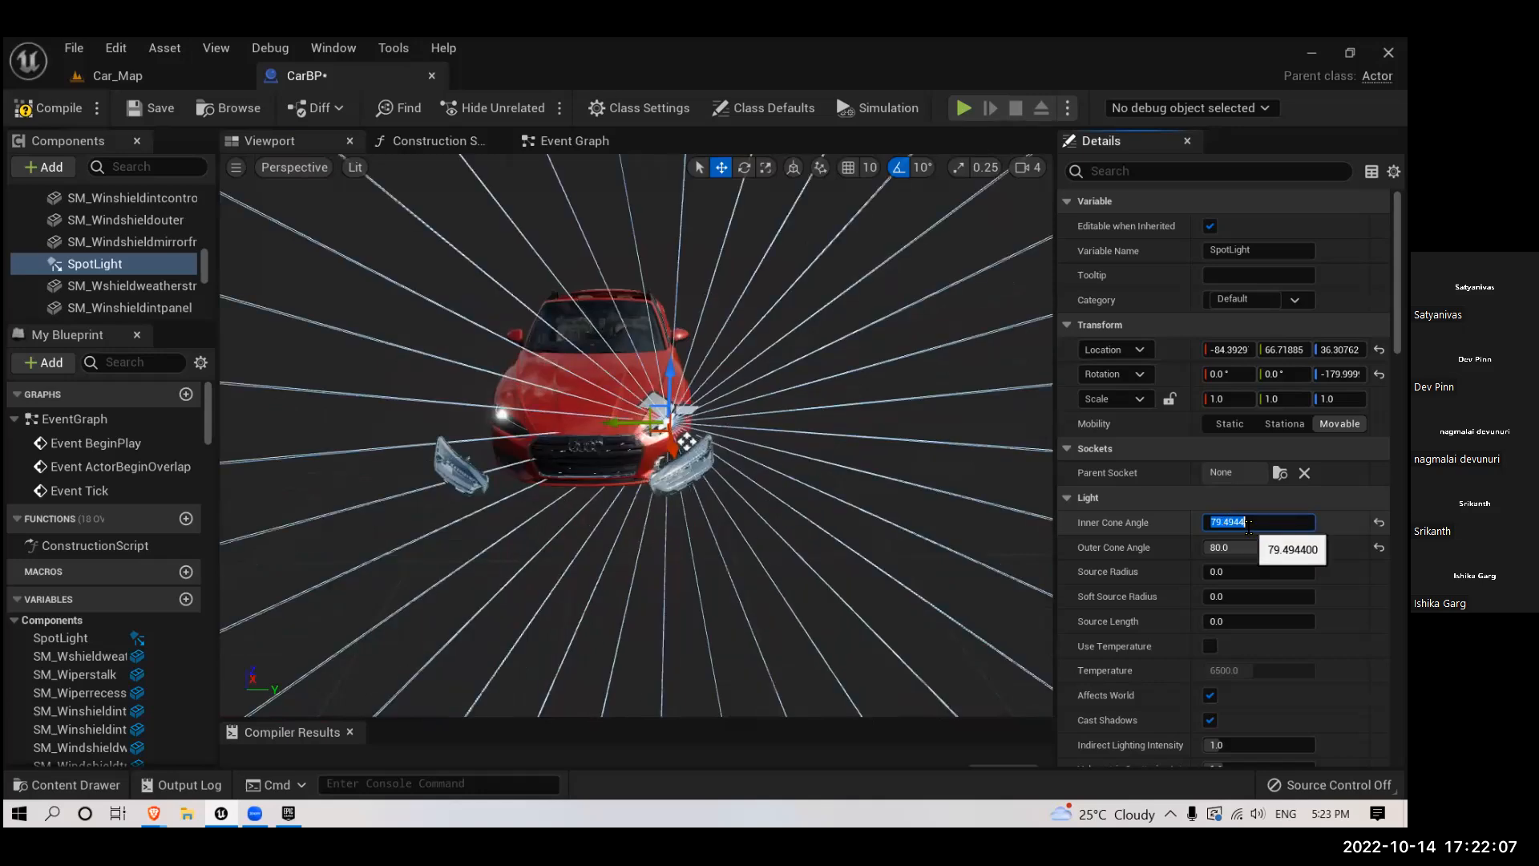
{"action": "type", "text": "35"}
{"action": "key", "text": "Return"}
{"action": "left_click", "coordinate": [1234, 550]}
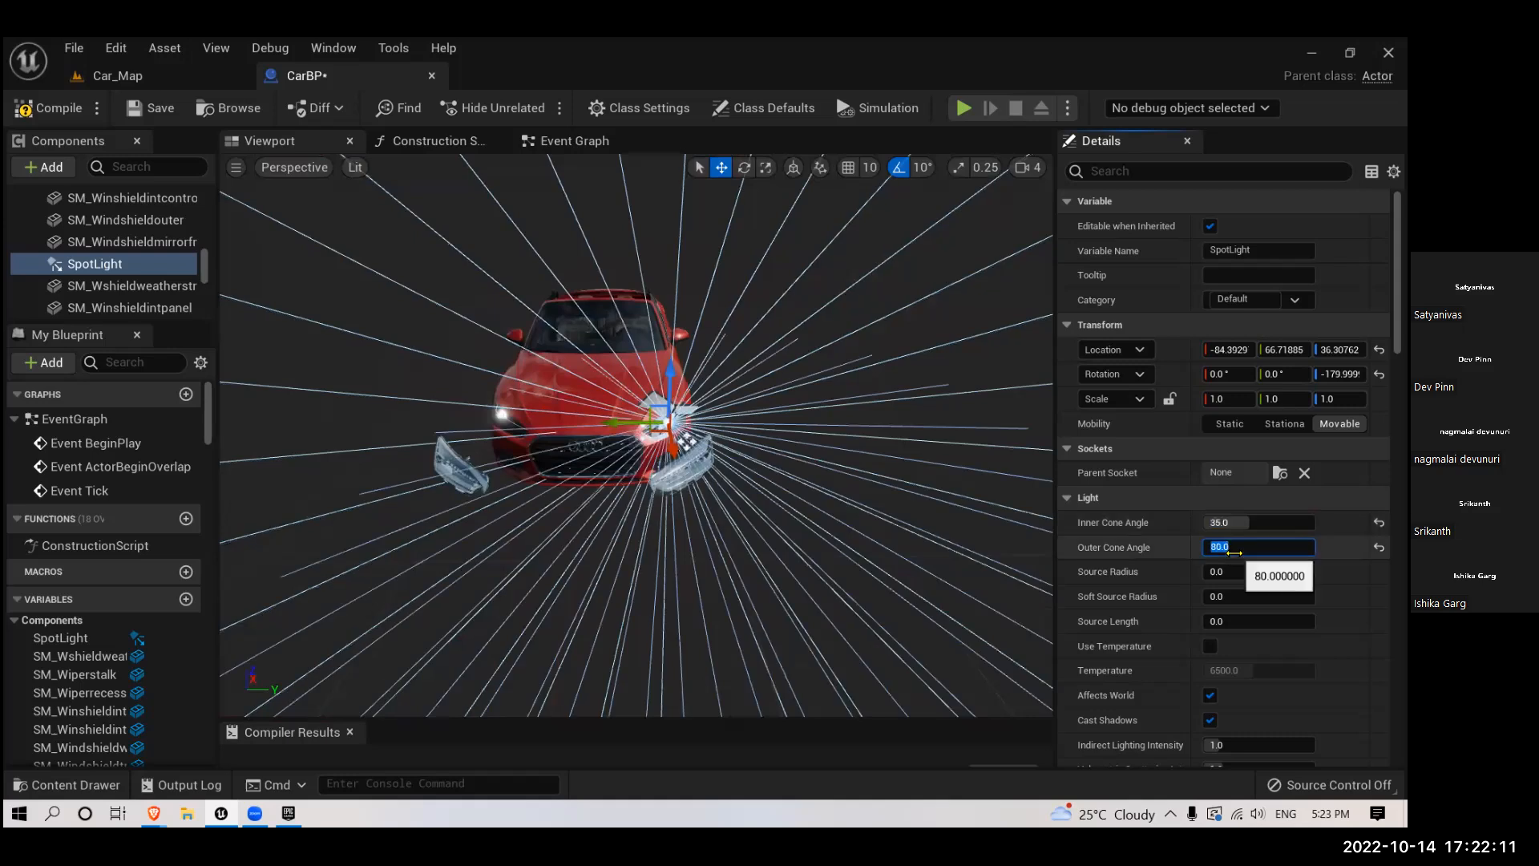
{"action": "type", "text": "40"}
{"action": "key", "text": "Return"}
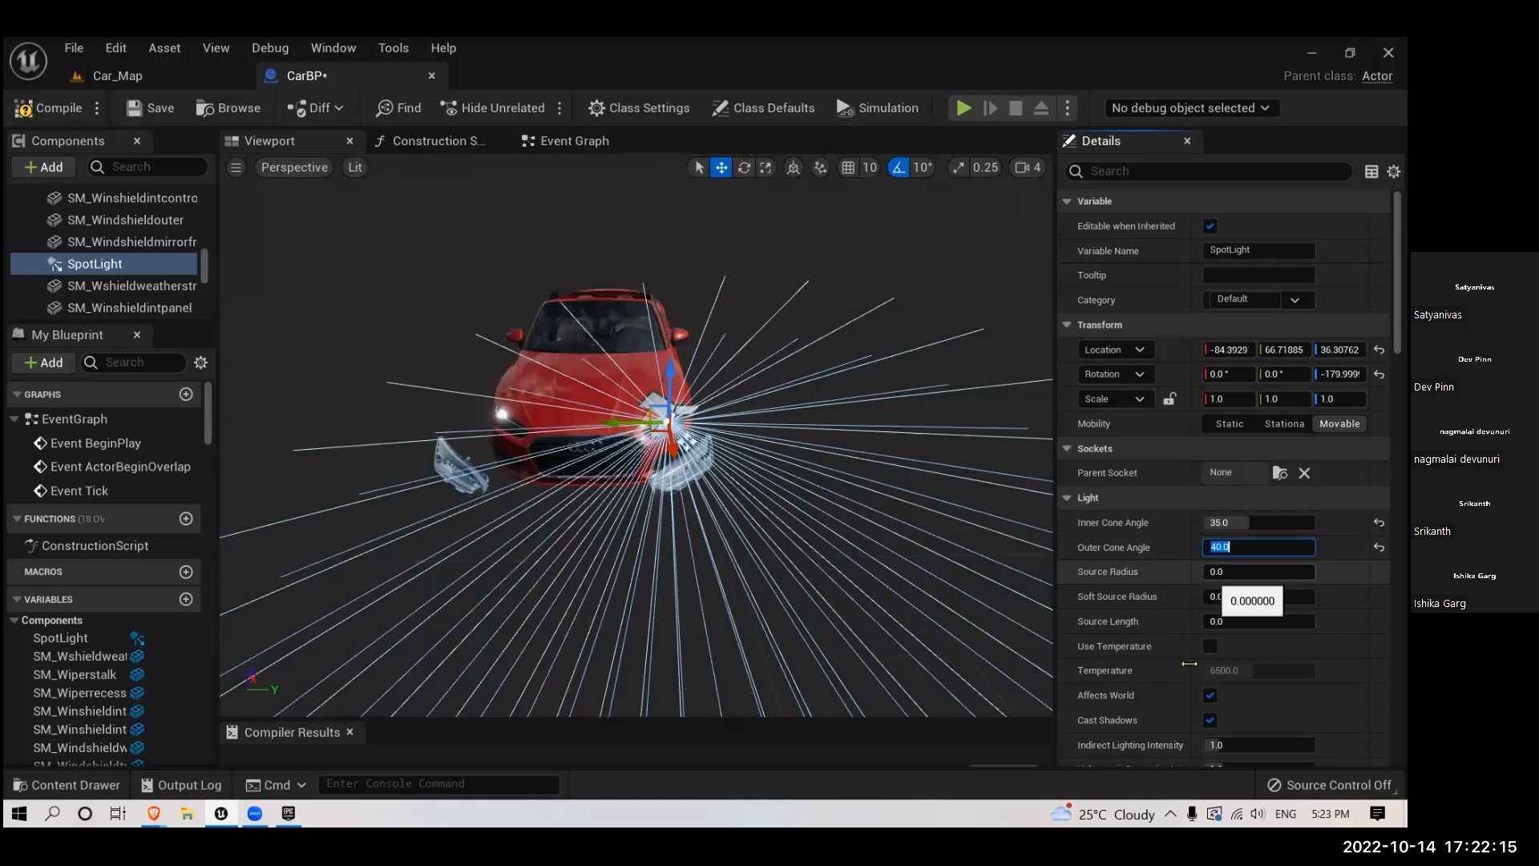
- Duplicate the spotlight and move the copy along Y to the opposite headlight, keeping its default name
{"action": "scroll", "coordinate": [1189, 664], "scroll_direction": "down", "scroll_amount": 5}
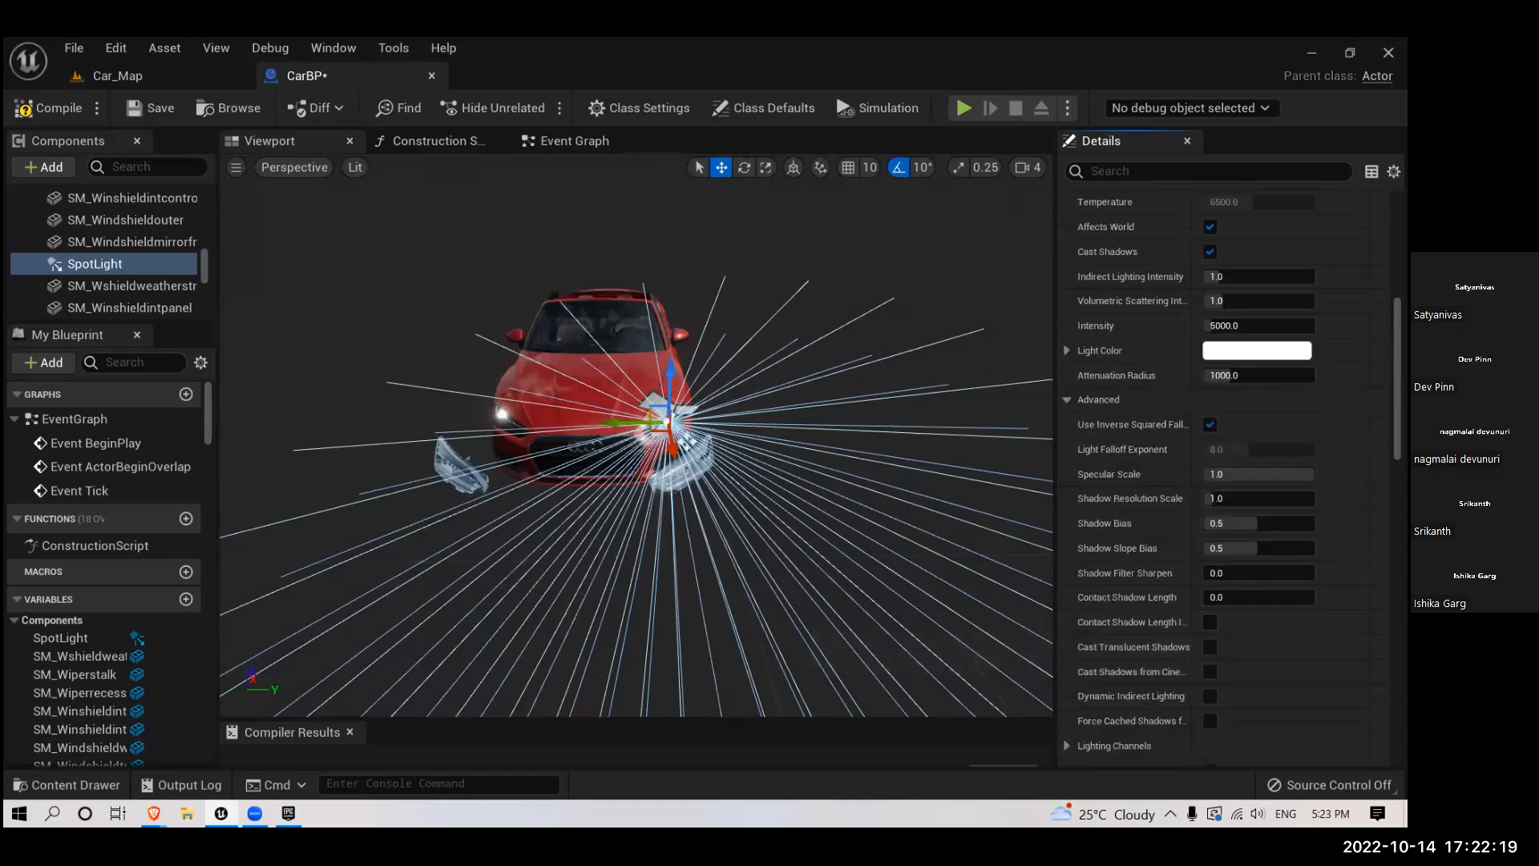
{"action": "left_click_drag", "start_coordinate": [646, 525], "coordinate": [636, 508]}
{"action": "right_click_drag", "start_coordinate": [635, 508], "coordinate": [620, 464]}
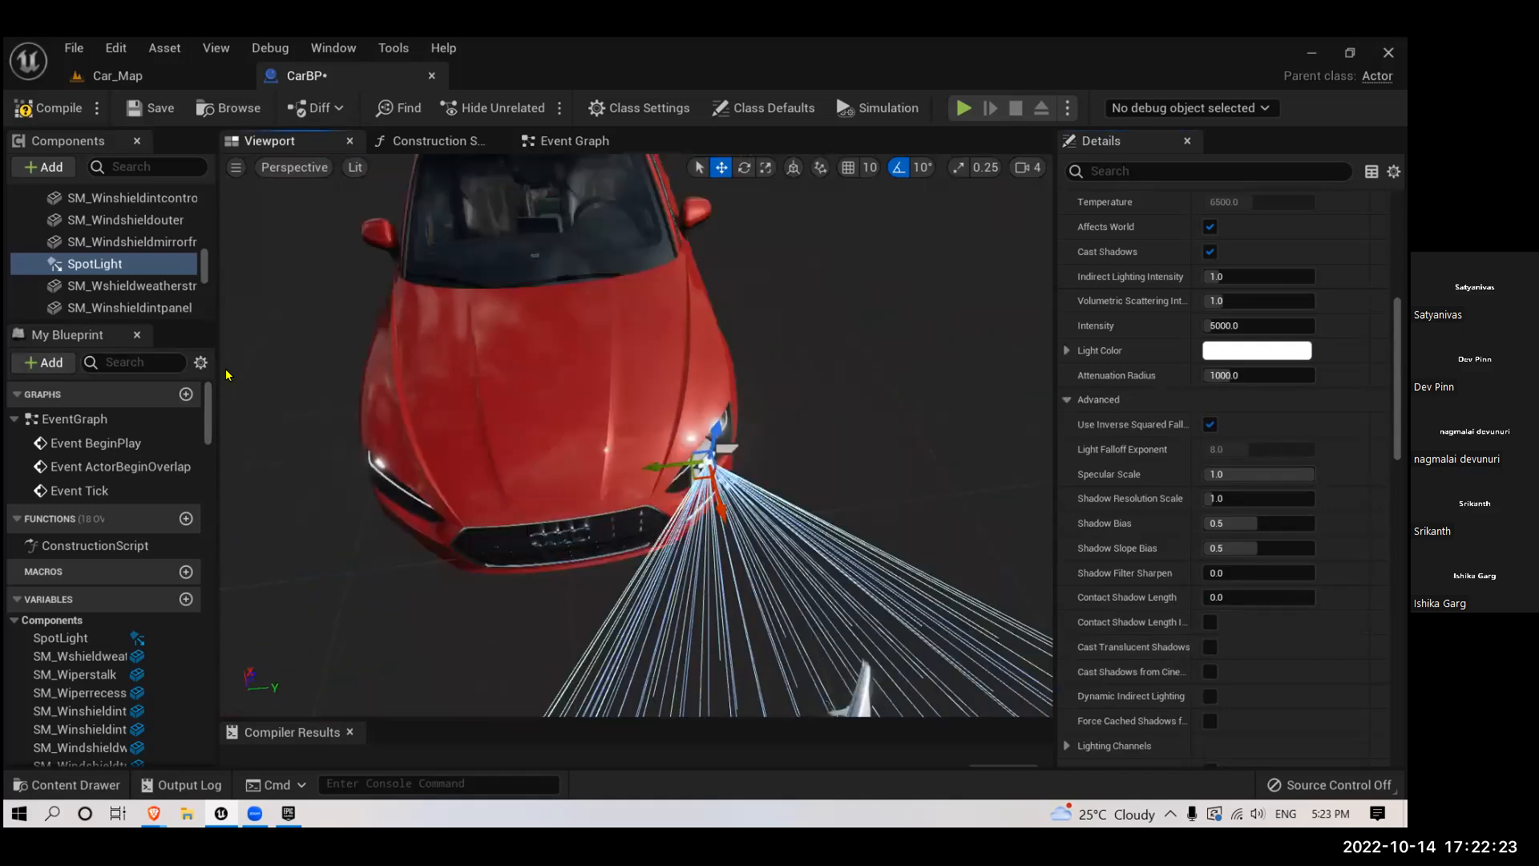
{"action": "key", "text": "ctrl+d"}
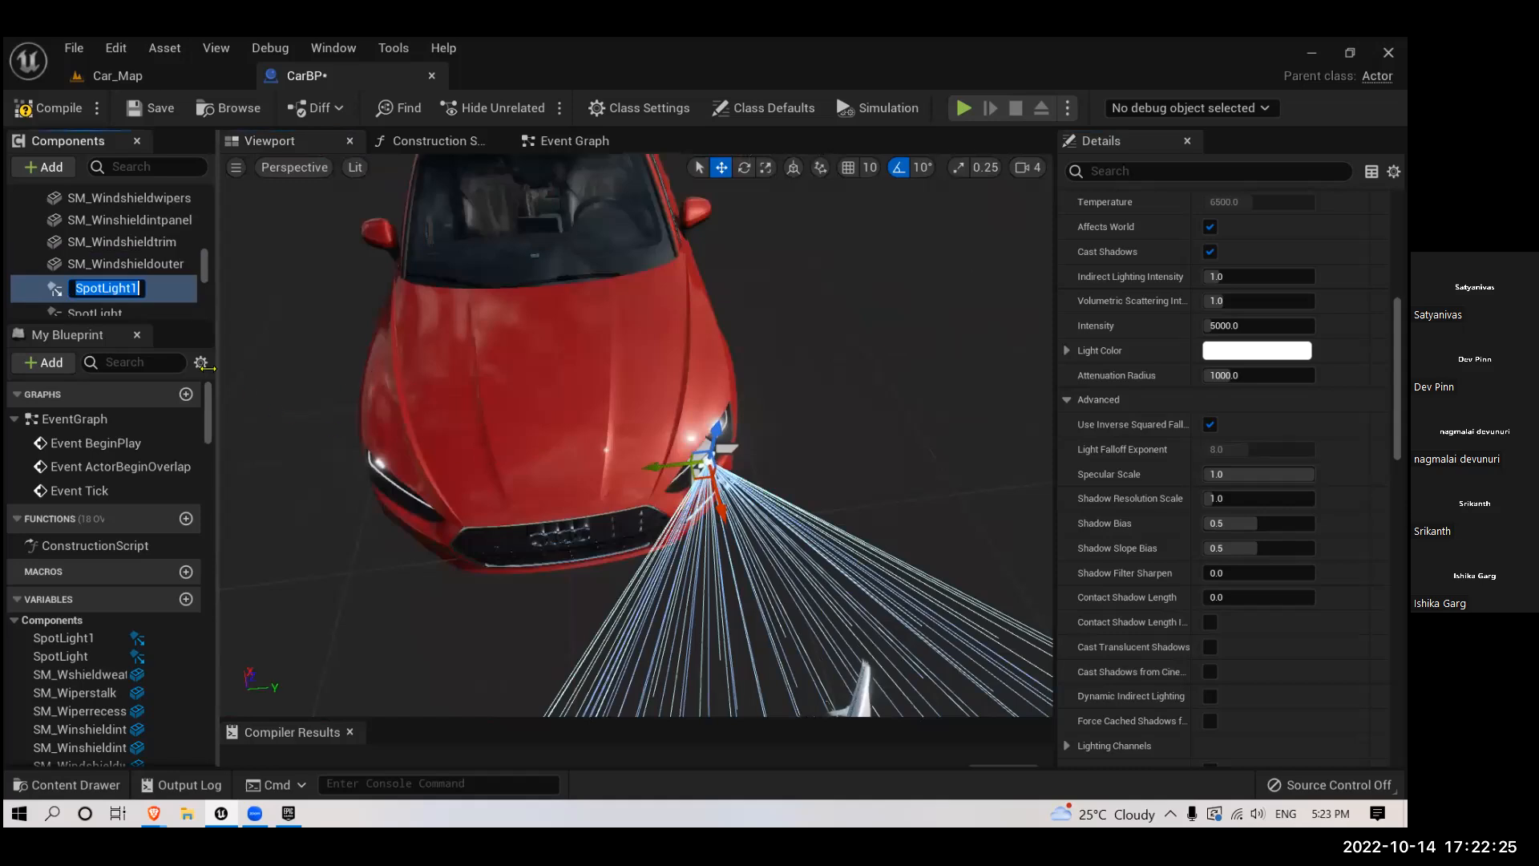
{"action": "key", "text": "Return"}
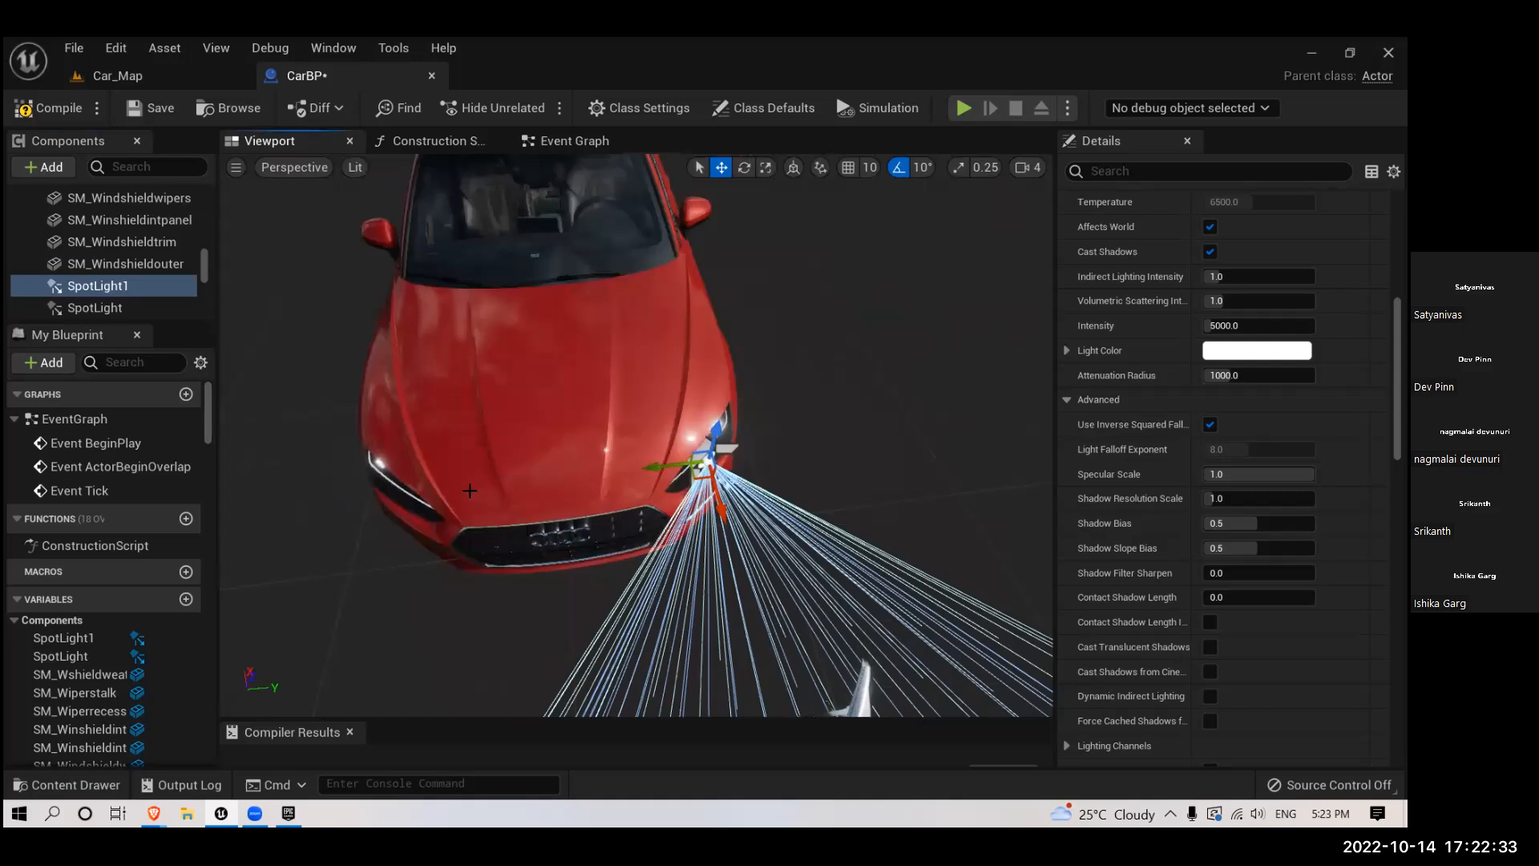
{"action": "left_click_drag", "start_coordinate": [666, 467], "coordinate": [379, 463]}
- Examine the placement and cone directions of the headlight spotlights around the car from the front, sides and rear
{"action": "right_click_drag", "start_coordinate": [384, 481], "coordinate": [357, 562]}
{"action": "right_click_drag", "start_coordinate": [525, 535], "coordinate": [526, 401]}
{"action": "key", "text": "s"}
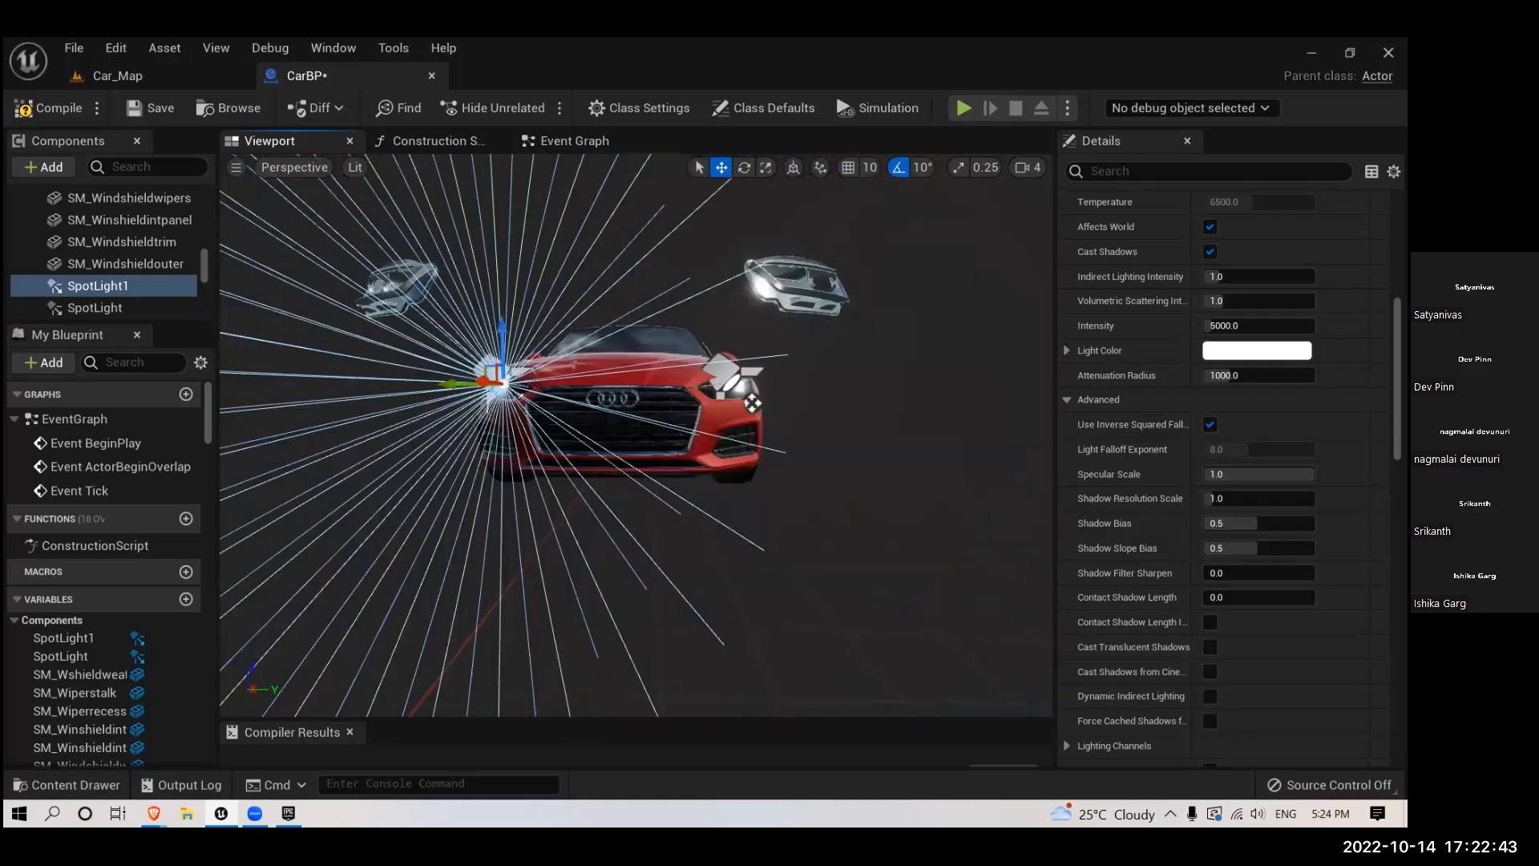
{"action": "middle_click_drag", "start_coordinate": [522, 492], "coordinate": [522, 457]}
{"action": "middle_click_drag", "start_coordinate": [751, 439], "coordinate": [529, 516]}
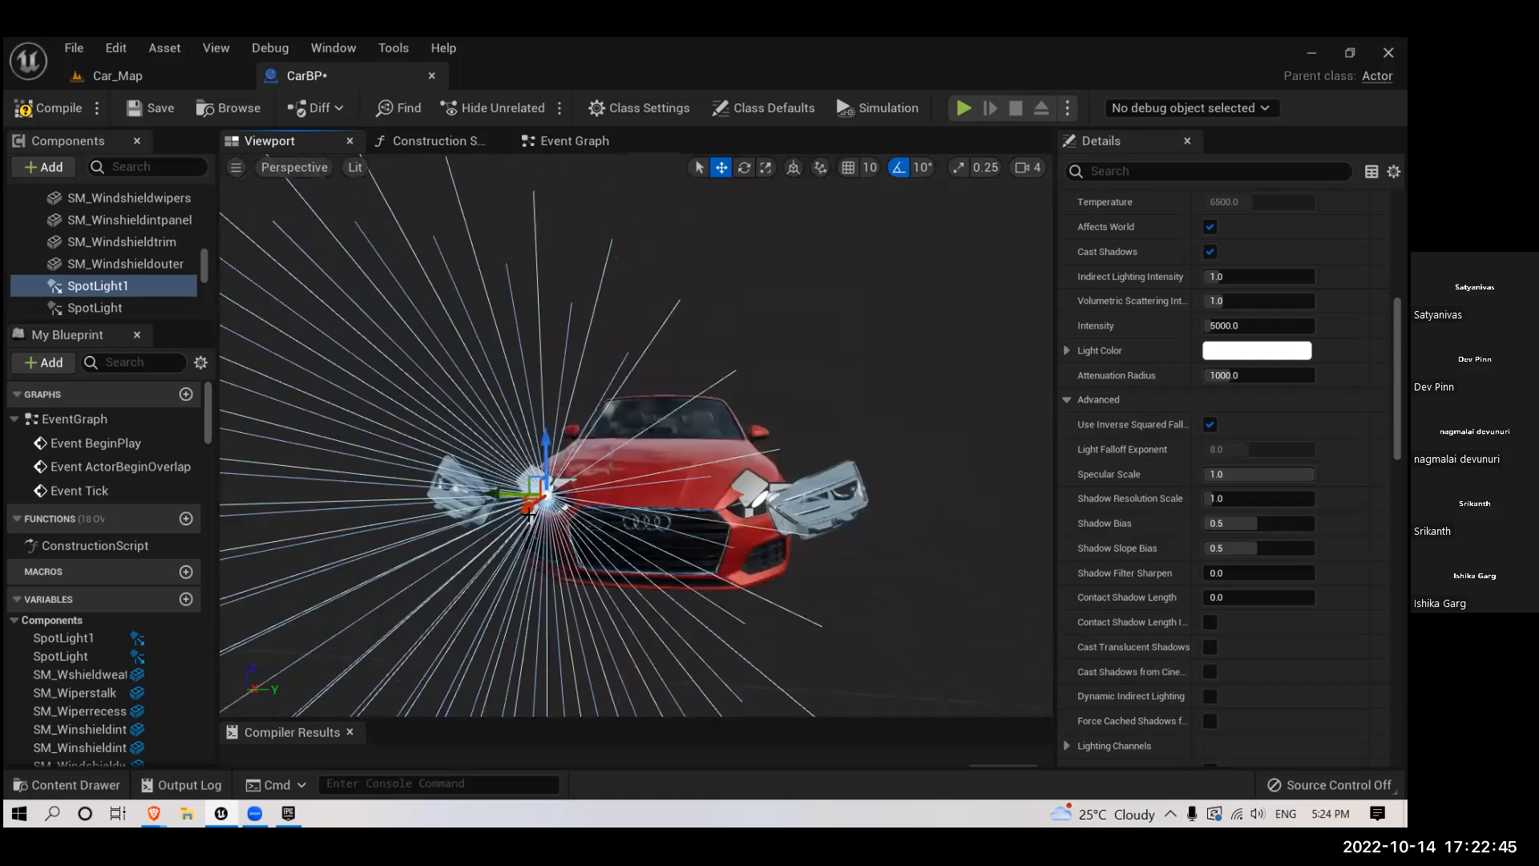
{"action": "key", "text": "w"}
{"action": "right_click_drag", "start_coordinate": [595, 523], "coordinate": [564, 513]}
{"action": "right_click_drag", "start_coordinate": [448, 539], "coordinate": [551, 554]}
{"action": "key", "text": "a"}
{"action": "key", "text": "s"}
{"action": "left_click_drag", "start_coordinate": [433, 543], "coordinate": [494, 551]}
{"action": "right_click_drag", "start_coordinate": [818, 450], "coordinate": [816, 449]}
{"action": "key", "text": "d"}
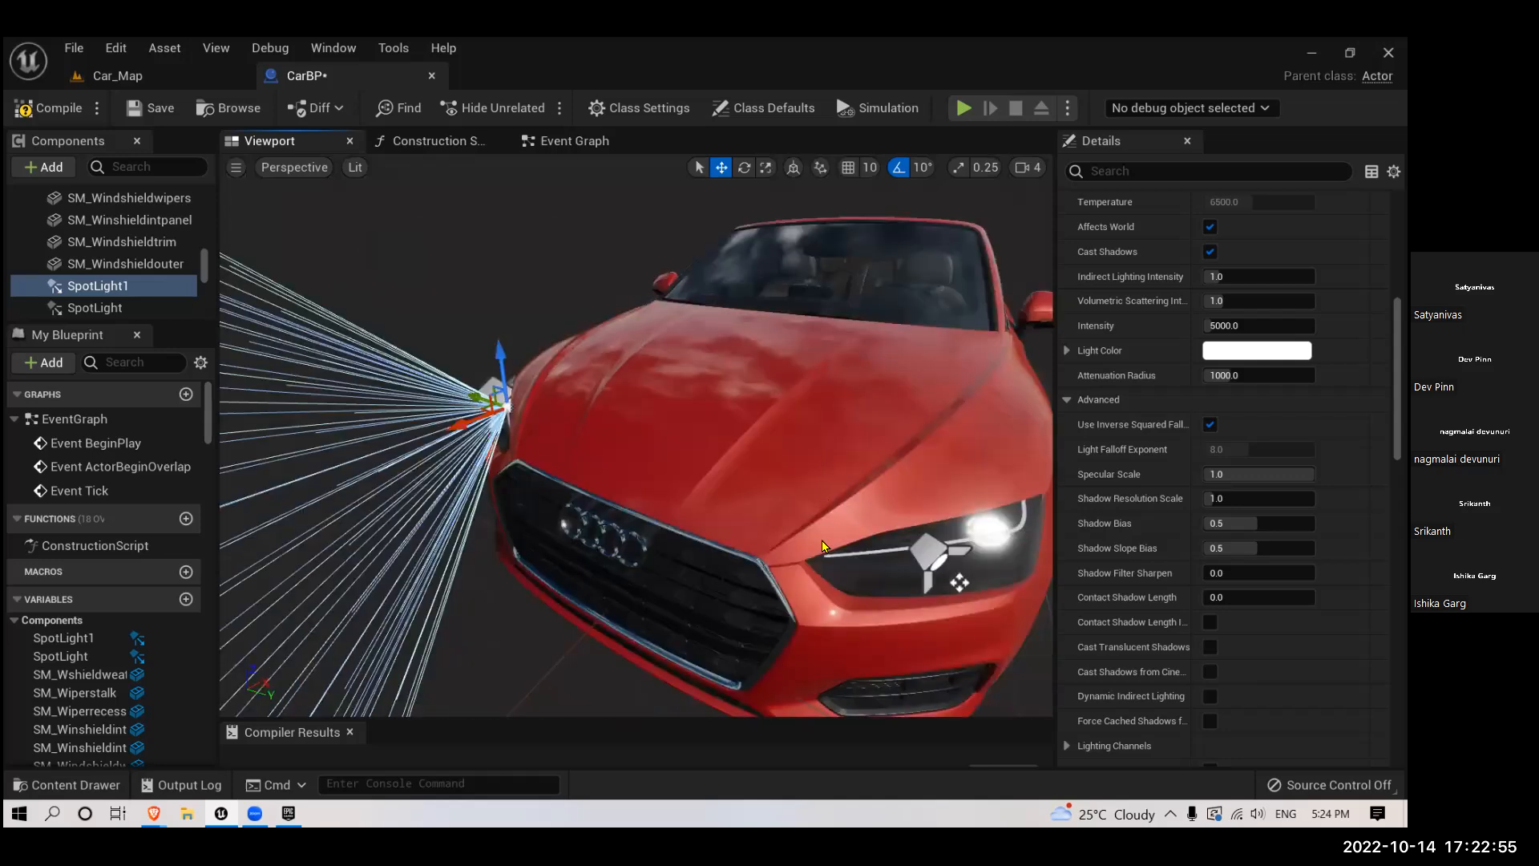
{"action": "key", "text": "s"}
{"action": "right_click_drag", "start_coordinate": [739, 551], "coordinate": [739, 552]}
{"action": "key", "text": "w"}
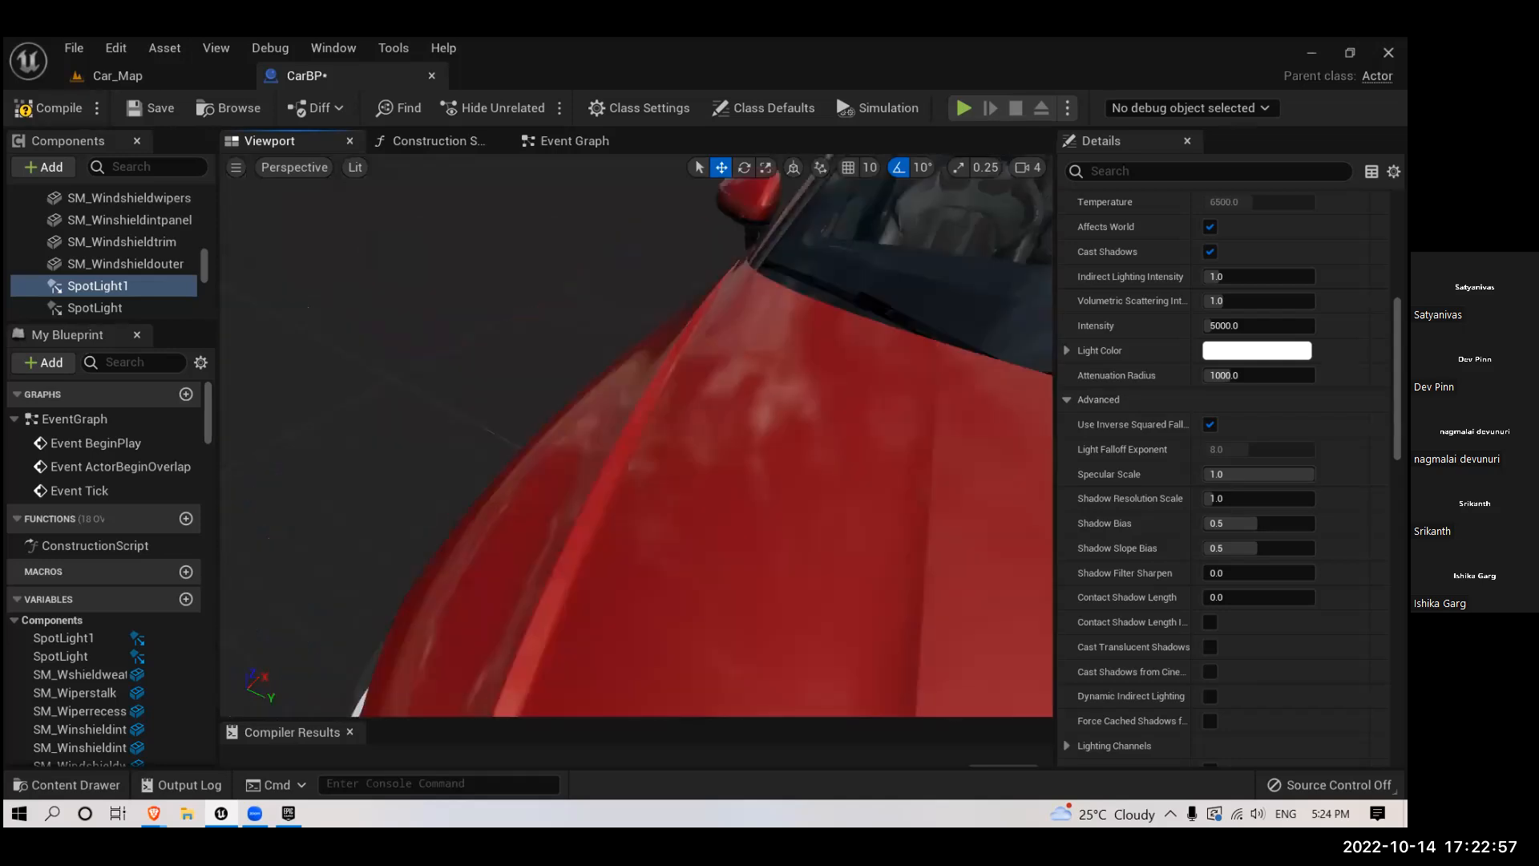
{"action": "key", "text": "s"}
{"action": "right_click_drag", "start_coordinate": [649, 505], "coordinate": [646, 506]}
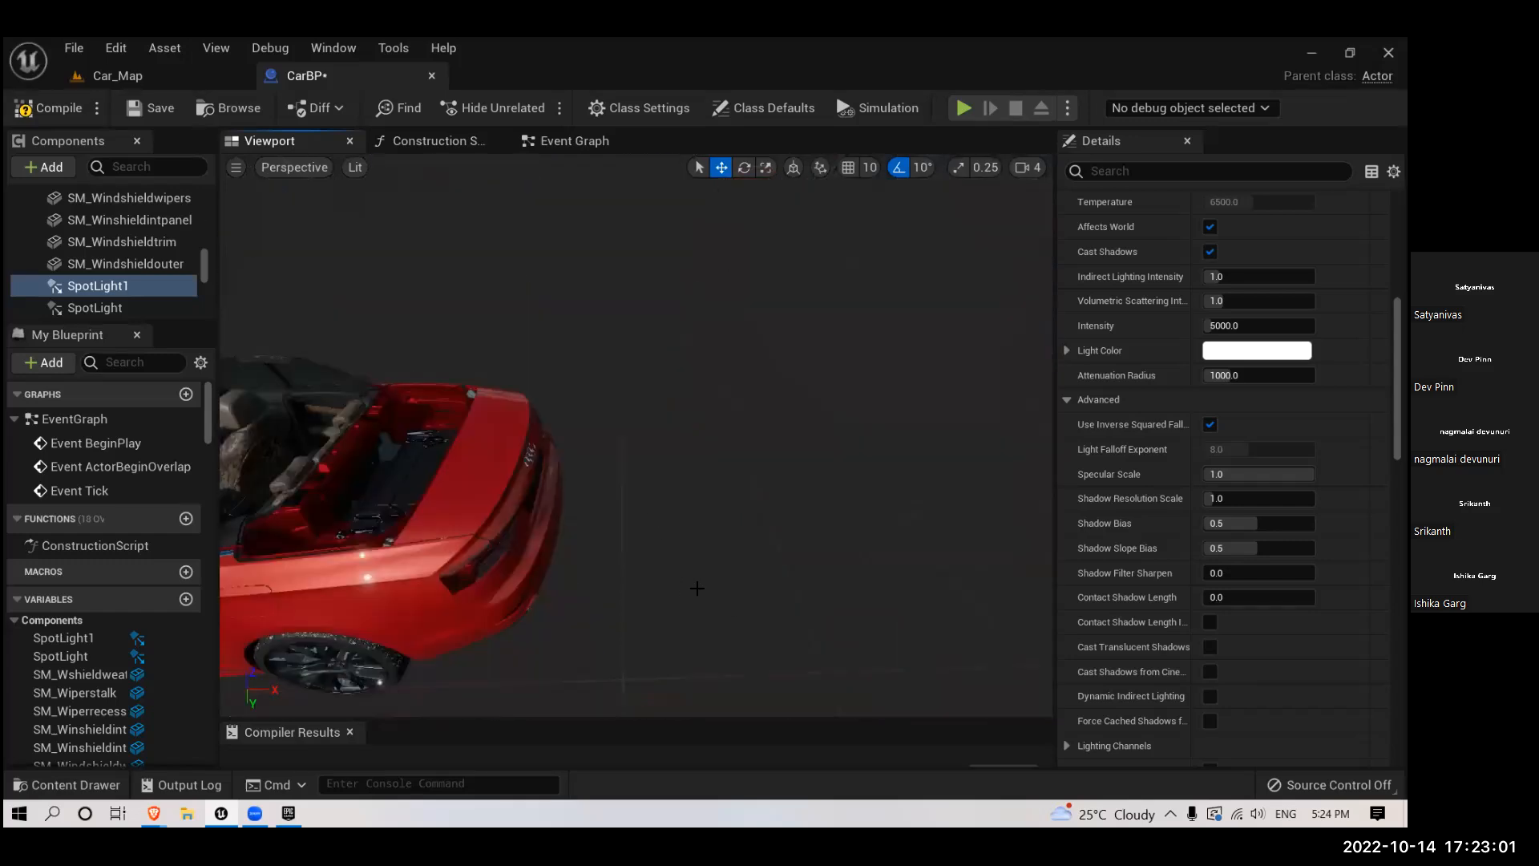
{"action": "right_click_drag", "start_coordinate": [697, 587], "coordinate": [697, 587]}
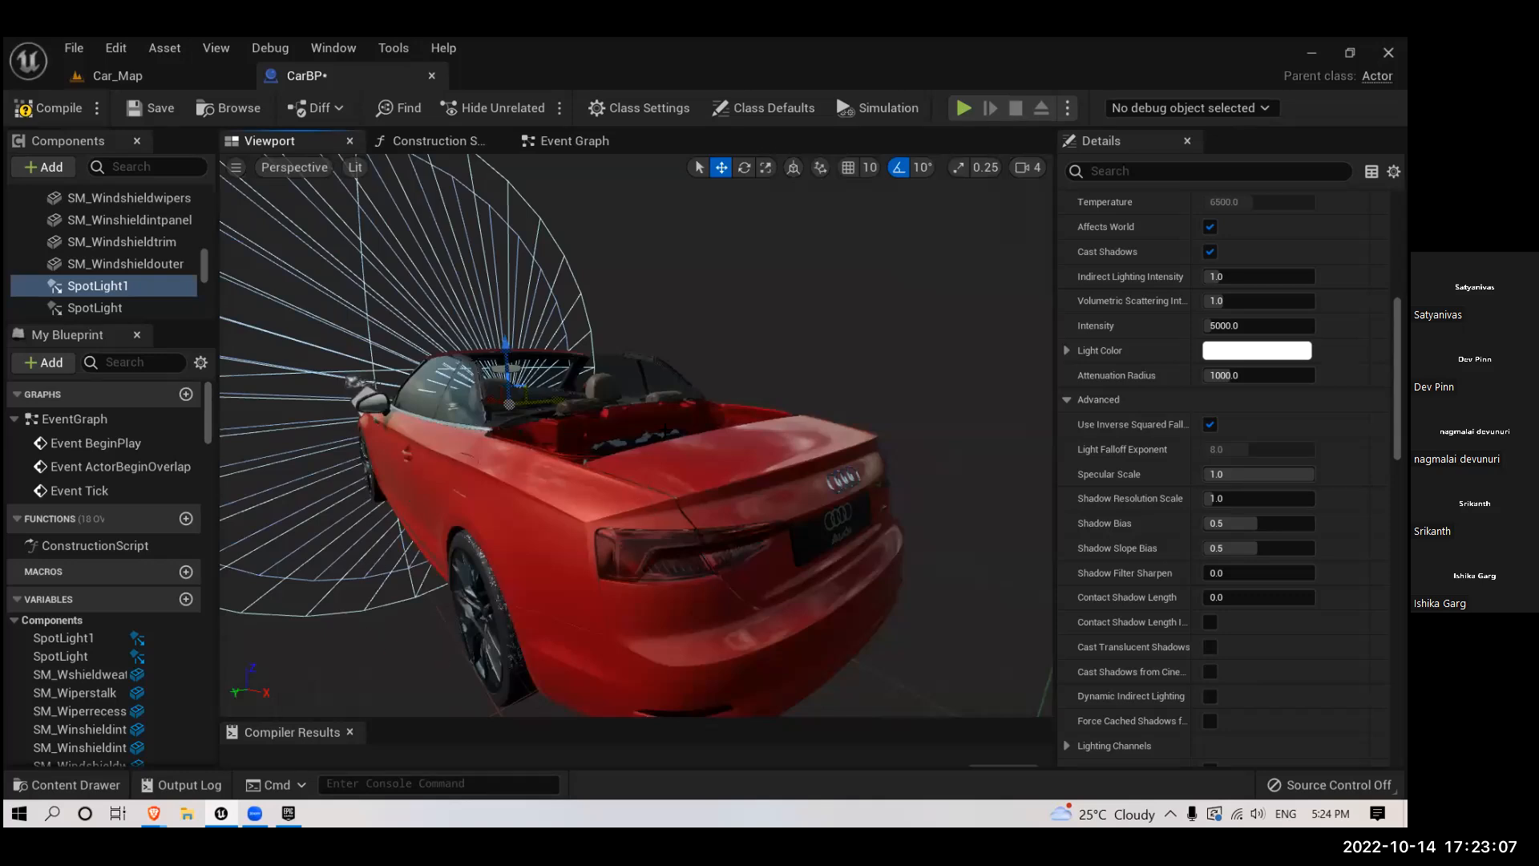
{"action": "left_click_drag", "start_coordinate": [645, 503], "coordinate": [616, 562]}
{"action": "left_click_drag", "start_coordinate": [666, 428], "coordinate": [703, 454]}
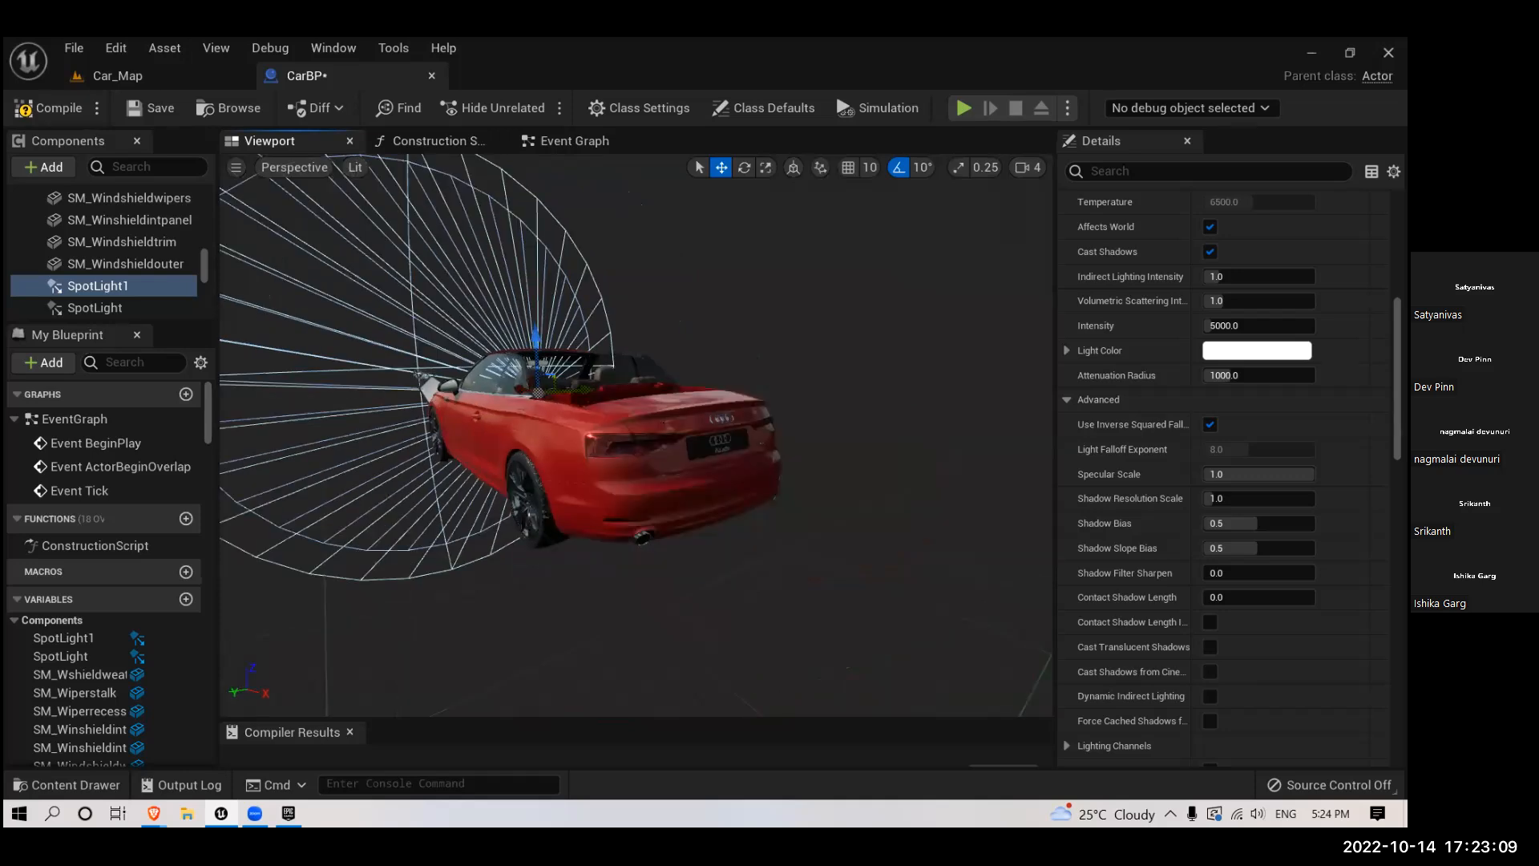
{"action": "left_click_drag", "start_coordinate": [418, 377], "coordinate": [514, 273]}
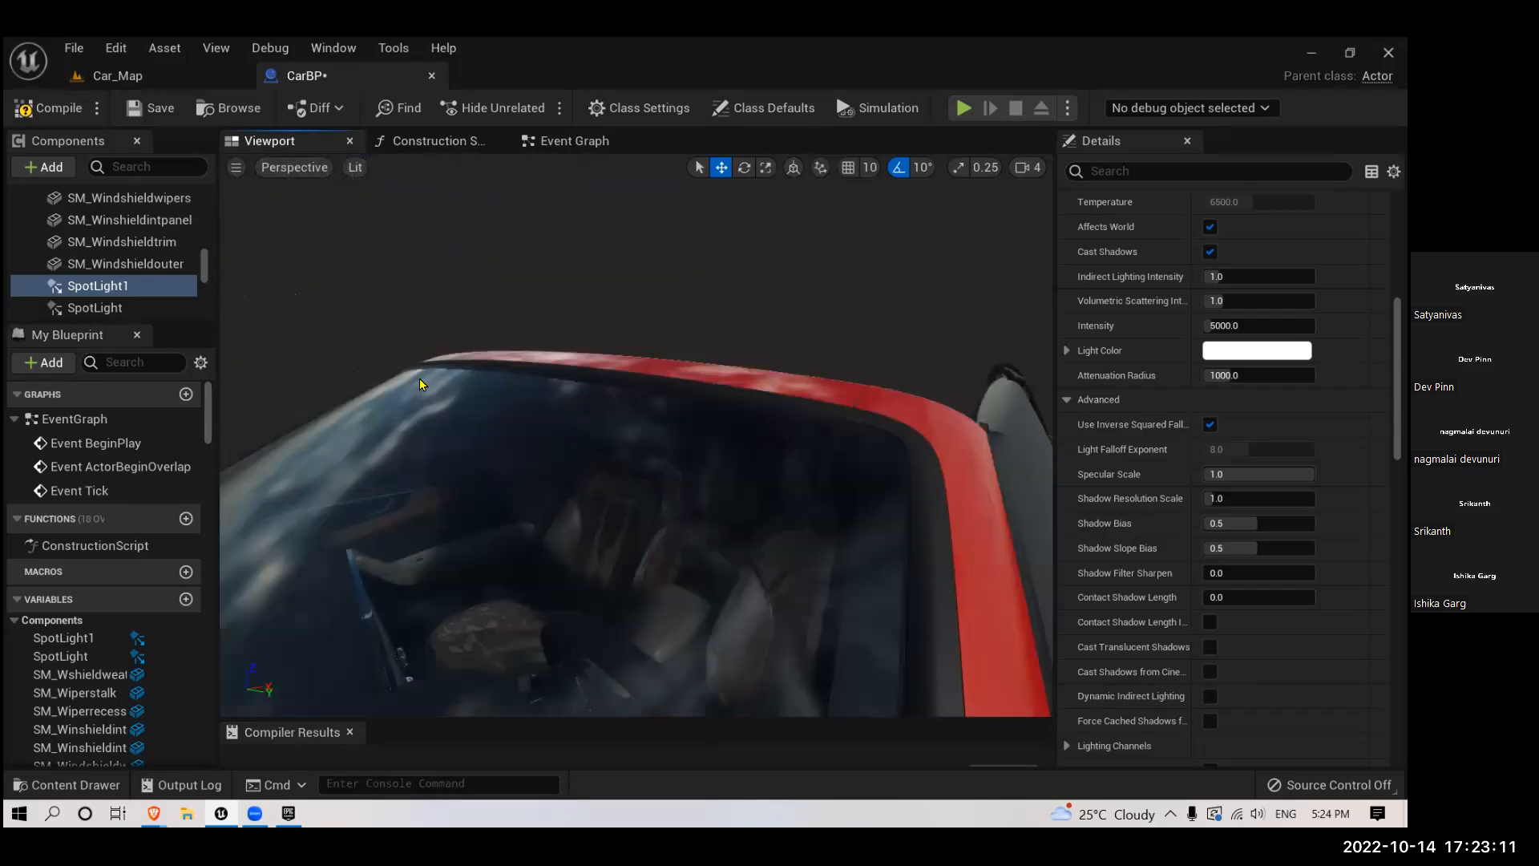
{"action": "key", "text": "f"}
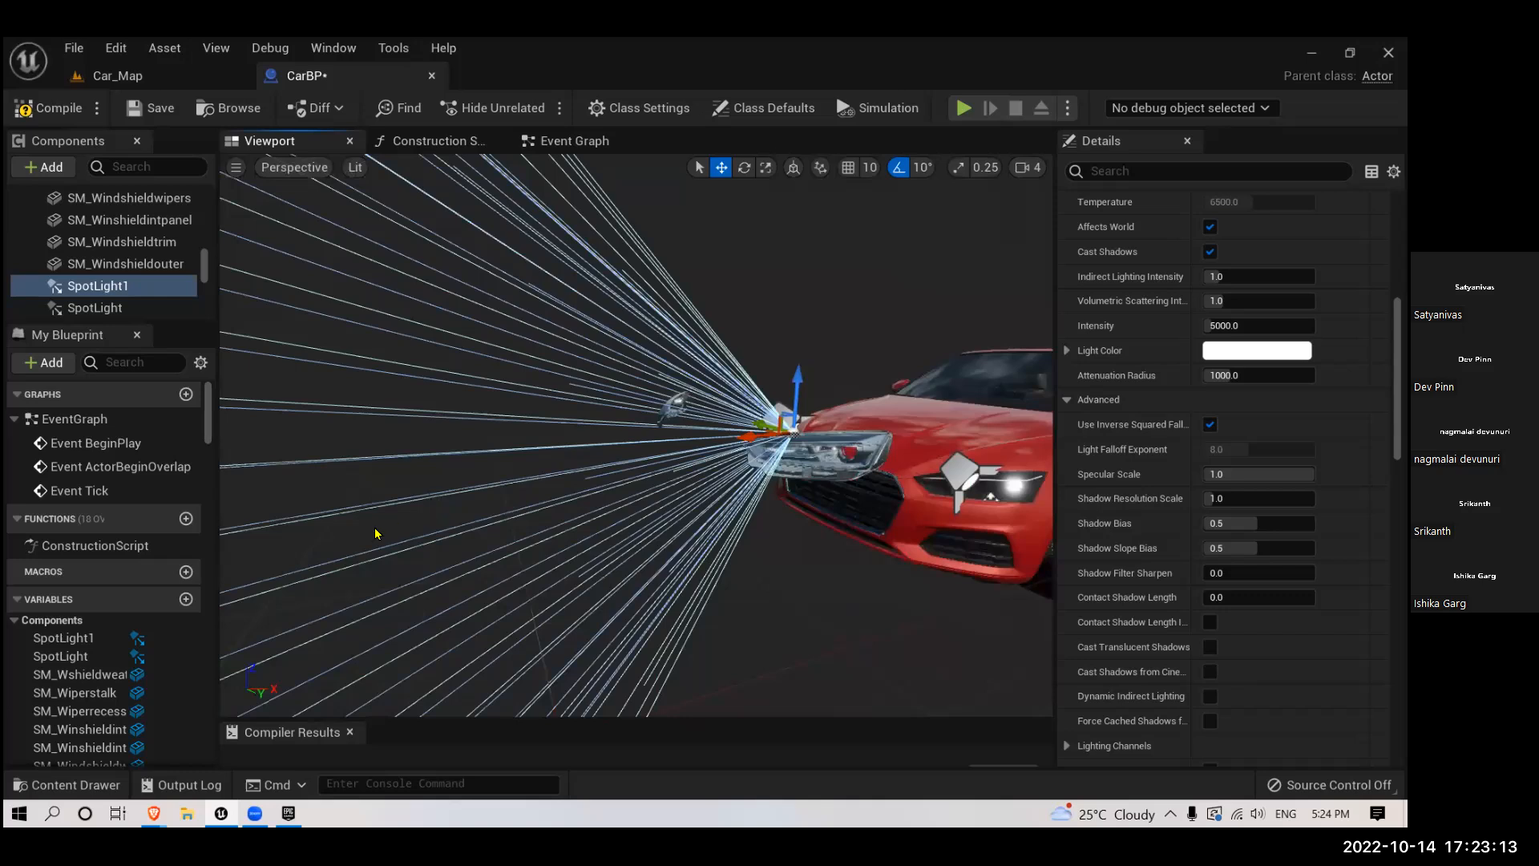
{"action": "right_click_drag", "start_coordinate": [372, 527], "coordinate": [498, 610]}
{"action": "key", "text": "f"}
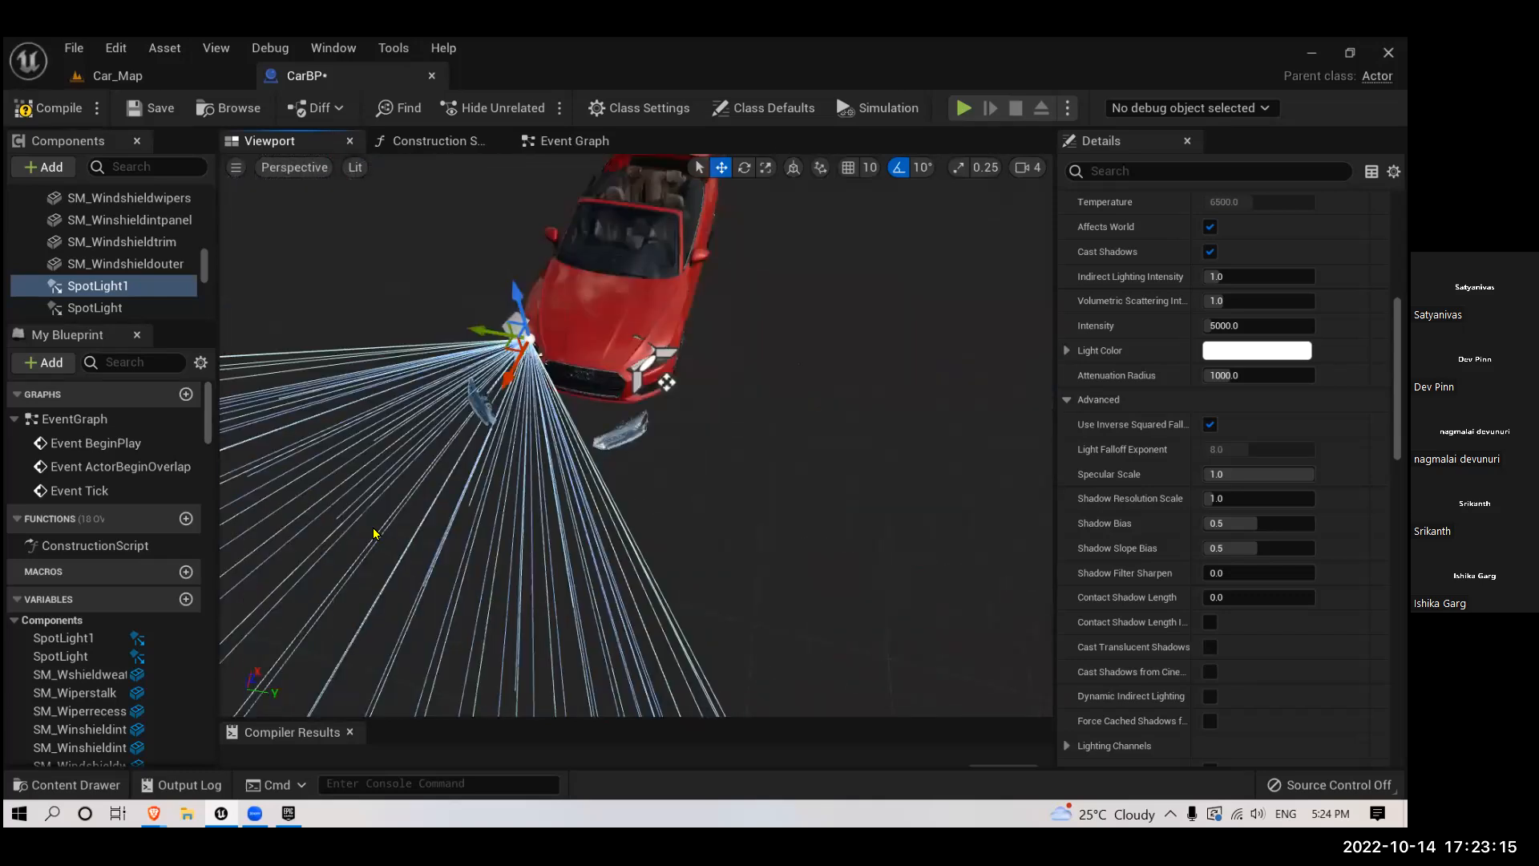
{"action": "right_click_drag", "start_coordinate": [372, 529], "coordinate": [192, 336]}
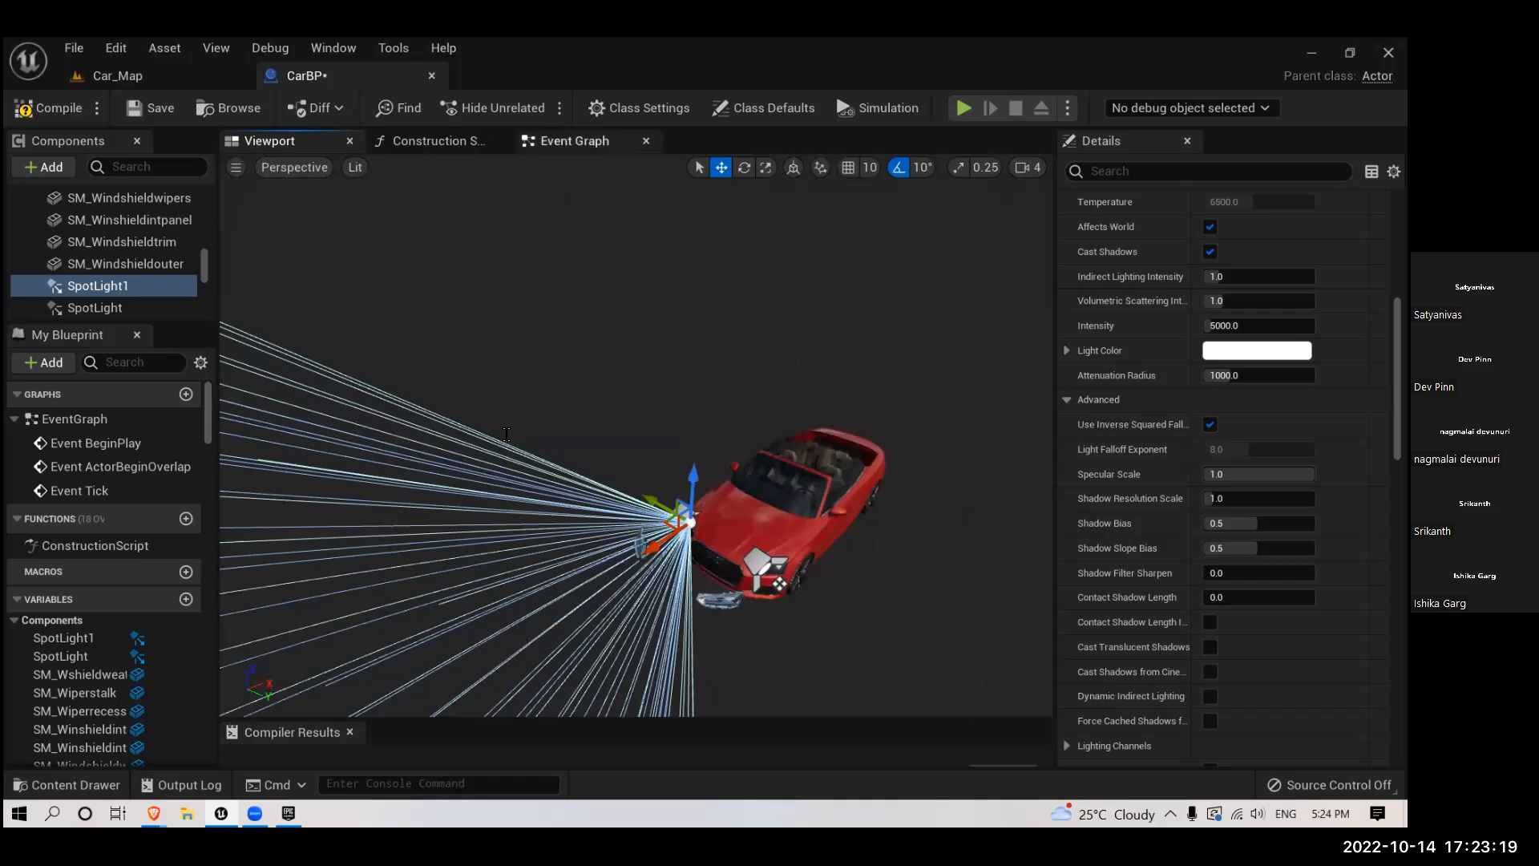
- Add a keyboard event node for the L key to an empty area of CarBP's Event Graph
{"action": "left_click", "coordinate": [575, 141]}
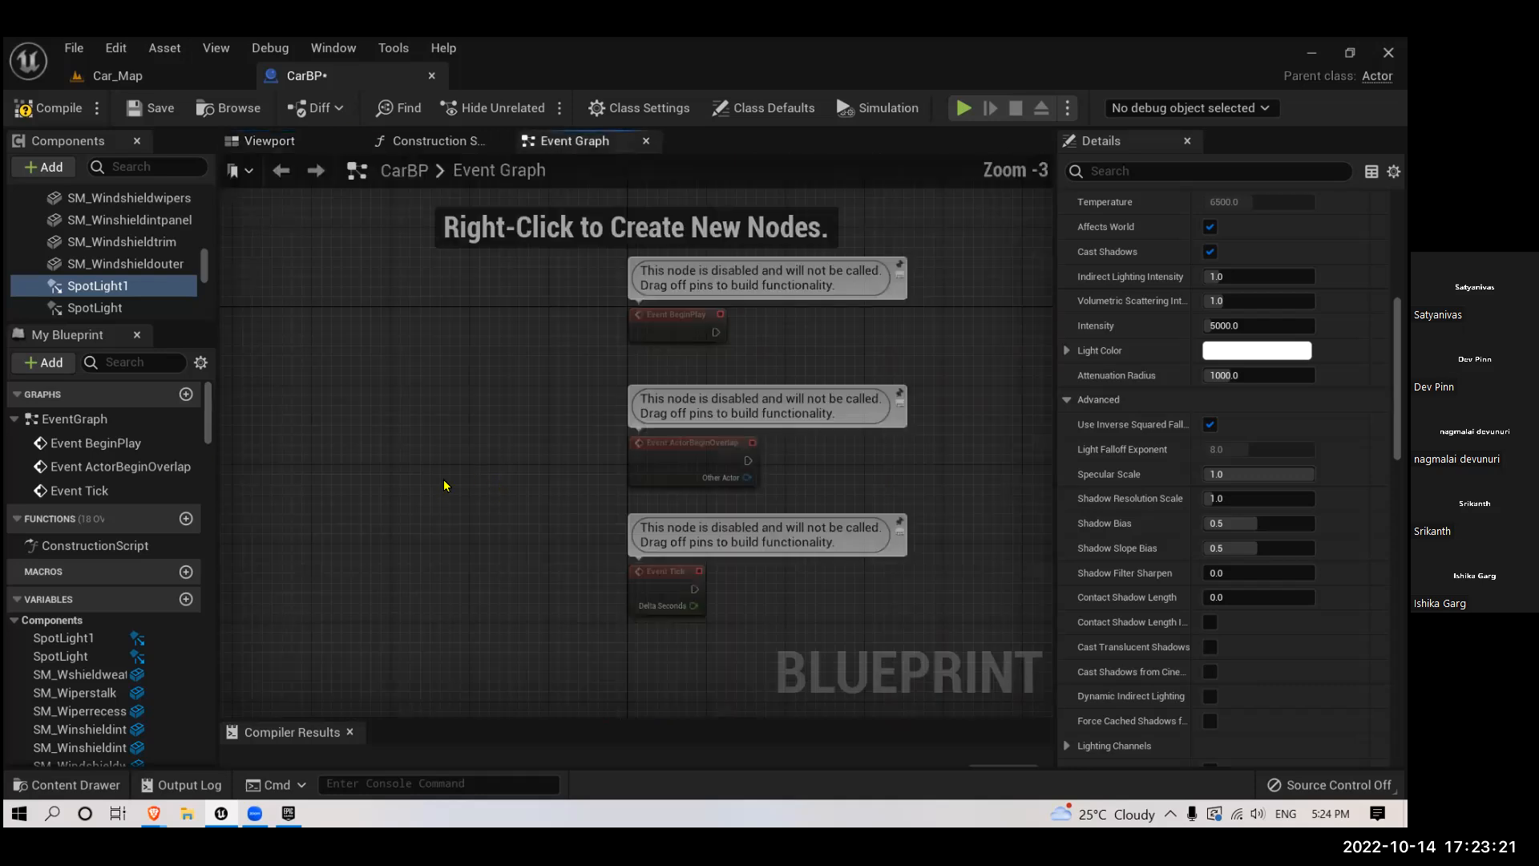
{"action": "right_click_drag", "start_coordinate": [445, 481], "coordinate": [246, 388]}
{"action": "scroll", "coordinate": [444, 469], "scroll_direction": "up", "scroll_amount": 2}
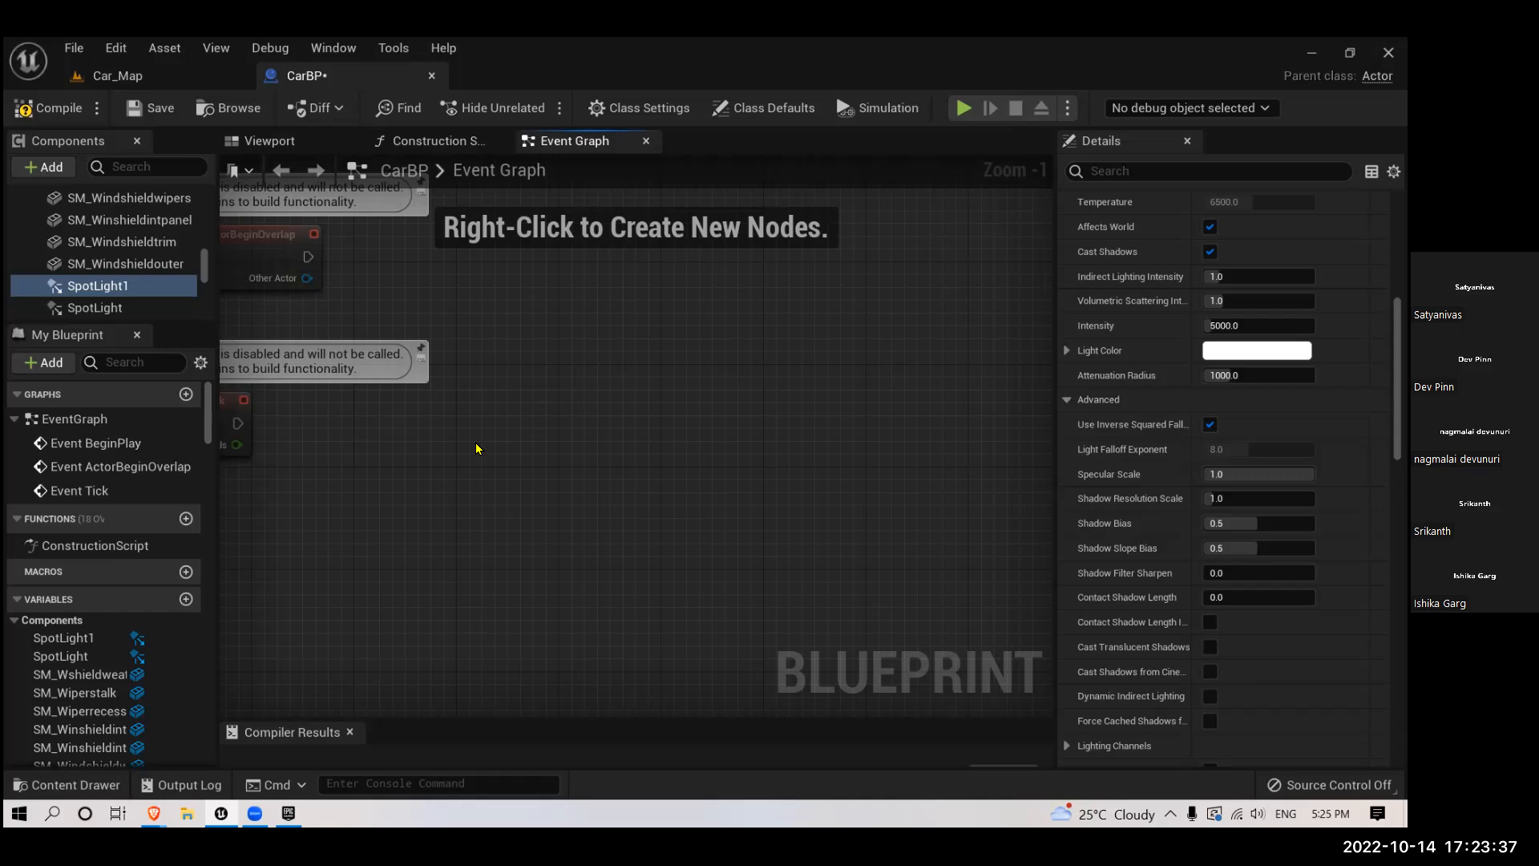
{"action": "right_click", "coordinate": [477, 449]}
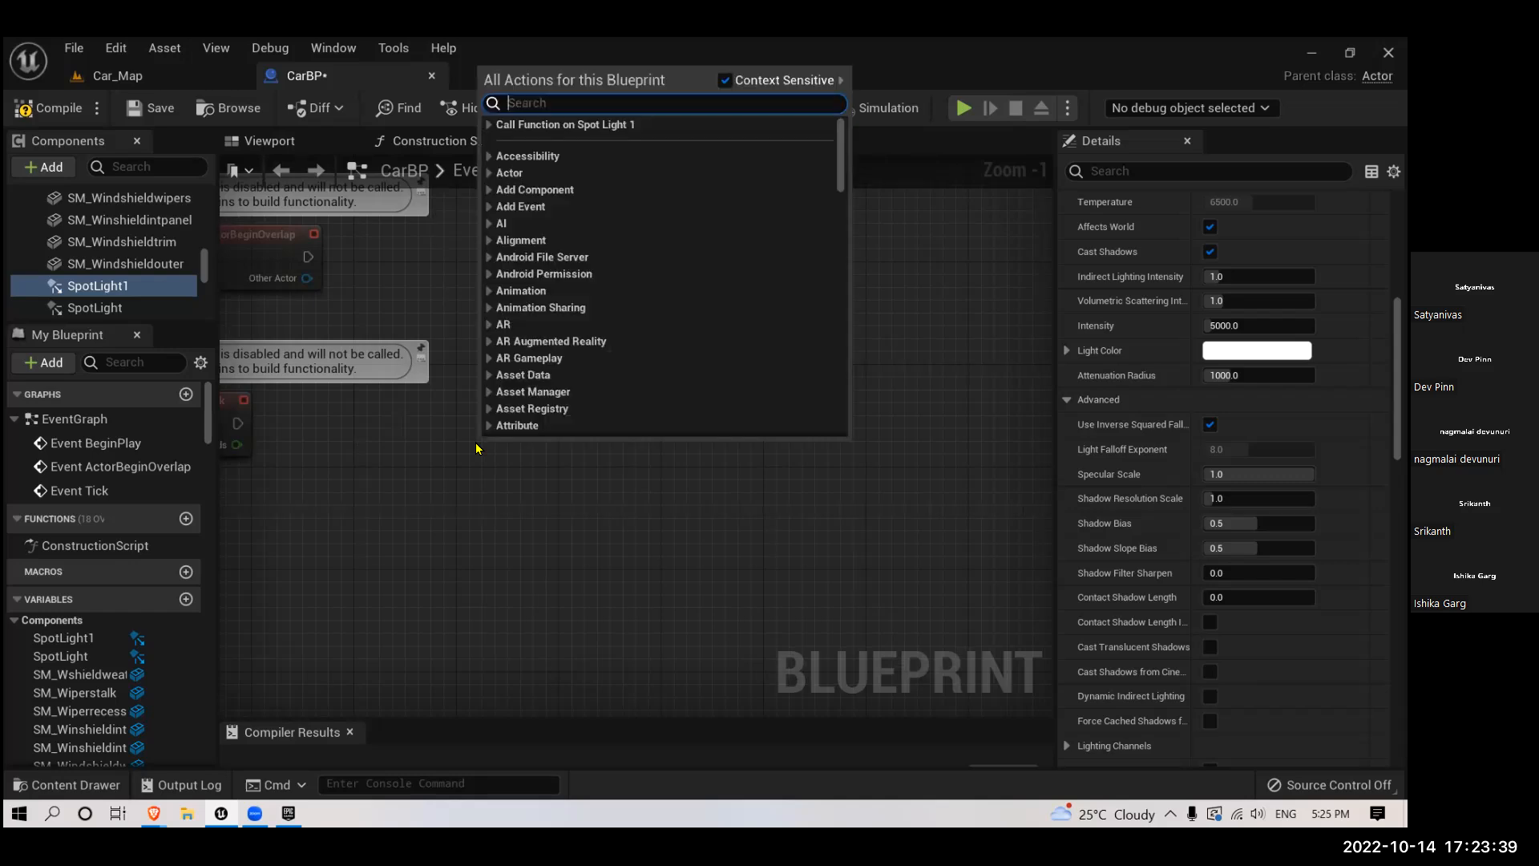
{"action": "type", "text": "keyboard"}
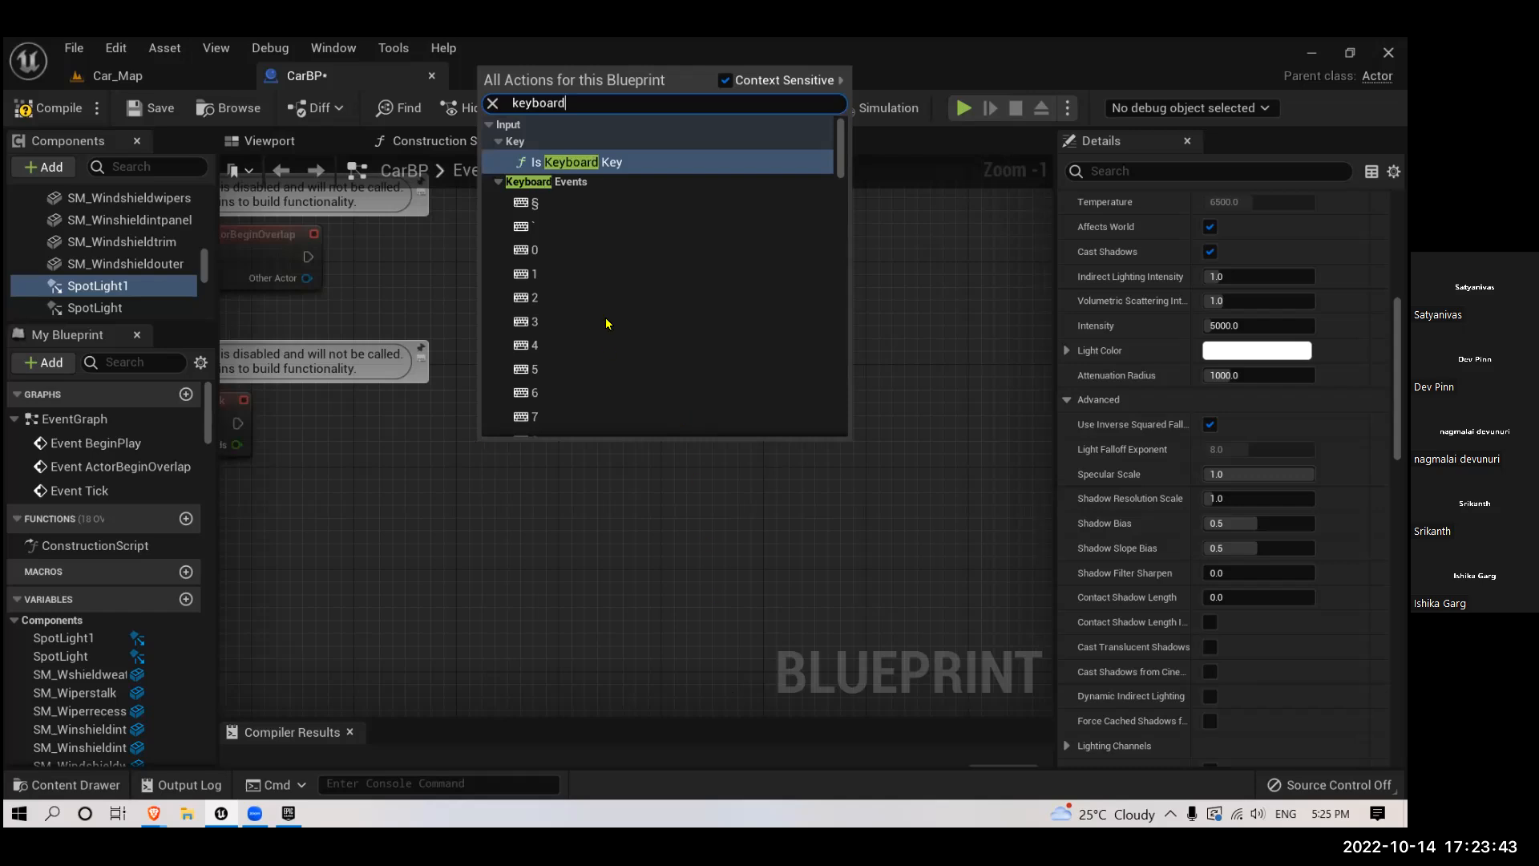
{"action": "scroll", "coordinate": [612, 327], "scroll_direction": "down", "scroll_amount": 5}
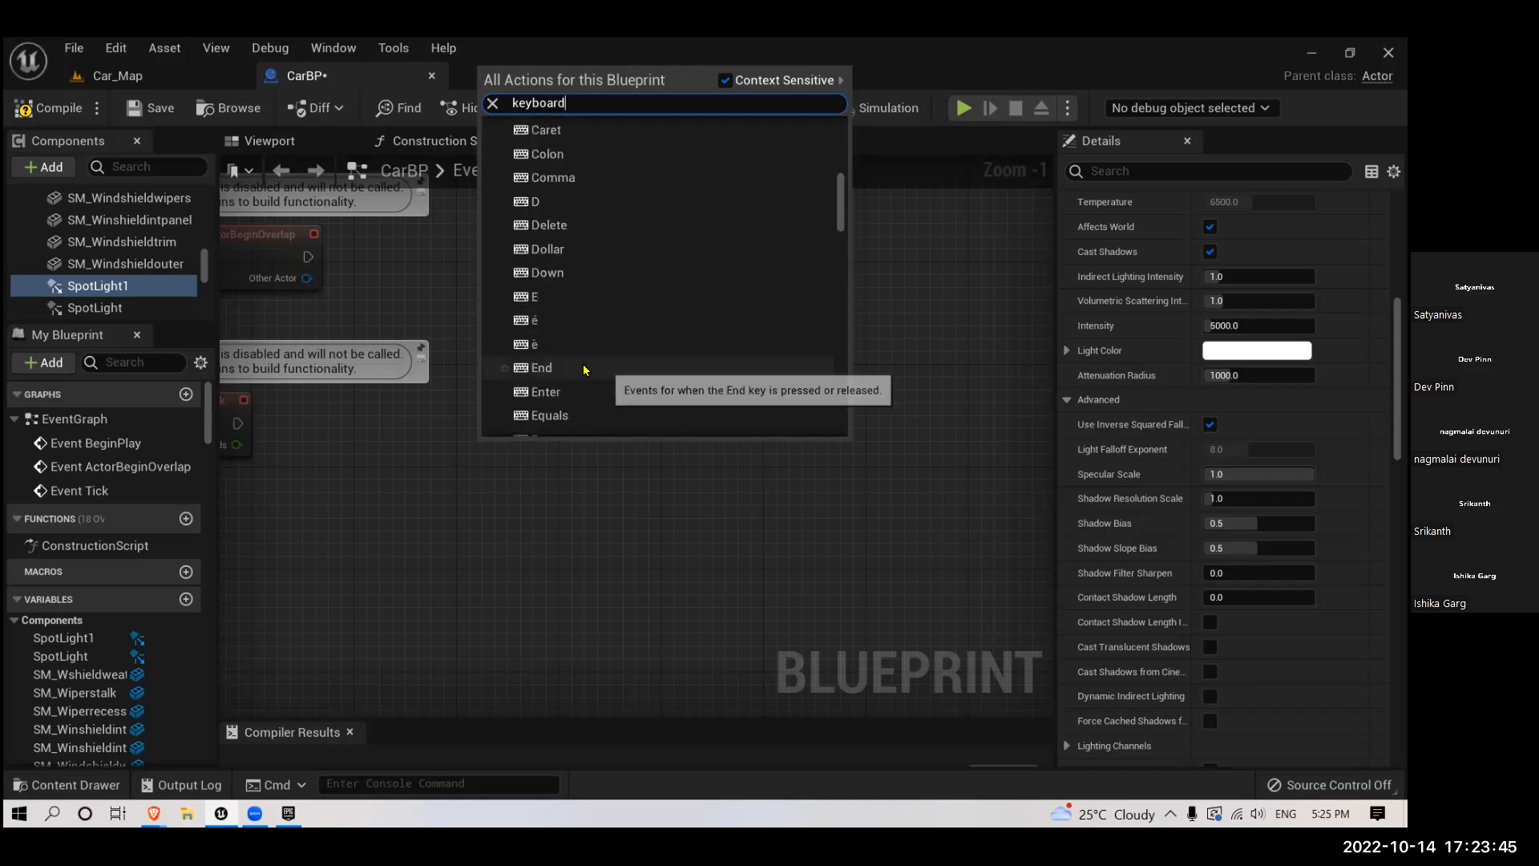
{"action": "scroll", "coordinate": [584, 369], "scroll_direction": "down", "scroll_amount": 3}
{"action": "scroll", "coordinate": [584, 369], "scroll_direction": "down", "scroll_amount": 3}
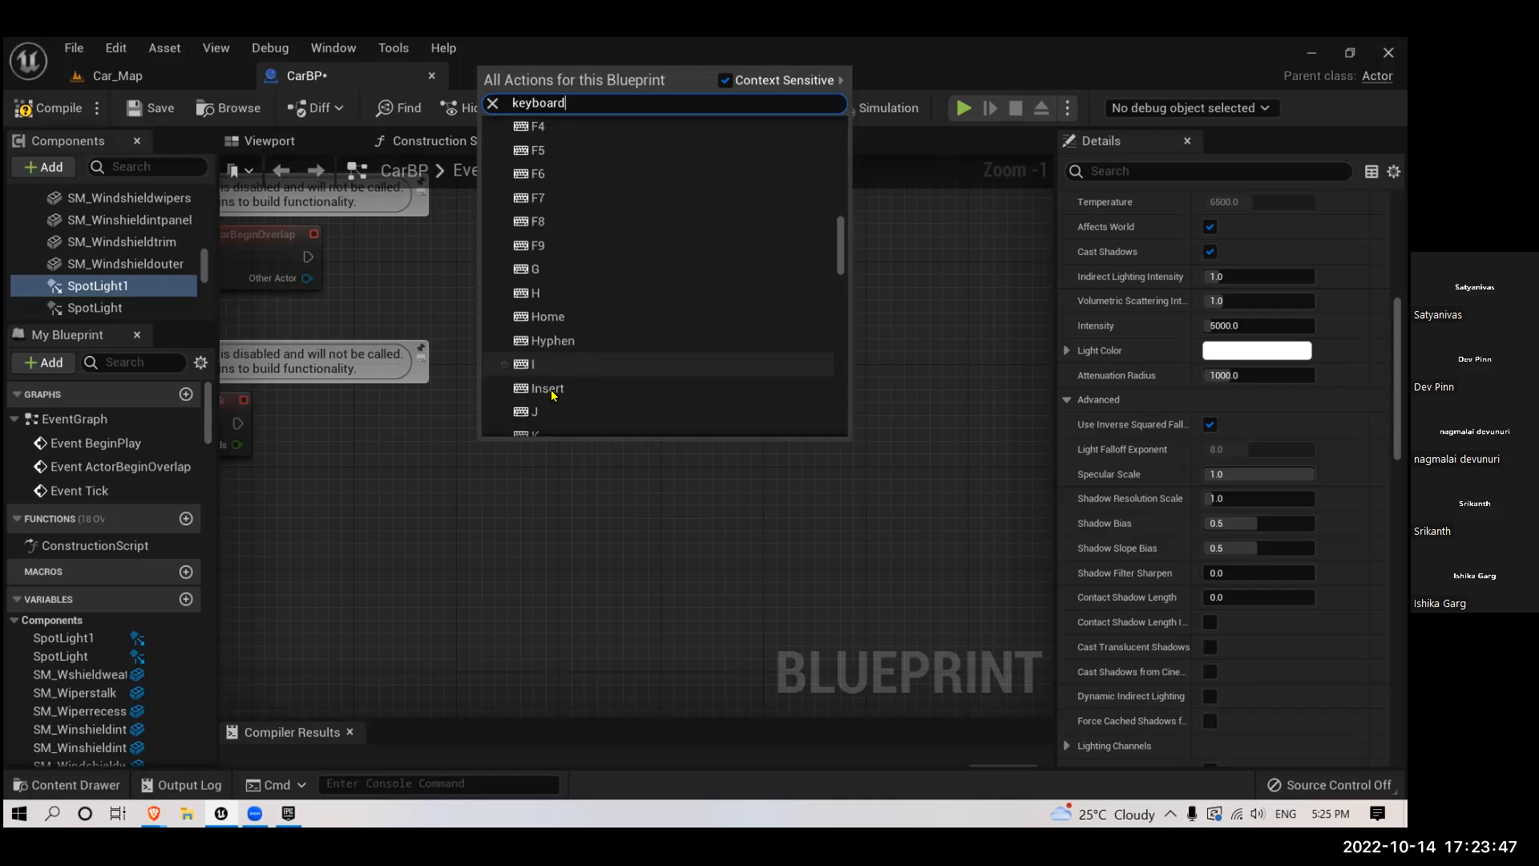
{"action": "scroll", "coordinate": [550, 385], "scroll_direction": "down", "scroll_amount": 3}
{"action": "left_click", "coordinate": [535, 313]}
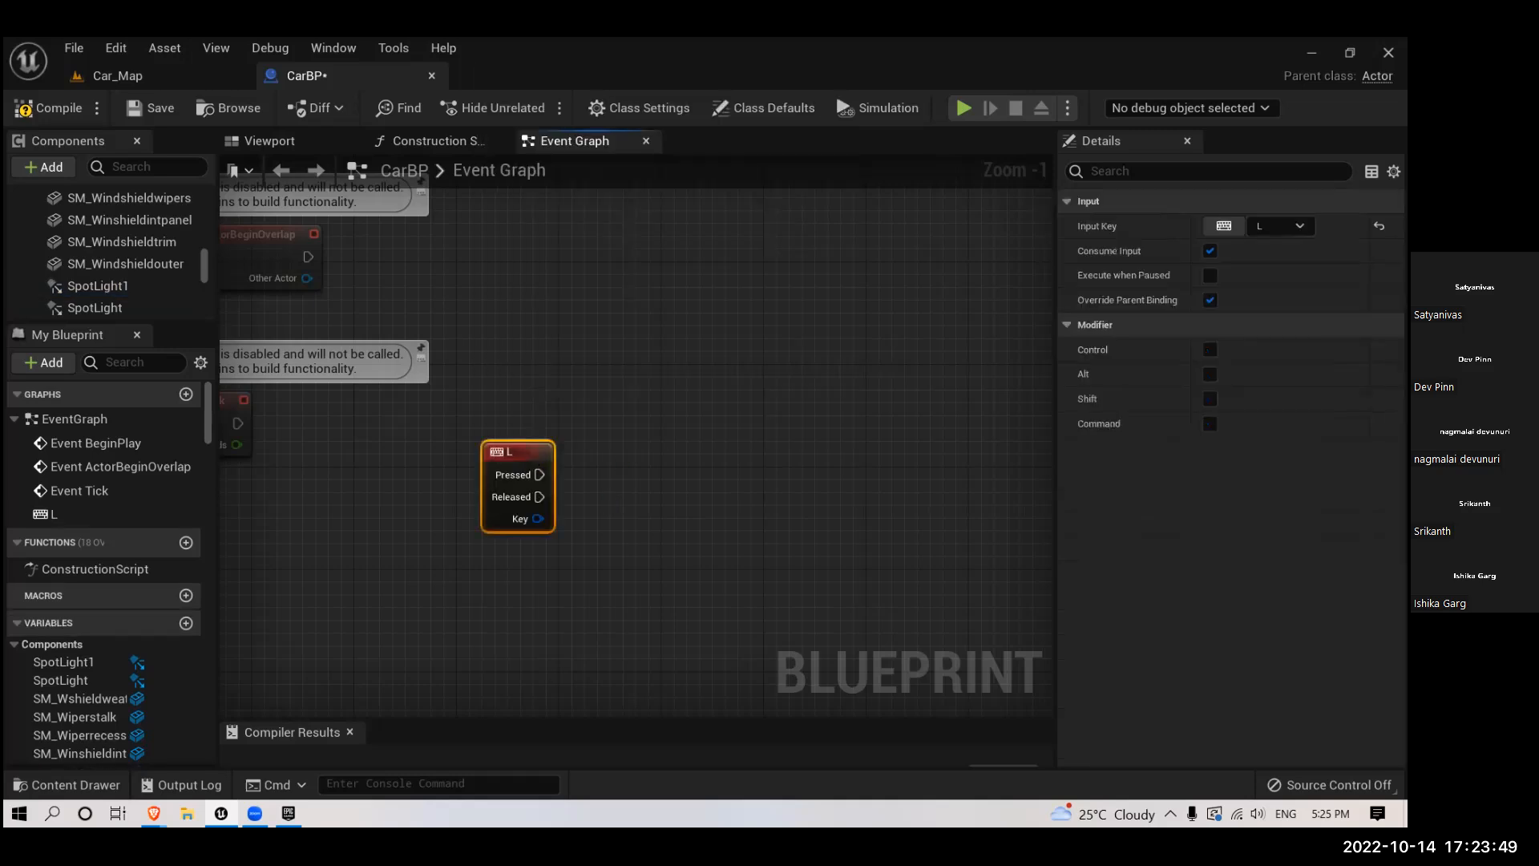
- Place reference nodes for SpotLight1 and SpotLight in the graph below the L key event
{"action": "right_click_drag", "start_coordinate": [530, 458], "coordinate": [468, 387]}
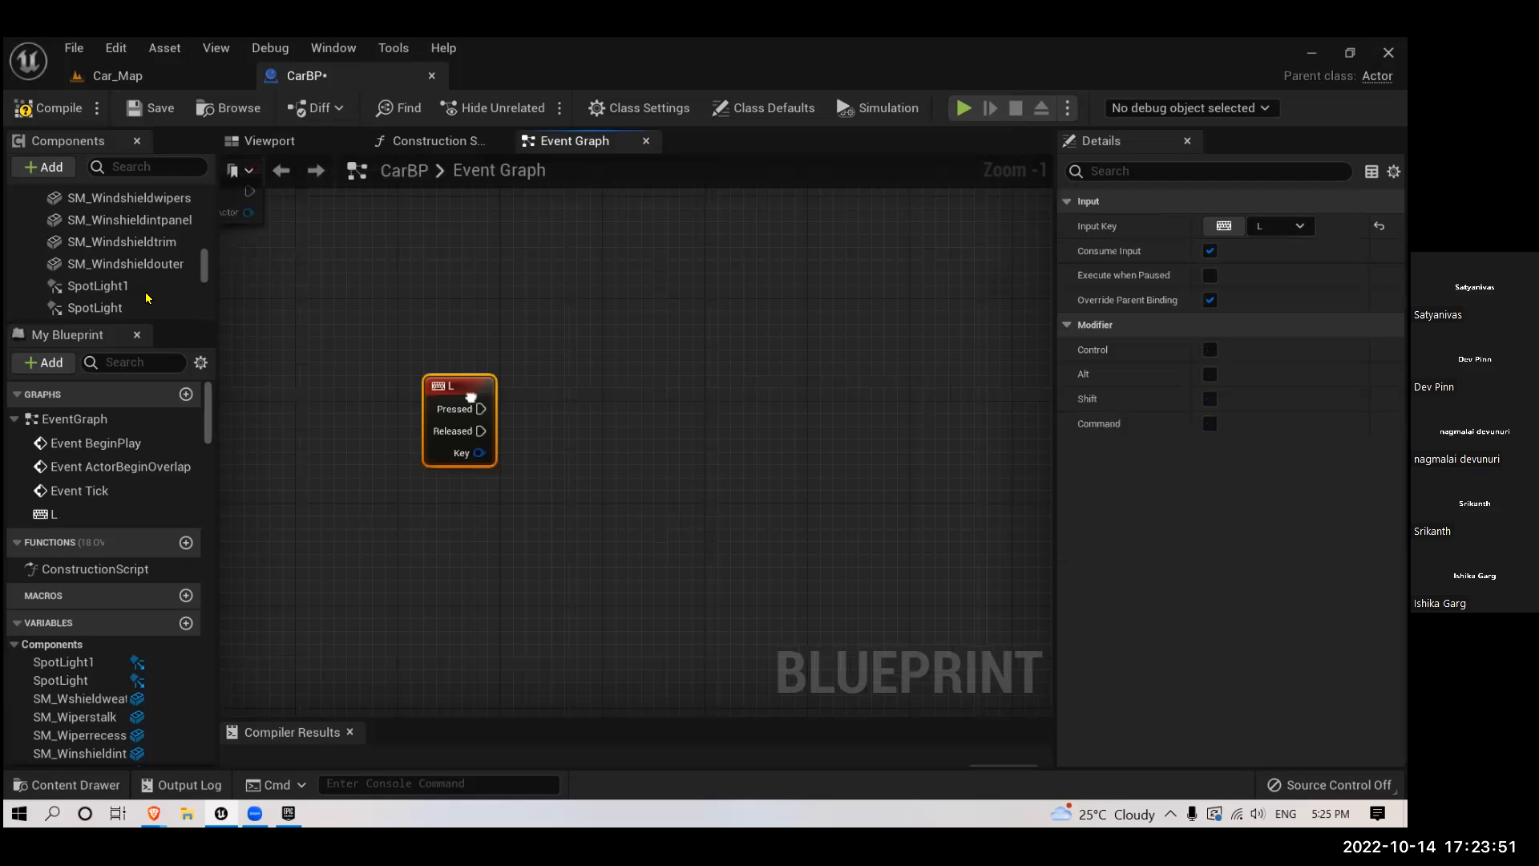
{"action": "right_click_drag", "start_coordinate": [429, 459], "coordinate": [389, 428]}
{"action": "left_click_drag", "start_coordinate": [97, 285], "coordinate": [481, 487]}
{"action": "left_click_drag", "start_coordinate": [94, 308], "coordinate": [481, 540]}
{"action": "right_click_drag", "start_coordinate": [564, 490], "coordinate": [468, 510]}
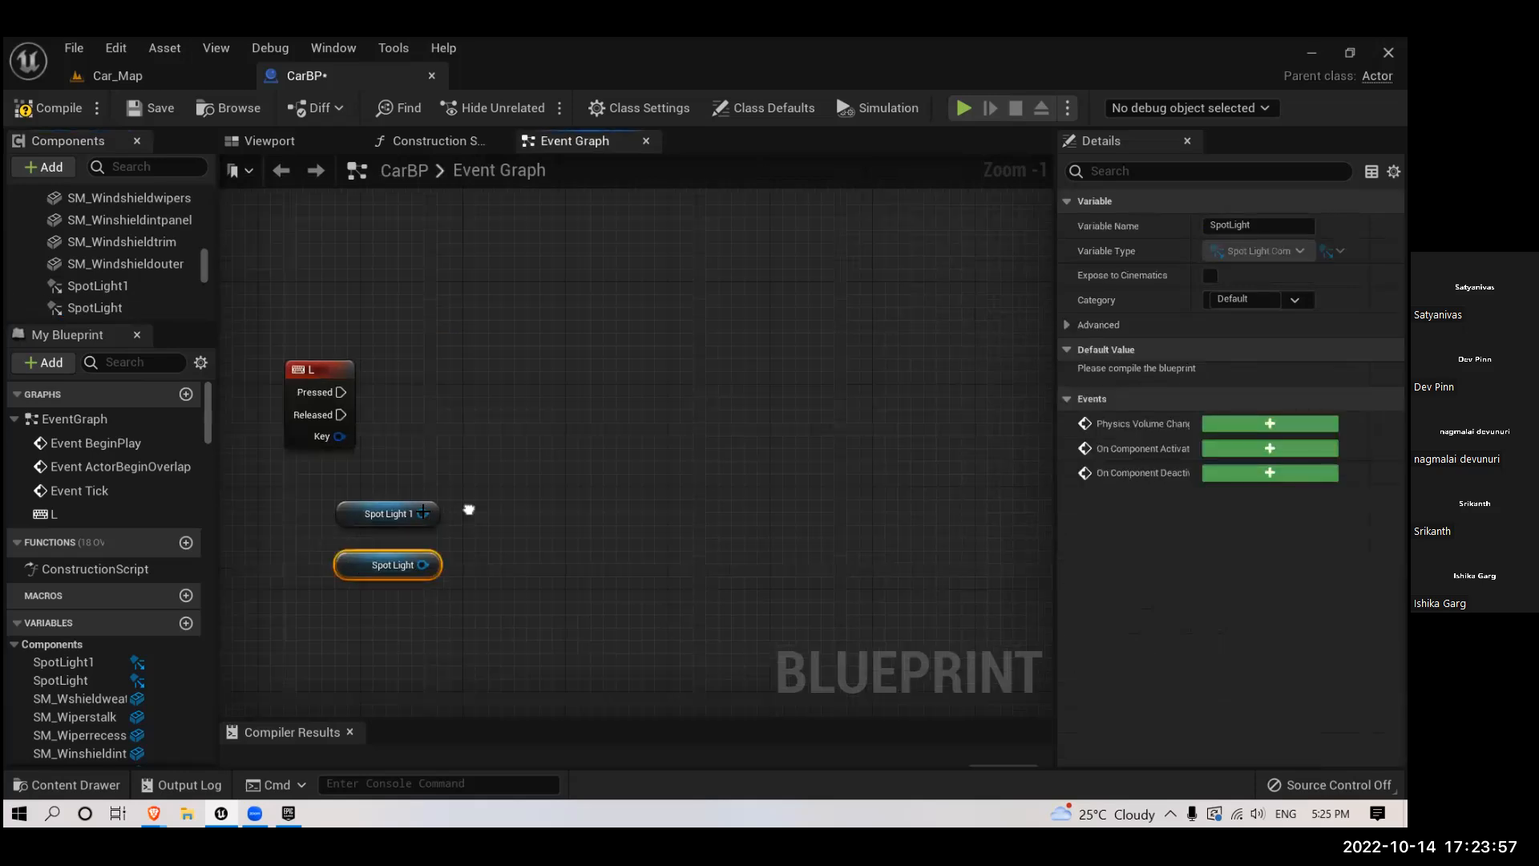
- Create a Toggle Visibility node from the Spot Light 1 reference, with that light as its target
{"action": "left_click_drag", "start_coordinate": [423, 514], "coordinate": [592, 397]}
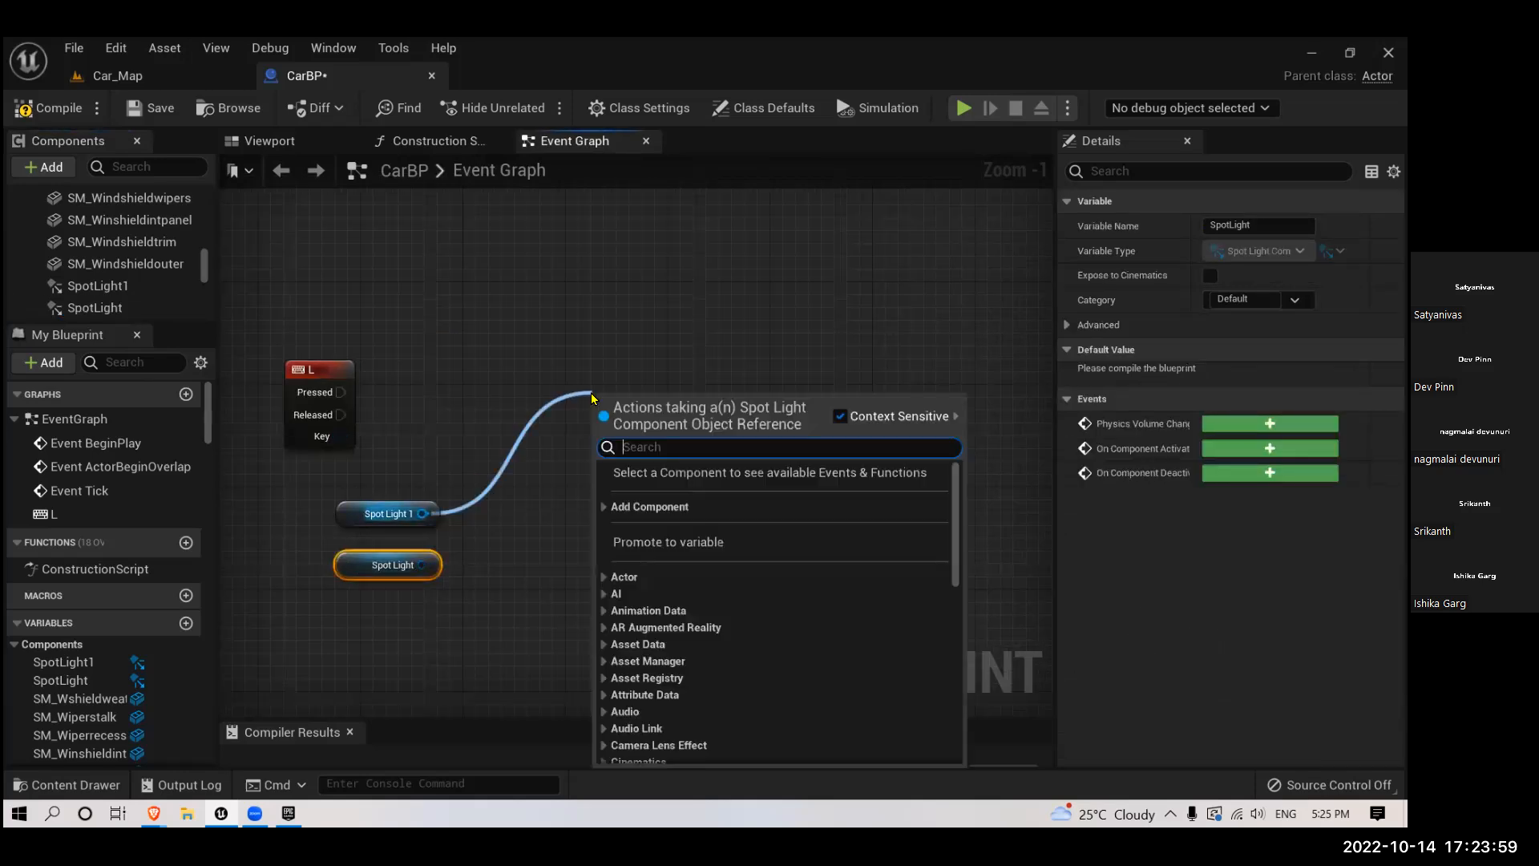
{"action": "type", "text": "tog"}
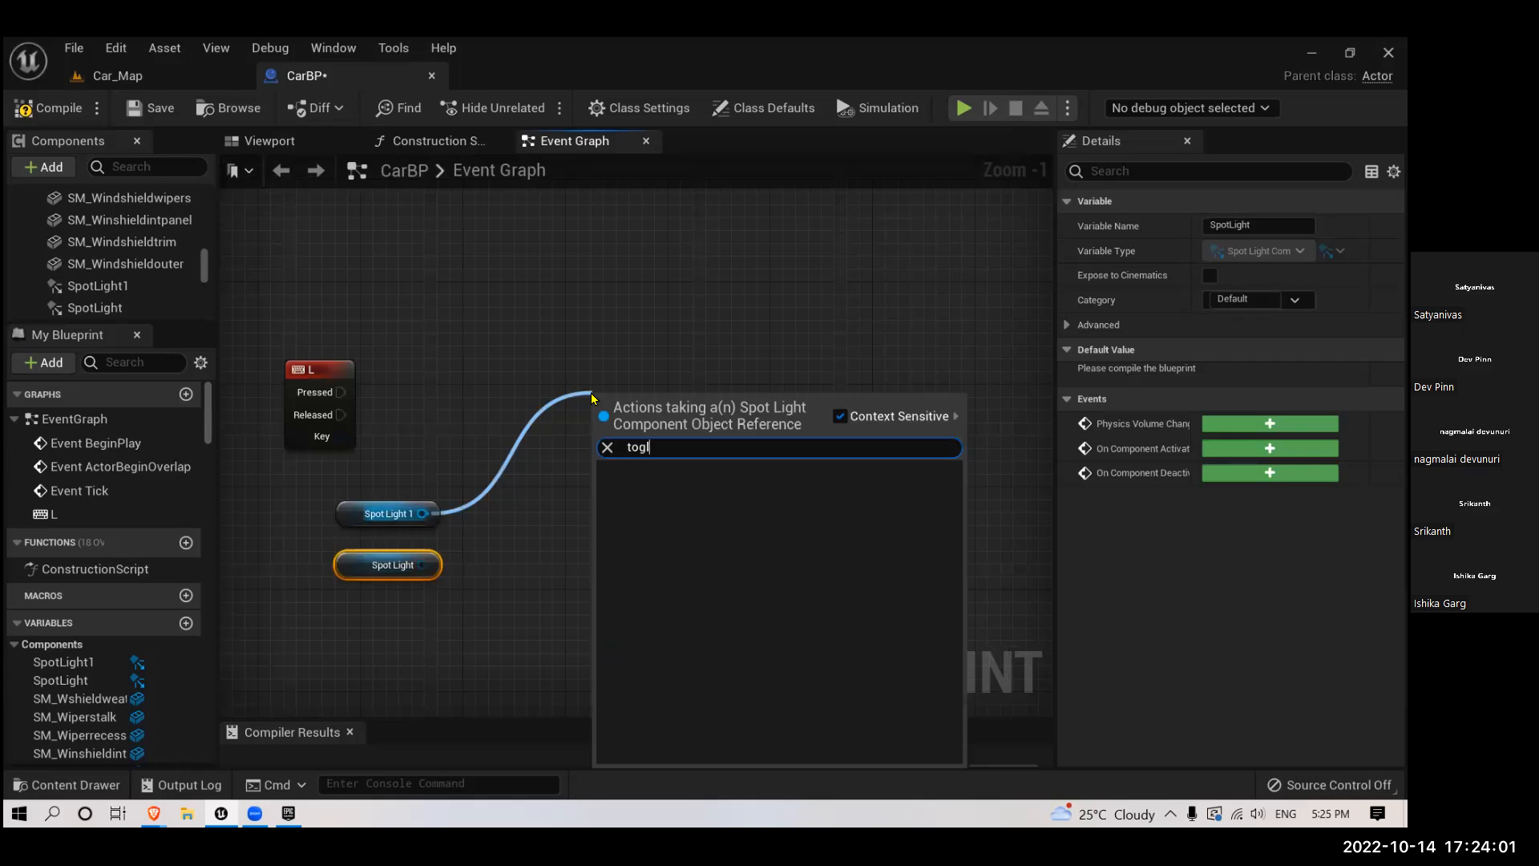
{"action": "type", "text": "gle"}
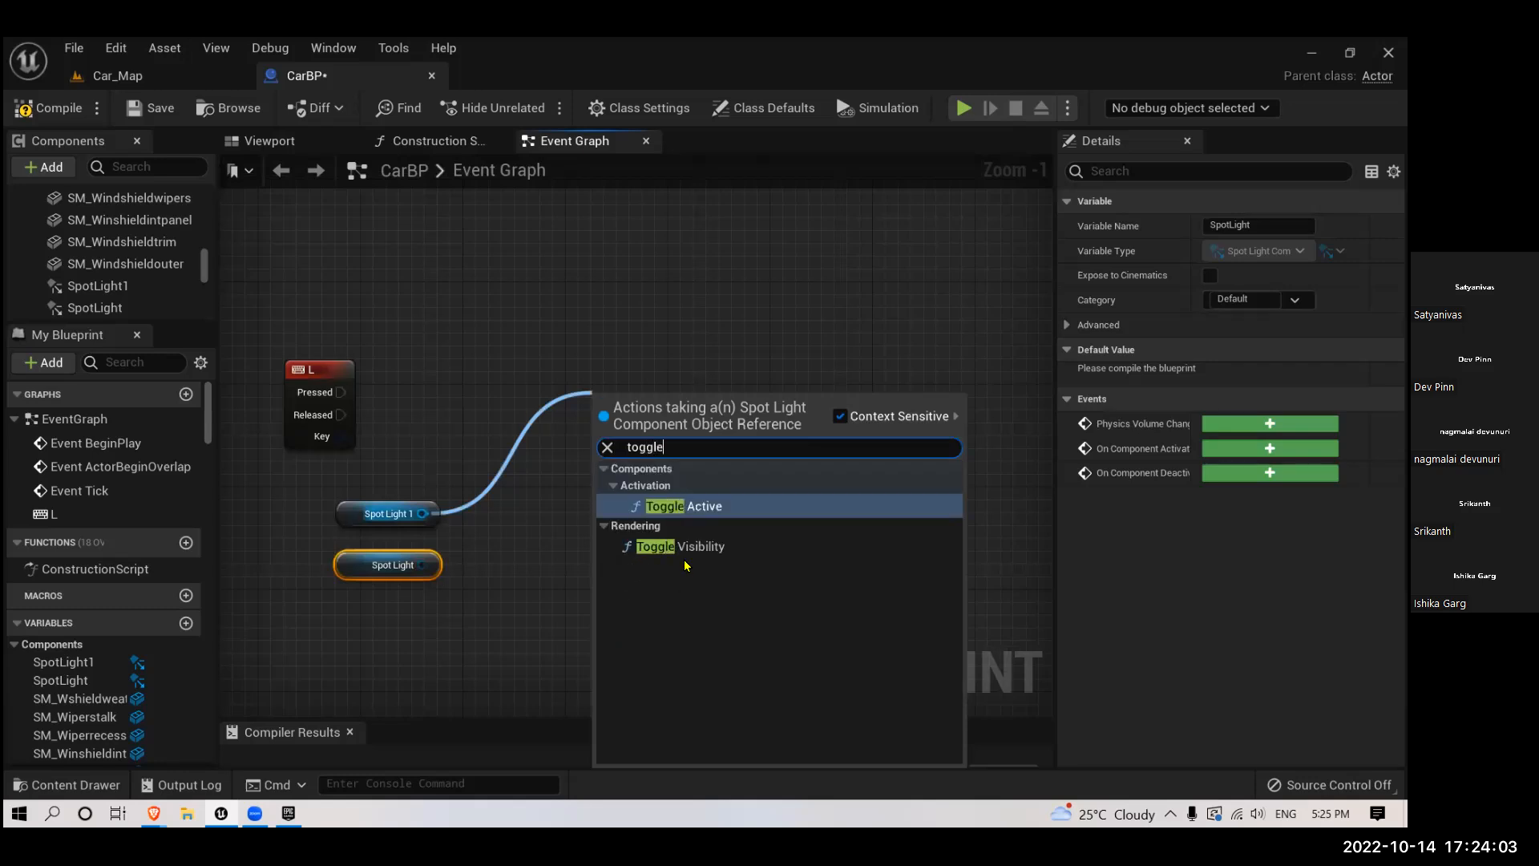
{"action": "left_click", "coordinate": [680, 546]}
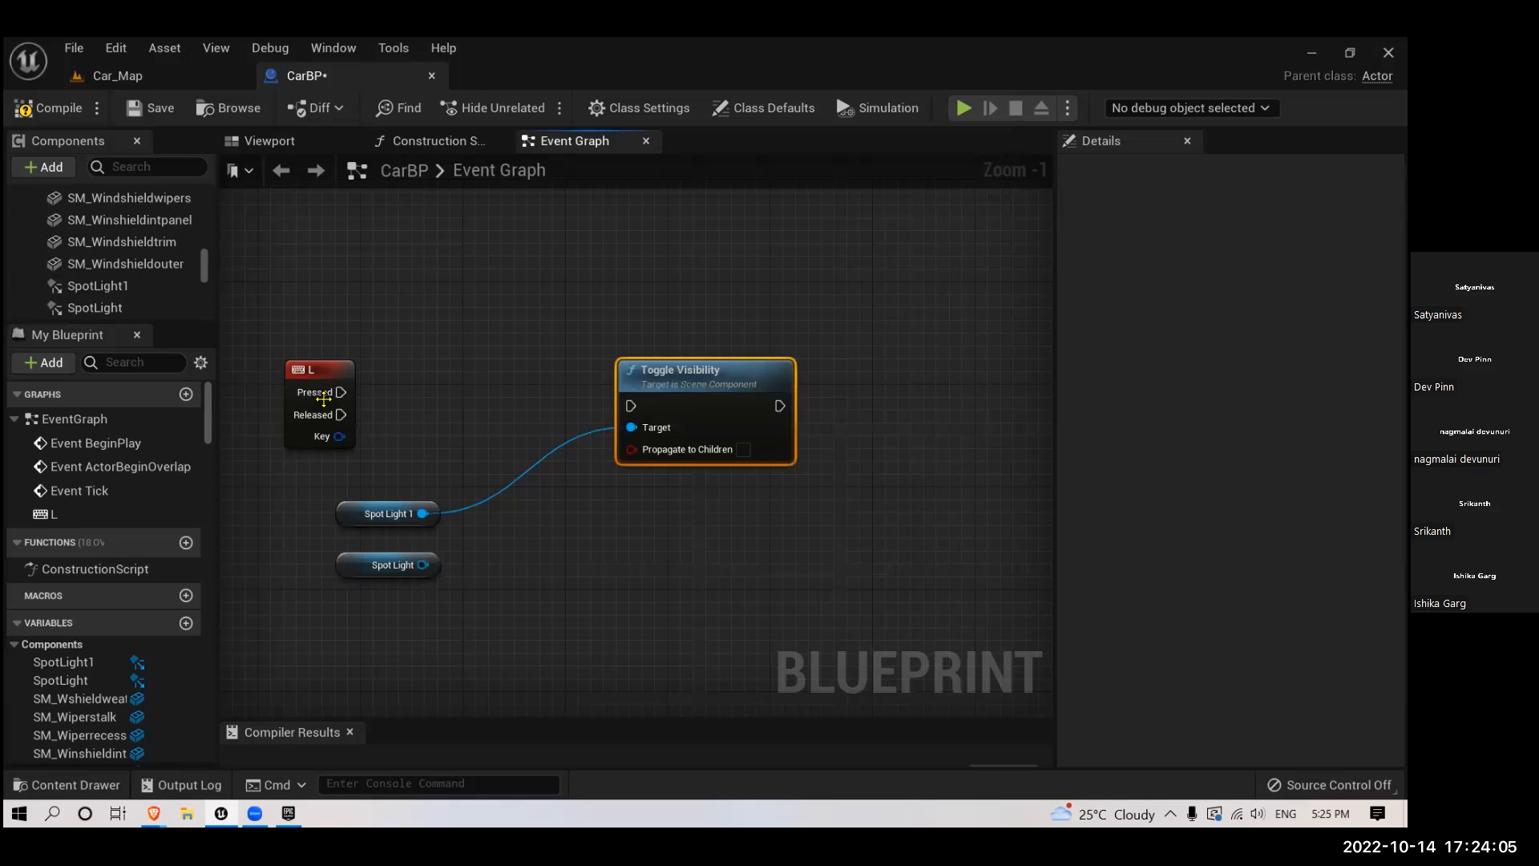
- Wire the L event's Pressed output and the Spot Light reference into Toggle Visibility, and save the compiled blueprint
{"action": "left_click_drag", "start_coordinate": [340, 392], "coordinate": [623, 388]}
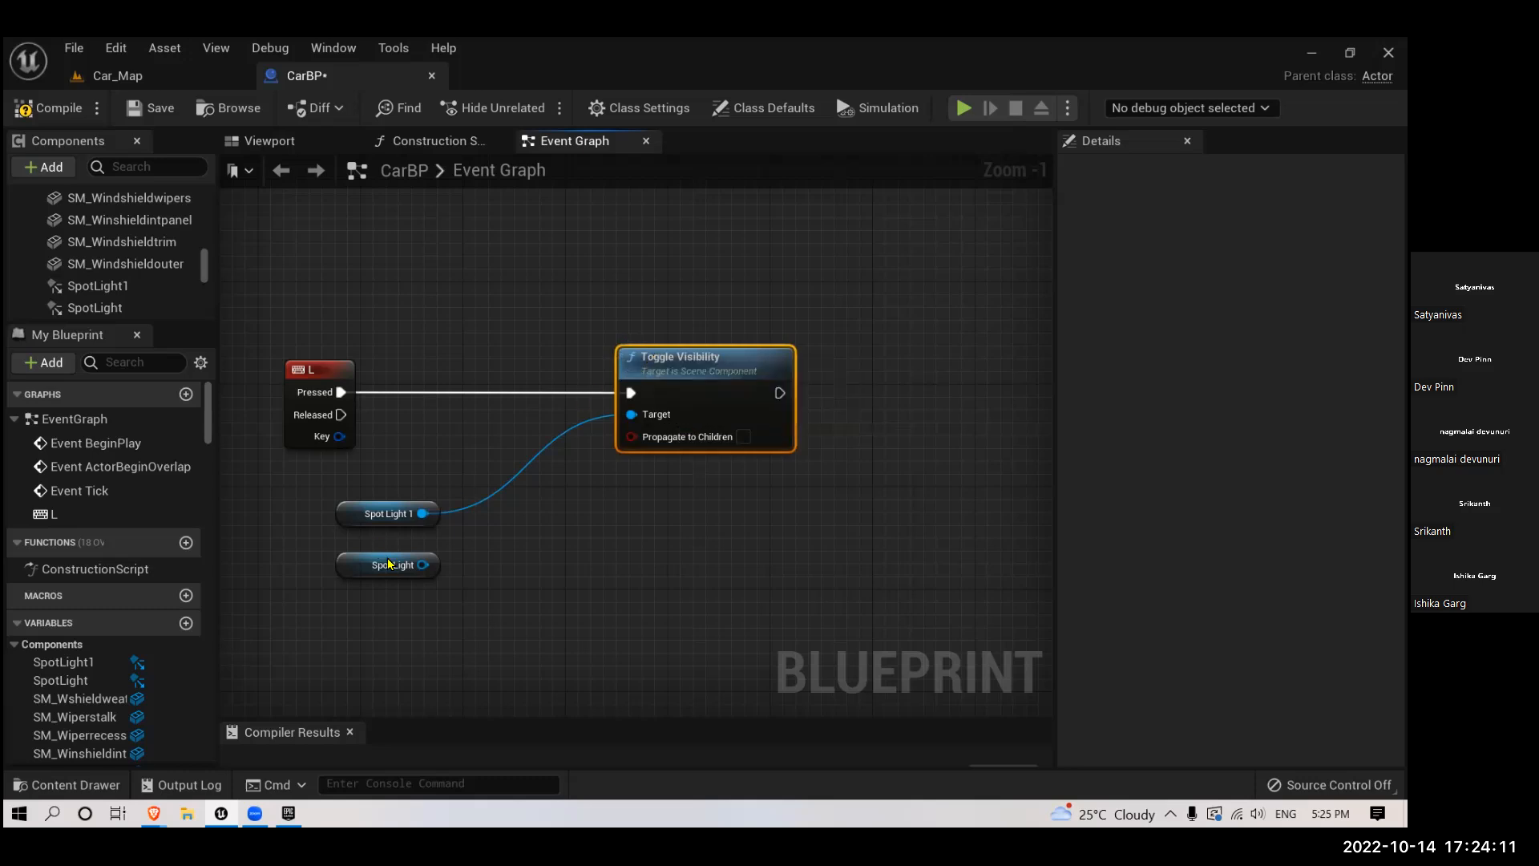
{"action": "left_click_drag", "start_coordinate": [424, 565], "coordinate": [633, 413]}
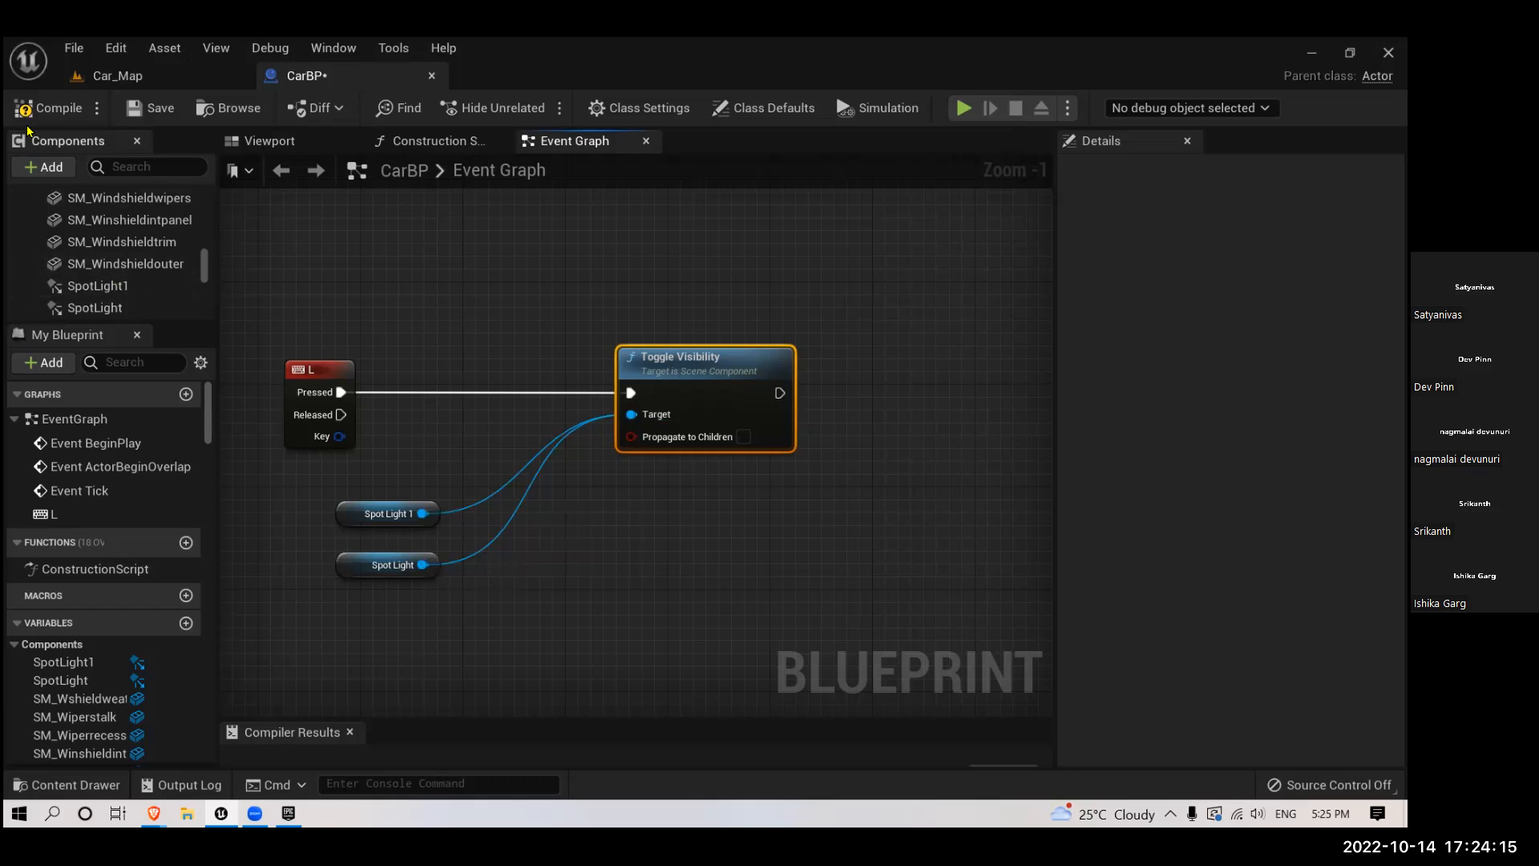
{"action": "left_click", "coordinate": [149, 109]}
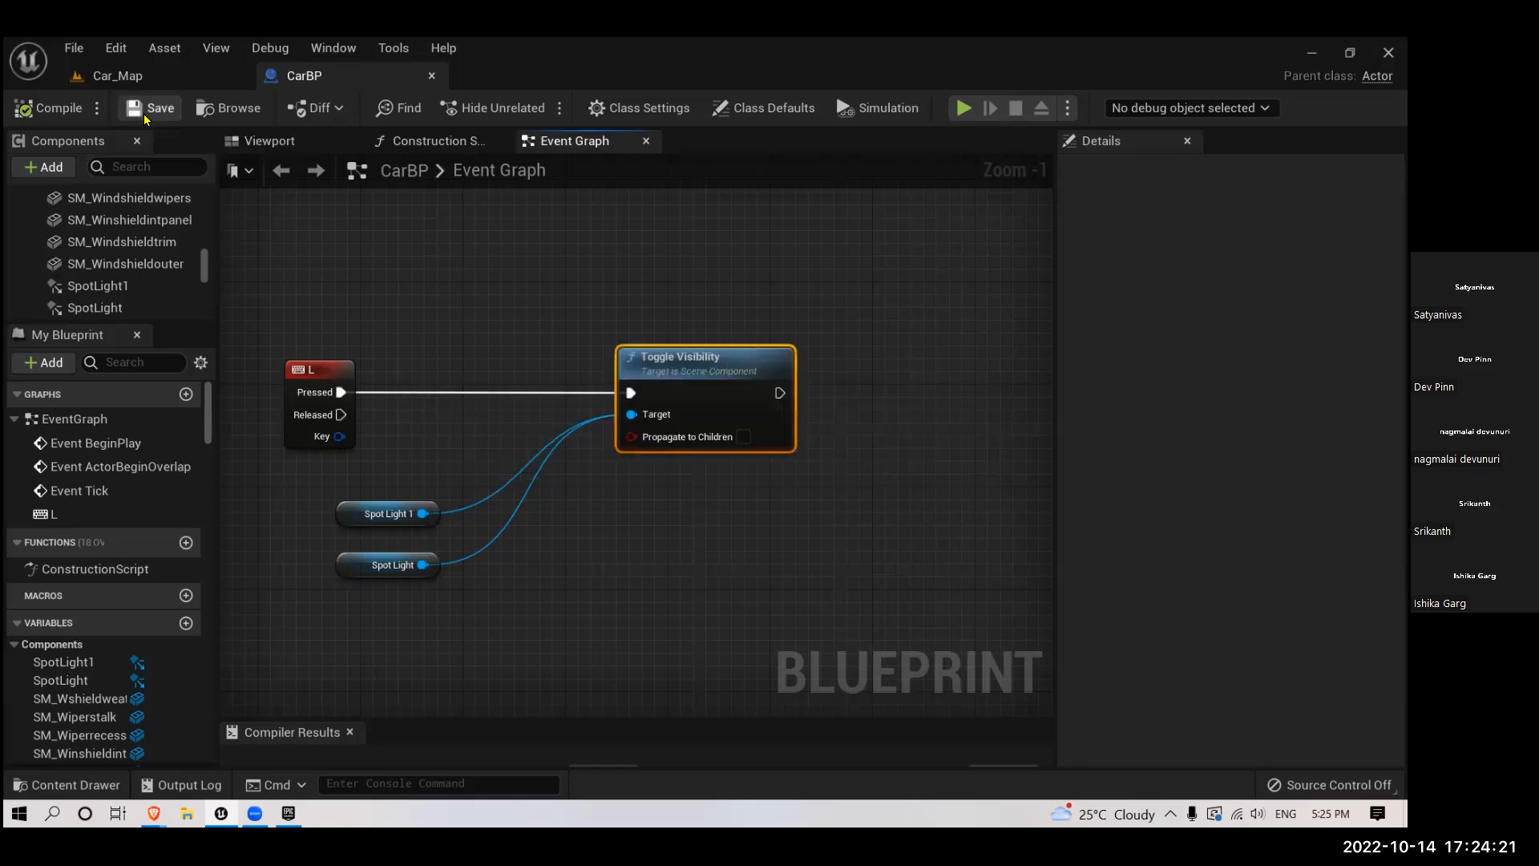
- Turn off the Visible rendering option for both headlight components, SpotLight1 and SpotLight, in CarBP
{"action": "right_click_drag", "start_coordinate": [478, 416], "coordinate": [590, 364]}
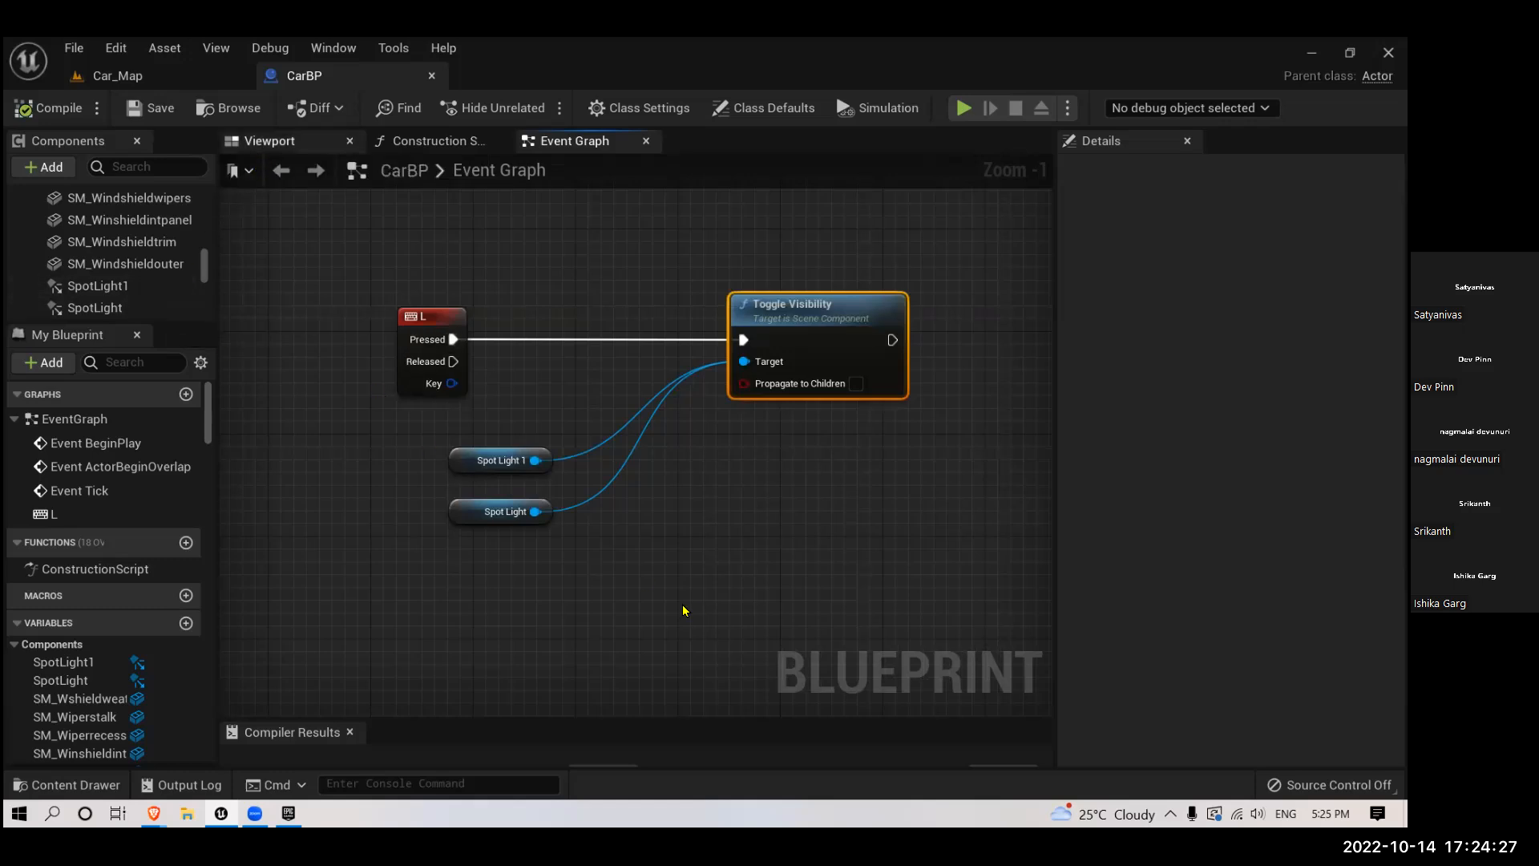
{"action": "left_click", "coordinate": [271, 141]}
{"action": "scroll", "coordinate": [748, 585], "scroll_direction": "up", "scroll_amount": 5}
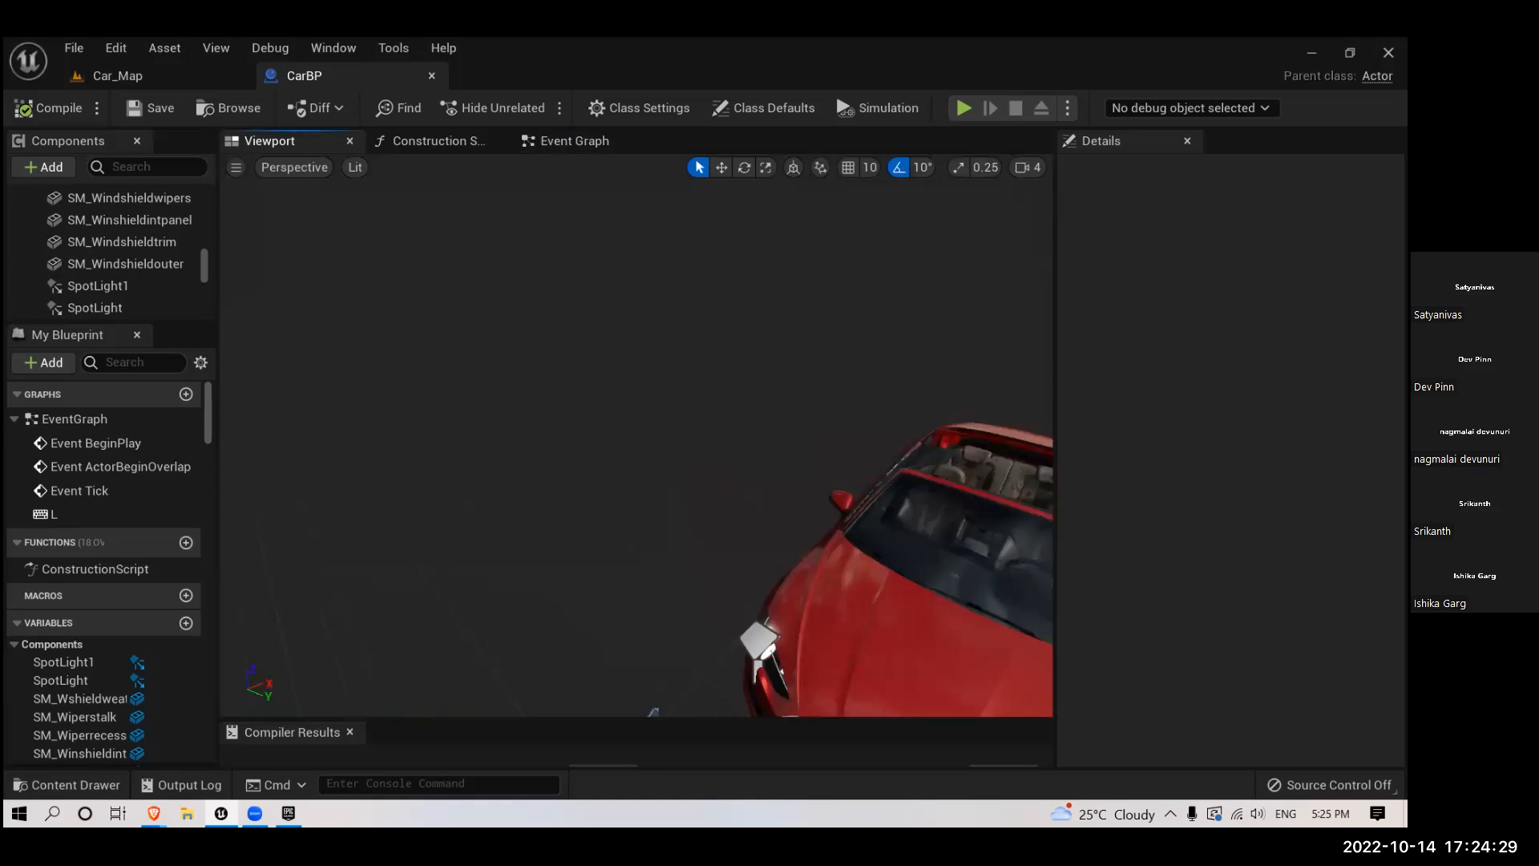
{"action": "right_click_drag", "start_coordinate": [748, 585], "coordinate": [729, 604]}
{"action": "scroll", "coordinate": [623, 623], "scroll_direction": "up", "scroll_amount": 5}
{"action": "right_click_drag", "start_coordinate": [618, 606], "coordinate": [555, 482]}
{"action": "left_click_drag", "start_coordinate": [555, 483], "coordinate": [619, 529]}
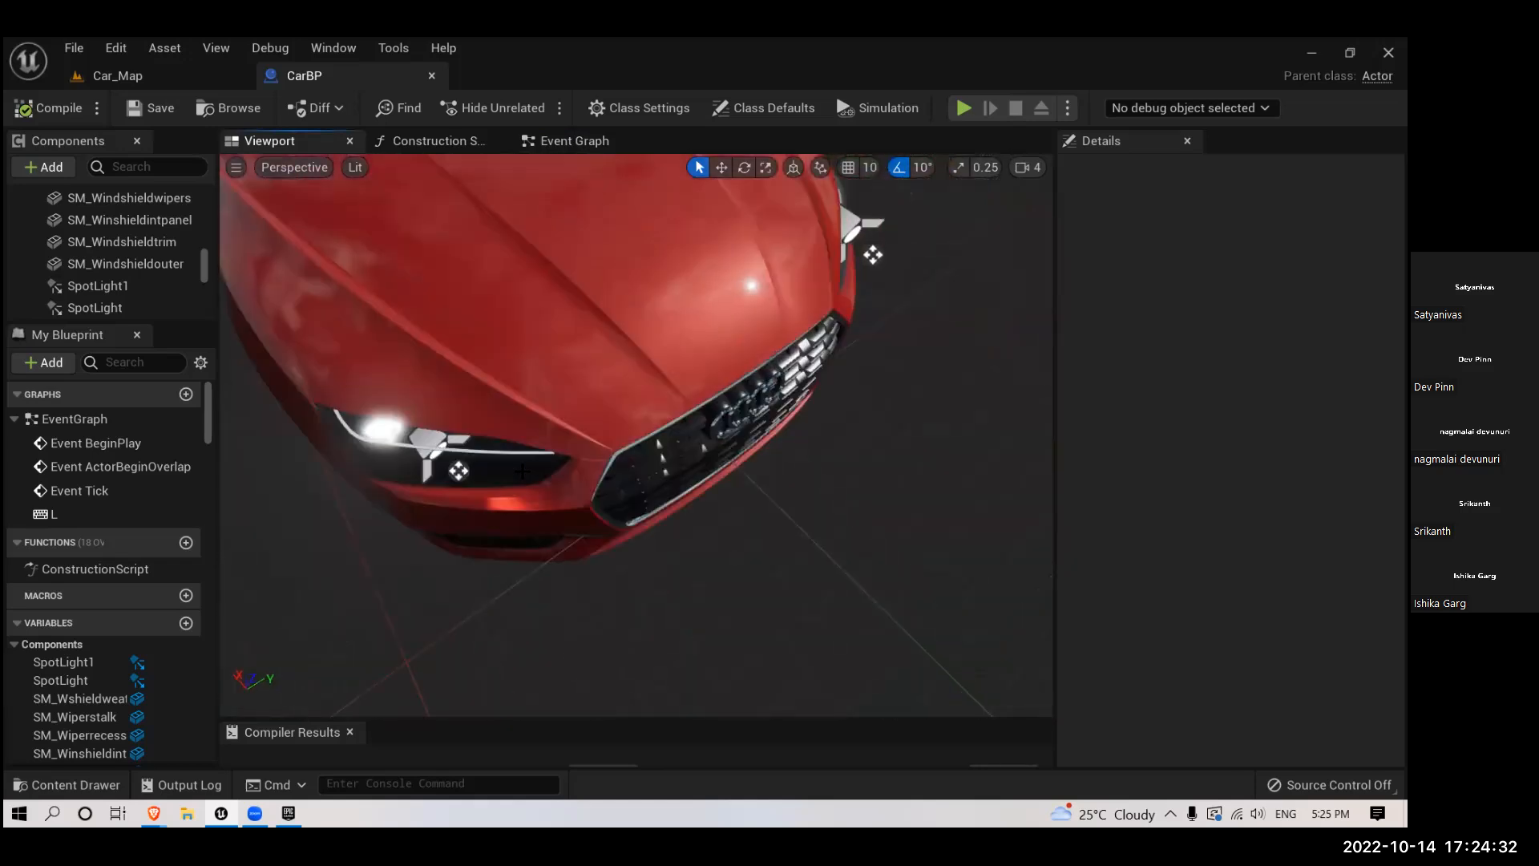
{"action": "left_click", "coordinate": [432, 458]}
{"action": "key", "text": "w"}
{"action": "left_click", "coordinate": [86, 288]}
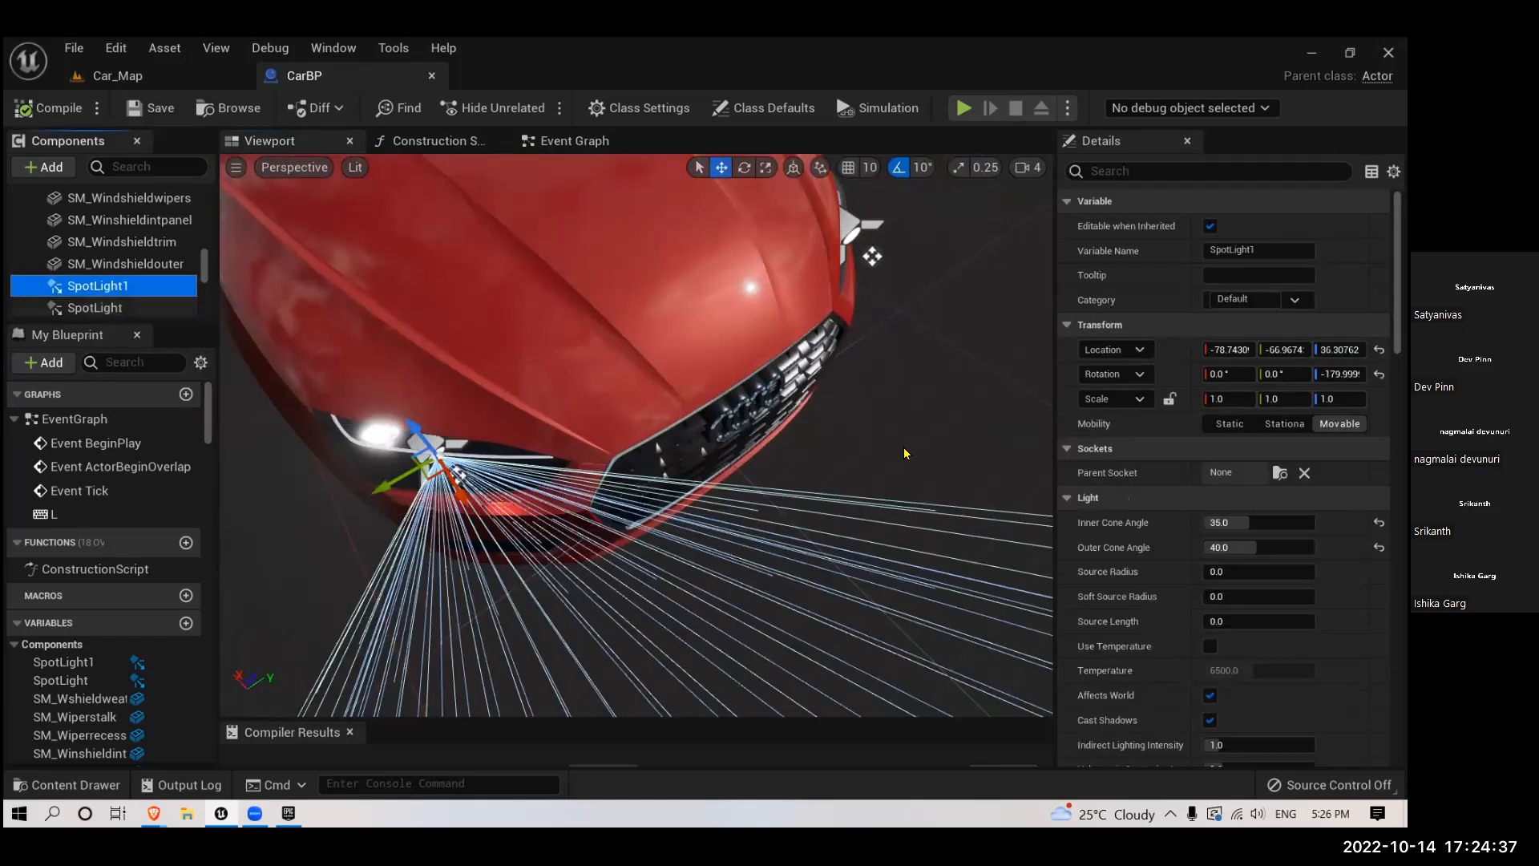
{"action": "left_click", "coordinate": [86, 308], "text": "ctrl"}
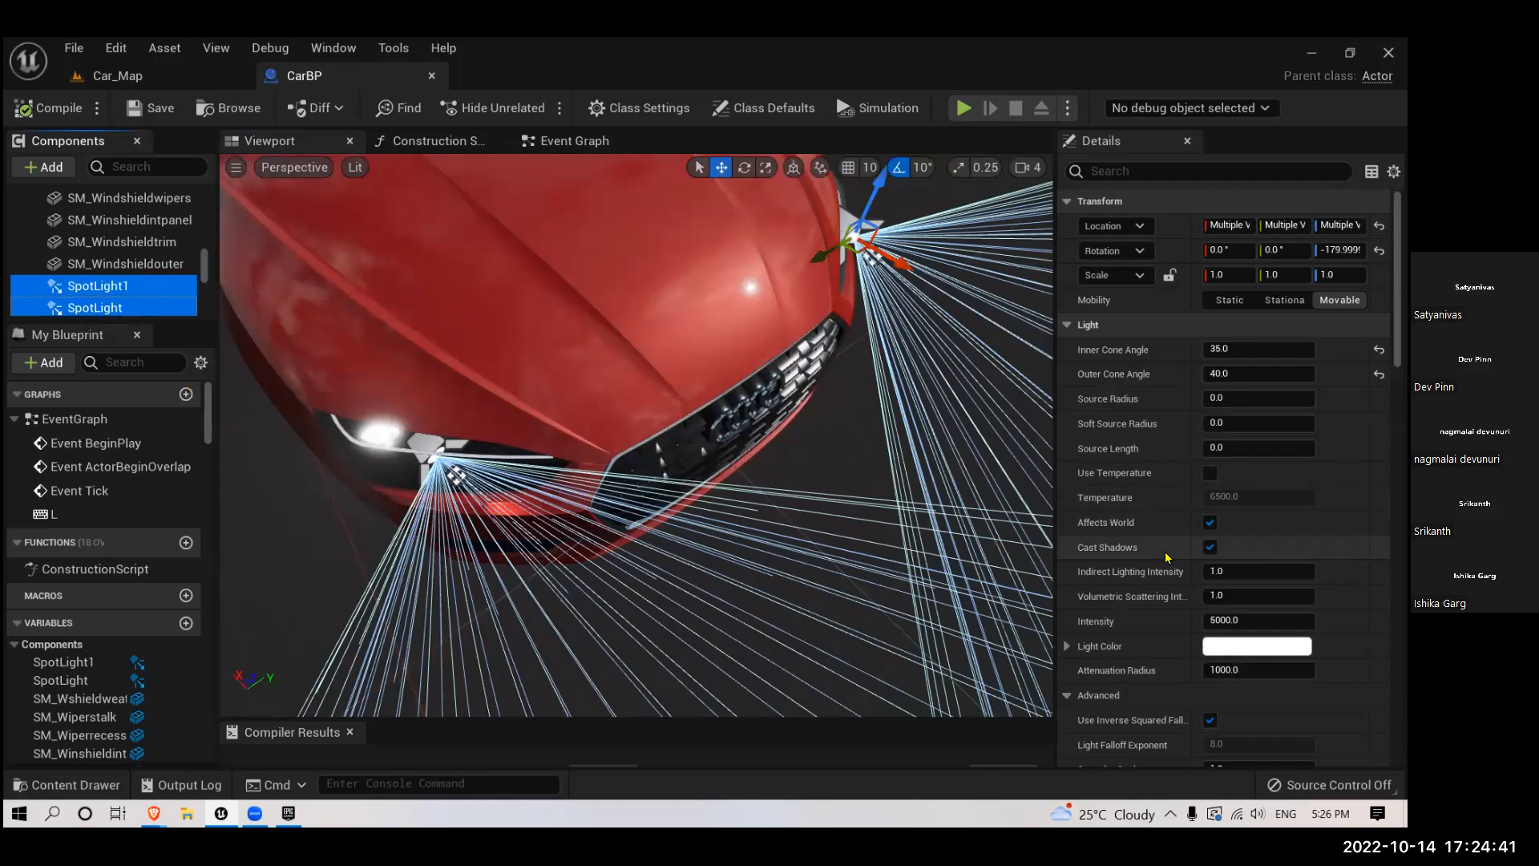
{"action": "scroll", "coordinate": [1183, 579], "scroll_direction": "down", "scroll_amount": 3}
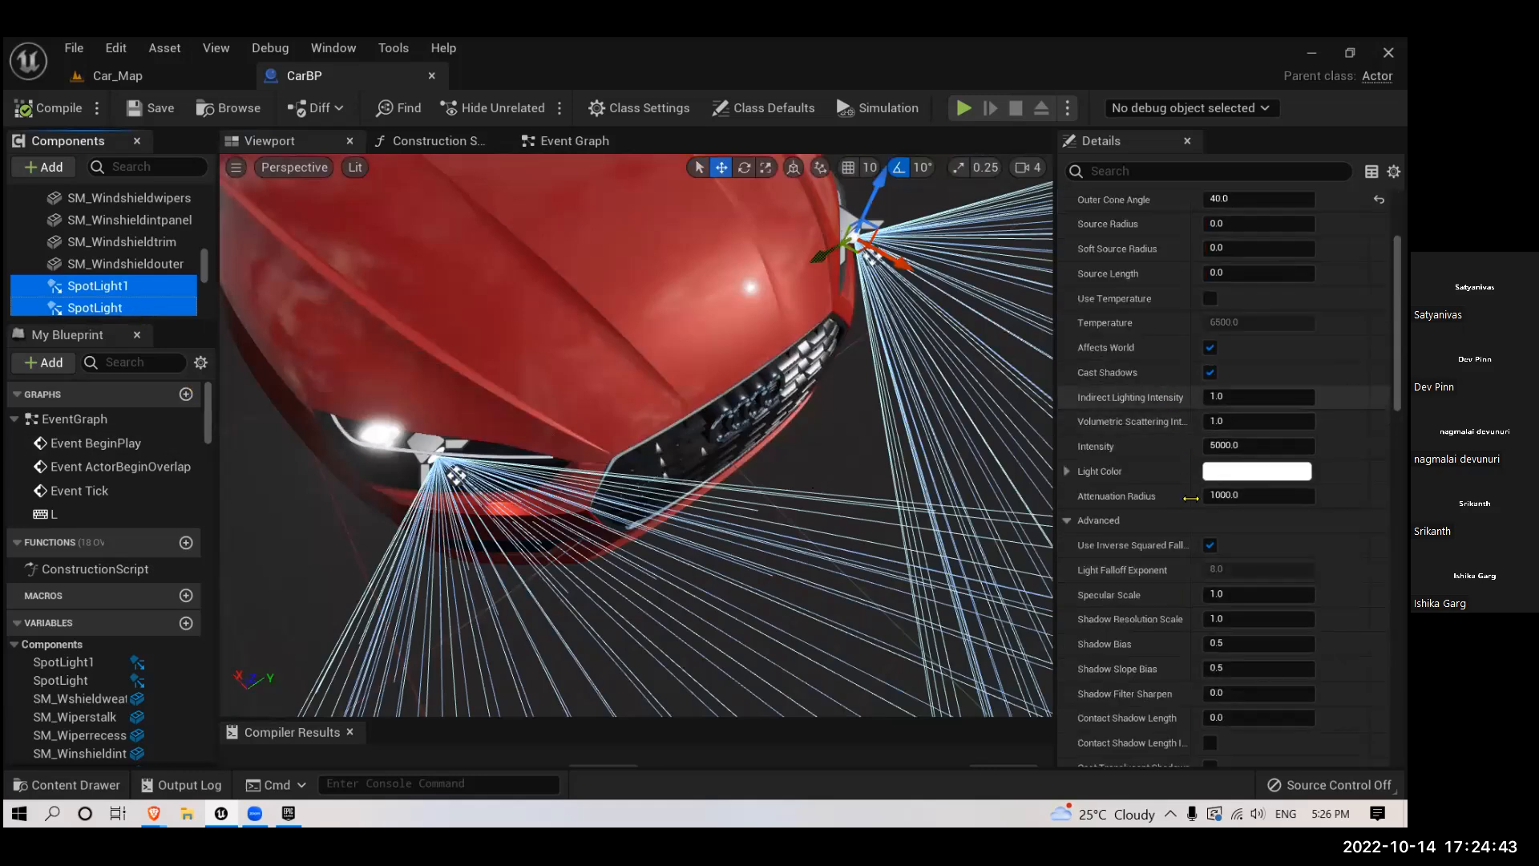
{"action": "scroll", "coordinate": [1164, 519], "scroll_direction": "down", "scroll_amount": 5}
{"action": "scroll", "coordinate": [1164, 520], "scroll_direction": "down", "scroll_amount": 5}
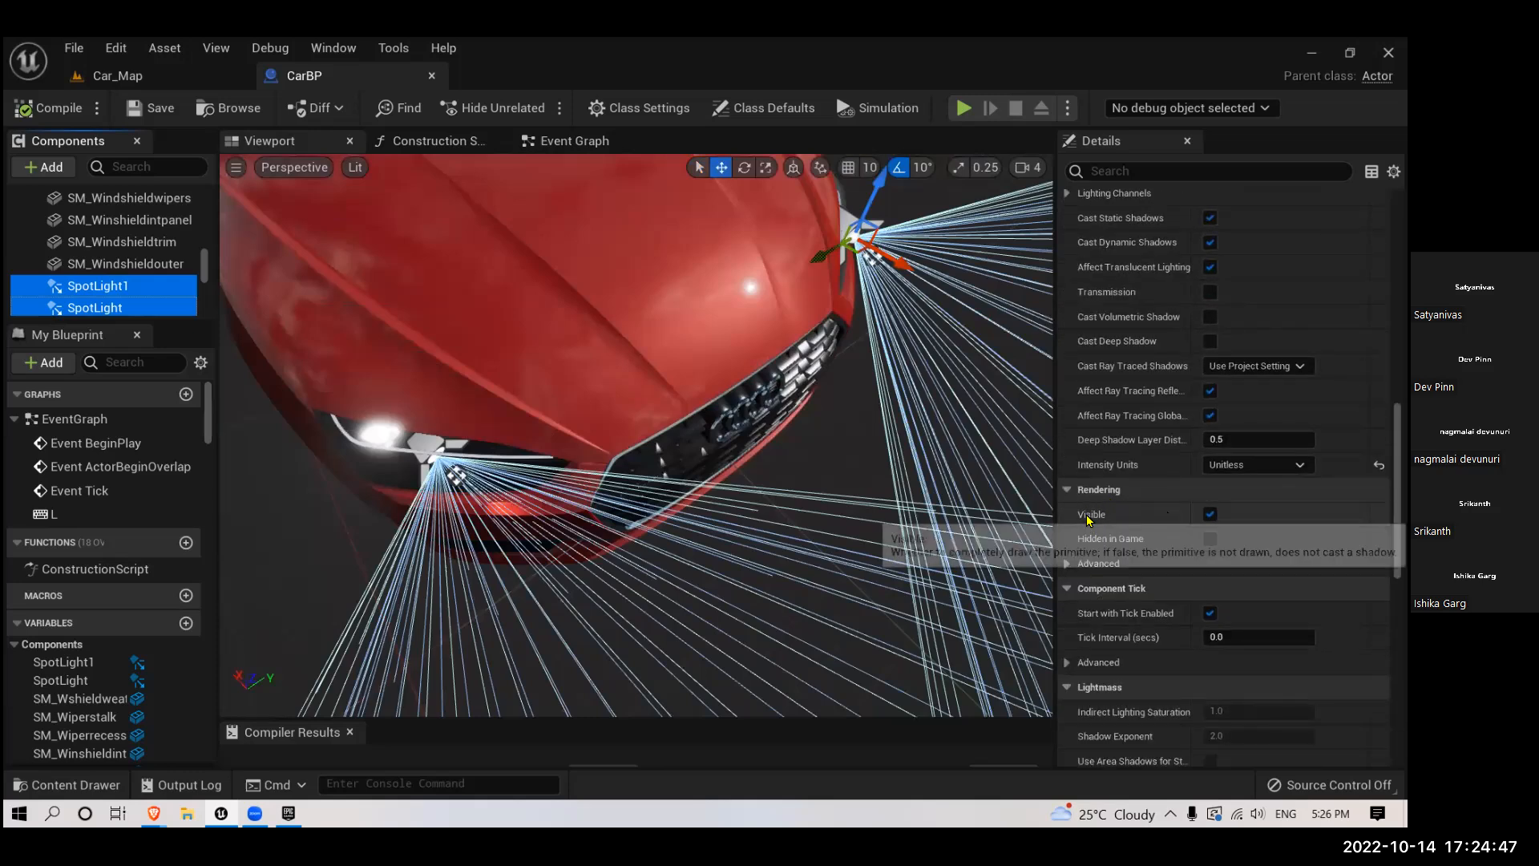
{"action": "left_click", "coordinate": [1209, 518]}
{"action": "left_click", "coordinate": [1209, 515]}
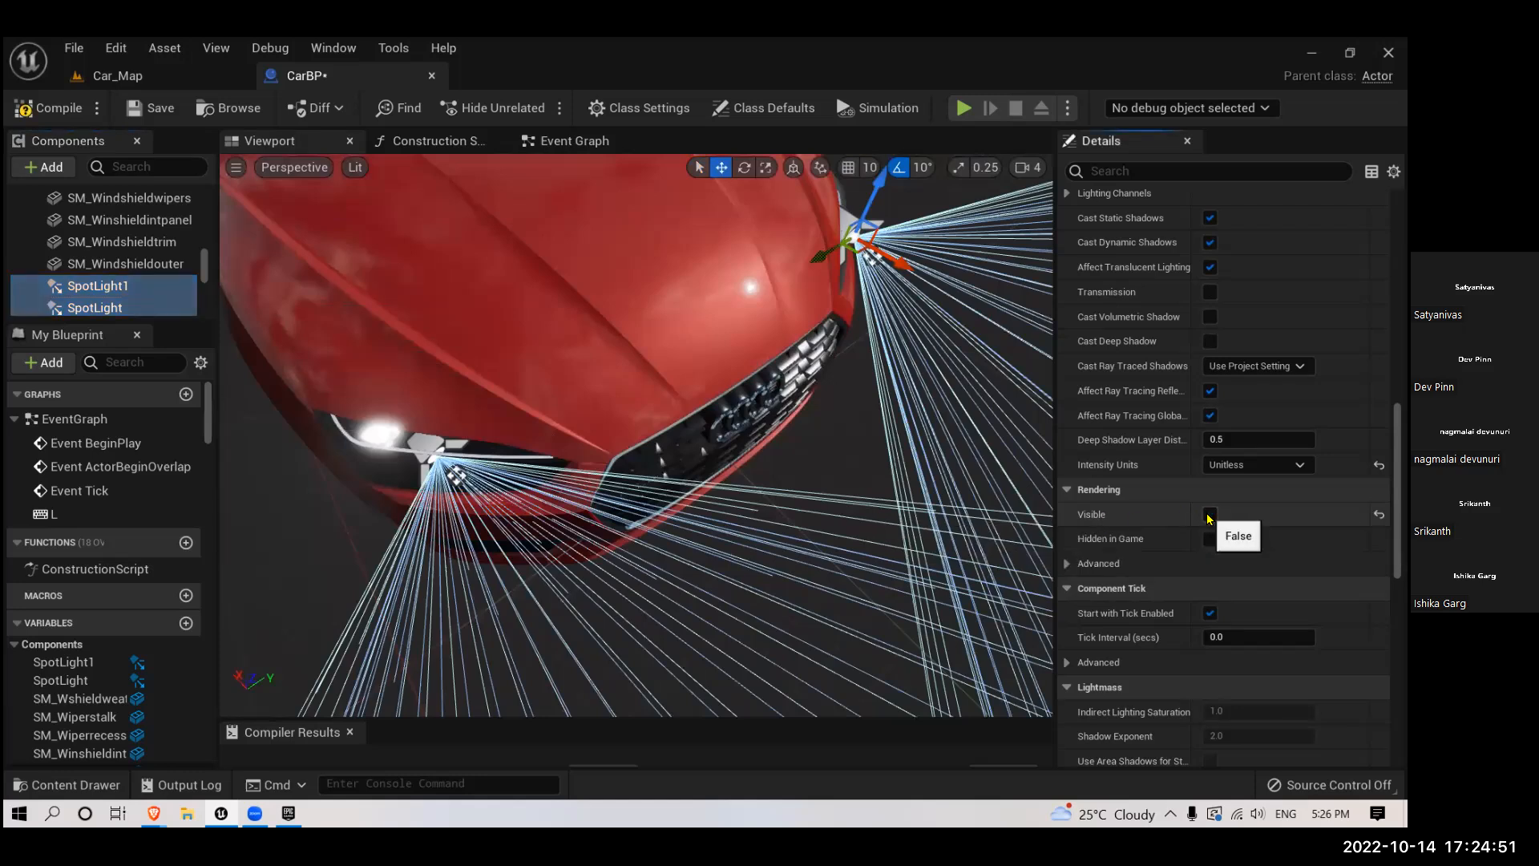
- Set the Light Color of both selected spotlights to orange with hue about 21, and compile and save CarBP
{"action": "scroll", "coordinate": [1209, 517], "scroll_direction": "up", "scroll_amount": 7}
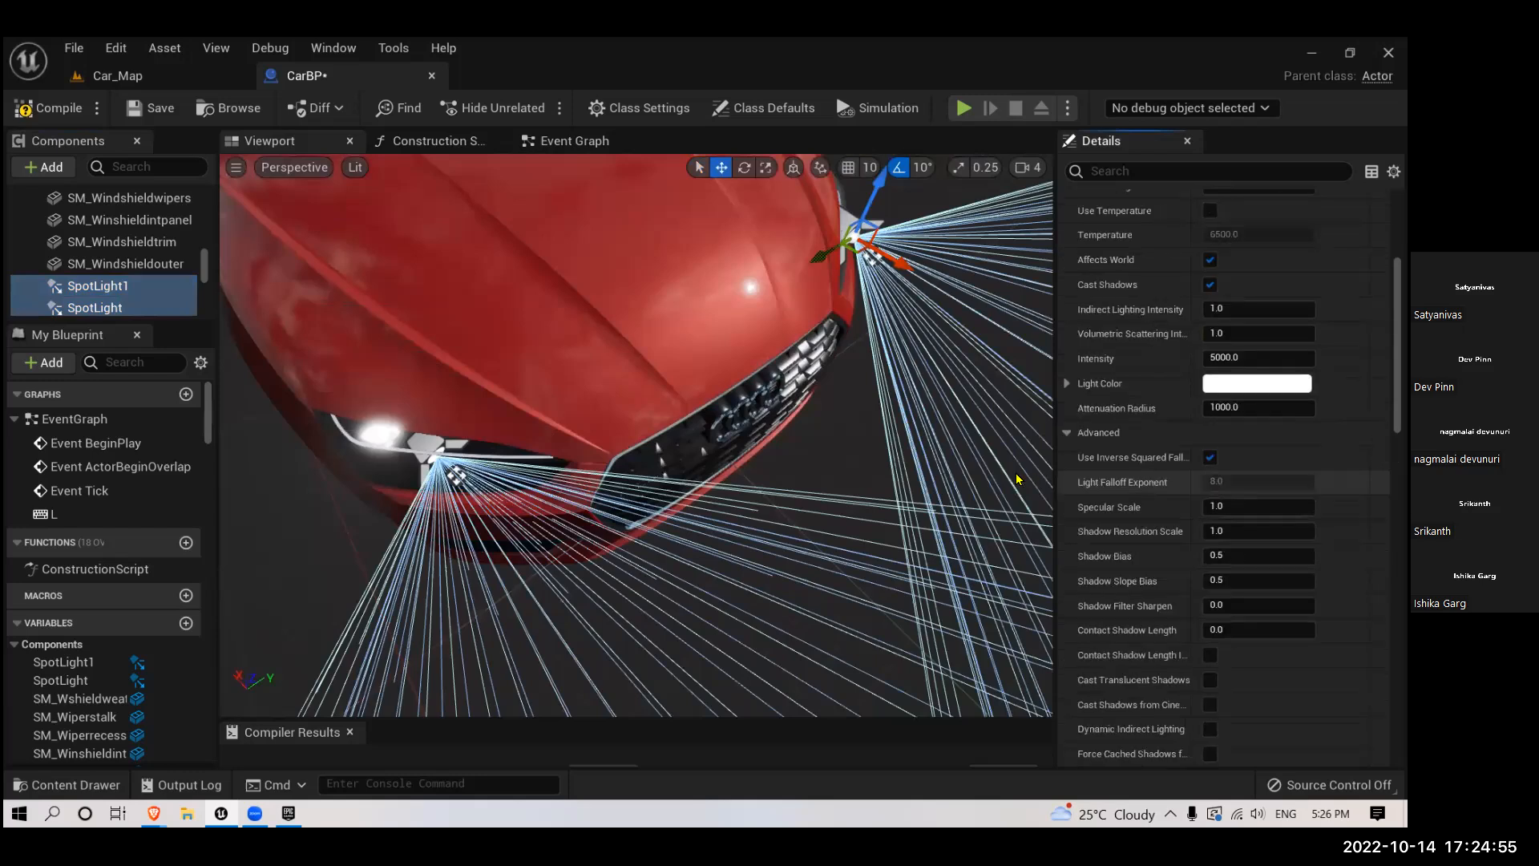
{"action": "scroll", "coordinate": [1209, 499], "scroll_direction": "up", "scroll_amount": 3}
{"action": "left_click", "coordinate": [1239, 471]}
{"action": "left_click_drag", "start_coordinate": [1019, 495], "coordinate": [1017, 508]}
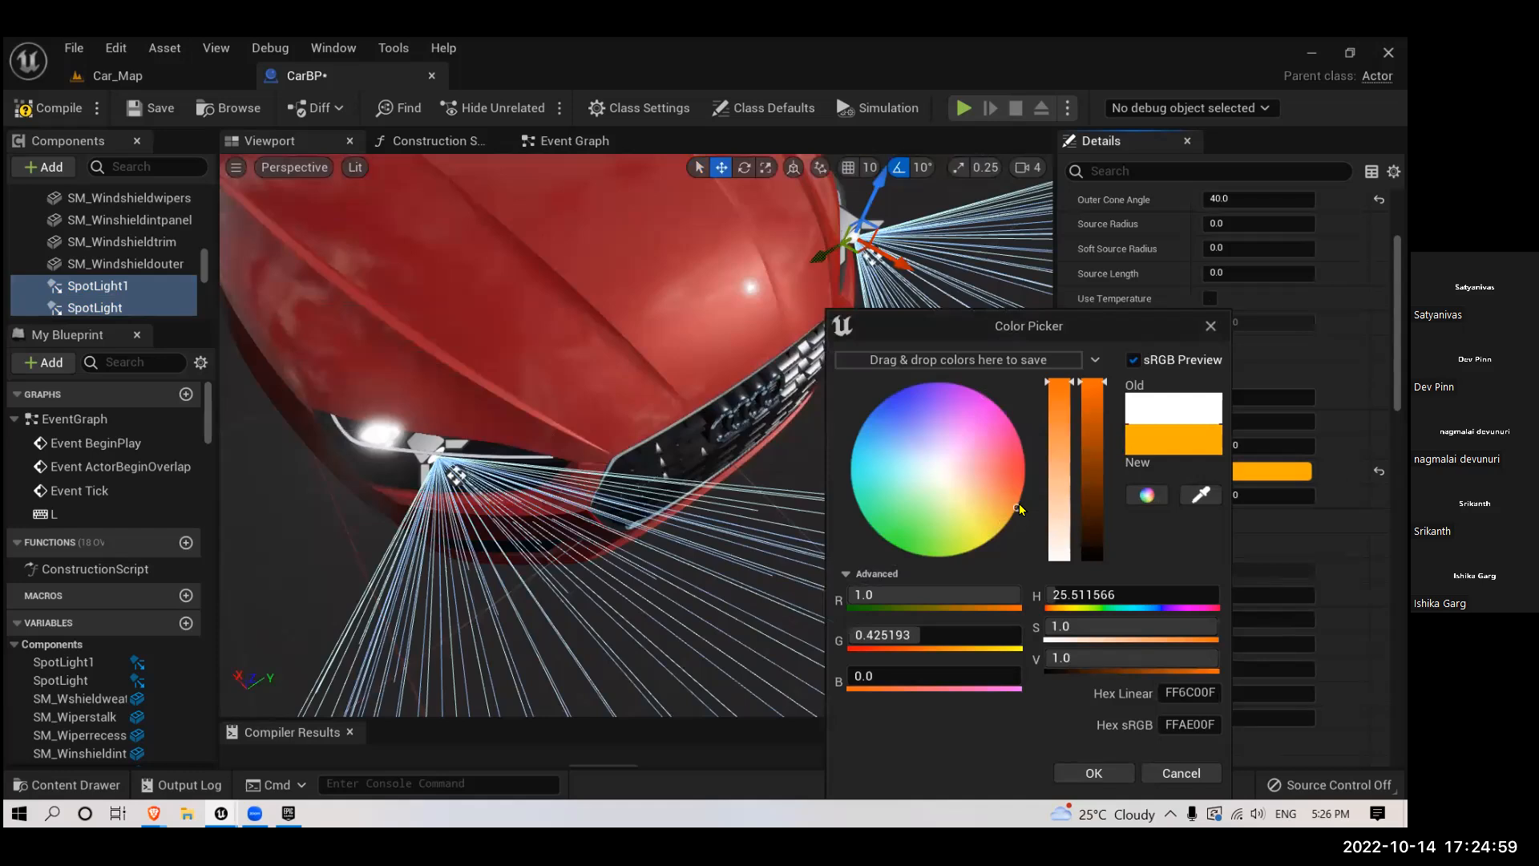
{"action": "left_click_drag", "start_coordinate": [1025, 498], "coordinate": [1030, 509]}
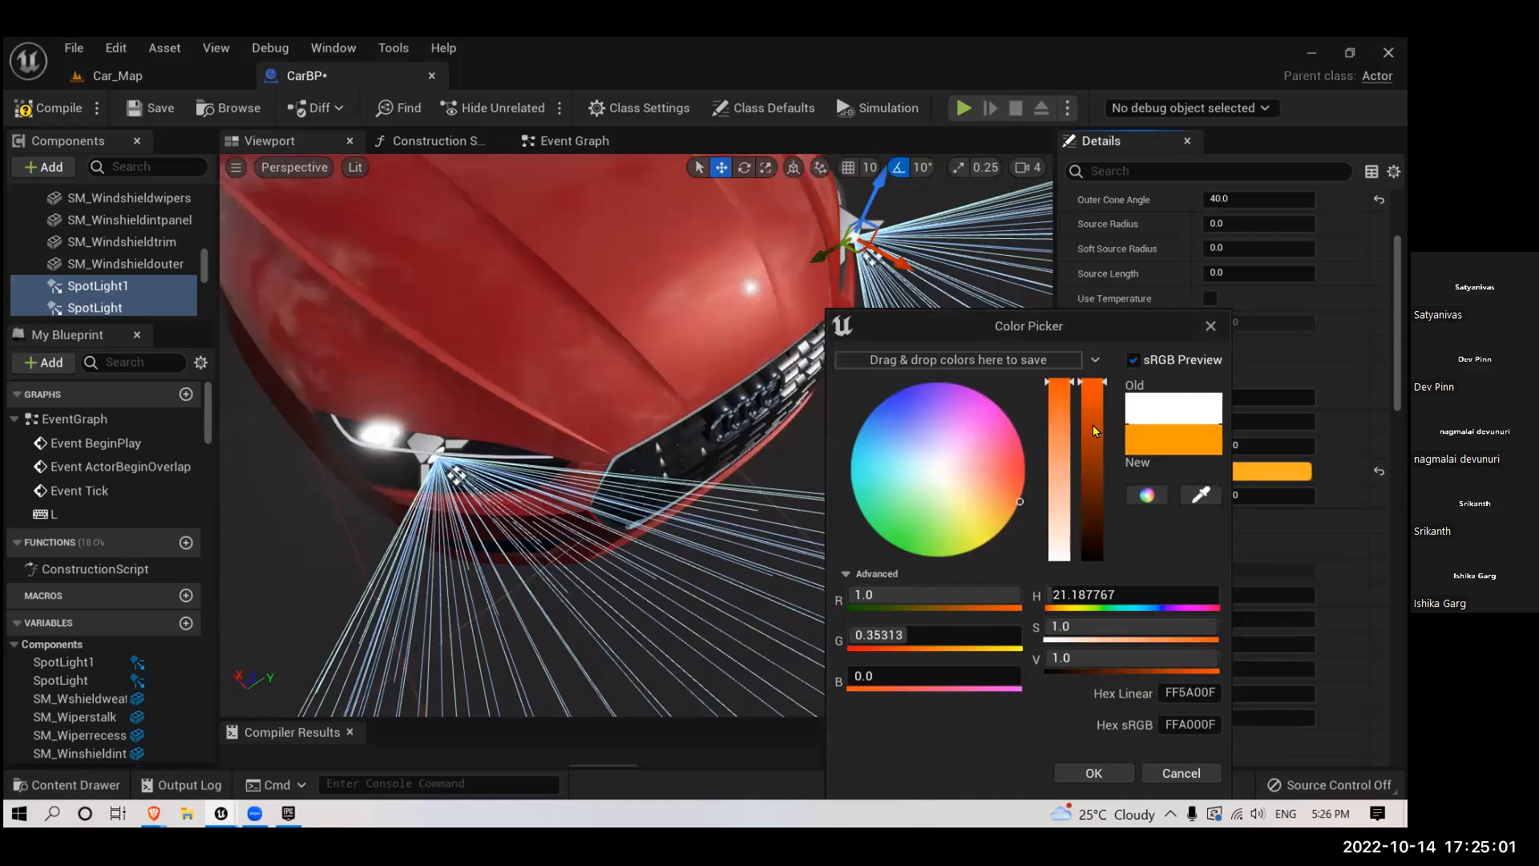
{"action": "left_click_drag", "start_coordinate": [1086, 323], "coordinate": [1040, 177]}
{"action": "left_click", "coordinate": [1060, 627]}
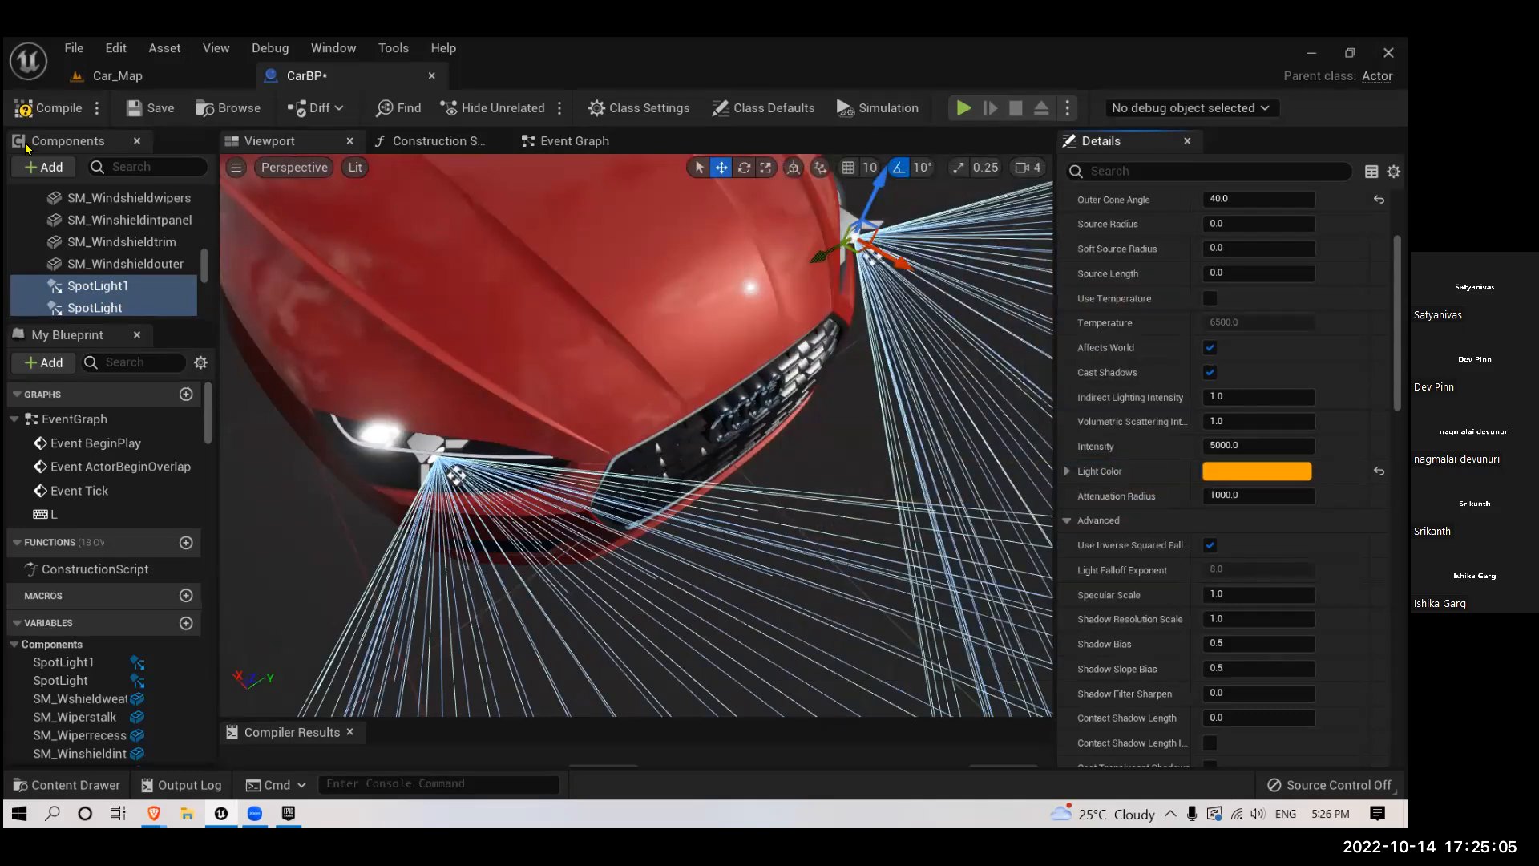
{"action": "left_click", "coordinate": [35, 108]}
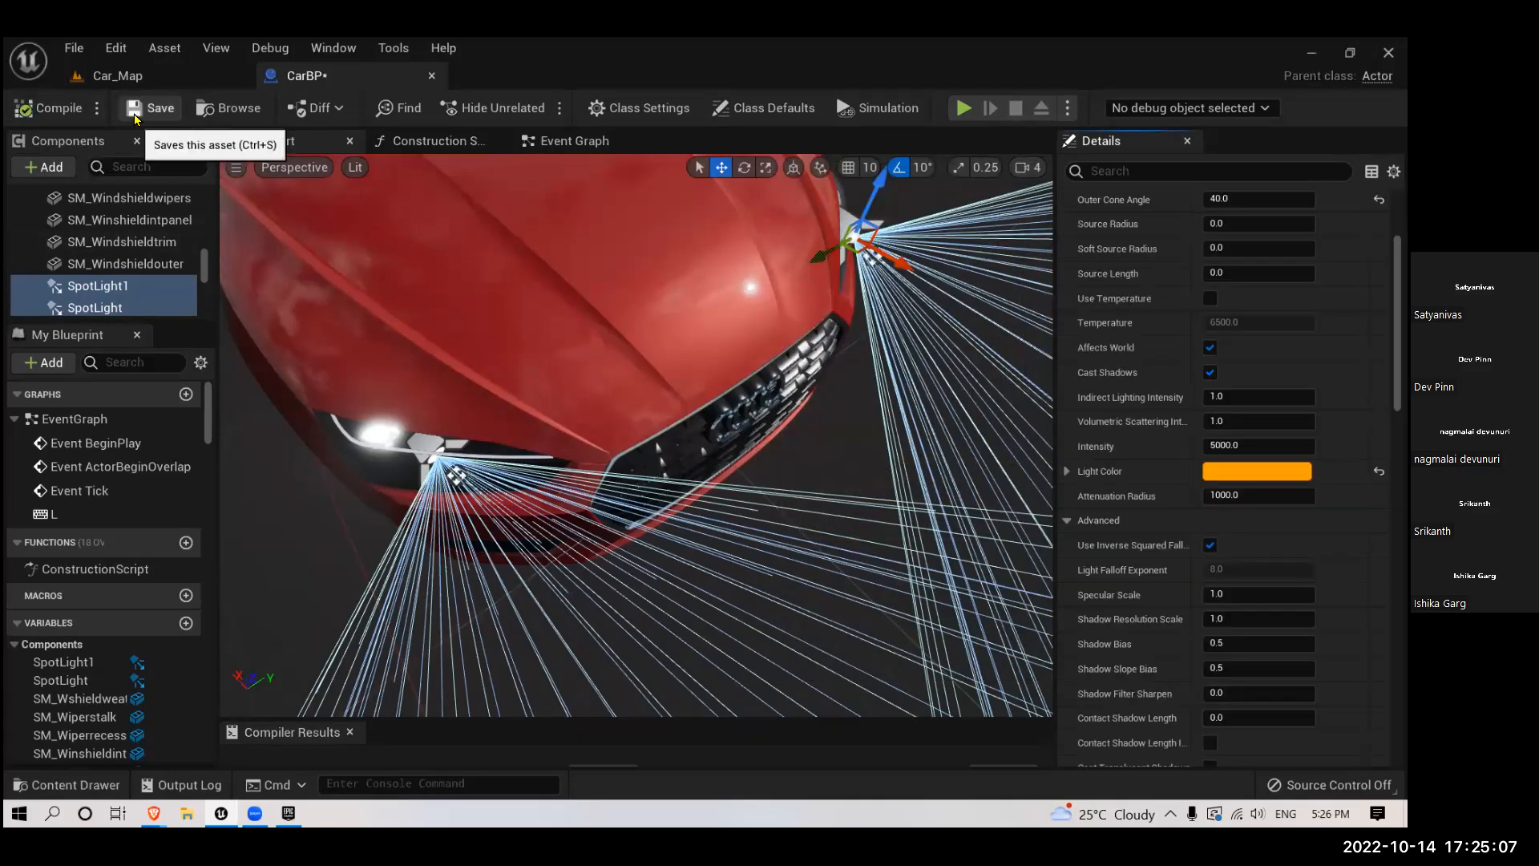
{"action": "left_click", "coordinate": [152, 107]}
- Place an instance of CarBP from the Content folder in the Car_Map level beside the existing car
{"action": "left_click", "coordinate": [117, 75]}
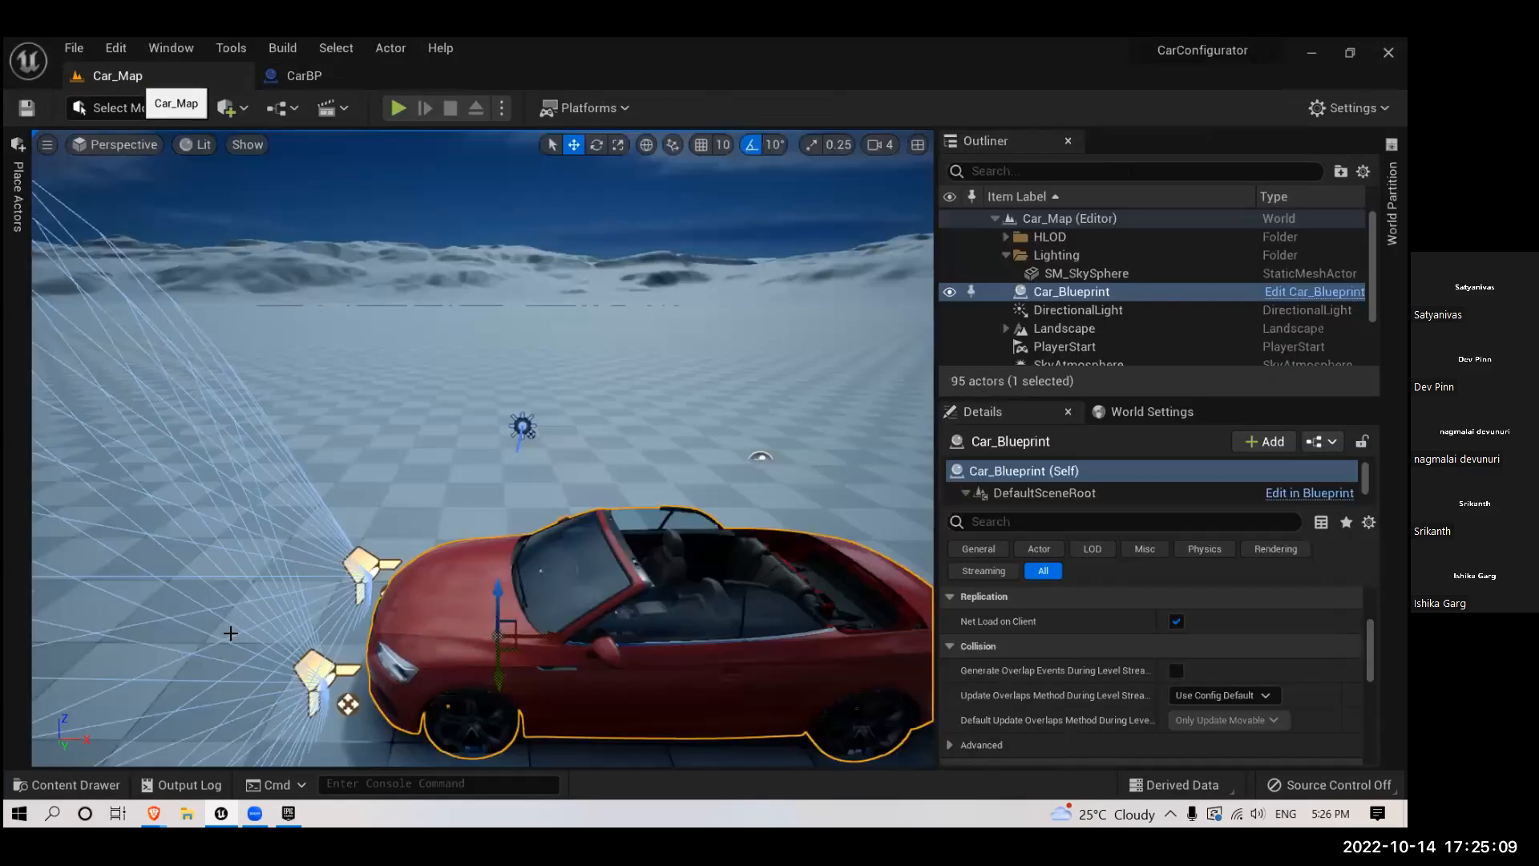
{"action": "scroll", "coordinate": [124, 747], "scroll_direction": "down", "scroll_amount": 5}
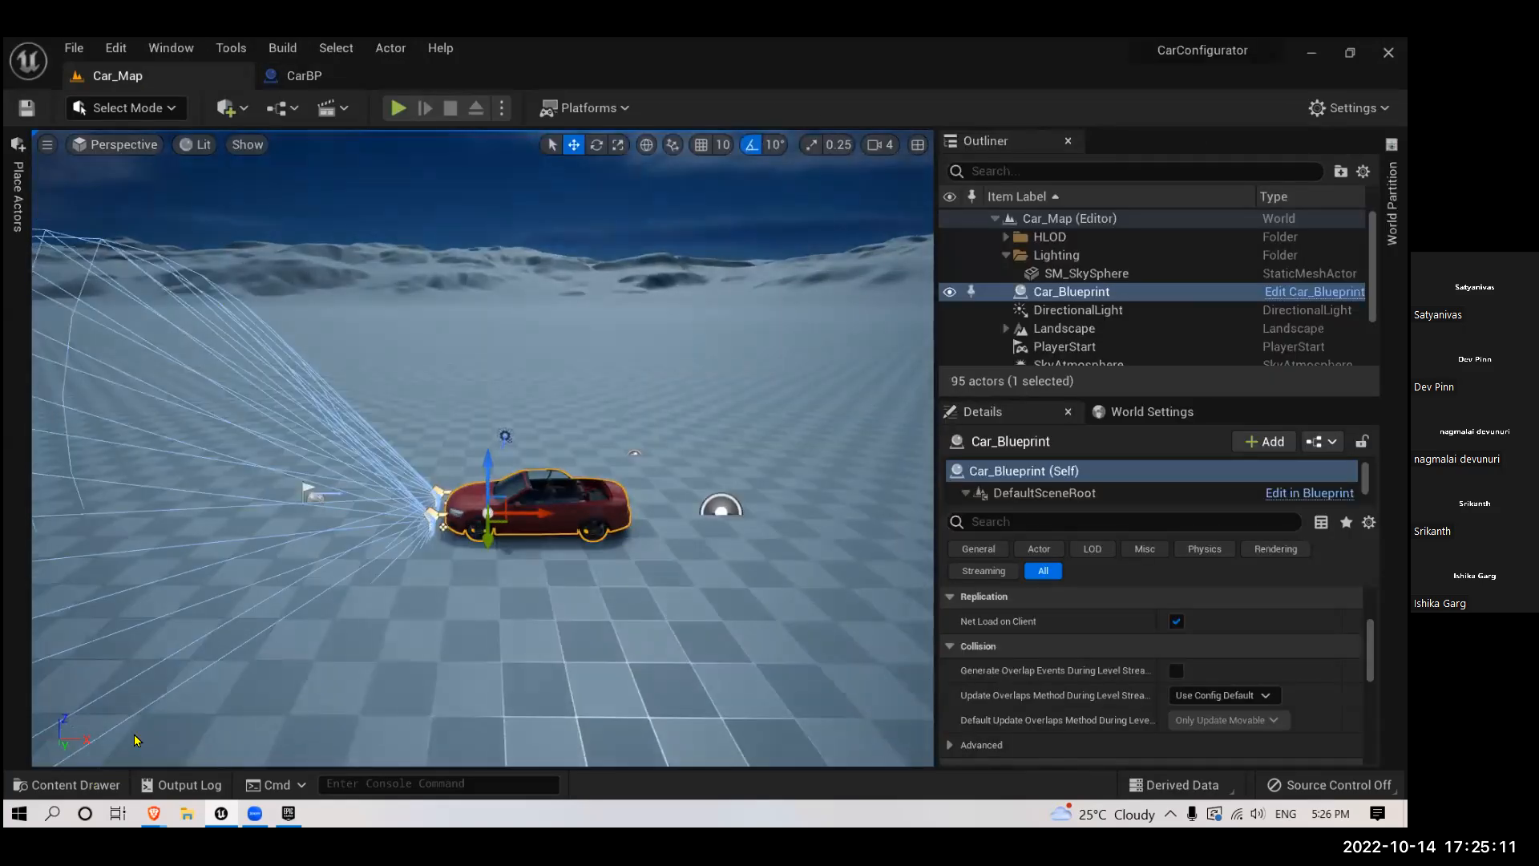
{"action": "key", "text": "ctrl+space"}
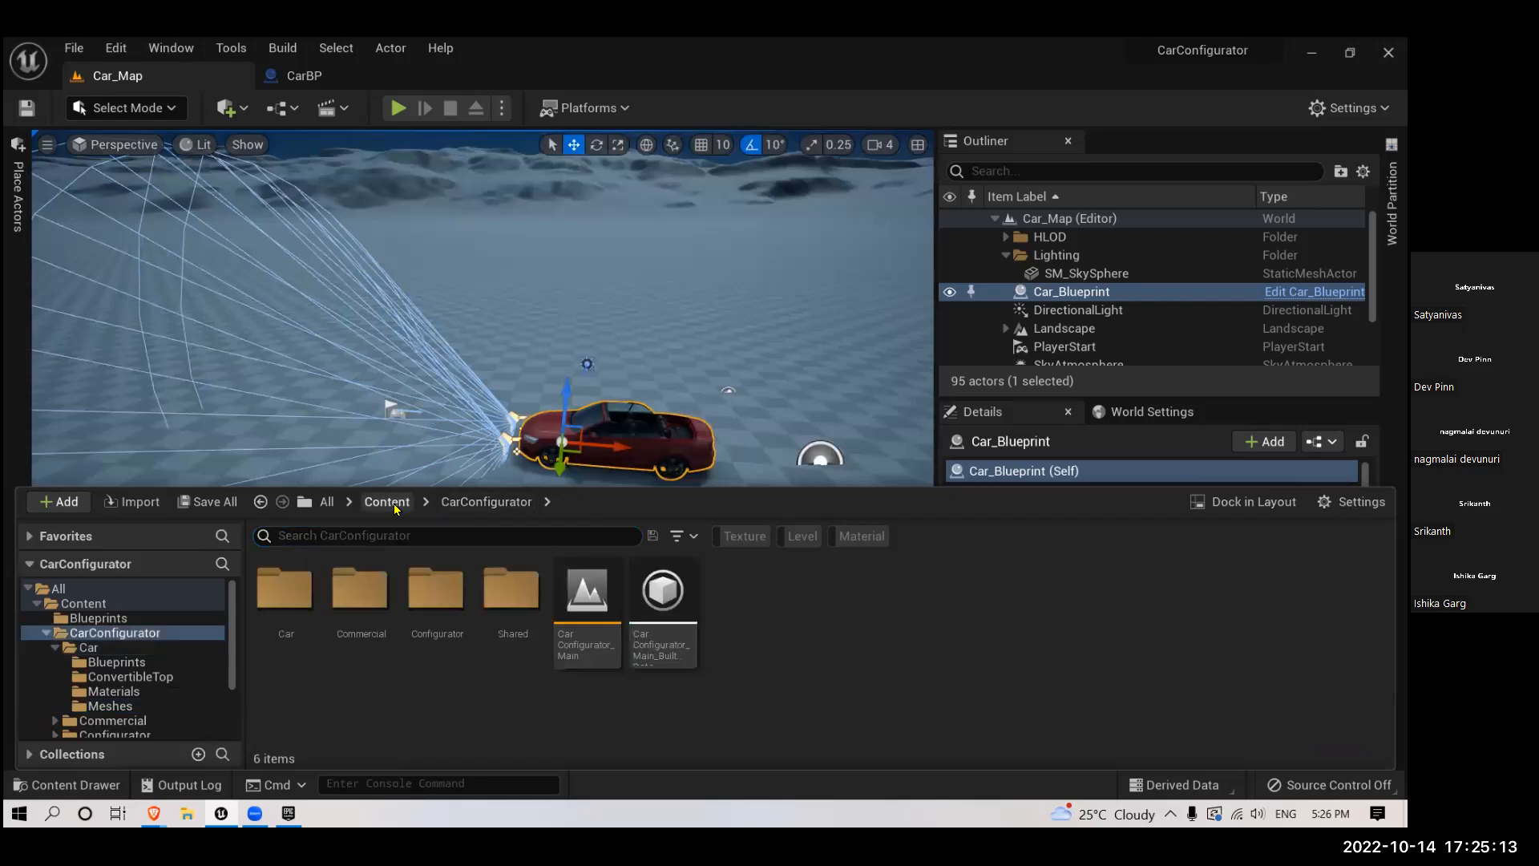
{"action": "left_click", "coordinate": [388, 503]}
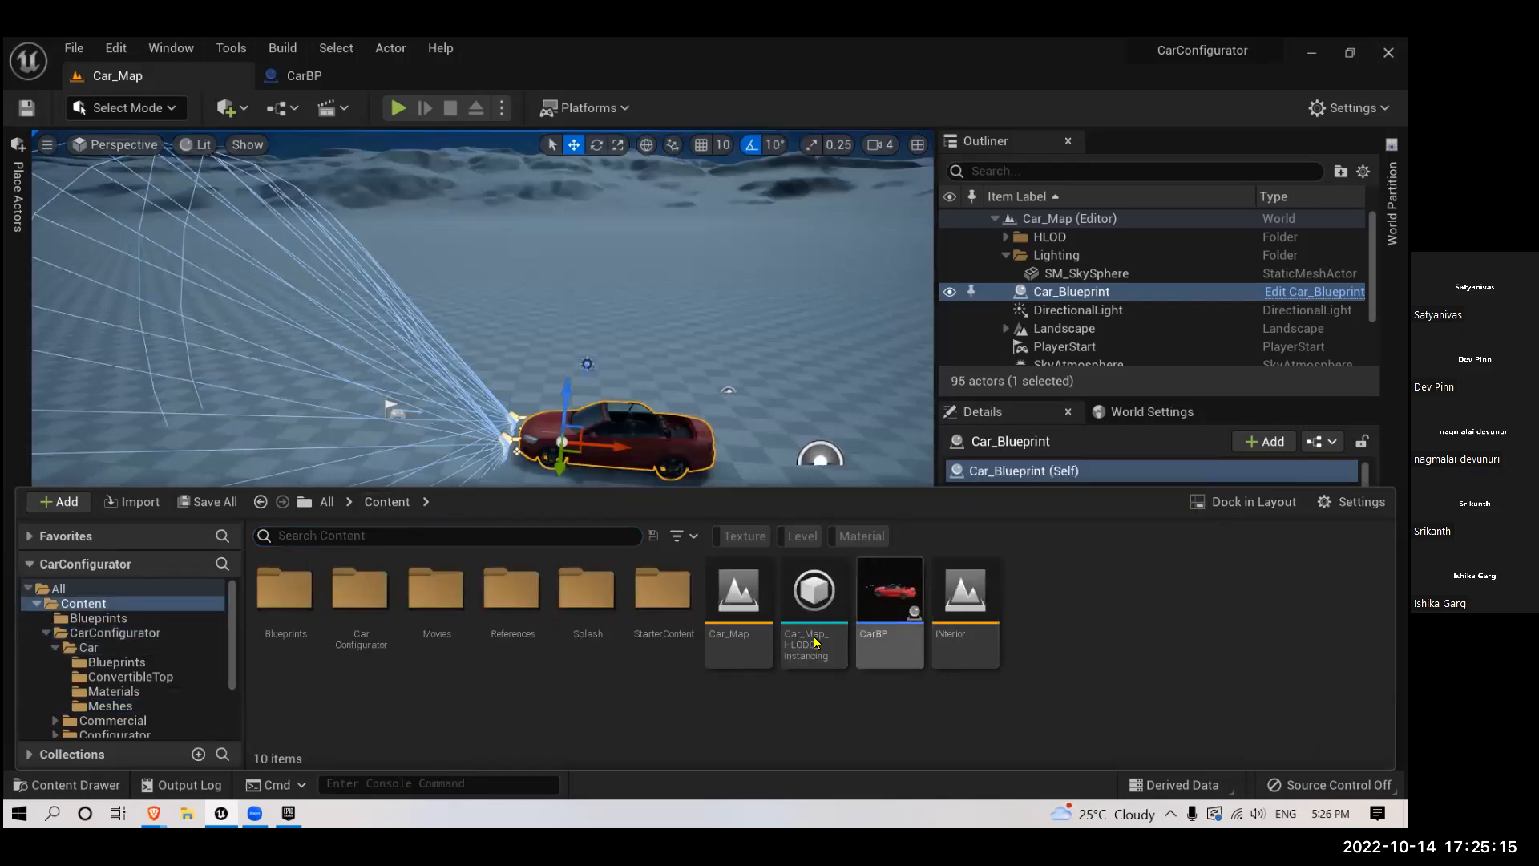
{"action": "left_click", "coordinate": [882, 594]}
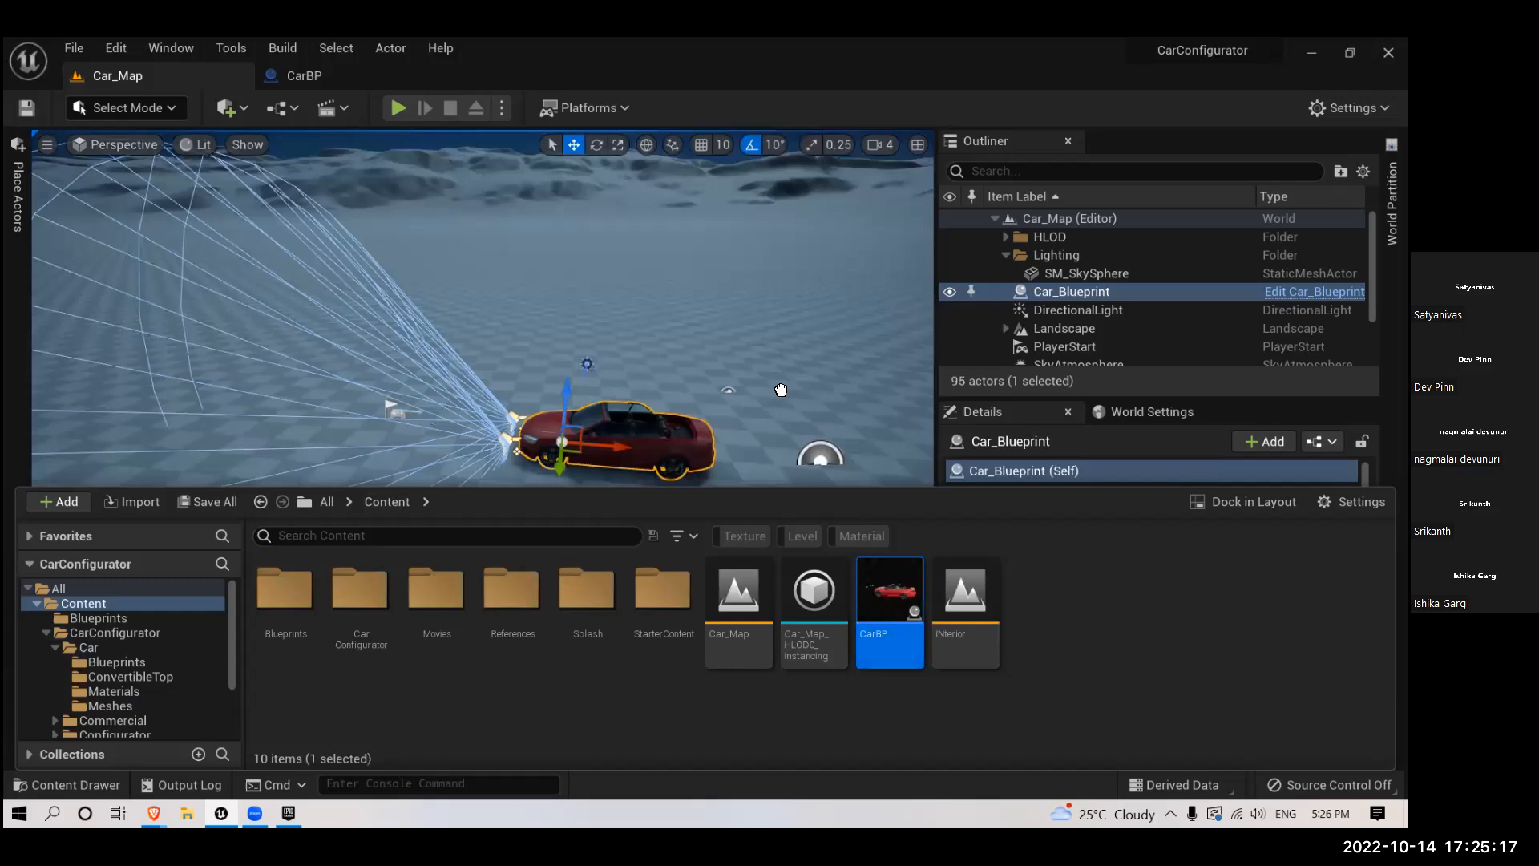
{"action": "left_click_drag", "start_coordinate": [832, 393], "coordinate": [834, 392]}
{"action": "right_click_drag", "start_coordinate": [732, 497], "coordinate": [645, 425]}
{"action": "left_click_drag", "start_coordinate": [644, 424], "coordinate": [308, 480]}
- Frame the placed CarBP car in Car_Map, play-test the level, and stop the play session
{"action": "left_click_drag", "start_coordinate": [226, 425], "coordinate": [225, 416]}
{"action": "right_click_drag", "start_coordinate": [335, 527], "coordinate": [334, 527]}
{"action": "right_click_drag", "start_coordinate": [422, 570], "coordinate": [423, 645]}
{"action": "scroll", "coordinate": [495, 508], "scroll_direction": "down", "scroll_amount": 4}
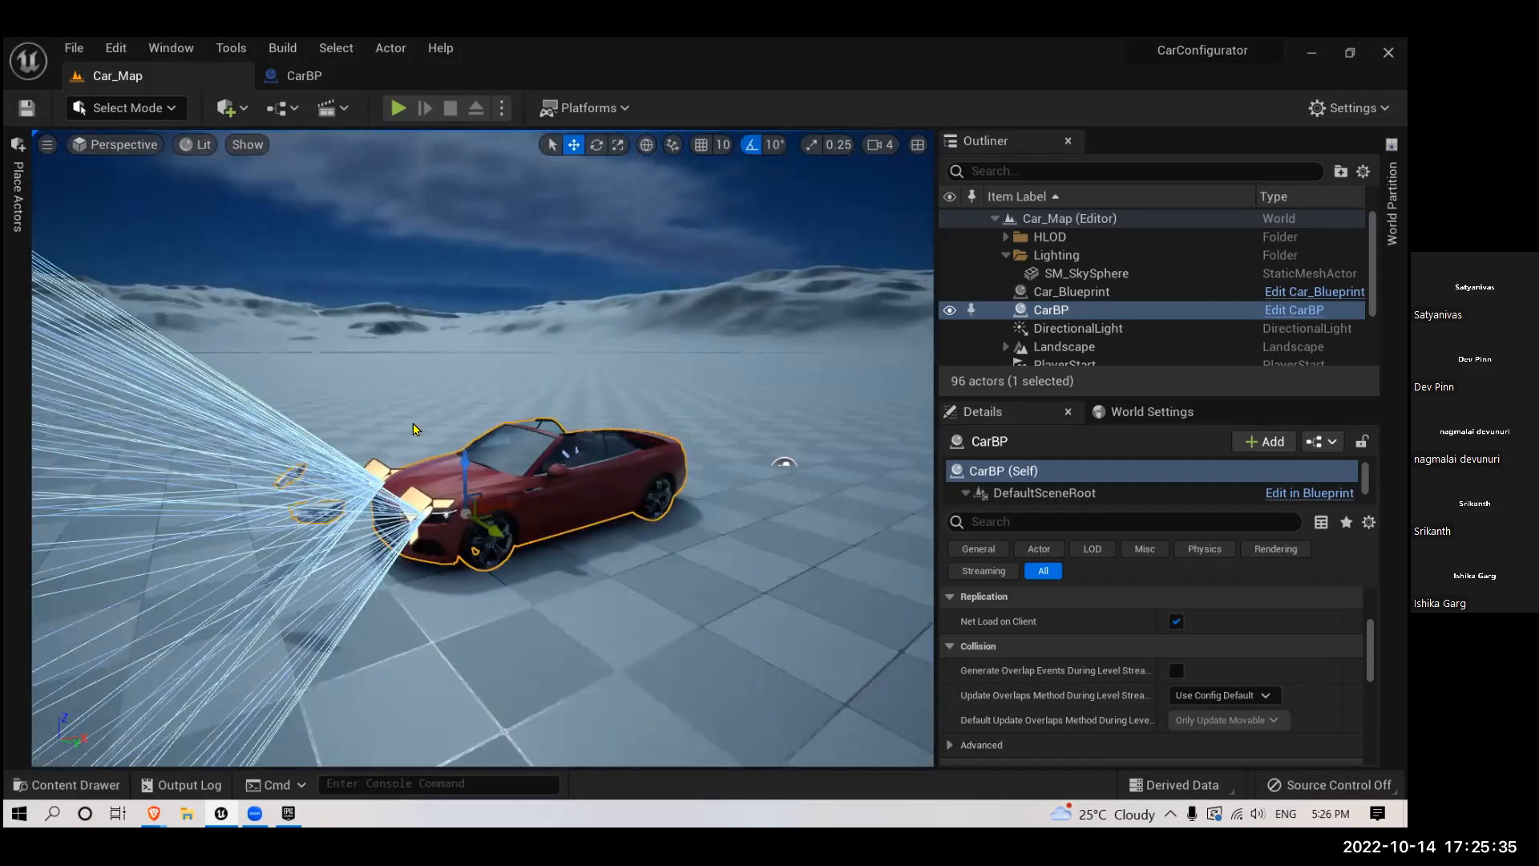
{"action": "right_click_drag", "start_coordinate": [496, 508], "coordinate": [495, 509]}
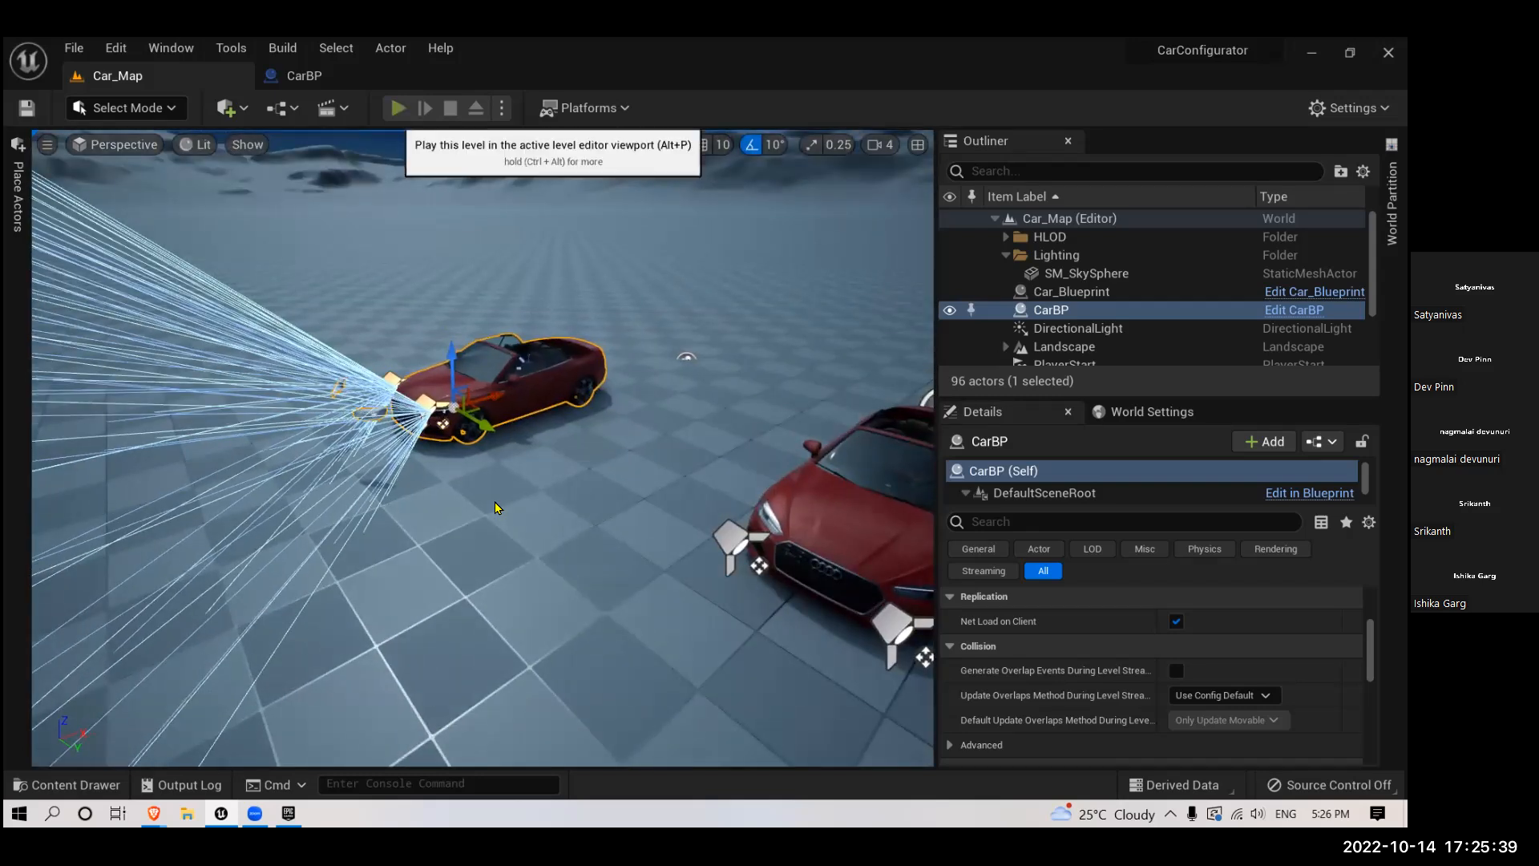
{"action": "left_click", "coordinate": [398, 108]}
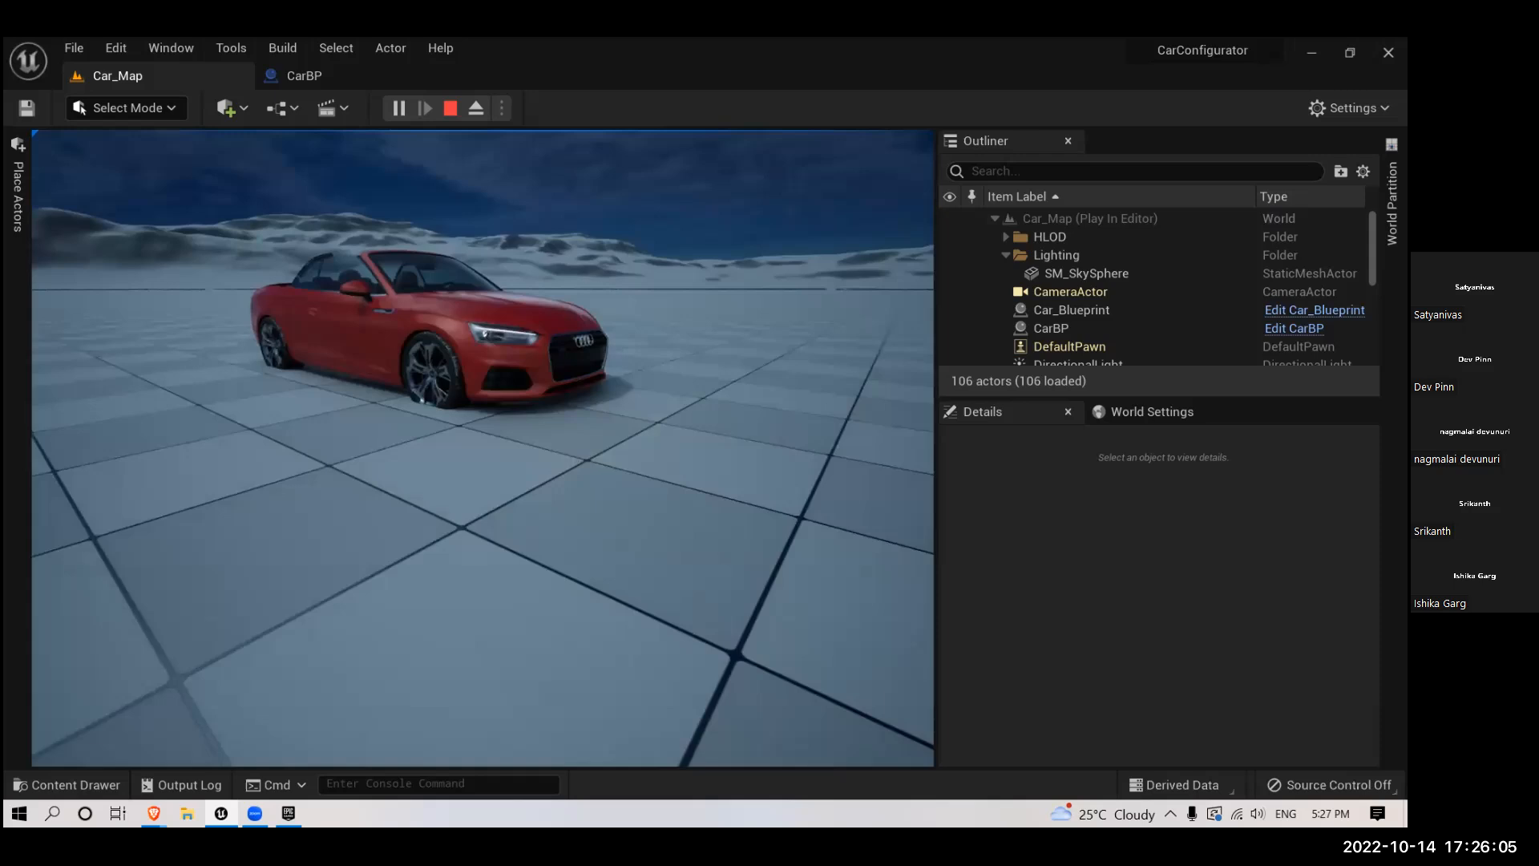
{"action": "key", "text": "Escape"}
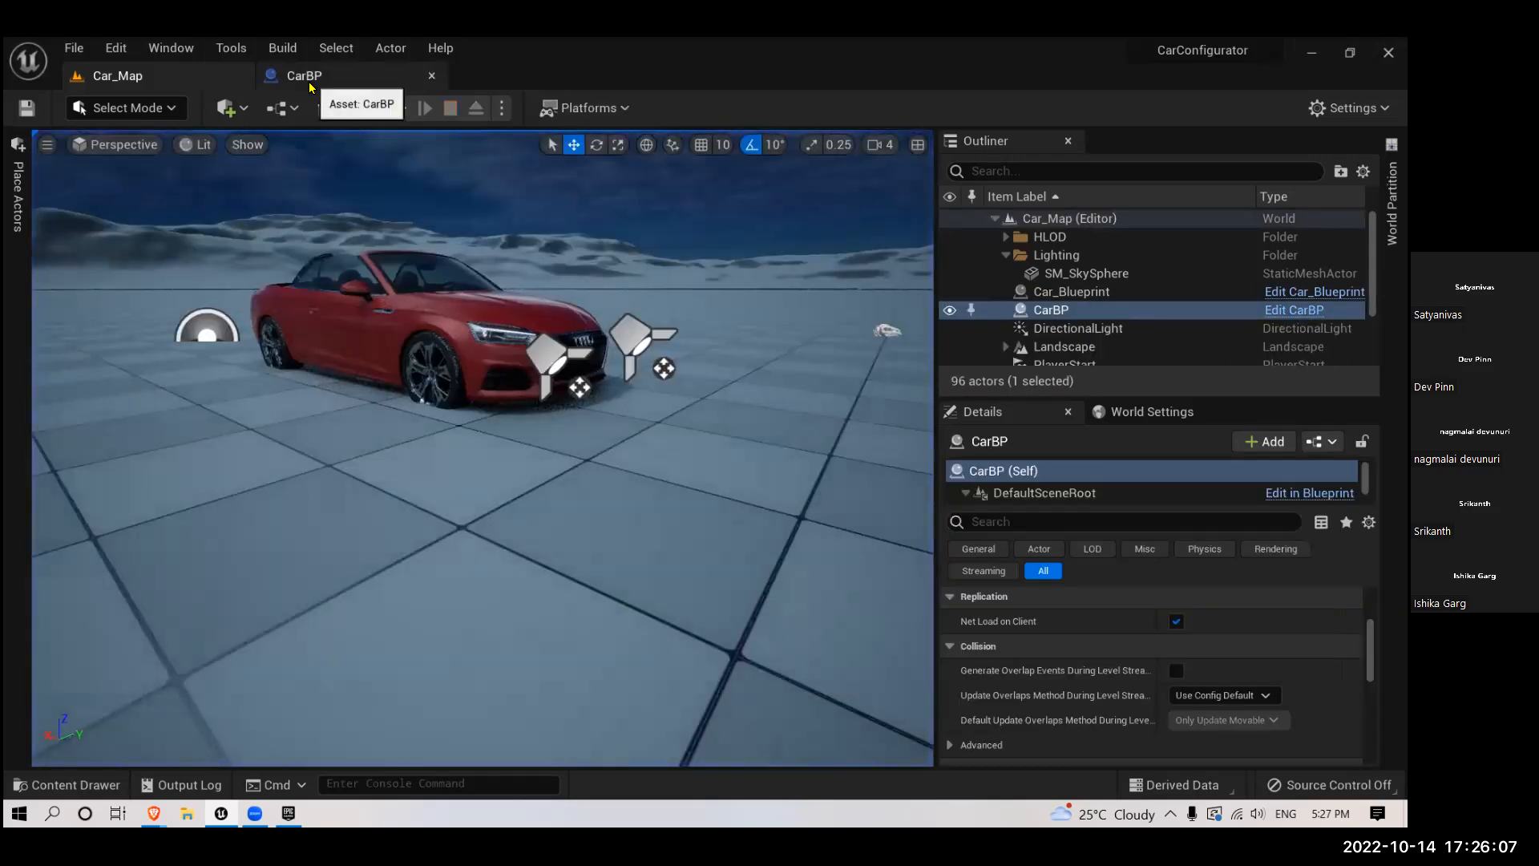
- Set Auto Receive Input to Player 0 in CarBP's class defaults, and save the compiled blueprint
{"action": "left_click", "coordinate": [305, 76]}
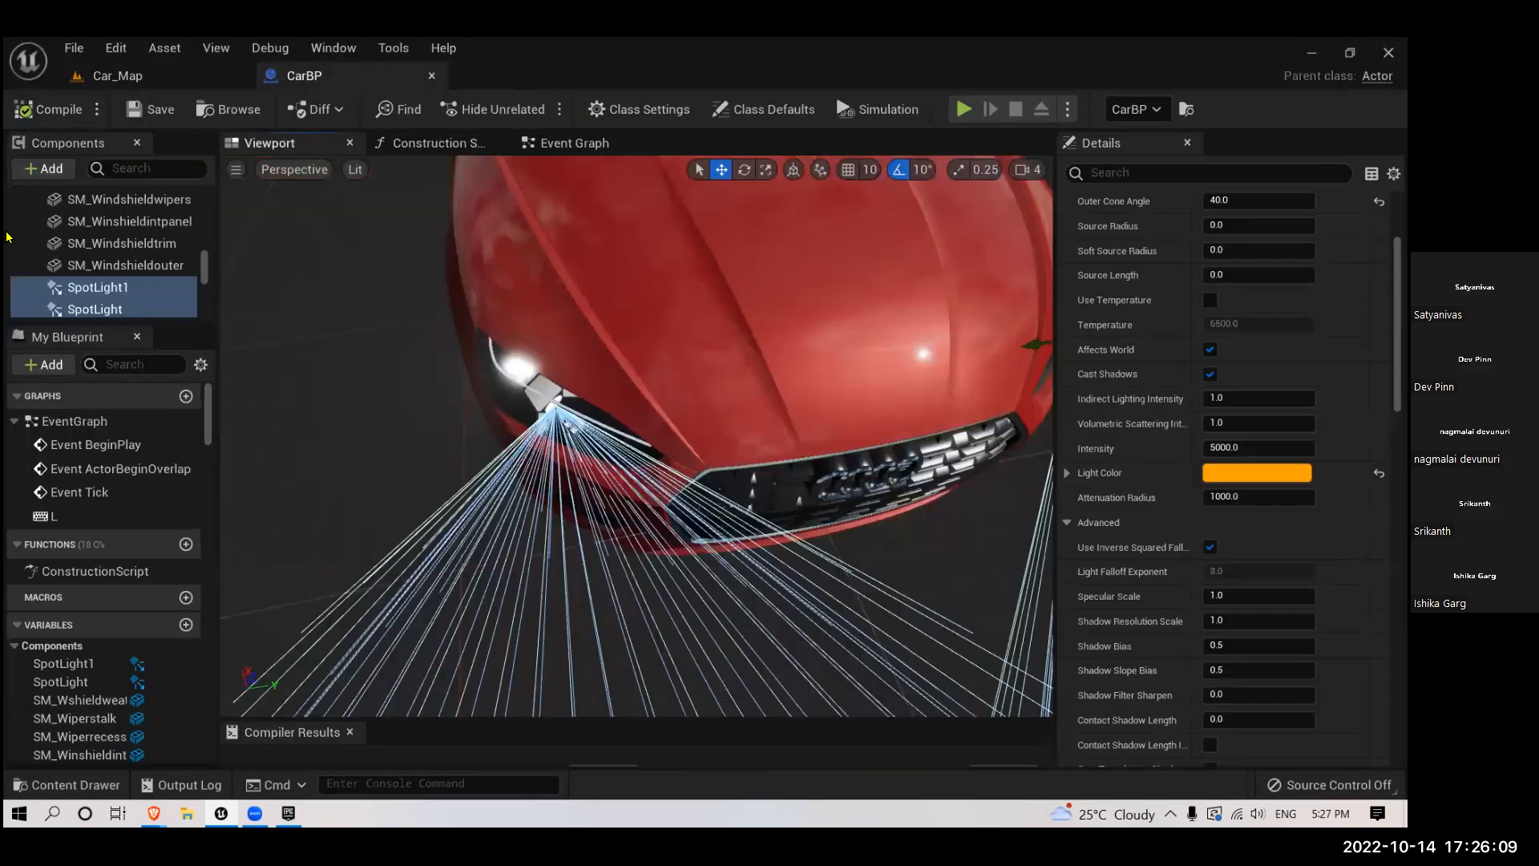
{"action": "scroll", "coordinate": [161, 257], "scroll_direction": "up", "scroll_amount": 10}
{"action": "left_click", "coordinate": [66, 200]}
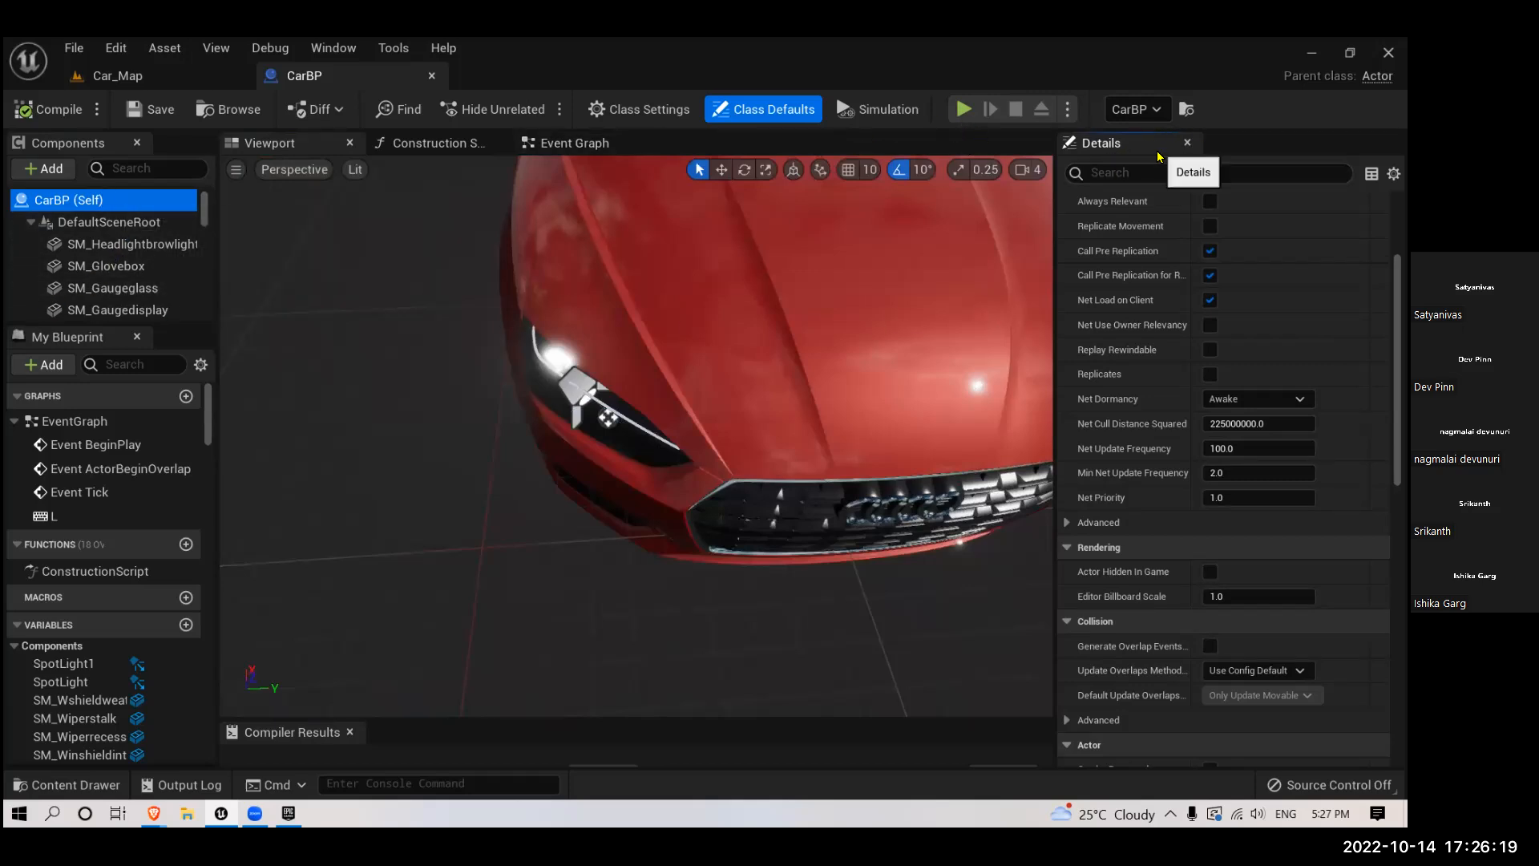
{"action": "scroll", "coordinate": [1164, 416], "scroll_direction": "up", "scroll_amount": 3}
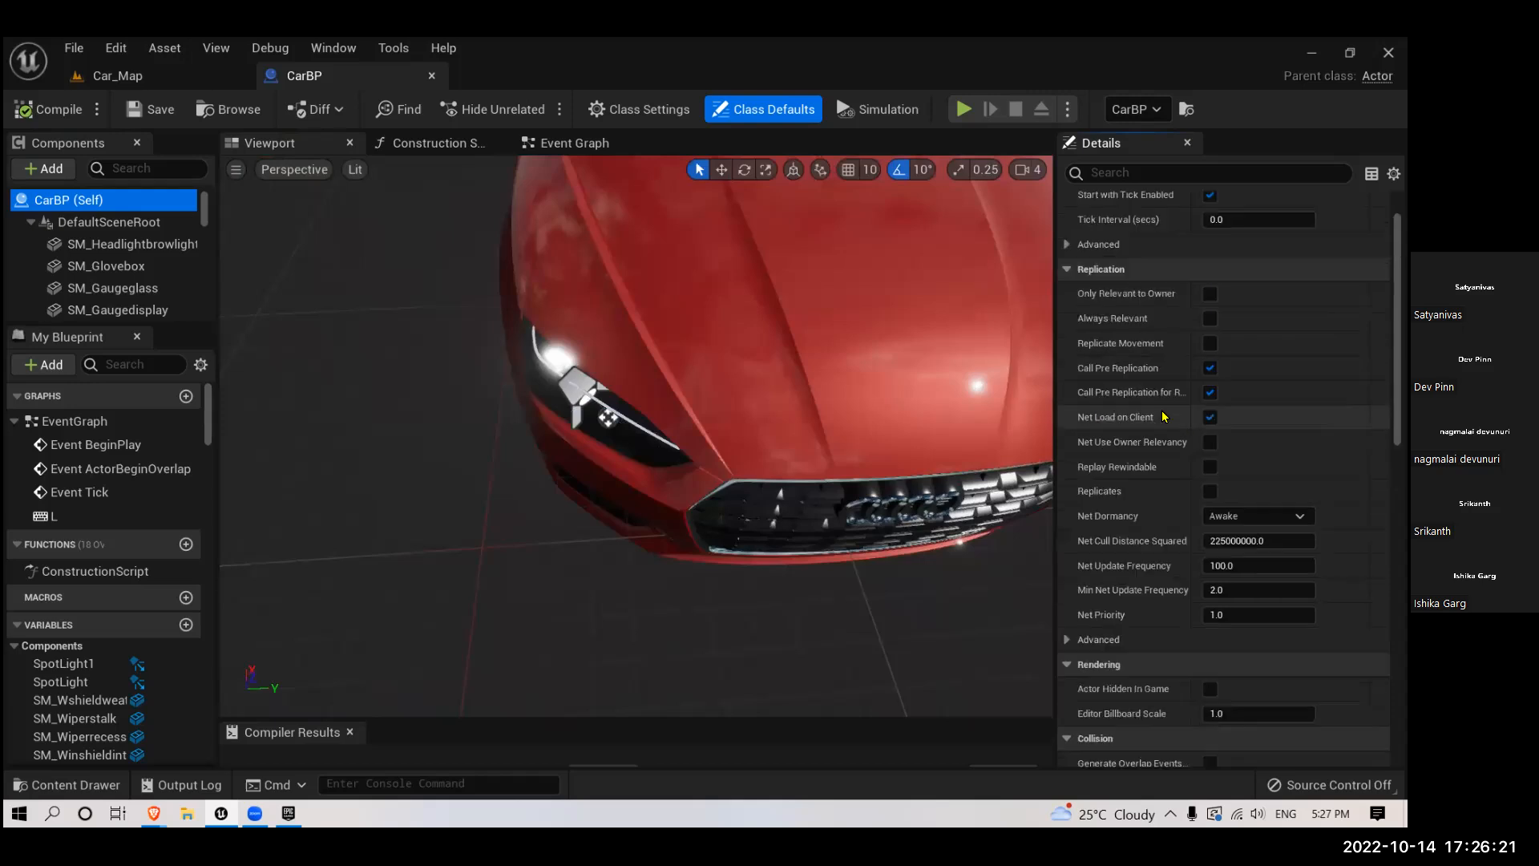
{"action": "scroll", "coordinate": [1163, 416], "scroll_direction": "down", "scroll_amount": 7}
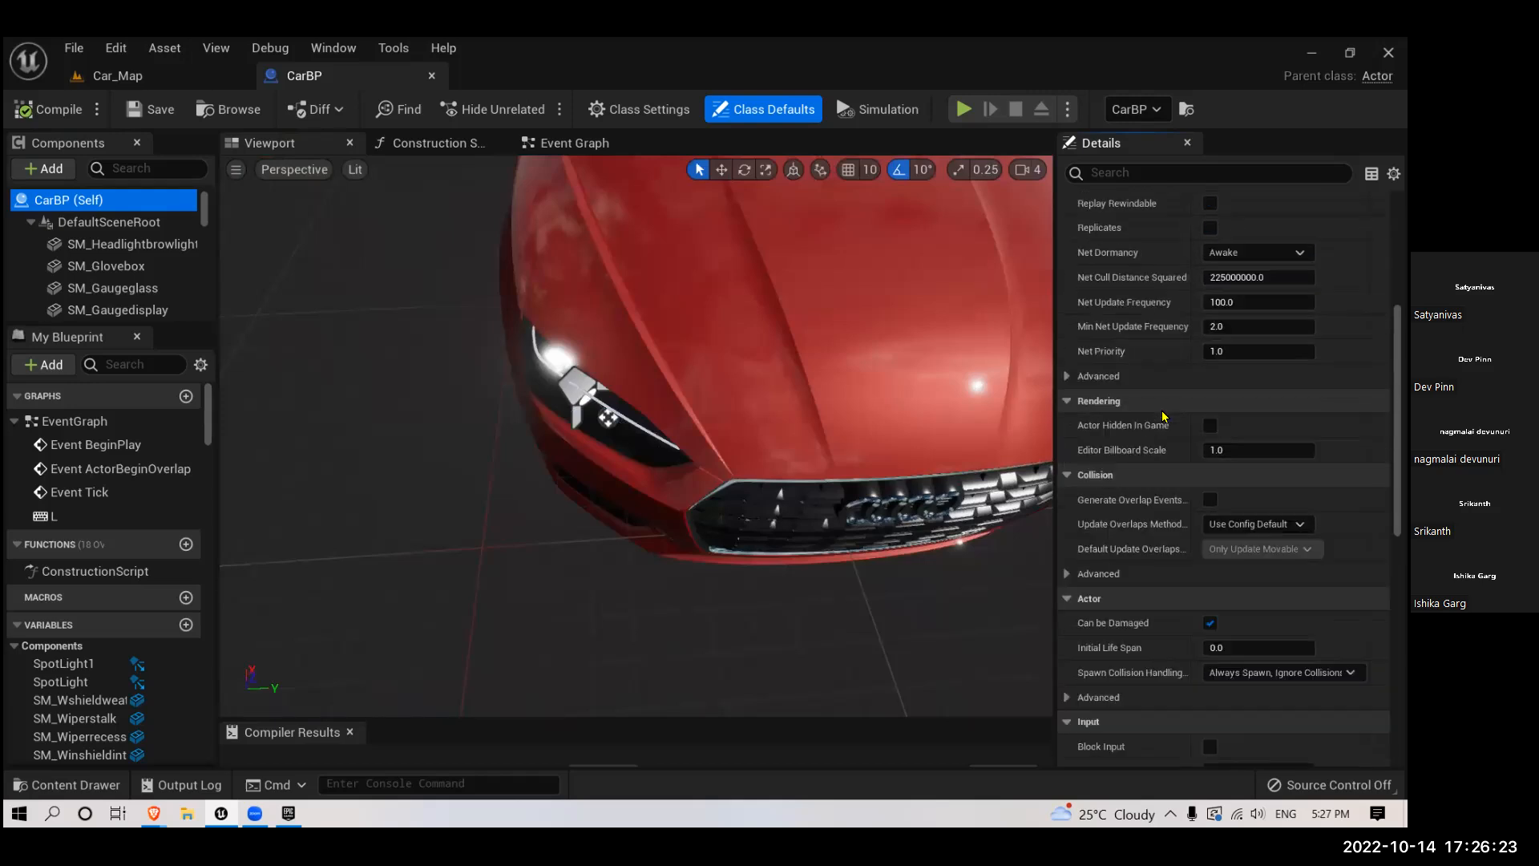
{"action": "scroll", "coordinate": [1163, 416], "scroll_direction": "down", "scroll_amount": 5}
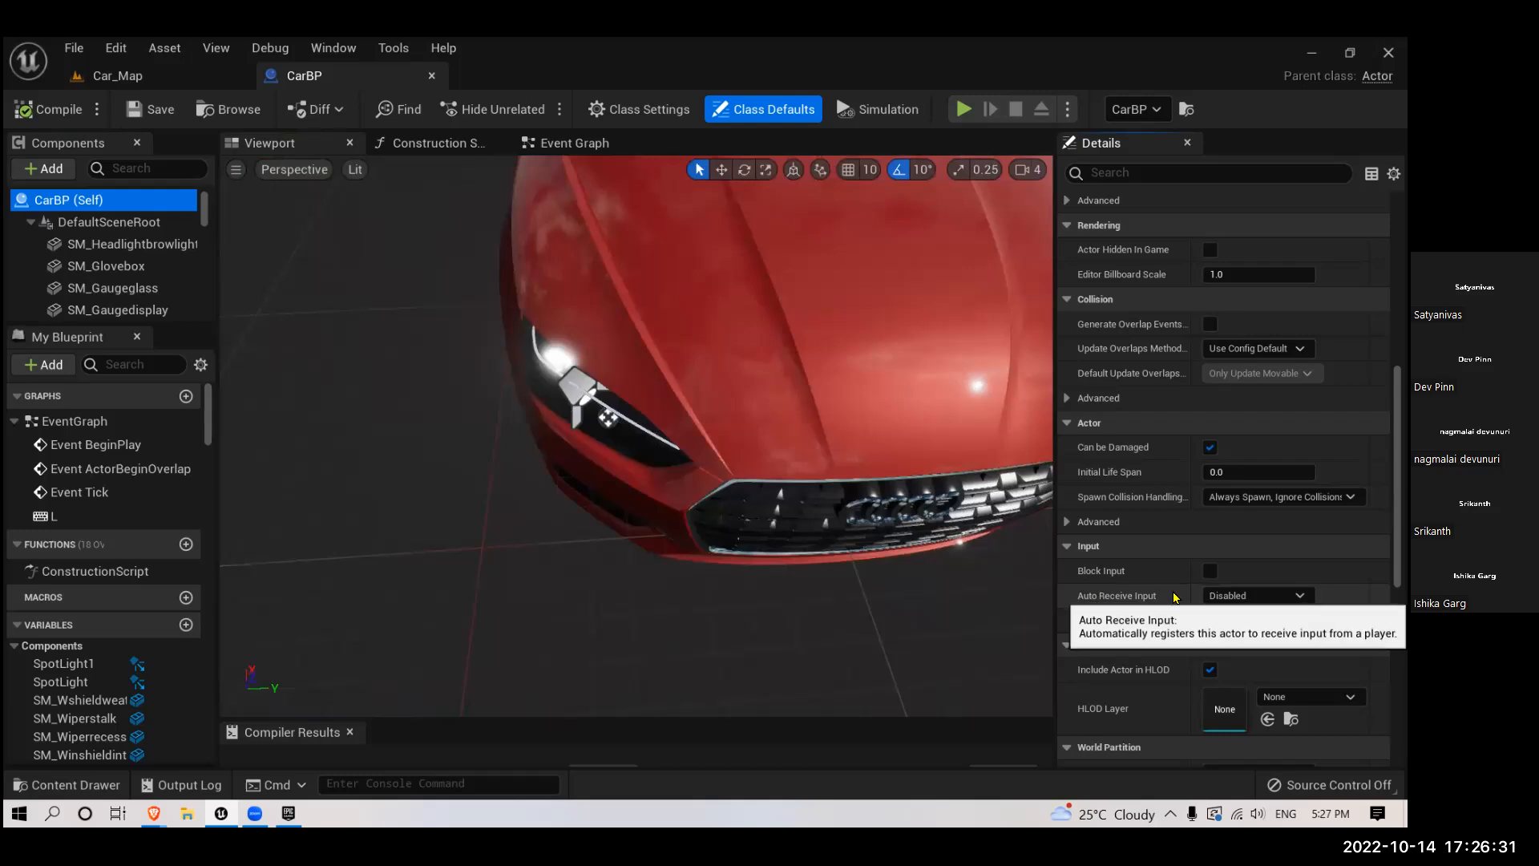
{"action": "left_click", "coordinate": [1231, 593]}
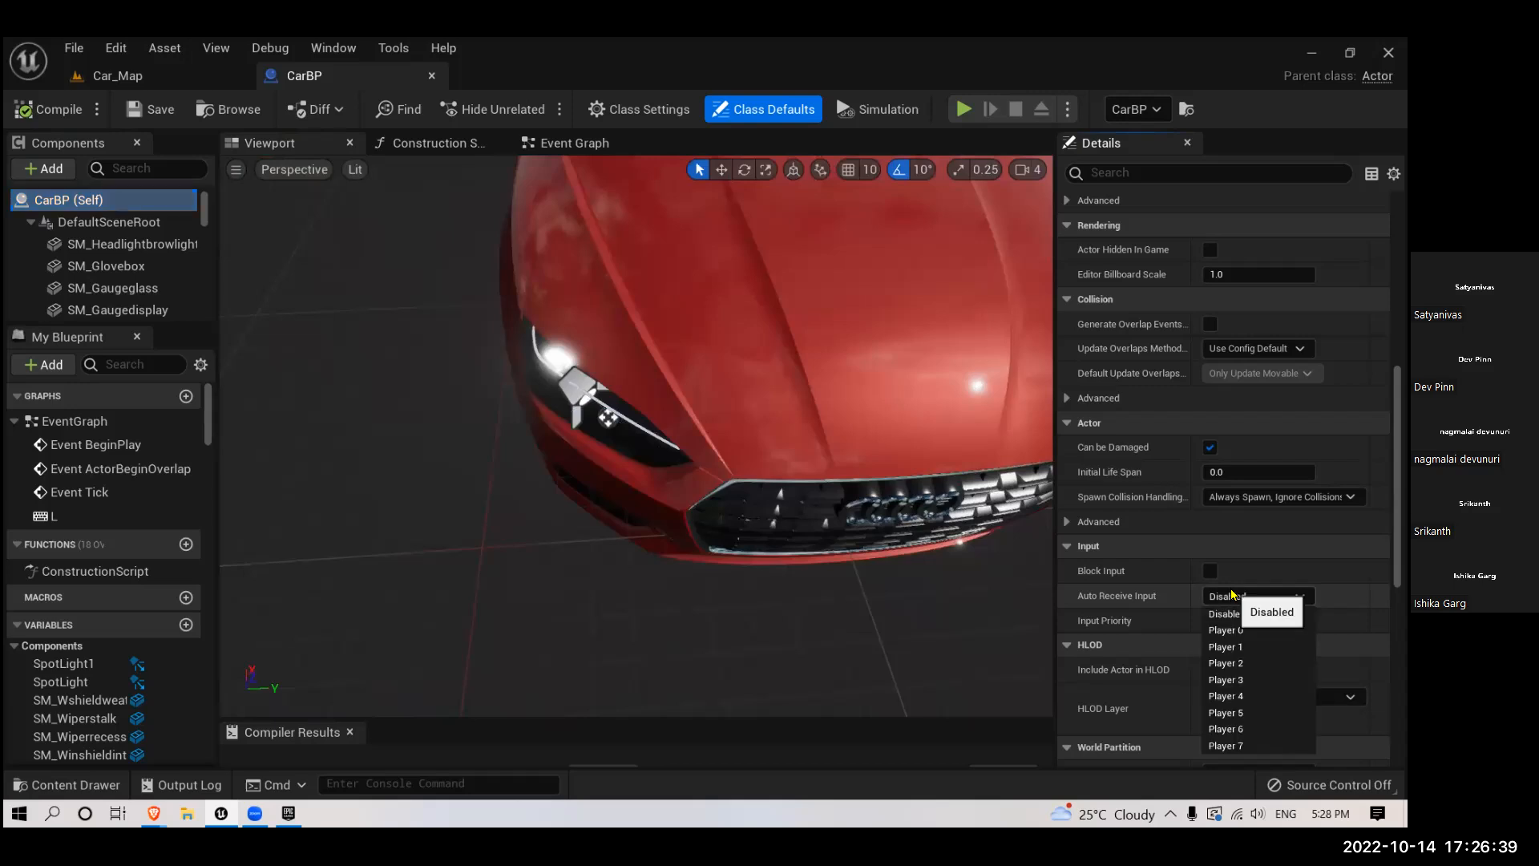
{"action": "left_click", "coordinate": [1227, 630]}
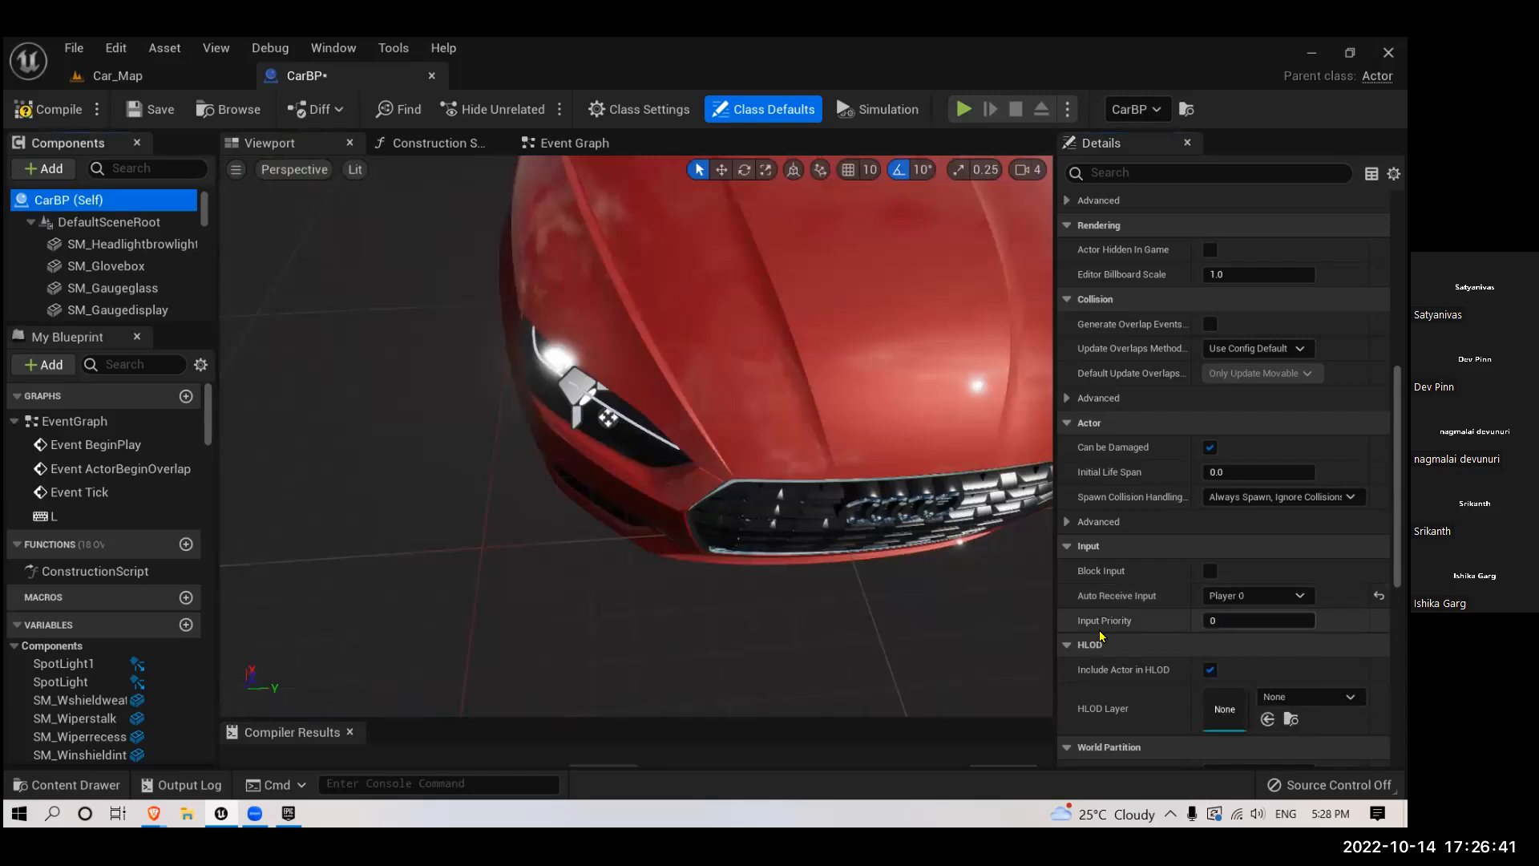
{"action": "left_click", "coordinate": [134, 112]}
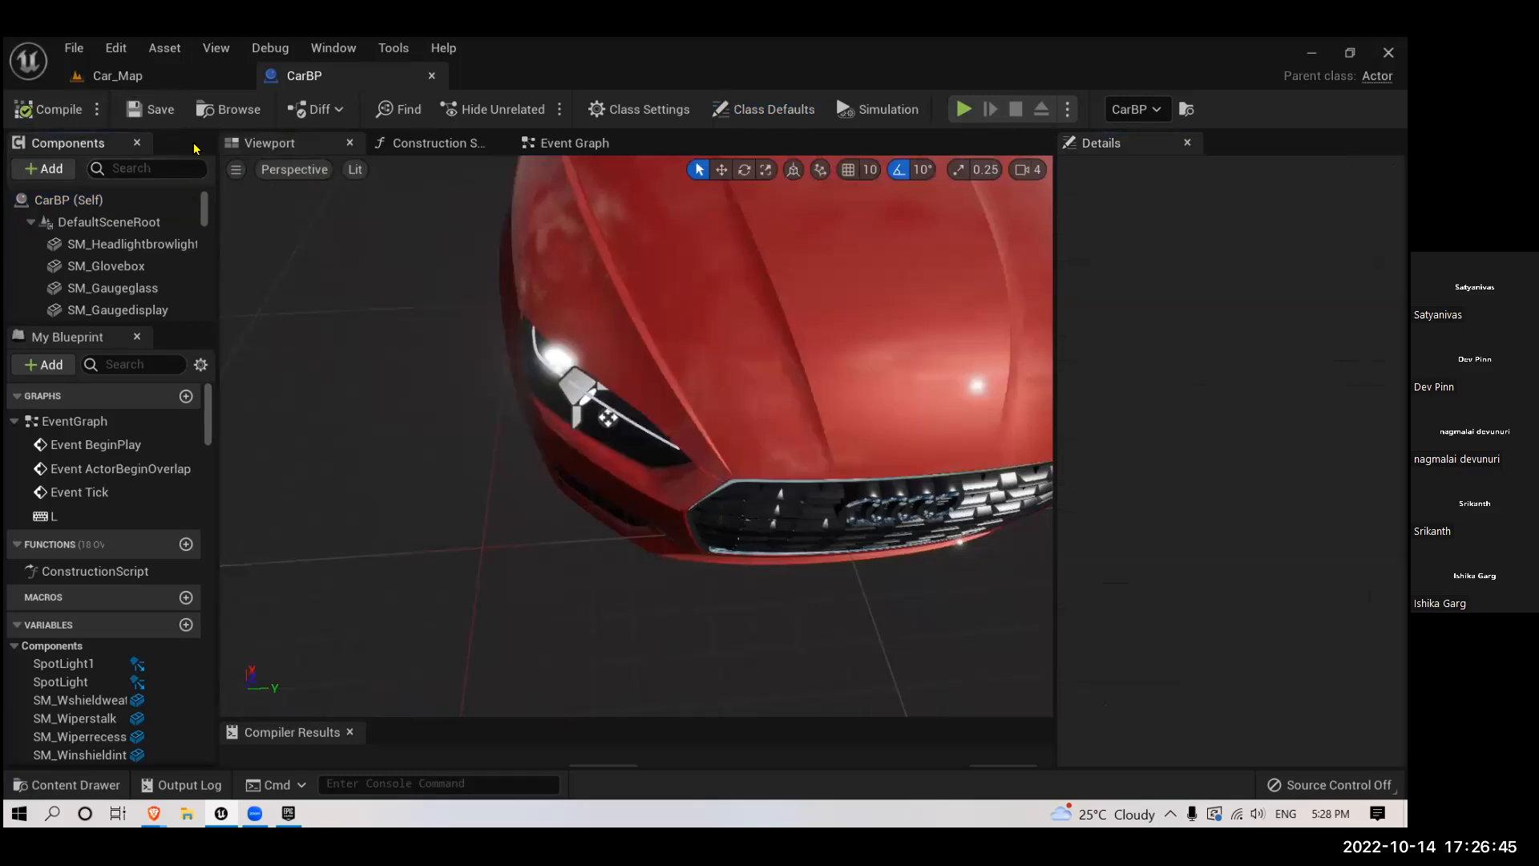
- Play the Car_Map level to test CarBP's headlight toggle, and stop the play session
{"action": "left_click", "coordinate": [132, 77]}
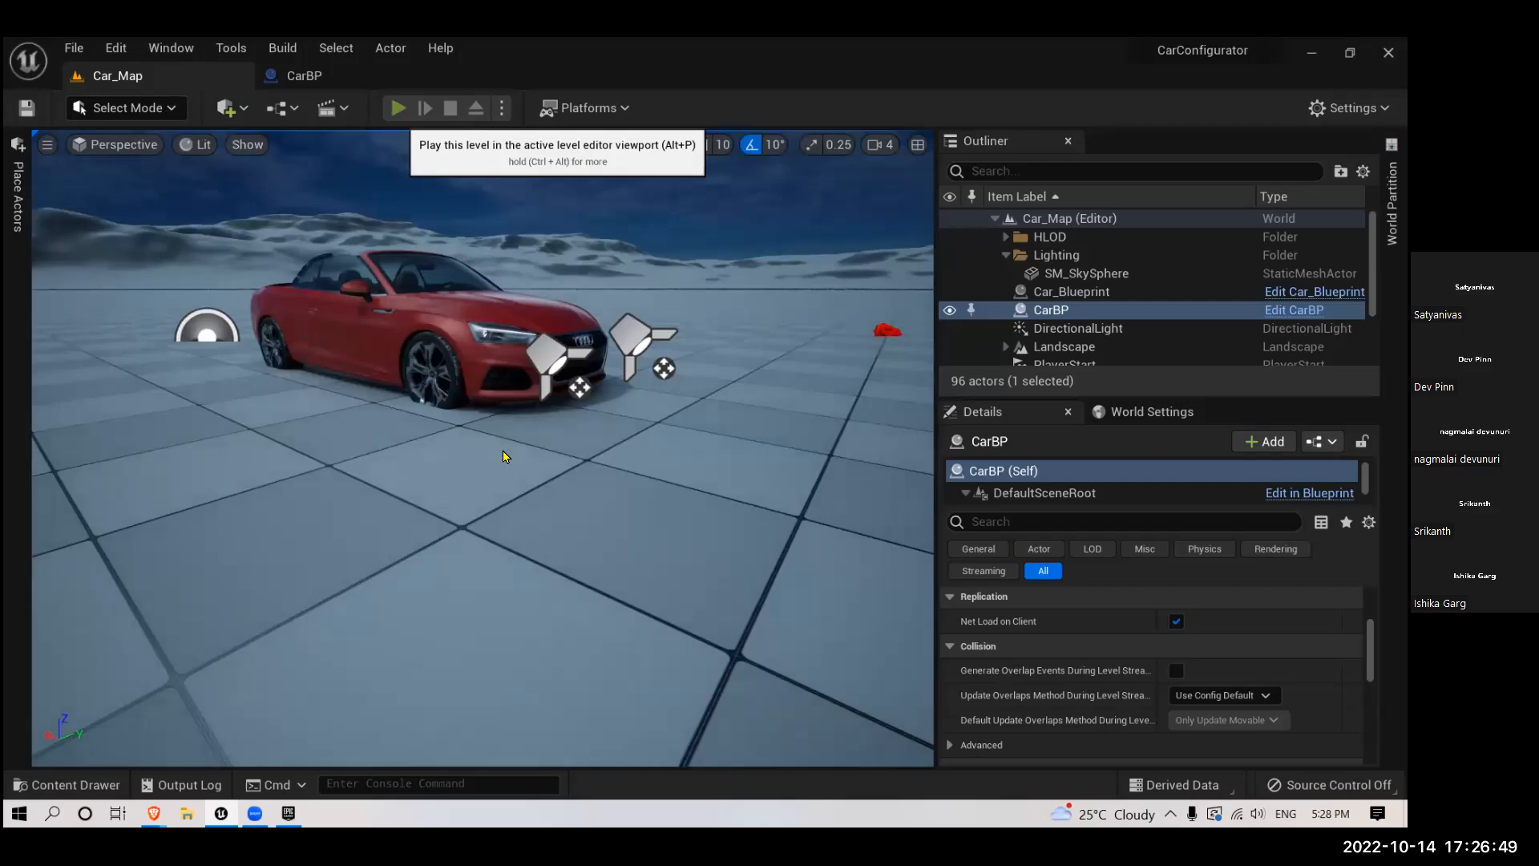
{"action": "key", "text": "alt+p"}
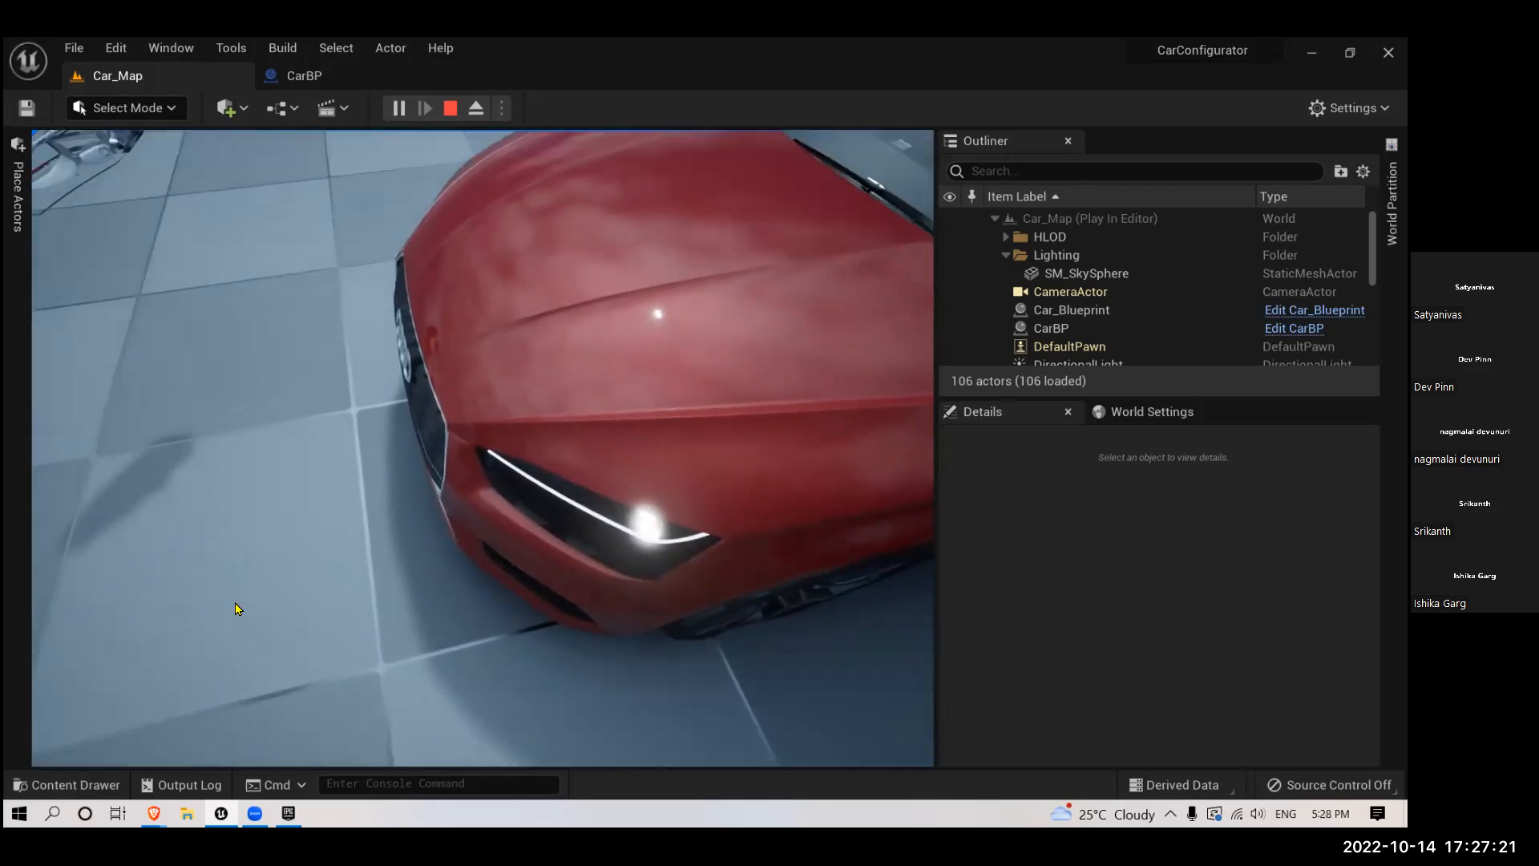
{"action": "key", "text": "Escape"}
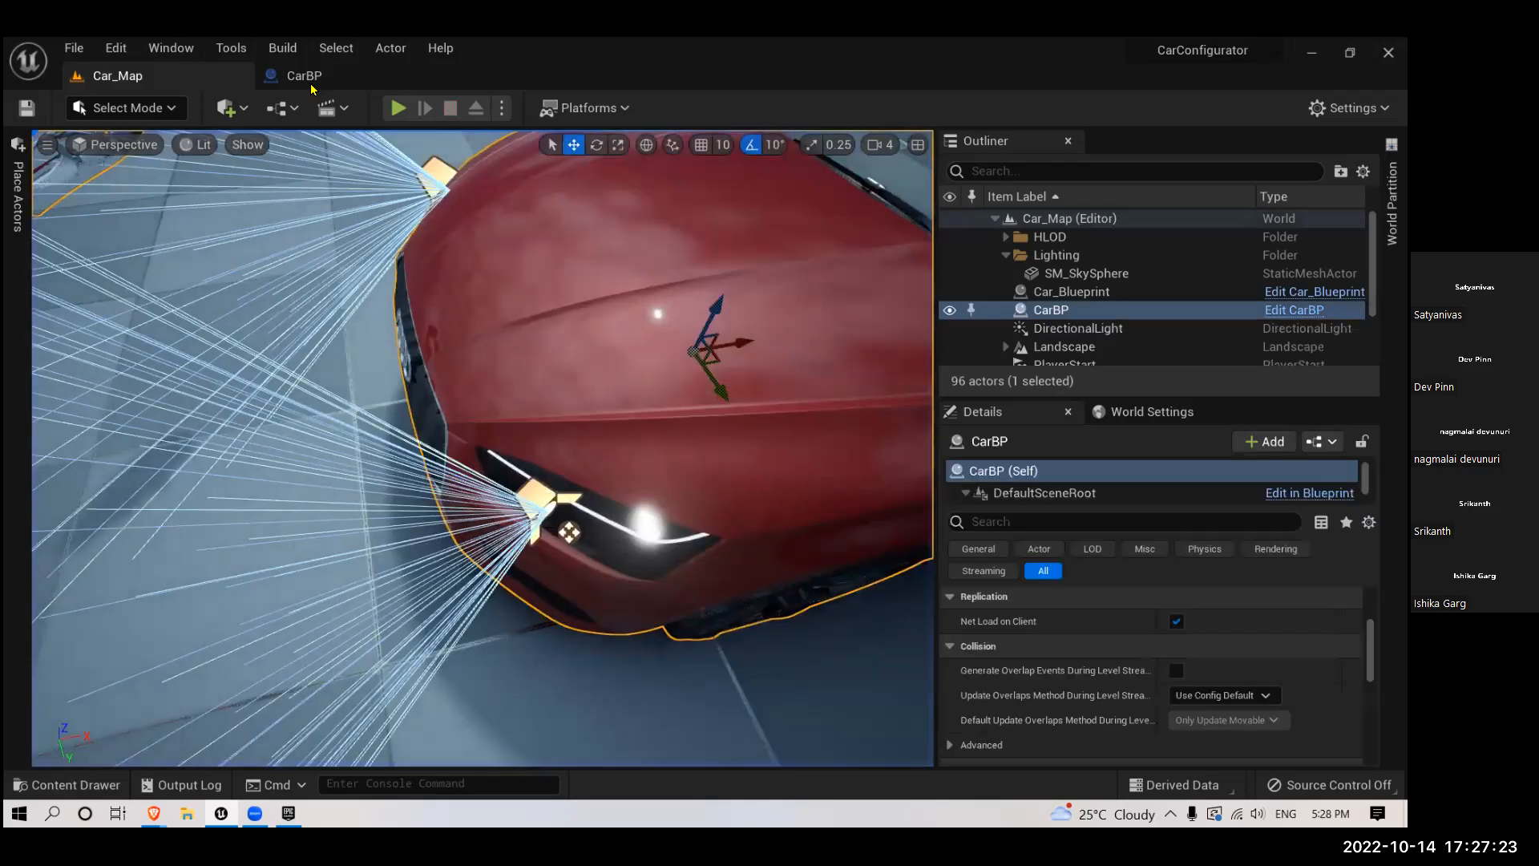
- Try to reposition the headlight glass and spotlight components together in the CarBP blueprint, and undo the change
{"action": "left_click", "coordinate": [312, 79]}
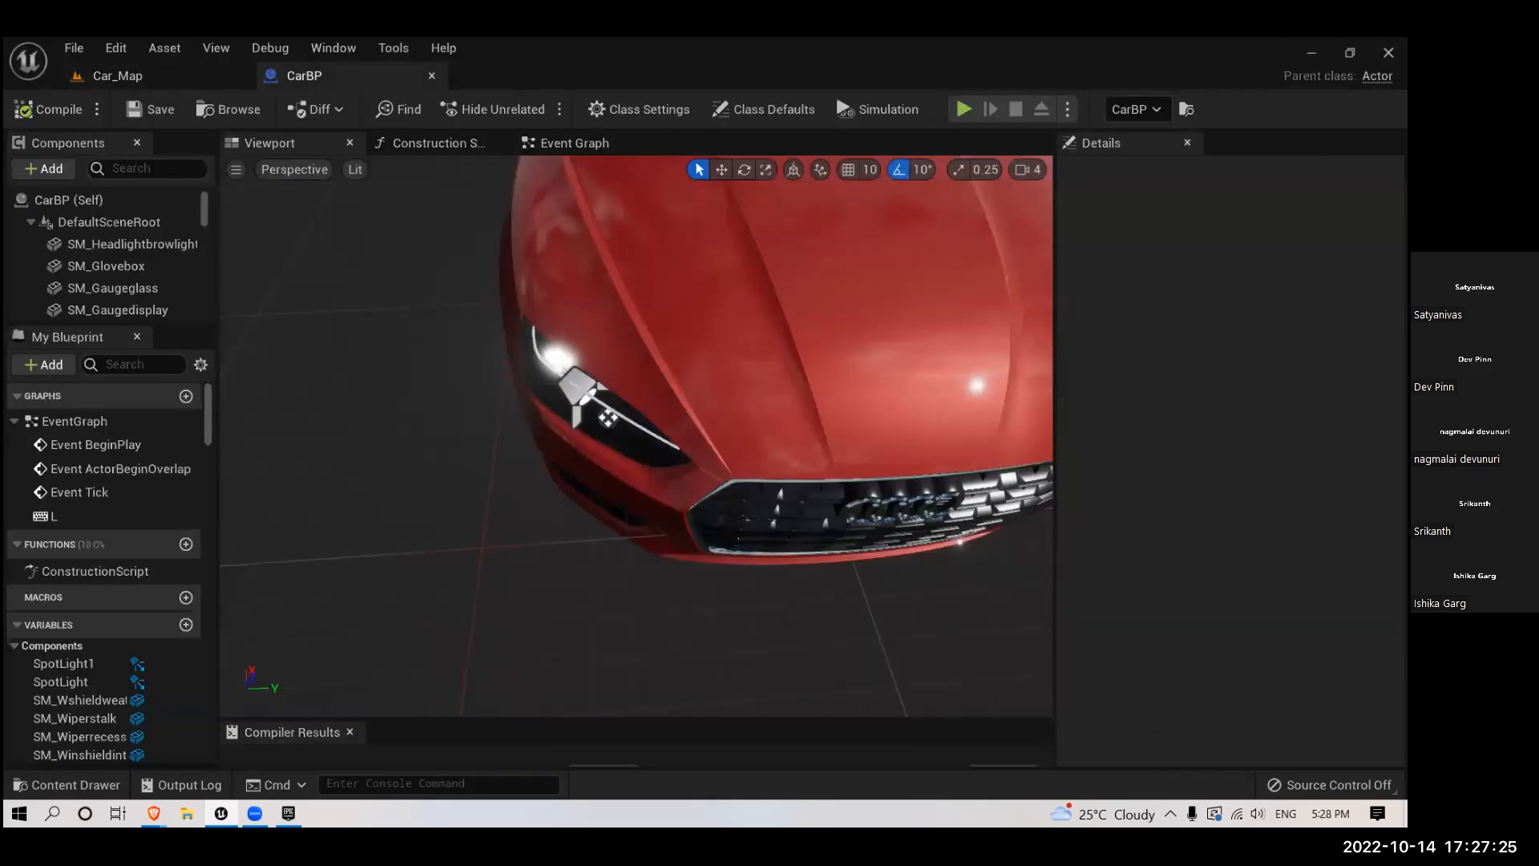
{"action": "right_click_drag", "start_coordinate": [564, 529], "coordinate": [705, 493]}
{"action": "right_click_drag", "start_coordinate": [497, 481], "coordinate": [457, 481]}
{"action": "left_click", "coordinate": [497, 481], "text": "ctrl"}
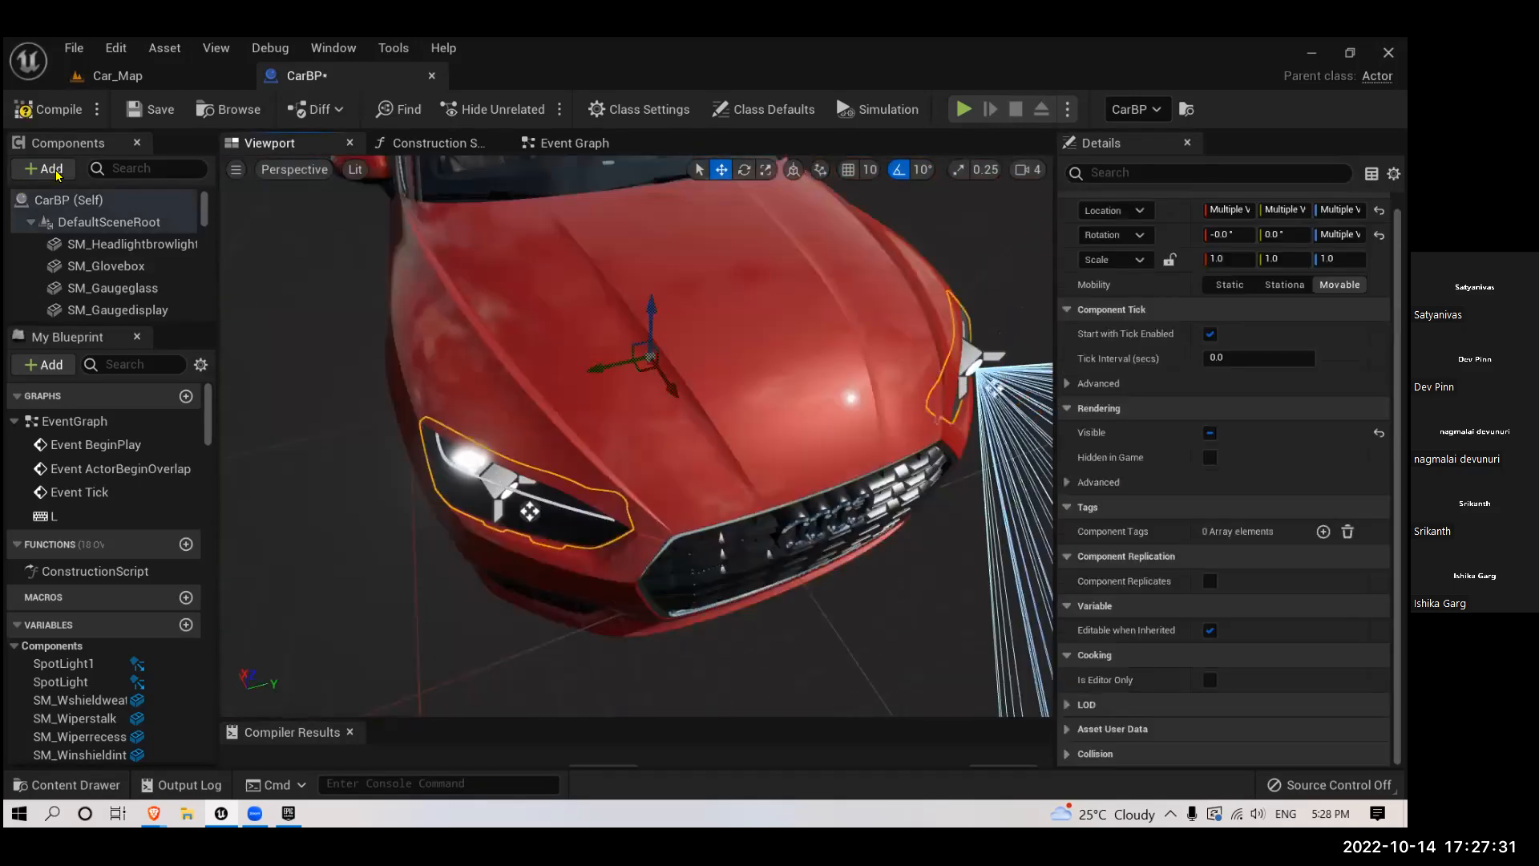
{"action": "key", "text": "ctrl+z"}
- Filter CarBP's components by "spo", move SpotLight1 and SpotLight together to just in front of the headlights, and save the blueprint
{"action": "left_click", "coordinate": [117, 170]}
{"action": "type", "text": "s"}
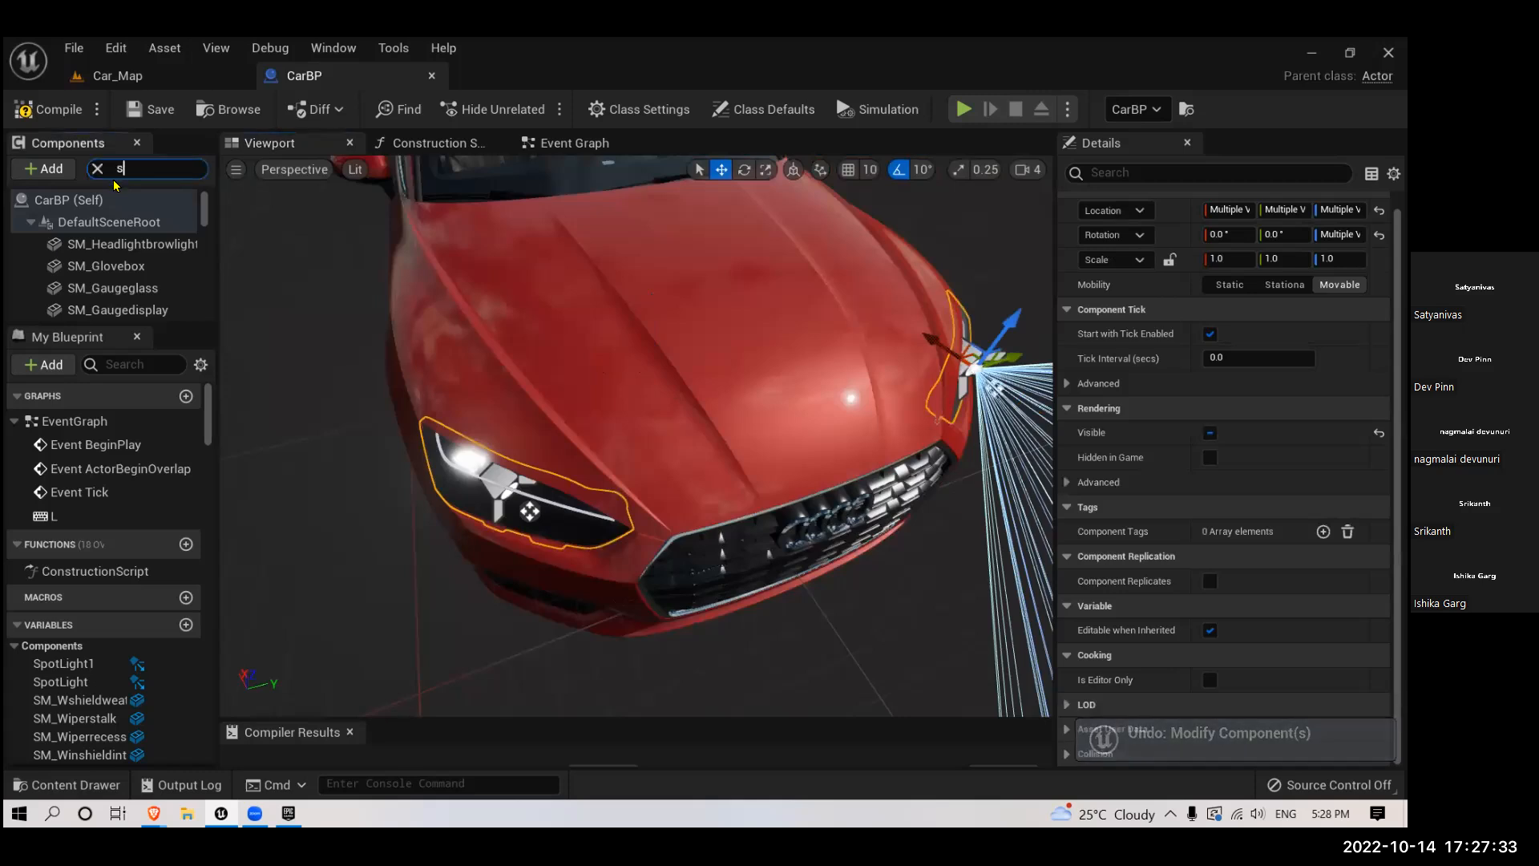
{"action": "type", "text": "po"}
{"action": "left_click", "coordinate": [120, 245]}
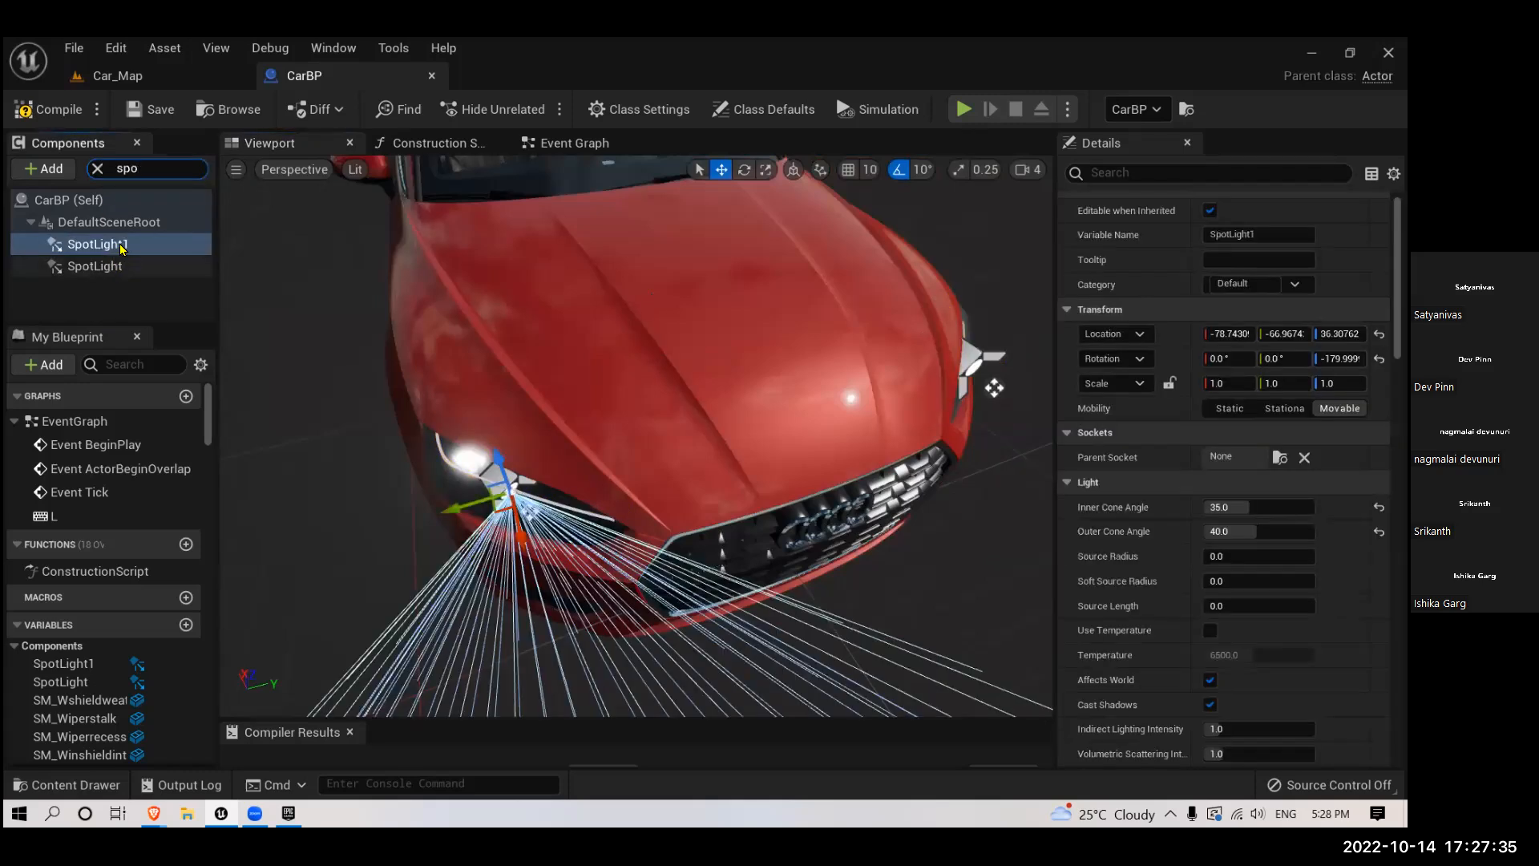
{"action": "left_click", "coordinate": [117, 266]}
{"action": "left_click", "coordinate": [120, 246], "text": "ctrl"}
{"action": "left_click_drag", "start_coordinate": [519, 539], "coordinate": [542, 591]}
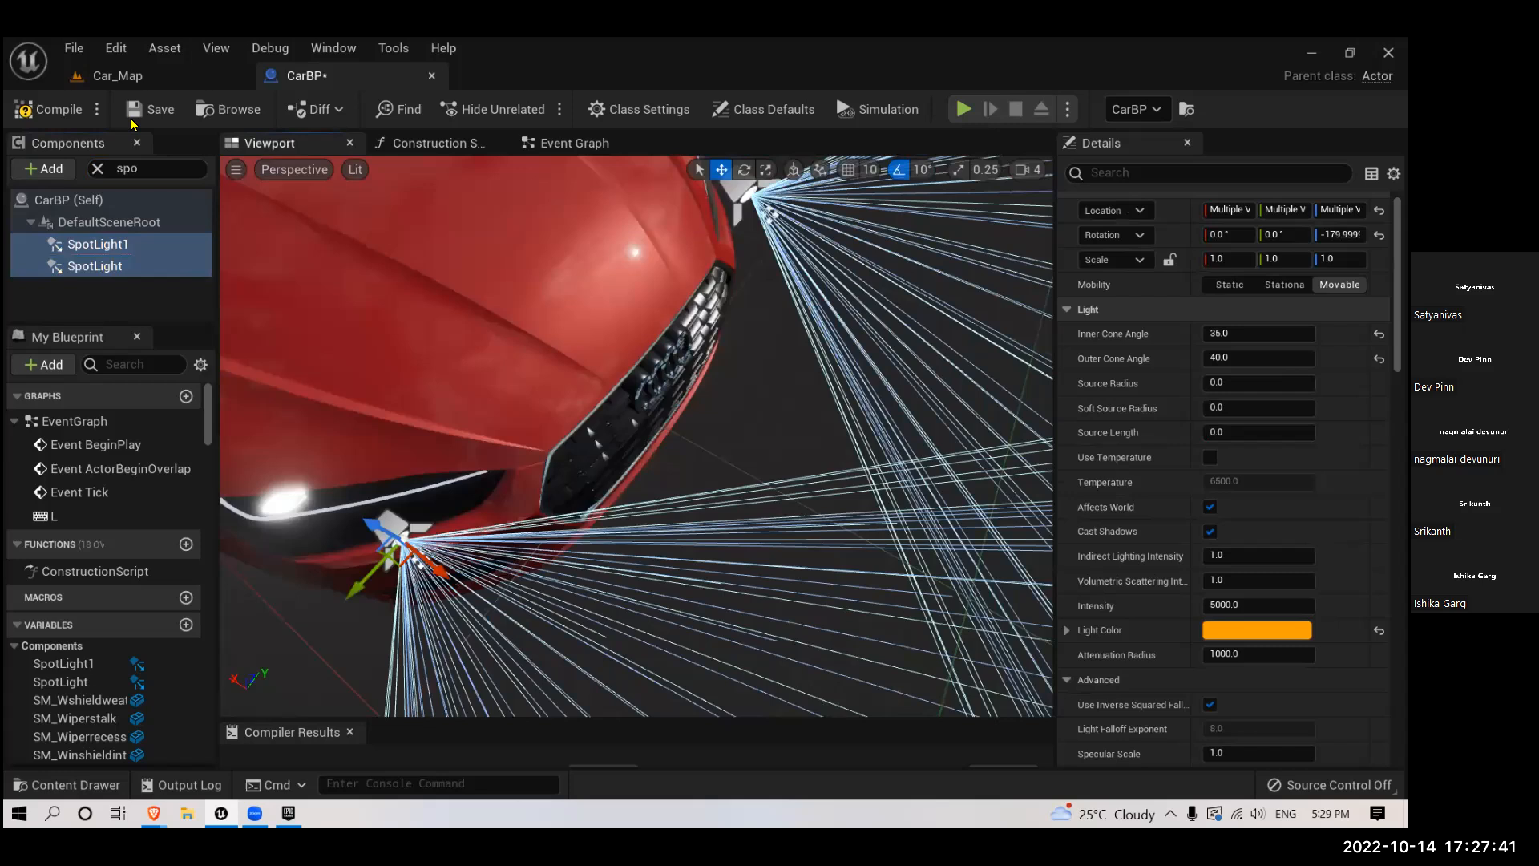
{"action": "left_click", "coordinate": [133, 122]}
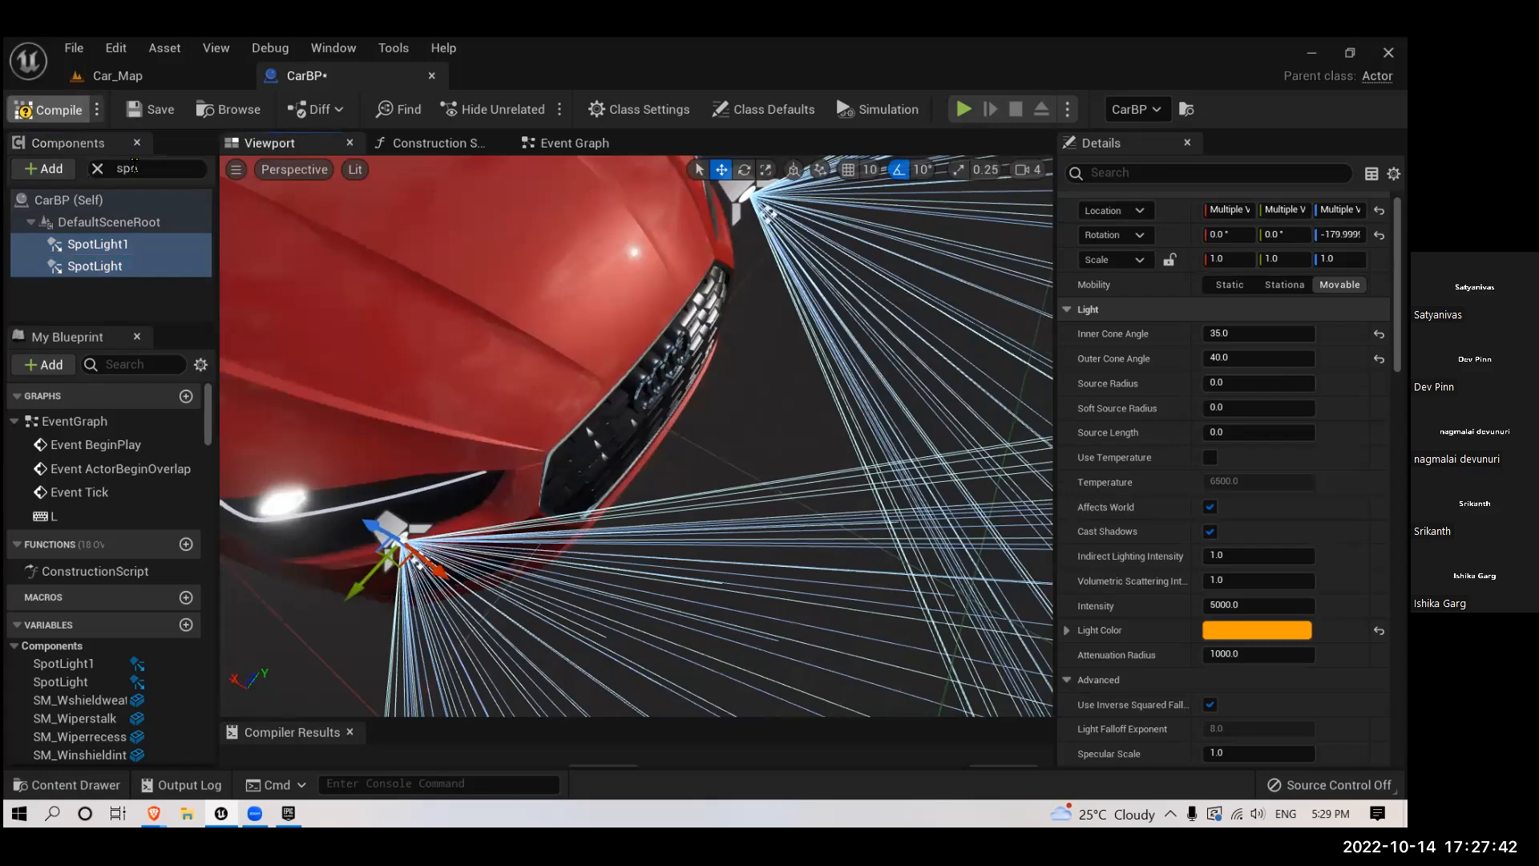
- Play the Car_Map level to check CarBP's headlights with the moved spotlights, and stop the play session
{"action": "left_click", "coordinate": [120, 75]}
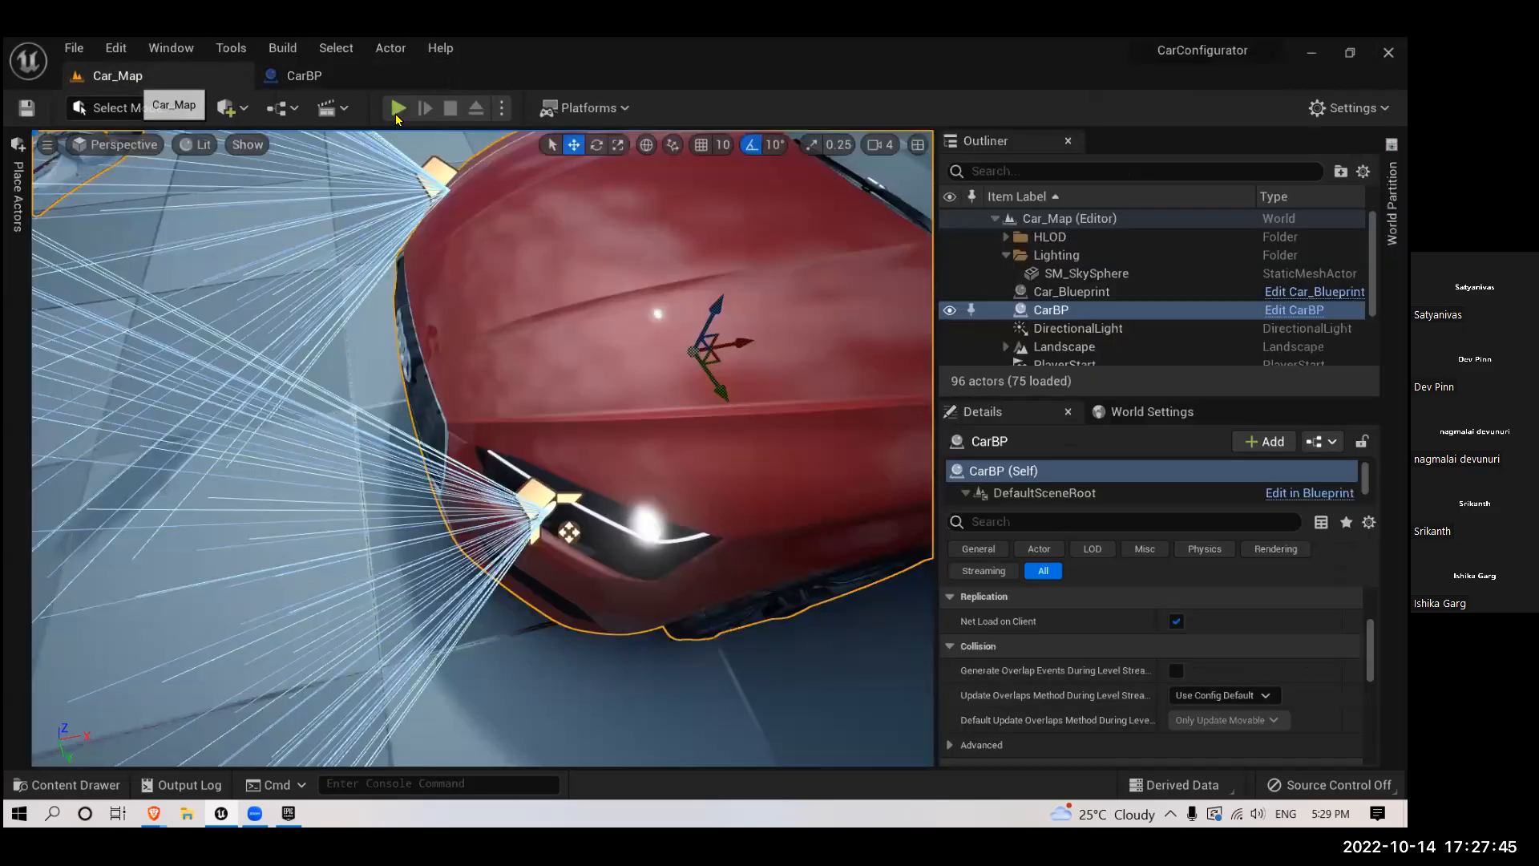
{"action": "right_click_drag", "start_coordinate": [461, 473], "coordinate": [392, 433]}
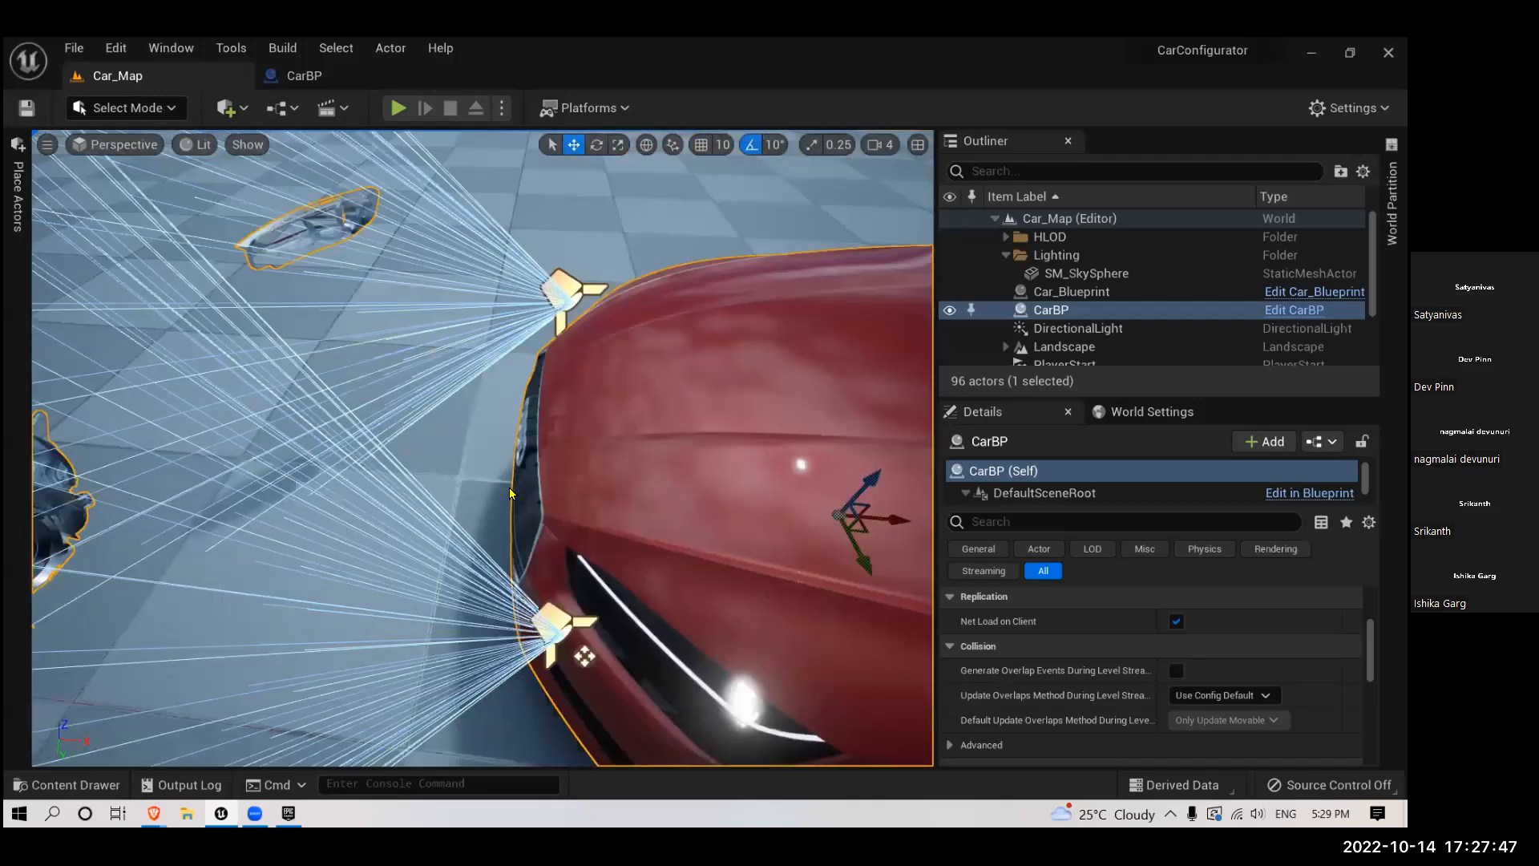
{"action": "left_click", "coordinate": [399, 108]}
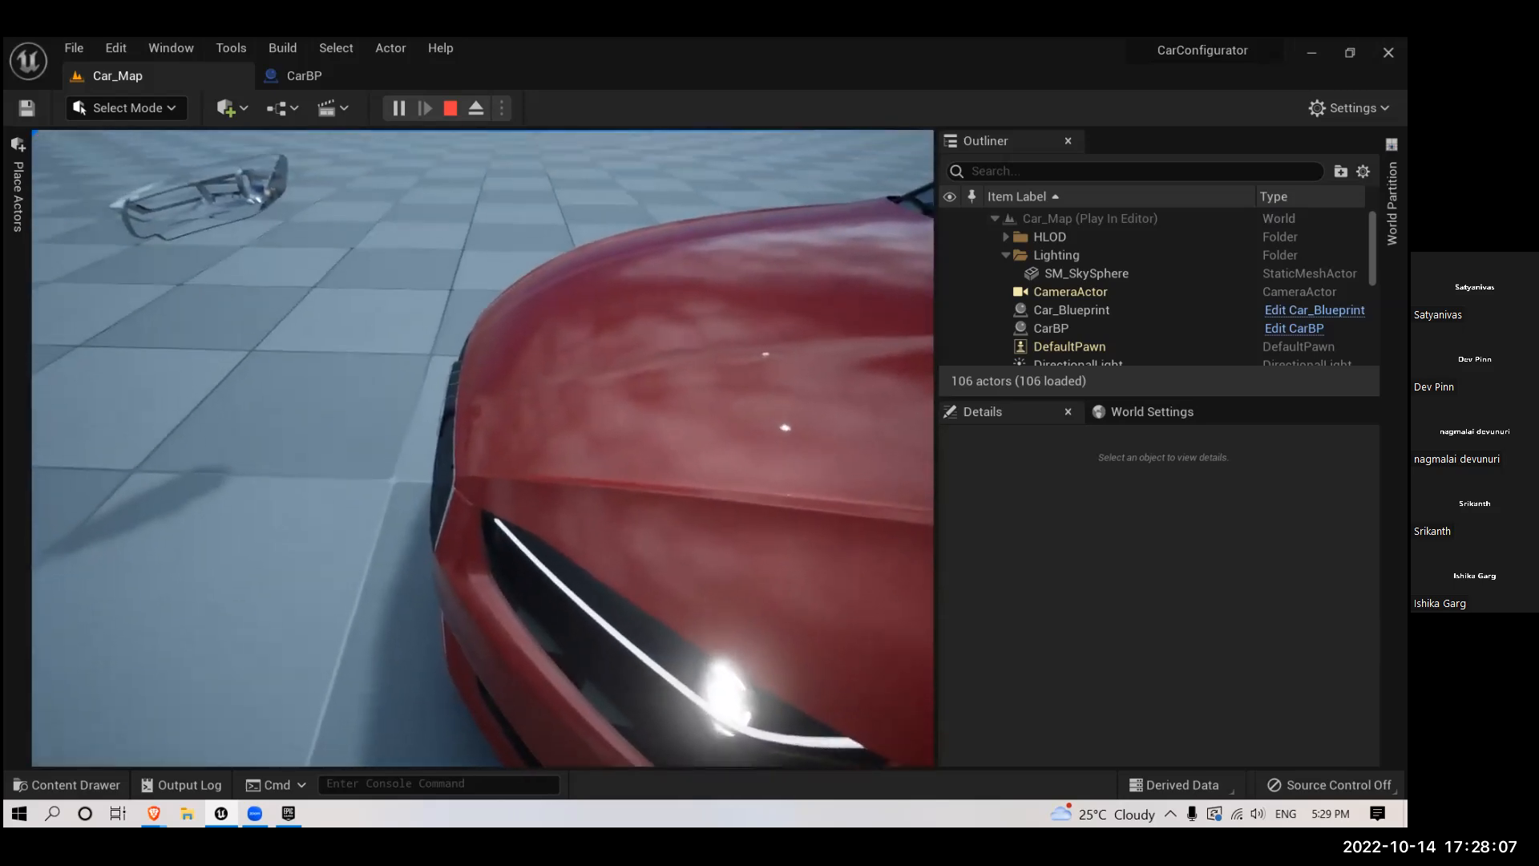
{"action": "key", "text": "Escape"}
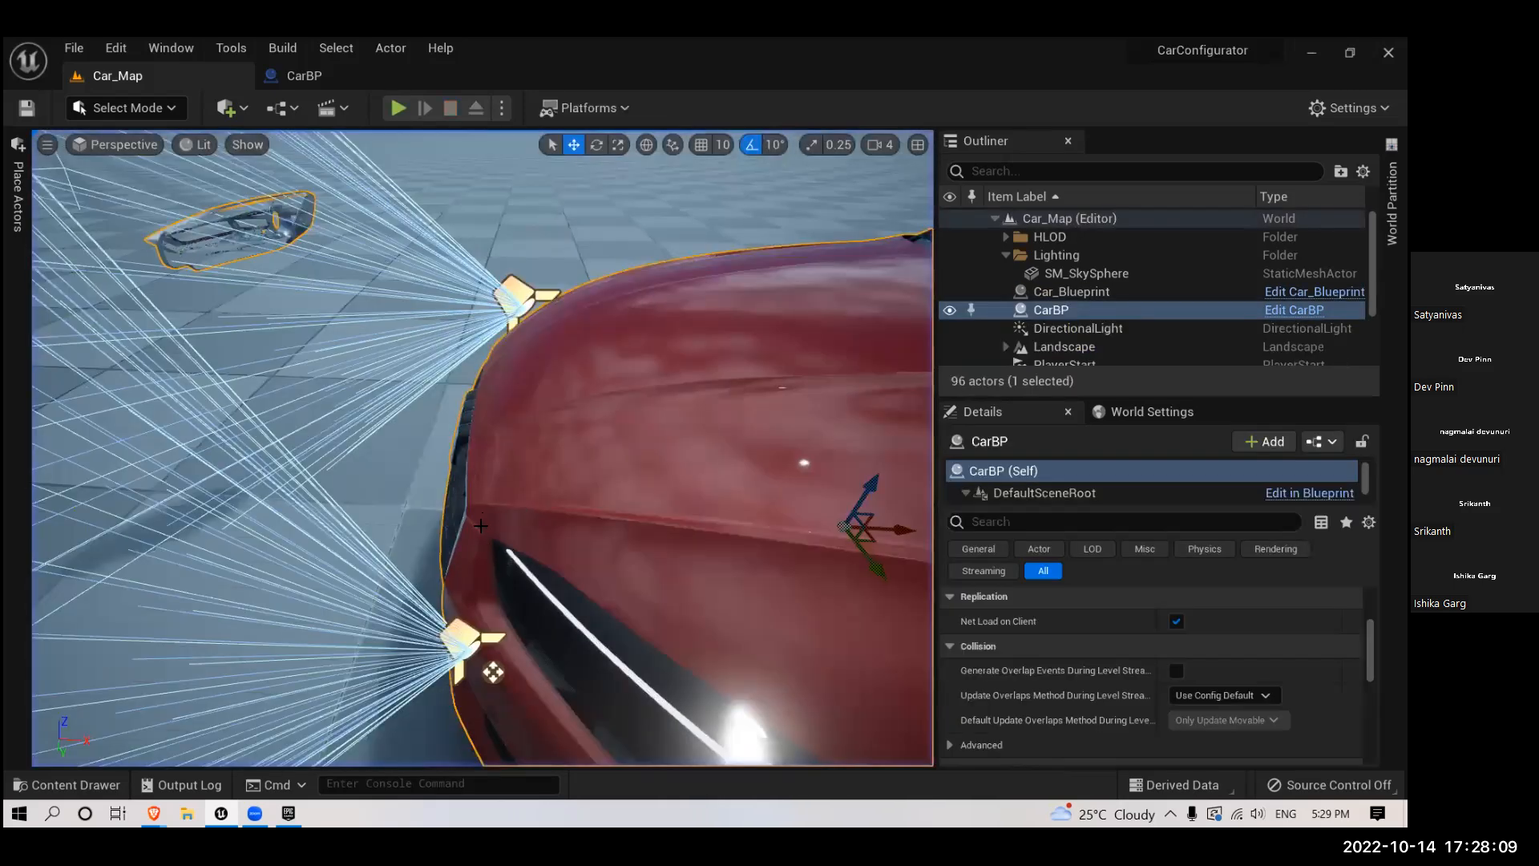
- Move both CarBP spotlights slightly further forward from the car's front, and save the blueprint
{"action": "scroll", "coordinate": [477, 588], "scroll_direction": "down", "scroll_amount": 12}
{"action": "right_click_drag", "start_coordinate": [478, 377], "coordinate": [522, 538]}
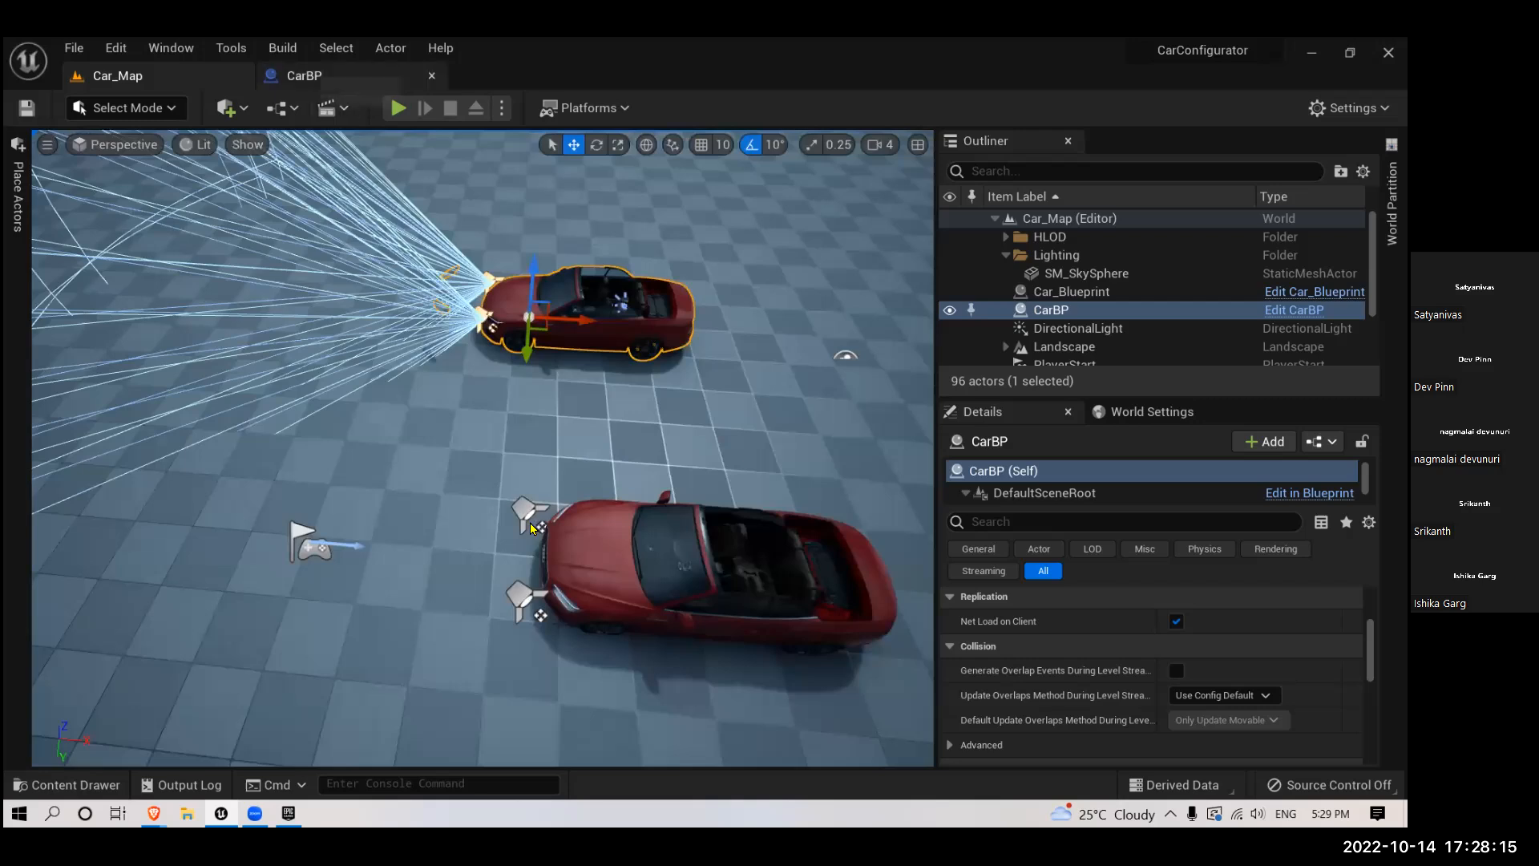
{"action": "left_click", "coordinate": [319, 78]}
{"action": "scroll", "coordinate": [719, 397], "scroll_direction": "down", "scroll_amount": 10}
{"action": "mouse_move", "coordinate": [709, 396]}
{"action": "left_mouse_down"}
{"action": "mouse_move", "coordinate": [731, 411]}
{"action": "mouse_move", "coordinate": [718, 413]}
{"action": "left_mouse_up"}
{"action": "left_click", "coordinate": [160, 109]}
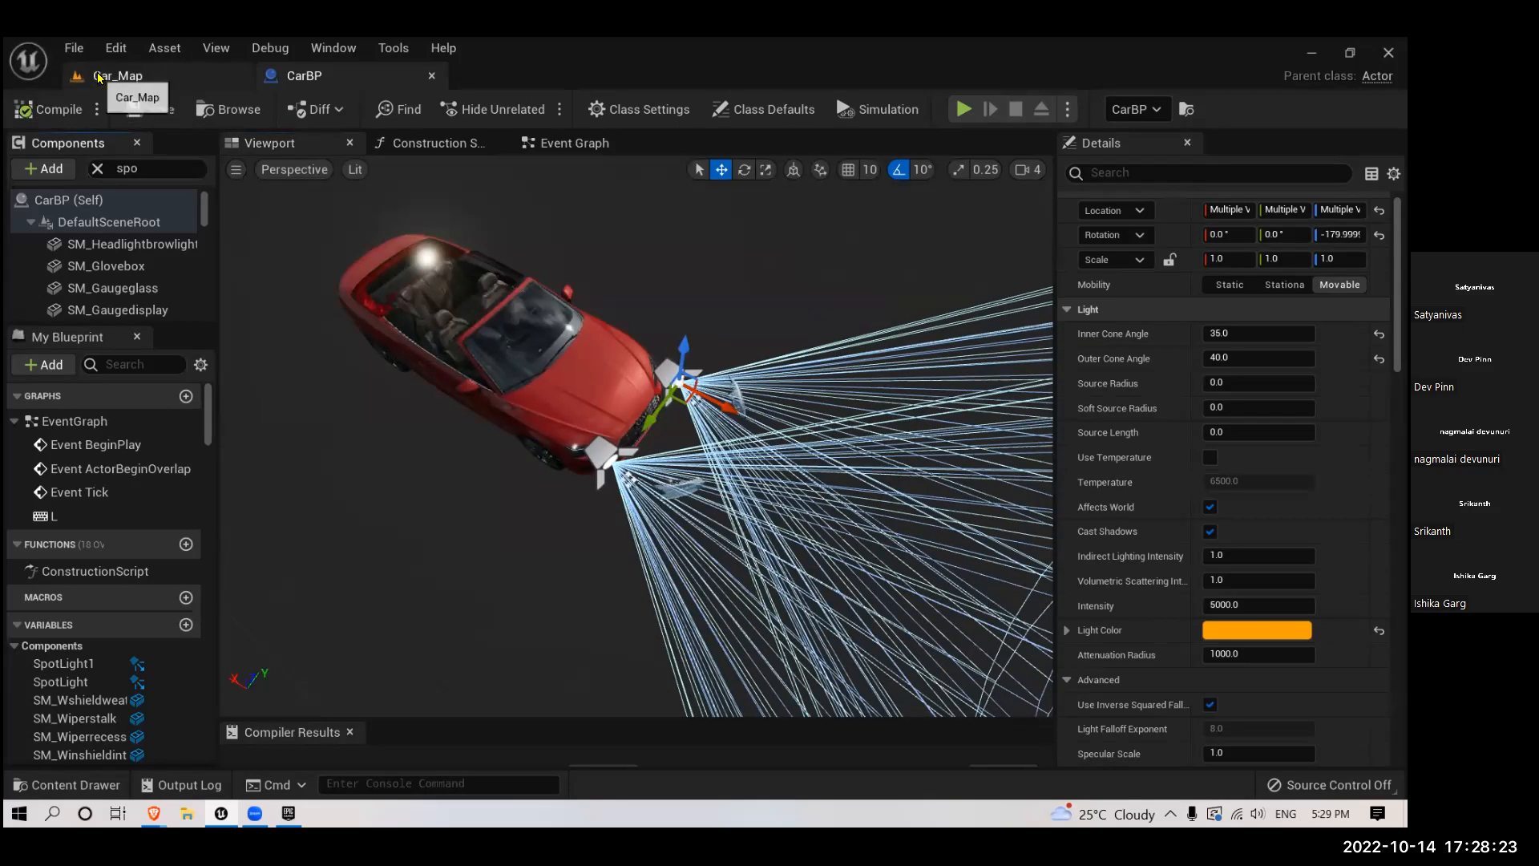
- Play Car_Map, fly around the front of the car to inspect its headlights, and stop the play session
{"action": "left_click", "coordinate": [104, 76]}
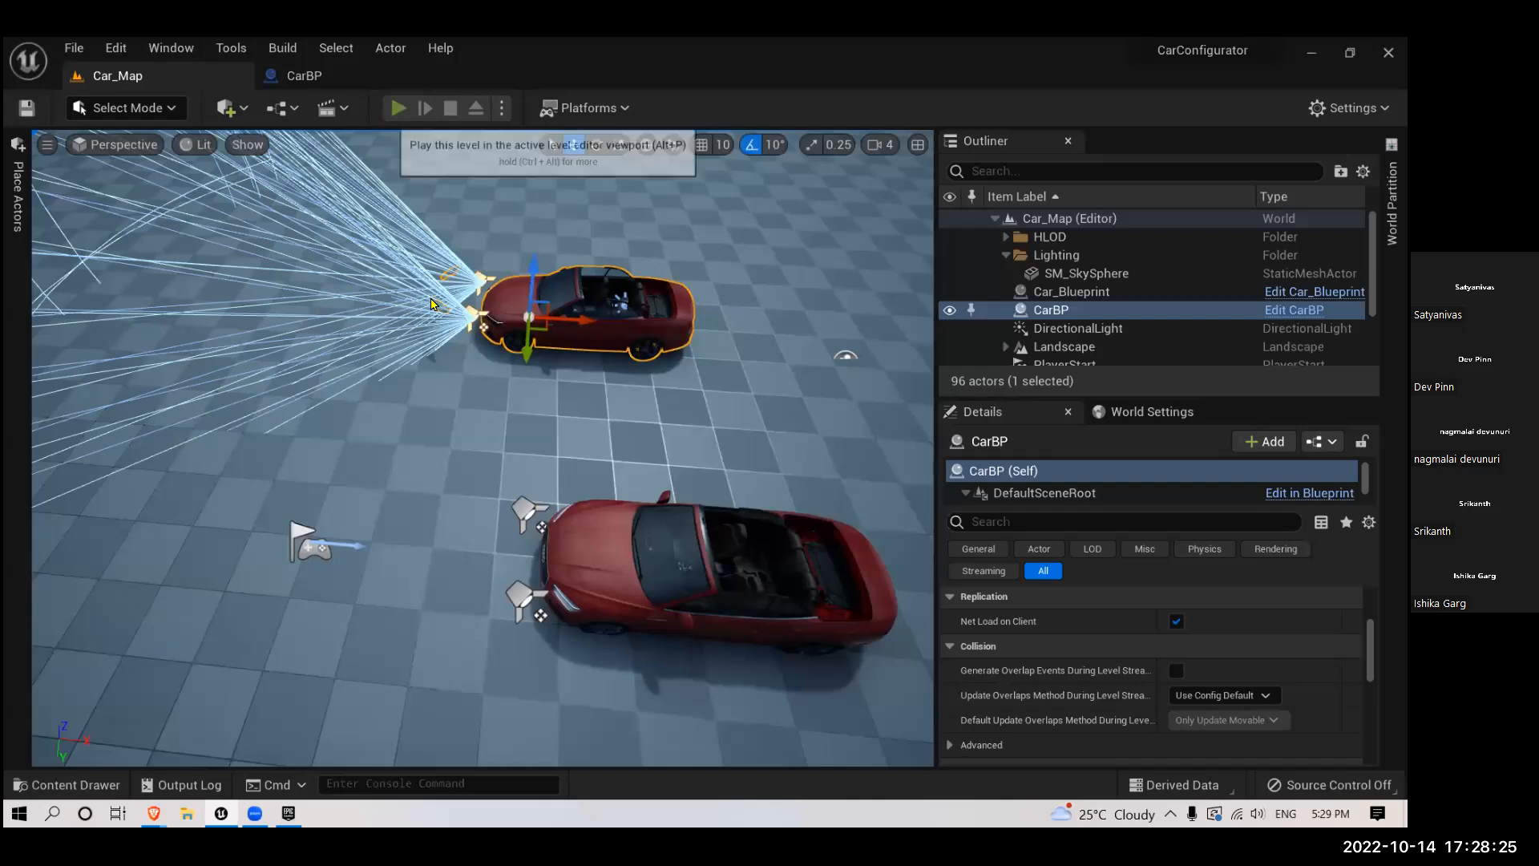
{"action": "key", "text": "alt+p"}
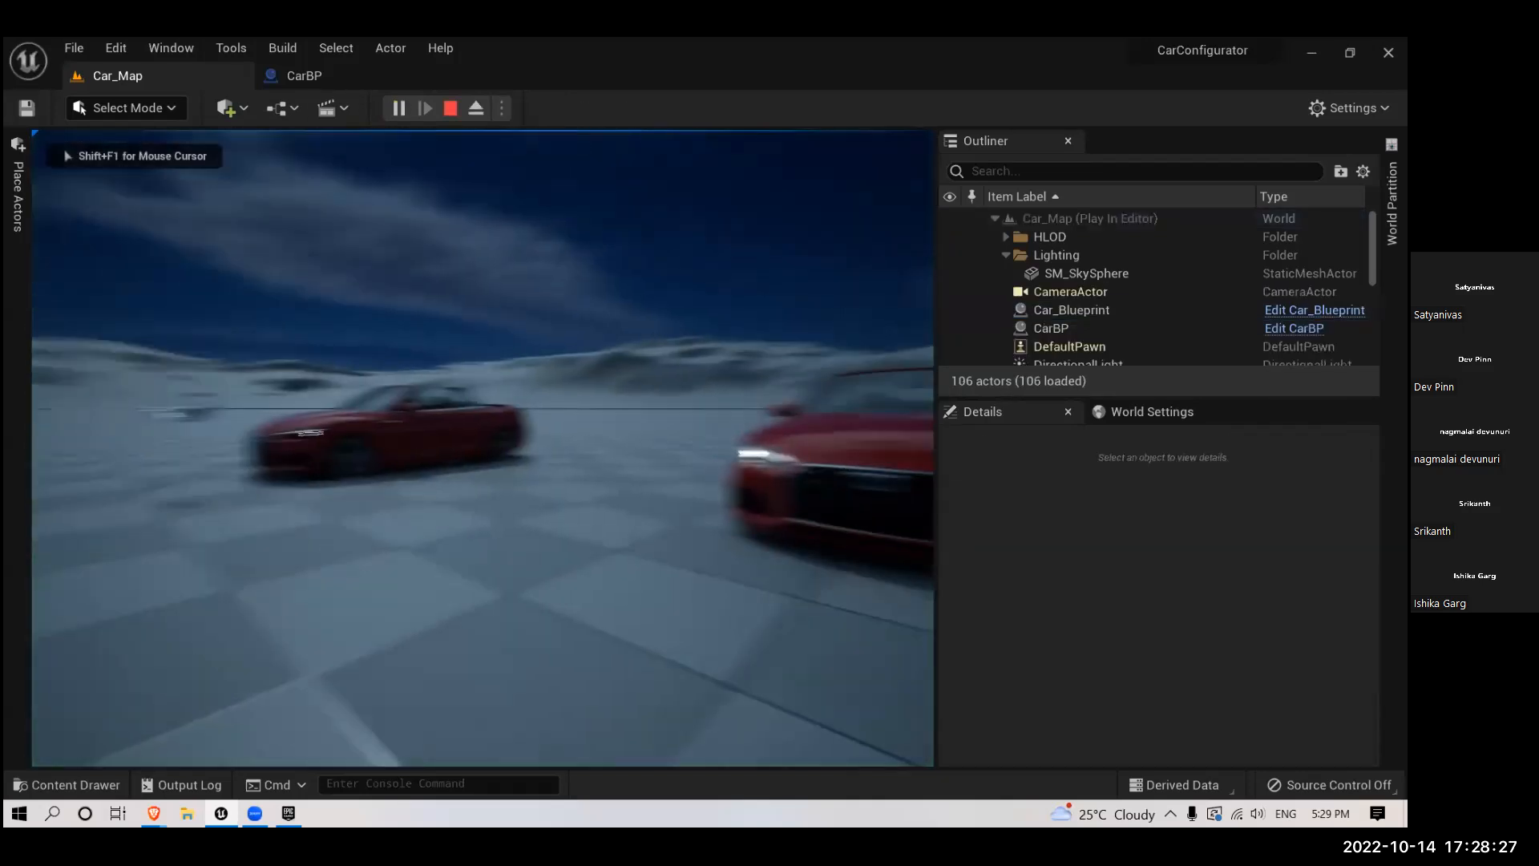
{"action": "key", "text": "w"}
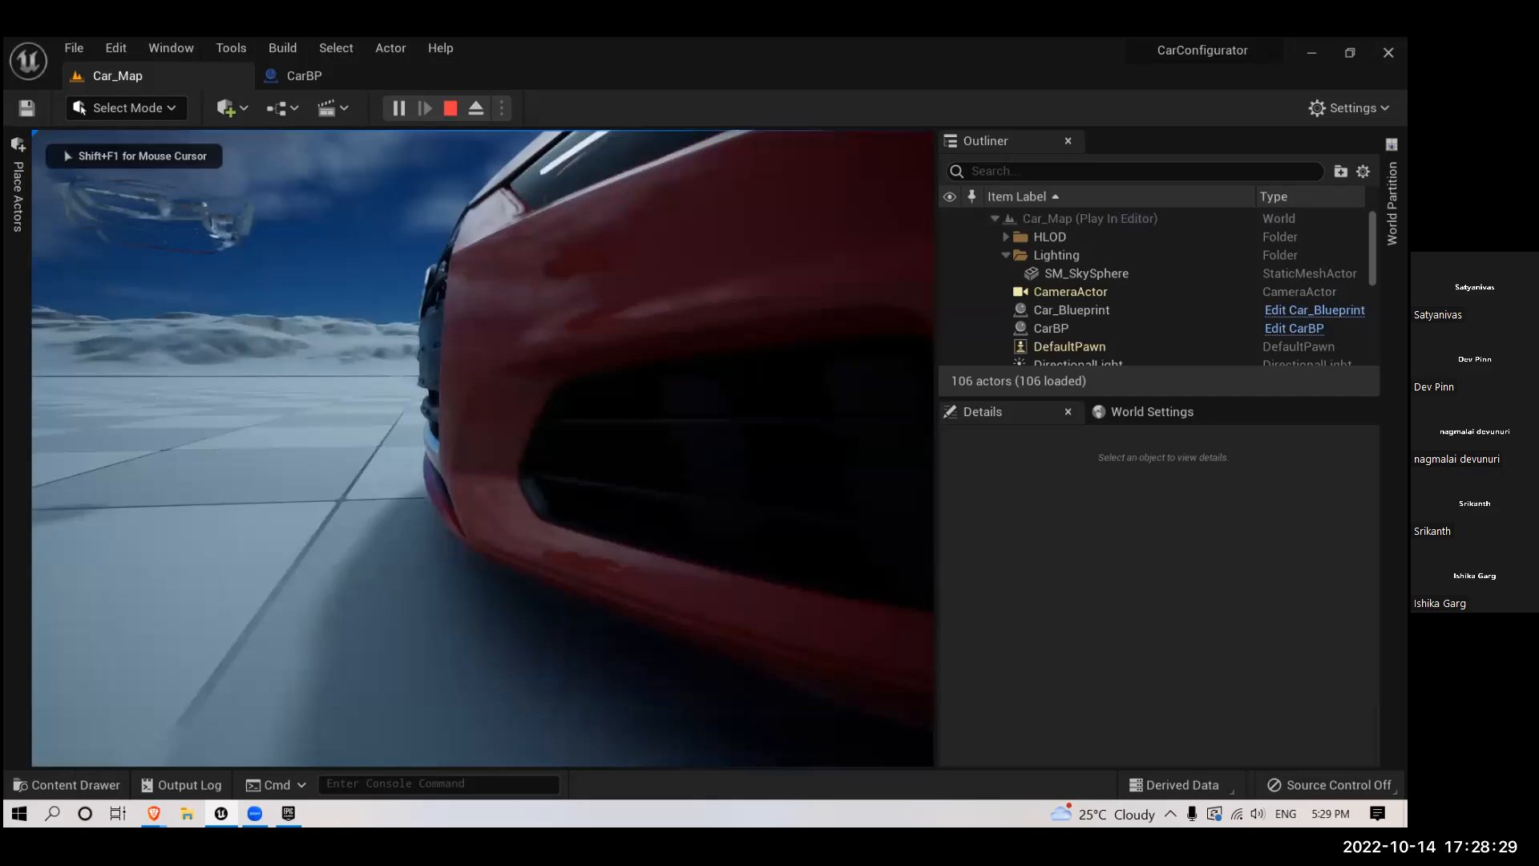
{"action": "key", "text": "e"}
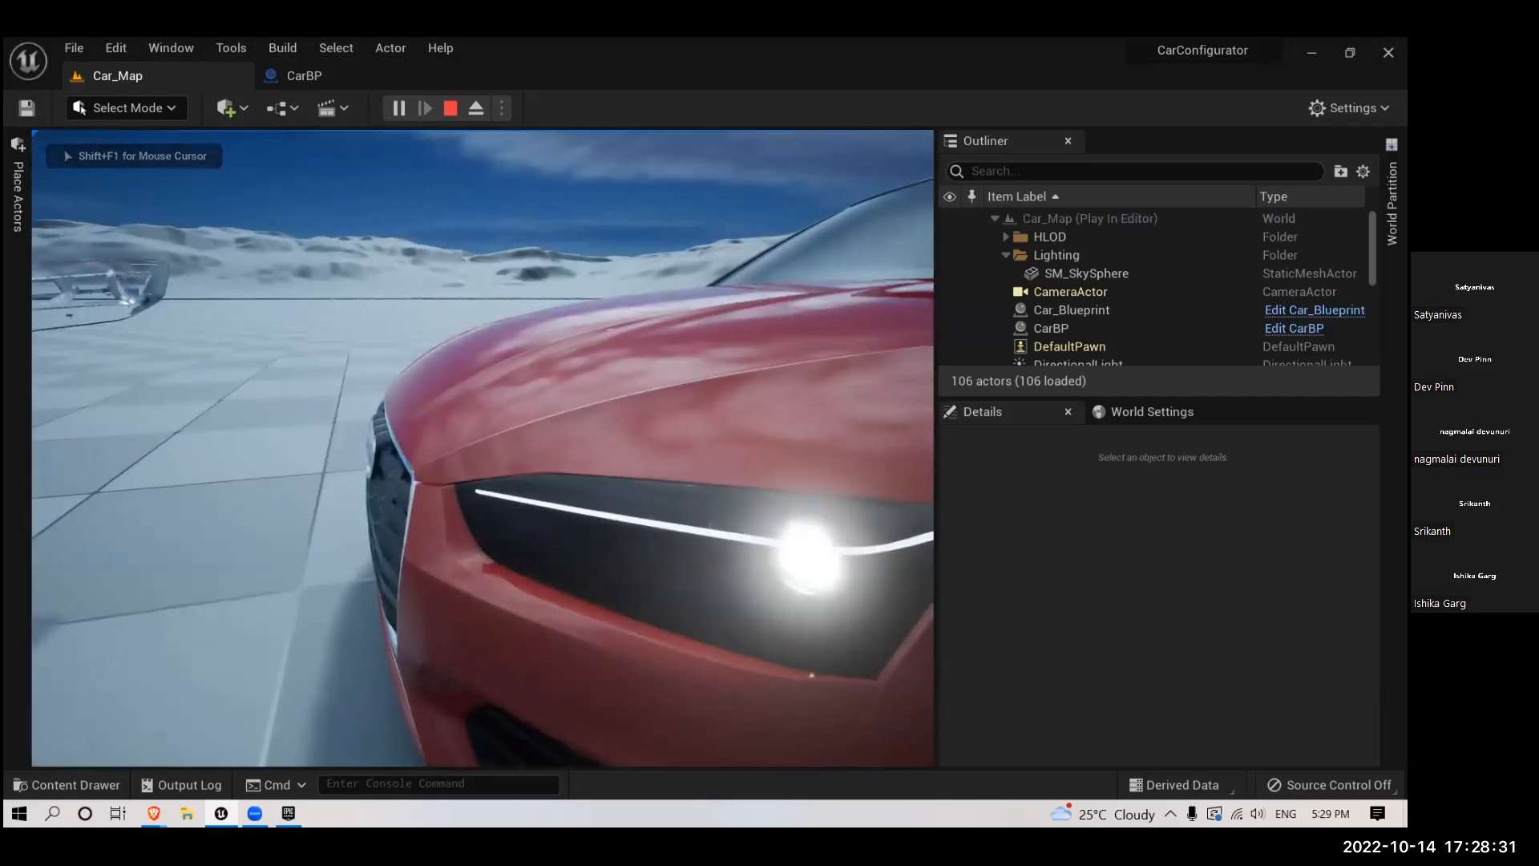
{"action": "key", "text": "s"}
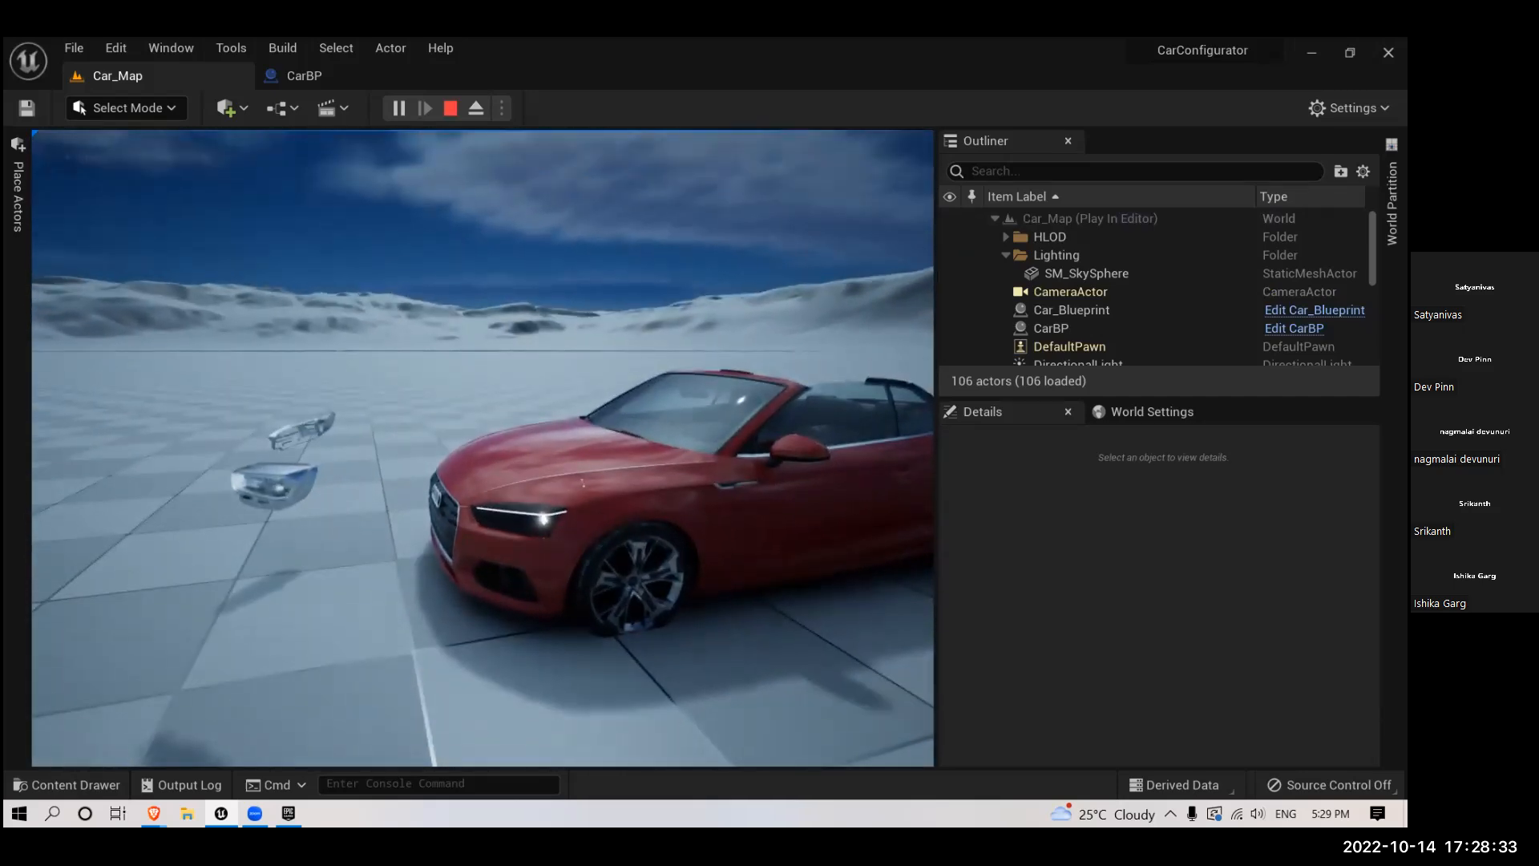
{"action": "key", "text": "w"}
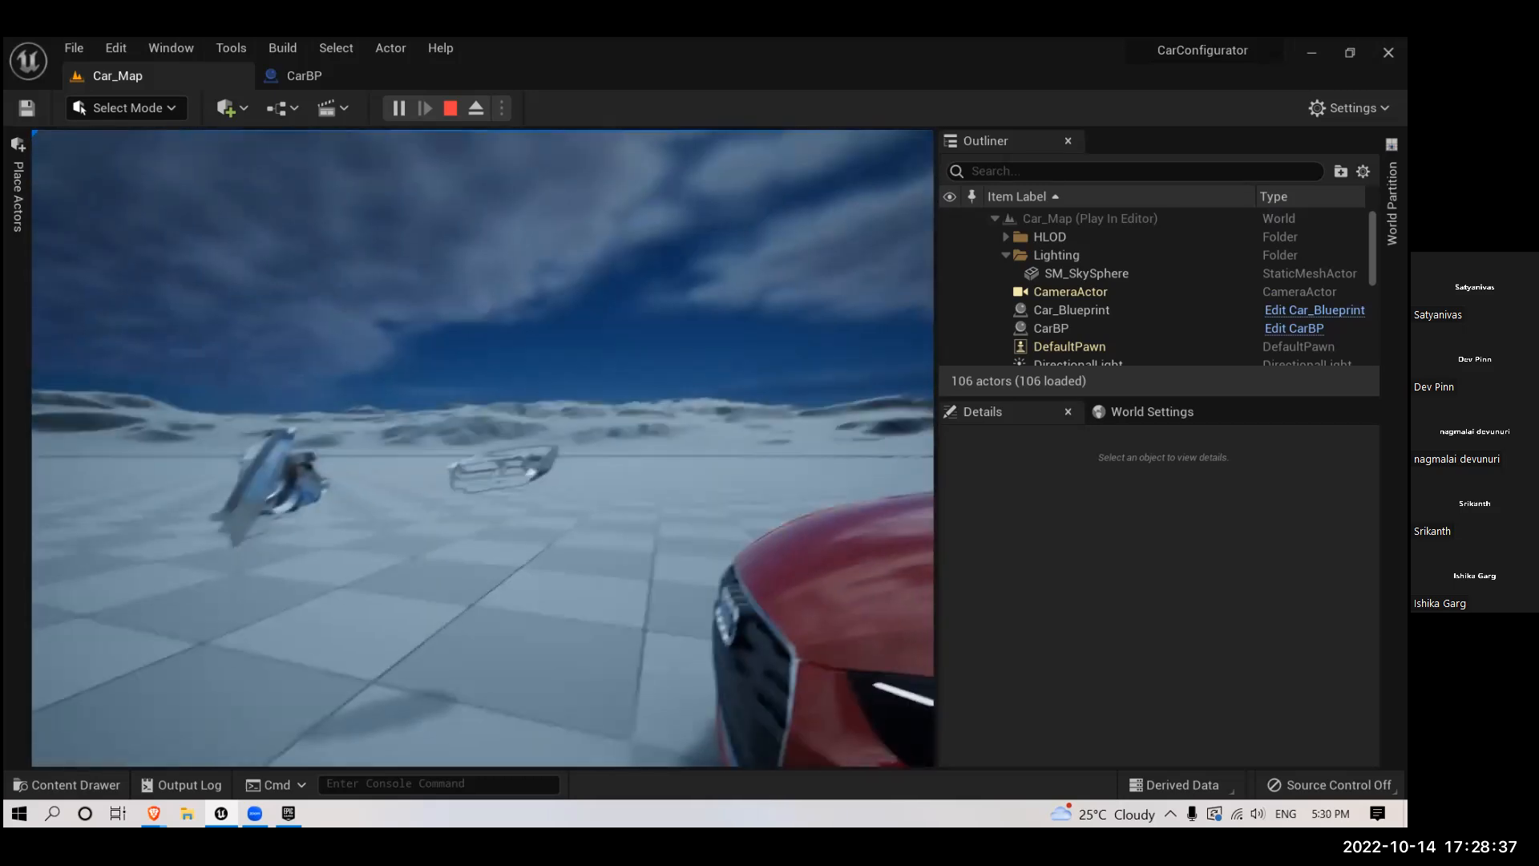
{"action": "key", "text": "Escape"}
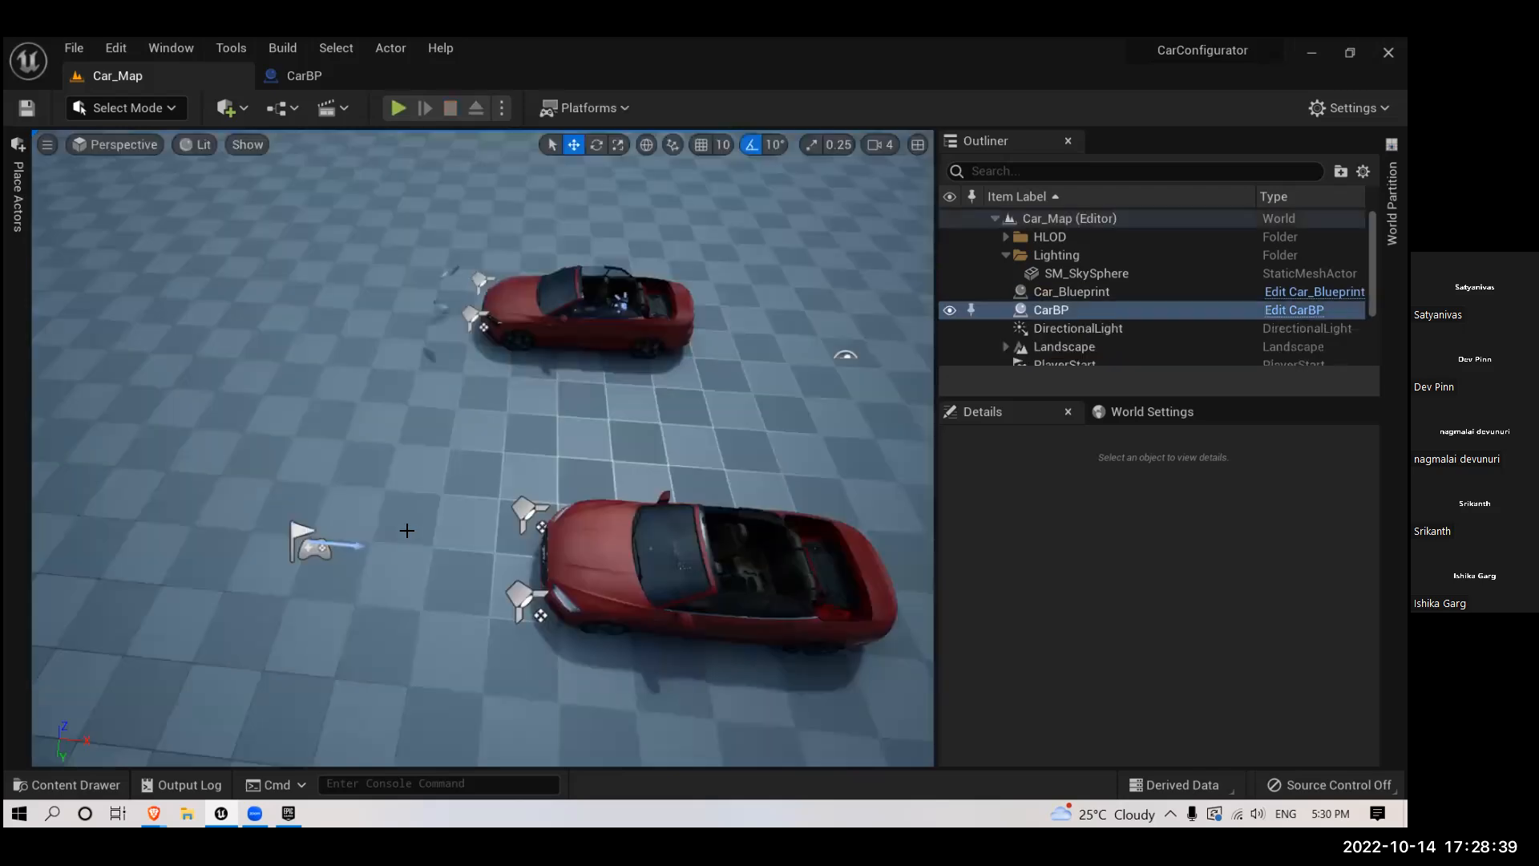
- Set the inner and outer cone angles of both CarBP spotlights to 45
{"action": "right_click_drag", "start_coordinate": [476, 540], "coordinate": [567, 504]}
{"action": "left_click", "coordinate": [595, 489]}
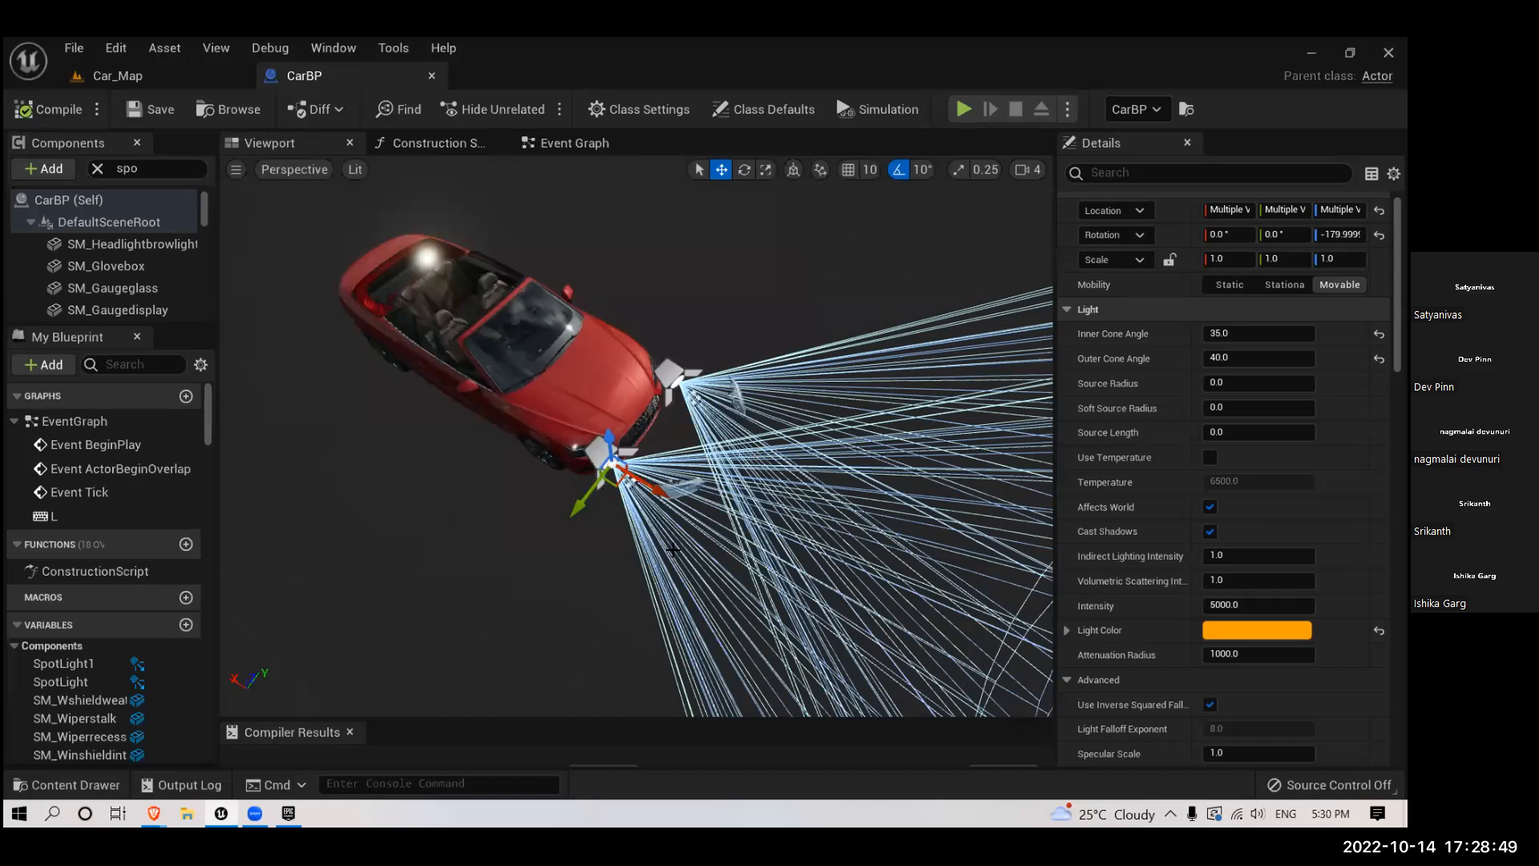
{"action": "scroll", "coordinate": [673, 549], "scroll_direction": "up", "scroll_amount": 3}
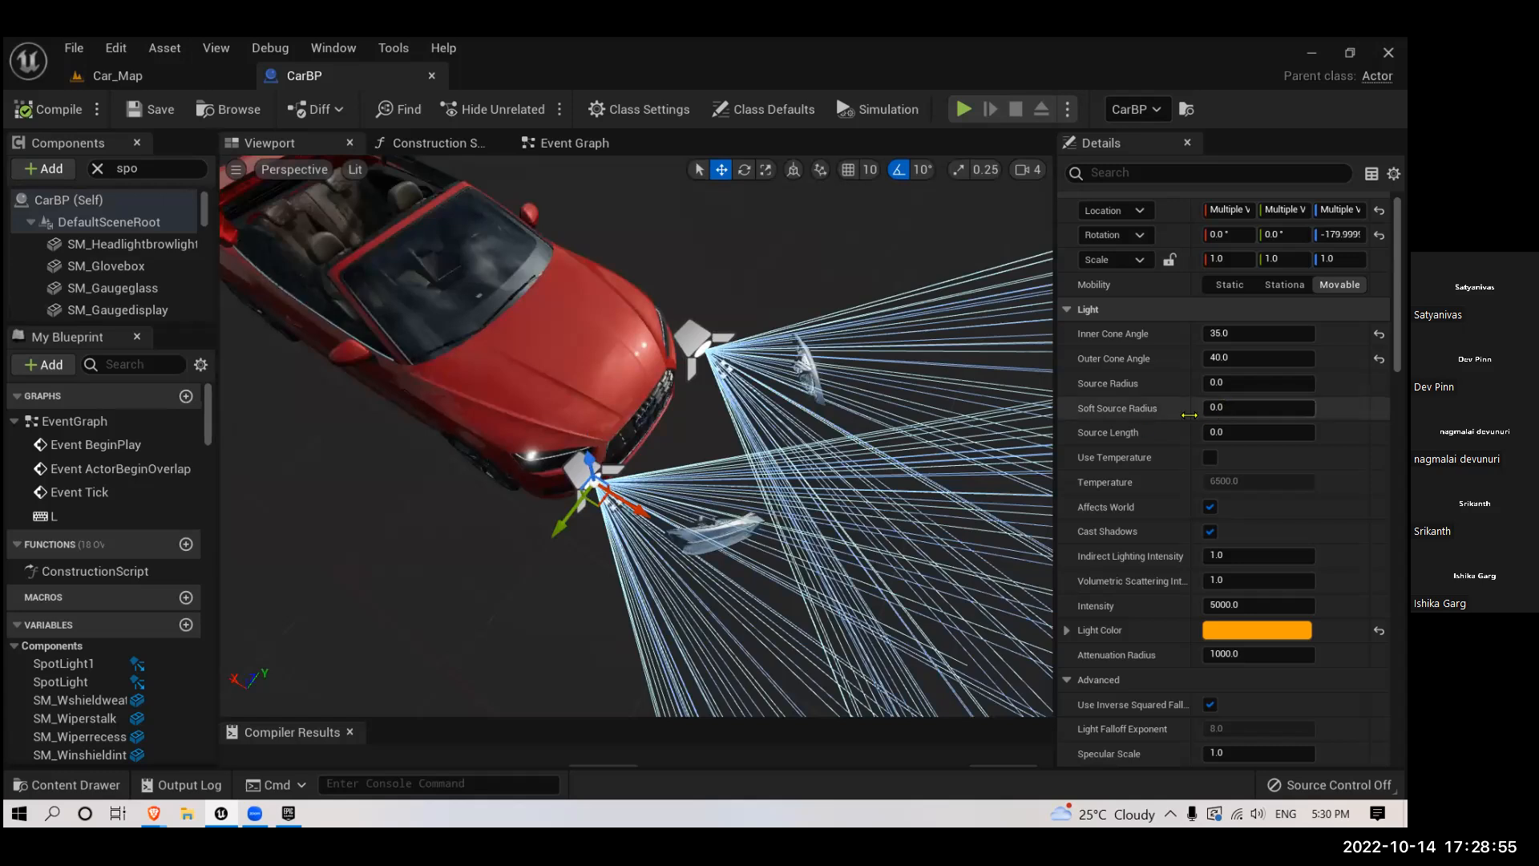
{"action": "left_click", "coordinate": [1225, 334]}
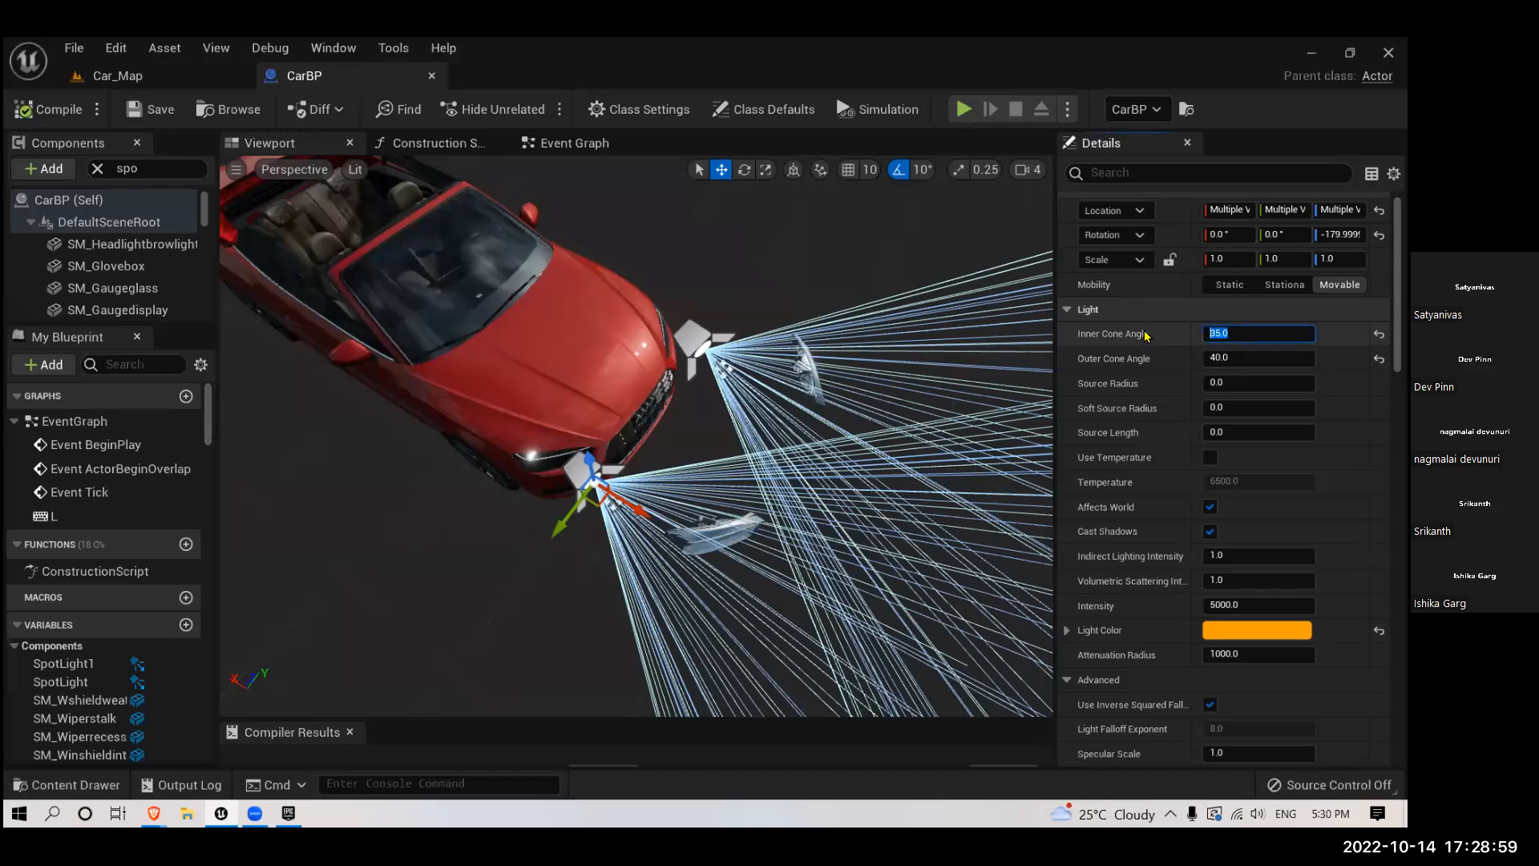
{"action": "key", "text": "Return"}
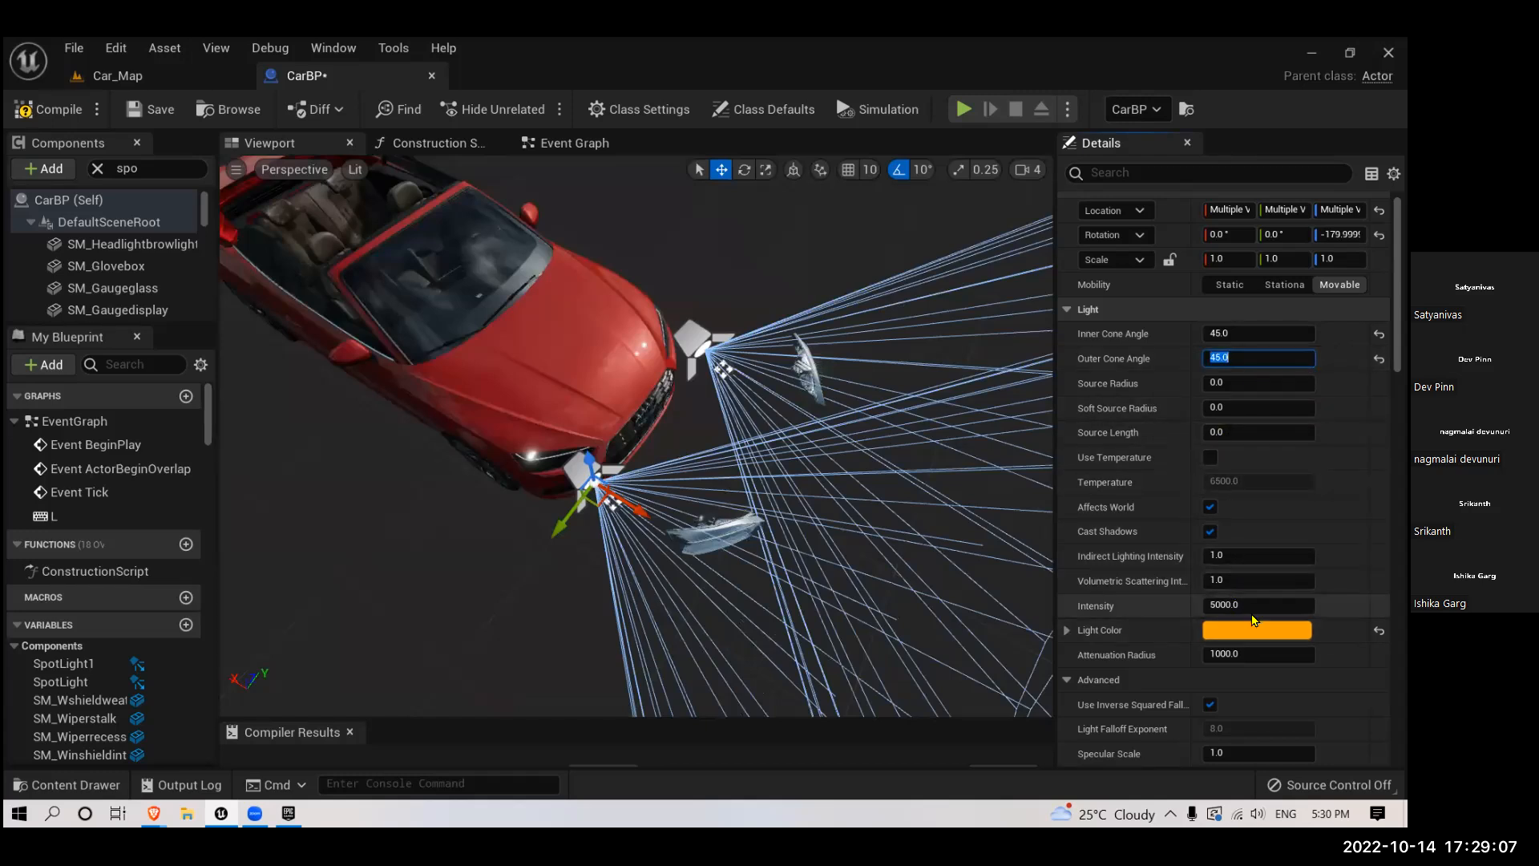
- Set the attenuation radius of both spotlights to 500
{"action": "left_click", "coordinate": [1248, 653]}
{"action": "key", "text": "ctrl+a"}
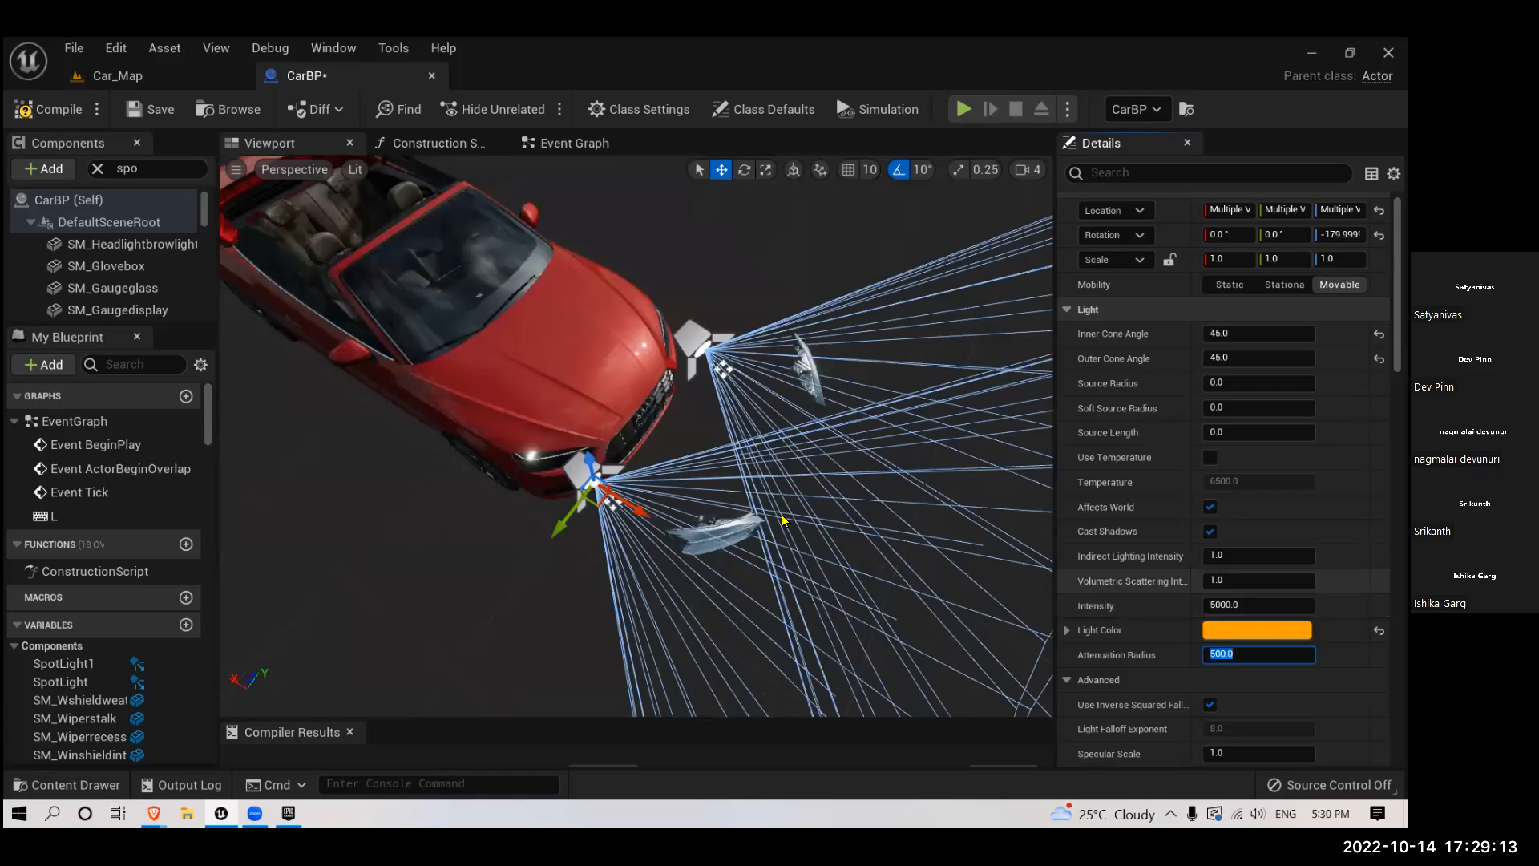
{"action": "scroll", "coordinate": [776, 497], "scroll_direction": "down", "scroll_amount": 5}
{"action": "scroll", "coordinate": [663, 420], "scroll_direction": "down", "scroll_amount": 3}
{"action": "right_click_drag", "start_coordinate": [789, 489], "coordinate": [858, 500]}
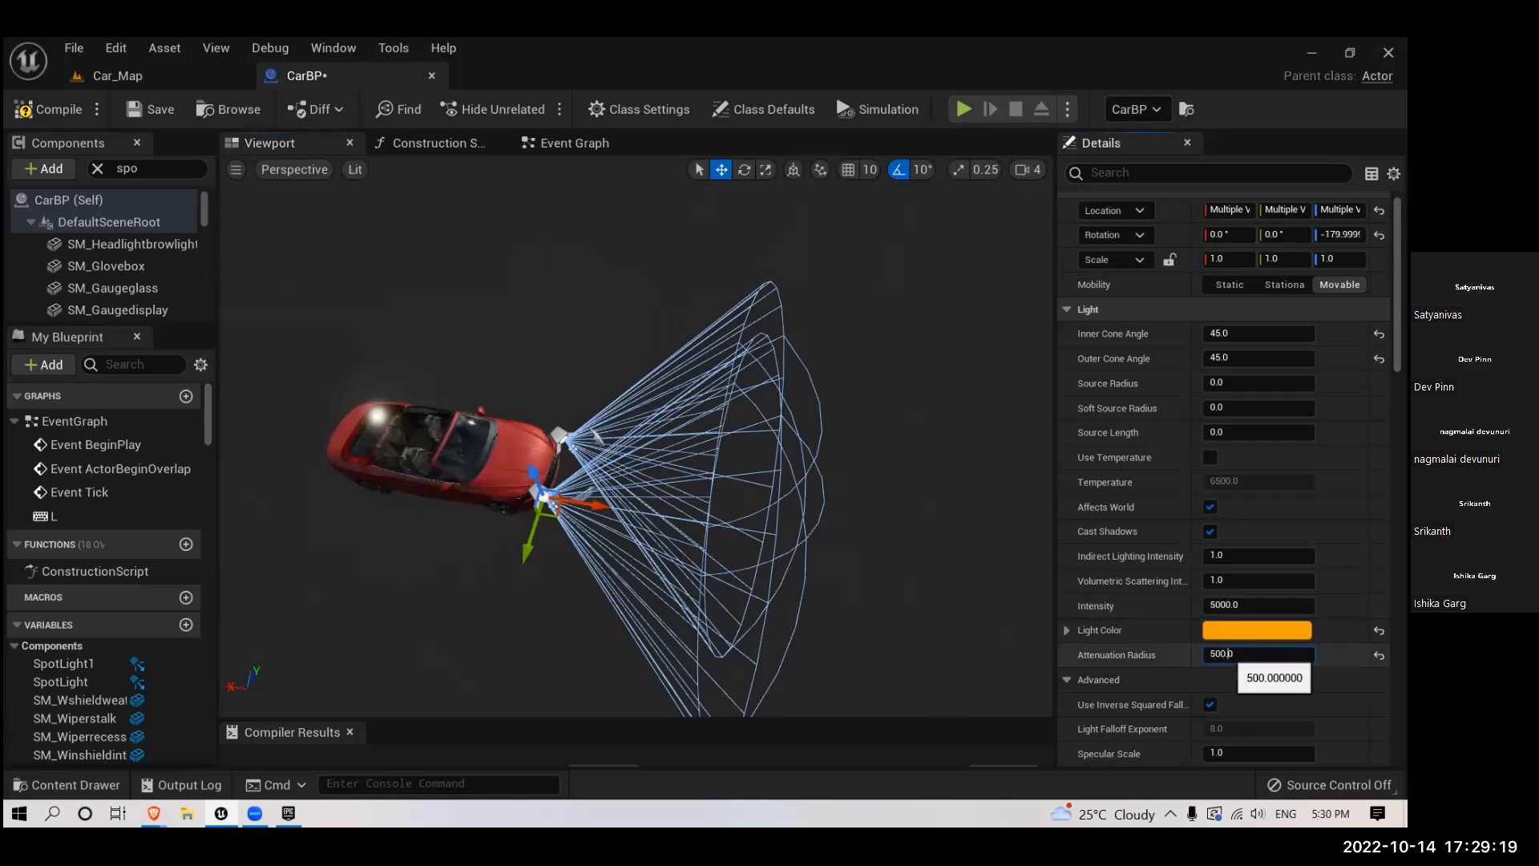
- Set the attenuation radius of both spotlights to 300
{"action": "left_click", "coordinate": [1229, 654]}
{"action": "type", "text": "300"}
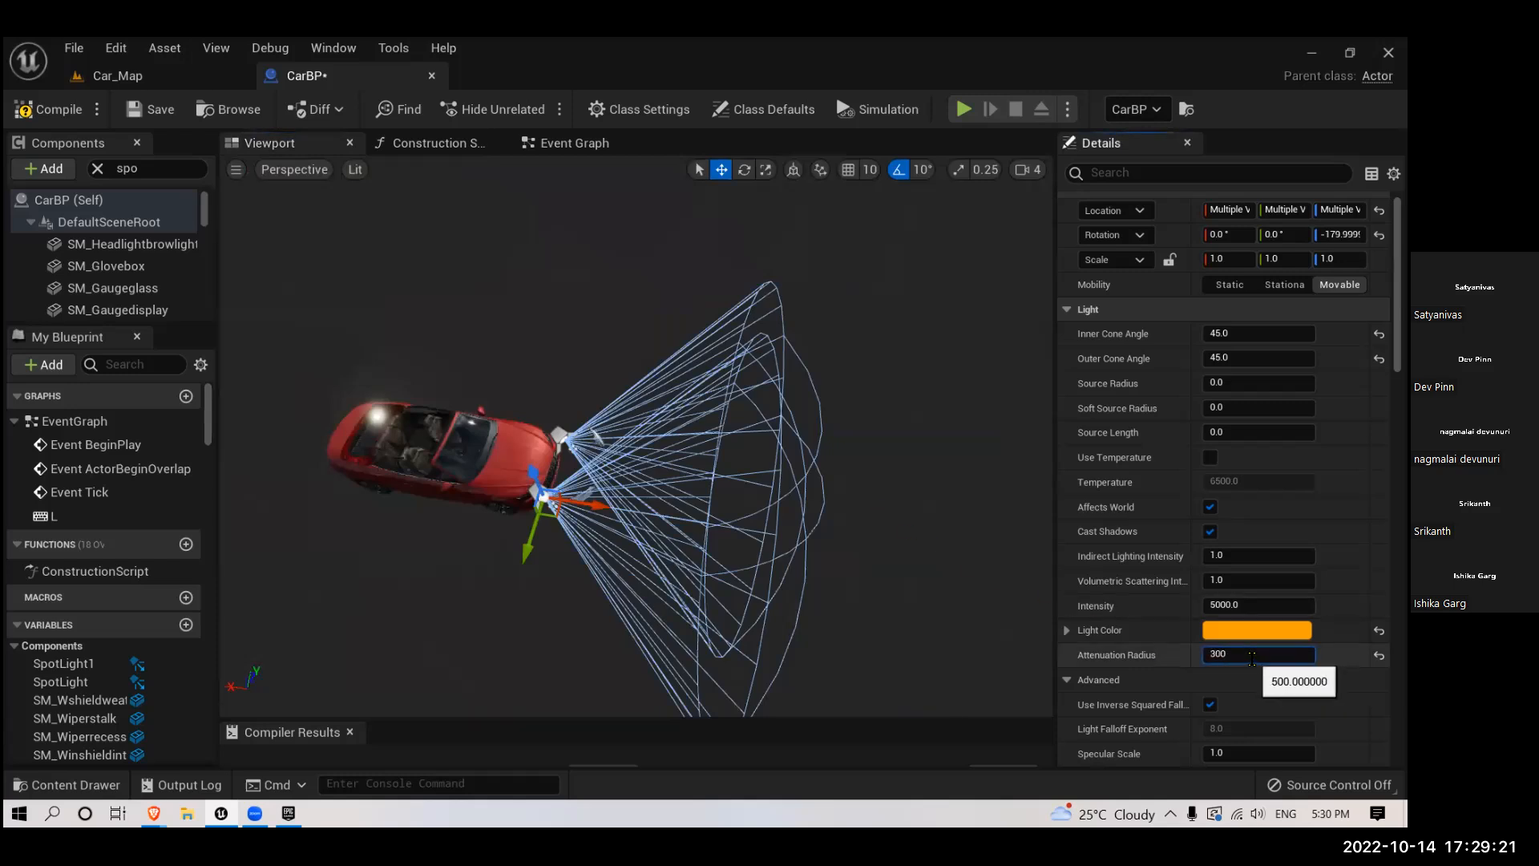
{"action": "key", "text": "Return"}
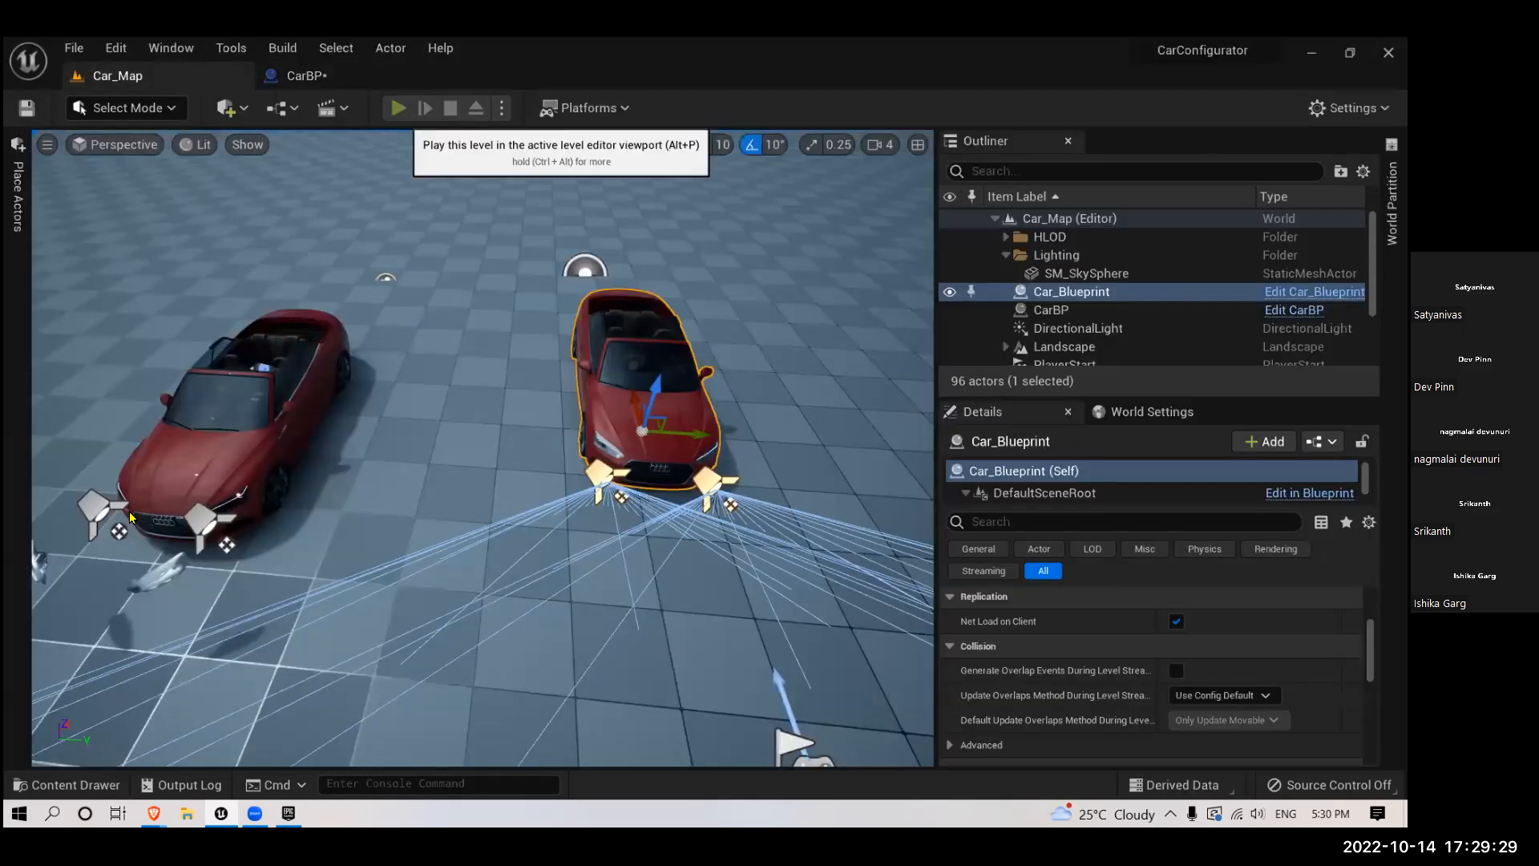
- Play the Car_Map level to check the light's new cone and reach, and stop the play session
{"action": "left_click", "coordinate": [398, 107]}
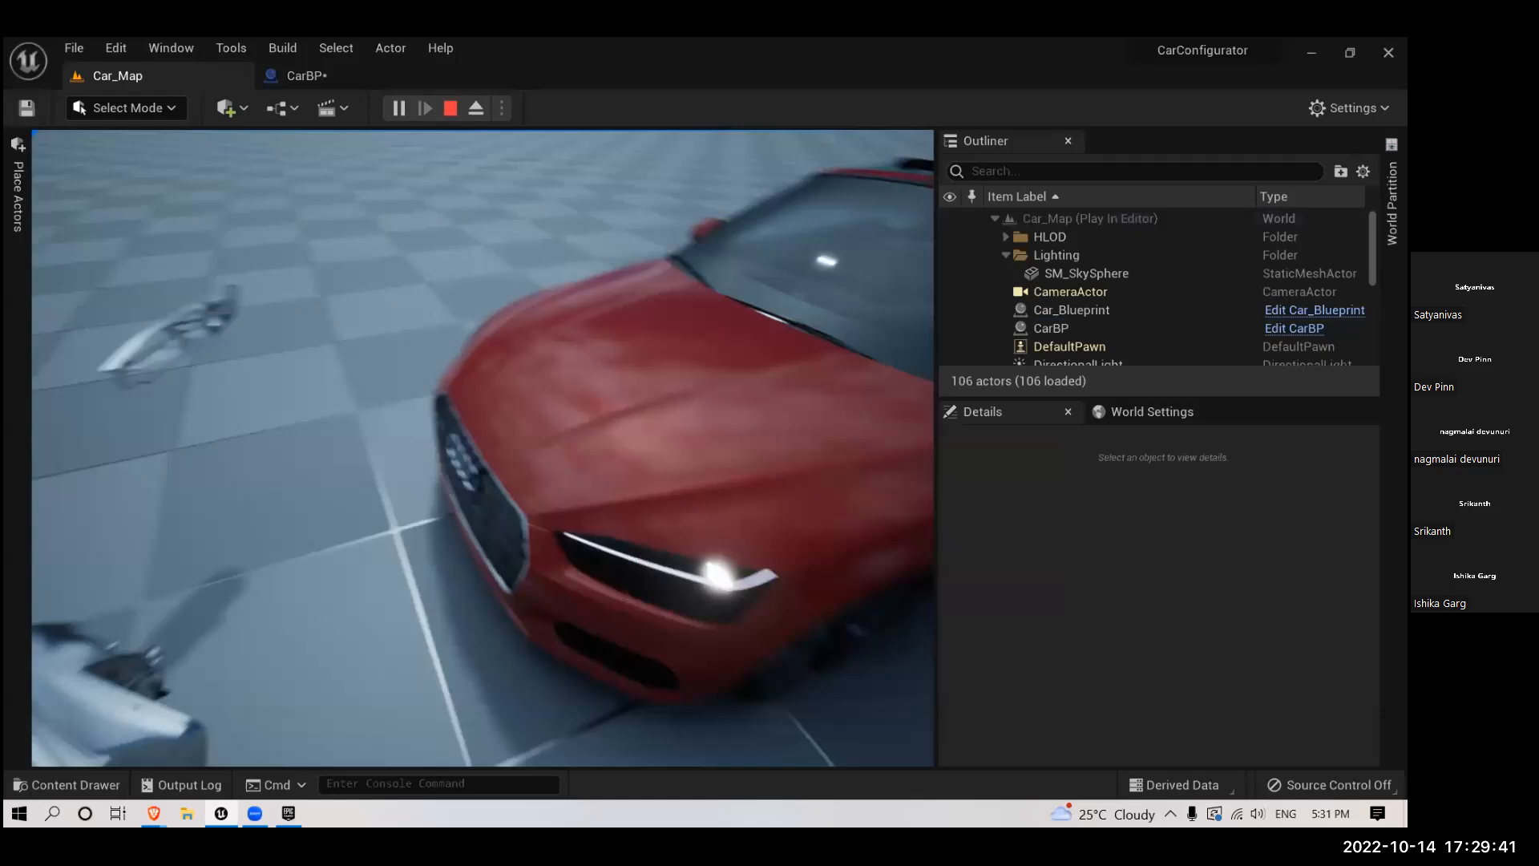
{"action": "key", "text": "Escape"}
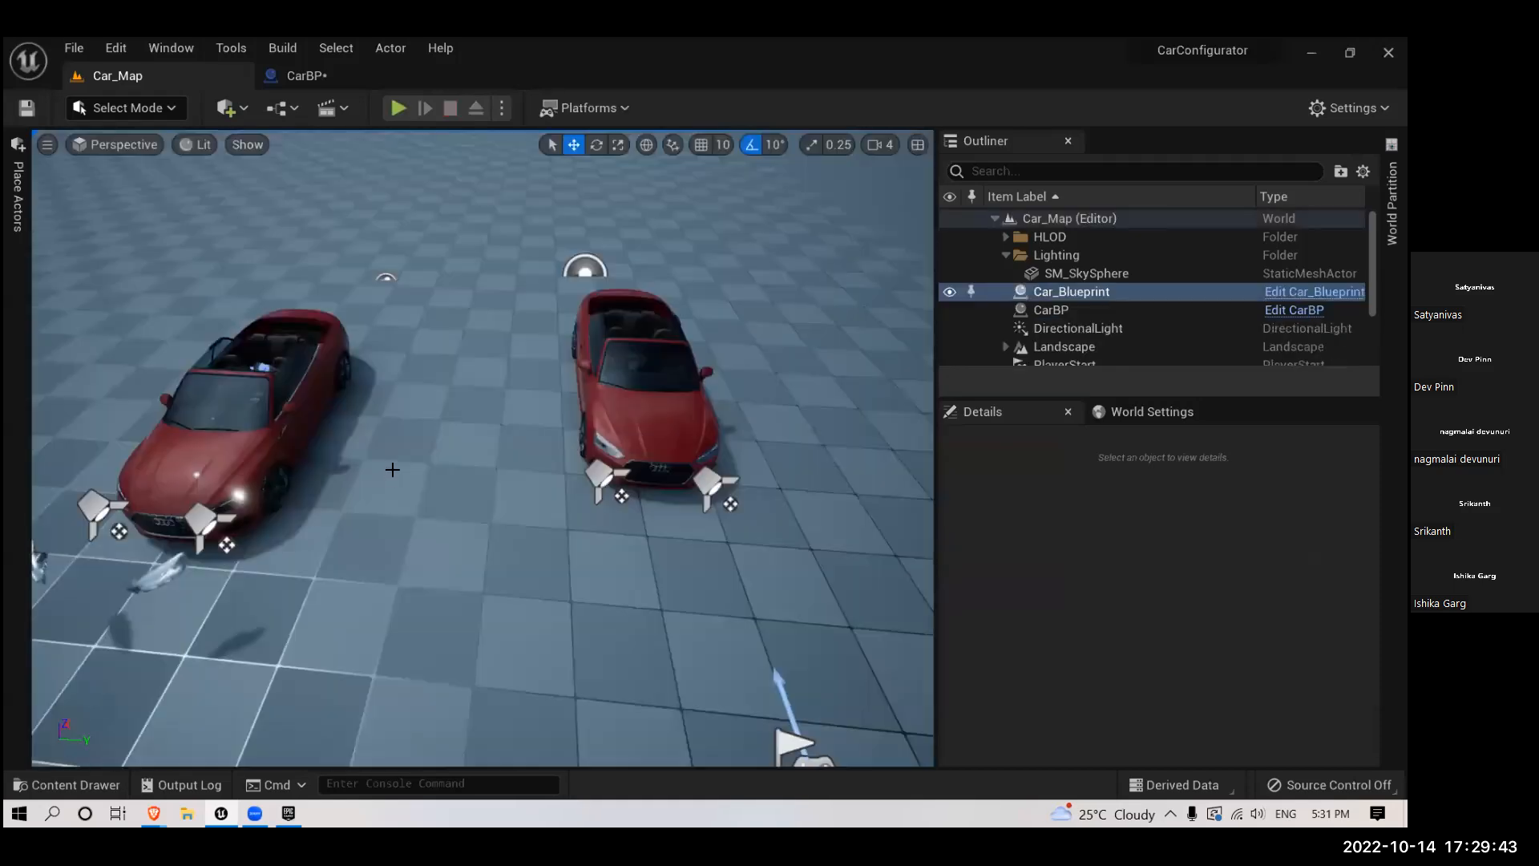
{"action": "scroll", "coordinate": [441, 515], "scroll_direction": "down", "scroll_amount": 10}
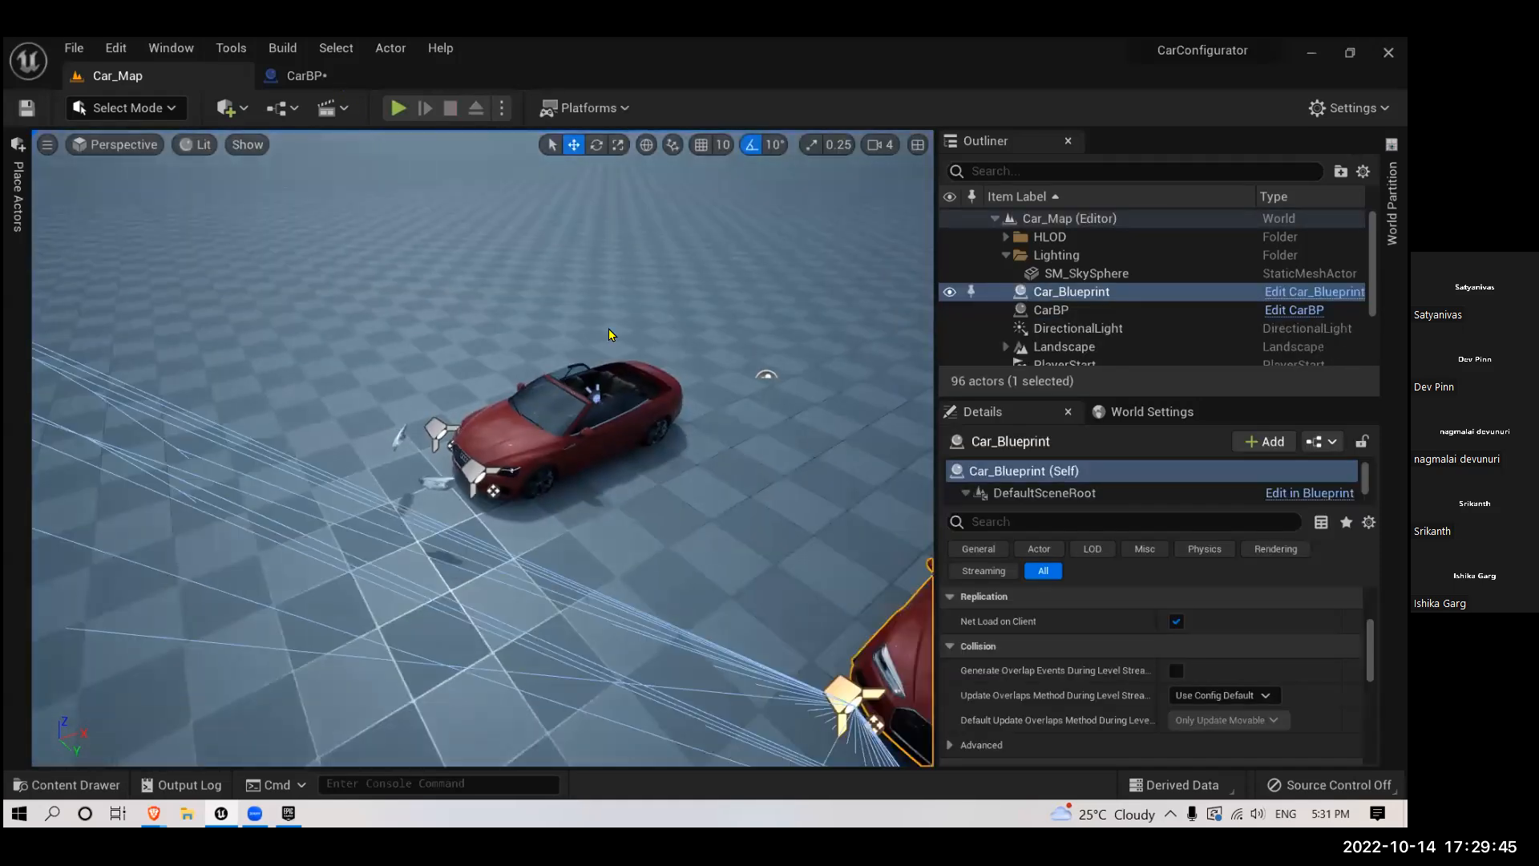
- Change the light color of both CarBP spotlights to red-orange, and save the compiled blueprint
{"action": "key", "text": "ctrl+Tab"}
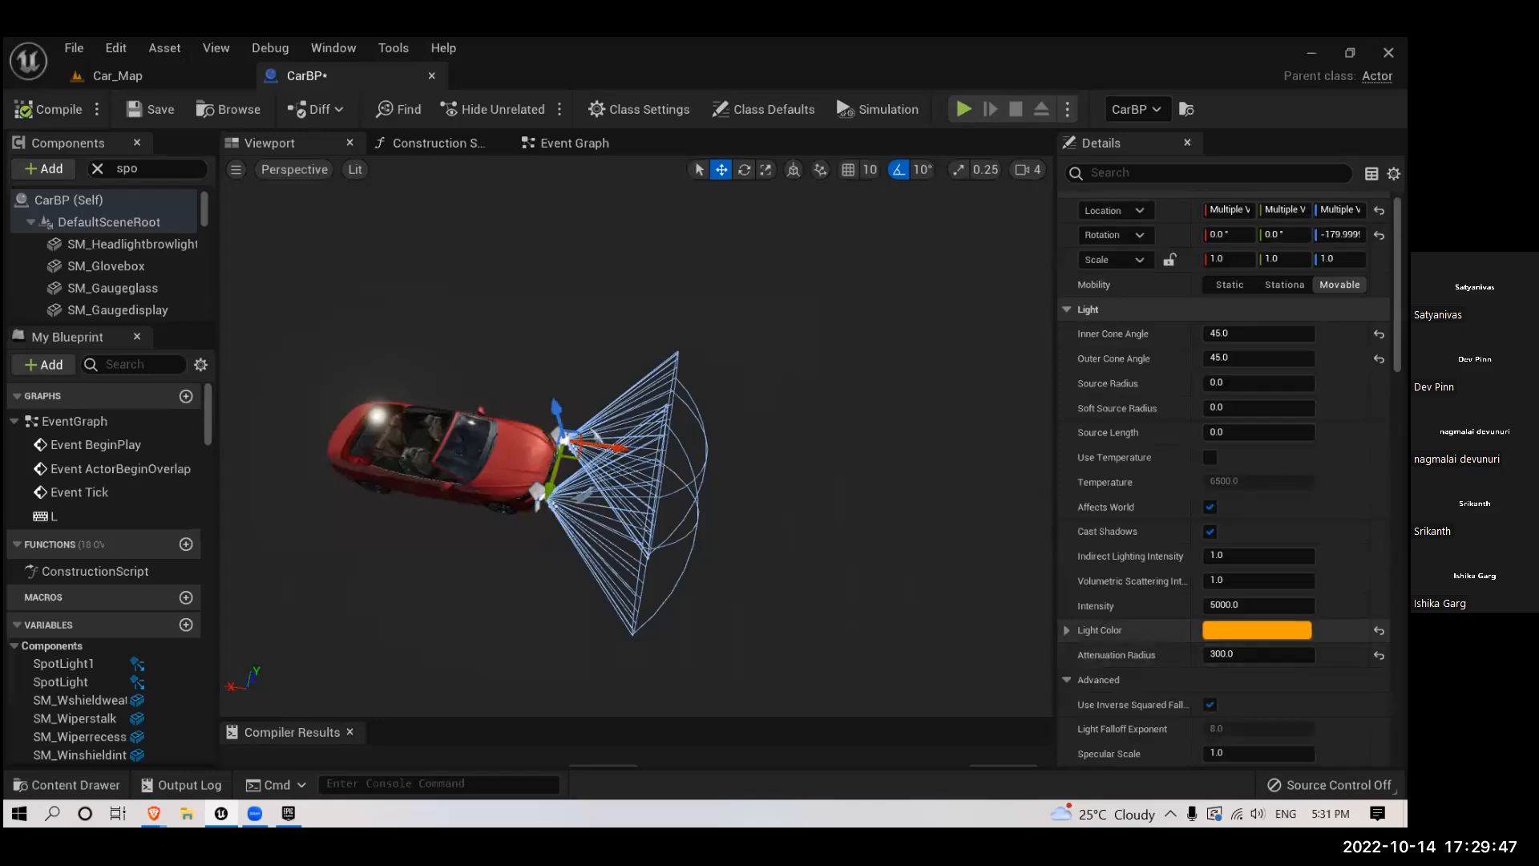
{"action": "left_click", "coordinate": [1258, 630]}
{"action": "left_click", "coordinate": [965, 391]}
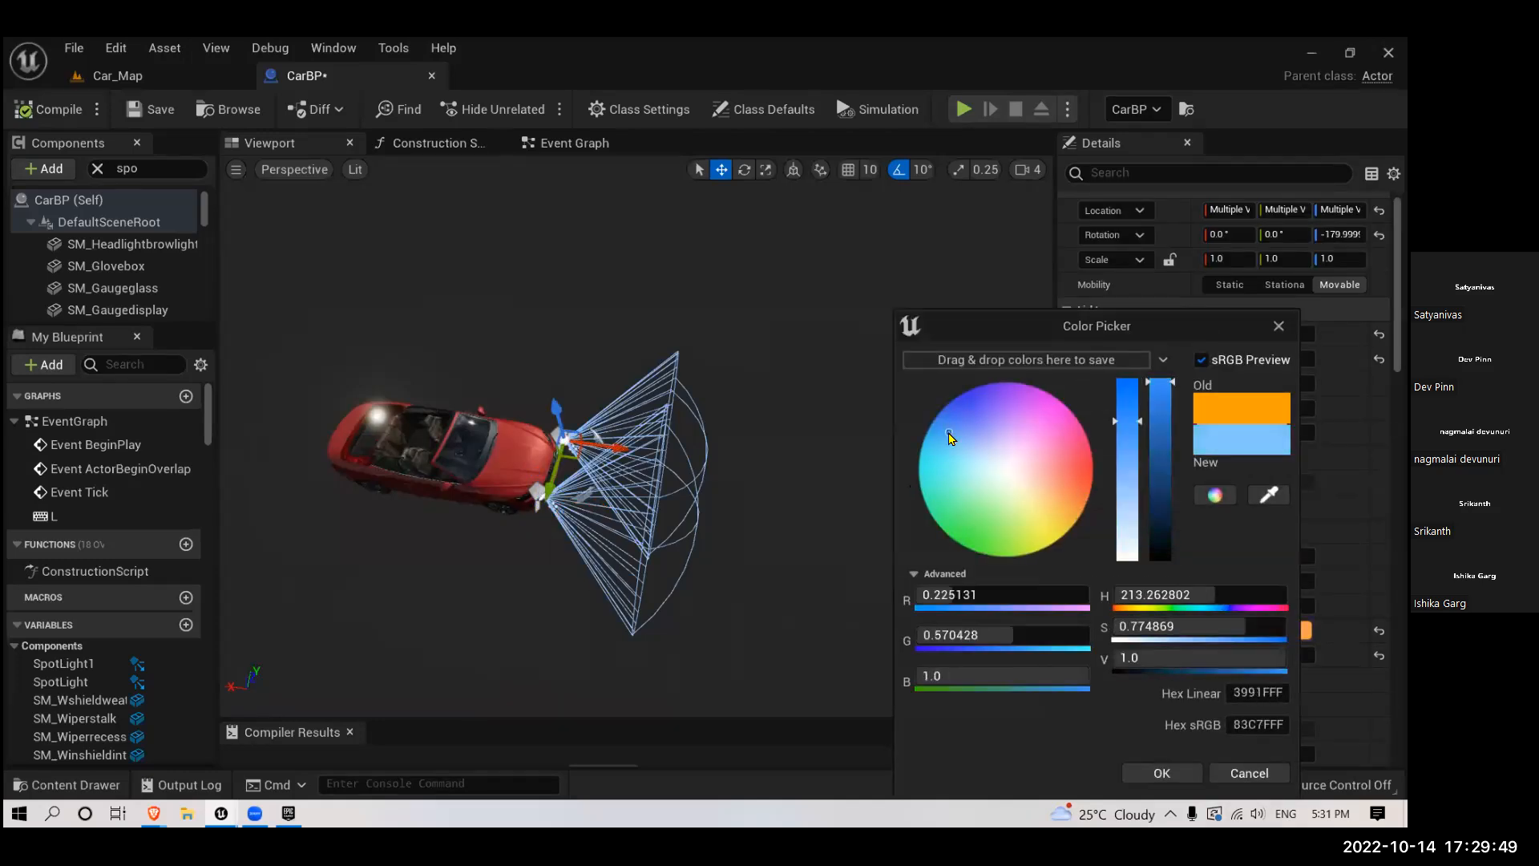
{"action": "left_click_drag", "start_coordinate": [1031, 392], "coordinate": [1115, 480]}
{"action": "left_click_drag", "start_coordinate": [1158, 325], "coordinate": [1086, 190]}
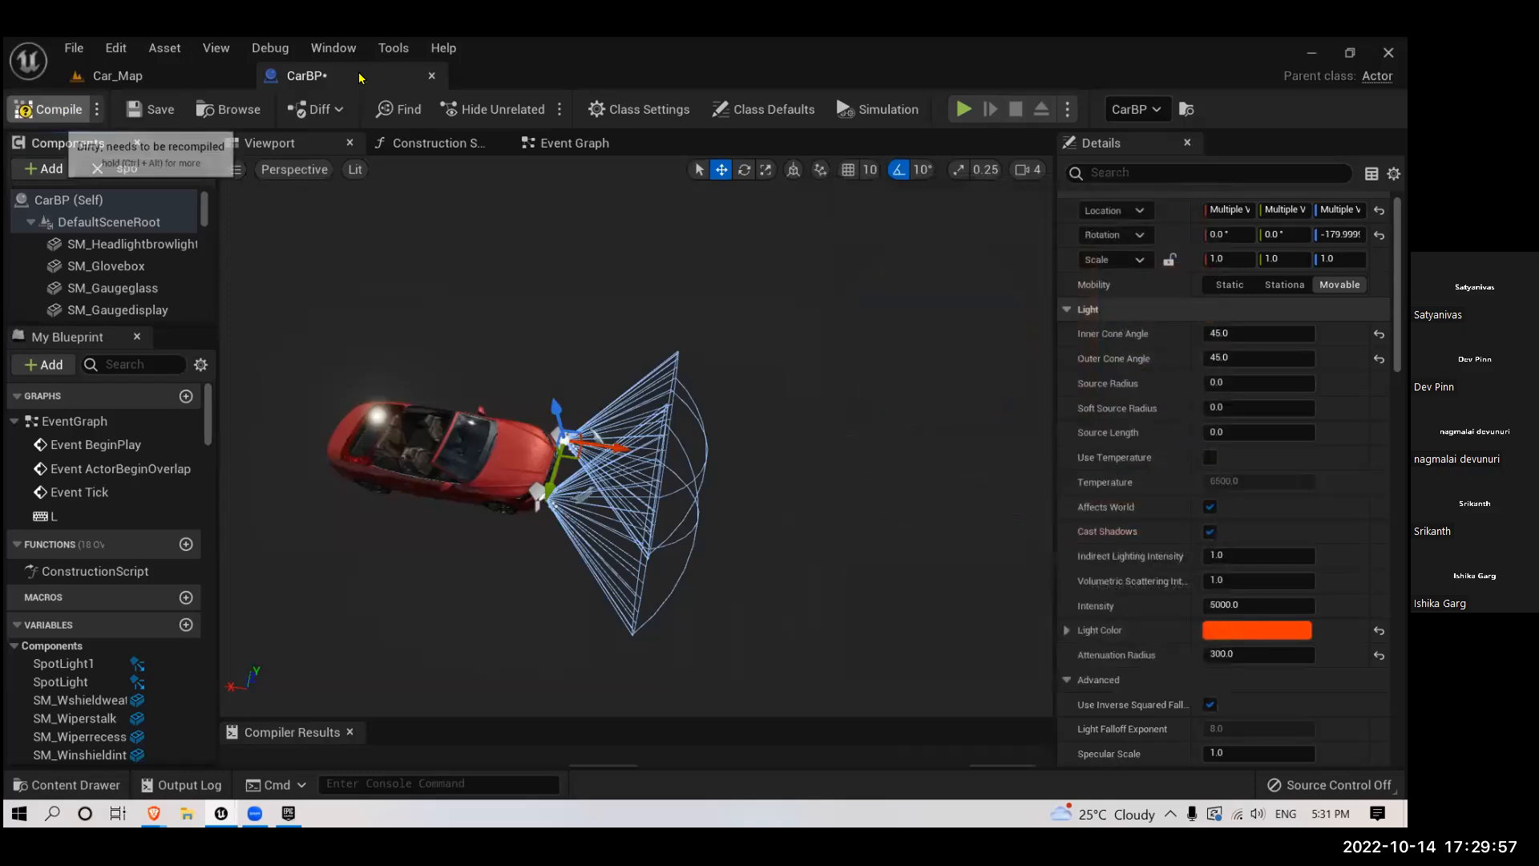
{"action": "left_click", "coordinate": [154, 110]}
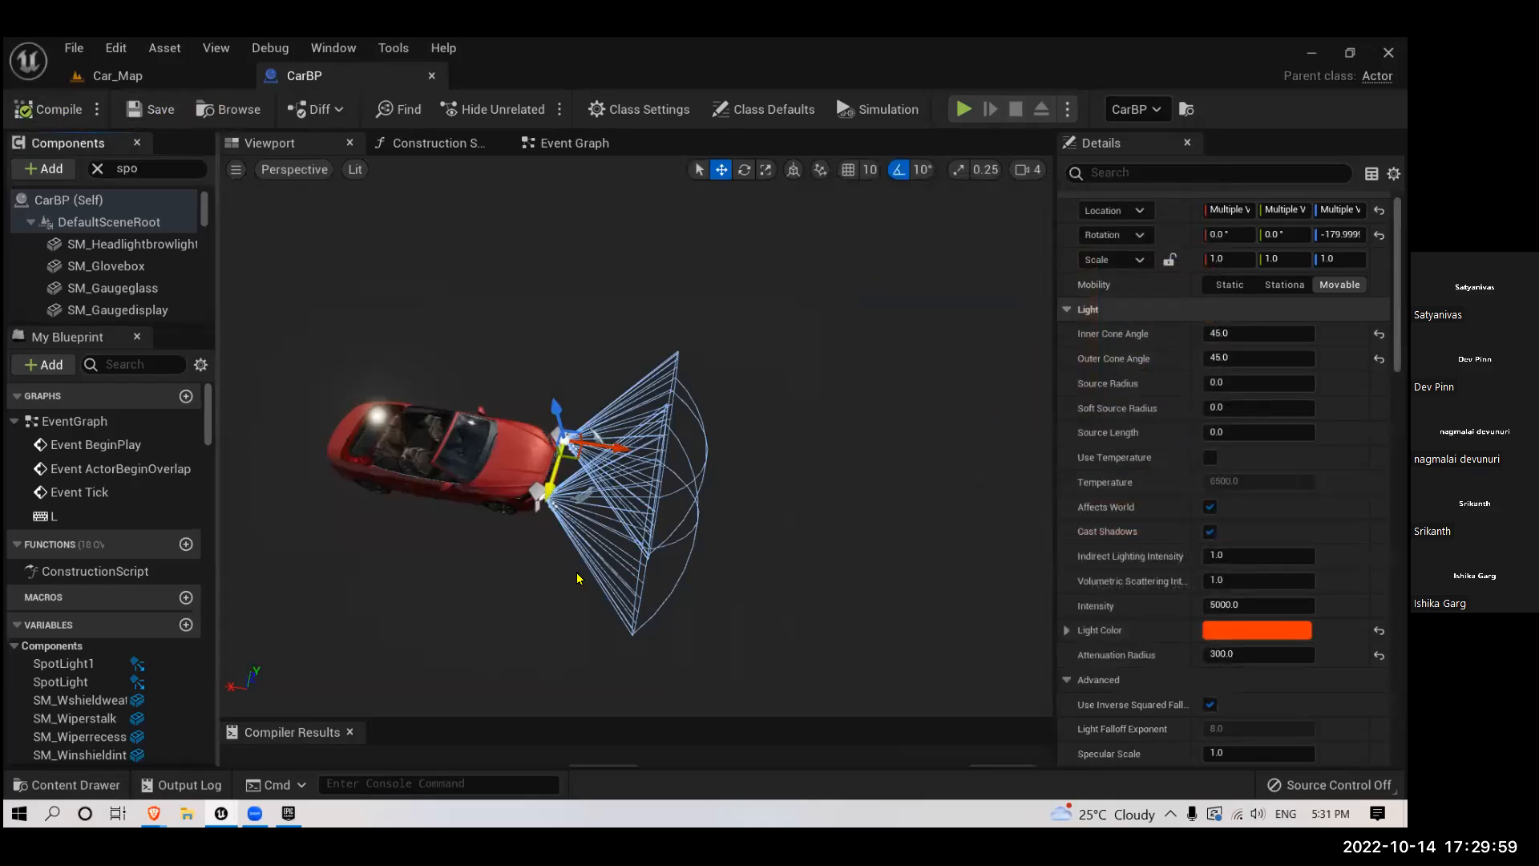
- Examine the spotlight cones and the detached headlight glass in front of the car in the CarBP viewport
{"action": "scroll", "coordinate": [578, 578], "scroll_direction": "up", "scroll_amount": 10}
{"action": "right_click_drag", "start_coordinate": [627, 600], "coordinate": [609, 582]}
{"action": "scroll", "coordinate": [615, 586], "scroll_direction": "down", "scroll_amount": 8}
{"action": "scroll", "coordinate": [614, 587], "scroll_direction": "up", "scroll_amount": 5}
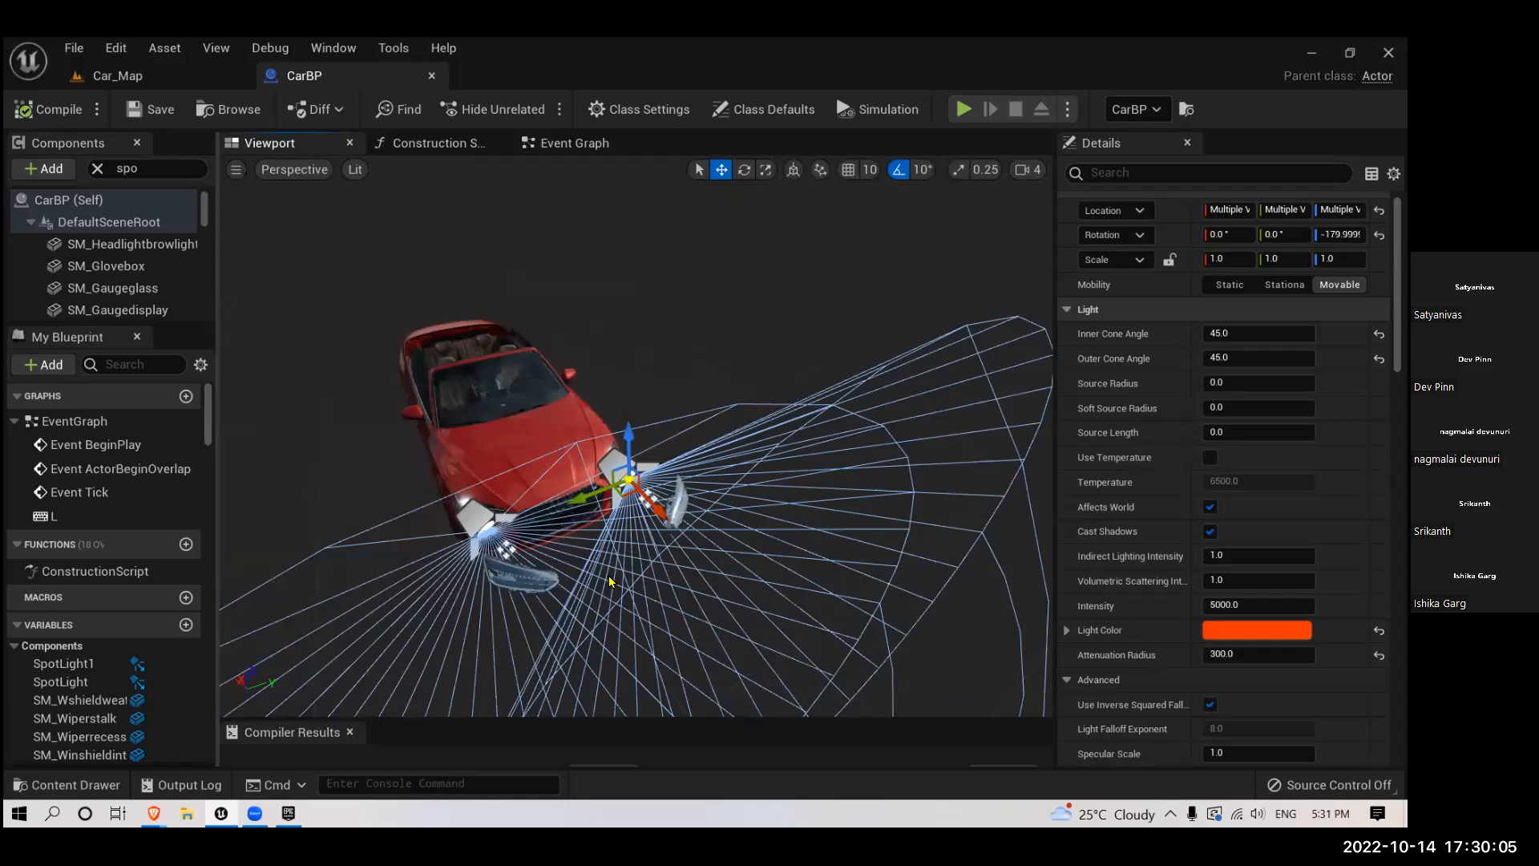
{"action": "scroll", "coordinate": [557, 540], "scroll_direction": "down", "scroll_amount": 3}
{"action": "scroll", "coordinate": [379, 293], "scroll_direction": "up", "scroll_amount": 6}
{"action": "scroll", "coordinate": [438, 358], "scroll_direction": "down", "scroll_amount": 2}
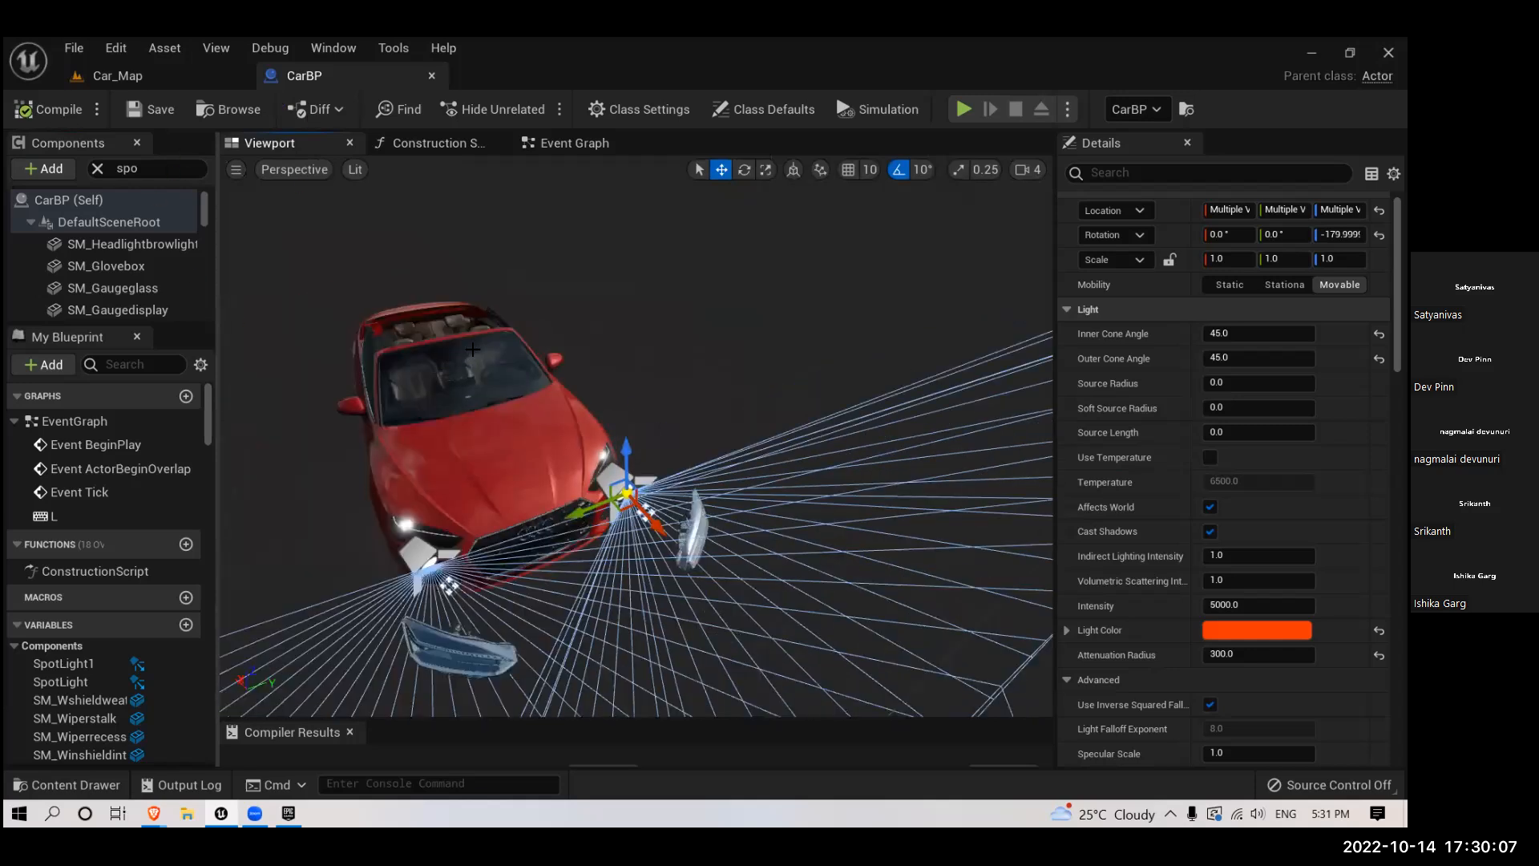
- Rotate both CarBP spotlights together so their cones tilt toward the ground in front of the car
{"action": "scroll", "coordinate": [473, 349], "scroll_direction": "down", "scroll_amount": 3}
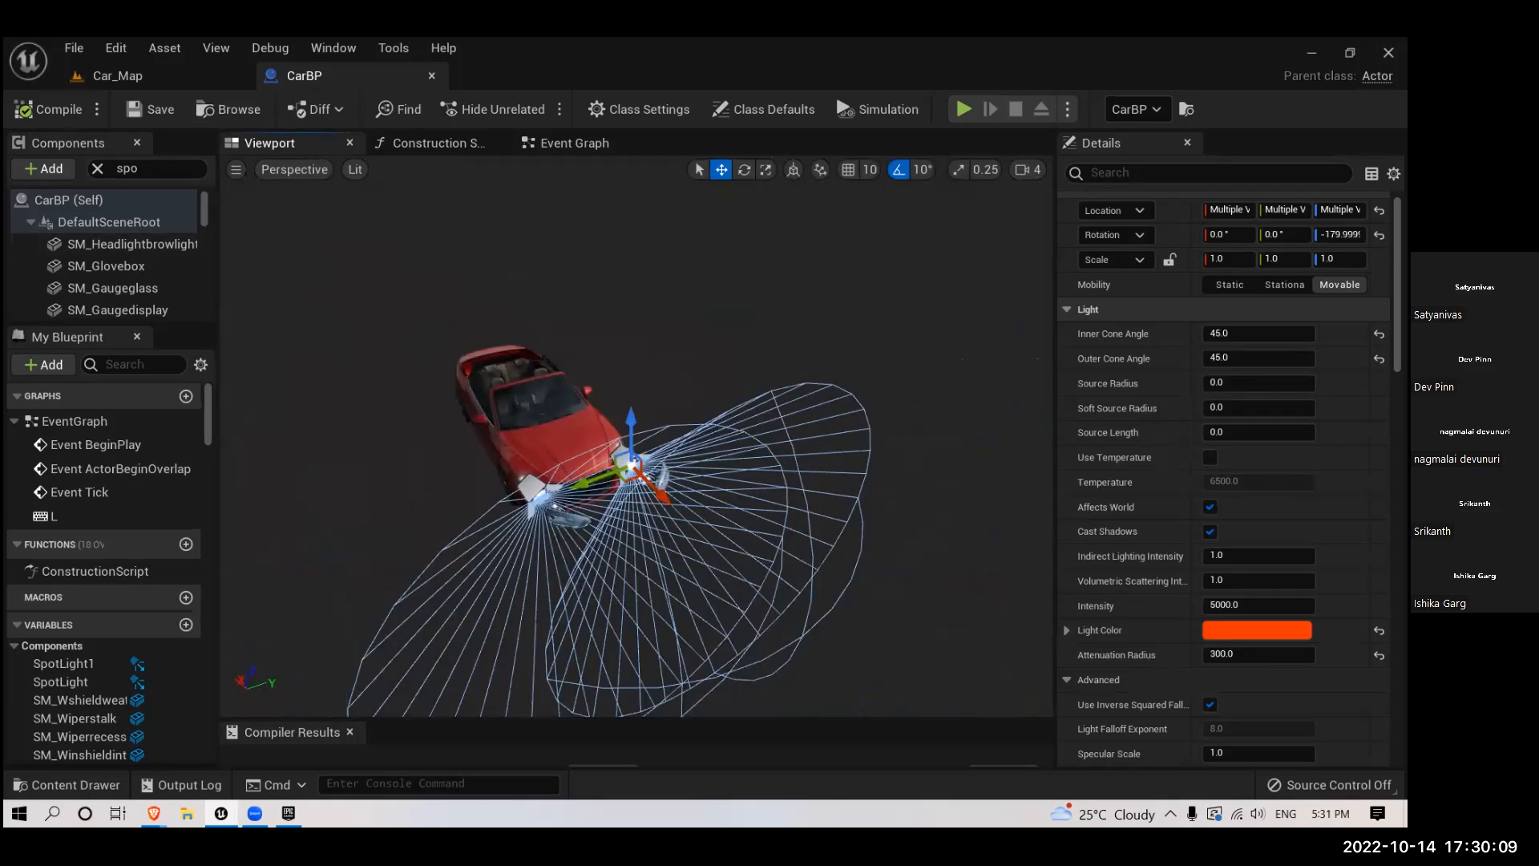
{"action": "scroll", "coordinate": [564, 463], "scroll_direction": "up", "scroll_amount": 6}
{"action": "right_click_drag", "start_coordinate": [561, 393], "coordinate": [594, 290]}
{"action": "scroll", "coordinate": [594, 290], "scroll_direction": "up", "scroll_amount": 3}
{"action": "left_click_drag", "start_coordinate": [594, 290], "coordinate": [612, 499]}
{"action": "key", "text": "e"}
{"action": "left_click_drag", "start_coordinate": [659, 553], "coordinate": [672, 564]}
{"action": "key", "text": "s"}
{"action": "right_click_drag", "start_coordinate": [672, 564], "coordinate": [714, 526]}
{"action": "key", "text": "w"}
{"action": "key", "text": "a"}
{"action": "left_click_drag", "start_coordinate": [600, 413], "coordinate": [561, 397]}
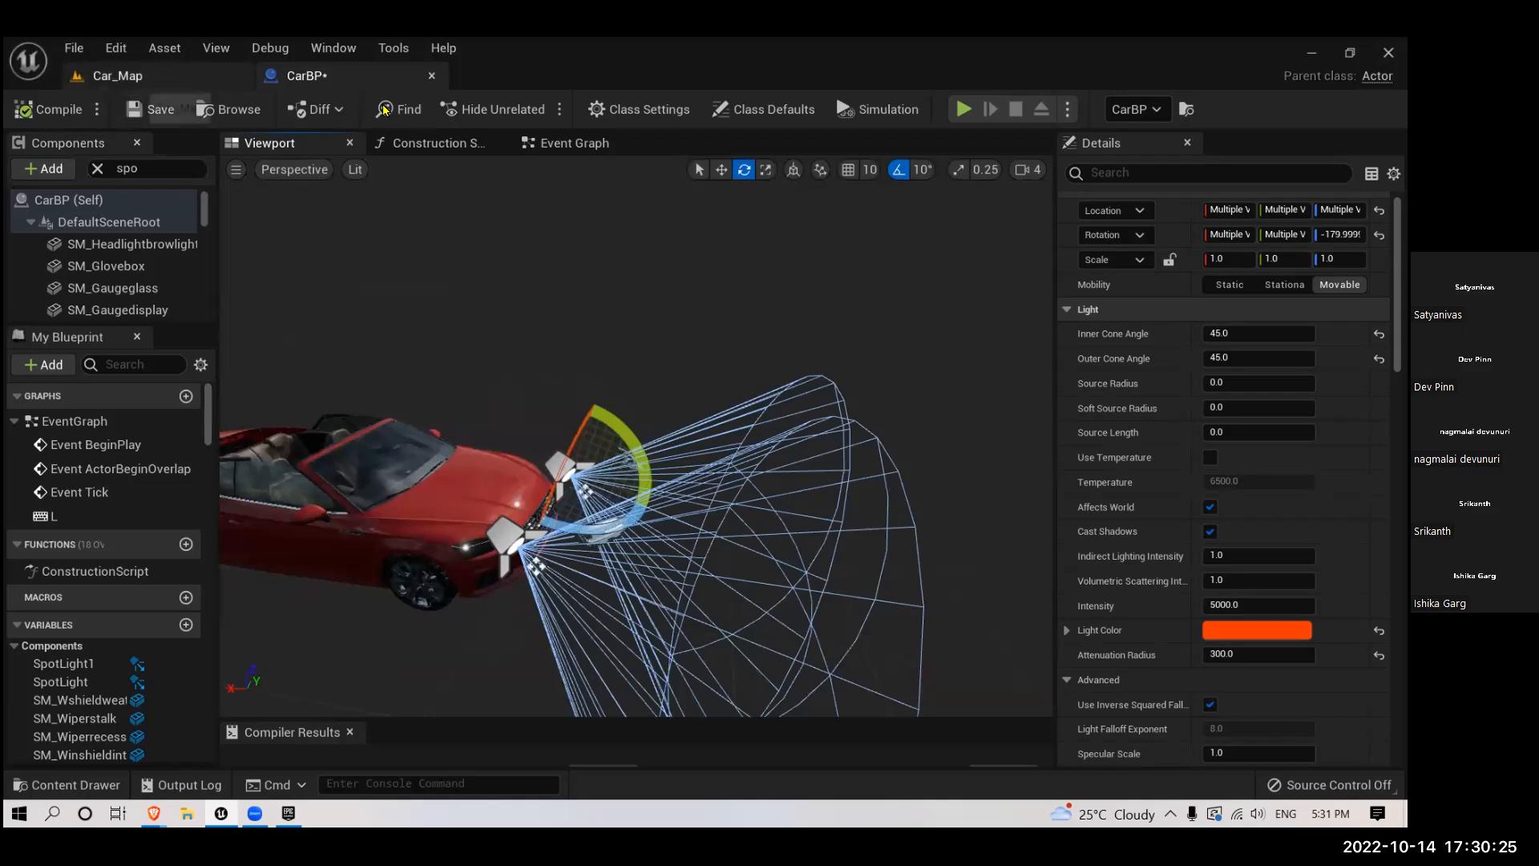
- Play the Car_Map level to inspect the CarBP headlights up close, and stop the play session
{"action": "left_click", "coordinate": [117, 76]}
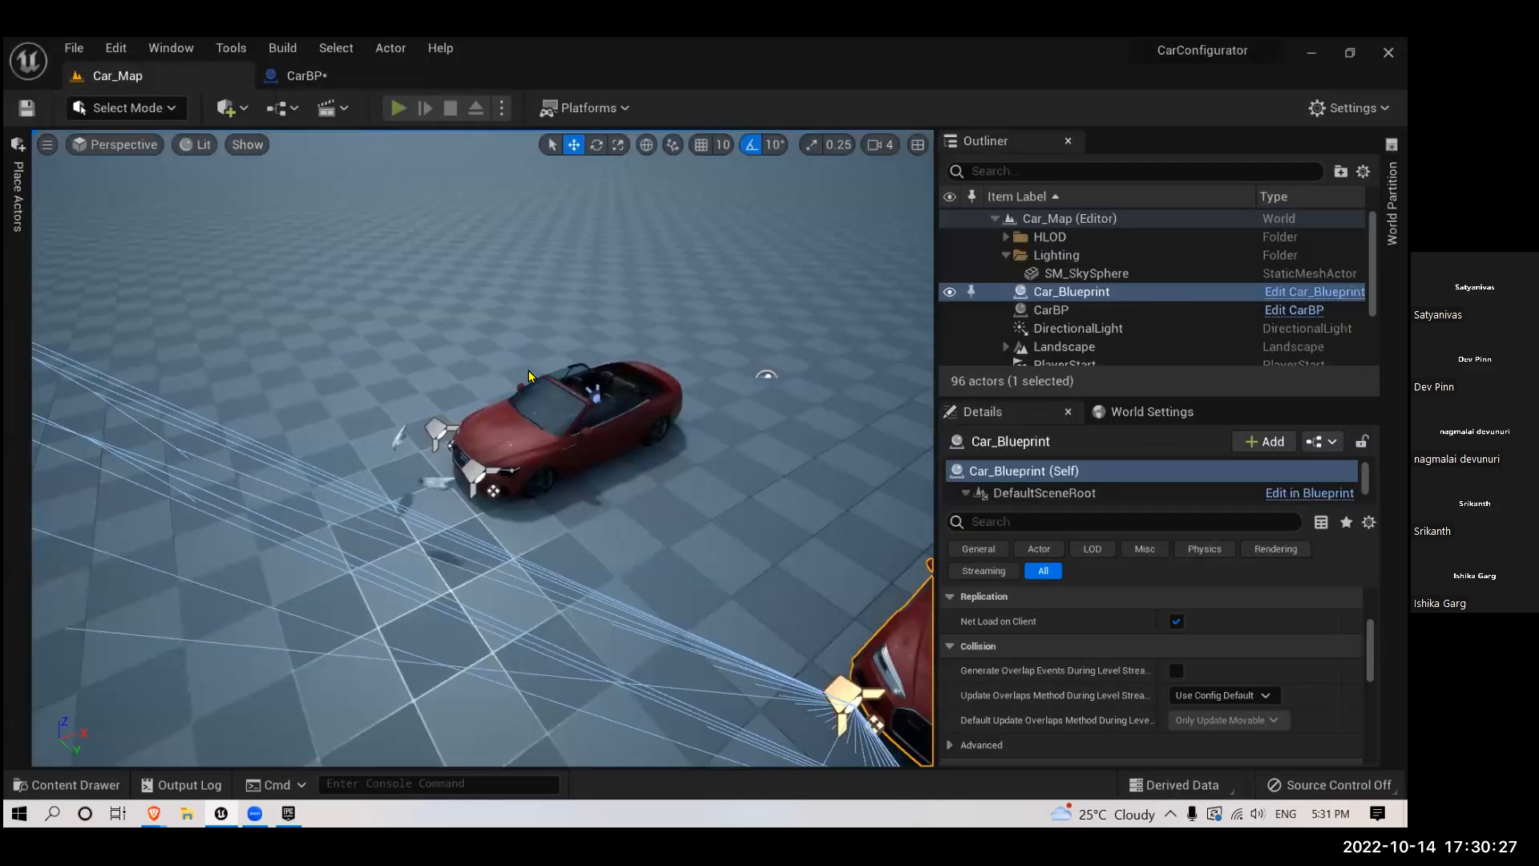
{"action": "left_click", "coordinate": [528, 373]}
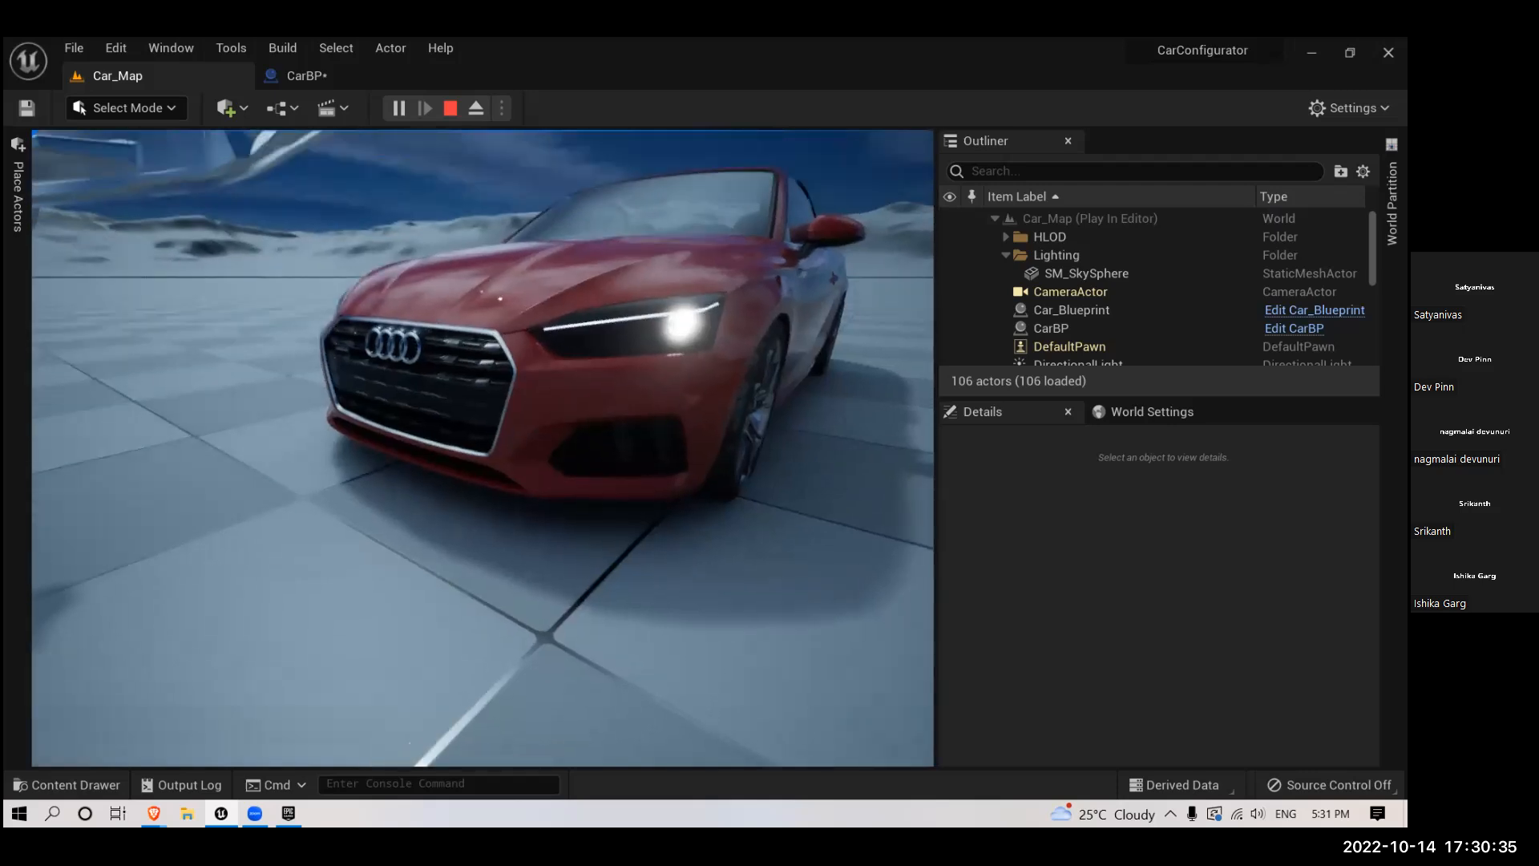
{"action": "key", "text": "Escape"}
{"action": "left_click", "coordinate": [394, 108]}
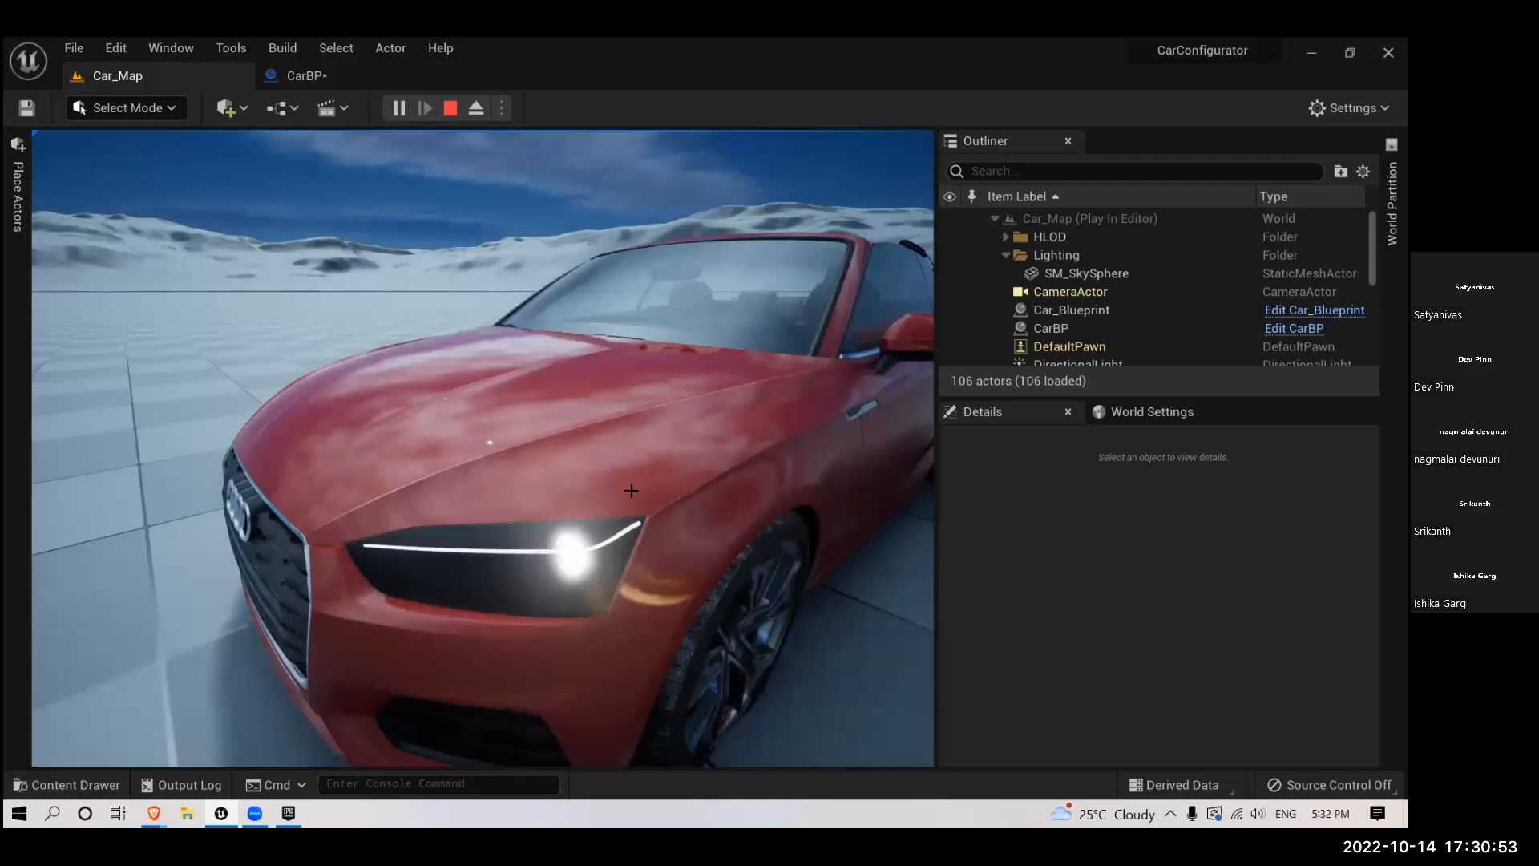
{"action": "key", "text": "Escape"}
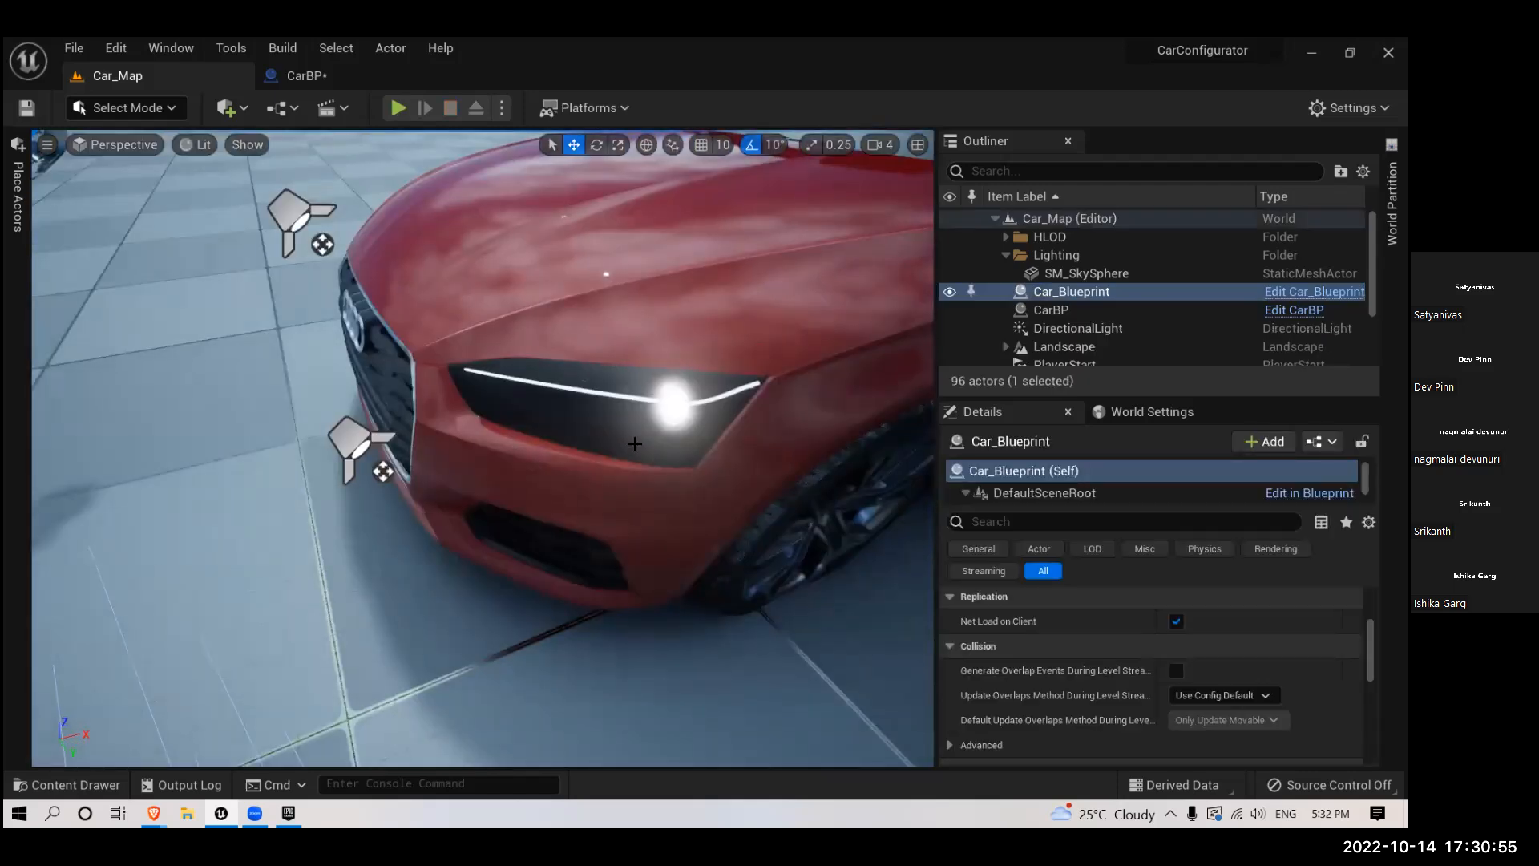
{"action": "scroll", "coordinate": [634, 444], "scroll_direction": "down", "scroll_amount": 6}
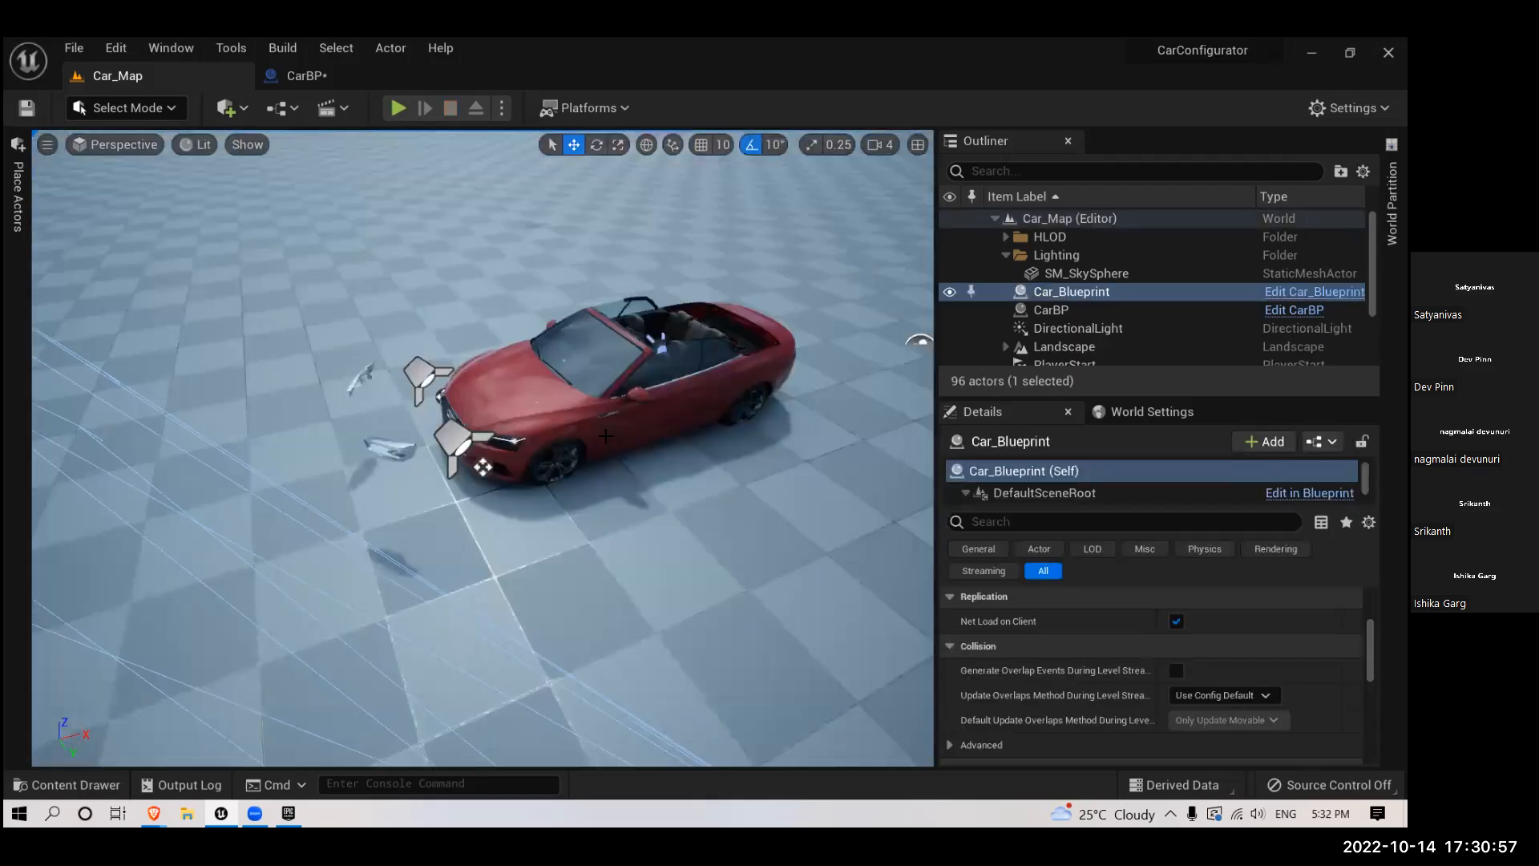
{"action": "scroll", "coordinate": [605, 436], "scroll_direction": "down", "scroll_amount": 3}
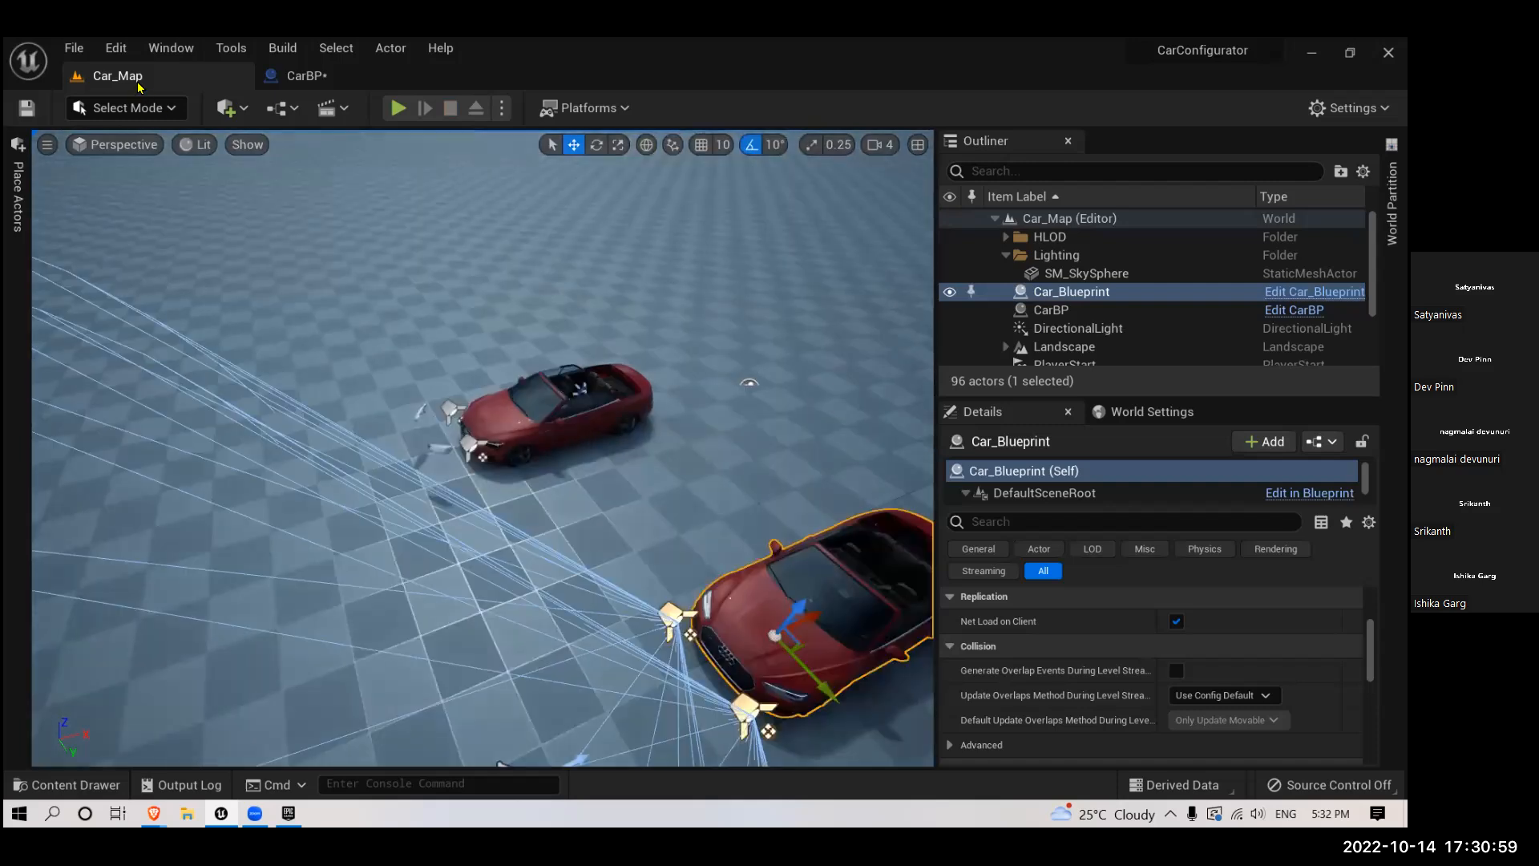
- Inspect the direction and spread of the tilted spotlight cones on the CarBP car
{"action": "left_click", "coordinate": [316, 76]}
{"action": "scroll", "coordinate": [340, 654], "scroll_direction": "up", "scroll_amount": 2}
{"action": "scroll", "coordinate": [681, 451], "scroll_direction": "down", "scroll_amount": 2}
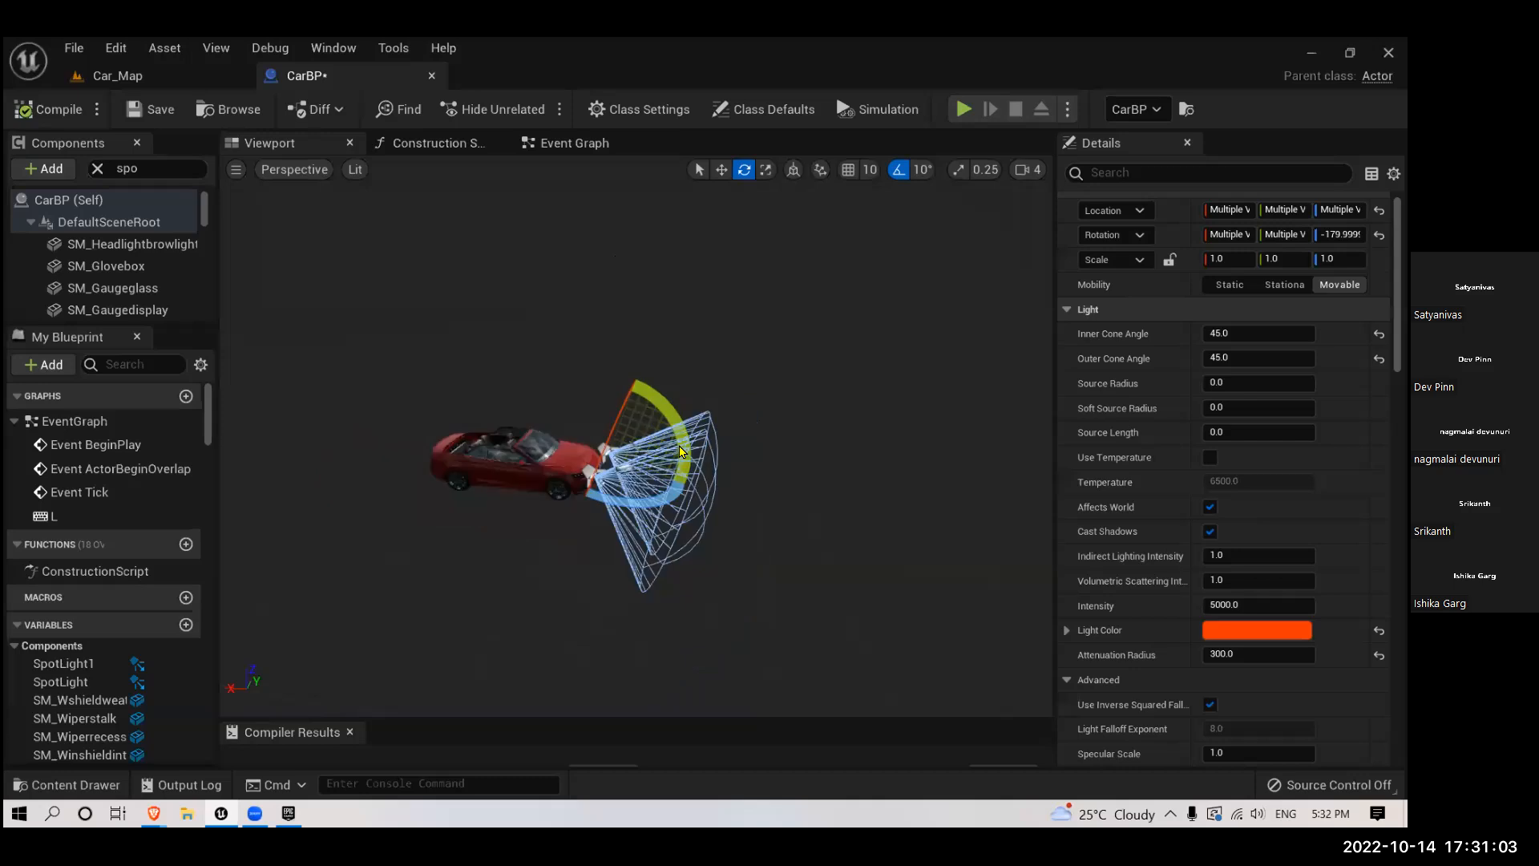
{"action": "scroll", "coordinate": [667, 441], "scroll_direction": "up", "scroll_amount": 4}
{"action": "right_click_drag", "start_coordinate": [428, 179], "coordinate": [197, 67]}
- Open Car_Blueprint and check its headlight spotlight's cone angles, intensity, light color and attenuation radius for comparison
{"action": "left_click", "coordinate": [118, 75]}
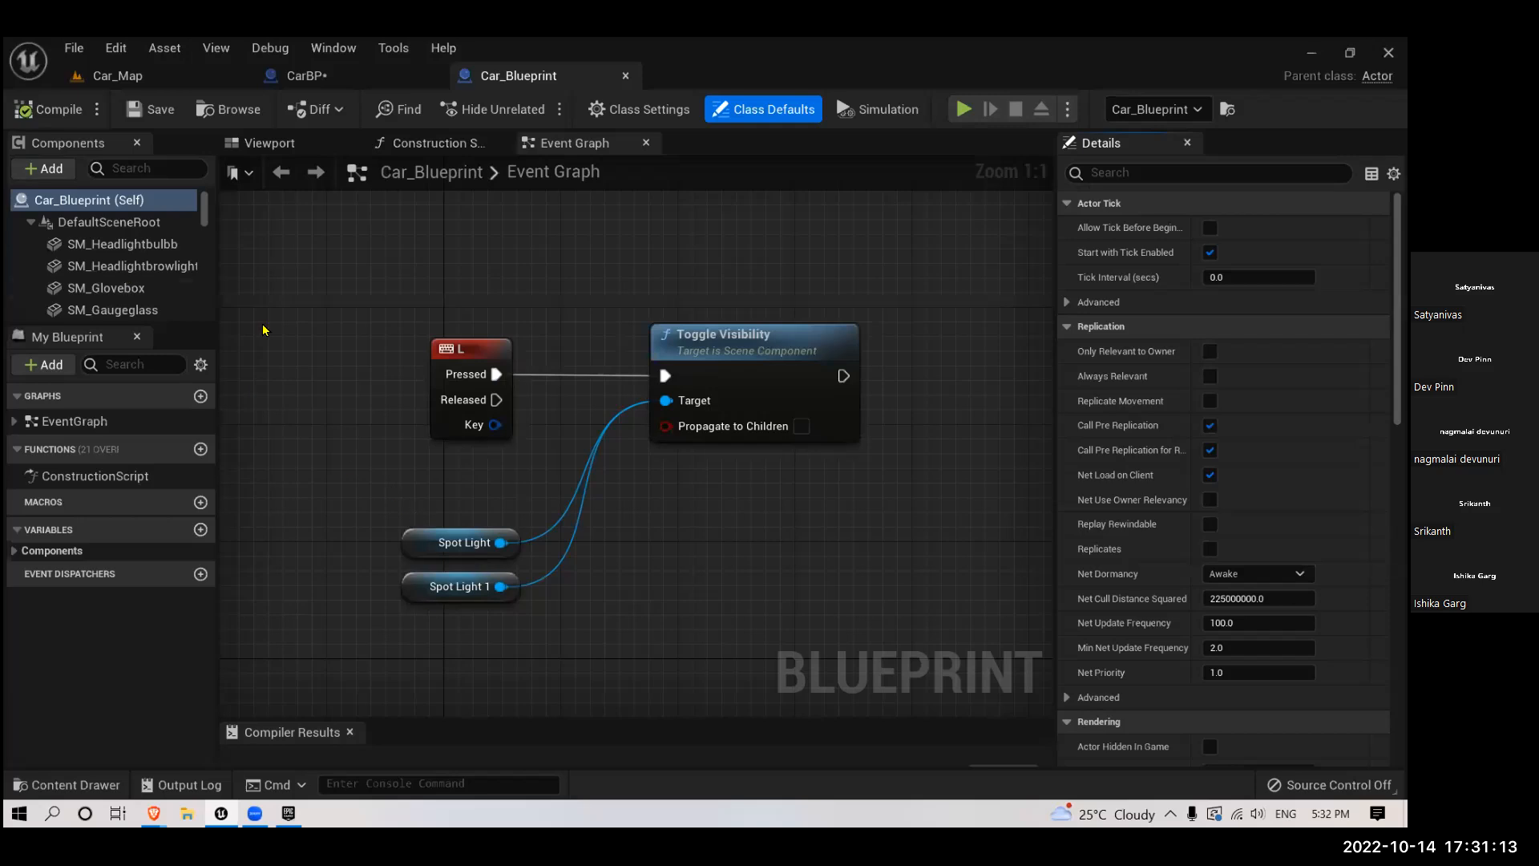
{"action": "left_click", "coordinate": [281, 144]}
{"action": "right_click_drag", "start_coordinate": [589, 562], "coordinate": [591, 639]}
{"action": "scroll", "coordinate": [553, 647], "scroll_direction": "down", "scroll_amount": 5}
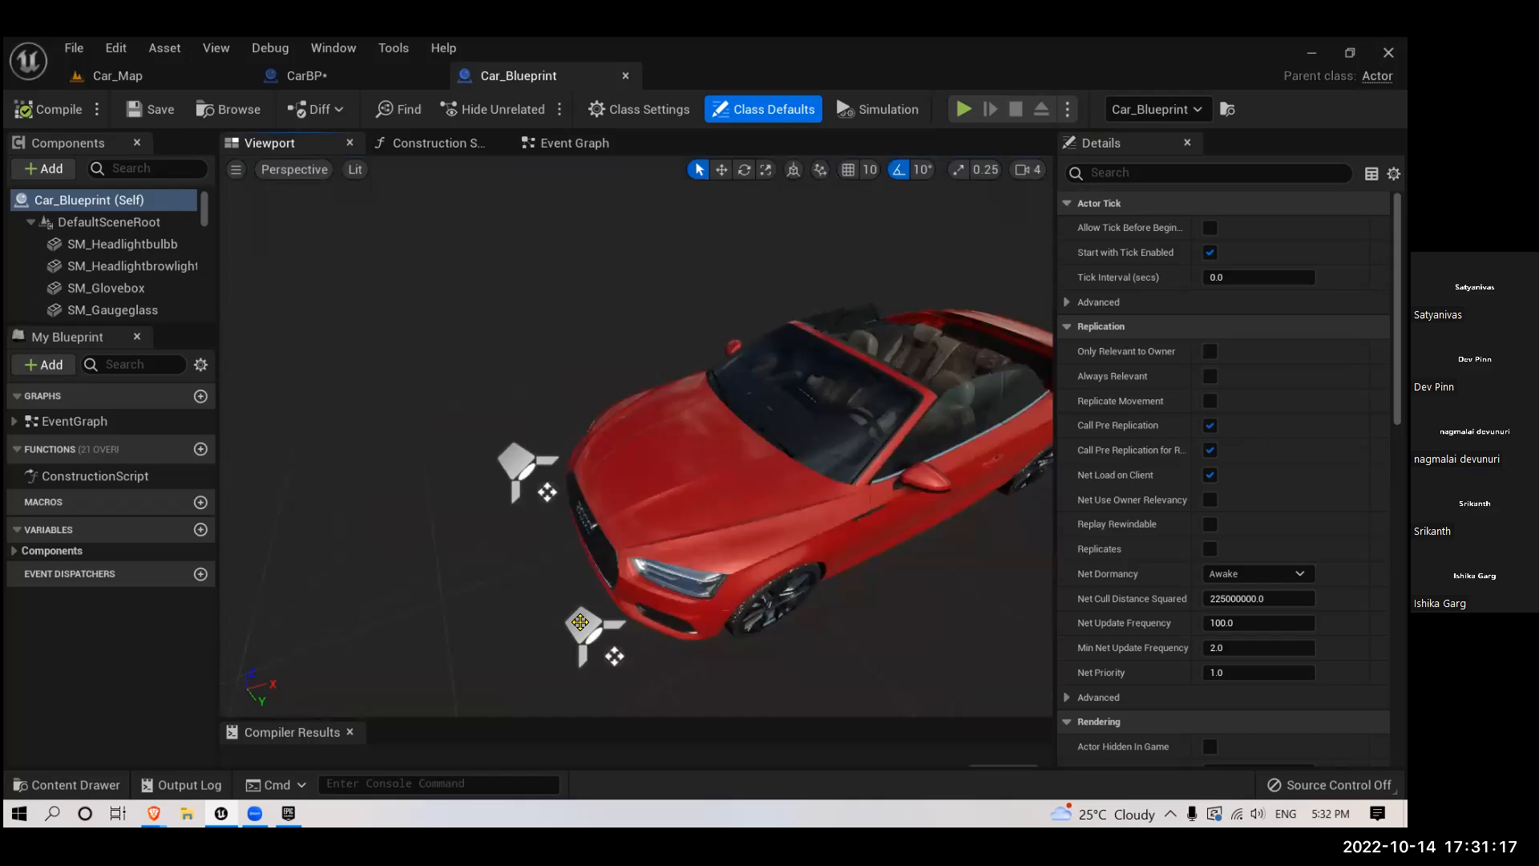
{"action": "left_click", "coordinate": [581, 622]}
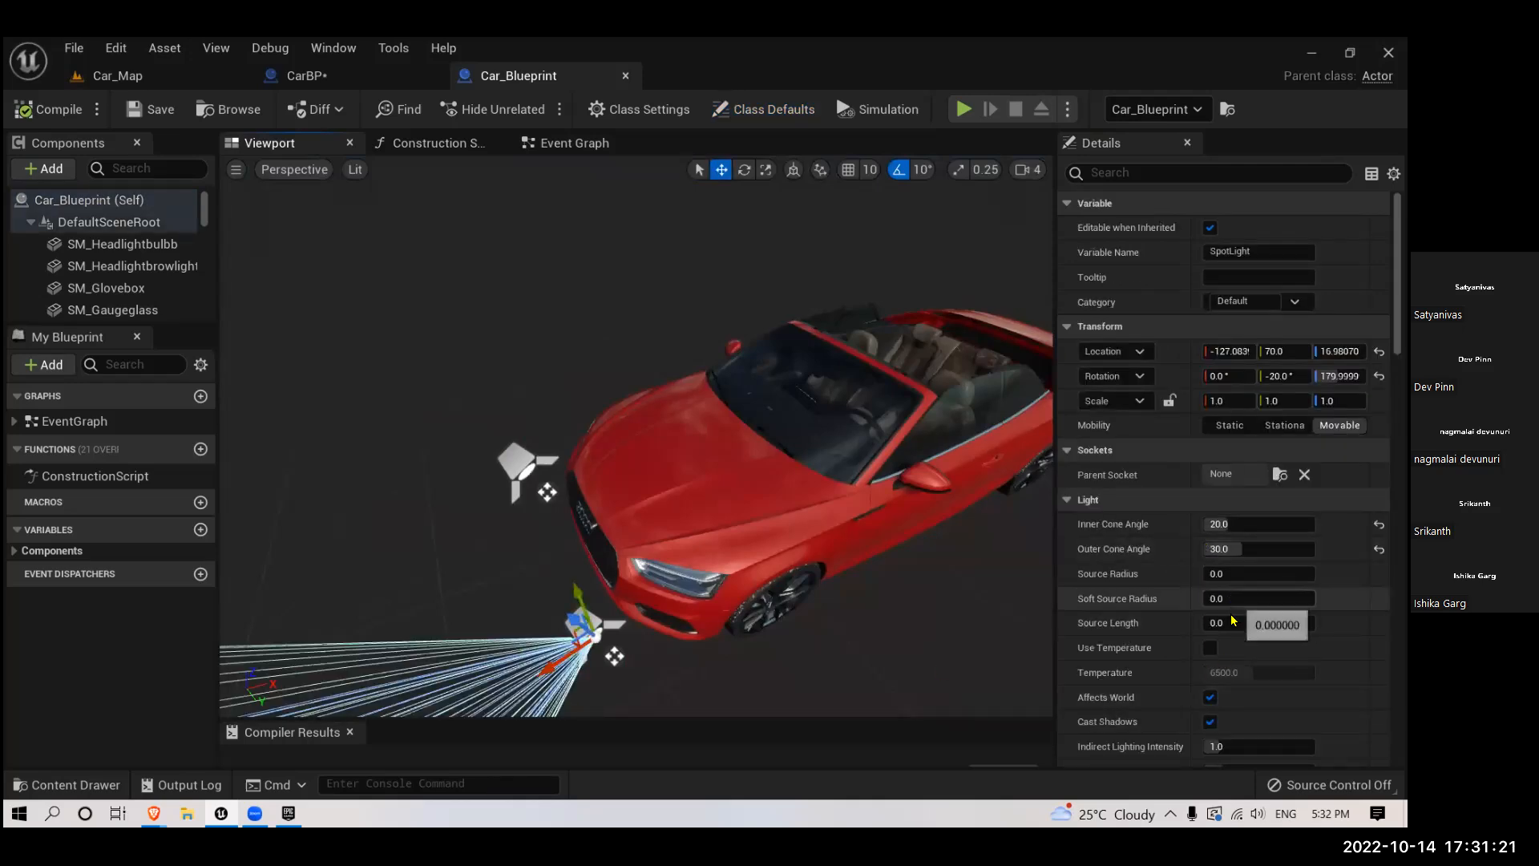
{"action": "scroll", "coordinate": [1225, 649], "scroll_direction": "down", "scroll_amount": 5}
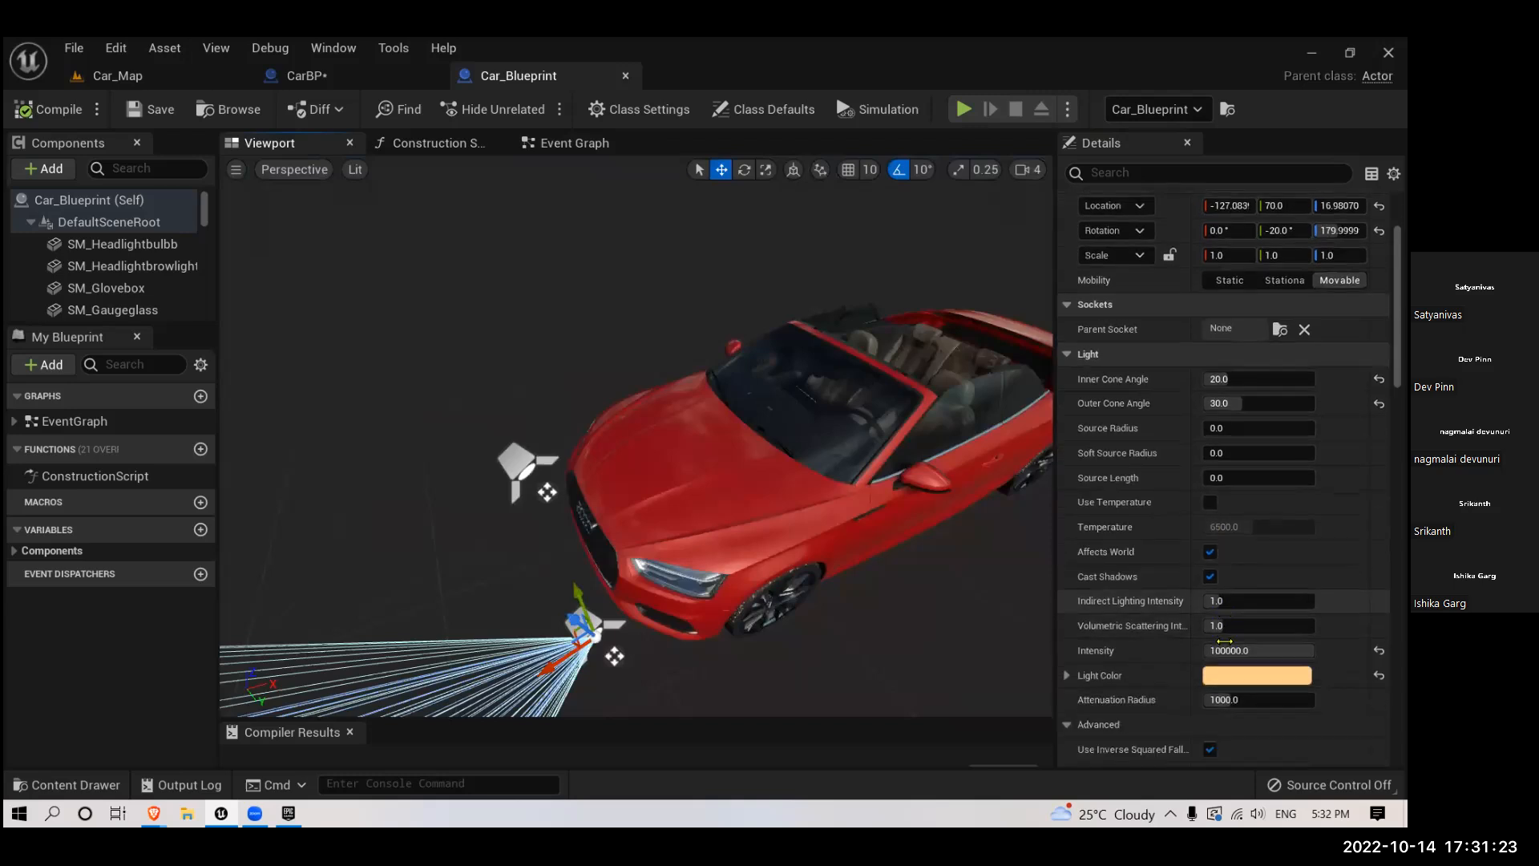
{"action": "scroll", "coordinate": [1237, 660], "scroll_direction": "down", "scroll_amount": 2}
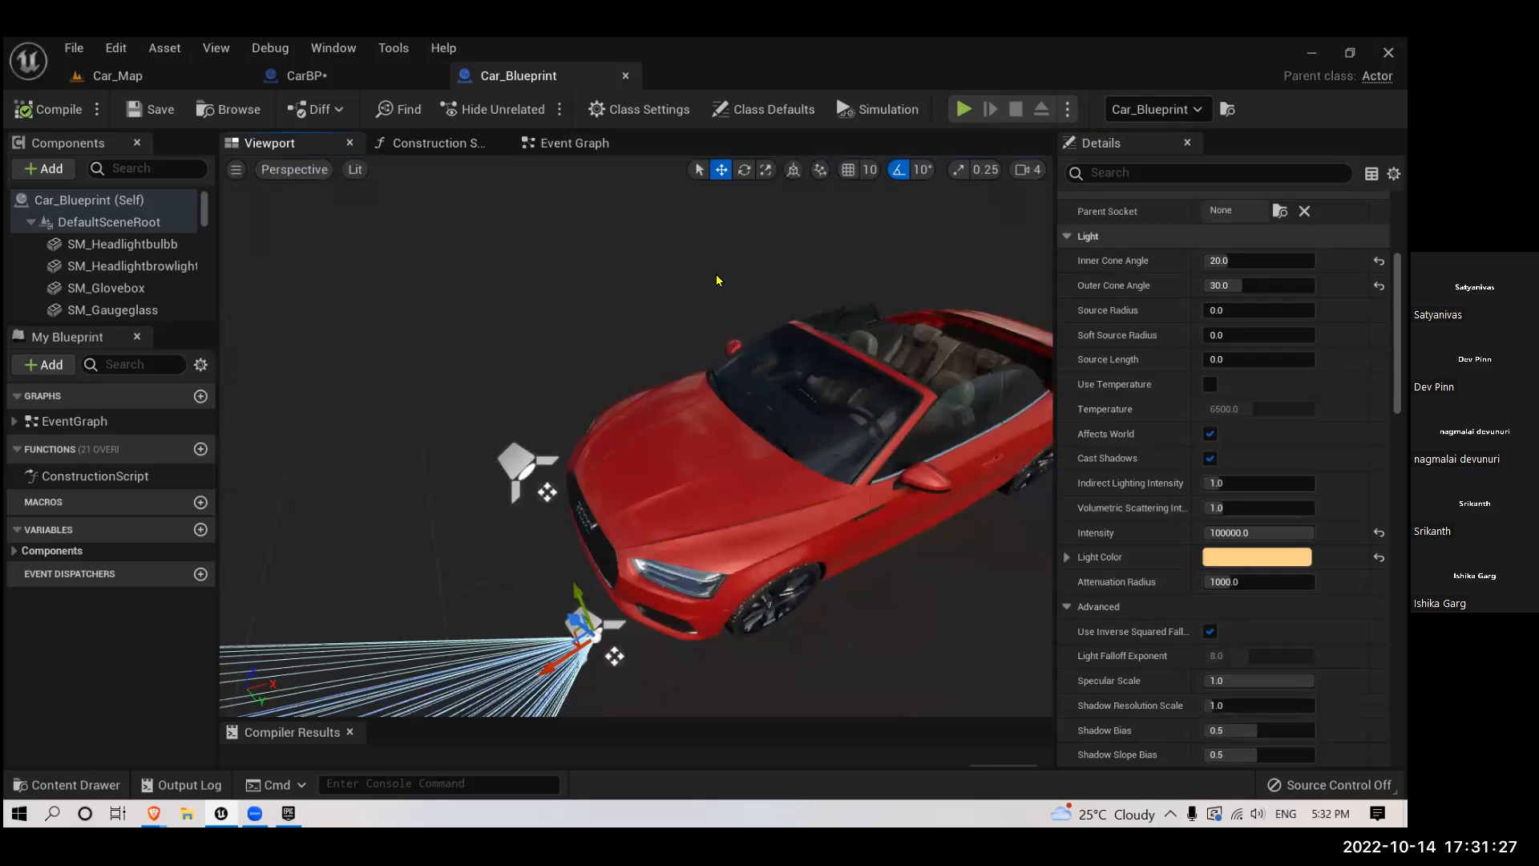
- Set the intensity of both CarBP spotlights to 10000 and their inner cone angle to 25
{"action": "left_click", "coordinate": [285, 77]}
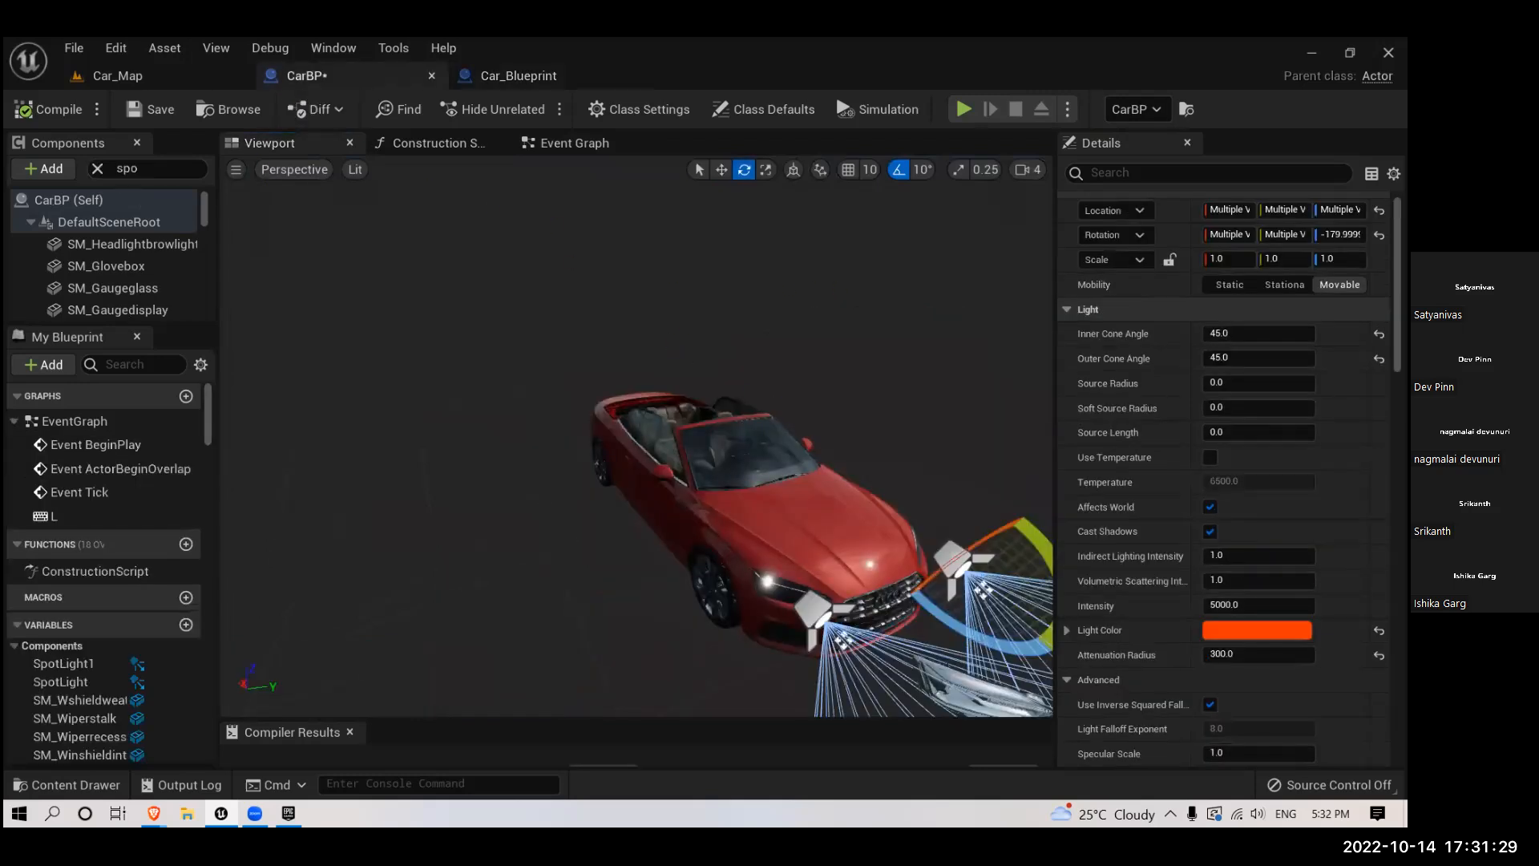
{"action": "left_click", "coordinate": [1251, 605]}
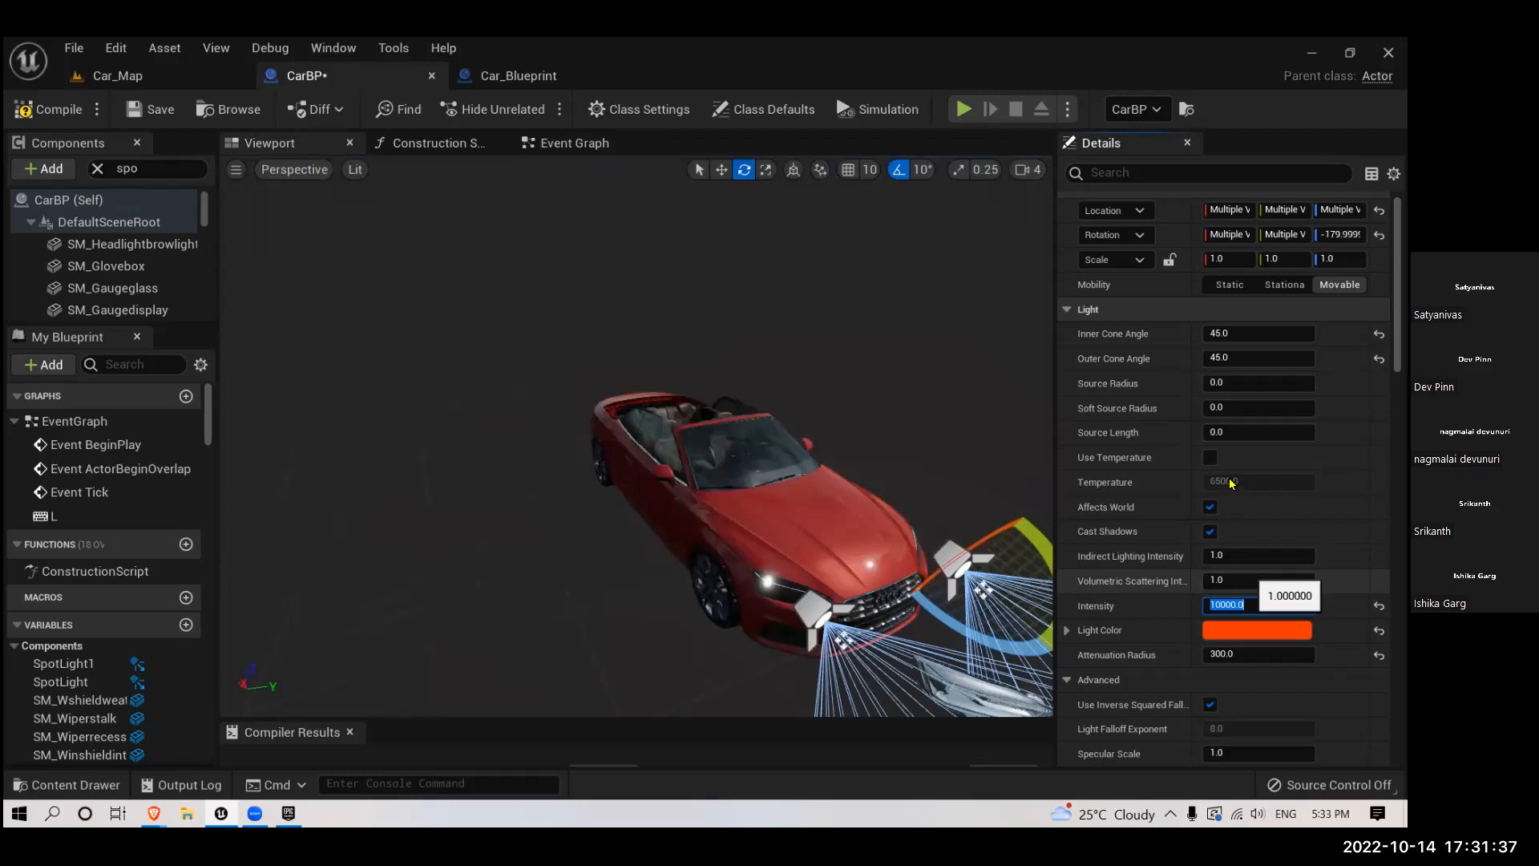
{"action": "scroll", "coordinate": [1232, 483], "scroll_direction": "up", "scroll_amount": 2}
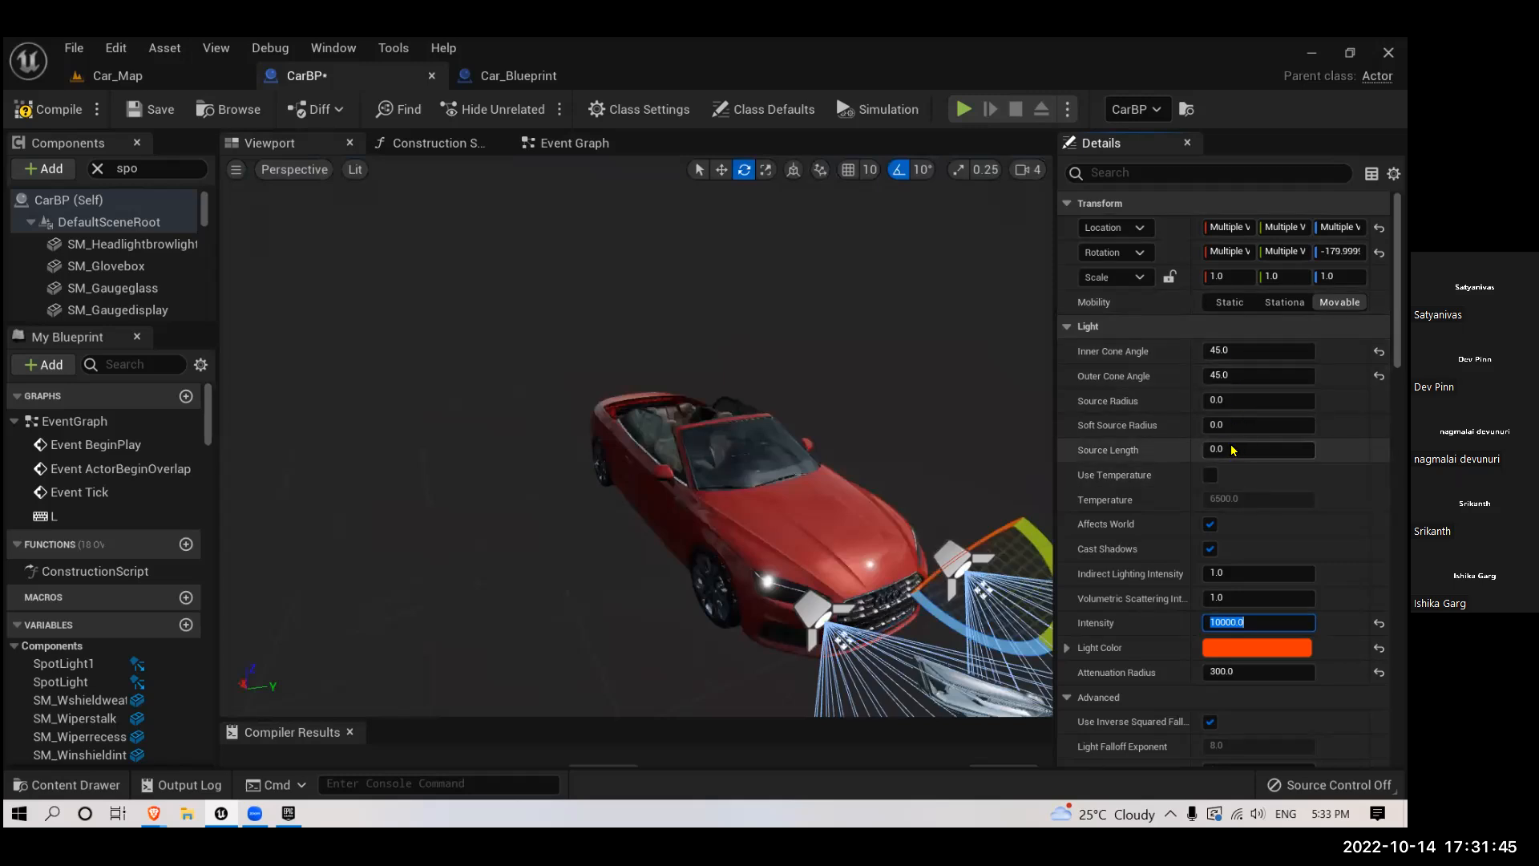
{"action": "left_click", "coordinate": [1232, 351]}
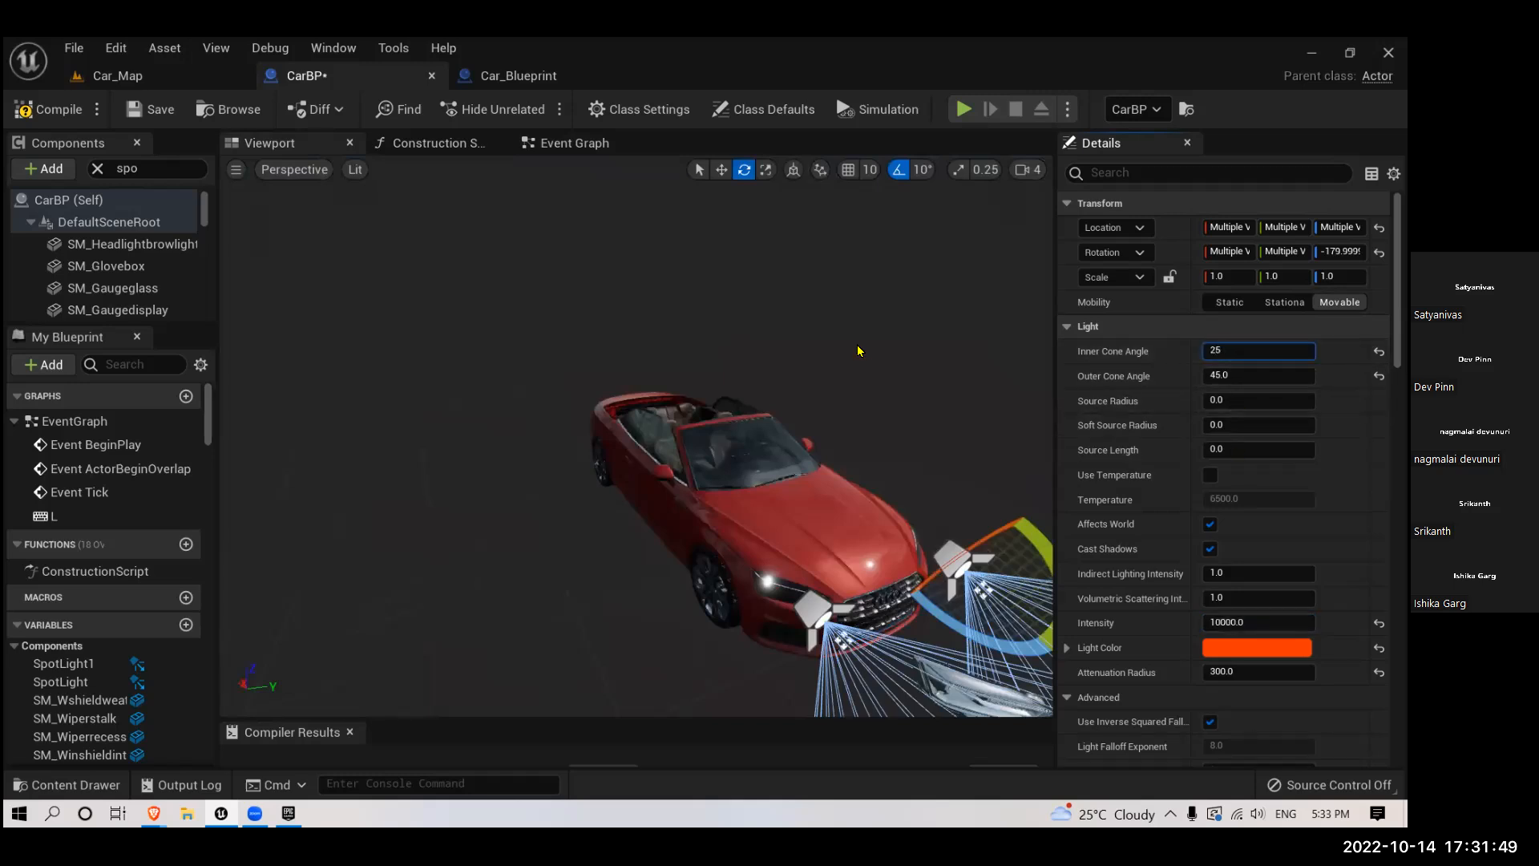
{"action": "type", "text": "25"}
{"action": "key", "text": "Return"}
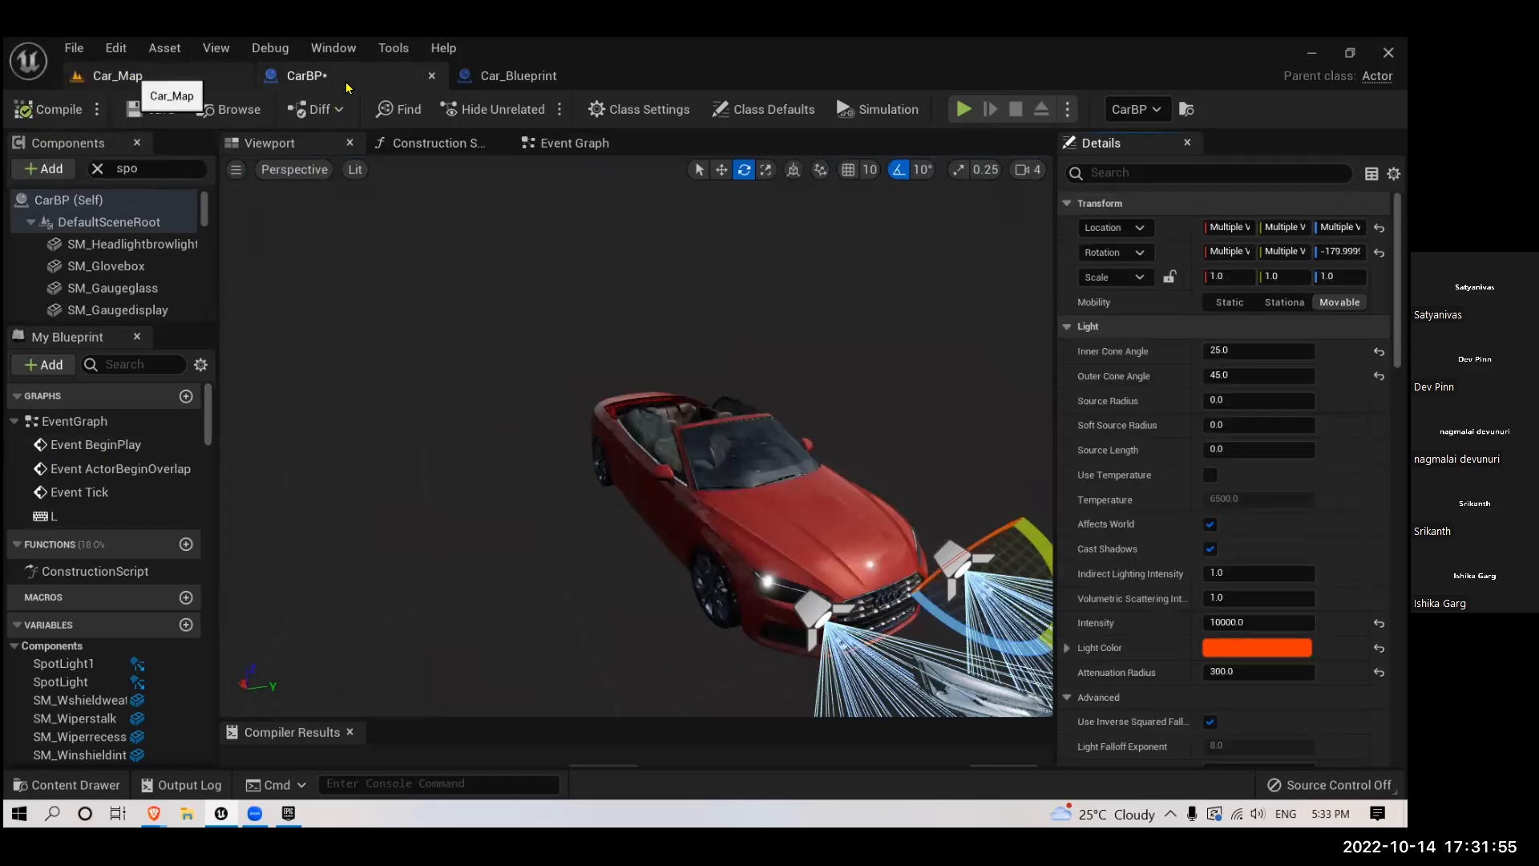
- Play the Car_Map level to check the CarBP headlights with the new intensity, and stop the play session
{"action": "left_click", "coordinate": [133, 76]}
{"action": "left_click", "coordinate": [343, 85]}
{"action": "left_click", "coordinate": [169, 80]}
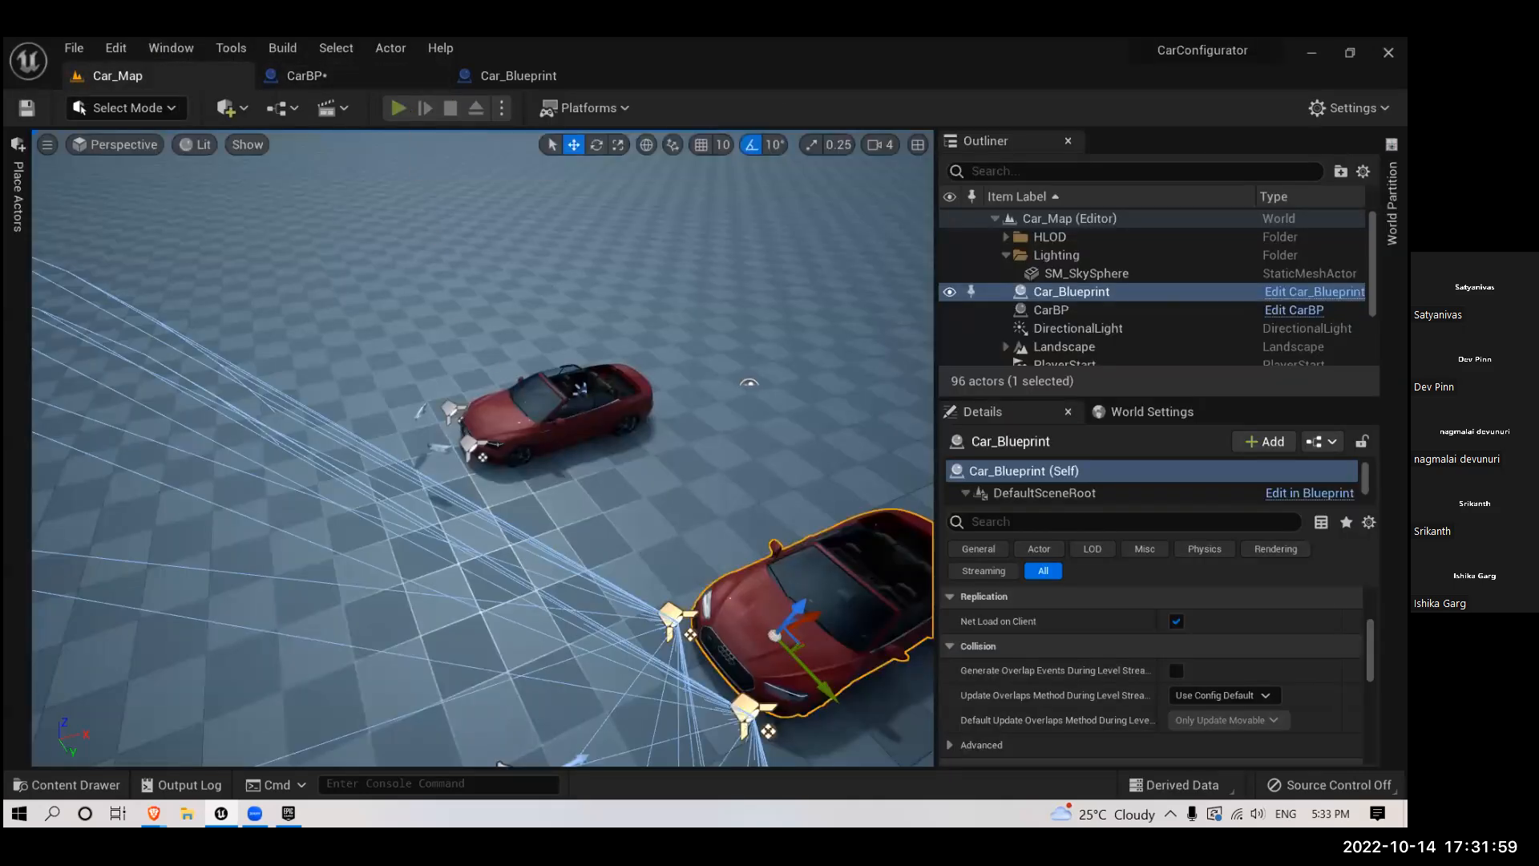
{"action": "left_click", "coordinate": [398, 107]}
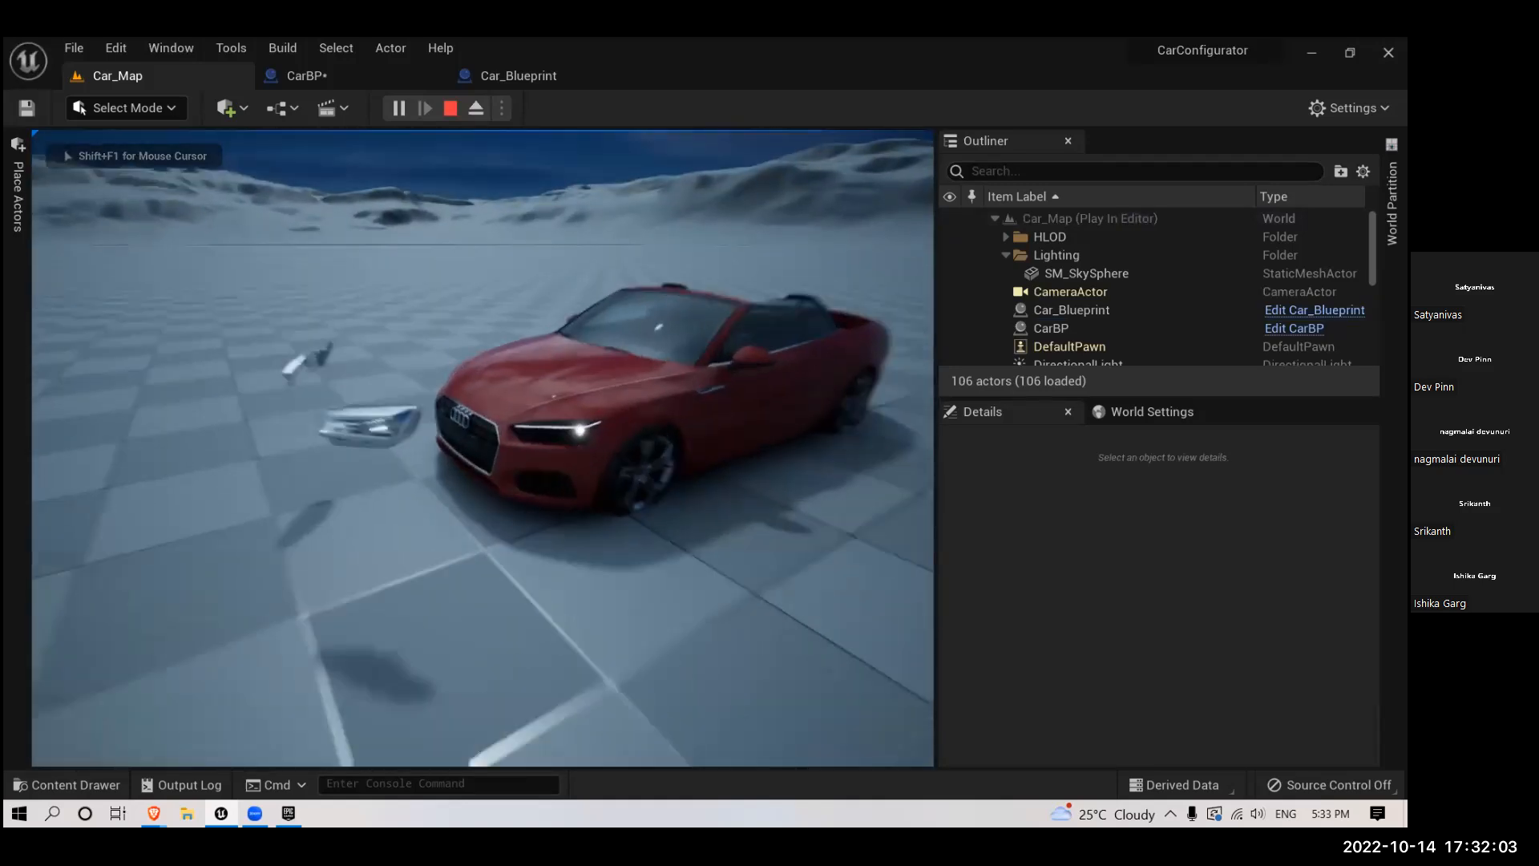
{"action": "key", "text": "Escape"}
- Place a Plane on the ground in front of the CarBP car, enlarge it, and adjust its height to clear the landscape
{"action": "scroll", "coordinate": [599, 542], "scroll_direction": "down", "scroll_amount": 5}
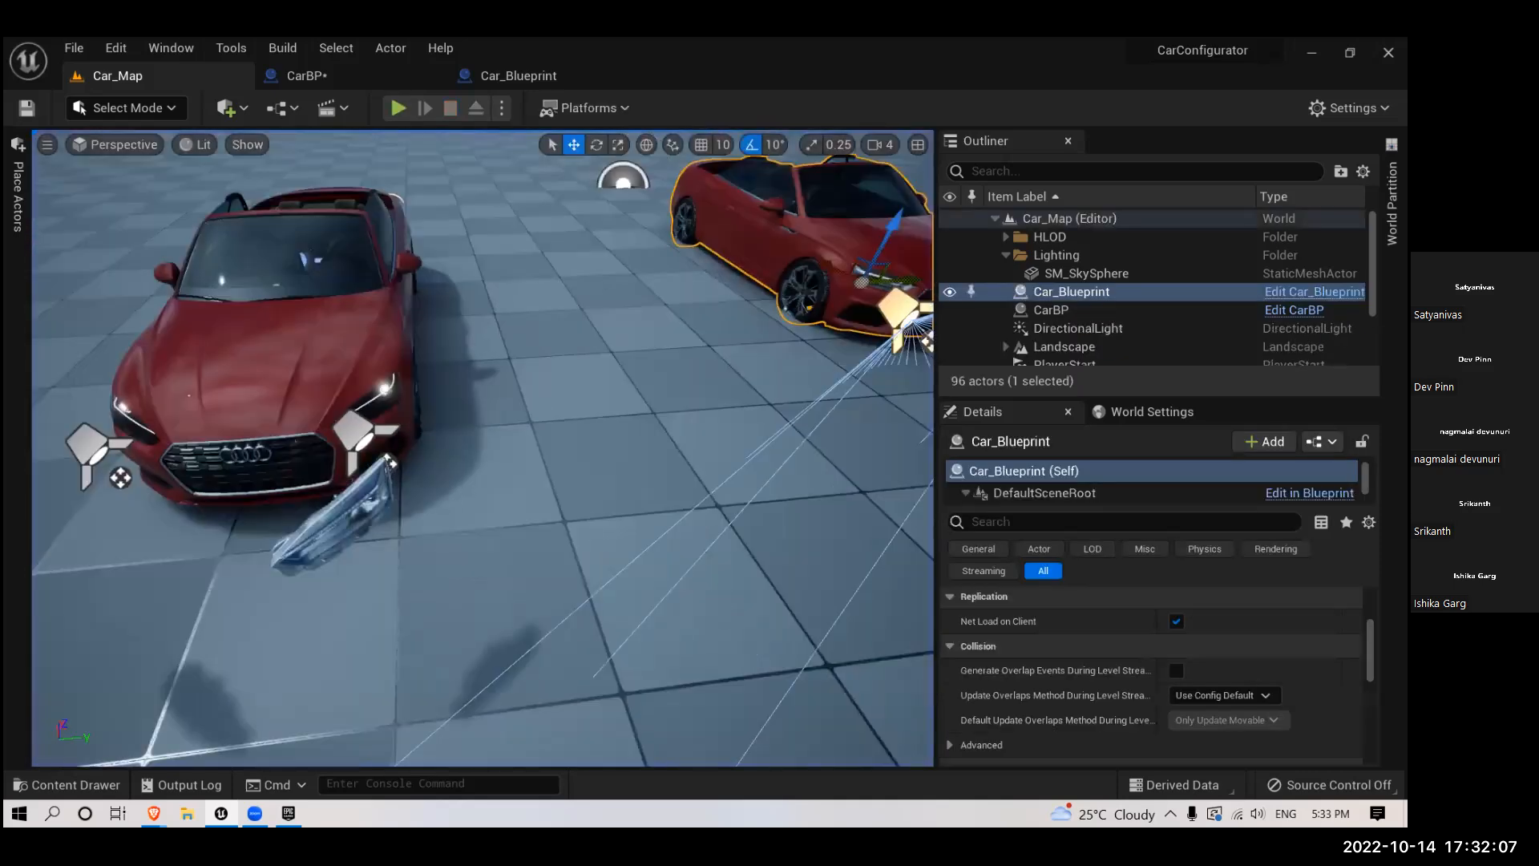
{"action": "right_click_drag", "start_coordinate": [598, 517], "coordinate": [706, 461]}
{"action": "scroll", "coordinate": [369, 332], "scroll_direction": "down", "scroll_amount": 3}
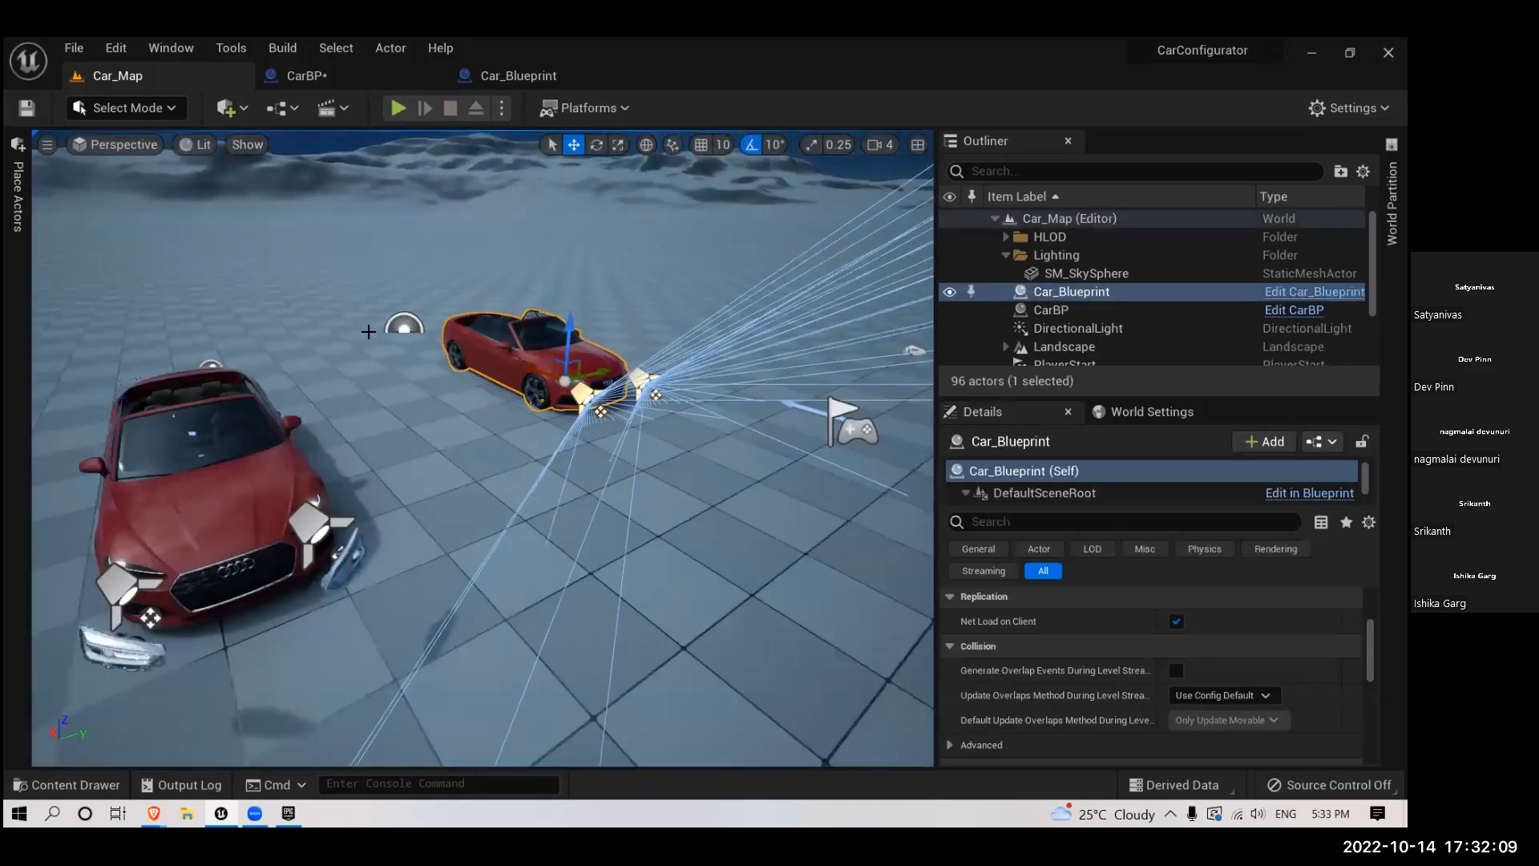
{"action": "scroll", "coordinate": [230, 257], "scroll_direction": "down", "scroll_amount": 4}
{"action": "right_click_drag", "start_coordinate": [128, 499], "coordinate": [48, 533]}
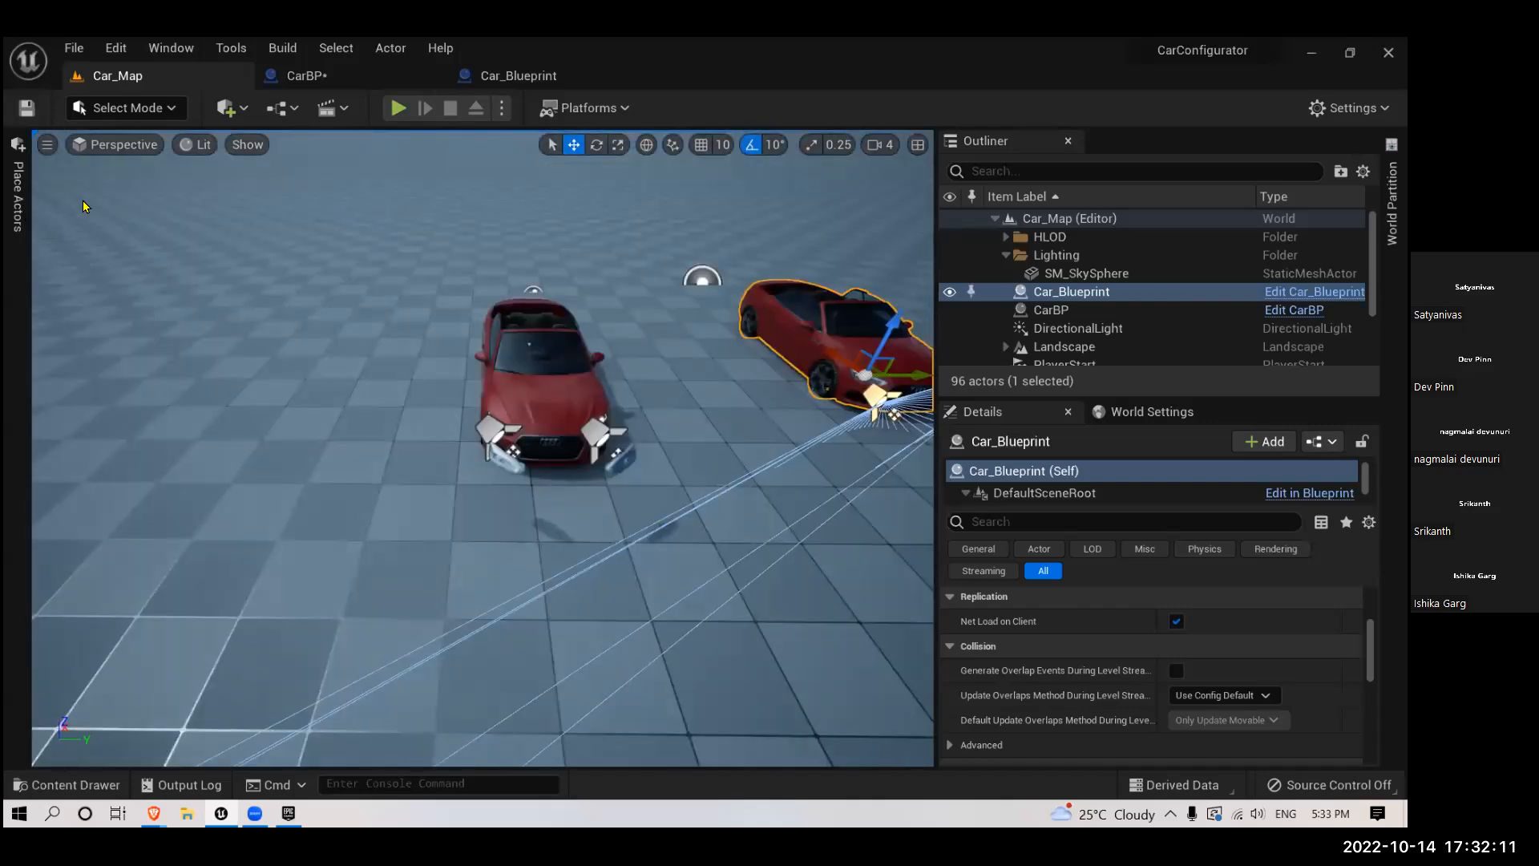
{"action": "left_click", "coordinate": [18, 198]}
{"action": "left_click", "coordinate": [126, 183]}
{"action": "left_click_drag", "start_coordinate": [114, 463], "coordinate": [646, 481]}
{"action": "key", "text": "r"}
{"action": "key", "text": "w"}
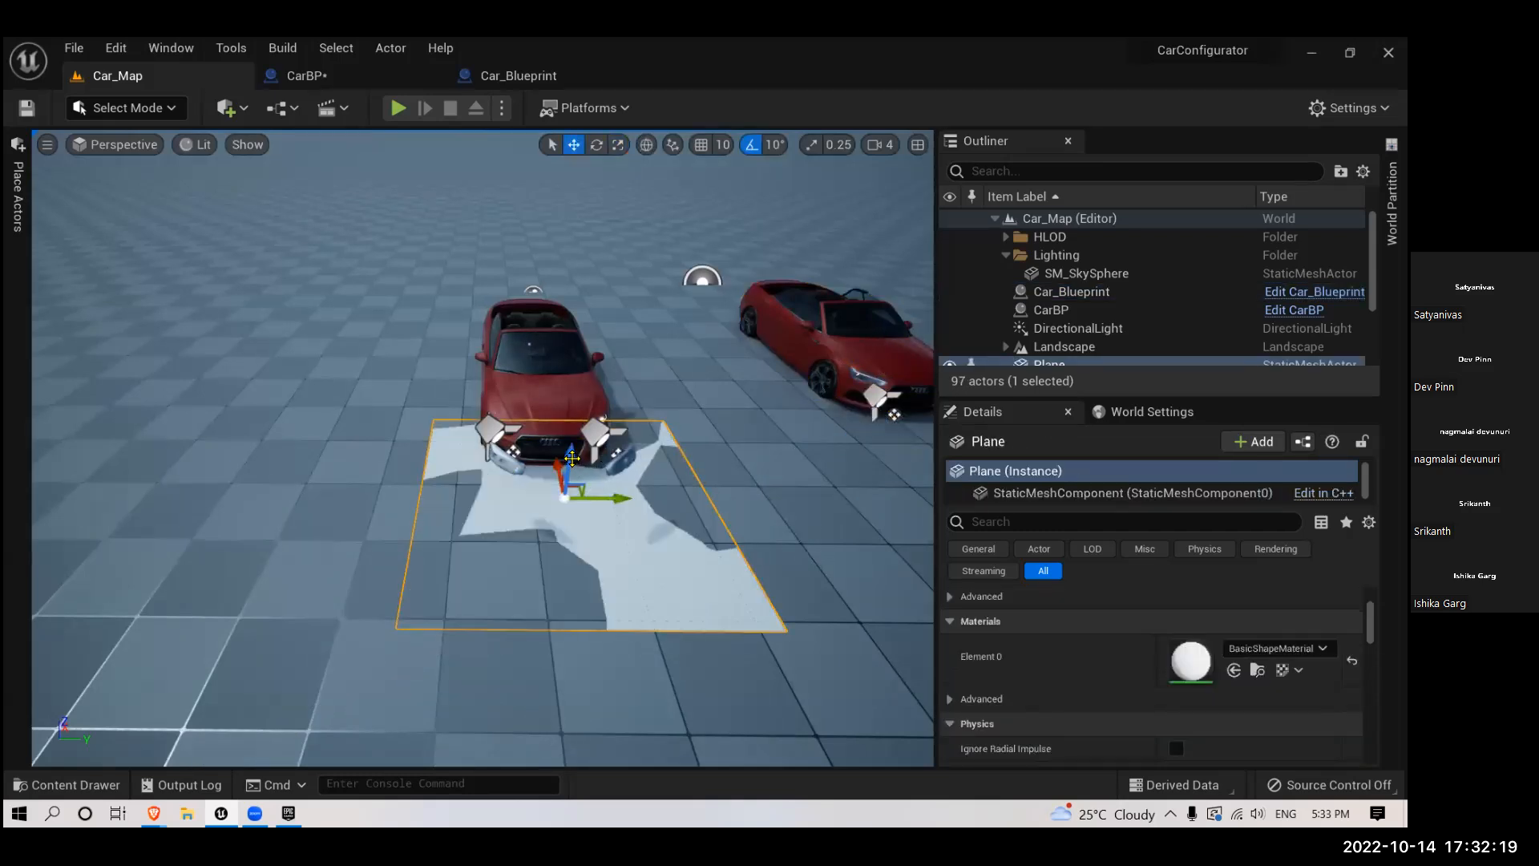
{"action": "left_click_drag", "start_coordinate": [570, 450], "coordinate": [568, 456]}
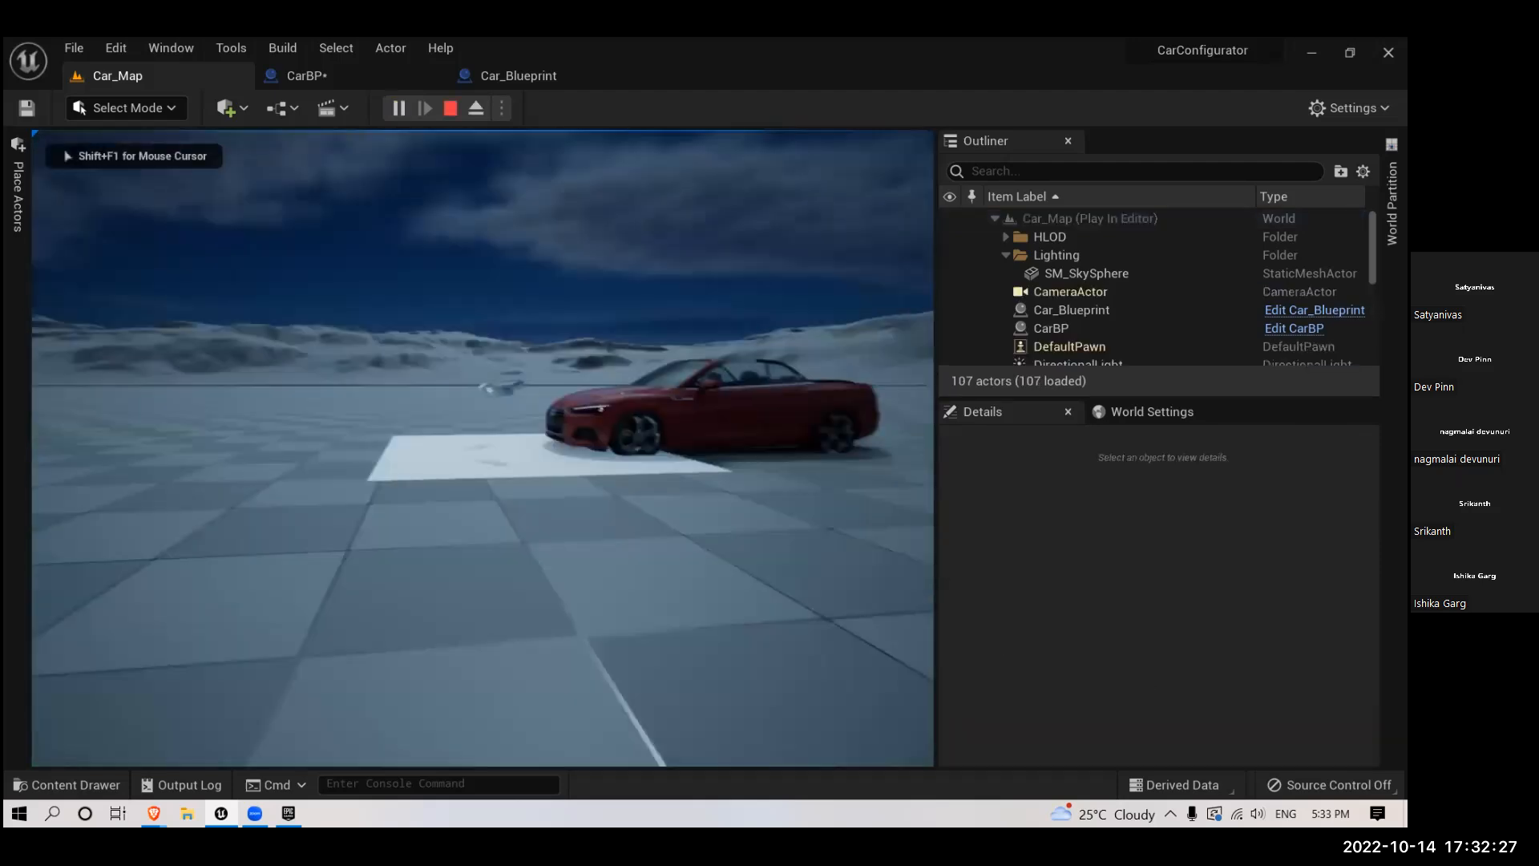
- Toggle the headlights during play, compare both cars' light on the ground and plane, and stop the play session
{"action": "key", "text": "w"}
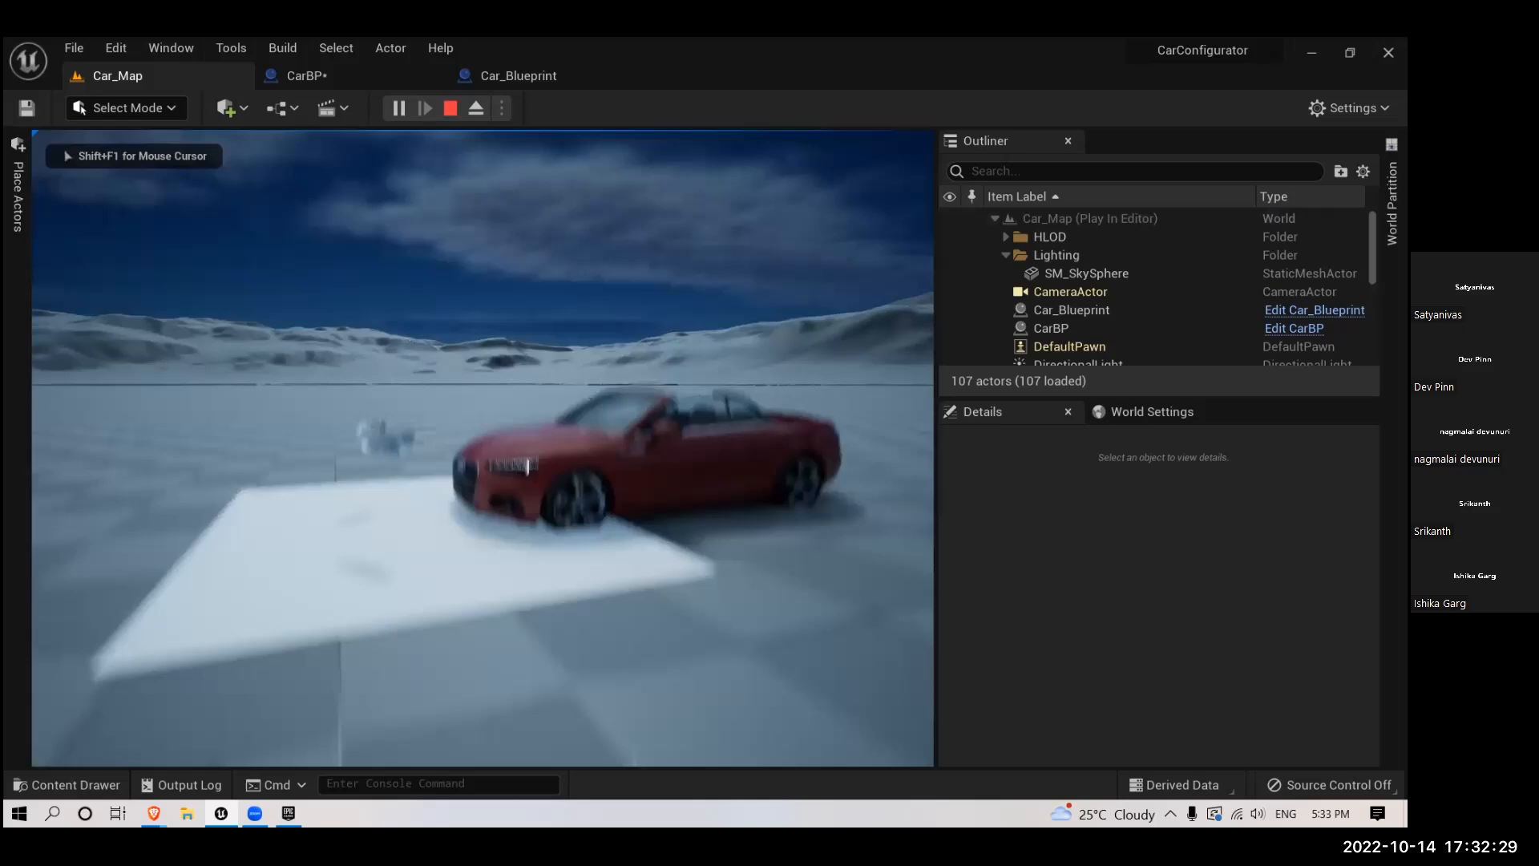
{"action": "key", "text": "w"}
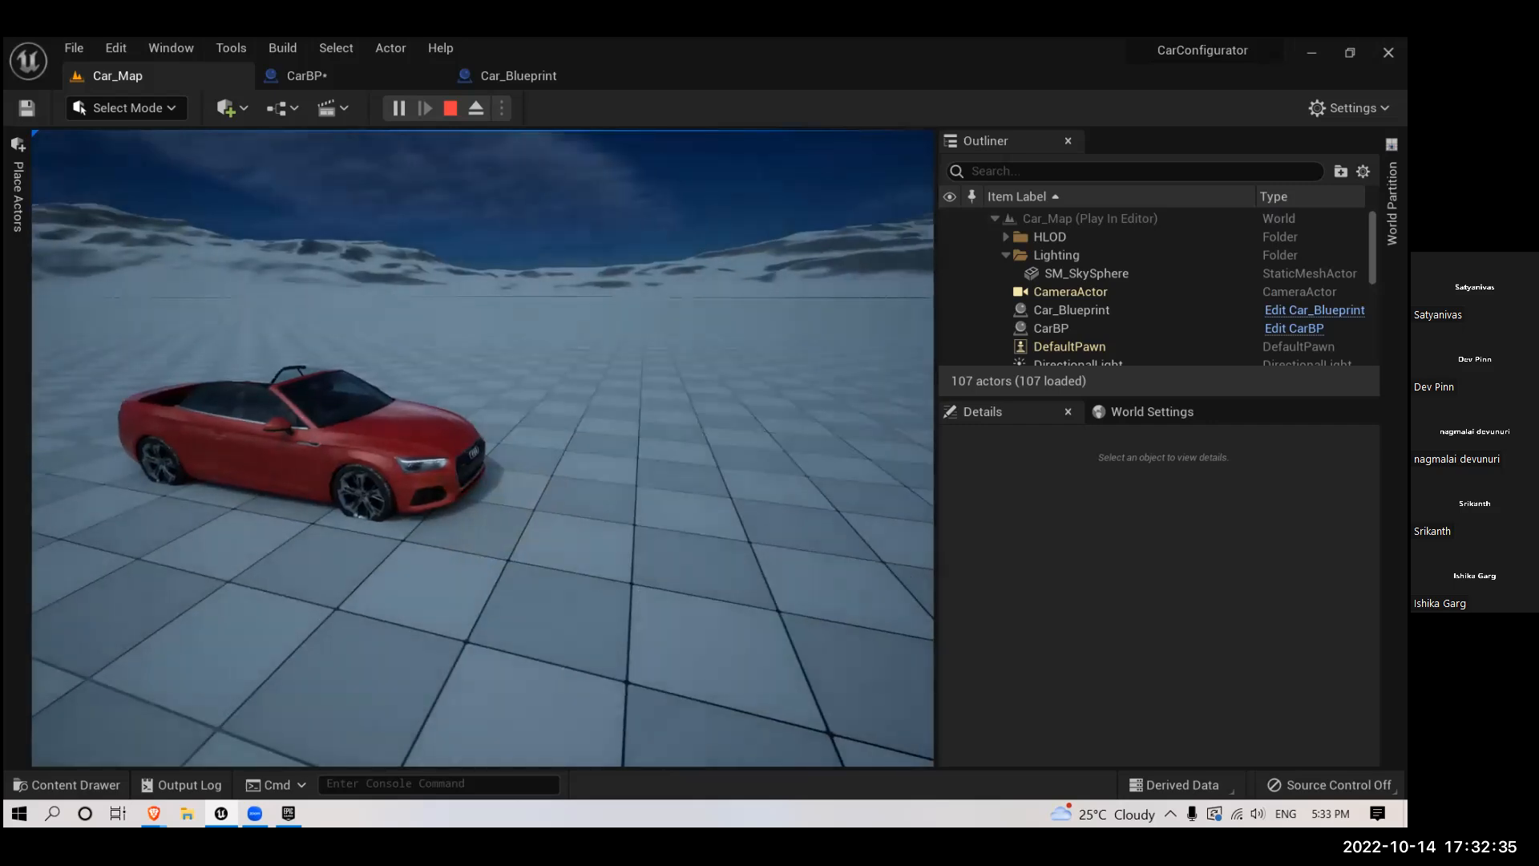
{"action": "key", "text": "l"}
{"action": "key", "text": "w"}
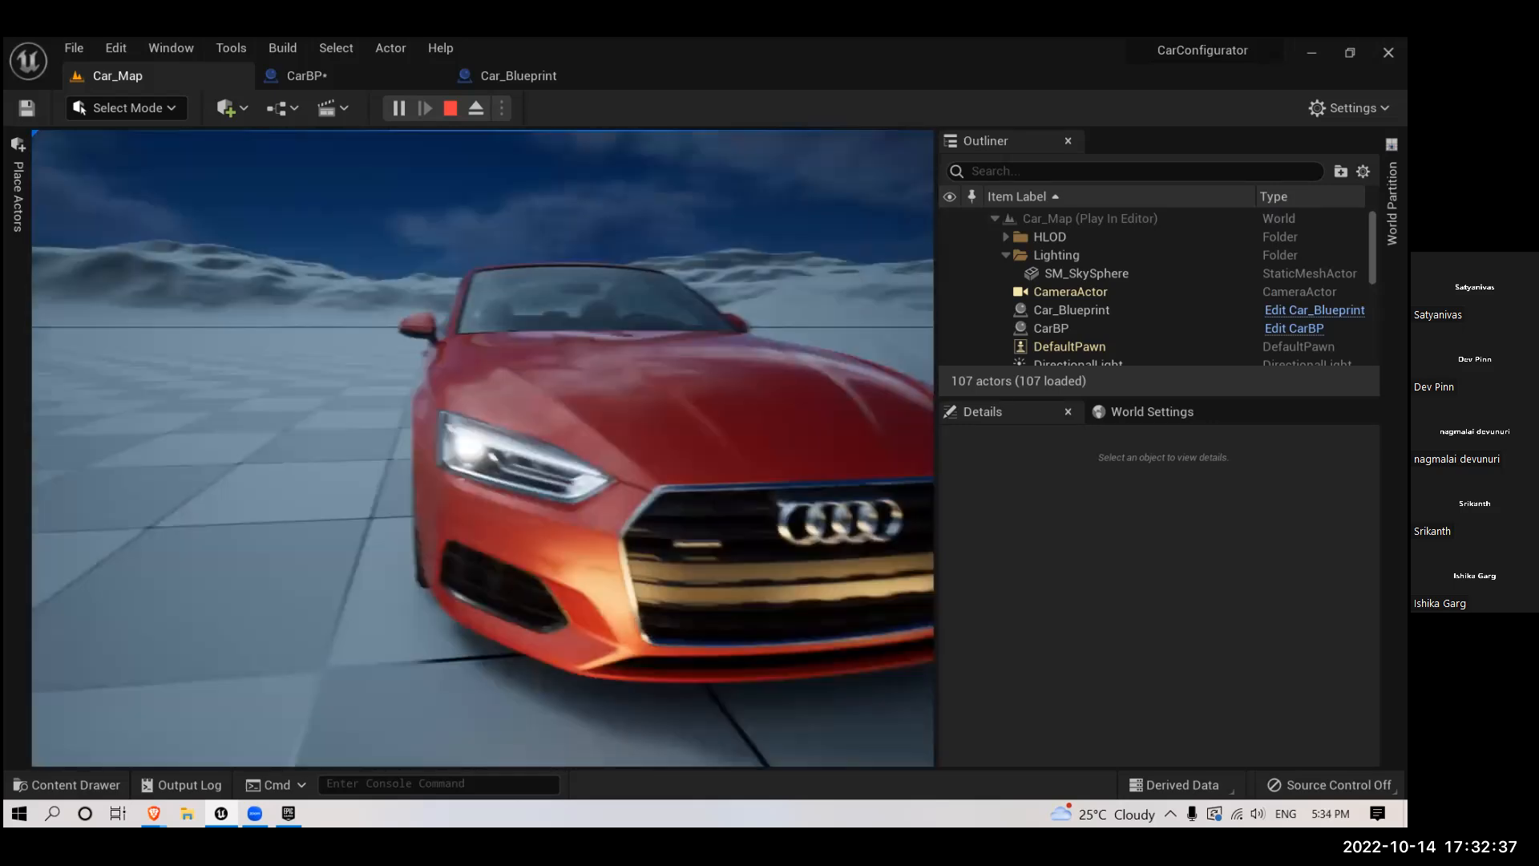
{"action": "key", "text": "s"}
{"action": "key", "text": "d"}
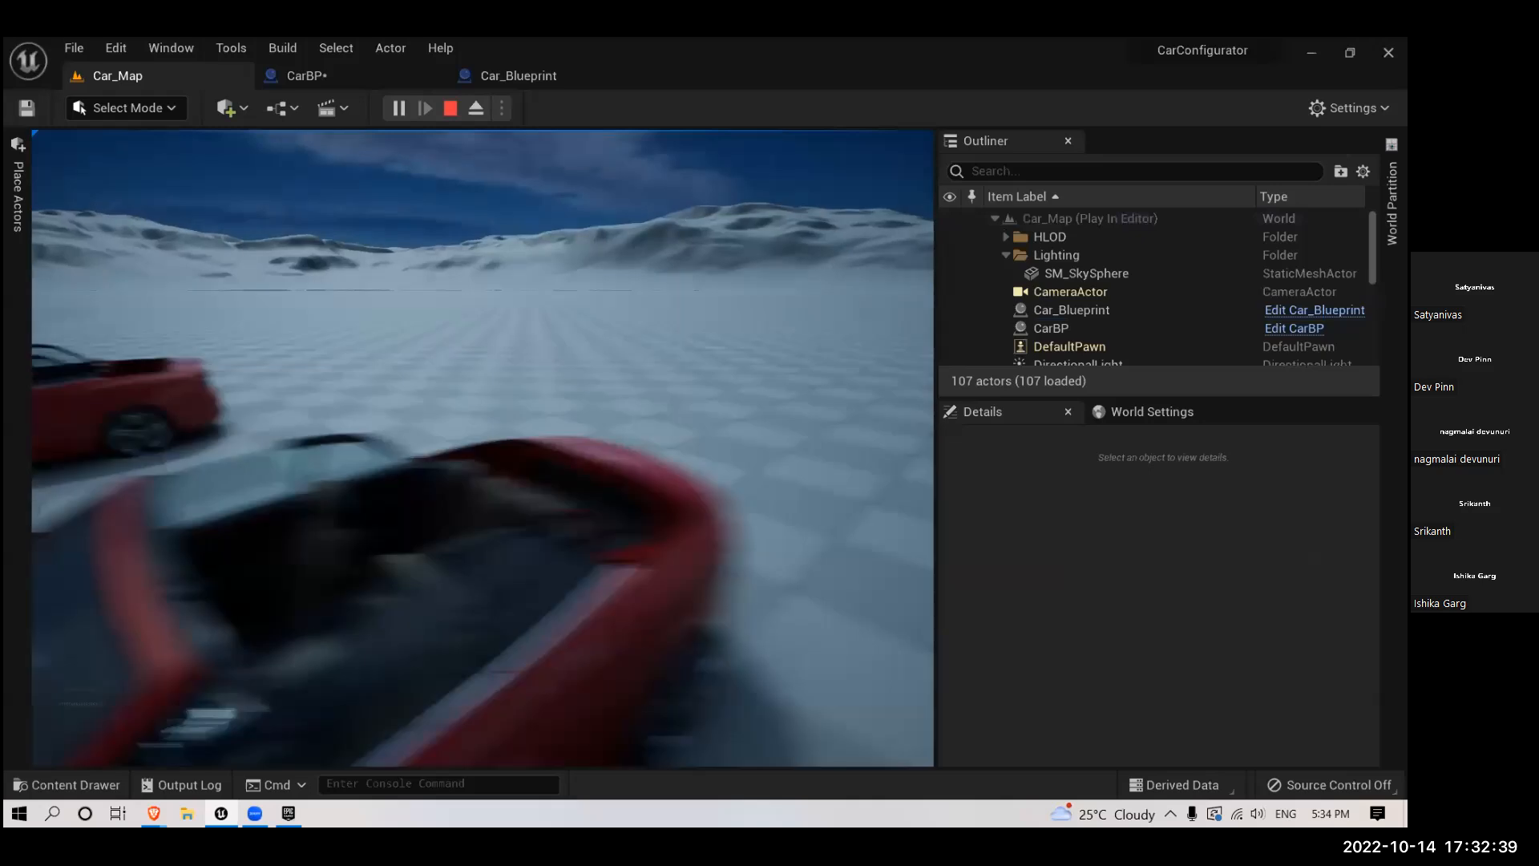
{"action": "key", "text": "a"}
{"action": "key", "text": "s"}
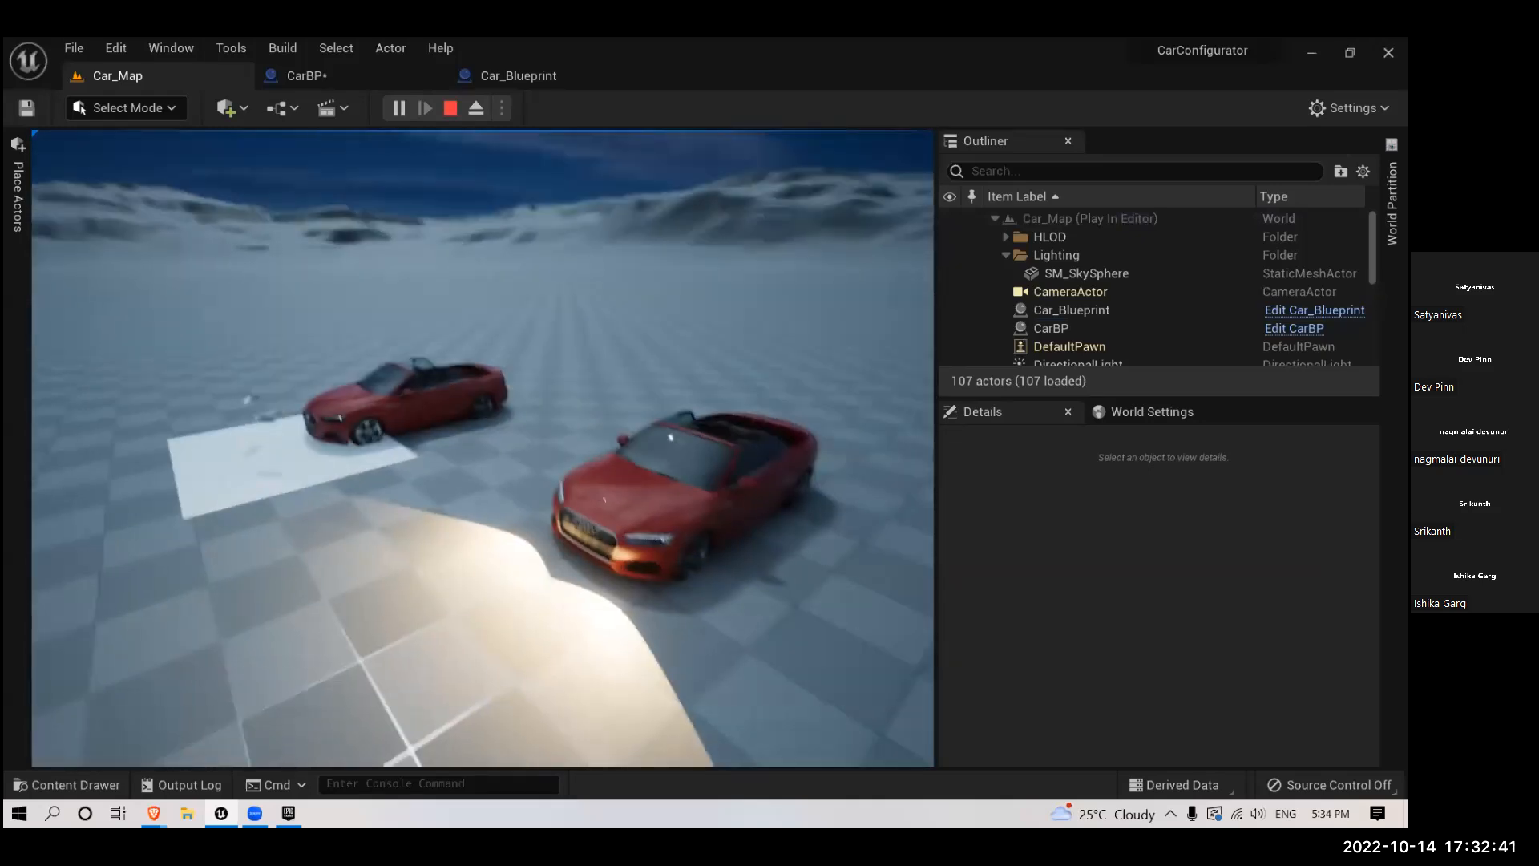
{"action": "key", "text": "Escape"}
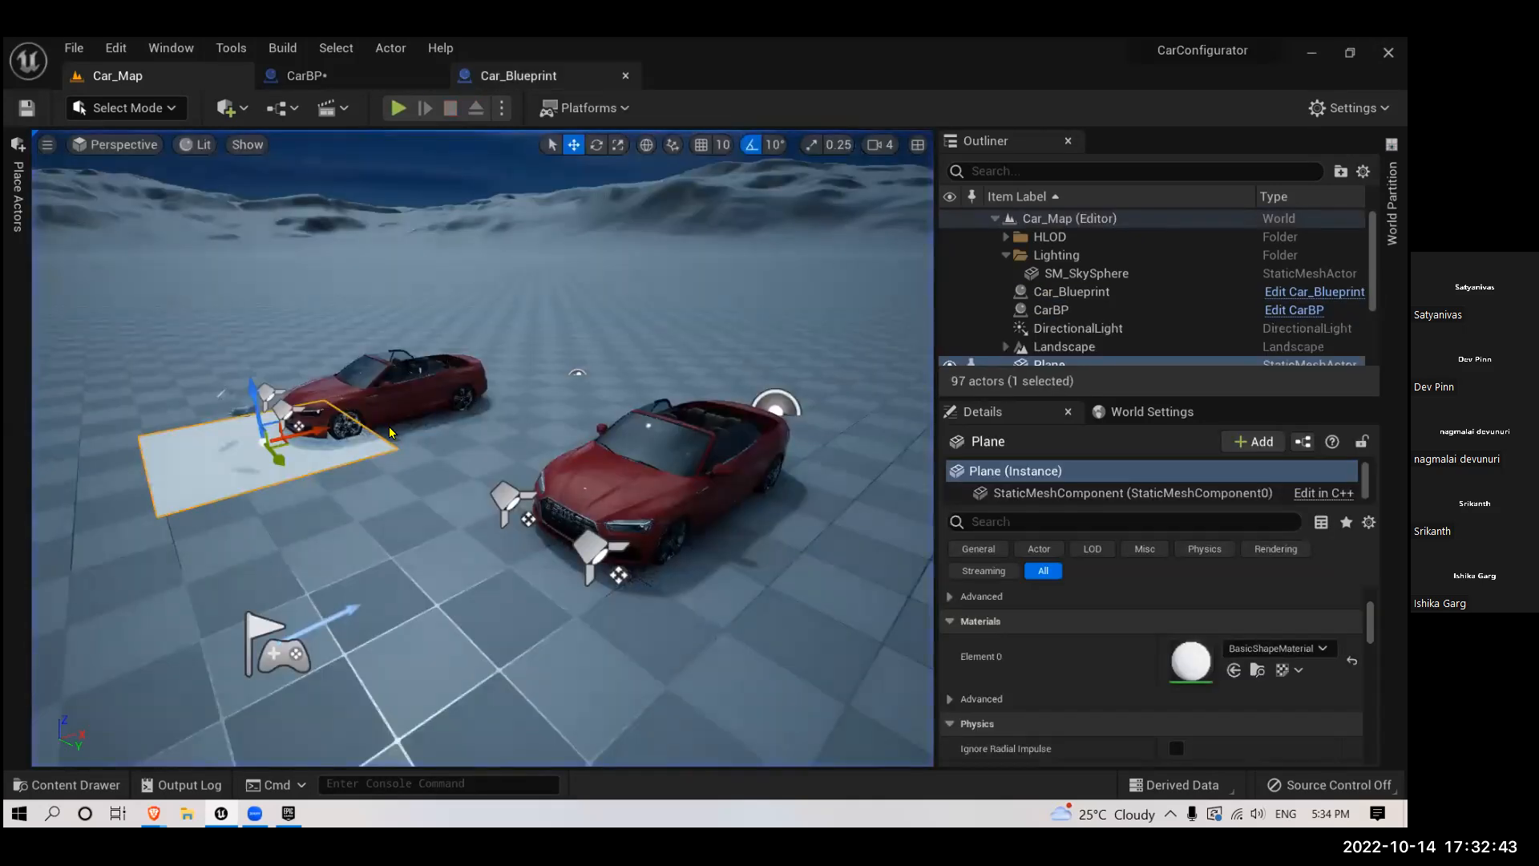
- Filter the Car_Blueprint components for "ligh" and select the SpotLight component
{"action": "left_click", "coordinate": [519, 76]}
{"action": "scroll", "coordinate": [195, 246], "scroll_direction": "down", "scroll_amount": 5}
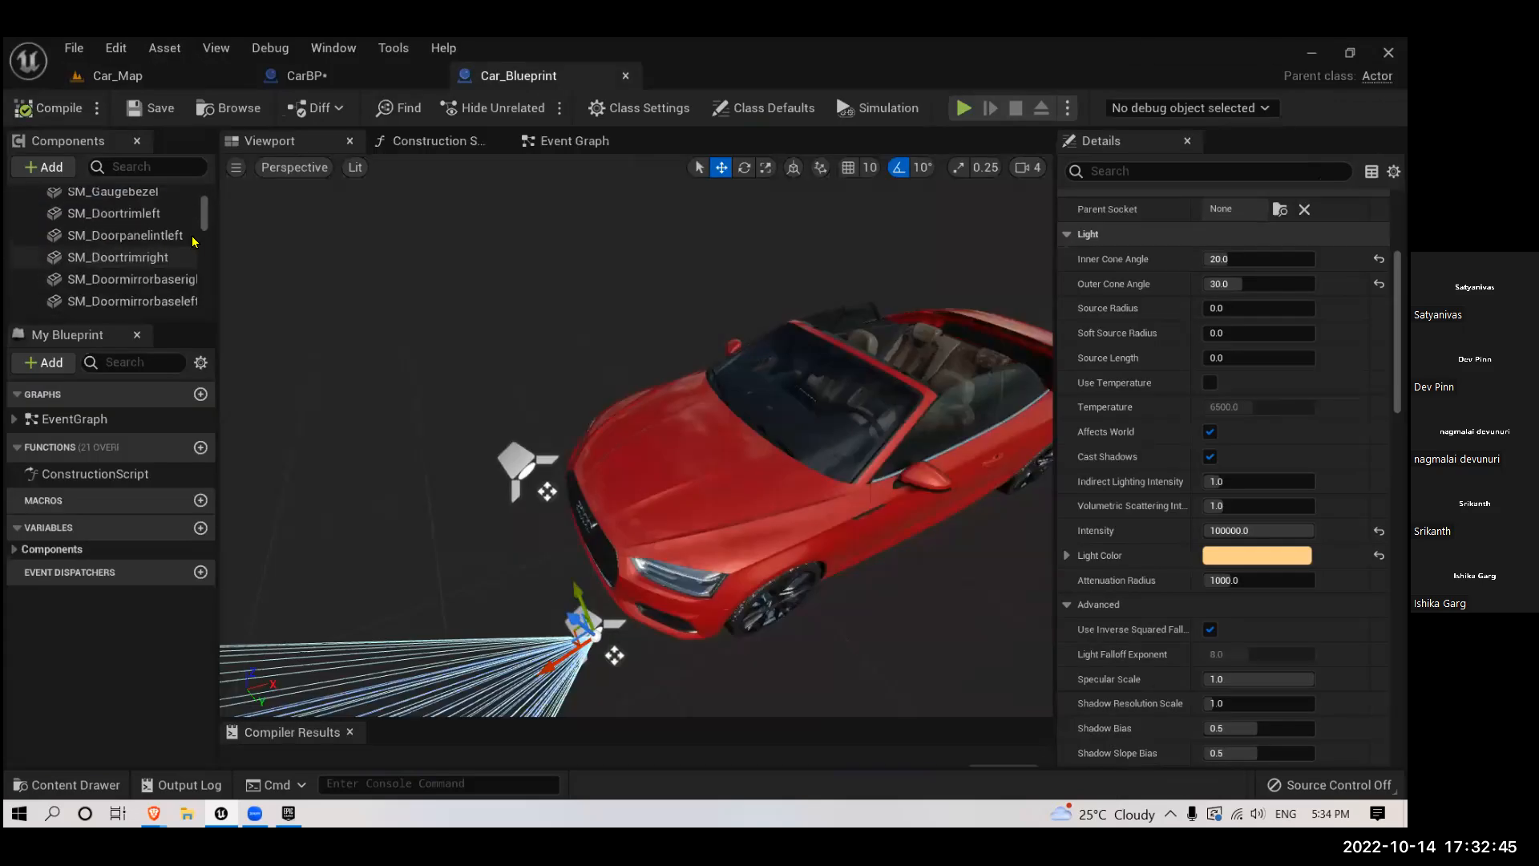
{"action": "scroll", "coordinate": [201, 241], "scroll_direction": "down", "scroll_amount": 5}
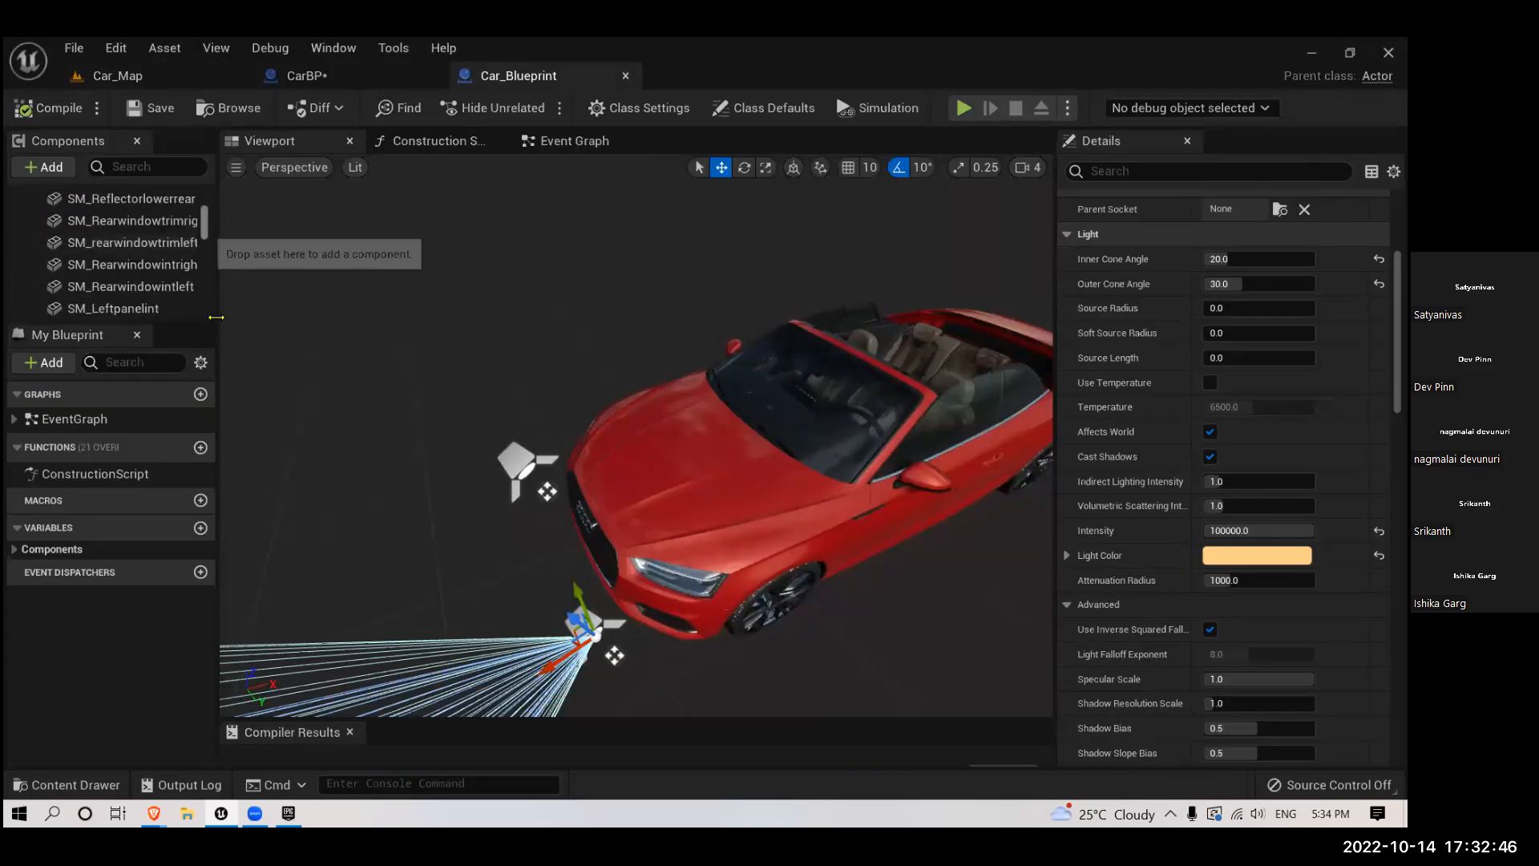
{"action": "left_click", "coordinate": [131, 169]}
{"action": "type", "text": "ligh"}
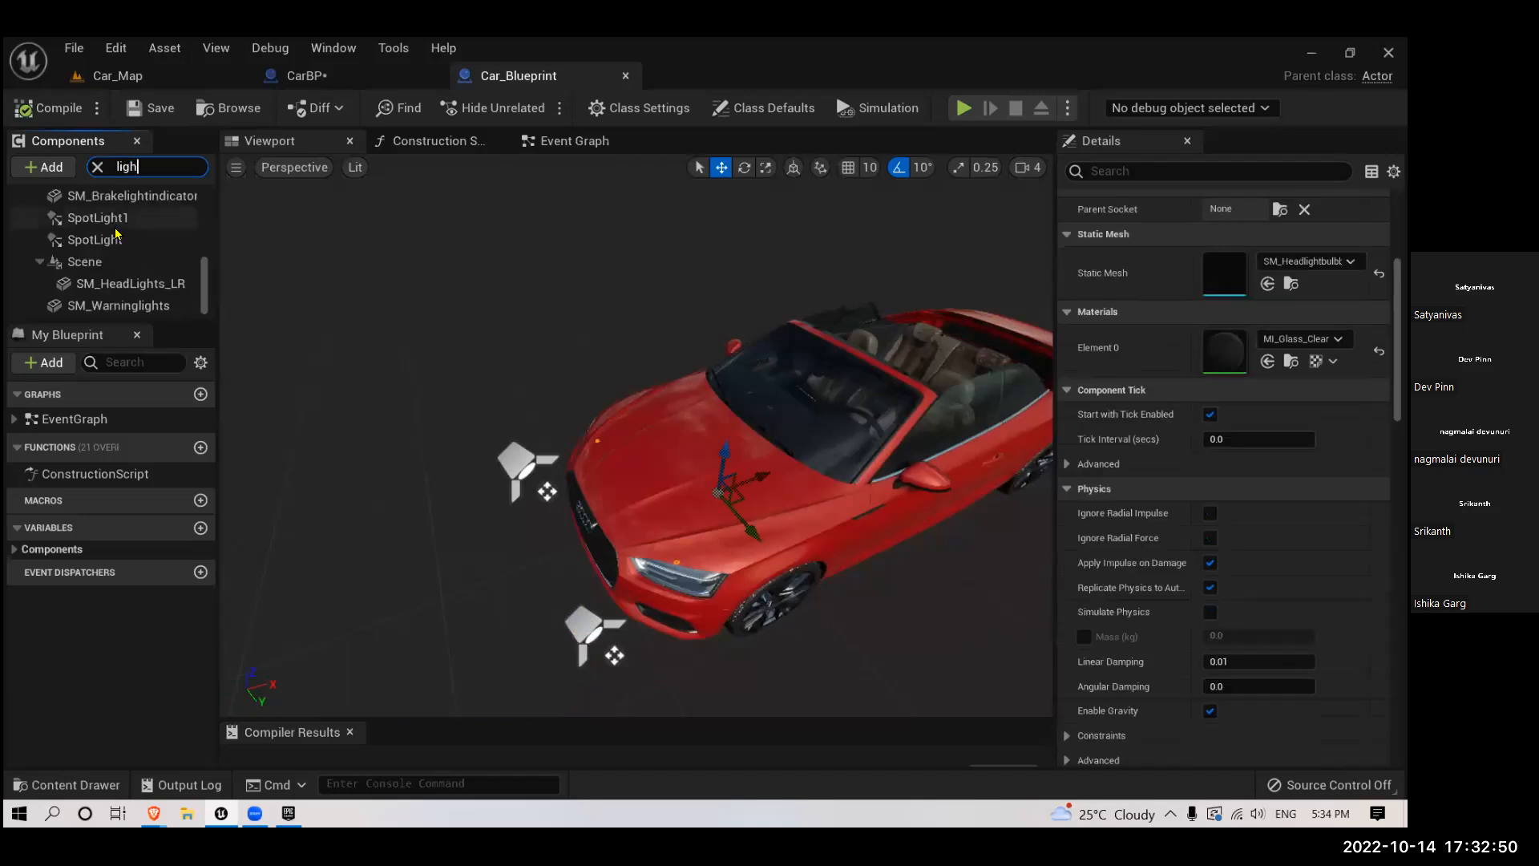
{"action": "left_click", "coordinate": [116, 223]}
{"action": "left_click", "coordinate": [119, 234]}
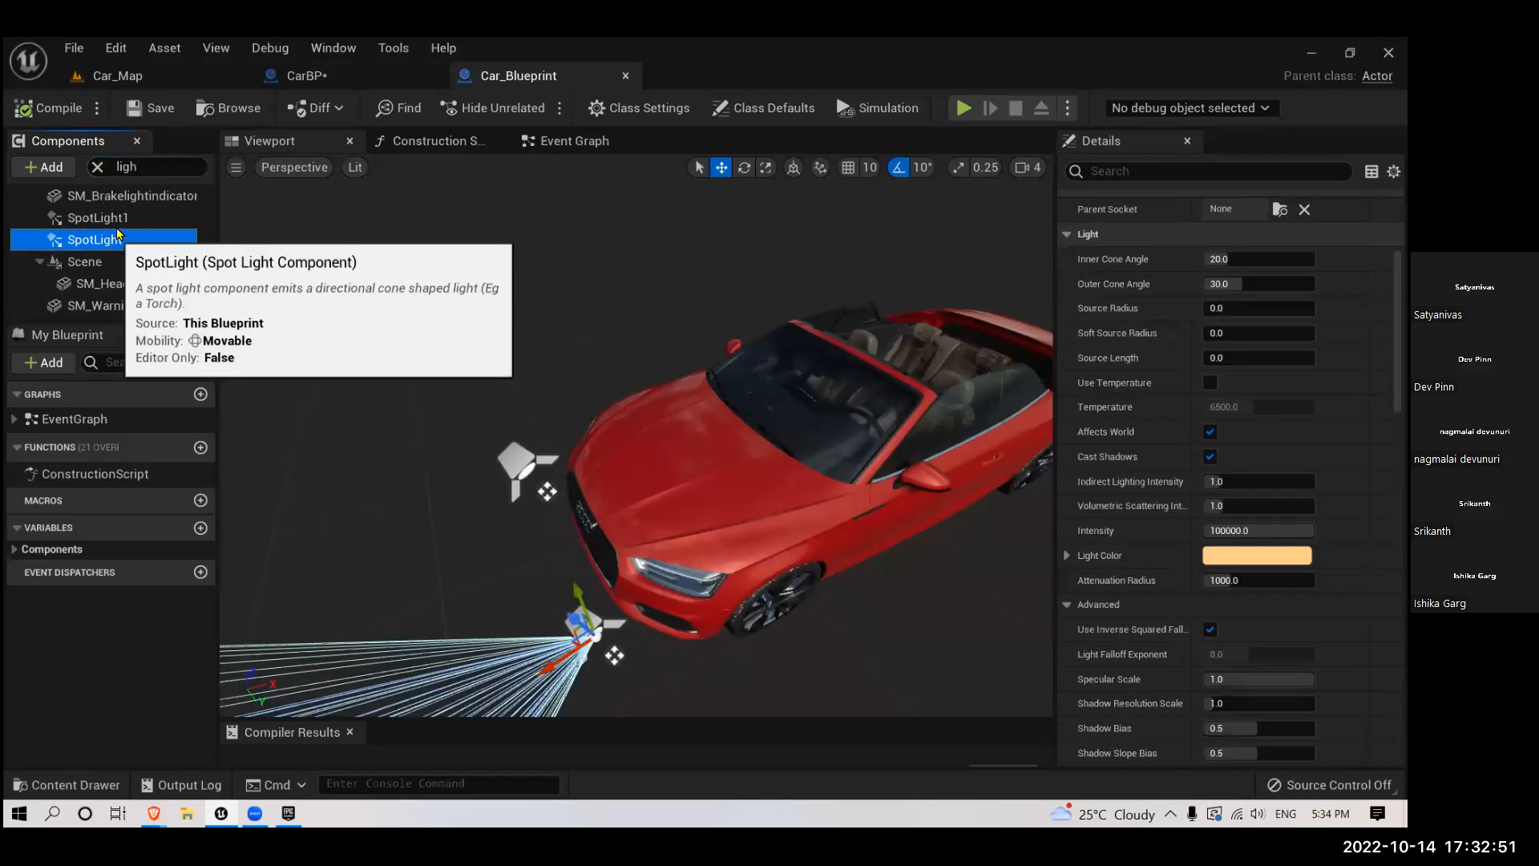
- Examine the height and cone of Car_Blueprint's SpotLight against the car body in the front wireframe view
{"action": "right_click_drag", "start_coordinate": [566, 412], "coordinate": [523, 271]}
{"action": "key", "text": "alt+h"}
{"action": "scroll", "coordinate": [598, 453], "scroll_direction": "down", "scroll_amount": 2}
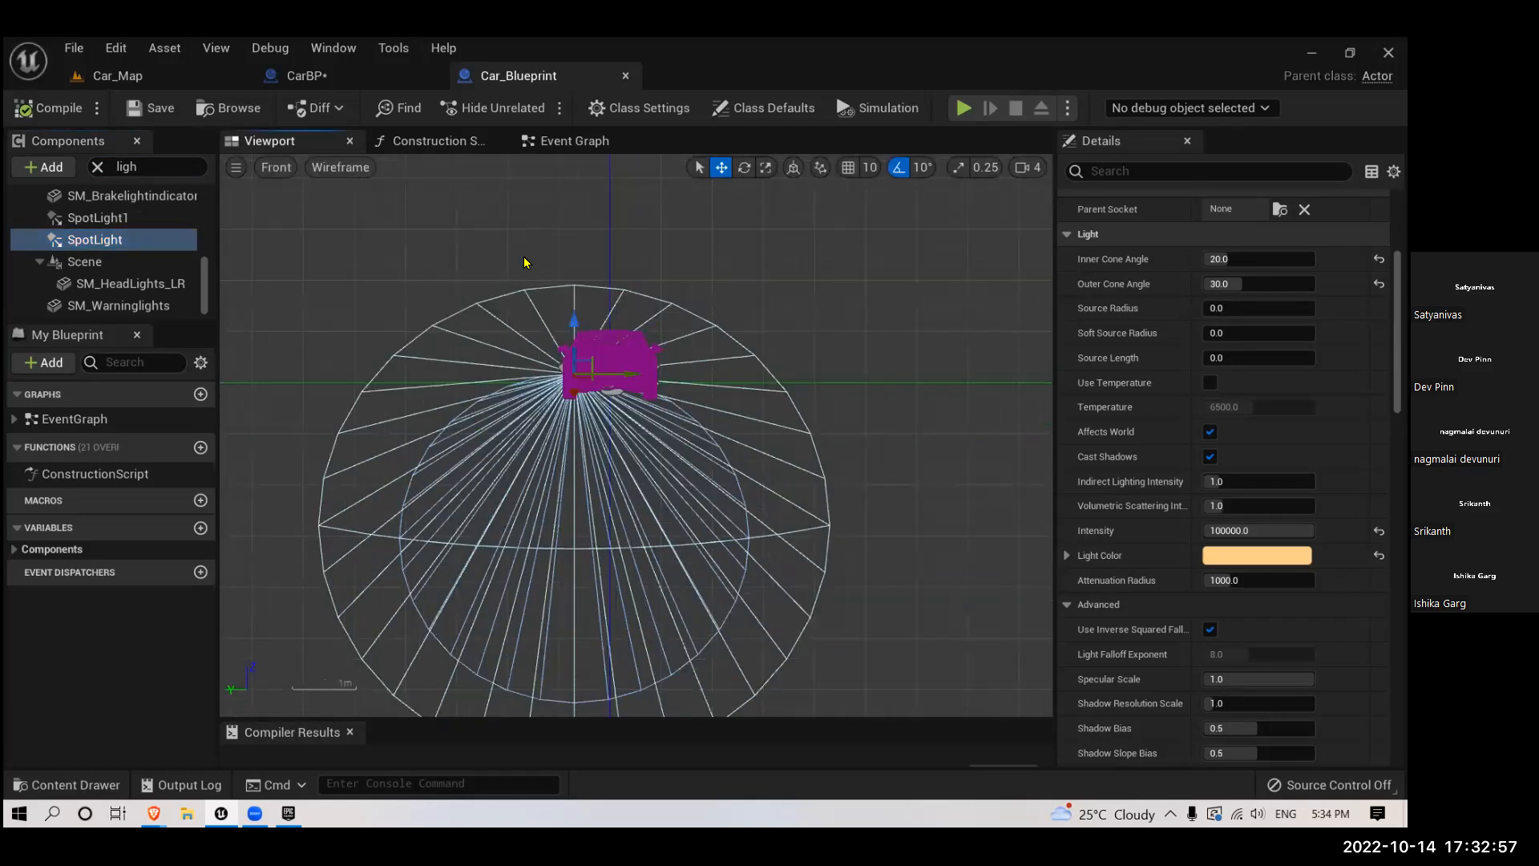
{"action": "scroll", "coordinate": [533, 273], "scroll_direction": "up", "scroll_amount": 1}
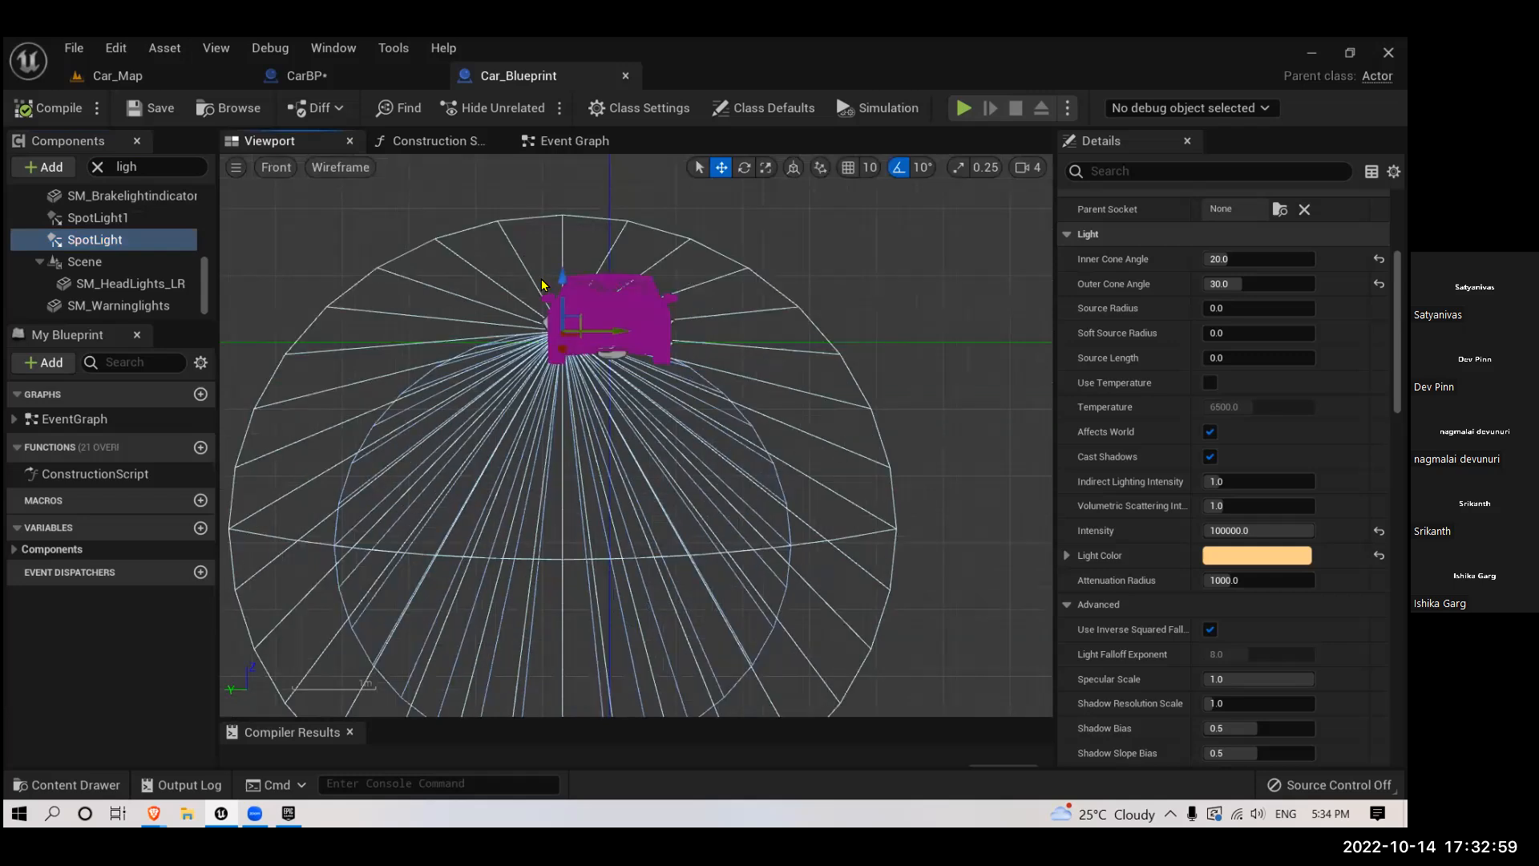
{"action": "scroll", "coordinate": [551, 295], "scroll_direction": "up", "scroll_amount": 3}
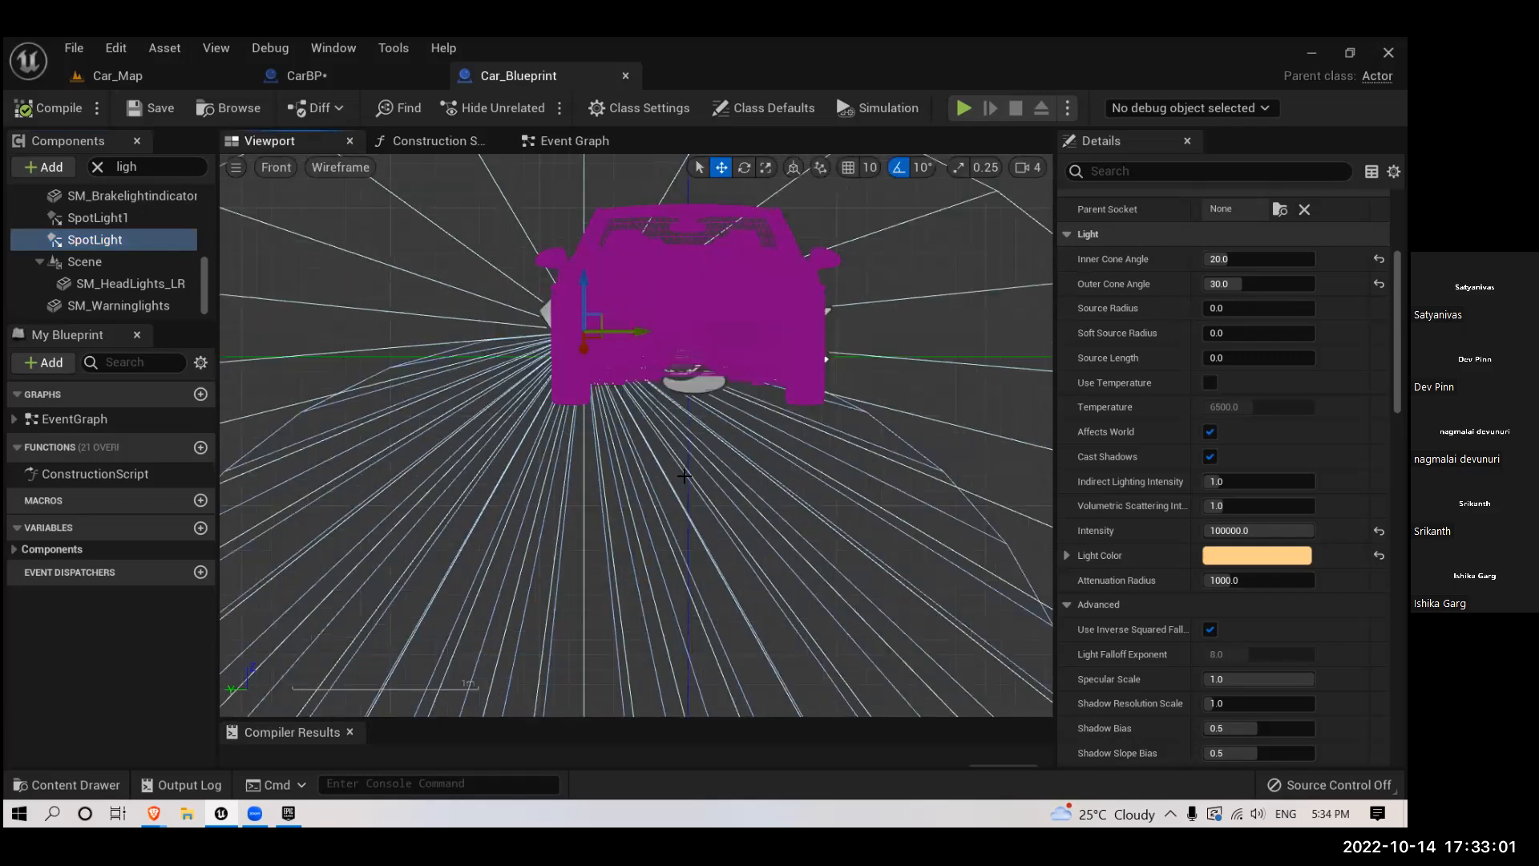
{"action": "scroll", "coordinate": [834, 470], "scroll_direction": "up", "scroll_amount": 3}
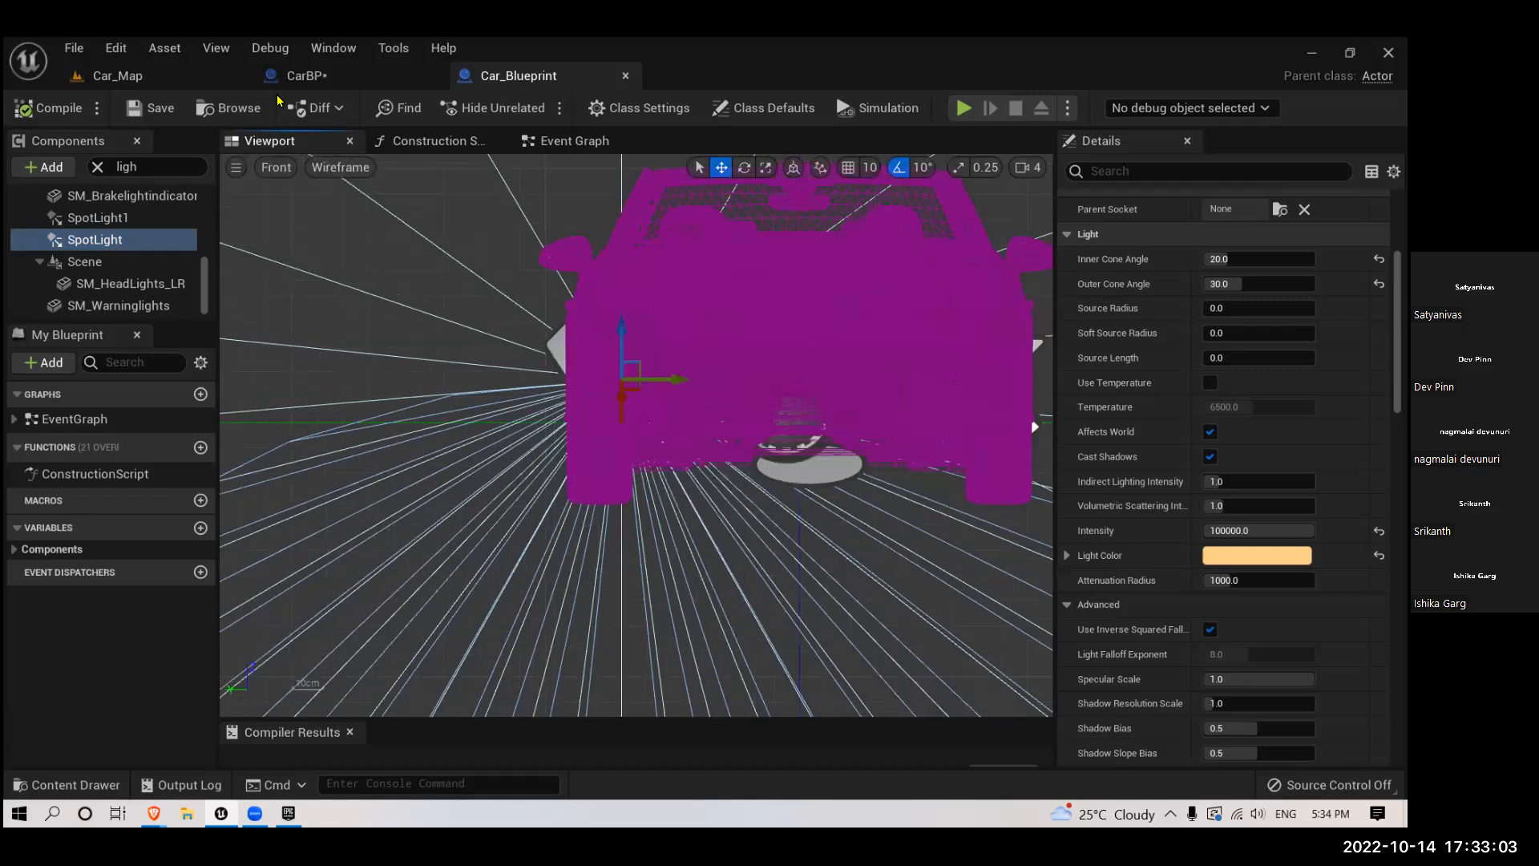
{"action": "scroll", "coordinate": [511, 461], "scroll_direction": "down", "scroll_amount": 2}
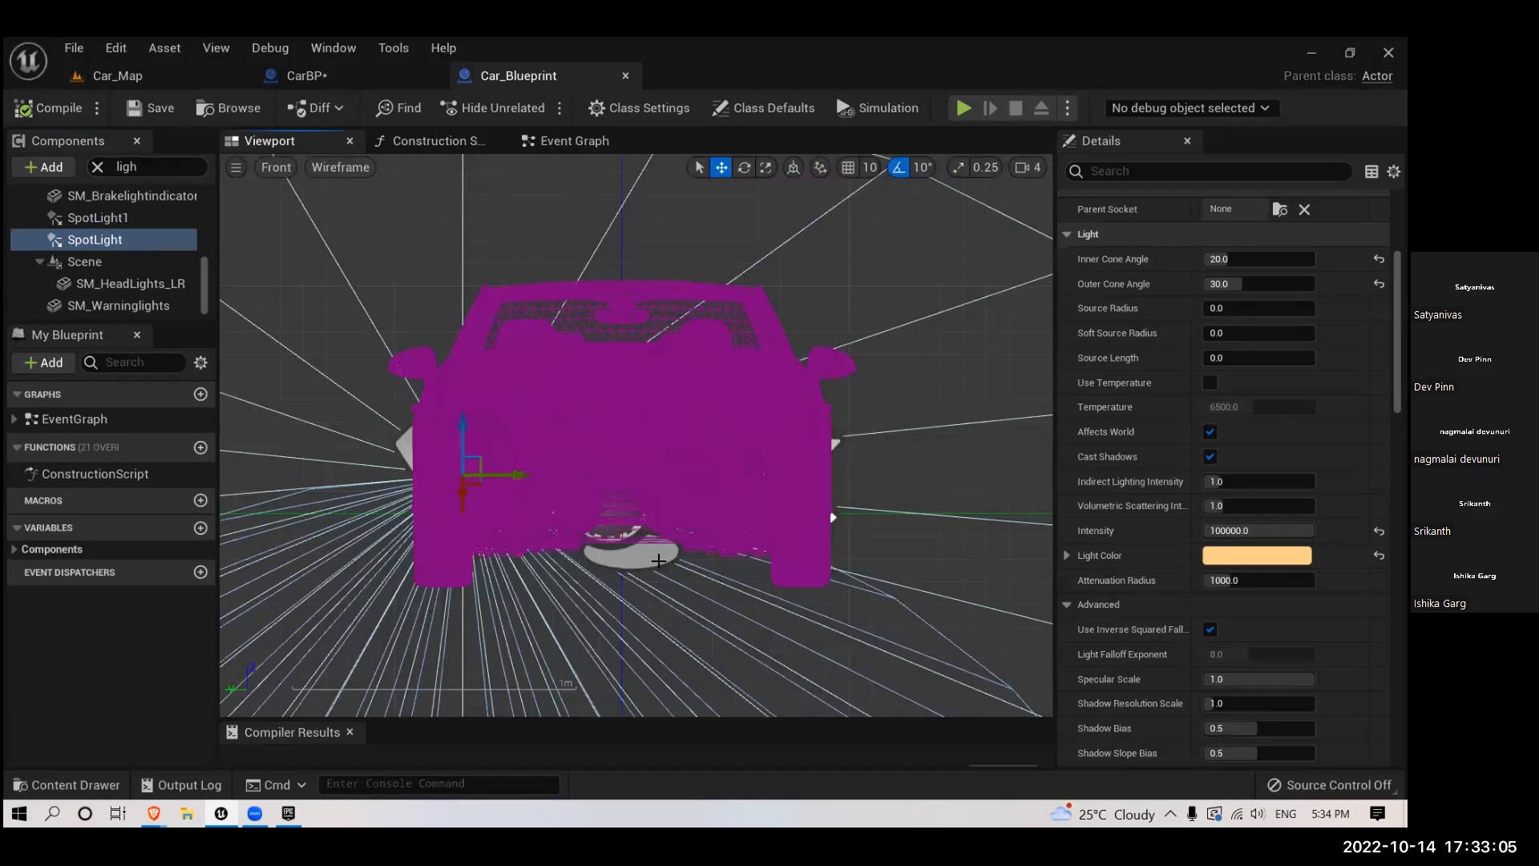
- Select both spotlights in CarBP and move them lower on the car in the front wireframe view
{"action": "left_click", "coordinate": [307, 77]}
{"action": "left_click", "coordinate": [675, 559]}
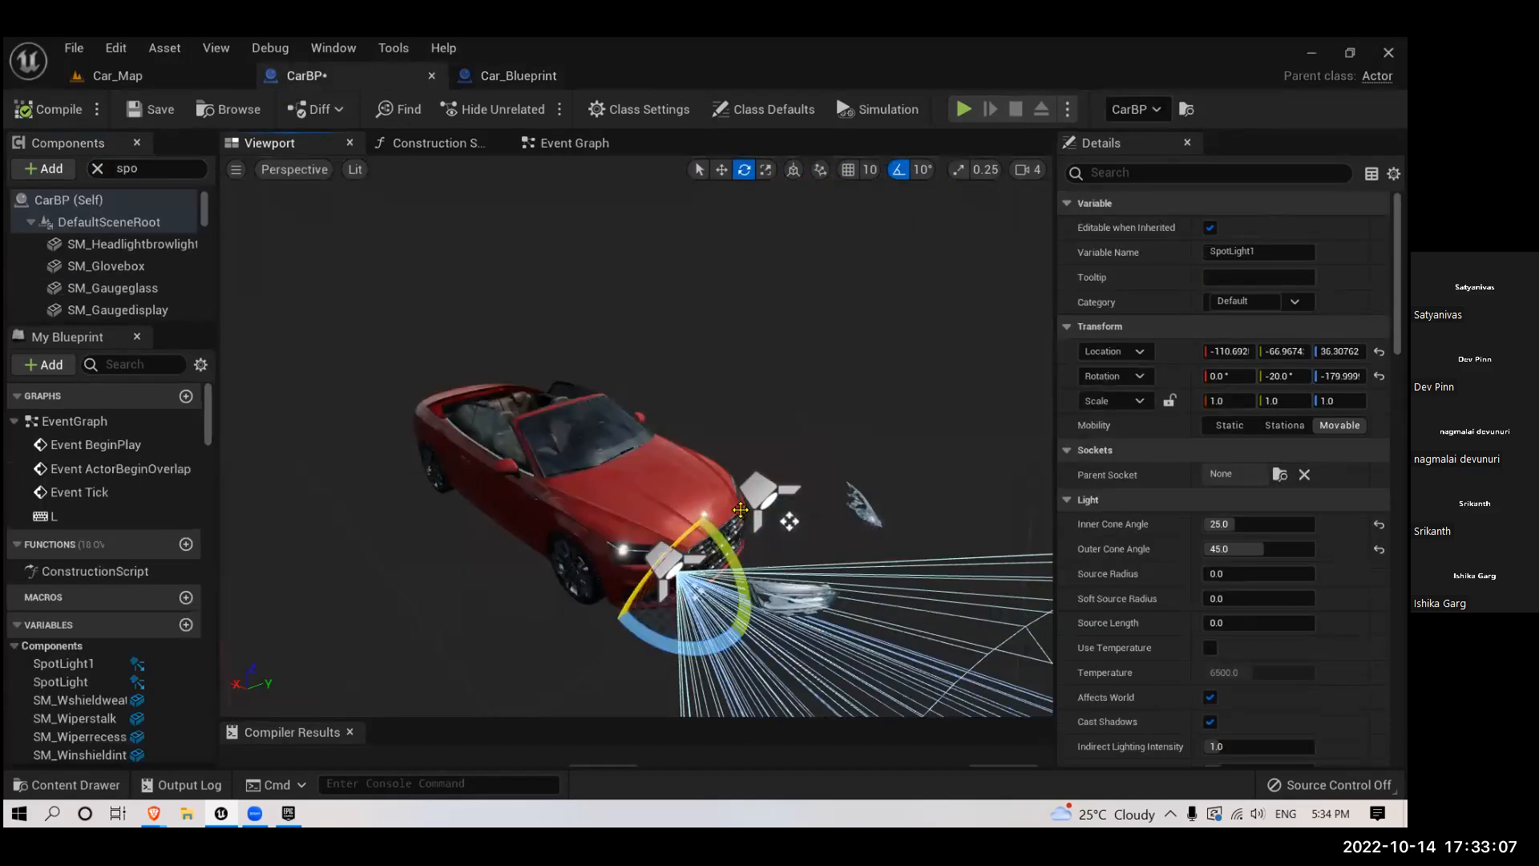
{"action": "left_click", "coordinate": [722, 530], "text": "ctrl"}
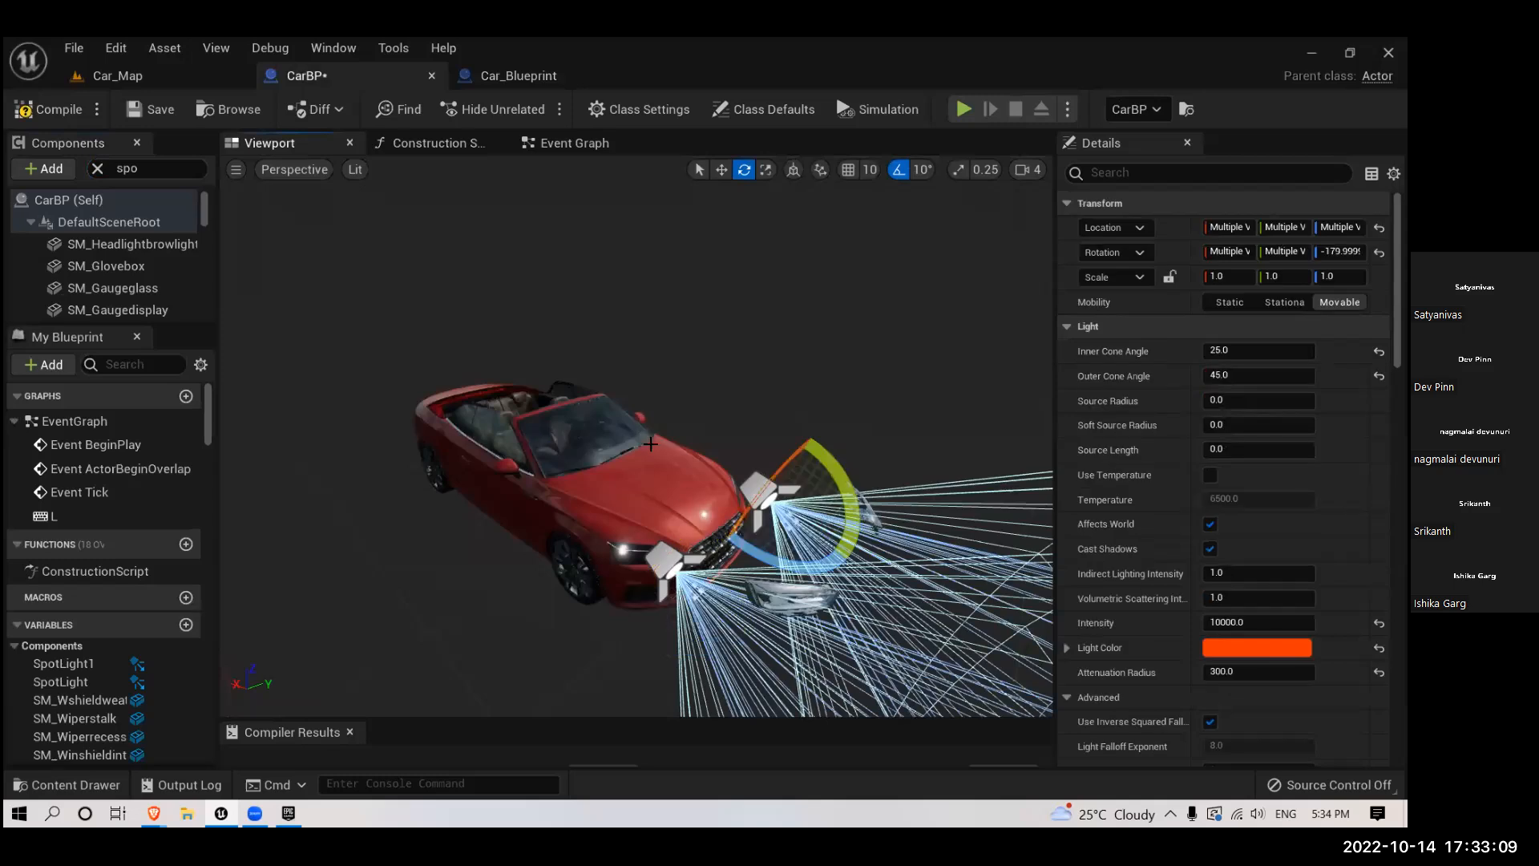
{"action": "key", "text": "alt+h"}
{"action": "scroll", "coordinate": [611, 431], "scroll_direction": "up", "scroll_amount": 4}
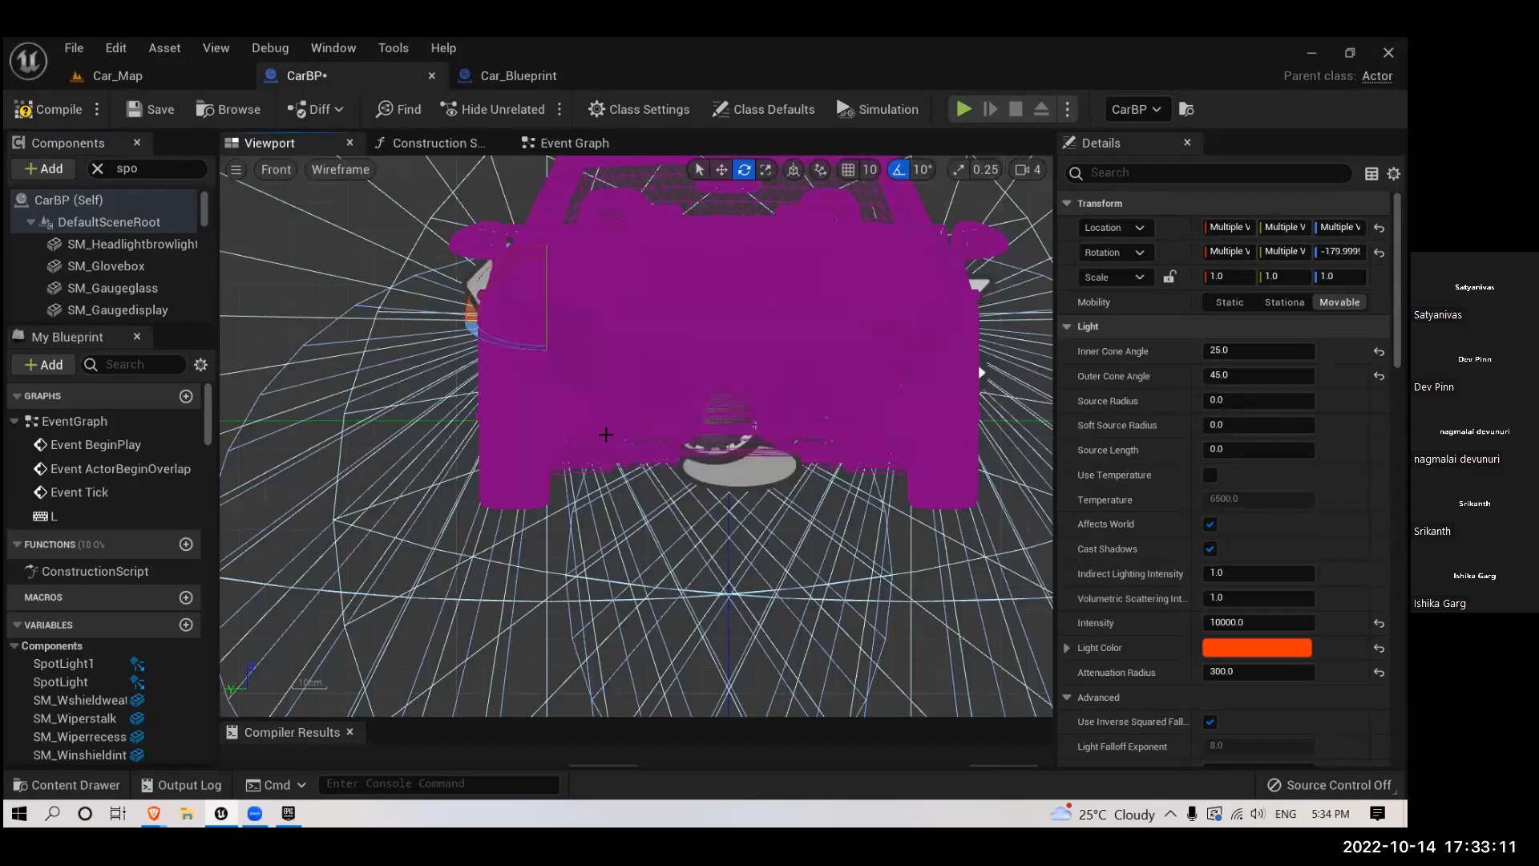
{"action": "scroll", "coordinate": [564, 313], "scroll_direction": "up", "scroll_amount": 1}
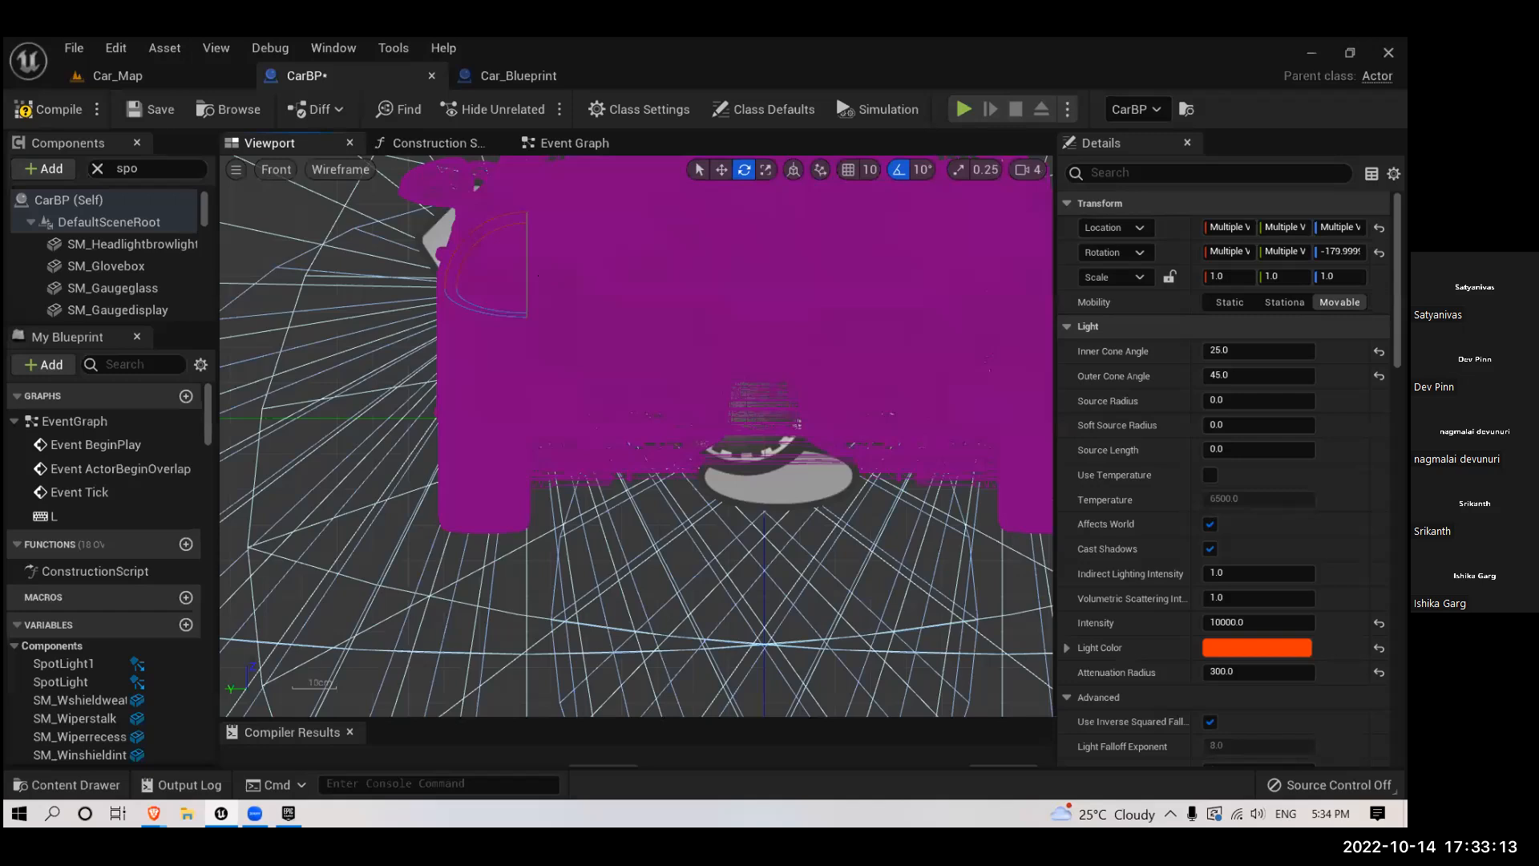
{"action": "scroll", "coordinate": [614, 428], "scroll_direction": "down", "scroll_amount": 3}
{"action": "key", "text": "w"}
{"action": "left_click_drag", "start_coordinate": [550, 279], "coordinate": [552, 342]}
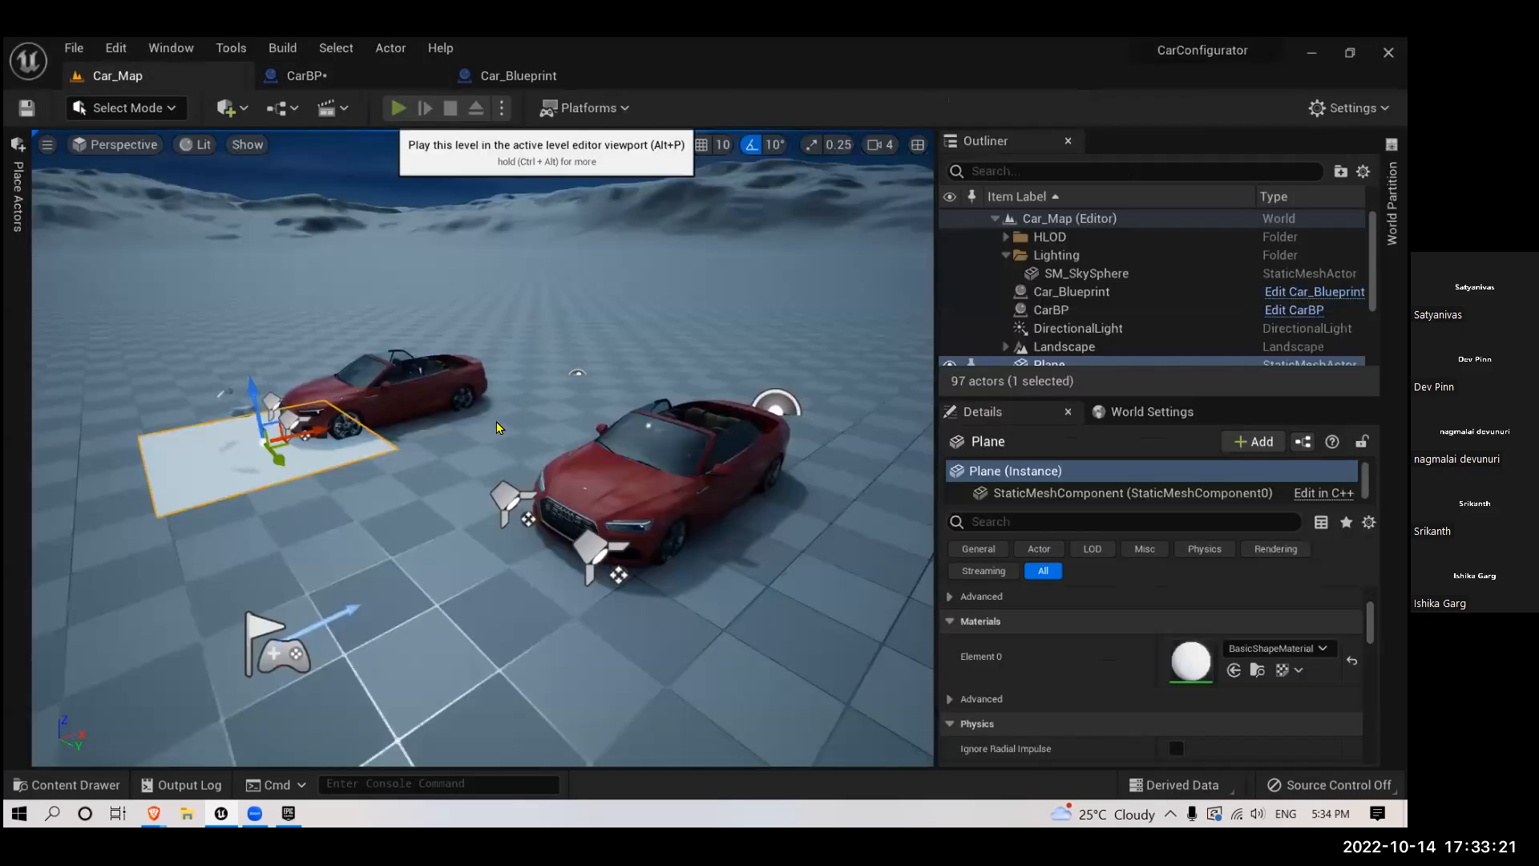
- Play the Car_Map level to check the CarBP headlights after lowering them, and stop the play session
{"action": "left_click", "coordinate": [398, 108]}
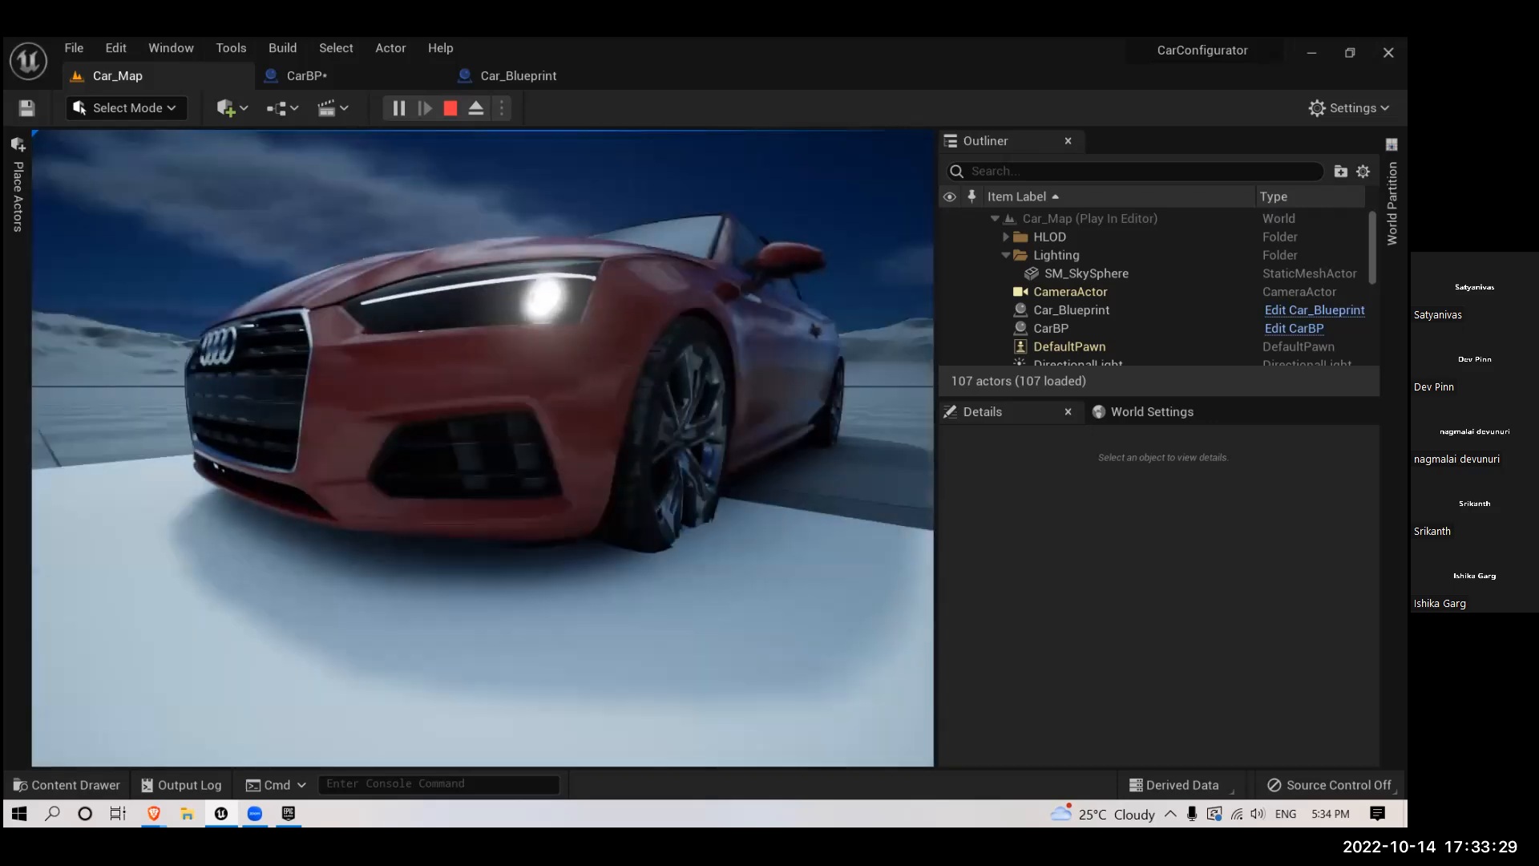
{"action": "key", "text": "Escape"}
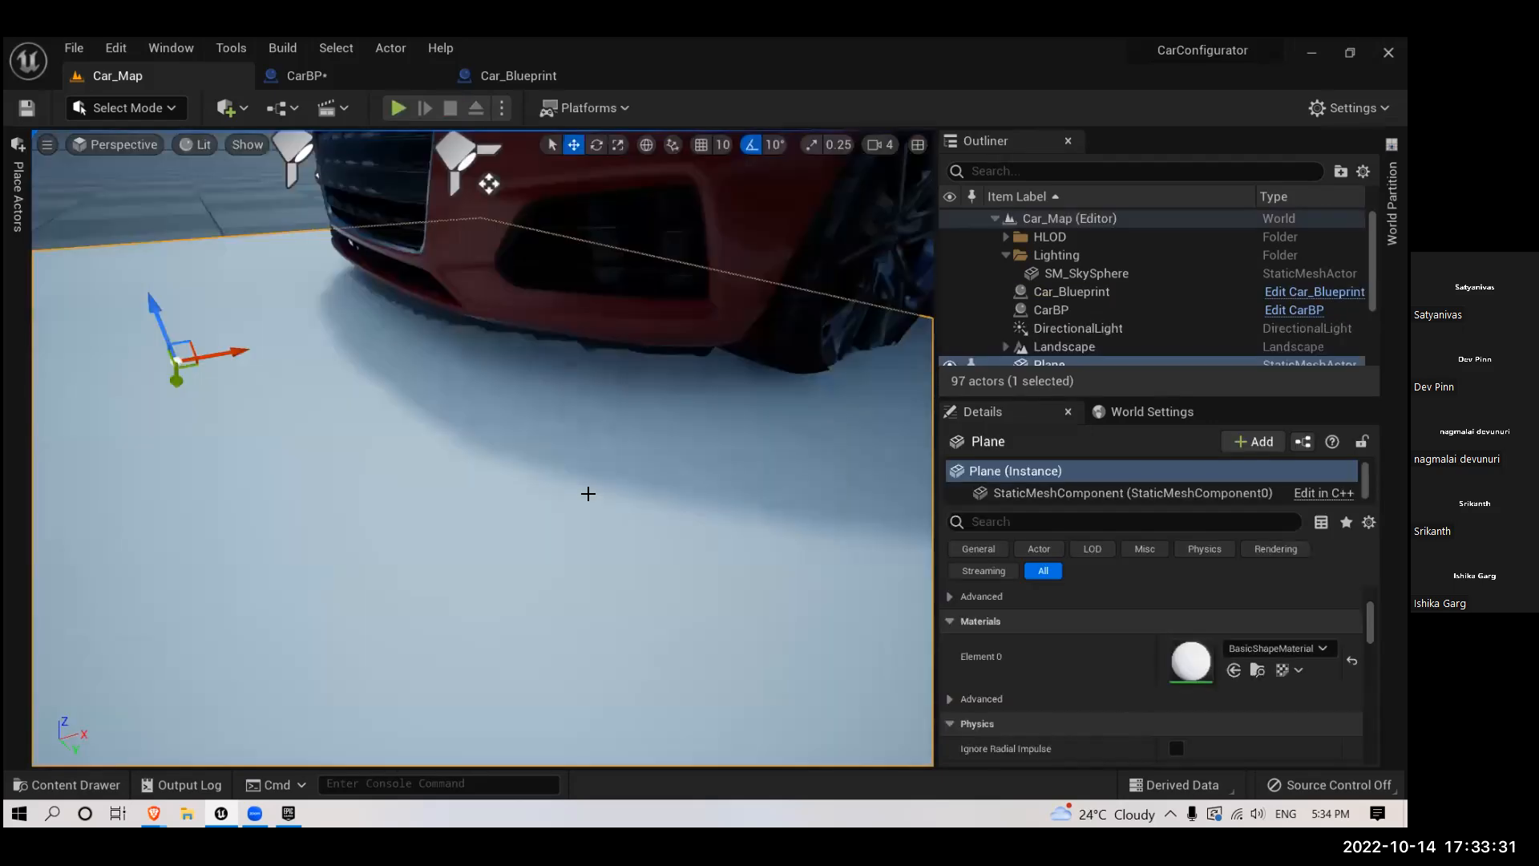
- Delete the Plane lying on the ground in front of the CarBP car in Car_Map
{"action": "key", "text": "f"}
{"action": "right_click_drag", "start_coordinate": [429, 511], "coordinate": [433, 495]}
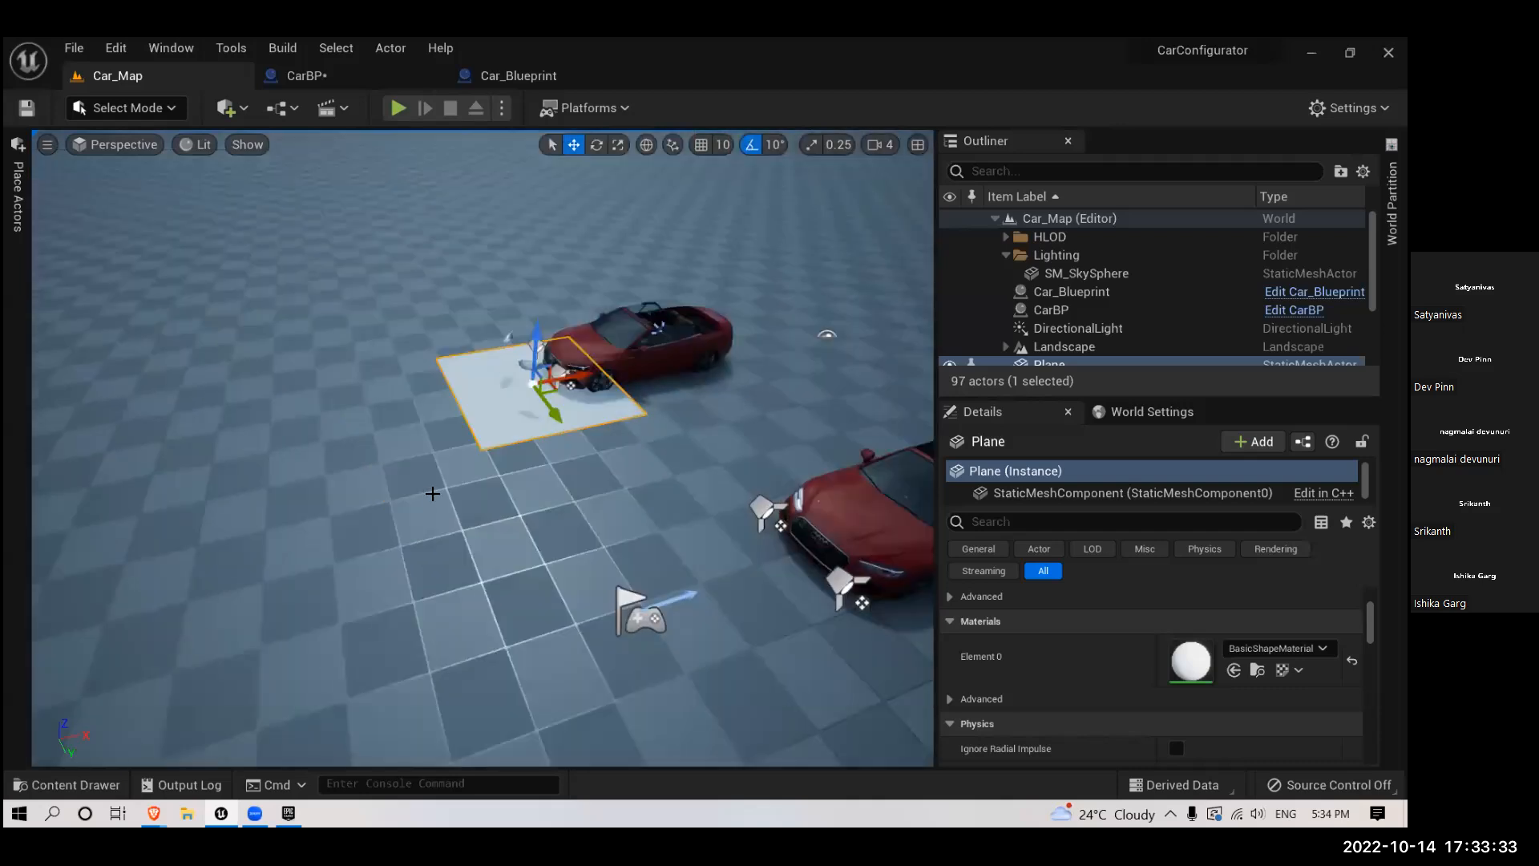
{"action": "key", "text": "Delete"}
{"action": "right_click_drag", "start_coordinate": [669, 487], "coordinate": [702, 525]}
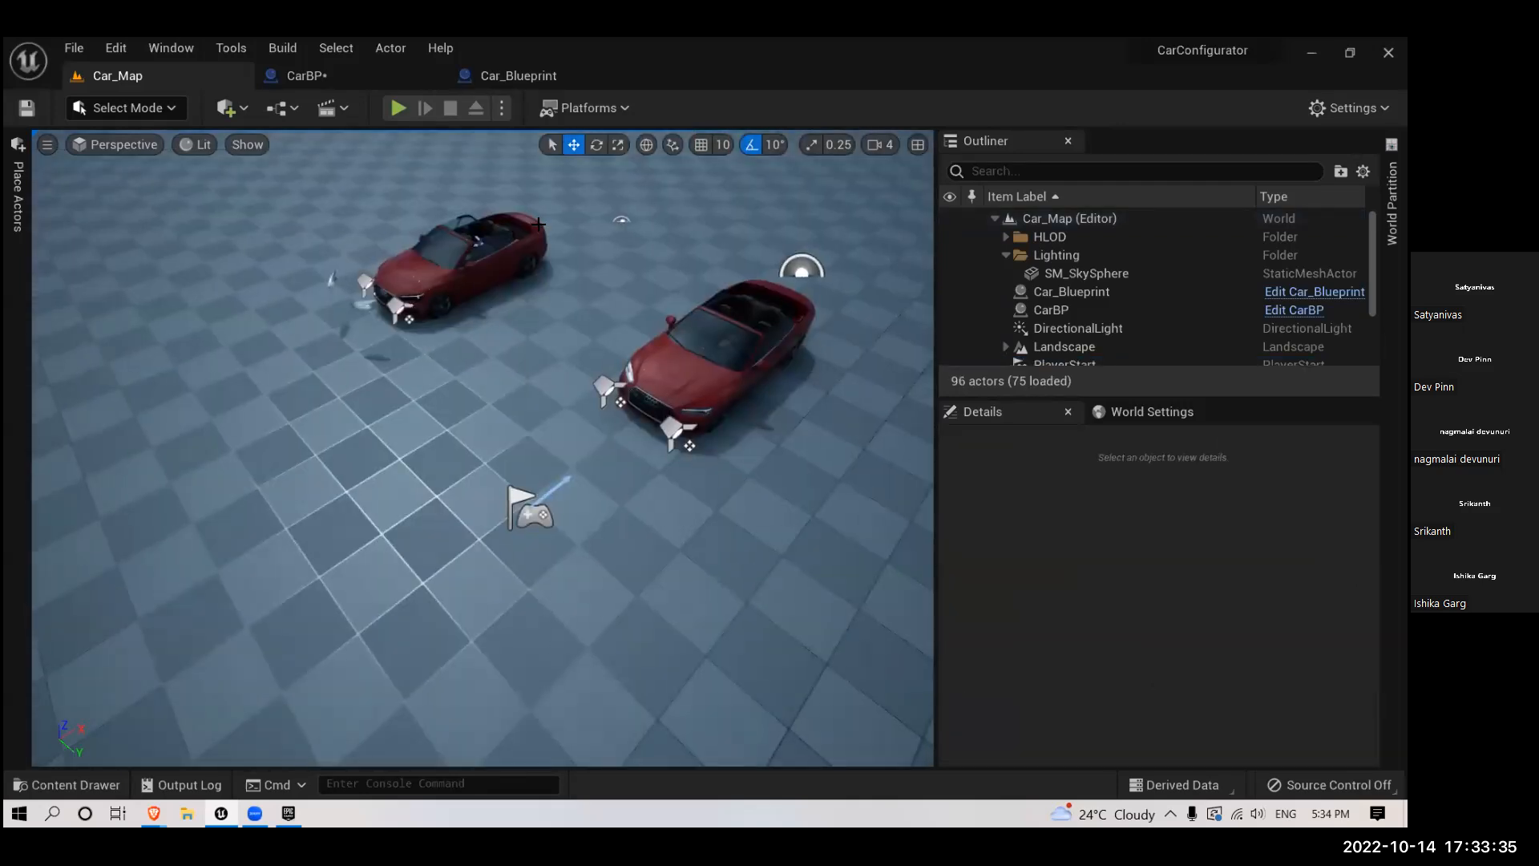
- Return to Car_Blueprint in perspective view and inspect how each of its two spotlights is placed and aimed
{"action": "left_click", "coordinate": [696, 358]}
{"action": "left_click", "coordinate": [491, 79]}
{"action": "right_click_drag", "start_coordinate": [477, 399], "coordinate": [466, 480]}
{"action": "key", "text": "alt+g"}
{"action": "right_click_drag", "start_coordinate": [672, 396], "coordinate": [639, 428]}
{"action": "left_click", "coordinate": [627, 393]}
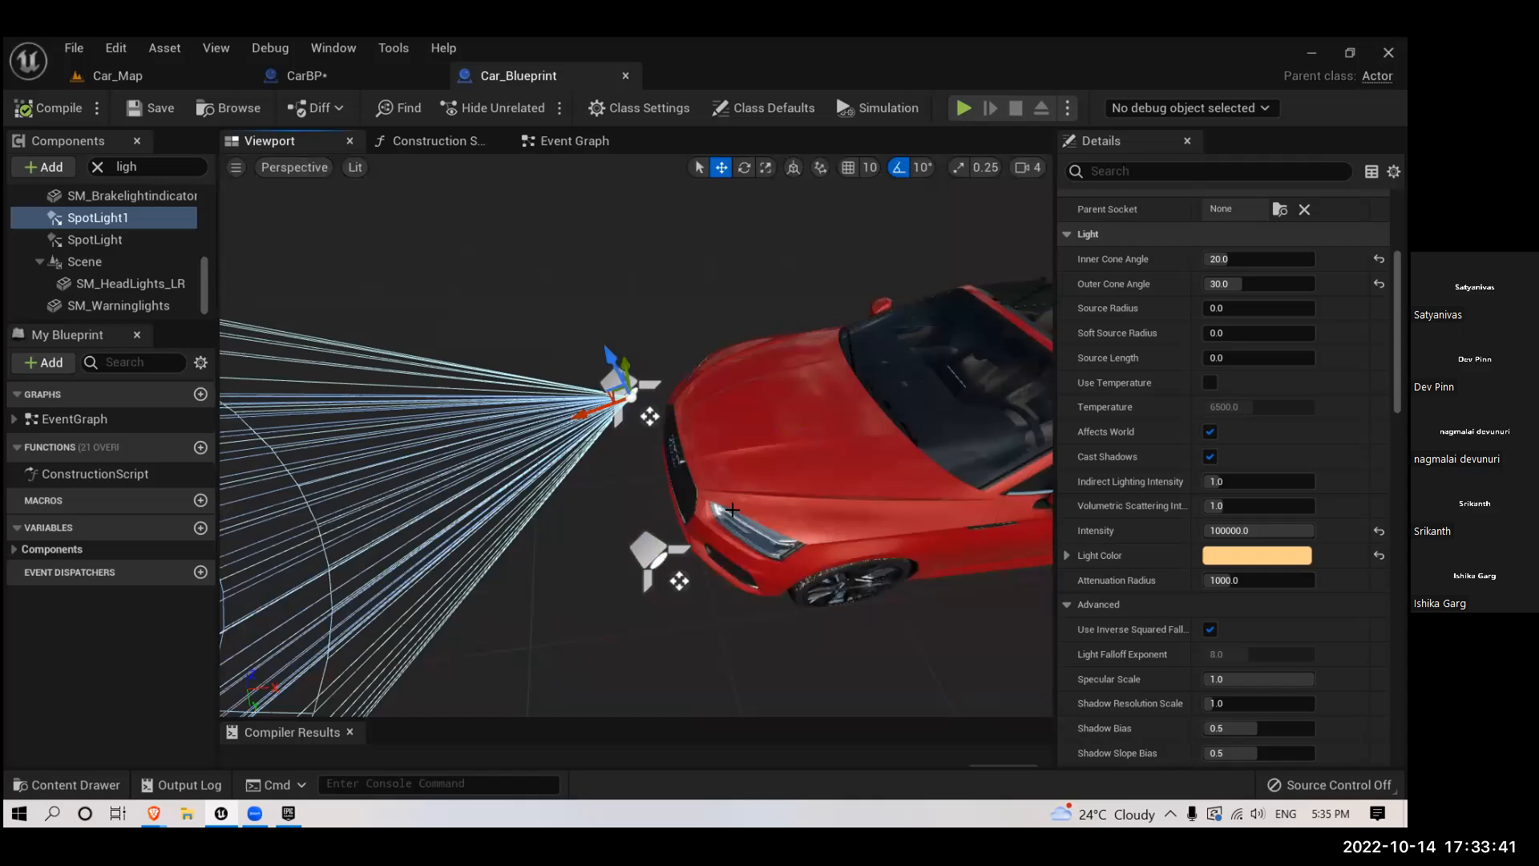
{"action": "left_click", "coordinate": [649, 552]}
{"action": "right_click_drag", "start_coordinate": [649, 551], "coordinate": [331, 343]}
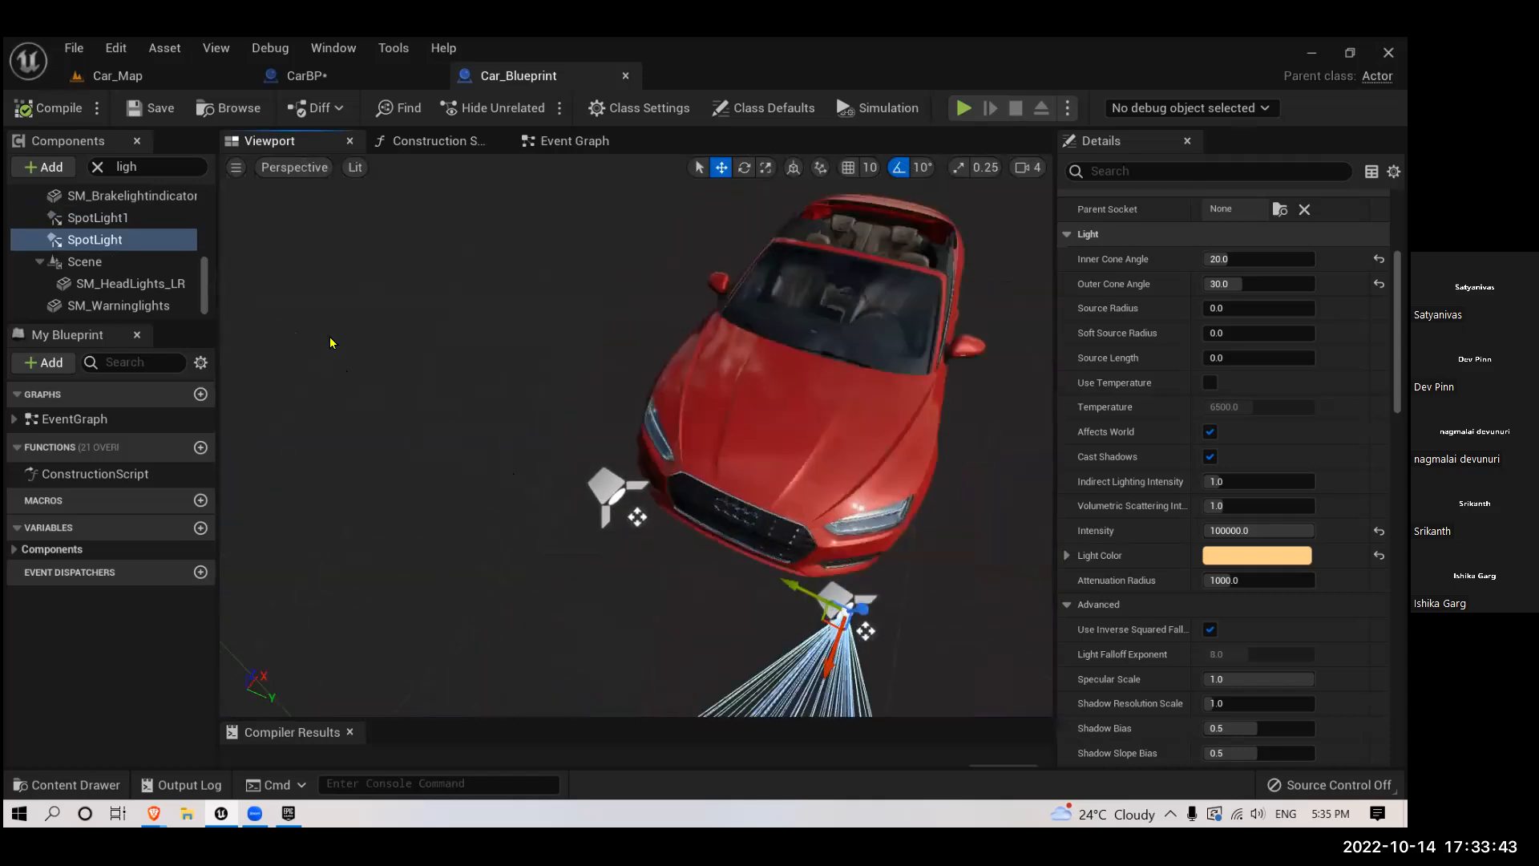
- Compare the positions of Car_Blueprint's two spotlights in the top and back orthographic views
{"action": "left_click", "coordinate": [288, 171]}
{"action": "left_click", "coordinate": [303, 325]}
{"action": "left_click", "coordinate": [277, 167]}
{"action": "left_click", "coordinate": [301, 235]}
{"action": "left_click", "coordinate": [271, 167]}
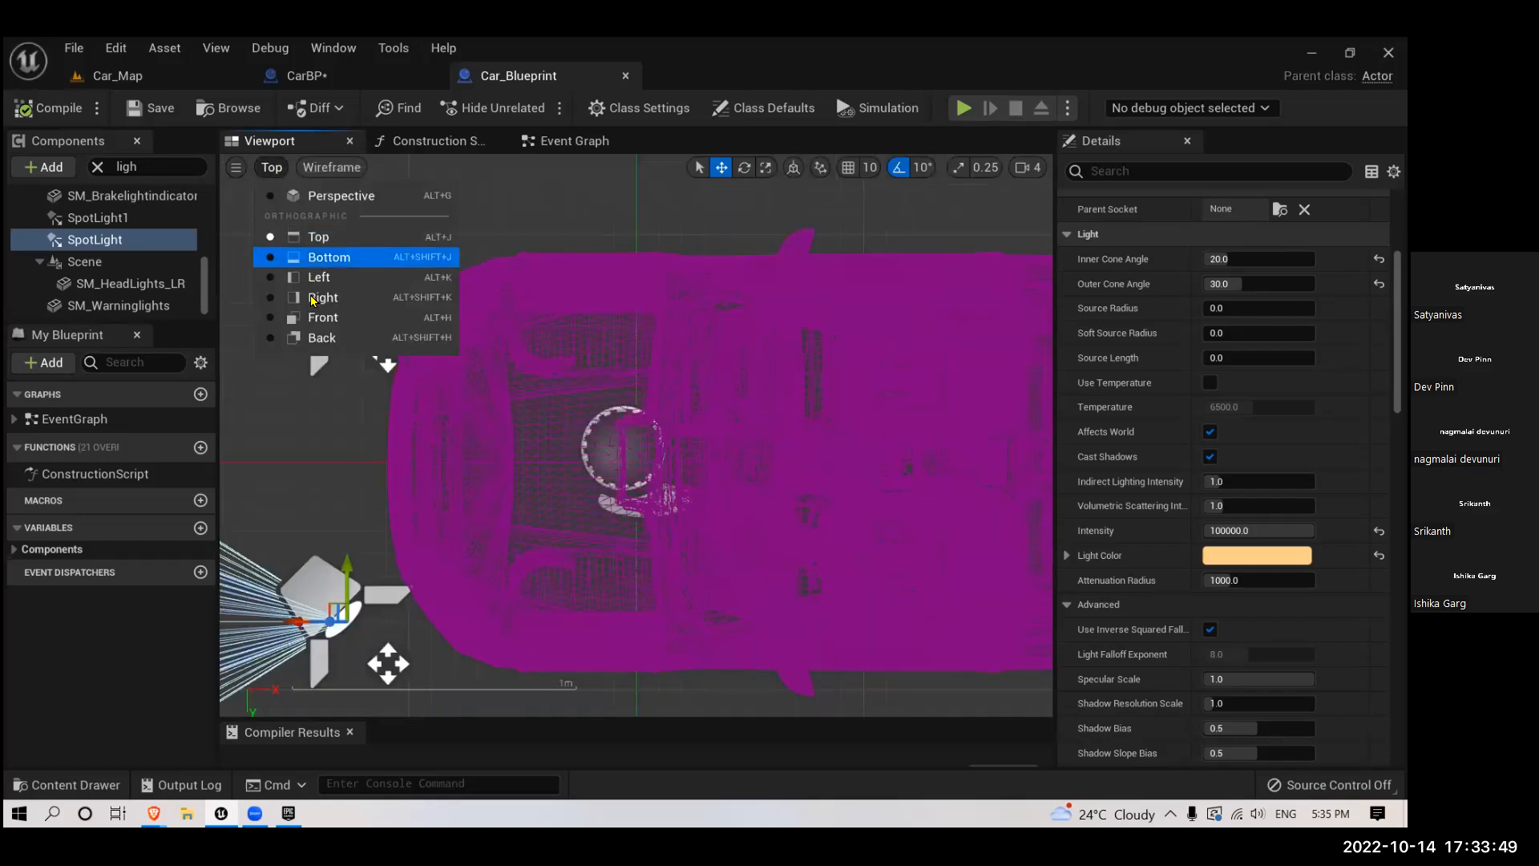
{"action": "left_click", "coordinate": [317, 340]}
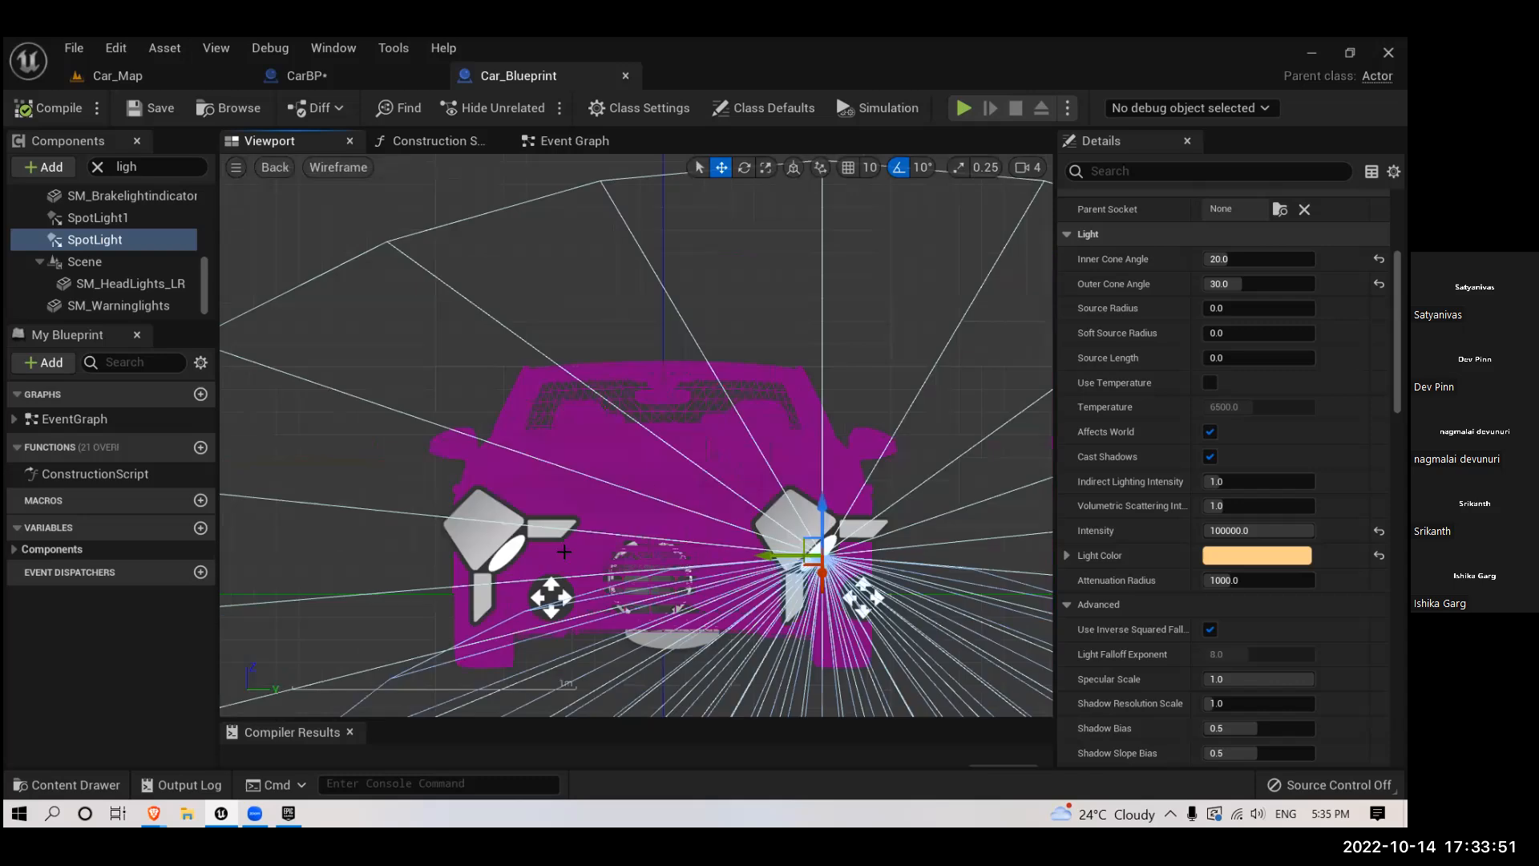
{"action": "left_click", "coordinate": [489, 529]}
{"action": "left_click", "coordinate": [817, 541]}
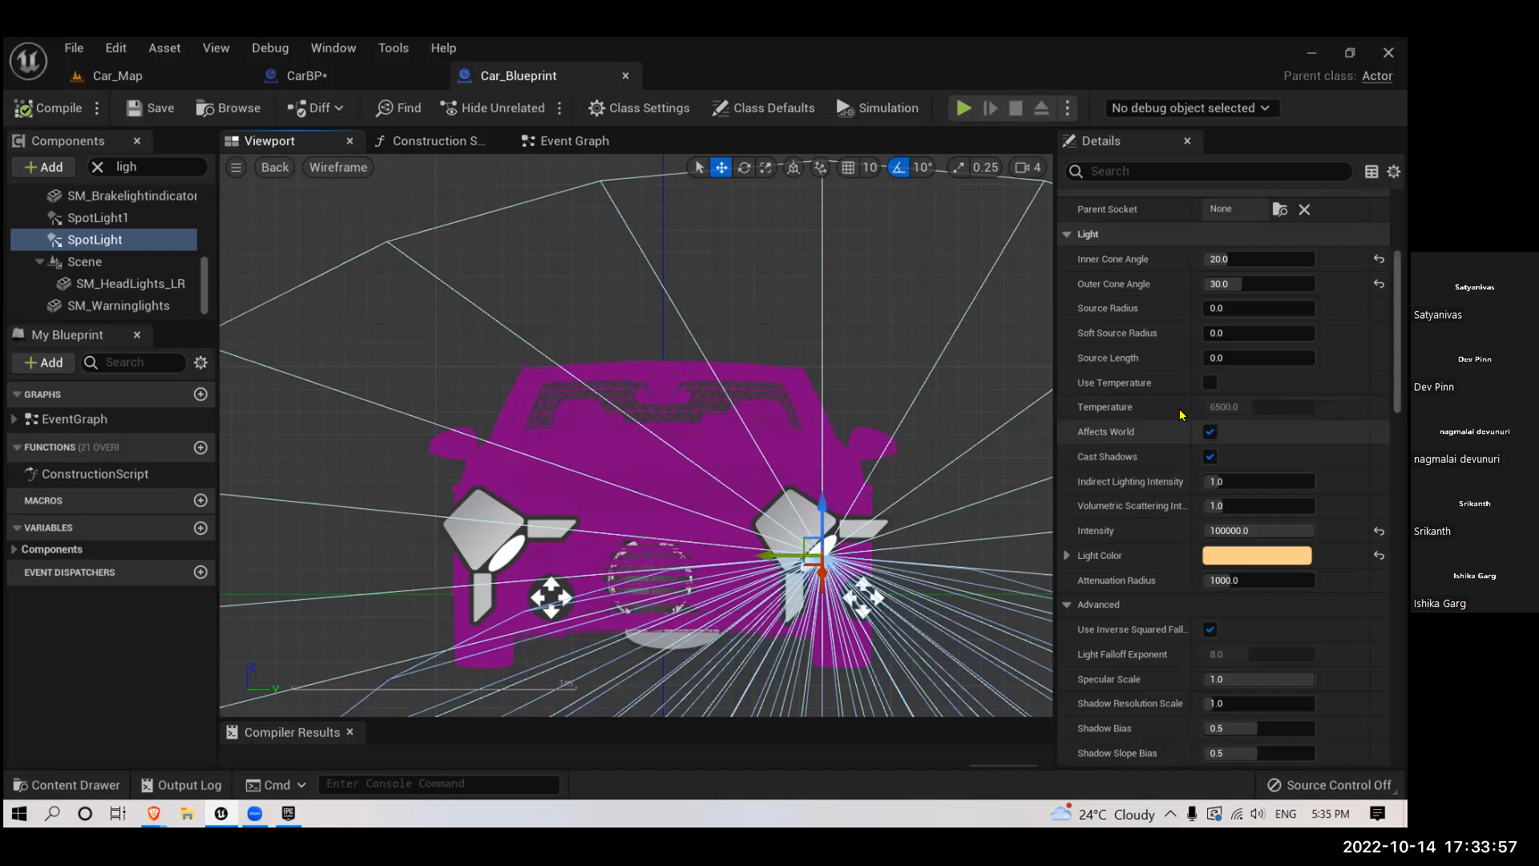
- Review the transform and light settings of Car_Blueprint's spotlights, first with both selected and with SpotLight alone
{"action": "left_click", "coordinate": [489, 531], "text": "ctrl"}
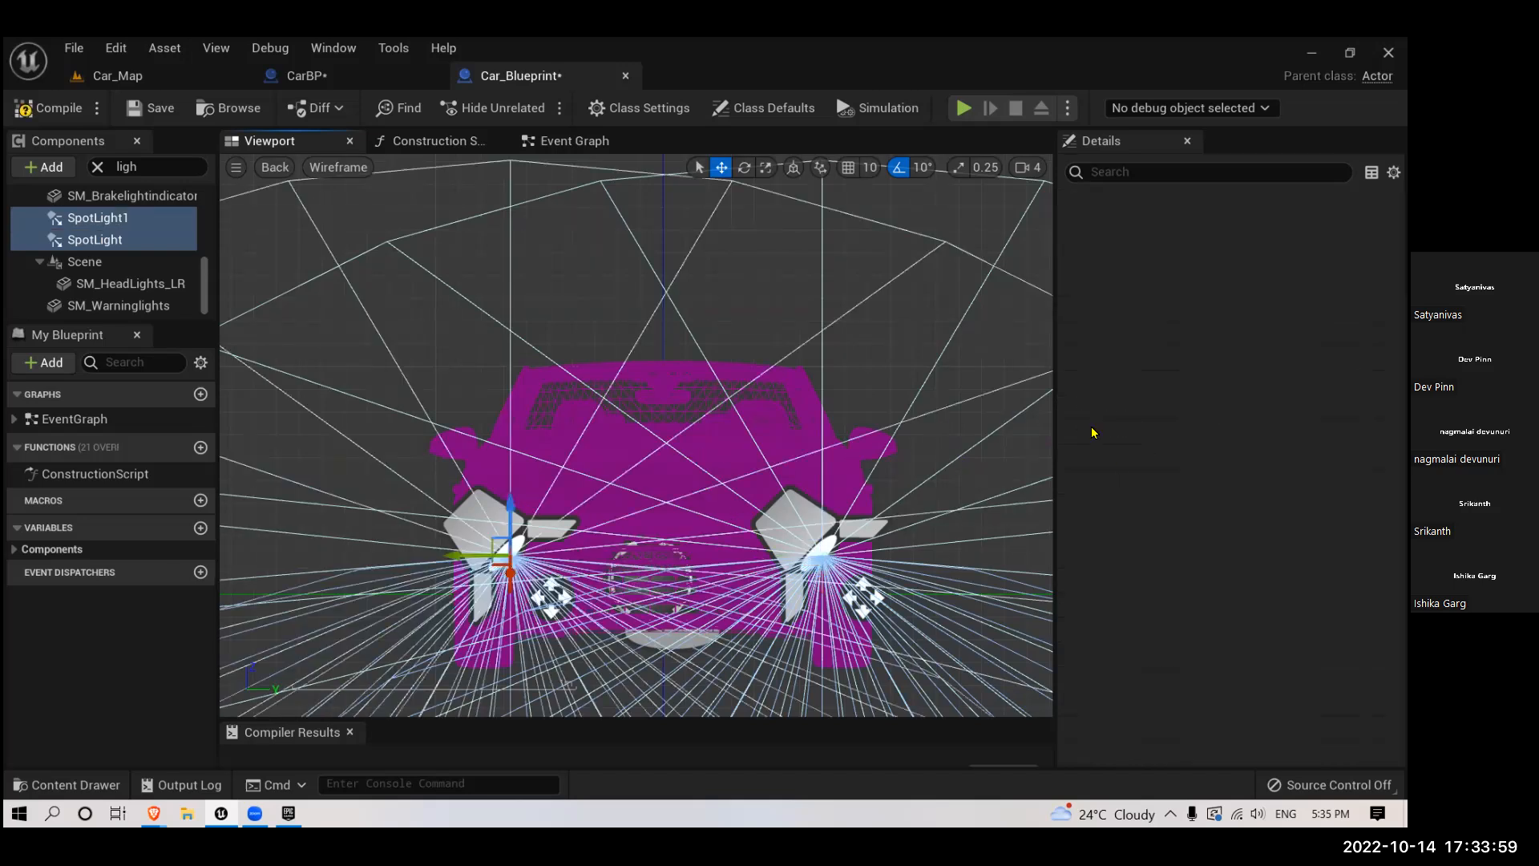
{"action": "scroll", "coordinate": [1258, 388], "scroll_direction": "up", "scroll_amount": 7}
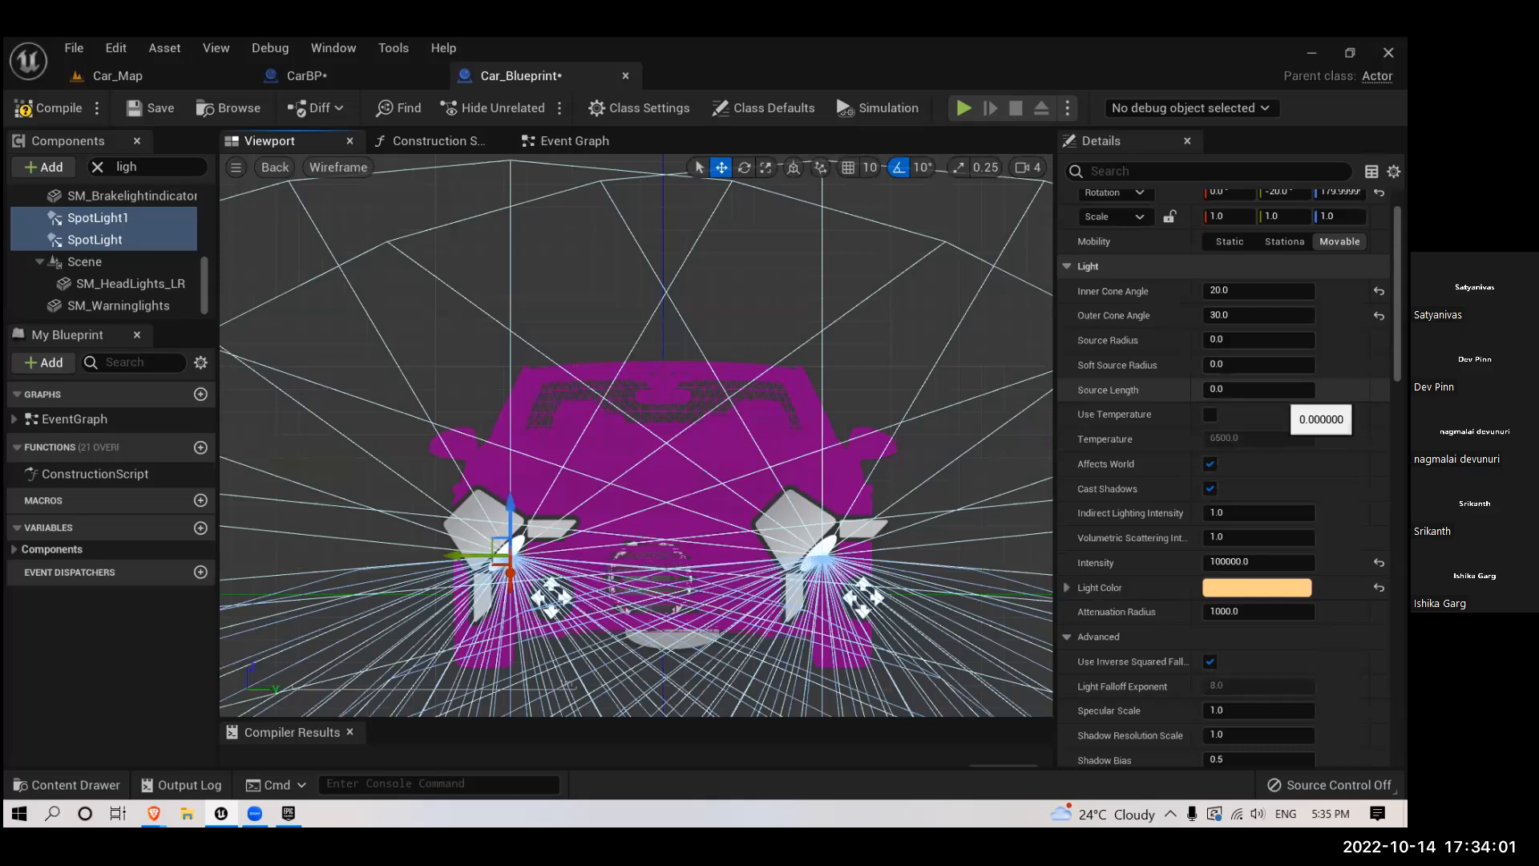
{"action": "scroll", "coordinate": [1283, 393], "scroll_direction": "up", "scroll_amount": 2}
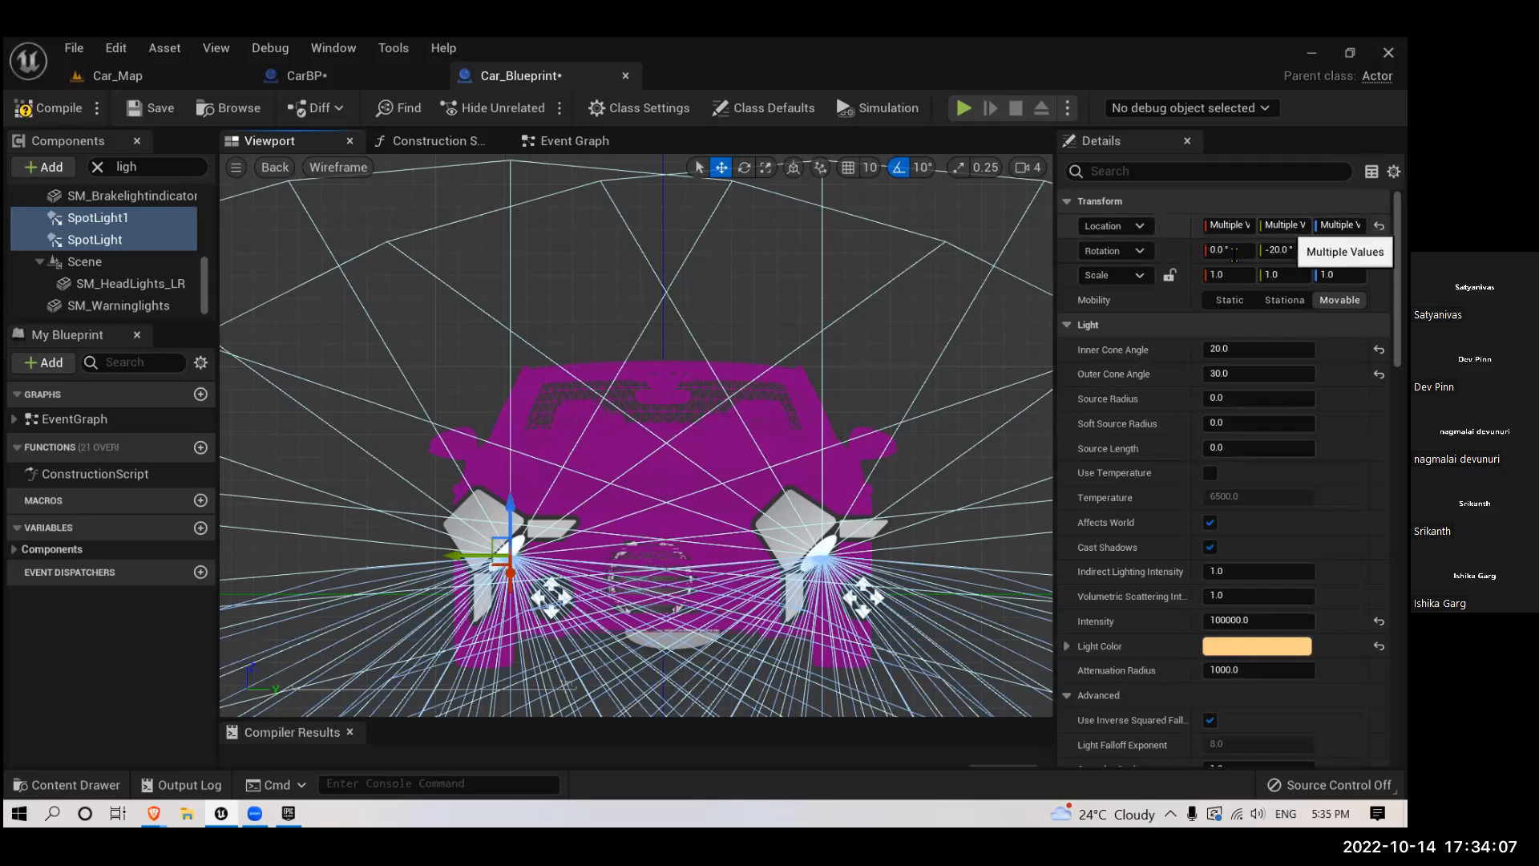
{"action": "left_click", "coordinate": [813, 512]}
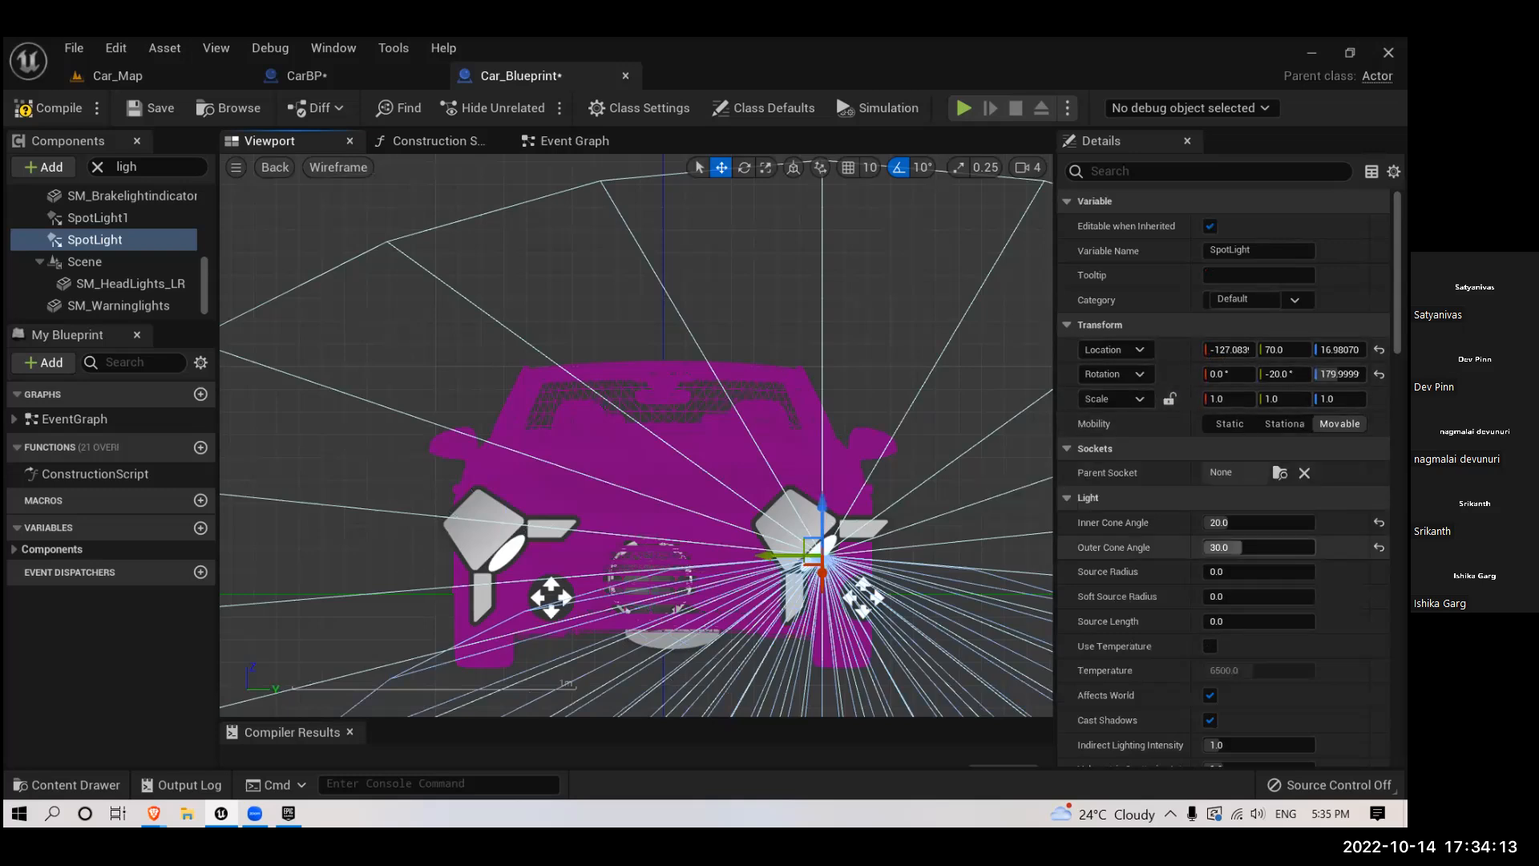
{"action": "scroll", "coordinate": [1261, 507], "scroll_direction": "down", "scroll_amount": 3}
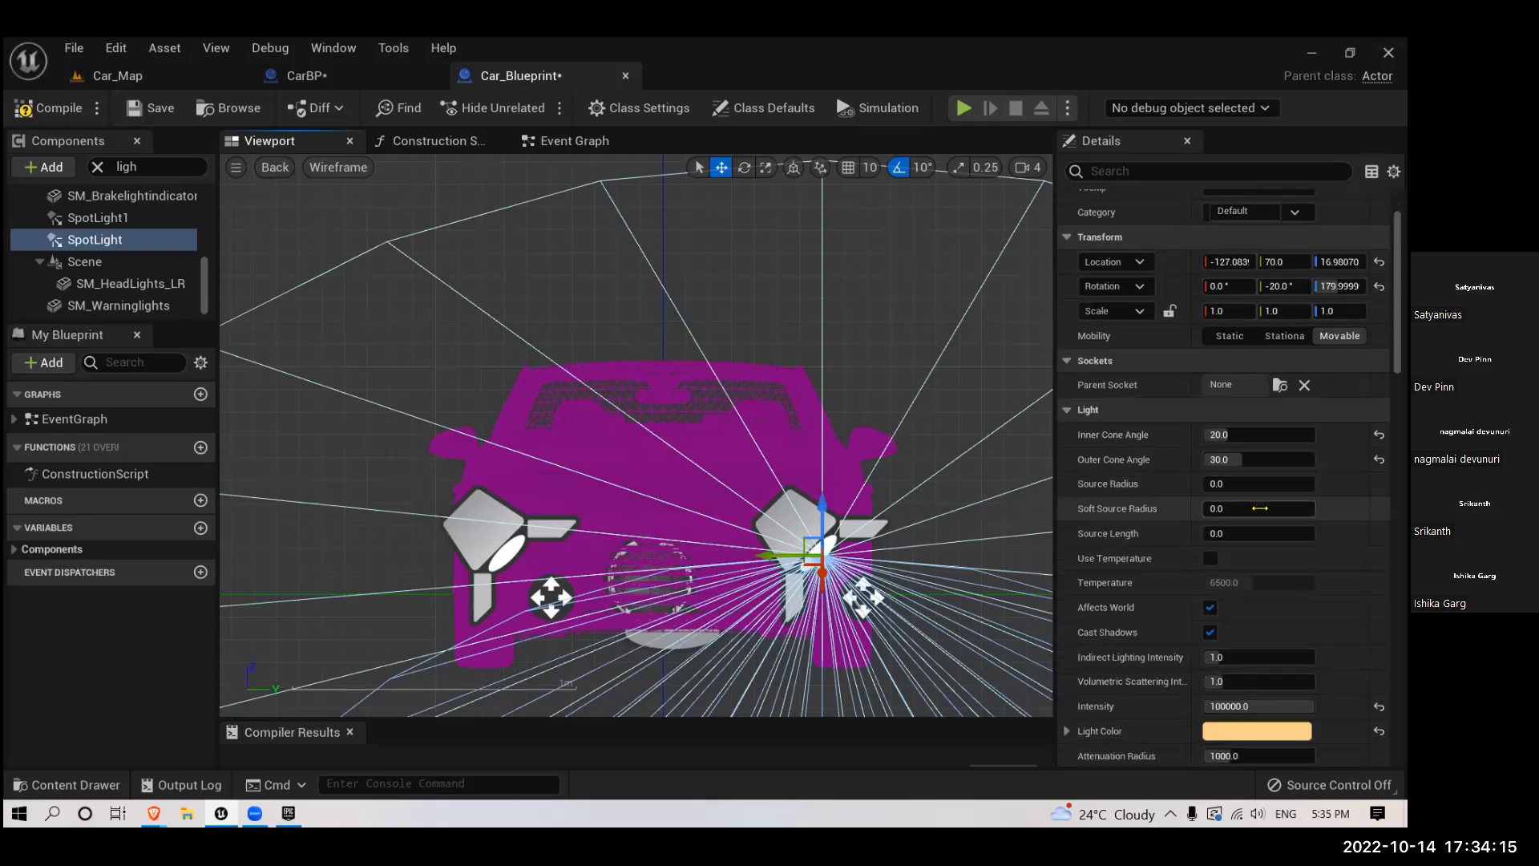
{"action": "scroll", "coordinate": [1260, 507], "scroll_direction": "down", "scroll_amount": 1}
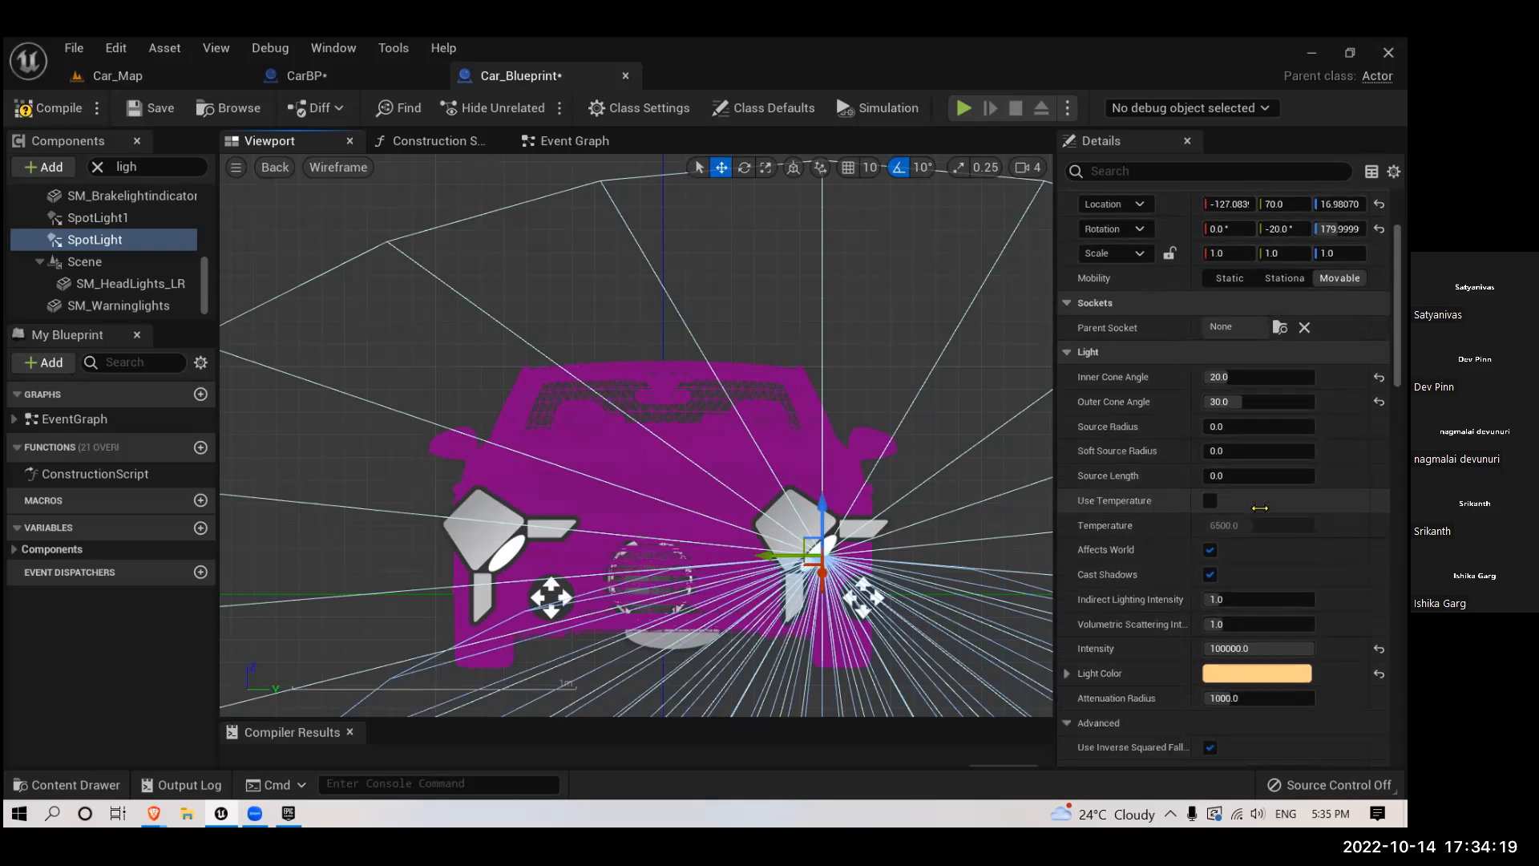
{"action": "scroll", "coordinate": [1261, 507], "scroll_direction": "down", "scroll_amount": 3}
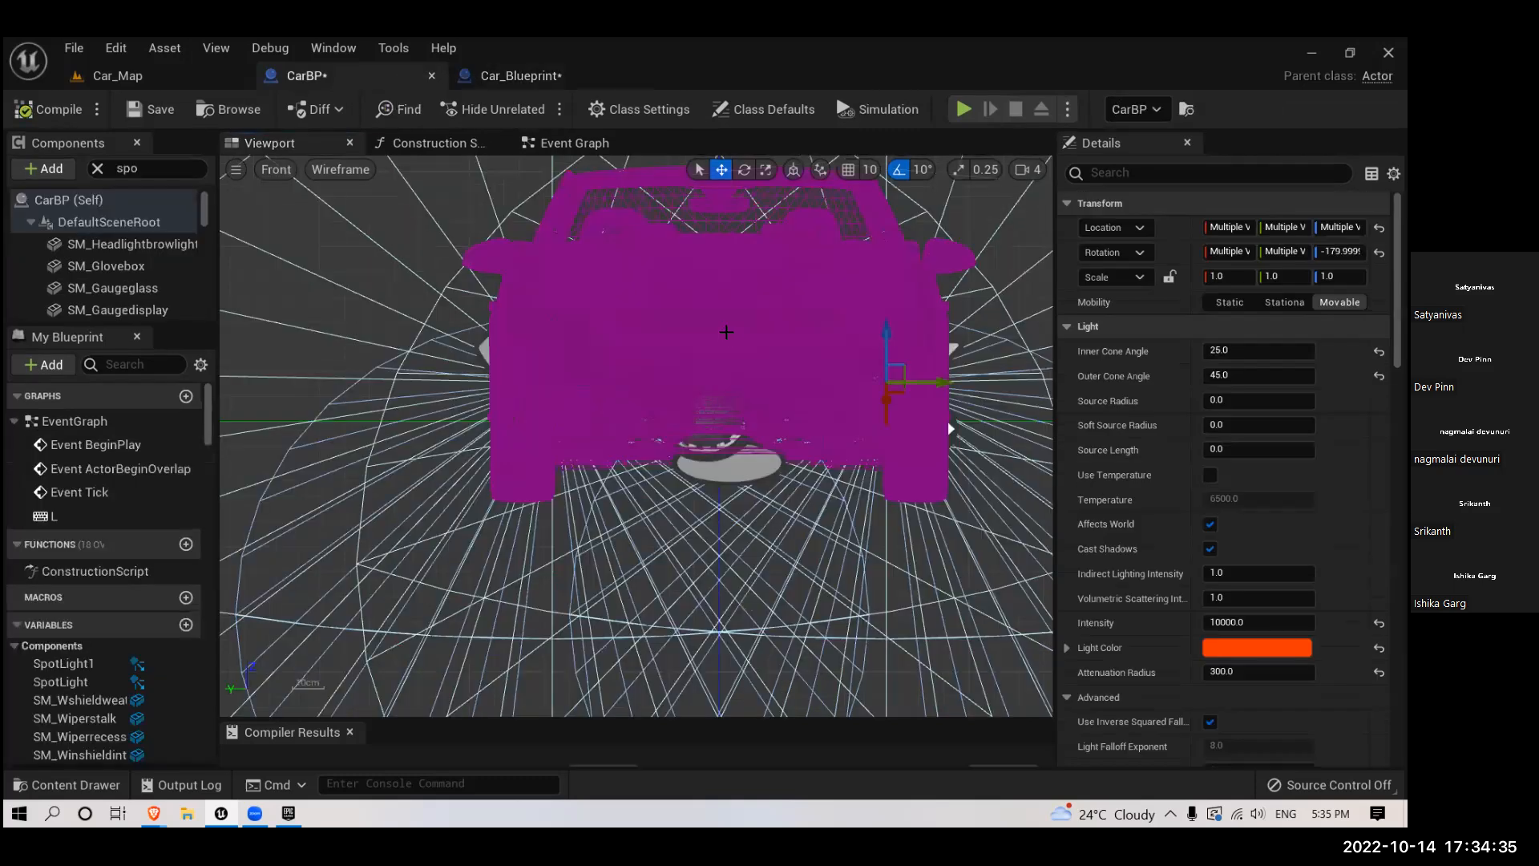
- Switch CarBP to the perspective view and examine the tail light at the rear of the car
{"action": "mouse_move", "coordinate": [616, 396]}
{"action": "right_mouse_down"}
{"action": "mouse_move", "coordinate": [658, 374]}
{"action": "mouse_move", "coordinate": [611, 412]}
{"action": "right_mouse_up"}
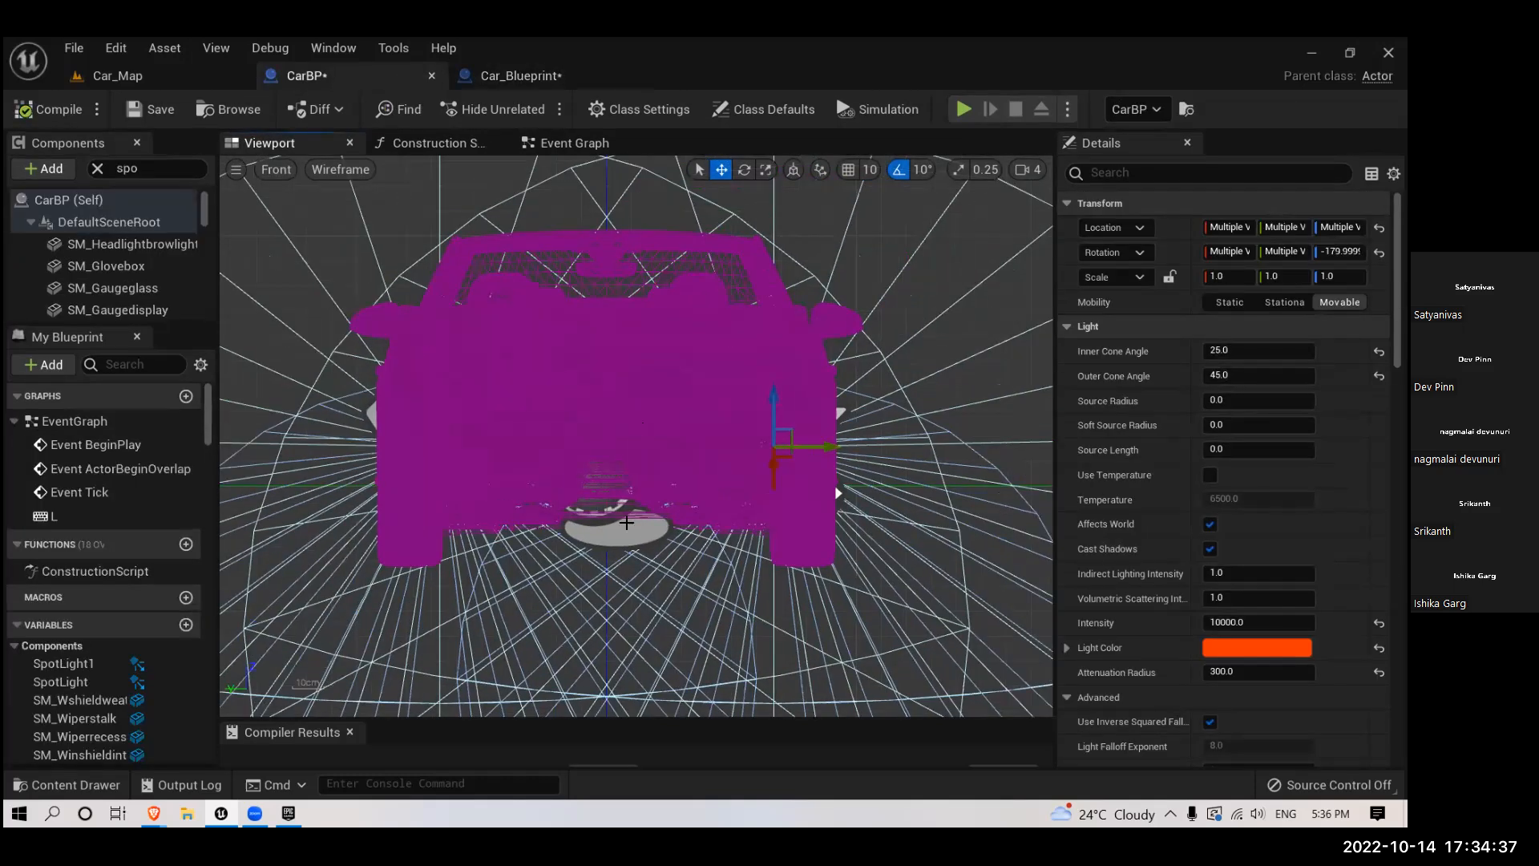
{"action": "key", "text": "alt+g"}
{"action": "right_click_drag", "start_coordinate": [627, 523], "coordinate": [770, 465]}
{"action": "right_click_drag", "start_coordinate": [489, 392], "coordinate": [542, 377]}
{"action": "scroll", "coordinate": [556, 460], "scroll_direction": "up", "scroll_amount": 5}
{"action": "scroll", "coordinate": [563, 437], "scroll_direction": "up", "scroll_amount": 6}
{"action": "scroll", "coordinate": [562, 437], "scroll_direction": "down", "scroll_amount": 3}
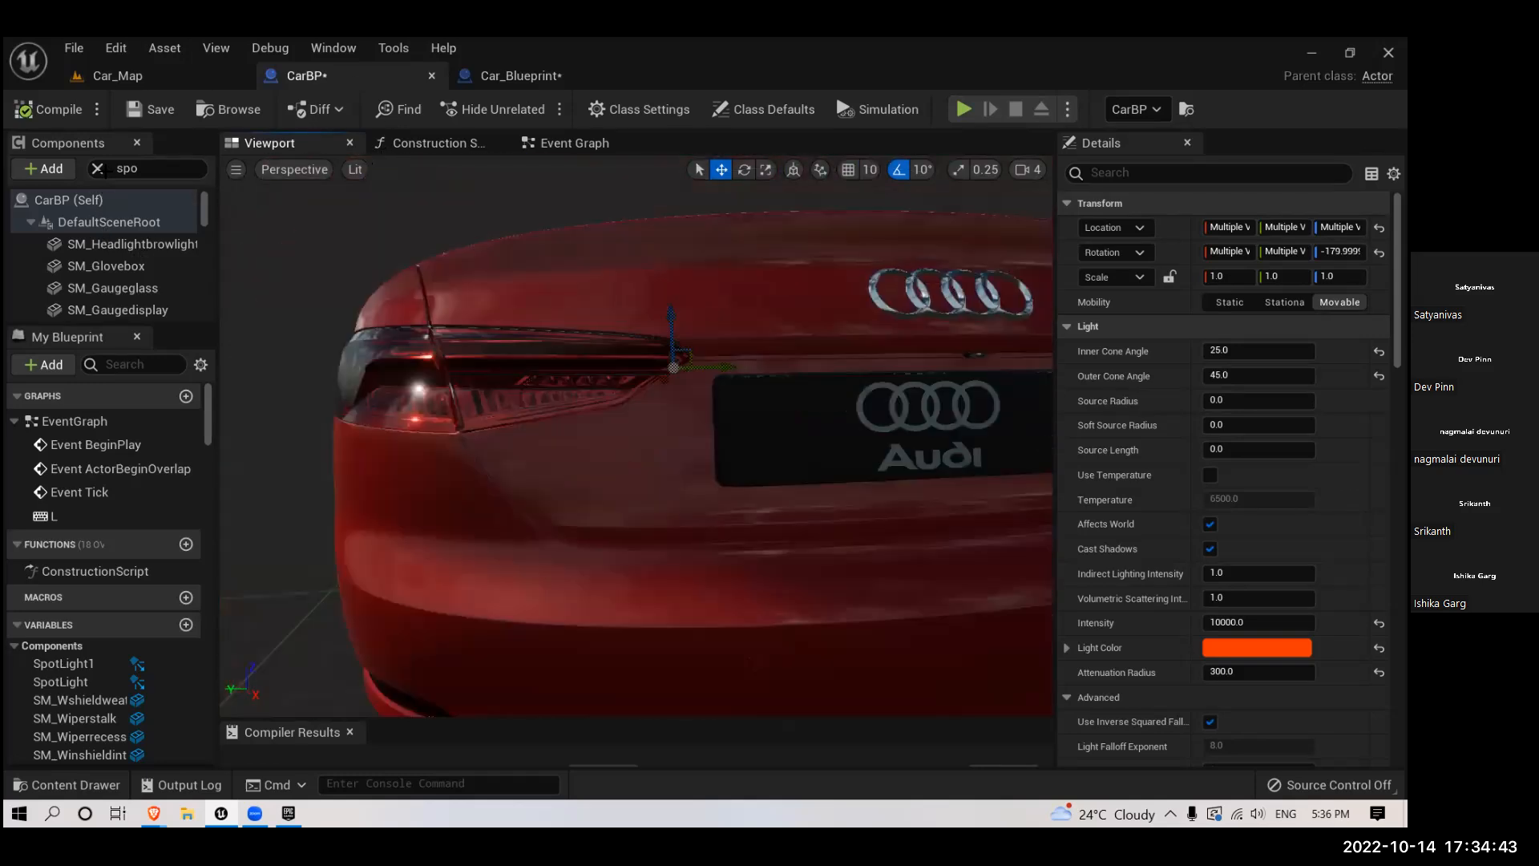
{"action": "left_click", "coordinate": [97, 169]}
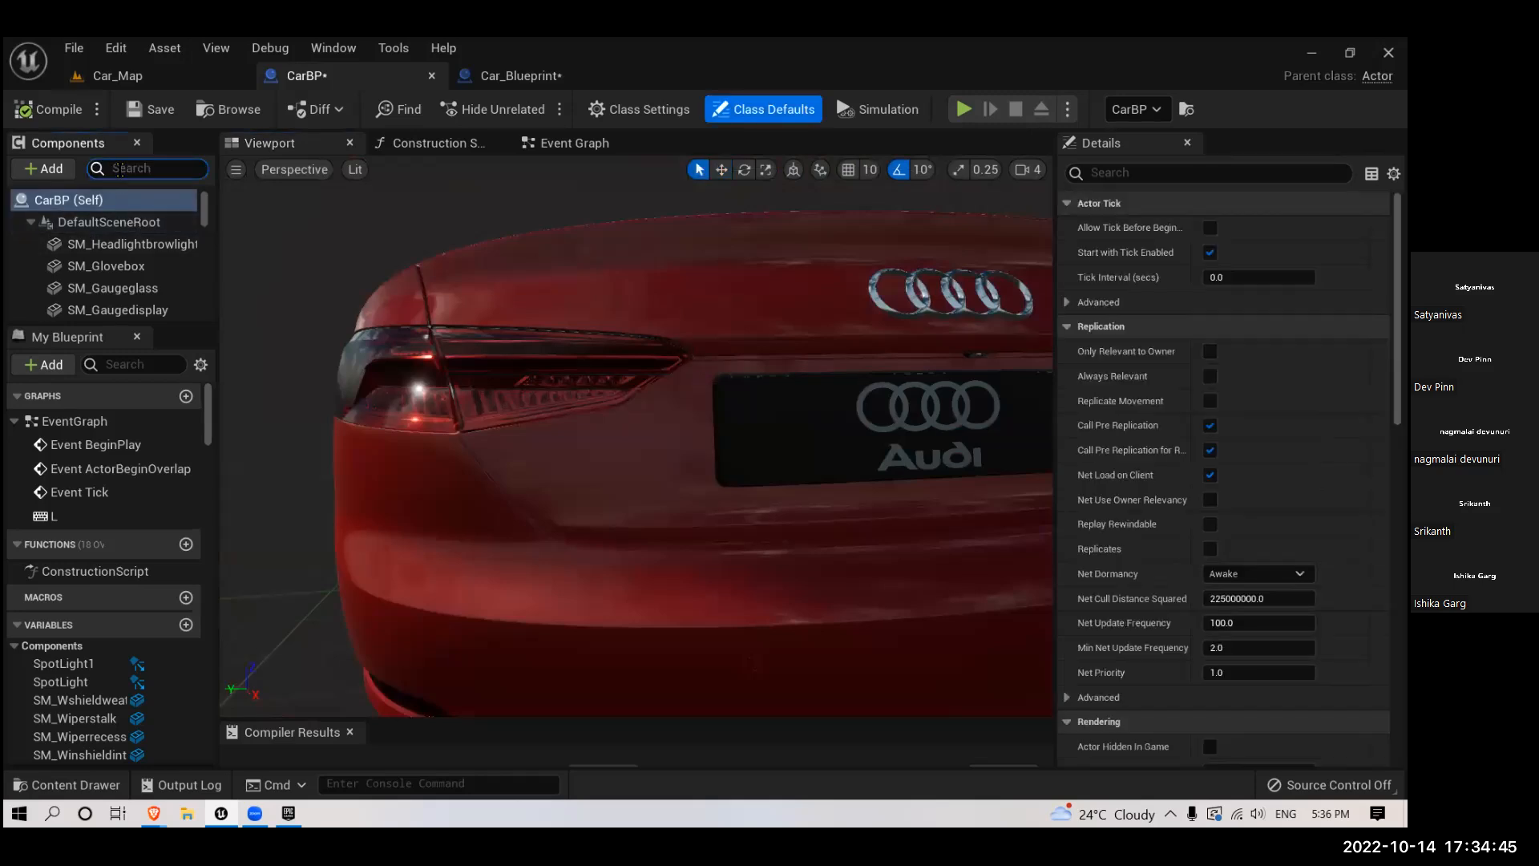
{"action": "type", "text": "spo"}
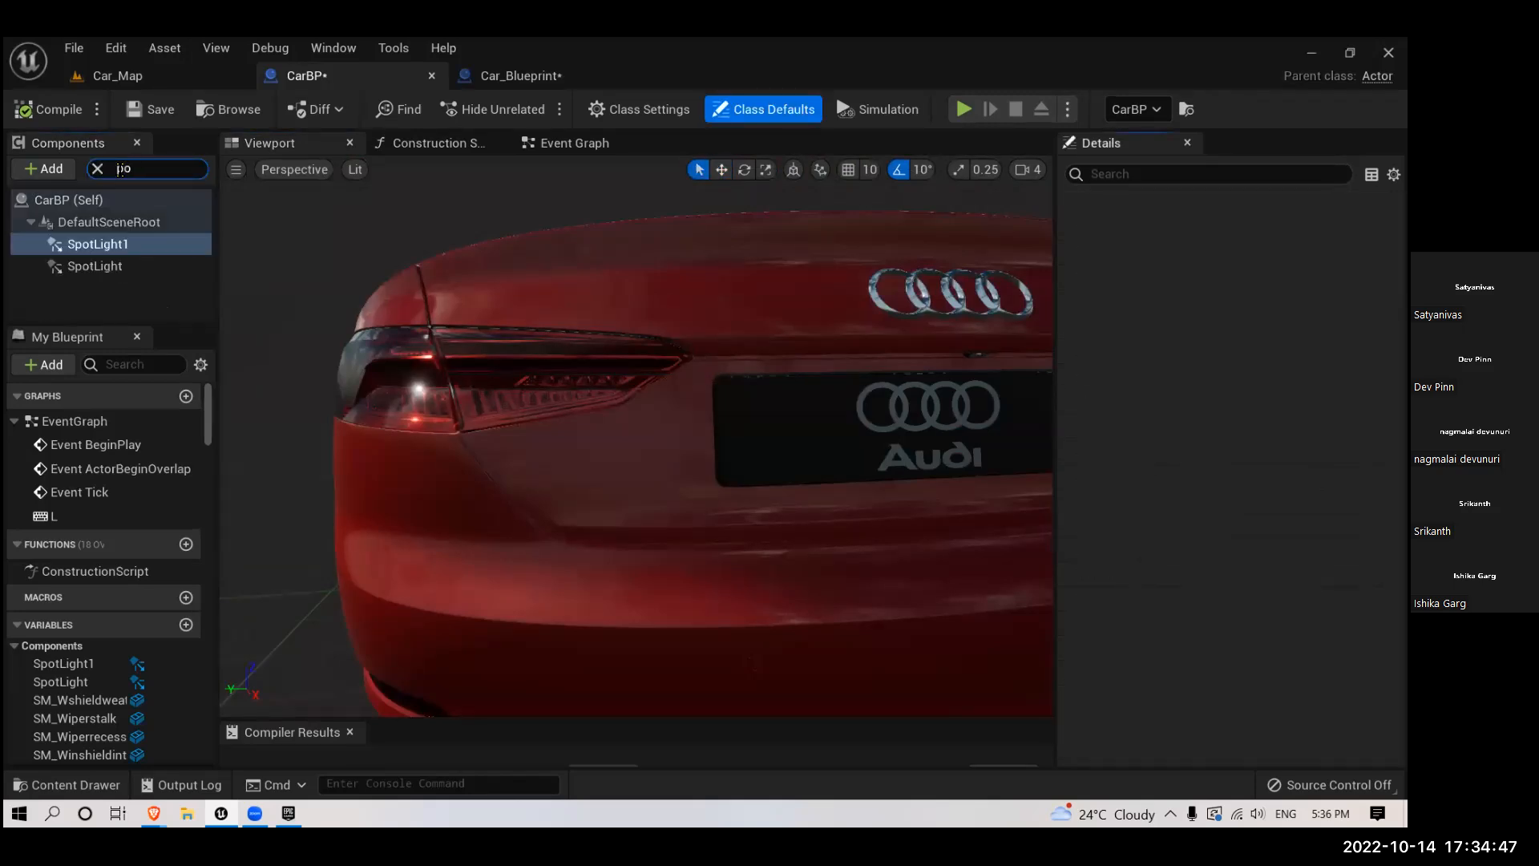
{"action": "type", "text": "oint"}
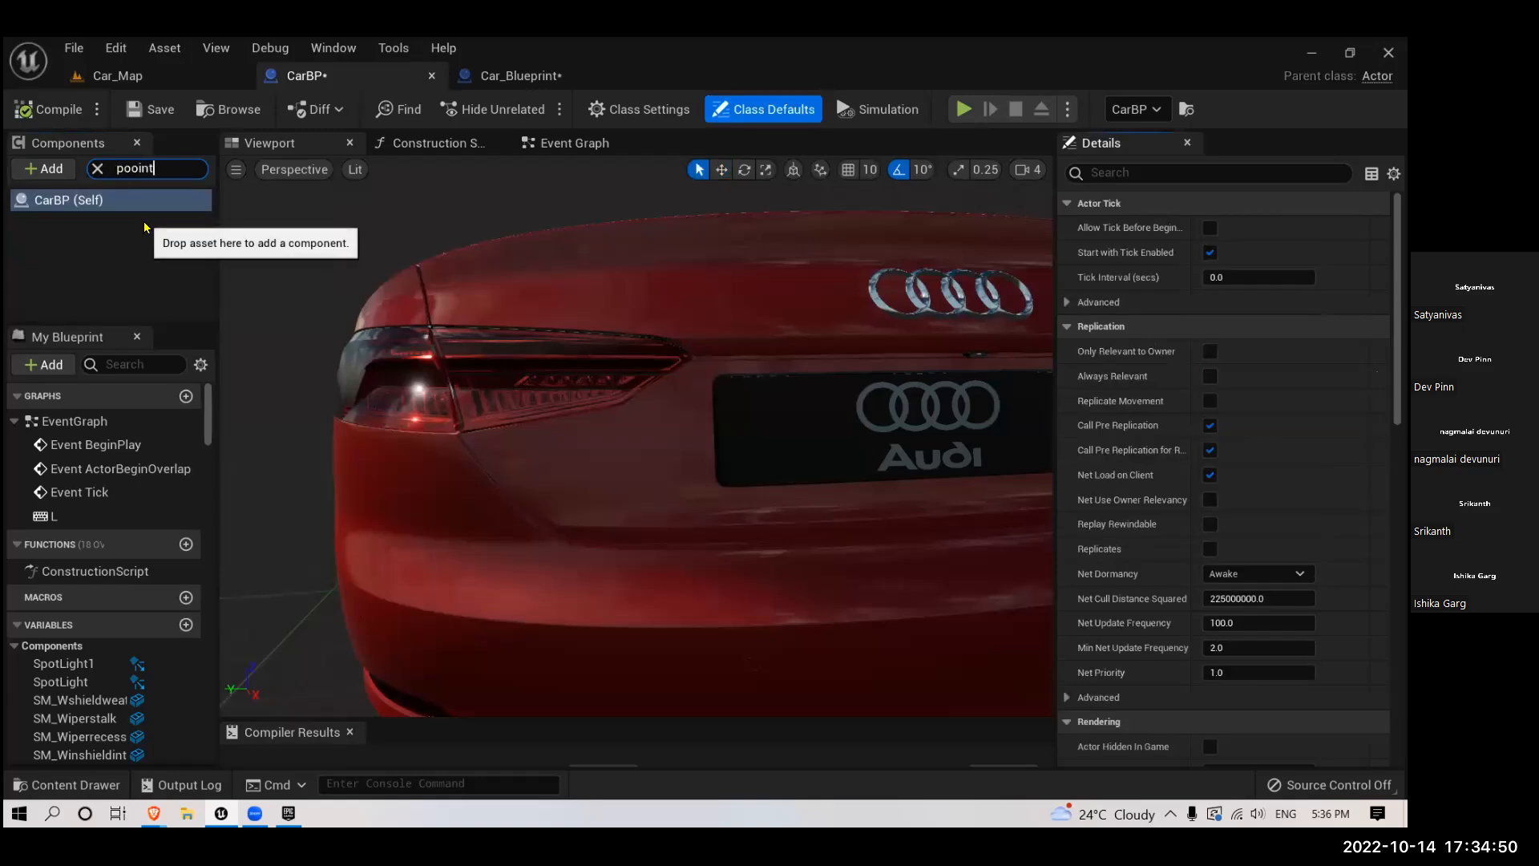
{"action": "key", "text": "BackSpace"}
{"action": "key", "text": "BackSpace"}
{"action": "type", "text": "in"}
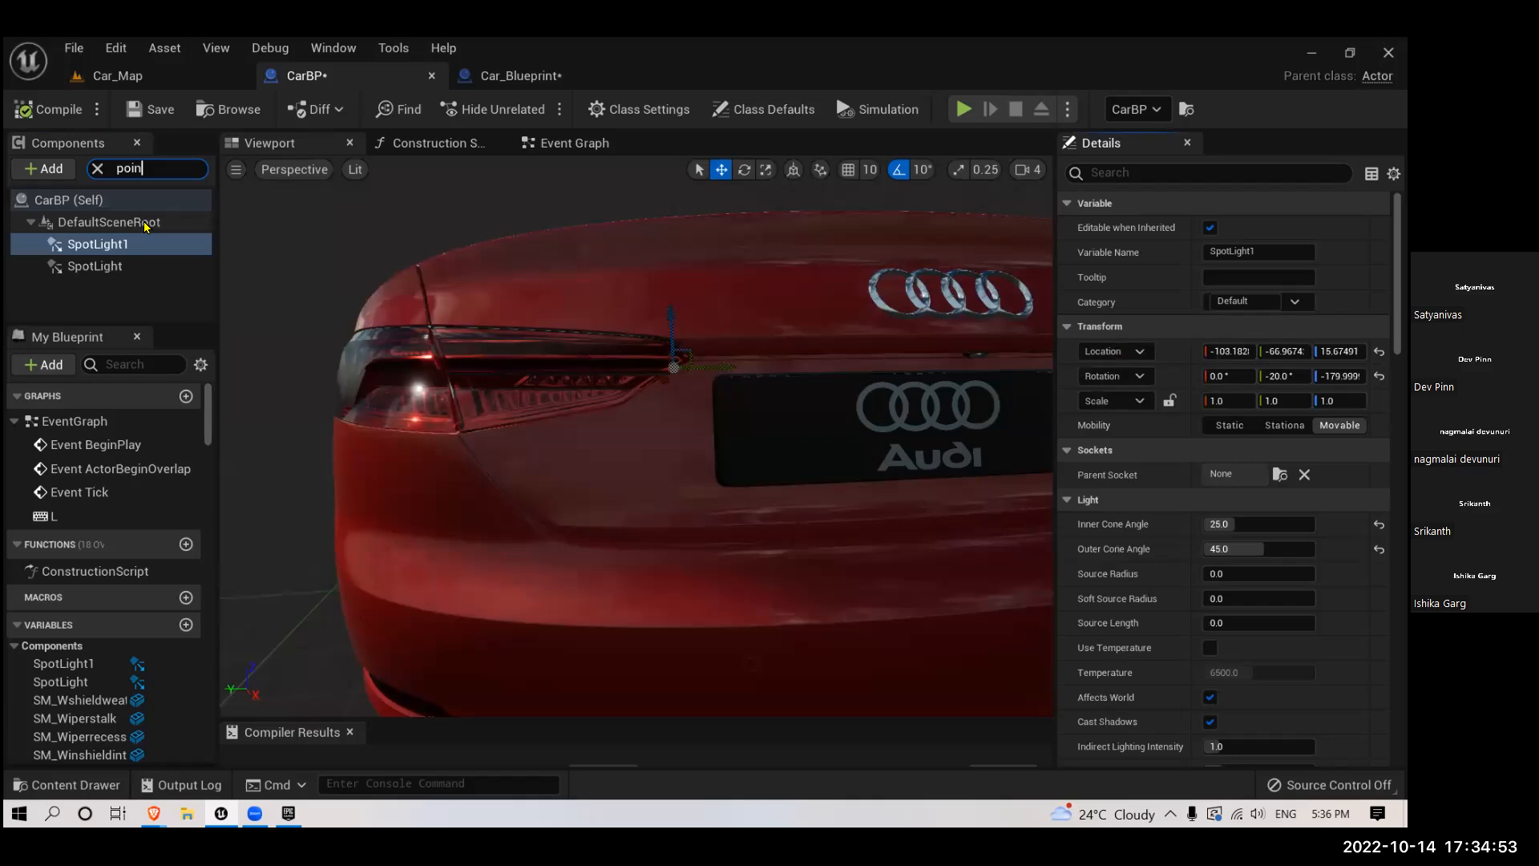
{"action": "type", "text": "t"}
{"action": "left_click", "coordinate": [97, 168]}
- Add a Point Light component to CarBP and move it to the rear of the car, at about X 315, Z 37
{"action": "left_click", "coordinate": [40, 170]}
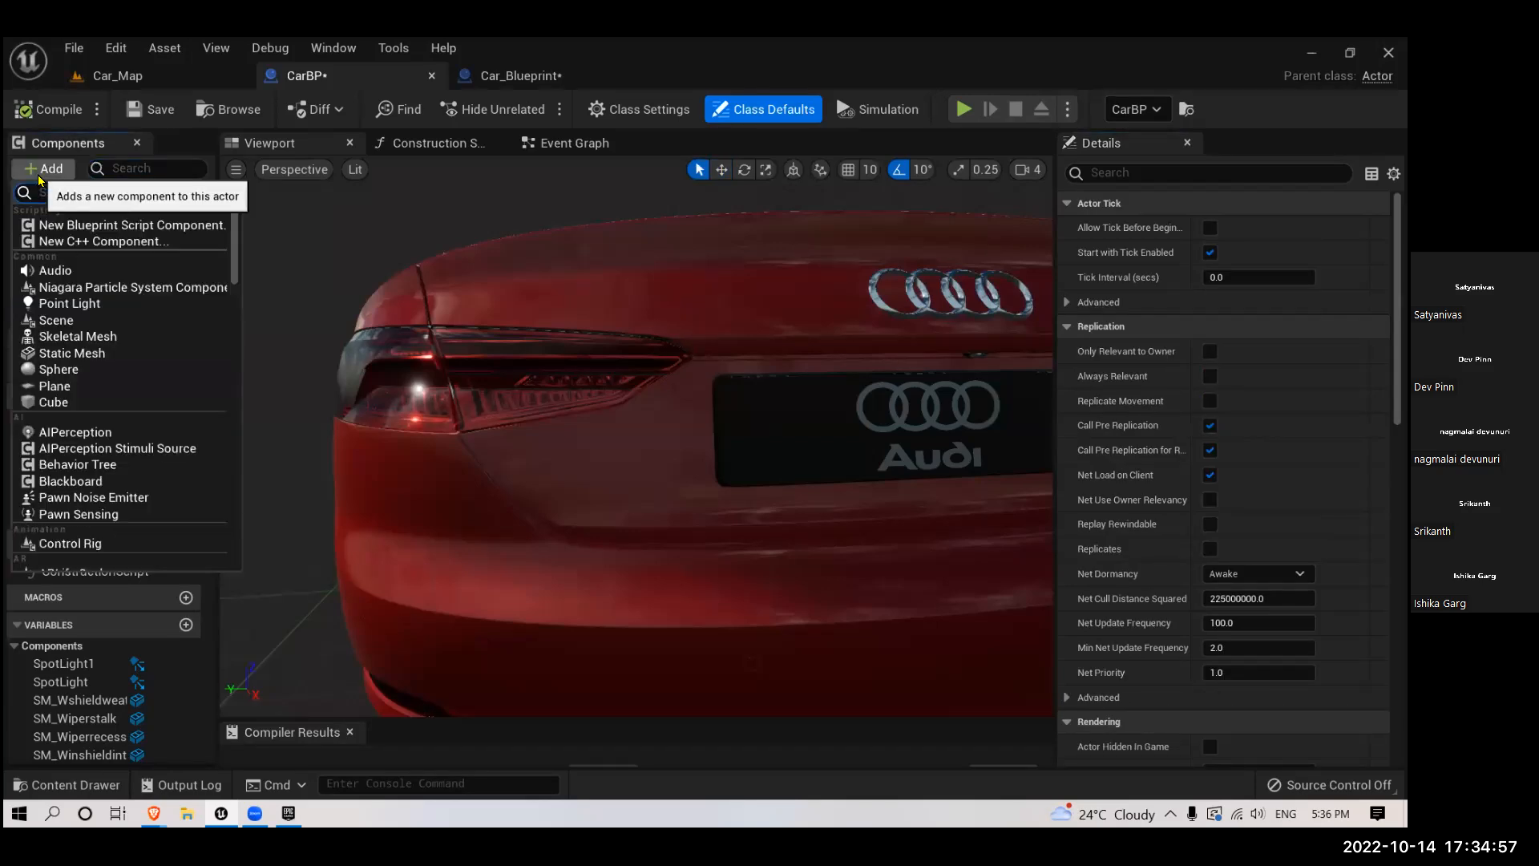
{"action": "type", "text": "point"}
{"action": "left_click", "coordinate": [61, 225]}
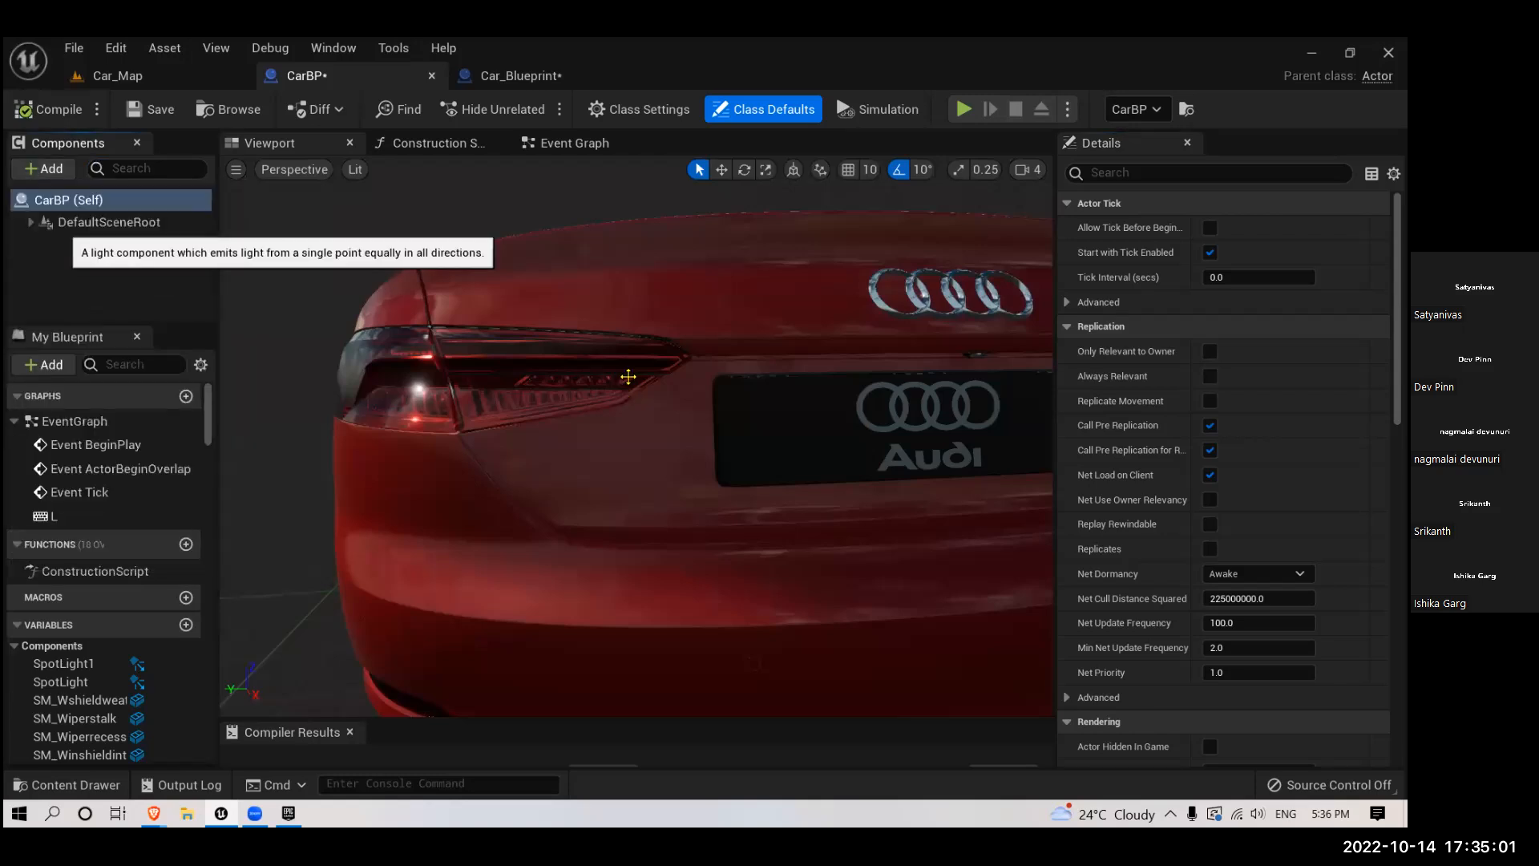
{"action": "scroll", "coordinate": [682, 535], "scroll_direction": "down", "scroll_amount": 5}
{"action": "left_click_drag", "start_coordinate": [681, 537], "coordinate": [589, 489]}
{"action": "scroll", "coordinate": [561, 485], "scroll_direction": "down", "scroll_amount": 5}
{"action": "left_click_drag", "start_coordinate": [493, 469], "coordinate": [753, 533]}
{"action": "left_click_drag", "start_coordinate": [696, 473], "coordinate": [694, 428]}
{"action": "scroll", "coordinate": [696, 433], "scroll_direction": "up", "scroll_amount": 5}
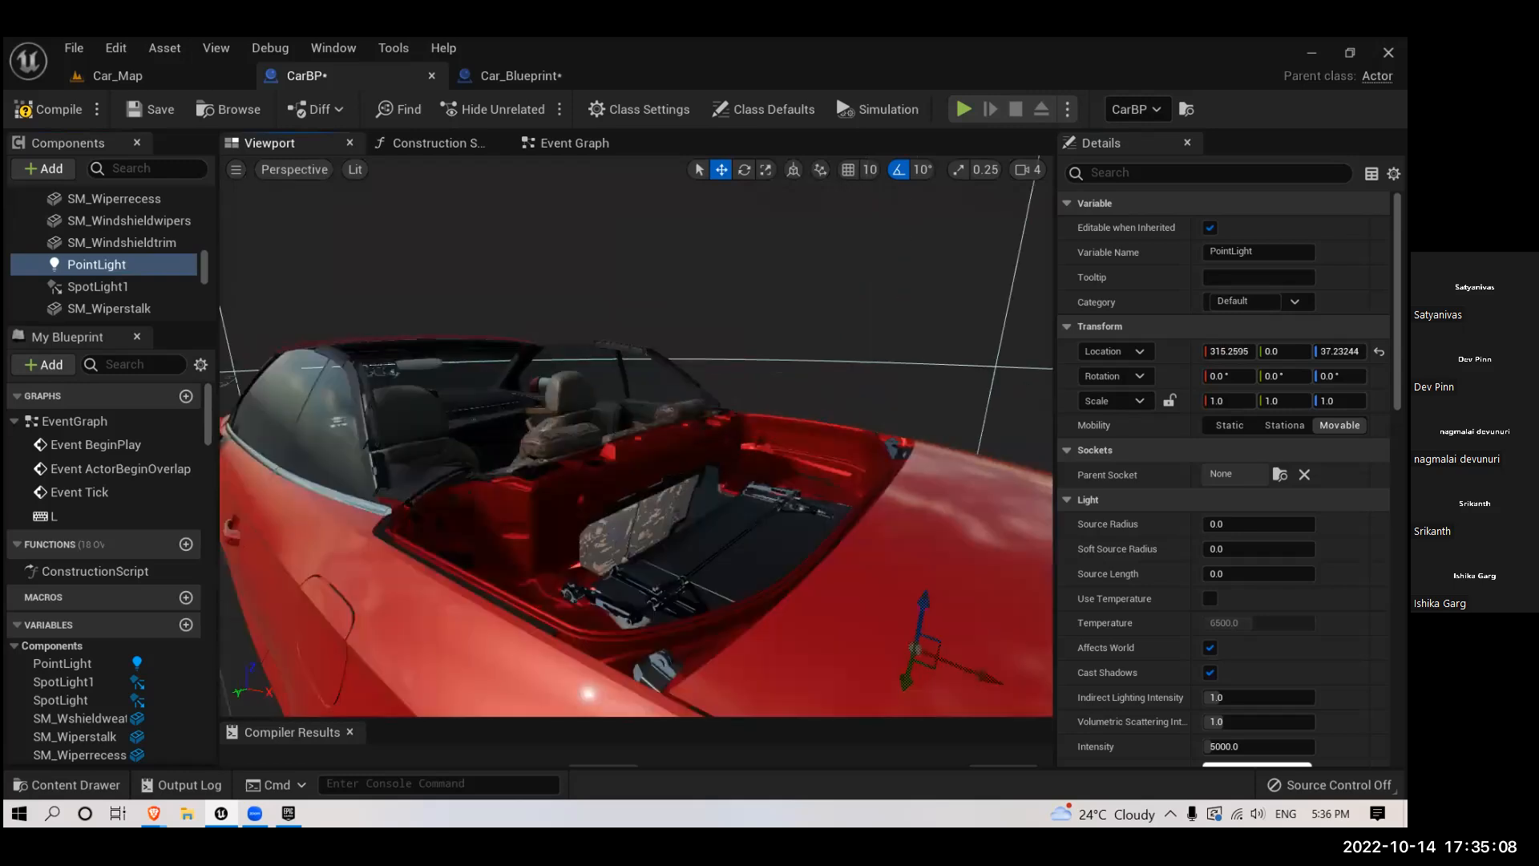
{"action": "left_click_drag", "start_coordinate": [701, 490], "coordinate": [569, 561]}
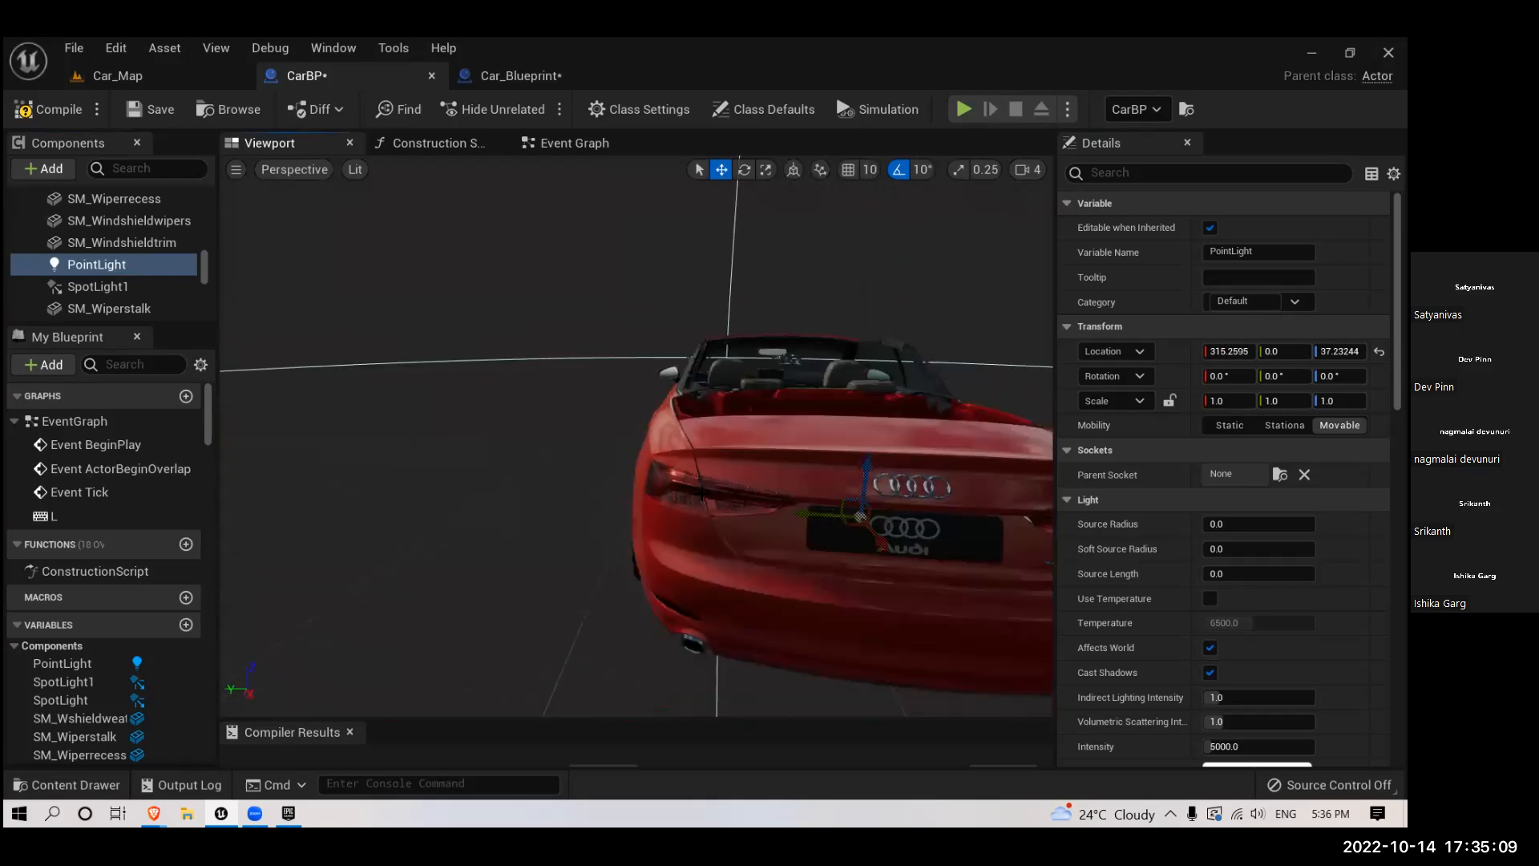
- Move the point light toward the car's rear corner in orthographic views, to about X 346, Y 67
{"action": "key", "text": "alt+j"}
{"action": "scroll", "coordinate": [739, 438], "scroll_direction": "down", "scroll_amount": 7}
{"action": "right_click_drag", "start_coordinate": [1017, 470], "coordinate": [638, 507]}
{"action": "scroll", "coordinate": [637, 506], "scroll_direction": "up", "scroll_amount": 6}
{"action": "left_click_drag", "start_coordinate": [544, 327], "coordinate": [620, 452]}
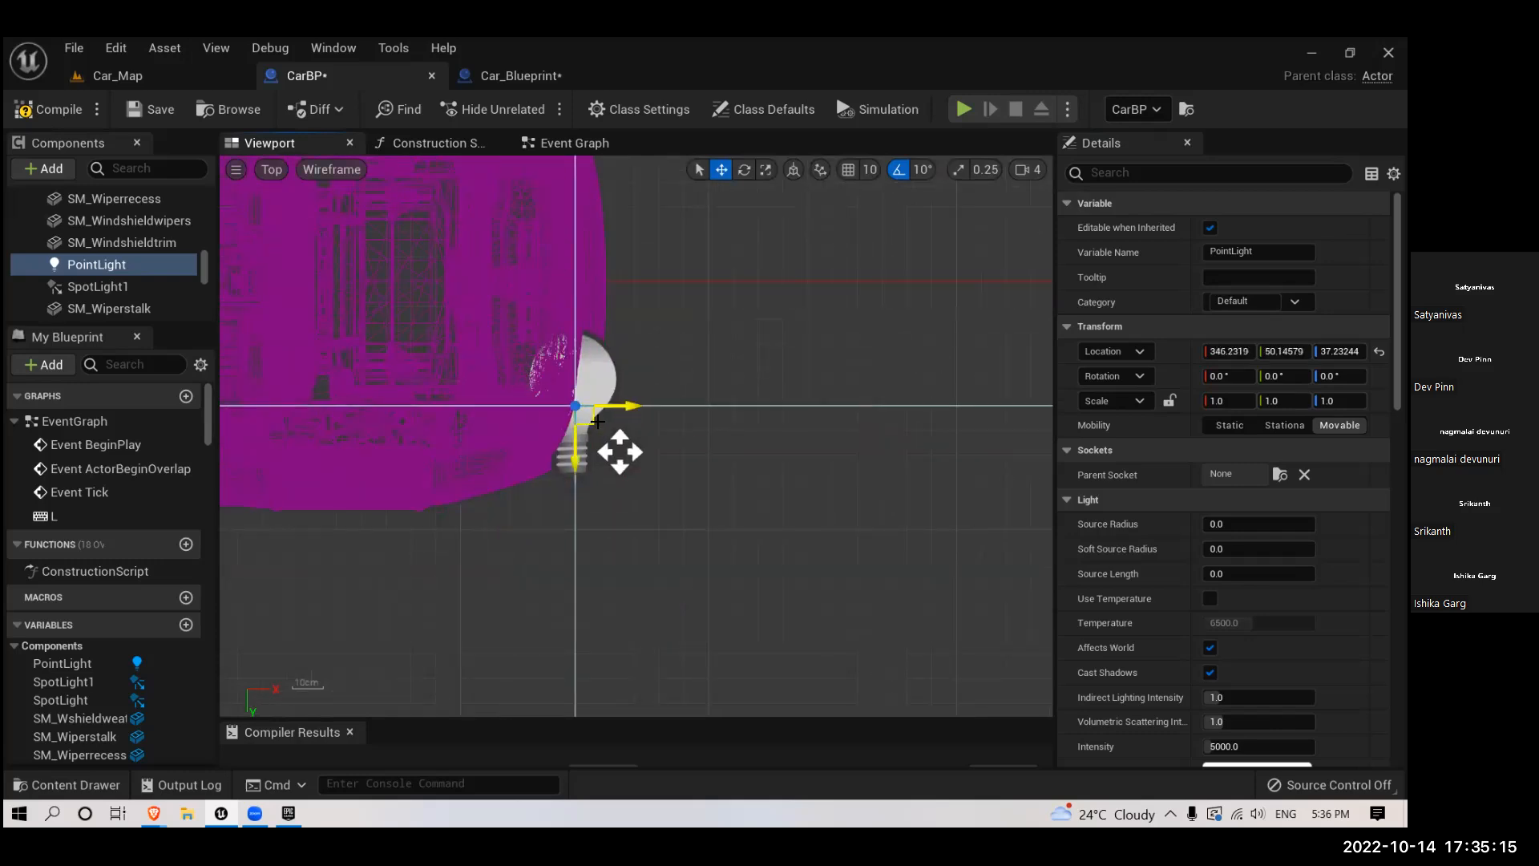
{"action": "key", "text": "alt+h"}
{"action": "left_click_drag", "start_coordinate": [708, 436], "coordinate": [666, 438]}
{"action": "key", "text": "alt+g"}
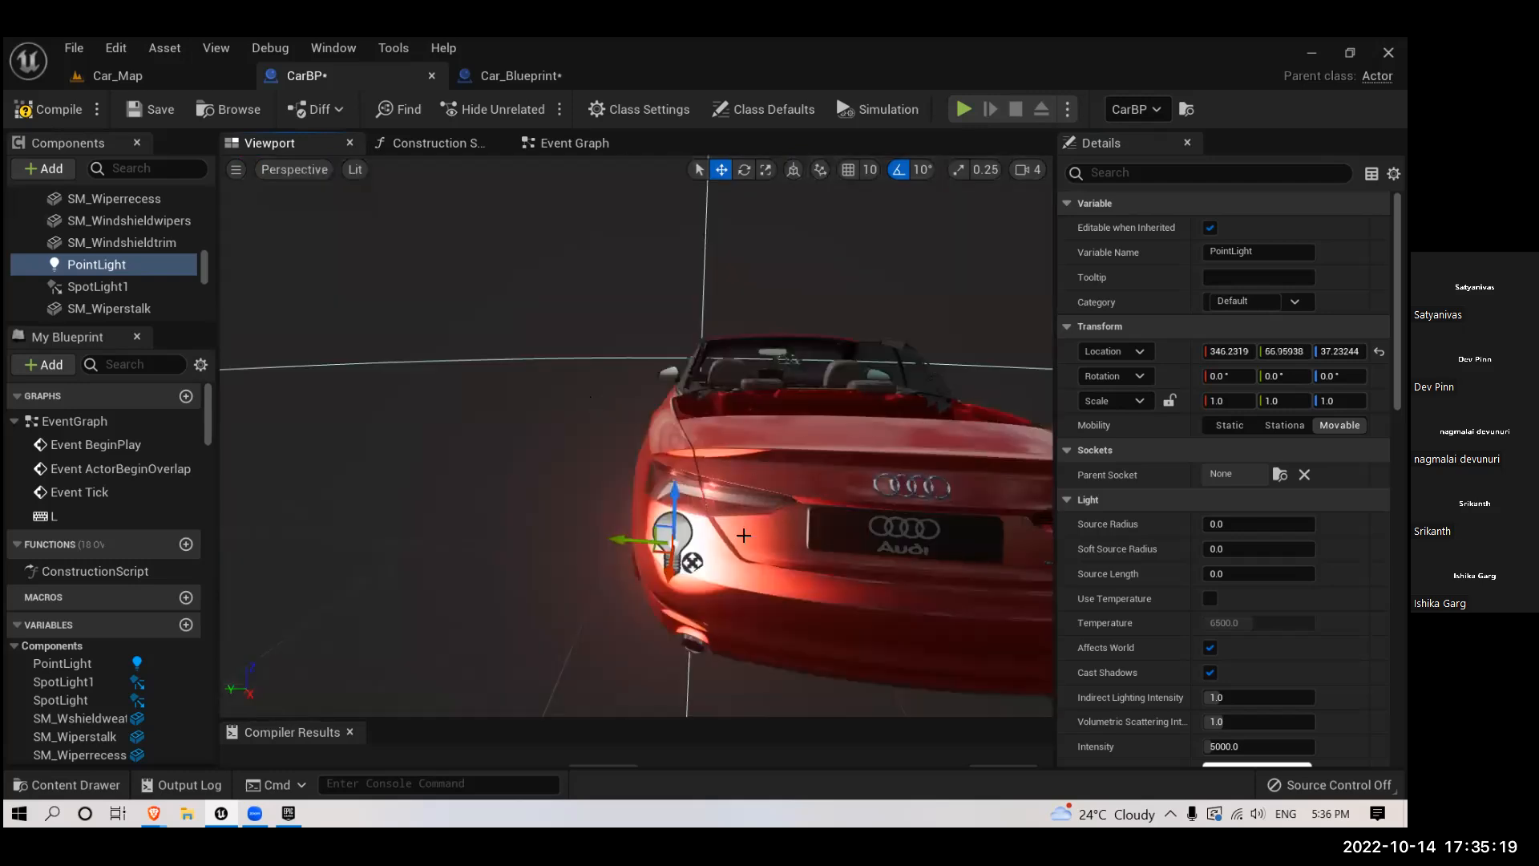
- Position the point light inside the tail light in perspective view, at about X 335, Y 66, Z 52
{"action": "left_click_drag", "start_coordinate": [679, 502], "coordinate": [922, 521]}
{"action": "left_click_drag", "start_coordinate": [933, 596], "coordinate": [394, 513]}
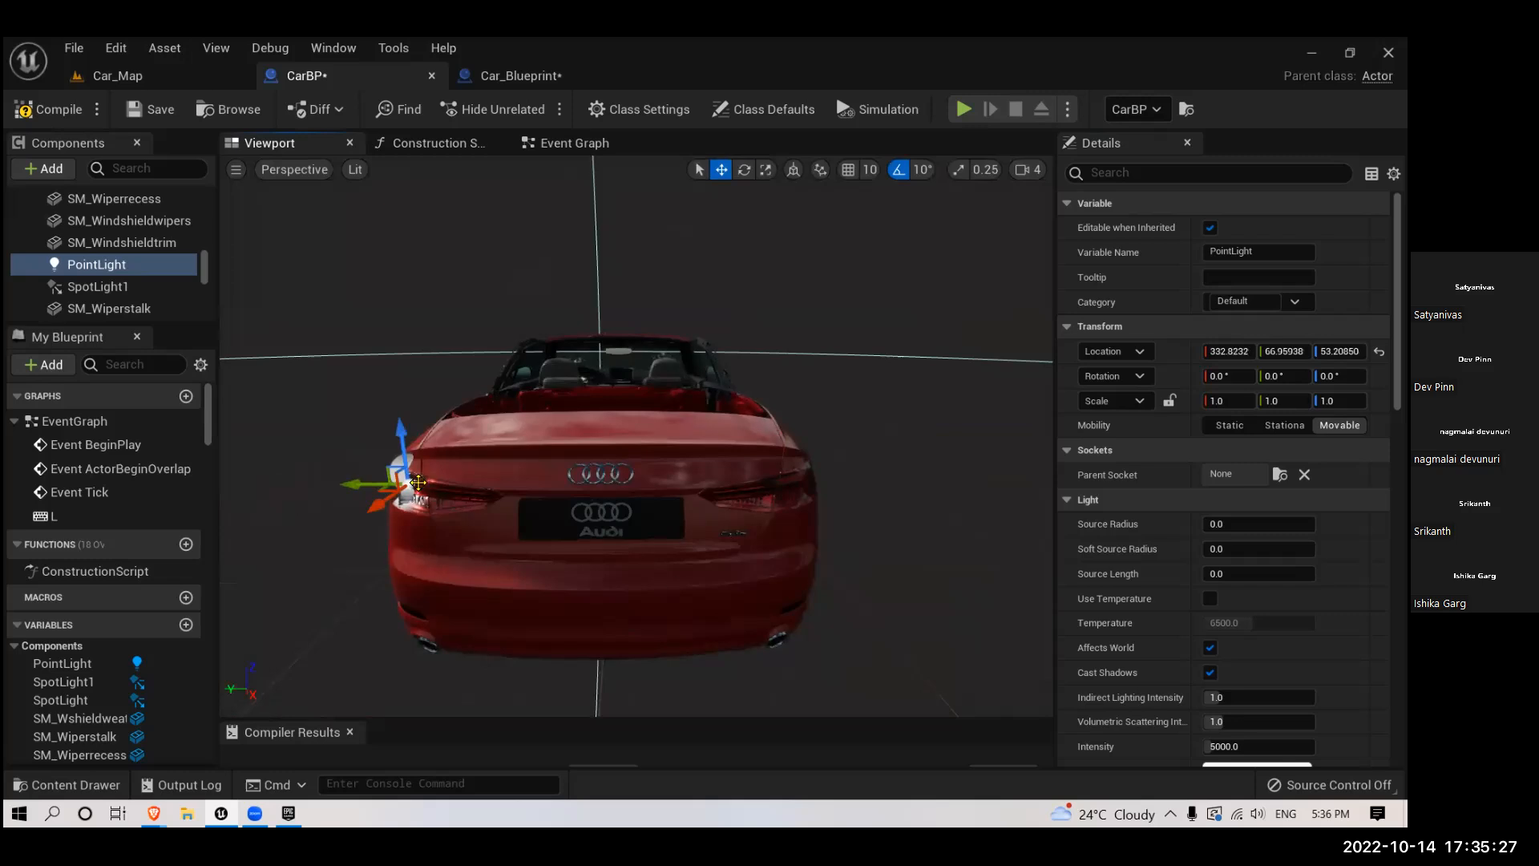
{"action": "left_click_drag", "start_coordinate": [399, 433], "coordinate": [485, 497]}
{"action": "mouse_move", "coordinate": [481, 415]}
{"action": "left_mouse_down"}
{"action": "mouse_move", "coordinate": [481, 400]}
{"action": "mouse_move", "coordinate": [469, 414]}
{"action": "mouse_move", "coordinate": [492, 414]}
{"action": "mouse_move", "coordinate": [475, 414]}
{"action": "left_mouse_up"}
{"action": "left_click_drag", "start_coordinate": [474, 425], "coordinate": [605, 409]}
{"action": "left_click_drag", "start_coordinate": [435, 450], "coordinate": [452, 456]}
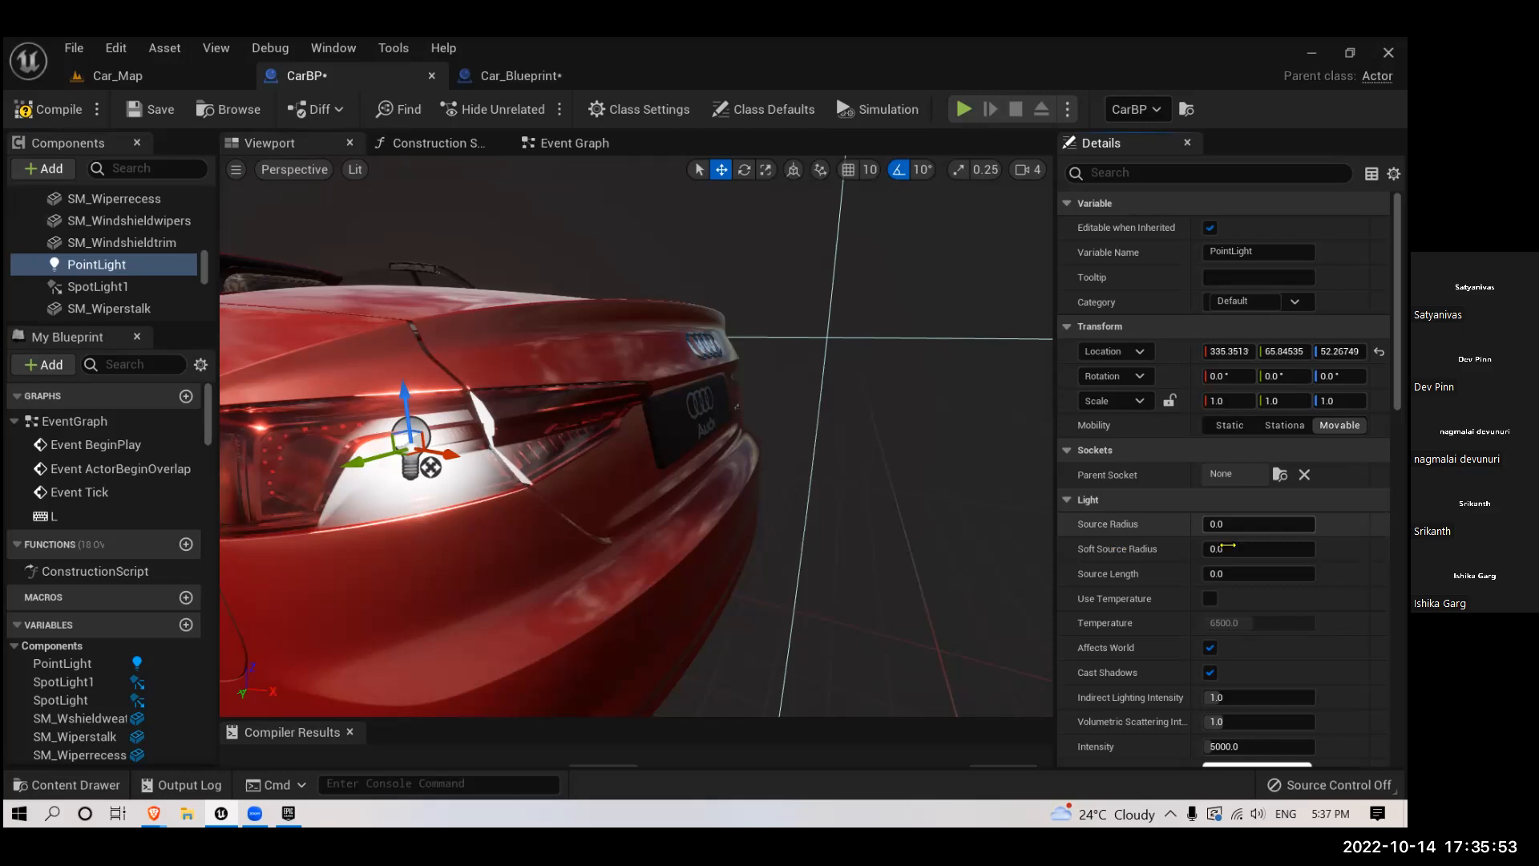
- Set the point light's source radius to 5 and its source length to 5
{"action": "left_click_drag", "start_coordinate": [1216, 524], "coordinate": [1226, 525]}
{"action": "left_click", "coordinate": [1227, 548]}
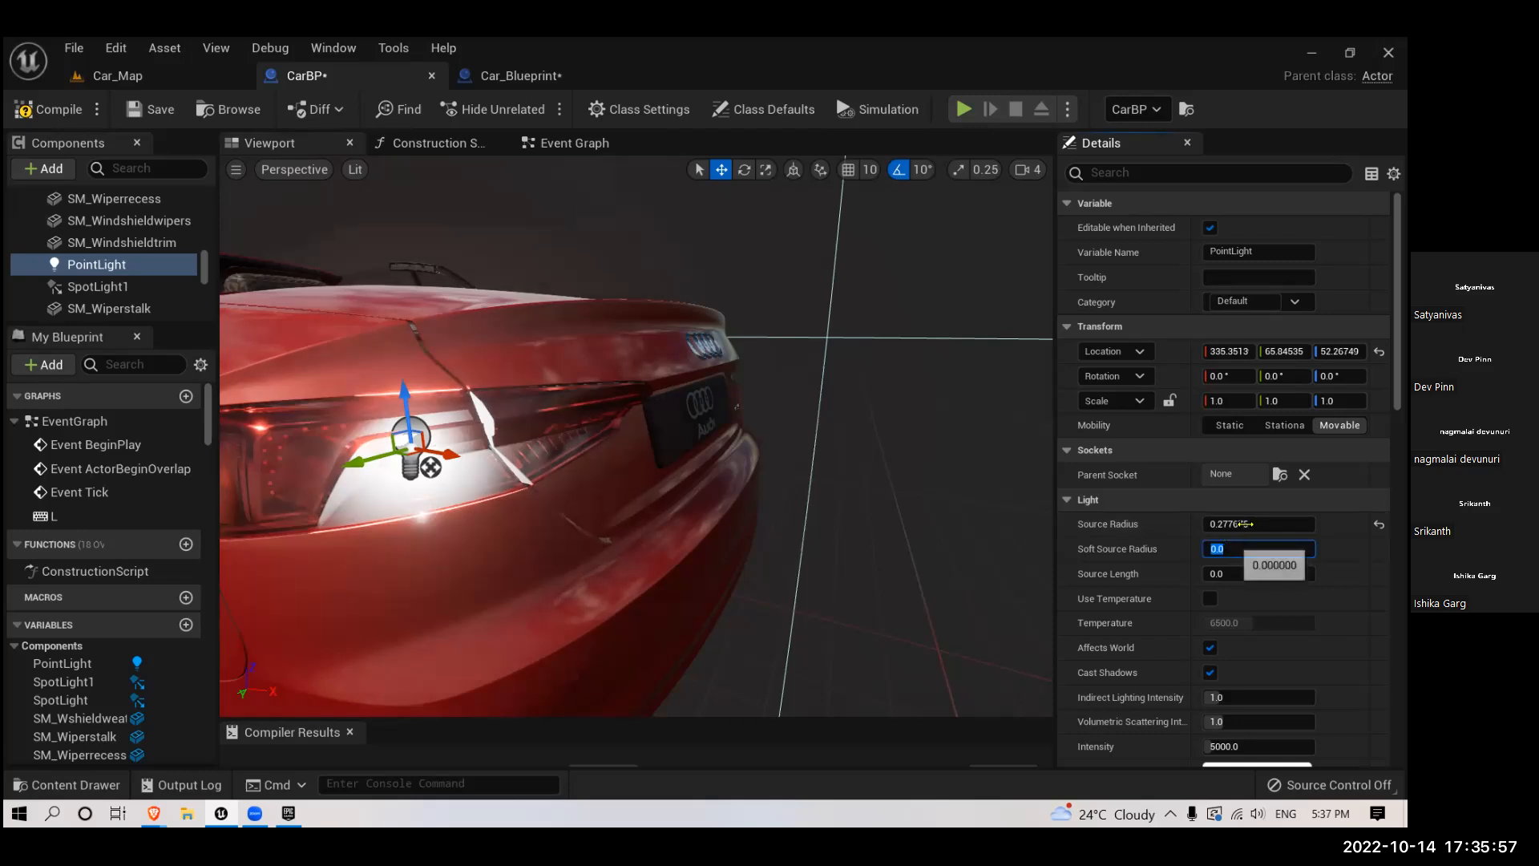
{"action": "left_click_drag", "start_coordinate": [1258, 524], "coordinate": [1260, 524]}
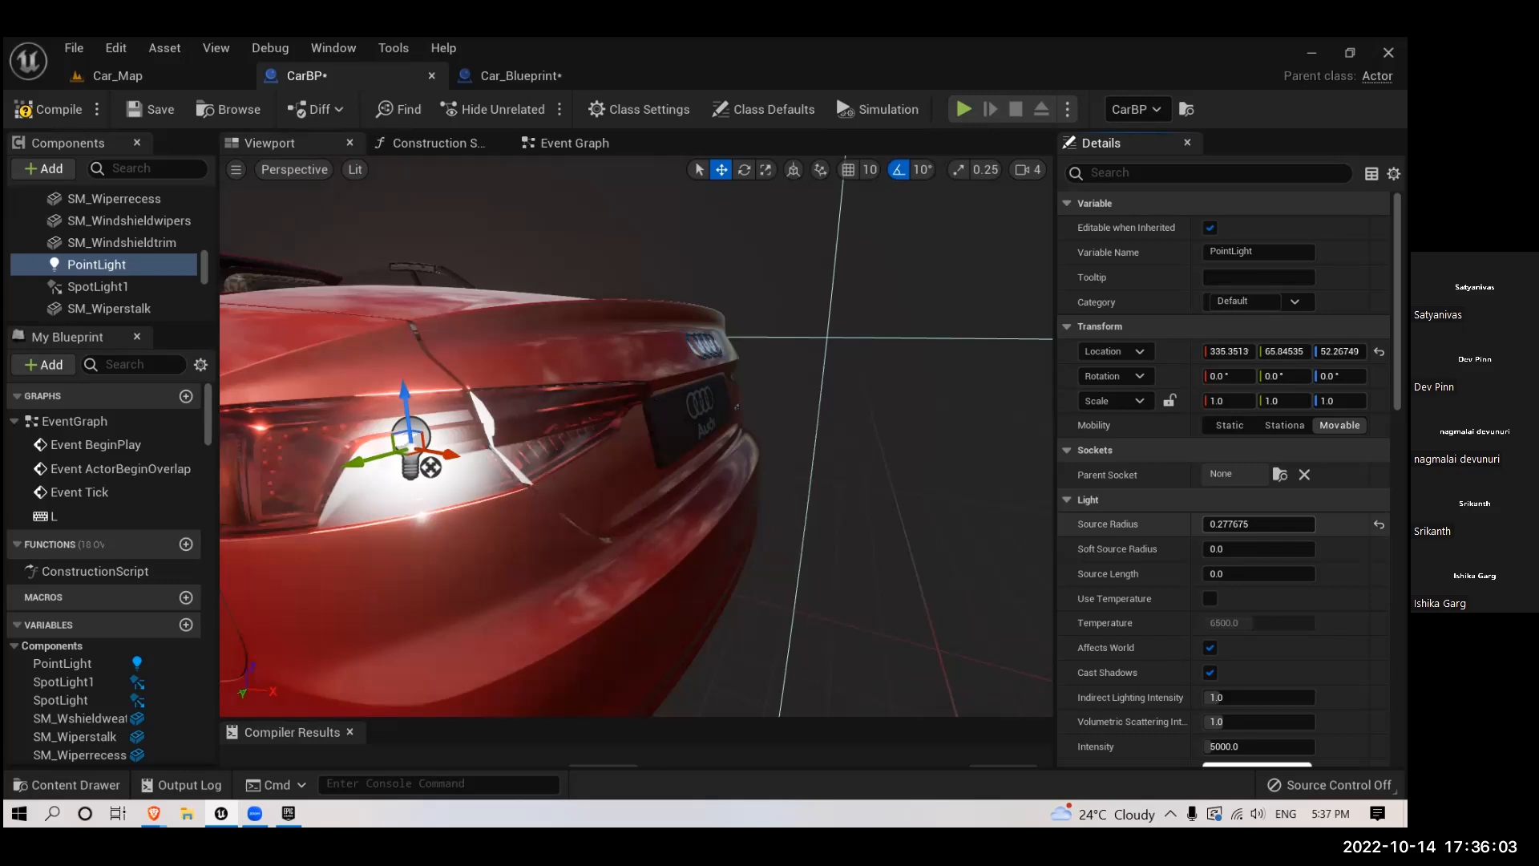
{"action": "left_click_drag", "start_coordinate": [1258, 524], "coordinate": [1254, 523]}
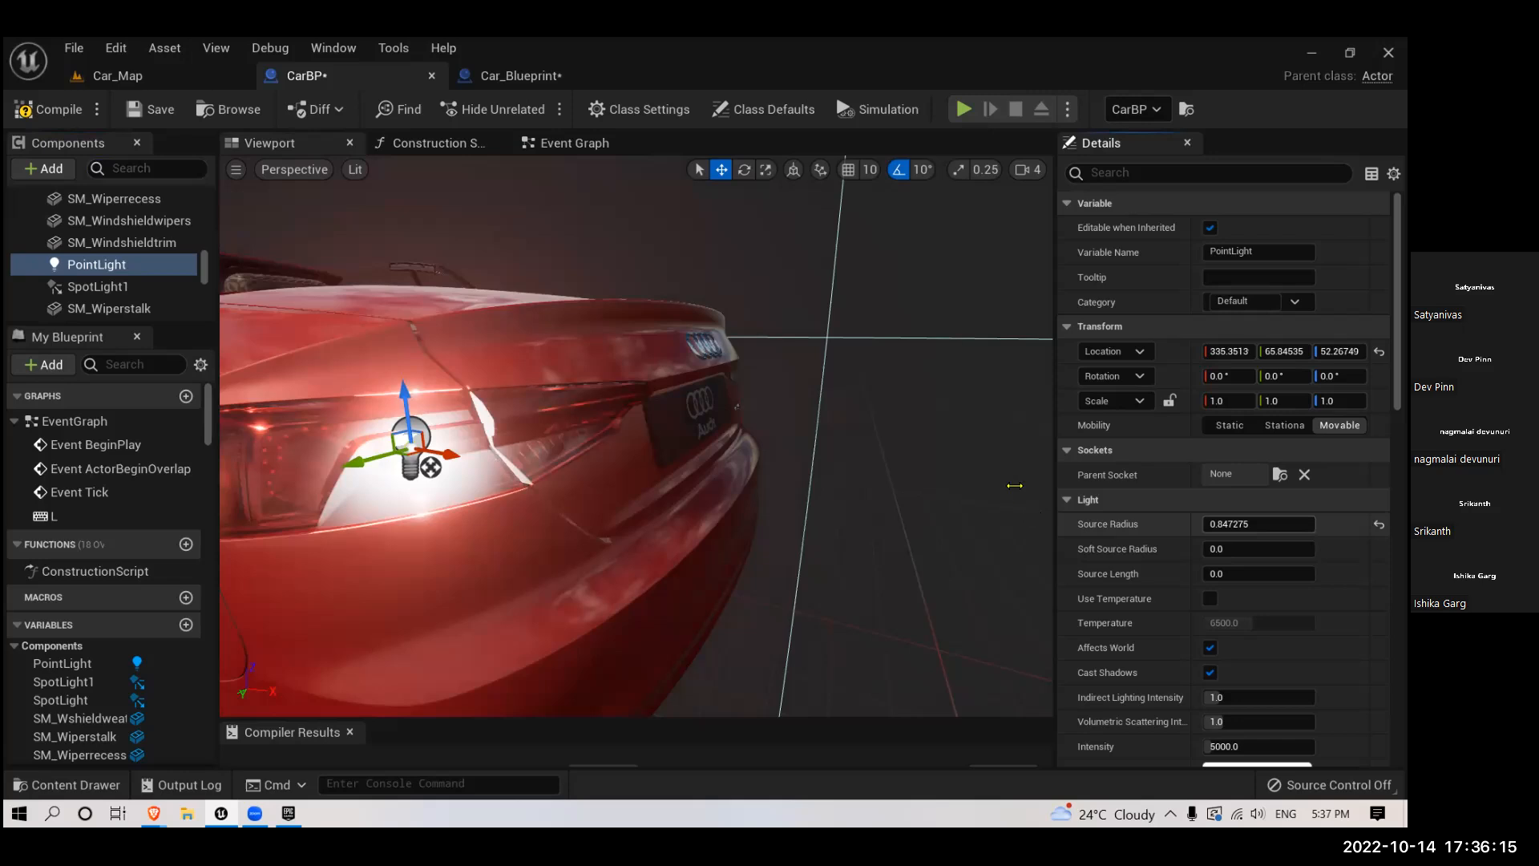
{"action": "left_click_drag", "start_coordinate": [1235, 524], "coordinate": [1236, 526]}
{"action": "left_click", "coordinate": [1236, 526]}
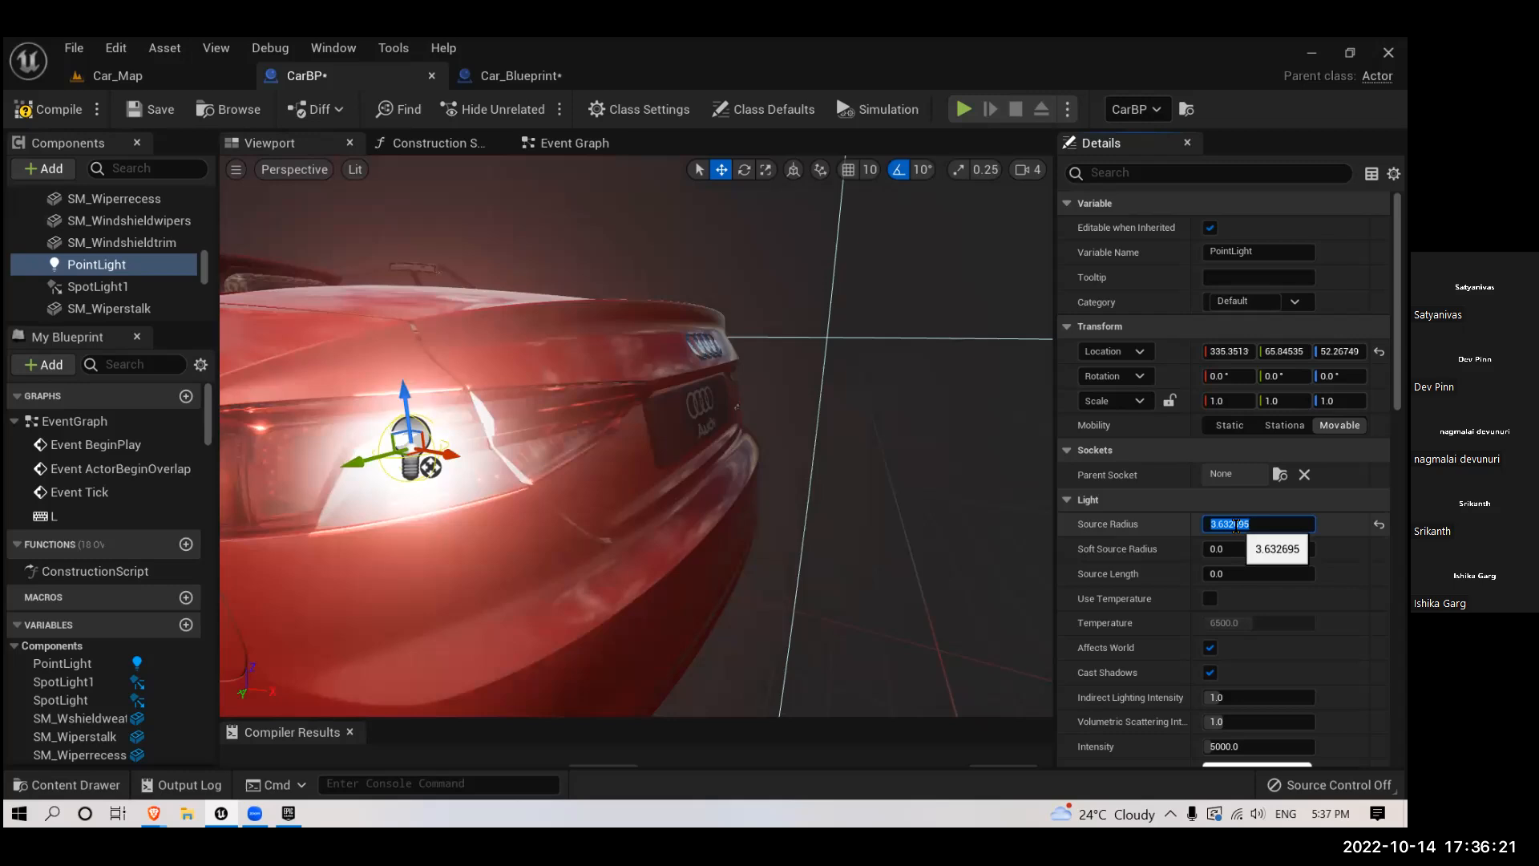
{"action": "type", "text": "5"}
{"action": "key", "text": "Return"}
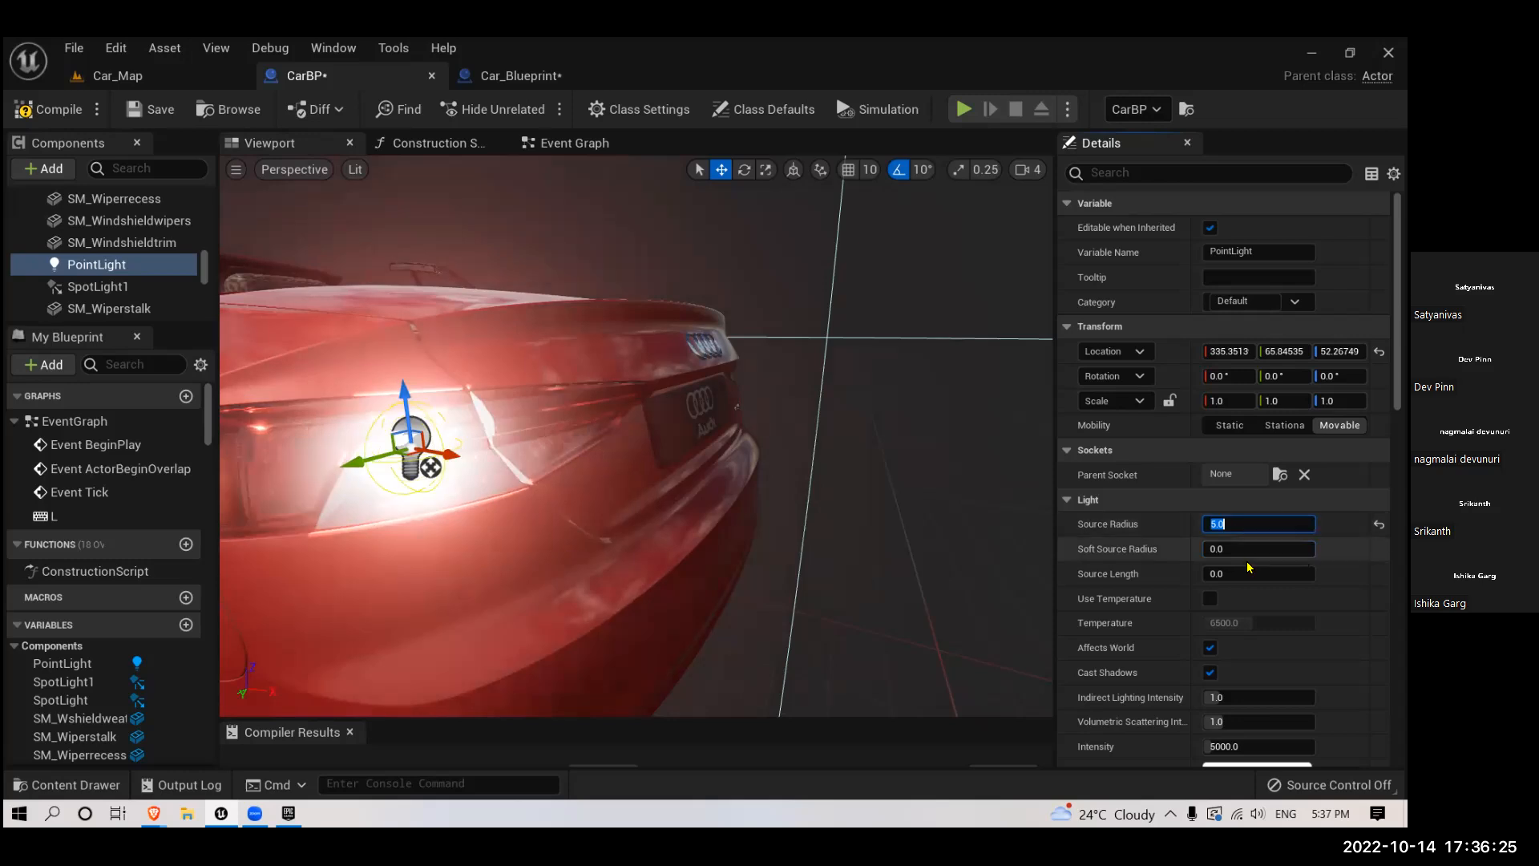
{"action": "left_click", "coordinate": [1224, 573]}
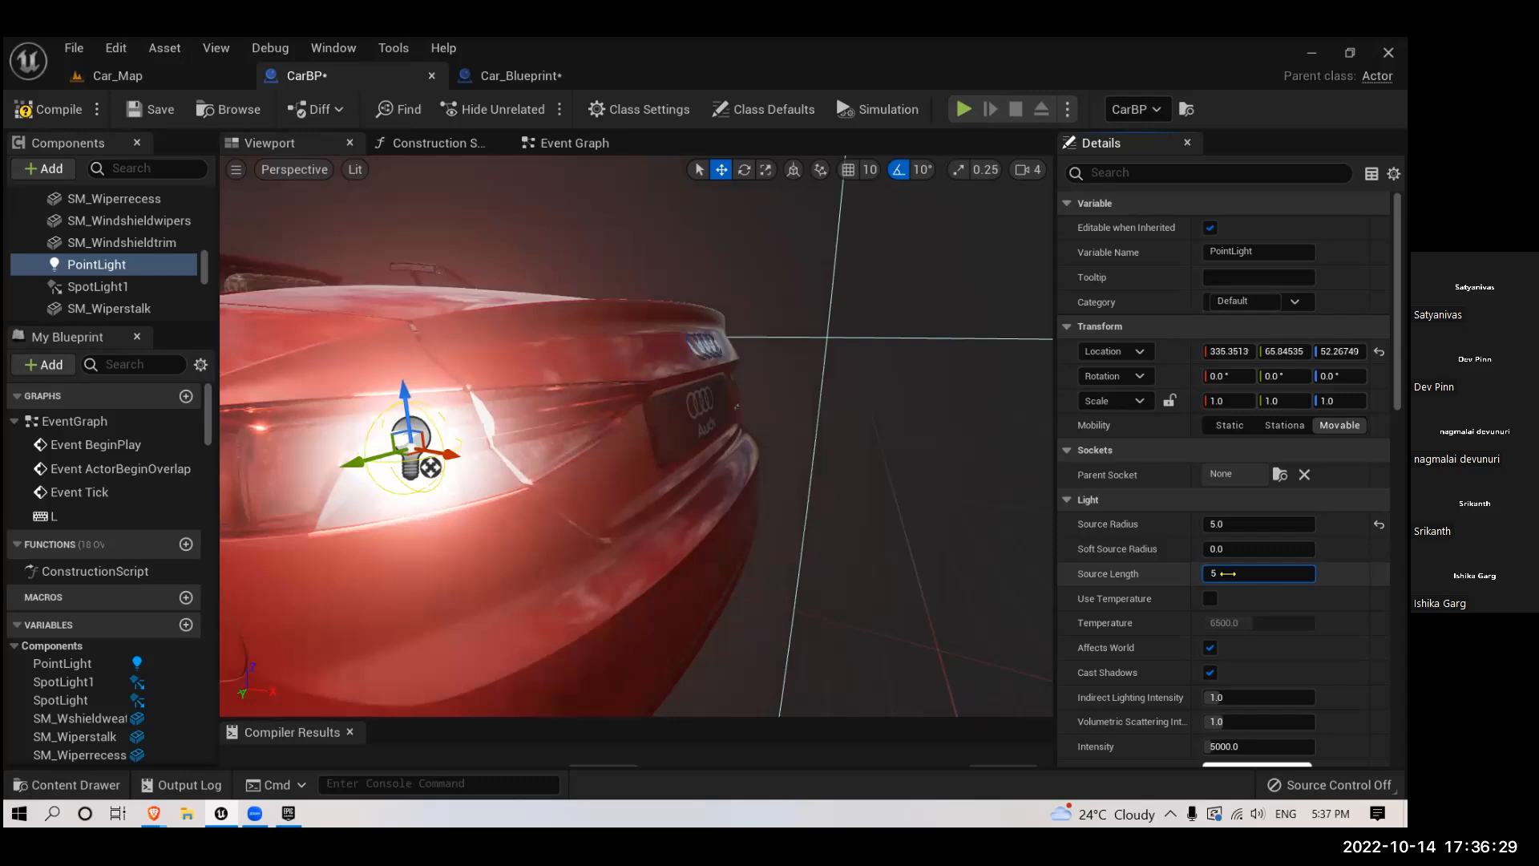
{"action": "key", "text": "Return"}
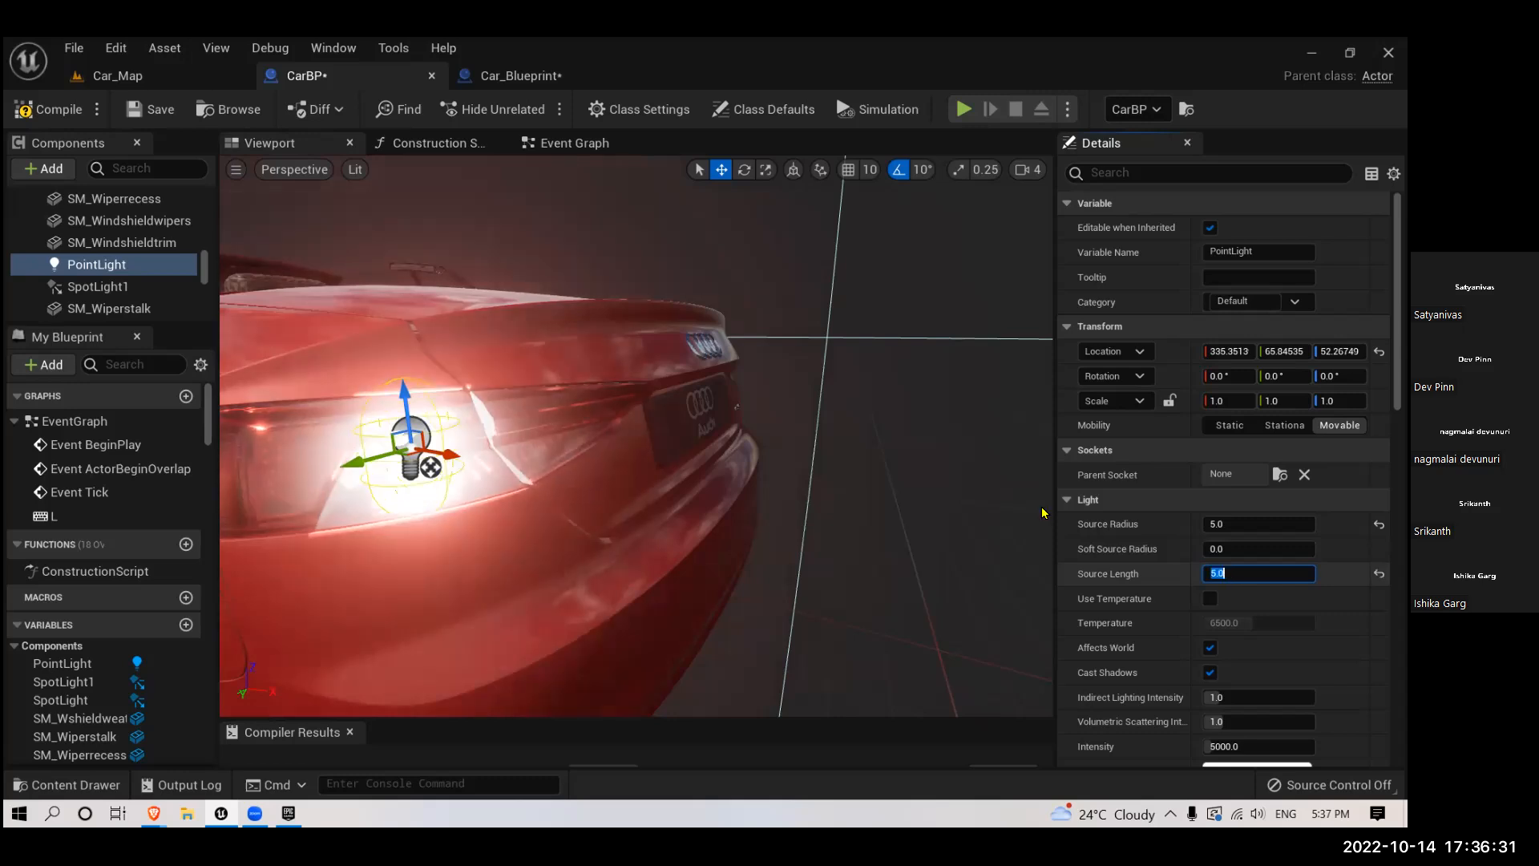
- Rotate the point light to lie along the tail light, at about 79°, 90° and -11°
{"action": "right_click_drag", "start_coordinate": [709, 526], "coordinate": [688, 505]}
{"action": "key", "text": "e"}
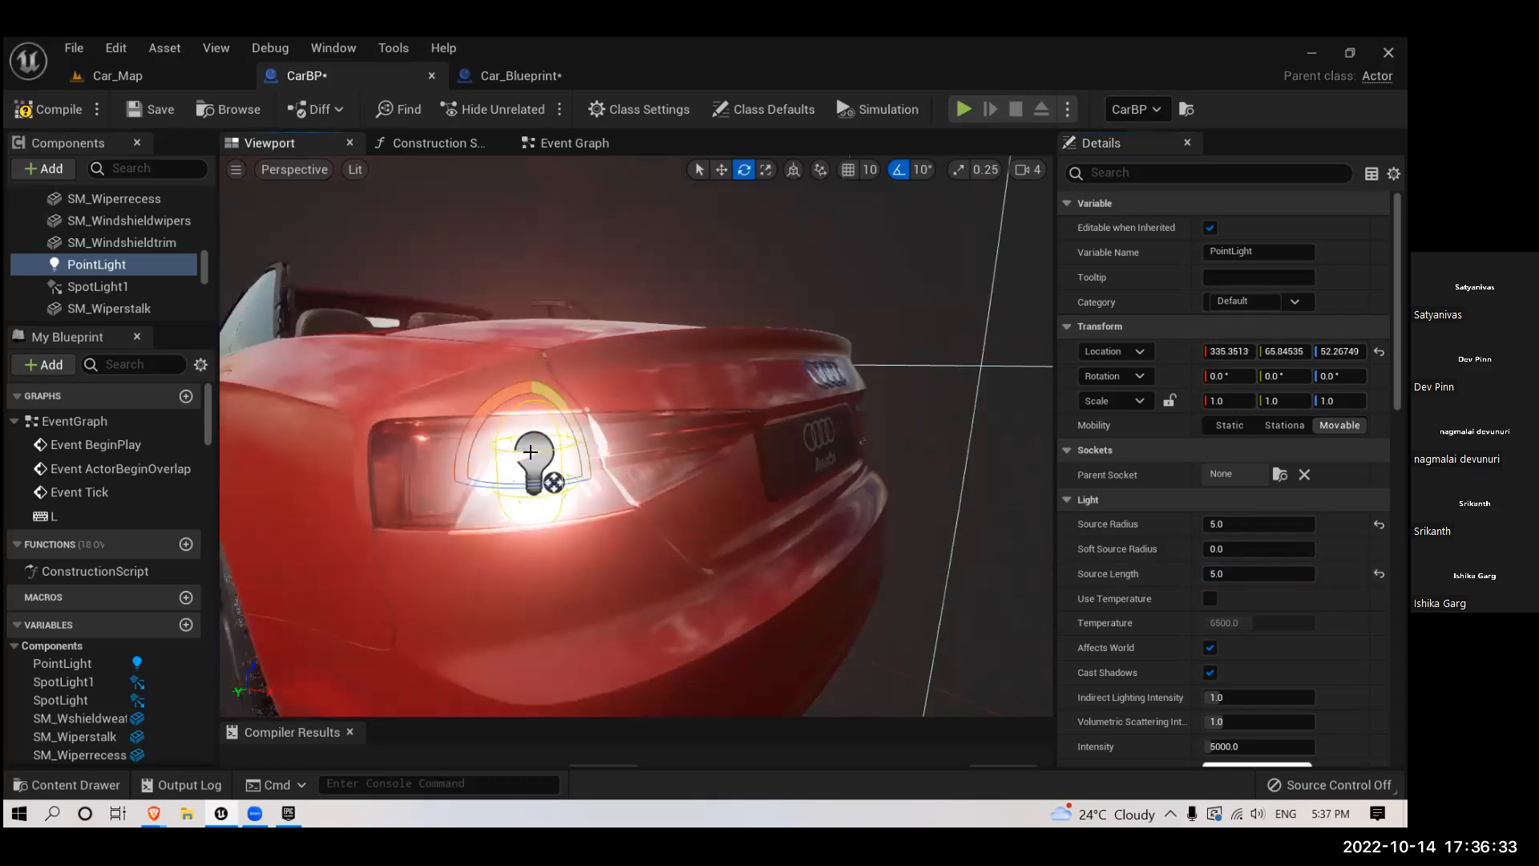
{"action": "left_click_drag", "start_coordinate": [551, 404], "coordinate": [481, 369]}
{"action": "right_click_drag", "start_coordinate": [579, 477], "coordinate": [650, 476]}
{"action": "mouse_move", "coordinate": [517, 486]}
{"action": "left_mouse_down"}
{"action": "mouse_move", "coordinate": [597, 486]}
{"action": "mouse_move", "coordinate": [505, 471]}
{"action": "mouse_move", "coordinate": [519, 472]}
{"action": "left_mouse_up"}
{"action": "right_click_drag", "start_coordinate": [519, 473], "coordinate": [457, 473]}
{"action": "right_click_drag", "start_coordinate": [654, 553], "coordinate": [655, 634]}
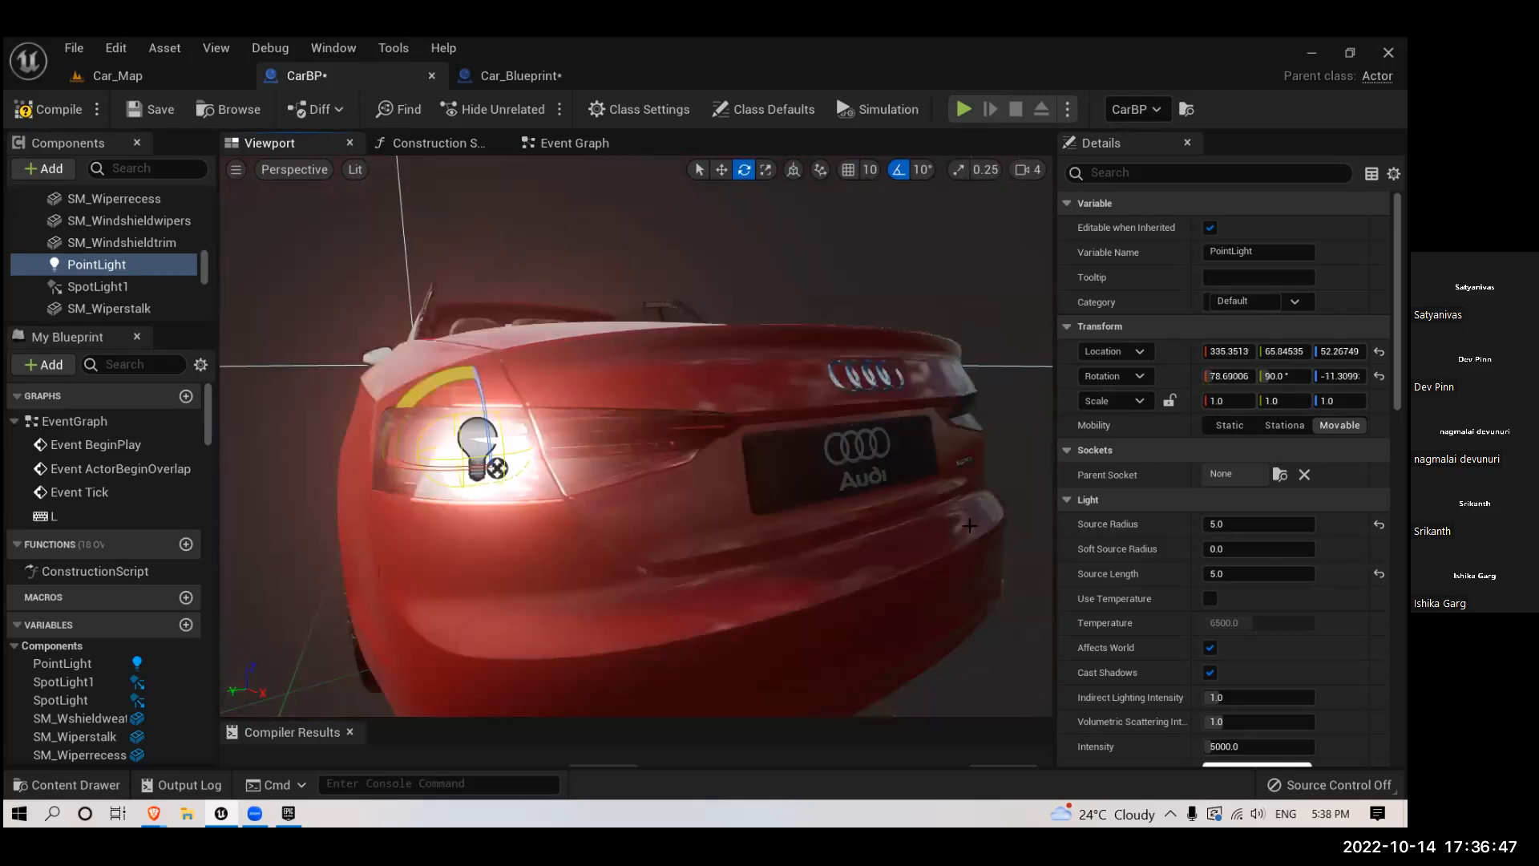
- Increase the point light's source length to 10 and finally to 15
{"action": "key", "text": "w"}
{"action": "left_click", "coordinate": [1224, 573]}
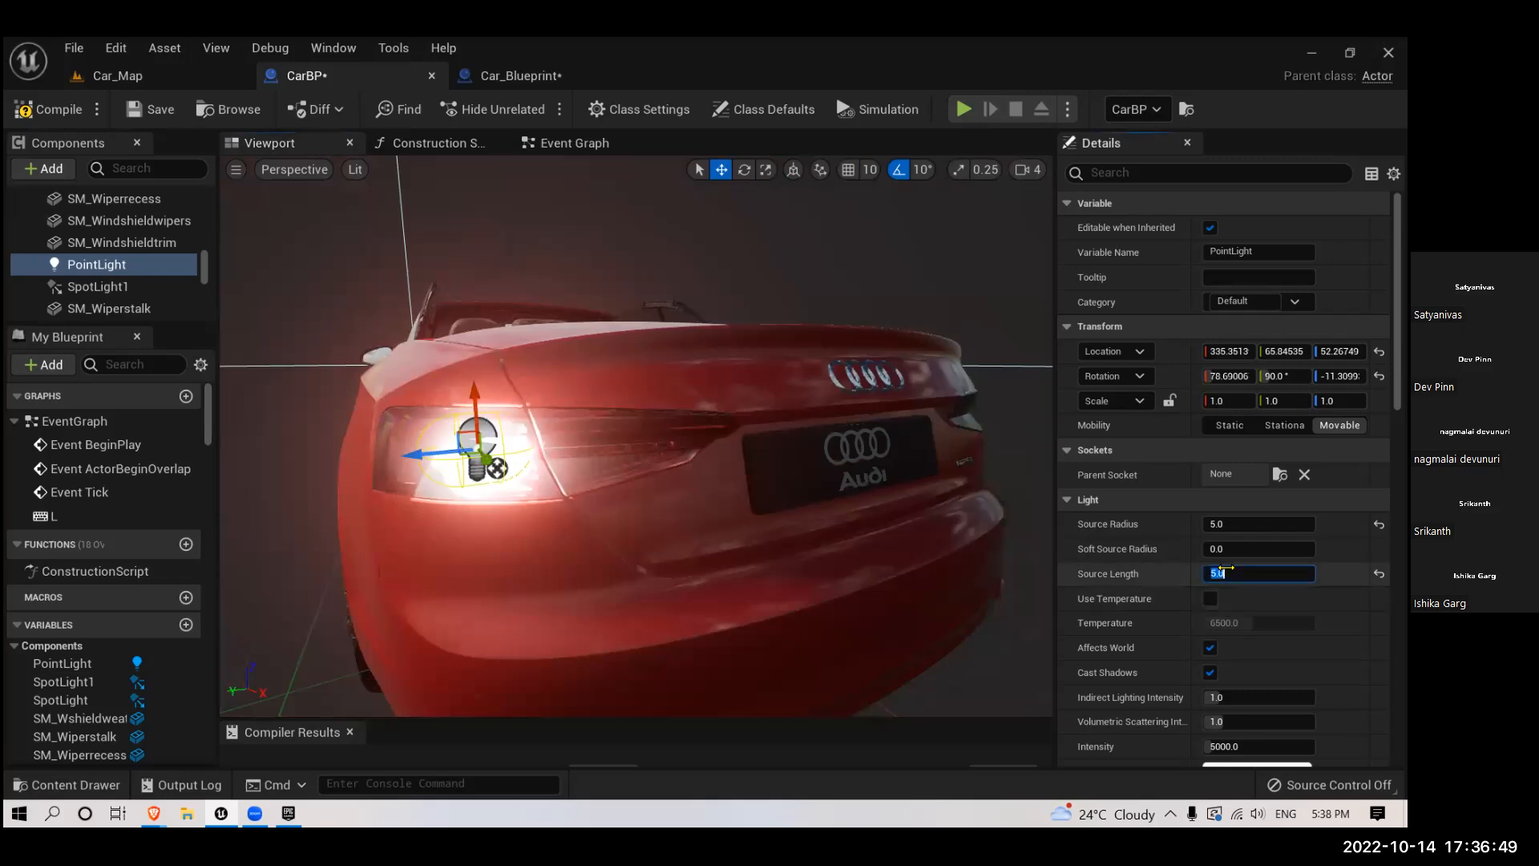
{"action": "type", "text": "10"}
{"action": "key", "text": "Return"}
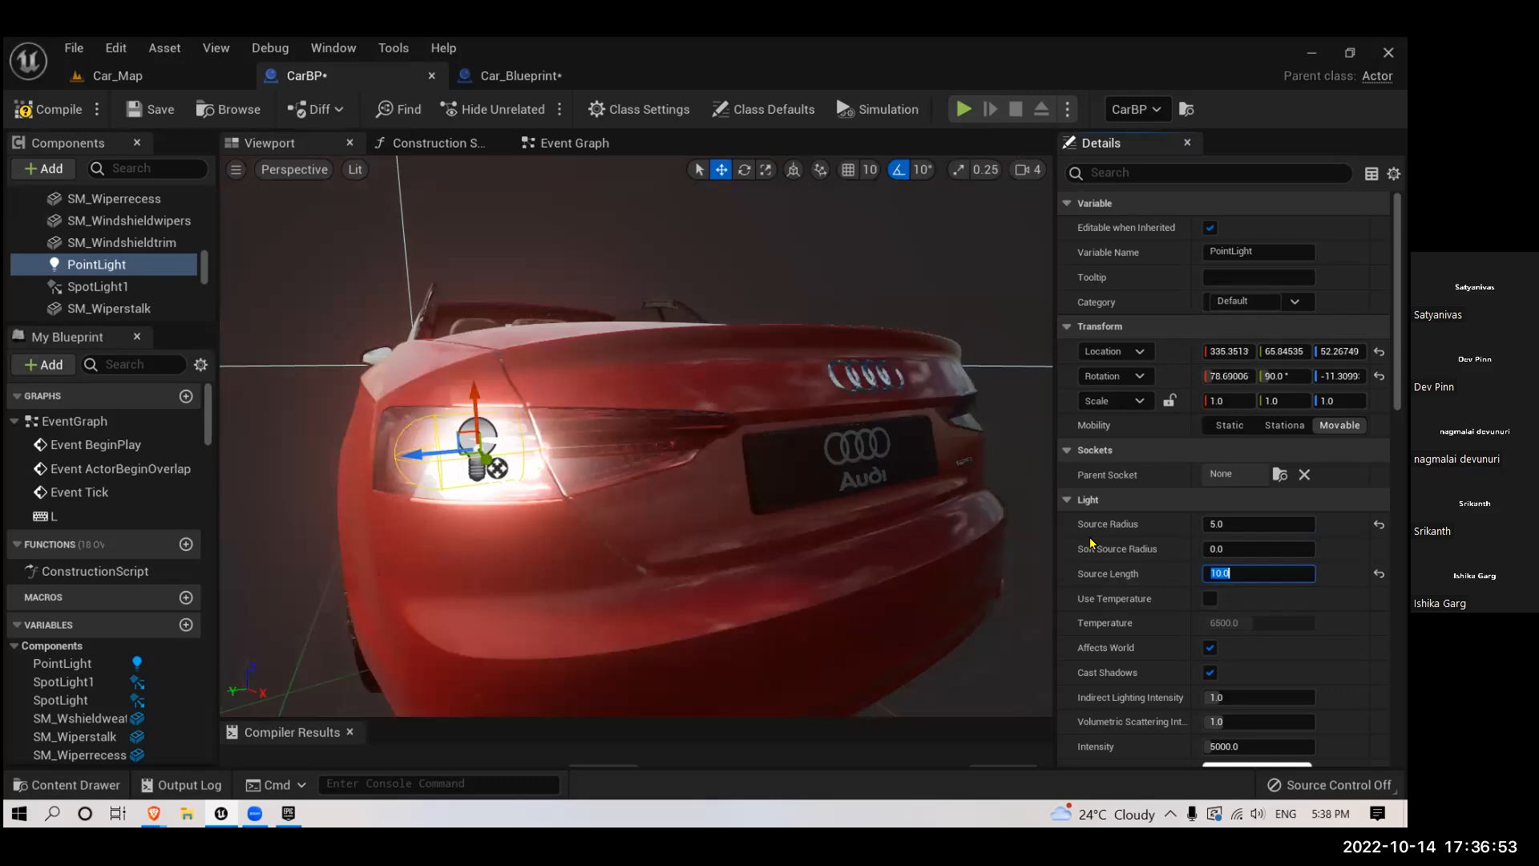
{"action": "type", "text": "15"}
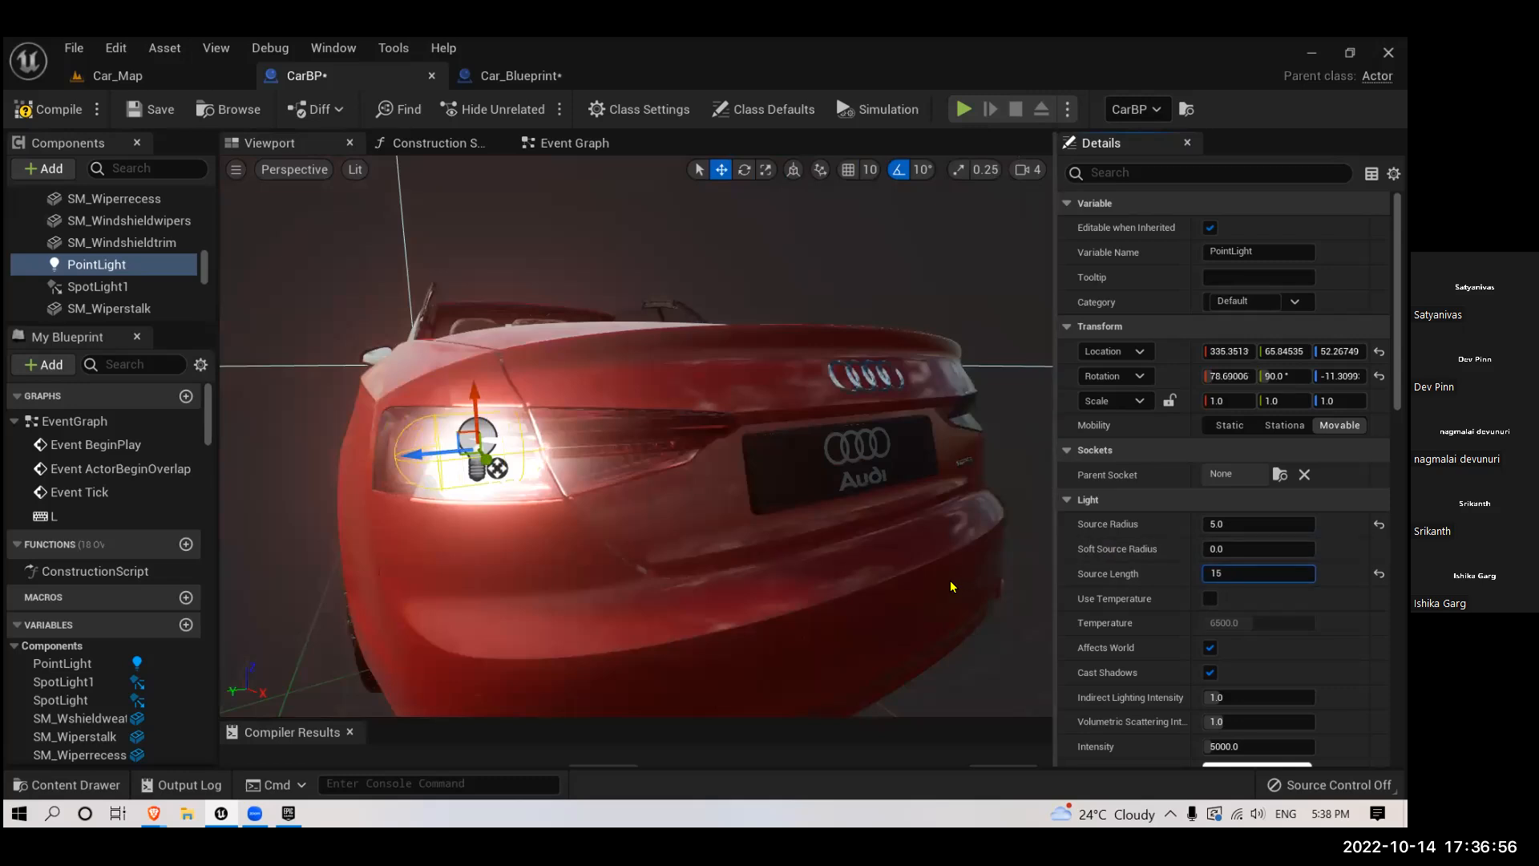
{"action": "key", "text": "Return"}
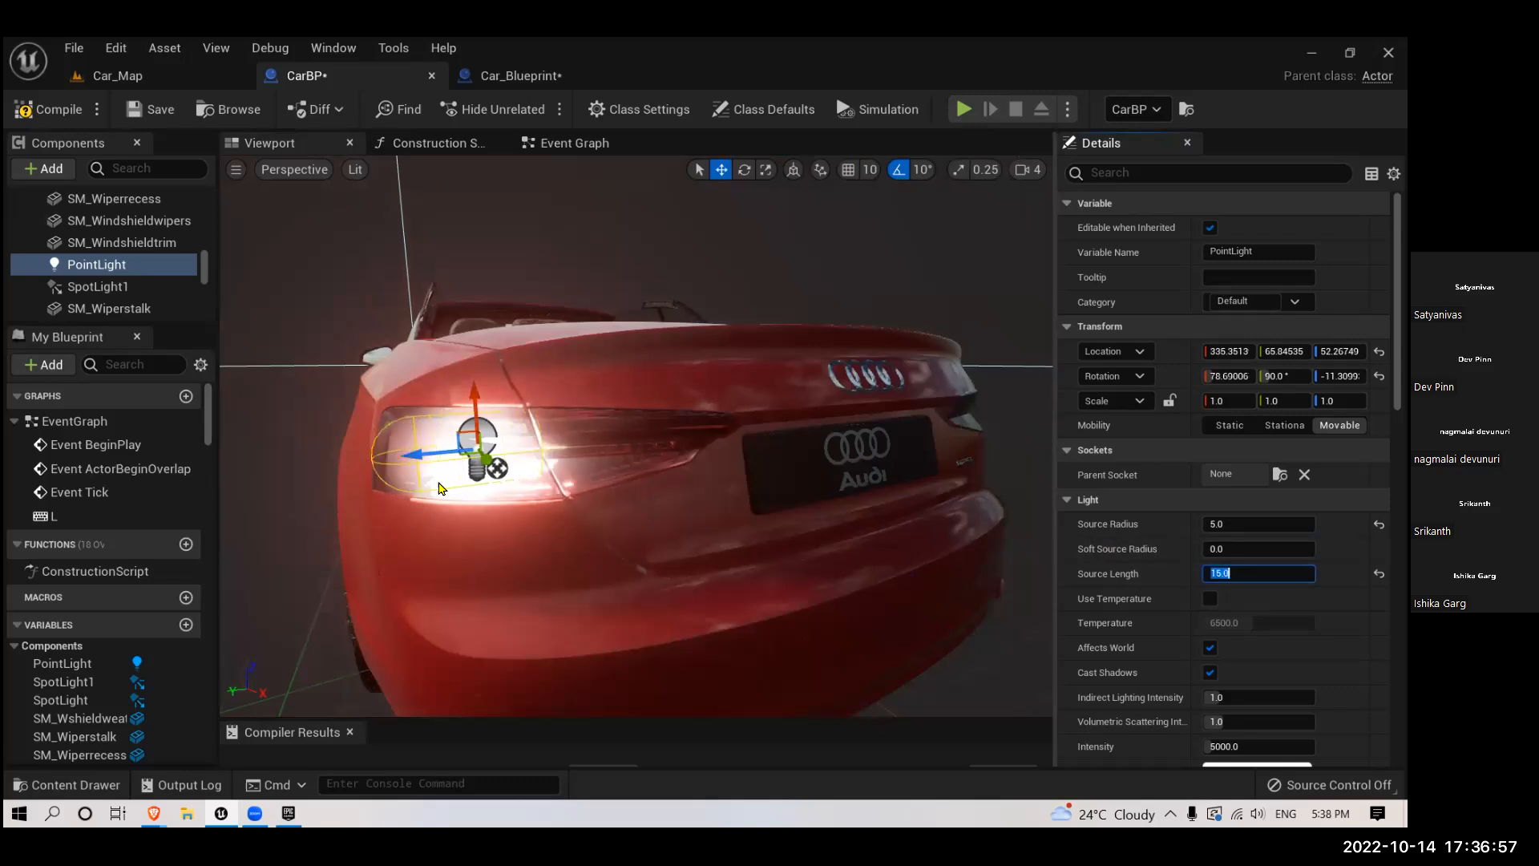
- Fit the lengthened point light to the tail light at about X 336, Y 64, rotated about 79°, 90° and 9°
{"action": "left_click_drag", "start_coordinate": [435, 454], "coordinate": [591, 471]}
{"action": "key", "text": "e"}
{"action": "left_click_drag", "start_coordinate": [626, 545], "coordinate": [626, 535]}
{"action": "key", "text": "w"}
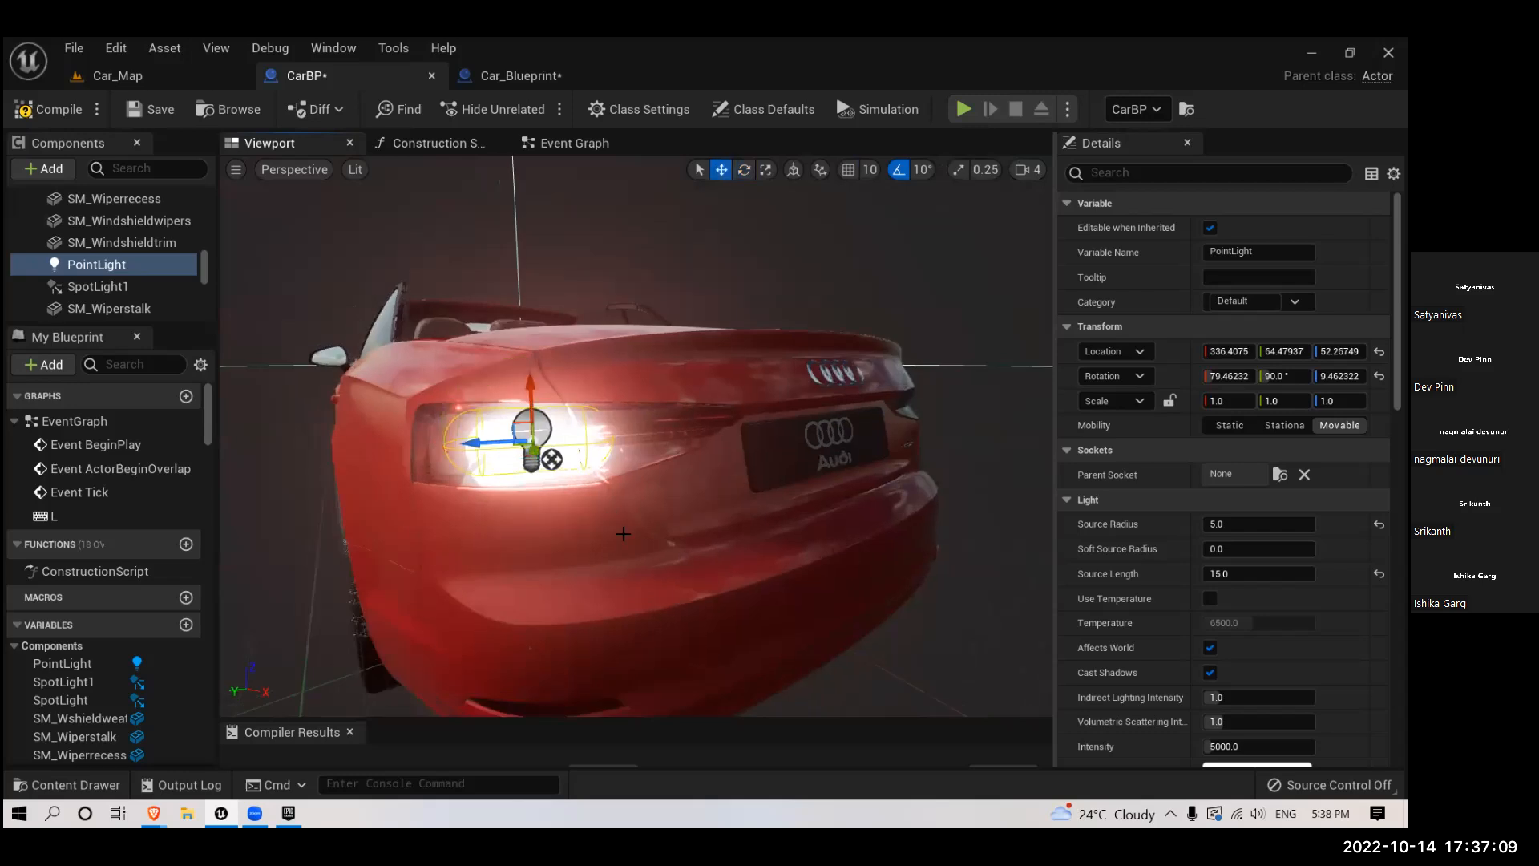
- Reduce the point light's intensity, trying 5 before setting it to 10
{"action": "left_click_drag", "start_coordinate": [687, 490], "coordinate": [687, 490], "text": "alt"}
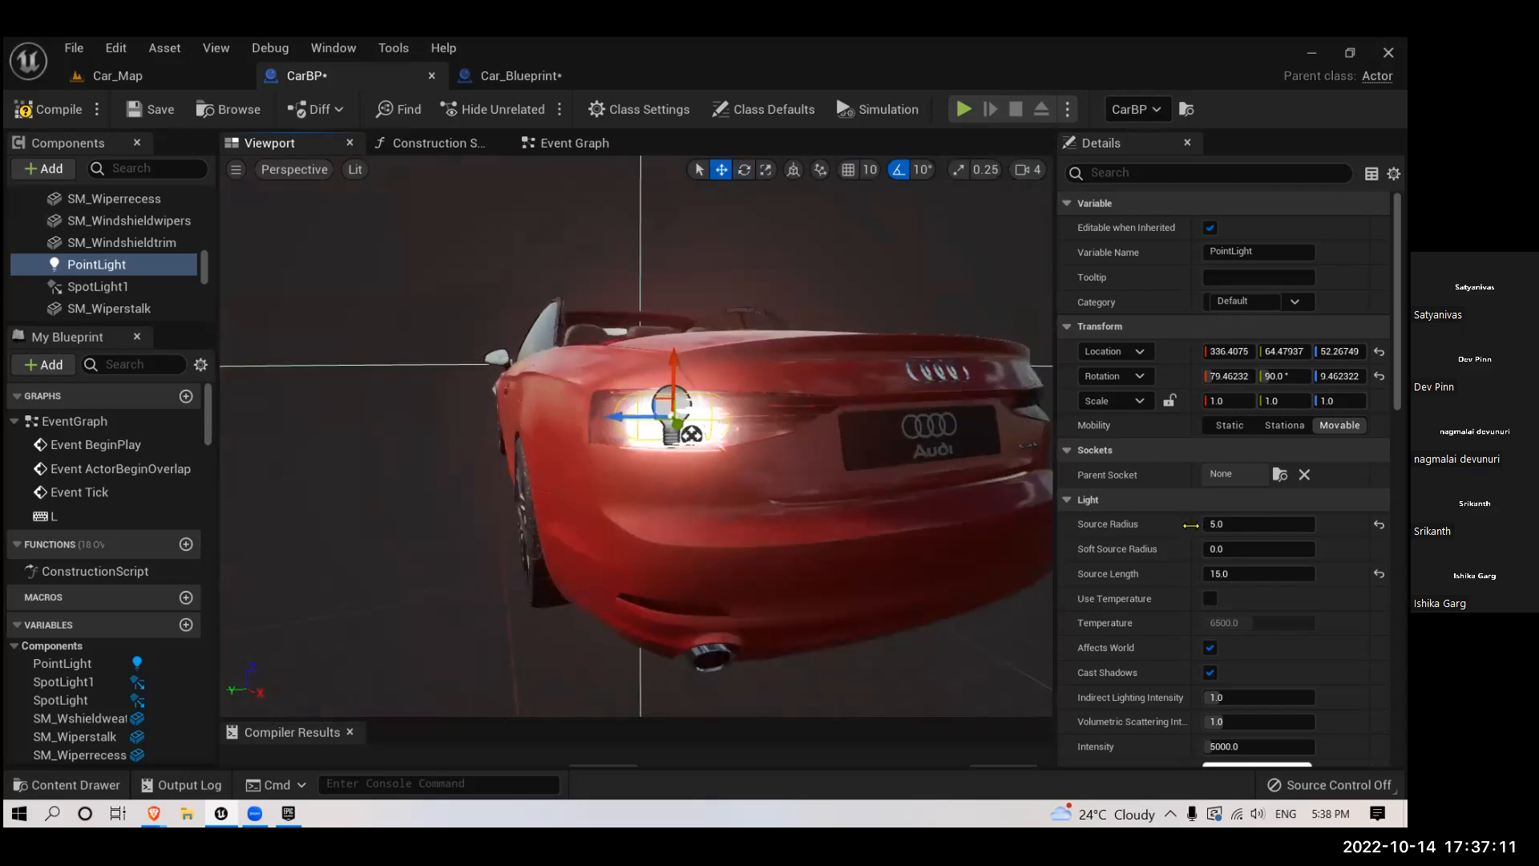
{"action": "scroll", "coordinate": [1185, 610], "scroll_direction": "down", "scroll_amount": 1}
{"action": "scroll", "coordinate": [1182, 611], "scroll_direction": "down", "scroll_amount": 2}
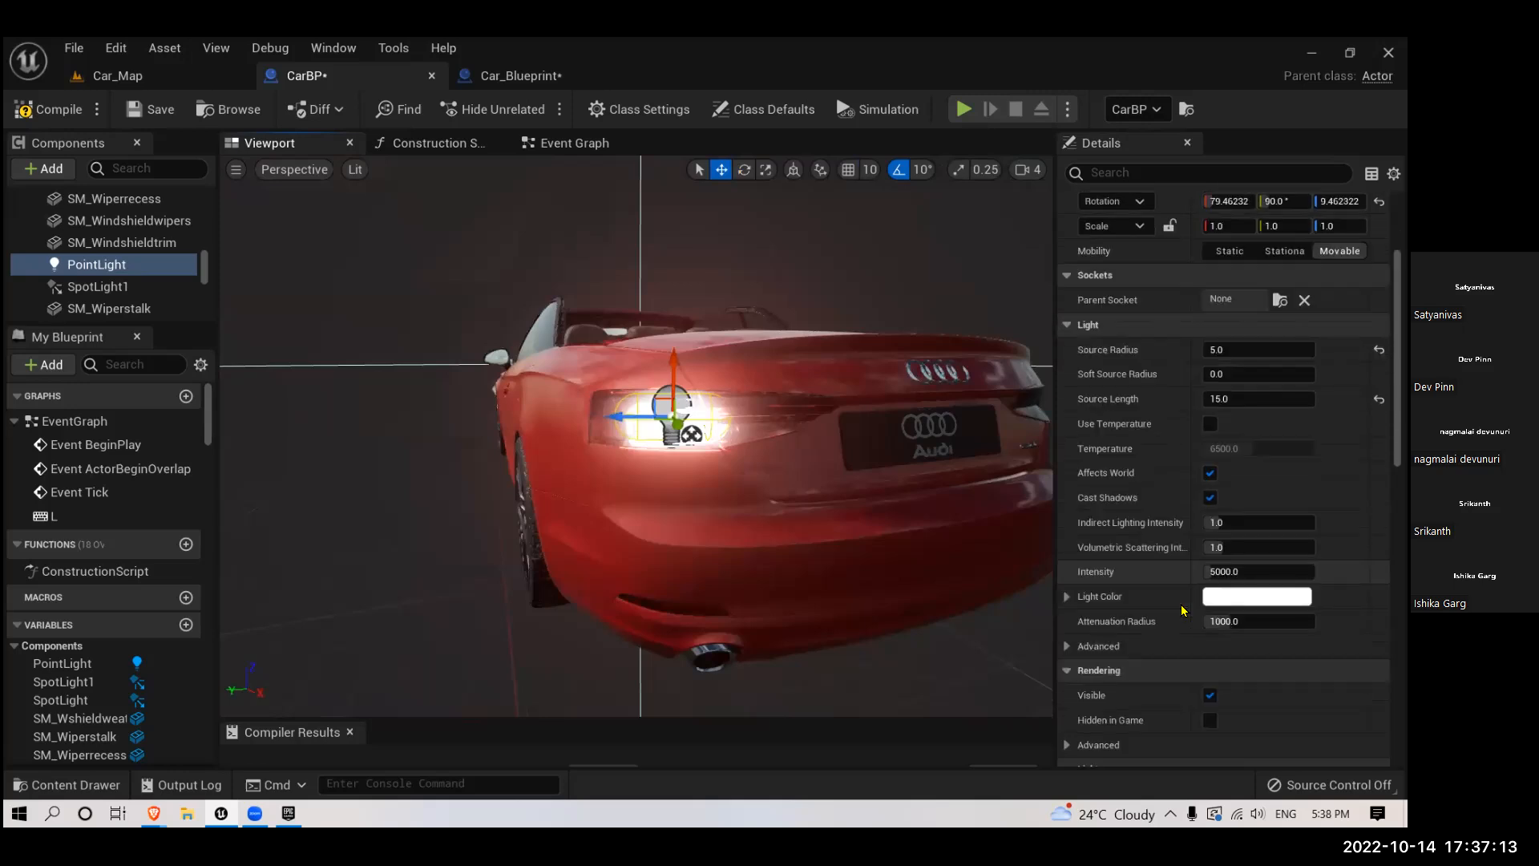
{"action": "left_click", "coordinate": [1229, 572]}
{"action": "type", "text": "1"}
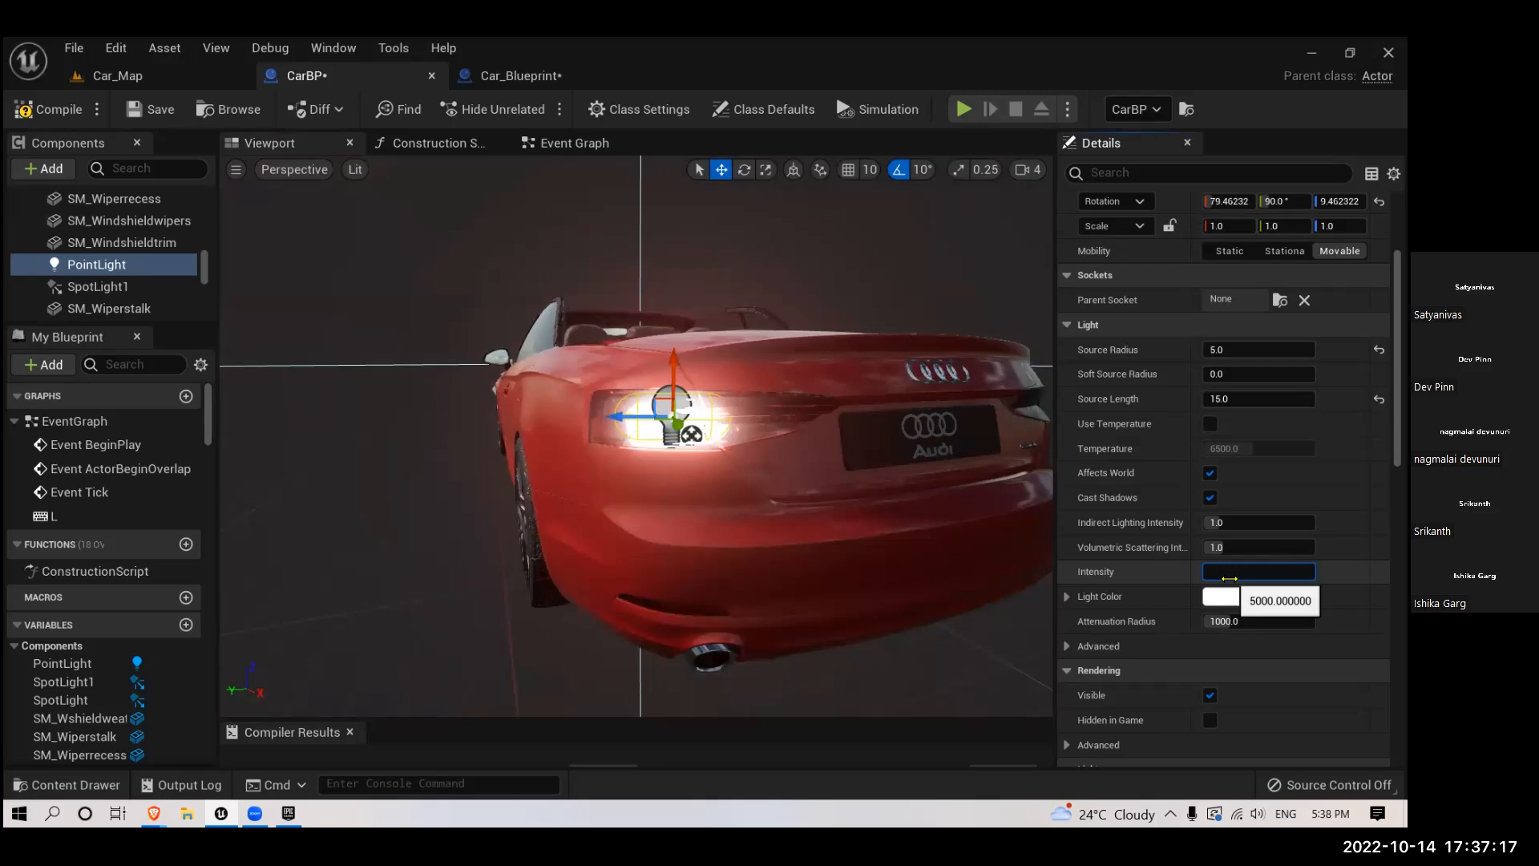
{"action": "key", "text": "Return"}
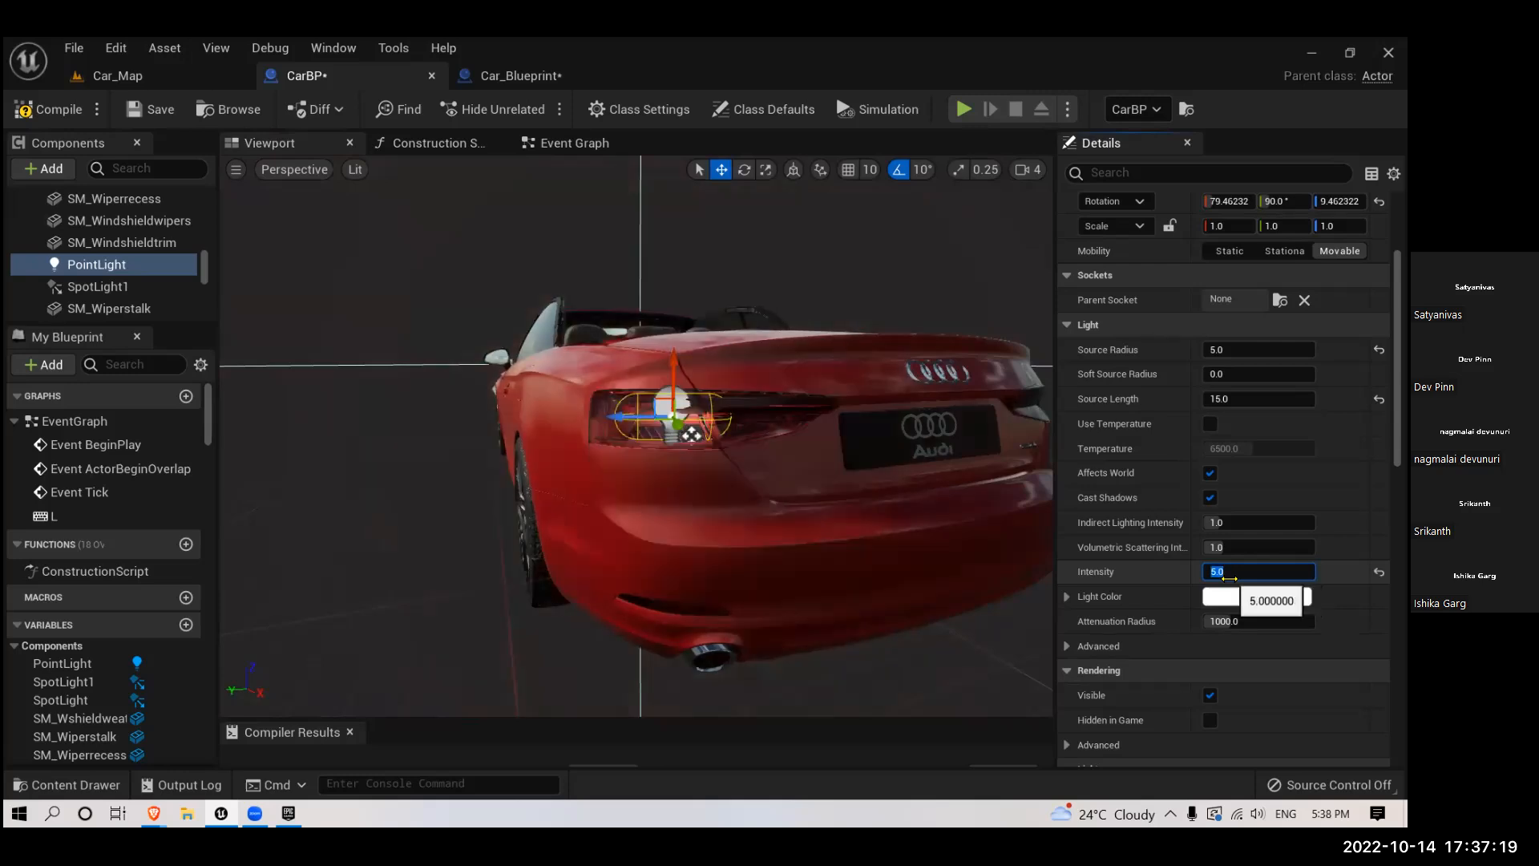
{"action": "type", "text": "10"}
- Nudge the point light within the tail light housing and check its fit from behind the car
{"action": "scroll", "coordinate": [699, 523], "scroll_direction": "up", "scroll_amount": 3}
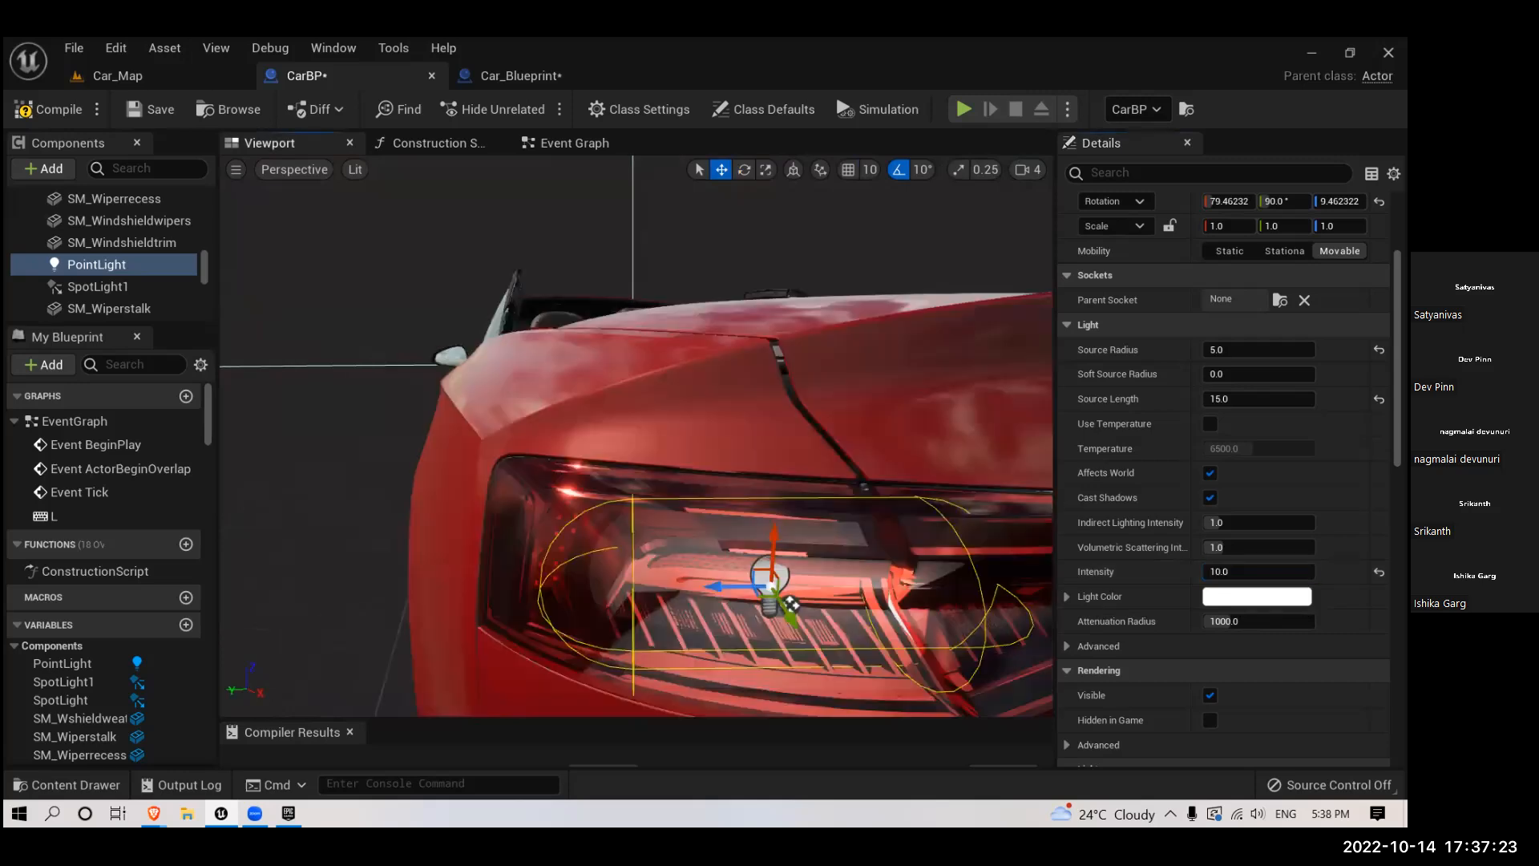
{"action": "left_click_drag", "start_coordinate": [712, 507], "coordinate": [713, 506]}
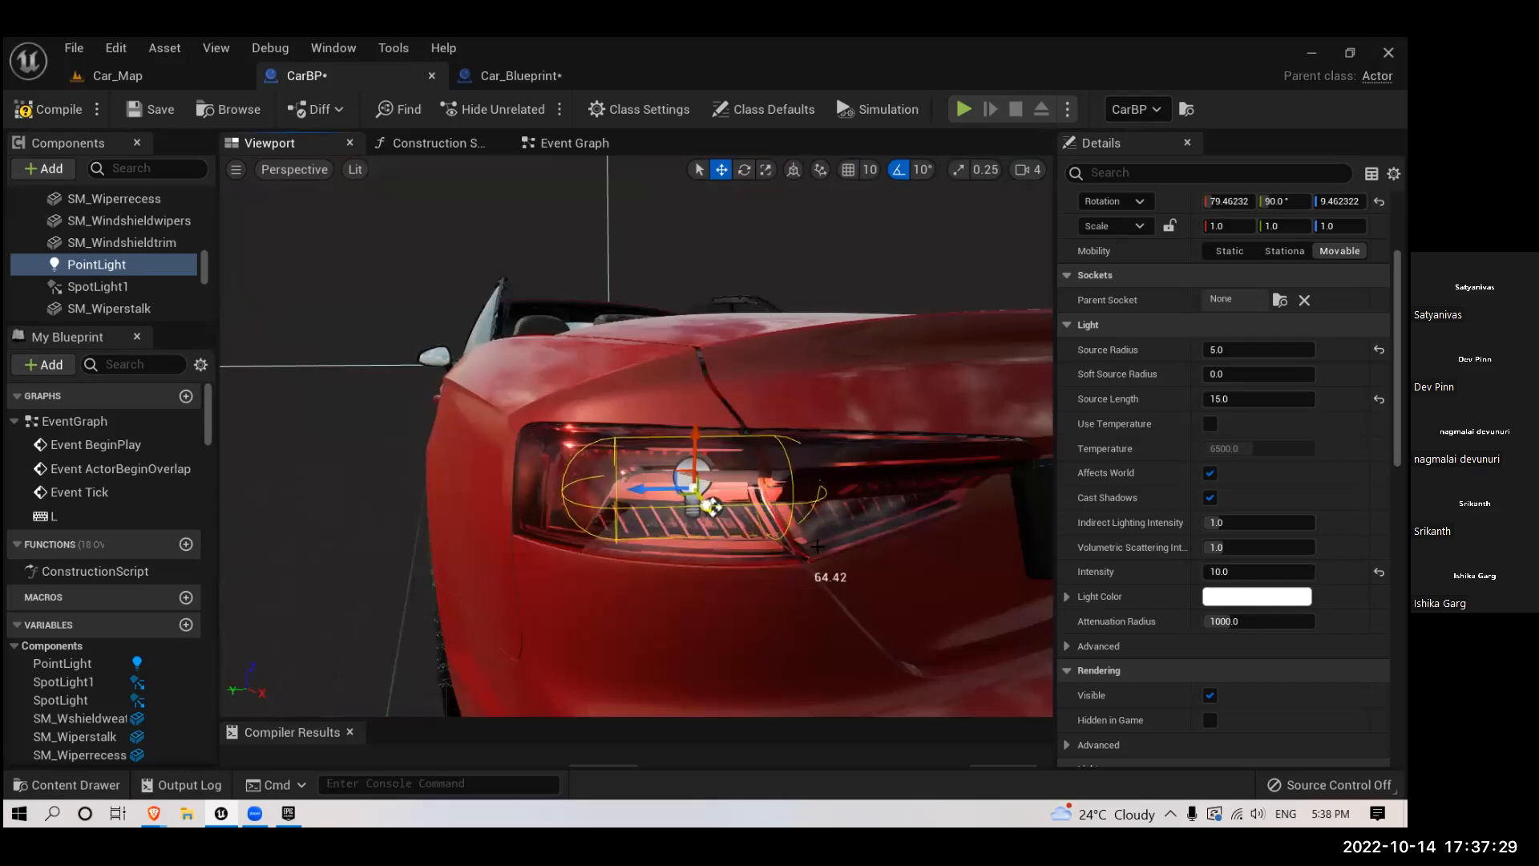
{"action": "right_click_drag", "start_coordinate": [802, 498], "coordinate": [979, 570]}
{"action": "left_click_drag", "start_coordinate": [876, 542], "coordinate": [872, 543]}
{"action": "right_click_drag", "start_coordinate": [897, 615], "coordinate": [681, 615]}
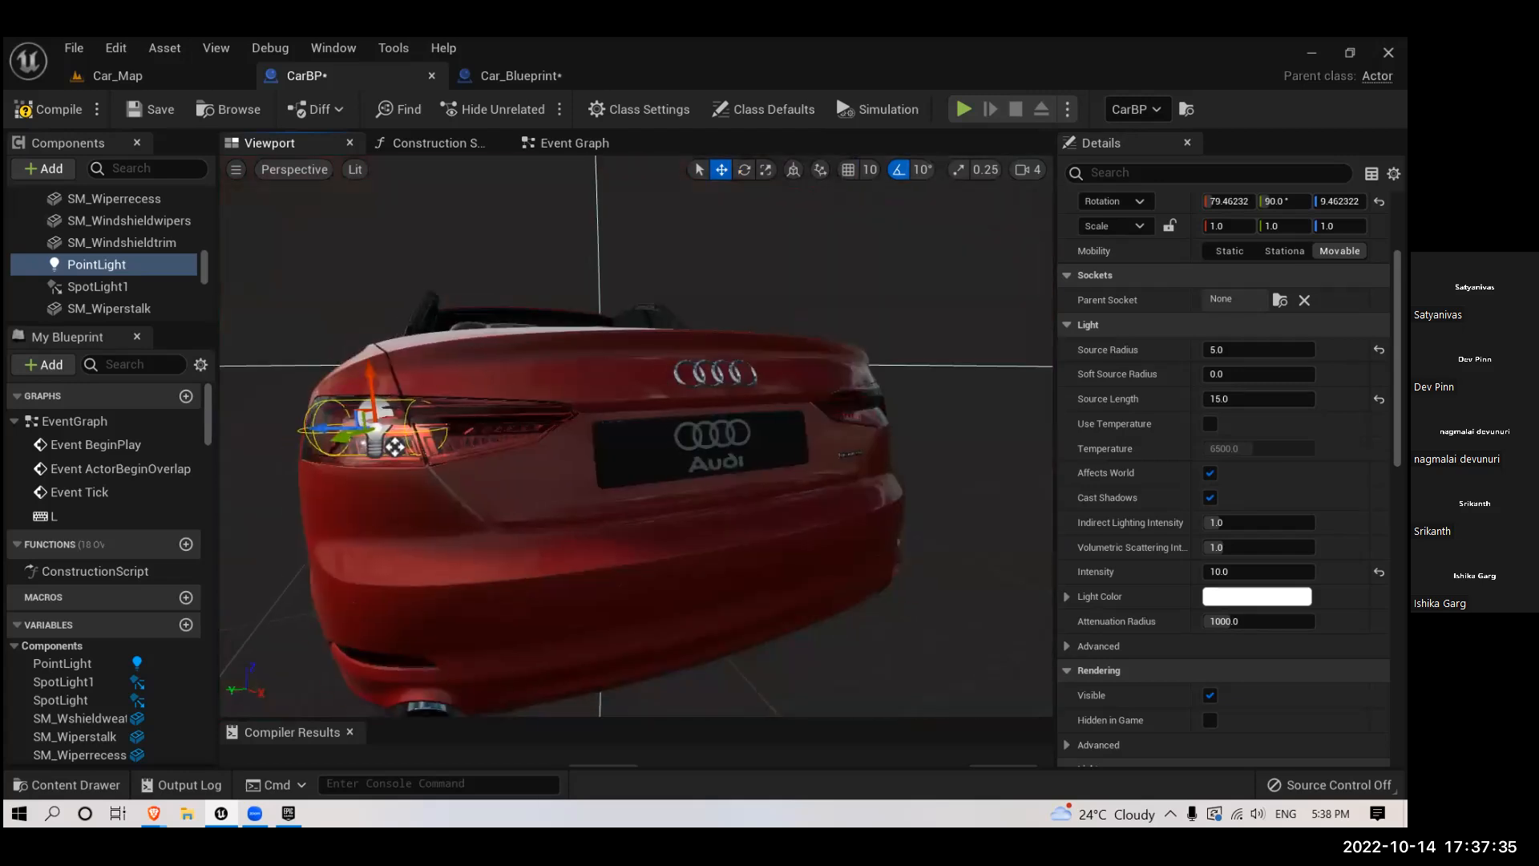
- Change the point light's colour, trying orange before settling on a saturated blue (hex sRGB 3500FF)
{"action": "scroll", "coordinate": [1201, 598], "scroll_direction": "down", "scroll_amount": 1}
{"action": "left_click", "coordinate": [1235, 568]}
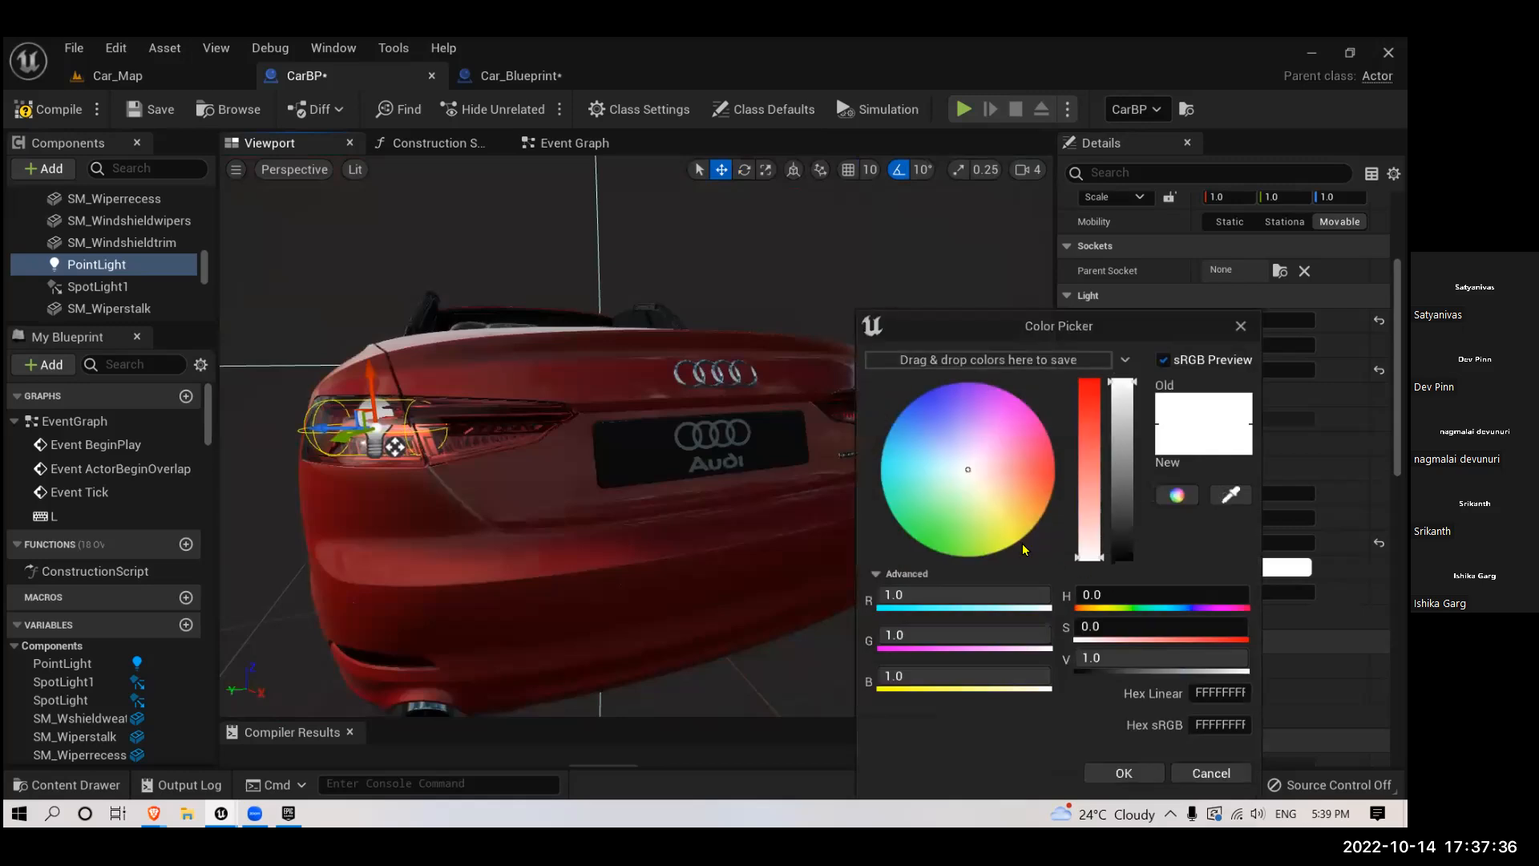
{"action": "left_click", "coordinate": [1047, 487]}
{"action": "left_click_drag", "start_coordinate": [1045, 481], "coordinate": [1139, 482]}
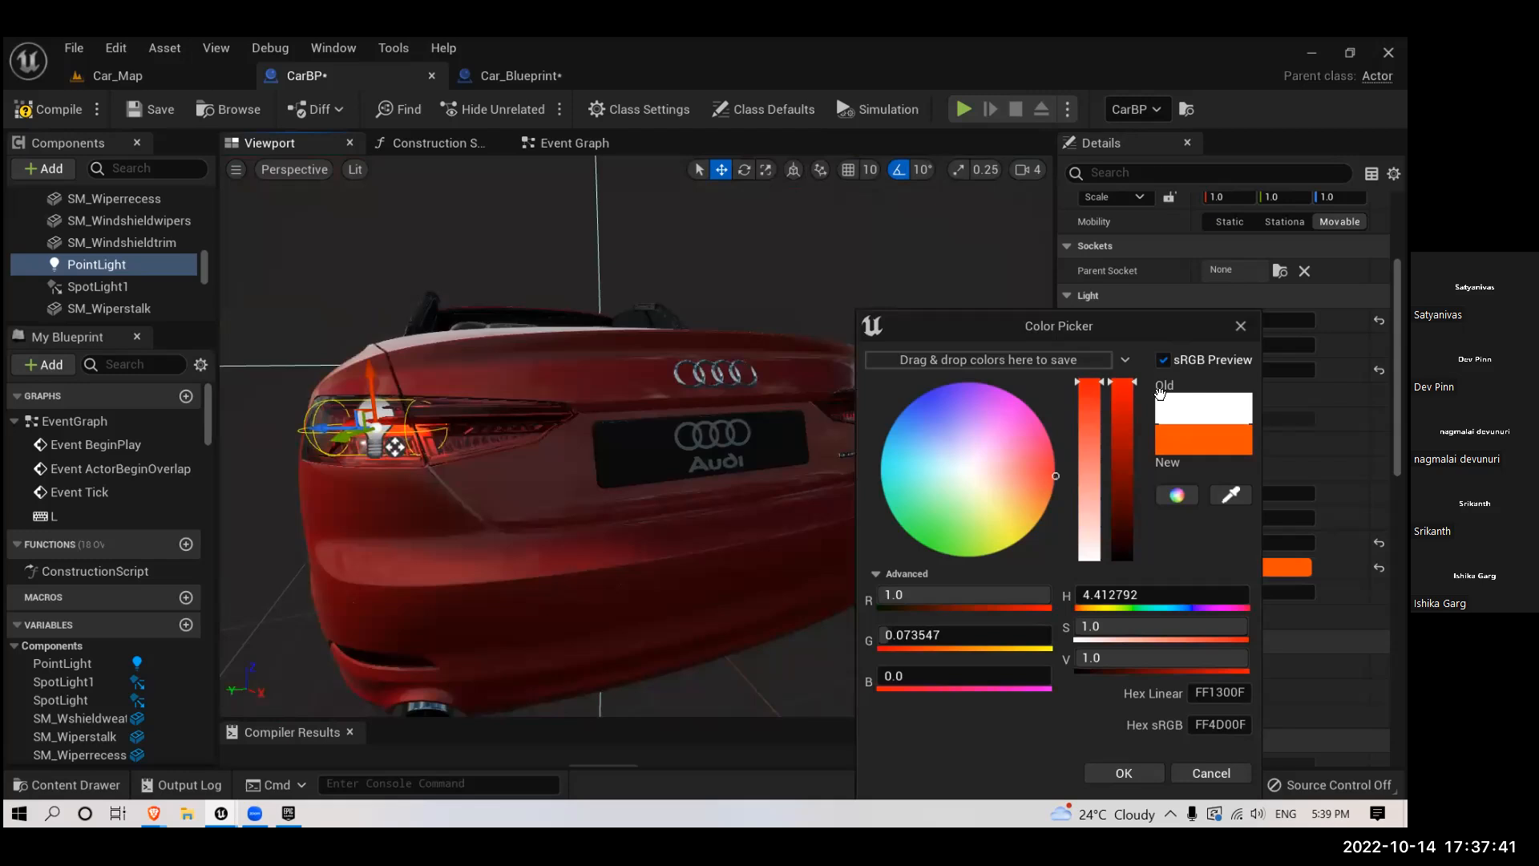
{"action": "left_click_drag", "start_coordinate": [1159, 333], "coordinate": [1067, 196]}
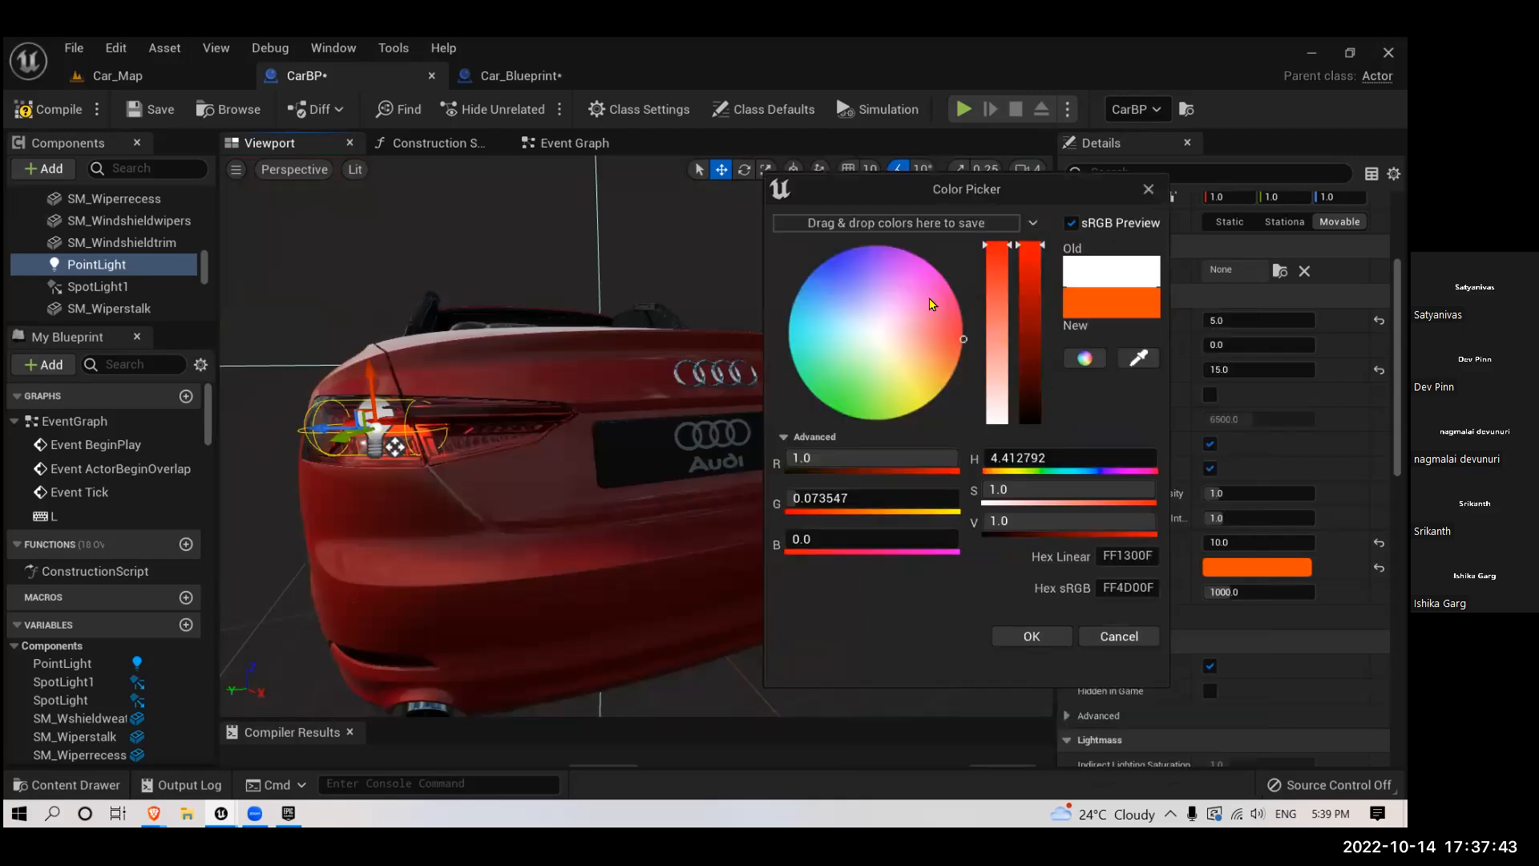
{"action": "left_click", "coordinate": [818, 266]}
{"action": "mouse_move", "coordinate": [840, 244]}
{"action": "left_mouse_down"}
{"action": "mouse_move", "coordinate": [854, 240]}
{"action": "mouse_move", "coordinate": [825, 237]}
{"action": "left_mouse_up"}
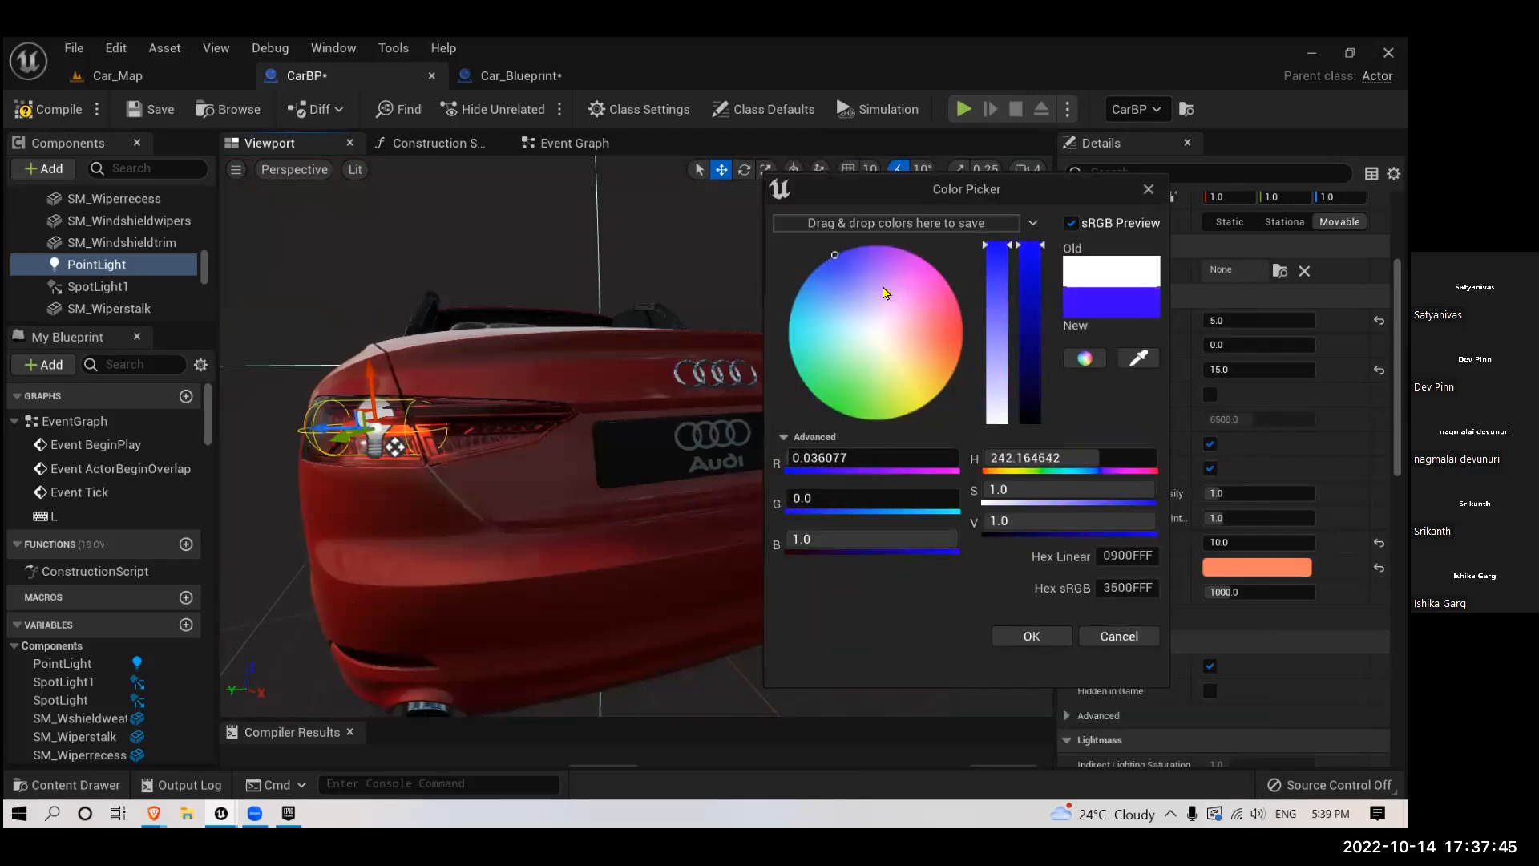
{"action": "left_click", "coordinate": [1032, 636]}
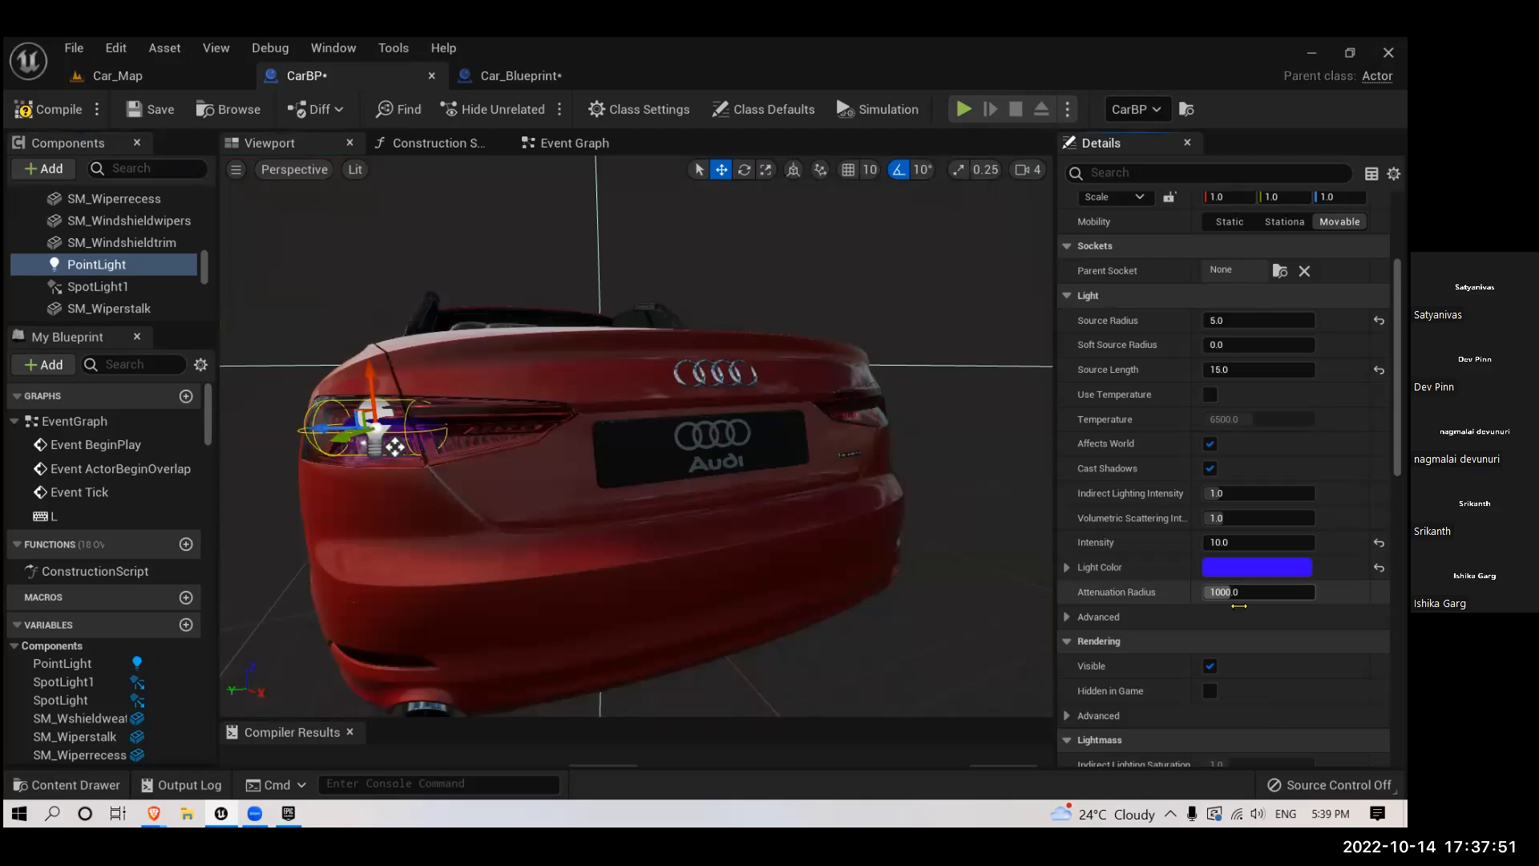
- Reduce the point light's attenuation radius, trying 100 before setting it to 50
{"action": "left_click_drag", "start_coordinate": [1244, 591], "coordinate": [1206, 591]}
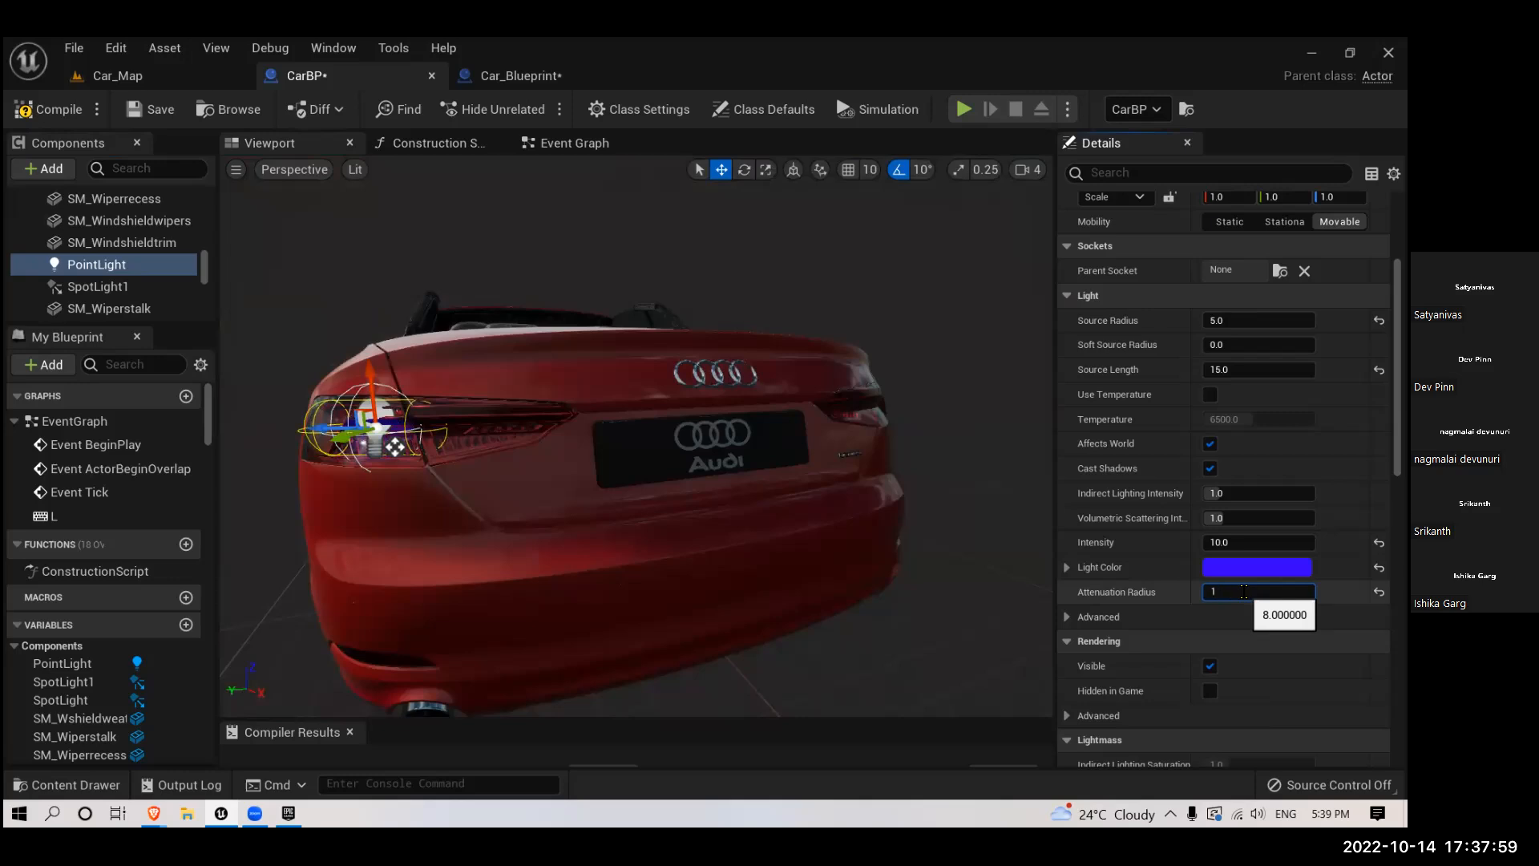
{"action": "type", "text": "100"}
{"action": "key", "text": "Return"}
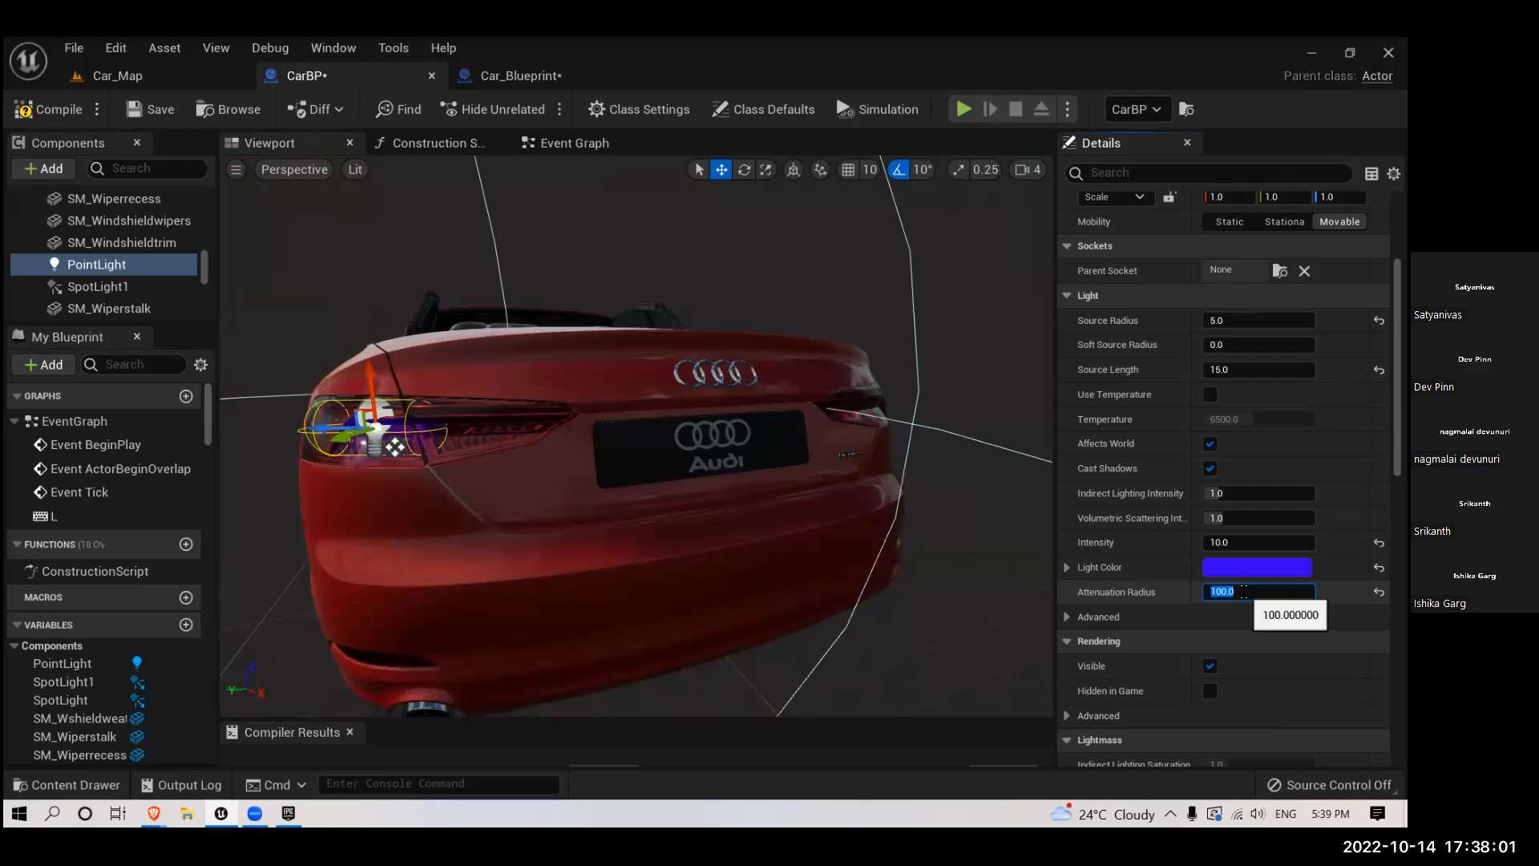
{"action": "type", "text": "5"}
{"action": "key", "text": "Return"}
- Duplicate the blue point light and move the copy across the car's rear towards the opposite tail light
{"action": "right_click_drag", "start_coordinate": [866, 563], "coordinate": [757, 601]}
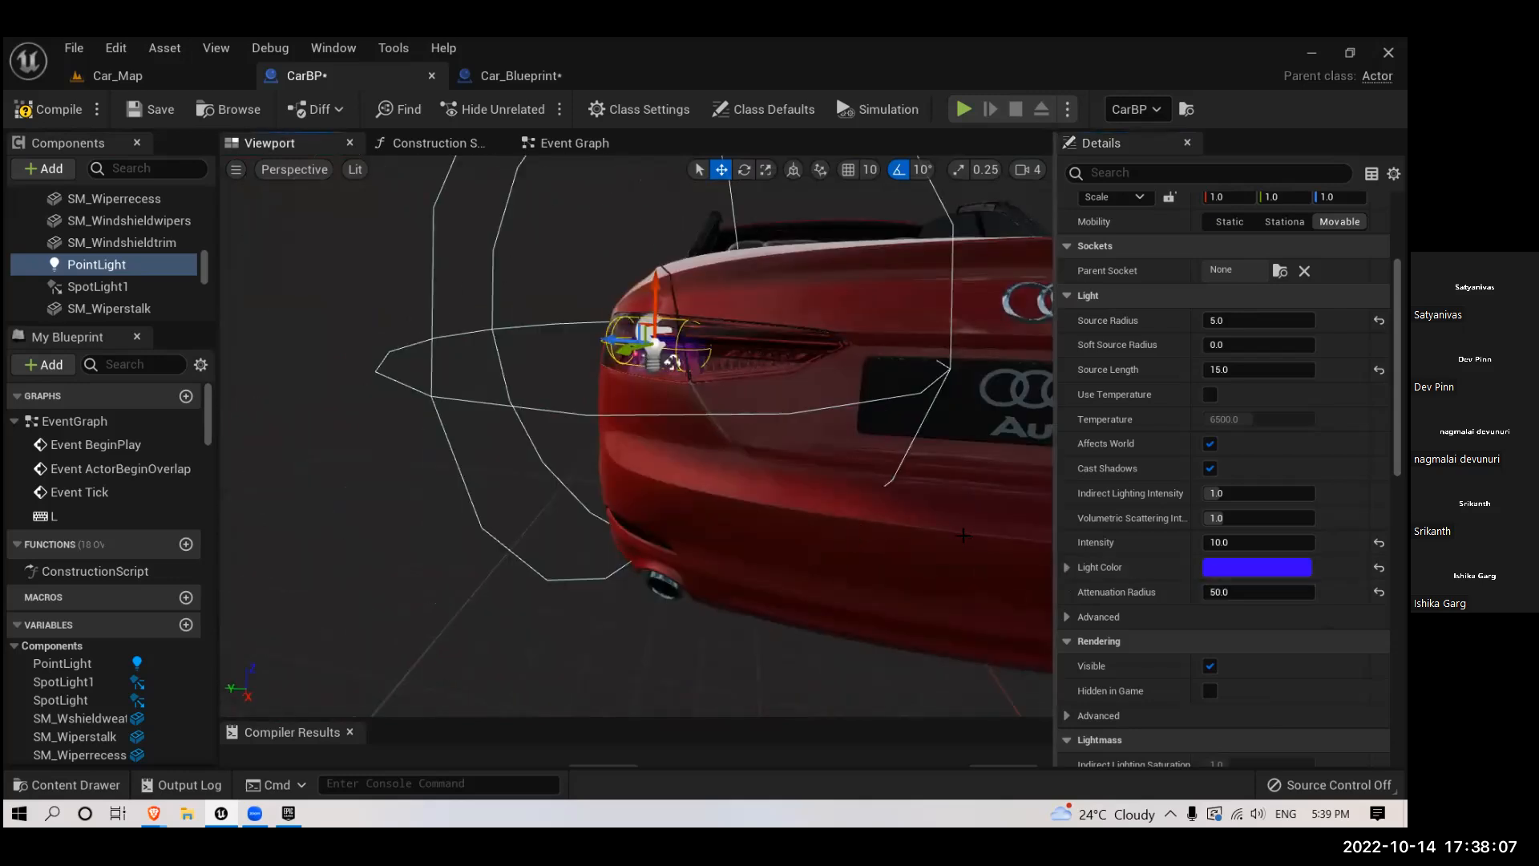
{"action": "right_click_drag", "start_coordinate": [978, 564], "coordinate": [1010, 578]}
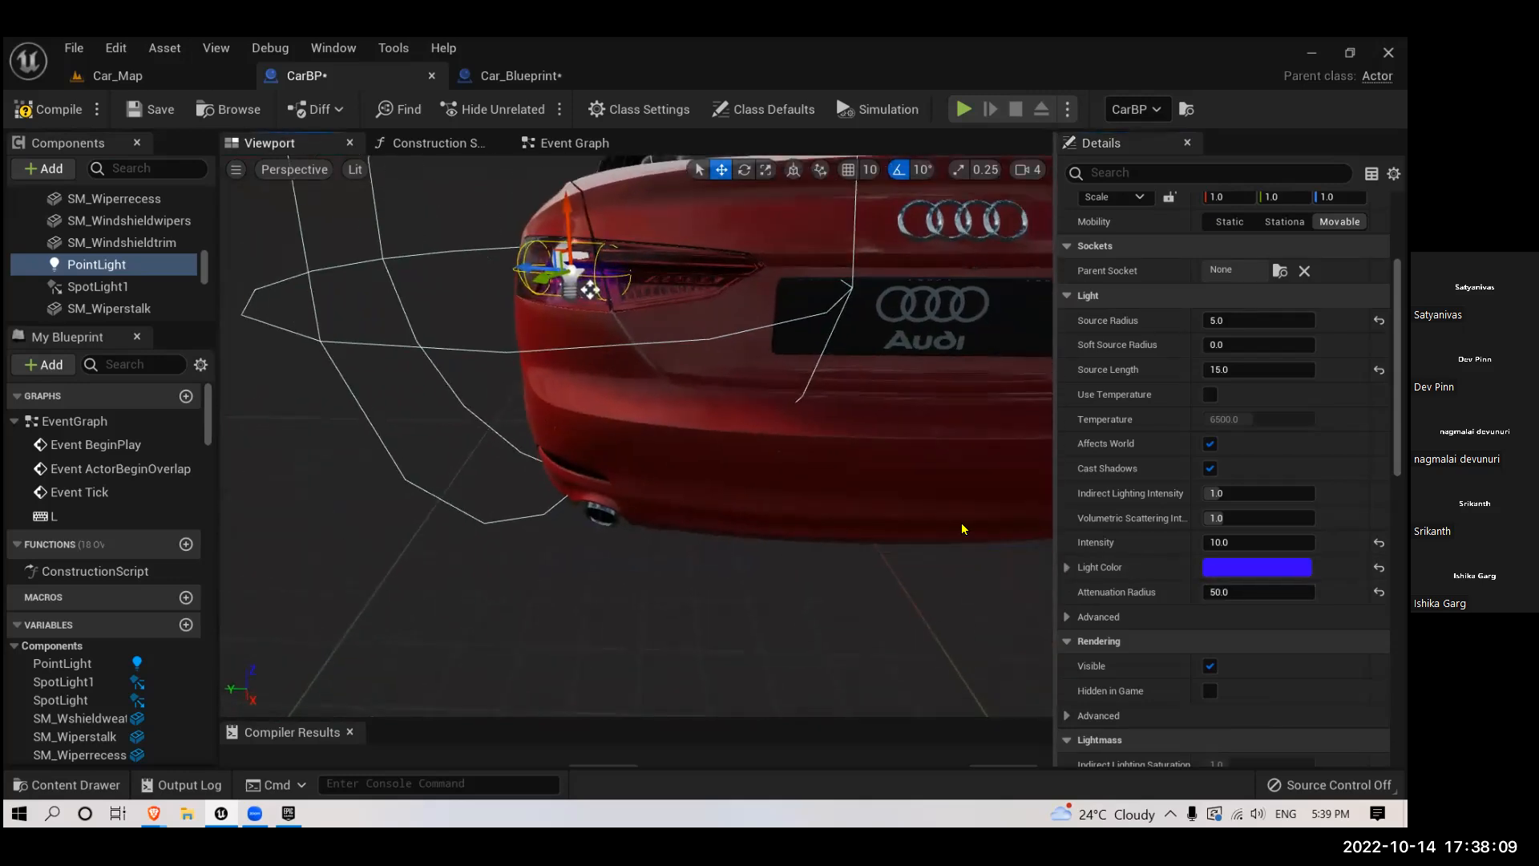
{"action": "key", "text": "ctrl+d"}
{"action": "scroll", "coordinate": [633, 397], "scroll_direction": "down", "scroll_amount": 5}
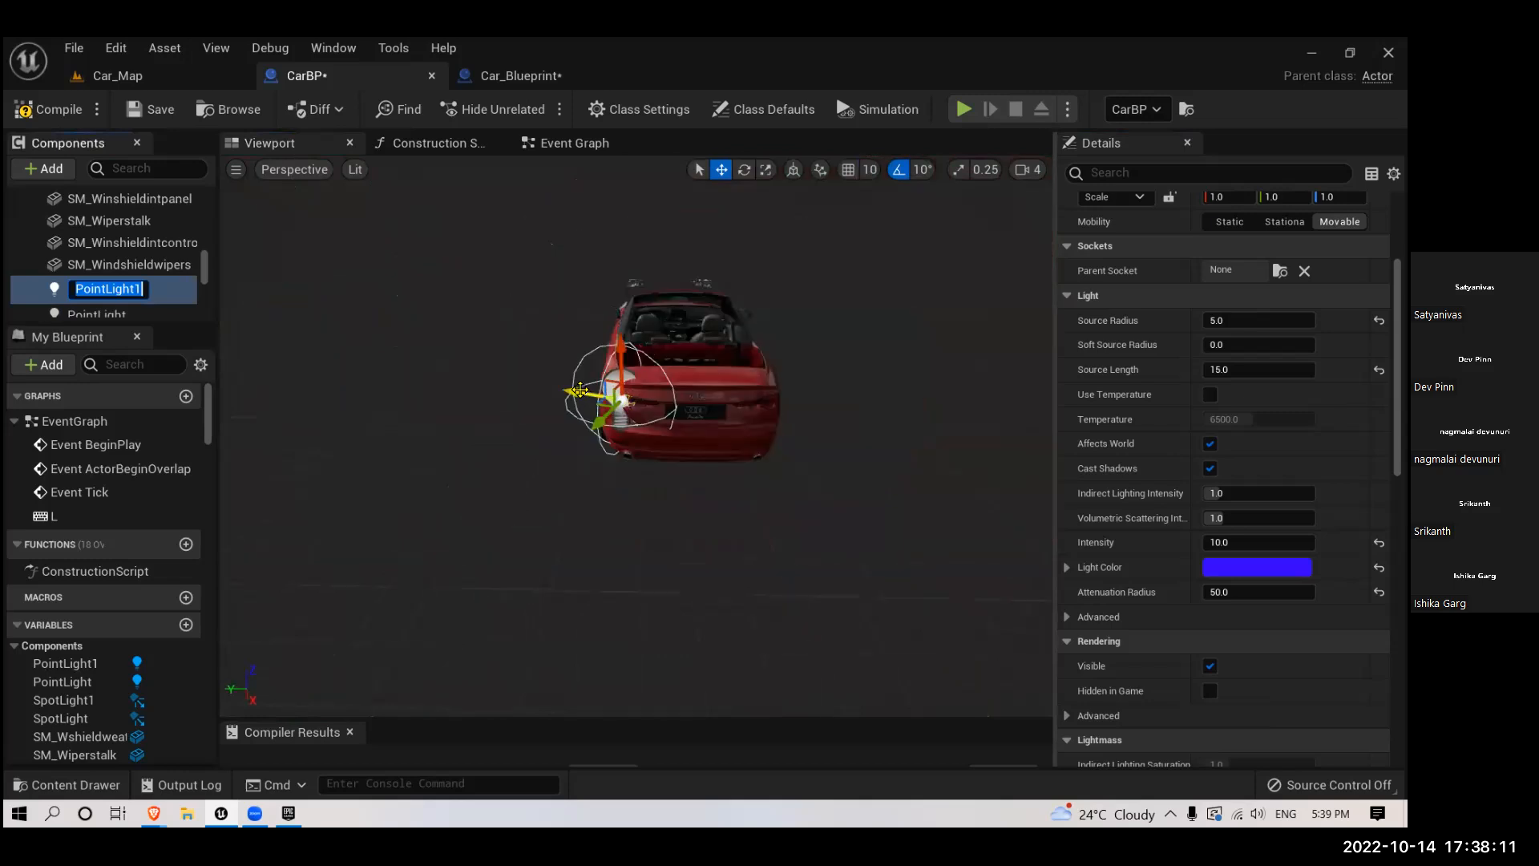
{"action": "left_click", "coordinate": [580, 391]}
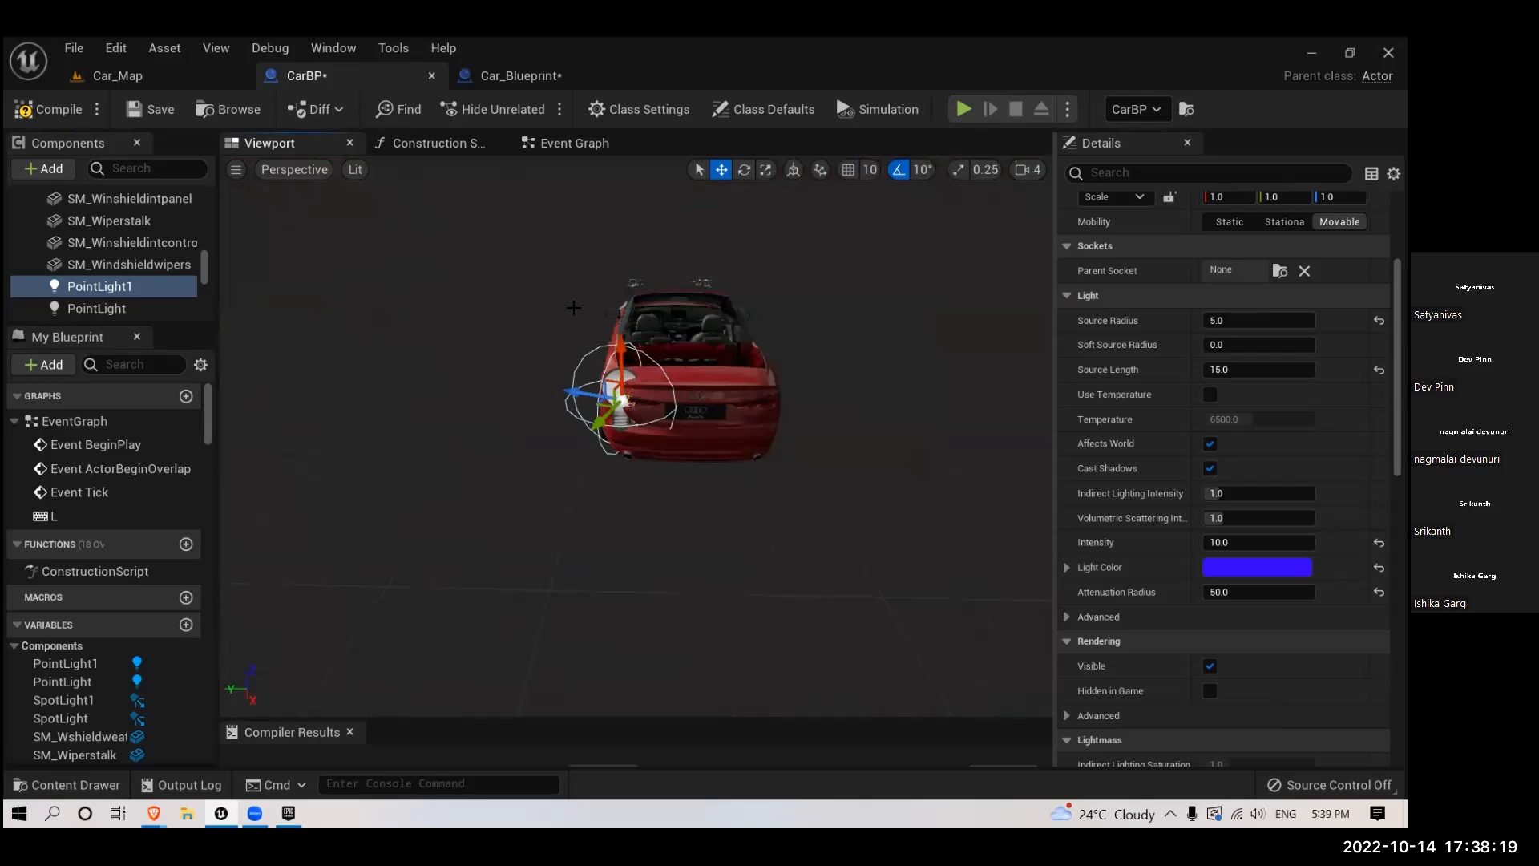
{"action": "left_click_drag", "start_coordinate": [583, 397], "coordinate": [756, 440]}
{"action": "right_click_drag", "start_coordinate": [756, 440], "coordinate": [742, 531]}
{"action": "left_click_drag", "start_coordinate": [602, 507], "coordinate": [658, 517]}
{"action": "left_click_drag", "start_coordinate": [669, 590], "coordinate": [801, 617], "text": "alt"}
- In top view, rotate and position the duplicated point light along the curve of the opposite tail light
{"action": "key", "text": "alt+j"}
{"action": "scroll", "coordinate": [584, 511], "scroll_direction": "down", "scroll_amount": 5}
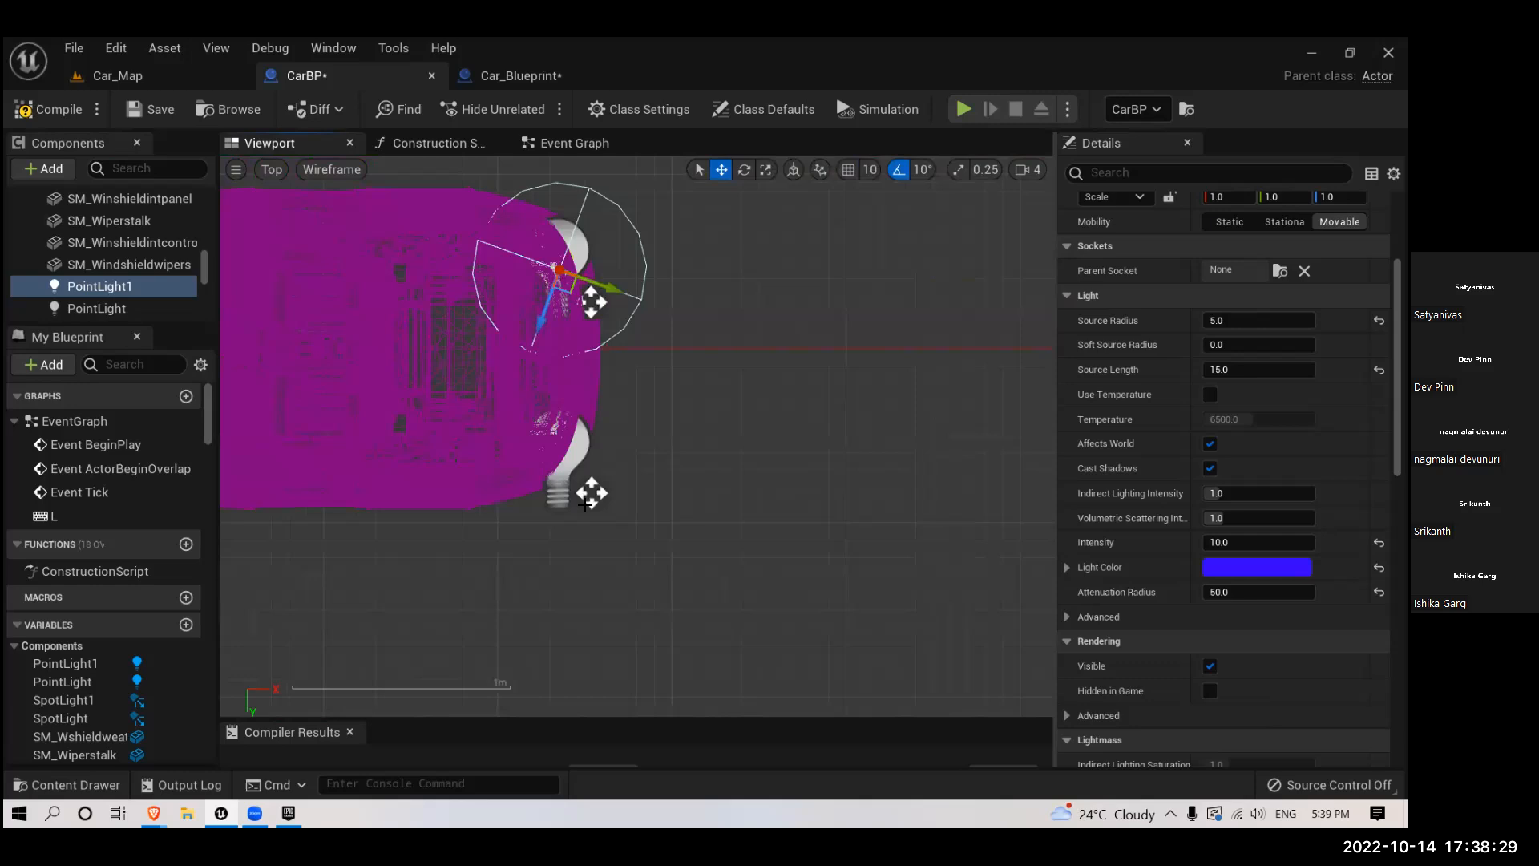
{"action": "right_click_drag", "start_coordinate": [595, 476], "coordinate": [610, 542]}
{"action": "scroll", "coordinate": [584, 444], "scroll_direction": "up", "scroll_amount": 2}
{"action": "scroll", "coordinate": [584, 444], "scroll_direction": "up", "scroll_amount": 2}
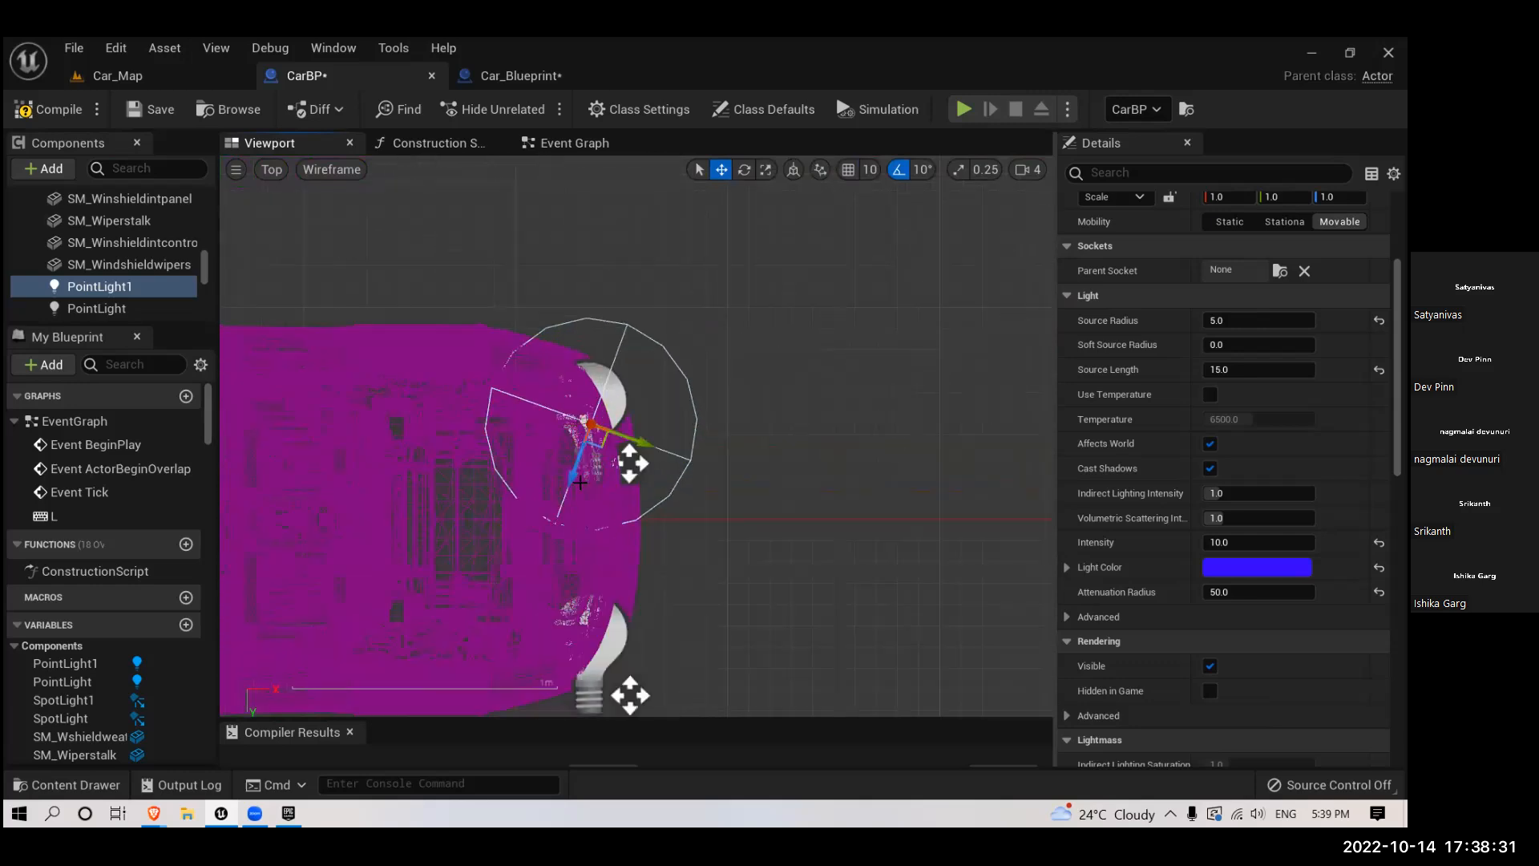
{"action": "scroll", "coordinate": [575, 475], "scroll_direction": "up", "scroll_amount": 4}
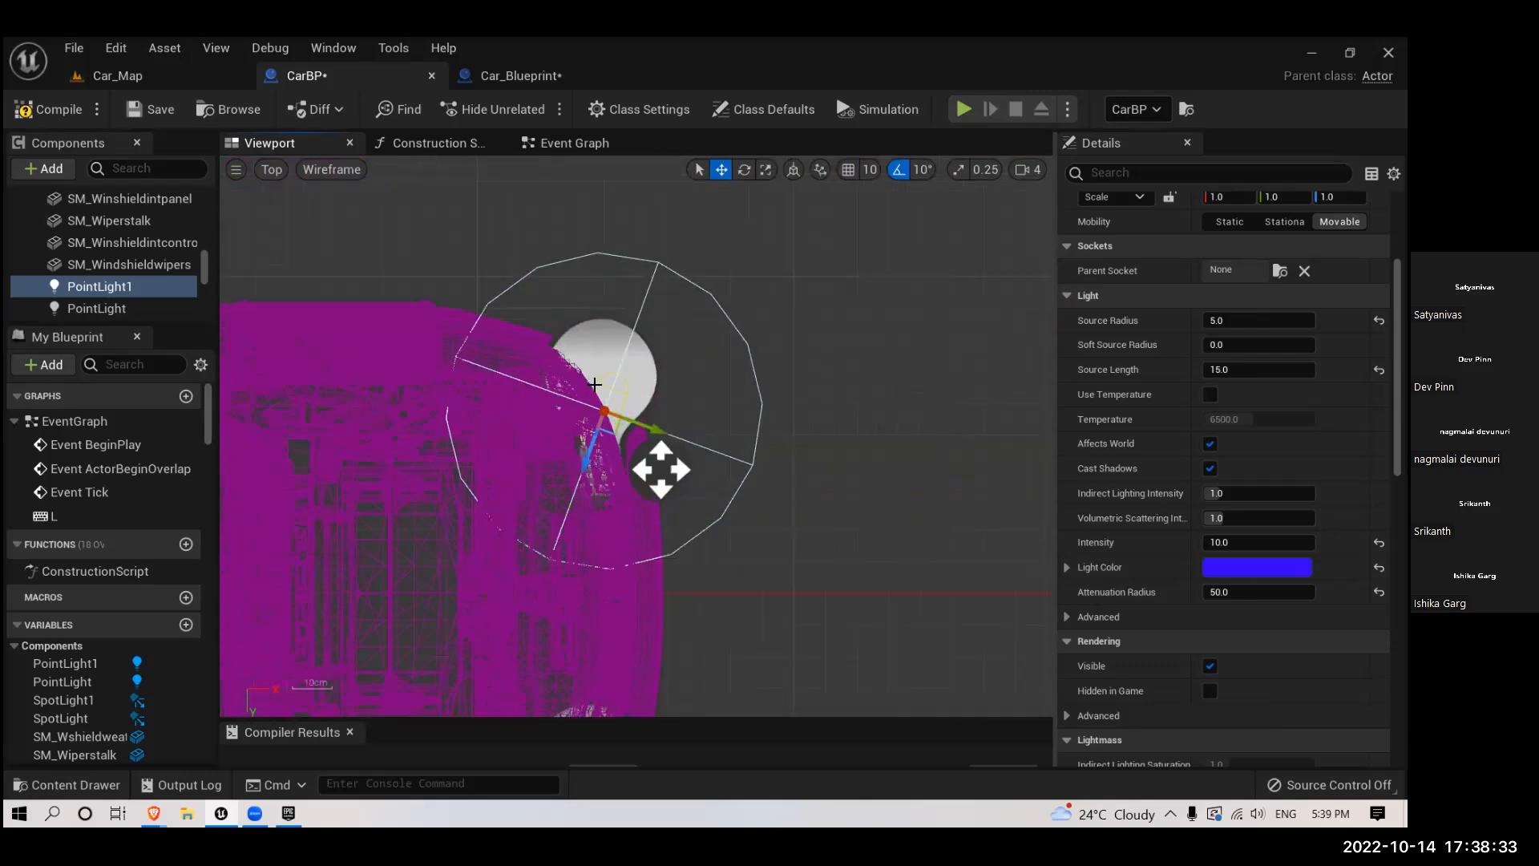
{"action": "scroll", "coordinate": [597, 393], "scroll_direction": "up", "scroll_amount": 1}
{"action": "key", "text": "e"}
{"action": "left_click_drag", "start_coordinate": [666, 391], "coordinate": [683, 416]}
{"action": "left_click_drag", "start_coordinate": [725, 557], "coordinate": [725, 557]}
{"action": "key", "text": "w"}
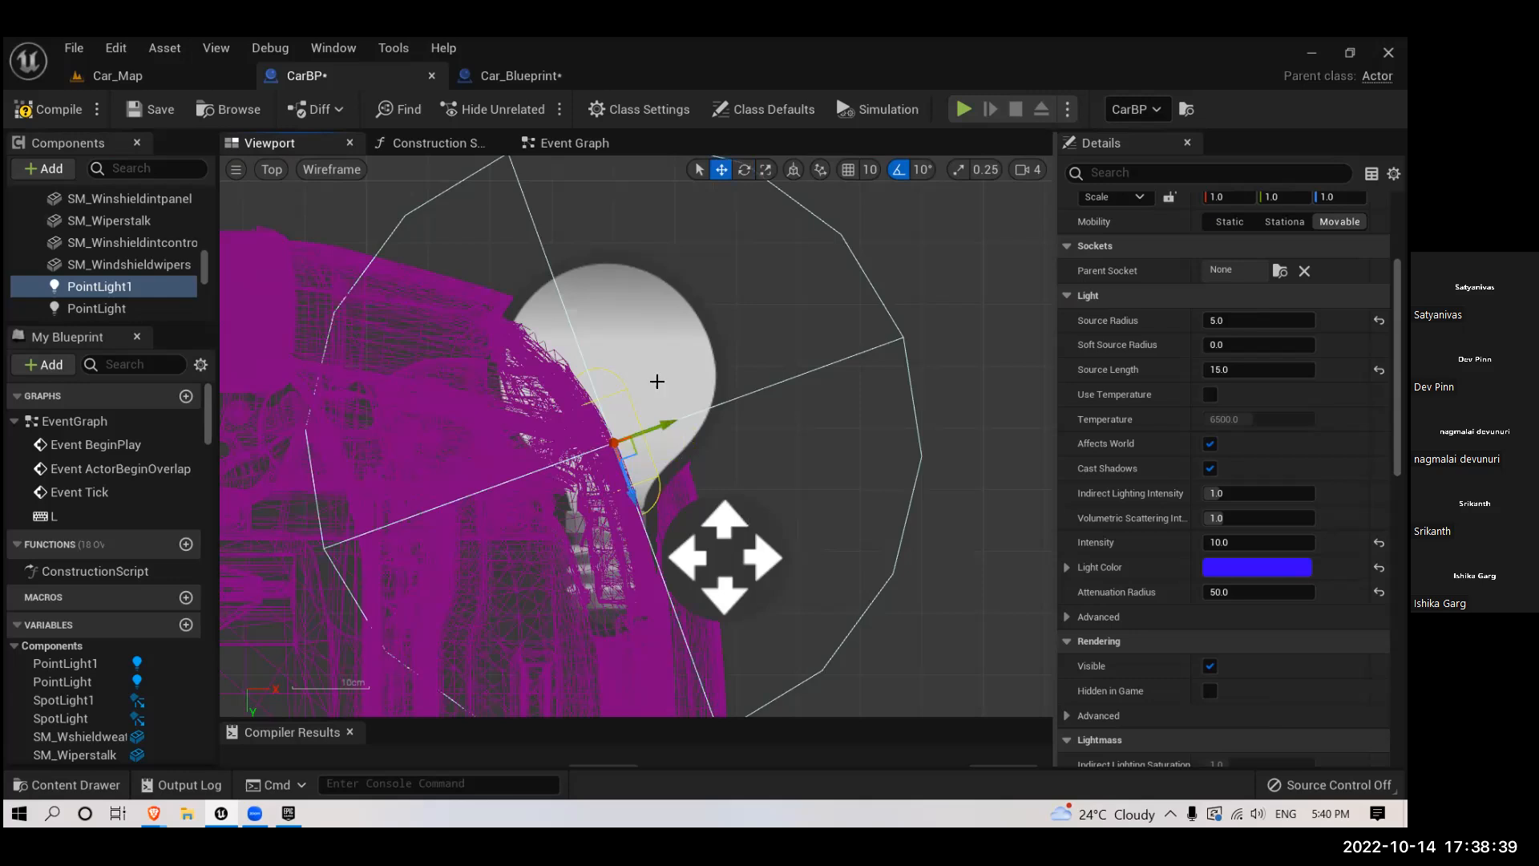
- Fit the copied light into its tail light in perspective, at about X 340, Y -59, Z 52
{"action": "key", "text": "alt+g"}
{"action": "key", "text": "f"}
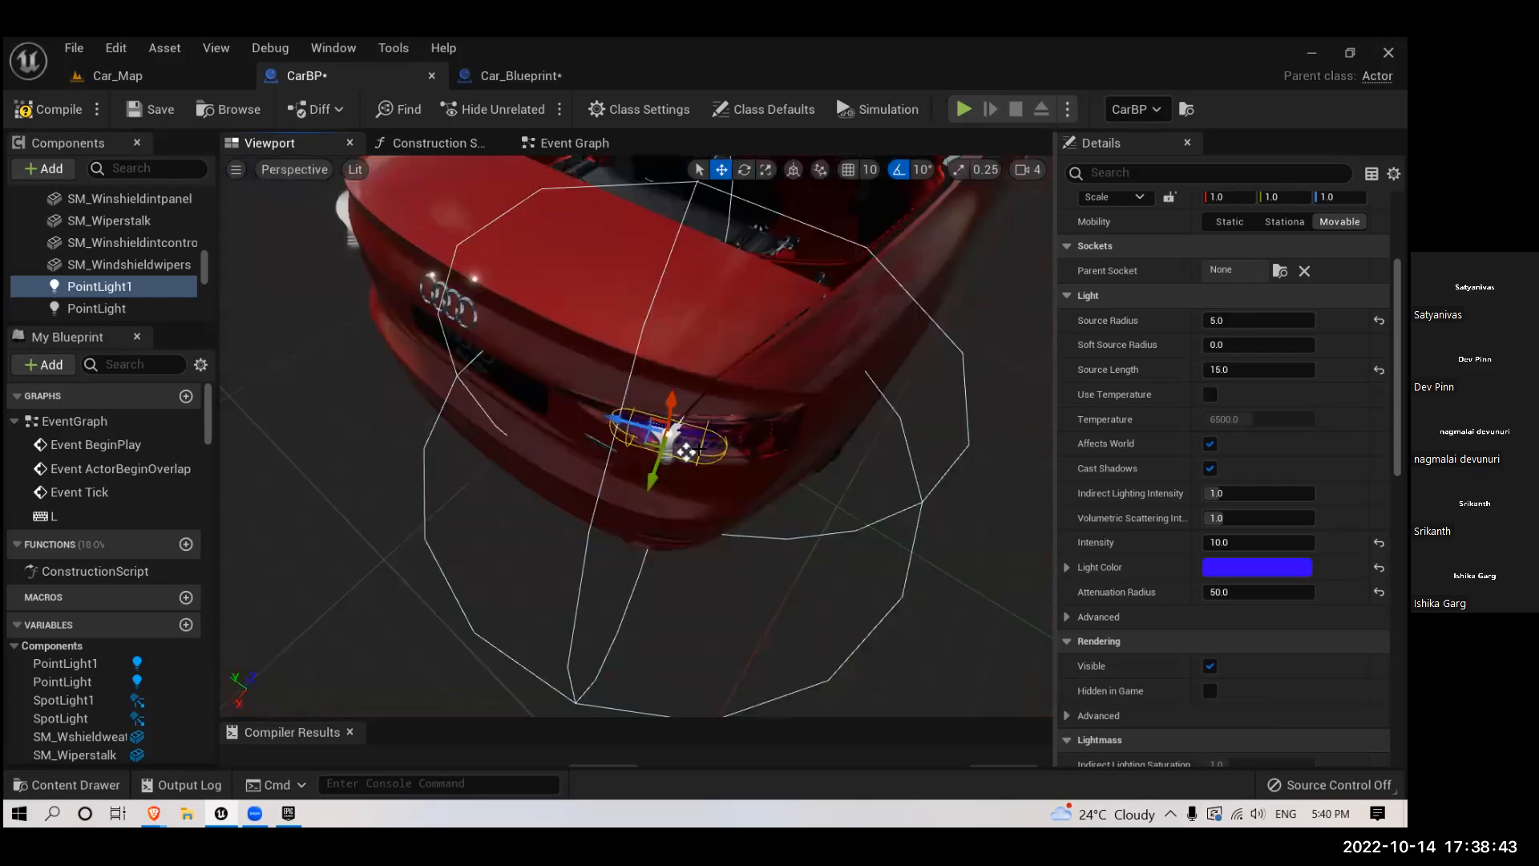
{"action": "left_click_drag", "start_coordinate": [685, 451], "coordinate": [679, 560]}
{"action": "left_click_drag", "start_coordinate": [649, 406], "coordinate": [677, 429]}
- Add references to both point lights in the event graph, connect them to Toggle Visibility's Target, and save CarBP
{"action": "left_click", "coordinate": [574, 143]}
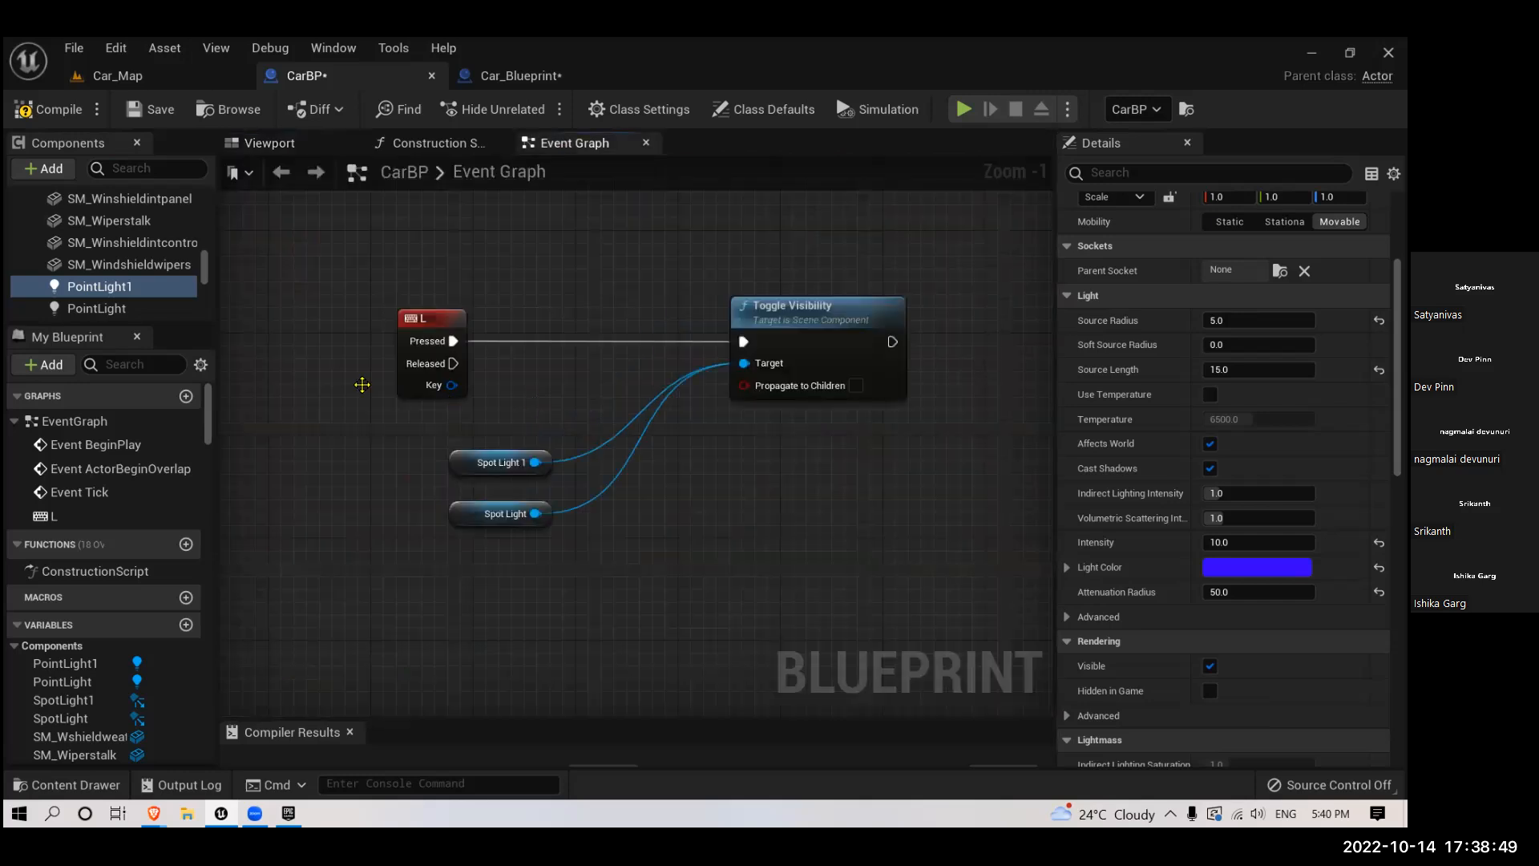
{"action": "left_click", "coordinate": [96, 309], "text": "ctrl"}
{"action": "left_click_drag", "start_coordinate": [143, 311], "coordinate": [465, 576]}
{"action": "right_click_drag", "start_coordinate": [553, 569], "coordinate": [454, 494]}
{"action": "left_click_drag", "start_coordinate": [438, 493], "coordinate": [634, 281]}
{"action": "left_click_drag", "start_coordinate": [438, 545], "coordinate": [634, 280]}
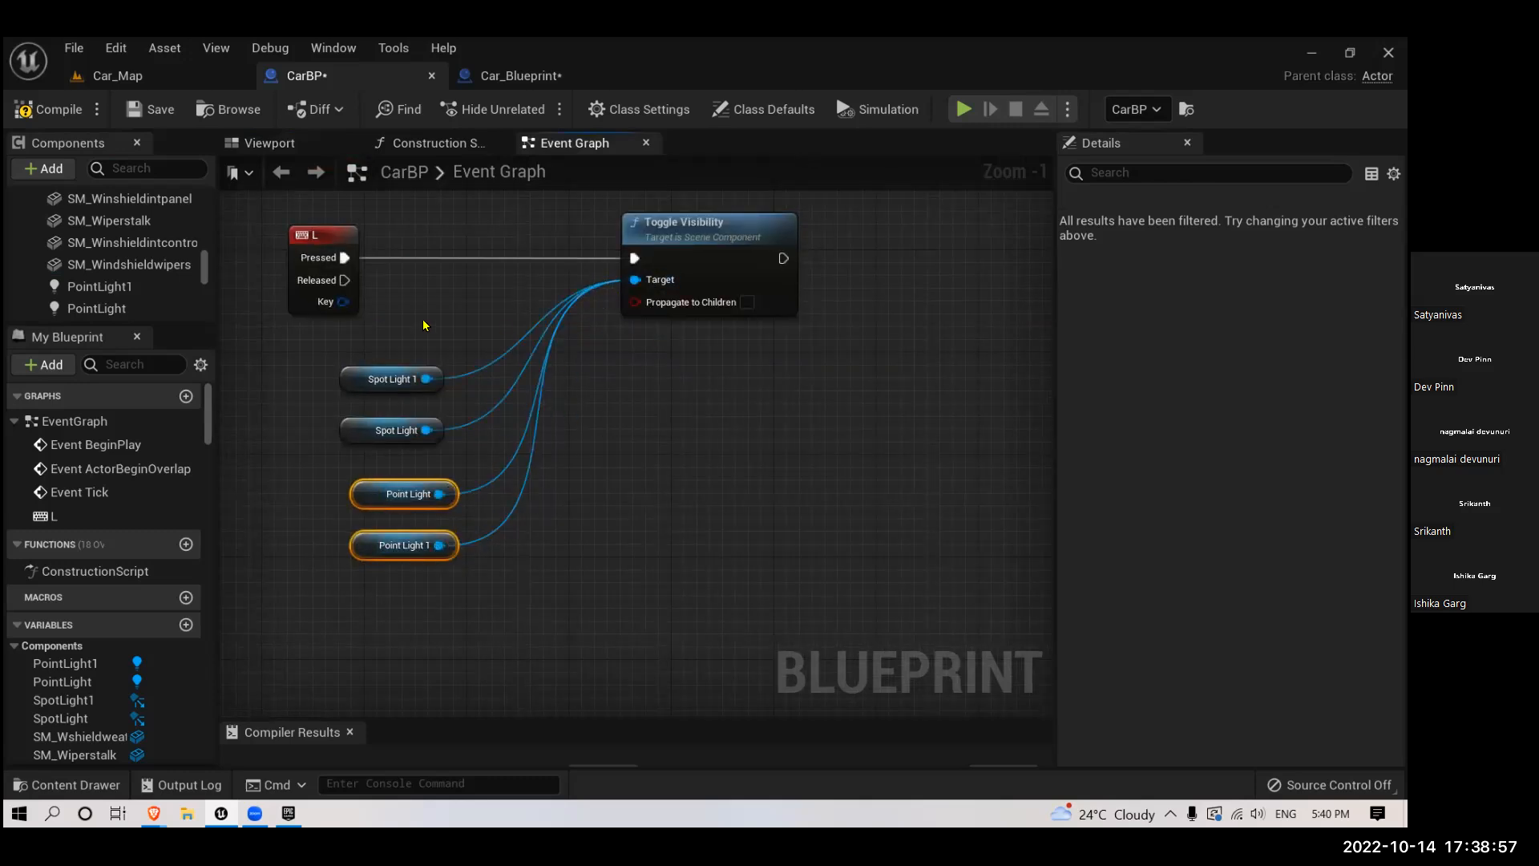
{"action": "left_click", "coordinate": [154, 112]}
- Play the Car_Map level, inspect the blue tail lights from behind the car, and stop playing
{"action": "left_click", "coordinate": [118, 77]}
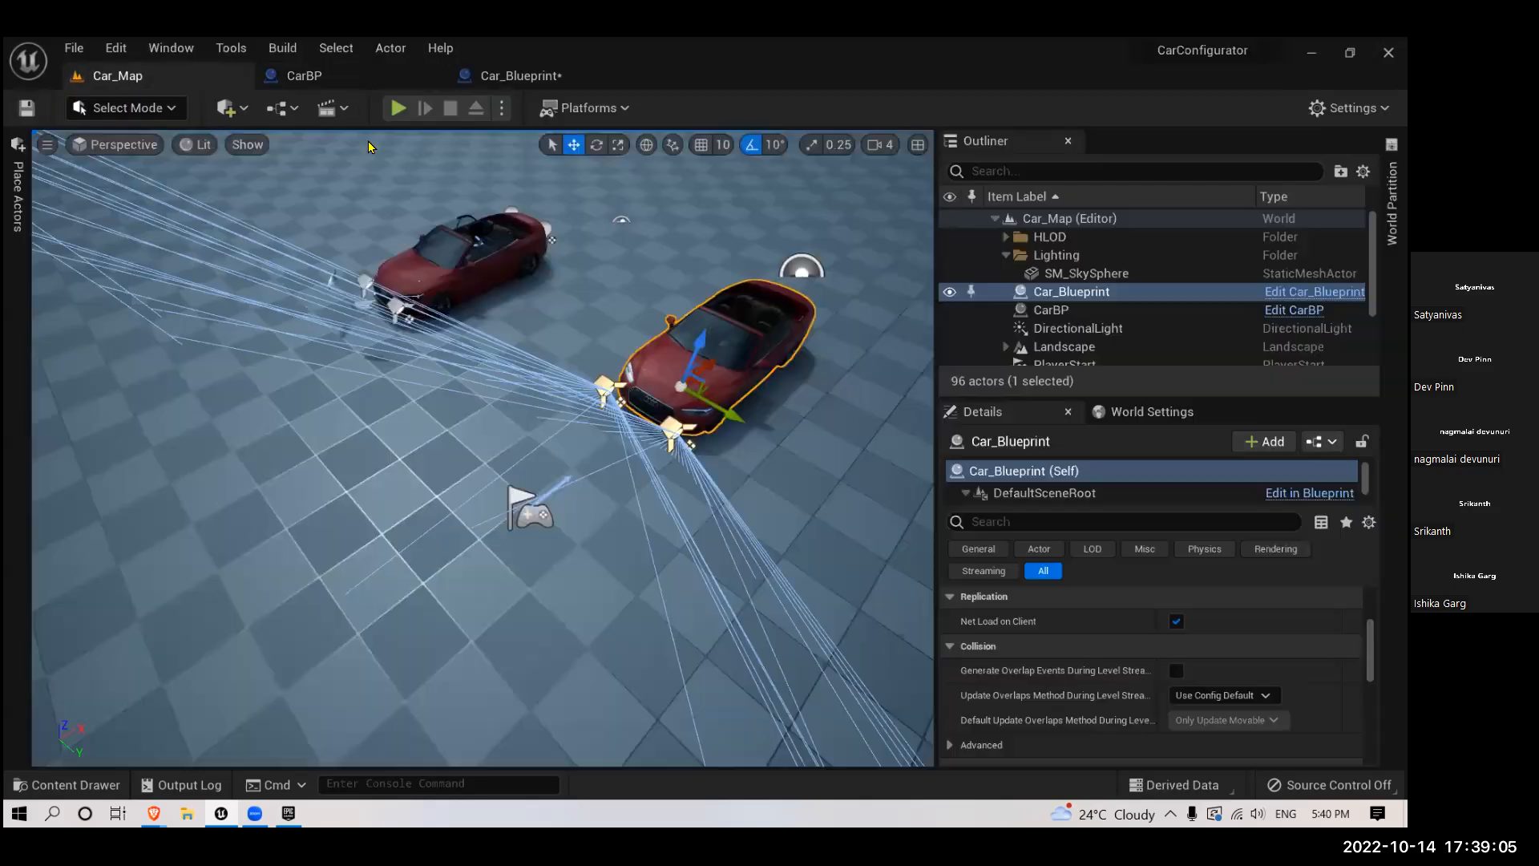
{"action": "left_click", "coordinate": [396, 110]}
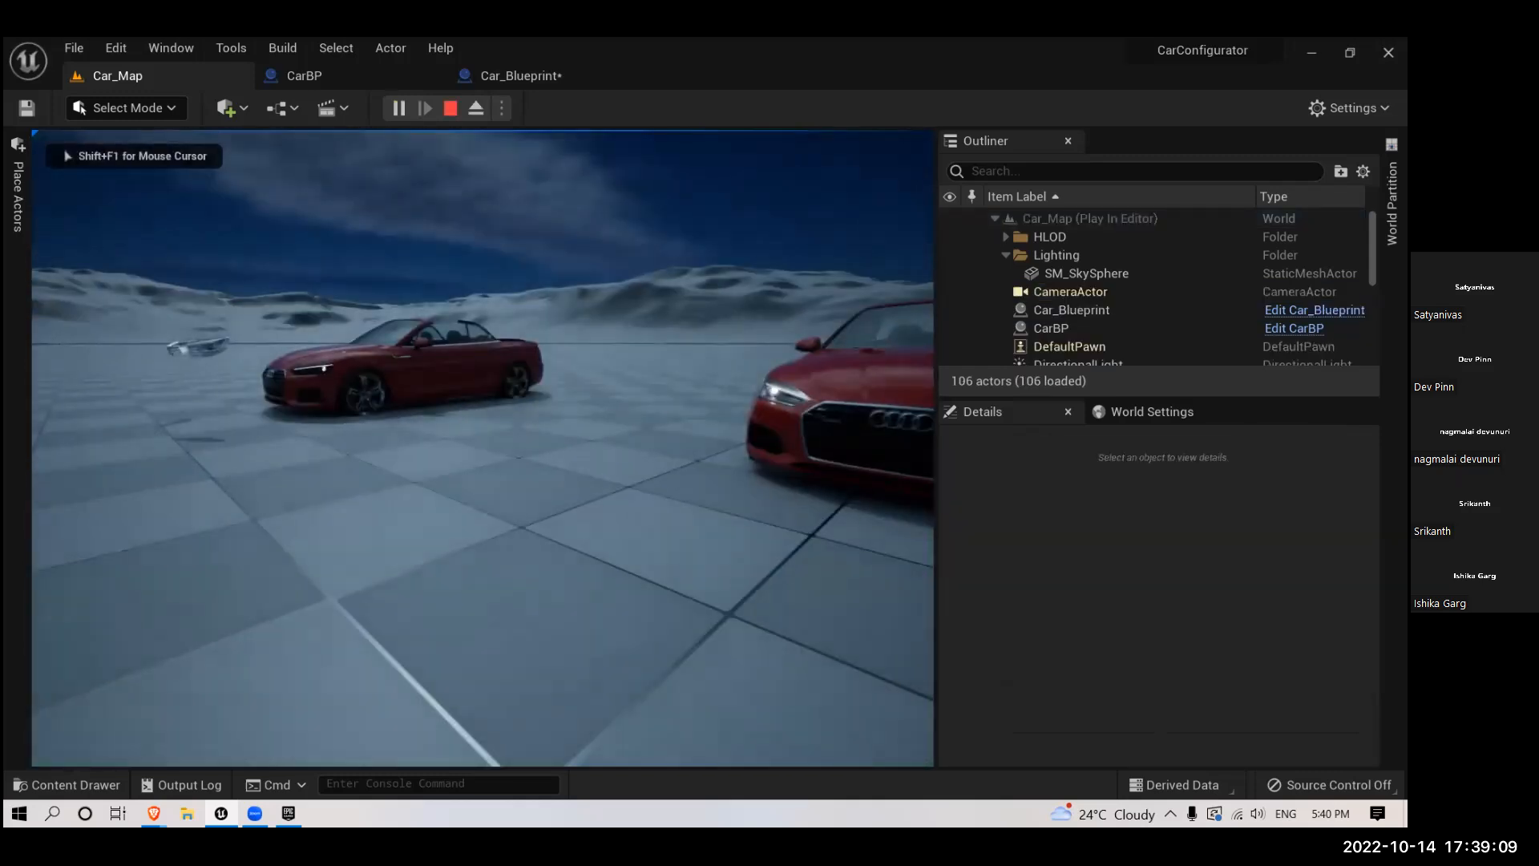
{"action": "key", "text": "w"}
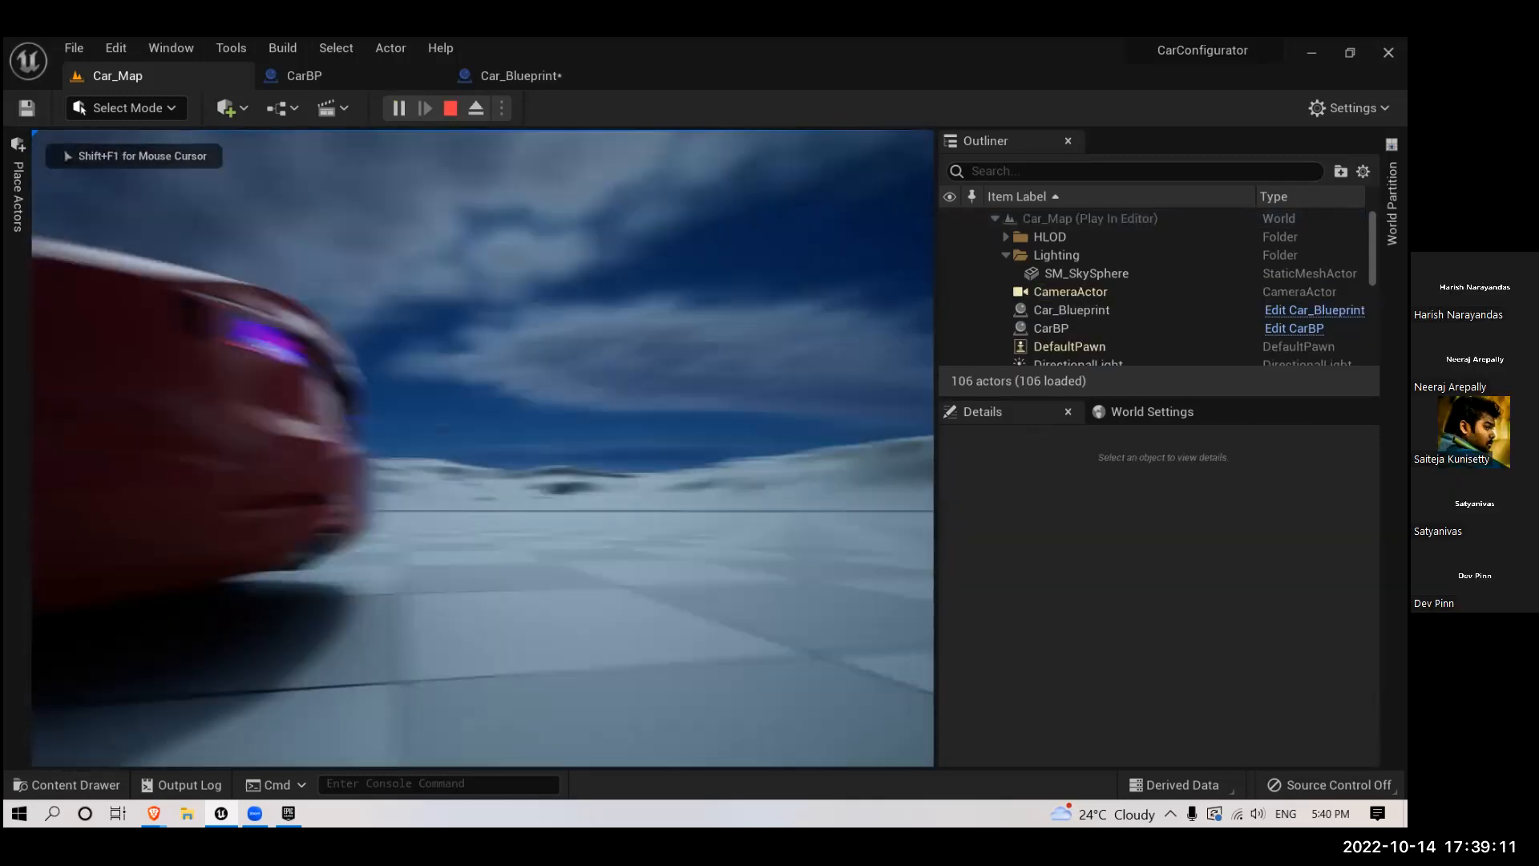
{"action": "key", "text": "Escape"}
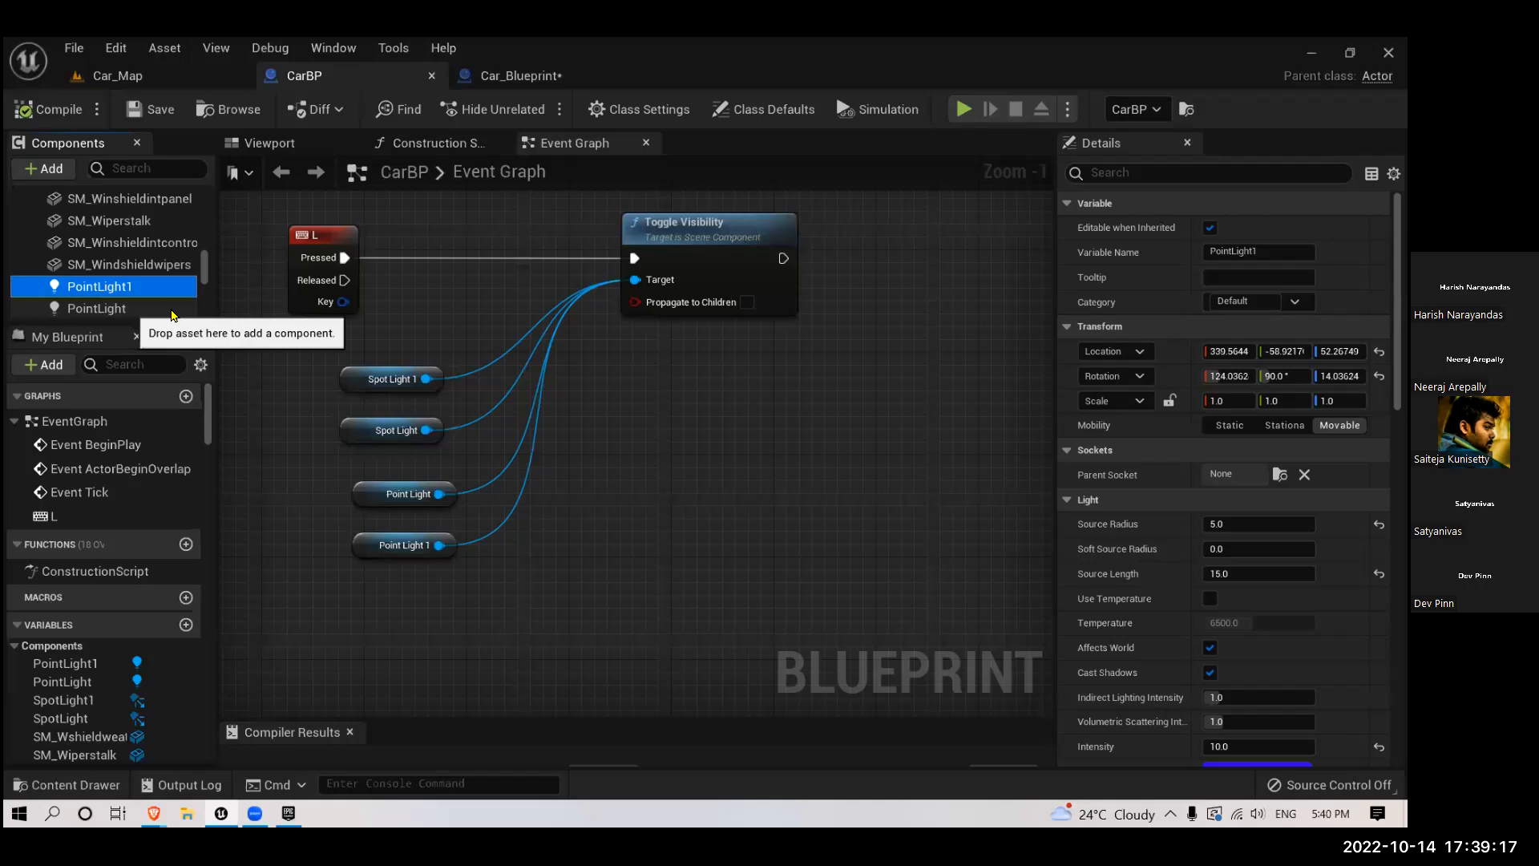
- Turn off the Visible option for PointLight and PointLight1 together, and compile and save CarBP
{"action": "left_click", "coordinate": [171, 309], "text": "ctrl"}
{"action": "scroll", "coordinate": [1209, 548], "scroll_direction": "down", "scroll_amount": 10}
{"action": "scroll", "coordinate": [1209, 548], "scroll_direction": "down", "scroll_amount": 5}
{"action": "scroll", "coordinate": [1114, 570], "scroll_direction": "down", "scroll_amount": 6}
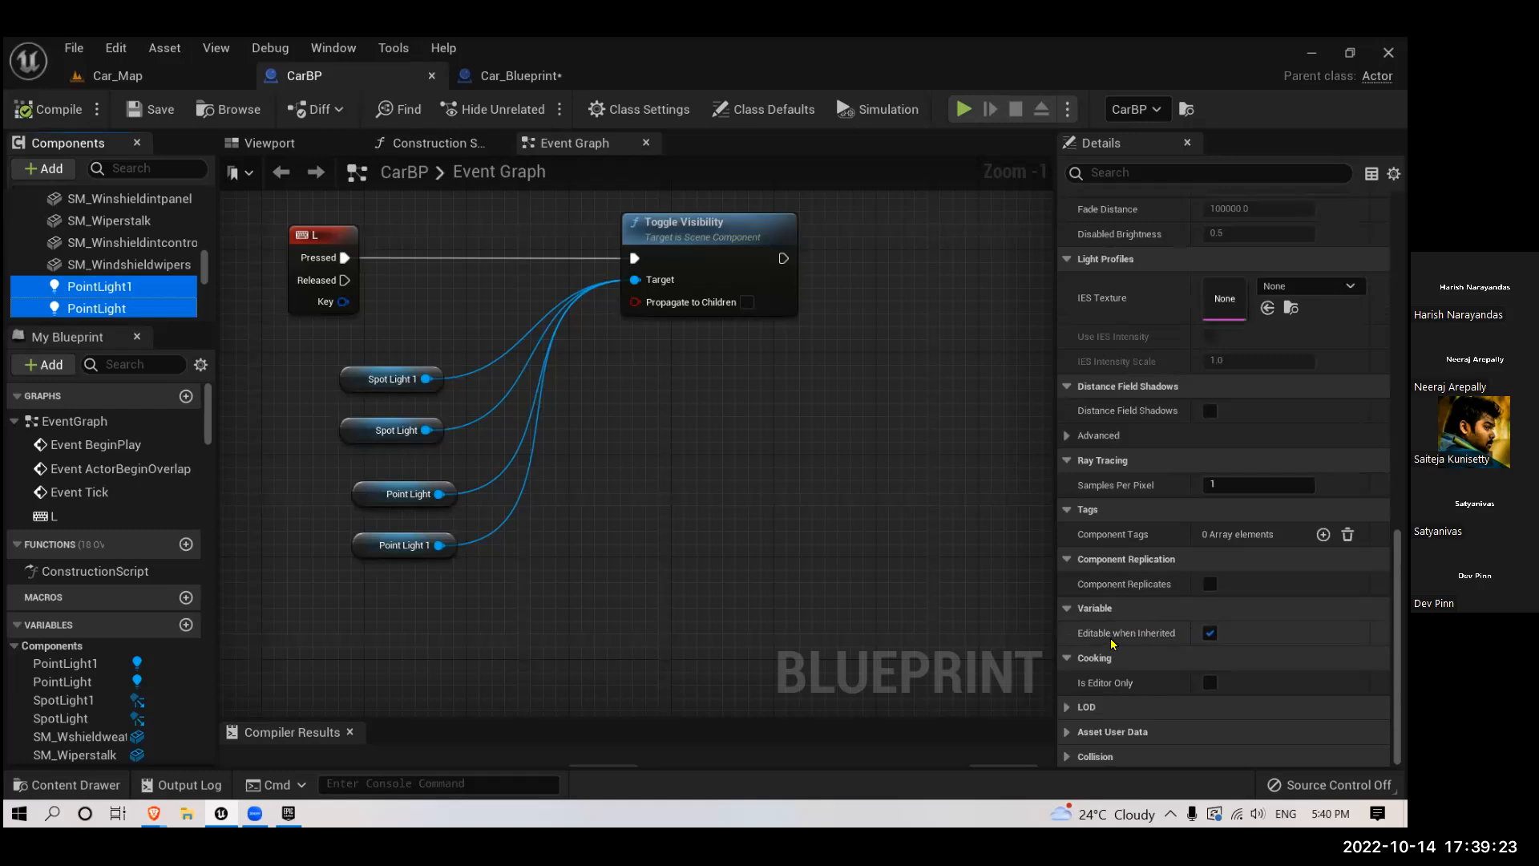
{"action": "scroll", "coordinate": [1135, 622], "scroll_direction": "up", "scroll_amount": 1}
{"action": "scroll", "coordinate": [1135, 622], "scroll_direction": "down", "scroll_amount": 1}
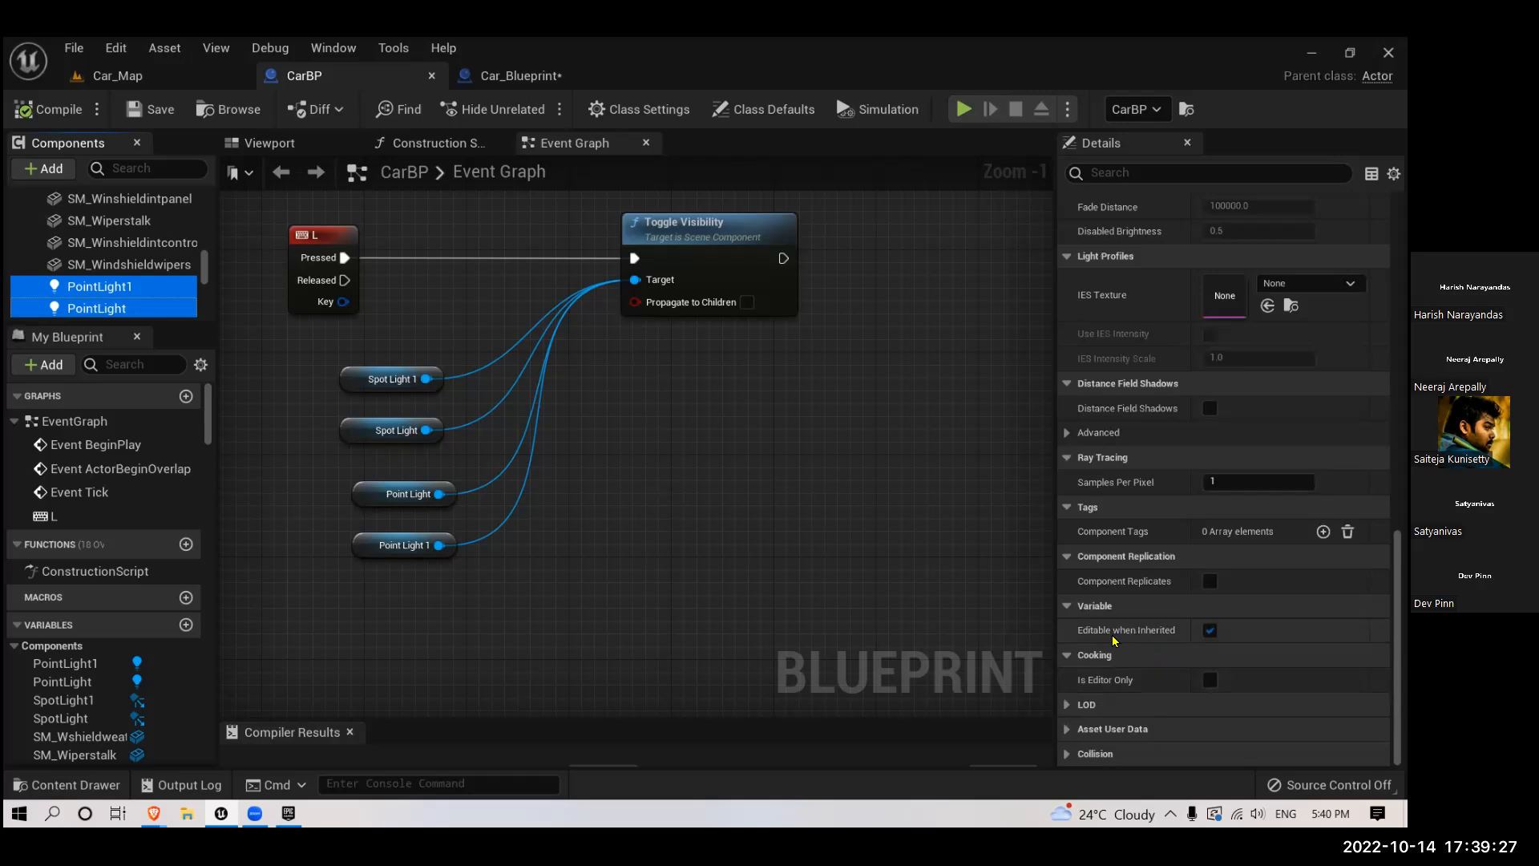
{"action": "scroll", "coordinate": [1142, 617], "scroll_direction": "up", "scroll_amount": 20}
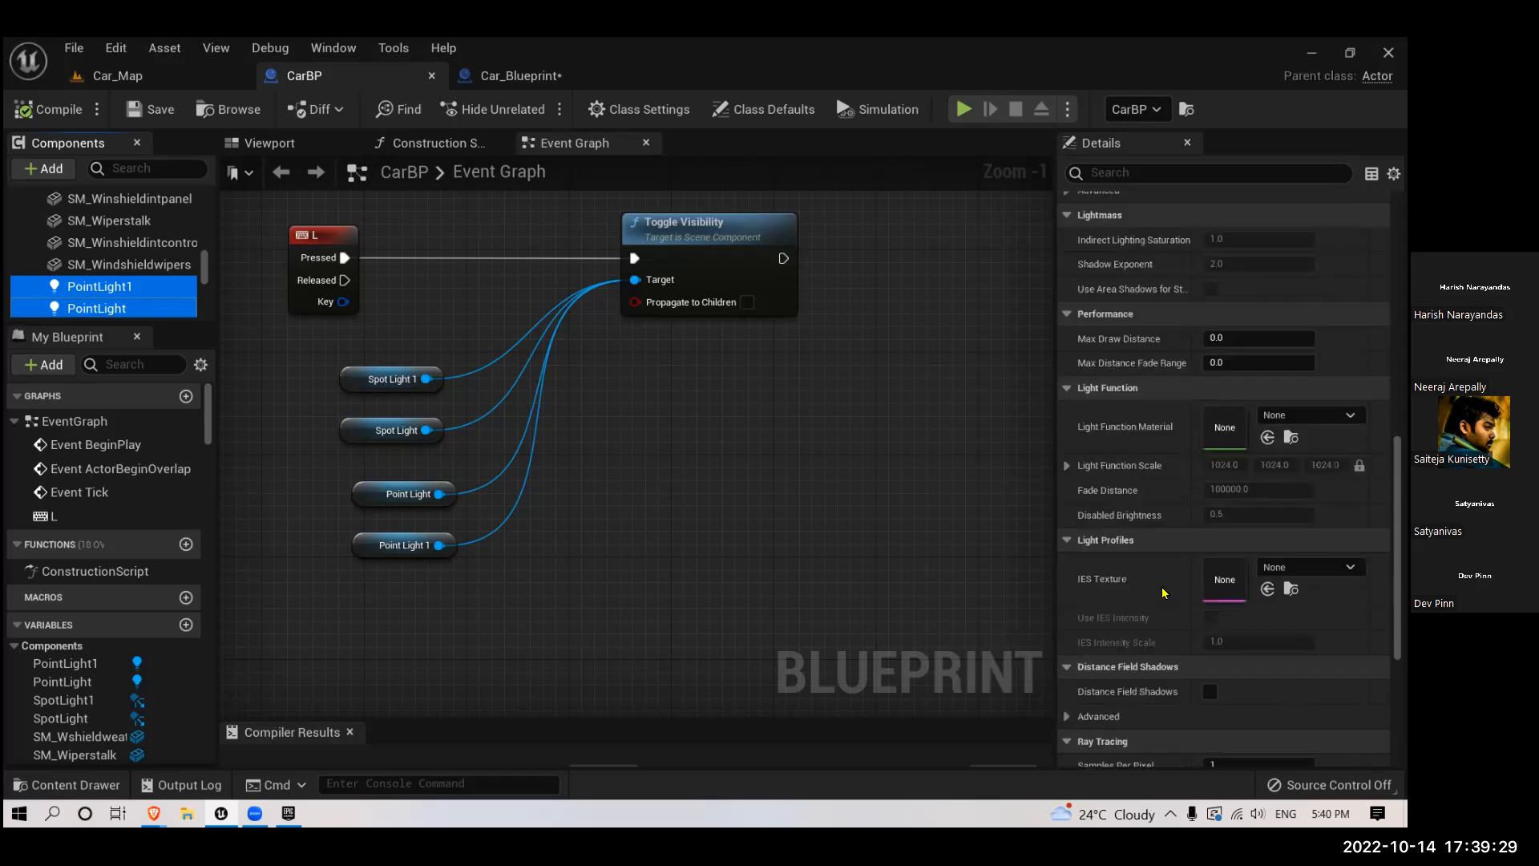
{"action": "left_click", "coordinate": [1211, 481]}
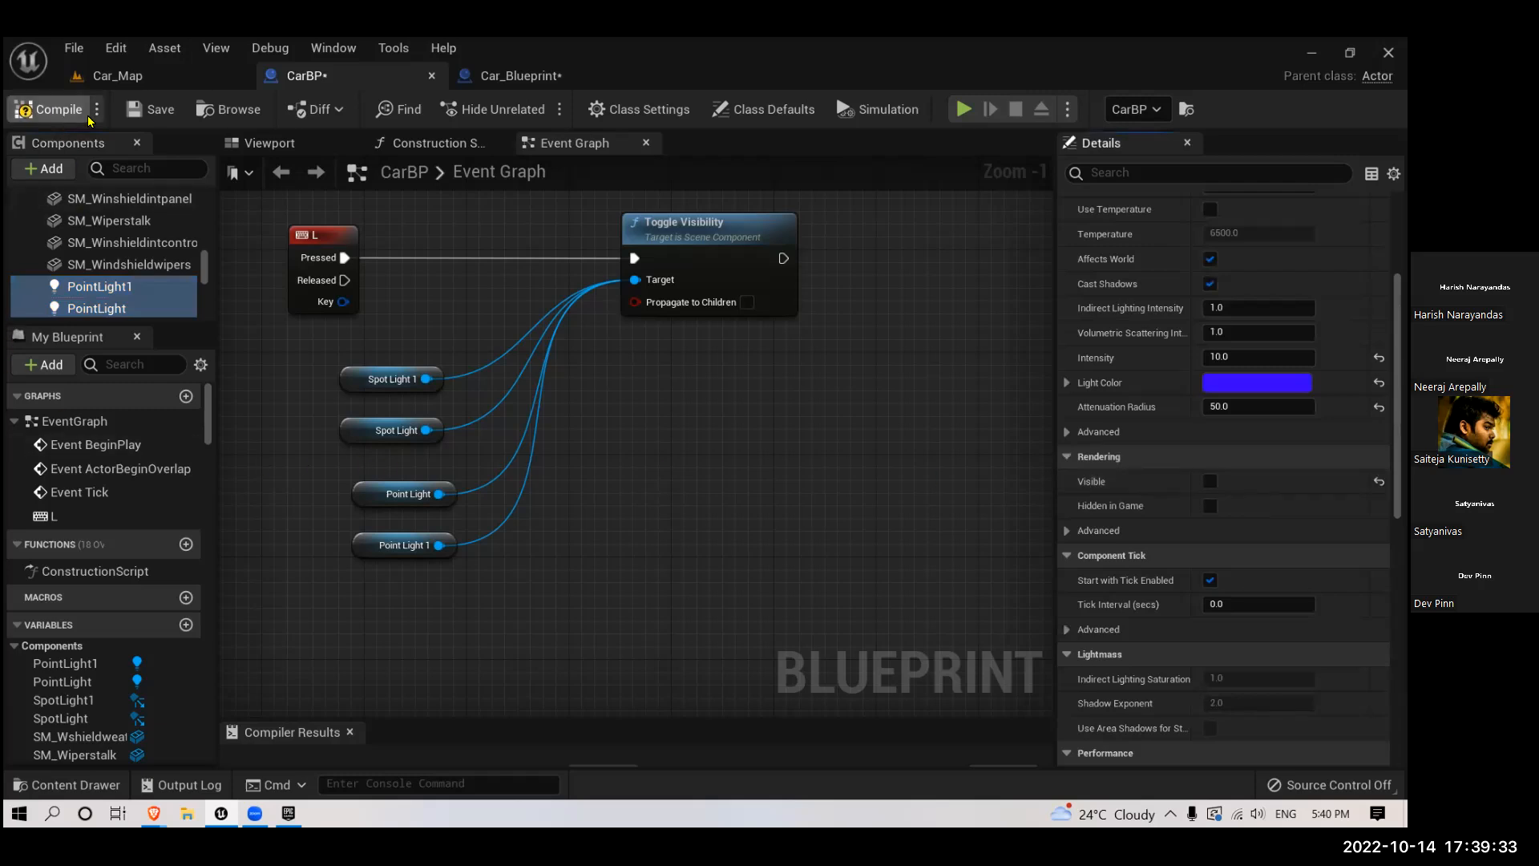
{"action": "left_click", "coordinate": [161, 112]}
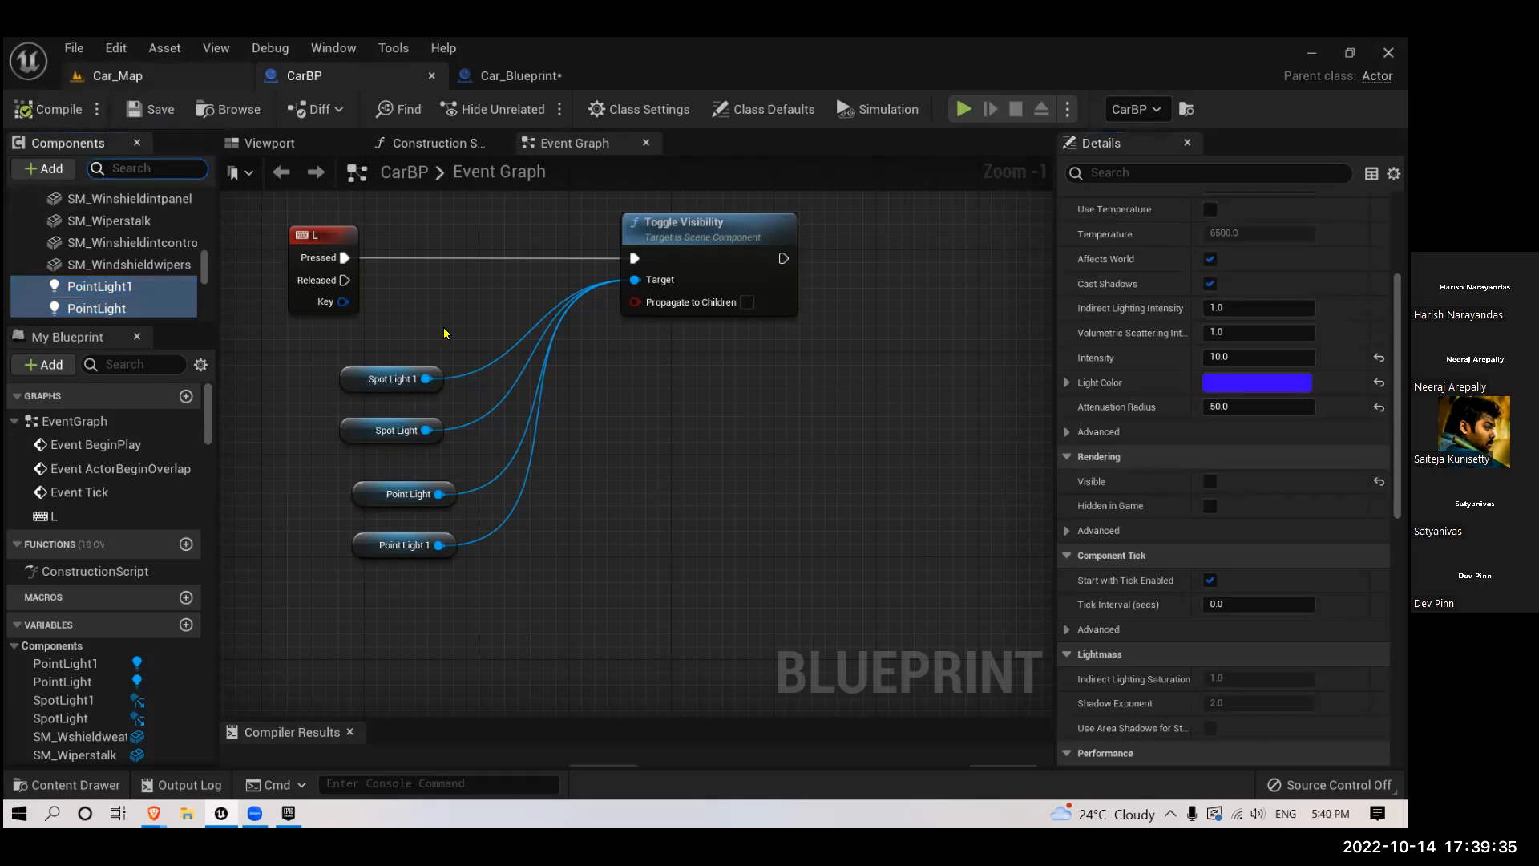
- Play Car_Map again and move up to the car's rear to check the tail lights' starting state and toggling
{"action": "left_click", "coordinate": [130, 77]}
{"action": "left_click", "coordinate": [394, 117]}
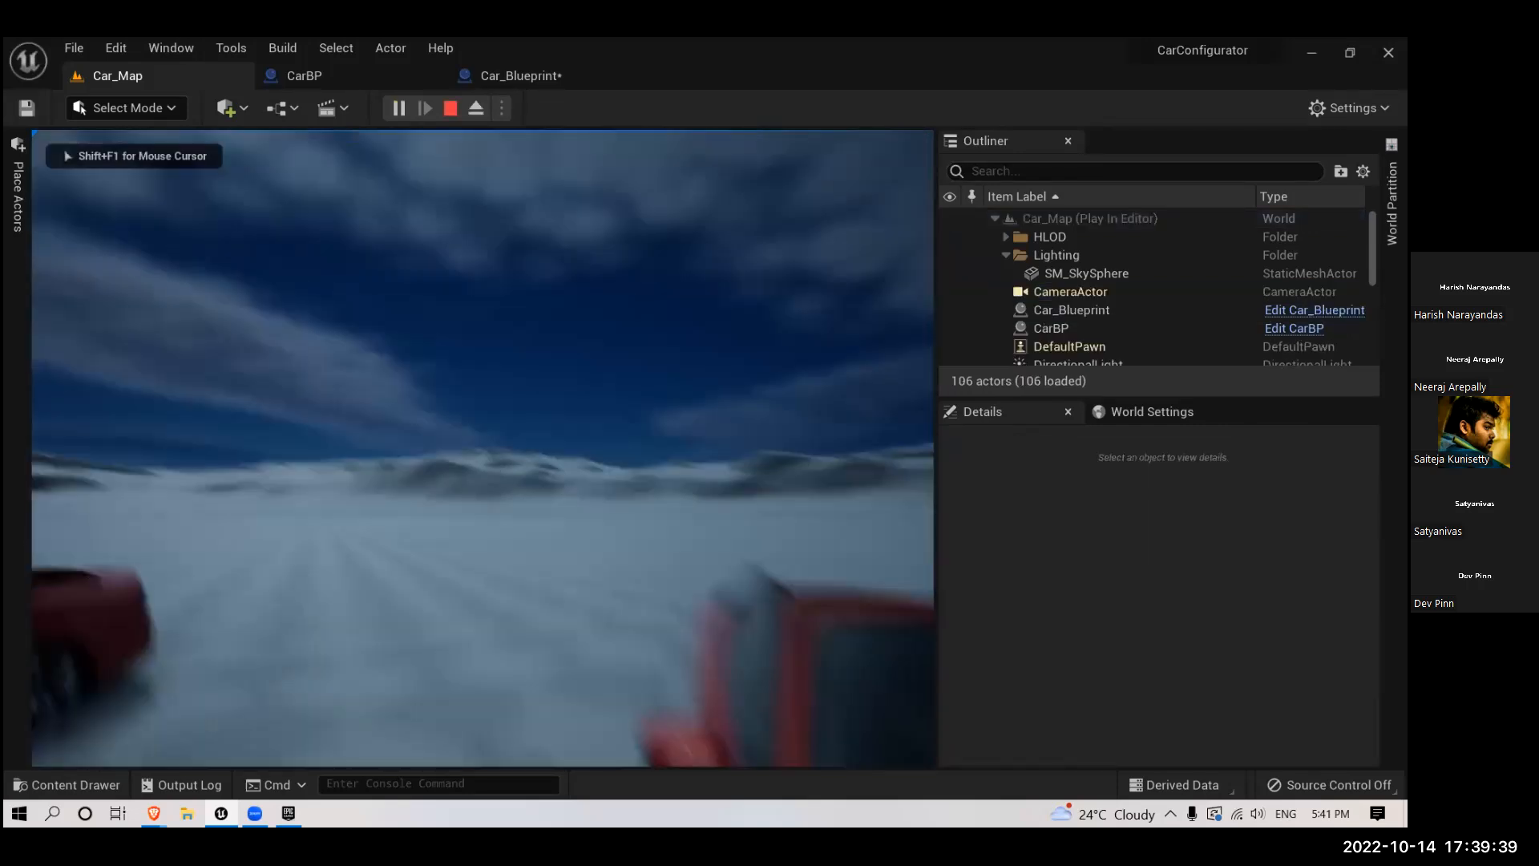
{"action": "key", "text": "q"}
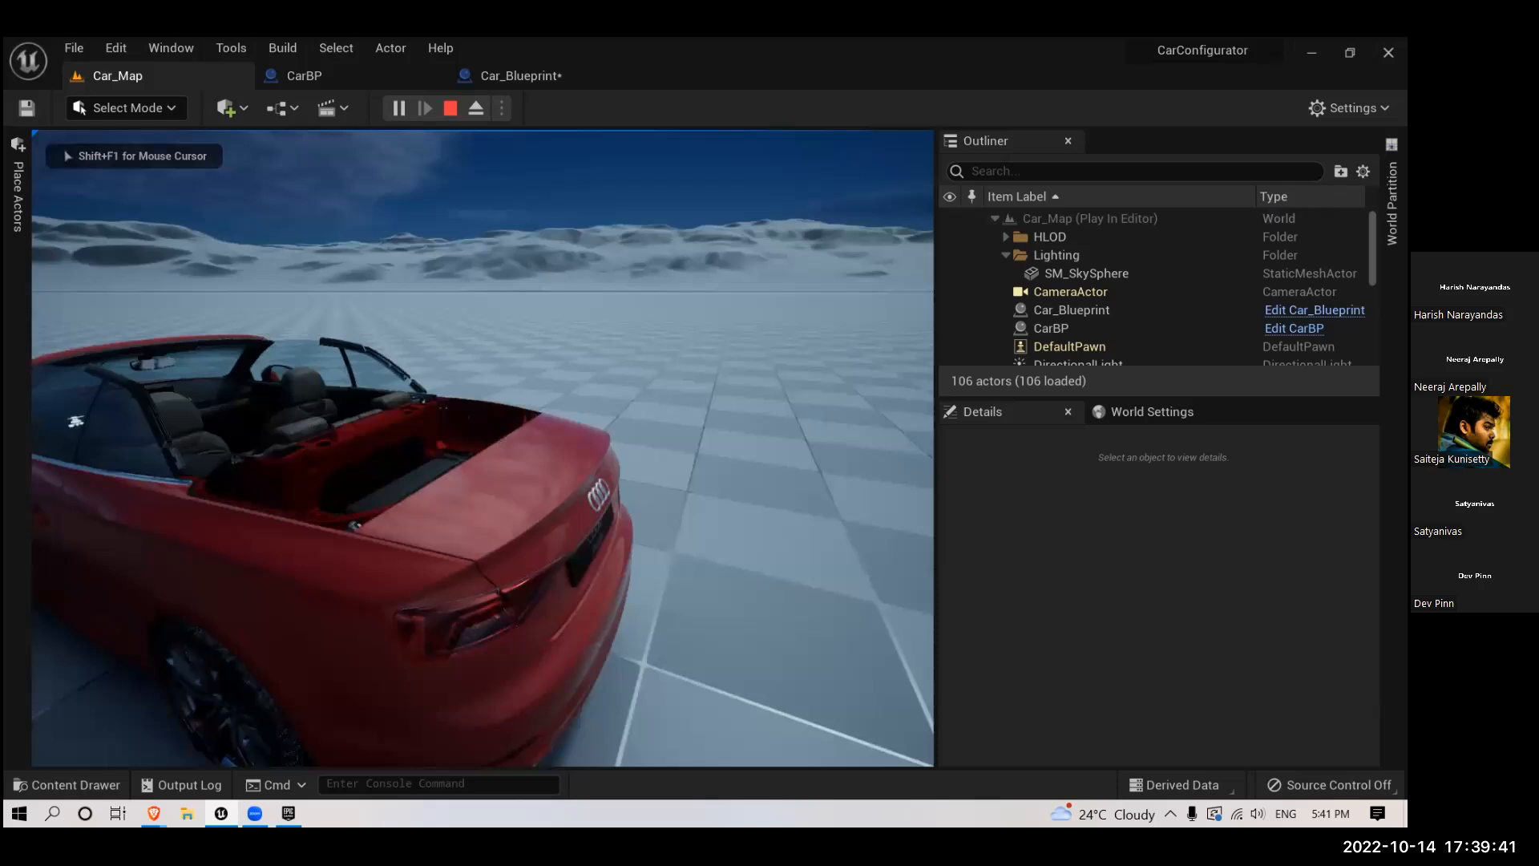
{"action": "key", "text": "q"}
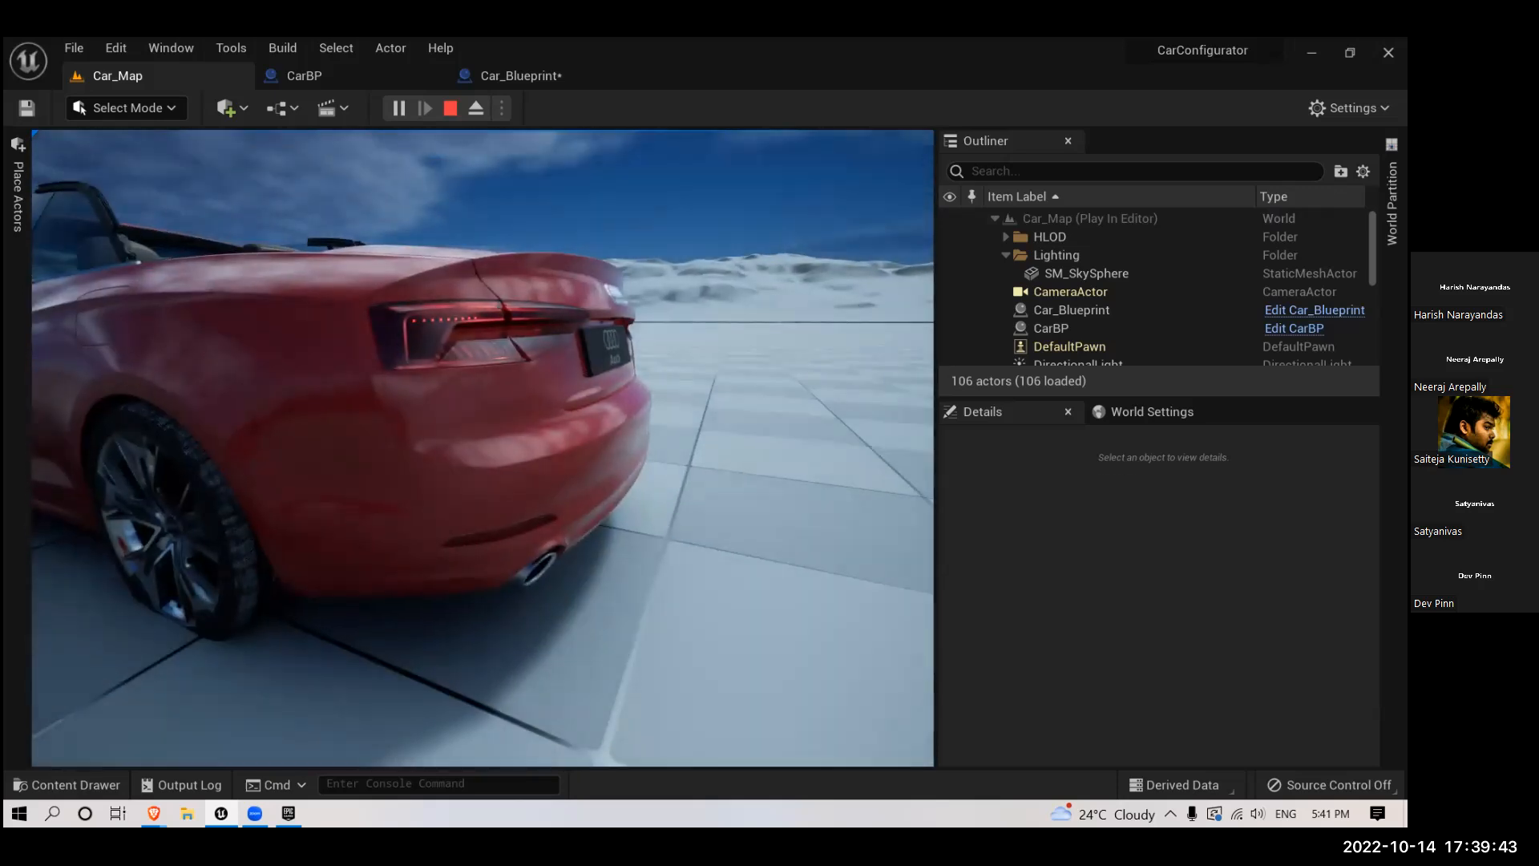
{"action": "key", "text": "w"}
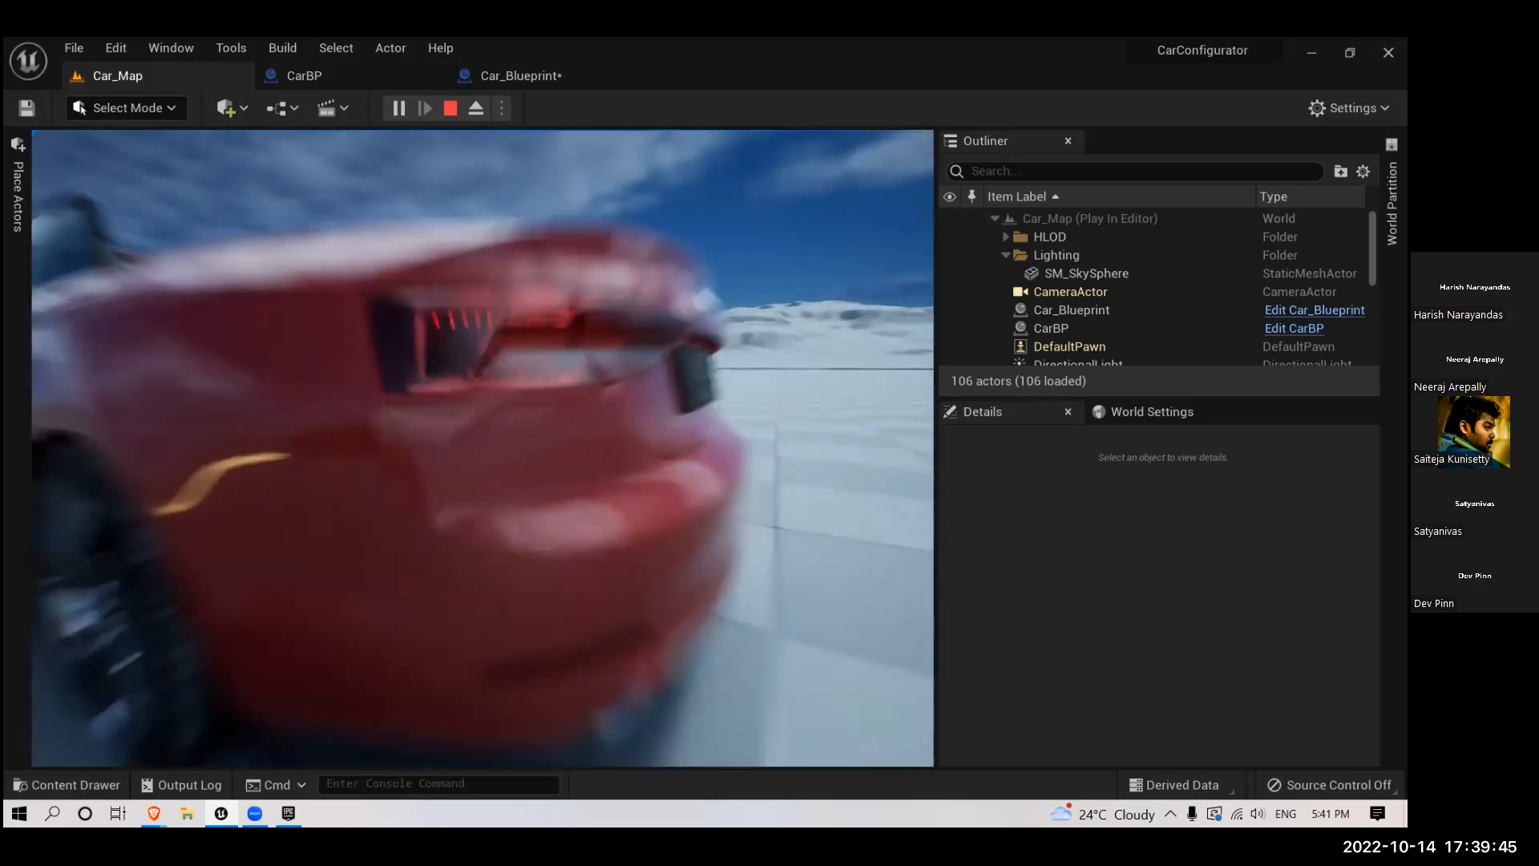
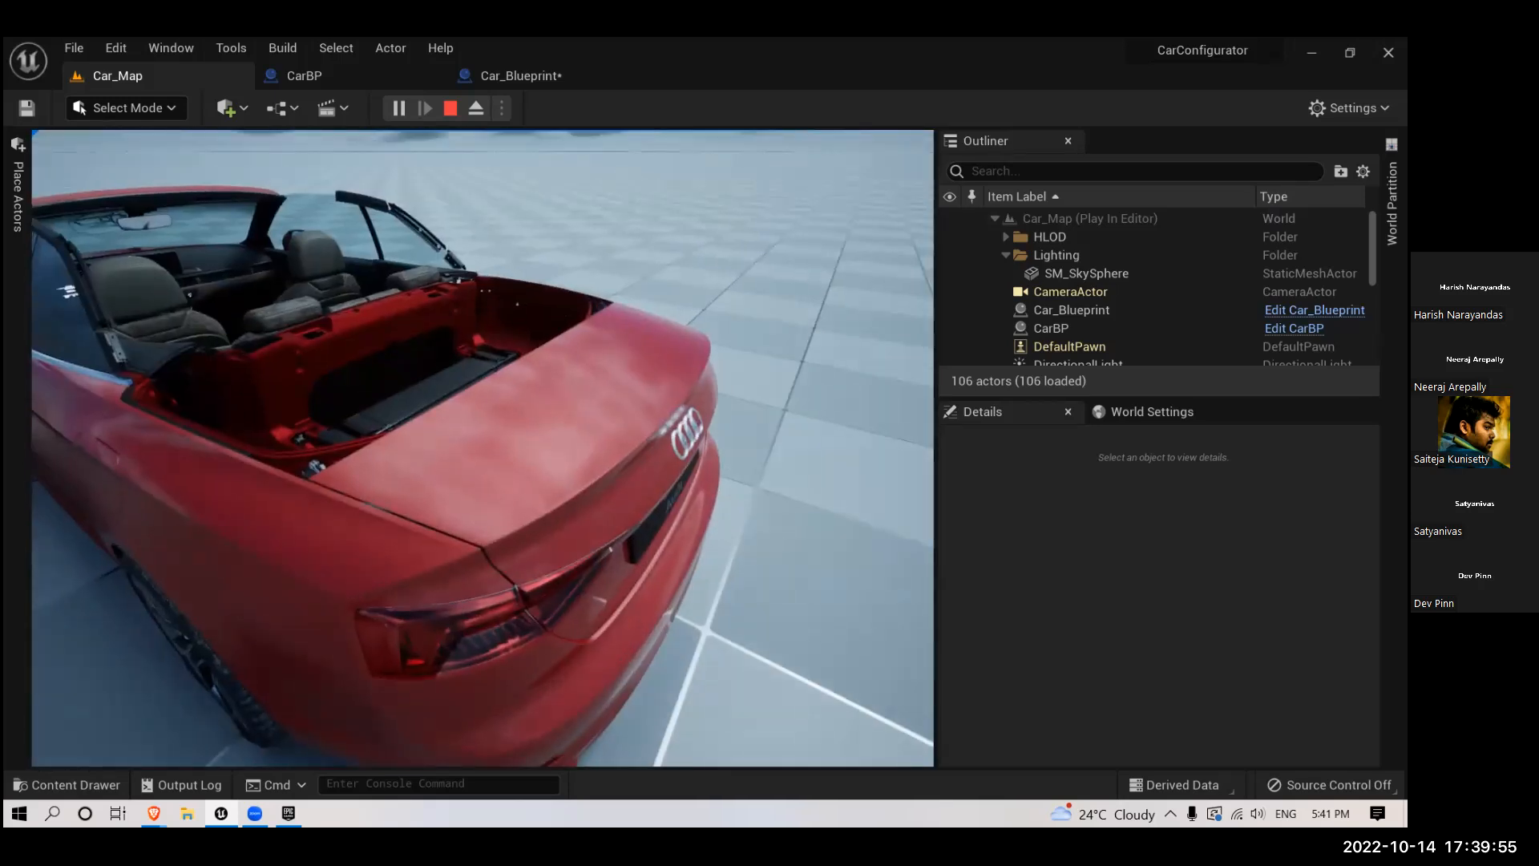
- Stop the play session, enable Visible for both point lights in CarBP, compile, and return to Car_Map
{"action": "key", "text": "Escape"}
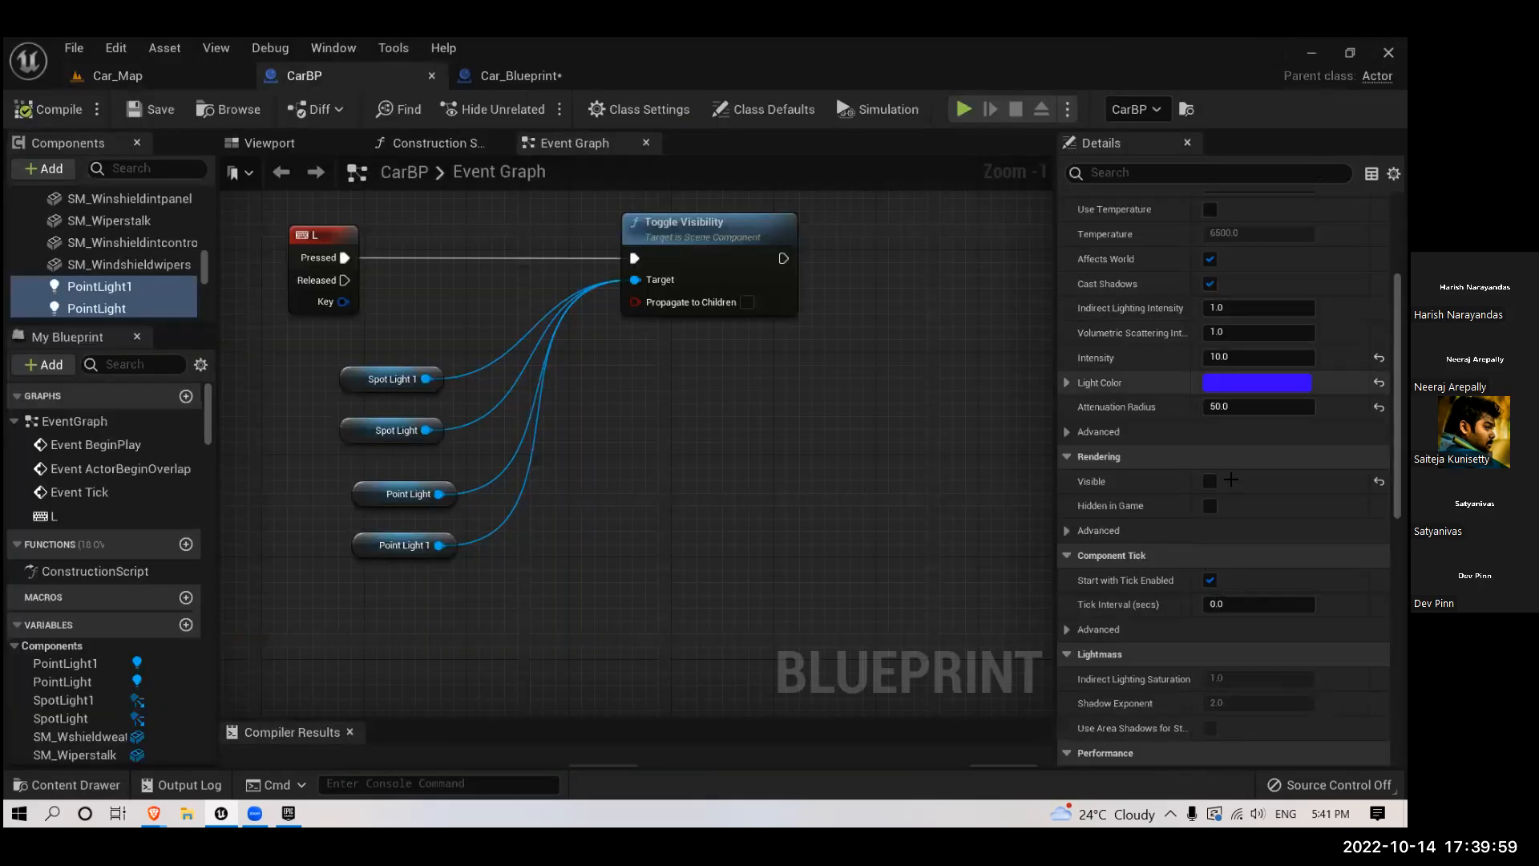
{"action": "left_click", "coordinate": [48, 109]}
{"action": "left_click", "coordinate": [128, 74]}
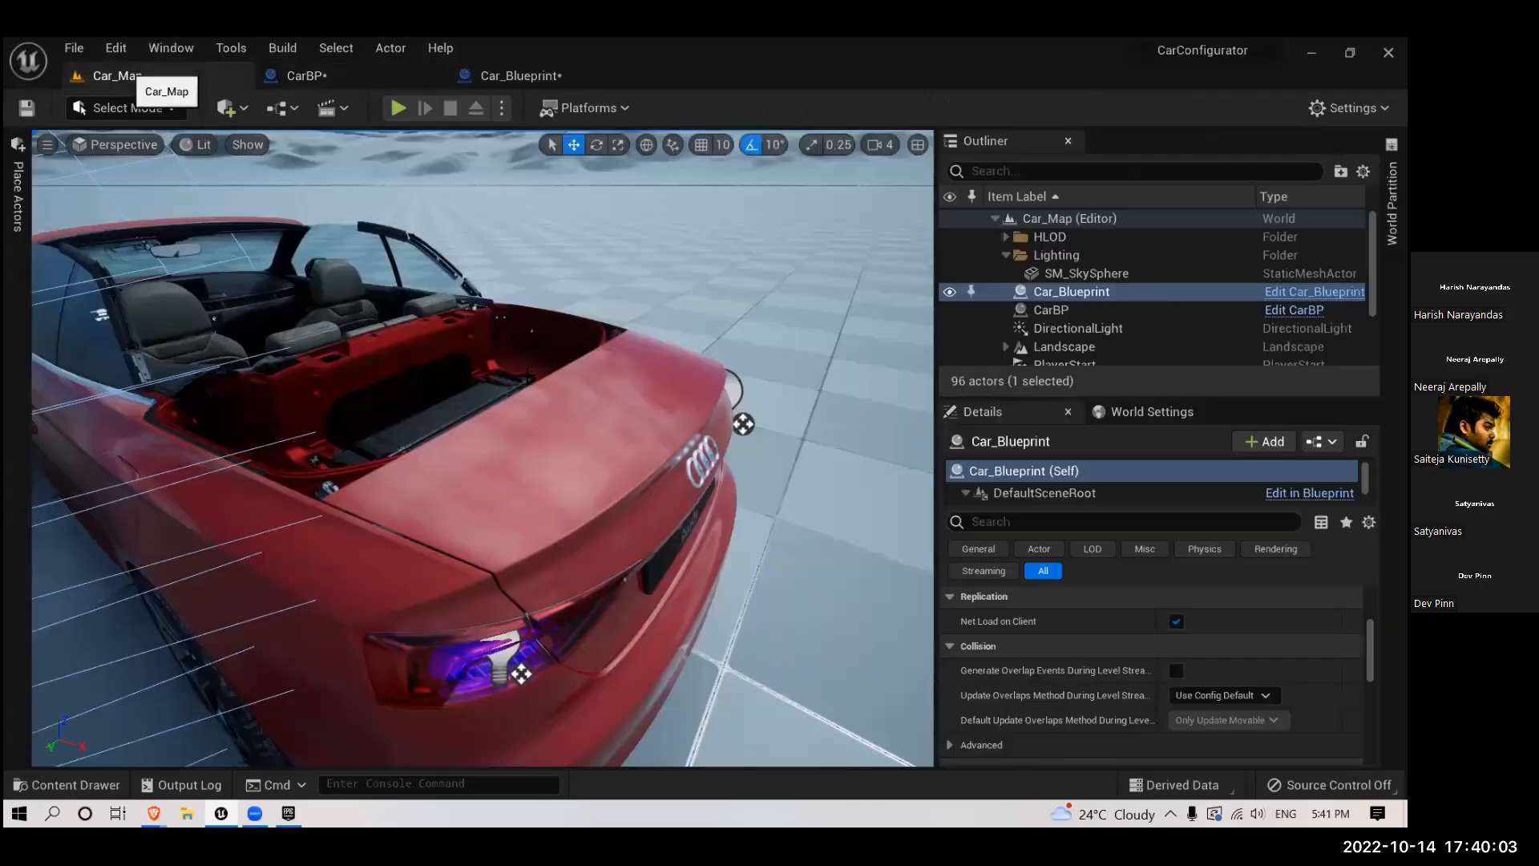
- Play the level, fly around to the rear of the red car to inspect its taillights, and stop the session
{"action": "right_click_drag", "start_coordinate": [433, 161], "coordinate": [439, 162]}
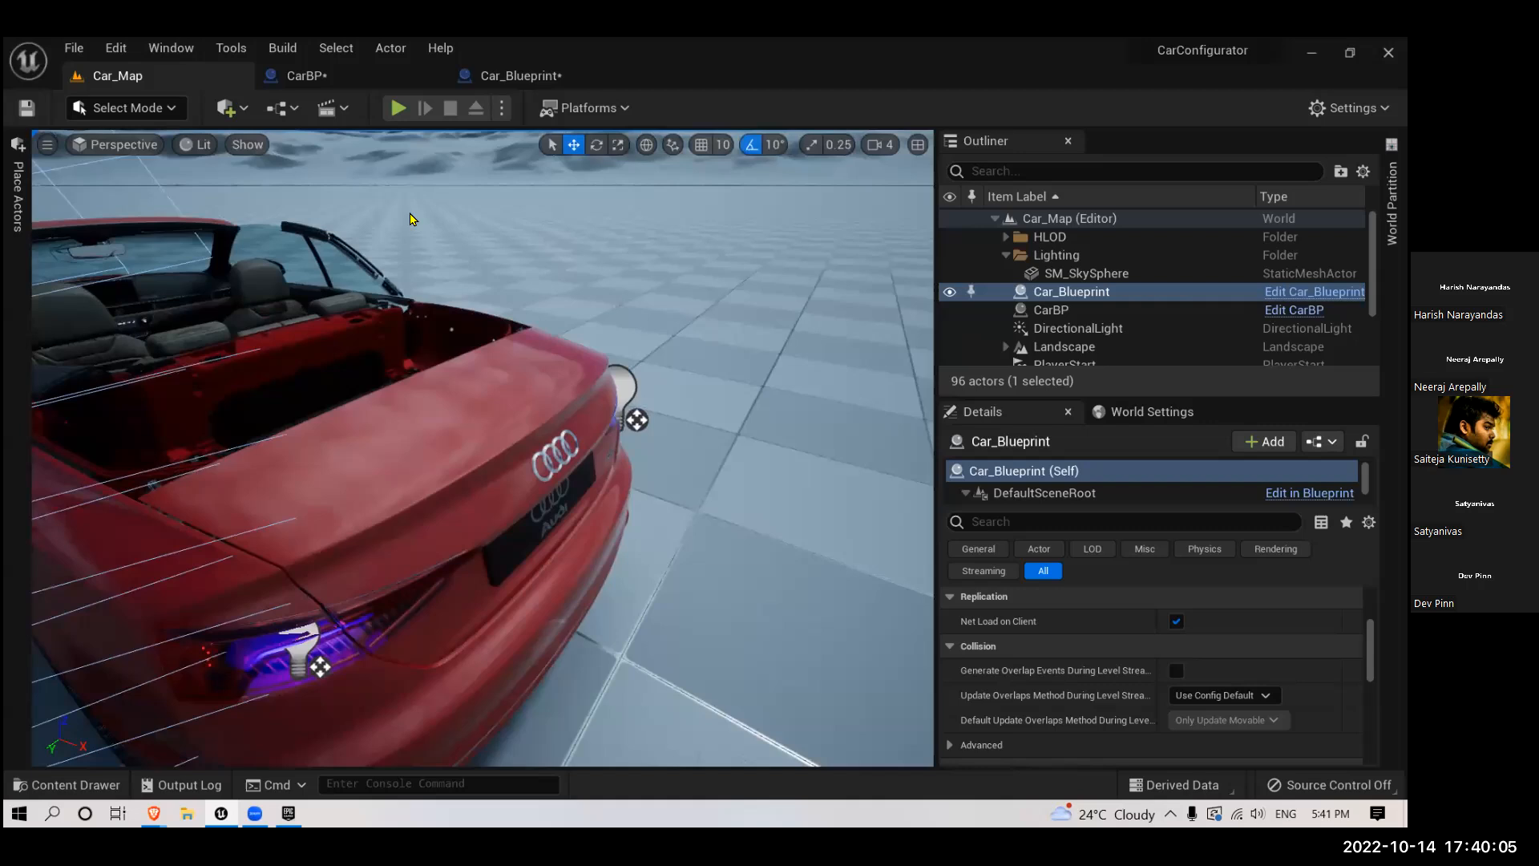
{"action": "left_click", "coordinate": [398, 107]}
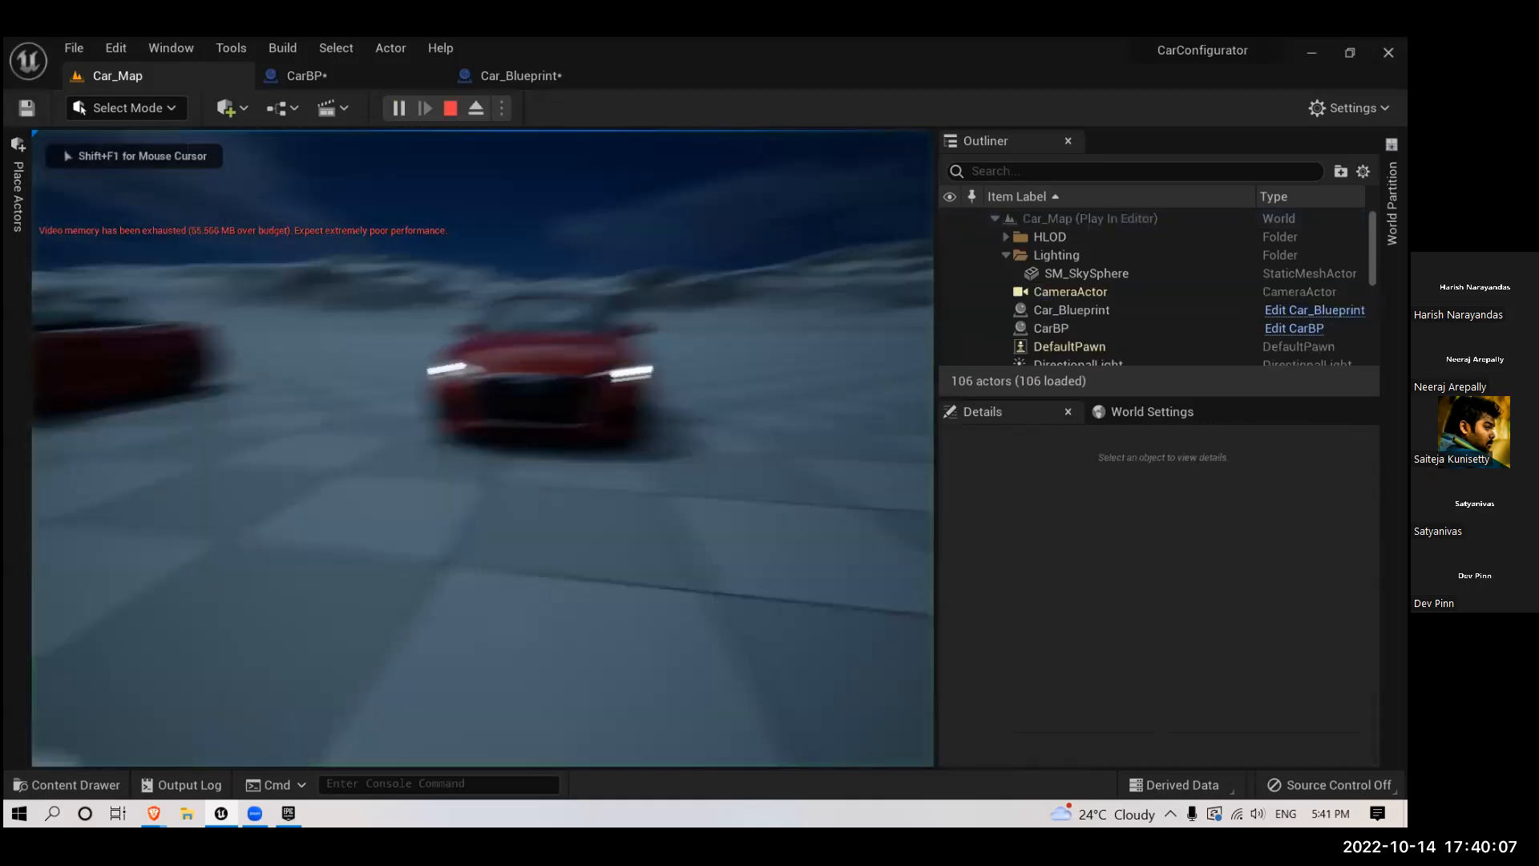
{"action": "key", "text": "w"}
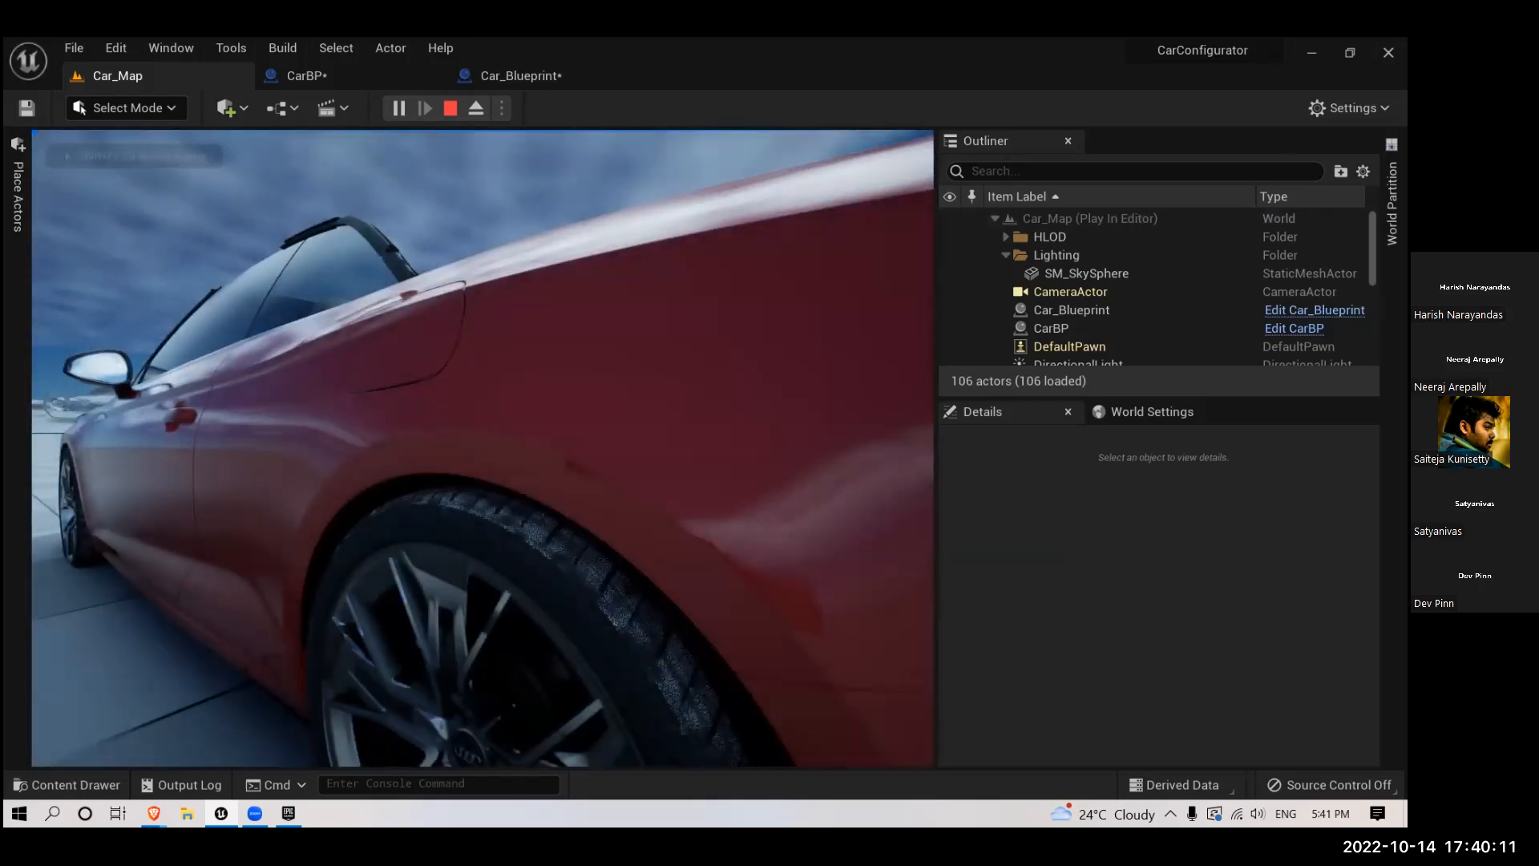
{"action": "key", "text": "s"}
{"action": "key", "text": "w"}
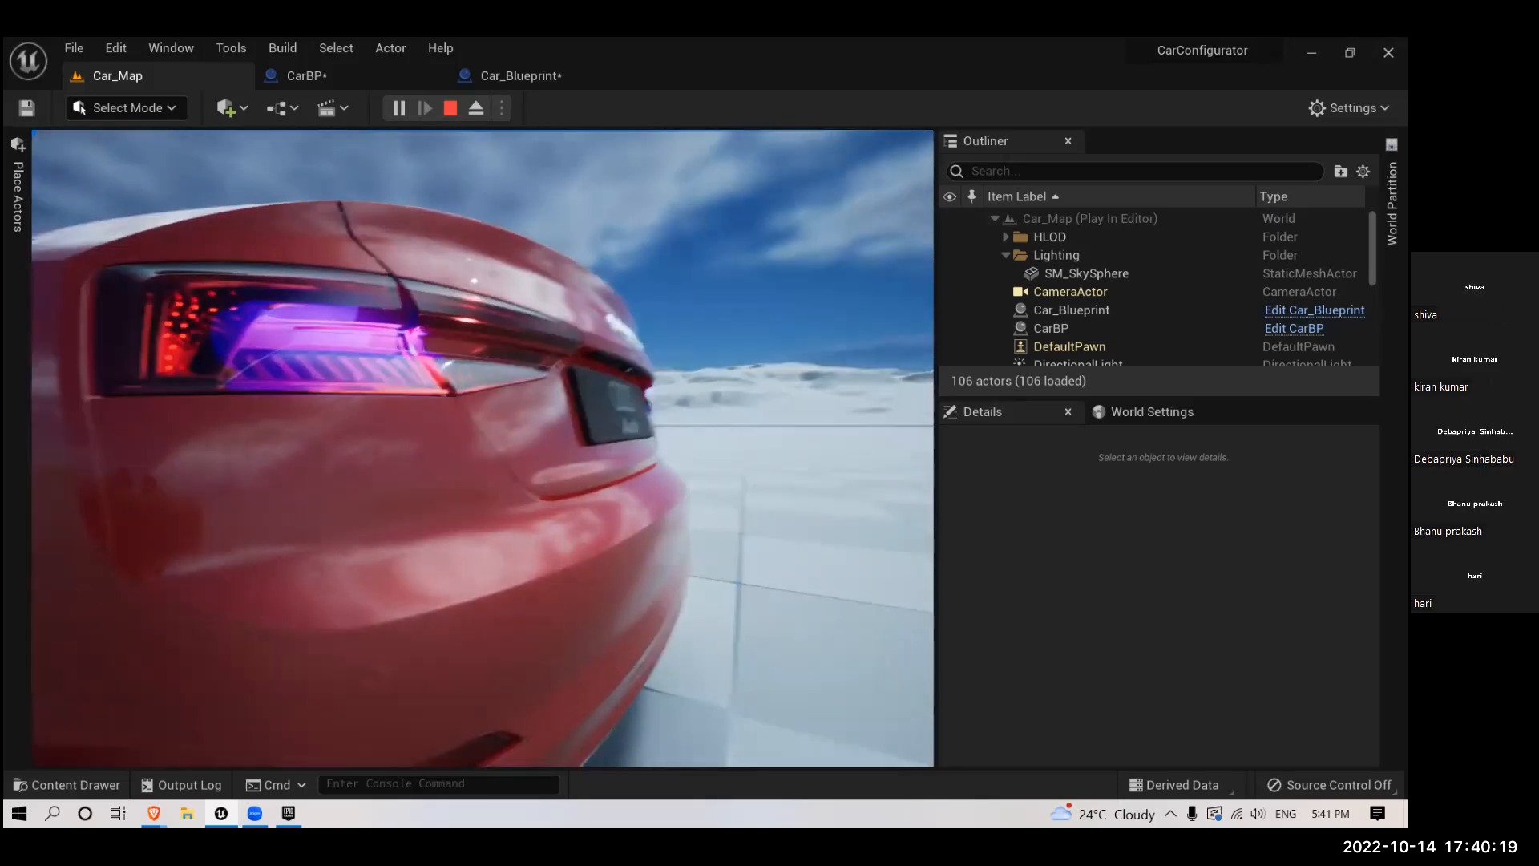
{"action": "key", "text": "Escape"}
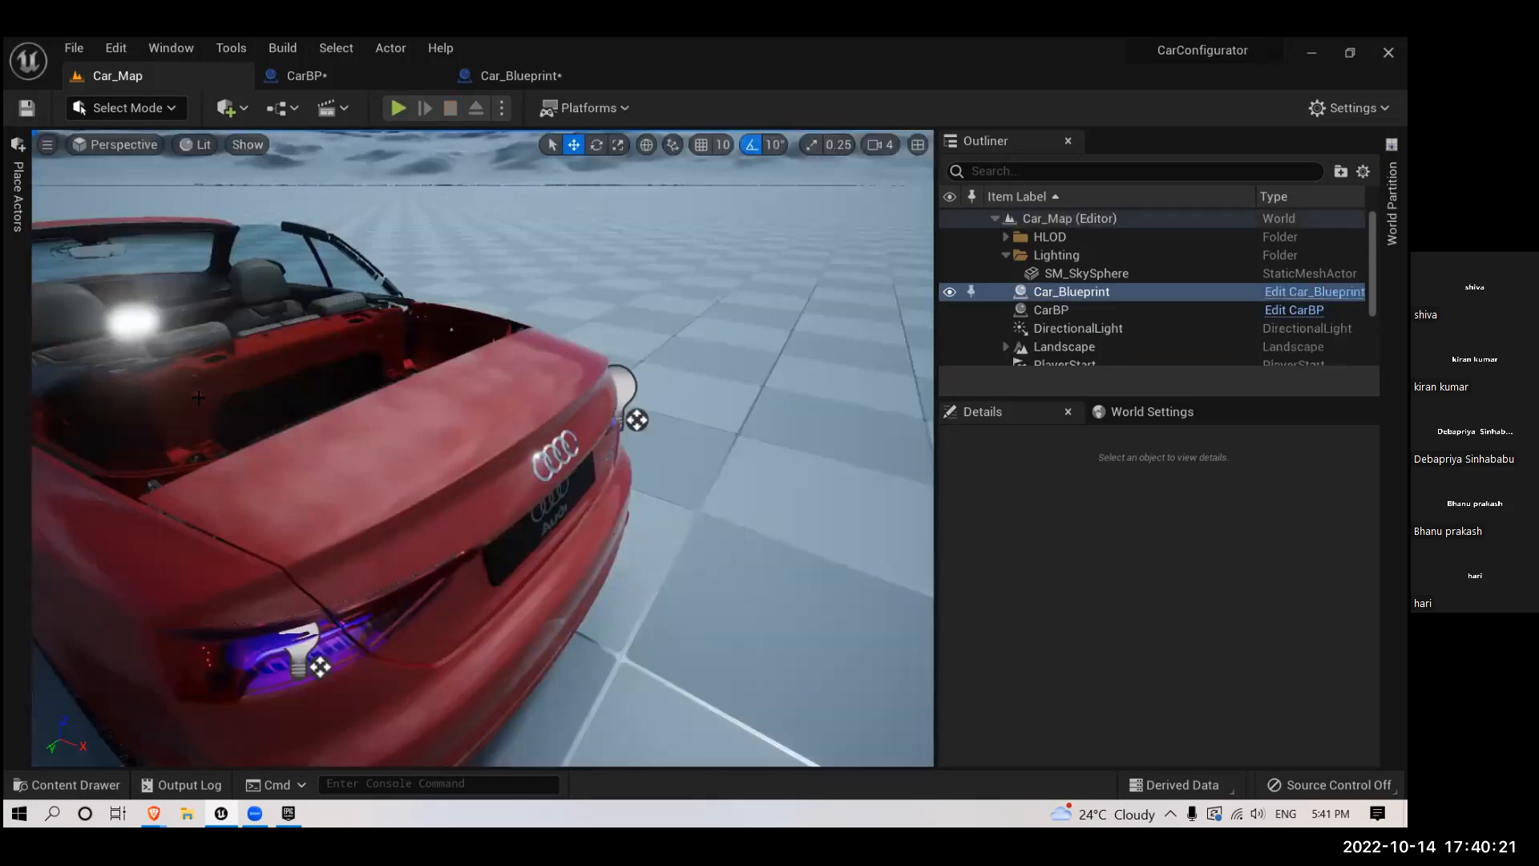
- Turn off Visible for PointLight and PointLight1 in CarBP and compile the blueprint
{"action": "left_click", "coordinate": [309, 76]}
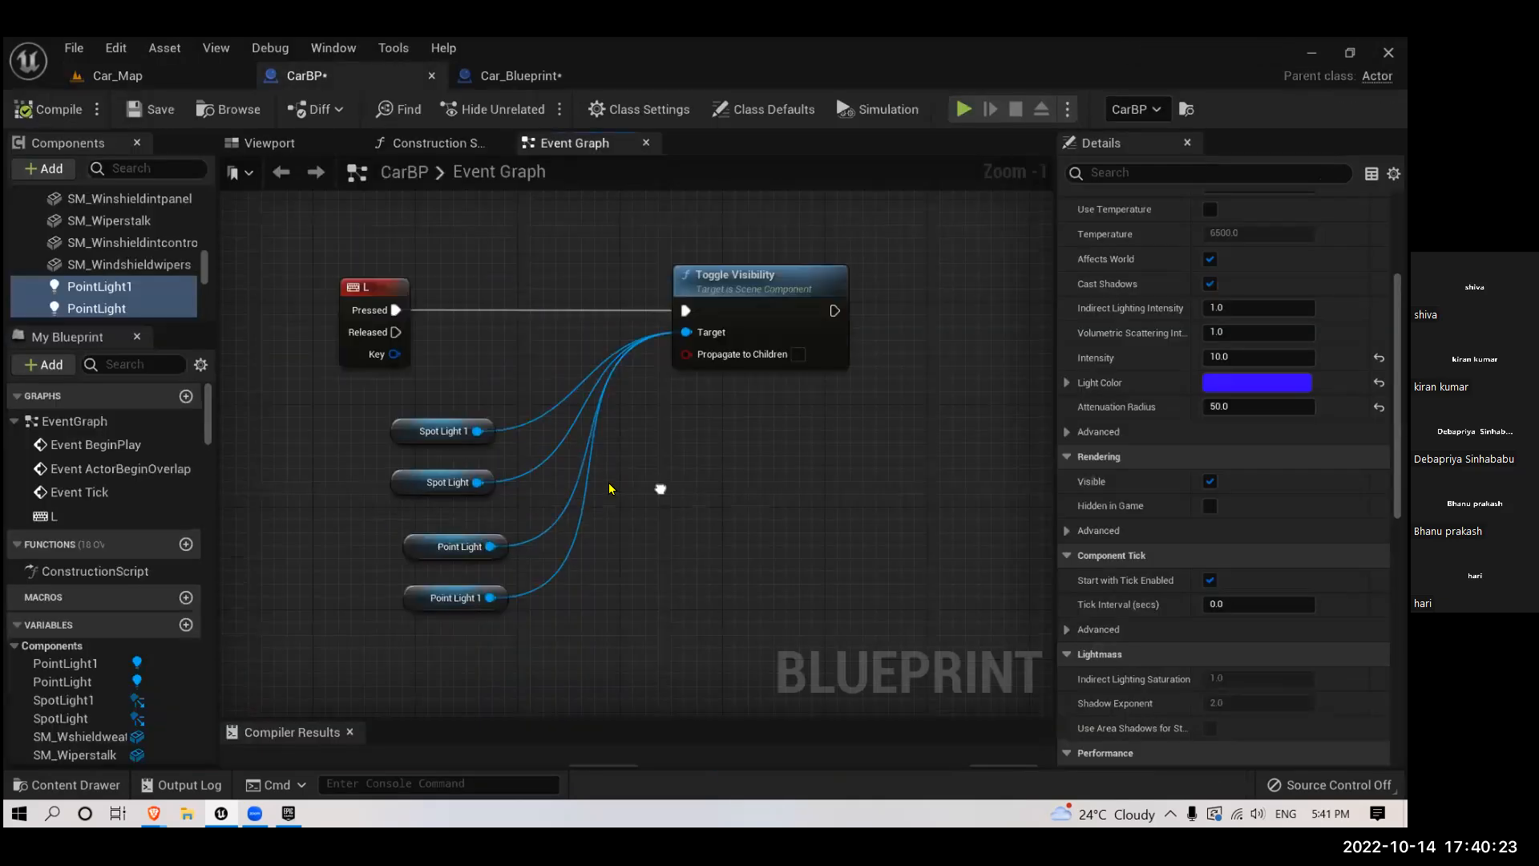
{"action": "left_click_drag", "start_coordinate": [465, 517], "coordinate": [512, 631]}
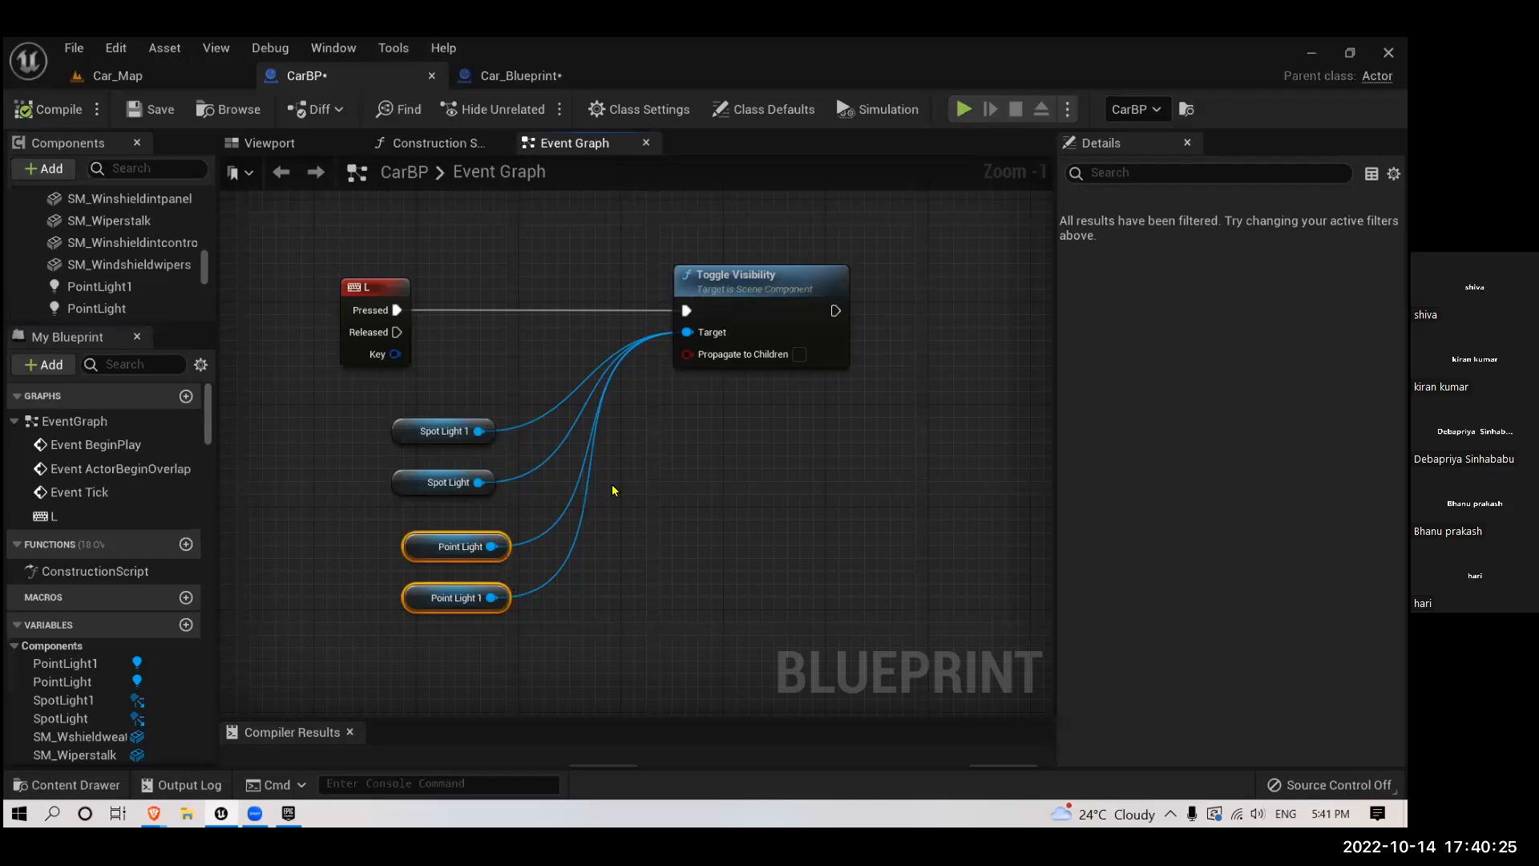
{"action": "right_click_drag", "start_coordinate": [617, 463], "coordinate": [325, 470]}
{"action": "left_click", "coordinate": [118, 291]}
{"action": "left_click", "coordinate": [117, 310], "text": "shift"}
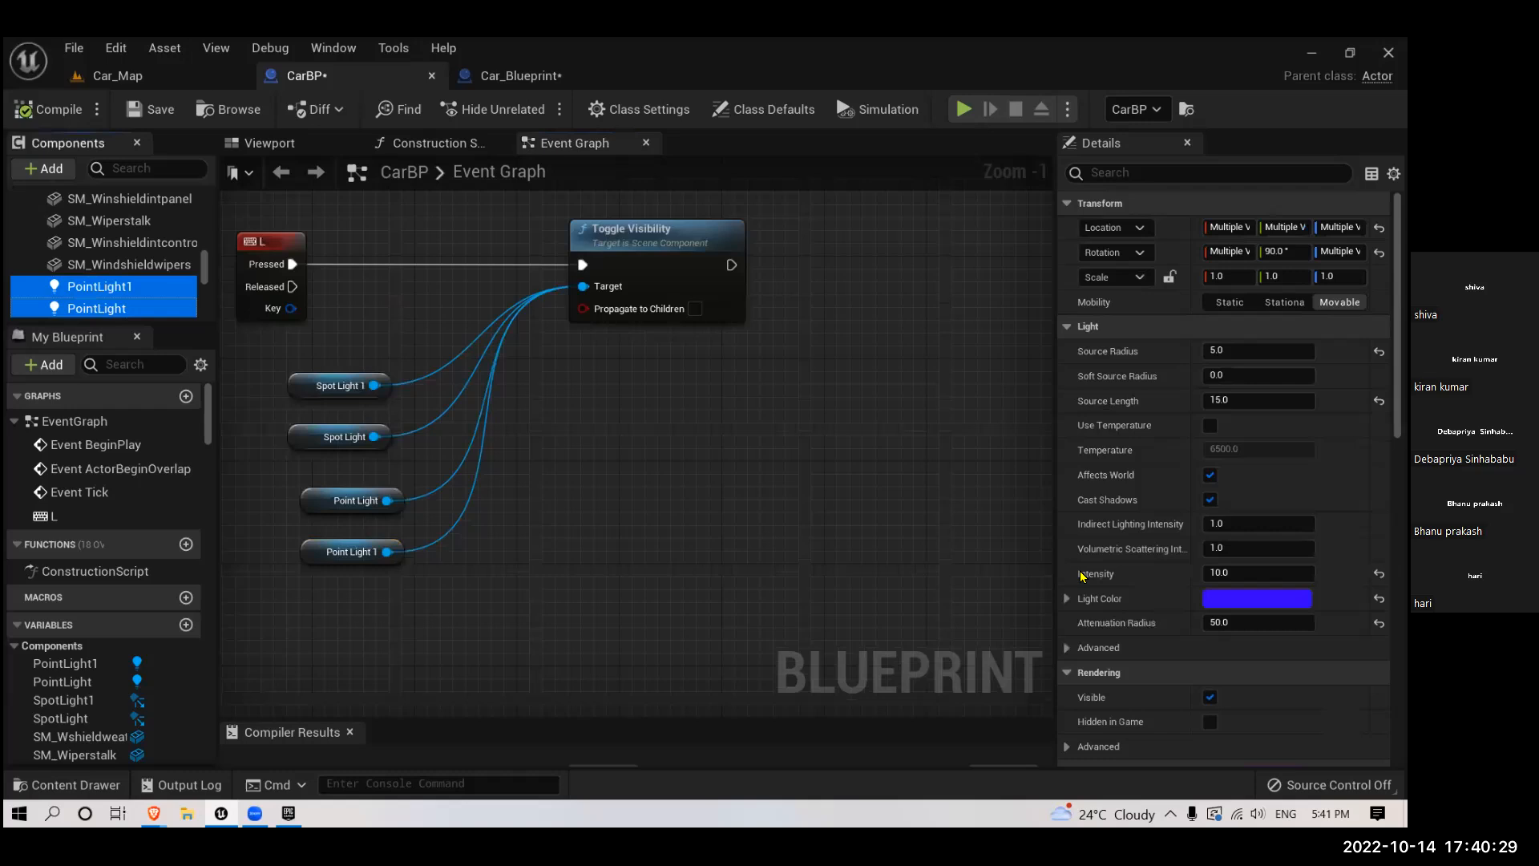
{"action": "left_click", "coordinate": [1233, 602]}
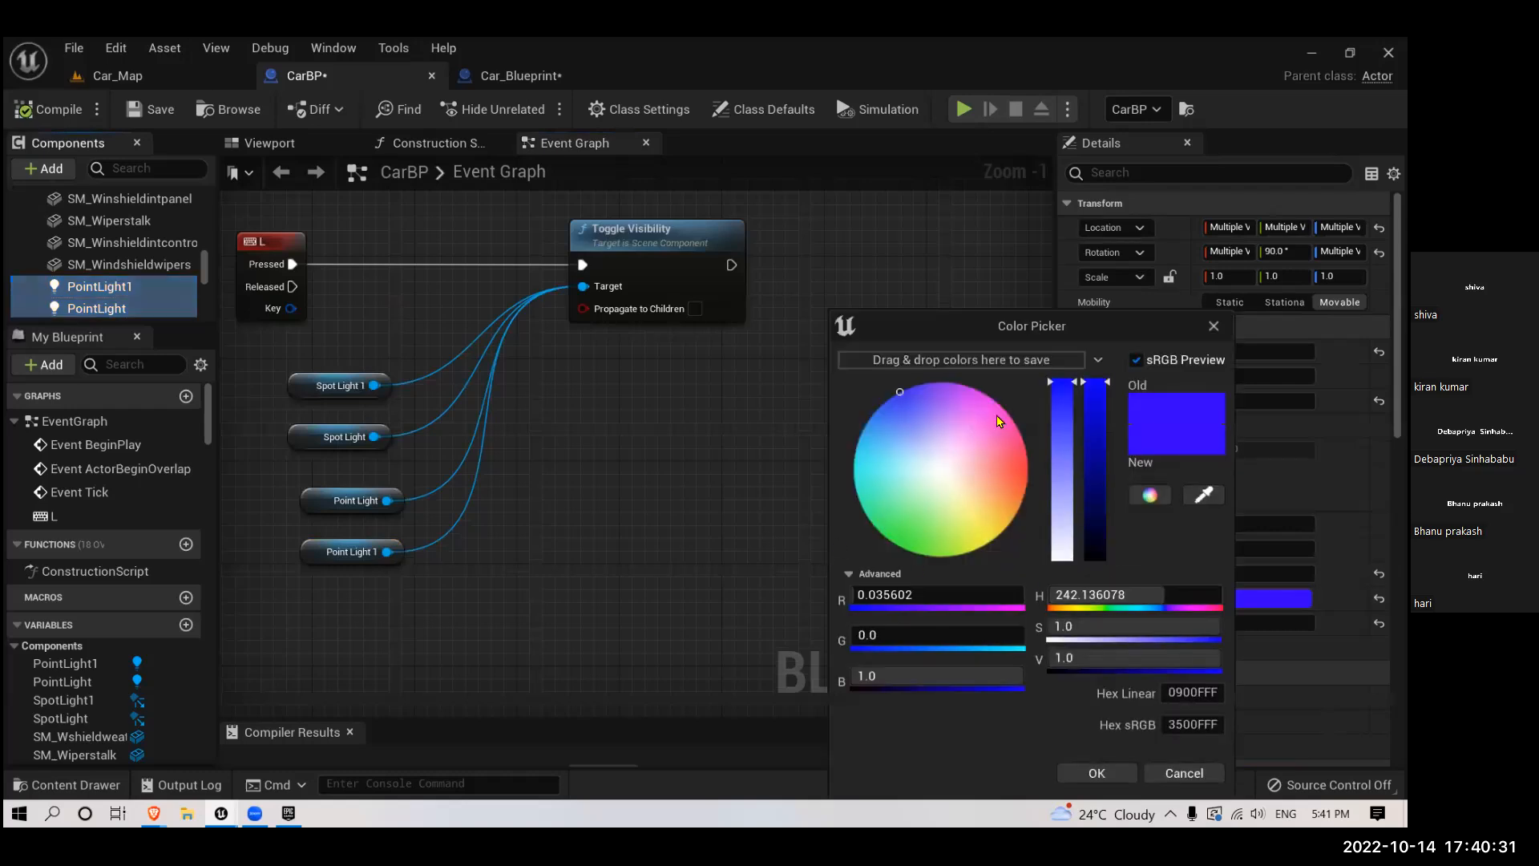
{"action": "left_click", "coordinate": [1214, 327]}
{"action": "scroll", "coordinate": [1205, 497], "scroll_direction": "down", "scroll_amount": 9}
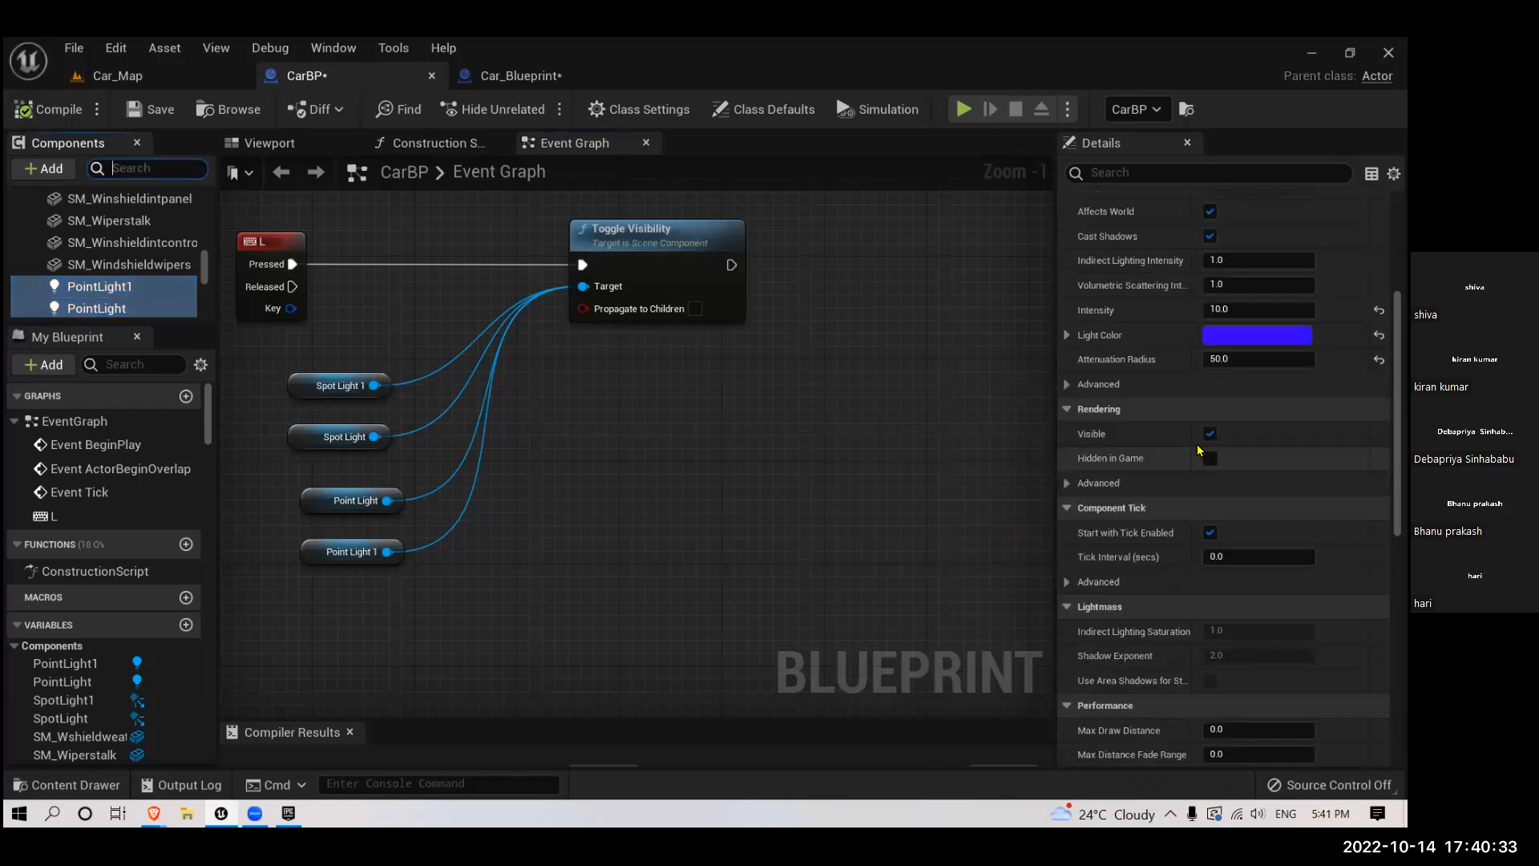
{"action": "left_click", "coordinate": [1211, 433]}
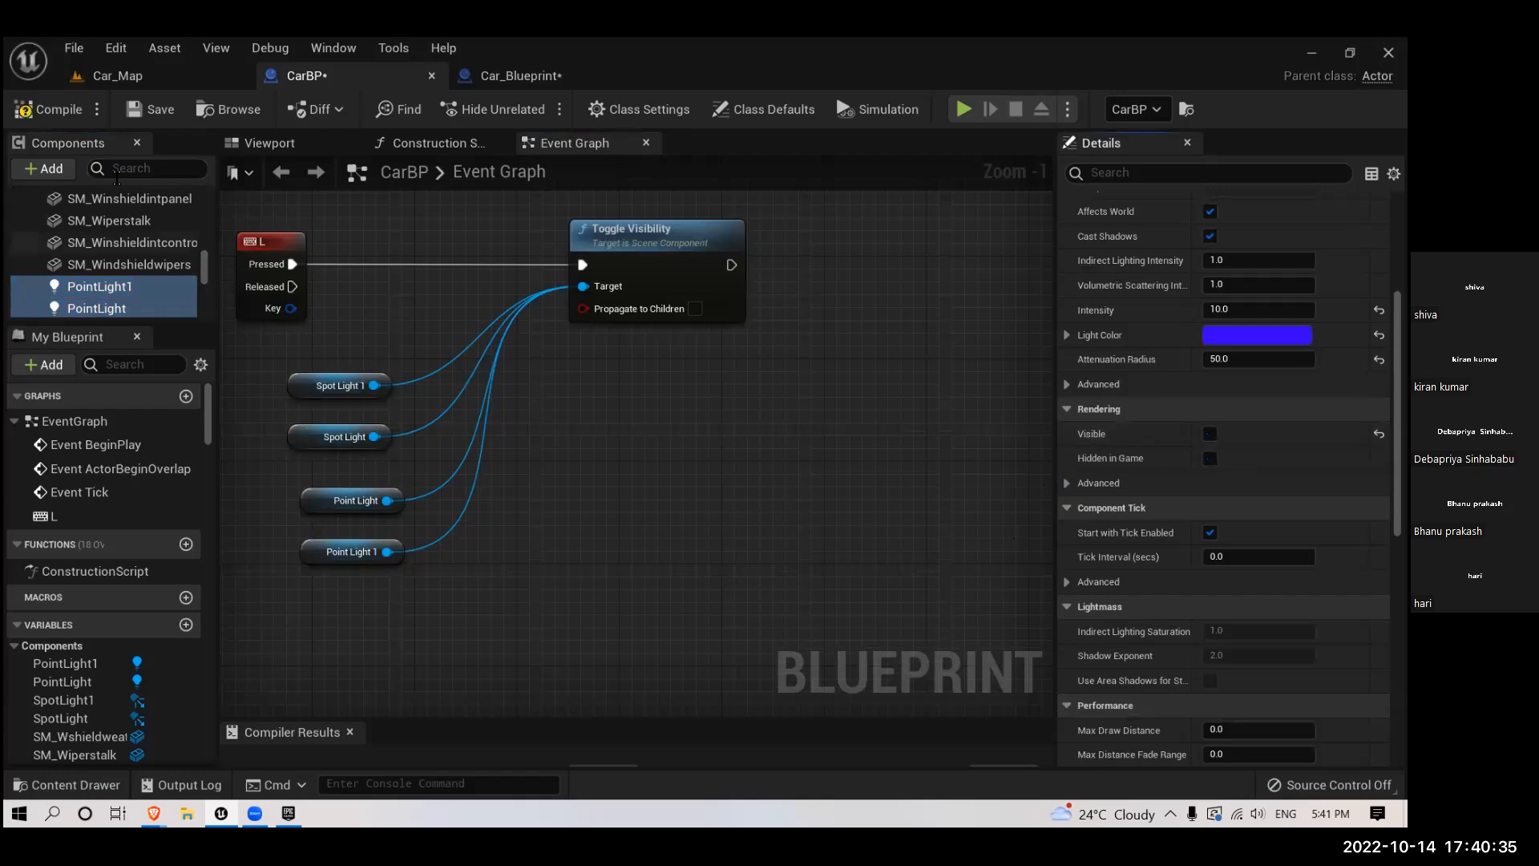
{"action": "left_click", "coordinate": [49, 109]}
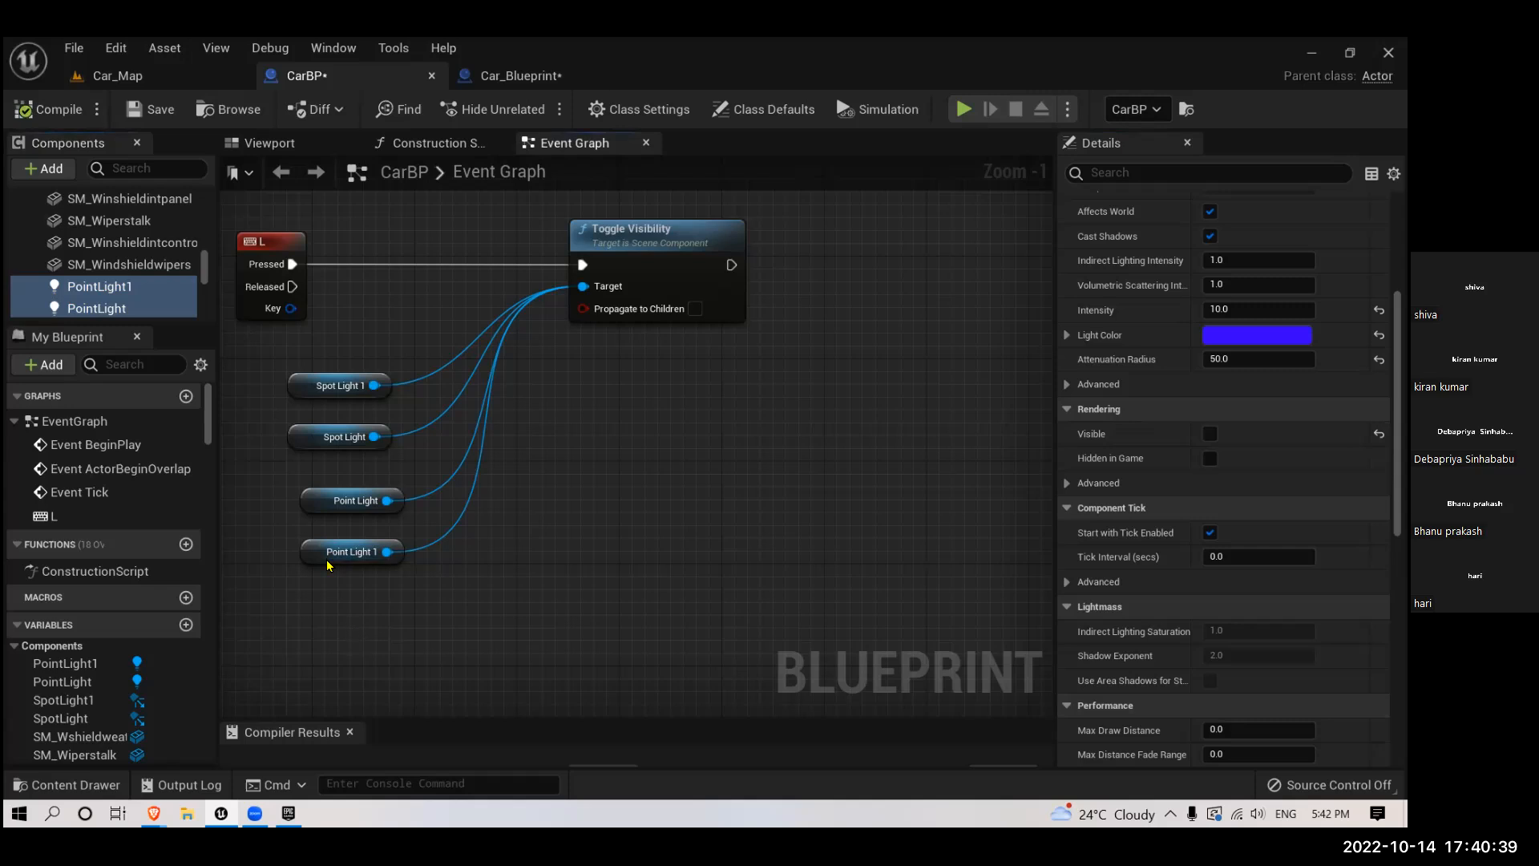
{"action": "left_click_drag", "start_coordinate": [327, 565], "coordinate": [301, 493]}
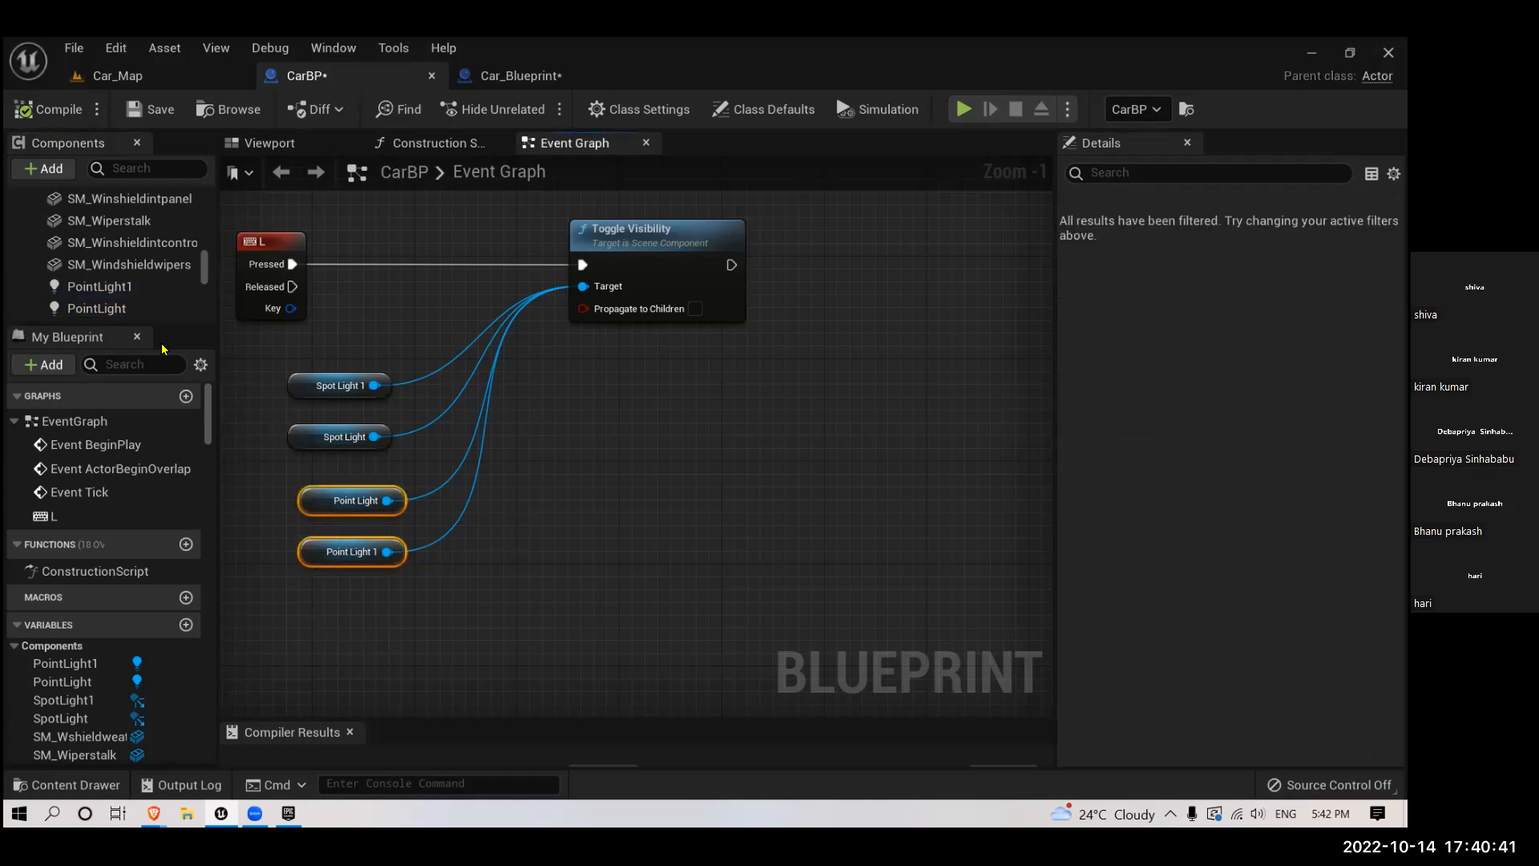
{"action": "left_click", "coordinate": [133, 289]}
{"action": "left_click", "coordinate": [130, 311], "text": "ctrl"}
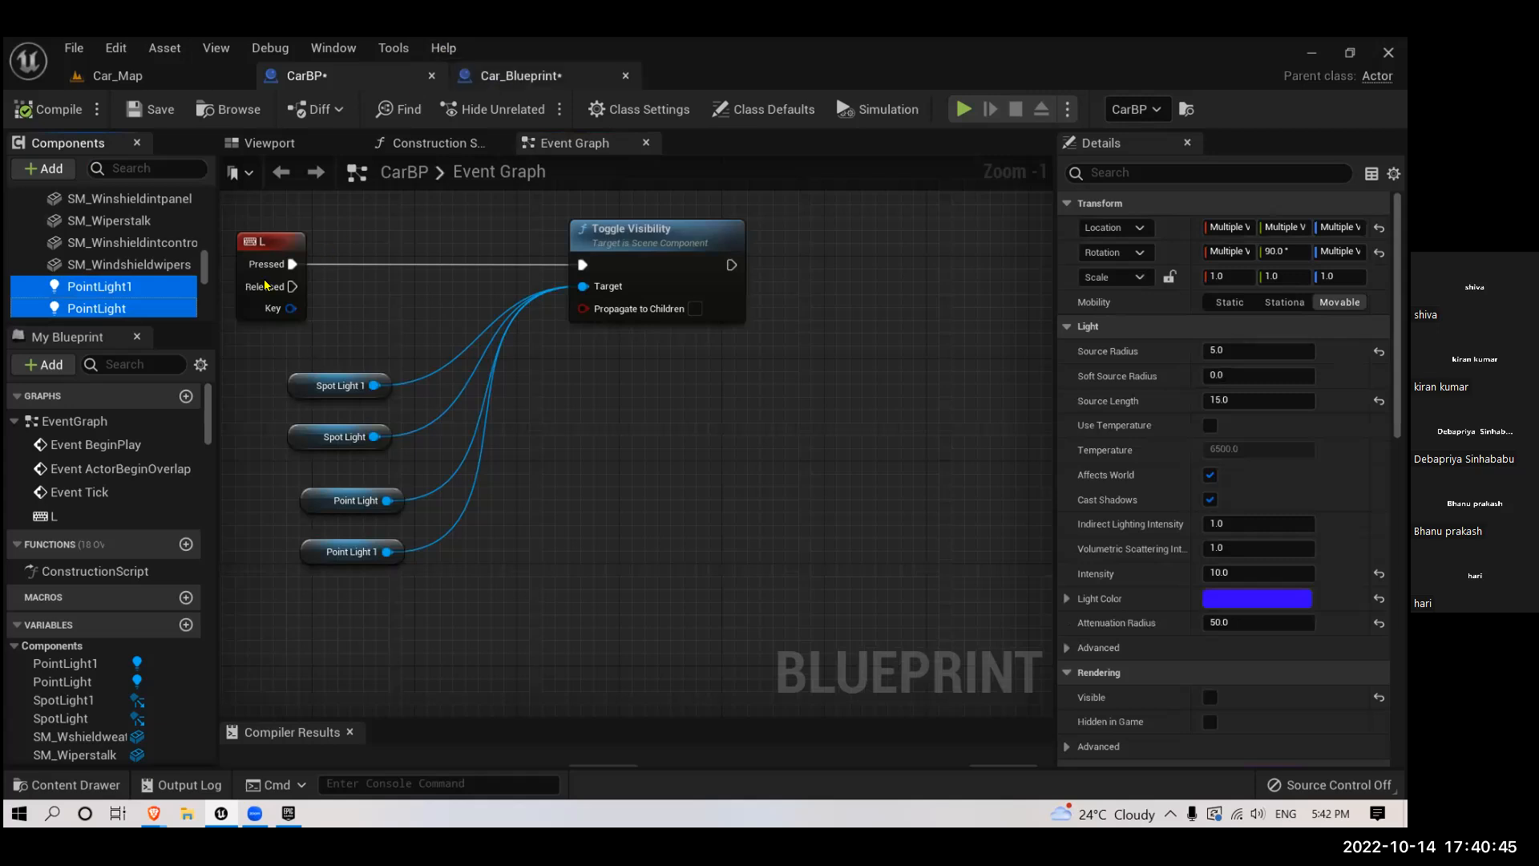
- In Car_Blueprint, clear the component search filter and switch the viewport to a perspective view of the car's rear
{"action": "left_click", "coordinate": [505, 75]}
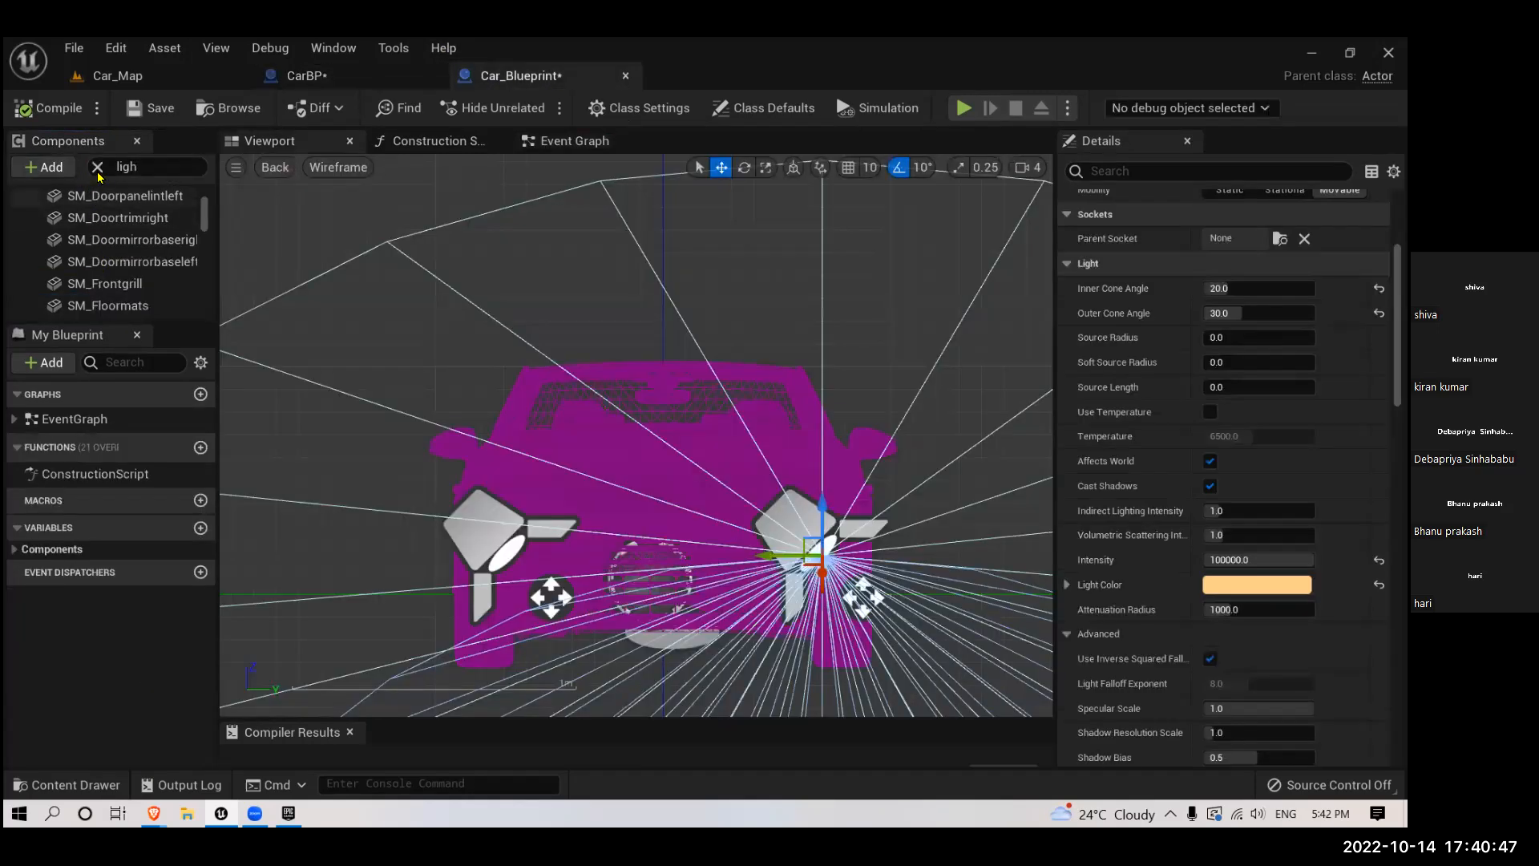
{"action": "left_click", "coordinate": [97, 167]}
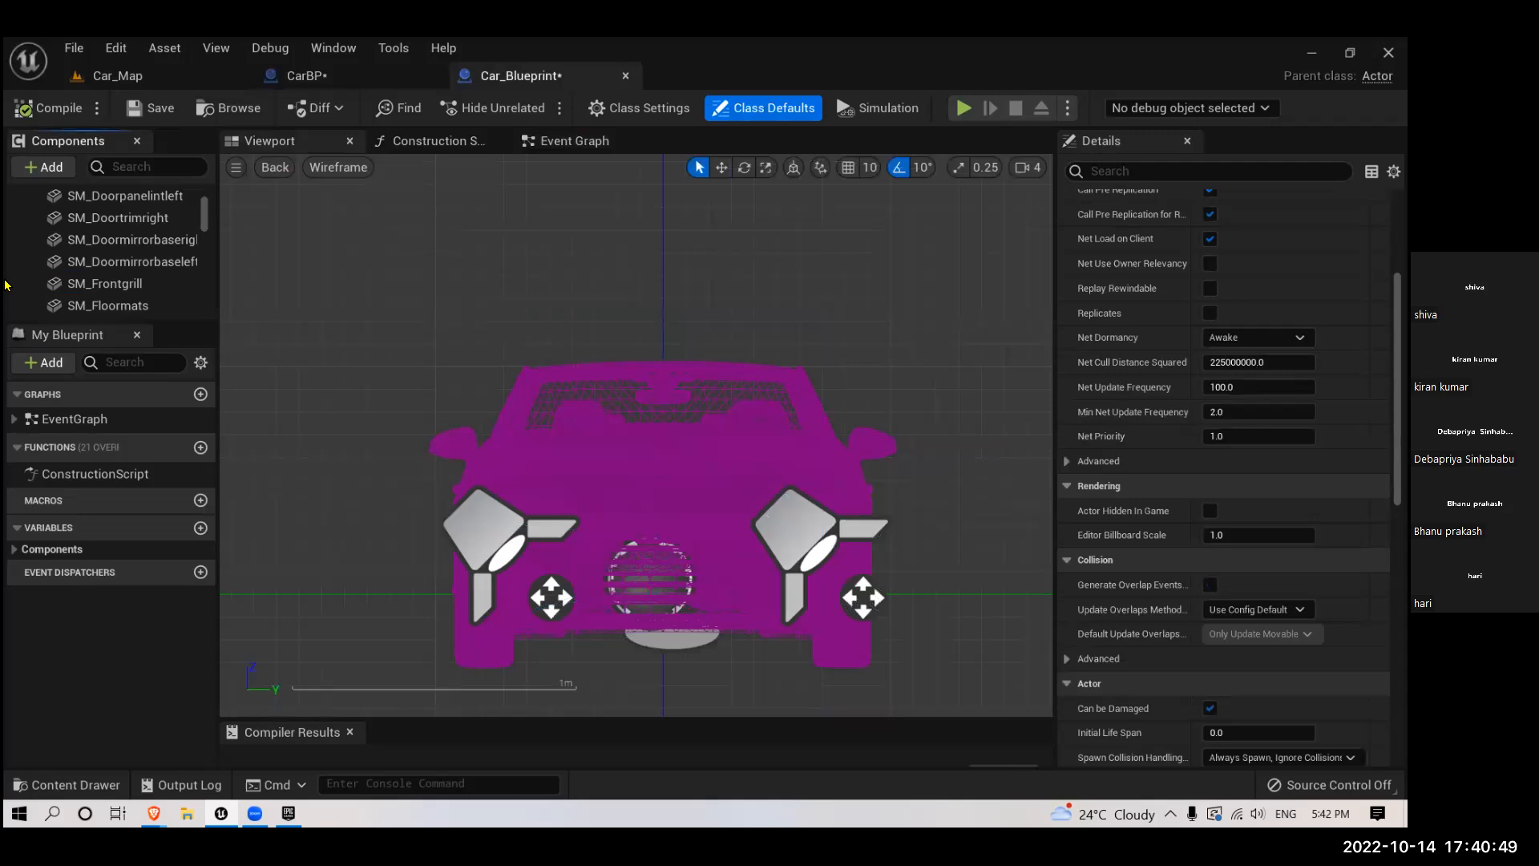
{"action": "scroll", "coordinate": [437, 423], "scroll_direction": "down", "scroll_amount": 2}
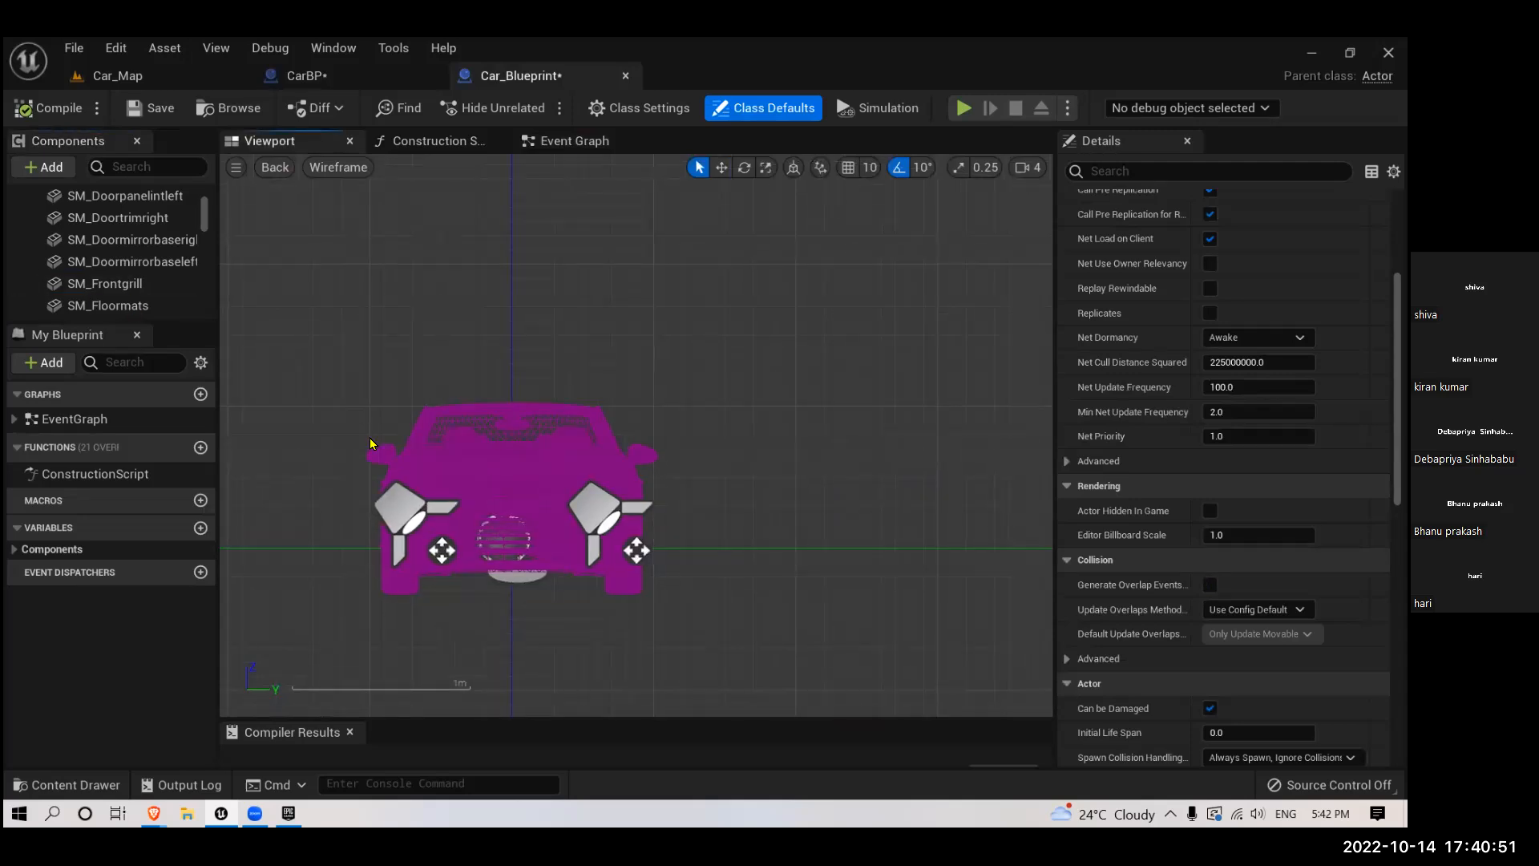
{"action": "left_click", "coordinate": [370, 443]}
{"action": "key", "text": "alt+g"}
{"action": "left_click_drag", "start_coordinate": [659, 590], "coordinate": [655, 600], "text": "alt"}
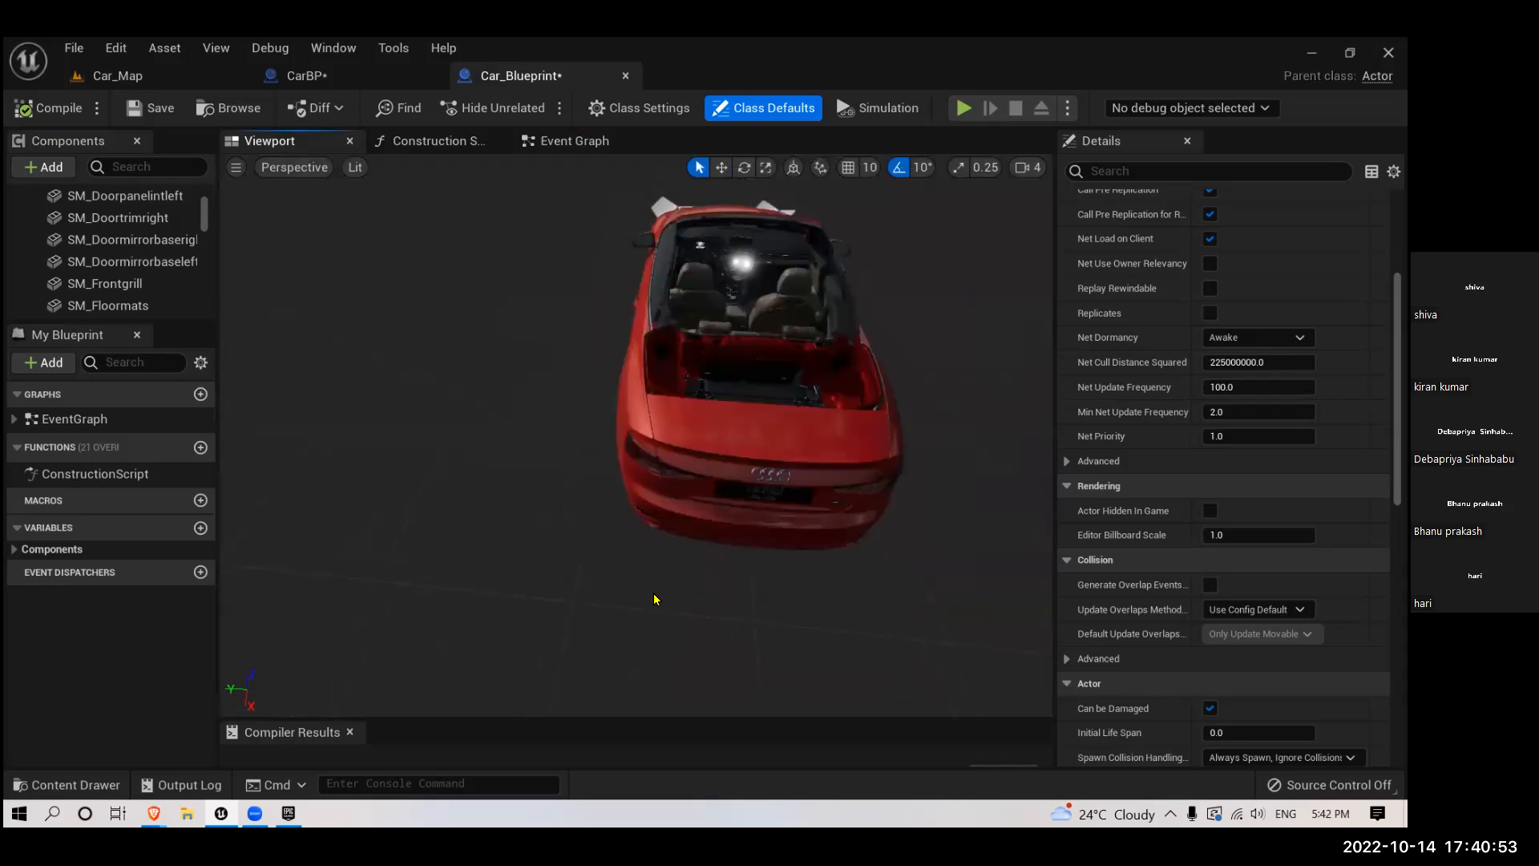
- Add a Point Light component to Car_Blueprint and duplicate it
{"action": "left_click", "coordinate": [56, 169]}
{"action": "type", "text": "poin"}
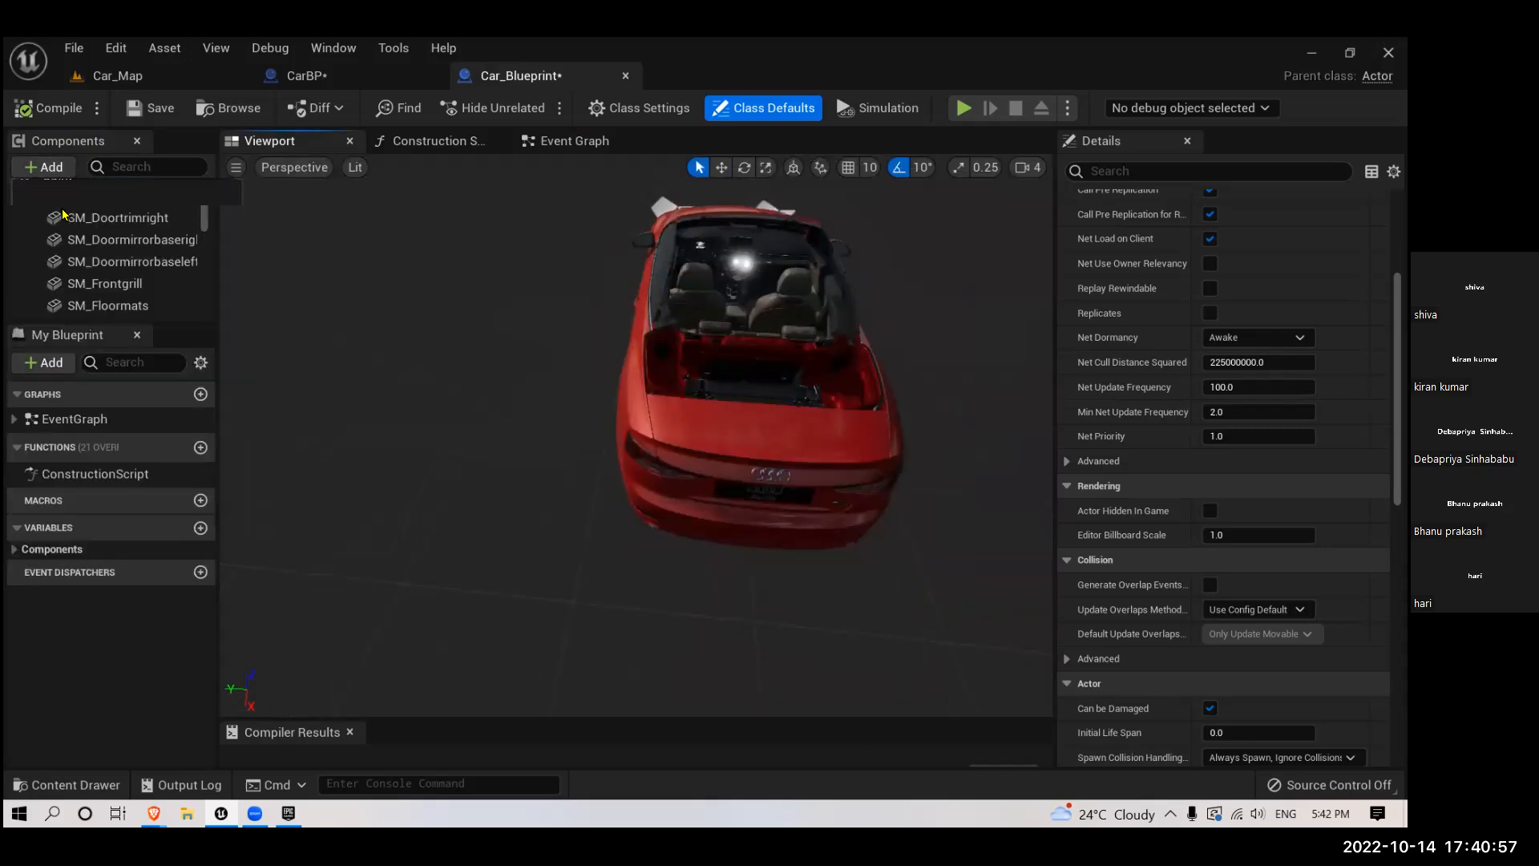
{"action": "type", "text": "t"}
{"action": "left_click", "coordinate": [63, 224]}
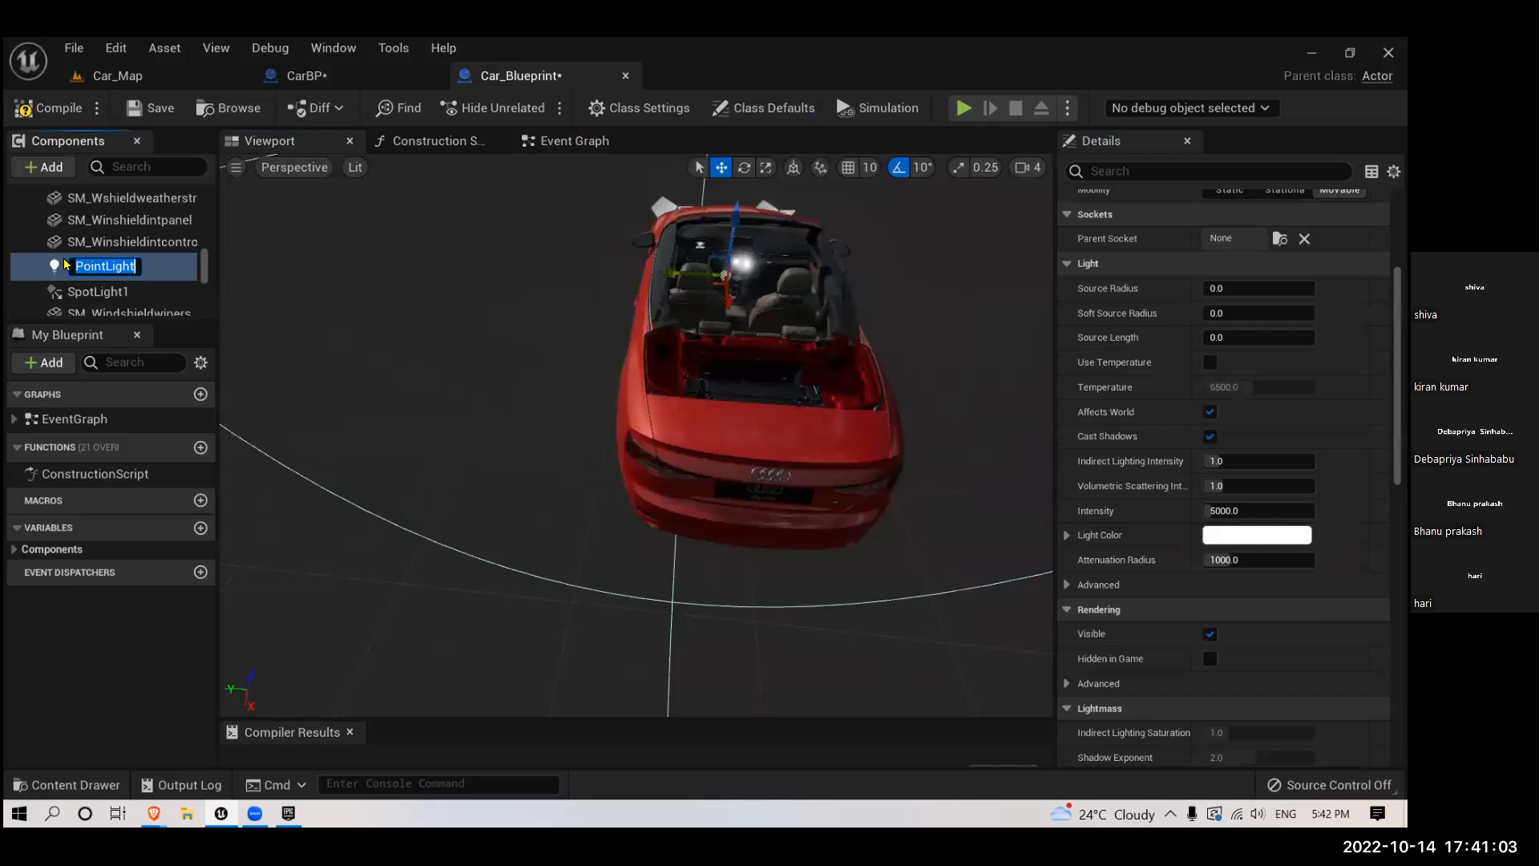
{"action": "left_click", "coordinate": [50, 260]}
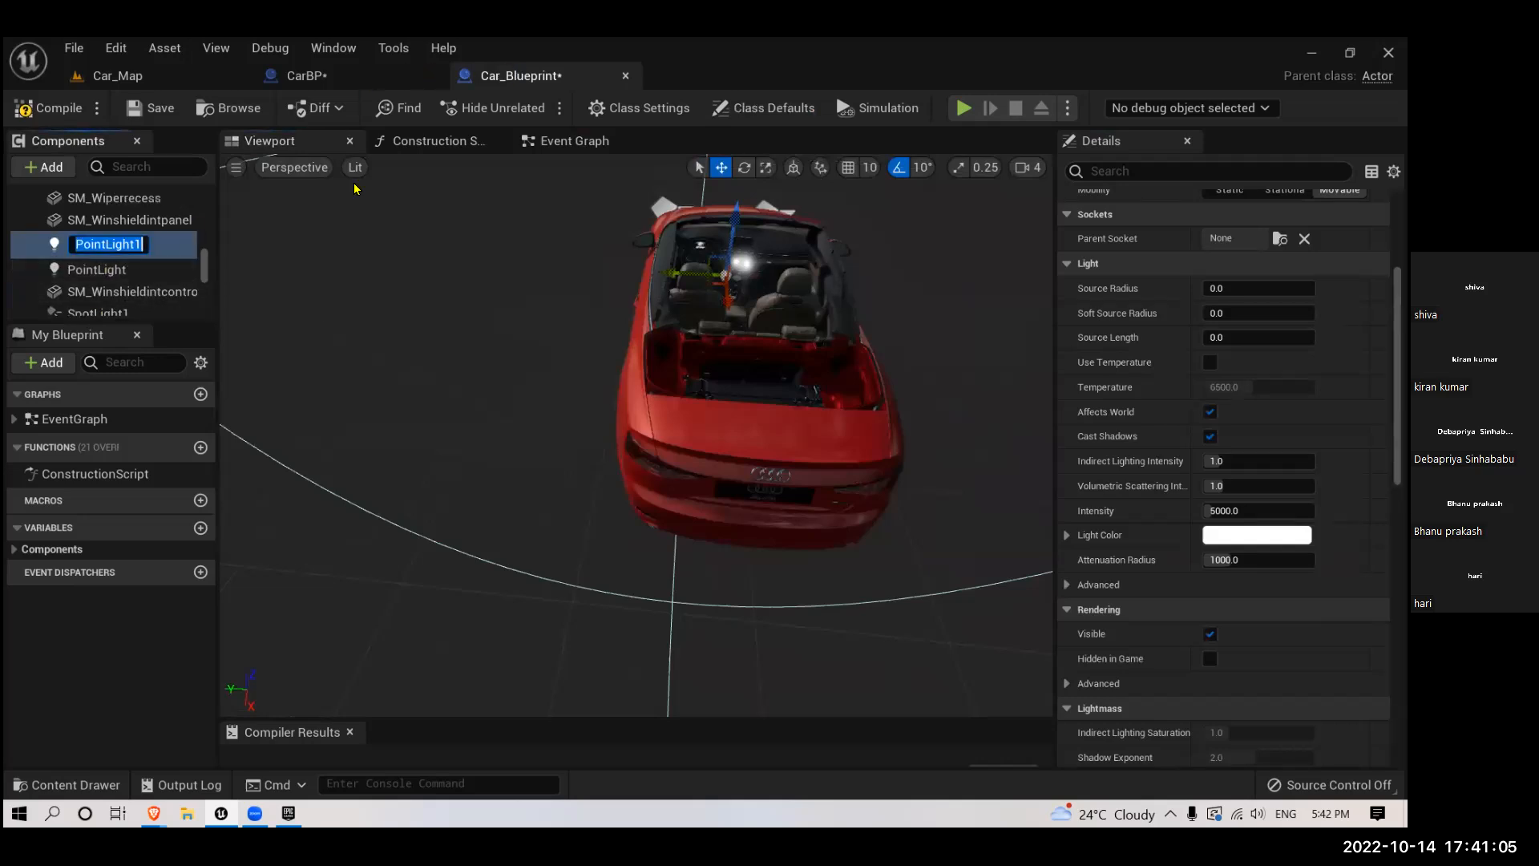
- Copy the location of PointLight1 in CarBP (339.56, -58.92, 52.27) onto PointLight1 in Car_Blueprint
{"action": "left_click", "coordinate": [305, 75]}
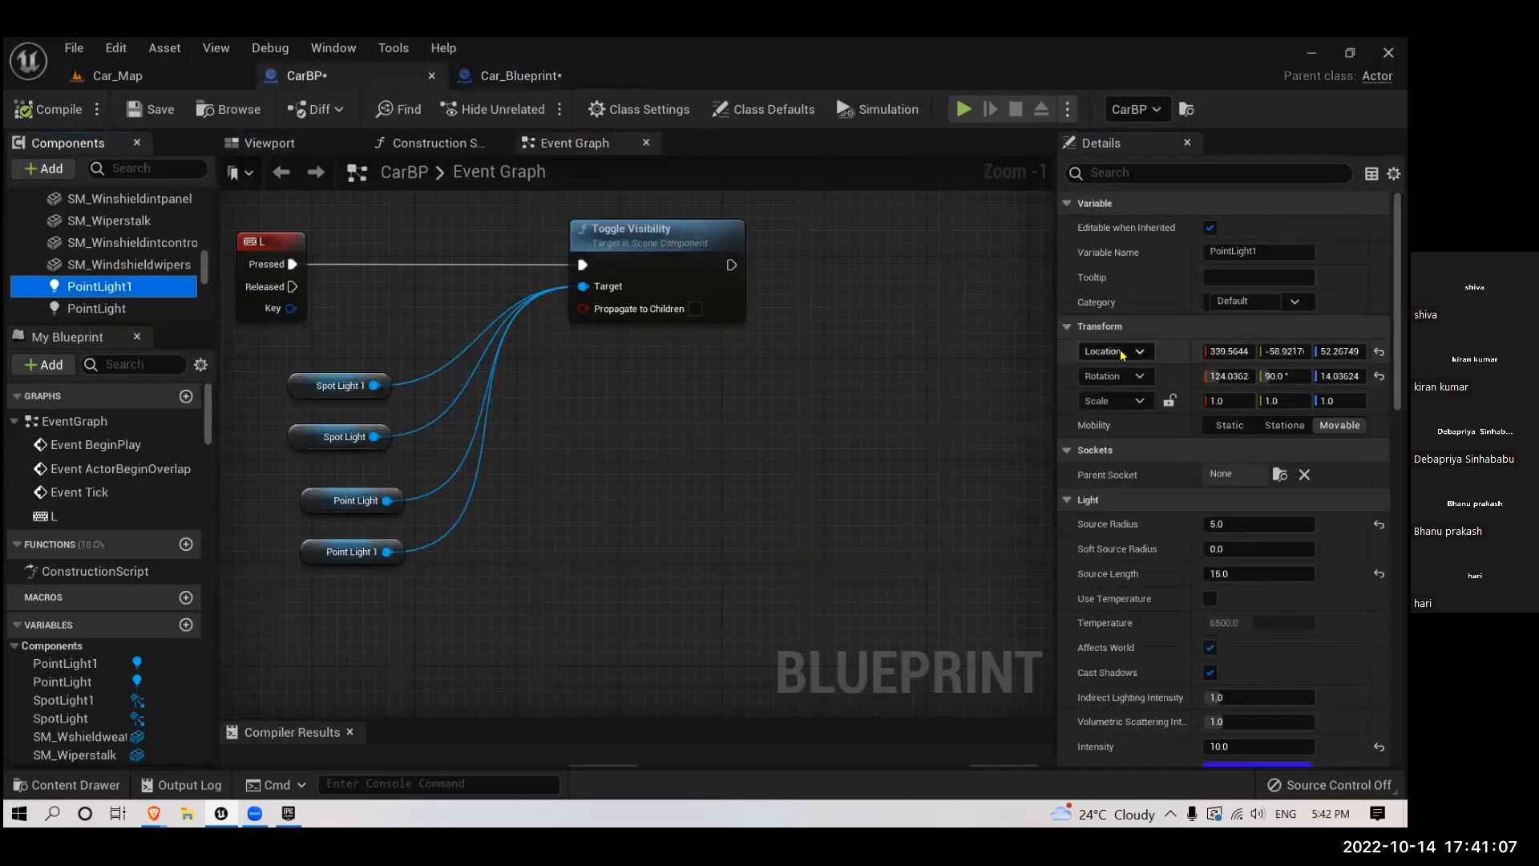
{"action": "right_click", "coordinate": [1125, 351]}
{"action": "left_click", "coordinate": [1186, 442]}
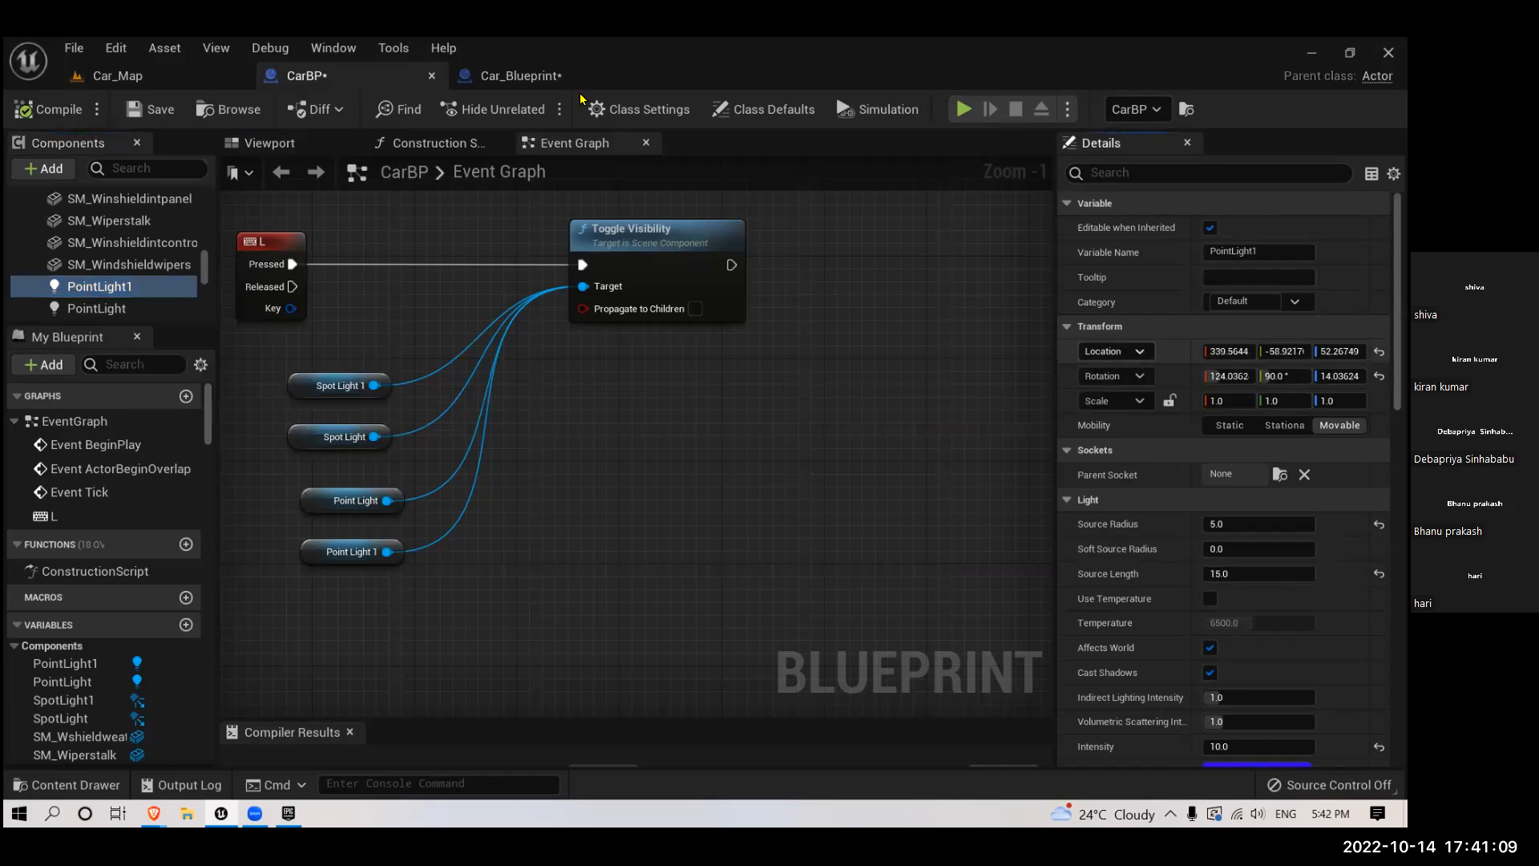
{"action": "left_click", "coordinate": [506, 75]}
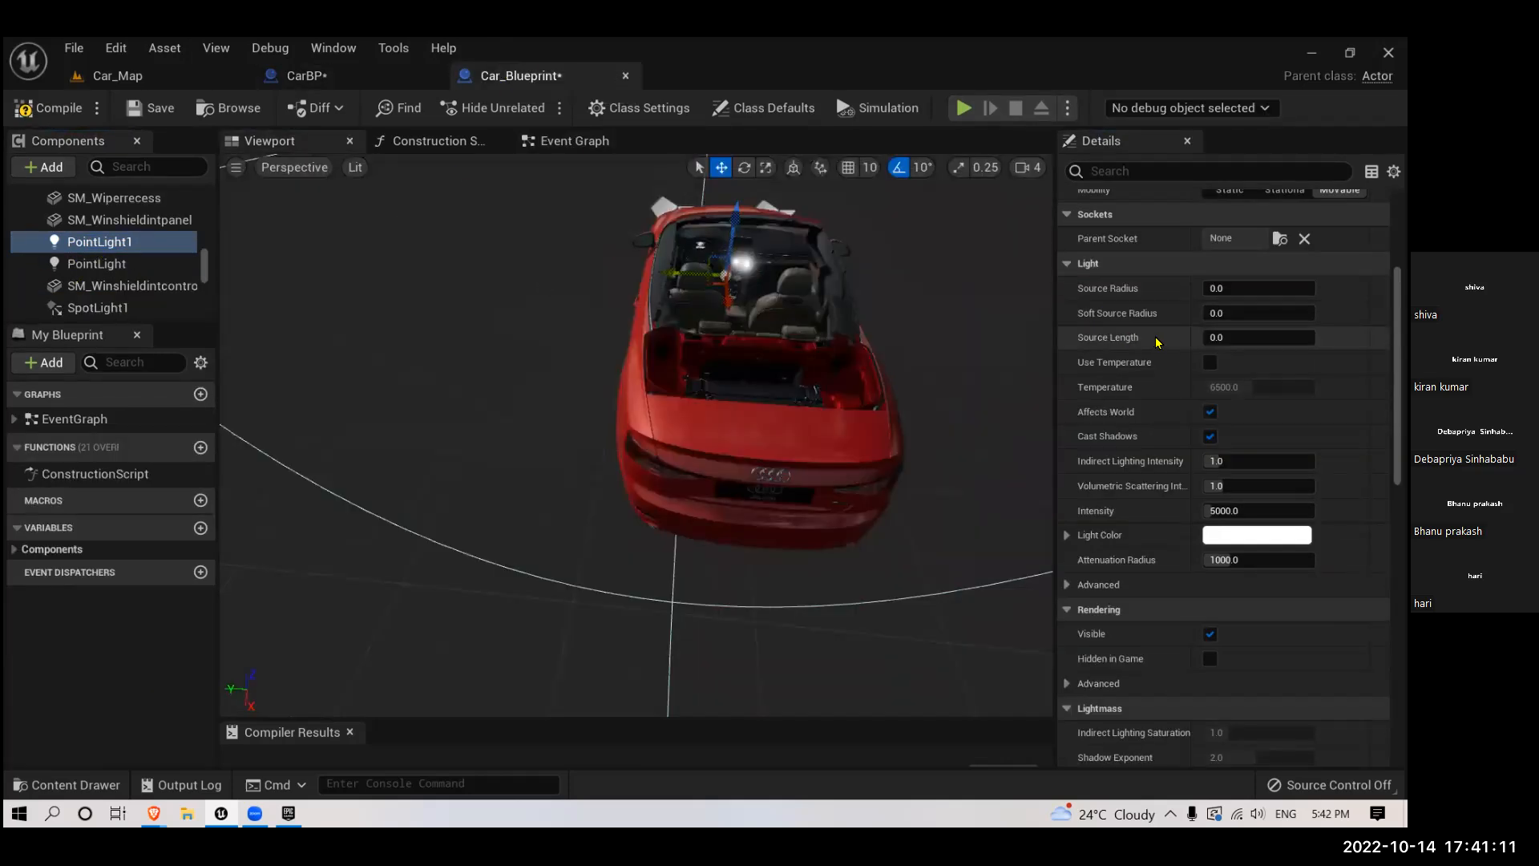
{"action": "scroll", "coordinate": [1154, 332], "scroll_direction": "up", "scroll_amount": 5}
{"action": "right_click", "coordinate": [1139, 322]}
{"action": "left_click", "coordinate": [1215, 433]}
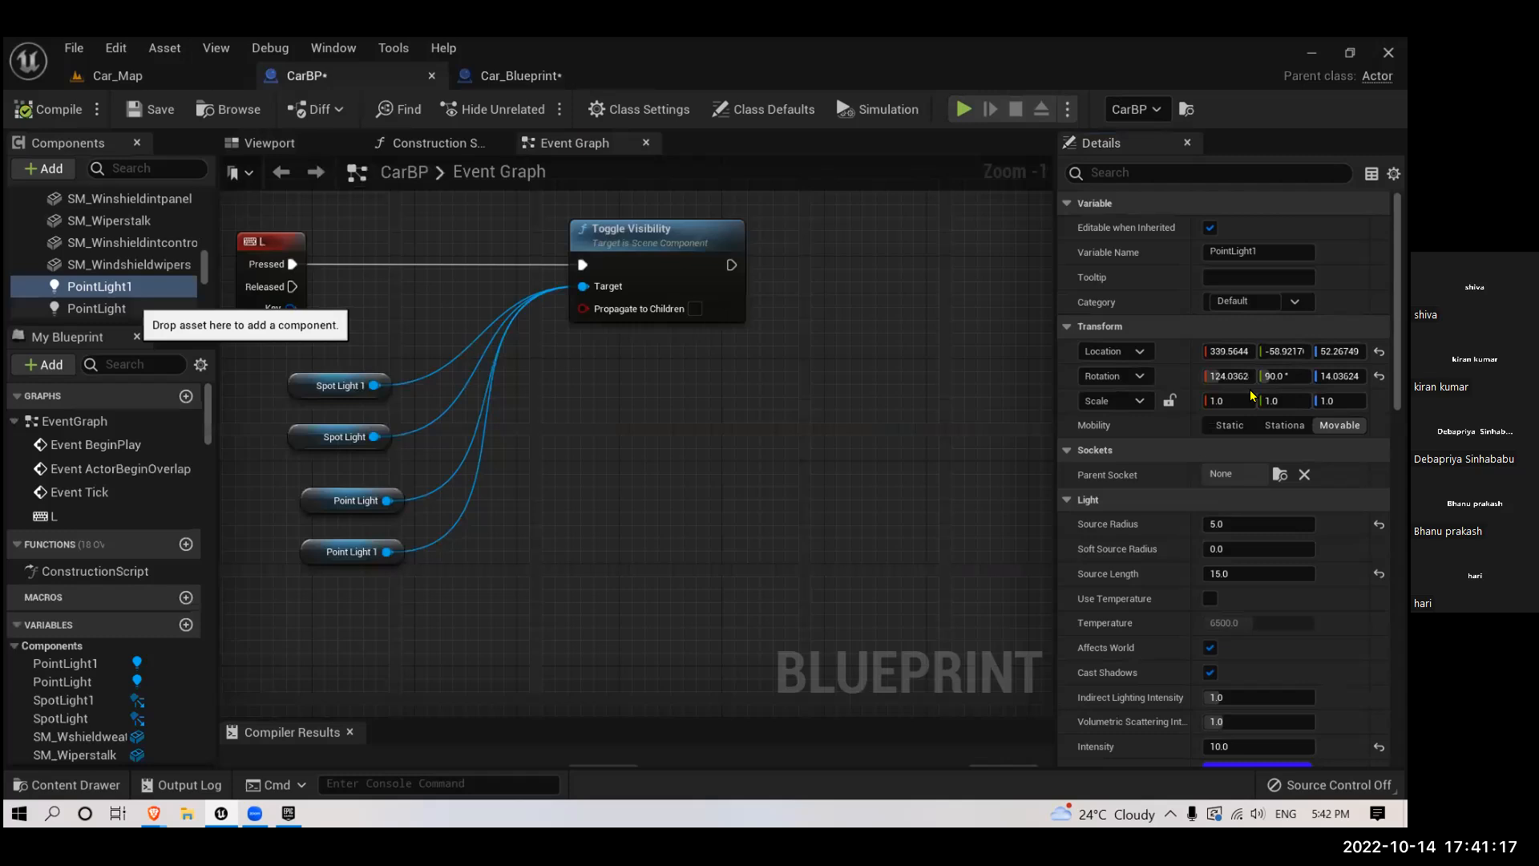
- Copy the rotation of PointLight1 in CarBP (124.04, 90, 14.04) onto PointLight1 in Car_Blueprint
{"action": "right_click", "coordinate": [1134, 388]}
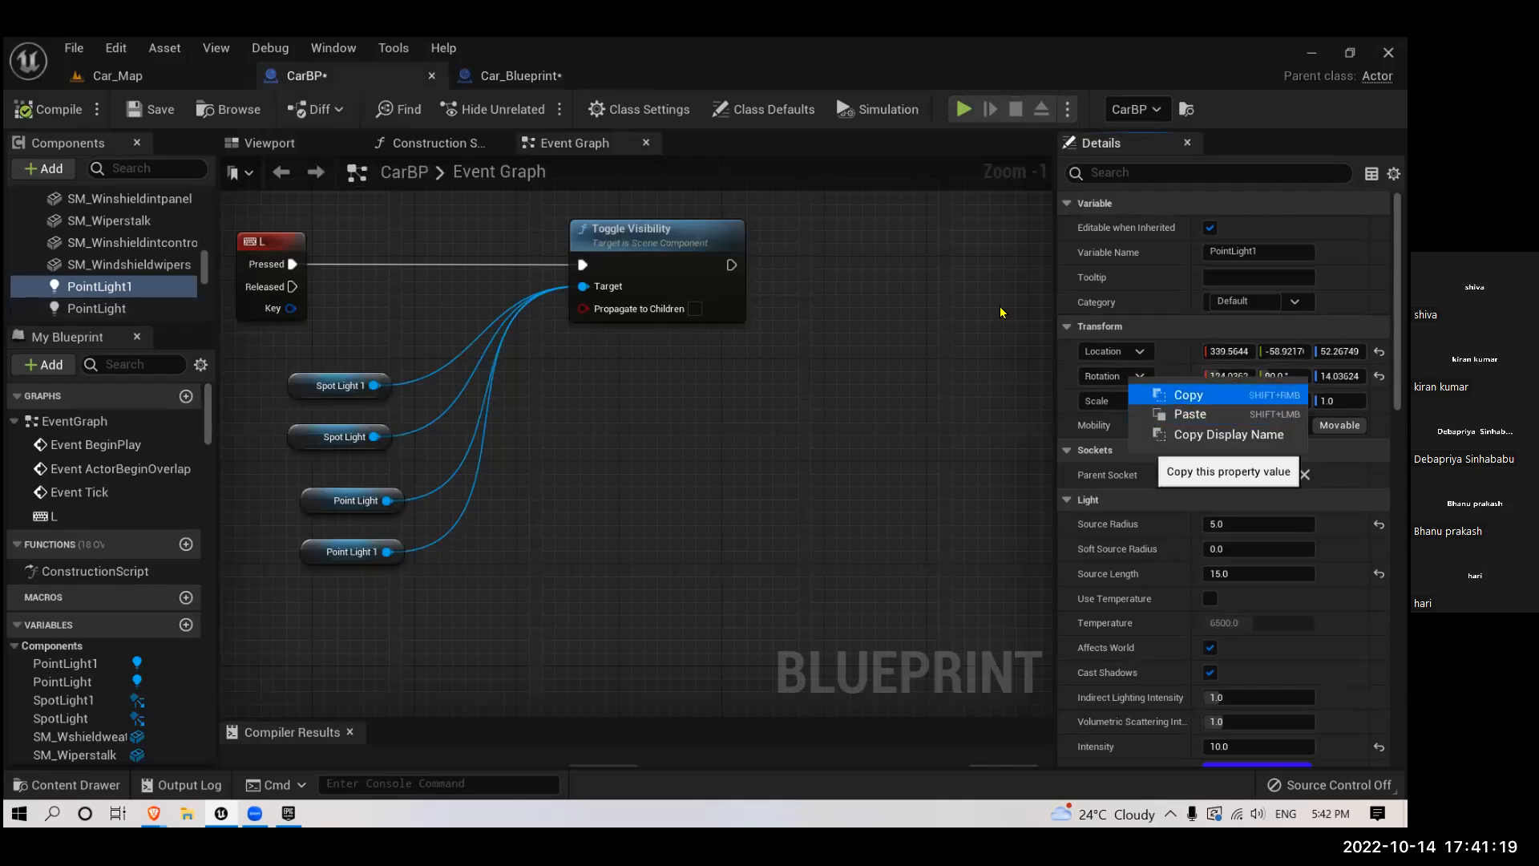
{"action": "left_click", "coordinate": [1172, 395]}
{"action": "left_click", "coordinate": [513, 77]}
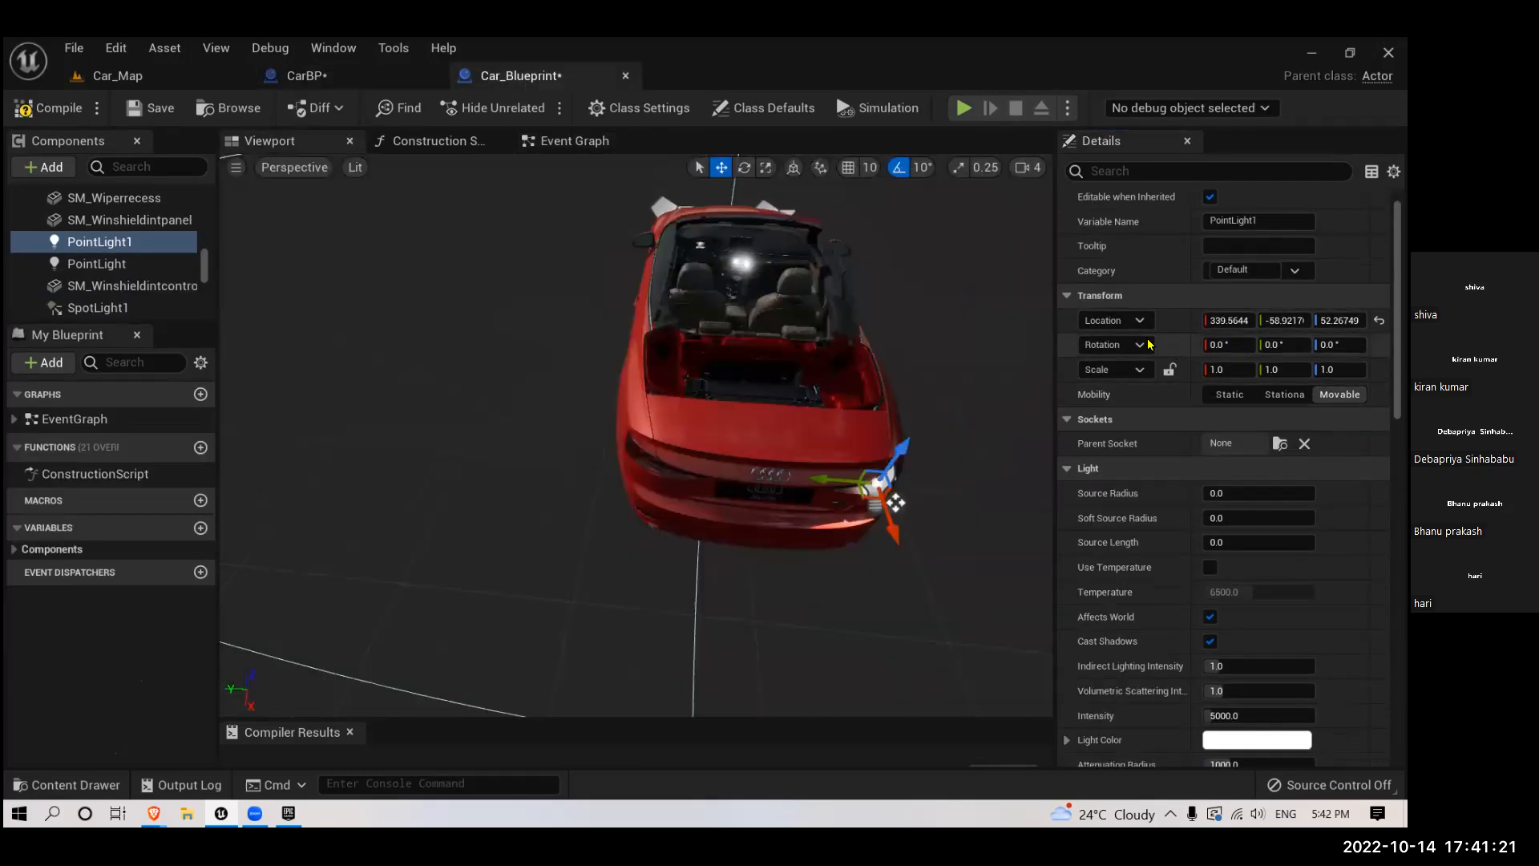
{"action": "right_click", "coordinate": [1152, 346]}
{"action": "left_click", "coordinate": [1167, 375]}
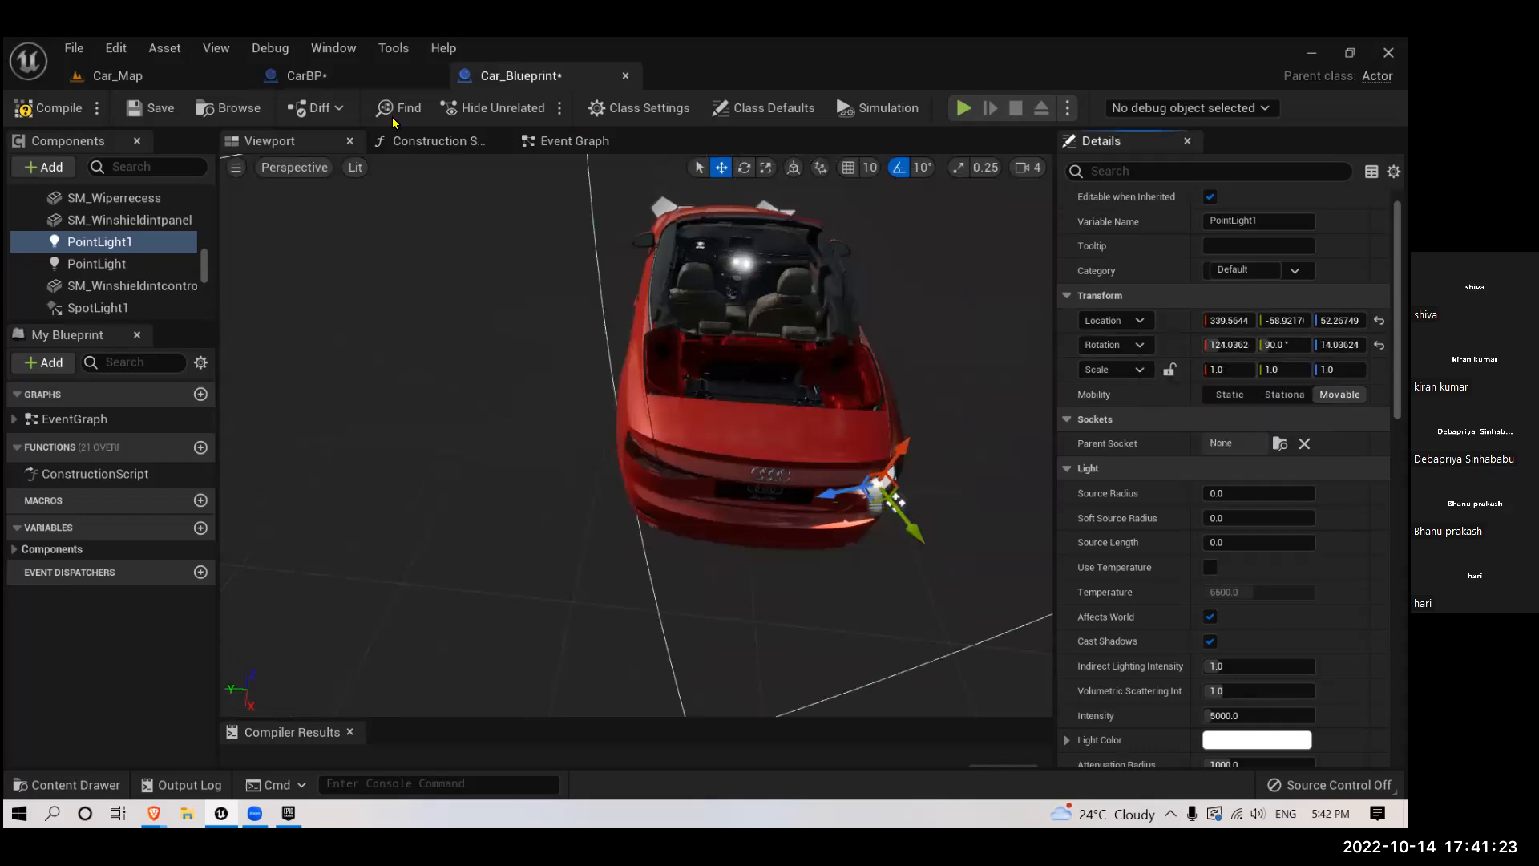
- Copy the location of PointLight in CarBP (335.96, 64.32, 52.27) onto the selected PointLight1 in Car_Blueprint
{"action": "left_click", "coordinate": [305, 75]}
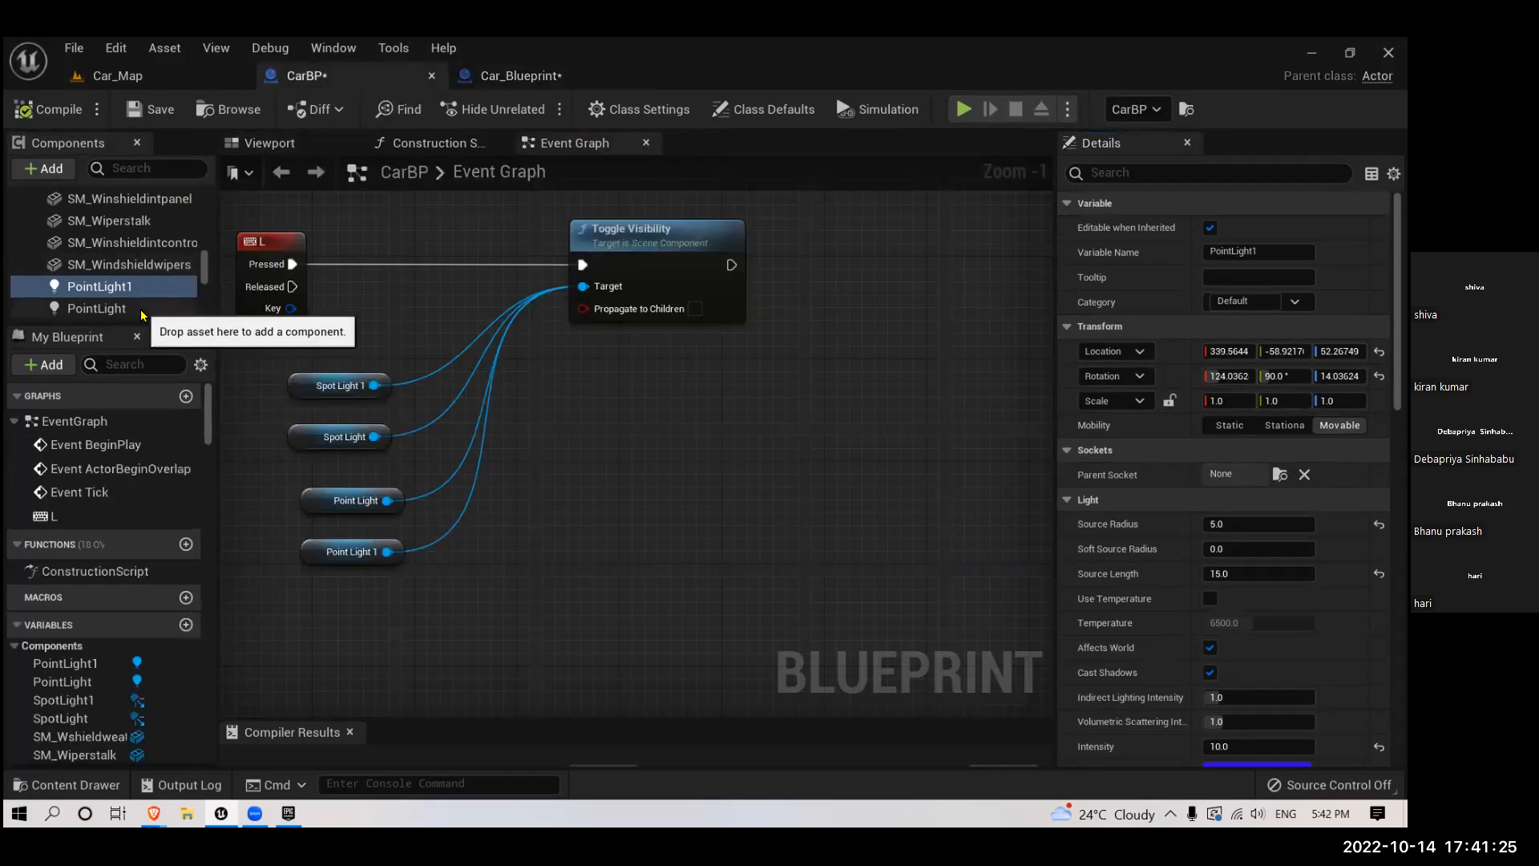
{"action": "left_click", "coordinate": [96, 308]}
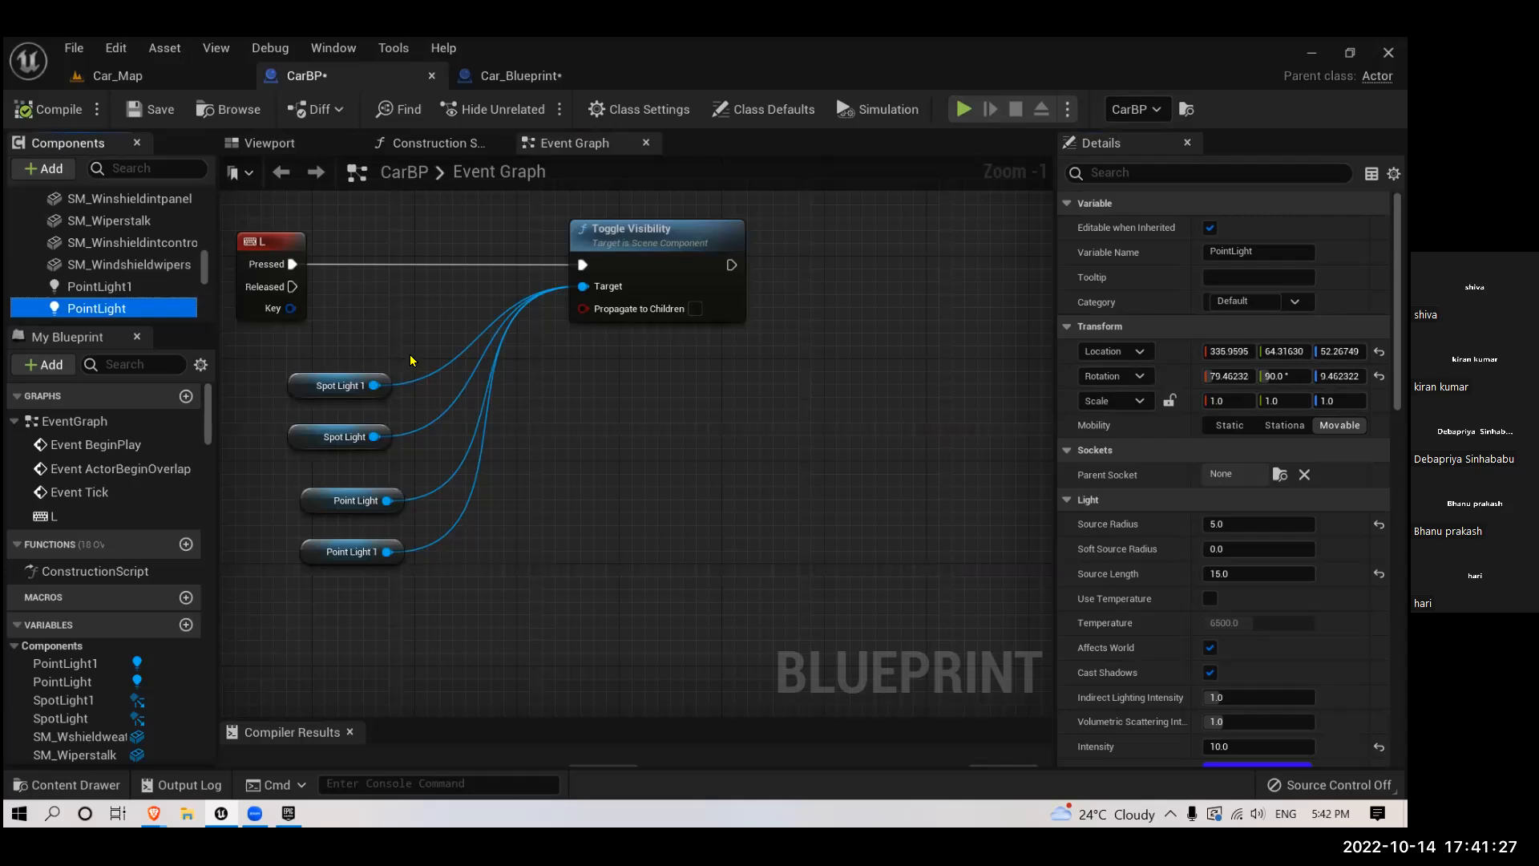
{"action": "right_click", "coordinate": [1131, 349]}
{"action": "left_click", "coordinate": [1158, 359]}
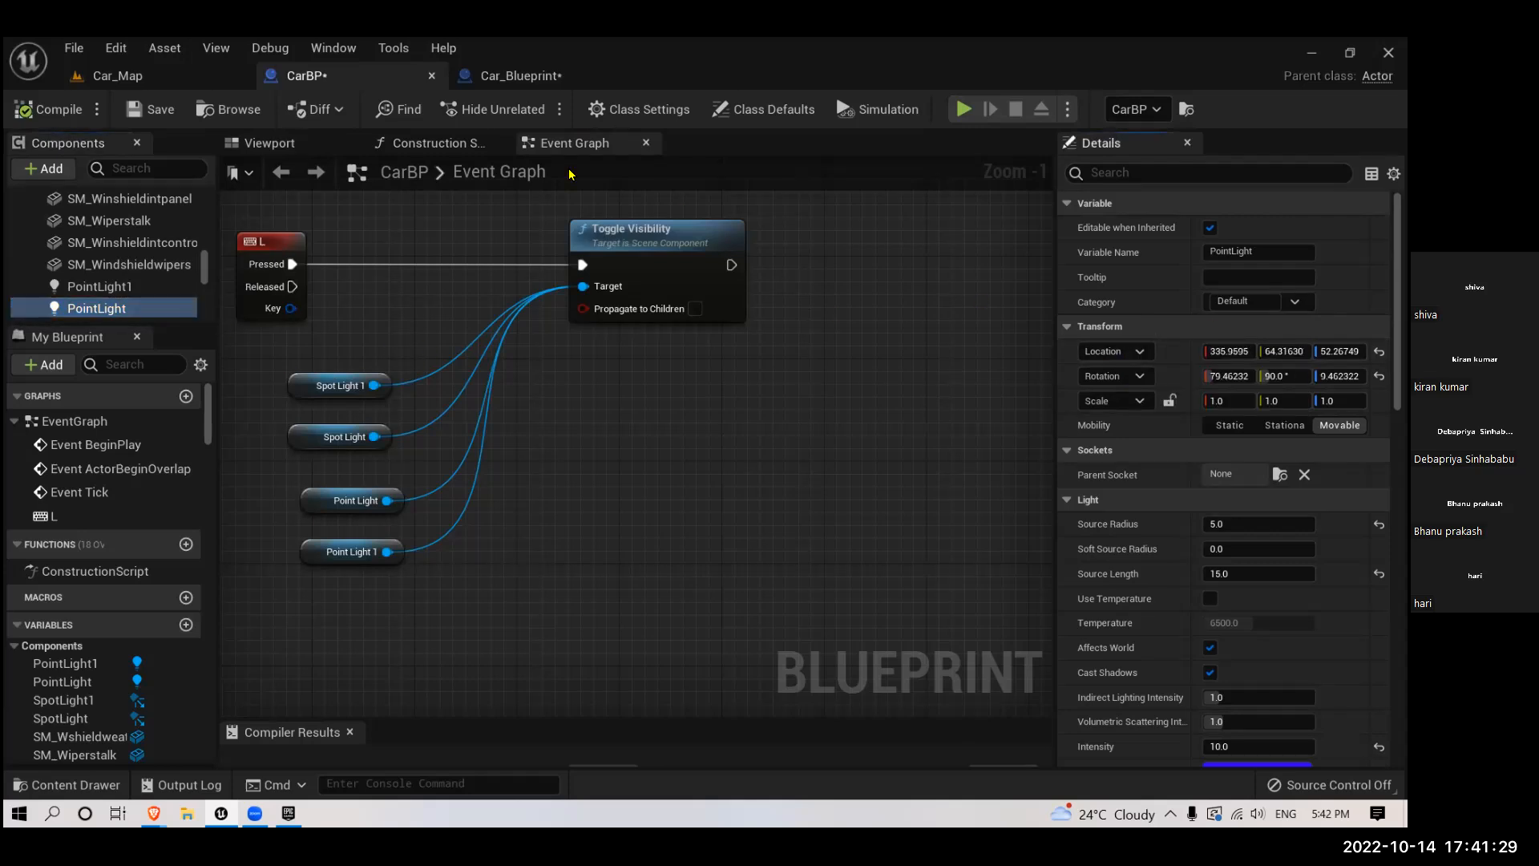
{"action": "left_click", "coordinate": [506, 76]}
{"action": "right_click", "coordinate": [1155, 322]}
{"action": "left_click", "coordinate": [1171, 351]}
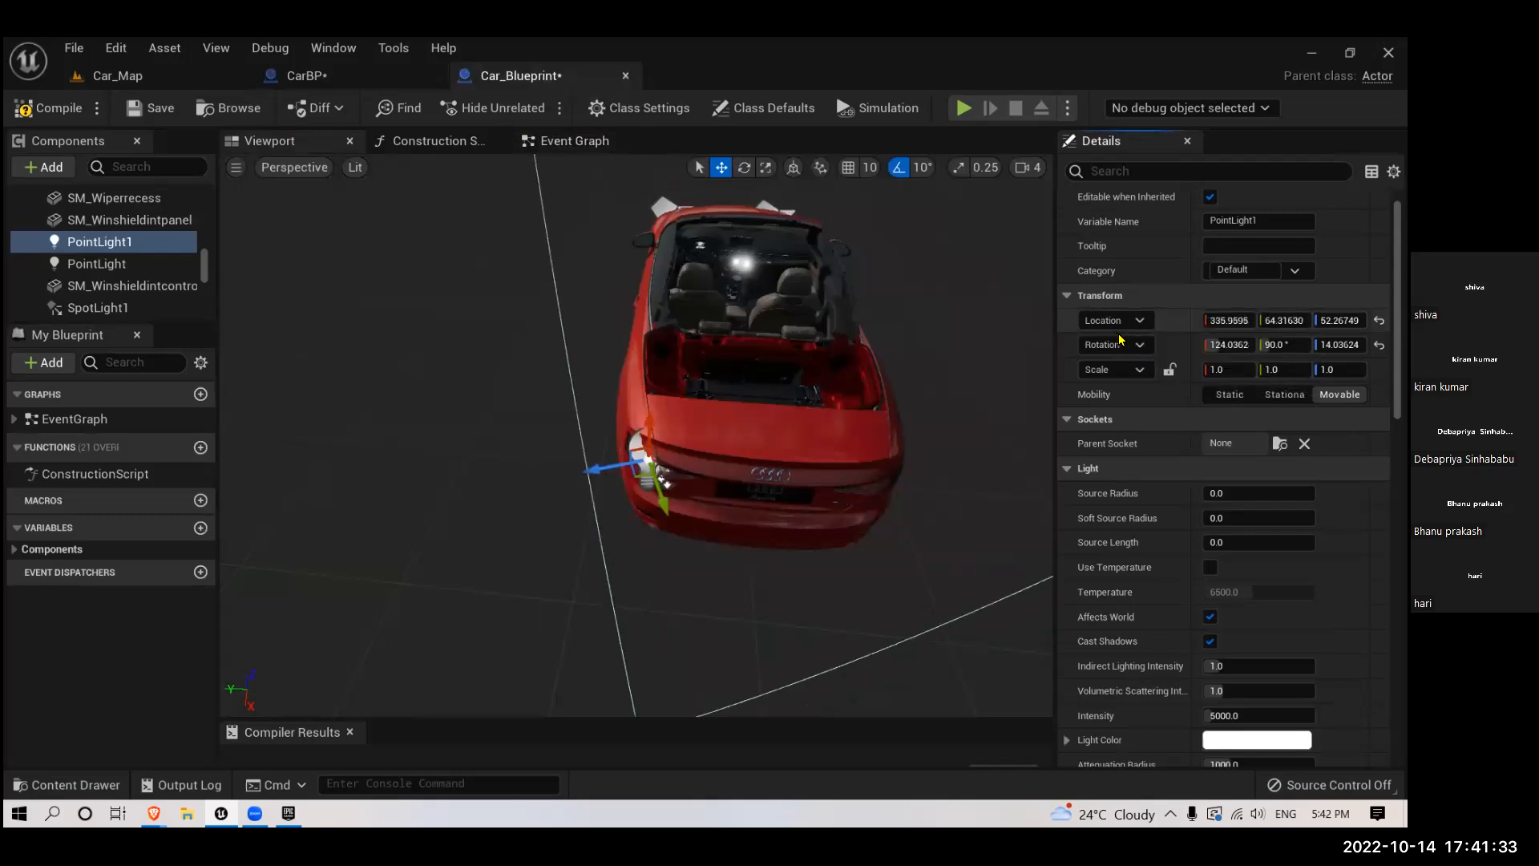
- Copy the rotation of PointLight in CarBP (79.46, 90, 9.46)
{"action": "left_click", "coordinate": [341, 76]}
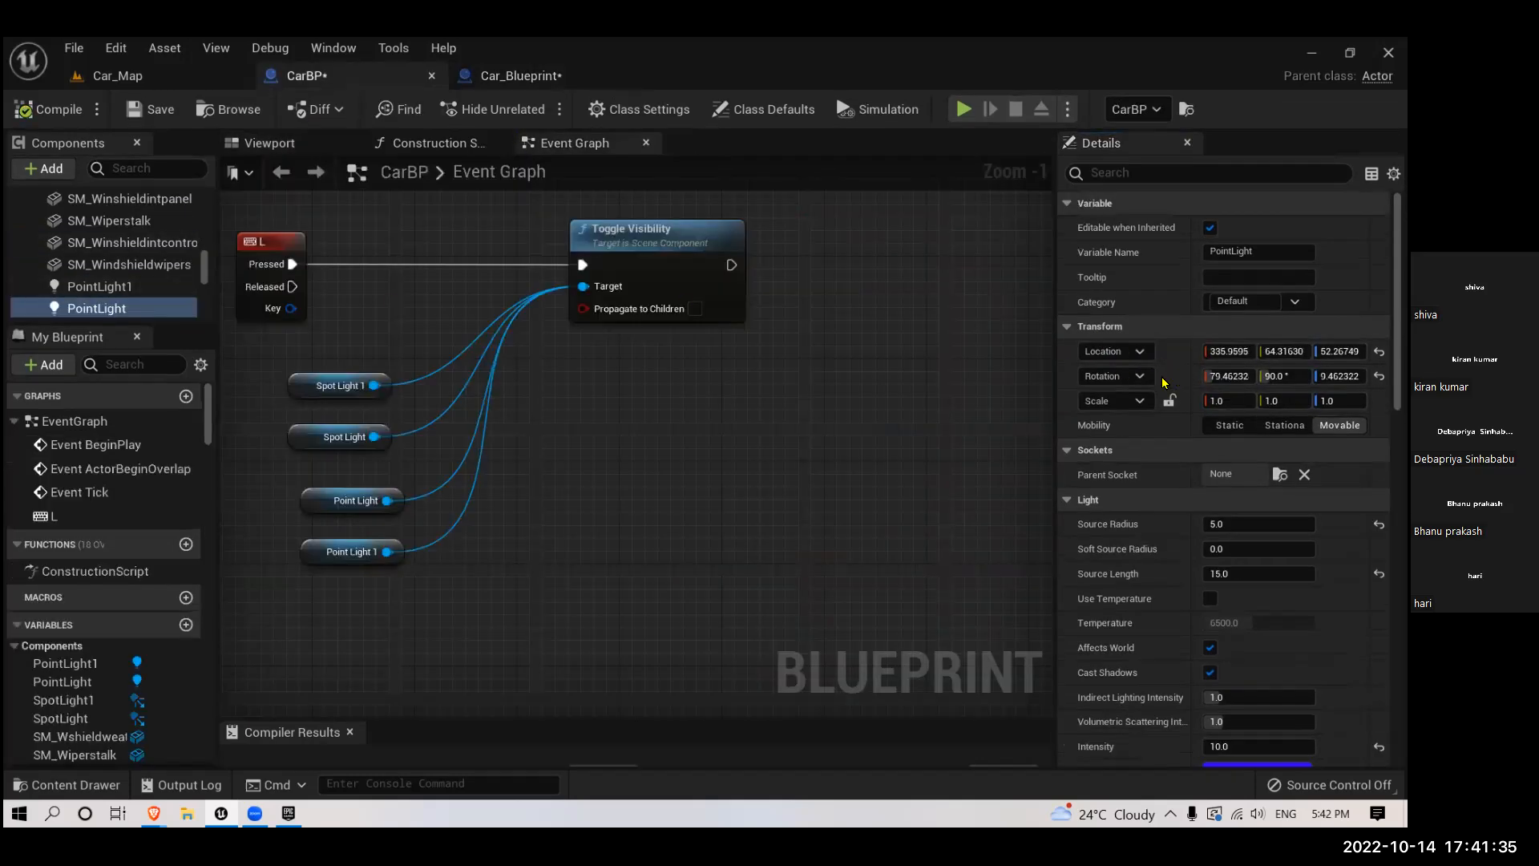
{"action": "right_click", "coordinate": [1139, 376]}
{"action": "left_click", "coordinate": [1159, 392]}
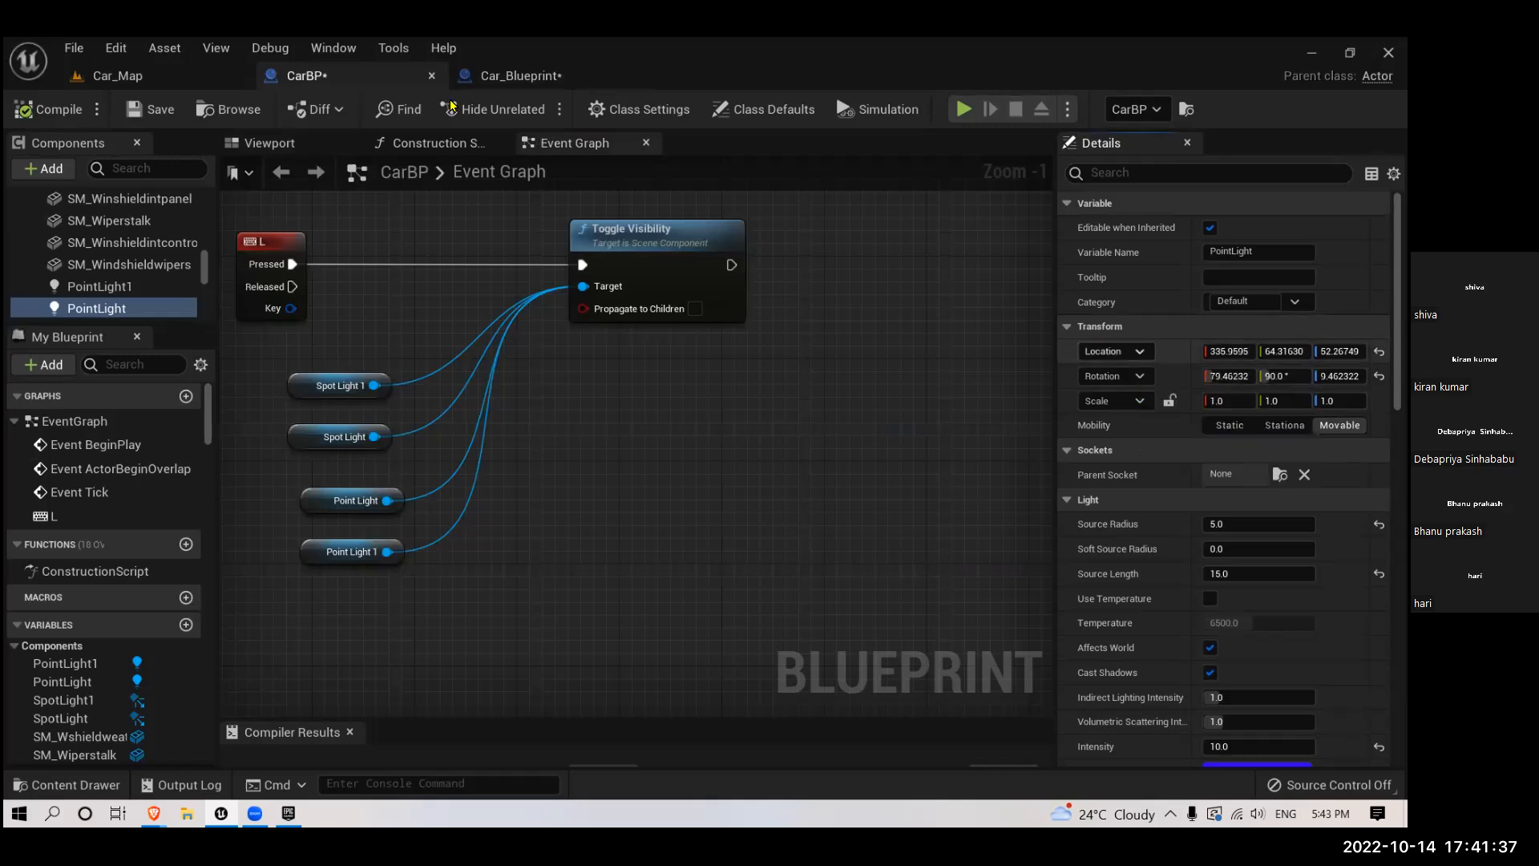
- Try pasting the copied rotation onto PointLight1 in Car_Blueprint, and undo the rotation and location pastes on it
{"action": "left_click", "coordinate": [521, 76]}
{"action": "right_click", "coordinate": [1122, 345]}
{"action": "left_click", "coordinate": [1154, 383]}
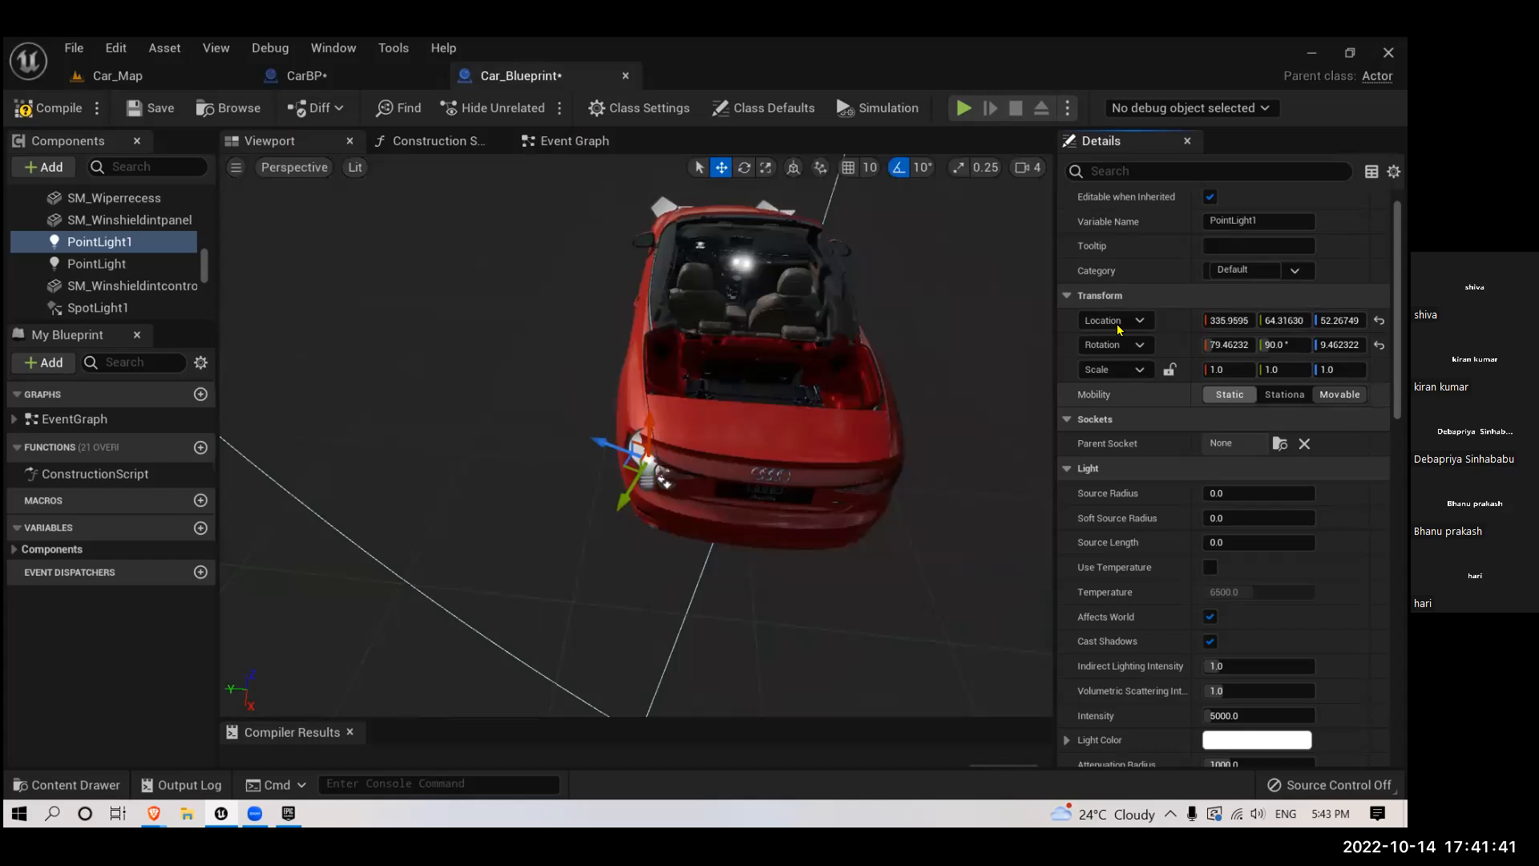
{"action": "left_click_drag", "start_coordinate": [415, 351], "coordinate": [443, 319]}
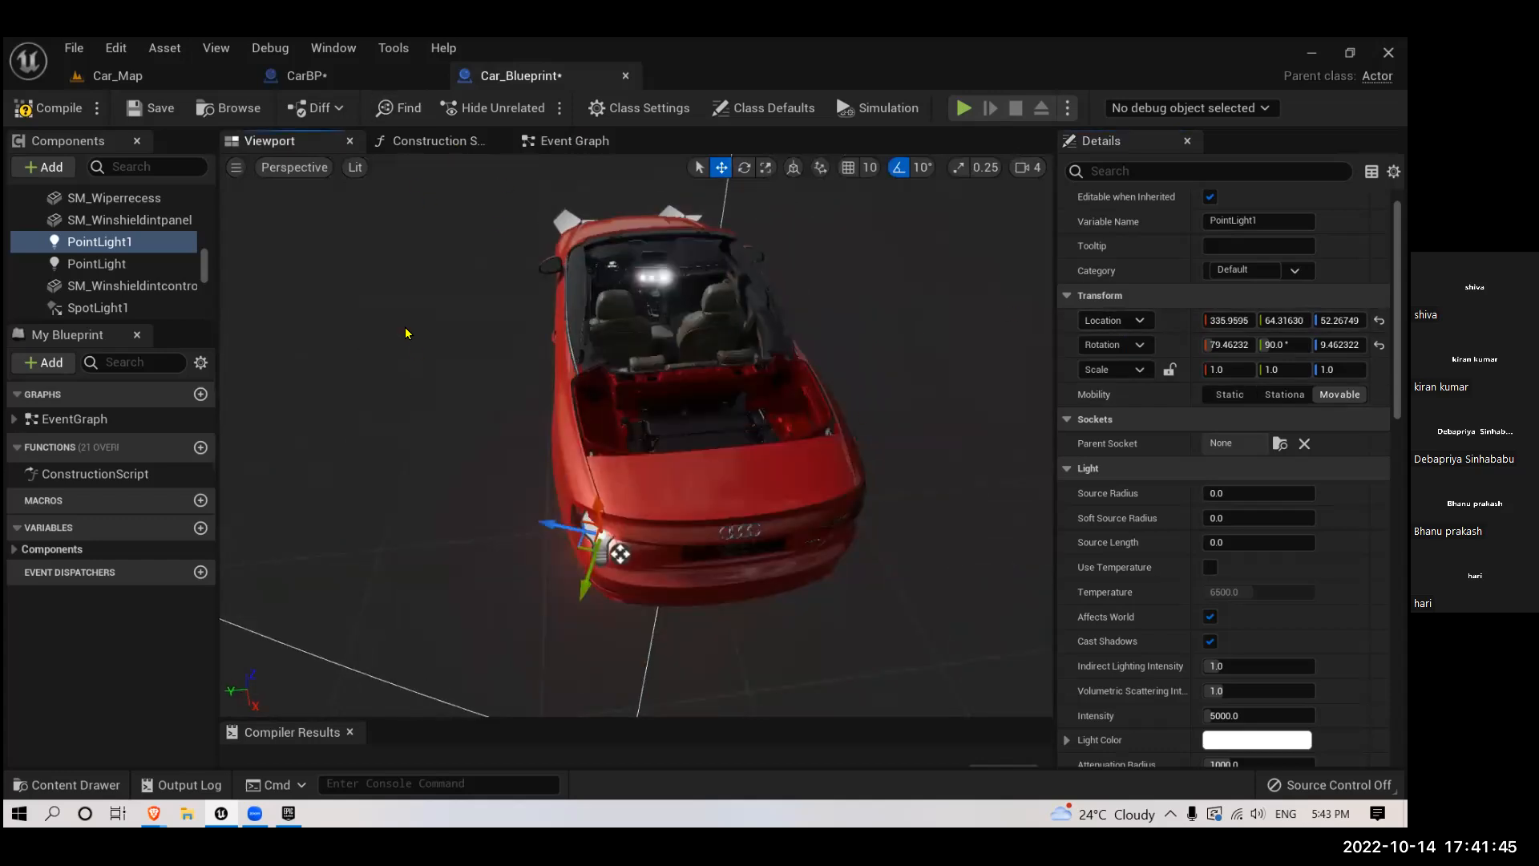
{"action": "key", "text": "ctrl+z"}
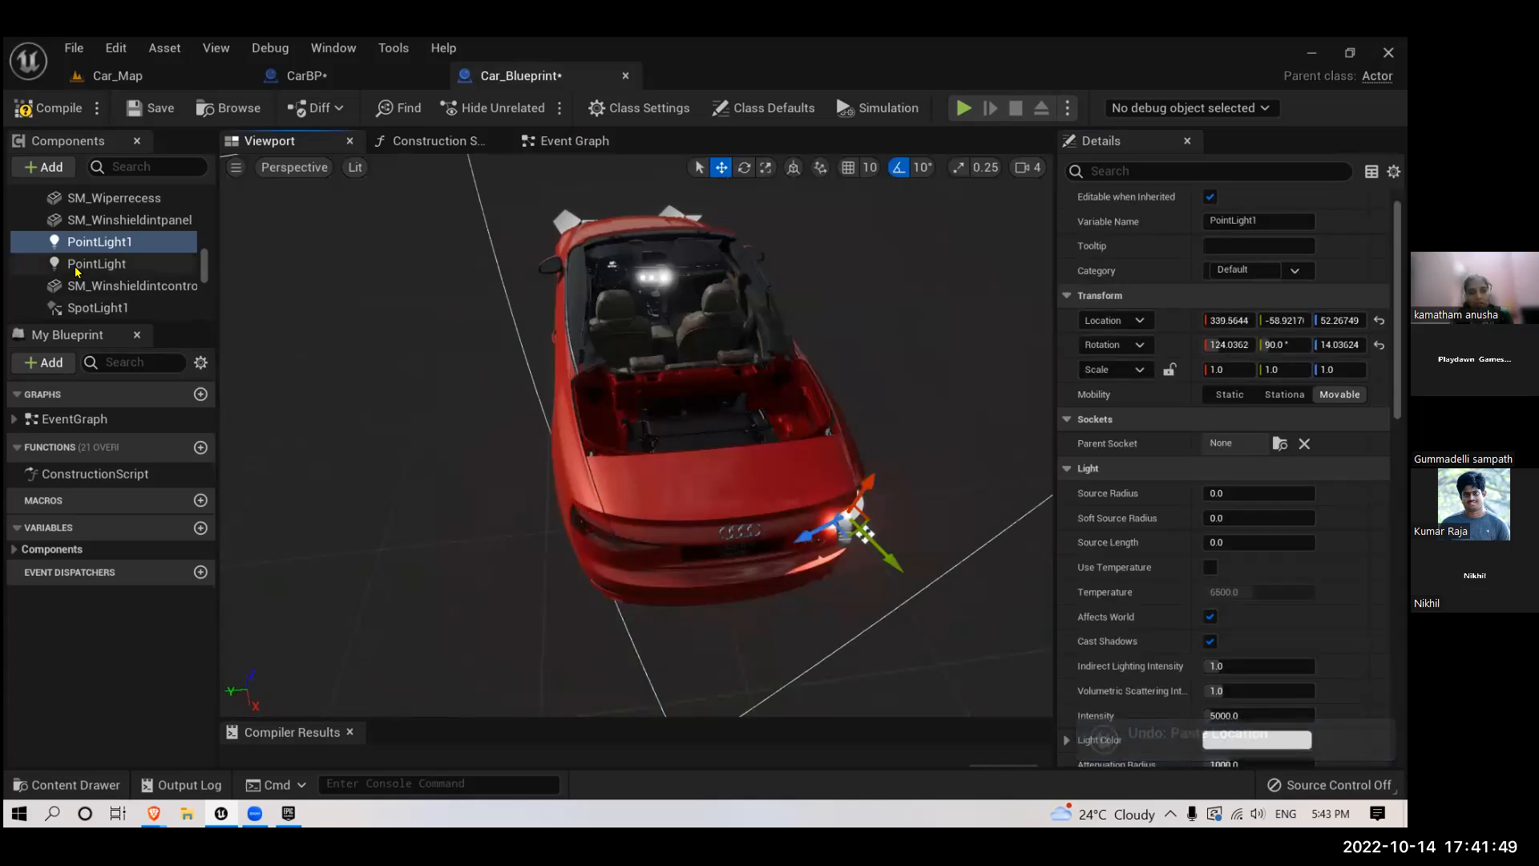
- Paste the copied rotation (79.46, 90, 9.46) onto PointLight in Car_Blueprint
{"action": "left_click", "coordinate": [136, 263]}
{"action": "right_click", "coordinate": [1103, 344]}
{"action": "left_click", "coordinate": [1122, 384]}
- Copy the location of PointLight in CarBP (335.96, 64.32, 52.27) onto PointLight in Car_Blueprint
{"action": "left_click", "coordinate": [344, 77]}
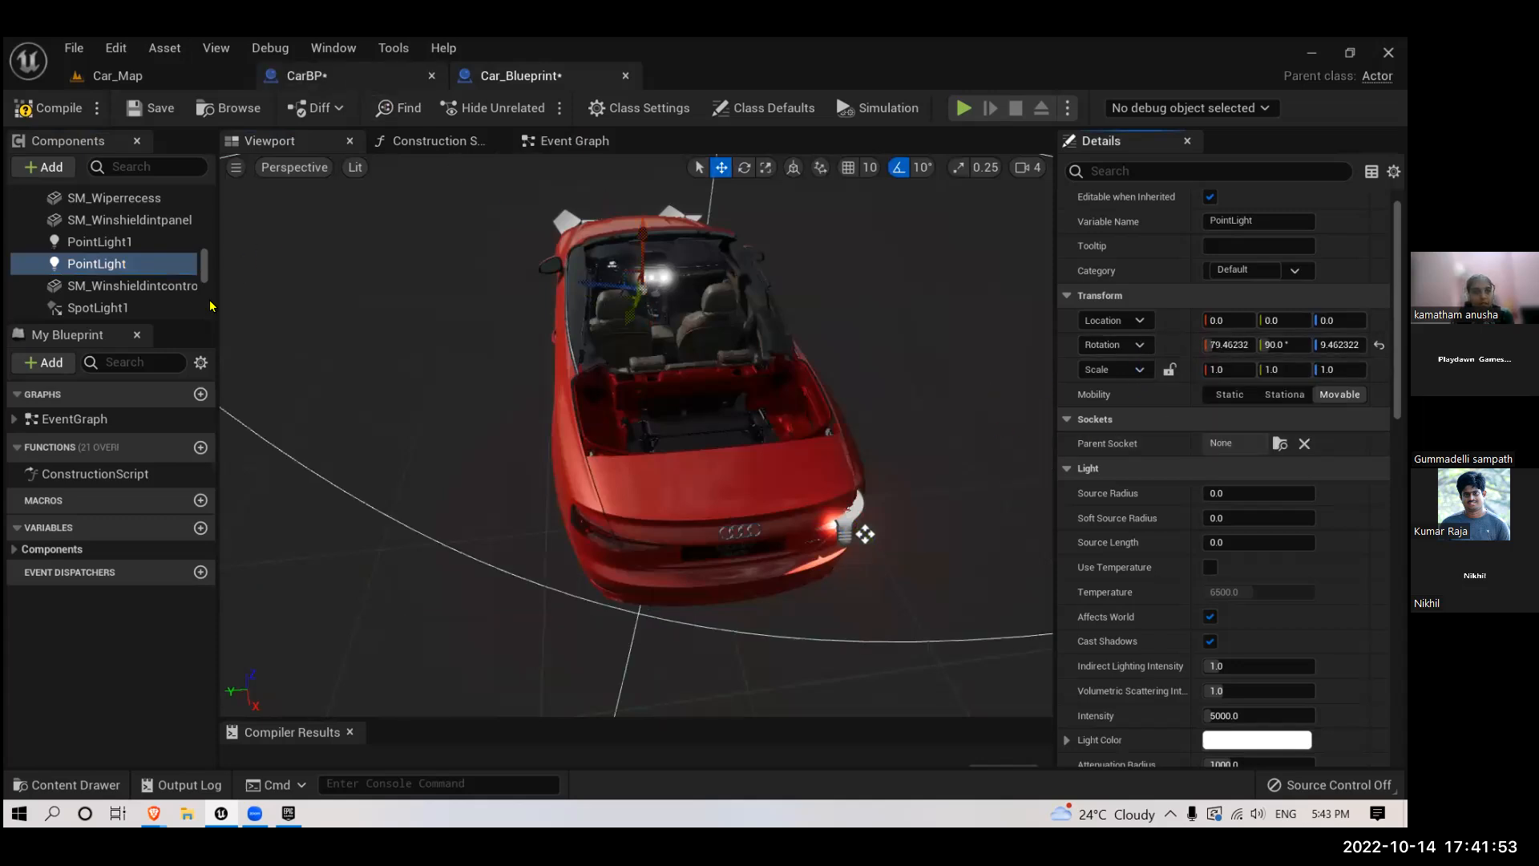
{"action": "right_click", "coordinate": [1136, 351]}
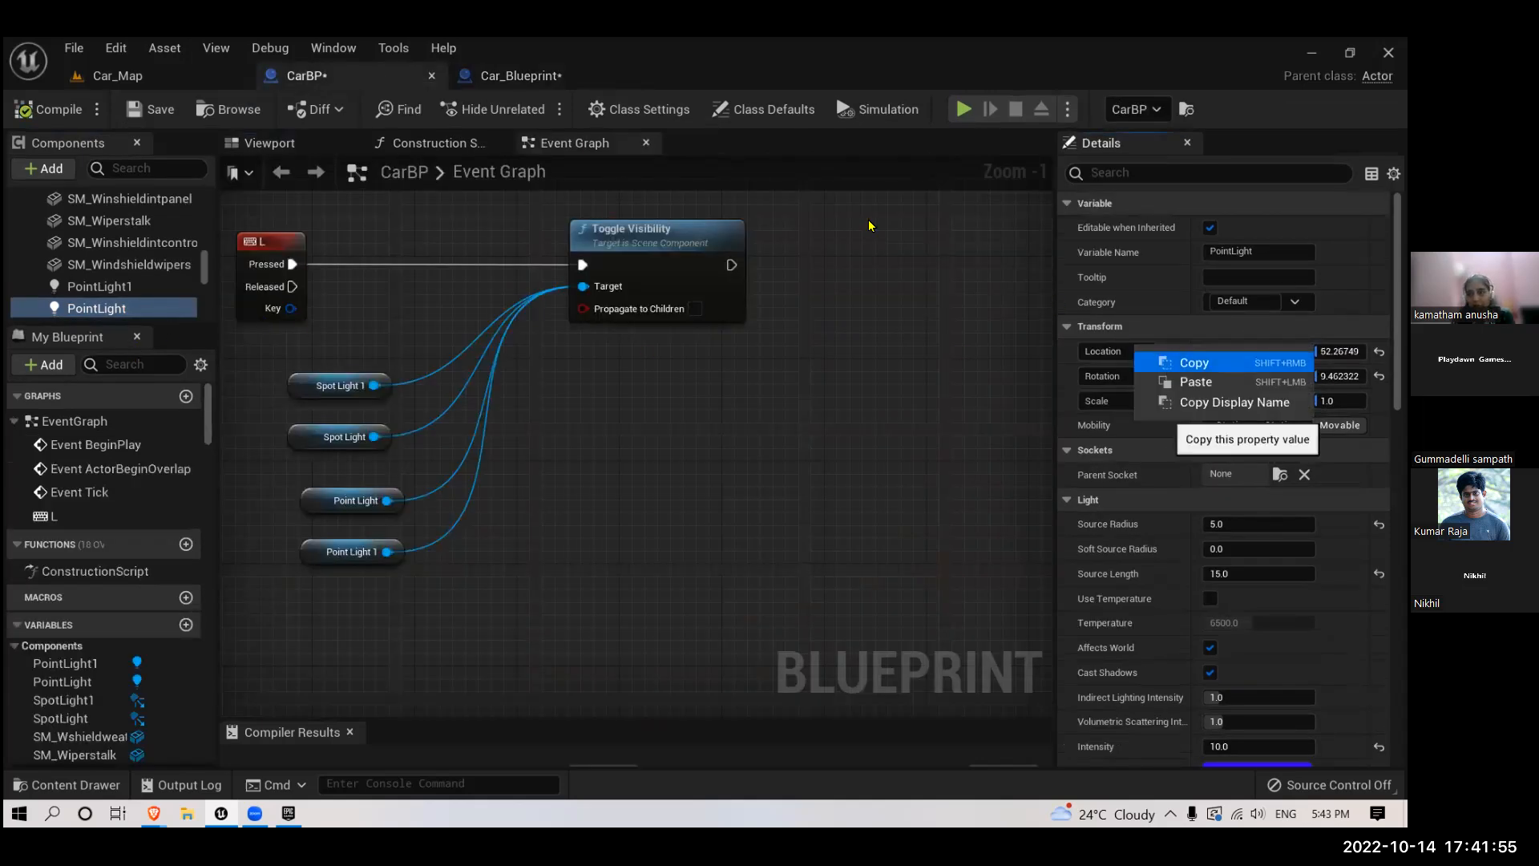
{"action": "left_click", "coordinate": [514, 77]}
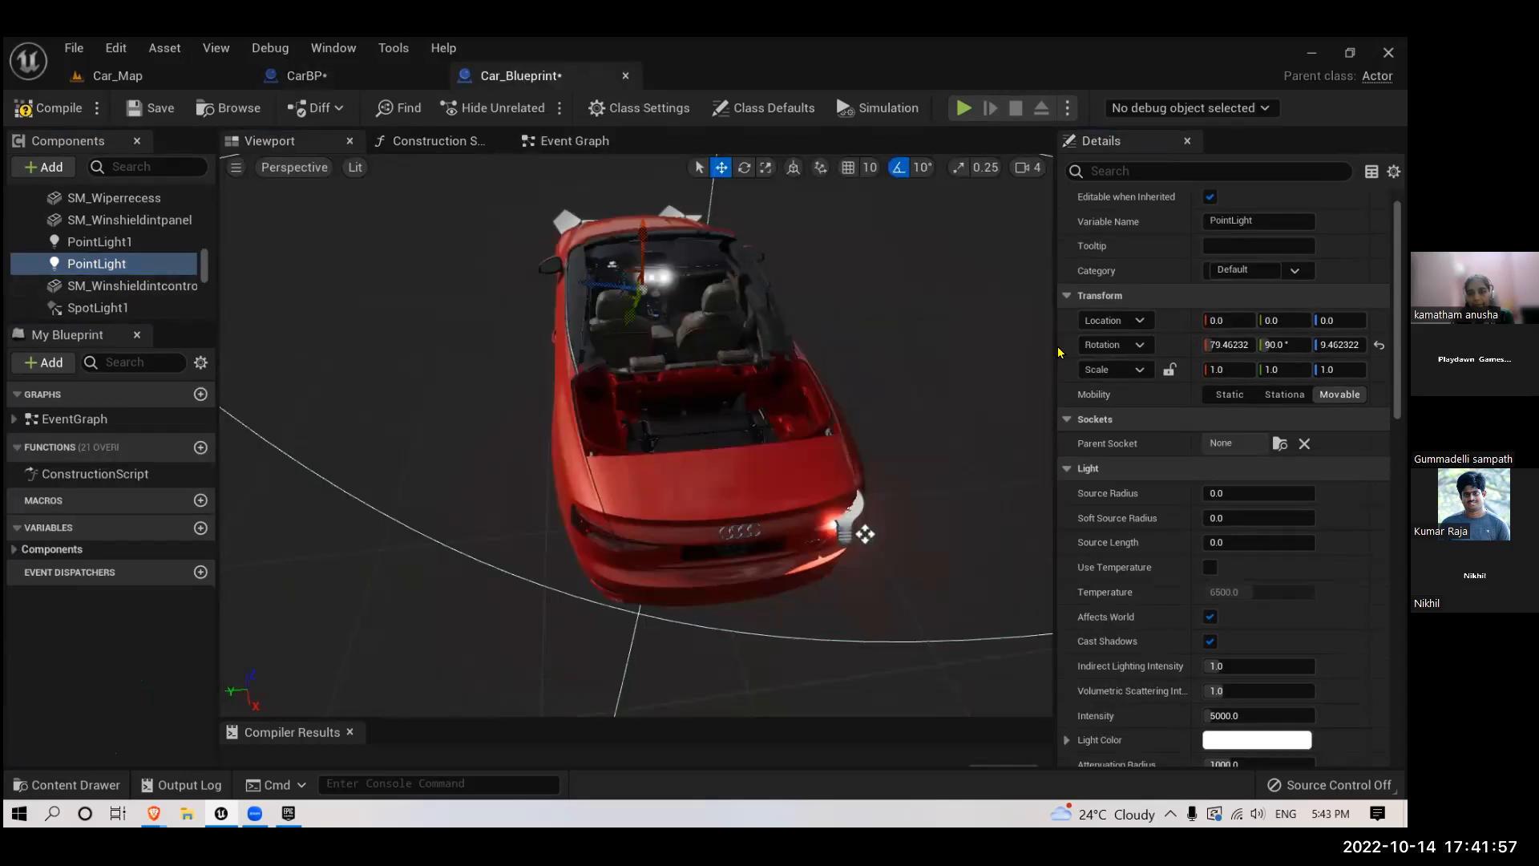
{"action": "right_click", "coordinate": [1122, 321]}
{"action": "left_click", "coordinate": [1133, 357]}
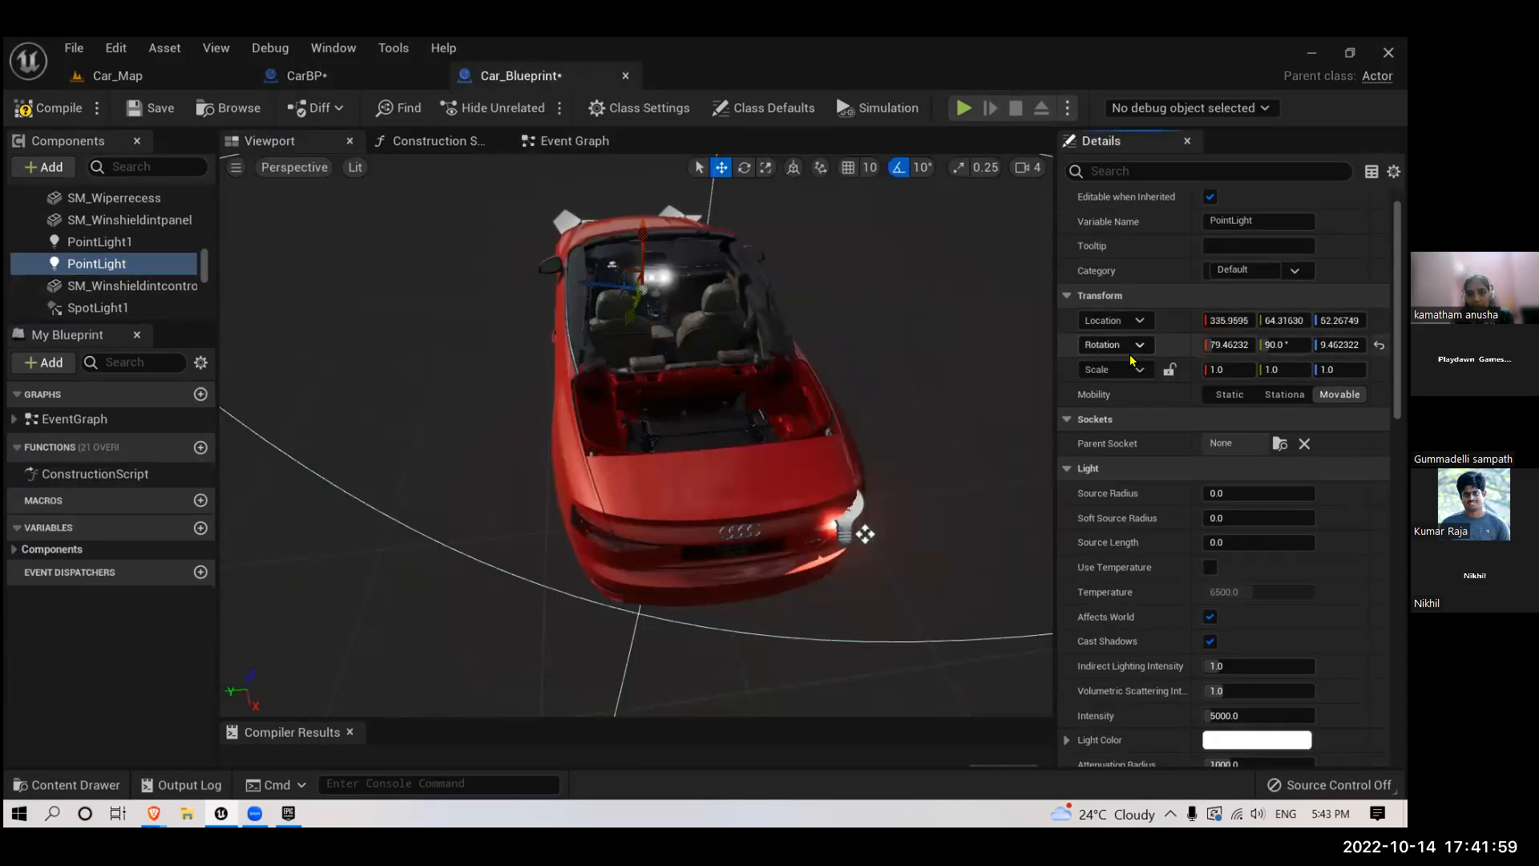
{"action": "left_click_drag", "start_coordinate": [773, 416], "coordinate": [781, 369]}
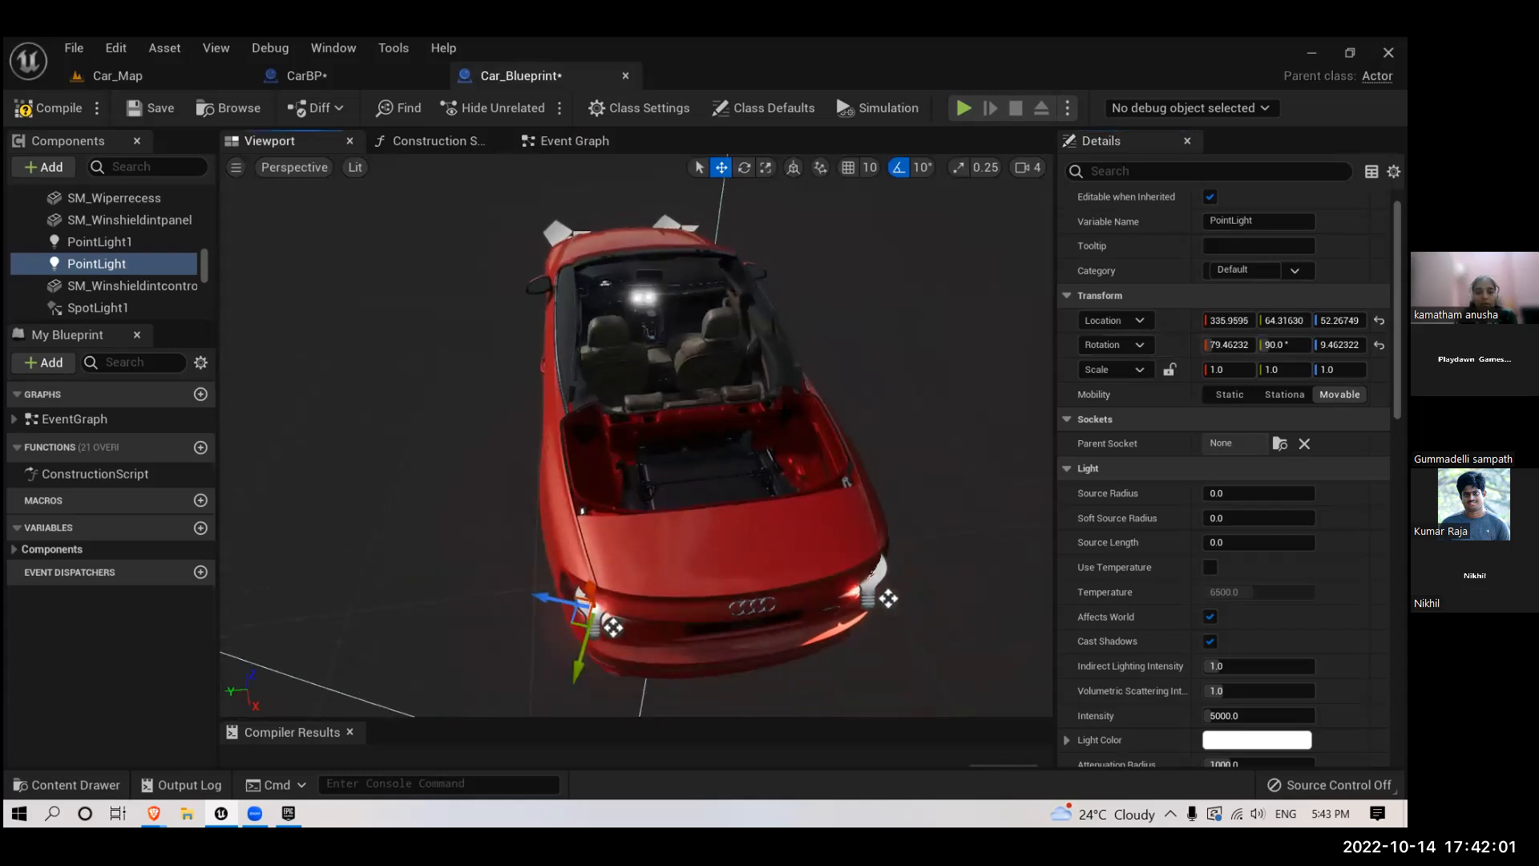
- Set the light color of PointLight in Car_Blueprint to blue, hex sRGB 0040FF
{"action": "scroll", "coordinate": [1171, 546], "scroll_direction": "down", "scroll_amount": 4}
{"action": "left_click", "coordinate": [1218, 566]}
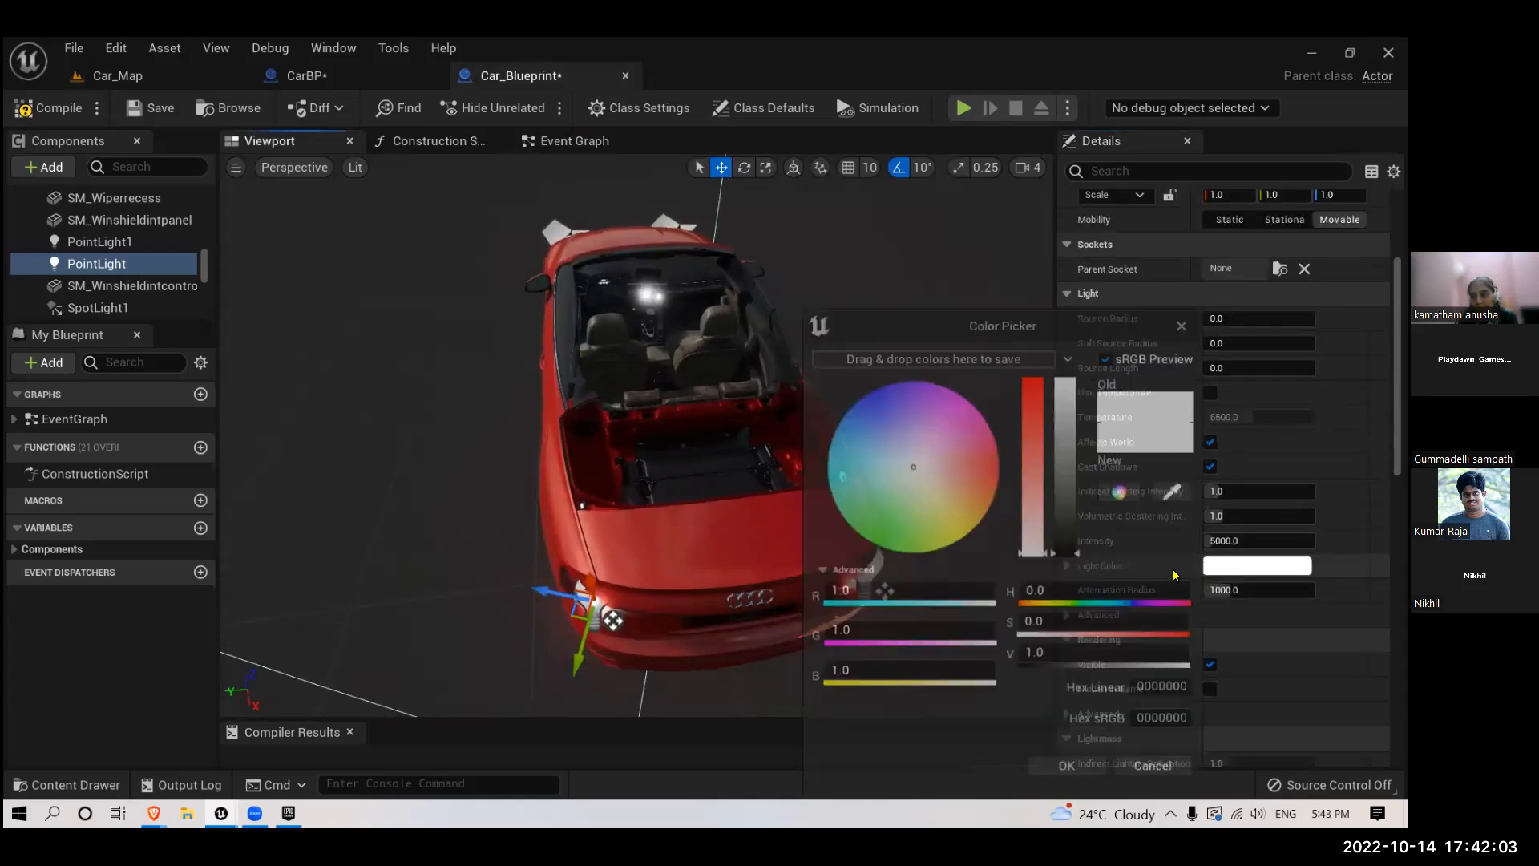
{"action": "left_click_drag", "start_coordinate": [938, 473], "coordinate": [841, 357]}
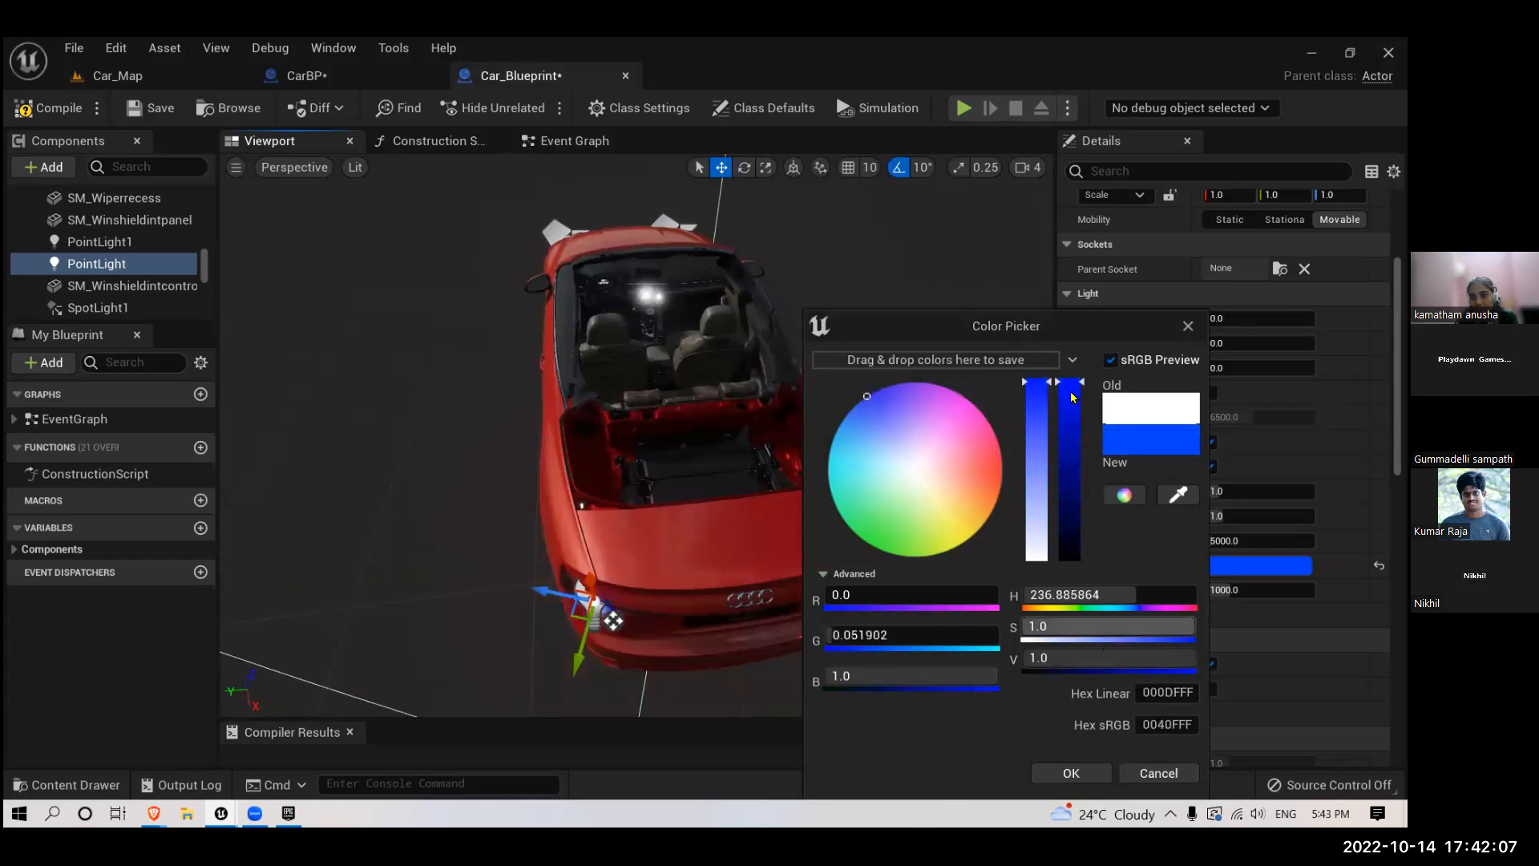
{"action": "left_click_drag", "start_coordinate": [1043, 325], "coordinate": [976, 240]}
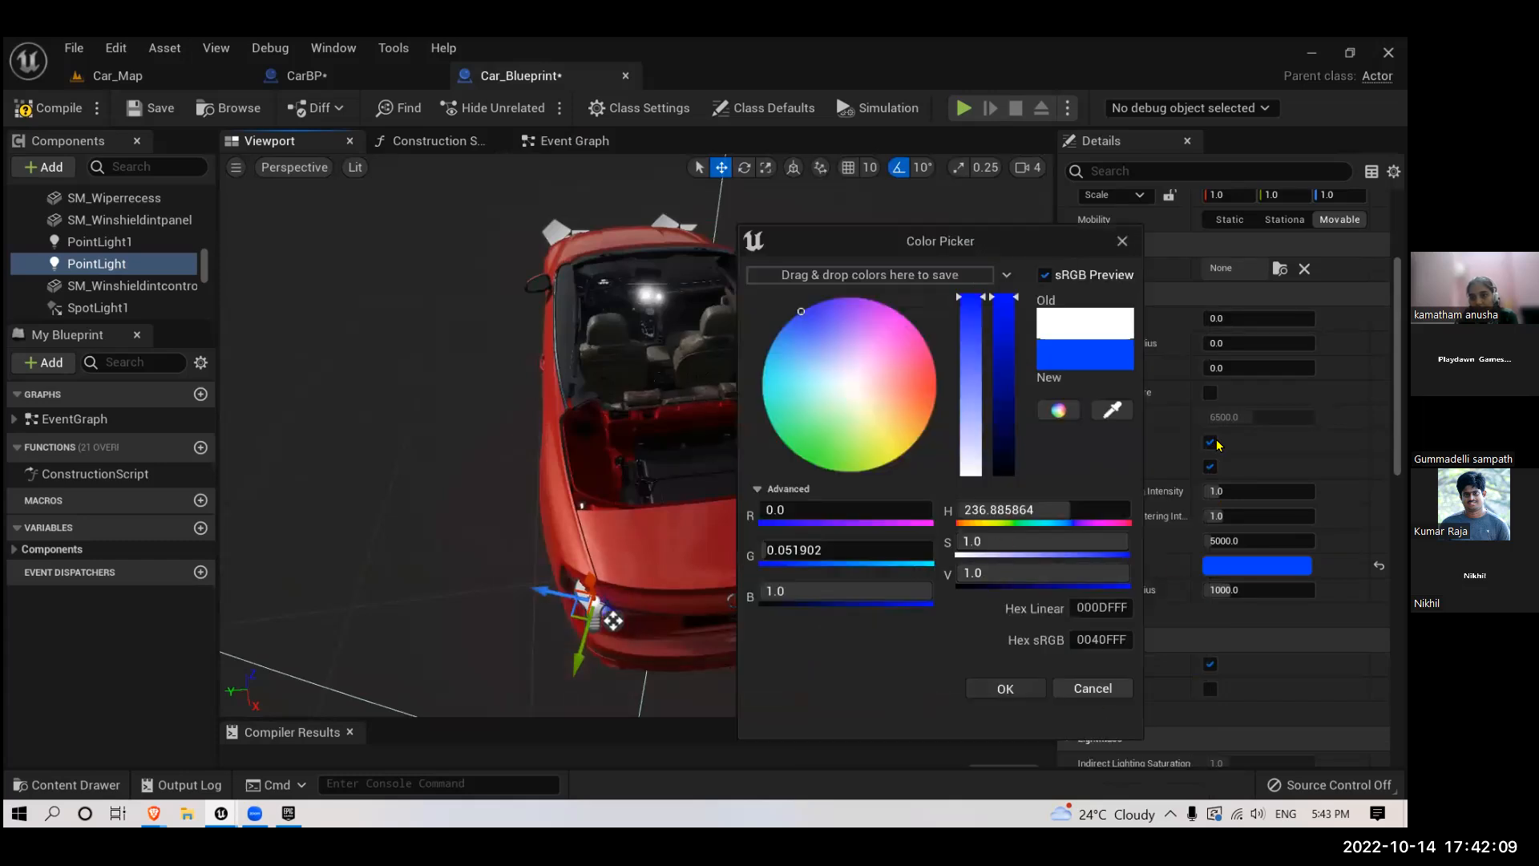
{"action": "left_click", "coordinate": [1005, 689]}
- Try a source radius of 40 and a soft source radius of 45 on PointLight, resetting the soft source radius to 0
{"action": "scroll", "coordinate": [1214, 490], "scroll_direction": "up", "scroll_amount": 1}
{"action": "left_click", "coordinate": [1213, 345]}
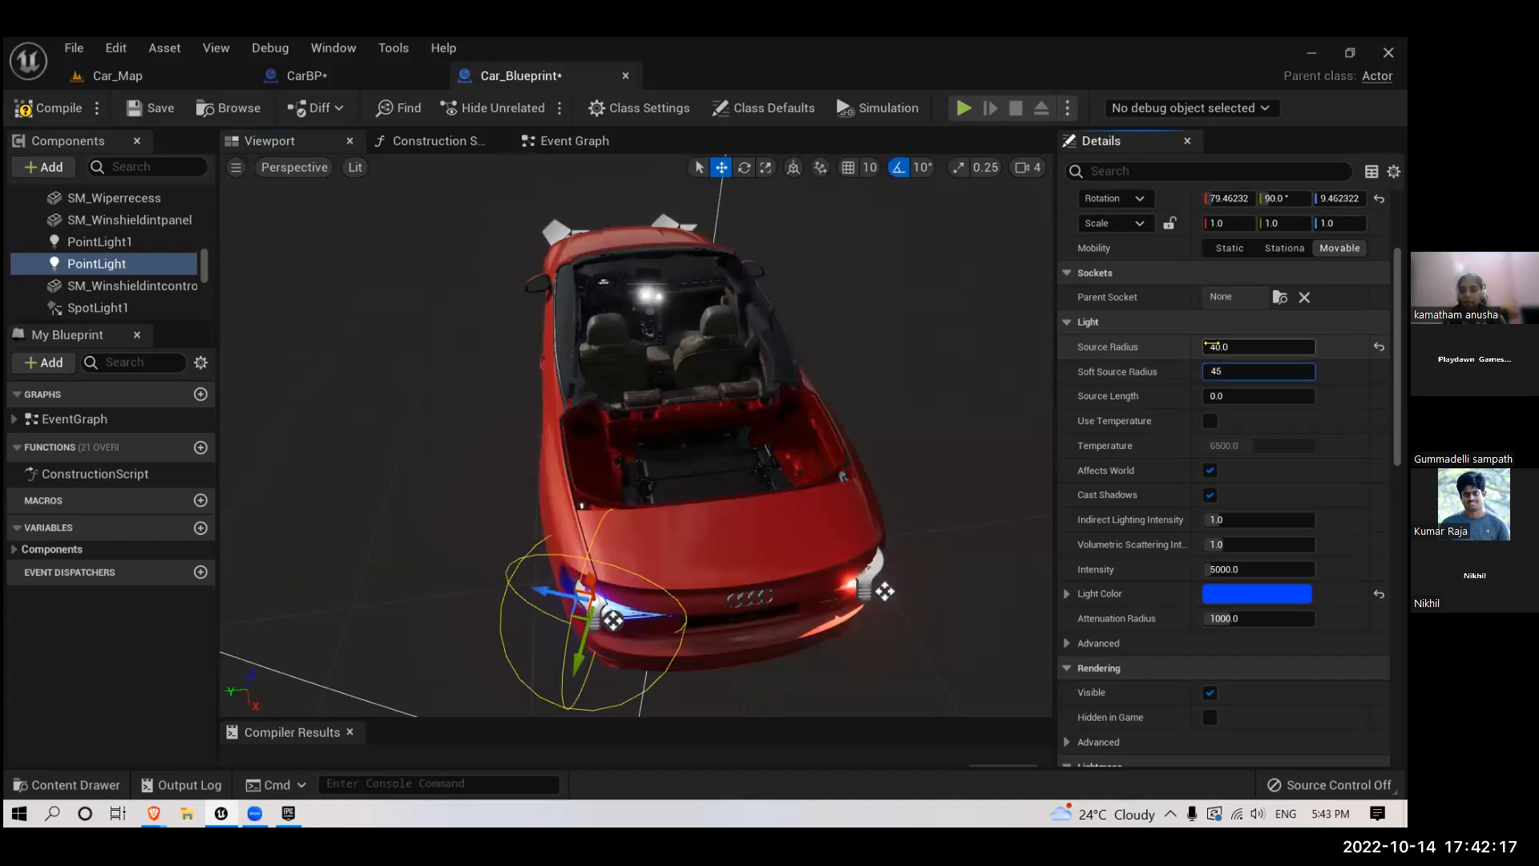
{"action": "key", "text": "Return"}
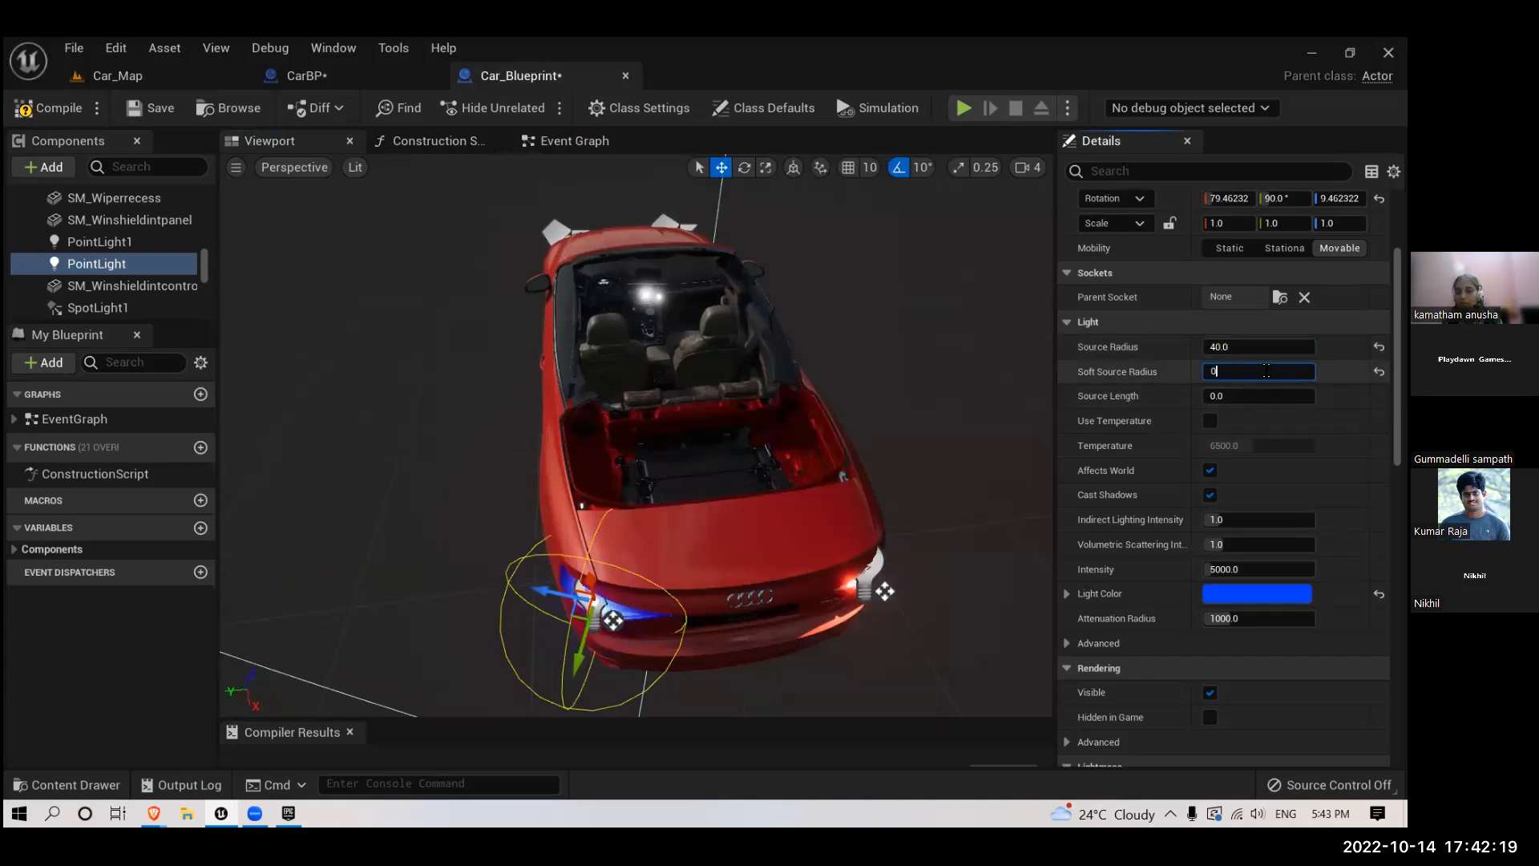
{"action": "left_click", "coordinate": [1251, 354]}
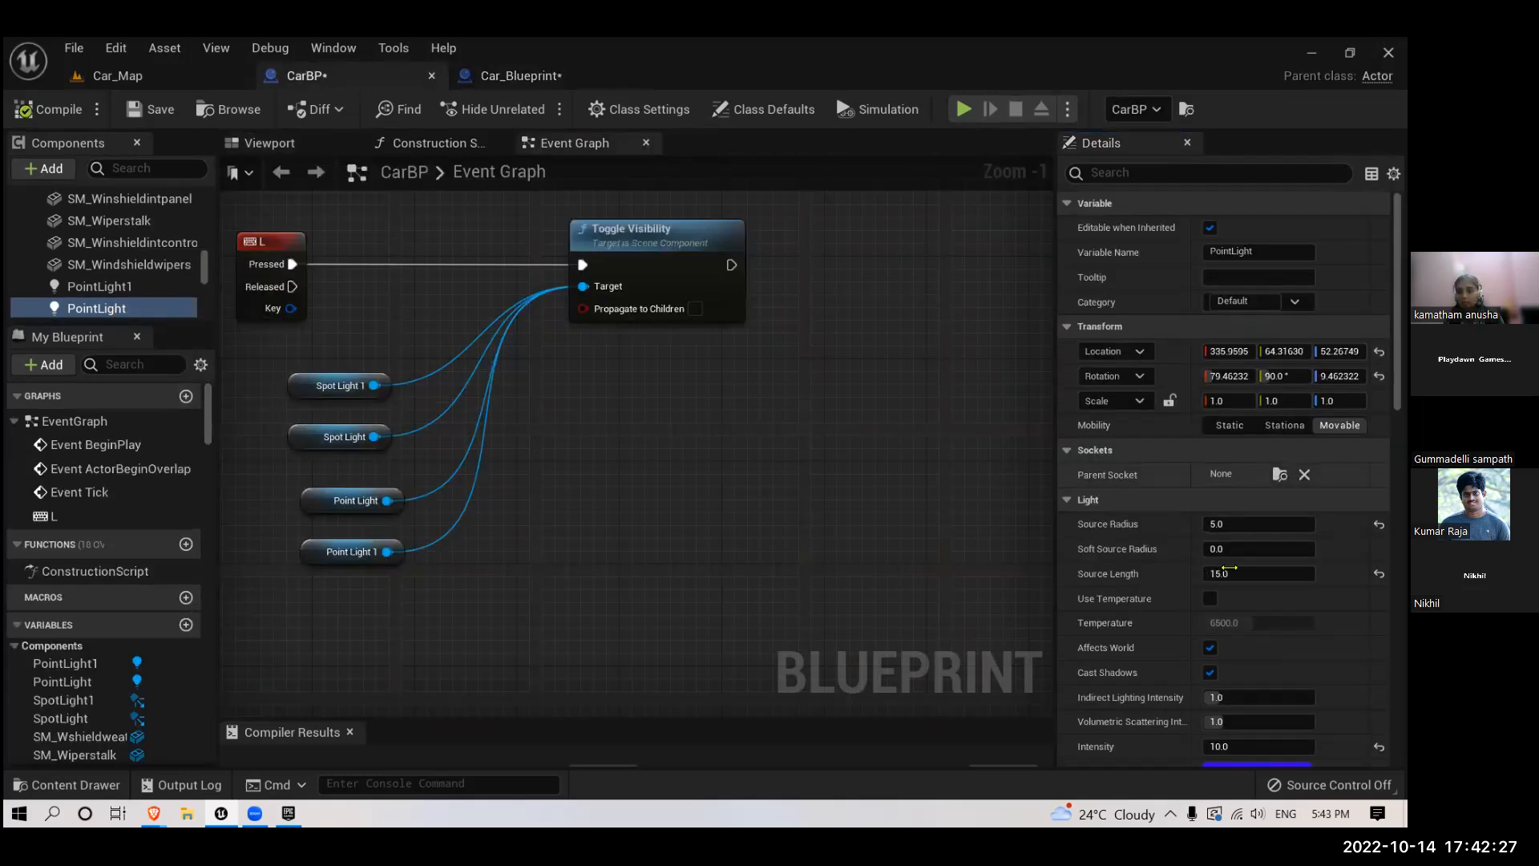
- Set the source radius of both PointLight and PointLight1 in Car_Blueprint to 5
{"action": "left_click", "coordinate": [521, 75]}
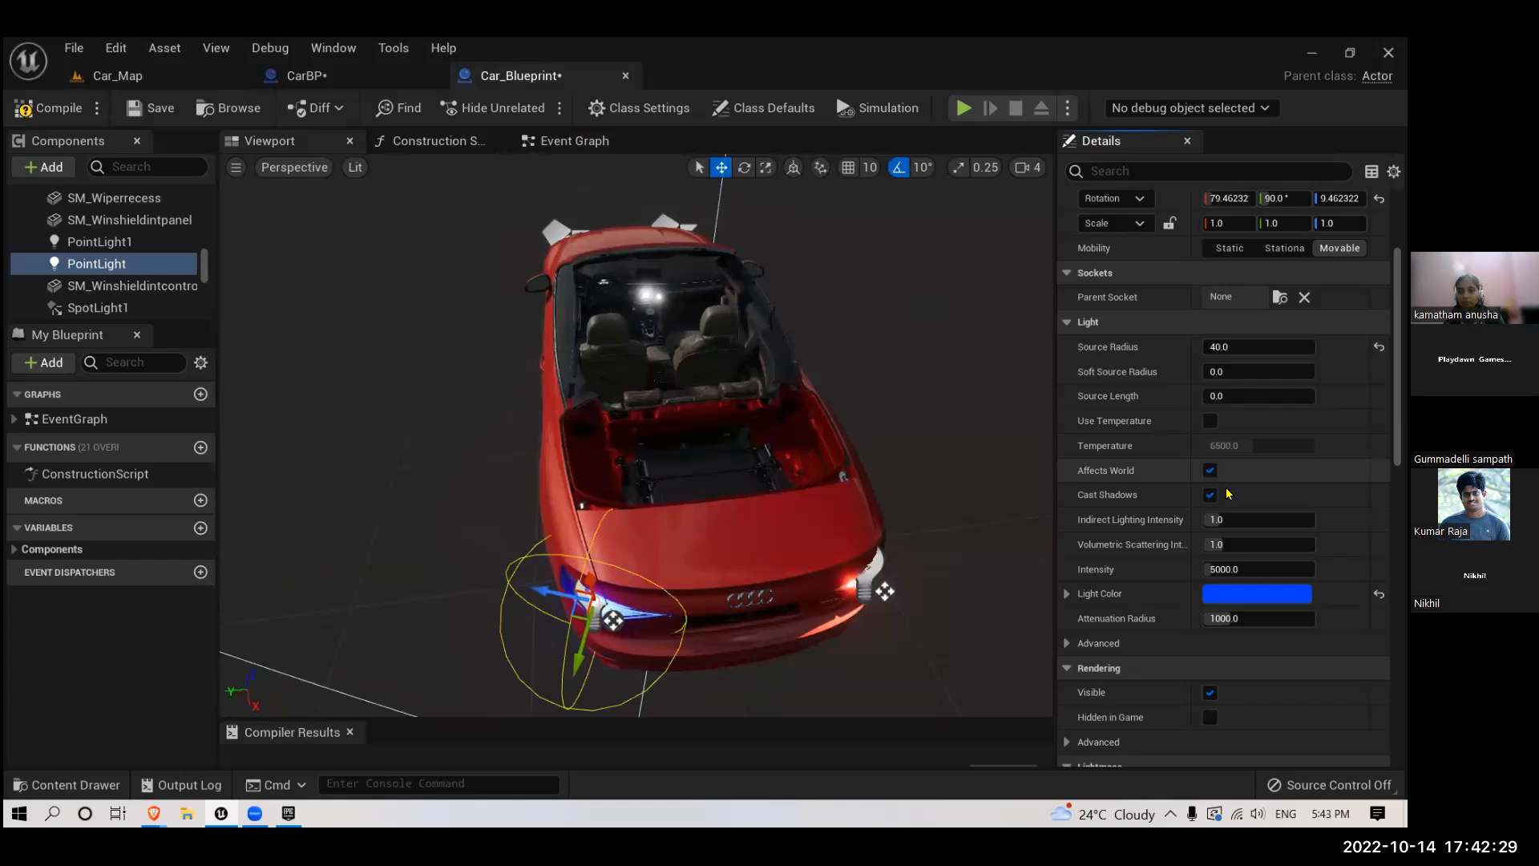
{"action": "left_click", "coordinate": [113, 241], "text": "ctrl"}
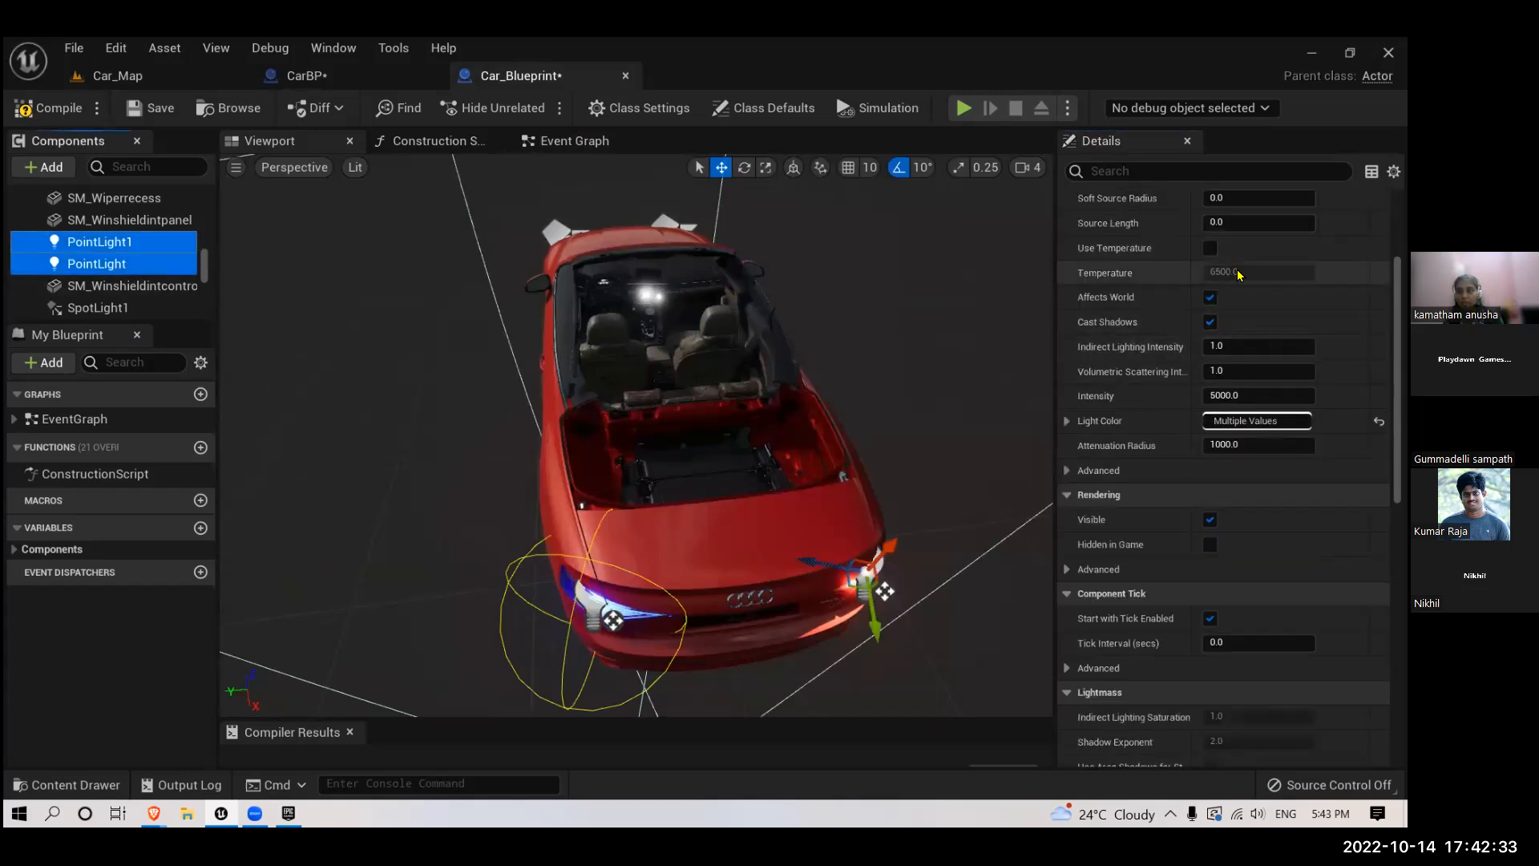
{"action": "scroll", "coordinate": [1230, 249], "scroll_direction": "up", "scroll_amount": 2}
{"action": "left_click", "coordinate": [1231, 233]}
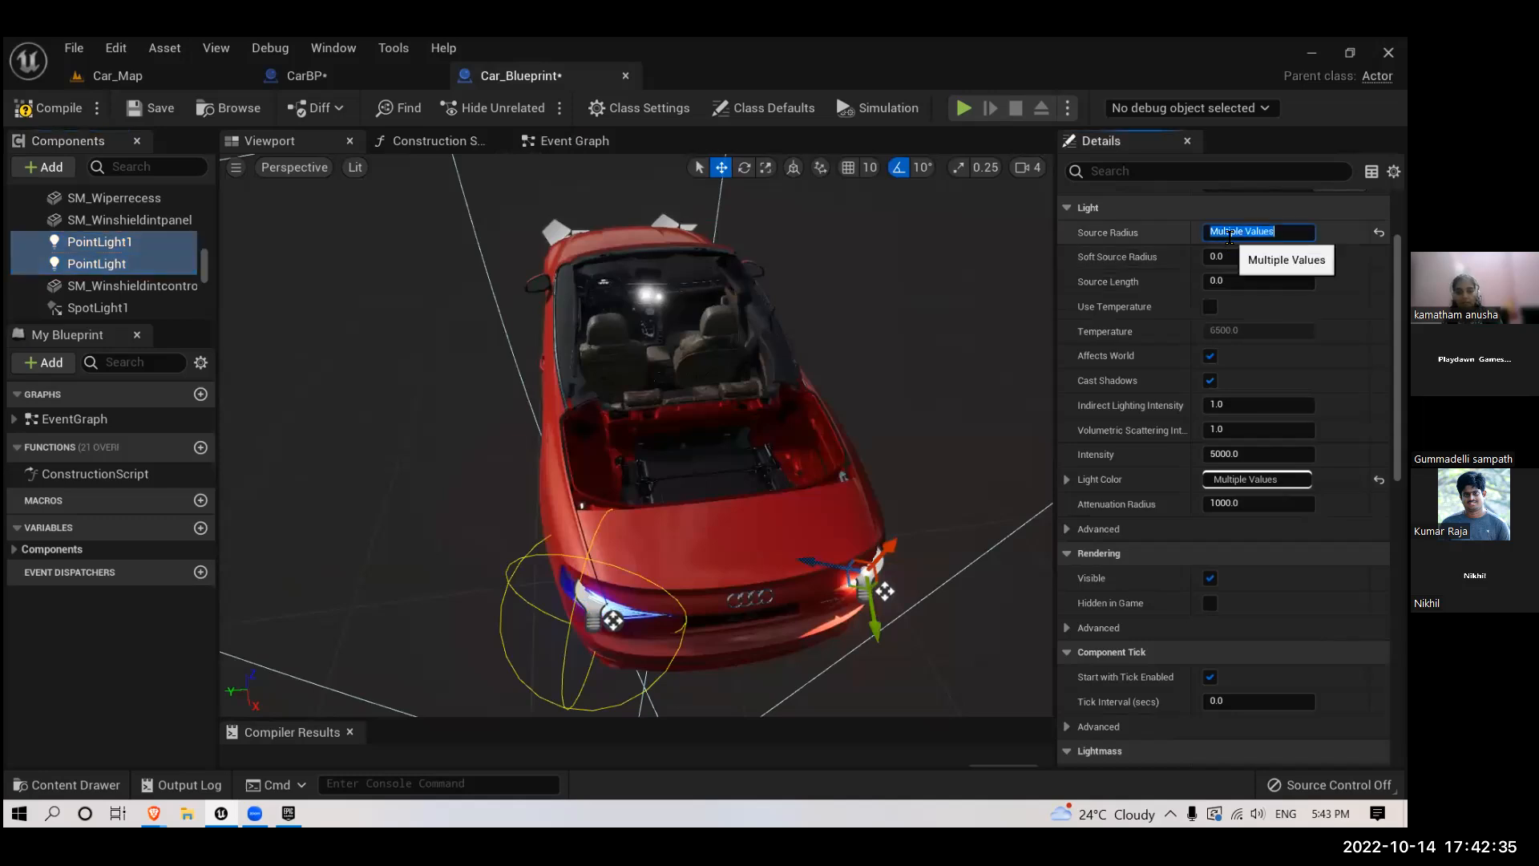
{"action": "type", "text": "5"}
- Set the source length of both selected point lights to 15
{"action": "left_click", "coordinate": [1248, 281]}
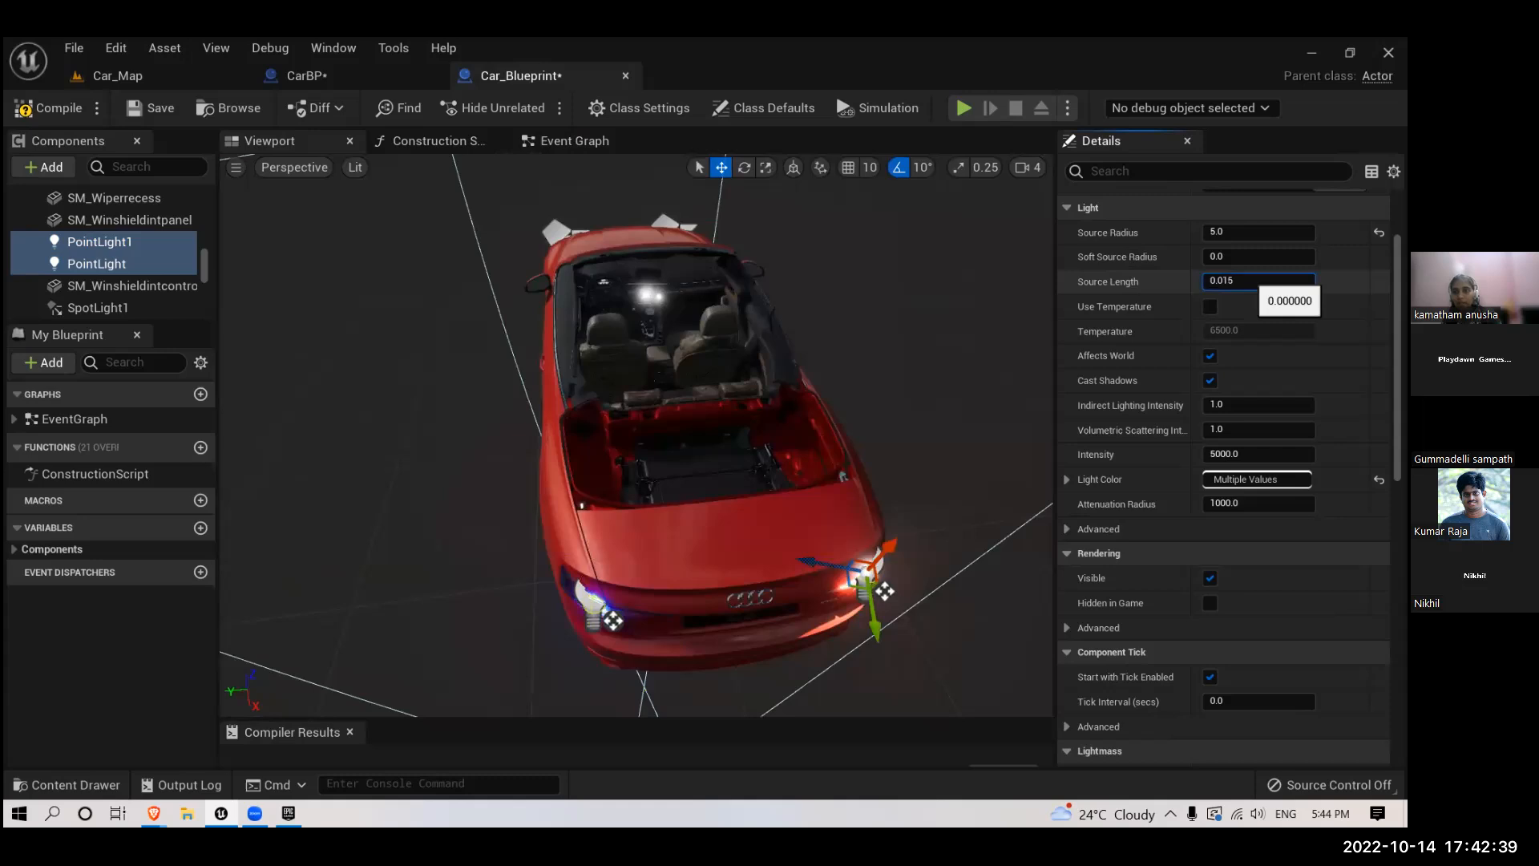
{"action": "key", "text": "Return"}
{"action": "type", "text": "15"}
{"action": "key", "text": "Return"}
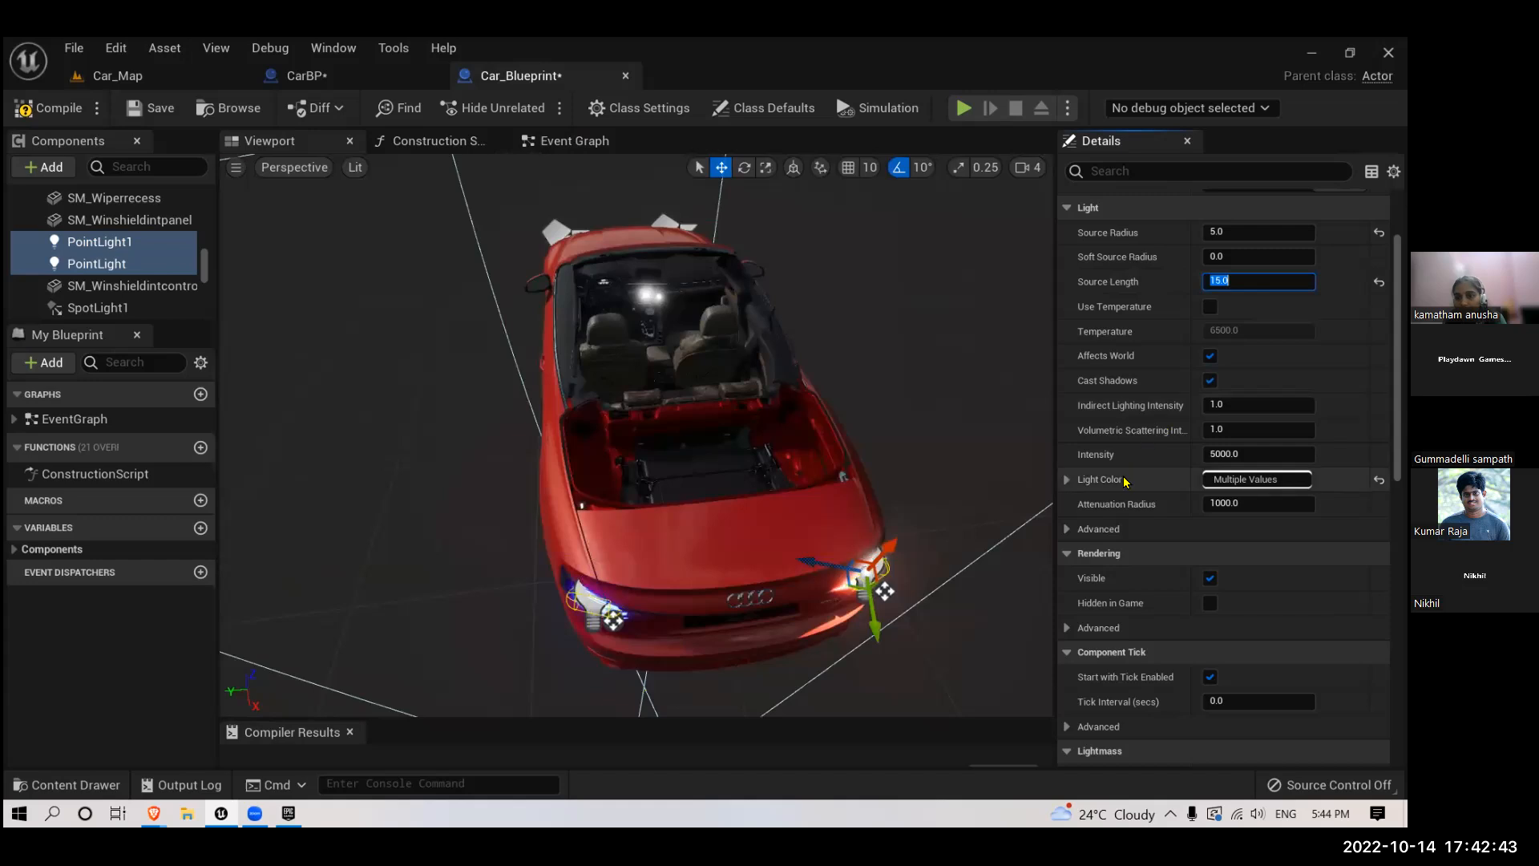
- Set the light color of both selected point lights to blue, hex sRGB 006EFF
{"action": "left_click", "coordinate": [1227, 480]}
{"action": "left_click", "coordinate": [882, 401]}
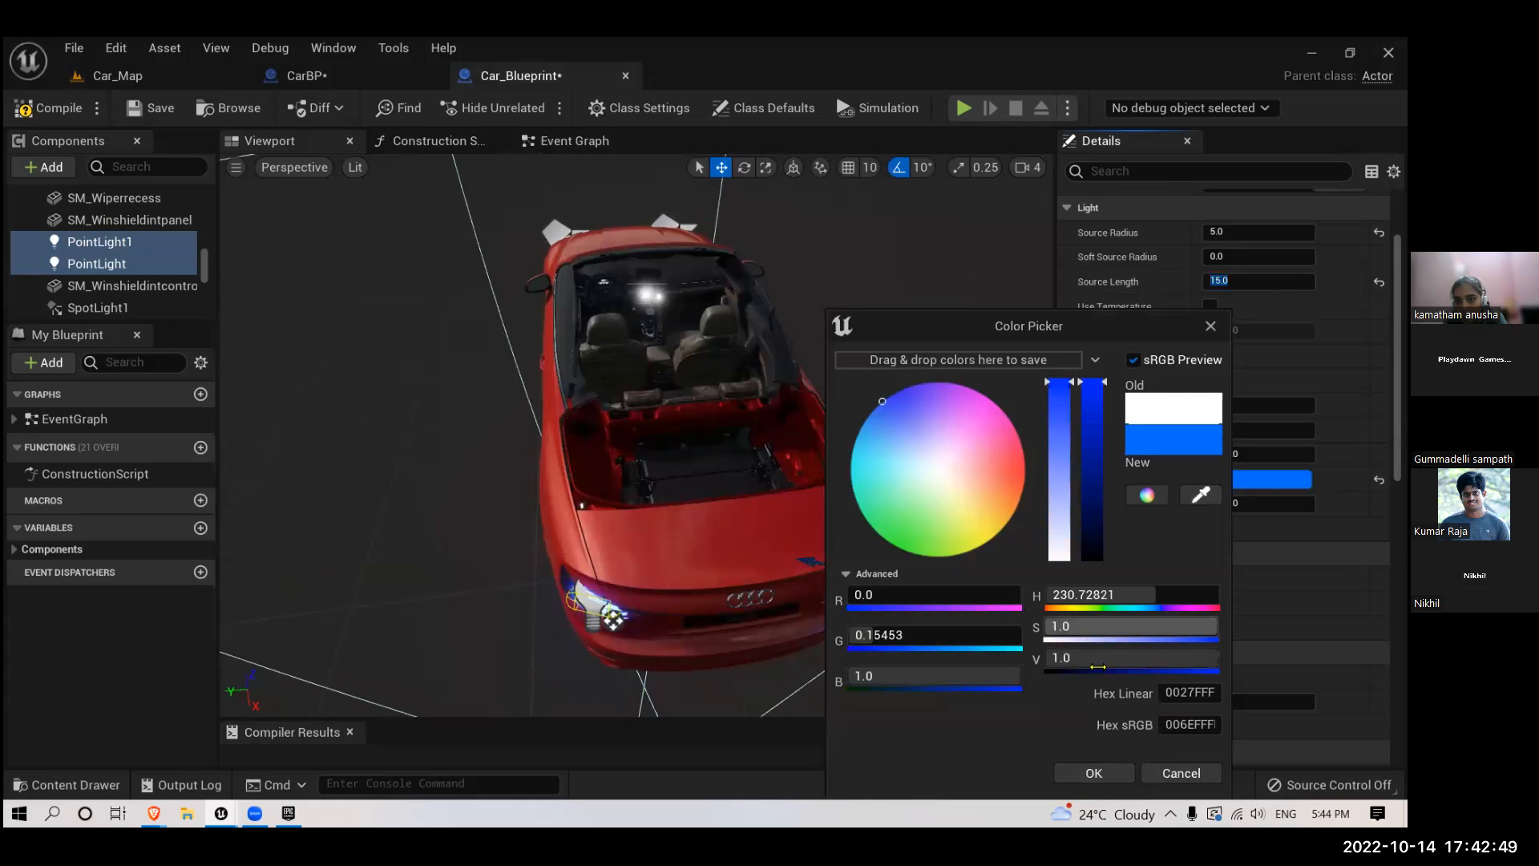
{"action": "left_click_drag", "start_coordinate": [1123, 325], "coordinate": [1009, 197]}
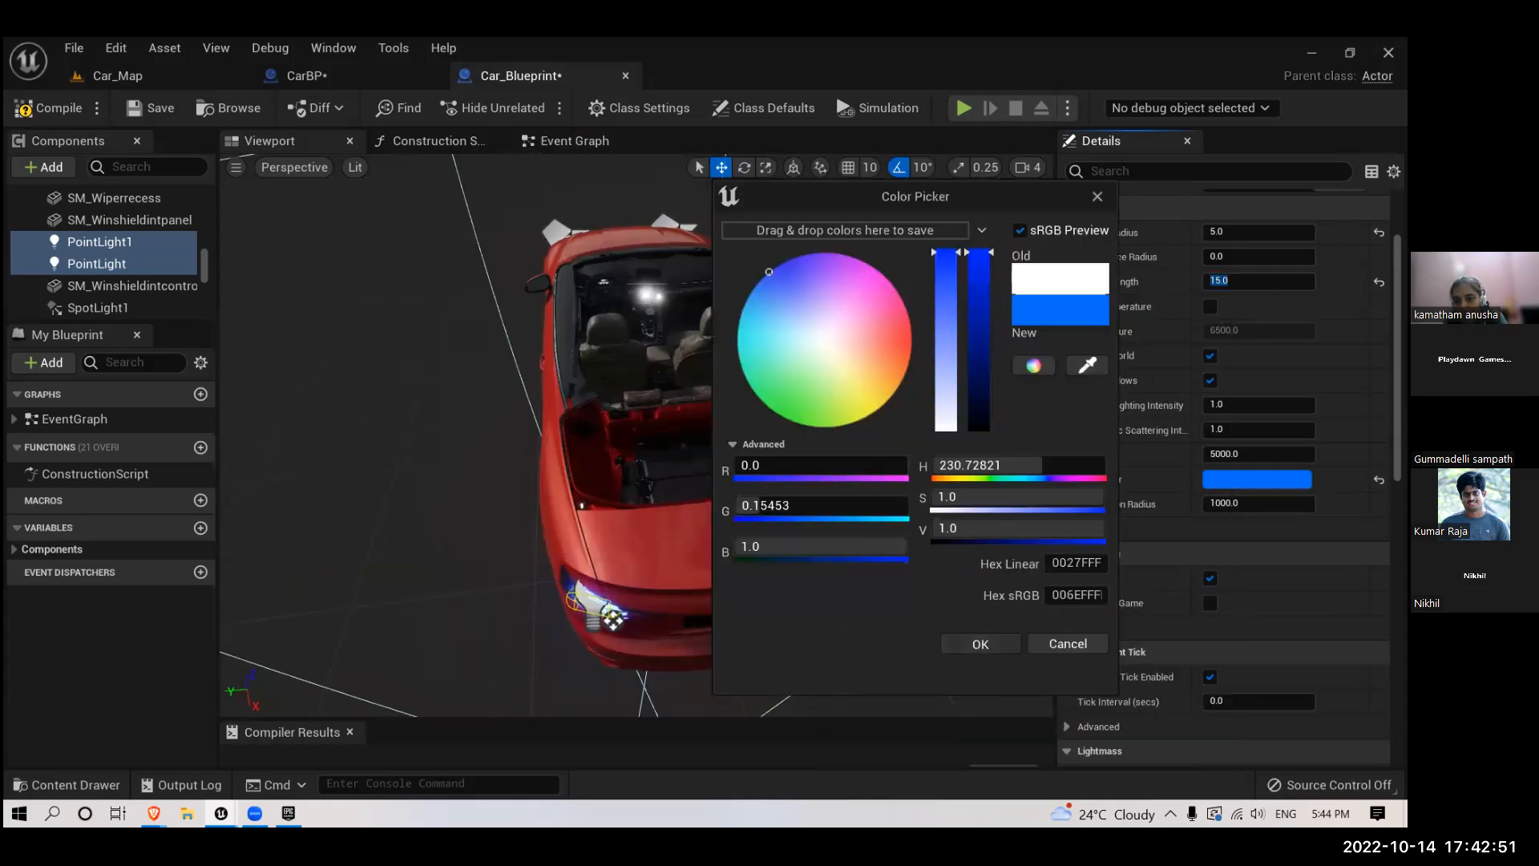
{"action": "left_click", "coordinate": [1231, 651]}
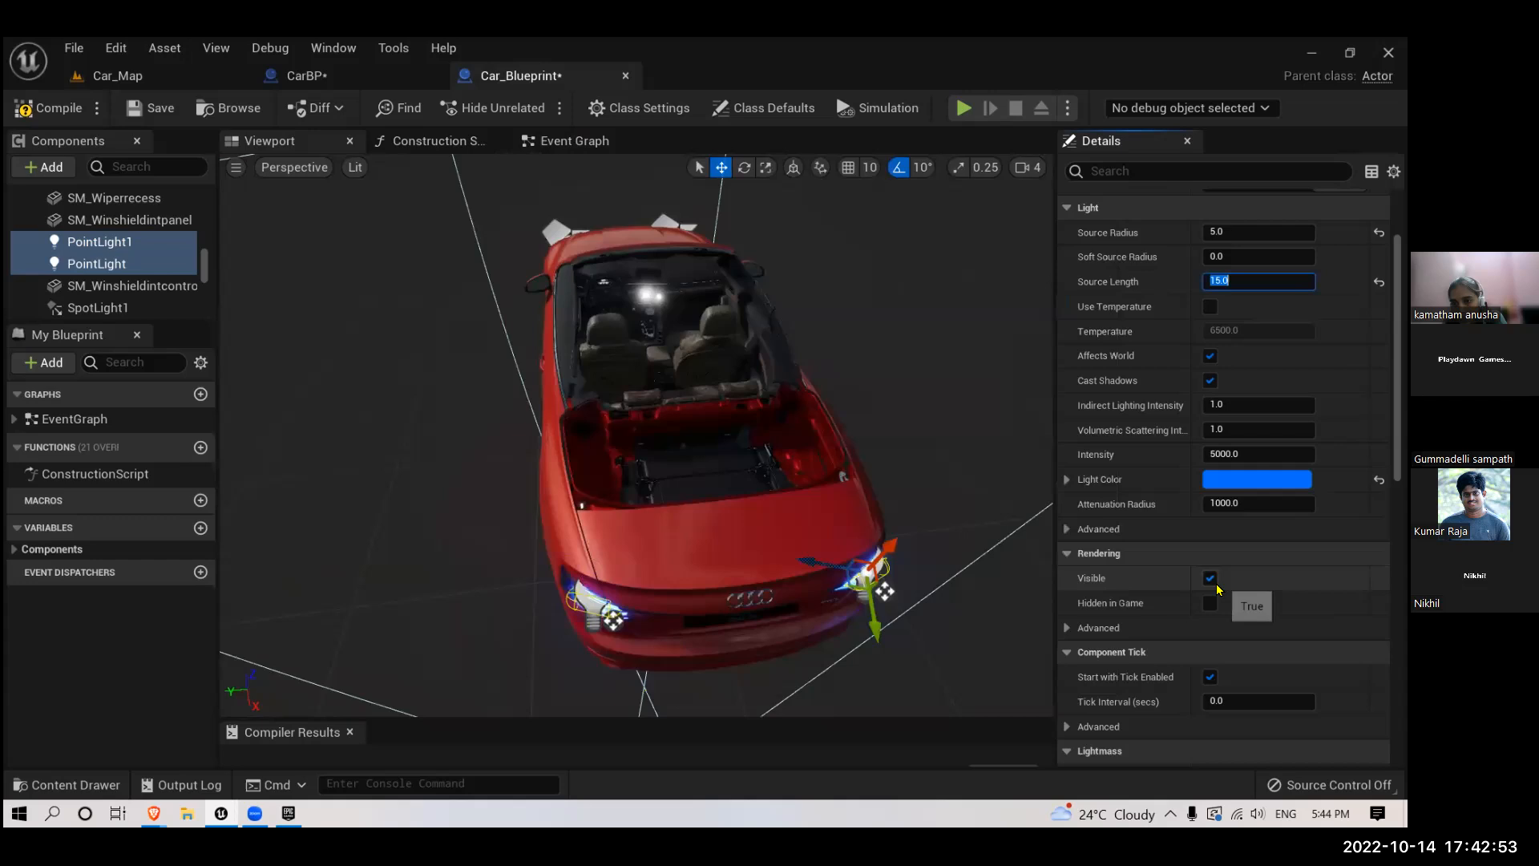
- Turn off the Visible option of both point lights and set their intensity to 80000
{"action": "left_click", "coordinate": [1211, 578]}
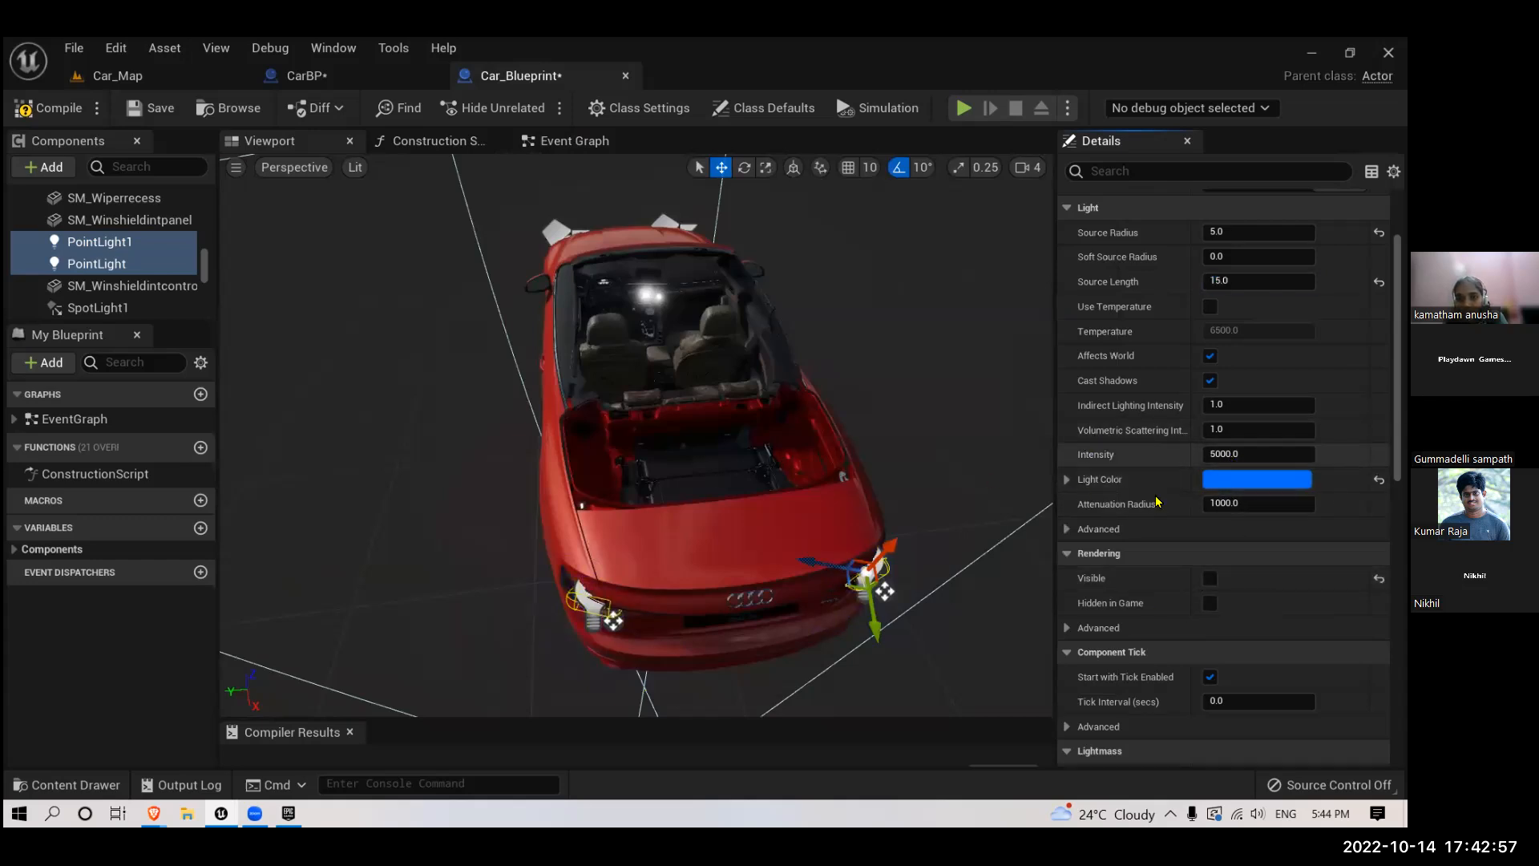
{"action": "left_click", "coordinate": [1231, 455]}
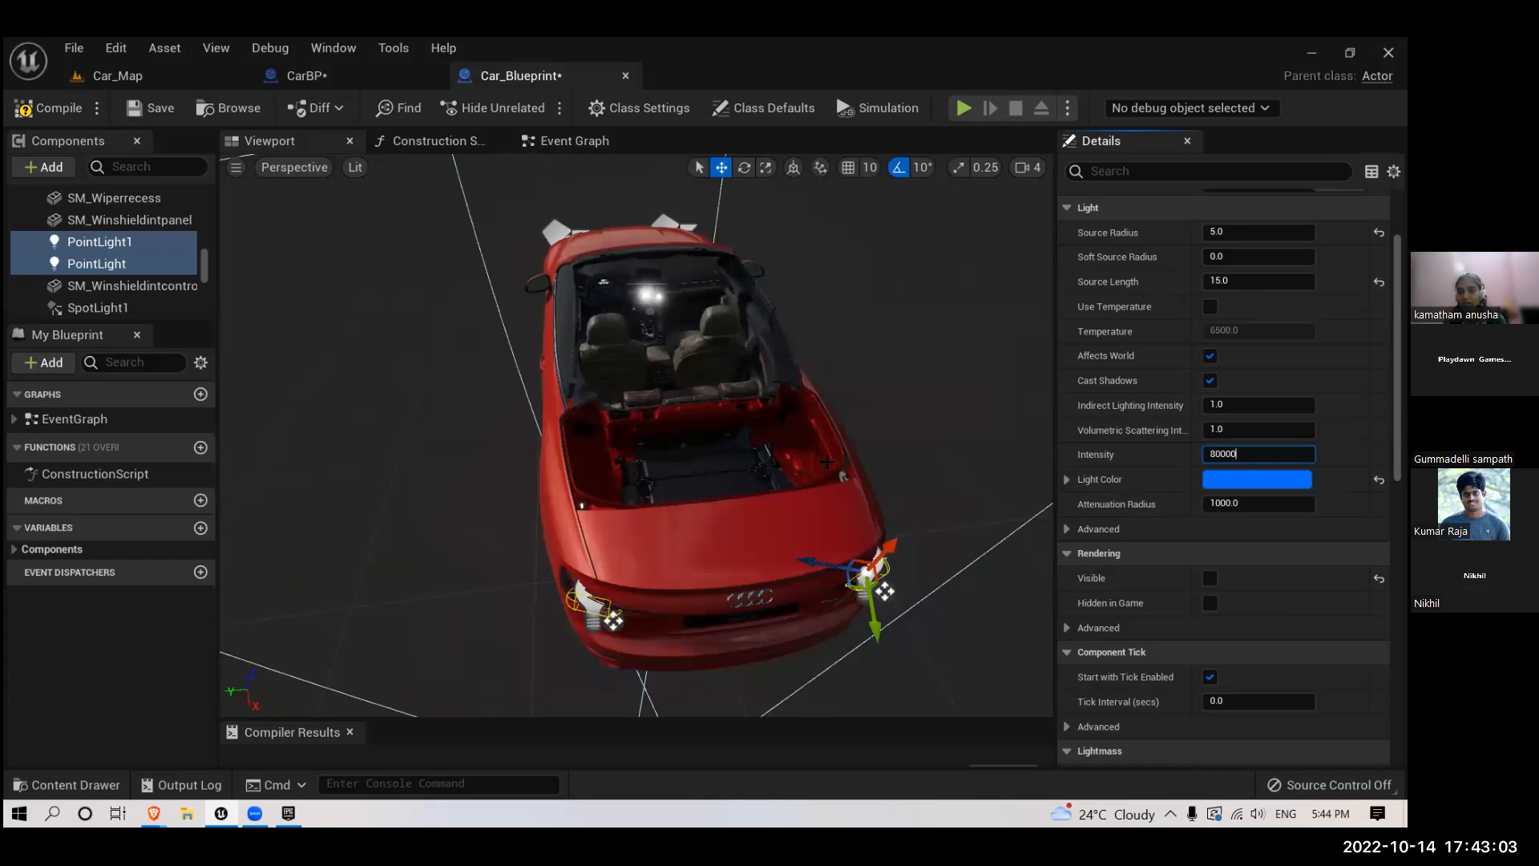
- Connect references to PointLight1 and PointLight to the Toggle Visibility target in Car_Blueprint's event graph, and save the blueprint
{"action": "left_click", "coordinate": [574, 141]}
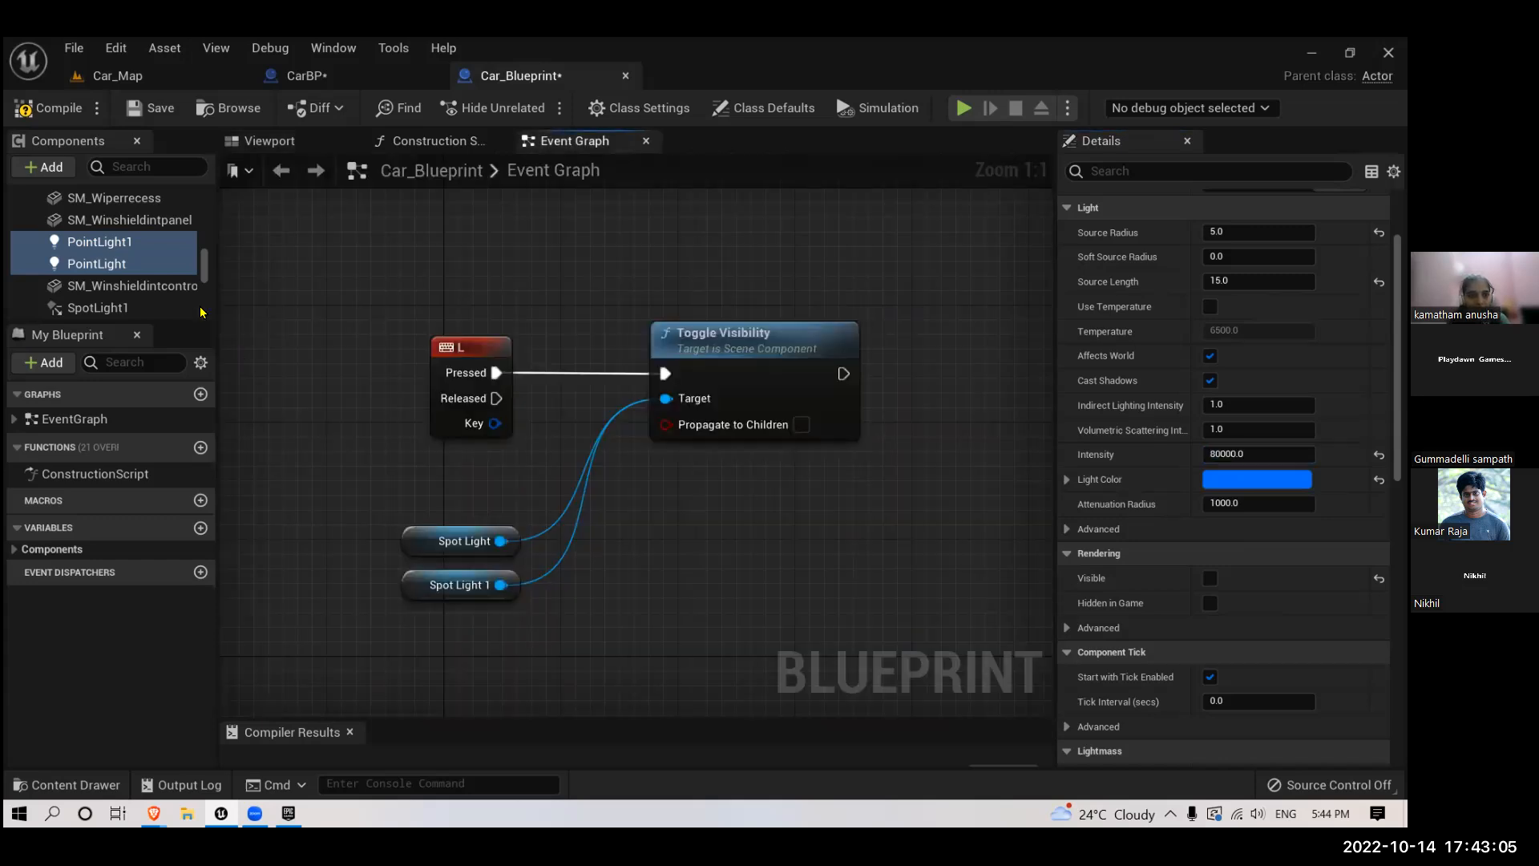
{"action": "left_click_drag", "start_coordinate": [530, 578], "coordinate": [622, 286]}
{"action": "left_click_drag", "start_coordinate": [530, 618], "coordinate": [623, 286]}
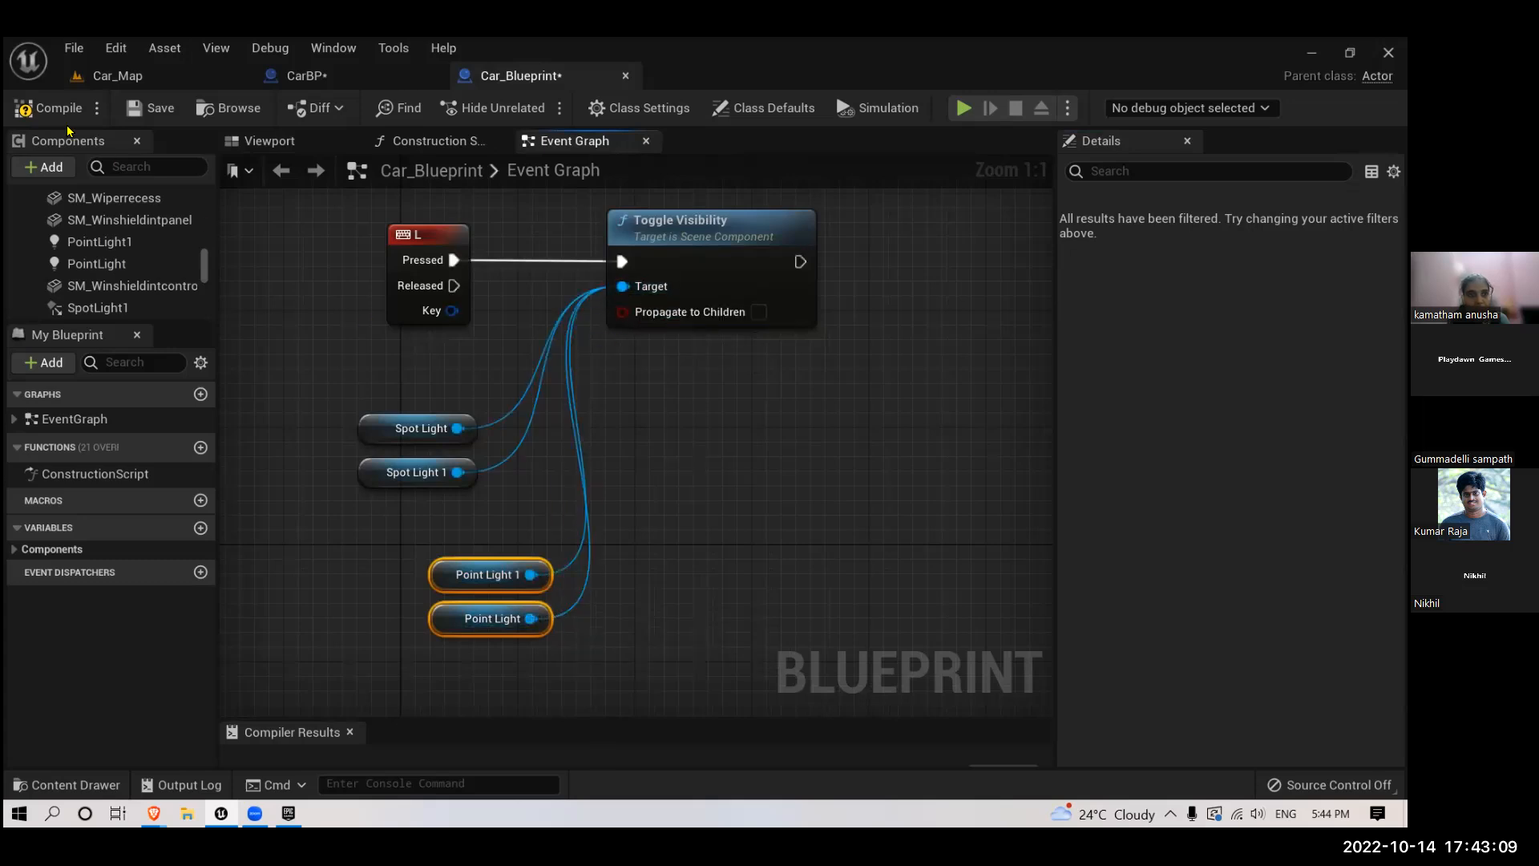
{"action": "left_click", "coordinate": [154, 109]}
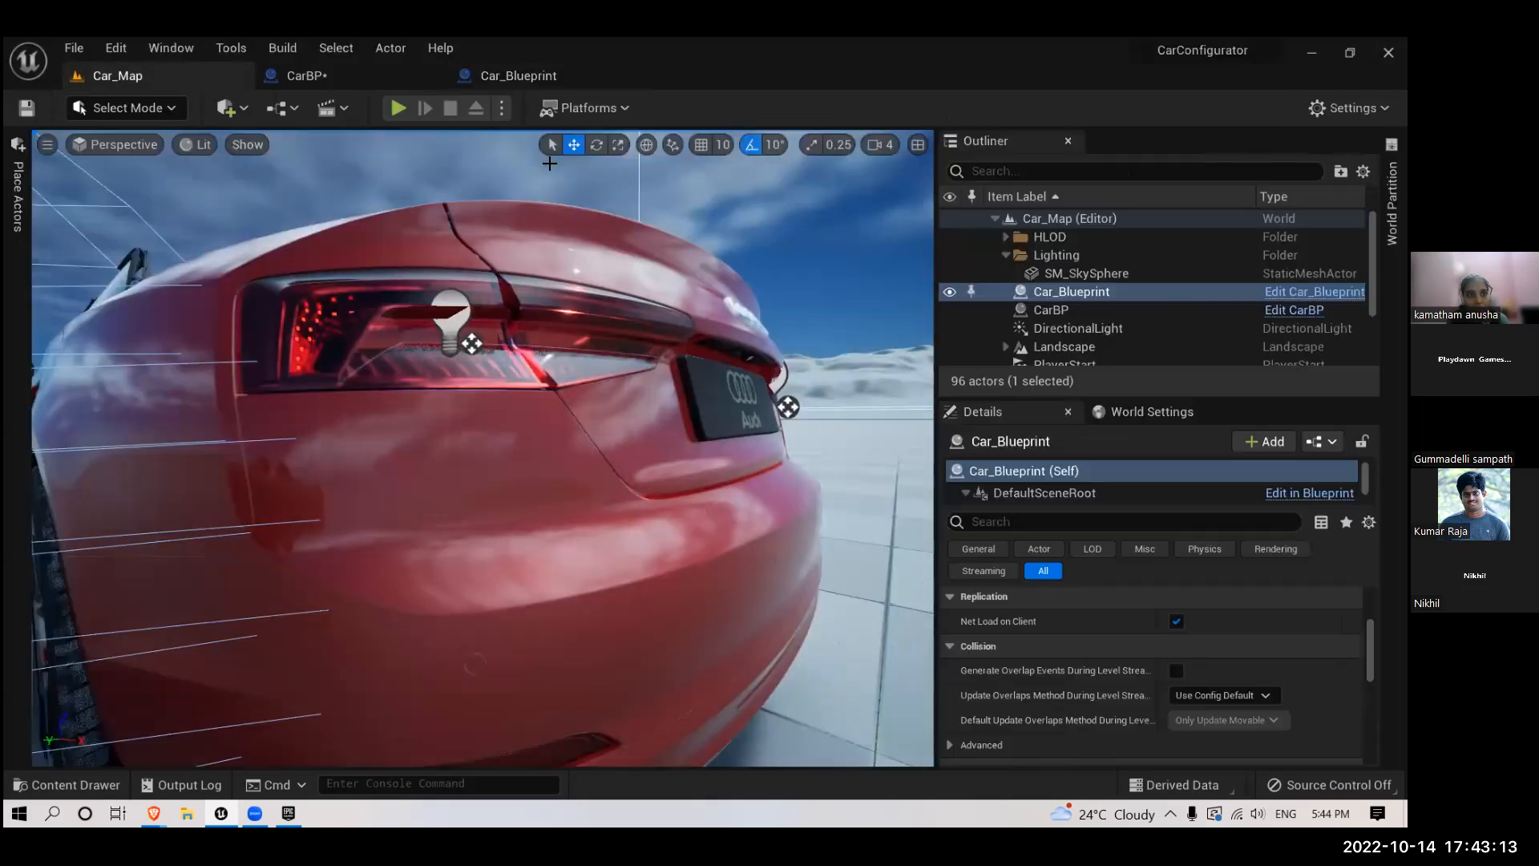
- Play the Car_Map level, toggle the car lights and examine both cars' headlights and taillights
{"action": "left_click", "coordinate": [152, 78]}
{"action": "left_click", "coordinate": [398, 107]}
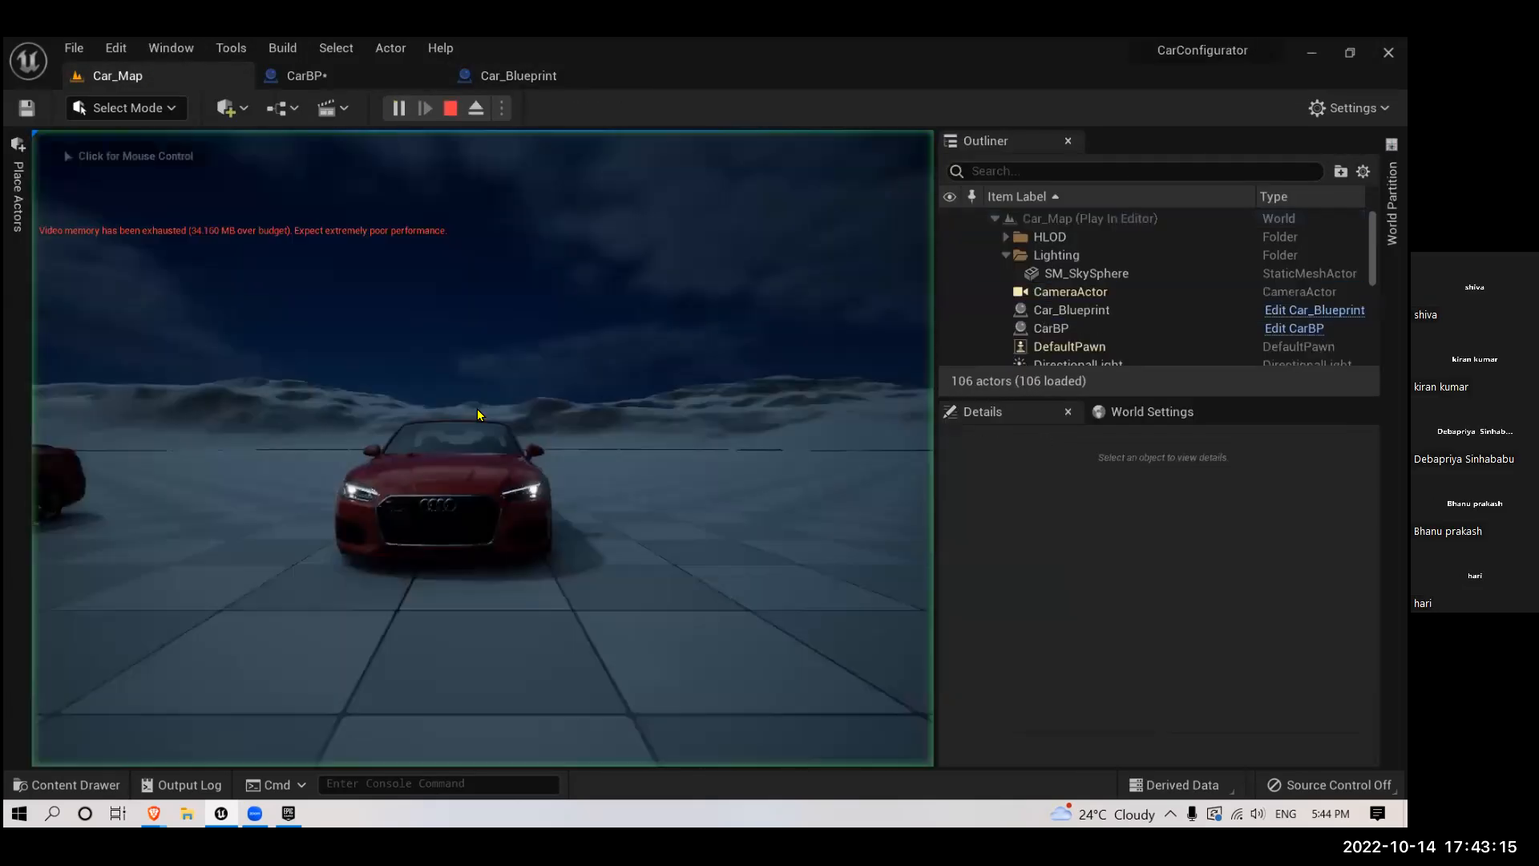
{"action": "left_click", "coordinate": [477, 407]}
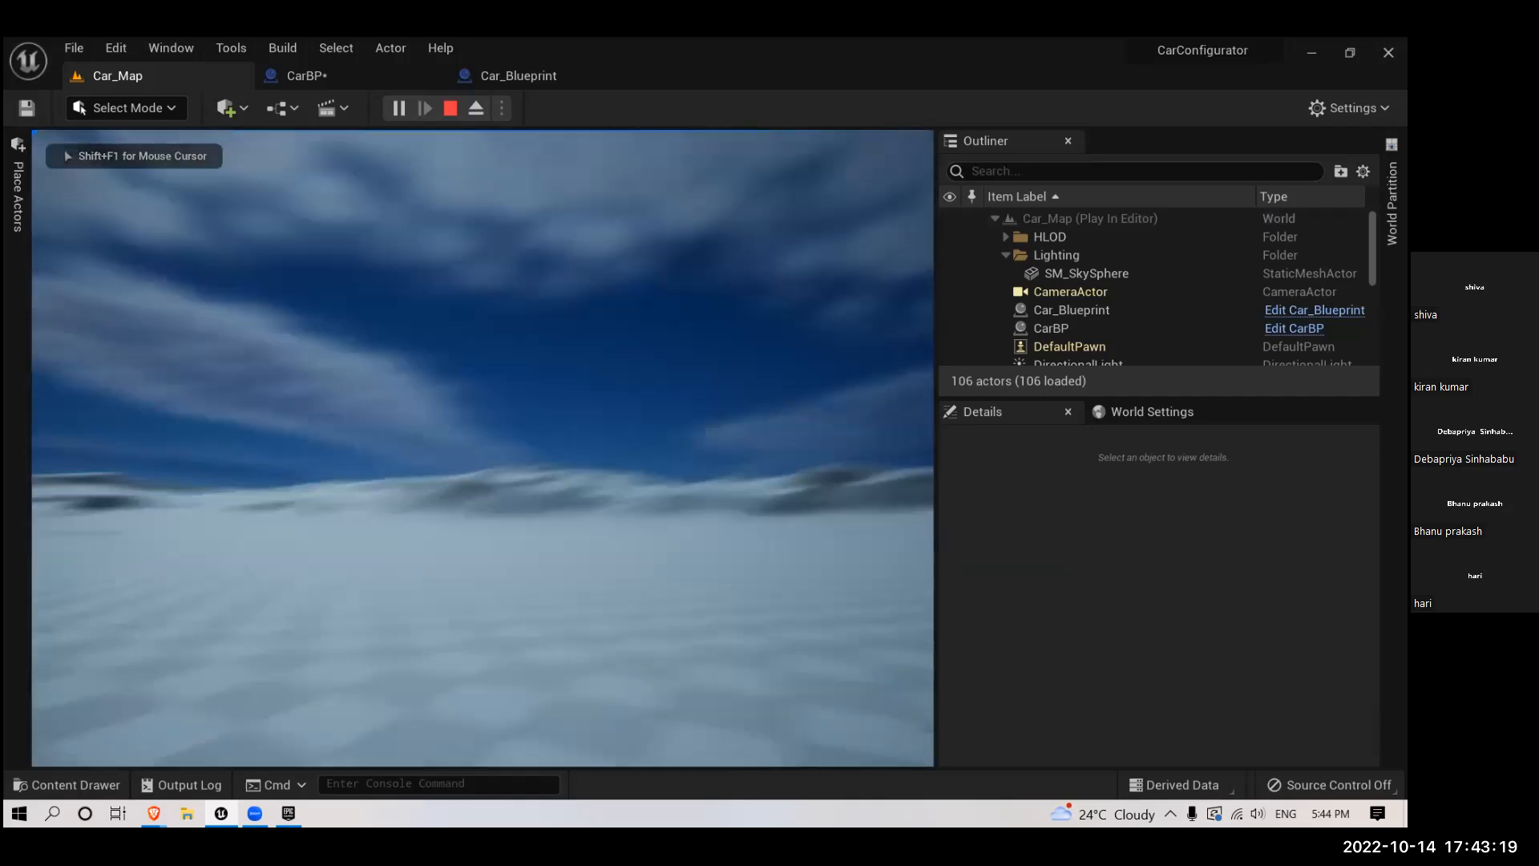
{"action": "key", "text": "l"}
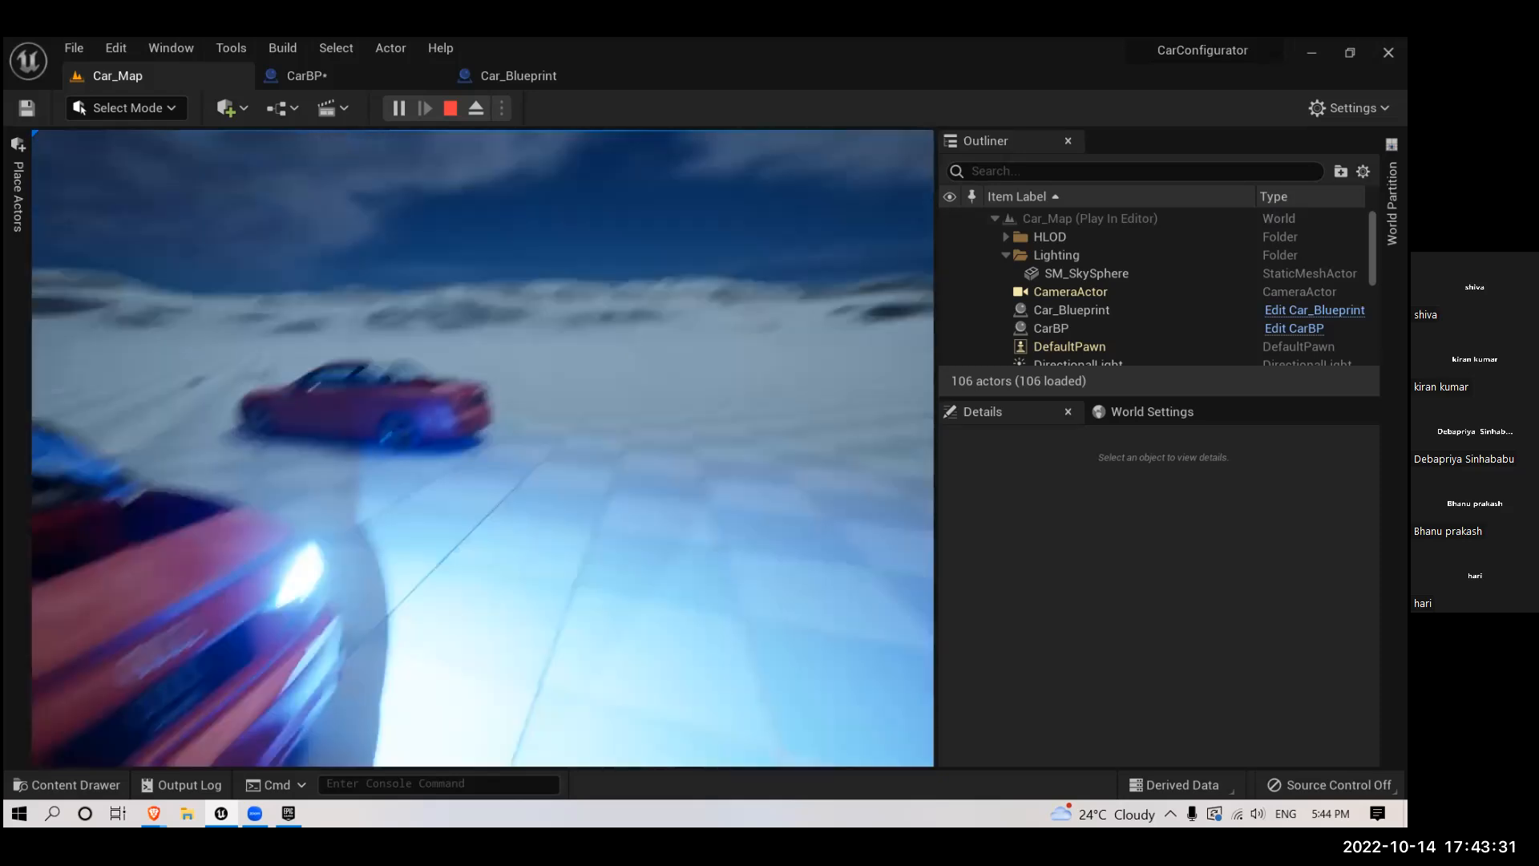
{"action": "key", "text": "a"}
{"action": "key", "text": "a"}
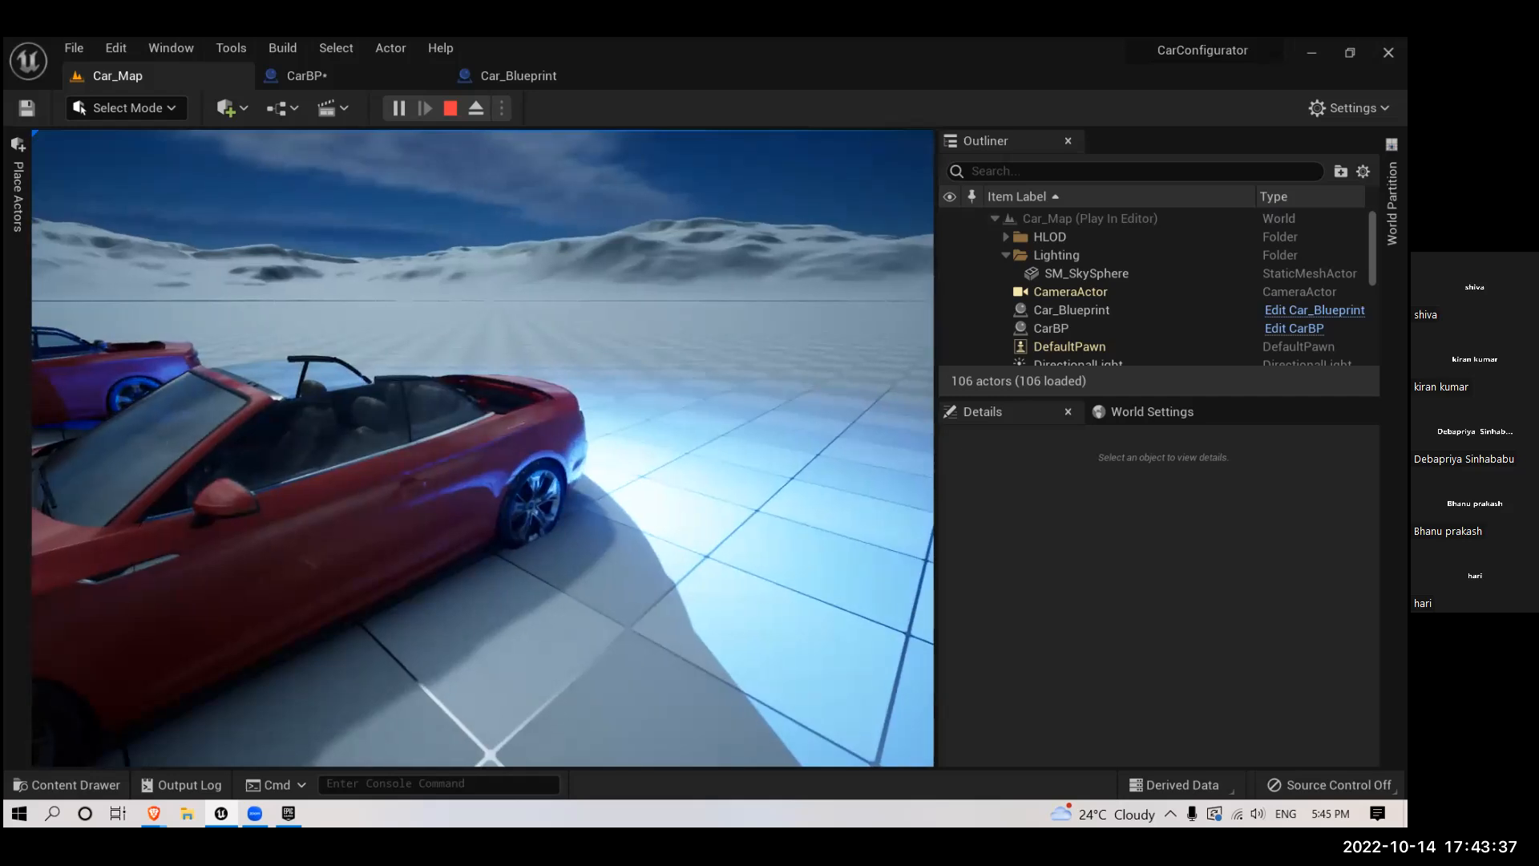
{"action": "key", "text": "Escape"}
- Stop the current play session, replay the Car_Map level, and toggle both cars' lights on and off to compare their rear ends
{"action": "right_click_drag", "start_coordinate": [378, 479], "coordinate": [401, 553]}
{"action": "scroll", "coordinate": [482, 343], "scroll_direction": "down", "scroll_amount": 5}
{"action": "left_click", "coordinate": [482, 298]}
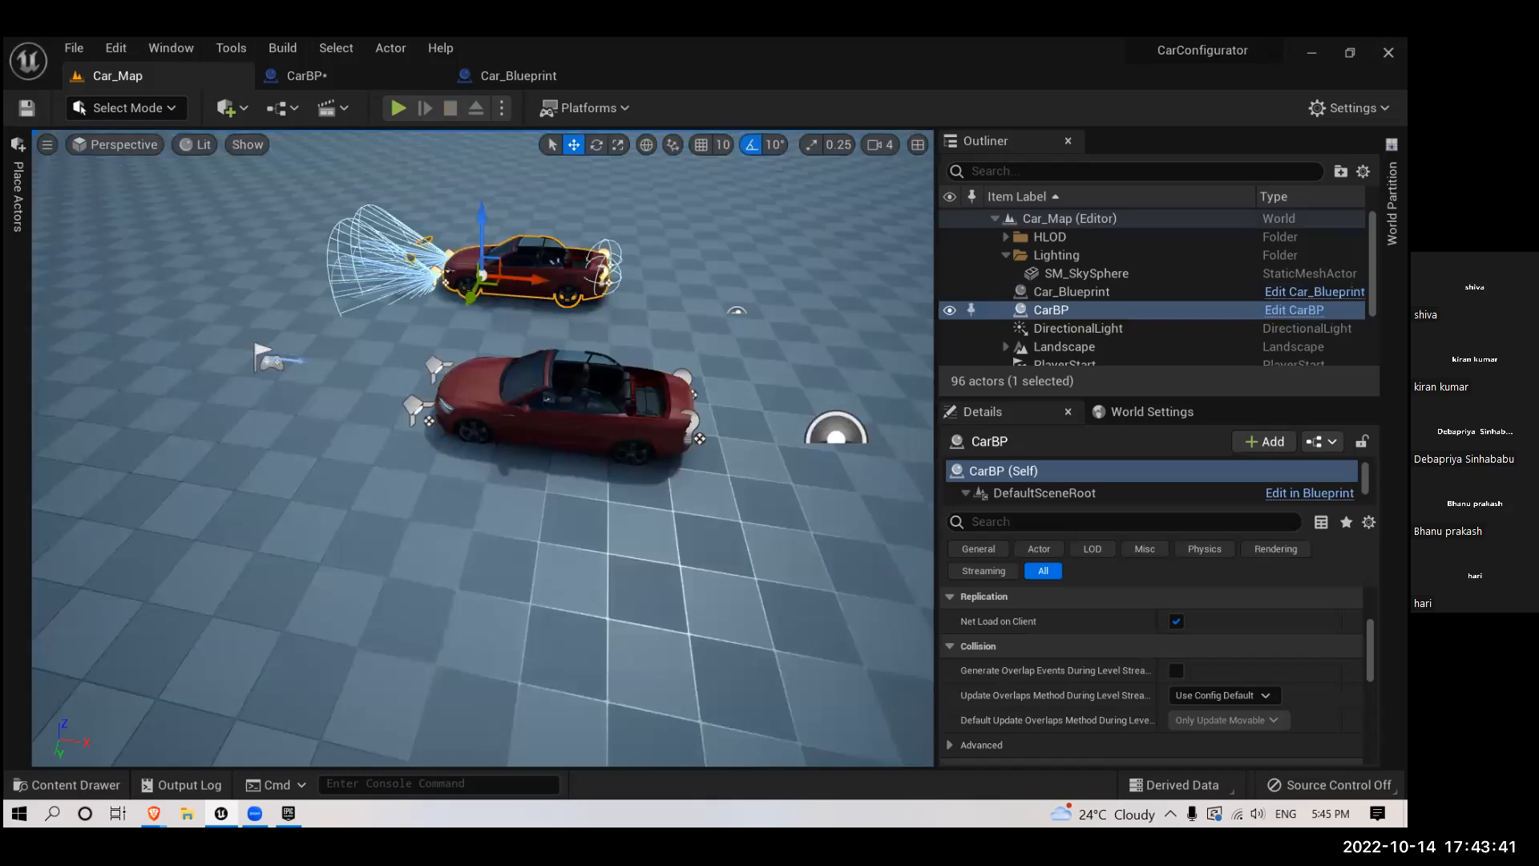
{"action": "left_click_drag", "start_coordinate": [477, 299], "coordinate": [369, 504]}
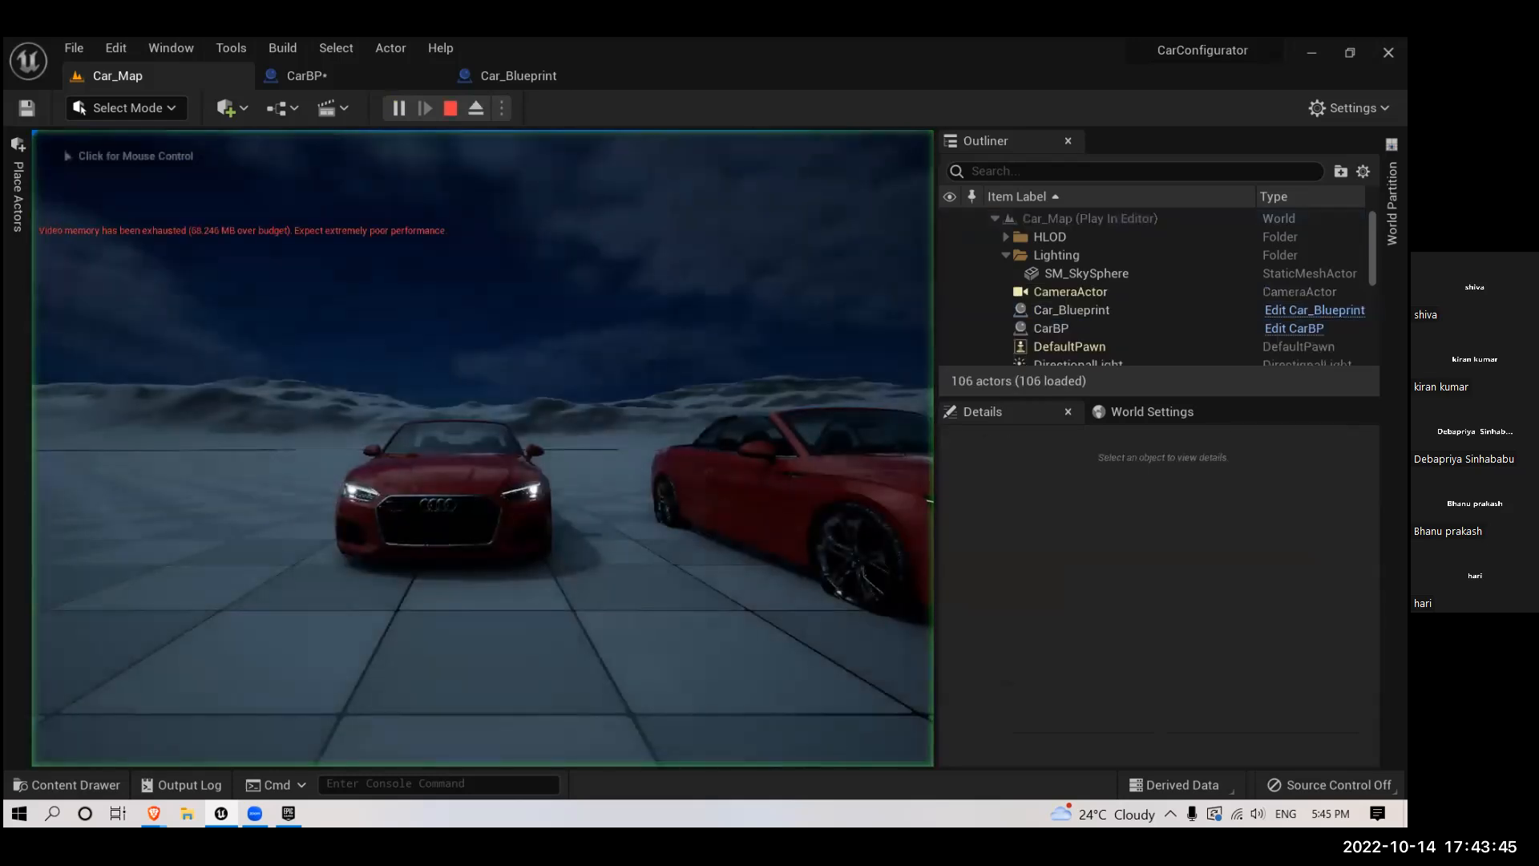
{"action": "left_click", "coordinate": [491, 329]}
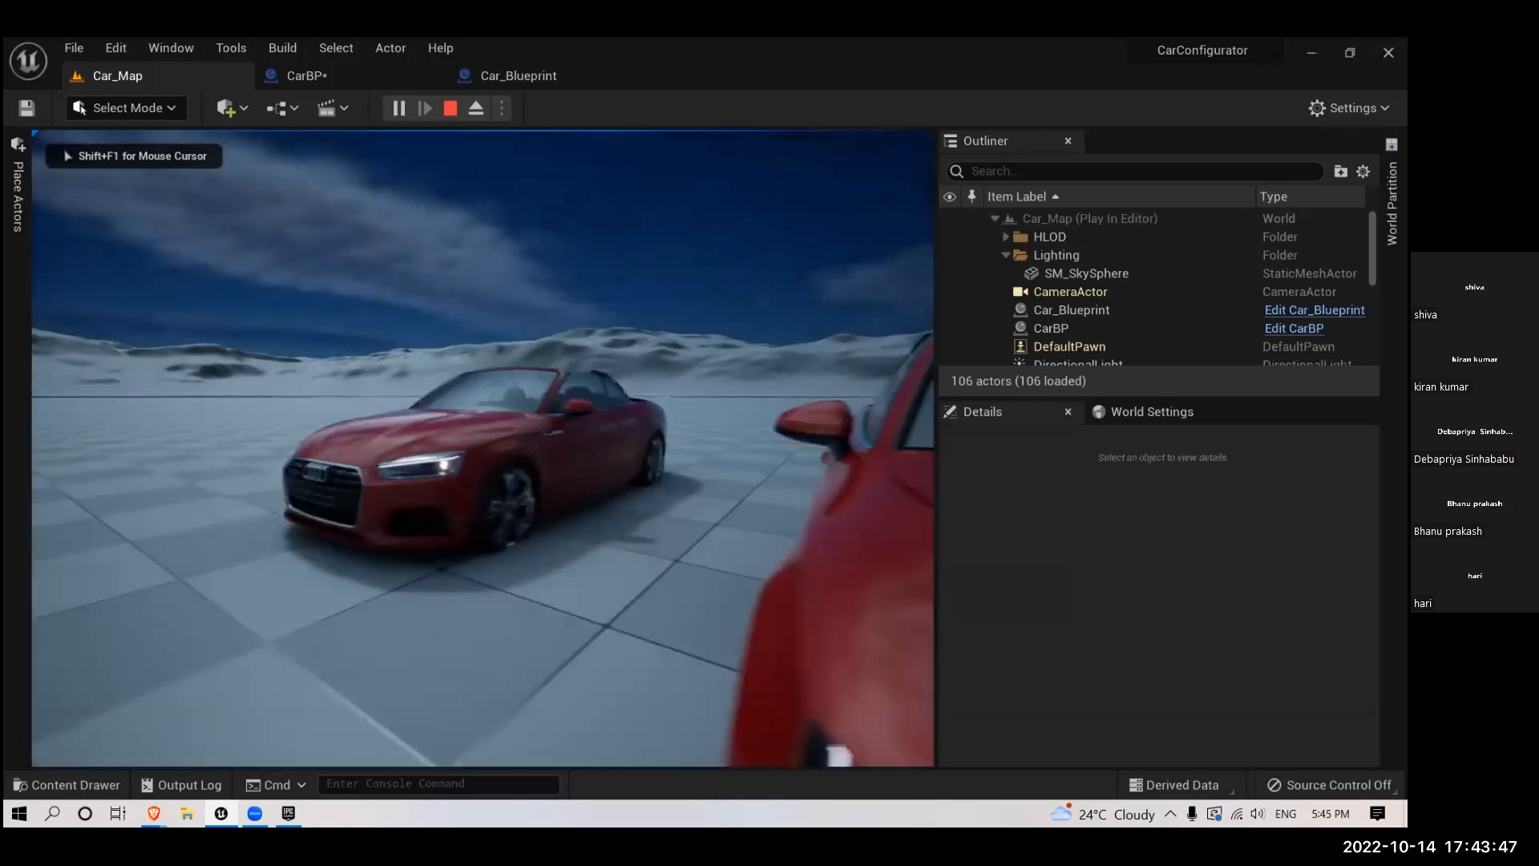
{"action": "key", "text": "d"}
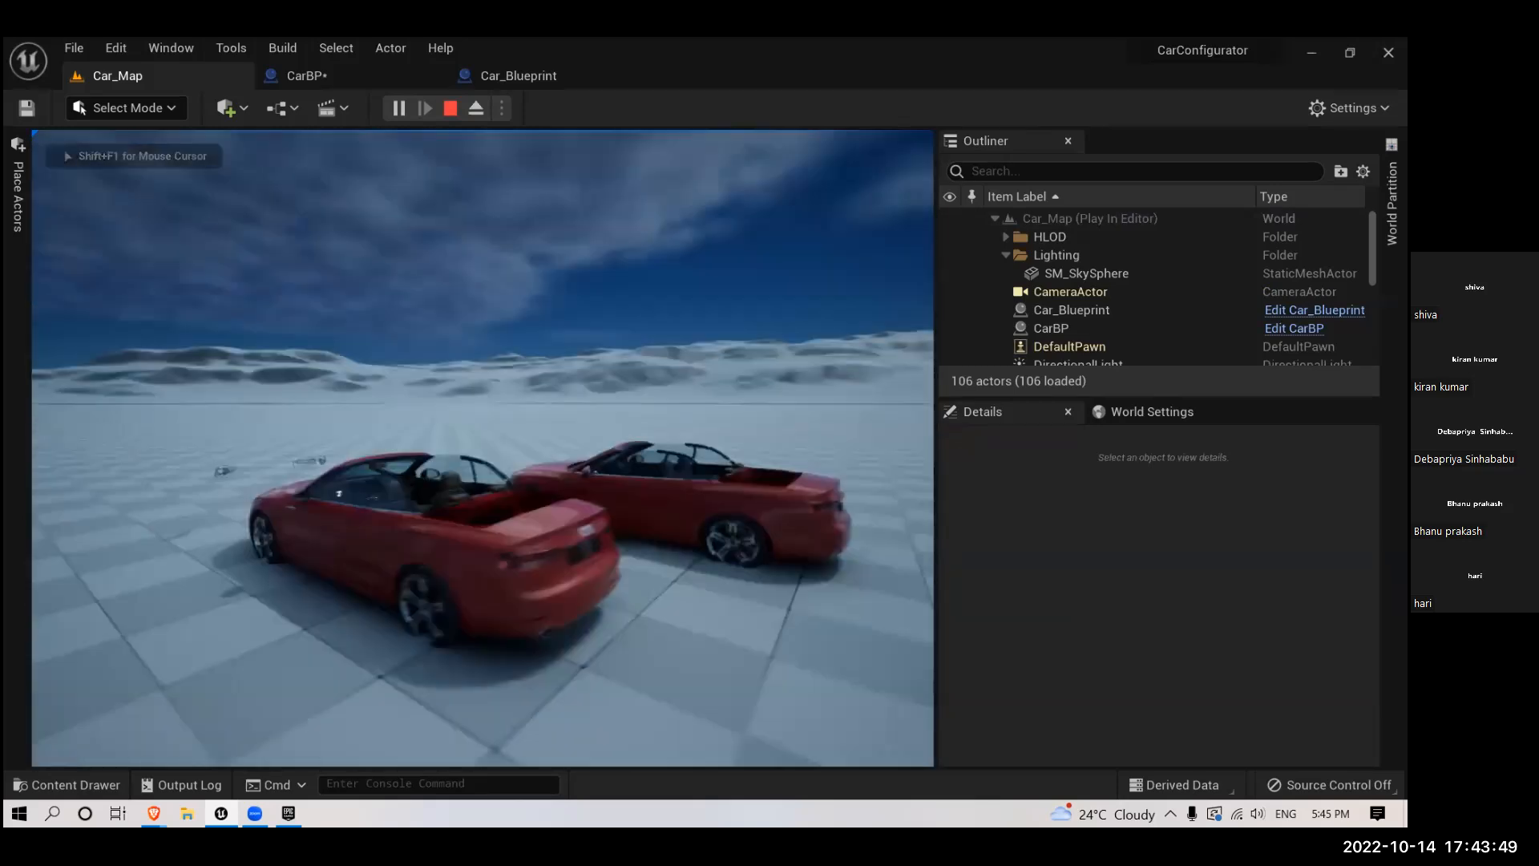
{"action": "key", "text": "d"}
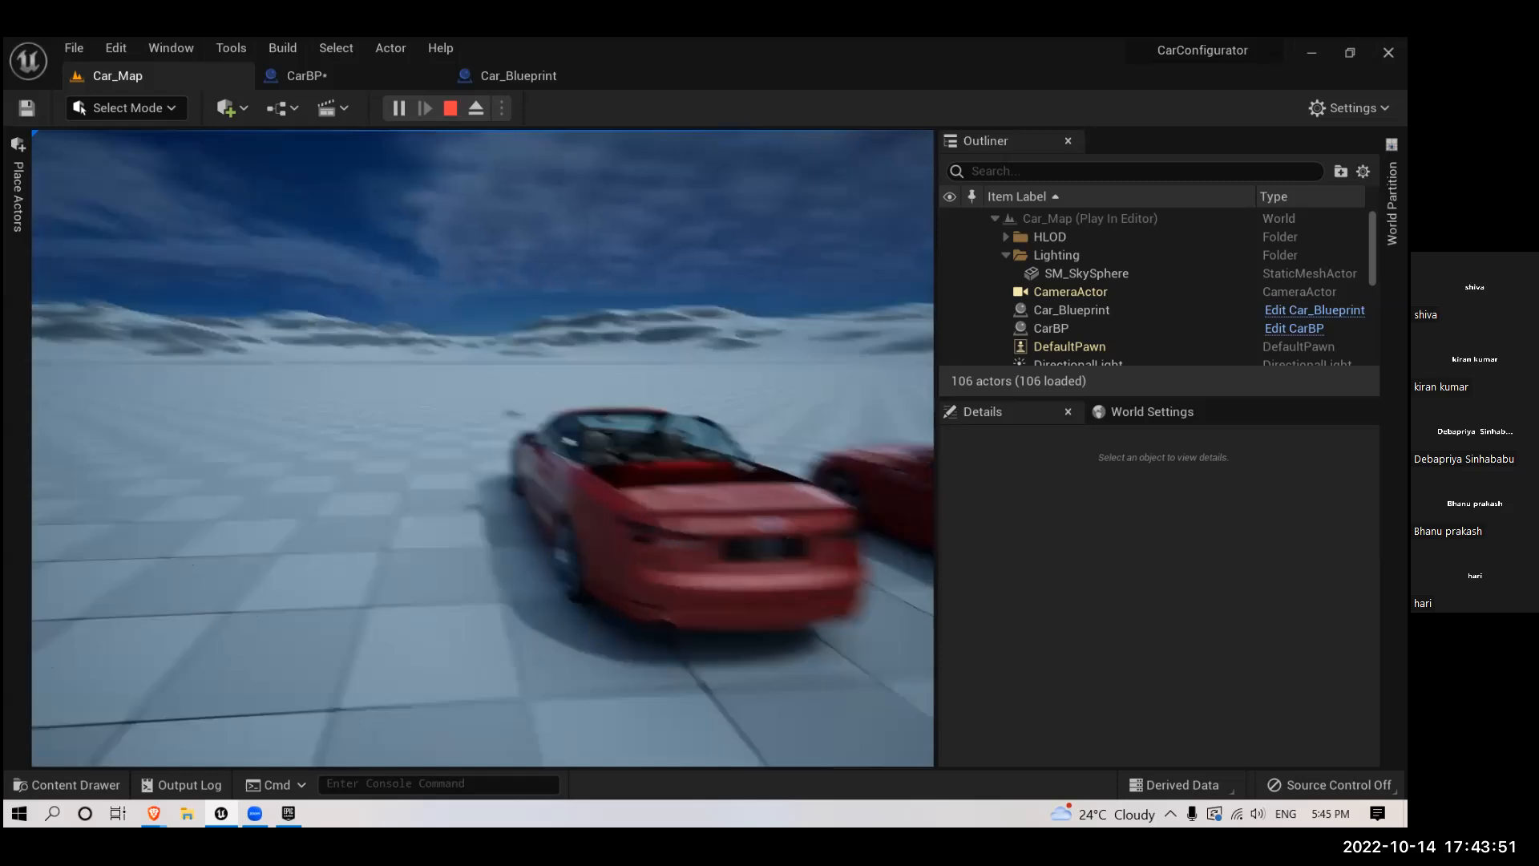
{"action": "key", "text": "l"}
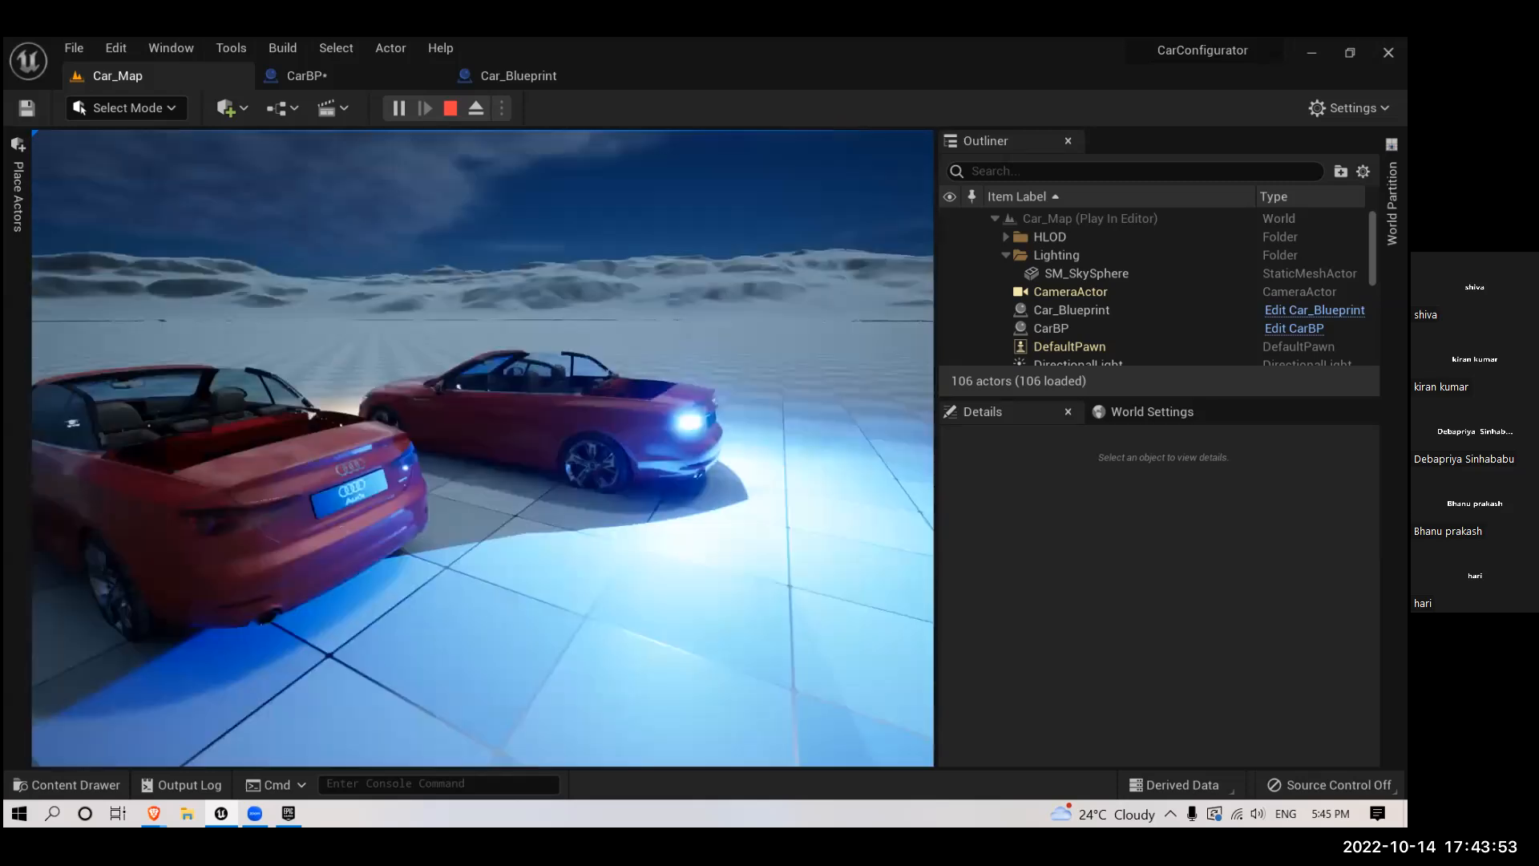
{"action": "key", "text": "l"}
{"action": "key", "text": "l"}
{"action": "key", "text": "l"}
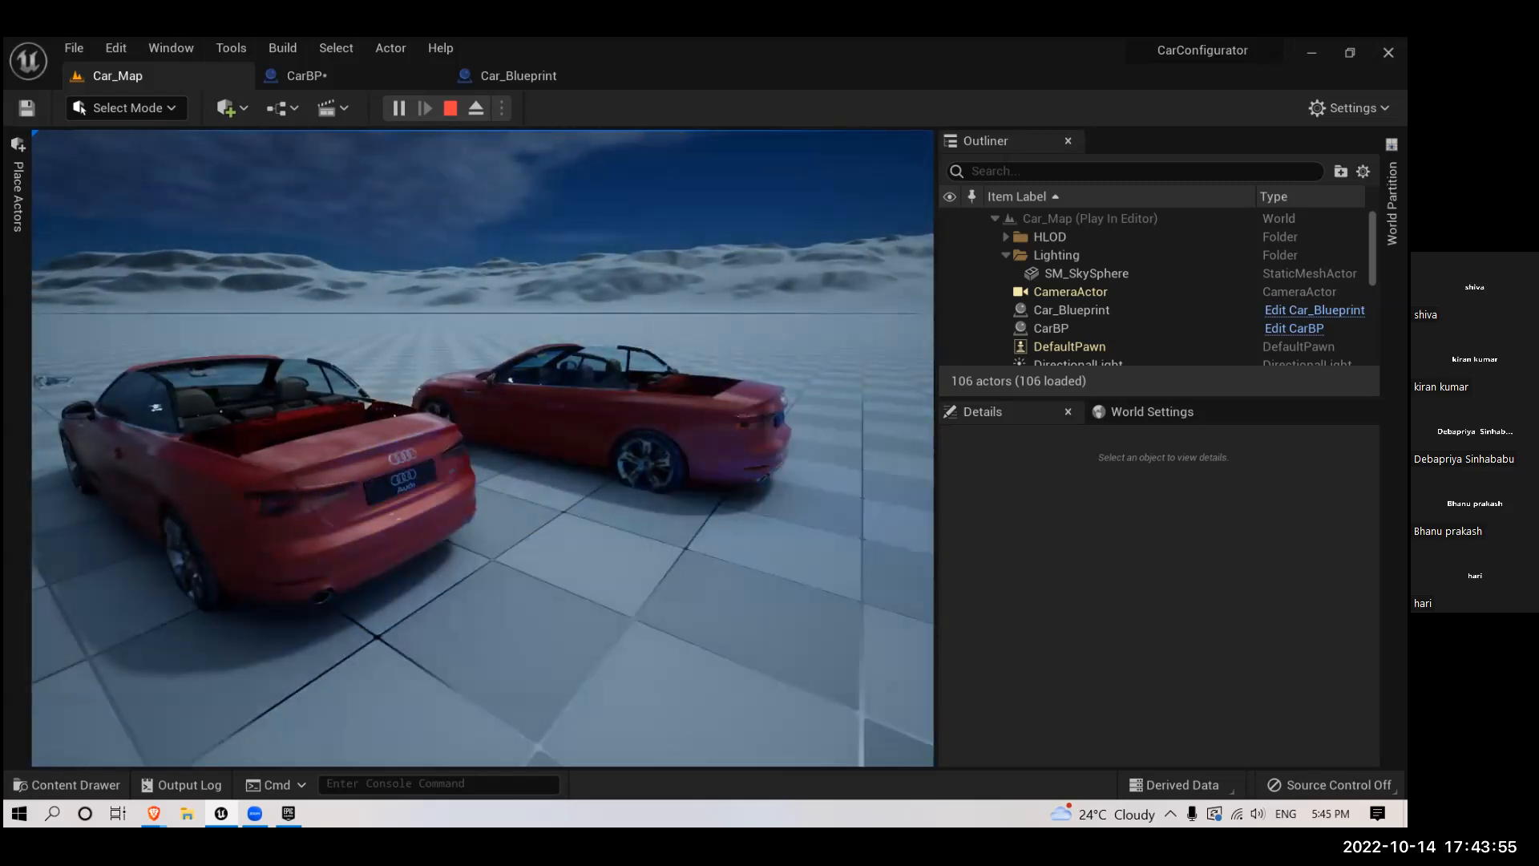
- Move around both cars, turn the lights on, examine the rear glow and a front headlight up close, and end the play session
{"action": "key", "text": "a"}
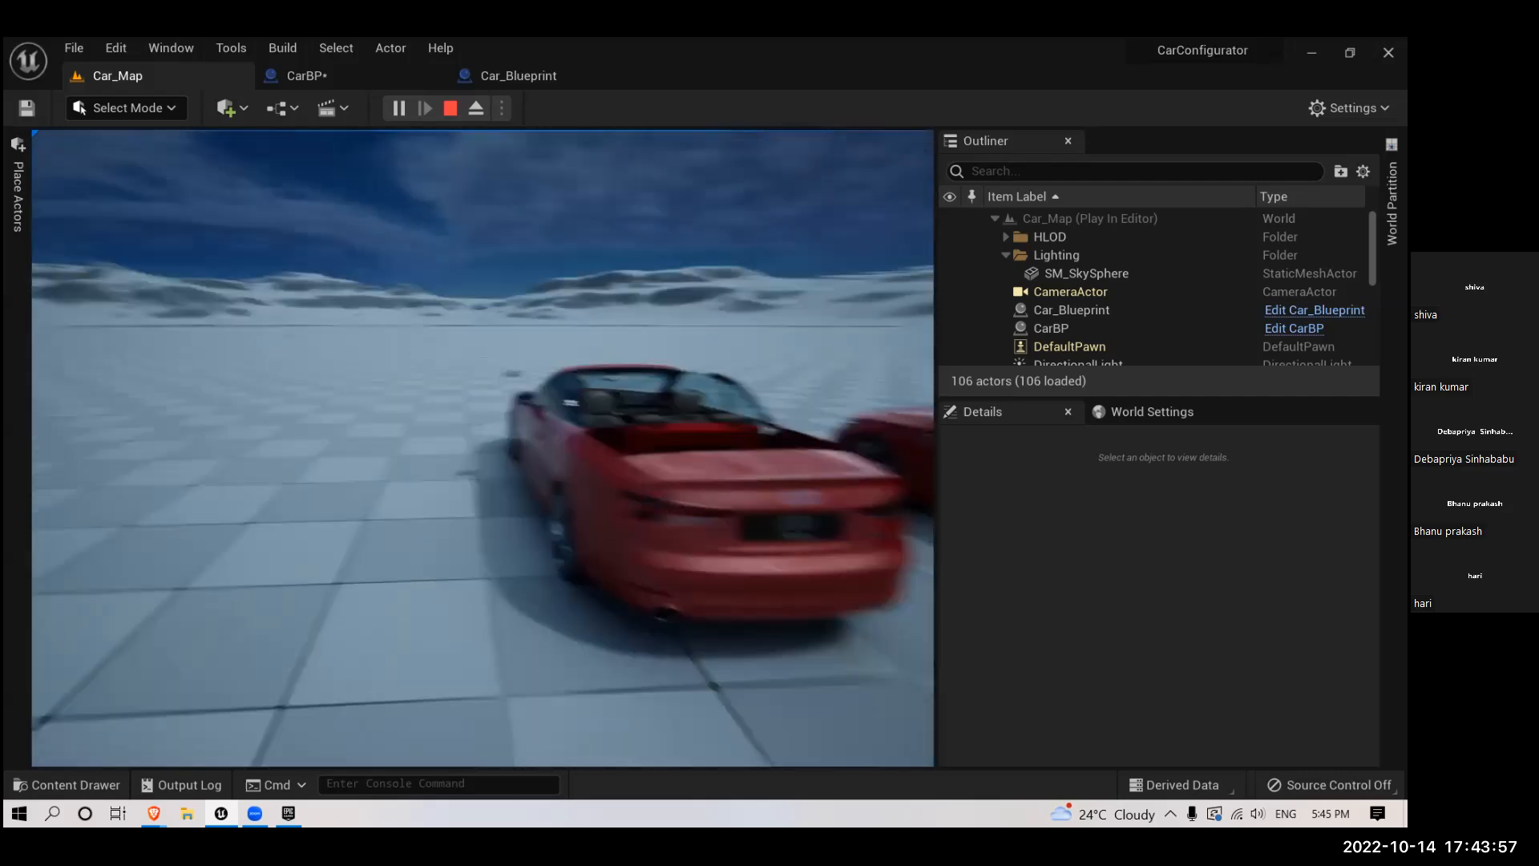
{"action": "key", "text": "w"}
{"action": "key", "text": "w"}
{"action": "key", "text": "s"}
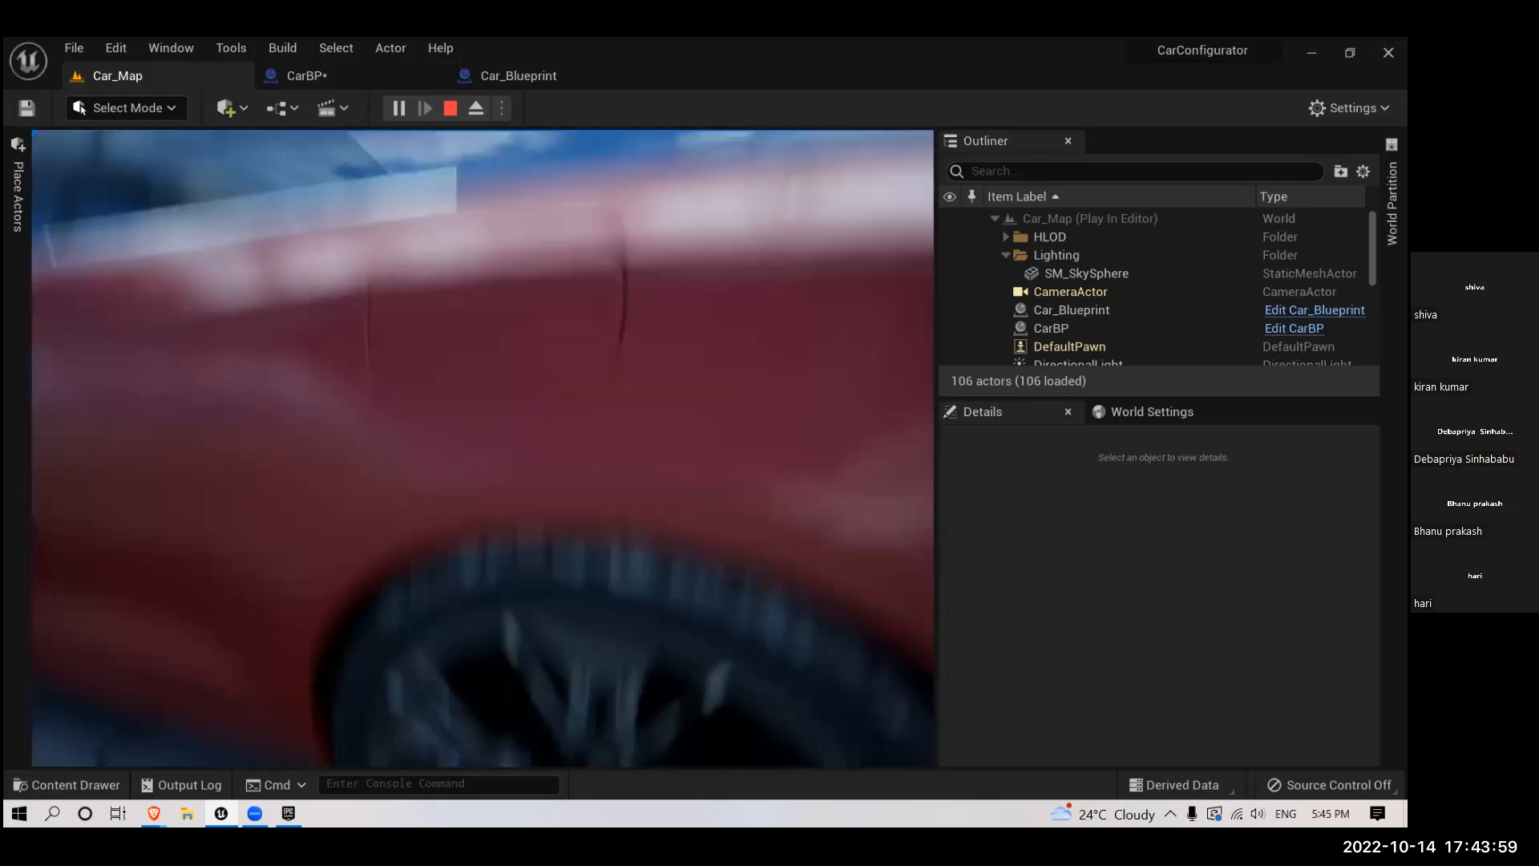
{"action": "key", "text": "d"}
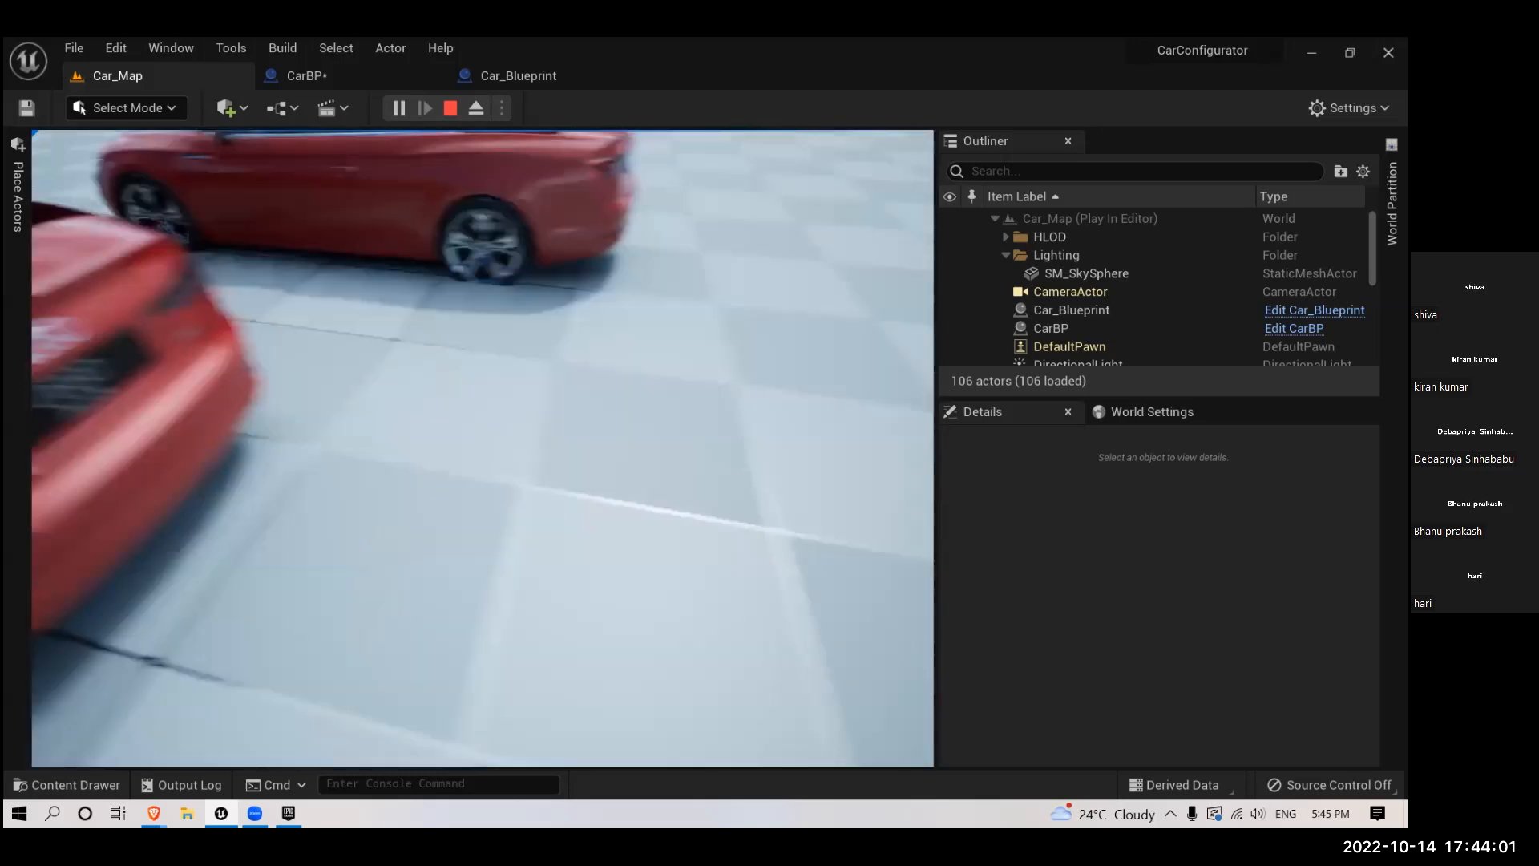
{"action": "key", "text": "a"}
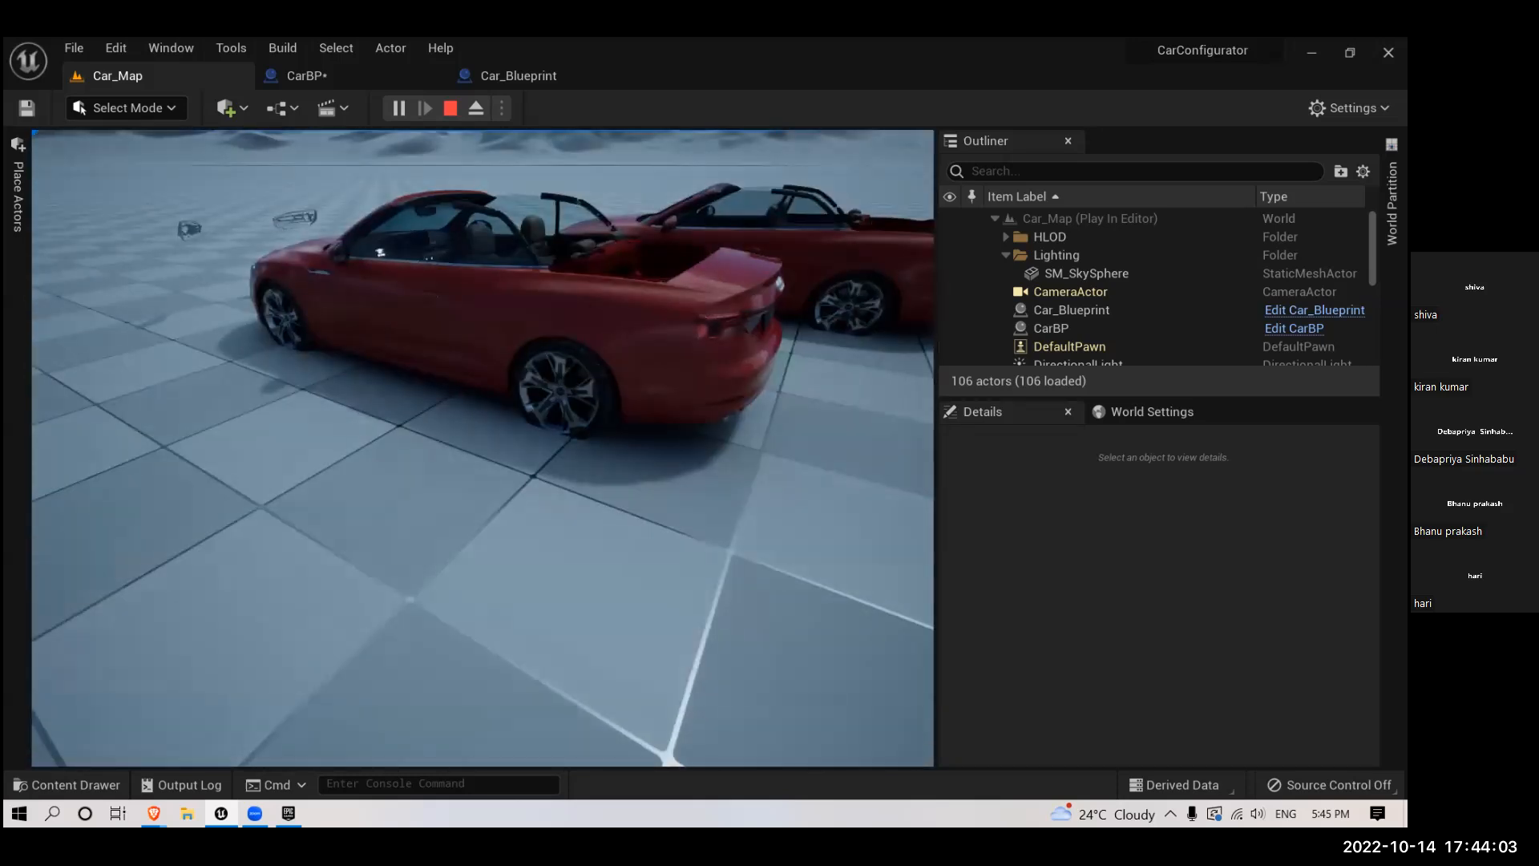
{"action": "key", "text": "w"}
{"action": "key", "text": "l"}
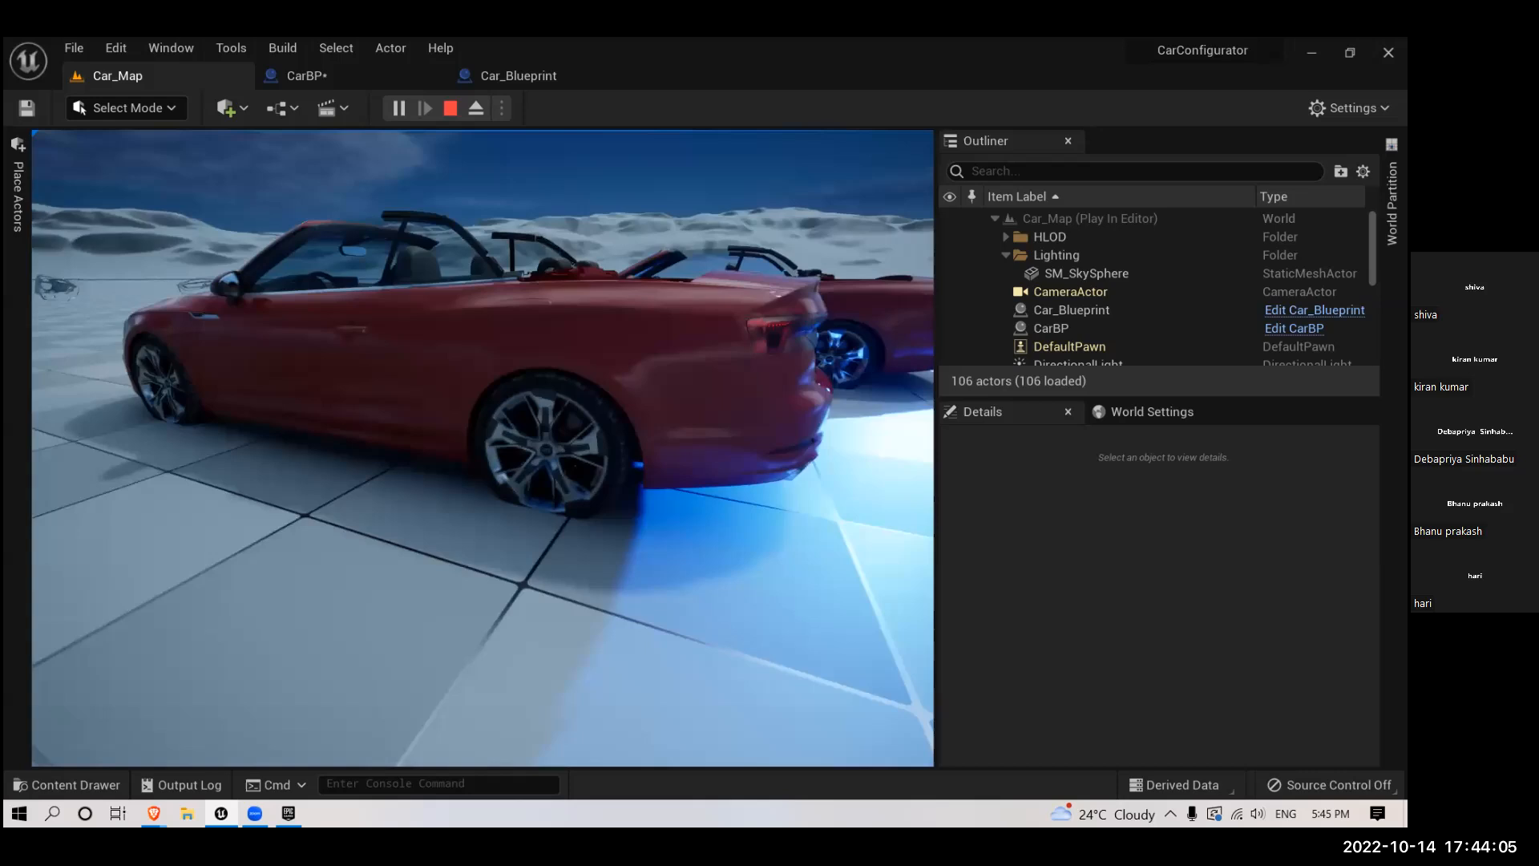
{"action": "key", "text": "a"}
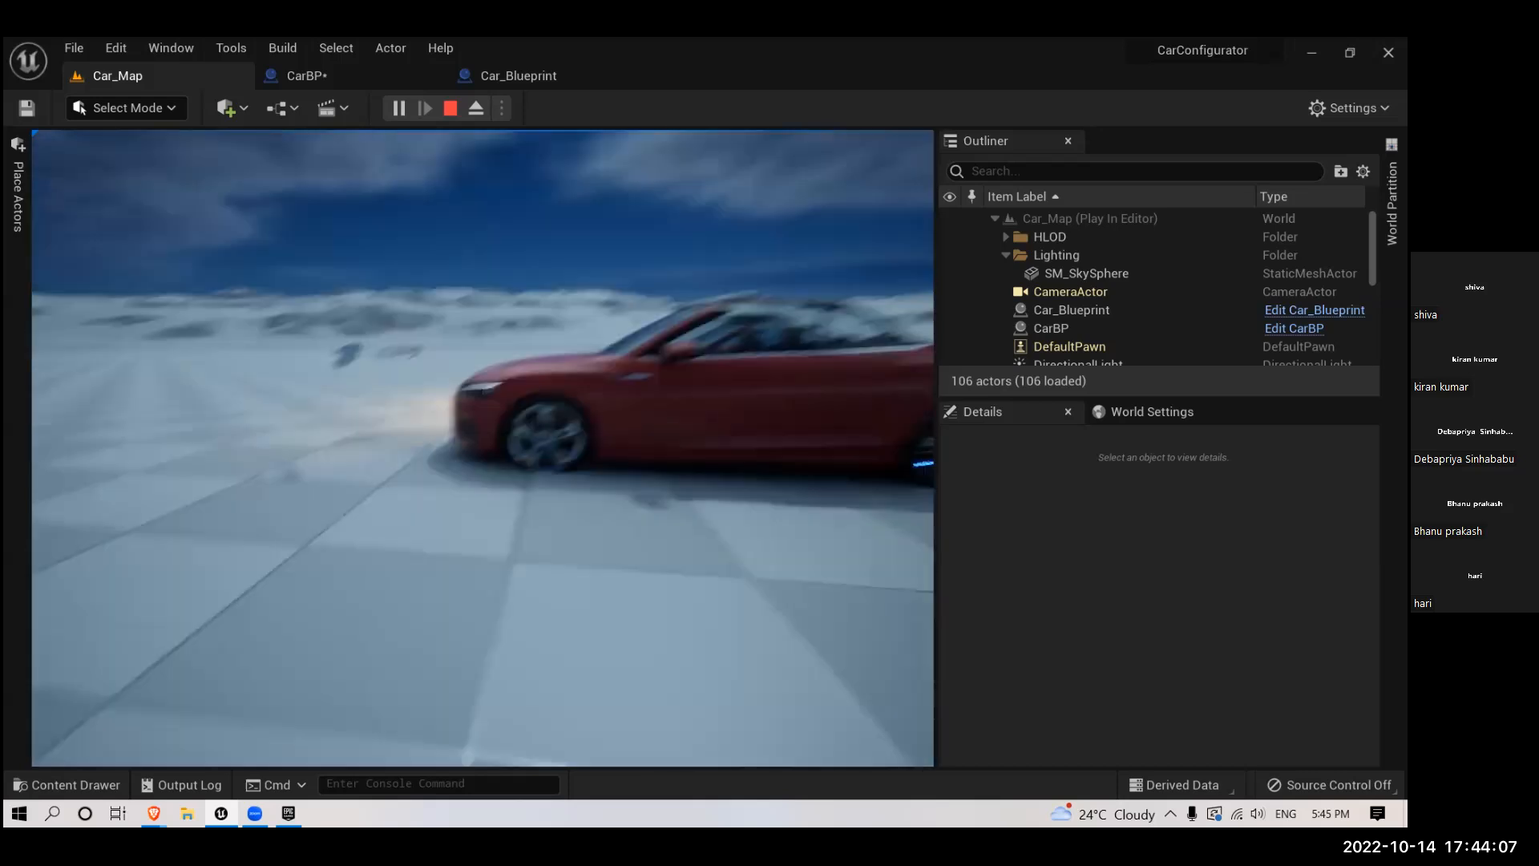
{"action": "key", "text": "w"}
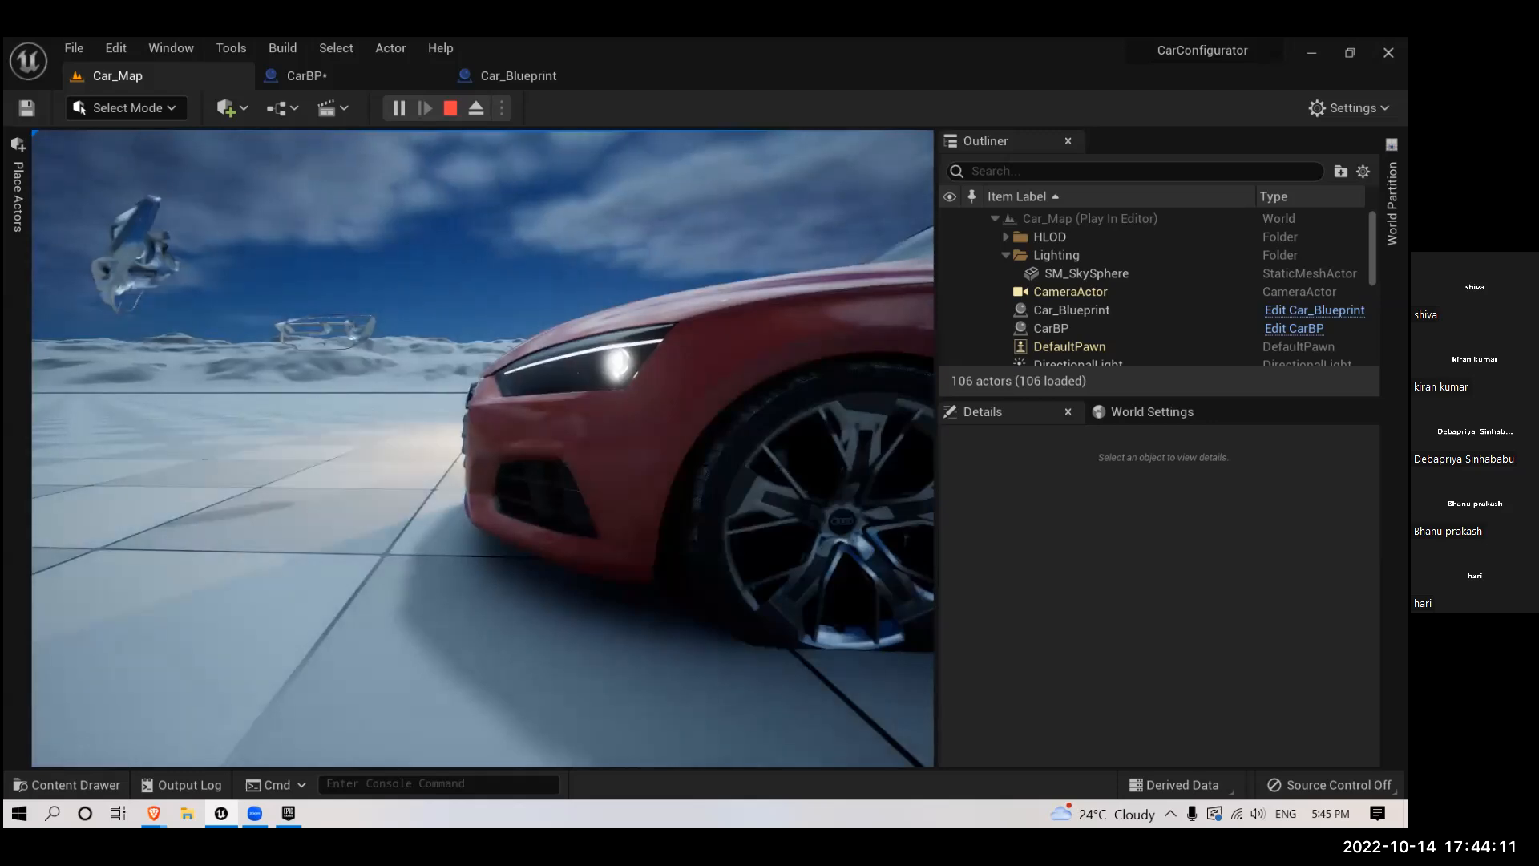
{"action": "key", "text": "w"}
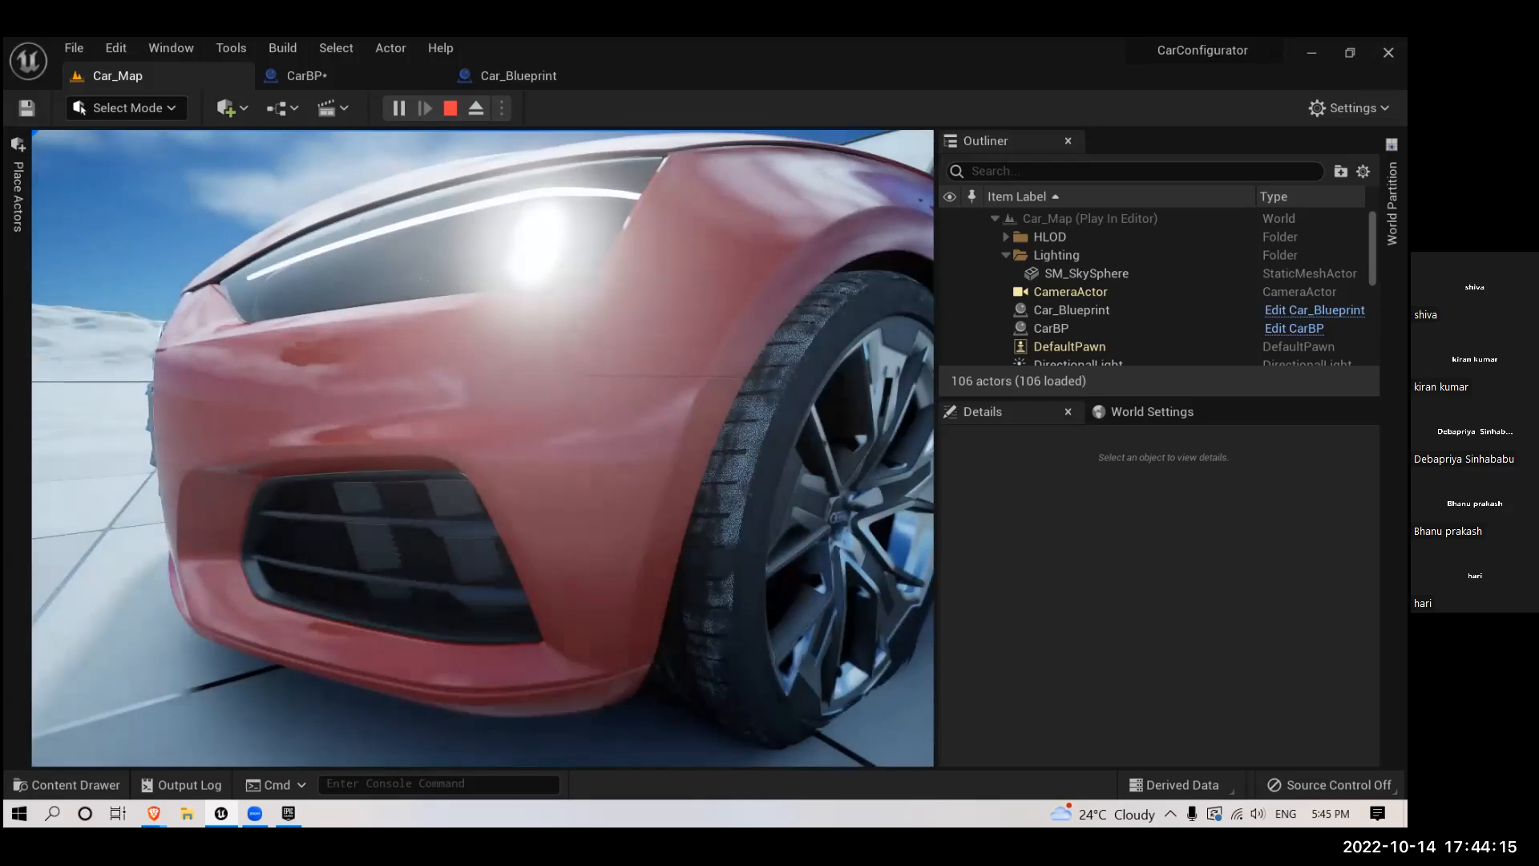
{"action": "key", "text": "Escape"}
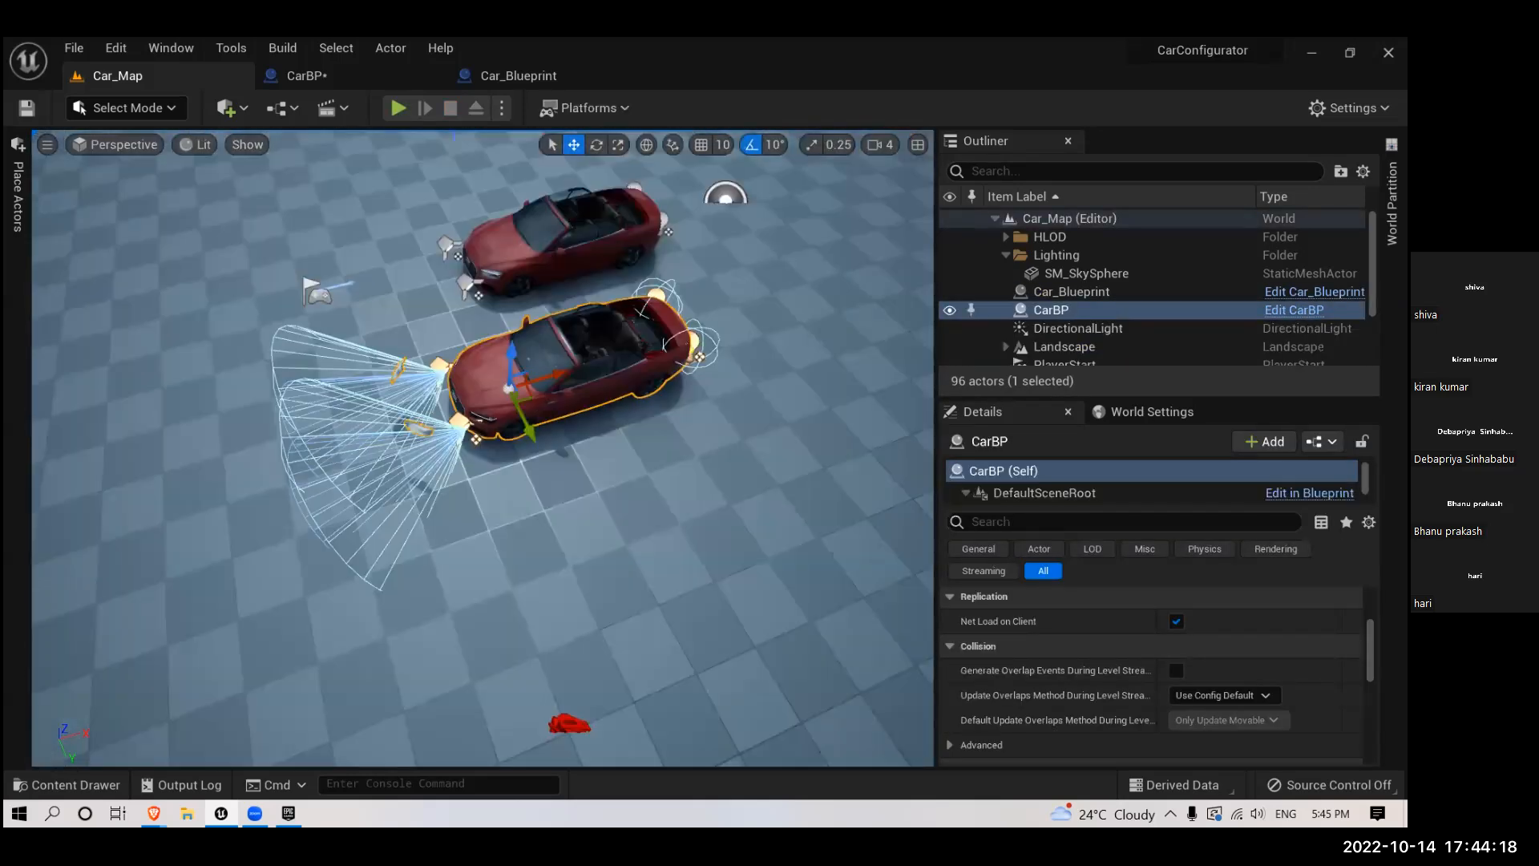
- Review the Toggle Visibility connections in Car_Blueprint's event graph and inspect the settings of PointLight1 and PointLight
{"action": "left_click", "coordinate": [553, 240]}
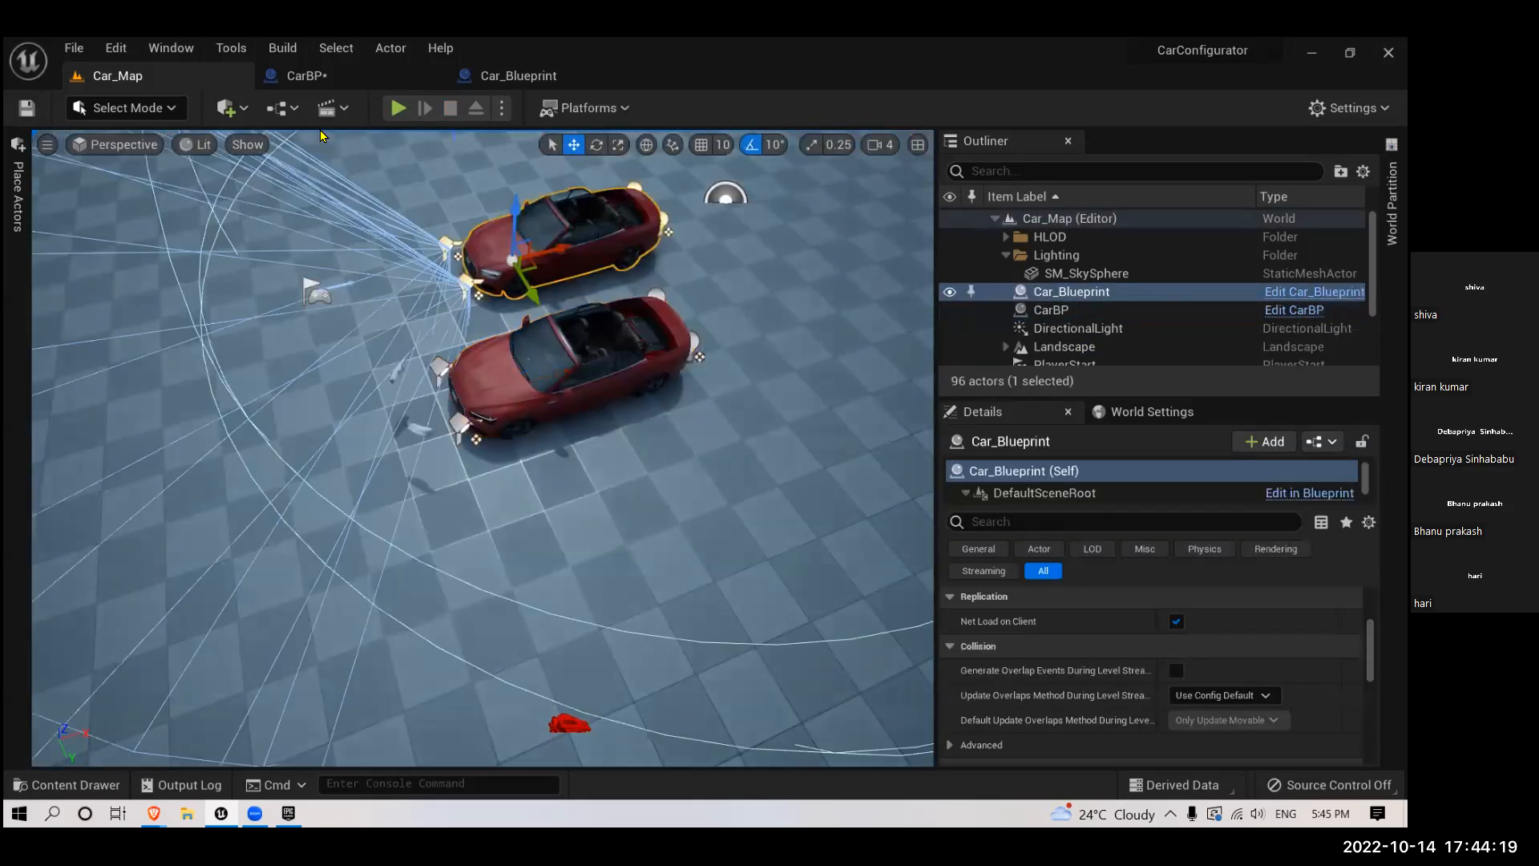
{"action": "left_click", "coordinate": [529, 78]}
{"action": "scroll", "coordinate": [609, 529], "scroll_direction": "down", "scroll_amount": 4}
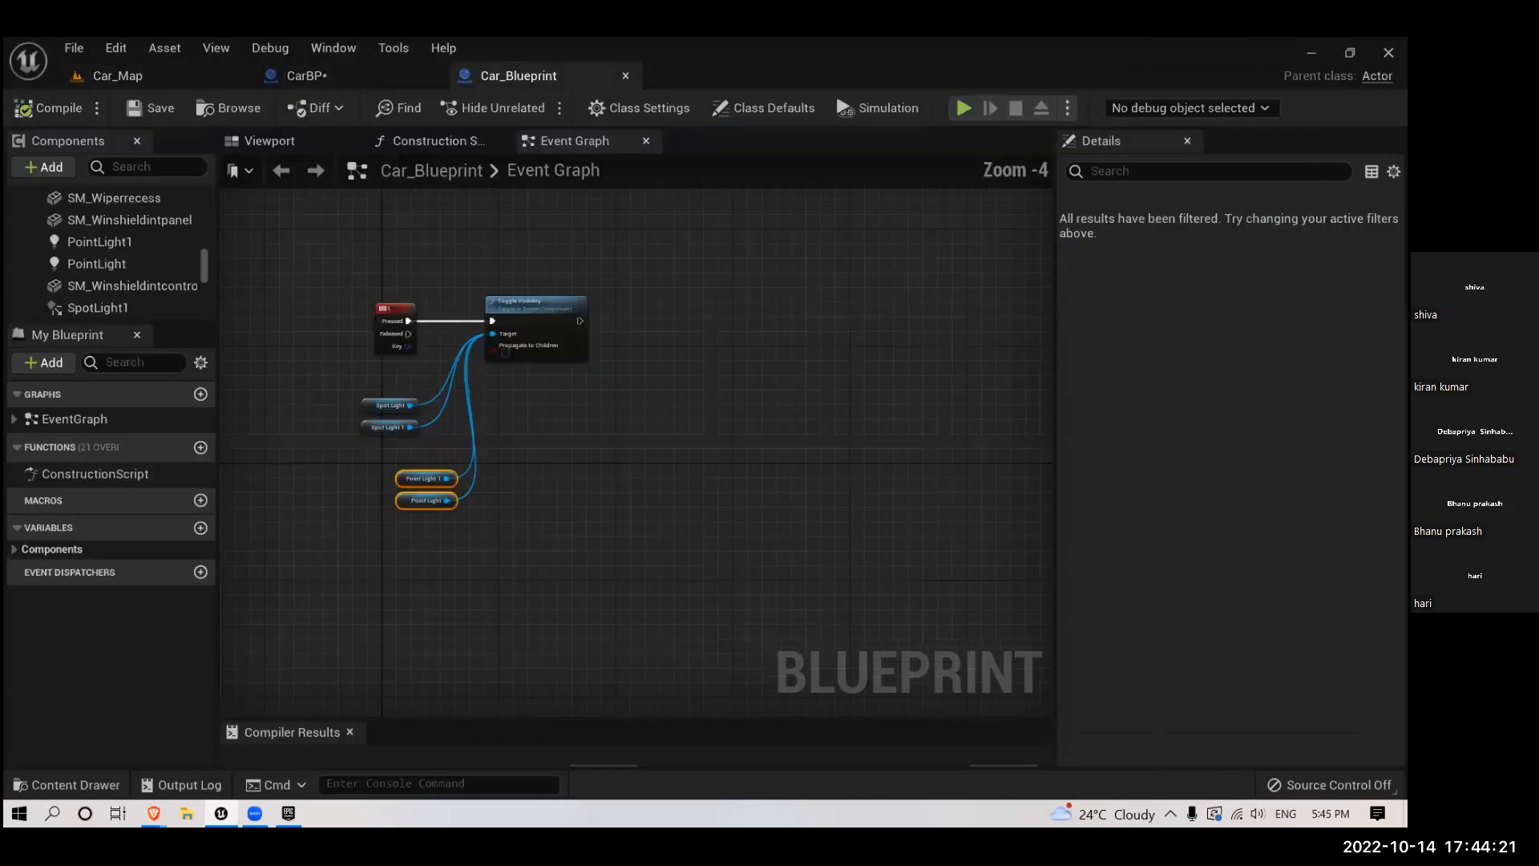
{"action": "scroll", "coordinate": [573, 552], "scroll_direction": "up", "scroll_amount": 4}
{"action": "right_click_drag", "start_coordinate": [595, 543], "coordinate": [670, 603]}
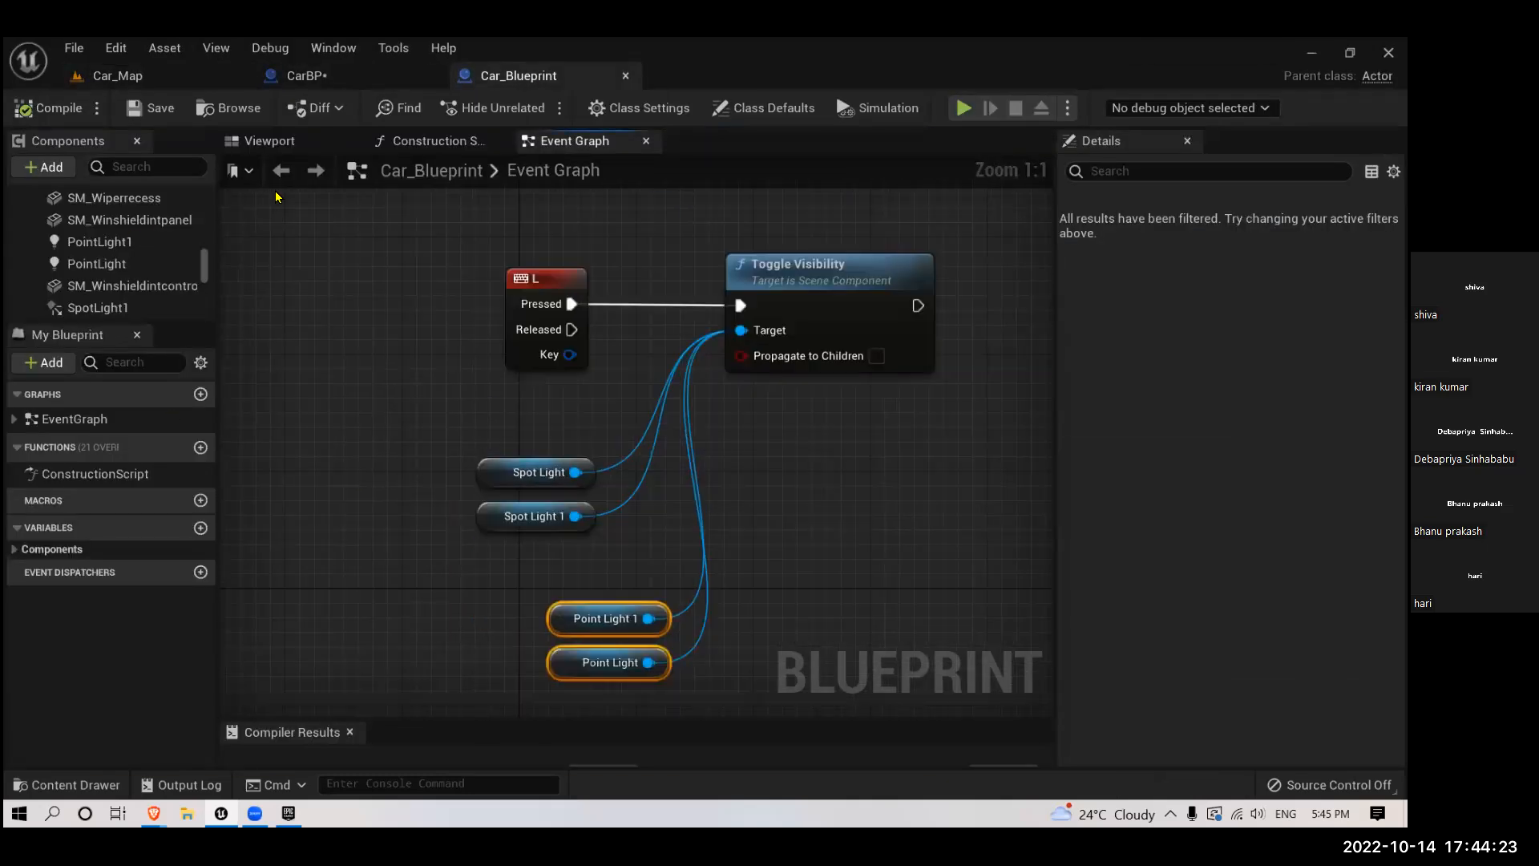
{"action": "left_click", "coordinate": [99, 241]}
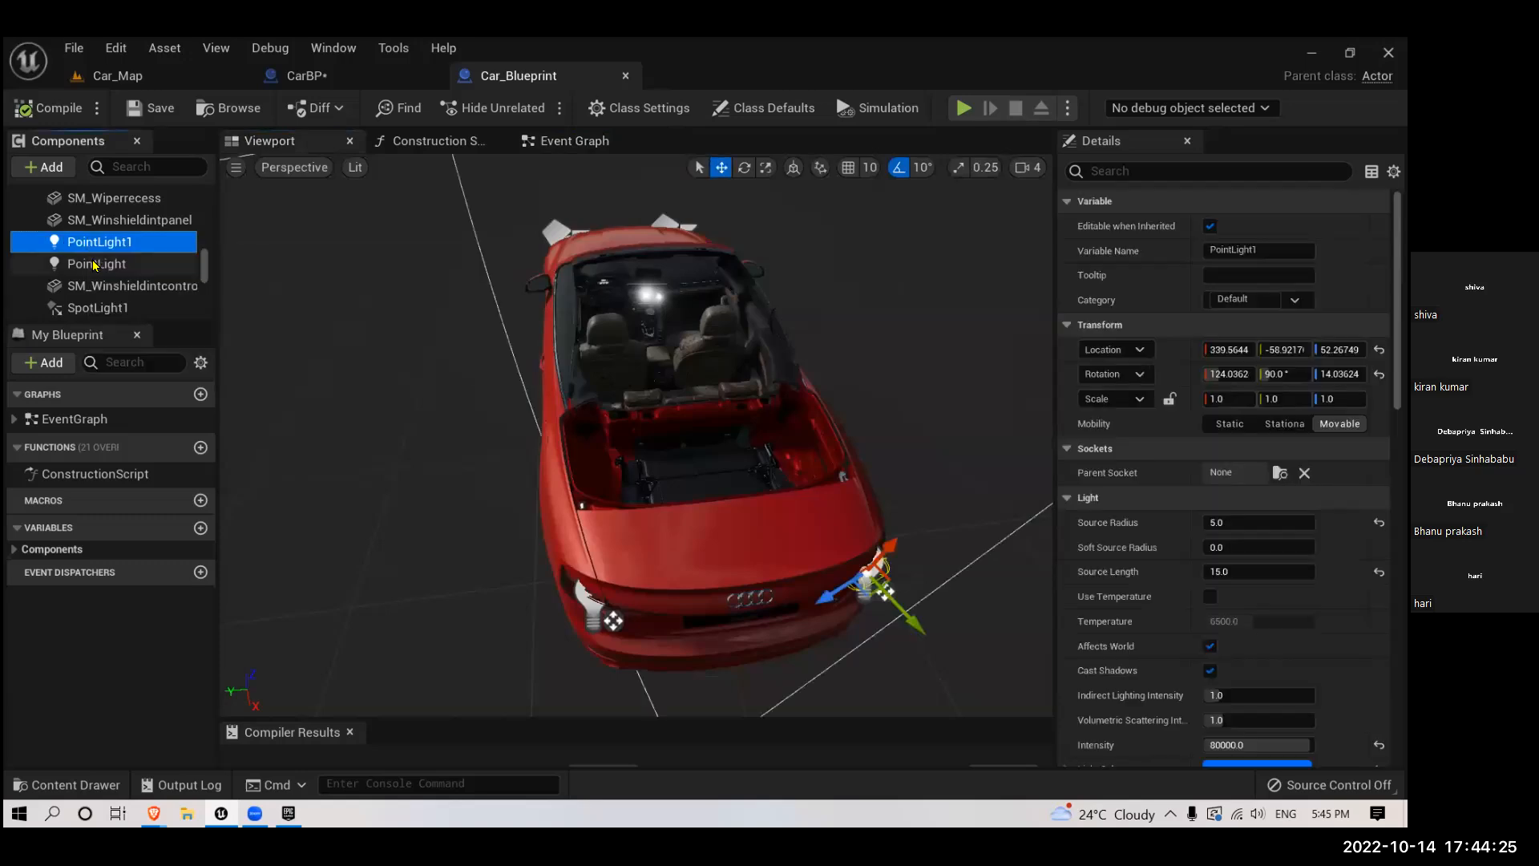
{"action": "left_click", "coordinate": [96, 264]}
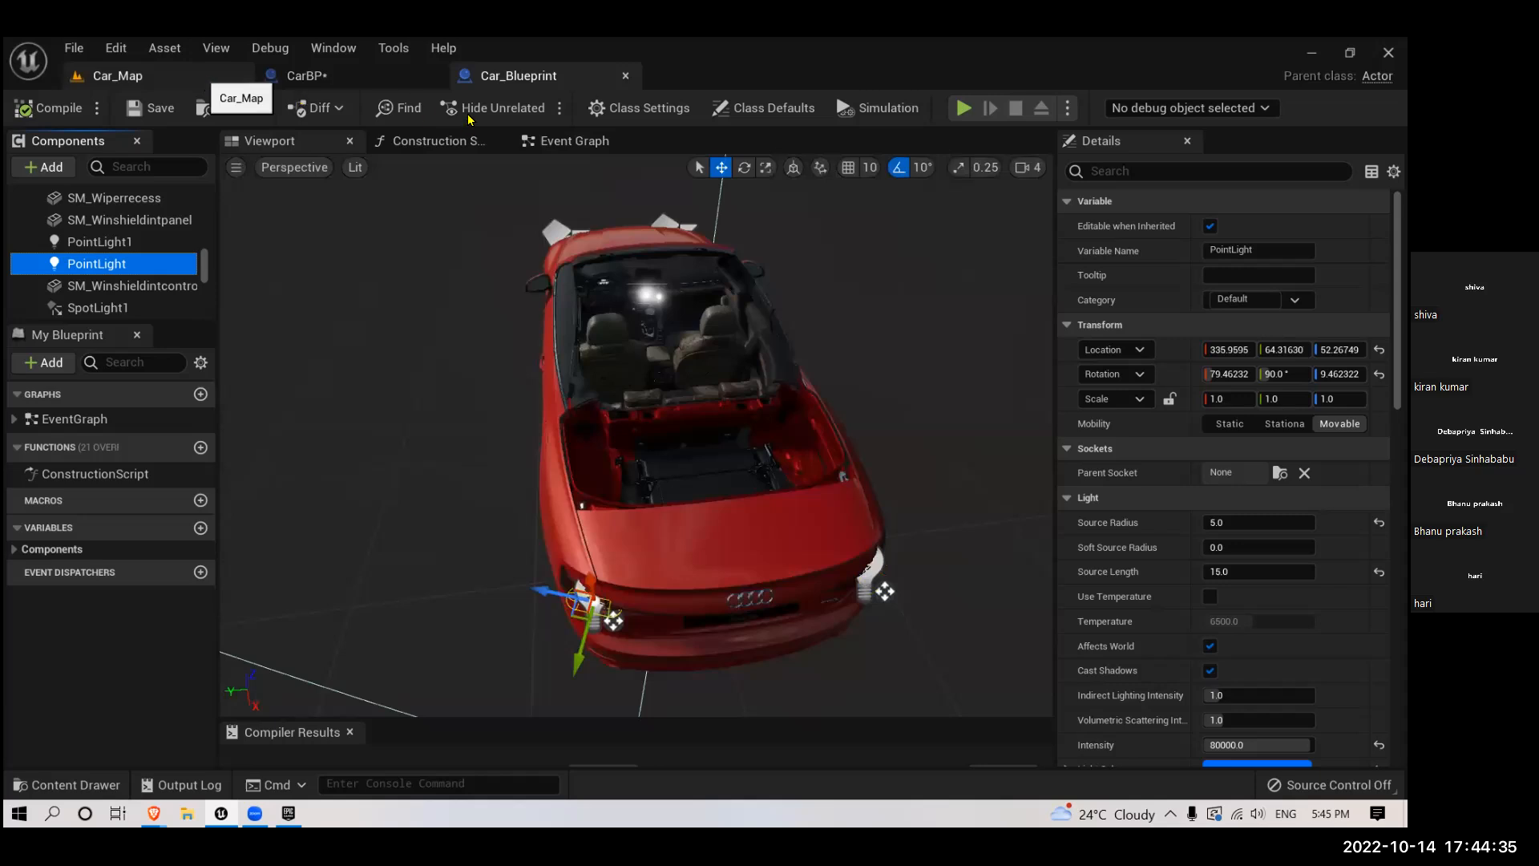
- Play Car_Map again, go behind the Car_Blueprint car to check its lit taillights, and stop playing
{"action": "left_click", "coordinate": [202, 76]}
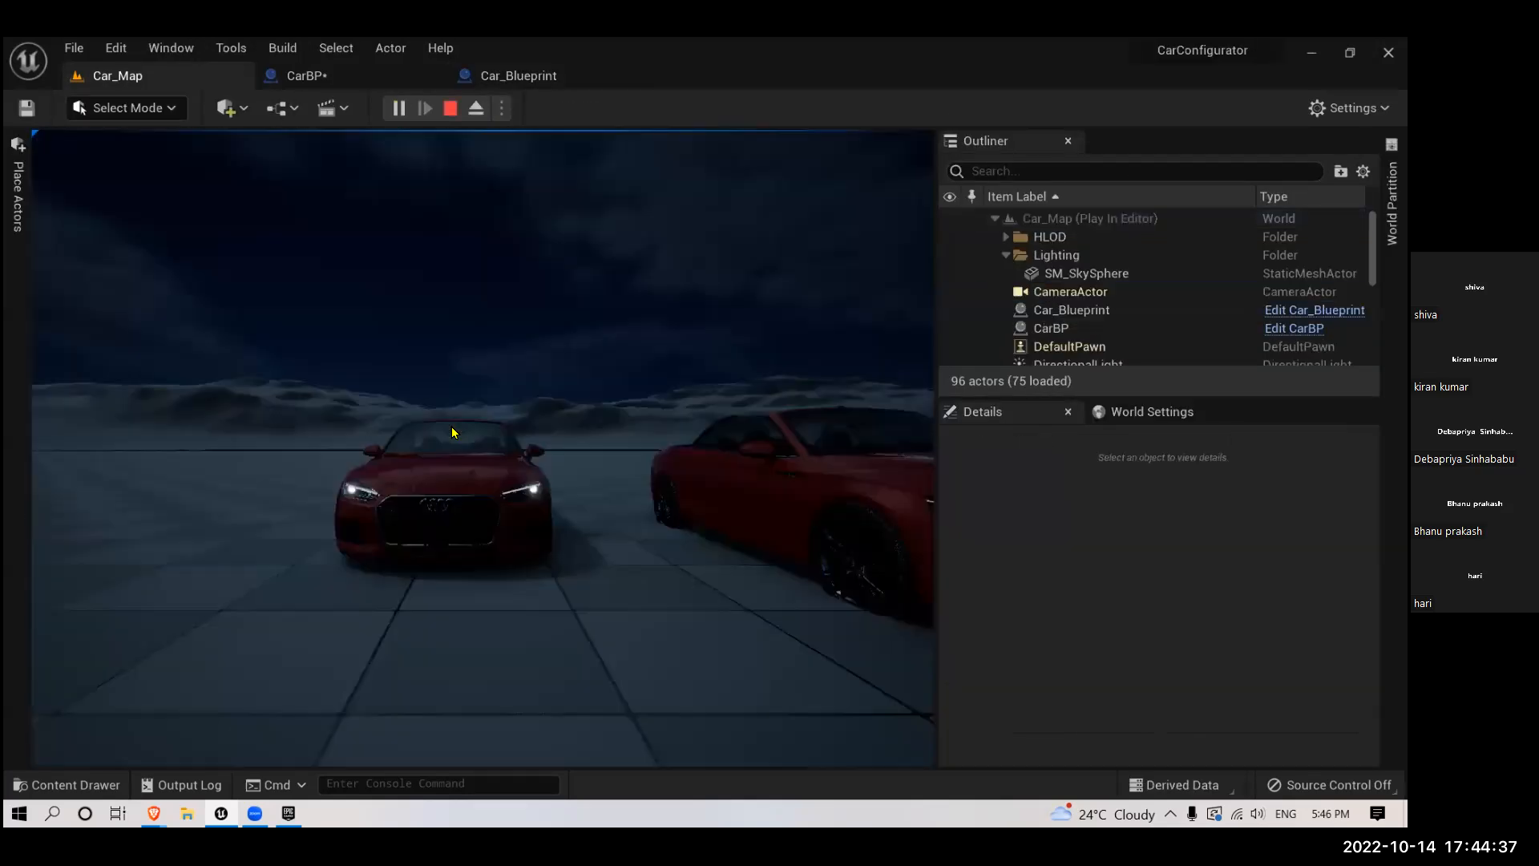
{"action": "left_click", "coordinate": [454, 431]}
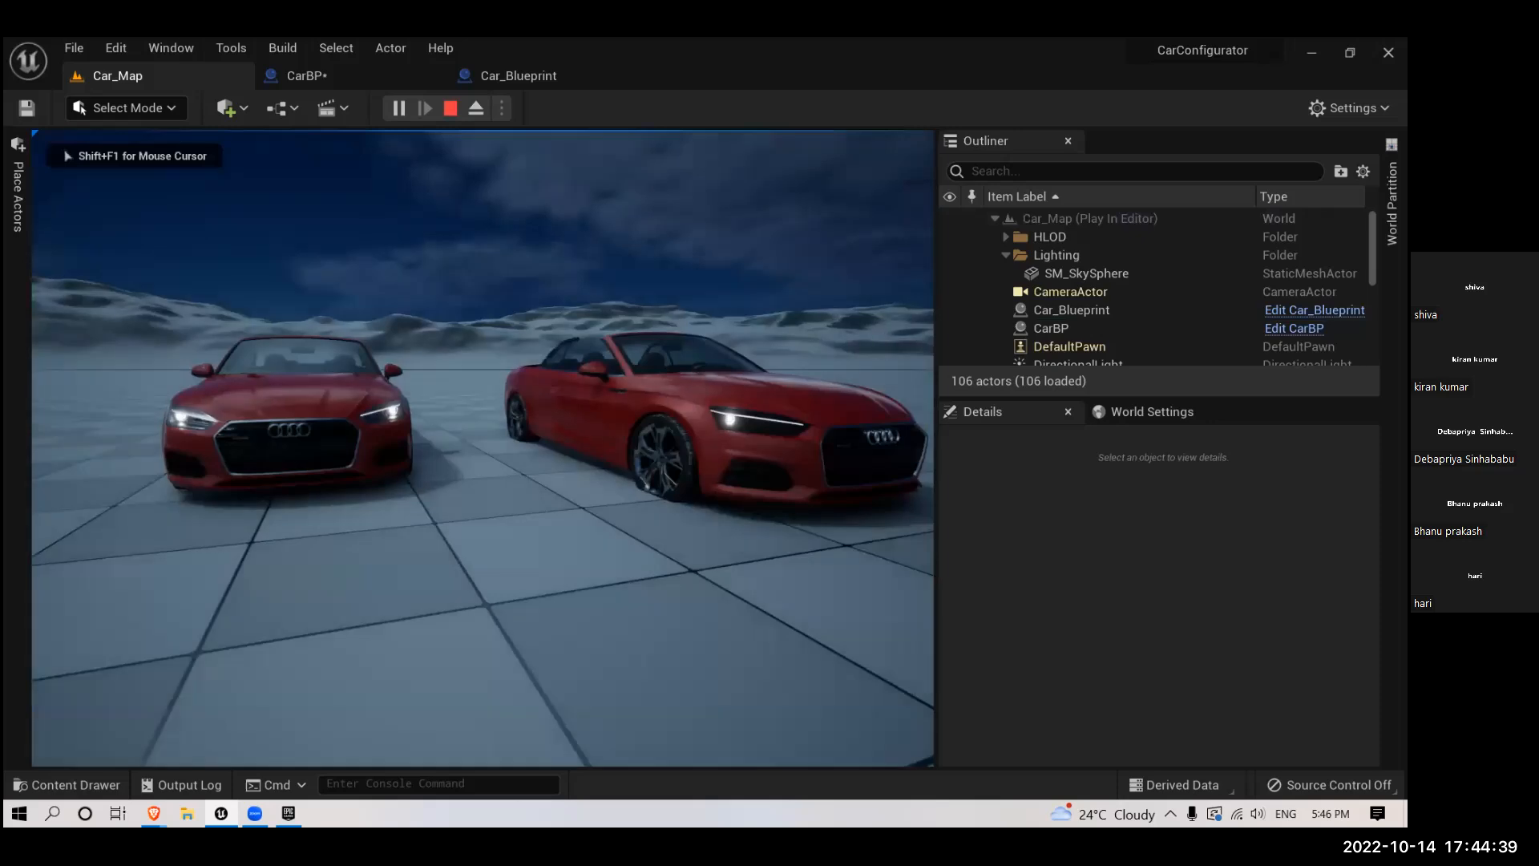
{"action": "key", "text": "s"}
{"action": "key", "text": "a"}
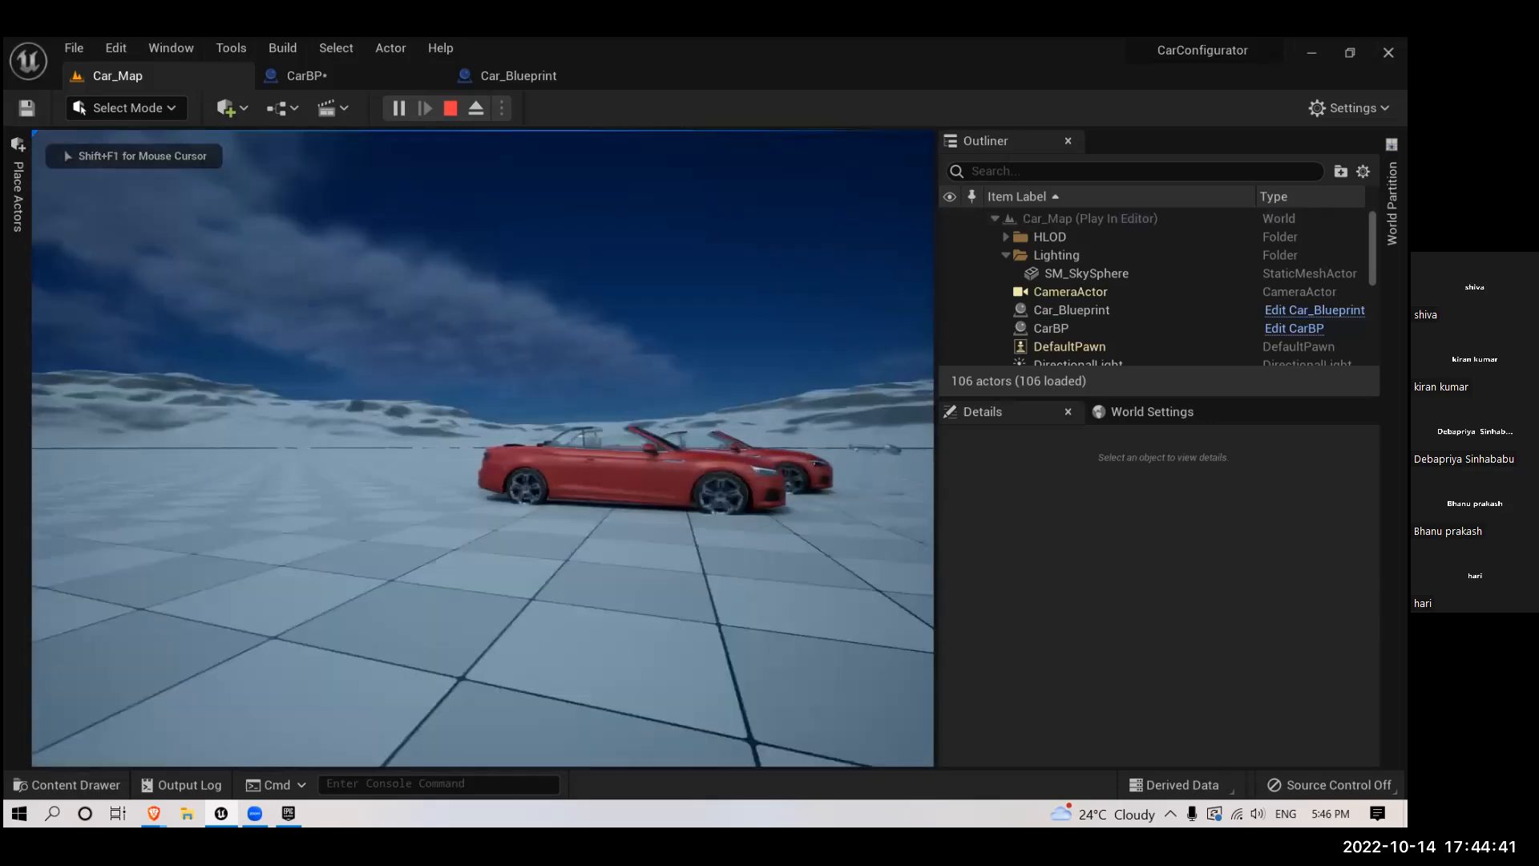
{"action": "key", "text": "w"}
{"action": "key", "text": "a"}
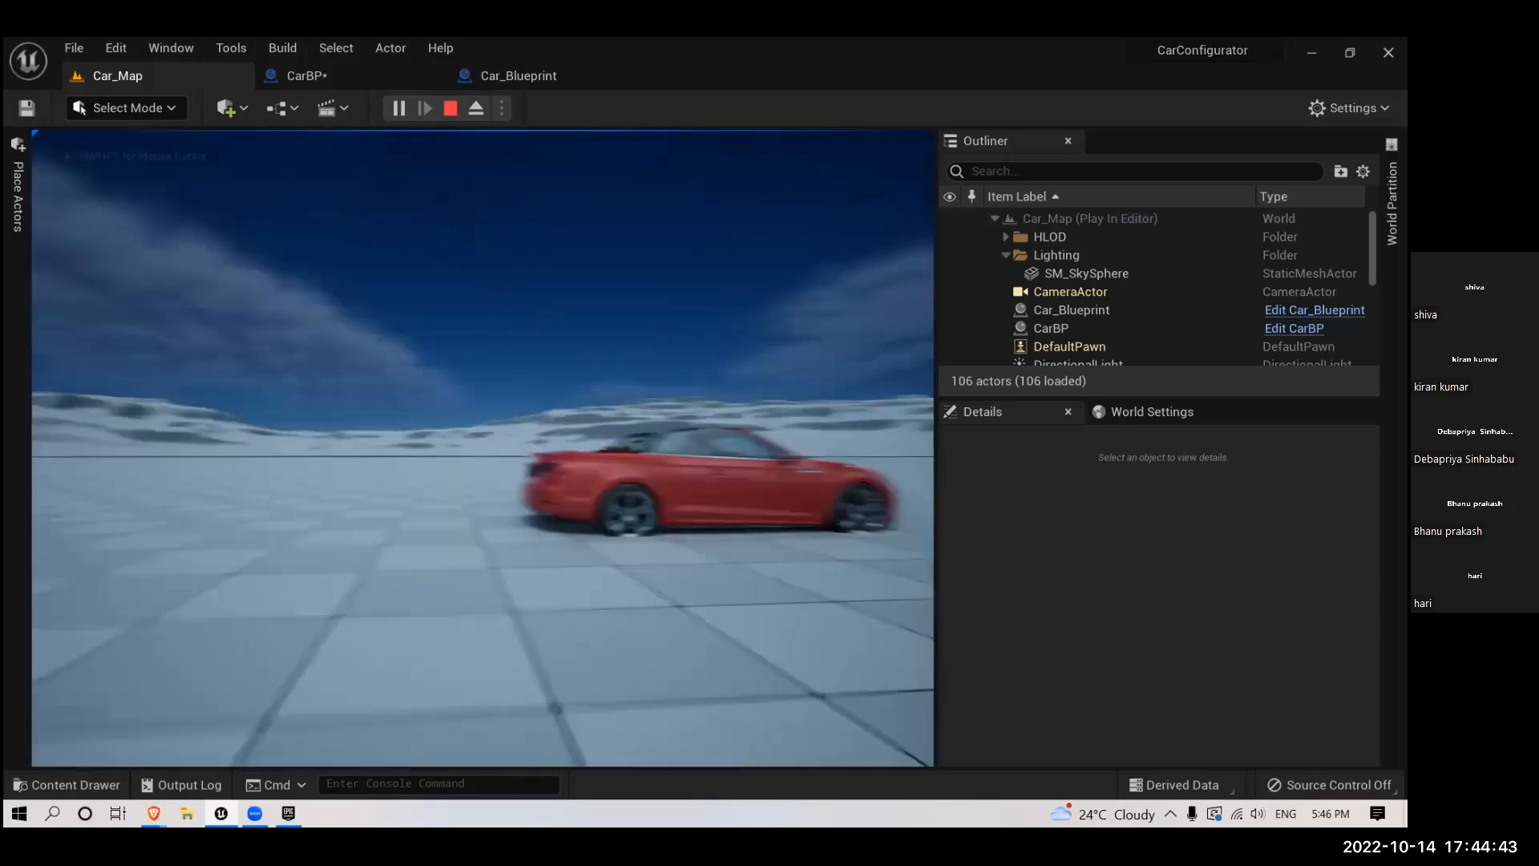
{"action": "key", "text": "w"}
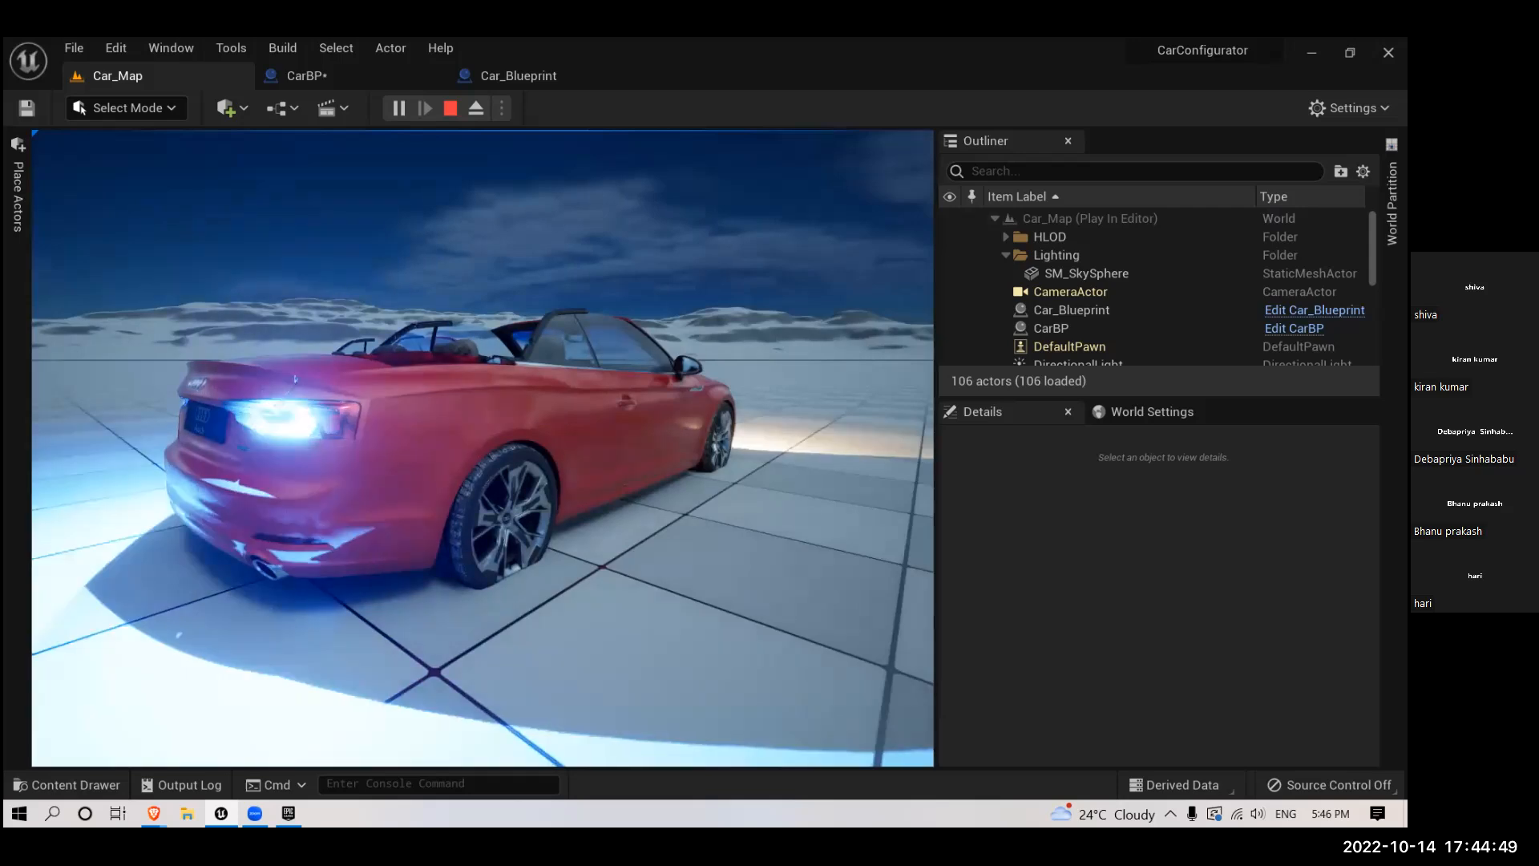
{"action": "key", "text": "Escape"}
{"action": "right_click_drag", "start_coordinate": [271, 606], "coordinate": [298, 702]}
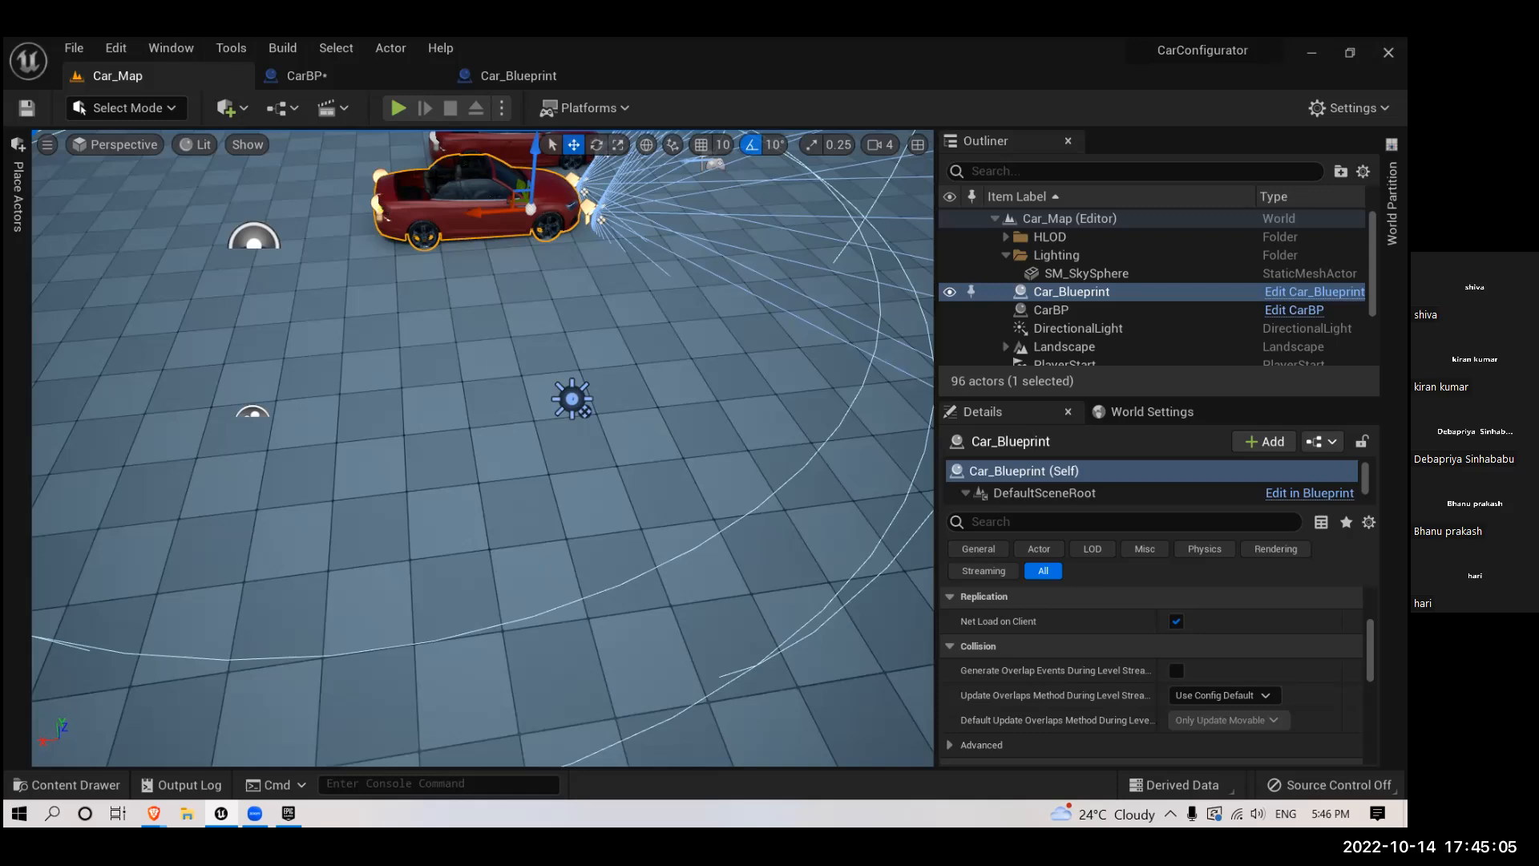
- Delete the L key event node from CarBP's event graph
{"action": "left_click", "coordinate": [377, 80]}
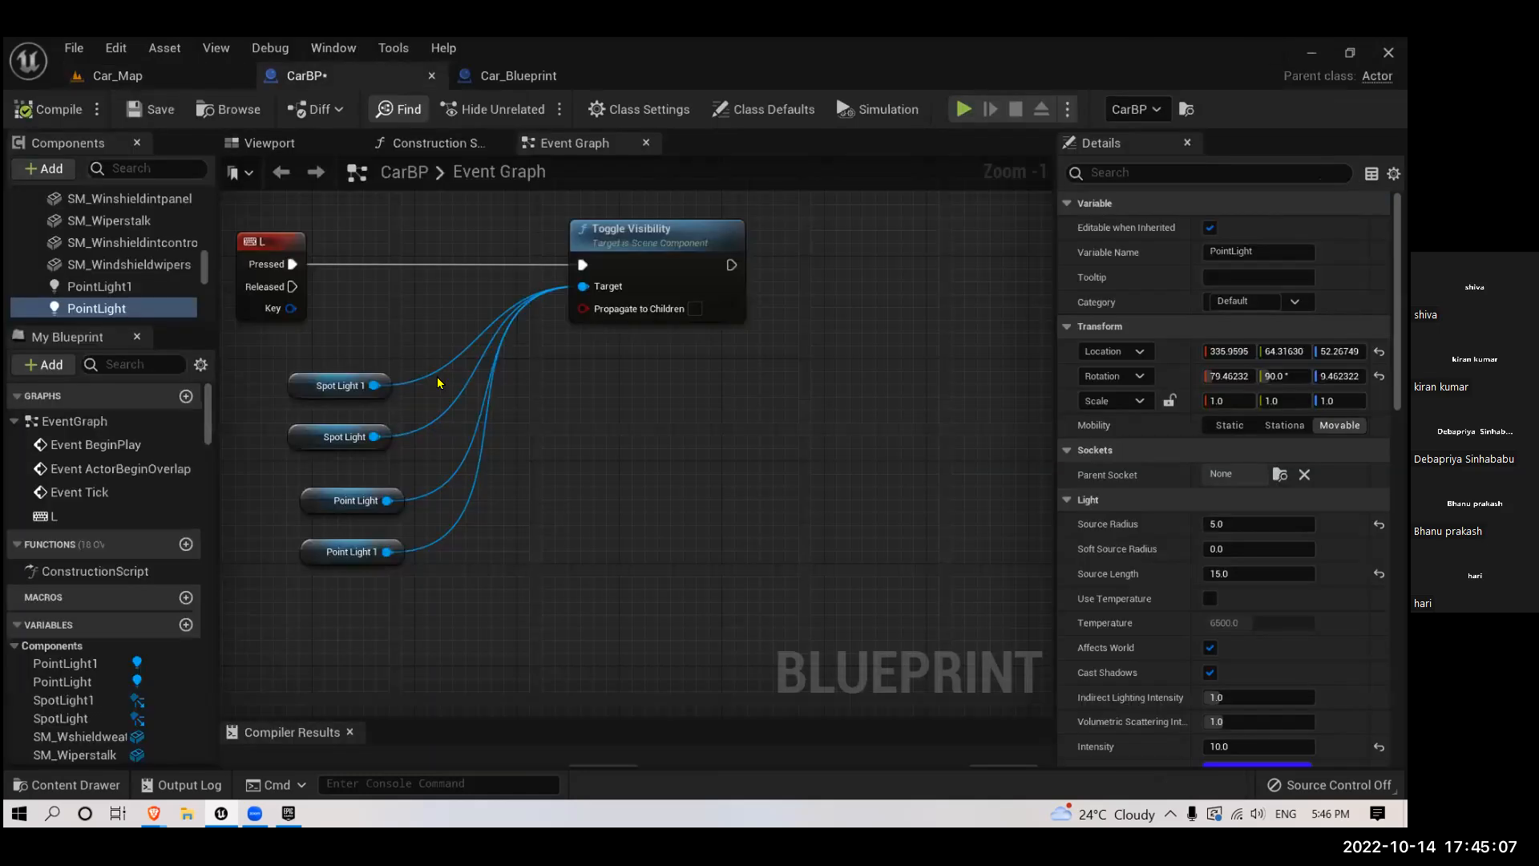
{"action": "left_click", "coordinate": [513, 75]}
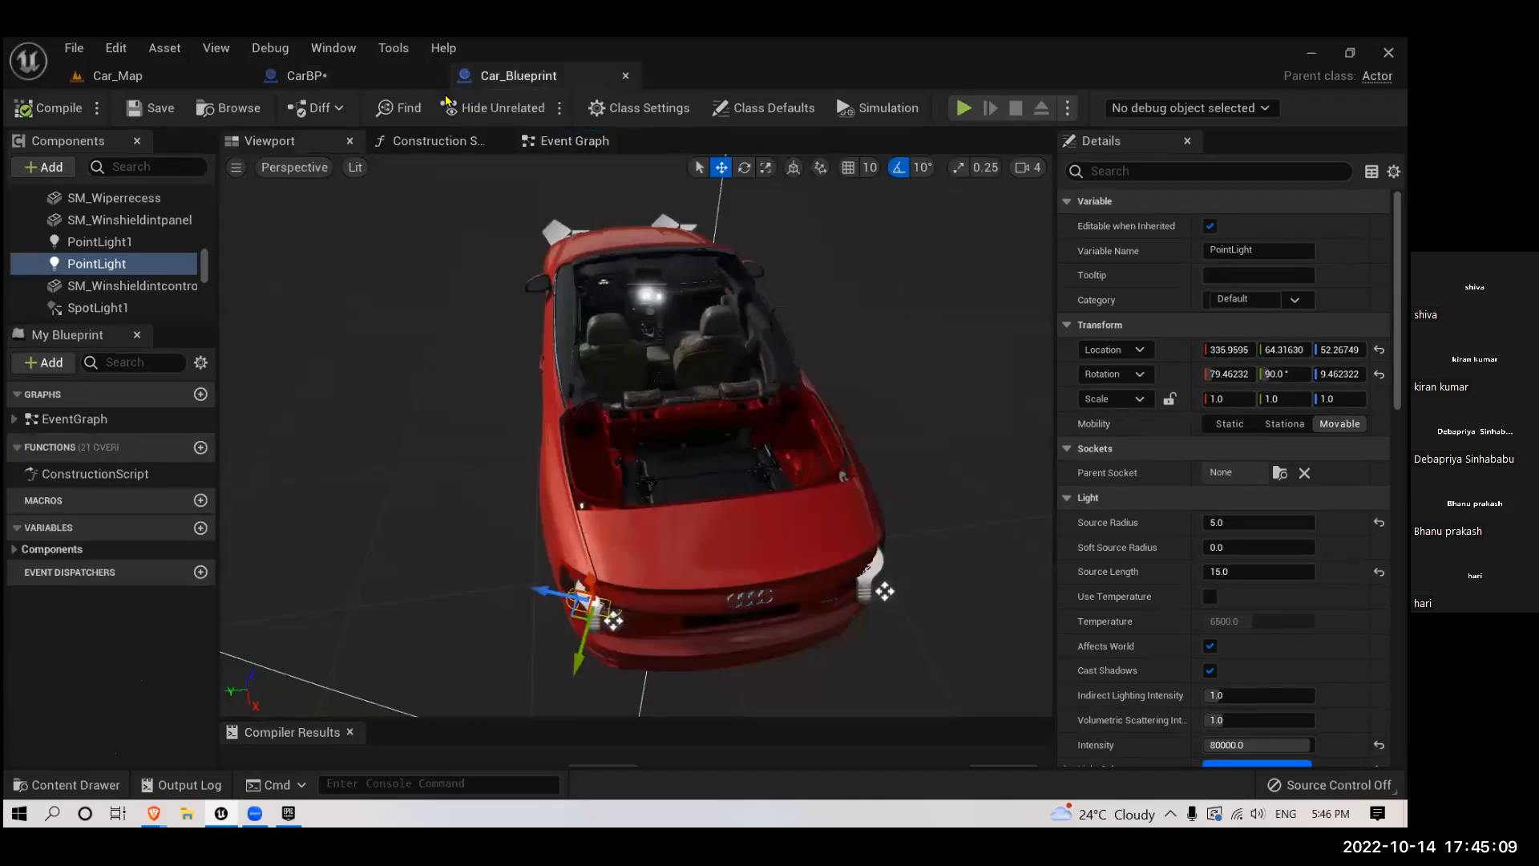
{"action": "left_click", "coordinate": [350, 85]}
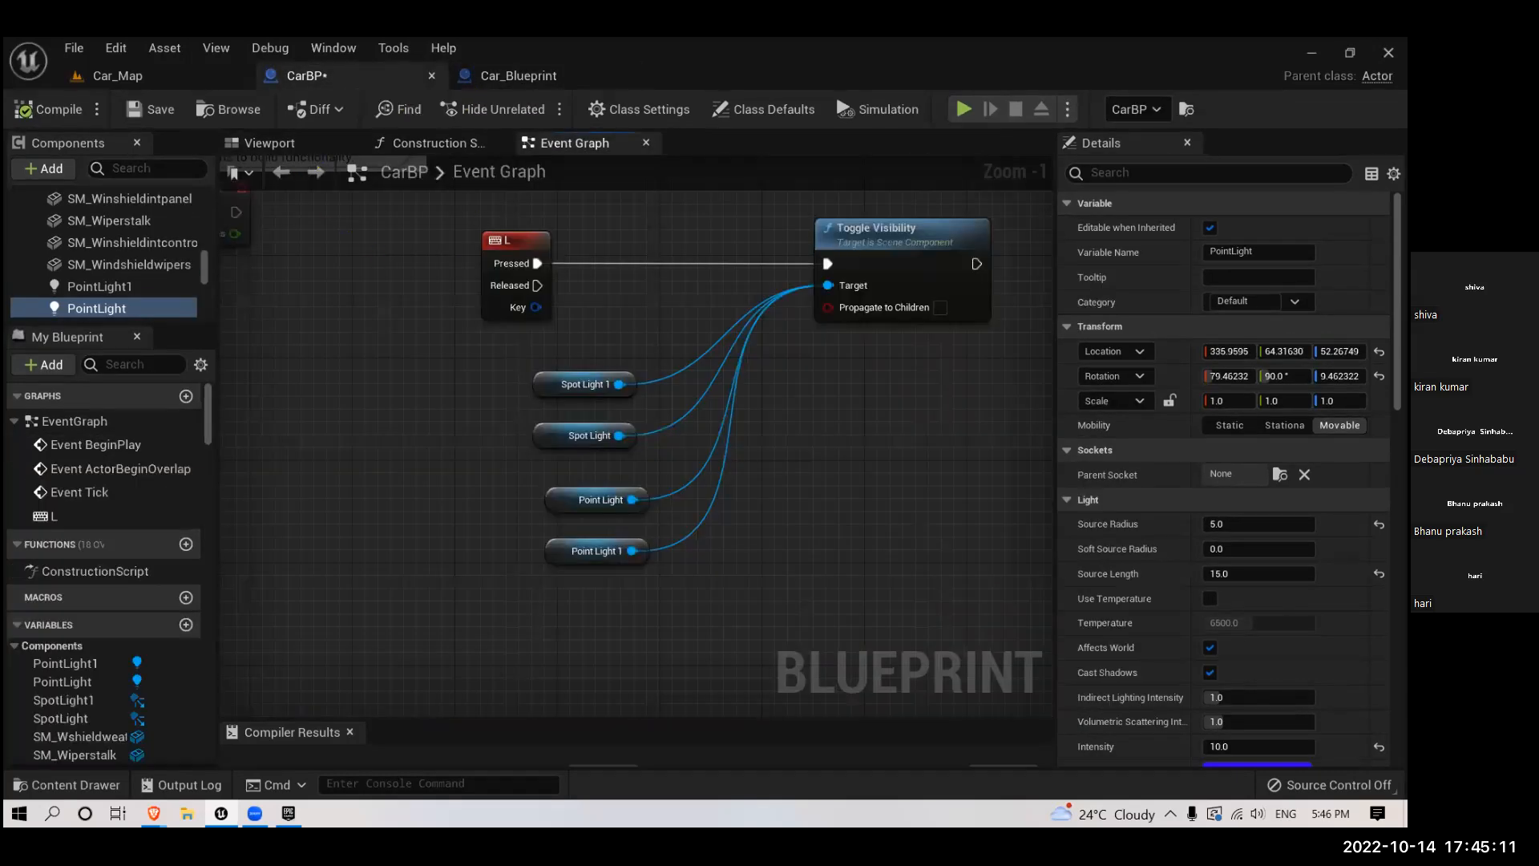
{"action": "left_click", "coordinate": [445, 358]}
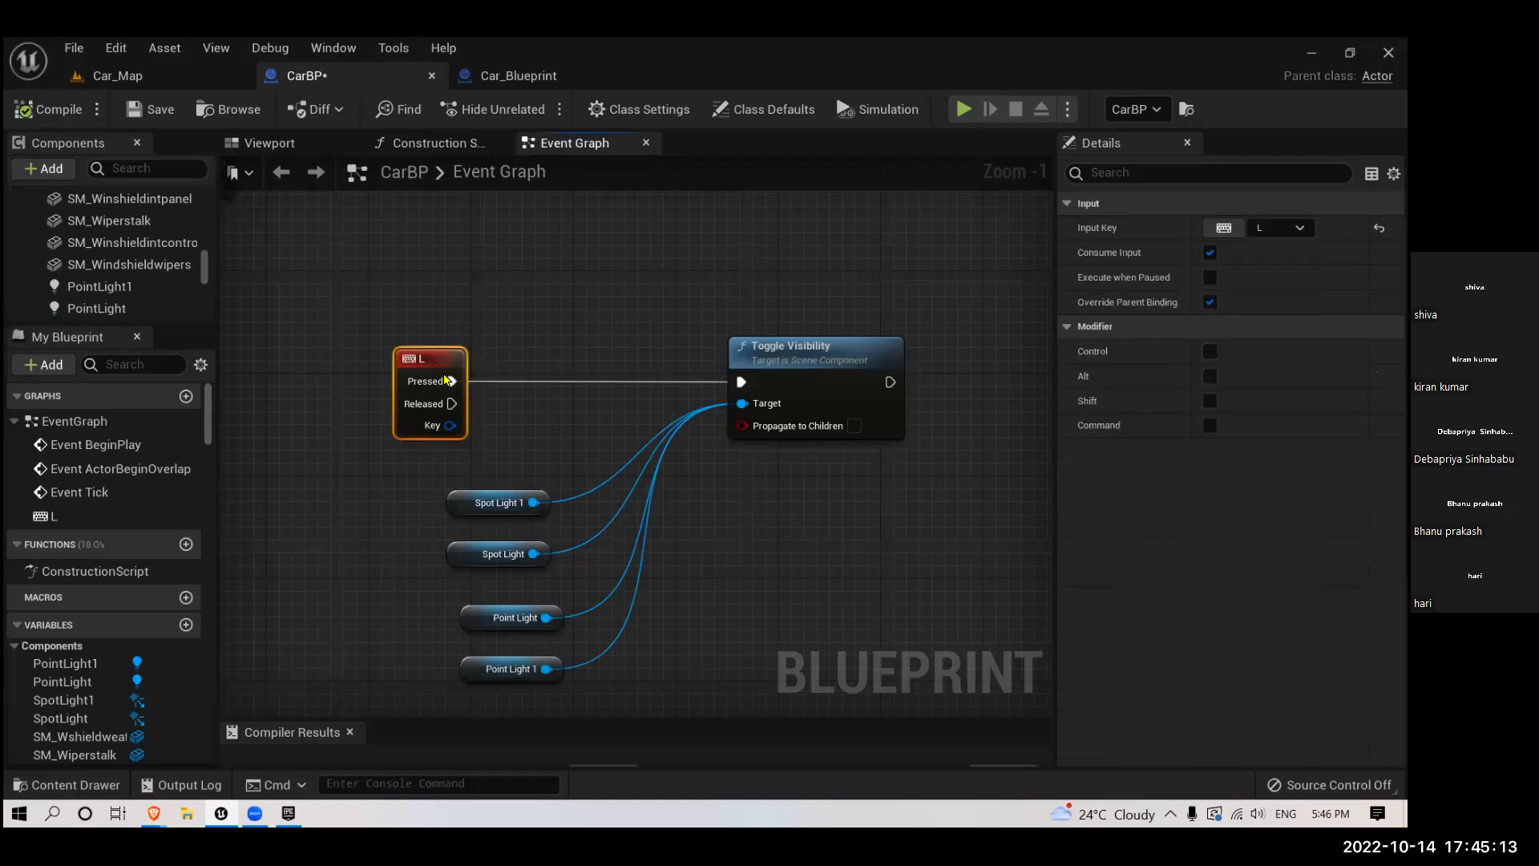
{"action": "left_click", "coordinate": [446, 383], "text": "alt"}
{"action": "key", "text": "Delete"}
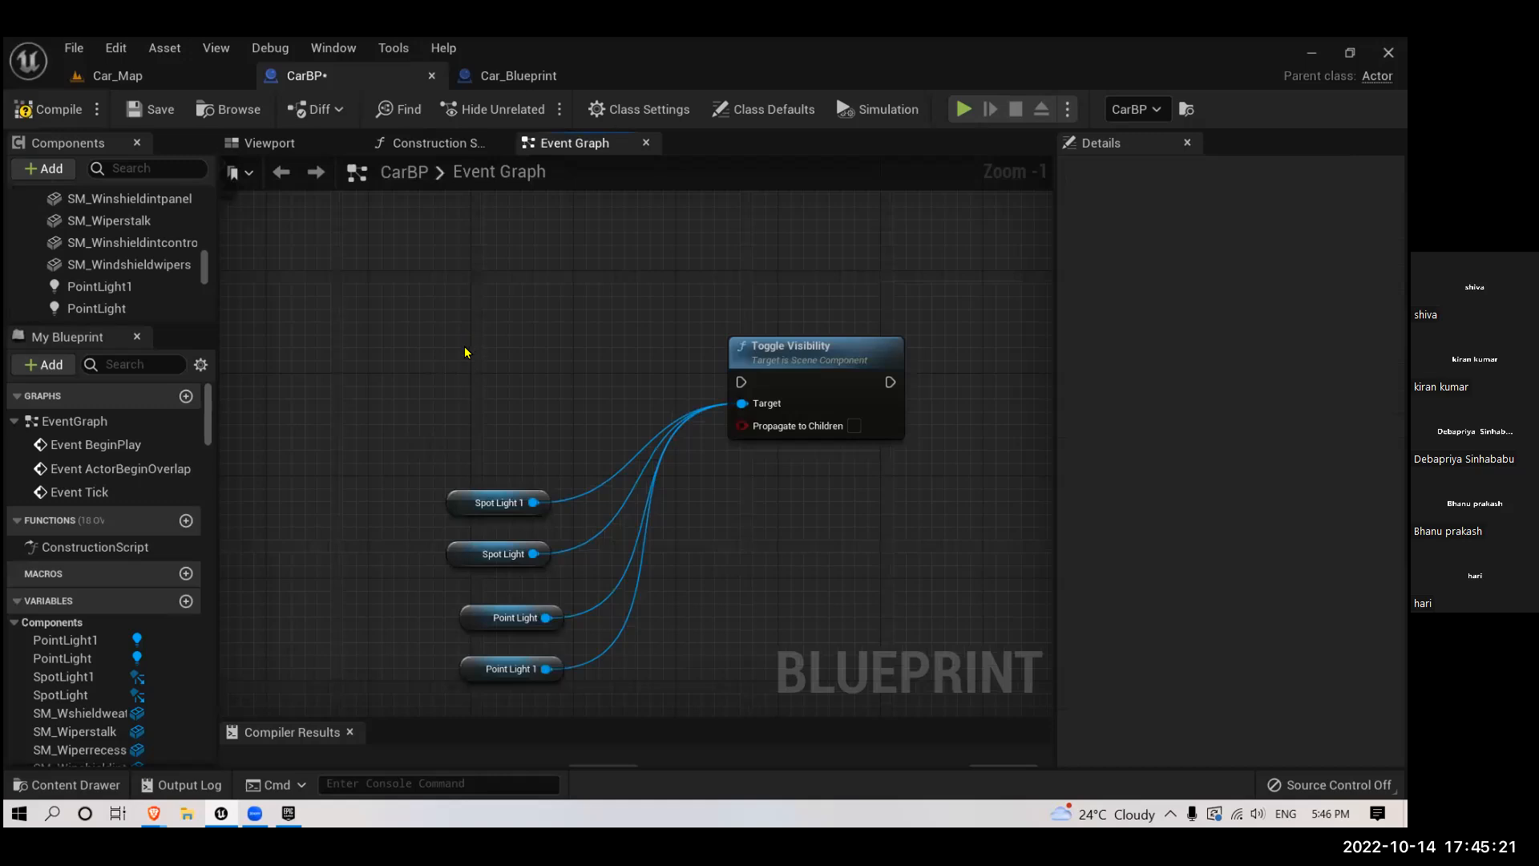
{"action": "right_click_drag", "start_coordinate": [465, 347], "coordinate": [462, 355]}
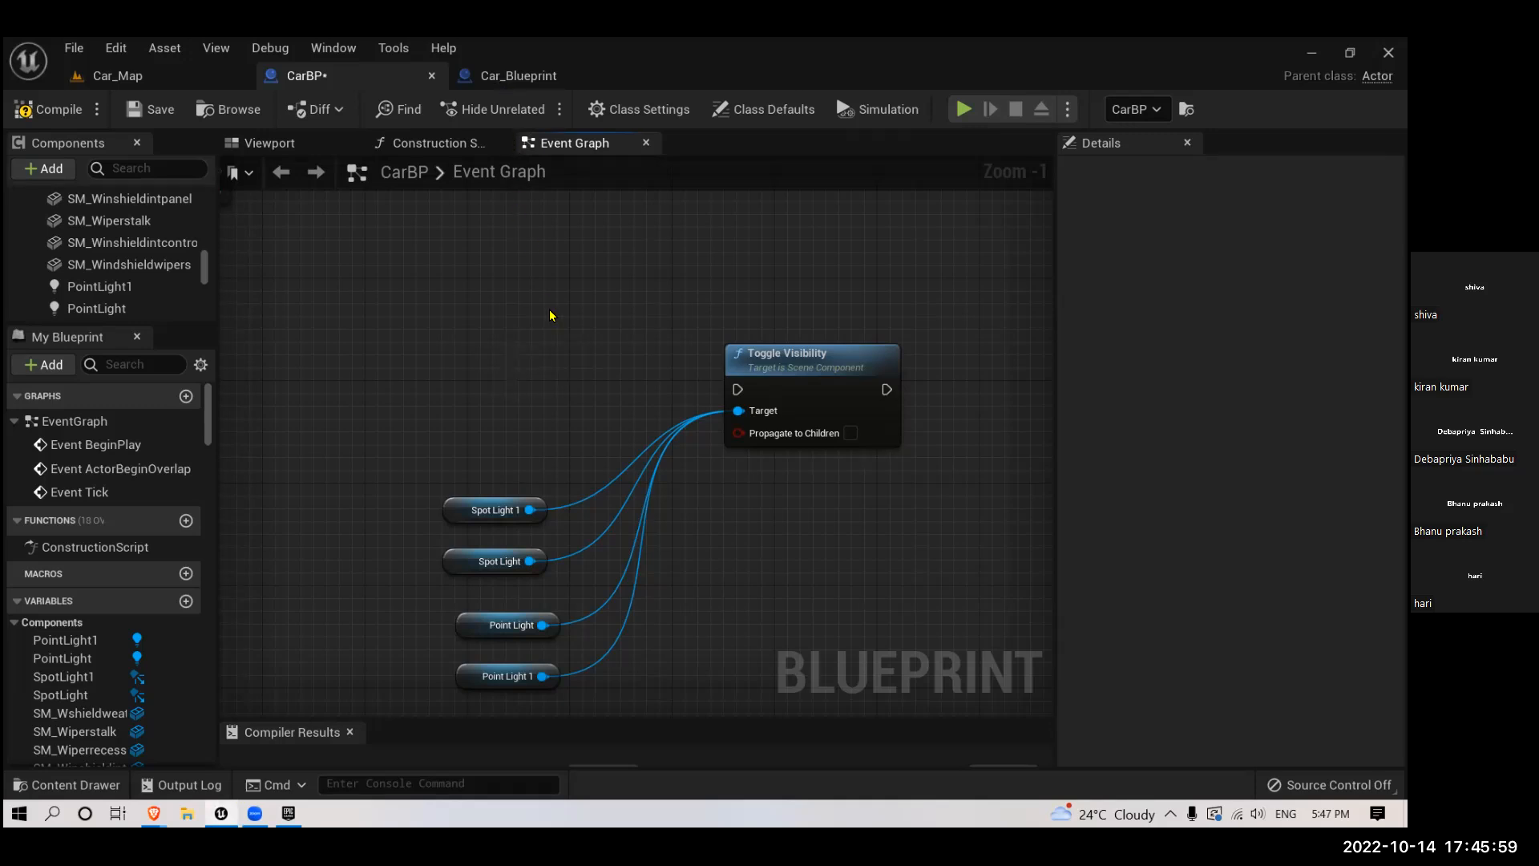
- Detach the L key event from Toggle Visibility in Car_Blueprint's event graph and copy the node for use in CarBP
{"action": "left_click", "coordinate": [518, 75]}
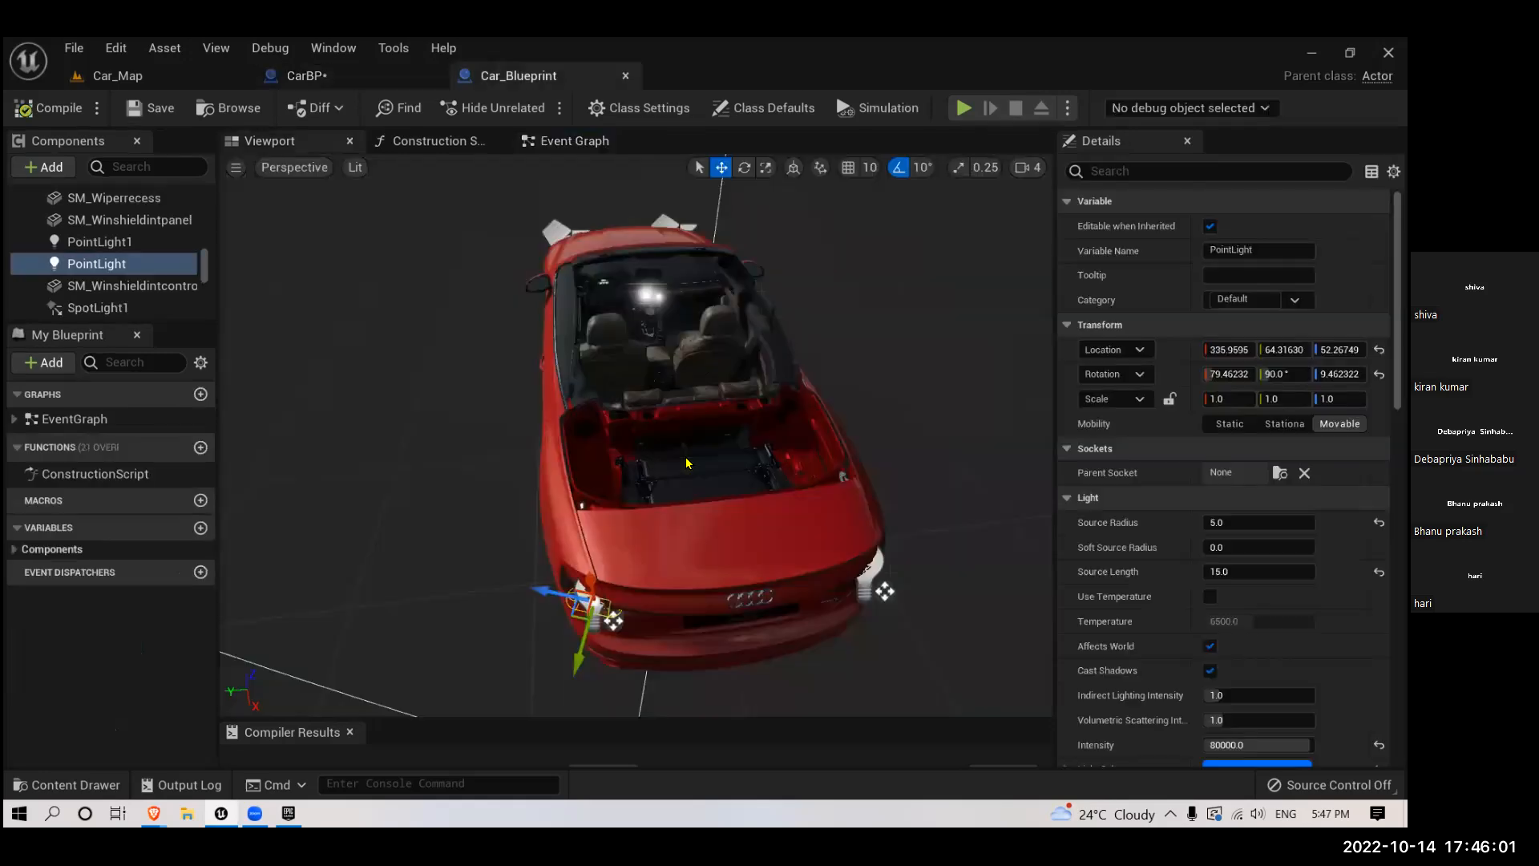
{"action": "left_click", "coordinate": [560, 148]}
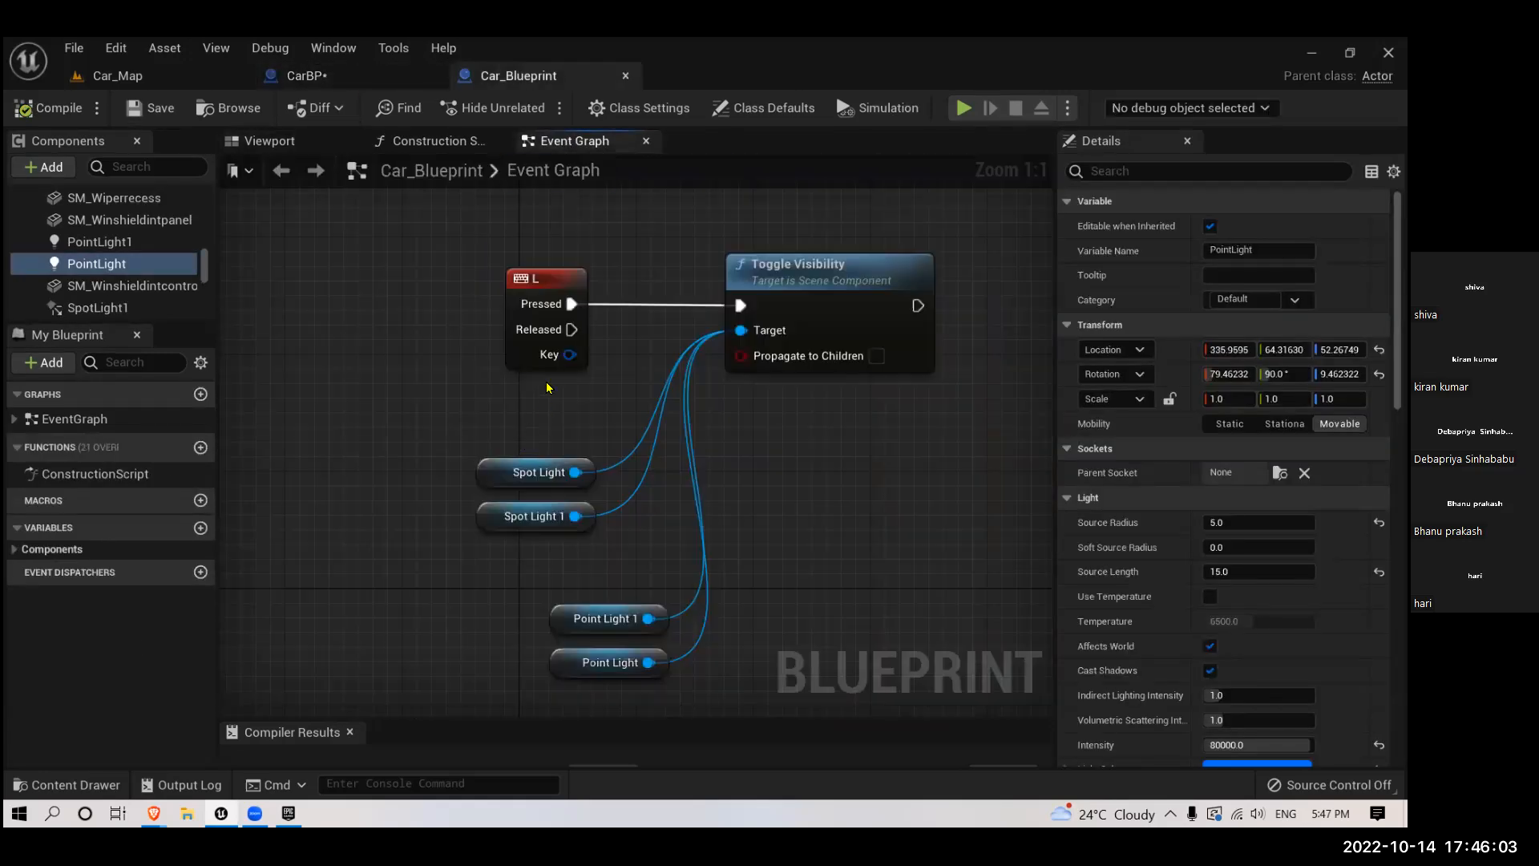
{"action": "left_click", "coordinate": [306, 74]}
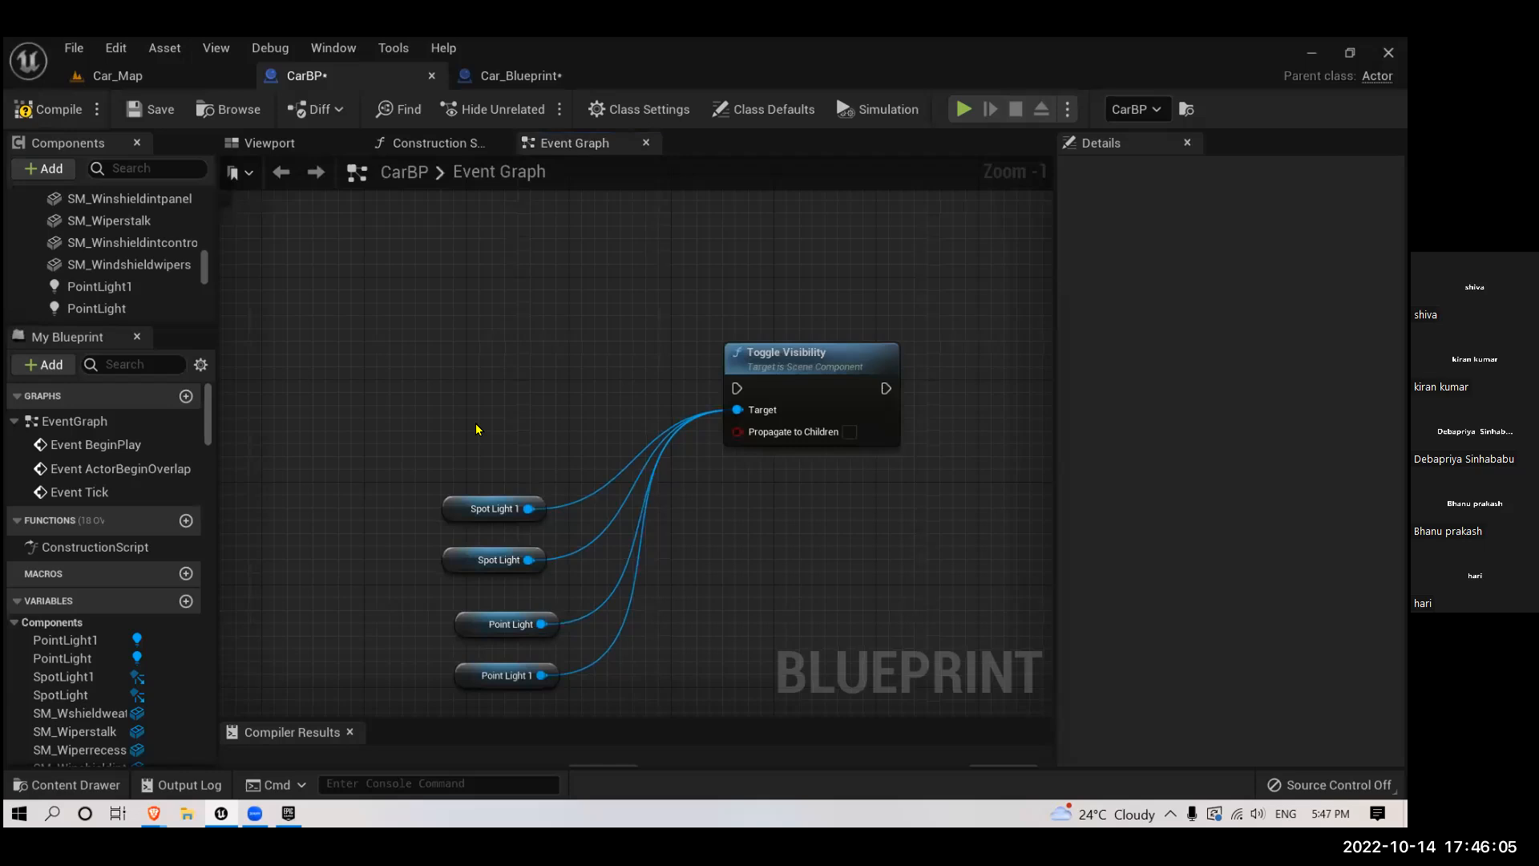
{"action": "left_click", "coordinate": [519, 76]}
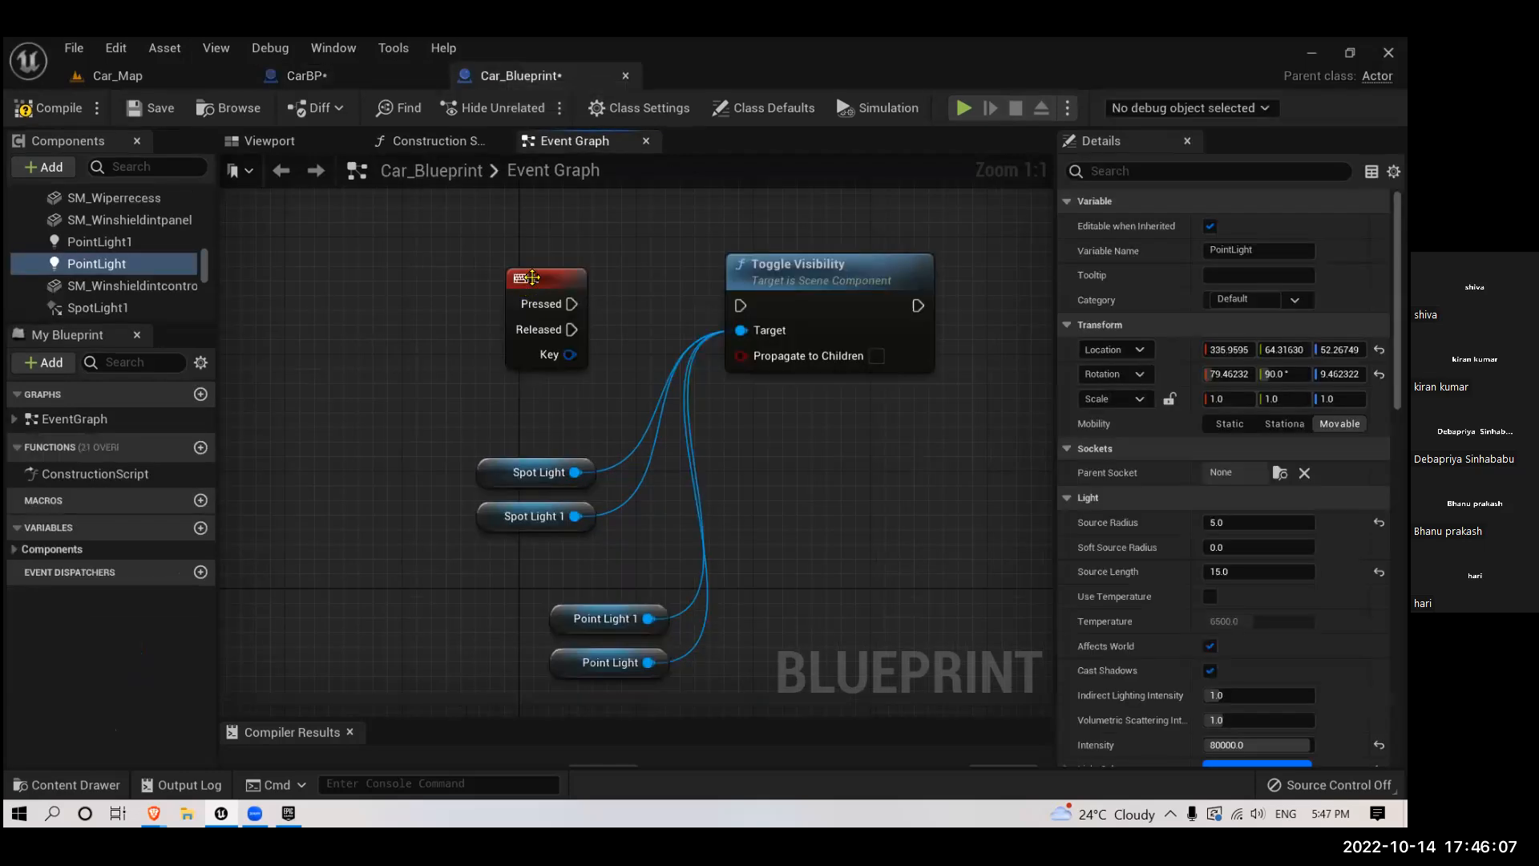
{"action": "left_click", "coordinate": [306, 75]}
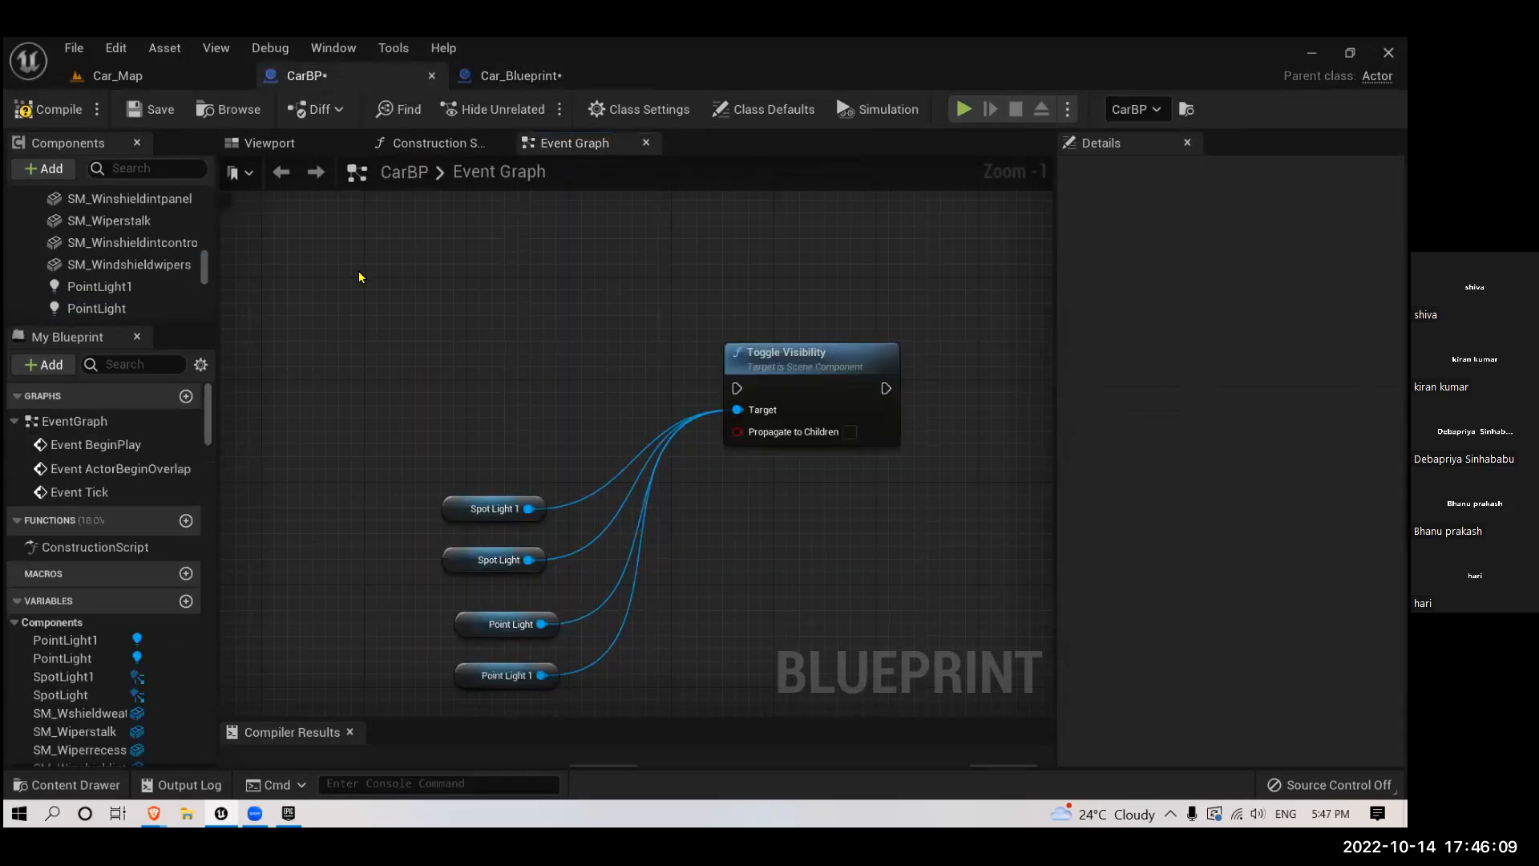
- Paste the L key event into CarBP's event graph beside Toggle Visibility and connect its Pressed output to that node's execution input
{"action": "key", "text": "ctrl+v"}
{"action": "left_click_drag", "start_coordinate": [421, 298], "coordinate": [738, 390]}
{"action": "left_click_drag", "start_coordinate": [401, 275], "coordinate": [514, 352]}
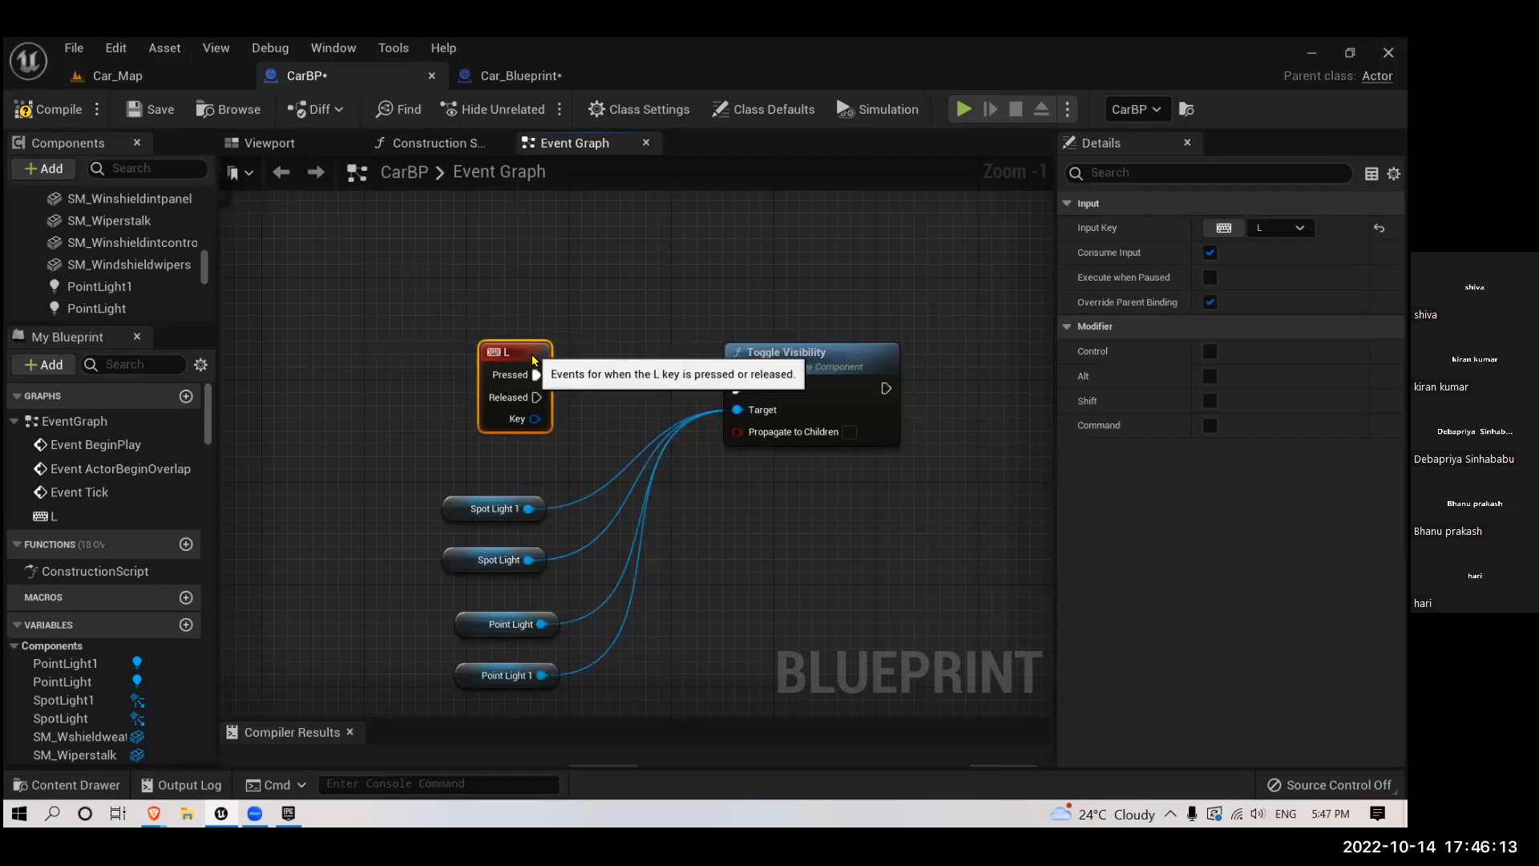
- Compile and save CarBP
{"action": "left_click", "coordinate": [48, 109]}
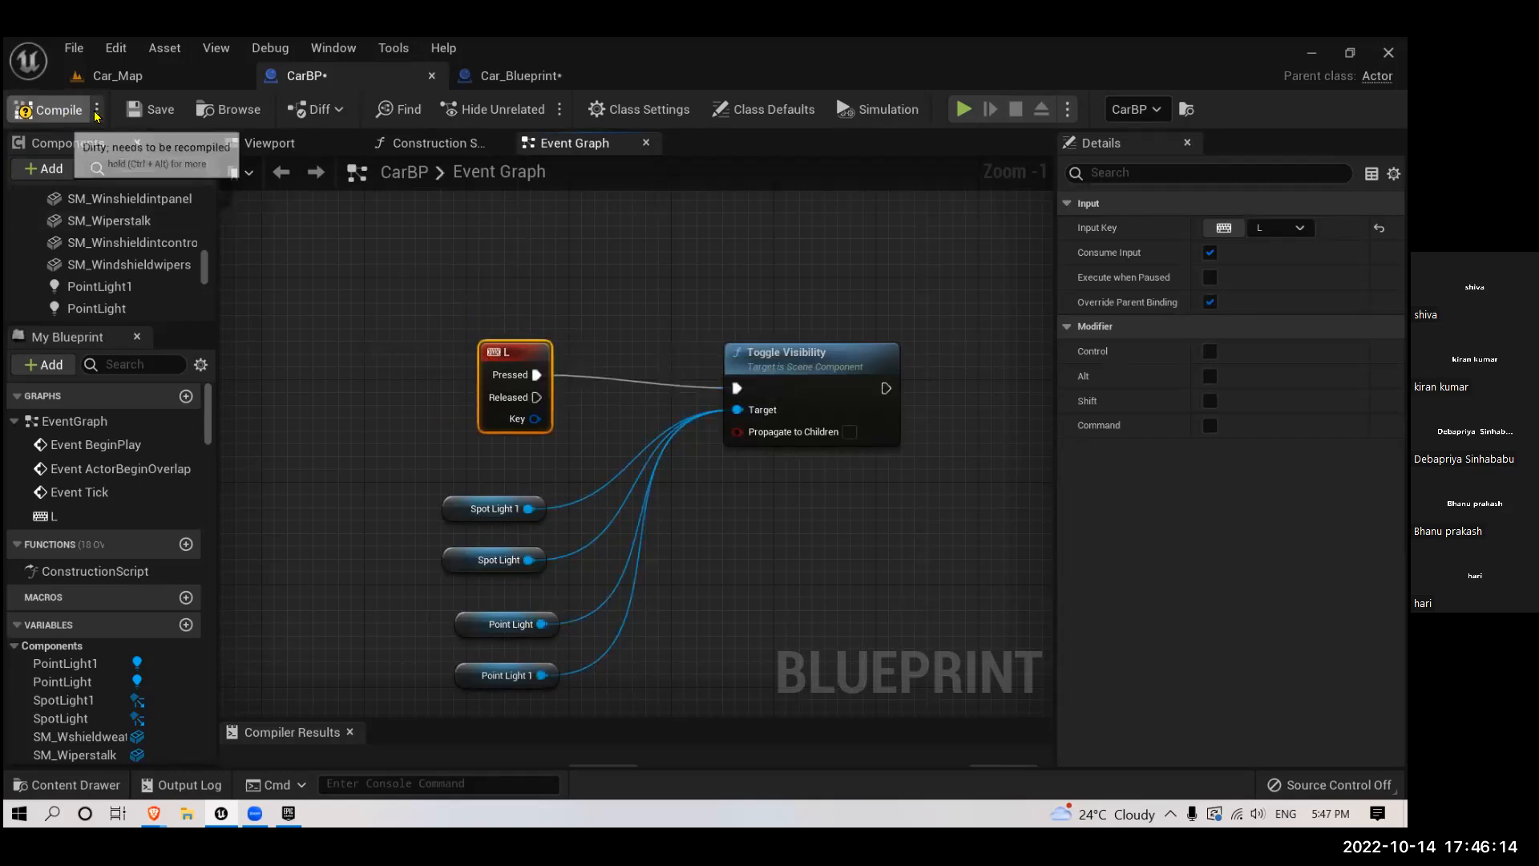
{"action": "left_click", "coordinate": [138, 112]}
{"action": "left_click", "coordinate": [116, 48]}
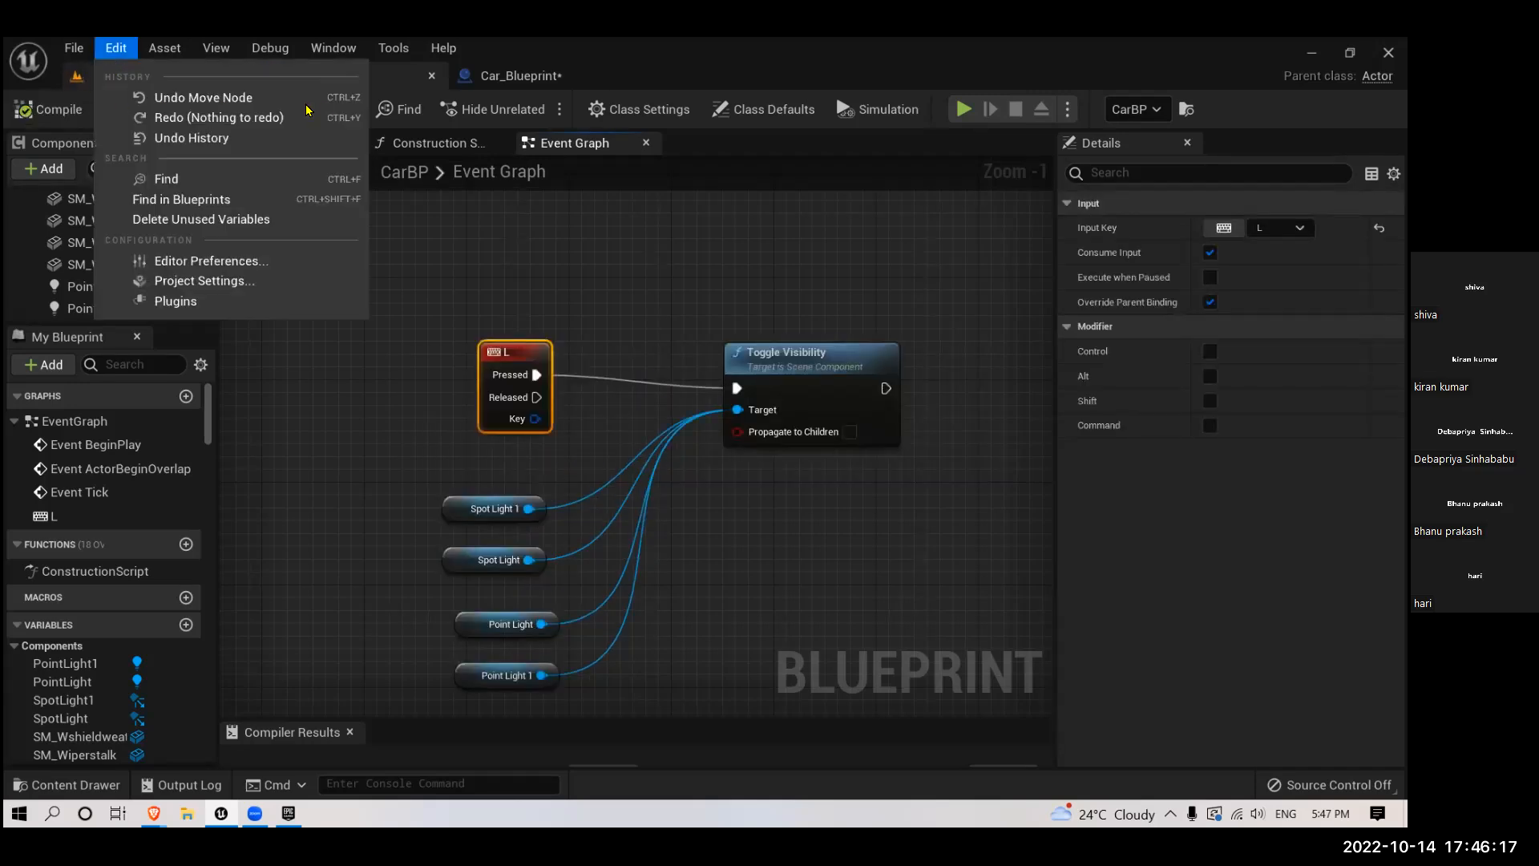
- Play Car_Map, move past both cars to examine a taillight from behind, and end the play session
{"action": "left_click", "coordinate": [92, 79]}
{"action": "left_click", "coordinate": [286, 79]}
{"action": "left_click", "coordinate": [149, 85]}
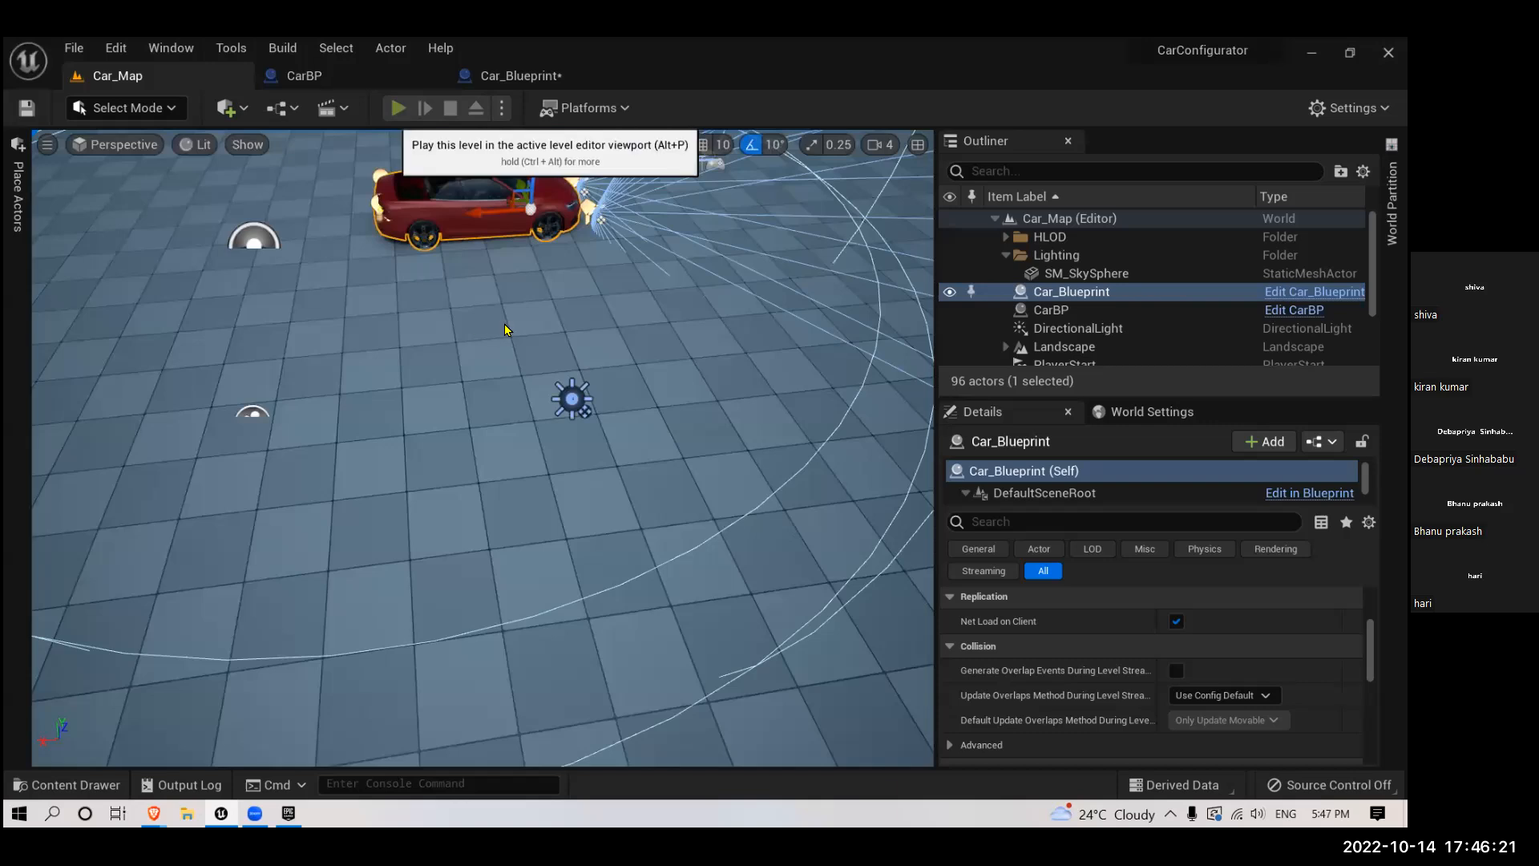
{"action": "key", "text": "alt+p"}
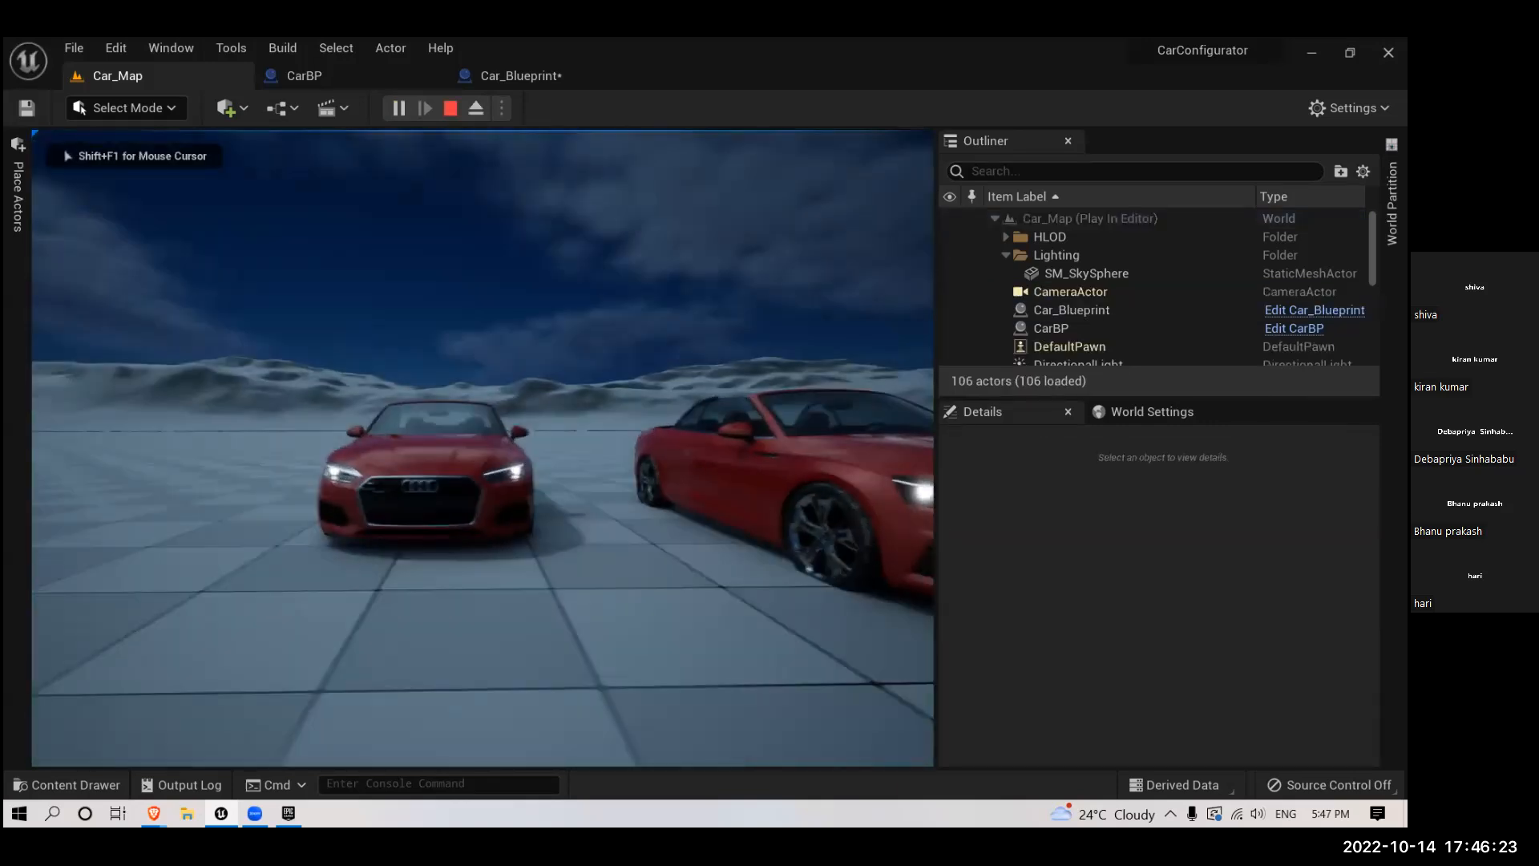
{"action": "key", "text": "d"}
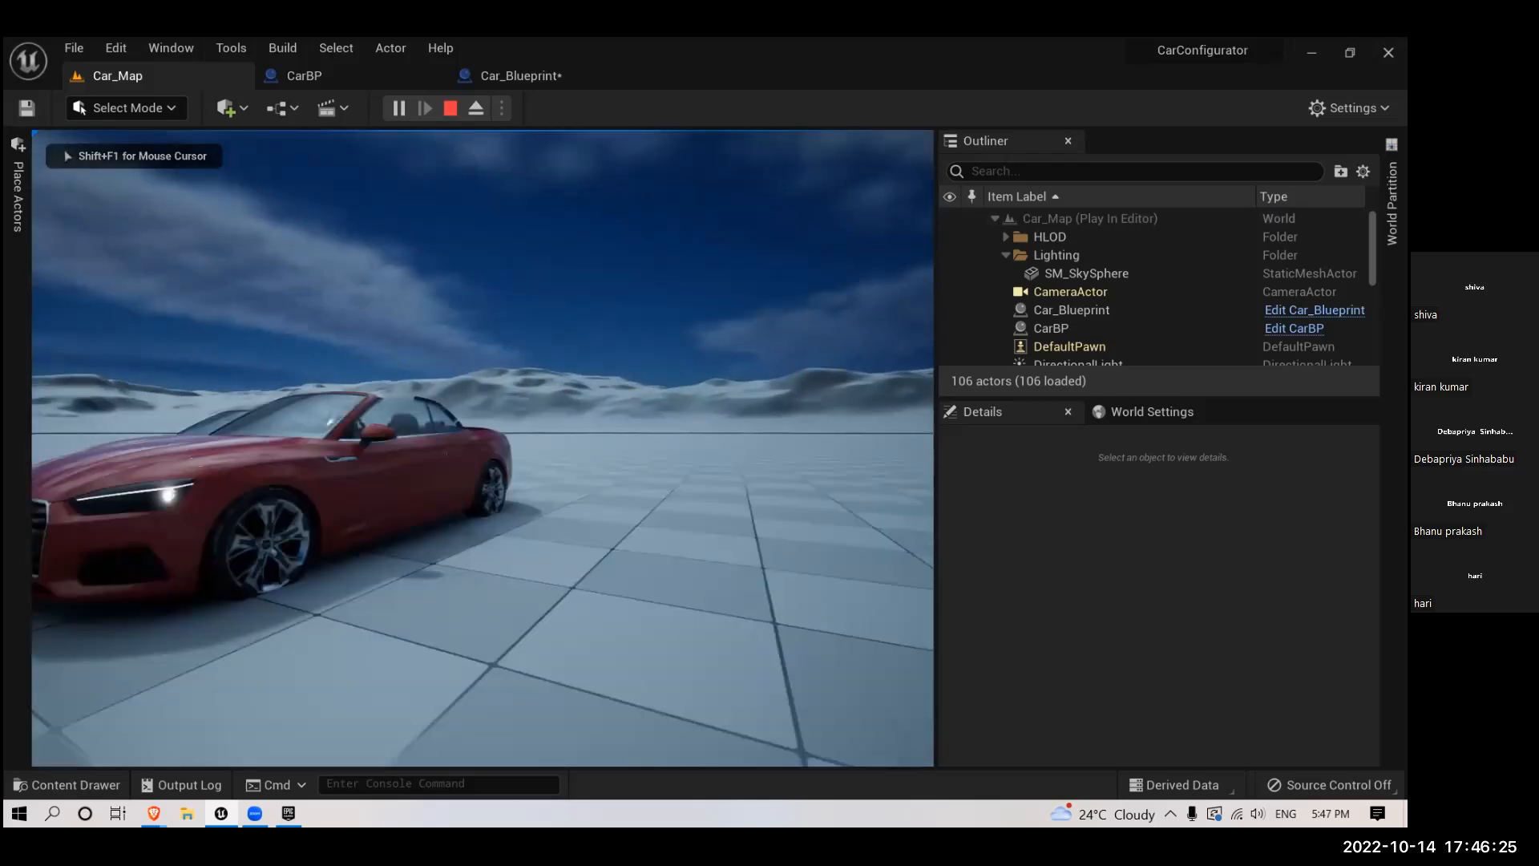
{"action": "key", "text": "w"}
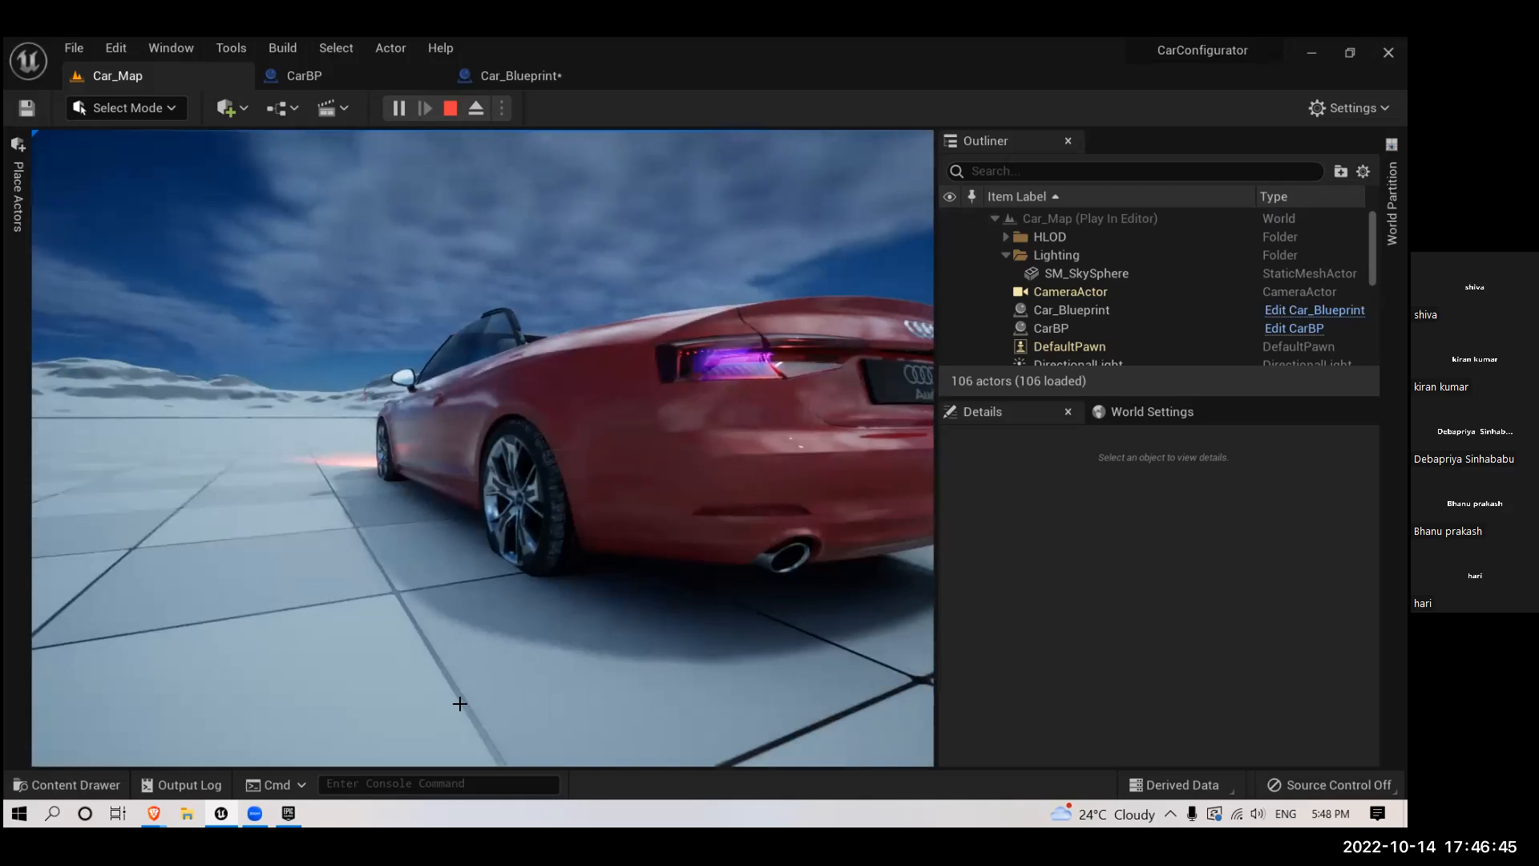
{"action": "key", "text": "Escape"}
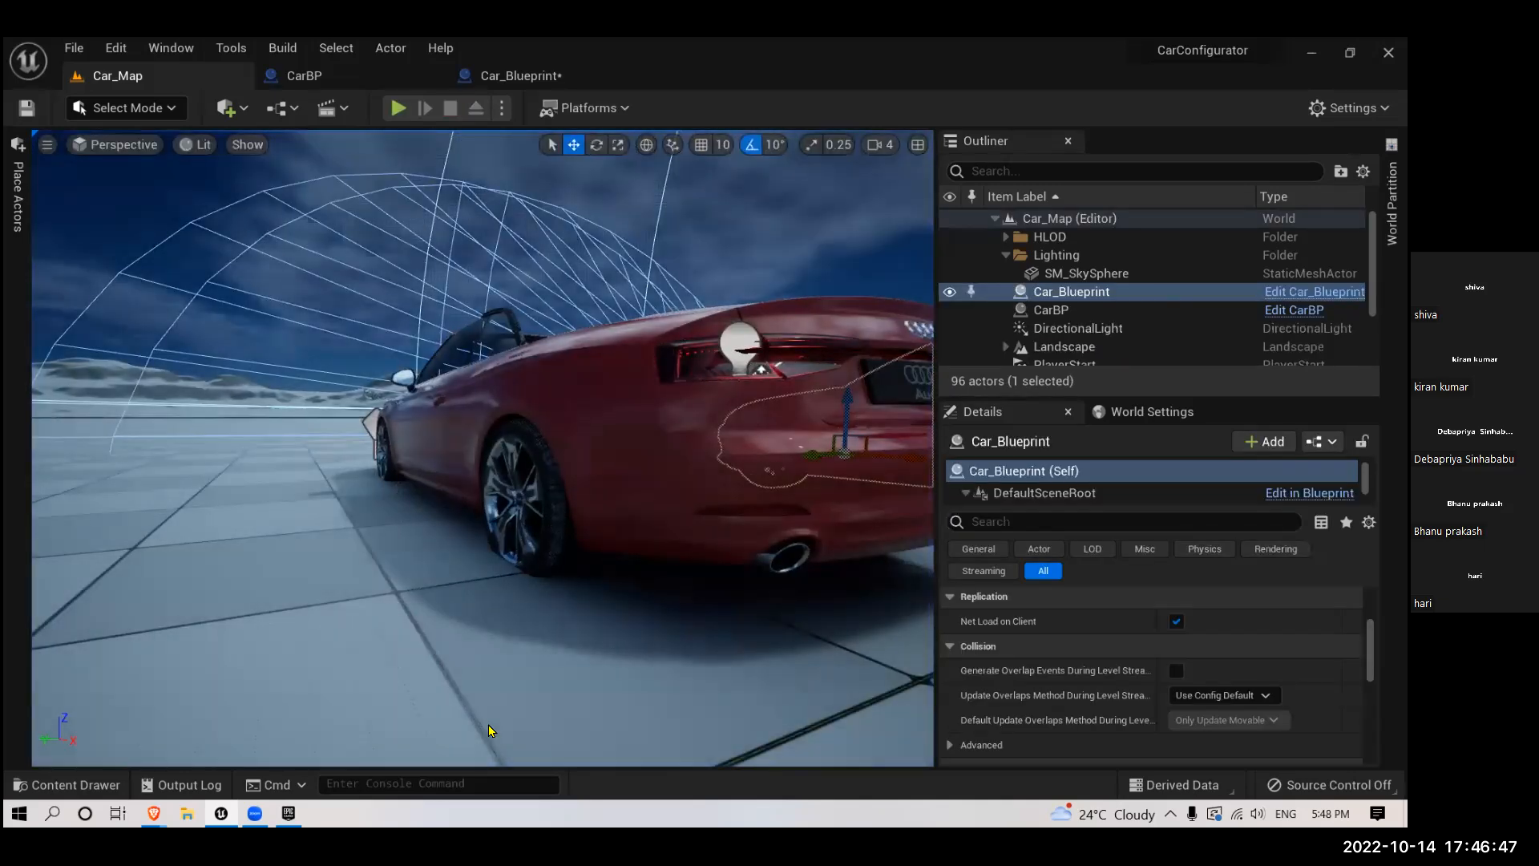
- Examine both cars and their attached light components from above, the front and the side in Car_Map
{"action": "right_click_drag", "start_coordinate": [618, 388], "coordinate": [642, 445]}
{"action": "scroll", "coordinate": [593, 387], "scroll_direction": "down", "scroll_amount": 3}
{"action": "key", "text": "w"}
{"action": "right_click_drag", "start_coordinate": [458, 470], "coordinate": [569, 473]}
{"action": "key", "text": "s"}
{"action": "key", "text": "a"}
{"action": "scroll", "coordinate": [458, 470], "scroll_direction": "down", "scroll_amount": 3}
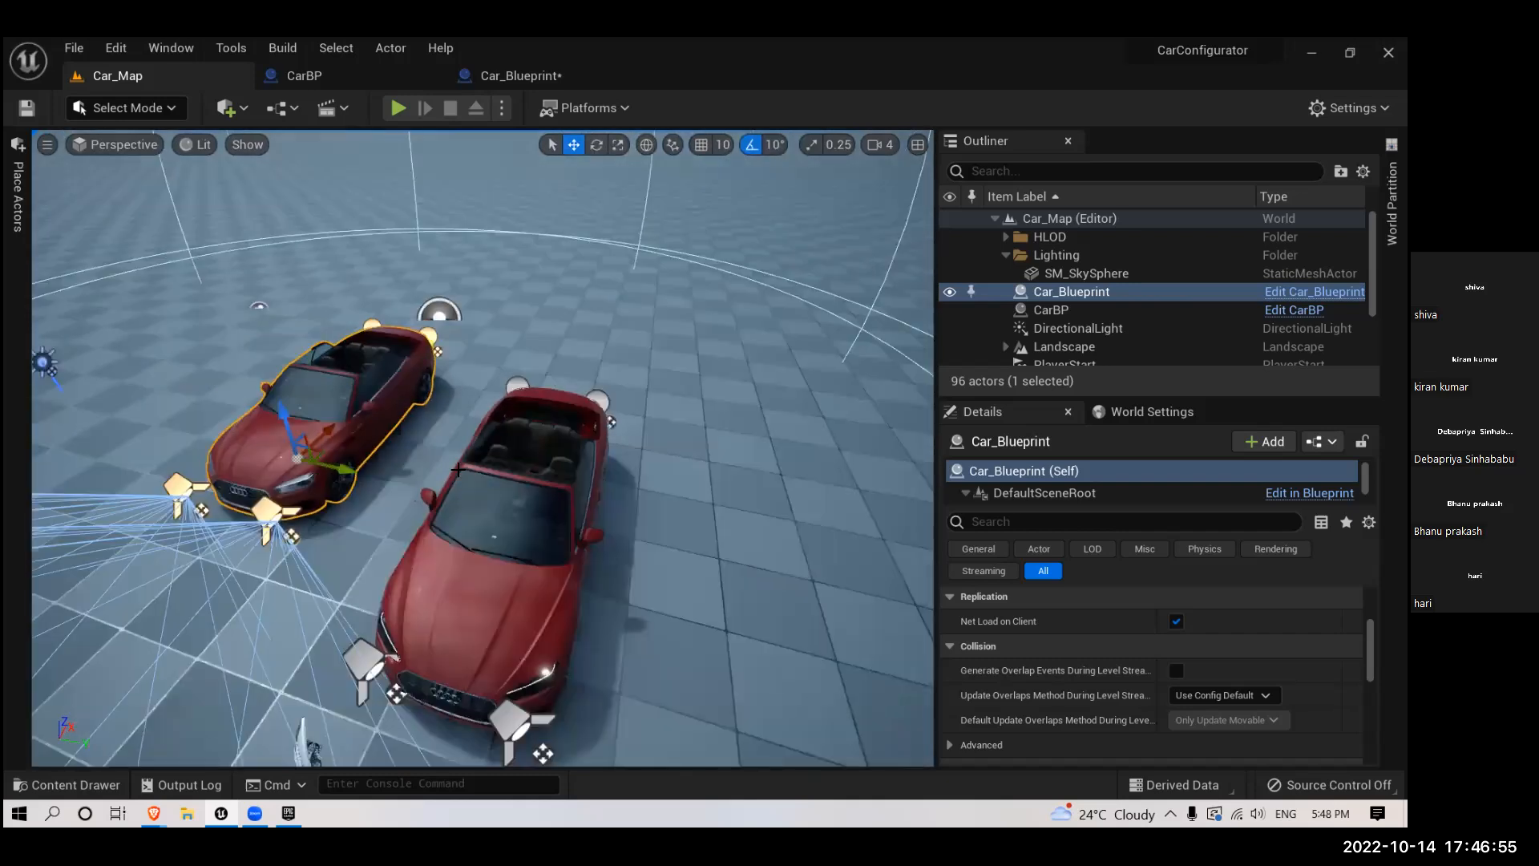
{"action": "scroll", "coordinate": [457, 469], "scroll_direction": "up", "scroll_amount": 5}
{"action": "right_click_drag", "start_coordinate": [458, 470], "coordinate": [320, 385]}
{"action": "left_click_drag", "start_coordinate": [486, 500], "coordinate": [497, 601]}
{"action": "left_click_drag", "start_coordinate": [442, 338], "coordinate": [377, 233]}
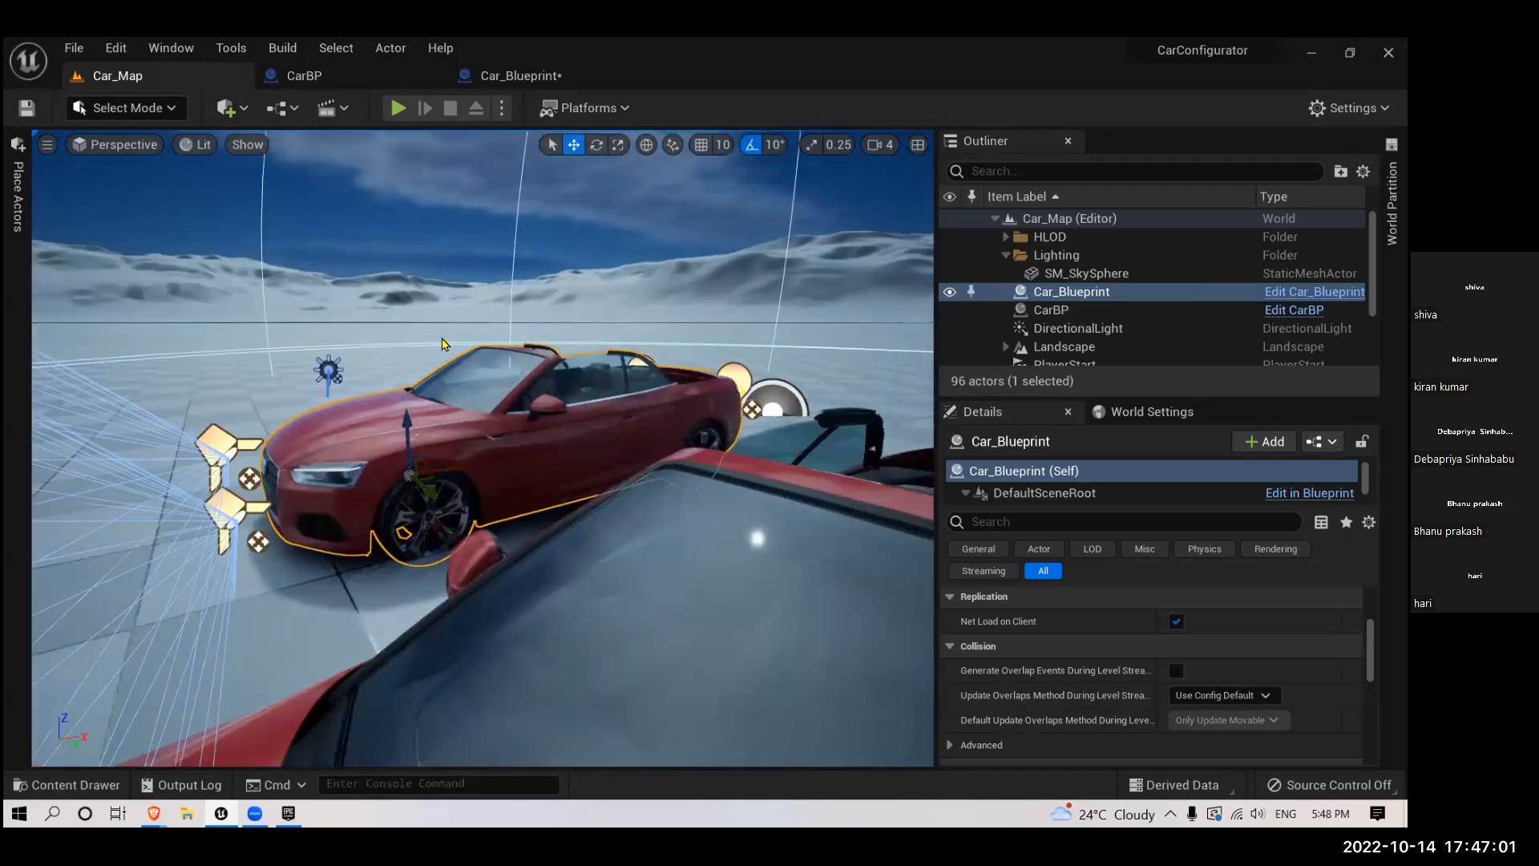
- Recheck the L key connection in CarBP's event graph, play Car_Map to view both cars from behind, and stop playing
{"action": "key", "text": "ctrl+Tab"}
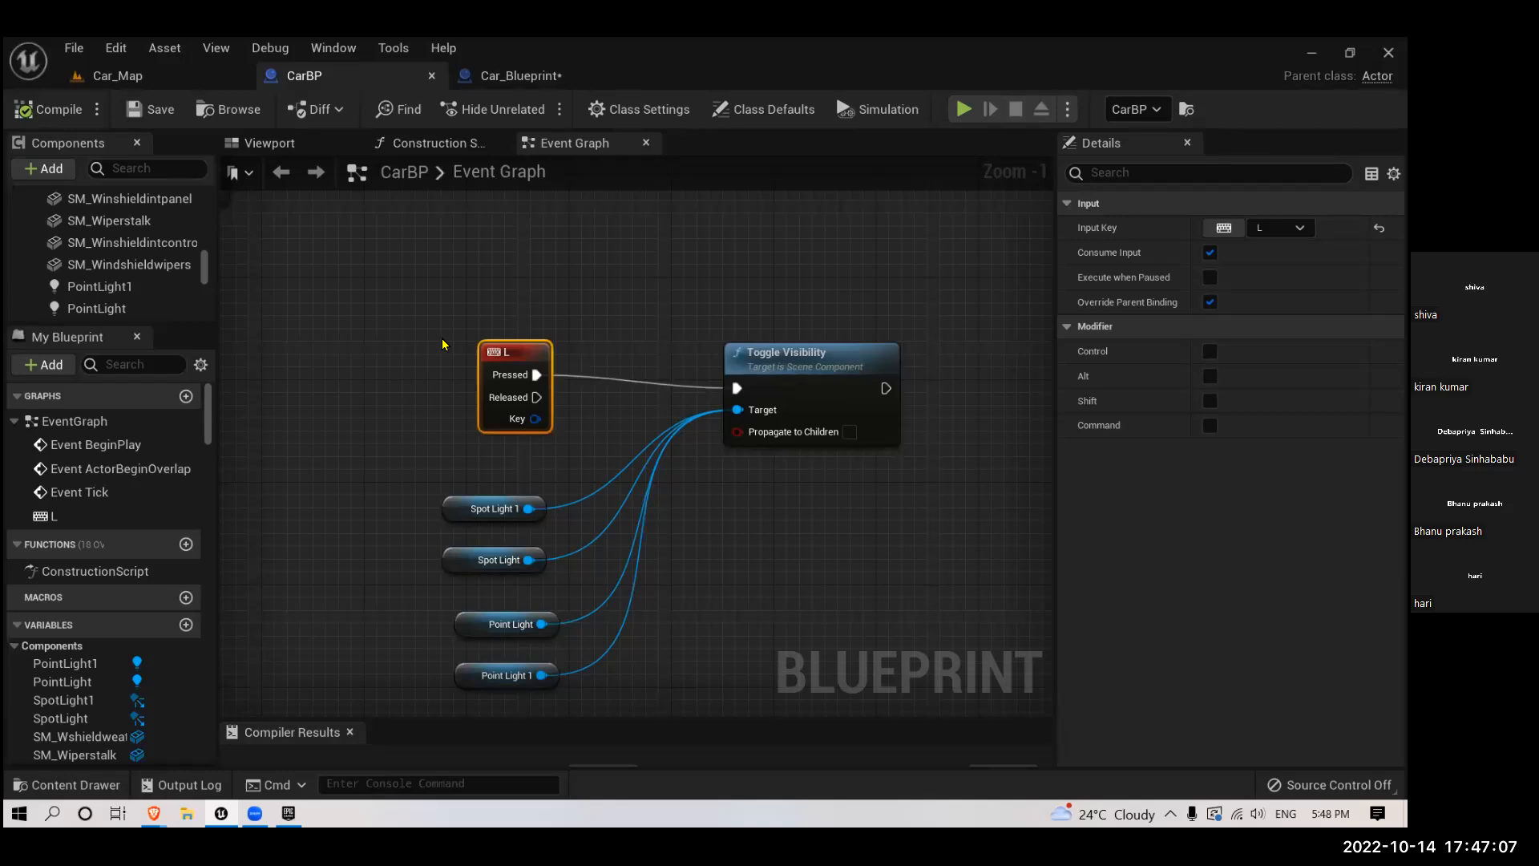
{"action": "left_click", "coordinate": [140, 78]}
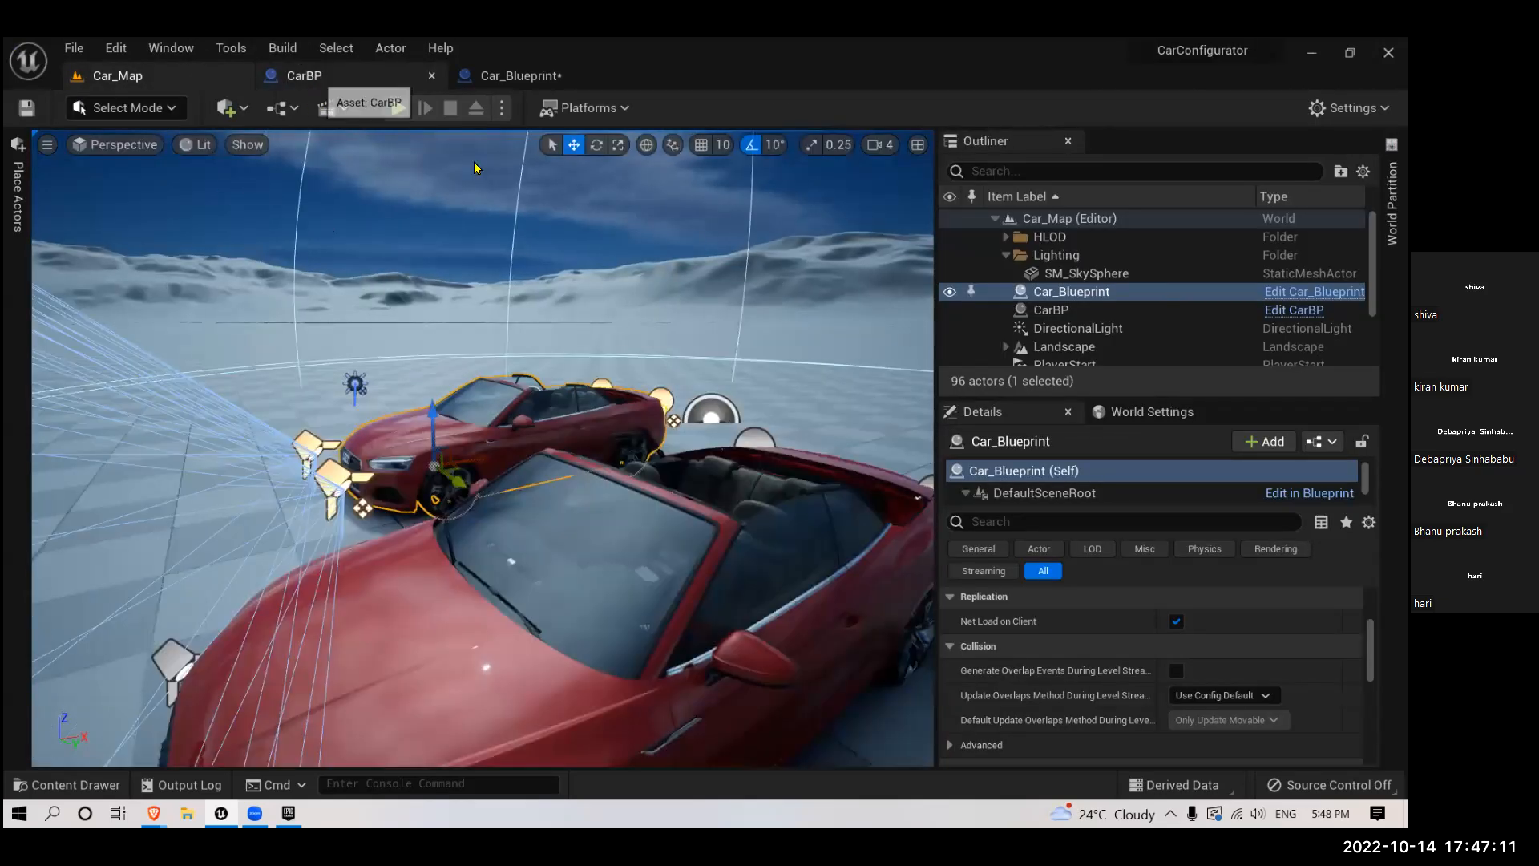
{"action": "left_click", "coordinate": [319, 78]}
{"action": "left_click", "coordinate": [120, 77]}
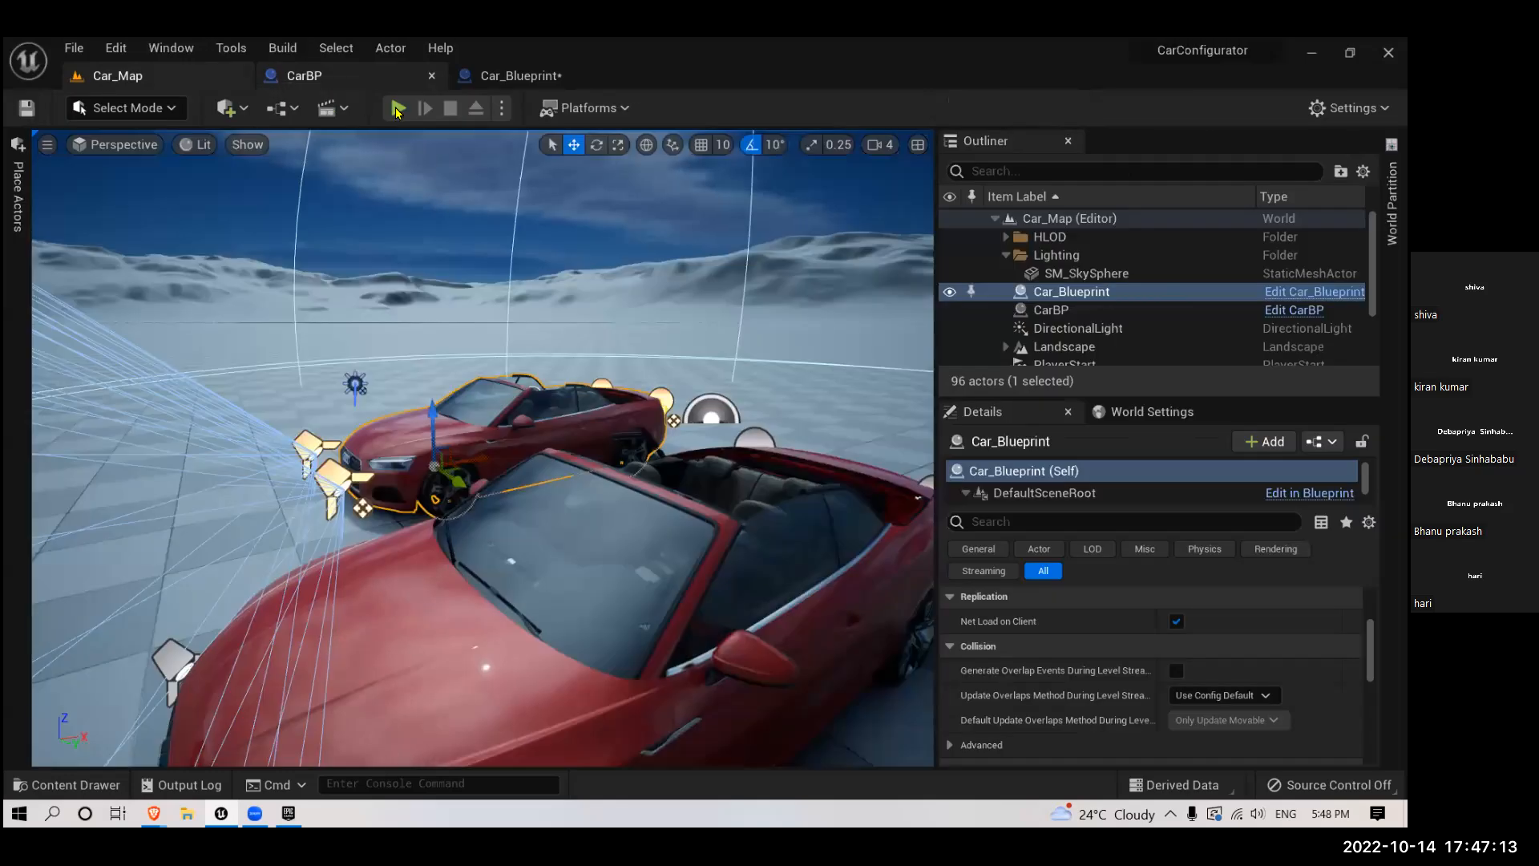
{"action": "left_click", "coordinate": [399, 108]}
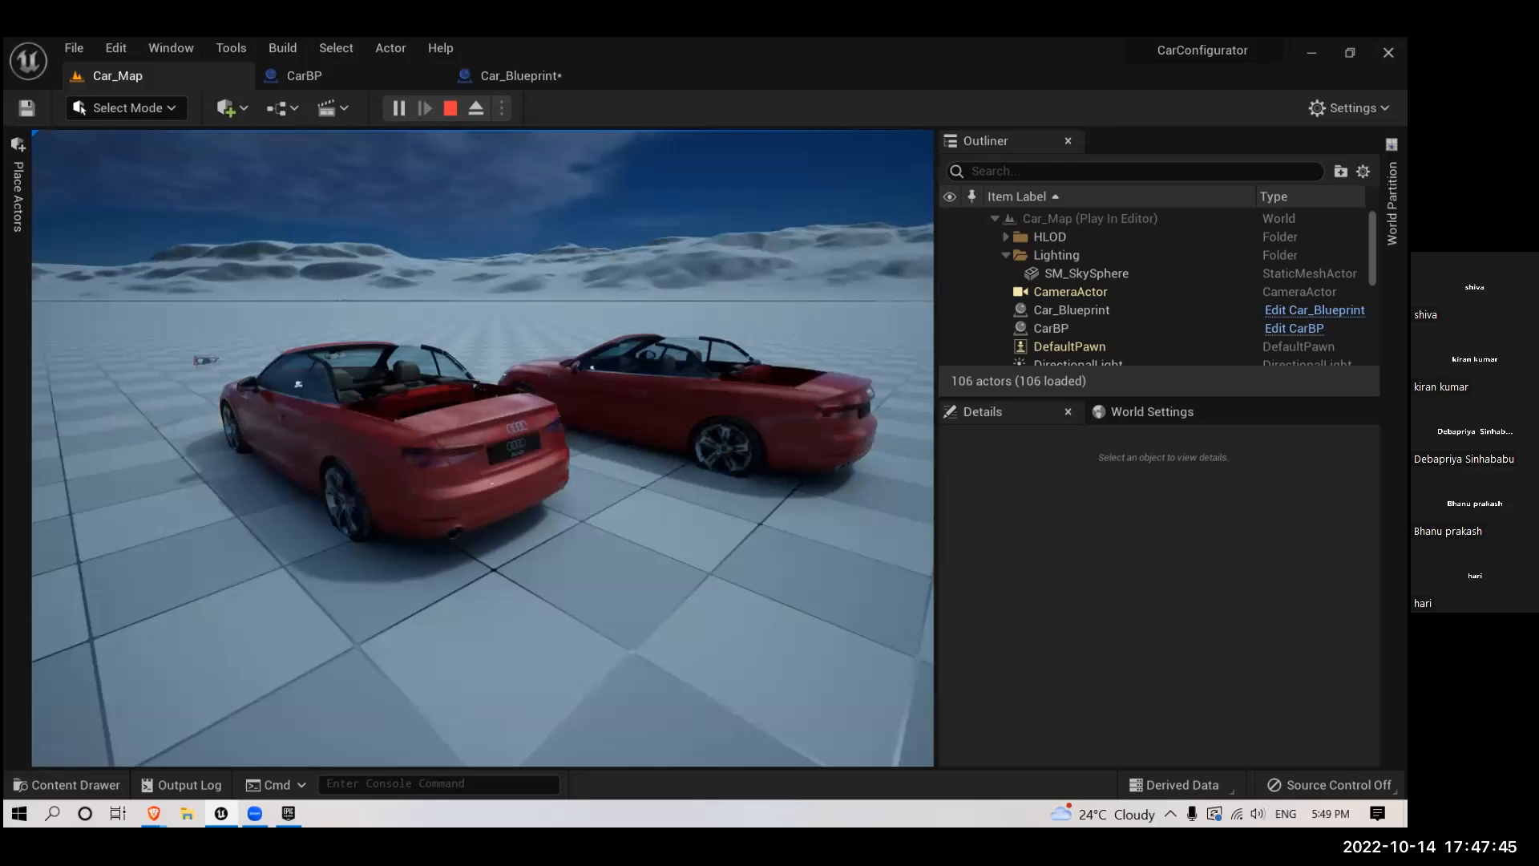
{"action": "key", "text": "Escape"}
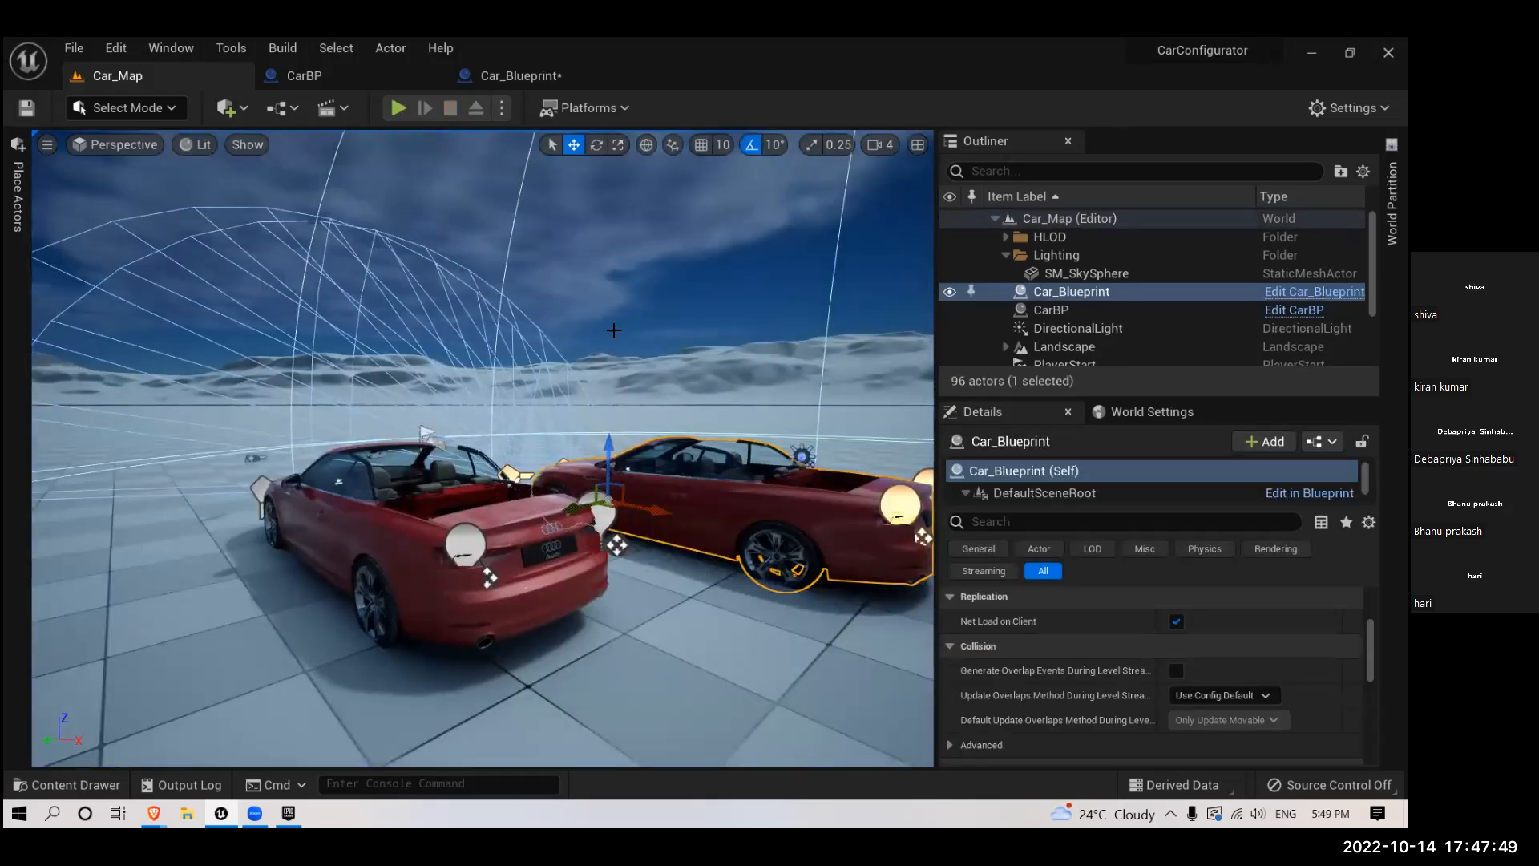
- Move the L key event node slightly down in CarBP's event graph to line its Pressed output up with Toggle Visibility
{"action": "left_click_drag", "start_coordinate": [598, 608], "coordinate": [633, 433]}
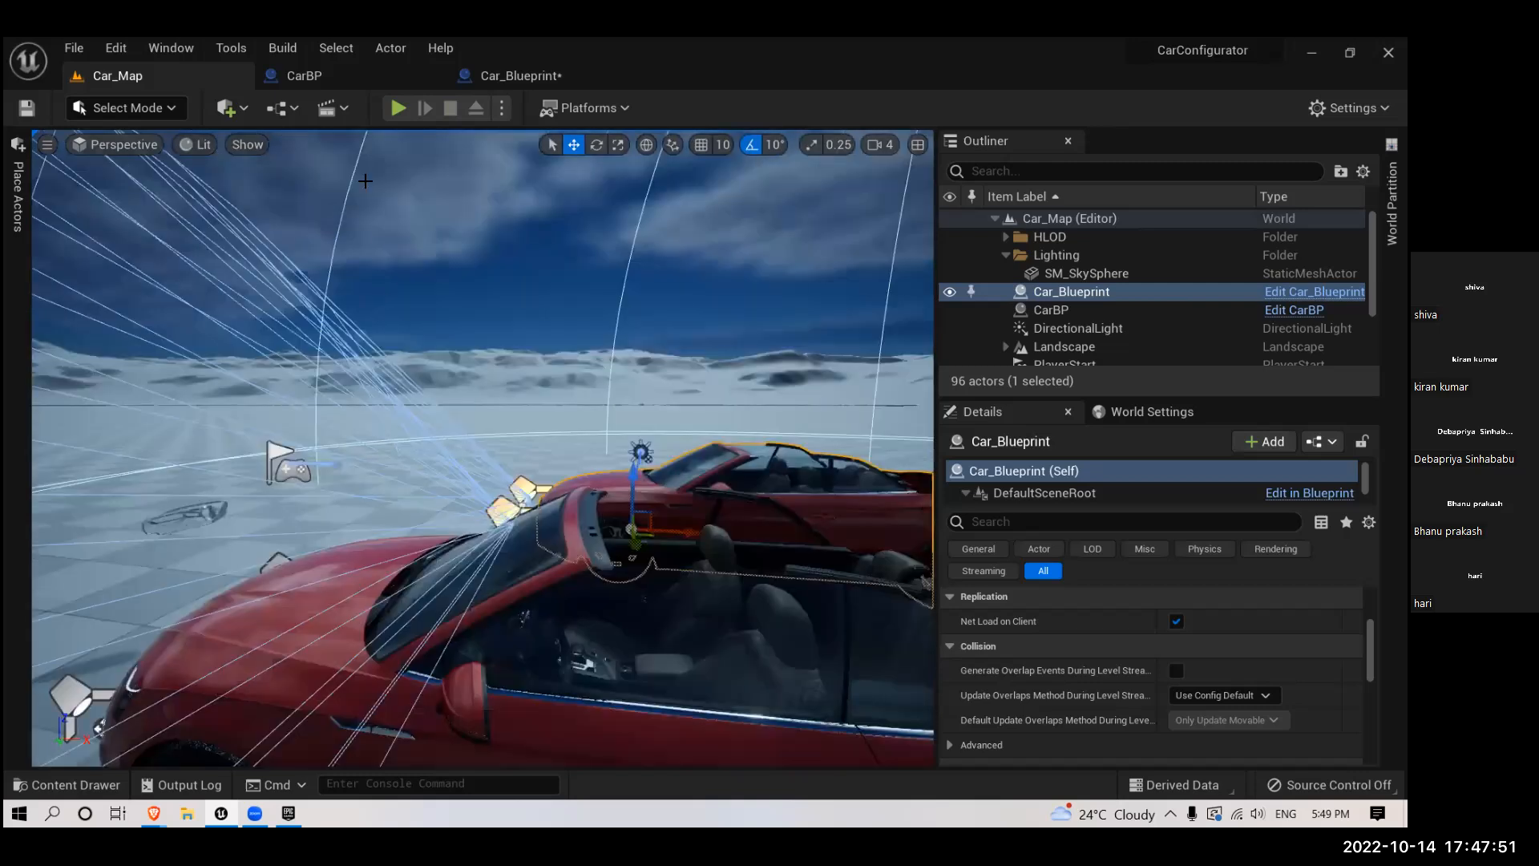
{"action": "left_click", "coordinate": [307, 75]}
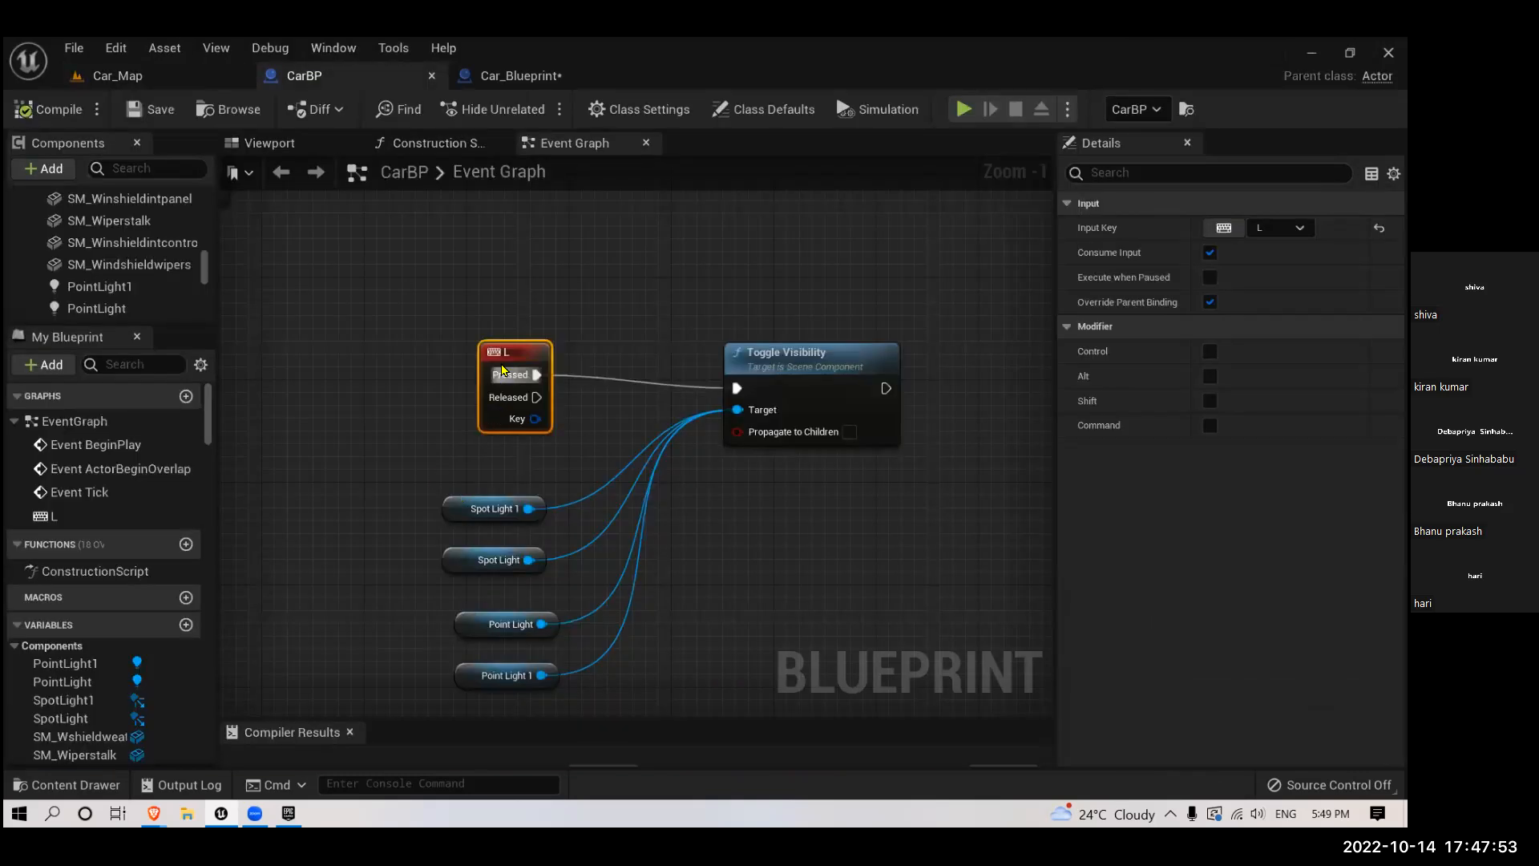
{"action": "left_click_drag", "start_coordinate": [497, 373], "coordinate": [500, 373]}
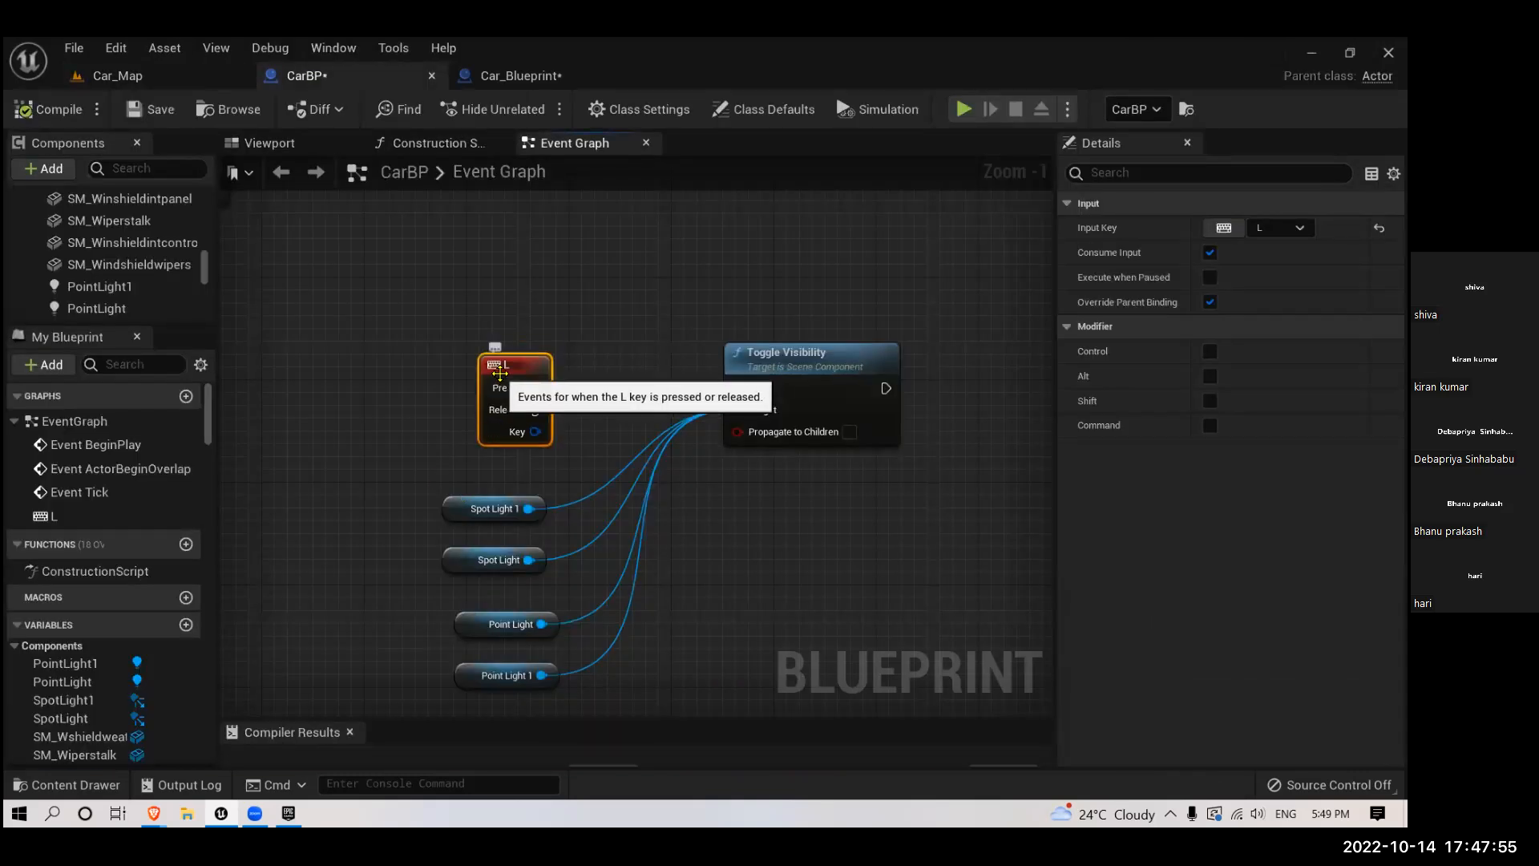